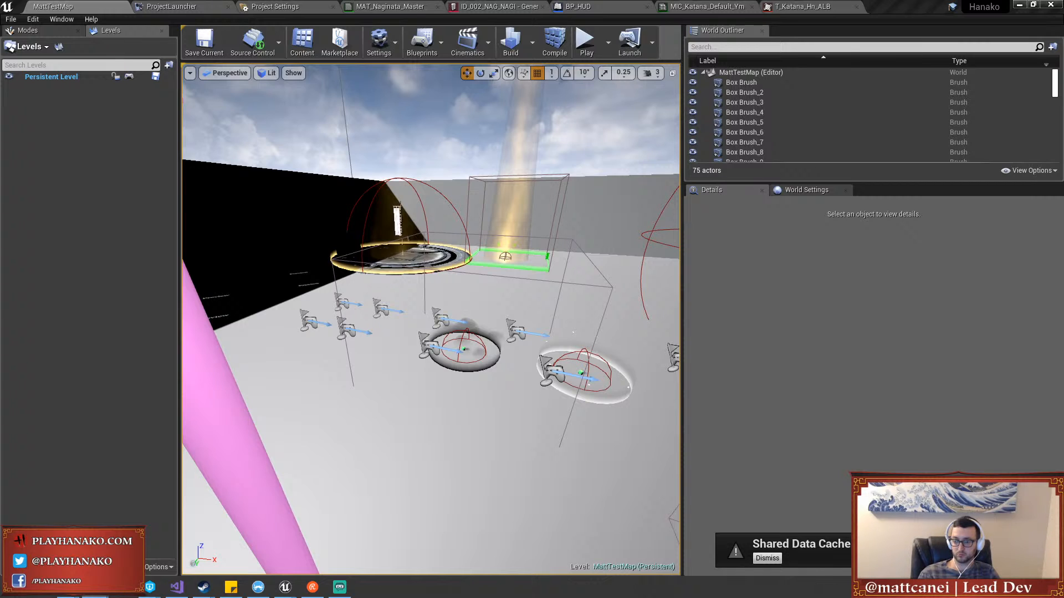
Search the installed programs for Discord and launch it
{"action": "key", "text": "super"}
{"action": "type", "text": "dis"}
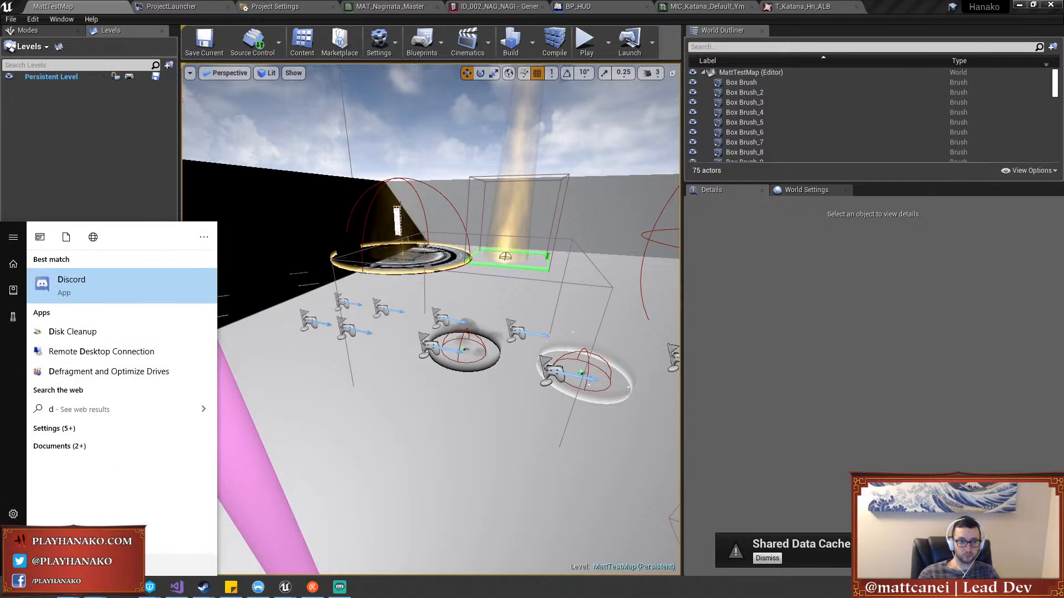
{"action": "left_click", "coordinate": [154, 297]}
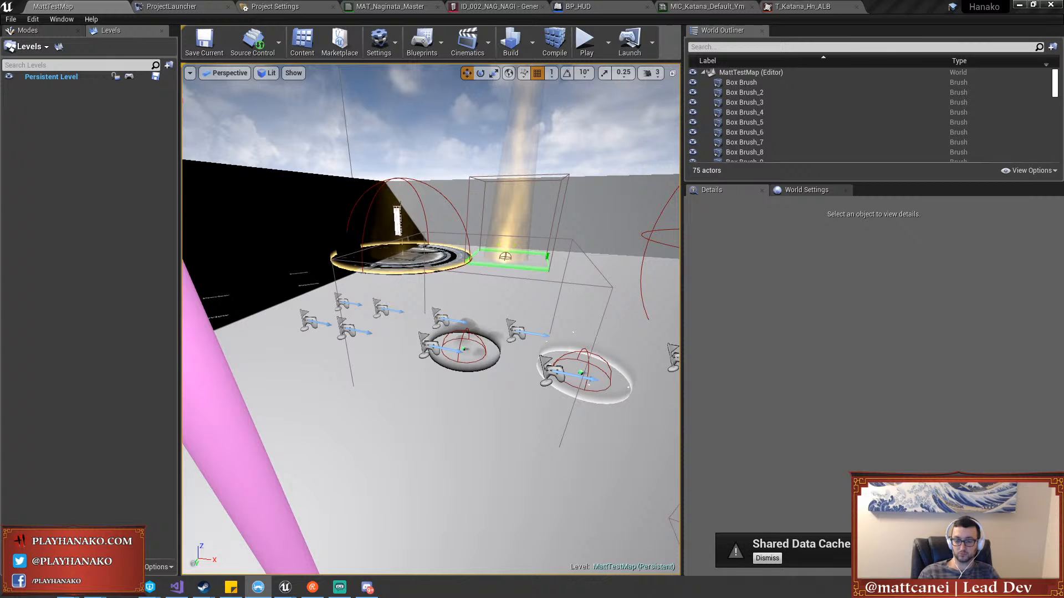
Dismiss the Shared Data Cache notification and inspect the row of posed weapon characters in the level, selecting the kenshi_atk_sprint_ud_med actor
{"action": "left_click", "coordinate": [763, 559]}
{"action": "right_click_drag", "start_coordinate": [531, 343], "coordinate": [191, 305]}
{"action": "key", "text": "w"}
{"action": "key", "text": "w"}
{"action": "key", "text": "w"}
{"action": "key", "text": "w"}
{"action": "key", "text": "w"}
{"action": "right_click_drag", "start_coordinate": [503, 409], "coordinate": [407, 405]}
{"action": "key", "text": "w"}
{"action": "key", "text": "w"}
{"action": "key", "text": "d"}
{"action": "key", "text": "w"}
{"action": "key", "text": "w"}
{"action": "key", "text": "d"}
{"action": "left_click", "coordinate": [380, 382]}
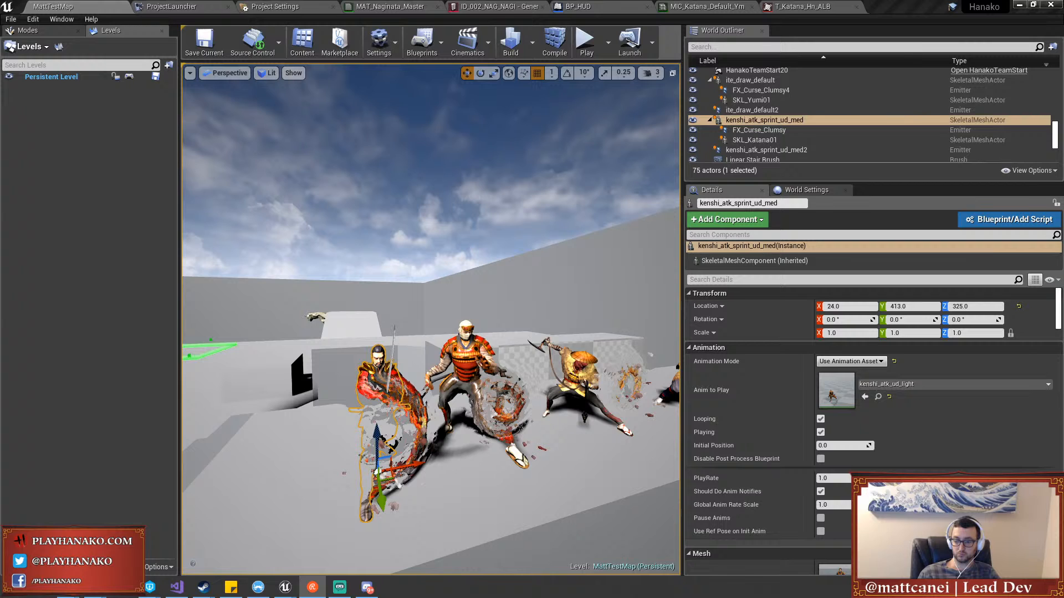
{"action": "mouse_move", "coordinate": [431, 355]}
{"action": "right_mouse_down"}
{"action": "mouse_move", "coordinate": [383, 357]}
{"action": "mouse_move", "coordinate": [438, 354]}
{"action": "right_mouse_up"}
{"action": "right_click_drag", "start_coordinate": [433, 408], "coordinate": [437, 410]}
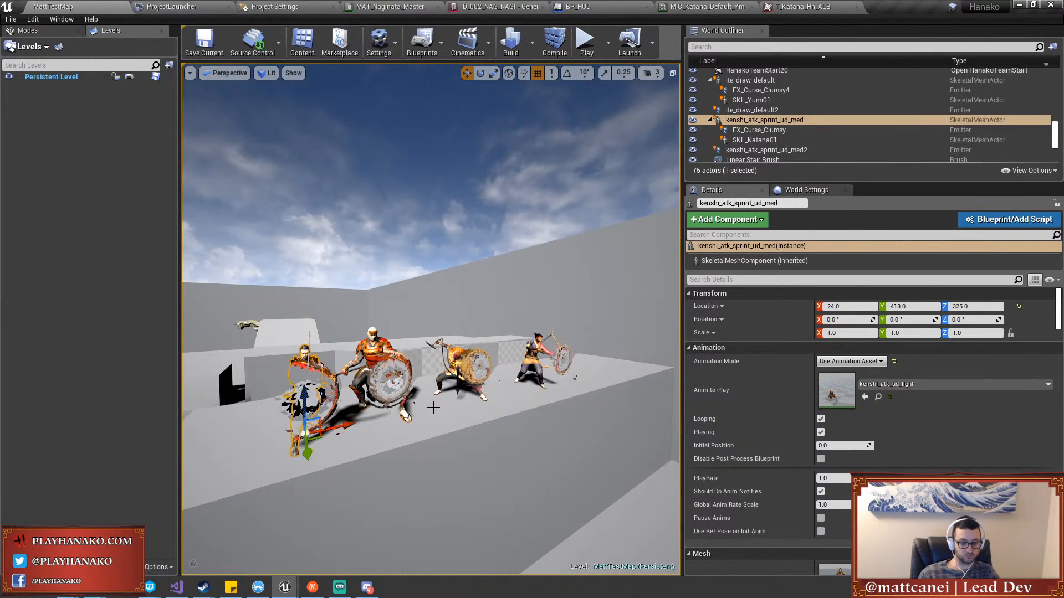
Launch Substance Painter, continue with the current version in the activation wizard and close the welcome window
{"action": "key", "text": "super"}
{"action": "type", "text": "sub"}
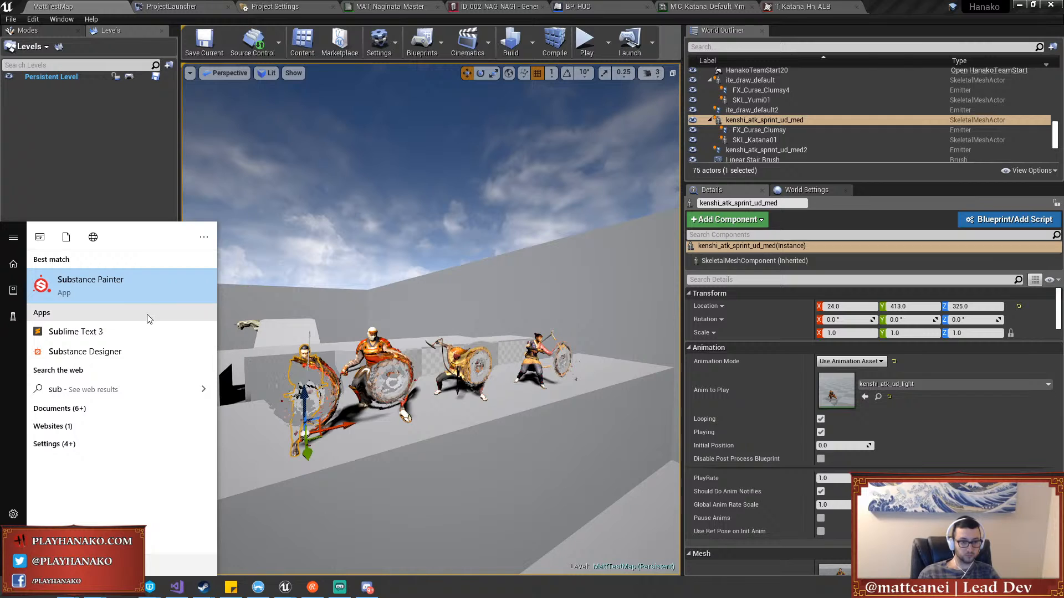
{"action": "left_click", "coordinate": [136, 284]}
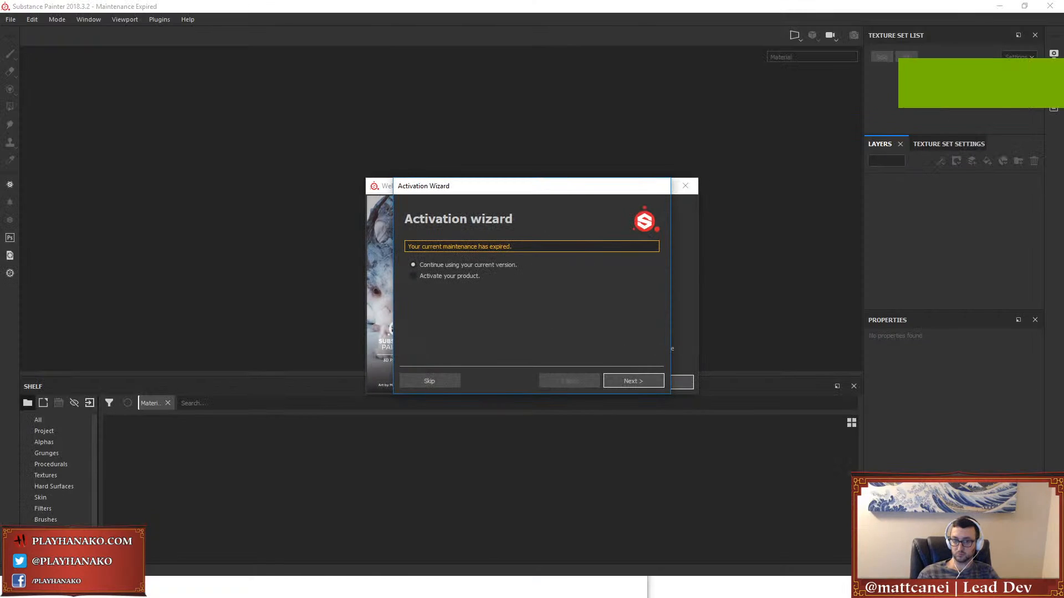
{"action": "left_click", "coordinate": [625, 380]}
{"action": "left_click", "coordinate": [625, 381]}
{"action": "left_click", "coordinate": [636, 382]}
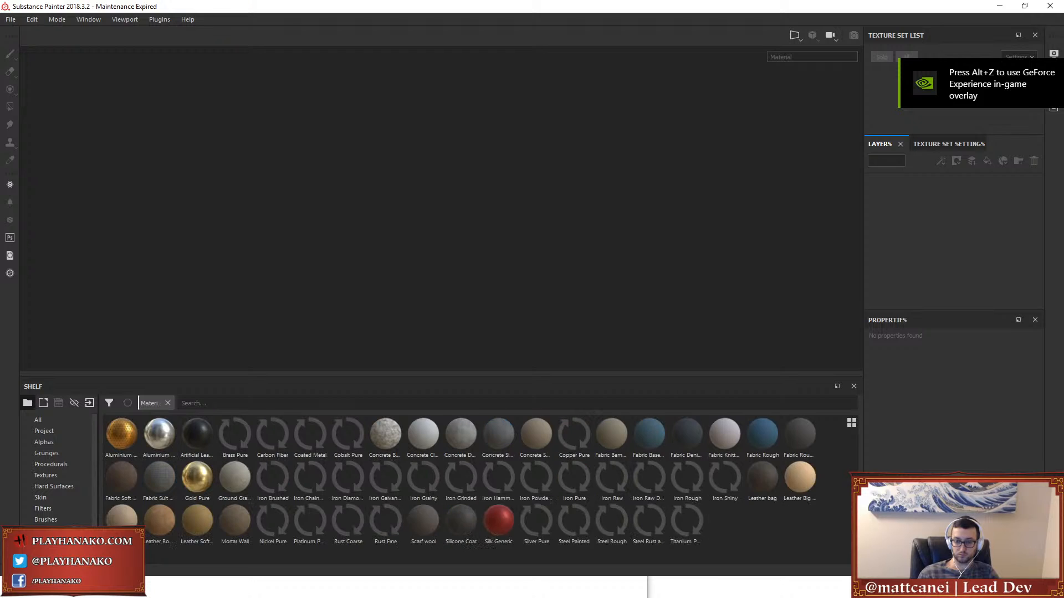
Open the Simplygon license wizard from its missing-license notice, move its window out of the way and return to Substance Painter
{"action": "key", "text": "super"}
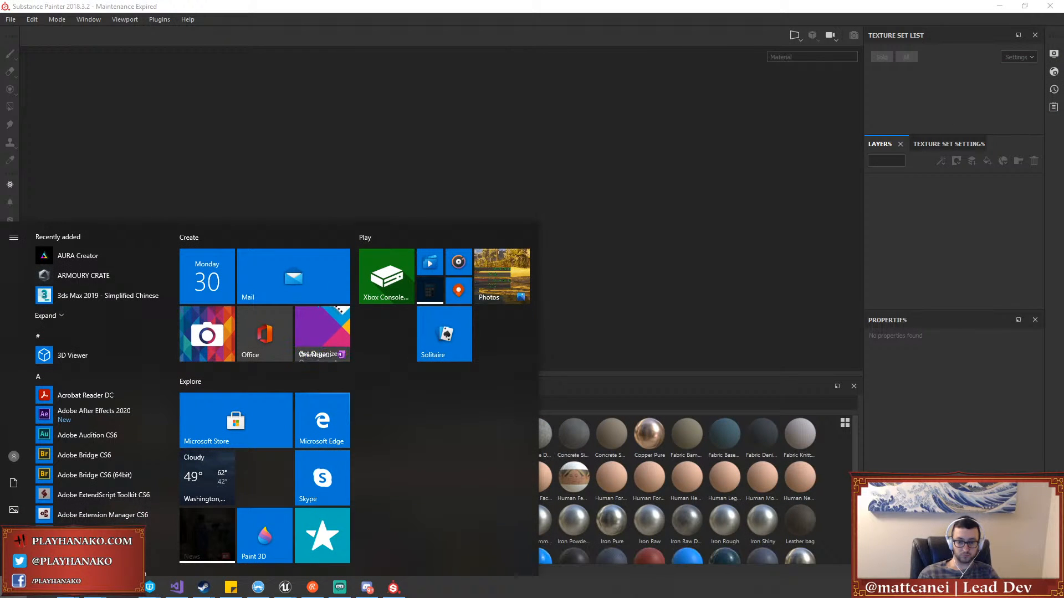
{"action": "right_click", "coordinate": [912, 518]}
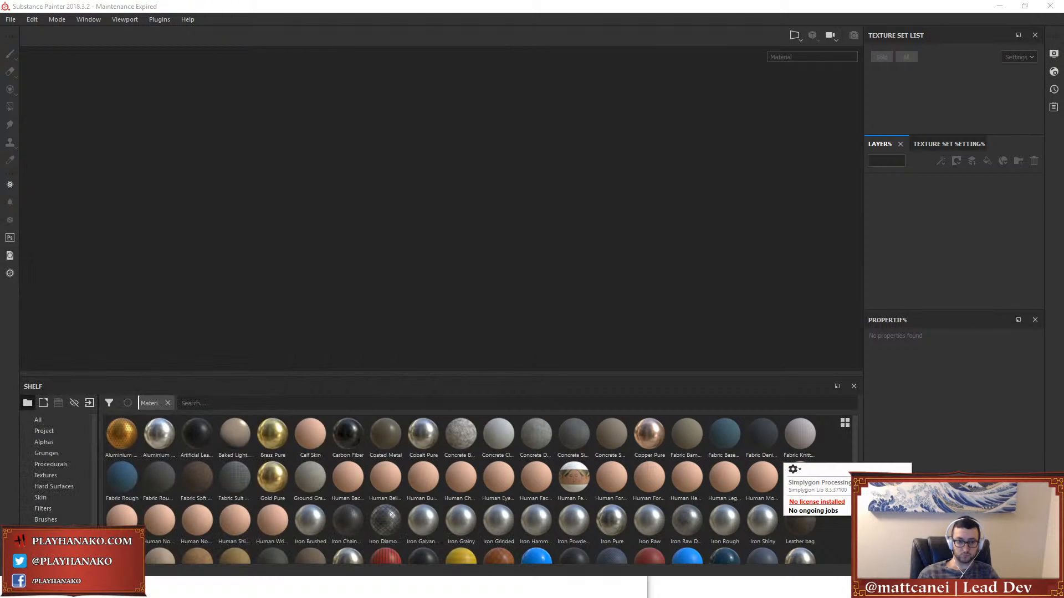
{"action": "left_click", "coordinate": [825, 498]}
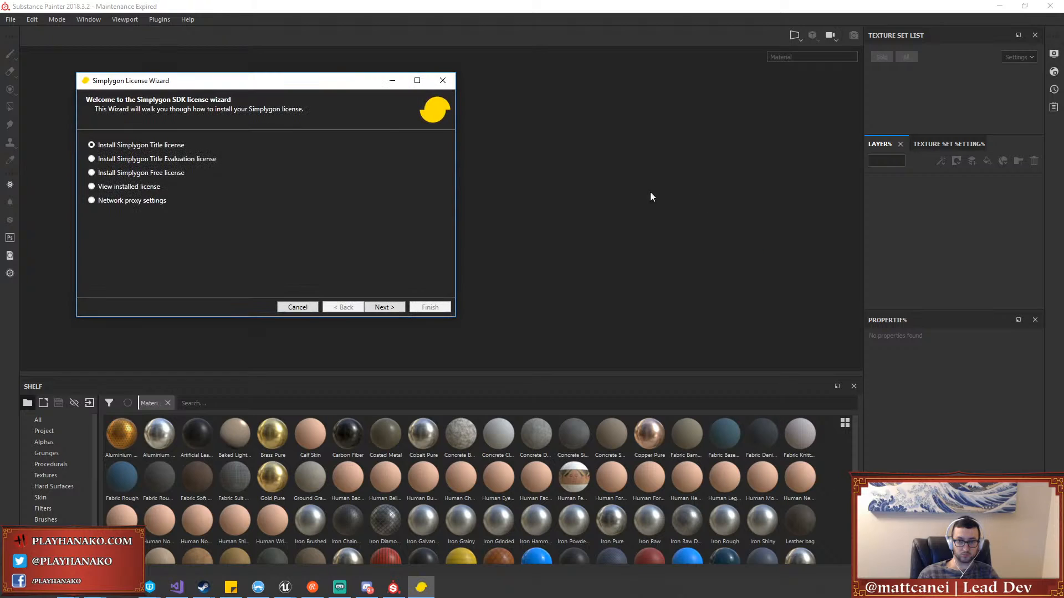
{"action": "left_click_drag", "start_coordinate": [349, 85], "coordinate": [0, 129]}
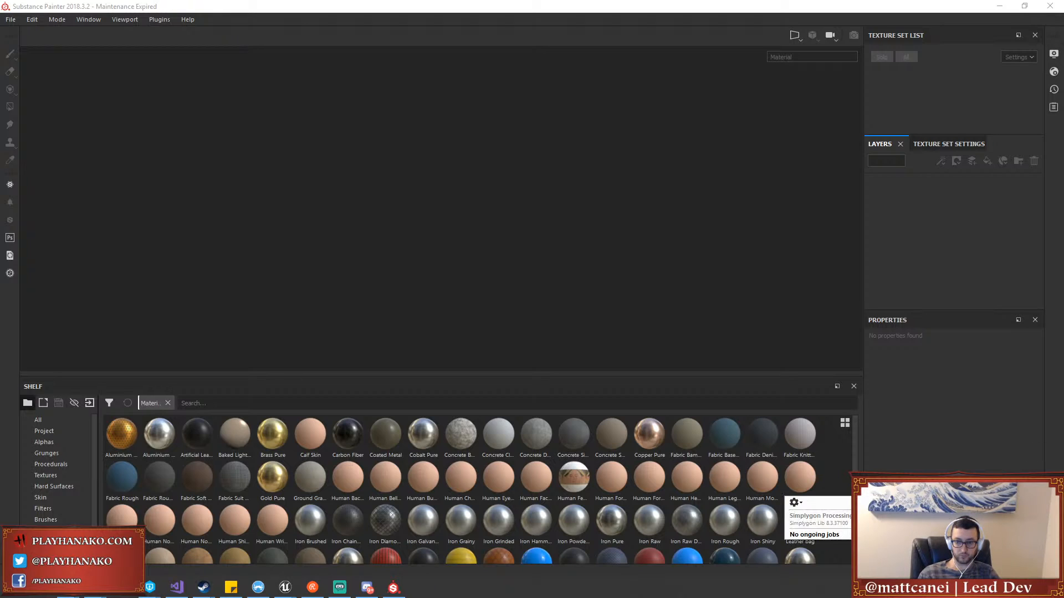
{"action": "left_click", "coordinate": [470, 175]}
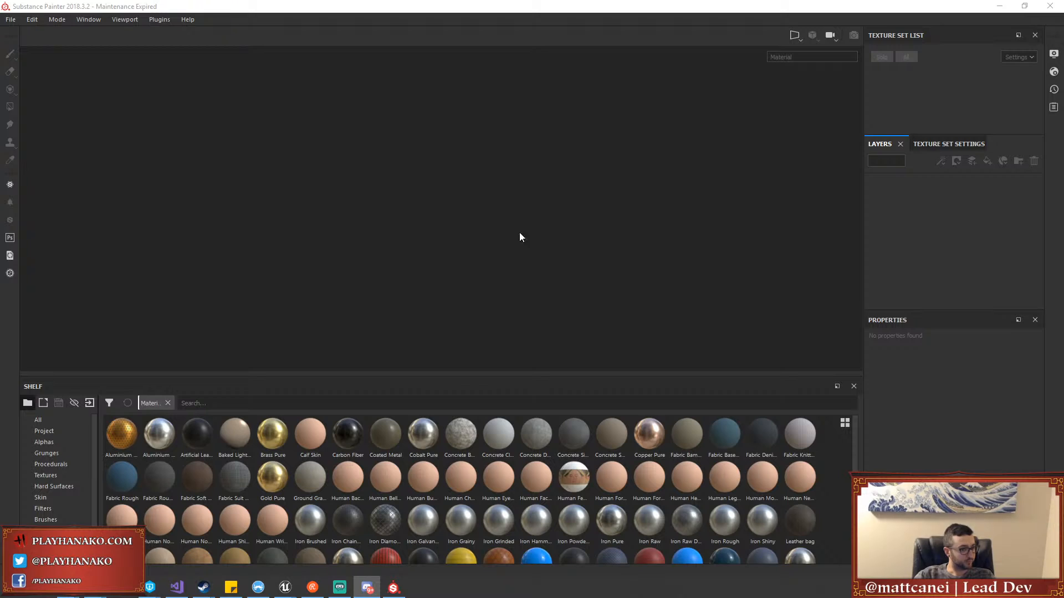
Open the recent project NagiHanako2020.spp and view the full naginata model from the side
{"action": "left_click", "coordinate": [11, 20]}
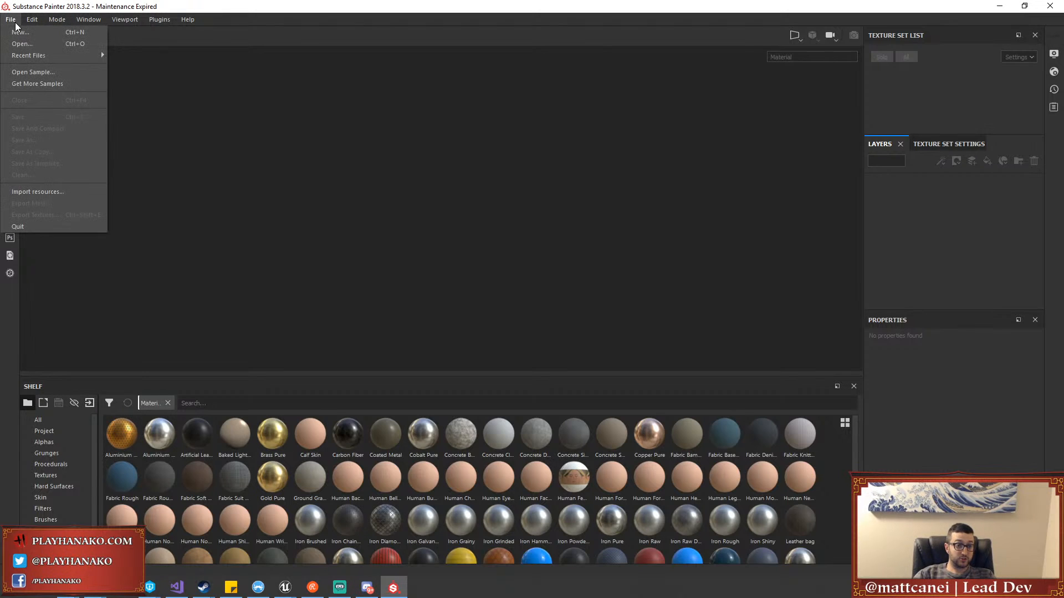
{"action": "mouse_move", "coordinate": [31, 55]}
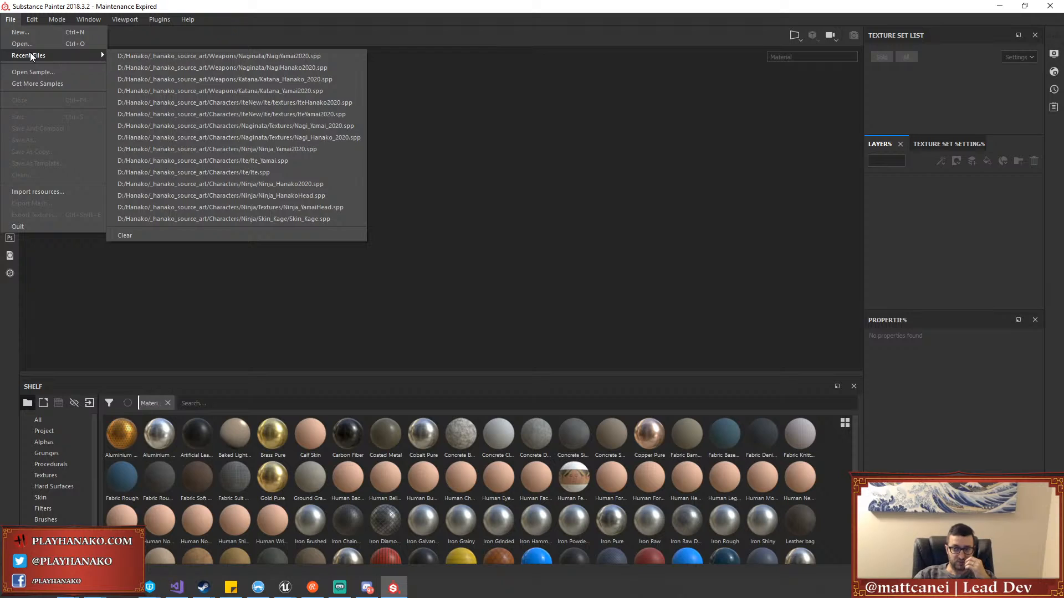
{"action": "left_click", "coordinate": [183, 67]}
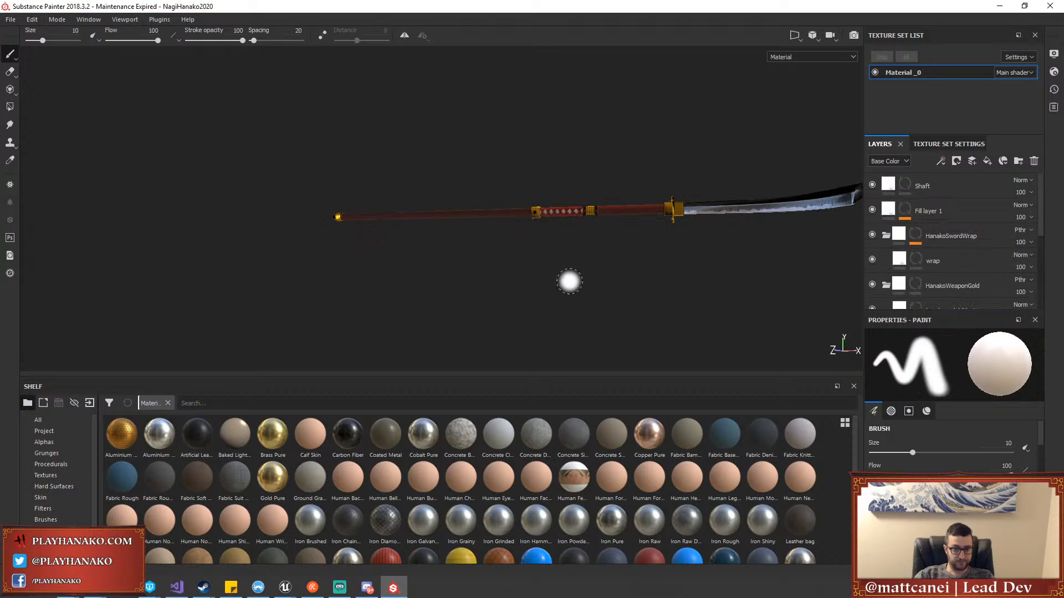
{"action": "middle_click_drag", "start_coordinate": [696, 258], "coordinate": [613, 270], "text": "alt"}
{"action": "left_click_drag", "start_coordinate": [529, 272], "coordinate": [632, 258], "text": "alt"}
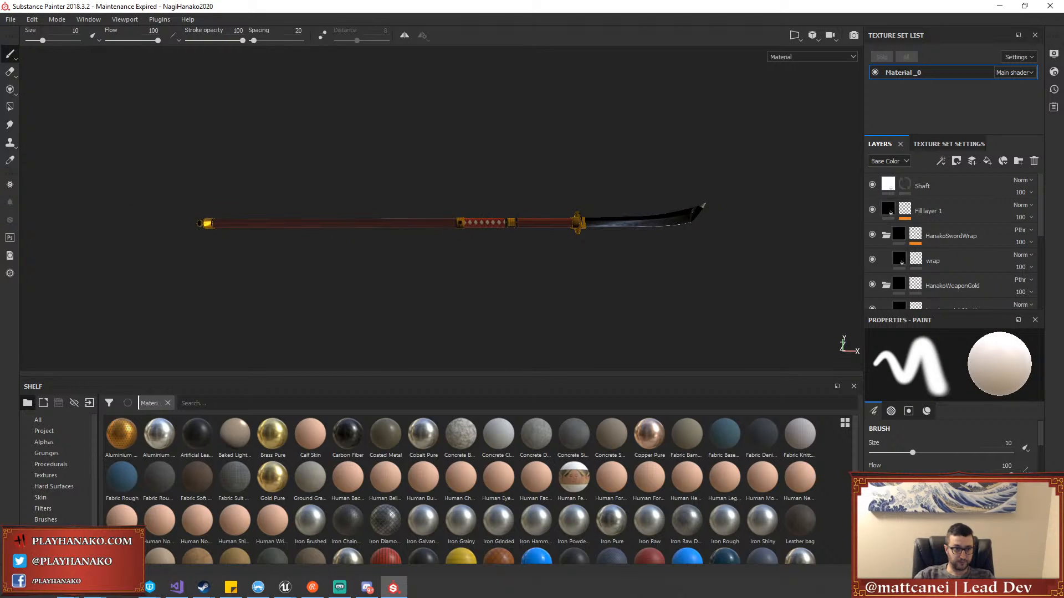
Start a new Unreal Engine 4 template project at 2048 resolution with the SKL_Yumi01 mesh from the Weapons/Yumi folder
{"action": "left_click", "coordinate": [14, 21]}
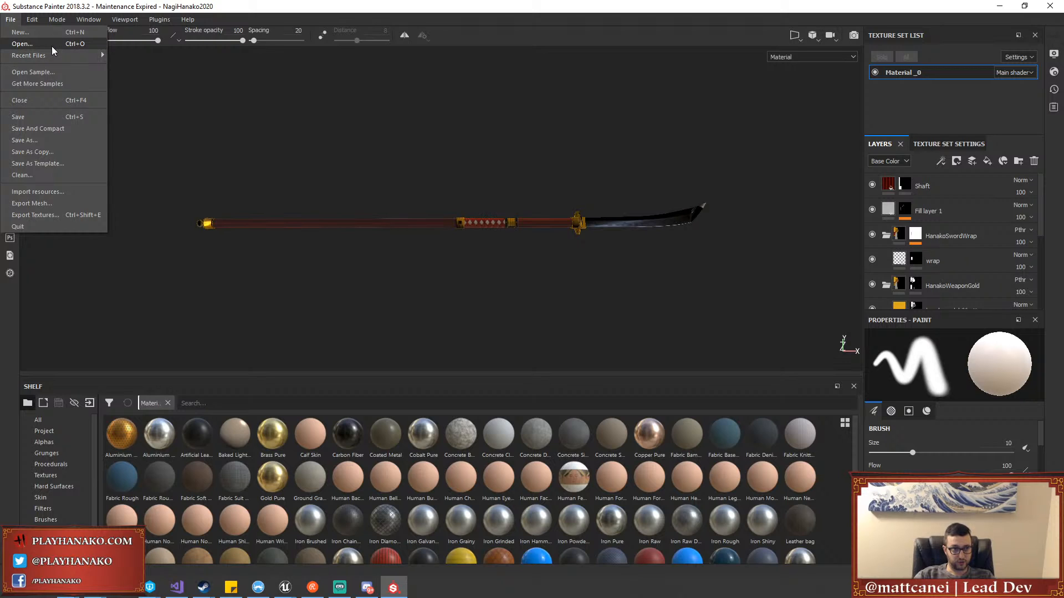
{"action": "left_click", "coordinate": [62, 31]}
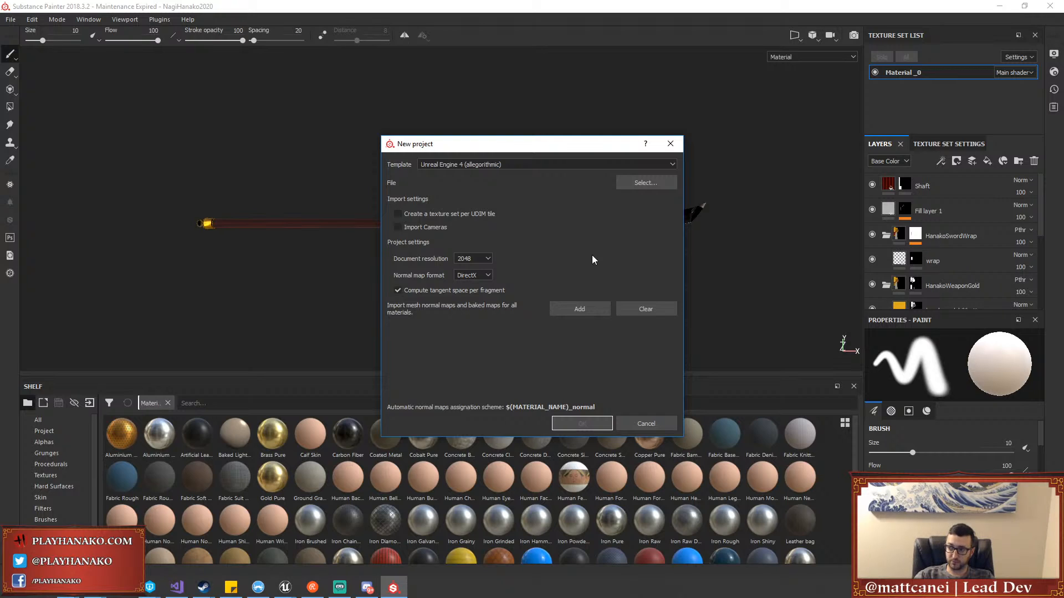
{"action": "left_click", "coordinate": [470, 257]}
{"action": "left_click", "coordinate": [467, 294]}
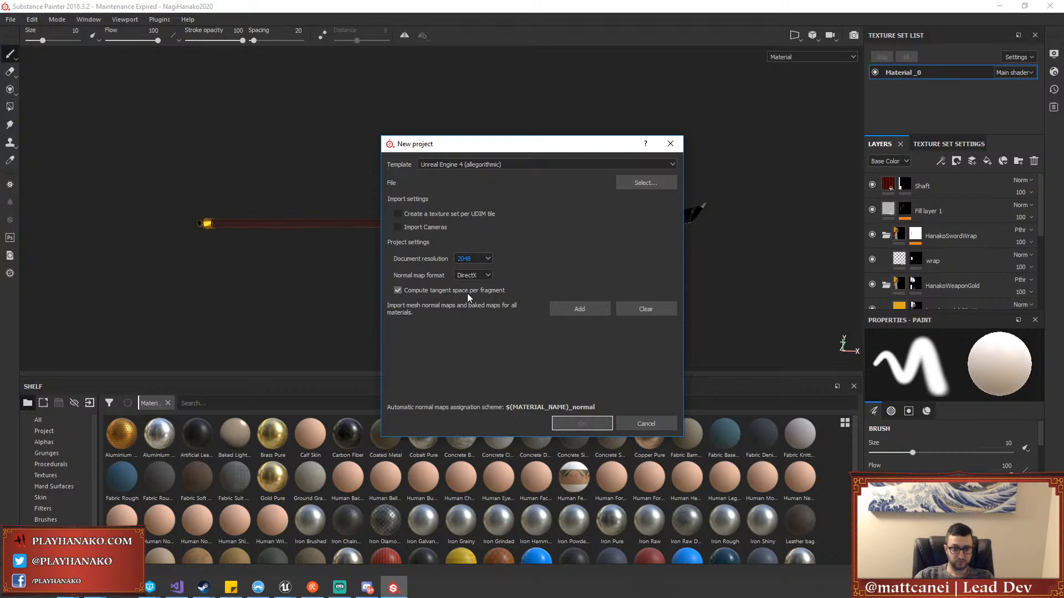
{"action": "left_click", "coordinate": [658, 181]}
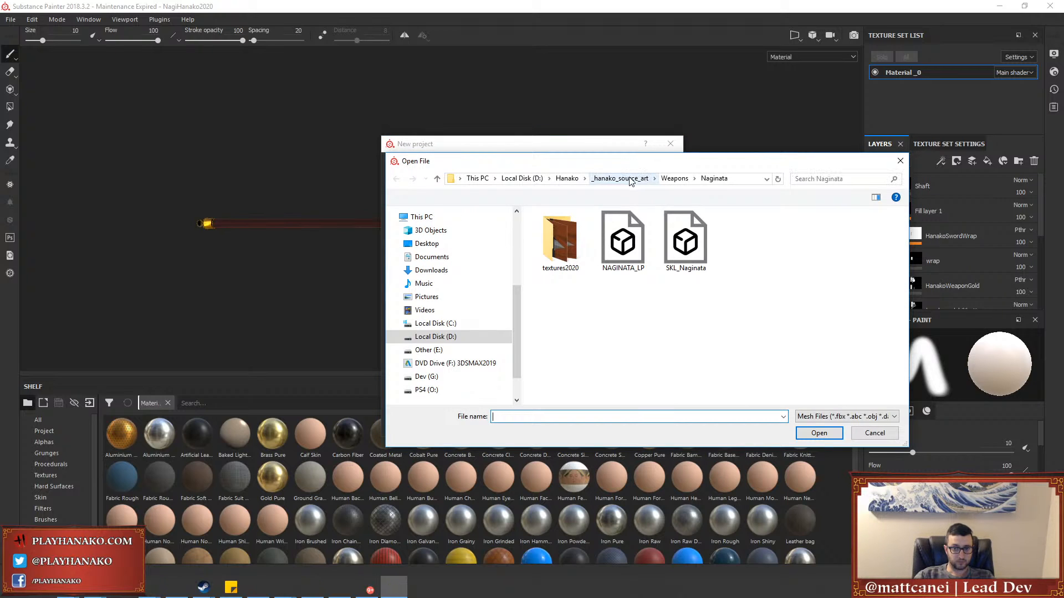
{"action": "left_click", "coordinate": [672, 181]}
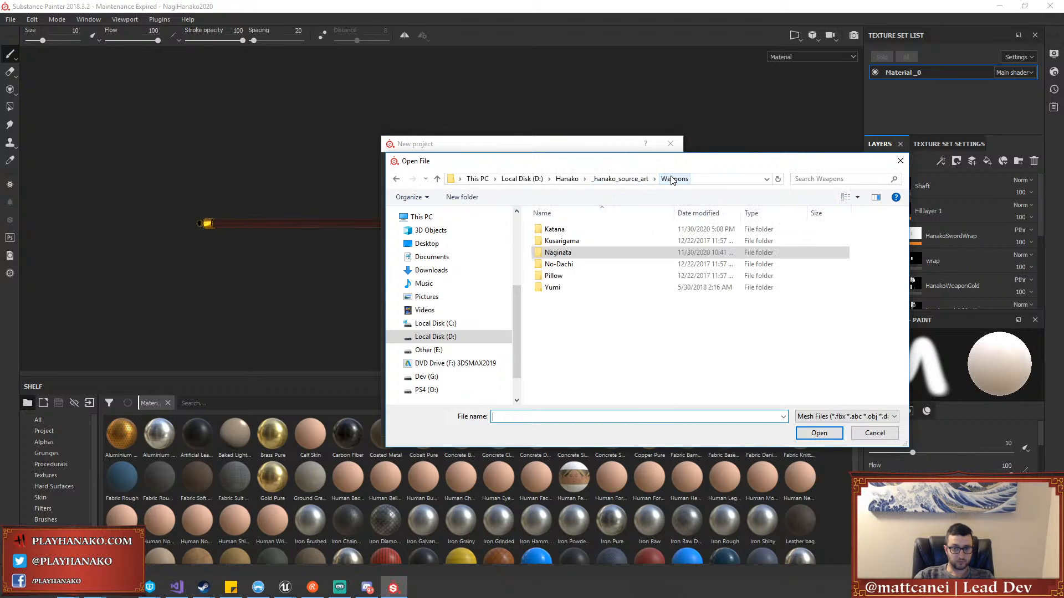
{"action": "double_click", "coordinate": [554, 287]}
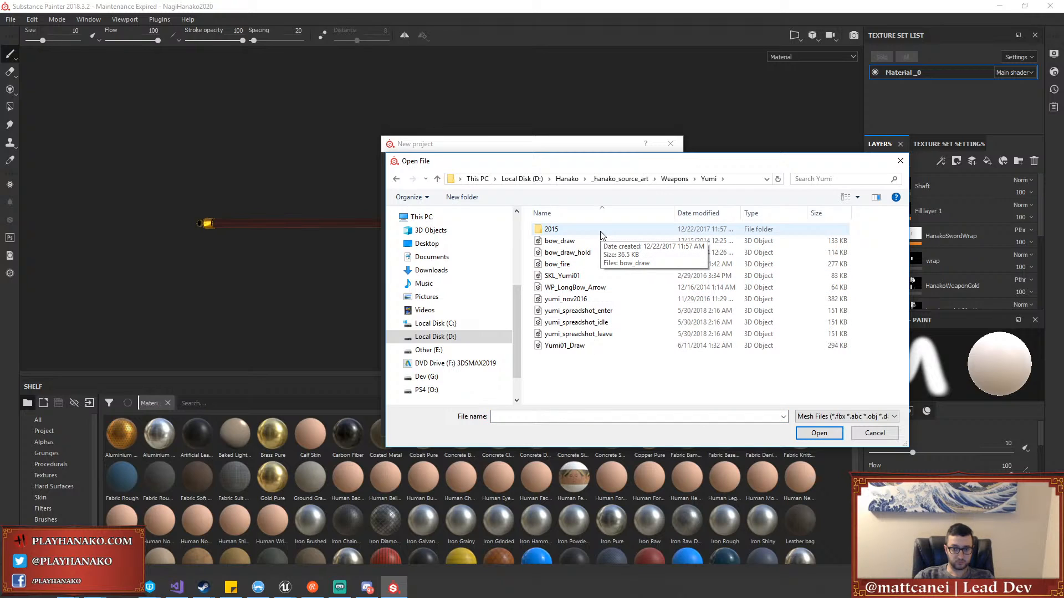
{"action": "left_click", "coordinate": [572, 280]}
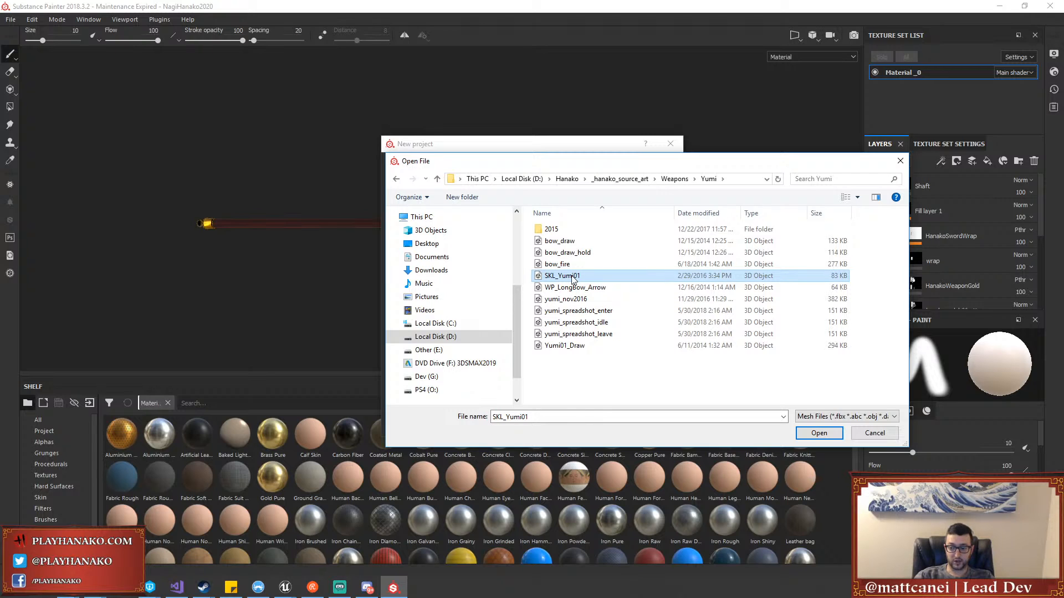
{"action": "double_click", "coordinate": [572, 276]}
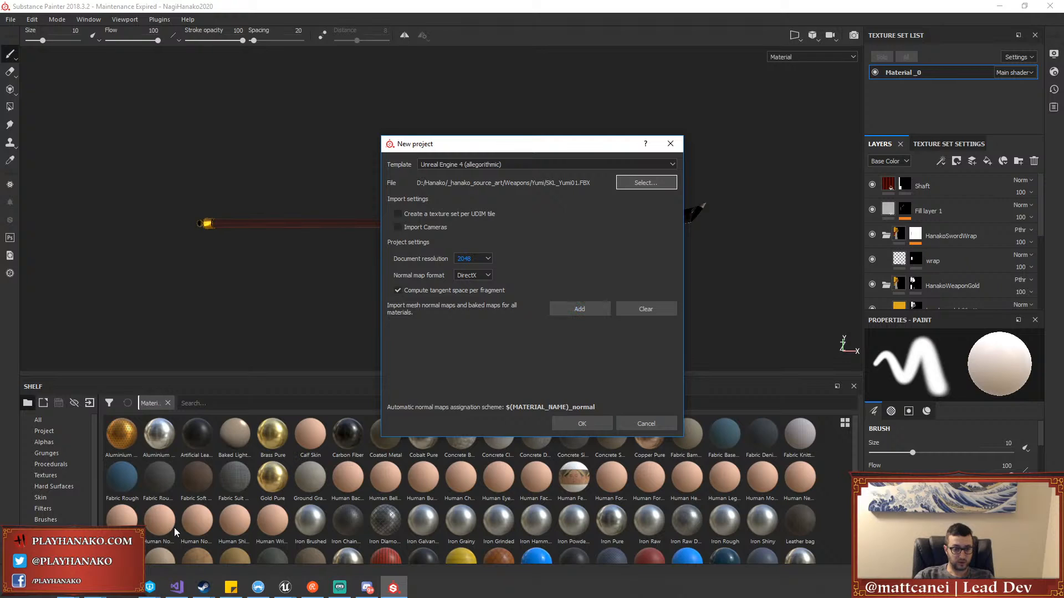
Add the T_Archer_Items01_DIF and T_Archer_Items01_NRM images from the Yumi folder to the new project's imported maps
{"action": "left_click", "coordinate": [580, 309]}
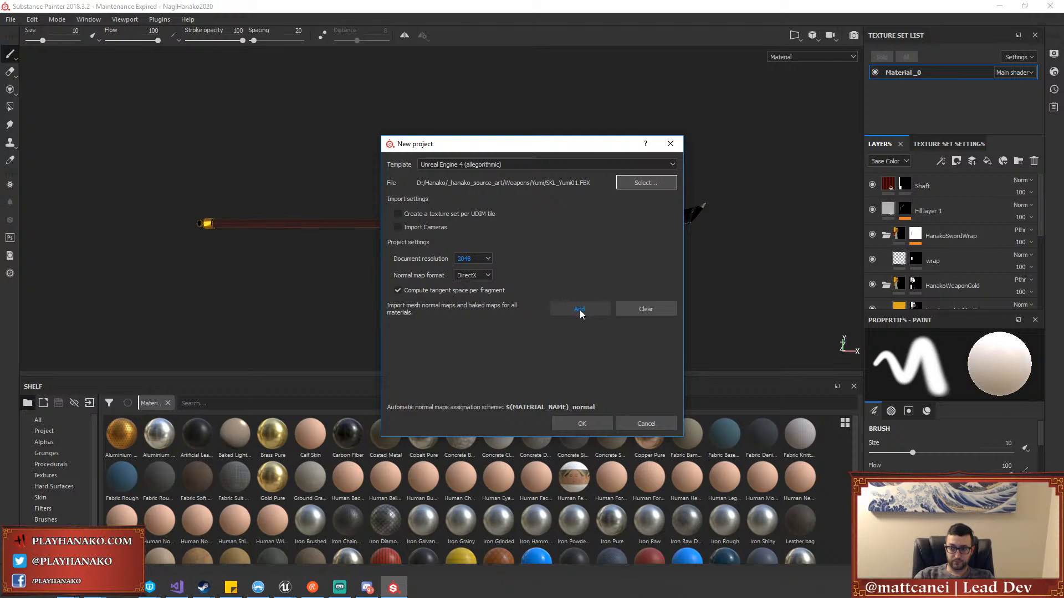
{"action": "left_click", "coordinate": [586, 308]}
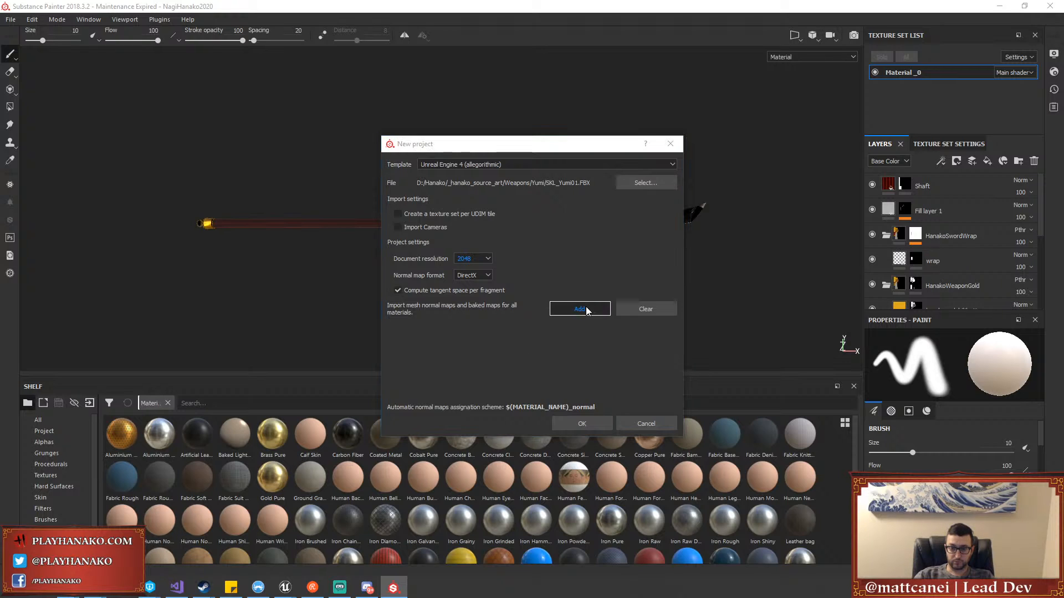
{"action": "left_click_drag", "start_coordinate": [607, 162], "coordinate": [384, 200]}
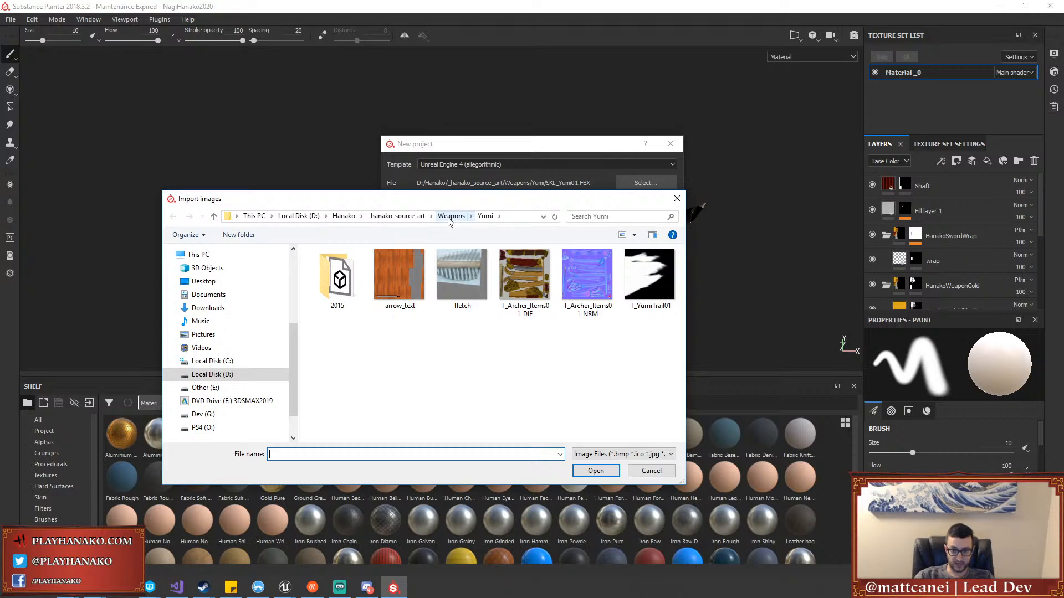
{"action": "left_click", "coordinate": [532, 293]}
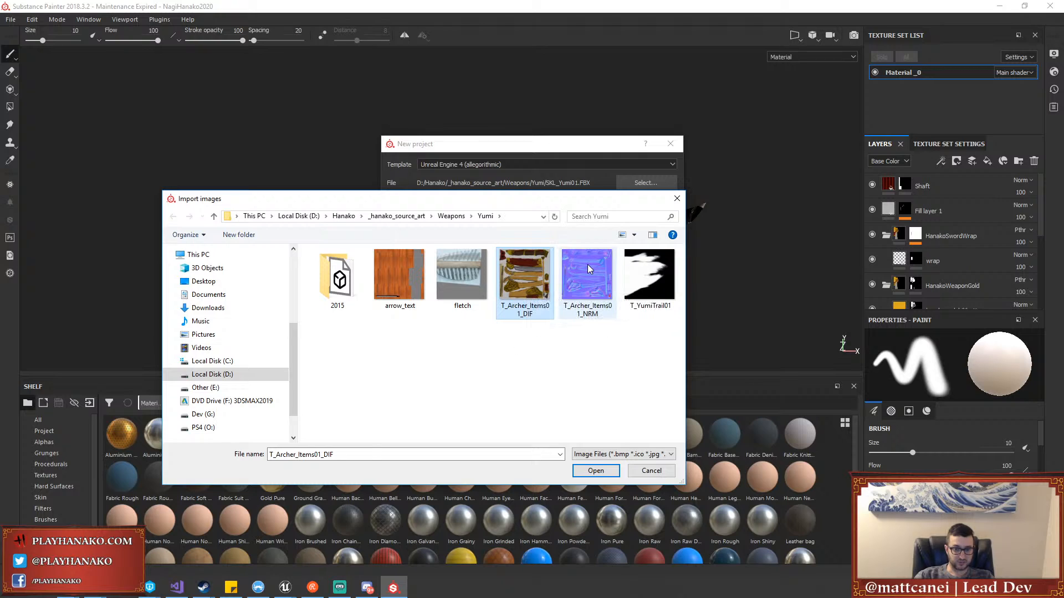
{"action": "key", "text": "Right"}
{"action": "key", "text": "Left"}
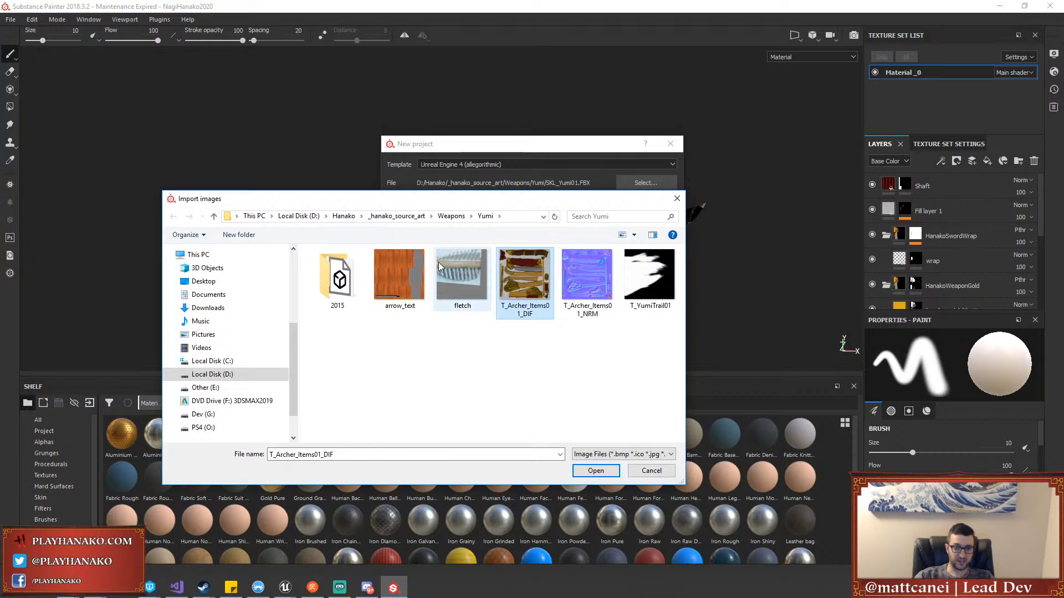
{"action": "double_click", "coordinate": [341, 268]}
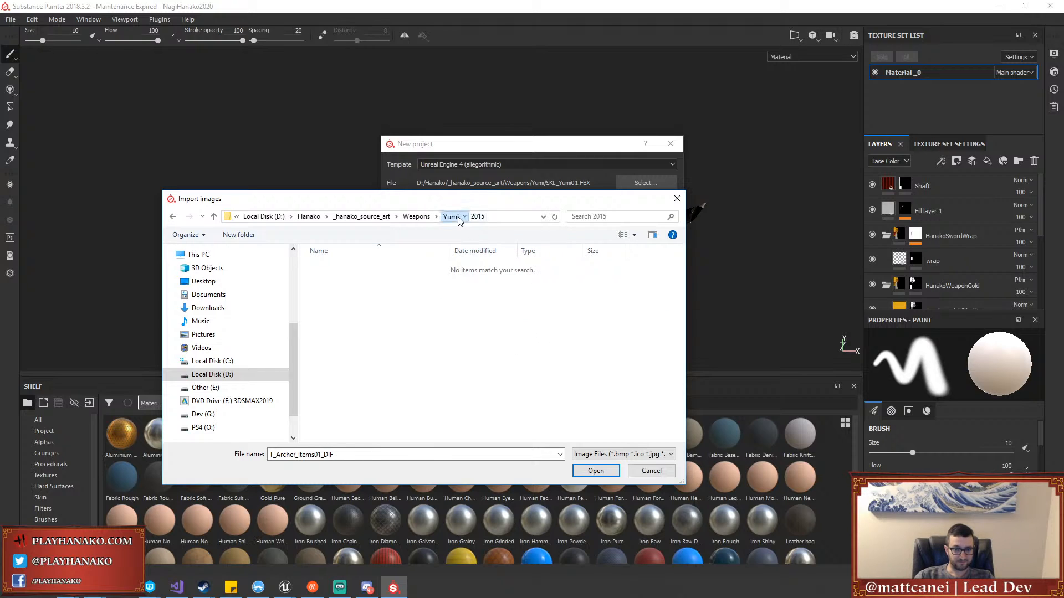
{"action": "left_click", "coordinate": [485, 216]}
{"action": "left_click_drag", "start_coordinate": [578, 339], "coordinate": [503, 267]}
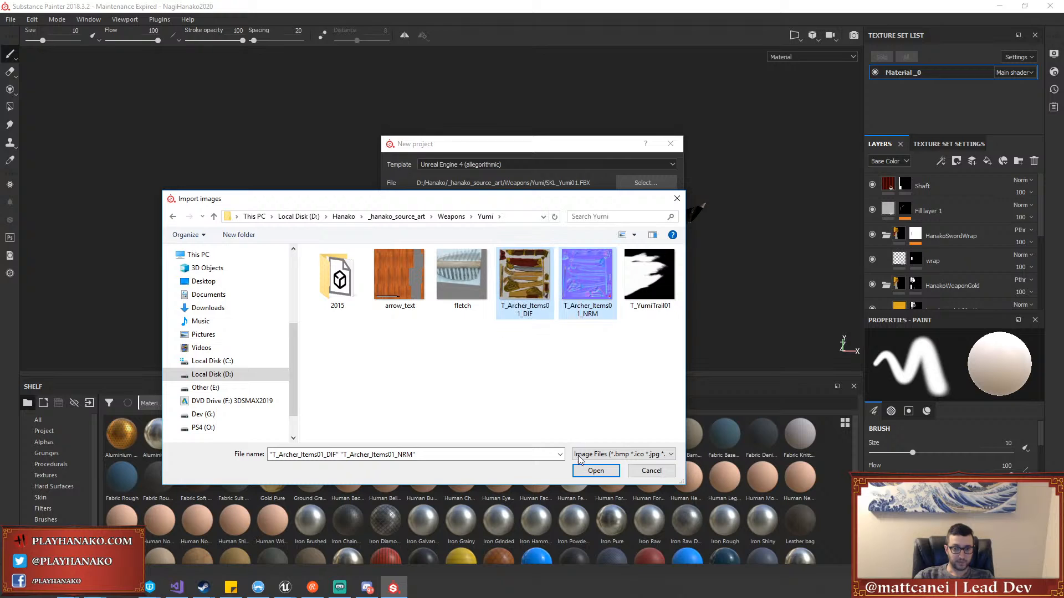
{"action": "left_click", "coordinate": [595, 472]}
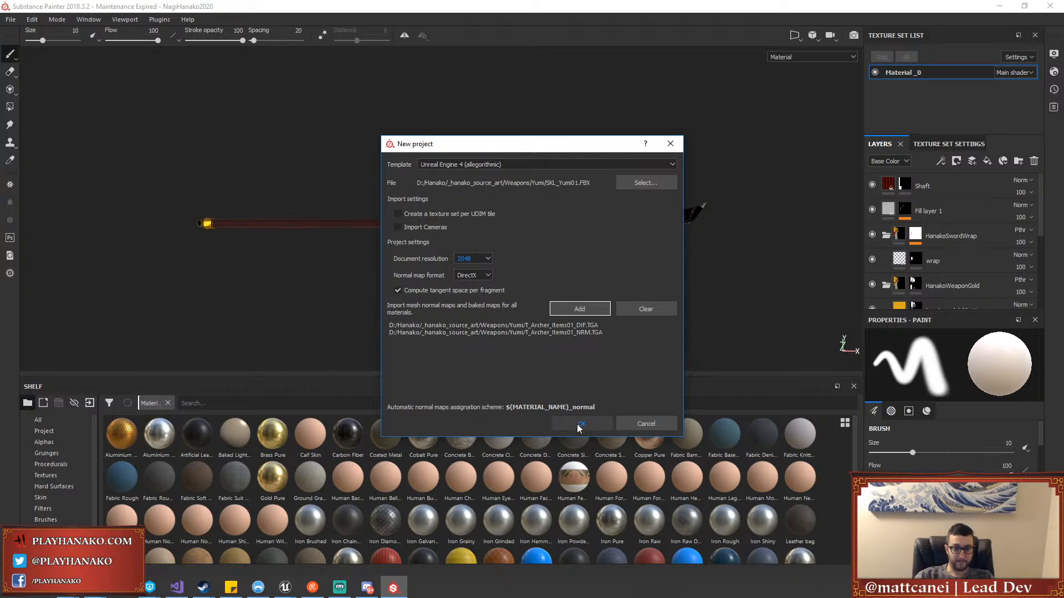
Create the new bow project, discarding the changes to the open naginata project, and view the bow up close
{"action": "left_click", "coordinate": [577, 424]}
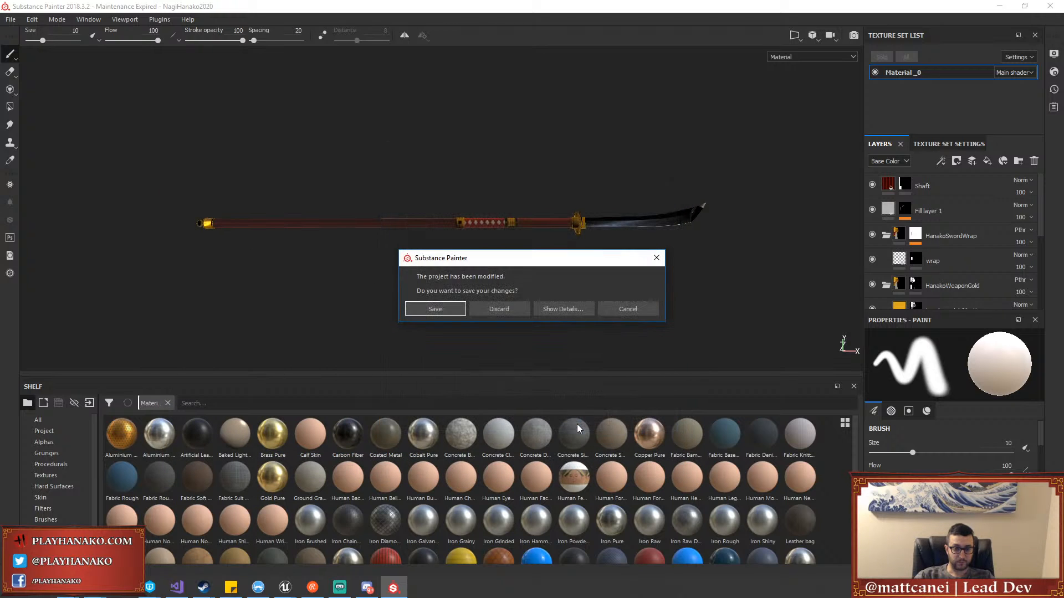
{"action": "left_click", "coordinate": [489, 308]}
{"action": "scroll", "coordinate": [483, 233], "scroll_direction": "up", "scroll_amount": 5}
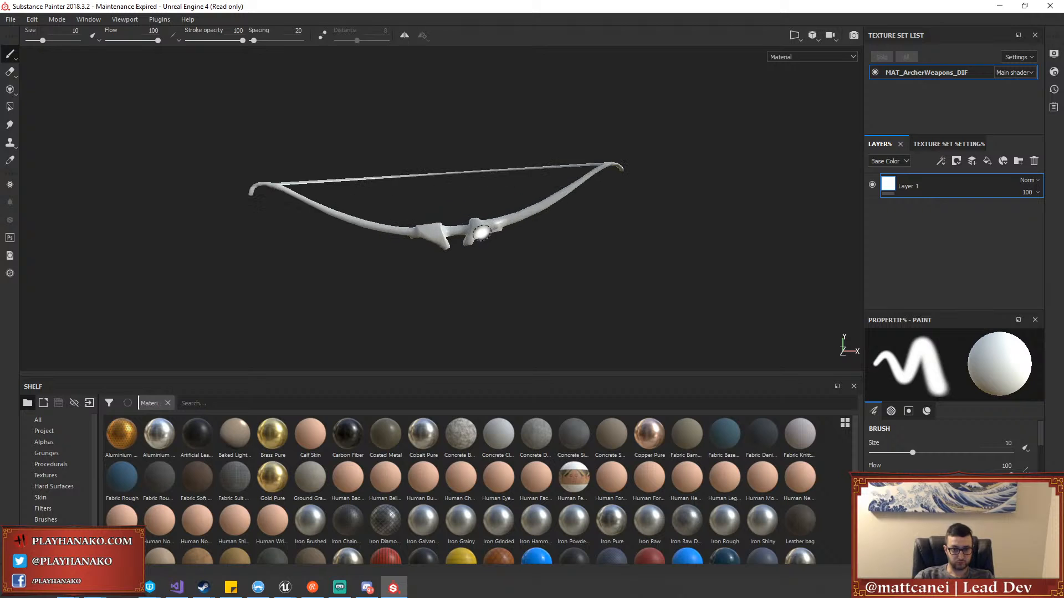
{"action": "mouse_move", "coordinate": [555, 277]}
{"action": "left_mouse_down", "text": "alt"}
{"action": "mouse_move", "coordinate": [591, 306]}
{"action": "mouse_move", "coordinate": [578, 308]}
{"action": "mouse_move", "coordinate": [617, 249]}
{"action": "mouse_move", "coordinate": [608, 302]}
{"action": "mouse_move", "coordinate": [589, 302]}
{"action": "left_mouse_up", "text": "alt"}
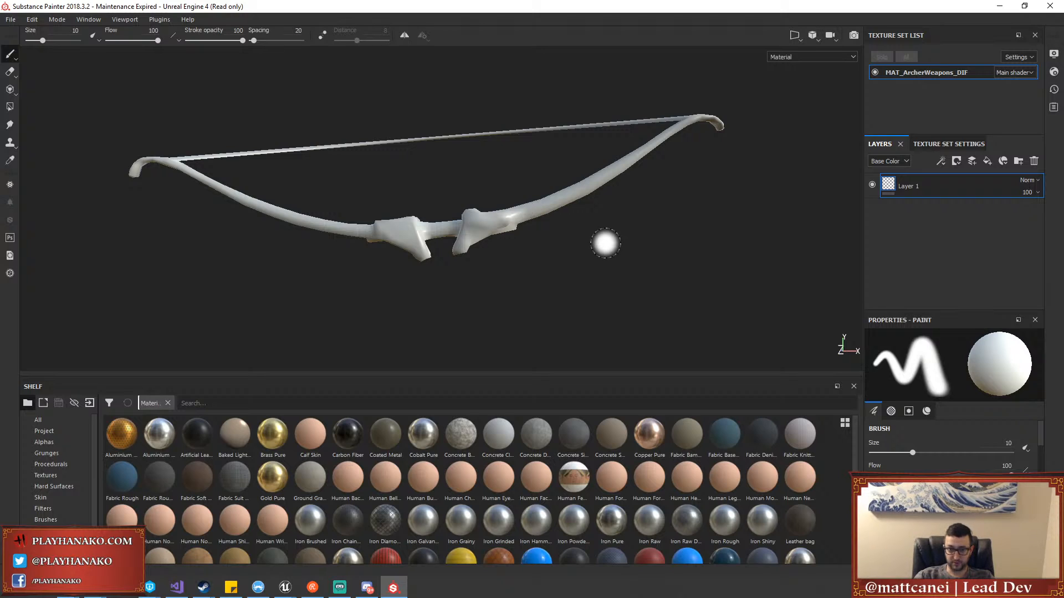
Assign T_Archer_Items01_NRM as the normal mesh map of the MAT_ArcherWeapons_DIF texture set
{"action": "right_click", "coordinate": [962, 187]}
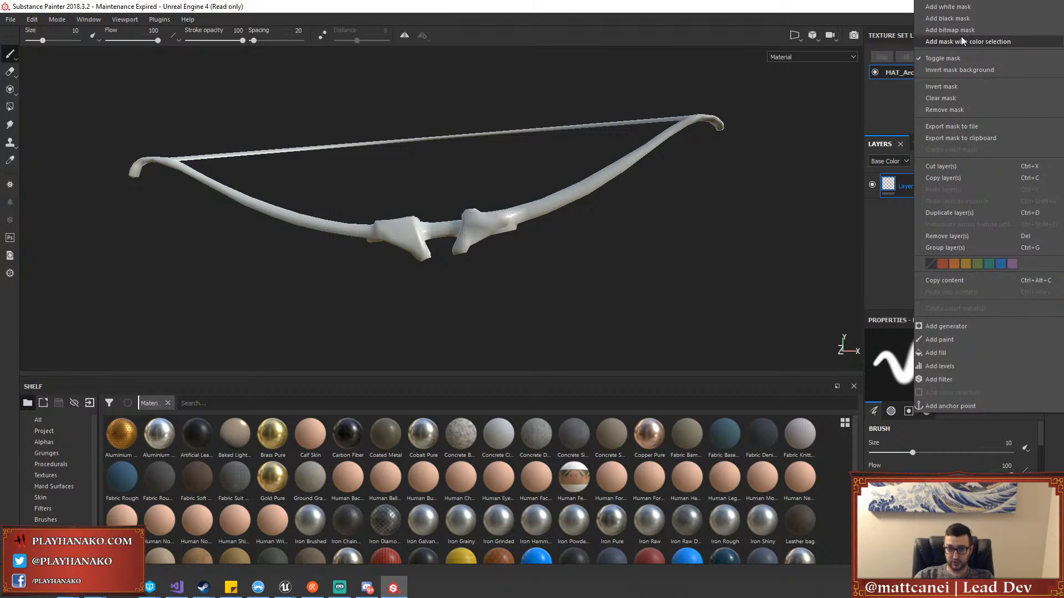
{"action": "left_click", "coordinate": [895, 233]}
{"action": "left_click", "coordinate": [933, 145]}
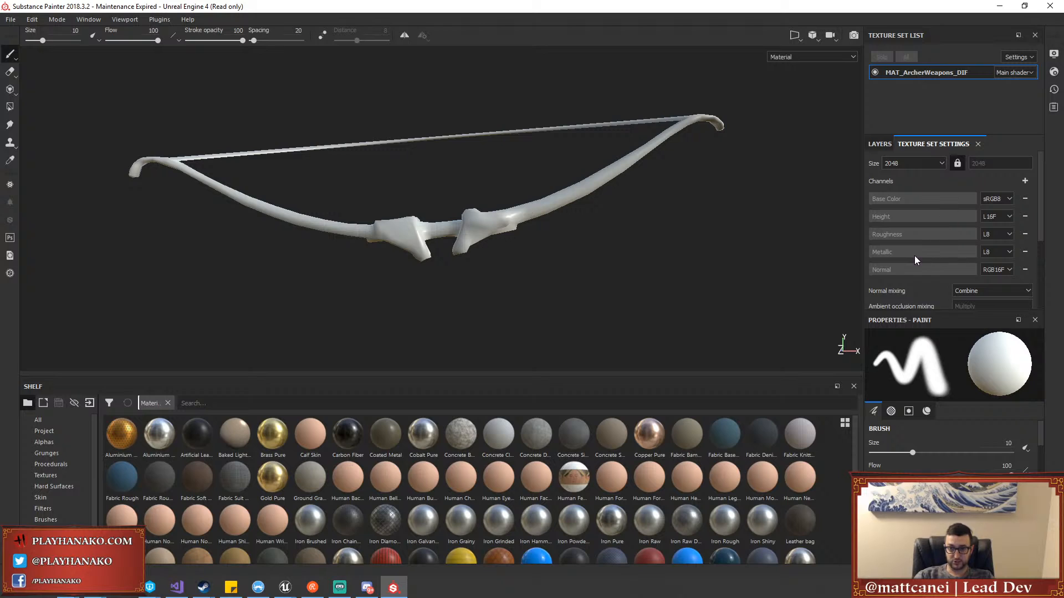
{"action": "scroll", "coordinate": [915, 257], "scroll_direction": "down", "scroll_amount": 3}
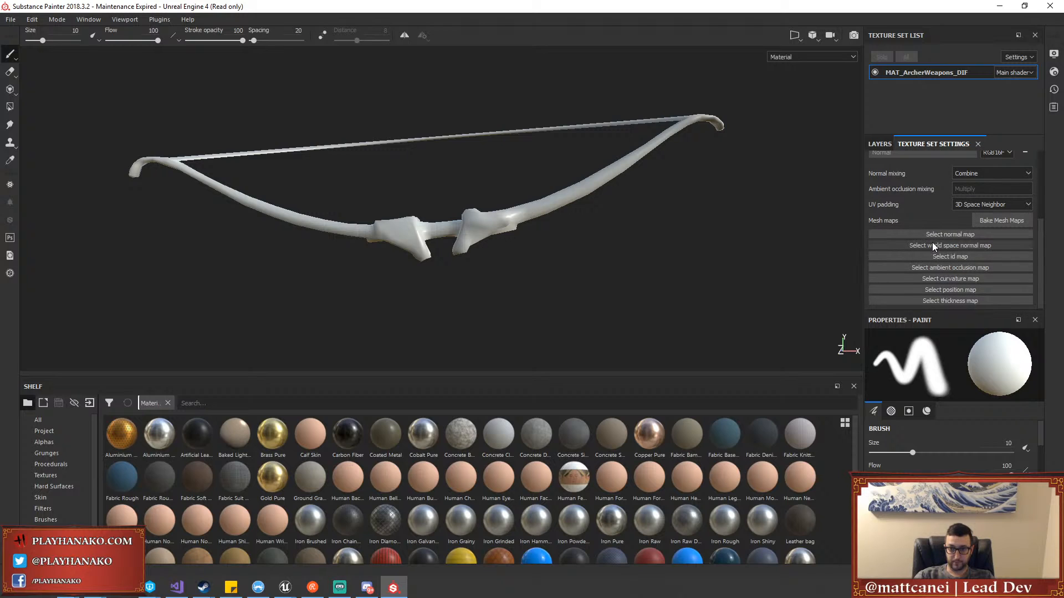
{"action": "left_click", "coordinate": [934, 233]}
{"action": "left_click", "coordinate": [941, 262]}
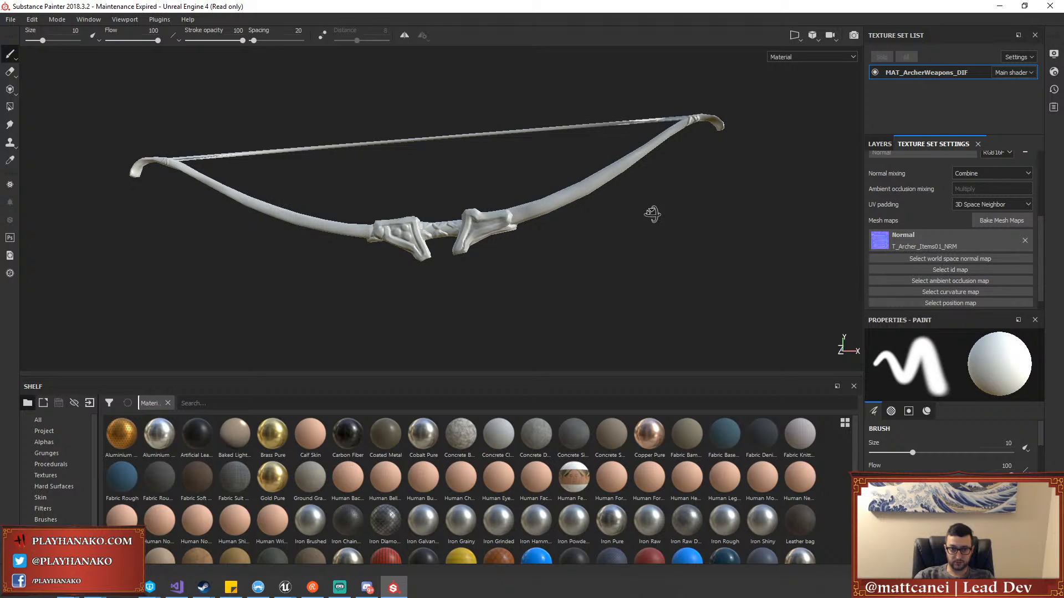
{"action": "left_click_drag", "start_coordinate": [653, 213], "coordinate": [686, 236], "text": "alt"}
Assign T_Archer_Items01_DIF as the ID mesh map of the texture set and inspect the bow's handle
{"action": "left_click", "coordinate": [929, 270]}
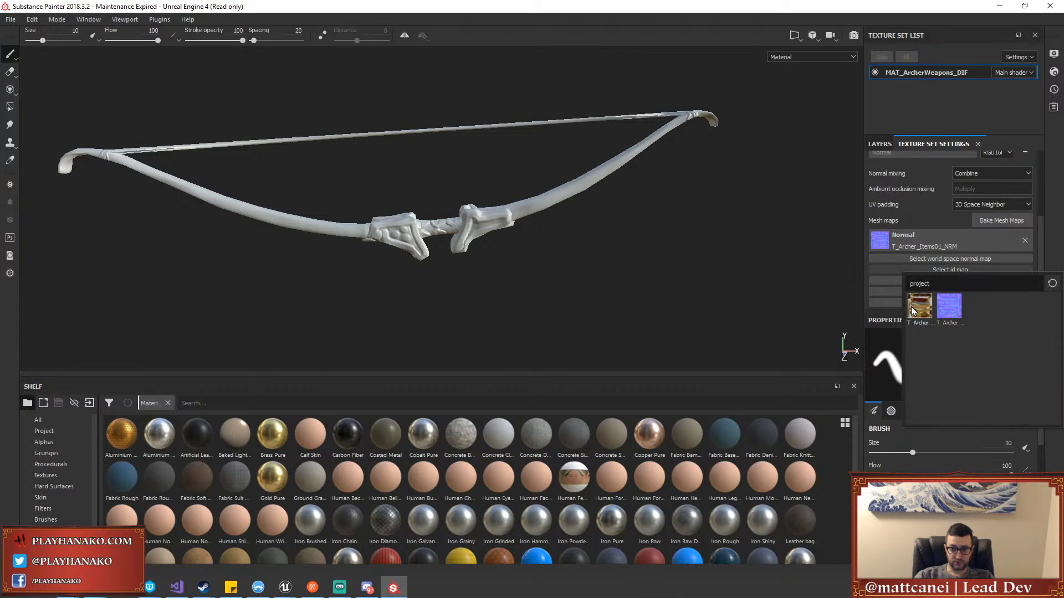
{"action": "left_click", "coordinate": [909, 307]}
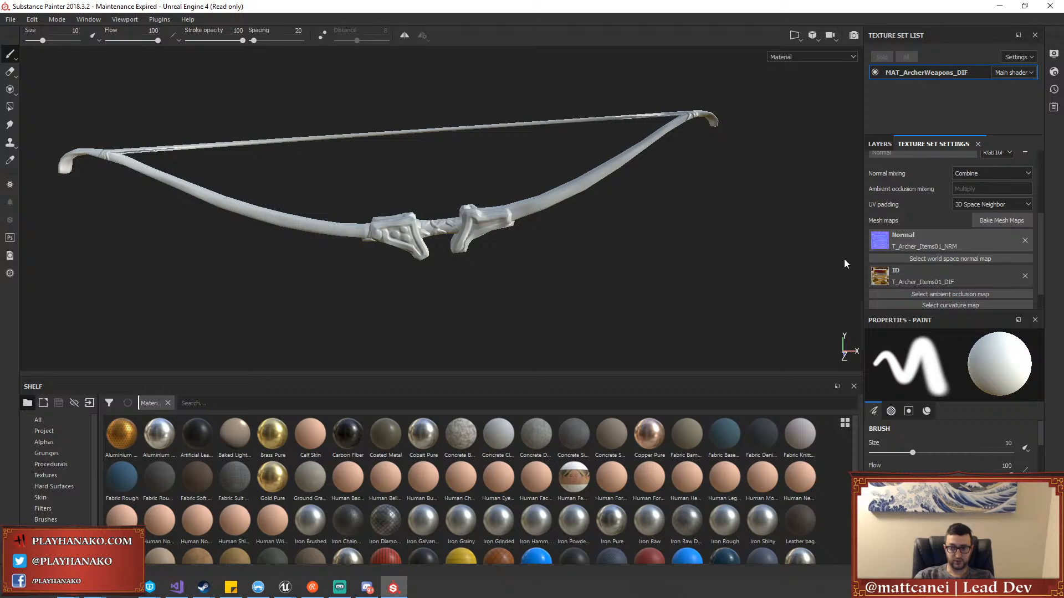
{"action": "scroll", "coordinate": [750, 269], "scroll_direction": "up", "scroll_amount": 5}
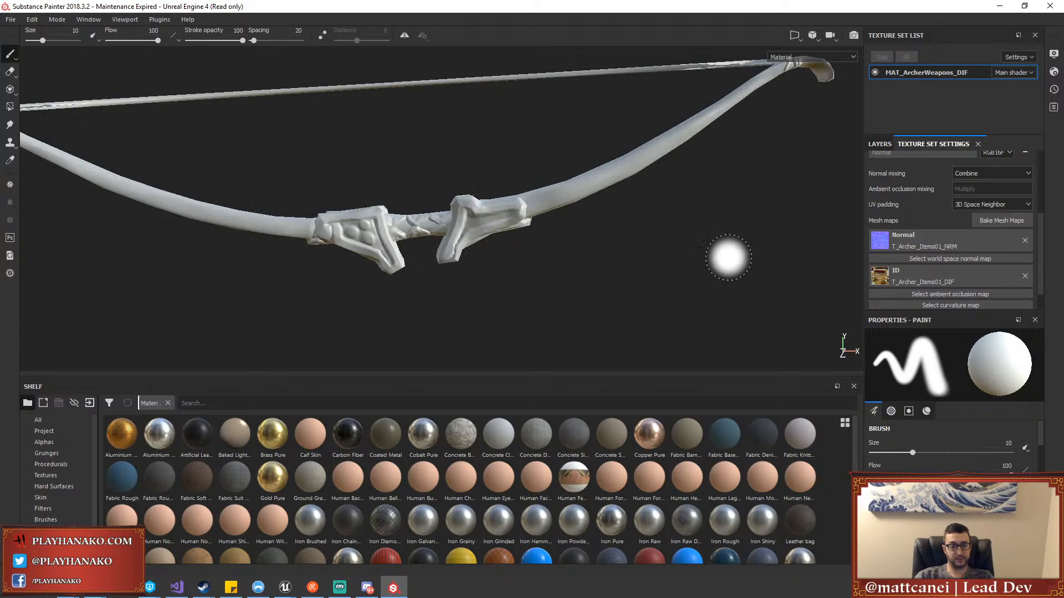
{"action": "scroll", "coordinate": [728, 257], "scroll_direction": "down", "scroll_amount": 5}
{"action": "mouse_move", "coordinate": [727, 249]}
{"action": "left_mouse_down", "text": "alt"}
{"action": "mouse_move", "coordinate": [684, 206]}
{"action": "mouse_move", "coordinate": [696, 314]}
{"action": "mouse_move", "coordinate": [703, 242]}
{"action": "left_mouse_up", "text": "alt"}
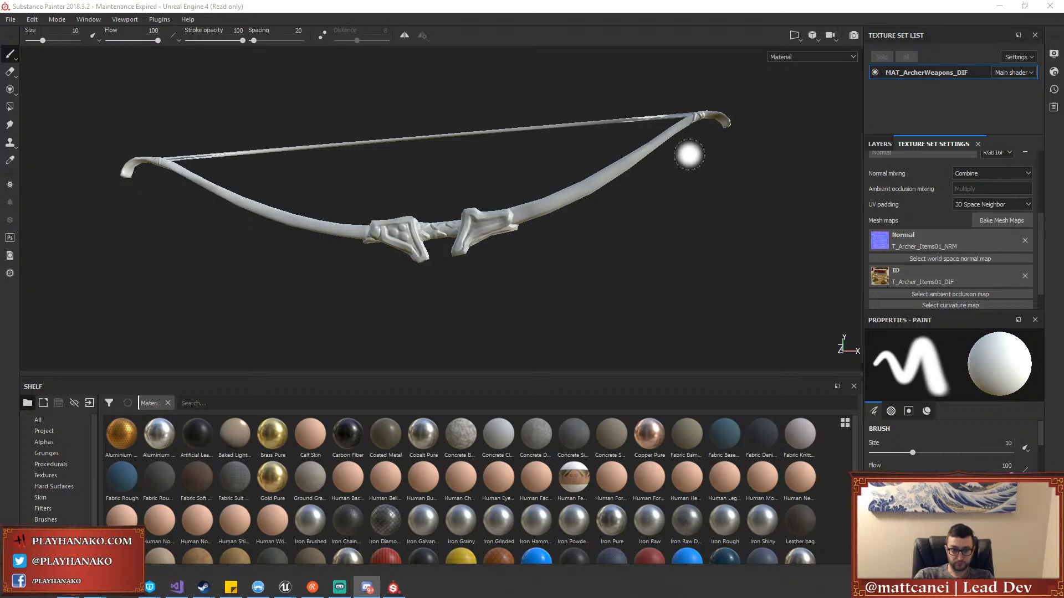
Add a fill layer above Layer 1 and rename it base
{"action": "left_click", "coordinate": [881, 143]}
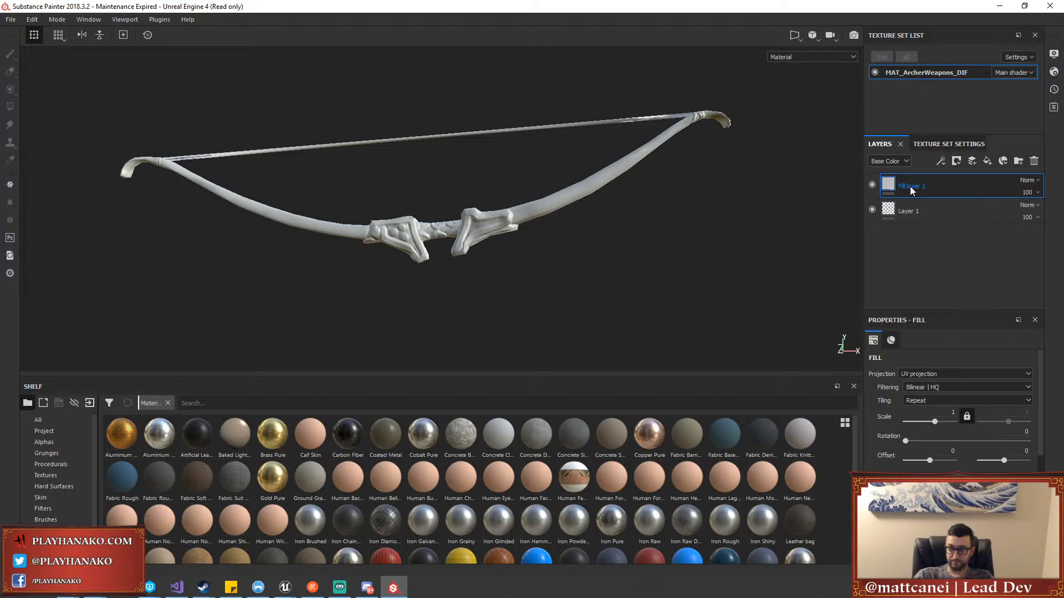
{"action": "double_click", "coordinate": [909, 186]}
{"action": "type", "text": "base"}
{"action": "key", "text": "Return"}
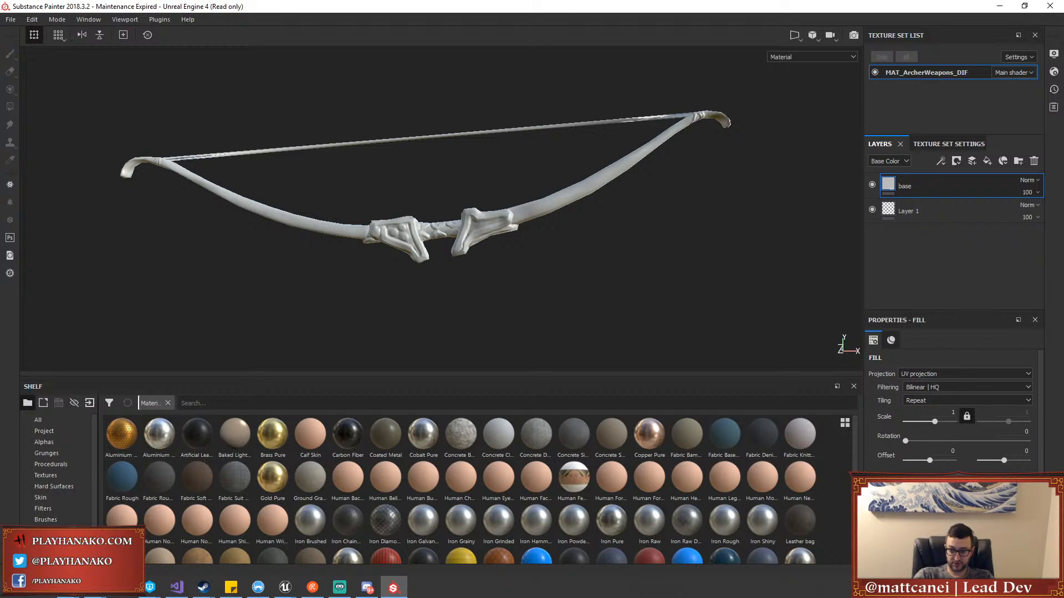
Apply the T_Archer_Items01_DIF texture from the shelf as the base layer's Base Color and view the bow from another angle
{"action": "scroll", "coordinate": [949, 443], "scroll_direction": "down", "scroll_amount": 3}
{"action": "left_click", "coordinate": [949, 452]}
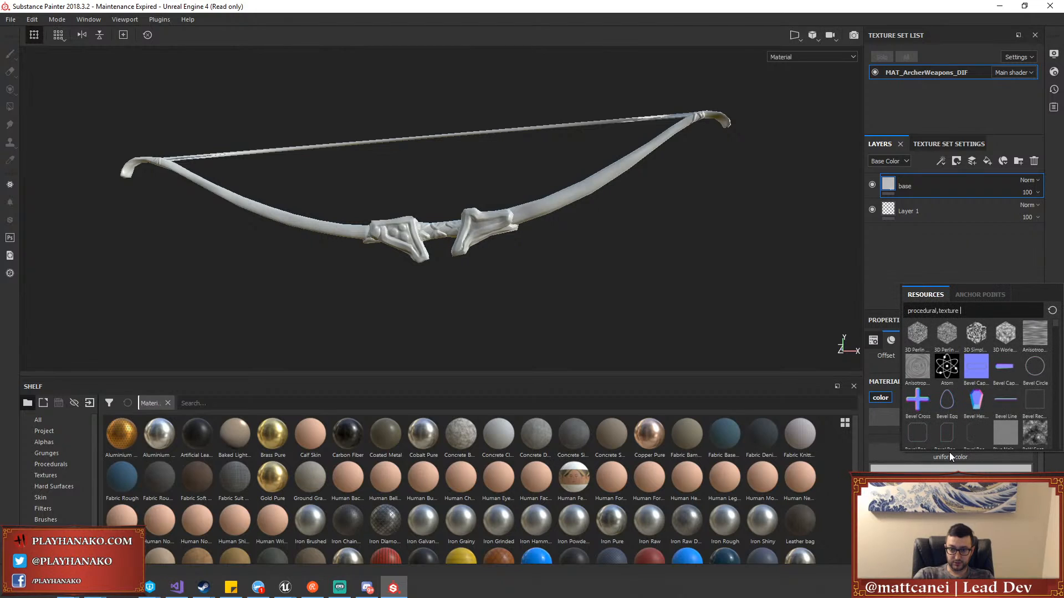
{"action": "left_click", "coordinate": [53, 530]}
{"action": "scroll", "coordinate": [52, 527], "scroll_direction": "down", "scroll_amount": 1}
{"action": "left_click", "coordinate": [53, 517]}
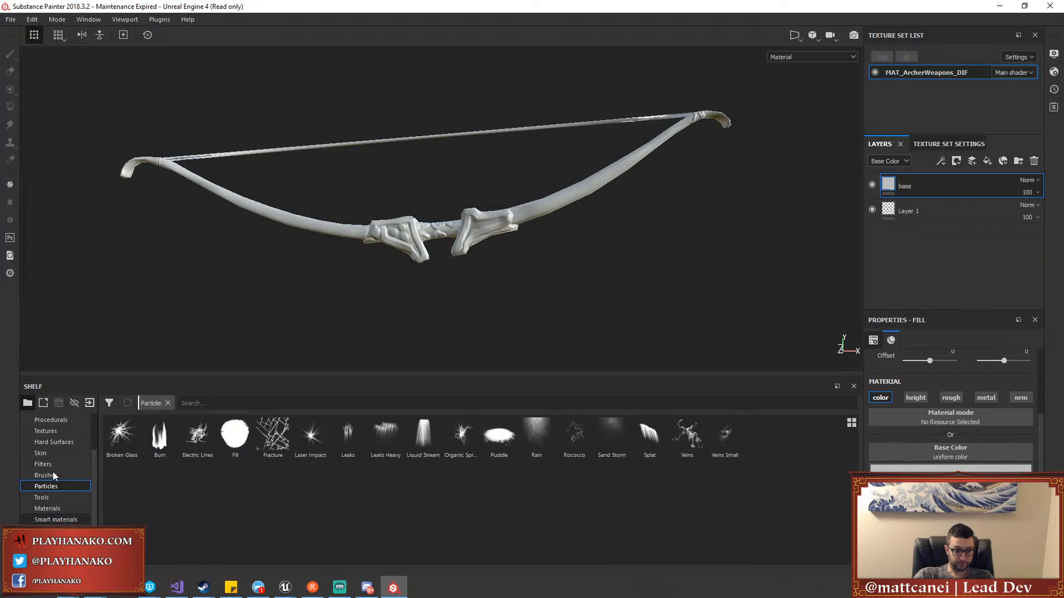
{"action": "left_click", "coordinate": [49, 431]}
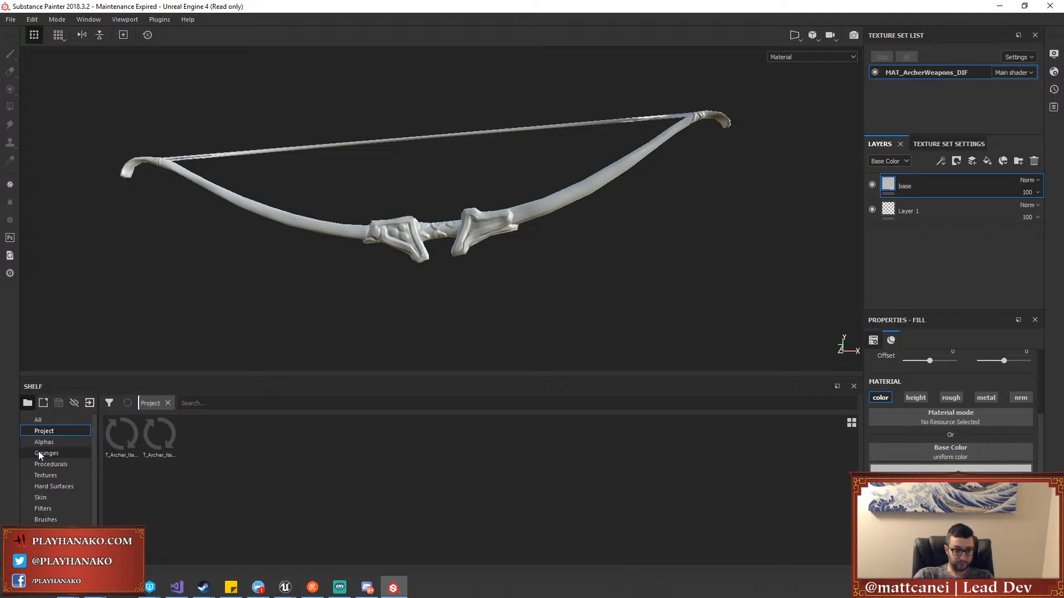
{"action": "scroll", "coordinate": [38, 462], "scroll_direction": "up", "scroll_amount": 1}
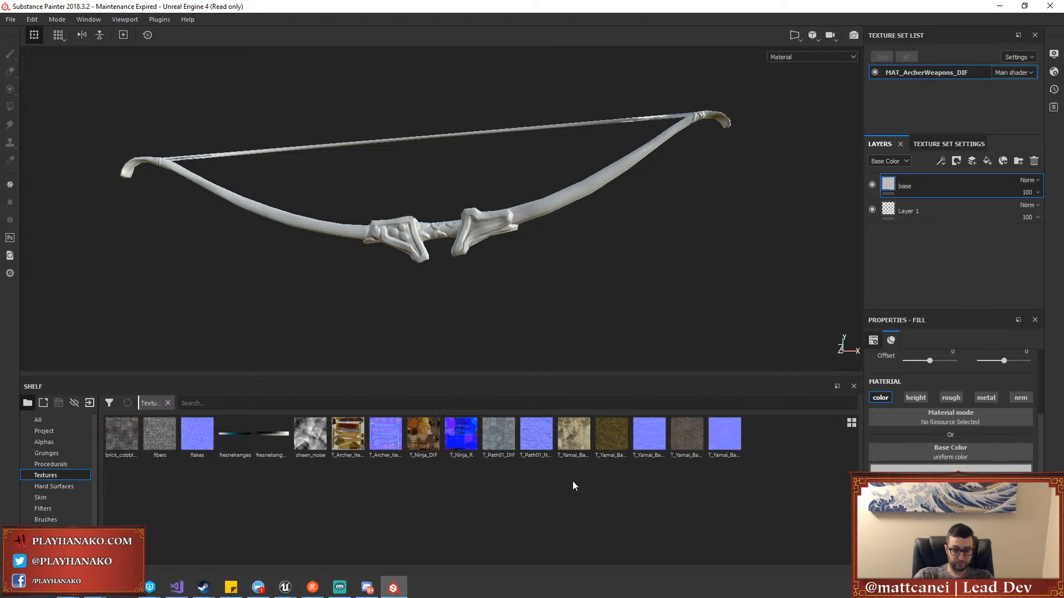
{"action": "left_click_drag", "start_coordinate": [348, 435], "coordinate": [952, 453]}
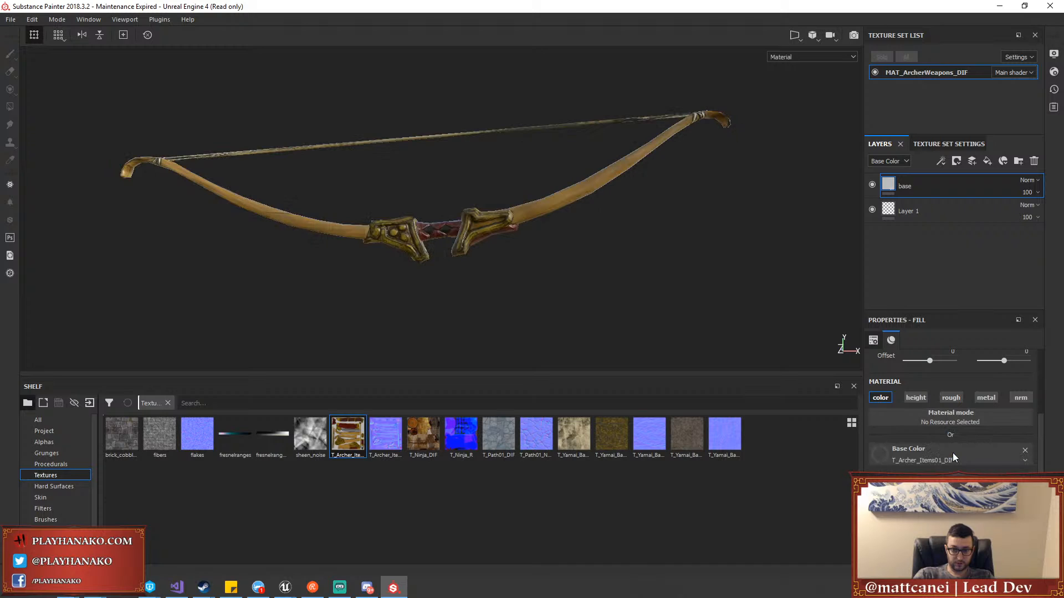
{"action": "left_click_drag", "start_coordinate": [586, 273], "coordinate": [479, 271], "text": "alt"}
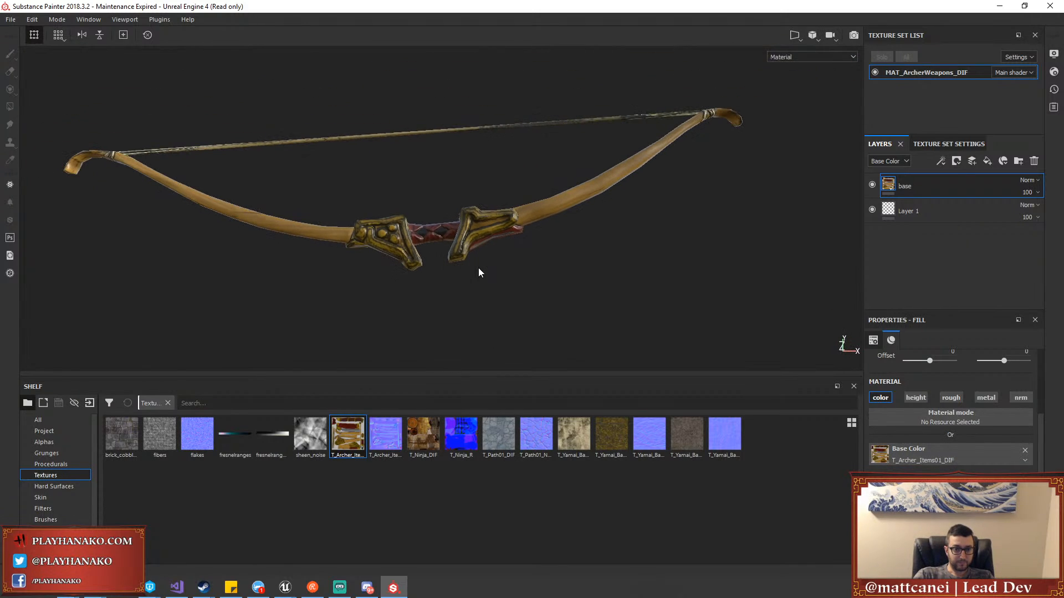
Switch to the Unreal Editor and look through the Weapons/Yumi folder and its subfolders for the bow's materials
{"action": "left_click", "coordinate": [285, 586]}
{"action": "left_click", "coordinate": [345, 543]}
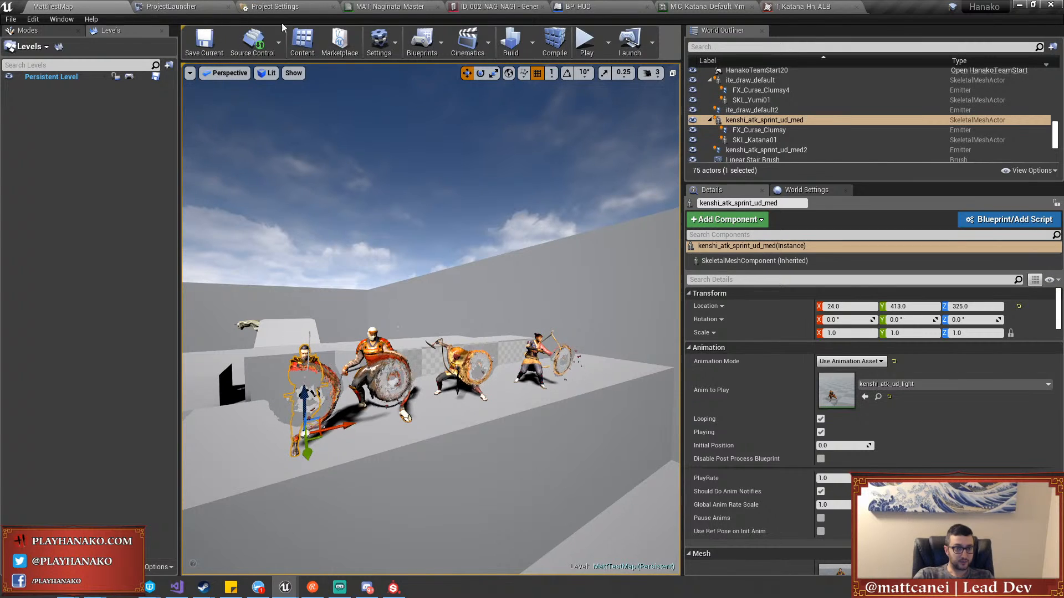
{"action": "left_click_drag", "start_coordinate": [160, 1], "coordinate": [237, 5]}
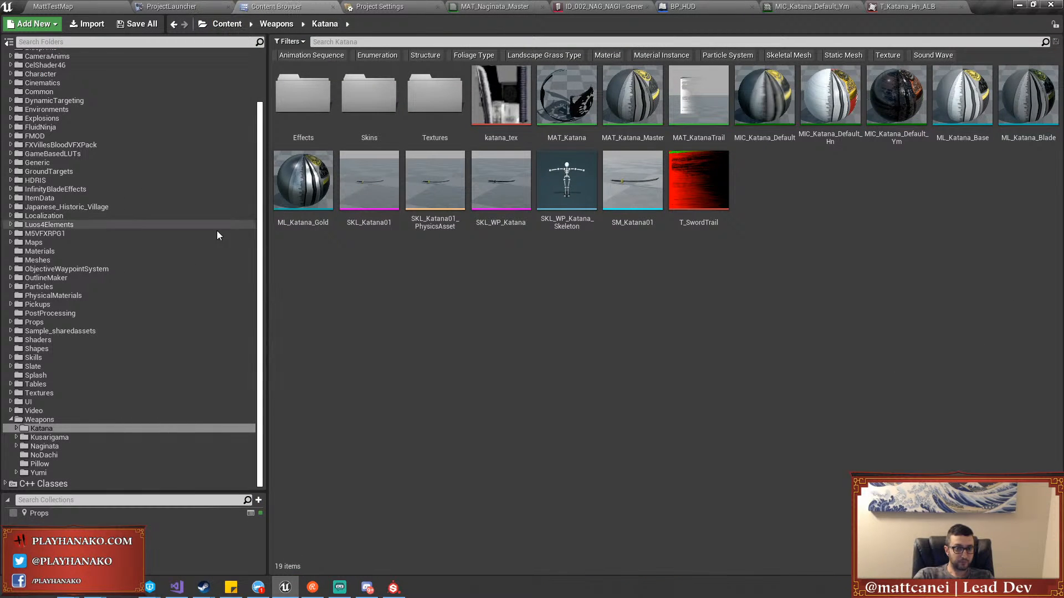
{"action": "double_click", "coordinate": [46, 470]}
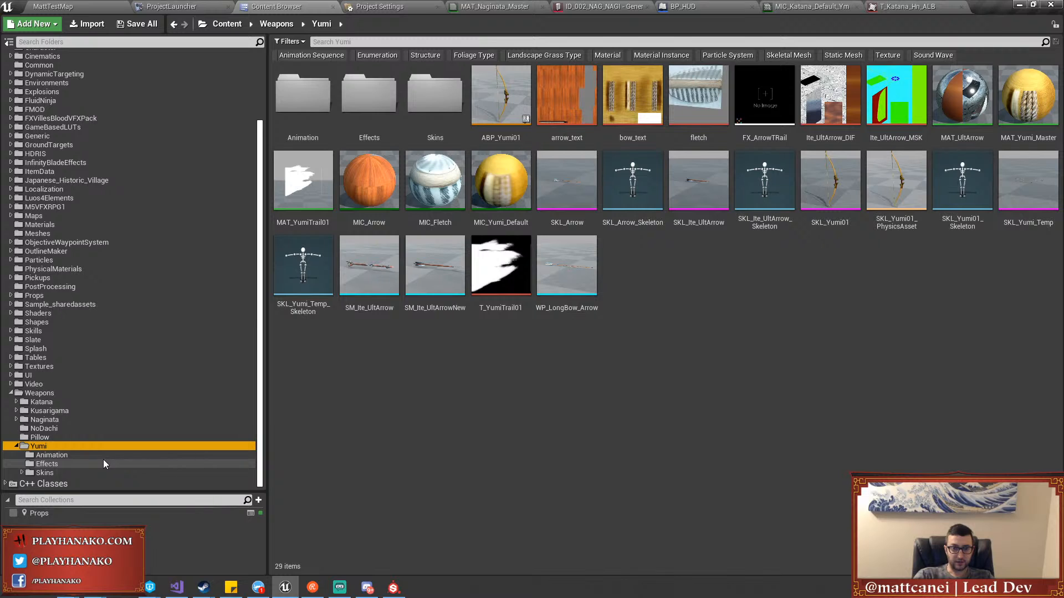
{"action": "double_click", "coordinate": [411, 121]}
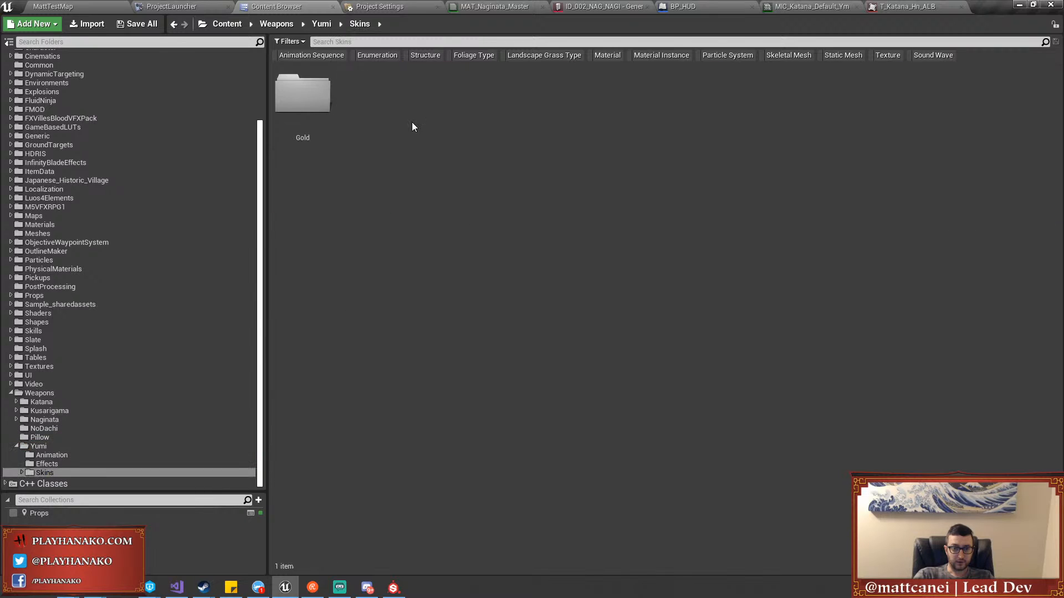
{"action": "left_click", "coordinate": [62, 457]}
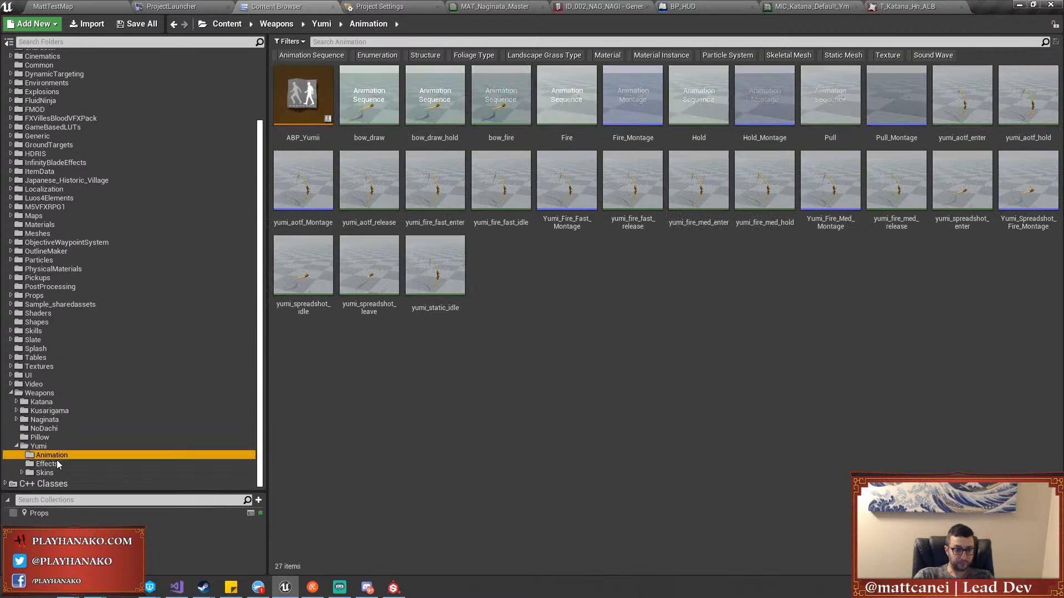
{"action": "left_click", "coordinate": [55, 464]}
{"action": "left_click", "coordinate": [45, 439]}
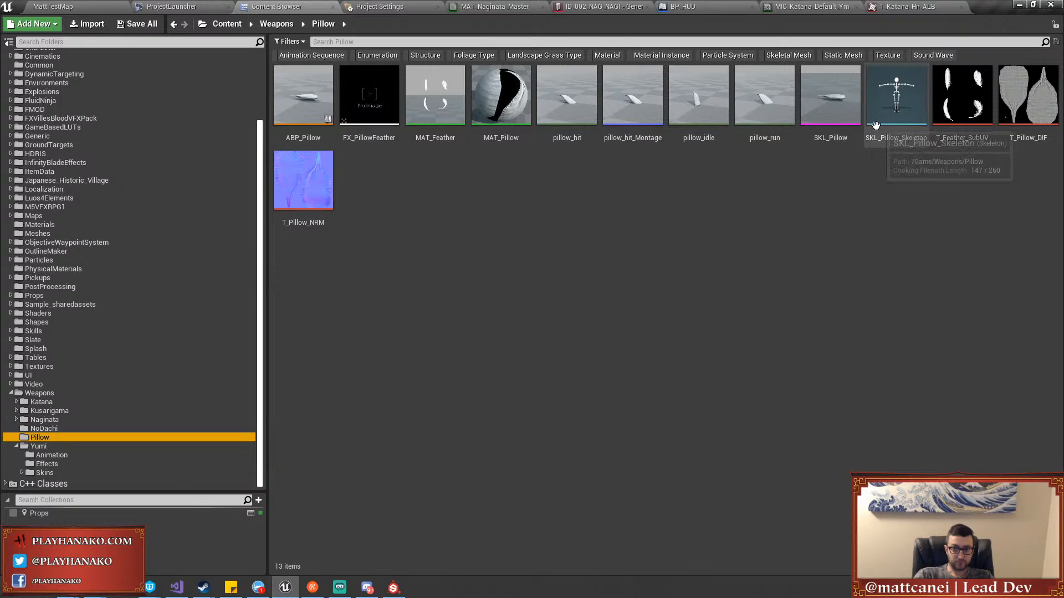
{"action": "left_click", "coordinate": [83, 447]}
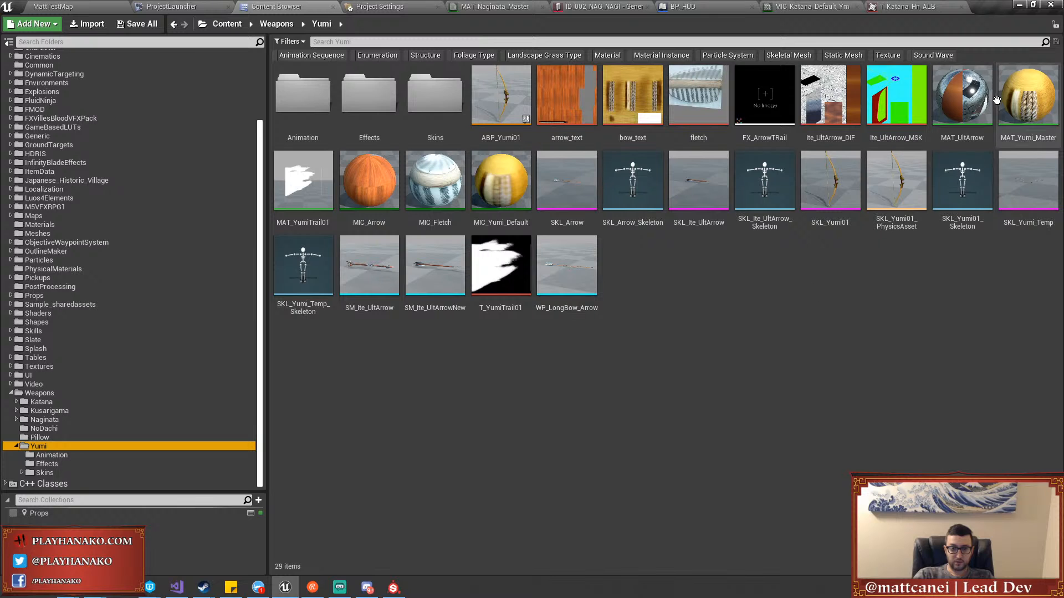
Inspect the MIC_Yumi_Default material instance, enable its DIF texture override, and locate that texture in the Content Browser
{"action": "double_click", "coordinate": [518, 187]}
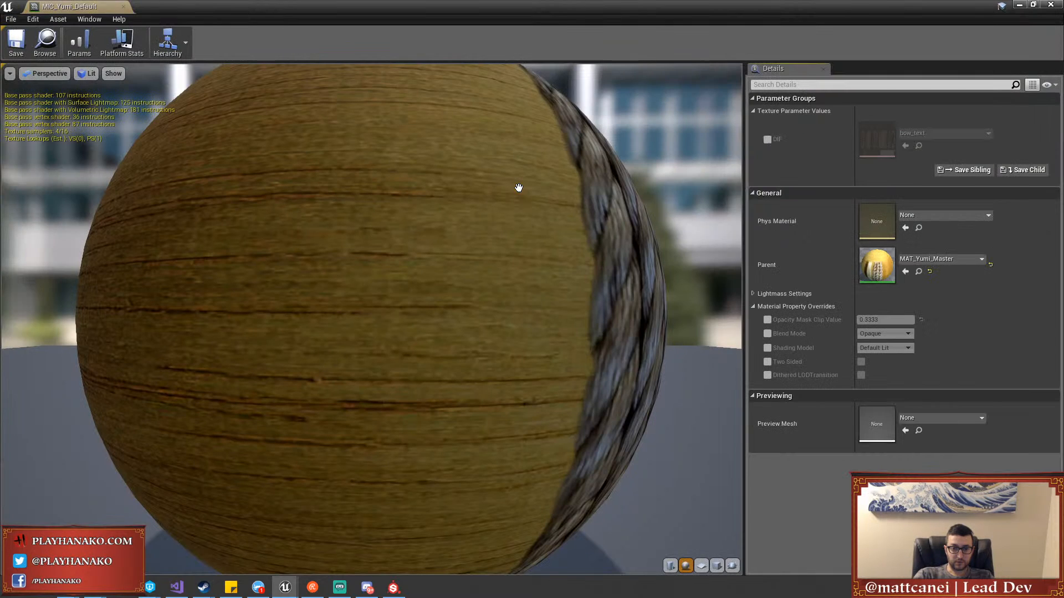
{"action": "scroll", "coordinate": [569, 287], "scroll_direction": "up", "scroll_amount": 3}
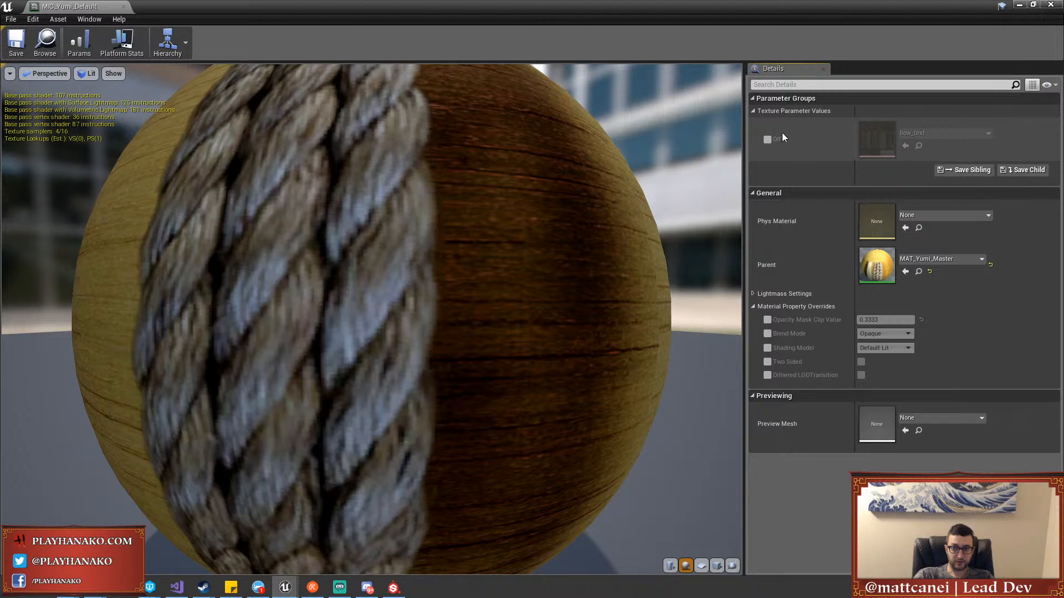
{"action": "left_click", "coordinate": [768, 140]}
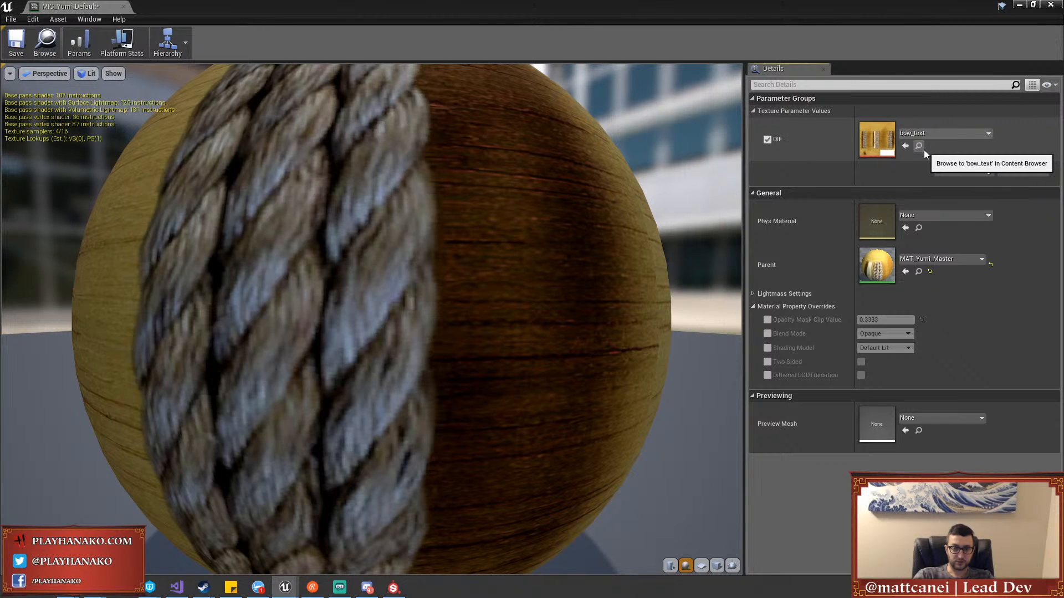
{"action": "left_click", "coordinate": [124, 8]}
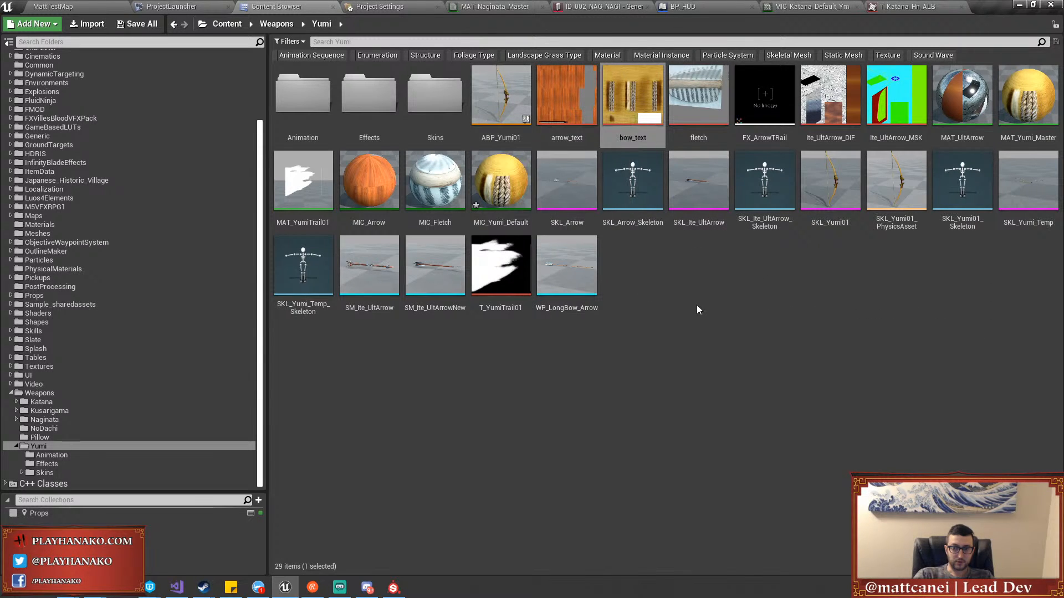
Trace the SKL_Yumi01 mesh's material to the Archer materials folder, and locate the DIF texture used by MIC_Archer_Items01_Yamai
{"action": "double_click", "coordinate": [830, 238]}
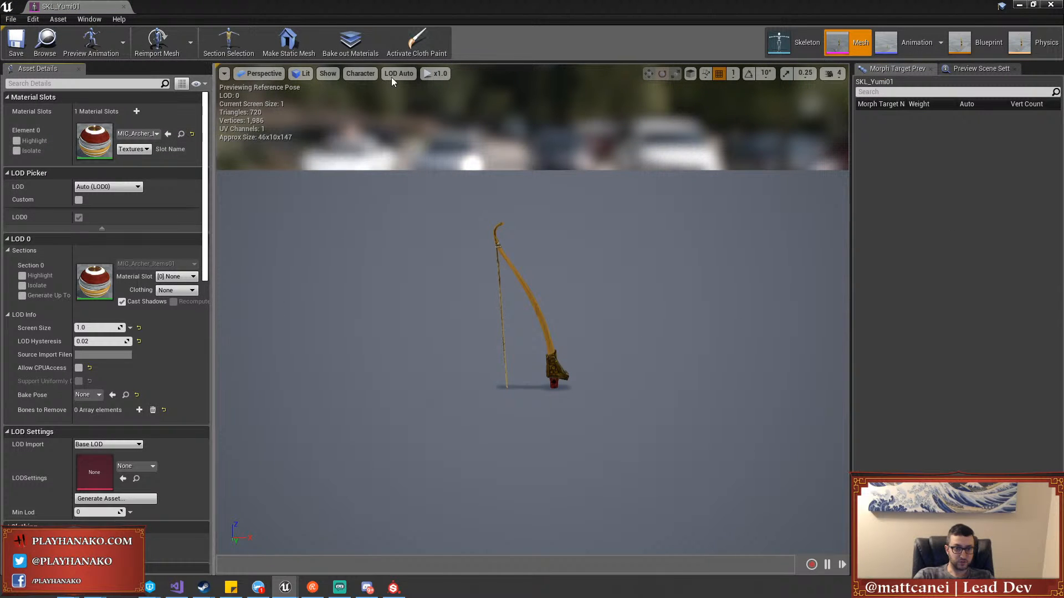
{"action": "left_click", "coordinate": [123, 7]}
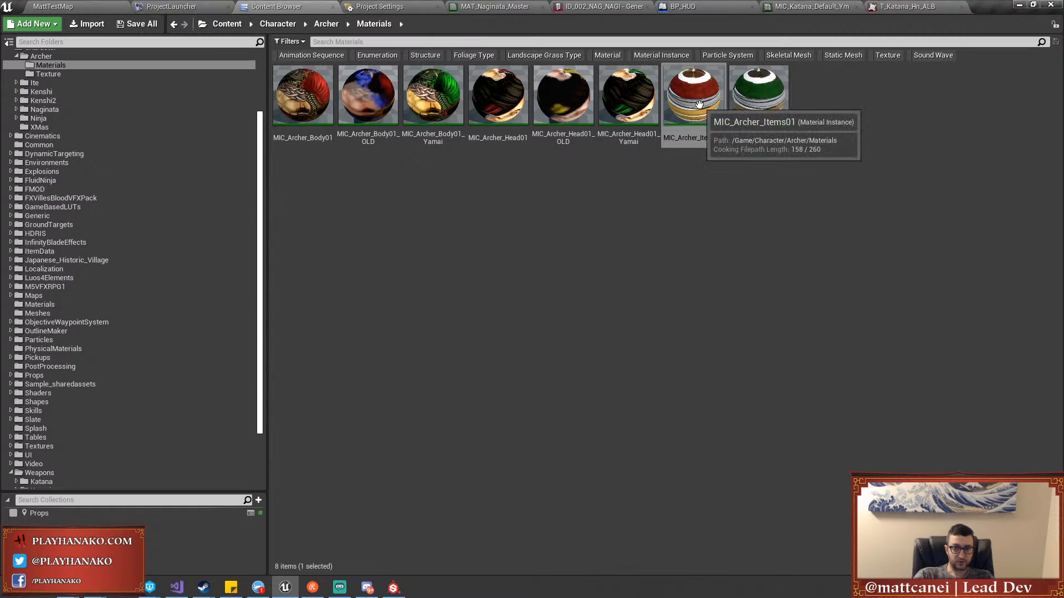
{"action": "double_click", "coordinate": [757, 105]}
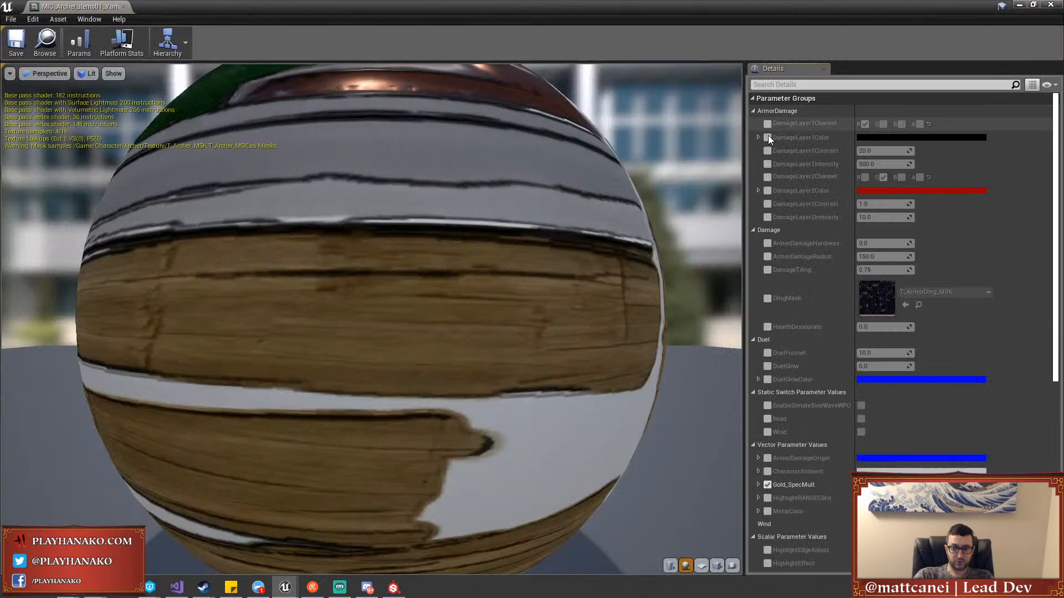
{"action": "scroll", "coordinate": [866, 424], "scroll_direction": "down", "scroll_amount": 6}
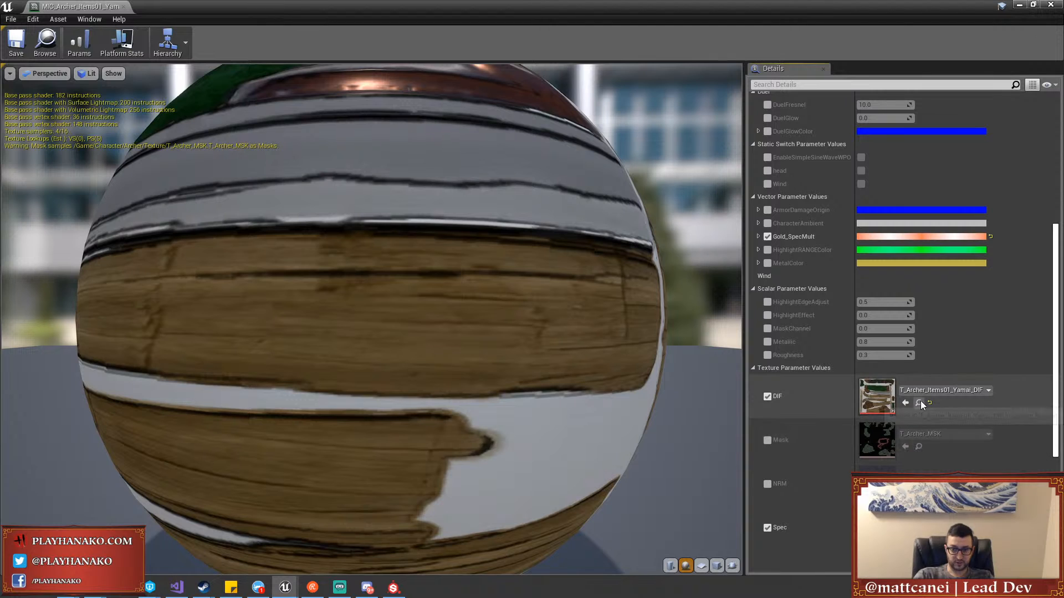
{"action": "left_click", "coordinate": [919, 403]}
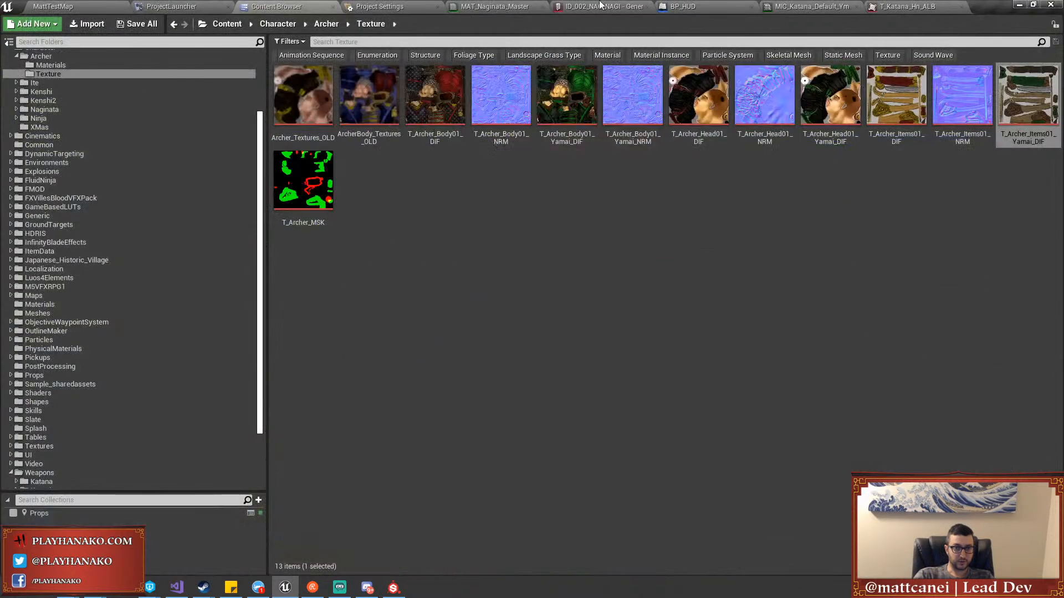
Select T_Archer_MSK, T_Archer_Items01_DIF, T_Archer_Items01_NRM and T_Archer_Items01_Yamai_DIF in the Archer/Texture folder of the Content Browser
{"action": "left_click_drag", "start_coordinate": [600, 5], "coordinate": [918, 5]}
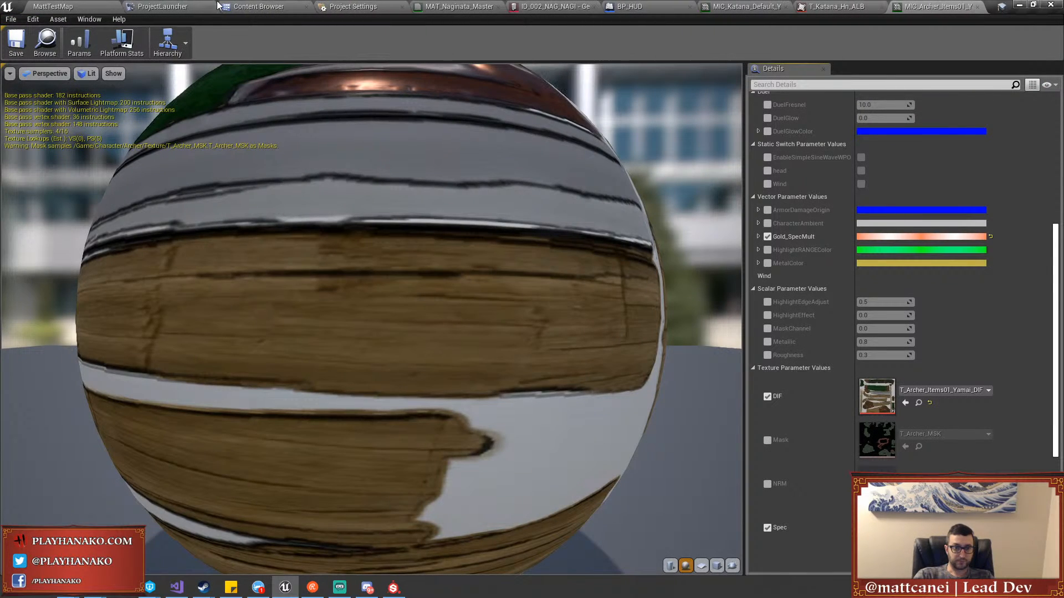
{"action": "left_click", "coordinate": [254, 6]}
{"action": "left_click", "coordinate": [304, 191]}
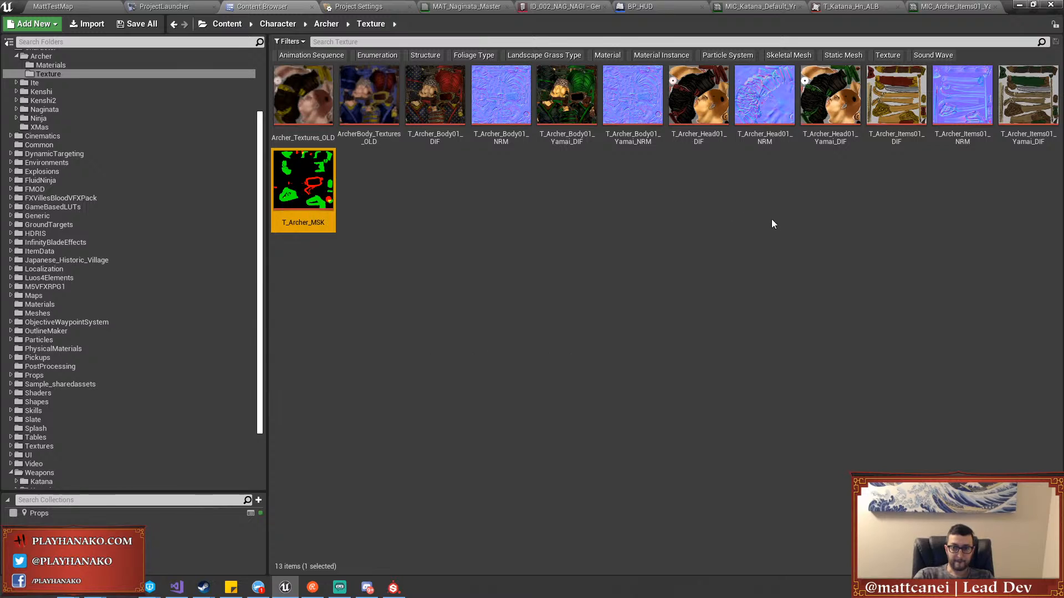
{"action": "left_click", "coordinate": [1040, 115], "text": "ctrl"}
{"action": "left_click", "coordinate": [896, 100], "text": "ctrl"}
{"action": "left_click", "coordinate": [959, 99], "text": "ctrl"}
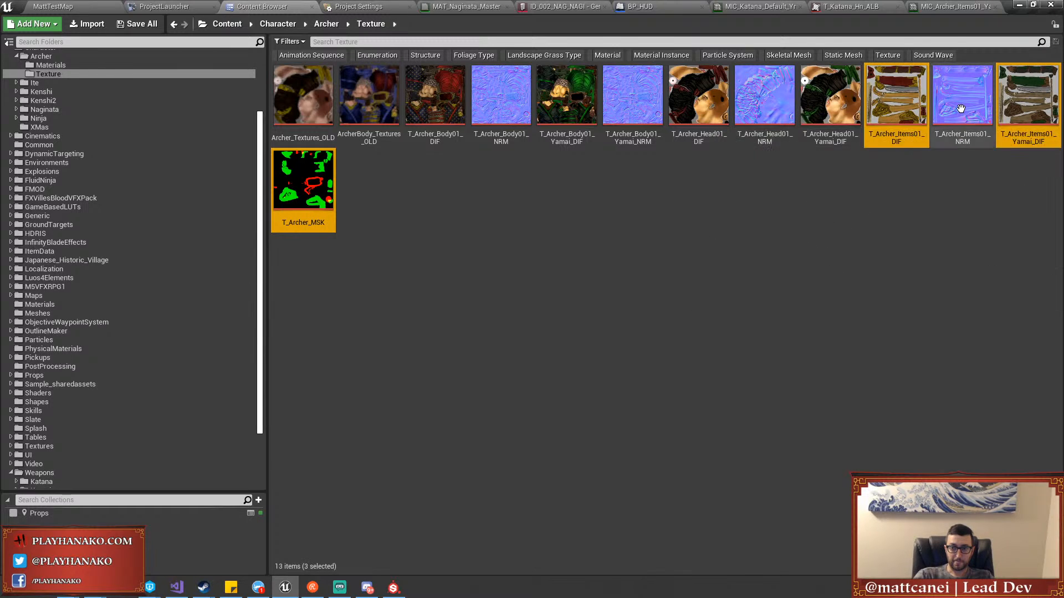
{"action": "right_click", "coordinate": [958, 119]}
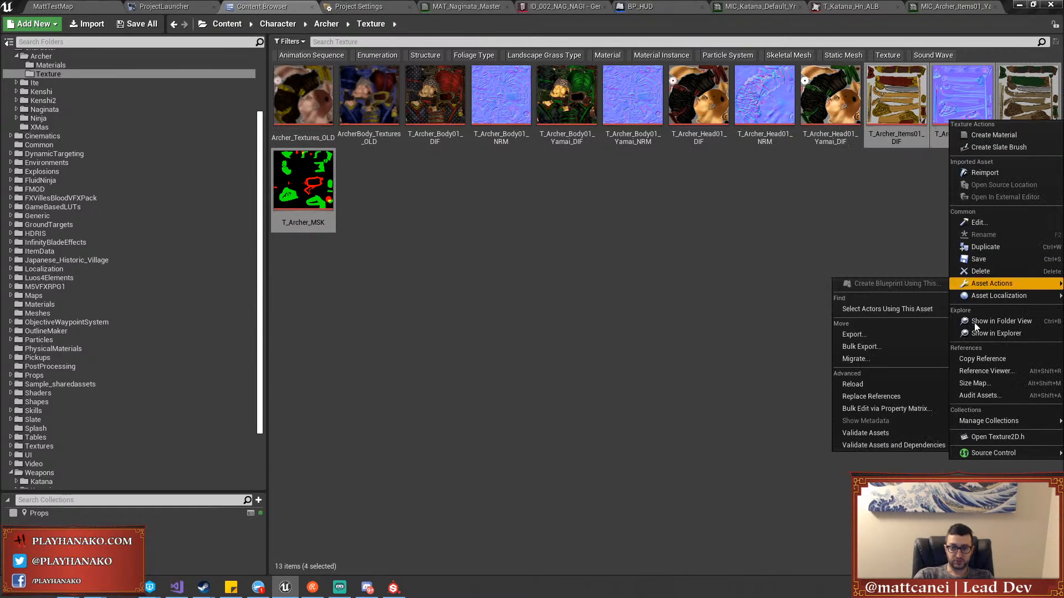
Export the four selected archer textures as TGA files to the _hanako_source_art/Weapons/Yumi folder
{"action": "left_click", "coordinate": [852, 335]}
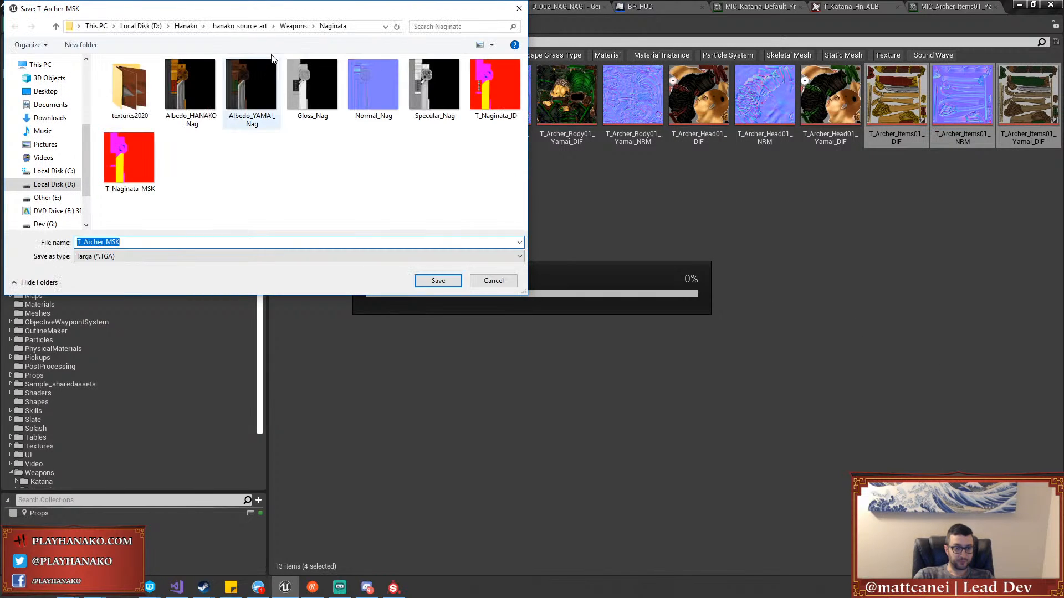
{"action": "left_click", "coordinate": [293, 26]}
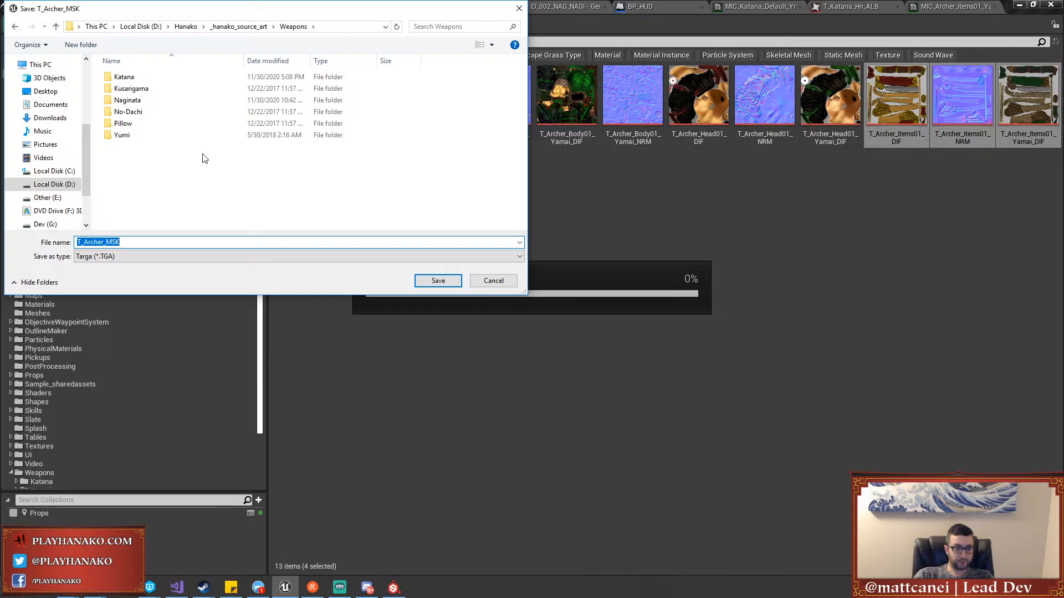
{"action": "double_click", "coordinate": [131, 137]}
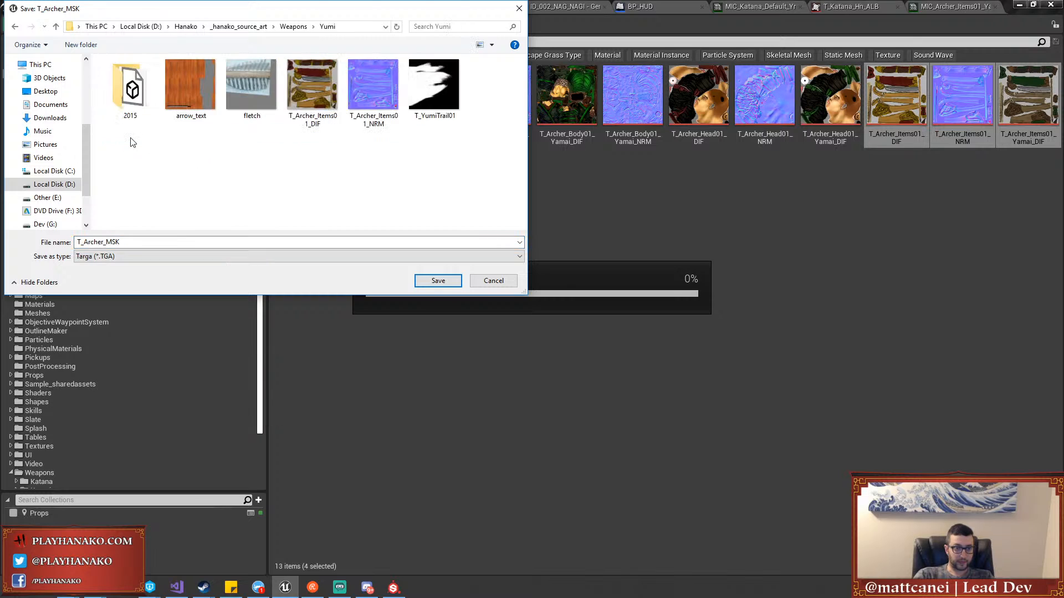
{"action": "double_click", "coordinate": [116, 98]}
{"action": "left_click", "coordinate": [293, 26]}
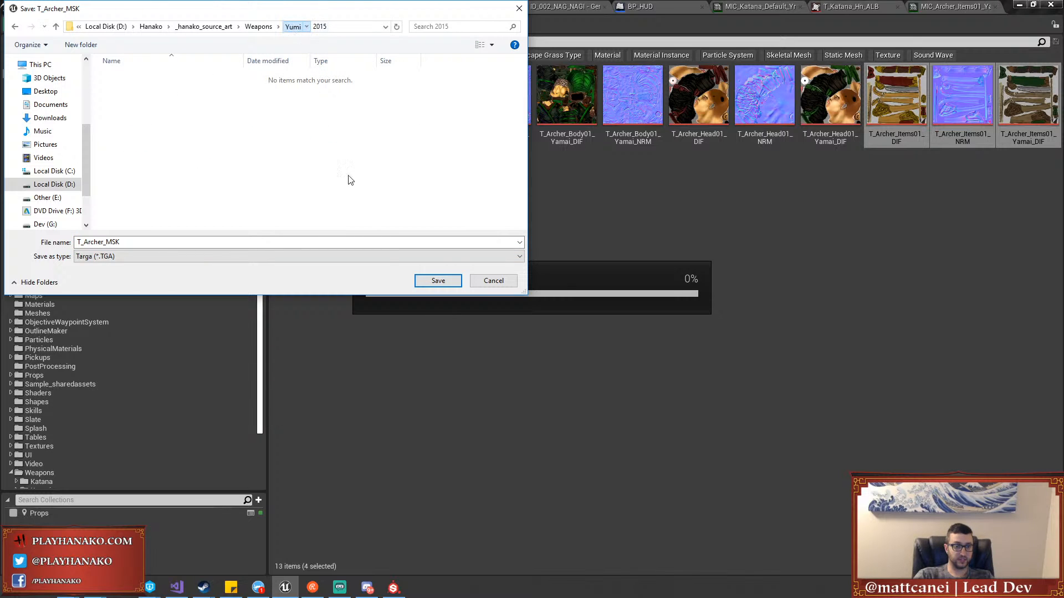
{"action": "left_click", "coordinate": [437, 281]}
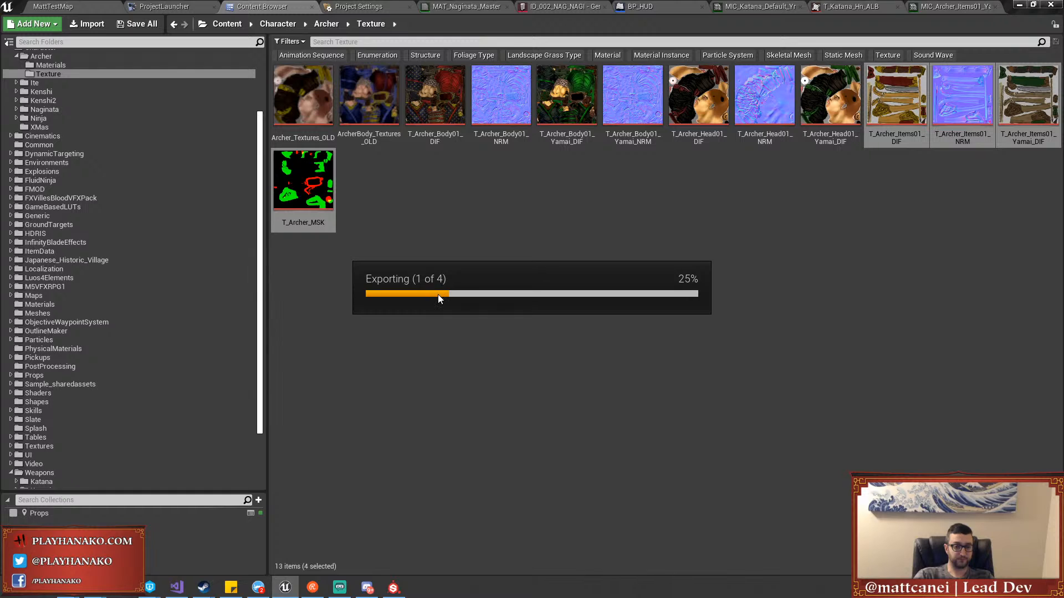
{"action": "left_click", "coordinate": [444, 283]}
{"action": "left_click", "coordinate": [445, 282]}
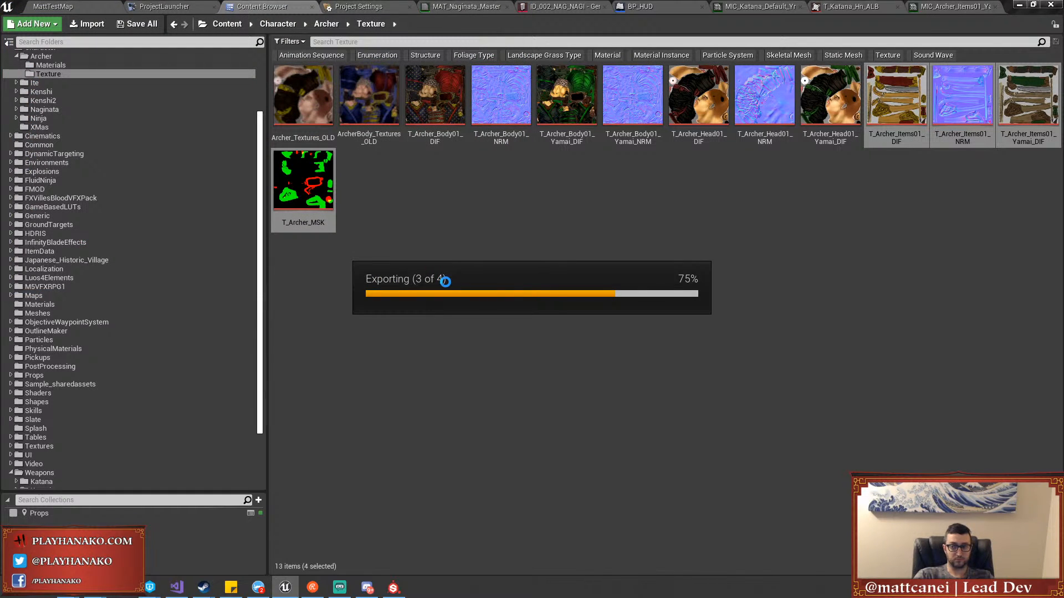
{"action": "left_click", "coordinate": [445, 282]}
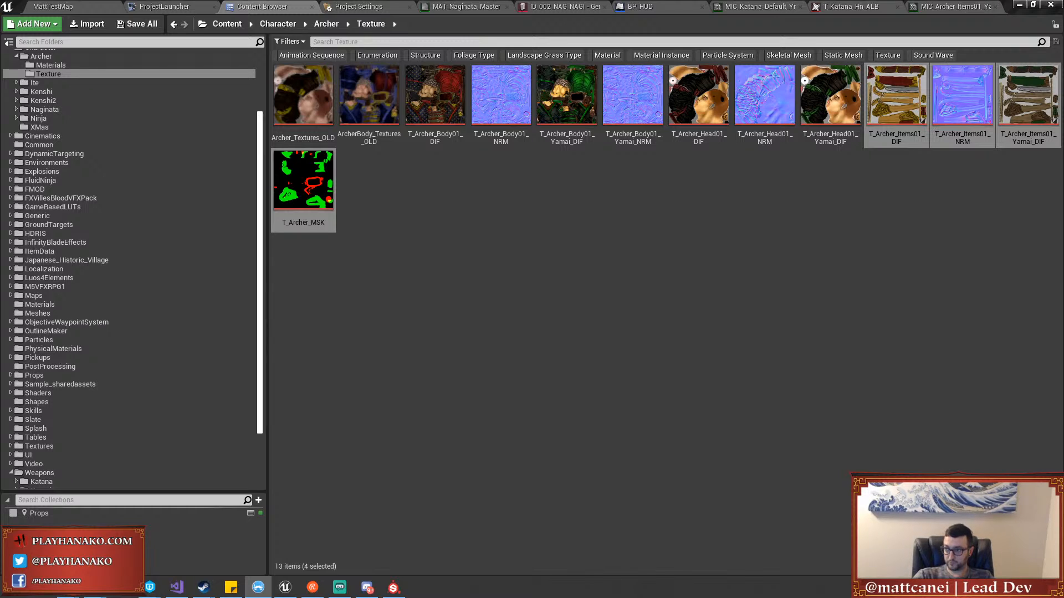
Switch to Substance Painter and bring the four exported archer TGA files from the file explorer into the shelf for import
{"action": "key", "text": "alt+Tab"}
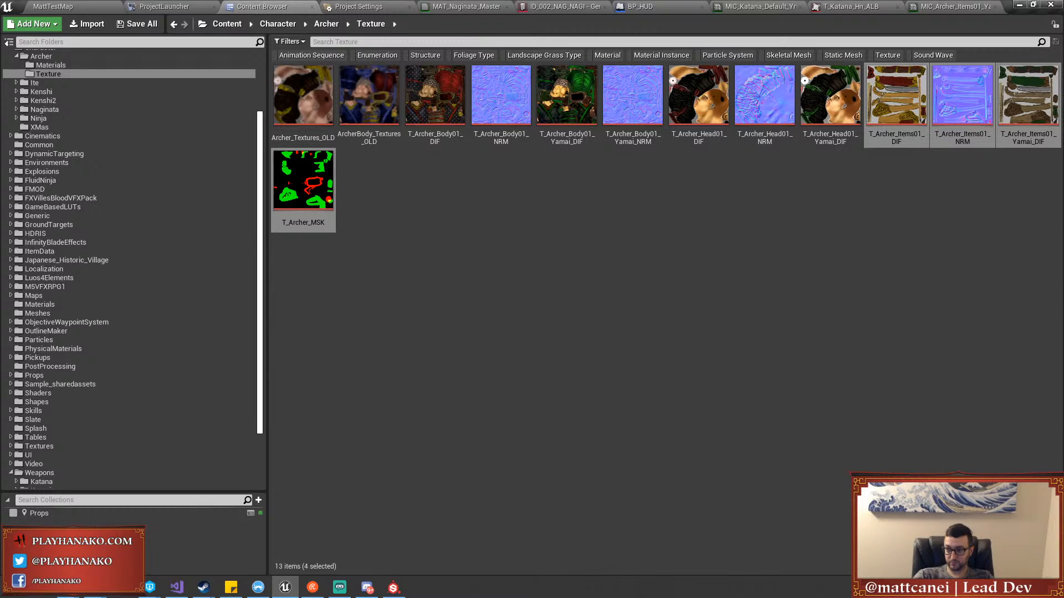
{"action": "key", "text": "alt+Tab"}
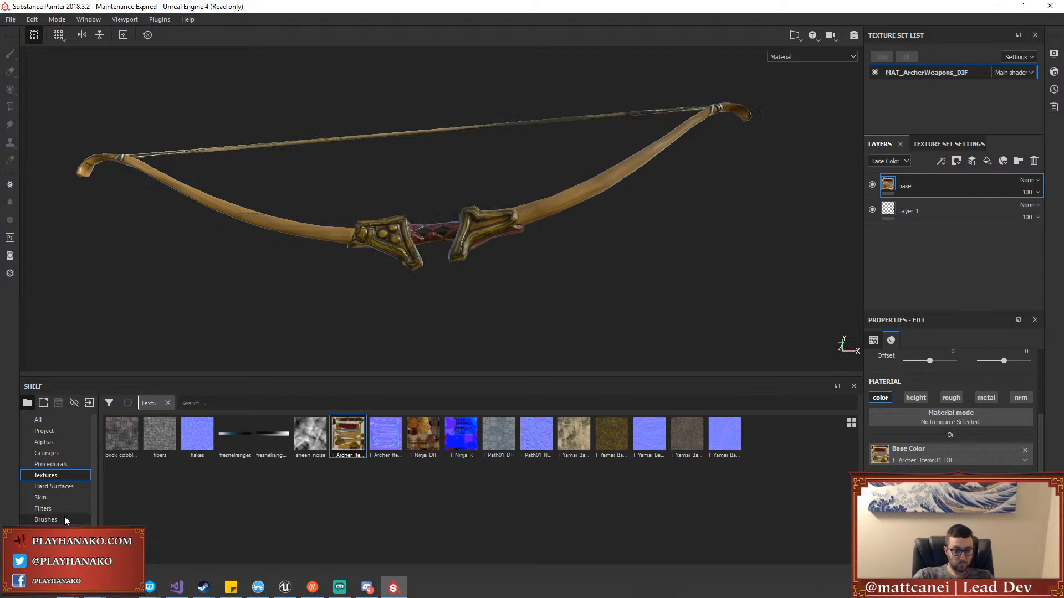
{"action": "mouse_move", "coordinate": [64, 594]}
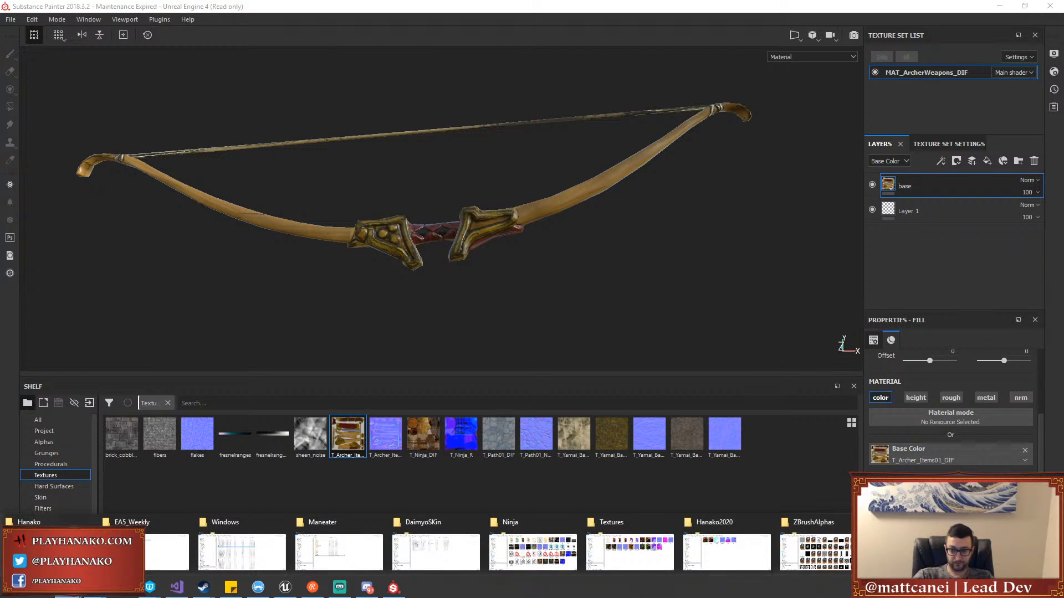
{"action": "left_click", "coordinate": [920, 549]}
{"action": "left_click_drag", "start_coordinate": [246, 203], "coordinate": [0, 163]}
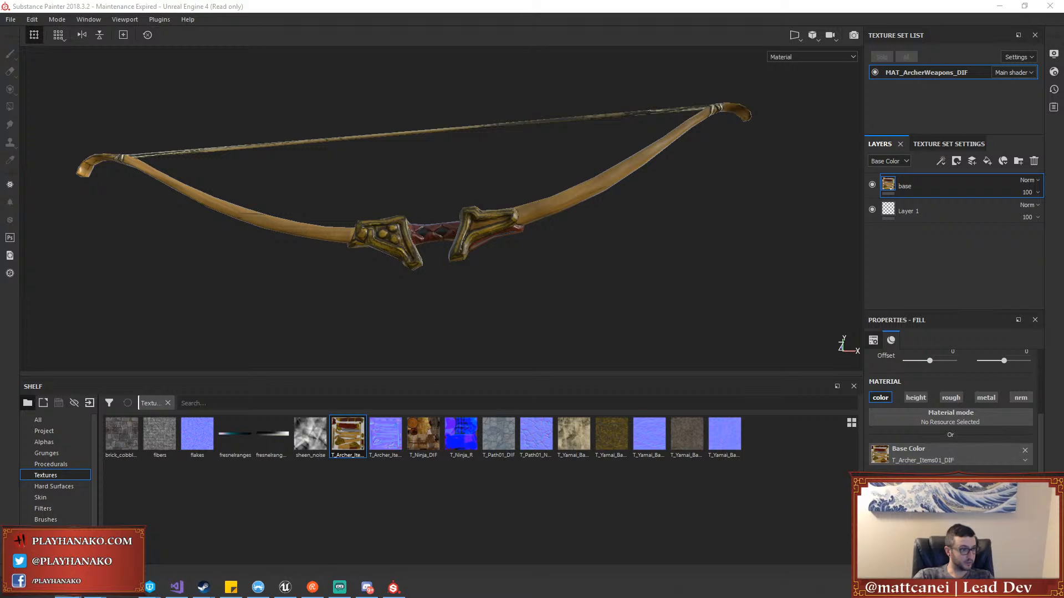
{"action": "left_click_drag", "start_coordinate": [0, 360], "coordinate": [457, 520]}
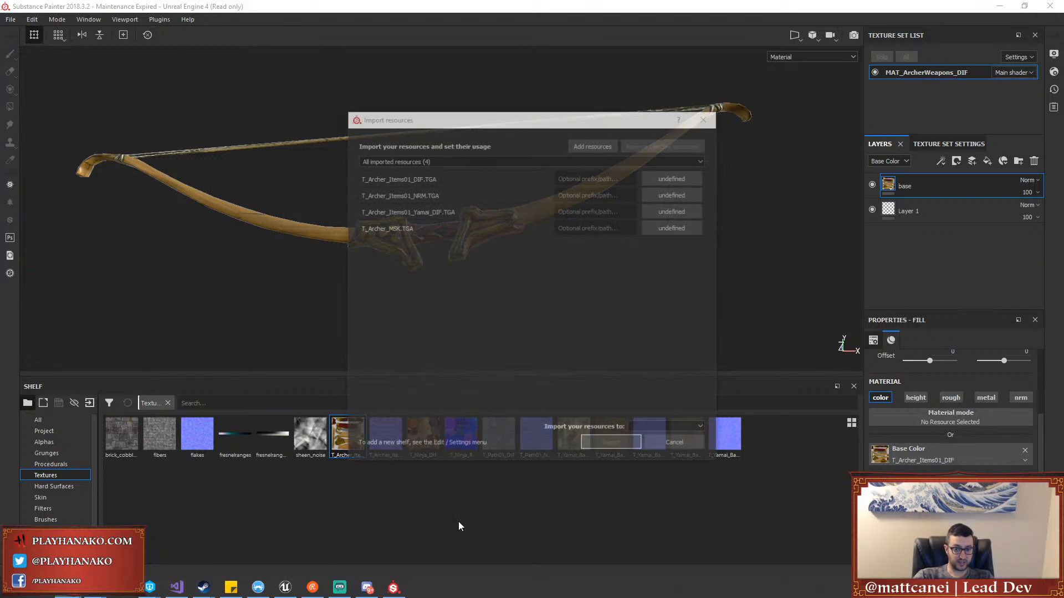
Set the usage of T_Archer_Items01_DIF.TGA and T_Archer_Items01_NRM.TGA to texture for the import
{"action": "left_click", "coordinate": [673, 178]}
{"action": "left_click", "coordinate": [682, 217]}
{"action": "left_click", "coordinate": [673, 195]}
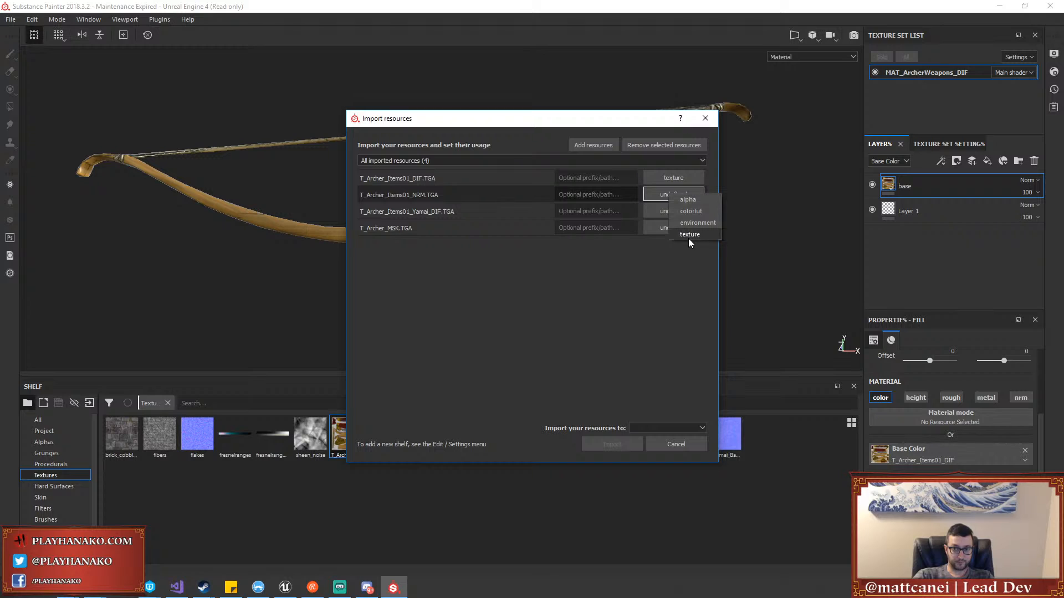
{"action": "left_click", "coordinate": [689, 234]}
{"action": "left_click", "coordinate": [674, 195]}
{"action": "left_click", "coordinate": [685, 234]}
{"action": "left_click", "coordinate": [565, 162]}
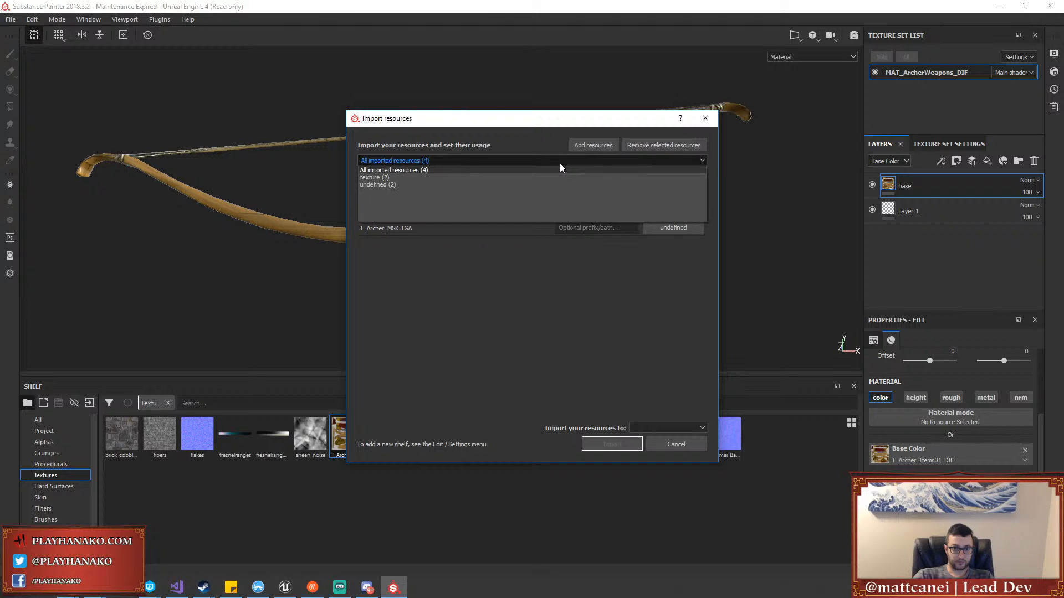
{"action": "left_click", "coordinate": [375, 177]}
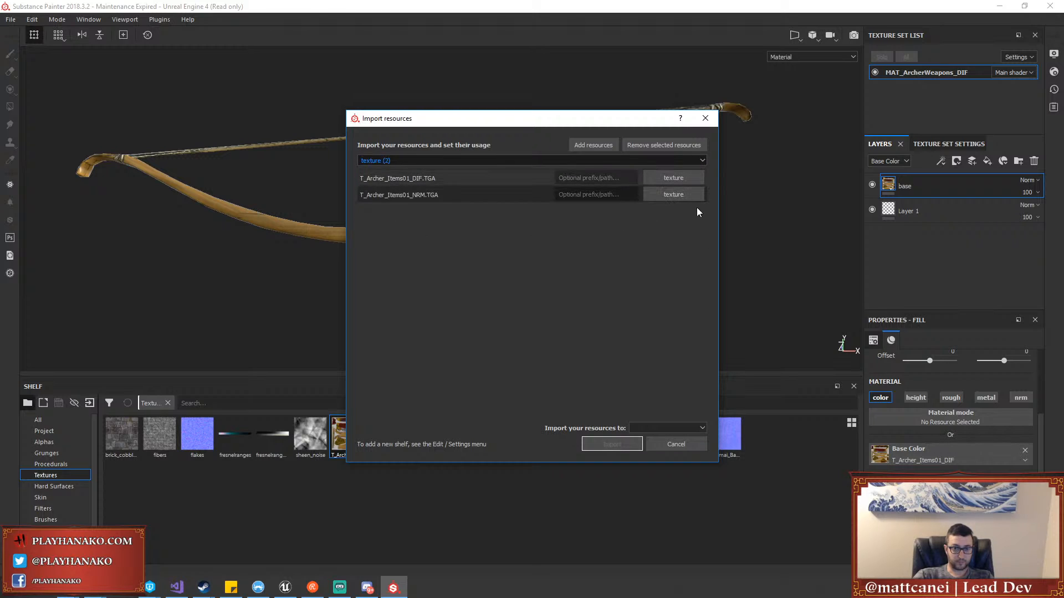
{"action": "left_click", "coordinate": [506, 162]}
{"action": "left_click", "coordinate": [480, 171]}
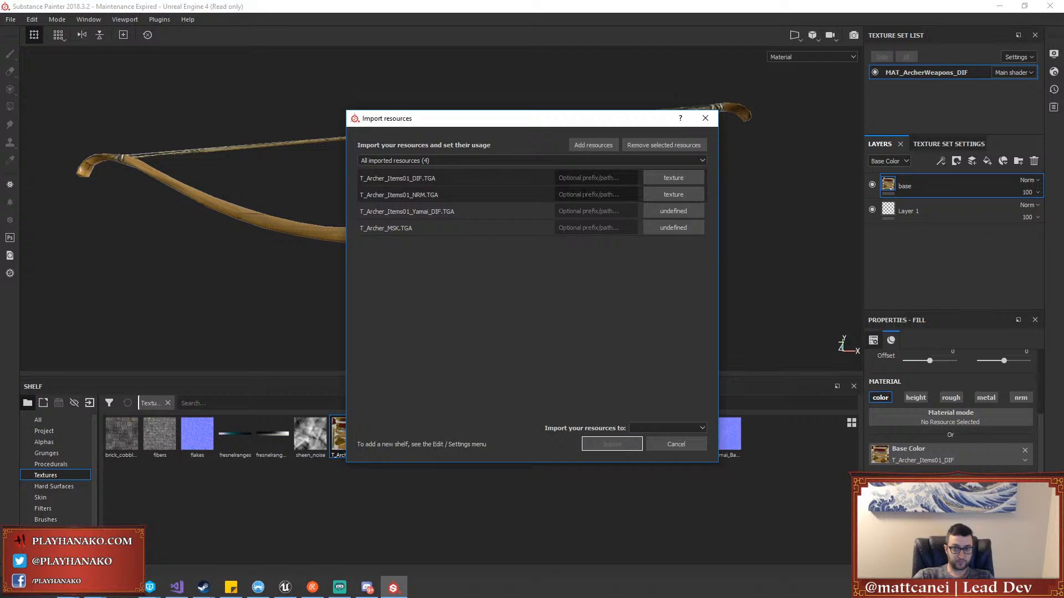
Set T_Archer_Items01_Yamai_DIF.TGA and T_Archer_MSK.TGA to texture usage, choose the import destination, and import all four resources
{"action": "left_click", "coordinate": [673, 211]}
{"action": "left_click", "coordinate": [685, 251]}
{"action": "left_click", "coordinate": [676, 228]}
{"action": "left_click", "coordinate": [691, 262]}
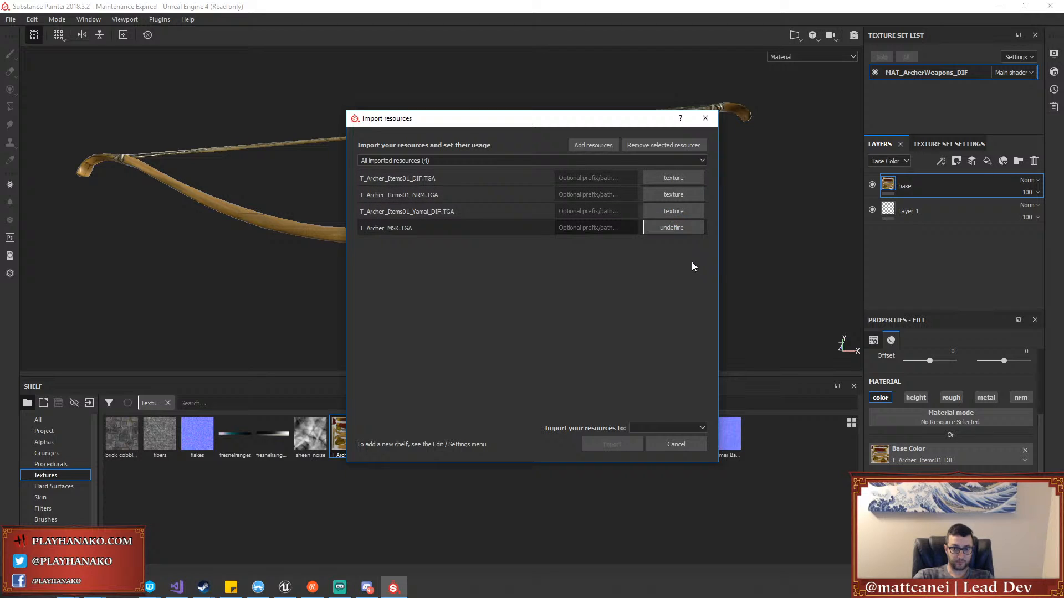
{"action": "left_click", "coordinate": [660, 427]}
{"action": "left_click", "coordinate": [659, 444]}
{"action": "left_click", "coordinate": [613, 445]}
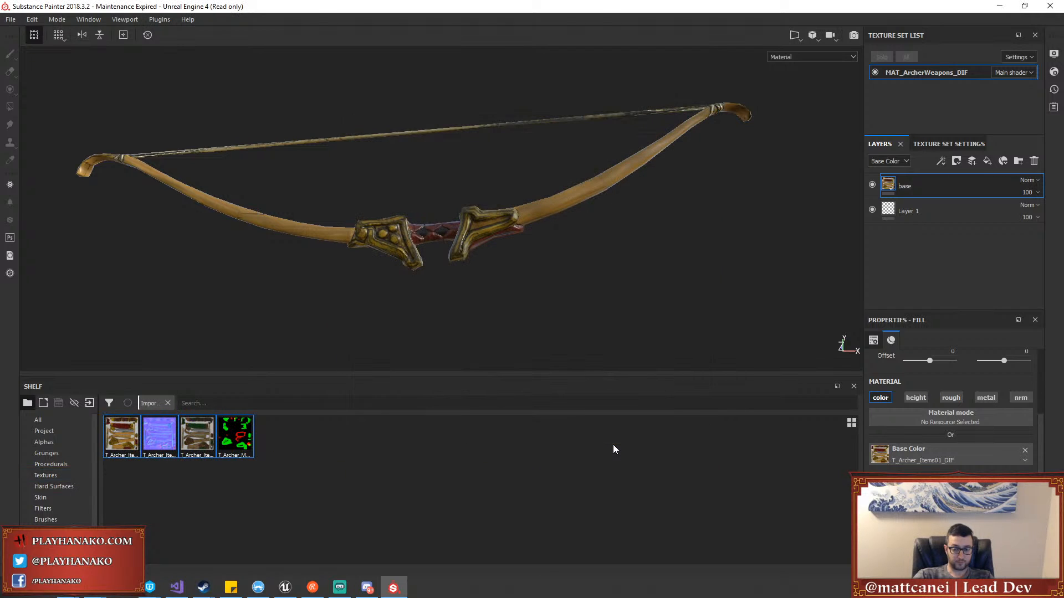
Assign T_Archer_MSK as the ID mesh map and apply the imported T_Archer_Items01_DIF as the base layer's Base Color
{"action": "left_click_drag", "start_coordinate": [600, 293], "coordinate": [698, 152], "text": "alt"}
{"action": "mouse_move", "coordinate": [690, 214]}
{"action": "left_mouse_down", "text": "alt"}
{"action": "mouse_move", "coordinate": [679, 226]}
{"action": "mouse_move", "coordinate": [687, 221]}
{"action": "left_mouse_up", "text": "alt"}
{"action": "left_click", "coordinate": [947, 144]}
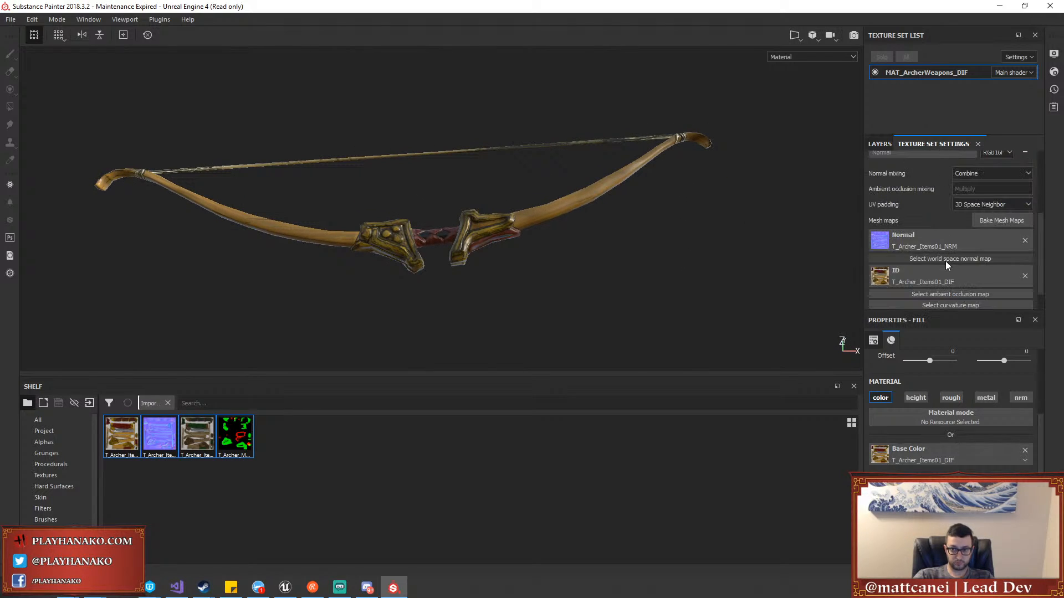
{"action": "left_click_drag", "start_coordinate": [235, 436], "coordinate": [910, 275]}
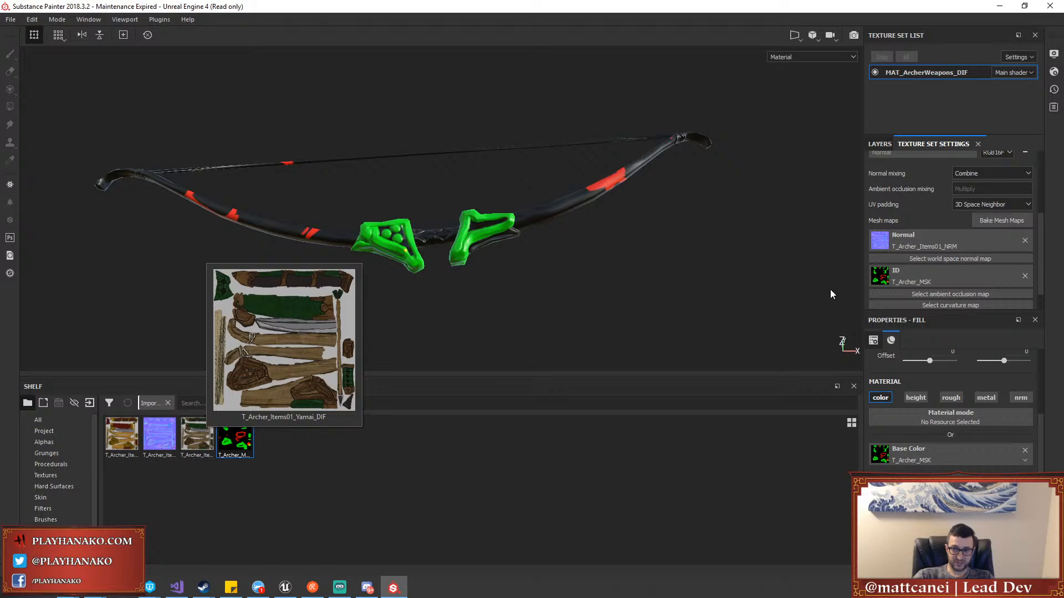
{"action": "left_click", "coordinate": [880, 144]}
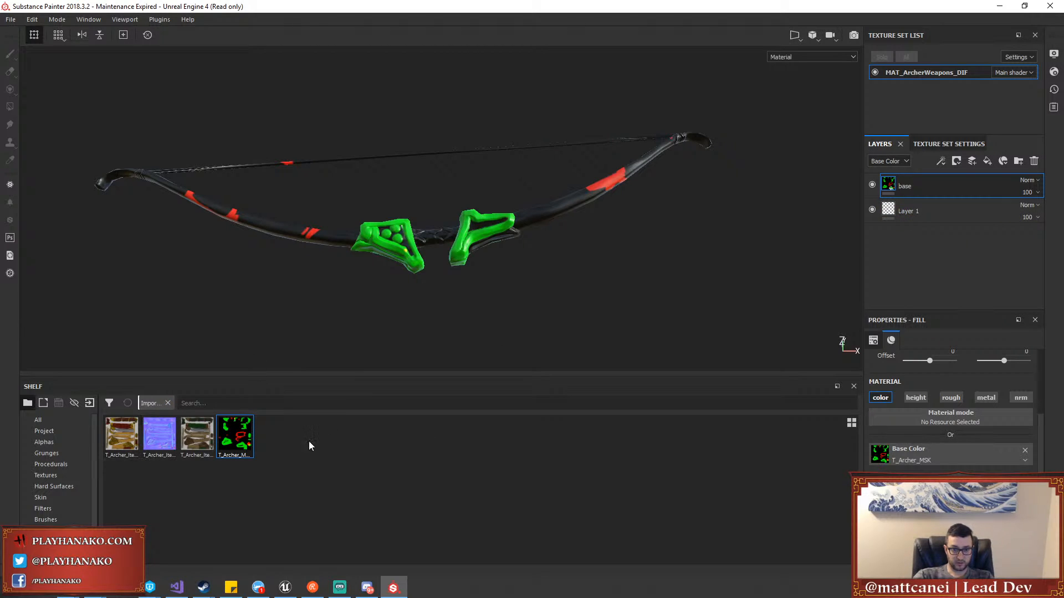
{"action": "left_click_drag", "start_coordinate": [123, 434], "coordinate": [1026, 463]}
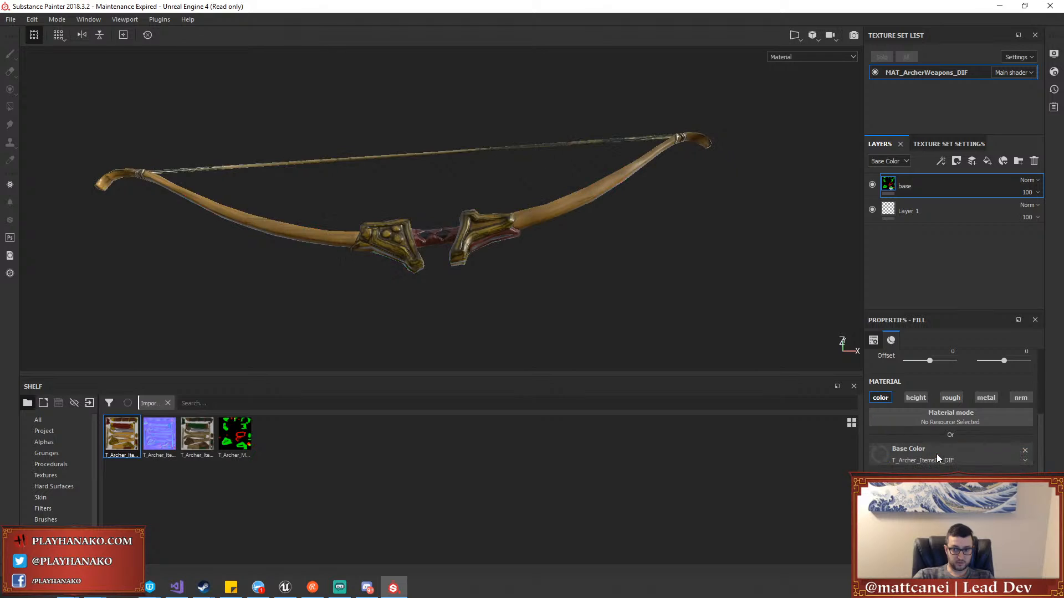
Save the project as YumiHanako2020 in the Weapons/Yumi source art folder
{"action": "left_click", "coordinate": [10, 20]}
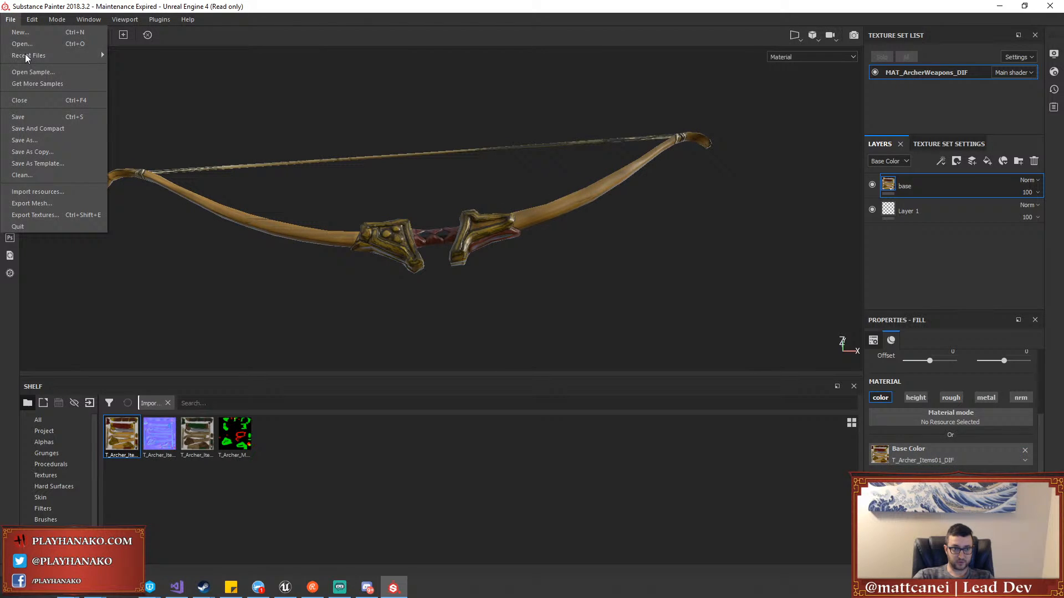
{"action": "left_click", "coordinate": [29, 134]}
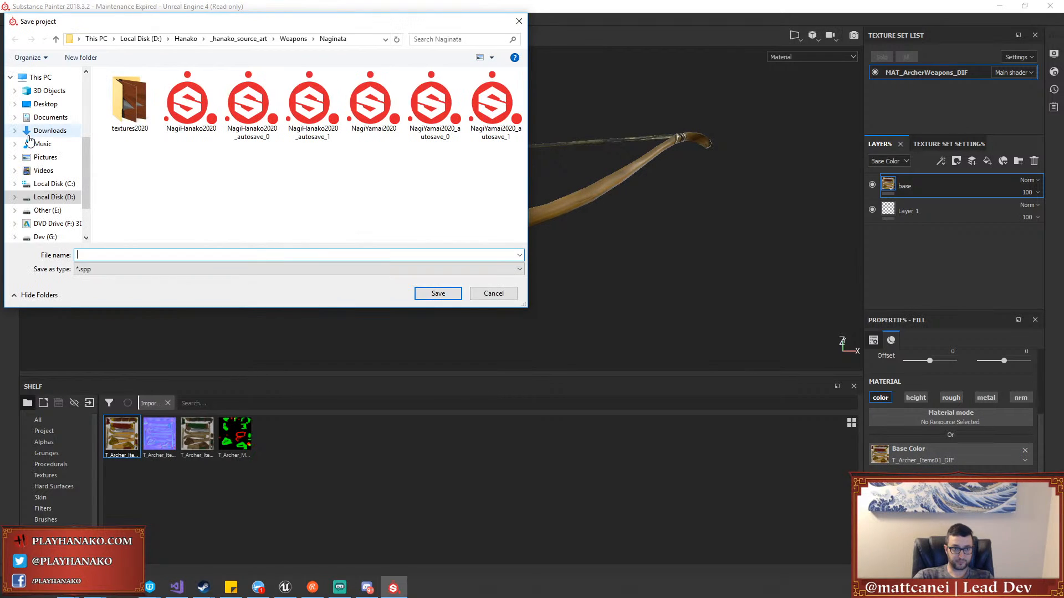
{"action": "left_click_drag", "start_coordinate": [114, 27], "coordinate": [153, 53]}
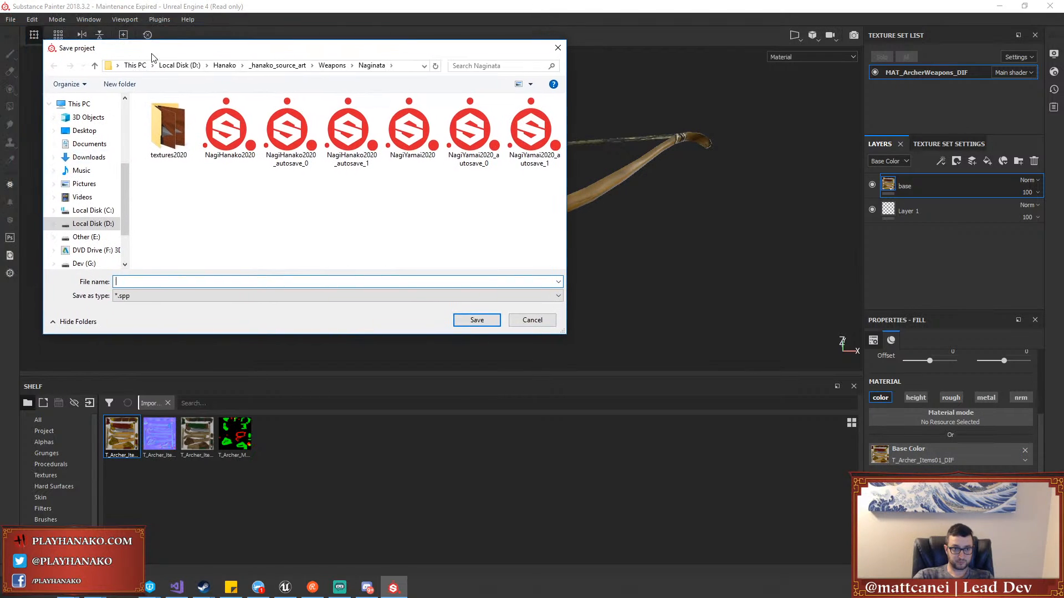
{"action": "left_click", "coordinate": [332, 65]}
{"action": "left_click", "coordinate": [159, 175]}
{"action": "double_click", "coordinate": [159, 175]}
{"action": "left_click", "coordinate": [175, 281]}
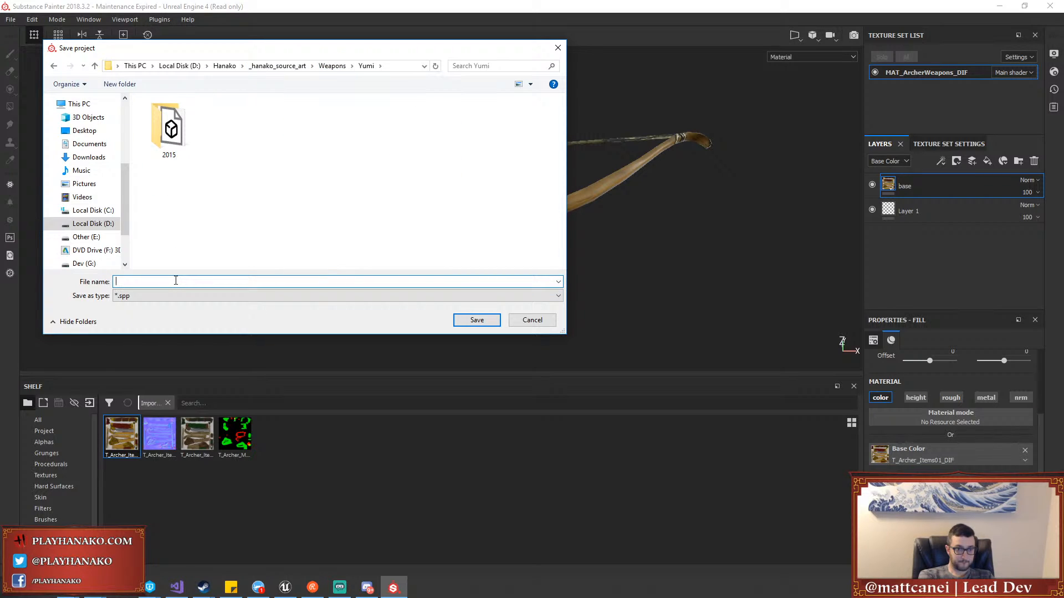
{"action": "type", "text": "YumiHanako"}
{"action": "key", "text": "Return"}
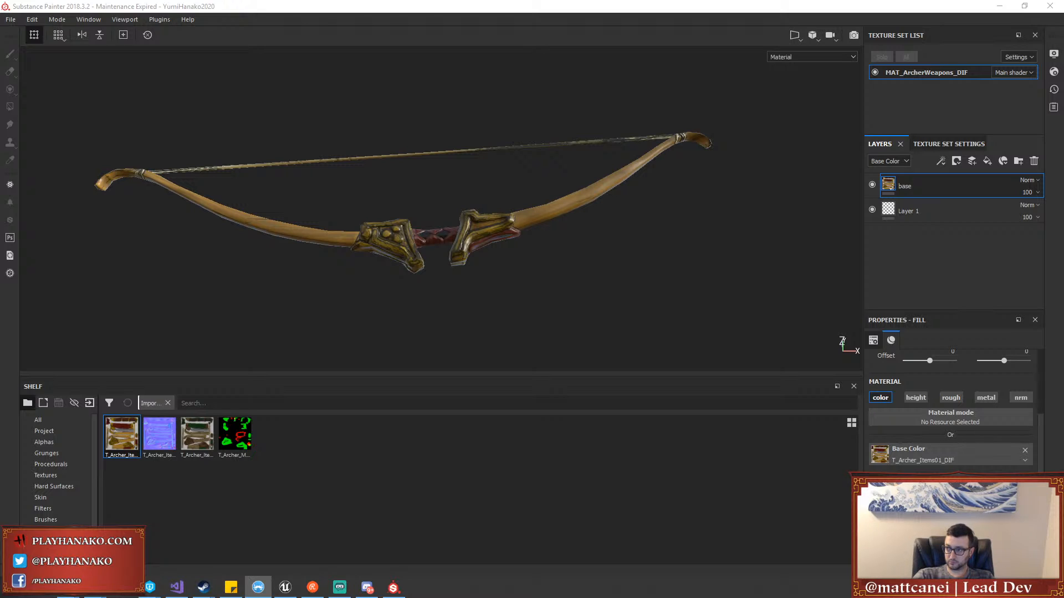
Examine the textured bow's limbs, string and grip in the 3D view from several angles and distances
{"action": "key", "text": "alt+Tab"}
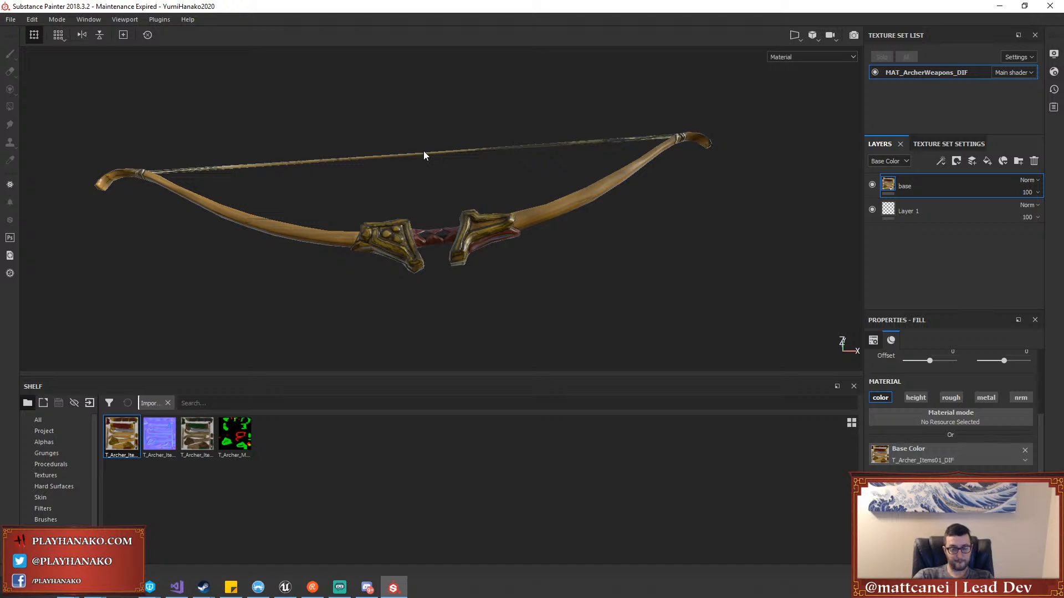
{"action": "left_click_drag", "start_coordinate": [479, 179], "coordinate": [474, 208], "text": "alt"}
{"action": "scroll", "coordinate": [473, 208], "scroll_direction": "up", "scroll_amount": 2}
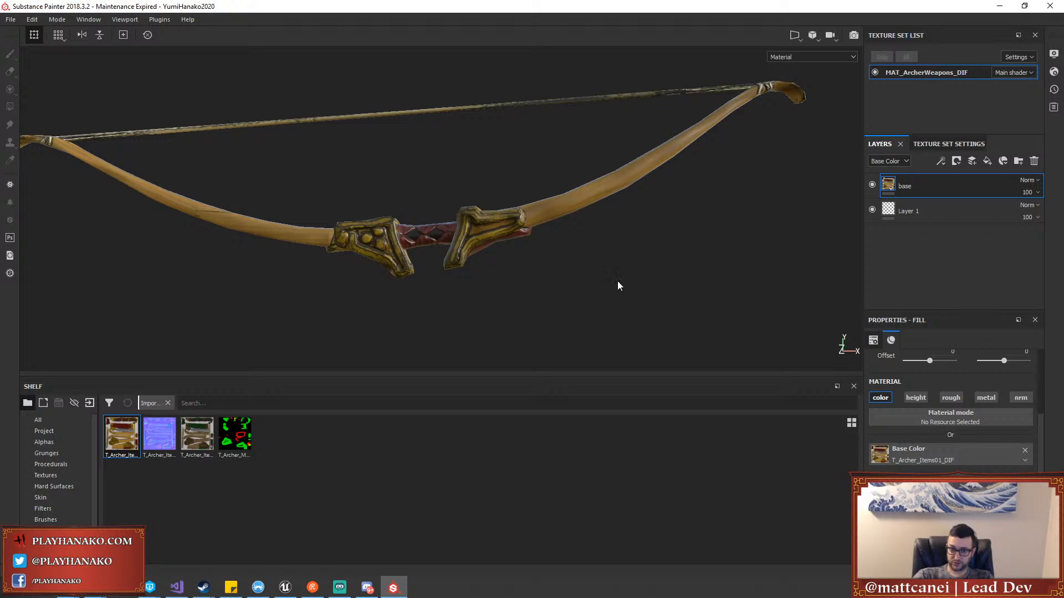
{"action": "left_click_drag", "start_coordinate": [618, 285], "coordinate": [451, 175], "text": "alt"}
{"action": "scroll", "coordinate": [610, 269], "scroll_direction": "down", "scroll_amount": 2}
{"action": "scroll", "coordinate": [458, 214], "scroll_direction": "up", "scroll_amount": 3}
{"action": "scroll", "coordinate": [450, 200], "scroll_direction": "down", "scroll_amount": 3}
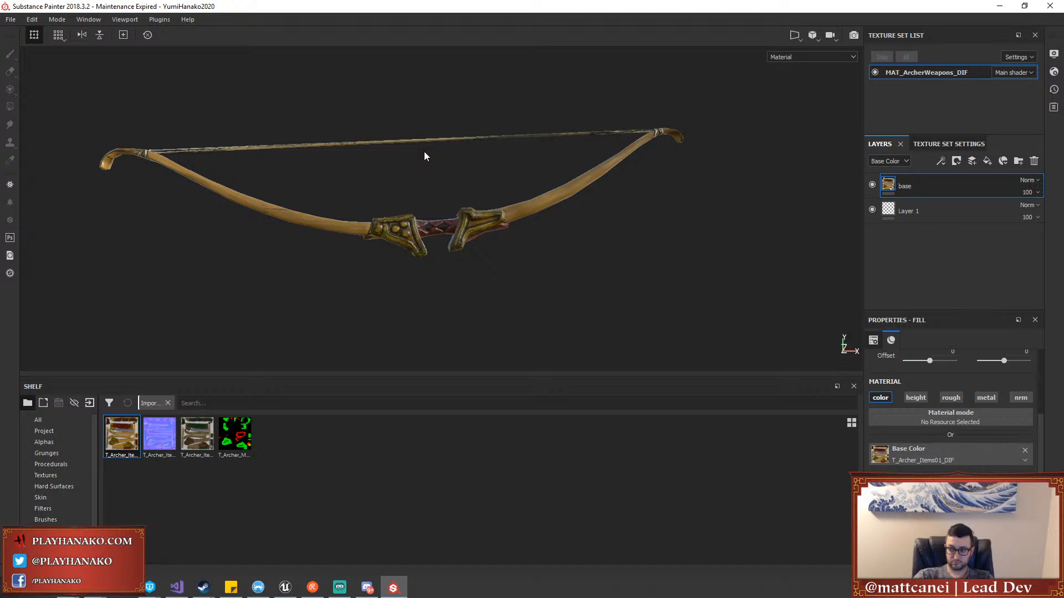
{"action": "mouse_move", "coordinate": [425, 152]}
{"action": "left_mouse_down", "text": "alt"}
{"action": "mouse_move", "coordinate": [417, 164]}
{"action": "mouse_move", "coordinate": [411, 153]}
{"action": "left_mouse_up", "text": "alt"}
{"action": "scroll", "coordinate": [417, 163], "scroll_direction": "up", "scroll_amount": 2}
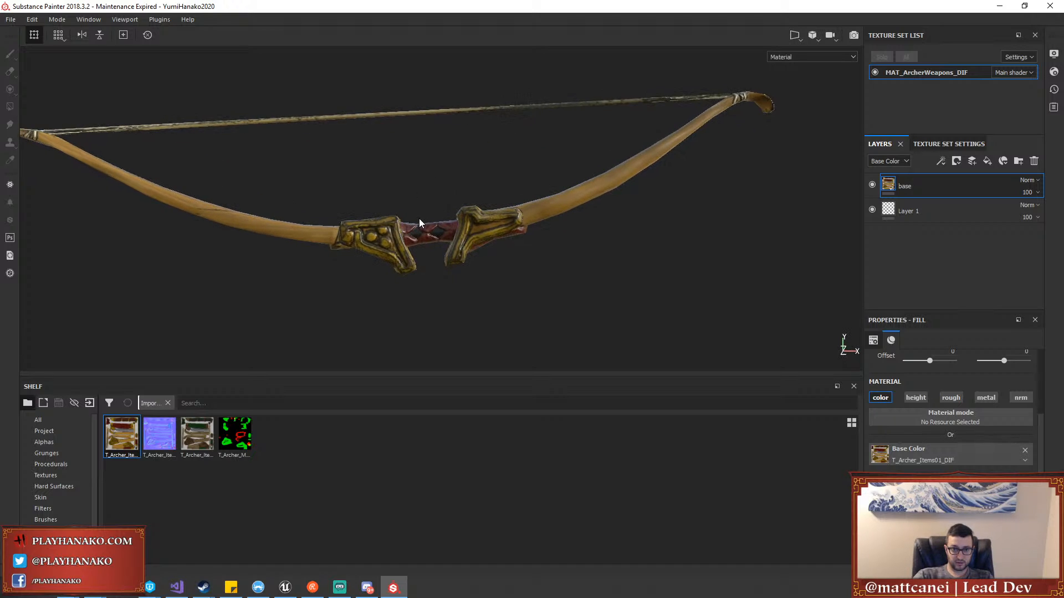
Add a fill layer above the base layer and name it gold_accents
{"action": "scroll", "coordinate": [419, 219], "scroll_direction": "up", "scroll_amount": 4}
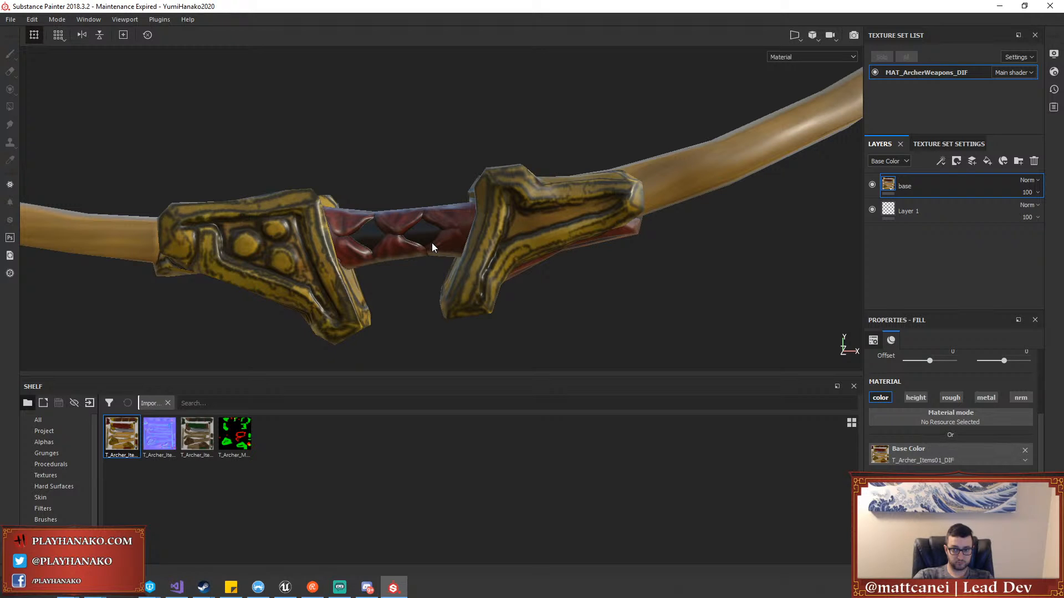
{"action": "scroll", "coordinate": [431, 242], "scroll_direction": "down", "scroll_amount": 5}
{"action": "left_click_drag", "start_coordinate": [730, 104], "coordinate": [418, 248], "text": "alt"}
{"action": "scroll", "coordinate": [417, 248], "scroll_direction": "up", "scroll_amount": 4}
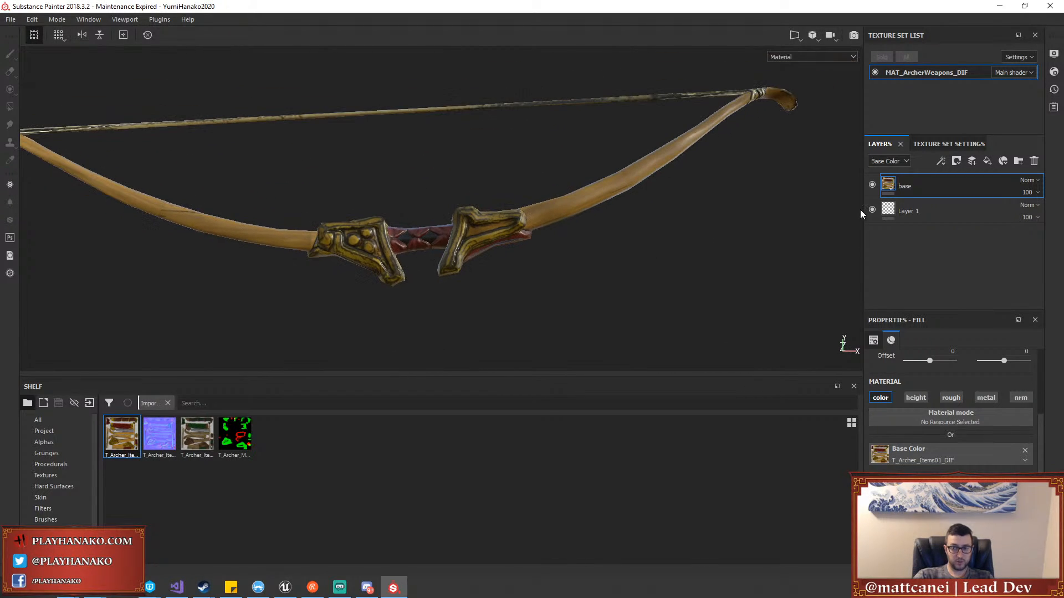
{"action": "left_click", "coordinate": [992, 167]}
{"action": "double_click", "coordinate": [918, 186]}
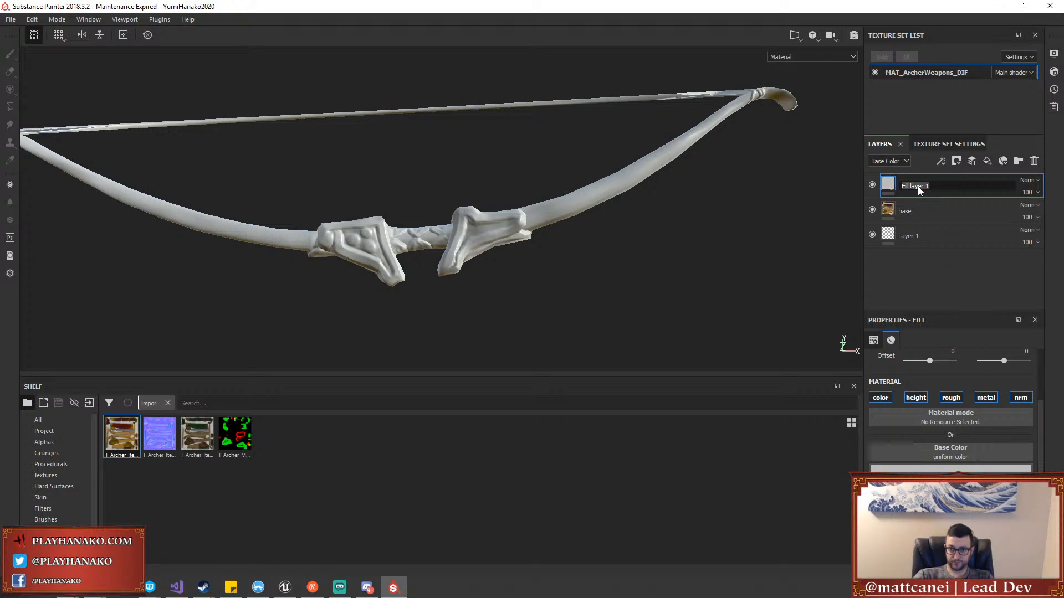
{"action": "type", "text": "gold_ac"}
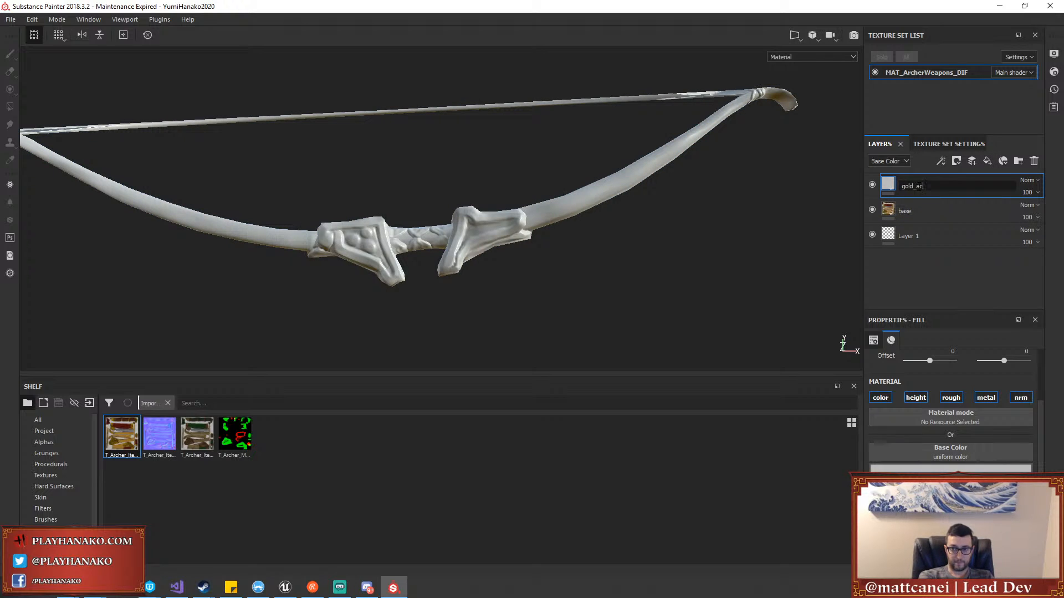
{"action": "type", "text": "cents"}
{"action": "key", "text": "Return"}
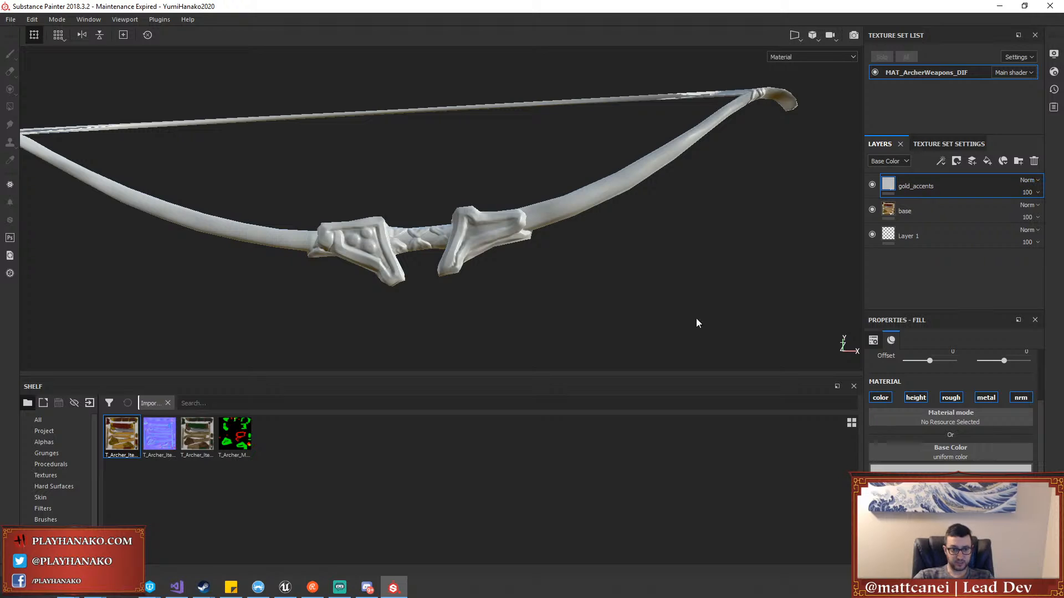
Add the HanakoWeaponGold smart material to the layer stack above gold_accents
{"action": "scroll", "coordinate": [81, 505], "scroll_direction": "down", "scroll_amount": 3}
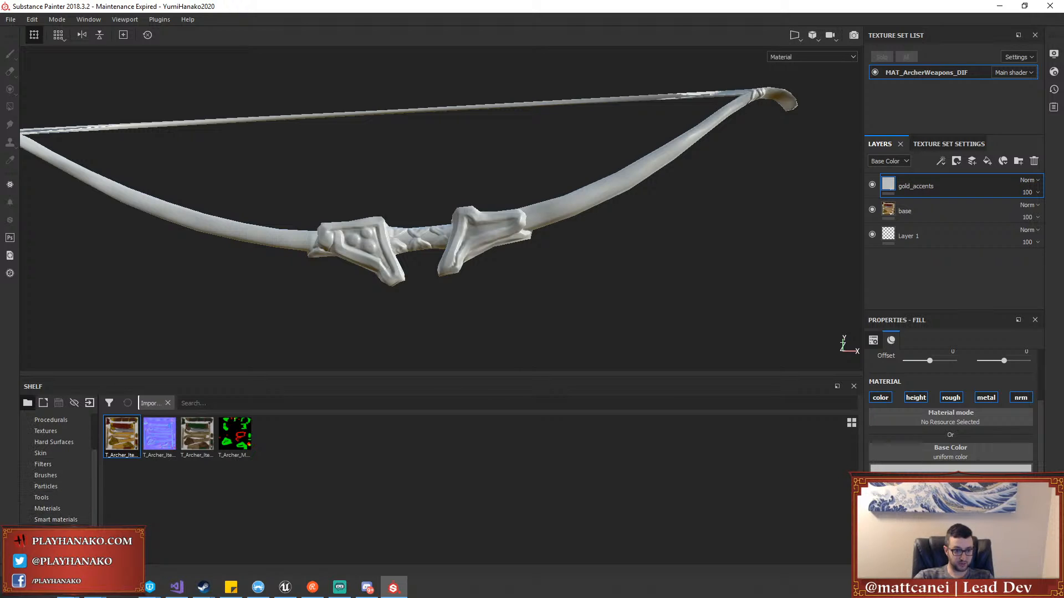
{"action": "left_click", "coordinate": [61, 519]}
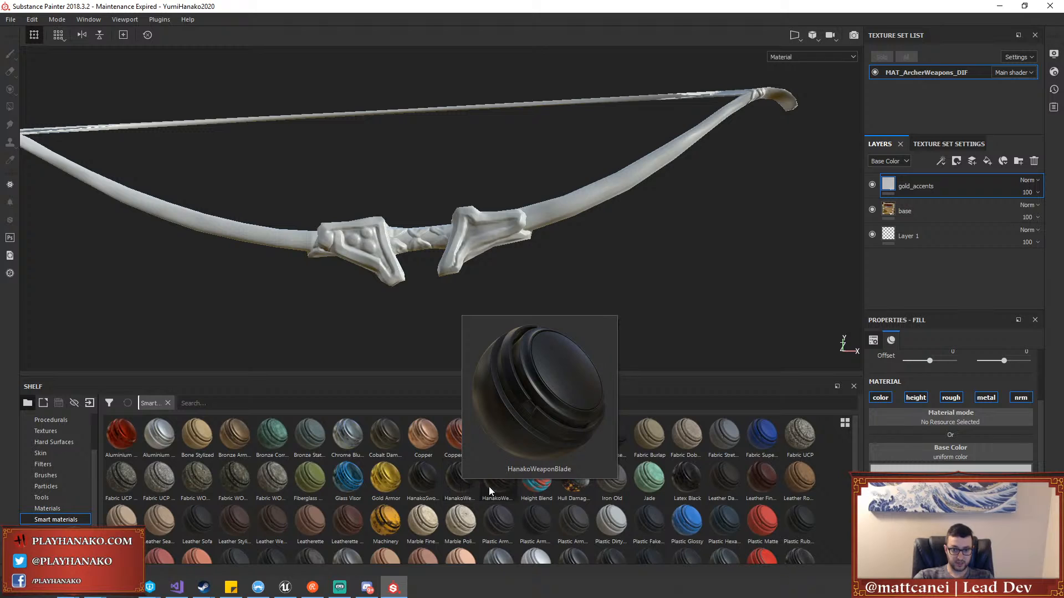
{"action": "left_click_drag", "start_coordinate": [491, 487], "coordinate": [936, 178]}
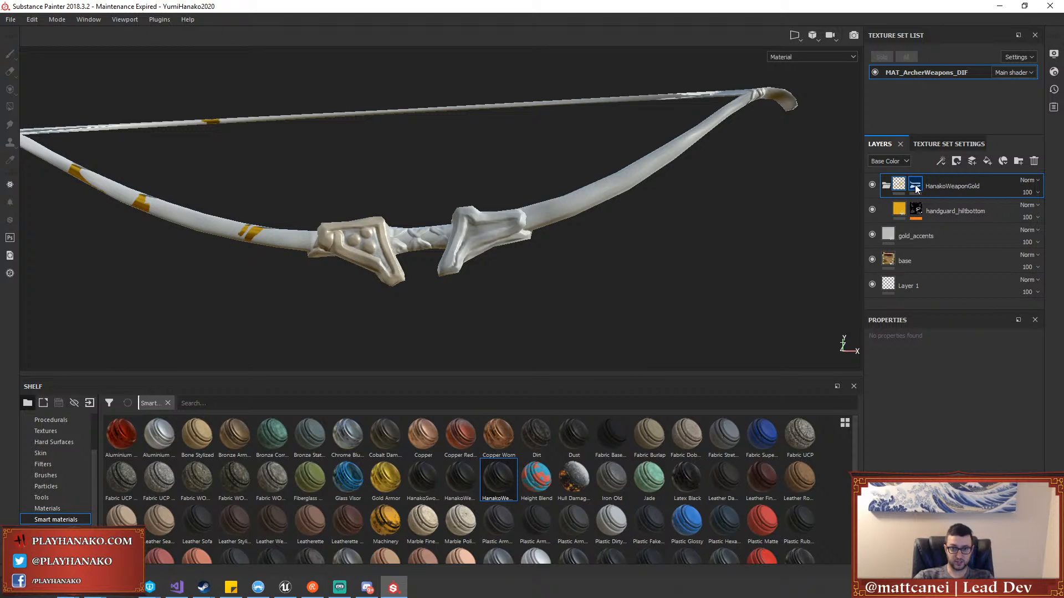
Replace the magenta in handguard_hiltbottom's color selection with the guards' green ID color (R 0, G 255, B 0)
{"action": "left_click", "coordinate": [942, 213]}
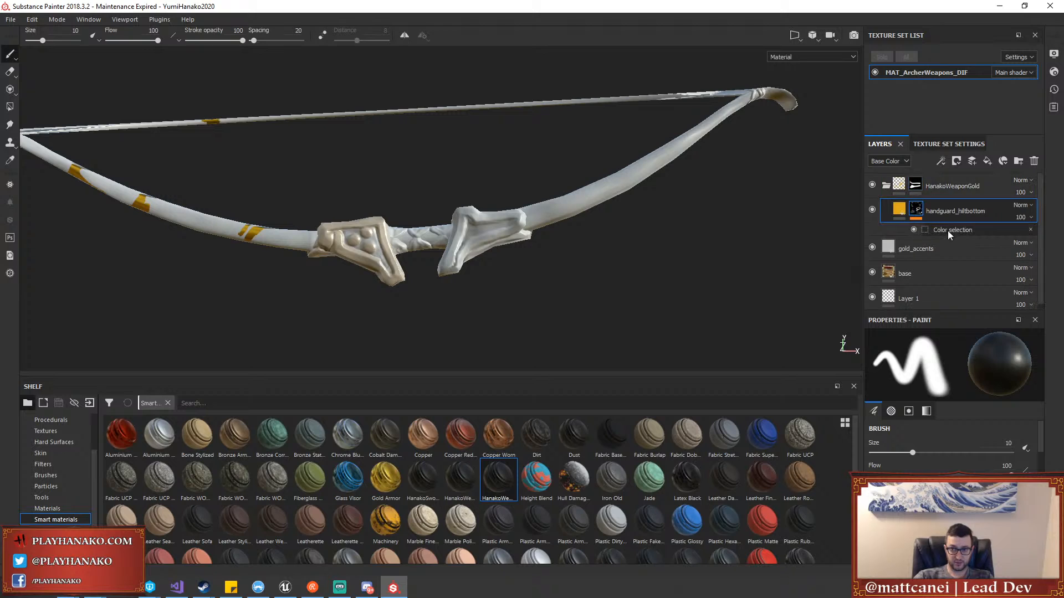
{"action": "left_click", "coordinate": [956, 229]}
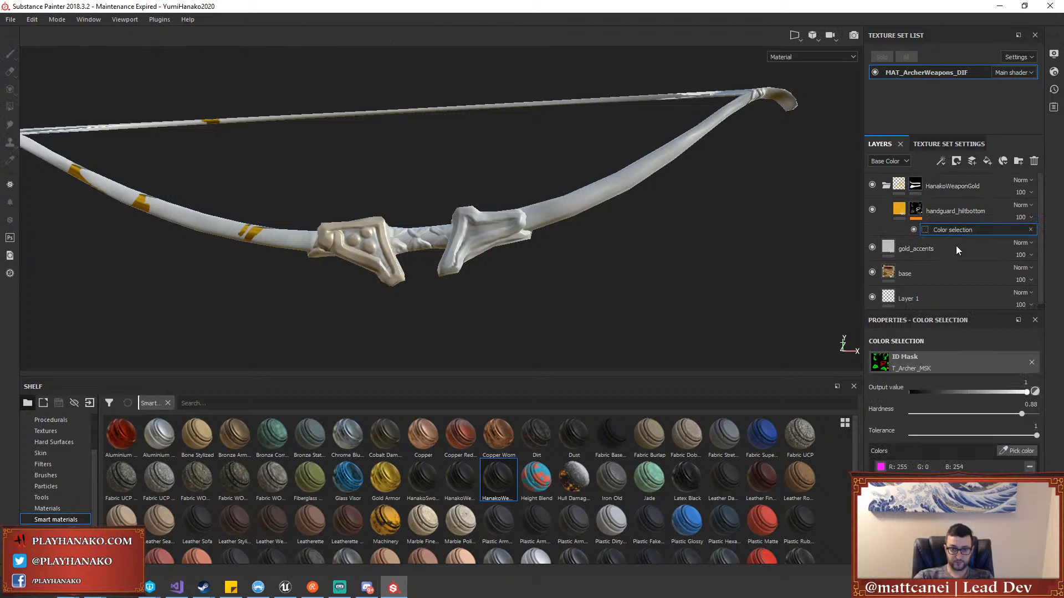
{"action": "left_click", "coordinate": [1026, 468]}
{"action": "left_click", "coordinate": [1015, 451]}
{"action": "left_click", "coordinate": [451, 255]}
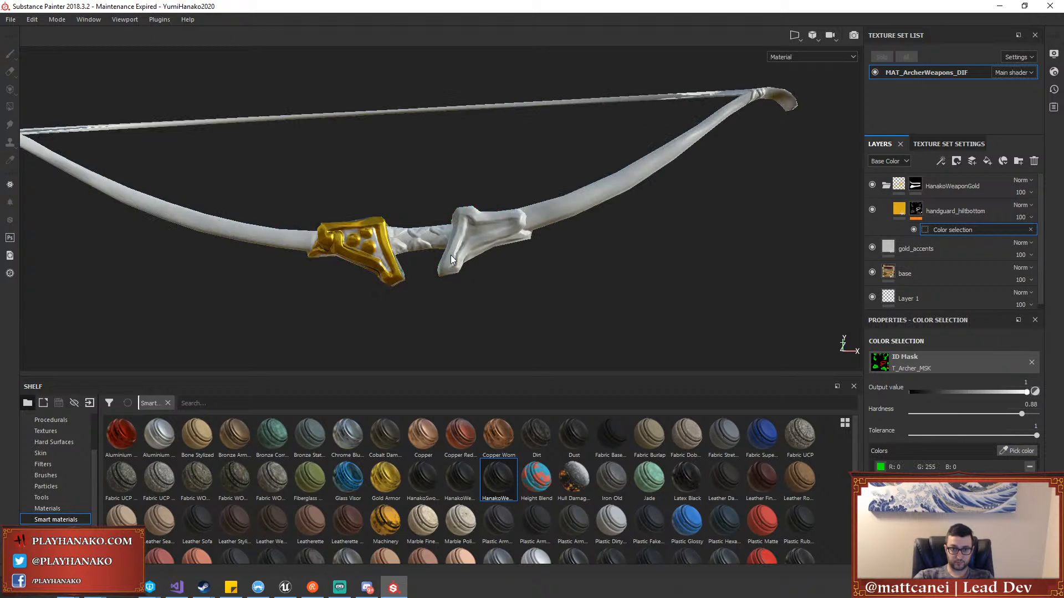
{"action": "left_click_drag", "start_coordinate": [550, 333], "coordinate": [549, 279], "text": "alt"}
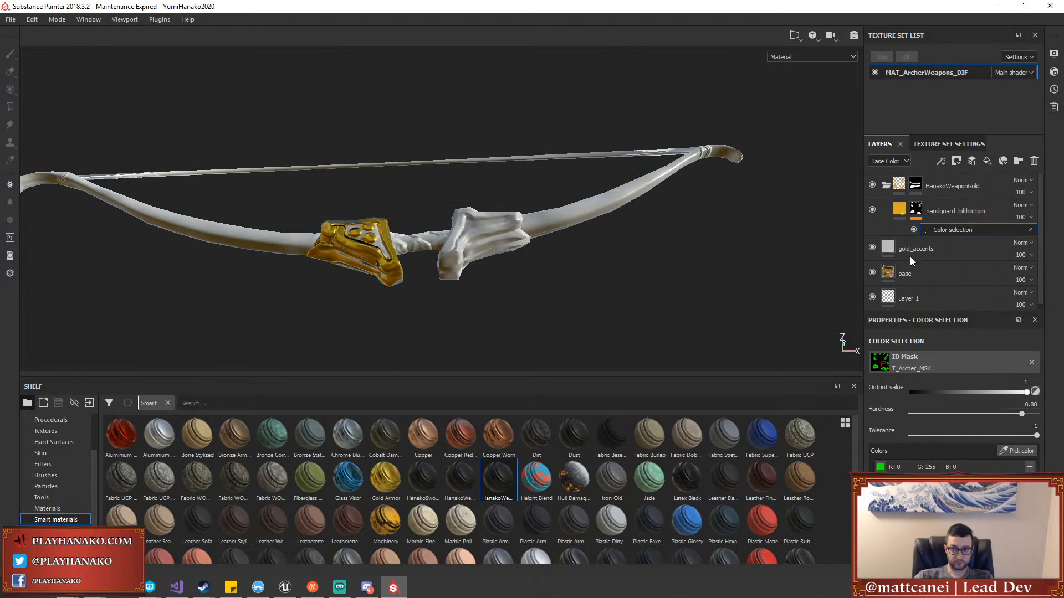
Replace the existing mask on the HanakoWeaponGold folder with an empty black mask
{"action": "left_click", "coordinate": [919, 188]}
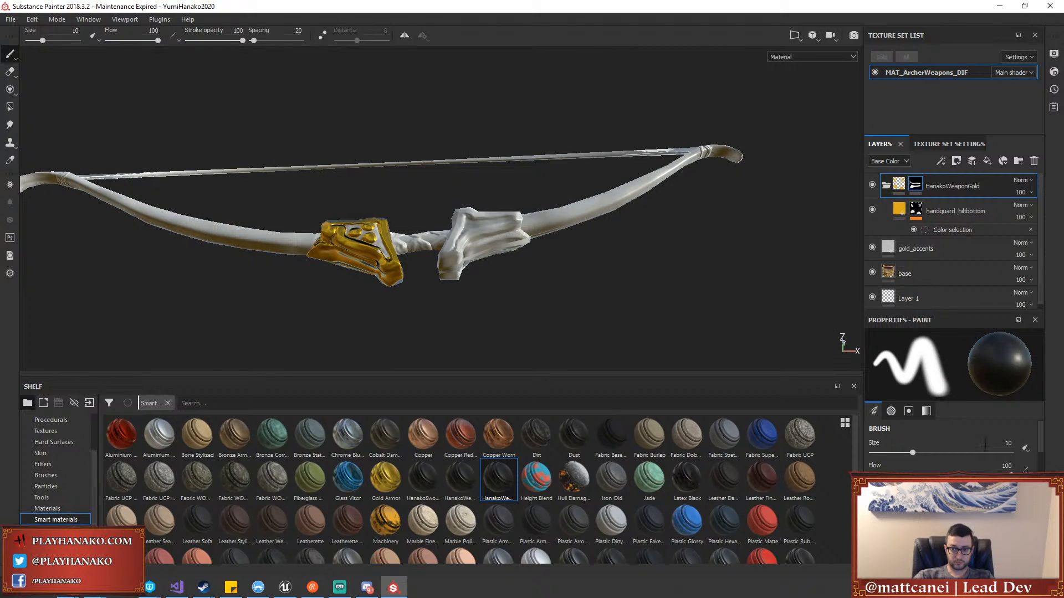
{"action": "scroll", "coordinate": [991, 458], "scroll_direction": "down", "scroll_amount": 3}
{"action": "right_click", "coordinate": [914, 184]}
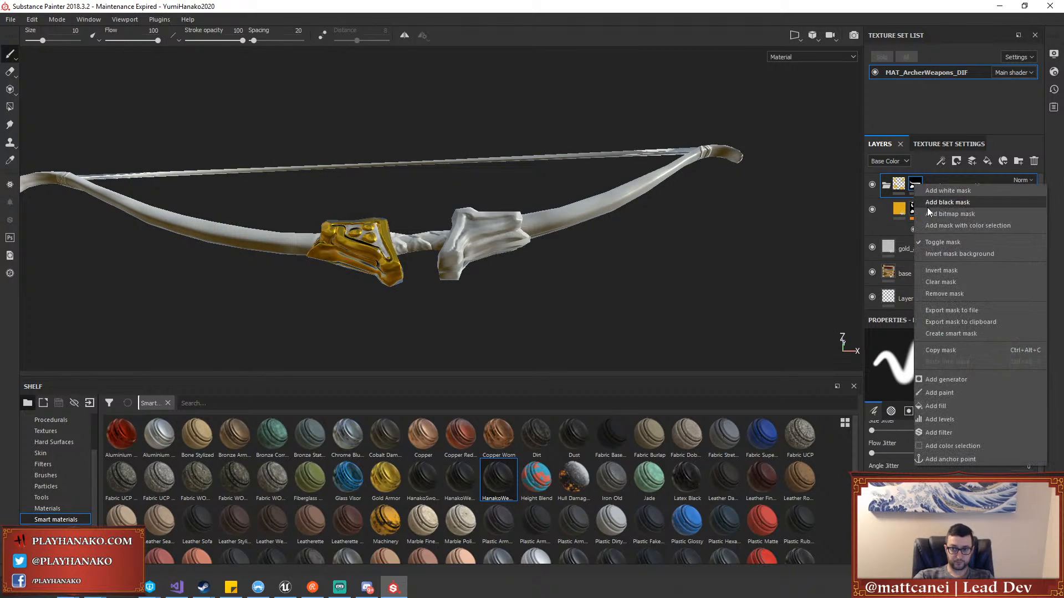
{"action": "left_click", "coordinate": [935, 230]}
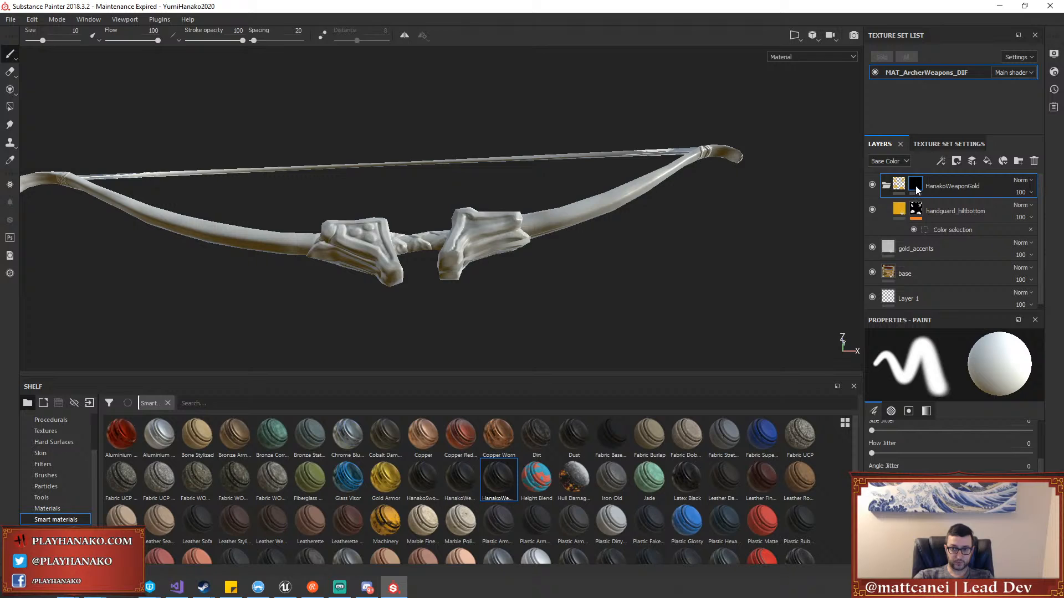
Reveal gold on both hand guards by polygon-filling their UV chunks in the HanakoWeaponGold mask with color 1
{"action": "left_click", "coordinate": [9, 107]}
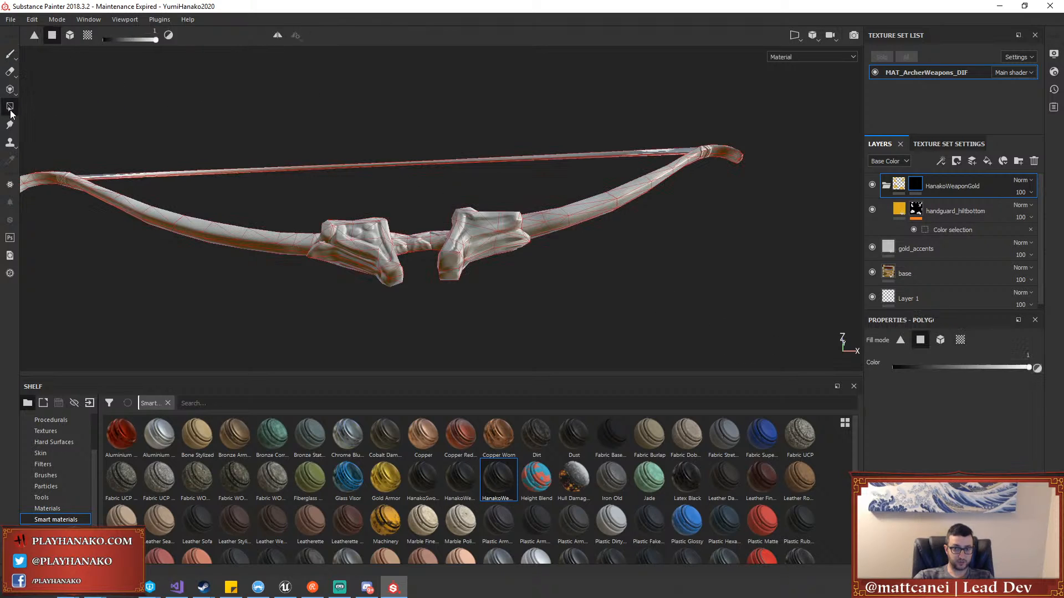
{"action": "left_click", "coordinate": [962, 341]}
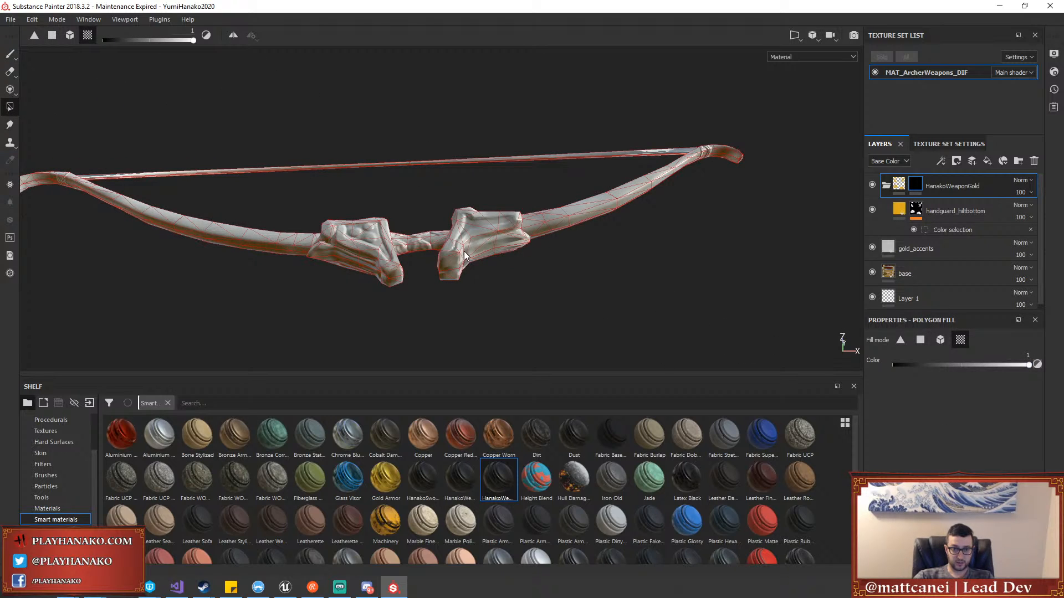
{"action": "left_click_drag", "start_coordinate": [471, 234], "coordinate": [481, 222], "text": "alt"}
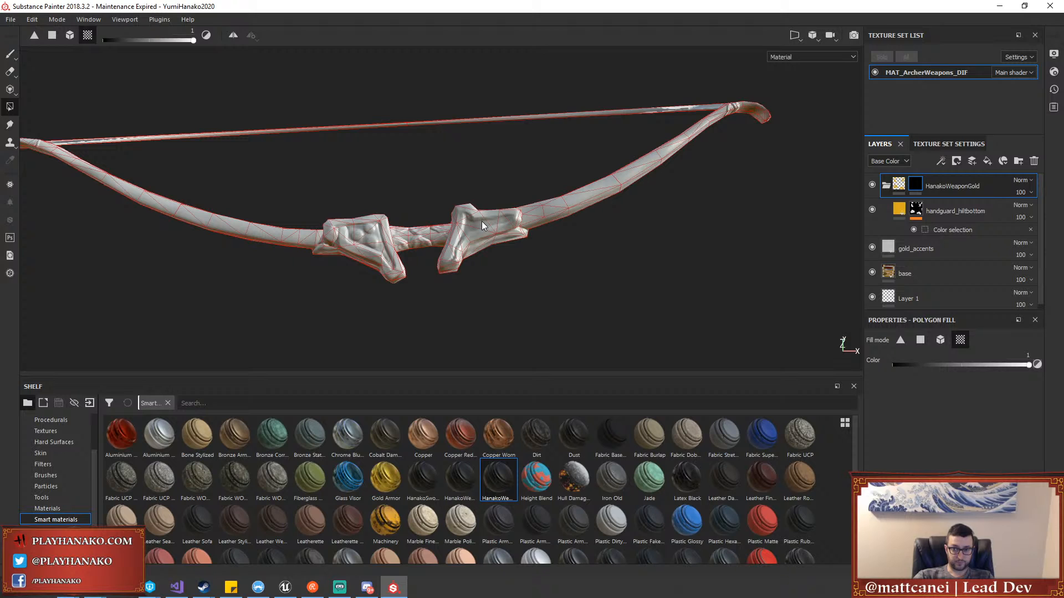
{"action": "scroll", "coordinate": [481, 221], "scroll_direction": "up", "scroll_amount": 3}
{"action": "left_click_drag", "start_coordinate": [487, 284], "coordinate": [482, 221], "text": "alt"}
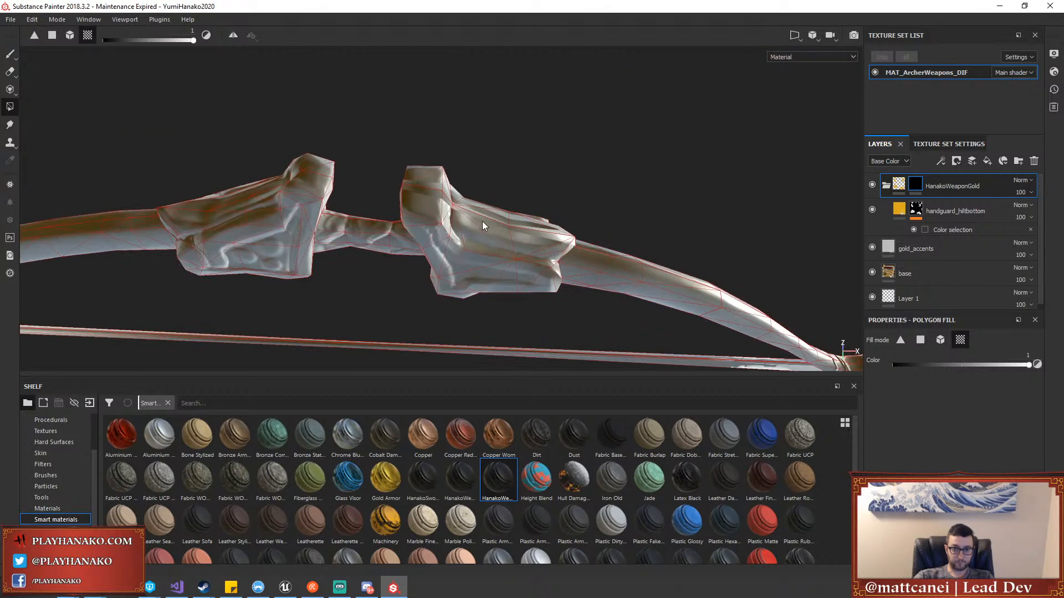
{"action": "left_click", "coordinate": [469, 249]}
{"action": "left_click", "coordinate": [289, 239]}
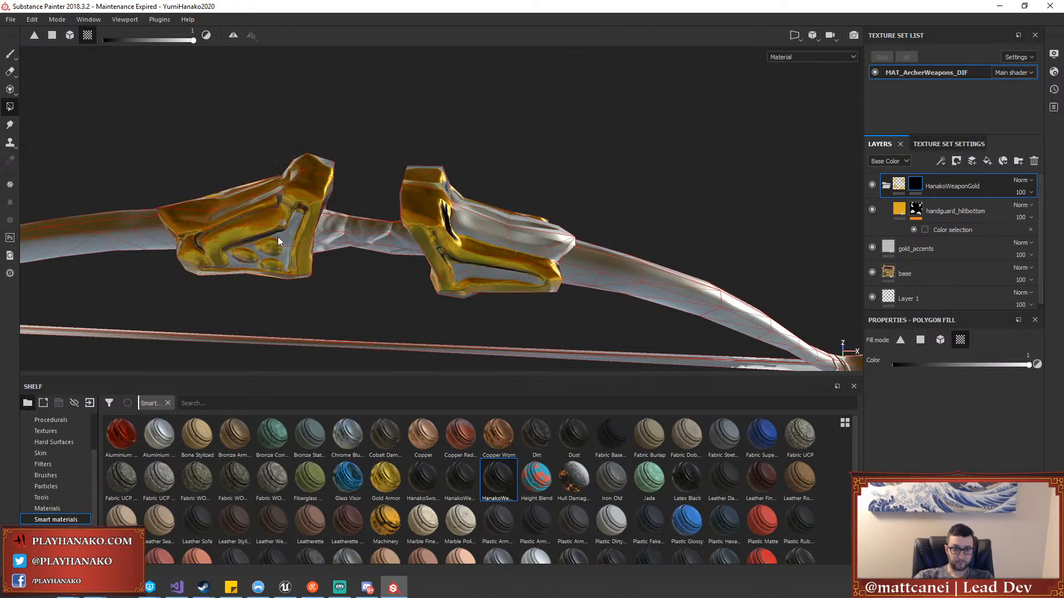
{"action": "left_click_drag", "start_coordinate": [288, 241], "coordinate": [335, 202], "text": "alt"}
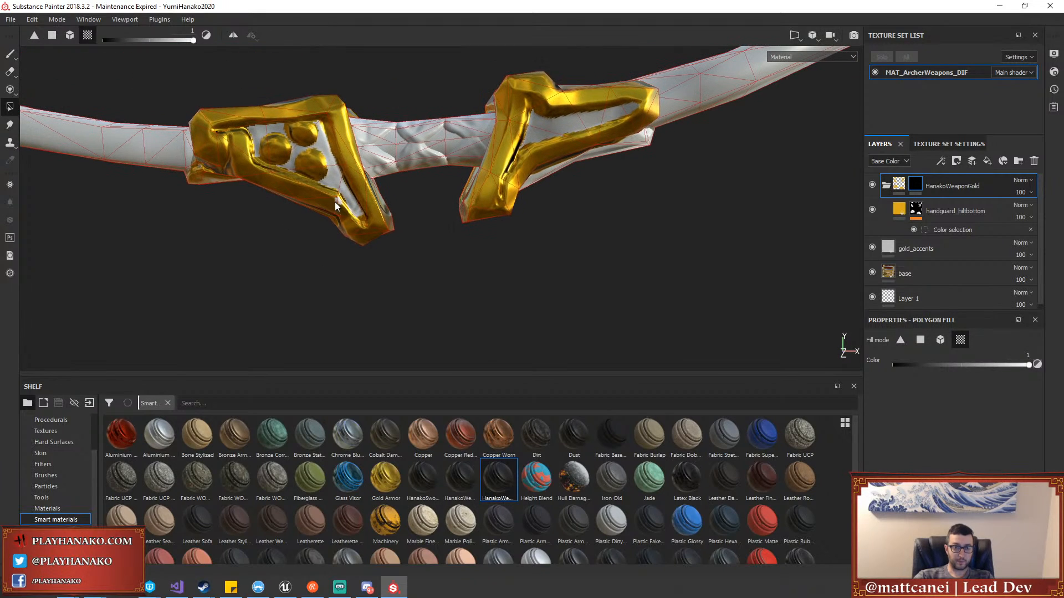
Add the black ID color inside the guard trim to handguard_hiltbottom's color selection
{"action": "left_click", "coordinate": [947, 230]}
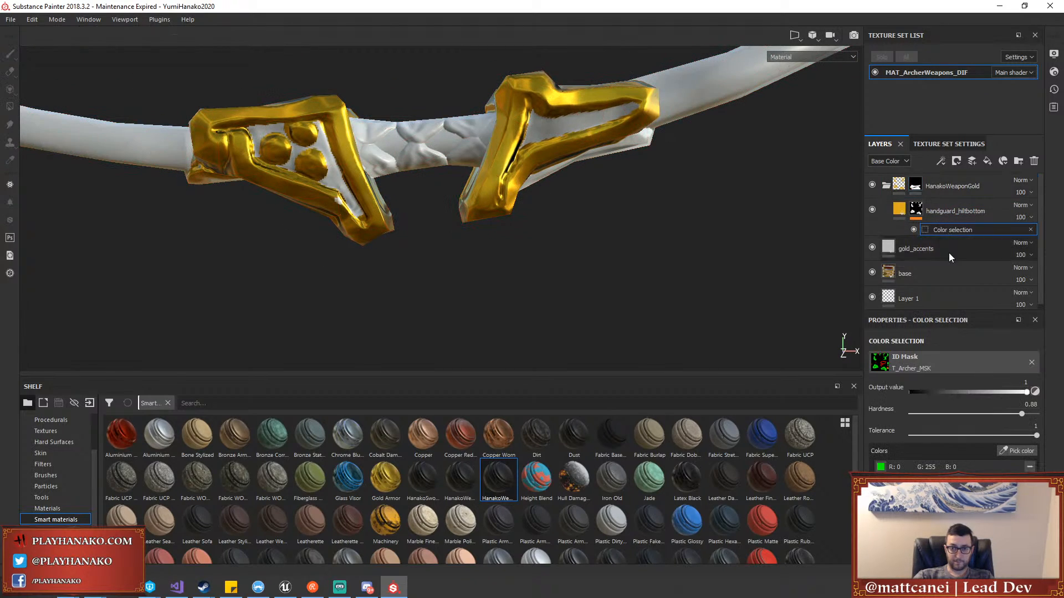
{"action": "left_click", "coordinate": [1021, 451]}
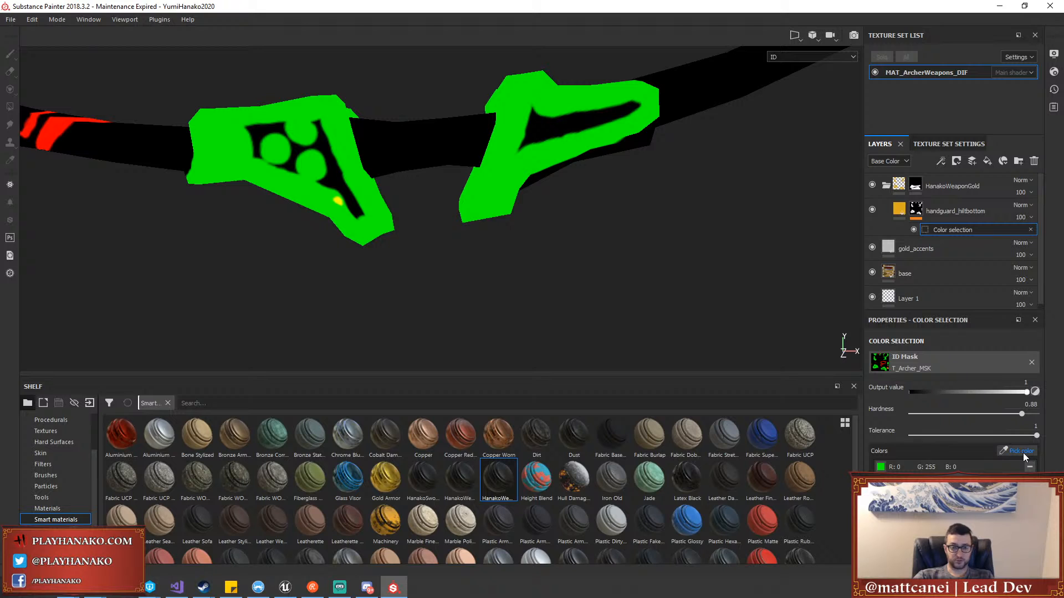
{"action": "left_click", "coordinate": [546, 128]}
{"action": "mouse_move", "coordinate": [649, 282]}
{"action": "left_mouse_down", "text": "alt"}
{"action": "mouse_move", "coordinate": [647, 198]}
{"action": "mouse_move", "coordinate": [664, 256]}
{"action": "mouse_move", "coordinate": [663, 271]}
{"action": "mouse_move", "coordinate": [642, 273]}
{"action": "left_mouse_up", "text": "alt"}
{"action": "scroll", "coordinate": [647, 197], "scroll_direction": "up", "scroll_amount": 3}
{"action": "scroll", "coordinate": [657, 234], "scroll_direction": "down", "scroll_amount": 2}
Try removing the limb-and-guard UV chunks from the HanakoWeaponGold mask with fill color 0, and undo back to the green-only color selection
{"action": "left_click", "coordinate": [914, 185]}
{"action": "key", "text": "4"}
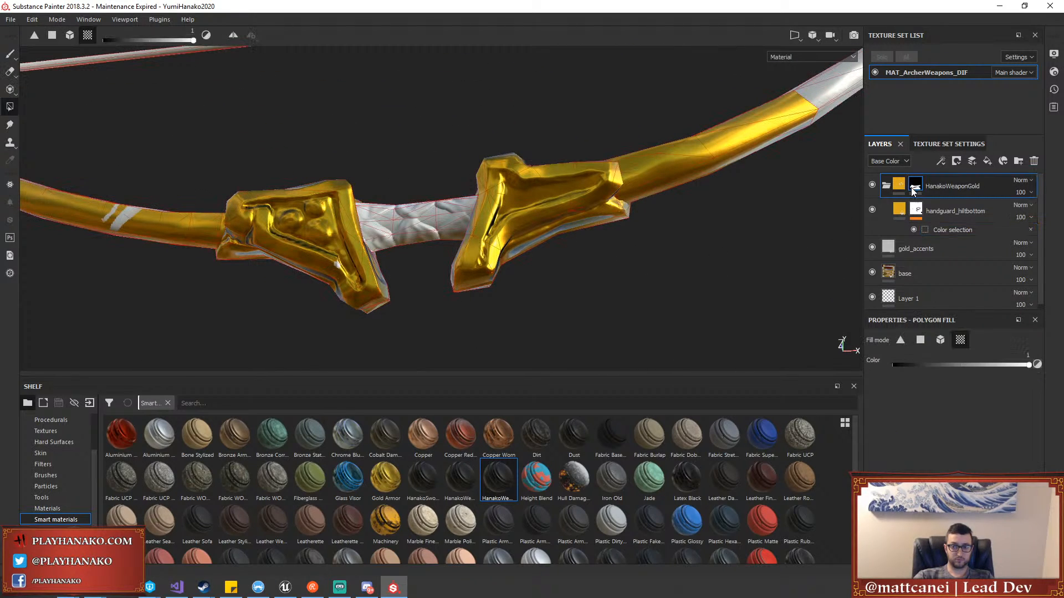
{"action": "left_click_drag", "start_coordinate": [945, 366], "coordinate": [893, 364]}
{"action": "left_click", "coordinate": [147, 227]}
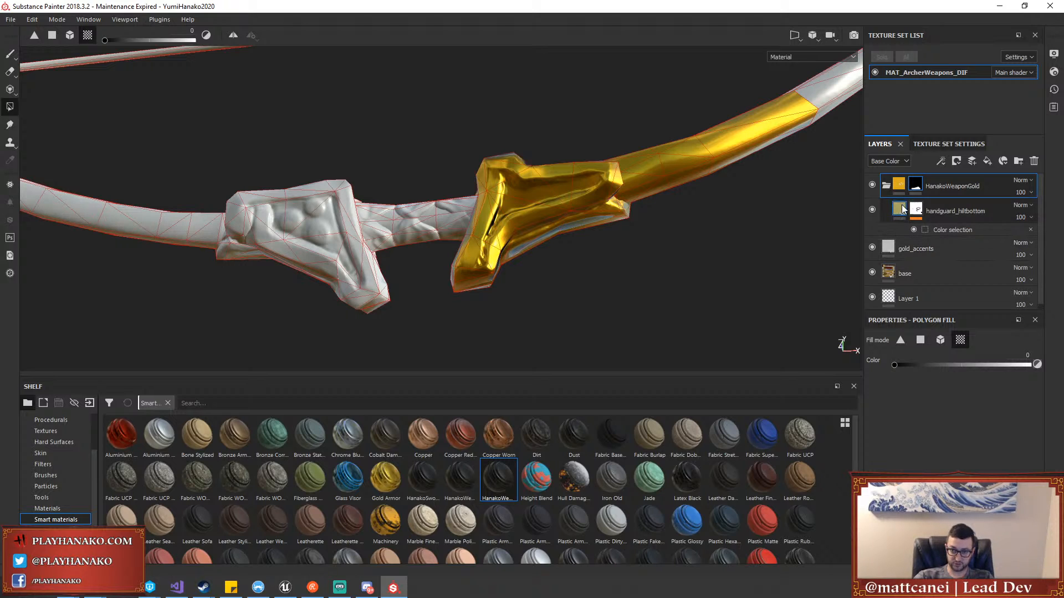
{"action": "key", "text": "ctrl+z"}
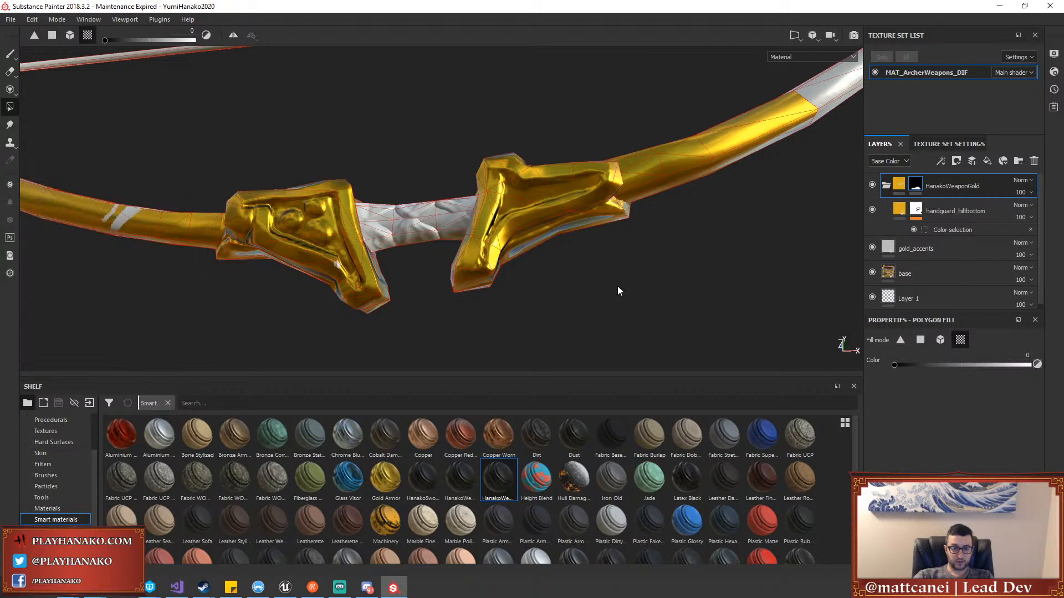
{"action": "left_click_drag", "start_coordinate": [617, 288], "coordinate": [620, 95], "text": "alt"}
{"action": "key", "text": "ctrl+y"}
{"action": "left_click", "coordinate": [521, 175]}
{"action": "key", "text": "ctrl+z"}
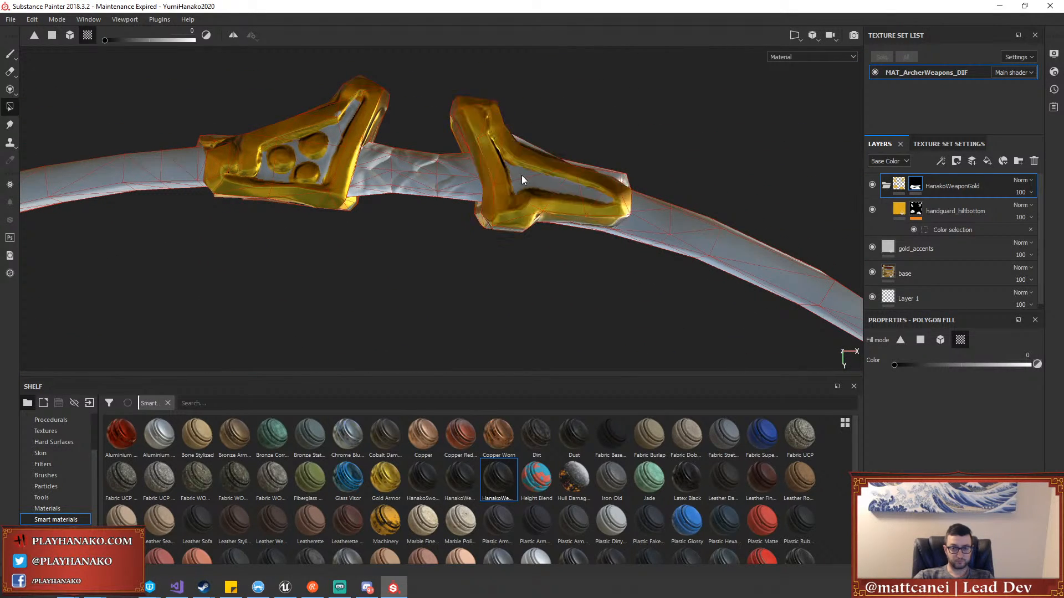
Delete the color selection from the handguard_hiltbottom layer and remove its mask
{"action": "left_click", "coordinate": [919, 341]}
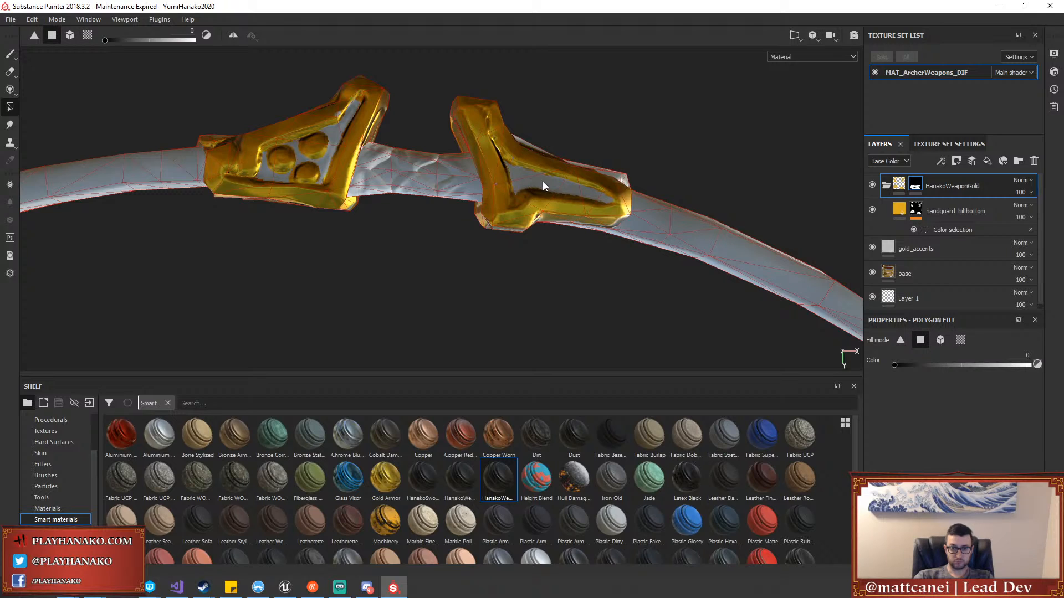
{"action": "left_click", "coordinate": [929, 365]}
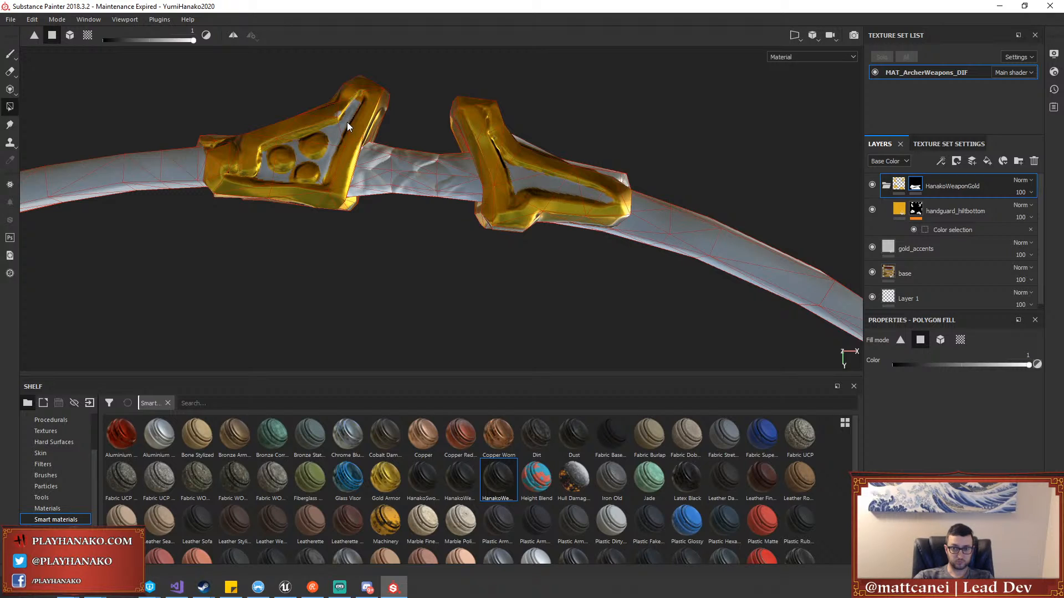
{"action": "left_click", "coordinate": [1030, 229]}
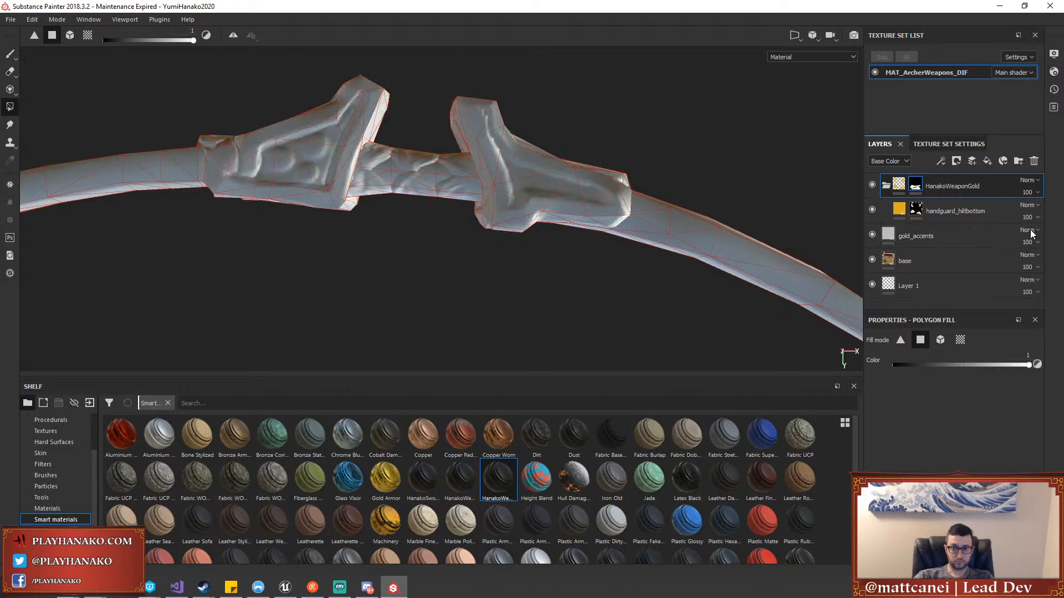
{"action": "right_click", "coordinate": [916, 209]}
{"action": "left_click", "coordinate": [949, 315]}
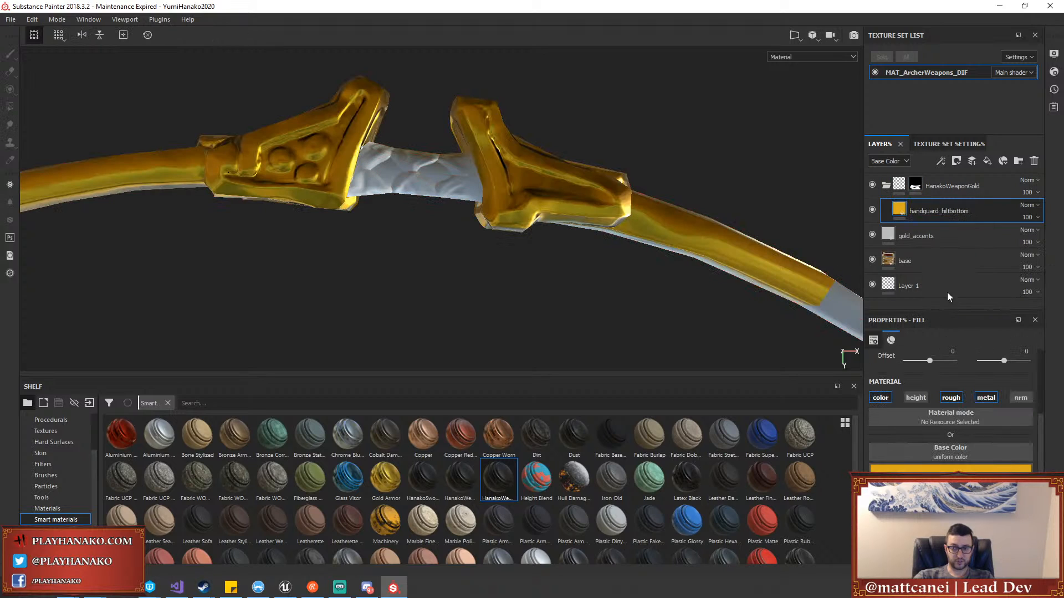
Clear the +X side guard and limb from the HanakoWeaponGold mask with a UV chunk polygon fill at color 0
{"action": "left_click", "coordinate": [916, 188]}
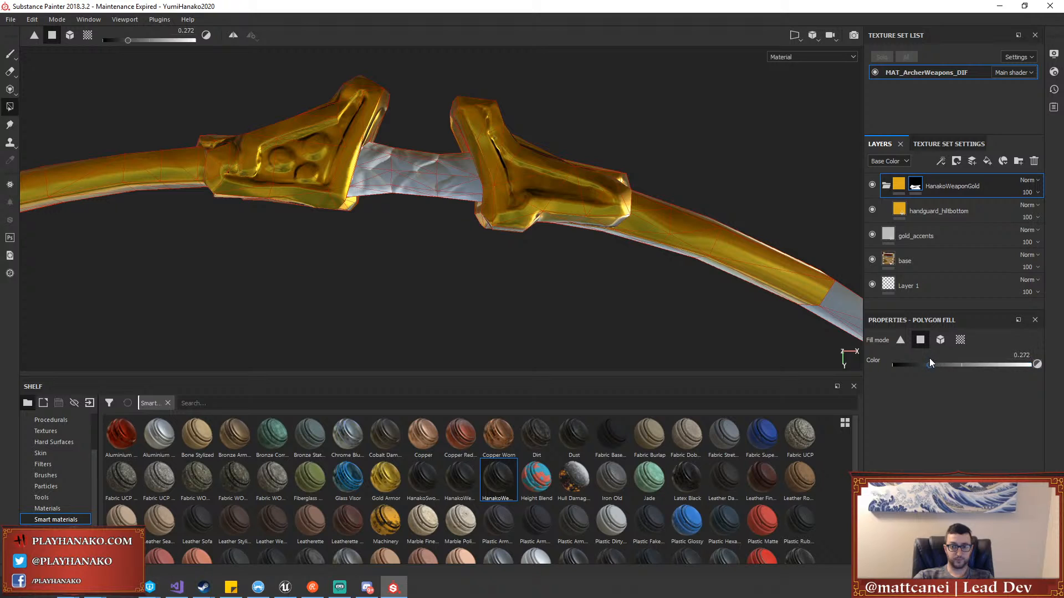
{"action": "left_click_drag", "start_coordinate": [936, 364], "coordinate": [893, 364]}
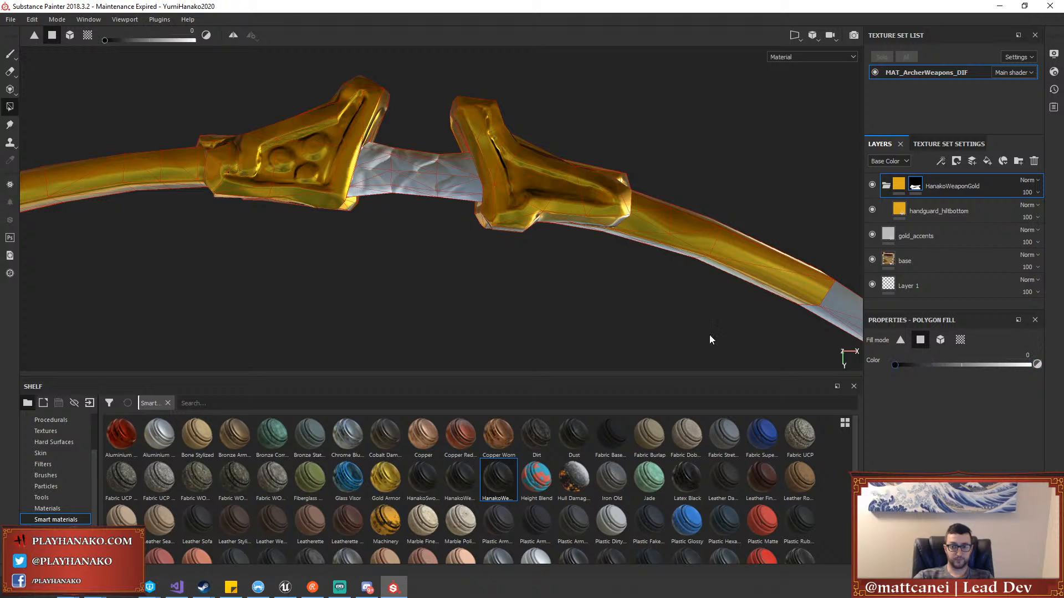
{"action": "left_click", "coordinate": [962, 340]}
{"action": "left_click", "coordinate": [687, 231]}
{"action": "left_click_drag", "start_coordinate": [687, 231], "coordinate": [707, 197], "text": "alt"}
{"action": "left_click_drag", "start_coordinate": [227, 219], "coordinate": [346, 131], "text": "alt"}
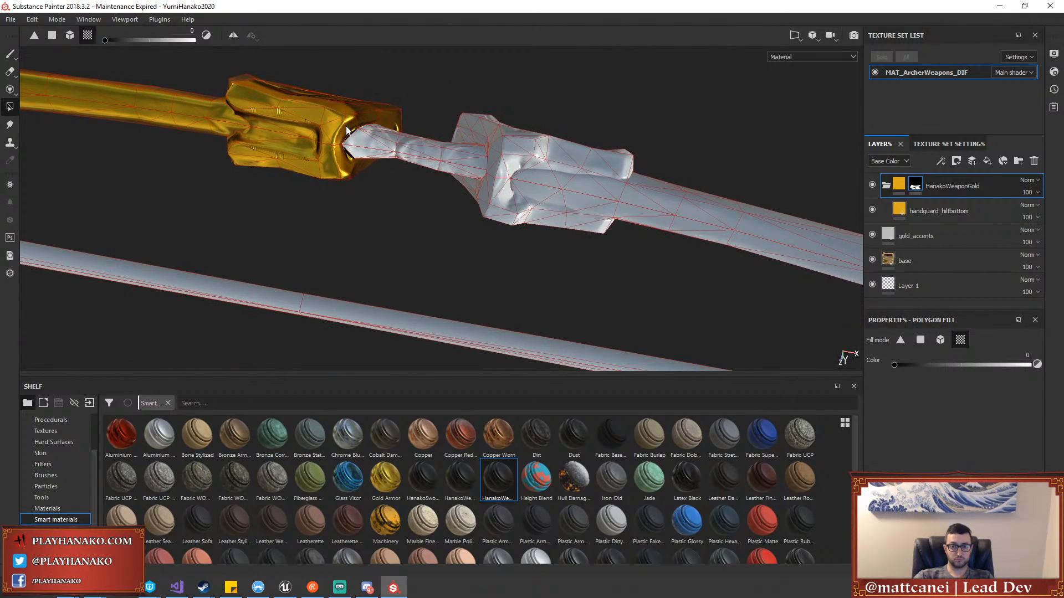
Fill faces on the sides and front of the +X guard into the HanakoWeaponGold mask with quad polygon fill at color 1
{"action": "left_click", "coordinate": [926, 339]}
{"action": "left_click", "coordinate": [917, 366]}
{"action": "left_click", "coordinate": [556, 157]}
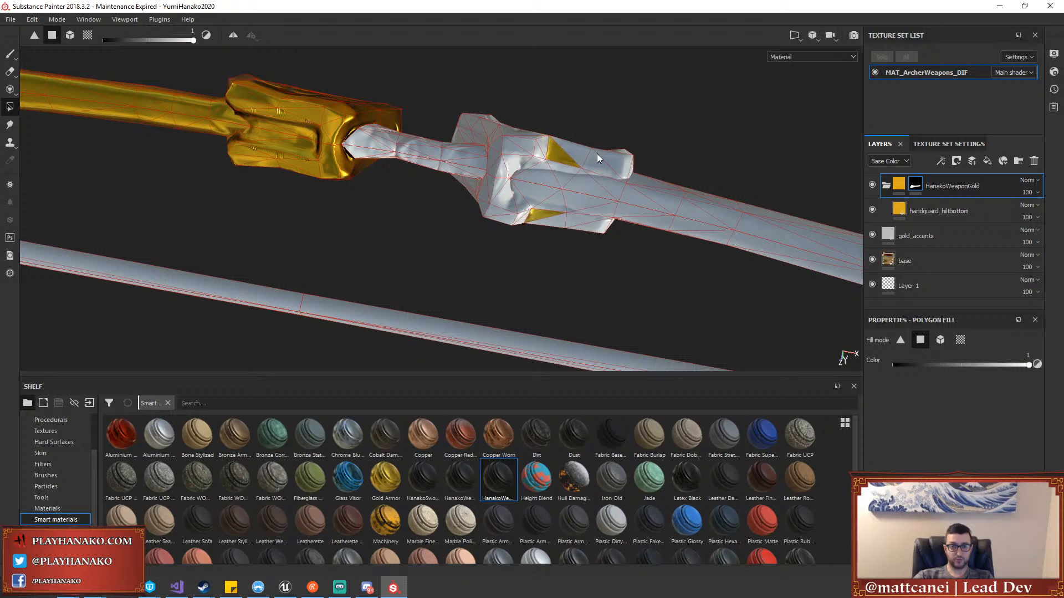
{"action": "mouse_move", "coordinate": [597, 158]}
{"action": "left_mouse_down"}
{"action": "mouse_move", "coordinate": [523, 145]}
{"action": "mouse_move", "coordinate": [499, 179]}
{"action": "mouse_move", "coordinate": [532, 166]}
{"action": "mouse_move", "coordinate": [565, 171]}
{"action": "left_mouse_up"}
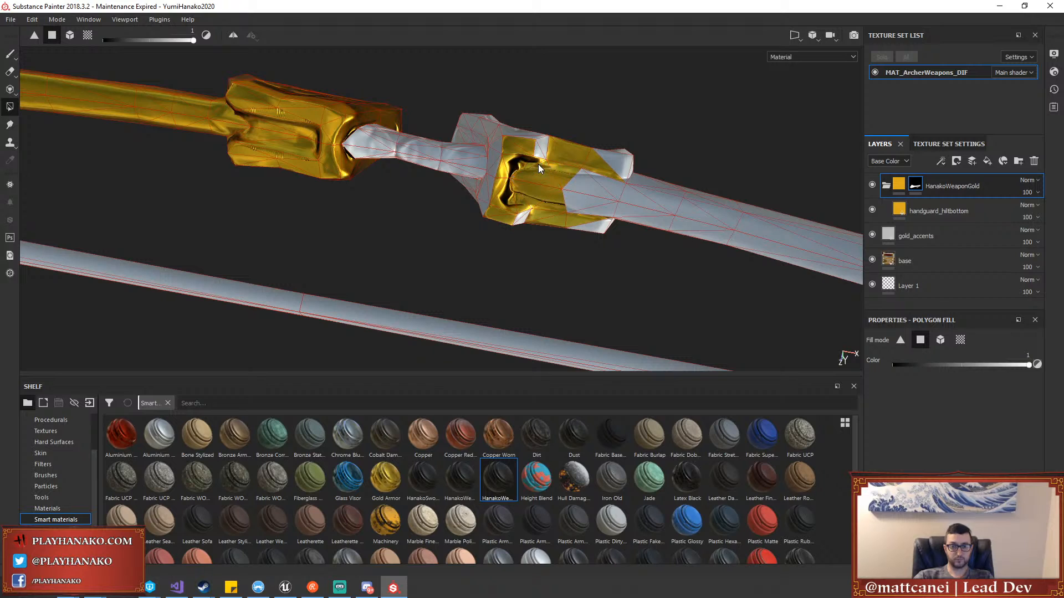
{"action": "left_click_drag", "start_coordinate": [597, 141], "coordinate": [528, 215], "text": "alt"}
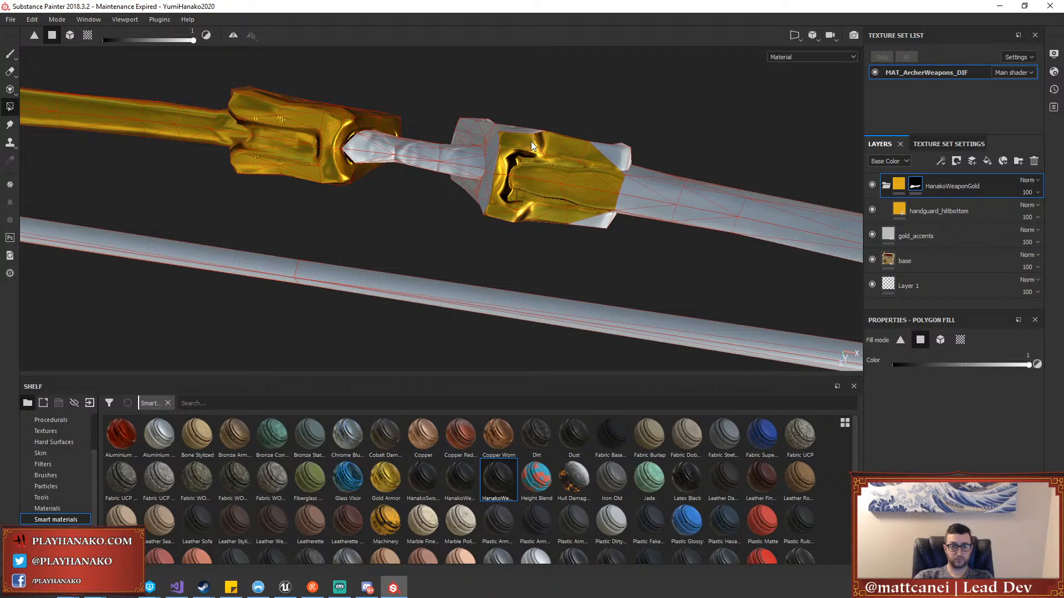
{"action": "left_click_drag", "start_coordinate": [535, 145], "coordinate": [530, 224], "text": "alt"}
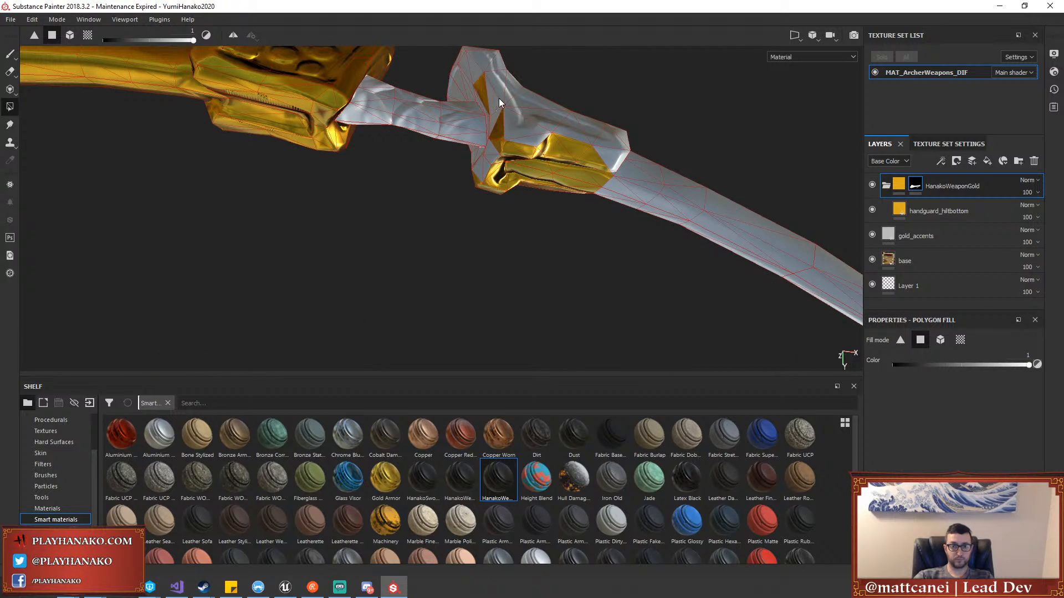
{"action": "left_click_drag", "start_coordinate": [498, 100], "coordinate": [502, 109], "text": "alt"}
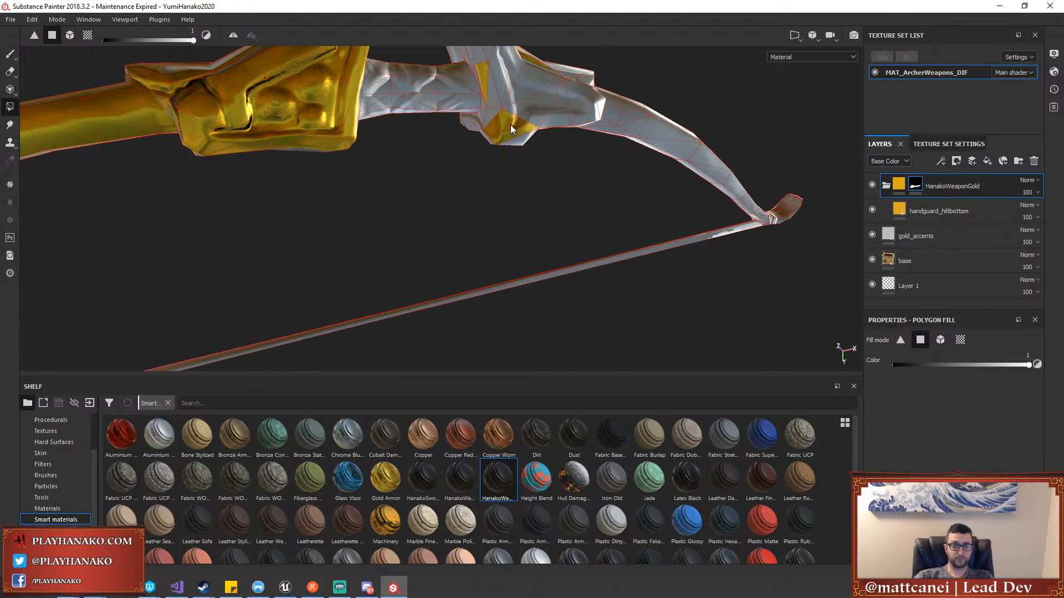
{"action": "left_click_drag", "start_coordinate": [509, 96], "coordinate": [513, 170], "text": "alt"}
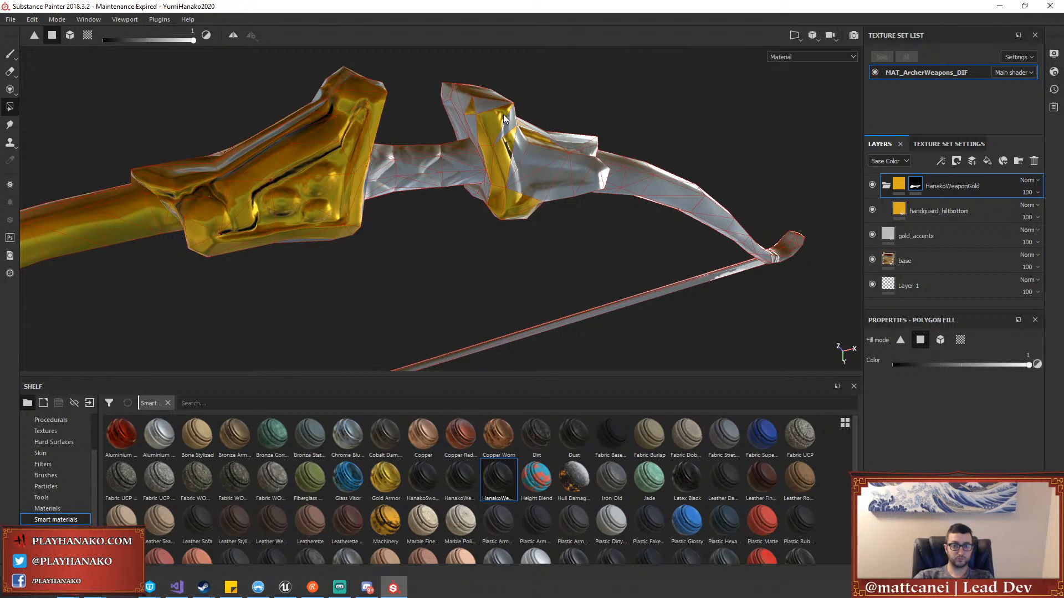
{"action": "left_click_drag", "start_coordinate": [504, 118], "coordinate": [582, 183], "text": "alt"}
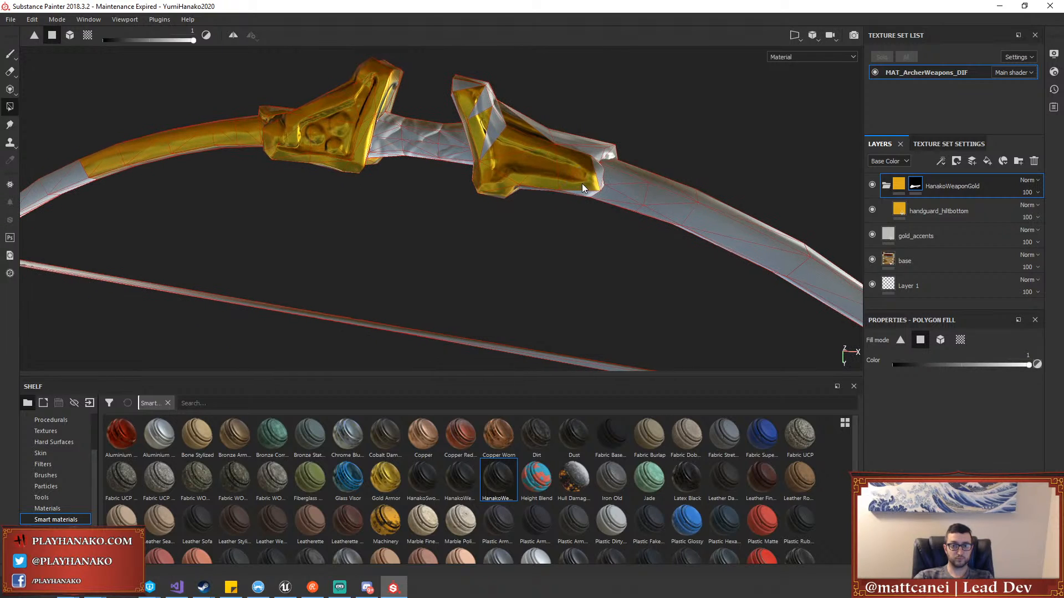
Fill the whole UV chunk of the +X guard and limb into the HanakoWeaponGold mask at color 1
{"action": "left_click", "coordinate": [960, 339]}
{"action": "left_click", "coordinate": [490, 119]}
{"action": "left_click_drag", "start_coordinate": [489, 119], "coordinate": [853, 331], "text": "alt"}
Clear faces on the outer part of the +X limb from the HanakoWeaponGold mask with quad polygon fill at color 0
{"action": "left_click", "coordinate": [920, 340]}
{"action": "left_click_drag", "start_coordinate": [763, 162], "coordinate": [641, 256]}
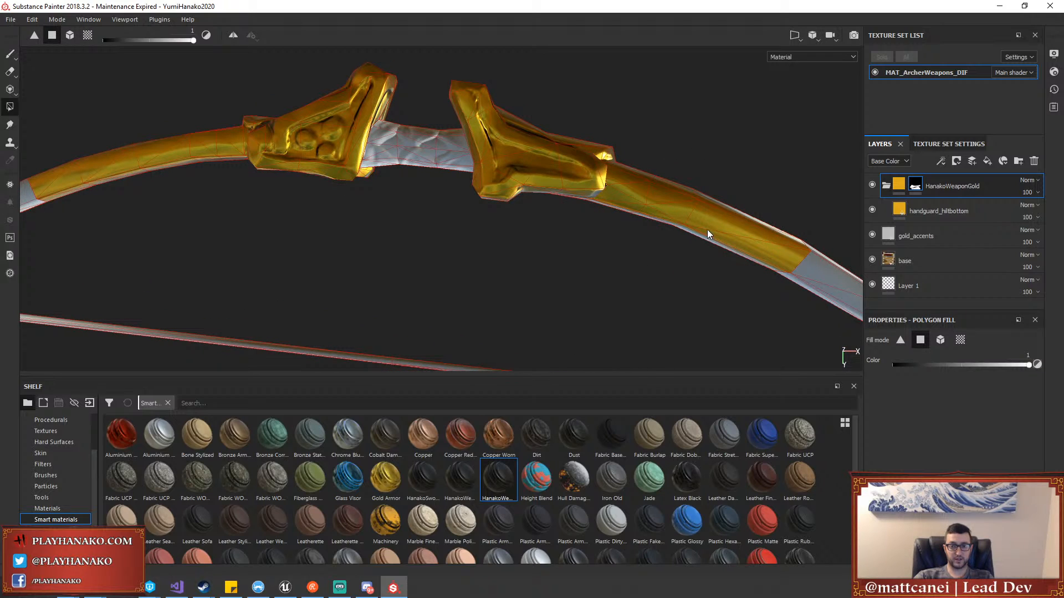
{"action": "left_click_drag", "start_coordinate": [748, 240], "coordinate": [624, 229], "text": "alt"}
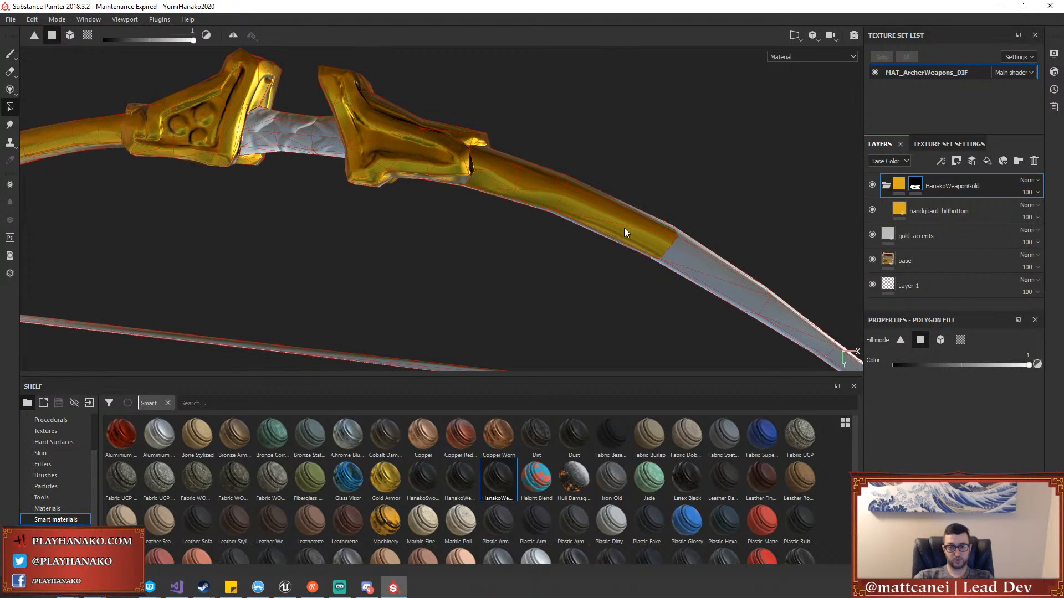
{"action": "left_click_drag", "start_coordinate": [963, 363], "coordinate": [886, 365]}
{"action": "left_click_drag", "start_coordinate": [613, 217], "coordinate": [614, 183], "text": "alt"}
{"action": "left_click", "coordinate": [582, 237]}
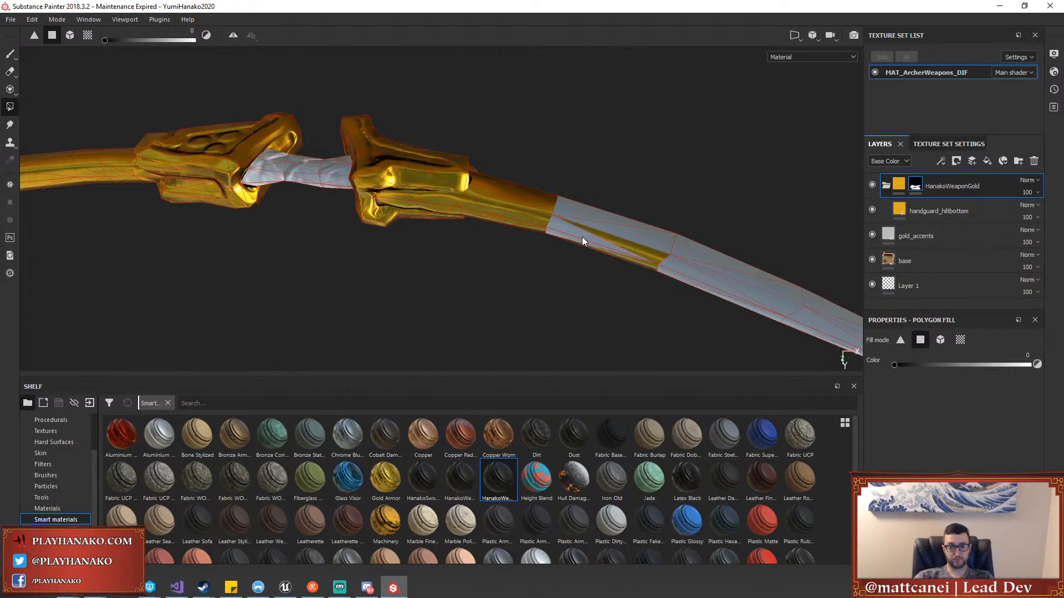
{"action": "left_click_drag", "start_coordinate": [581, 237], "coordinate": [631, 243], "text": "alt"}
{"action": "left_click", "coordinate": [635, 242]}
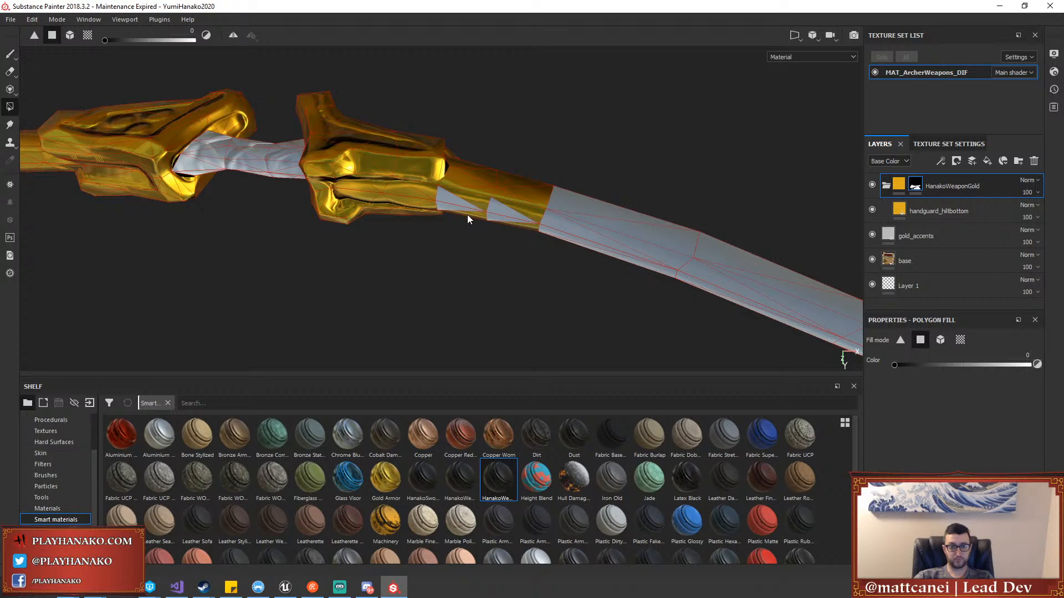
{"action": "scroll", "coordinate": [411, 191], "scroll_direction": "up", "scroll_amount": 5}
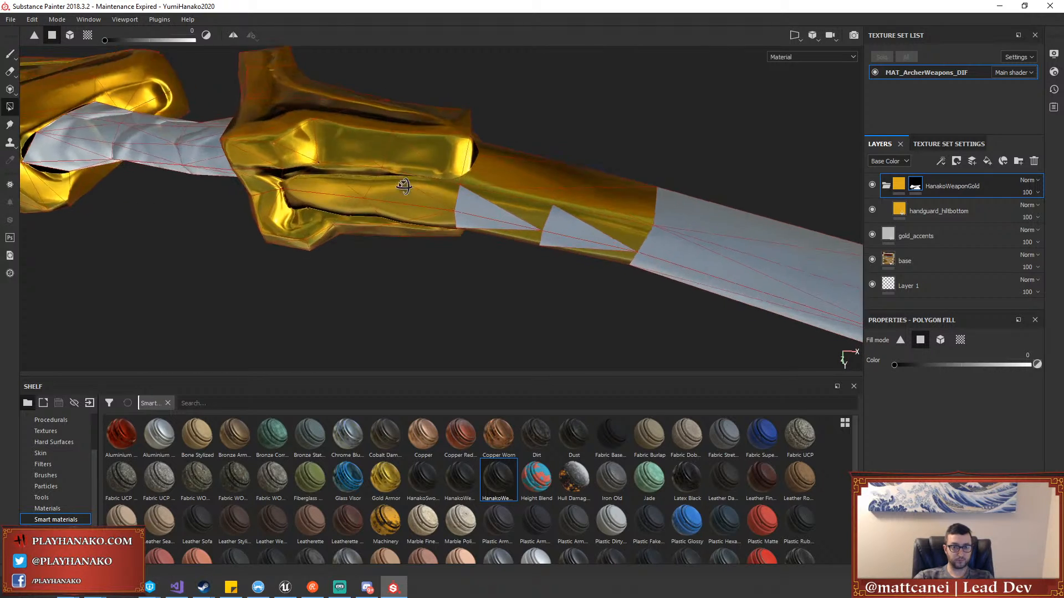
{"action": "left_click", "coordinate": [409, 190]}
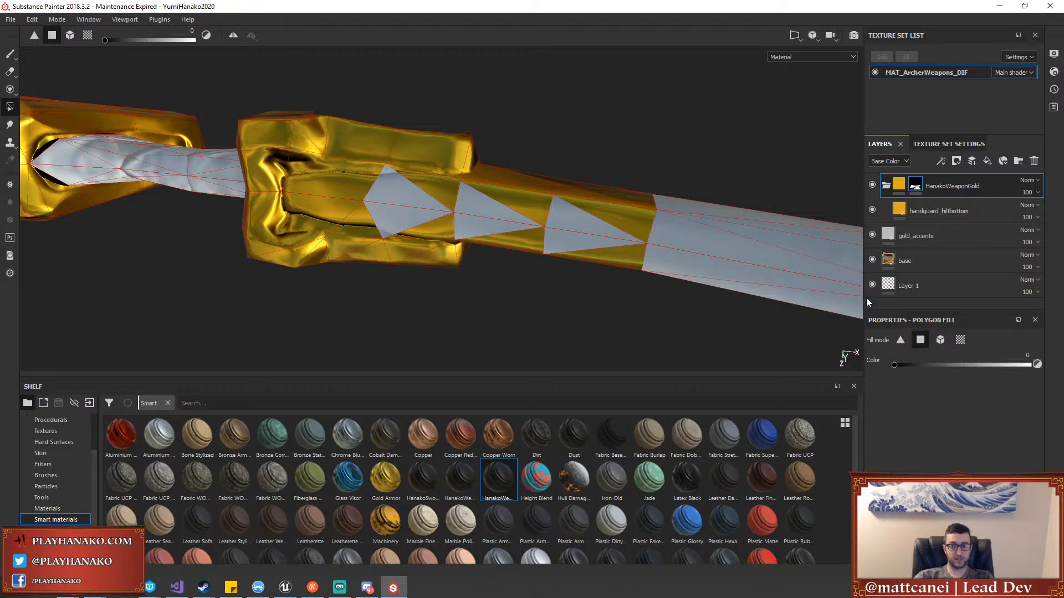
{"action": "left_click_drag", "start_coordinate": [914, 361], "coordinate": [1031, 364]}
{"action": "left_click", "coordinate": [403, 188]}
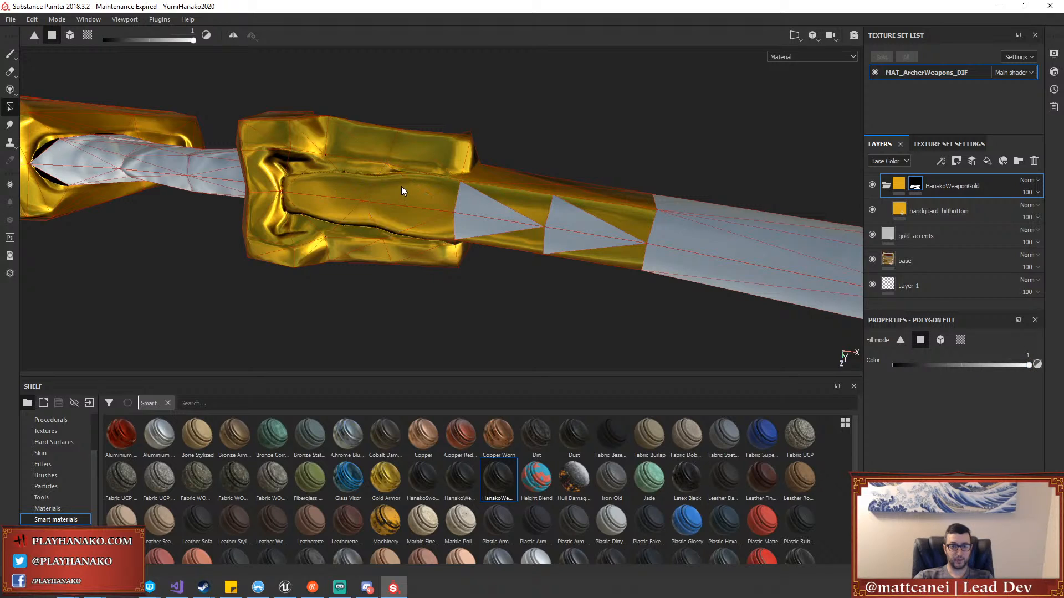
{"action": "left_click_drag", "start_coordinate": [947, 363], "coordinate": [893, 364]}
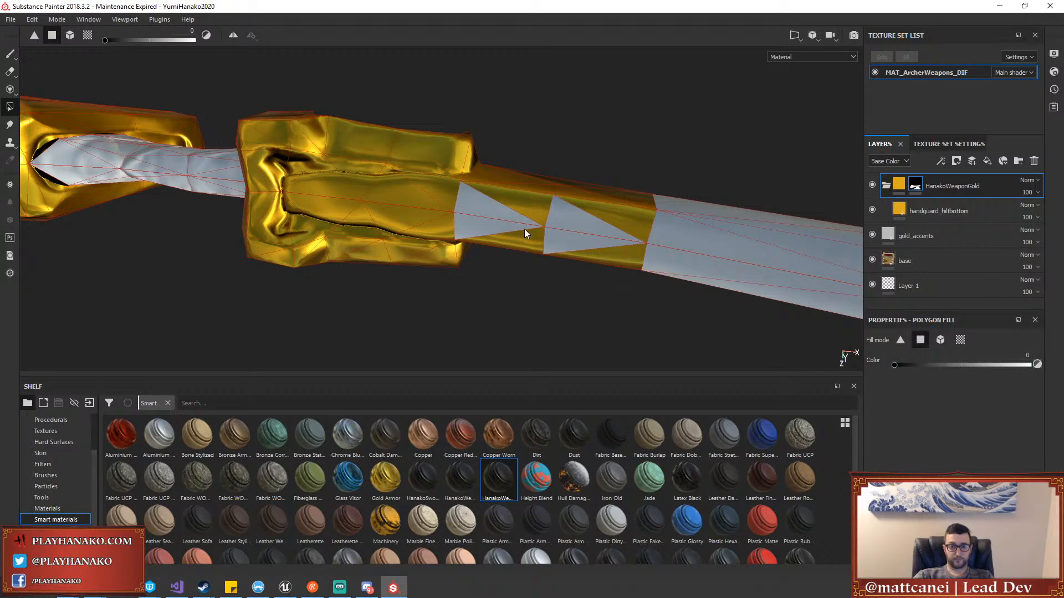
Clear the remaining gold faces of the +X limb next to the guard from the mask with quad fill at color 0
{"action": "mouse_move", "coordinate": [532, 212]}
{"action": "left_mouse_down"}
{"action": "mouse_move", "coordinate": [613, 200]}
{"action": "mouse_move", "coordinate": [607, 307]}
{"action": "left_mouse_up"}
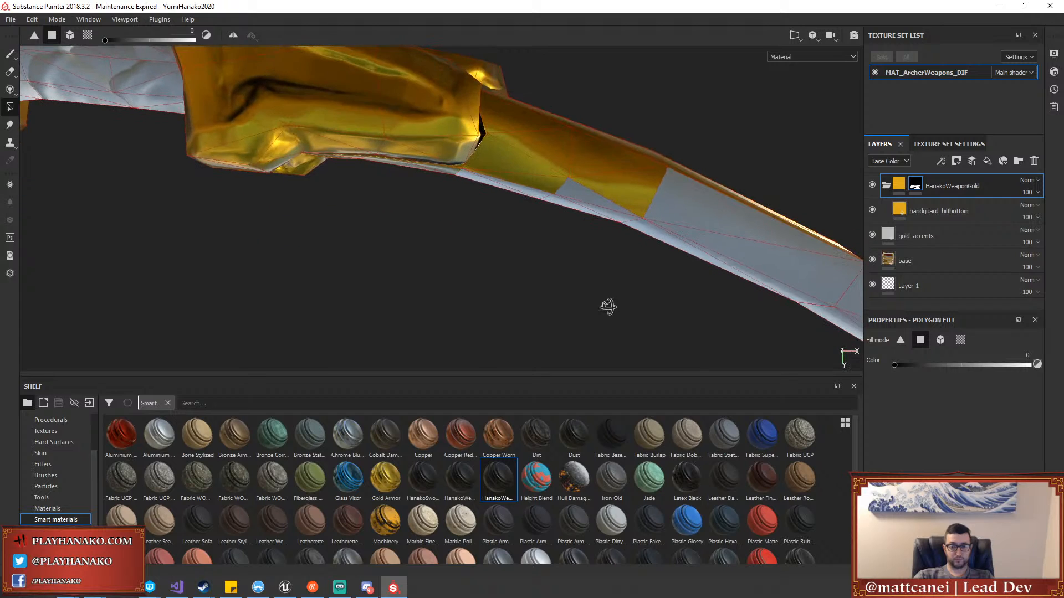
{"action": "left_click", "coordinate": [526, 121]}
{"action": "left_click_drag", "start_coordinate": [524, 151], "coordinate": [513, 170]}
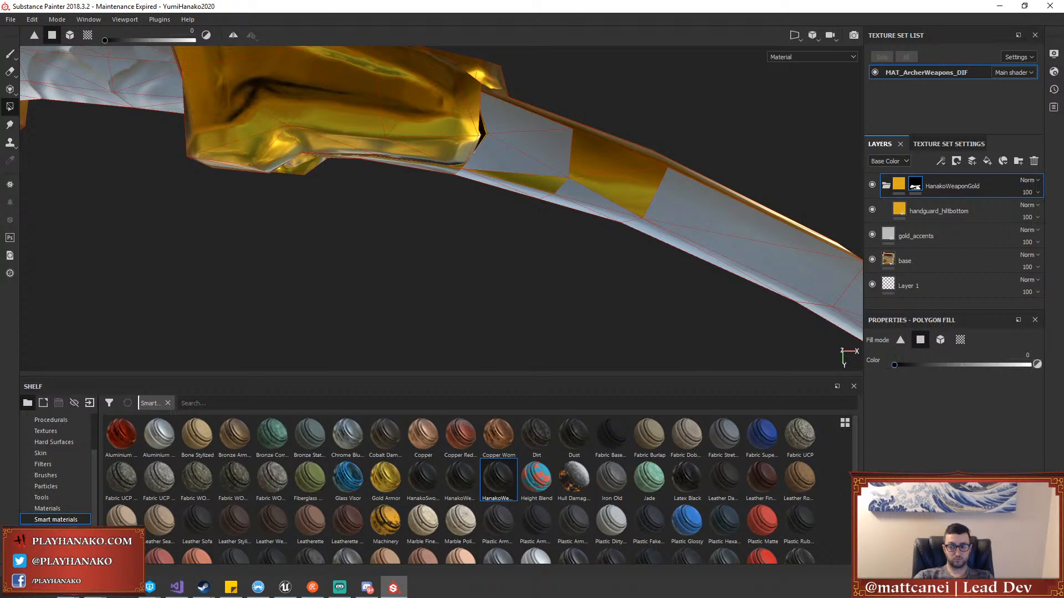
{"action": "mouse_move", "coordinate": [609, 155]}
{"action": "left_mouse_down"}
{"action": "mouse_move", "coordinate": [604, 172]}
{"action": "mouse_move", "coordinate": [518, 180]}
{"action": "left_mouse_up"}
{"action": "mouse_move", "coordinate": [638, 271]}
{"action": "left_mouse_down", "text": "alt"}
{"action": "mouse_move", "coordinate": [704, 175]}
{"action": "mouse_move", "coordinate": [614, 148]}
{"action": "mouse_move", "coordinate": [643, 138]}
{"action": "mouse_move", "coordinate": [580, 129]}
{"action": "mouse_move", "coordinate": [616, 129]}
{"action": "mouse_move", "coordinate": [524, 101]}
{"action": "left_mouse_up", "text": "alt"}
{"action": "middle_click_drag", "start_coordinate": [525, 102], "coordinate": [597, 167], "text": "alt"}
{"action": "scroll", "coordinate": [597, 166], "scroll_direction": "down", "scroll_amount": 2}
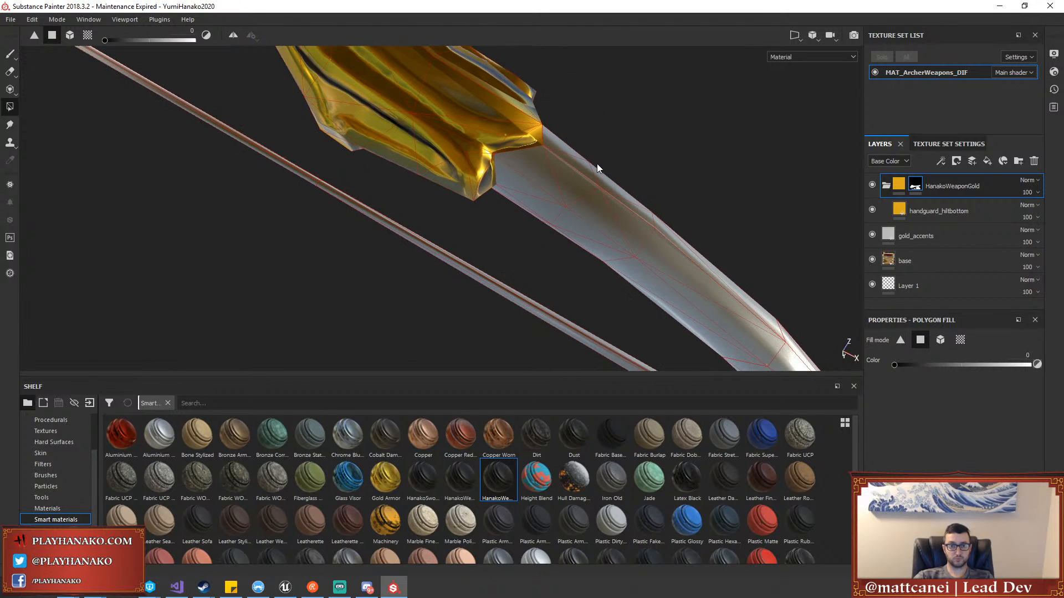
Clear the gold faces along the broad side of the -X limb up to the guard with quad fill at color 0
{"action": "scroll", "coordinate": [689, 217], "scroll_direction": "down", "scroll_amount": 2}
{"action": "left_click_drag", "start_coordinate": [694, 223], "coordinate": [610, 193], "text": "alt"}
{"action": "middle_click_drag", "start_coordinate": [720, 207], "coordinate": [444, 236], "text": "alt"}
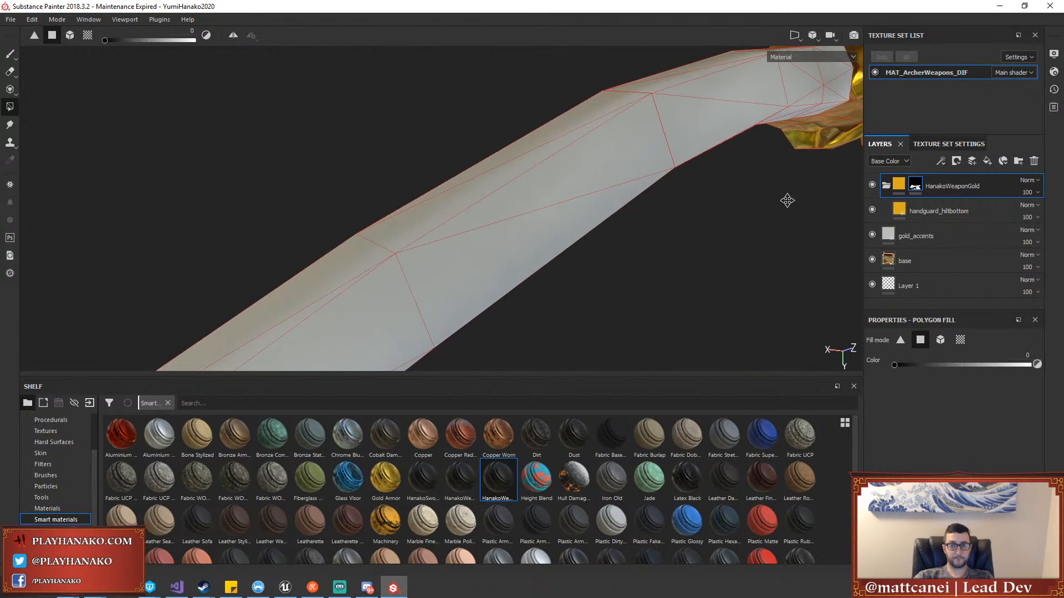
{"action": "middle_click_drag", "start_coordinate": [787, 201], "coordinate": [499, 223], "text": "alt"}
{"action": "middle_click_drag", "start_coordinate": [716, 209], "coordinate": [264, 242], "text": "alt"}
{"action": "middle_click_drag", "start_coordinate": [765, 205], "coordinate": [525, 224], "text": "alt"}
{"action": "middle_click_drag", "start_coordinate": [789, 248], "coordinate": [706, 251], "text": "alt"}
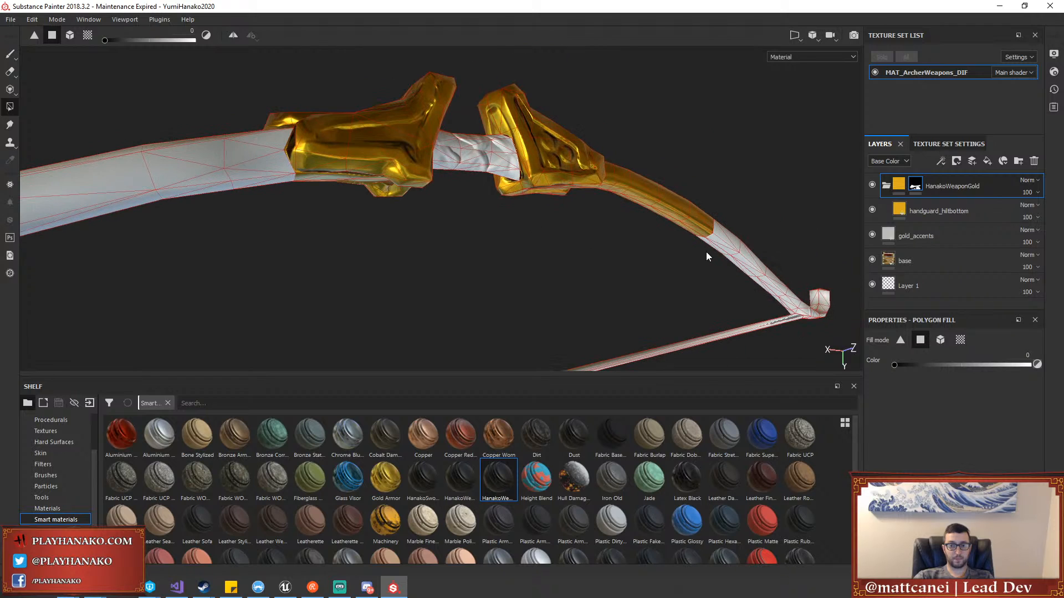
{"action": "scroll", "coordinate": [735, 245], "scroll_direction": "up", "scroll_amount": 5}
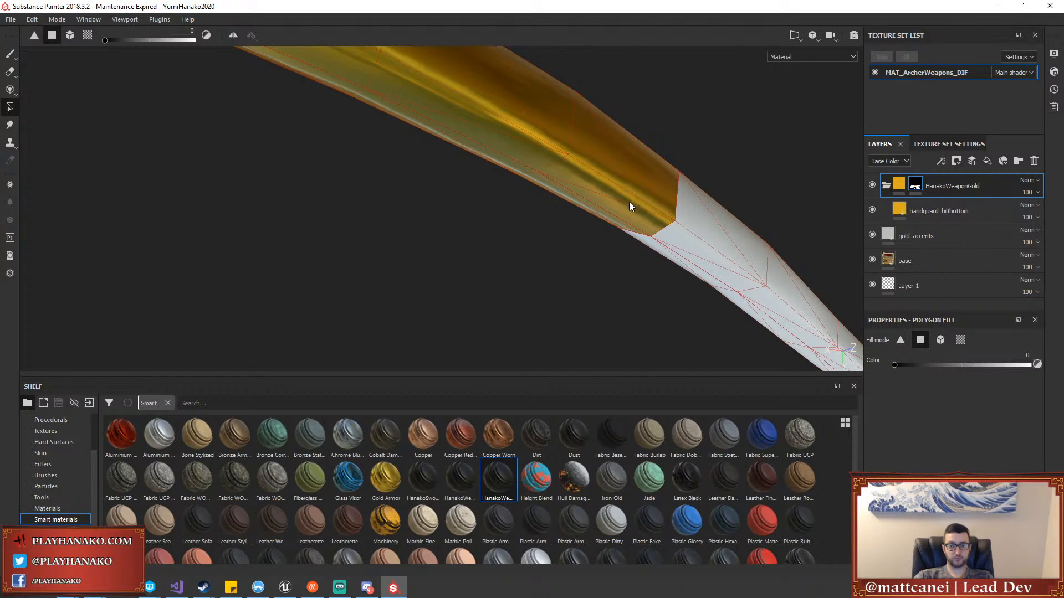
{"action": "left_click_drag", "start_coordinate": [640, 159], "coordinate": [667, 175], "text": "alt"}
{"action": "middle_click_drag", "start_coordinate": [667, 175], "coordinate": [754, 174], "text": "alt"}
{"action": "left_click_drag", "start_coordinate": [754, 174], "coordinate": [672, 200], "text": "alt"}
{"action": "scroll", "coordinate": [560, 222], "scroll_direction": "down", "scroll_amount": 4}
{"action": "left_click", "coordinate": [556, 201]}
{"action": "left_click_drag", "start_coordinate": [555, 201], "coordinate": [733, 188]}
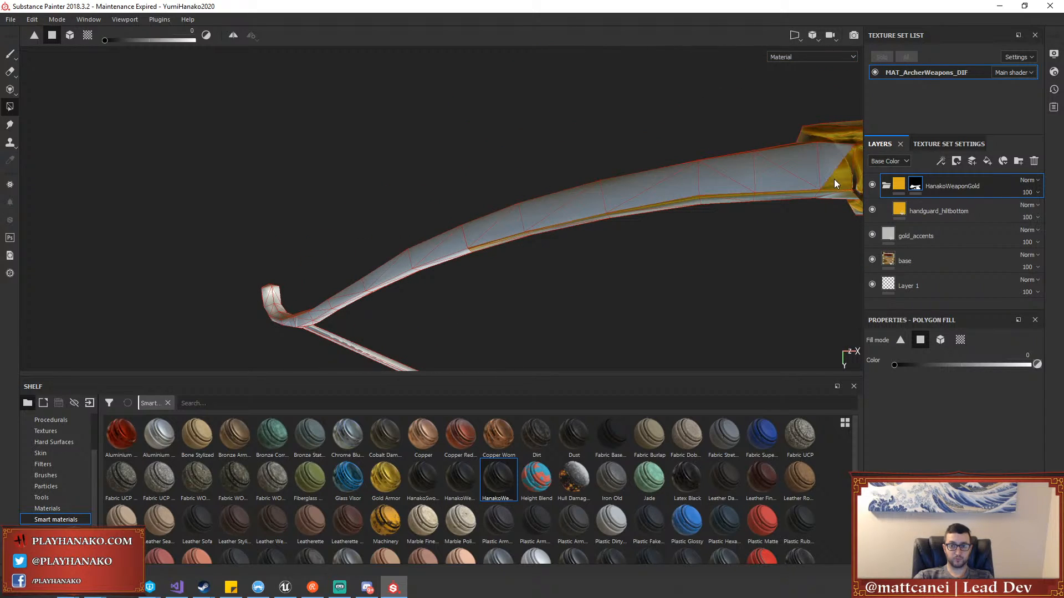
Clear the leftover gold faces along the narrow edge of the -X limb from the HanakoWeaponGold mask
{"action": "middle_click_drag", "start_coordinate": [747, 177], "coordinate": [503, 215], "text": "alt"}
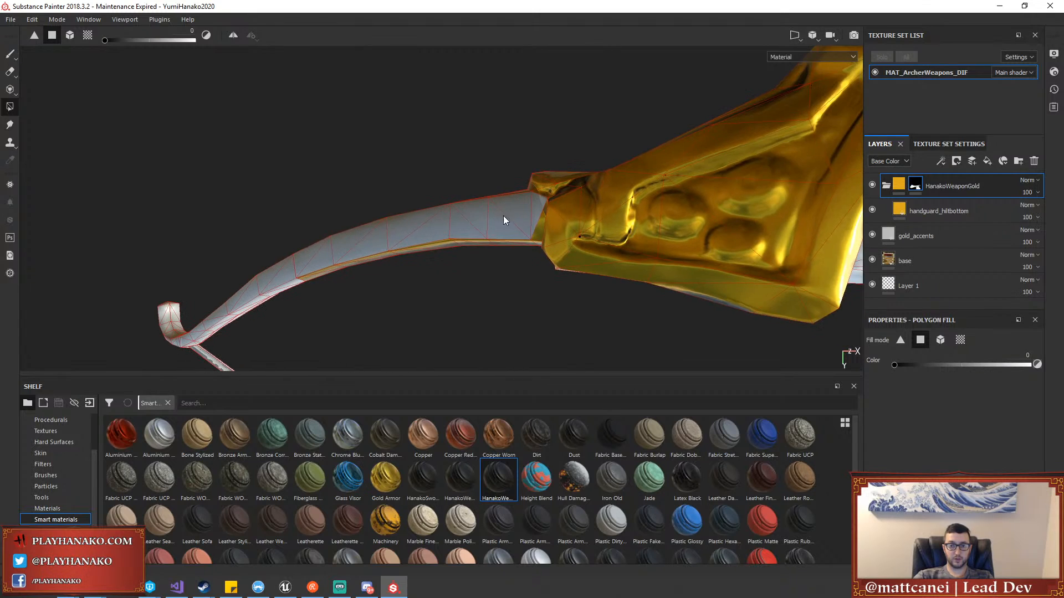
{"action": "scroll", "coordinate": [501, 212], "scroll_direction": "up", "scroll_amount": 2}
{"action": "left_click_drag", "start_coordinate": [498, 209], "coordinate": [628, 205], "text": "alt"}
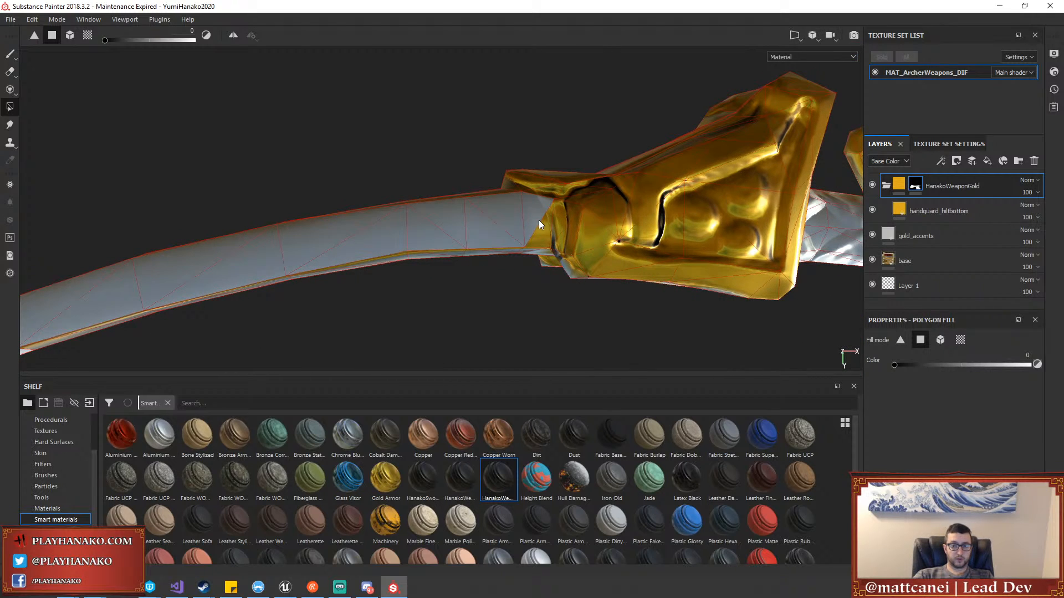
{"action": "left_click_drag", "start_coordinate": [532, 211], "coordinate": [501, 116], "text": "alt"}
{"action": "mouse_move", "coordinate": [495, 261]}
{"action": "left_mouse_down"}
{"action": "mouse_move", "coordinate": [486, 277]}
{"action": "mouse_move", "coordinate": [380, 271]}
{"action": "mouse_move", "coordinate": [174, 298]}
{"action": "left_mouse_up"}
{"action": "middle_click_drag", "start_coordinate": [153, 201], "coordinate": [550, 165], "text": "alt"}
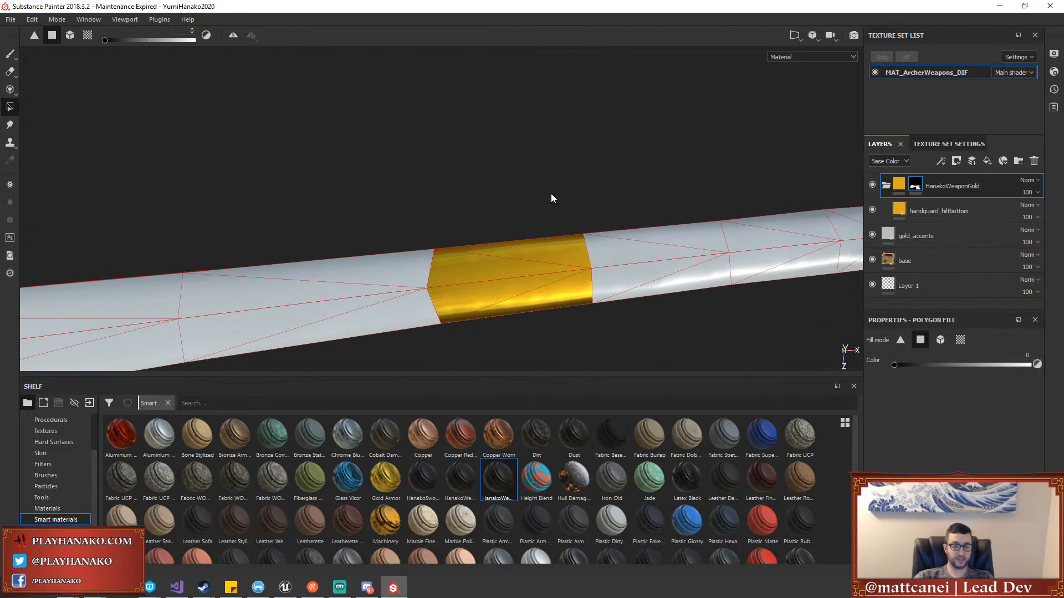
{"action": "mouse_move", "coordinate": [554, 285]}
{"action": "left_mouse_down"}
{"action": "mouse_move", "coordinate": [544, 255]}
{"action": "mouse_move", "coordinate": [460, 257]}
{"action": "left_mouse_up"}
Clear the gold limb faces where the -X limb enters the guard from the HanakoWeaponGold mask
{"action": "middle_click_drag", "start_coordinate": [759, 185], "coordinate": [473, 200], "text": "alt"}
{"action": "left_click_drag", "start_coordinate": [474, 200], "coordinate": [589, 227], "text": "alt"}
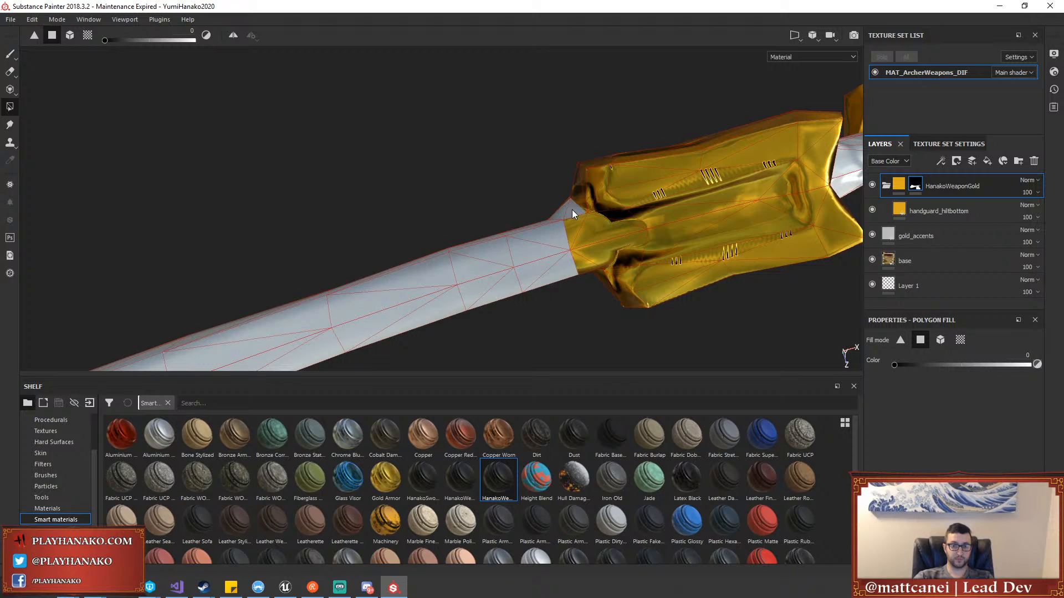
{"action": "left_click", "coordinate": [569, 222]}
{"action": "left_click", "coordinate": [578, 241]}
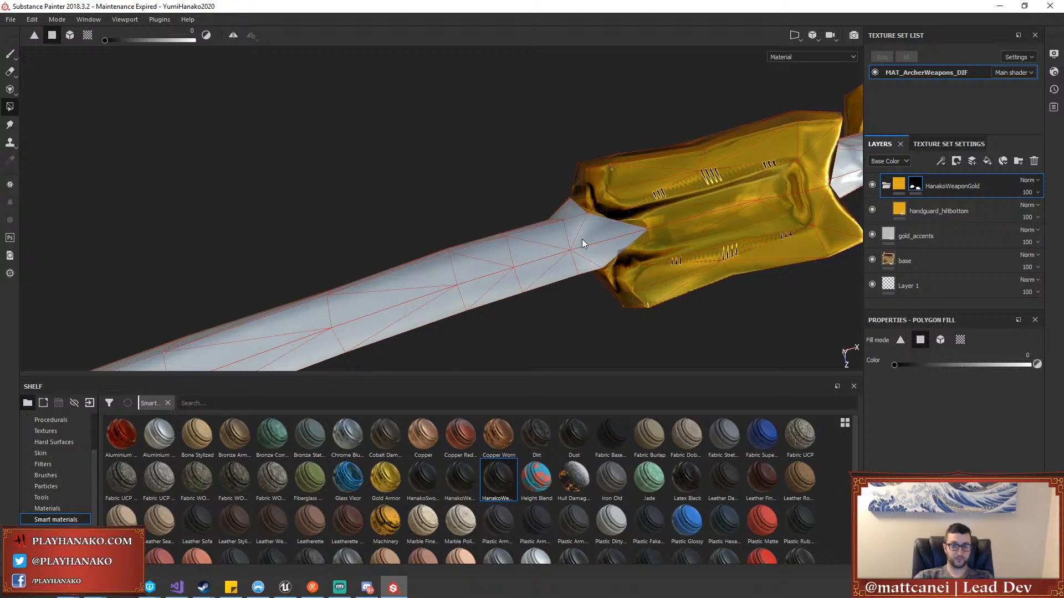
Set the HanakoWeaponGold group's blend mode to Passthrough and the handguard_hiltbottom layer's blend mode to Multiply
{"action": "left_click_drag", "start_coordinate": [582, 243], "coordinate": [672, 211], "text": "alt"}
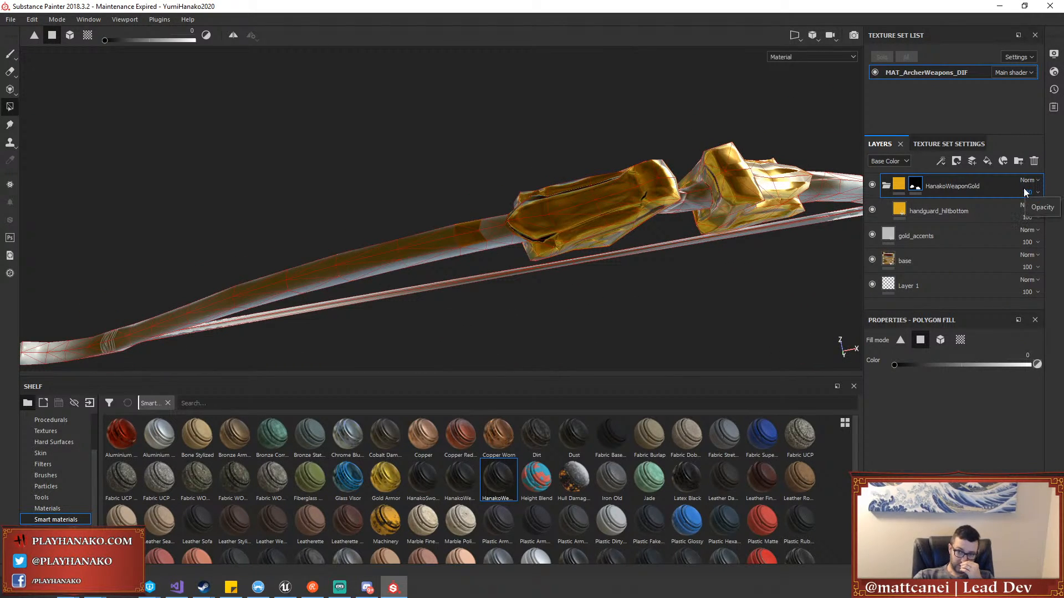
{"action": "left_click_drag", "start_coordinate": [692, 205], "coordinate": [686, 230], "text": "alt"}
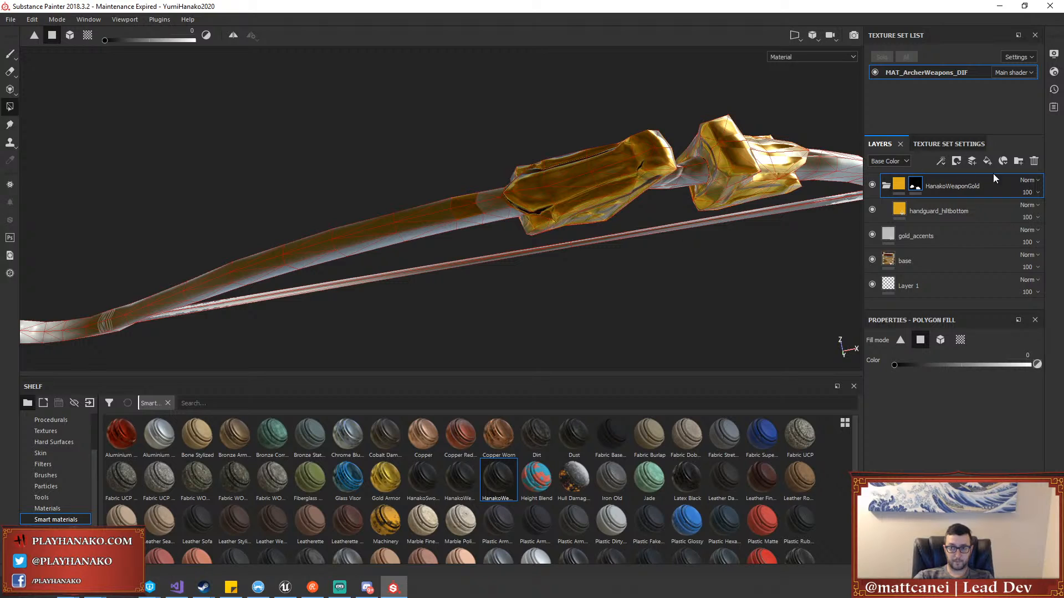
{"action": "left_click", "coordinate": [1000, 211]}
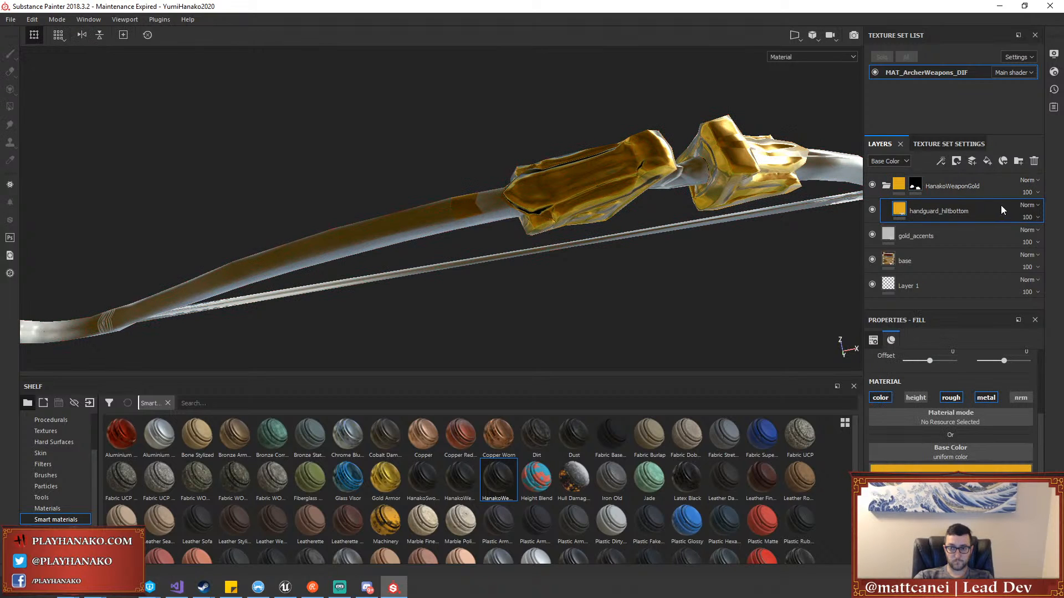
{"action": "left_click", "coordinate": [1026, 180]}
{"action": "left_click", "coordinate": [1022, 200]}
{"action": "left_click", "coordinate": [1025, 205]}
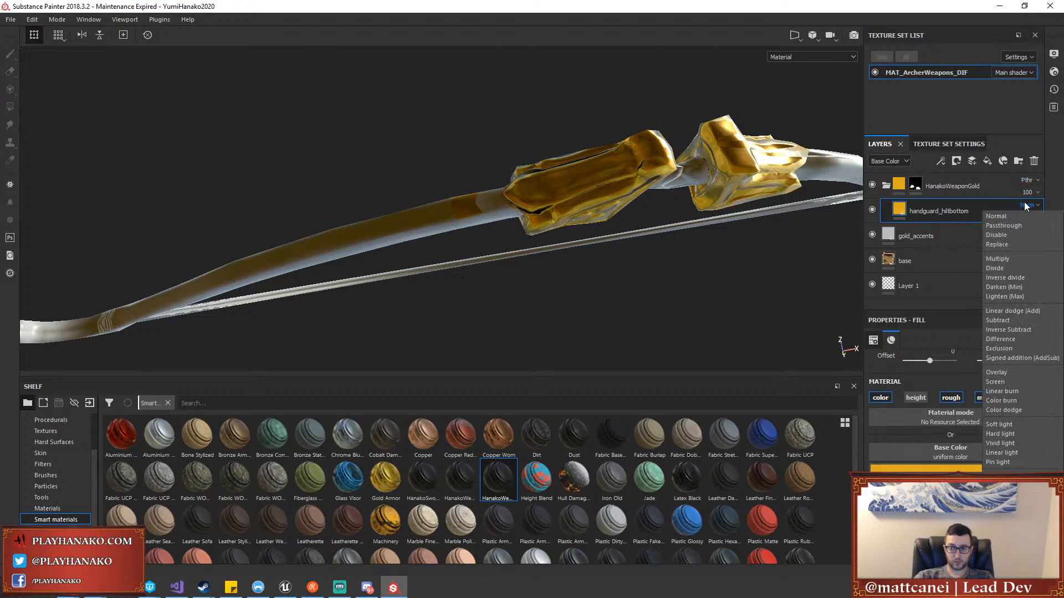
{"action": "left_click", "coordinate": [998, 259]}
Clear the leftover patch on the -X limb beside the guard from the HanakoWeaponGold mask with quad fill at color 0
{"action": "mouse_move", "coordinate": [724, 237]}
{"action": "left_mouse_down", "text": "alt"}
{"action": "mouse_move", "coordinate": [727, 143]}
{"action": "mouse_move", "coordinate": [526, 212]}
{"action": "mouse_move", "coordinate": [477, 204]}
{"action": "left_mouse_up", "text": "alt"}
{"action": "left_click", "coordinate": [477, 221]}
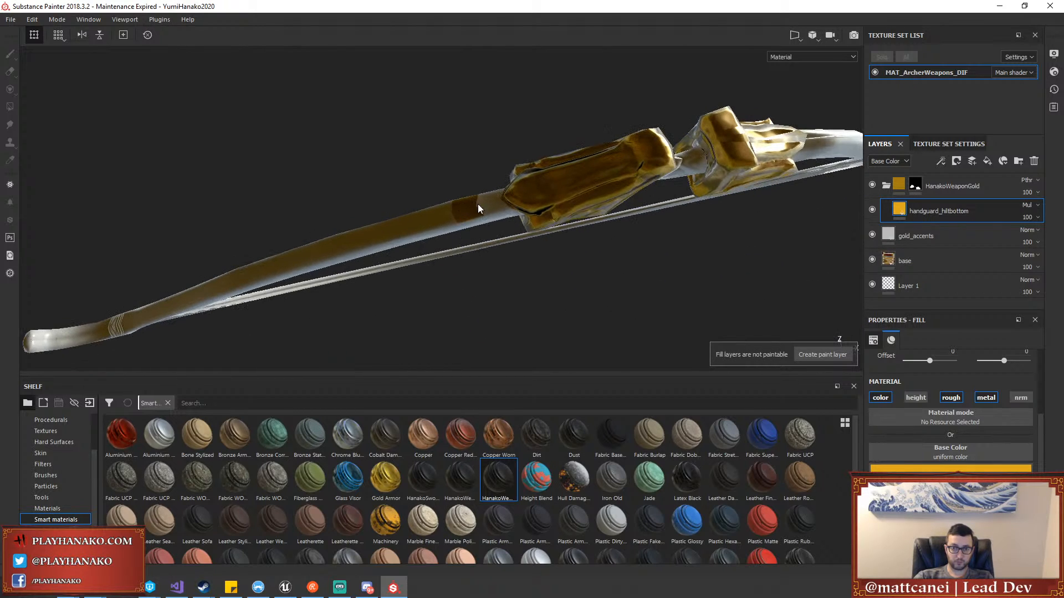
{"action": "key", "text": "4"}
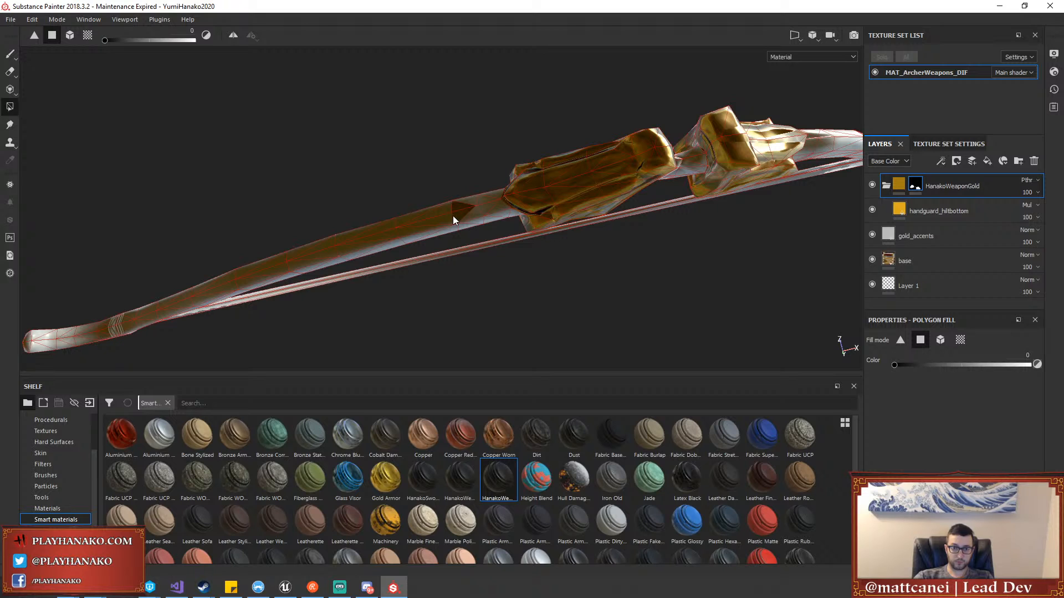
{"action": "left_click_drag", "start_coordinate": [460, 219], "coordinate": [546, 328], "text": "alt"}
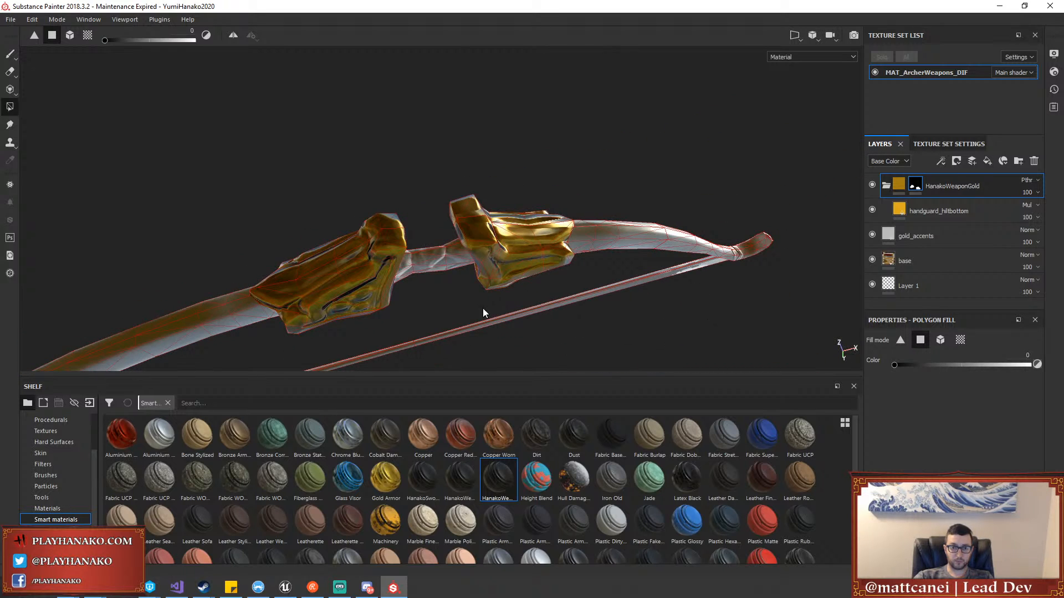
{"action": "left_click_drag", "start_coordinate": [483, 308], "coordinate": [546, 219], "text": "alt"}
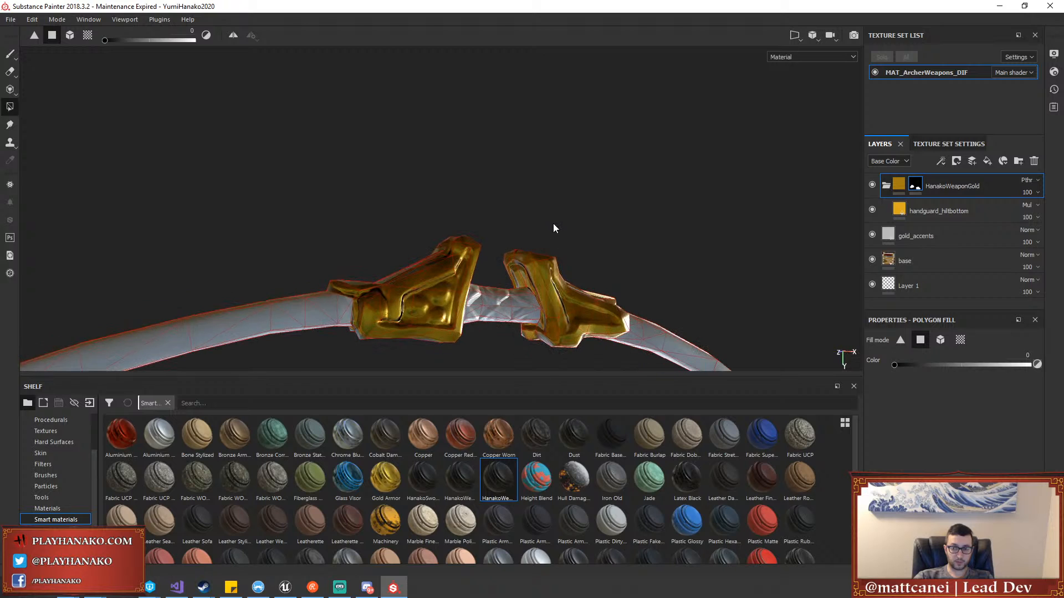
Try the Overlay and Normal blend modes on the handguard_hiltbottom layer
{"action": "scroll", "coordinate": [553, 223], "scroll_direction": "up", "scroll_amount": 1}
{"action": "scroll", "coordinate": [553, 238], "scroll_direction": "up", "scroll_amount": 1}
{"action": "middle_click_drag", "start_coordinate": [553, 240], "coordinate": [557, 202], "text": "alt"}
{"action": "scroll", "coordinate": [558, 202], "scroll_direction": "up", "scroll_amount": 1}
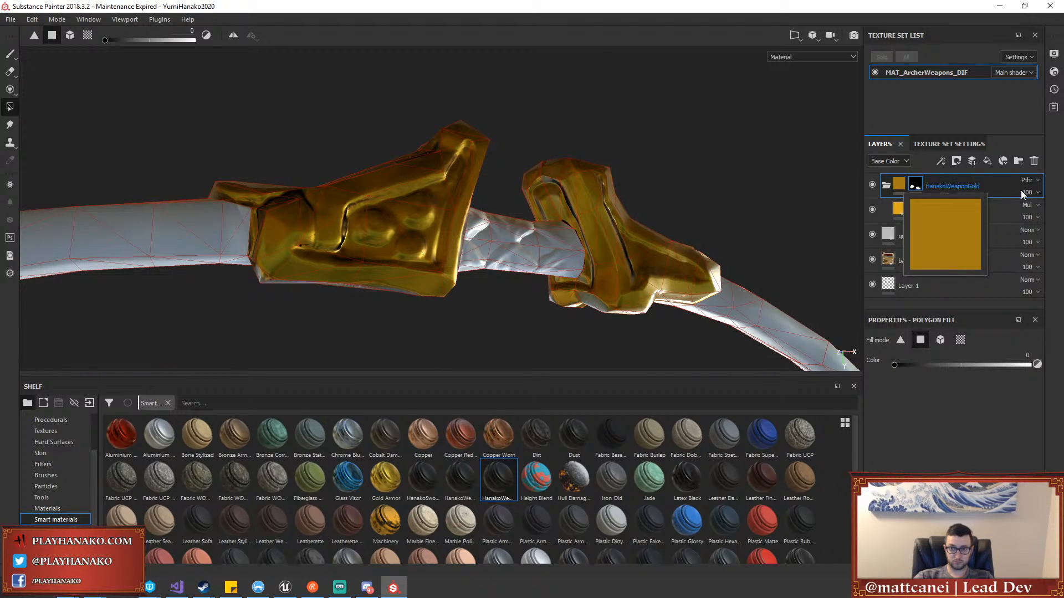
{"action": "left_click", "coordinate": [1026, 206]}
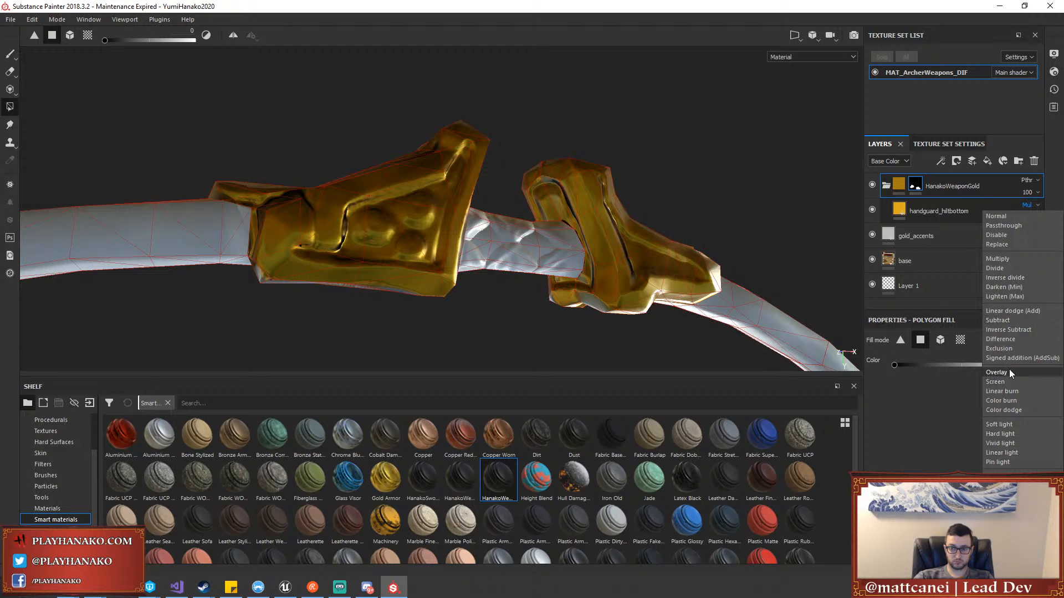
{"action": "left_click", "coordinate": [1009, 370]}
{"action": "left_click", "coordinate": [1029, 207]}
{"action": "left_click", "coordinate": [1022, 218]}
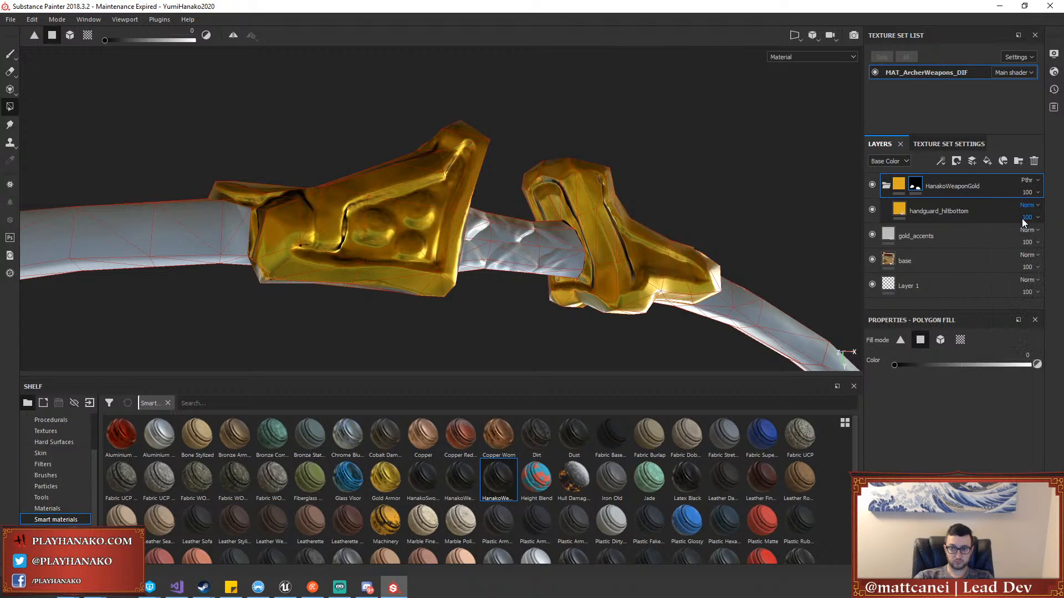
{"action": "left_click", "coordinate": [1025, 209]}
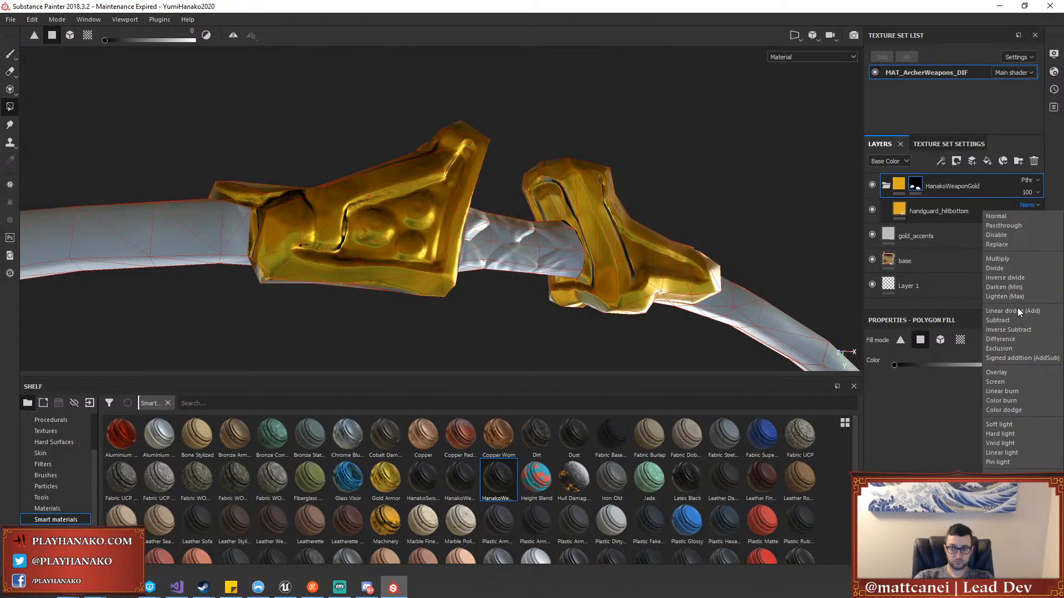
{"action": "left_click", "coordinate": [999, 371]}
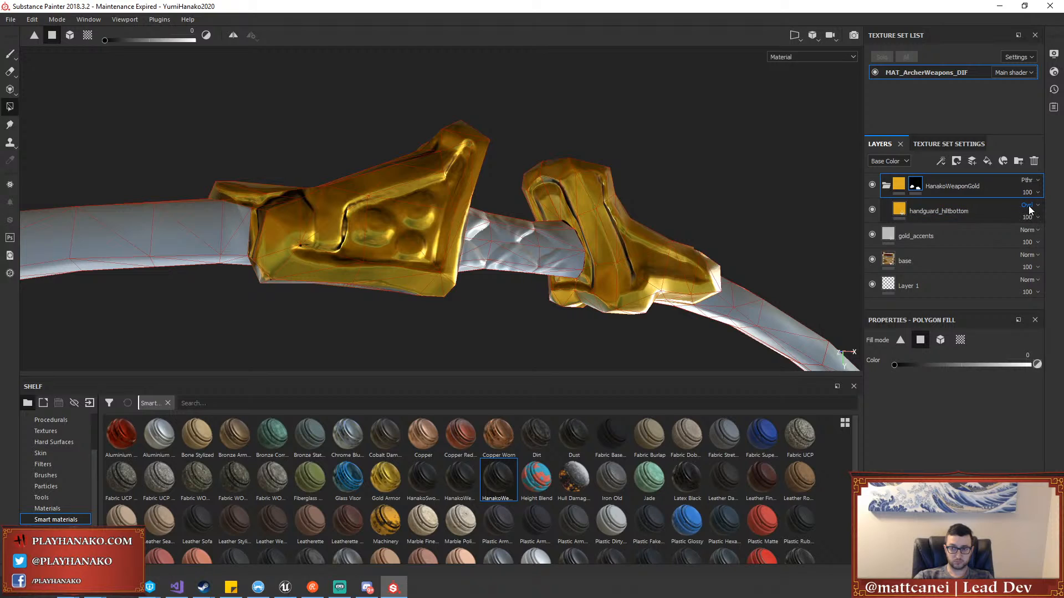
Hide the gold_accents layer and compare the hand guards with the handguard_hiltbottom layer off and on
{"action": "left_click", "coordinate": [874, 210]}
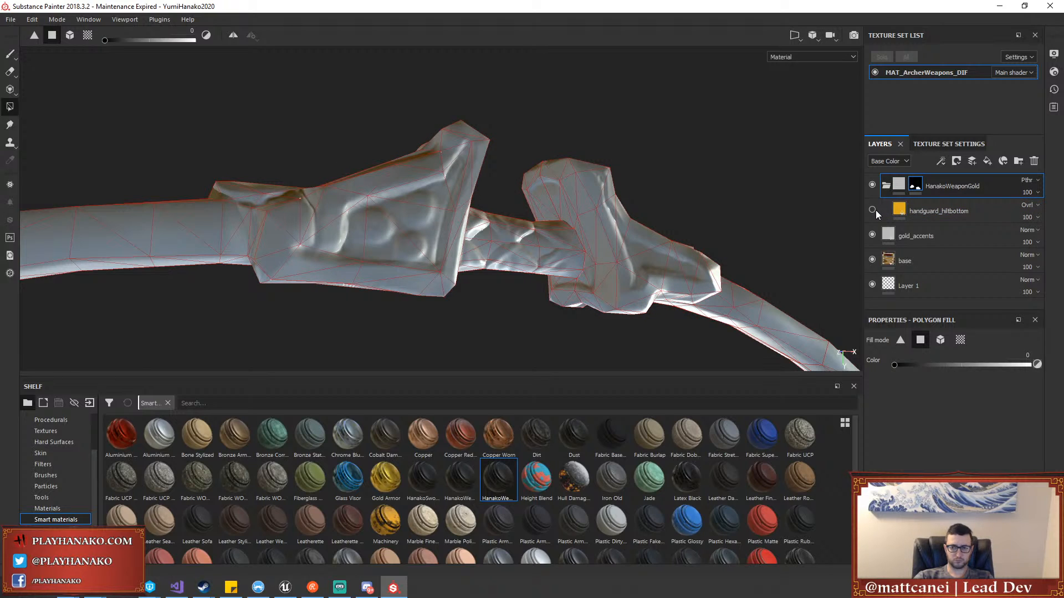
{"action": "left_click", "coordinate": [875, 211]}
{"action": "left_click", "coordinate": [872, 235]}
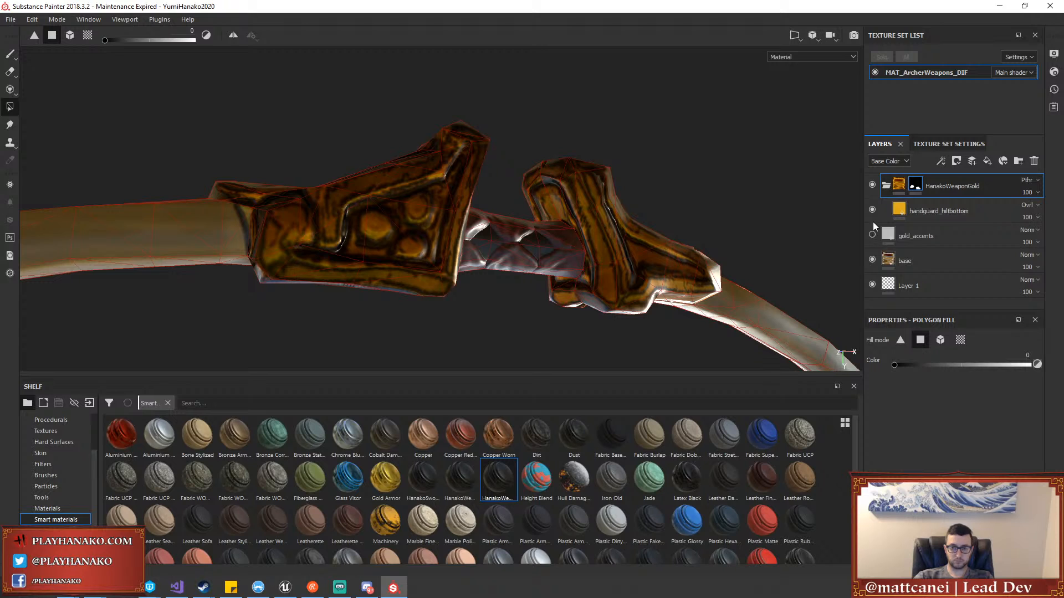
{"action": "left_click", "coordinate": [872, 210]}
{"action": "left_click", "coordinate": [872, 211]}
Try further blend modes on the handguard_hiltbottom layer, from Passthrough and Darken through Difference, Linear burn and Vivid light
{"action": "left_click", "coordinate": [1027, 206]}
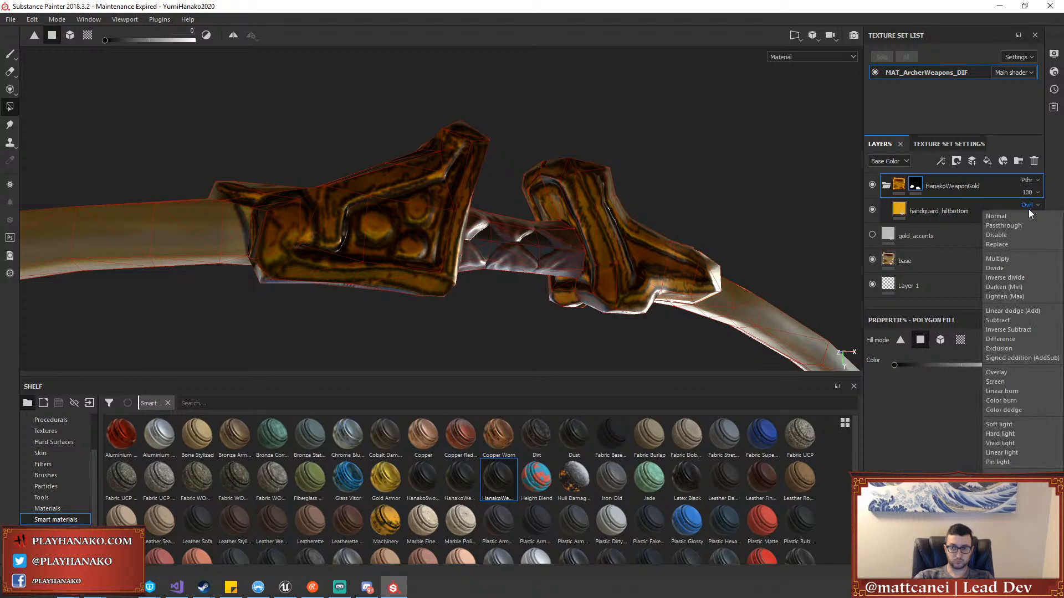
{"action": "left_click", "coordinate": [1004, 256]}
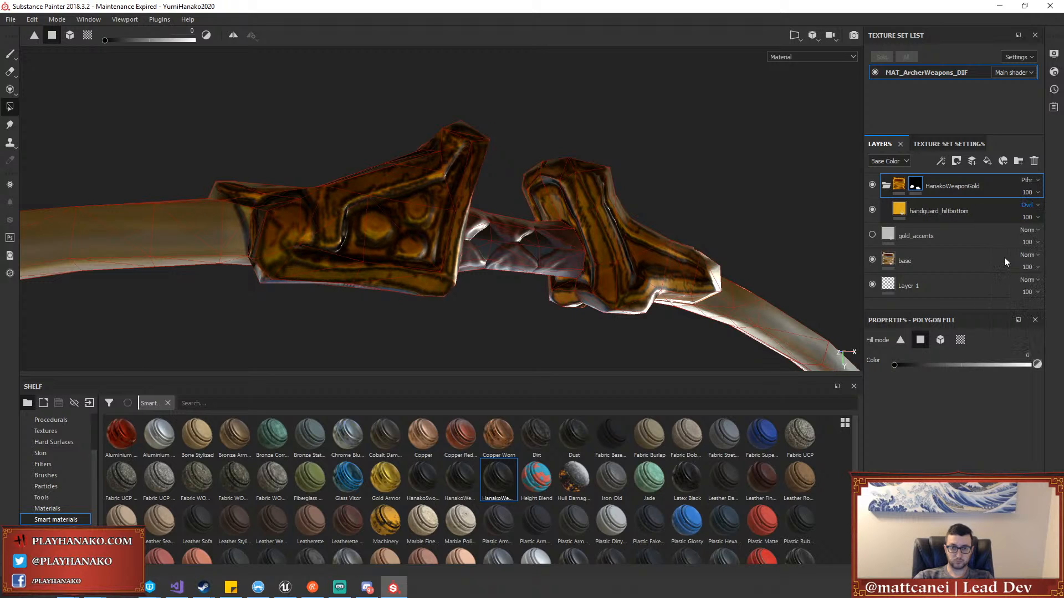
{"action": "left_click", "coordinate": [1027, 204]}
{"action": "left_click", "coordinate": [1019, 216]}
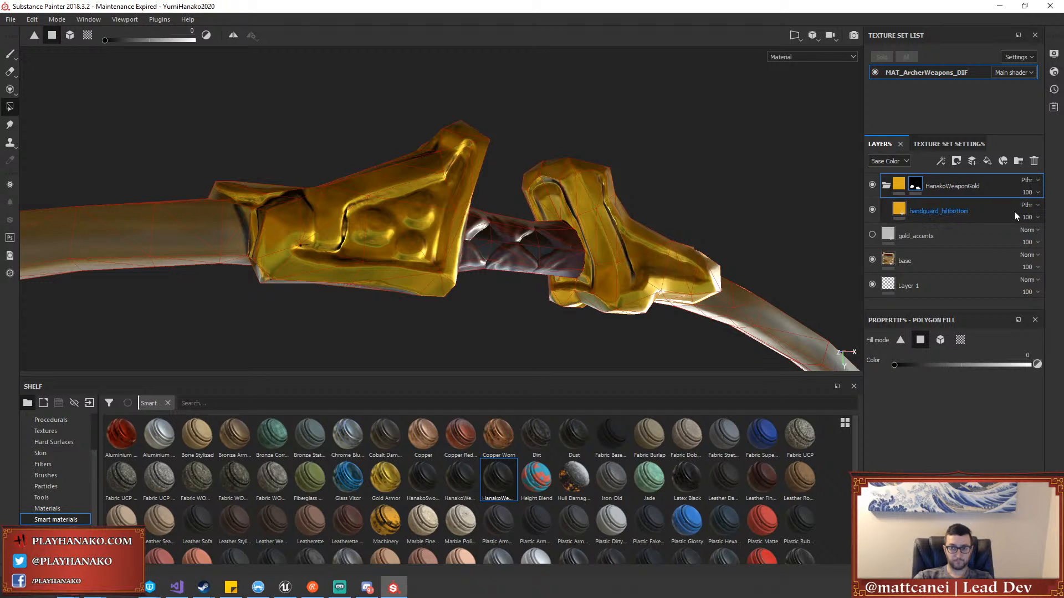
{"action": "scroll", "coordinate": [1025, 213], "scroll_direction": "down", "scroll_amount": 8}
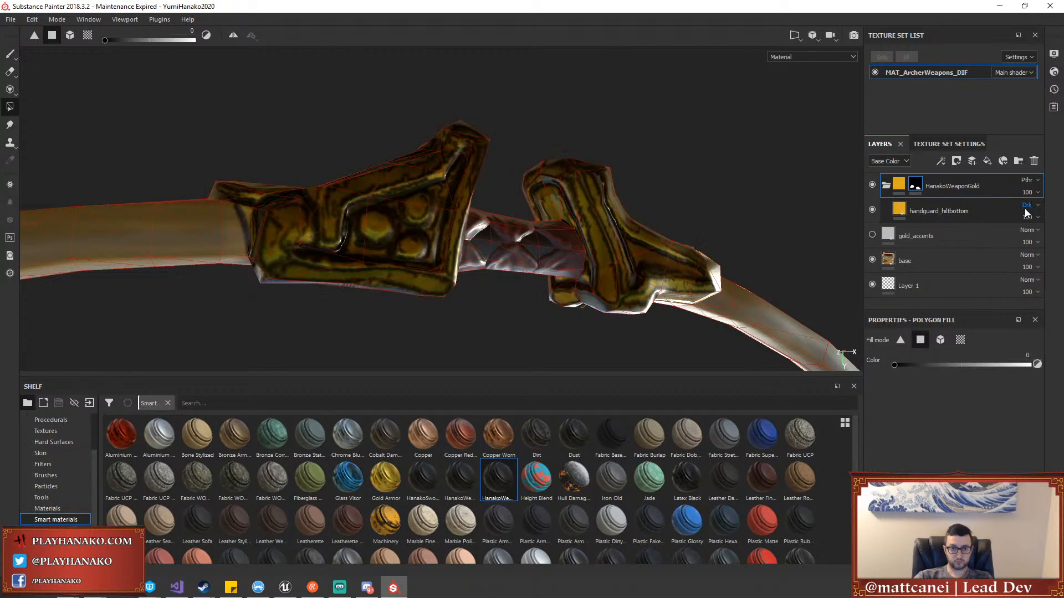
{"action": "scroll", "coordinate": [1025, 213], "scroll_direction": "down", "scroll_amount": 4}
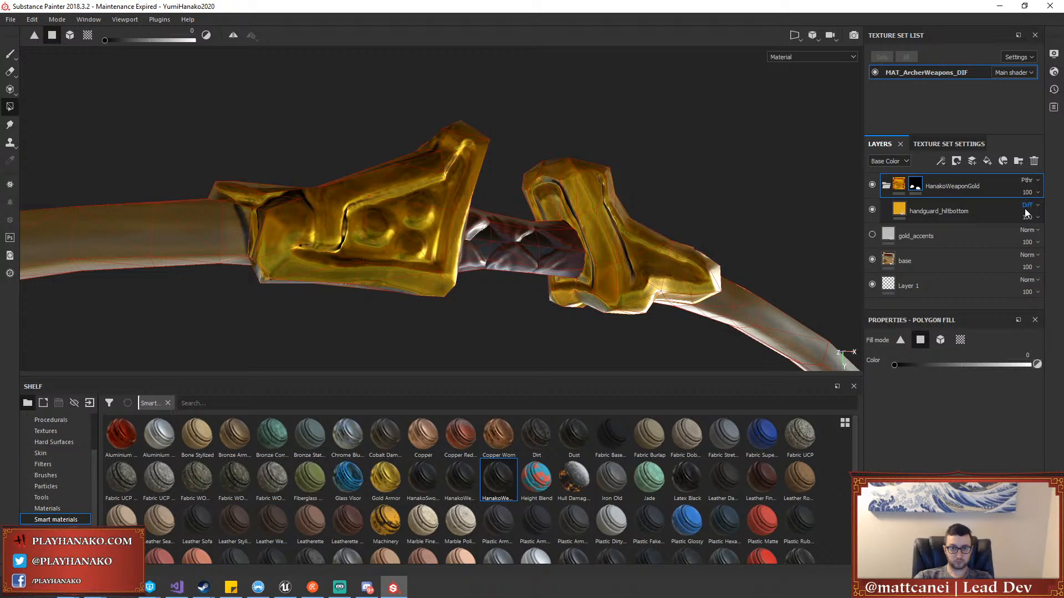
{"action": "scroll", "coordinate": [1026, 214], "scroll_direction": "down", "scroll_amount": 2}
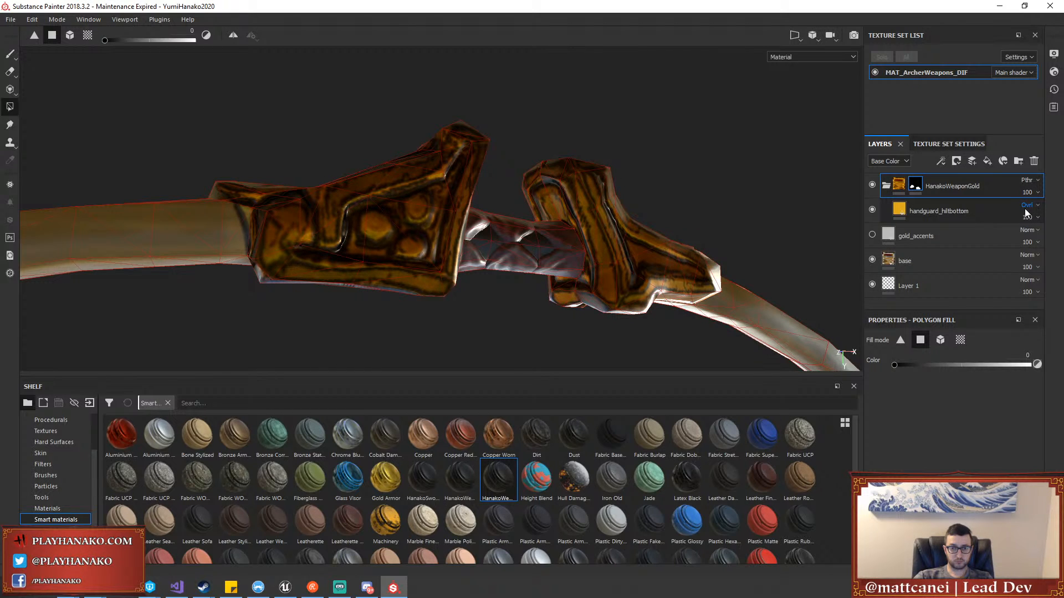
{"action": "scroll", "coordinate": [1026, 213], "scroll_direction": "down", "scroll_amount": 4}
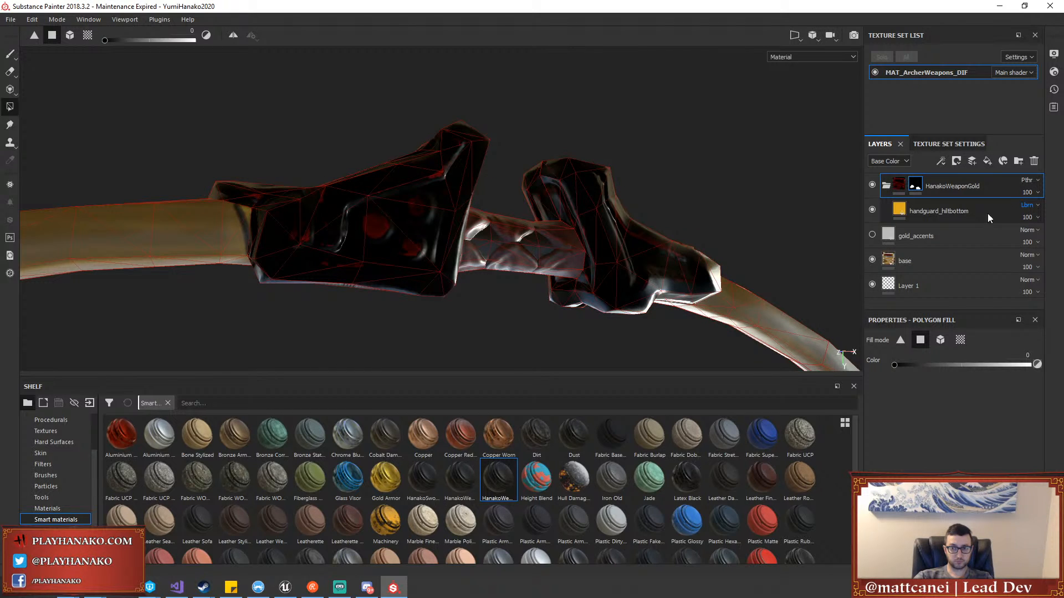
{"action": "scroll", "coordinate": [957, 215], "scroll_direction": "down", "scroll_amount": 4}
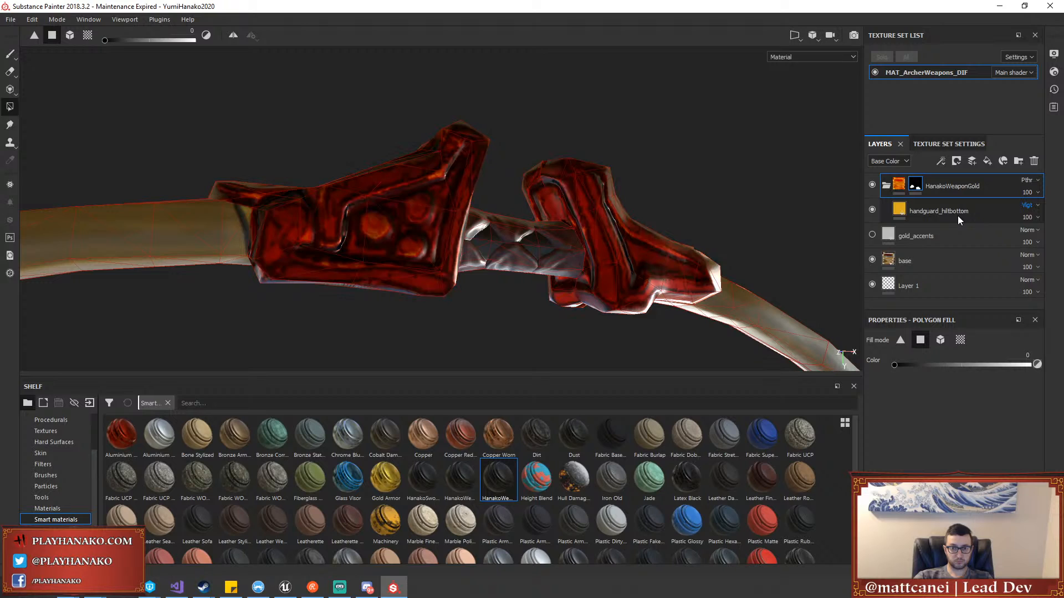
{"action": "scroll", "coordinate": [957, 215], "scroll_direction": "down", "scroll_amount": 2}
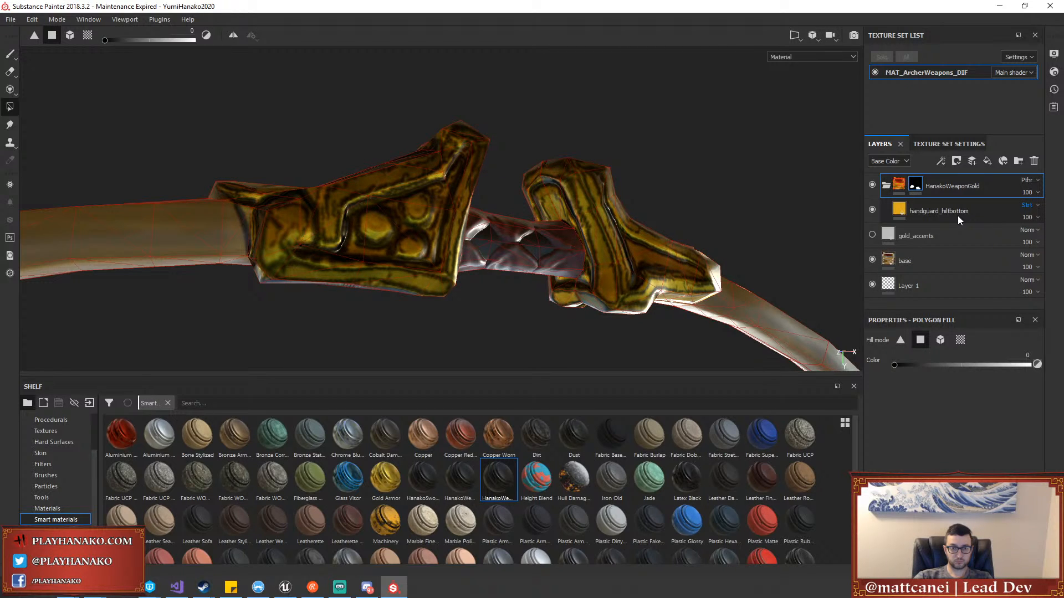
Set the handguard_hiltbottom layer's blend mode to Normal and check the gold on both hand guards
{"action": "left_click", "coordinate": [1028, 205]}
{"action": "left_click", "coordinate": [1018, 216]}
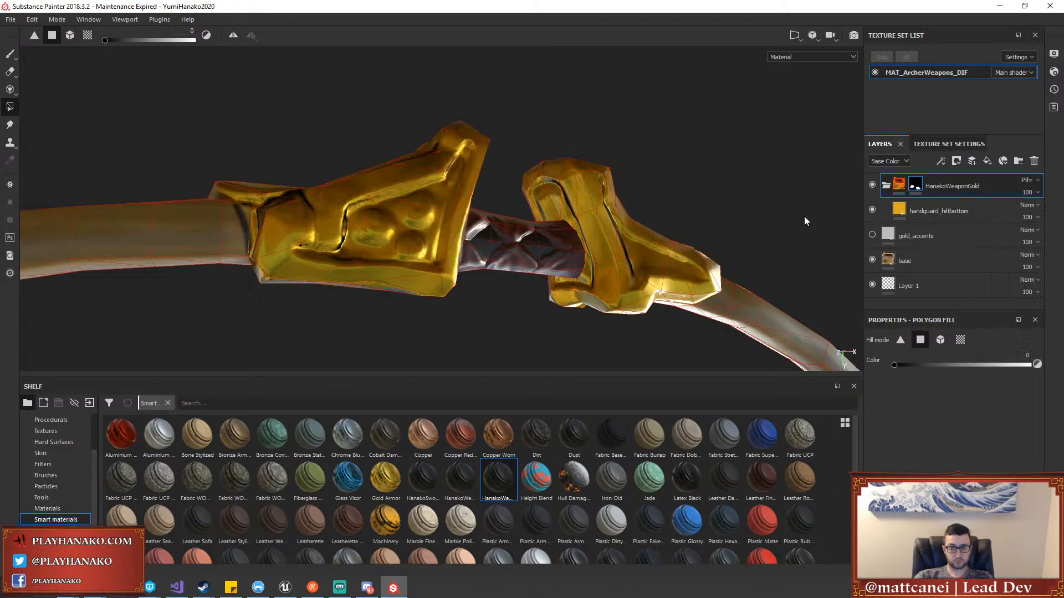
{"action": "key", "text": "f"}
{"action": "left_click_drag", "start_coordinate": [600, 221], "coordinate": [568, 235], "text": "alt"}
{"action": "middle_click_drag", "start_coordinate": [568, 236], "coordinate": [490, 220], "text": "alt"}
{"action": "right_click_drag", "start_coordinate": [490, 220], "coordinate": [545, 232], "text": "alt"}
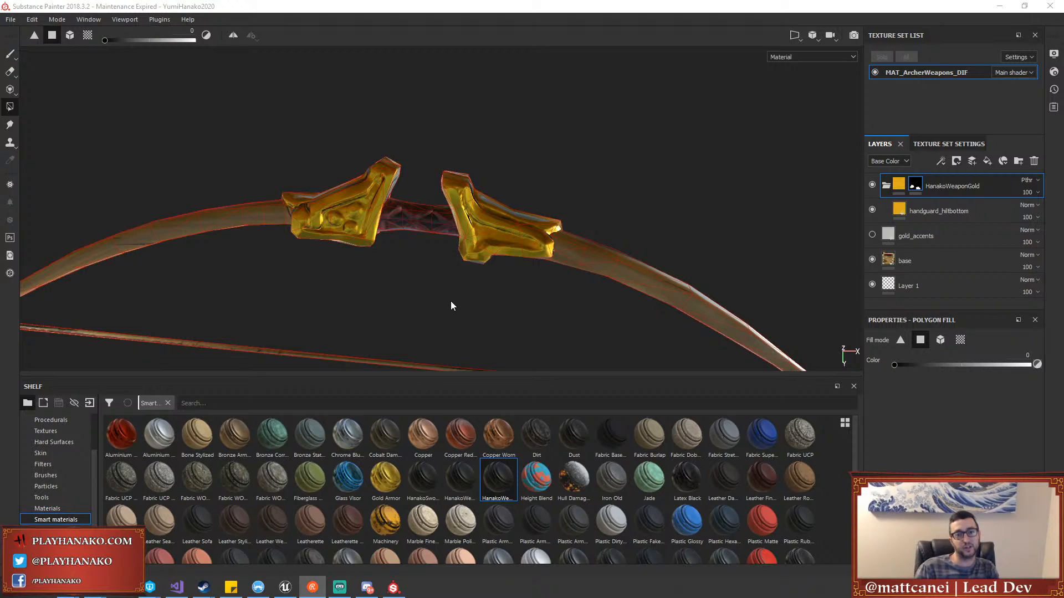
Replace the texture set's ID mesh map with T_Archer_Items01_DIF
{"action": "mouse_move", "coordinate": [540, 304]}
{"action": "left_mouse_down", "text": "alt"}
{"action": "mouse_move", "coordinate": [551, 233]}
{"action": "mouse_move", "coordinate": [572, 305]}
{"action": "left_mouse_up", "text": "alt"}
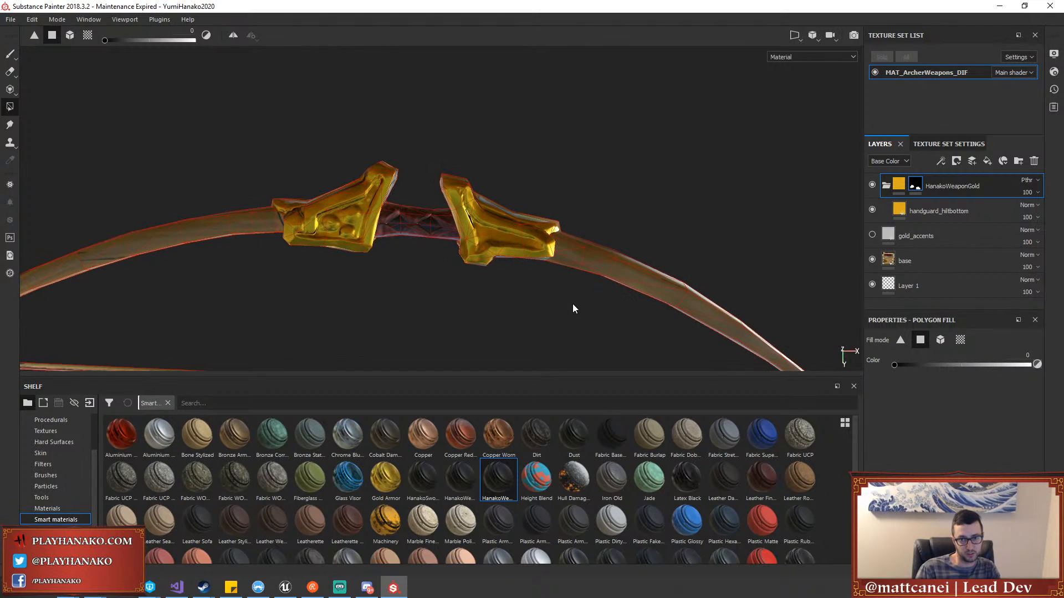
{"action": "middle_click_drag", "start_coordinate": [572, 304], "coordinate": [560, 210], "text": "alt"}
{"action": "left_click_drag", "start_coordinate": [562, 211], "coordinate": [564, 224], "text": "alt"}
{"action": "left_click", "coordinate": [949, 144]}
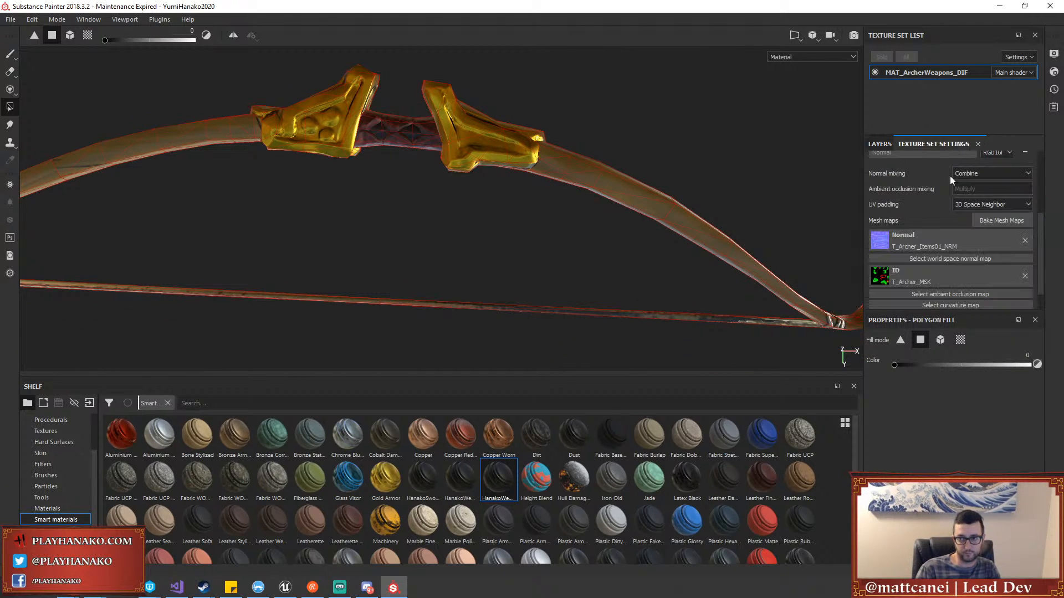
{"action": "left_click", "coordinate": [923, 270]}
{"action": "left_click", "coordinate": [920, 304]}
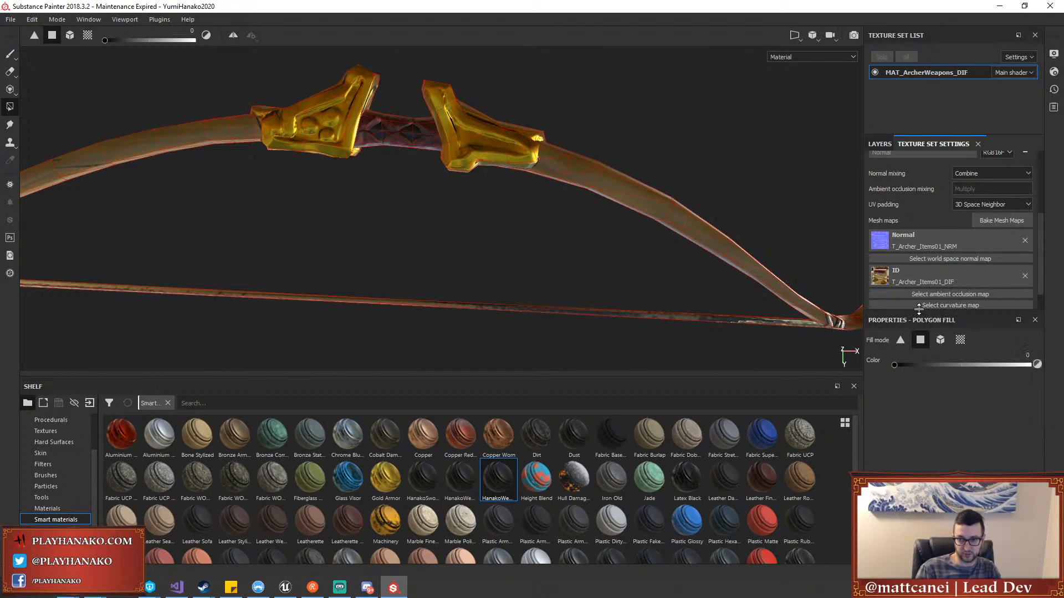
Examine the whole bow, and look closely at the outer face of one gold hand guard
{"action": "left_click_drag", "start_coordinate": [491, 224], "coordinate": [499, 254], "text": "alt"}
{"action": "middle_click_drag", "start_coordinate": [499, 254], "coordinate": [519, 240], "text": "alt"}
{"action": "scroll", "coordinate": [518, 239], "scroll_direction": "up", "scroll_amount": 1}
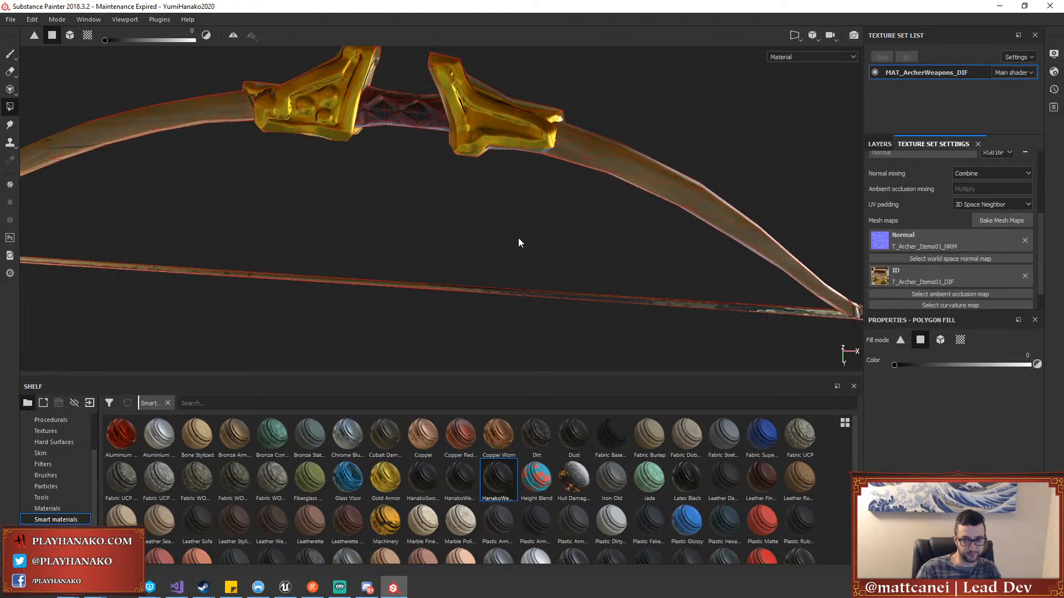
{"action": "left_click_drag", "start_coordinate": [518, 244], "coordinate": [441, 159], "text": "alt"}
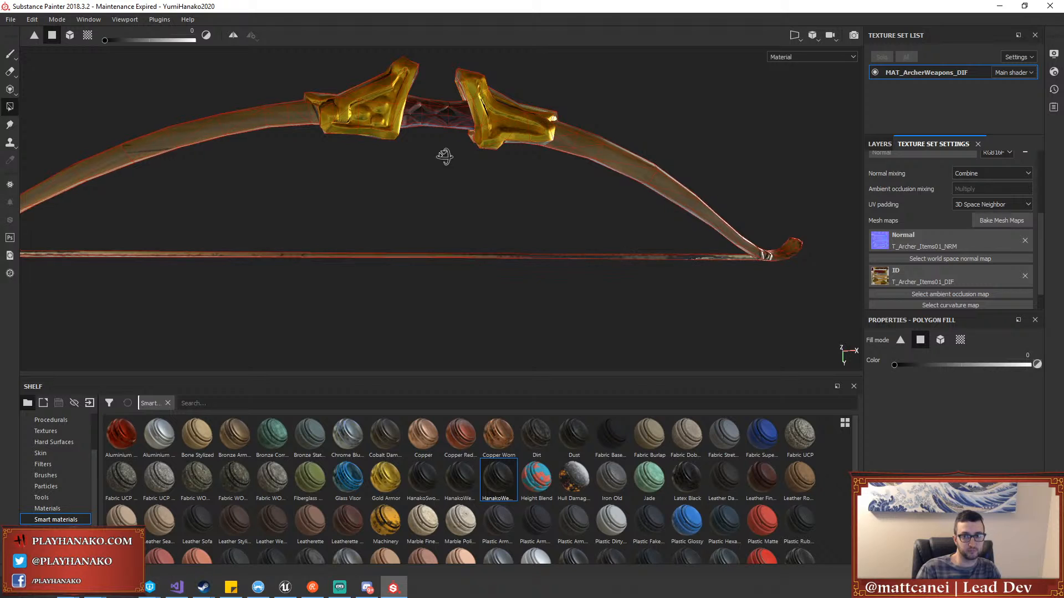
{"action": "middle_click_drag", "start_coordinate": [442, 159], "coordinate": [478, 173], "text": "alt"}
{"action": "key", "text": "f"}
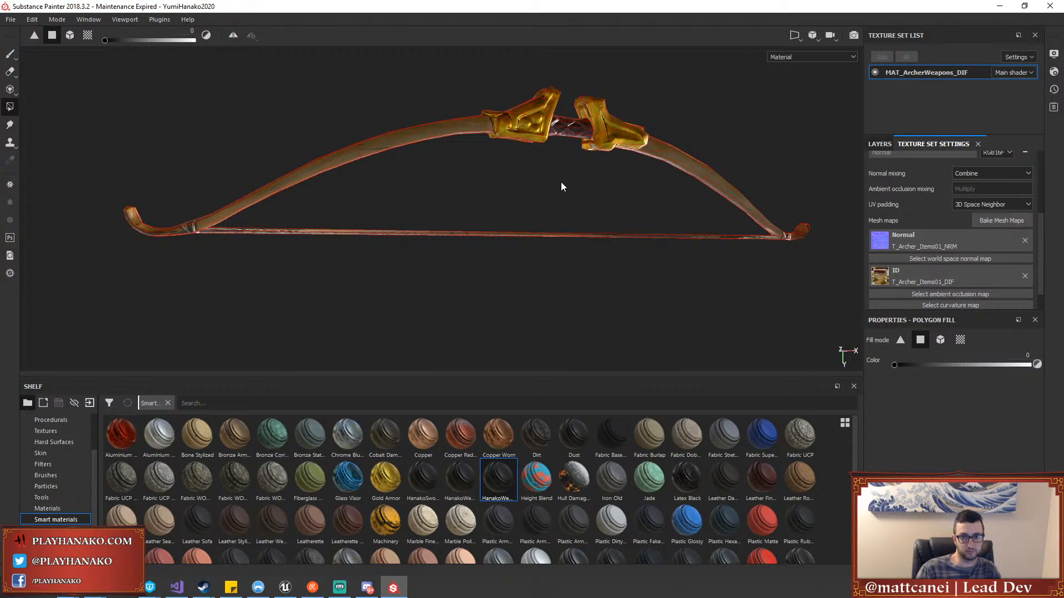
{"action": "scroll", "coordinate": [561, 186], "scroll_direction": "up", "scroll_amount": 6}
{"action": "left_click_drag", "start_coordinate": [487, 152], "coordinate": [801, 132], "text": "alt"}
{"action": "scroll", "coordinate": [693, 186], "scroll_direction": "up", "scroll_amount": 2}
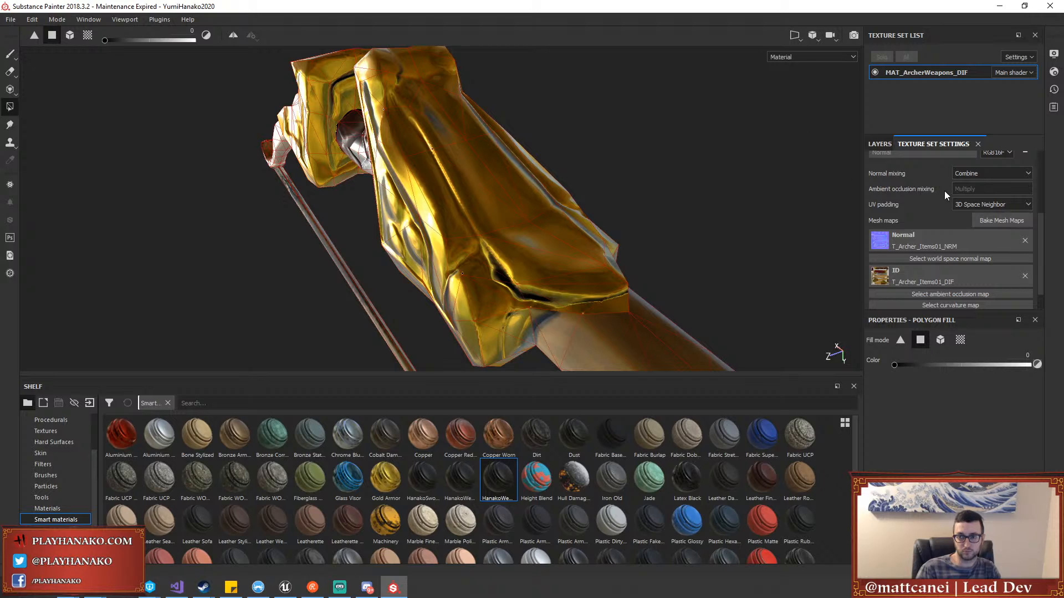
Add a fill layer named AccentPiece above HanakoWeaponGold and give it a black mask
{"action": "left_click", "coordinate": [881, 145]}
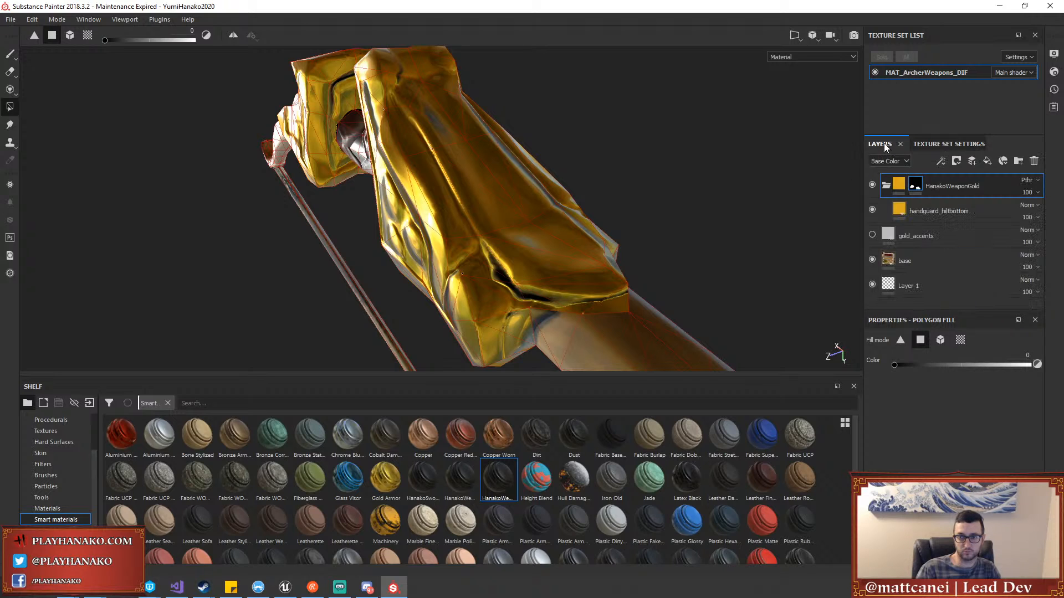
{"action": "left_click", "coordinate": [987, 161]}
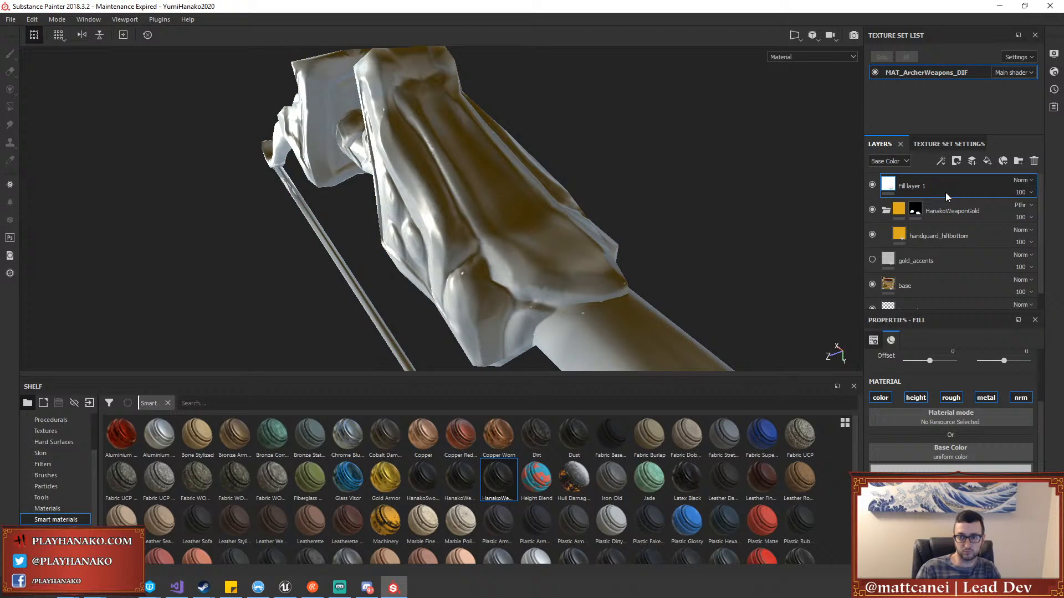
{"action": "double_click", "coordinate": [916, 189]}
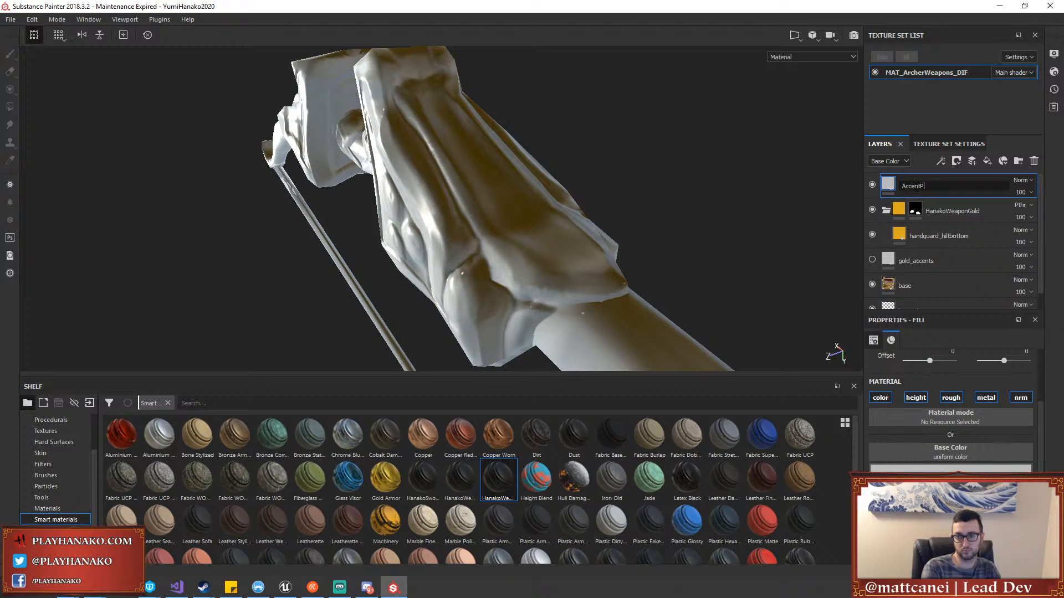
{"action": "right_click", "coordinate": [915, 188]}
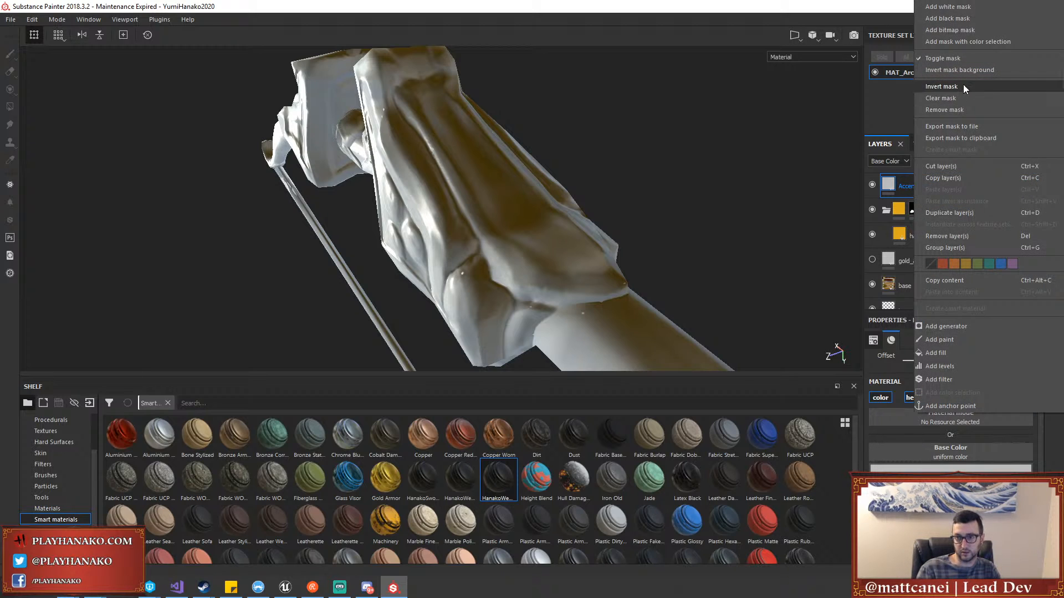
{"action": "left_click", "coordinate": [956, 19]}
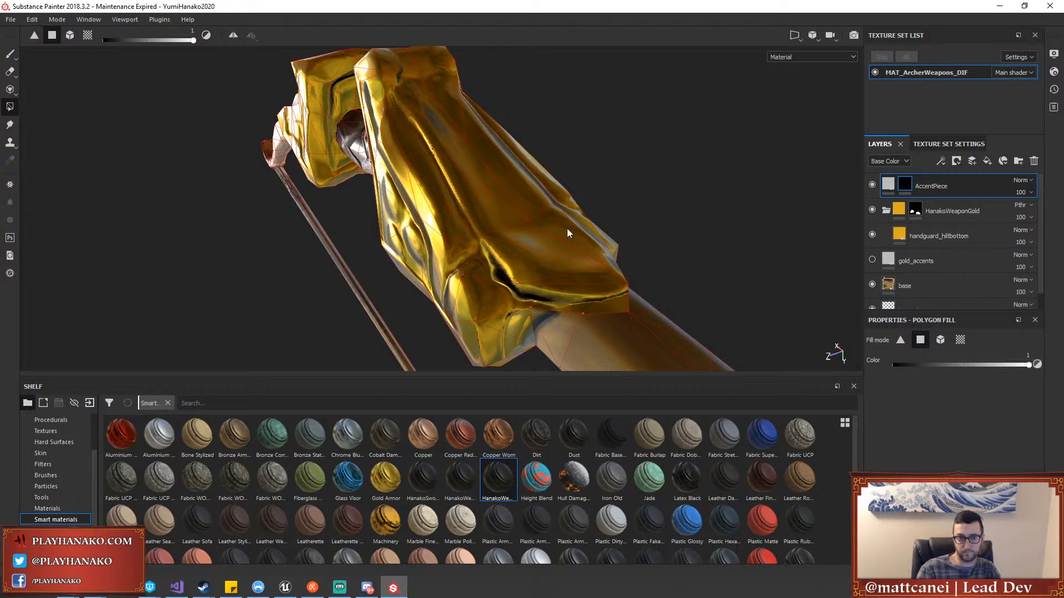
Fill the polygons of the raised outer plate on one hand guard into the AccentPiece mask
{"action": "left_click_drag", "start_coordinate": [482, 172], "coordinate": [460, 202], "text": "alt"}
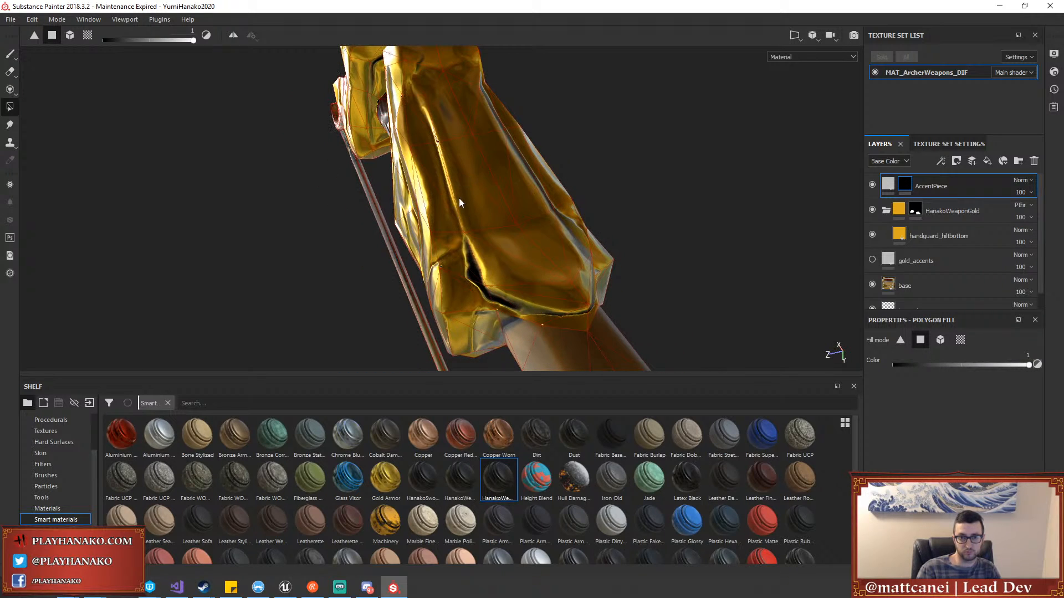
{"action": "left_click", "coordinate": [488, 155]}
{"action": "left_click_drag", "start_coordinate": [517, 171], "coordinate": [465, 197], "text": "alt"}
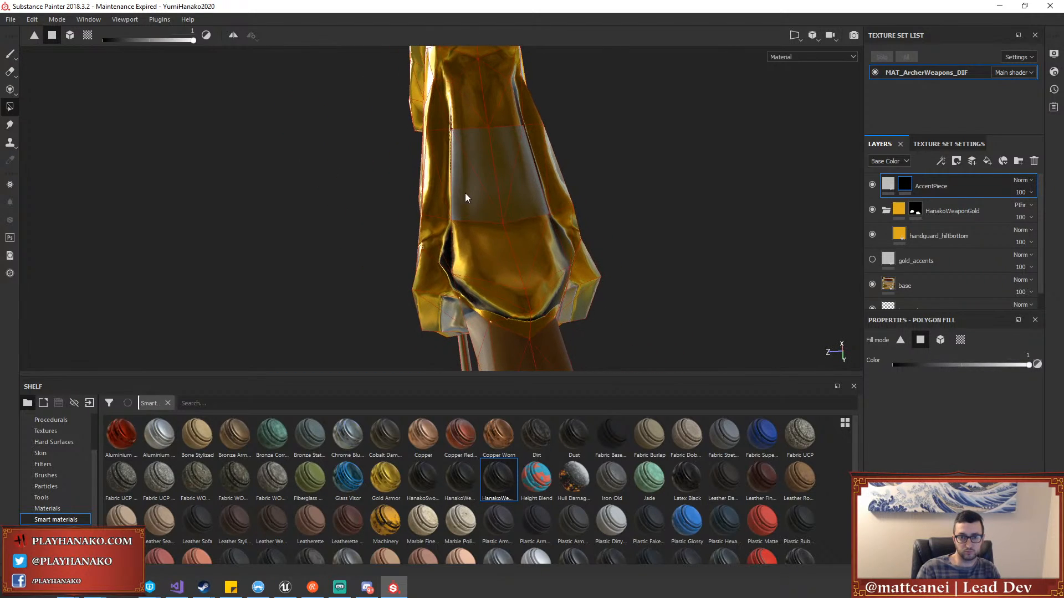
{"action": "left_click", "coordinate": [544, 268]}
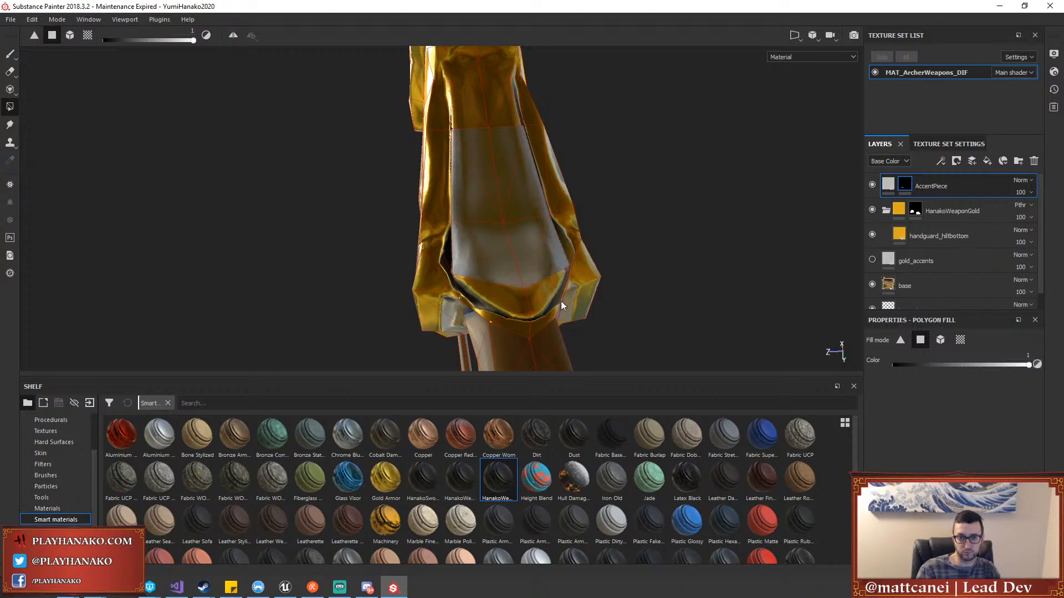
{"action": "left_click_drag", "start_coordinate": [560, 301], "coordinate": [537, 289], "text": "alt"}
{"action": "left_click", "coordinate": [534, 284]}
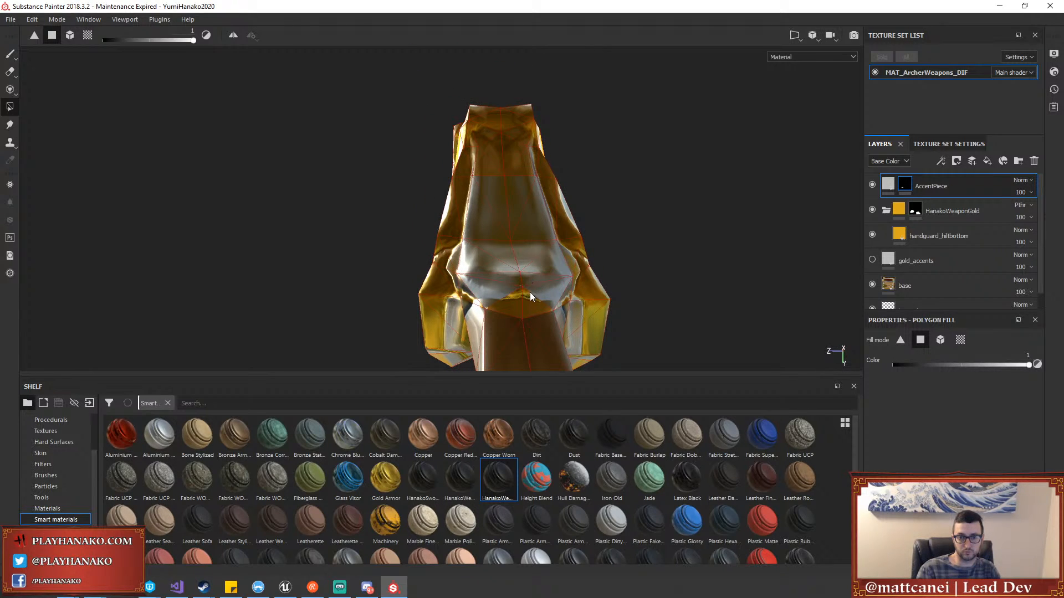
{"action": "left_click", "coordinate": [527, 298]}
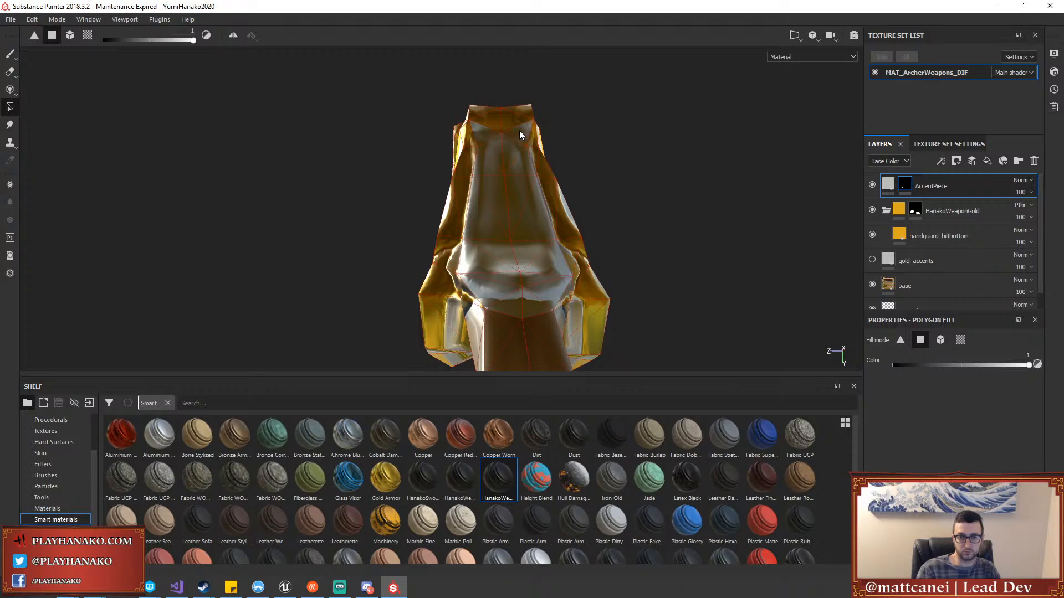
Hide the AccentPiece and HanakoWeaponGold layers to examine the base texture on the guards' raised plates, and show both layers again
{"action": "left_click_drag", "start_coordinate": [514, 118], "coordinate": [710, 230], "text": "alt"}
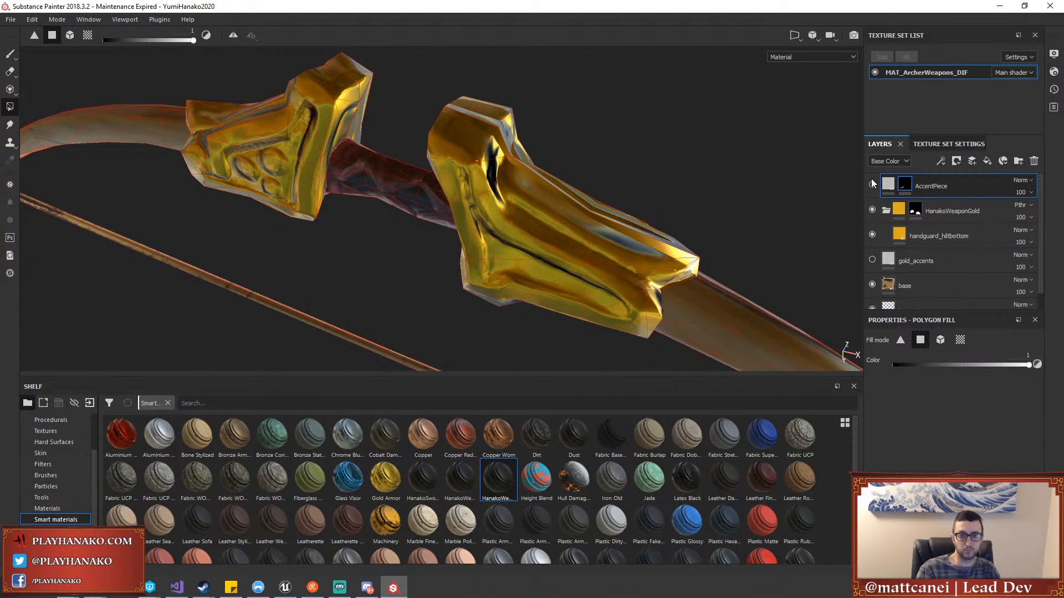
{"action": "left_click", "coordinate": [872, 209]}
{"action": "left_click_drag", "start_coordinate": [588, 191], "coordinate": [633, 221], "text": "alt"}
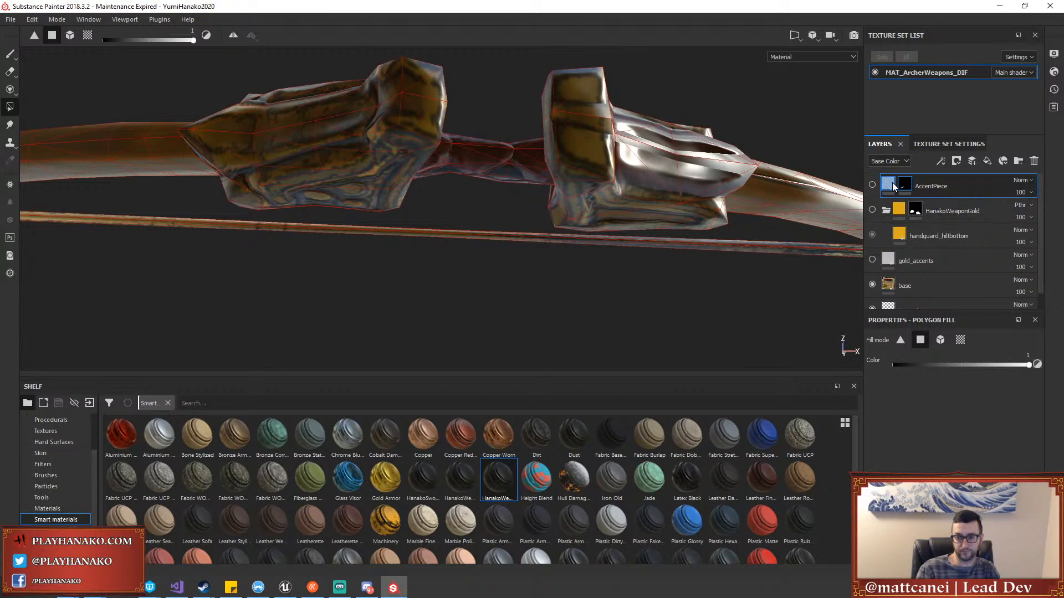
{"action": "left_click_drag", "start_coordinate": [712, 164], "coordinate": [623, 134], "text": "alt"}
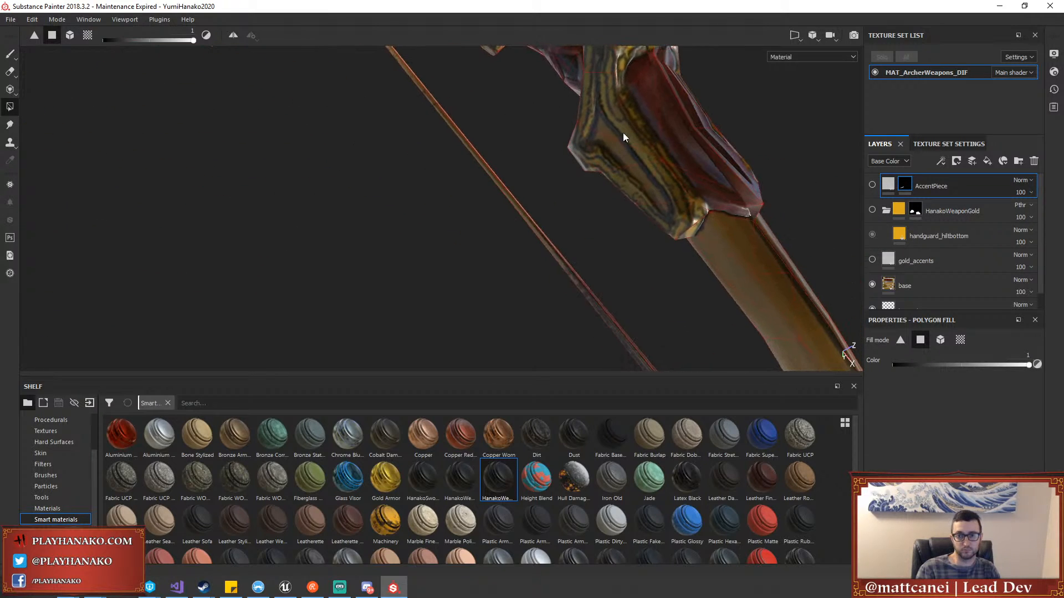
{"action": "left_click_drag", "start_coordinate": [693, 163], "coordinate": [856, 194], "text": "alt"}
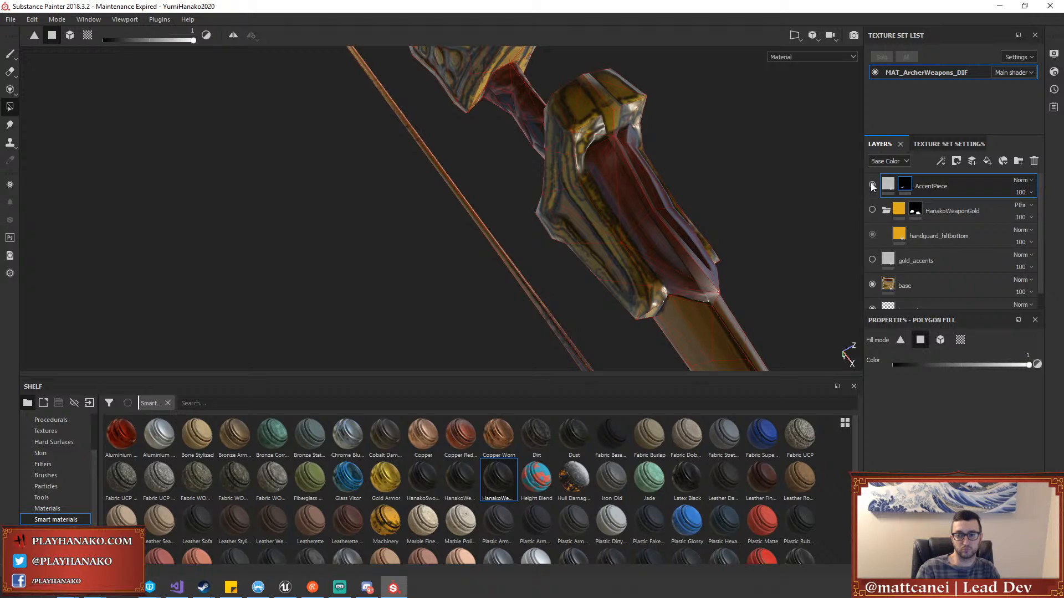
{"action": "scroll", "coordinate": [677, 185], "scroll_direction": "down", "scroll_amount": 1}
{"action": "scroll", "coordinate": [872, 184], "scroll_direction": "down", "scroll_amount": 1}
{"action": "scroll", "coordinate": [874, 185], "scroll_direction": "up", "scroll_amount": 1}
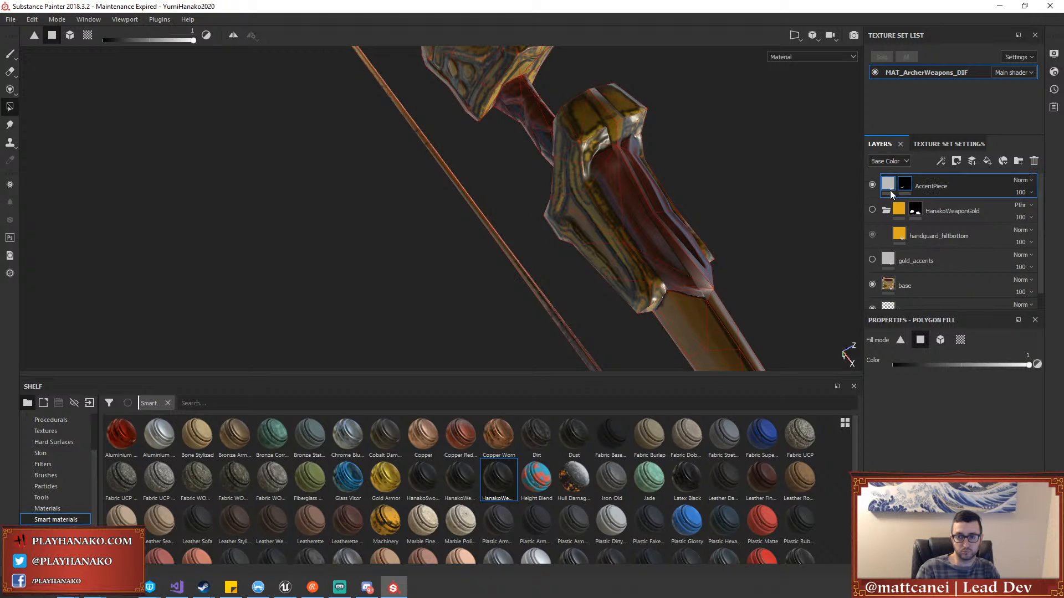
{"action": "left_click", "coordinate": [872, 209]}
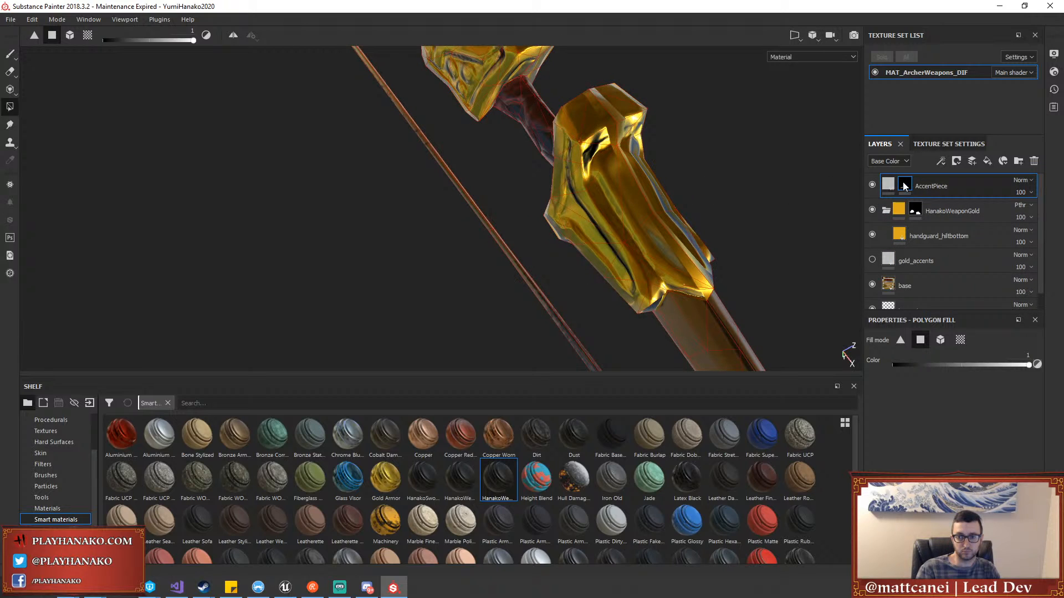
Fill the raised plate's polygons on the other hand guard into the AccentPiece mask, down to the plate's tip
{"action": "left_click", "coordinate": [630, 191]}
{"action": "left_click", "coordinate": [660, 242]}
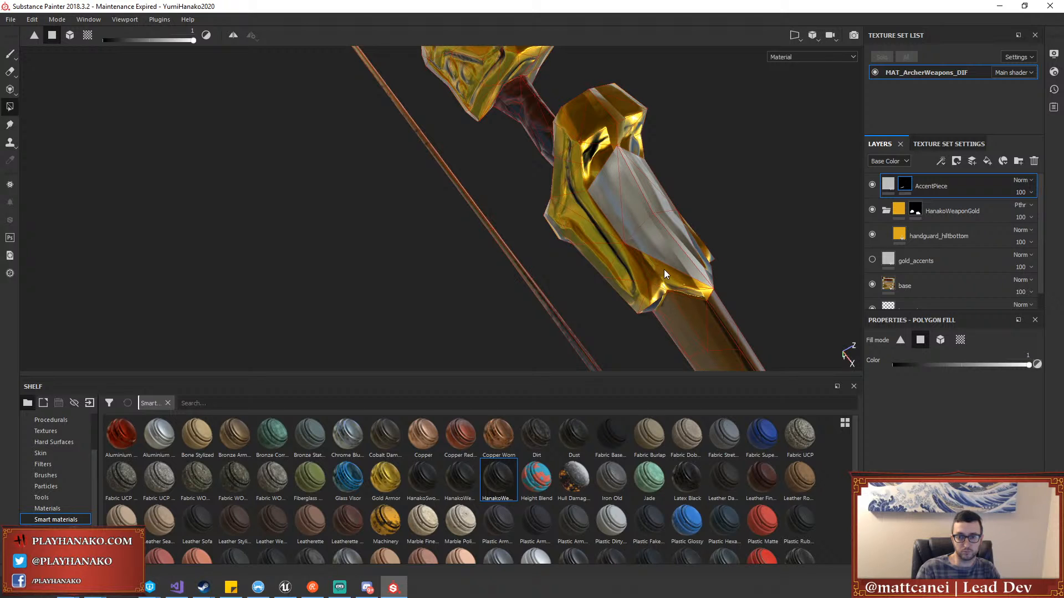
{"action": "left_click", "coordinate": [663, 269]}
{"action": "left_click", "coordinate": [672, 282]}
{"action": "left_click_drag", "start_coordinate": [713, 299], "coordinate": [751, 312], "text": "alt"}
{"action": "scroll", "coordinate": [619, 102], "scroll_direction": "down", "scroll_amount": 2}
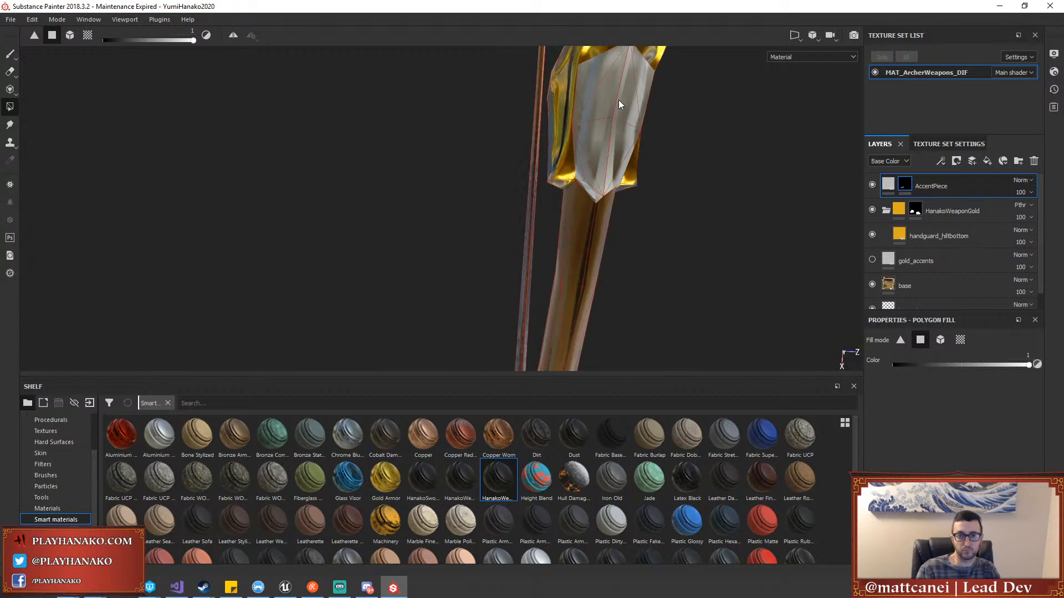
{"action": "left_click_drag", "start_coordinate": [620, 102], "coordinate": [670, 133], "text": "ctrl+alt"}
Assign the Wood American Cherry material to the AccentPiece fill
{"action": "left_click", "coordinate": [882, 184]}
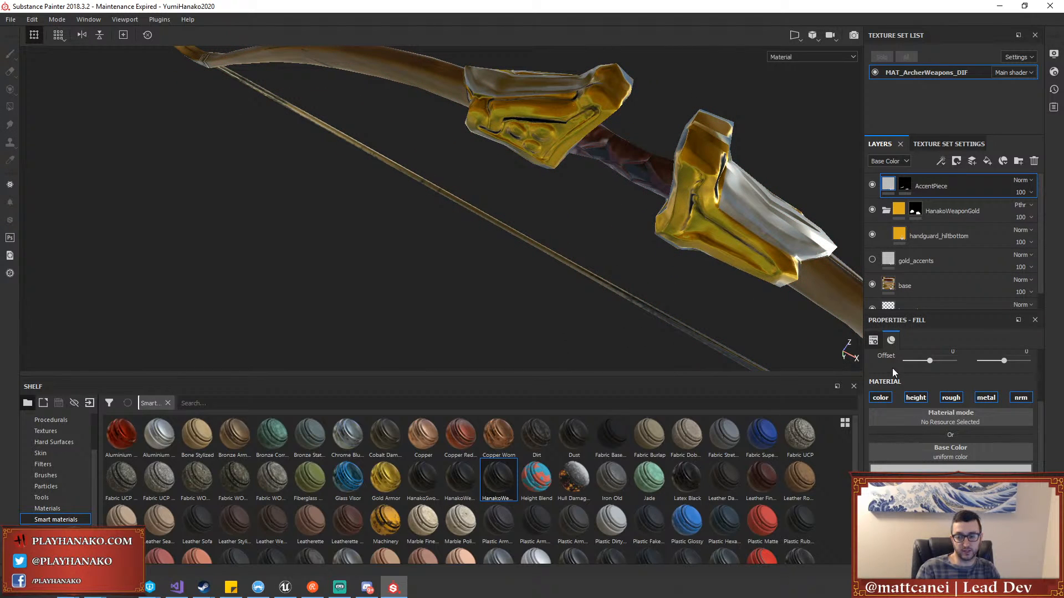
{"action": "middle_click_drag", "start_coordinate": [806, 270], "coordinate": [582, 254], "text": "alt"}
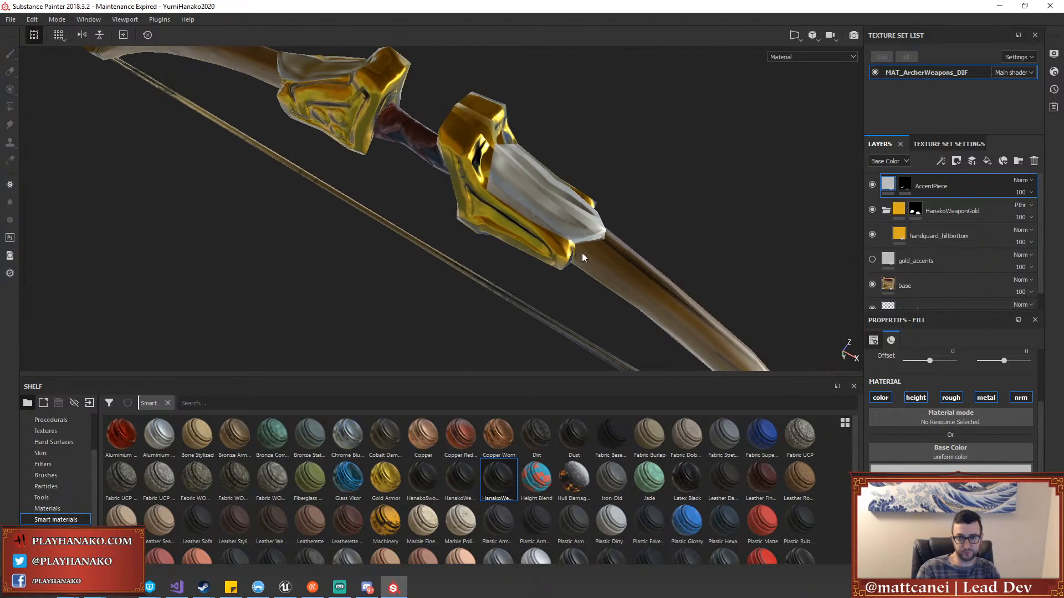
{"action": "left_click_drag", "start_coordinate": [629, 315], "coordinate": [486, 290], "text": "alt"}
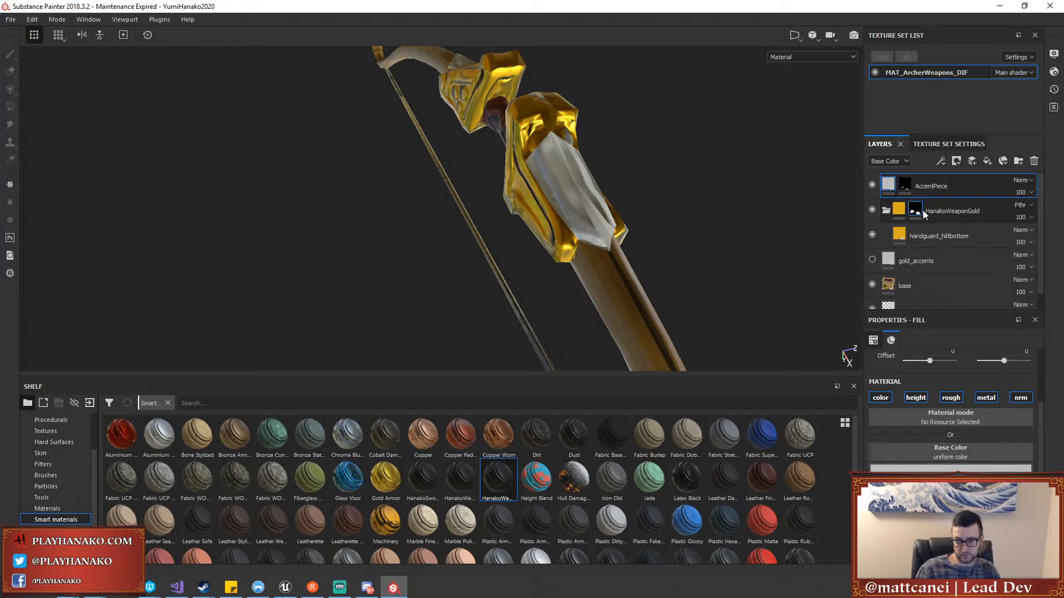
{"action": "left_click", "coordinate": [950, 416]}
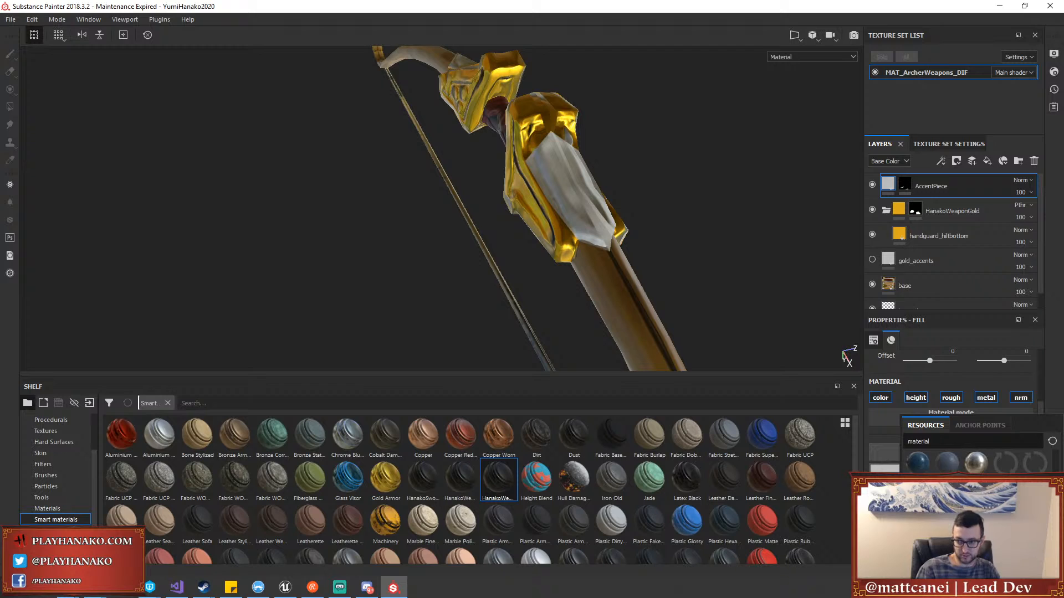
{"action": "mouse_move", "coordinate": [988, 516]}
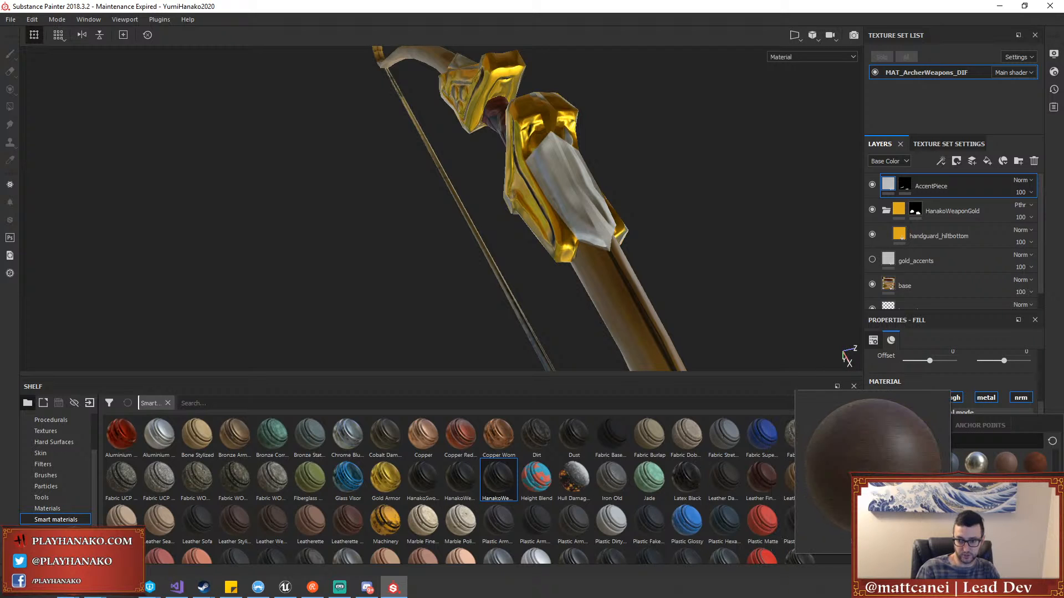
{"action": "left_click", "coordinate": [1036, 529]}
Check the wood grain on the raised plate and slightly reduce the AccentPiece fill's UV scale
{"action": "left_click_drag", "start_coordinate": [756, 227], "coordinate": [718, 225], "text": "alt"}
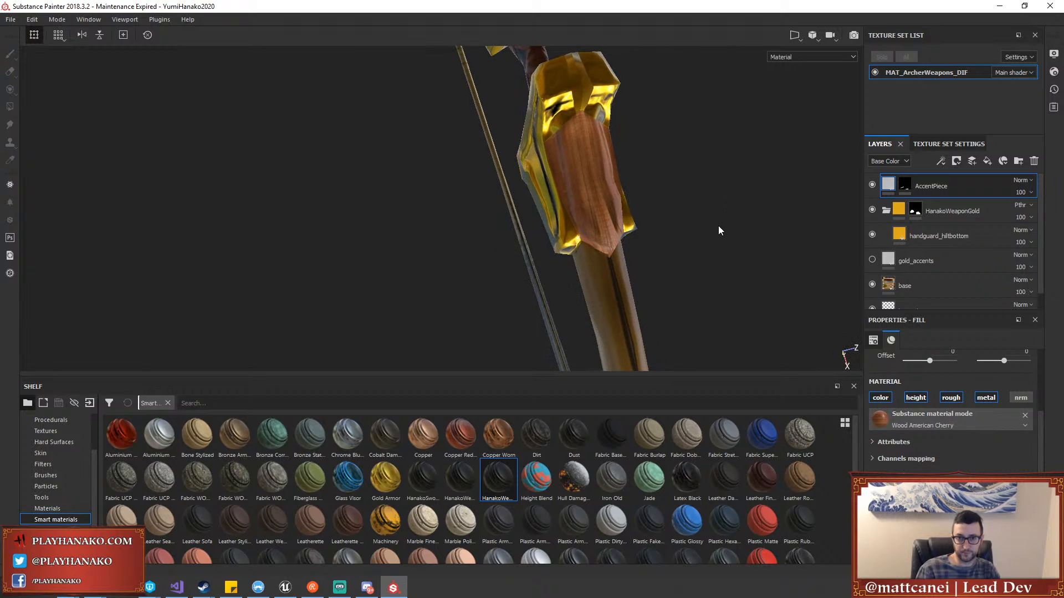
{"action": "scroll", "coordinate": [718, 225], "scroll_direction": "up", "scroll_amount": 4}
{"action": "middle_click_drag", "start_coordinate": [722, 233], "coordinate": [715, 266], "text": "alt"}
{"action": "scroll", "coordinate": [666, 346], "scroll_direction": "down", "scroll_amount": 2}
{"action": "scroll", "coordinate": [666, 347], "scroll_direction": "down", "scroll_amount": 2}
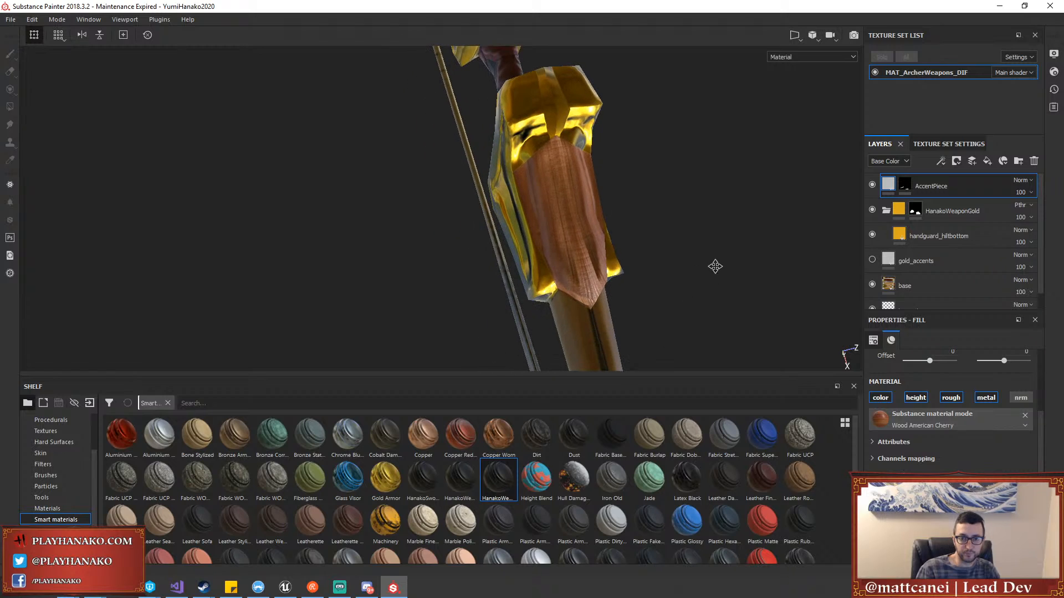
{"action": "left_click_drag", "start_coordinate": [714, 266], "coordinate": [748, 289], "text": "alt"}
{"action": "scroll", "coordinate": [751, 273], "scroll_direction": "up", "scroll_amount": 3}
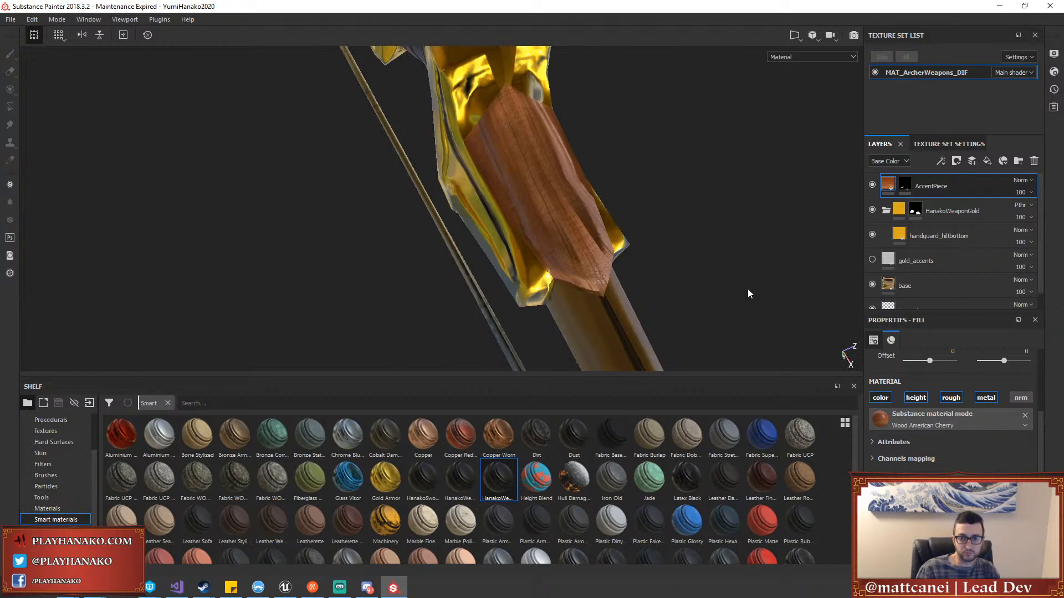
{"action": "scroll", "coordinate": [889, 448], "scroll_direction": "up", "scroll_amount": 3}
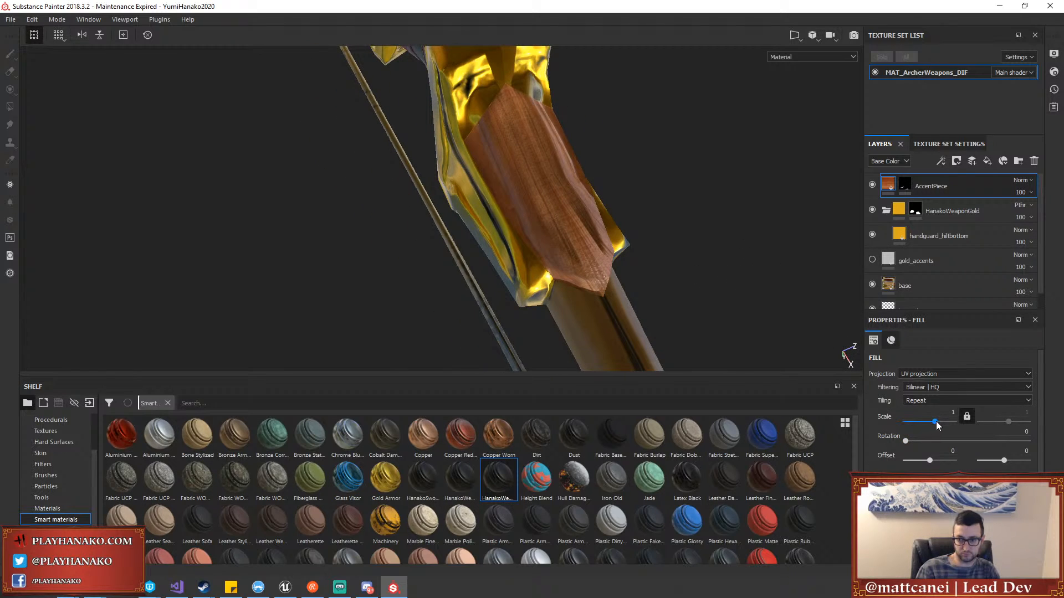
{"action": "mouse_move", "coordinate": [936, 421]}
{"action": "left_mouse_down"}
{"action": "mouse_move", "coordinate": [947, 421]}
{"action": "mouse_move", "coordinate": [933, 426]}
{"action": "left_mouse_up"}
{"action": "left_click_drag", "start_coordinate": [610, 303], "coordinate": [677, 306], "text": "alt"}
{"action": "scroll", "coordinate": [949, 471], "scroll_direction": "down", "scroll_amount": 4}
{"action": "scroll", "coordinate": [949, 471], "scroll_direction": "down", "scroll_amount": 1}
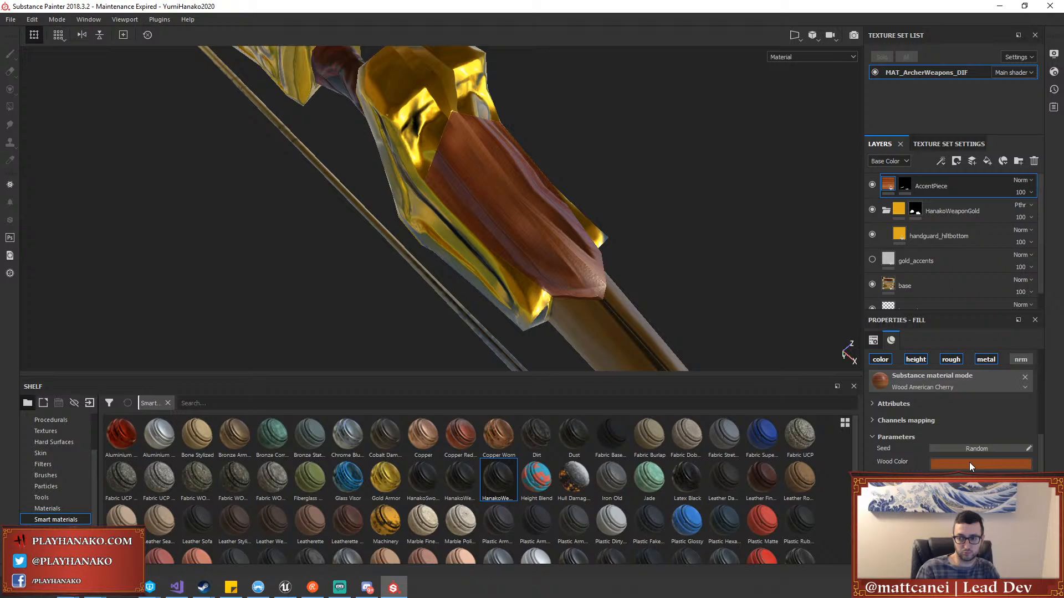
Toggle the visibility of AccentPiece and HanakoWeaponGold to compare the cherry wood with the base texture's plate color
{"action": "left_click", "coordinate": [873, 185]}
{"action": "left_click", "coordinate": [873, 185]}
{"action": "left_click", "coordinate": [873, 185]}
{"action": "left_click", "coordinate": [872, 211]}
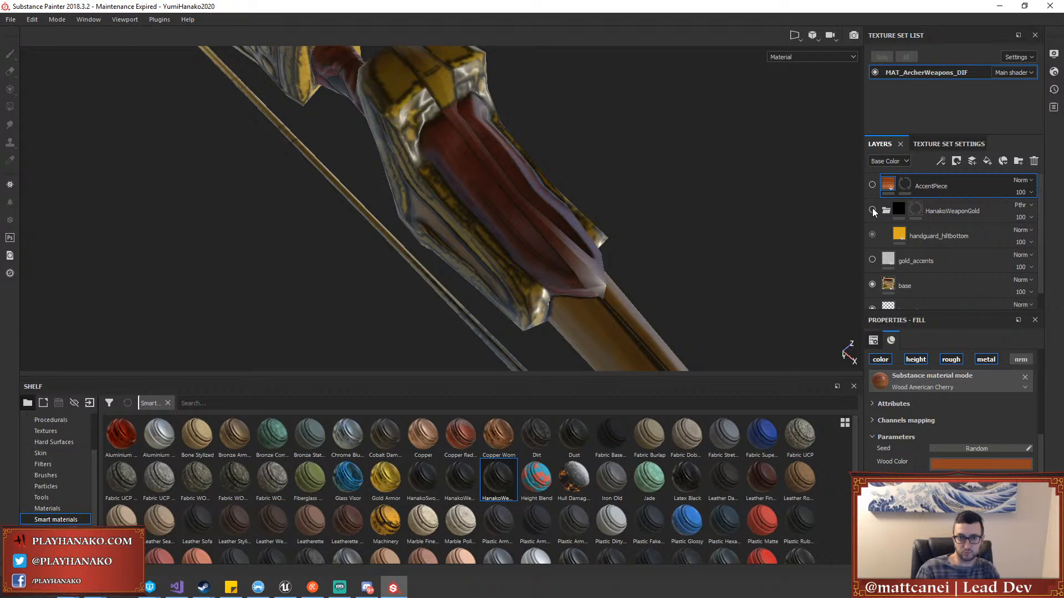
{"action": "left_click", "coordinate": [872, 210]}
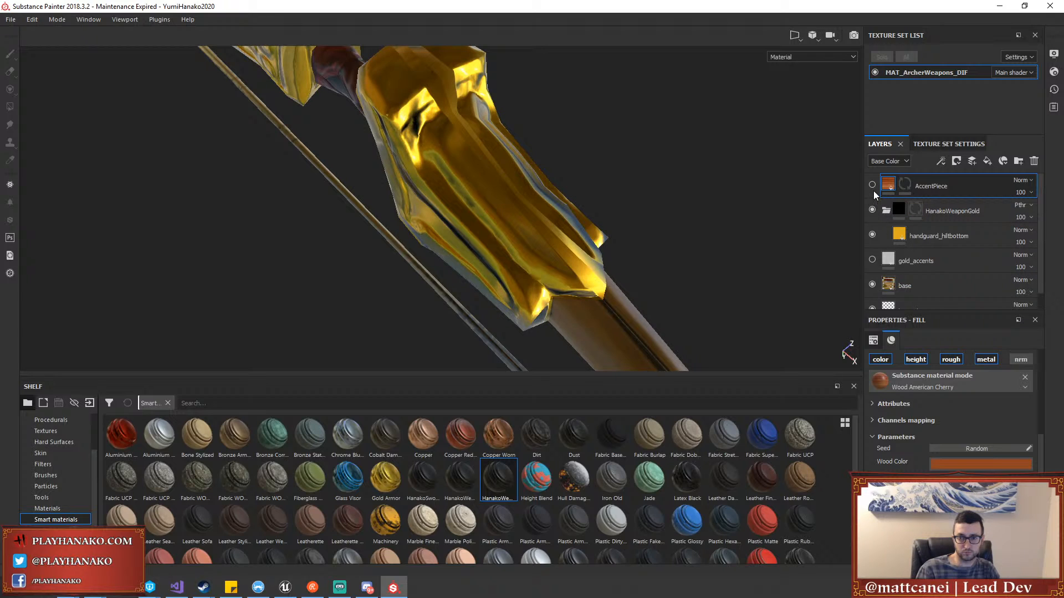
{"action": "left_click", "coordinate": [872, 185]}
{"action": "left_click", "coordinate": [873, 185]}
{"action": "left_click", "coordinate": [872, 185]}
{"action": "left_click", "coordinate": [873, 185]}
{"action": "left_click", "coordinate": [872, 185]}
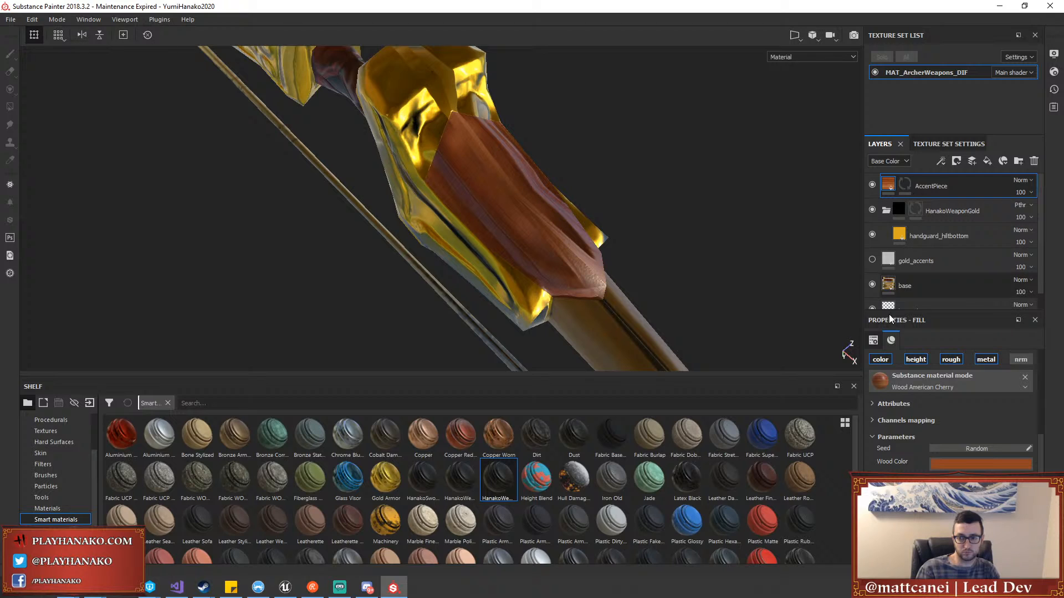
Set the AccentPiece wood color to a dark red with RGB 0.515, 0.053, 0.053
{"action": "left_click", "coordinate": [950, 463]}
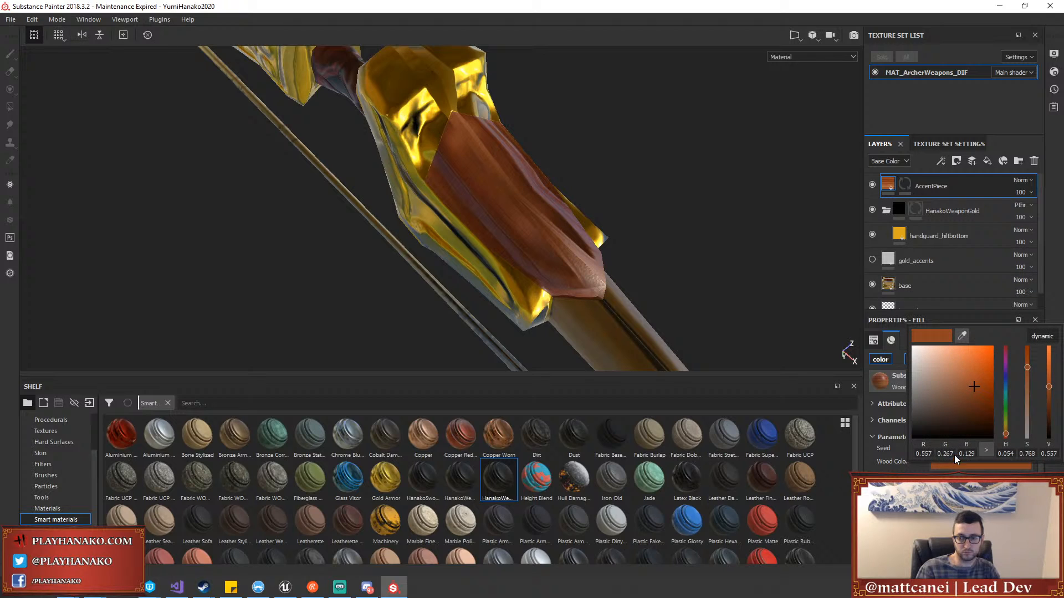
{"action": "left_click", "coordinate": [991, 362]}
{"action": "left_click_drag", "start_coordinate": [1005, 359], "coordinate": [985, 391]}
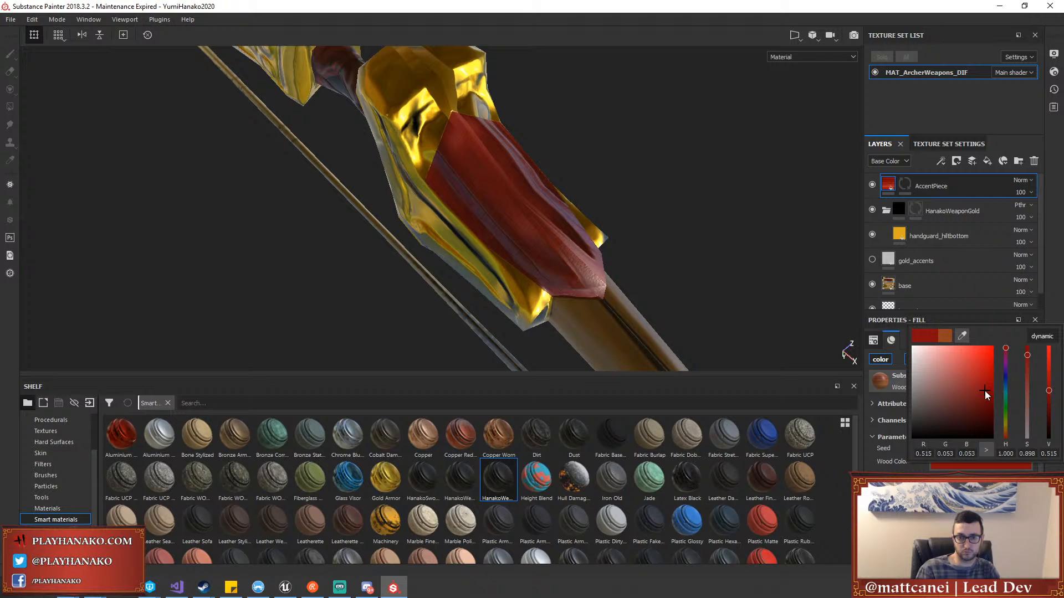
Examine the whole bow from several angles to judge the red plates against the gold hand guards
{"action": "mouse_move", "coordinate": [720, 211]}
{"action": "left_mouse_down", "text": "alt"}
{"action": "mouse_move", "coordinate": [705, 244]}
{"action": "mouse_move", "coordinate": [716, 277]}
{"action": "mouse_move", "coordinate": [709, 327]}
{"action": "mouse_move", "coordinate": [705, 294]}
{"action": "mouse_move", "coordinate": [667, 258]}
{"action": "mouse_move", "coordinate": [482, 294]}
{"action": "mouse_move", "coordinate": [470, 209]}
{"action": "mouse_move", "coordinate": [451, 211]}
{"action": "mouse_move", "coordinate": [494, 205]}
{"action": "mouse_move", "coordinate": [700, 238]}
{"action": "mouse_move", "coordinate": [646, 231]}
{"action": "mouse_move", "coordinate": [663, 229]}
{"action": "mouse_move", "coordinate": [669, 185]}
{"action": "mouse_move", "coordinate": [672, 218]}
{"action": "mouse_move", "coordinate": [746, 226]}
{"action": "mouse_move", "coordinate": [700, 221]}
{"action": "mouse_move", "coordinate": [756, 247]}
{"action": "mouse_move", "coordinate": [792, 289]}
{"action": "mouse_move", "coordinate": [795, 344]}
{"action": "mouse_move", "coordinate": [846, 340]}
{"action": "mouse_move", "coordinate": [755, 372]}
{"action": "mouse_move", "coordinate": [760, 226]}
{"action": "left_mouse_up", "text": "alt"}
{"action": "scroll", "coordinate": [663, 228], "scroll_direction": "up", "scroll_amount": 3}
{"action": "left_click", "coordinate": [872, 259]}
{"action": "scroll", "coordinate": [701, 237], "scroll_direction": "down", "scroll_amount": 4}
{"action": "scroll", "coordinate": [700, 238], "scroll_direction": "down", "scroll_amount": 2}
{"action": "scroll", "coordinate": [681, 238], "scroll_direction": "up", "scroll_amount": 4}
{"action": "scroll", "coordinate": [760, 226], "scroll_direction": "down", "scroll_amount": 2}
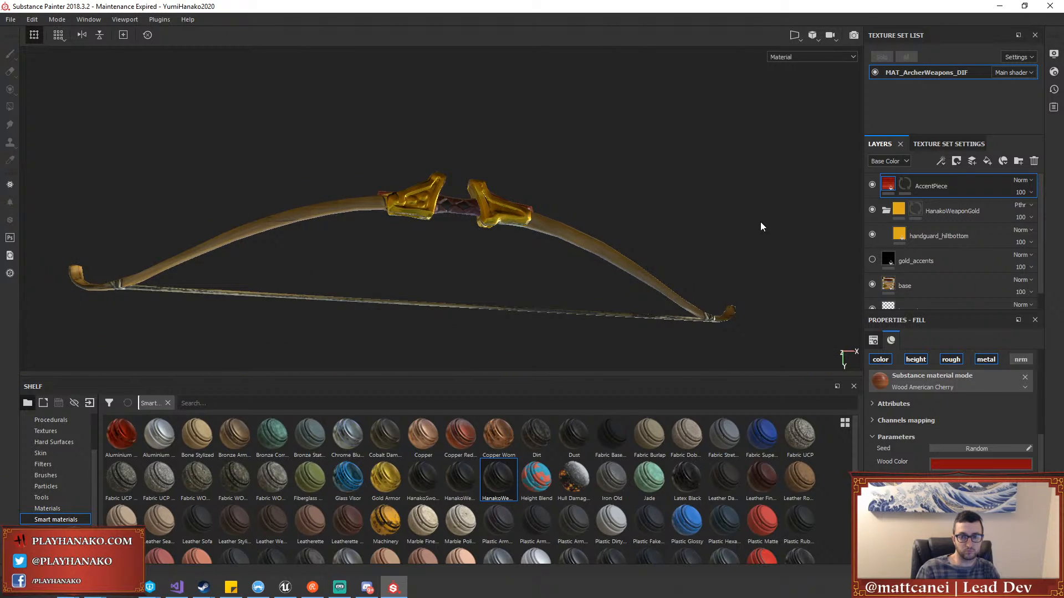
{"action": "scroll", "coordinate": [760, 226], "scroll_direction": "up", "scroll_amount": 3}
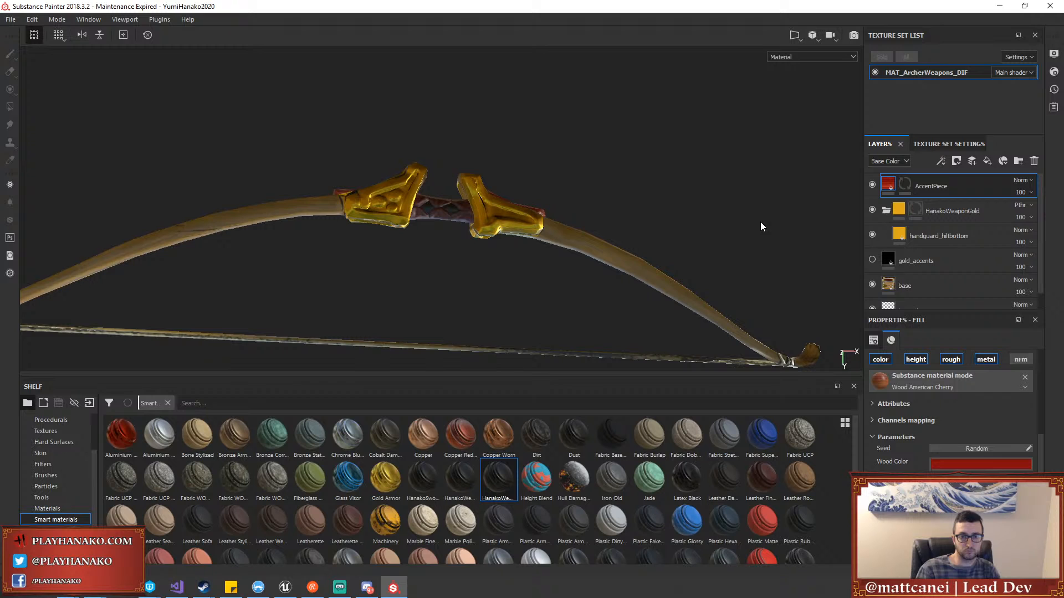
{"action": "left_click_drag", "start_coordinate": [760, 226], "coordinate": [733, 240], "text": "alt"}
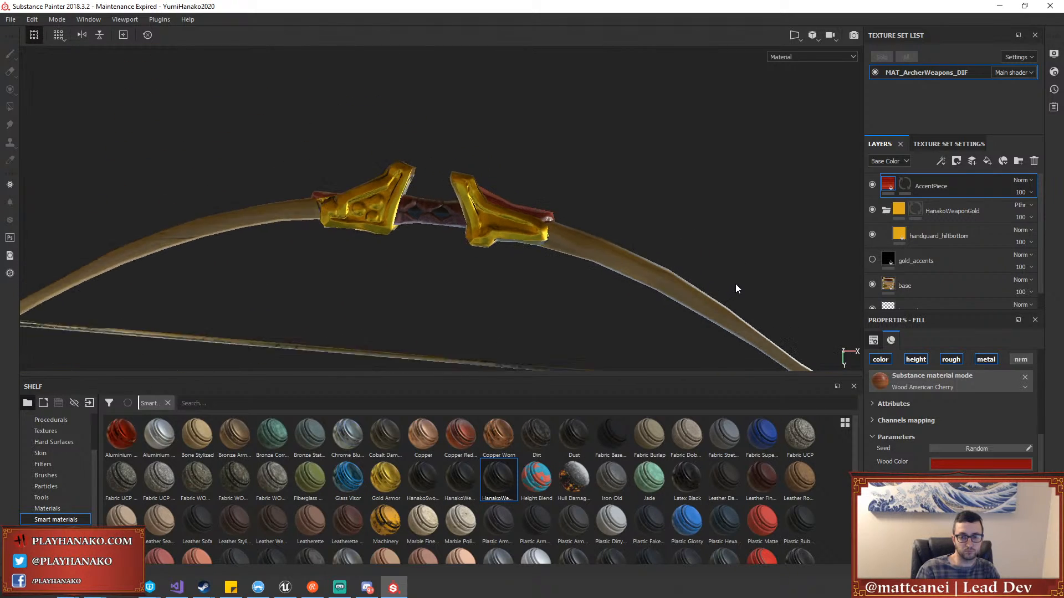
{"action": "scroll", "coordinate": [736, 284], "scroll_direction": "down", "scroll_amount": 1}
{"action": "middle_click_drag", "start_coordinate": [736, 284], "coordinate": [724, 215], "text": "alt"}
{"action": "scroll", "coordinate": [724, 215], "scroll_direction": "up", "scroll_amount": 1}
{"action": "scroll", "coordinate": [723, 215], "scroll_direction": "down", "scroll_amount": 1}
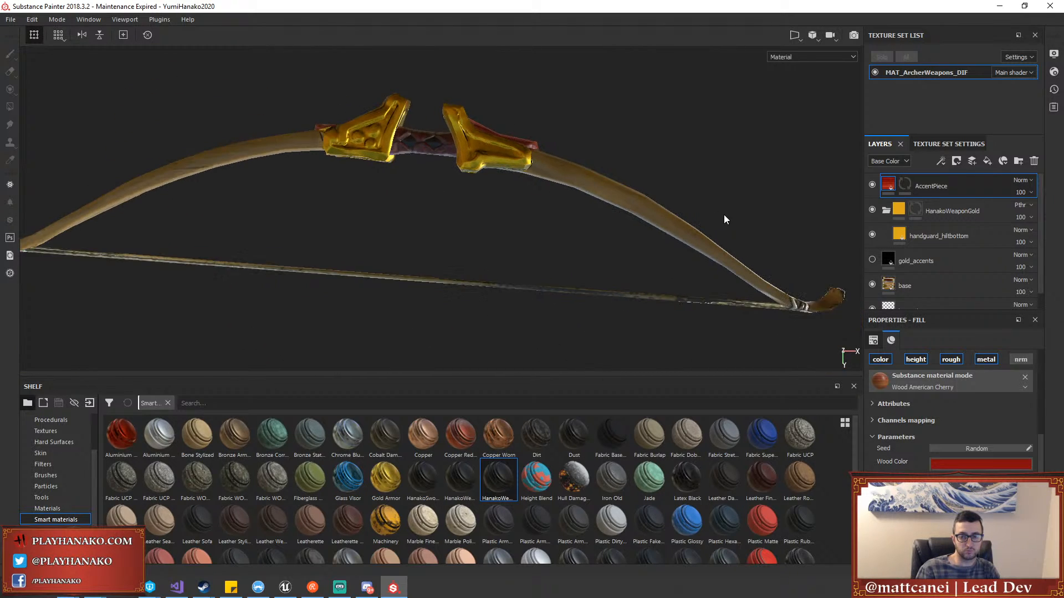
{"action": "scroll", "coordinate": [725, 219], "scroll_direction": "down", "scroll_amount": 1}
Add a new fill layer at the top of the layer stack and name it BowWood
{"action": "left_click", "coordinate": [987, 161]}
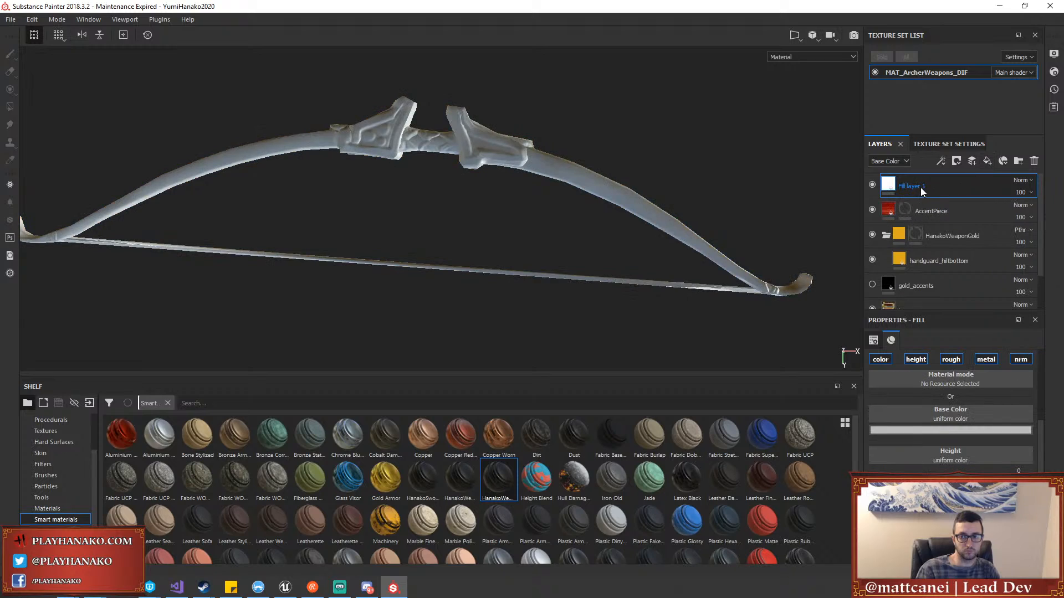
{"action": "key", "text": "Escape"}
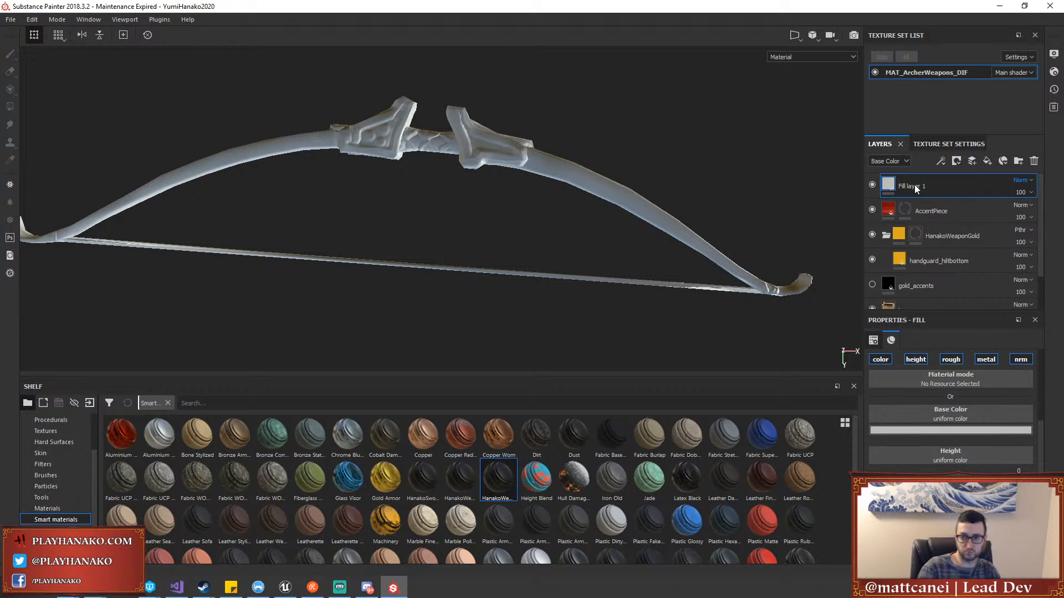
{"action": "double_click", "coordinate": [907, 186]}
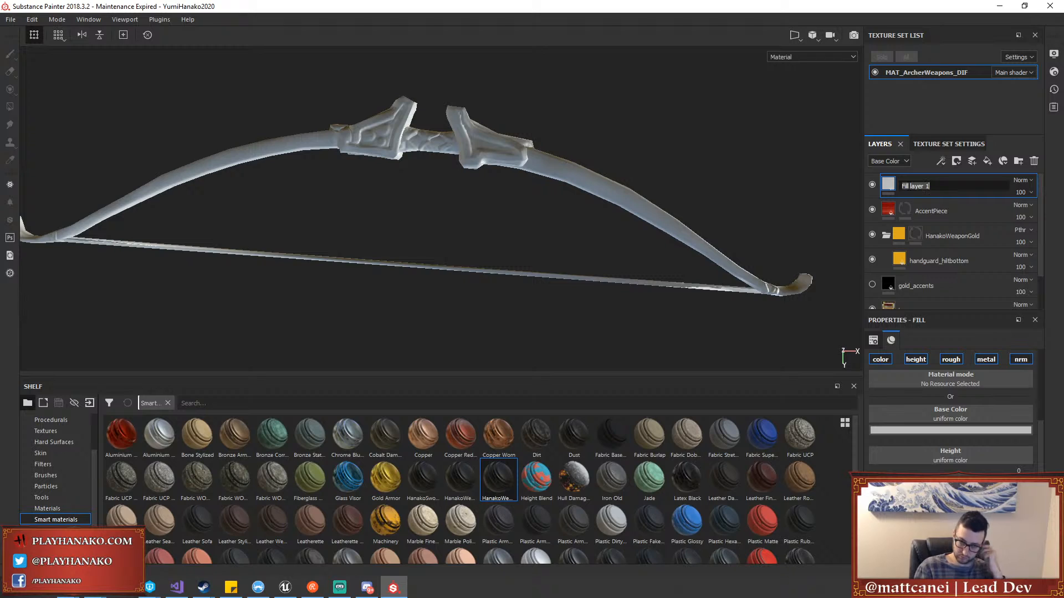
{"action": "double_click", "coordinate": [908, 185]}
{"action": "key", "text": "Return"}
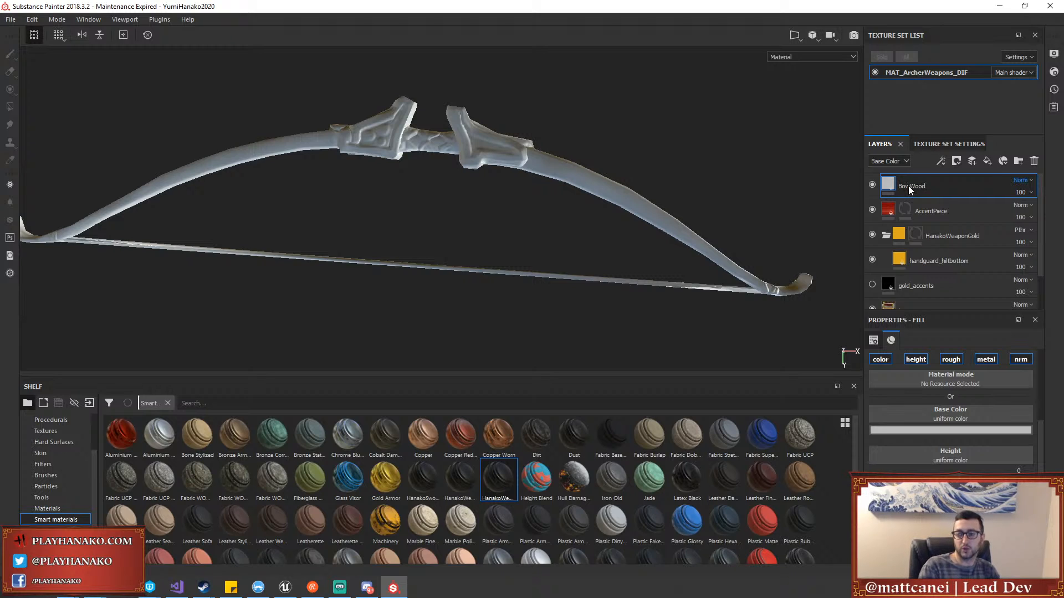
Mask BowWood with a color selection and pick the brown of the bow's limb as its color
{"action": "right_click", "coordinate": [935, 187]}
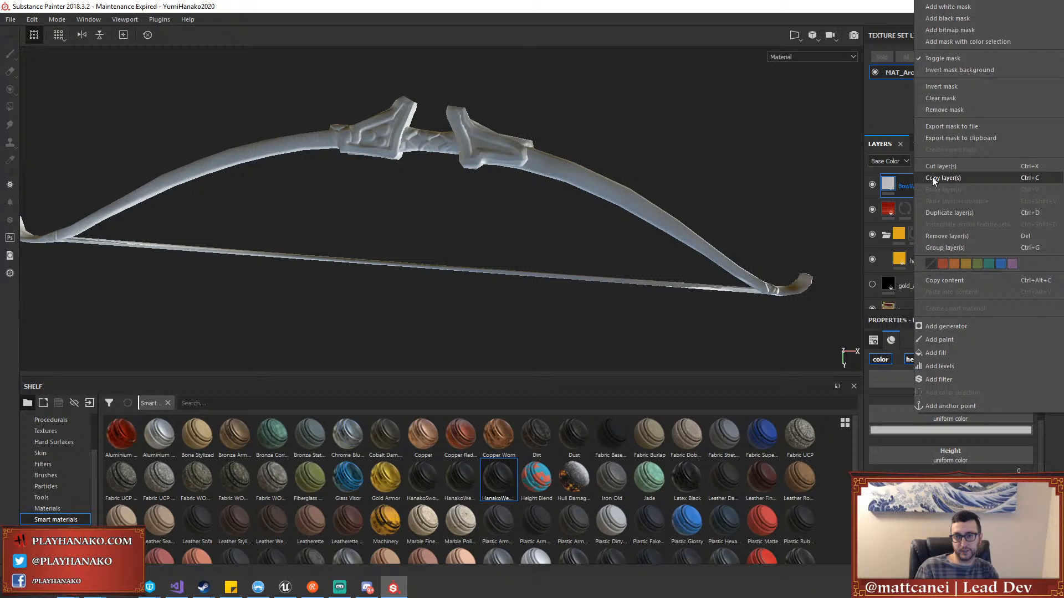
{"action": "left_click", "coordinate": [958, 41]}
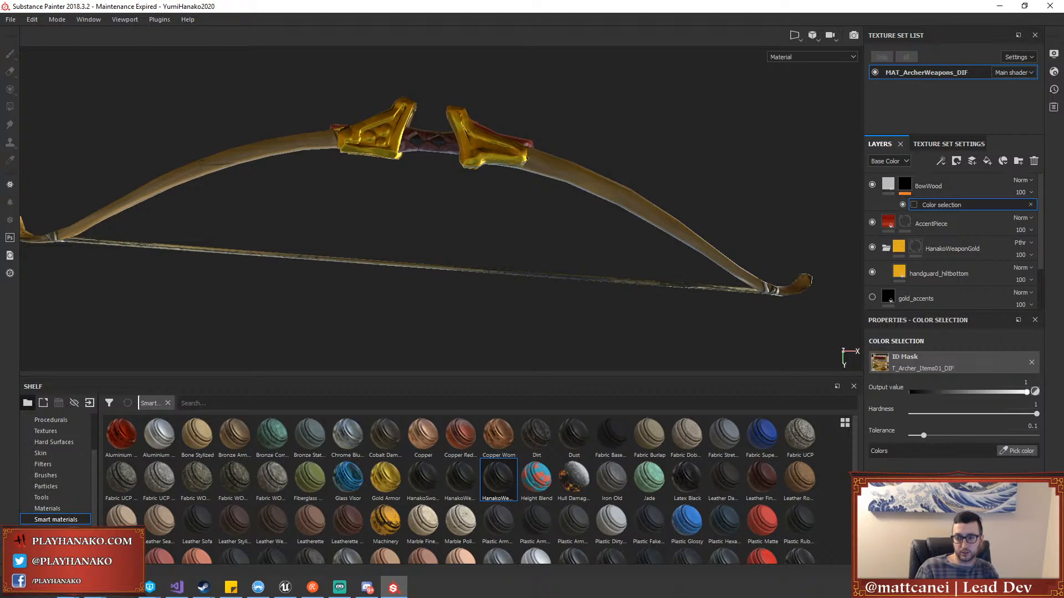
{"action": "left_click", "coordinate": [1009, 451]}
{"action": "left_click", "coordinate": [633, 191]}
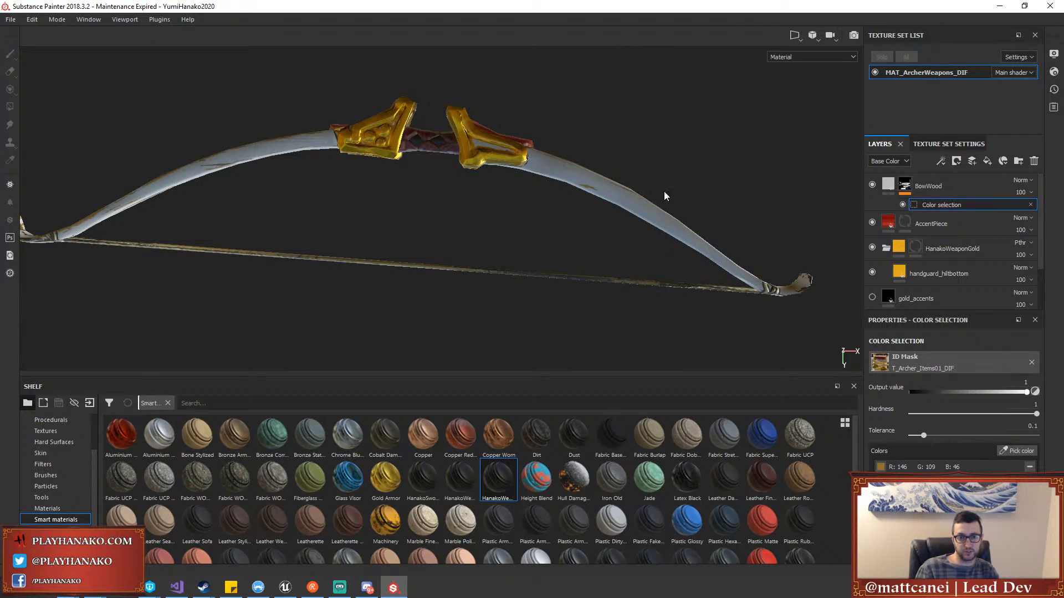
Try a tolerance of 0.08 for the color selection on the BowWood mask
{"action": "scroll", "coordinate": [601, 147], "scroll_direction": "up", "scroll_amount": 5}
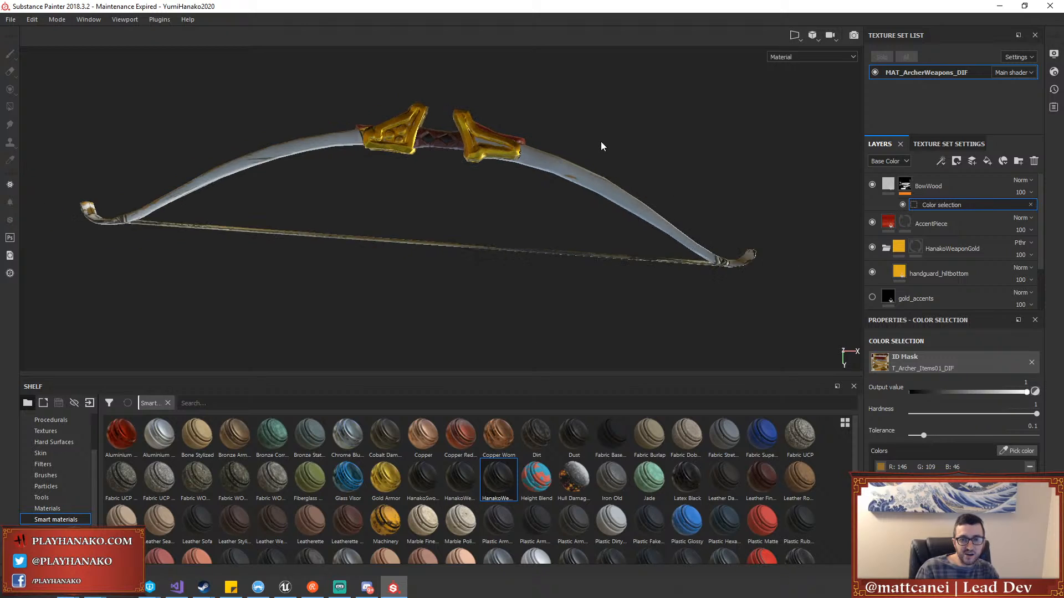
{"action": "scroll", "coordinate": [601, 142], "scroll_direction": "up", "scroll_amount": 2}
{"action": "scroll", "coordinate": [600, 142], "scroll_direction": "down", "scroll_amount": 5}
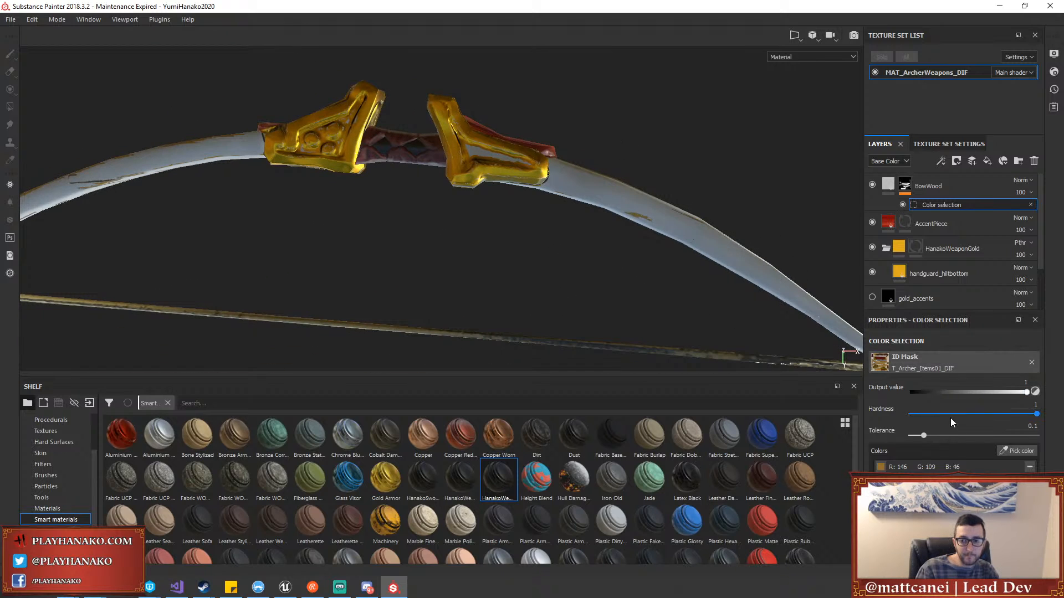
{"action": "mouse_move", "coordinate": [933, 435]}
{"action": "left_mouse_down"}
{"action": "mouse_move", "coordinate": [909, 437]}
{"action": "mouse_move", "coordinate": [921, 435]}
{"action": "left_mouse_up"}
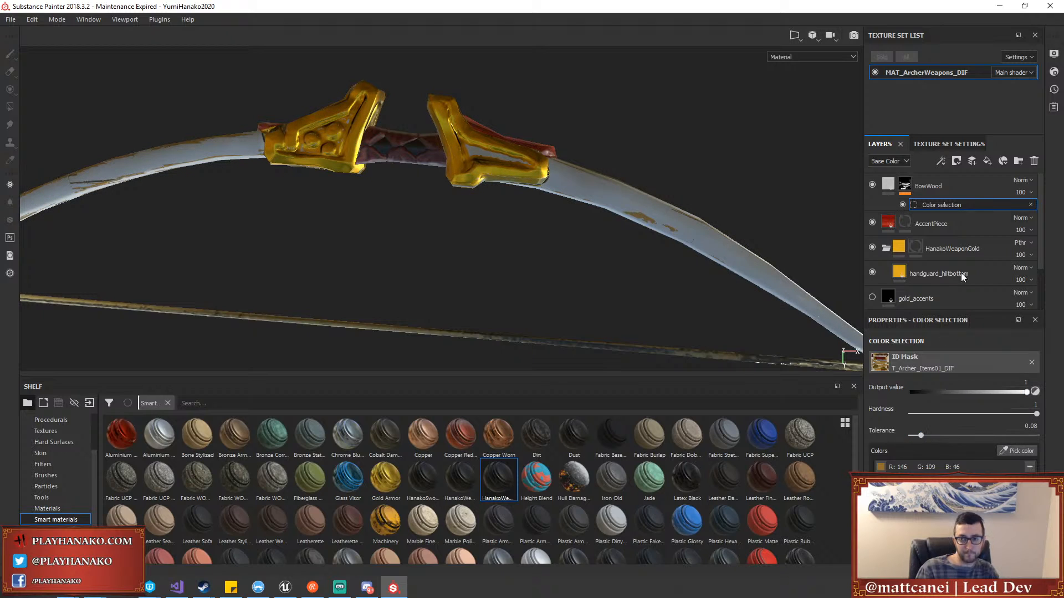
Remove the color selection from the BowWood mask and move the layer between gold_accents and base
{"action": "left_click", "coordinate": [1030, 205]}
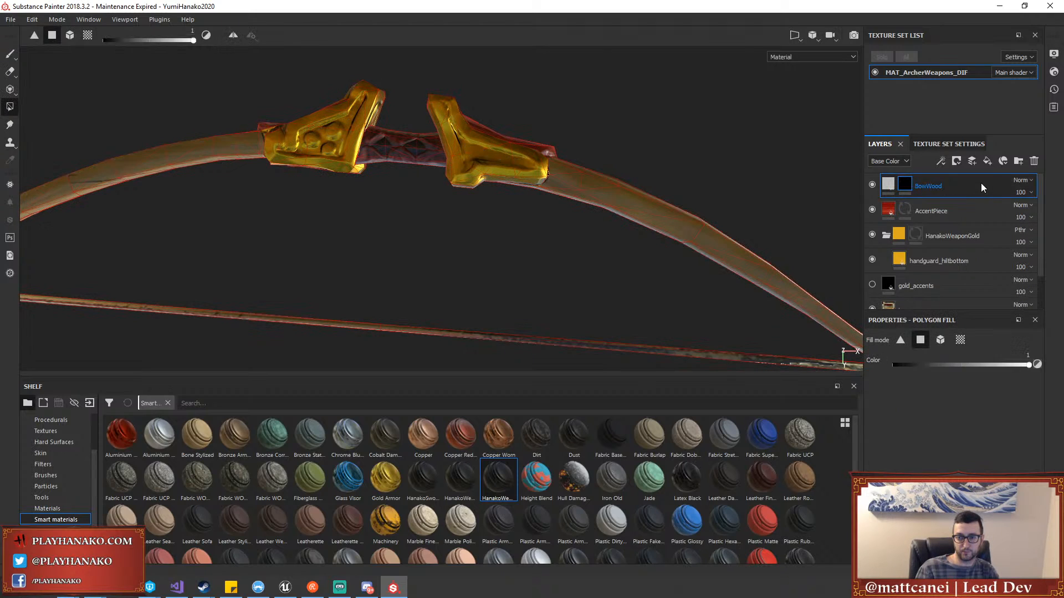
{"action": "left_click_drag", "start_coordinate": [982, 183], "coordinate": [979, 277]}
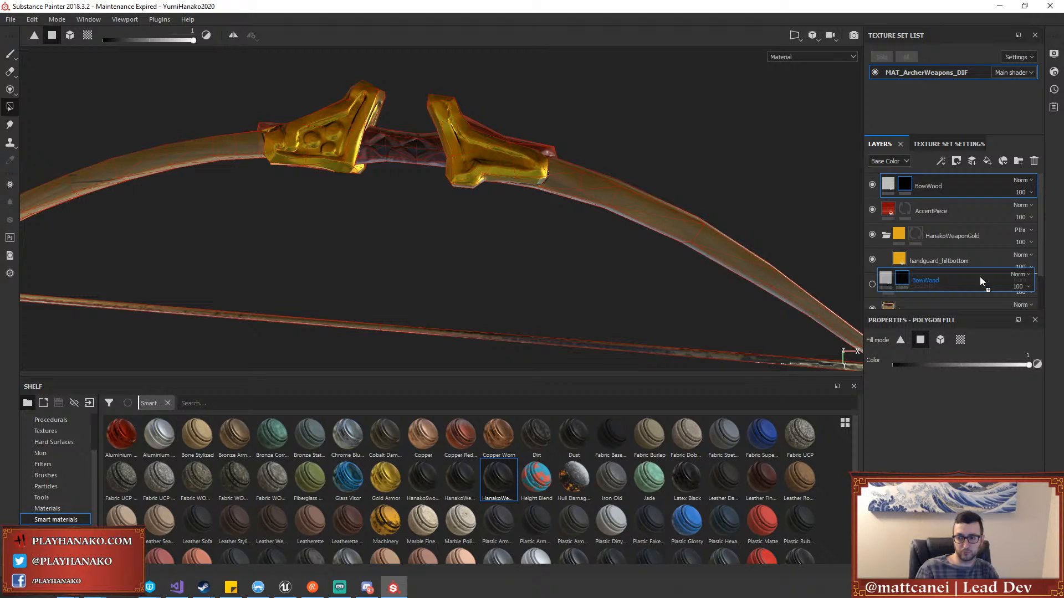
{"action": "left_click_drag", "start_coordinate": [980, 277], "coordinate": [953, 279]}
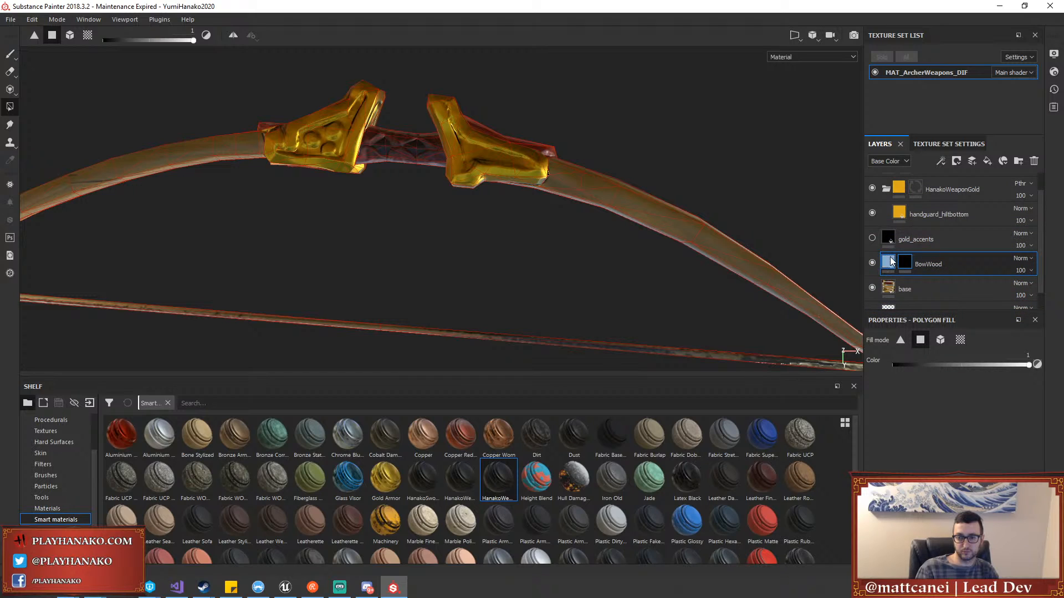
Fill the bow's limb sections into the BowWood mask with Polygon Fill set to UV chunk mode
{"action": "left_click", "coordinate": [890, 260]}
{"action": "left_click", "coordinate": [904, 260]}
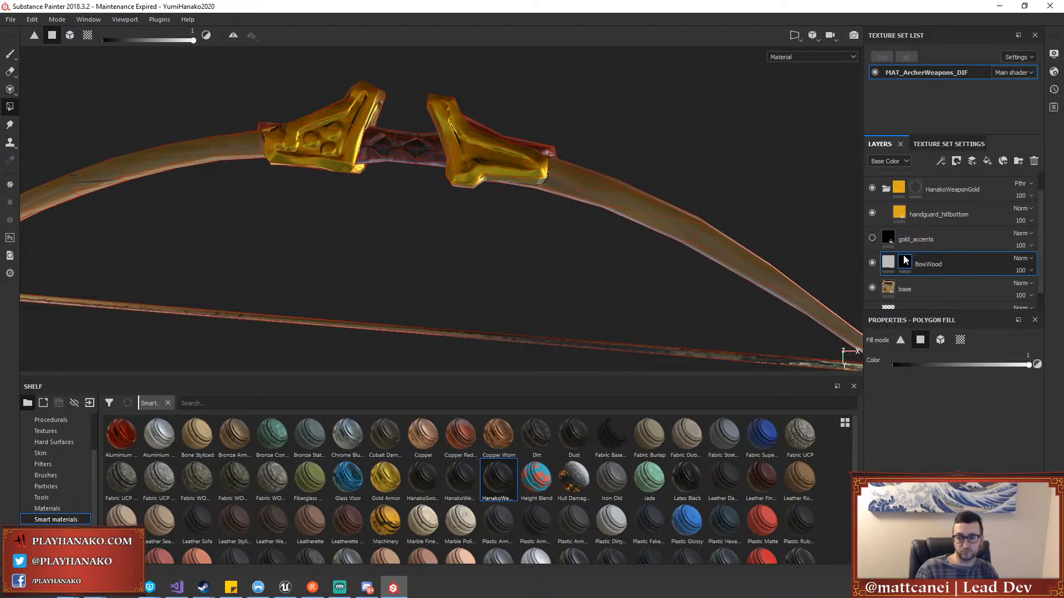
{"action": "left_click", "coordinate": [959, 340]}
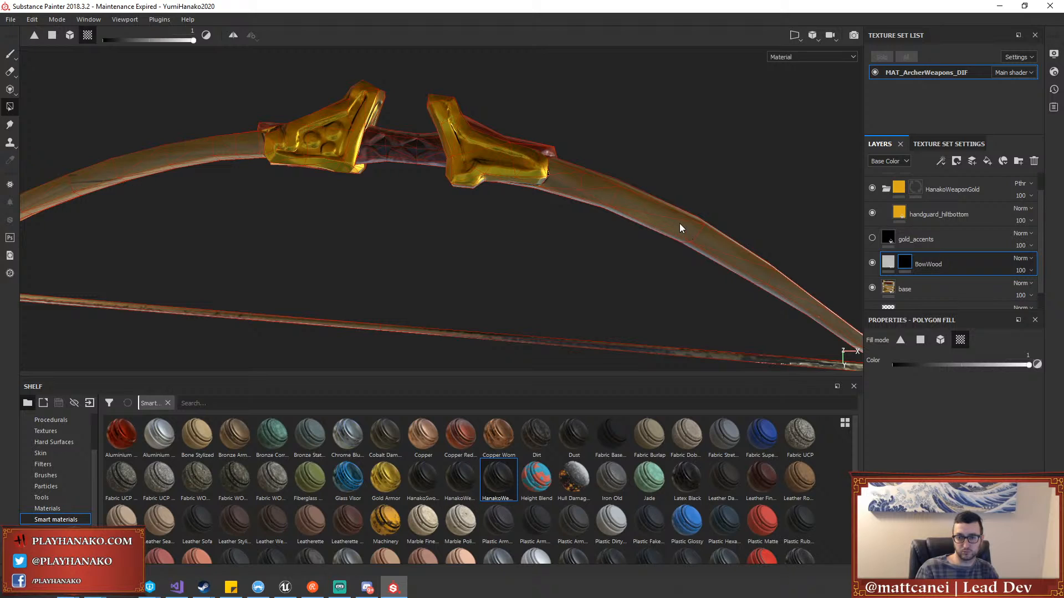
{"action": "left_click_drag", "start_coordinate": [676, 210], "coordinate": [610, 209], "text": "alt"}
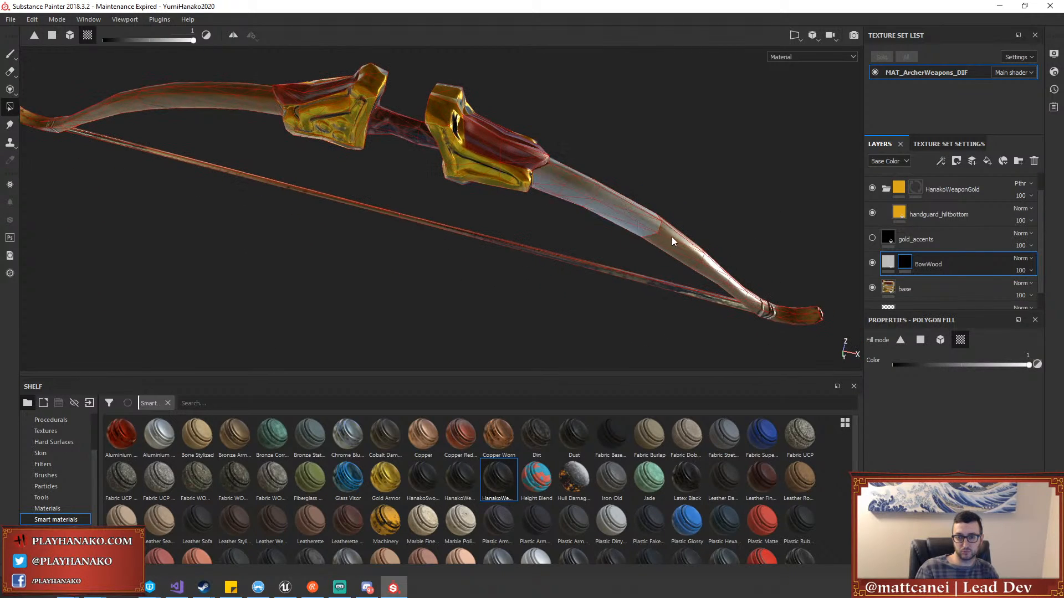
{"action": "left_click", "coordinate": [672, 238]}
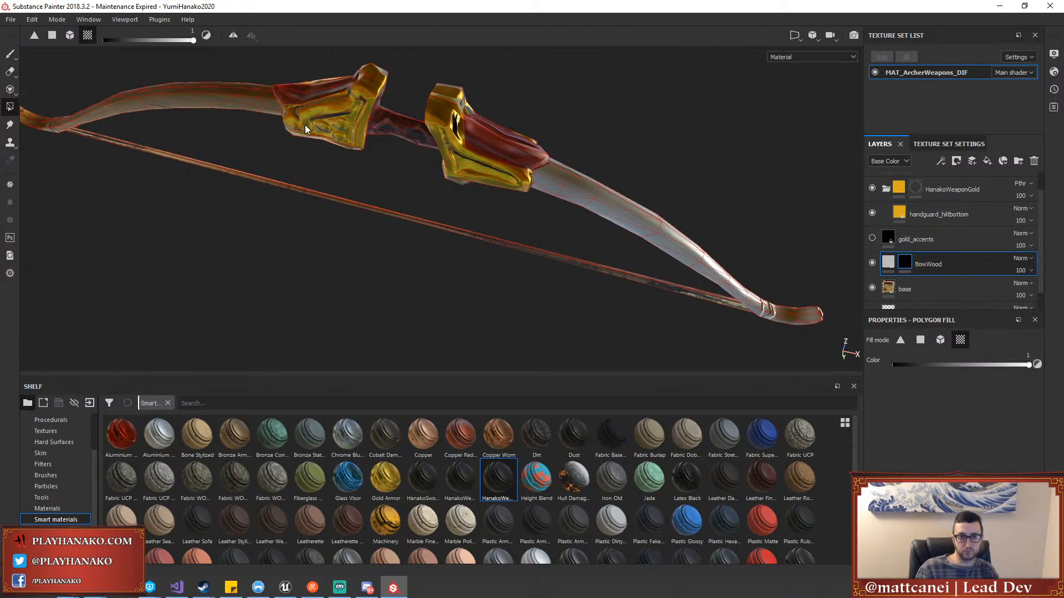
{"action": "left_click", "coordinate": [241, 91]}
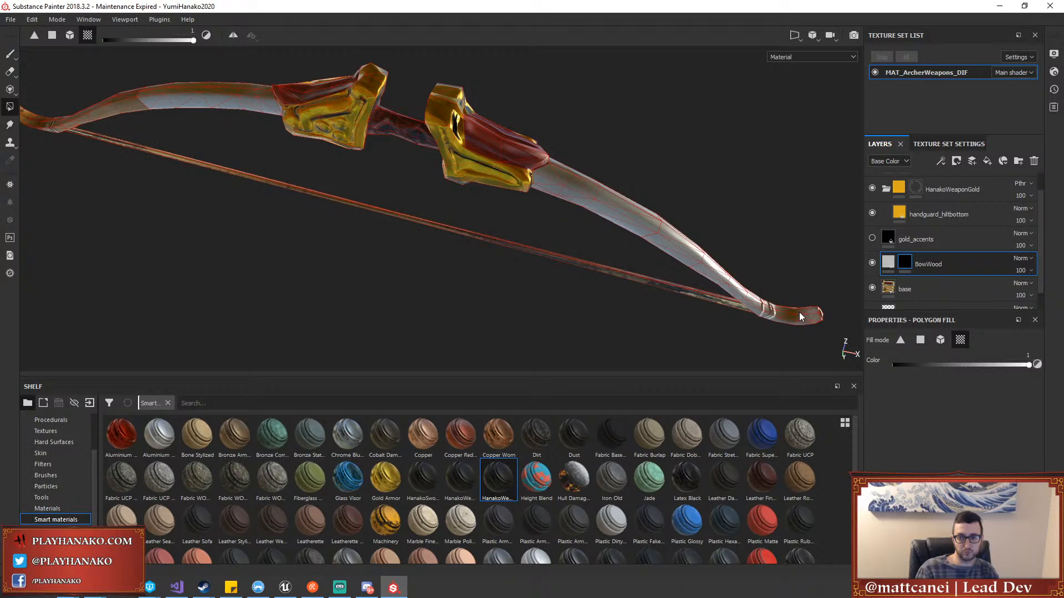
{"action": "middle_click_drag", "start_coordinate": [231, 165], "coordinate": [438, 194], "text": "alt"}
{"action": "scroll", "coordinate": [315, 164], "scroll_direction": "up", "scroll_amount": 6}
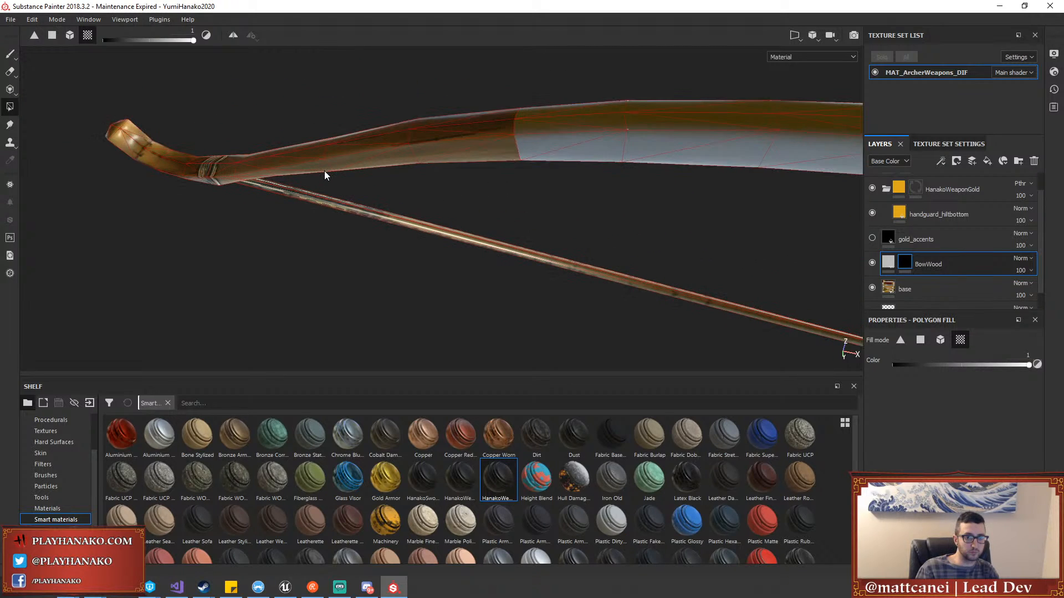
{"action": "left_click", "coordinate": [325, 174]}
Examine the BowWood coverage along both limbs, the bow tips and the grip area from several angles
{"action": "left_click_drag", "start_coordinate": [253, 181], "coordinate": [388, 135], "text": "alt"}
{"action": "middle_click_drag", "start_coordinate": [689, 212], "coordinate": [59, 258], "text": "alt"}
{"action": "scroll", "coordinate": [565, 235], "scroll_direction": "up", "scroll_amount": 5}
{"action": "left_click_drag", "start_coordinate": [631, 246], "coordinate": [317, 337], "text": "alt"}
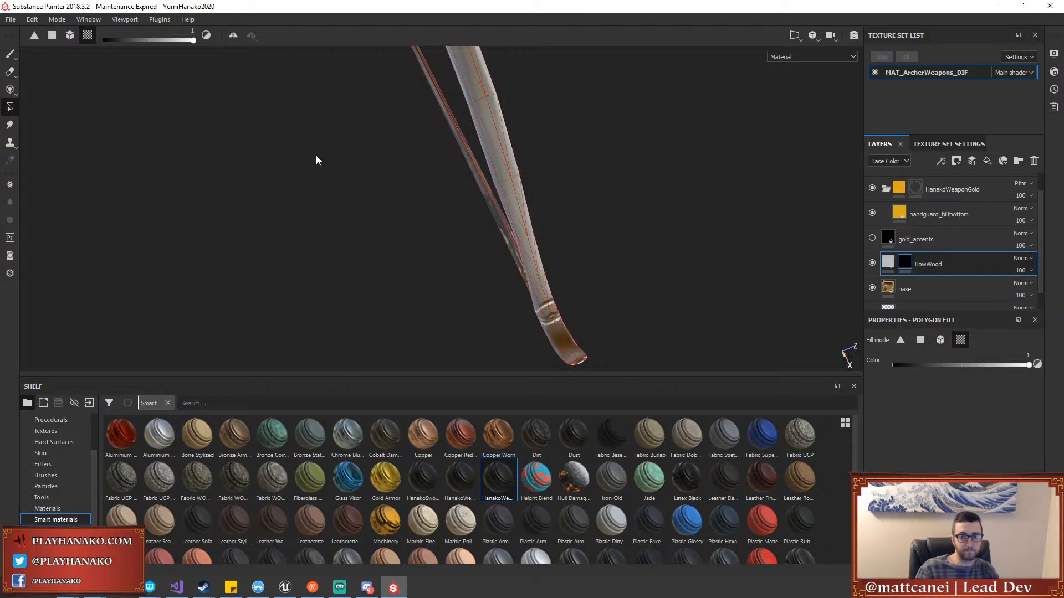
{"action": "middle_click_drag", "start_coordinate": [316, 155], "coordinate": [524, 390], "text": "alt"}
{"action": "middle_click_drag", "start_coordinate": [487, 169], "coordinate": [418, 319], "text": "alt"}
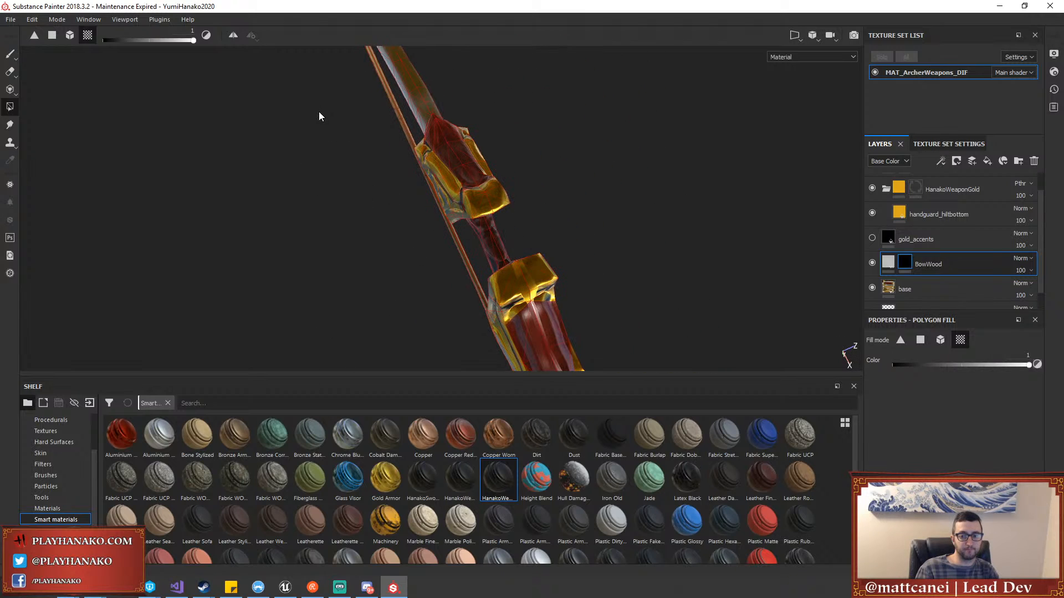
{"action": "left_click_drag", "start_coordinate": [318, 112], "coordinate": [409, 188], "text": "alt"}
{"action": "middle_click_drag", "start_coordinate": [562, 246], "coordinate": [590, 91], "text": "alt"}
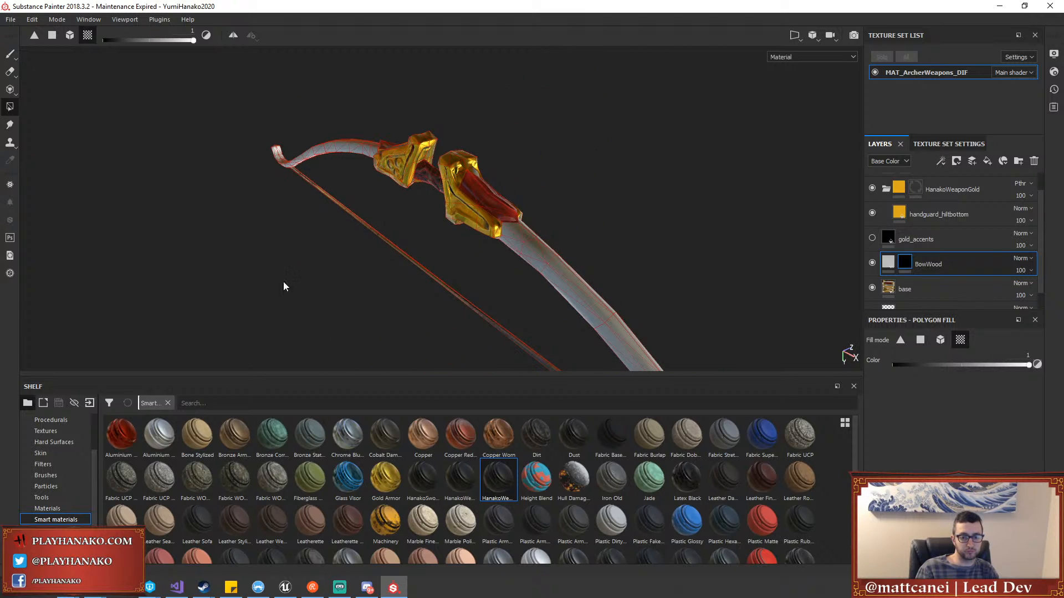
{"action": "middle_click_drag", "start_coordinate": [283, 283], "coordinate": [382, 168], "text": "alt"}
{"action": "middle_click_drag", "start_coordinate": [749, 311], "coordinate": [606, 221], "text": "alt"}
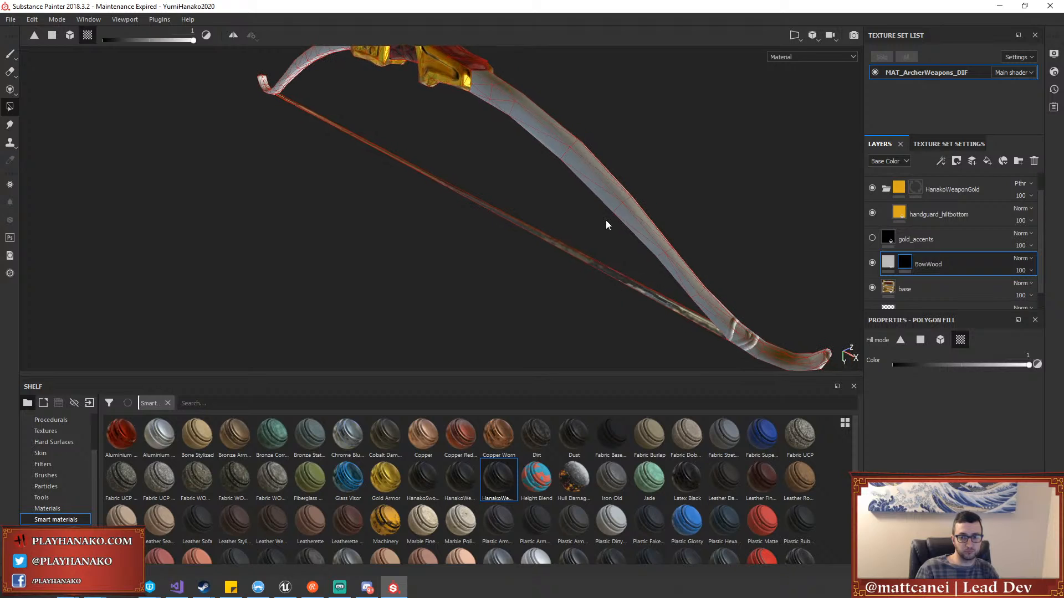
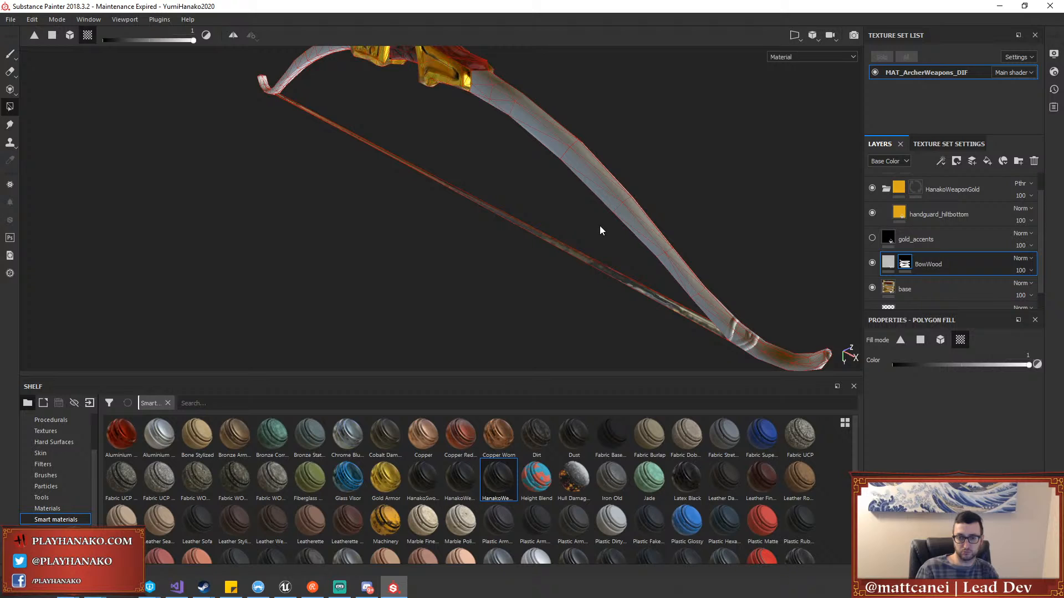
{"action": "left_click_drag", "start_coordinate": [599, 225], "coordinate": [577, 244], "text": "alt"}
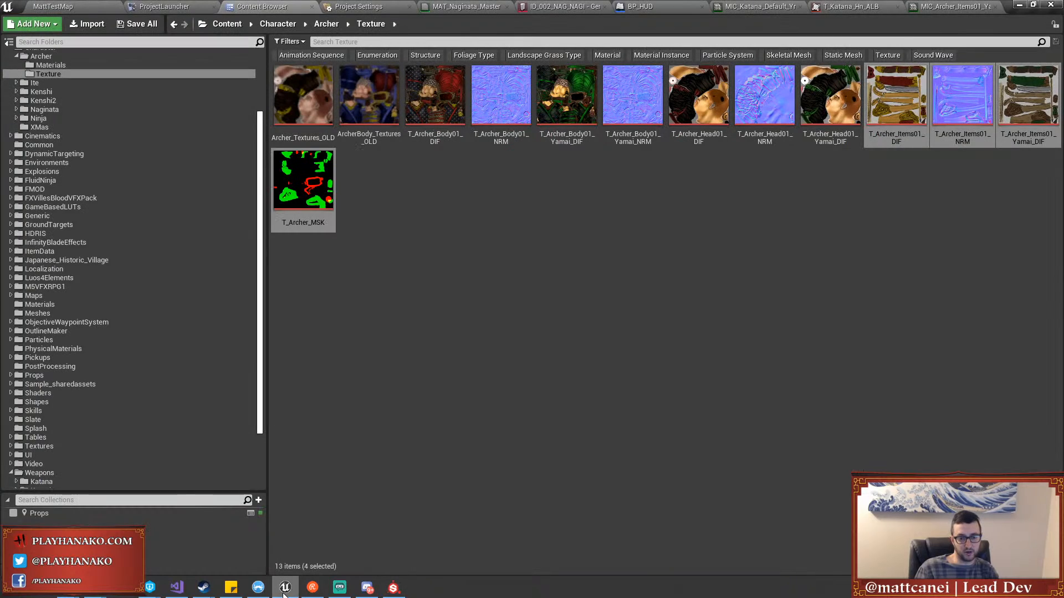
Switch to Unreal Editor and view the characters with their weapons in the MattTestMap level
{"action": "left_click", "coordinate": [285, 587]}
{"action": "left_click", "coordinate": [110, 5]}
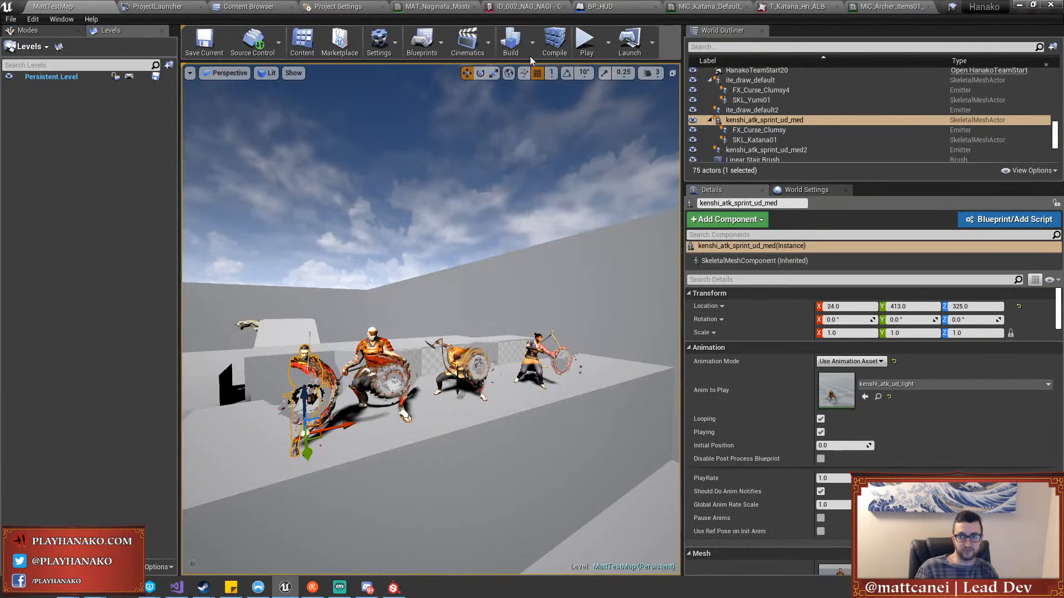
{"action": "right_click_drag", "start_coordinate": [526, 272], "coordinate": [514, 283]}
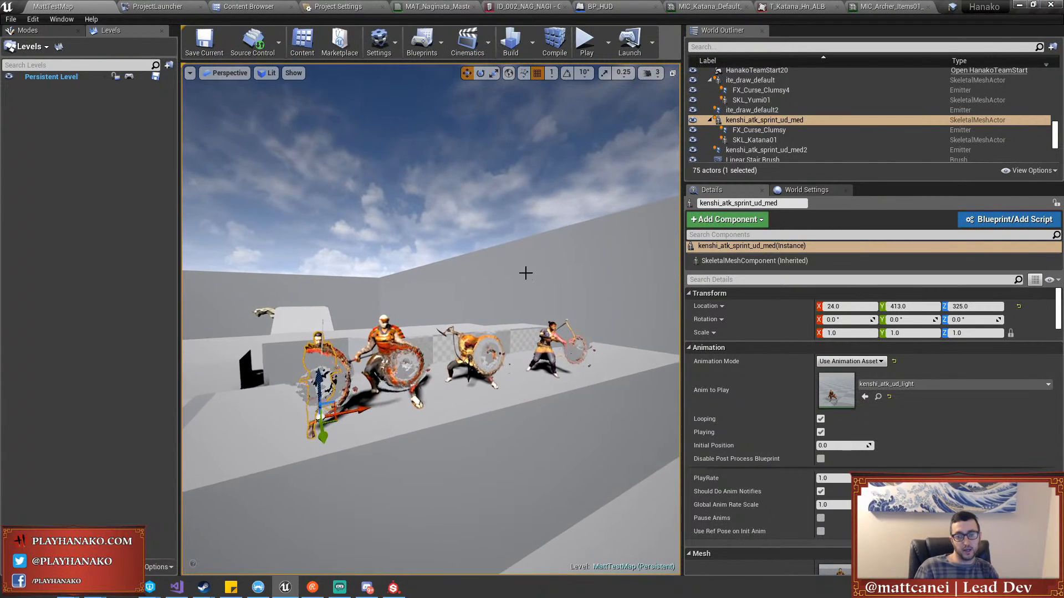
Return to Substance Painter and examine the masked limbs of the whole bow from a distance and up close
{"action": "left_click", "coordinate": [394, 587]}
{"action": "scroll", "coordinate": [495, 194], "scroll_direction": "down", "scroll_amount": 2}
{"action": "scroll", "coordinate": [496, 198], "scroll_direction": "down", "scroll_amount": 3}
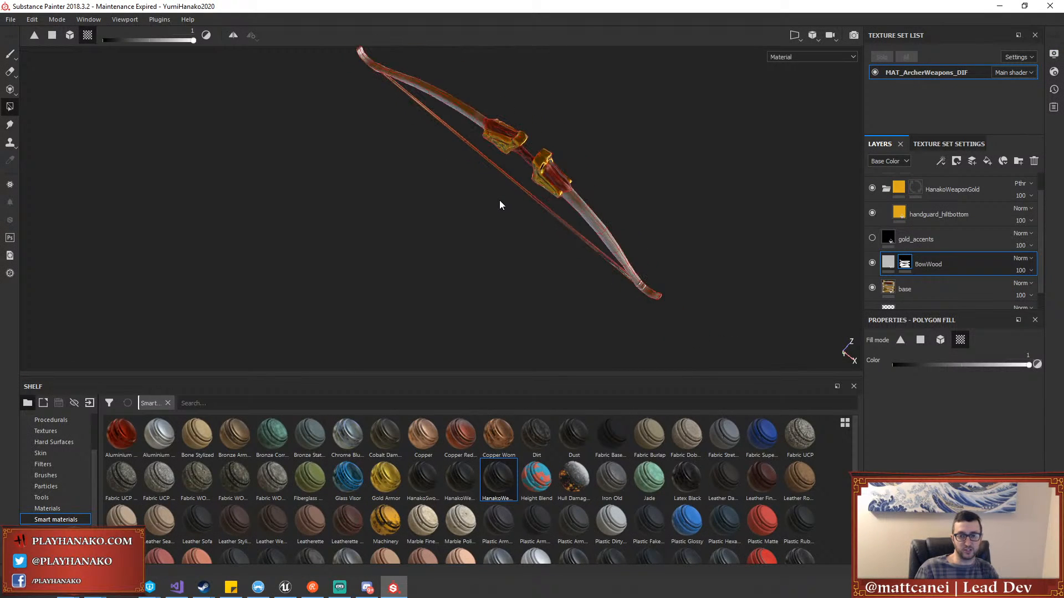
{"action": "scroll", "coordinate": [499, 204], "scroll_direction": "up", "scroll_amount": 3}
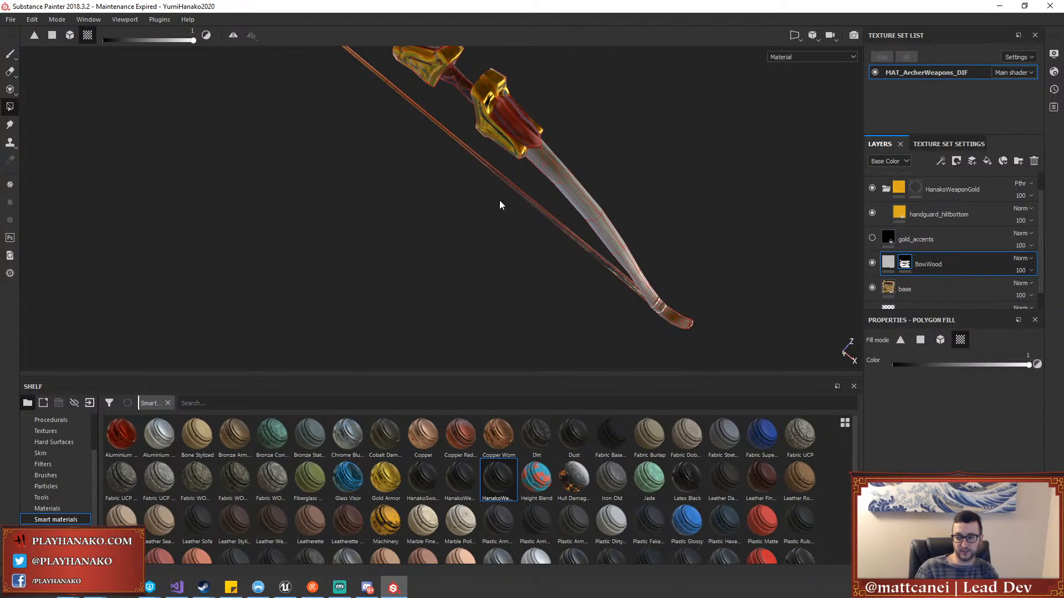
{"action": "left_click_drag", "start_coordinate": [471, 219], "coordinate": [561, 147], "text": "alt"}
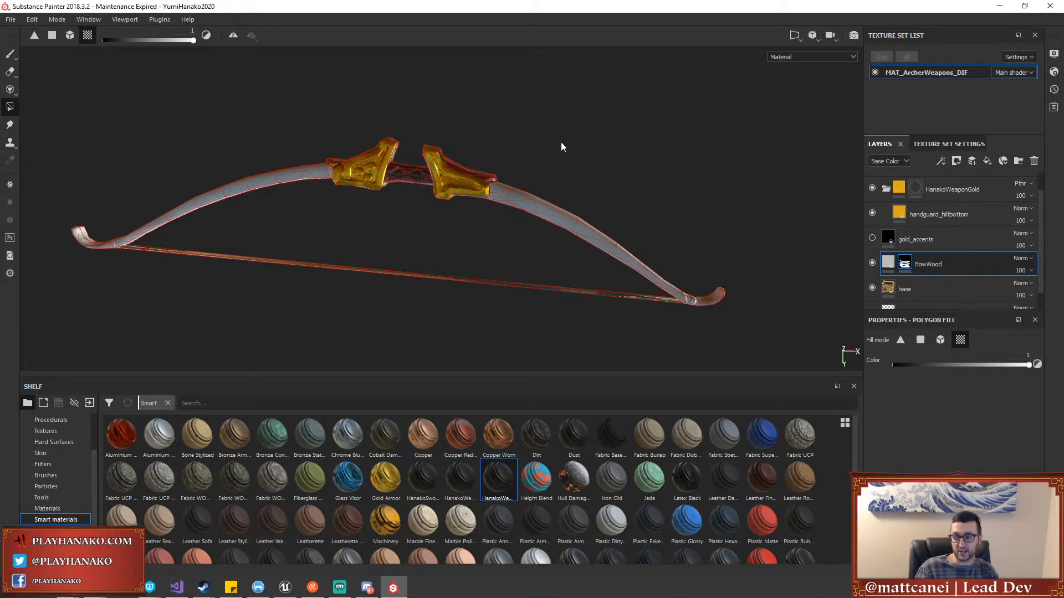
{"action": "left_click_drag", "start_coordinate": [561, 147], "coordinate": [566, 164], "text": "alt"}
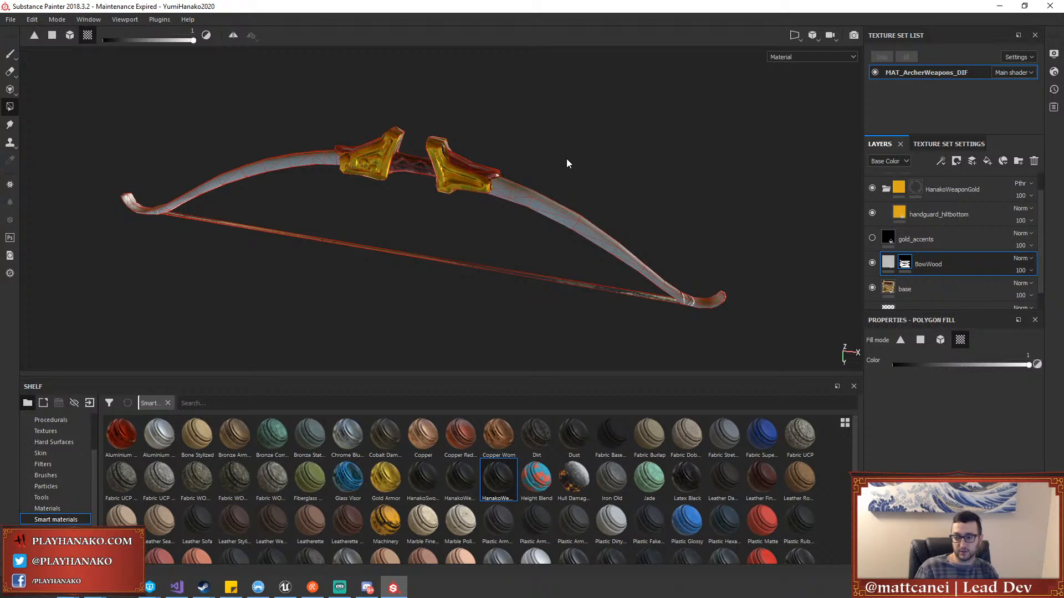
{"action": "left_click_drag", "start_coordinate": [566, 164], "coordinate": [541, 221], "text": "alt"}
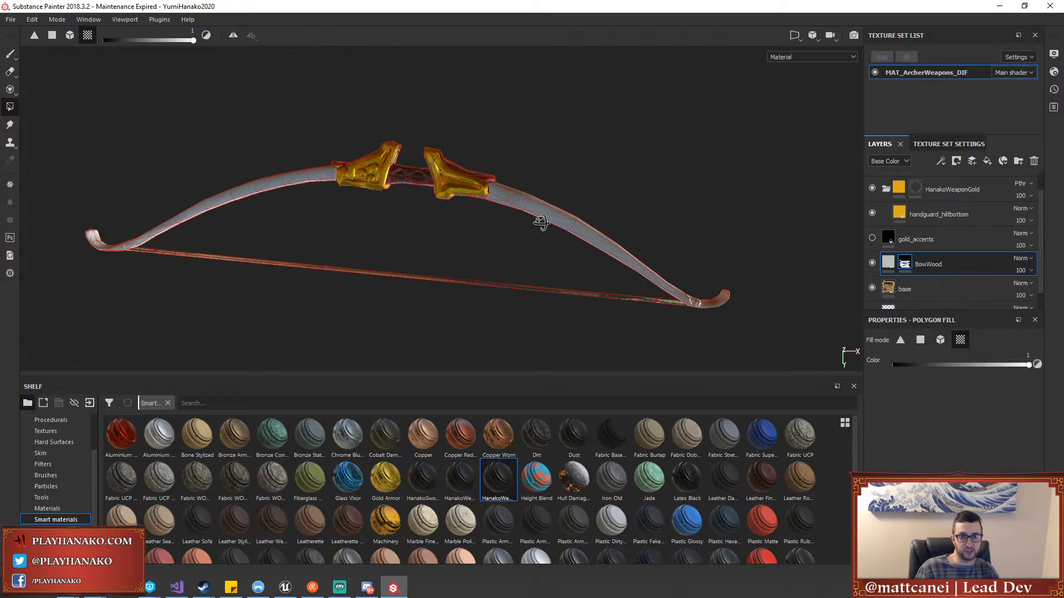
{"action": "scroll", "coordinate": [548, 215], "scroll_direction": "up", "scroll_amount": 5}
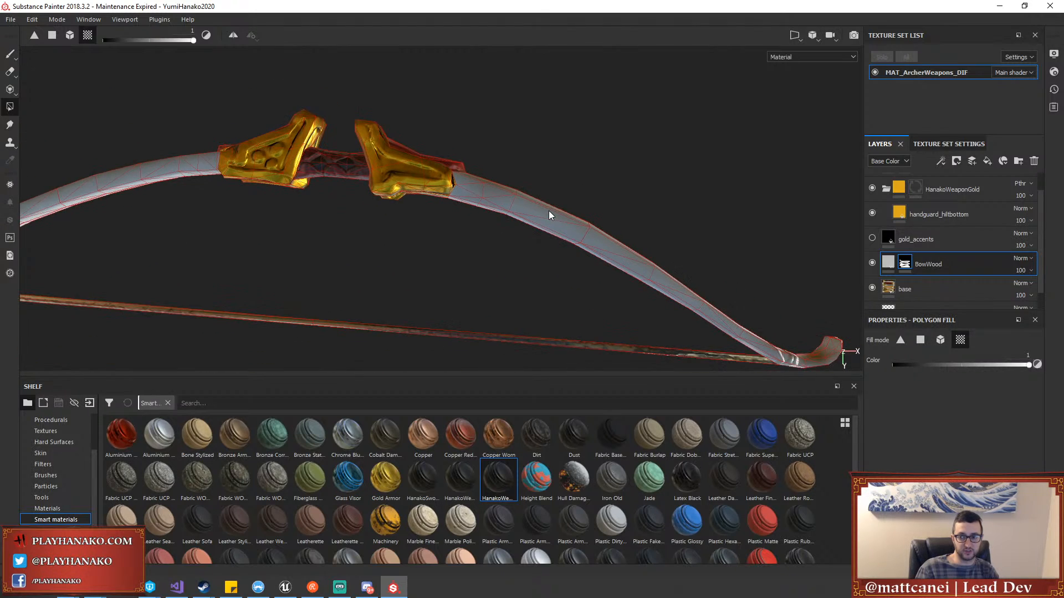
{"action": "scroll", "coordinate": [549, 210], "scroll_direction": "down", "scroll_amount": 5}
{"action": "scroll", "coordinate": [549, 211], "scroll_direction": "up", "scroll_amount": 5}
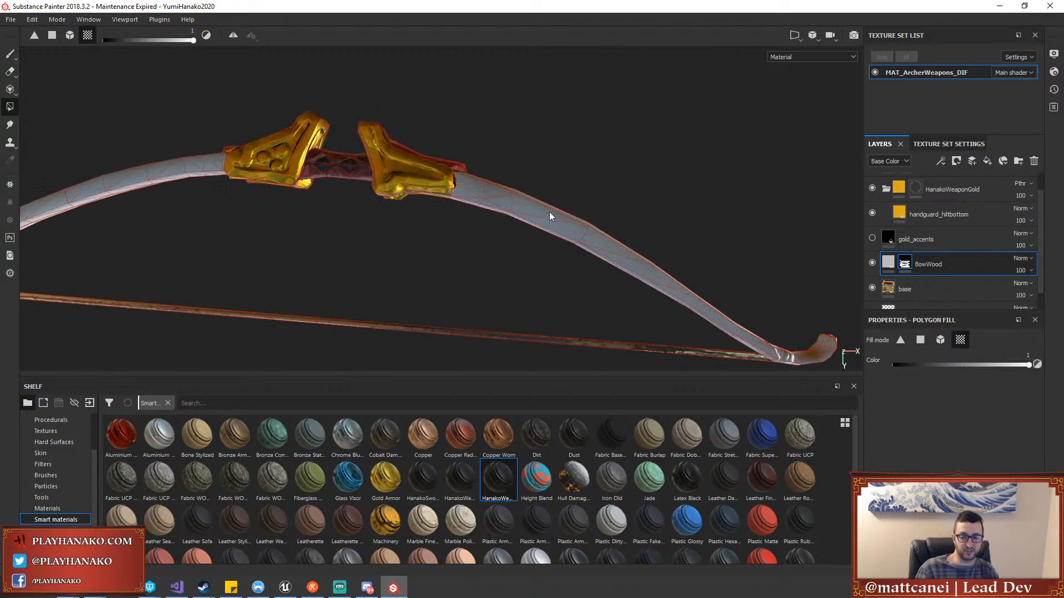
{"action": "left_click_drag", "start_coordinate": [550, 211], "coordinate": [636, 118], "text": "alt"}
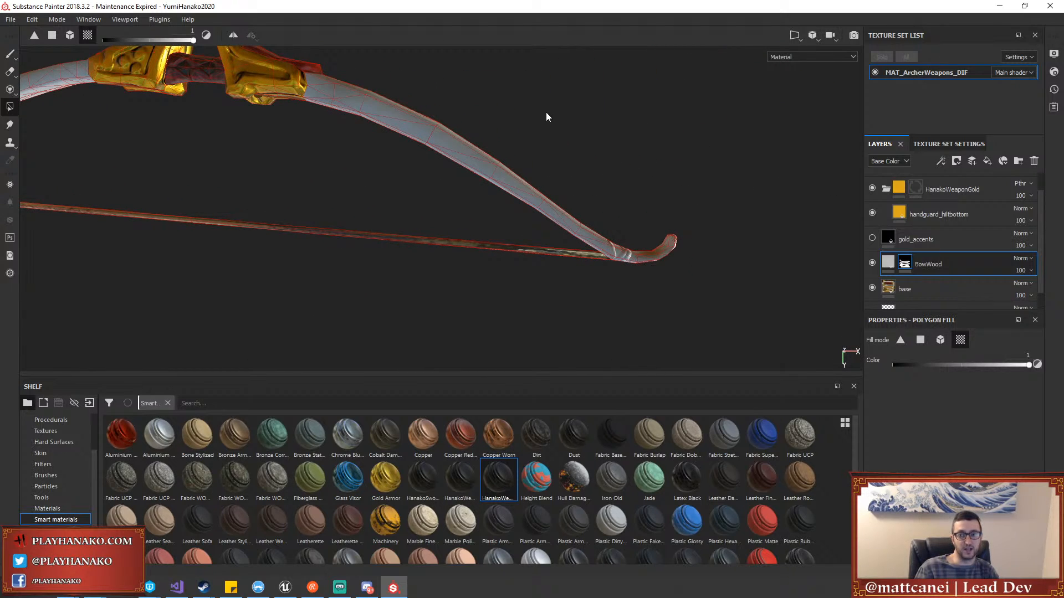
Assign the Wood American Cherry material to the BowWood fill and check it on the bow's limbs
{"action": "left_click", "coordinate": [887, 260]}
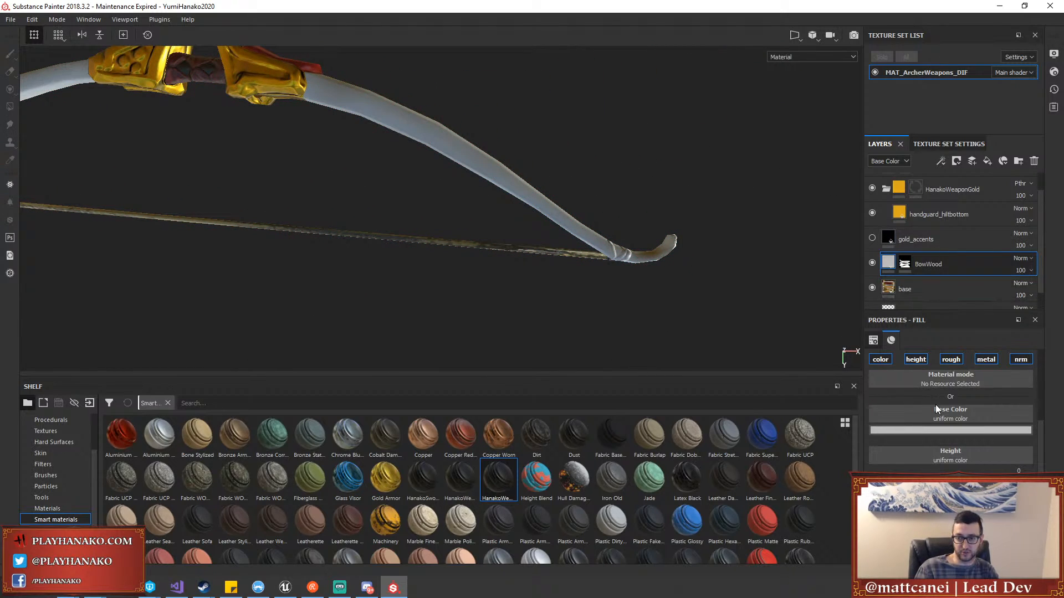
{"action": "left_click", "coordinate": [956, 383]}
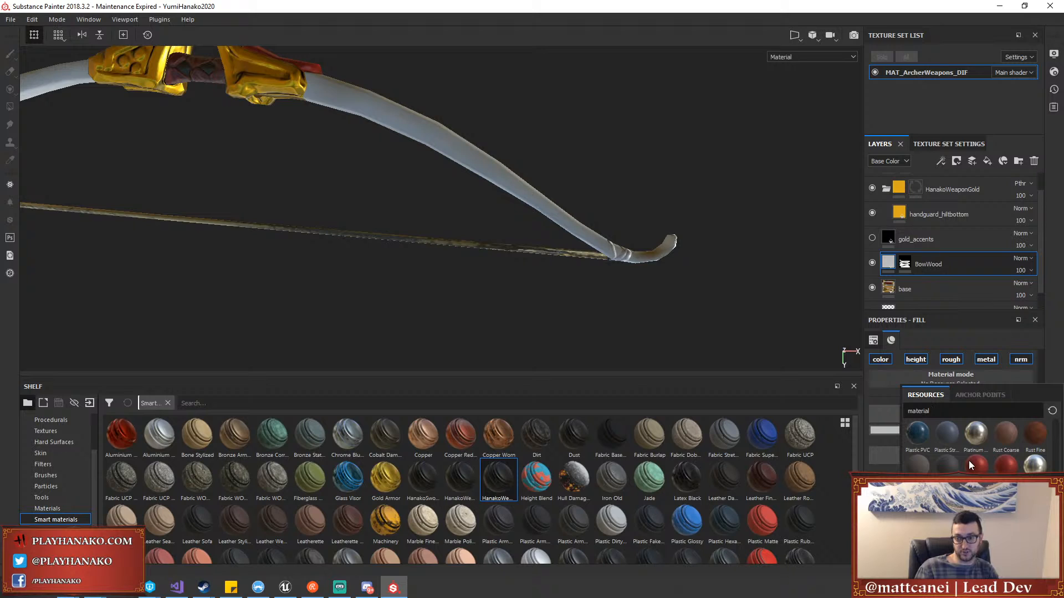
{"action": "left_click", "coordinate": [962, 531]}
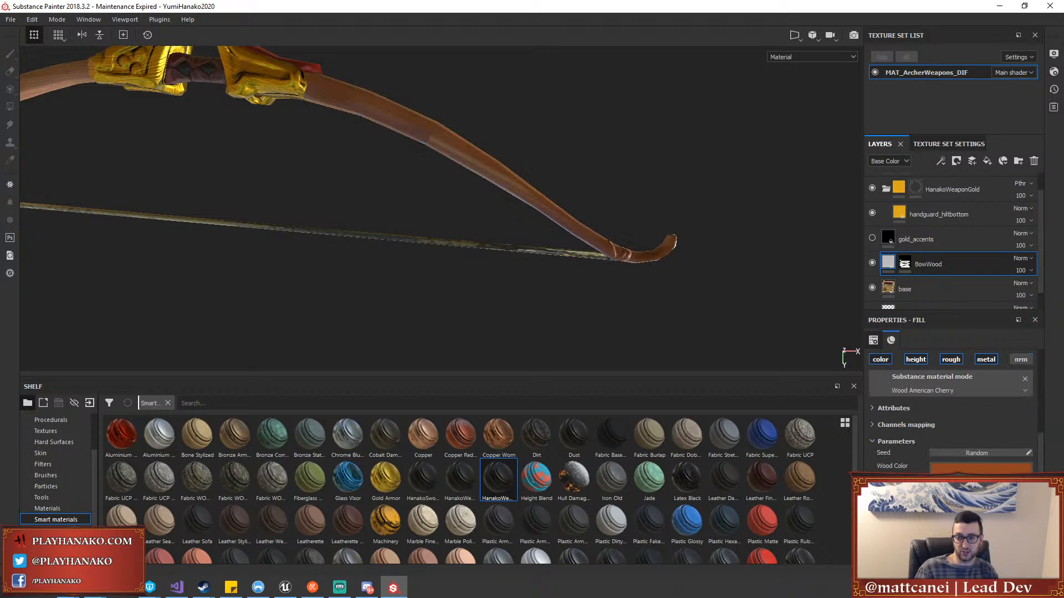
{"action": "left_click_drag", "start_coordinate": [716, 191], "coordinate": [545, 277], "text": "alt"}
{"action": "middle_click_drag", "start_coordinate": [582, 158], "coordinate": [588, 224], "text": "alt"}
{"action": "scroll", "coordinate": [589, 225], "scroll_direction": "up", "scroll_amount": 3}
{"action": "scroll", "coordinate": [591, 228], "scroll_direction": "up", "scroll_amount": 1}
{"action": "left_click_drag", "start_coordinate": [593, 232], "coordinate": [624, 202], "text": "alt"}
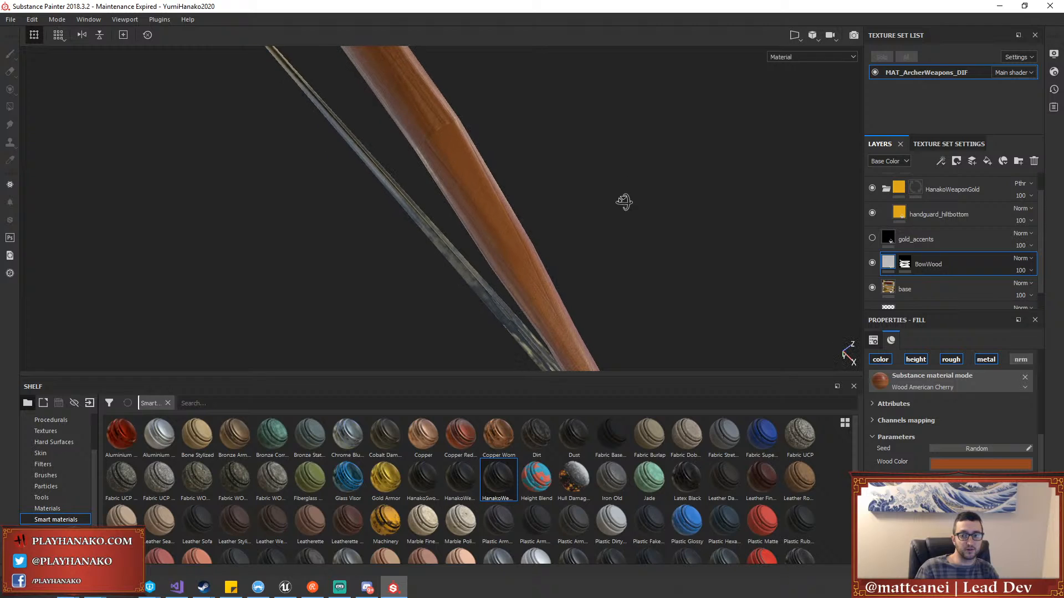
{"action": "scroll", "coordinate": [624, 202], "scroll_direction": "down", "scroll_amount": 3}
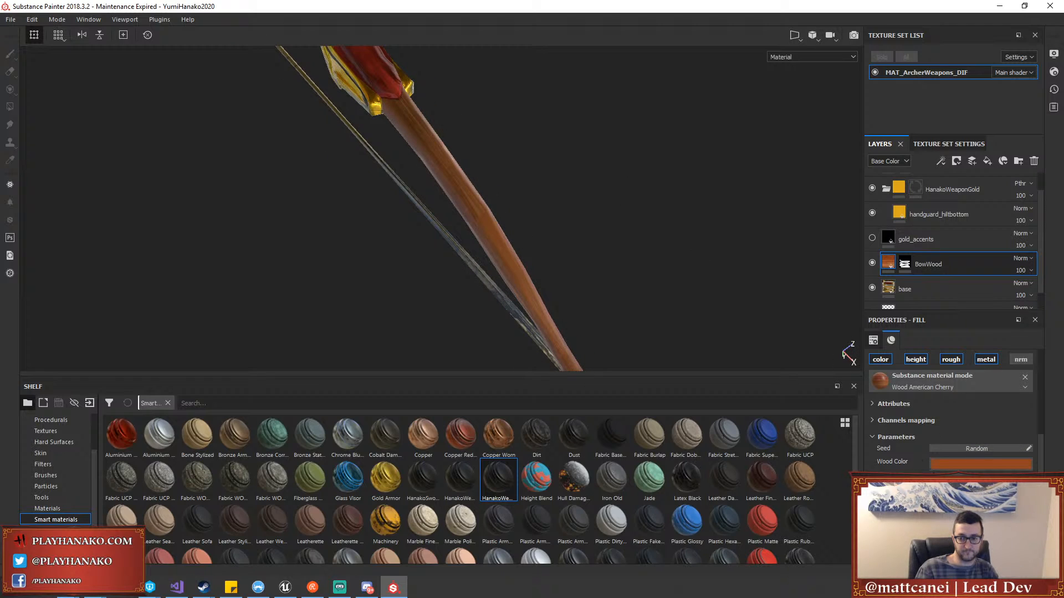
Set the BowWood fill's scale to 1.61 in UV projection and inspect the wood grain along both limbs
{"action": "scroll", "coordinate": [947, 439], "scroll_direction": "up", "scroll_amount": 5}
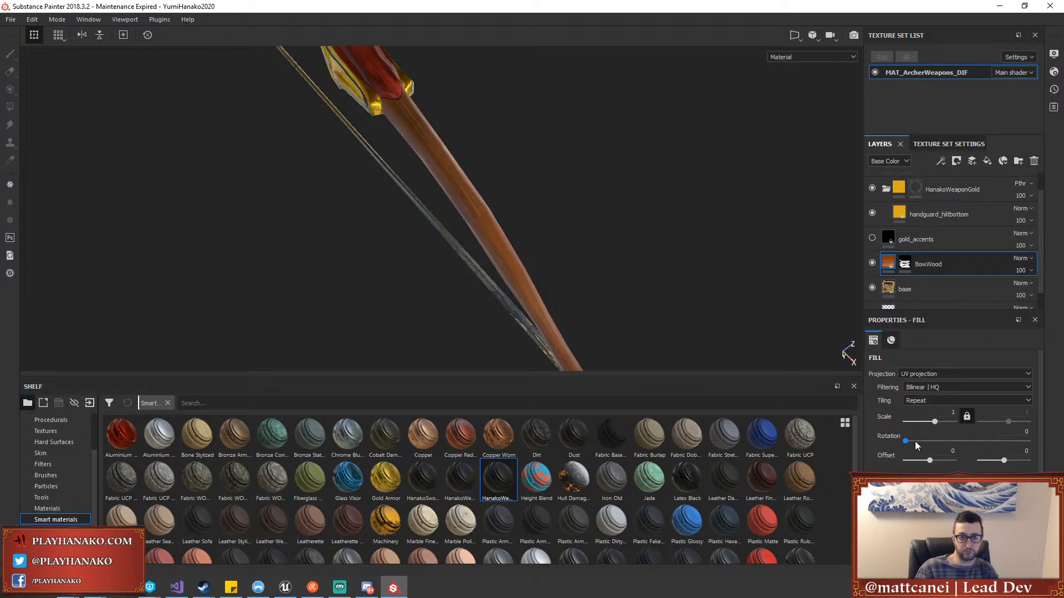
{"action": "left_click_drag", "start_coordinate": [907, 441], "coordinate": [934, 429]}
{"action": "left_click_drag", "start_coordinate": [626, 303], "coordinate": [610, 281], "text": "alt"}
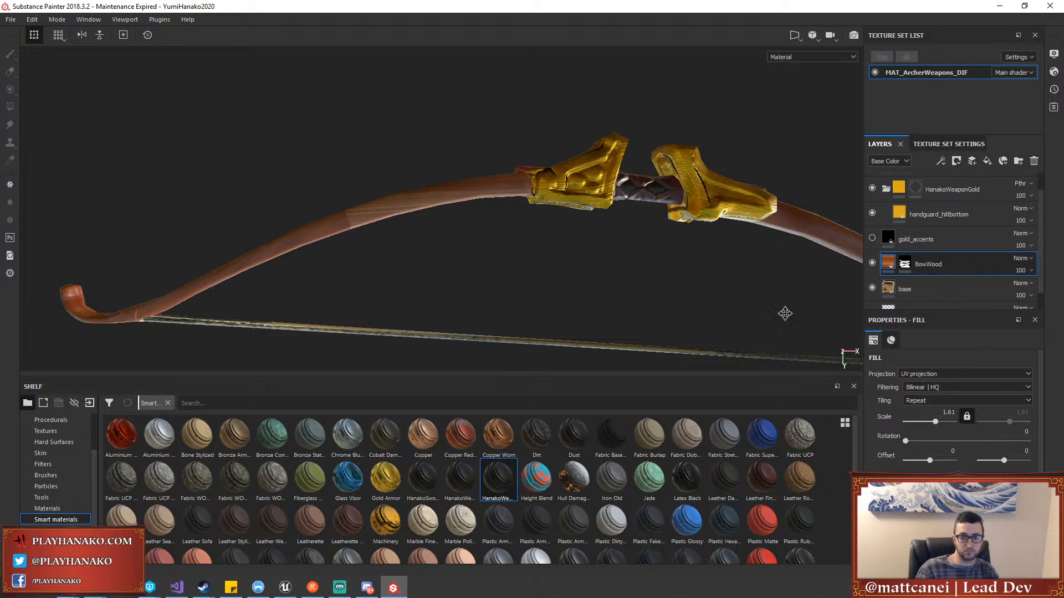
{"action": "left_click_drag", "start_coordinate": [784, 311], "coordinate": [243, 168], "text": "alt"}
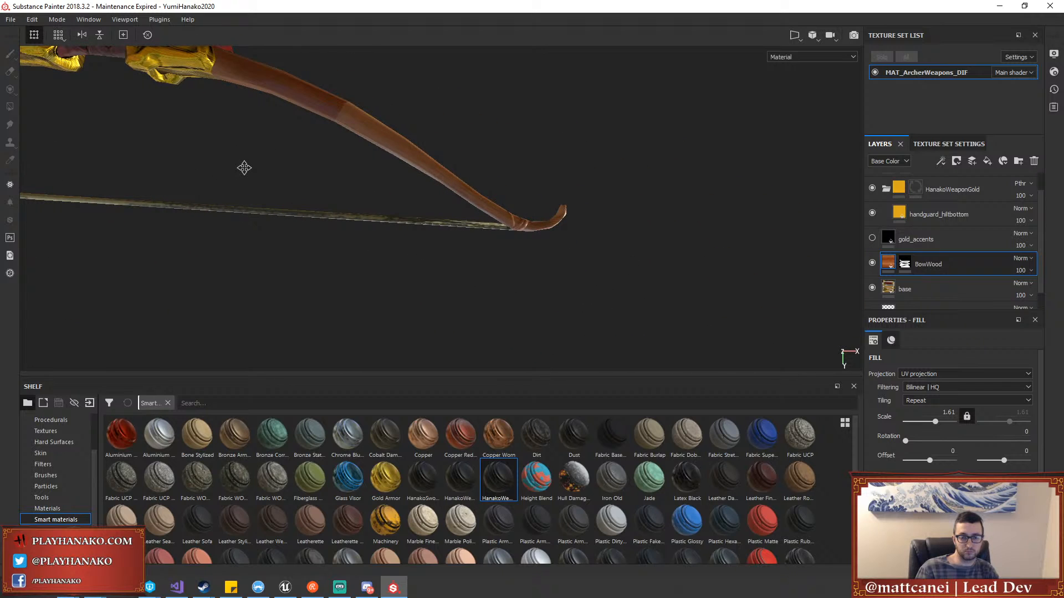
{"action": "scroll", "coordinate": [385, 167], "scroll_direction": "up", "scroll_amount": 2}
{"action": "left_click_drag", "start_coordinate": [320, 169], "coordinate": [343, 183], "text": "alt"}
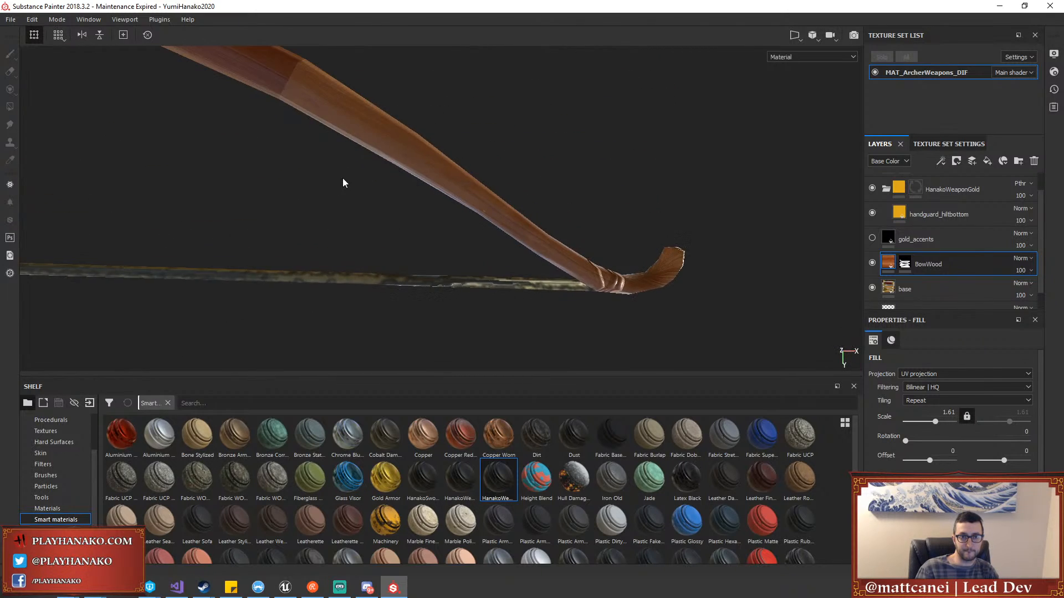
{"action": "middle_click_drag", "start_coordinate": [343, 182], "coordinate": [399, 257], "text": "alt"}
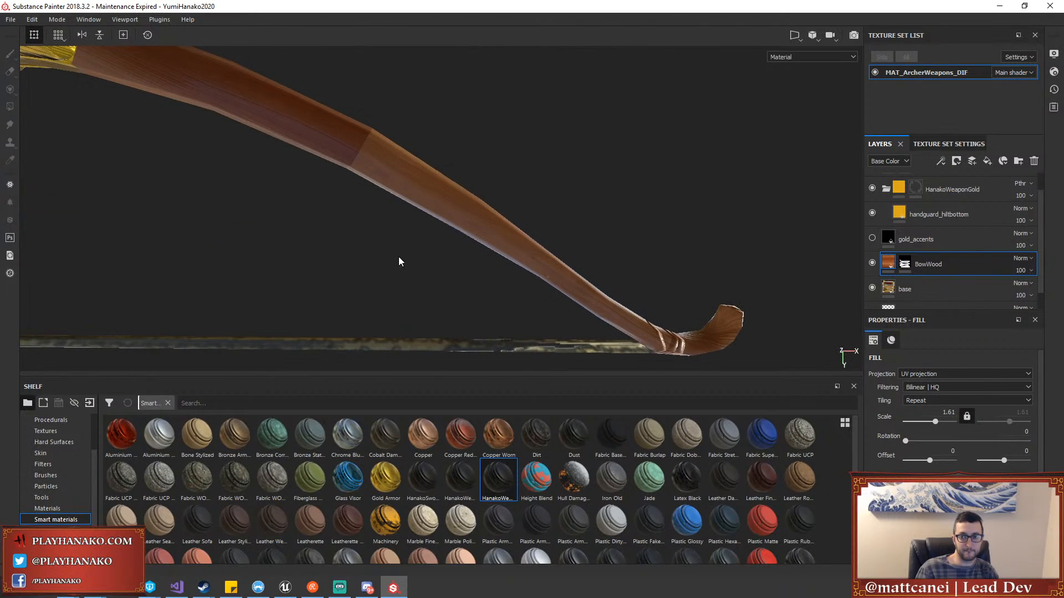
Switch the BowWood fill to Tri-planar projection and stretch the projection volume along X to about 1.43
{"action": "left_click", "coordinate": [930, 378]}
{"action": "left_click", "coordinate": [922, 390]}
{"action": "left_click_drag", "start_coordinate": [568, 161], "coordinate": [572, 224], "text": "alt"}
{"action": "scroll", "coordinate": [574, 225], "scroll_direction": "up", "scroll_amount": 3}
{"action": "scroll", "coordinate": [580, 228], "scroll_direction": "down", "scroll_amount": 8}
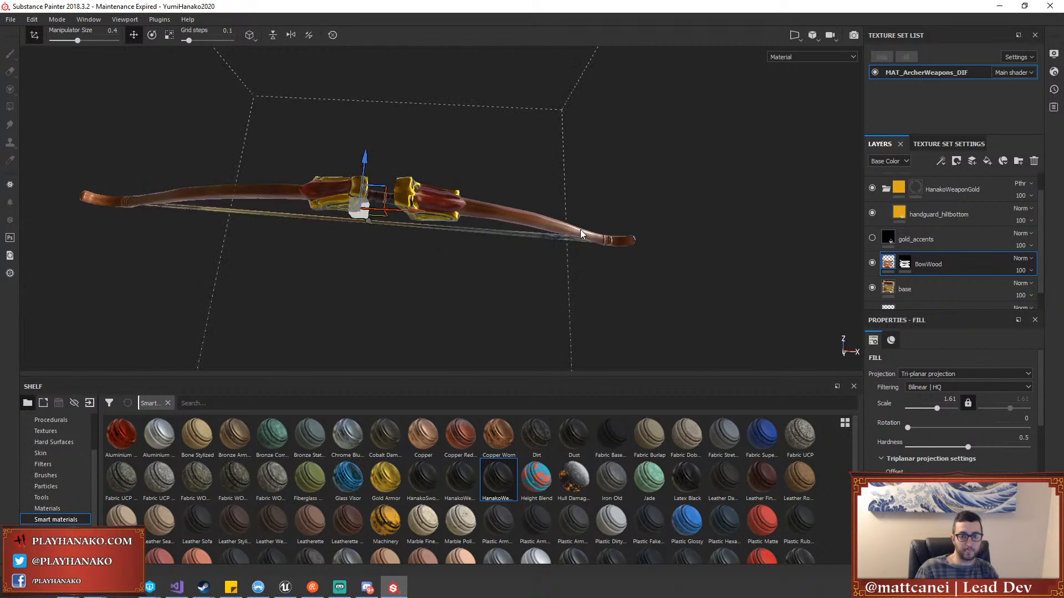
{"action": "scroll", "coordinate": [580, 229], "scroll_direction": "down", "scroll_amount": 3}
{"action": "key", "text": "r"}
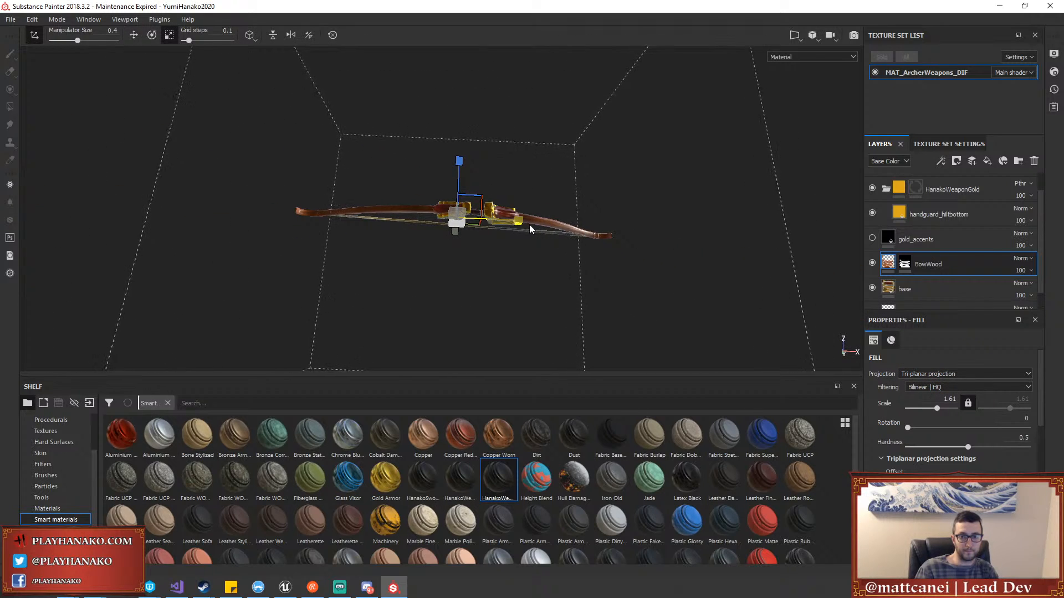
{"action": "left_click_drag", "start_coordinate": [587, 235], "coordinate": [605, 244], "text": "alt"}
{"action": "scroll", "coordinate": [606, 247], "scroll_direction": "up", "scroll_amount": 6}
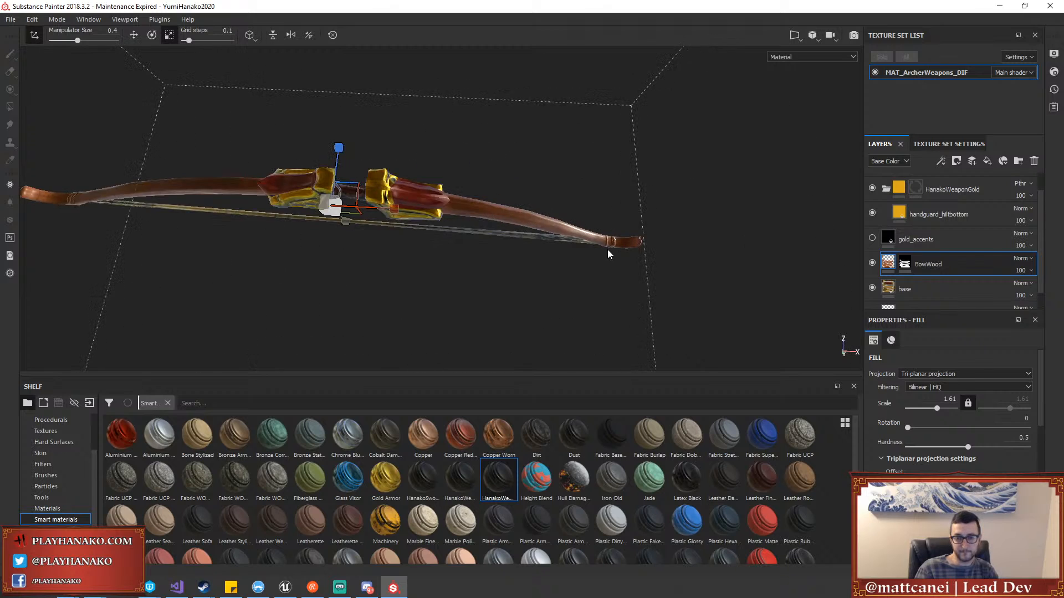
{"action": "scroll", "coordinate": [607, 251], "scroll_direction": "up", "scroll_amount": 1}
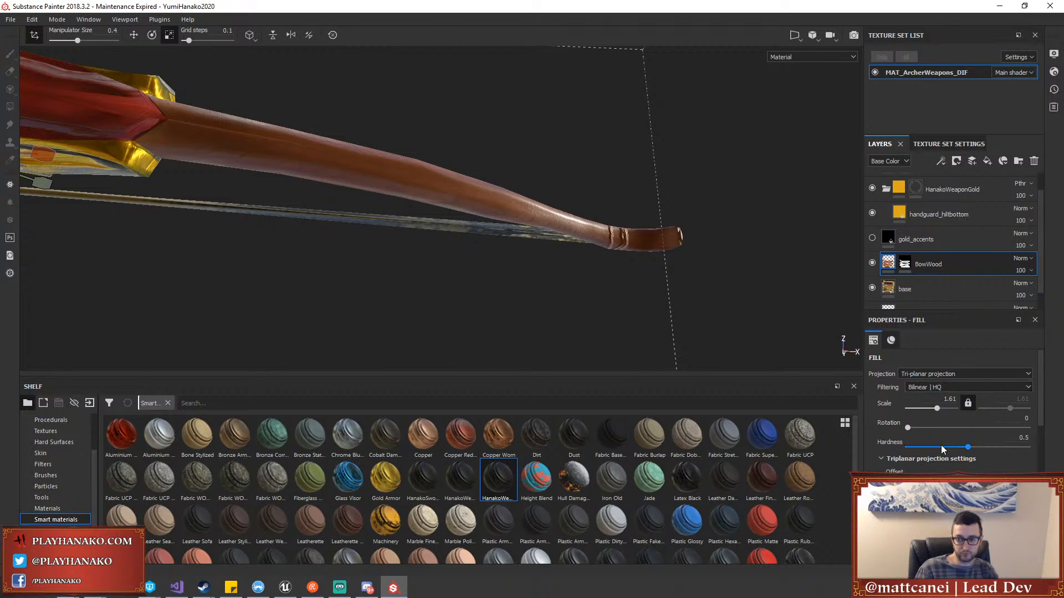
Set the tri-planar BowWood fill's scale to 13.82 and its rotation to 135.63
{"action": "left_click_drag", "start_coordinate": [937, 407], "coordinate": [941, 411]}
{"action": "left_click_drag", "start_coordinate": [611, 256], "coordinate": [709, 195], "text": "alt"}
{"action": "scroll", "coordinate": [539, 184], "scroll_direction": "up", "scroll_amount": 1}
{"action": "left_click_drag", "start_coordinate": [909, 428], "coordinate": [953, 428]}
{"action": "left_click_drag", "start_coordinate": [730, 270], "coordinate": [533, 186], "text": "alt"}
{"action": "middle_click_drag", "start_coordinate": [533, 186], "coordinate": [935, 315], "text": "alt"}
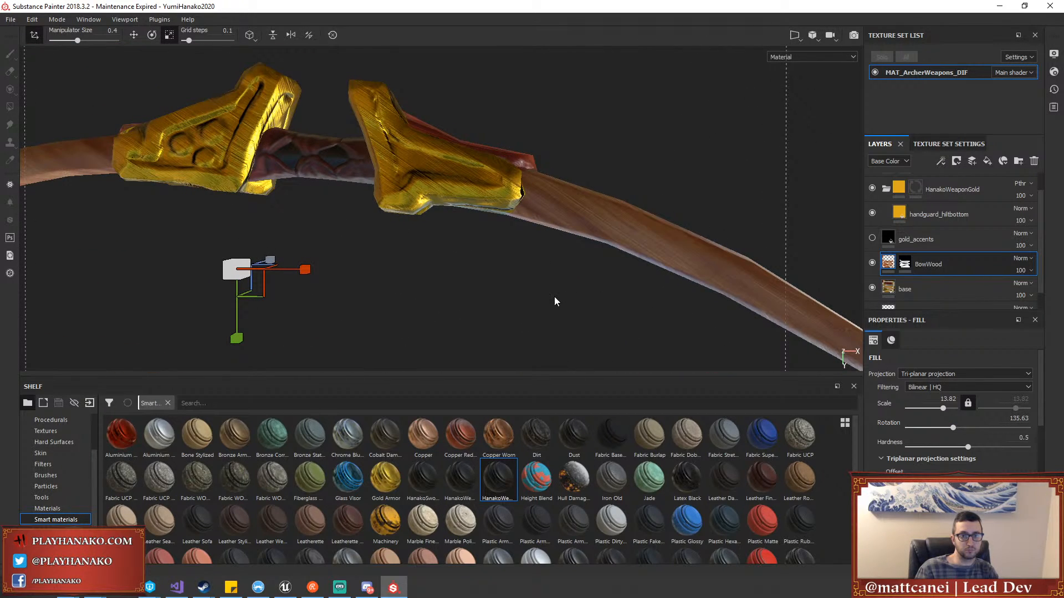
Compare the hand guards with BowWood hidden and shown, and turn off the BowWood fill's height channel
{"action": "left_click", "coordinate": [872, 263]}
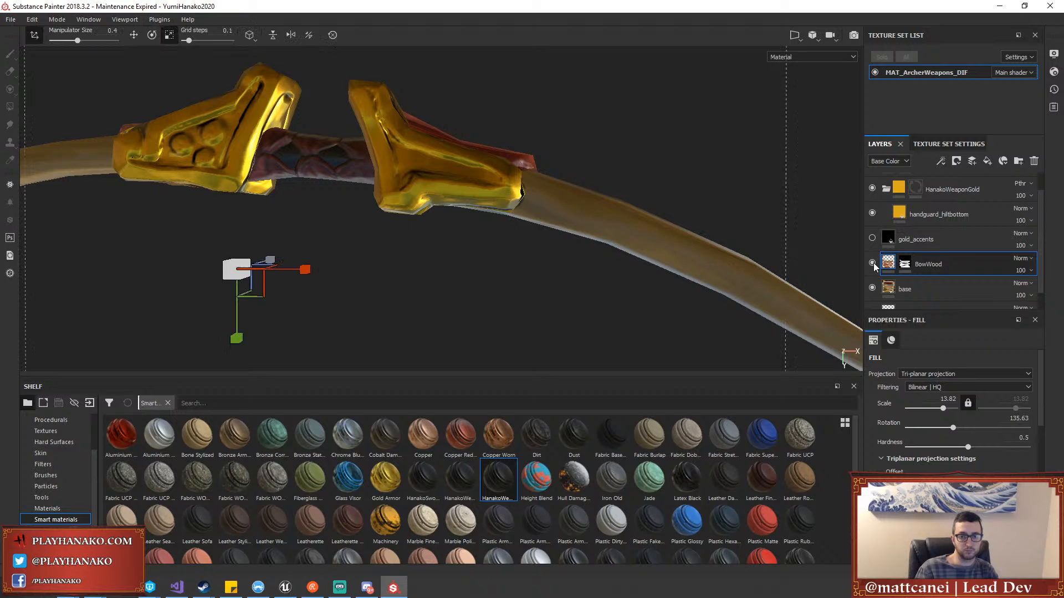
{"action": "left_click", "coordinate": [873, 263]}
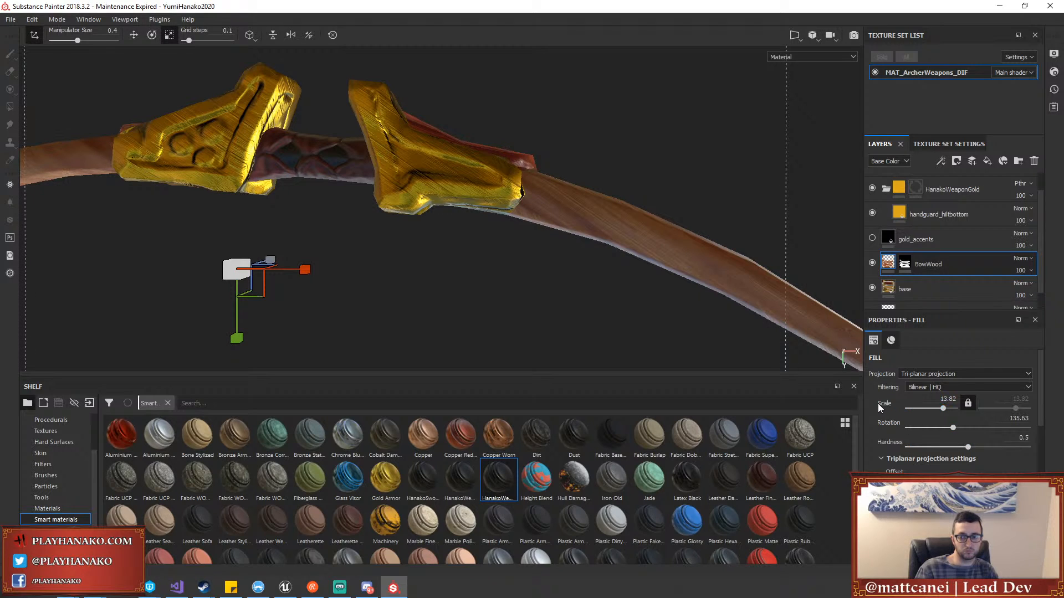
{"action": "scroll", "coordinate": [878, 404], "scroll_direction": "down", "scroll_amount": 4}
{"action": "scroll", "coordinate": [883, 410], "scroll_direction": "down", "scroll_amount": 4}
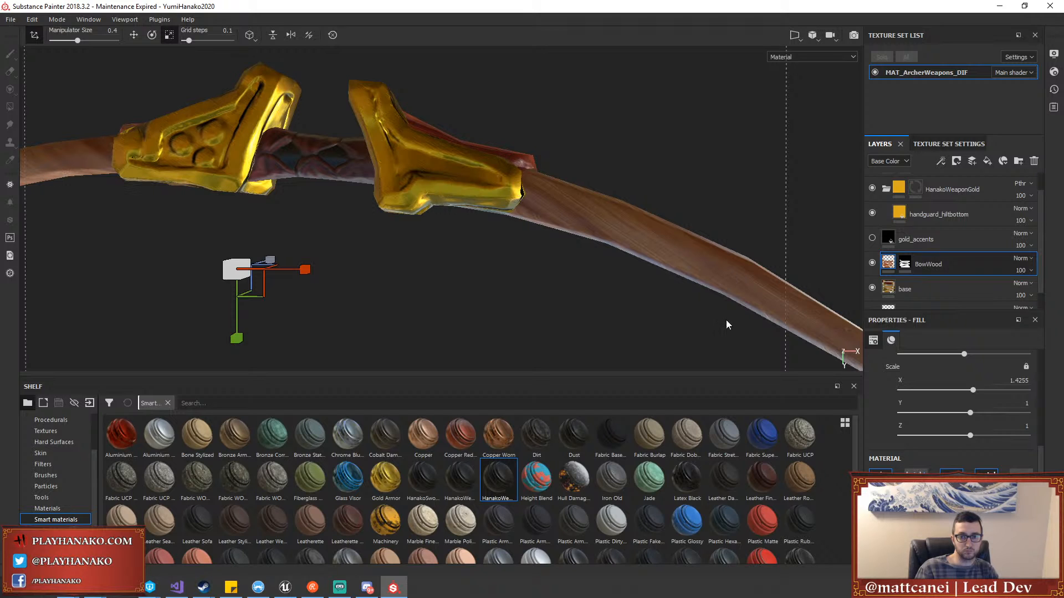
{"action": "middle_click_drag", "start_coordinate": [728, 323], "coordinate": [529, 207]}
{"action": "left_click_drag", "start_coordinate": [530, 206], "coordinate": [240, 278], "text": "alt"}
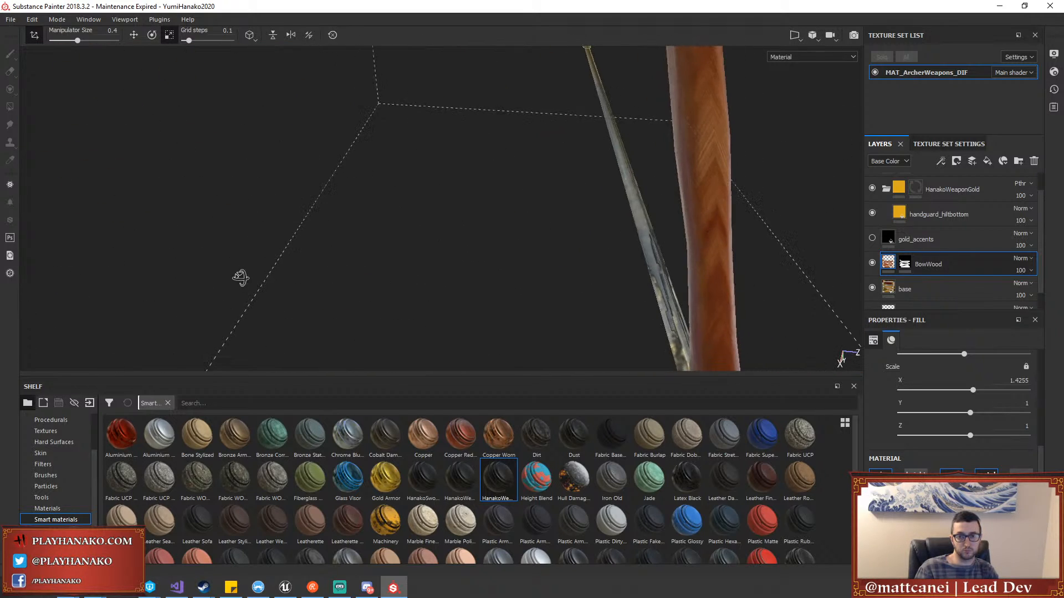
{"action": "scroll", "coordinate": [550, 220], "scroll_direction": "down", "scroll_amount": 2}
{"action": "left_click_drag", "start_coordinate": [550, 220], "coordinate": [610, 180], "text": "alt"}
{"action": "scroll", "coordinate": [760, 213], "scroll_direction": "up", "scroll_amount": 3}
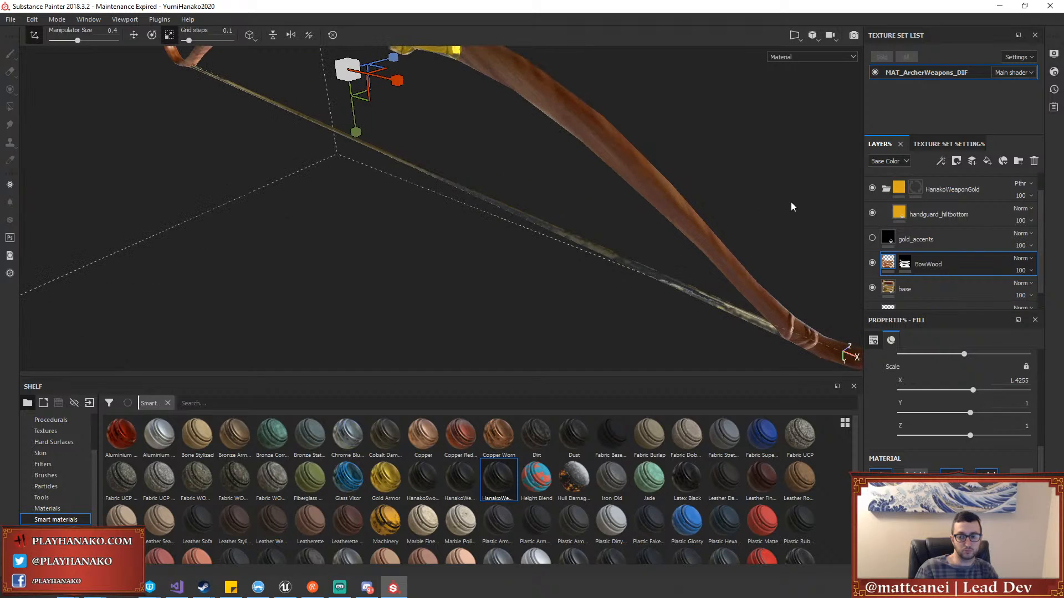
Return the BowWood fill to UV projection and reset its rotation to 0
{"action": "scroll", "coordinate": [886, 396], "scroll_direction": "up", "scroll_amount": 5}
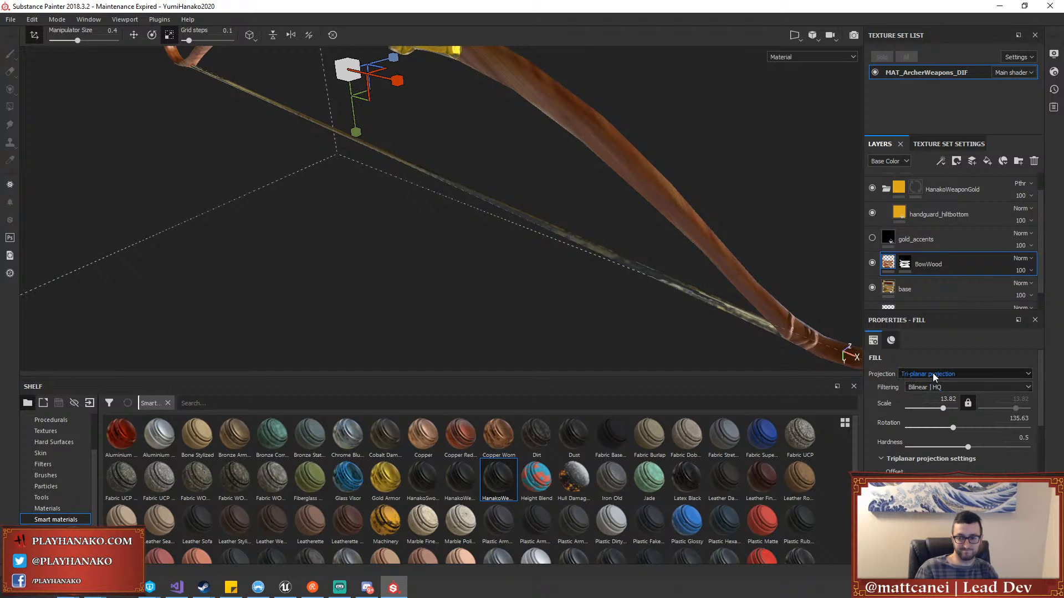
{"action": "left_click", "coordinate": [932, 373]}
{"action": "left_click", "coordinate": [932, 372]}
{"action": "left_click", "coordinate": [932, 372]}
{"action": "left_click", "coordinate": [928, 384]}
{"action": "left_click_drag", "start_coordinate": [600, 259], "coordinate": [639, 217], "text": "alt"}
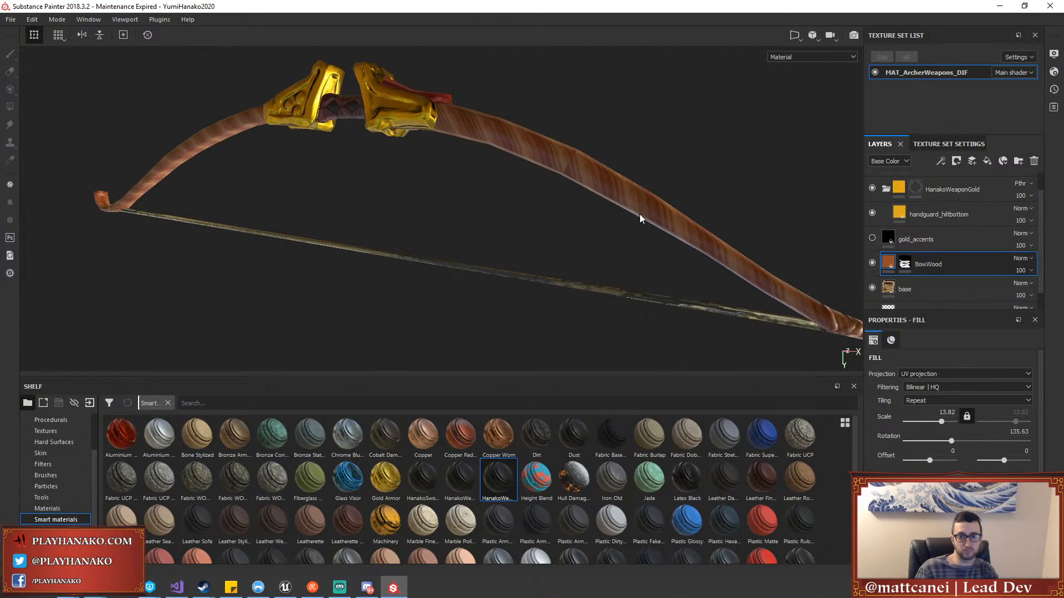
{"action": "scroll", "coordinate": [638, 216], "scroll_direction": "up", "scroll_amount": 3}
{"action": "double_click", "coordinate": [951, 442]}
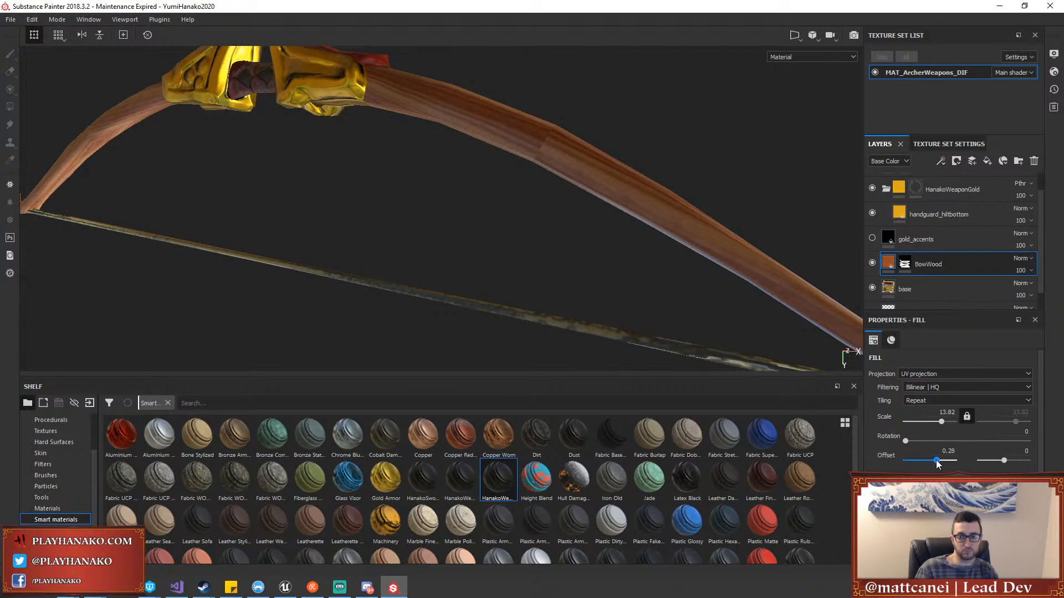
Set the BowWood fill's offset to 0.16 and -0.18 and its scale to 0.82 with Repeat tiling, checking the limbs
{"action": "left_click_drag", "start_coordinate": [938, 461], "coordinate": [933, 461]}
{"action": "left_click_drag", "start_coordinate": [1003, 461], "coordinate": [999, 461]}
{"action": "left_click_drag", "start_coordinate": [941, 421], "coordinate": [933, 431]}
{"action": "left_click", "coordinate": [925, 400]}
{"action": "left_click", "coordinate": [921, 410]}
{"action": "left_click", "coordinate": [927, 400]}
{"action": "left_click", "coordinate": [922, 419]}
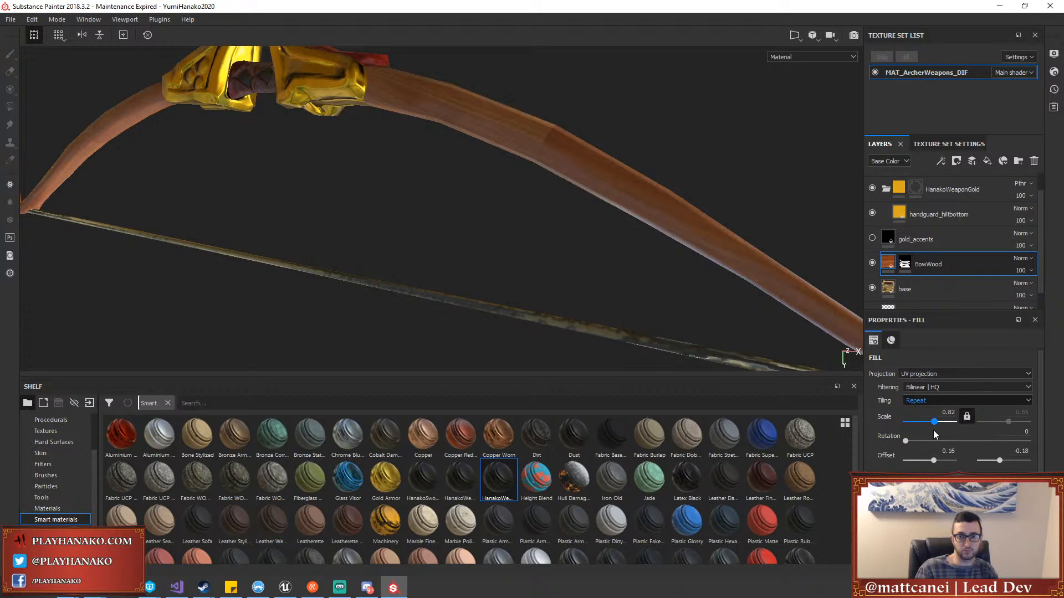
{"action": "left_click_drag", "start_coordinate": [660, 261], "coordinate": [708, 301], "text": "alt"}
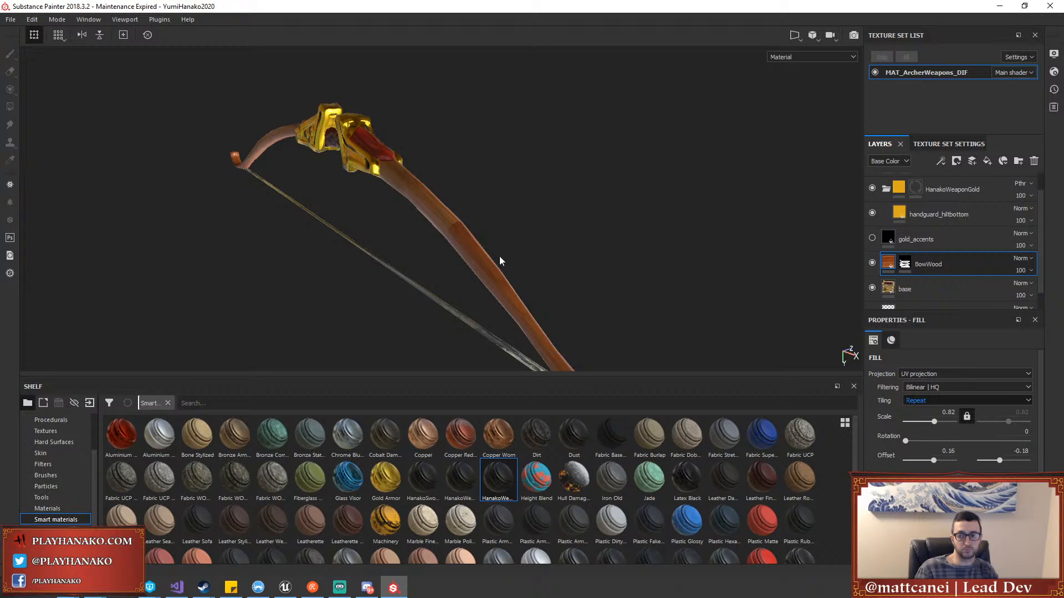
{"action": "left_click_drag", "start_coordinate": [498, 260], "coordinate": [710, 240], "text": "alt"}
{"action": "scroll", "coordinate": [712, 277], "scroll_direction": "up", "scroll_amount": 3}
{"action": "scroll", "coordinate": [704, 260], "scroll_direction": "up", "scroll_amount": 3}
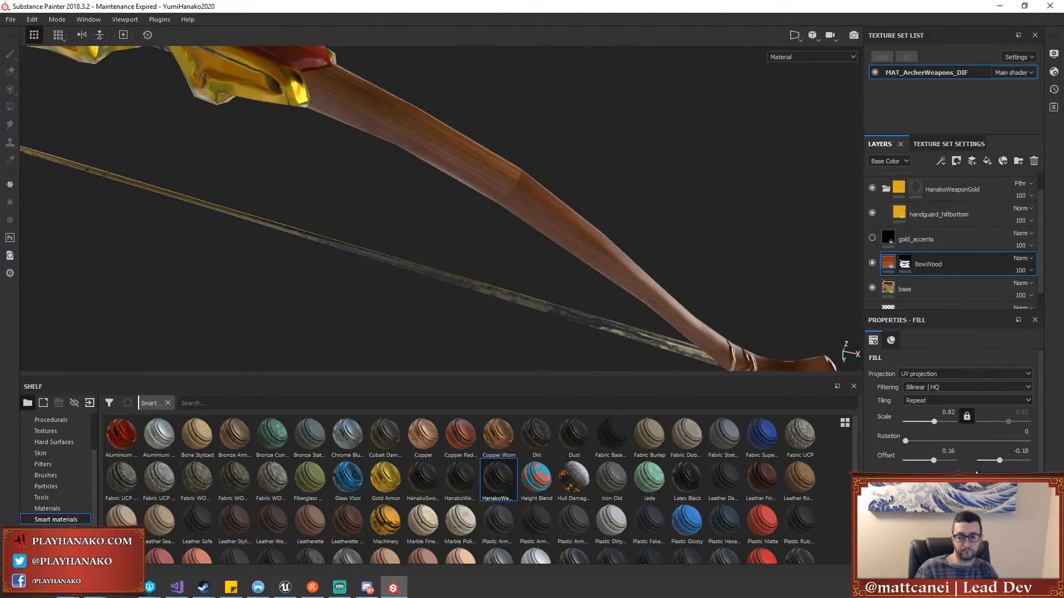
Change the BowWood material's wood color to a dark red of about RGB 0.377, 0.069, 0.069 and view the whole bow
{"action": "scroll", "coordinate": [969, 461], "scroll_direction": "down", "scroll_amount": 5}
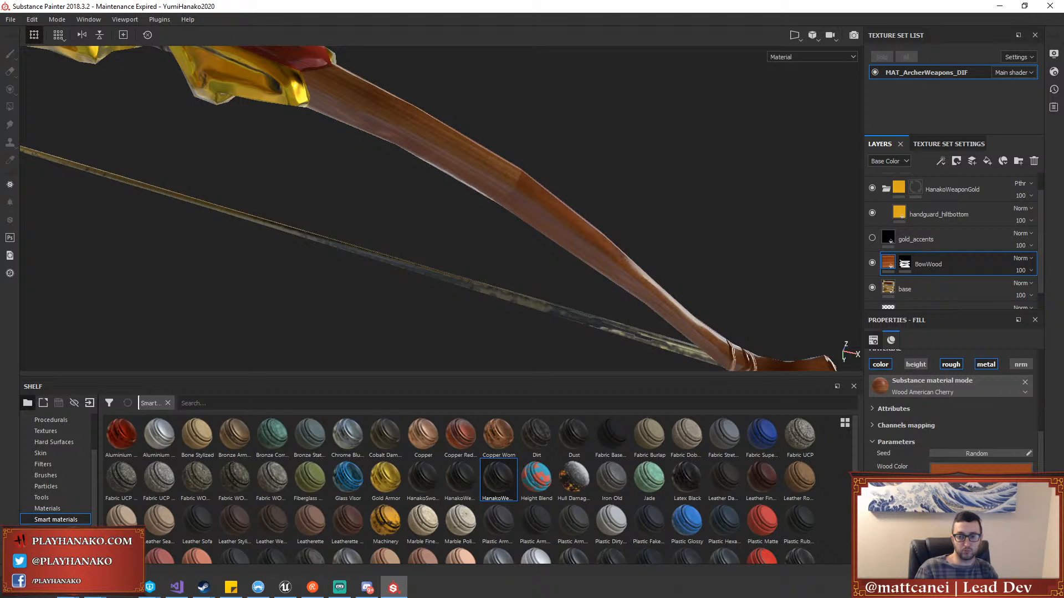
{"action": "left_click", "coordinate": [978, 468]}
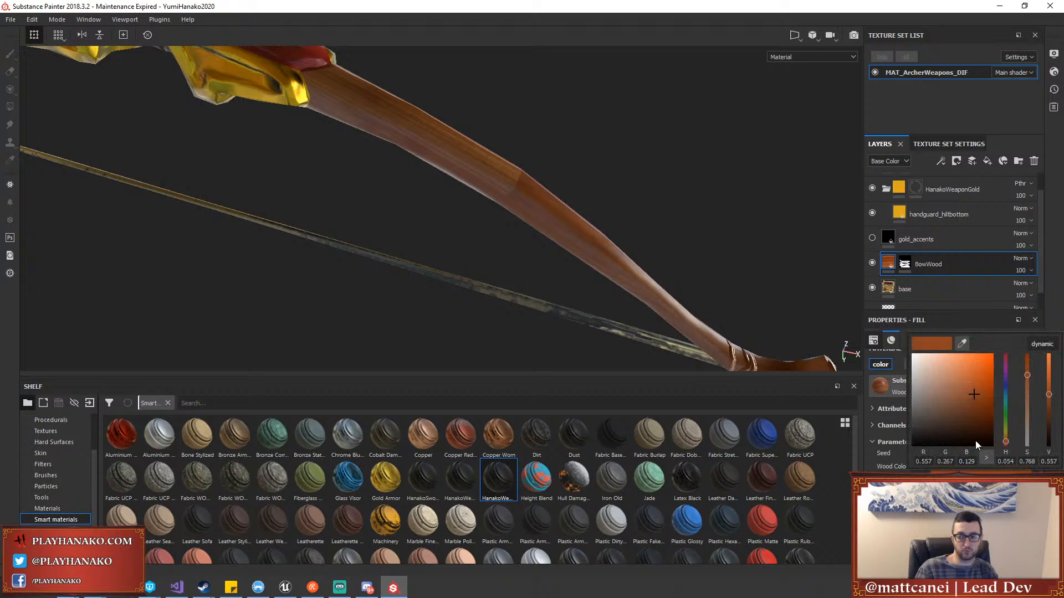
{"action": "left_click_drag", "start_coordinate": [1005, 371], "coordinate": [1005, 341]}
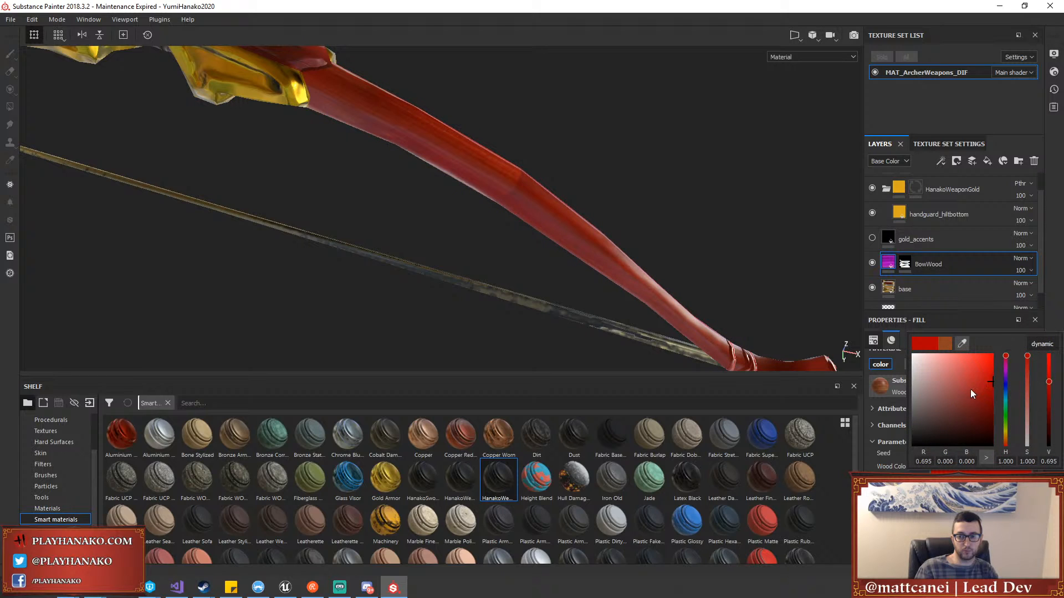
{"action": "left_click_drag", "start_coordinate": [969, 389], "coordinate": [977, 413]}
{"action": "scroll", "coordinate": [631, 222], "scroll_direction": "down", "scroll_amount": 6}
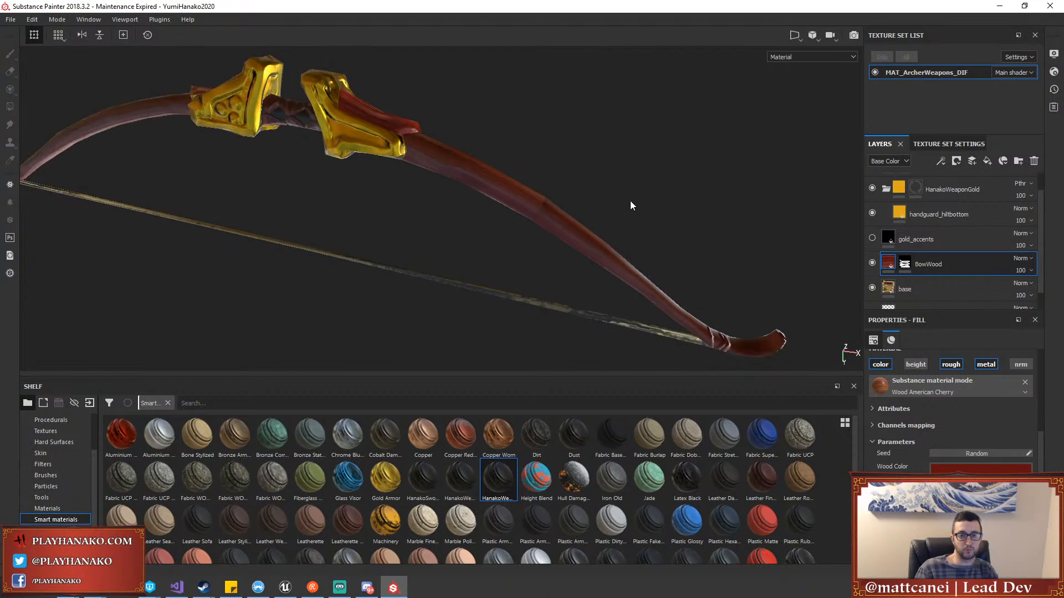
{"action": "scroll", "coordinate": [641, 229], "scroll_direction": "up", "scroll_amount": 3}
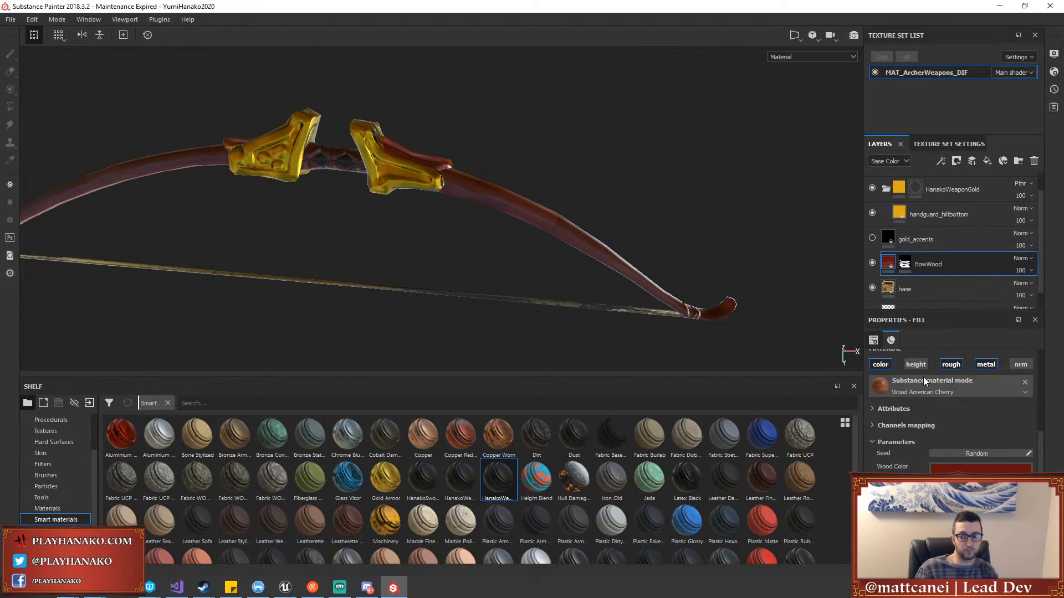
Change the BowWood material's wood color to a muted yellowish brown with saturation 0.491 and value 0.461
{"action": "left_click", "coordinate": [957, 467]}
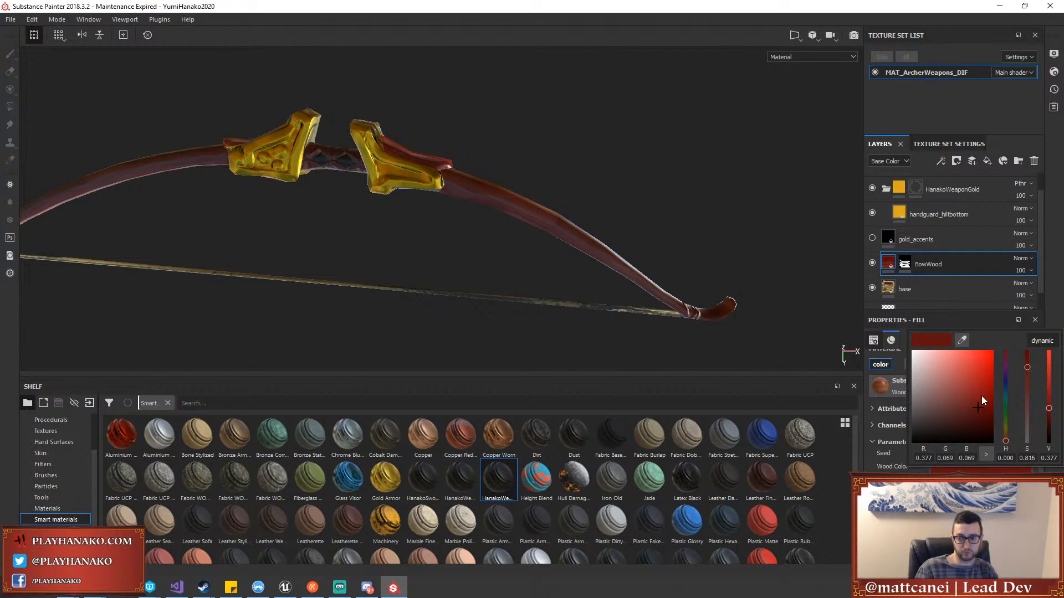
{"action": "left_click_drag", "start_coordinate": [1005, 427], "coordinate": [1006, 431]}
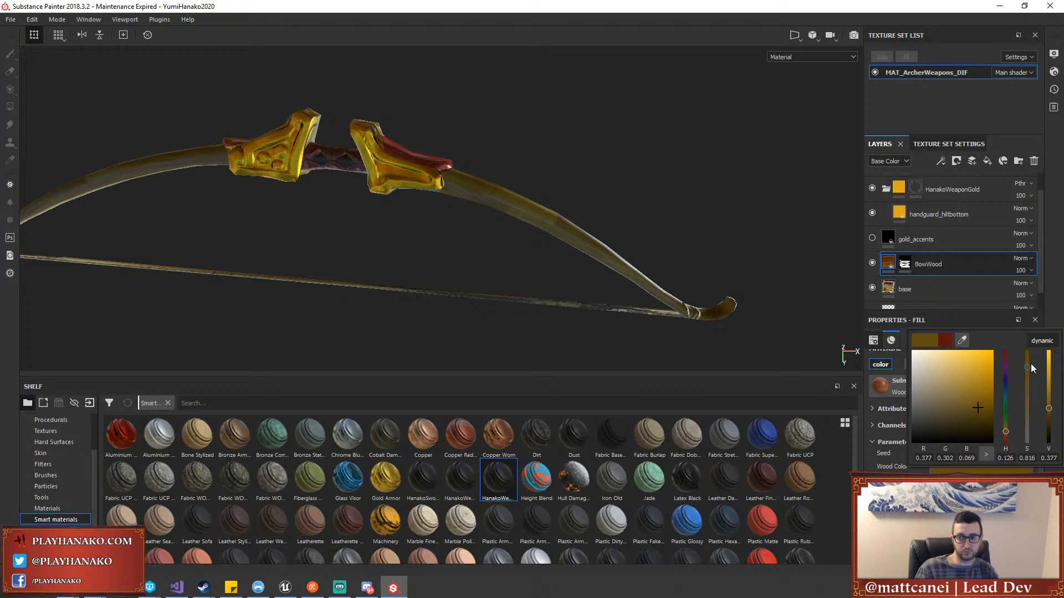
{"action": "left_click_drag", "start_coordinate": [1027, 367], "coordinate": [1050, 400]}
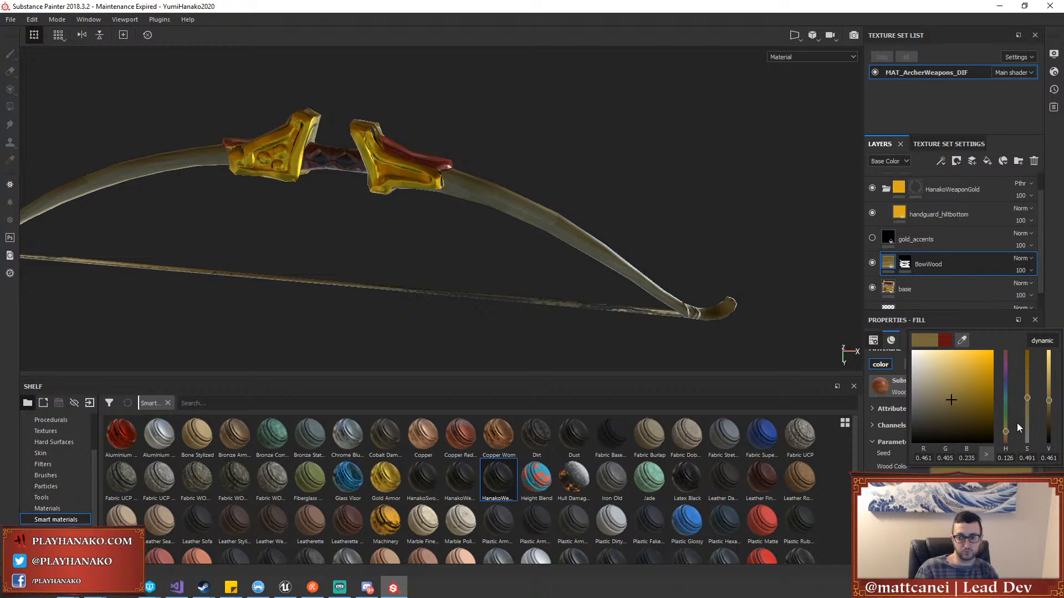
{"action": "left_click_drag", "start_coordinate": [1006, 431], "coordinate": [1006, 434]}
{"action": "left_click_drag", "start_coordinate": [653, 233], "coordinate": [696, 155], "text": "alt"}
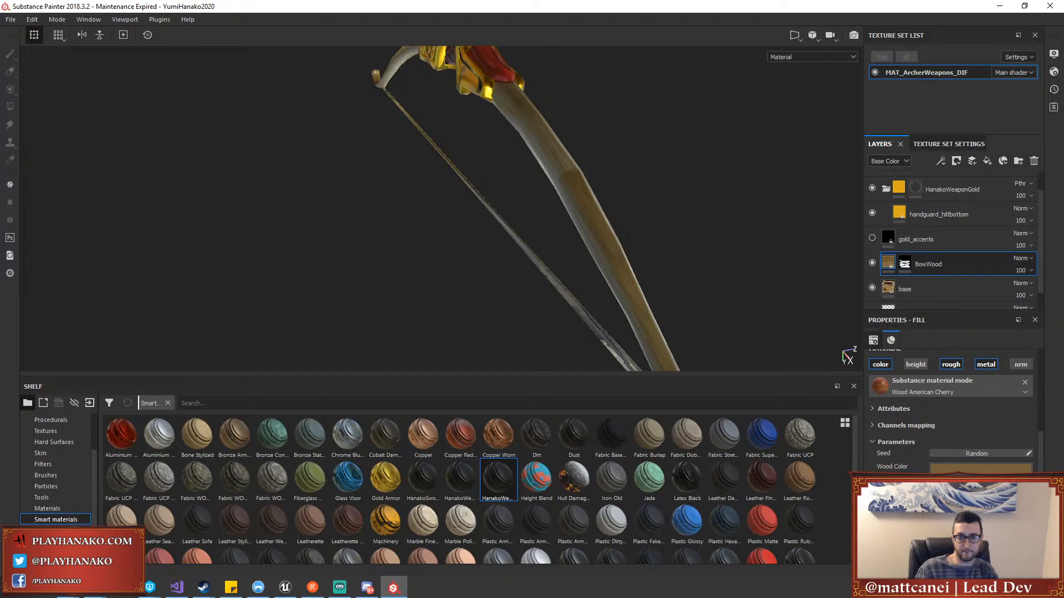
Change the BowWood material's wood color to a deep red of about RGB 0.377, 0.059, 0.059 and check the limbs
{"action": "left_click_drag", "start_coordinate": [573, 213], "coordinate": [535, 180], "text": "alt"}
{"action": "middle_click_drag", "start_coordinate": [535, 179], "coordinate": [538, 325], "text": "alt"}
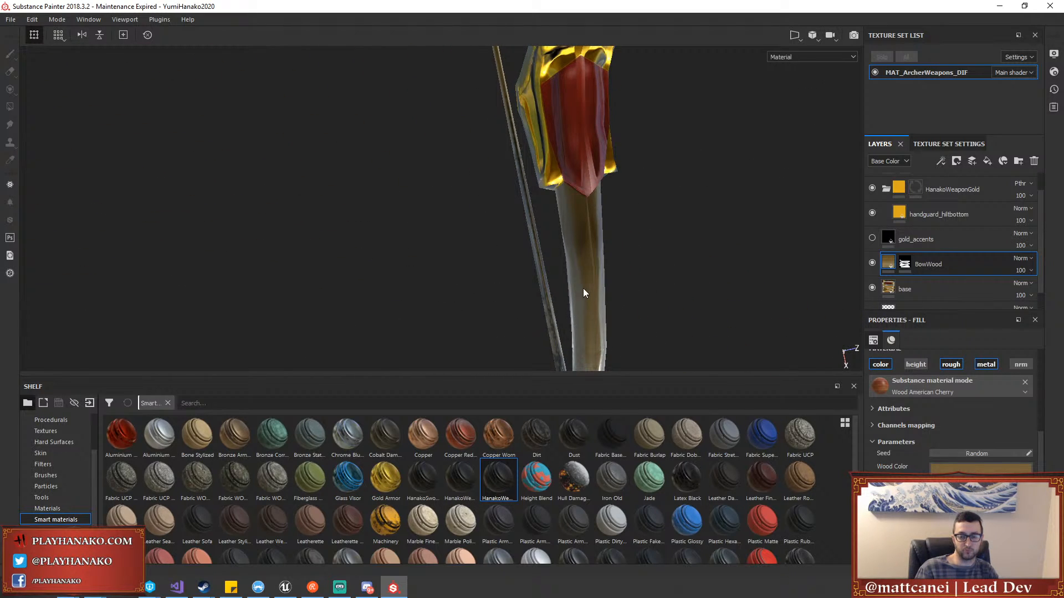
{"action": "scroll", "coordinate": [585, 290], "scroll_direction": "down", "scroll_amount": 5}
{"action": "left_click_drag", "start_coordinate": [589, 263], "coordinate": [534, 143], "text": "alt"}
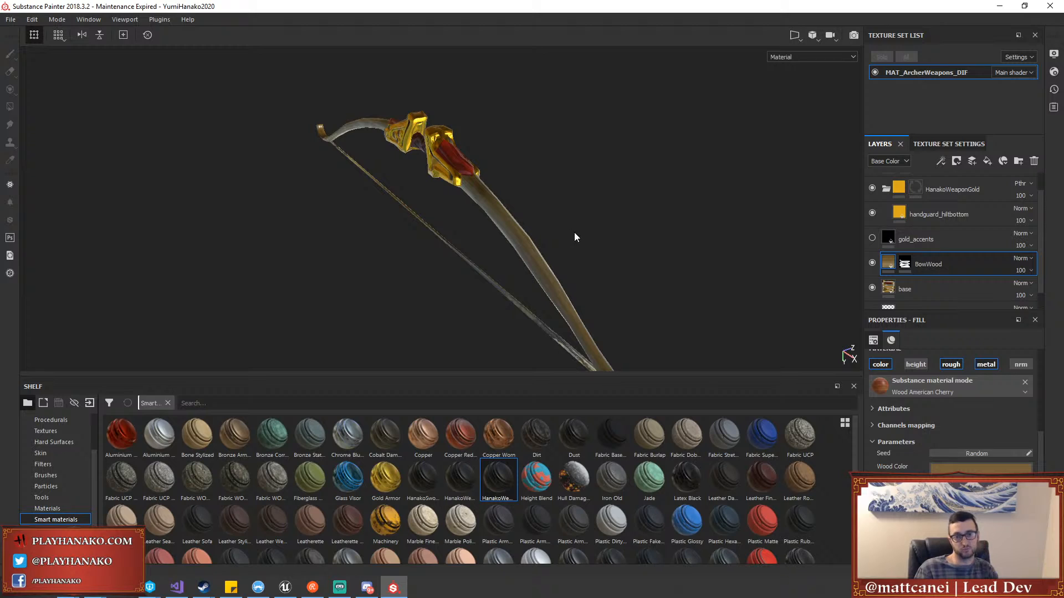
{"action": "left_click_drag", "start_coordinate": [562, 229], "coordinate": [746, 196], "text": "alt"}
{"action": "scroll", "coordinate": [737, 202], "scroll_direction": "up", "scroll_amount": 3}
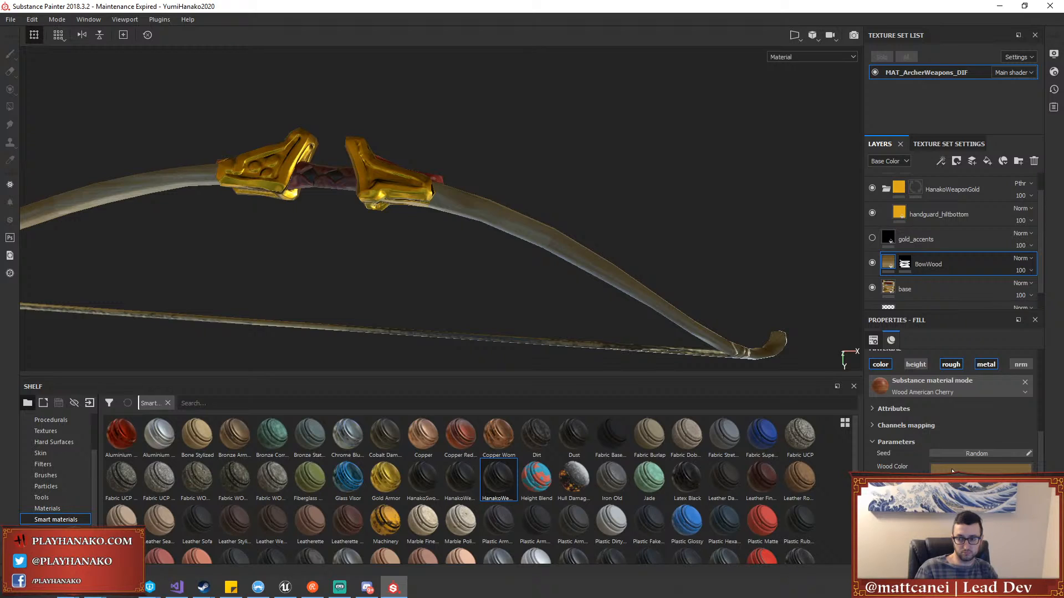
{"action": "left_click", "coordinate": [952, 472]}
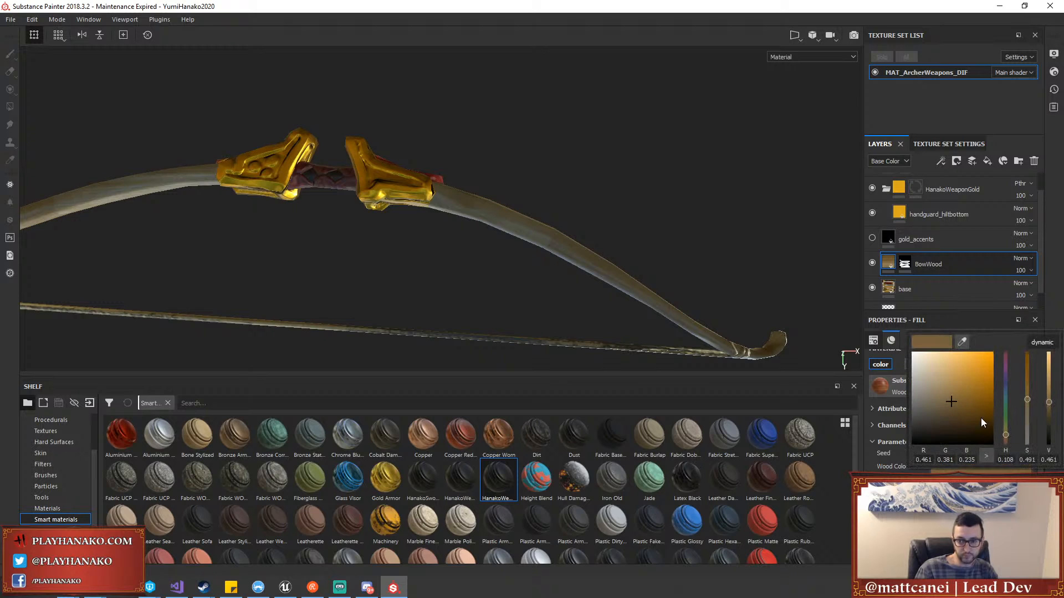
{"action": "left_click", "coordinate": [984, 387]}
{"action": "left_click_drag", "start_coordinate": [1006, 365], "coordinate": [979, 410]}
{"action": "left_click_drag", "start_coordinate": [772, 225], "coordinate": [596, 409], "text": "alt"}
{"action": "scroll", "coordinate": [511, 150], "scroll_direction": "up", "scroll_amount": 5}
{"action": "scroll", "coordinate": [628, 245], "scroll_direction": "down", "scroll_amount": 4}
{"action": "scroll", "coordinate": [627, 247], "scroll_direction": "down", "scroll_amount": 4}
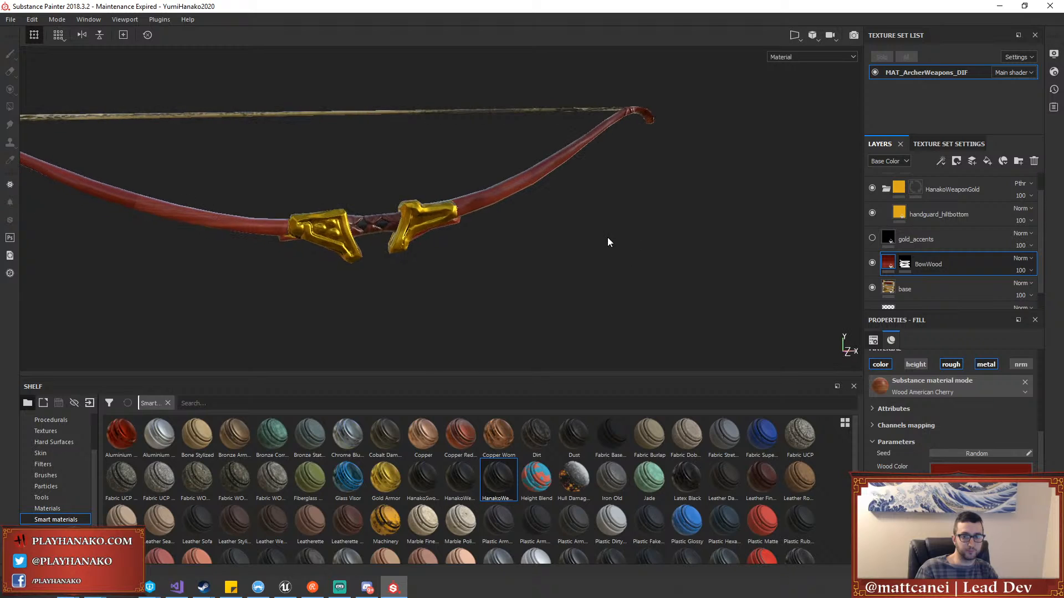
{"action": "scroll", "coordinate": [608, 237], "scroll_direction": "up", "scroll_amount": 2}
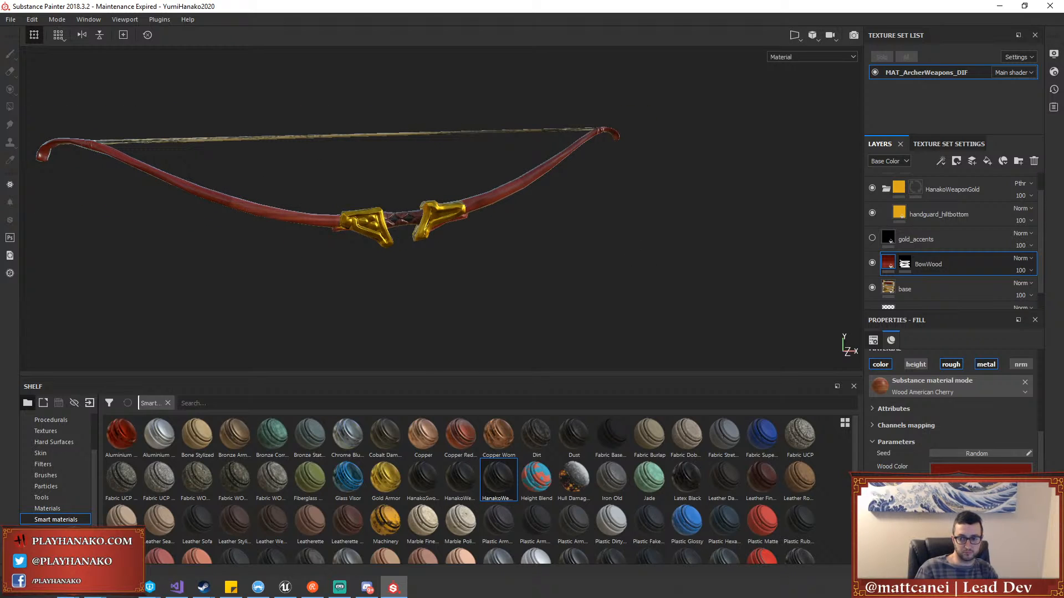
Make the BowWood wood color a slightly darker, less saturated red and inspect the limb surface up close
{"action": "left_click", "coordinate": [1005, 466]}
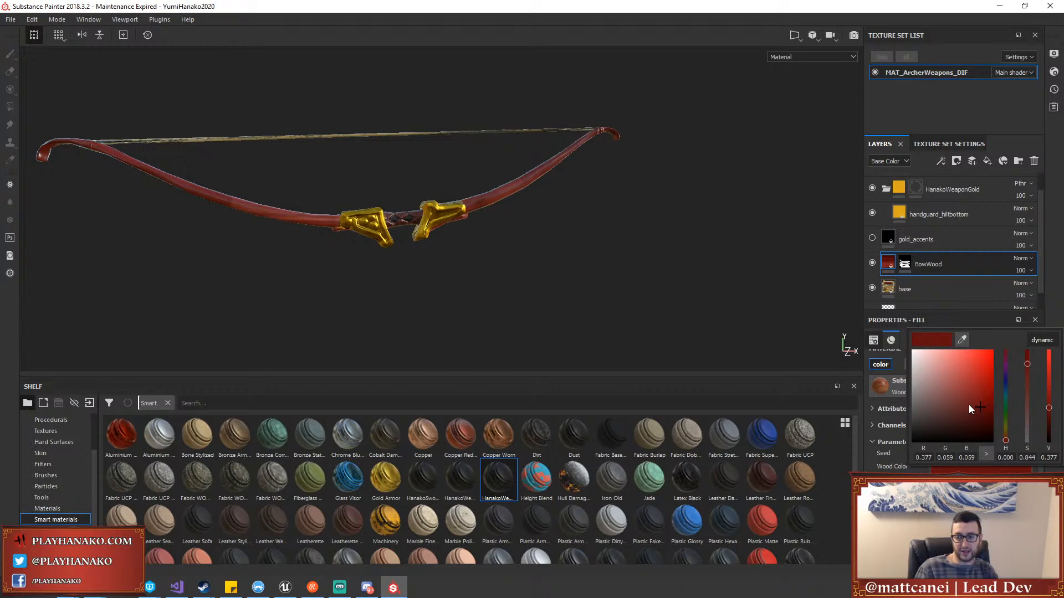
{"action": "mouse_move", "coordinate": [976, 408]}
{"action": "left_mouse_down"}
{"action": "mouse_move", "coordinate": [975, 394]}
{"action": "mouse_move", "coordinate": [969, 417]}
{"action": "left_mouse_up"}
{"action": "left_click_drag", "start_coordinate": [621, 205], "coordinate": [509, 316], "text": "alt"}
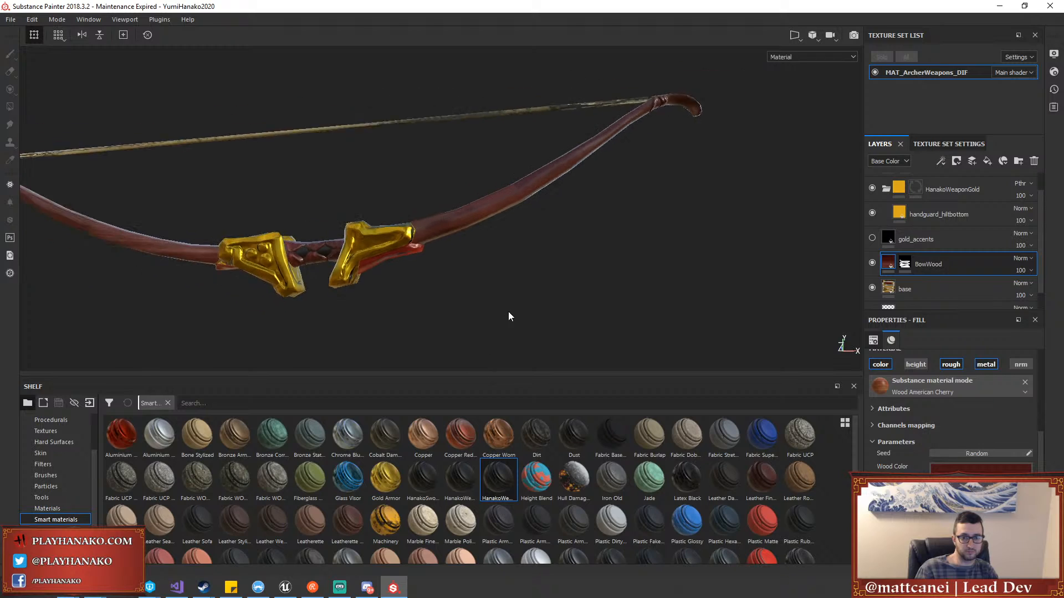
{"action": "key", "text": "f"}
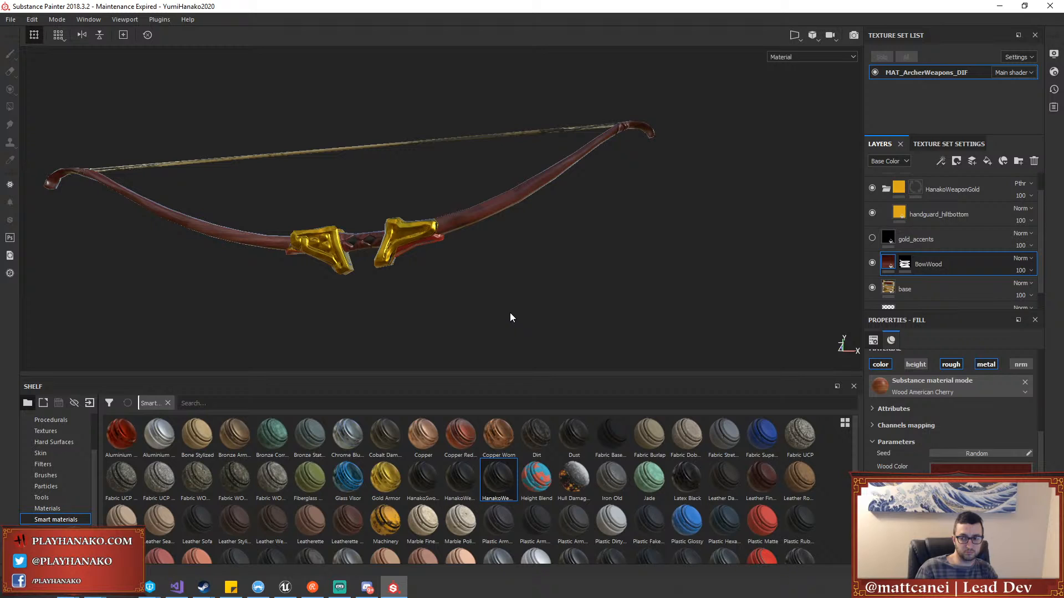
{"action": "scroll", "coordinate": [412, 261], "scroll_direction": "up", "scroll_amount": 5}
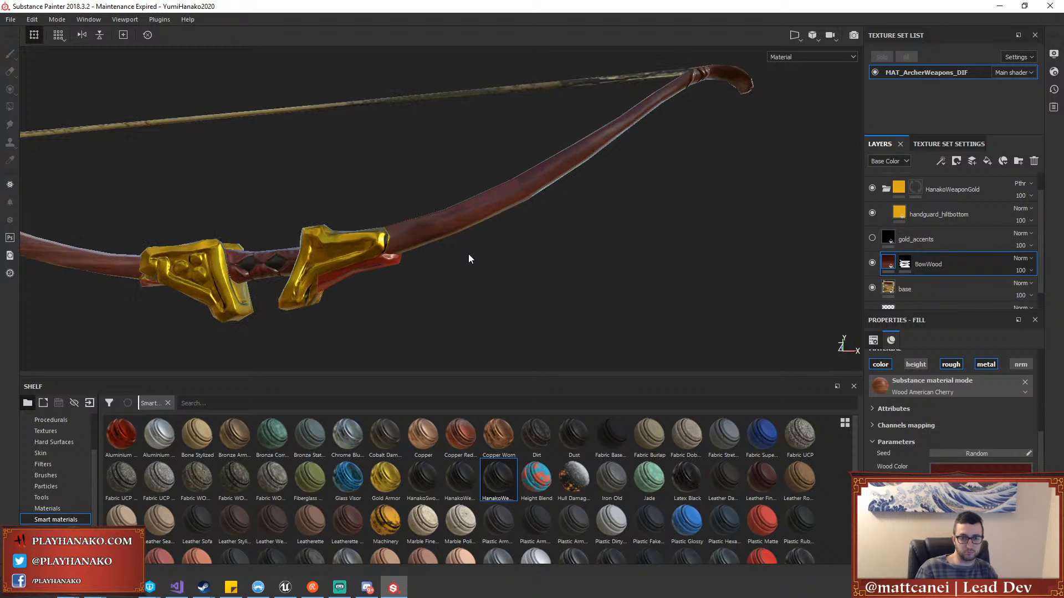
{"action": "scroll", "coordinate": [468, 253], "scroll_direction": "up", "scroll_amount": 5}
{"action": "scroll", "coordinate": [537, 185], "scroll_direction": "down", "scroll_amount": 7}
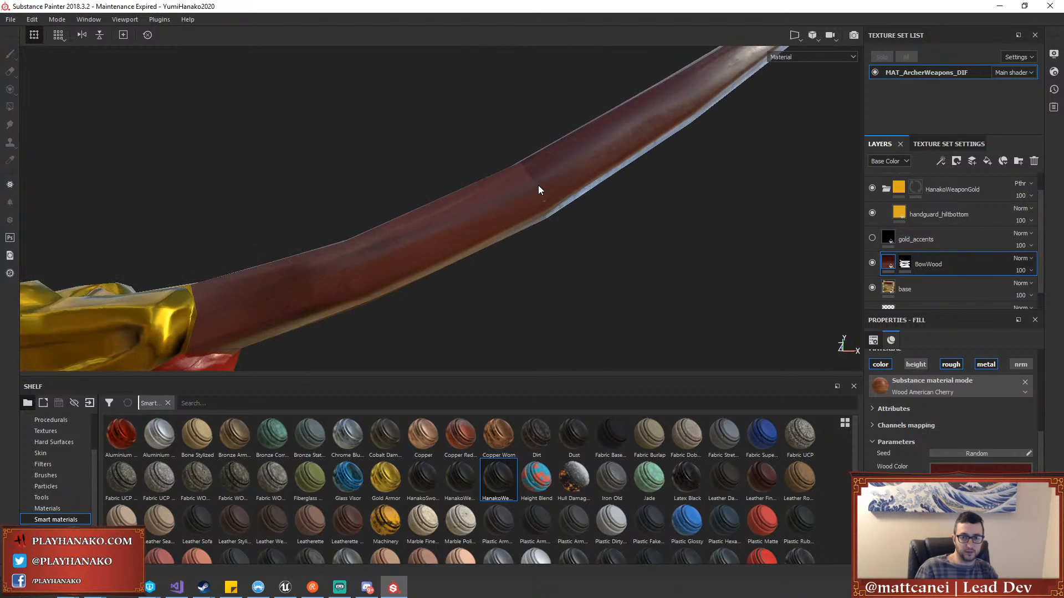
{"action": "scroll", "coordinate": [537, 185], "scroll_direction": "up", "scroll_amount": 3}
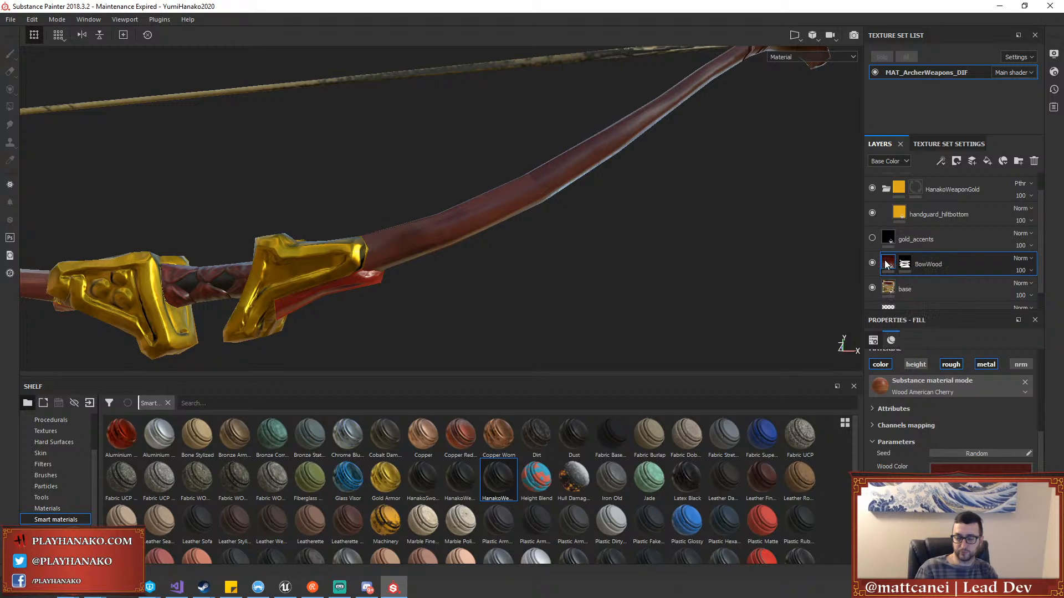
Switch the BowWood fill to Tri-planar projection and check the wood grain along the whole bow
{"action": "scroll", "coordinate": [939, 404], "scroll_direction": "up", "scroll_amount": 3}
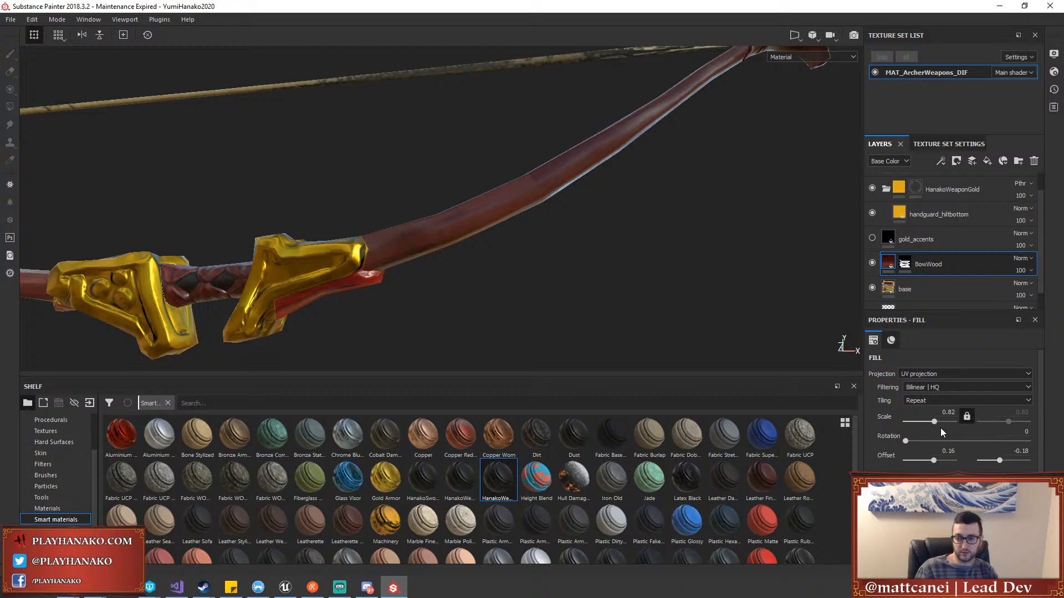
{"action": "left_click", "coordinate": [937, 374]}
{"action": "left_click", "coordinate": [928, 391]}
{"action": "left_click_drag", "start_coordinate": [654, 324], "coordinate": [665, 255], "text": "alt"}
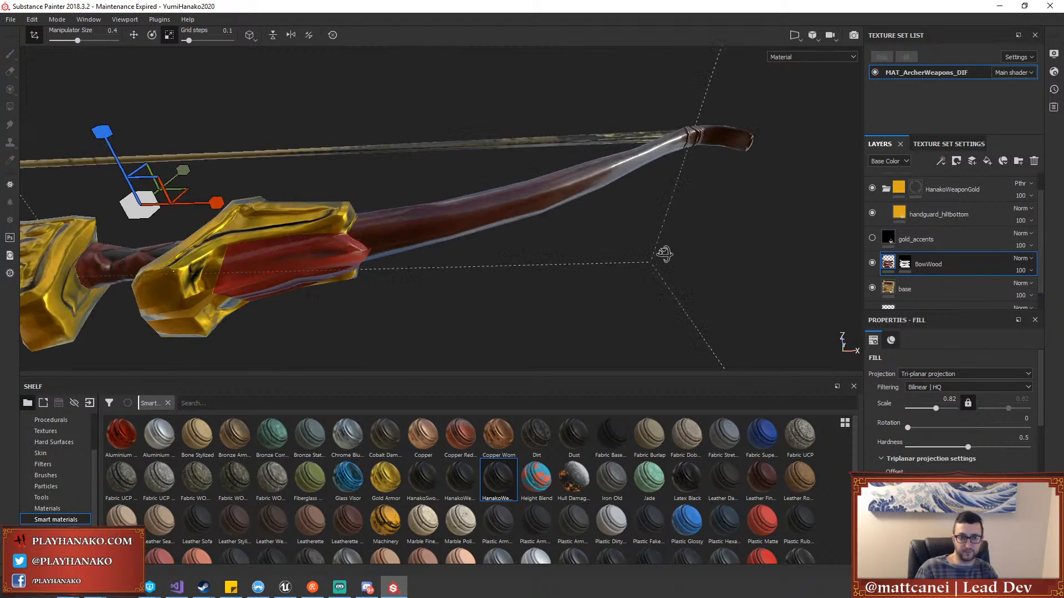
{"action": "right_click_drag", "start_coordinate": [665, 254], "coordinate": [620, 270], "text": "alt"}
{"action": "left_click_drag", "start_coordinate": [619, 270], "coordinate": [438, 320], "text": "alt"}
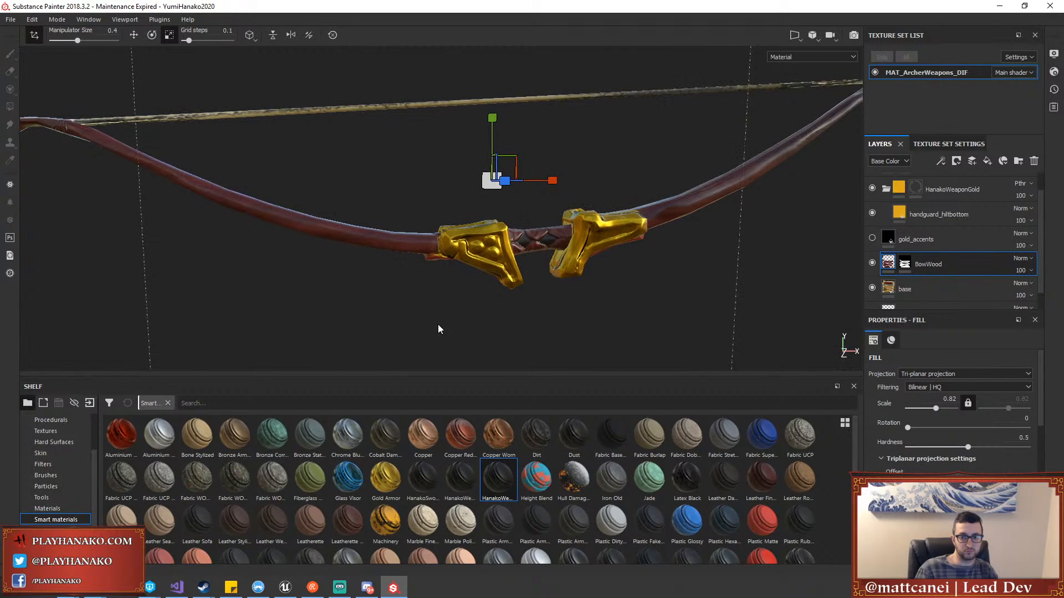
{"action": "scroll", "coordinate": [477, 316], "scroll_direction": "down", "scroll_amount": 3}
{"action": "middle_click_drag", "start_coordinate": [700, 278], "coordinate": [496, 275], "text": "alt"}
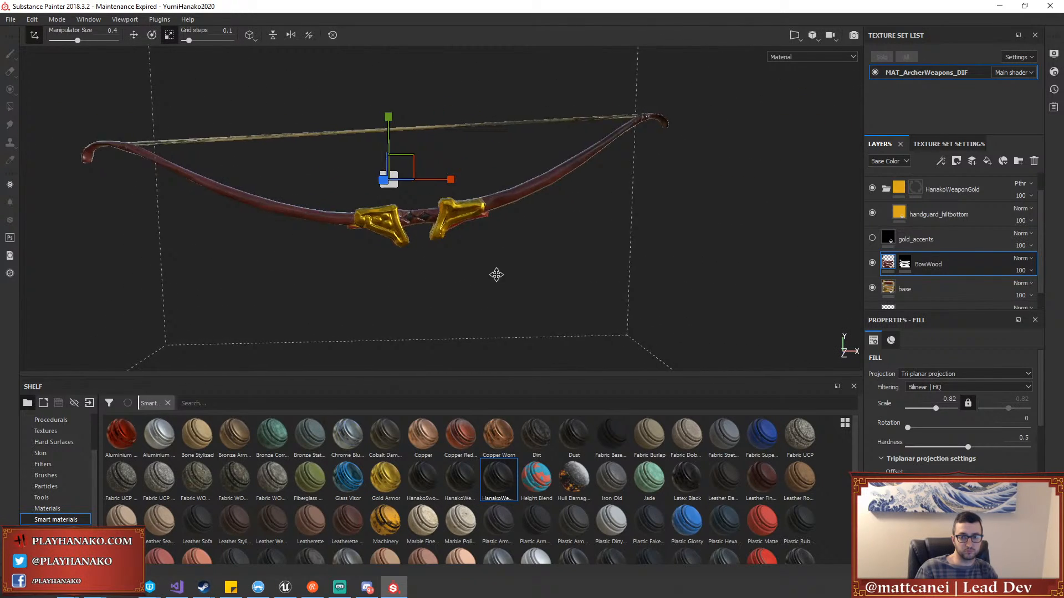
{"action": "left_click_drag", "start_coordinate": [496, 275], "coordinate": [450, 230], "text": "alt"}
{"action": "scroll", "coordinate": [497, 256], "scroll_direction": "up", "scroll_amount": 3}
Compare the bow with the BowWood and AccentPiece layers hidden and shown to see which parts each one covers
{"action": "left_click", "coordinate": [899, 263]}
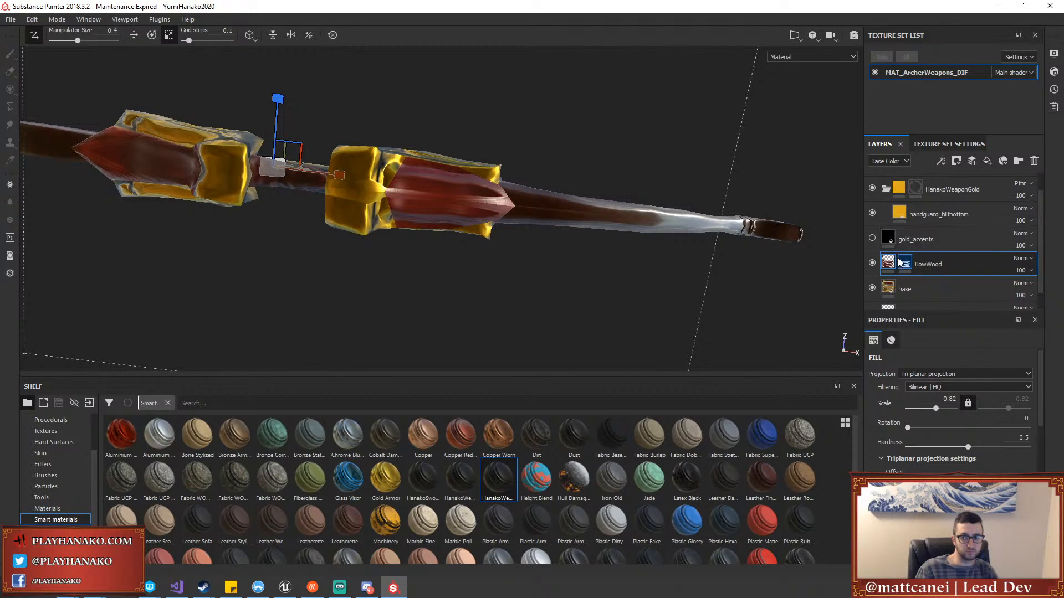
{"action": "left_click", "coordinate": [872, 263]}
{"action": "left_click", "coordinate": [872, 263]}
{"action": "left_click", "coordinate": [872, 263]}
{"action": "left_click", "coordinate": [872, 264]}
{"action": "scroll", "coordinate": [920, 240], "scroll_direction": "down", "scroll_amount": 1}
{"action": "scroll", "coordinate": [920, 240], "scroll_direction": "up", "scroll_amount": 2}
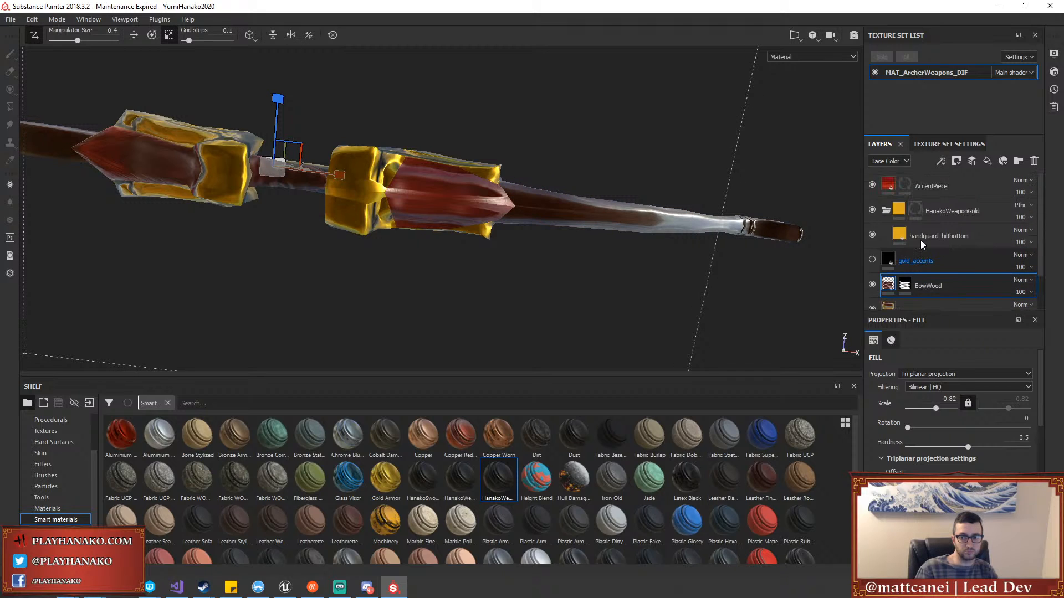
{"action": "left_click", "coordinate": [872, 185]}
{"action": "left_click", "coordinate": [872, 185]}
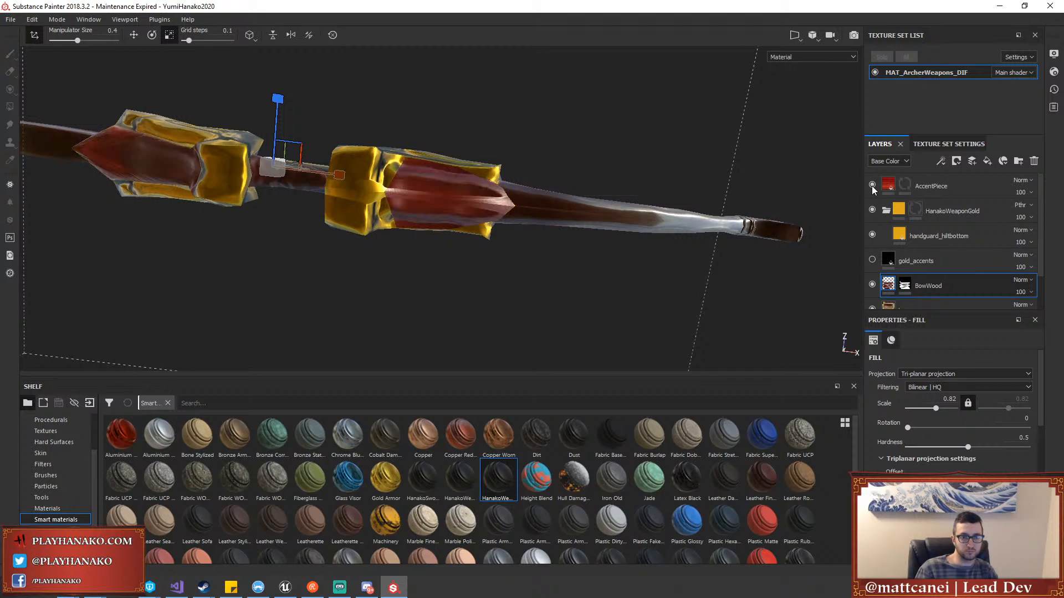
{"action": "left_click", "coordinate": [872, 185]}
{"action": "left_click", "coordinate": [872, 185]}
Switch the AccentPiece fill to Tri-planar projection and view the accents from straight on
{"action": "left_click", "coordinate": [923, 187]}
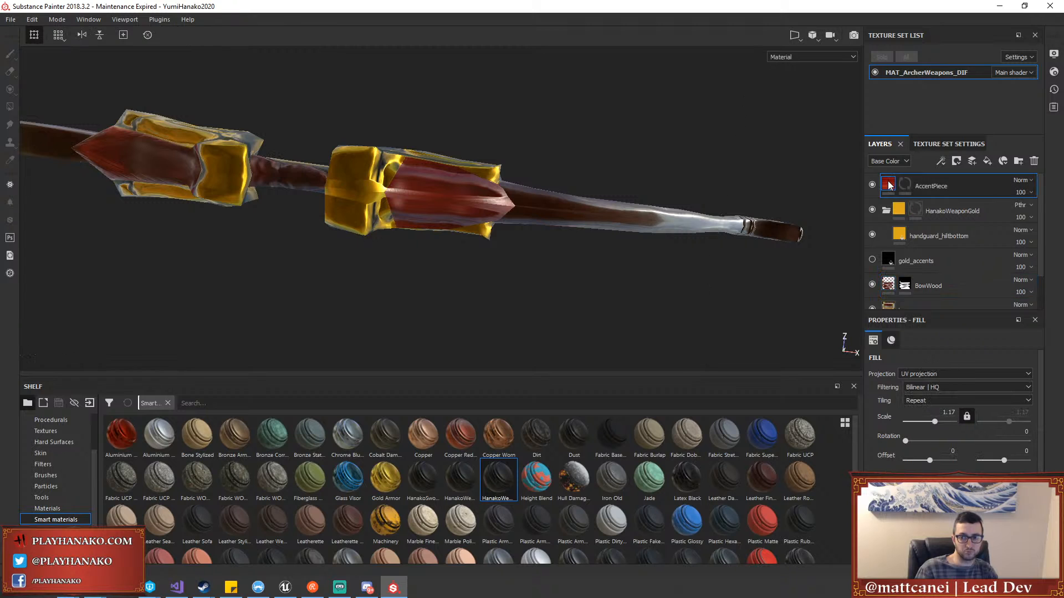
{"action": "left_click", "coordinate": [914, 374]}
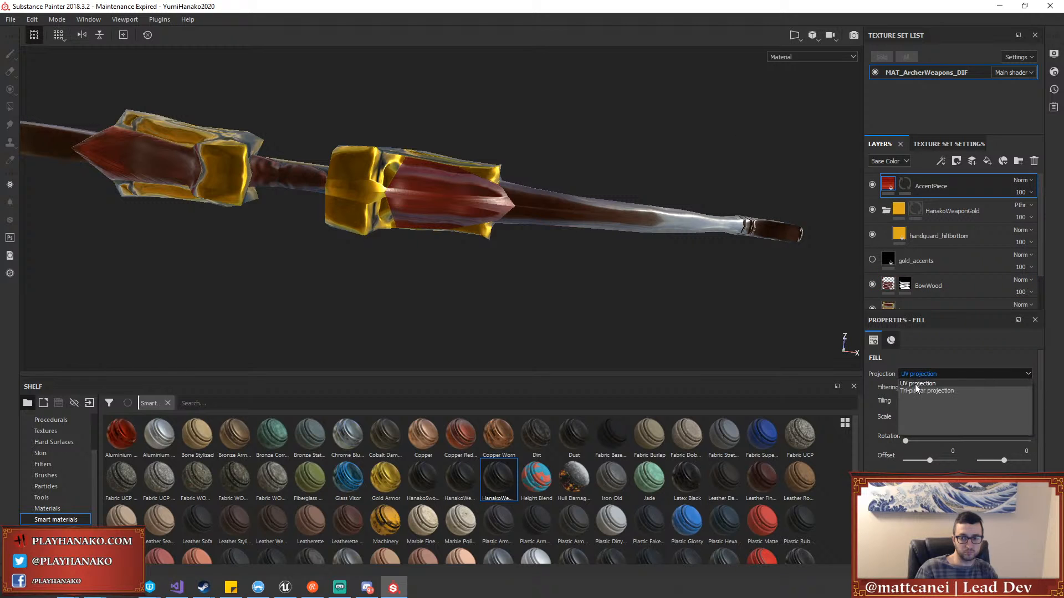
{"action": "left_click", "coordinate": [915, 385]}
{"action": "left_click_drag", "start_coordinate": [443, 286], "coordinate": [570, 284], "text": "alt"}
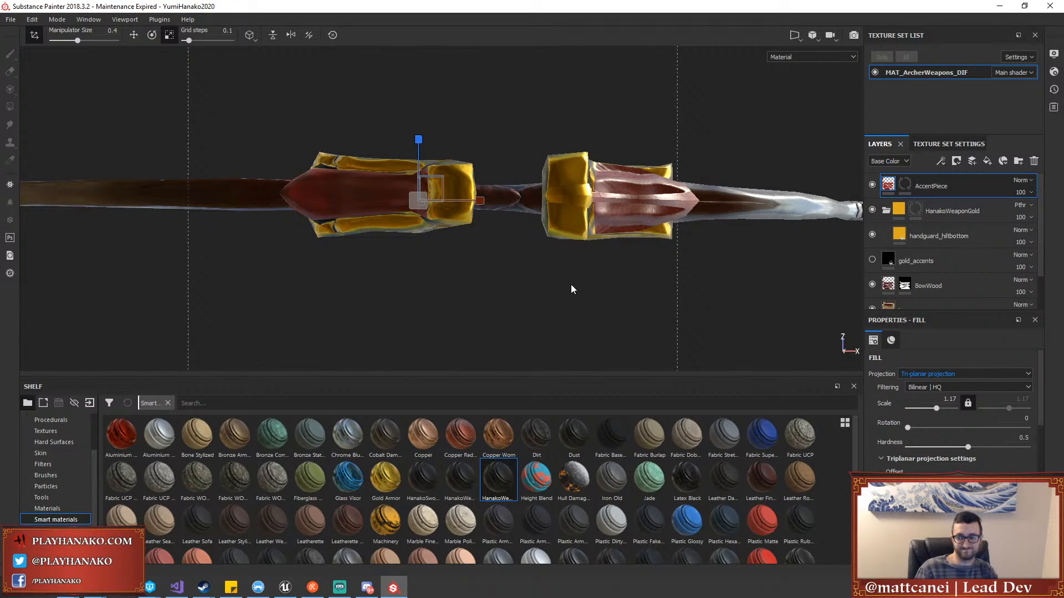
Add a new fill layer above AccentPiece and name it goldstamp
{"action": "left_click", "coordinate": [987, 162]}
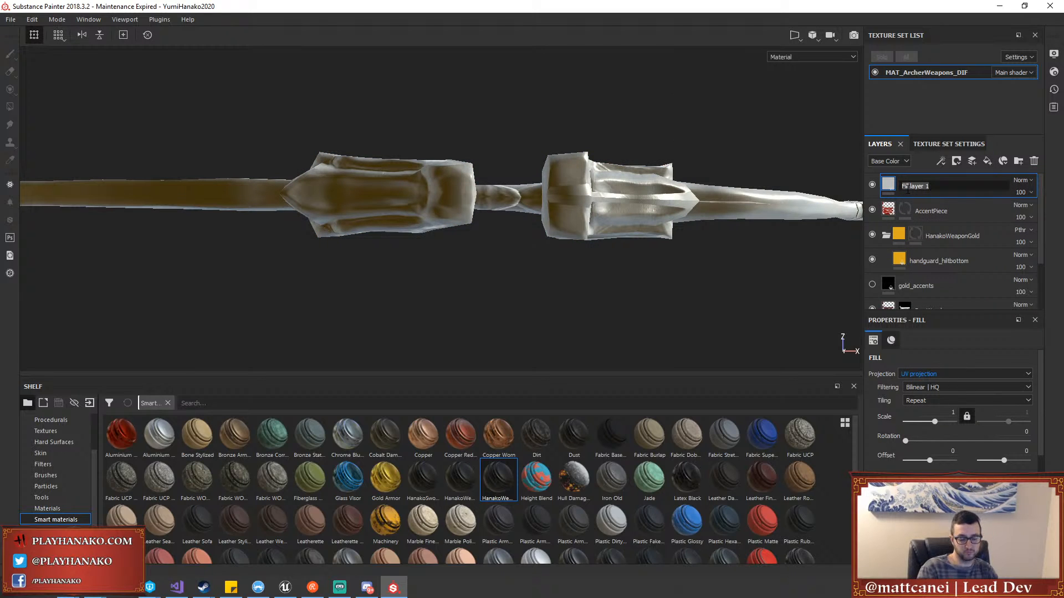
{"action": "type", "text": "goldstamp"}
{"action": "key", "text": "Return"}
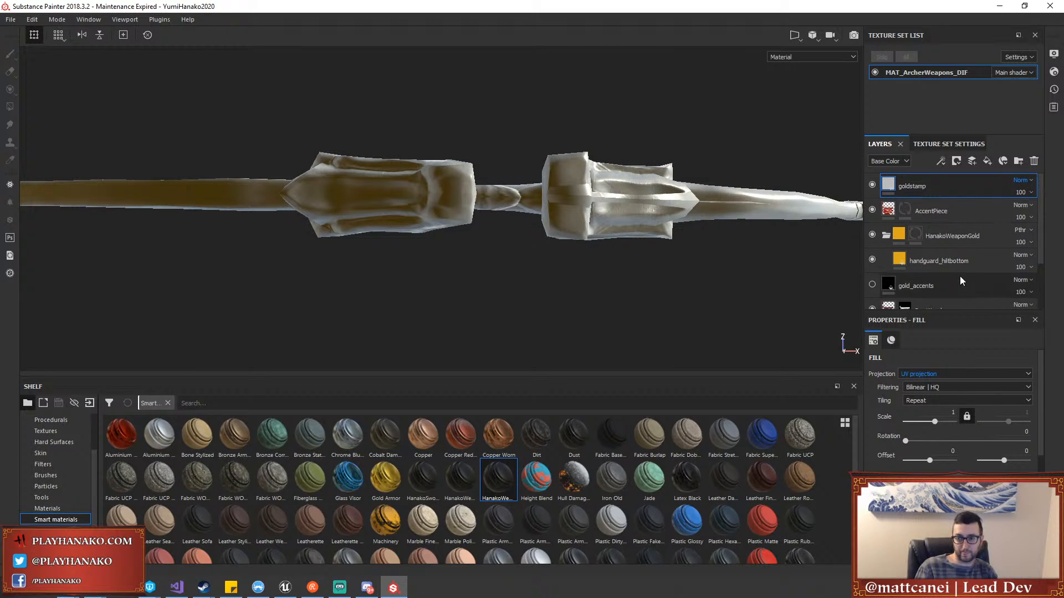
Duplicate the handguard_hiltbottom gold layer and move the copy out of its folder to the top of the layer stack
{"action": "right_click", "coordinate": [951, 248]}
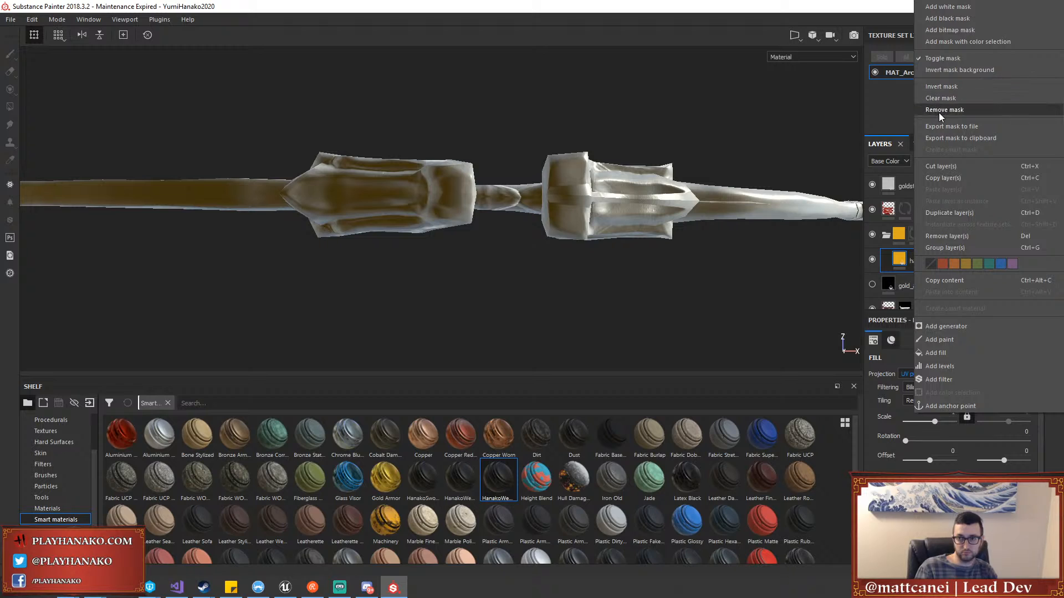
{"action": "left_click", "coordinate": [943, 216]}
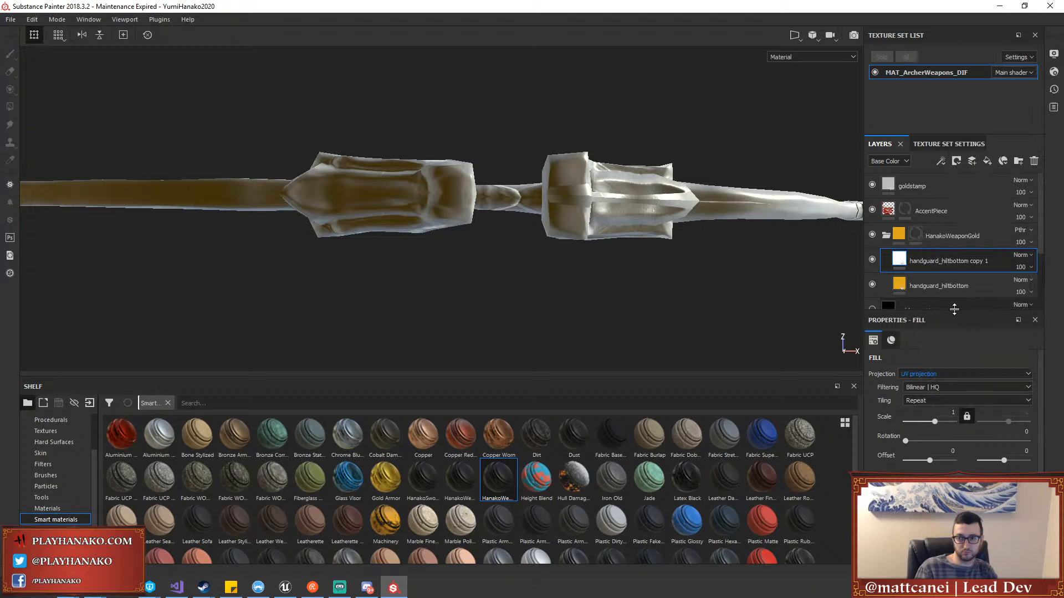
{"action": "left_click_drag", "start_coordinate": [949, 255], "coordinate": [924, 185]}
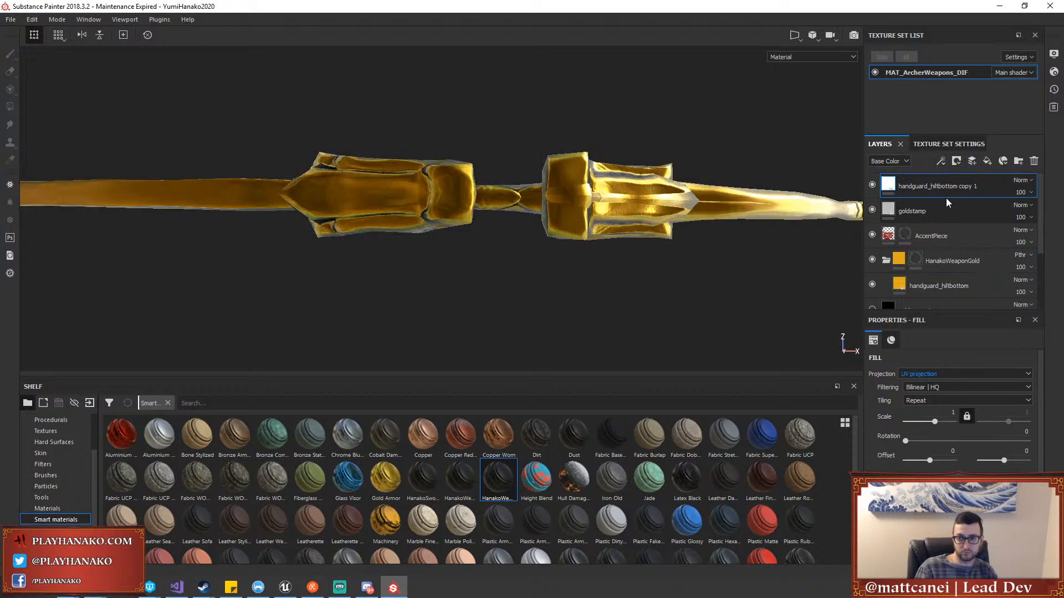
Delete the goldstamp layer and rename the duplicated gold layer as clansymbols
{"action": "left_click", "coordinate": [948, 213]}
{"action": "double_click", "coordinate": [941, 186]}
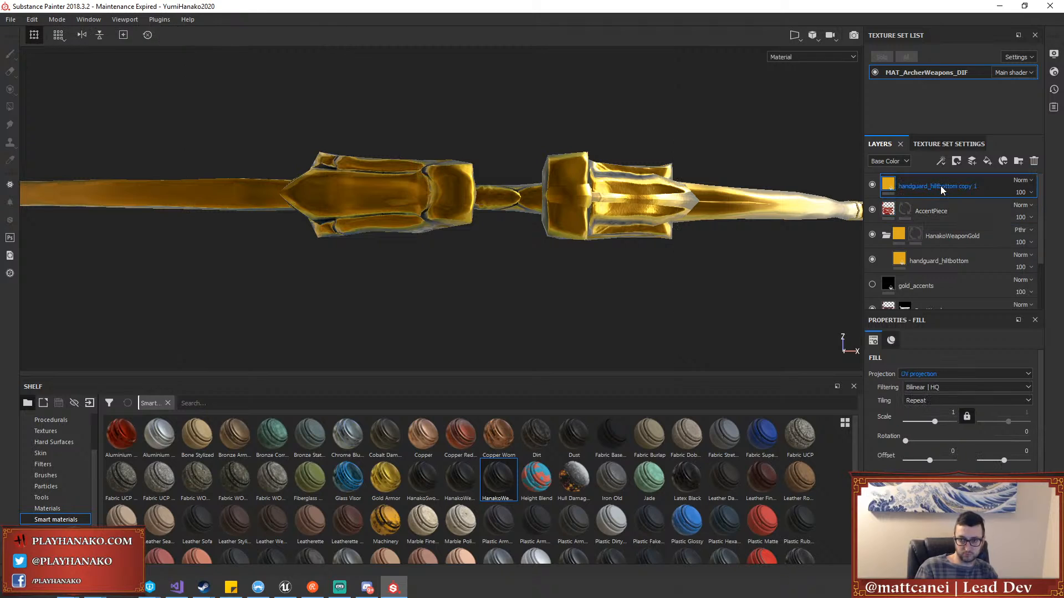
{"action": "type", "text": "clansymbols"}
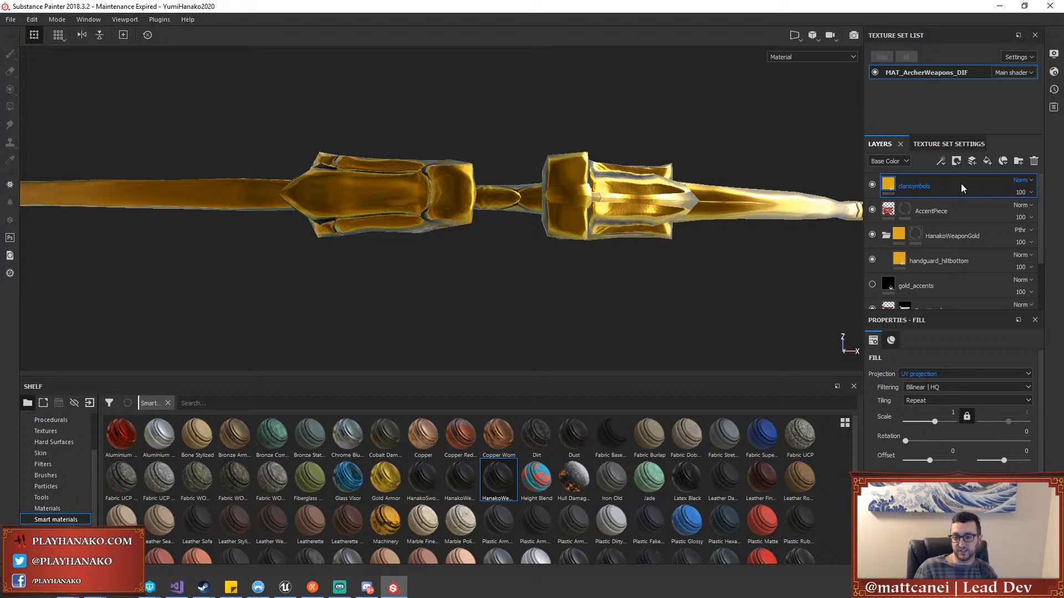
Add a black mask to the clansymbols layer and activate the Paint brush for it
{"action": "right_click", "coordinate": [961, 184]}
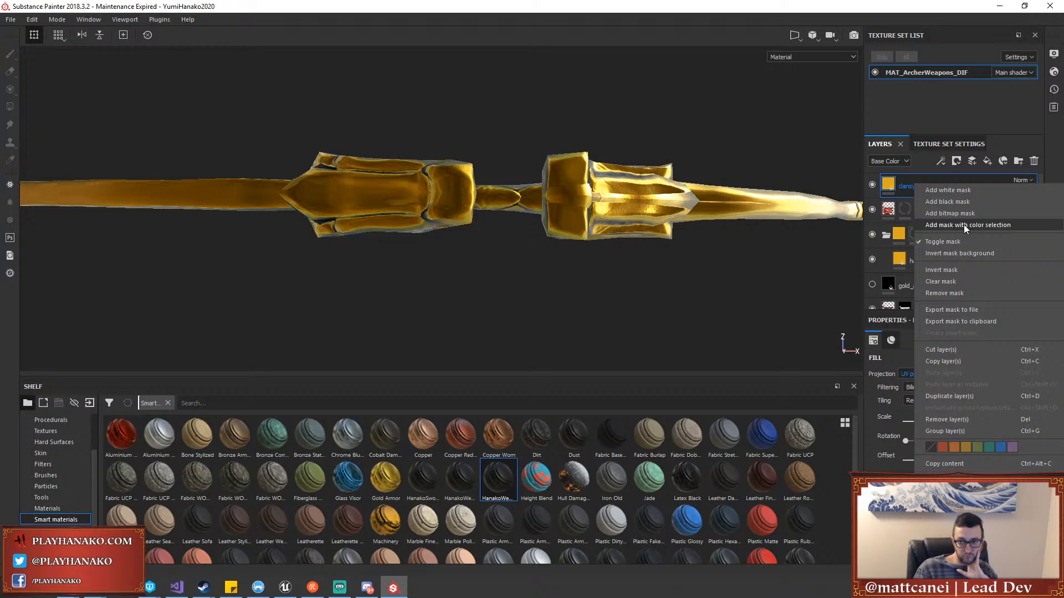
{"action": "left_click", "coordinate": [957, 201]}
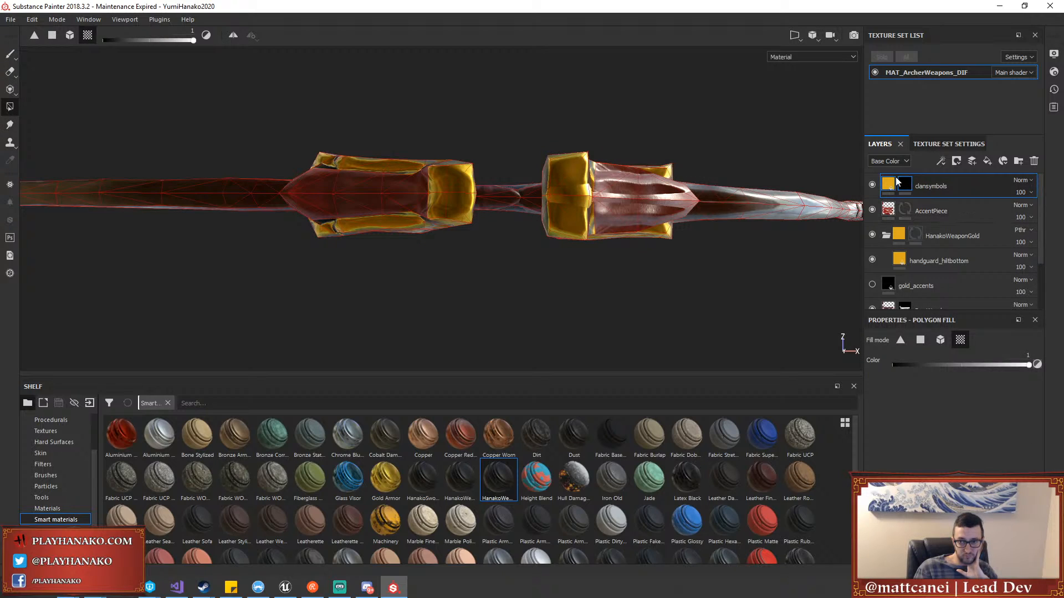
{"action": "left_click", "coordinate": [12, 55]}
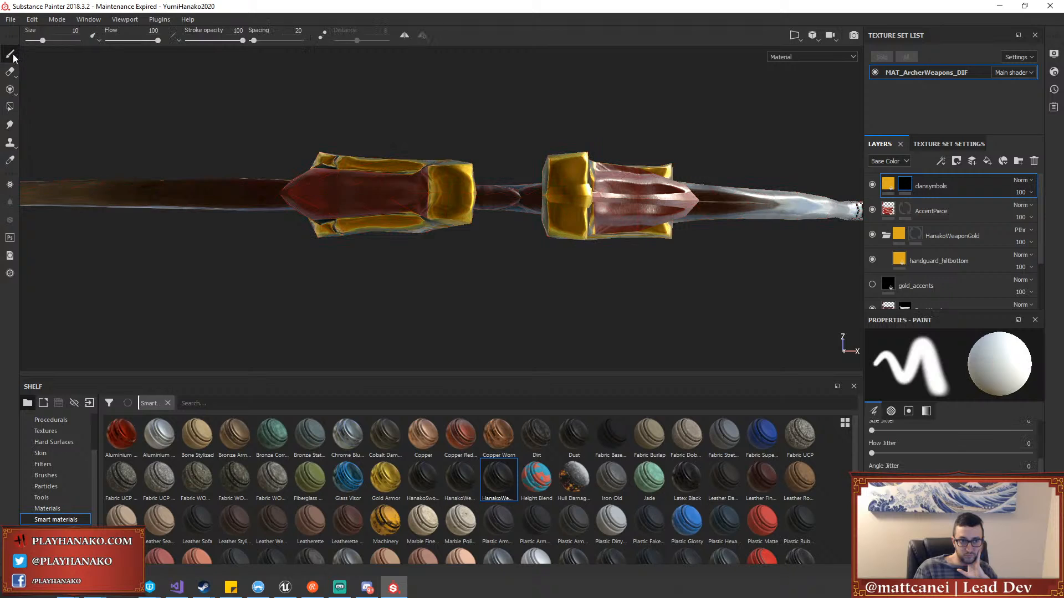
Search the shelf's alphas for "hana" and set the Hanako clan flower symbol as the paint brush alpha
{"action": "scroll", "coordinate": [59, 475], "scroll_direction": "up", "scroll_amount": 2}
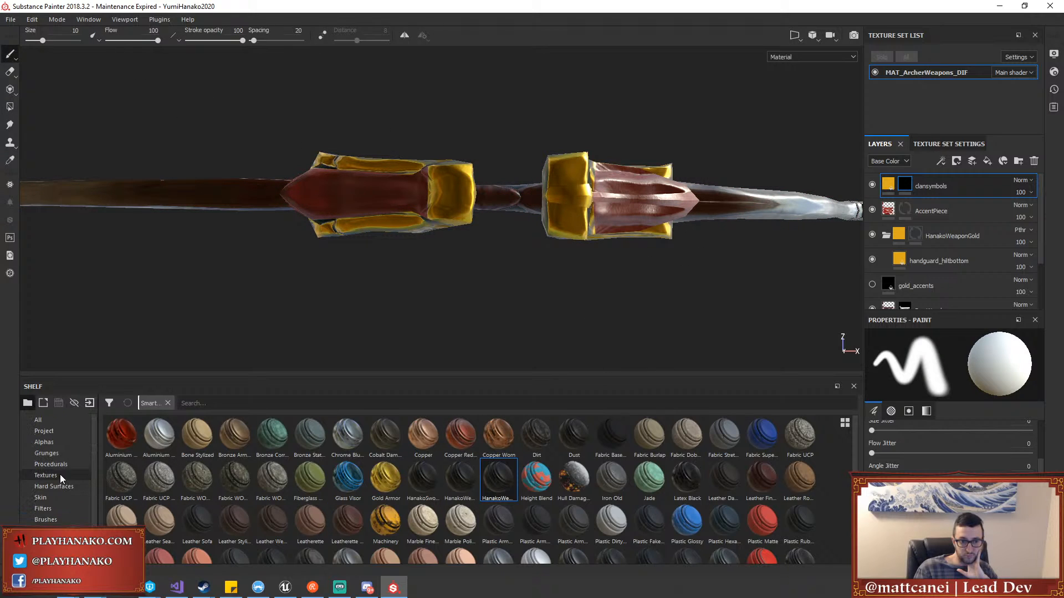
{"action": "left_click", "coordinate": [47, 442]}
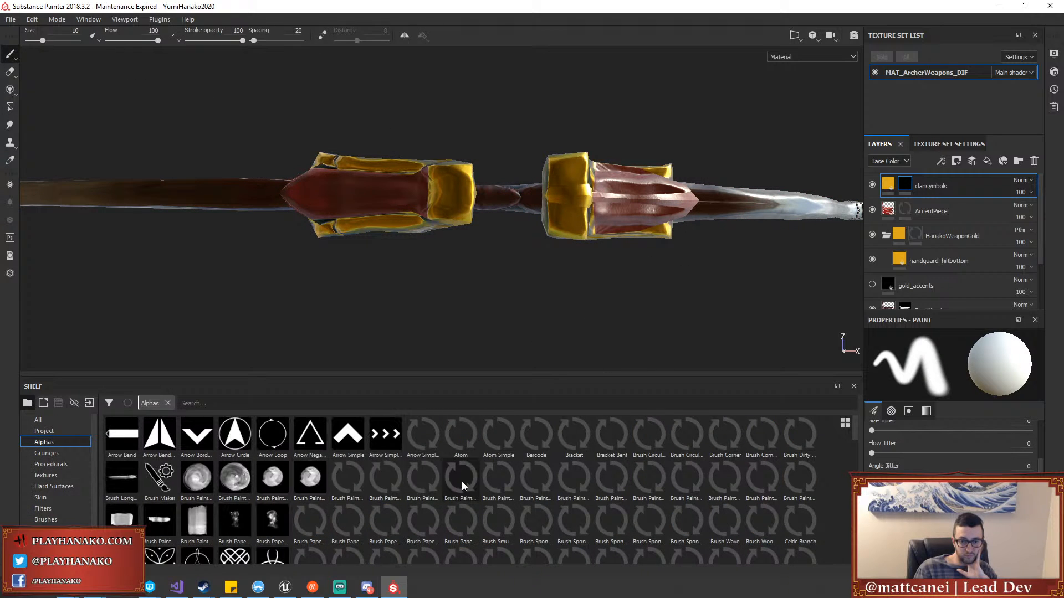
{"action": "scroll", "coordinate": [472, 493], "scroll_direction": "down", "scroll_amount": 15}
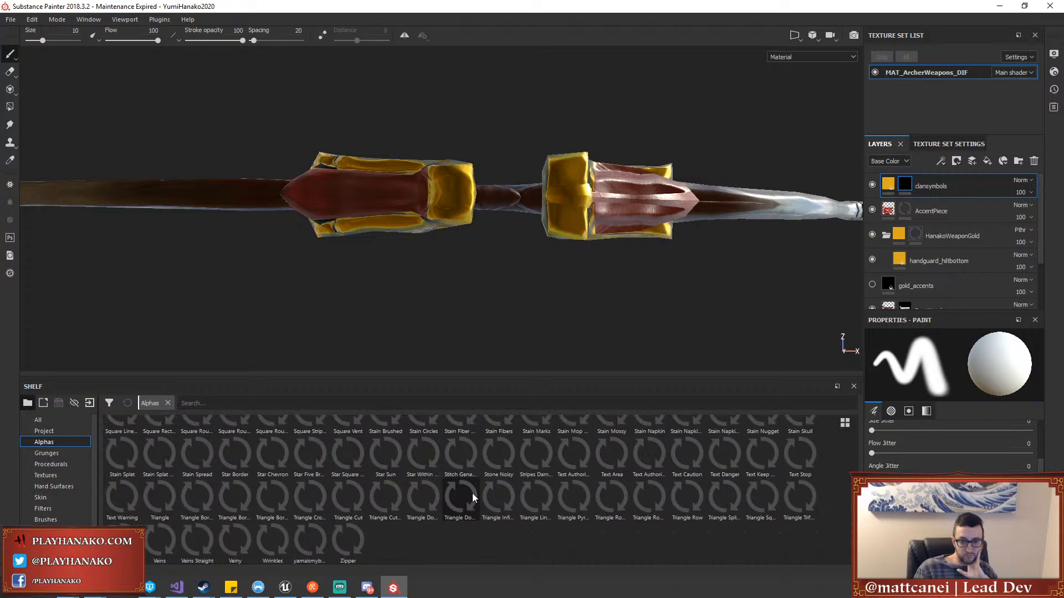
{"action": "scroll", "coordinate": [472, 493], "scroll_direction": "up", "scroll_amount": 3}
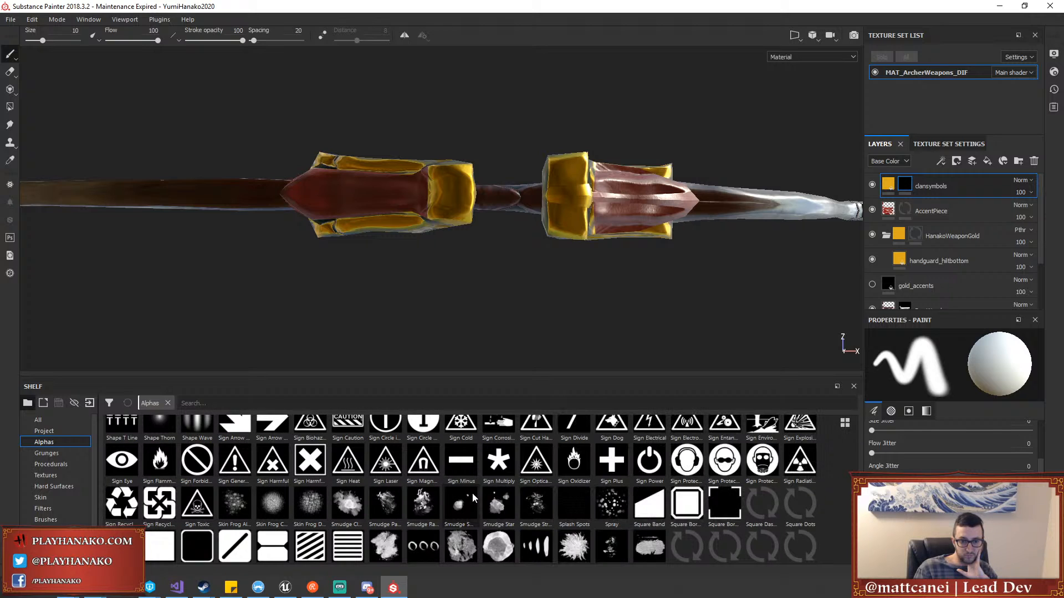
{"action": "scroll", "coordinate": [472, 493], "scroll_direction": "up", "scroll_amount": 3}
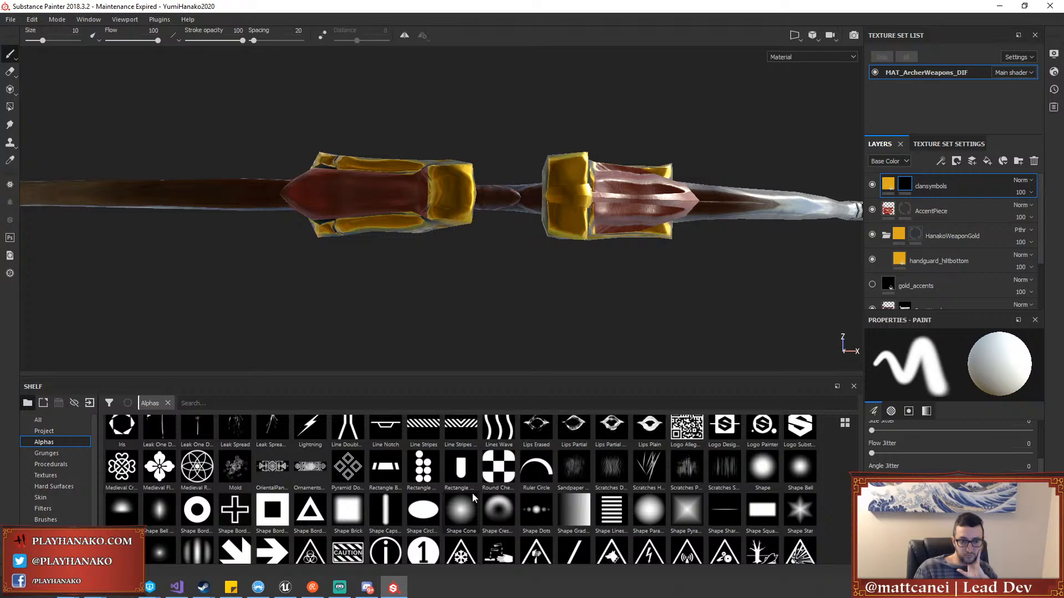
{"action": "left_click", "coordinate": [369, 404]}
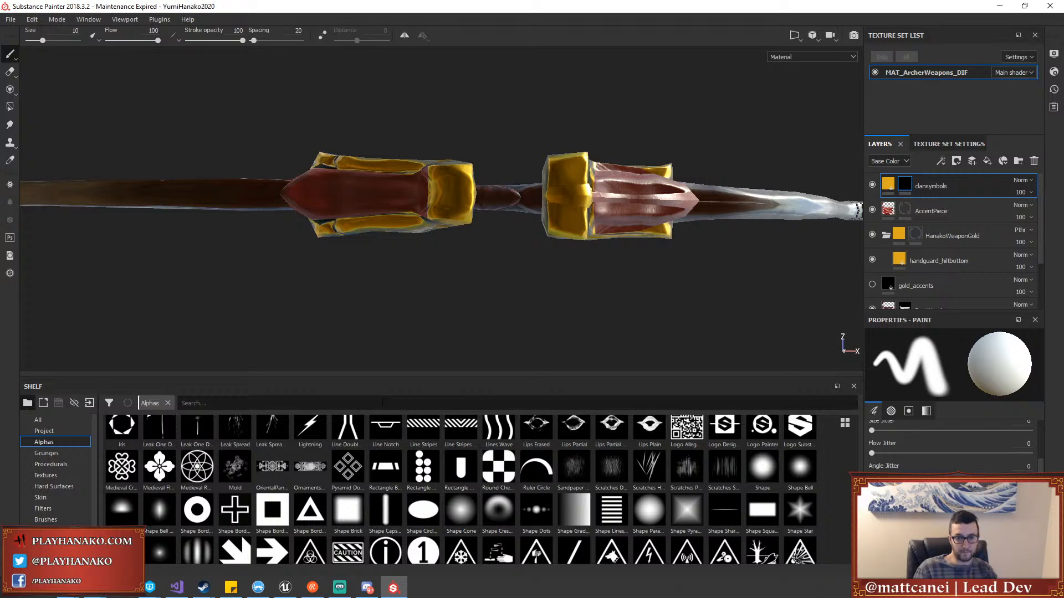
{"action": "type", "text": "hana"}
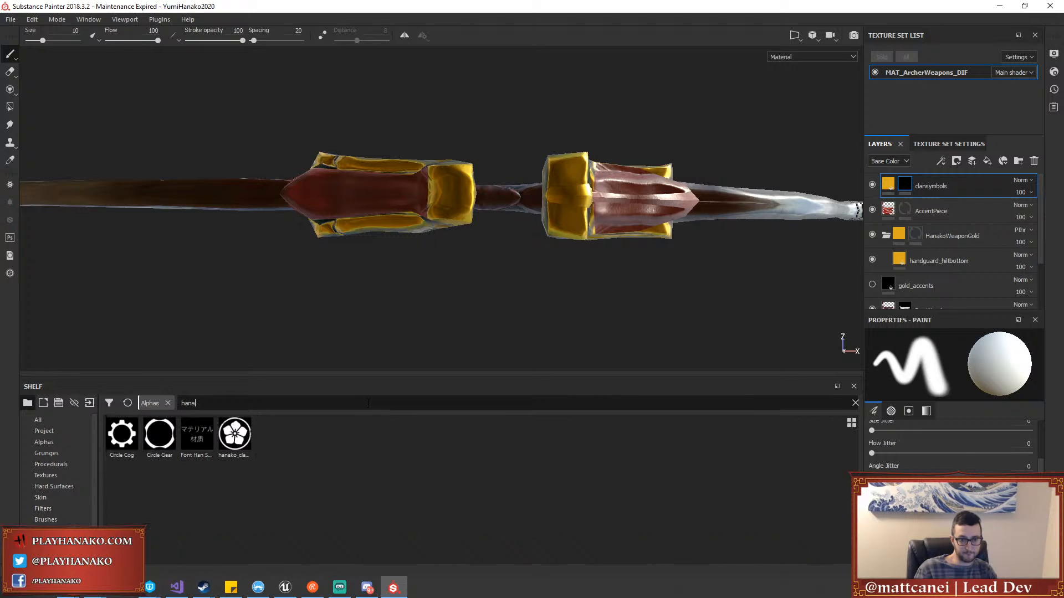
{"action": "mouse_move", "coordinate": [242, 431]}
{"action": "left_mouse_down"}
{"action": "mouse_move", "coordinate": [526, 435]}
{"action": "mouse_move", "coordinate": [244, 429]}
{"action": "left_mouse_up"}
{"action": "scroll", "coordinate": [950, 443], "scroll_direction": "down", "scroll_amount": 3}
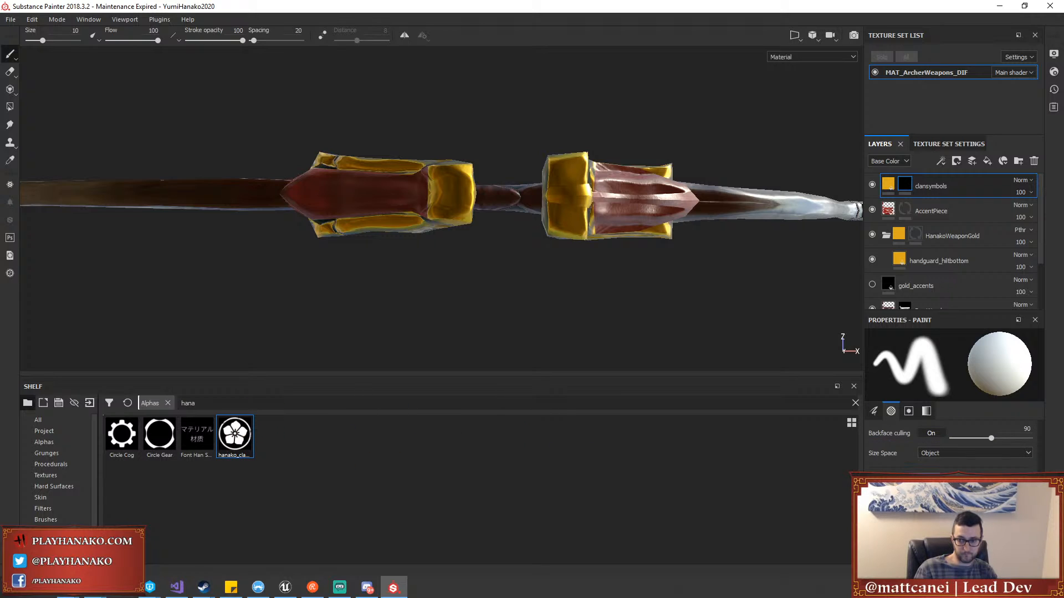
{"action": "mouse_move", "coordinate": [729, 258]}
{"action": "left_mouse_down", "text": "alt"}
{"action": "mouse_move", "coordinate": [693, 297]}
{"action": "mouse_move", "coordinate": [94, 61]}
{"action": "mouse_move", "coordinate": [380, 268]}
{"action": "mouse_move", "coordinate": [380, 309]}
{"action": "left_mouse_up", "text": "alt"}
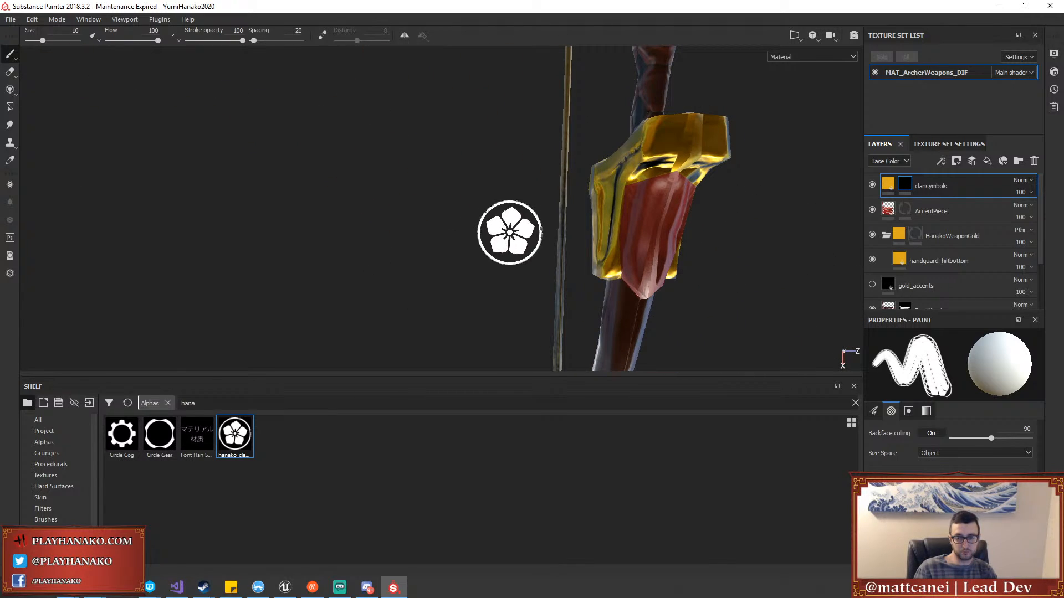
Resize the brush to about 3.86 and stamp the Hanako clan symbol near the pointed end of the bow's flat red accent piece
{"action": "middle_click_drag", "start_coordinate": [510, 232], "coordinate": [301, 198], "text": "alt"}
{"action": "mouse_move", "coordinate": [664, 215]}
{"action": "left_mouse_down", "text": "alt"}
{"action": "mouse_move", "coordinate": [661, 196]}
{"action": "mouse_move", "coordinate": [622, 173]}
{"action": "left_mouse_up", "text": "alt"}
{"action": "left_click_drag", "start_coordinate": [636, 135], "coordinate": [606, 266], "text": "alt"}
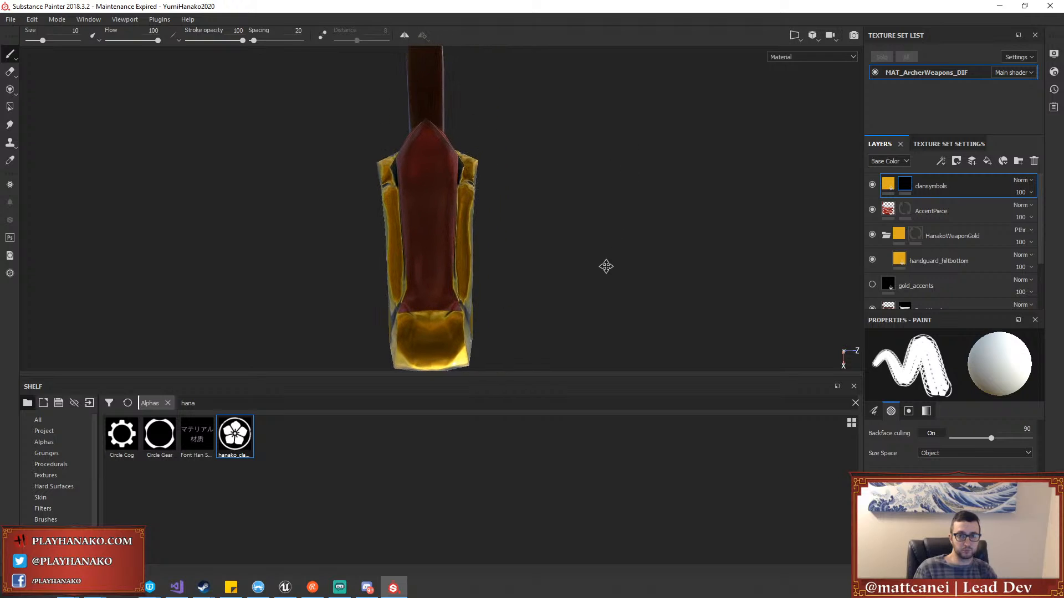
{"action": "right_click_drag", "start_coordinate": [434, 178], "coordinate": [428, 171], "text": "ctrl"}
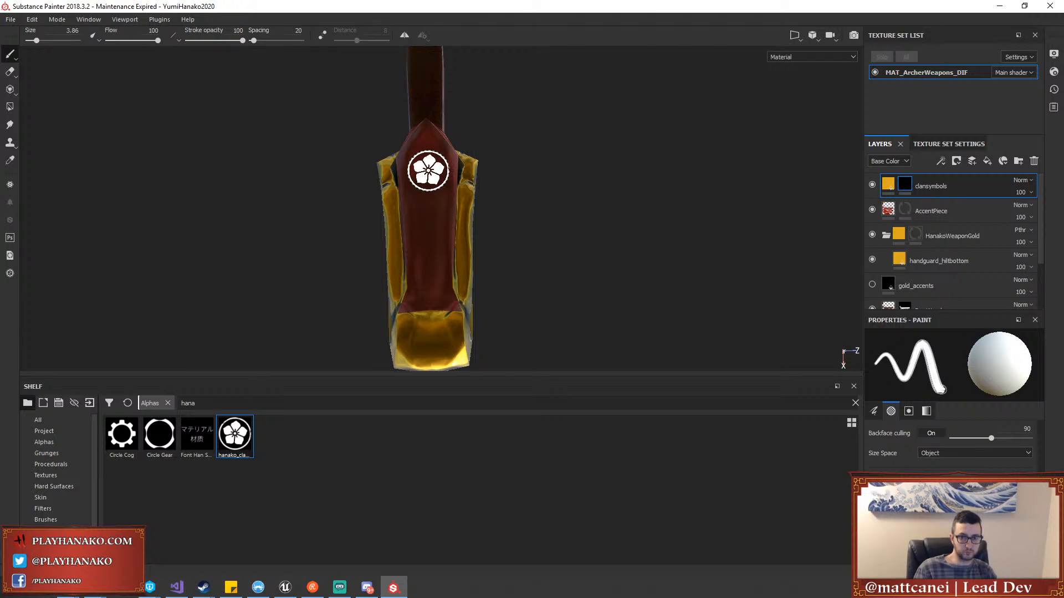
{"action": "left_click", "coordinate": [429, 171]}
Inspect the stamped symbol and the red accents on both golden guards from several angles
{"action": "mouse_move", "coordinate": [606, 252]}
{"action": "left_mouse_down", "text": "alt"}
{"action": "mouse_move", "coordinate": [593, 201]}
{"action": "mouse_move", "coordinate": [679, 238]}
{"action": "mouse_move", "coordinate": [739, 216]}
{"action": "left_mouse_up", "text": "alt"}
{"action": "middle_click_drag", "start_coordinate": [739, 216], "coordinate": [606, 234], "text": "alt"}
{"action": "scroll", "coordinate": [605, 244], "scroll_direction": "down", "scroll_amount": 1}
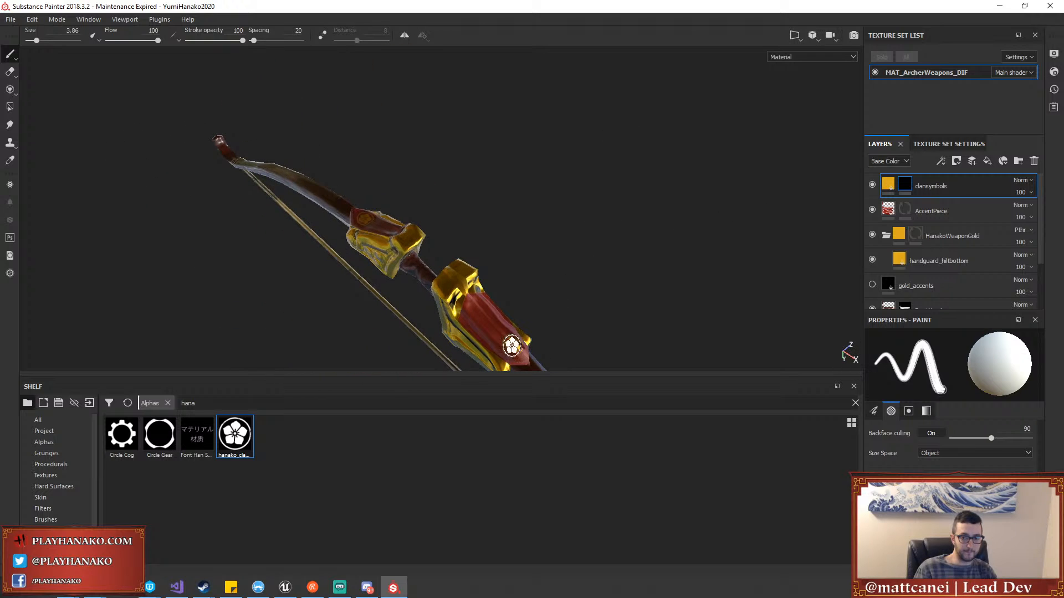
{"action": "left_click_drag", "start_coordinate": [562, 299], "coordinate": [443, 323], "text": "alt"}
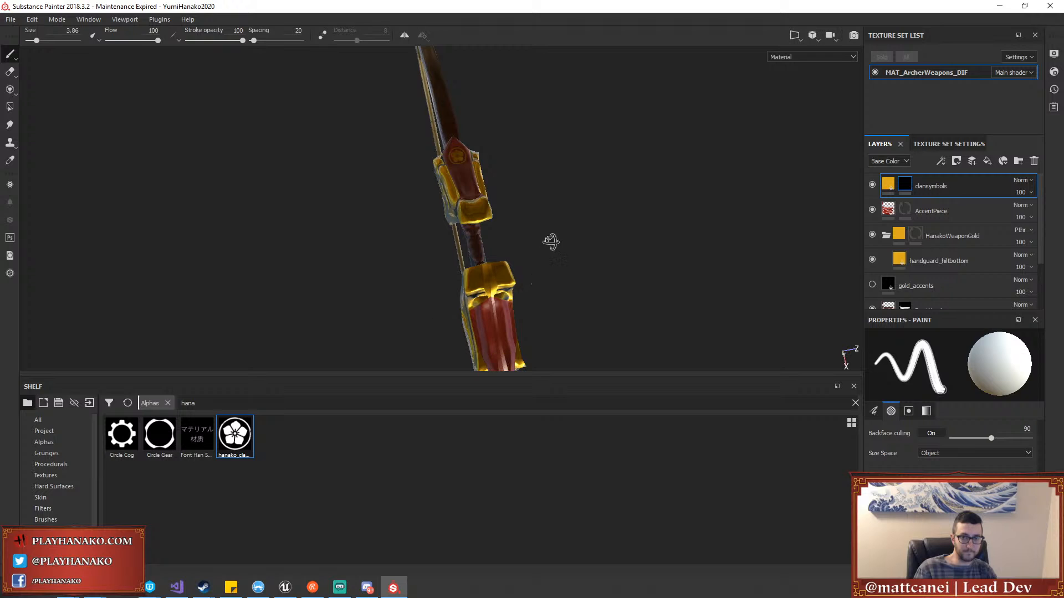
{"action": "left_click_drag", "start_coordinate": [551, 241], "coordinate": [276, 268], "text": "alt"}
{"action": "left_click_drag", "start_coordinate": [573, 224], "coordinate": [517, 245], "text": "alt"}
{"action": "left_click_drag", "start_coordinate": [763, 179], "coordinate": [600, 252], "text": "alt"}
{"action": "middle_click_drag", "start_coordinate": [601, 252], "coordinate": [609, 211], "text": "alt"}
{"action": "scroll", "coordinate": [610, 212], "scroll_direction": "up", "scroll_amount": 3}
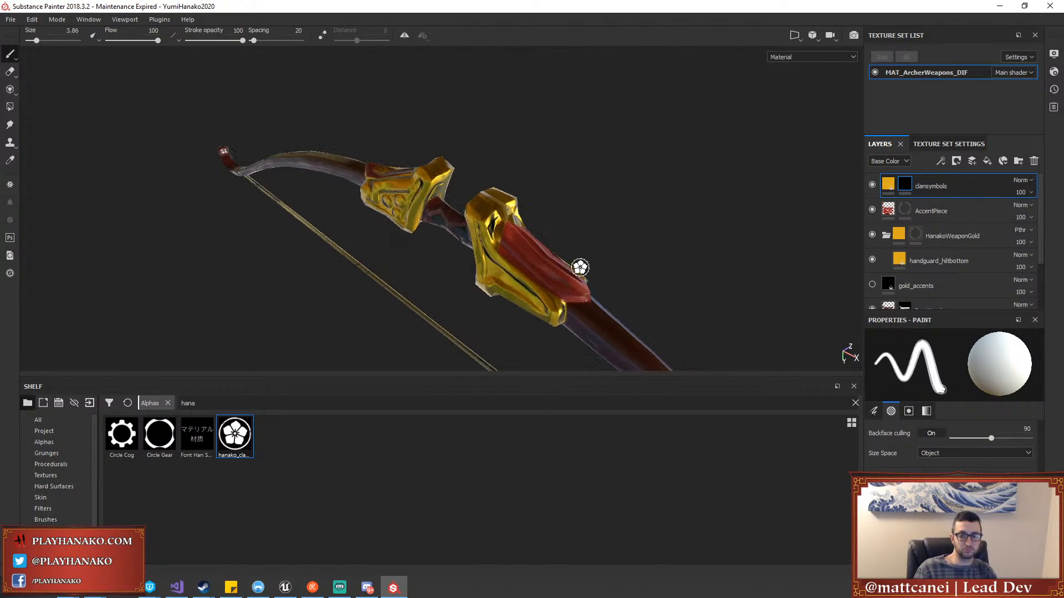
{"action": "scroll", "coordinate": [973, 219], "scroll_direction": "down", "scroll_amount": 3}
{"action": "scroll", "coordinate": [972, 218], "scroll_direction": "up", "scroll_amount": 3}
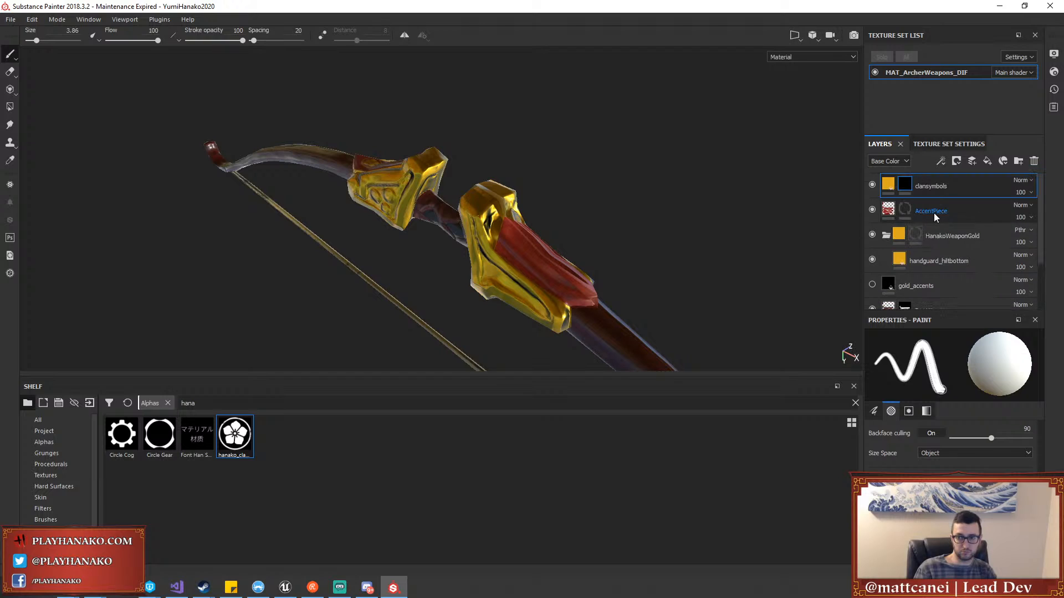
Erase the red accent from the guard without a clan symbol in the AccentPiece mask, using polygon fill in quad mode with color 0
{"action": "left_click", "coordinate": [872, 212]}
{"action": "left_click", "coordinate": [872, 211]}
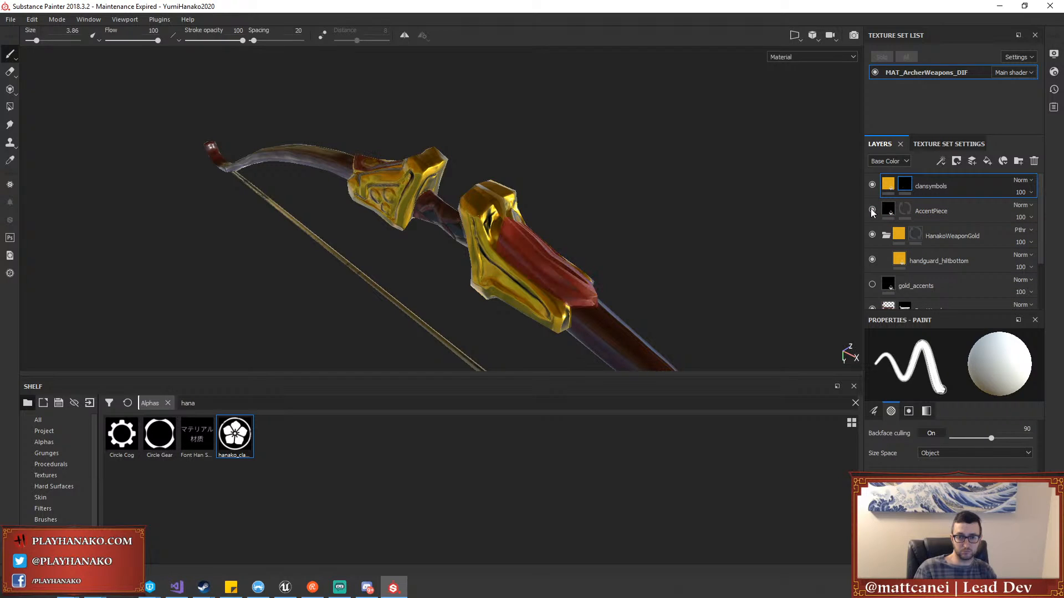
{"action": "left_click", "coordinate": [903, 208]}
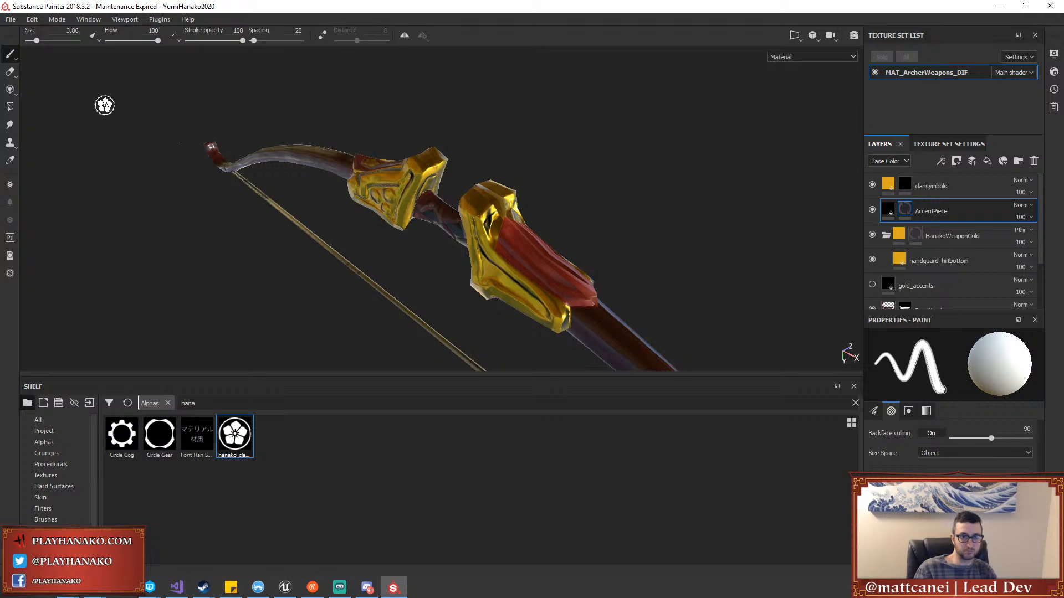
{"action": "left_click", "coordinate": [8, 106]}
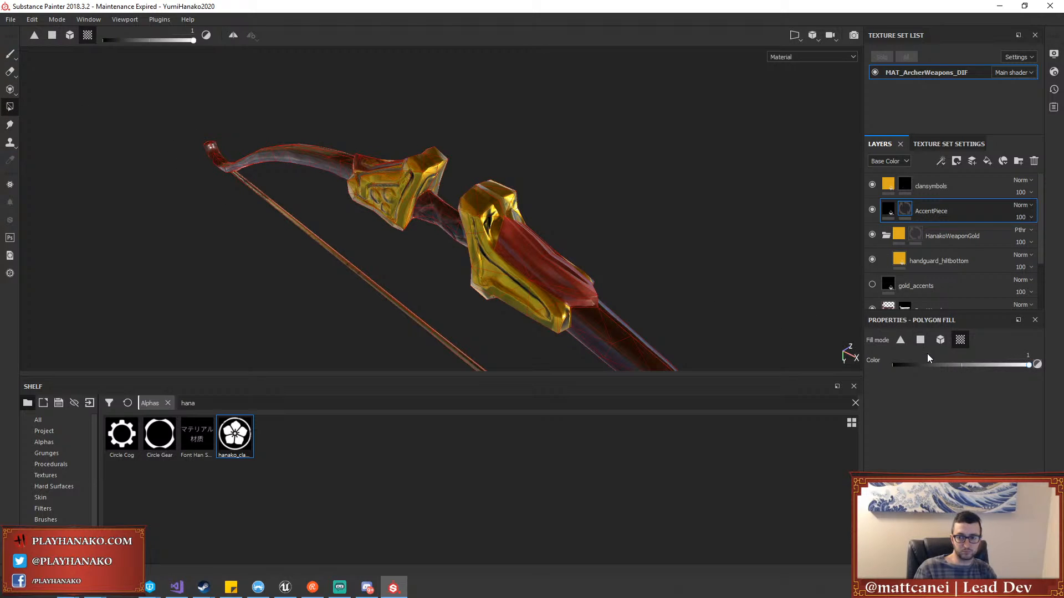
{"action": "left_click", "coordinate": [917, 342]}
{"action": "left_click_drag", "start_coordinate": [920, 363], "coordinate": [863, 368]}
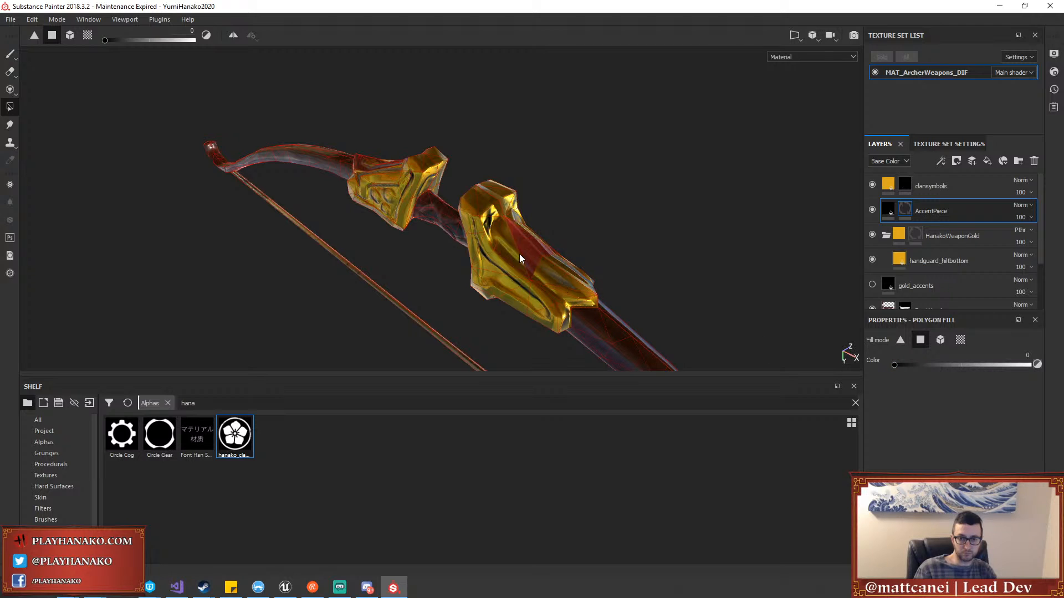
{"action": "left_click_drag", "start_coordinate": [621, 255], "coordinate": [660, 209], "text": "alt"}
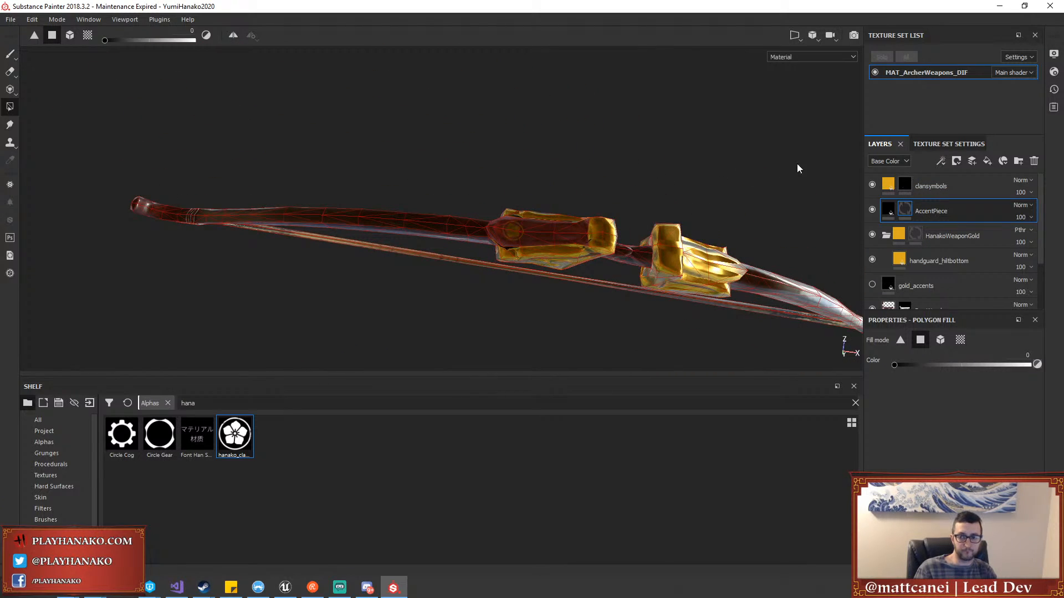
Select the clansymbols fill and examine the gold symbol up close and the whole bow from the side
{"action": "left_click", "coordinate": [888, 184]}
{"action": "scroll", "coordinate": [571, 220], "scroll_direction": "up", "scroll_amount": 4}
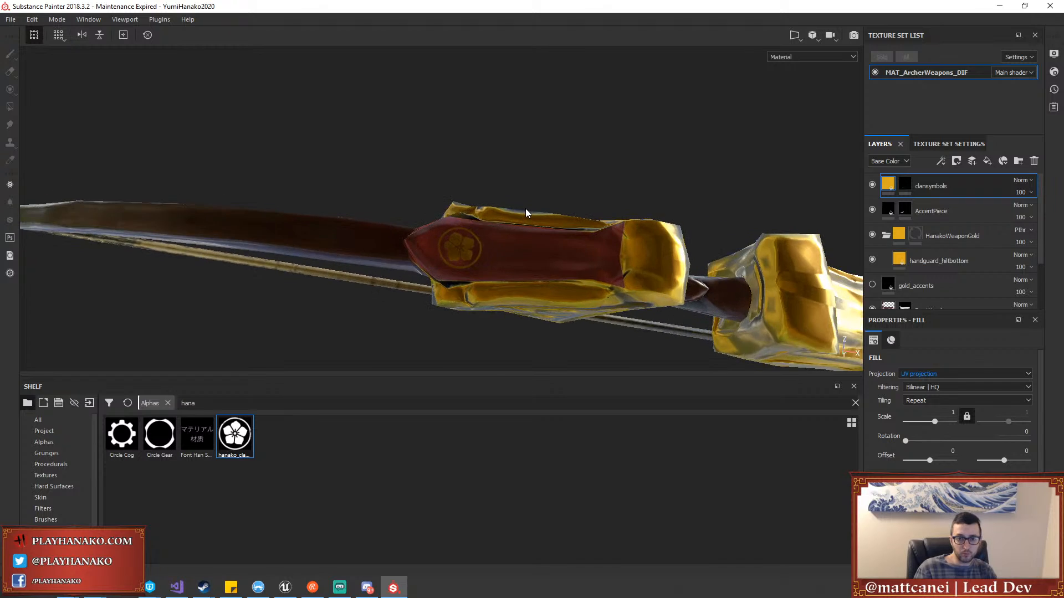
{"action": "scroll", "coordinate": [502, 229], "scroll_direction": "up", "scroll_amount": 2}
{"action": "left_click_drag", "start_coordinate": [480, 247], "coordinate": [640, 196], "text": "alt"}
{"action": "scroll", "coordinate": [637, 216], "scroll_direction": "down", "scroll_amount": 5}
{"action": "mouse_move", "coordinate": [632, 247]}
{"action": "left_mouse_down", "text": "alt"}
{"action": "mouse_move", "coordinate": [647, 194]}
{"action": "mouse_move", "coordinate": [649, 254]}
{"action": "left_mouse_up", "text": "alt"}
{"action": "middle_click_drag", "start_coordinate": [632, 246], "coordinate": [550, 230]}
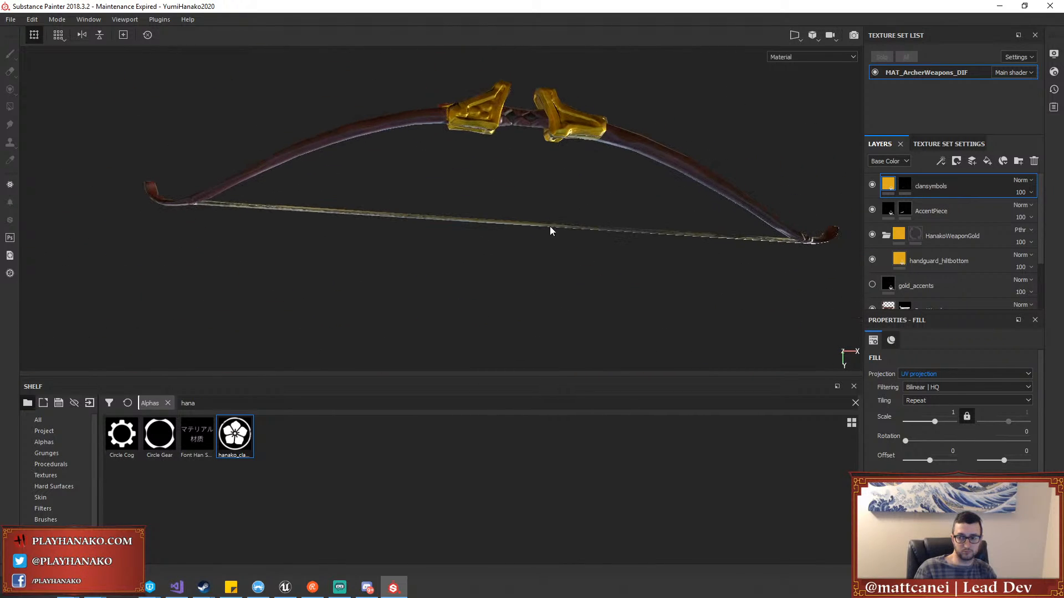
{"action": "scroll", "coordinate": [576, 213], "scroll_direction": "up", "scroll_amount": 5}
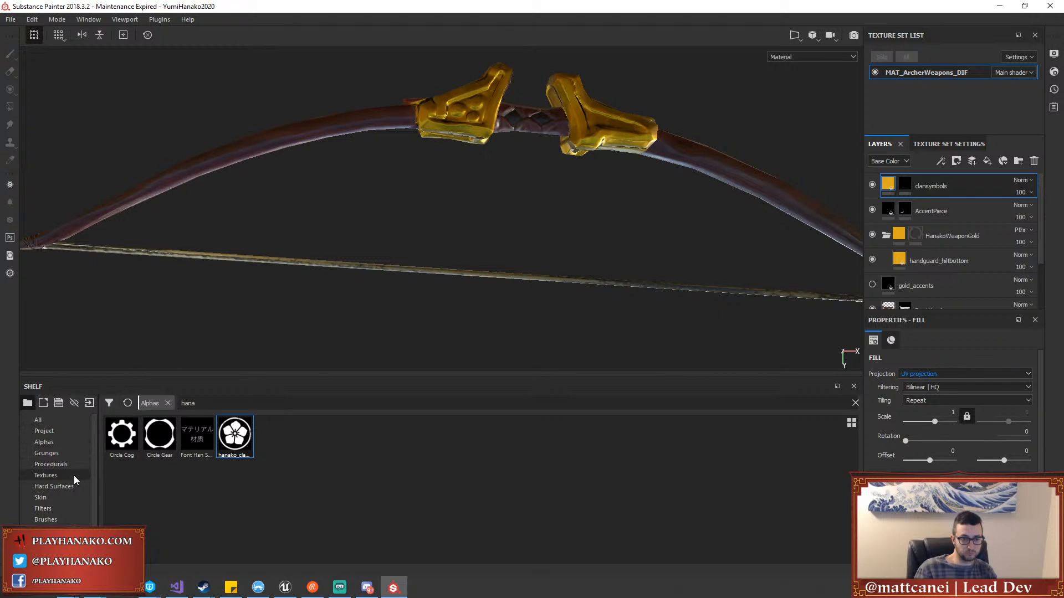
Browse the shelf's Materials category for a material suited to the bowstring
{"action": "scroll", "coordinate": [68, 482], "scroll_direction": "down", "scroll_amount": 2}
{"action": "left_click", "coordinate": [57, 505]}
{"action": "scroll", "coordinate": [350, 468], "scroll_direction": "down", "scroll_amount": 3}
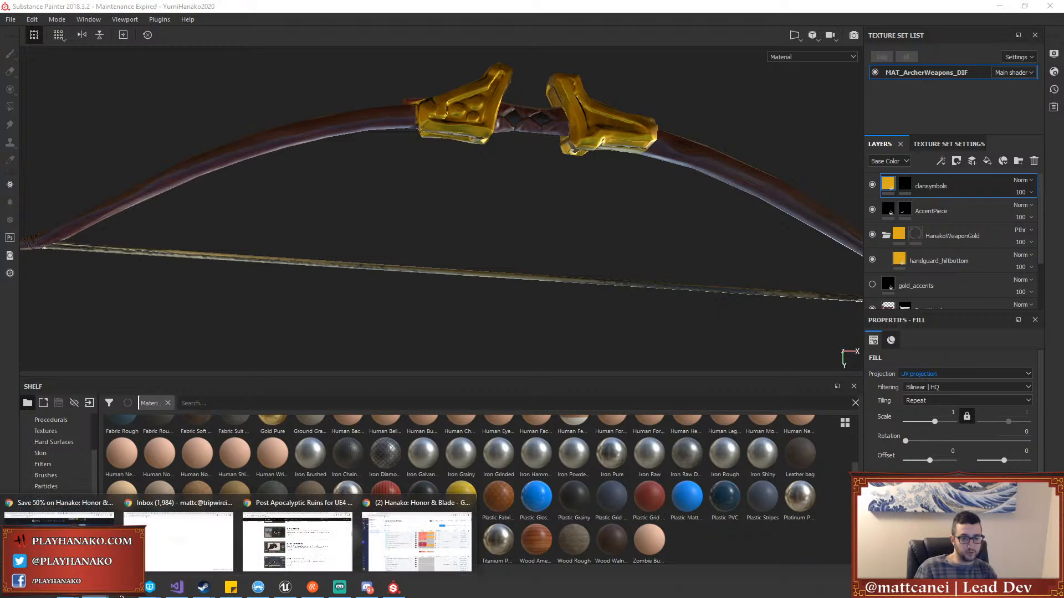
Switch to Chrome, search the web for "substance share" in a new tab and open the Substance Share site
{"action": "mouse_move", "coordinate": [94, 586]}
{"action": "left_click", "coordinate": [402, 559]}
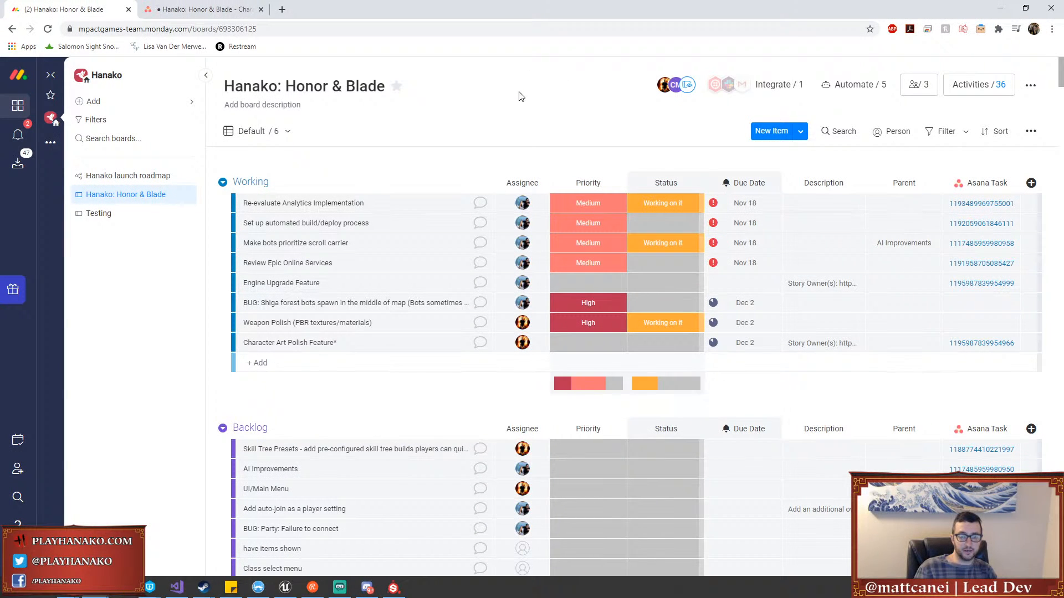
{"action": "key", "text": "ctrl+t"}
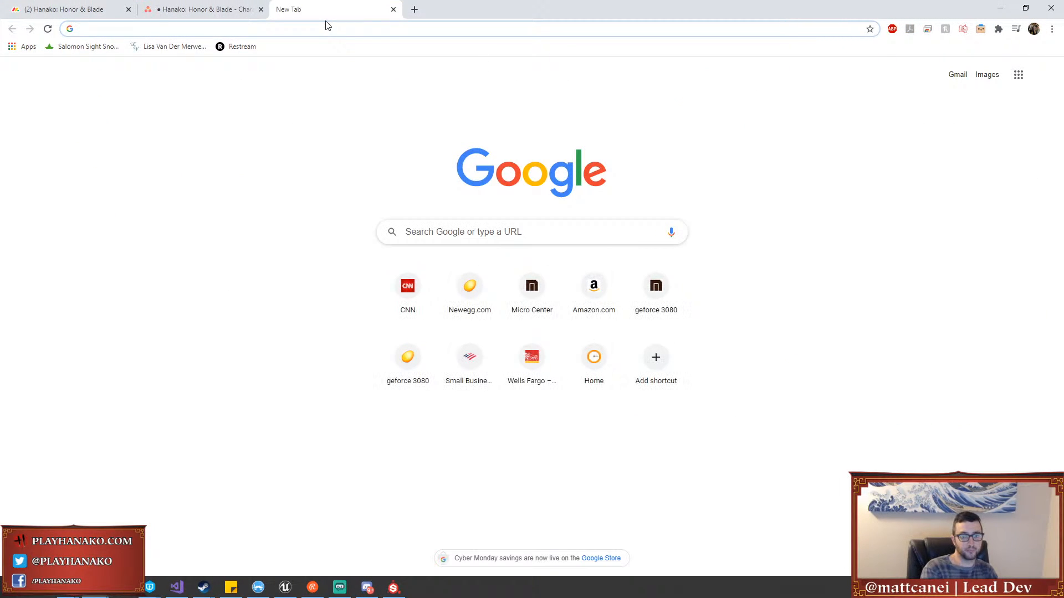
{"action": "type", "text": "substance share"}
{"action": "key", "text": "Return"}
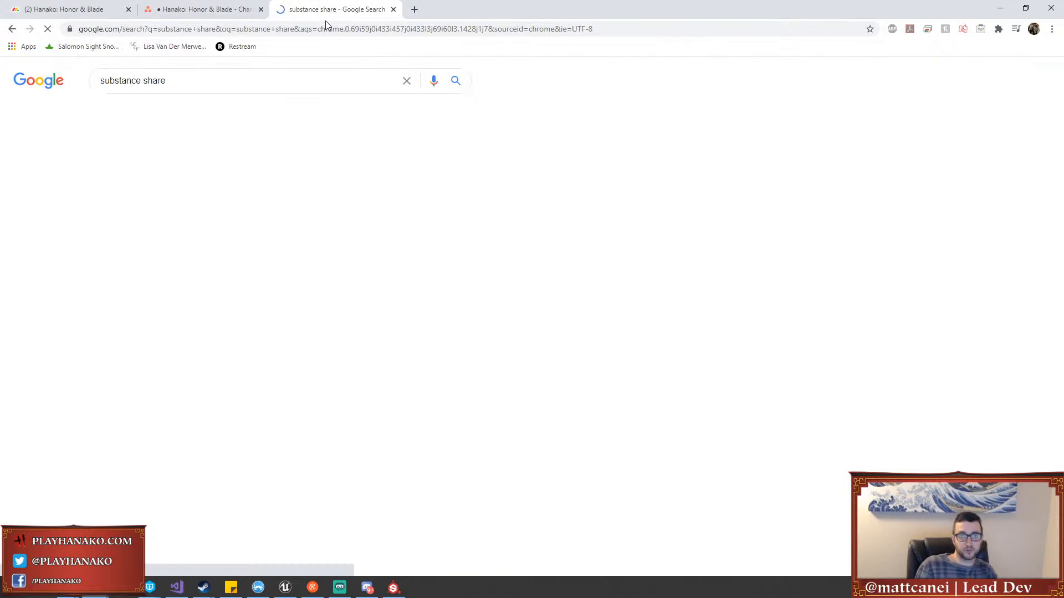
{"action": "left_click", "coordinate": [206, 173]}
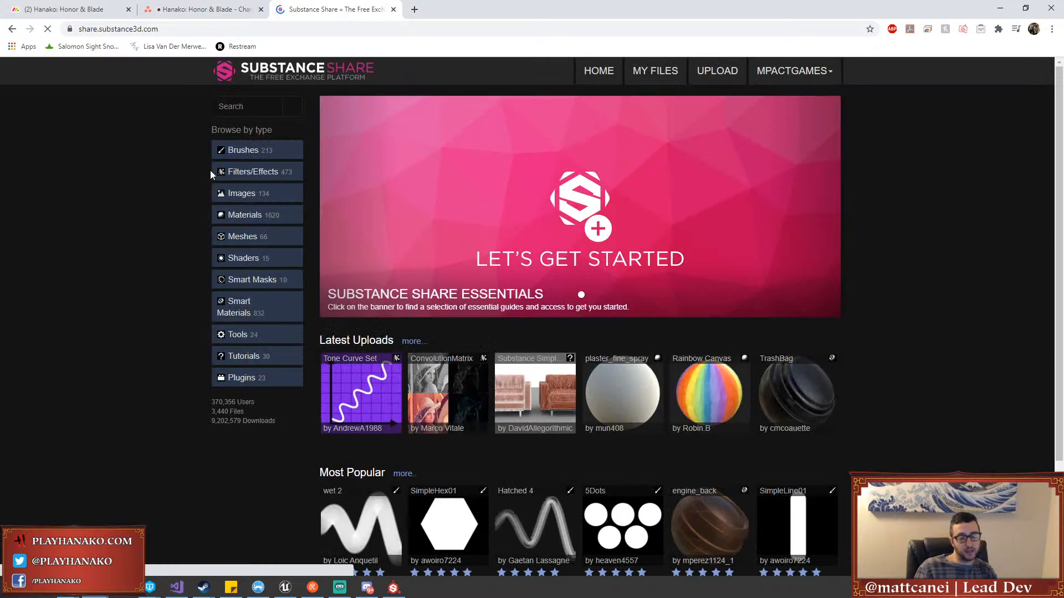
Search Substance Share for "rope" and open the page of the dark brown Rope smart material
{"action": "left_click", "coordinate": [249, 109]}
{"action": "type", "text": "rope"}
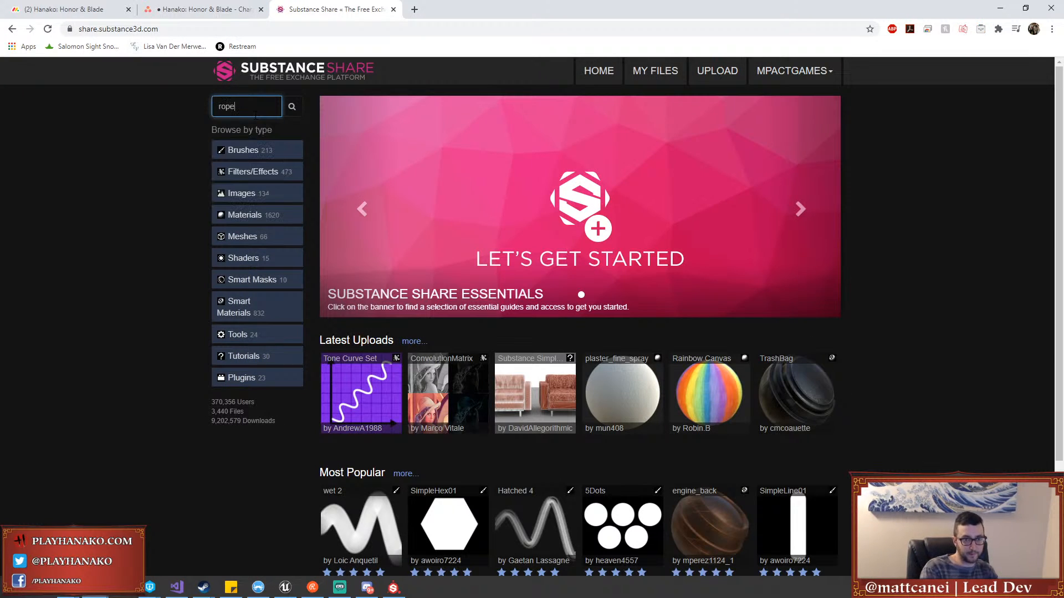
{"action": "key", "text": "Return"}
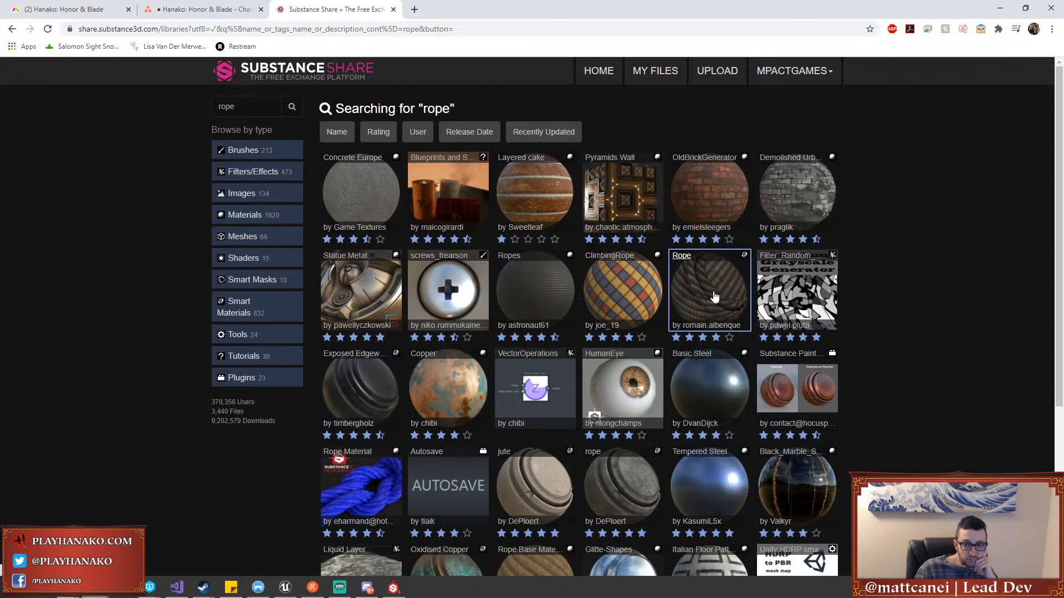
{"action": "scroll", "coordinate": [714, 297], "scroll_direction": "down", "scroll_amount": 2}
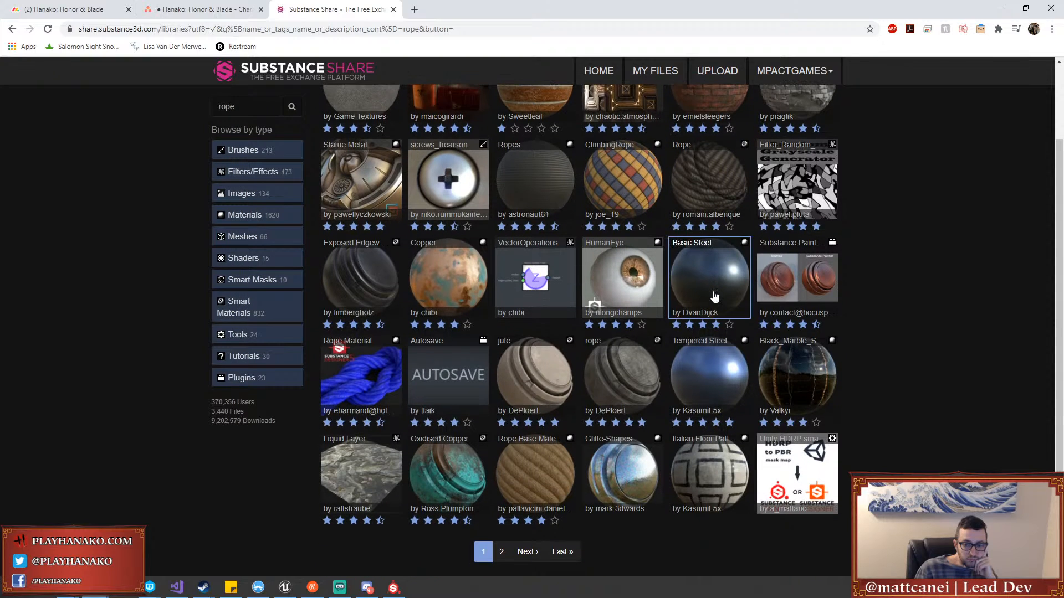
{"action": "scroll", "coordinate": [714, 297], "scroll_direction": "up", "scroll_amount": 1}
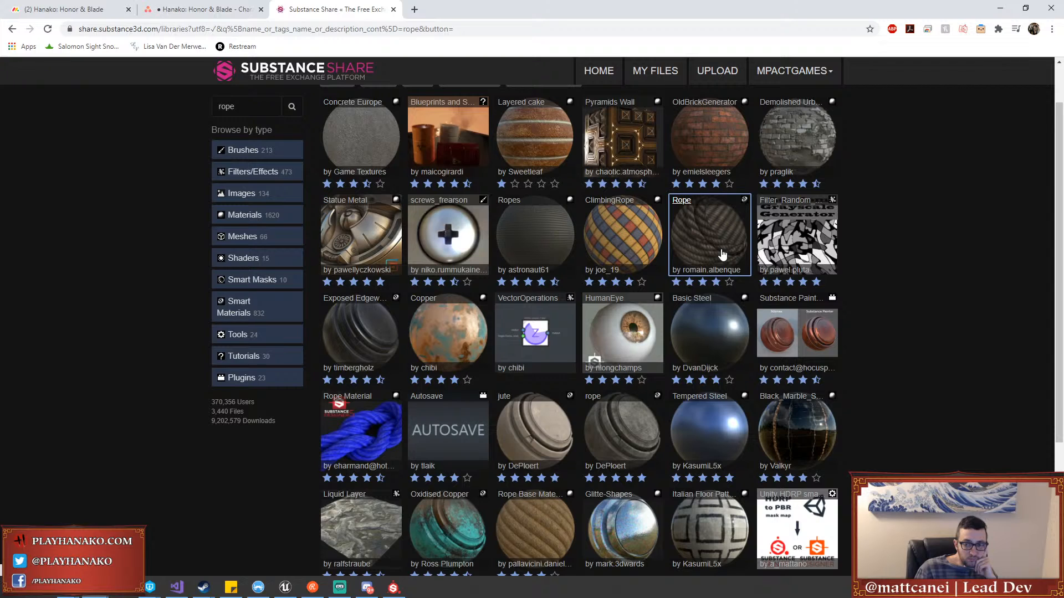
{"action": "left_click", "coordinate": [721, 254]}
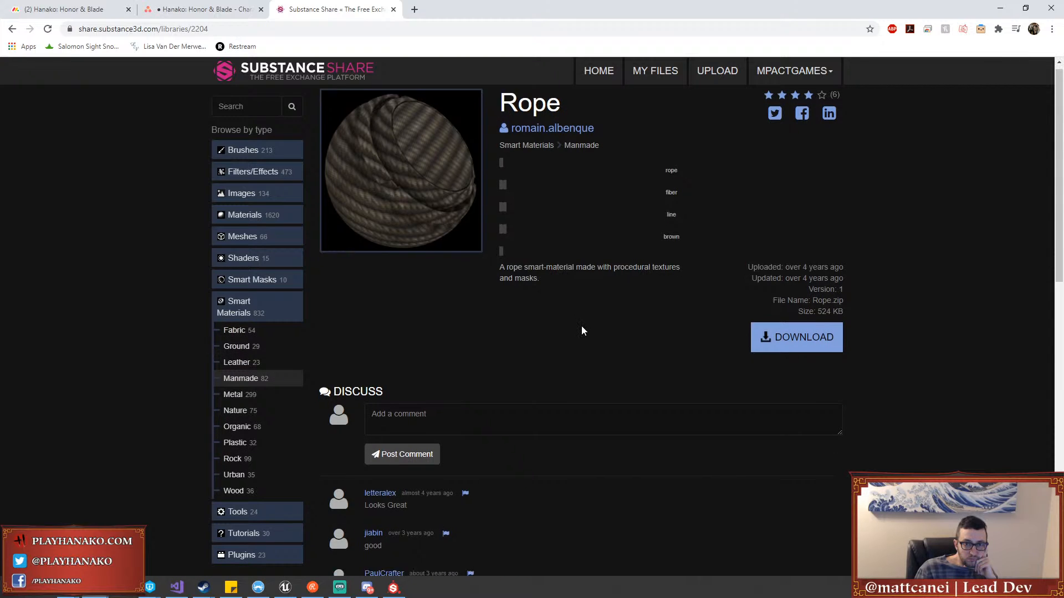
Review the Rope smart material's page and comments, and download Rope.zip
{"action": "scroll", "coordinate": [581, 331], "scroll_direction": "down", "scroll_amount": 5}
{"action": "scroll", "coordinate": [582, 331], "scroll_direction": "down", "scroll_amount": 2}
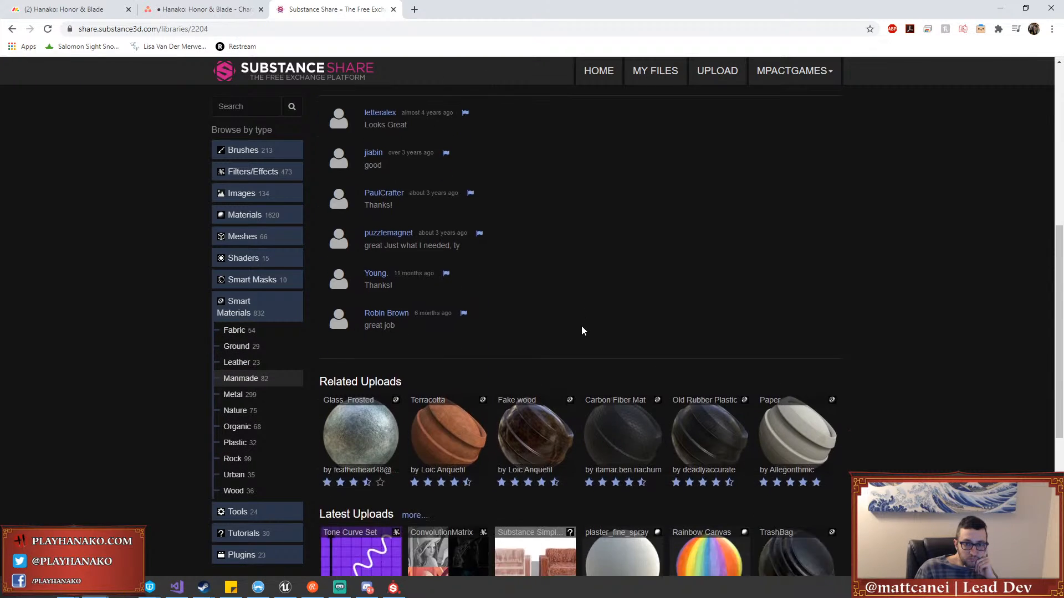
{"action": "scroll", "coordinate": [582, 328], "scroll_direction": "up", "scroll_amount": 7}
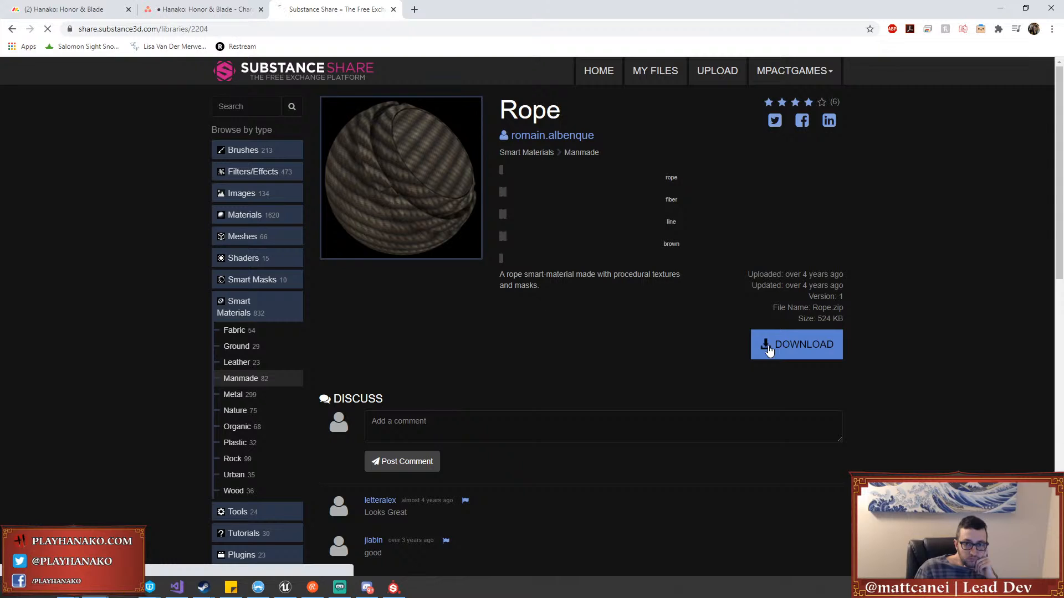
{"action": "left_click", "coordinate": [768, 348]}
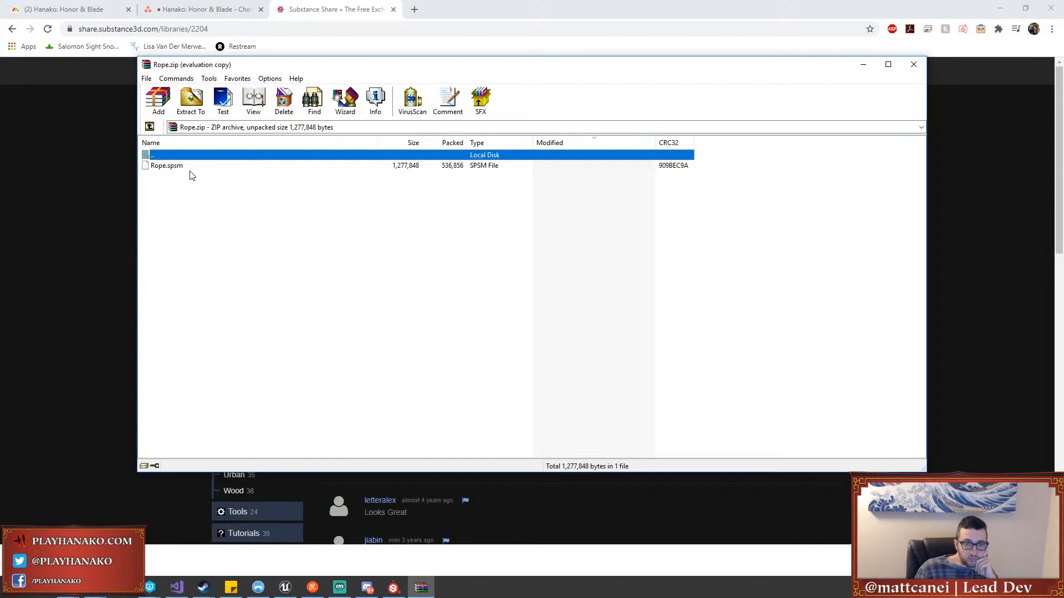
Extract Rope.spsm from the archive into the Rope folder in Downloads, dismissing the WinRAR license reminder, and close the archive
{"action": "left_click", "coordinate": [190, 166]}
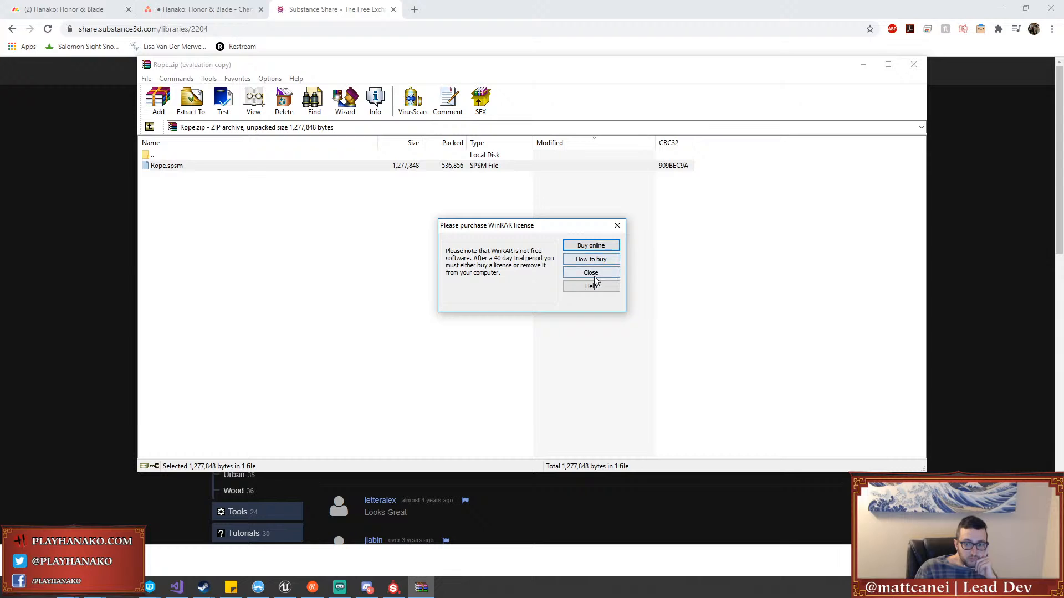
{"action": "left_click", "coordinate": [593, 275]}
{"action": "left_click", "coordinate": [191, 101]}
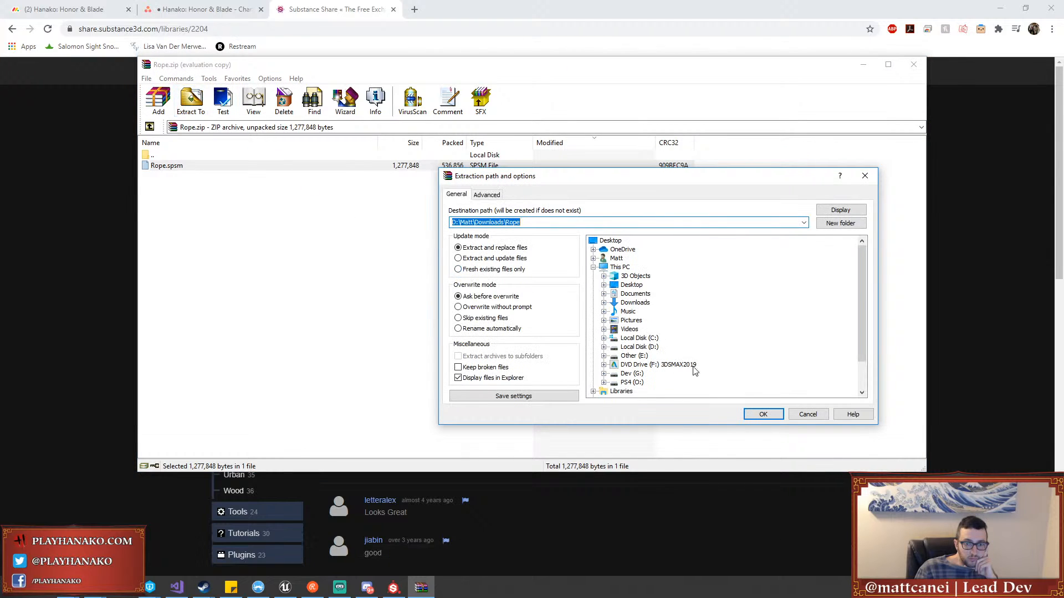
{"action": "left_click", "coordinate": [763, 413]}
{"action": "left_click", "coordinate": [913, 64]}
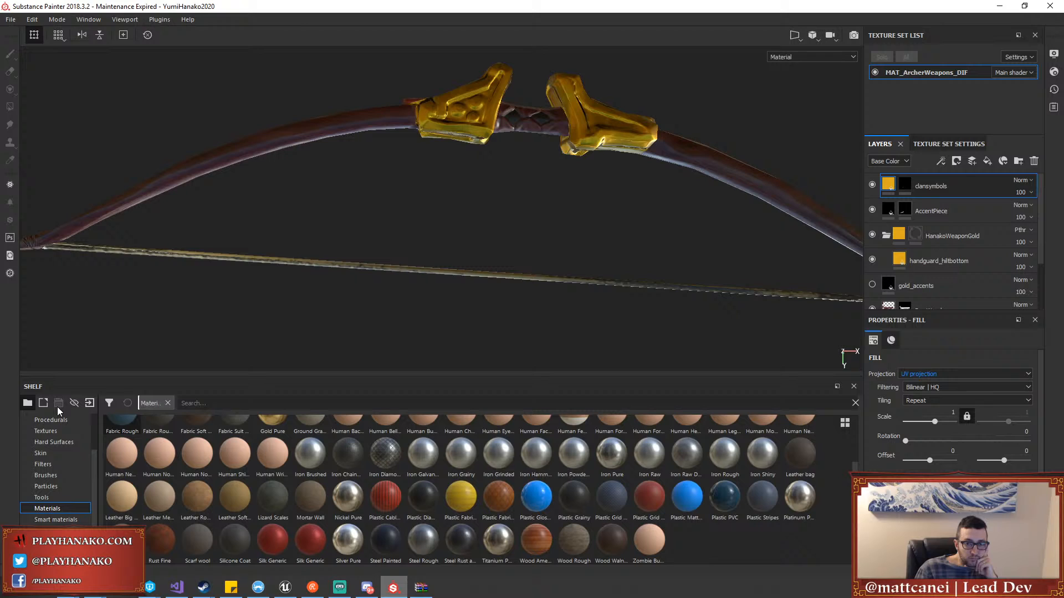
Import Rope.spsm into Substance Painter's current session as a smart material and add it at the top of the layer stack
{"action": "left_click", "coordinate": [393, 587]}
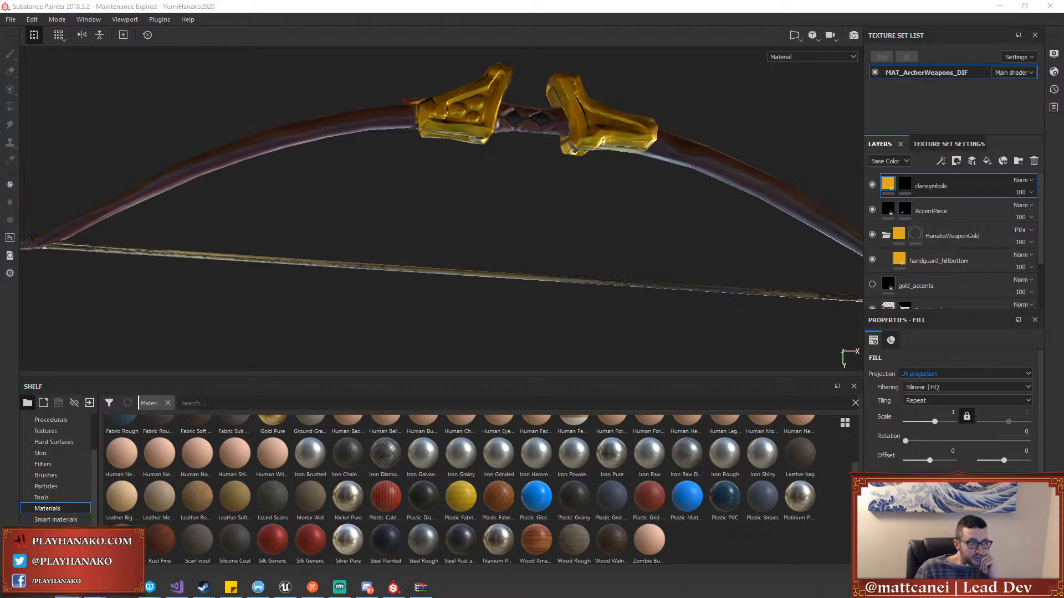
{"action": "left_click_drag", "start_coordinate": [0, 421], "coordinate": [718, 546]}
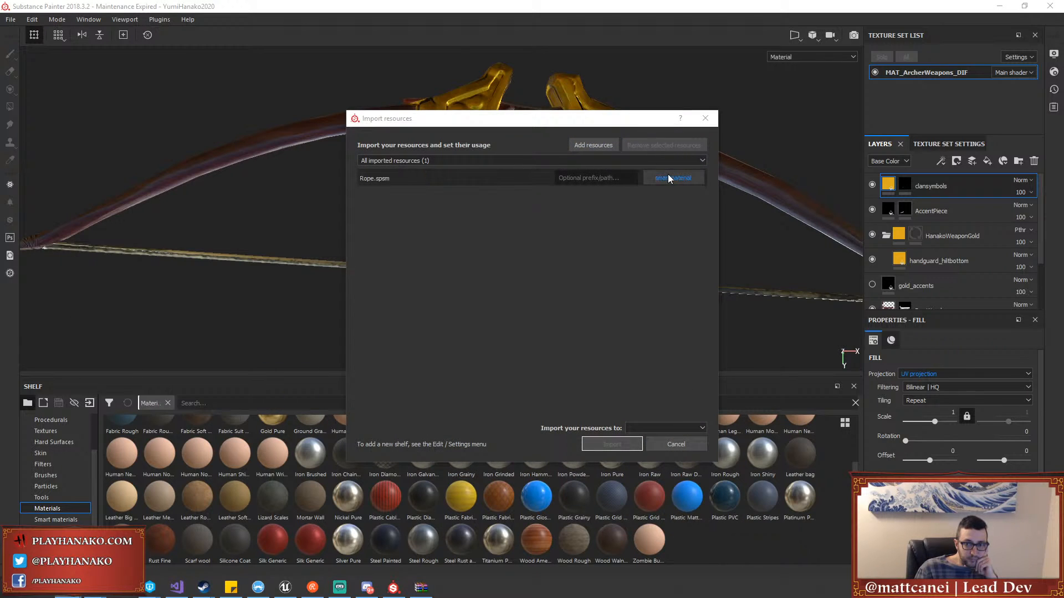
{"action": "left_click", "coordinate": [660, 428]}
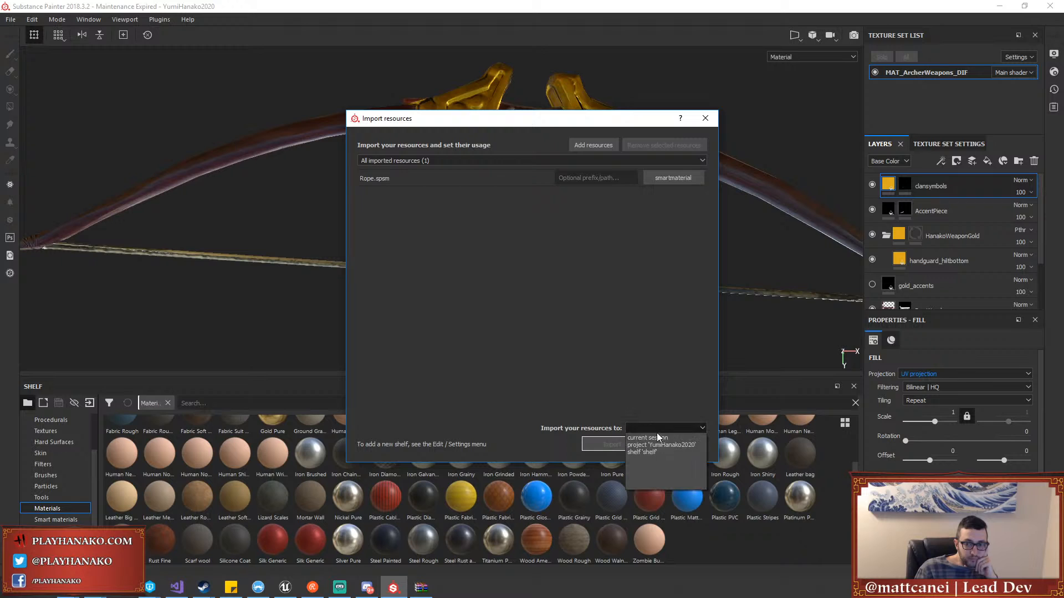
{"action": "left_click", "coordinate": [658, 438]}
{"action": "left_click", "coordinate": [609, 444]}
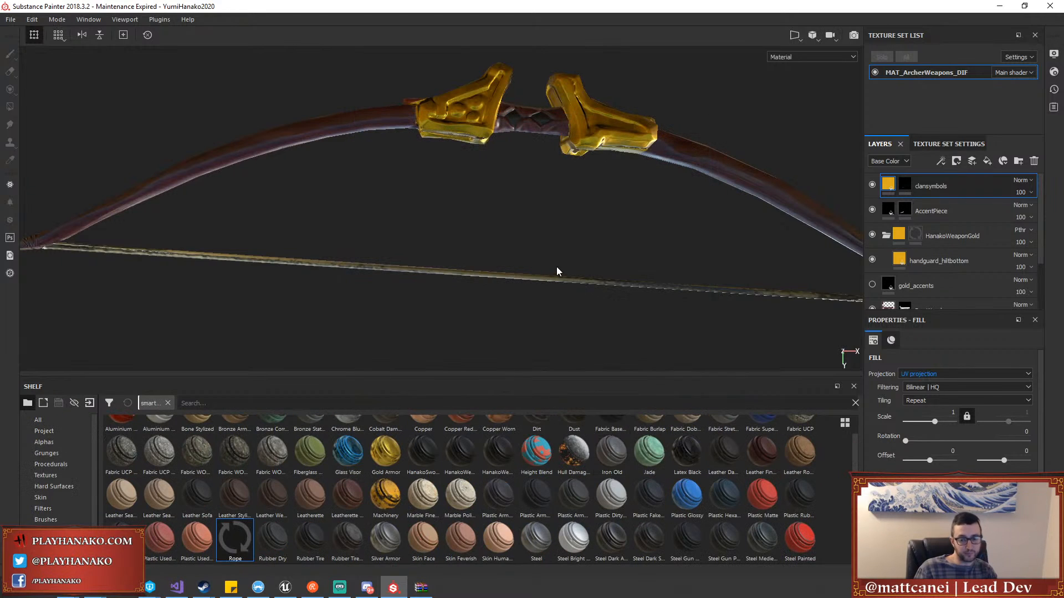
{"action": "left_click_drag", "start_coordinate": [235, 539], "coordinate": [927, 175]}
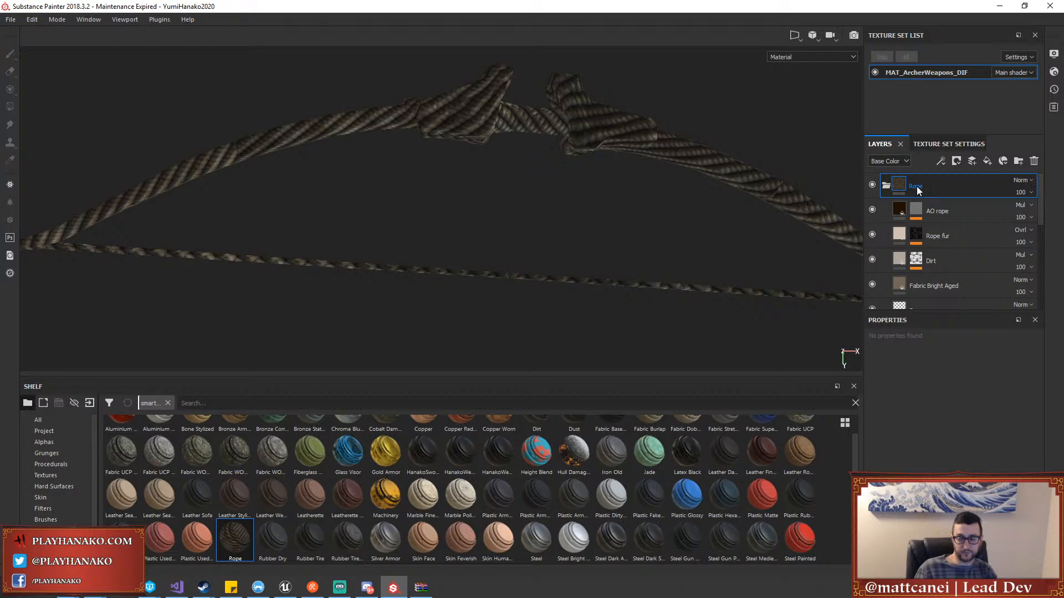
Add a black mask to the Rope group and reveal the bowstring on it using Polygon Fill in UV chunk mode
{"action": "right_click", "coordinate": [952, 186]}
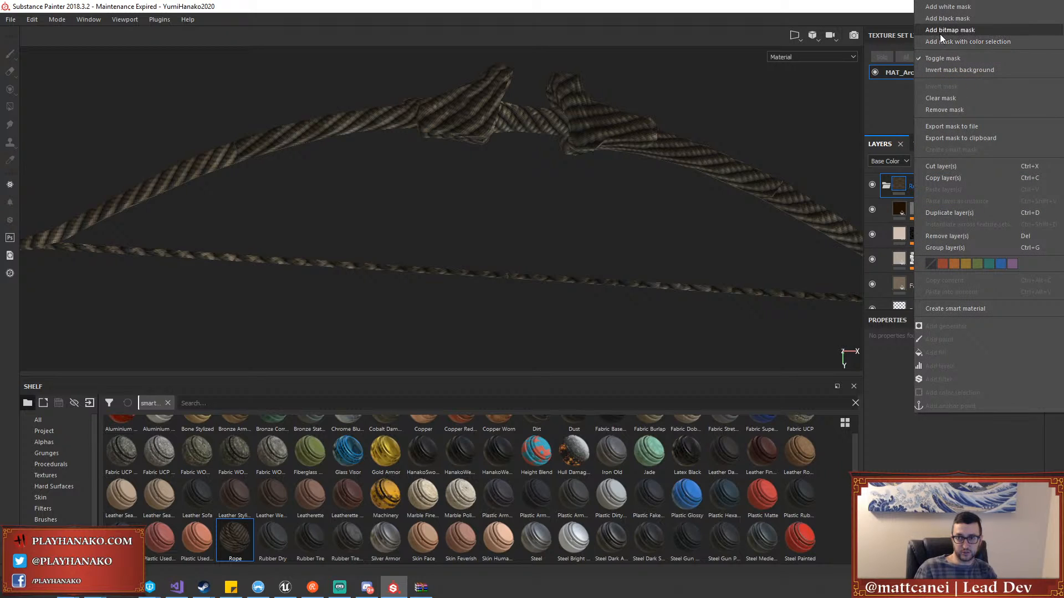
{"action": "left_click", "coordinate": [946, 19]}
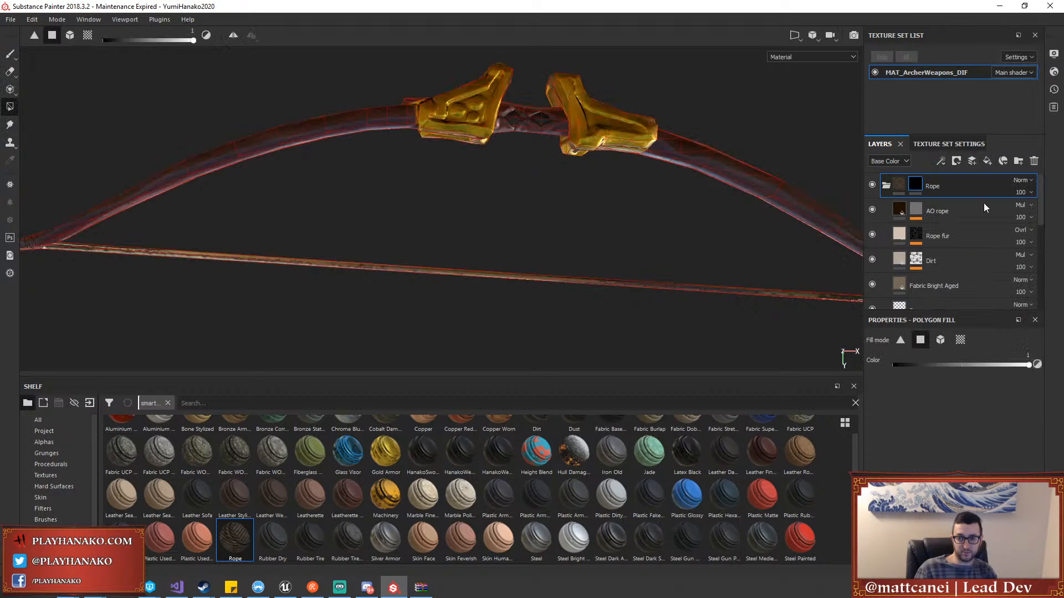
{"action": "left_click", "coordinate": [962, 340]}
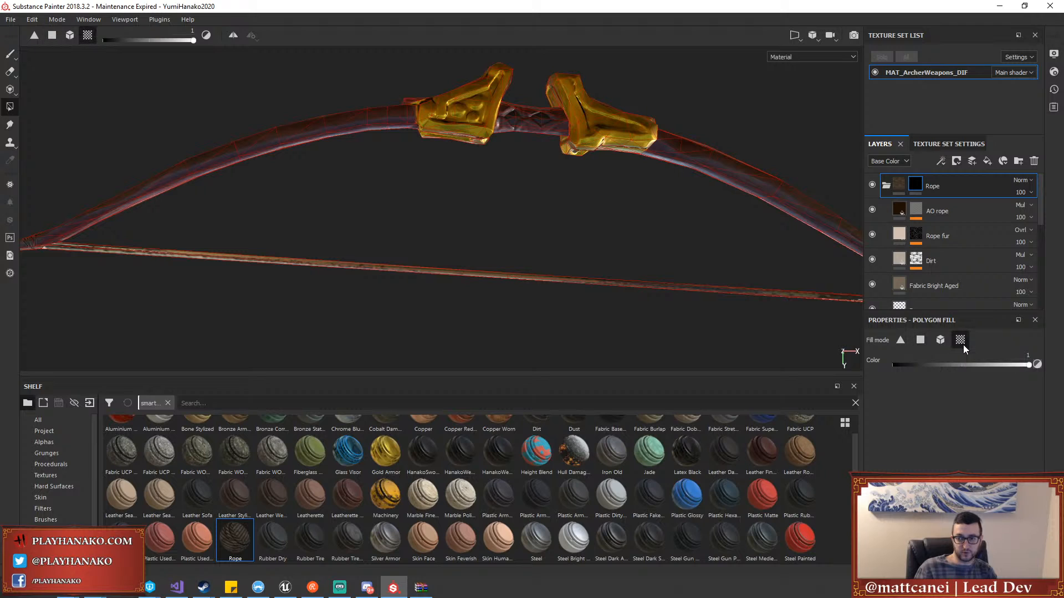
{"action": "left_click", "coordinate": [652, 283]}
{"action": "left_click", "coordinate": [486, 274]}
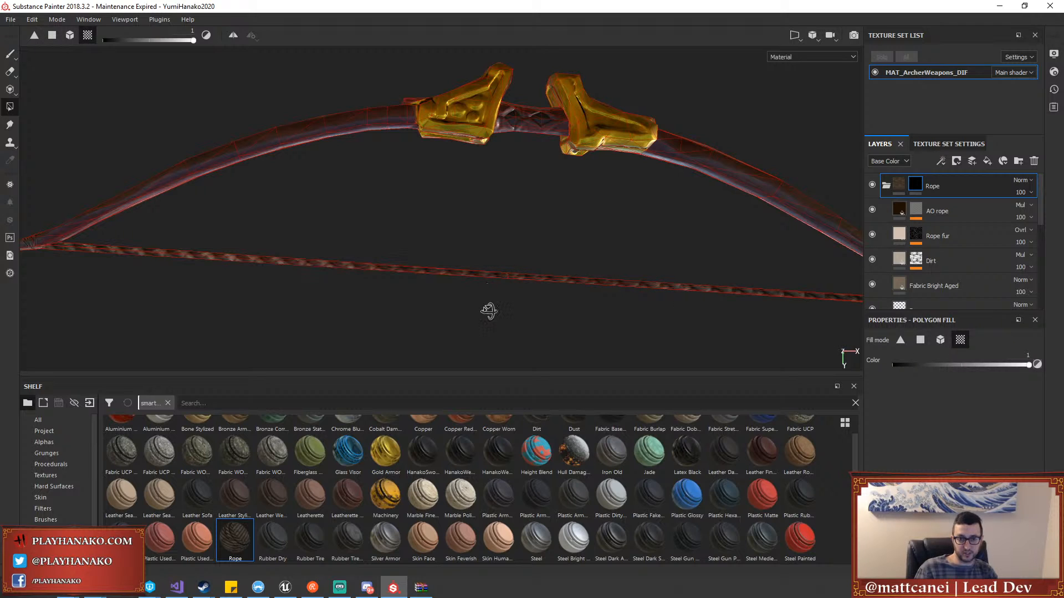
Choose the Paint brush for the Rope mask at the bow tip and clear the flower emblem alpha from the brush
{"action": "left_click_drag", "start_coordinate": [489, 314], "coordinate": [517, 181], "text": "alt"}
{"action": "scroll", "coordinate": [594, 154], "scroll_direction": "down", "scroll_amount": 5}
{"action": "left_click_drag", "start_coordinate": [698, 209], "coordinate": [719, 121], "text": "alt"}
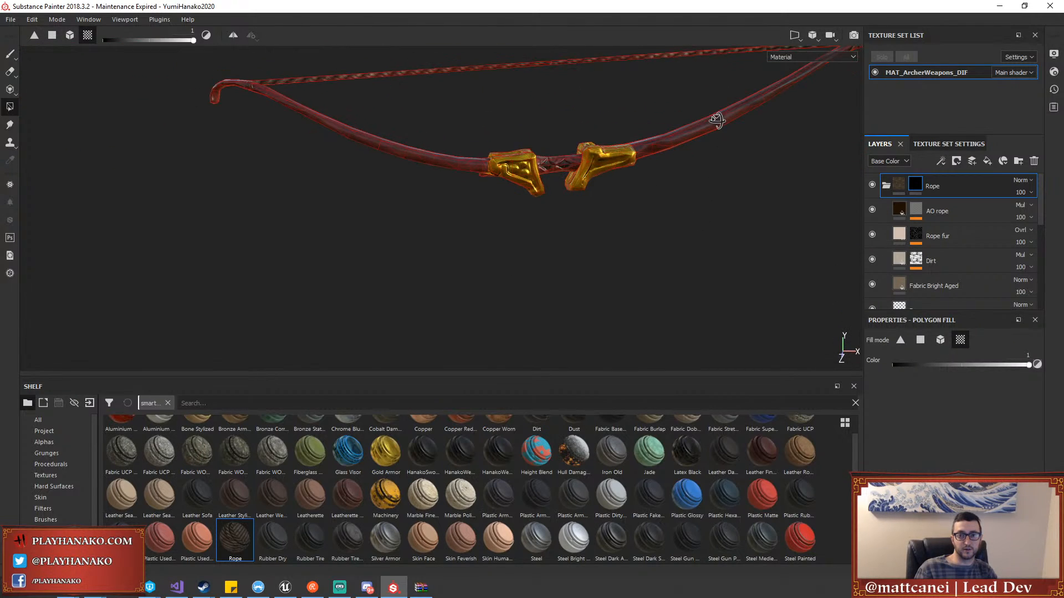
{"action": "middle_click_drag", "start_coordinate": [719, 121], "coordinate": [331, 275], "text": "alt"}
{"action": "scroll", "coordinate": [471, 252], "scroll_direction": "up", "scroll_amount": 3}
{"action": "right_click_drag", "start_coordinate": [471, 252], "coordinate": [584, 205], "text": "alt"}
{"action": "middle_click_drag", "start_coordinate": [718, 171], "coordinate": [515, 248], "text": "alt"}
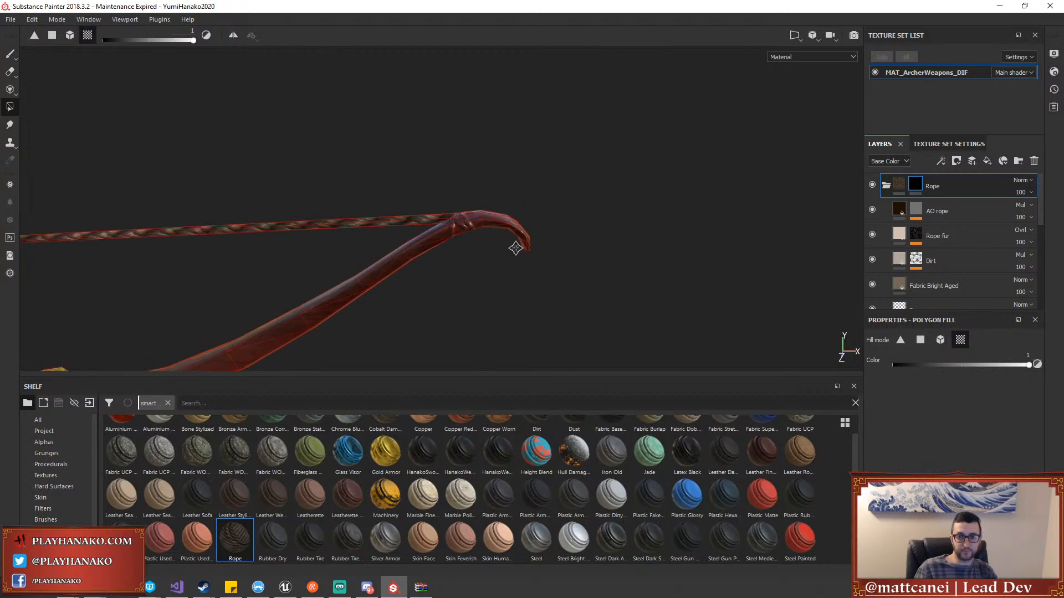
{"action": "scroll", "coordinate": [467, 234], "scroll_direction": "up", "scroll_amount": 5}
{"action": "right_click_drag", "start_coordinate": [414, 237], "coordinate": [501, 246], "text": "alt"}
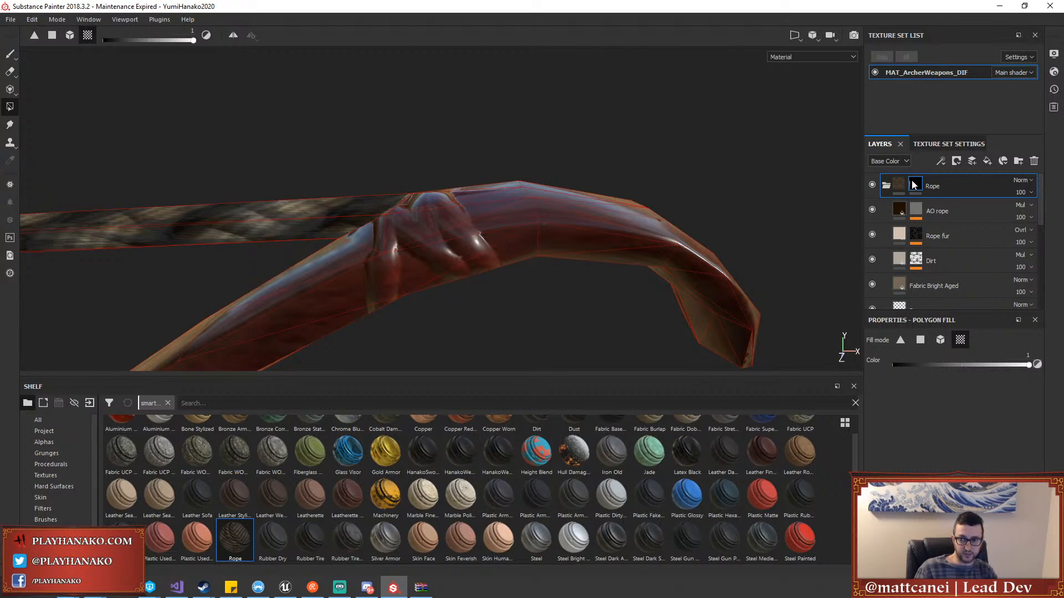
{"action": "left_click", "coordinate": [7, 54]}
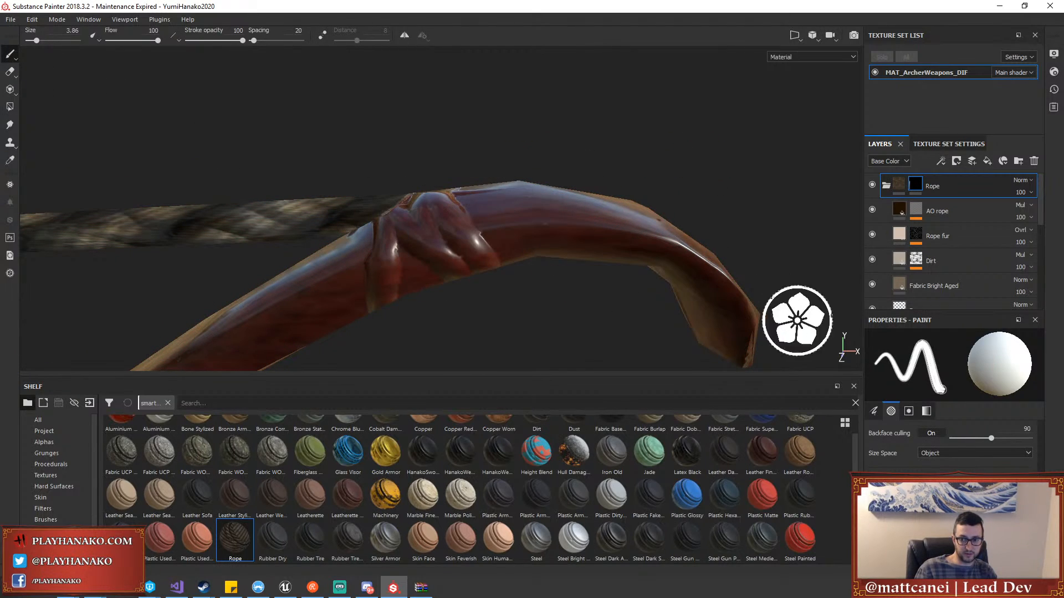
{"action": "left_click", "coordinate": [1025, 427]}
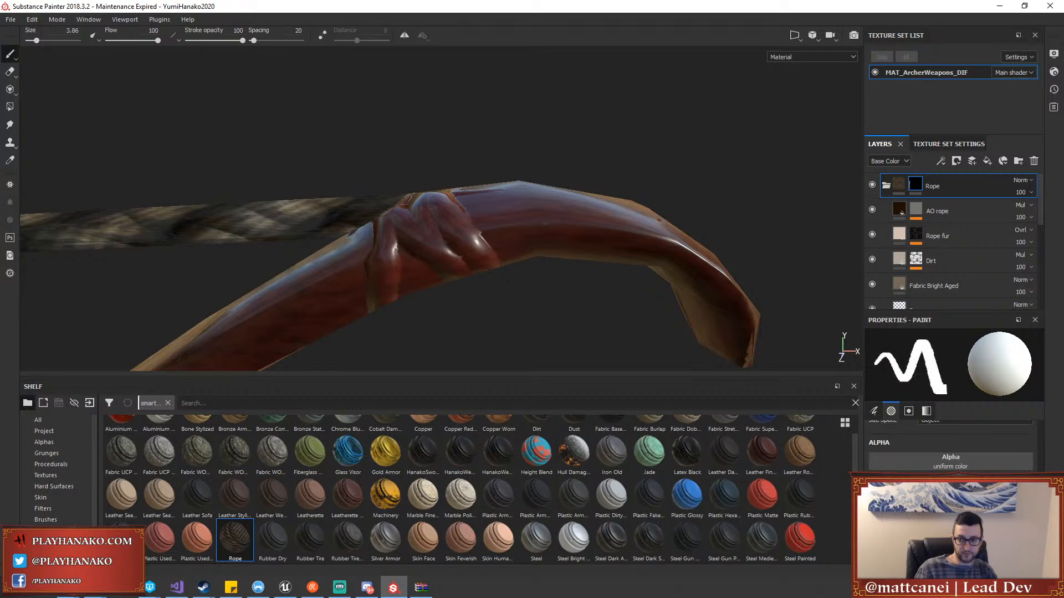
Search the brush alphas for "circle" and "defa" to find a plain round shape
{"action": "left_click", "coordinate": [955, 464]}
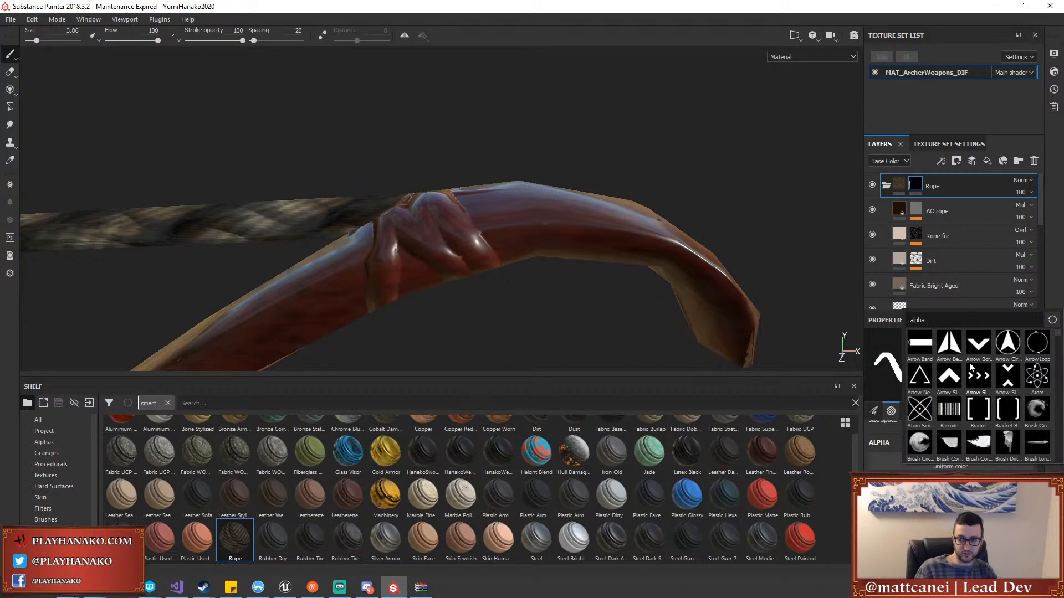
{"action": "scroll", "coordinate": [975, 382], "scroll_direction": "down", "scroll_amount": 5}
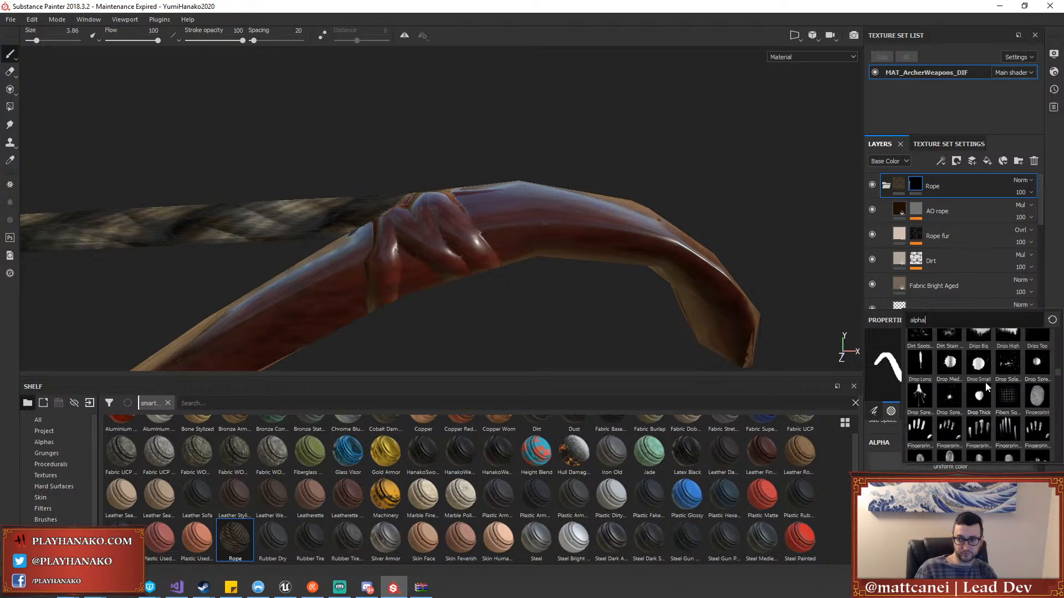
{"action": "scroll", "coordinate": [985, 383], "scroll_direction": "up", "scroll_amount": 6}
{"action": "key", "text": "ctrl+a"}
{"action": "type", "text": "circle"}
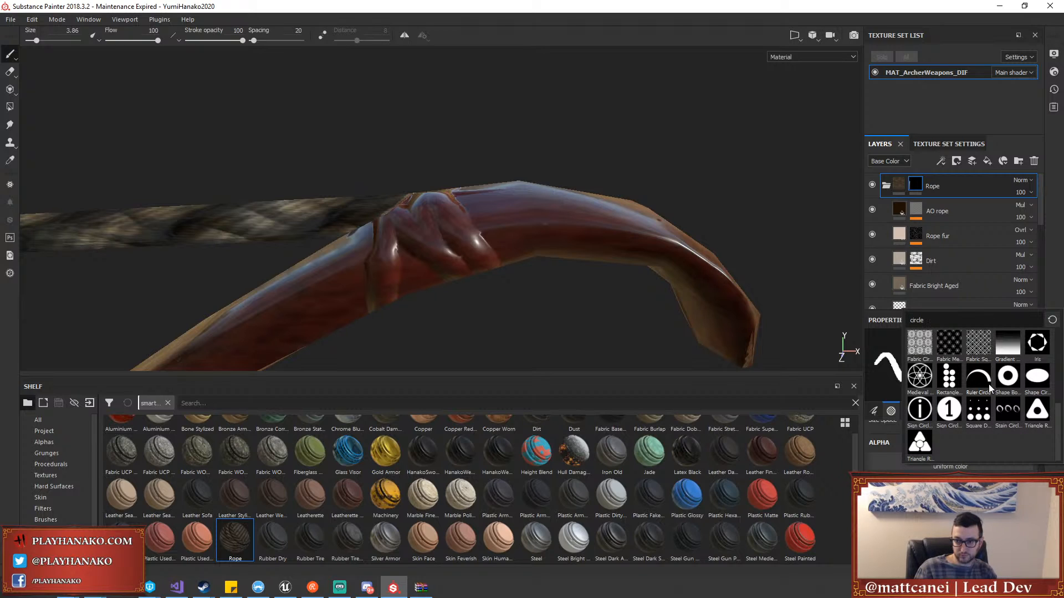
{"action": "key", "text": "ctrl+a"}
{"action": "type", "text": "defa"}
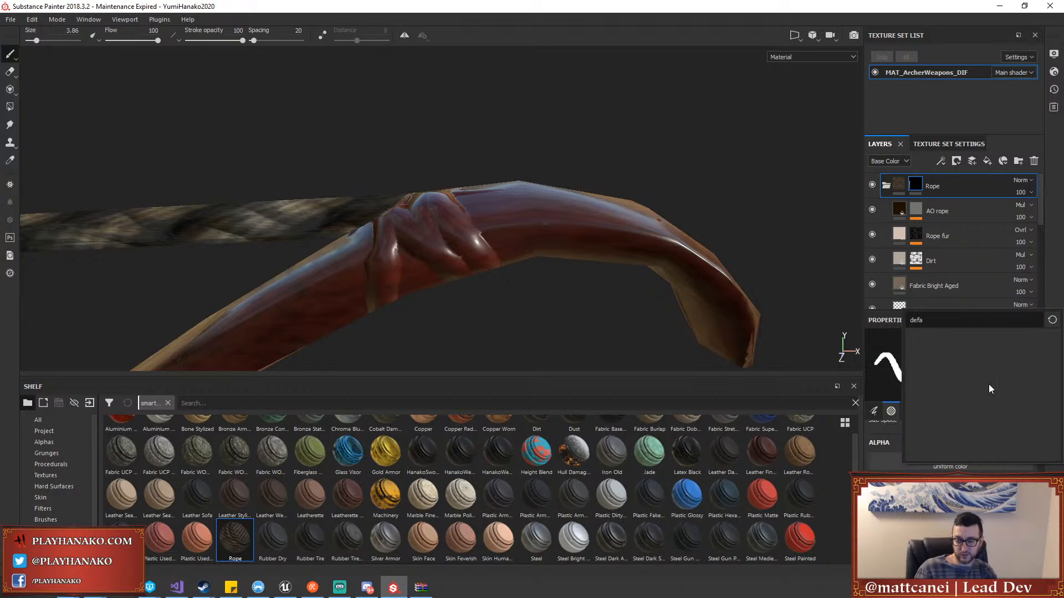
{"action": "key", "text": "Escape"}
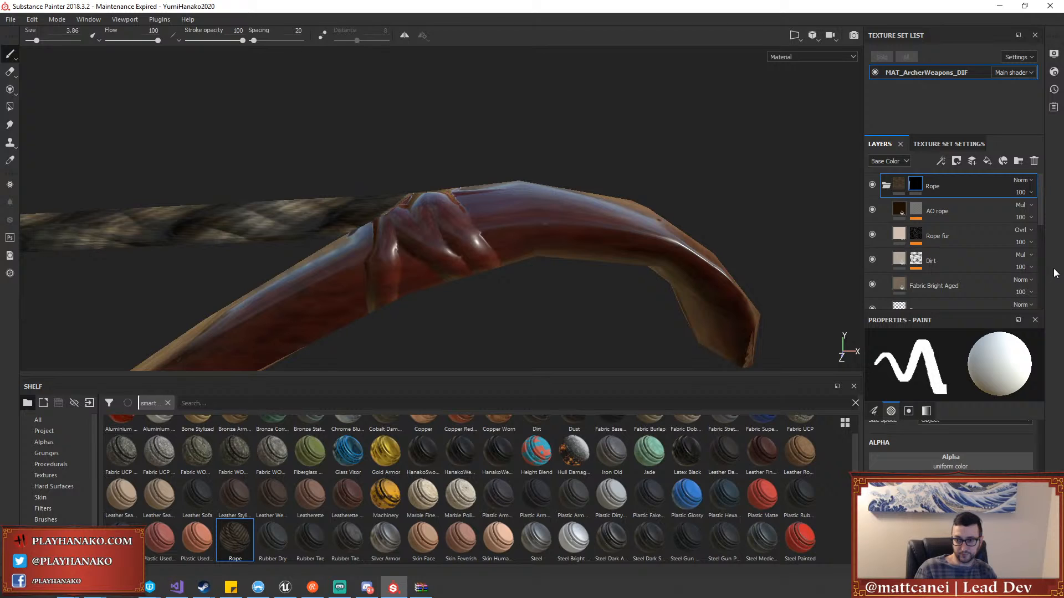
Browse the full alpha library, assign Shape Cone to the brush and reduce the brush size to 1.35
{"action": "left_click", "coordinate": [929, 461]}
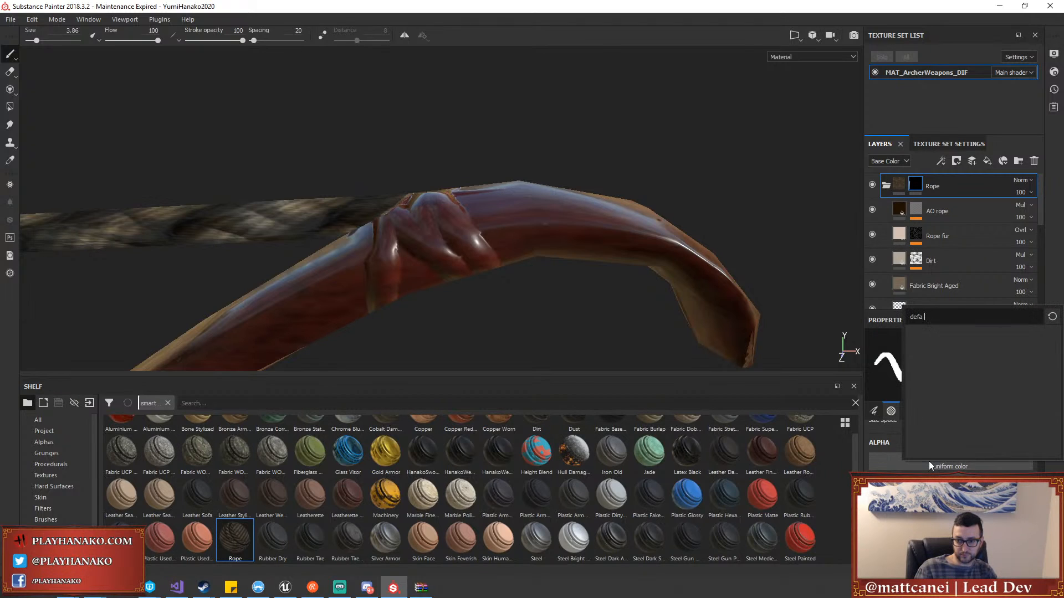
{"action": "key", "text": "BackSpace"}
{"action": "key", "text": "BackSpace"}
{"action": "key", "text": "BackSpace"}
{"action": "key", "text": "BackSpace"}
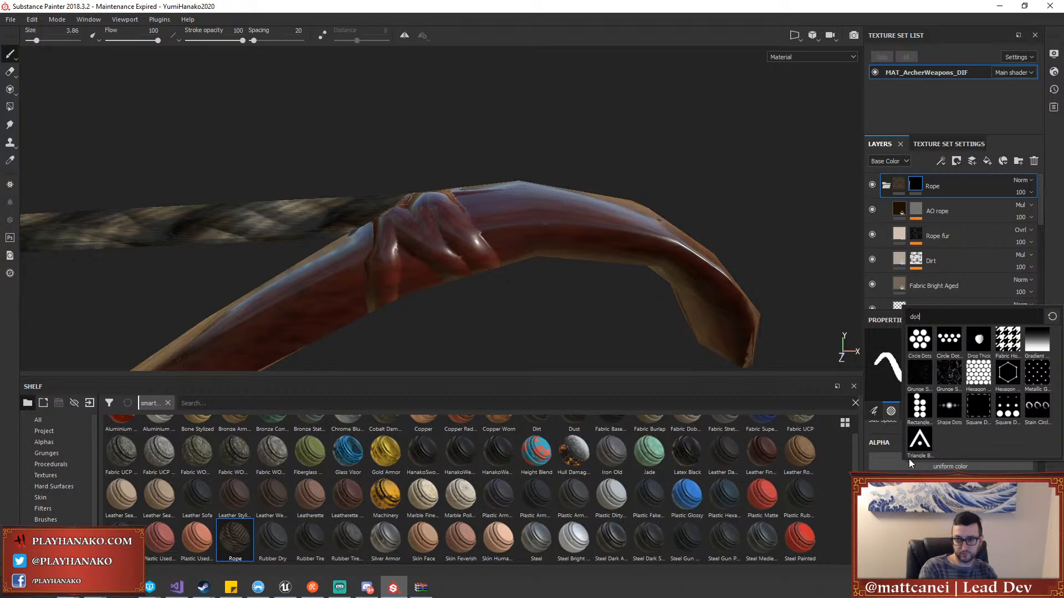
{"action": "scroll", "coordinate": [964, 404], "scroll_direction": "down", "scroll_amount": 5}
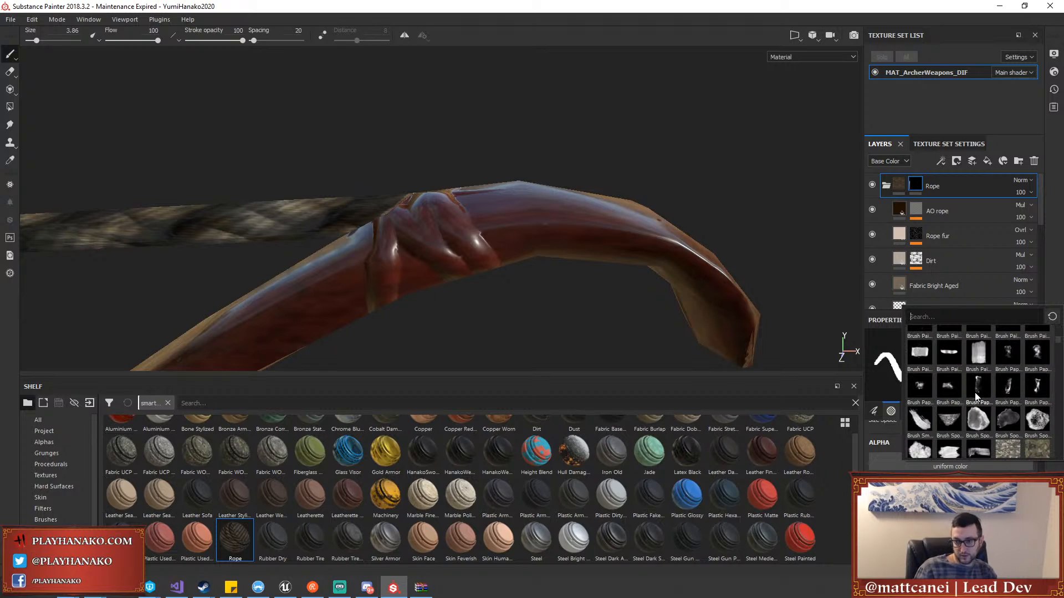
{"action": "scroll", "coordinate": [997, 392], "scroll_direction": "down", "scroll_amount": 5}
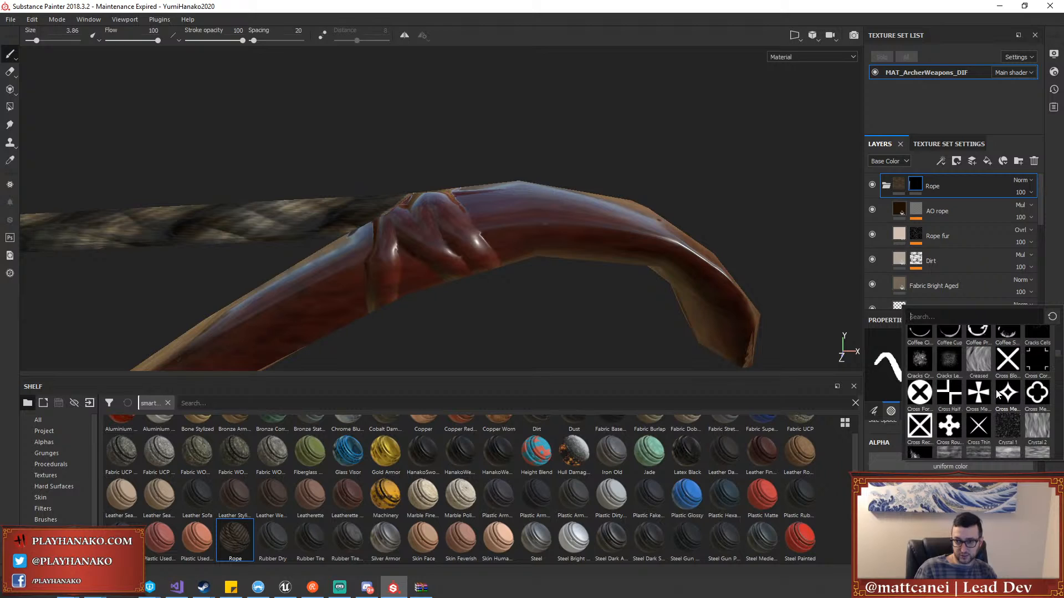
{"action": "scroll", "coordinate": [995, 390], "scroll_direction": "down", "scroll_amount": 6}
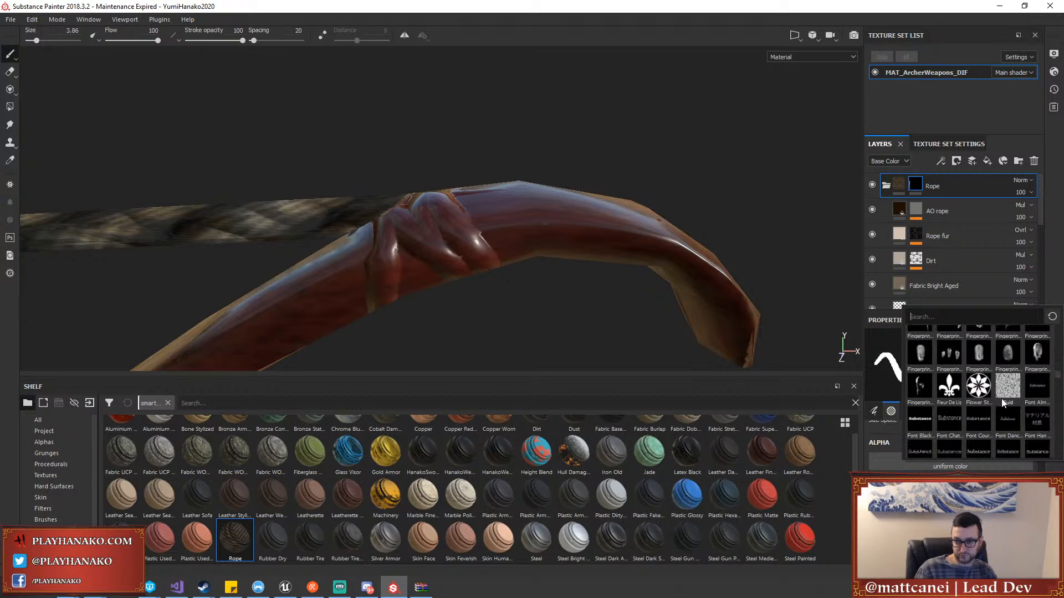
{"action": "scroll", "coordinate": [980, 391], "scroll_direction": "down", "scroll_amount": 6}
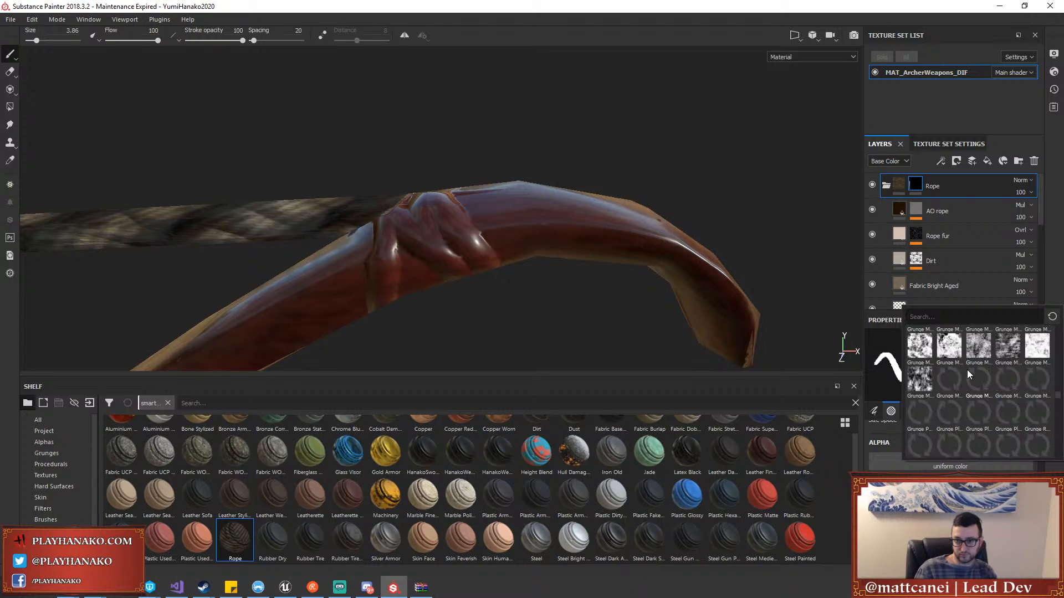
{"action": "scroll", "coordinate": [968, 374], "scroll_direction": "down", "scroll_amount": 4}
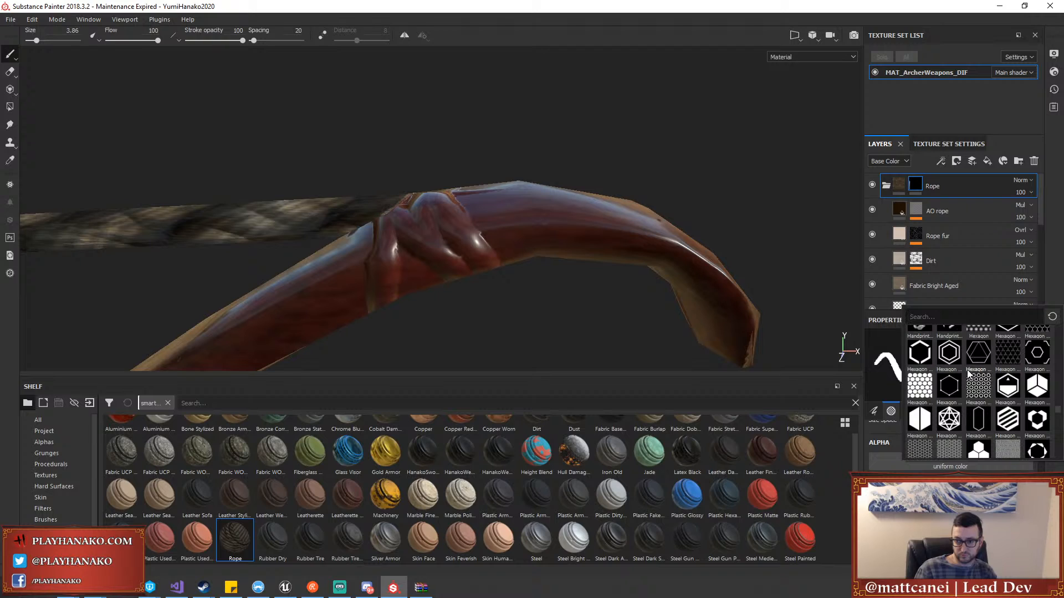
{"action": "scroll", "coordinate": [968, 374], "scroll_direction": "down", "scroll_amount": 8}
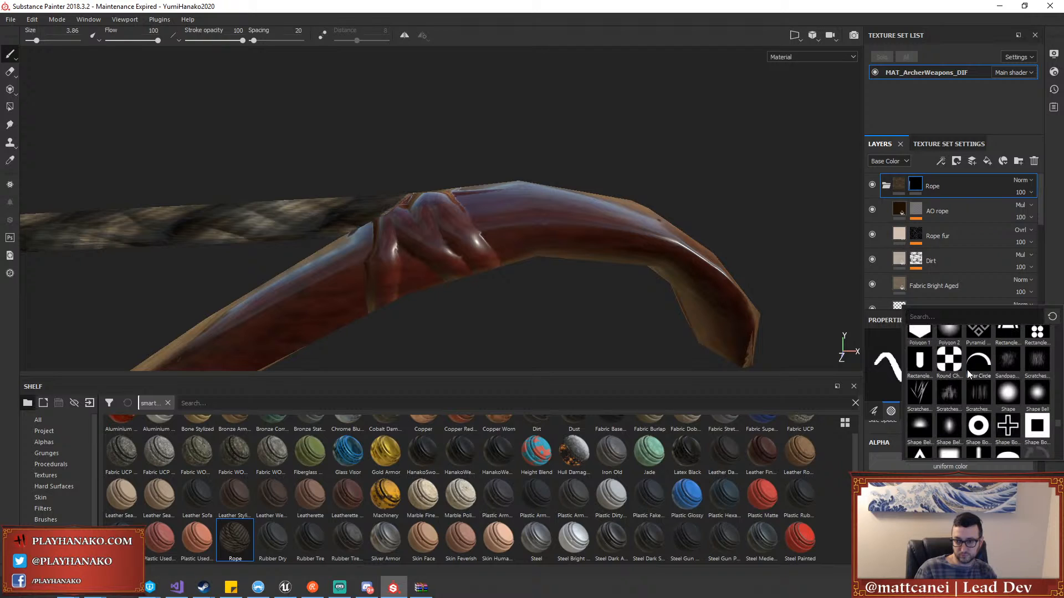
{"action": "scroll", "coordinate": [967, 375], "scroll_direction": "up", "scroll_amount": 3}
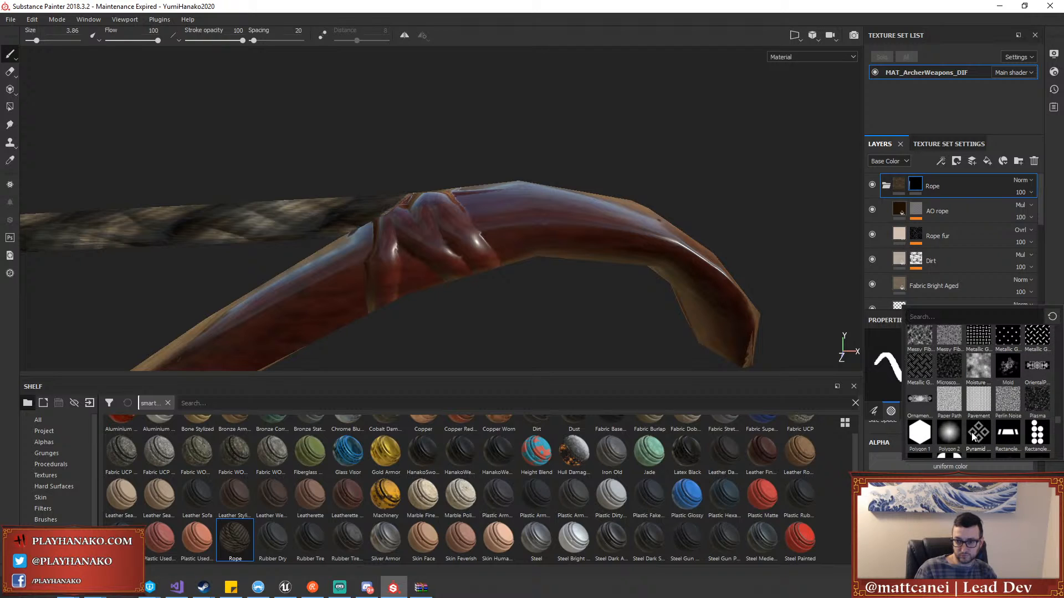
{"action": "scroll", "coordinate": [957, 428], "scroll_direction": "down", "scroll_amount": 6}
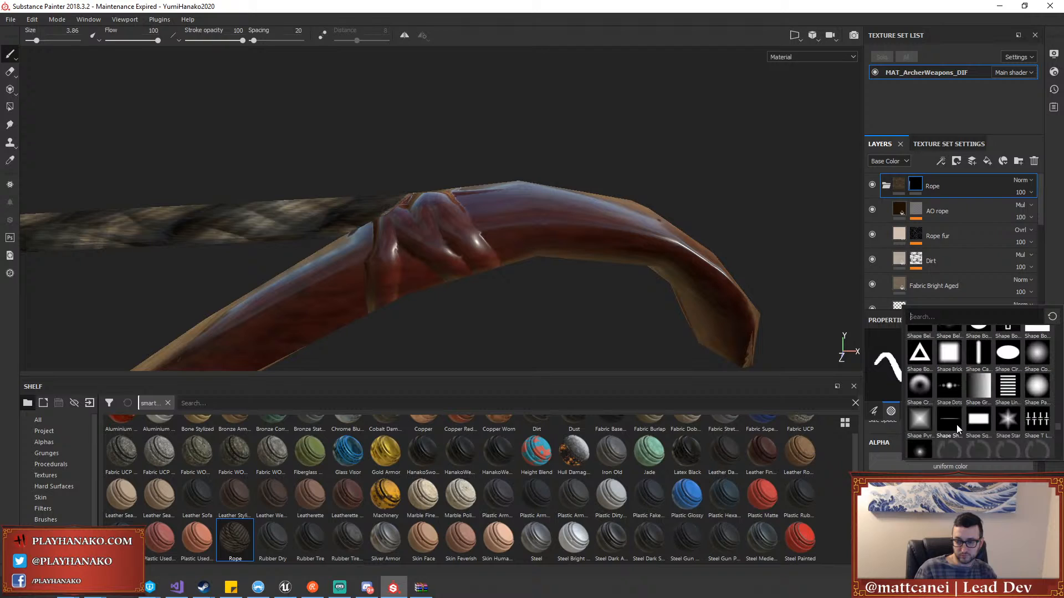
{"action": "left_click", "coordinate": [1036, 350]}
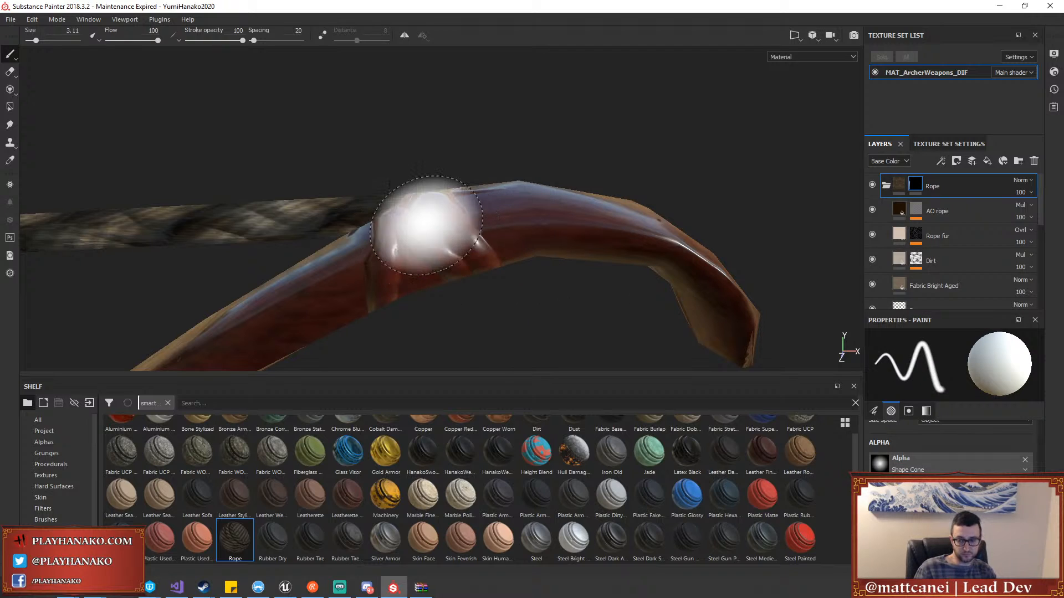
{"action": "right_click_drag", "start_coordinate": [426, 226], "coordinate": [394, 225], "text": "ctrl"}
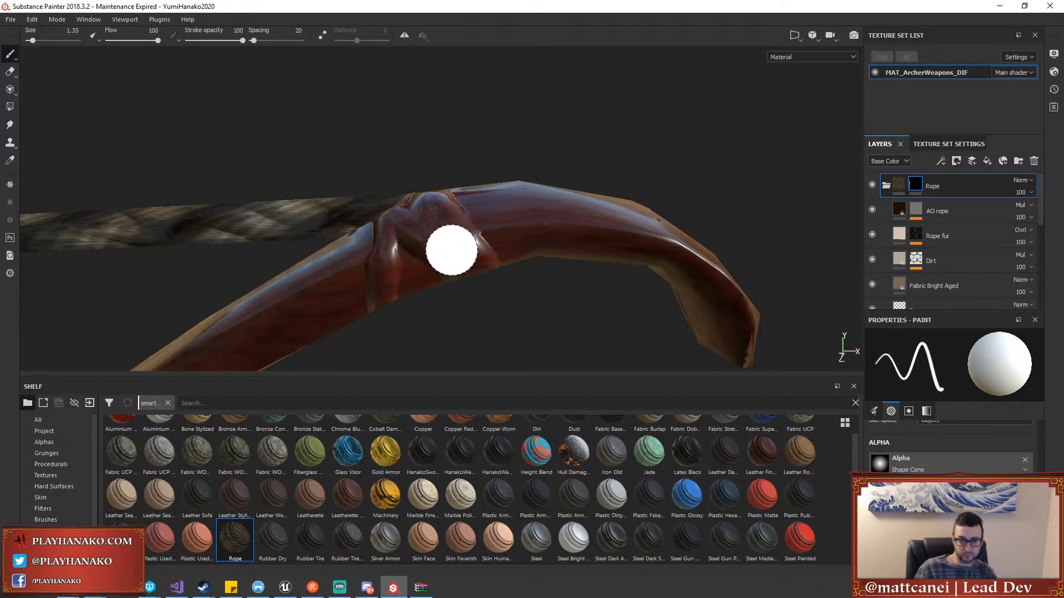
Select the Rope group's mask, collapse the group, and toggle its visibility off and on to check its effect
{"action": "left_click", "coordinate": [915, 187]}
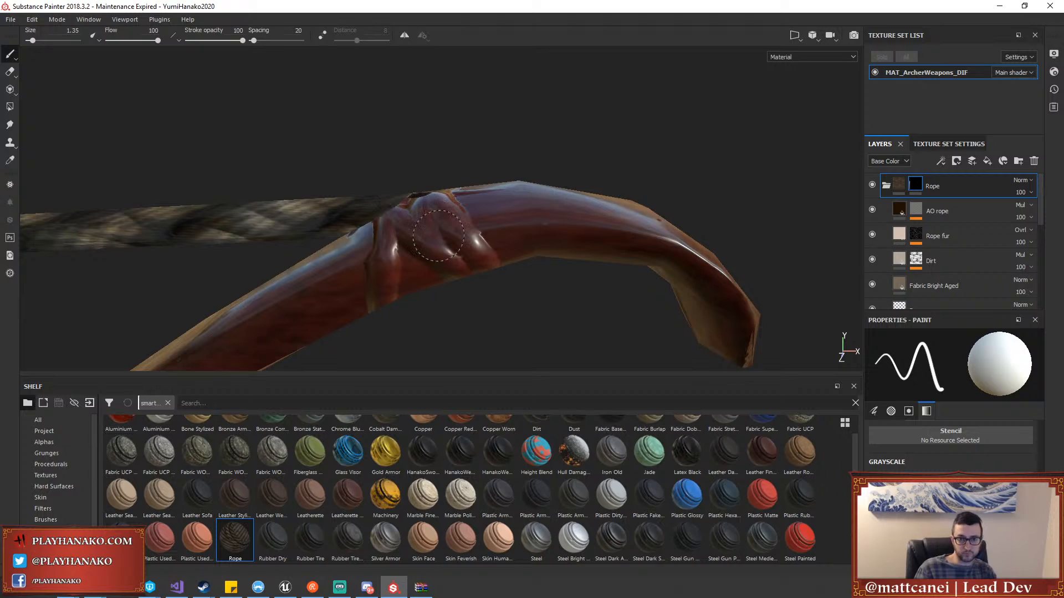
{"action": "left_click", "coordinate": [888, 186]}
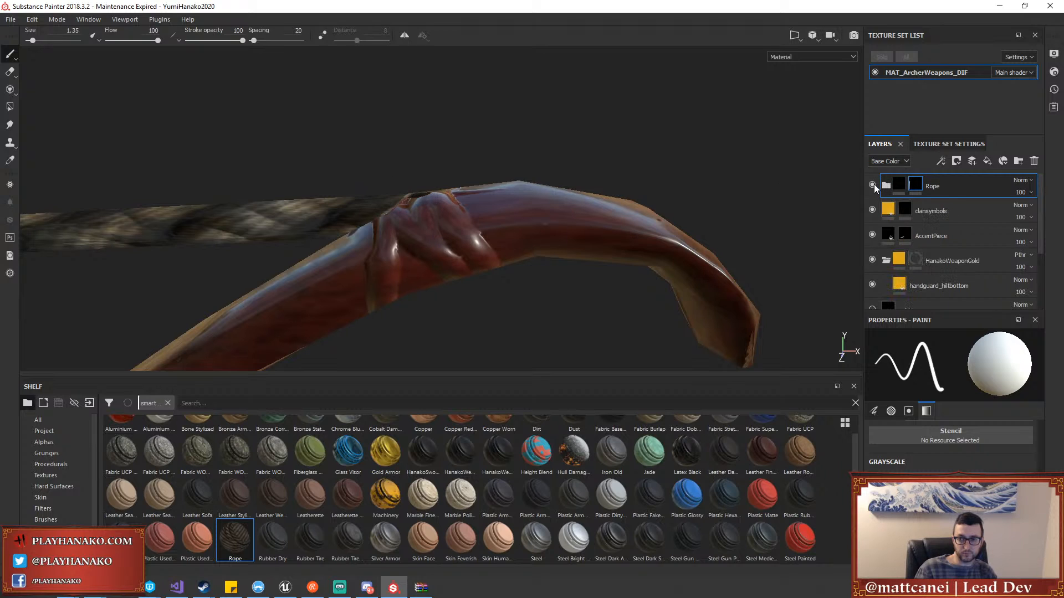
{"action": "left_click", "coordinate": [873, 186]}
{"action": "left_click", "coordinate": [873, 185]}
Paint white on the Rope mask over the string wrap at the bow tip, covering its top and side
{"action": "left_click_drag", "start_coordinate": [452, 139], "coordinate": [454, 256], "text": "alt"}
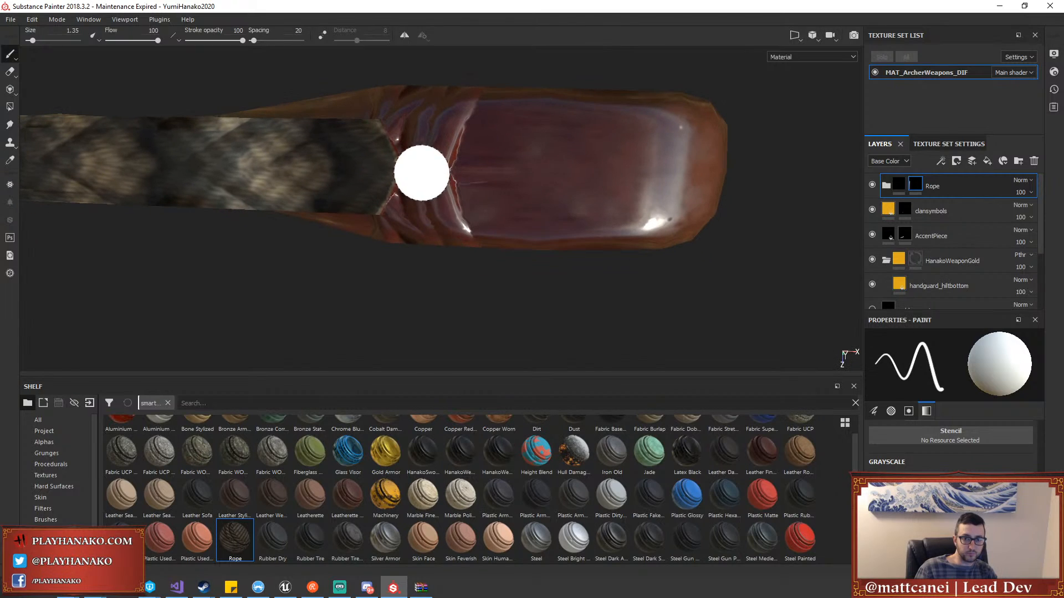
{"action": "mouse_move", "coordinate": [422, 172]}
{"action": "left_mouse_down"}
{"action": "mouse_move", "coordinate": [440, 105]}
{"action": "mouse_move", "coordinate": [435, 153]}
{"action": "mouse_move", "coordinate": [414, 127]}
{"action": "left_mouse_up"}
{"action": "mouse_move", "coordinate": [441, 93]}
{"action": "left_mouse_down", "text": "alt"}
{"action": "mouse_move", "coordinate": [448, 198]}
{"action": "mouse_move", "coordinate": [439, 230]}
{"action": "mouse_move", "coordinate": [485, 170]}
{"action": "left_mouse_up", "text": "alt"}
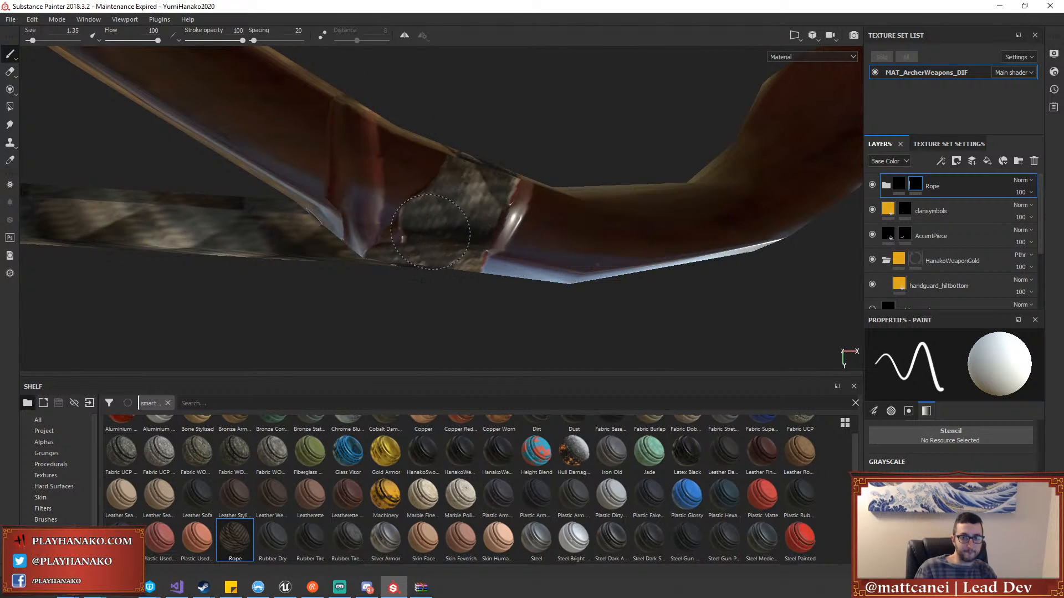
{"action": "left_click_drag", "start_coordinate": [407, 261], "coordinate": [498, 187]}
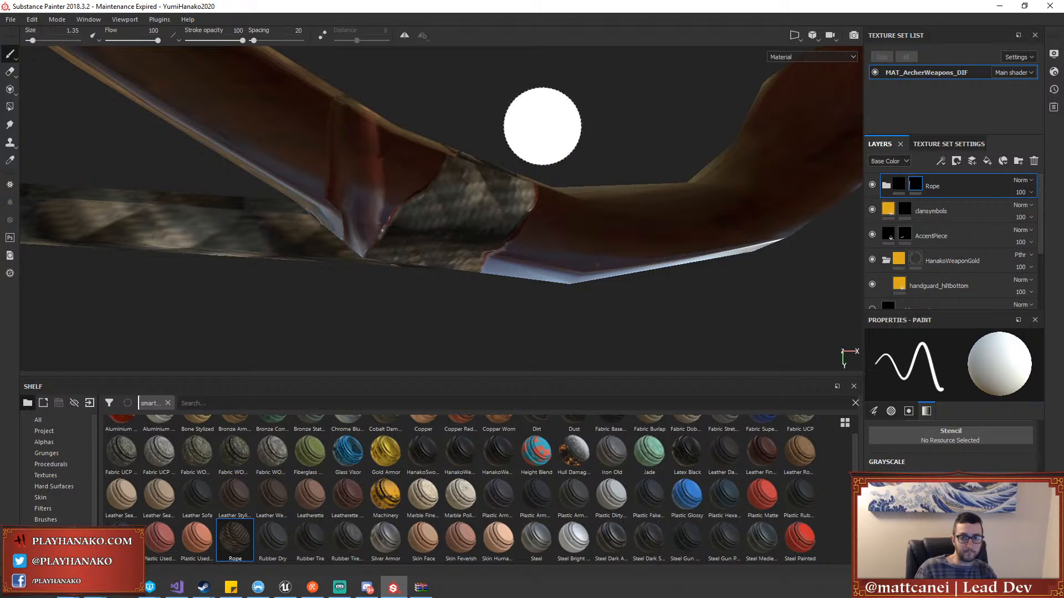
Paint the rope material over the second raised band behind the bow tip's wrap, using a brush size of 0.92
{"action": "mouse_move", "coordinate": [542, 126]}
{"action": "left_mouse_down", "text": "alt"}
{"action": "mouse_move", "coordinate": [537, 185]}
{"action": "mouse_move", "coordinate": [435, 311]}
{"action": "mouse_move", "coordinate": [464, 339]}
{"action": "left_mouse_up", "text": "alt"}
{"action": "left_click_drag", "start_coordinate": [348, 238], "coordinate": [321, 300]}
{"action": "key", "text": "ctrl+z"}
{"action": "key", "text": "["}
{"action": "key", "text": "["}
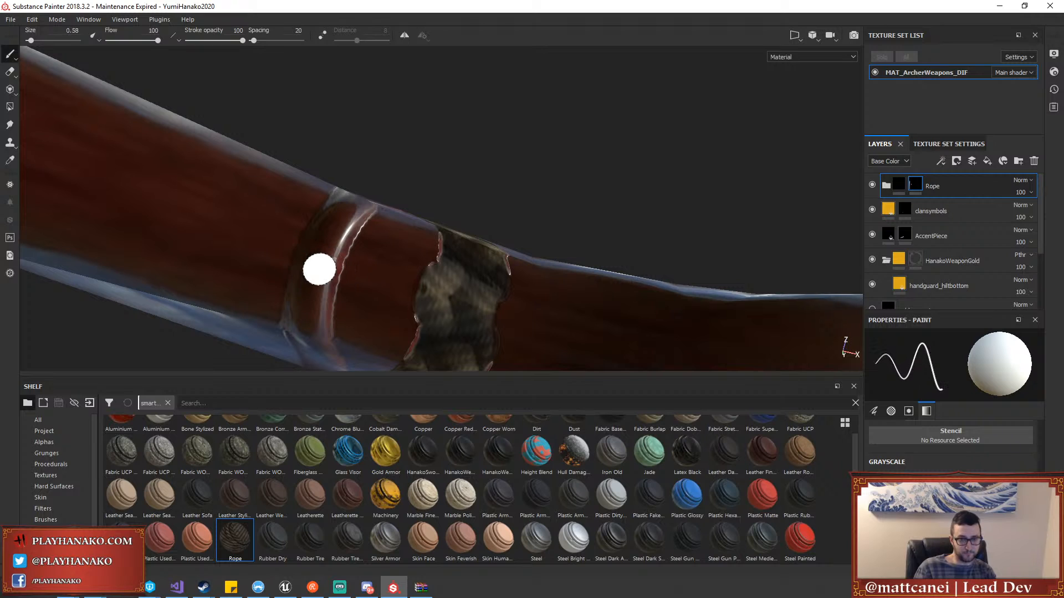
{"action": "left_click", "coordinate": [317, 271]}
{"action": "key", "text": "]"}
{"action": "left_click_drag", "start_coordinate": [313, 272], "coordinate": [332, 236]}
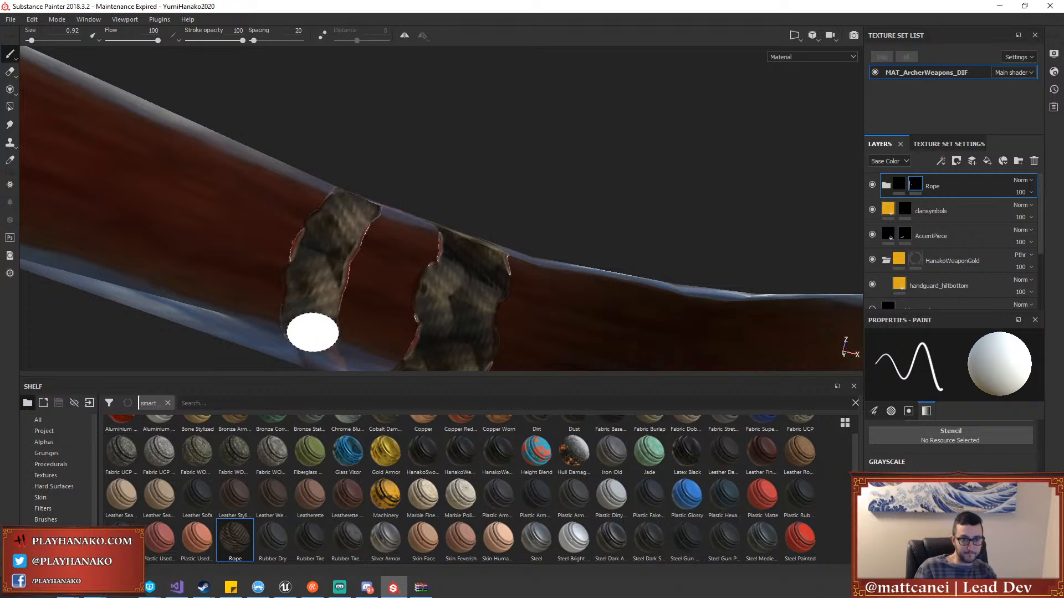
Paint the rope material over the unpainted string wrap at the other bow tip, and reduce the brush size to 0.32
{"action": "mouse_move", "coordinate": [310, 330]}
{"action": "left_mouse_down", "text": "alt"}
{"action": "mouse_move", "coordinate": [356, 207]}
{"action": "mouse_move", "coordinate": [441, 174]}
{"action": "mouse_move", "coordinate": [437, 123]}
{"action": "mouse_move", "coordinate": [413, 233]}
{"action": "mouse_move", "coordinate": [418, 259]}
{"action": "mouse_move", "coordinate": [475, 159]}
{"action": "left_mouse_up", "text": "alt"}
{"action": "scroll", "coordinate": [503, 258], "scroll_direction": "down", "scroll_amount": 8}
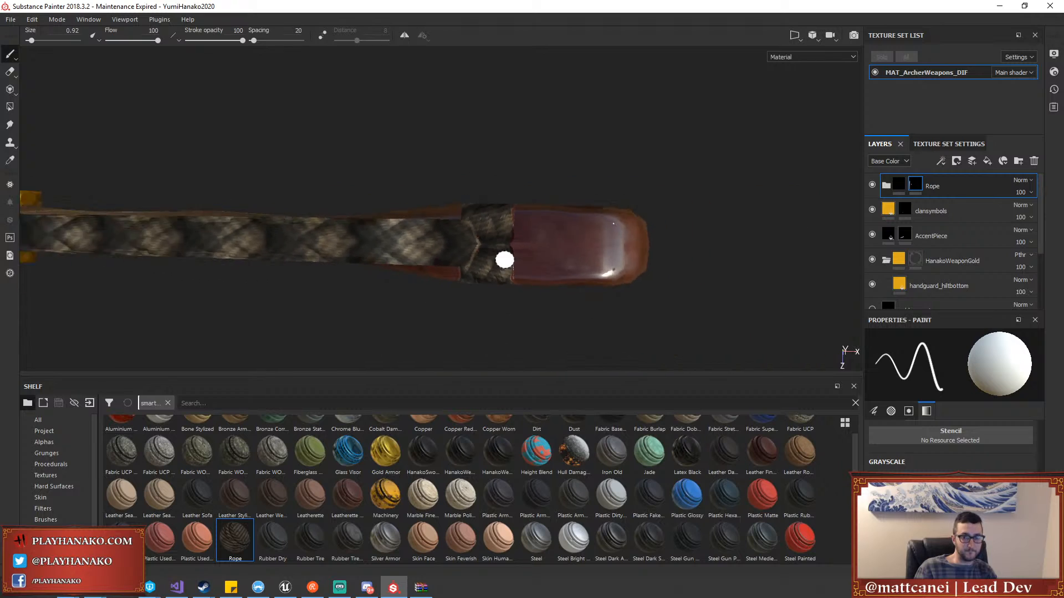
{"action": "left_click_drag", "start_coordinate": [511, 300], "coordinate": [604, 232], "text": "alt"}
{"action": "scroll", "coordinate": [604, 232], "scroll_direction": "up", "scroll_amount": 5}
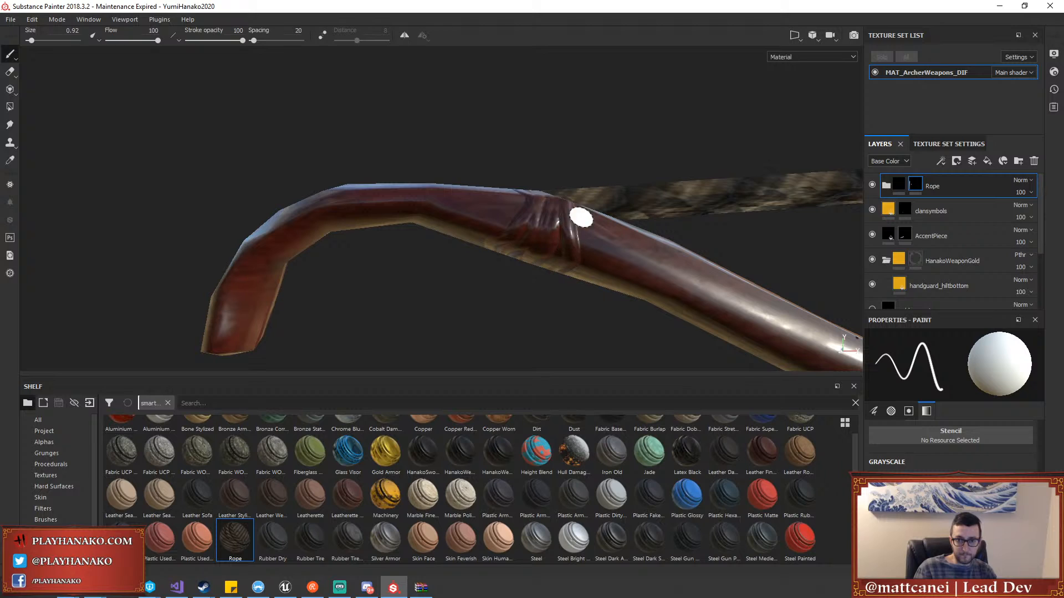
{"action": "left_click_drag", "start_coordinate": [577, 218], "coordinate": [587, 297], "text": "alt"}
{"action": "left_click_drag", "start_coordinate": [555, 144], "coordinate": [626, 224], "text": "alt"}
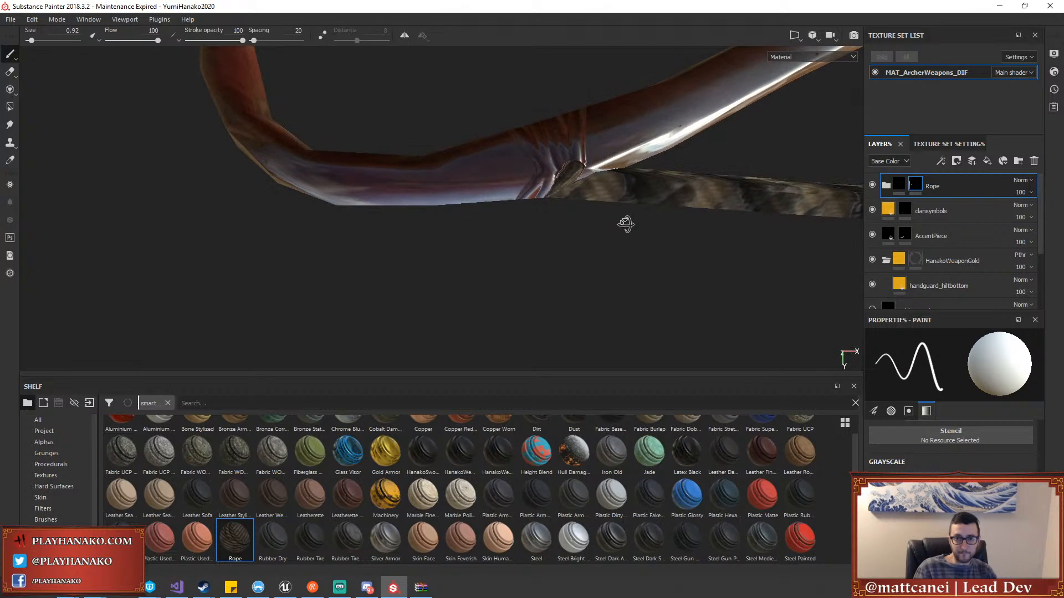
{"action": "mouse_move", "coordinate": [573, 138]}
{"action": "left_mouse_down"}
{"action": "mouse_move", "coordinate": [563, 167]}
{"action": "mouse_move", "coordinate": [552, 124]}
{"action": "mouse_move", "coordinate": [556, 166]}
{"action": "mouse_move", "coordinate": [535, 151]}
{"action": "mouse_move", "coordinate": [580, 227]}
{"action": "left_mouse_up"}
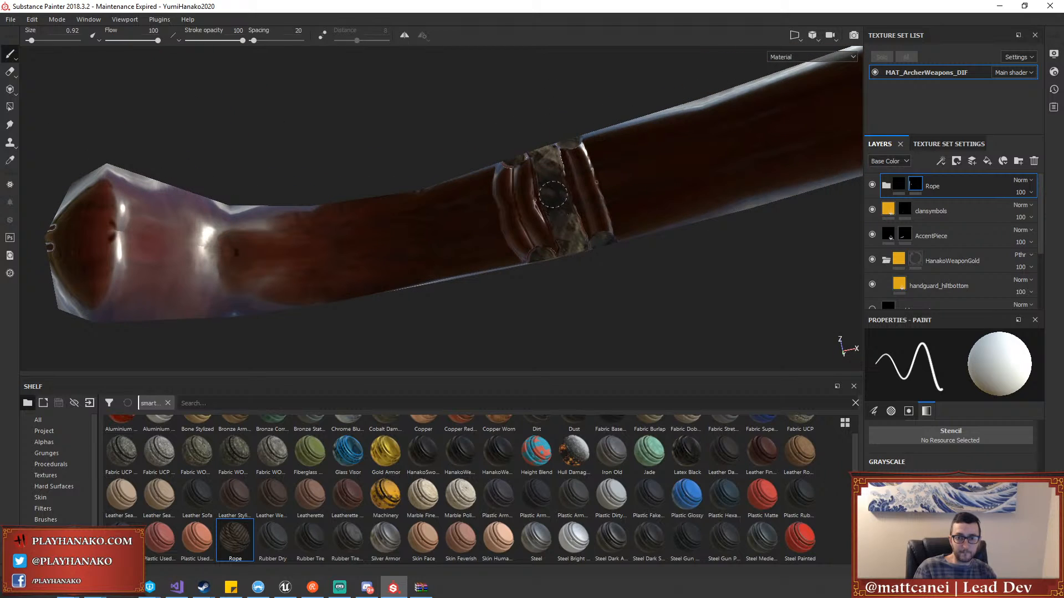
{"action": "mouse_move", "coordinate": [552, 194]}
{"action": "left_mouse_down"}
{"action": "mouse_move", "coordinate": [607, 228]}
{"action": "mouse_move", "coordinate": [579, 156]}
{"action": "mouse_move", "coordinate": [548, 245]}
{"action": "mouse_move", "coordinate": [529, 207]}
{"action": "mouse_move", "coordinate": [522, 252]}
{"action": "mouse_move", "coordinate": [512, 223]}
{"action": "left_mouse_up"}
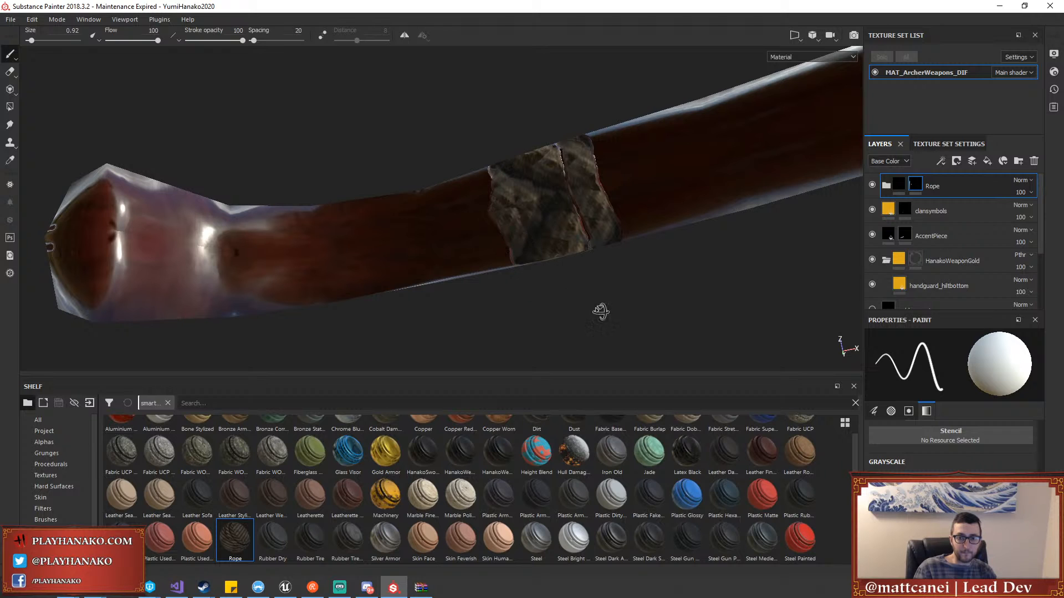
{"action": "mouse_move", "coordinate": [600, 309]}
{"action": "left_mouse_down", "text": "alt"}
{"action": "mouse_move", "coordinate": [576, 148]}
{"action": "mouse_move", "coordinate": [509, 210]}
{"action": "mouse_move", "coordinate": [505, 188]}
{"action": "mouse_move", "coordinate": [534, 168]}
{"action": "left_mouse_up", "text": "alt"}
{"action": "mouse_move", "coordinate": [535, 167]}
{"action": "right_mouse_down", "text": "ctrl"}
{"action": "mouse_move", "coordinate": [570, 246]}
{"action": "mouse_move", "coordinate": [569, 277]}
{"action": "right_mouse_up", "text": "ctrl"}
{"action": "left_click_drag", "start_coordinate": [569, 277], "coordinate": [569, 183], "text": "alt"}
{"action": "right_click_drag", "start_coordinate": [569, 183], "coordinate": [571, 271], "text": "alt"}
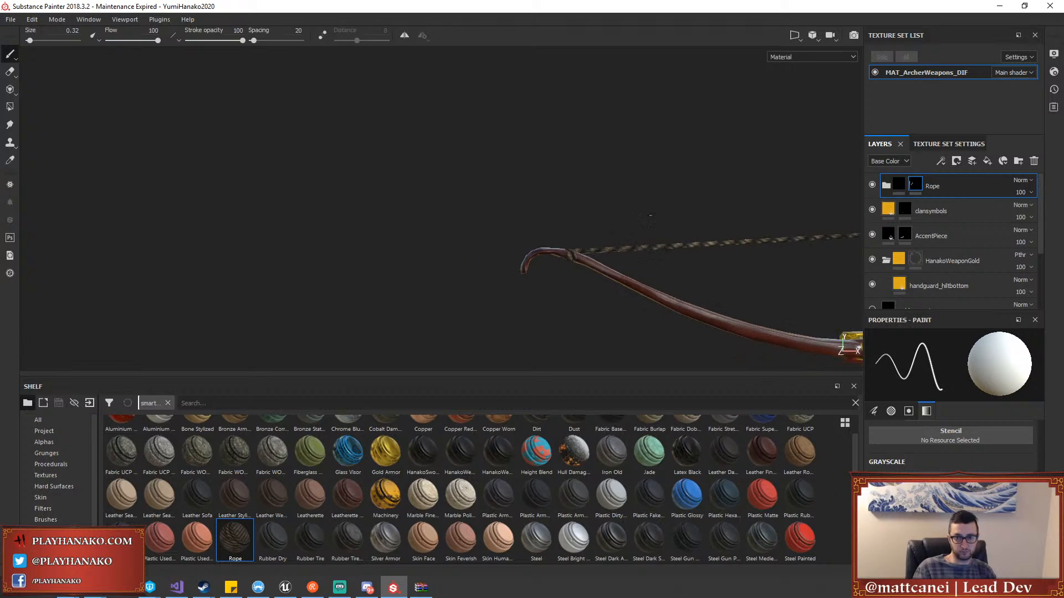
Expand the Rope group and inspect its Bump rope fill layer against the bowstring's pattern
{"action": "right_click_drag", "start_coordinate": [649, 217], "coordinate": [520, 183], "text": "shift"}
{"action": "middle_click_drag", "start_coordinate": [639, 206], "coordinate": [431, 182], "text": "alt"}
{"action": "left_click_drag", "start_coordinate": [431, 182], "coordinate": [510, 226], "text": "alt"}
{"action": "right_click_drag", "start_coordinate": [510, 226], "coordinate": [824, 205], "text": "alt"}
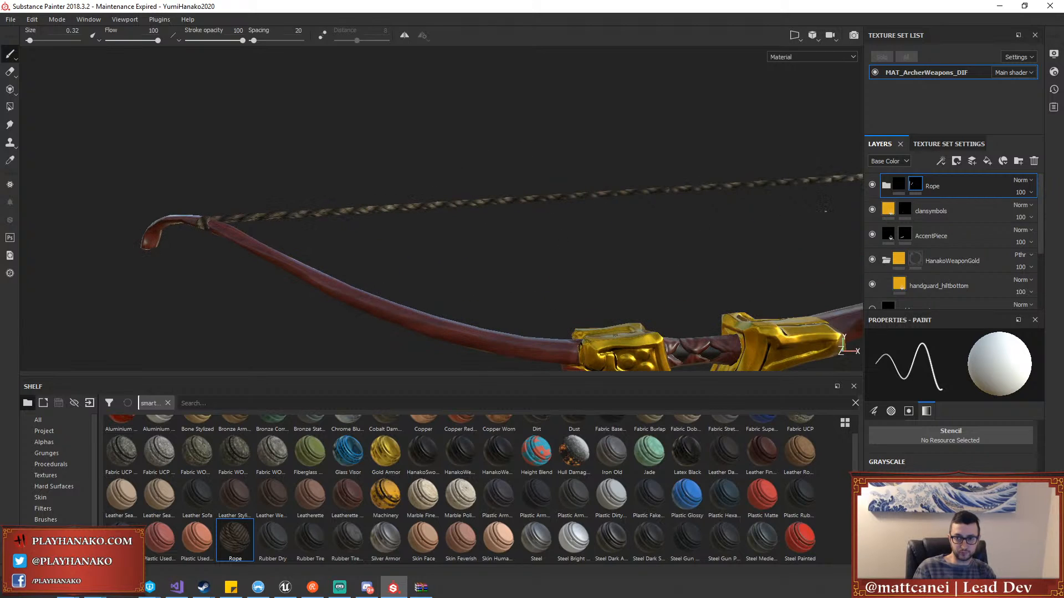
{"action": "left_click", "coordinate": [886, 185]}
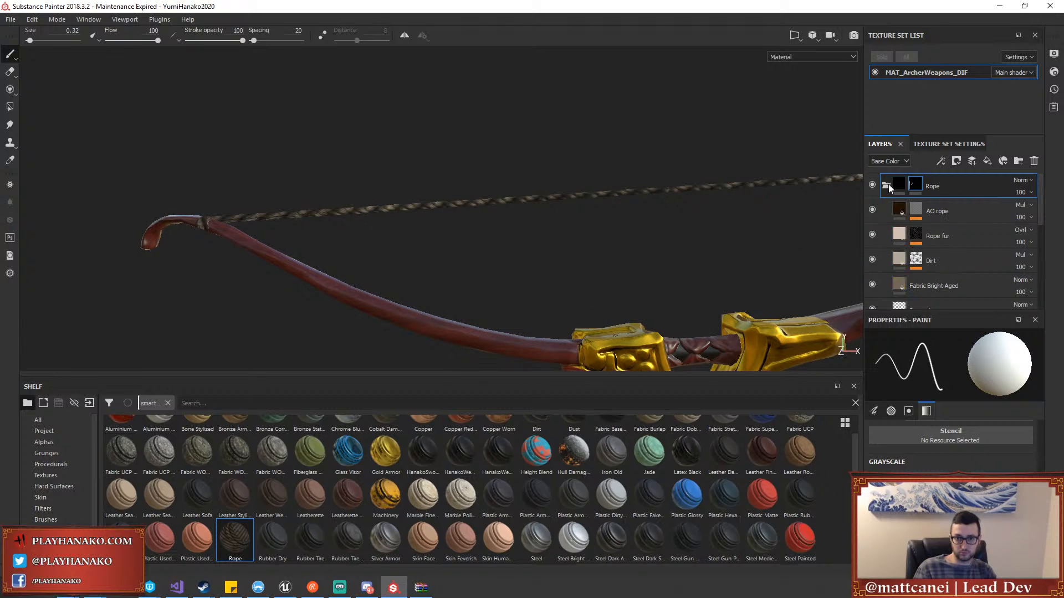
{"action": "scroll", "coordinate": [935, 271], "scroll_direction": "down", "scroll_amount": 1}
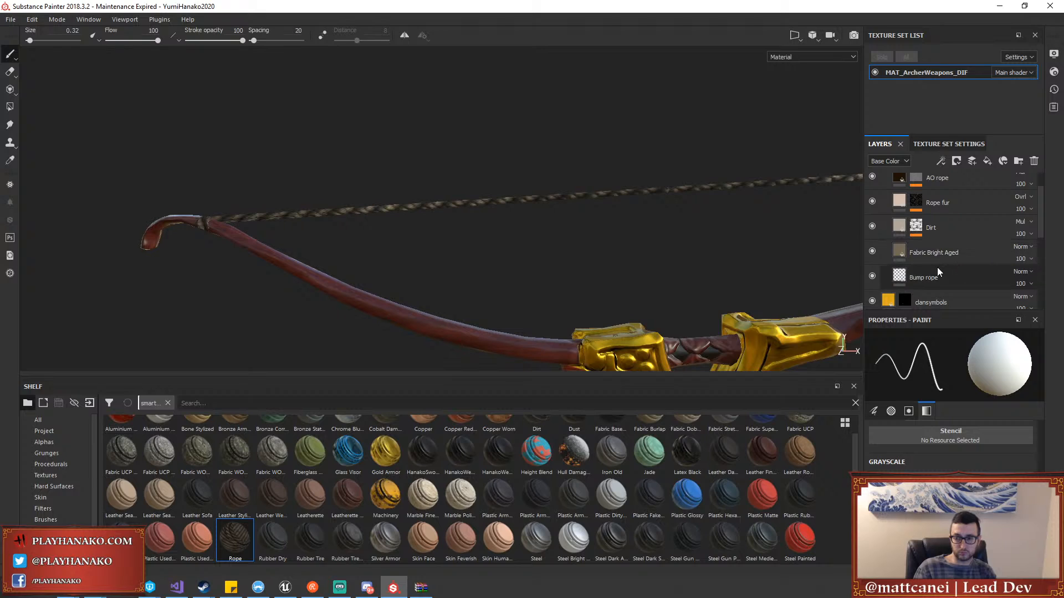
{"action": "left_click", "coordinate": [938, 275]}
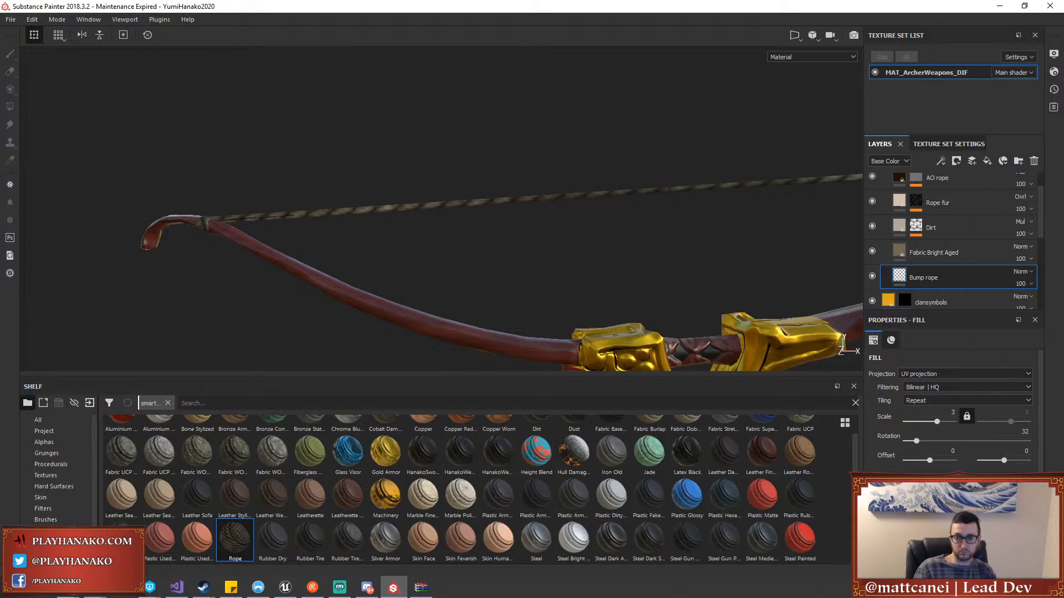
{"action": "scroll", "coordinate": [151, 203], "scroll_direction": "up", "scroll_amount": 5}
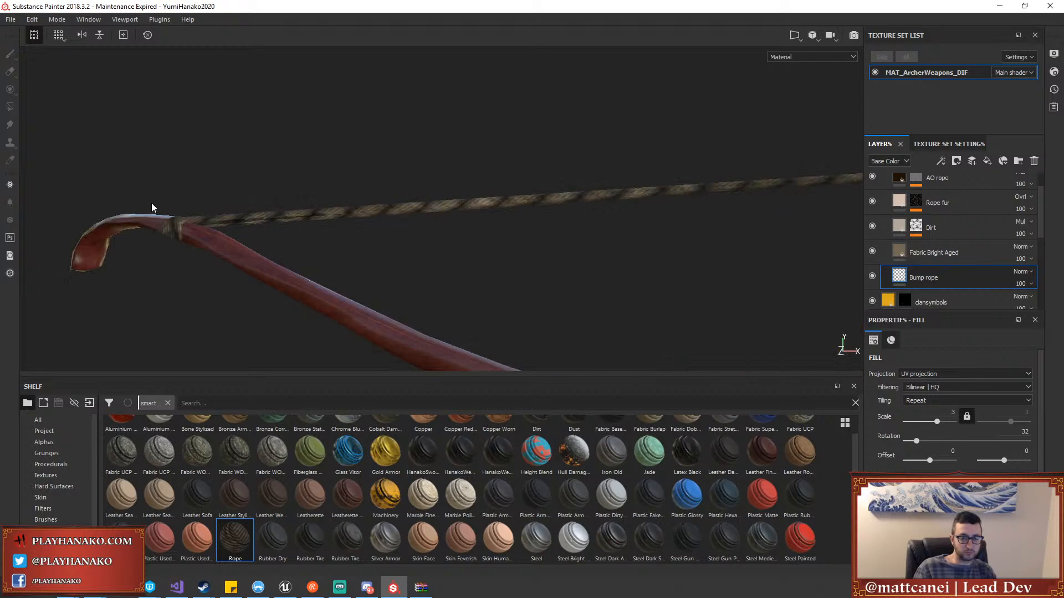
{"action": "scroll", "coordinate": [348, 250], "scroll_direction": "down", "scroll_amount": 2}
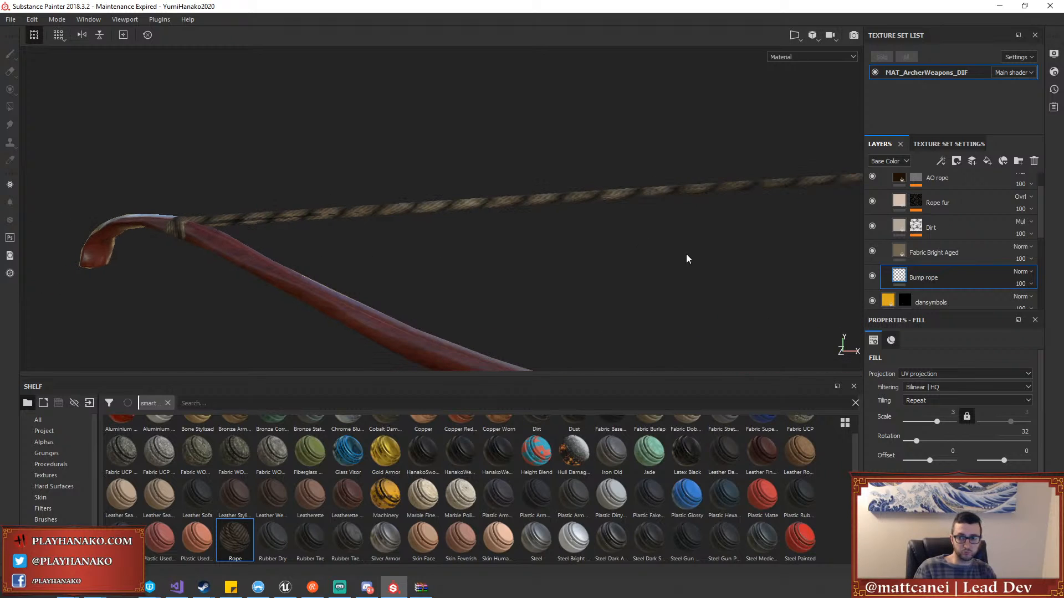
Check the Fabric Bright Aged layer by hiding and showing it, adjust its fill scale, and select the Dirt layer
{"action": "left_click", "coordinate": [872, 251]}
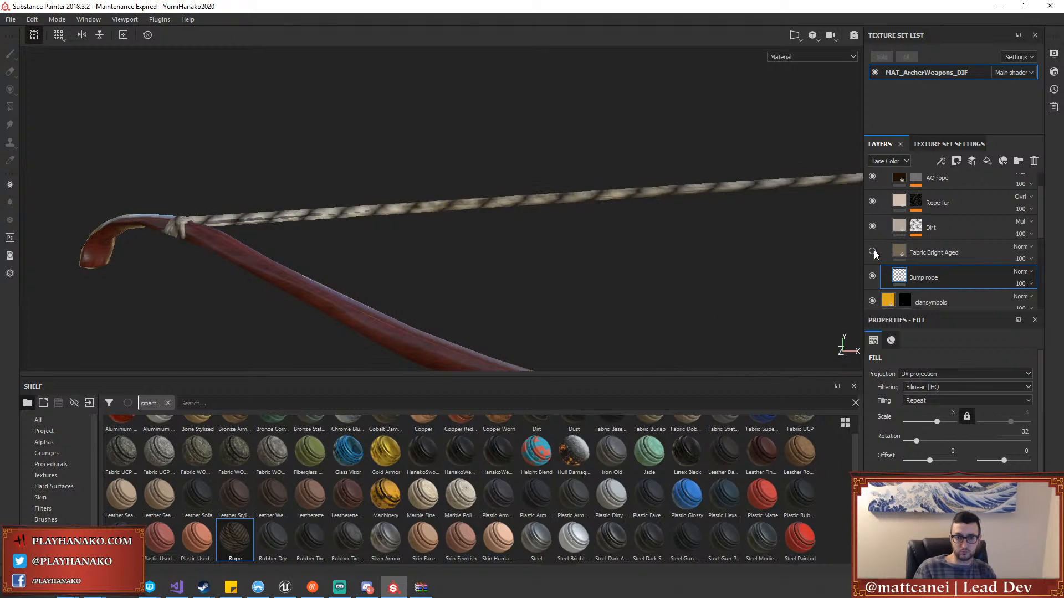
{"action": "left_click", "coordinate": [873, 251]}
{"action": "left_click", "coordinate": [891, 253]}
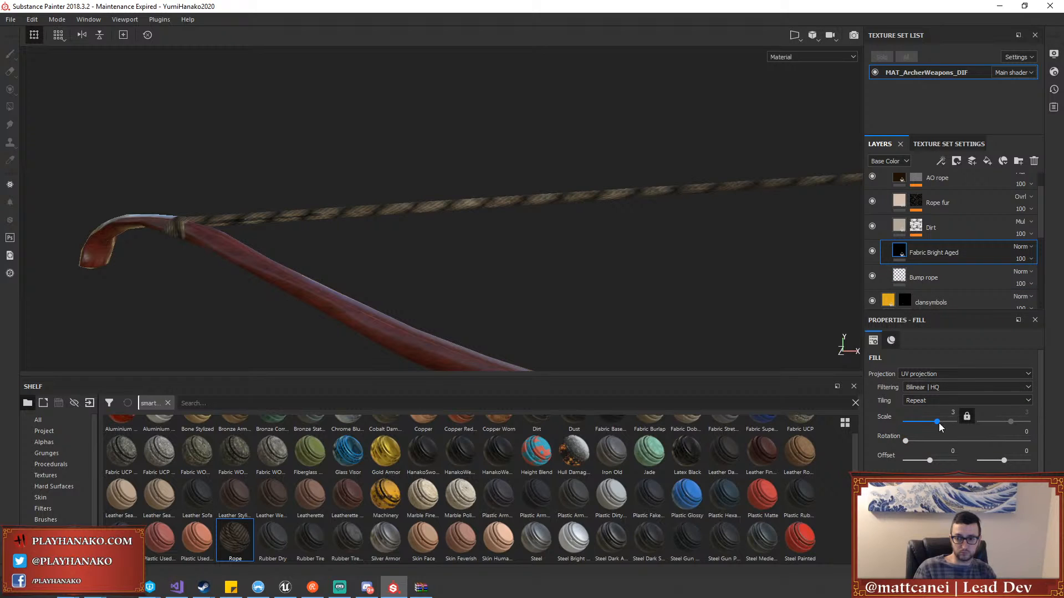
{"action": "left_click_drag", "start_coordinate": [938, 423], "coordinate": [934, 425]}
{"action": "left_click", "coordinate": [886, 227]}
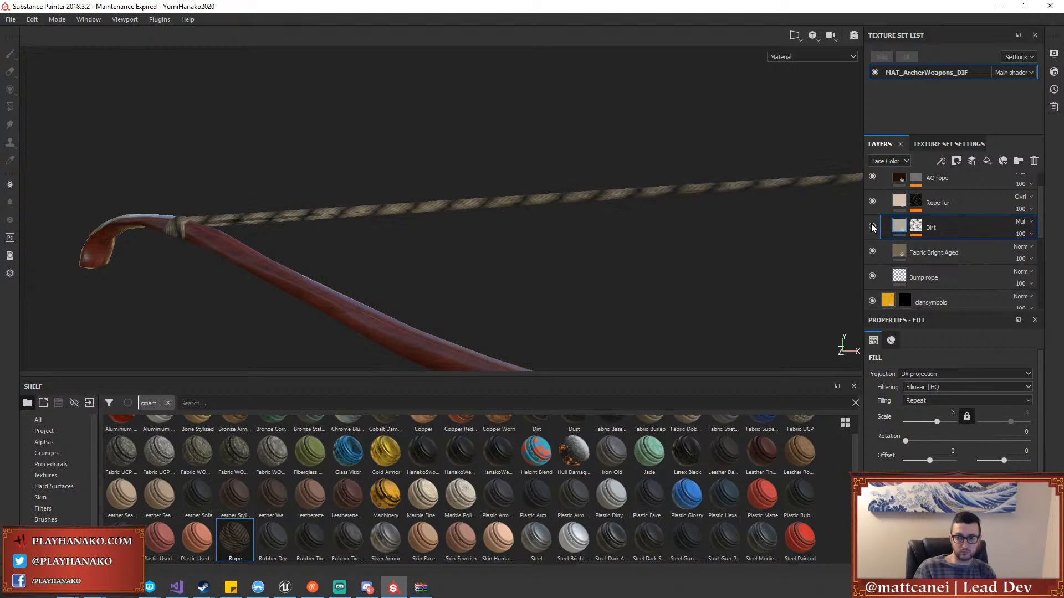
{"action": "scroll", "coordinate": [874, 202], "scroll_direction": "up", "scroll_amount": 1}
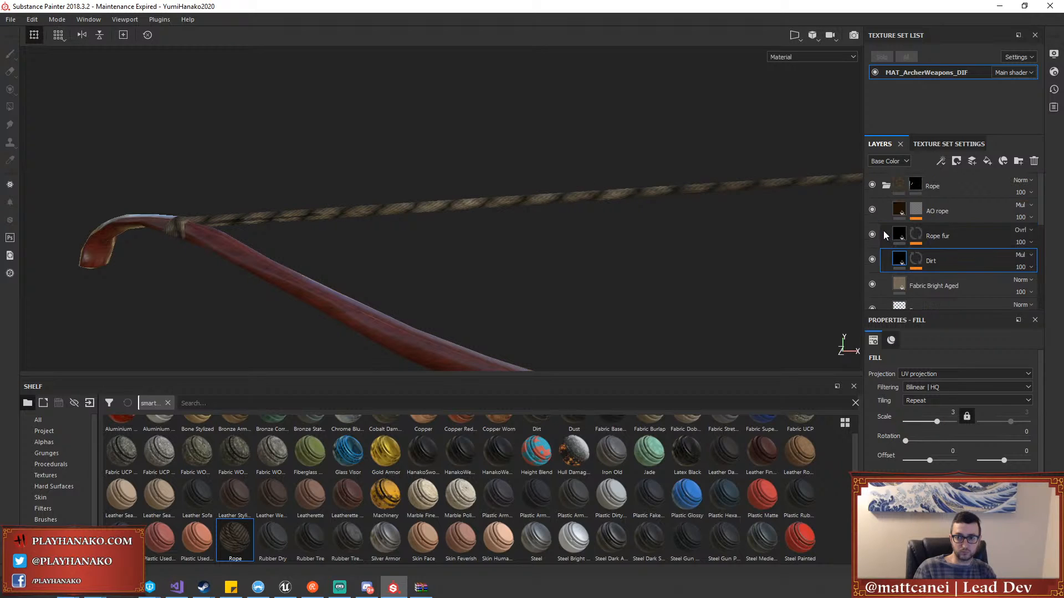
Hide and show the AO rope layer to check its effect, and try a scale of -128 on its fill
{"action": "left_click", "coordinate": [872, 210]}
{"action": "left_click", "coordinate": [872, 210]}
{"action": "left_click", "coordinate": [898, 212]}
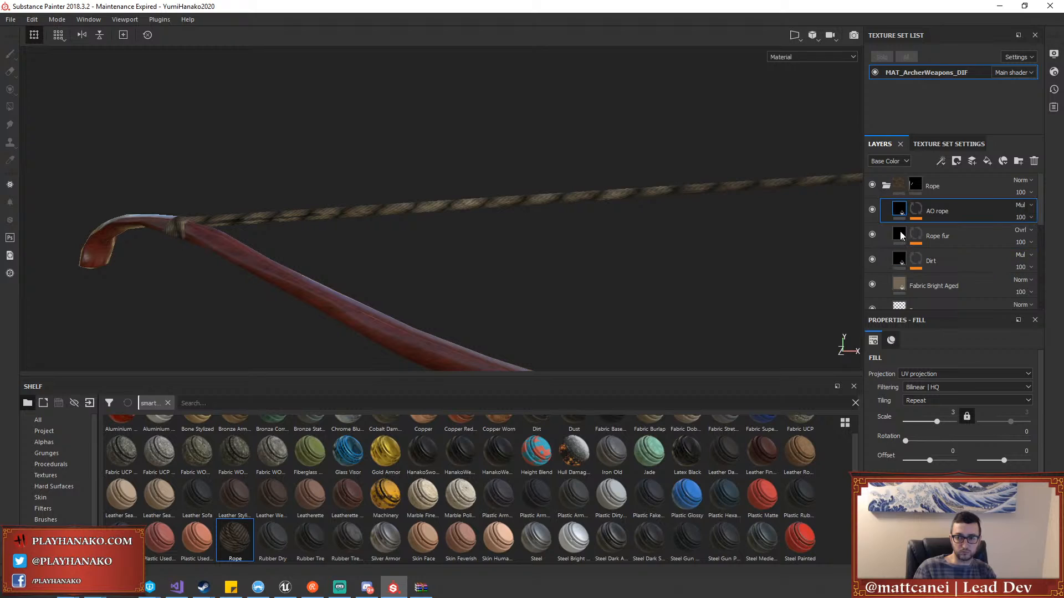
{"action": "left_click_drag", "start_coordinate": [940, 423], "coordinate": [877, 425]}
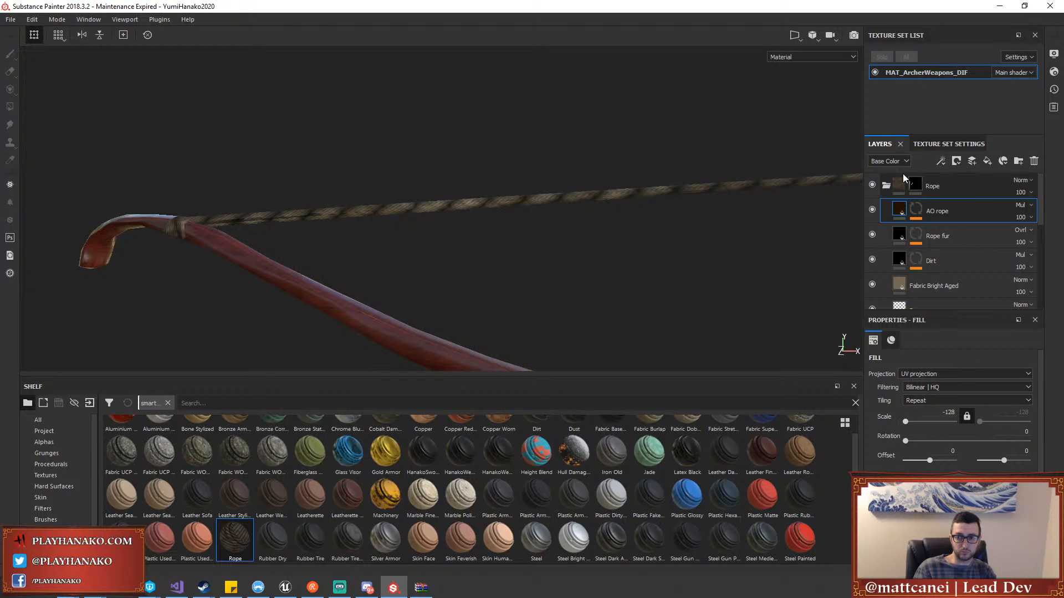
Set the scale of the Fibers 2 fill in the AO rope mask to 6.59 and check the bowstring
{"action": "left_click", "coordinate": [916, 210]}
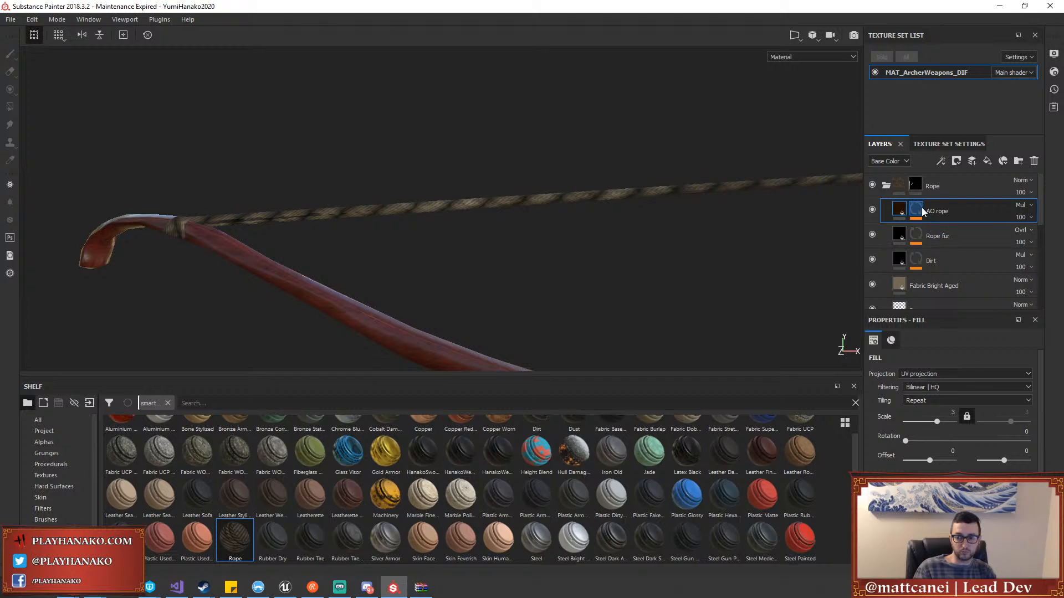
{"action": "scroll", "coordinate": [942, 452], "scroll_direction": "up", "scroll_amount": 5}
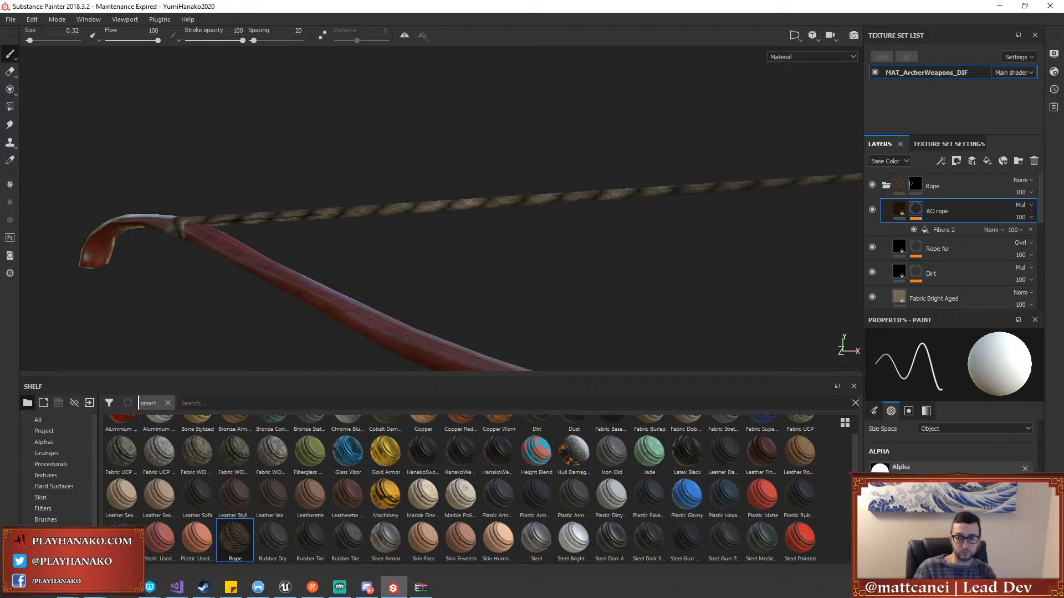
{"action": "left_click", "coordinate": [903, 208]}
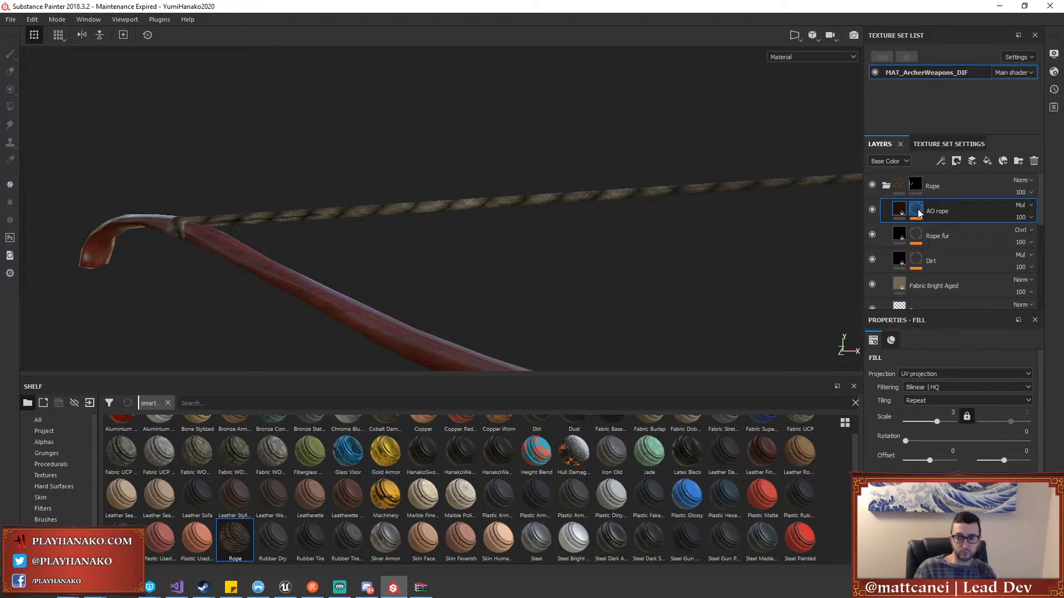
{"action": "left_click", "coordinate": [944, 231]}
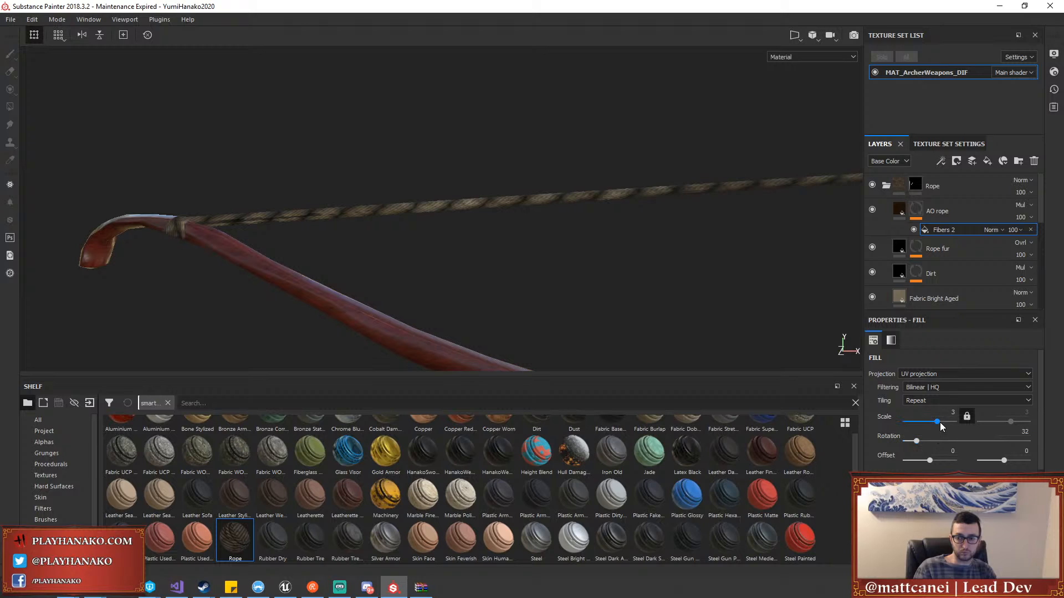
{"action": "left_click_drag", "start_coordinate": [940, 424], "coordinate": [937, 427]}
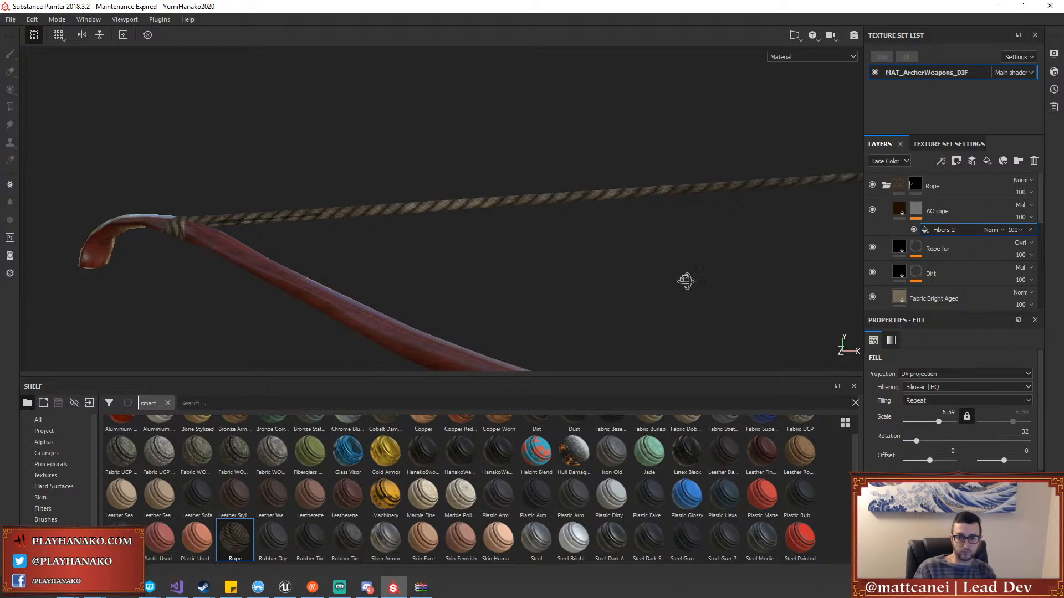
{"action": "scroll", "coordinate": [687, 272], "scroll_direction": "down", "scroll_amount": 2}
{"action": "scroll", "coordinate": [665, 254], "scroll_direction": "down", "scroll_amount": 3}
{"action": "left_click_drag", "start_coordinate": [641, 249], "coordinate": [472, 218], "text": "alt"}
{"action": "scroll", "coordinate": [600, 225], "scroll_direction": "up", "scroll_amount": 5}
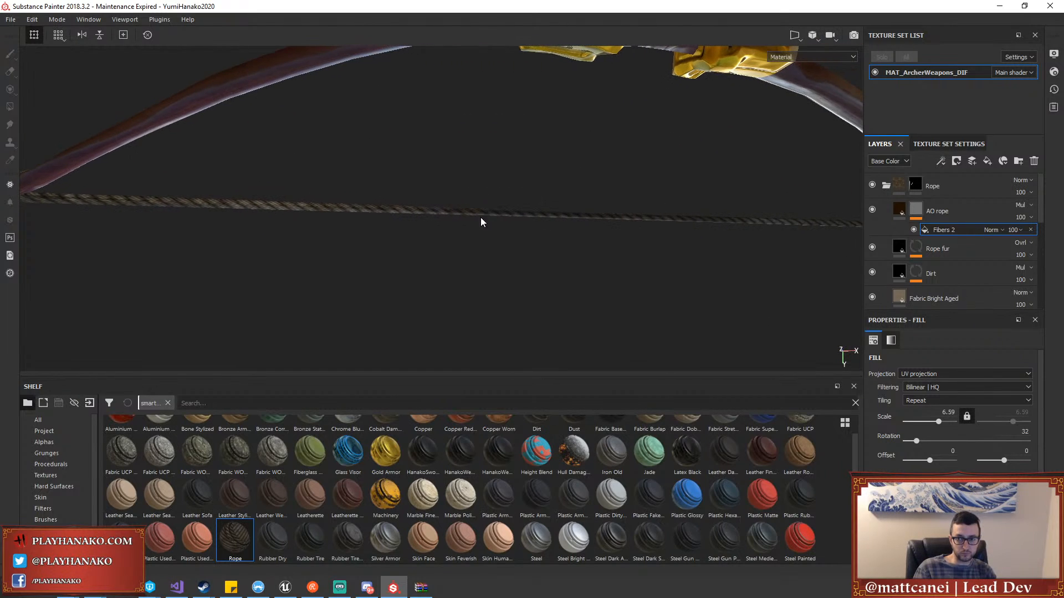
Examine the Fabric Bright Aged fill's material settings, including its attributes, channels mapping and technical parameters
{"action": "scroll", "coordinate": [906, 252], "scroll_direction": "down", "scroll_amount": 1}
{"action": "left_click", "coordinate": [907, 260]}
{"action": "scroll", "coordinate": [933, 440], "scroll_direction": "down", "scroll_amount": 3}
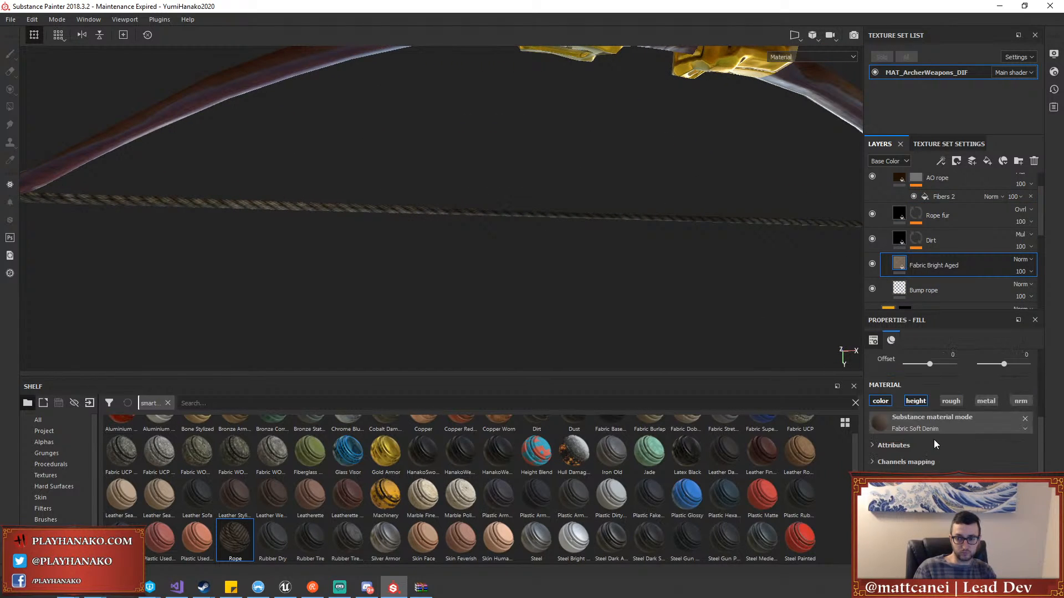
{"action": "scroll", "coordinate": [951, 410], "scroll_direction": "down", "scroll_amount": 3}
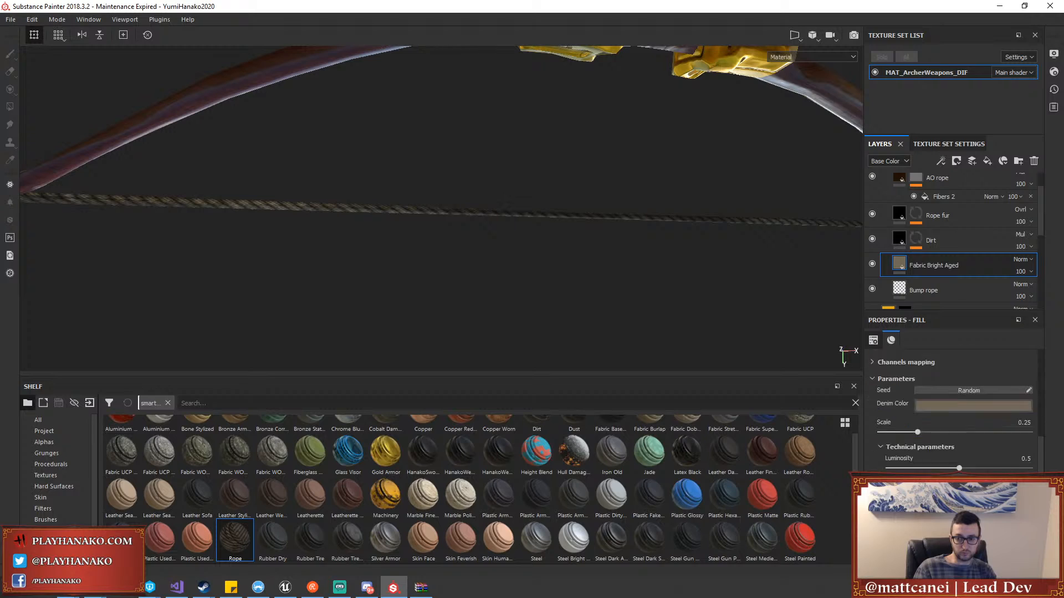
{"action": "scroll", "coordinate": [951, 410], "scroll_direction": "up", "scroll_amount": 2}
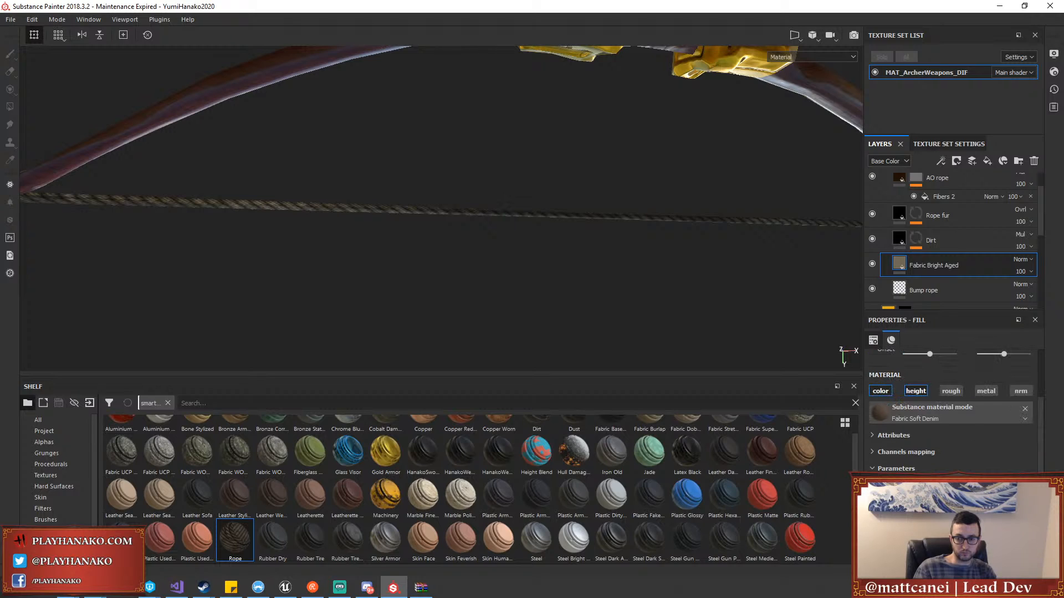
{"action": "left_click", "coordinate": [891, 436]}
{"action": "scroll", "coordinate": [905, 461], "scroll_direction": "down", "scroll_amount": 2}
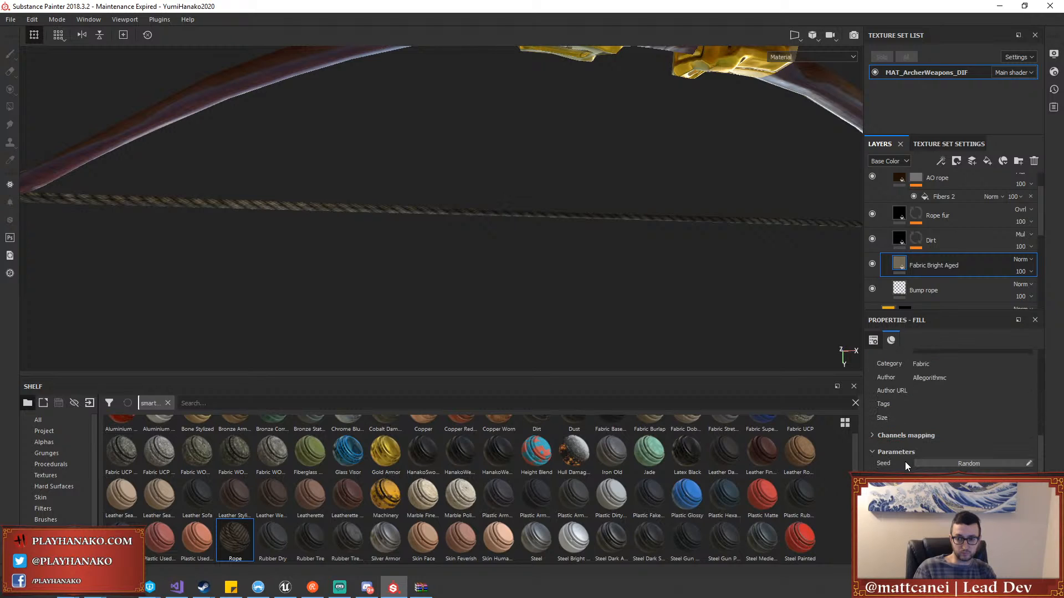
{"action": "left_click", "coordinate": [903, 436]}
{"action": "scroll", "coordinate": [895, 437], "scroll_direction": "down", "scroll_amount": 2}
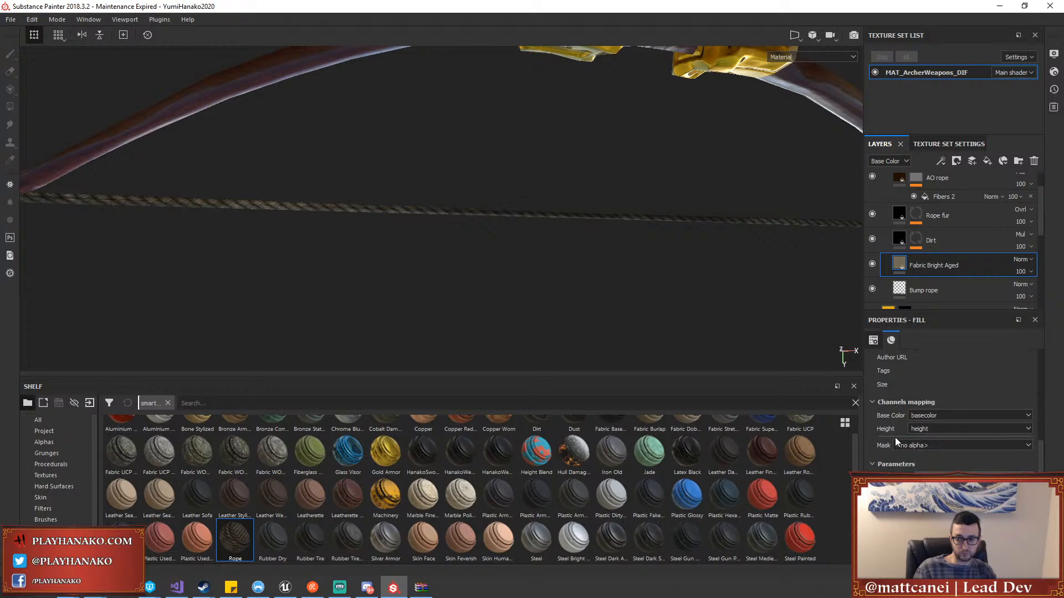
{"action": "scroll", "coordinate": [895, 437], "scroll_direction": "down", "scroll_amount": 3}
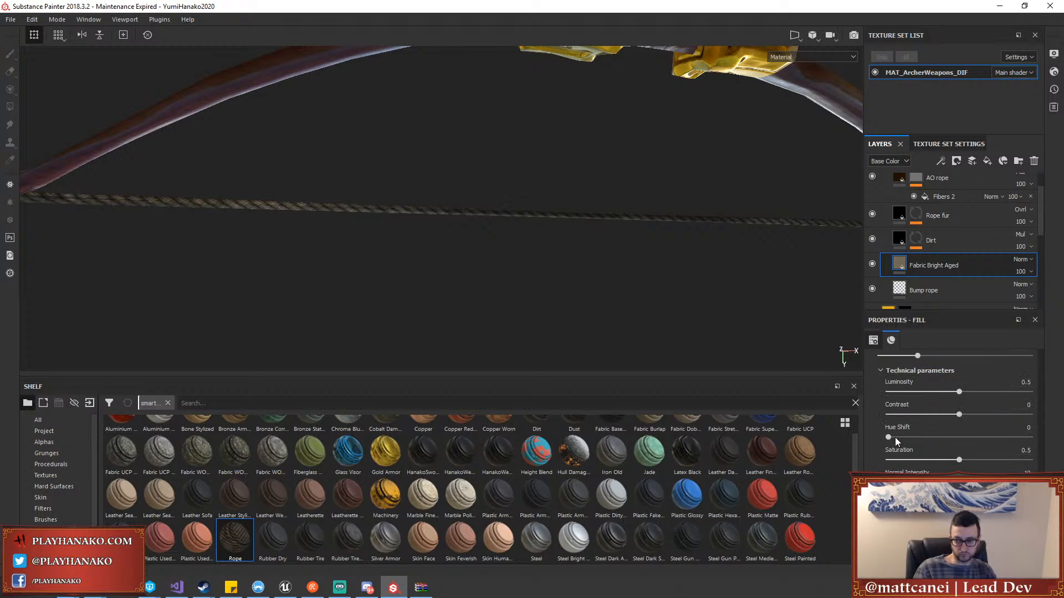
Select the Dirt layer and examine the bowstring up close under different lighting, finishing with the whole bow framed
{"action": "left_click", "coordinate": [898, 240]}
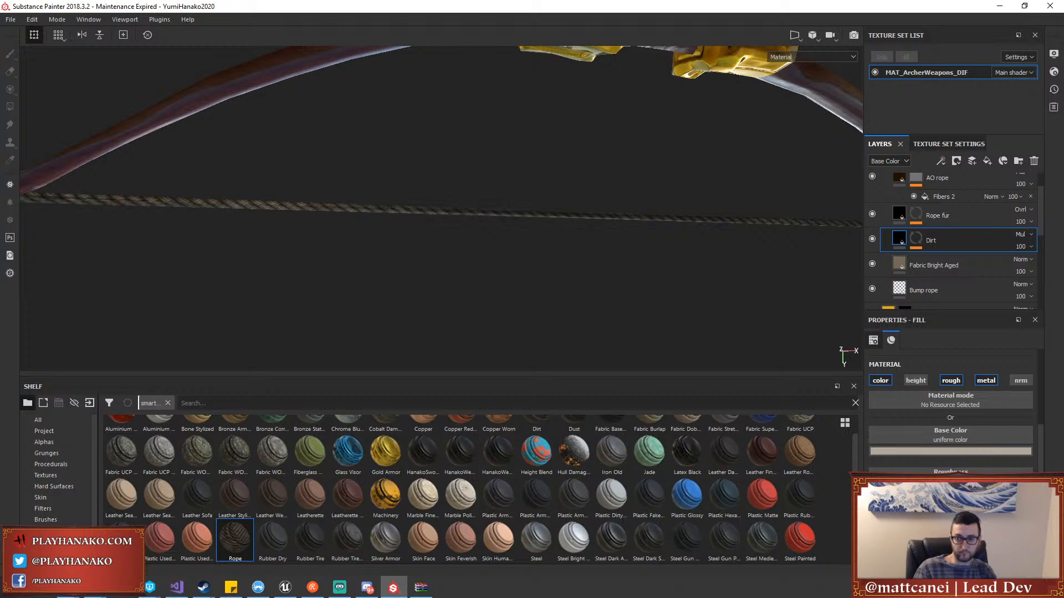
{"action": "left_click_drag", "start_coordinate": [670, 318], "coordinate": [674, 227], "text": "alt"}
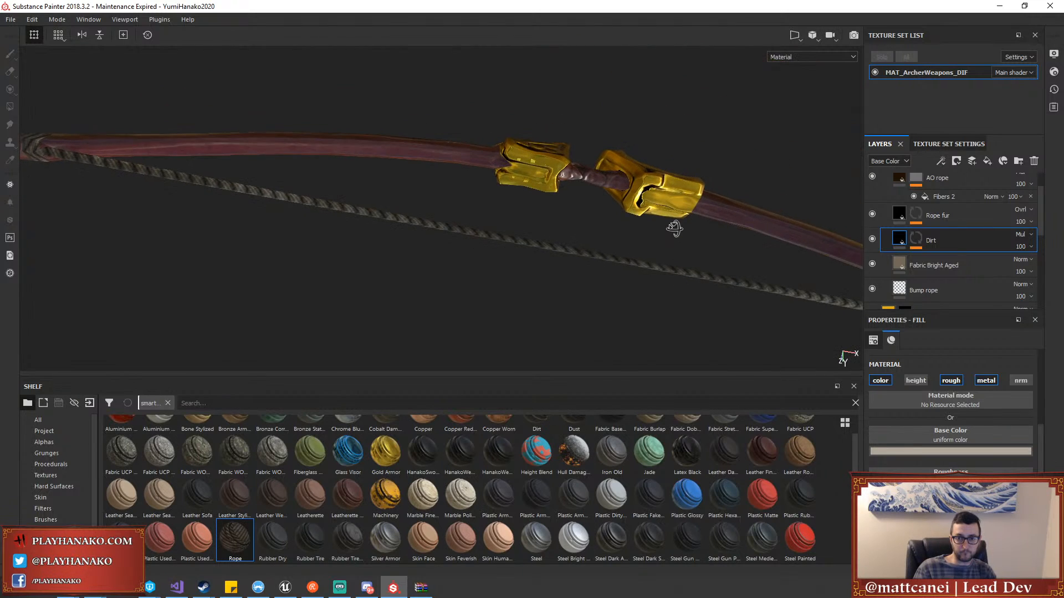
{"action": "scroll", "coordinate": [634, 245], "scroll_direction": "up", "scroll_amount": 1}
{"action": "scroll", "coordinate": [610, 249], "scroll_direction": "down", "scroll_amount": 1}
{"action": "scroll", "coordinate": [594, 252], "scroll_direction": "up", "scroll_amount": 2}
{"action": "left_click_drag", "start_coordinate": [594, 253], "coordinate": [570, 373], "text": "alt"}
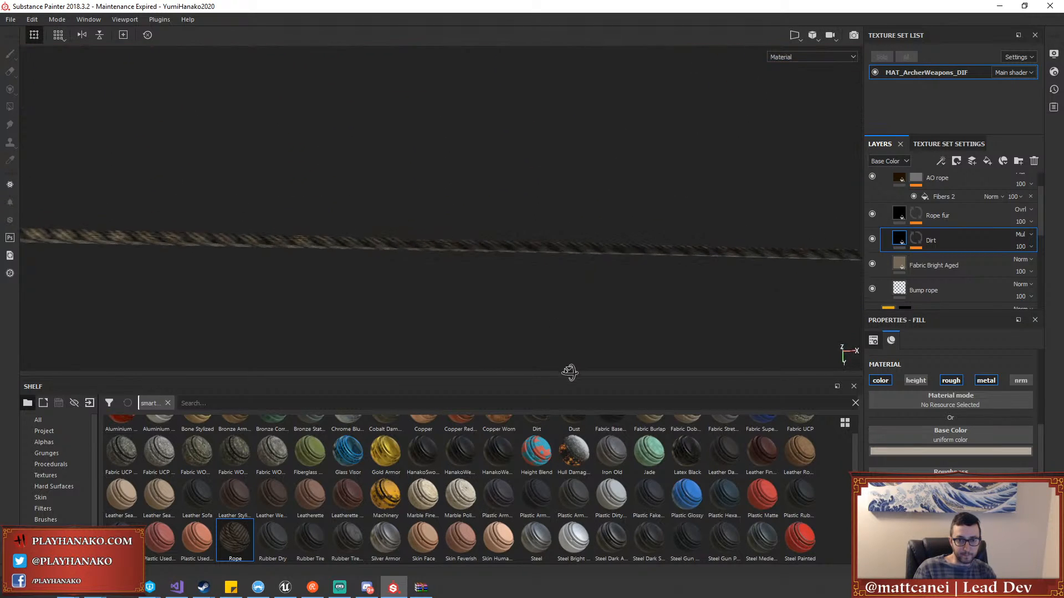
{"action": "right_click_drag", "start_coordinate": [898, 496], "coordinate": [812, 499], "text": "shift"}
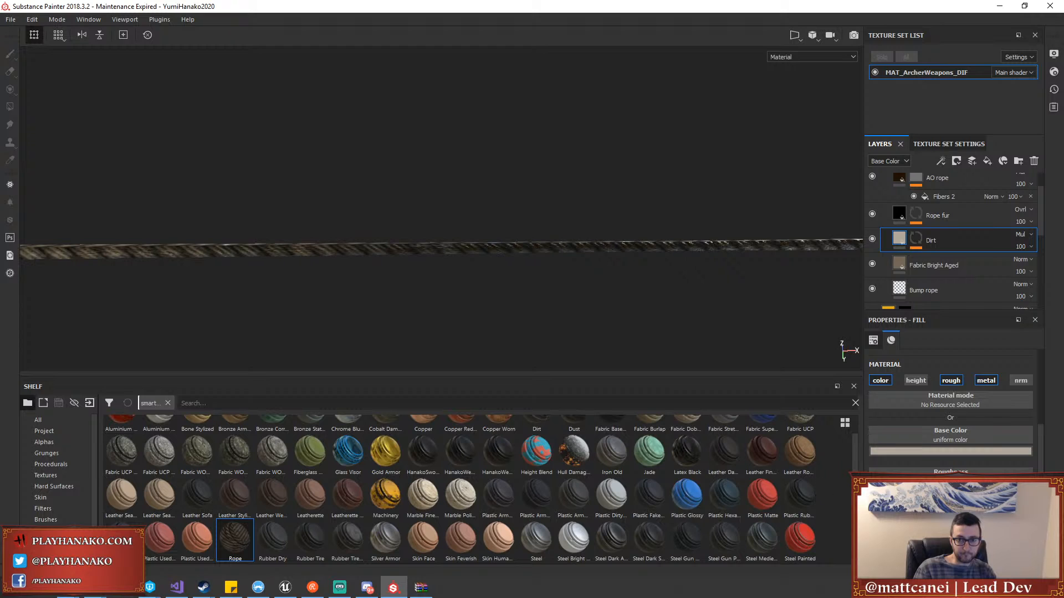
{"action": "mouse_move", "coordinate": [730, 237]}
{"action": "left_mouse_down", "text": "alt"}
{"action": "mouse_move", "coordinate": [741, 128]}
{"action": "mouse_move", "coordinate": [674, 240]}
{"action": "mouse_move", "coordinate": [701, 136]}
{"action": "mouse_move", "coordinate": [617, 202]}
{"action": "mouse_move", "coordinate": [654, 235]}
{"action": "mouse_move", "coordinate": [743, 219]}
{"action": "mouse_move", "coordinate": [777, 261]}
{"action": "mouse_move", "coordinate": [732, 226]}
{"action": "left_mouse_up", "text": "alt"}
{"action": "key", "text": "f"}
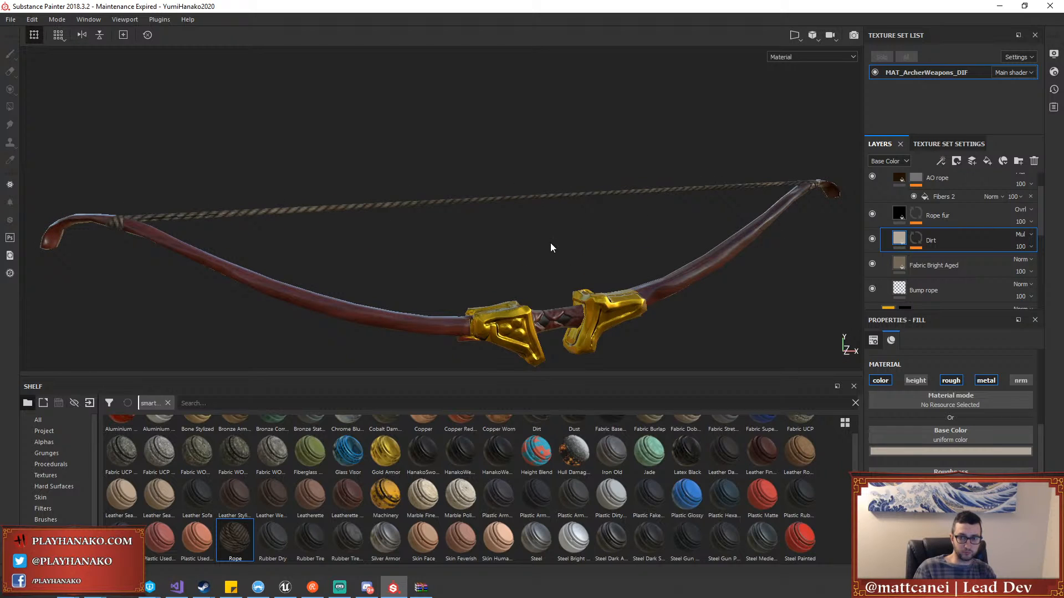
Examine the bow's limbs, string and gold grip guards from several angles, finishing close on the handle
{"action": "middle_click_drag", "start_coordinate": [673, 215], "coordinate": [271, 252], "text": "alt"}
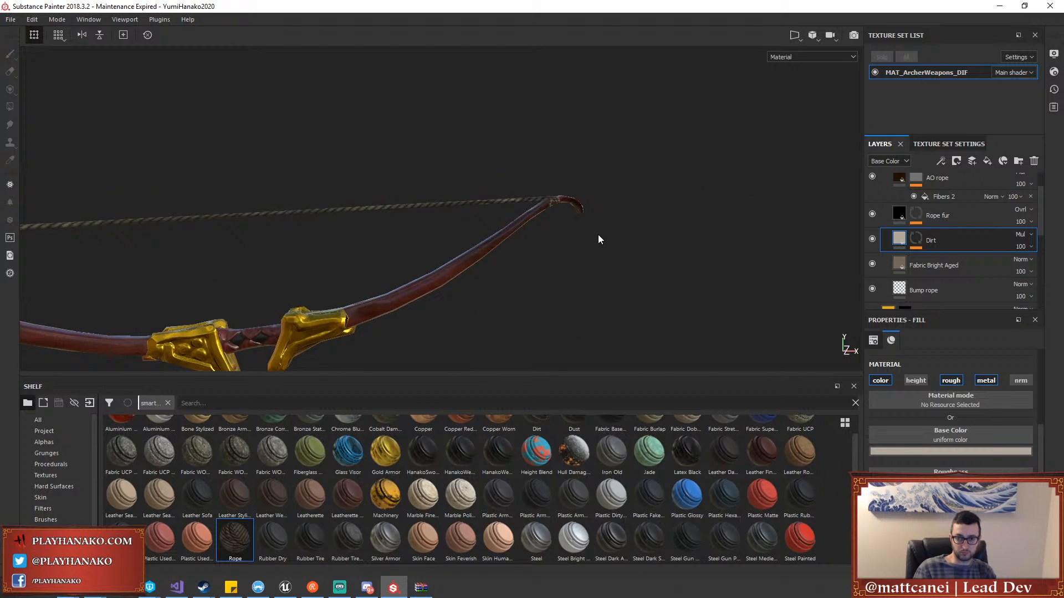
{"action": "left_click_drag", "start_coordinate": [597, 234], "coordinate": [716, 289], "text": "alt"}
{"action": "scroll", "coordinate": [715, 289], "scroll_direction": "up", "scroll_amount": 4}
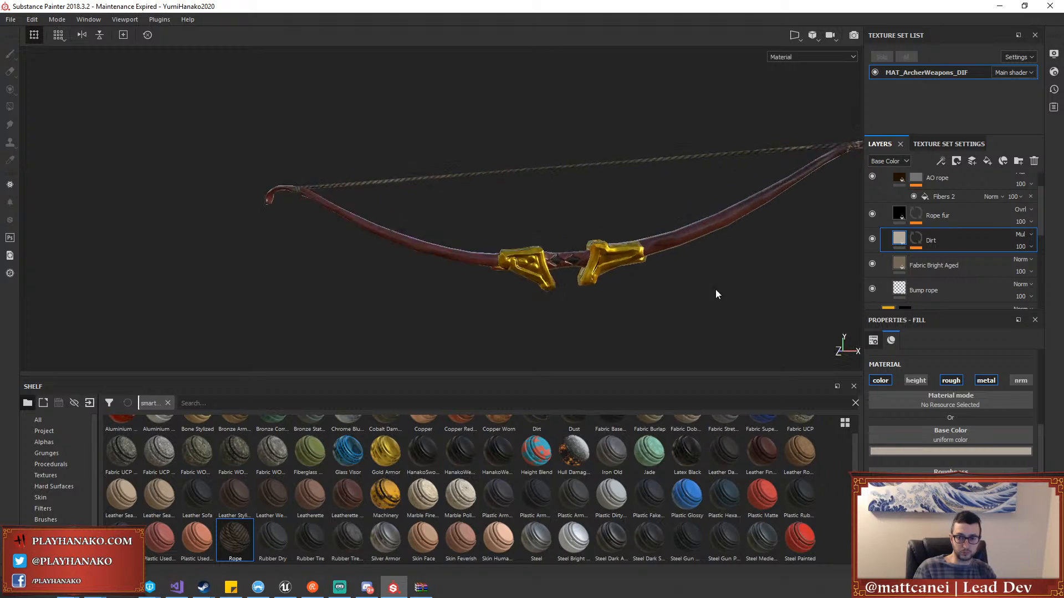
{"action": "middle_click_drag", "start_coordinate": [713, 321], "coordinate": [712, 238], "text": "alt"}
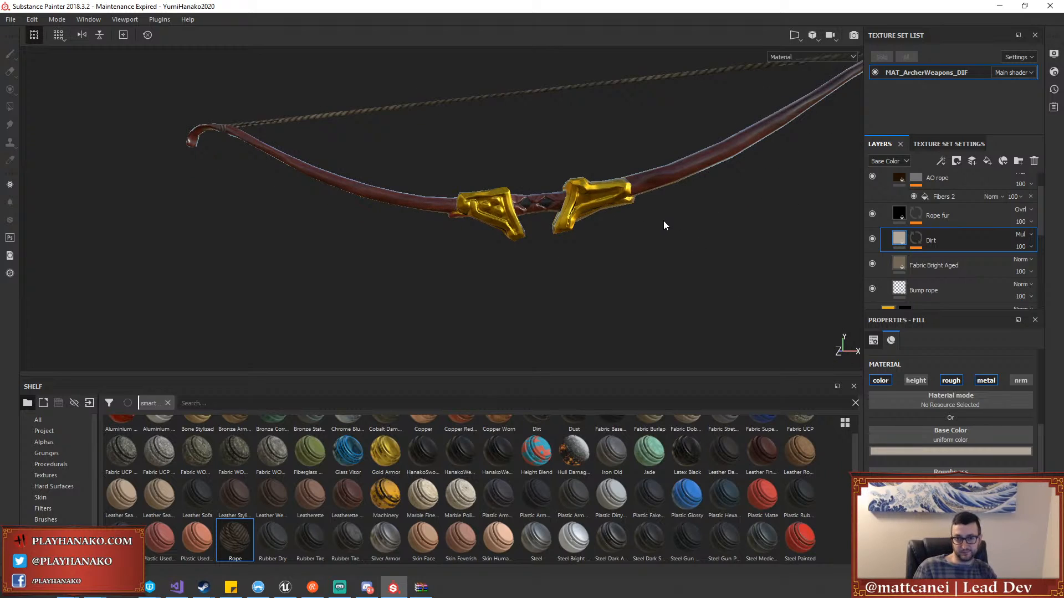
{"action": "left_click_drag", "start_coordinate": [663, 225], "coordinate": [677, 231], "text": "alt"}
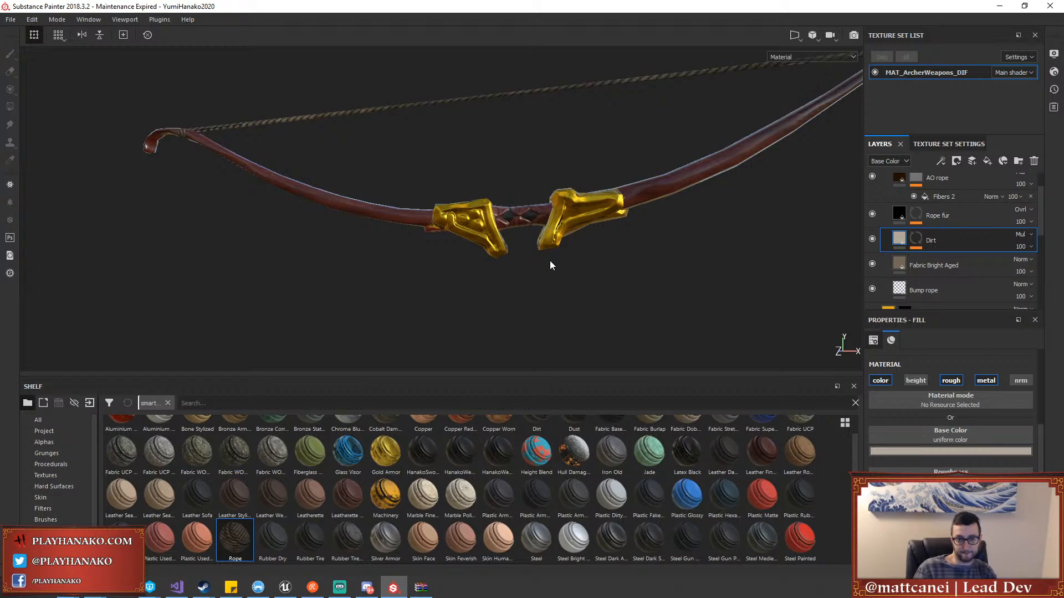
{"action": "scroll", "coordinate": [549, 260], "scroll_direction": "up", "scroll_amount": 6}
{"action": "scroll", "coordinate": [986, 194], "scroll_direction": "up", "scroll_amount": 1}
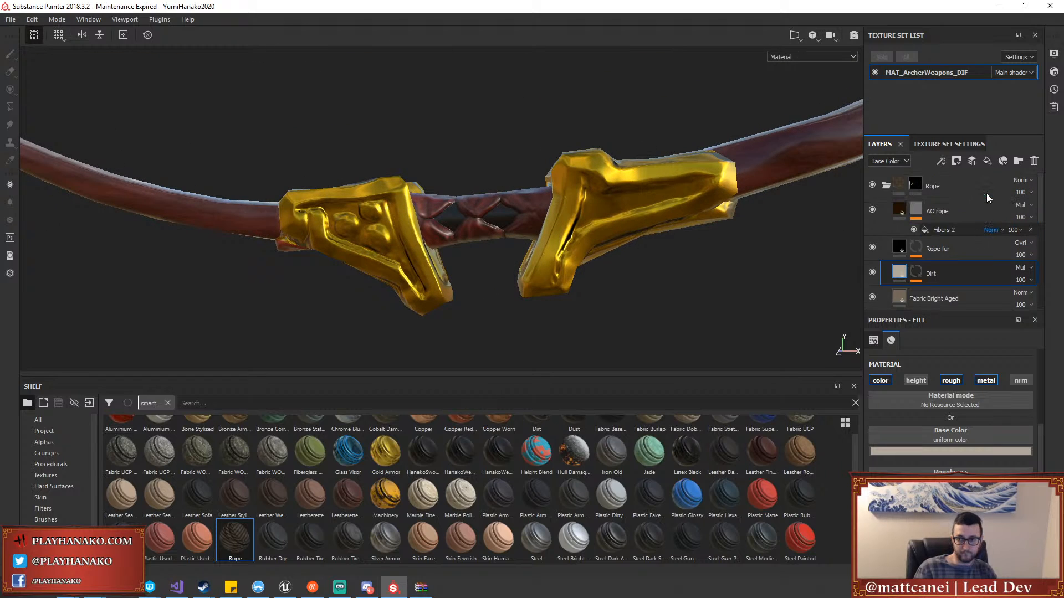
Add the HanakoSwordWrap smart material to the layer stack directly above the Rope folder
{"action": "left_click", "coordinate": [972, 185]}
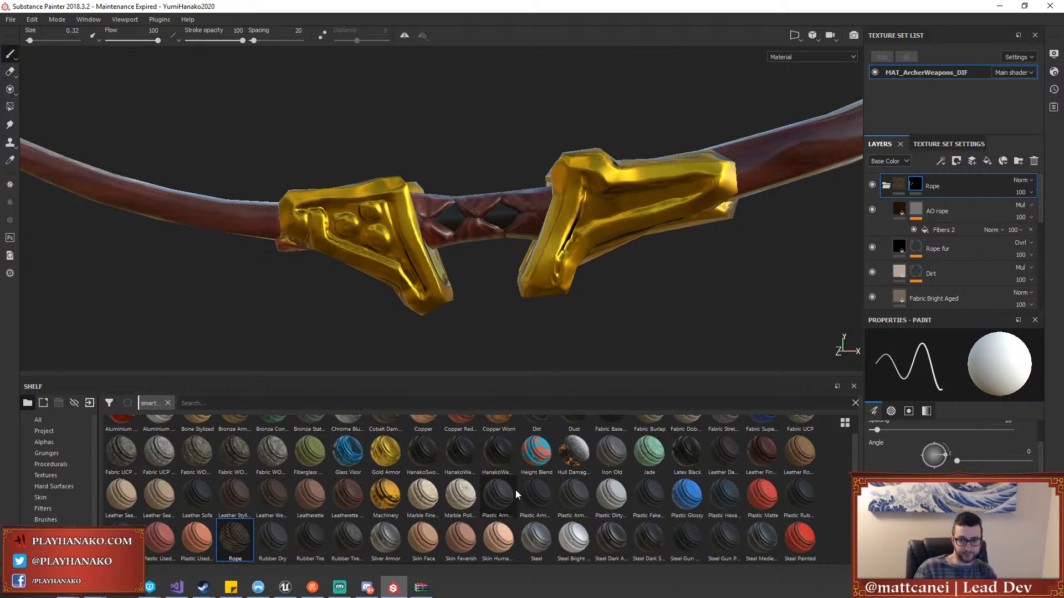
{"action": "scroll", "coordinate": [516, 489], "scroll_direction": "down", "scroll_amount": 1}
{"action": "scroll", "coordinate": [507, 479], "scroll_direction": "up", "scroll_amount": 2}
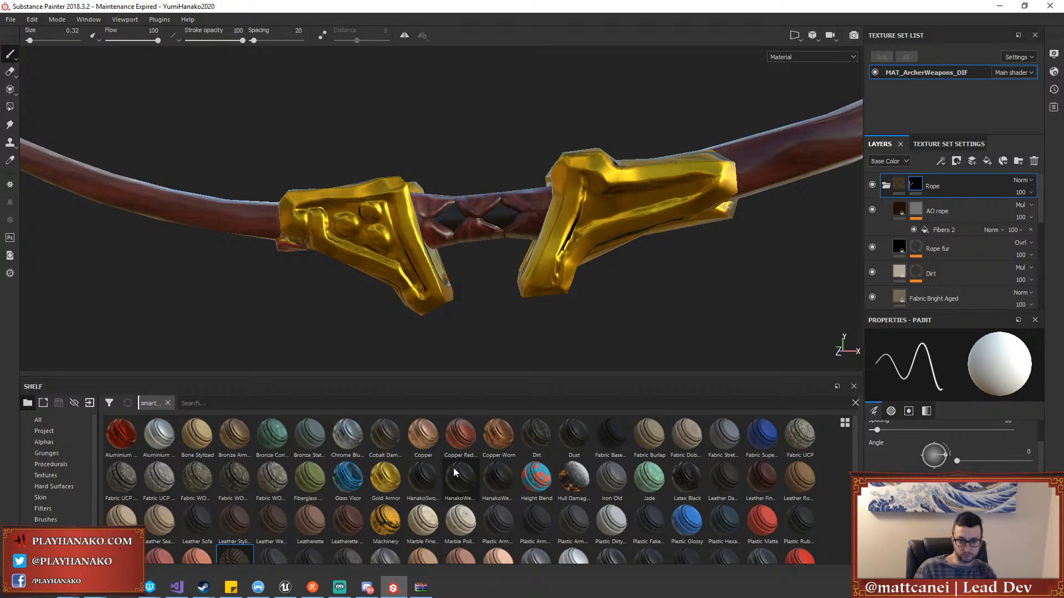
{"action": "mouse_move", "coordinate": [456, 474]}
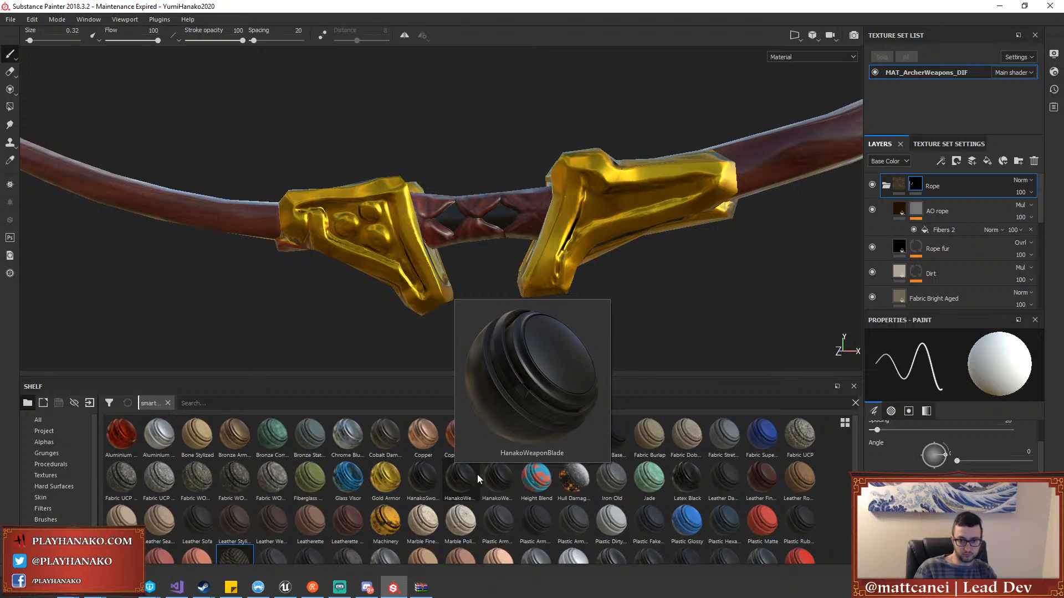
{"action": "left_click_drag", "start_coordinate": [423, 477], "coordinate": [964, 178]}
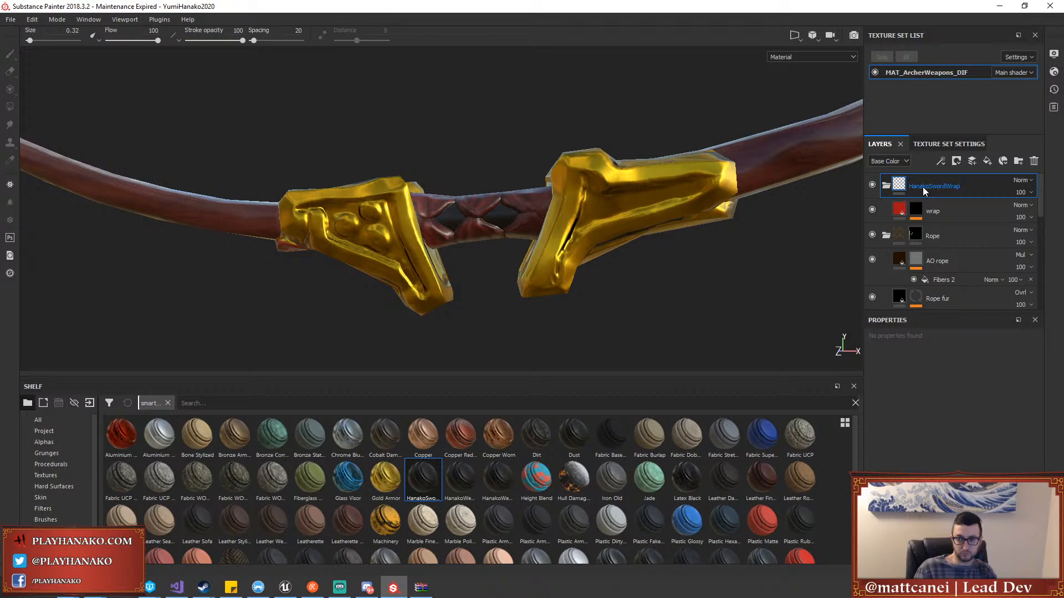
Give the HanakoSwordWrap folder a black mask and reveal the bow's grip in it with a UV chunk polygon fill
{"action": "right_click", "coordinate": [975, 188]}
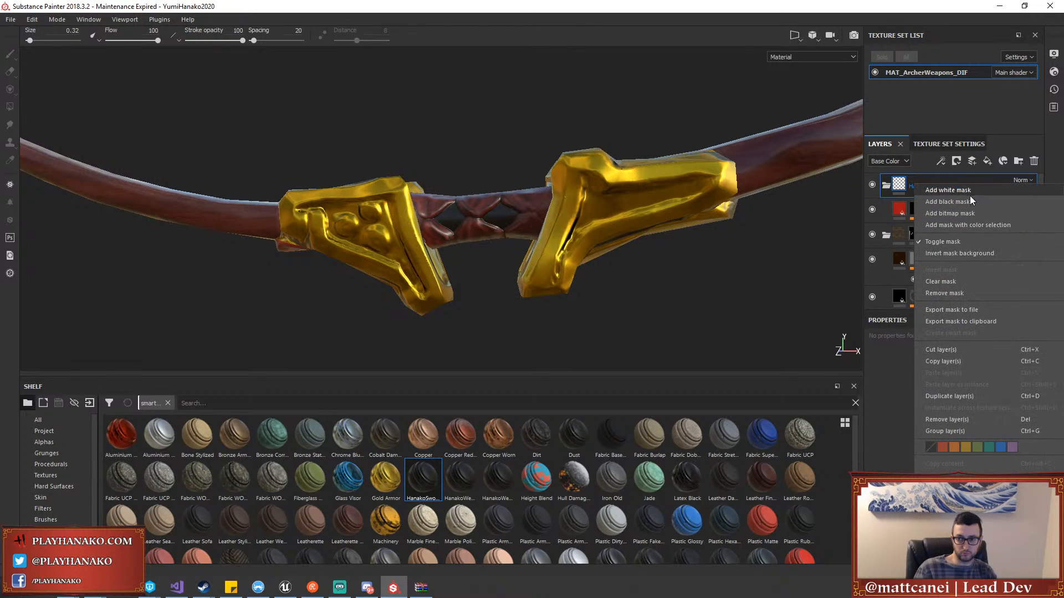
{"action": "left_click", "coordinate": [953, 207]}
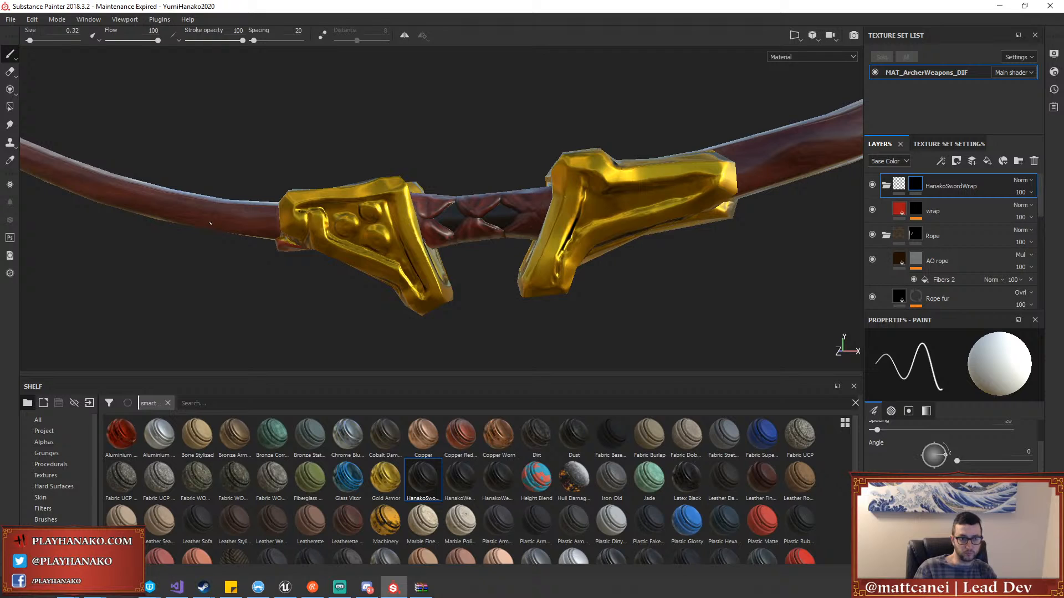
{"action": "left_click", "coordinate": [10, 106]}
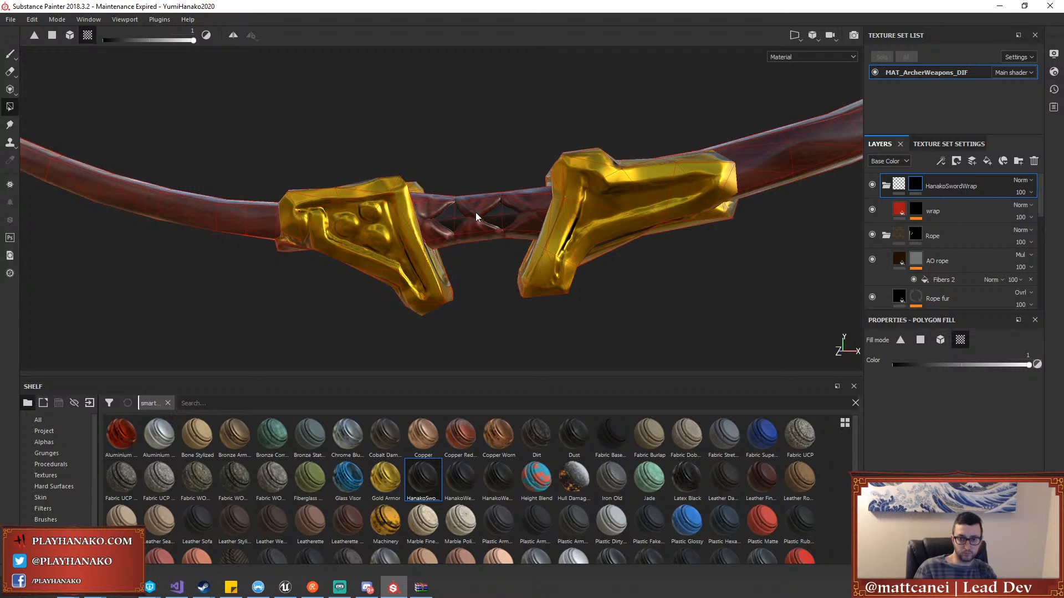
{"action": "left_click_drag", "start_coordinate": [491, 219], "coordinate": [484, 351], "text": "alt"}
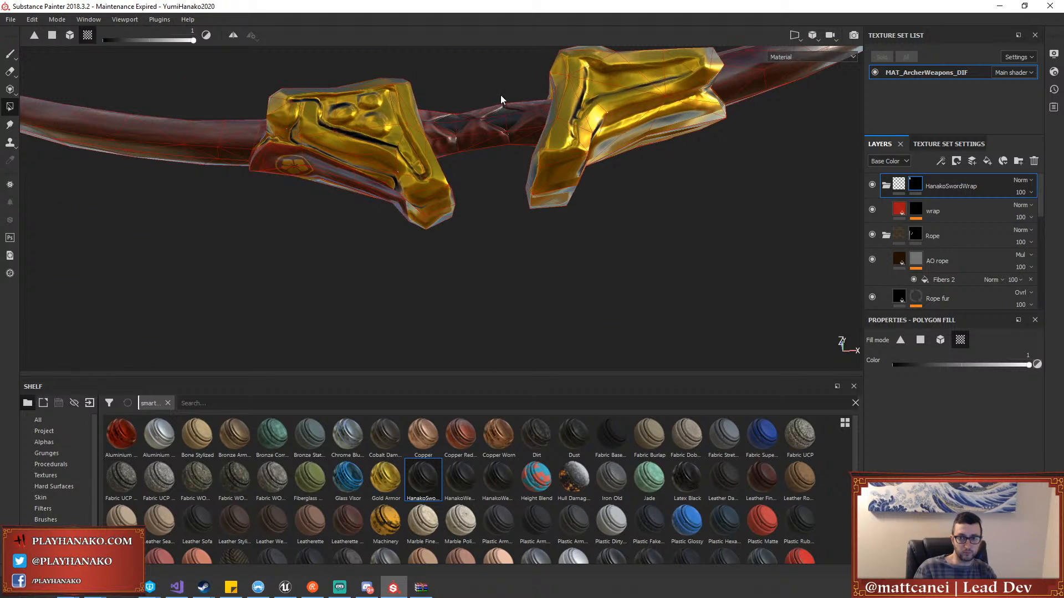
{"action": "left_click_drag", "start_coordinate": [501, 99], "coordinate": [534, 140], "text": "alt"}
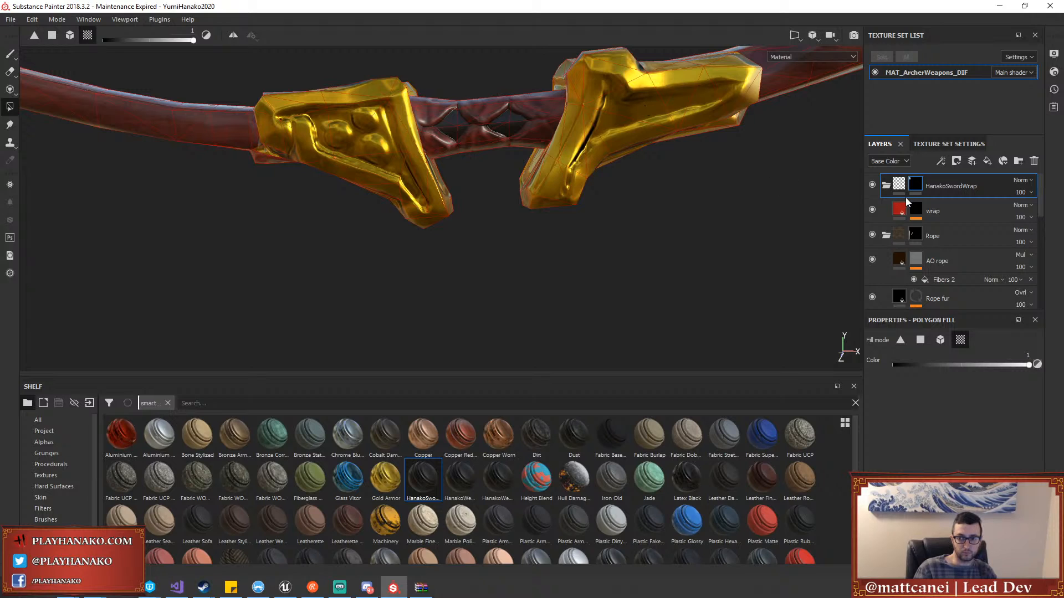
In the wrap layer's Color selection mask, pick the grip's red wrap colour and set the tolerance to 0.26
{"action": "left_click", "coordinate": [916, 208]}
{"action": "left_click", "coordinate": [947, 231]}
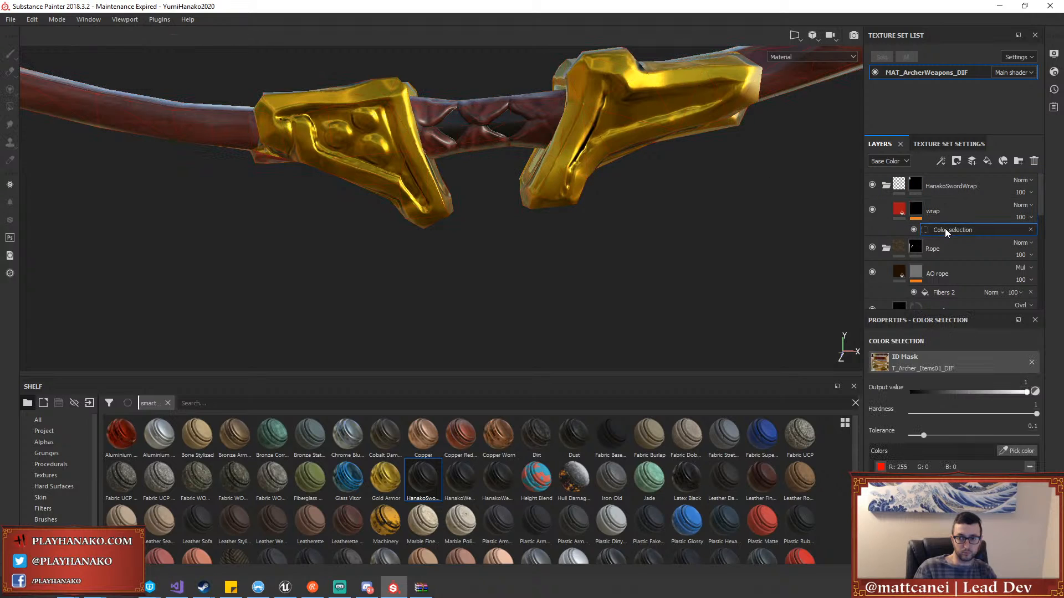
{"action": "left_click", "coordinate": [1020, 451]}
{"action": "left_click", "coordinate": [487, 110]}
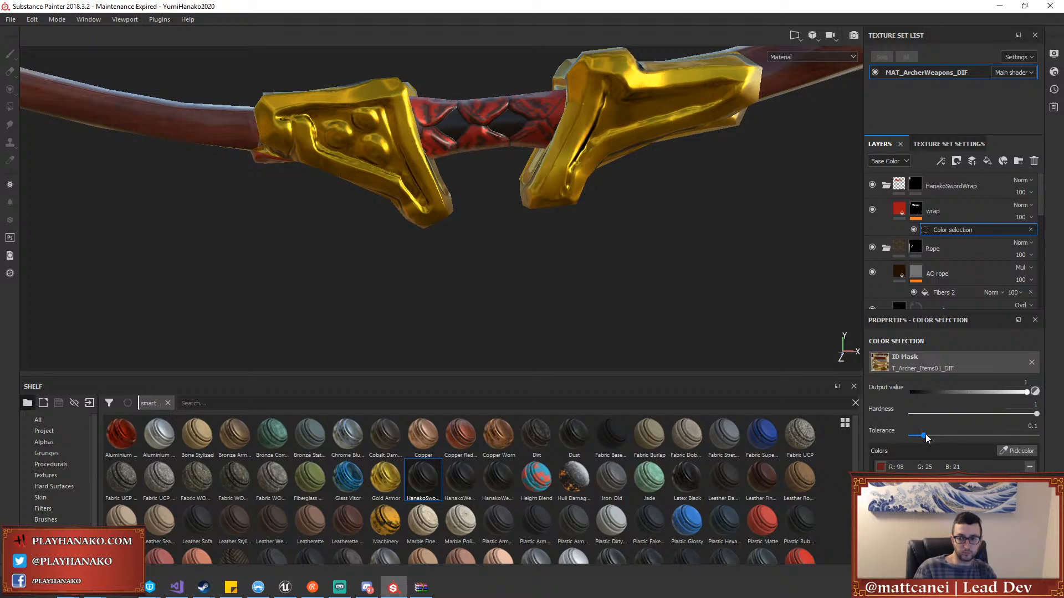
{"action": "mouse_move", "coordinate": [929, 439]}
{"action": "left_mouse_down"}
{"action": "mouse_move", "coordinate": [1008, 438]}
{"action": "mouse_move", "coordinate": [942, 440]}
{"action": "left_mouse_up"}
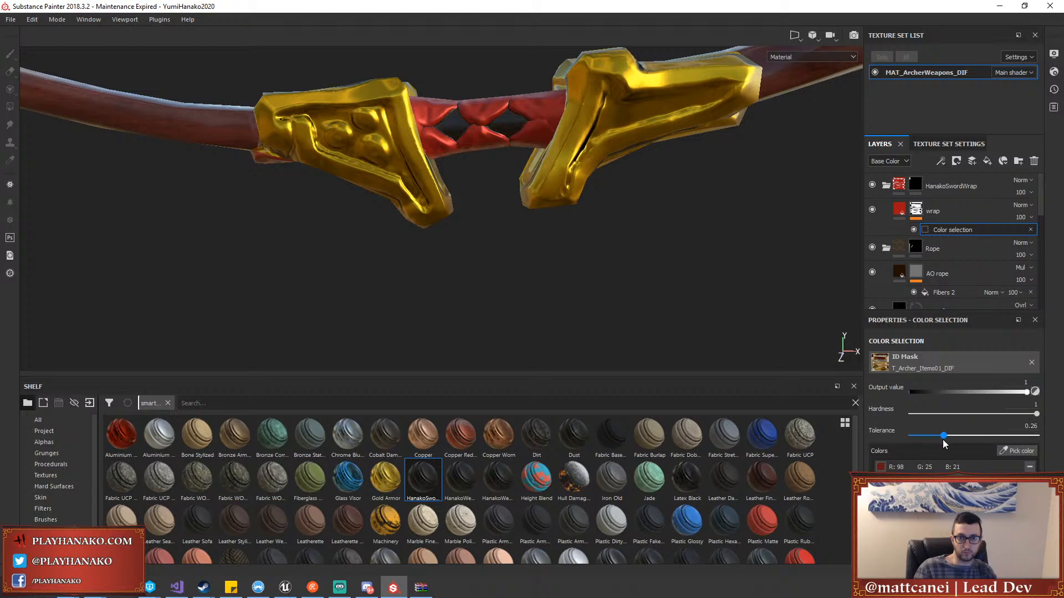
{"action": "left_click_drag", "start_coordinate": [615, 288], "coordinate": [599, 22], "text": "alt"}
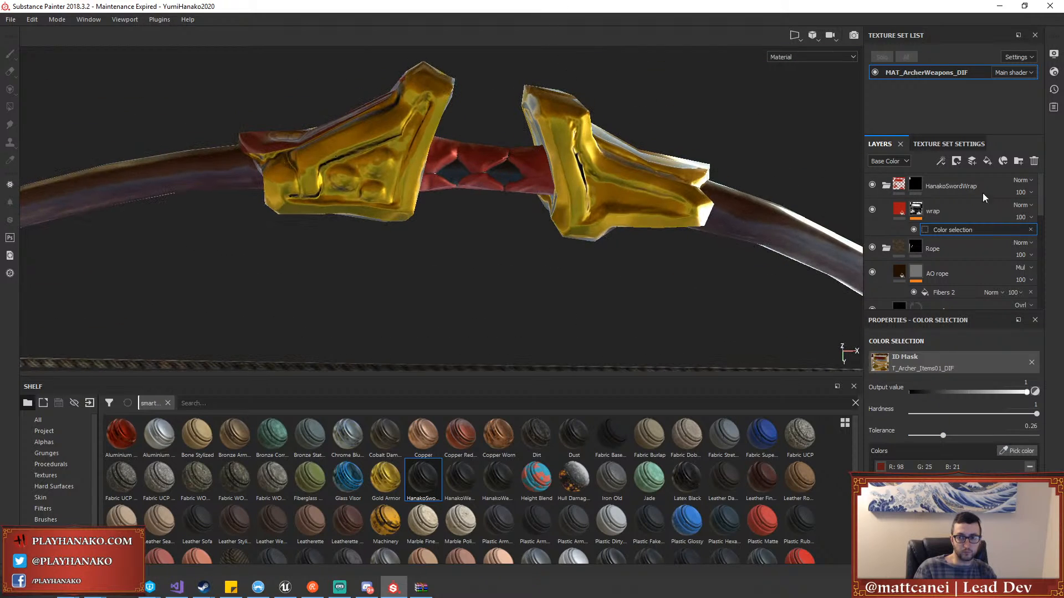
Set the HanakoSwordWrap folder's blending mode to Passthrough
{"action": "left_click", "coordinate": [1021, 181]}
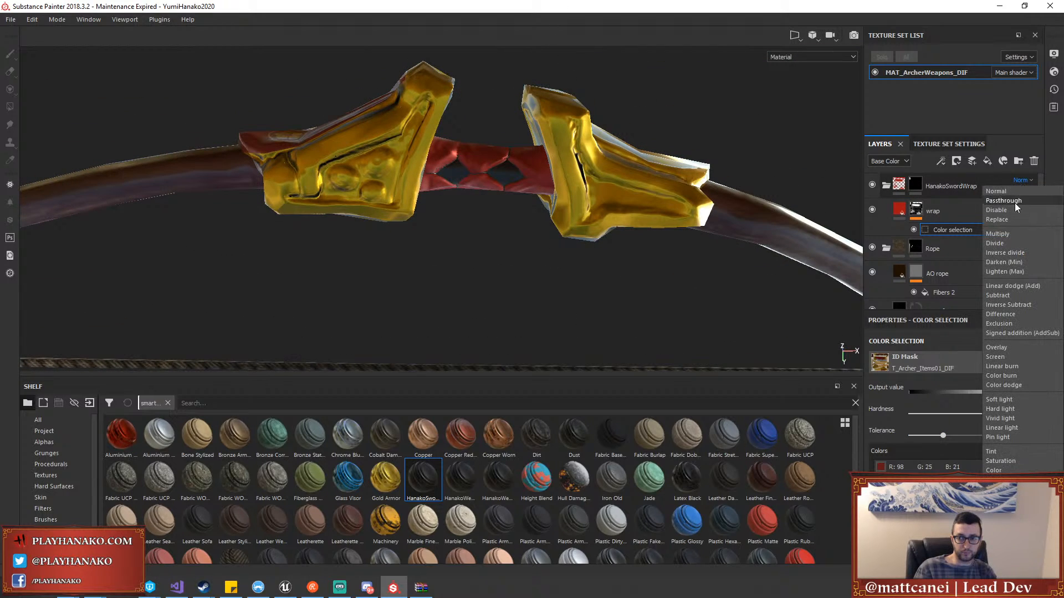
{"action": "left_click", "coordinate": [1015, 208]}
{"action": "left_click", "coordinate": [1019, 180]}
{"action": "left_click", "coordinate": [1014, 201]}
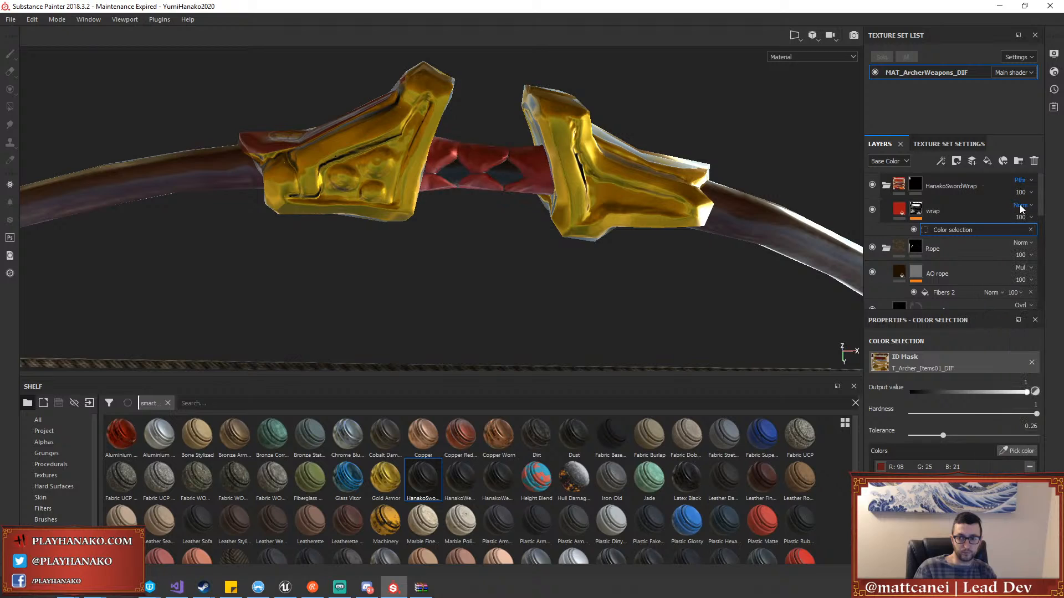
Cycle through blending modes on the wrap layer, settle on Linear dodge (Add), and check the grip up close
{"action": "scroll", "coordinate": [1022, 206], "scroll_direction": "down", "scroll_amount": 7}
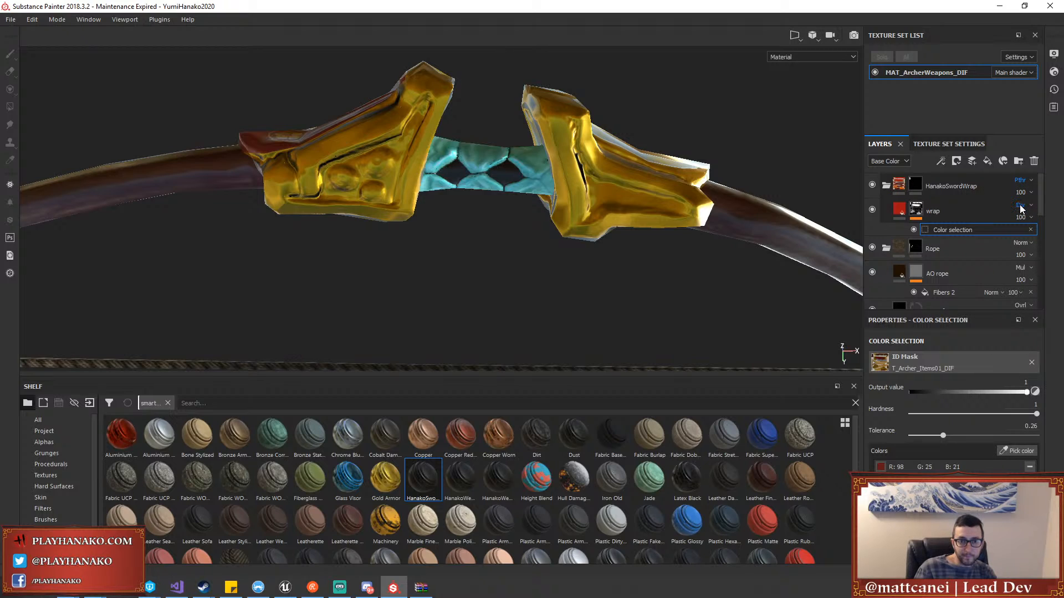
{"action": "scroll", "coordinate": [1022, 208], "scroll_direction": "down", "scroll_amount": 2}
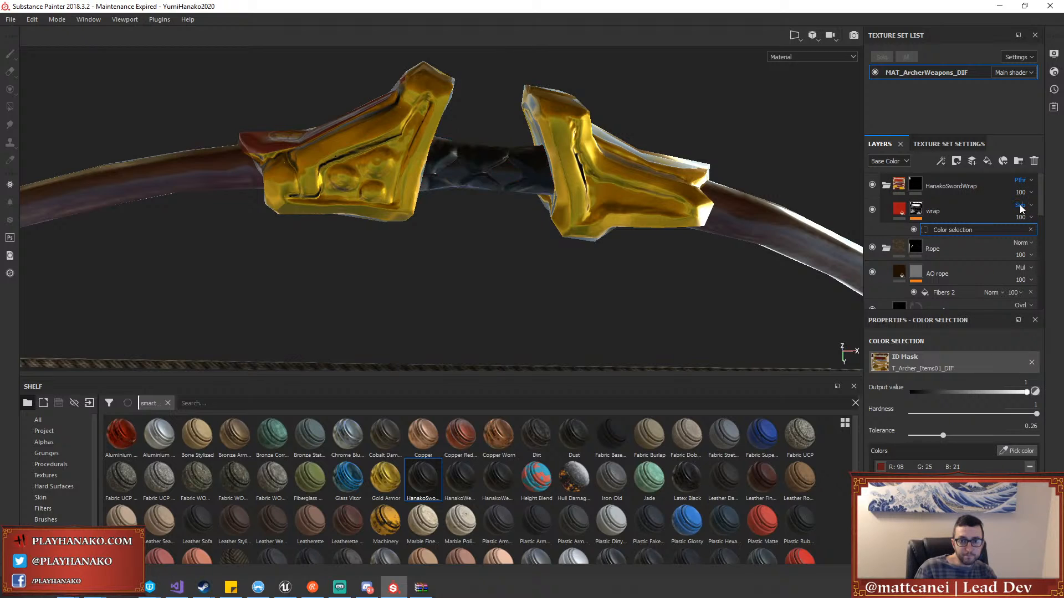
{"action": "mouse_move", "coordinate": [554, 281]}
{"action": "left_mouse_down", "text": "alt"}
{"action": "mouse_move", "coordinate": [555, 252]}
{"action": "mouse_move", "coordinate": [557, 278]}
{"action": "left_mouse_up", "text": "alt"}
{"action": "scroll", "coordinate": [557, 278], "scroll_direction": "up", "scroll_amount": 1}
{"action": "scroll", "coordinate": [510, 179], "scroll_direction": "up", "scroll_amount": 4}
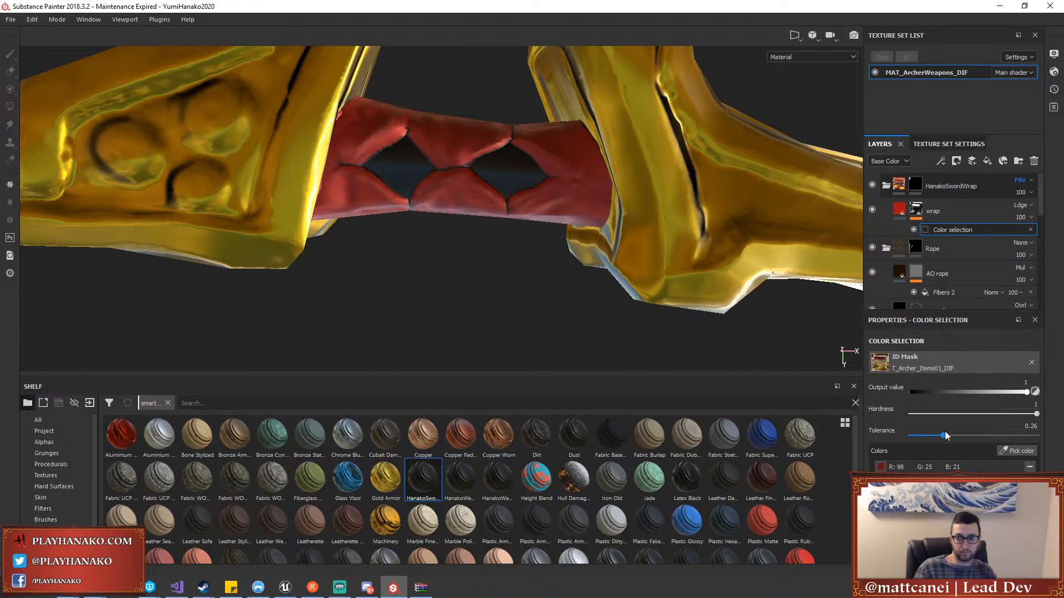
Set the hardness of the wrap mask's Color selection to 0.42 and check the grip's edges
{"action": "mouse_move", "coordinate": [1035, 414]}
{"action": "left_mouse_down"}
{"action": "mouse_move", "coordinate": [888, 410]}
{"action": "mouse_move", "coordinate": [1049, 409]}
{"action": "left_mouse_up"}
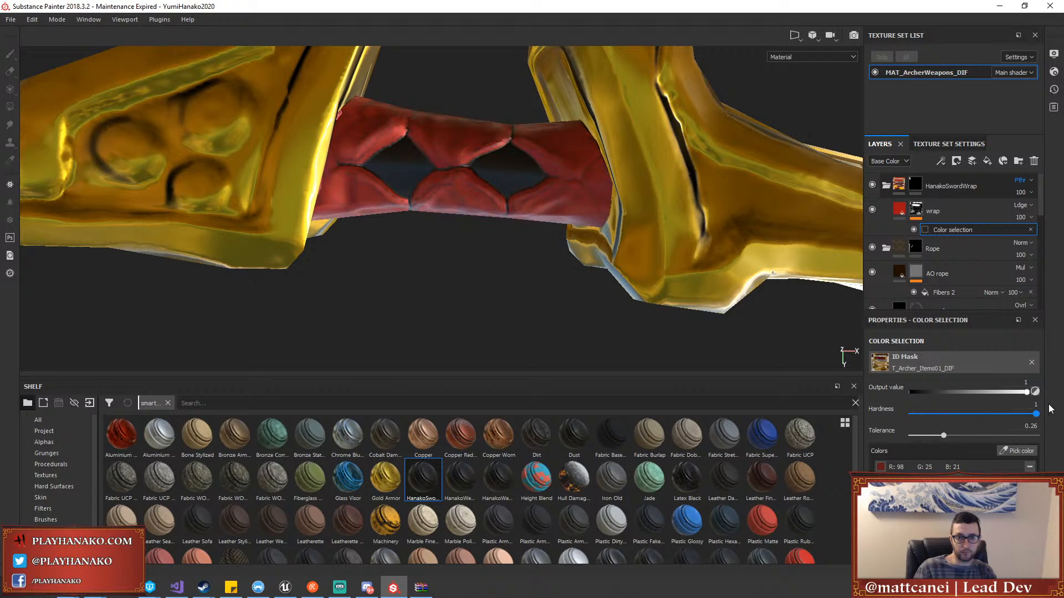
{"action": "left_click_drag", "start_coordinate": [892, 400], "coordinate": [964, 397]}
{"action": "left_click_drag", "start_coordinate": [565, 266], "coordinate": [521, 276], "text": "alt"}
{"action": "scroll", "coordinate": [547, 278], "scroll_direction": "down", "scroll_amount": 5}
{"action": "scroll", "coordinate": [528, 277], "scroll_direction": "up", "scroll_amount": 4}
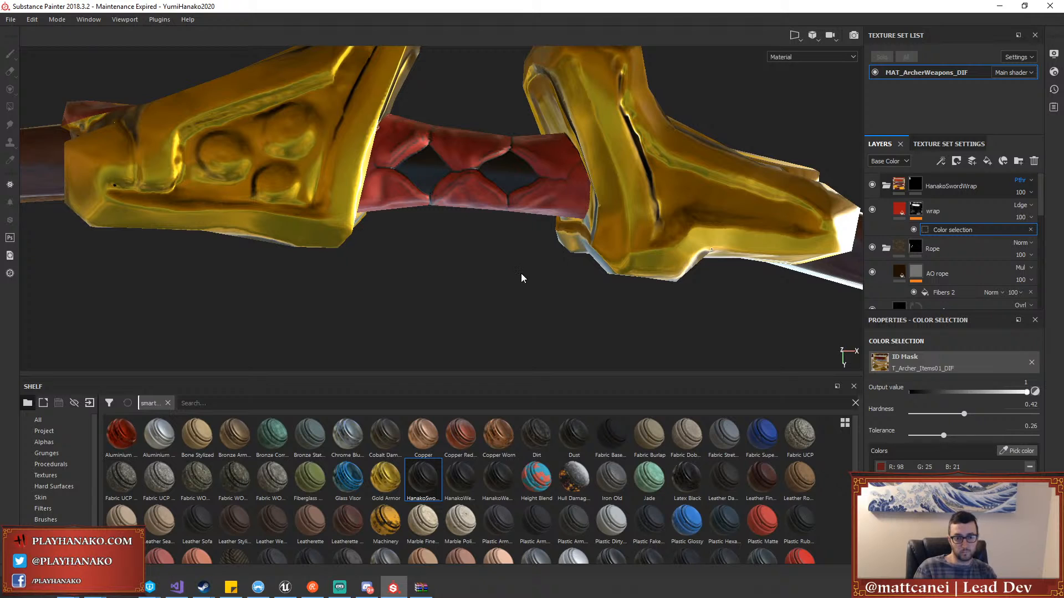
Examine the red grip wrap up close and against the whole bow from several distances
{"action": "scroll", "coordinate": [521, 273], "scroll_direction": "down", "scroll_amount": 8}
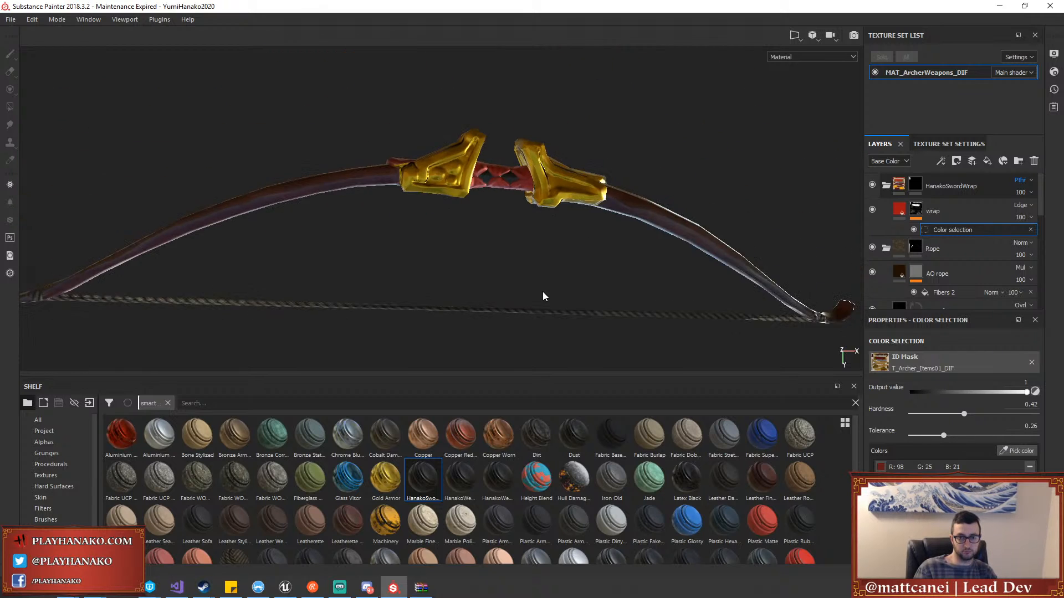
{"action": "scroll", "coordinate": [543, 292], "scroll_direction": "up", "scroll_amount": 6}
{"action": "middle_click_drag", "start_coordinate": [494, 147], "coordinate": [518, 327], "text": "alt"}
{"action": "scroll", "coordinate": [491, 244], "scroll_direction": "up", "scroll_amount": 2}
{"action": "scroll", "coordinate": [503, 296], "scroll_direction": "down", "scroll_amount": 6}
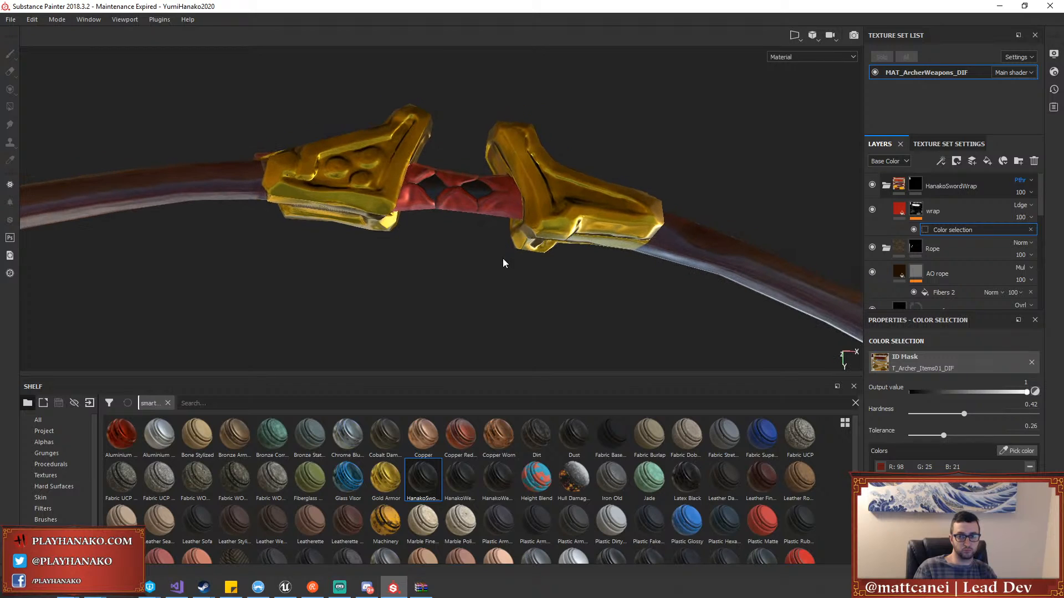
{"action": "middle_click_drag", "start_coordinate": [525, 267], "coordinate": [509, 214], "text": "alt"}
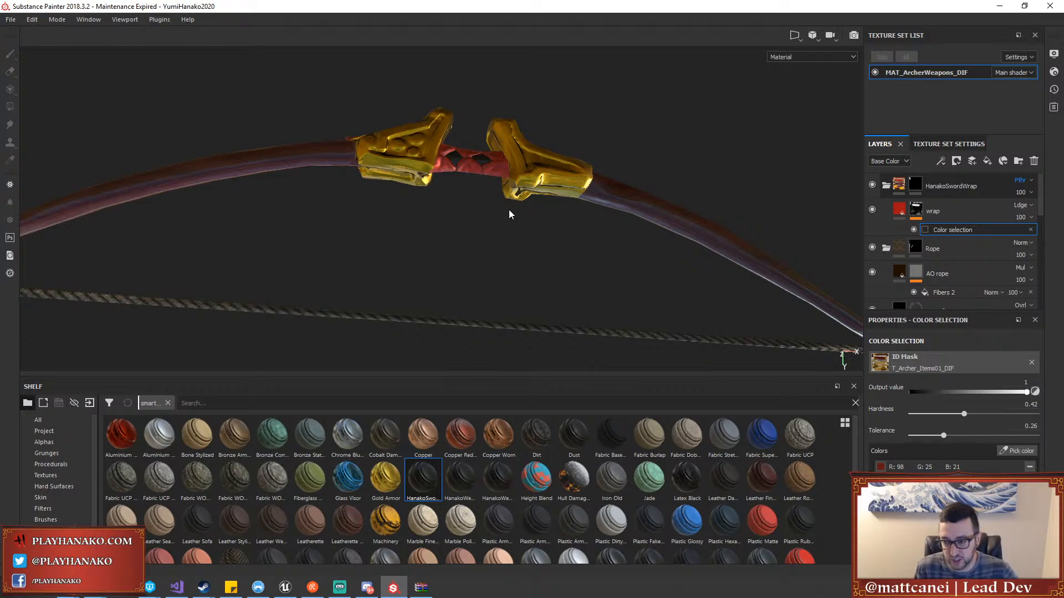
{"action": "scroll", "coordinate": [509, 210], "scroll_direction": "down", "scroll_amount": 3}
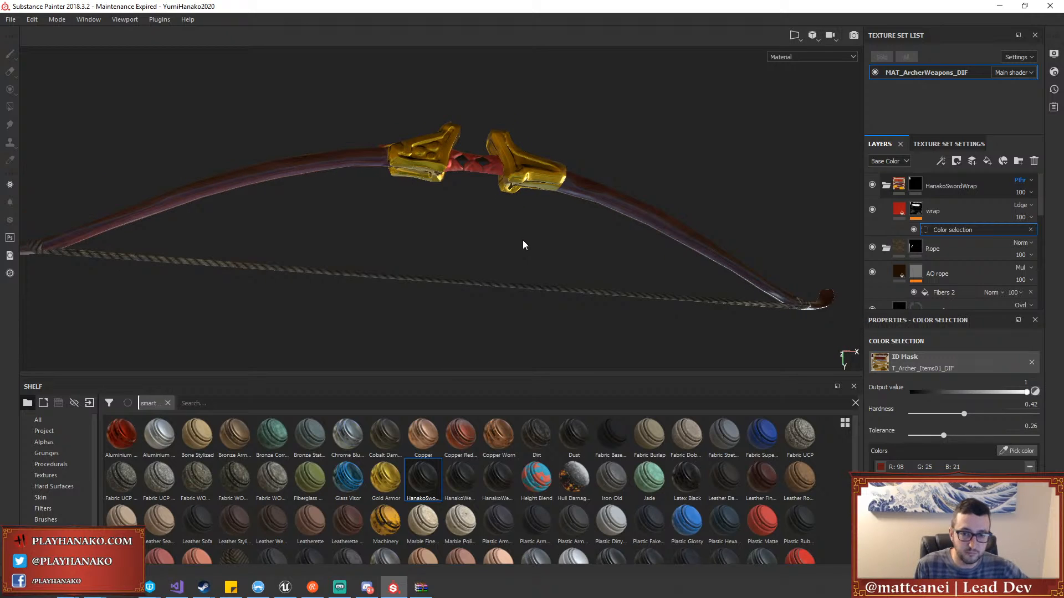
{"action": "scroll", "coordinate": [522, 235], "scroll_direction": "up", "scroll_amount": 1}
Change the BowWood fill layer's Wood Color from dark red to a neutral light grey of 0.599 in all three RGB channels
{"action": "scroll", "coordinate": [946, 247], "scroll_direction": "down", "scroll_amount": 8}
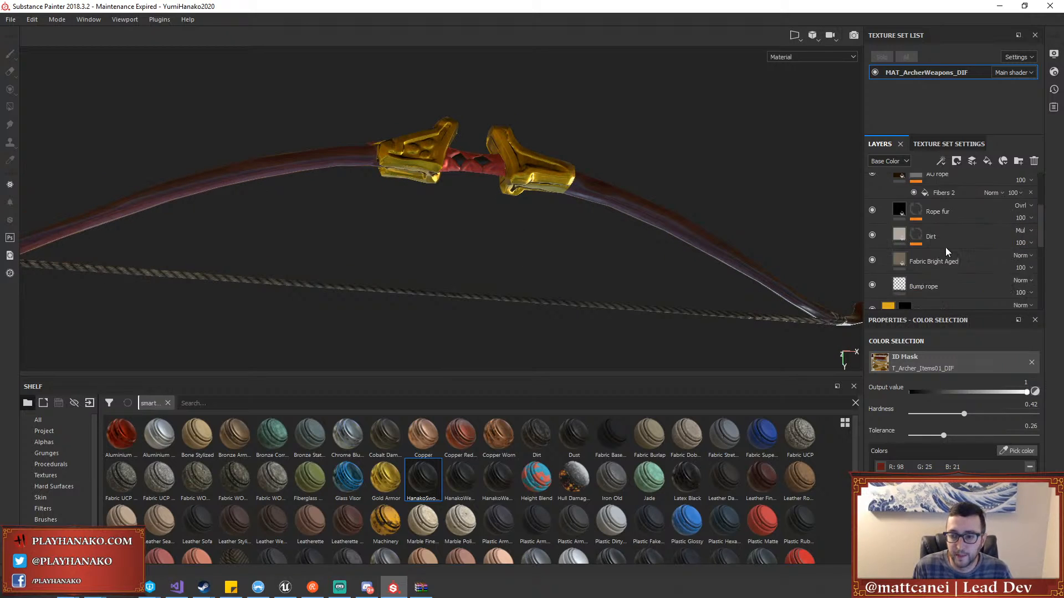
{"action": "scroll", "coordinate": [905, 252], "scroll_direction": "up", "scroll_amount": 8}
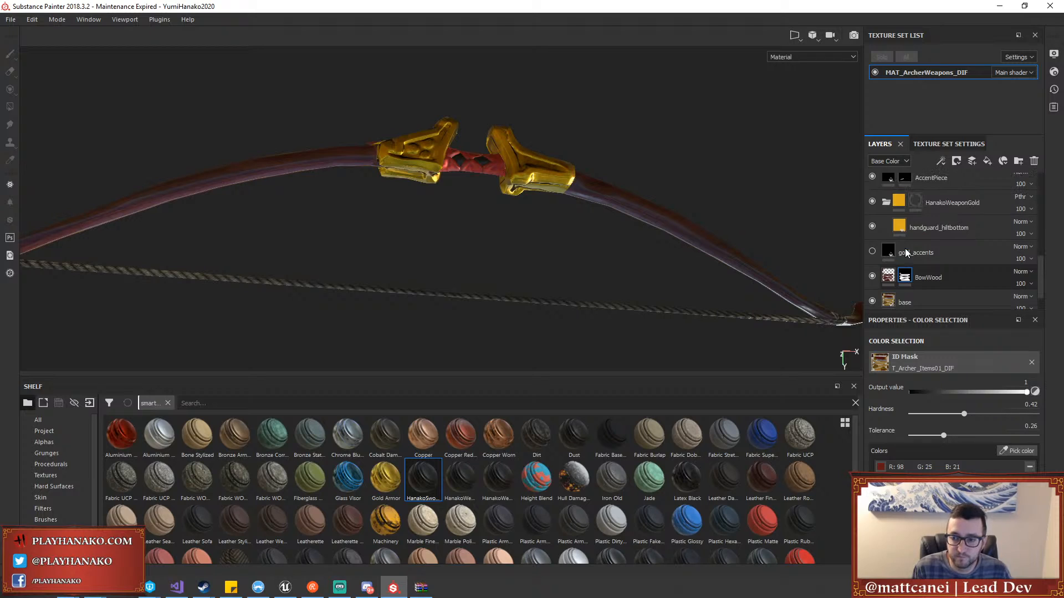
{"action": "scroll", "coordinate": [905, 253], "scroll_direction": "up", "scroll_amount": 1}
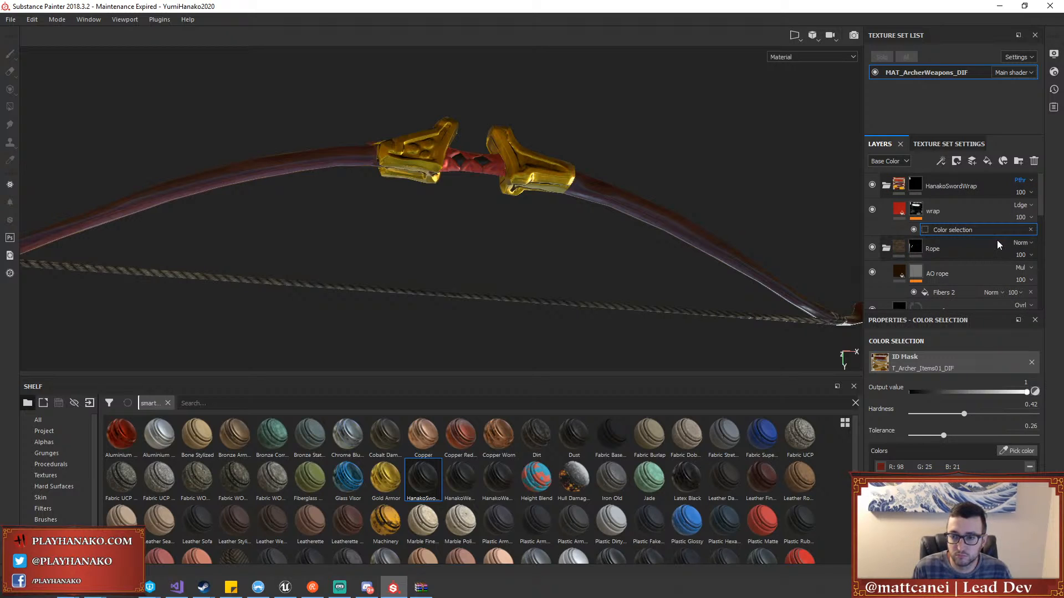
{"action": "scroll", "coordinate": [1002, 249], "scroll_direction": "down", "scroll_amount": 4}
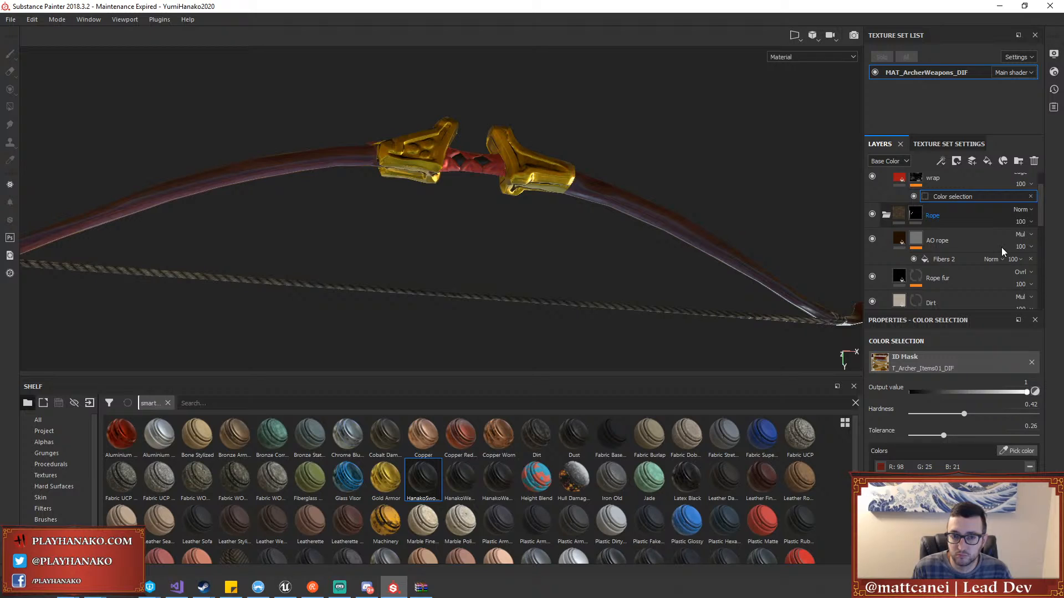
{"action": "scroll", "coordinate": [1002, 247], "scroll_direction": "down", "scroll_amount": 5}
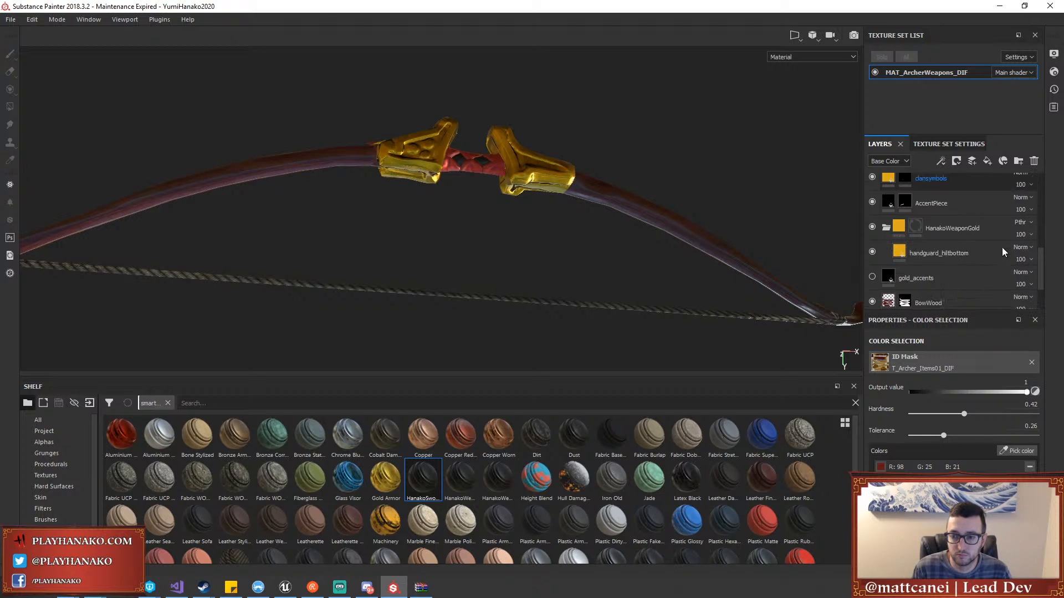
{"action": "left_click", "coordinate": [887, 244]}
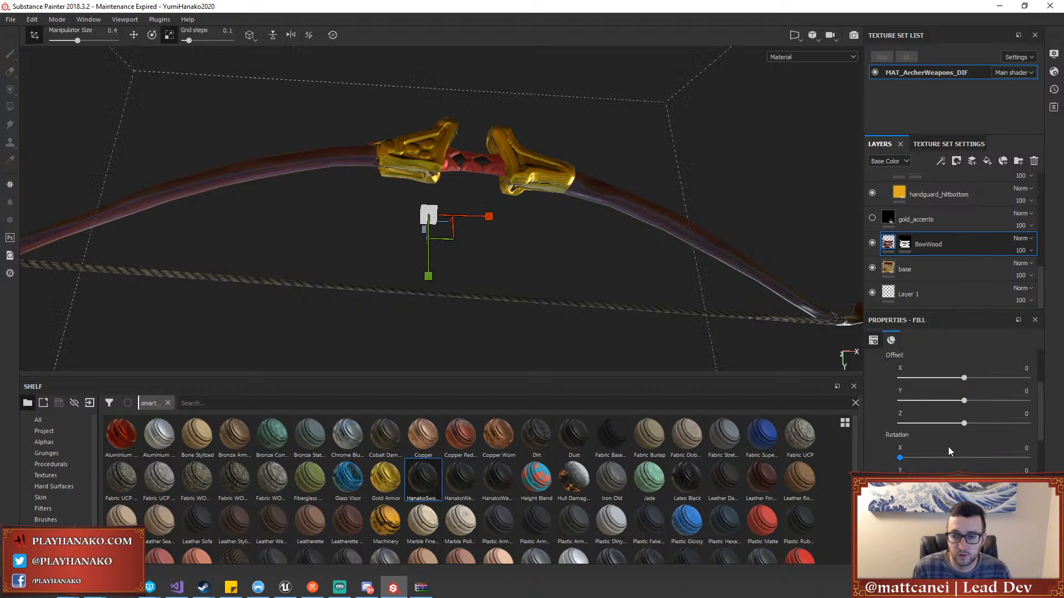
{"action": "left_click", "coordinate": [948, 464]}
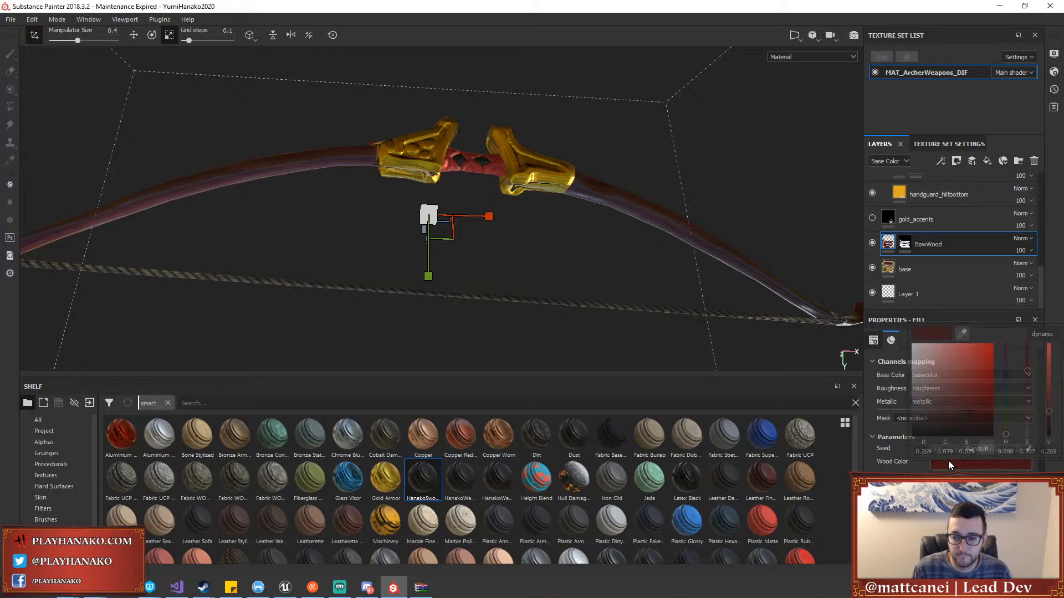
{"action": "left_click_drag", "start_coordinate": [942, 420], "coordinate": [908, 381]}
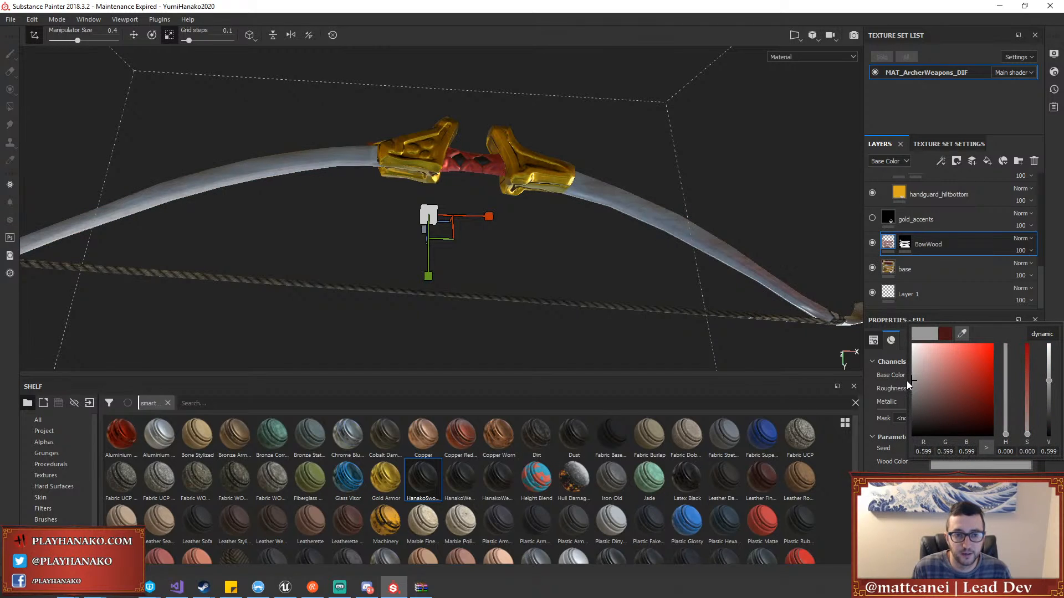
{"action": "left_click_drag", "start_coordinate": [515, 217], "coordinate": [470, 218], "text": "alt"}
{"action": "scroll", "coordinate": [499, 238], "scroll_direction": "down", "scroll_amount": 5}
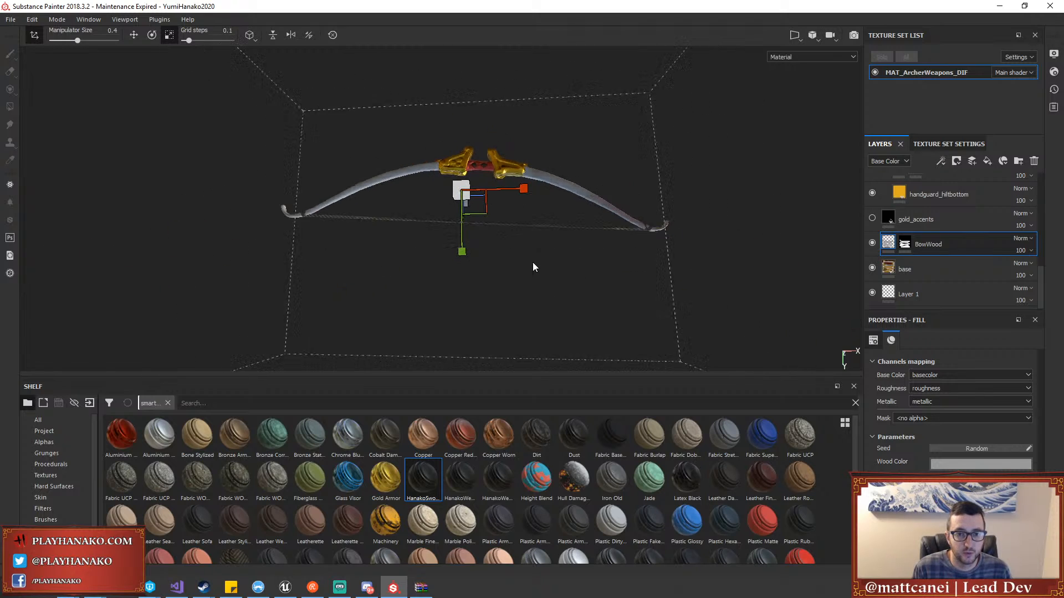
Fine-tune the BowWood layer's Wood Color to a neutral grey of 0.587
{"action": "left_click_drag", "start_coordinate": [534, 266], "coordinate": [586, 265], "text": "alt"}
{"action": "scroll", "coordinate": [558, 206], "scroll_direction": "up", "scroll_amount": 5}
{"action": "scroll", "coordinate": [603, 284], "scroll_direction": "down", "scroll_amount": 2}
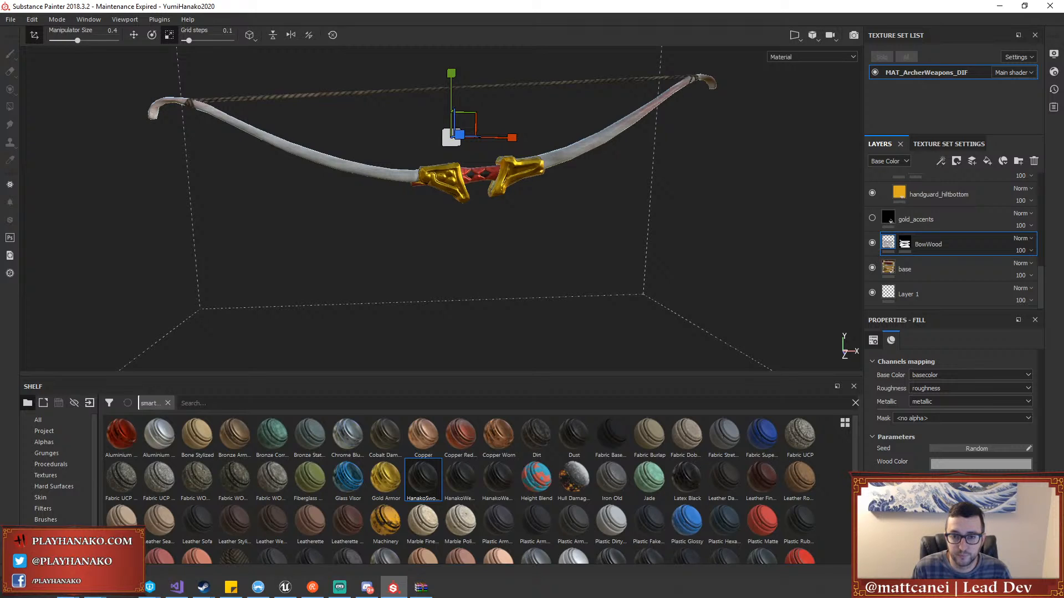
{"action": "left_click", "coordinate": [950, 466]}
{"action": "left_click_drag", "start_coordinate": [920, 404], "coordinate": [909, 389]}
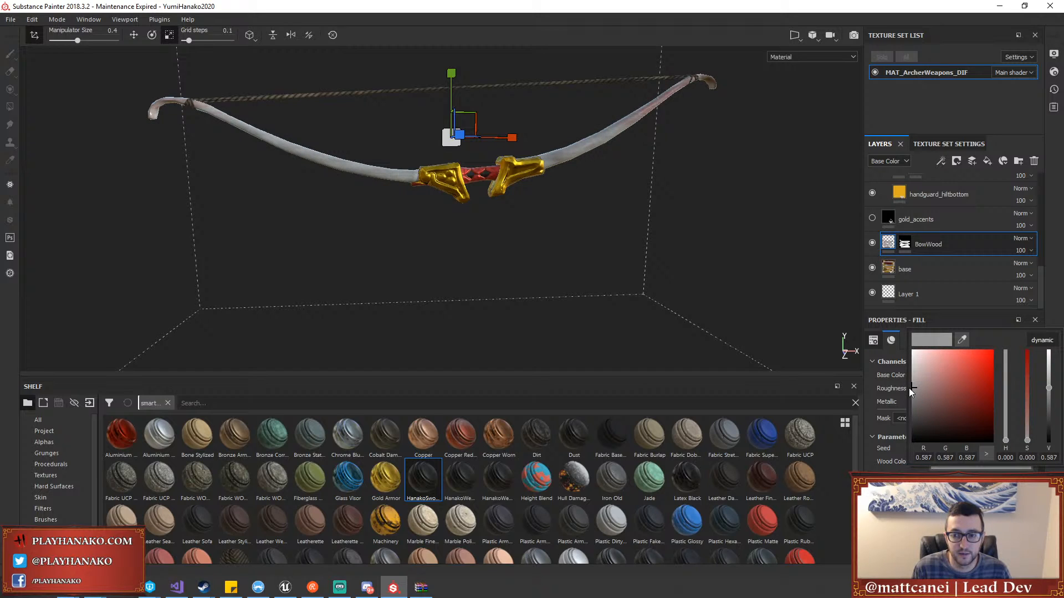
{"action": "left_click", "coordinate": [544, 257]}
Inspect the recoloured limbs around the grip and compare the bow with the BowWood layer hidden and shown
{"action": "left_click_drag", "start_coordinate": [543, 256], "coordinate": [495, 172], "text": "alt"}
{"action": "scroll", "coordinate": [475, 163], "scroll_direction": "up", "scroll_amount": 4}
{"action": "scroll", "coordinate": [495, 172], "scroll_direction": "down", "scroll_amount": 8}
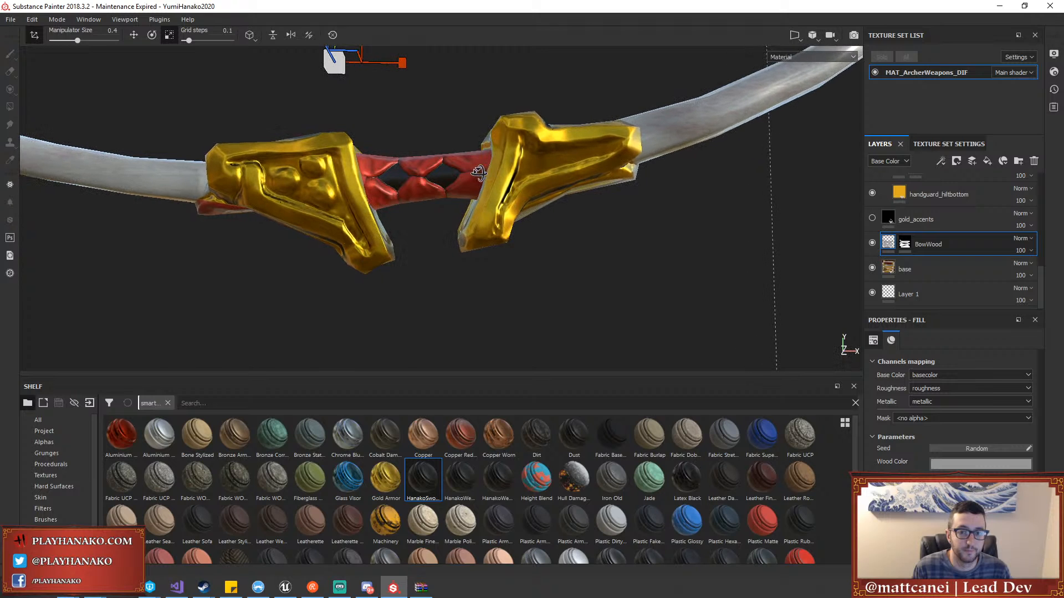
{"action": "left_click_drag", "start_coordinate": [509, 226], "coordinate": [622, 192], "text": "alt"}
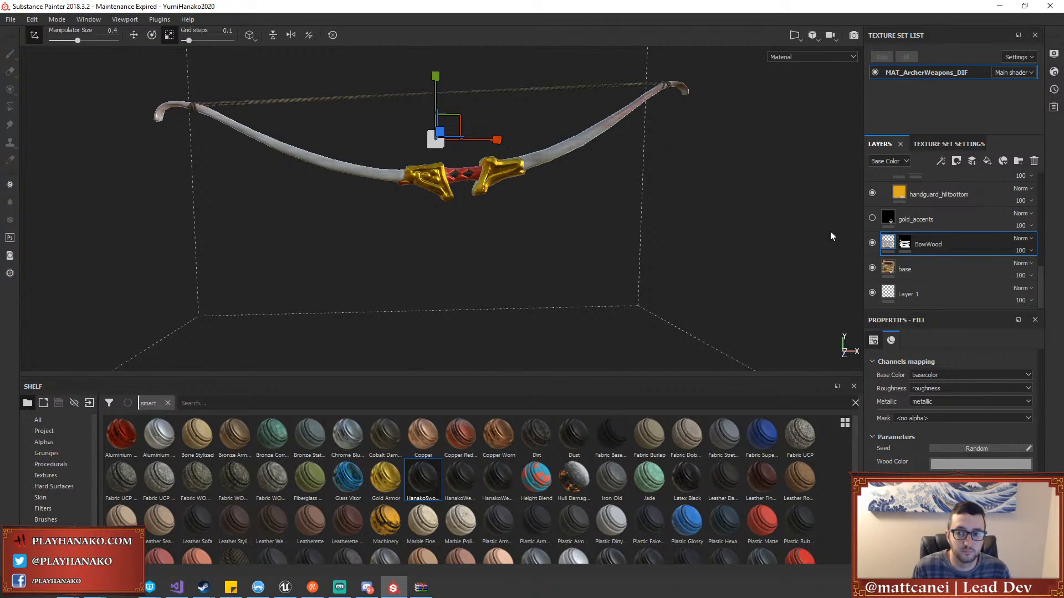
{"action": "left_click", "coordinate": [872, 243]}
{"action": "left_click", "coordinate": [872, 243]}
{"action": "left_click", "coordinate": [872, 243]}
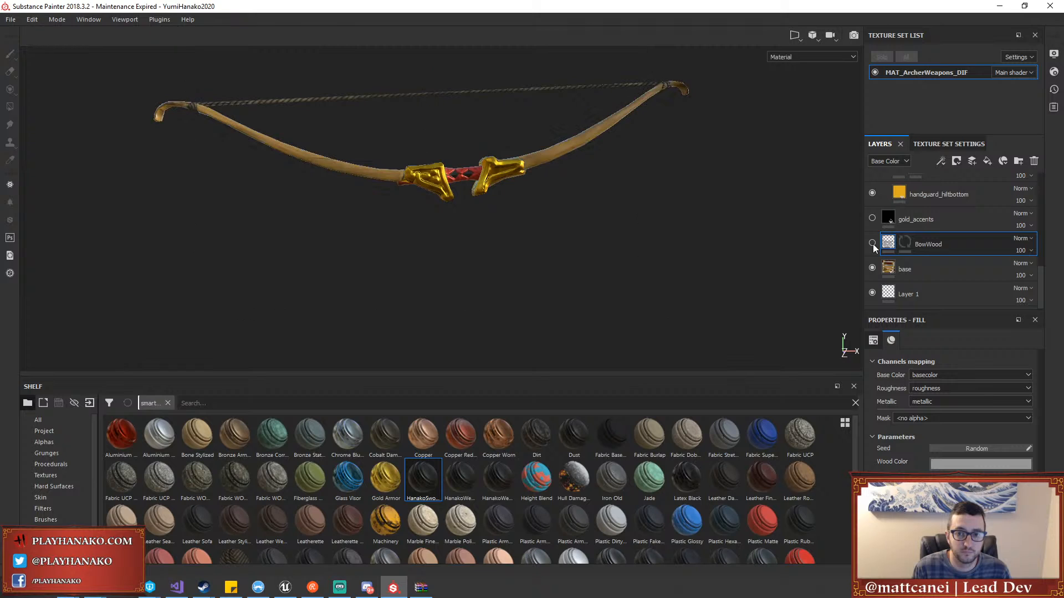
{"action": "left_click", "coordinate": [872, 243]}
{"action": "left_click", "coordinate": [872, 244]}
{"action": "left_click", "coordinate": [872, 243]}
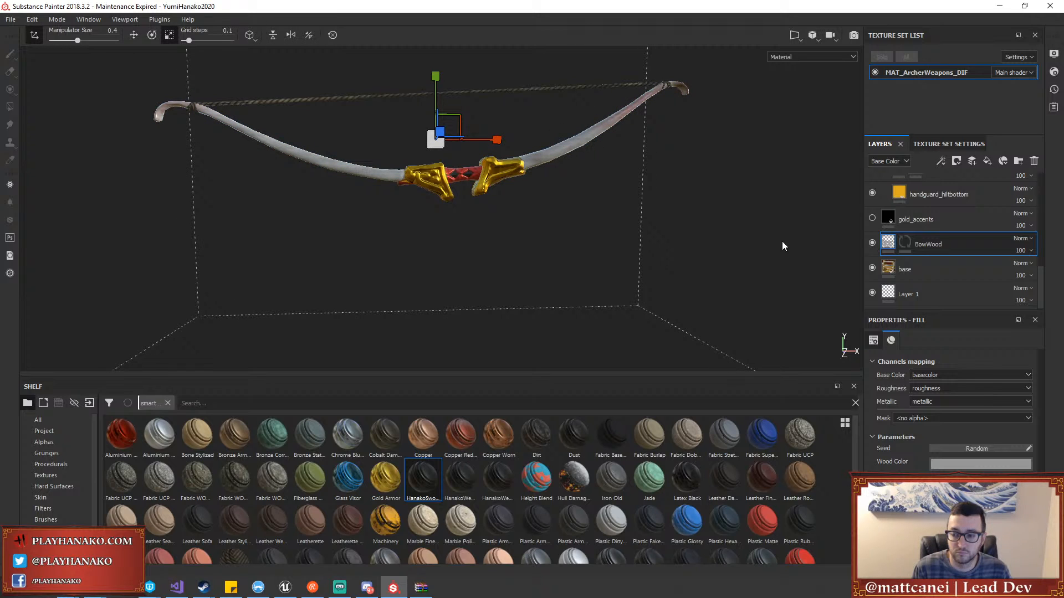
Replace the HanakoSwordWrap folder's mask with a color-selection mask, picking the dark diamond colour on the grip (R 21, G 14, B 12)
{"action": "mouse_move", "coordinate": [704, 271]}
{"action": "left_mouse_down", "text": "alt"}
{"action": "mouse_move", "coordinate": [700, 167]}
{"action": "mouse_move", "coordinate": [699, 245]}
{"action": "left_mouse_up", "text": "alt"}
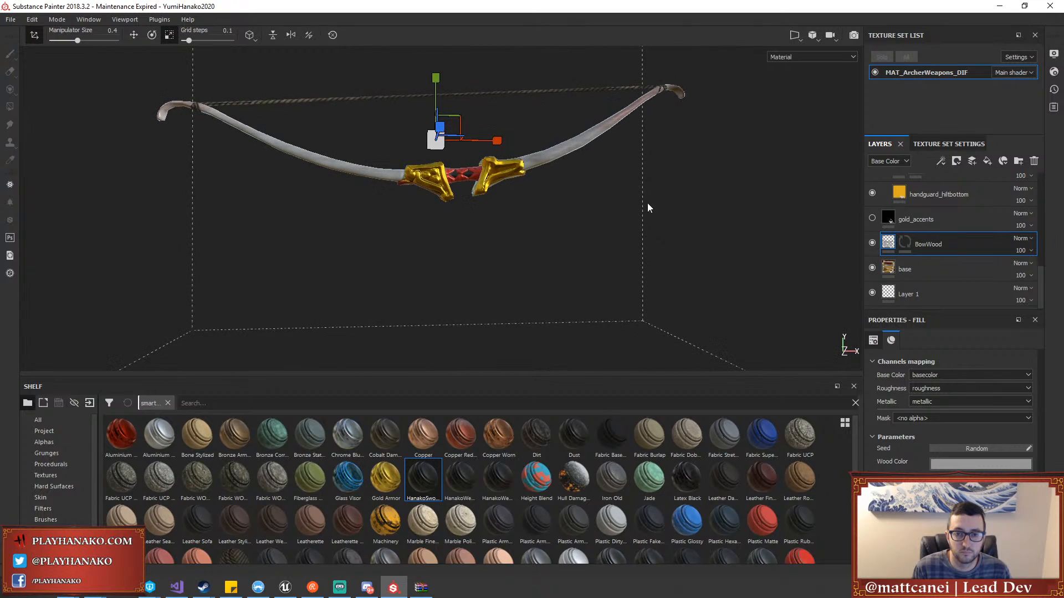
{"action": "scroll", "coordinate": [647, 203], "scroll_direction": "up", "scroll_amount": 5}
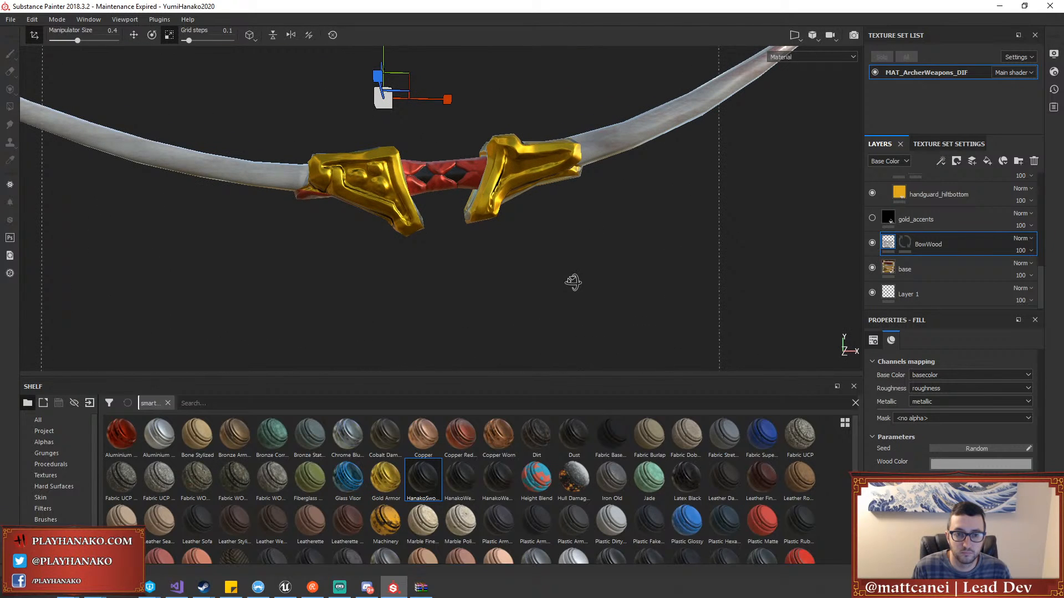
{"action": "mouse_move", "coordinate": [573, 282]}
{"action": "left_mouse_down", "text": "alt"}
{"action": "mouse_move", "coordinate": [558, 287]}
{"action": "mouse_move", "coordinate": [553, 157]}
{"action": "mouse_move", "coordinate": [569, 294]}
{"action": "left_mouse_up", "text": "alt"}
{"action": "scroll", "coordinate": [570, 294], "scroll_direction": "up", "scroll_amount": 5}
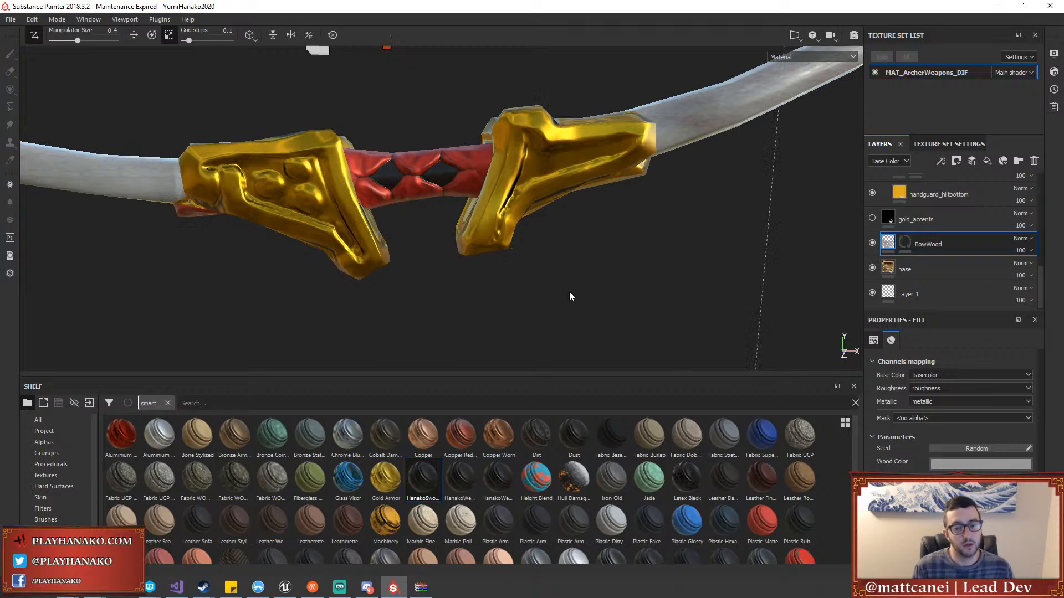
{"action": "scroll", "coordinate": [976, 294], "scroll_direction": "up", "scroll_amount": 10}
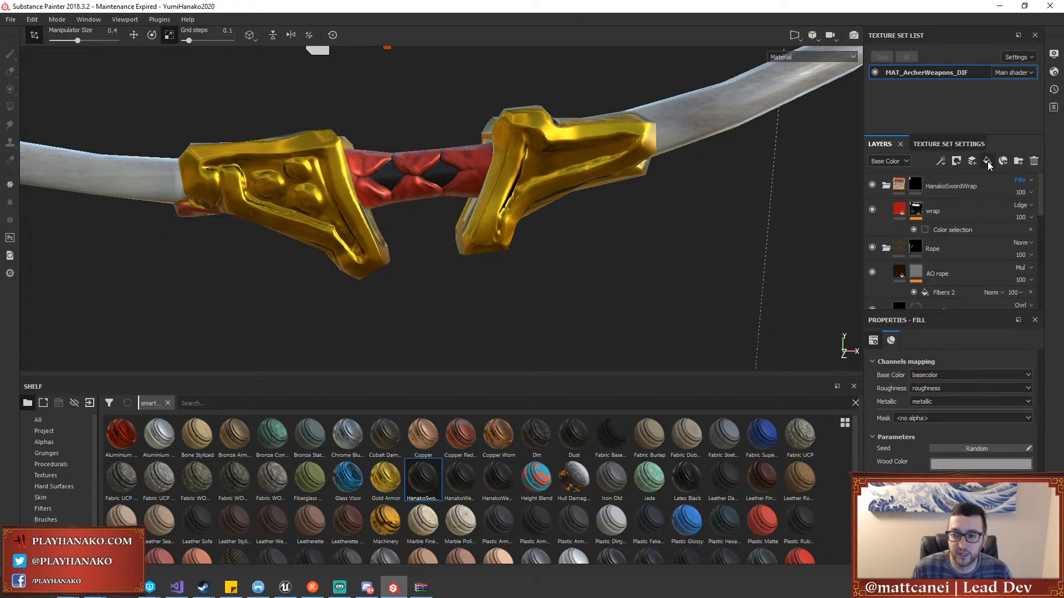
{"action": "left_click", "coordinate": [979, 184]}
{"action": "right_click", "coordinate": [979, 184]}
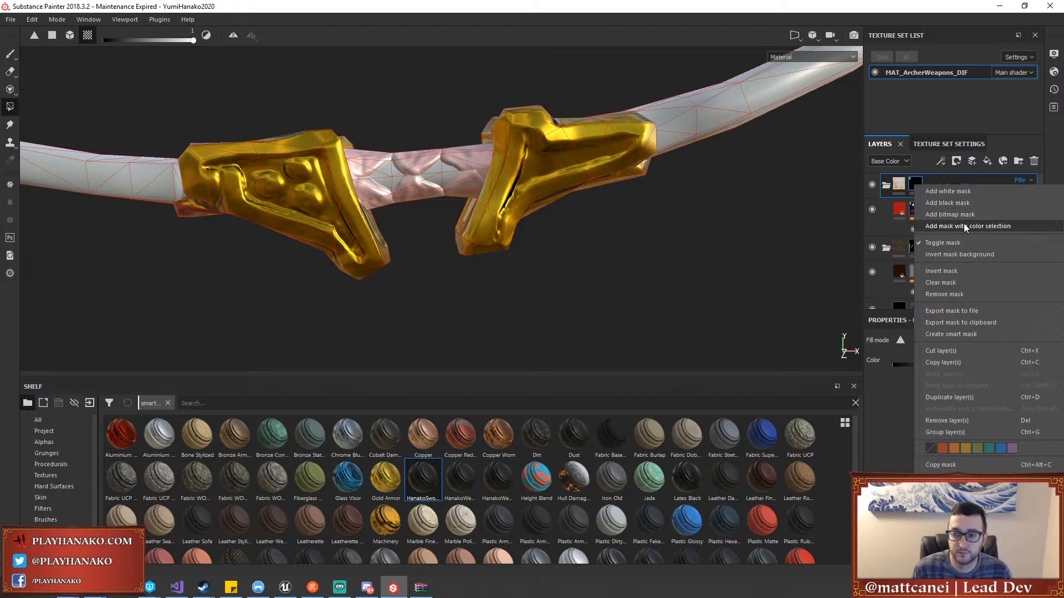
{"action": "left_click", "coordinate": [967, 226]}
{"action": "left_click", "coordinate": [1020, 452]}
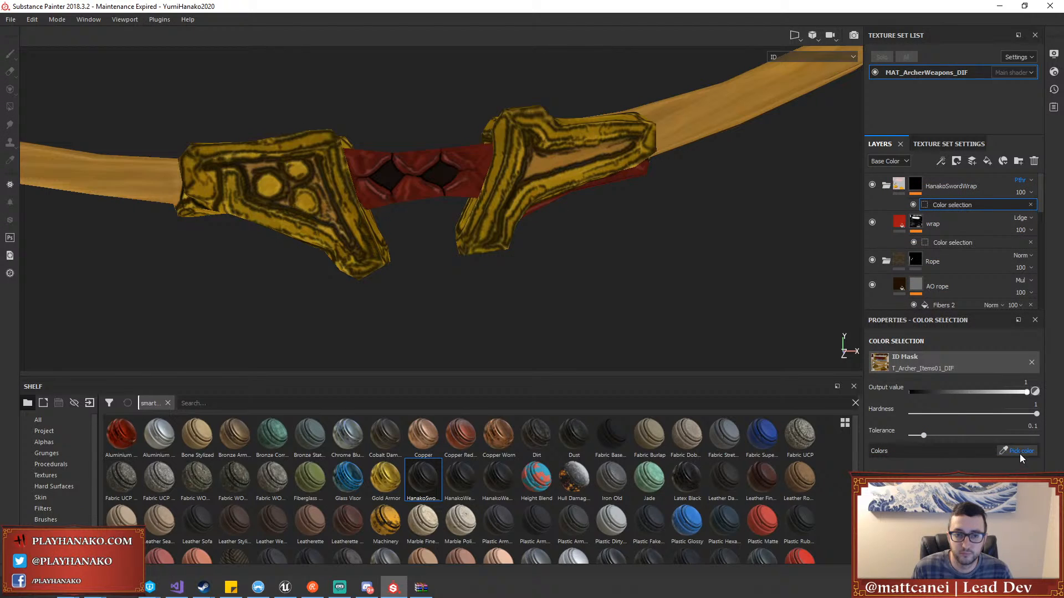
{"action": "left_click", "coordinate": [441, 179]}
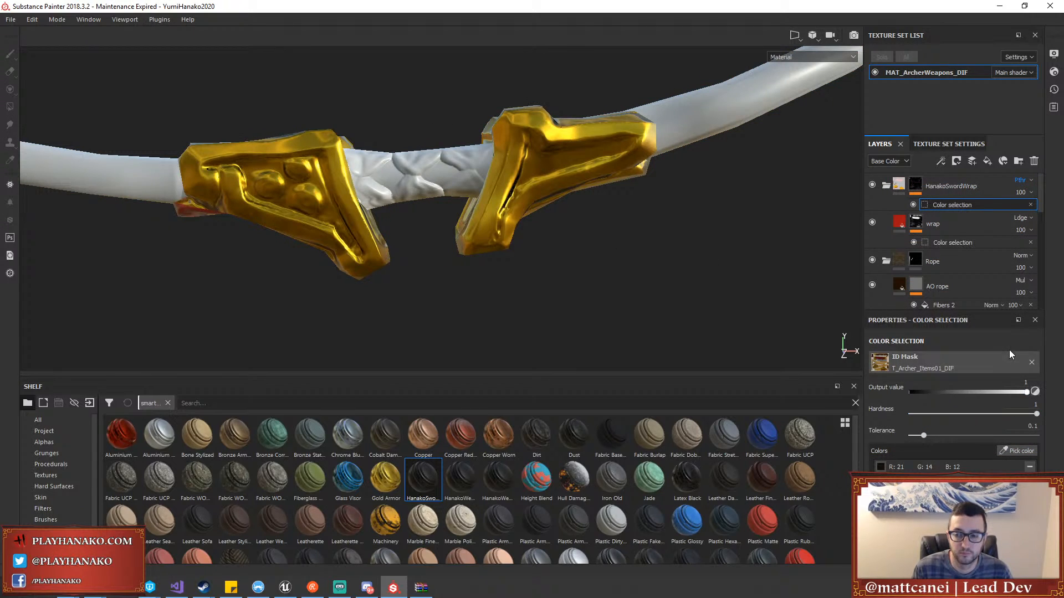
Set the HanakoSwordWrap mask's Color selection to tolerance 0.08 and hardness 0
{"action": "mouse_move", "coordinate": [924, 436]}
{"action": "left_mouse_down"}
{"action": "mouse_move", "coordinate": [1036, 436]}
{"action": "mouse_move", "coordinate": [925, 436]}
{"action": "left_mouse_up"}
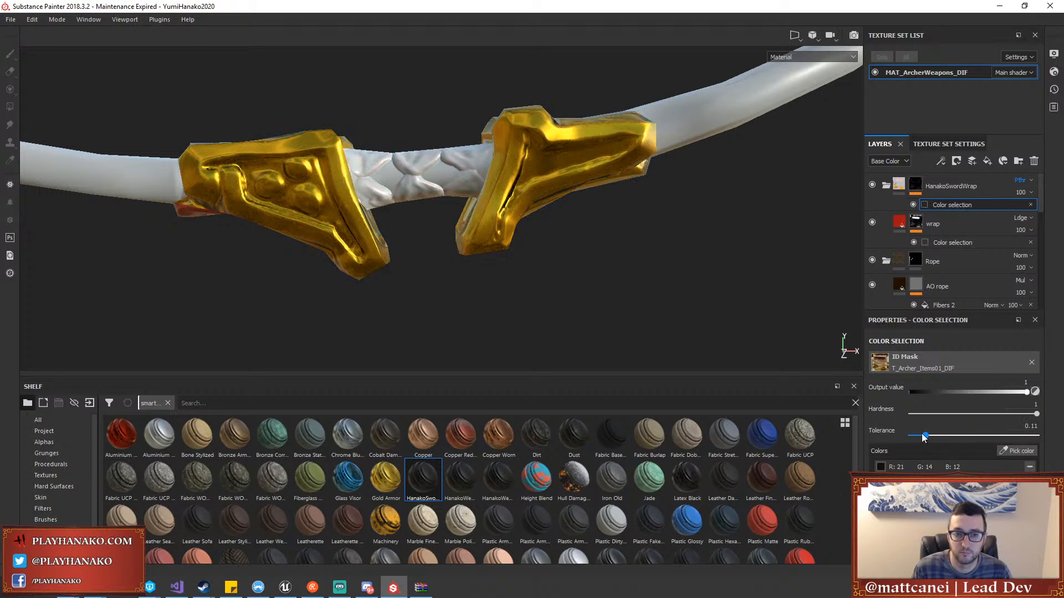
{"action": "left_click_drag", "start_coordinate": [1059, 416], "coordinate": [831, 407]}
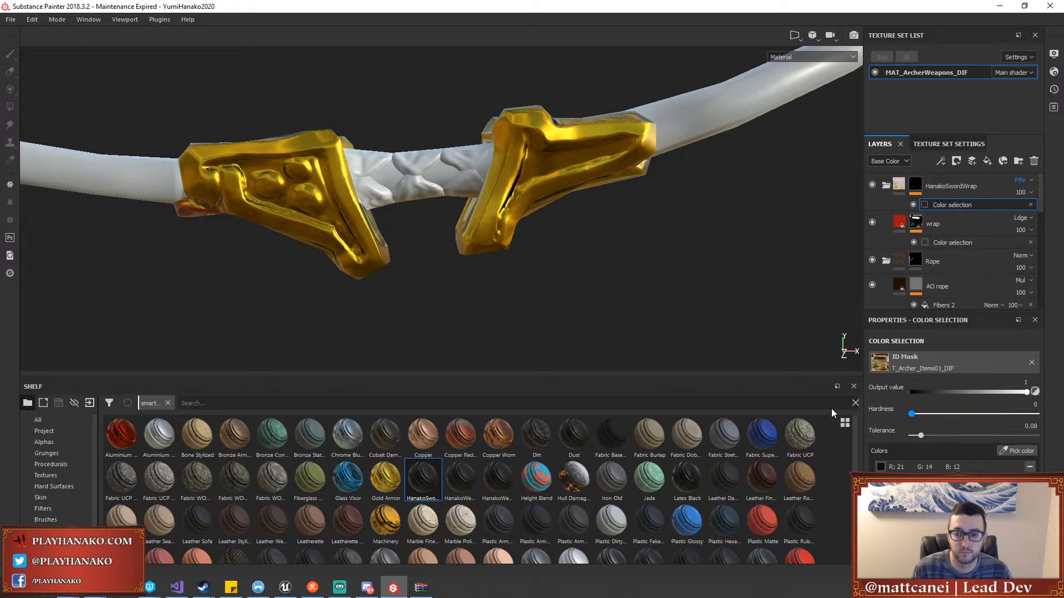
Try placing HanakoSwordWrap inside a new folder, and step back through the undo history to an earlier state of its mask
{"action": "left_click", "coordinate": [968, 187]}
{"action": "left_click", "coordinate": [1019, 161]}
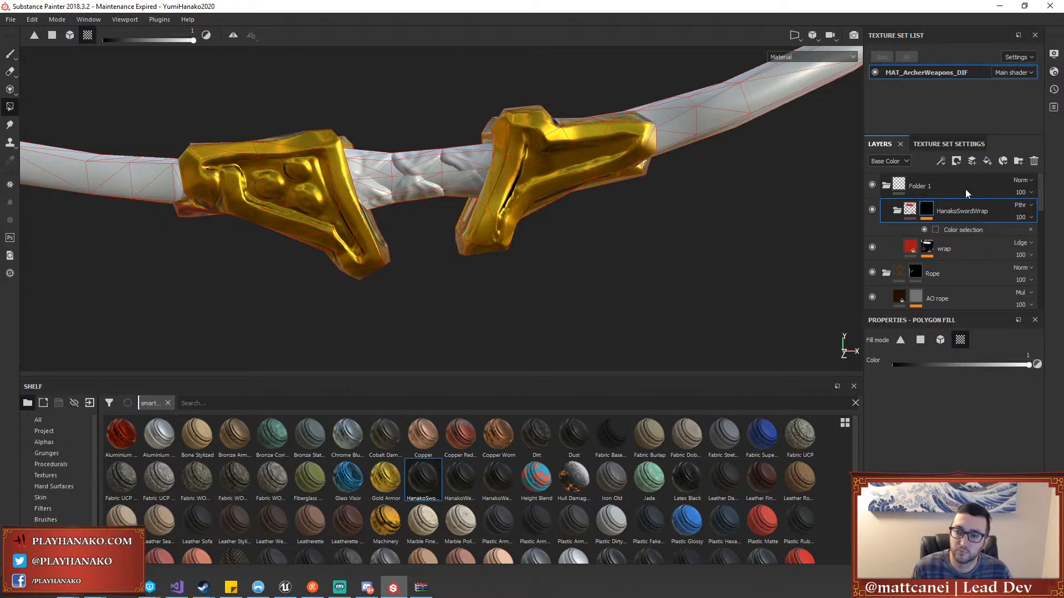
{"action": "key", "text": "ctrl+z"}
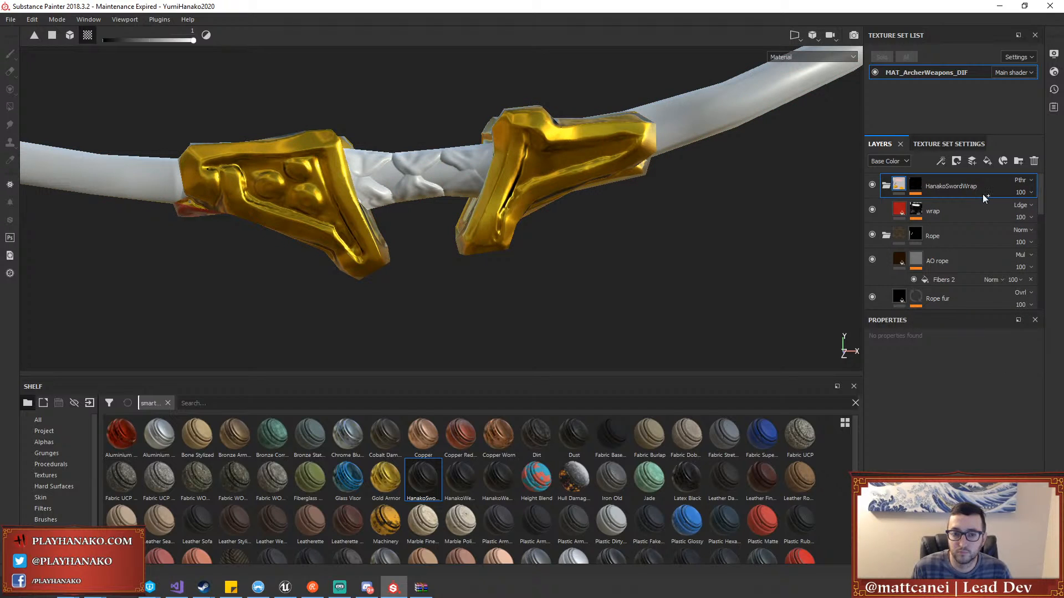
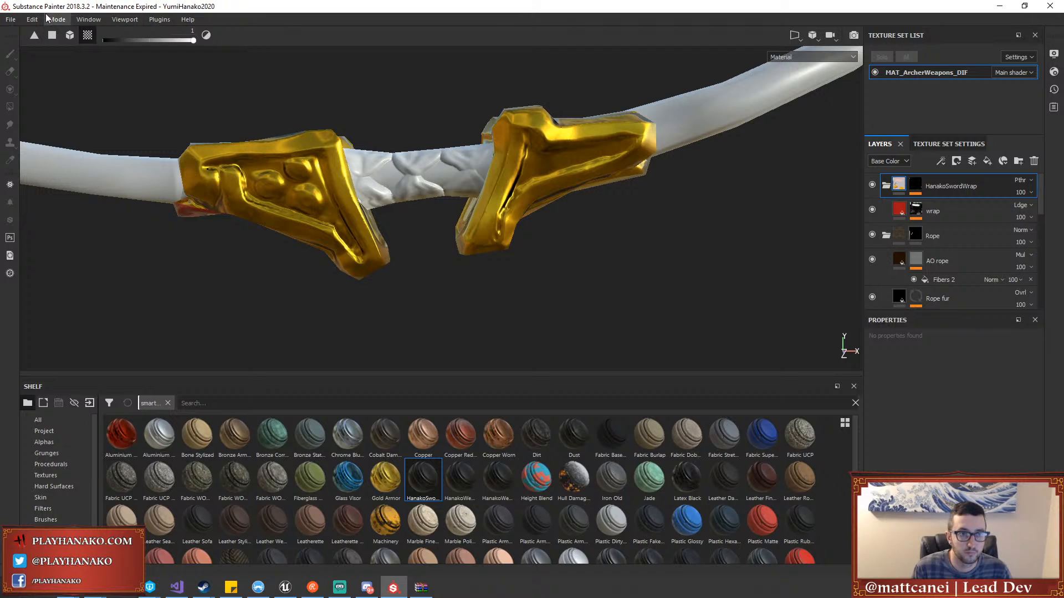
{"action": "left_click", "coordinate": [30, 20]}
{"action": "left_click", "coordinate": [37, 33]}
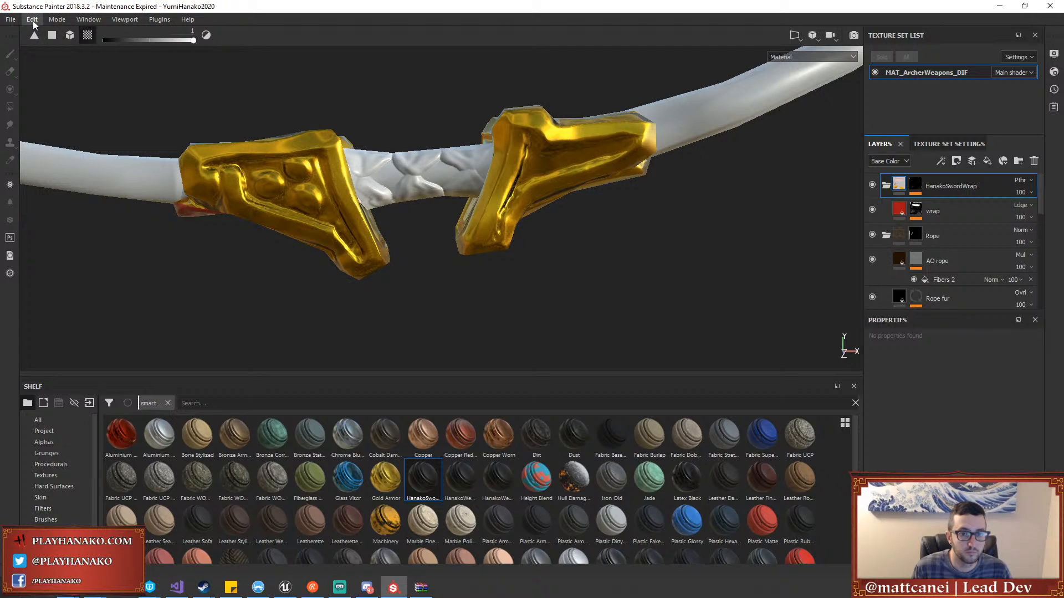
{"action": "key", "text": "ctrl"}
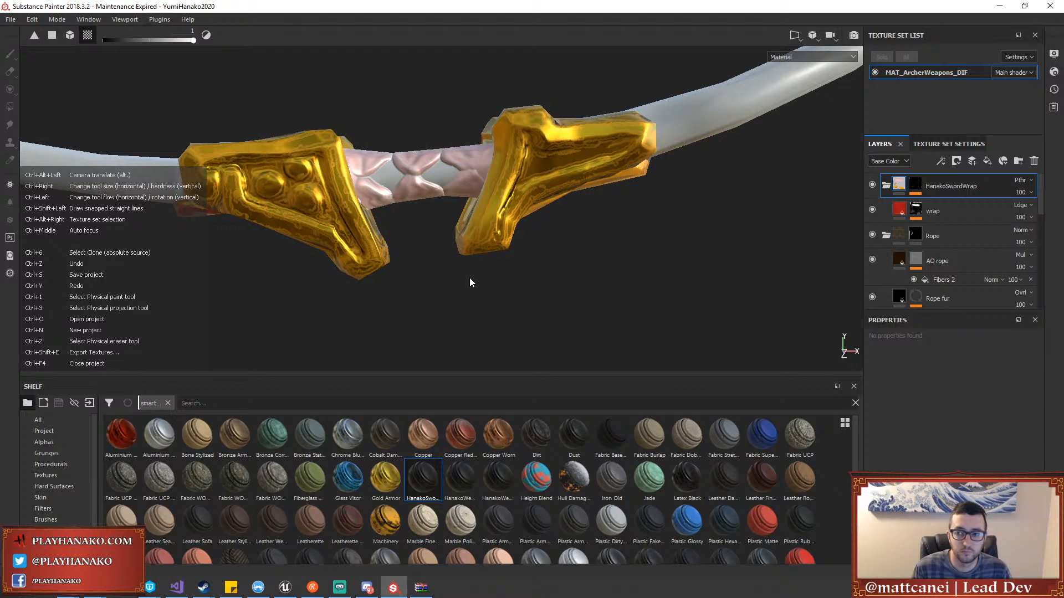
Replace the HanakoSwordWrap mask's picked colour with the grip's red (R 94, G 24, B 20) and set tolerance 0.14 with hardness 1
{"action": "left_click", "coordinate": [911, 182]}
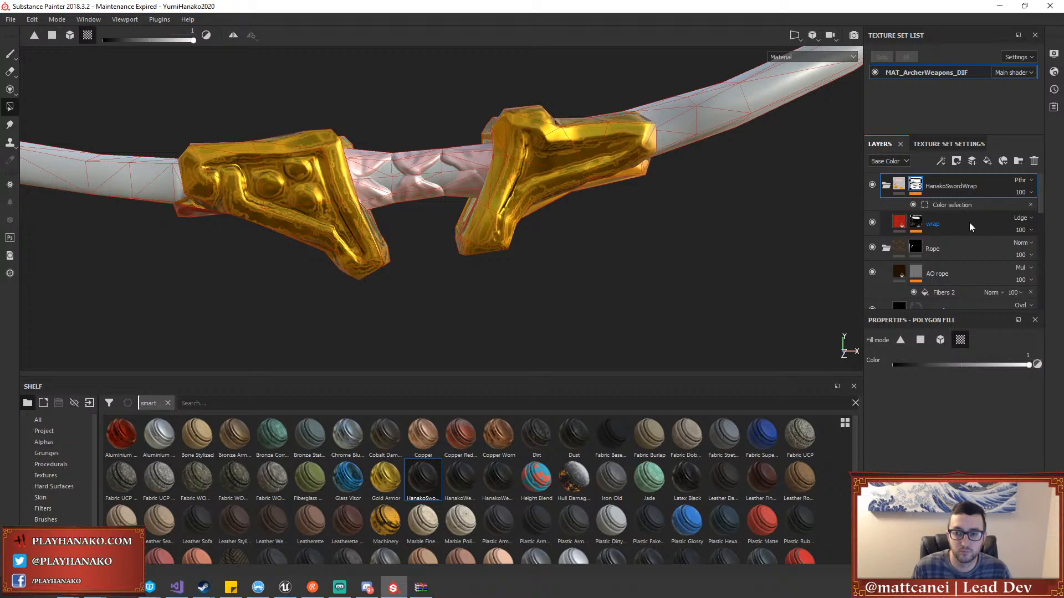
{"action": "left_click", "coordinate": [956, 203]}
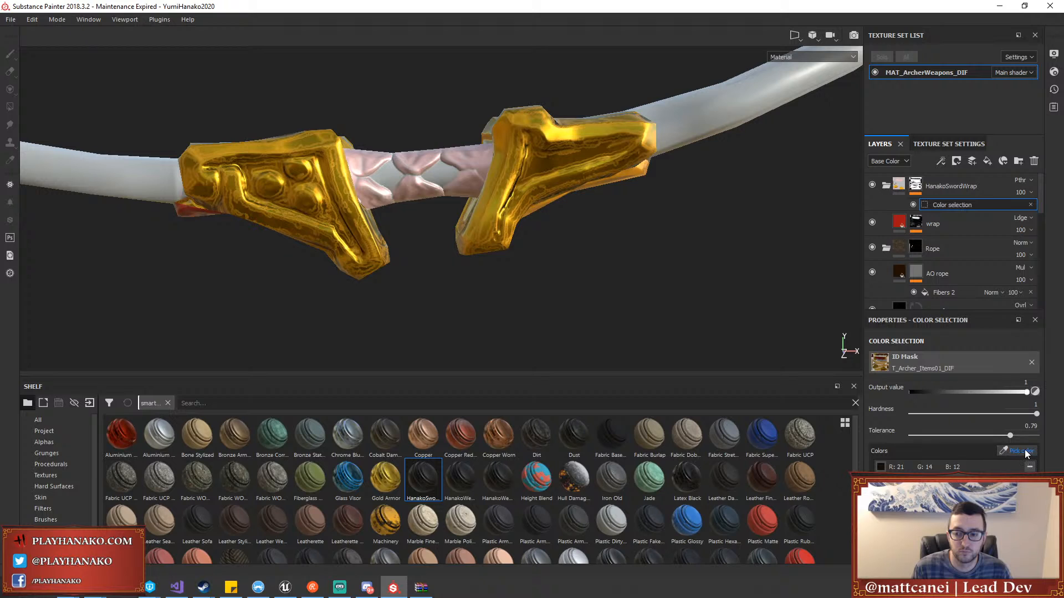
{"action": "left_click", "coordinate": [1029, 467]}
{"action": "left_click", "coordinate": [417, 153]}
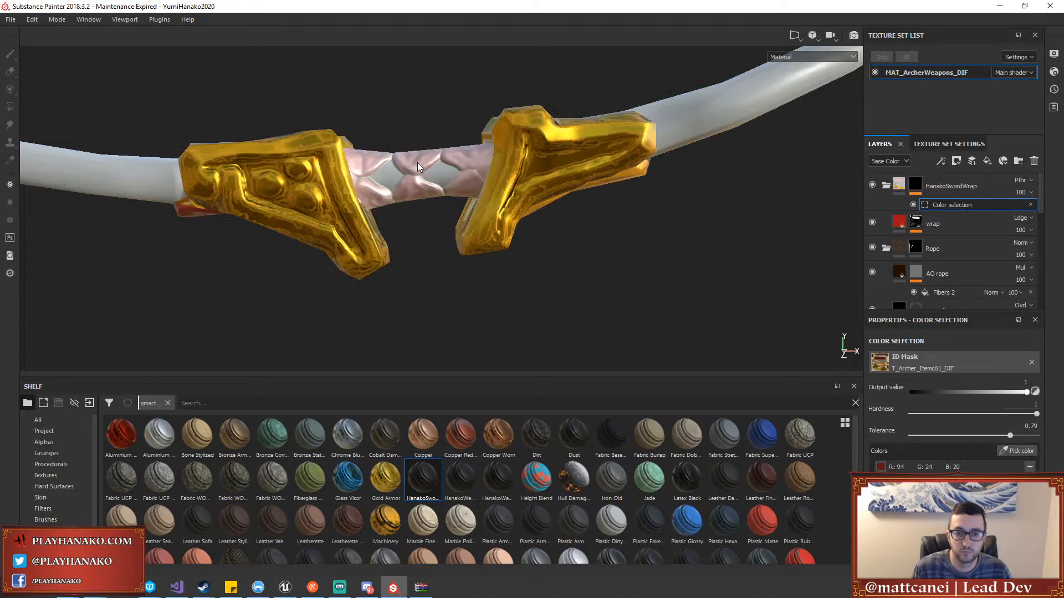
{"action": "left_click_drag", "start_coordinate": [1010, 436], "coordinate": [931, 436]}
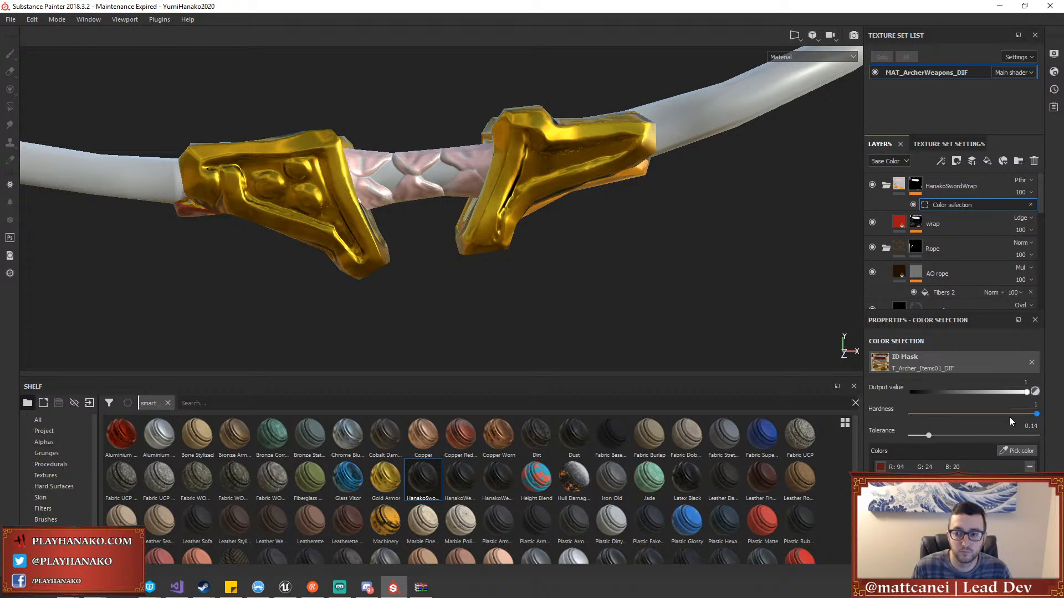
{"action": "left_click", "coordinate": [1035, 414]}
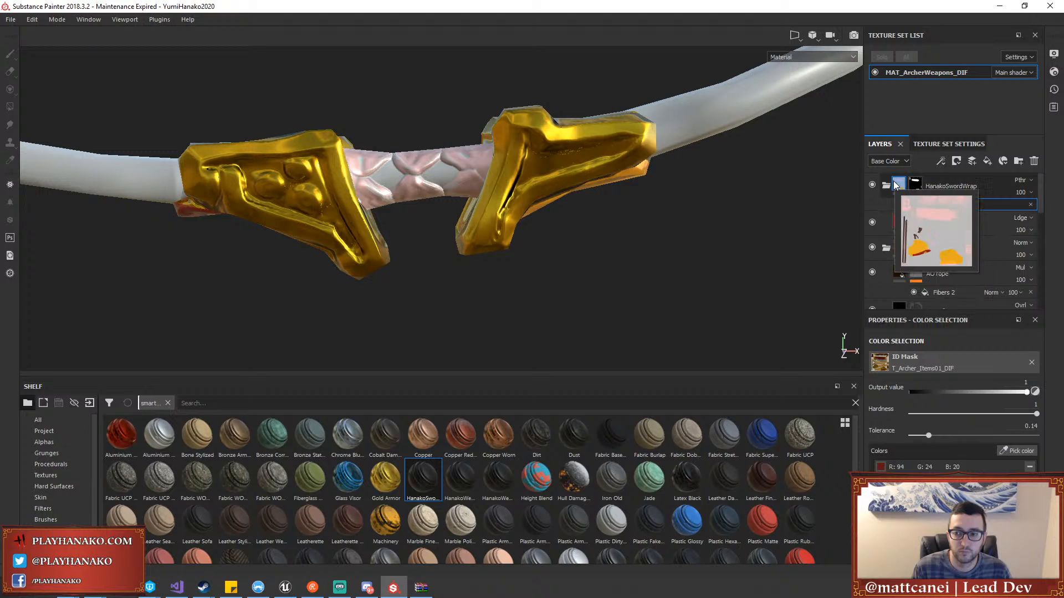
{"action": "left_click", "coordinate": [915, 186]}
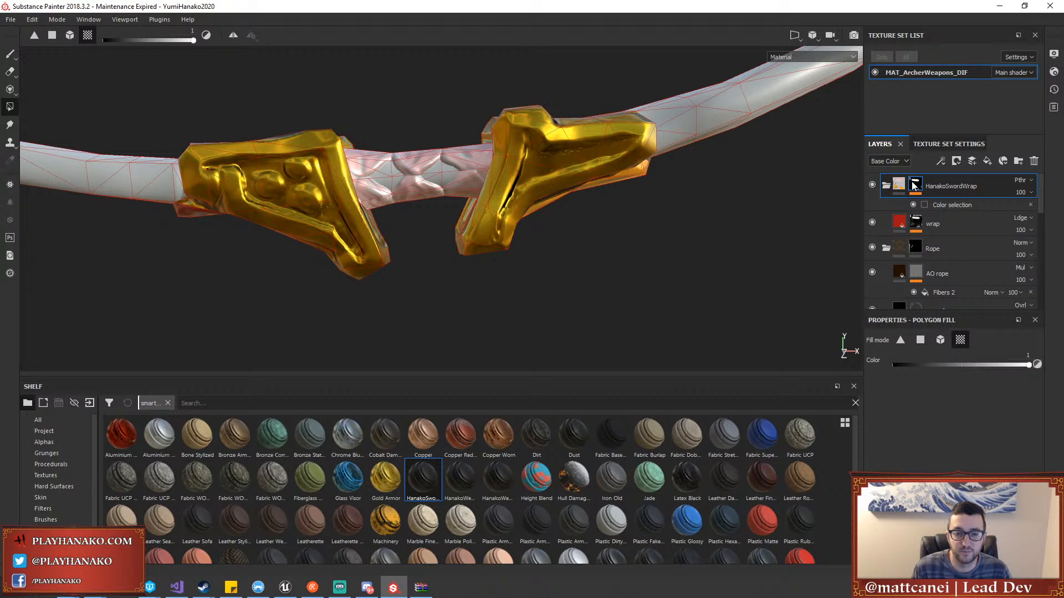
Try hiding Fill layer 1 above the BowWood layer, and undo the latest visibility changes
{"action": "left_click", "coordinate": [899, 223]}
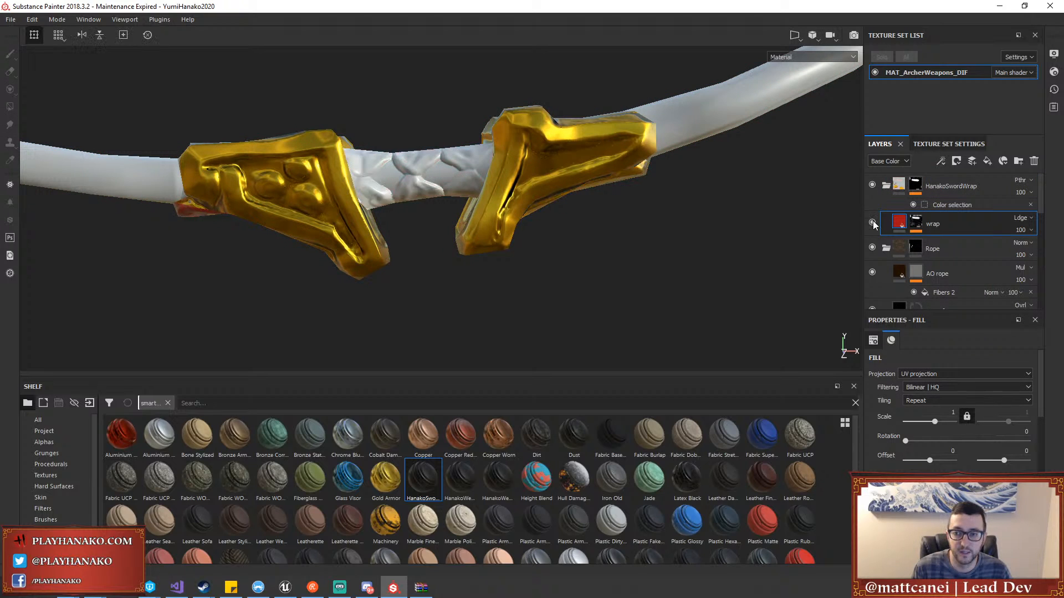
{"action": "scroll", "coordinate": [950, 217], "scroll_direction": "down", "scroll_amount": 5}
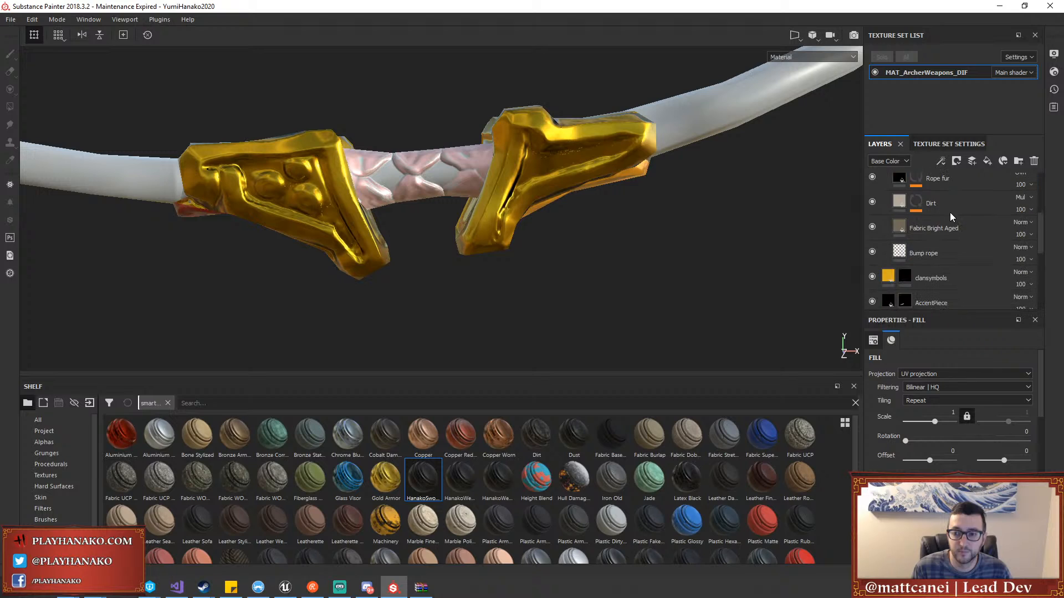
{"action": "scroll", "coordinate": [950, 214], "scroll_direction": "down", "scroll_amount": 1}
{"action": "left_click", "coordinate": [871, 237]}
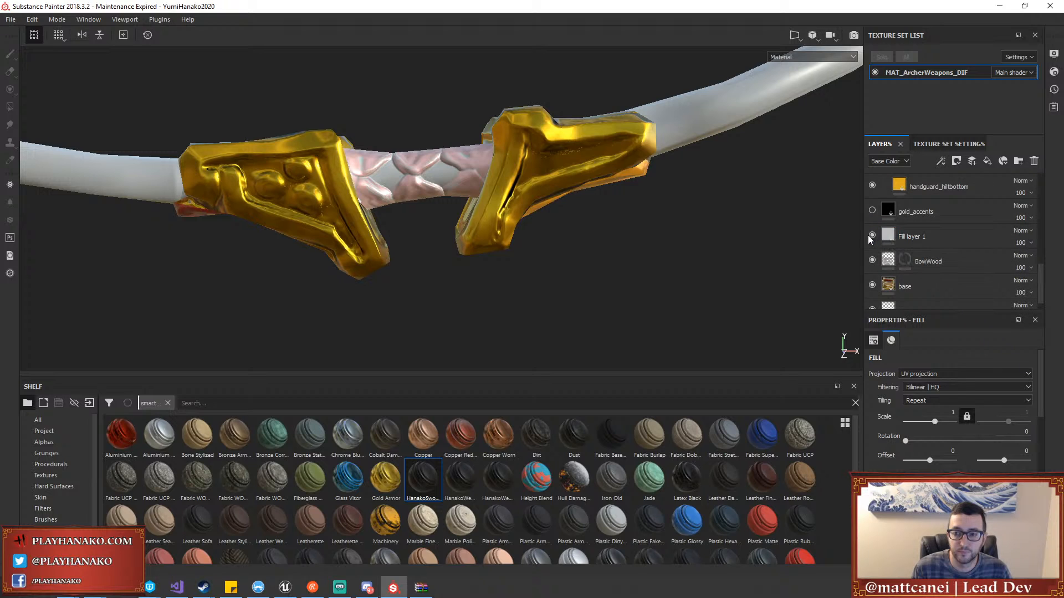
{"action": "scroll", "coordinate": [904, 227], "scroll_direction": "up", "scroll_amount": 6}
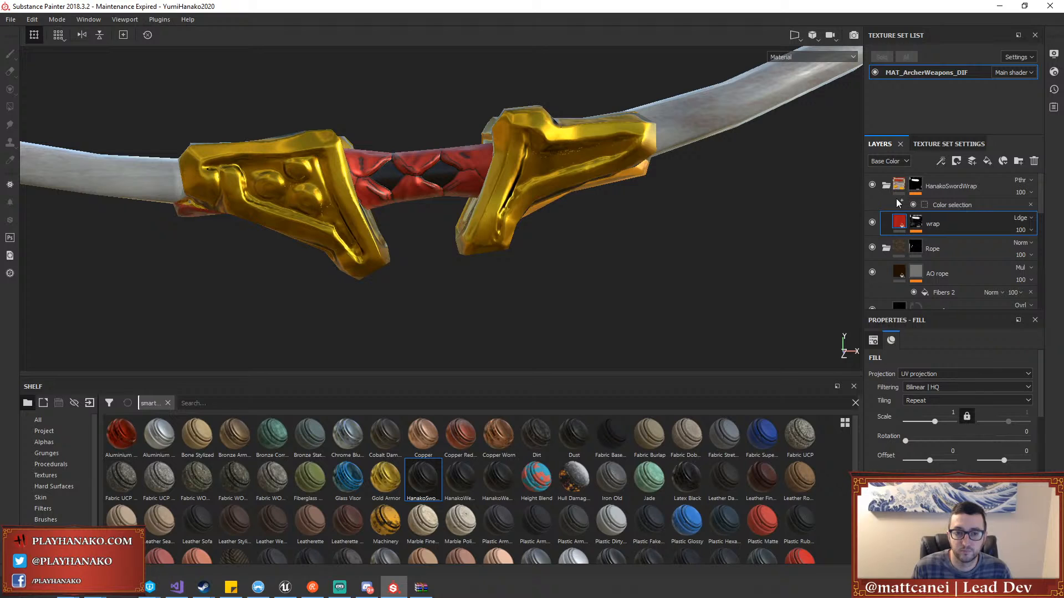
{"action": "key", "text": "ctrl+z"}
{"action": "key", "text": "ctrl+z"}
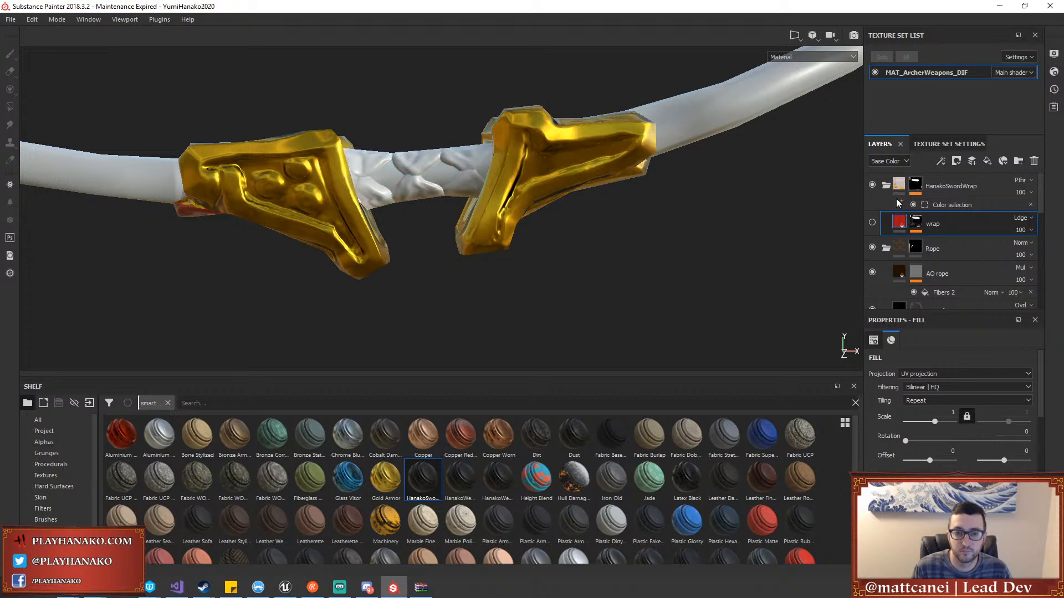
Hide Fill layer 1 above the BowWood layer and delete it from the layer stack
{"action": "scroll", "coordinate": [889, 232], "scroll_direction": "down", "scroll_amount": 5}
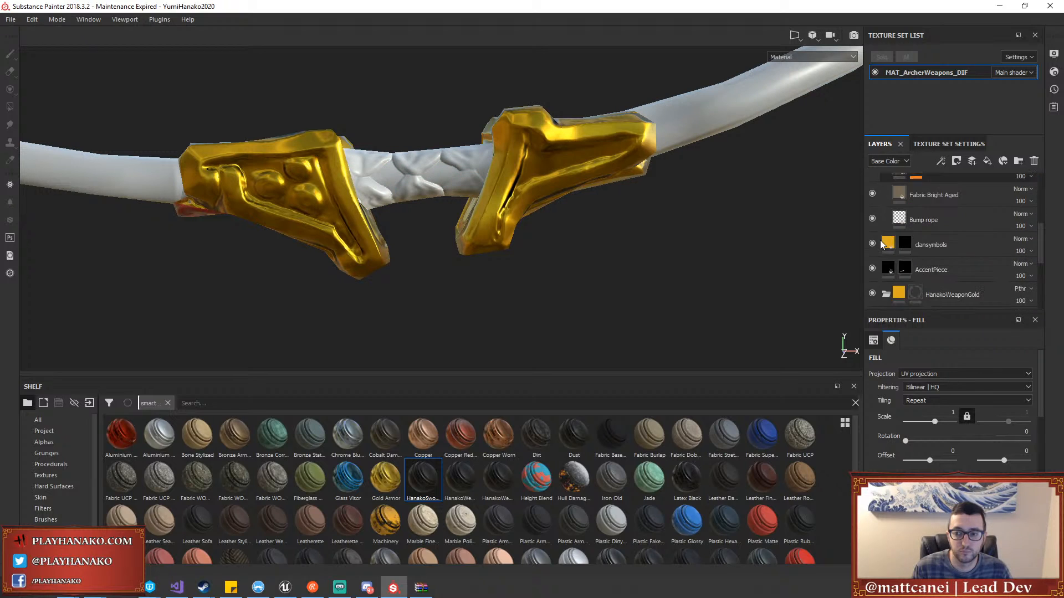
{"action": "scroll", "coordinate": [882, 247], "scroll_direction": "down", "scroll_amount": 1}
{"action": "left_click", "coordinate": [872, 269]}
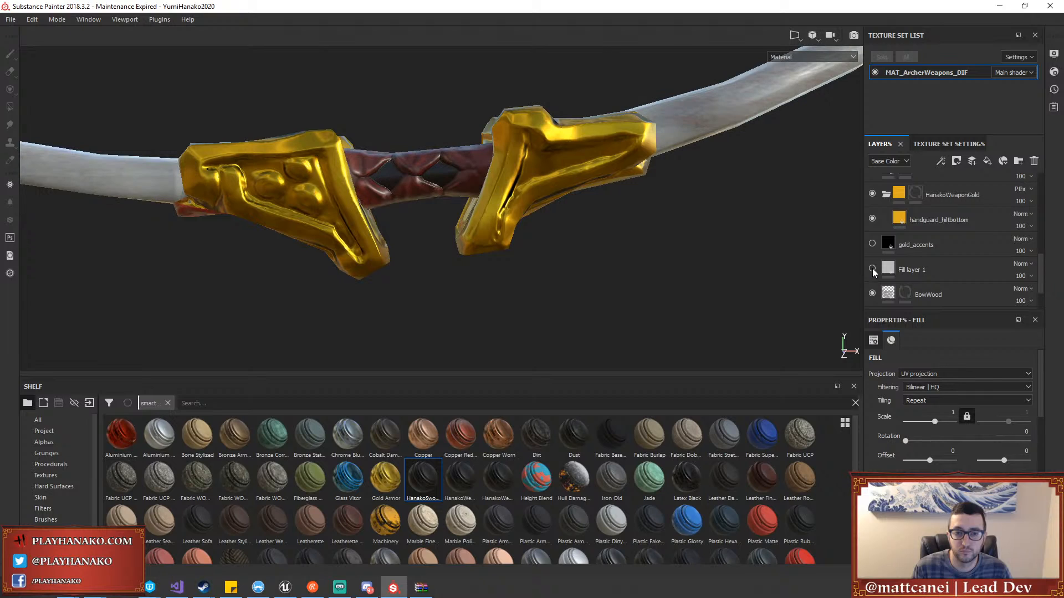
{"action": "left_click", "coordinate": [947, 268]}
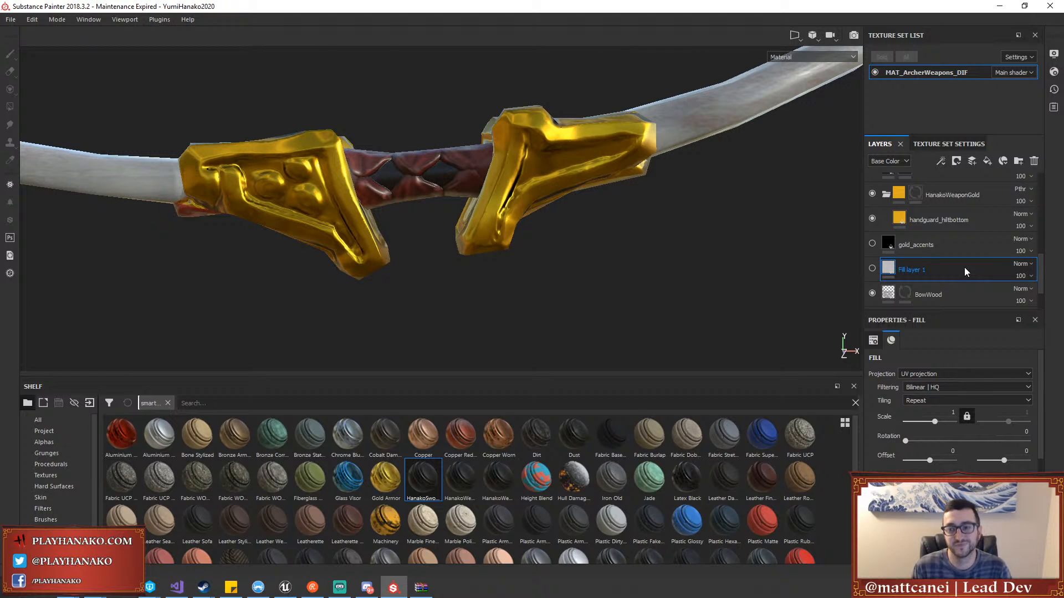
{"action": "key", "text": "Delete"}
Make the wrap layer visible, and set the HanakoSwordWrap mask's Color selection to hardness 0 and tolerance 0.16
{"action": "scroll", "coordinate": [966, 268], "scroll_direction": "up", "scroll_amount": 5}
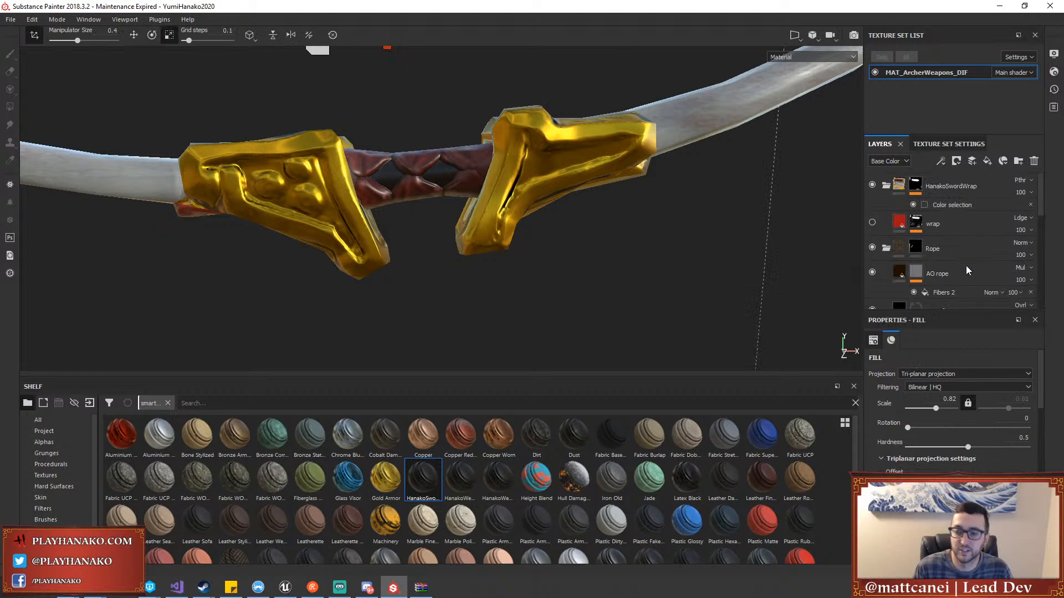
{"action": "left_click", "coordinate": [872, 223]}
{"action": "left_click", "coordinate": [900, 221]}
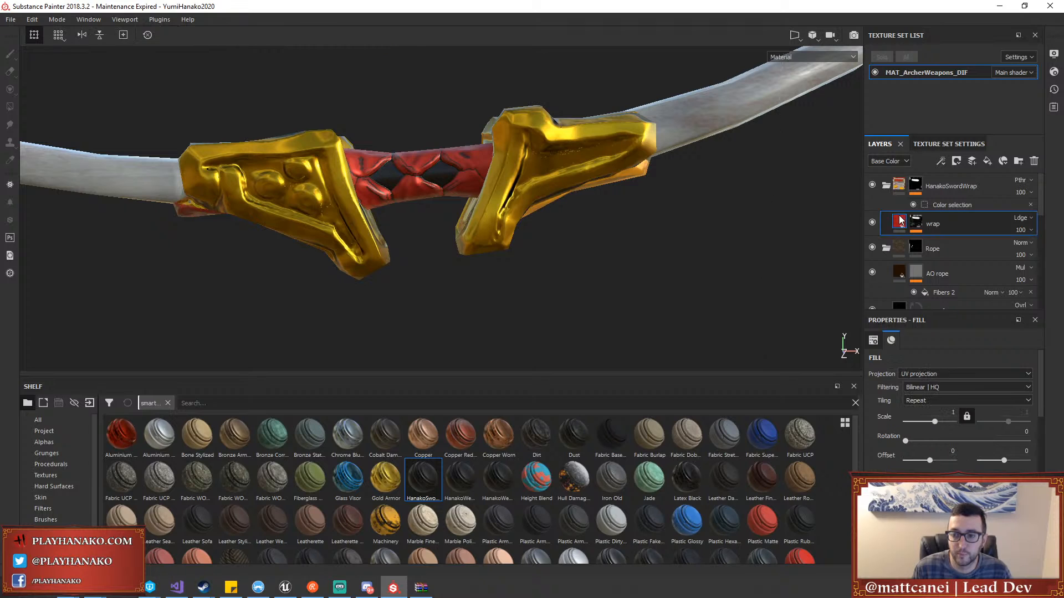
{"action": "left_click", "coordinate": [943, 205]}
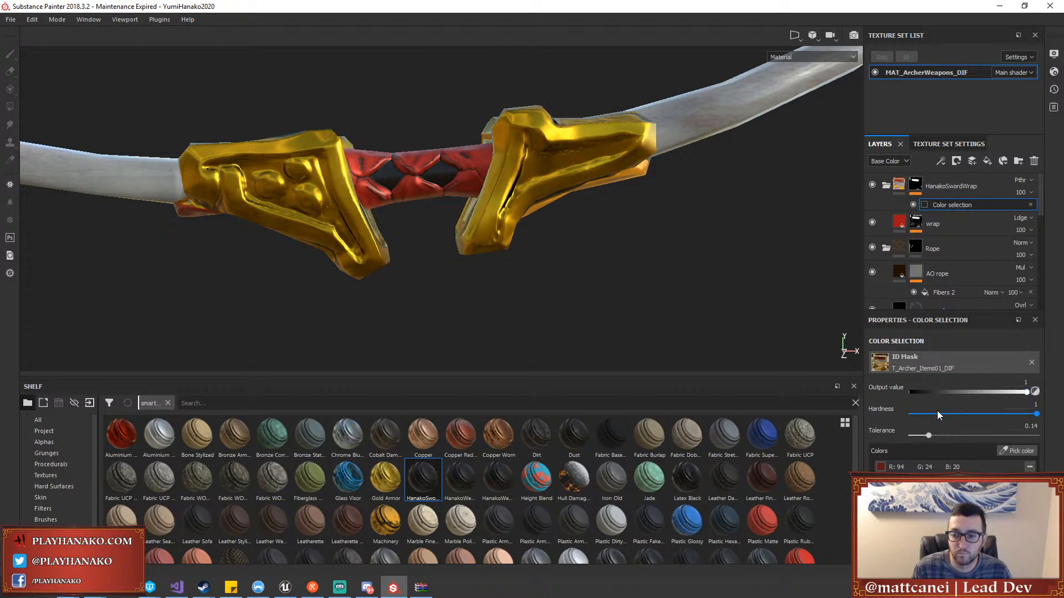
{"action": "left_click_drag", "start_coordinate": [930, 438], "coordinate": [924, 437]}
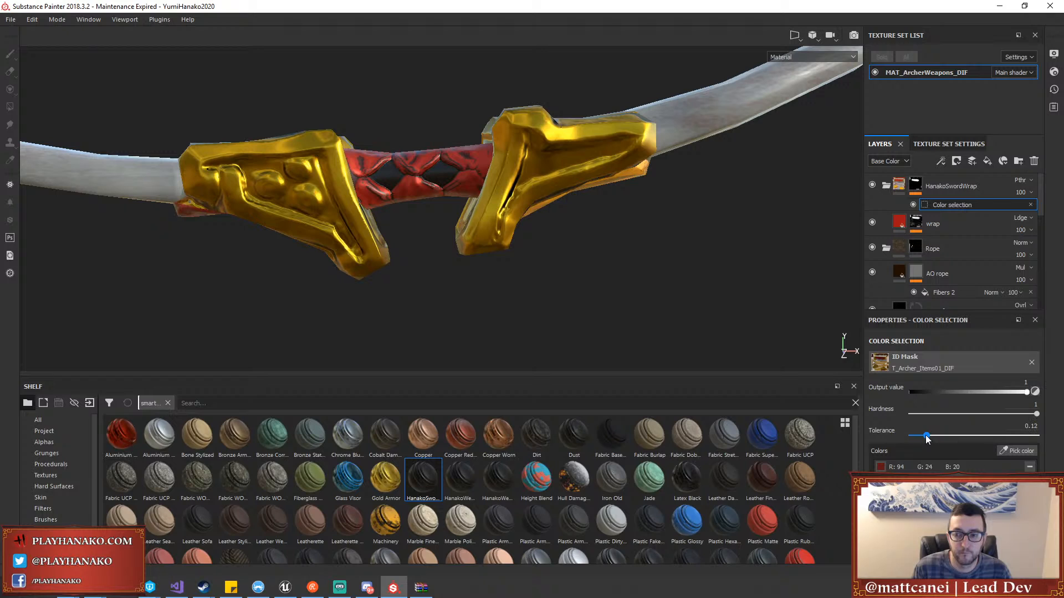
{"action": "left_click_drag", "start_coordinate": [1036, 415], "coordinate": [844, 393]}
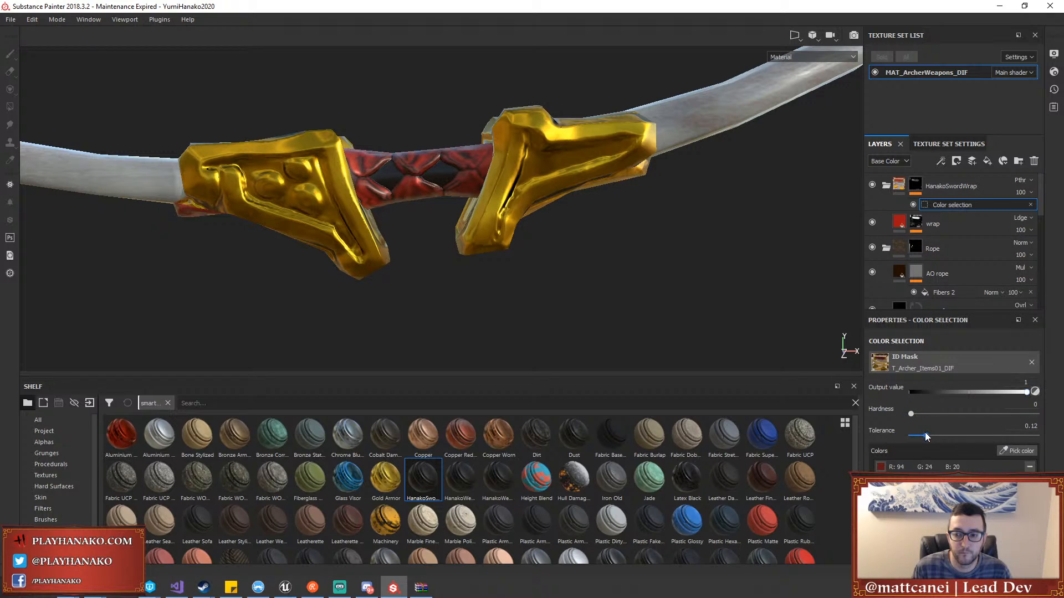
{"action": "left_click_drag", "start_coordinate": [925, 433], "coordinate": [940, 433]}
{"action": "left_click", "coordinate": [915, 184]}
{"action": "key", "text": "4"}
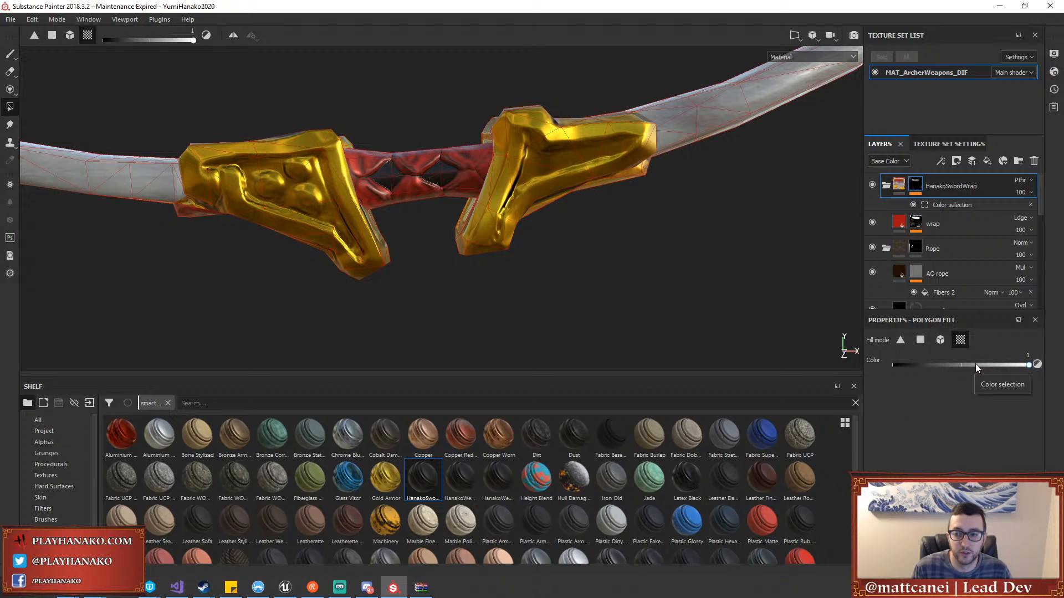
{"action": "left_click_drag", "start_coordinate": [975, 364], "coordinate": [813, 378]}
{"action": "right_click", "coordinate": [916, 184]}
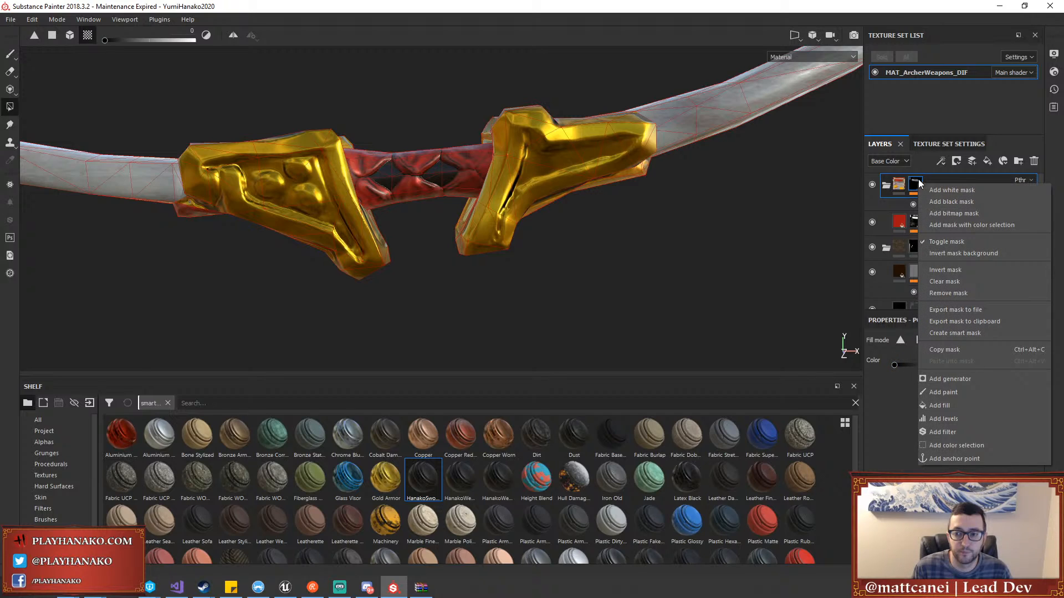
{"action": "left_click", "coordinate": [964, 225]}
{"action": "left_click", "coordinate": [942, 204]}
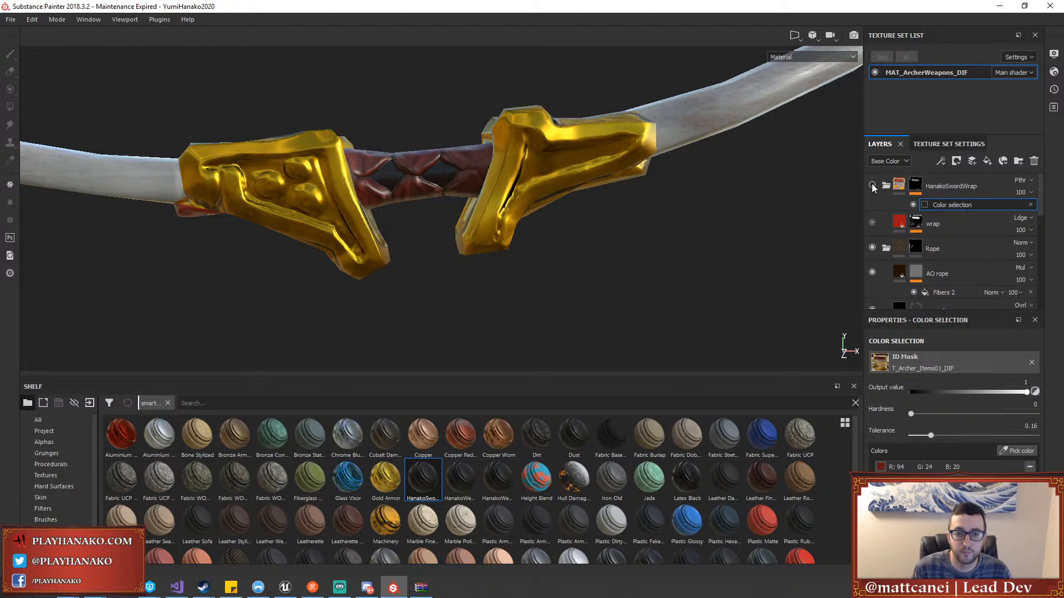
Add a fill layer above the HanakoSwordWrap folder and give it a color-selection mask
{"action": "left_click_drag", "start_coordinate": [648, 257], "coordinate": [635, 239], "text": "alt"}
{"action": "scroll", "coordinate": [472, 167], "scroll_direction": "up", "scroll_amount": 5}
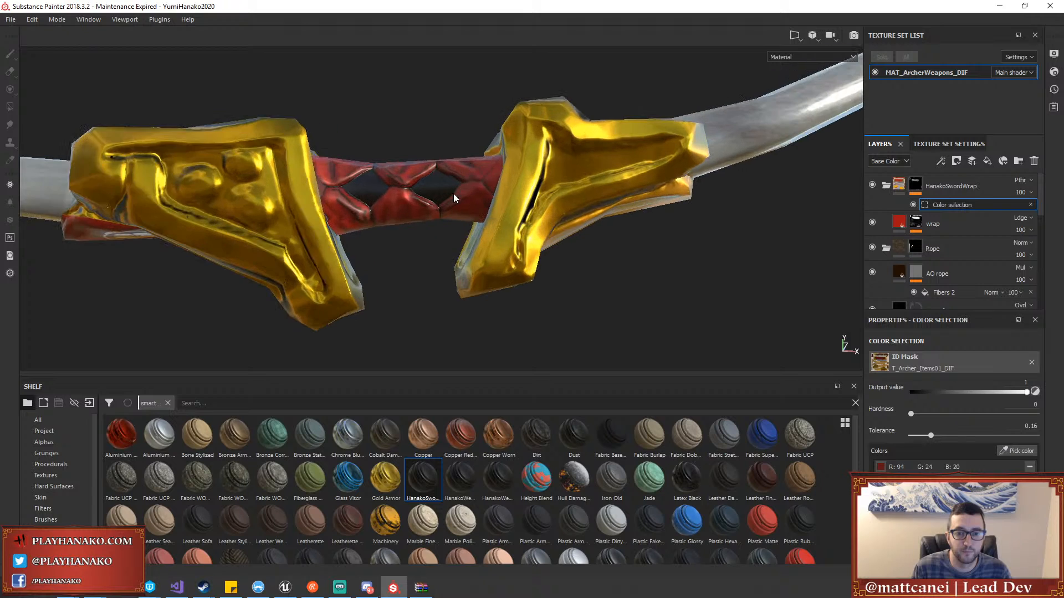
{"action": "mouse_move", "coordinate": [454, 197]}
{"action": "left_mouse_down", "text": "alt"}
{"action": "mouse_move", "coordinate": [450, 91]}
{"action": "mouse_move", "coordinate": [440, 213]}
{"action": "mouse_move", "coordinate": [449, 211]}
{"action": "left_mouse_up", "text": "alt"}
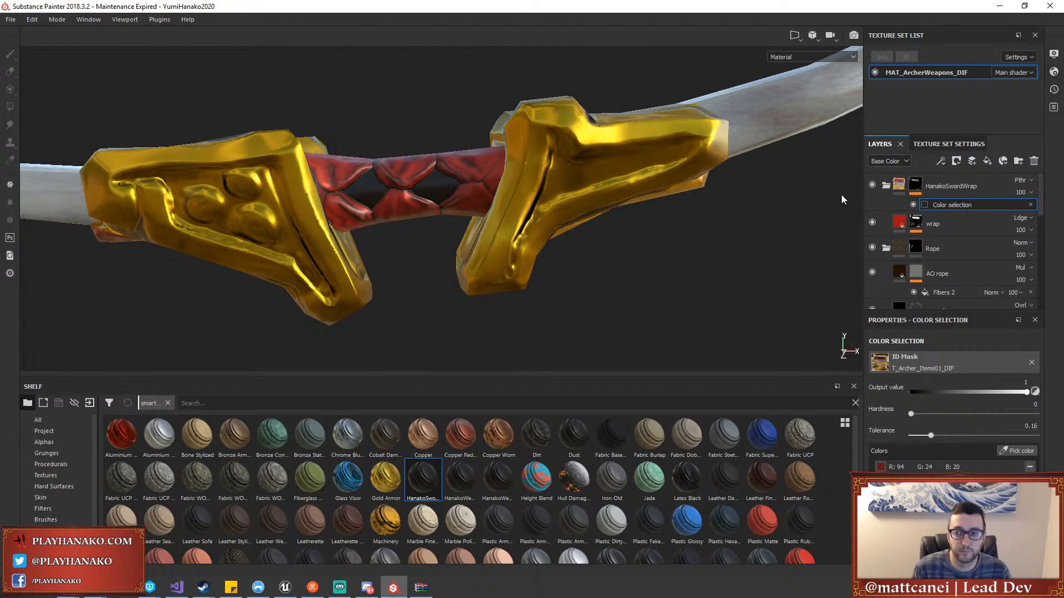
{"action": "left_click", "coordinate": [984, 190]}
{"action": "left_click", "coordinate": [986, 162]}
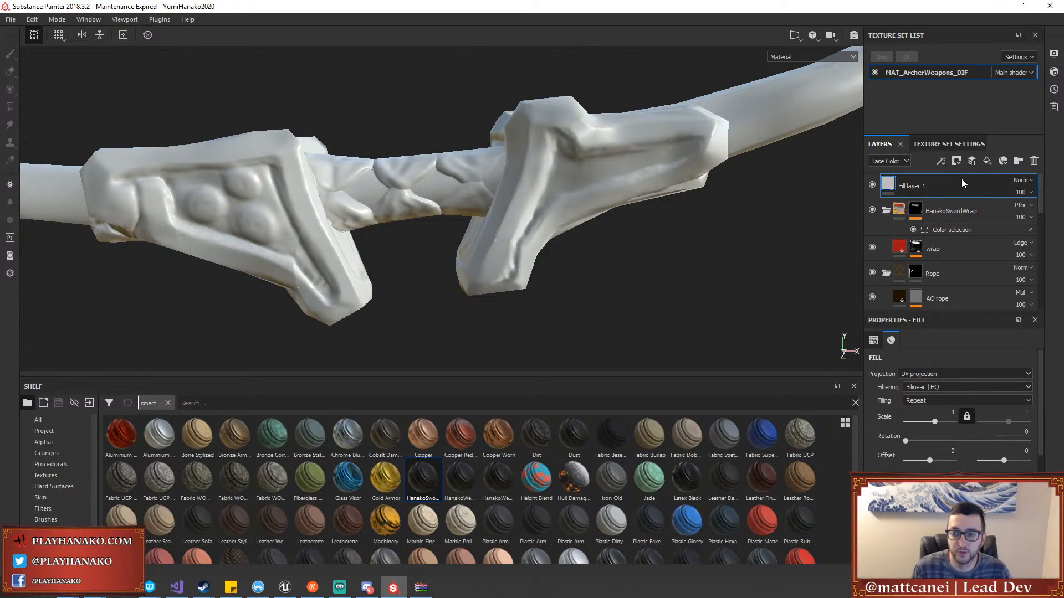
{"action": "right_click", "coordinate": [962, 179]}
{"action": "left_click", "coordinate": [959, 217]}
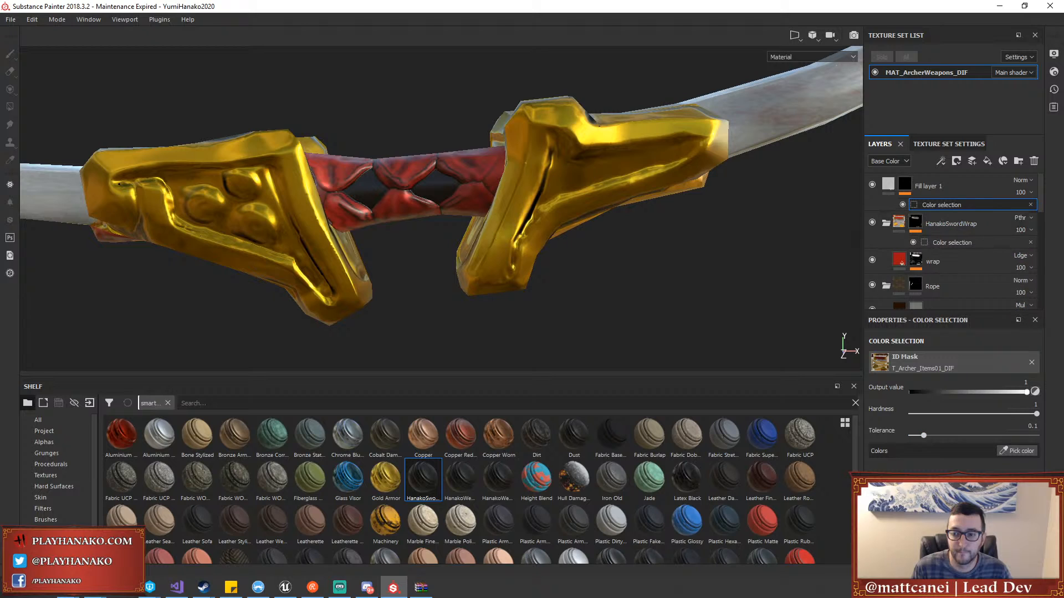
Pick the grip's dark diamond colour (R 21, G 14, B 12) for the fill layer's mask, set tolerance 0.02 and lower the hardness slightly
{"action": "left_click", "coordinate": [1016, 451]}
{"action": "left_click", "coordinate": [450, 189]}
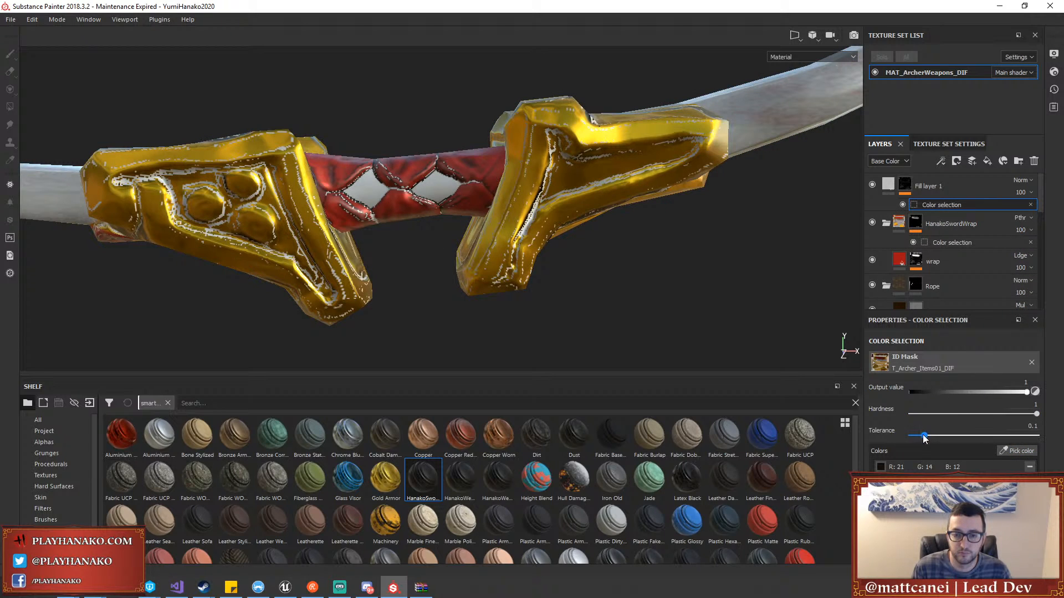
{"action": "left_click_drag", "start_coordinate": [923, 435], "coordinate": [913, 436]}
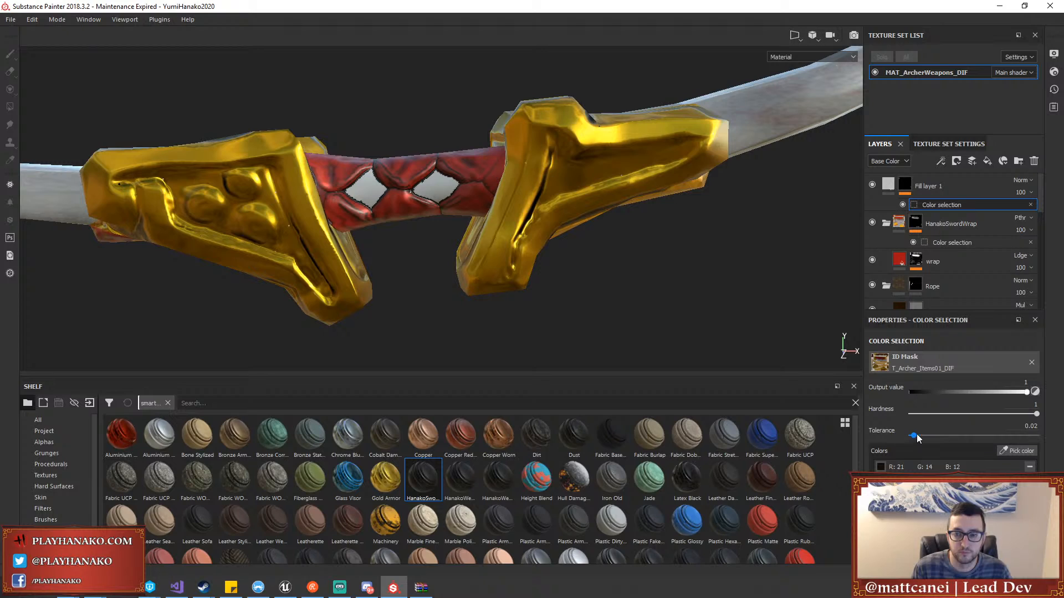
{"action": "mouse_move", "coordinate": [1036, 414]}
{"action": "left_mouse_down"}
{"action": "mouse_move", "coordinate": [879, 416]}
{"action": "mouse_move", "coordinate": [1024, 420]}
{"action": "left_mouse_up"}
Place Fill layer 1 in a new folder with a black mask, and fill the grip's UV area white in that mask
{"action": "left_click", "coordinate": [986, 186]}
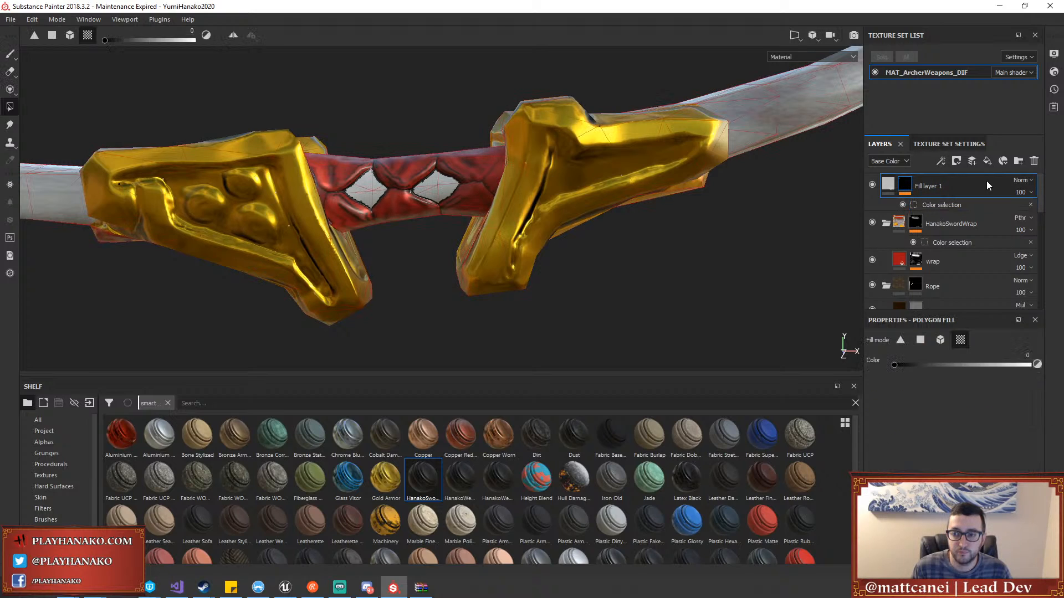
{"action": "left_click", "coordinate": [1018, 161]}
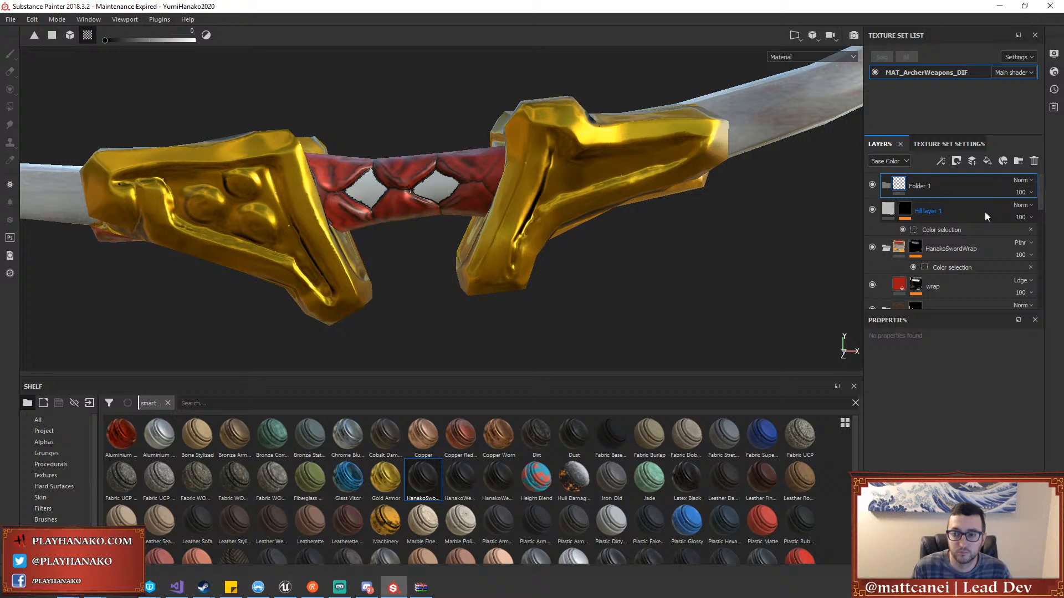
{"action": "key", "text": "x"}
{"action": "right_click", "coordinate": [965, 185]}
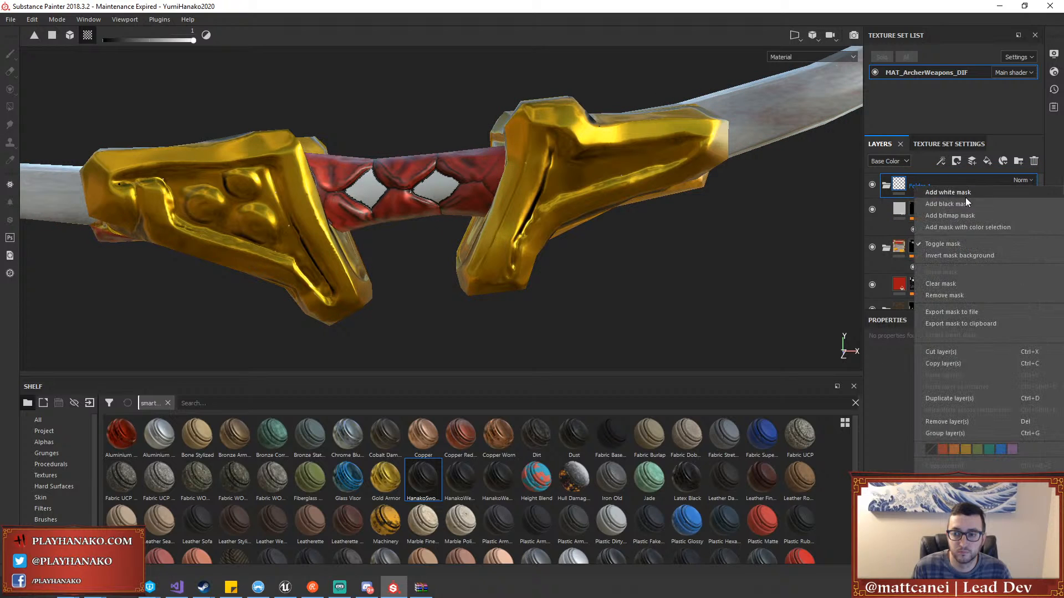
{"action": "left_click", "coordinate": [959, 210]}
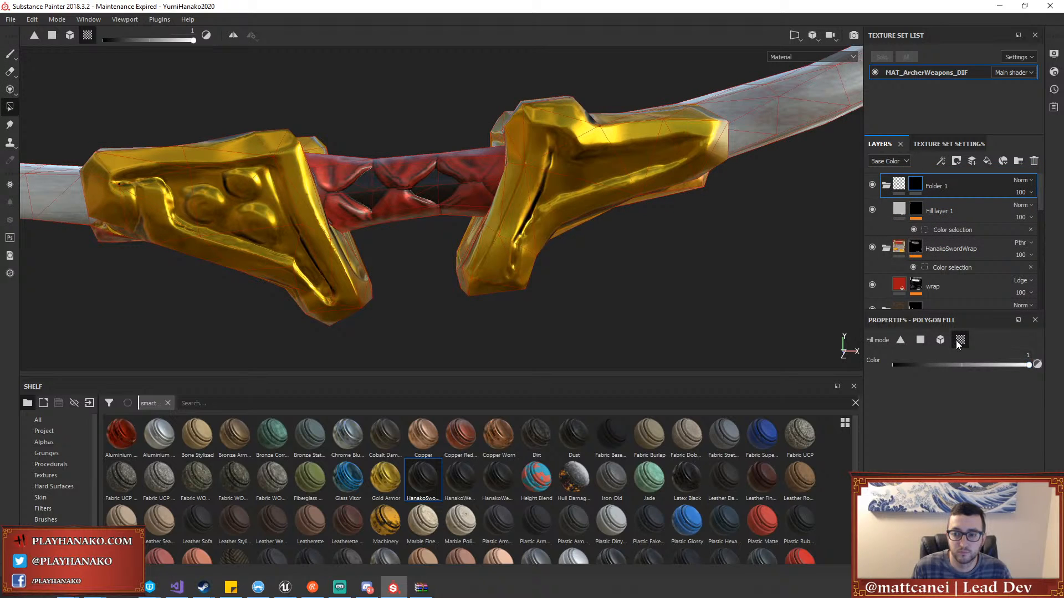
{"action": "left_click_drag", "start_coordinate": [403, 168], "coordinate": [433, 264], "text": "alt"}
{"action": "left_click", "coordinate": [423, 195]}
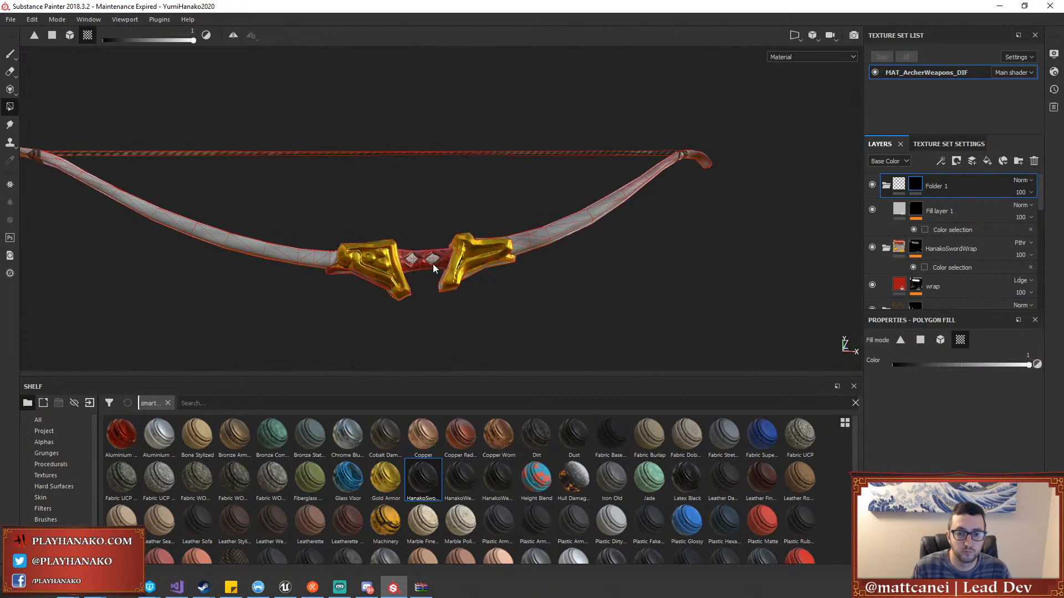
Disable Fill layer 1's roughness and metal channels, and darken its base colour to a medium grey
{"action": "left_click", "coordinate": [902, 210]}
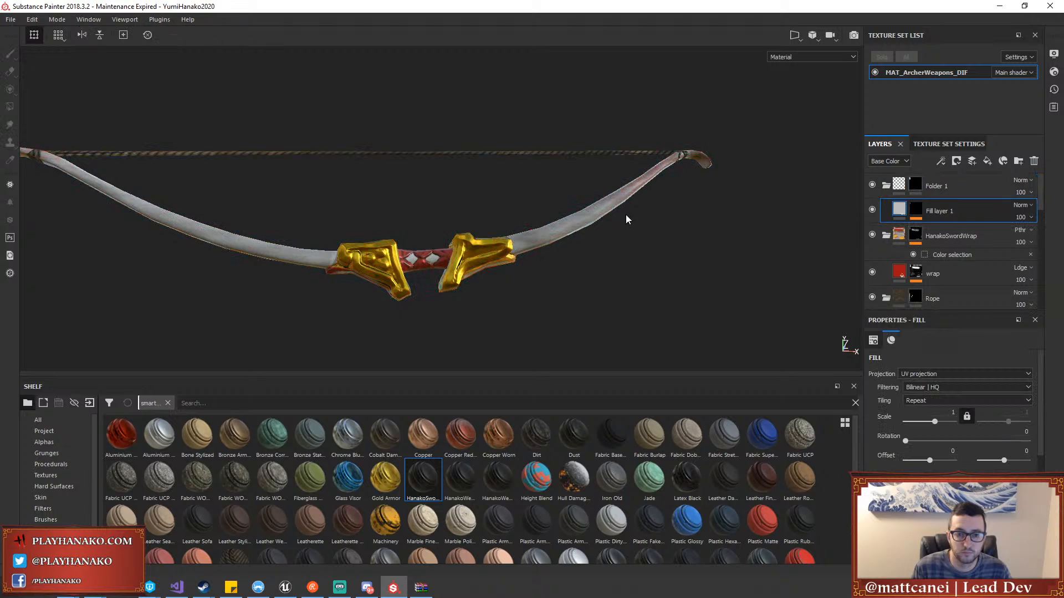
{"action": "scroll", "coordinate": [950, 410], "scroll_direction": "down", "scroll_amount": 5}
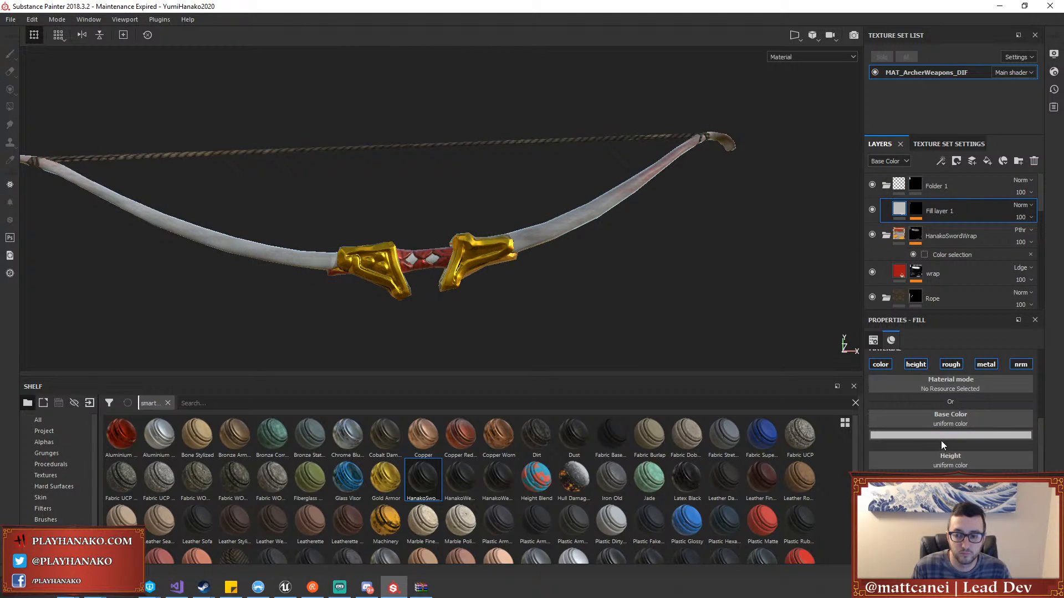
{"action": "left_click", "coordinate": [951, 364]}
{"action": "scroll", "coordinate": [959, 366], "scroll_direction": "up", "scroll_amount": 1}
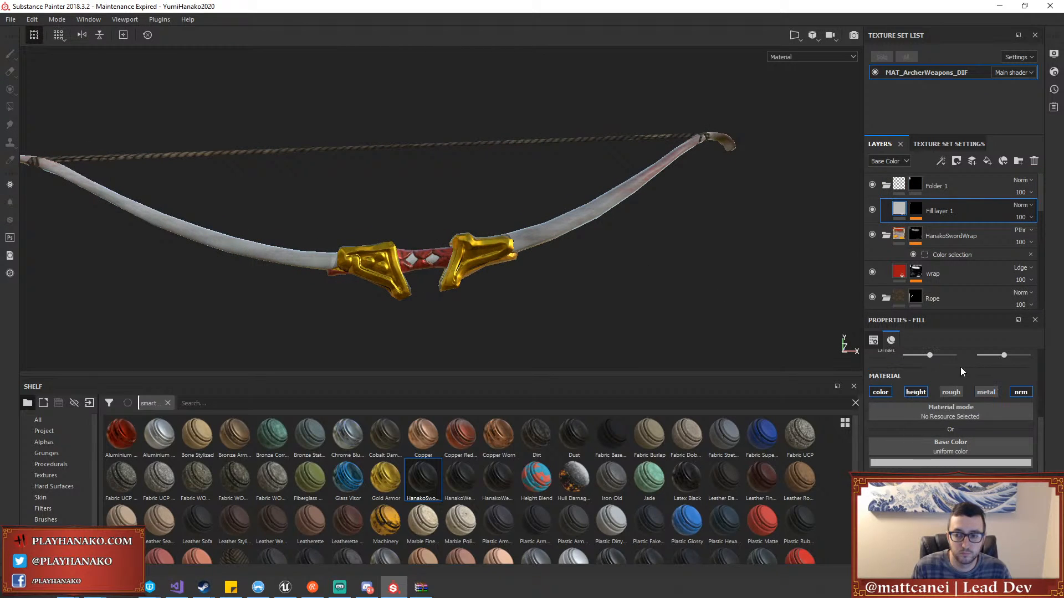
{"action": "scroll", "coordinate": [975, 394], "scroll_direction": "down", "scroll_amount": 2}
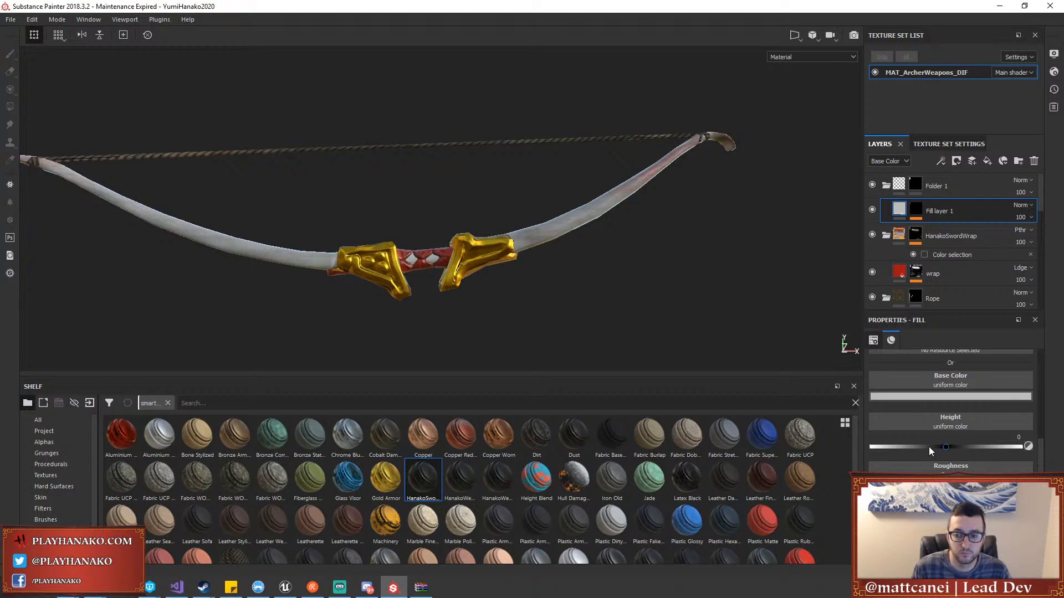
{"action": "left_click", "coordinate": [934, 397]}
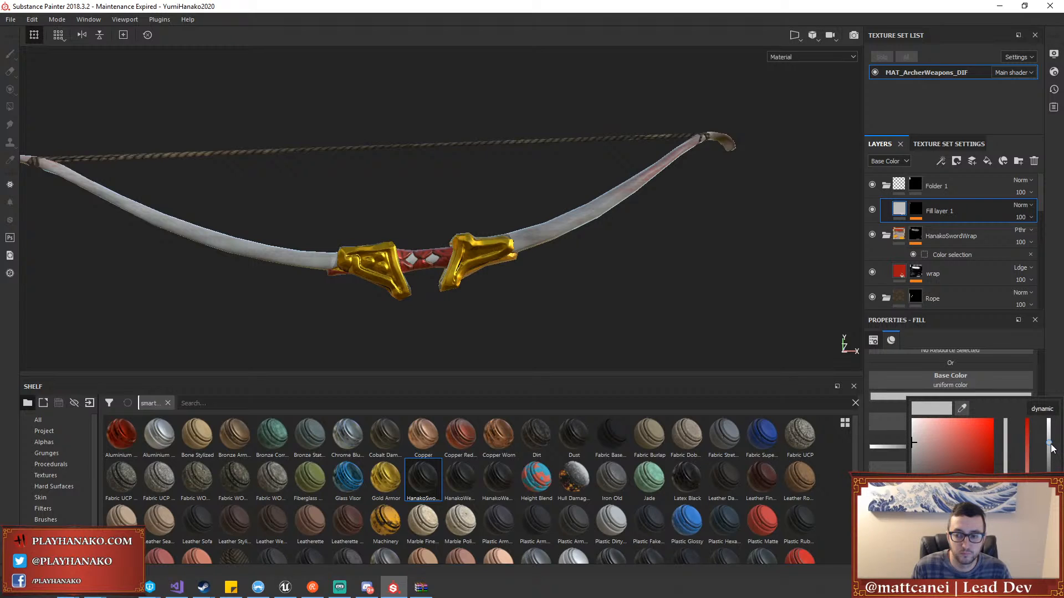
{"action": "mouse_move", "coordinate": [1050, 445]}
{"action": "left_mouse_down"}
{"action": "mouse_move", "coordinate": [1050, 473]}
{"action": "mouse_move", "coordinate": [1052, 452]}
{"action": "mouse_move", "coordinate": [1052, 461]}
{"action": "left_mouse_up"}
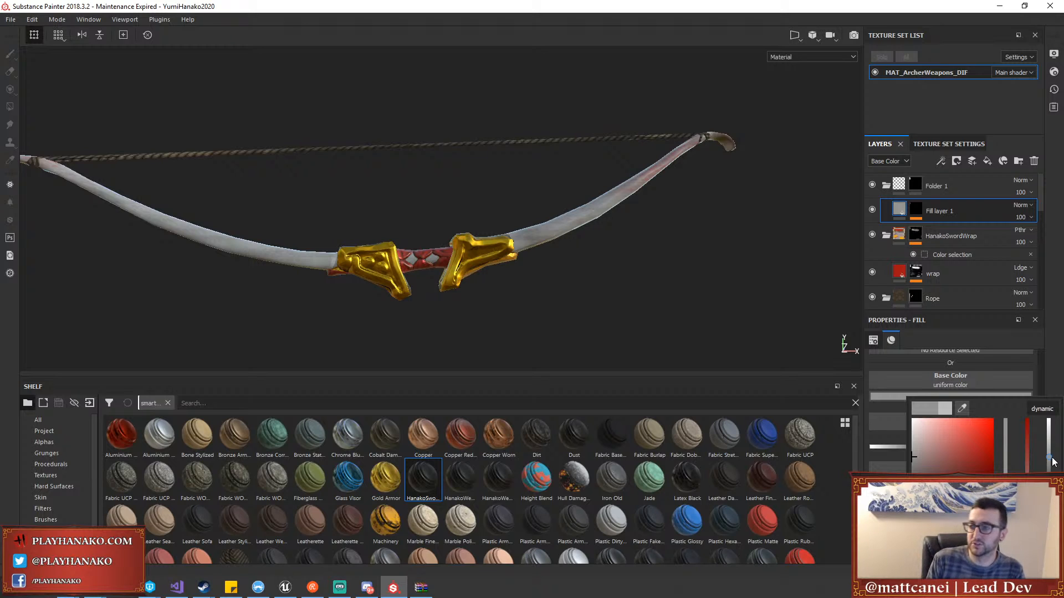
Disable the normal channel of Fill layer 1's material
{"action": "left_click_drag", "start_coordinate": [630, 268], "coordinate": [464, 219], "text": "alt"}
{"action": "scroll", "coordinate": [471, 218], "scroll_direction": "up", "scroll_amount": 6}
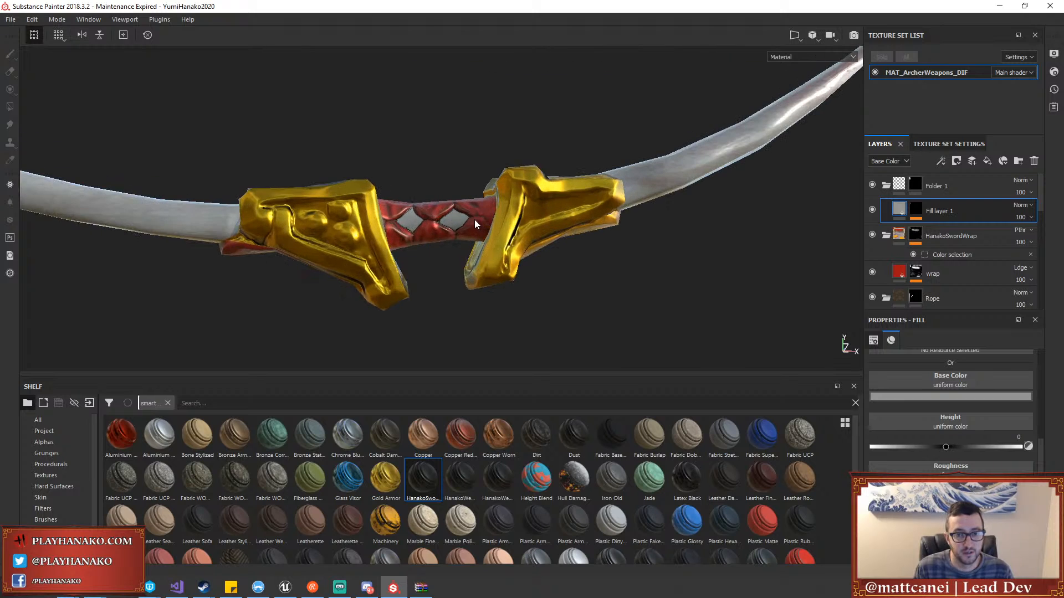
{"action": "left_click", "coordinate": [916, 208]}
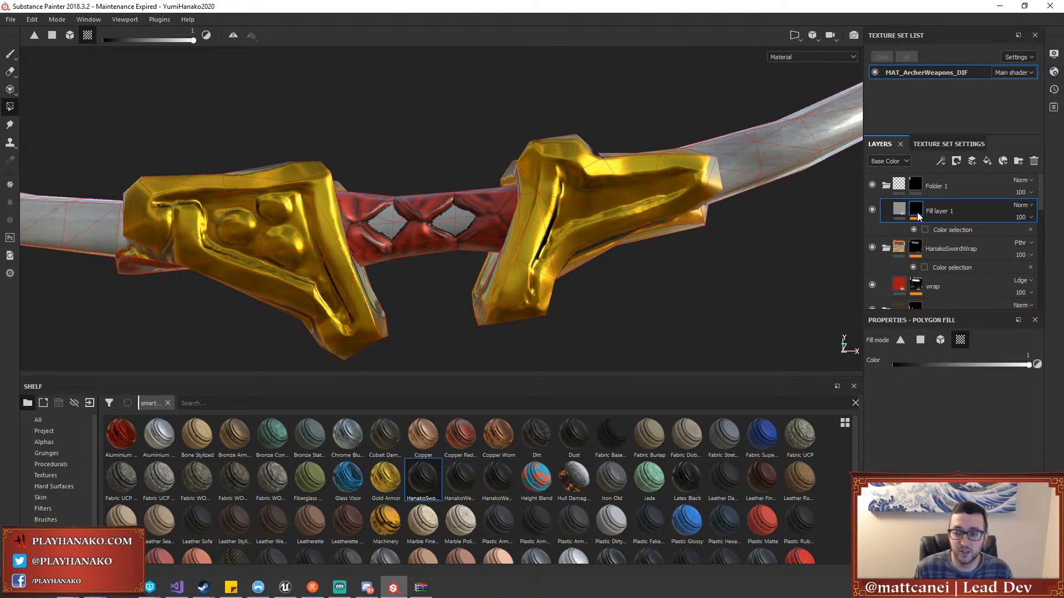
{"action": "left_click", "coordinate": [941, 235]}
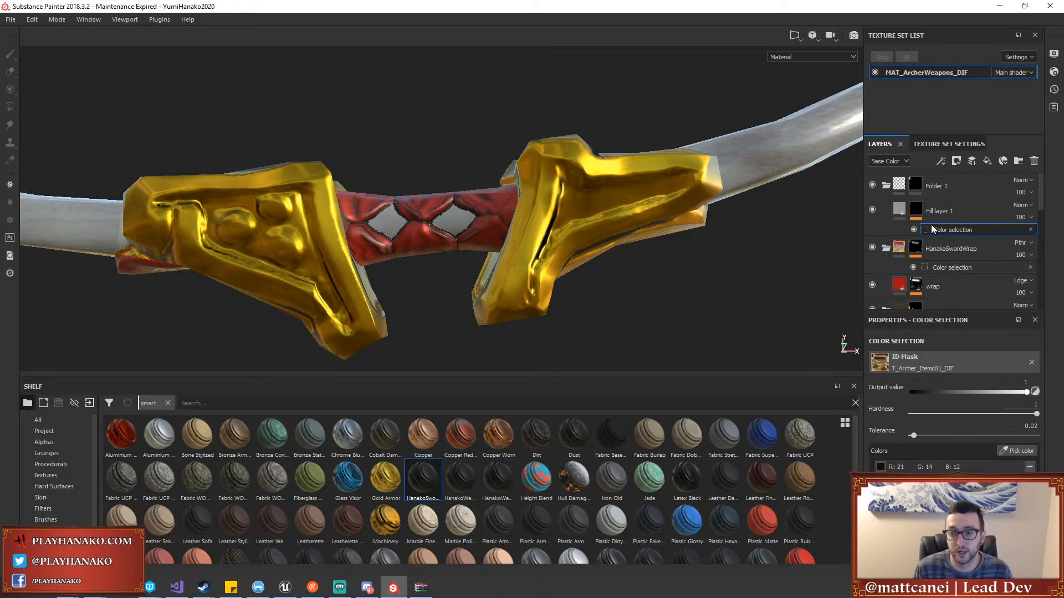
{"action": "left_click", "coordinate": [916, 214]}
{"action": "left_click", "coordinate": [899, 208]}
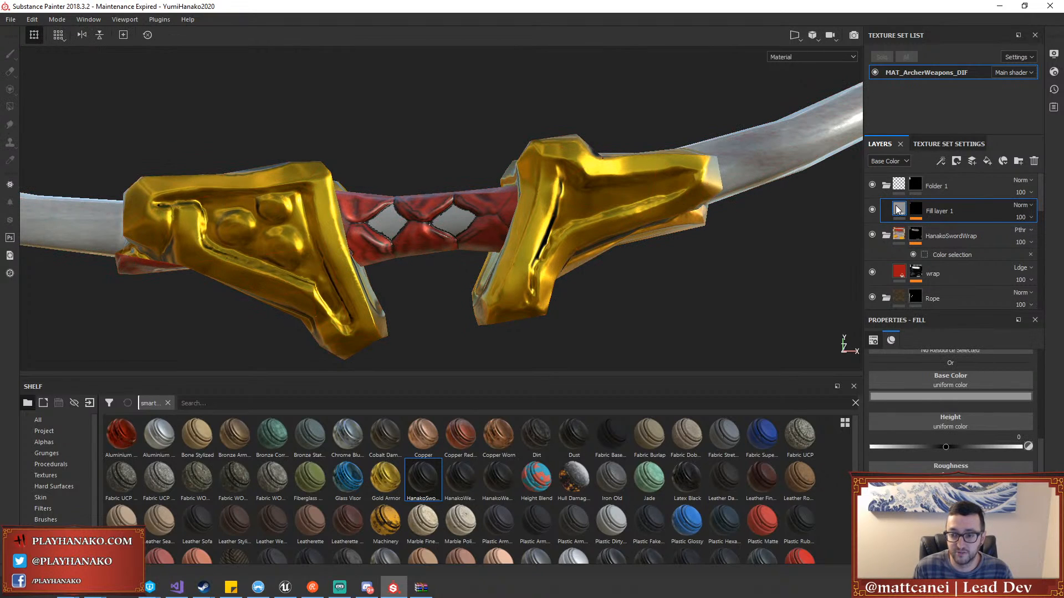
{"action": "scroll", "coordinate": [949, 441], "scroll_direction": "up", "scroll_amount": 3}
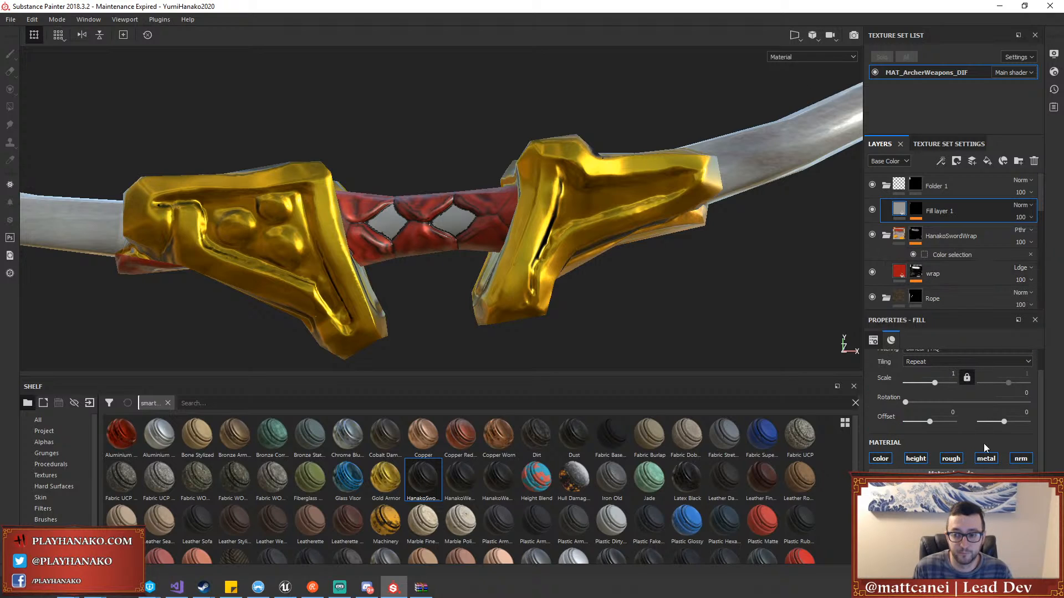
{"action": "left_click", "coordinate": [994, 459]}
{"action": "scroll", "coordinate": [746, 300], "scroll_direction": "down", "scroll_amount": 3}
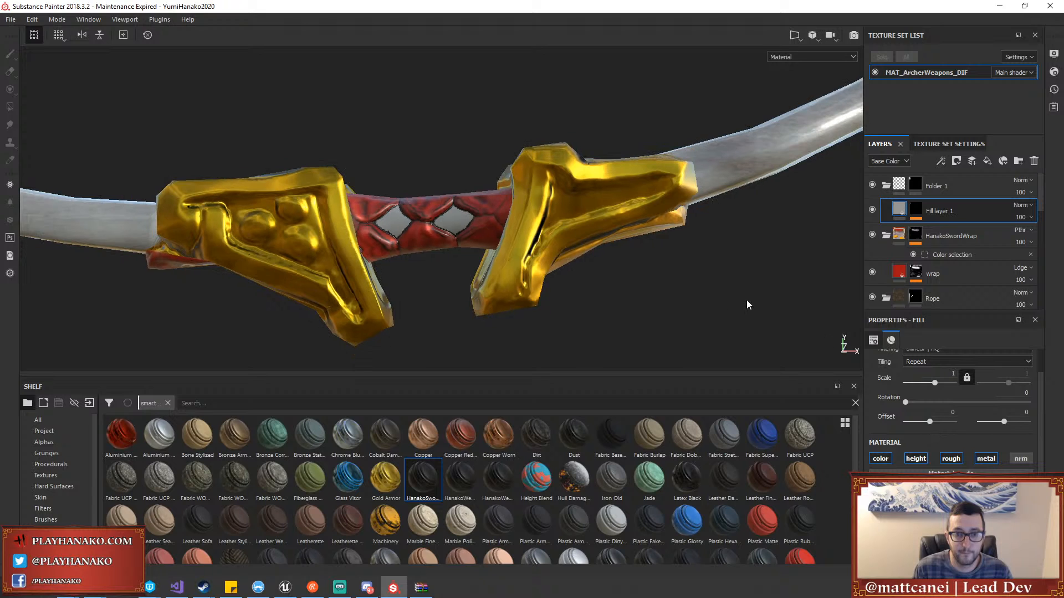
{"action": "mouse_move", "coordinate": [676, 297]}
{"action": "left_mouse_down", "text": "alt"}
{"action": "mouse_move", "coordinate": [609, 291]}
{"action": "mouse_move", "coordinate": [677, 284]}
{"action": "mouse_move", "coordinate": [680, 302]}
{"action": "left_mouse_up", "text": "alt"}
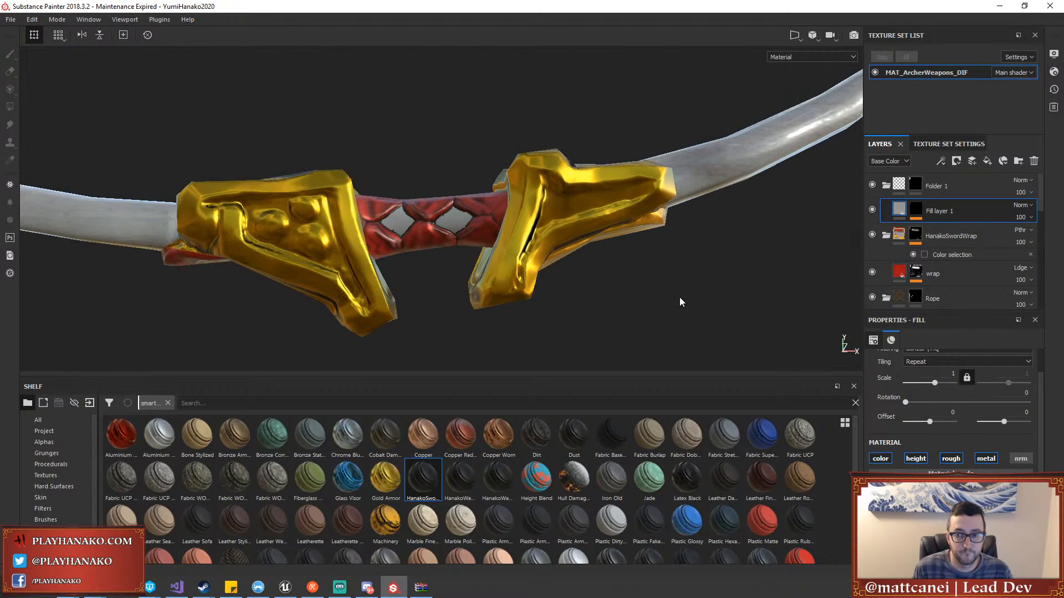
Set the color selection in Fill layer 1's mask to tolerance 0.03 and hardness 0.81
{"action": "left_click", "coordinate": [916, 213]}
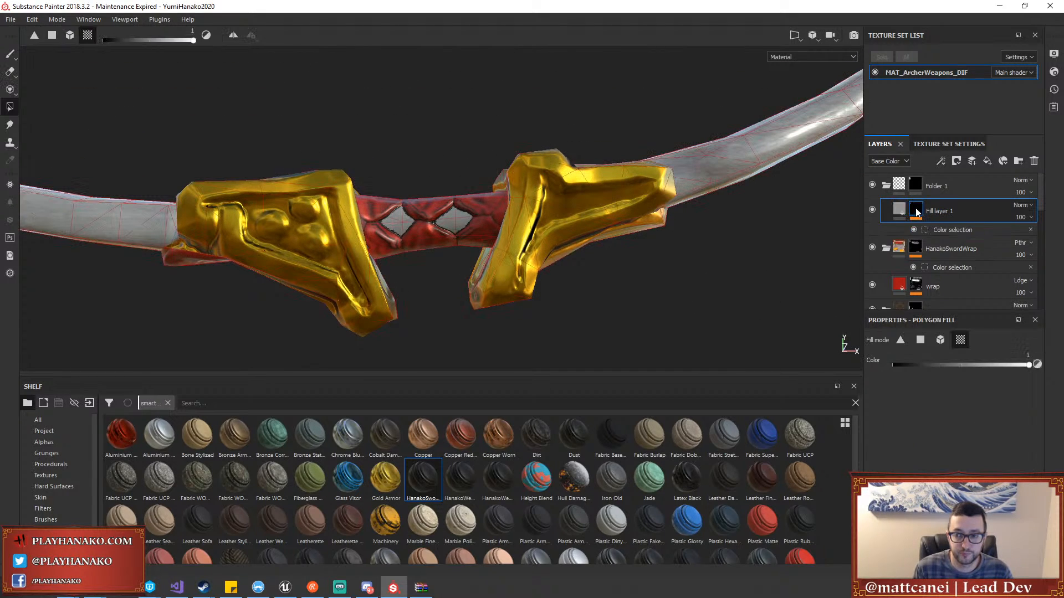
{"action": "left_click", "coordinate": [949, 231]}
{"action": "left_click_drag", "start_coordinate": [920, 435], "coordinate": [915, 437]}
{"action": "left_click_drag", "start_coordinate": [1002, 421], "coordinate": [980, 415]}
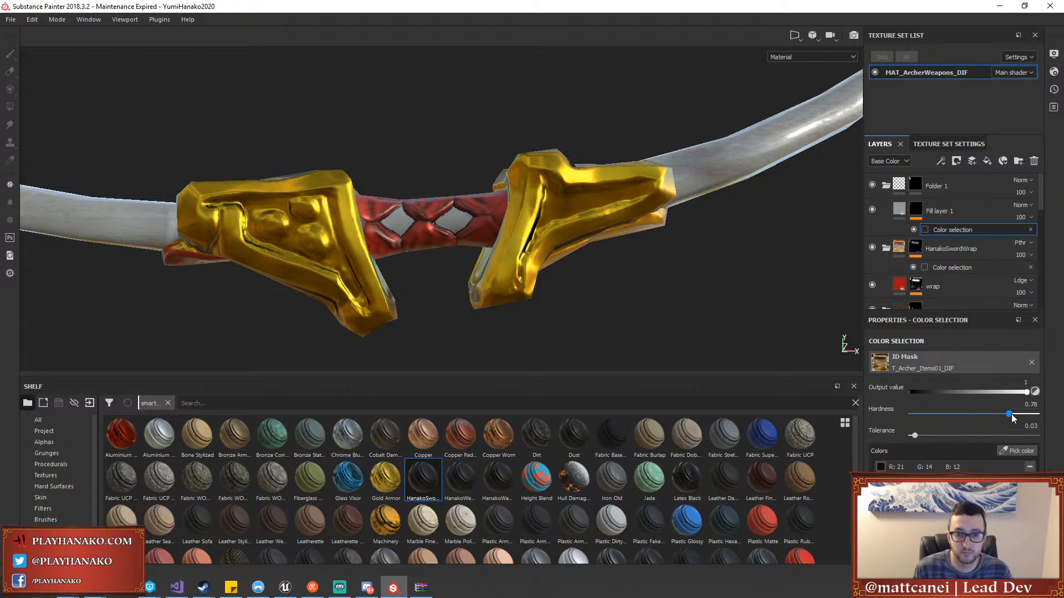
Check the grip's grey diamonds from the bow's other side and duplicate Fill layer 1
{"action": "scroll", "coordinate": [664, 295], "scroll_direction": "down", "scroll_amount": 8}
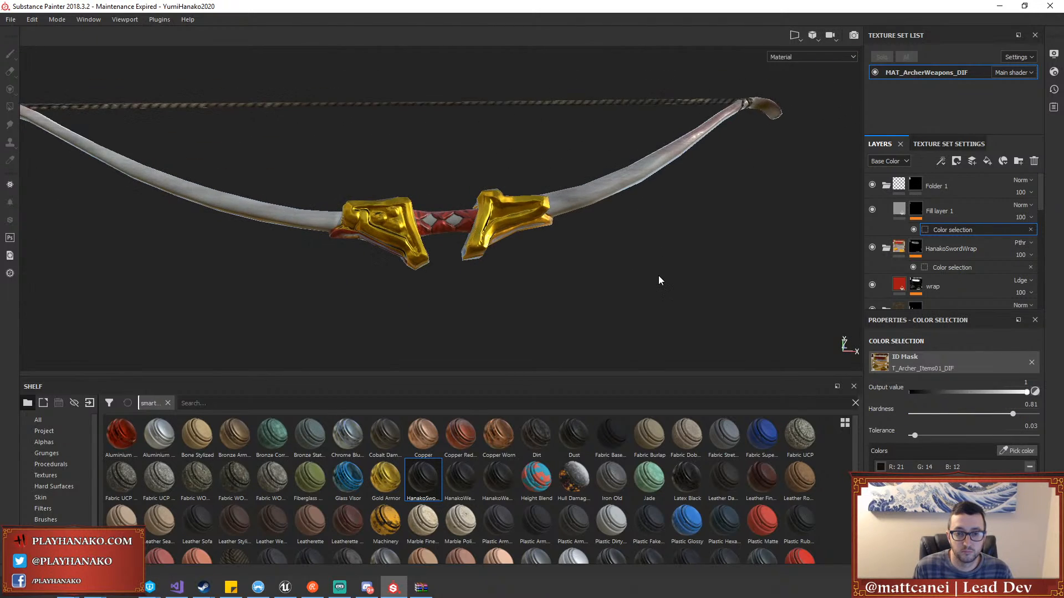
{"action": "left_click_drag", "start_coordinate": [650, 272], "coordinate": [626, 84], "text": "alt"}
{"action": "scroll", "coordinate": [557, 202], "scroll_direction": "up", "scroll_amount": 8}
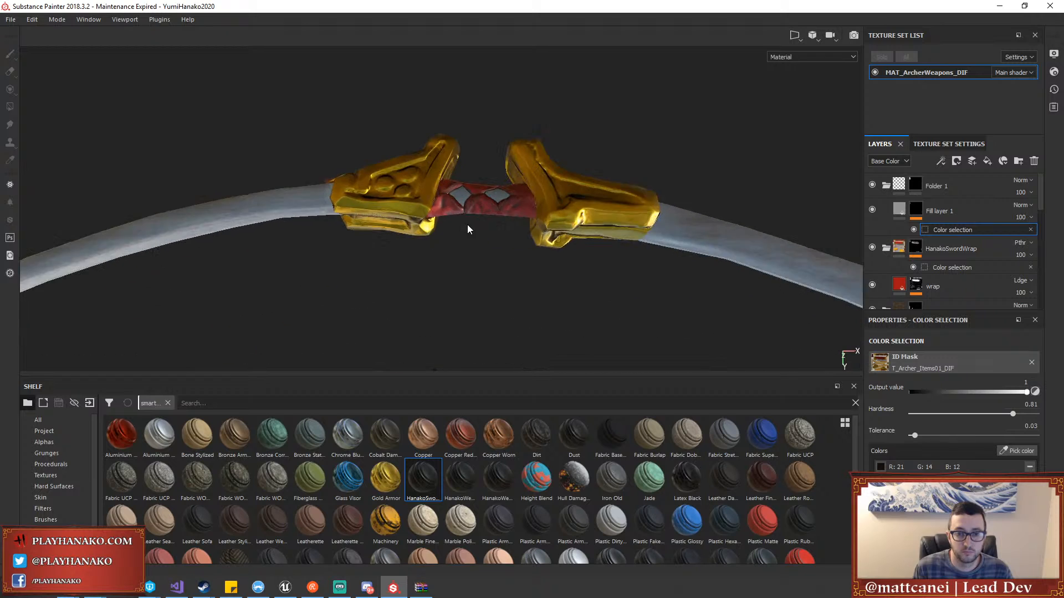
{"action": "left_click_drag", "start_coordinate": [511, 230], "coordinate": [681, 252], "text": "alt"}
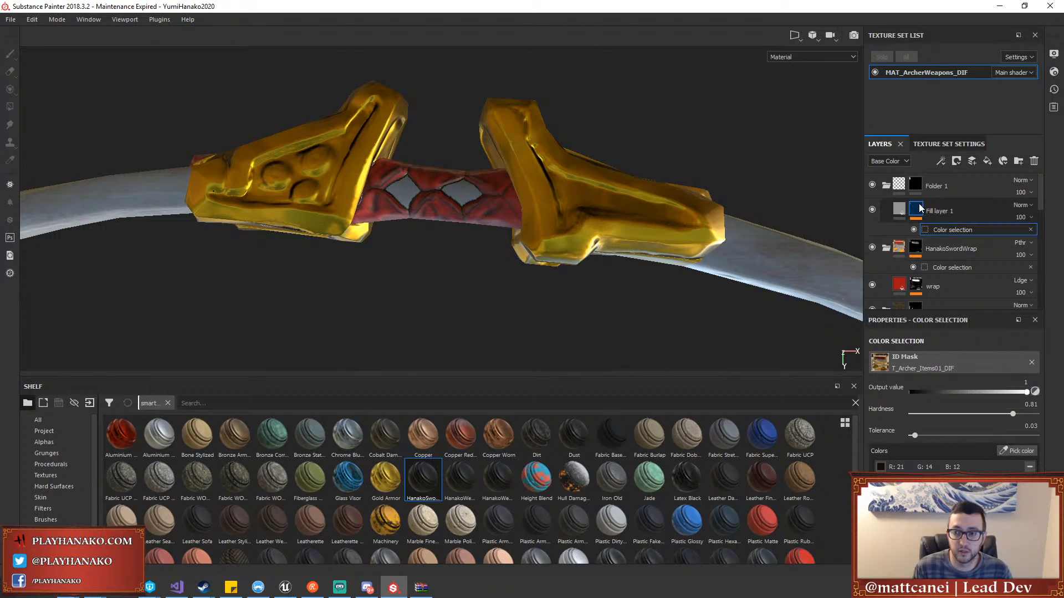
{"action": "left_click_drag", "start_coordinate": [563, 218], "coordinate": [550, 217], "text": "alt"}
{"action": "scroll", "coordinate": [550, 218], "scroll_direction": "up", "scroll_amount": 2}
{"action": "left_click", "coordinate": [970, 213]}
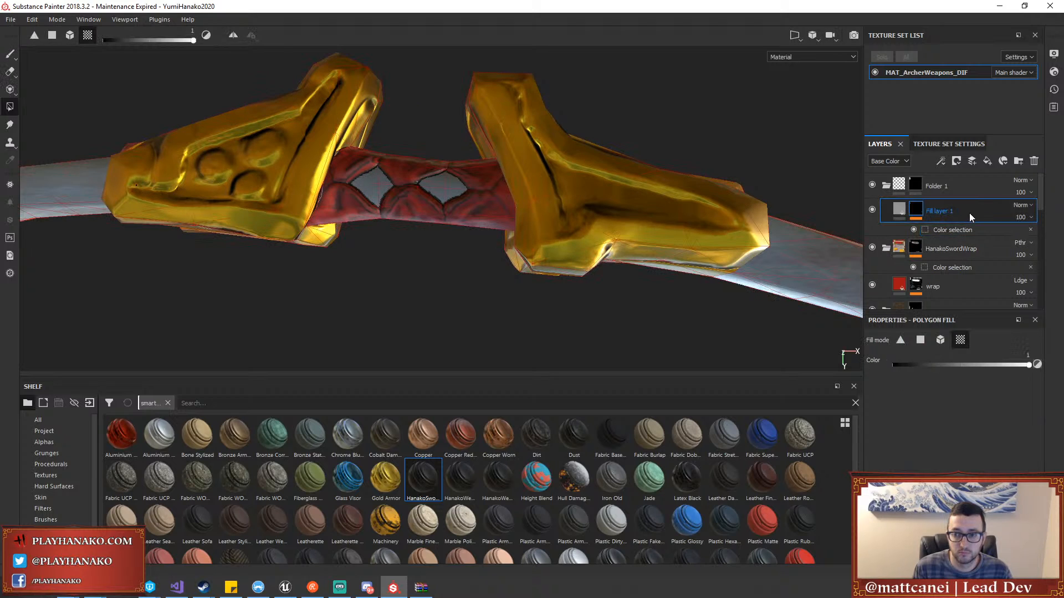
{"action": "right_click", "coordinate": [991, 211]}
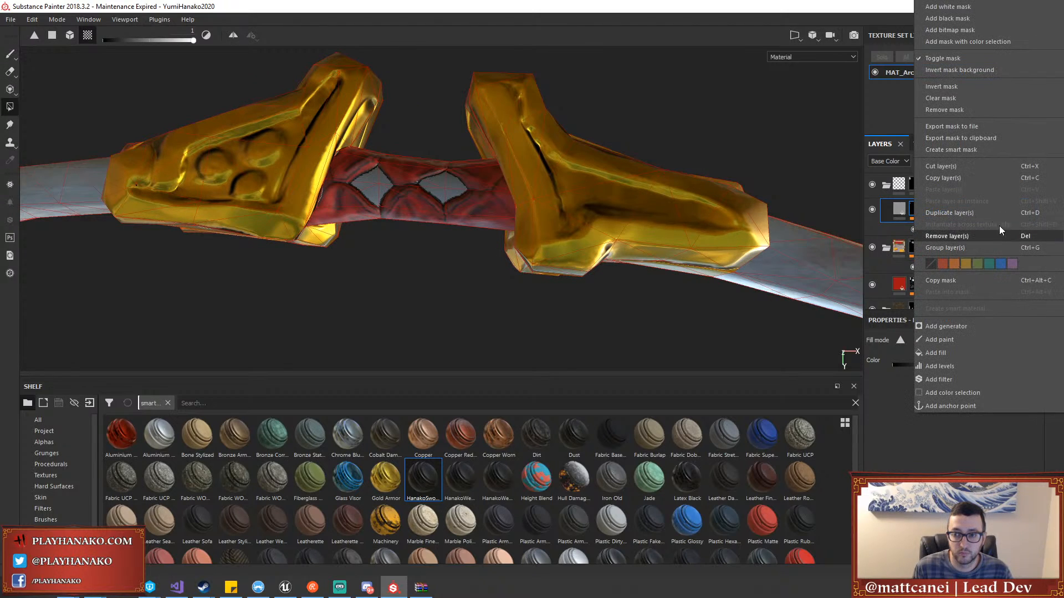
{"action": "left_click", "coordinate": [948, 212]}
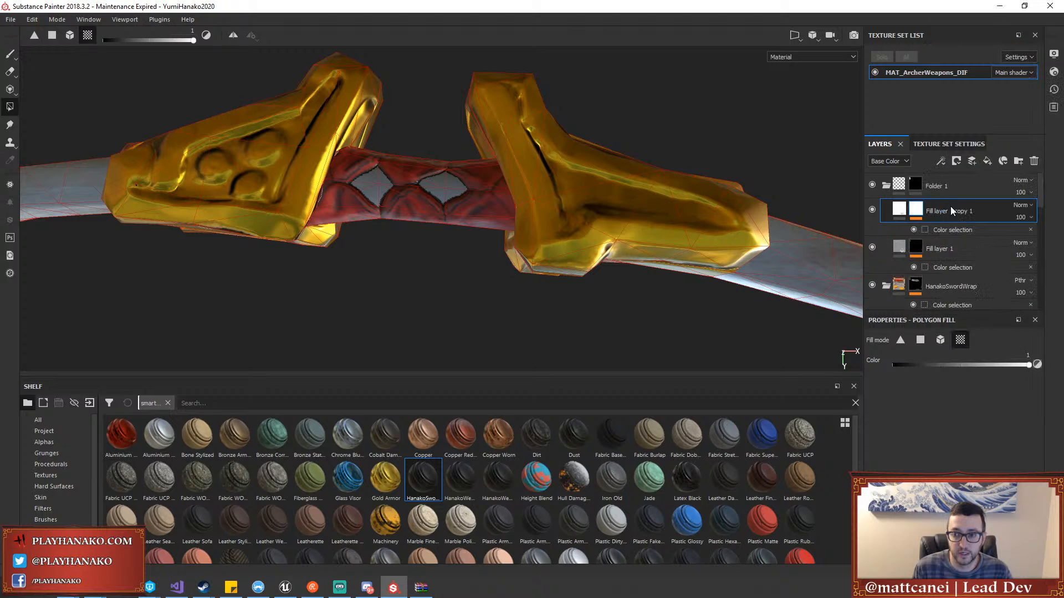
Add a fill effect to the duplicated layer's mask and assign it the Hexagon Dots pattern
{"action": "right_click", "coordinate": [992, 214]}
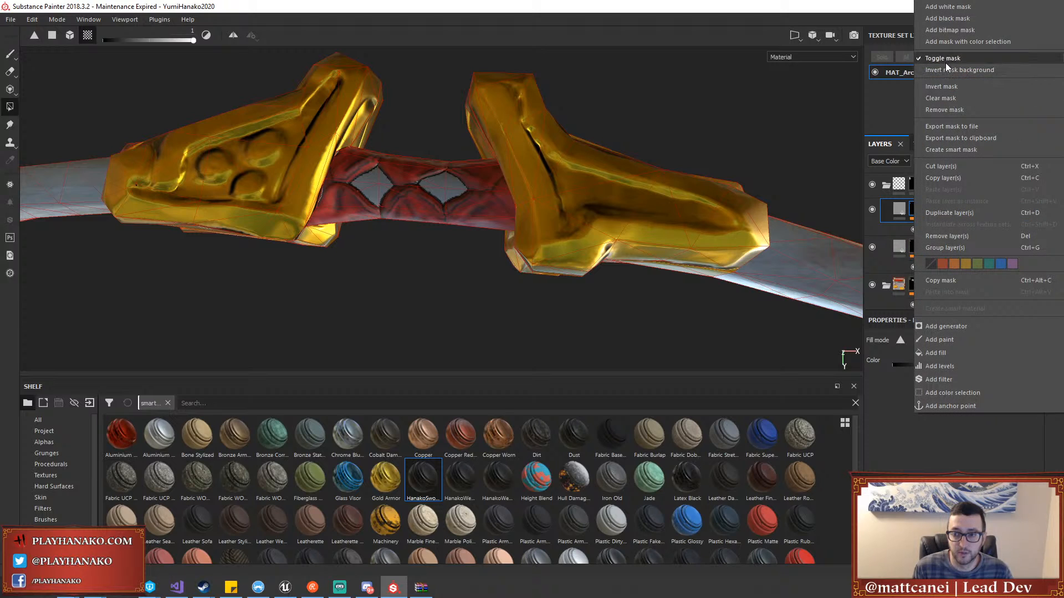
{"action": "left_click", "coordinate": [935, 352]}
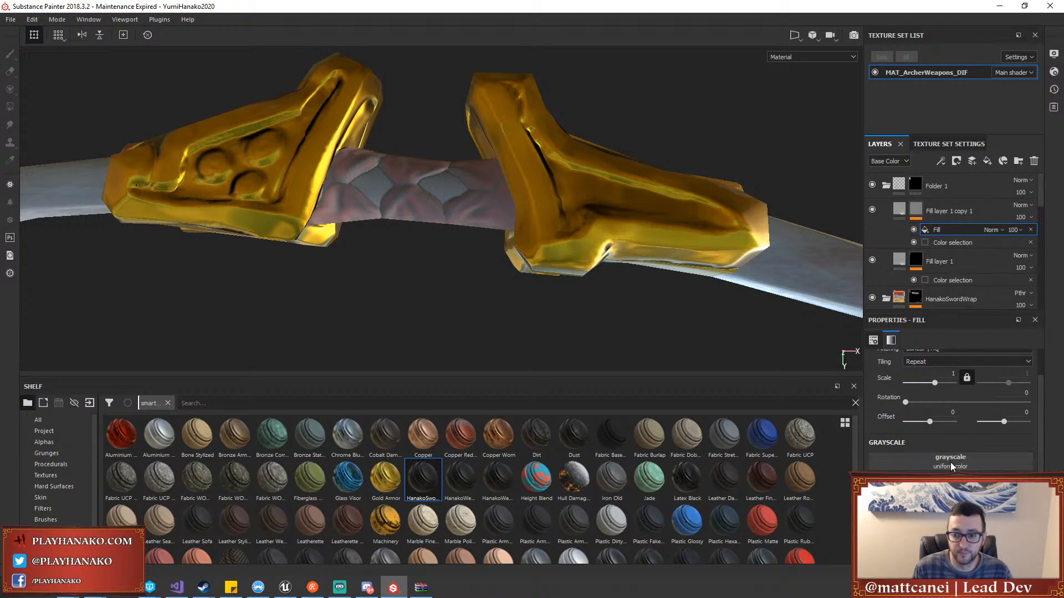
{"action": "left_click", "coordinate": [950, 462]}
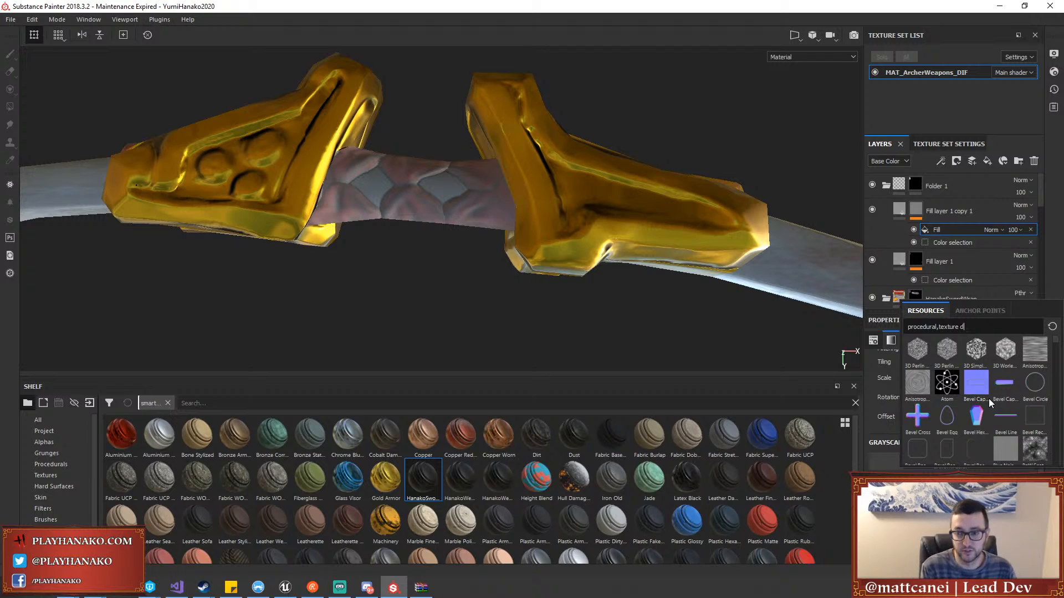
{"action": "type", "text": "ddot"}
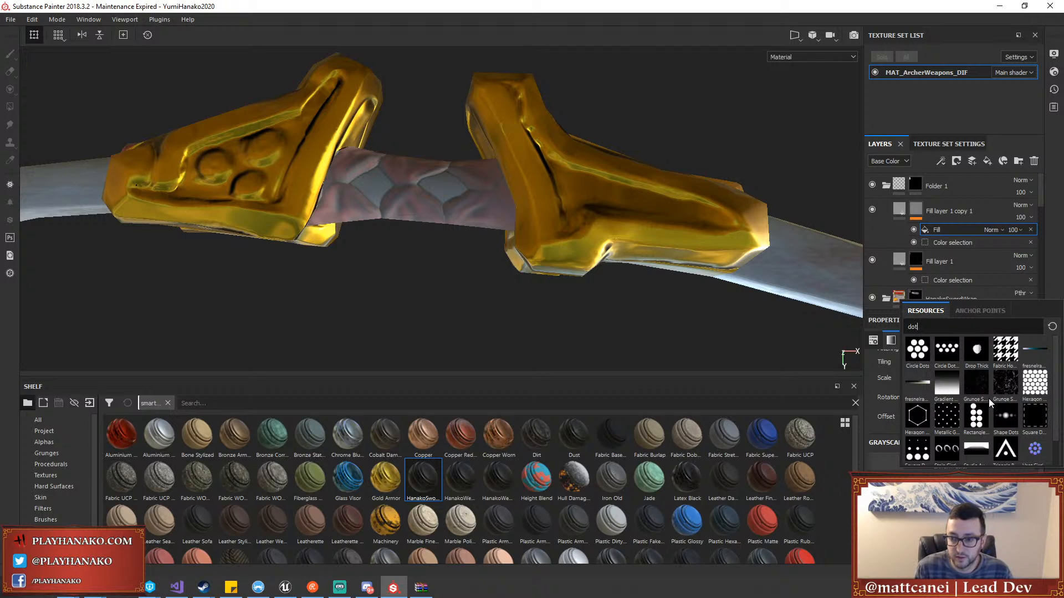
{"action": "left_click", "coordinate": [1033, 387]}
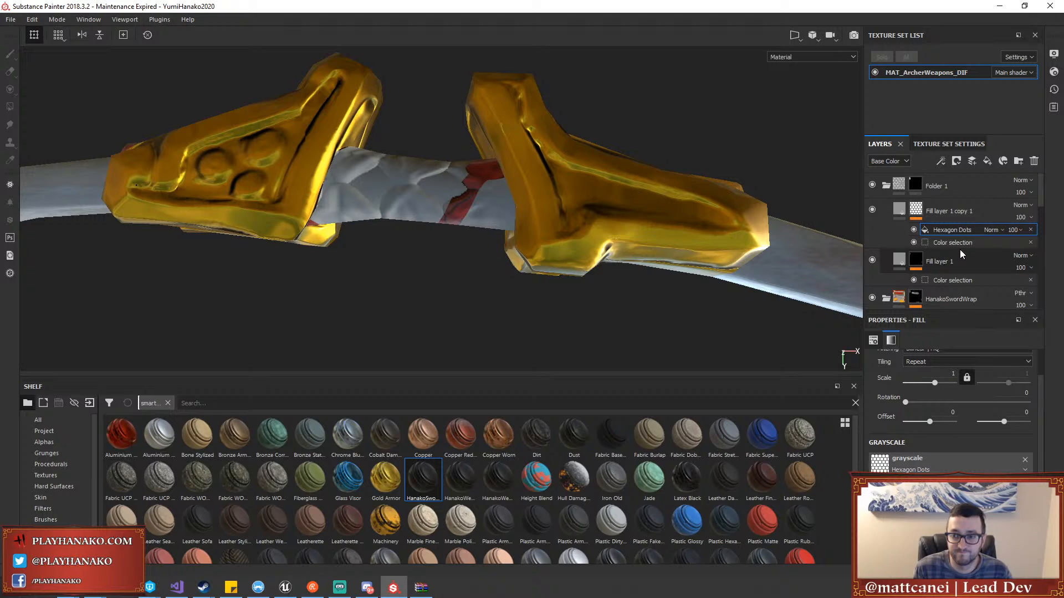
Place Fill layer 1 copy 1 in a new folder and give that folder a color-selection mask
{"action": "left_click", "coordinate": [959, 213]}
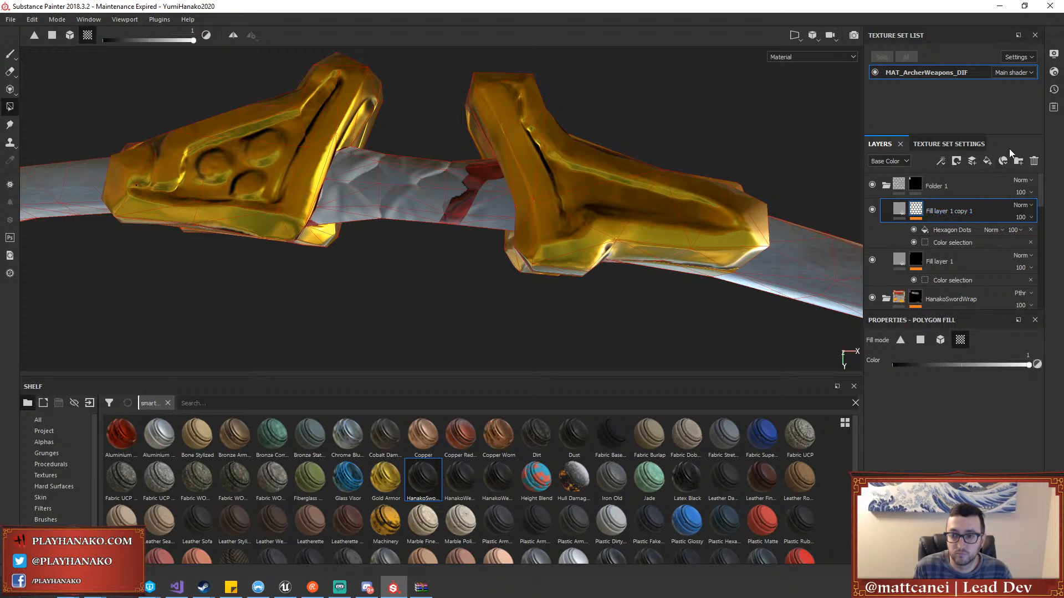
{"action": "left_click", "coordinate": [1016, 160]}
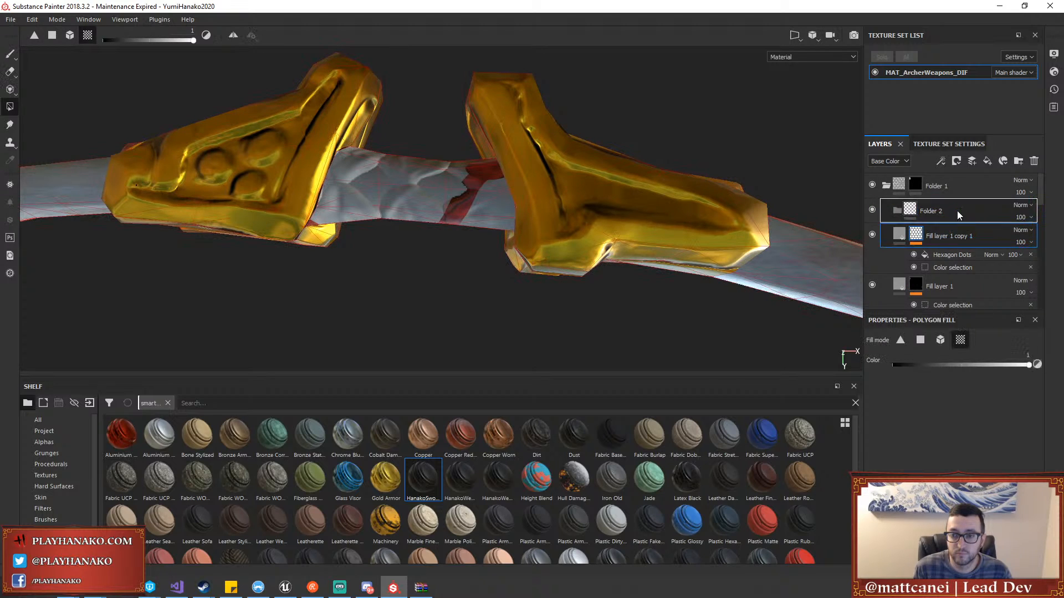
{"action": "left_click_drag", "start_coordinate": [957, 210], "coordinate": [910, 213]}
{"action": "right_click", "coordinate": [910, 214]}
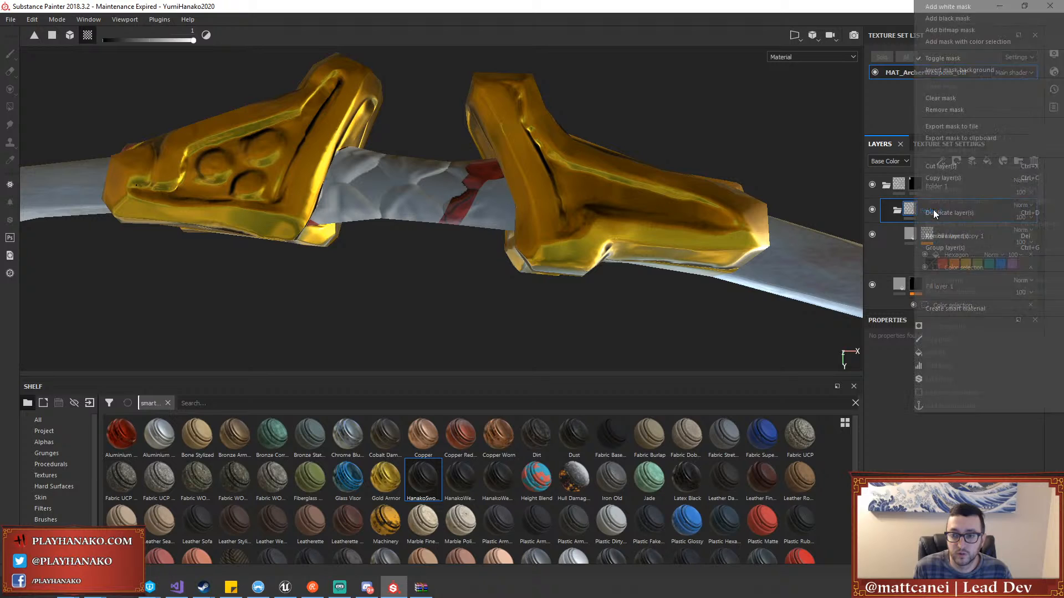
{"action": "left_click", "coordinate": [958, 41]}
Pick the grip's dark diamond colour (R 20, G 14, B 11) for Folder 2's mask and set the tolerance to 0.04
{"action": "left_click", "coordinate": [1007, 456]}
{"action": "left_click", "coordinate": [442, 188]}
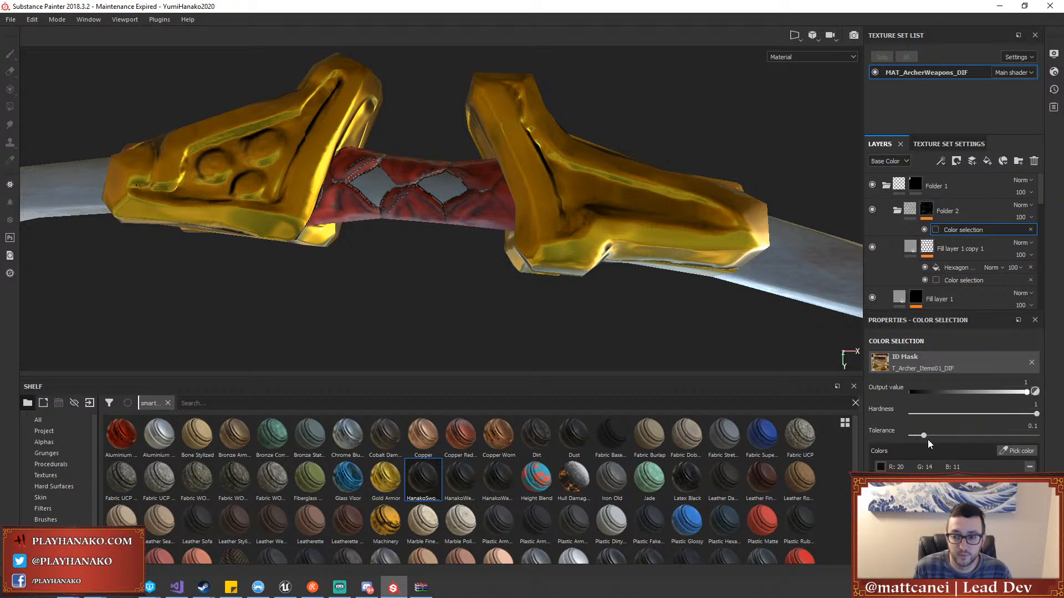
{"action": "left_click_drag", "start_coordinate": [923, 436], "coordinate": [917, 437]}
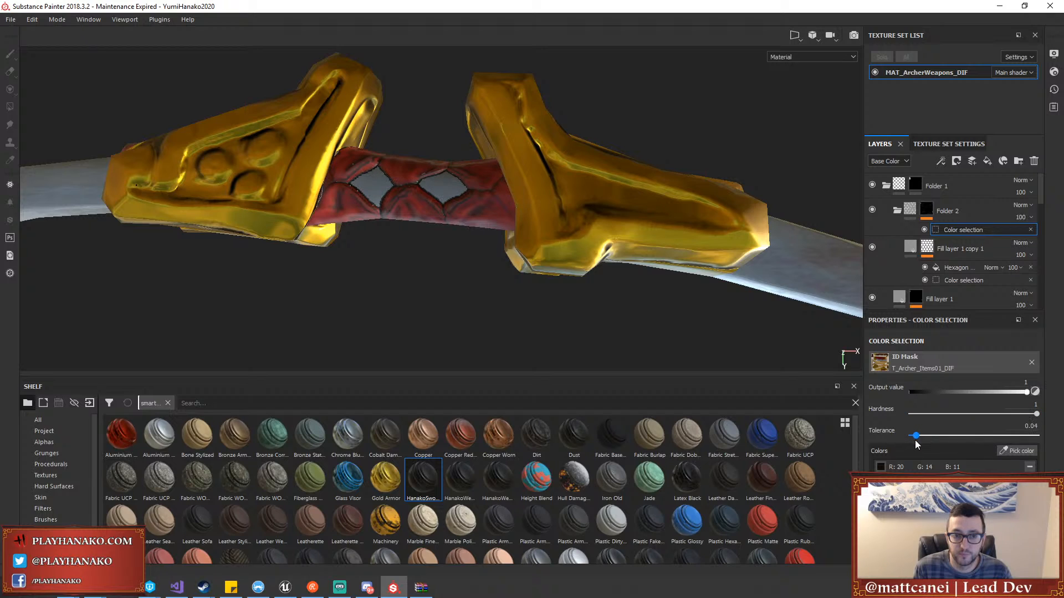
Darken the base colour of Fill layer 1 copy 1 to a dark grey
{"action": "left_click", "coordinate": [911, 248]}
{"action": "left_click", "coordinate": [951, 526]}
{"action": "left_click_drag", "start_coordinate": [917, 448], "coordinate": [913, 471]}
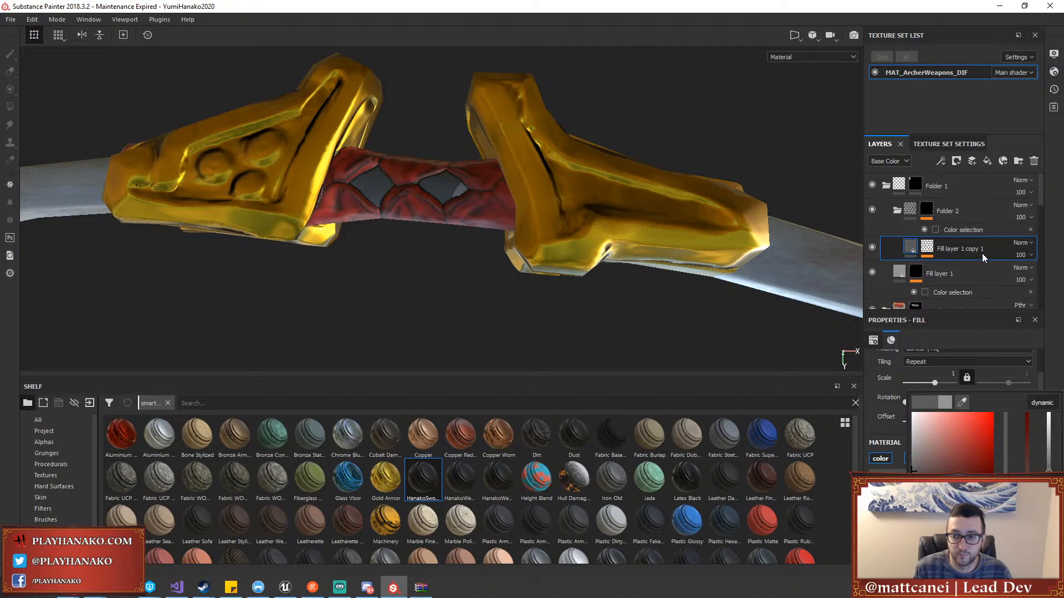
Scale the Hexagon Dots pattern in the copied layer's mask to 69.03
{"action": "left_click", "coordinate": [929, 252]}
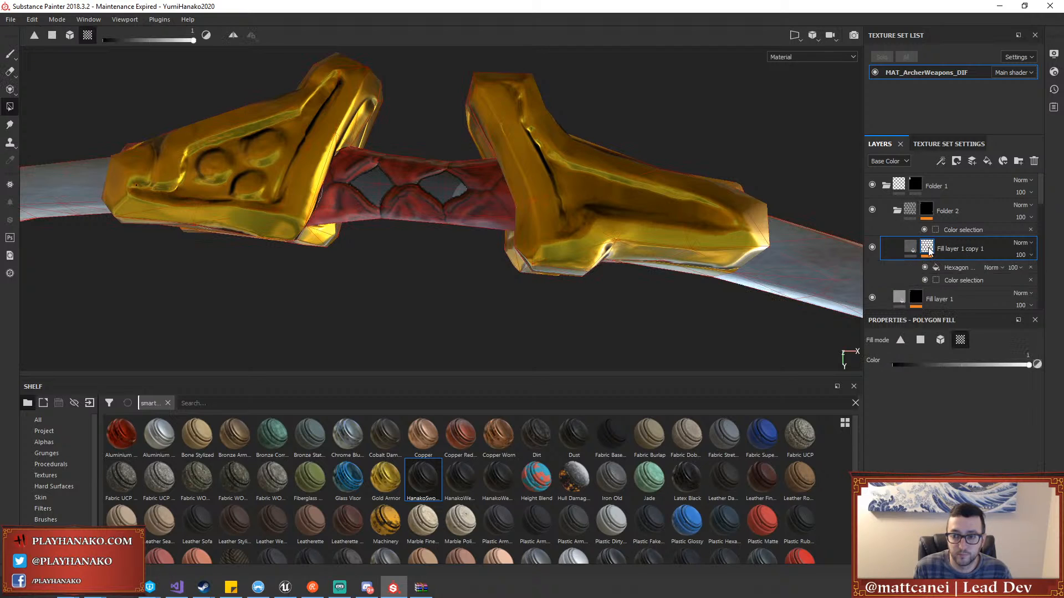
{"action": "left_click", "coordinate": [952, 271]}
{"action": "left_click_drag", "start_coordinate": [935, 383], "coordinate": [948, 386]}
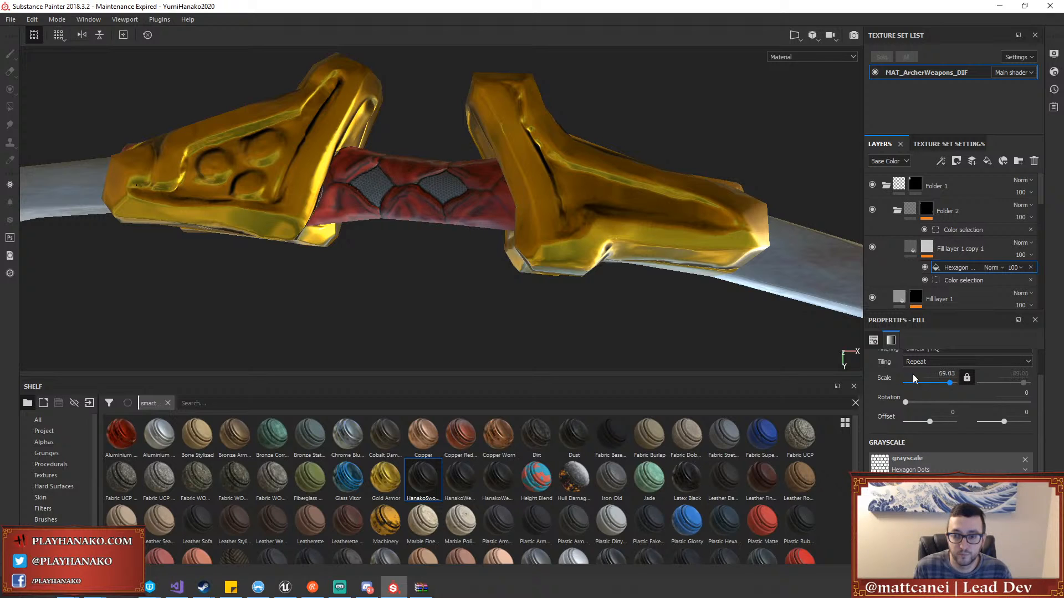
Disable the colour channel of Fill layer 1 copy 1 and raise its height to 0.1491
{"action": "scroll", "coordinate": [923, 410], "scroll_direction": "up", "scroll_amount": 2}
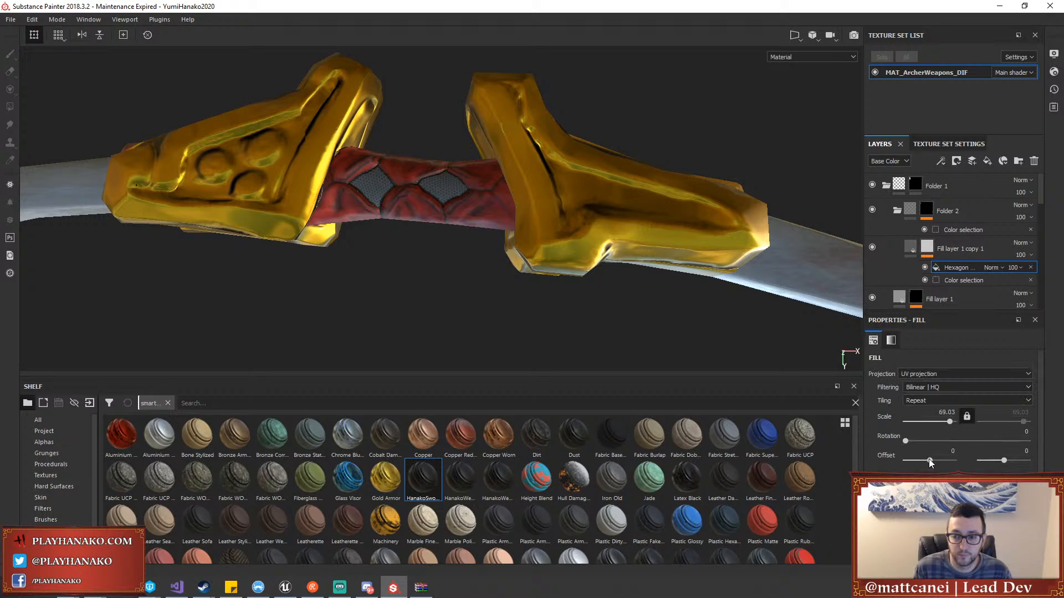
{"action": "left_click", "coordinate": [911, 247]}
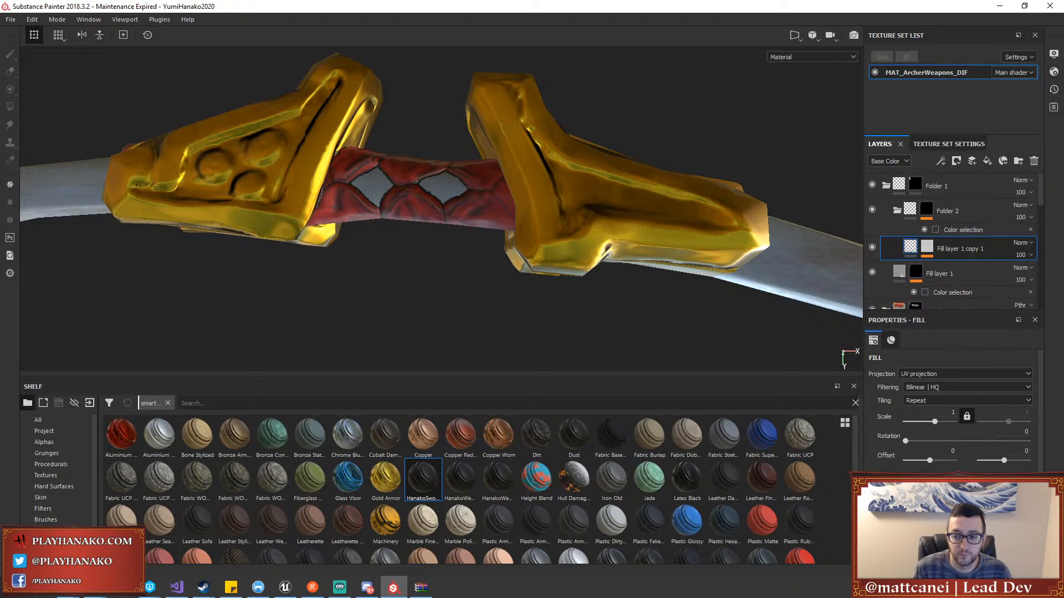
{"action": "scroll", "coordinate": [950, 410], "scroll_direction": "down", "scroll_amount": 3}
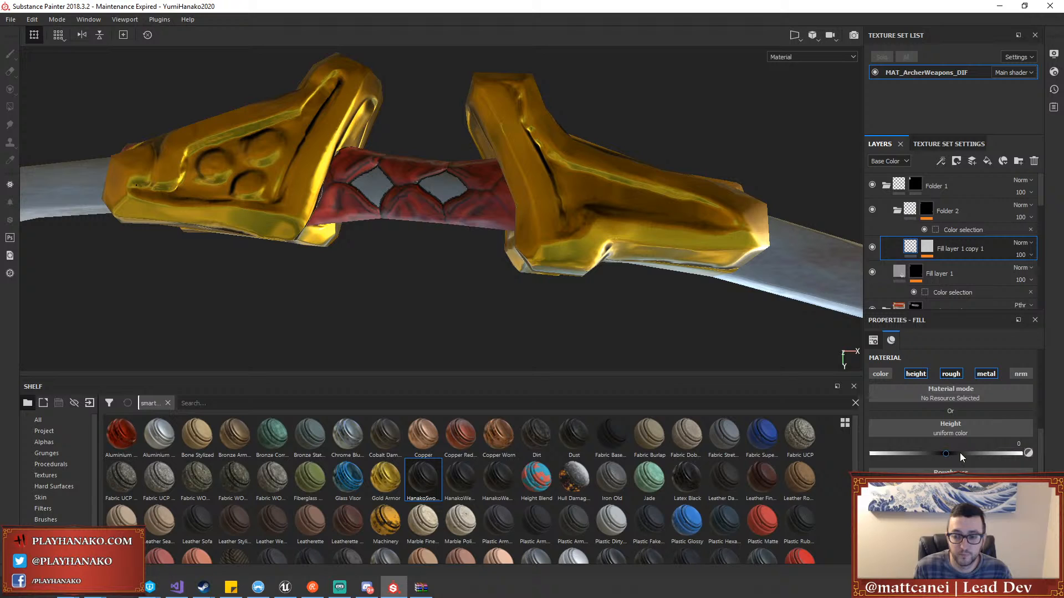
{"action": "left_click_drag", "start_coordinate": [950, 454], "coordinate": [953, 453]}
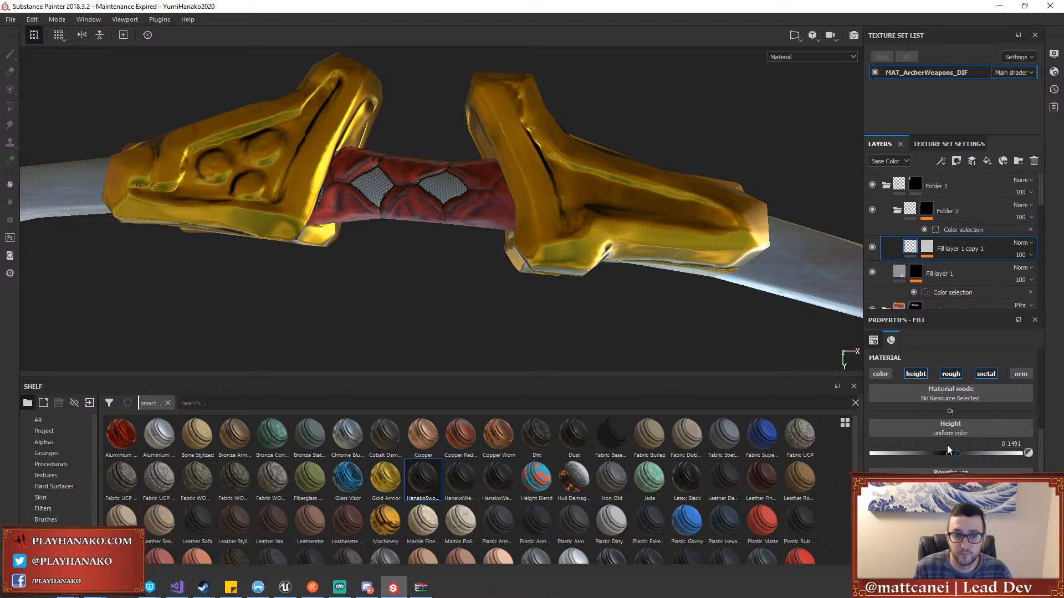
Inspect the raised hexagon pattern in the grip's diamonds up close and from several angles
{"action": "scroll", "coordinate": [377, 201], "scroll_direction": "down", "scroll_amount": 2}
{"action": "scroll", "coordinate": [397, 198], "scroll_direction": "up", "scroll_amount": 5}
{"action": "left_click_drag", "start_coordinate": [398, 198], "coordinate": [402, 227], "text": "alt"}
{"action": "scroll", "coordinate": [401, 271], "scroll_direction": "down", "scroll_amount": 5}
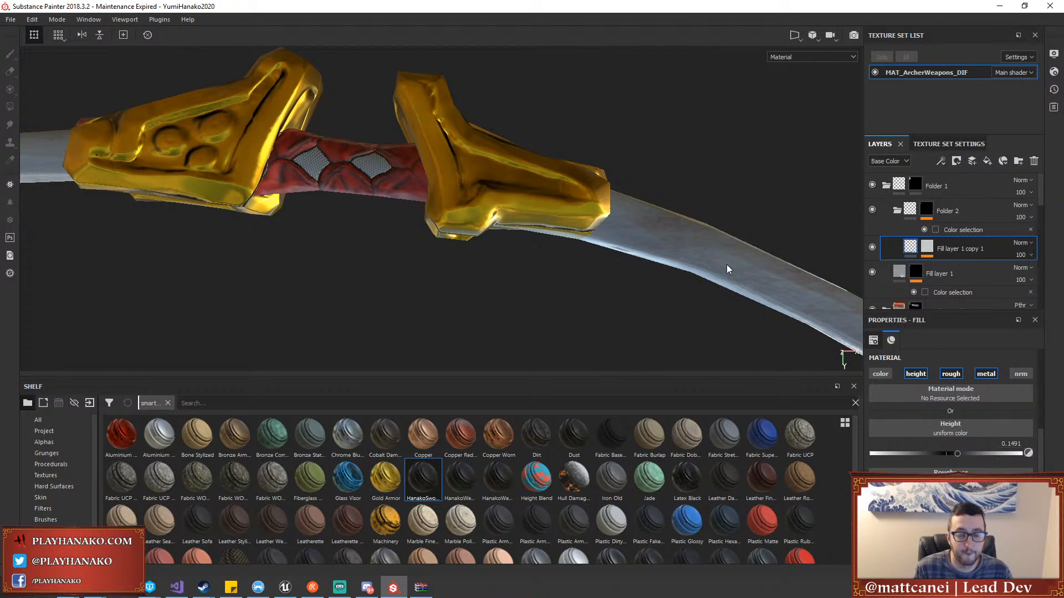
{"action": "left_click_drag", "start_coordinate": [404, 287], "coordinate": [500, 335], "text": "alt"}
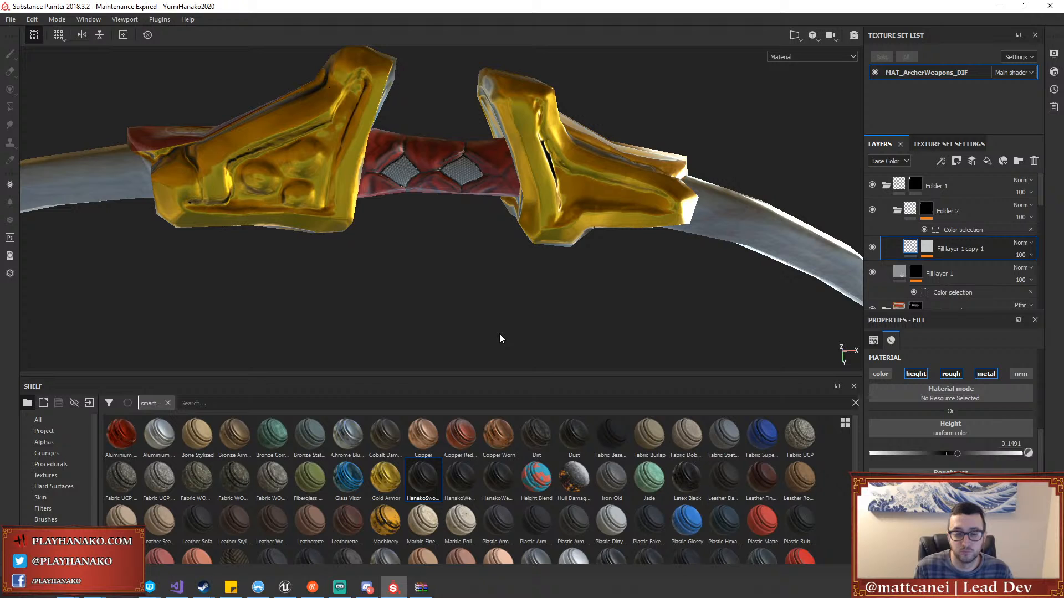
{"action": "left_click_drag", "start_coordinate": [522, 300], "coordinate": [459, 324], "text": "alt"}
{"action": "scroll", "coordinate": [459, 325], "scroll_direction": "down", "scroll_amount": 4}
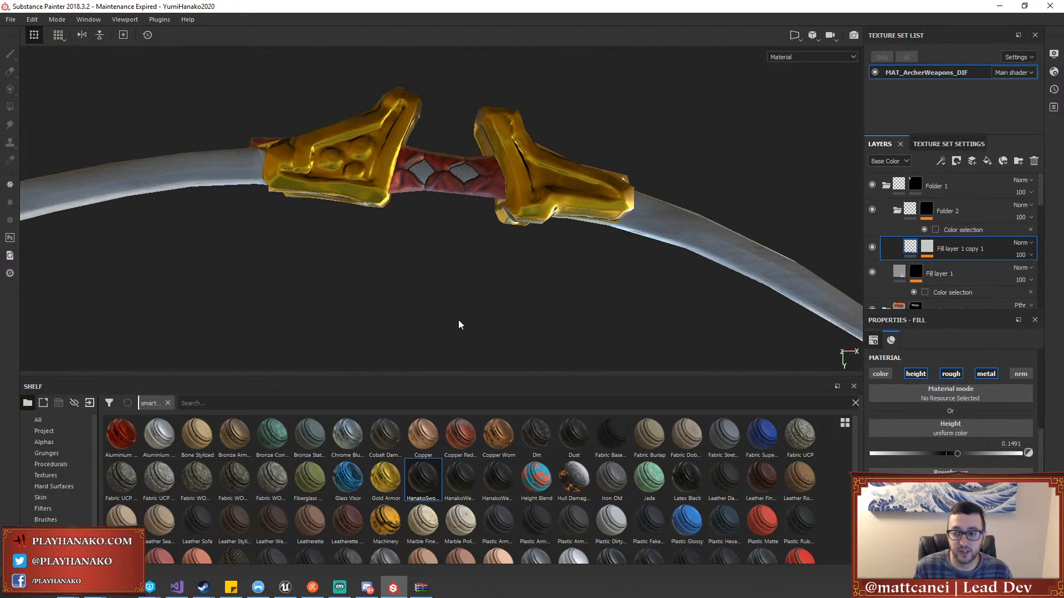
{"action": "scroll", "coordinate": [459, 325], "scroll_direction": "up", "scroll_amount": 3}
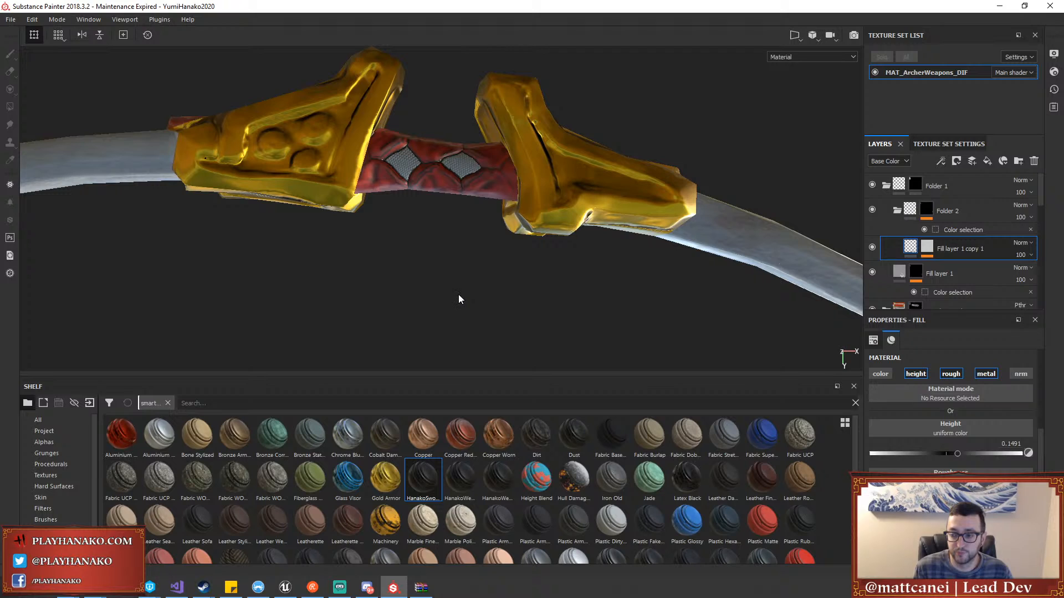
{"action": "left_click_drag", "start_coordinate": [450, 261], "coordinate": [457, 286], "text": "alt"}
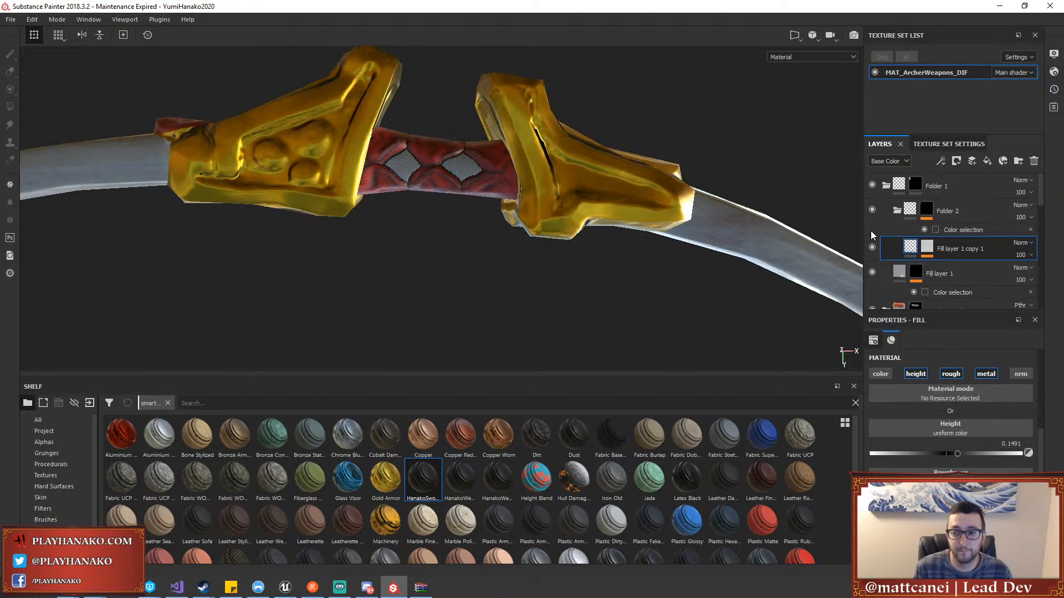
{"action": "left_click", "coordinate": [953, 230]}
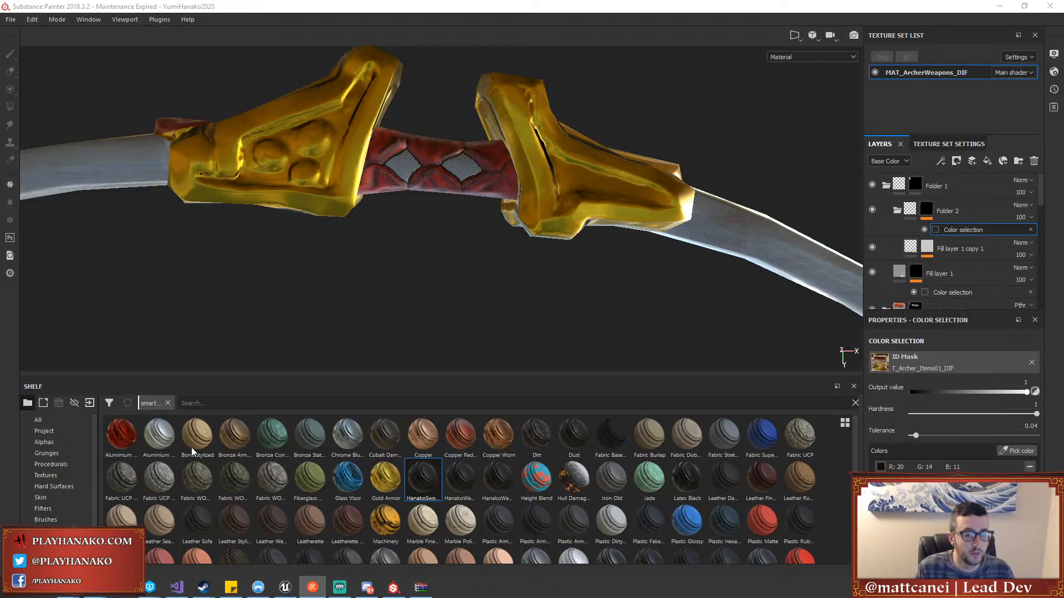
{"action": "left_click", "coordinate": [367, 587]}
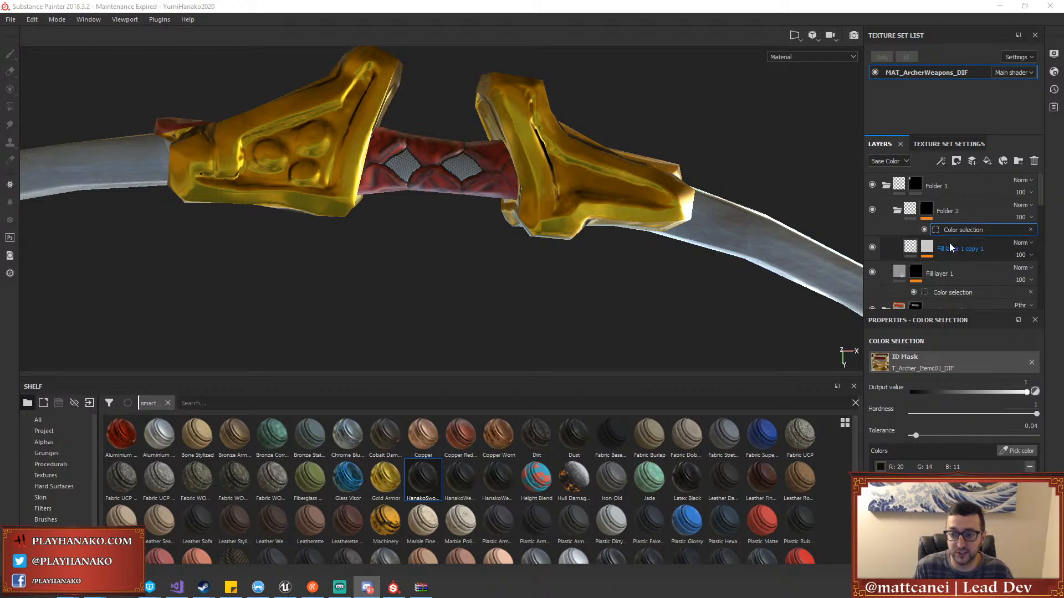
Set the scale of the Hexagon Dots pattern in Fill layer 1 copy 1's mask to 47.96 and check it on the whole bow
{"action": "left_click", "coordinate": [928, 248]}
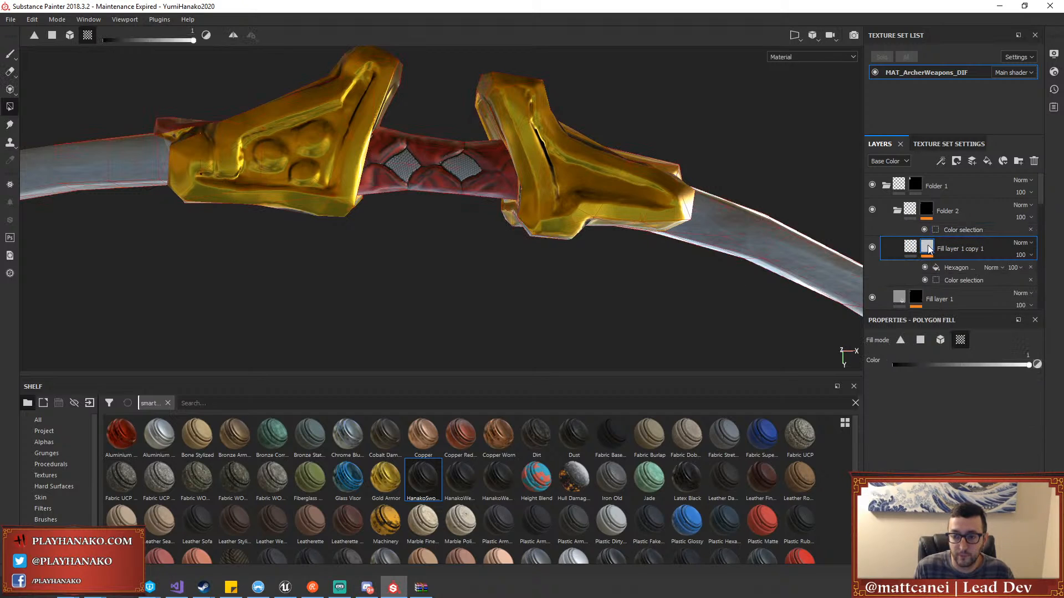
{"action": "left_click", "coordinate": [955, 268]}
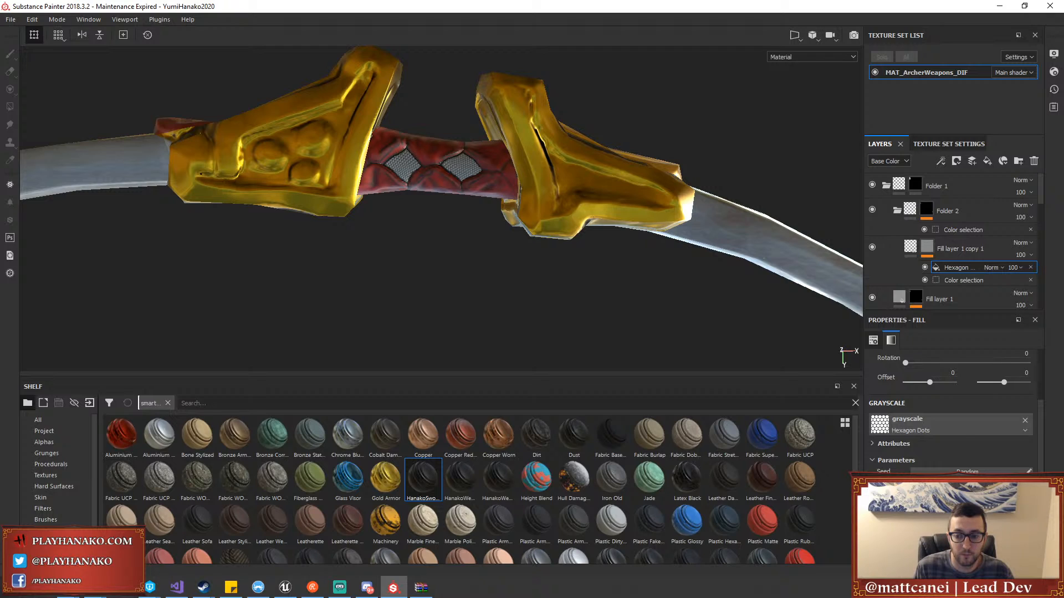
{"action": "scroll", "coordinate": [953, 399], "scroll_direction": "up", "scroll_amount": 3}
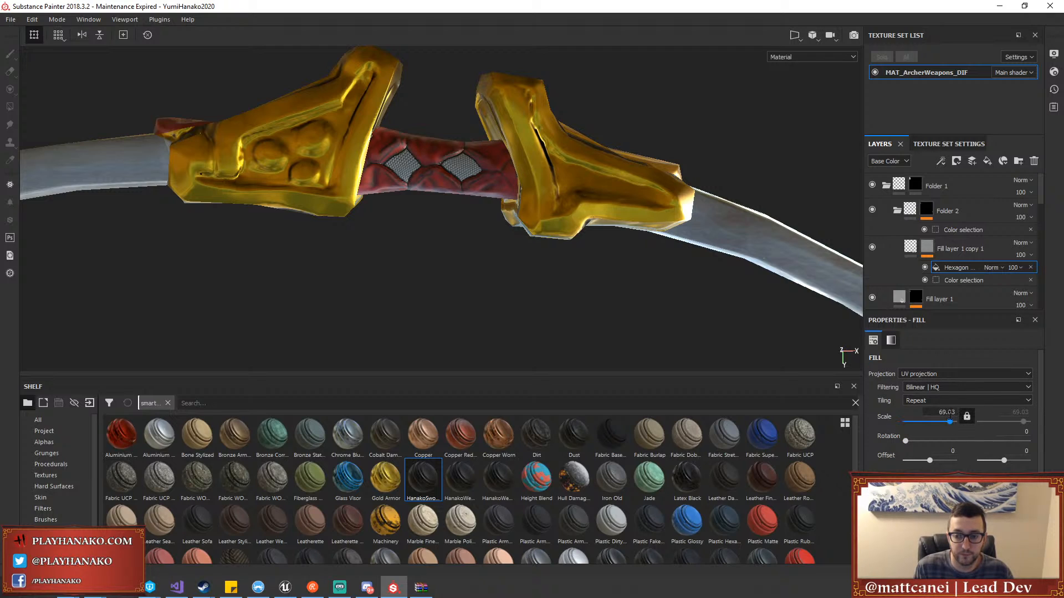
{"action": "left_click_drag", "start_coordinate": [949, 424], "coordinate": [946, 422]}
{"action": "scroll", "coordinate": [538, 283], "scroll_direction": "down", "scroll_amount": 5}
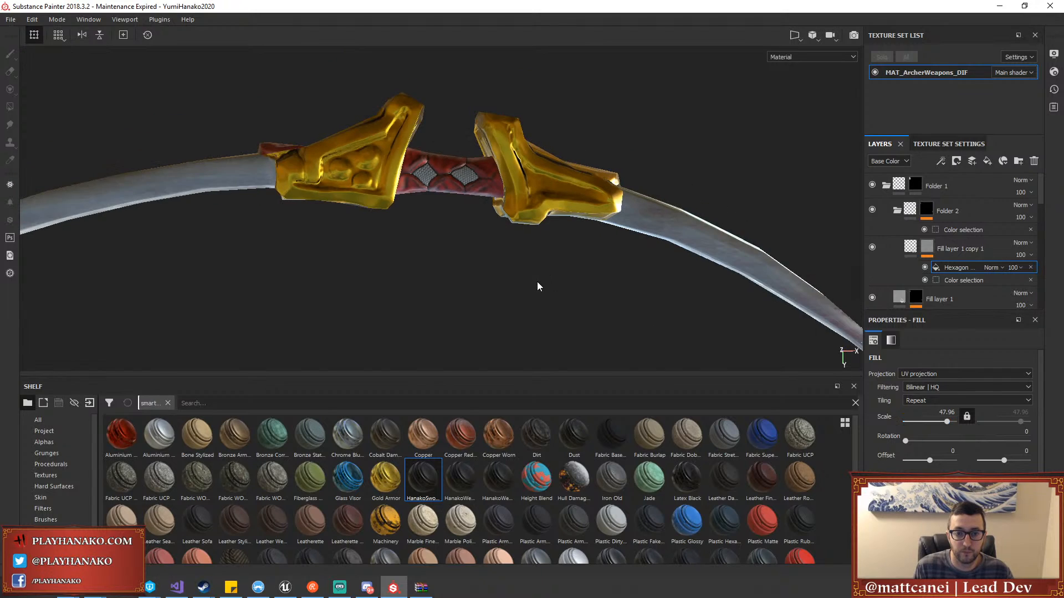
{"action": "scroll", "coordinate": [535, 280], "scroll_direction": "up", "scroll_amount": 5}
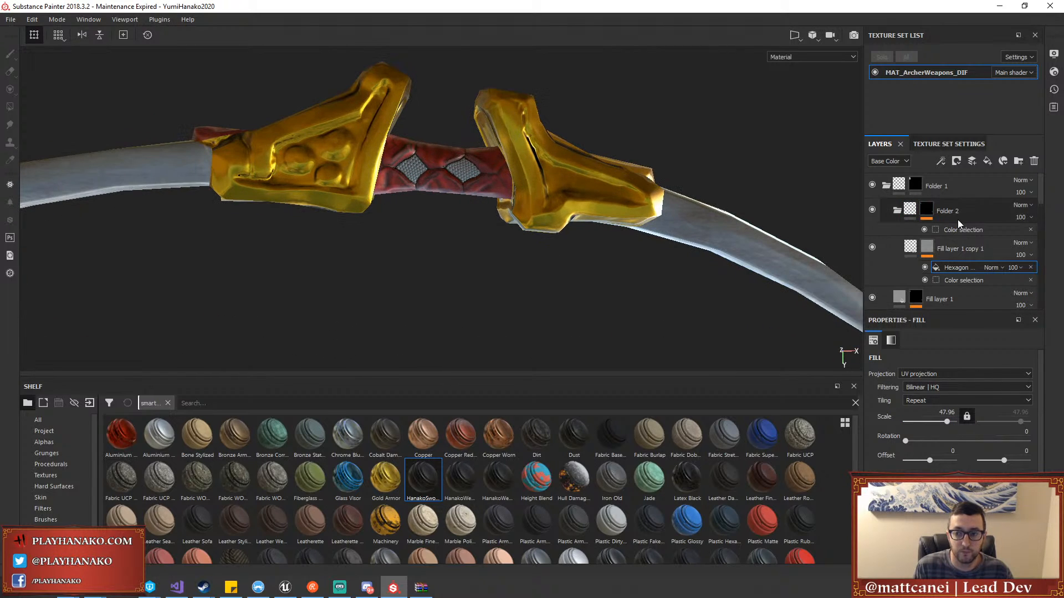
{"action": "scroll", "coordinate": [511, 289], "scroll_direction": "down", "scroll_amount": 5}
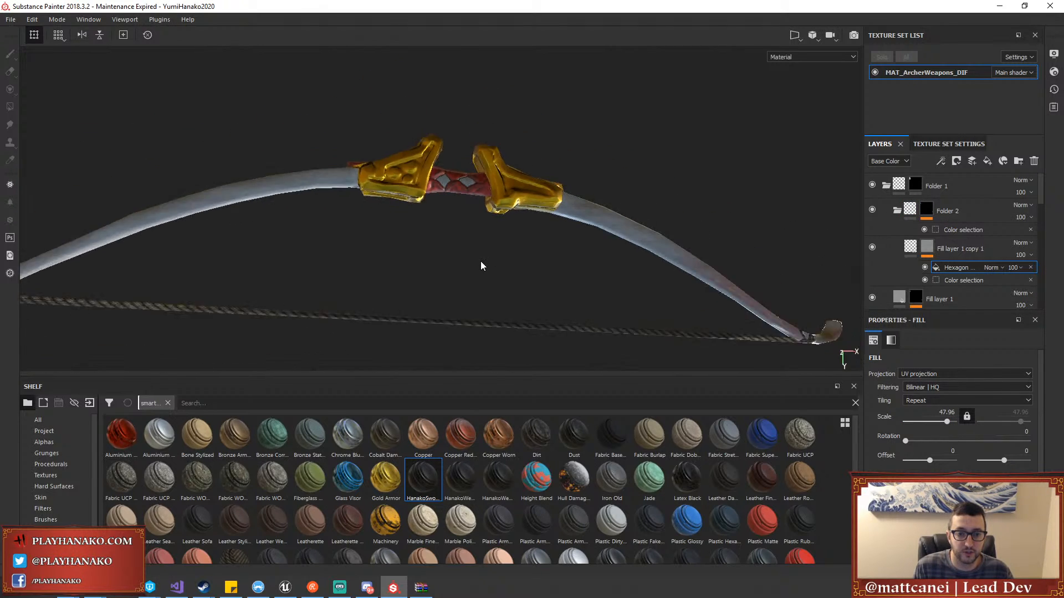
{"action": "middle_click_drag", "start_coordinate": [480, 261], "coordinate": [518, 249]}
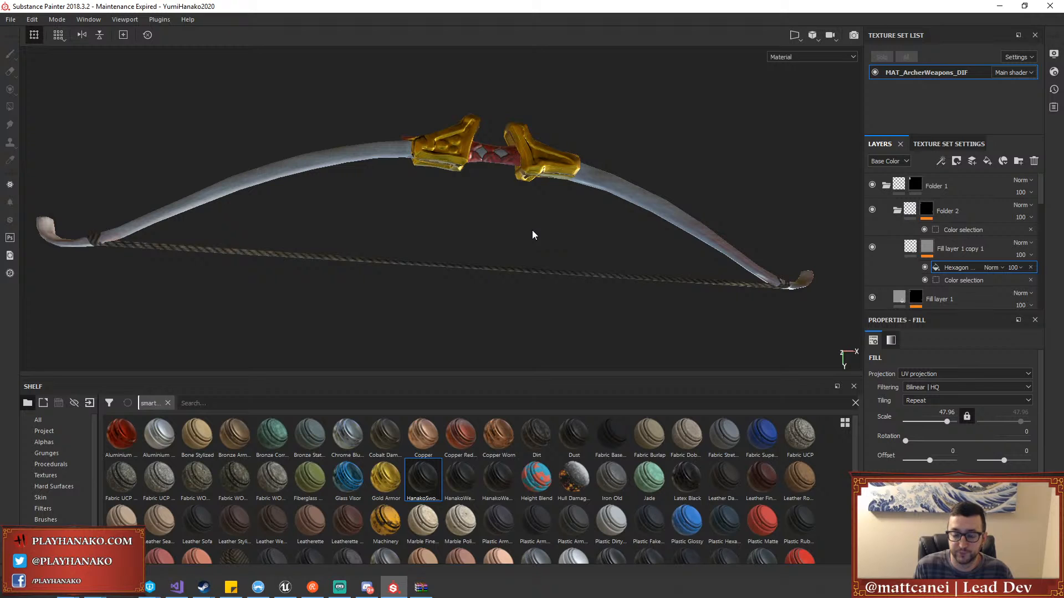
{"action": "left_click_drag", "start_coordinate": [532, 236], "coordinate": [498, 234], "text": "alt"}
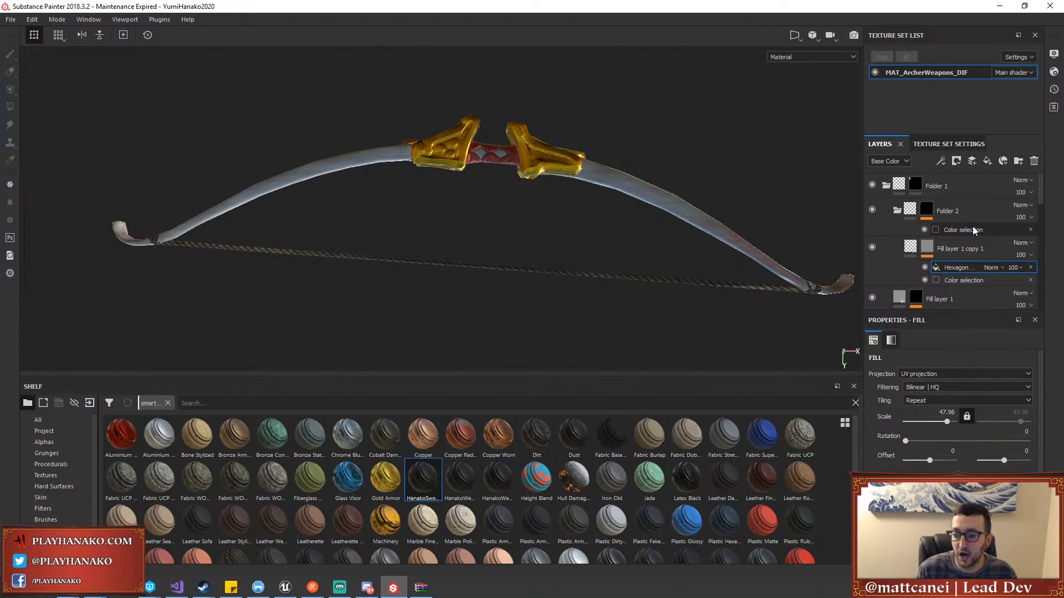
Switch to Unreal Editor, open the recent level BF-GifuCrossroads2 and show its viewport full screen
{"action": "left_click", "coordinate": [285, 586]}
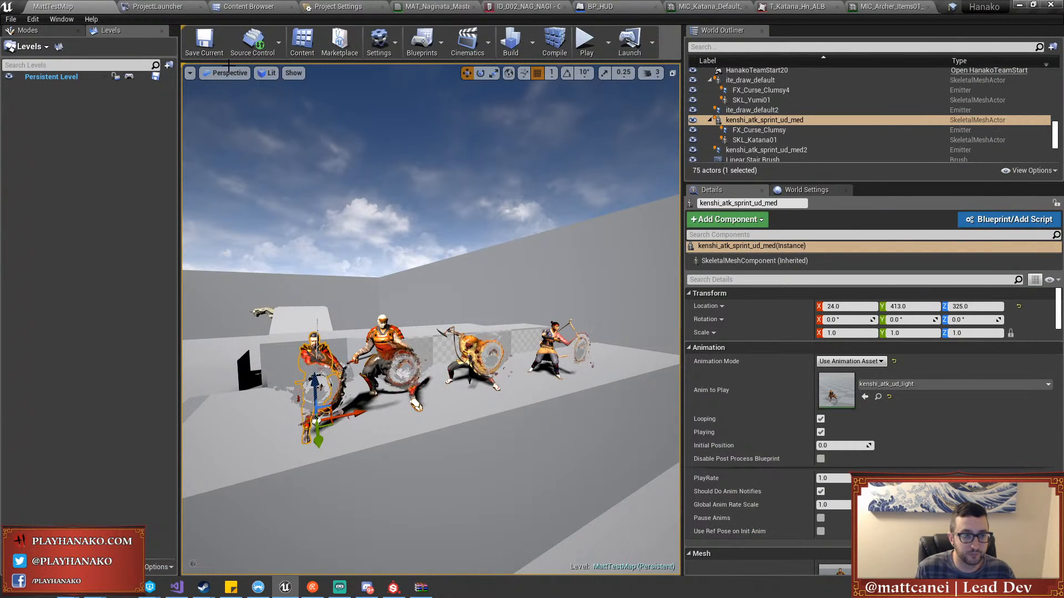
{"action": "left_click", "coordinate": [10, 19]}
{"action": "mouse_move", "coordinate": [81, 379]}
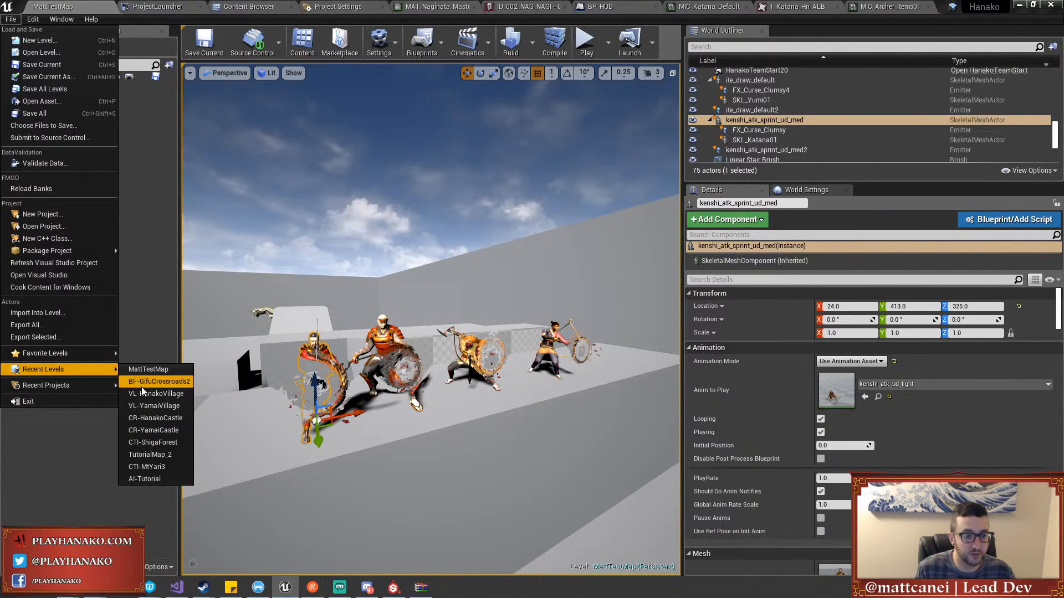
{"action": "left_click", "coordinate": [147, 382]}
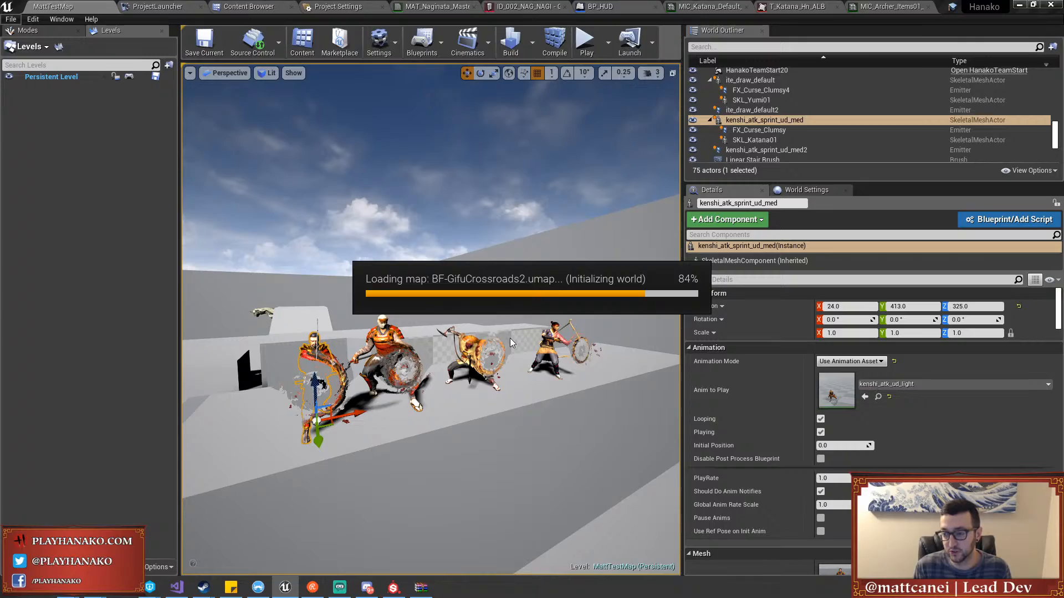
{"action": "key", "text": "F11"}
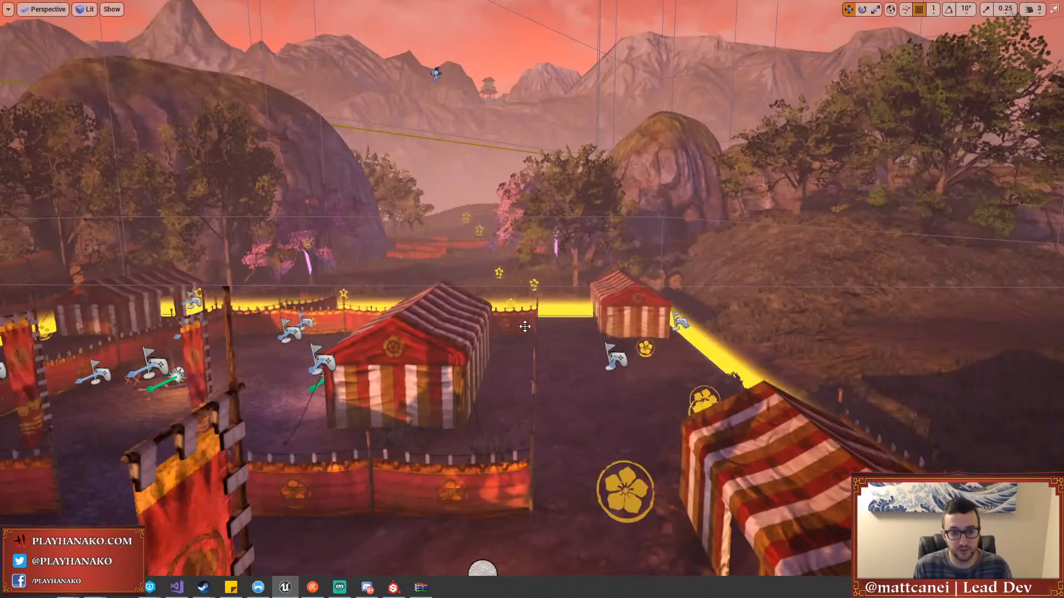
Fly through the BF-GifuCrossroads2 level from the striped tents to the village to examine its environment and lighting
{"action": "right_click_drag", "start_coordinate": [524, 327], "coordinate": [339, 317]}
{"action": "key", "text": "g"}
{"action": "key", "text": "w"}
{"action": "key", "text": "a"}
{"action": "key", "text": "w"}
{"action": "key", "text": "e"}
{"action": "key", "text": "d"}
{"action": "key", "text": "a"}
{"action": "key", "text": "w"}
{"action": "key", "text": "d"}
{"action": "key", "text": "w"}
{"action": "key", "text": "d"}
{"action": "key", "text": "w"}
{"action": "key", "text": "d"}
{"action": "key", "text": "w"}
{"action": "key", "text": "w"}
{"action": "key", "text": "a"}
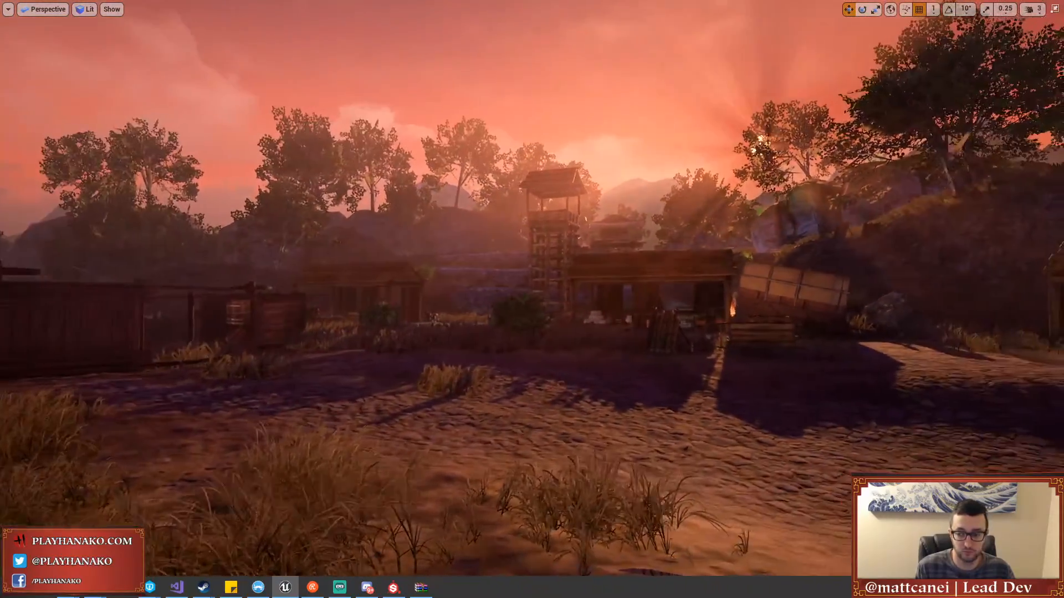
{"action": "right_click_drag", "start_coordinate": [595, 317], "coordinate": [593, 317]}
{"action": "key", "text": "d"}
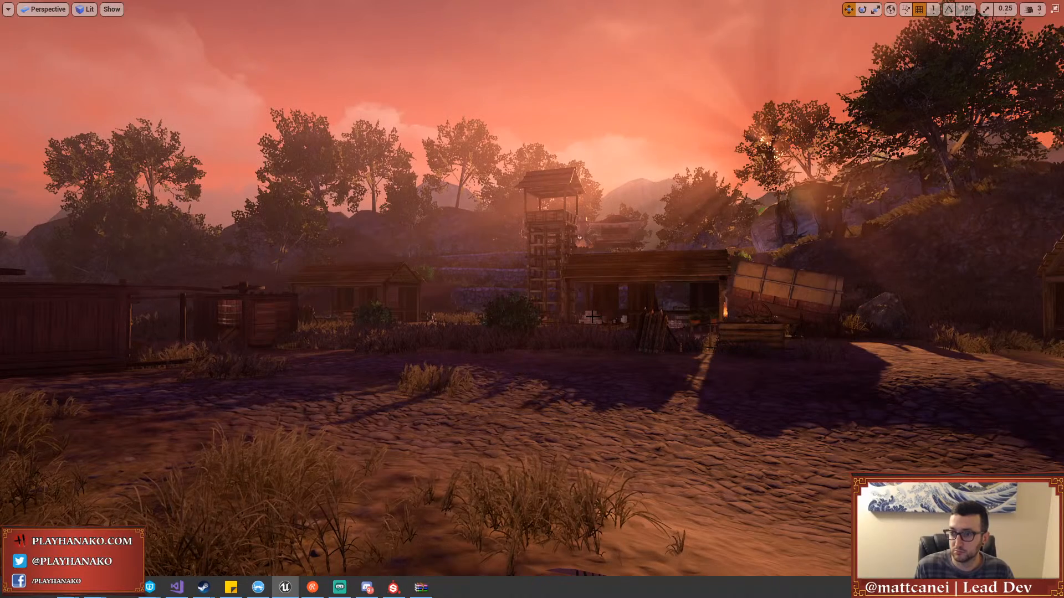
Return to Substance Painter and examine the bow's grip and overall look from near and far
{"action": "key", "text": "alt+Tab"}
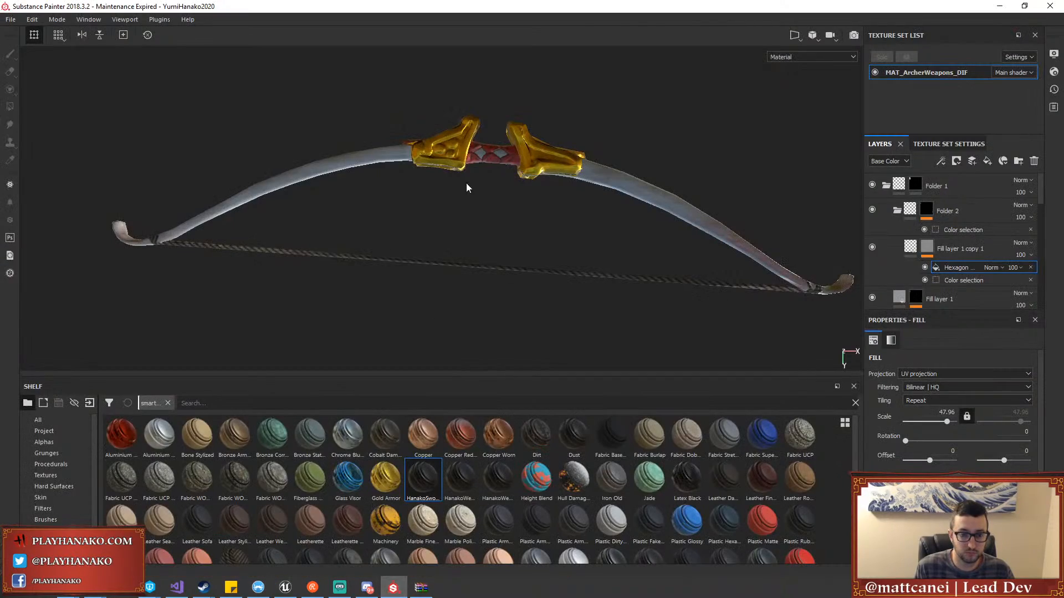
{"action": "scroll", "coordinate": [507, 208], "scroll_direction": "up", "scroll_amount": 2}
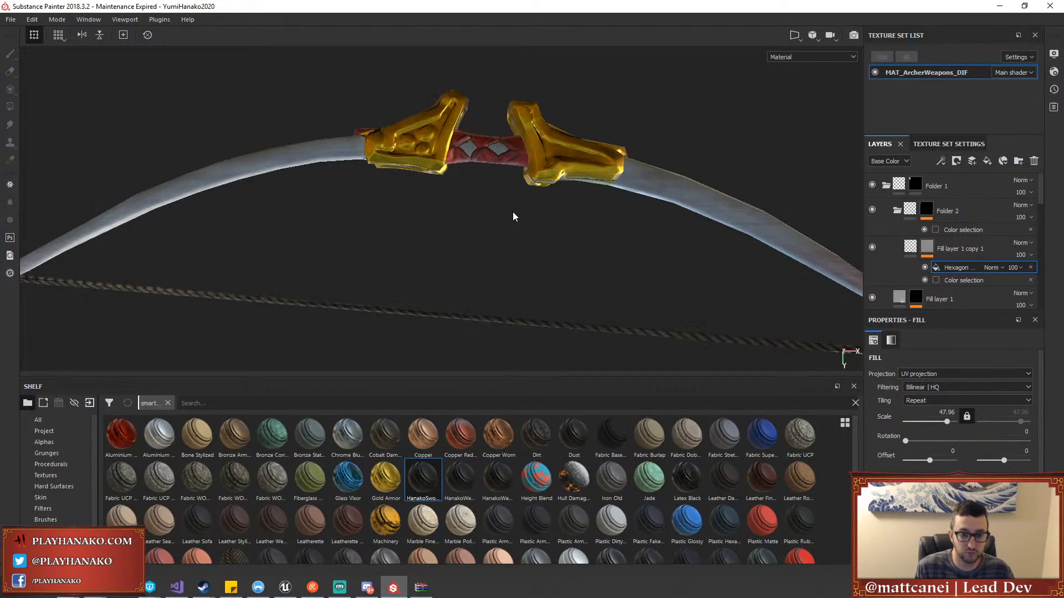
{"action": "scroll", "coordinate": [513, 216], "scroll_direction": "down", "scroll_amount": 3}
{"action": "scroll", "coordinate": [513, 217], "scroll_direction": "down", "scroll_amount": 2}
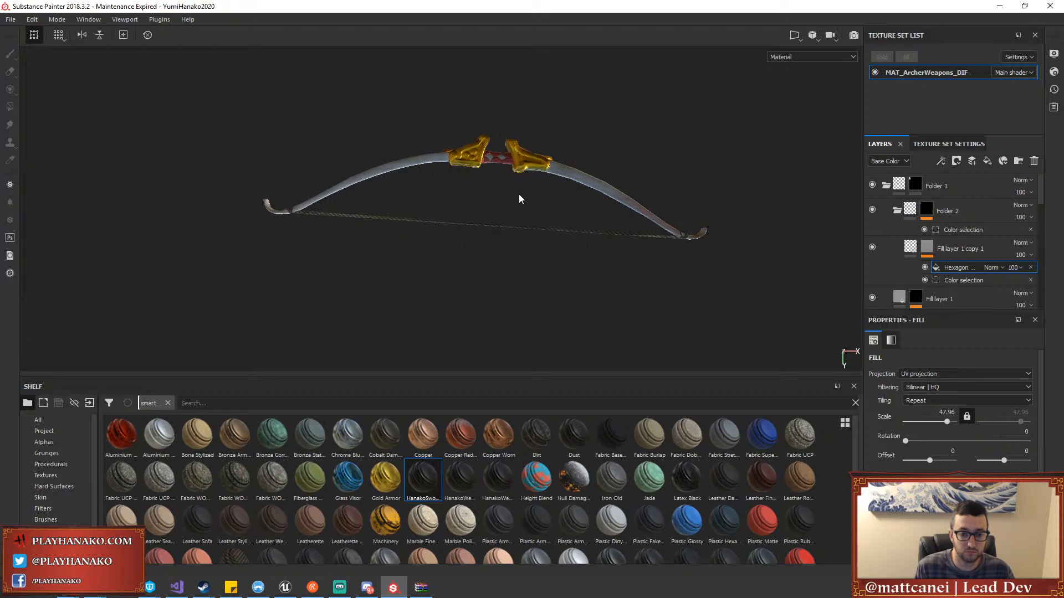
{"action": "scroll", "coordinate": [516, 191], "scroll_direction": "up", "scroll_amount": 3}
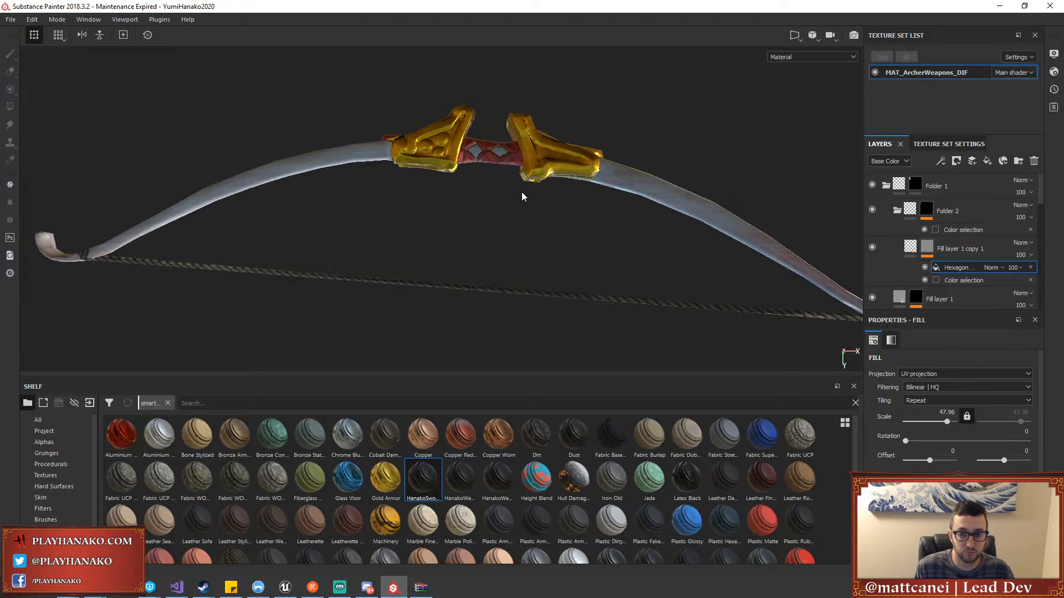
{"action": "scroll", "coordinate": [522, 196], "scroll_direction": "down", "scroll_amount": 1}
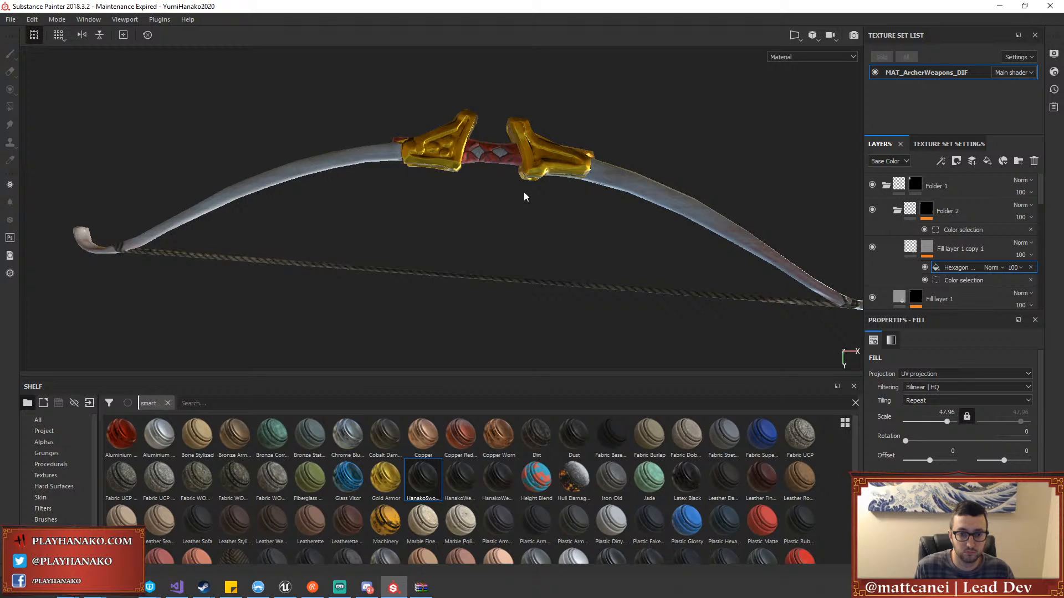
{"action": "left_click_drag", "start_coordinate": [525, 192], "coordinate": [546, 202], "text": "alt"}
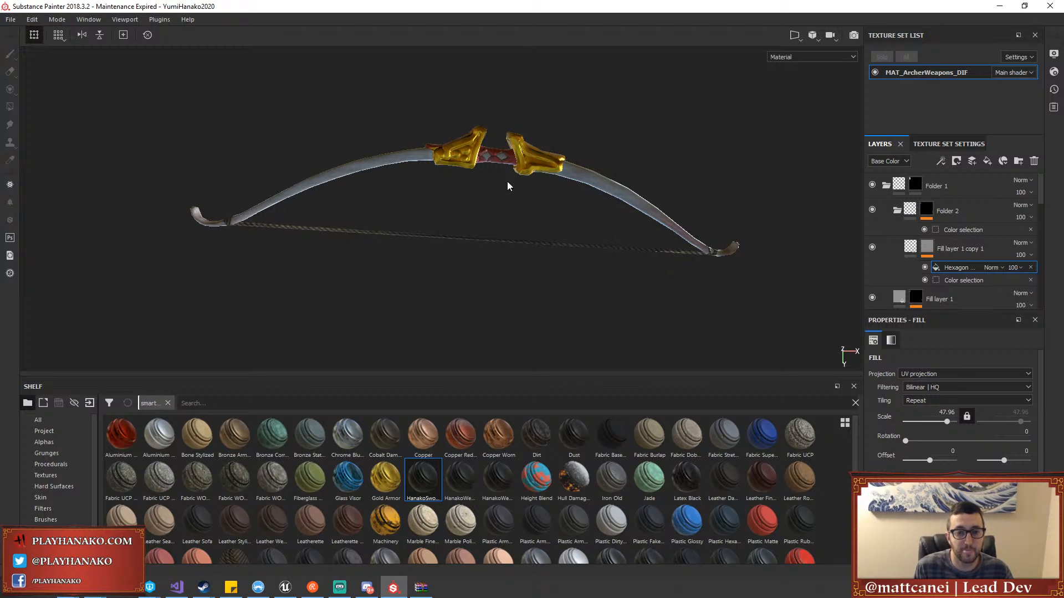
Review the texture export list and the HNWeapons preset's output maps, leaving without exporting
{"action": "left_click", "coordinate": [11, 19]}
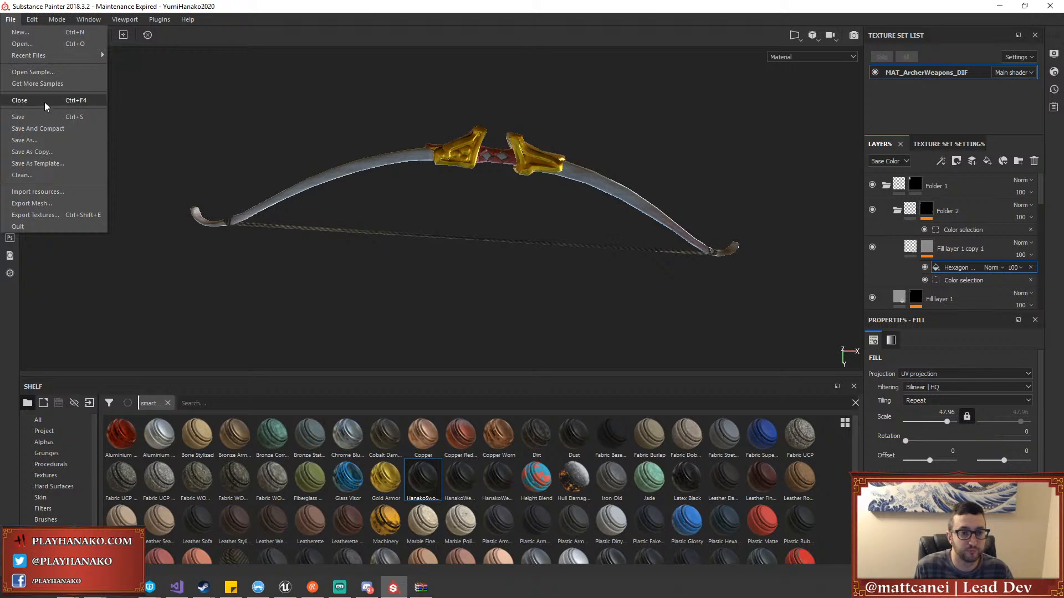
{"action": "left_click", "coordinate": [58, 214]}
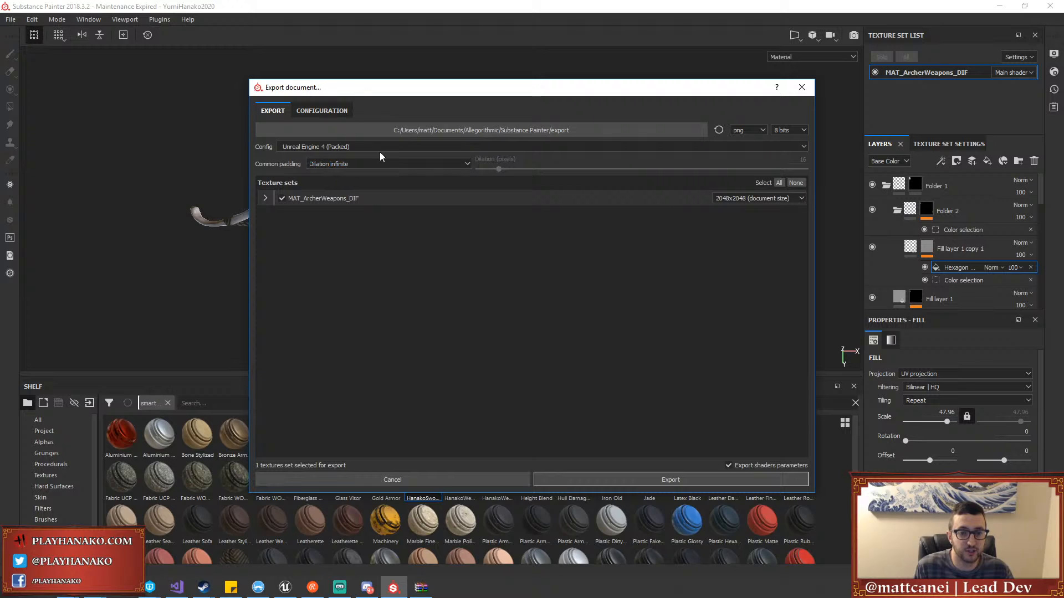
{"action": "left_click", "coordinate": [265, 198]}
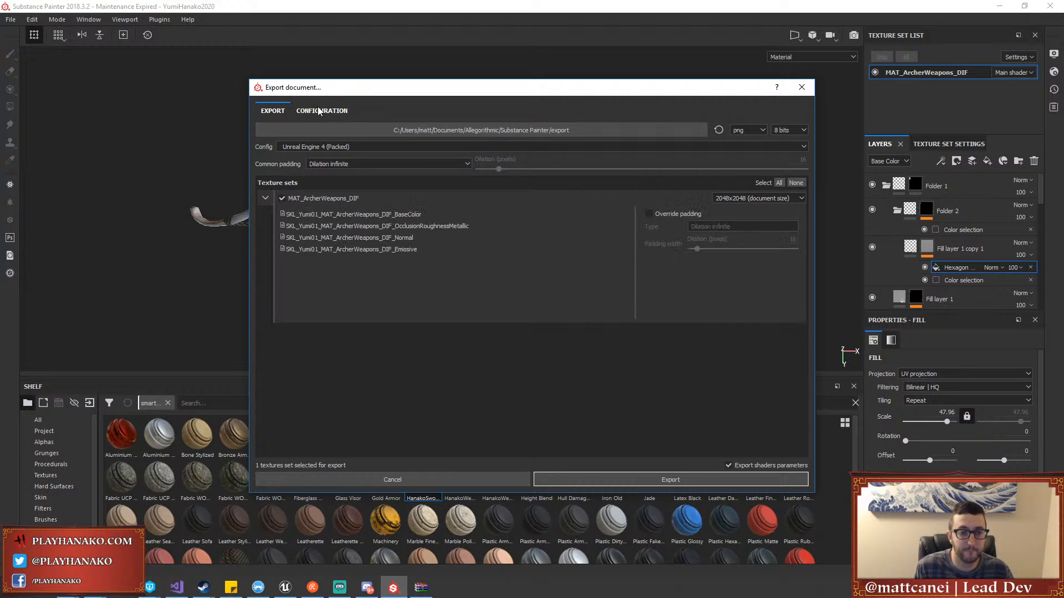
{"action": "left_click", "coordinate": [319, 111]}
{"action": "left_click", "coordinate": [287, 238]}
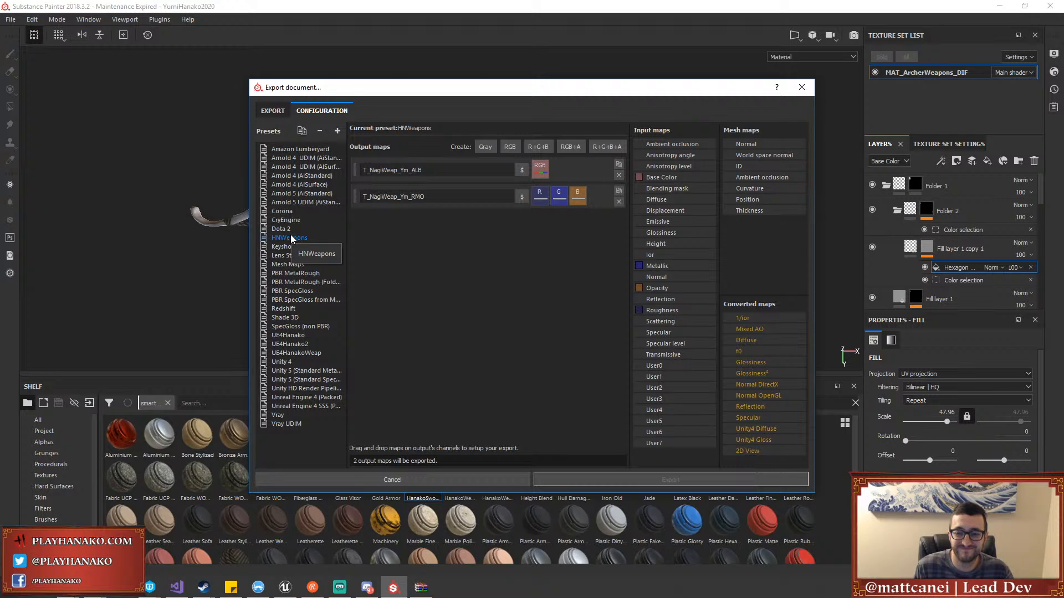
{"action": "left_click", "coordinate": [802, 90]}
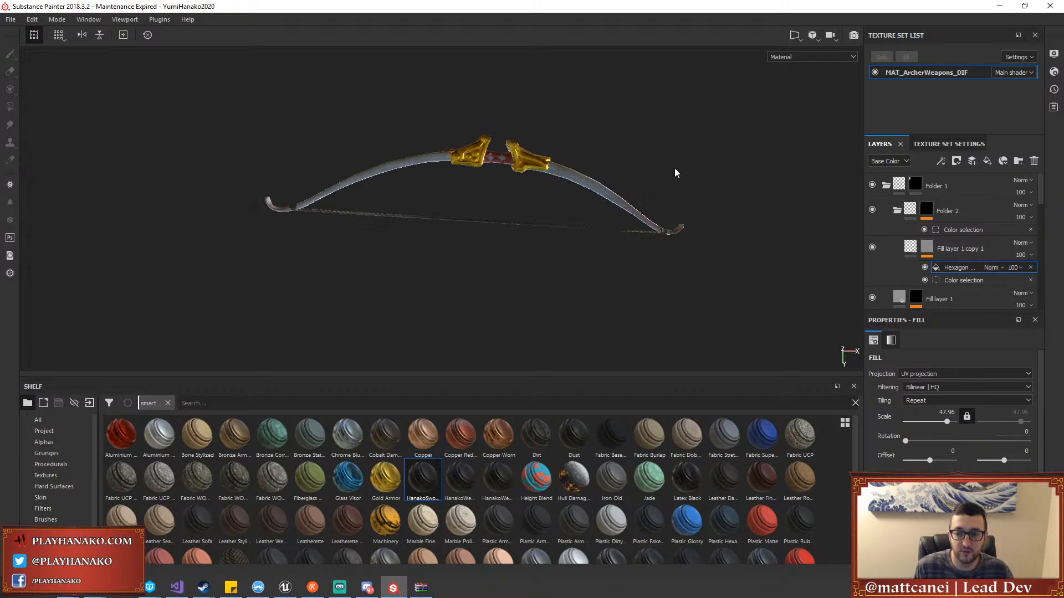
Switch Fill layer 1 copy 1 from the height channel to colour and lighten its base colour to a mid grey
{"action": "left_click", "coordinate": [909, 248]}
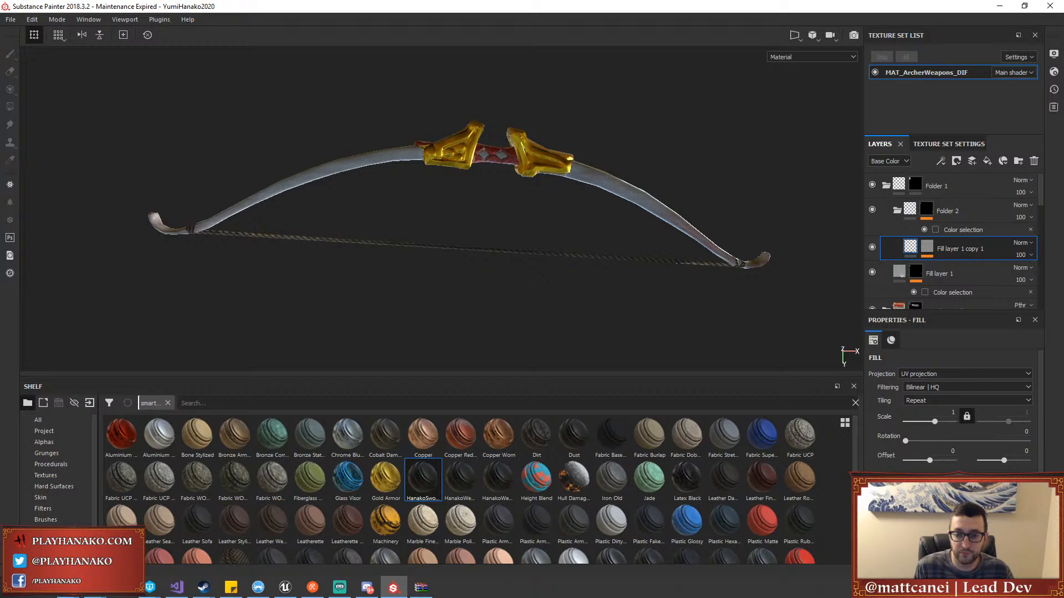
{"action": "scroll", "coordinate": [517, 171], "scroll_direction": "up", "scroll_amount": 10}
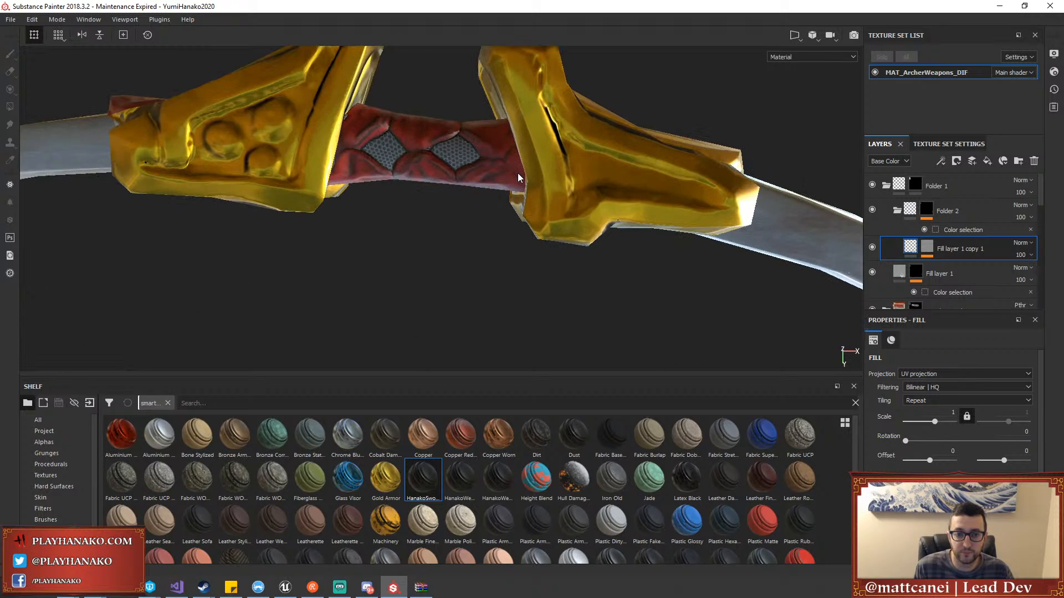
{"action": "scroll", "coordinate": [517, 173], "scroll_direction": "down", "scroll_amount": 2}
{"action": "scroll", "coordinate": [448, 134], "scroll_direction": "up", "scroll_amount": 6}
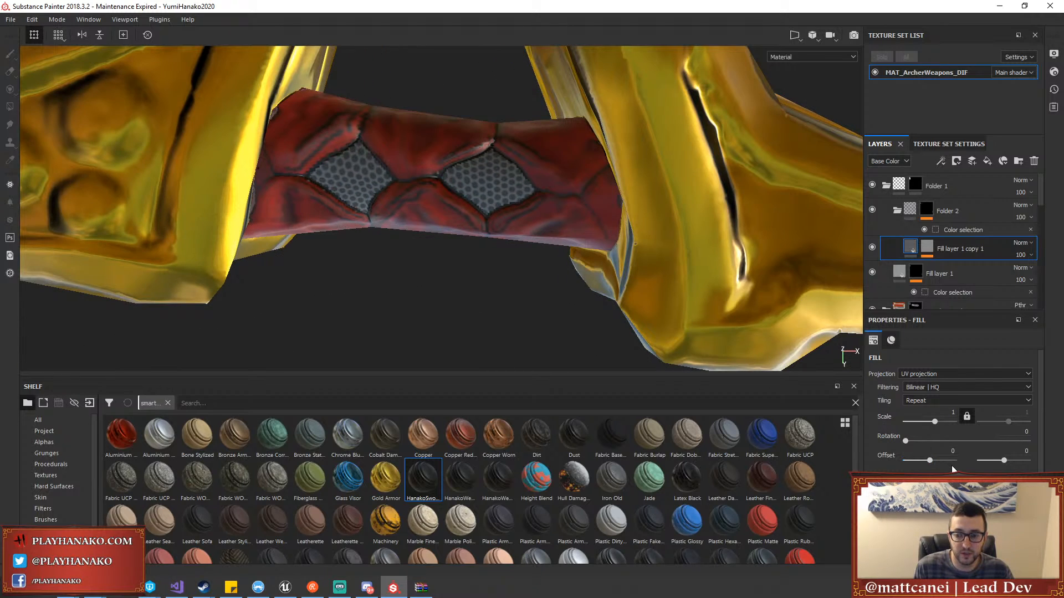
{"action": "scroll", "coordinate": [951, 469], "scroll_direction": "down", "scroll_amount": 3}
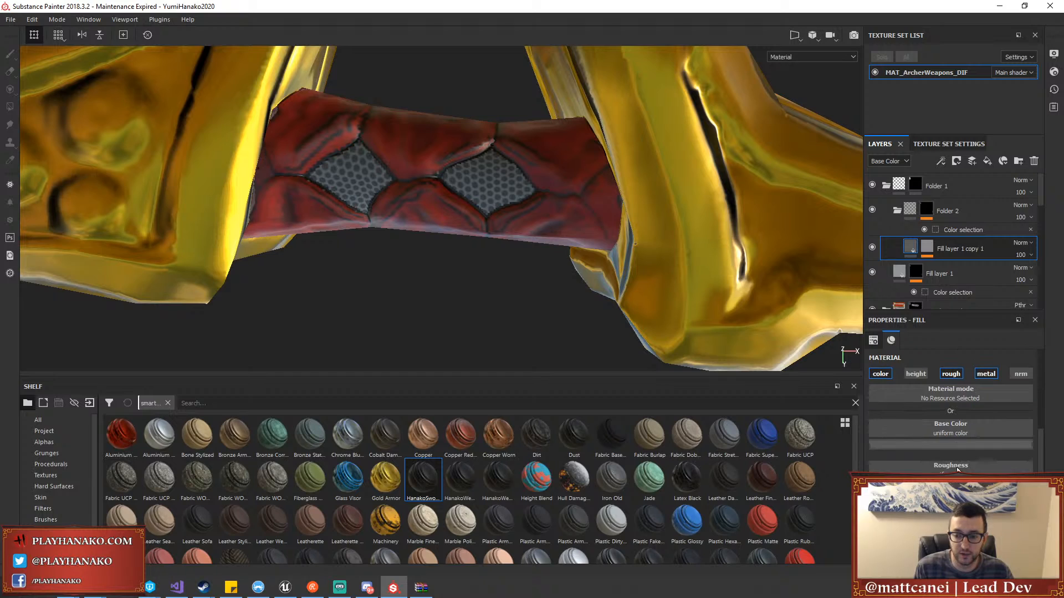
{"action": "left_click", "coordinate": [946, 446]}
{"action": "mouse_move", "coordinate": [1048, 516]}
{"action": "left_mouse_down"}
{"action": "mouse_move", "coordinate": [1048, 537]}
{"action": "mouse_move", "coordinate": [1048, 494]}
{"action": "mouse_move", "coordinate": [1048, 523]}
{"action": "mouse_move", "coordinate": [1049, 497]}
{"action": "mouse_move", "coordinate": [1048, 521]}
{"action": "mouse_move", "coordinate": [1049, 511]}
{"action": "left_mouse_up"}
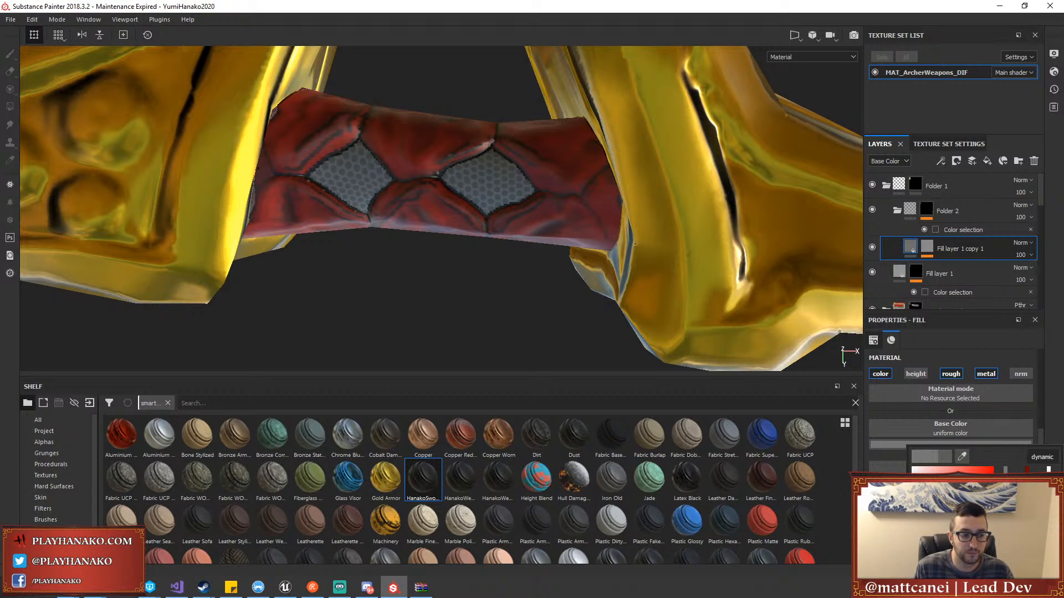
{"action": "scroll", "coordinate": [518, 335], "scroll_direction": "down", "scroll_amount": 10}
{"action": "left_click_drag", "start_coordinate": [489, 228], "coordinate": [508, 245], "text": "alt"}
{"action": "scroll", "coordinate": [500, 250], "scroll_direction": "down", "scroll_amount": 4}
{"action": "scroll", "coordinate": [509, 247], "scroll_direction": "up", "scroll_amount": 2}
{"action": "scroll", "coordinate": [509, 251], "scroll_direction": "up", "scroll_amount": 2}
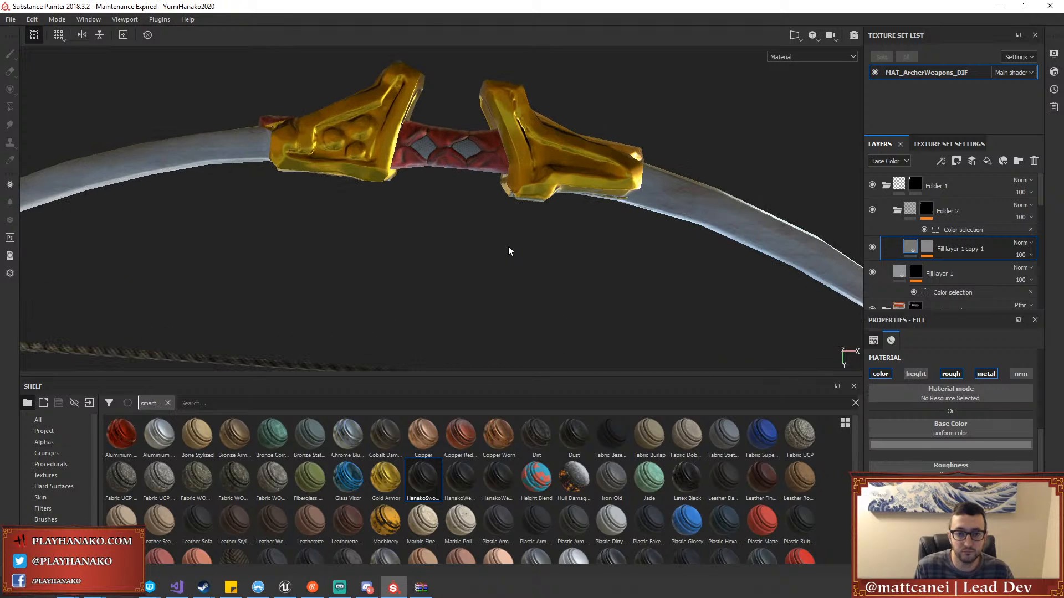
In the texture export configuration, rename the HNWeapons preset's albedo output map to T_Yumi01_Hn_ALB
{"action": "left_click", "coordinate": [11, 20]}
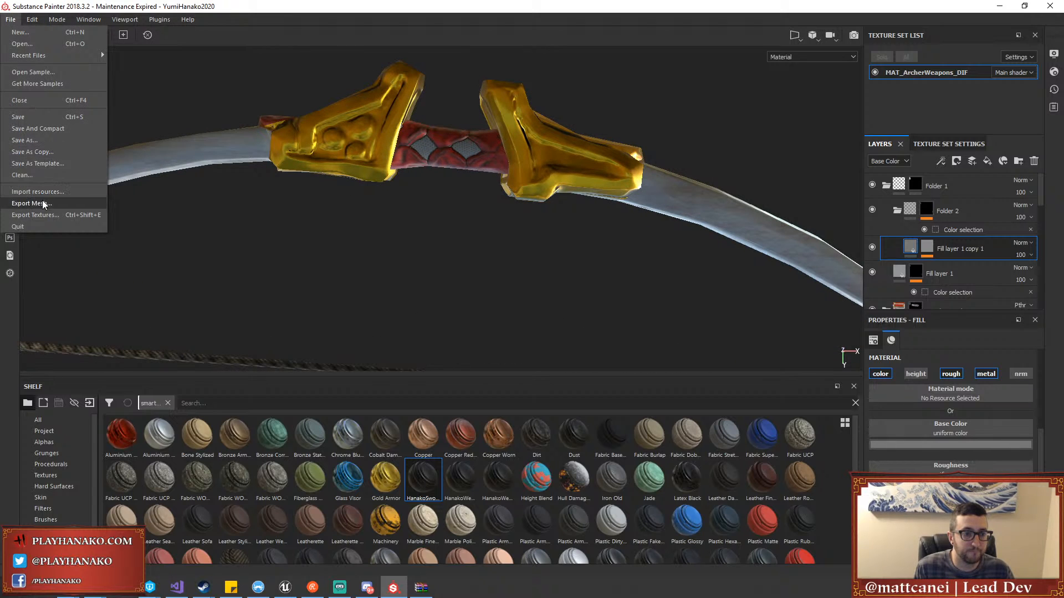
{"action": "left_click", "coordinate": [44, 214]}
{"action": "left_click", "coordinate": [319, 111]}
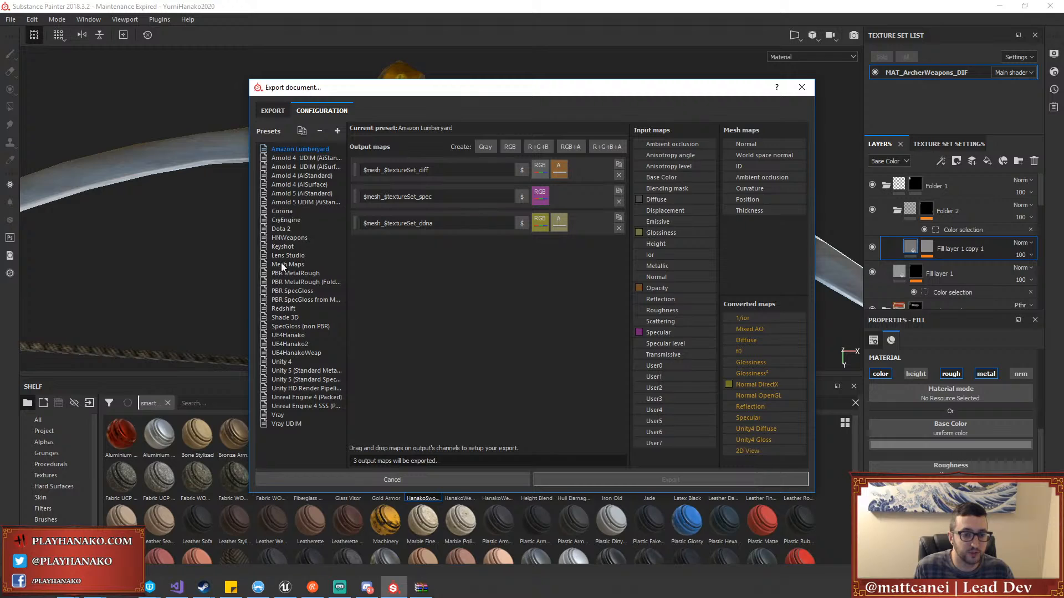
{"action": "left_click", "coordinate": [286, 237]}
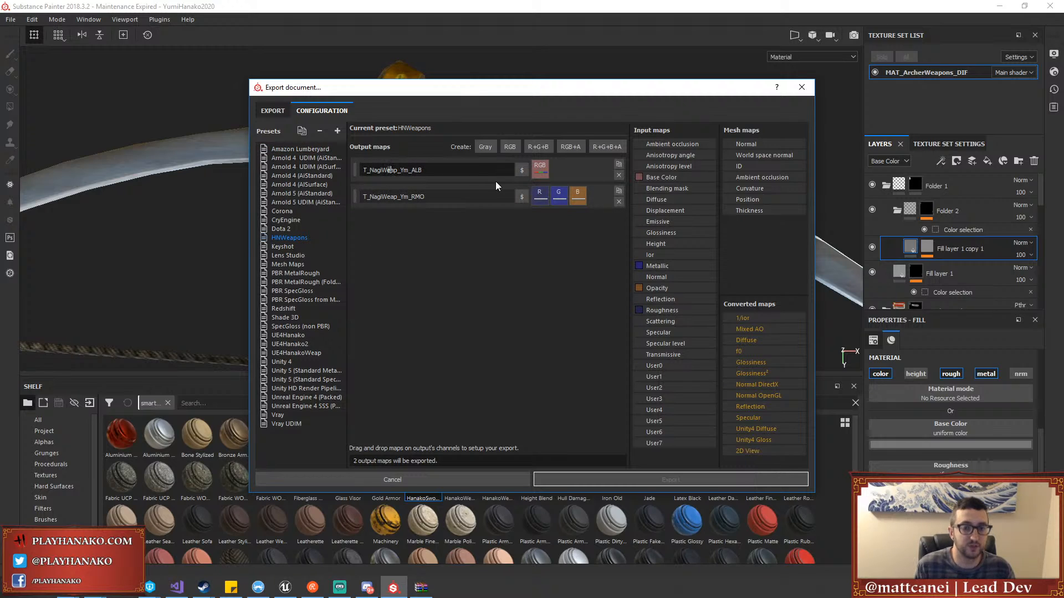
{"action": "key", "text": "Delete"}
{"action": "key", "text": "Delete"}
{"action": "key", "text": "Delete"}
{"action": "key", "text": "BackSpace"}
{"action": "key", "text": "BackSpace"}
{"action": "key", "text": "BackSpace"}
{"action": "key", "text": "BackSpace"}
{"action": "key", "text": "BackSpace"}
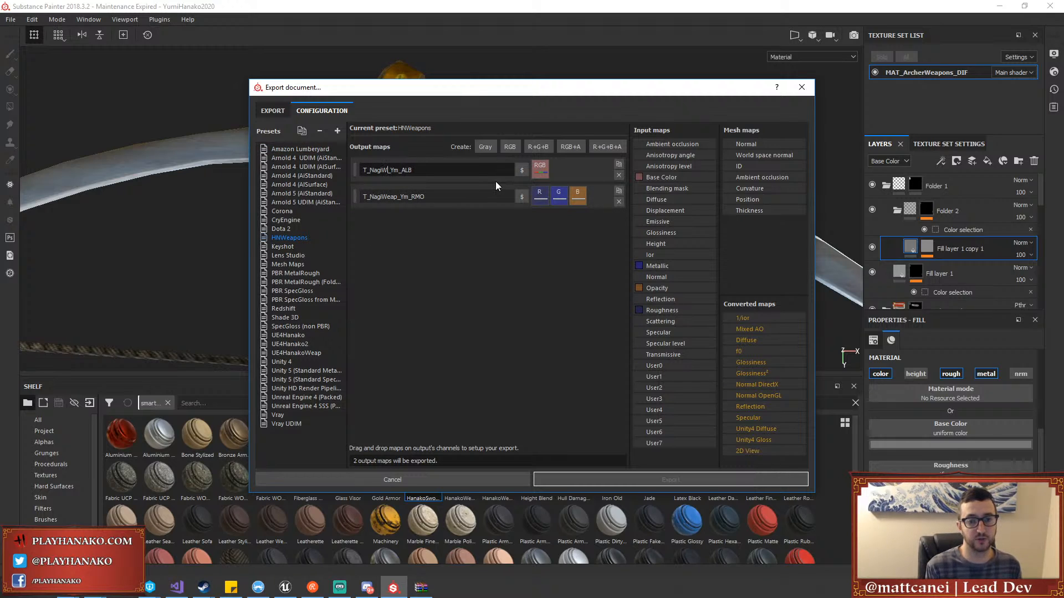
{"action": "type", "text": "Yumi"}
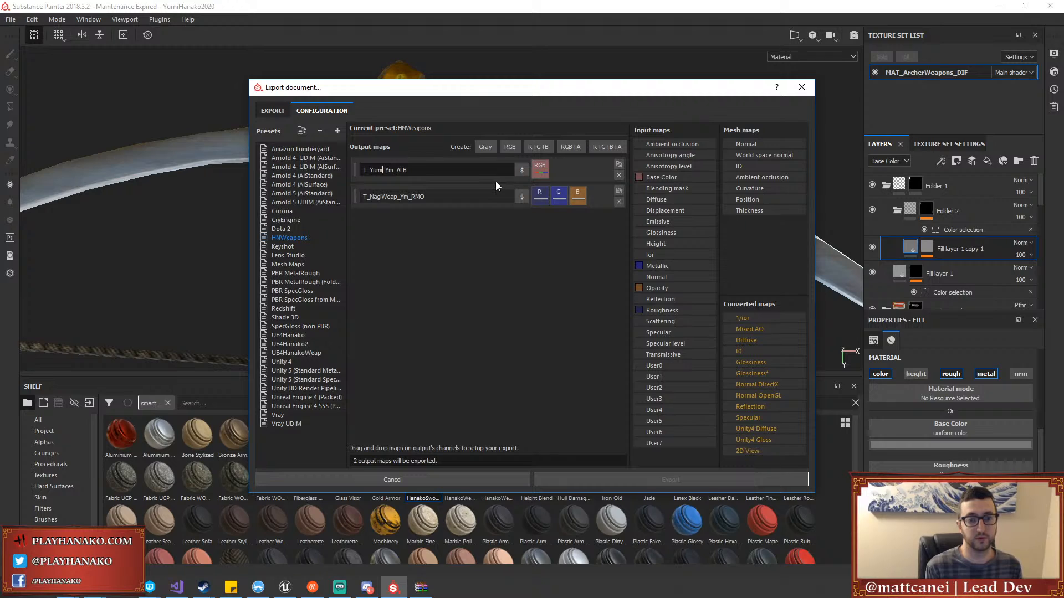
{"action": "type", "text": "01"}
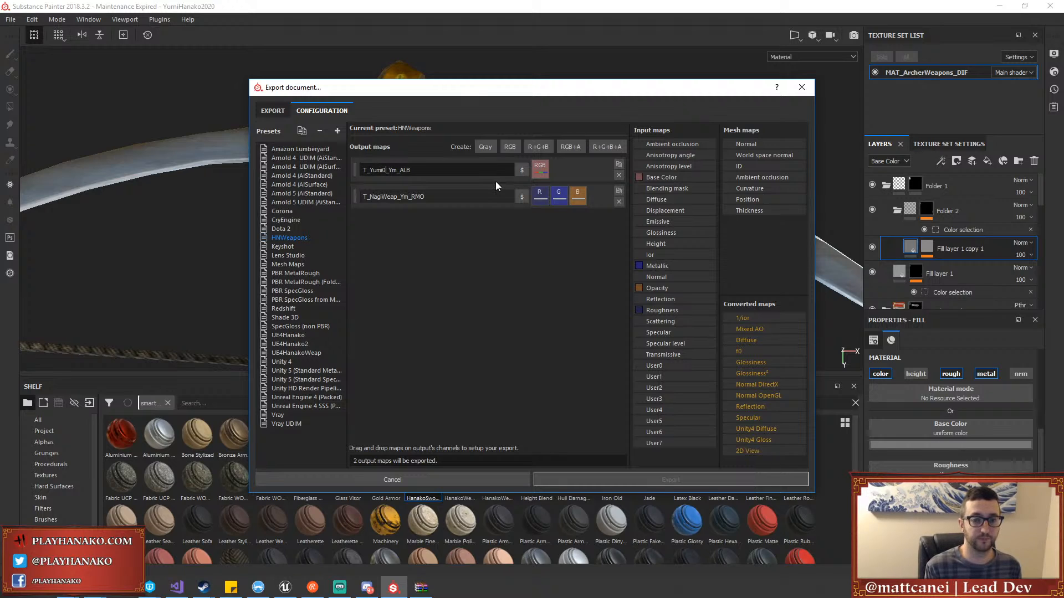
{"action": "key", "text": "Delete"}
{"action": "key", "text": "Delete"}
{"action": "key", "text": "Delete"}
{"action": "type", "text": "_Hn"}
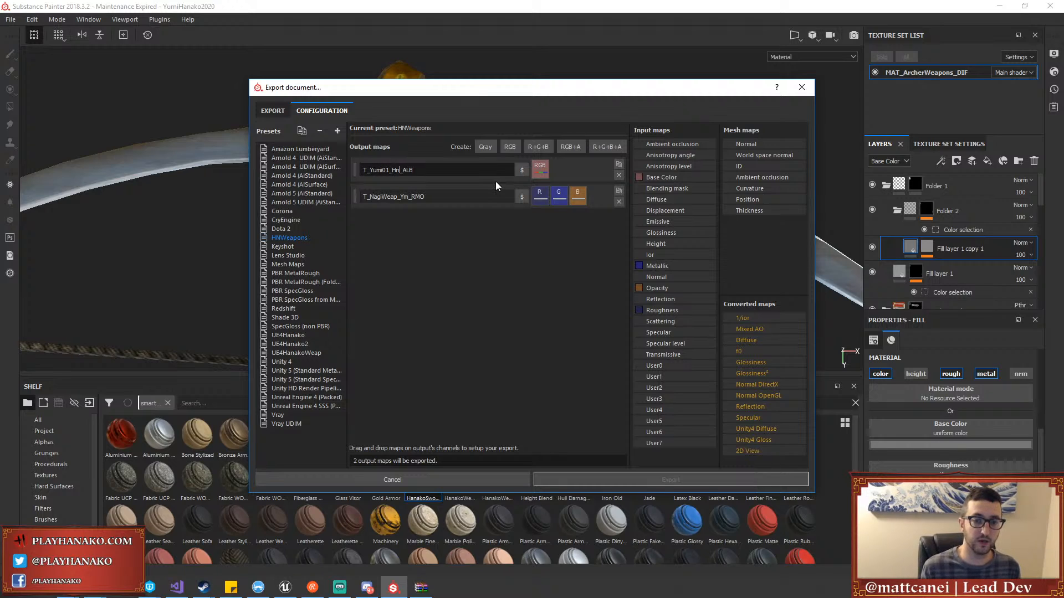
Rename the HNWeapons preset's packed RMO output map to T_Yumi01_Hn_RMO
{"action": "left_click", "coordinate": [392, 197]}
{"action": "key", "text": "BackSpace"}
{"action": "key", "text": "BackSpace"}
{"action": "key", "text": "BackSpace"}
{"action": "key", "text": "BackSpace"}
{"action": "key", "text": "BackSpace"}
{"action": "key", "text": "BackSpace"}
{"action": "key", "text": "BackSpace"}
{"action": "key", "text": "BackSpace"}
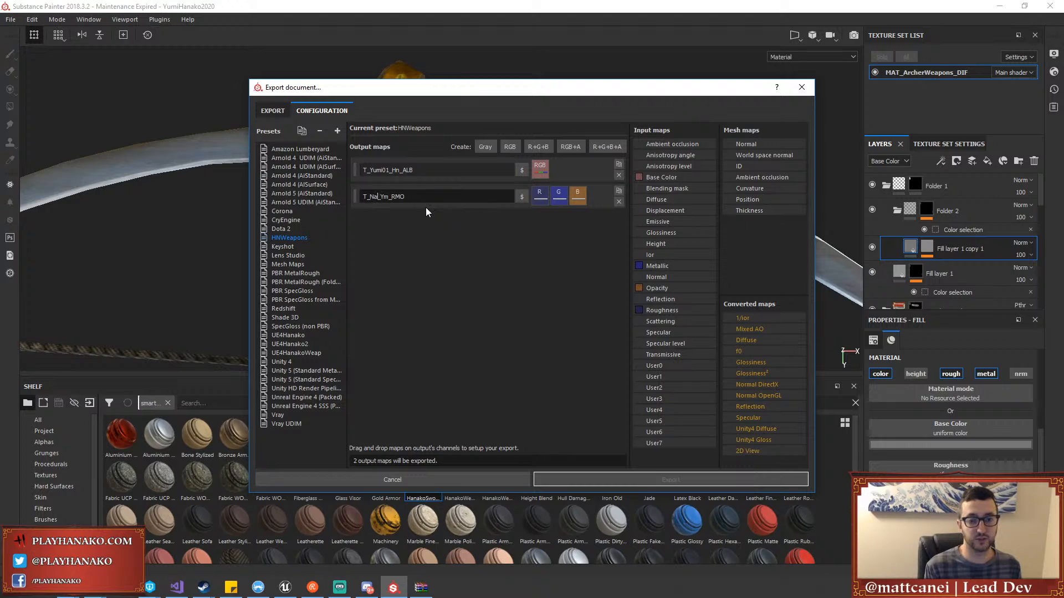
{"action": "type", "text": "Yumi01"}
{"action": "key", "text": "Right"}
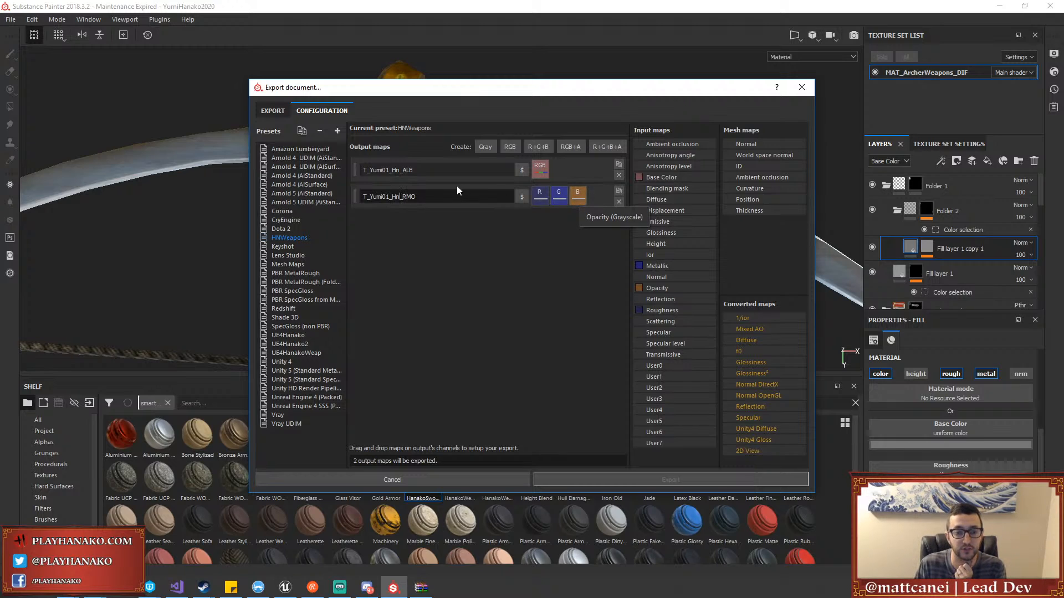
Choose the HNWeapons preset as the export config and check the MAT_ArcherWeapons_DIF texture list
{"action": "left_click", "coordinate": [272, 111]}
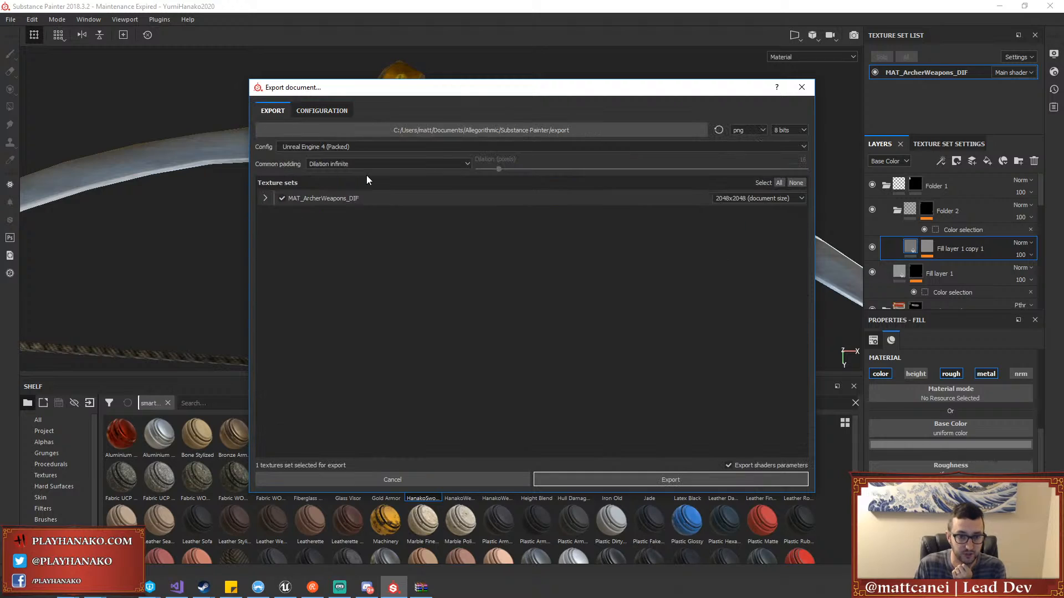
{"action": "left_click", "coordinate": [266, 199]}
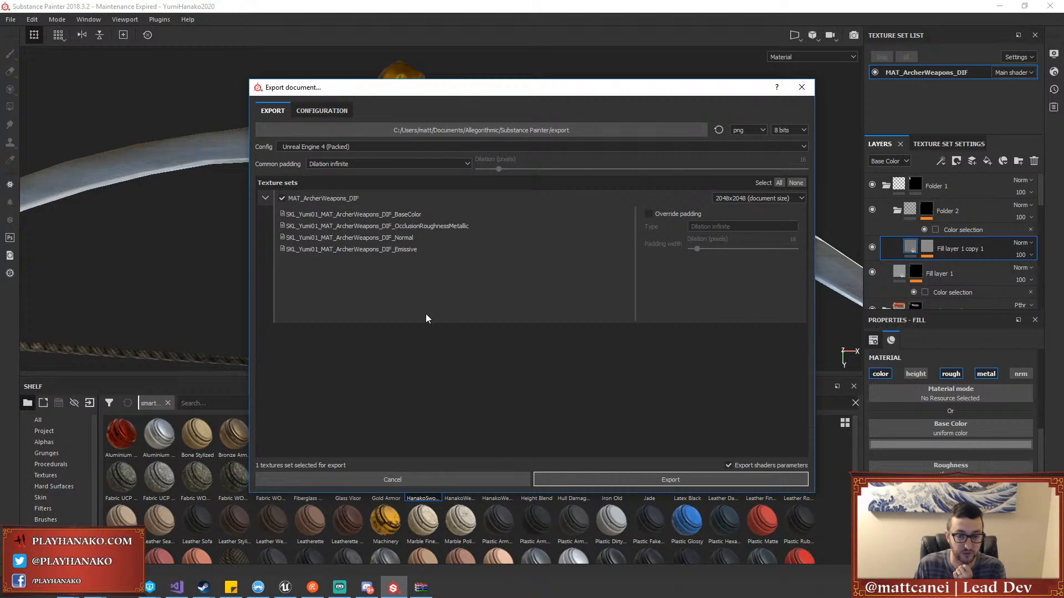
{"action": "left_click", "coordinate": [343, 147]}
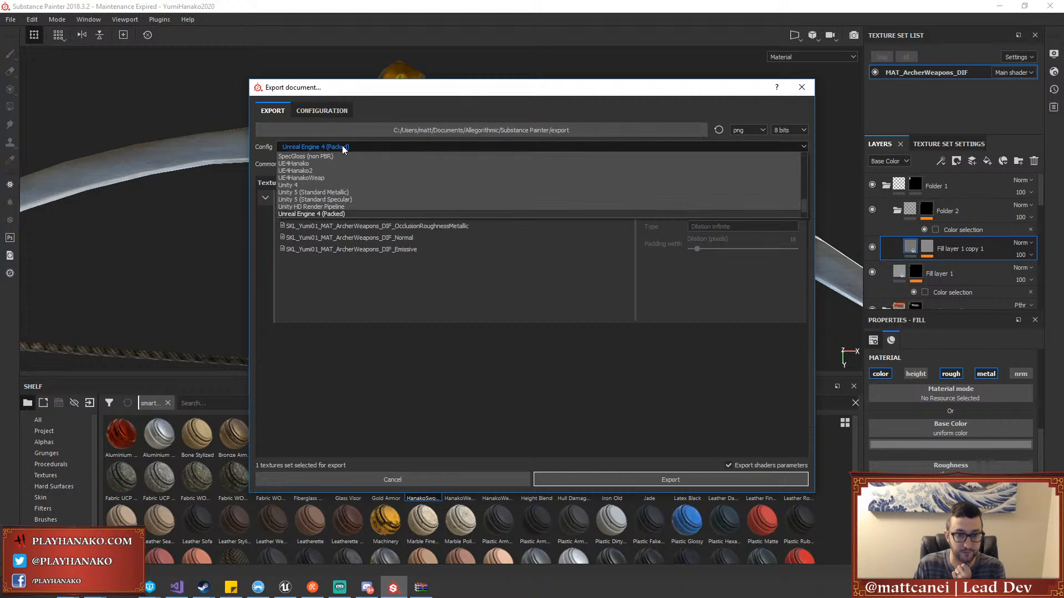
{"action": "scroll", "coordinate": [325, 173], "scroll_direction": "up", "scroll_amount": 5}
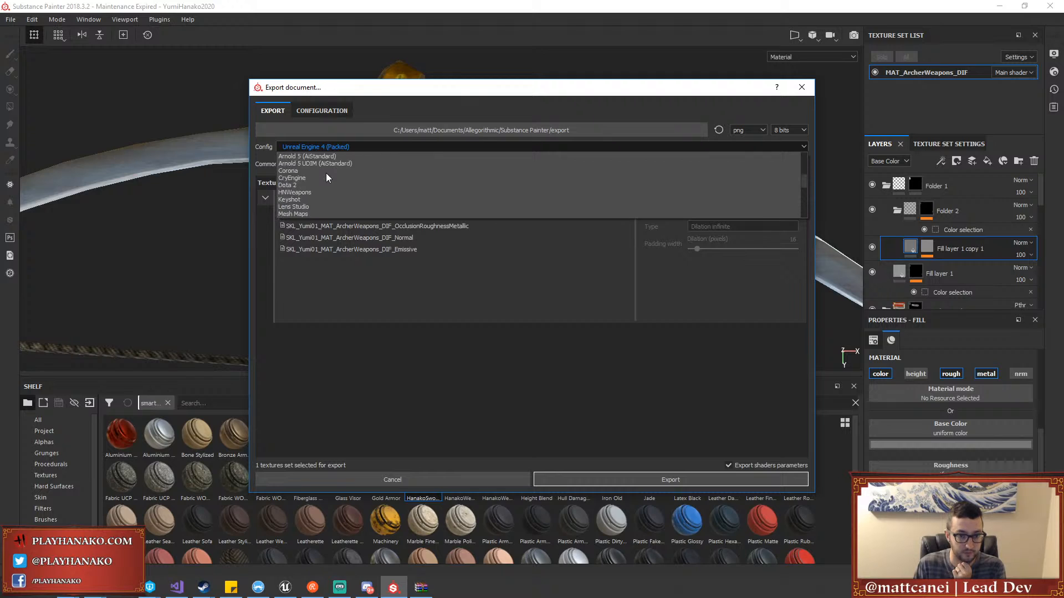
{"action": "scroll", "coordinate": [325, 176], "scroll_direction": "up", "scroll_amount": 2}
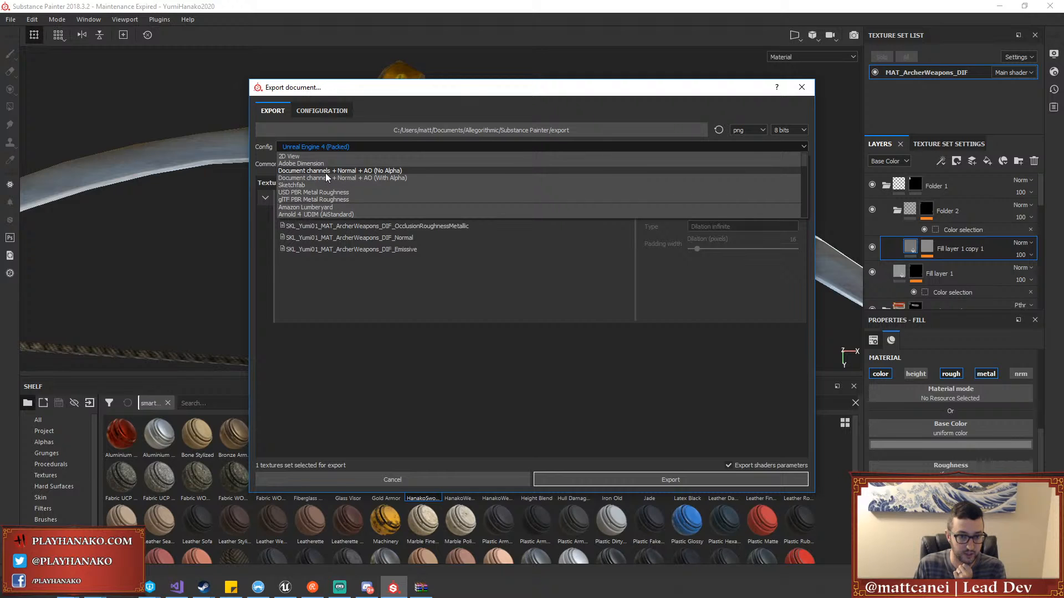
{"action": "scroll", "coordinate": [324, 174], "scroll_direction": "up", "scroll_amount": 3}
{"action": "left_click", "coordinate": [322, 179]}
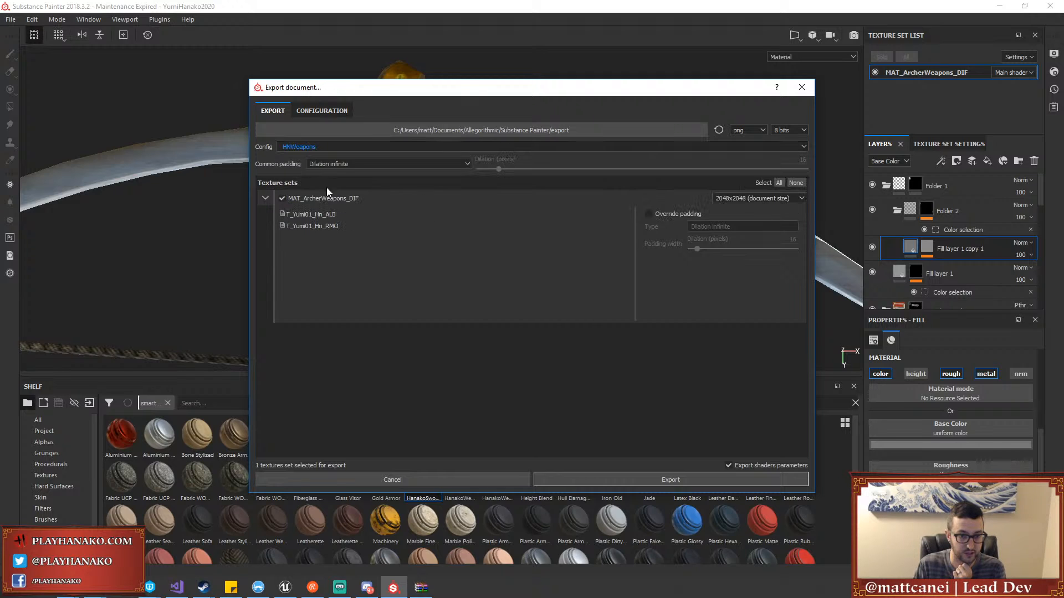
{"action": "left_click", "coordinate": [327, 111]}
{"action": "left_click", "coordinate": [274, 111]}
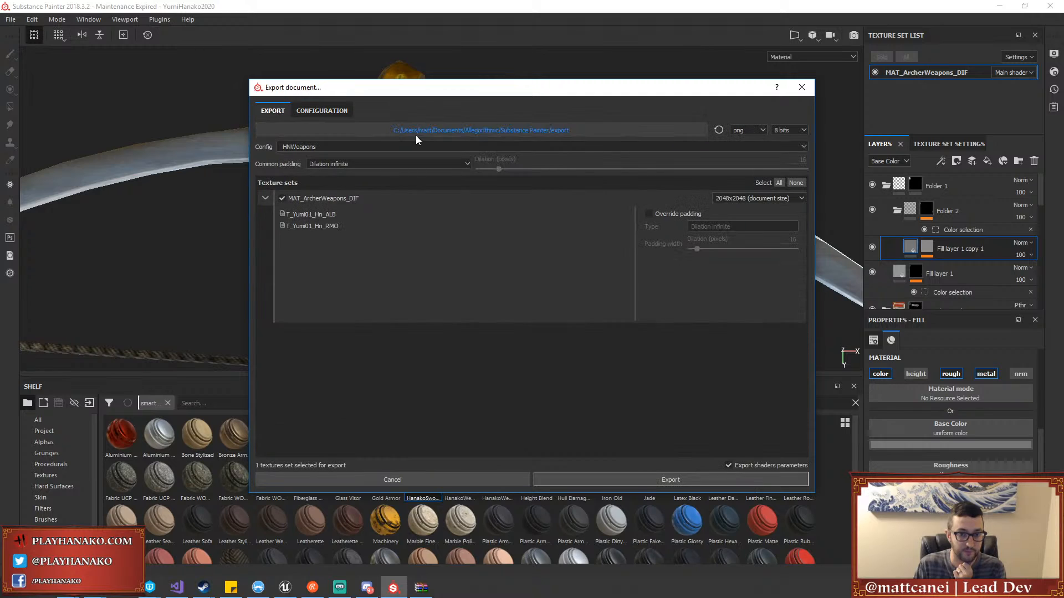
Browse for the export destination to the Hanako\_hanako_source_art\Weapons\Yumi folder on drive D
{"action": "left_click", "coordinate": [431, 130]}
{"action": "right_click", "coordinate": [438, 210]}
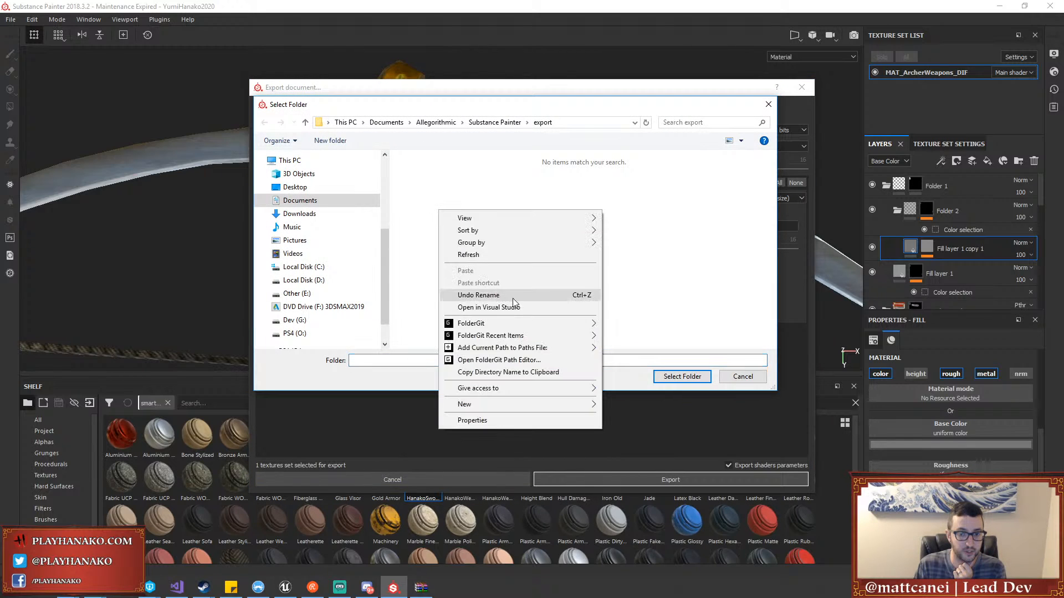
{"action": "mouse_move", "coordinate": [590, 319]}
{"action": "left_click", "coordinate": [622, 325]}
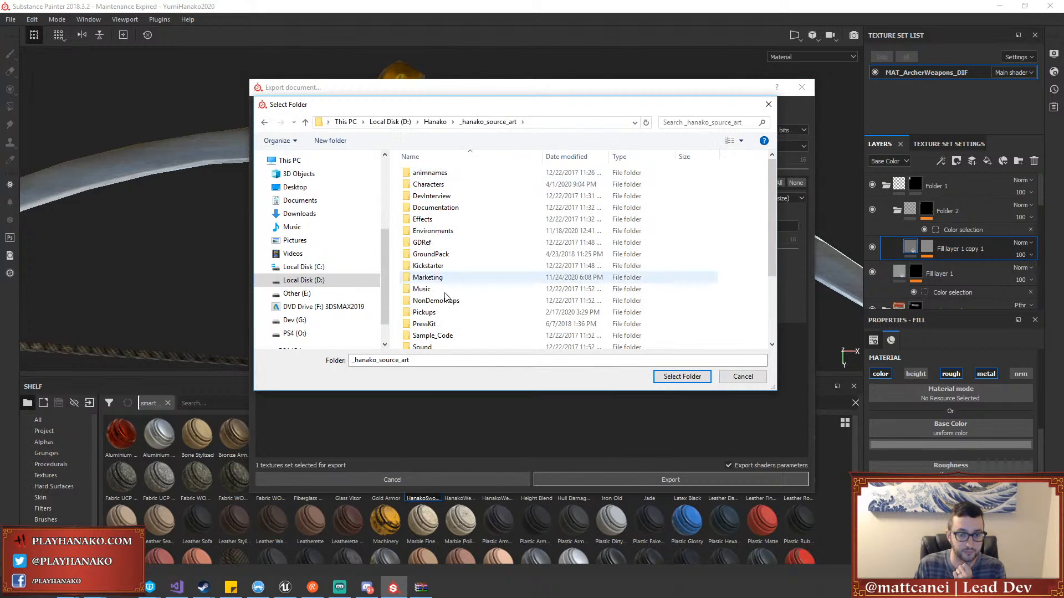
{"action": "scroll", "coordinate": [447, 299], "scroll_direction": "down", "scroll_amount": 5}
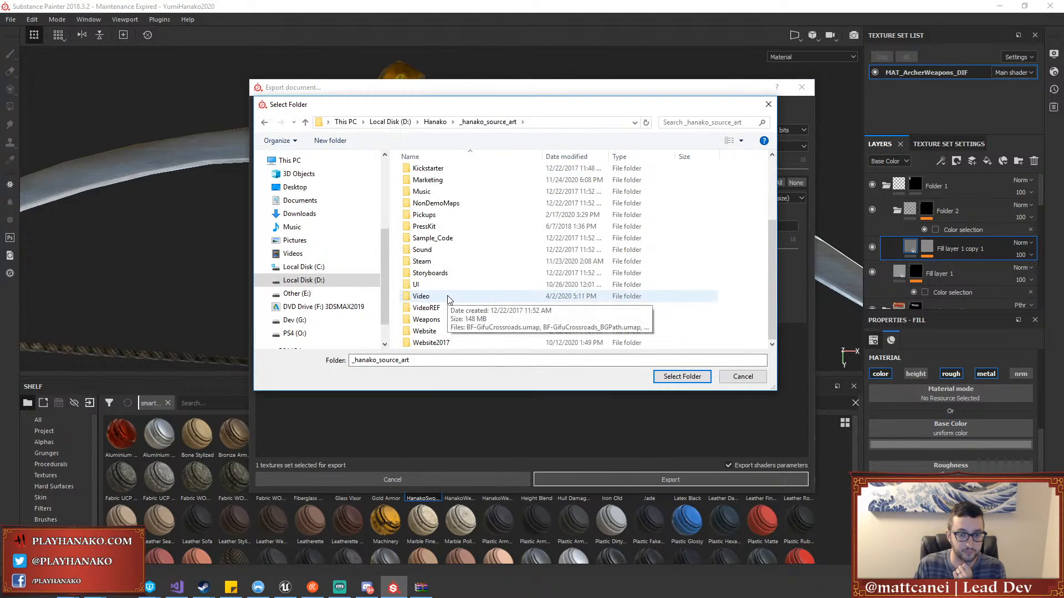
{"action": "double_click", "coordinate": [426, 320]}
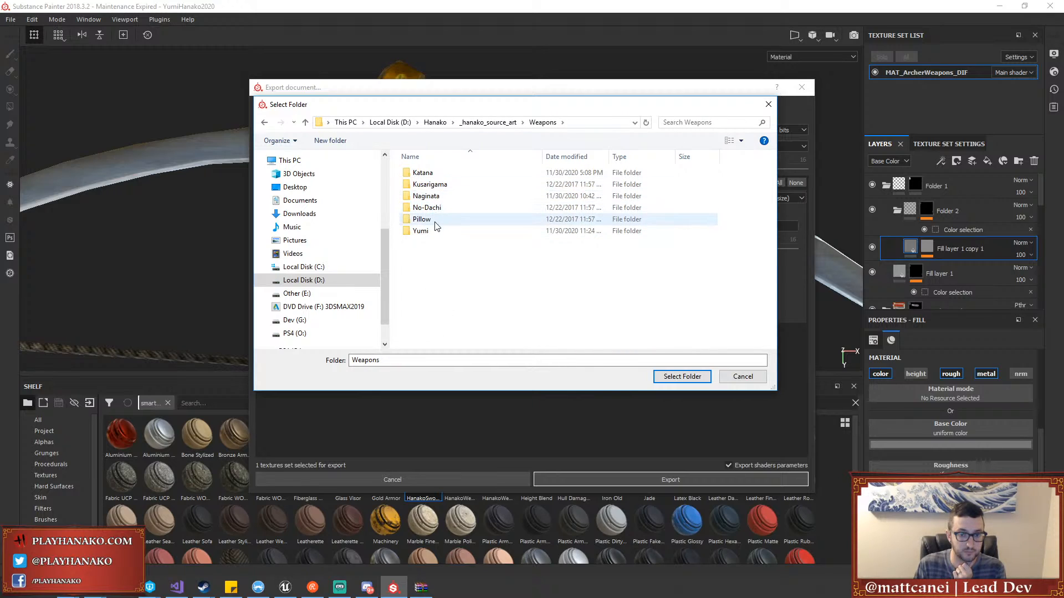
{"action": "double_click", "coordinate": [420, 231]}
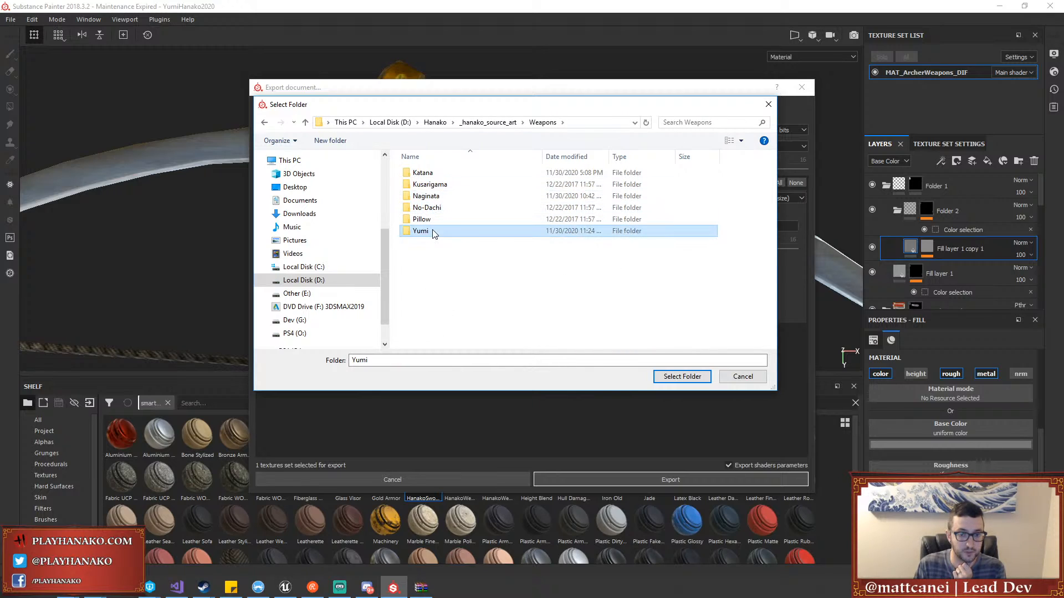
Export the bow textures into a new Textures2020 folder inside the Yumi folder
{"action": "left_click", "coordinate": [331, 141]}
{"action": "type", "text": "T"}
{"action": "type", "text": "Textures2020"}
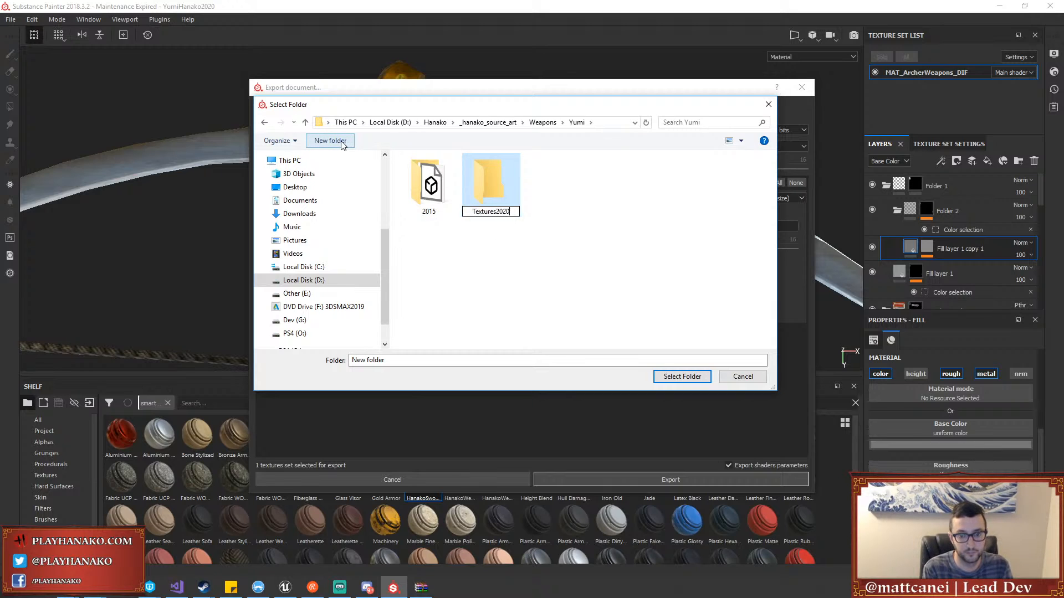
{"action": "key", "text": "Return"}
{"action": "double_click", "coordinate": [476, 186]}
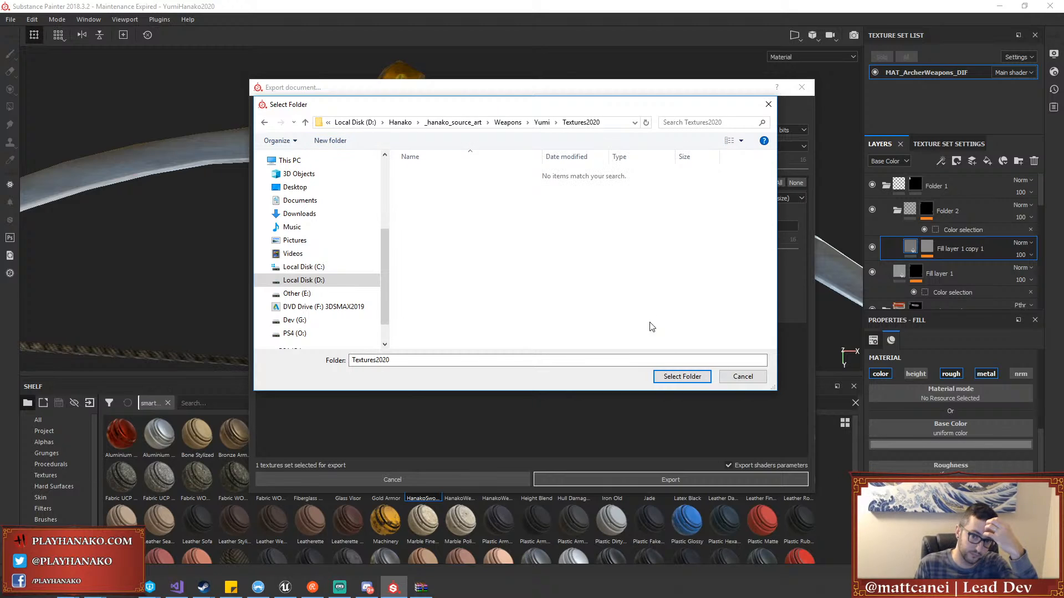
{"action": "left_click", "coordinate": [678, 377]}
{"action": "left_click", "coordinate": [632, 480]}
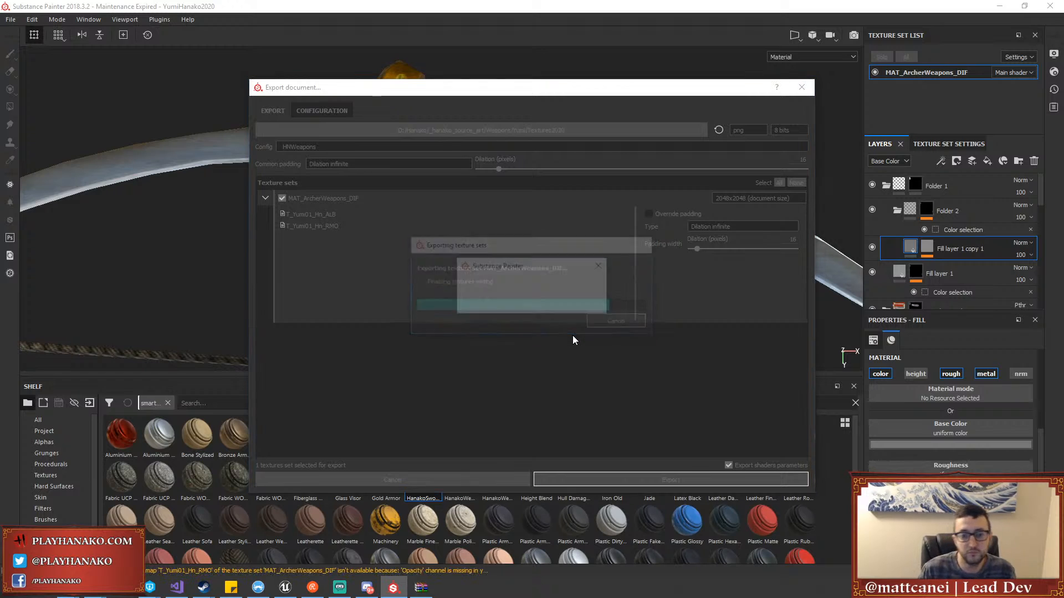
{"action": "left_click", "coordinate": [500, 302]}
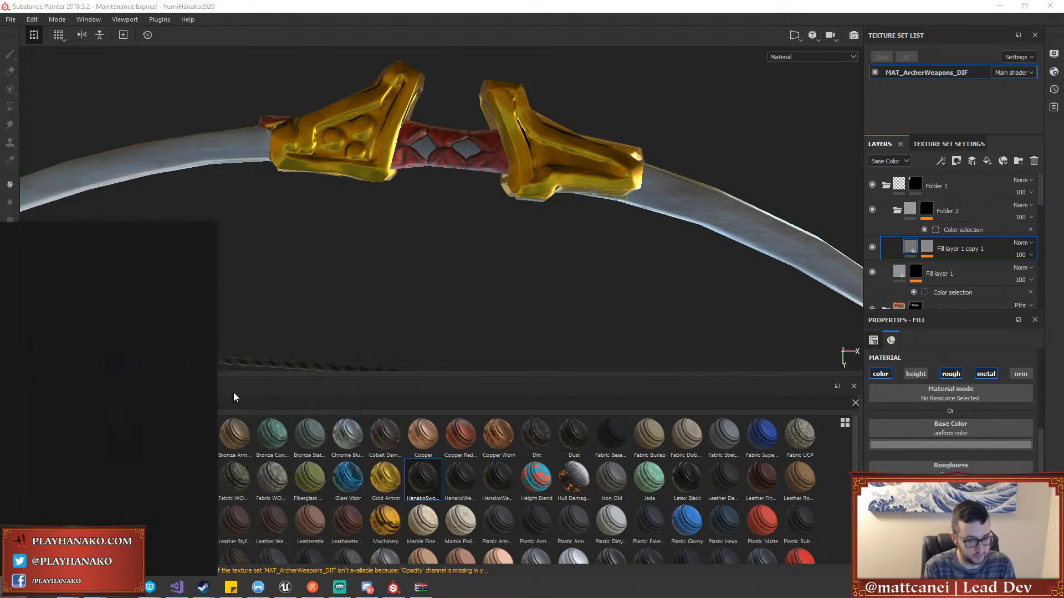
Switch to Photoshop and open the exported T_Yumi01_Hn_ALB and T_Yumi01_Hn_RMO textures side by side, plus the T_Archer_Items01_NRM normal map
{"action": "left_click", "coordinate": [158, 318]}
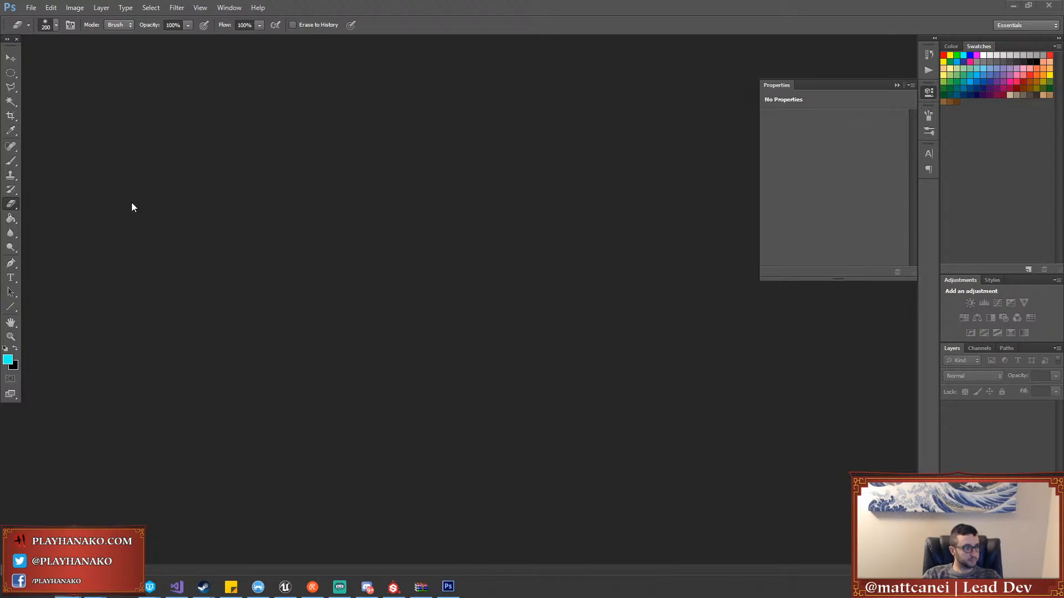
{"action": "left_click_drag", "start_coordinate": [132, 202], "coordinate": [374, 202]}
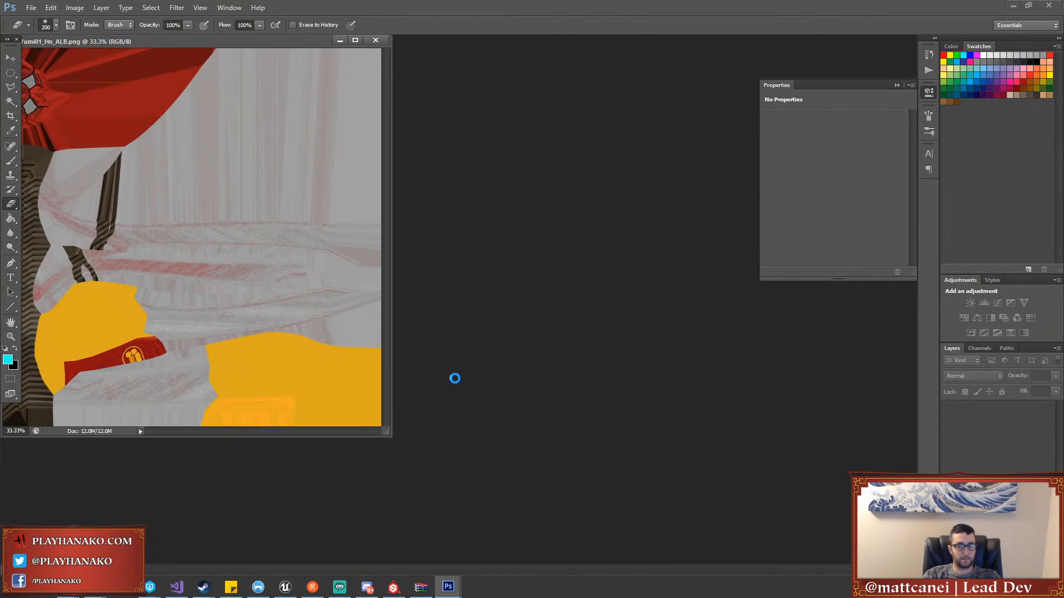
{"action": "left_click_drag", "start_coordinate": [213, 52], "coordinate": [638, 135]}
{"action": "left_click_drag", "start_coordinate": [172, 43], "coordinate": [201, 63]}
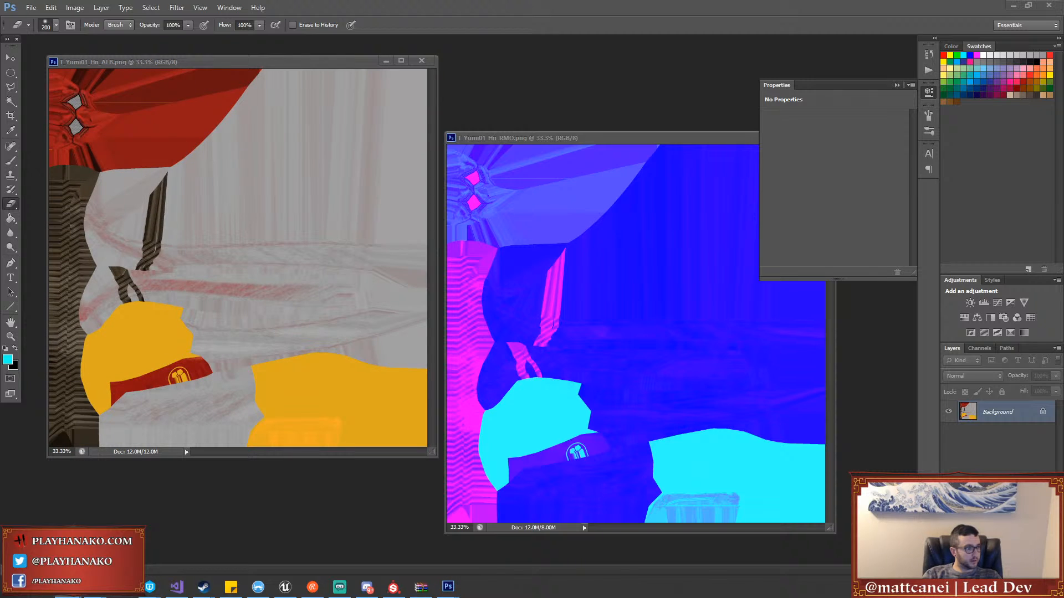
{"action": "left_click_drag", "start_coordinate": [0, 443], "coordinate": [262, 531]}
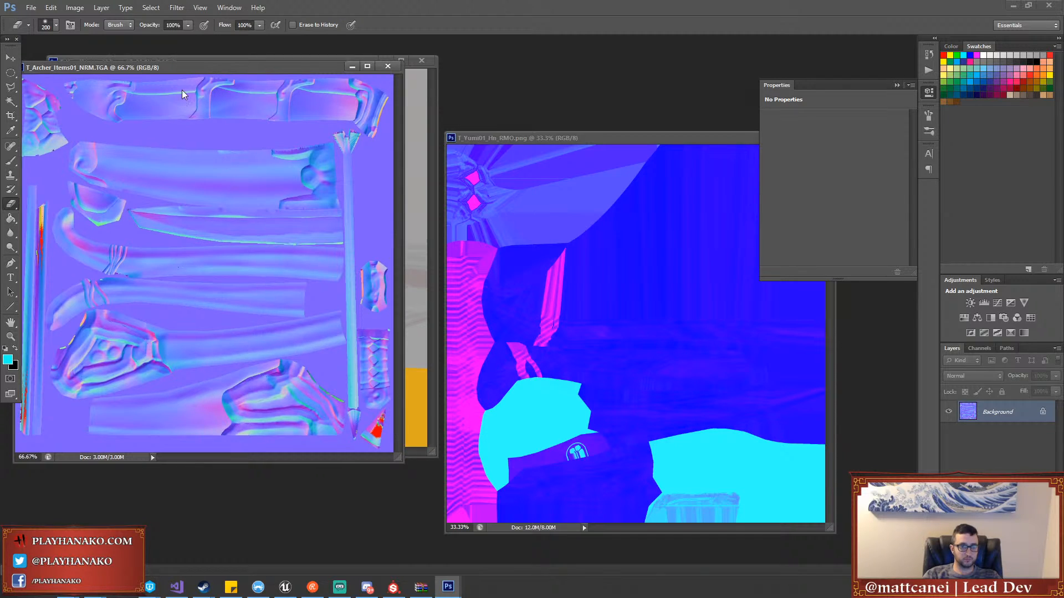
Paste the whole normal map onto the T_Yumi01_Hn_ALB texture to compare their sizes, and undo the paste
{"action": "left_click_drag", "start_coordinate": [180, 69], "coordinate": [222, 150]}
{"action": "key", "text": "ctrl+a"}
{"action": "key", "text": "ctrl+c"}
{"action": "left_click", "coordinate": [224, 91]}
{"action": "key", "text": "ctrl+v"}
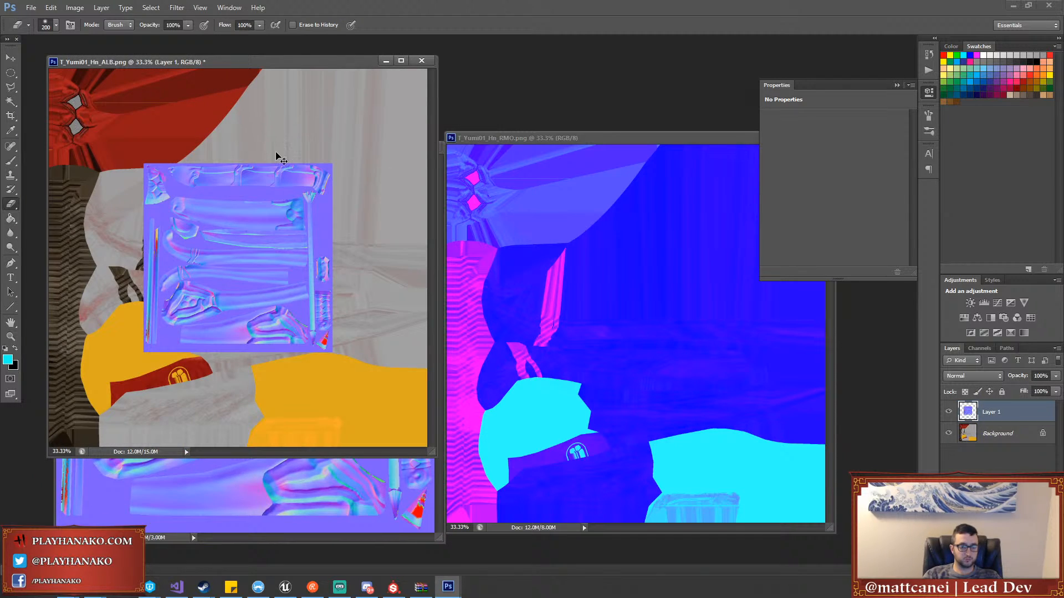
{"action": "key", "text": "ctrl+z"}
{"action": "scroll", "coordinate": [297, 303], "scroll_direction": "down", "scroll_amount": 1, "text": "alt"}
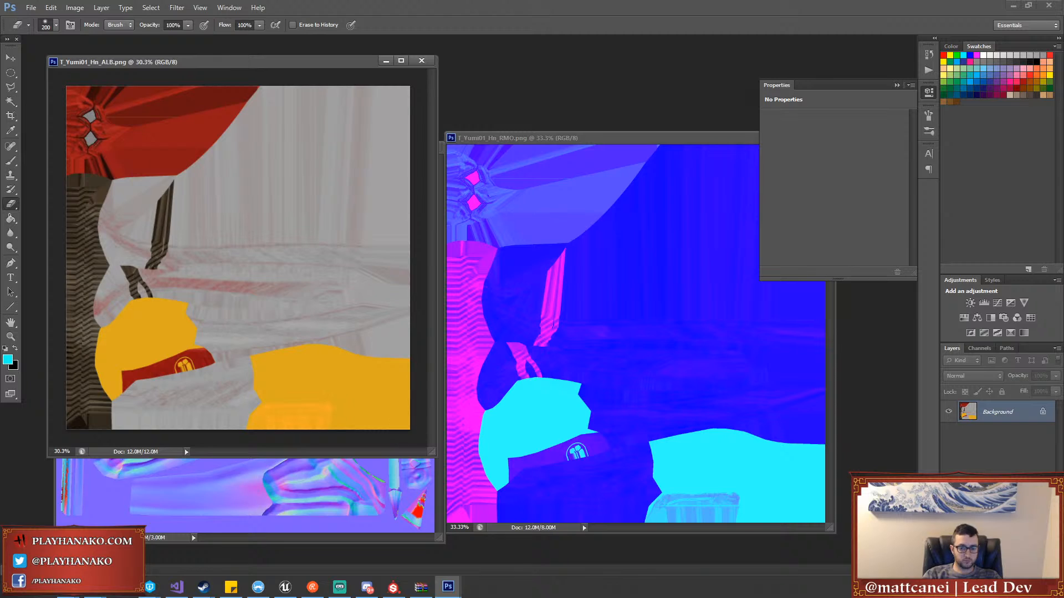
Return to Substance Painter and set the export size of the MAT_ArcherWeapons_DIF texture set to 1024x1024
{"action": "left_click", "coordinate": [393, 587]}
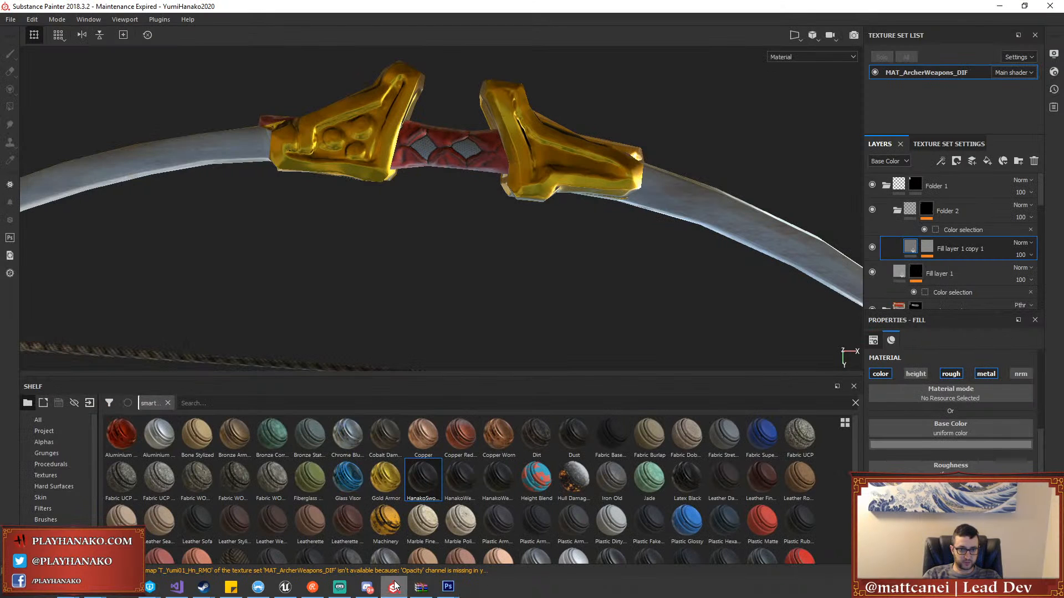
{"action": "left_click", "coordinate": [10, 20]}
{"action": "left_click", "coordinate": [35, 215]}
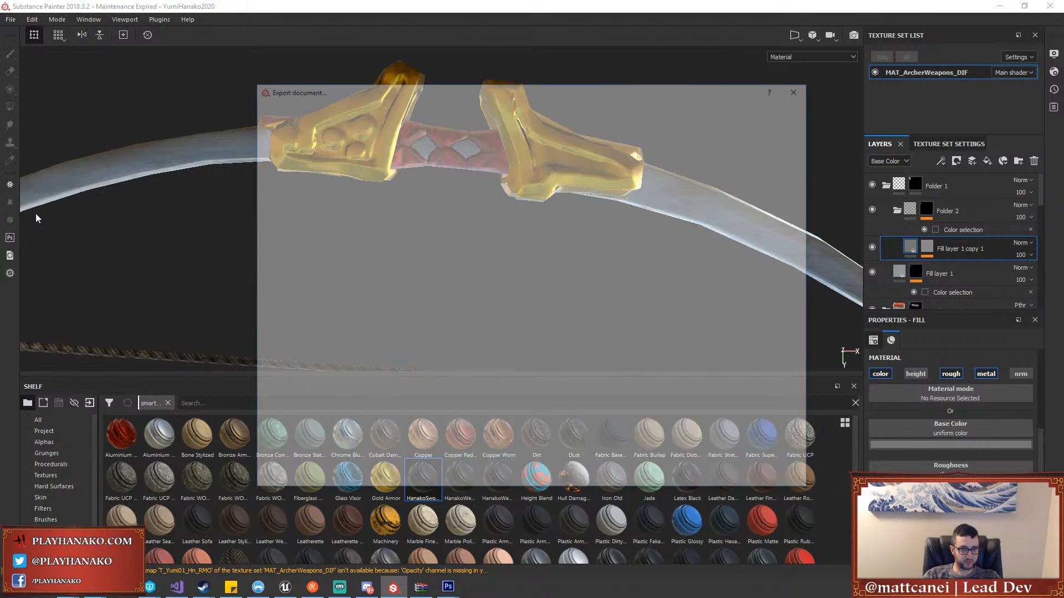
{"action": "left_click", "coordinate": [756, 198]}
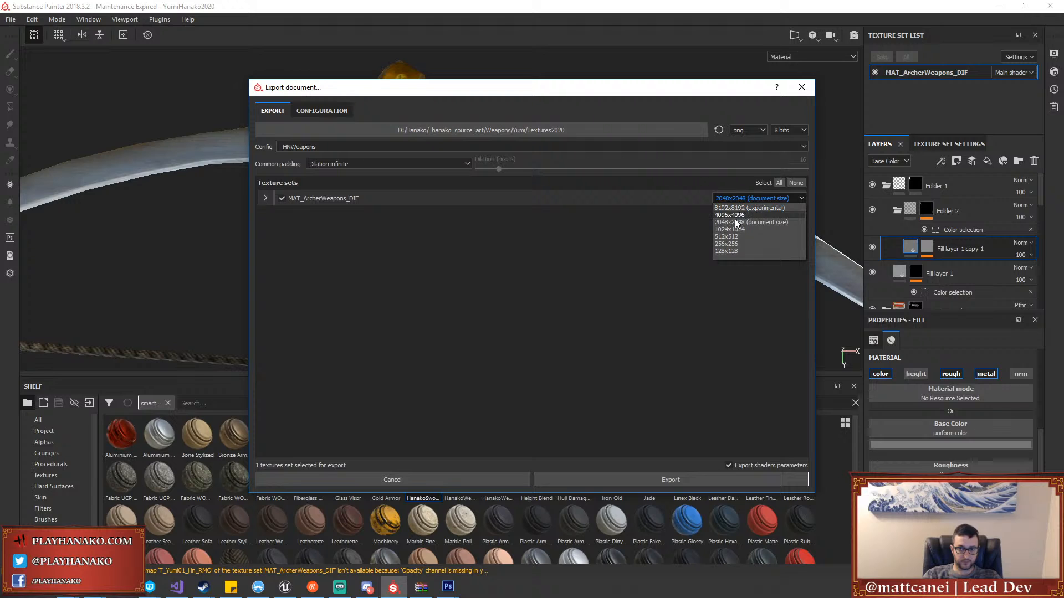
{"action": "left_click", "coordinate": [729, 228]}
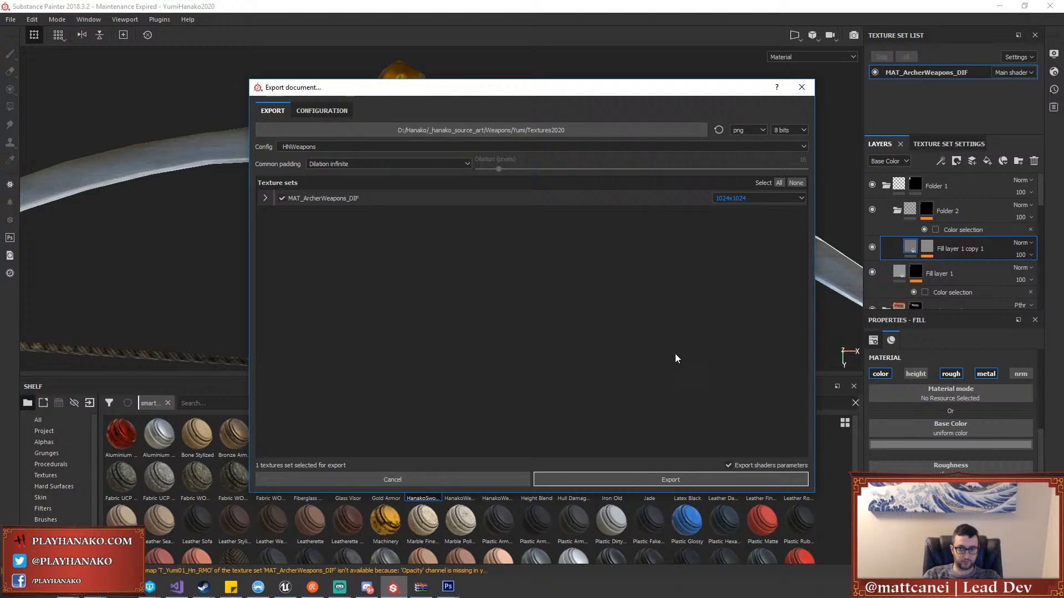
Export the MAT_ArcherWeapons_DIF textures to the Textures2020 folder and switch to Photoshop
{"action": "left_click", "coordinate": [629, 482]}
{"action": "left_click", "coordinate": [577, 302]}
{"action": "mouse_move", "coordinate": [453, 586]}
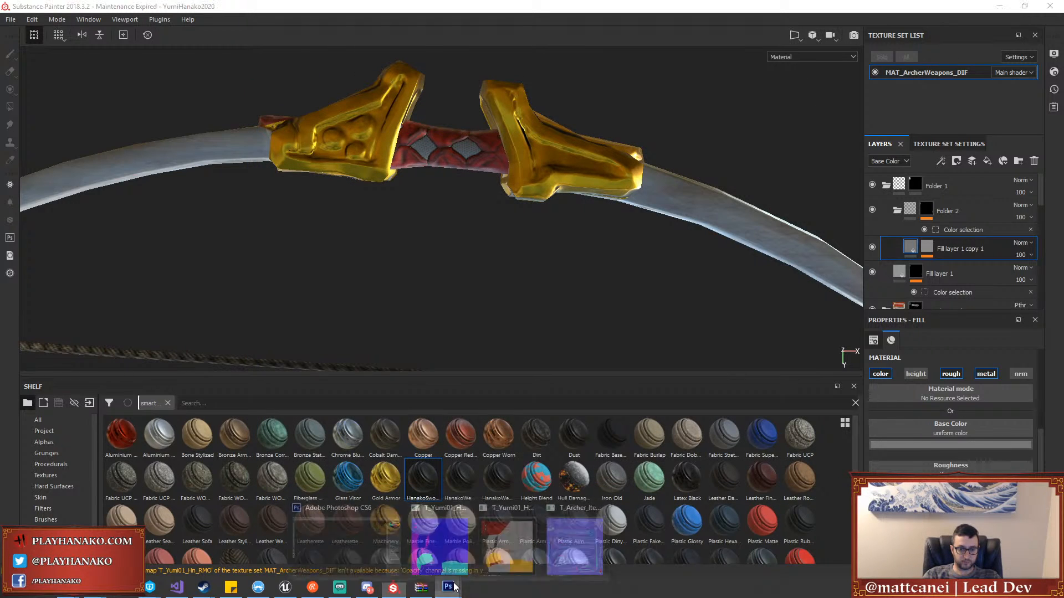
{"action": "left_click", "coordinate": [350, 549]}
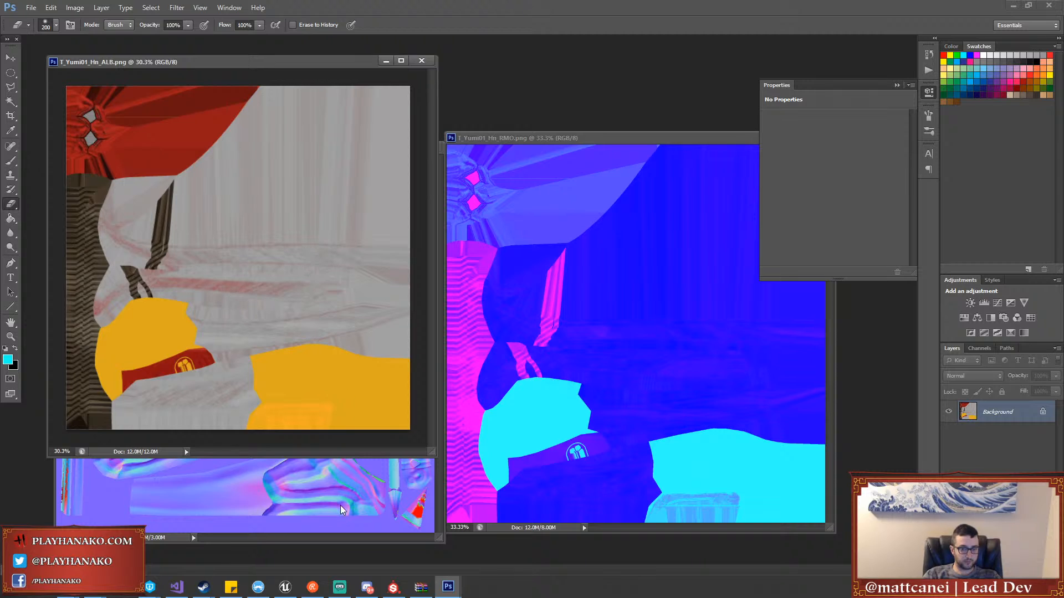
Close the old T_Yumi01_Hn_ALB image, inspect the blue channel of T_Yumi01_Hn_RMO, and close that image too
{"action": "left_click", "coordinate": [421, 60]}
{"action": "left_click_drag", "start_coordinate": [524, 137], "coordinate": [344, 145]}
{"action": "left_click", "coordinate": [978, 348]}
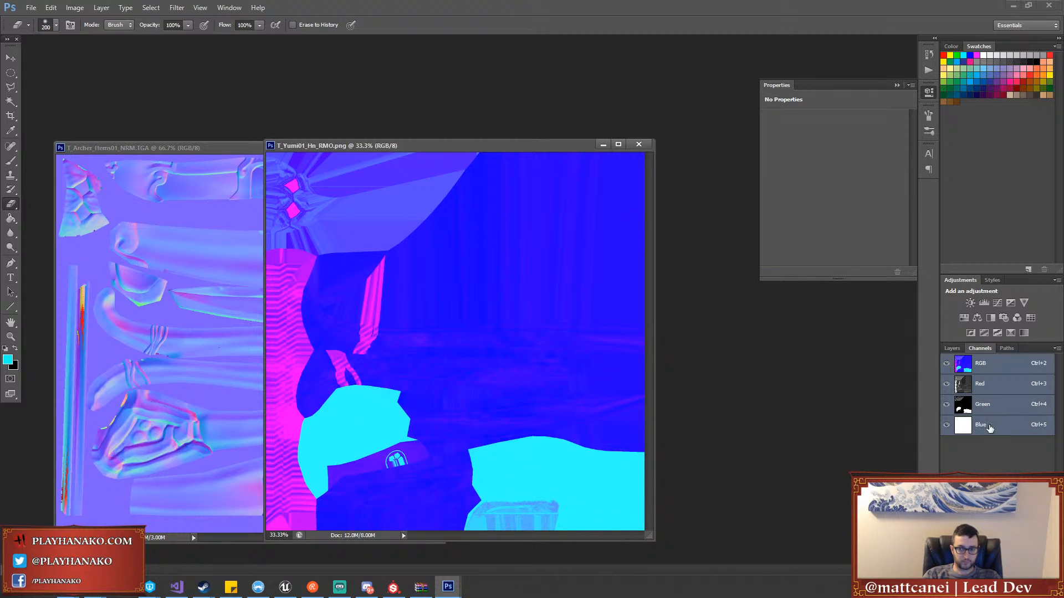
{"action": "left_click", "coordinate": [990, 425]}
{"action": "left_click", "coordinate": [986, 374]}
{"action": "left_click", "coordinate": [951, 348]}
{"action": "left_click", "coordinate": [638, 144]}
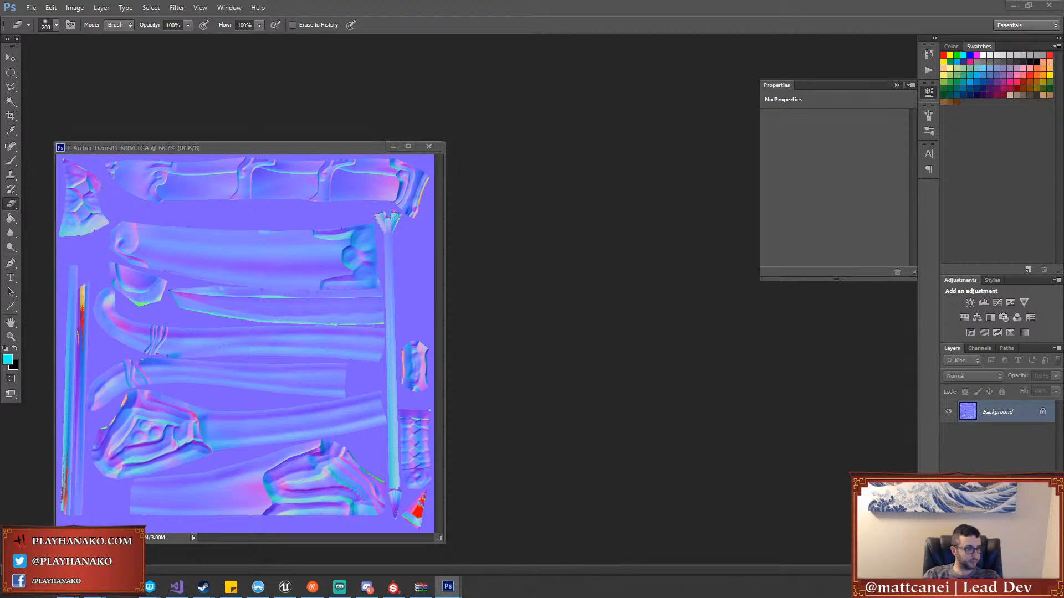
Open the newly exported T_Yumi01_Hn_ALB texture and paste the normal map onto it as a new layer
{"action": "left_click_drag", "start_coordinate": [0, 271], "coordinate": [607, 323]}
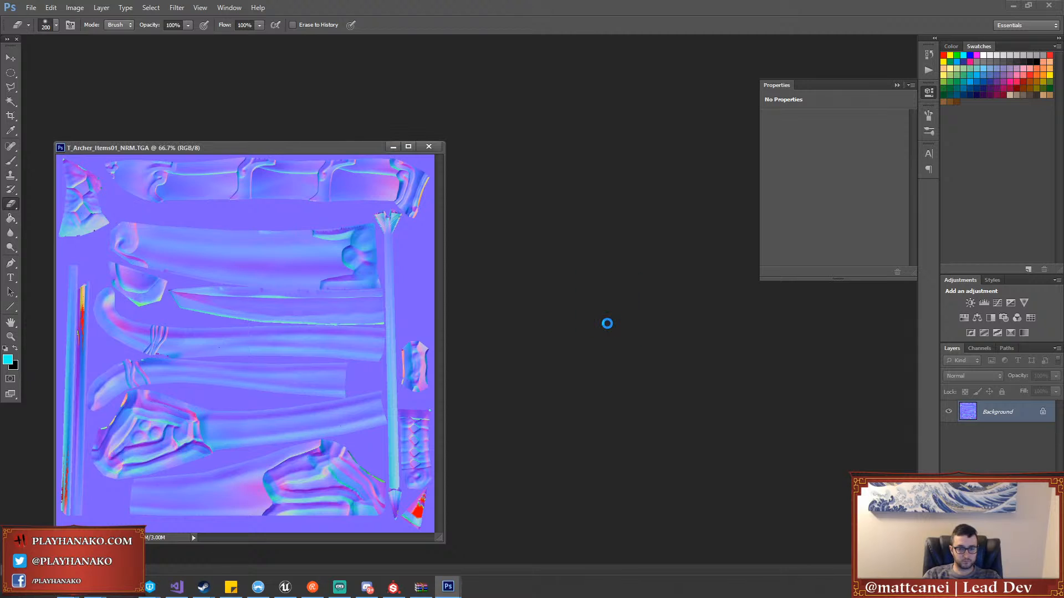
{"action": "left_click_drag", "start_coordinate": [354, 148], "coordinate": [736, 185]}
{"action": "left_click", "coordinate": [238, 182]}
{"action": "left_click_drag", "start_coordinate": [219, 54], "coordinate": [304, 109]}
{"action": "key", "text": "ctrl+v"}
Run the Topaz Simplify 4 filter on the pasted normal map layer with the Black Line Only II preset, previewing it at 100%
{"action": "left_click", "coordinate": [175, 8]}
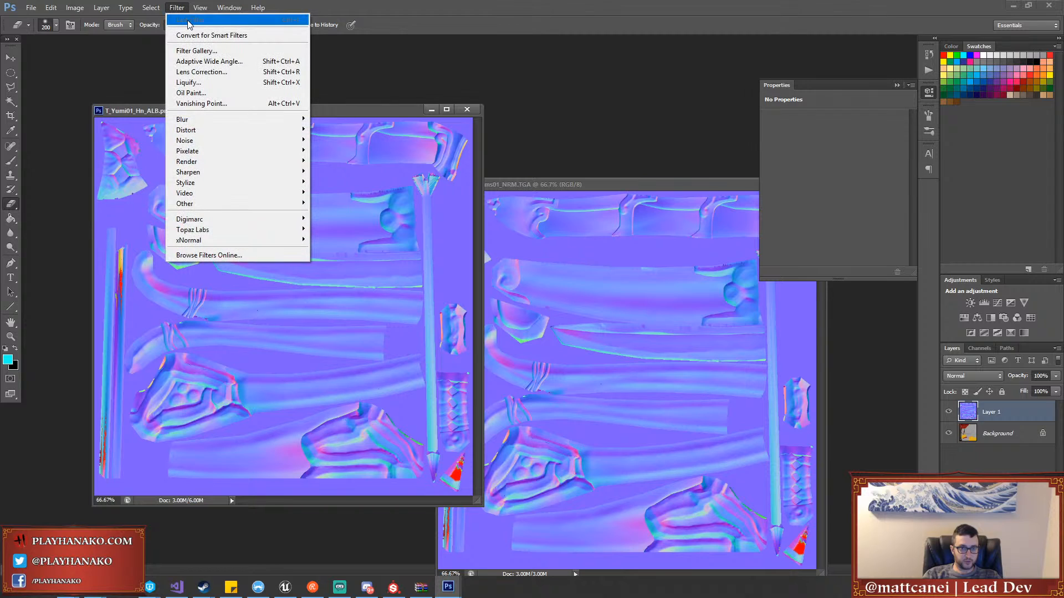
{"action": "mouse_move", "coordinate": [299, 231]}
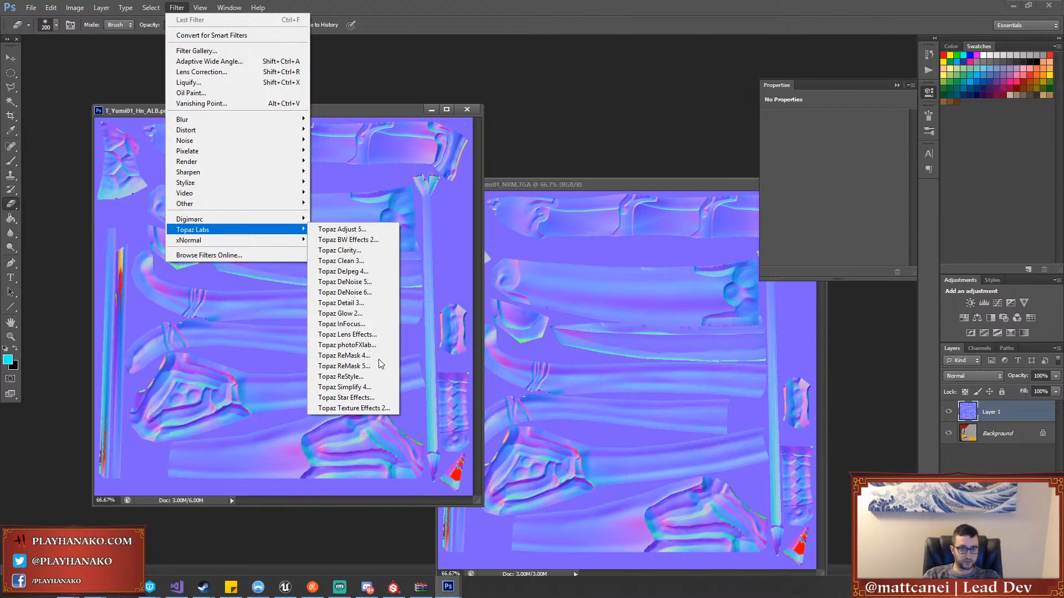
{"action": "left_click", "coordinate": [354, 387]}
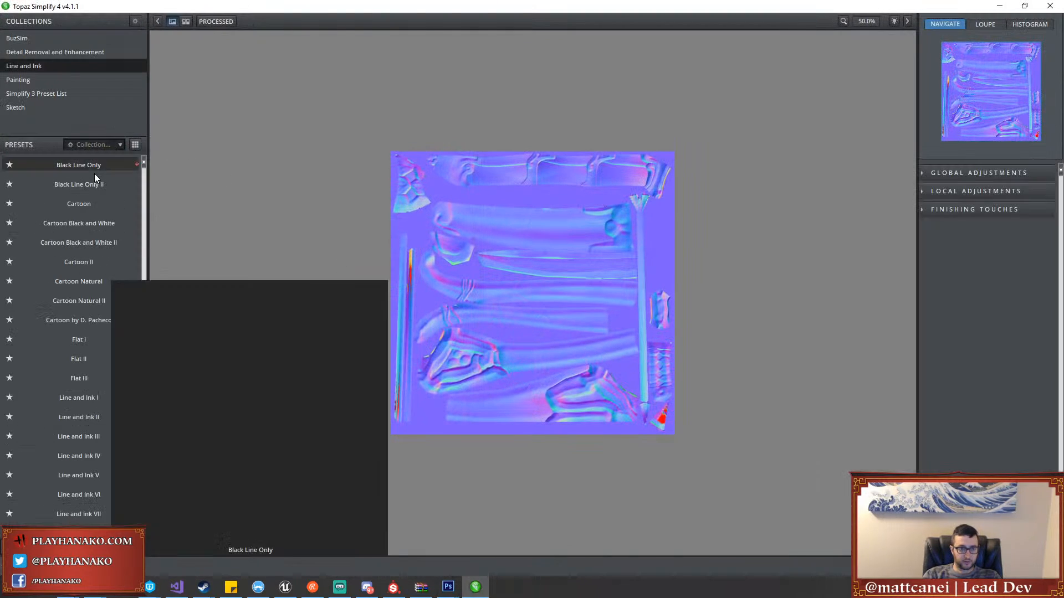
{"action": "left_click", "coordinate": [88, 186]}
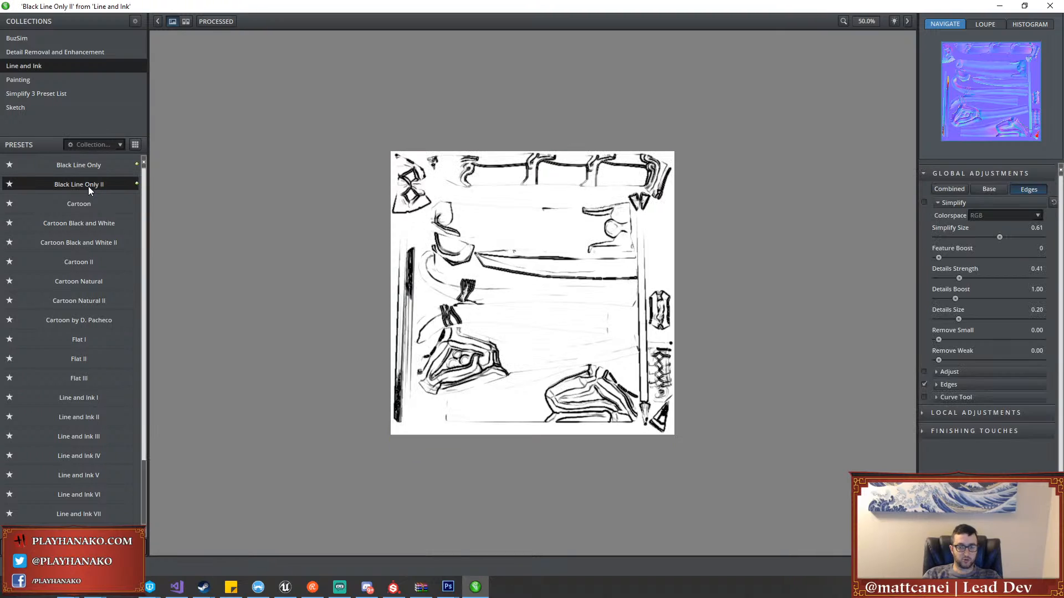
{"action": "left_click", "coordinate": [868, 20]}
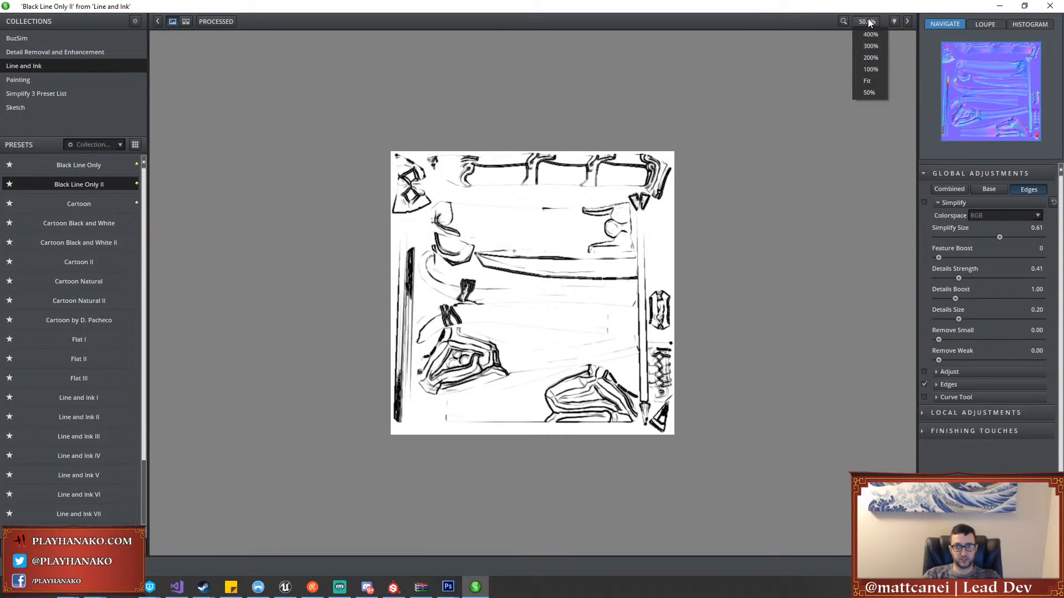
{"action": "left_click", "coordinate": [861, 66]}
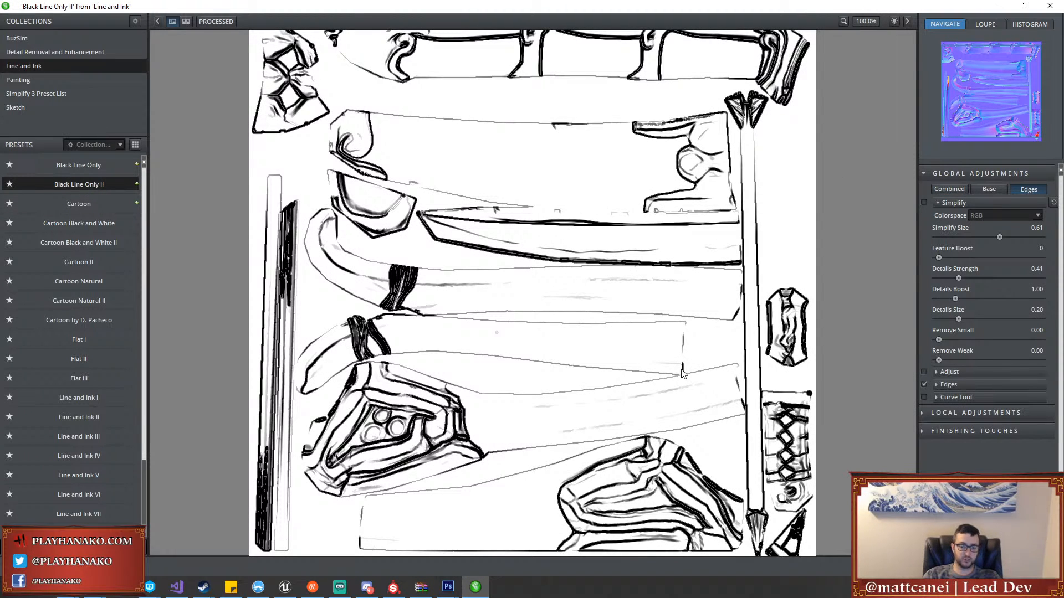
Slightly lower the filter's Reduce Weak edge setting, apply it, and set the line layer's blend mode to Multiply
{"action": "left_click", "coordinate": [936, 384]}
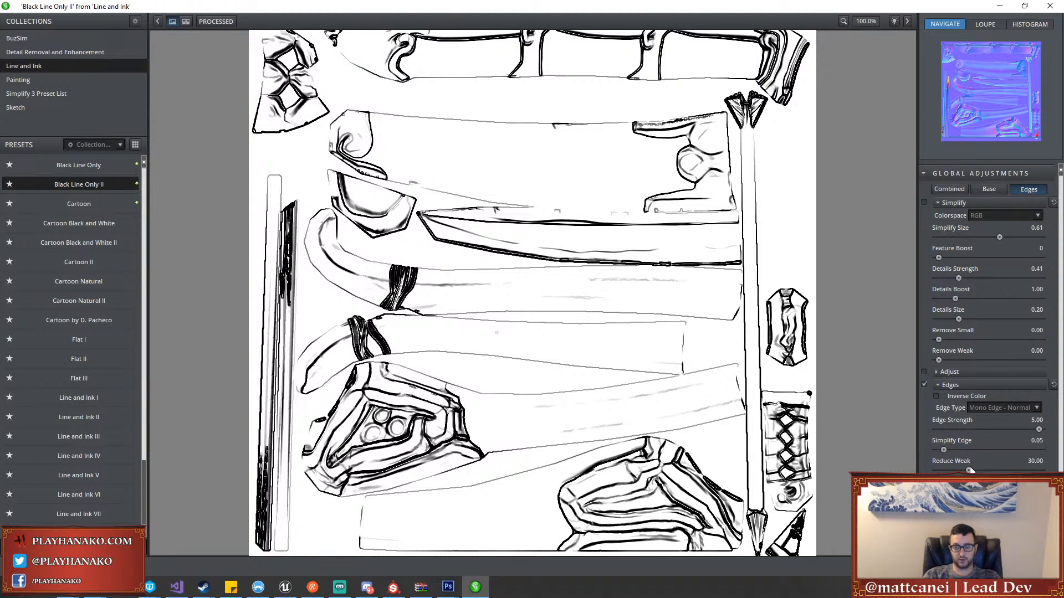
{"action": "left_click_drag", "start_coordinate": [968, 470], "coordinate": [965, 470]}
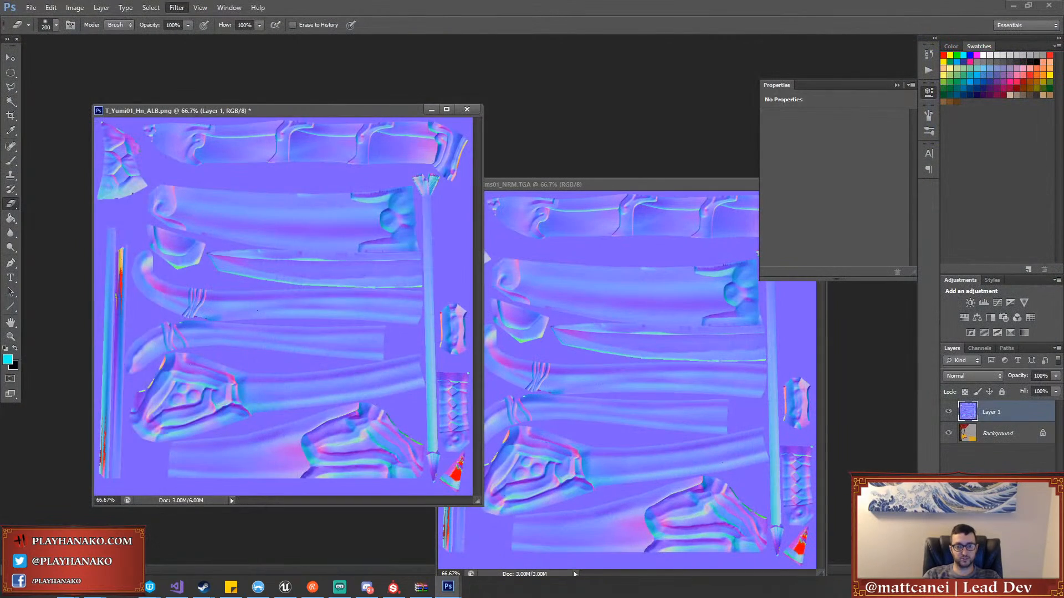
{"action": "left_click", "coordinate": [976, 377]}
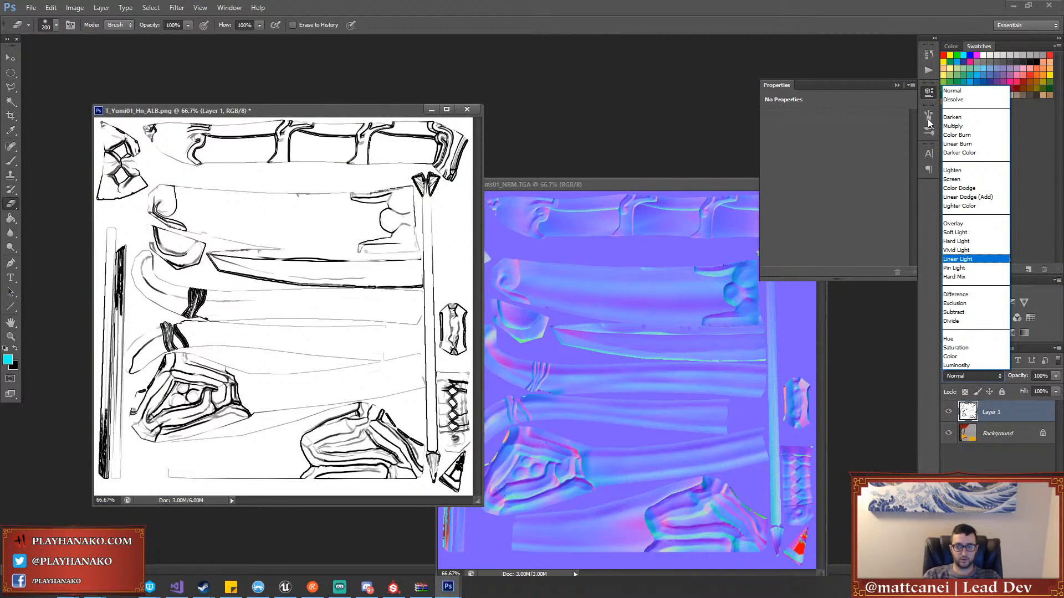
{"action": "left_click", "coordinate": [953, 126]}
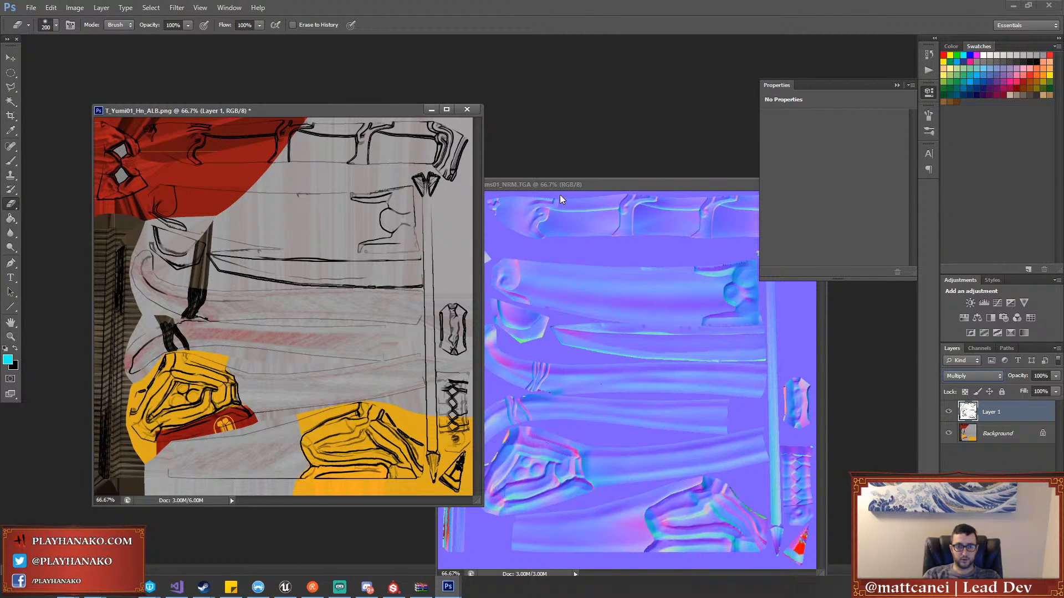
Desaturate the T_Archer_Items01_NRM image with Hue/Saturation at a saturation of -100
{"action": "left_click_drag", "start_coordinate": [559, 190], "coordinate": [353, 156]}
{"action": "key", "text": "ctrl+u"}
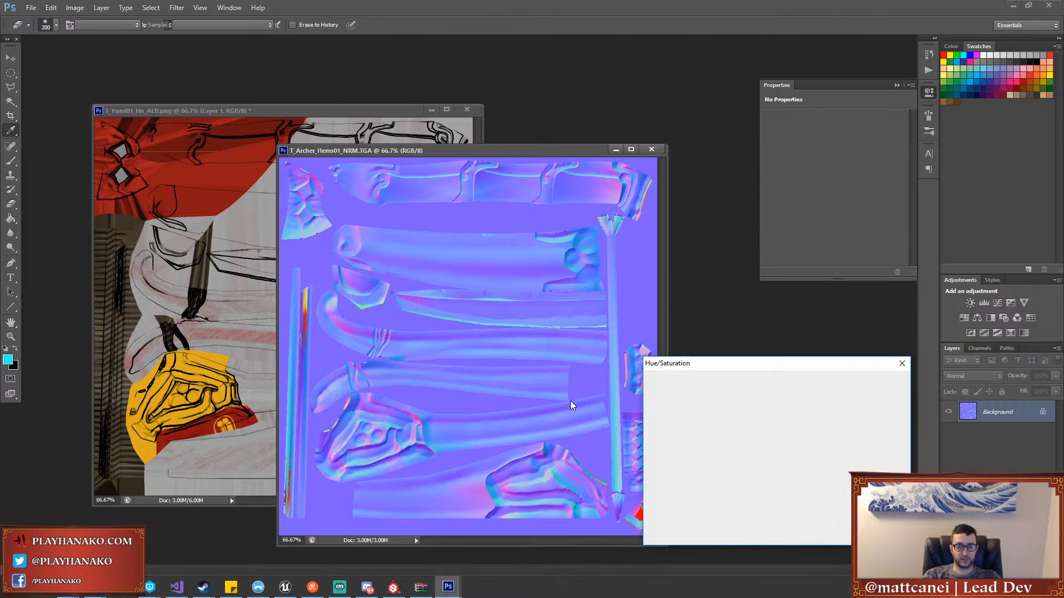
{"action": "left_click_drag", "start_coordinate": [750, 463], "coordinate": [594, 442]}
{"action": "left_click", "coordinate": [876, 383]}
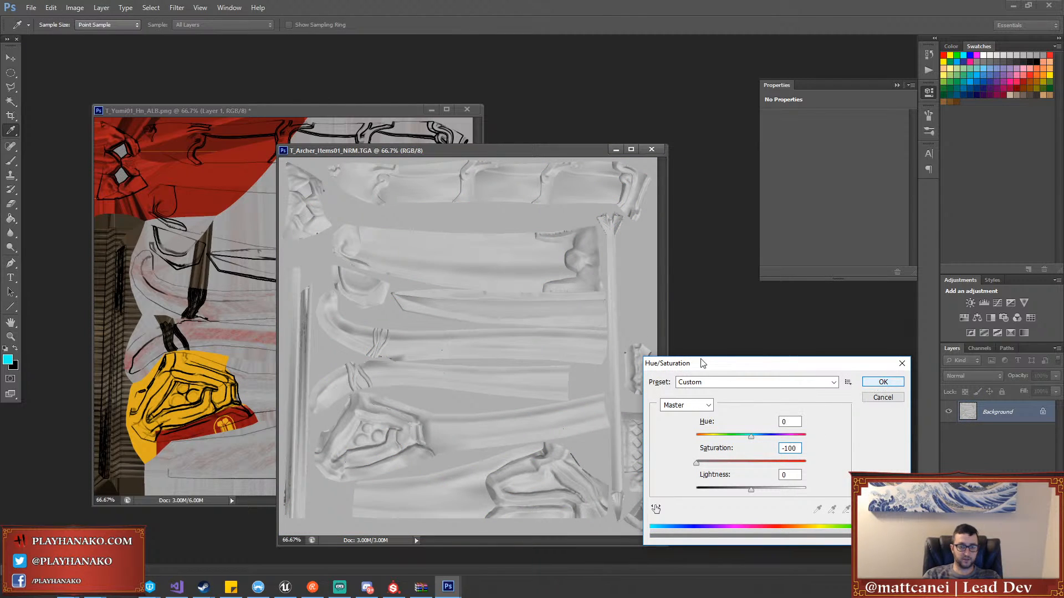
{"action": "key", "text": "ctrl+l"}
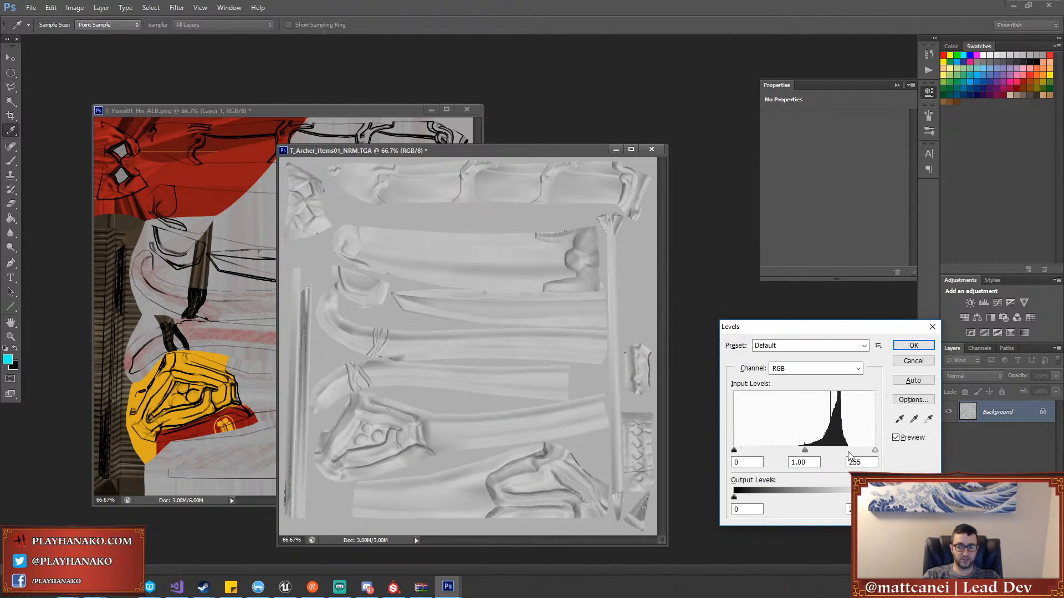
{"action": "left_click_drag", "start_coordinate": [875, 450], "coordinate": [844, 451]}
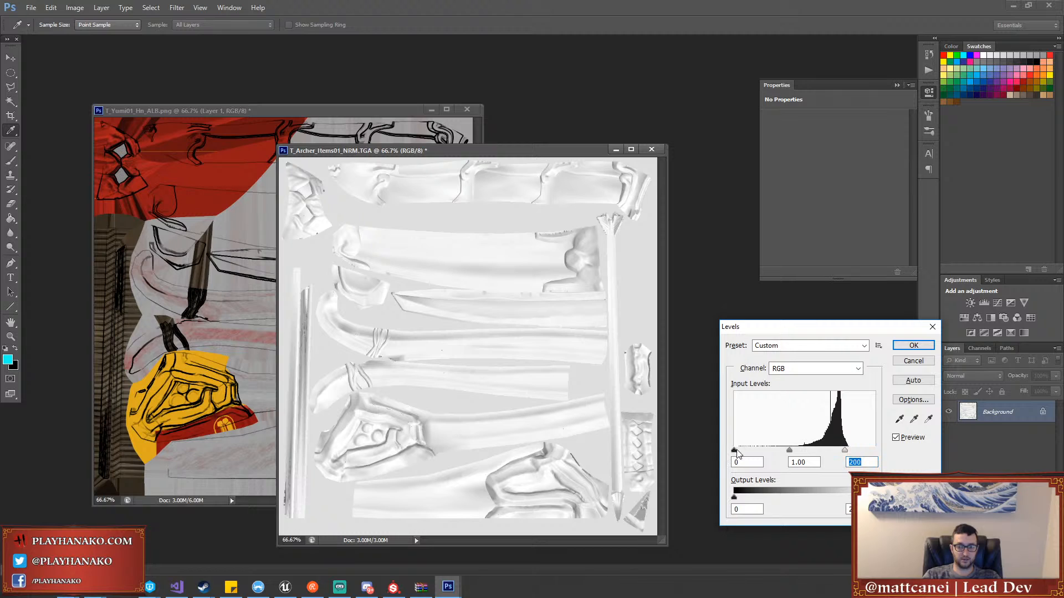
{"action": "left_click_drag", "start_coordinate": [736, 451], "coordinate": [817, 452]}
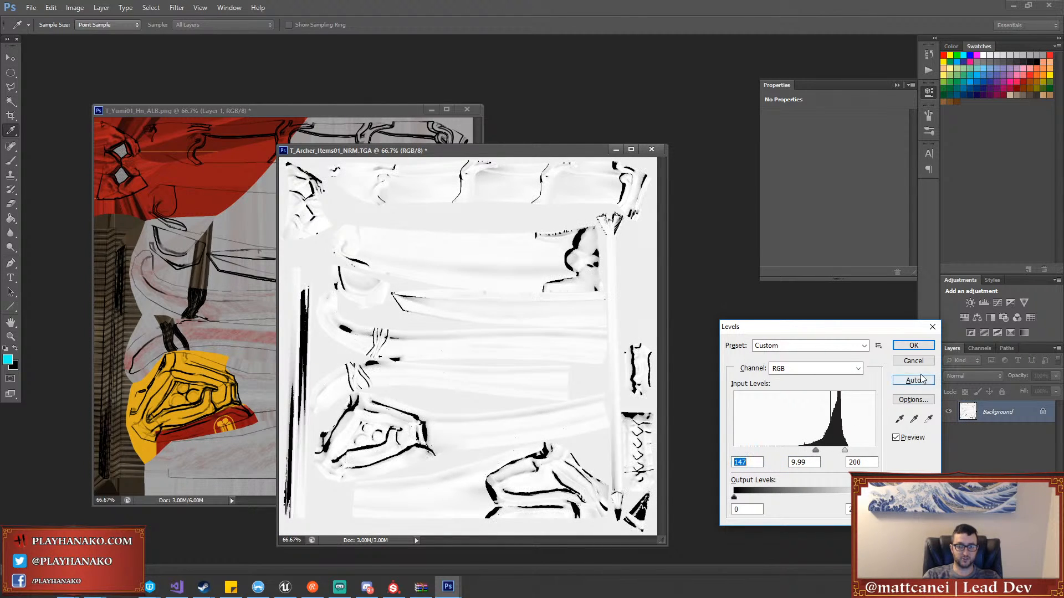
{"action": "left_click", "coordinate": [918, 362]}
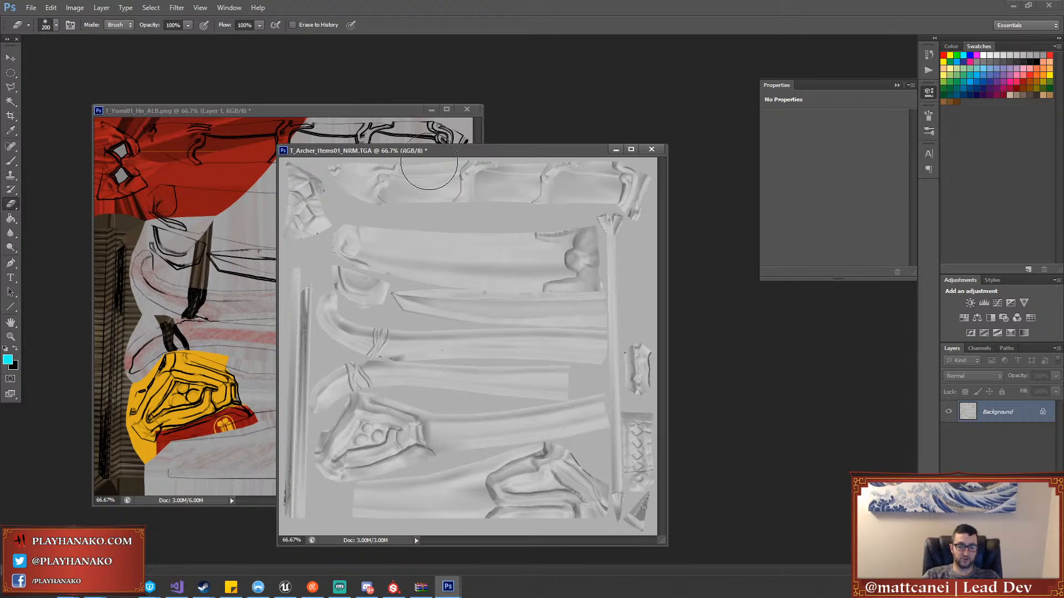
Save the layered albedo texture as the Photoshop file PSD_Yumi01_Hn_ALB in the Textures2020 folder
{"action": "left_click", "coordinate": [311, 111]}
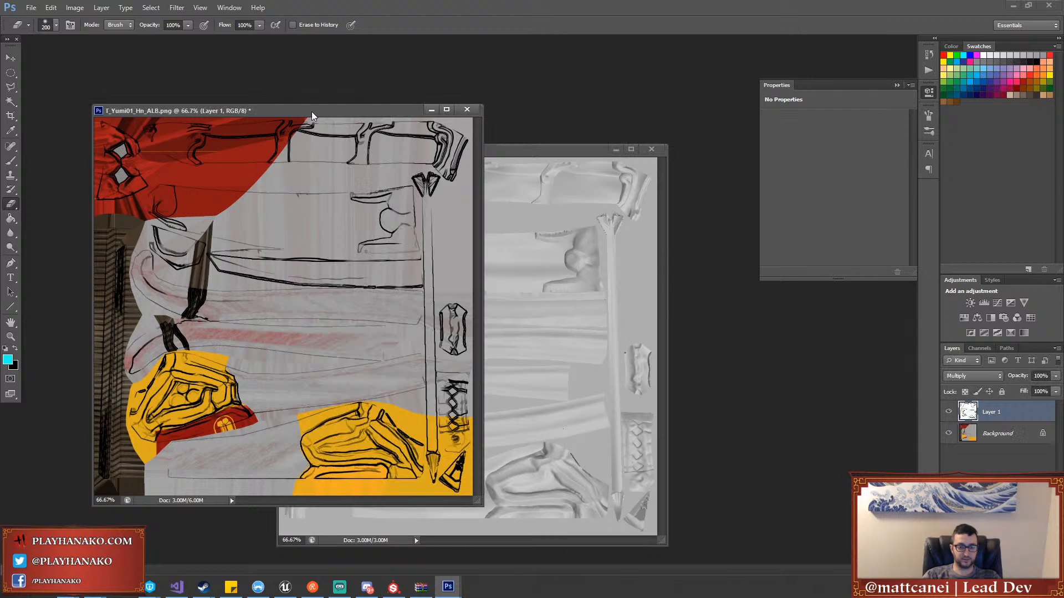
{"action": "scroll", "coordinate": [256, 295], "scroll_direction": "up", "scroll_amount": 1, "text": "alt"}
{"action": "scroll", "coordinate": [256, 295], "scroll_direction": "down", "scroll_amount": 1, "text": "alt"}
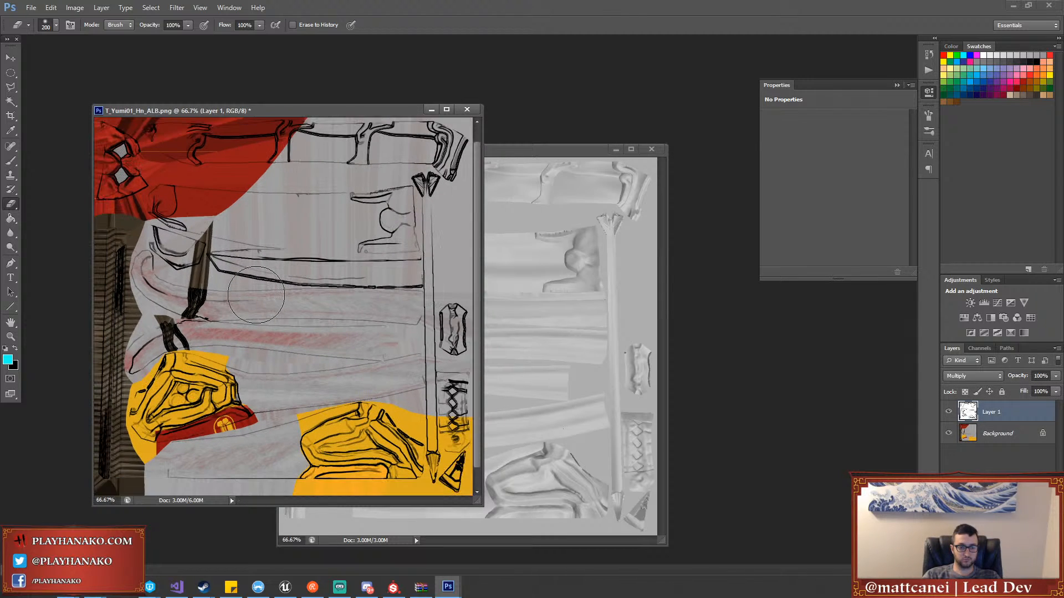
{"action": "scroll", "coordinate": [256, 295], "scroll_direction": "down", "scroll_amount": 1, "text": "alt"}
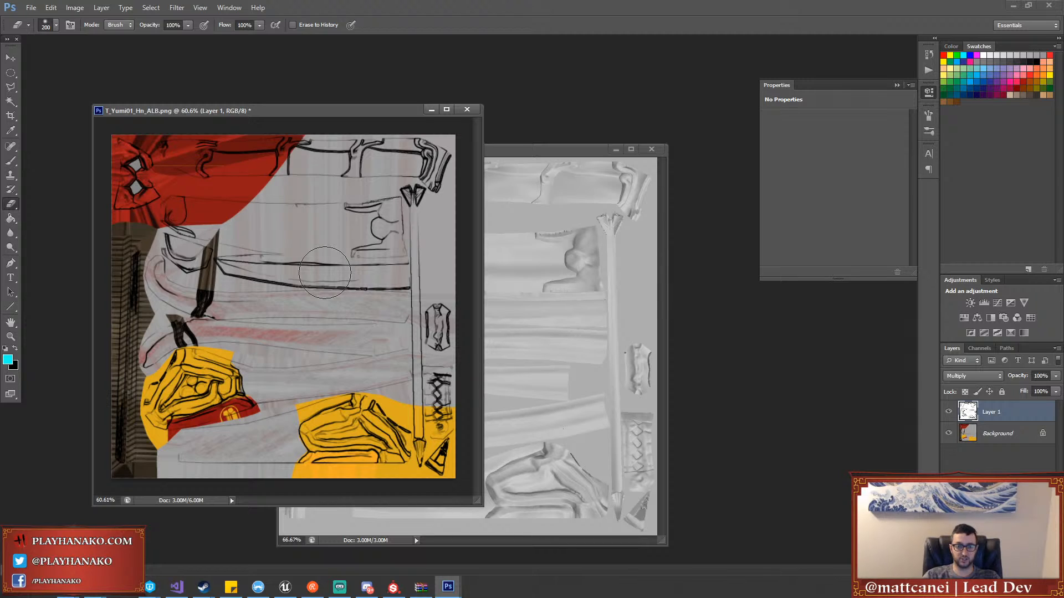
{"action": "key", "text": "ctrl+shift+s"}
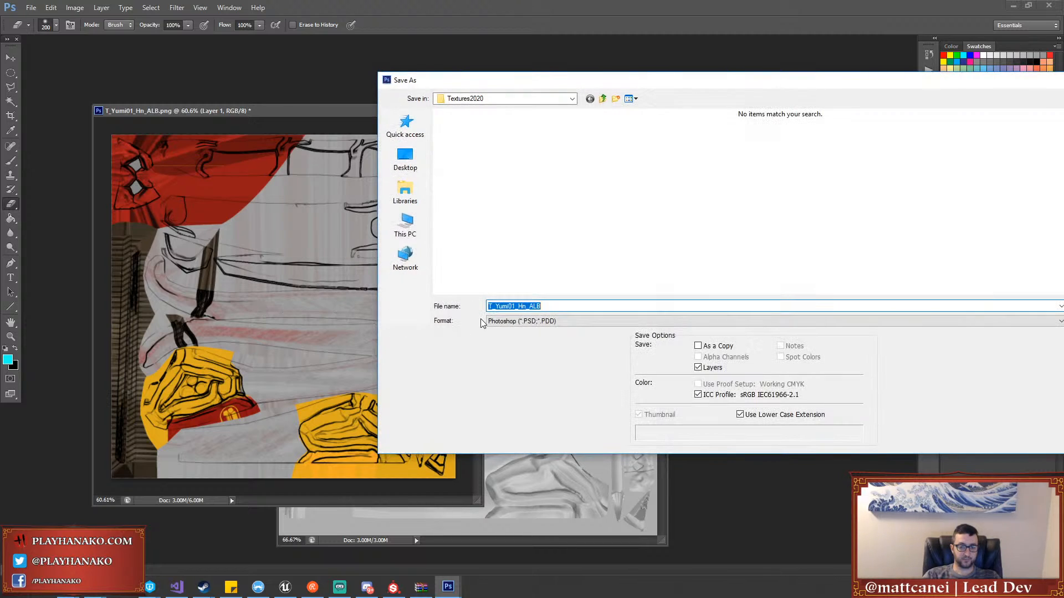
{"action": "left_click", "coordinate": [528, 306]}
{"action": "left_click", "coordinate": [493, 306]}
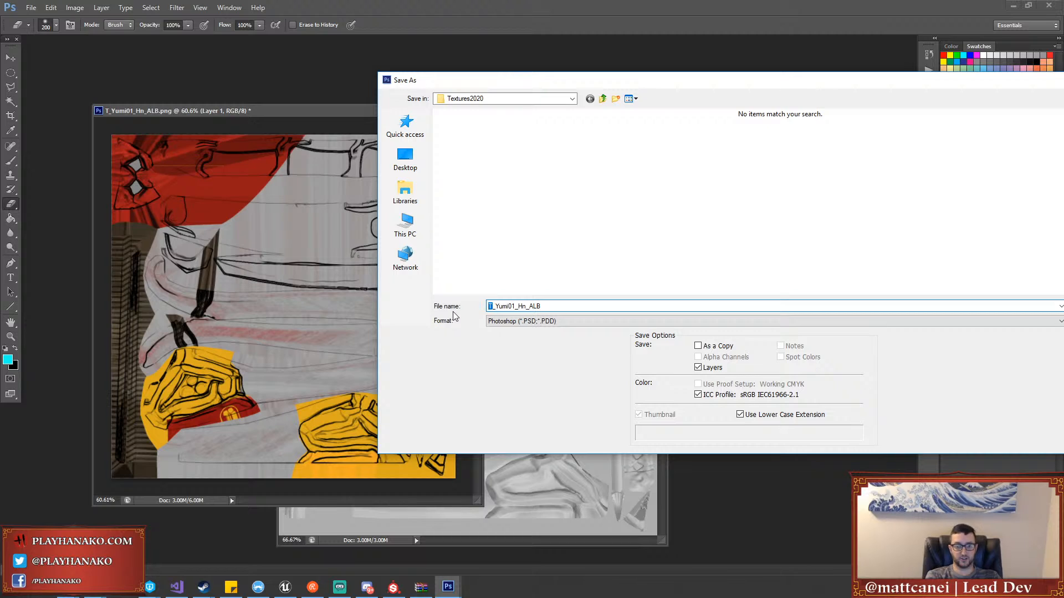
{"action": "key", "text": "BackSpace"}
{"action": "type", "text": "PSD"}
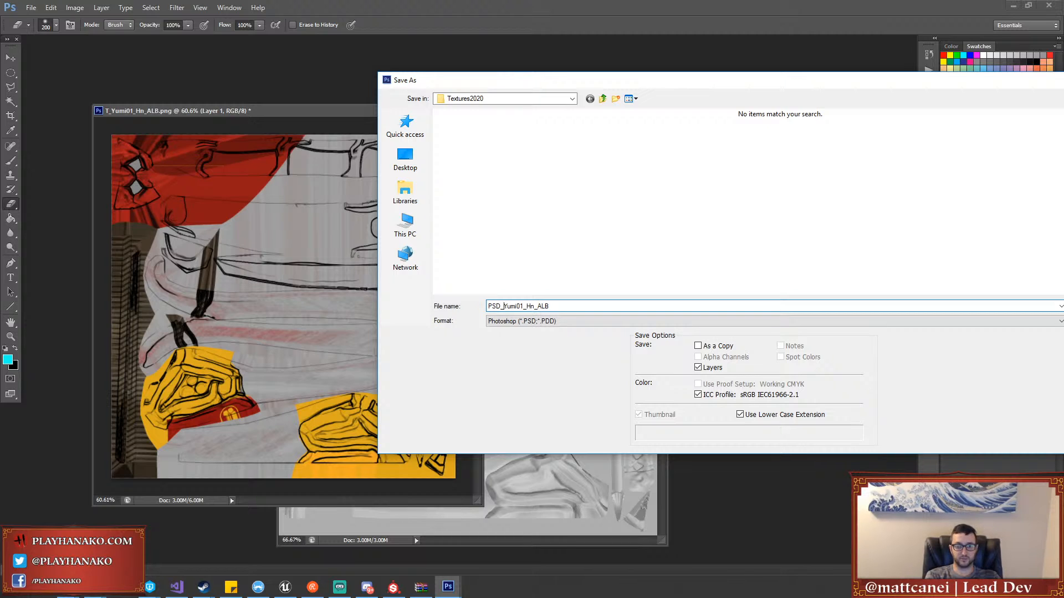
{"action": "key", "text": "Return"}
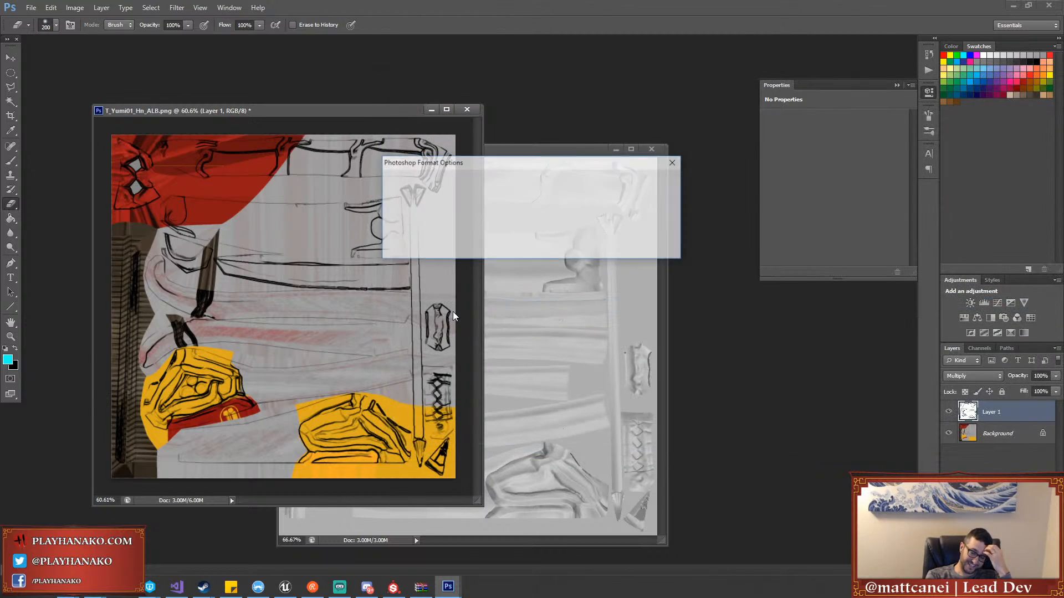
{"action": "key", "text": "Return"}
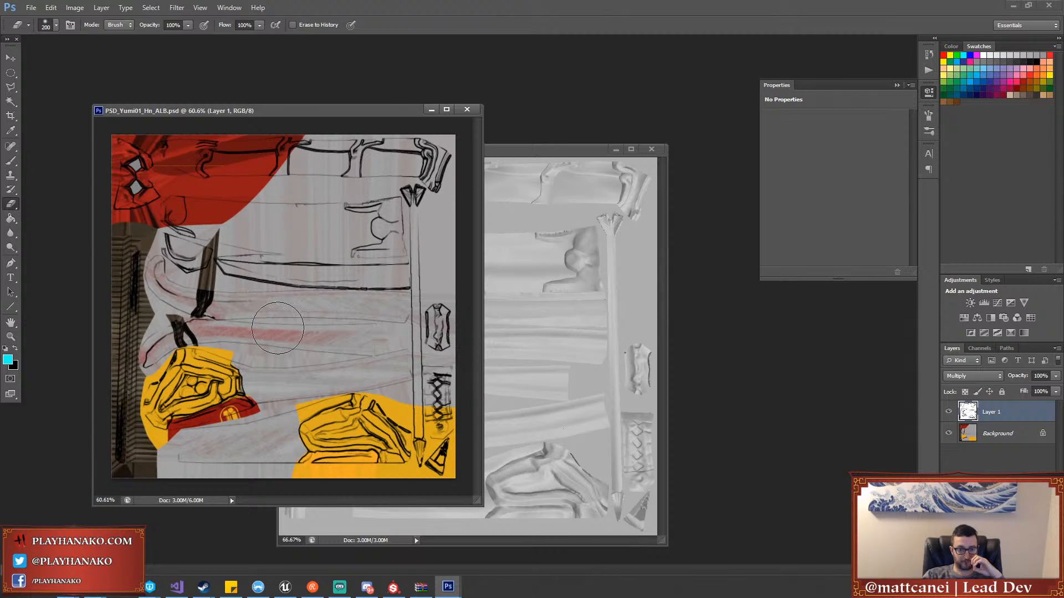
Switch to Unreal Editor and restore the full editor layout from the fullscreen viewport
{"action": "mouse_move", "coordinate": [289, 594]}
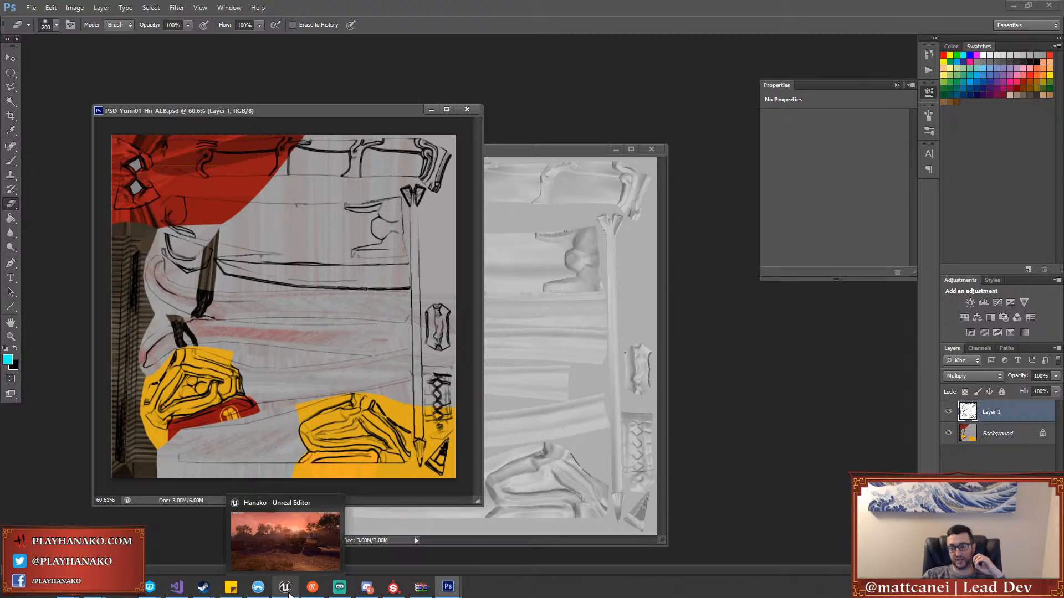
{"action": "left_click", "coordinate": [285, 587]}
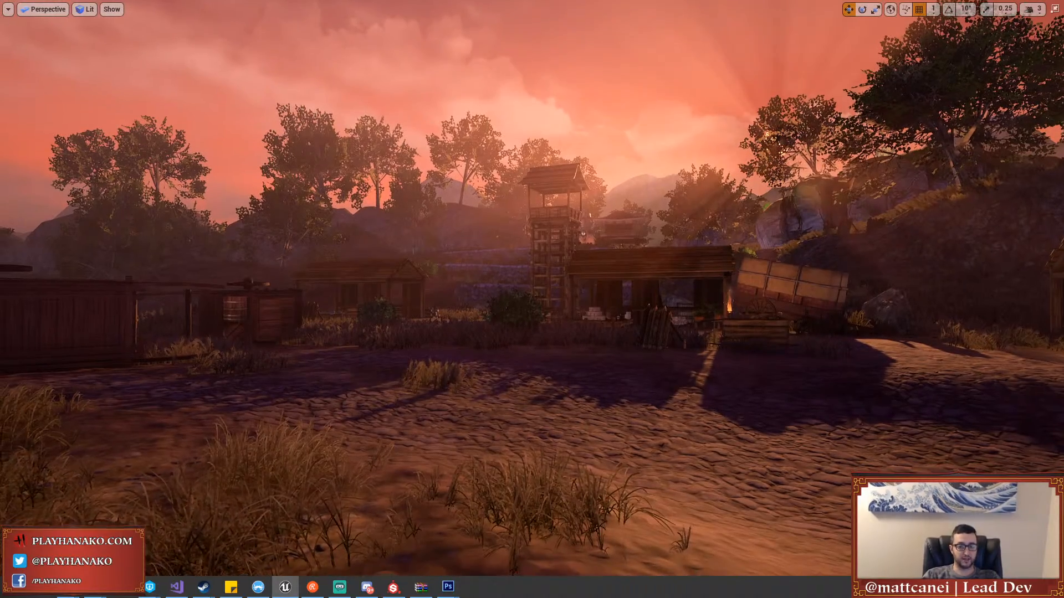
{"action": "key", "text": "w"}
{"action": "right_click_drag", "start_coordinate": [532, 300], "coordinate": [579, 338]}
{"action": "key", "text": "w"}
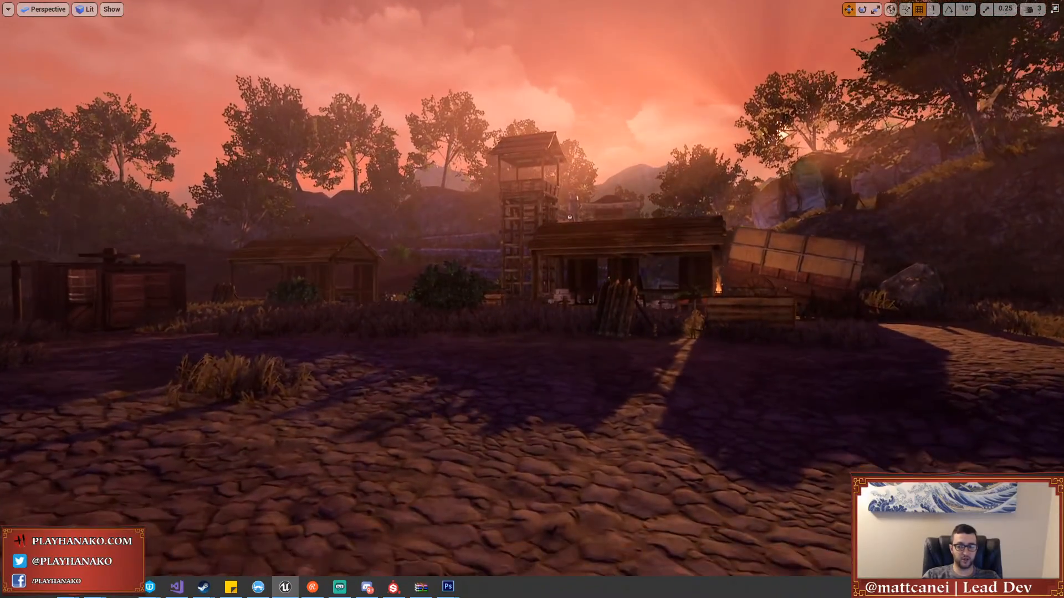
{"action": "key", "text": "s"}
{"action": "key", "text": "w"}
{"action": "right_click_drag", "start_coordinate": [532, 299], "coordinate": [473, 398]}
{"action": "key", "text": "F11"}
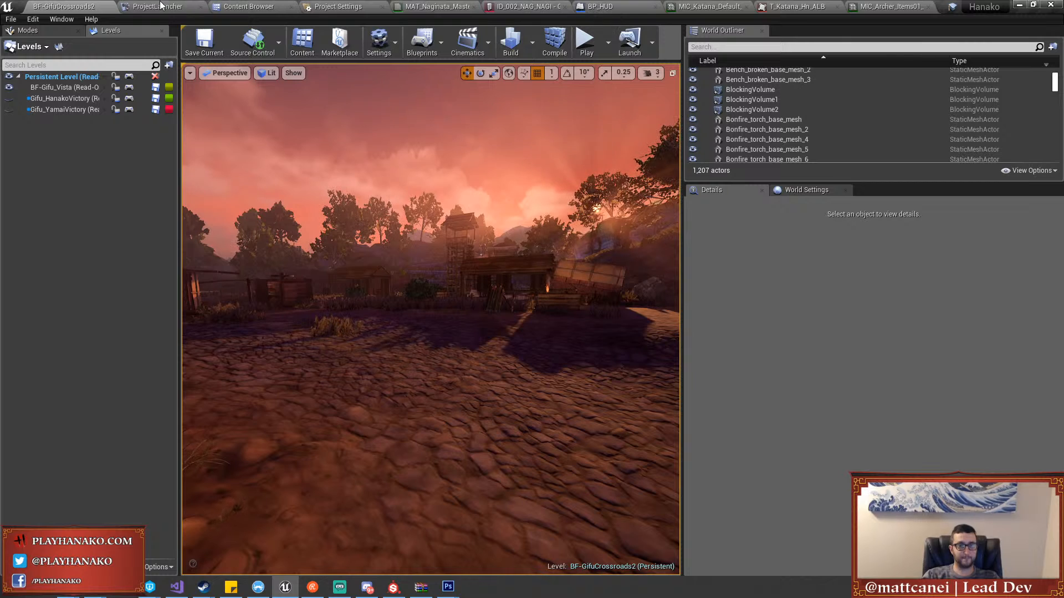
Import T_Yumi01_Hn_ALB and T_Yumi01_Hn_RMO into the Archer Texture folder and save both assets
{"action": "left_click", "coordinate": [249, 6]}
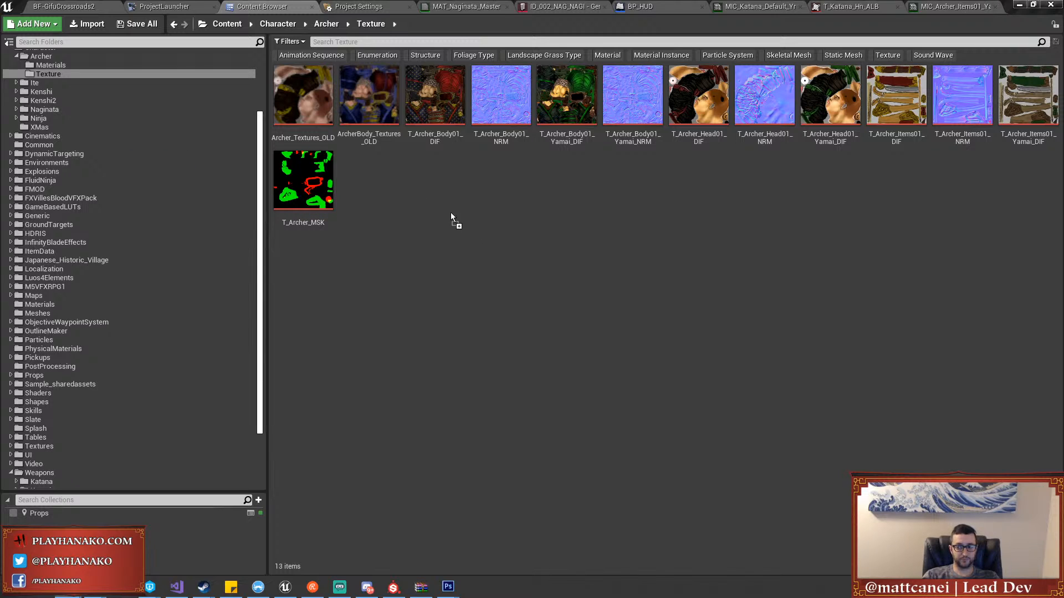
{"action": "left_click_drag", "start_coordinate": [450, 212], "coordinate": [437, 208]}
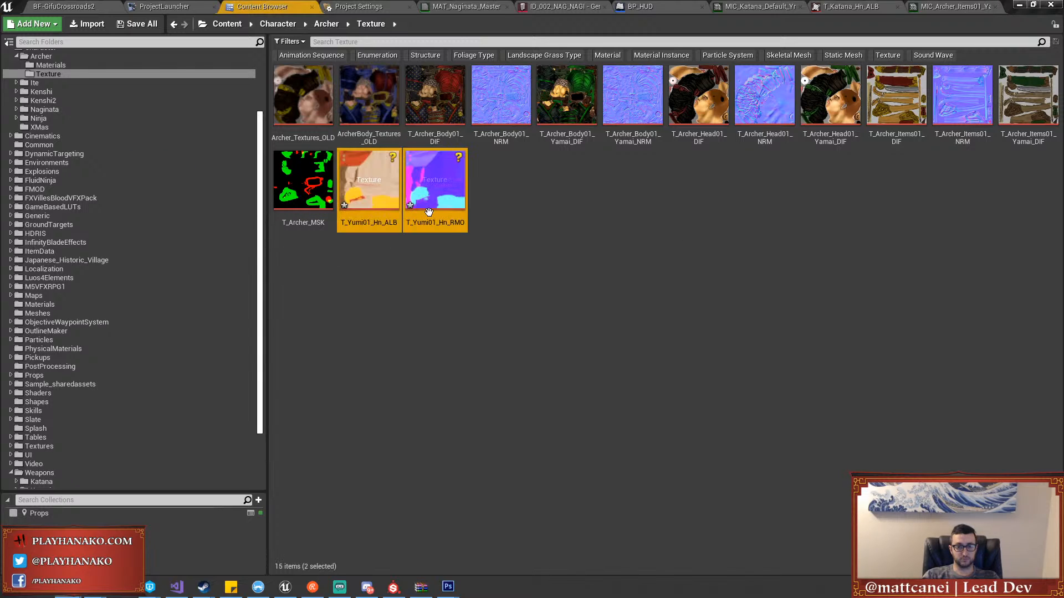
{"action": "key", "text": "ctrl+s"}
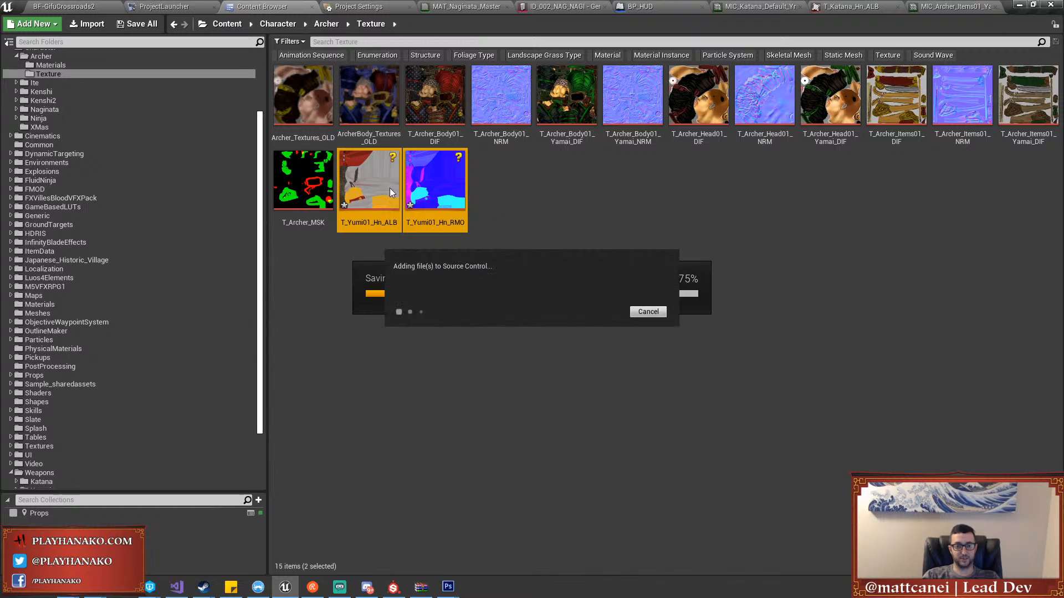
Open the T_Yumi01_Hn_ALB and T_Yumi01_Hn_RMO textures in their editors and bring the ALB texture's settings to the front
{"action": "double_click", "coordinate": [366, 184]}
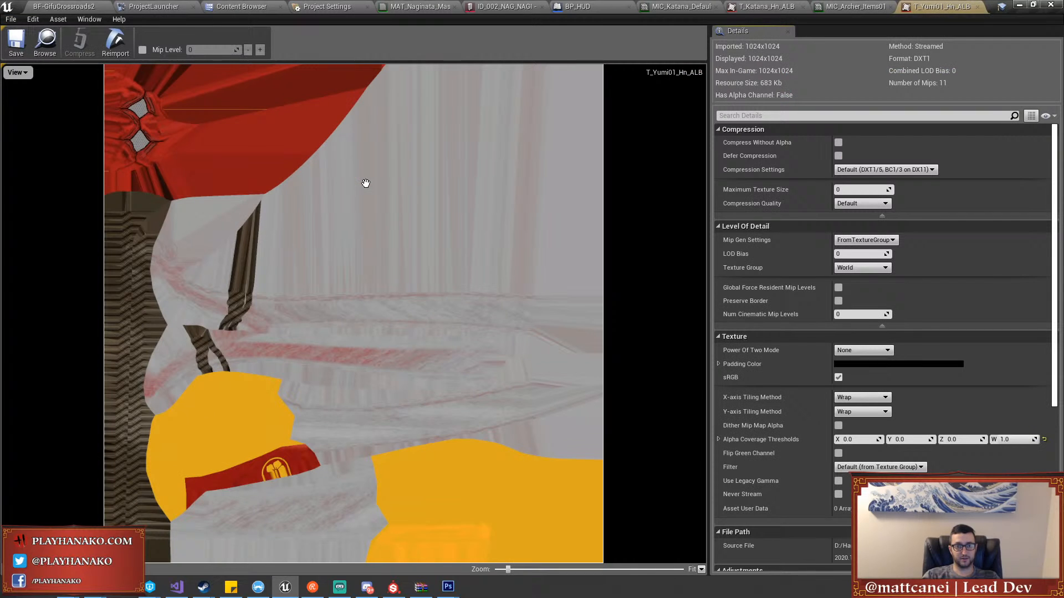
{"action": "left_click", "coordinate": [204, 4]}
{"action": "left_click", "coordinate": [238, 6]}
{"action": "left_click", "coordinate": [433, 173]}
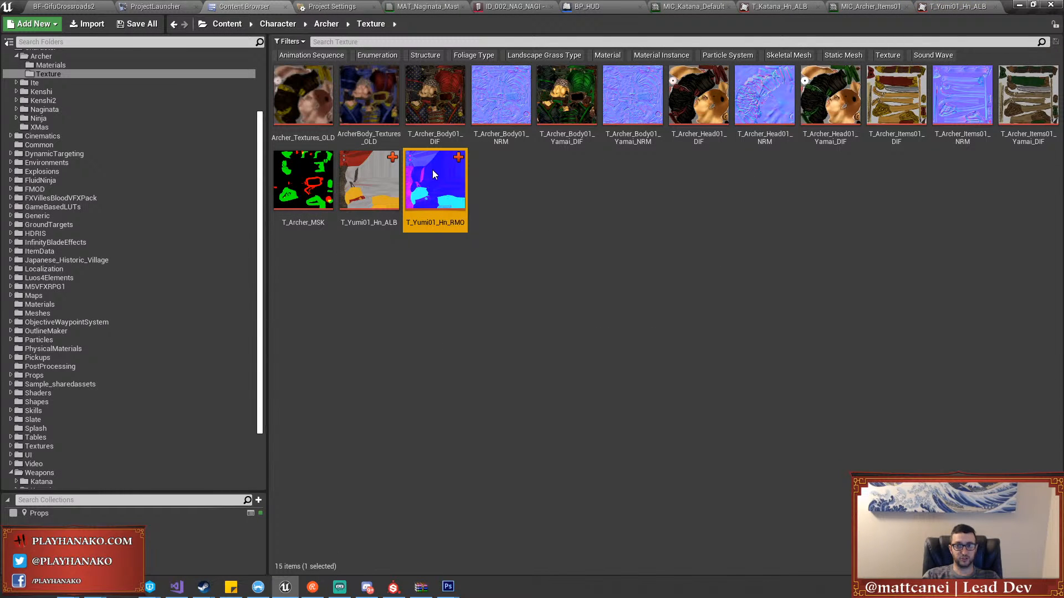
{"action": "double_click", "coordinate": [433, 174]}
{"action": "left_click", "coordinate": [864, 6]}
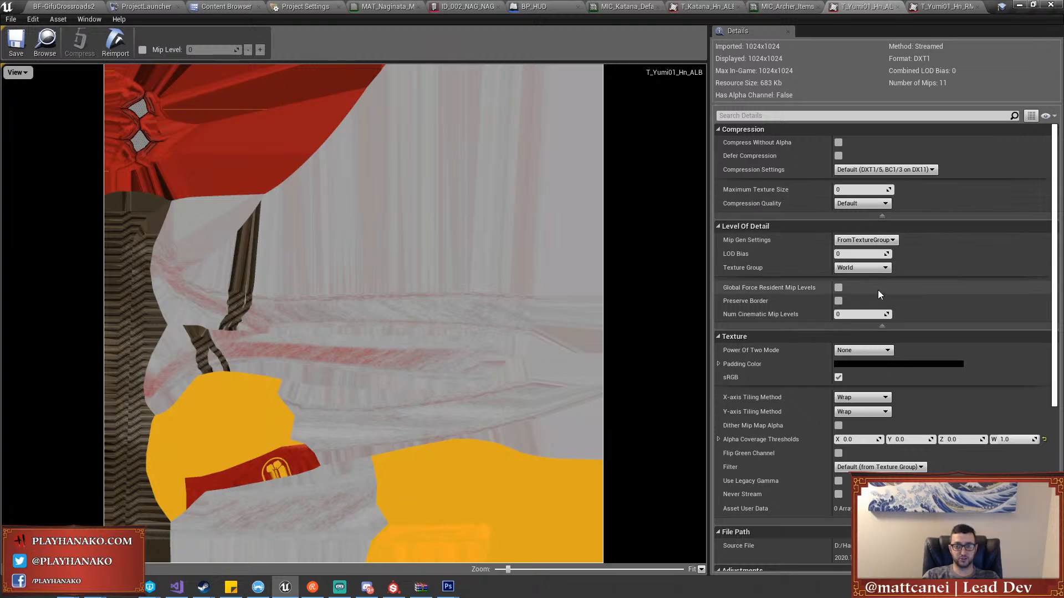
Set the texture group of T_Yumi01_Hn_ALB to Weapon and of T_Yumi01_Hn_RMO to WeaponSpecular, saving the RMO texture
{"action": "left_click", "coordinate": [865, 267]}
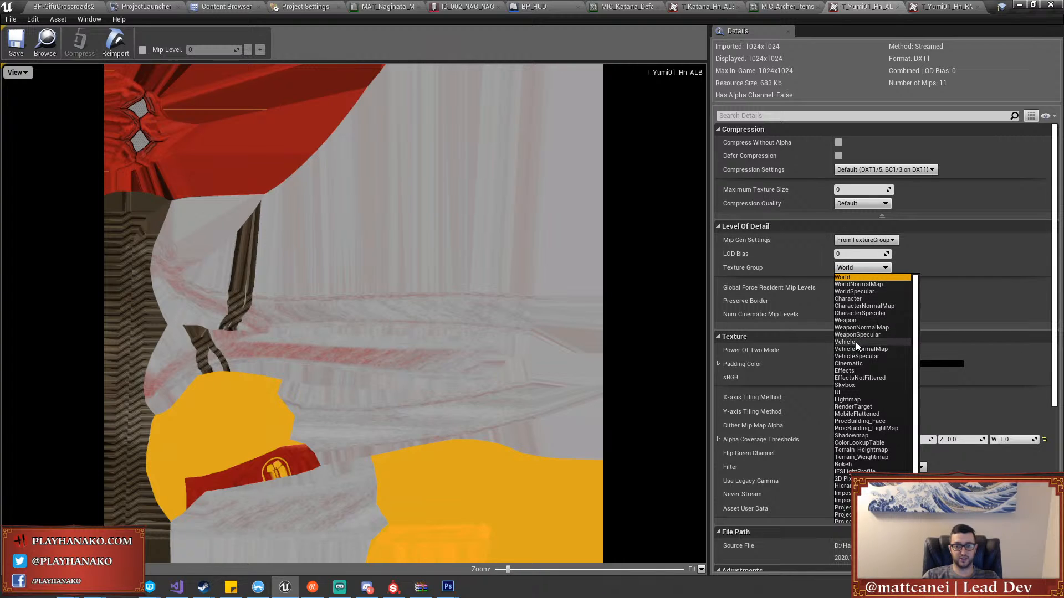
{"action": "left_click", "coordinate": [853, 320]}
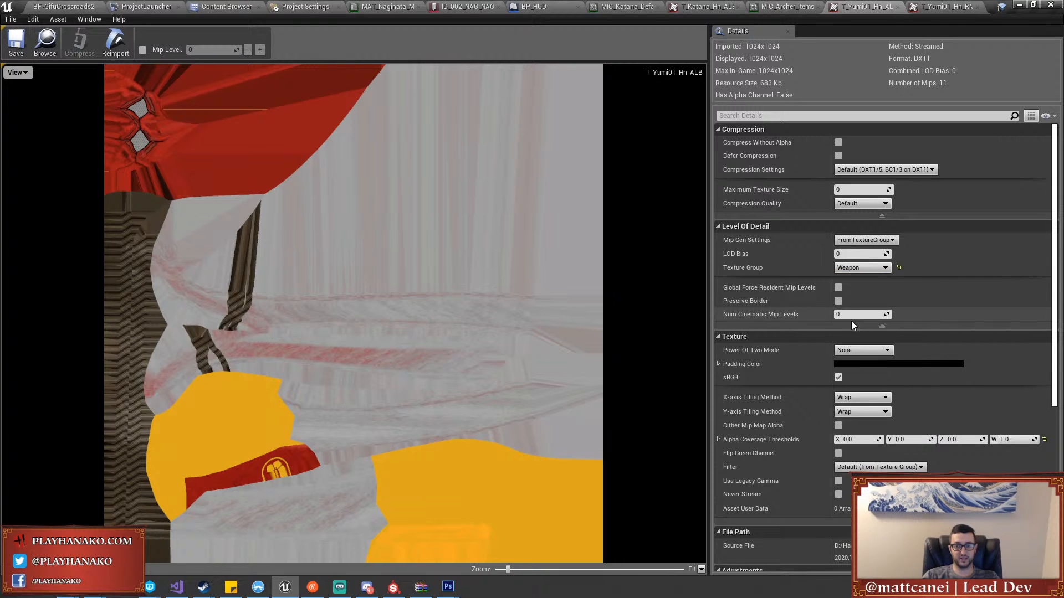
{"action": "left_click", "coordinate": [949, 6]}
{"action": "left_click", "coordinate": [855, 268]}
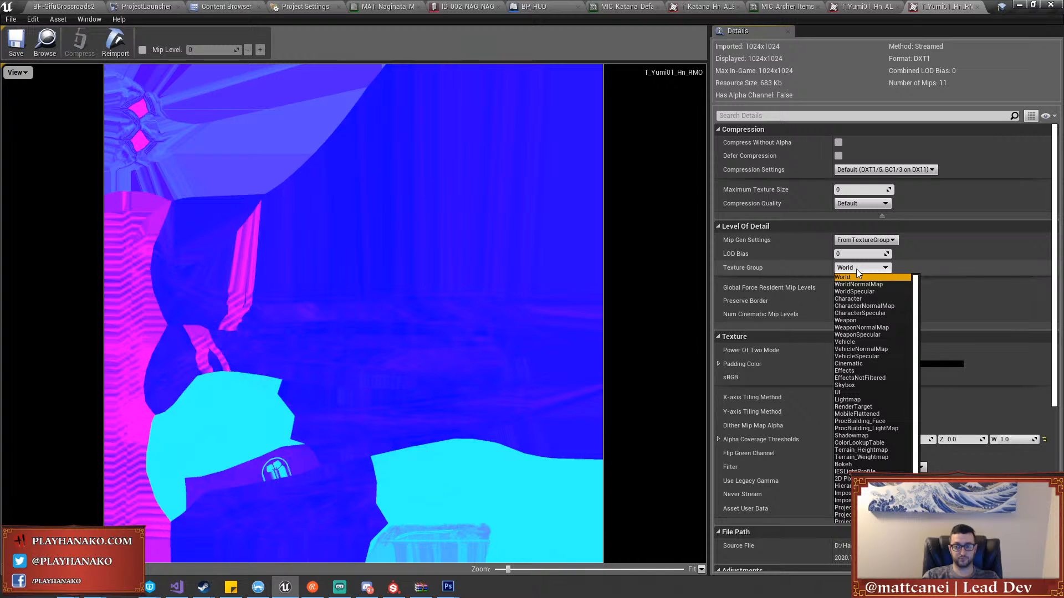
{"action": "left_click", "coordinate": [860, 335]}
{"action": "left_click", "coordinate": [28, 42]}
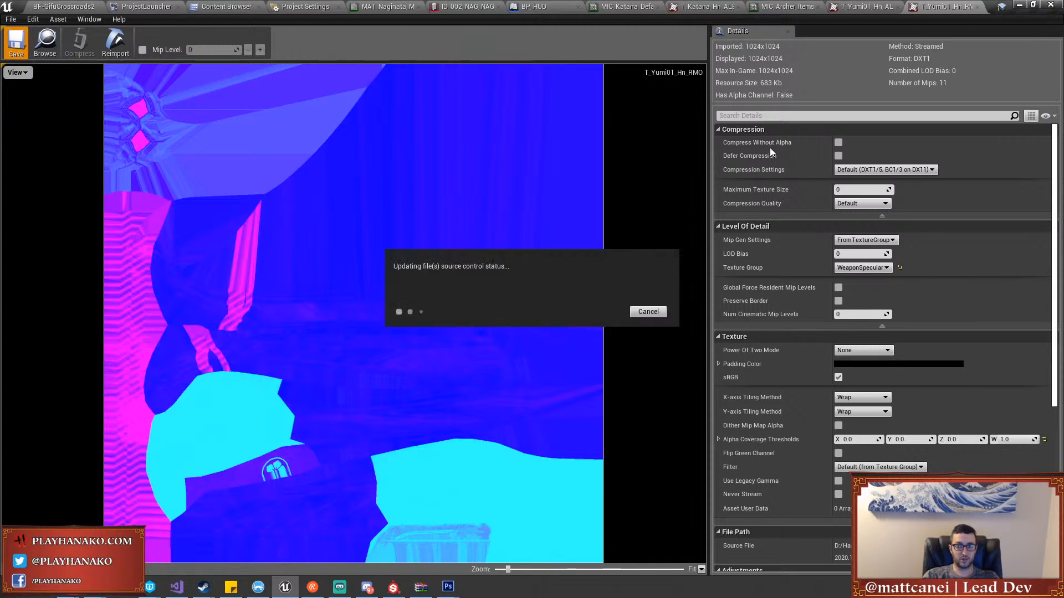
Set the RMO texture's compression to Masks (no sRGB), and save both the RMO and ALB textures
{"action": "left_click", "coordinate": [885, 170]}
{"action": "left_click", "coordinate": [859, 194]}
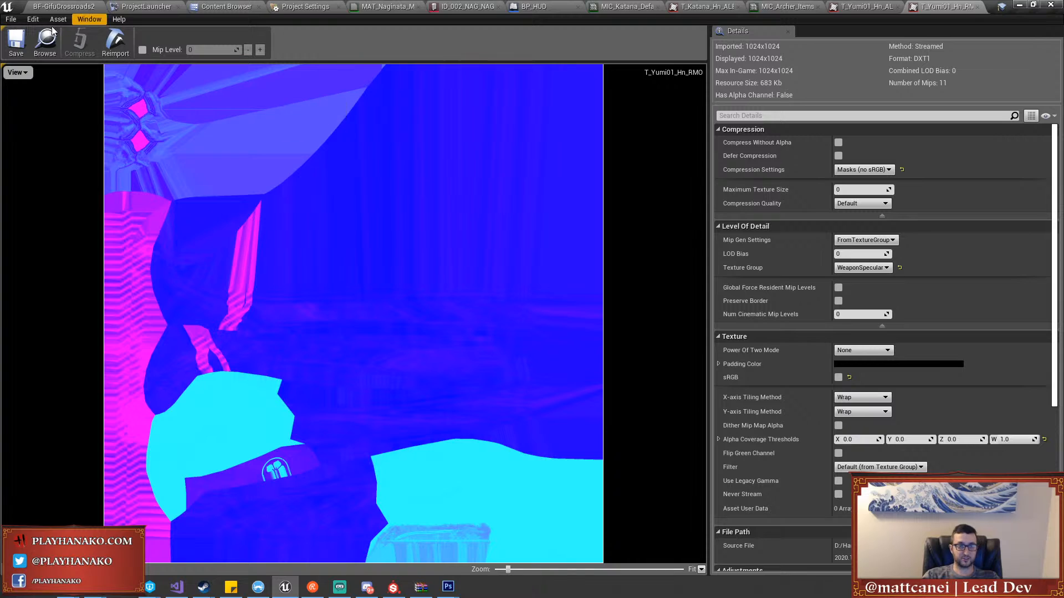
{"action": "left_click", "coordinate": [16, 42]}
{"action": "key", "text": "ctrl+Tab"}
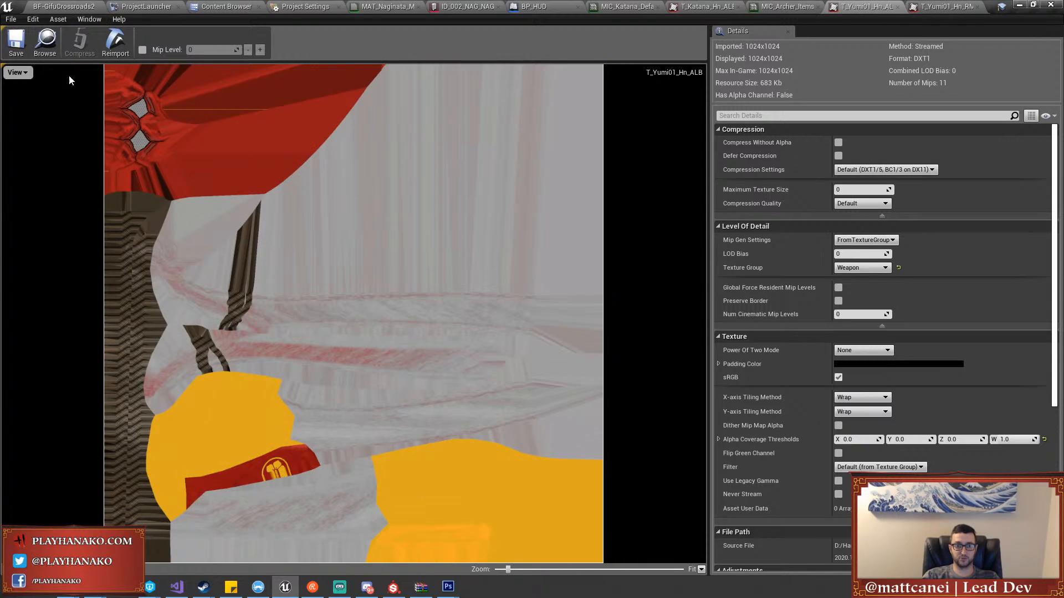
{"action": "left_click", "coordinate": [21, 53]}
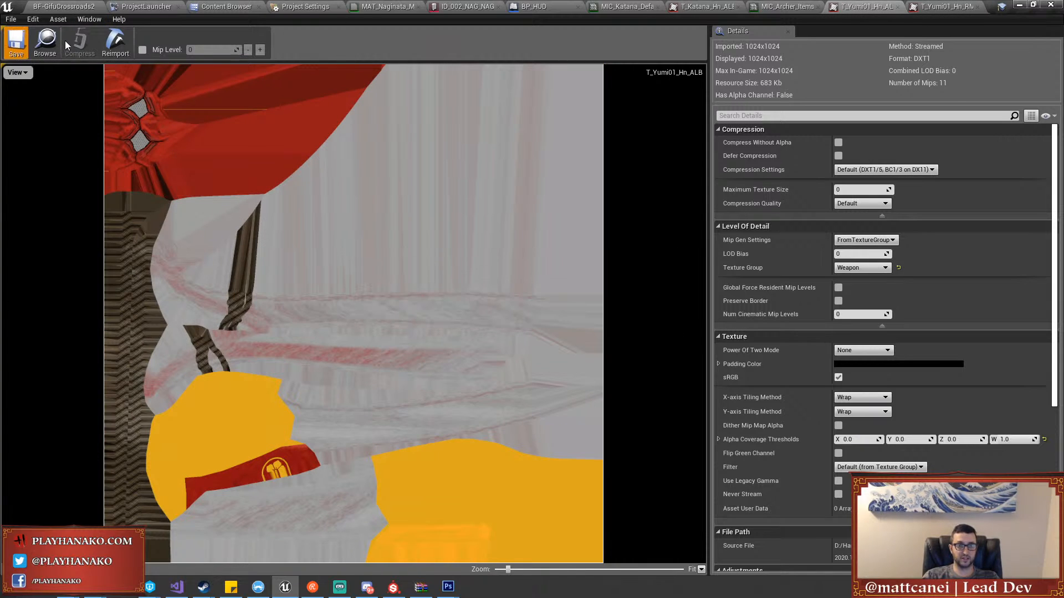
Move T_Yumi01_Hn_ALB and T_Yumi01_Hn_RMO from the Archer Texture folder to the Weapons/Yumi folder
{"action": "left_click", "coordinate": [225, 7]}
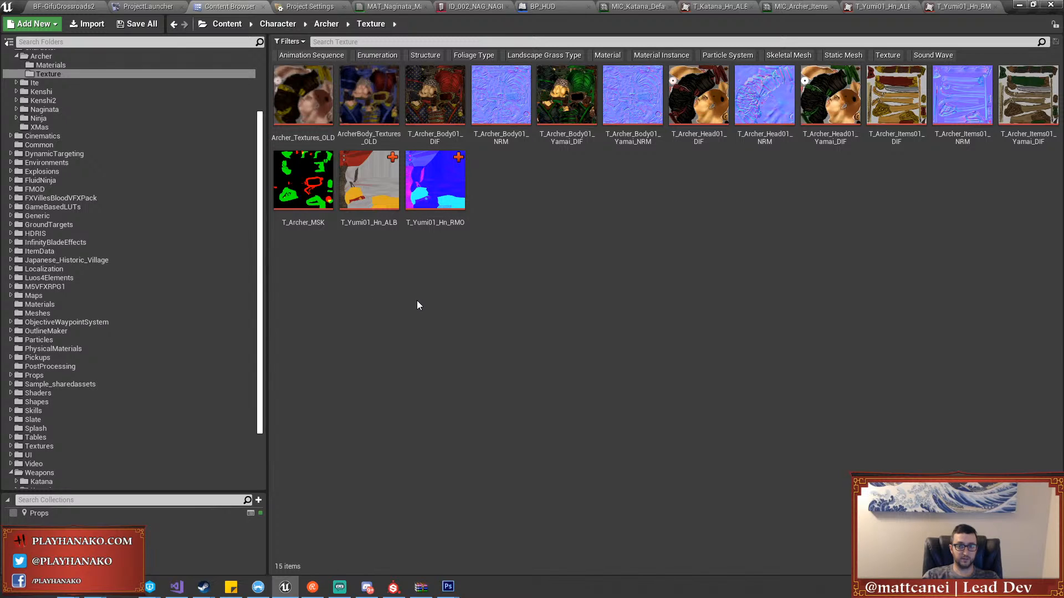
{"action": "scroll", "coordinate": [187, 246], "scroll_direction": "up", "scroll_amount": 3}
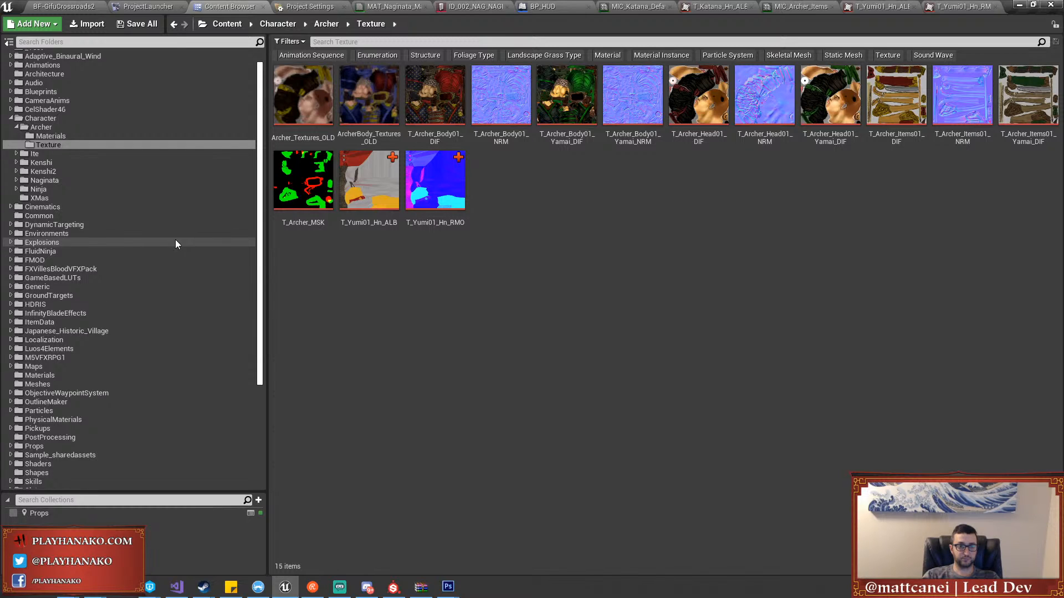
{"action": "scroll", "coordinate": [176, 245], "scroll_direction": "up", "scroll_amount": 1}
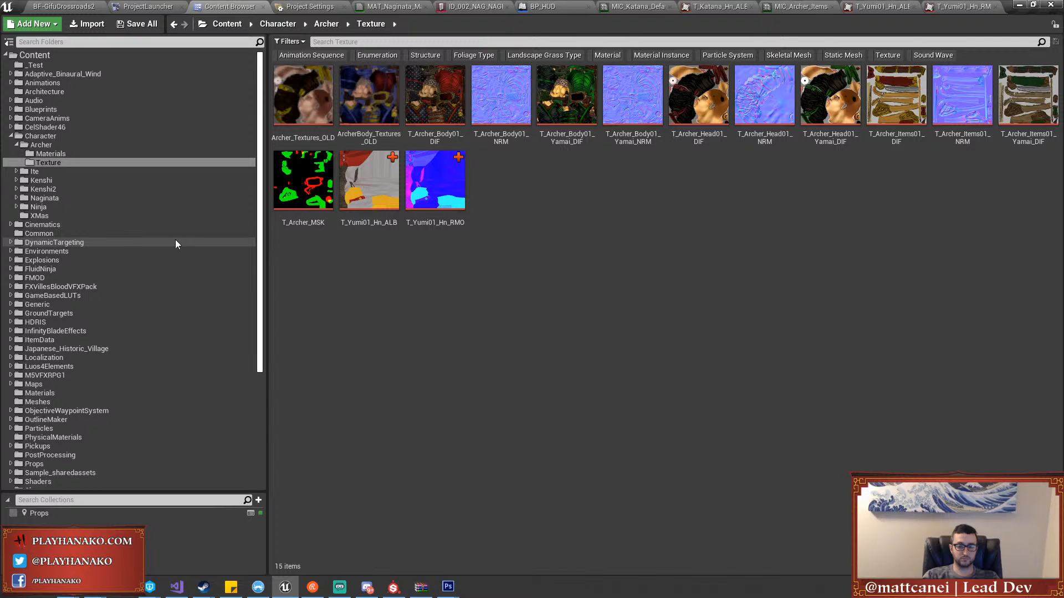
{"action": "scroll", "coordinate": [175, 244], "scroll_direction": "up", "scroll_amount": 1}
{"action": "left_click", "coordinate": [381, 189]}
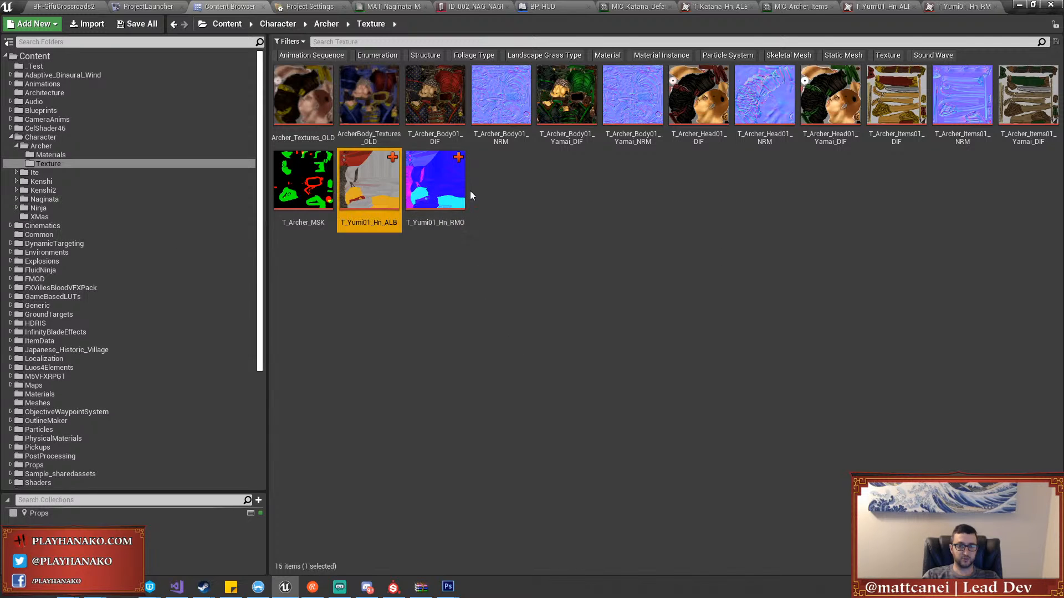
{"action": "left_click", "coordinate": [464, 191], "text": "ctrl"}
{"action": "scroll", "coordinate": [169, 277], "scroll_direction": "down", "scroll_amount": 6}
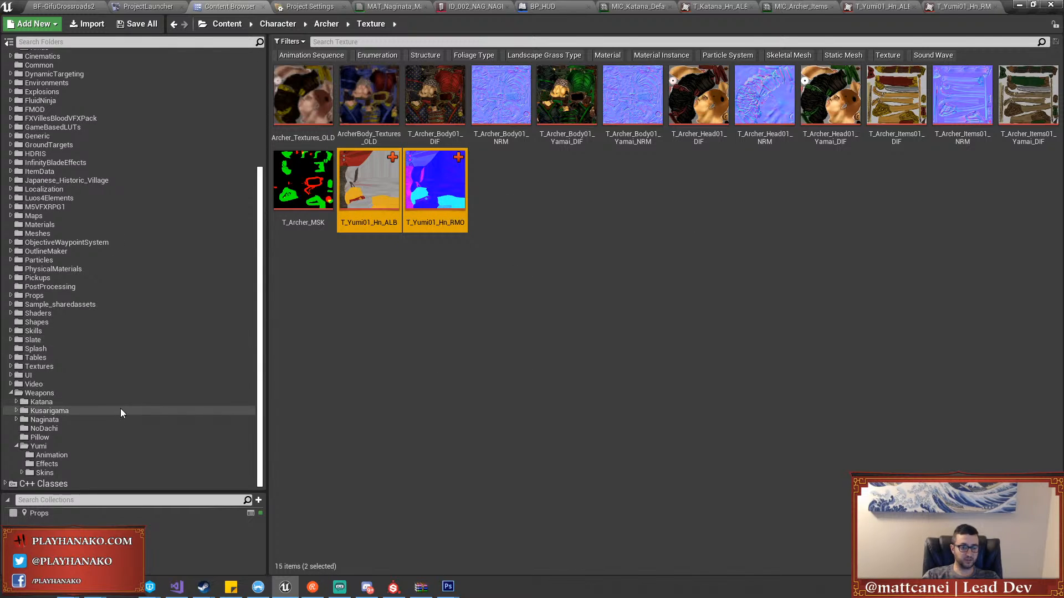
{"action": "left_click_drag", "start_coordinate": [431, 217], "coordinate": [115, 442]}
{"action": "left_click", "coordinate": [136, 470]}
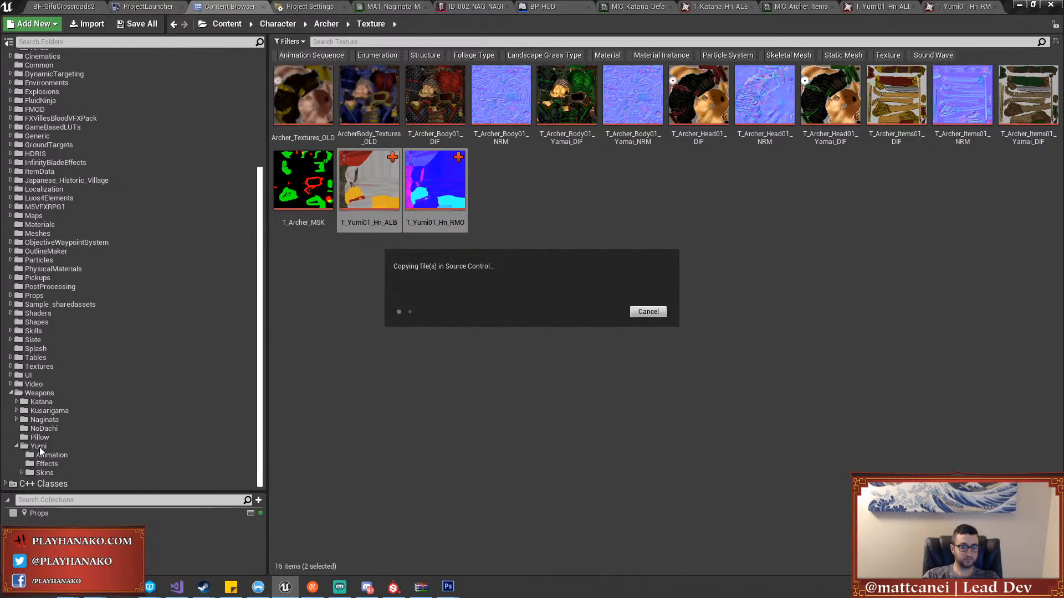
Create a material instance of MAT_Weapon_Master in the Weapons folder and name it MIC_Yumi_Default_Hn
{"action": "left_click", "coordinate": [39, 393]}
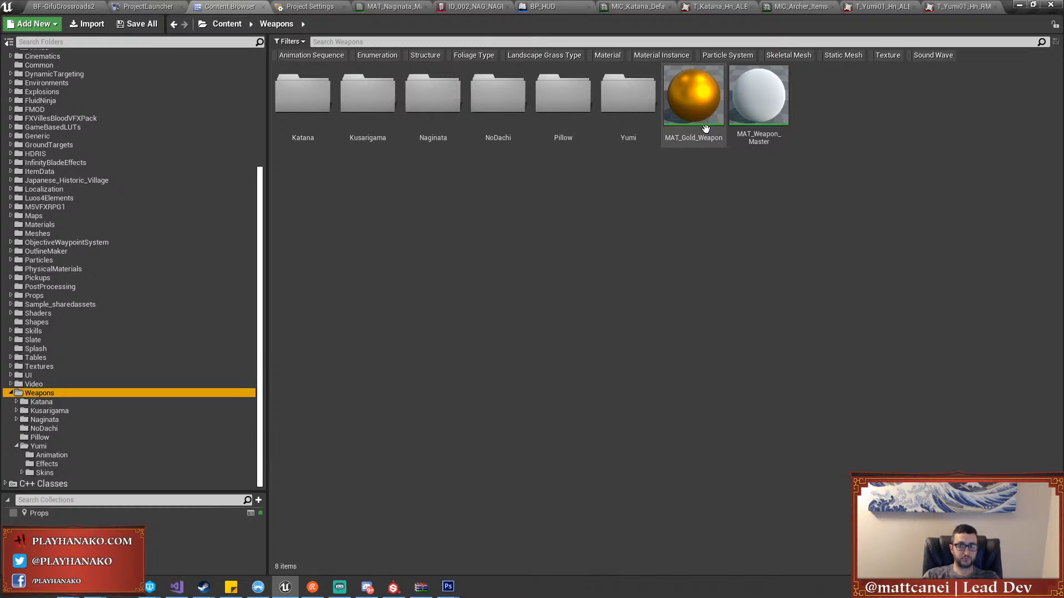
{"action": "left_click", "coordinate": [747, 109]}
{"action": "right_click", "coordinate": [747, 109]}
{"action": "left_click", "coordinate": [770, 127]}
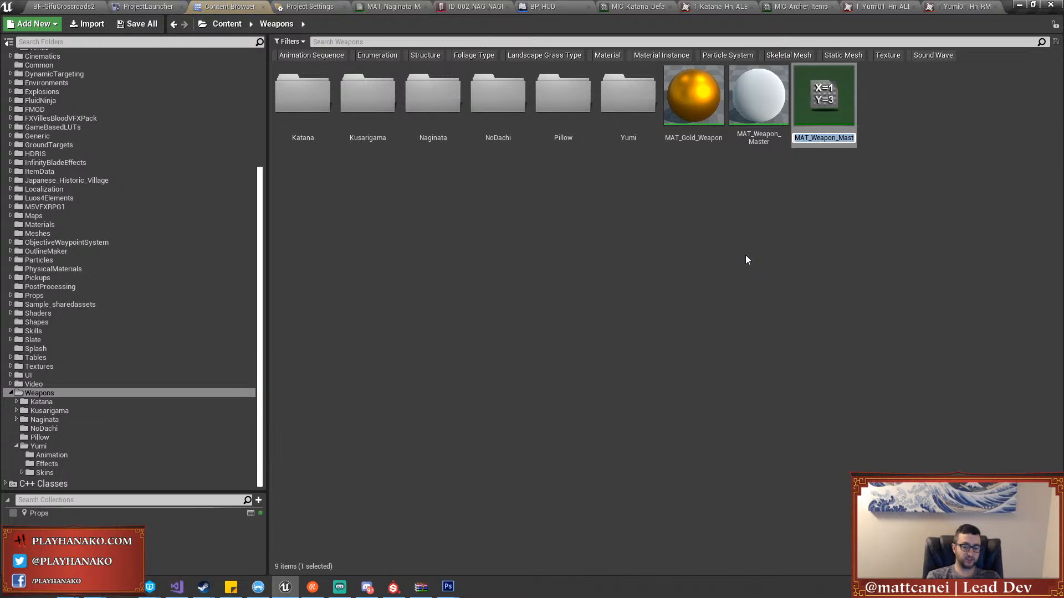
{"action": "type", "text": "MIC_Yumi"}
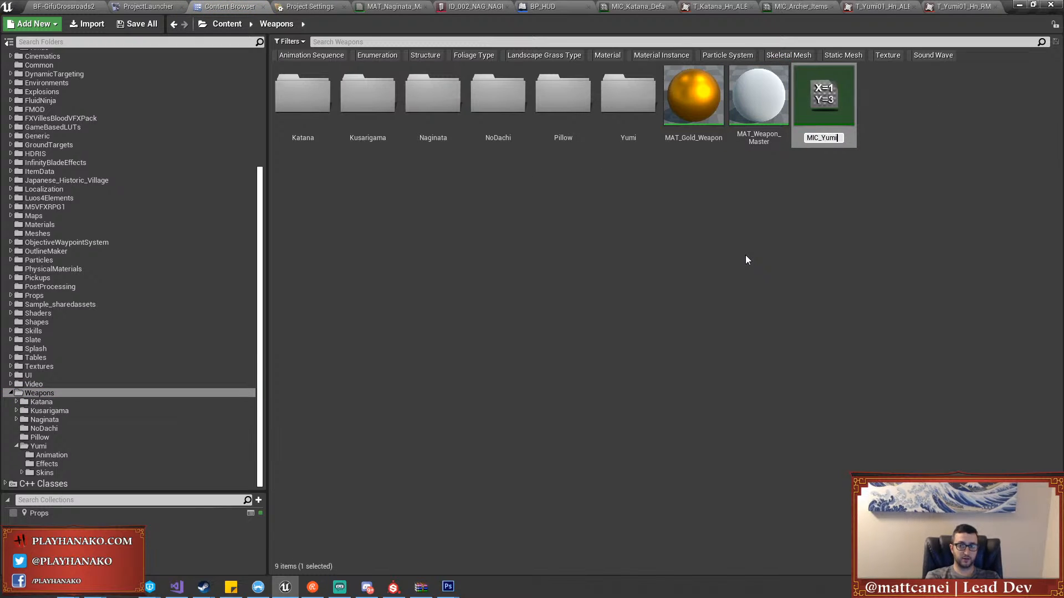
{"action": "type", "text": "_Default_H"}
{"action": "key", "text": "Return"}
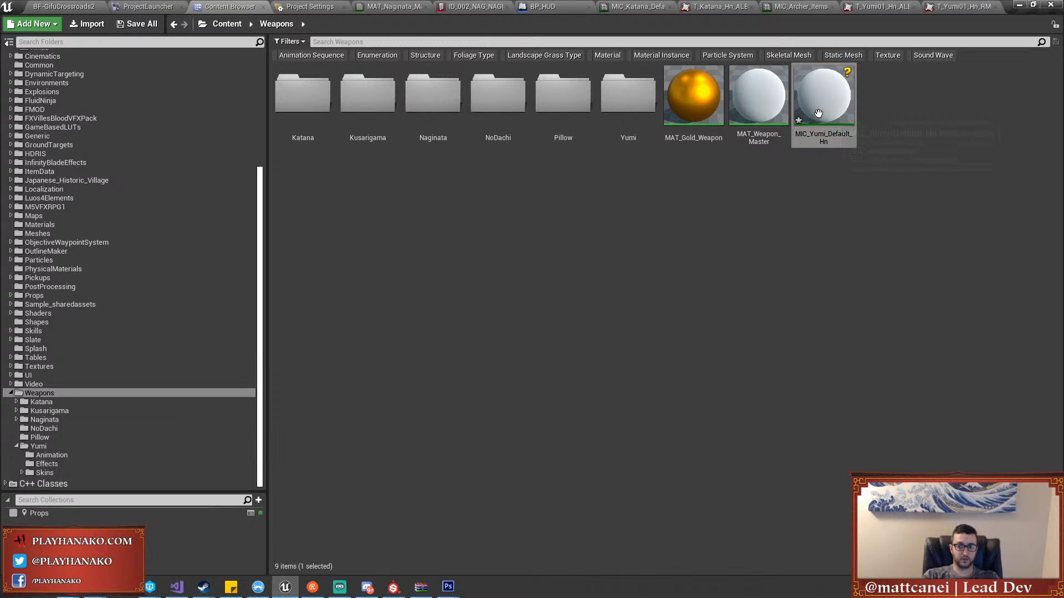
Create a child material instance of MIC_Yumi_Default_Hn and name it MIC_Yumi_Default_Ym
{"action": "right_click", "coordinate": [820, 115]}
{"action": "left_click", "coordinate": [842, 127]}
{"action": "key", "text": "End"}
{"action": "key", "text": "BackSpace"}
{"action": "key", "text": "BackSpace"}
{"action": "key", "text": "BackSpace"}
{"action": "key", "text": "BackSpace"}
{"action": "key", "text": "BackSpace"}
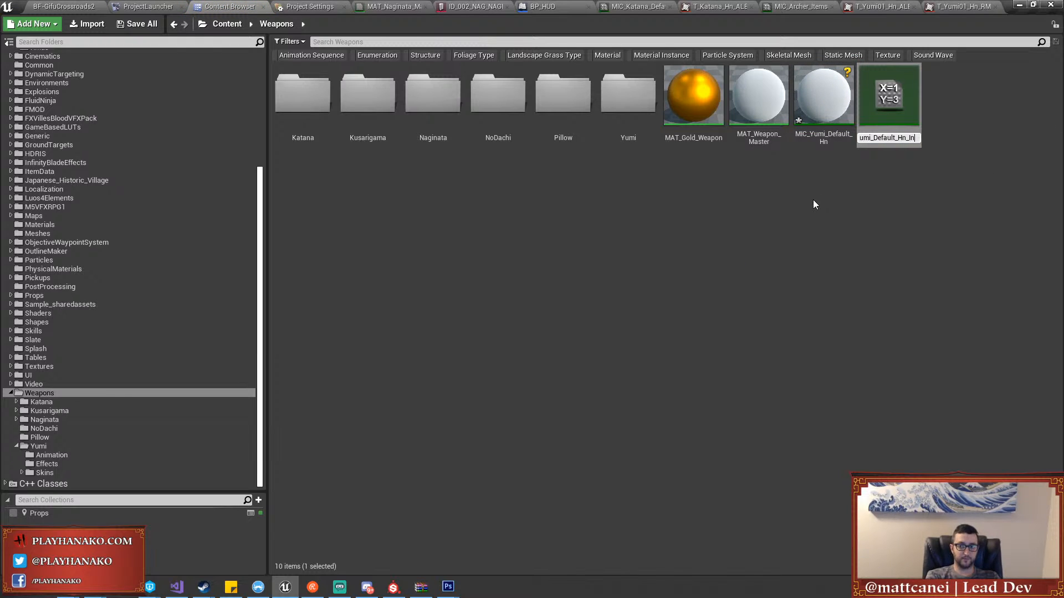
{"action": "key", "text": "BackSpace"}
{"action": "key", "text": "BackSpace"}
{"action": "type", "text": "Ym"}
{"action": "key", "text": "Return"}
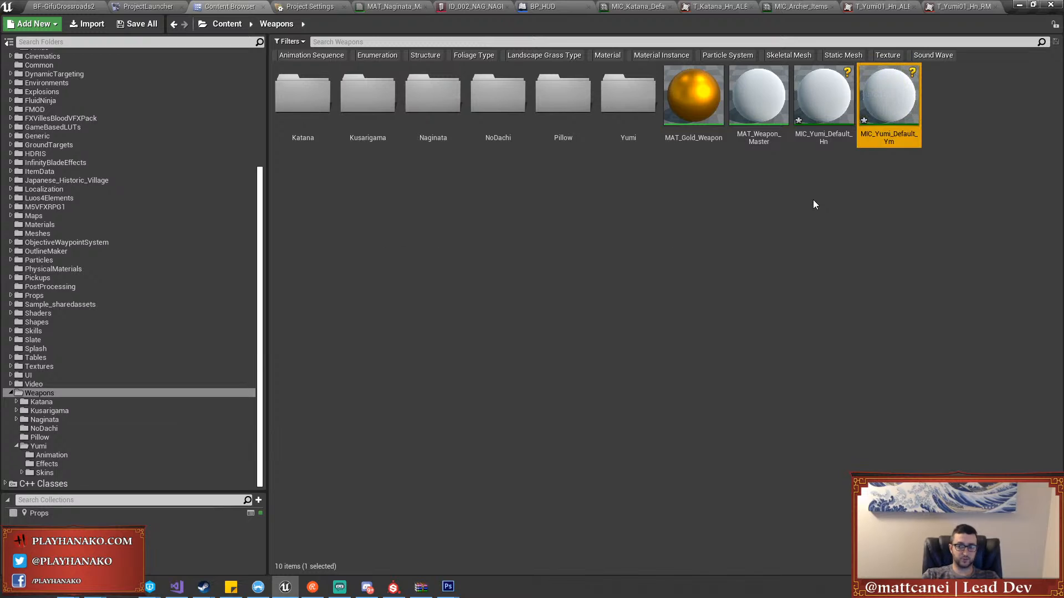
Open MIC_Yumi_Default_Hn and enable its Albedo, WeaponMask and WeaponNormal texture parameters
{"action": "double_click", "coordinate": [823, 113]}
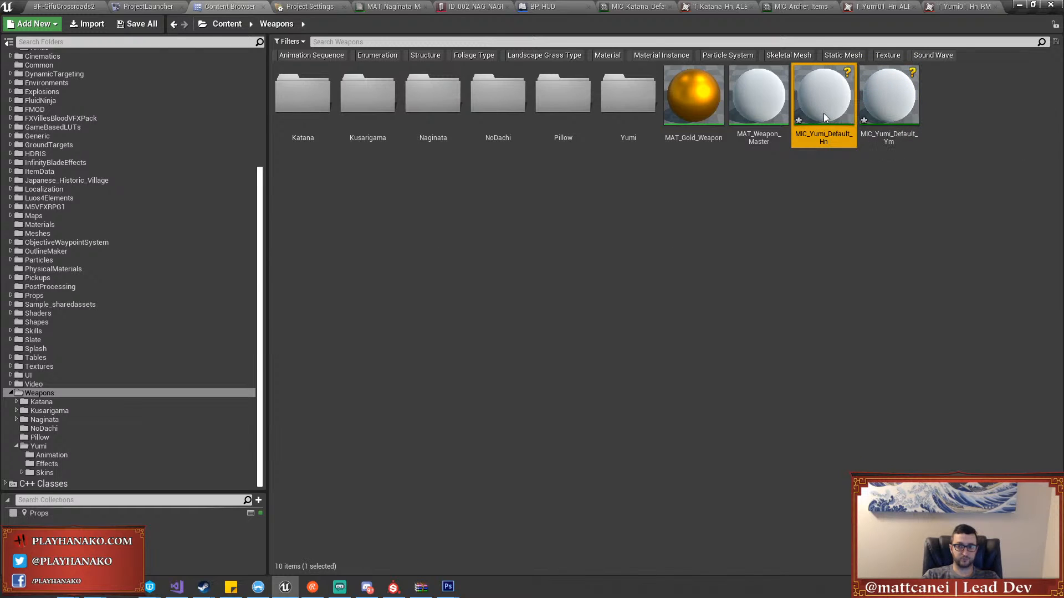
{"action": "left_click", "coordinate": [767, 139]}
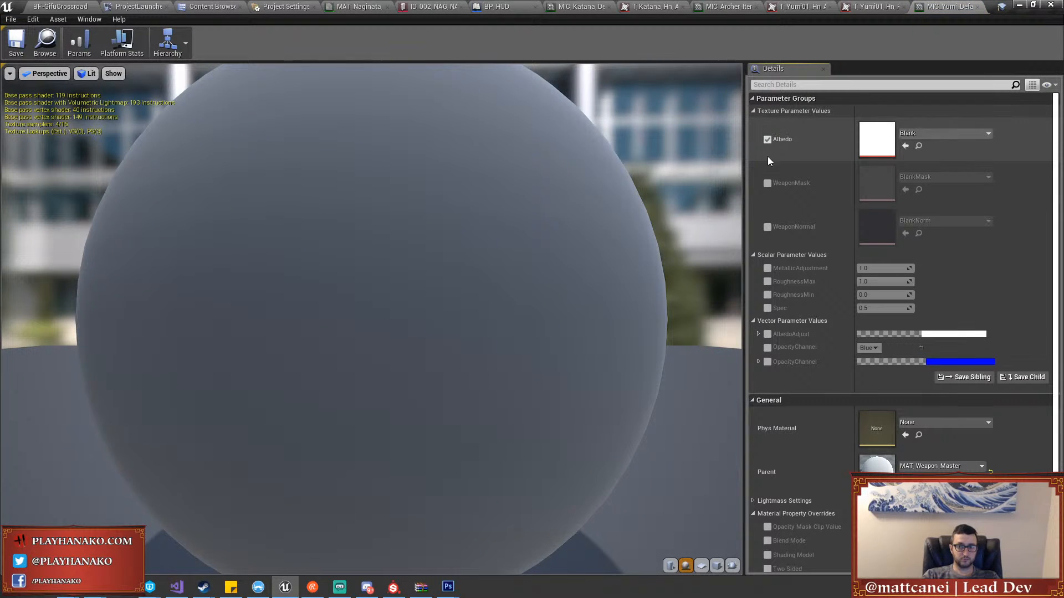
{"action": "left_click", "coordinate": [766, 183]}
{"action": "left_click", "coordinate": [767, 227]}
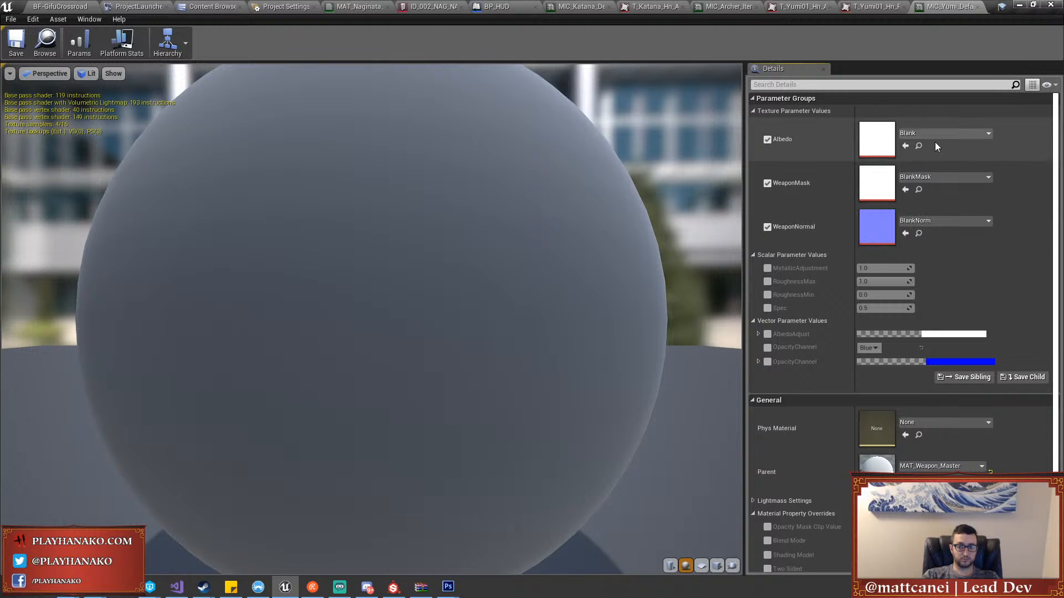
Assign T_Yumi01_Hn_ALB to the Albedo parameter and T_Yumi01_Hn_RMO to the WeaponMask parameter
{"action": "left_click", "coordinate": [936, 135]}
{"action": "type", "text": "yumi01"}
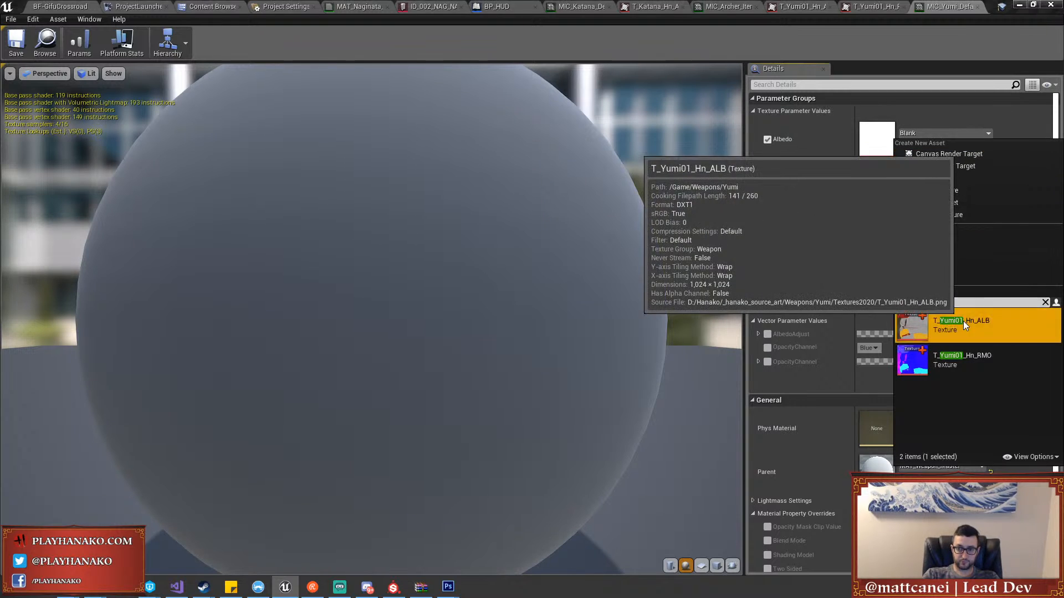
{"action": "left_click", "coordinate": [963, 323]}
{"action": "left_click", "coordinate": [965, 176]}
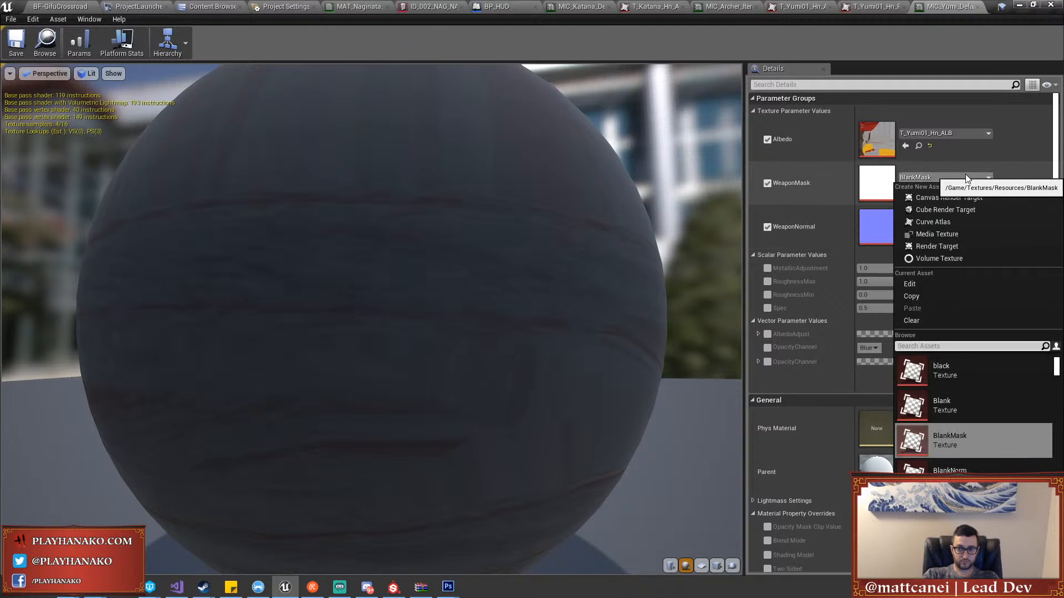
{"action": "type", "text": "yumi01"}
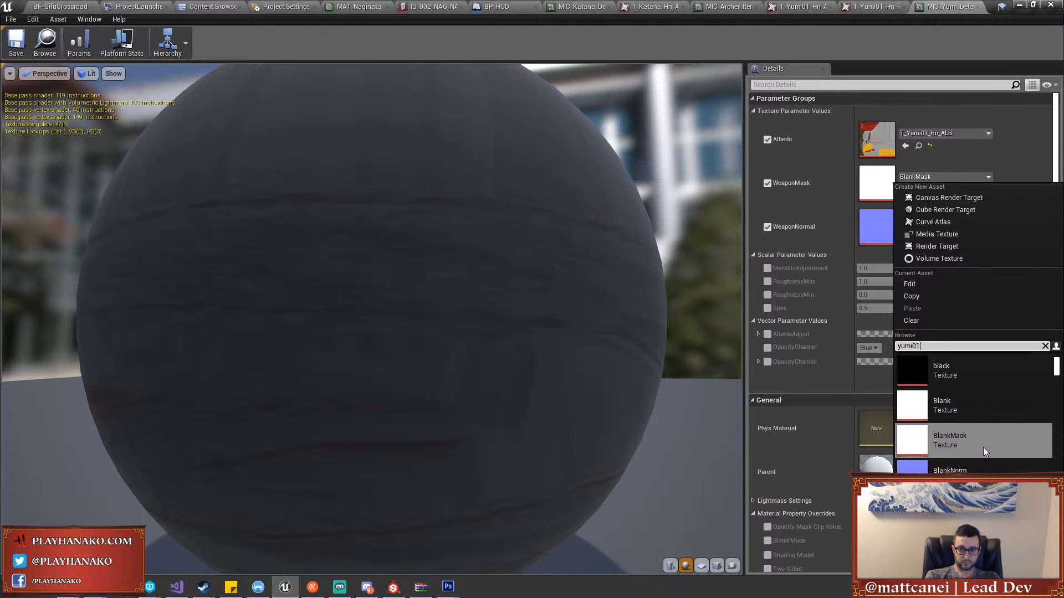
{"action": "left_click", "coordinate": [968, 398]}
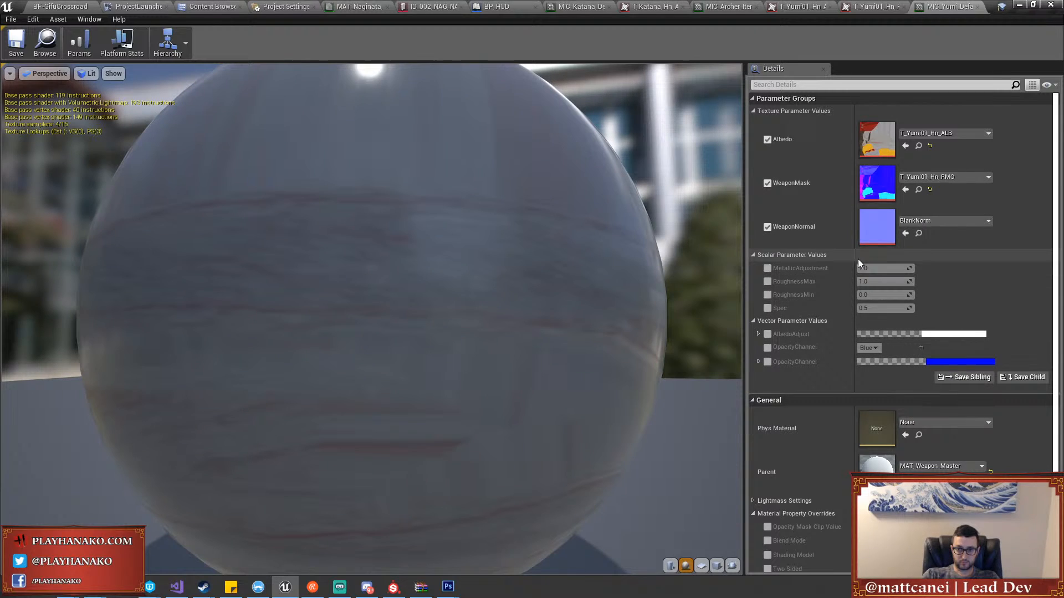
Assign T_Archer_Items01_NRM to the WeaponNormal parameter
{"action": "left_click", "coordinate": [954, 221]}
{"action": "type", "text": "archer items"}
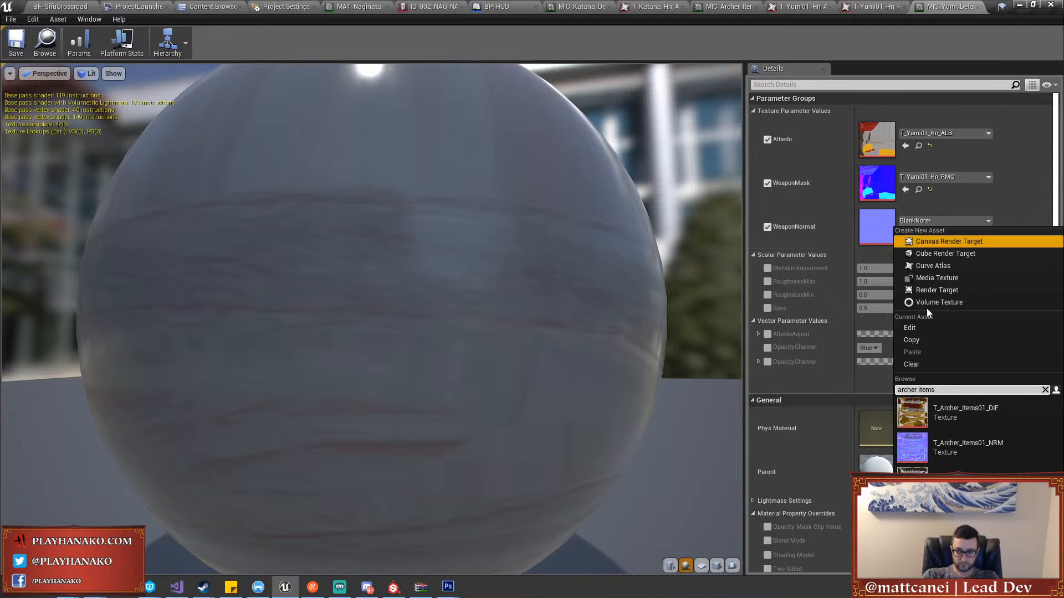
{"action": "left_click", "coordinate": [965, 441]}
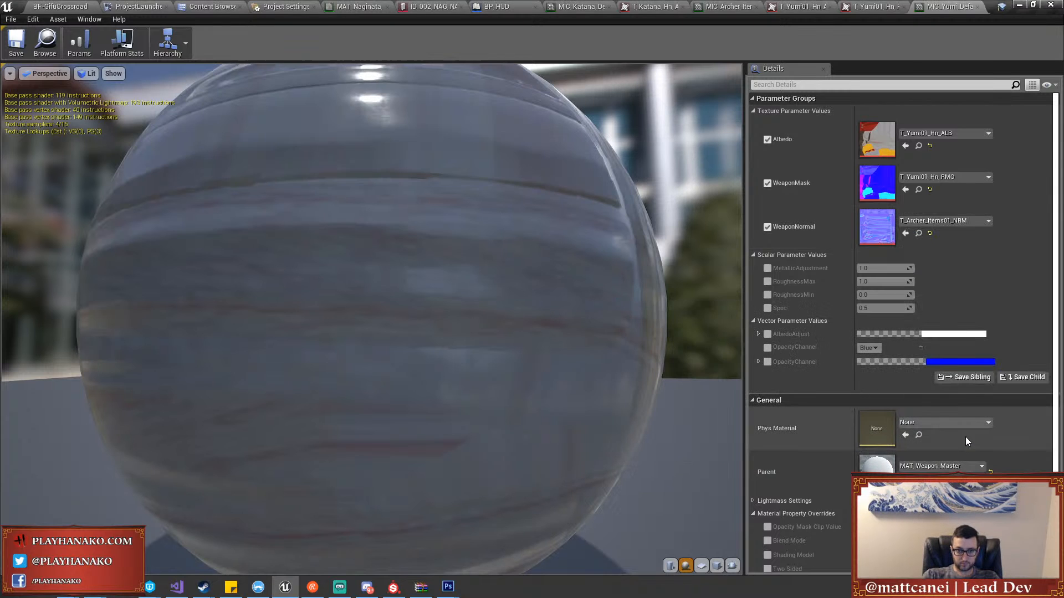
Preview the material on a plane, enable the Blend Mode override, and save the material instance
{"action": "left_click", "coordinate": [701, 566]}
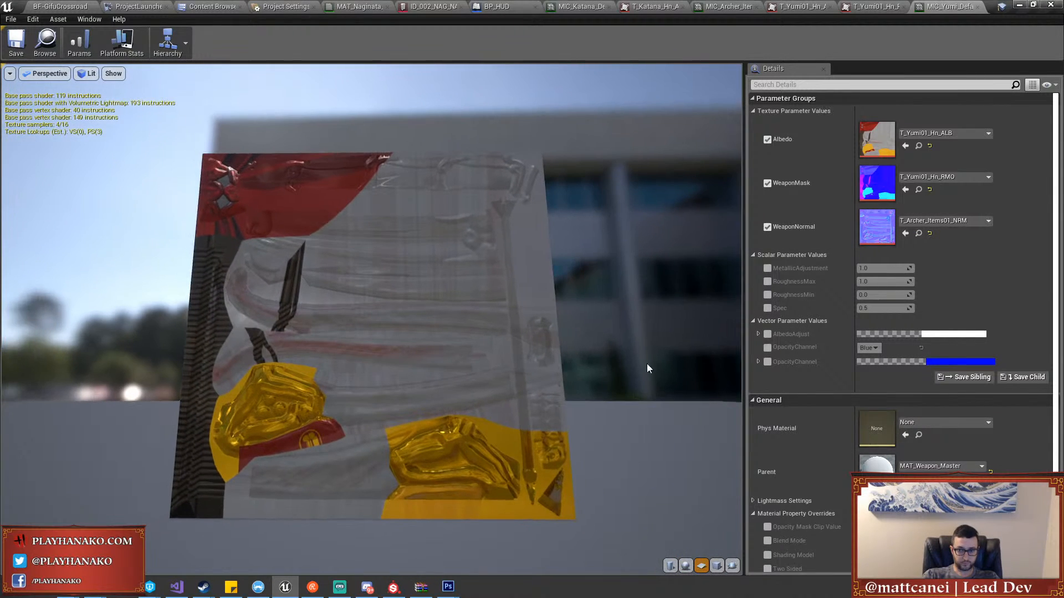
{"action": "scroll", "coordinate": [890, 338], "scroll_direction": "down", "scroll_amount": 3}
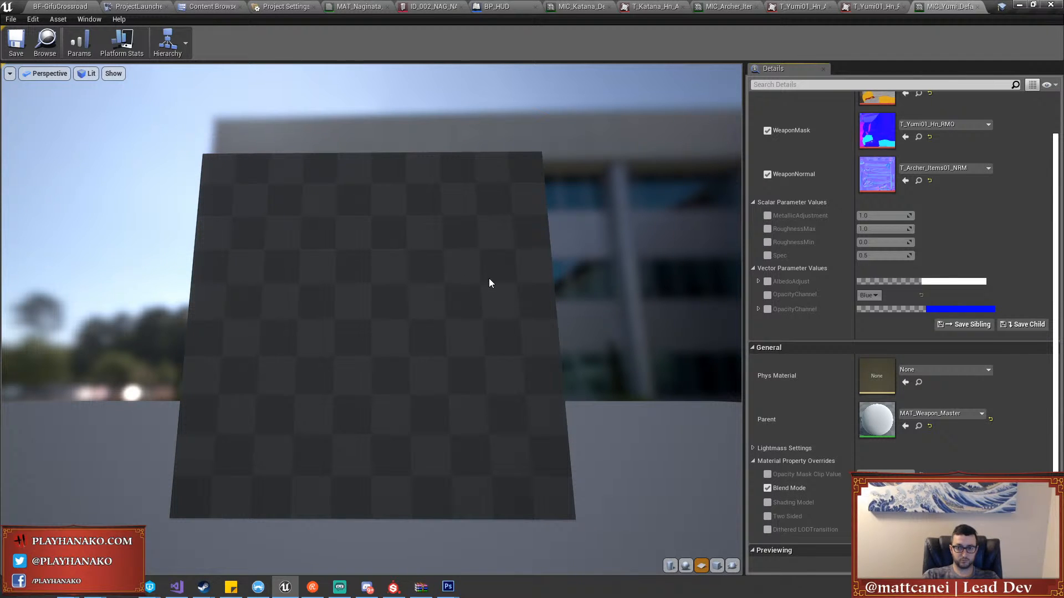
{"action": "left_click_drag", "start_coordinate": [470, 249], "coordinate": [498, 260]}
{"action": "left_click", "coordinate": [17, 48]}
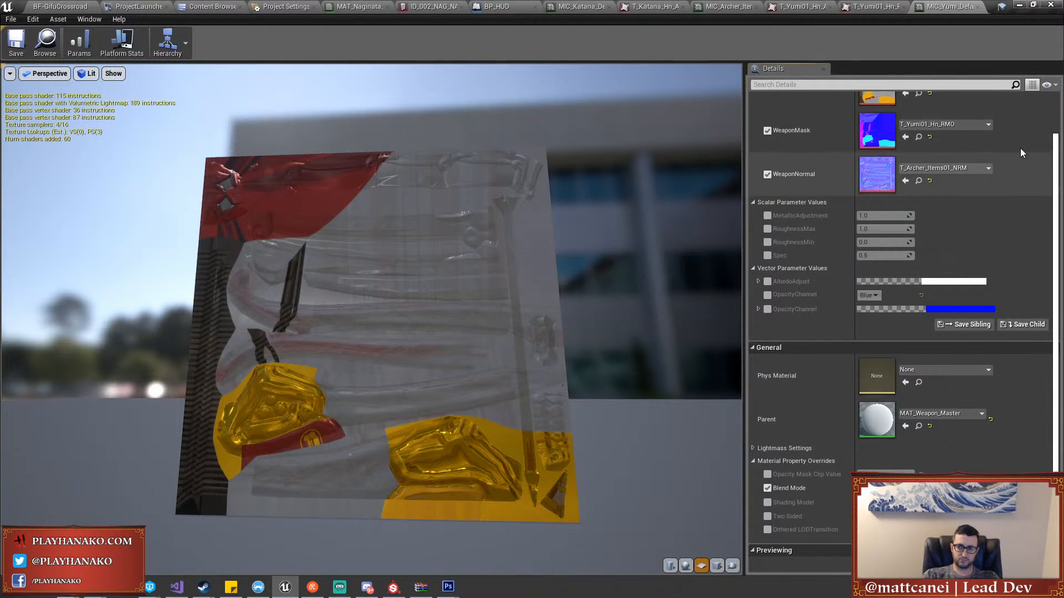
Locate the material's albedo texture T_Yumi01_Hn_ALB in its folder and open it for inspection
{"action": "scroll", "coordinate": [926, 214], "scroll_direction": "up", "scroll_amount": 2}
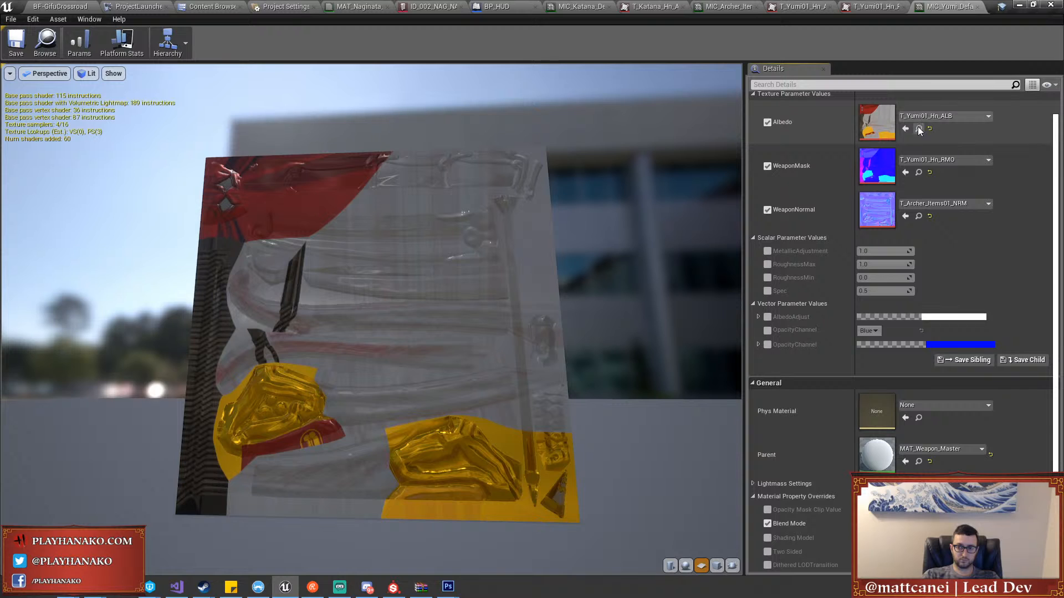
{"action": "left_click", "coordinate": [919, 129]}
{"action": "double_click", "coordinate": [501, 265]}
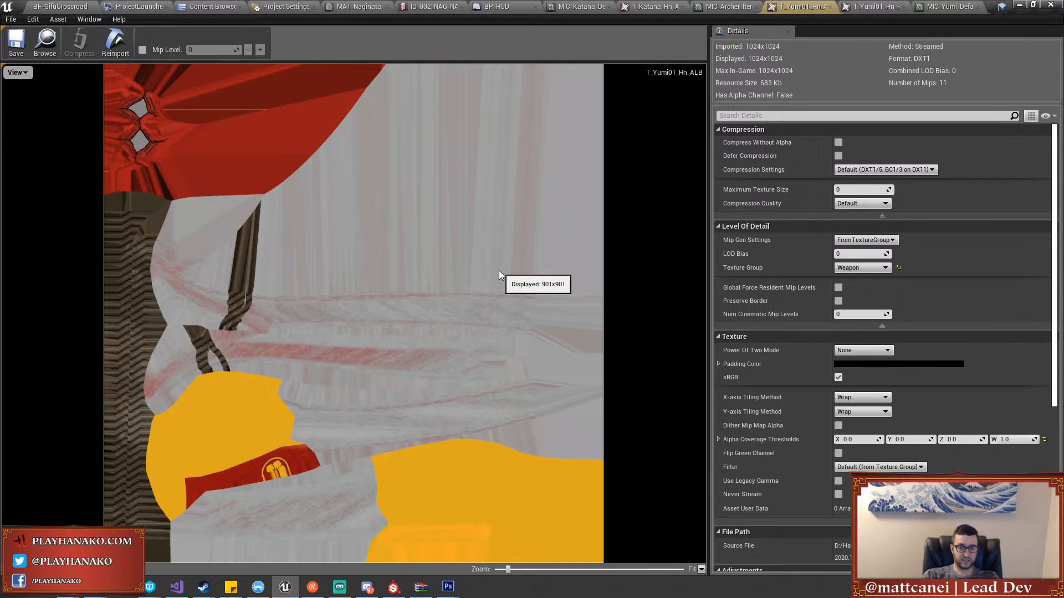
Switch to Photoshop and bring the T_Archer_Items01_NRM.TGA document to the front
{"action": "mouse_move", "coordinate": [447, 587]}
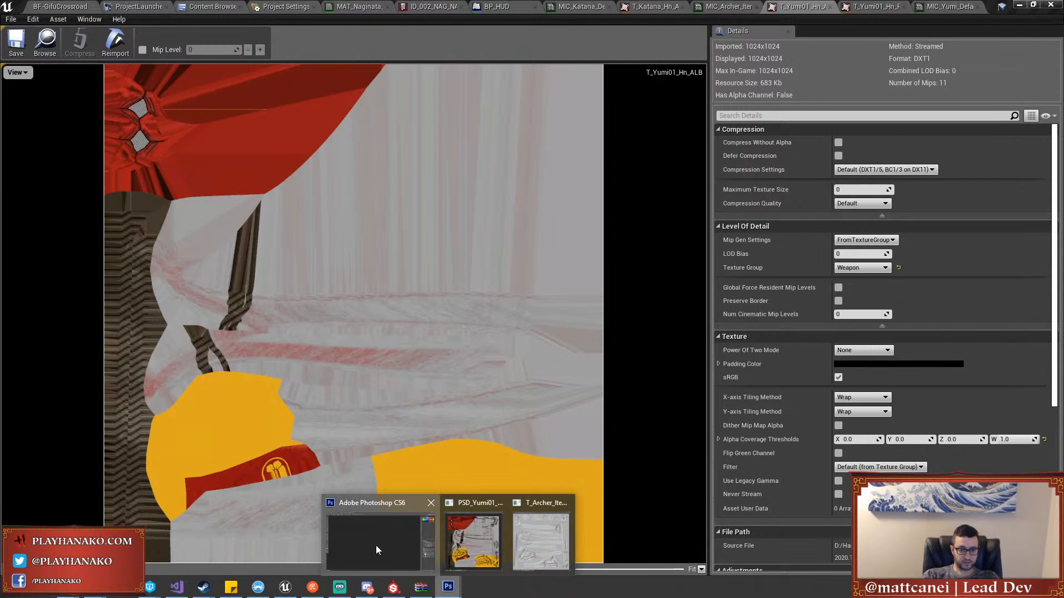
{"action": "left_click", "coordinate": [376, 546]}
{"action": "left_click", "coordinate": [504, 168]}
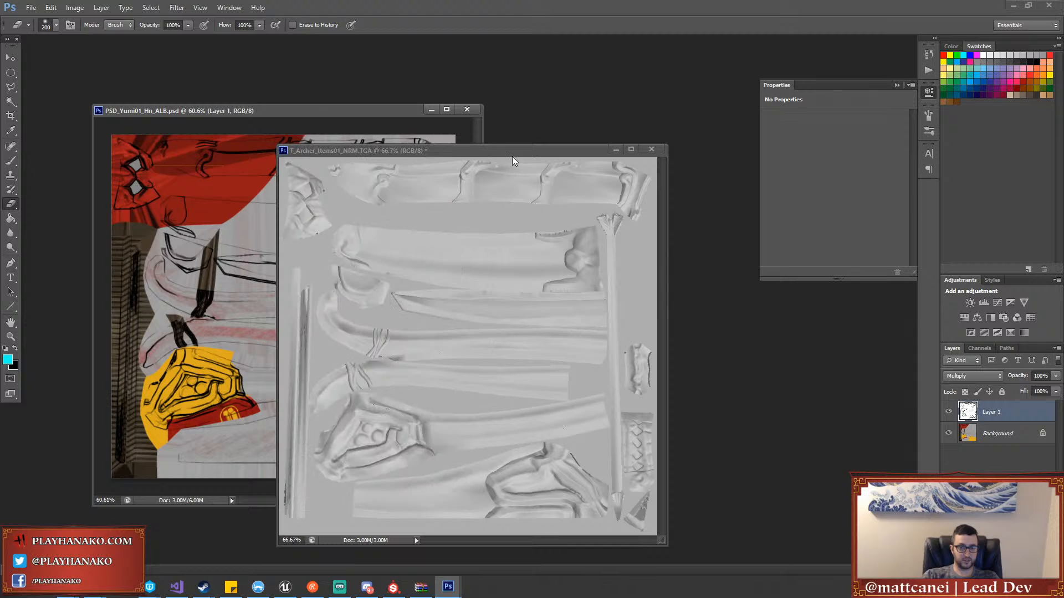
Undo the grayscale conversion of the T_Archer_Items01_NRM.TGA document and dismiss the GeForce Experience overlay
{"action": "scroll", "coordinate": [541, 283], "scroll_direction": "down", "scroll_amount": 1, "text": "alt"}
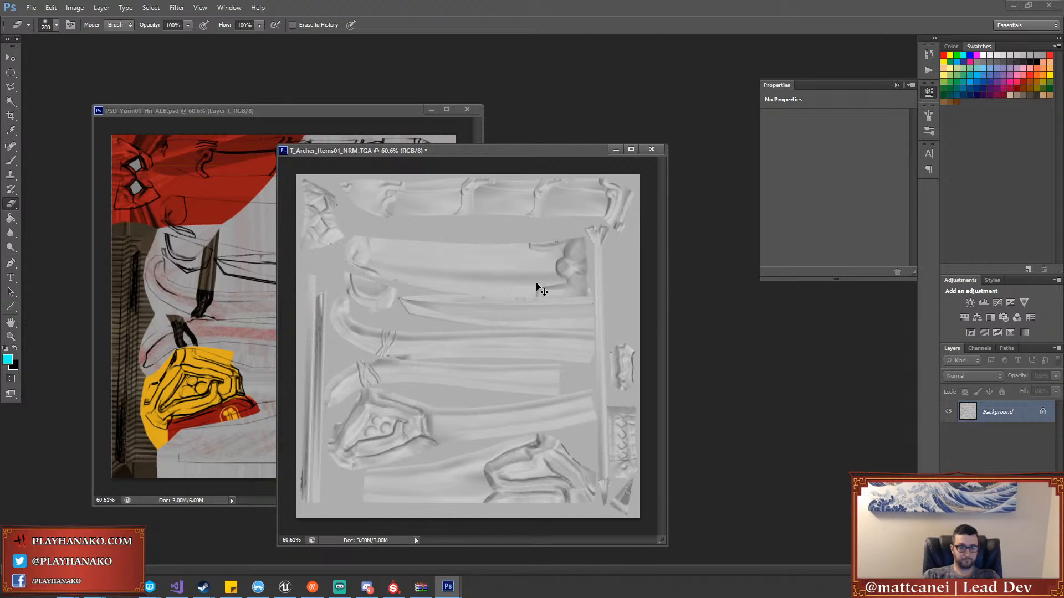
{"action": "key", "text": "alt+z"}
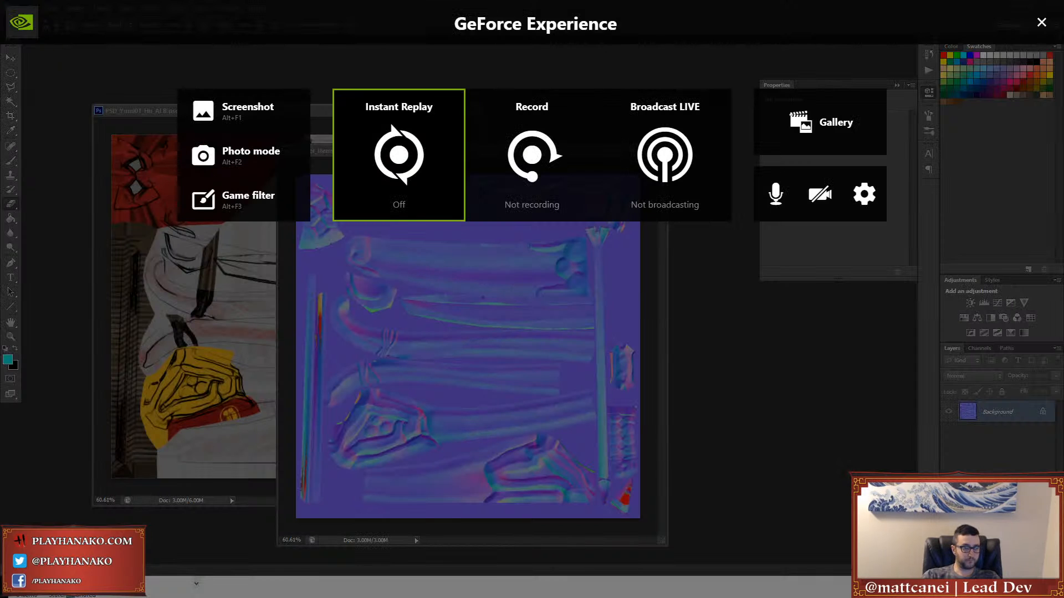
{"action": "left_click", "coordinate": [1041, 23]}
Transfer the merged line-art artwork from PSD_Yumi01_Hn_ALB.psd into T_Yumi01_Hn_ALB.png, merge it down, and save the PNG
{"action": "left_click_drag", "start_coordinate": [0, 288], "coordinate": [754, 415]}
{"action": "left_click", "coordinate": [426, 135]}
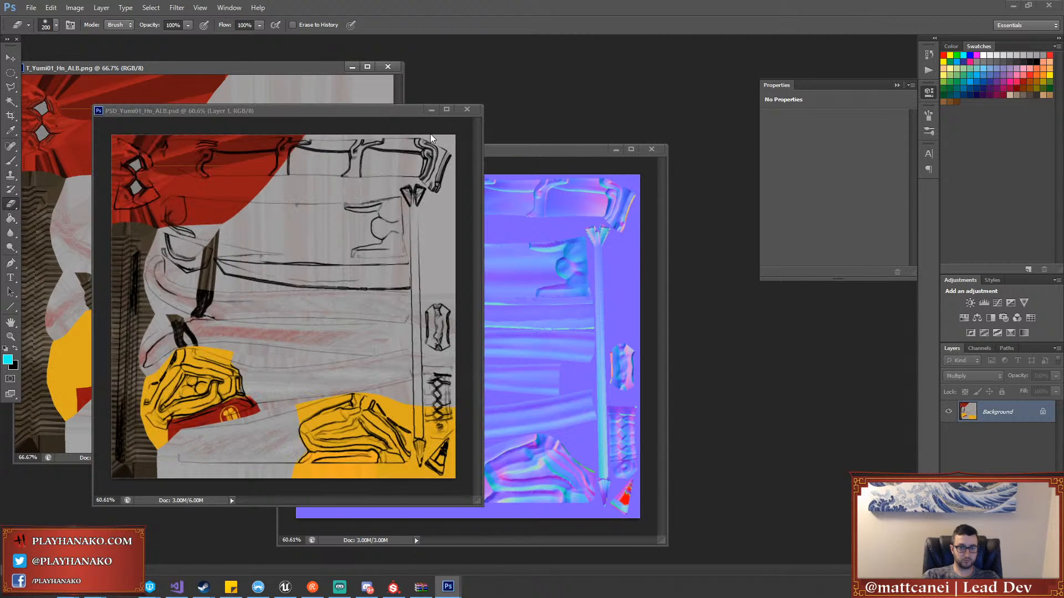
{"action": "left_click", "coordinate": [69, 186]}
{"action": "key", "text": "ctrl+v"}
{"action": "key", "text": "ctrl+e"}
{"action": "key", "text": "ctrl+s"}
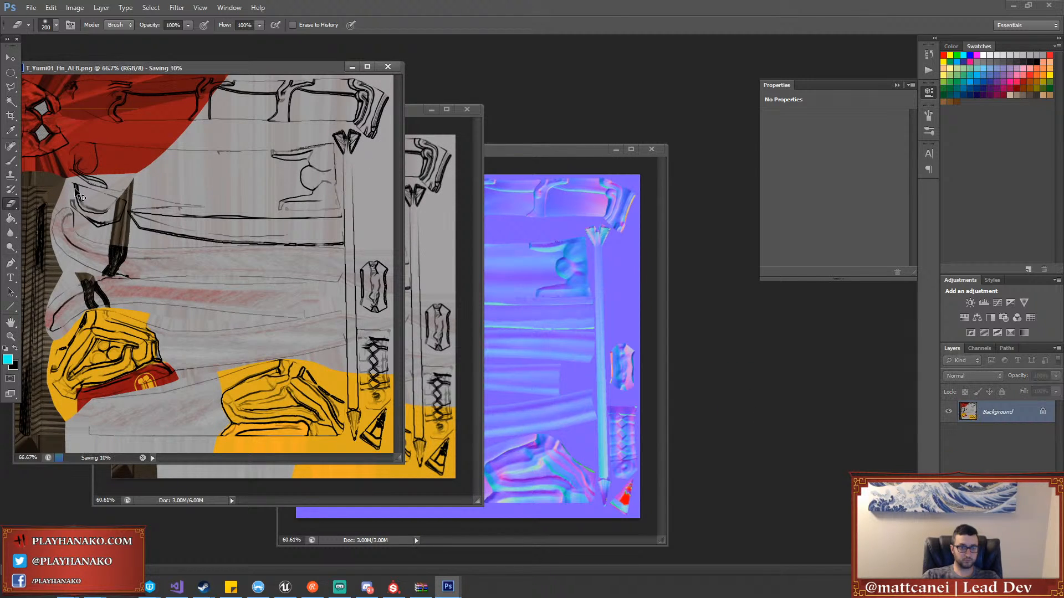
Switch to Unreal Engine, reimport the T_Yumi01_Hn_ALB texture, and check it on the Yumi material instance's preview plane
{"action": "left_click", "coordinate": [285, 587]}
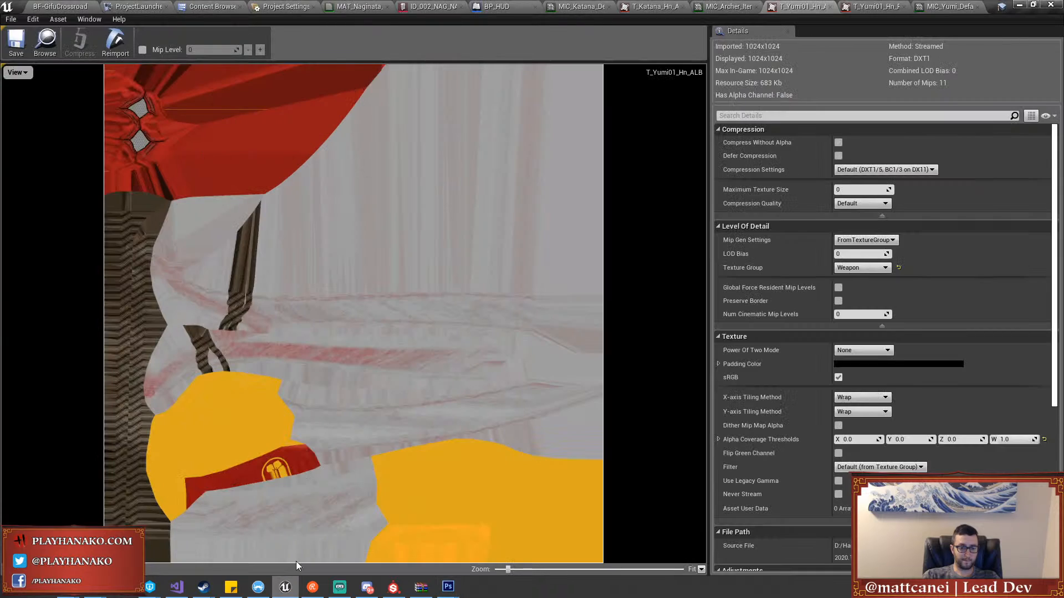
{"action": "left_click", "coordinate": [112, 41]}
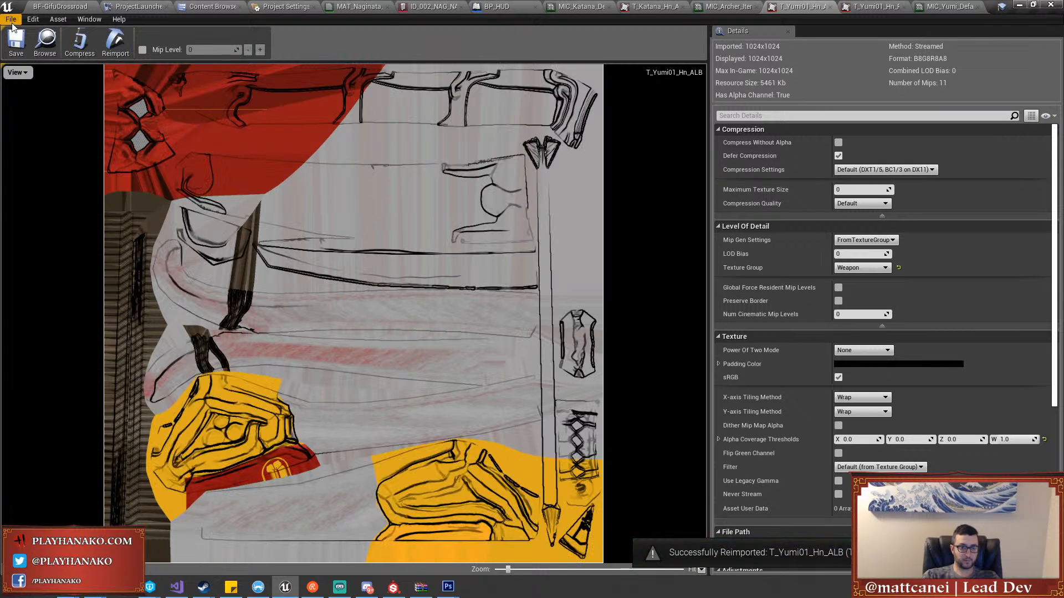
{"action": "left_click", "coordinate": [925, 6]}
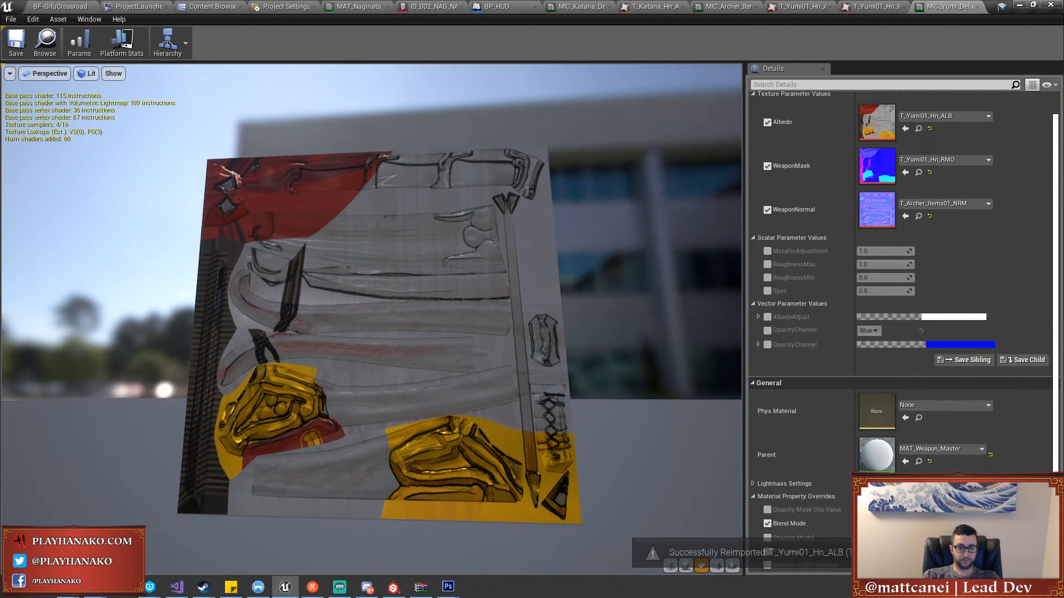
{"action": "left_click_drag", "start_coordinate": [546, 241], "coordinate": [561, 248]}
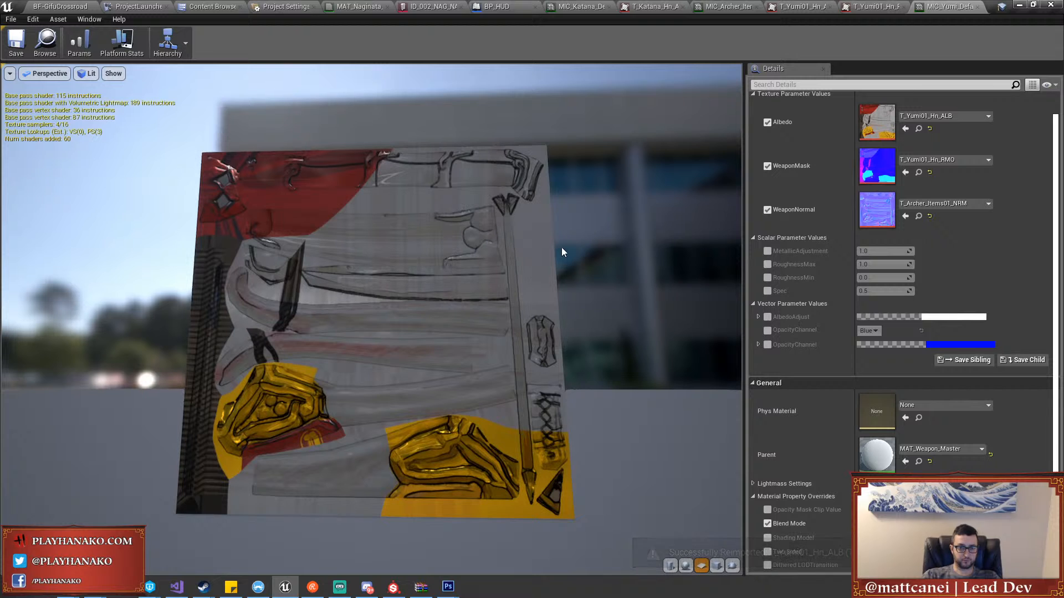
{"action": "left_click", "coordinate": [61, 6]}
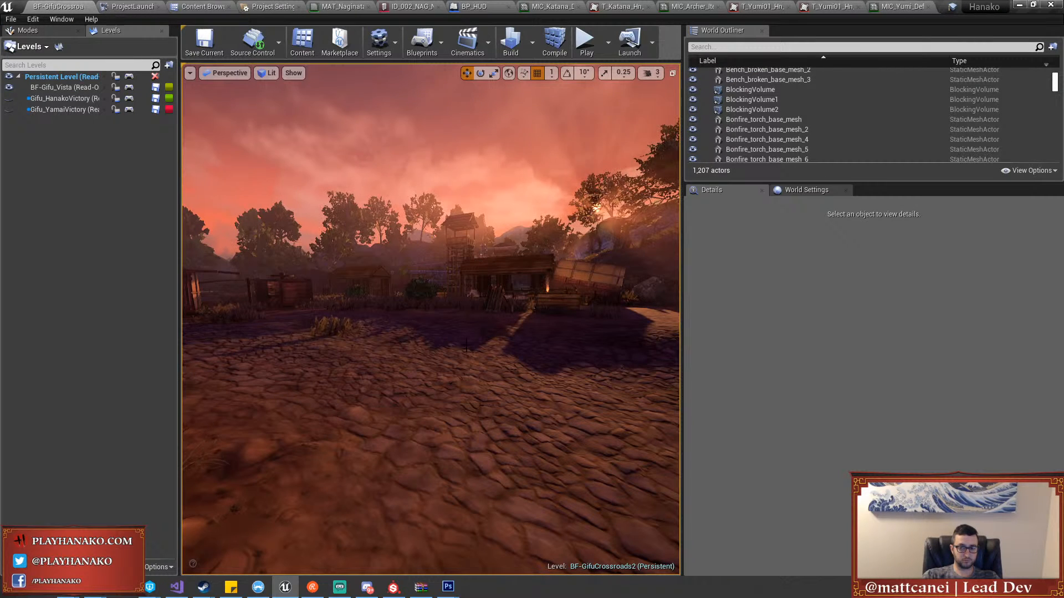
{"action": "key", "text": "w"}
{"action": "right_click_drag", "start_coordinate": [466, 345], "coordinate": [437, 335]}
{"action": "left_click", "coordinate": [892, 6]}
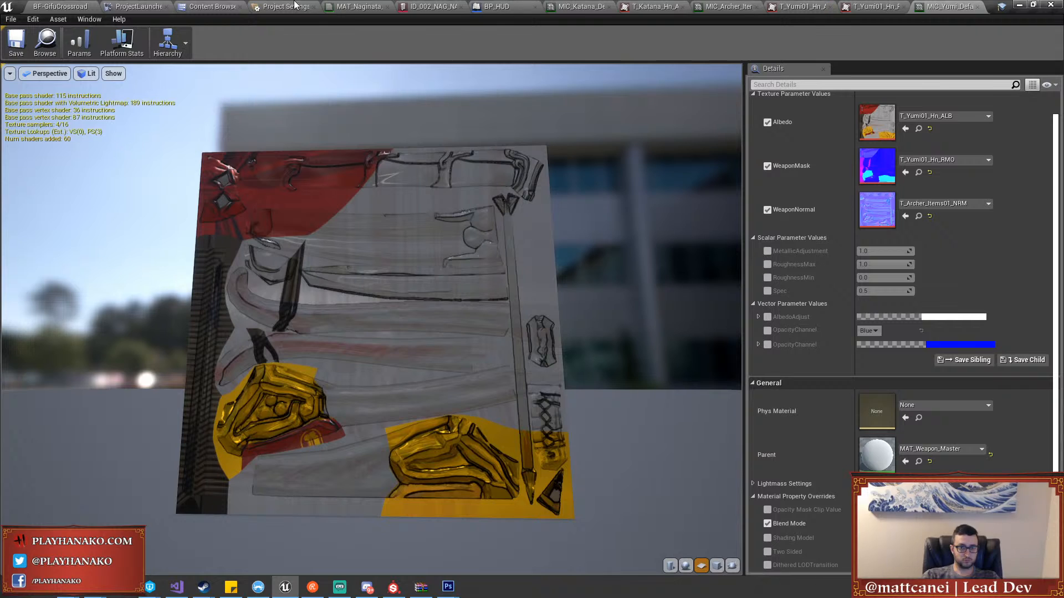
Open the ID_003_ITE_YUMI data asset from ItemData/Weapons and add another element to its weapon skin Materials array
{"action": "left_click", "coordinate": [210, 6]}
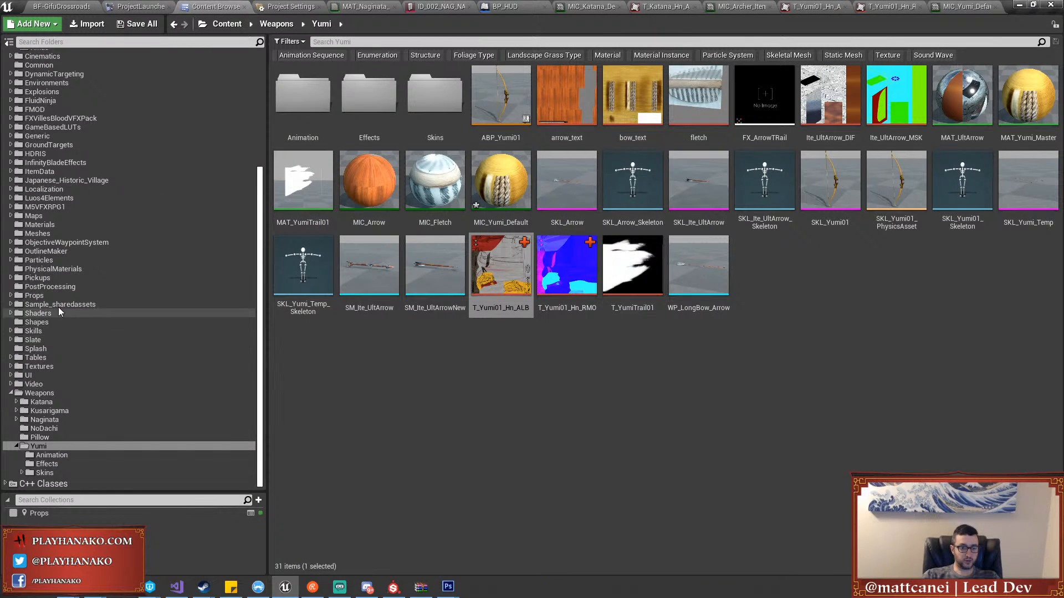
{"action": "double_click", "coordinate": [56, 172]}
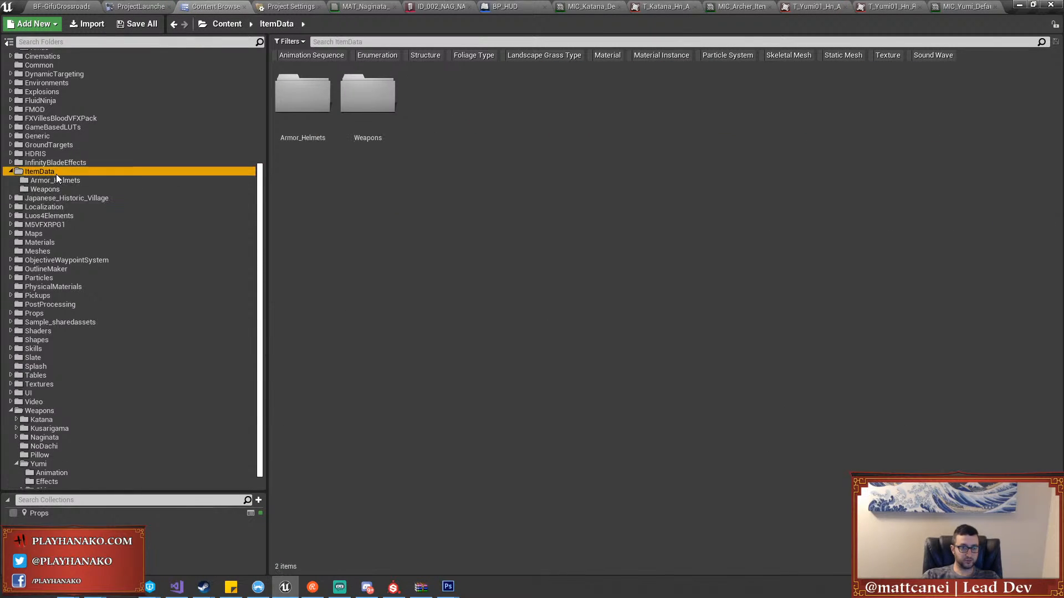
{"action": "left_click", "coordinate": [54, 189]}
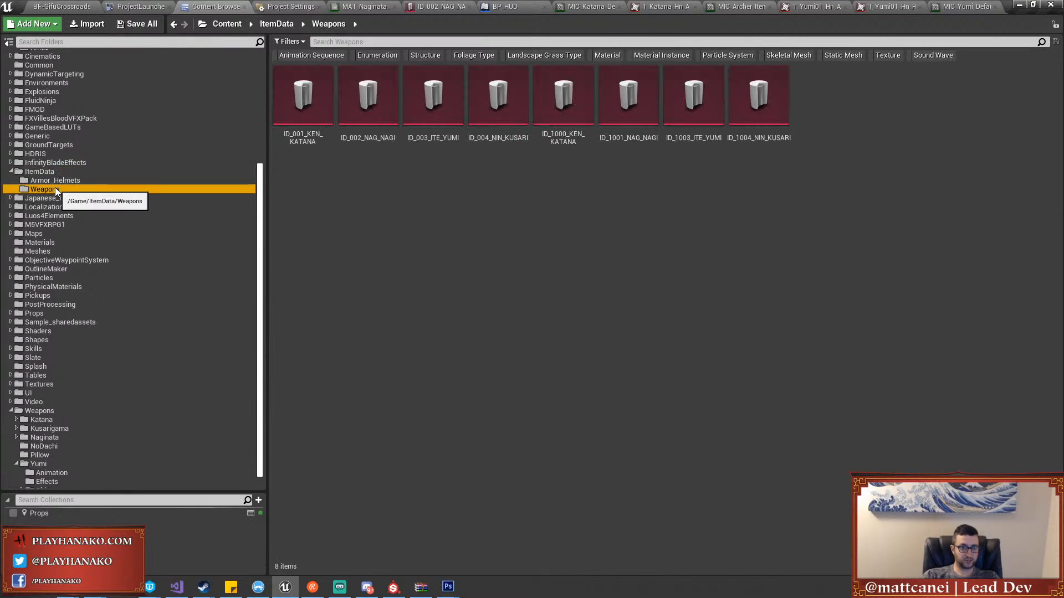
{"action": "double_click", "coordinate": [447, 141]}
{"action": "left_click", "coordinate": [437, 239]}
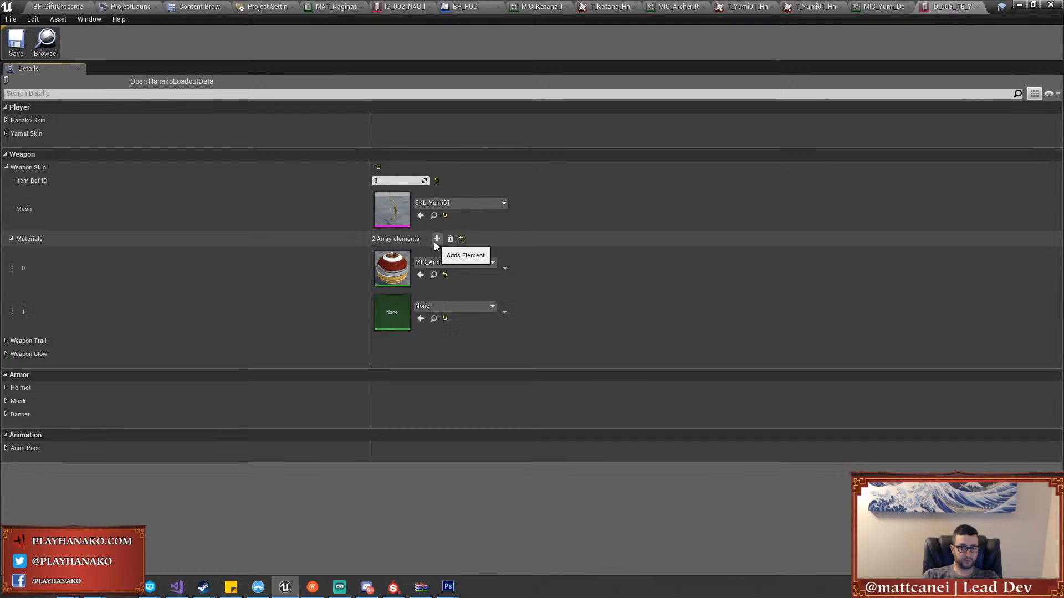
Assign MIC_Yumi_Default_Hn to element 0 of the weapon skin Materials array
{"action": "left_click", "coordinate": [463, 264]}
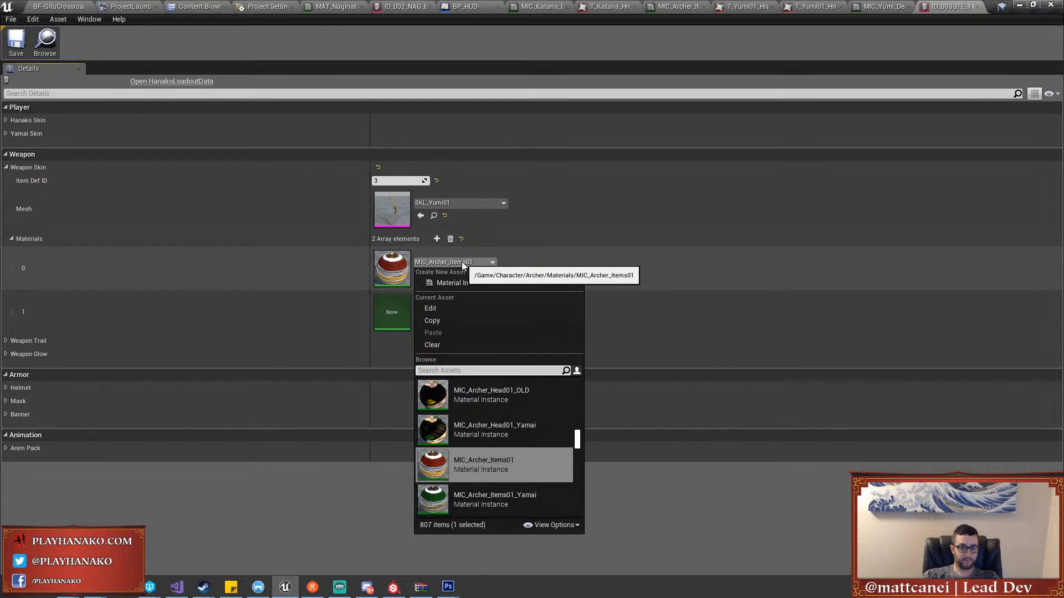
{"action": "type", "text": "yumi01"}
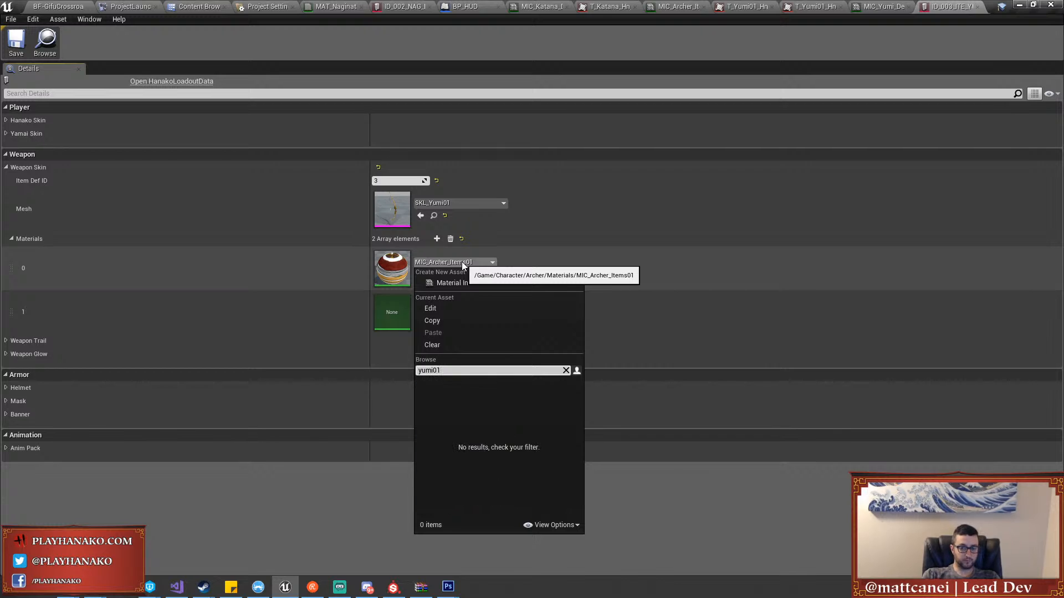
{"action": "key", "text": "BackSpace"}
{"action": "key", "text": "BackSpace"}
{"action": "left_click", "coordinate": [497, 461]}
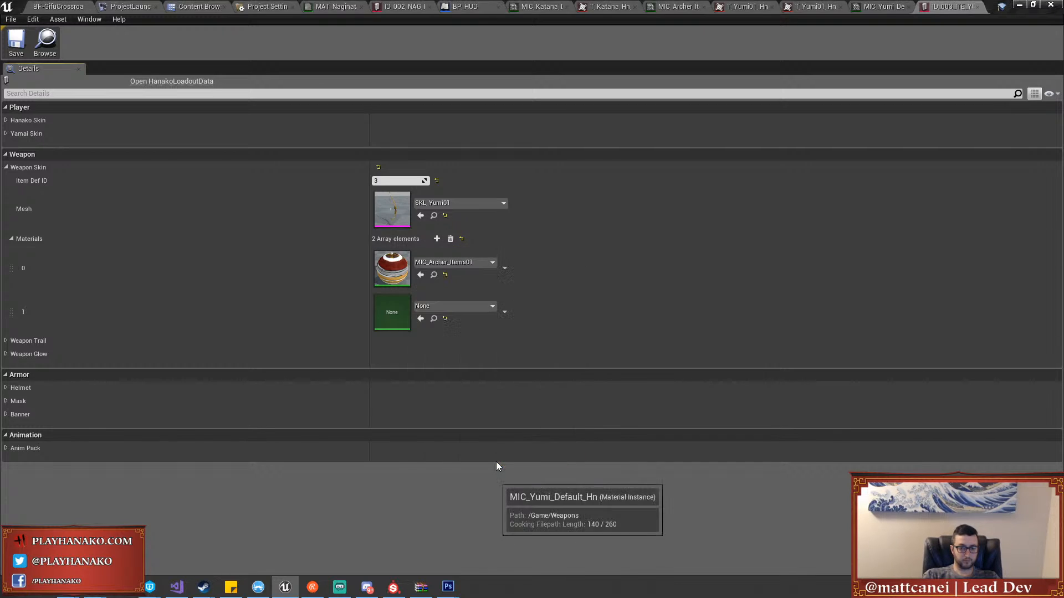
Assign MIC_Yumi_Default_Ym to Materials element 1, then save the data asset and check it out from source control
{"action": "left_click", "coordinate": [468, 307]}
{"action": "type", "text": "yumi"}
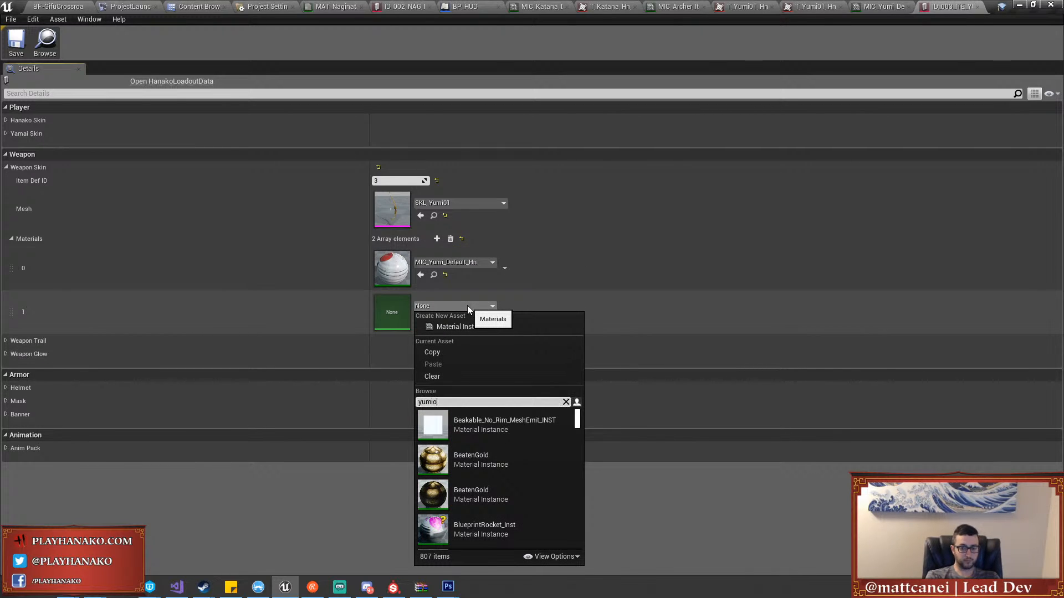
{"action": "left_click", "coordinate": [516, 529]}
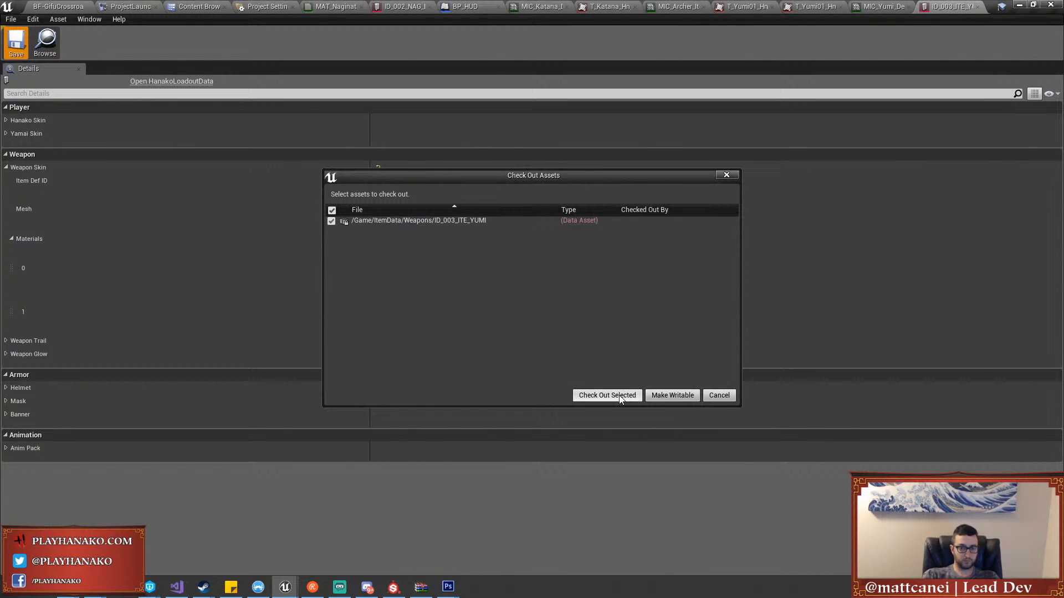
{"action": "left_click", "coordinate": [607, 396]}
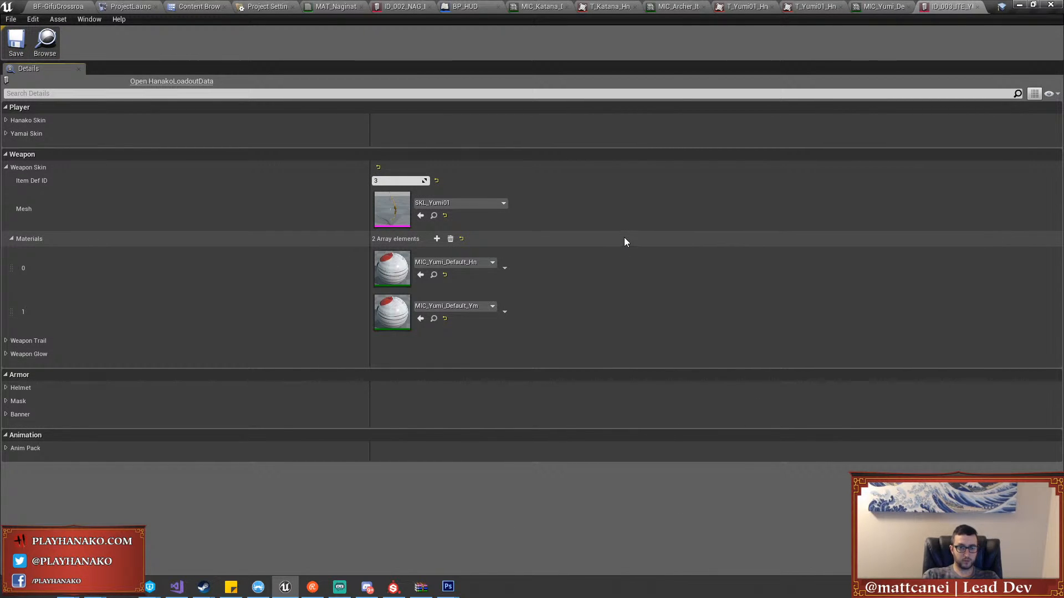
Locate and open the SKL_Yumi01 skeletal mesh and set its Element 0 material slot to MIC_Yumi_Default_Hn
{"action": "left_click", "coordinate": [434, 215]}
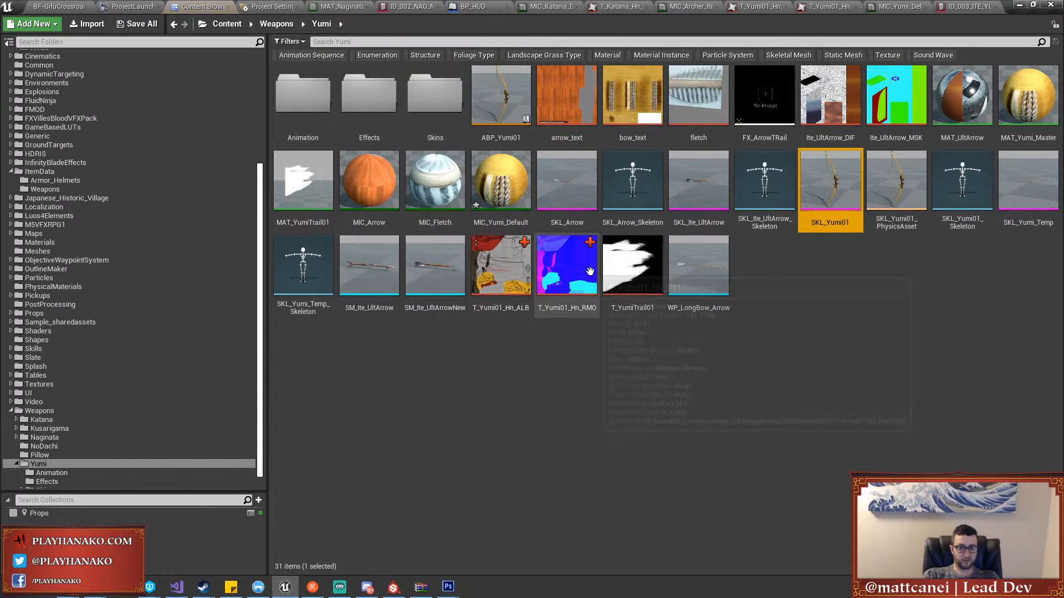
{"action": "double_click", "coordinate": [834, 200]}
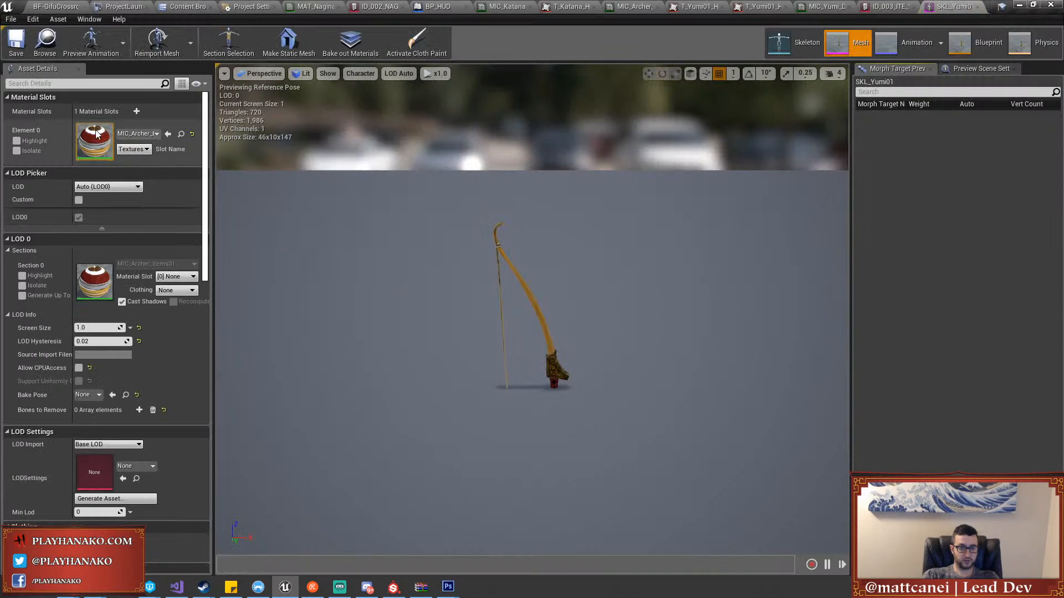
{"action": "left_click", "coordinate": [137, 134]}
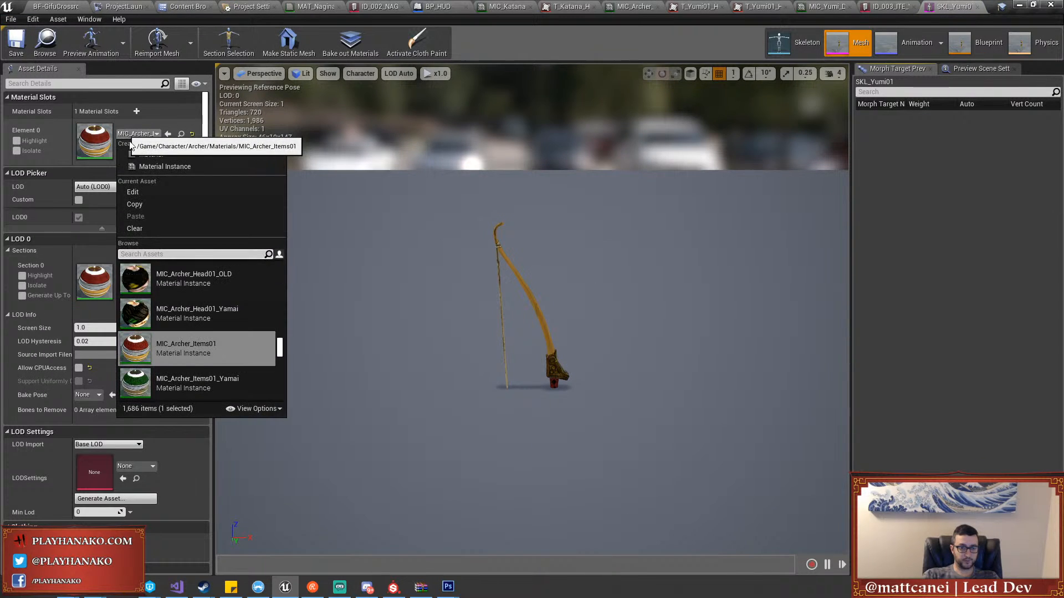
{"action": "type", "text": "yumi"}
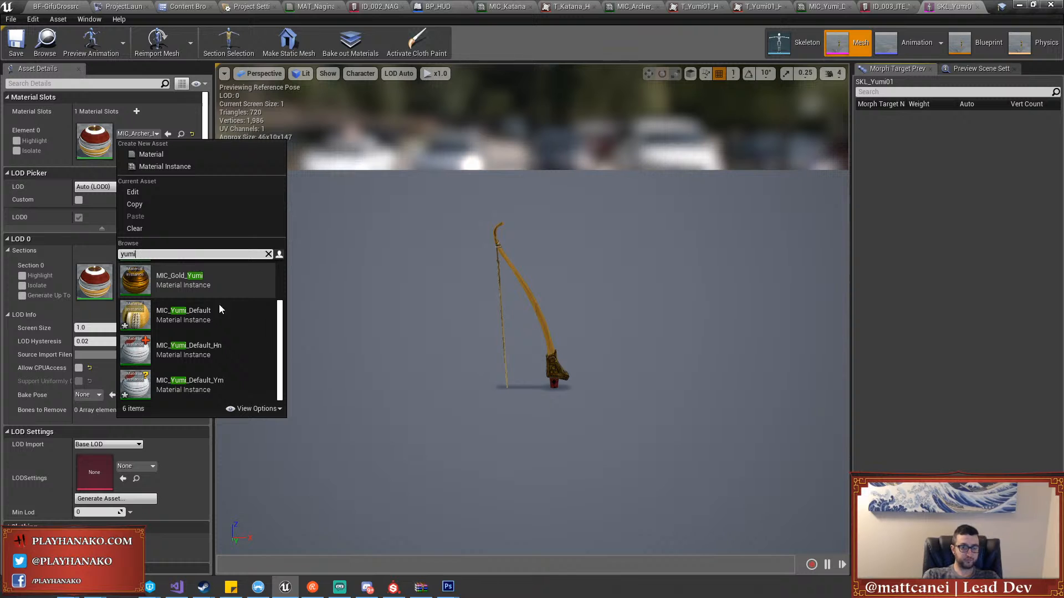
{"action": "left_click", "coordinate": [227, 350]}
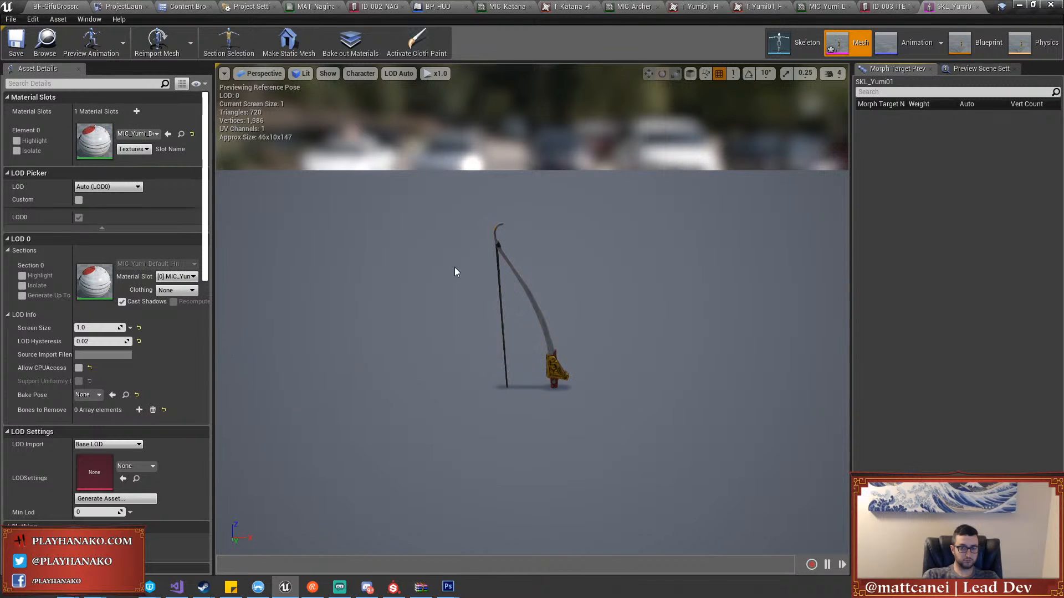
Inspect the bow's new material up close in the mesh preview and save the SKL_Yumi01 mesh
{"action": "middle_click_drag", "start_coordinate": [456, 268], "coordinate": [543, 443]}
{"action": "right_click_drag", "start_coordinate": [471, 288], "coordinate": [526, 301]}
{"action": "key", "text": "w"}
{"action": "key", "text": "d"}
{"action": "key", "text": "w"}
{"action": "key", "text": "e"}
{"action": "key", "text": "a"}
{"action": "key", "text": "a"}
{"action": "key", "text": "a"}
{"action": "key", "text": "e"}
{"action": "right_click_drag", "start_coordinate": [458, 245], "coordinate": [465, 241]}
{"action": "key", "text": "d"}
{"action": "key", "text": "e"}
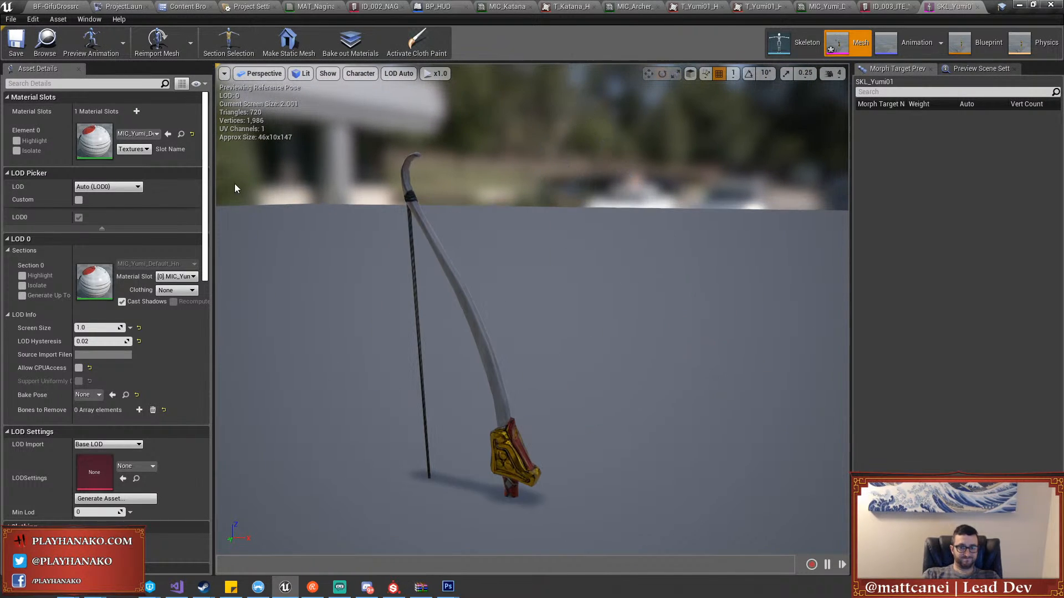
{"action": "left_click", "coordinate": [20, 43]}
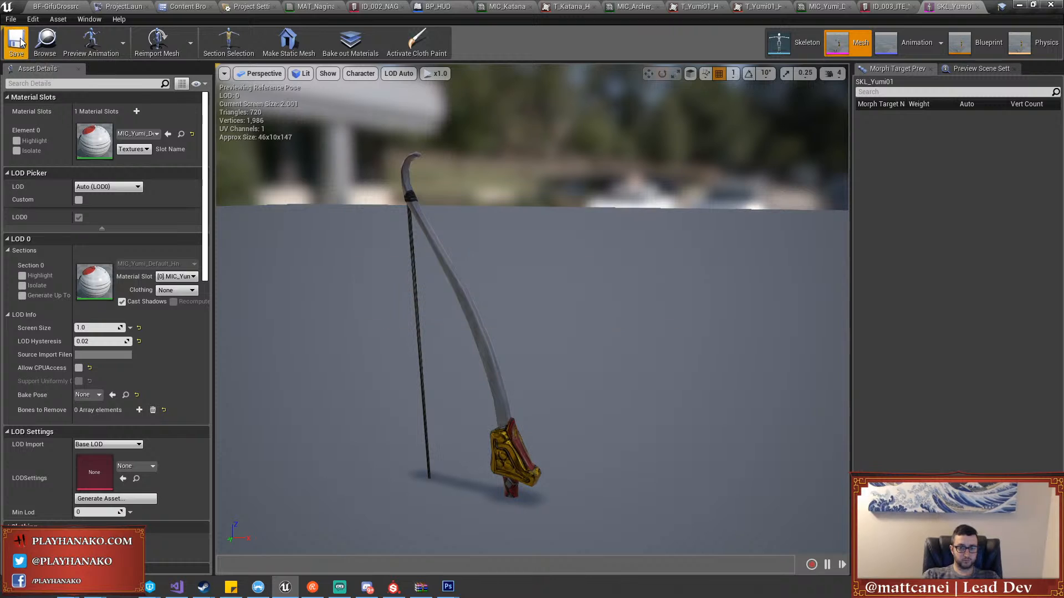
Return to the Gifu Crossroads level, maximize its viewport, start a play session, and choose the Ite (Archer) class
{"action": "left_click", "coordinate": [54, 5]}
{"action": "key", "text": "F11"}
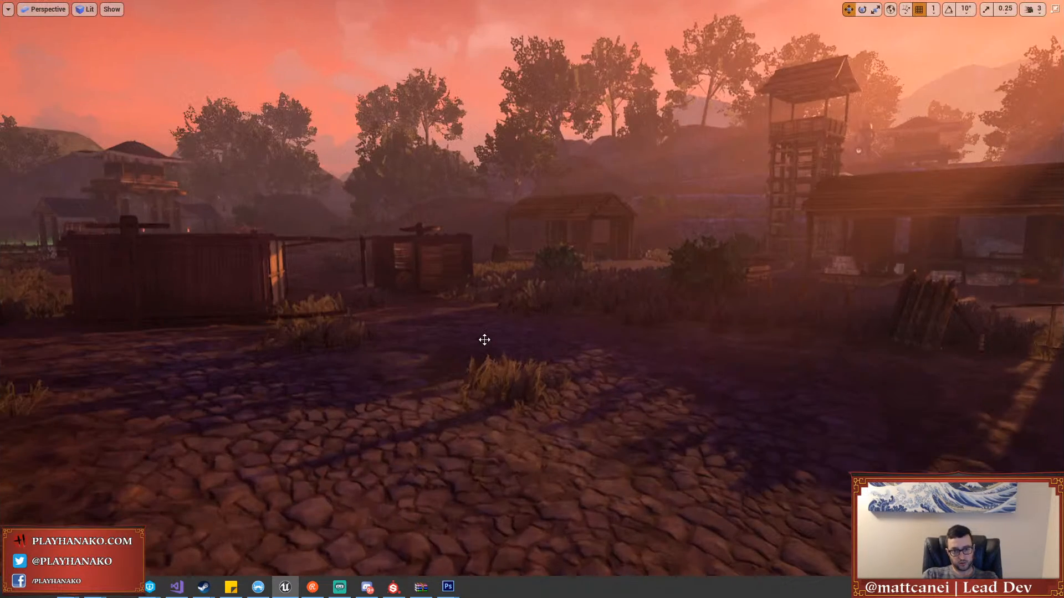
{"action": "right_click_drag", "start_coordinate": [478, 342], "coordinate": [478, 342]}
{"action": "key", "text": "s"}
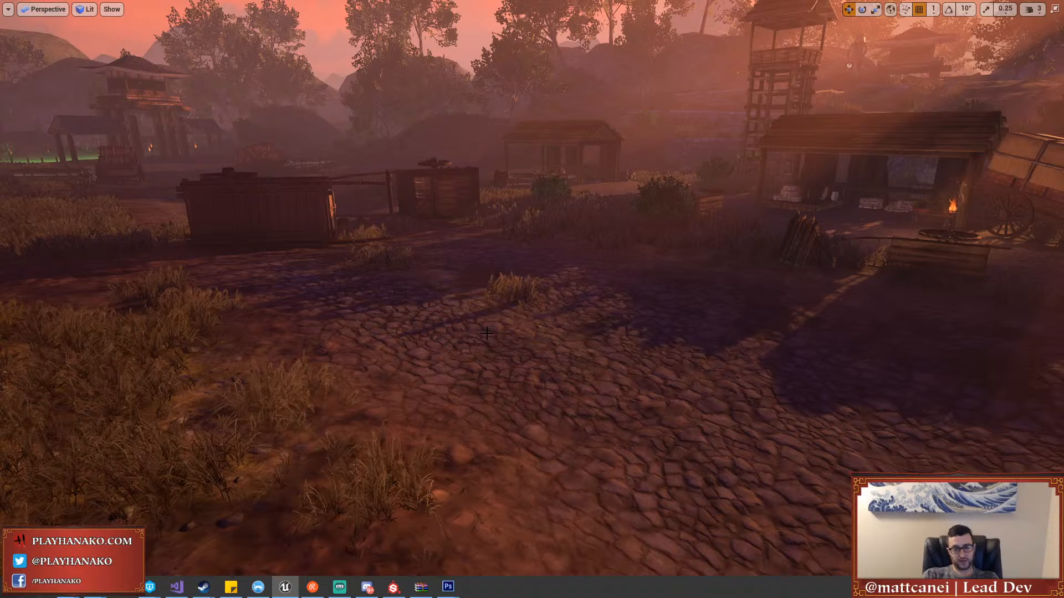
{"action": "key", "text": "alt+p"}
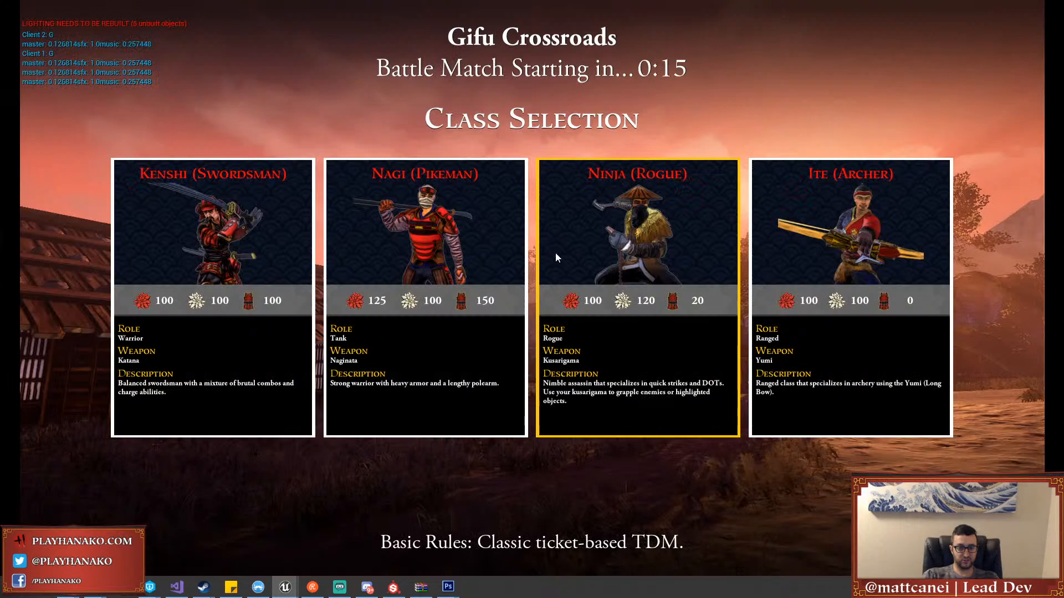
{"action": "left_click", "coordinate": [780, 274]}
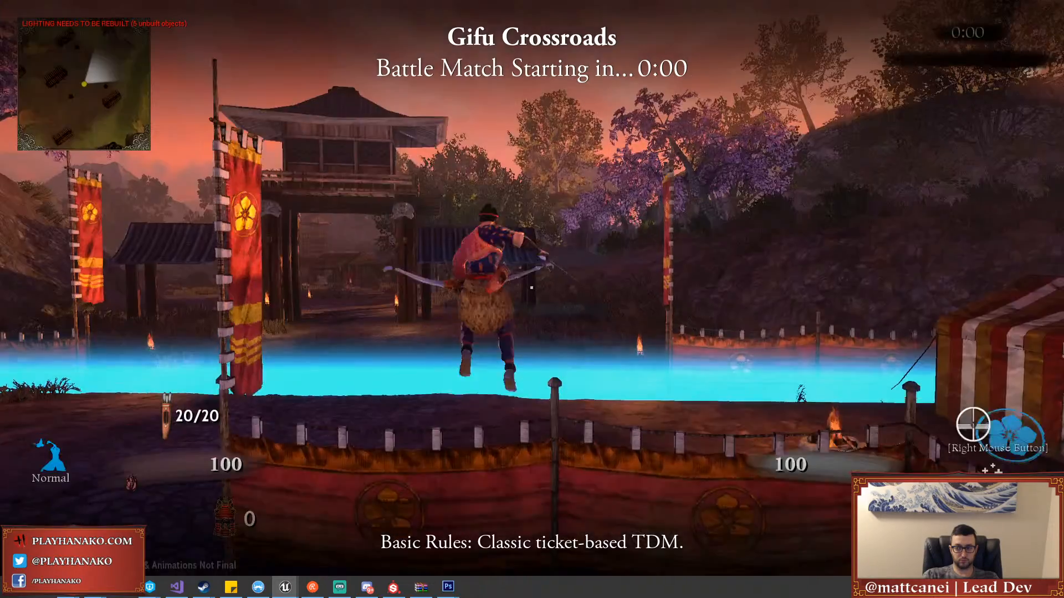
Run the archer around the spawn camp to examine which skin the equipped Yumi bow shows in game
{"action": "key", "text": "g"}
{"action": "key", "text": "g"}
{"action": "key", "text": "w"}
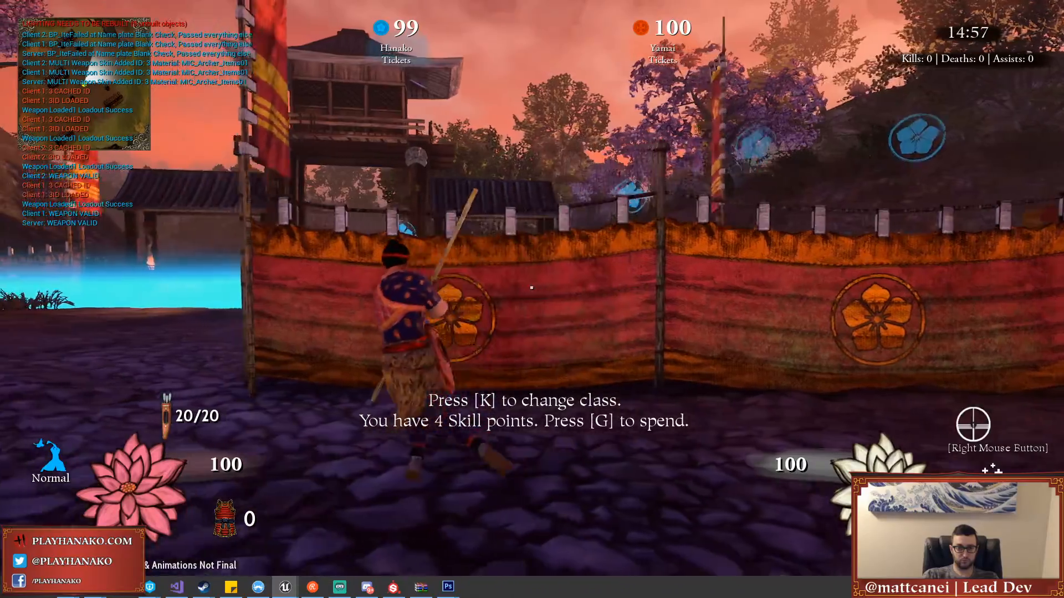
{"action": "key", "text": "w"}
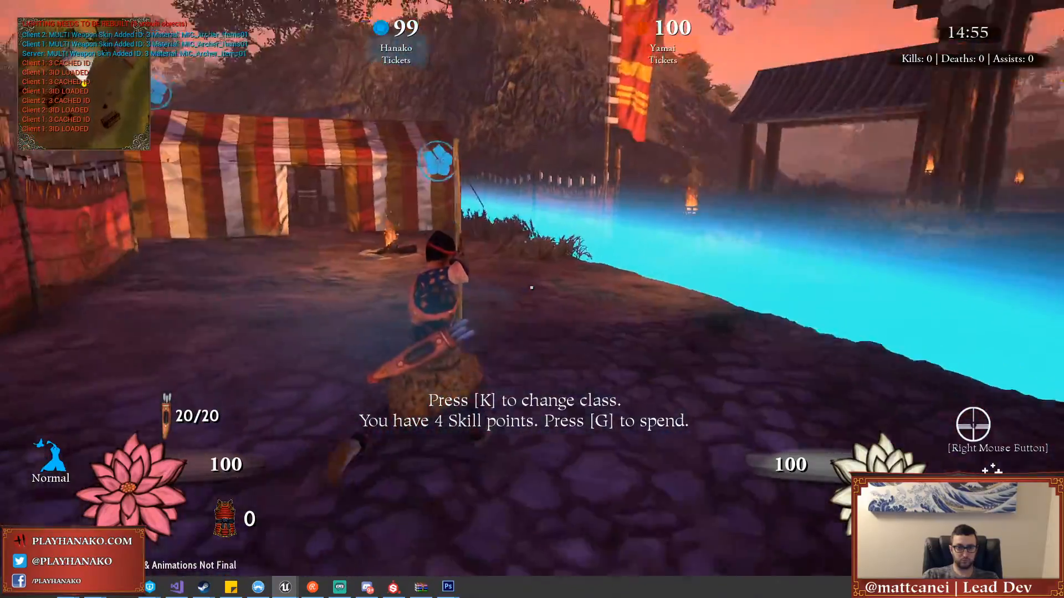
{"action": "key", "text": "w"}
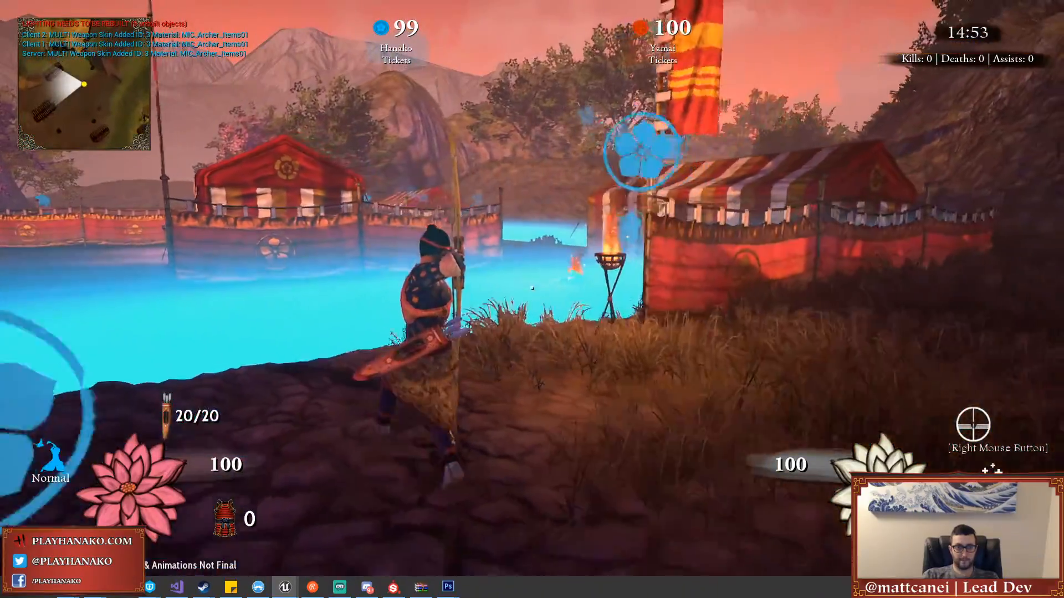
{"action": "key", "text": "w"}
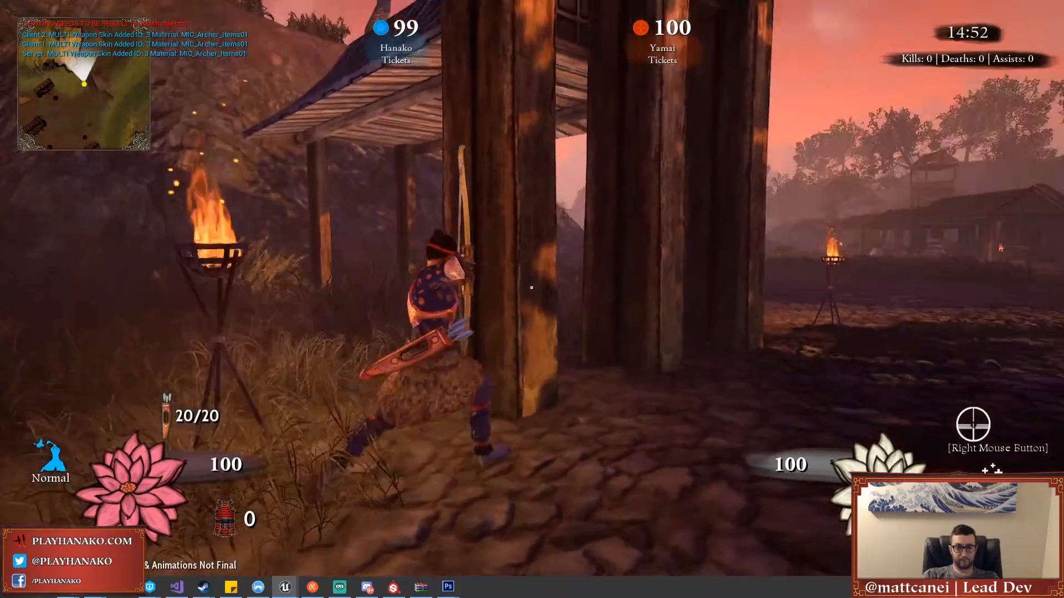
Run the archer out of the camp, fire an arrow, and hide the HUD with a console command to examine the bow
{"action": "key", "text": "w"}
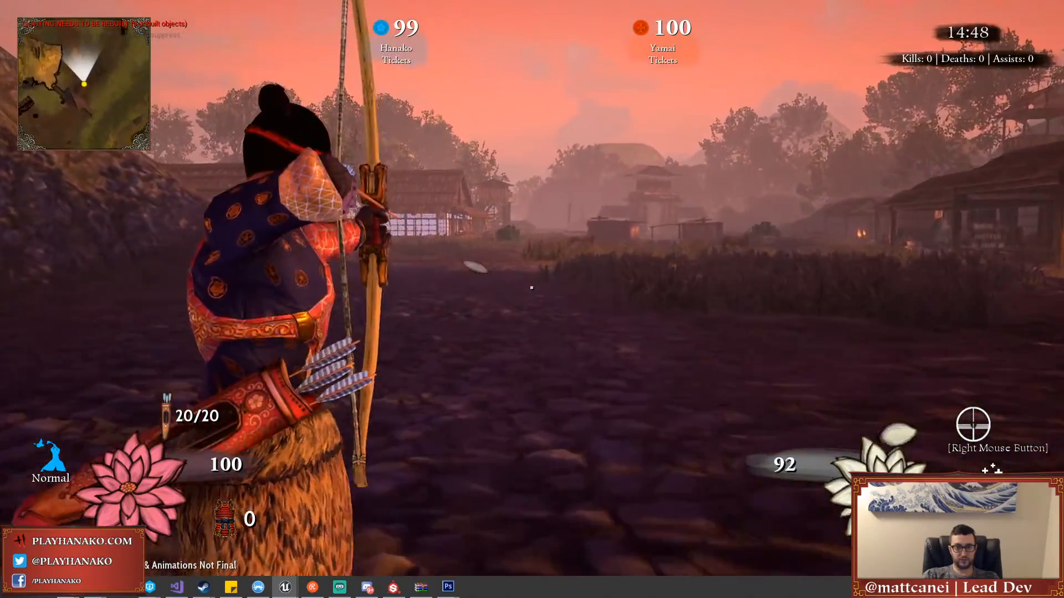
{"action": "left_click", "coordinate": [531, 288]}
{"action": "key", "text": "w"}
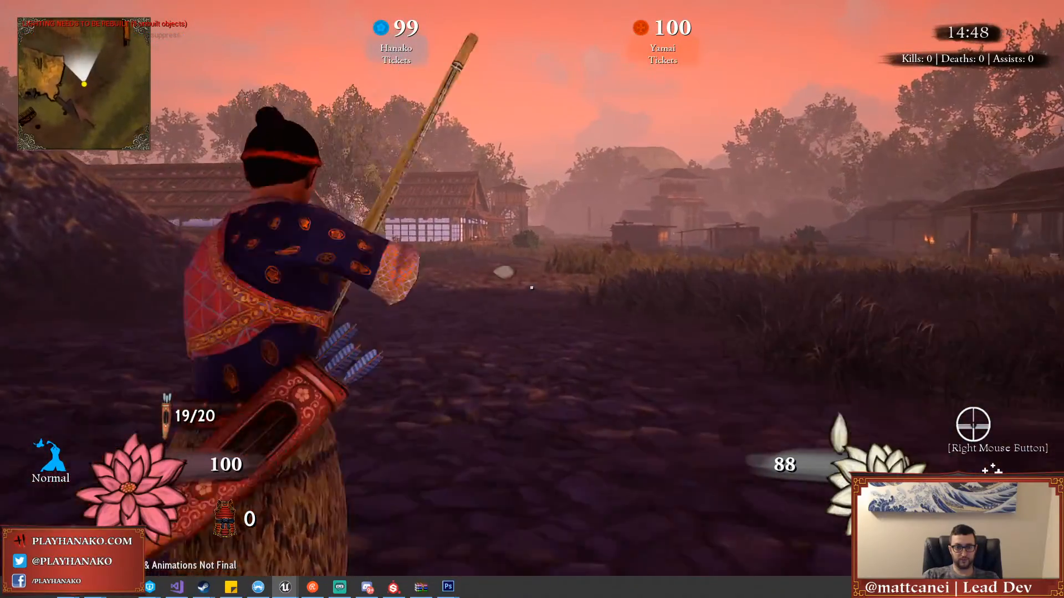
{"action": "key", "text": "w"}
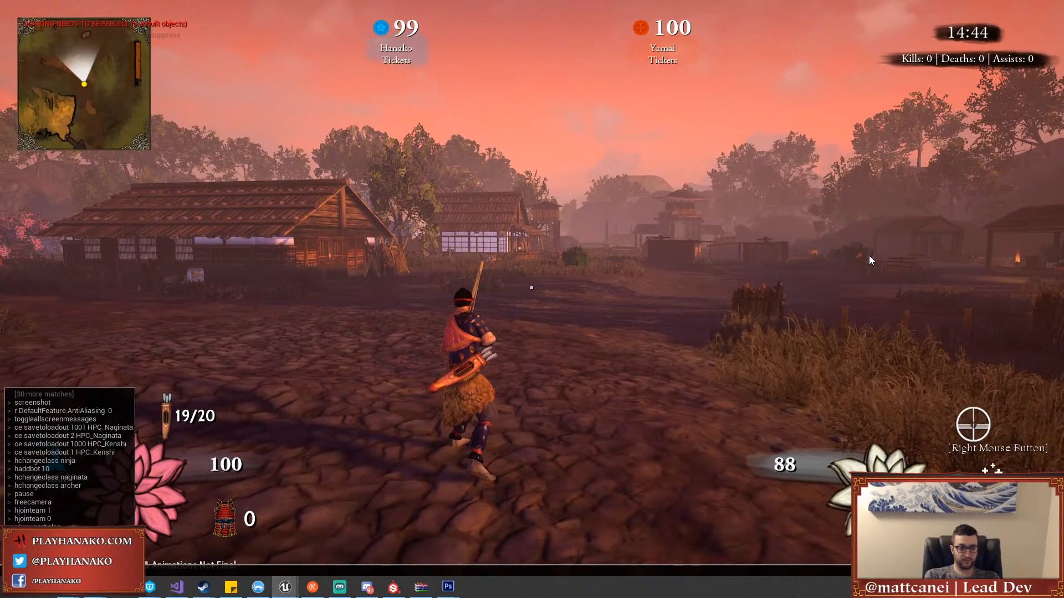
{"action": "key", "text": "Return"}
{"action": "key", "text": "Escape"}
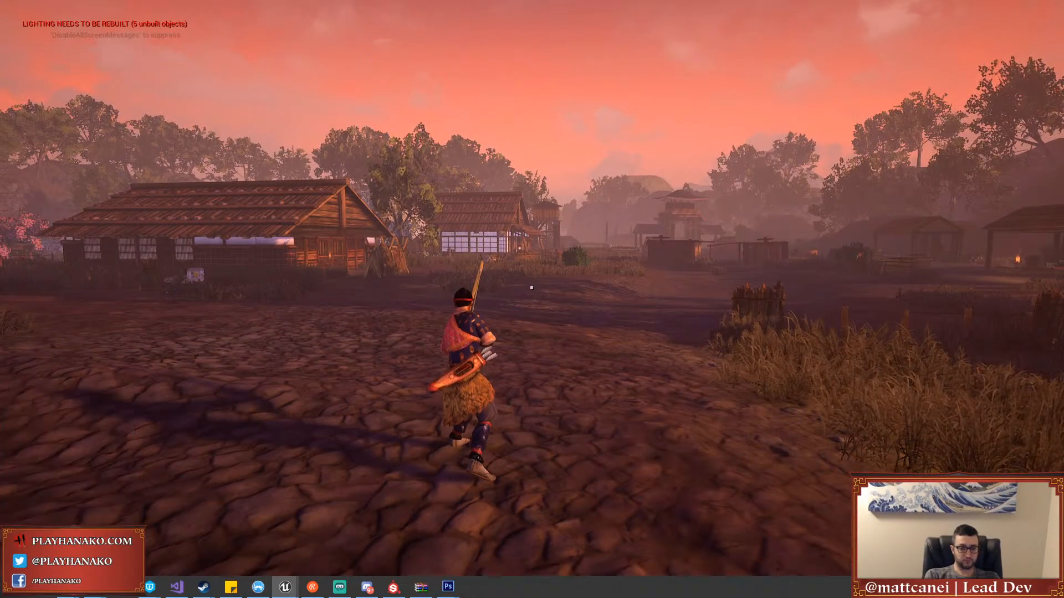
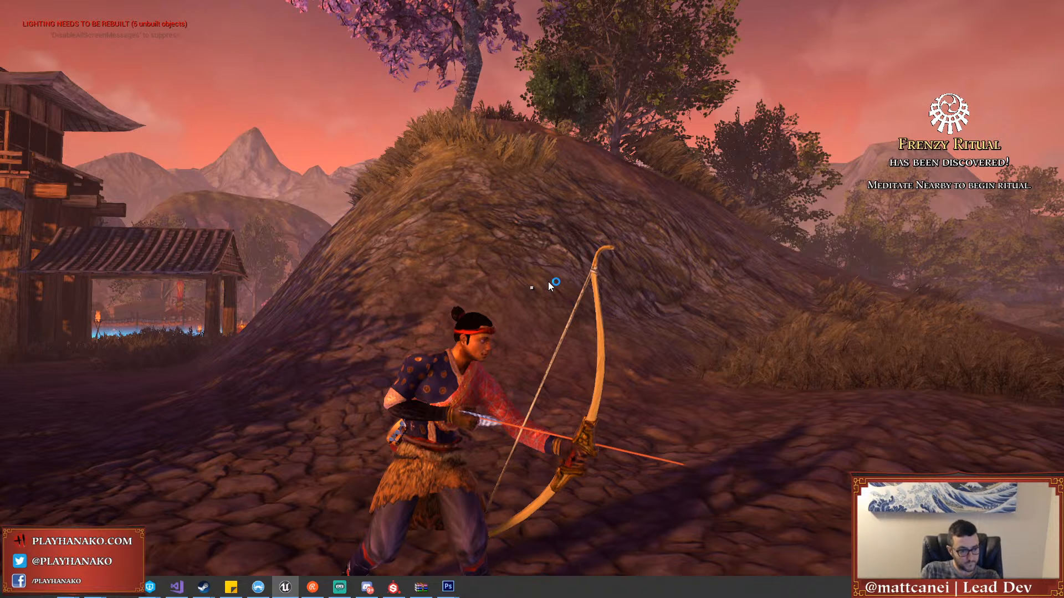
End the play session and restore the level viewport to its normal size in the editor
{"action": "key", "text": "Escape"}
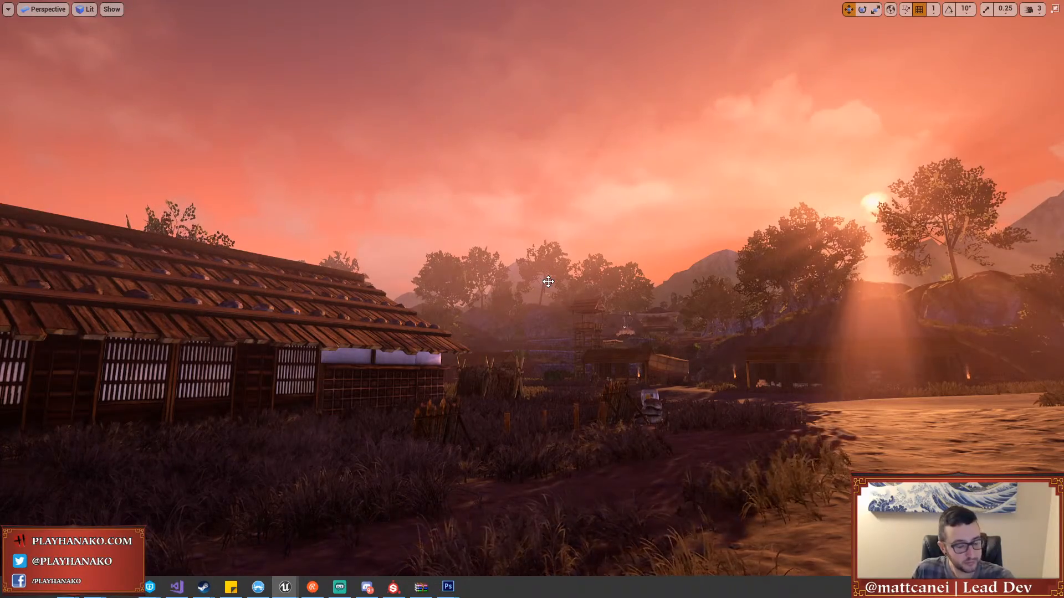
{"action": "right_click_drag", "start_coordinate": [548, 281], "coordinate": [606, 343]}
{"action": "key", "text": "d"}
{"action": "key", "text": "F11"}
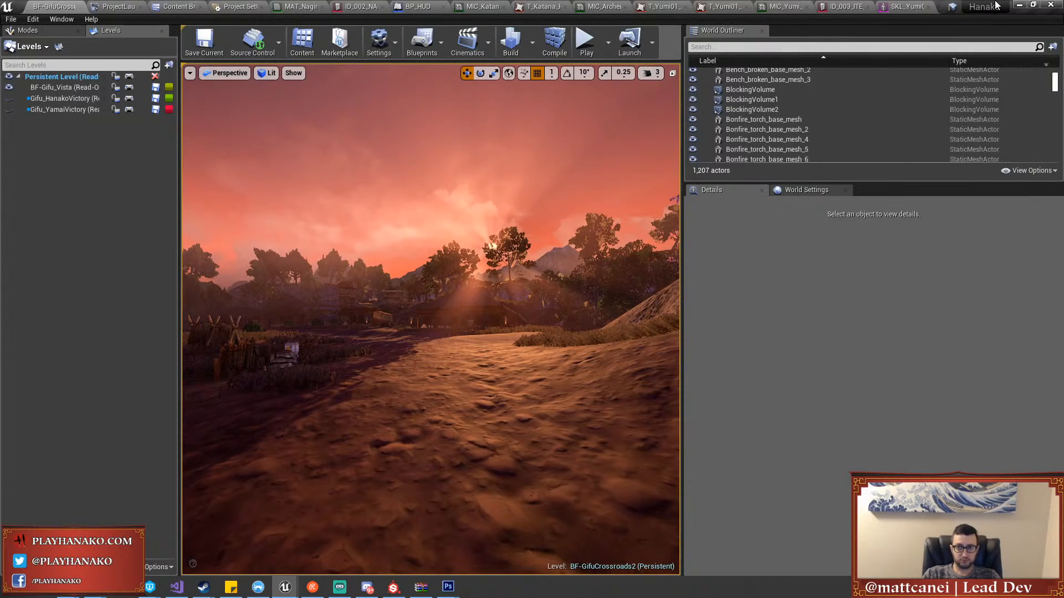
Browse to the Blueprints/Weapons/Yumi folder and open the BP_Yumi1 weapon blueprint
{"action": "left_click", "coordinate": [183, 6]}
{"action": "scroll", "coordinate": [125, 205], "scroll_direction": "up", "scroll_amount": 5}
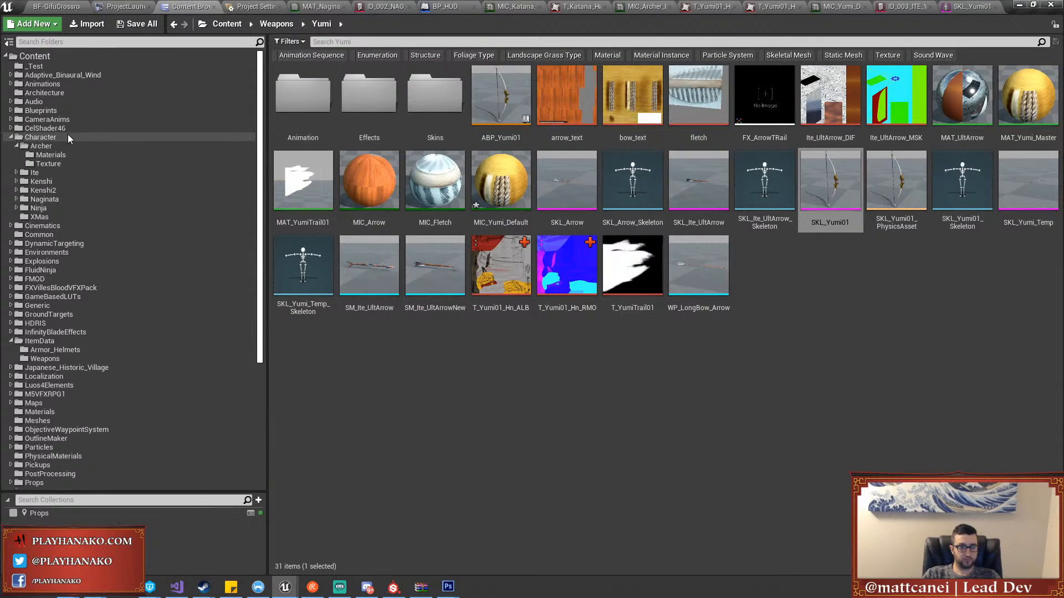
{"action": "double_click", "coordinate": [45, 110]}
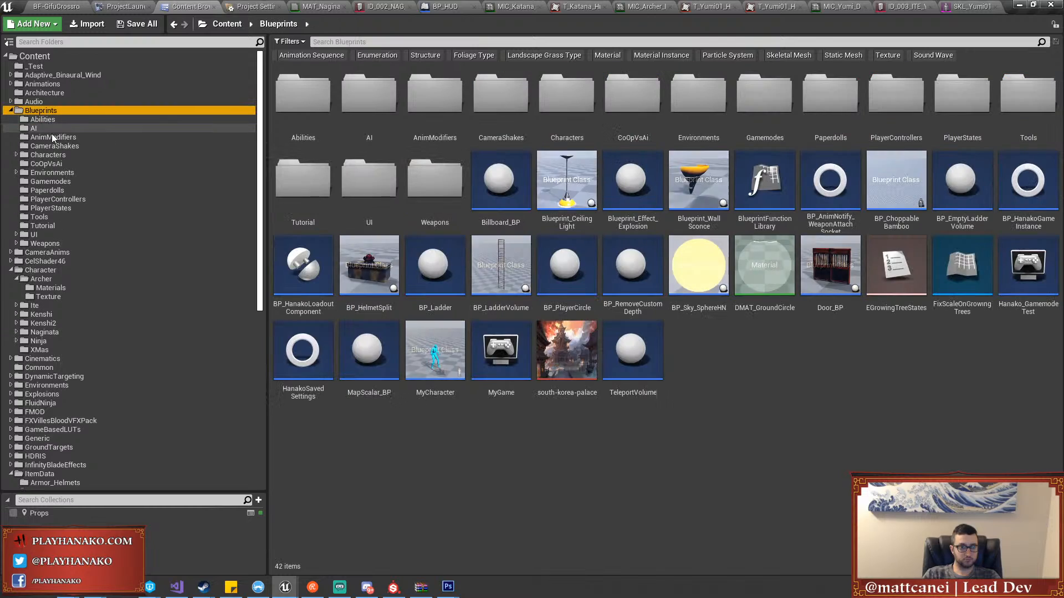
{"action": "left_click", "coordinate": [44, 244]}
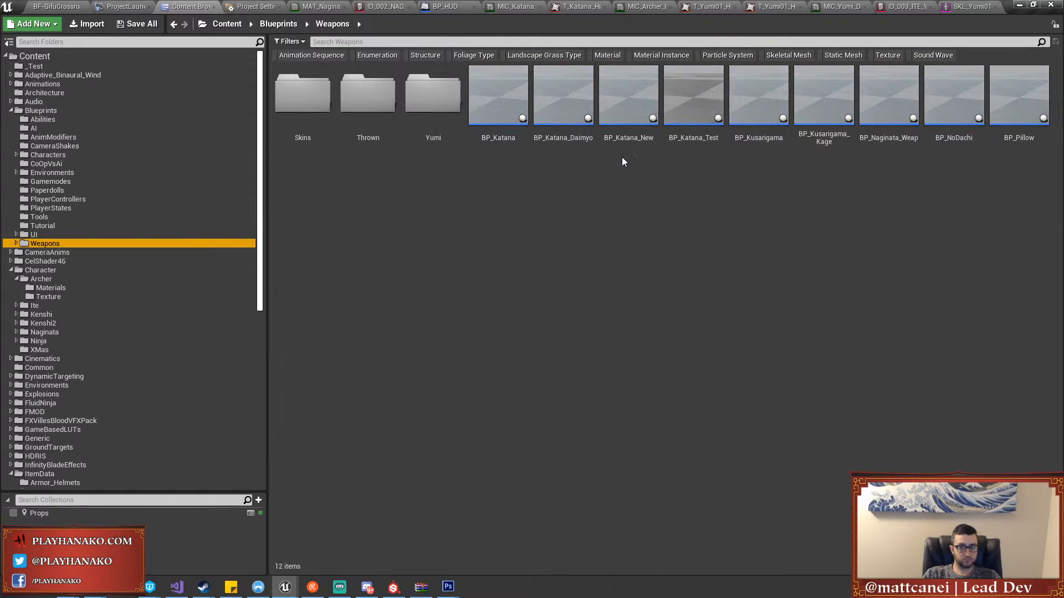
{"action": "double_click", "coordinate": [432, 96]}
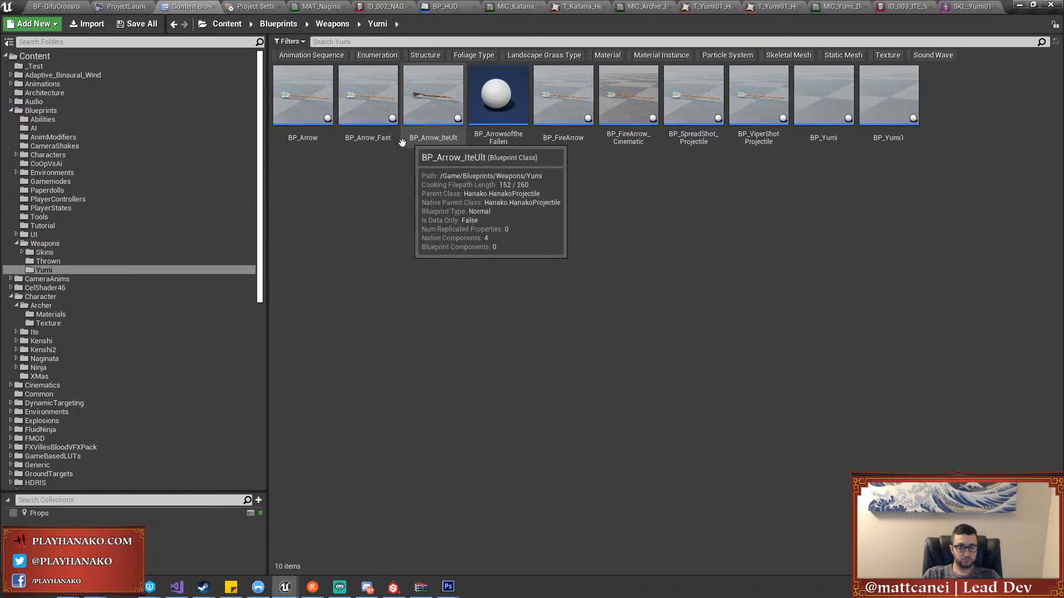
{"action": "double_click", "coordinate": [877, 137]}
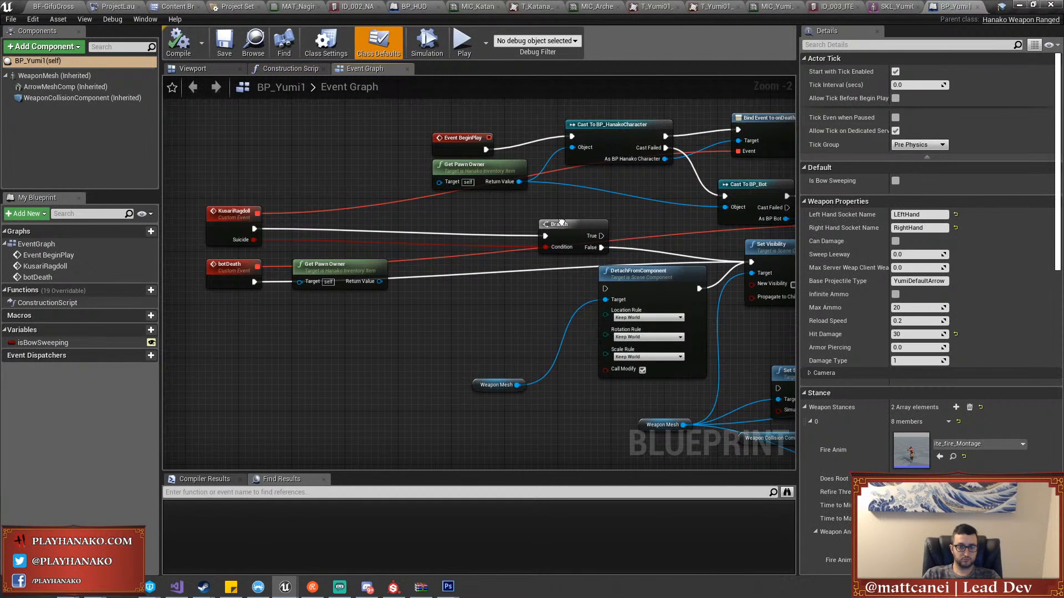
Look through the BP_Yumi1 event graph for any logic that sets the bow's material, and close the blueprint
{"action": "right_click", "coordinate": [537, 235]}
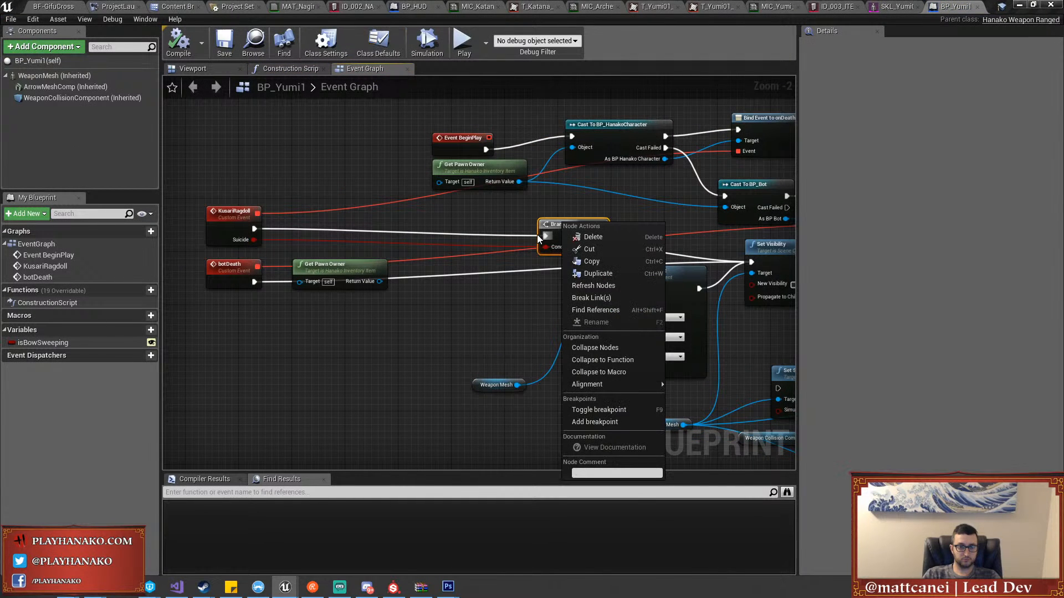
{"action": "left_click", "coordinate": [324, 233]}
{"action": "right_click_drag", "start_coordinate": [578, 186], "coordinate": [357, 199]}
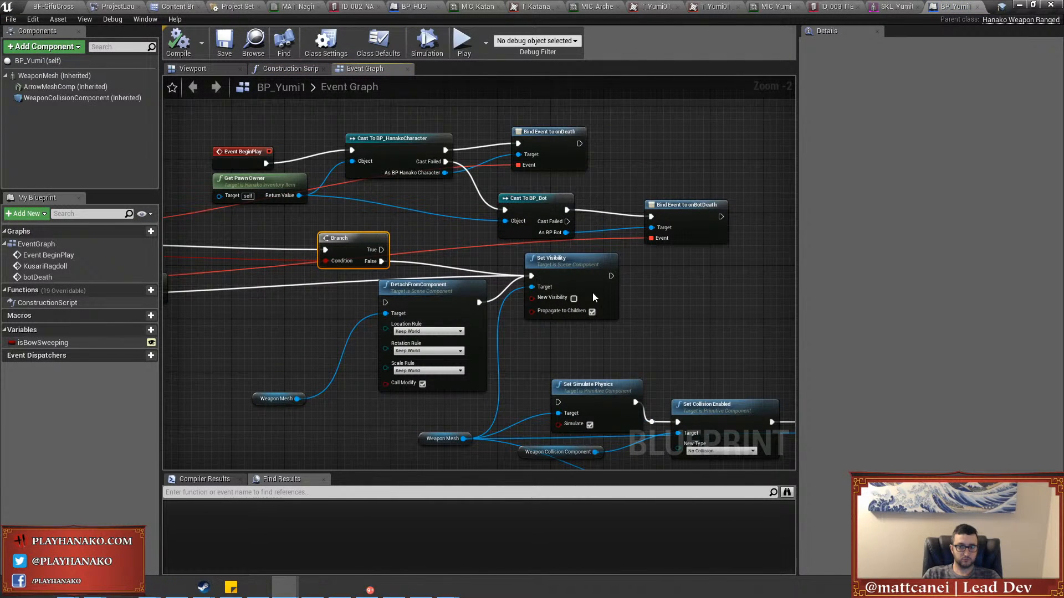
{"action": "right_click_drag", "start_coordinate": [710, 326], "coordinate": [426, 242]}
{"action": "scroll", "coordinate": [583, 272], "scroll_direction": "down", "scroll_amount": 4}
{"action": "right_click_drag", "start_coordinate": [615, 270], "coordinate": [682, 288]}
{"action": "scroll", "coordinate": [473, 244], "scroll_direction": "up", "scroll_amount": 2}
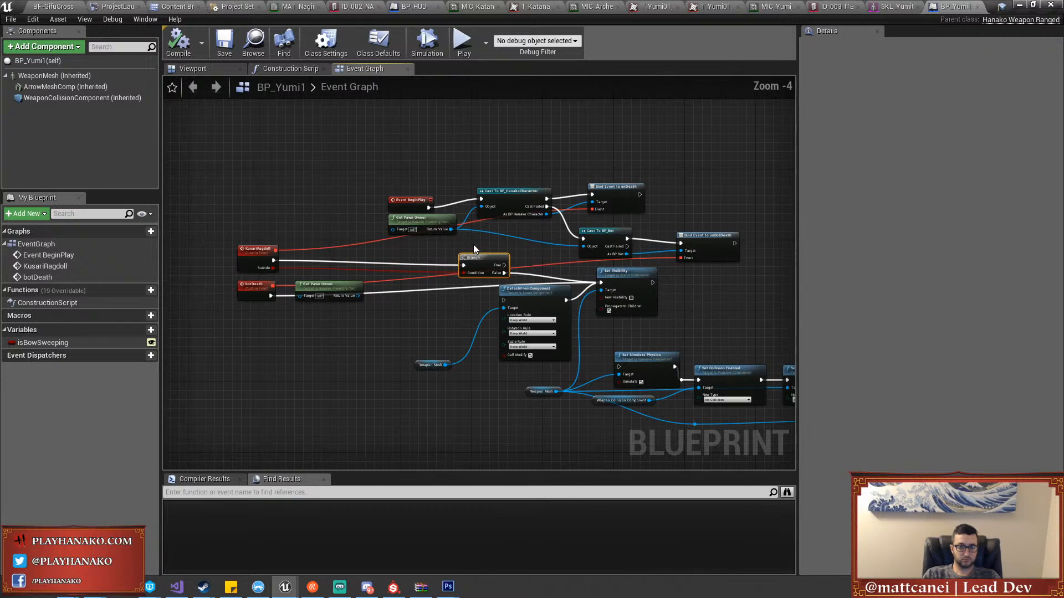
{"action": "left_click", "coordinate": [976, 6]}
Open the BP_Ite character blueprint from the Blueprints/Characters folder
{"action": "left_click", "coordinate": [188, 6]}
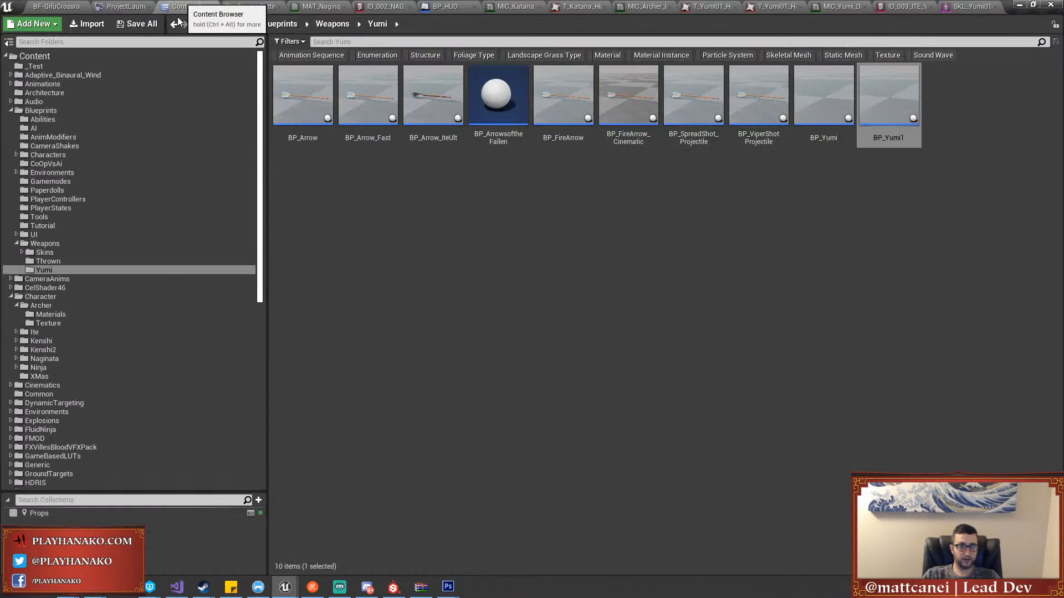
{"action": "left_click", "coordinate": [55, 155]}
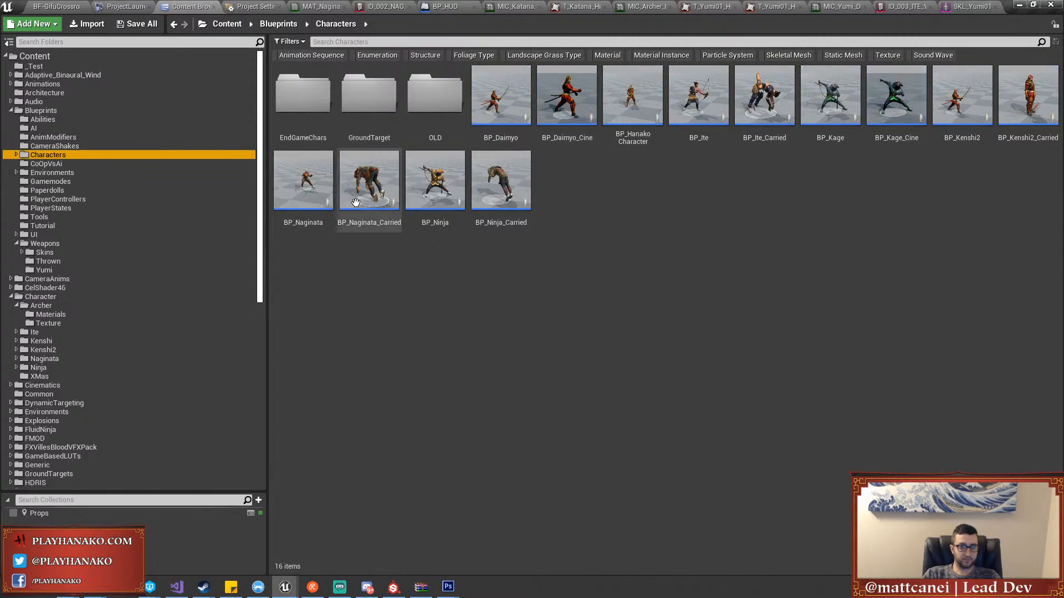
{"action": "double_click", "coordinate": [692, 101]}
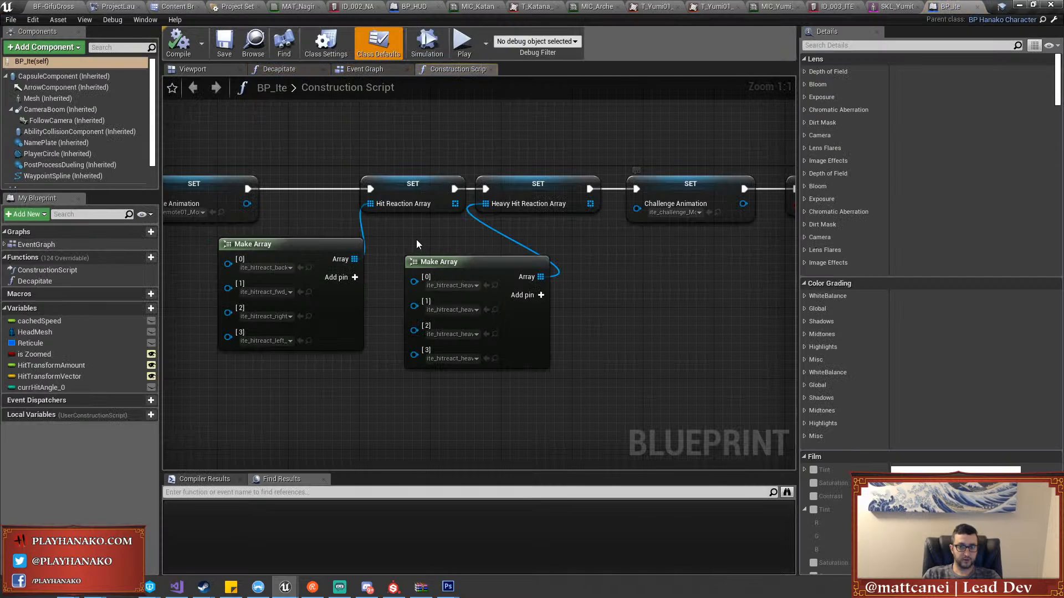
Examine the BP_Ite construction script from start to end for weapon or material assignments
{"action": "right_click_drag", "start_coordinate": [407, 241], "coordinate": [237, 243]}
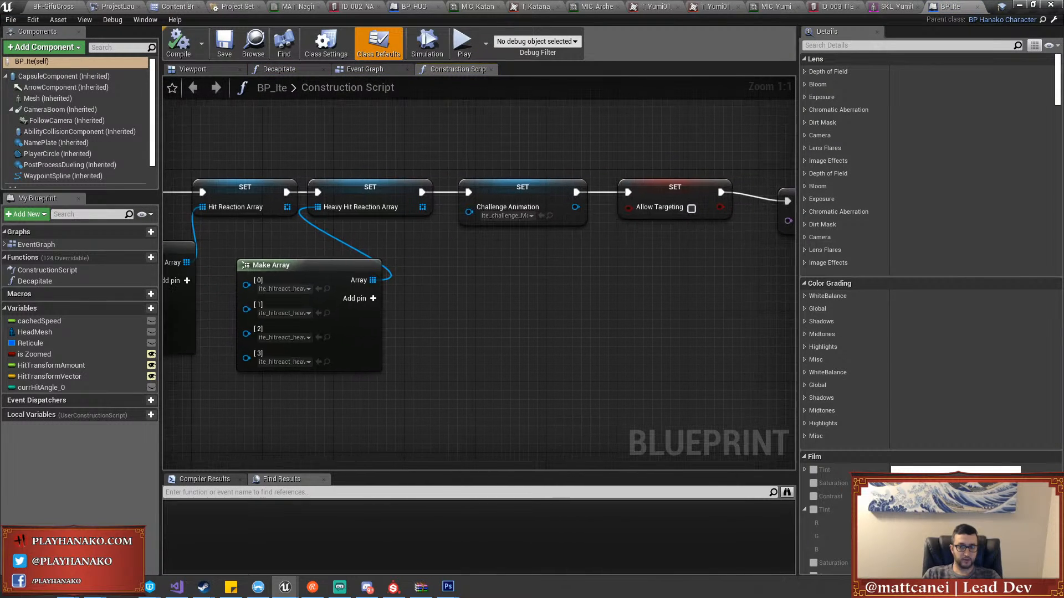
{"action": "right_click_drag", "start_coordinate": [520, 272], "coordinate": [275, 264]}
{"action": "scroll", "coordinate": [493, 260], "scroll_direction": "down", "scroll_amount": 3}
{"action": "right_click_drag", "start_coordinate": [371, 257], "coordinate": [643, 260]}
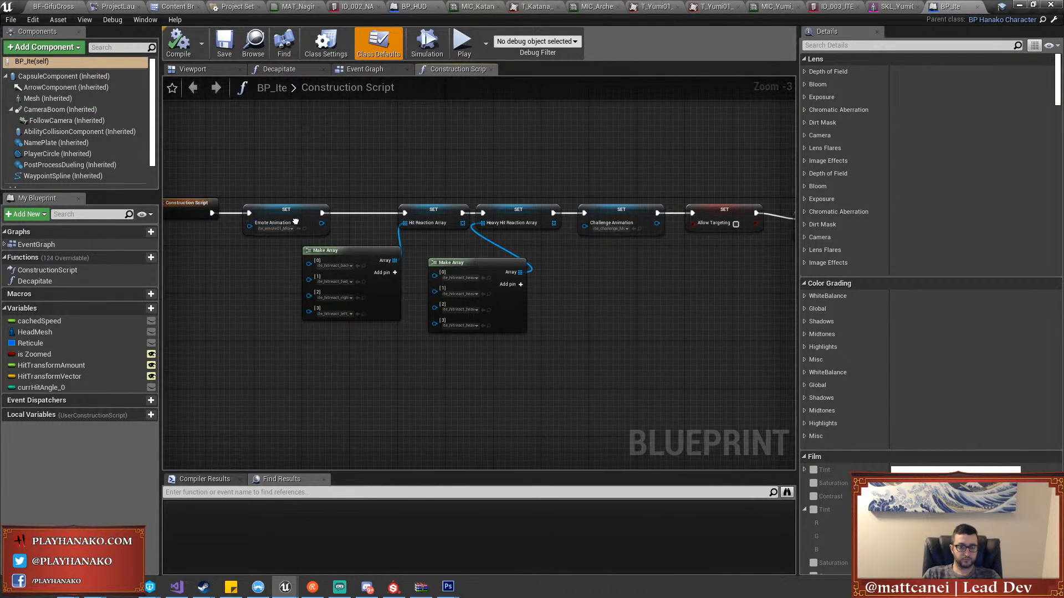
{"action": "right_click_drag", "start_coordinate": [296, 222], "coordinate": [378, 220]}
{"action": "scroll", "coordinate": [378, 220], "scroll_direction": "up", "scroll_amount": 1}
{"action": "scroll", "coordinate": [140, 128], "scroll_direction": "down", "scroll_amount": 3}
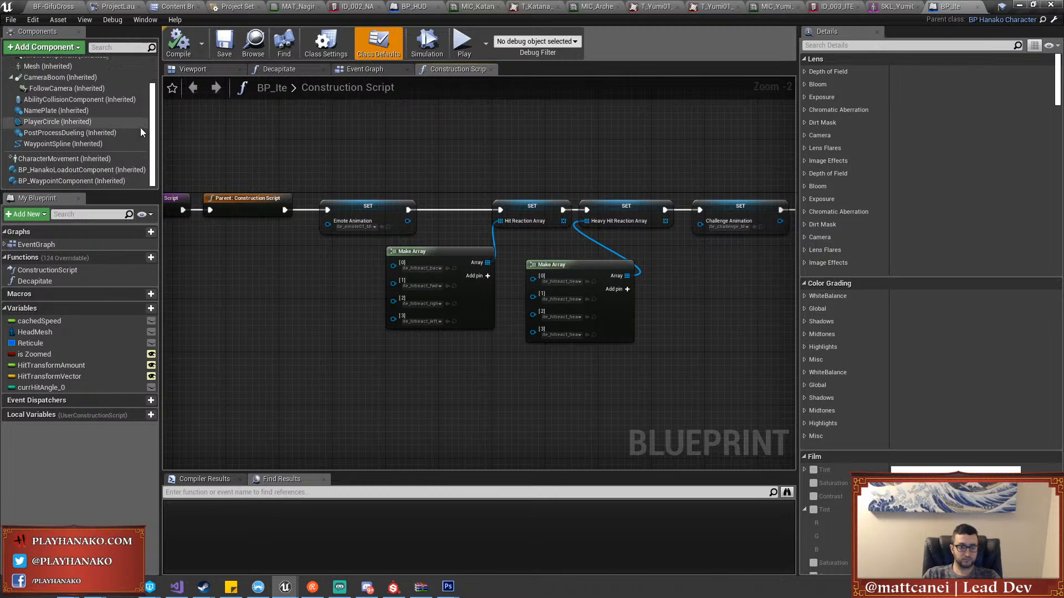
Search the whole BP_Ite event graph for nodes that affect the weapon mesh or its material
{"action": "left_click", "coordinate": [348, 71]}
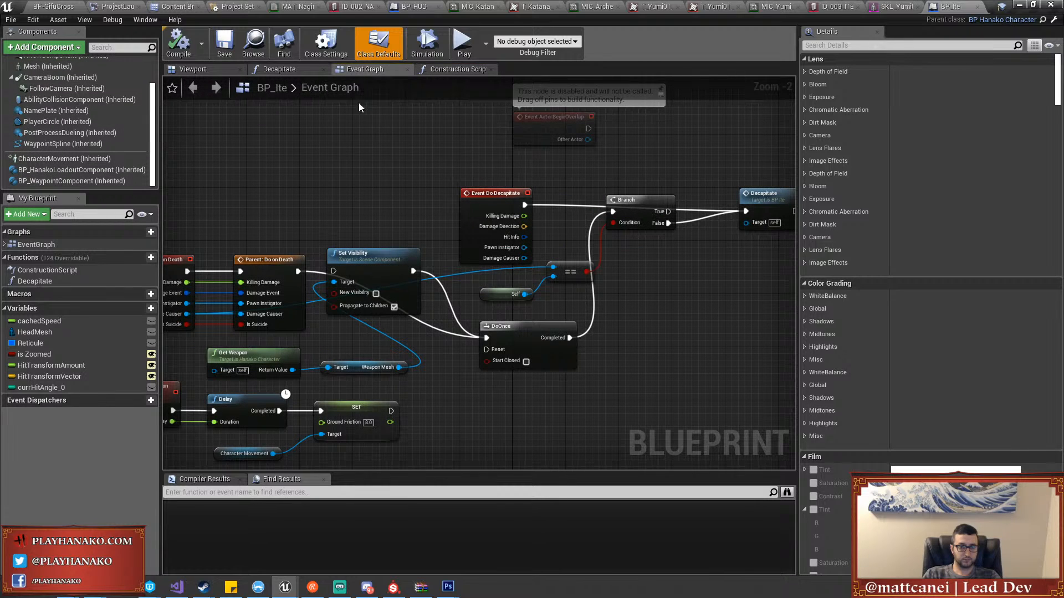
{"action": "right_click_drag", "start_coordinate": [360, 139], "coordinate": [409, 267]}
{"action": "scroll", "coordinate": [525, 202], "scroll_direction": "down", "scroll_amount": 4}
{"action": "scroll", "coordinate": [511, 213], "scroll_direction": "up", "scroll_amount": 4}
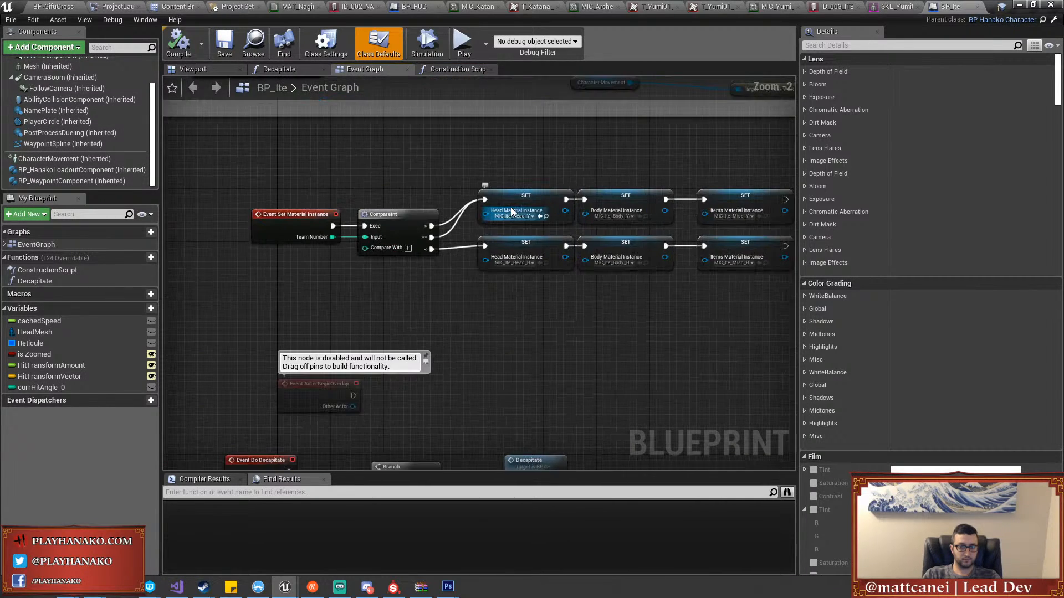
{"action": "mouse_move", "coordinate": [512, 211]}
{"action": "right_mouse_down"}
{"action": "mouse_move", "coordinate": [532, 360]}
{"action": "mouse_move", "coordinate": [491, 344]}
{"action": "mouse_move", "coordinate": [487, 156]}
{"action": "right_mouse_up"}
{"action": "scroll", "coordinate": [507, 311], "scroll_direction": "down", "scroll_amount": 4}
{"action": "scroll", "coordinate": [463, 210], "scroll_direction": "up", "scroll_amount": 3}
{"action": "right_click_drag", "start_coordinate": [661, 382], "coordinate": [601, 221]}
{"action": "right_click_drag", "start_coordinate": [403, 369], "coordinate": [552, 226]}
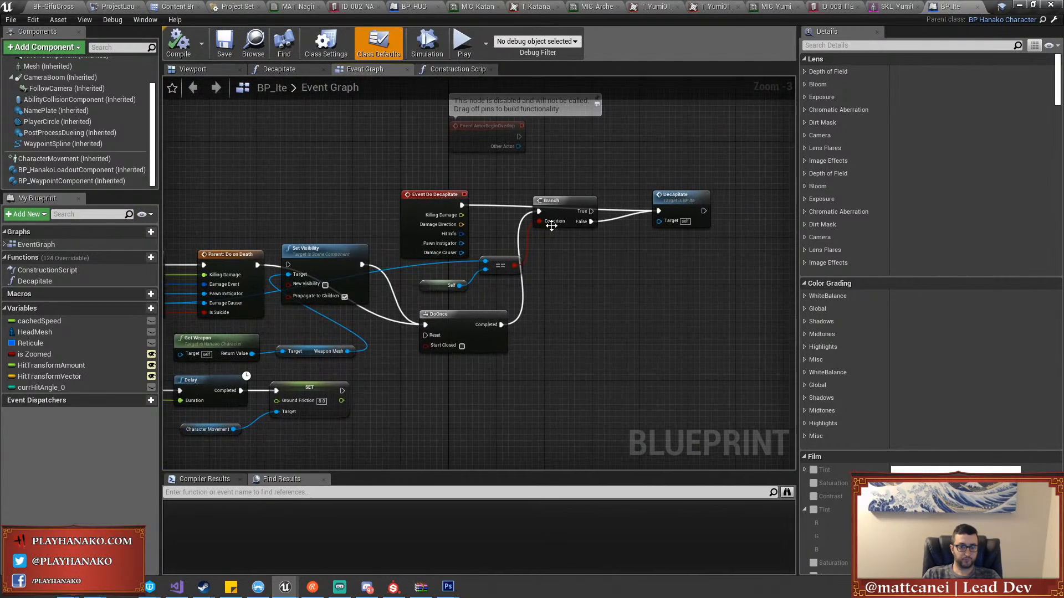
{"action": "scroll", "coordinate": [551, 226], "scroll_direction": "down", "scroll_amount": 2}
{"action": "right_click_drag", "start_coordinate": [493, 381], "coordinate": [534, 261]}
{"action": "right_click_drag", "start_coordinate": [518, 345], "coordinate": [515, 171]}
{"action": "right_click_drag", "start_coordinate": [534, 380], "coordinate": [527, 278]}
{"action": "right_click_drag", "start_coordinate": [560, 210], "coordinate": [560, 391]}
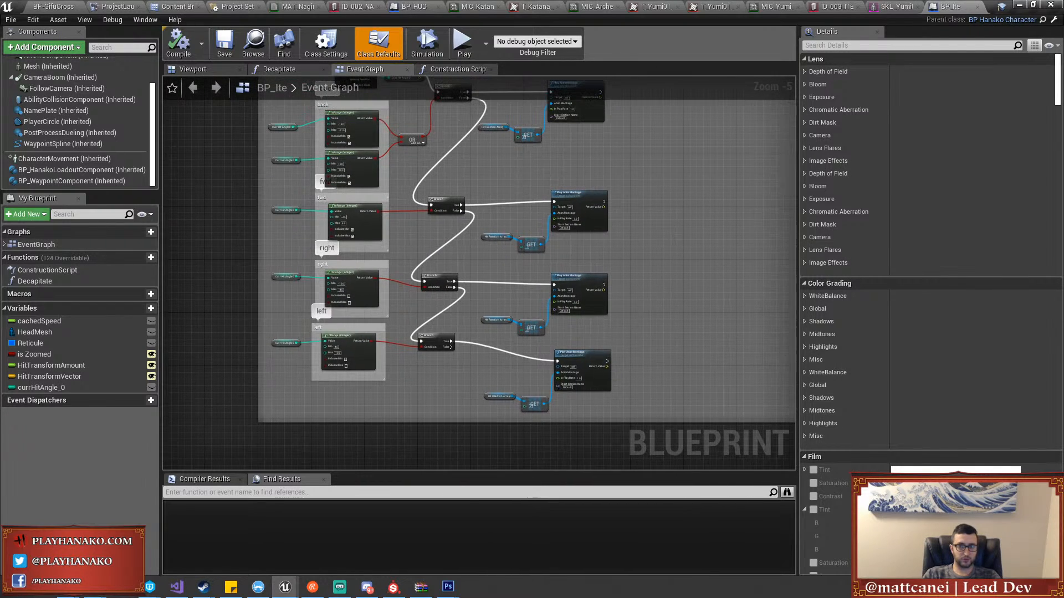
{"action": "right_click_drag", "start_coordinate": [715, 100], "coordinate": [680, 233]}
{"action": "mouse_move", "coordinate": [626, 169]}
{"action": "right_mouse_down"}
{"action": "mouse_move", "coordinate": [607, 214]}
{"action": "mouse_move", "coordinate": [626, 330]}
{"action": "right_mouse_up"}
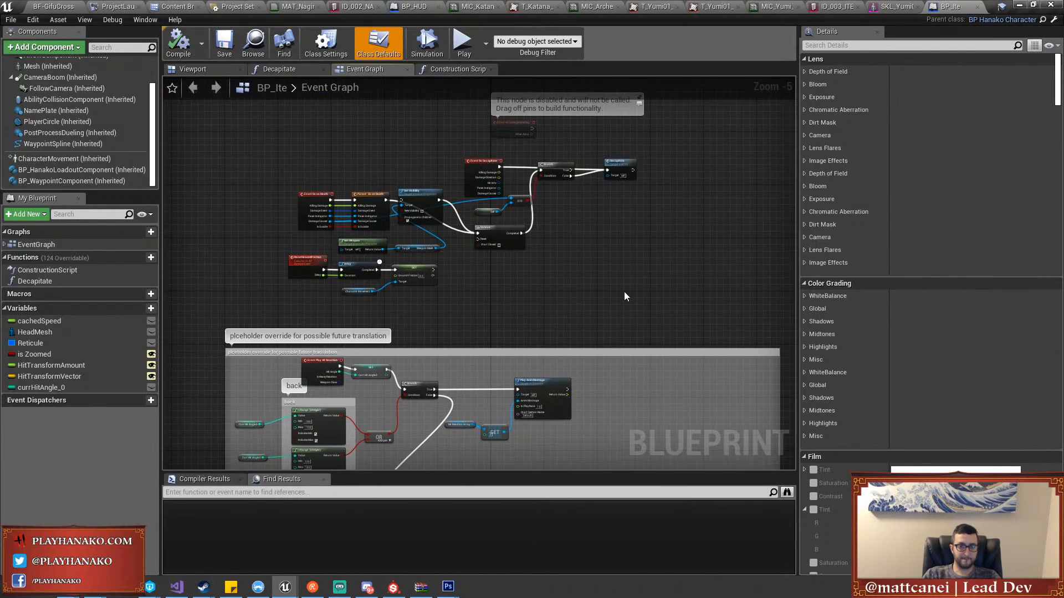
{"action": "scroll", "coordinate": [460, 199], "scroll_direction": "up", "scroll_amount": 2}
{"action": "right_click_drag", "start_coordinate": [438, 167], "coordinate": [500, 182]}
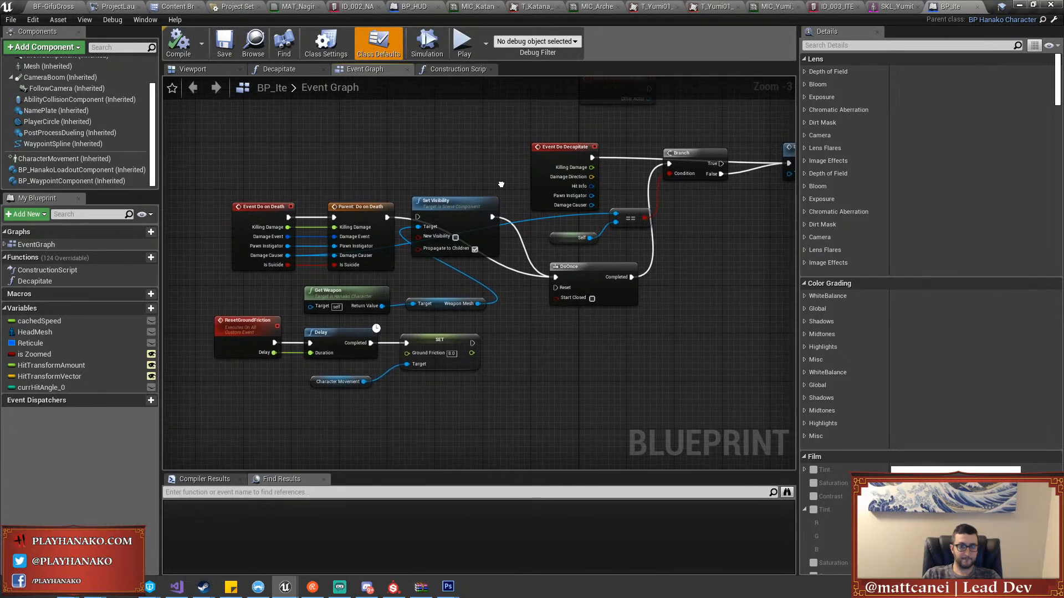
{"action": "right_click_drag", "start_coordinate": [547, 117], "coordinate": [534, 301]}
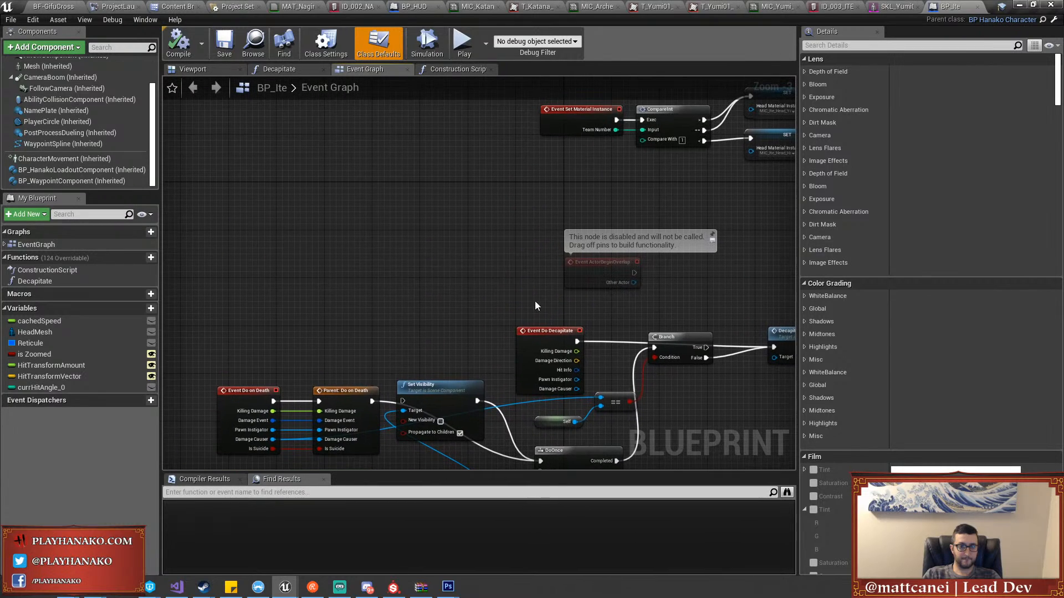
Locate the Set Material Instance event in BP_Ite and examine its head, body and items material nodes for each team
{"action": "left_click", "coordinate": [5, 244]}
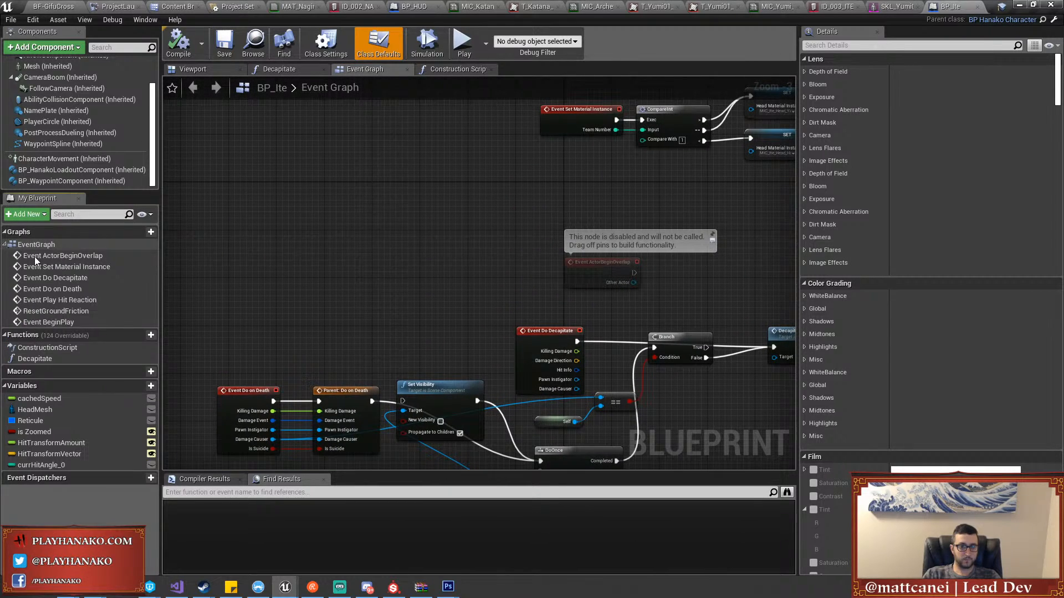
{"action": "double_click", "coordinate": [102, 268]}
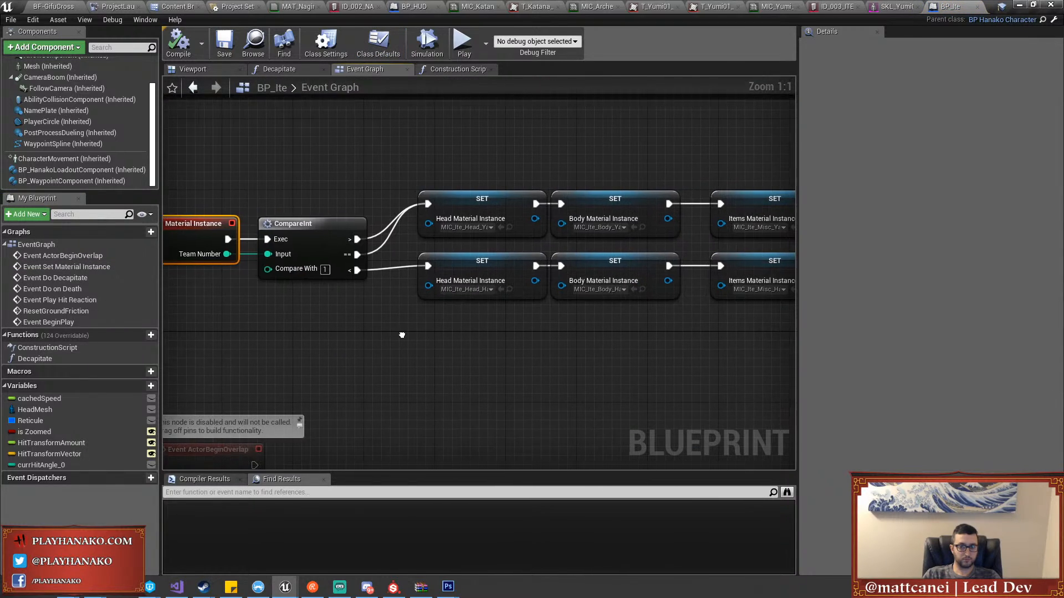
{"action": "scroll", "coordinate": [595, 365], "scroll_direction": "down", "scroll_amount": 1}
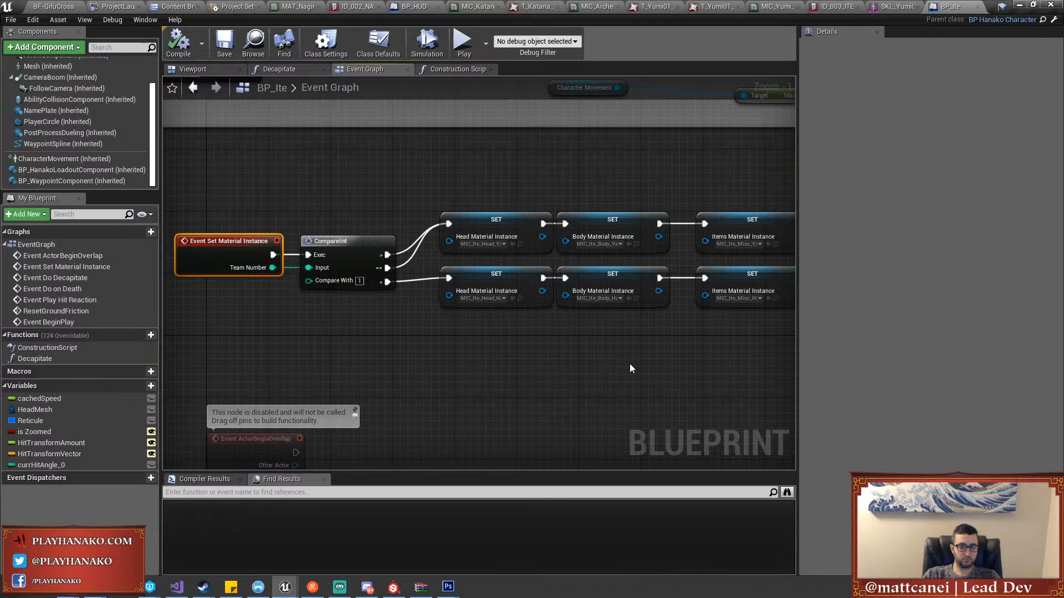
{"action": "scroll", "coordinate": [629, 365], "scroll_direction": "down", "scroll_amount": 4}
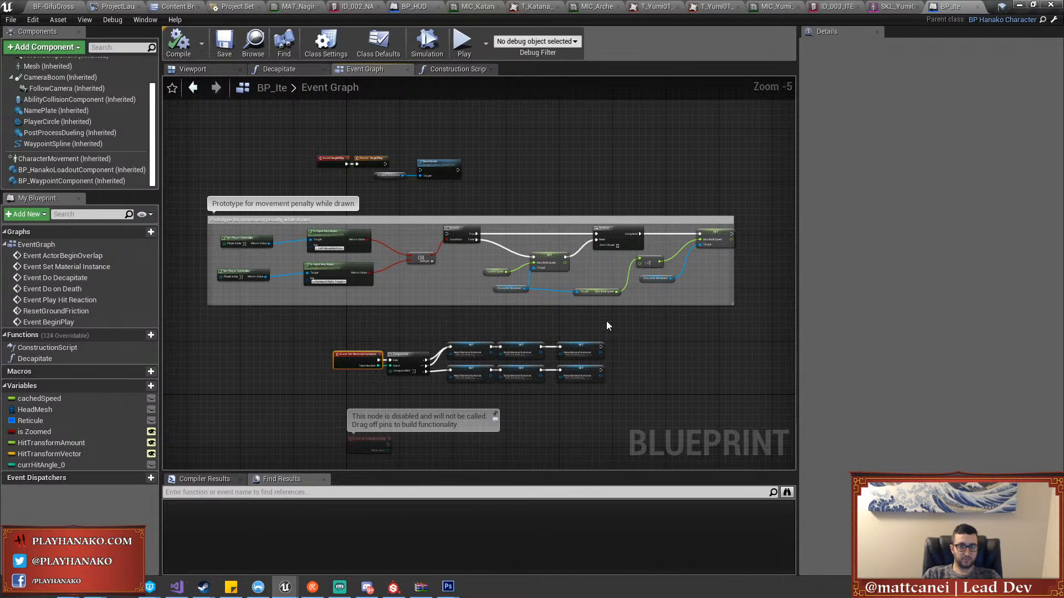
{"action": "scroll", "coordinate": [606, 325], "scroll_direction": "up", "scroll_amount": 1}
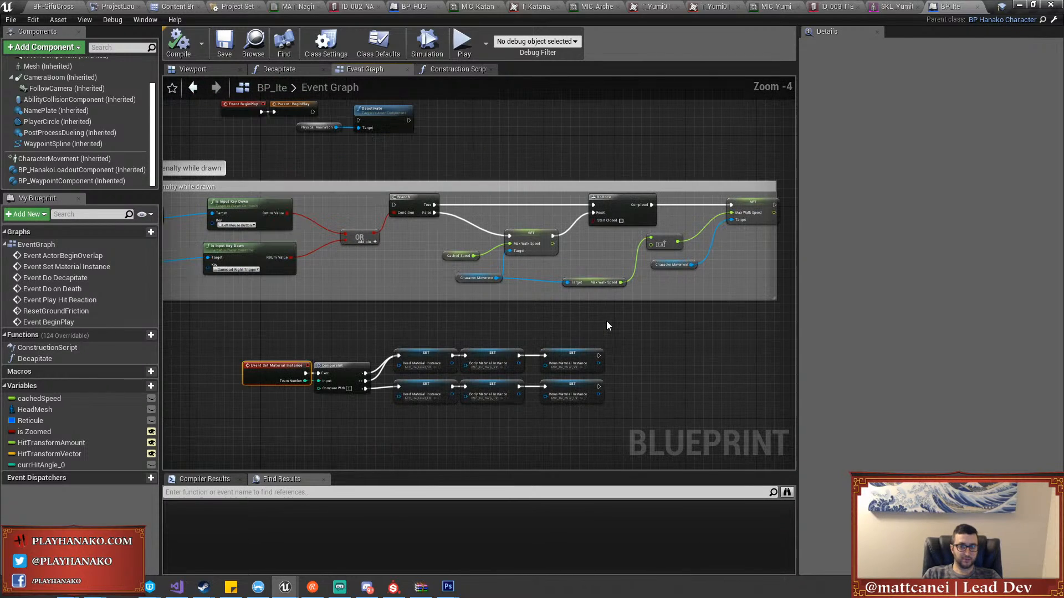
Compare the weapon skin entries of ID_002_NA and ID_003_ITE, and save the ID_003_ITE loadout data
{"action": "left_click", "coordinate": [893, 6]}
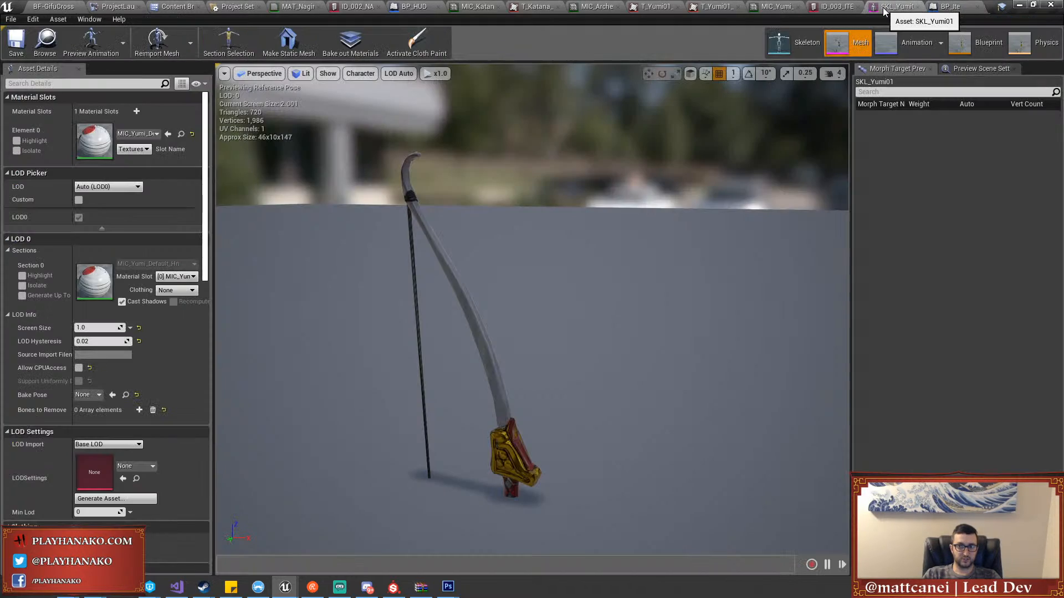
{"action": "left_click", "coordinate": [355, 6]}
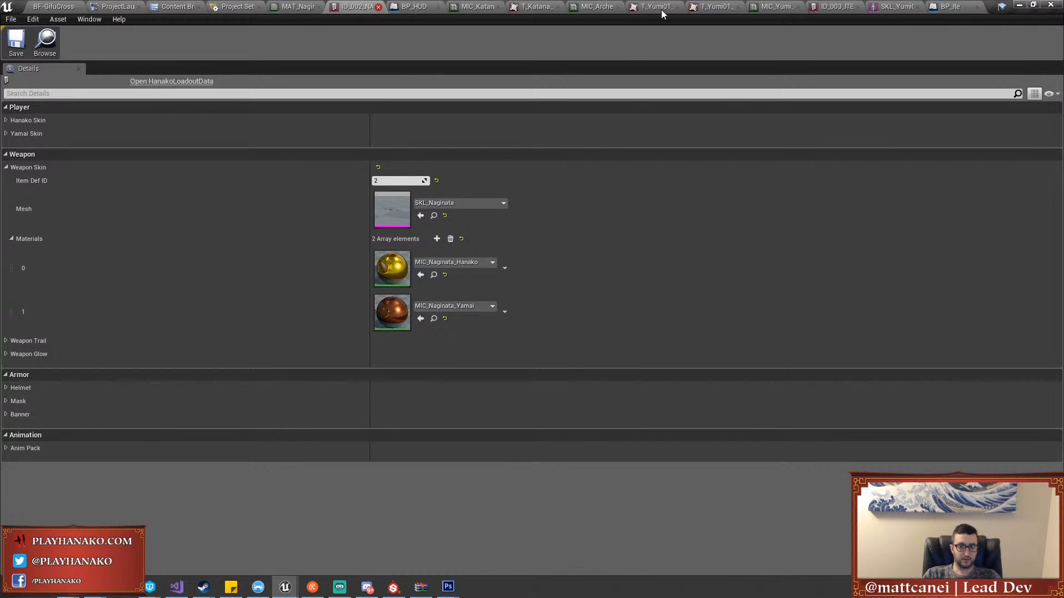
{"action": "left_click", "coordinate": [832, 6]}
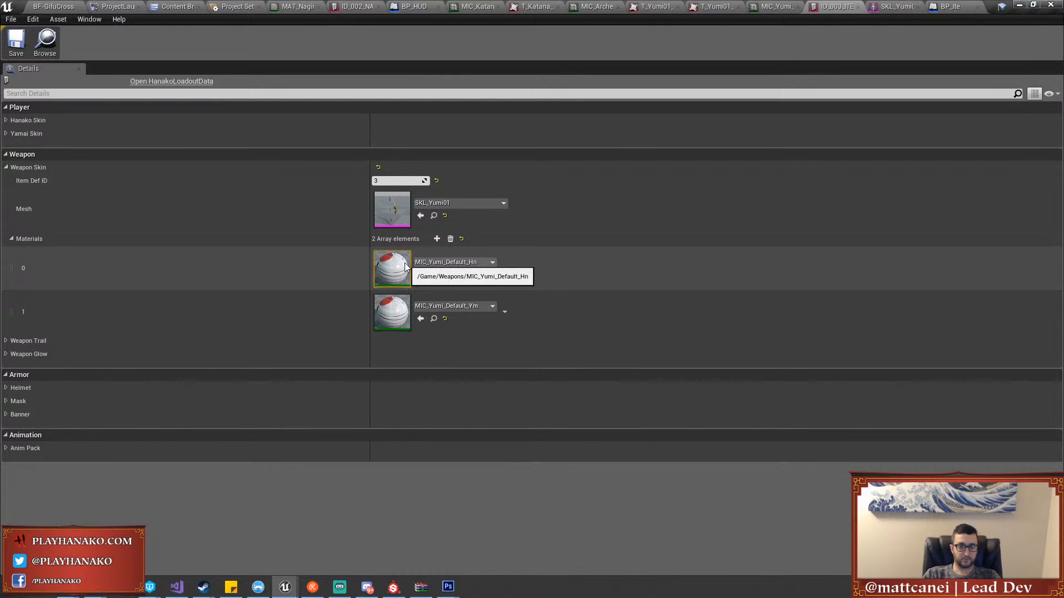
{"action": "left_click", "coordinate": [16, 43]}
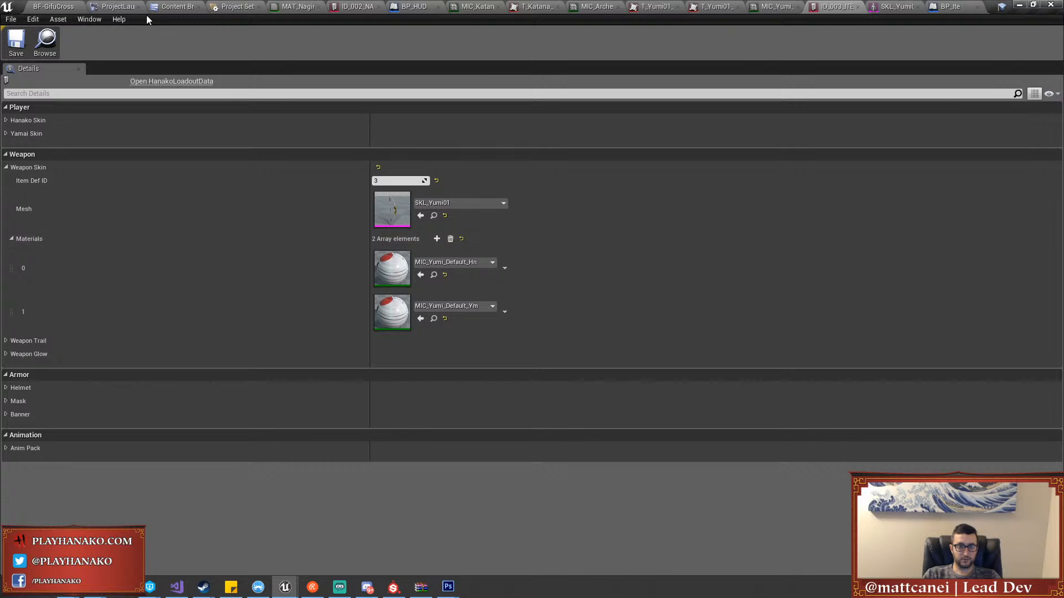
Start a full-screen play session in the Gifu Crossroads level as the Ite (Archer) class
{"action": "left_click", "coordinate": [53, 6]}
{"action": "key", "text": "w"}
{"action": "right_click_drag", "start_coordinate": [498, 321], "coordinate": [478, 323]}
{"action": "right_click_drag", "start_coordinate": [513, 447], "coordinate": [513, 447]}
{"action": "key", "text": "w"}
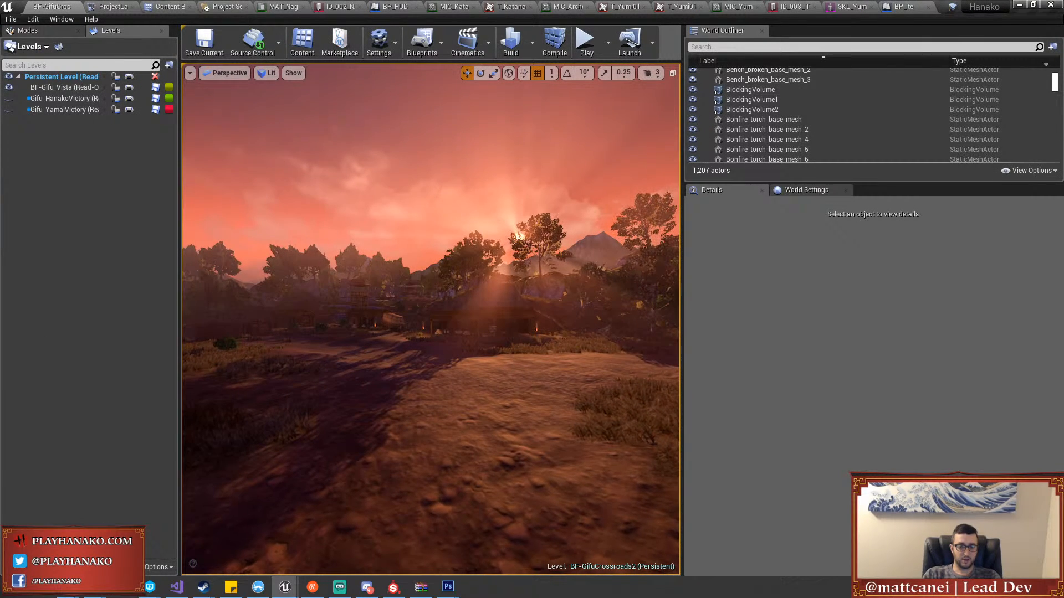
{"action": "right_click", "coordinate": [381, 443]}
{"action": "left_click", "coordinate": [461, 414]}
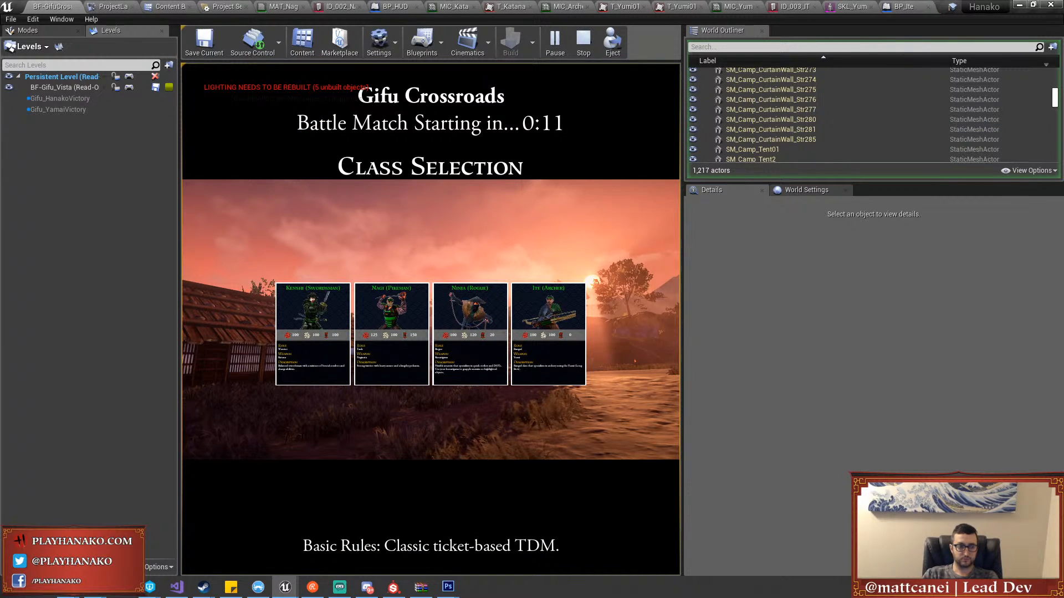
{"action": "left_click", "coordinate": [552, 312]}
{"action": "key", "text": "F11"}
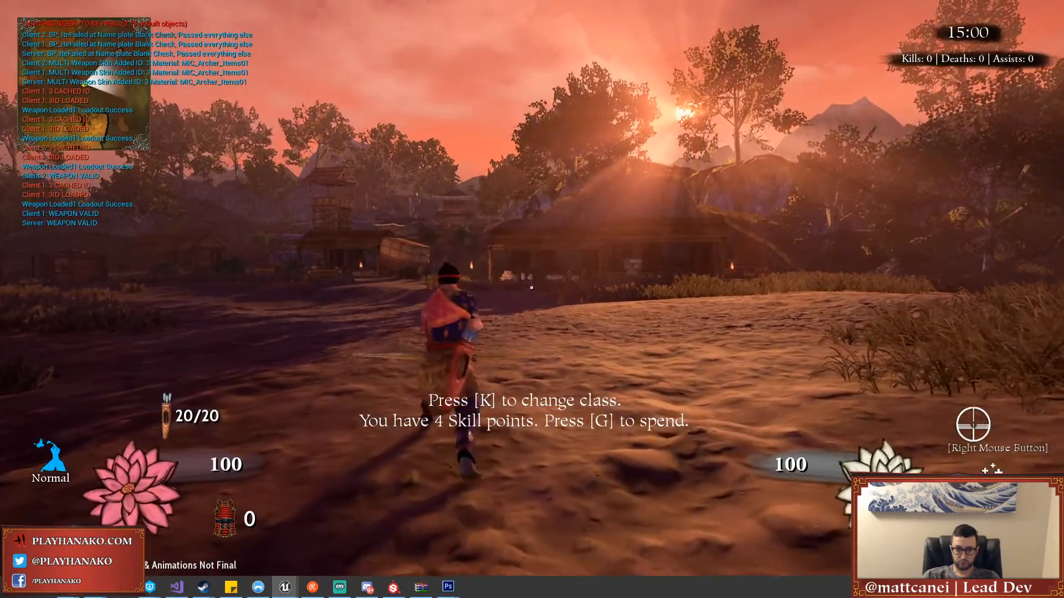
Examine the archer's bow skin in game while moving and shooting, and end the play session
{"action": "key", "text": "w"}
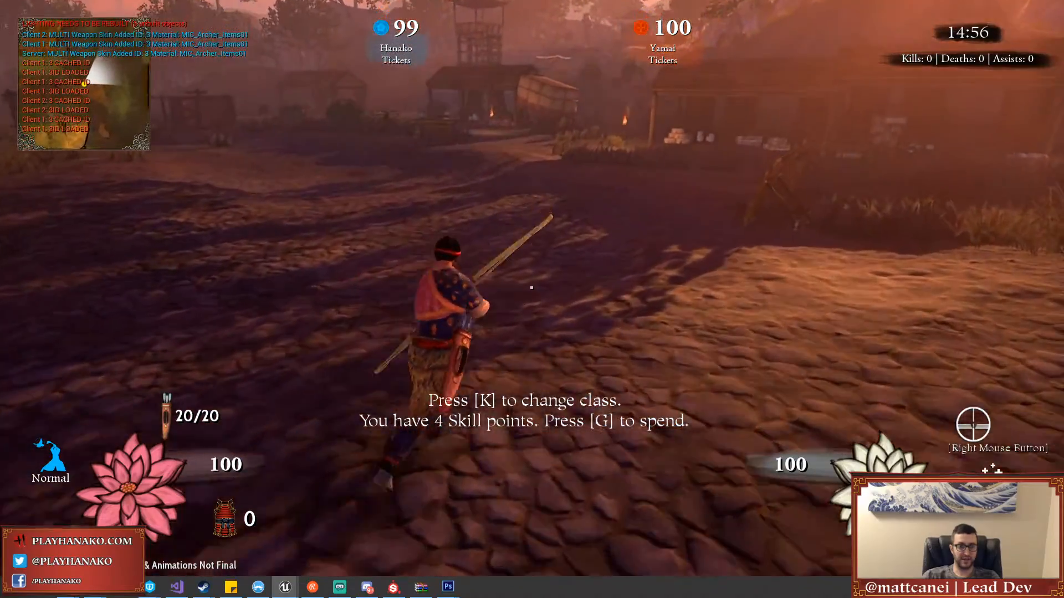
{"action": "left_click", "coordinate": [531, 288]}
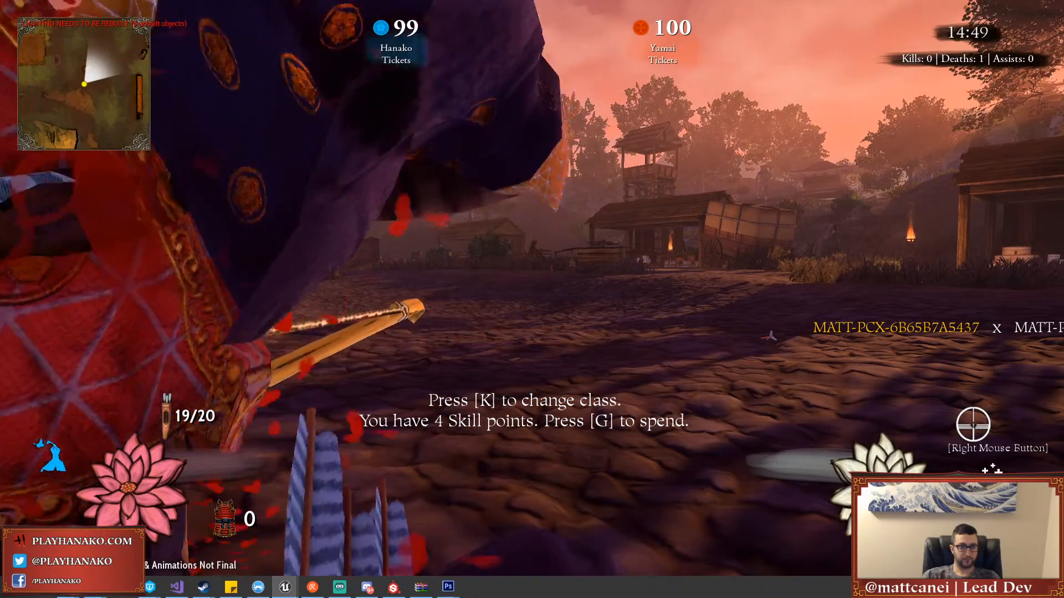
{"action": "key", "text": "g"}
{"action": "key", "text": "g"}
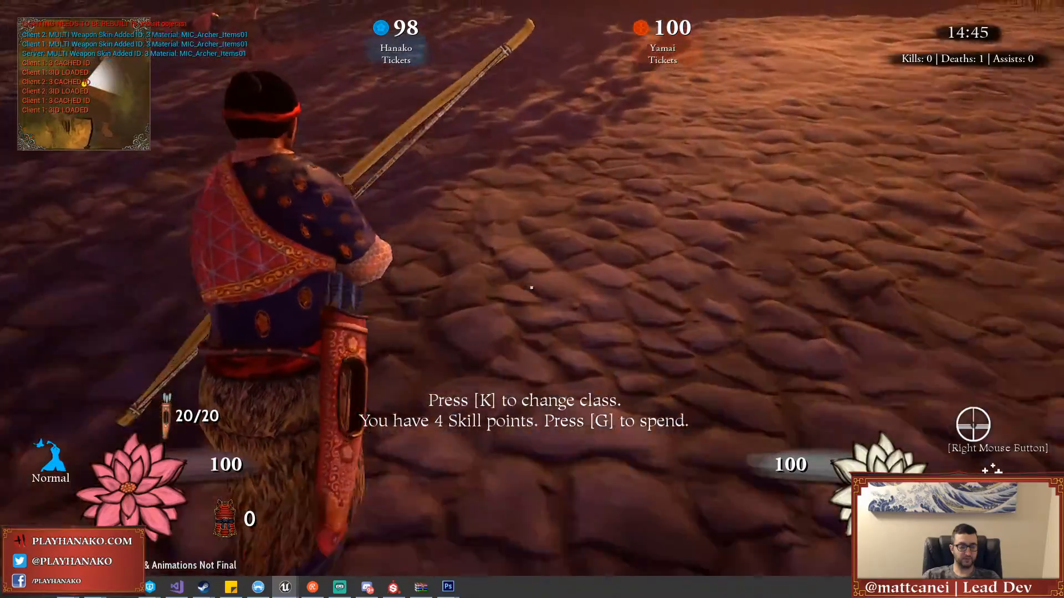
{"action": "key", "text": "w"}
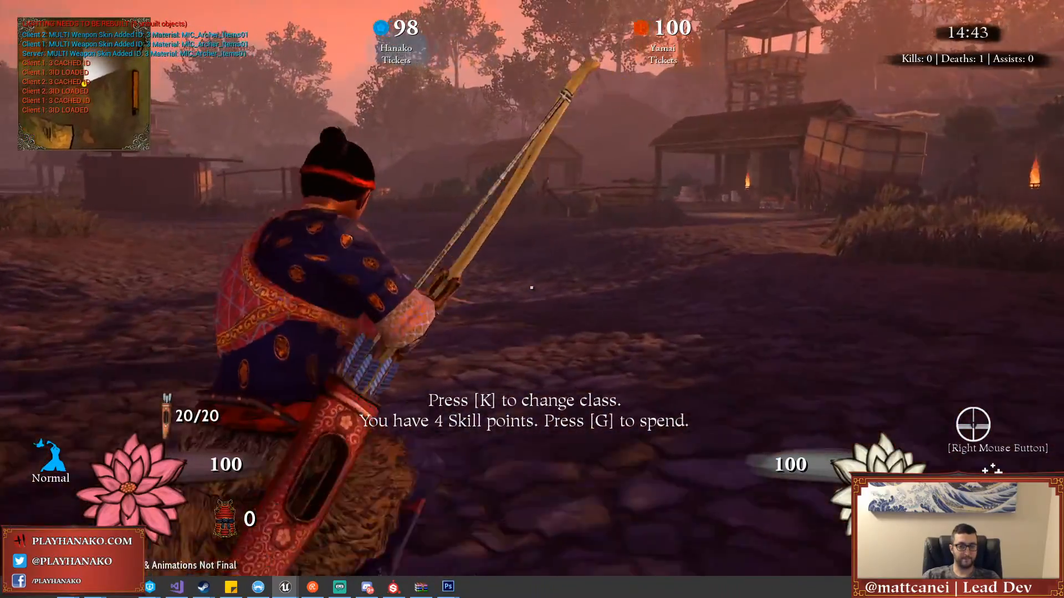
{"action": "key", "text": "shift"}
{"action": "key", "text": "w"}
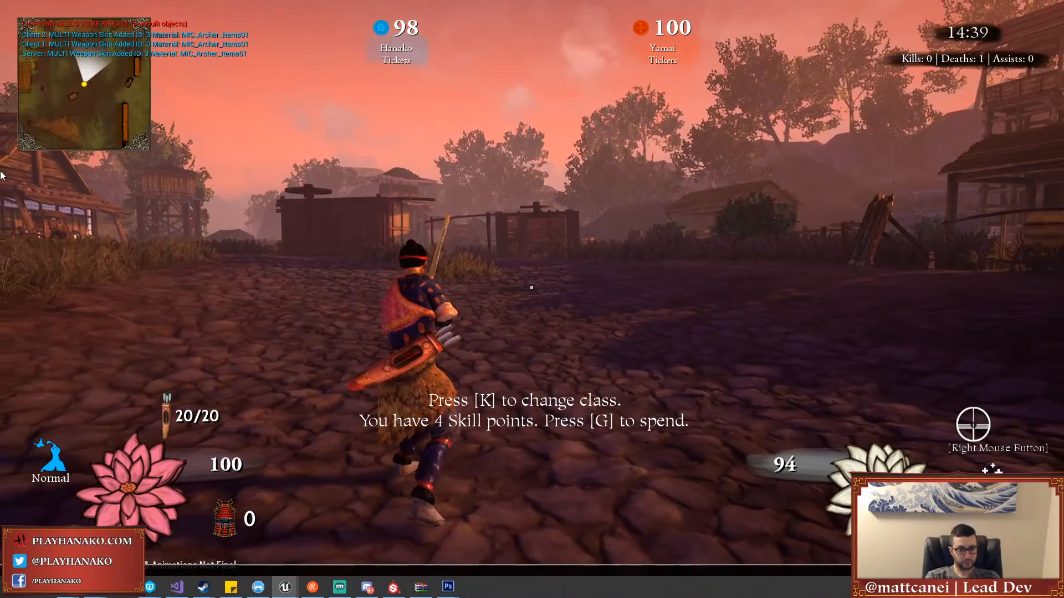
{"action": "key", "text": "grave"}
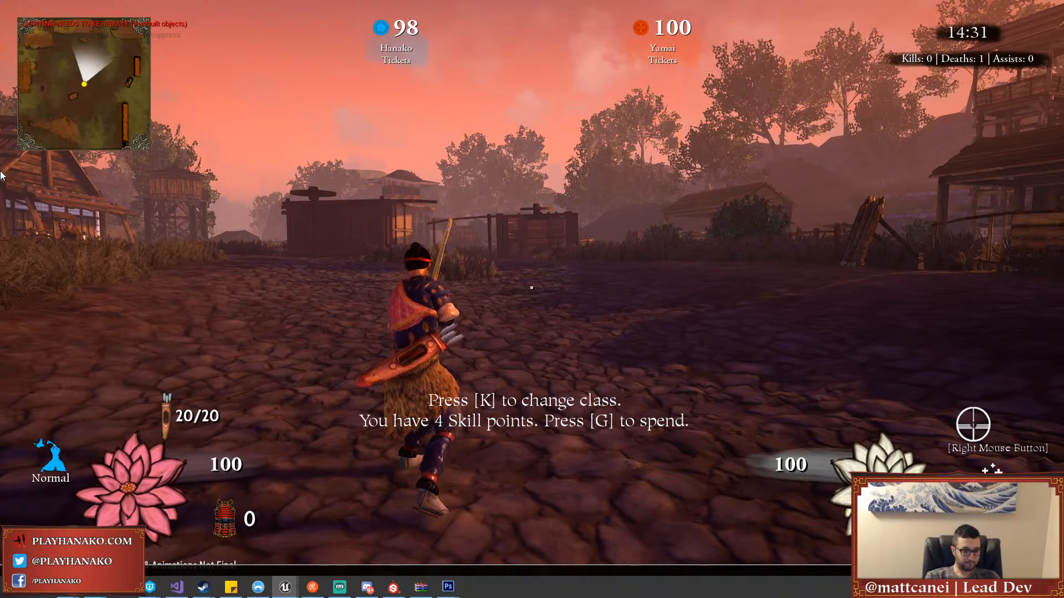
{"action": "key", "text": "Return"}
{"action": "key", "text": "w"}
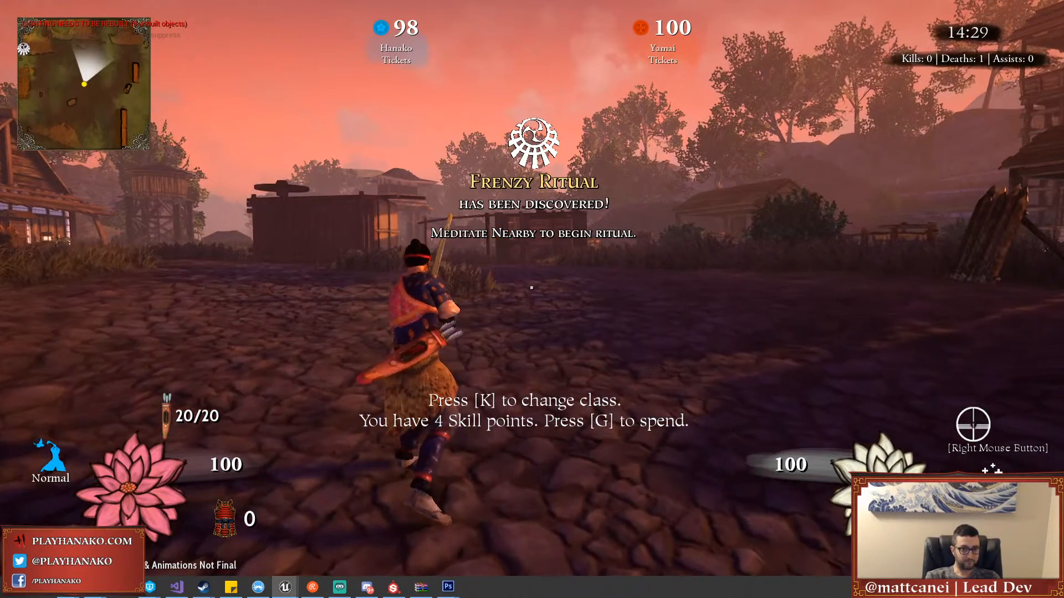
{"action": "key", "text": "Escape"}
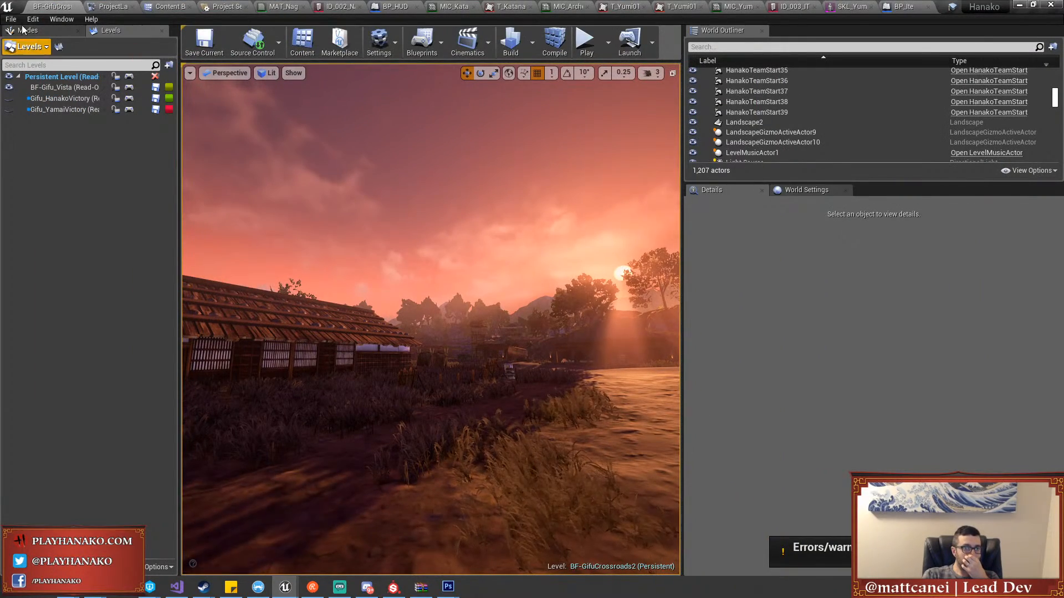
Open the recently used level MattTestMap
{"action": "left_click", "coordinate": [11, 18]}
{"action": "mouse_move", "coordinate": [101, 377]}
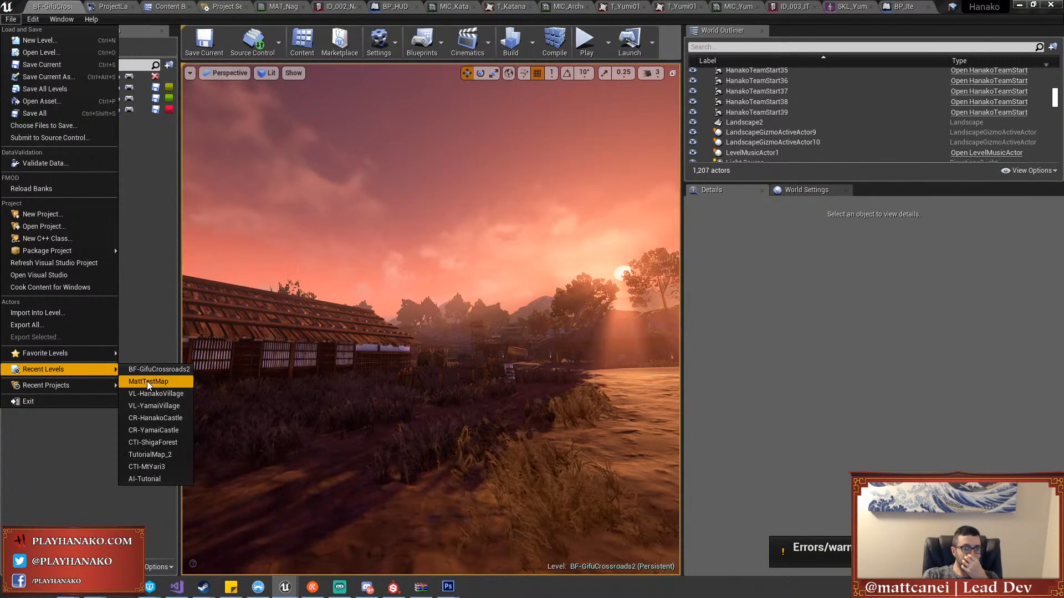
{"action": "left_click", "coordinate": [158, 381]}
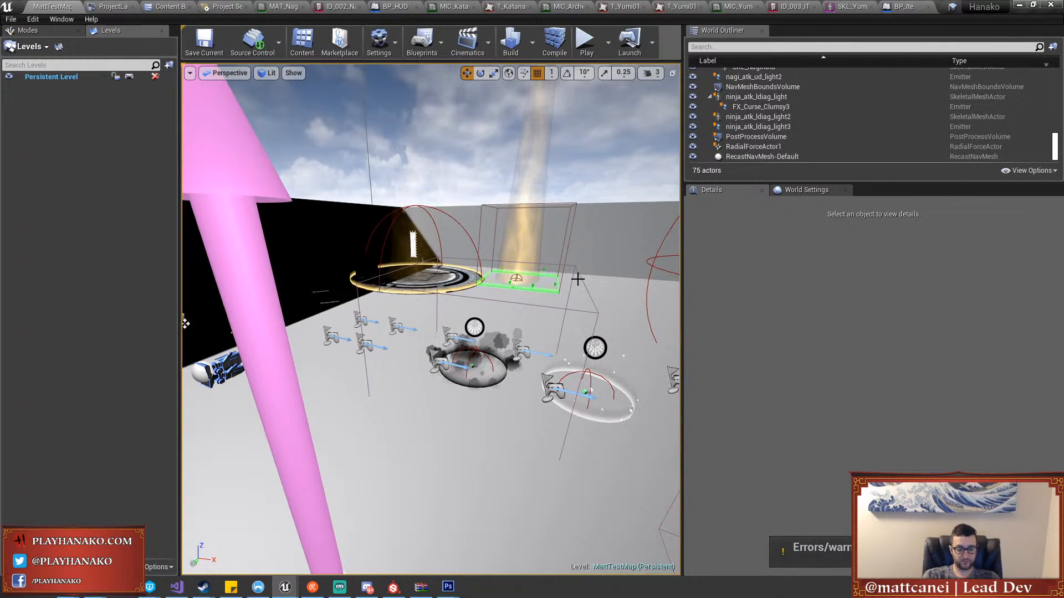
Reduce the play session to a single client and start it full screen on MattTestMap as Ite (Archer)
{"action": "key", "text": "alt+p"}
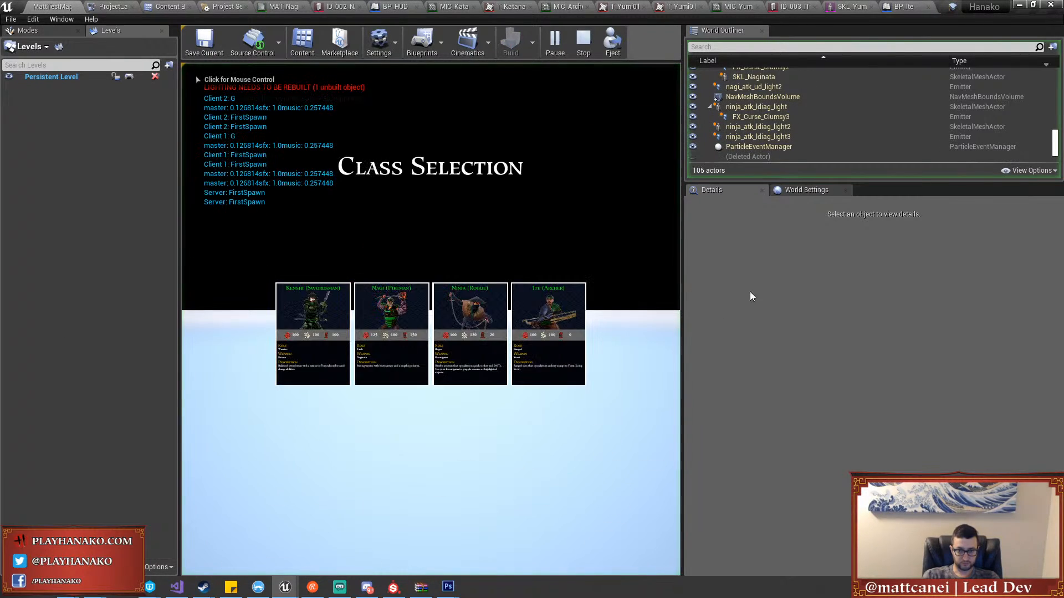
{"action": "left_click", "coordinate": [583, 43]}
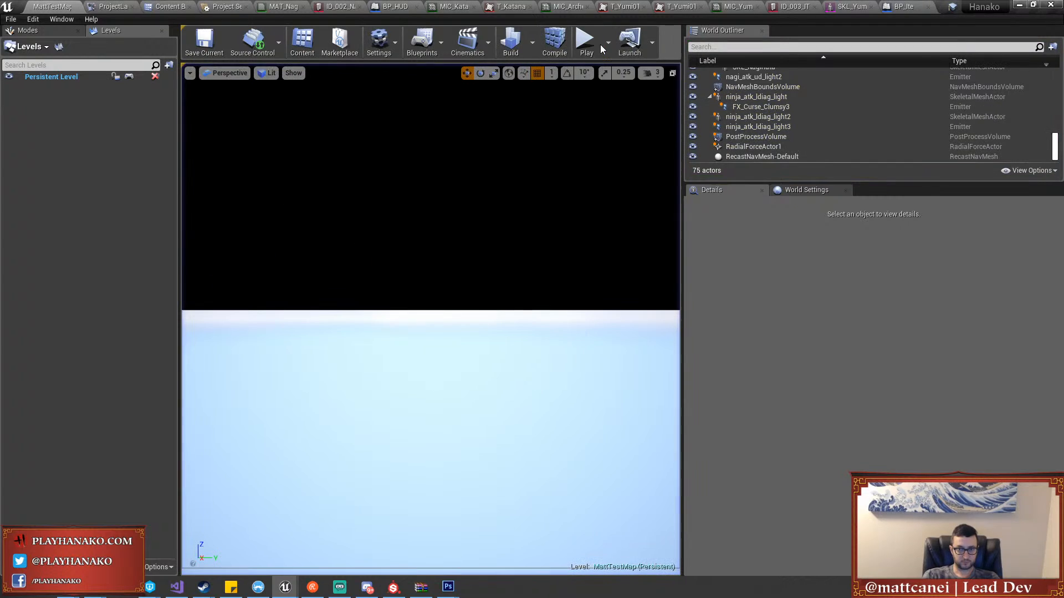
{"action": "left_click", "coordinate": [607, 48]}
{"action": "left_click_drag", "start_coordinate": [688, 229], "coordinate": [672, 229]}
{"action": "right_click_drag", "start_coordinate": [554, 302], "coordinate": [550, 300]}
{"action": "key", "text": "F11"}
{"action": "key", "text": "alt+p"}
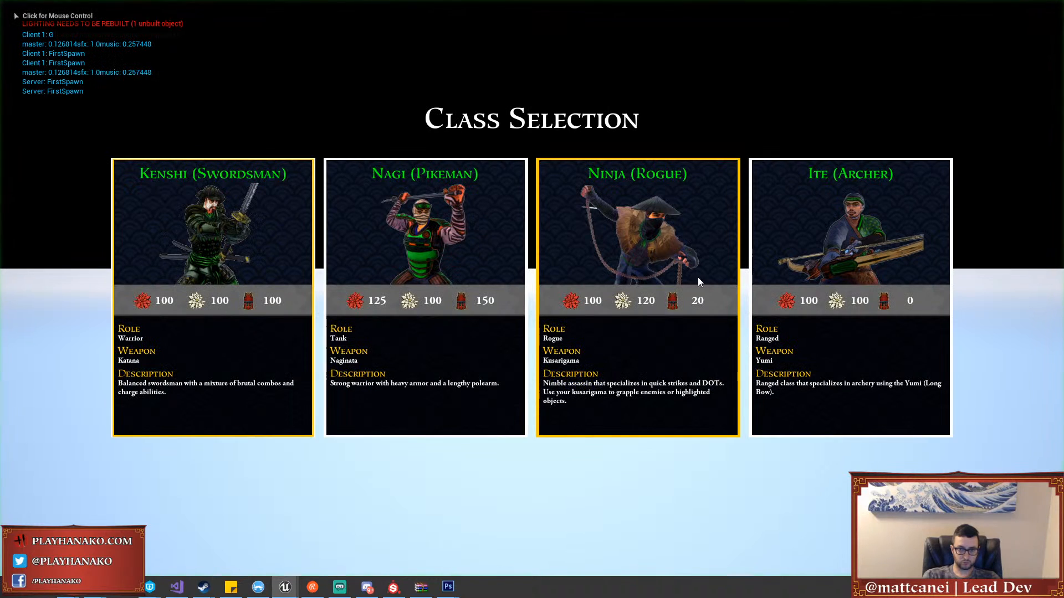
{"action": "left_click", "coordinate": [843, 273]}
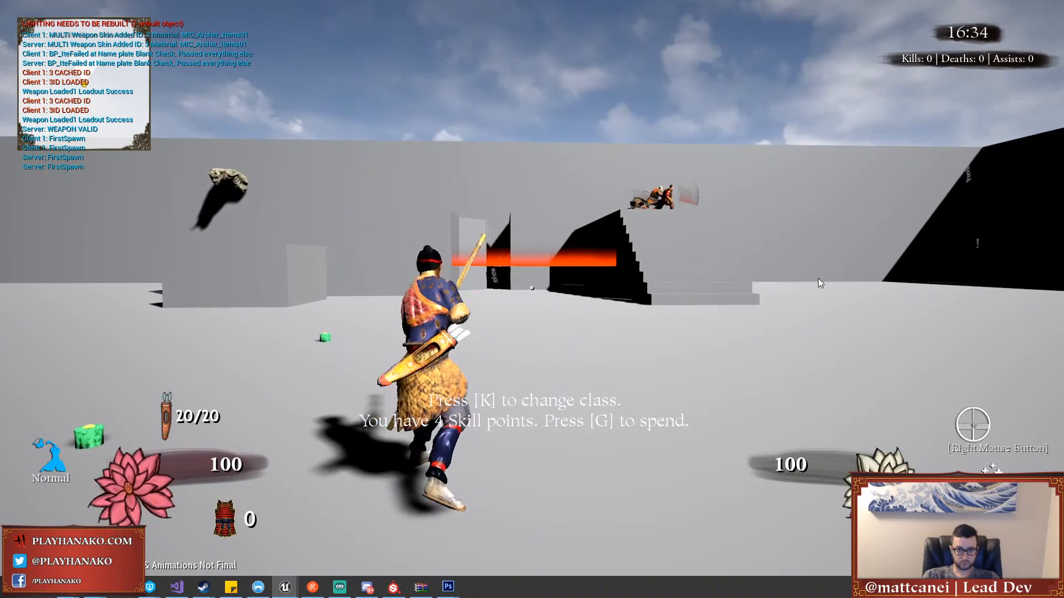
Check the loadout messages in the console, examine the bow up close while shooting, and end the play session
{"action": "key", "text": "g"}
{"action": "key", "text": "g"}
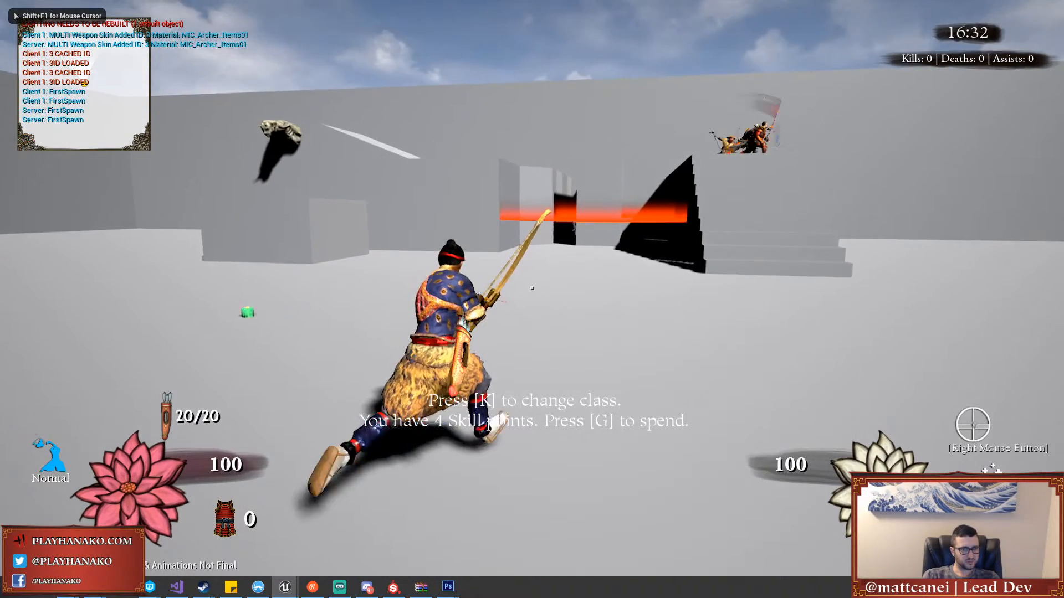
{"action": "key", "text": "grave"}
{"action": "key", "text": "grave"}
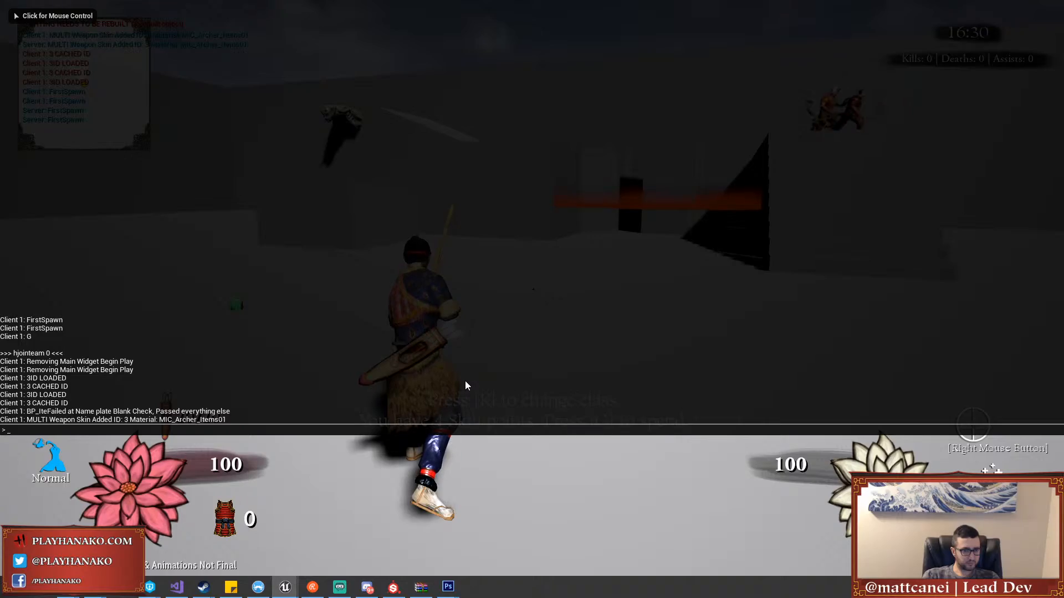
{"action": "key", "text": "grave"}
{"action": "left_click", "coordinate": [532, 288]}
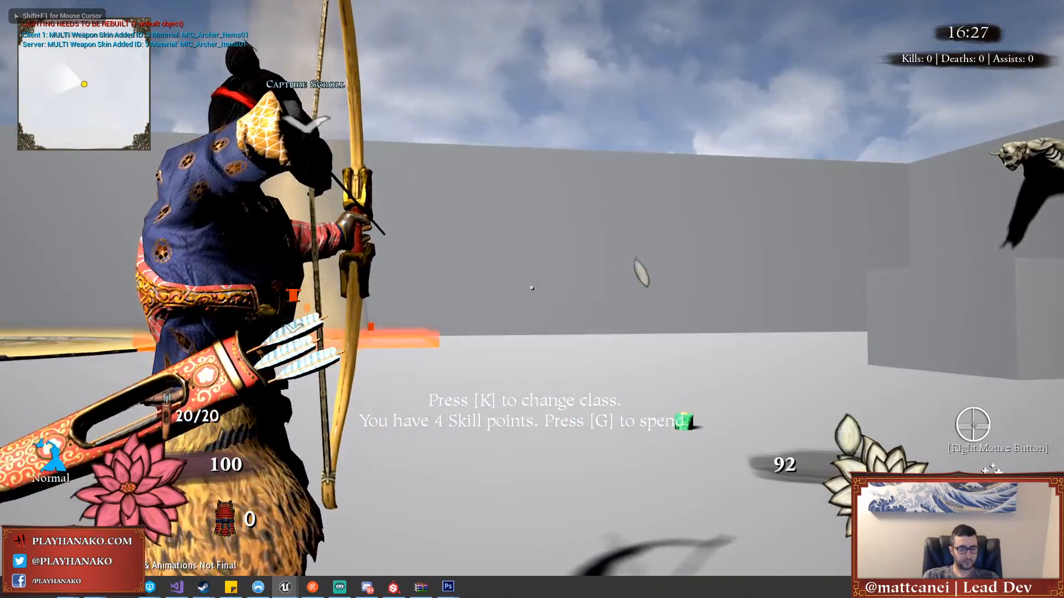
{"action": "left_click", "coordinate": [532, 288]}
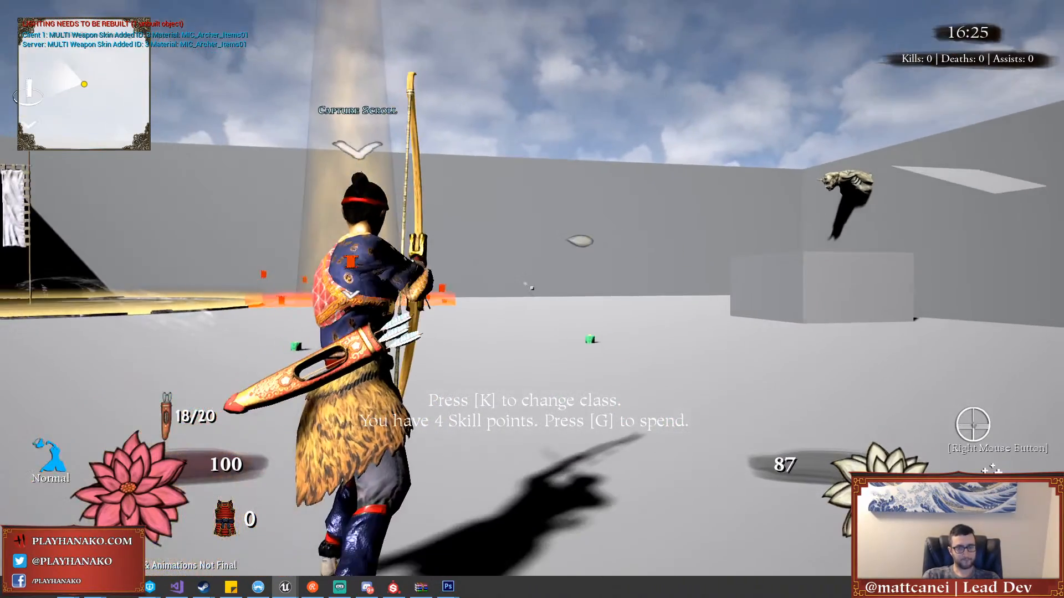
{"action": "key", "text": "Escape"}
{"action": "right_click_drag", "start_coordinate": [798, 221], "coordinate": [731, 216]}
{"action": "key", "text": "F11"}
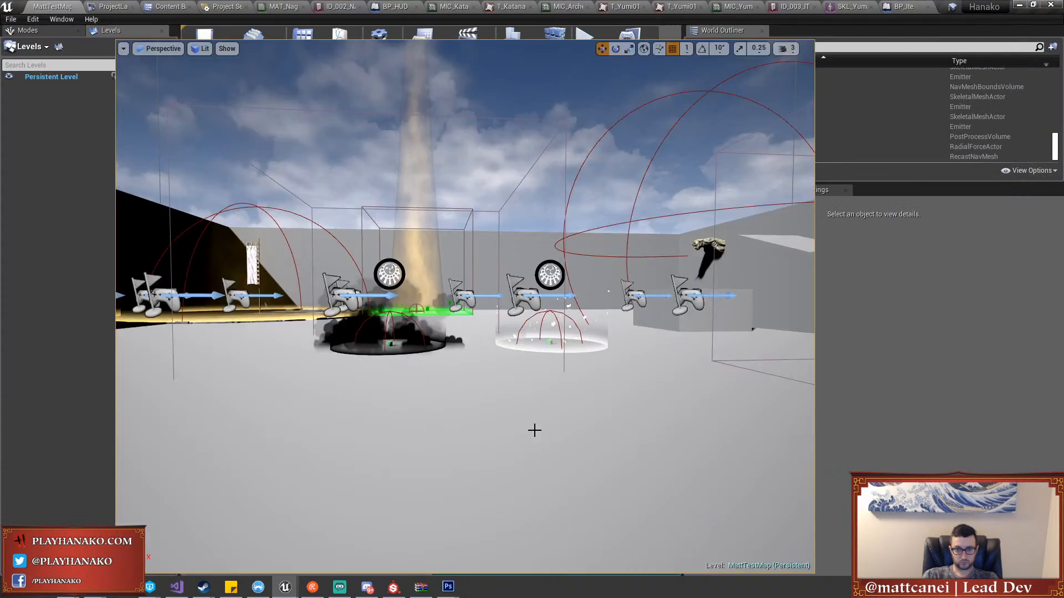
Recheck the weapon materials in ID_003_ITE, the BP_Ite event graph and the Characters blueprint folder for the bow's source
{"action": "left_click", "coordinate": [835, 7]}
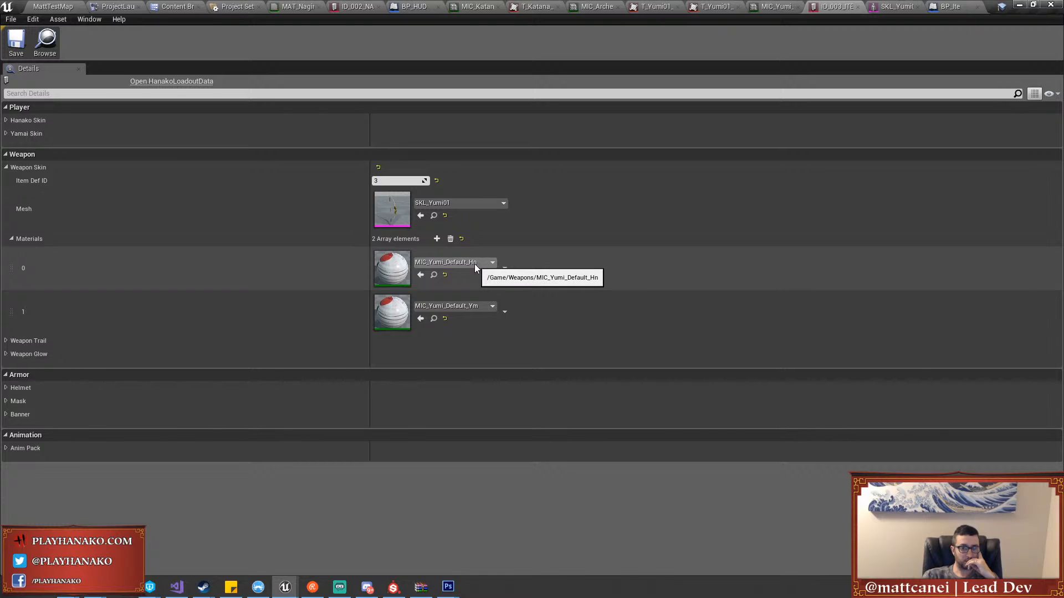
{"action": "left_click", "coordinate": [947, 7]}
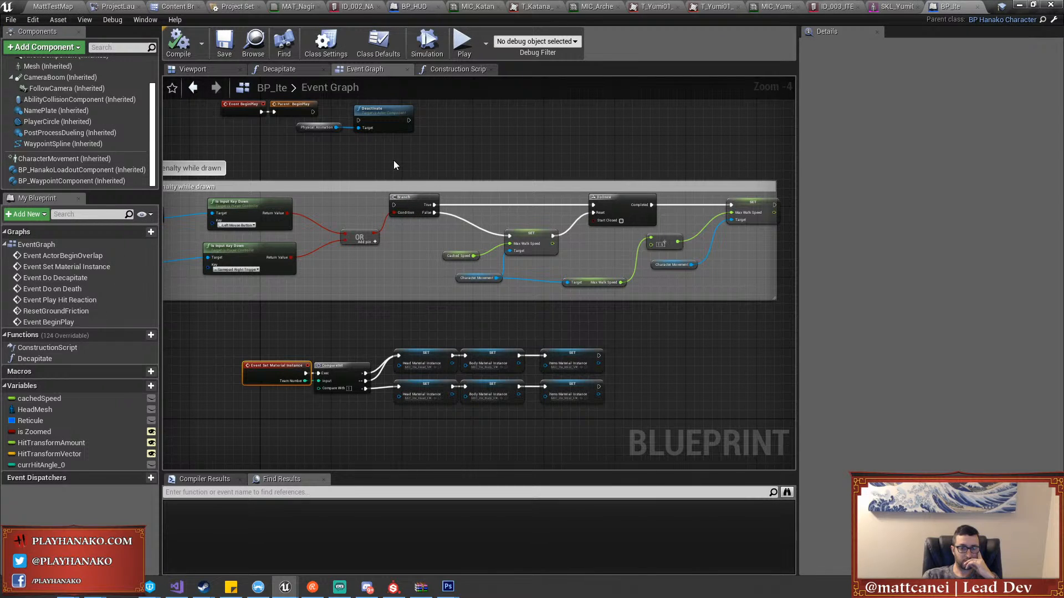
{"action": "right_click_drag", "start_coordinate": [393, 160], "coordinate": [552, 257]}
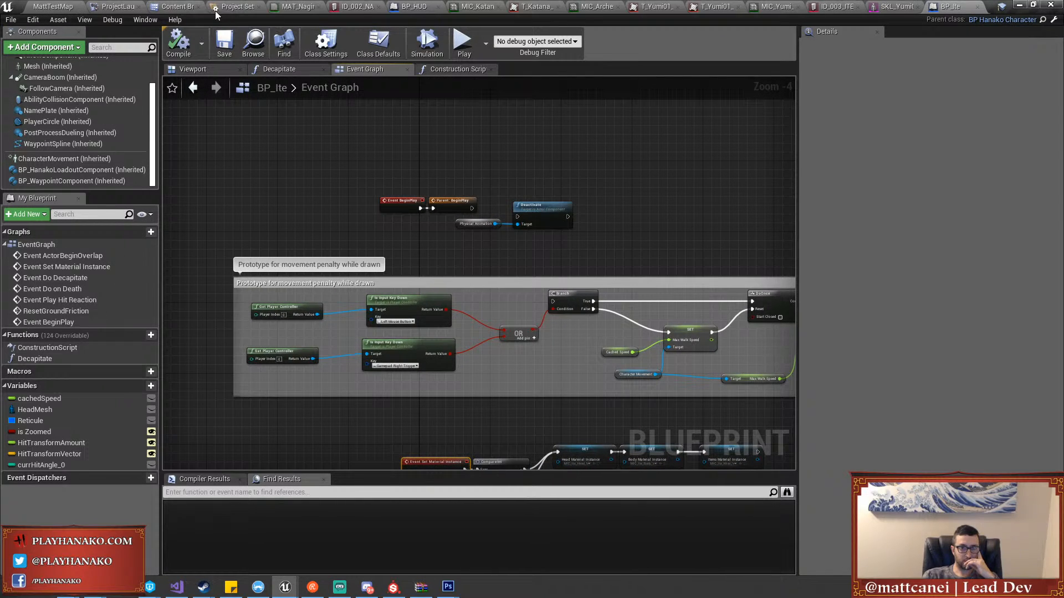
{"action": "left_click", "coordinate": [178, 7]}
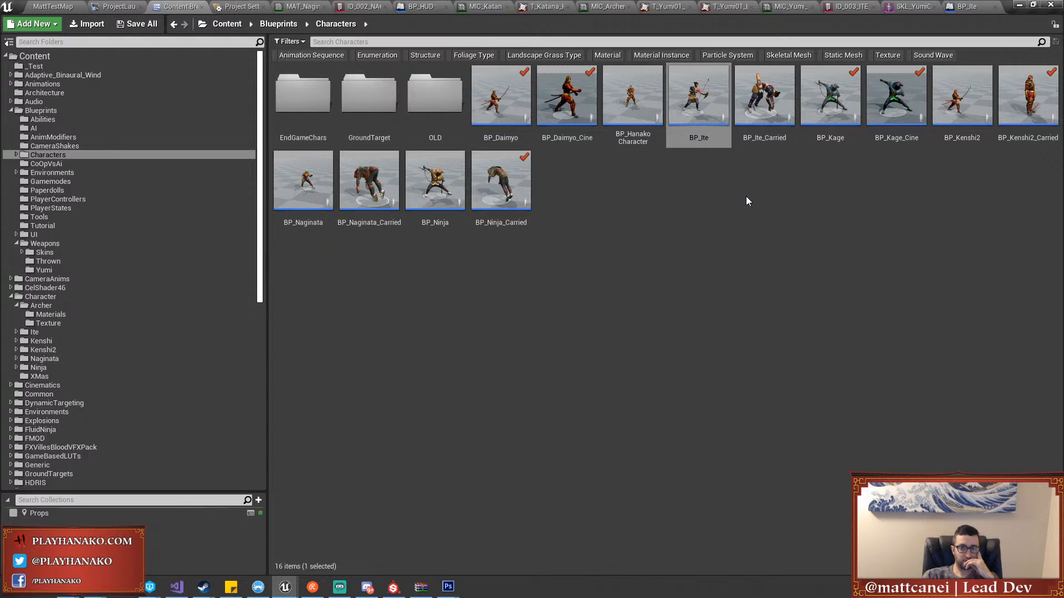
{"action": "mouse_move", "coordinate": [712, 129]}
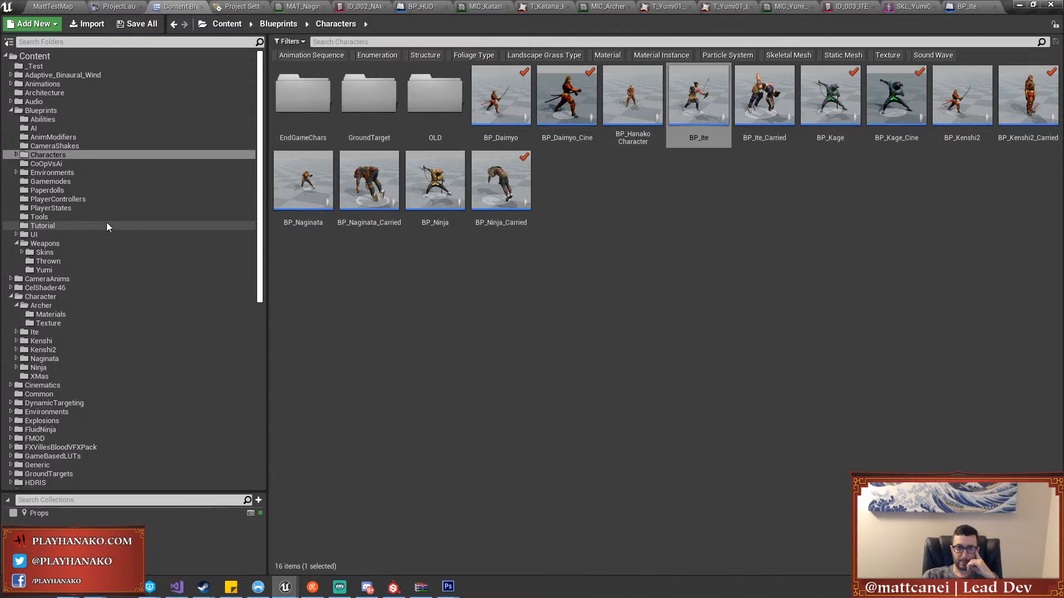
Search BP_Ite's class defaults for "invent" and locate its default inventory class BP_Yumi1 in the content browser
{"action": "left_click", "coordinate": [950, 6]}
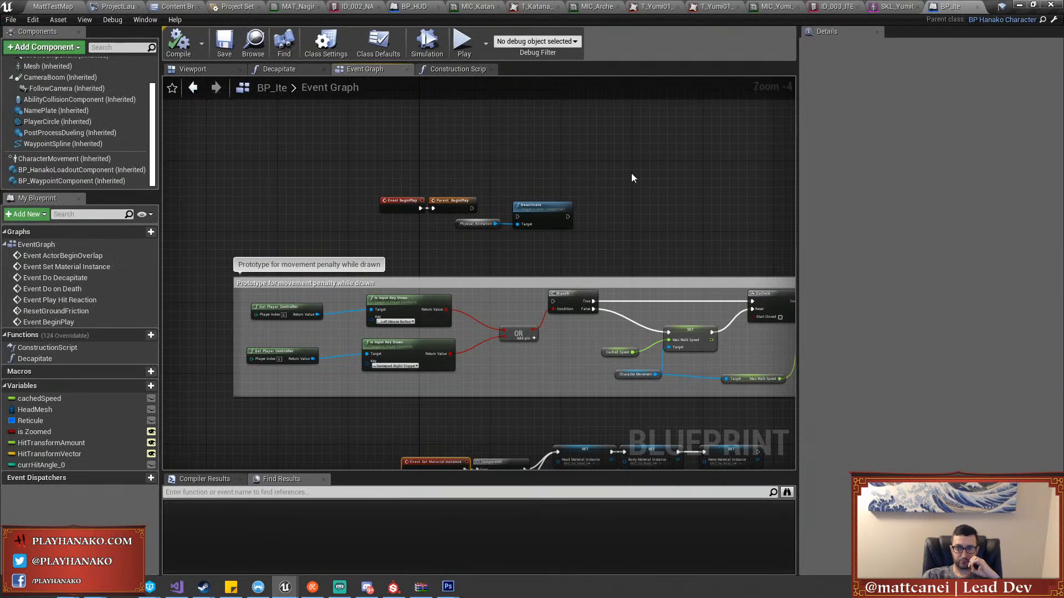
{"action": "scroll", "coordinate": [50, 83], "scroll_direction": "up", "scroll_amount": 2}
{"action": "left_click", "coordinate": [31, 61]}
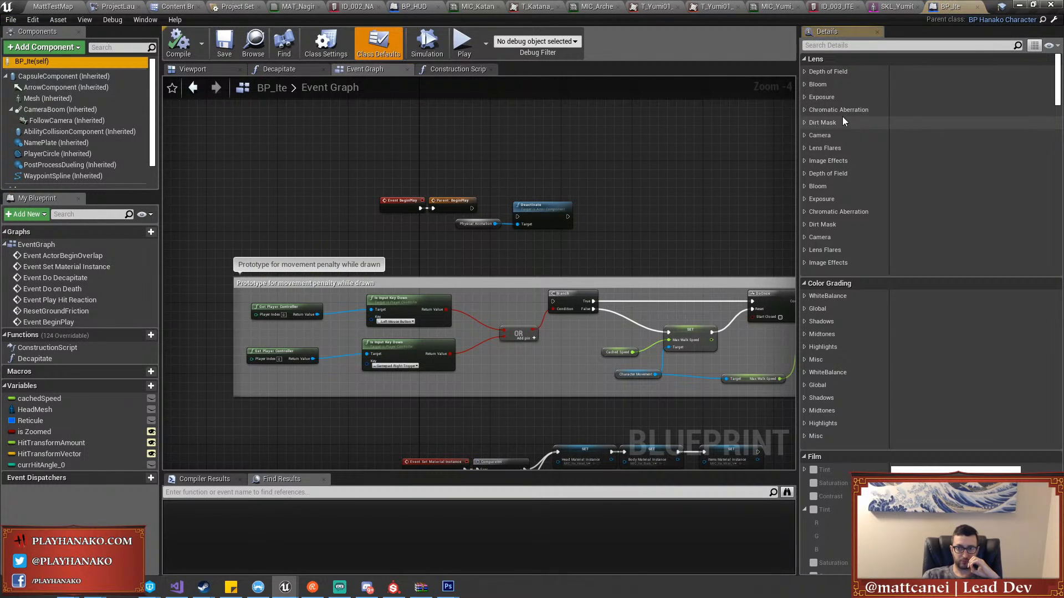
{"action": "left_click", "coordinate": [857, 47]}
{"action": "type", "text": "invent"}
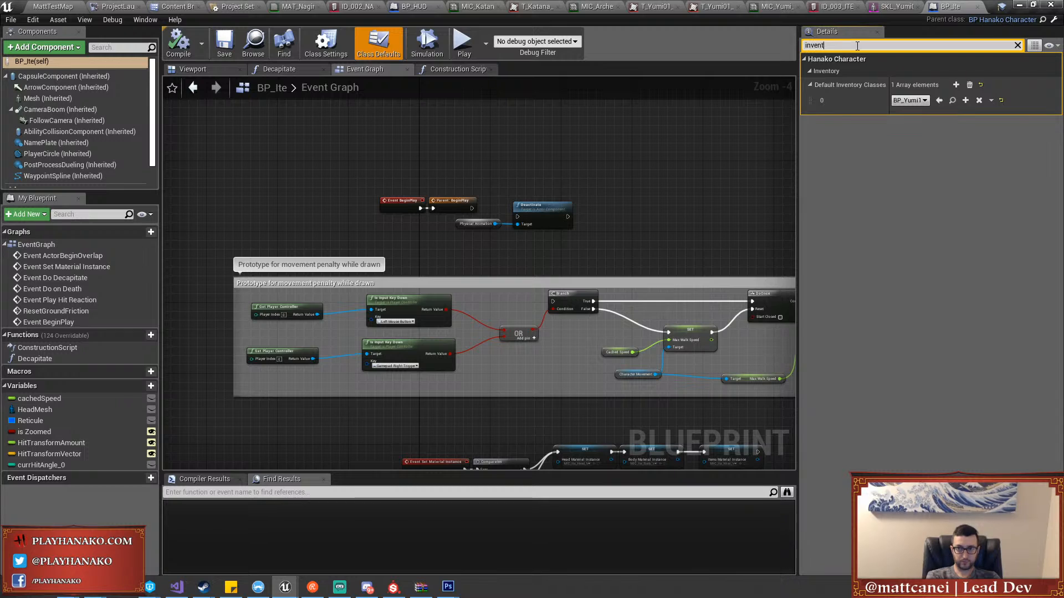
{"action": "left_click", "coordinate": [952, 100]}
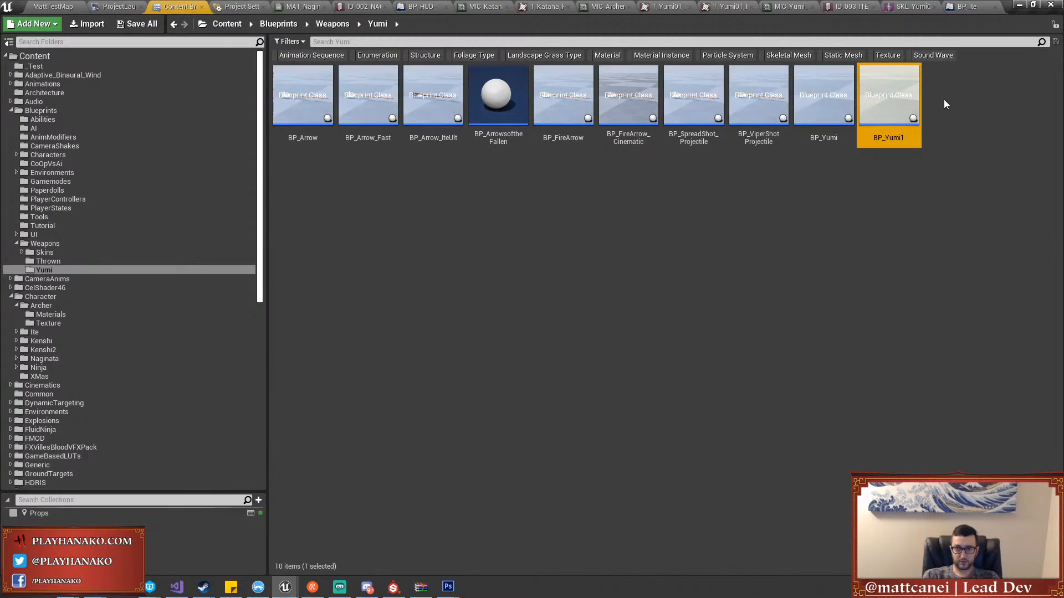
Open the BP_Yumi1 blueprint and examine its construction script and event graph for anything that sets the bow's material
{"action": "double_click", "coordinate": [905, 114]}
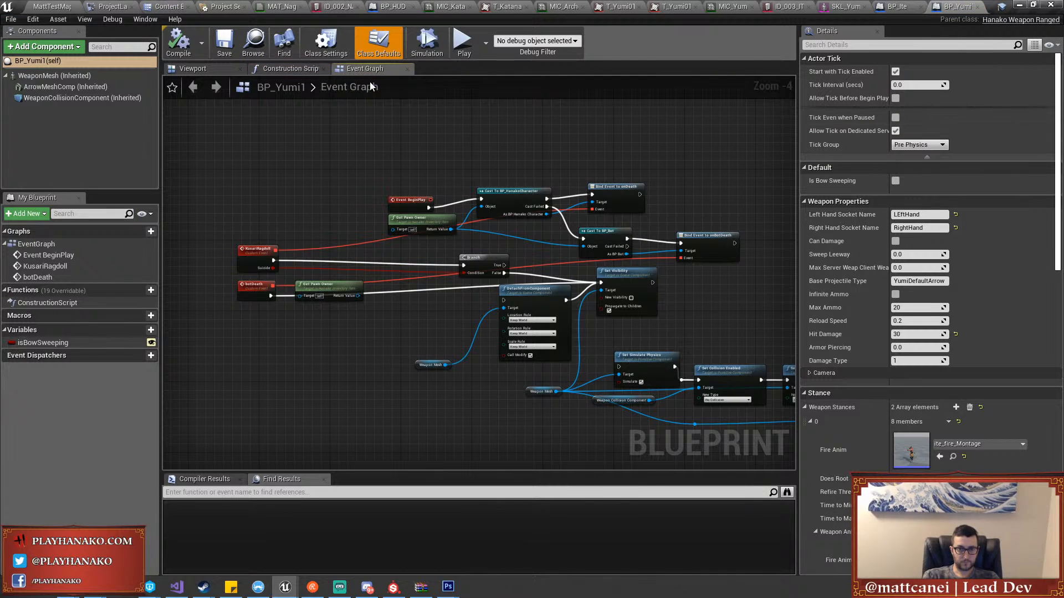
{"action": "left_click", "coordinate": [293, 68]}
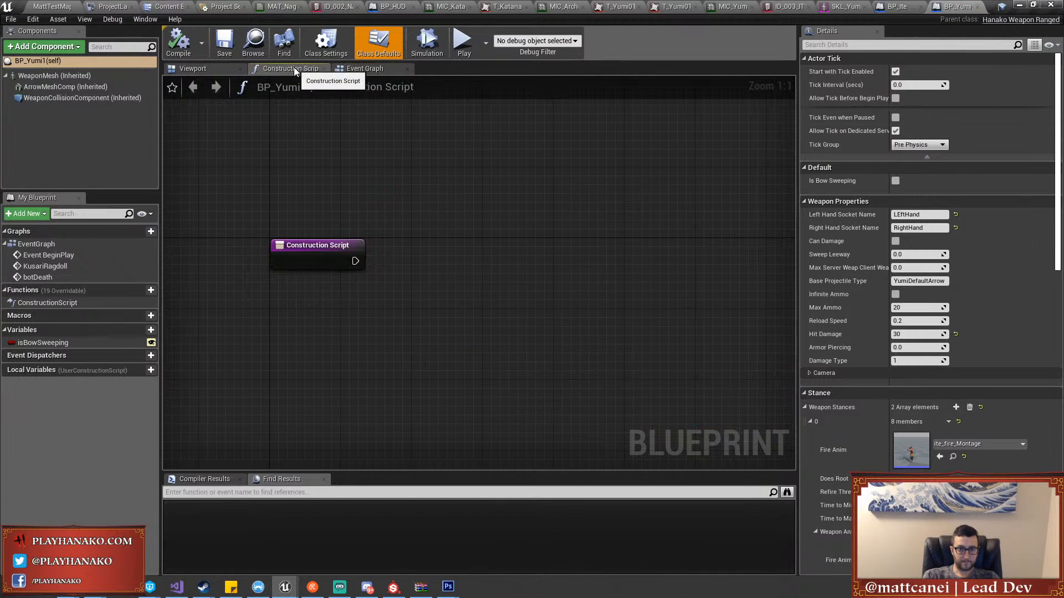
{"action": "left_click", "coordinate": [359, 68]}
{"action": "scroll", "coordinate": [460, 190], "scroll_direction": "up", "scroll_amount": 1}
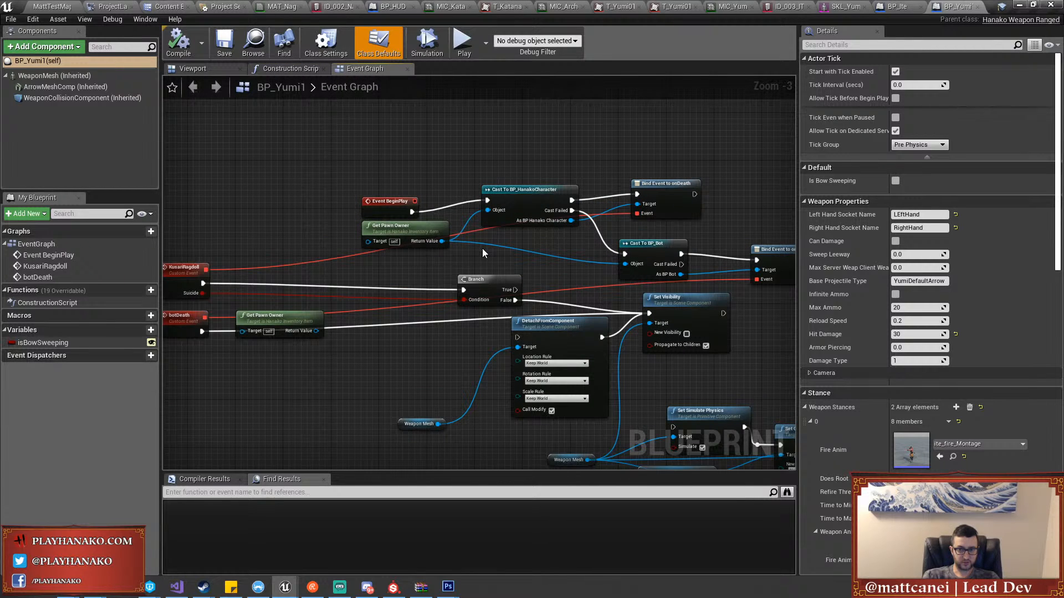
{"action": "right_click_drag", "start_coordinate": [492, 271], "coordinate": [528, 261]}
{"action": "scroll", "coordinate": [529, 261], "scroll_direction": "down", "scroll_amount": 8}
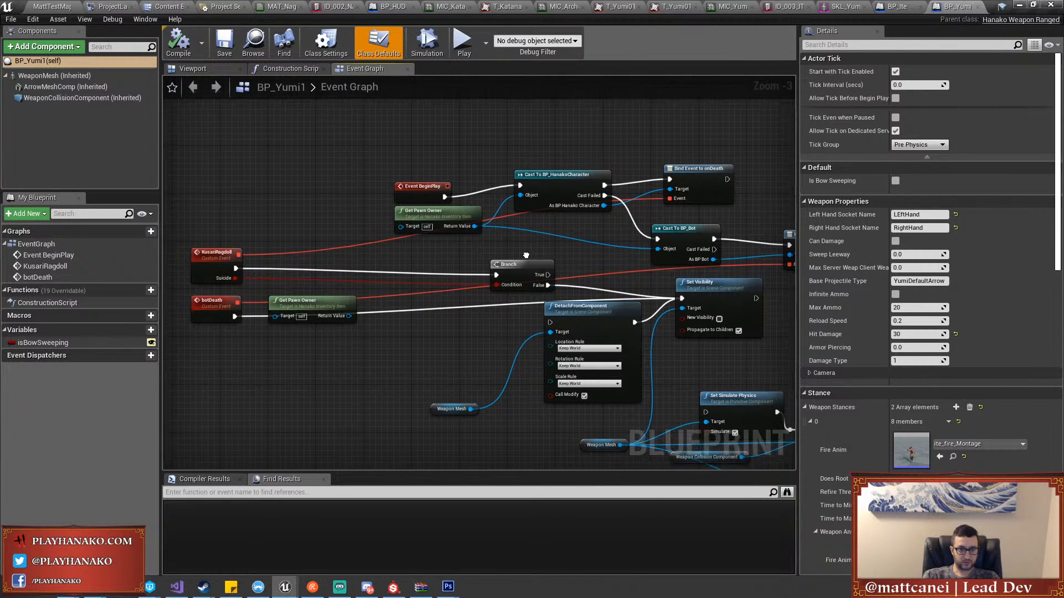
{"action": "mouse_move", "coordinate": [562, 267]}
{"action": "right_mouse_down"}
{"action": "mouse_move", "coordinate": [672, 415]}
{"action": "mouse_move", "coordinate": [562, 269]}
{"action": "right_mouse_up"}
{"action": "scroll", "coordinate": [554, 282], "scroll_direction": "up", "scroll_amount": 4}
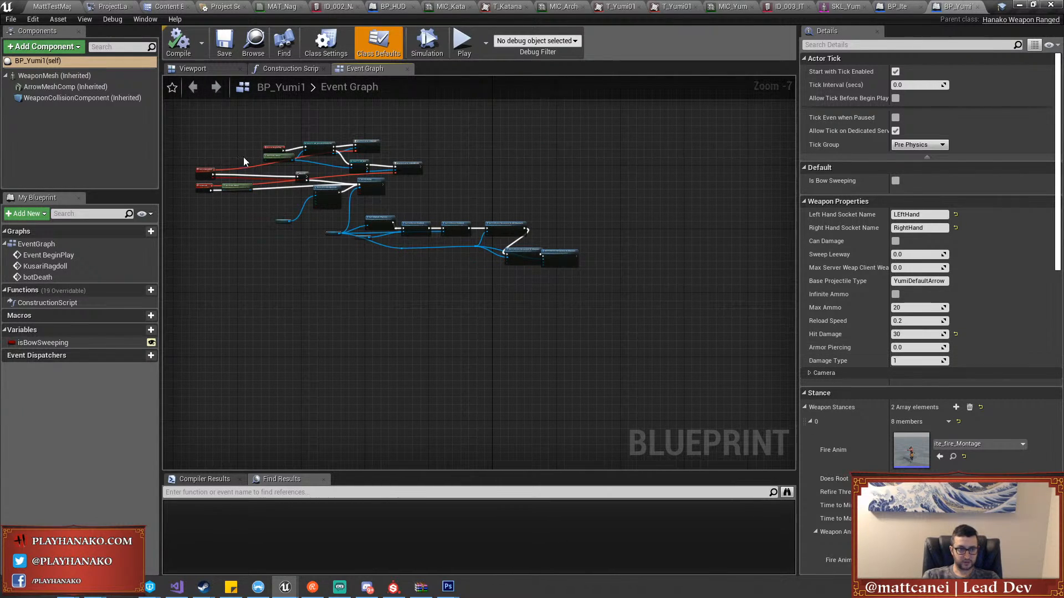
Find the references to BP_Yumi1's WeaponMesh component, inspect the Get WeaponMesh nodes, and close the blueprint
{"action": "left_click", "coordinate": [61, 77]}
{"action": "right_click", "coordinate": [62, 78]}
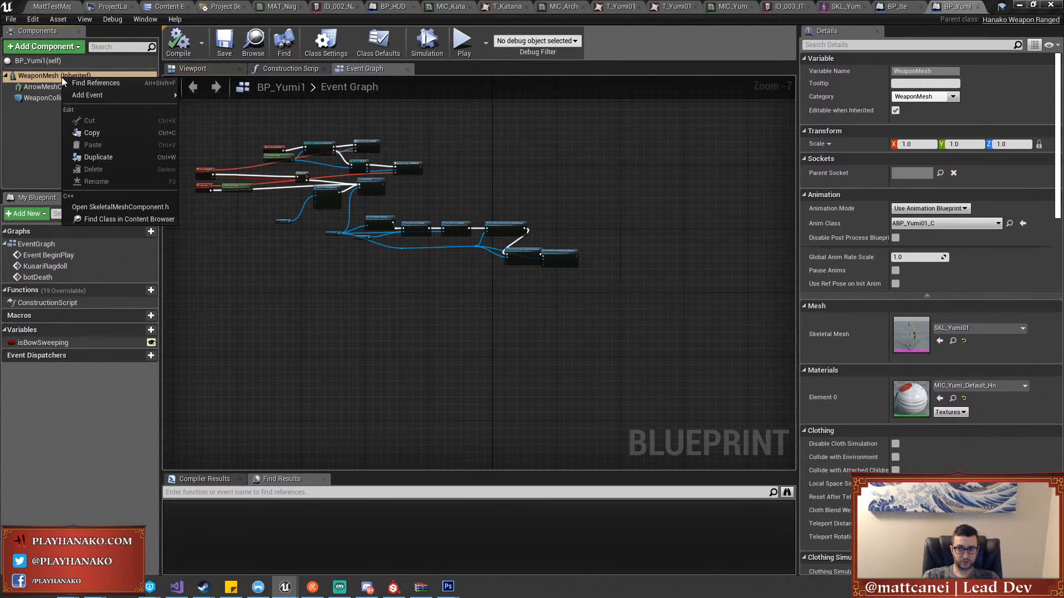
{"action": "left_click", "coordinate": [113, 84]}
{"action": "left_click", "coordinate": [204, 512]}
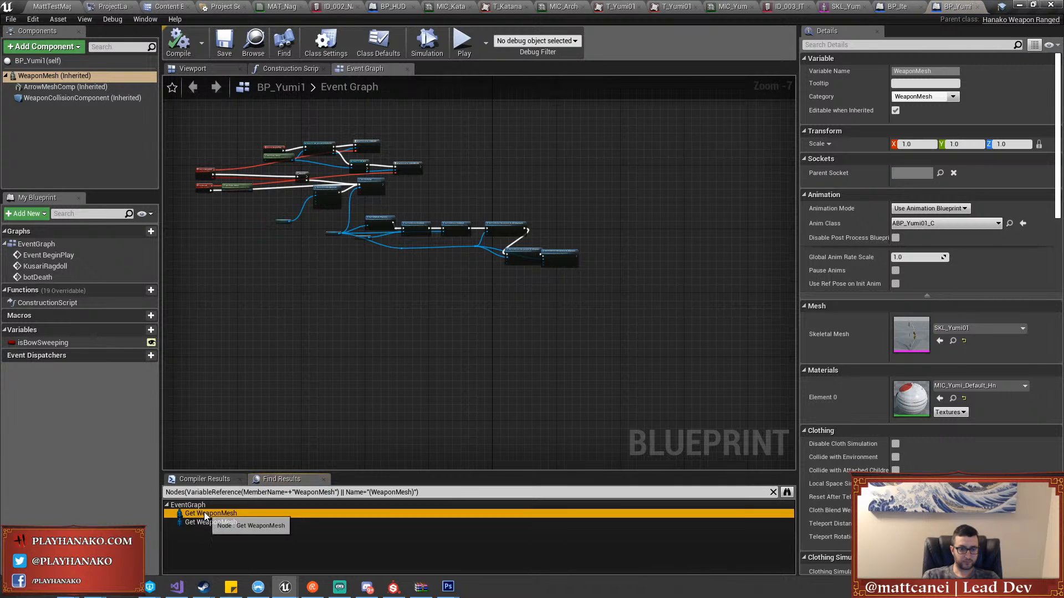
{"action": "left_click", "coordinate": [207, 523]}
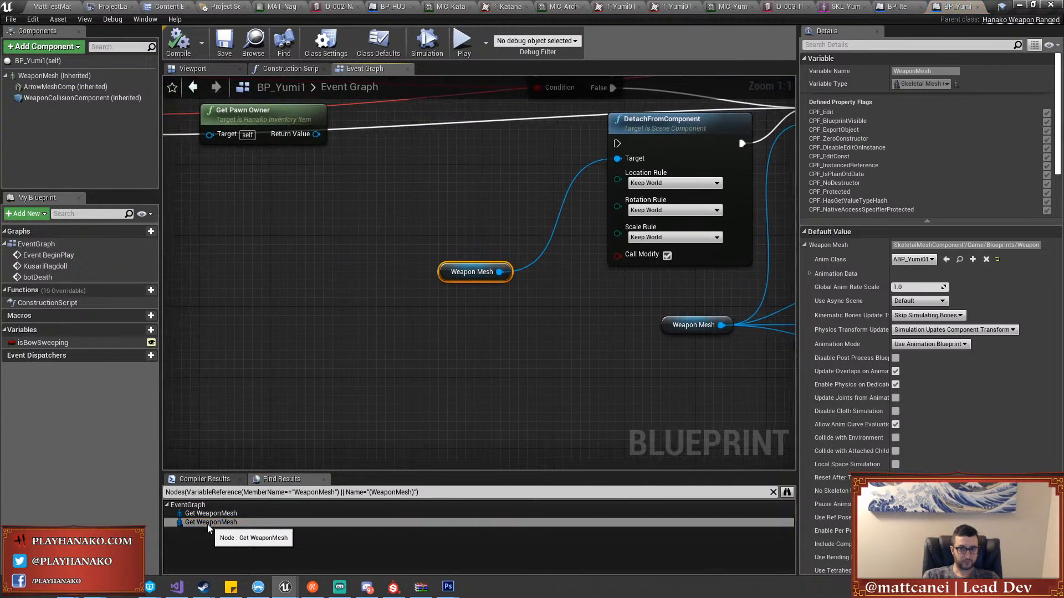
{"action": "left_click", "coordinate": [979, 8]}
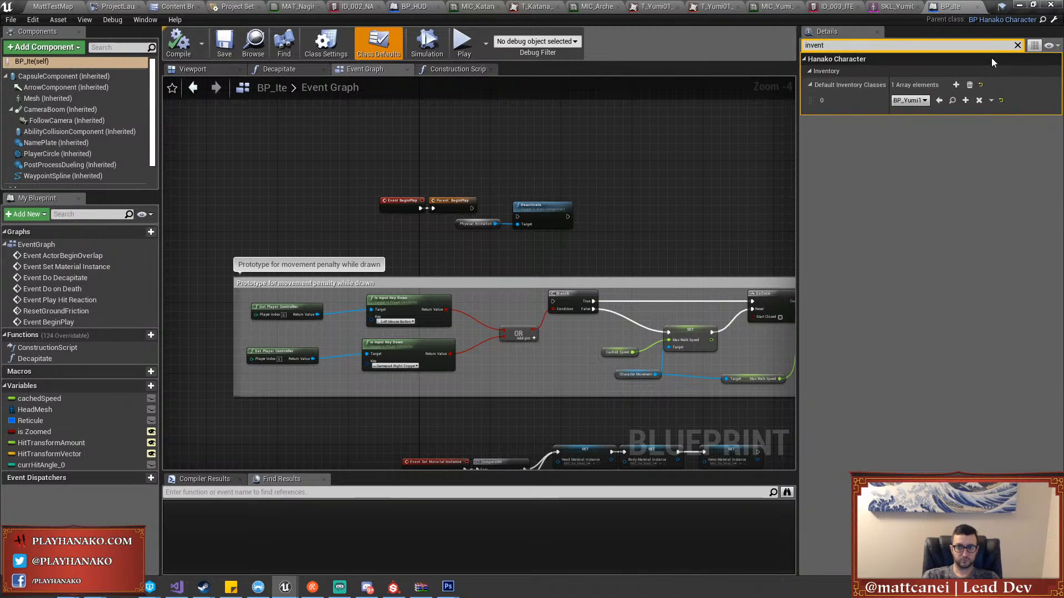
Clear BP_Ite's details search and examine its construction script and event graph for nodes that set the weapon material
{"action": "left_click", "coordinate": [1017, 45]}
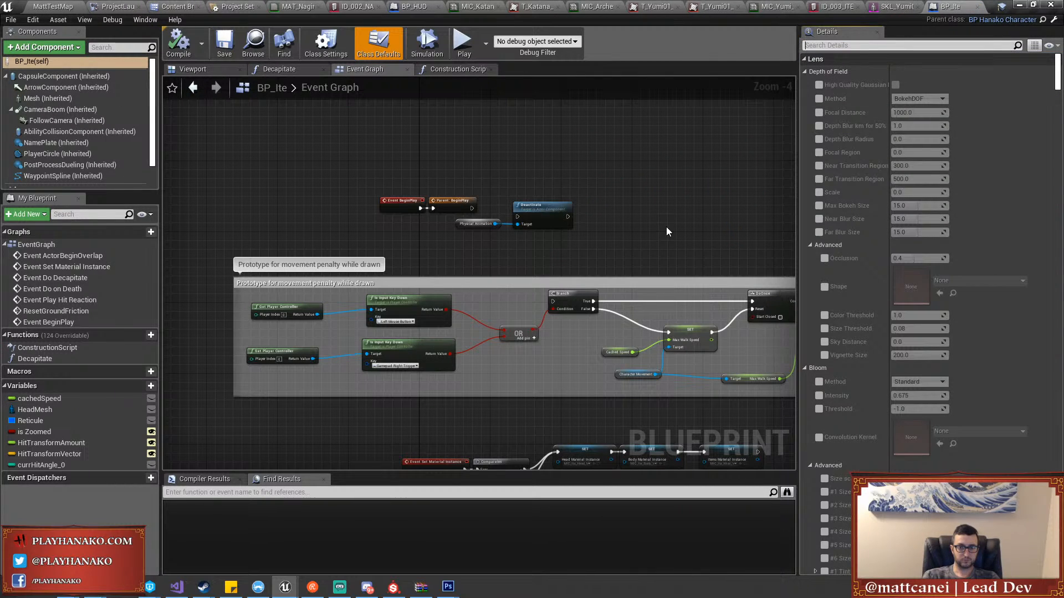
{"action": "left_click", "coordinate": [446, 69]}
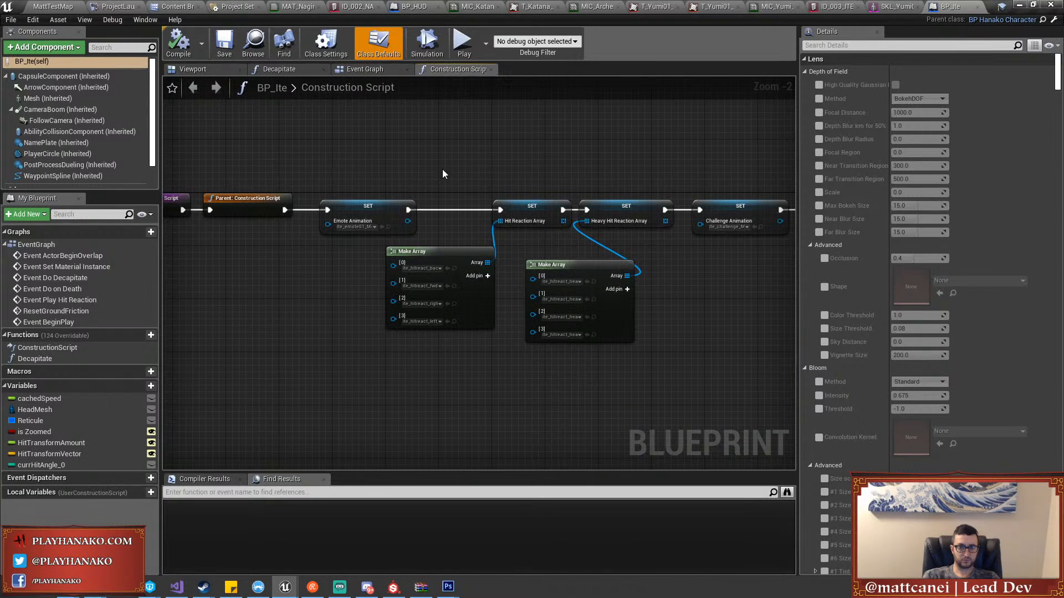
{"action": "right_click_drag", "start_coordinate": [316, 266], "coordinate": [257, 273]}
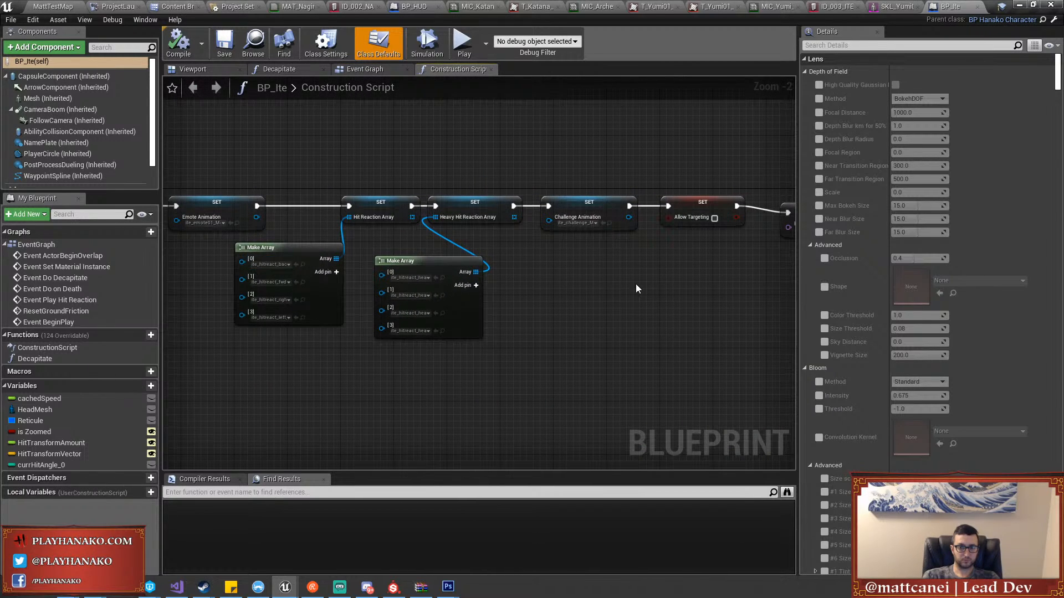
{"action": "right_click_drag", "start_coordinate": [636, 284], "coordinate": [473, 269]}
{"action": "right_click_drag", "start_coordinate": [684, 267], "coordinate": [508, 273]}
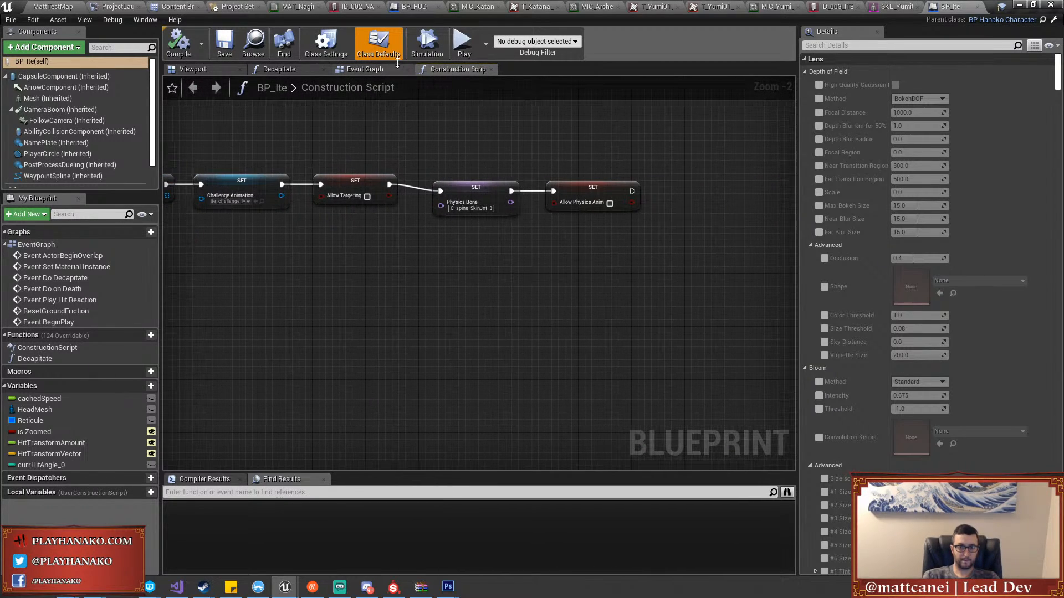
{"action": "left_click", "coordinate": [369, 69]}
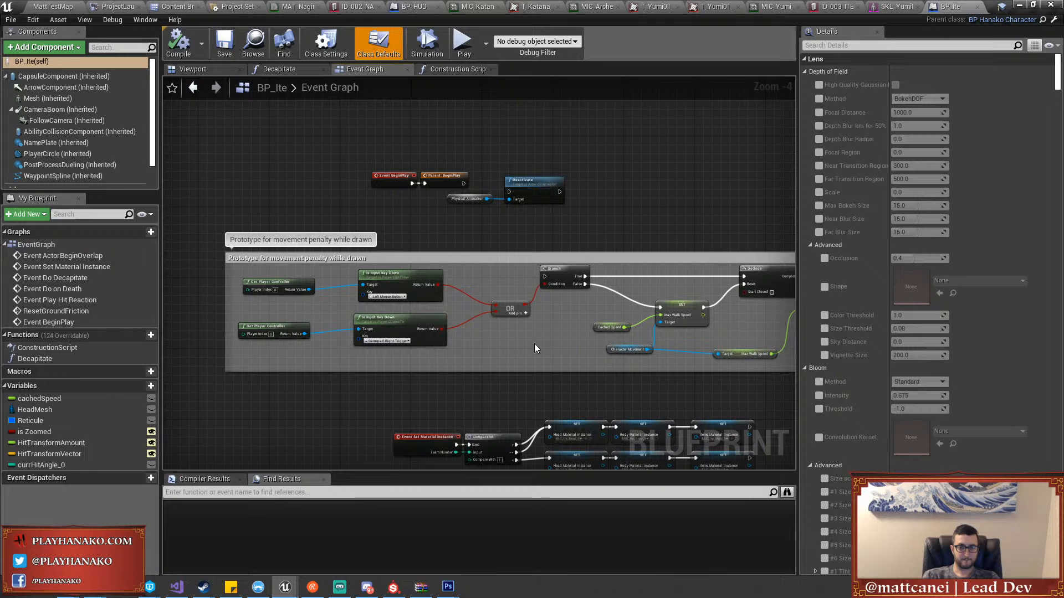
{"action": "right_click_drag", "start_coordinate": [534, 344], "coordinate": [399, 230]}
{"action": "scroll", "coordinate": [505, 275], "scroll_direction": "up", "scroll_amount": 1}
{"action": "right_click_drag", "start_coordinate": [585, 391], "coordinate": [570, 242]}
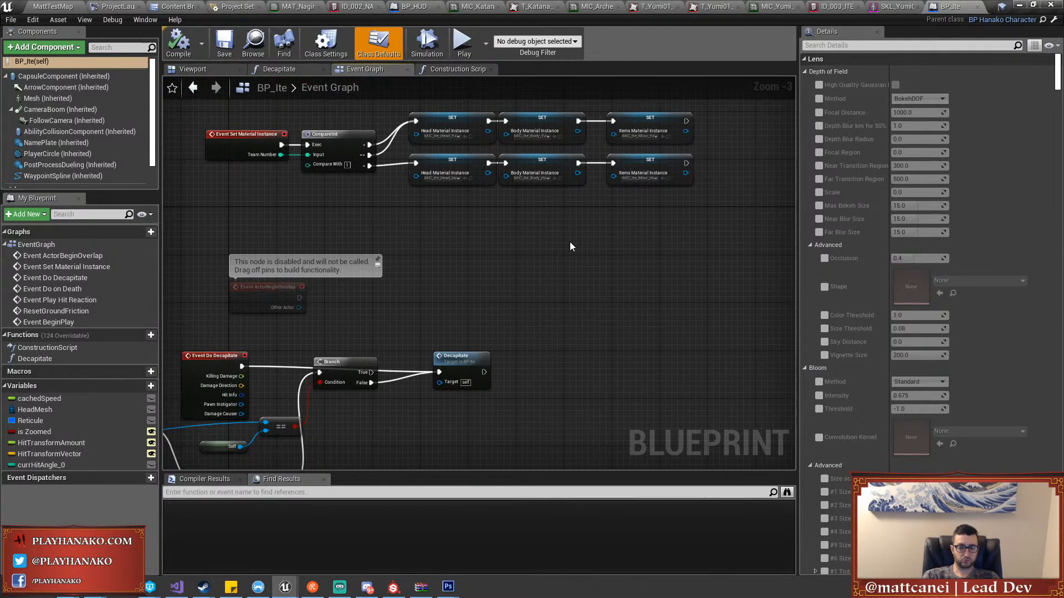
{"action": "right_click_drag", "start_coordinate": [543, 295], "coordinate": [654, 192]}
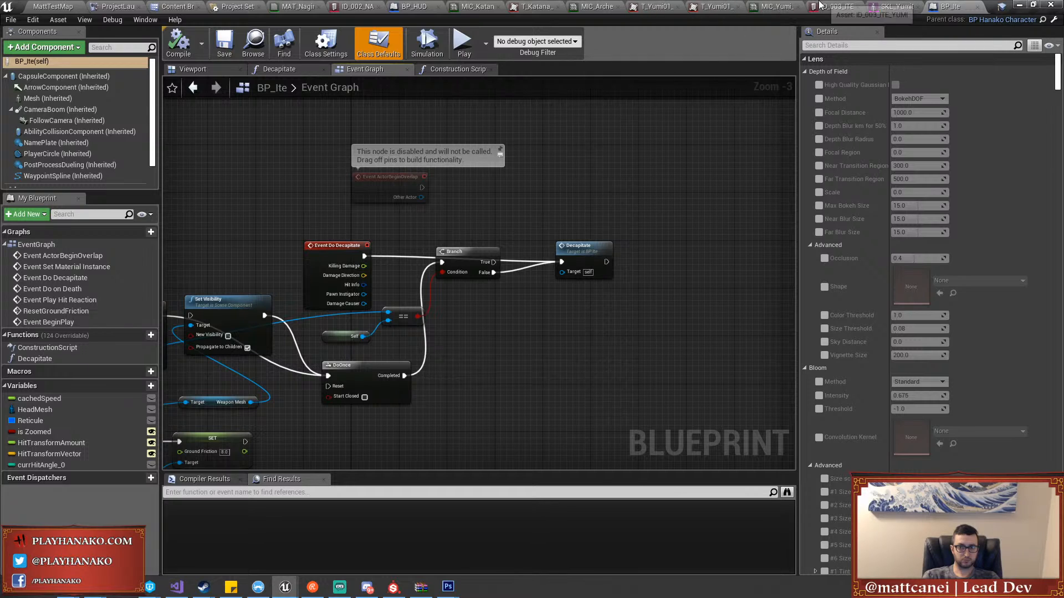
Recheck the weapon materials in ID_003_ITE_YUMI and open ID_1003_ITE_YUMI from the ItemData Weapons folder for comparison
{"action": "left_click", "coordinate": [820, 5]}
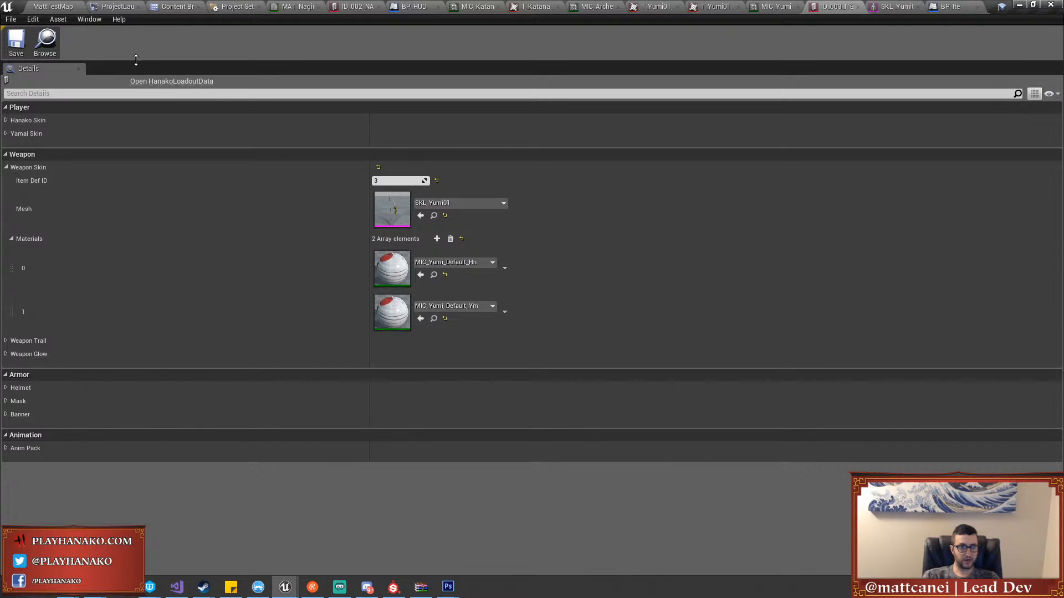
{"action": "left_click", "coordinate": [174, 8]}
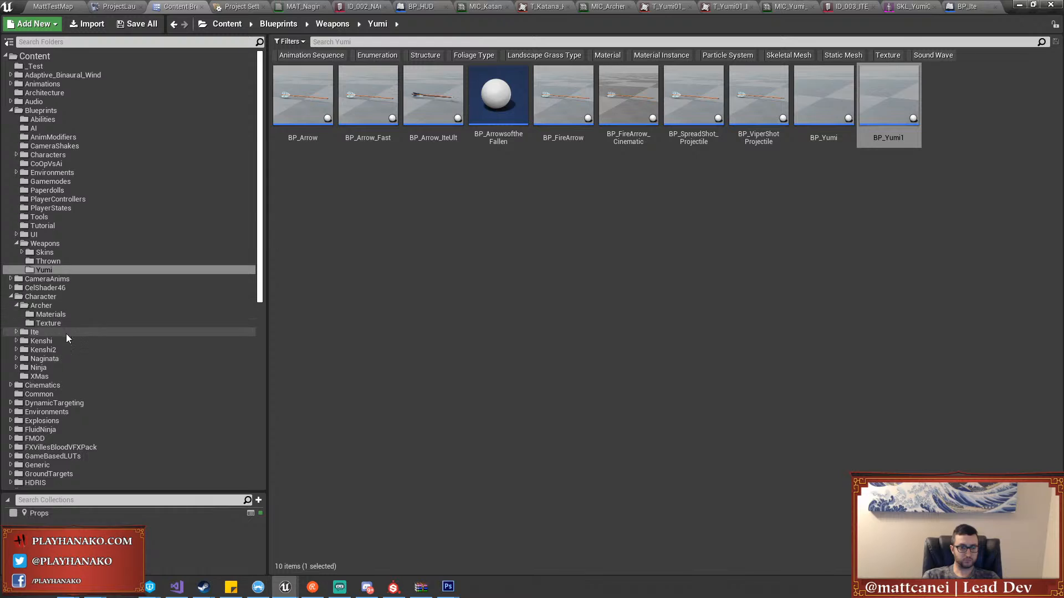
{"action": "left_click", "coordinate": [77, 244]}
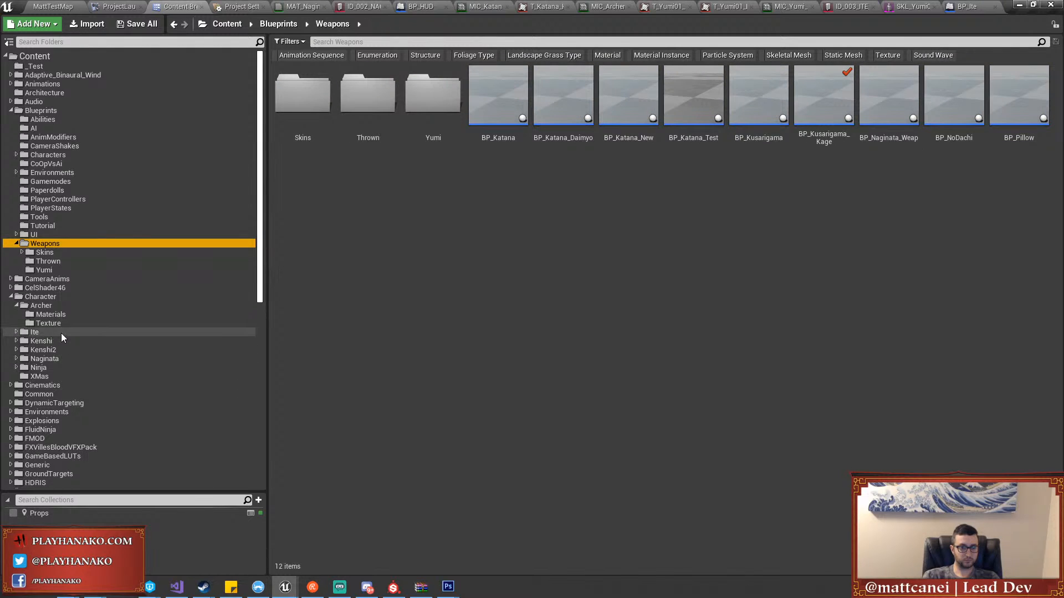
{"action": "scroll", "coordinate": [60, 333], "scroll_direction": "down", "scroll_amount": 5}
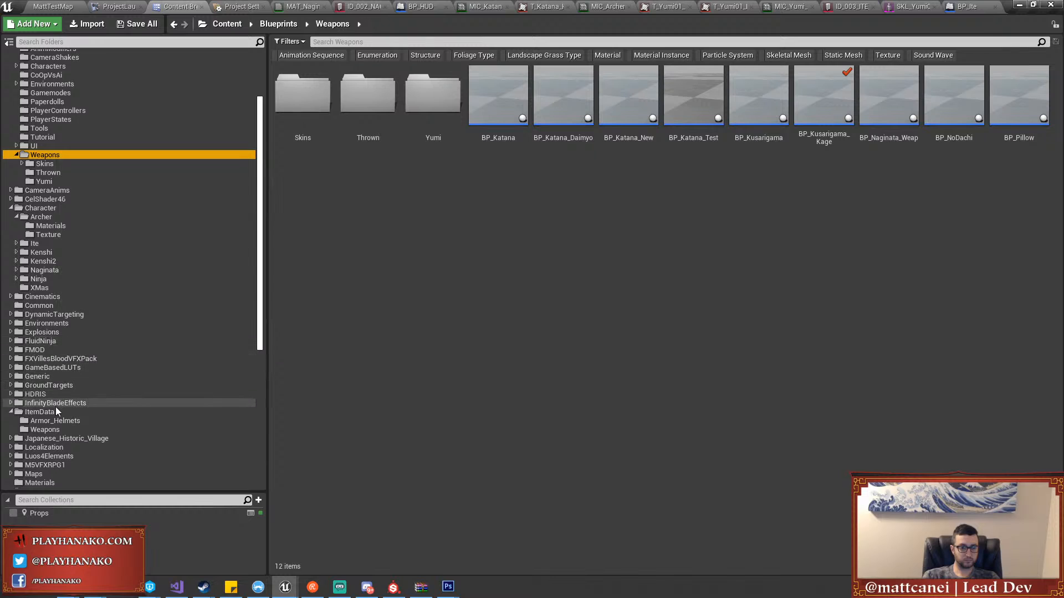
{"action": "left_click", "coordinate": [47, 430]}
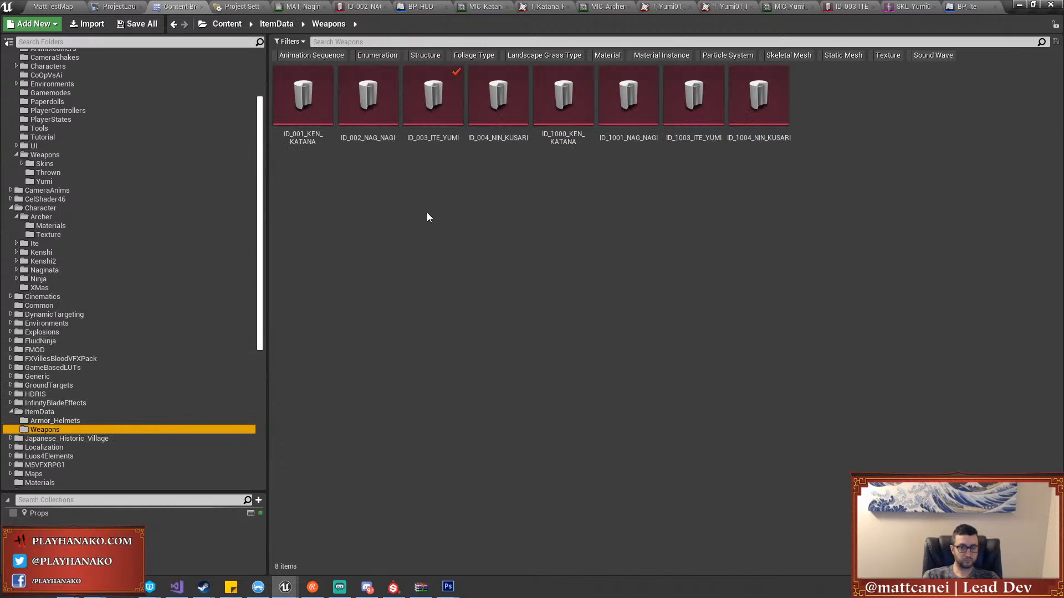
{"action": "double_click", "coordinate": [679, 140]}
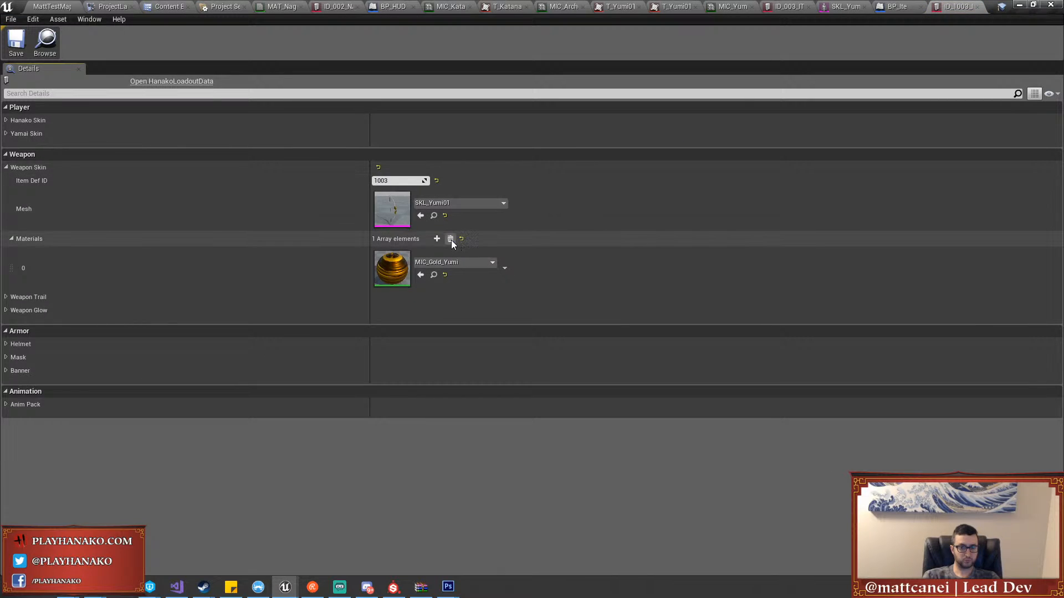
Add a second weapon material, MIC_Gold_Yumi, to ID_1003_ITE_YUMI, then save the asset and check it out
{"action": "left_click", "coordinate": [436, 239]}
{"action": "left_click", "coordinate": [433, 306]}
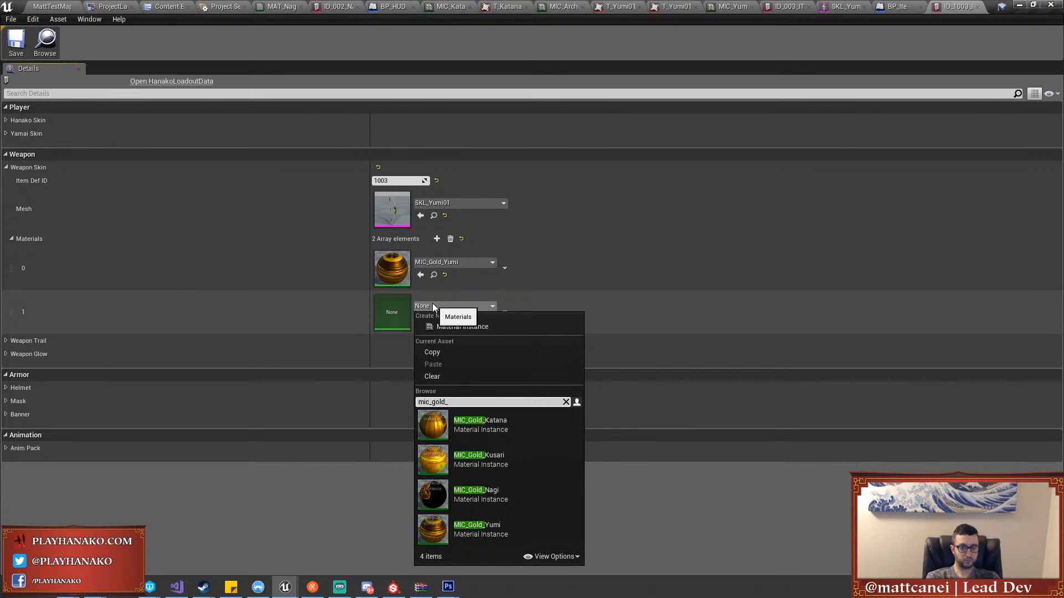
{"action": "left_click", "coordinate": [478, 528]}
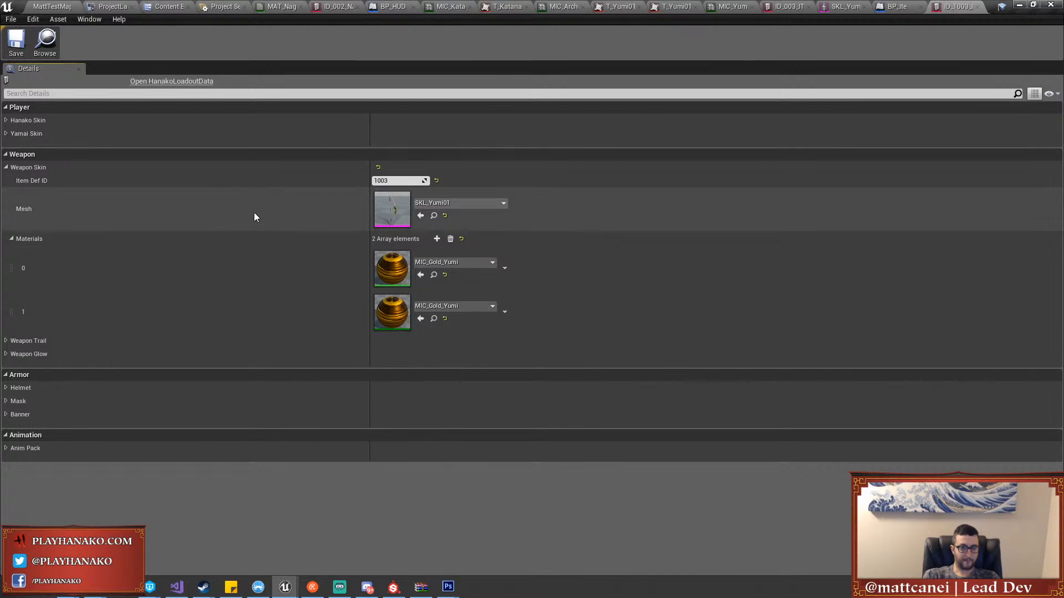
{"action": "left_click", "coordinate": [28, 53]}
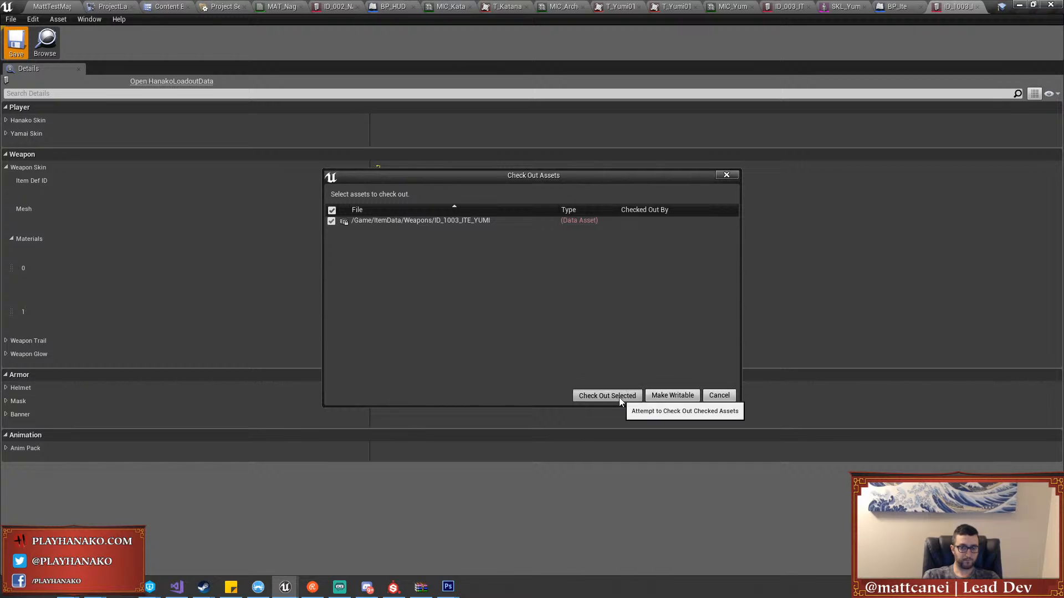
{"action": "left_click", "coordinate": [608, 395]}
Locate ID_003_ITE_YUMI in the content browser, reopen it to verify its materials, and close it
{"action": "left_click", "coordinate": [782, 6]}
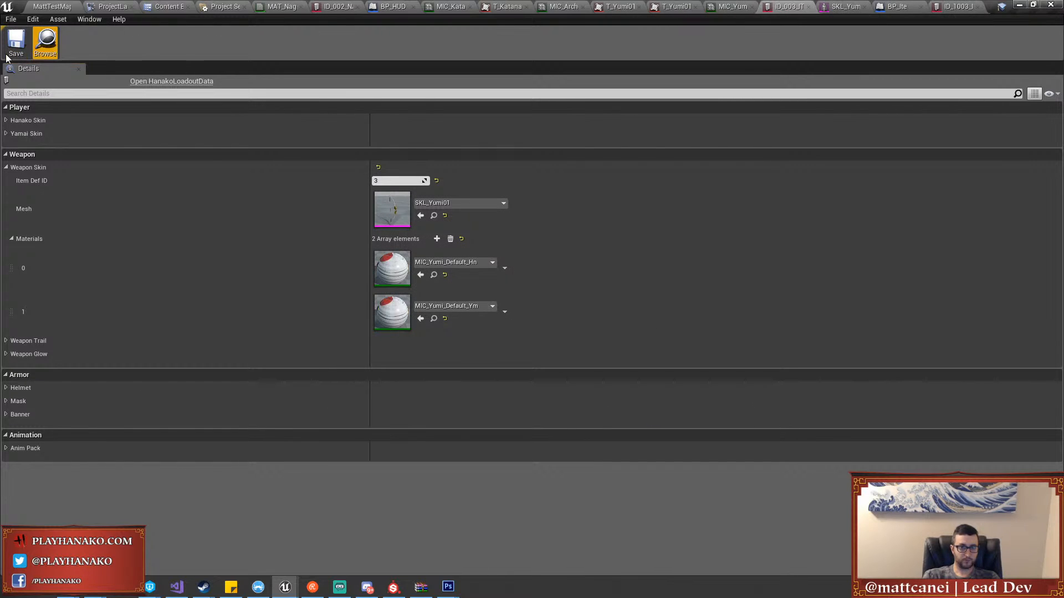
{"action": "left_click", "coordinate": [39, 46]}
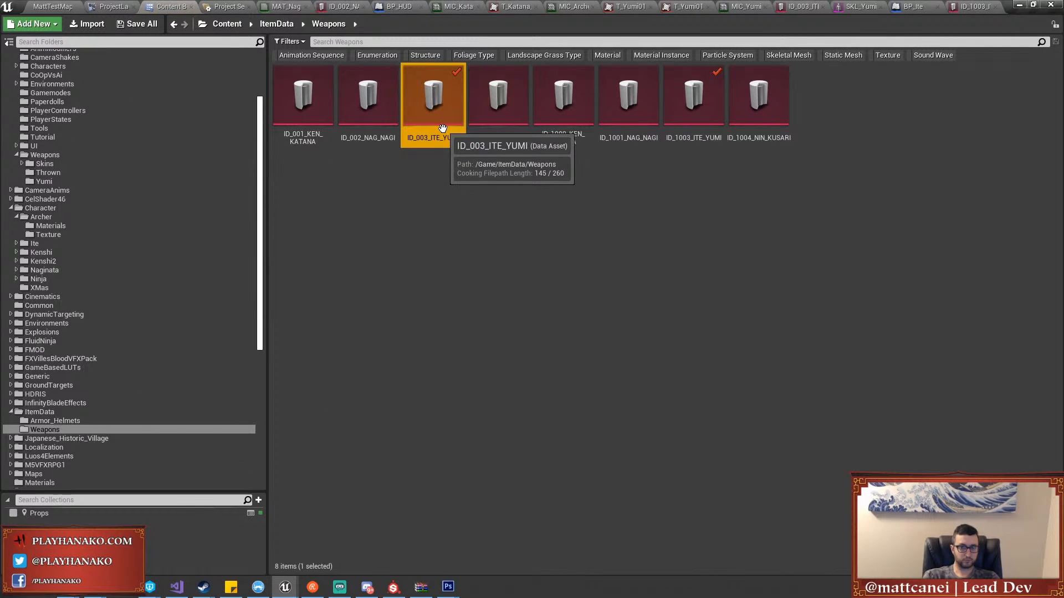
{"action": "double_click", "coordinate": [443, 135]}
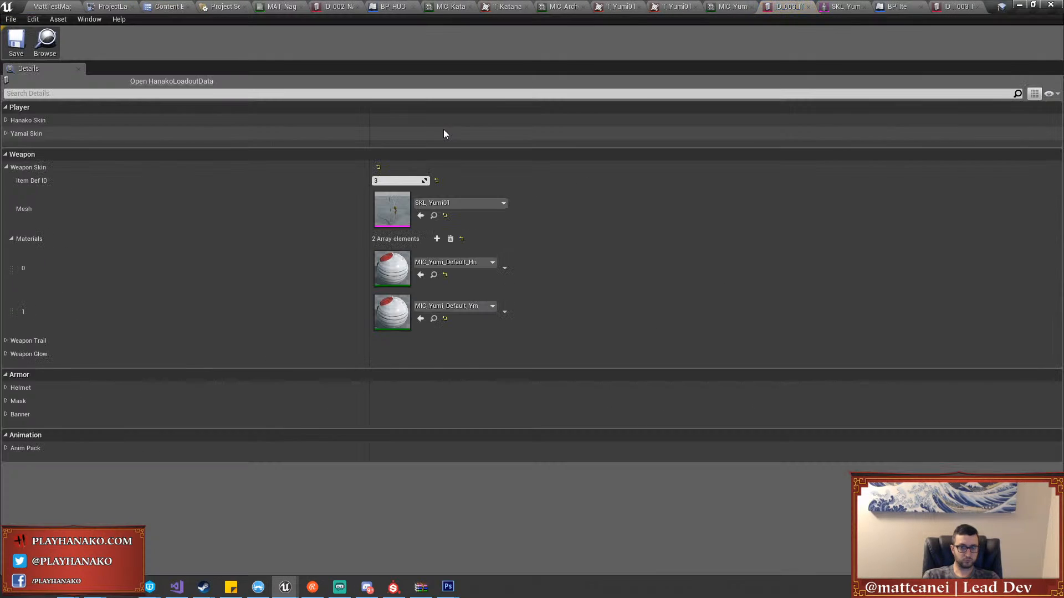
{"action": "left_click", "coordinate": [808, 7]}
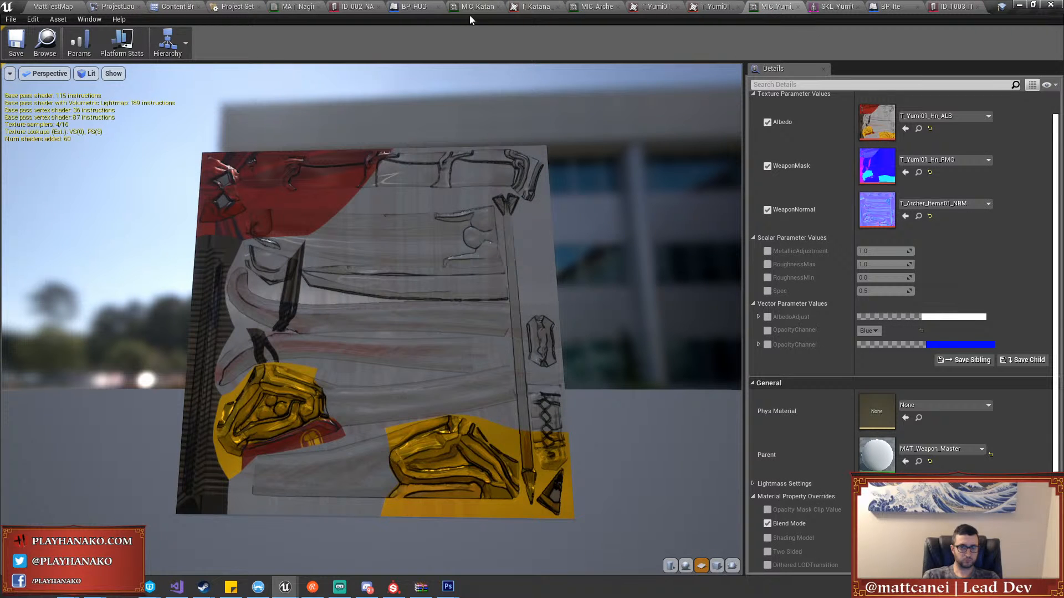
Play MattTestMap from a spot on the floor as Ite (Archer), check the bow and the weapon skin messages, and end the session
{"action": "left_click", "coordinate": [59, 10]}
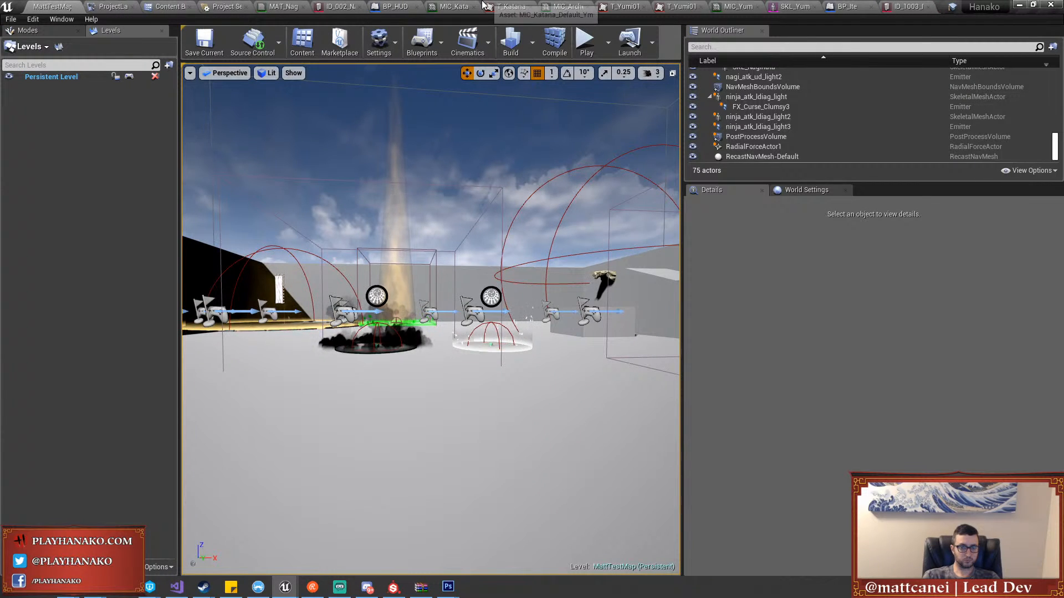
{"action": "key", "text": "s"}
{"action": "right_click_drag", "start_coordinate": [449, 485], "coordinate": [448, 485]}
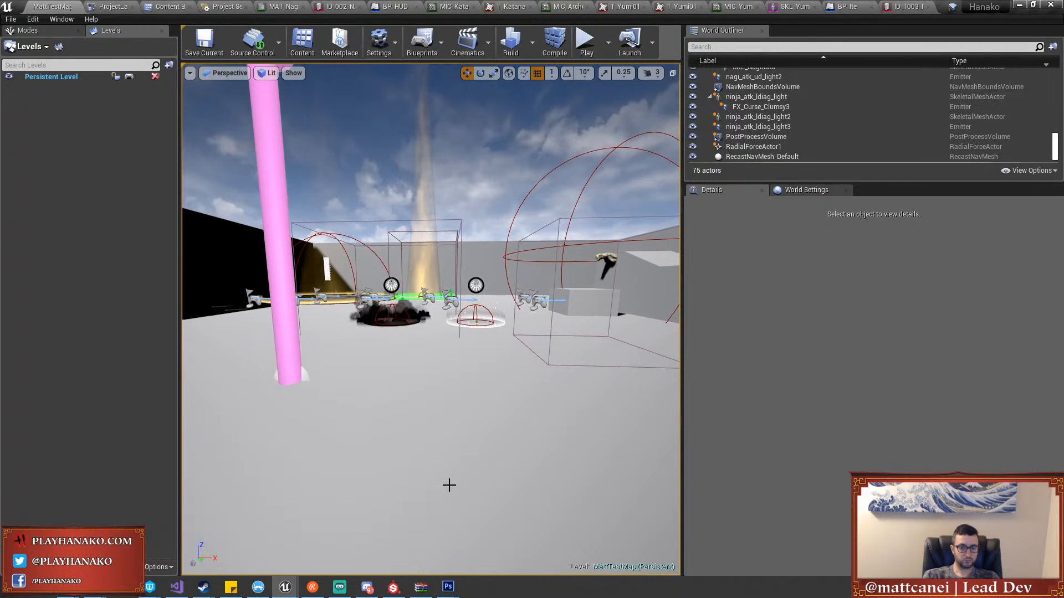
{"action": "right_click", "coordinate": [449, 485]}
{"action": "left_click", "coordinate": [476, 453]}
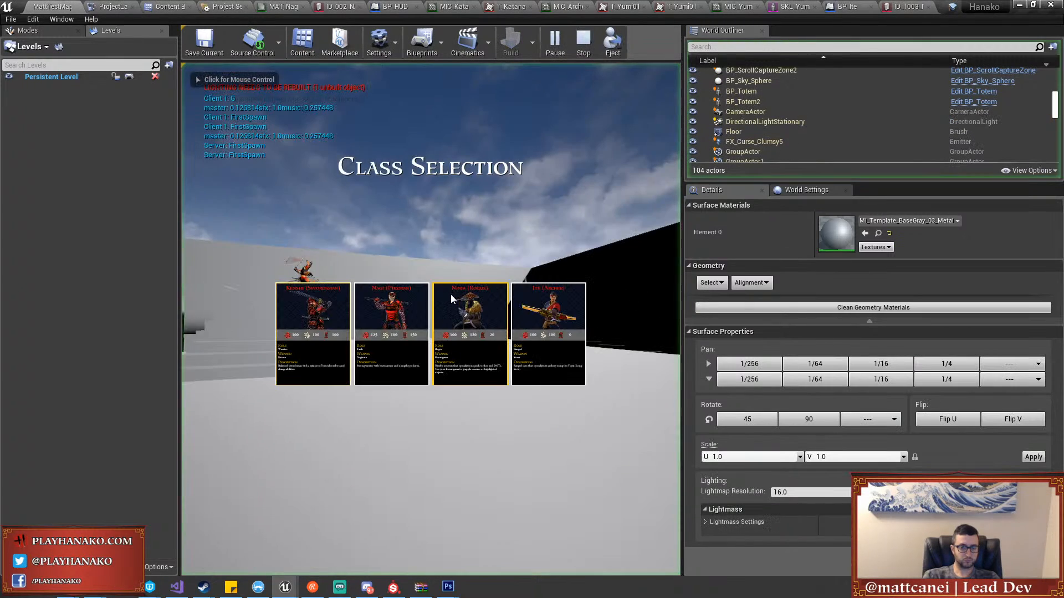
{"action": "left_click", "coordinate": [546, 320]}
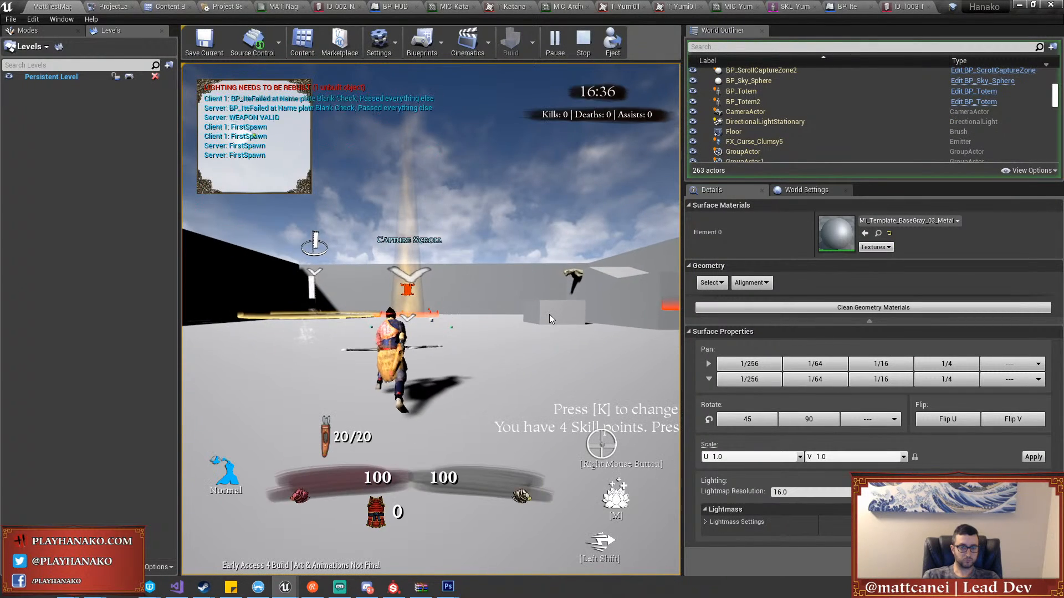
{"action": "key", "text": "k"}
{"action": "key", "text": "k"}
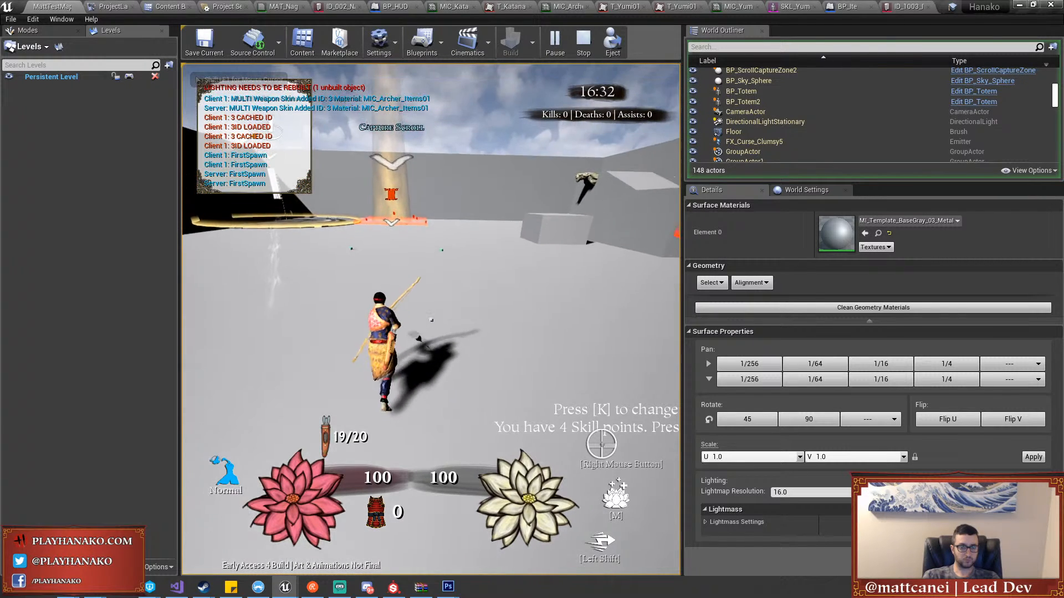
{"action": "key", "text": "Escape"}
Examine BP_Ite's Construction Script and Event Graph for where the character's material instances are set
{"action": "left_click", "coordinate": [837, 6]}
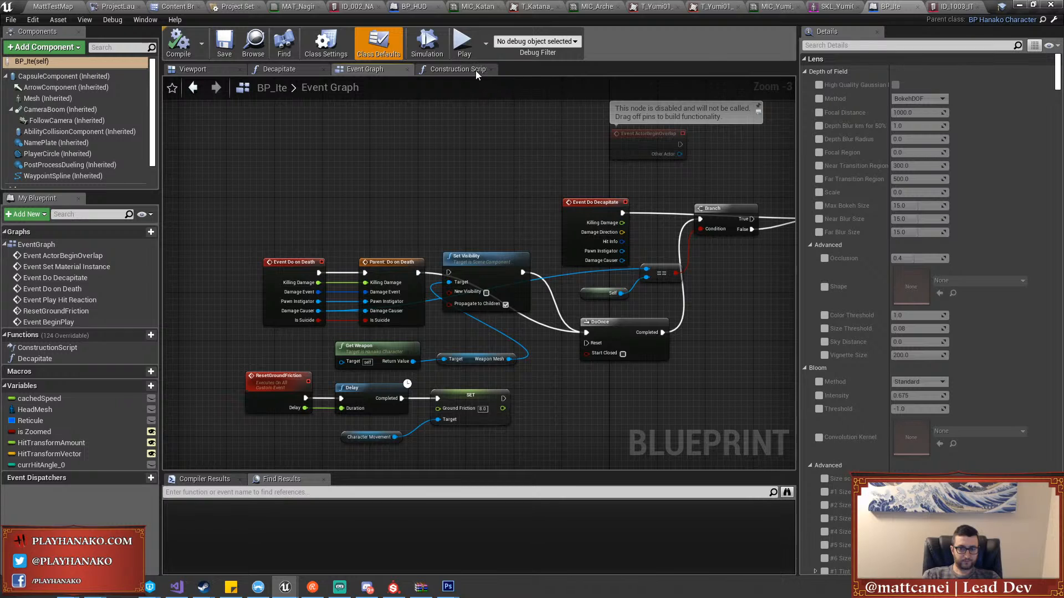
{"action": "left_click", "coordinate": [476, 70]}
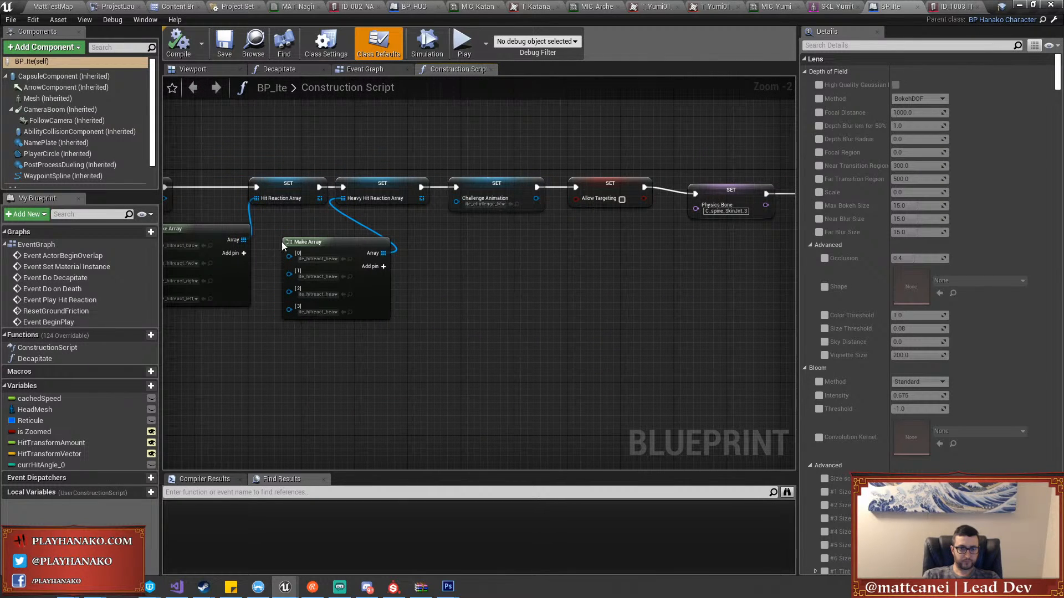
{"action": "left_click", "coordinate": [374, 69]}
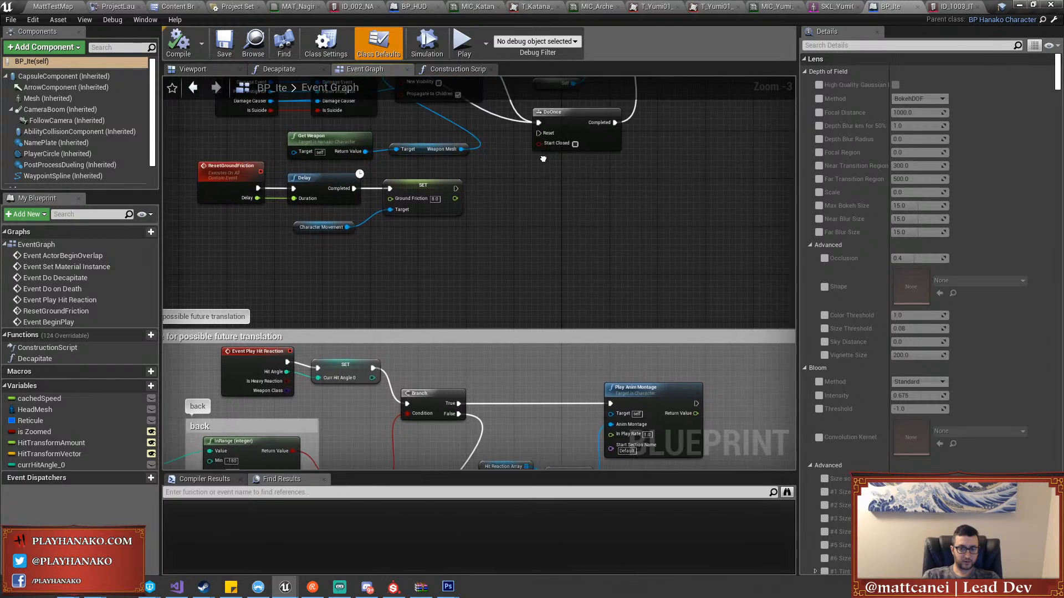
{"action": "scroll", "coordinate": [570, 215], "scroll_direction": "down", "scroll_amount": 3}
{"action": "scroll", "coordinate": [633, 207], "scroll_direction": "up", "scroll_amount": 6}
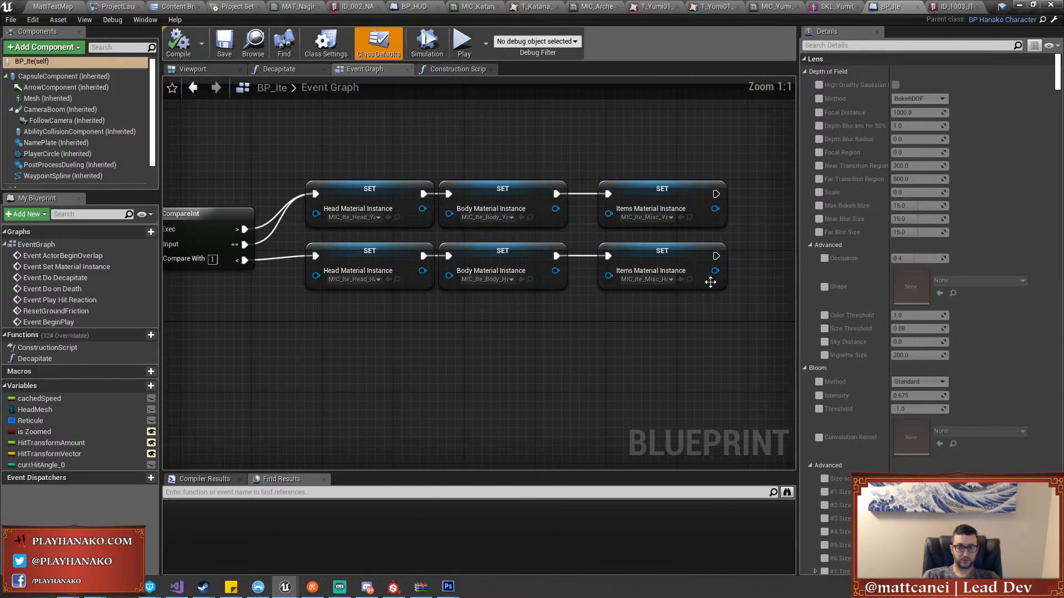
{"action": "scroll", "coordinate": [540, 287], "scroll_direction": "down", "scroll_amount": 3}
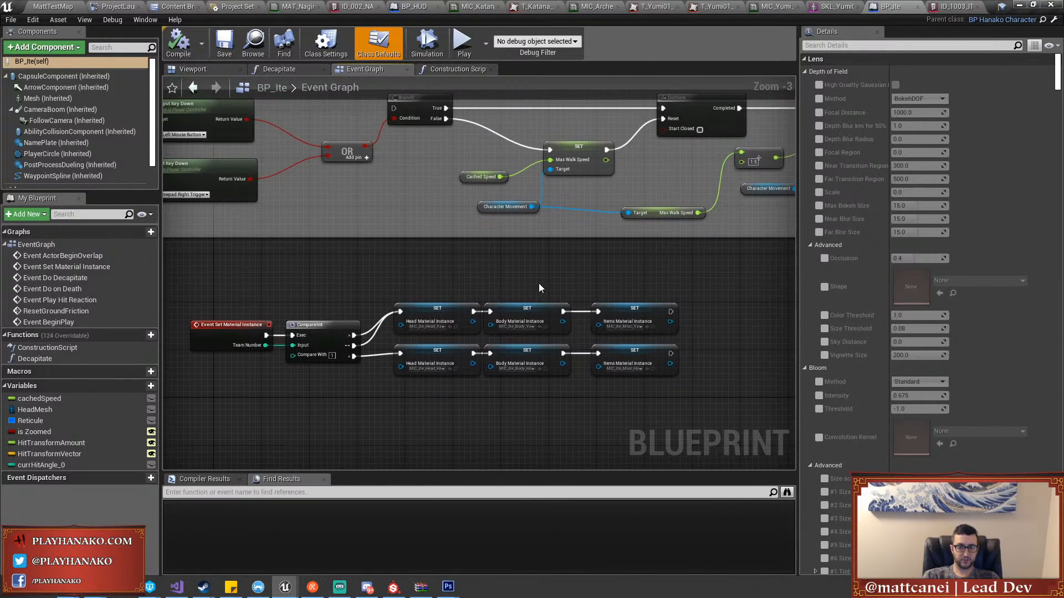
{"action": "right_click_drag", "start_coordinate": [564, 251], "coordinate": [580, 222]}
{"action": "scroll", "coordinate": [734, 350], "scroll_direction": "down", "scroll_amount": 4}
{"action": "scroll", "coordinate": [654, 212], "scroll_direction": "up", "scroll_amount": 3}
Check the weapon materials in ID_1003_ITE_YUMI, then reopen ID_003_ITE_YUMI from the content browser to compare
{"action": "left_click", "coordinate": [953, 6]}
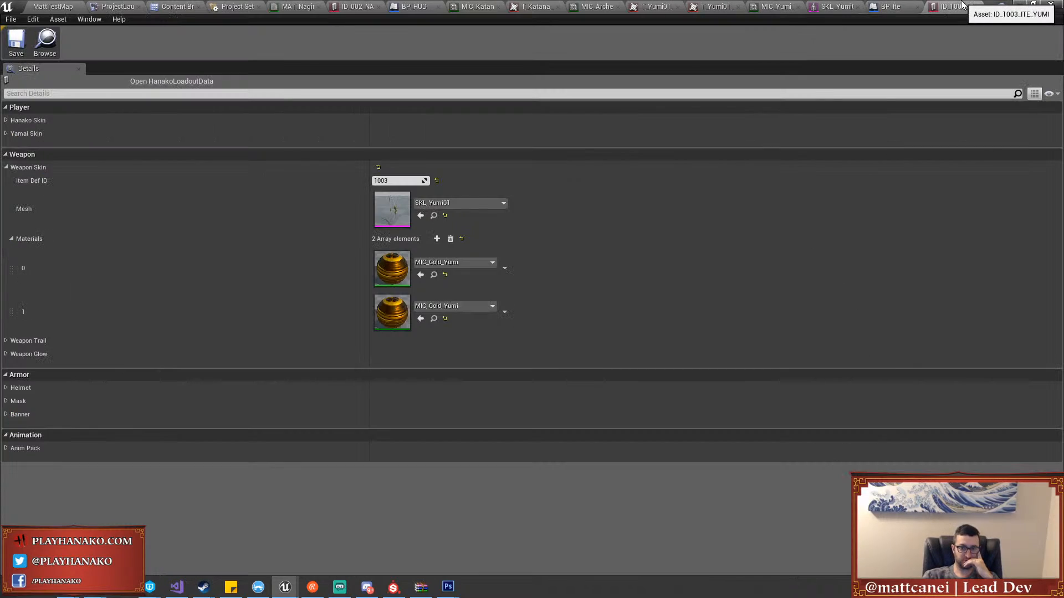
{"action": "left_click", "coordinate": [180, 10]}
{"action": "double_click", "coordinate": [418, 134]}
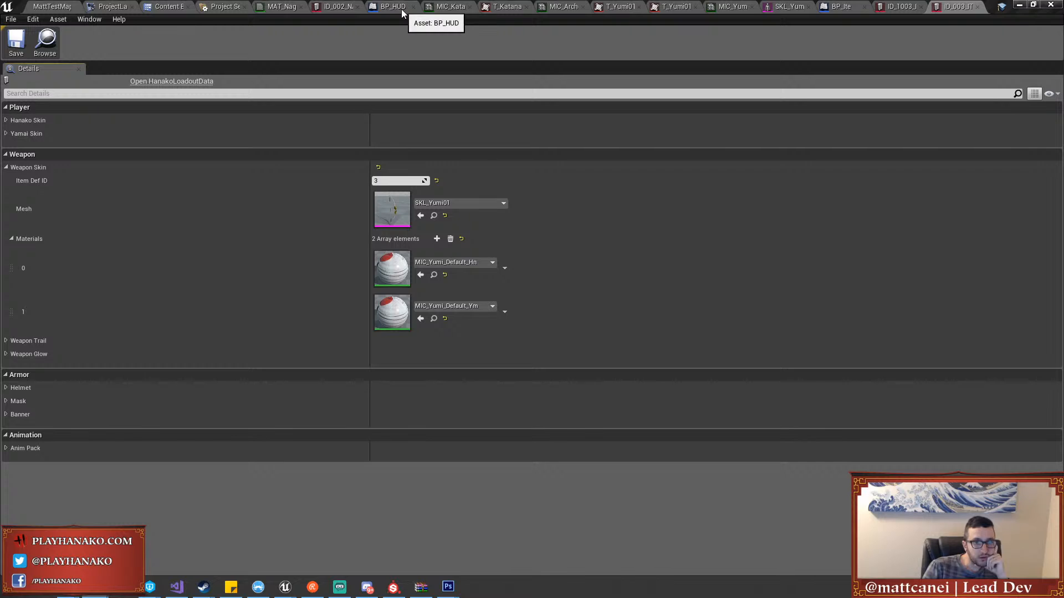
Search the rest of BP_Ite's Event Graph, around Event Set Material Instance and the death events, for weapon skin logic
{"action": "left_click", "coordinate": [841, 6]}
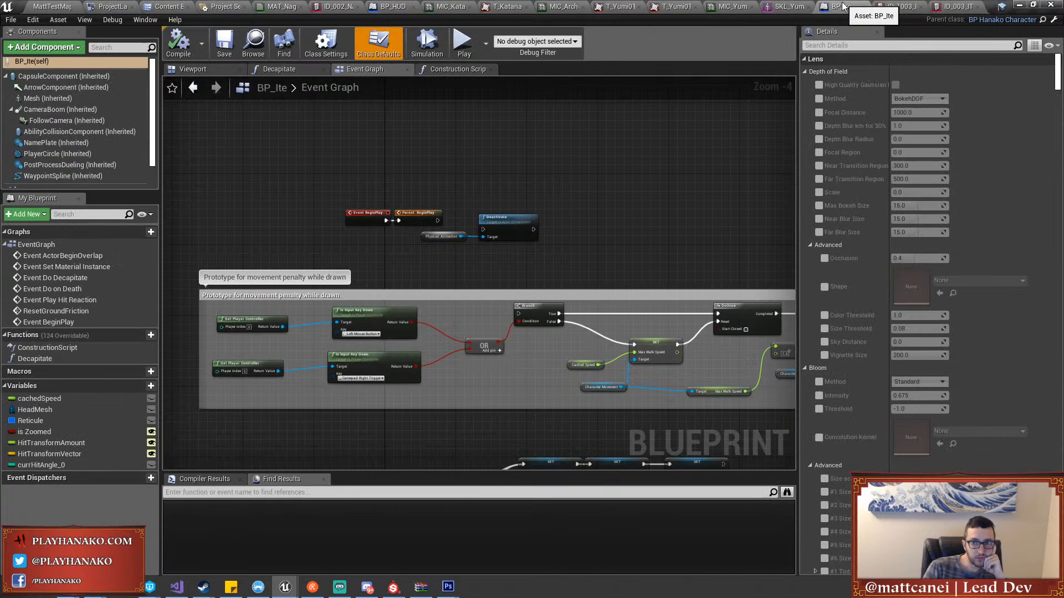
{"action": "right_click_drag", "start_coordinate": [646, 187], "coordinate": [603, 92]}
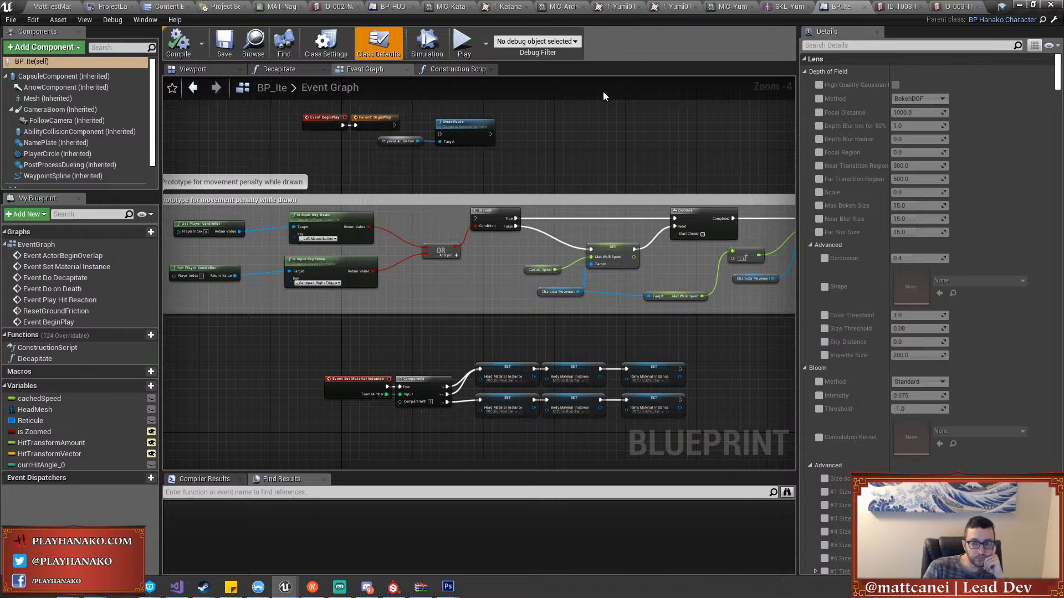
{"action": "scroll", "coordinate": [570, 216], "scroll_direction": "down", "scroll_amount": 8}
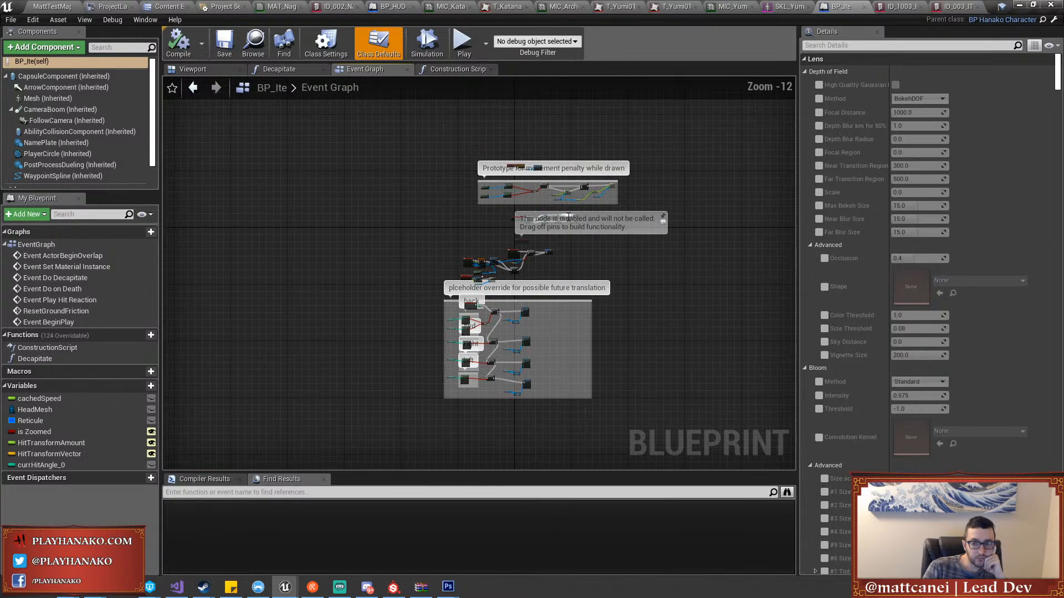
{"action": "scroll", "coordinate": [479, 269], "scroll_direction": "up", "scroll_amount": 9}
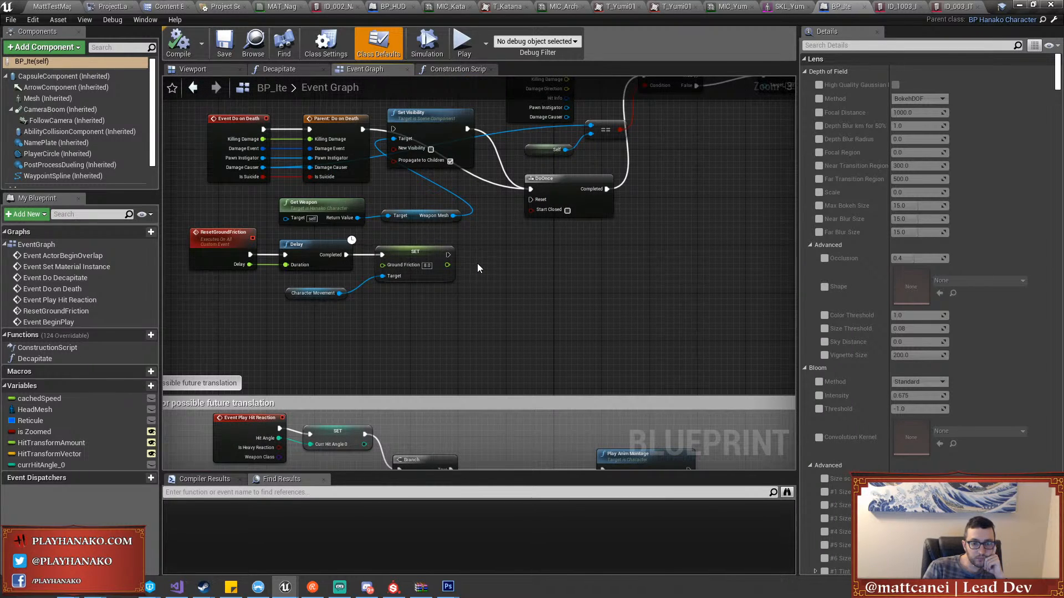
{"action": "right_click_drag", "start_coordinate": [479, 268], "coordinate": [538, 378]}
{"action": "right_click_drag", "start_coordinate": [641, 299], "coordinate": [551, 404]}
{"action": "right_click_drag", "start_coordinate": [587, 221], "coordinate": [554, 341]}
{"action": "right_click_drag", "start_coordinate": [558, 166], "coordinate": [547, 281]}
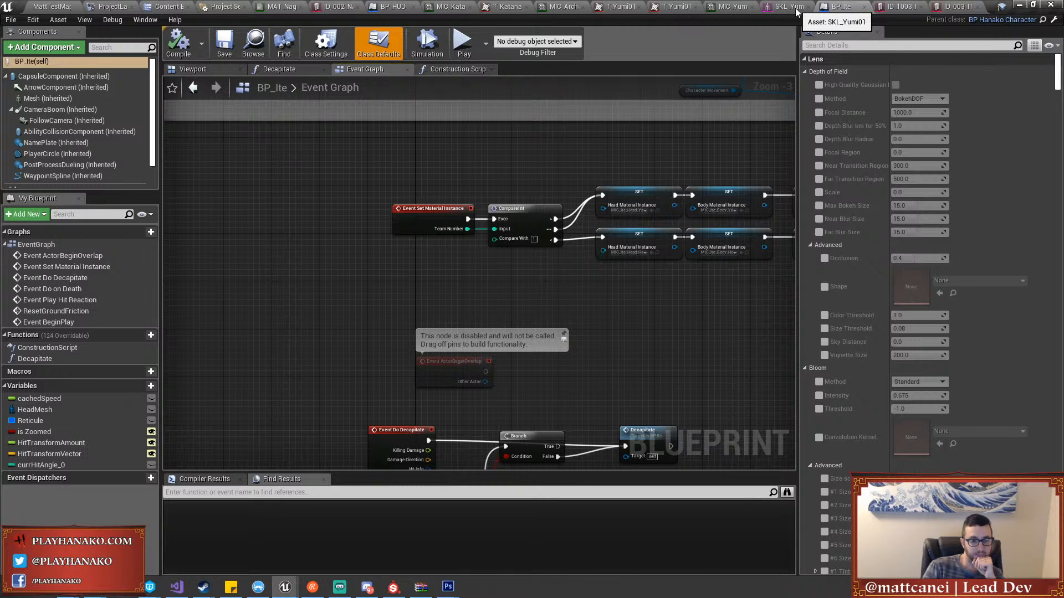
Play MattTestMap from a spot on the floor, run "ce savetoloadout 3 HPC_Archer" in the console, and respawn the archer
{"action": "left_click", "coordinate": [47, 5]}
{"action": "right_click", "coordinate": [380, 399]}
{"action": "left_click", "coordinate": [428, 370]}
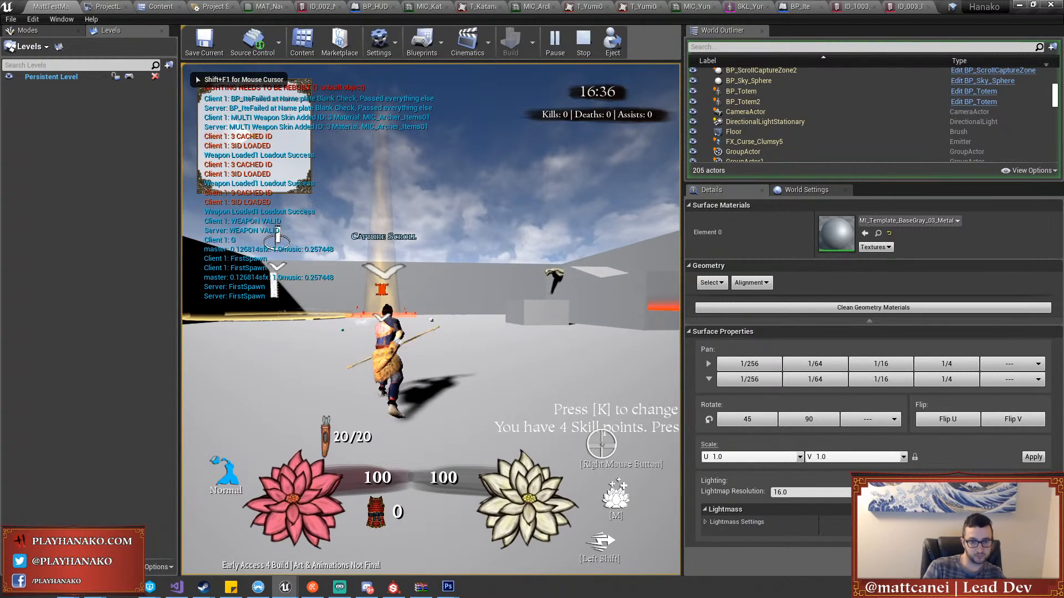
{"action": "left_click", "coordinate": [575, 374]}
{"action": "key", "text": "grave"}
{"action": "key", "text": "Up"}
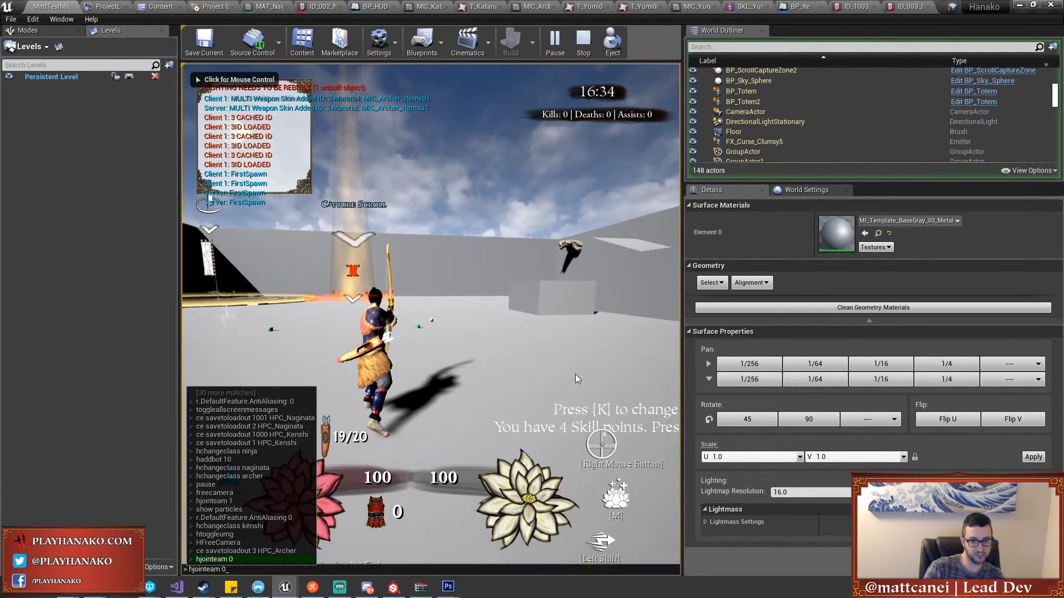
{"action": "key", "text": "Return"}
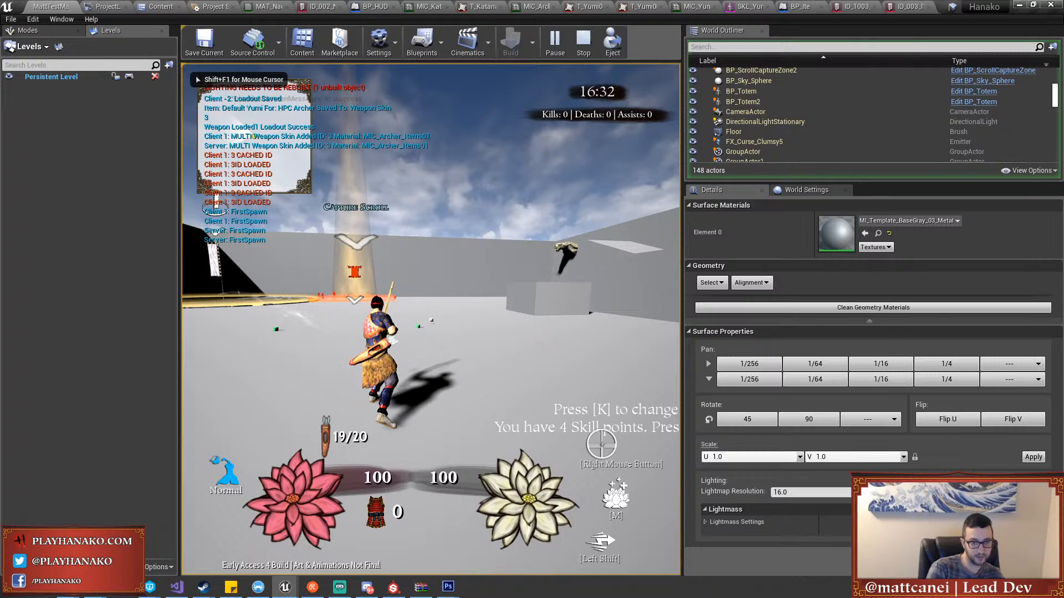
{"action": "key", "text": "w"}
{"action": "key", "text": "a"}
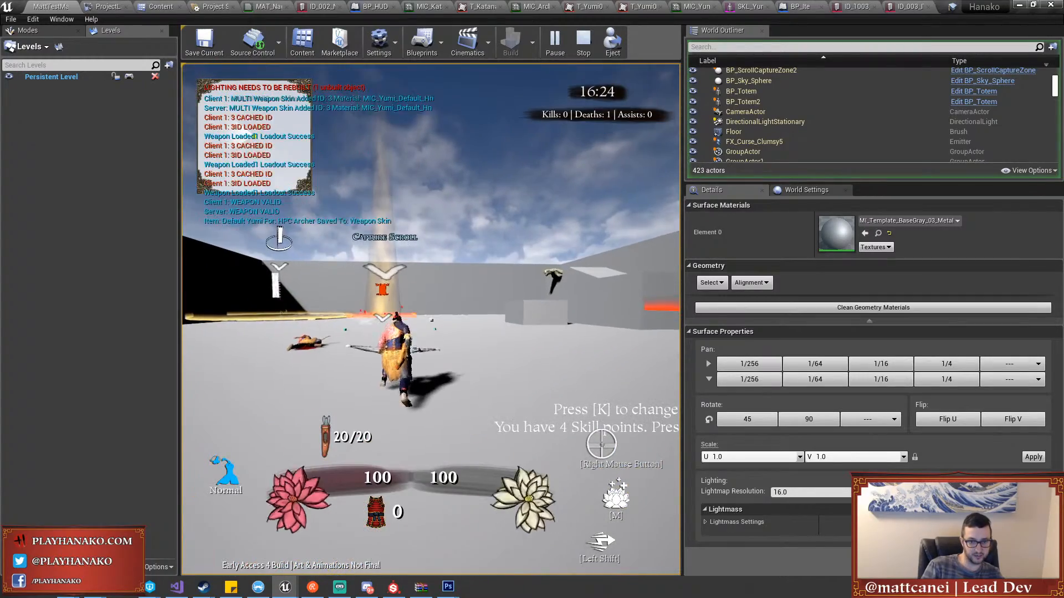
Inspect the archer's bow in fullscreen with the on-screen debug messages turned off, then end the session and restore the editor layout
{"action": "key", "text": "F11"}
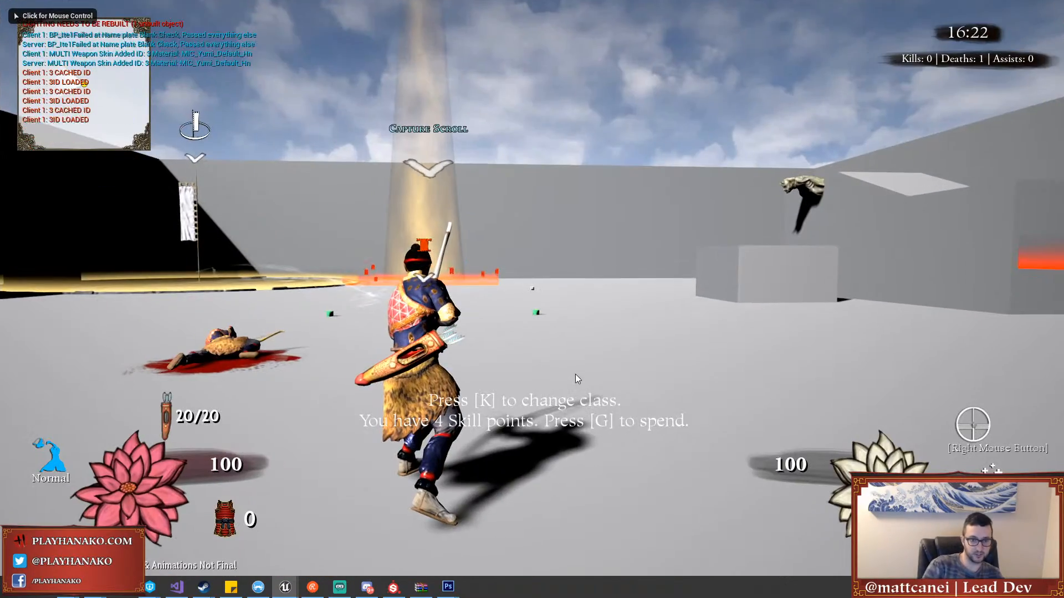
{"action": "left_click", "coordinate": [576, 379]}
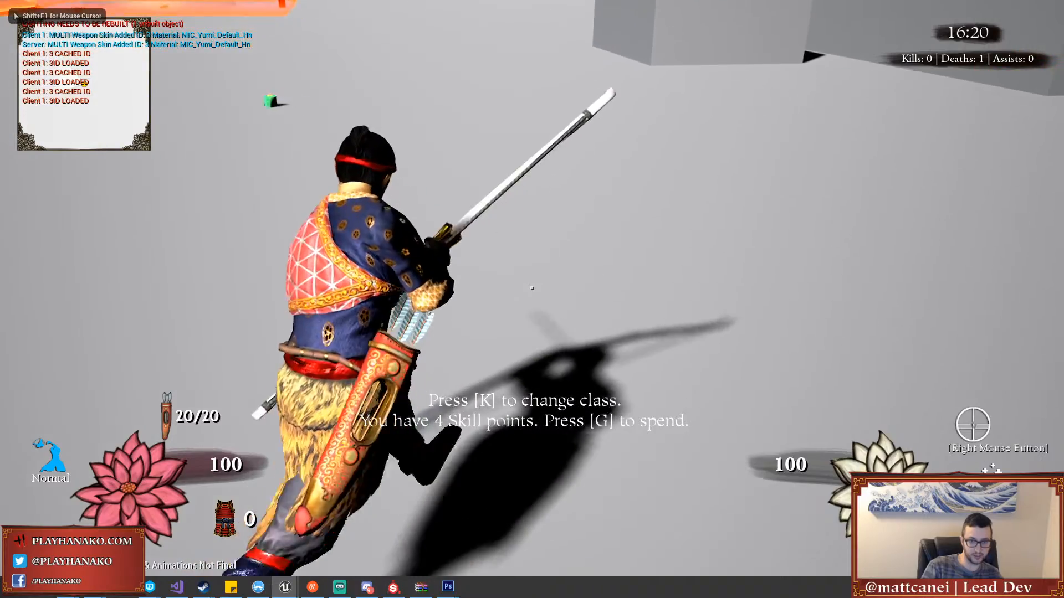
{"action": "key", "text": "w"}
{"action": "scroll", "coordinate": [532, 288], "scroll_direction": "up", "scroll_amount": 1}
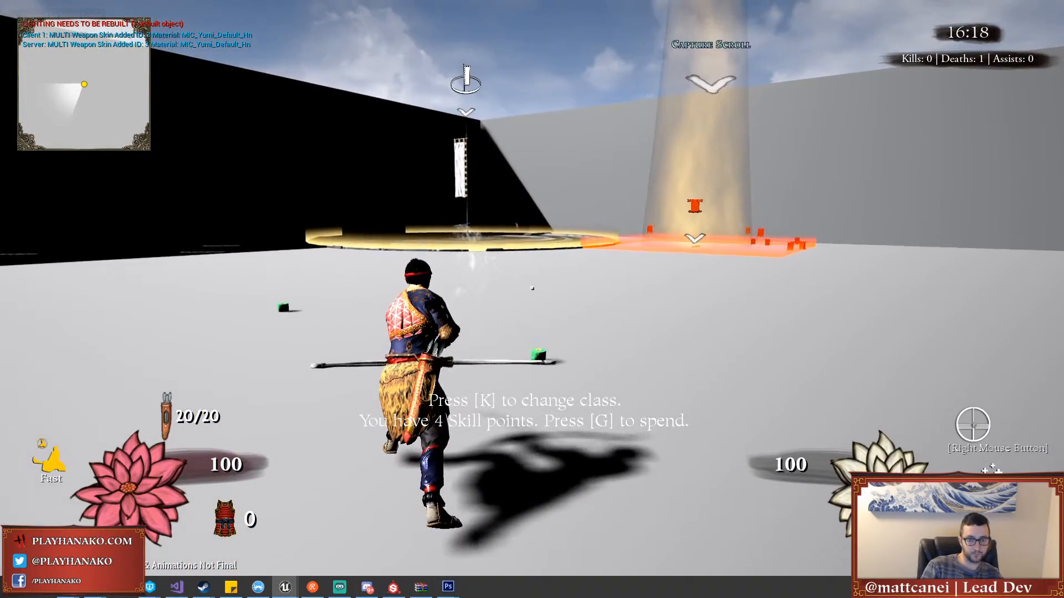
{"action": "key", "text": "grave"}
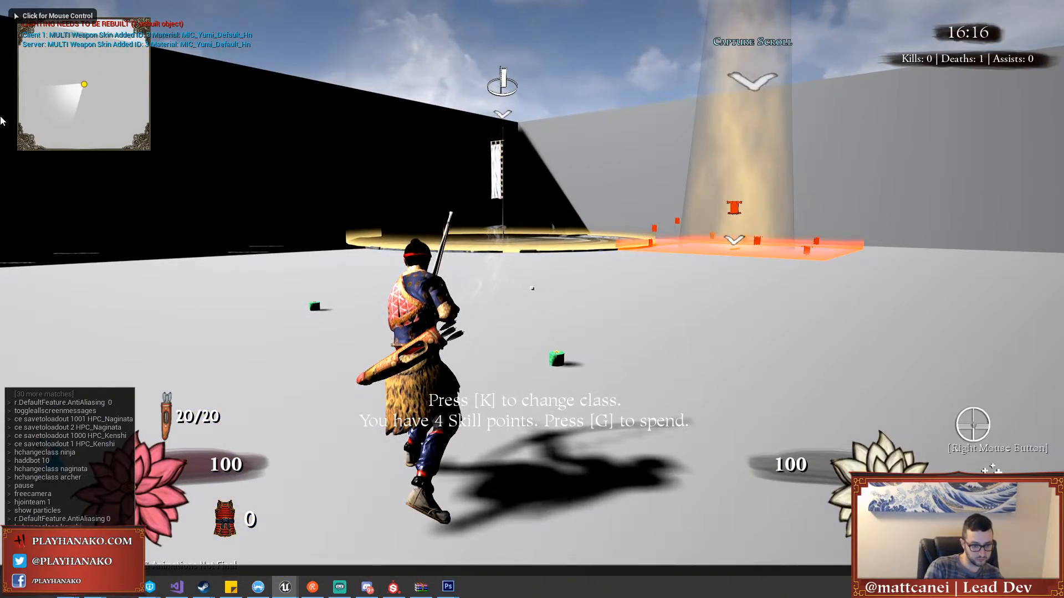
{"action": "key", "text": "grave"}
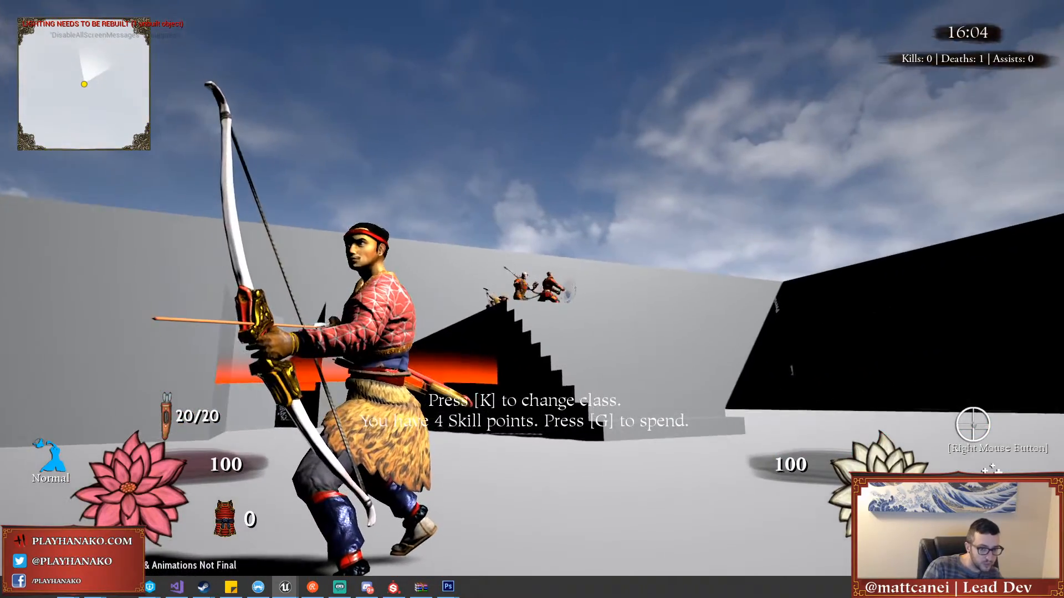
{"action": "key", "text": "Escape"}
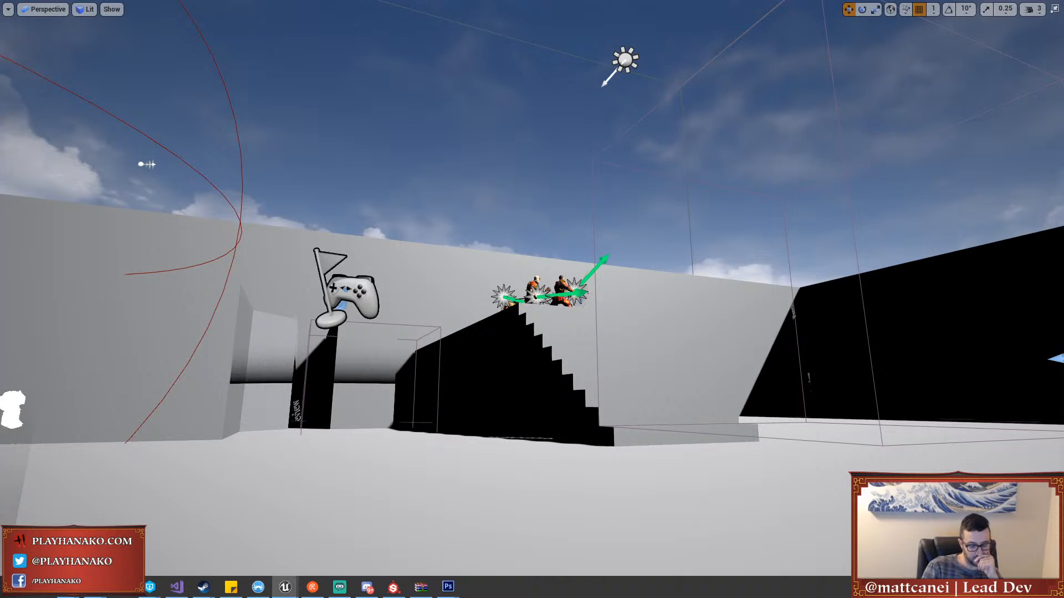
{"action": "key", "text": "F11"}
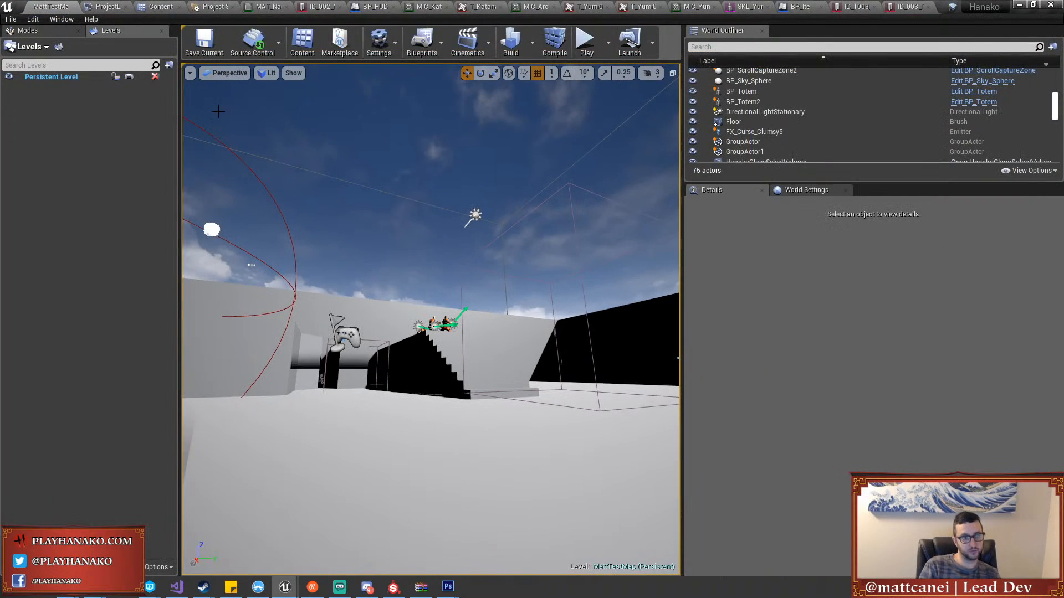
Open the recent level BF-GifuCrossroads2
{"action": "left_click", "coordinate": [8, 19]}
{"action": "mouse_move", "coordinate": [44, 367]}
{"action": "left_click", "coordinate": [145, 387]}
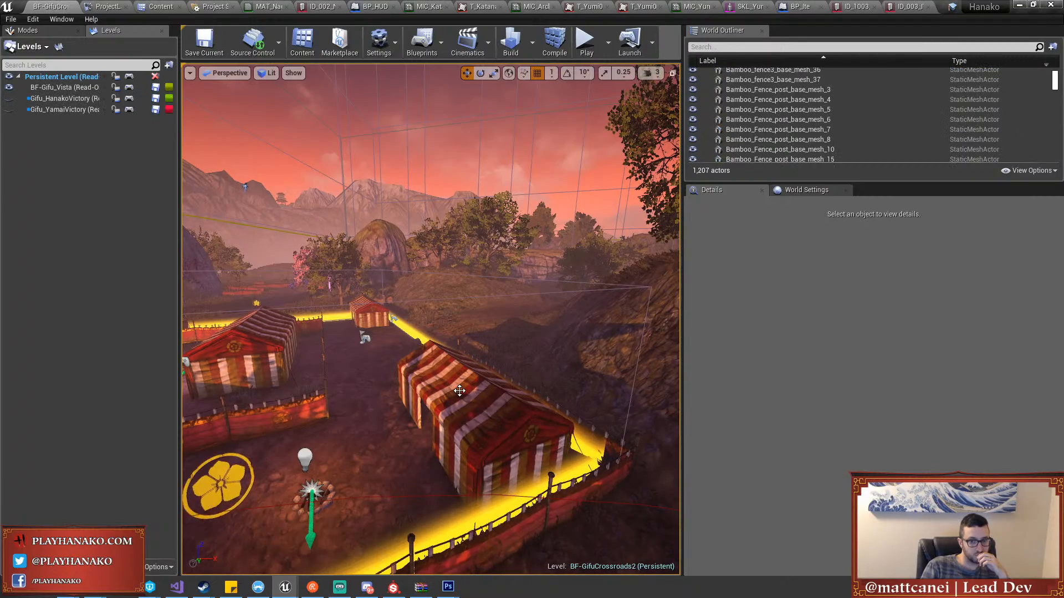
Play BF-GifuCrossroads2 from a spot in the camp as Ite (Archer) in fullscreen
{"action": "right_click_drag", "start_coordinate": [406, 382], "coordinate": [462, 384]}
{"action": "key", "text": "g"}
{"action": "key", "text": "w"}
{"action": "key", "text": "s"}
{"action": "right_click", "coordinate": [444, 420]}
{"action": "left_click", "coordinate": [467, 384]}
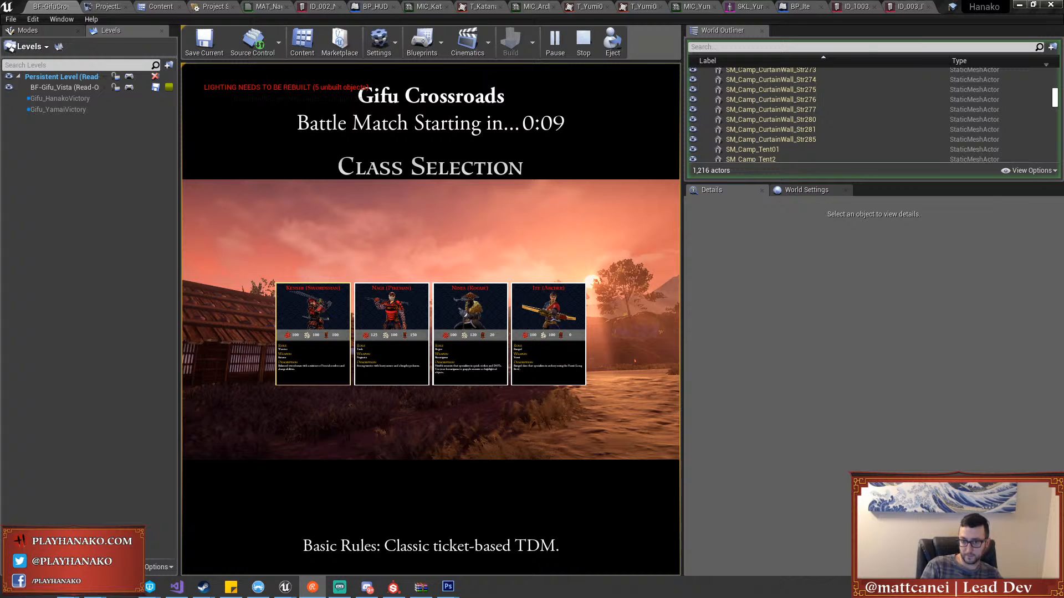
{"action": "left_click", "coordinate": [557, 321]}
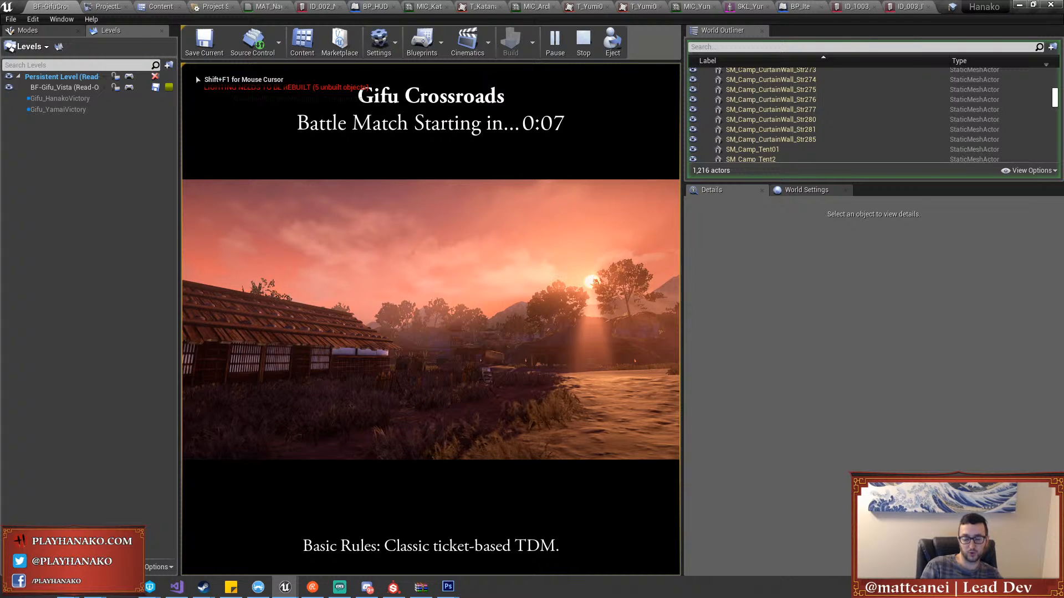
{"action": "key", "text": "F11"}
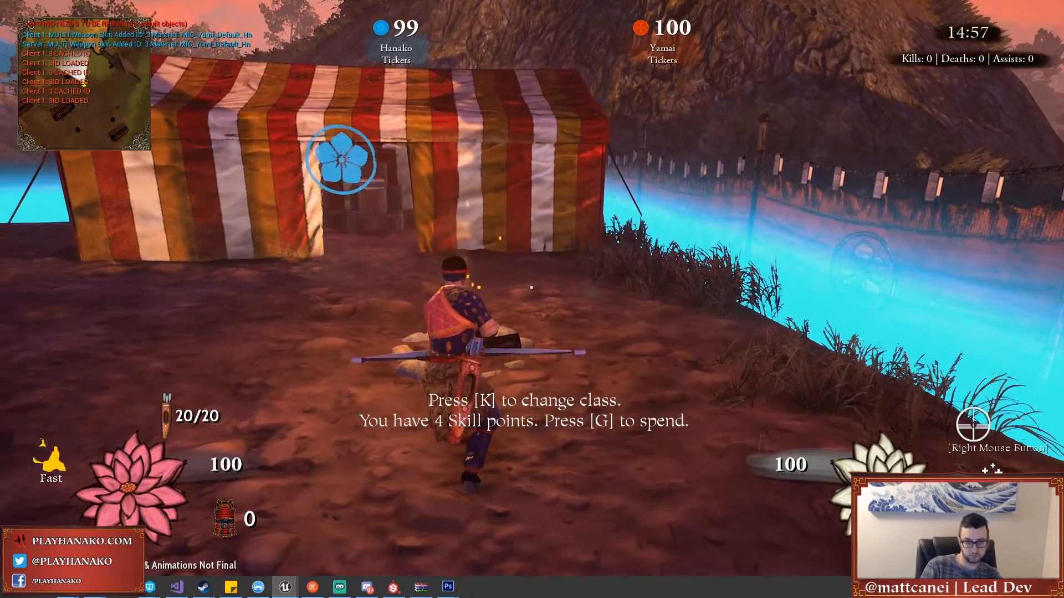
Turn off the on-screen debug messages through the console and view the archer's bow while crouching and moving in the camp
{"action": "key", "text": "grave"}
{"action": "key", "text": "Up"}
{"action": "key", "text": "Return"}
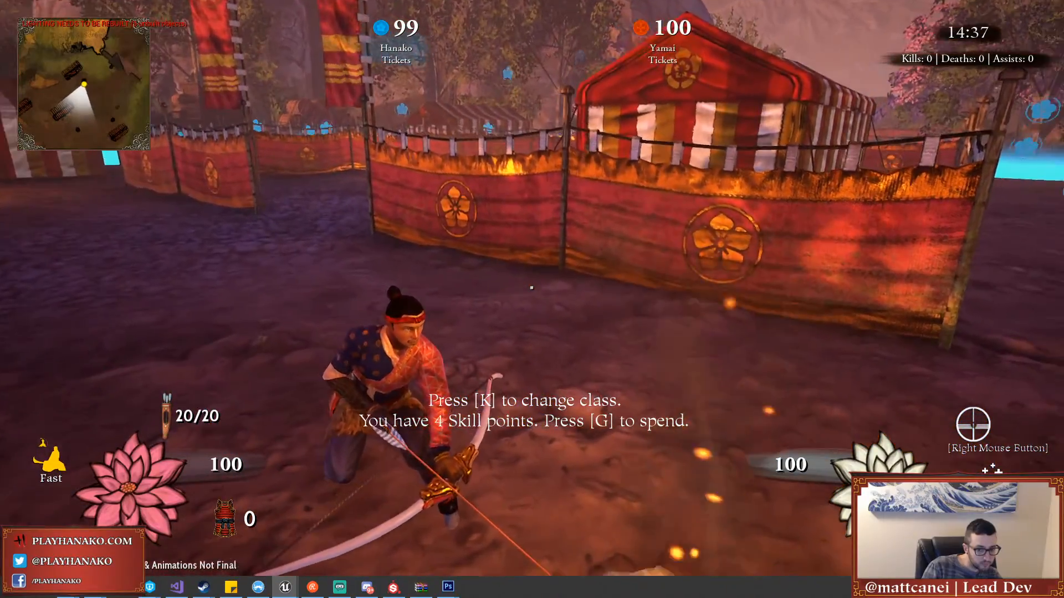
{"action": "key", "text": "c"}
{"action": "key", "text": "w"}
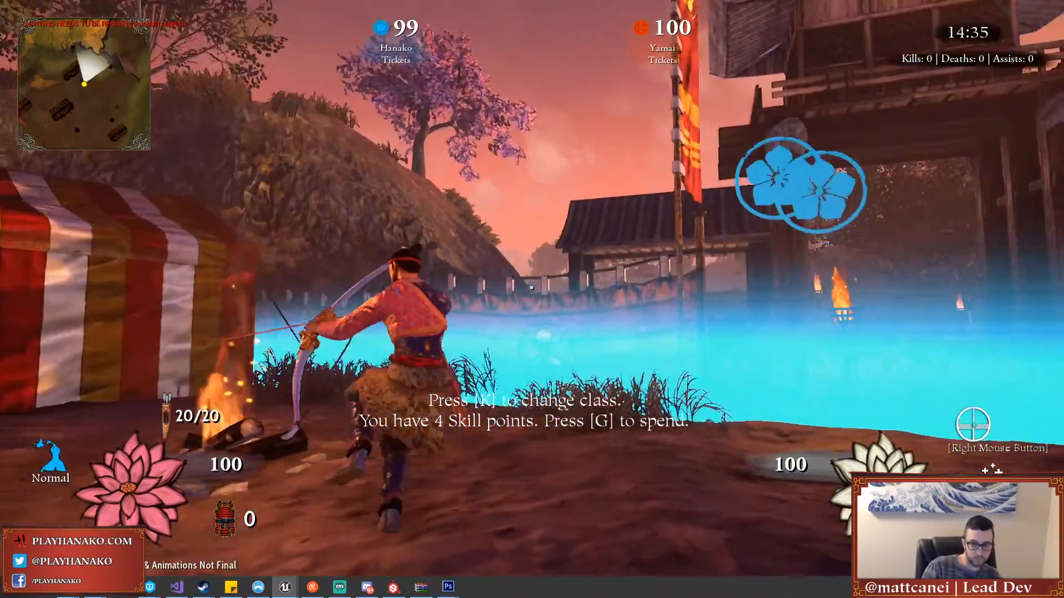
{"action": "key", "text": "grave"}
{"action": "key", "text": "Up"}
{"action": "key", "text": "Return"}
Run, jump and shoot arrows through the Gifu map to inspect the archer's bow from different angles and in different light
{"action": "key", "text": "w"}
{"action": "key", "text": "shift+w"}
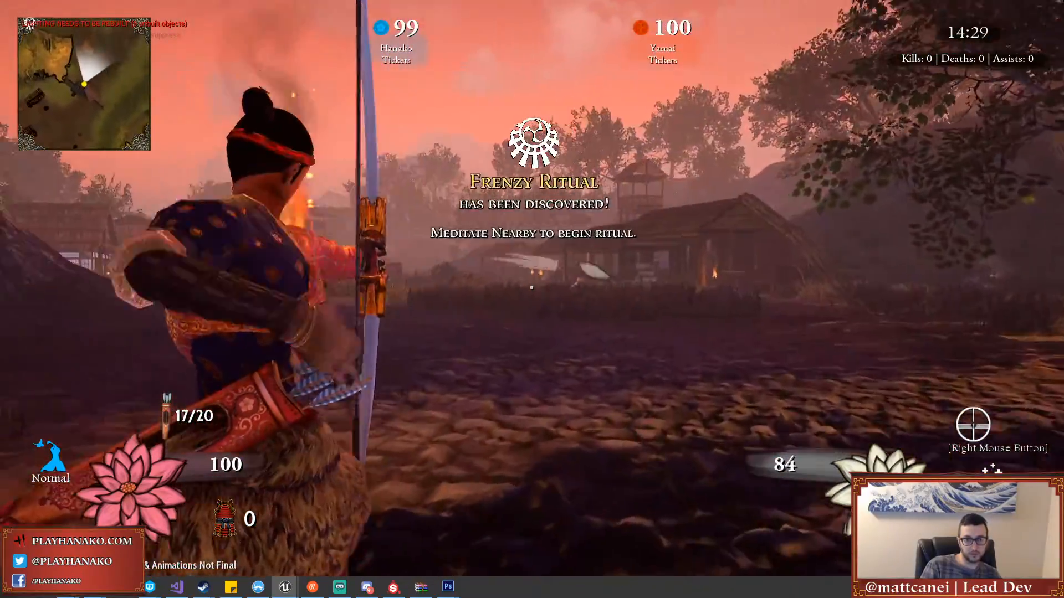
{"action": "key", "text": "shift"}
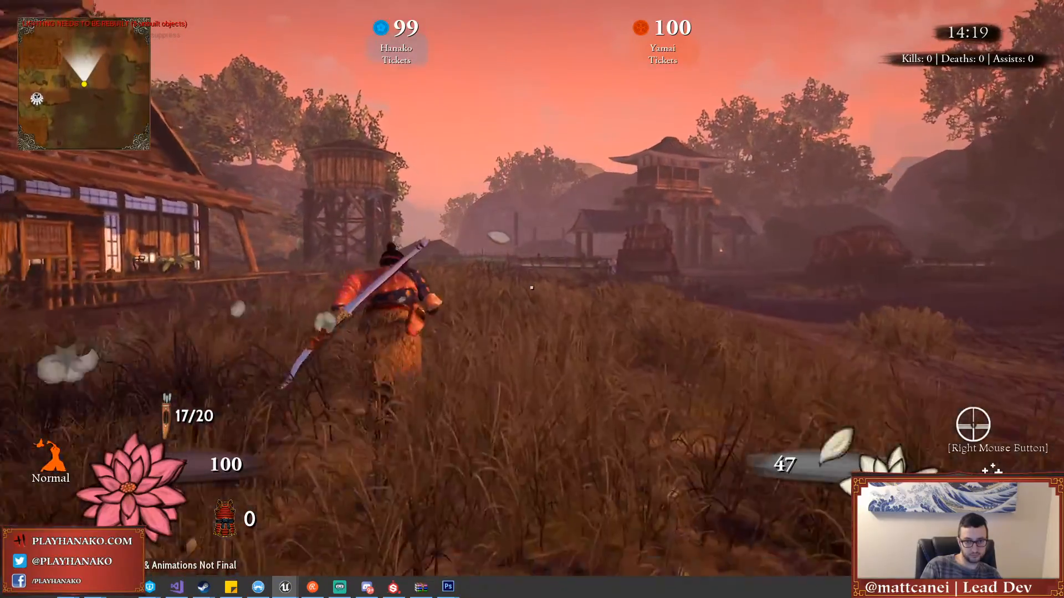
{"action": "key", "text": "w"}
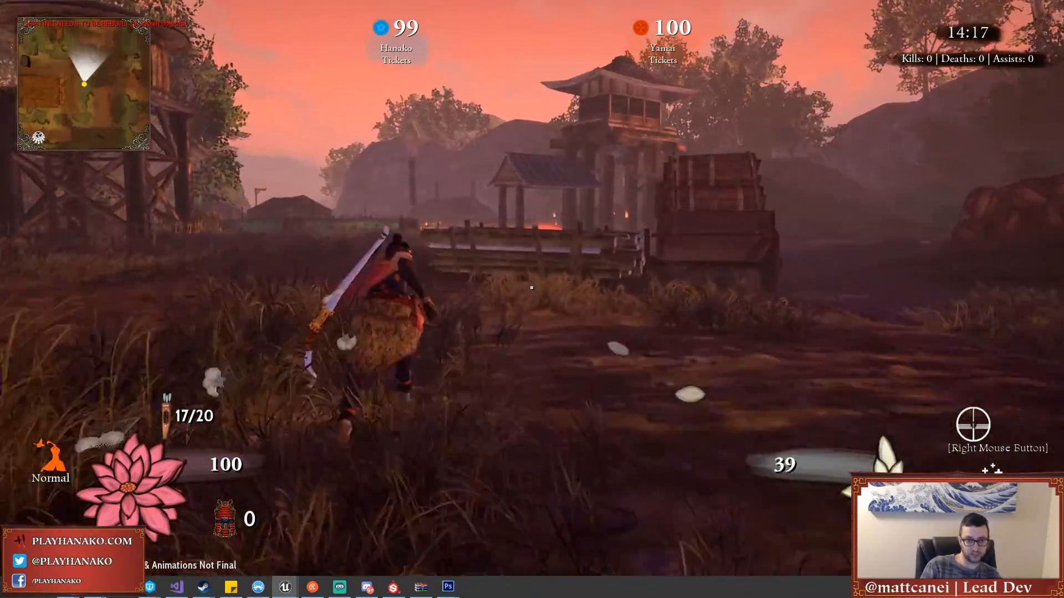
{"action": "key", "text": "space"}
{"action": "key", "text": "w"}
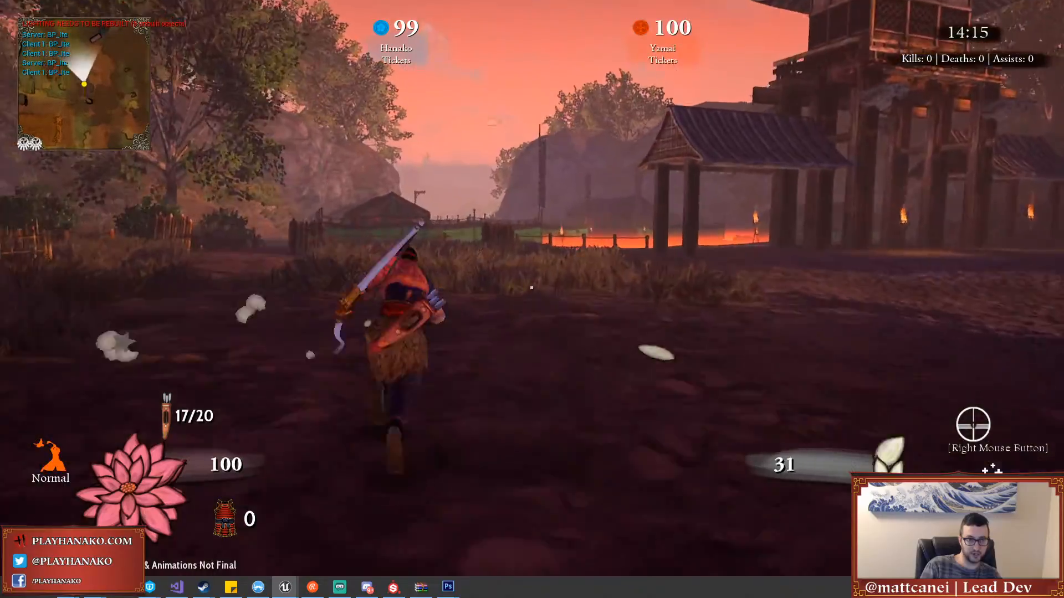
{"action": "key", "text": "w"}
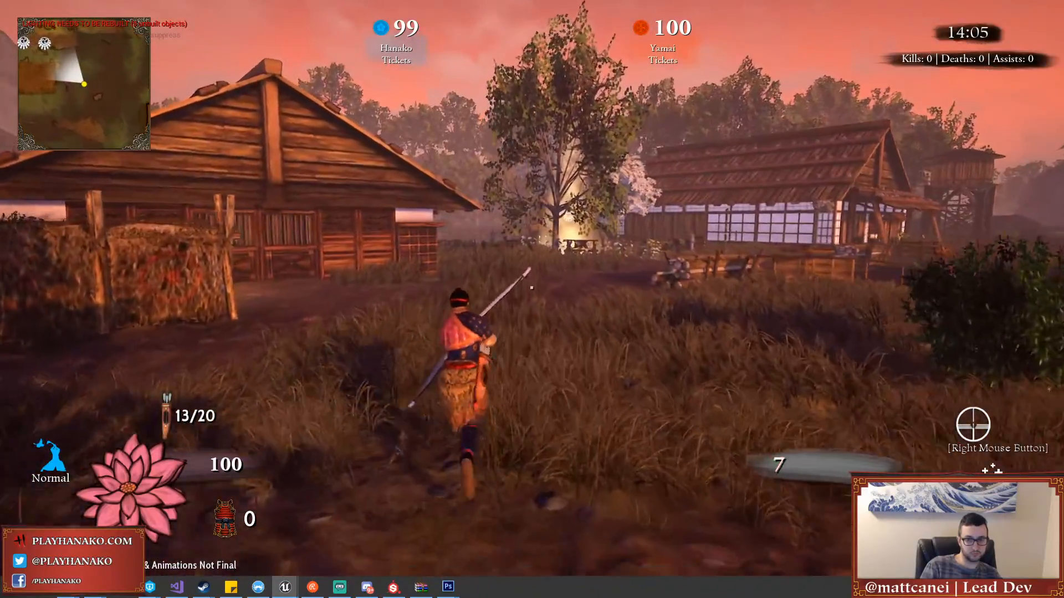
{"action": "key", "text": "w"}
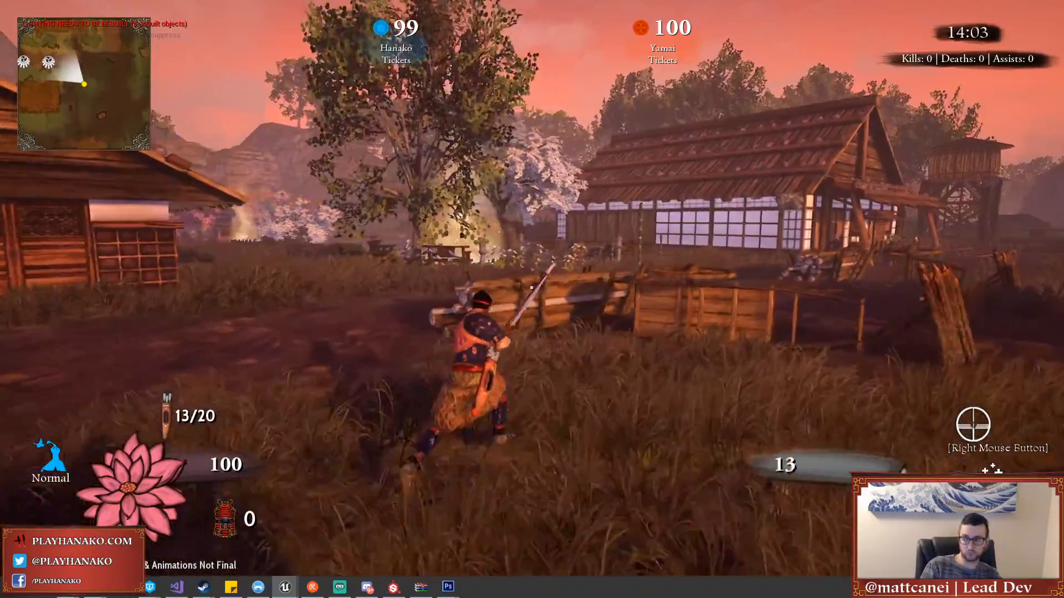
{"action": "key", "text": "space"}
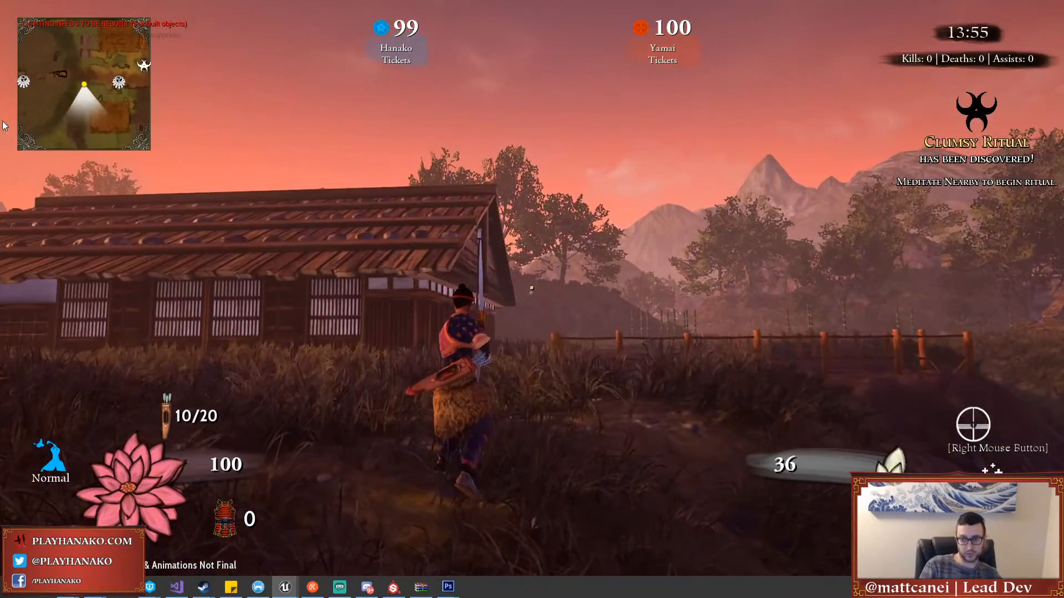
{"action": "key", "text": "Escape"}
Switch to Substance Painter and rename Fill layer 1 as dotpattern
{"action": "left_click", "coordinate": [394, 587]}
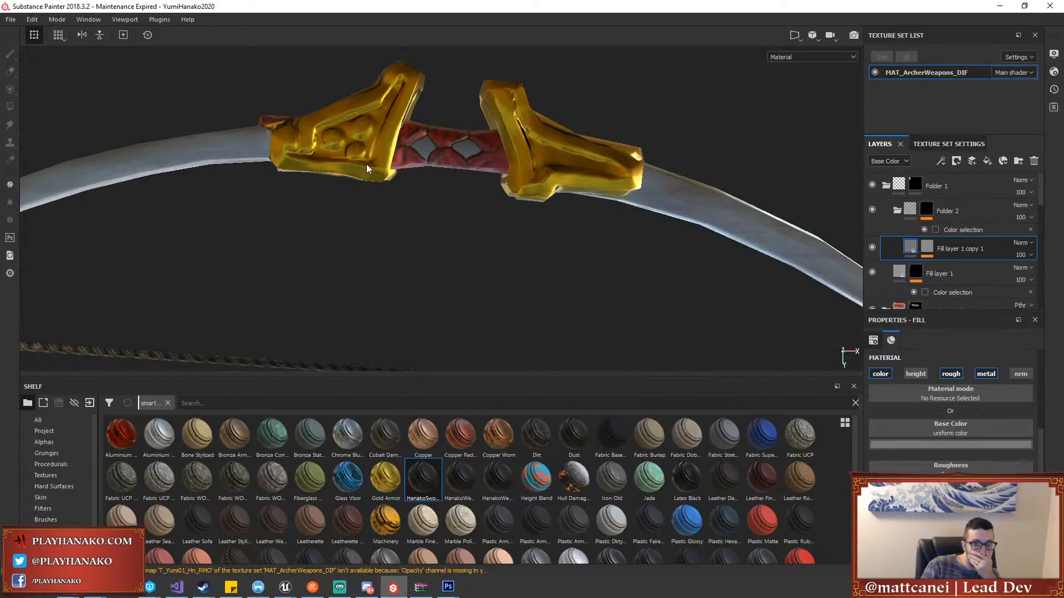
{"action": "left_click_drag", "start_coordinate": [367, 164], "coordinate": [421, 243], "text": "alt"}
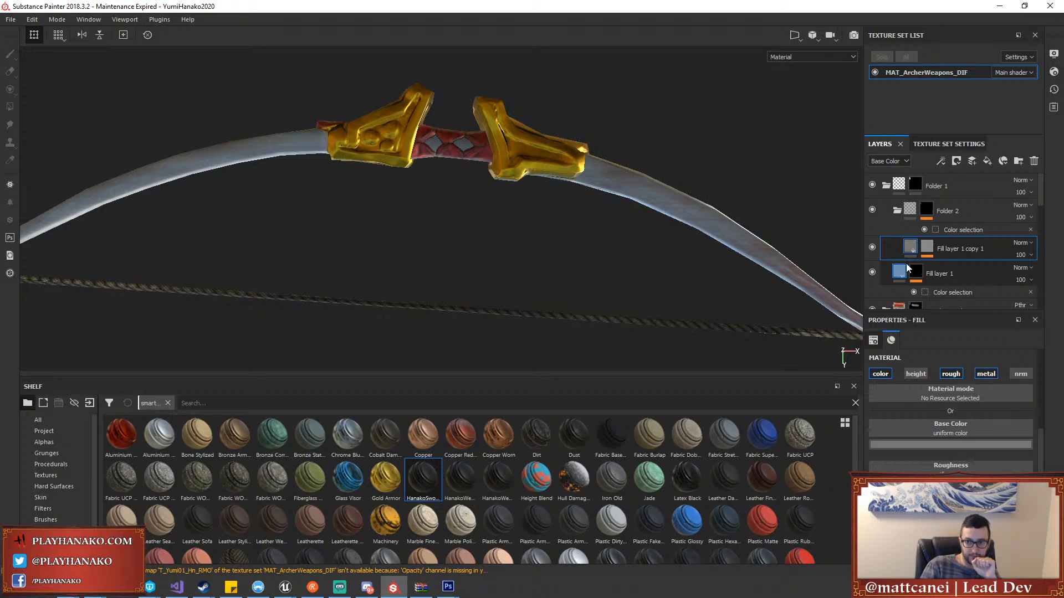
{"action": "left_click", "coordinate": [979, 233]}
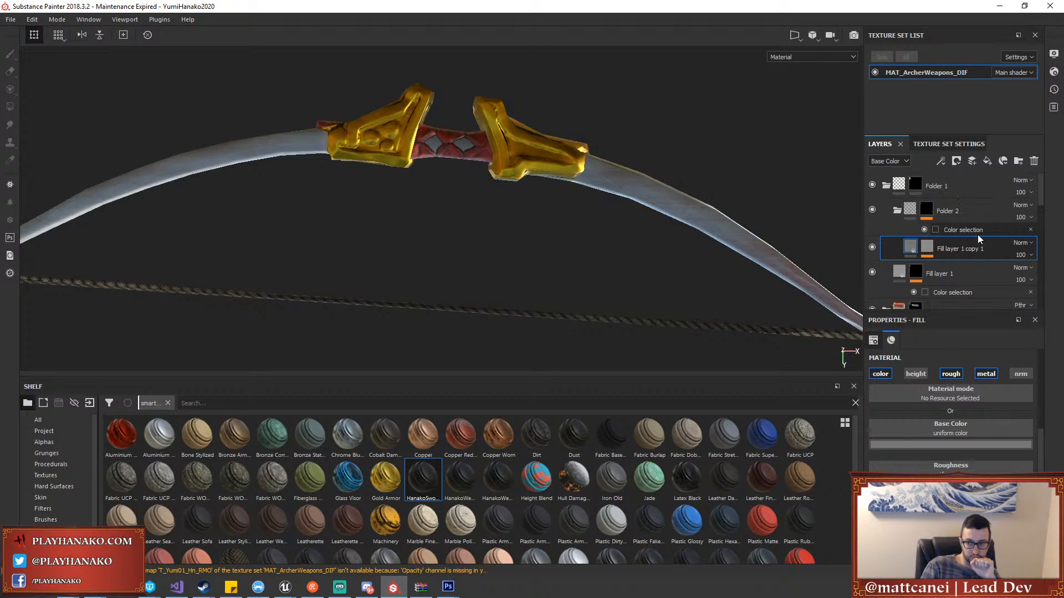
{"action": "double_click", "coordinate": [945, 273]}
{"action": "type", "text": "do"}
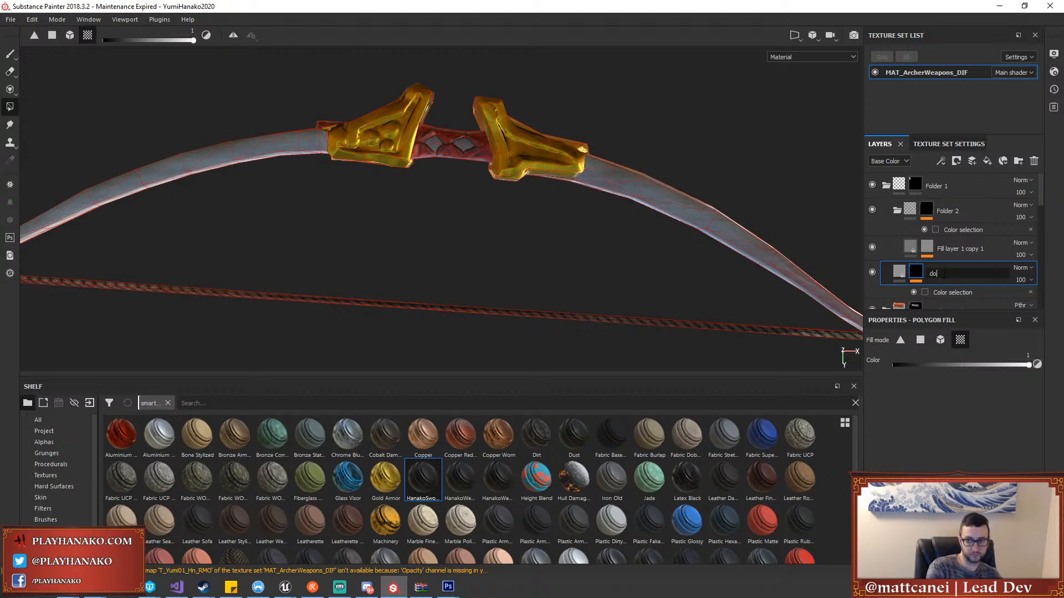
{"action": "type", "text": "tpattern"}
{"action": "key", "text": "Return"}
Toggle the dotpattern layer's visibility to compare the grip's diamond pattern up close and from a distance
{"action": "left_click", "coordinate": [871, 272]}
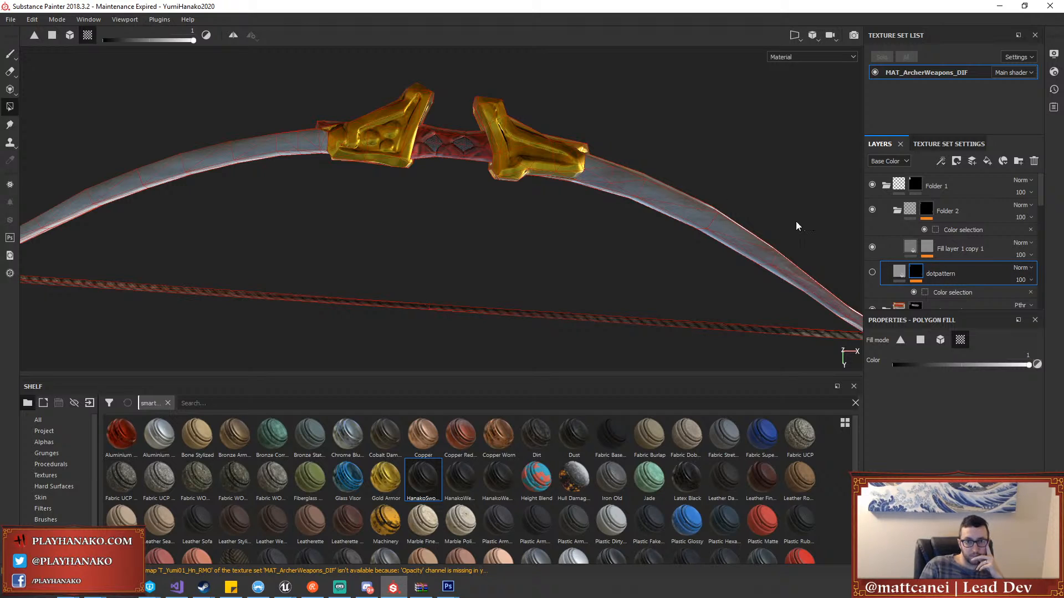
{"action": "key", "text": "f"}
{"action": "scroll", "coordinate": [442, 166], "scroll_direction": "up", "scroll_amount": 5}
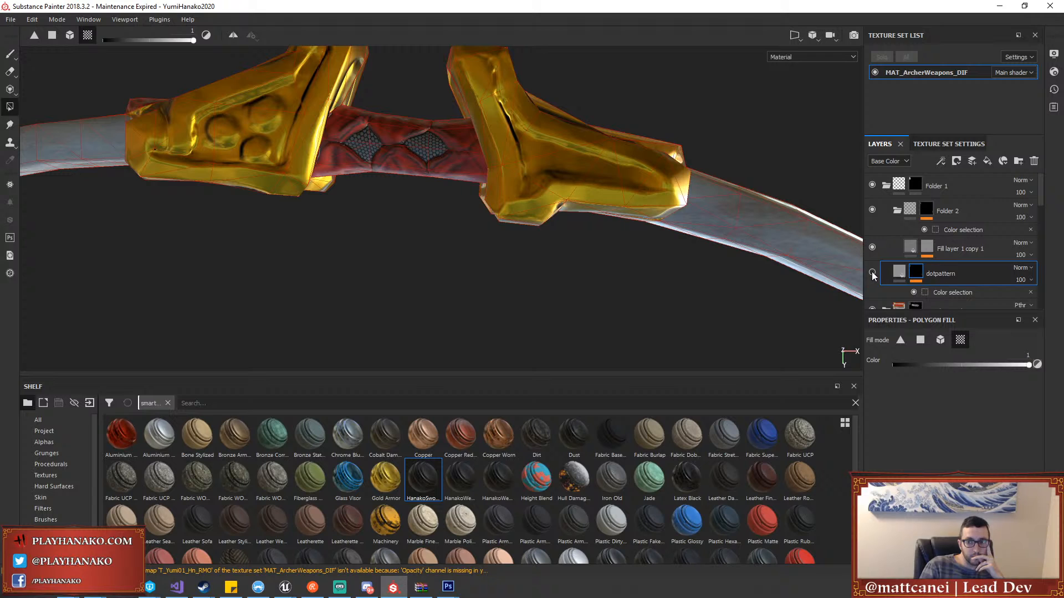
{"action": "scroll", "coordinate": [438, 225], "scroll_direction": "down", "scroll_amount": 5}
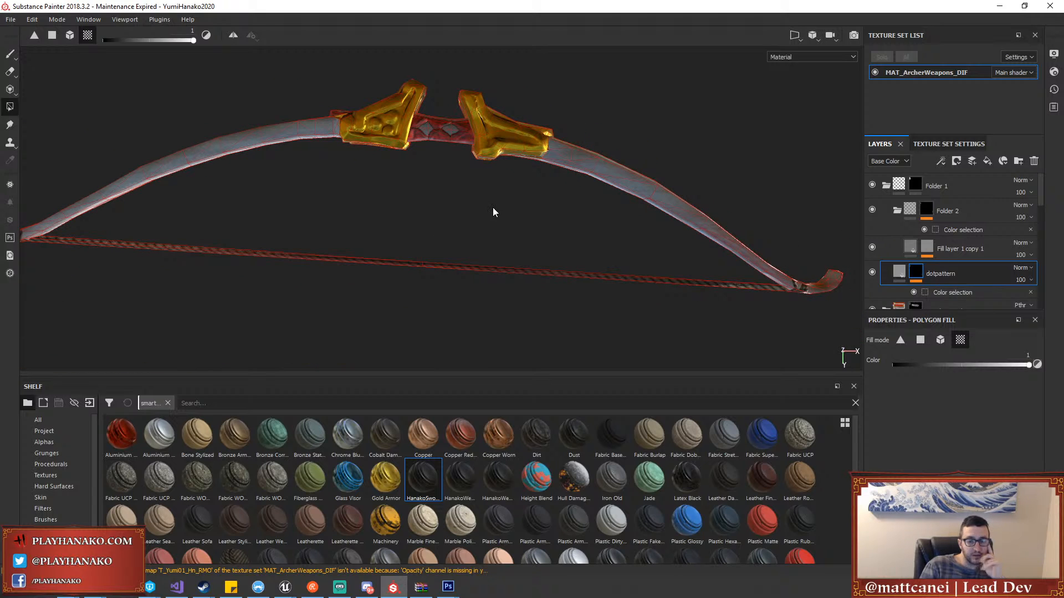
{"action": "left_click_drag", "start_coordinate": [497, 185], "coordinate": [432, 46], "text": "alt"}
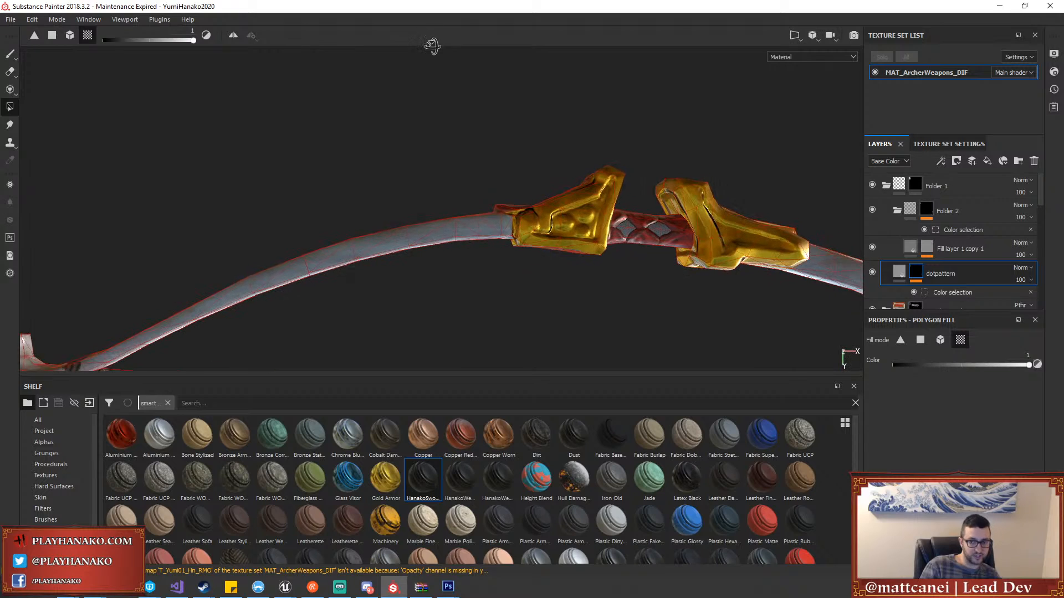
{"action": "middle_click_drag", "start_coordinate": [502, 215], "coordinate": [460, 115], "text": "alt"}
Select the BowWood layer's fill and review its material settings
{"action": "scroll", "coordinate": [941, 280], "scroll_direction": "down", "scroll_amount": 4}
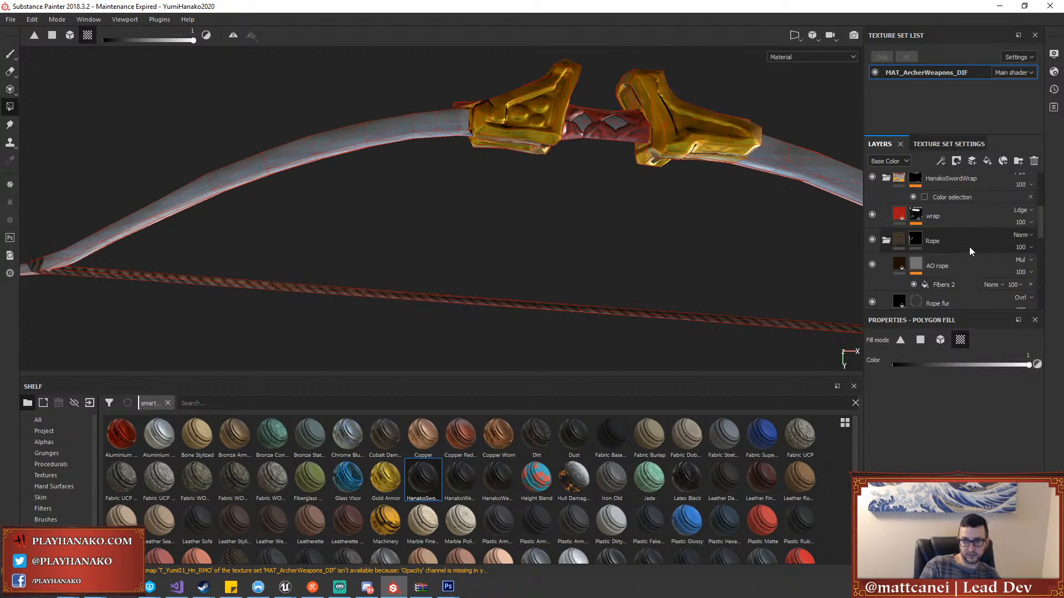
{"action": "scroll", "coordinate": [976, 244], "scroll_direction": "down", "scroll_amount": 5}
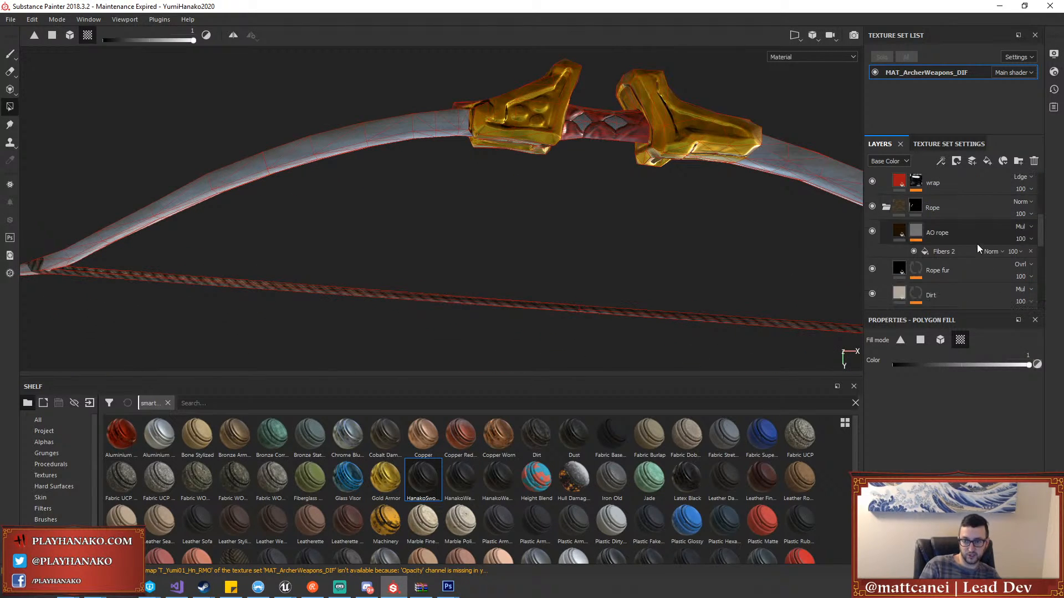
{"action": "scroll", "coordinate": [976, 244], "scroll_direction": "down", "scroll_amount": 4}
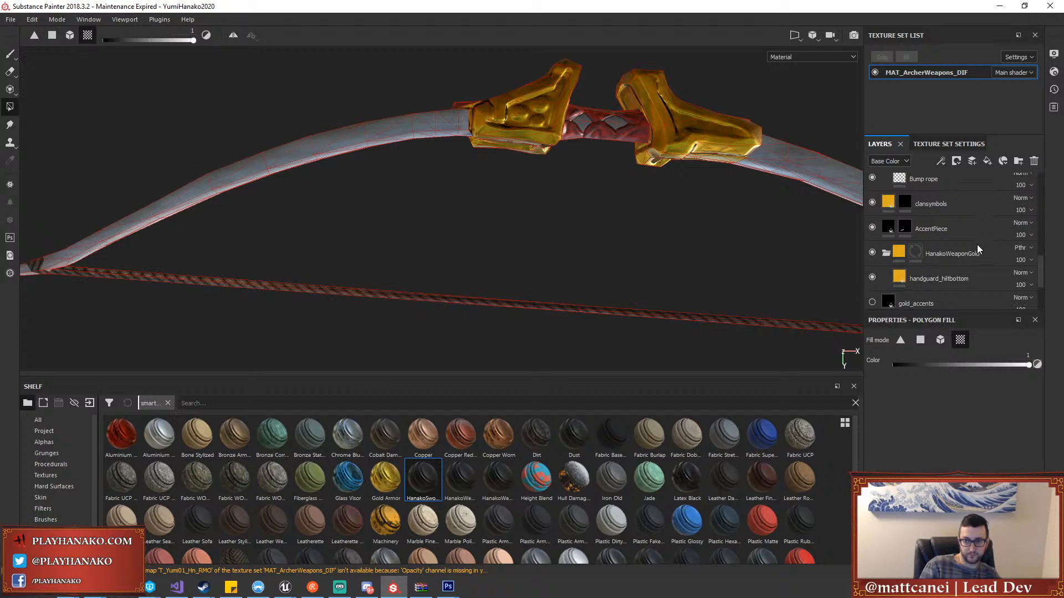
{"action": "scroll", "coordinate": [976, 245], "scroll_direction": "down", "scroll_amount": 1}
{"action": "left_click", "coordinate": [889, 259]}
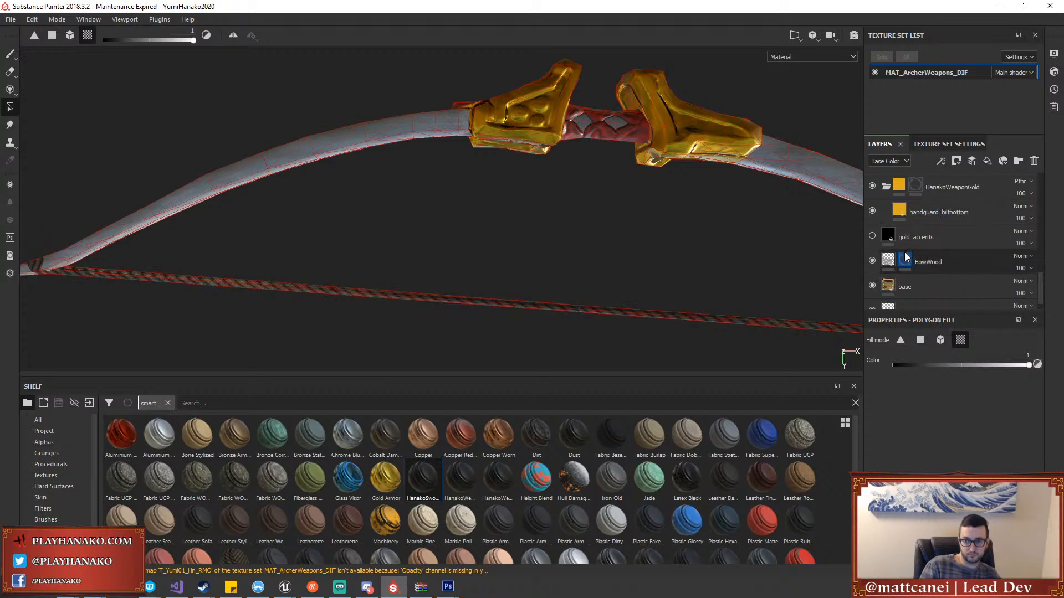
{"action": "scroll", "coordinate": [955, 393], "scroll_direction": "down", "scroll_amount": 3}
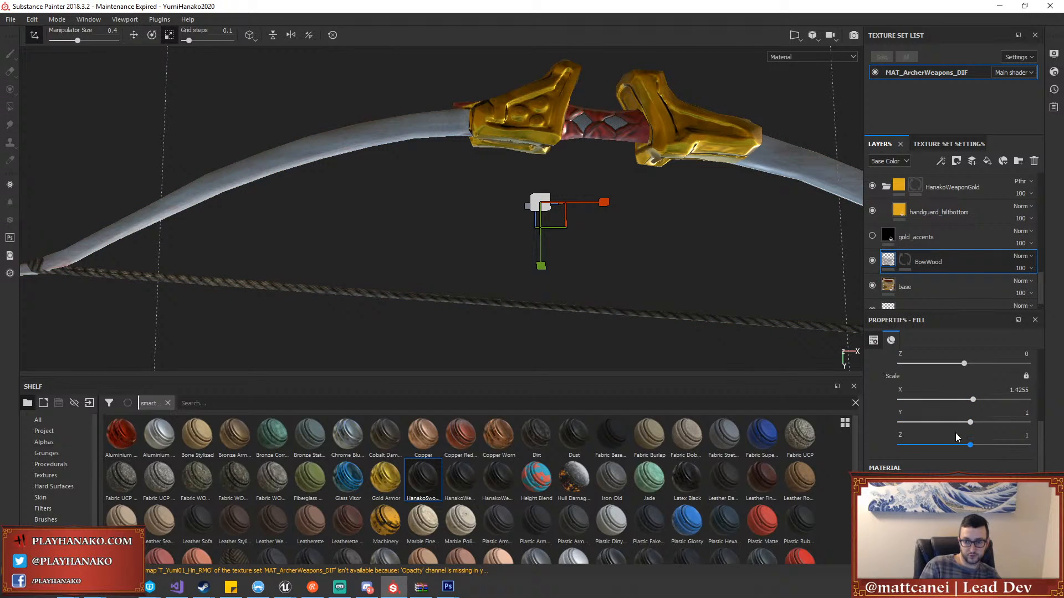
{"action": "scroll", "coordinate": [955, 433], "scroll_direction": "down", "scroll_amount": 3}
{"action": "scroll", "coordinate": [956, 434], "scroll_direction": "down", "scroll_amount": 5}
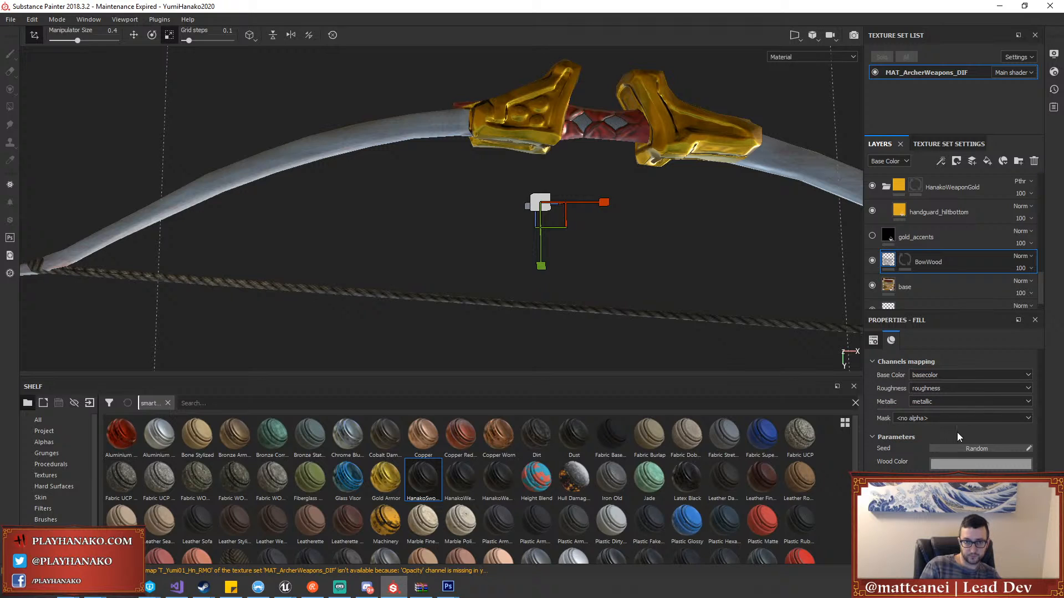
Try the height channel on the BowWood layer's Wood American Cherry material
{"action": "scroll", "coordinate": [296, 153], "scroll_direction": "up", "scroll_amount": 2}
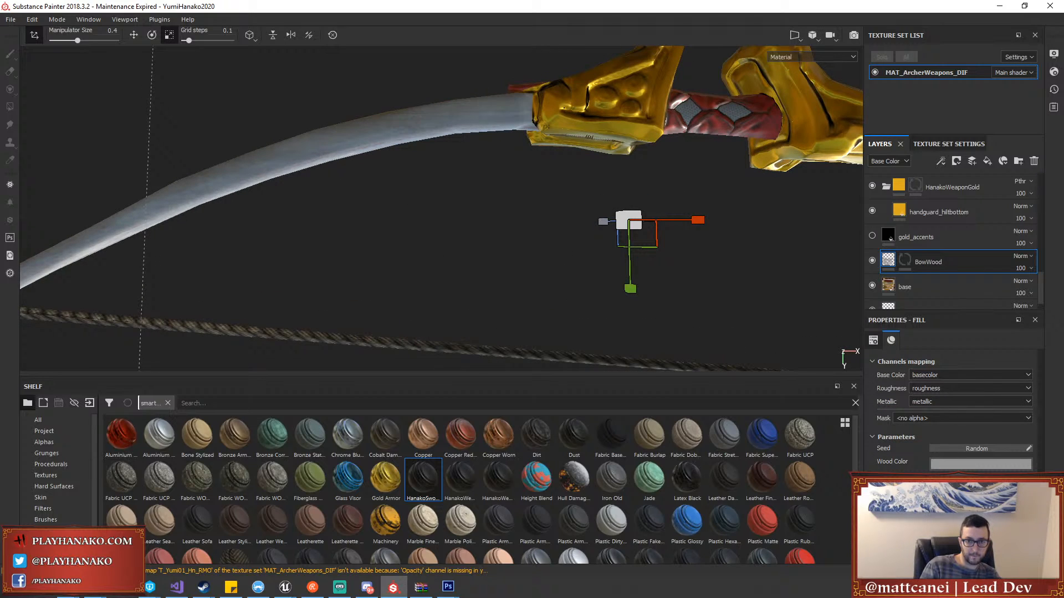
{"action": "scroll", "coordinate": [893, 414], "scroll_direction": "up", "scroll_amount": 5}
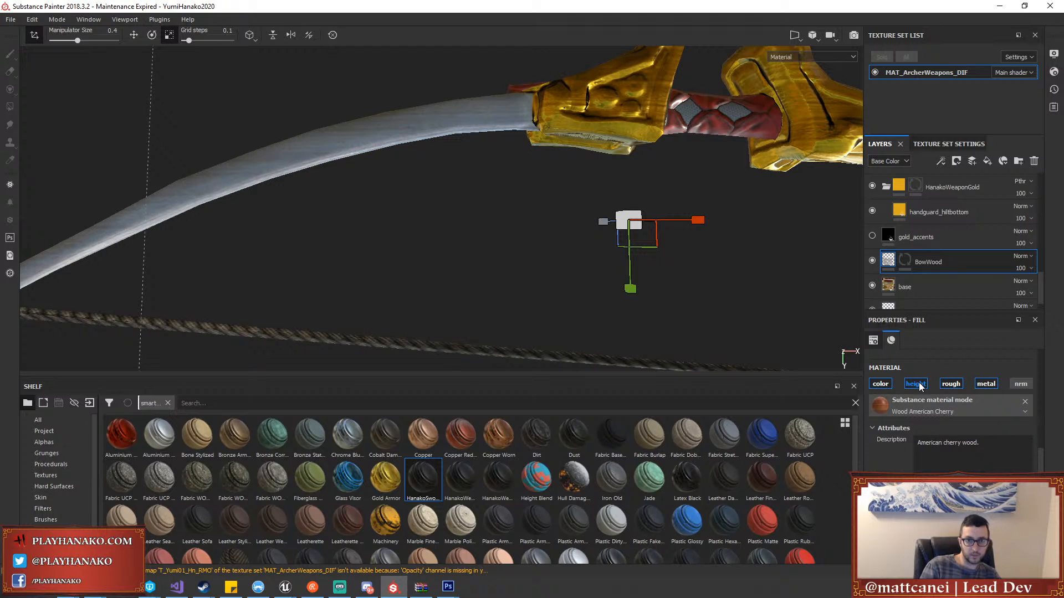
{"action": "scroll", "coordinate": [942, 427], "scroll_direction": "down", "scroll_amount": 5}
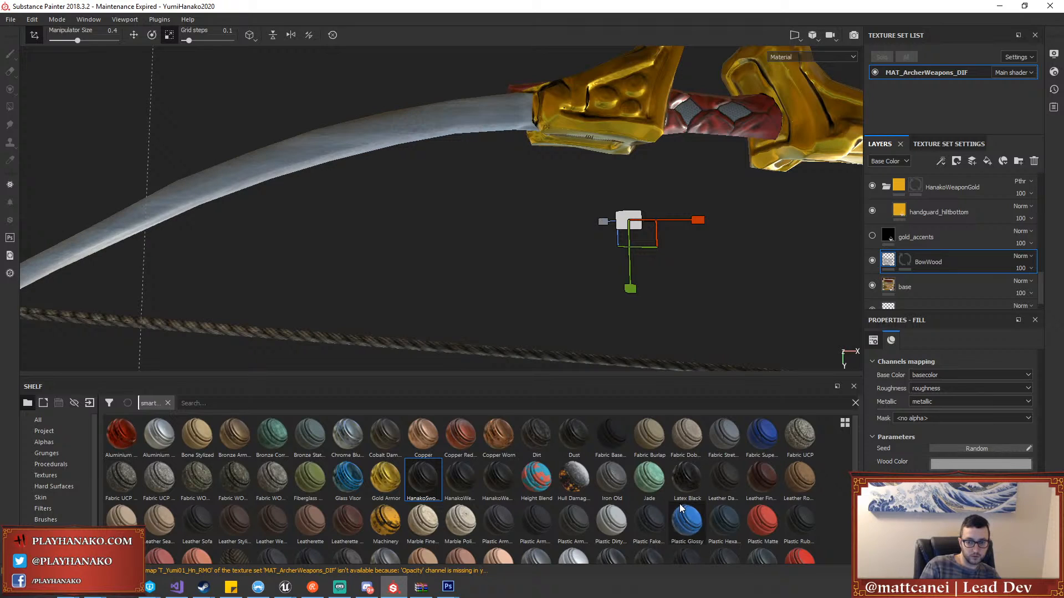
{"action": "scroll", "coordinate": [922, 410], "scroll_direction": "down", "scroll_amount": 5}
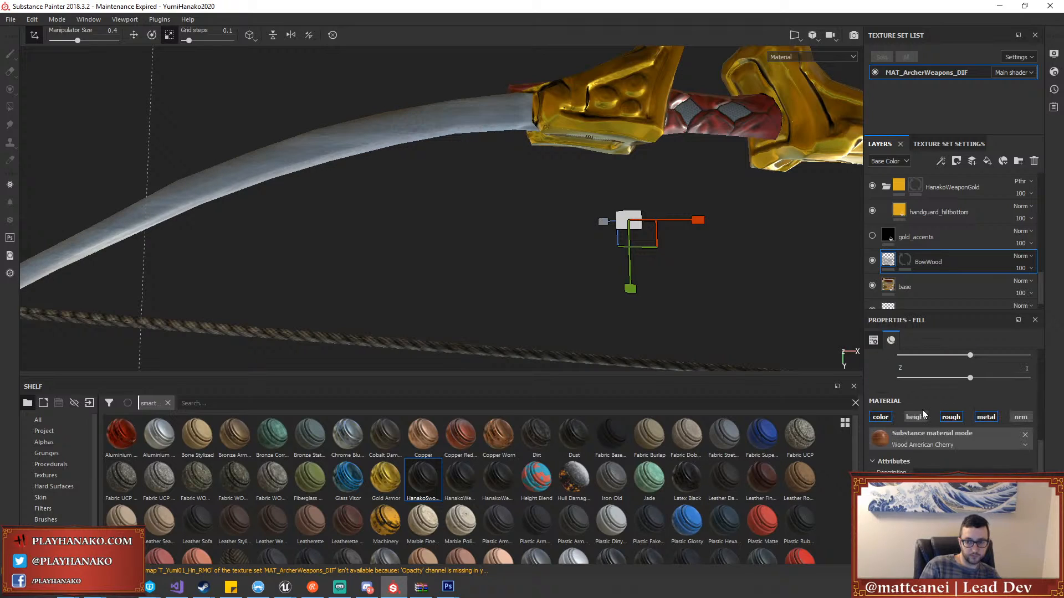
Replace the BowWood layer's Substance material with Wood Walnut and check it along the bow limbs
{"action": "left_click", "coordinate": [903, 435]}
{"action": "scroll", "coordinate": [975, 385], "scroll_direction": "down", "scroll_amount": 10}
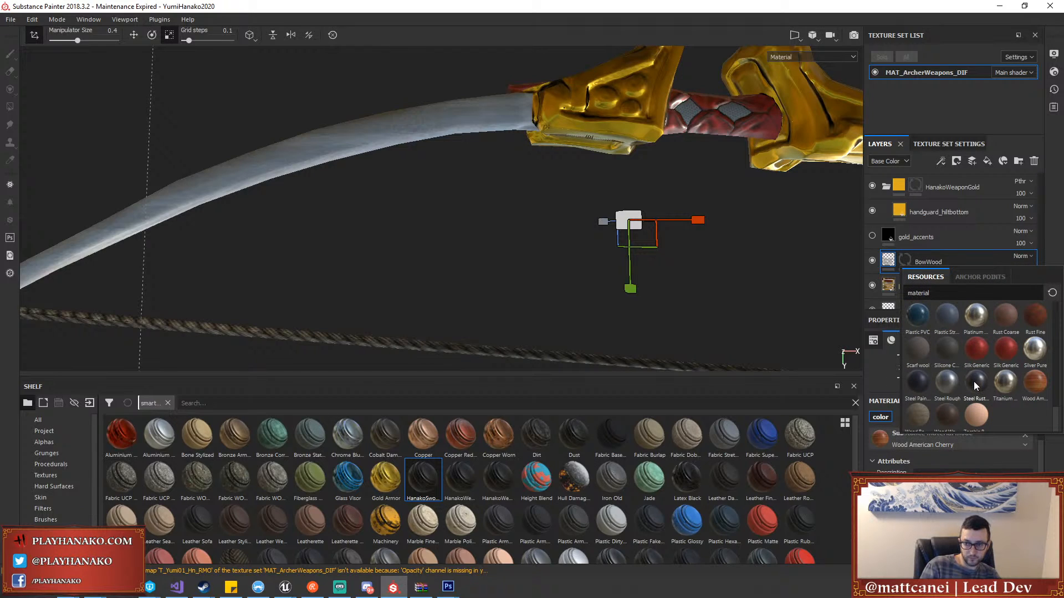
{"action": "mouse_move", "coordinate": [945, 409]}
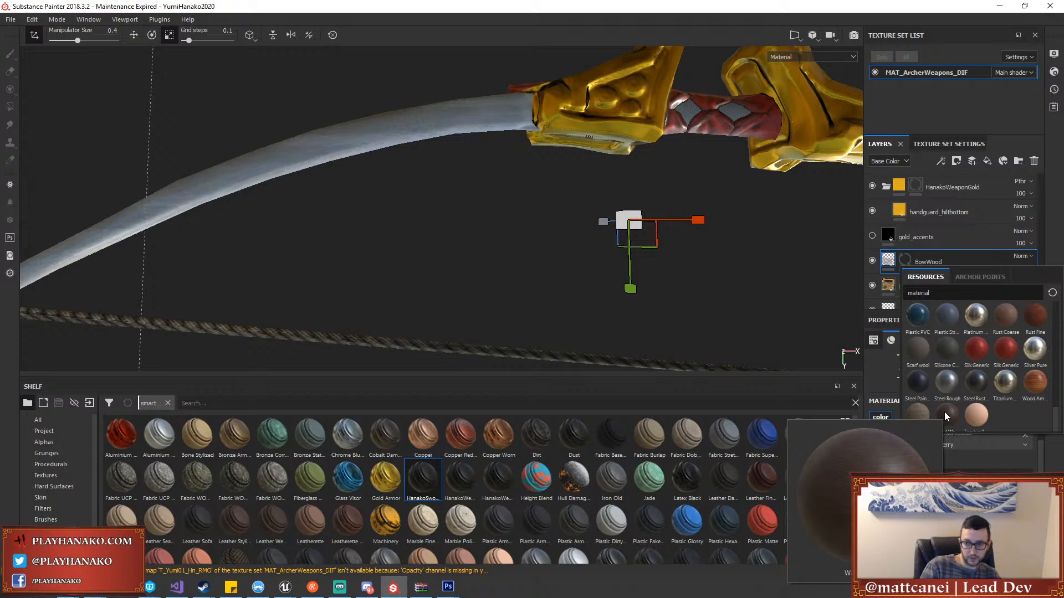
{"action": "left_click", "coordinate": [944, 411]}
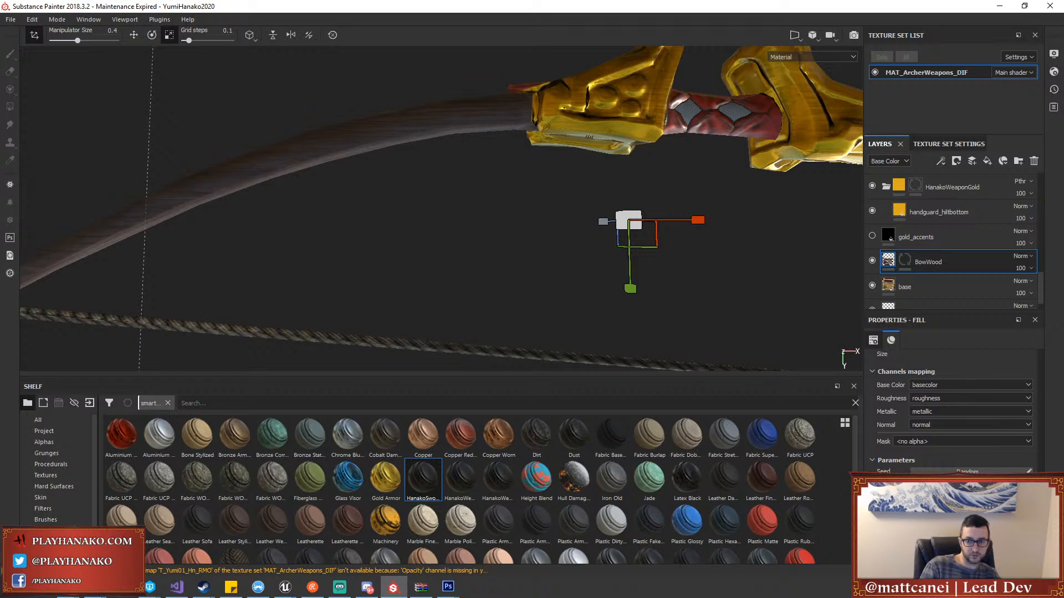
{"action": "left_click_drag", "start_coordinate": [549, 249], "coordinate": [512, 161], "text": "alt"}
{"action": "scroll", "coordinate": [892, 431], "scroll_direction": "down", "scroll_amount": 8}
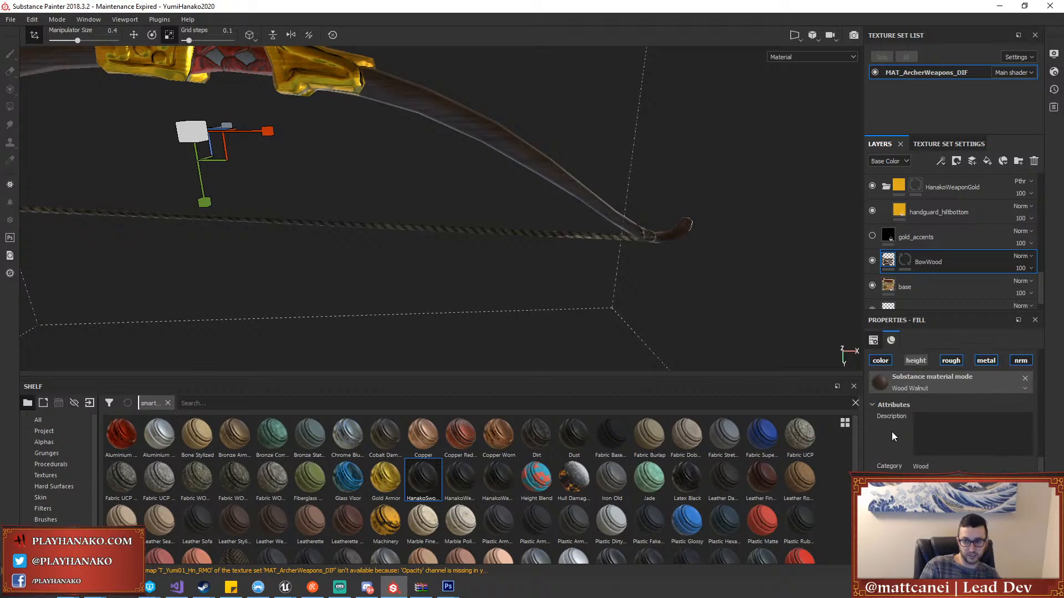
Set the BowWood fill's rotation to 144 and check the grain direction on the bow limb
{"action": "scroll", "coordinate": [892, 433], "scroll_direction": "up", "scroll_amount": 2}
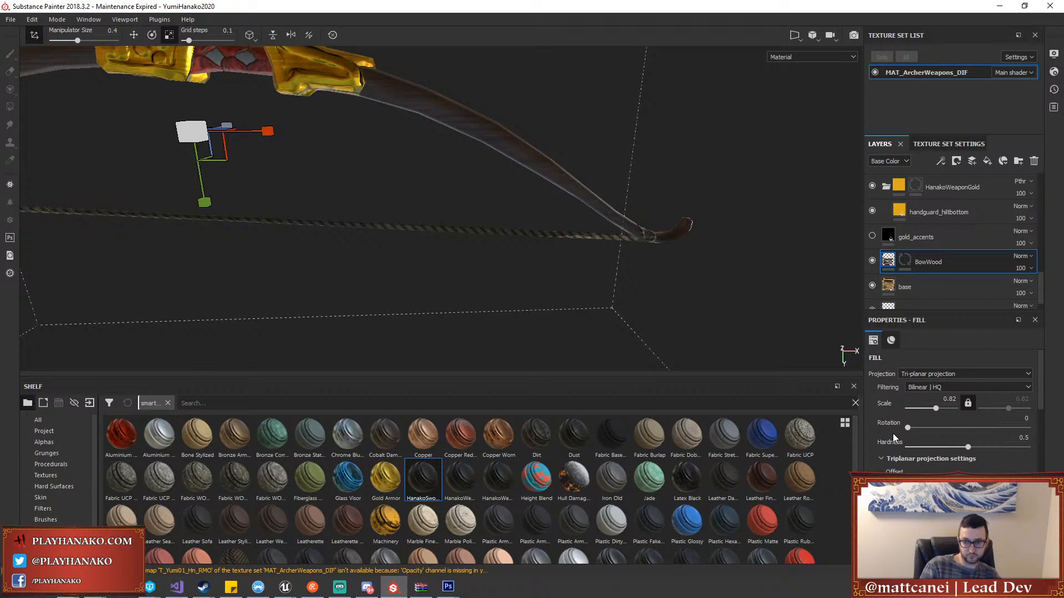
{"action": "left_click_drag", "start_coordinate": [907, 428], "coordinate": [913, 430]}
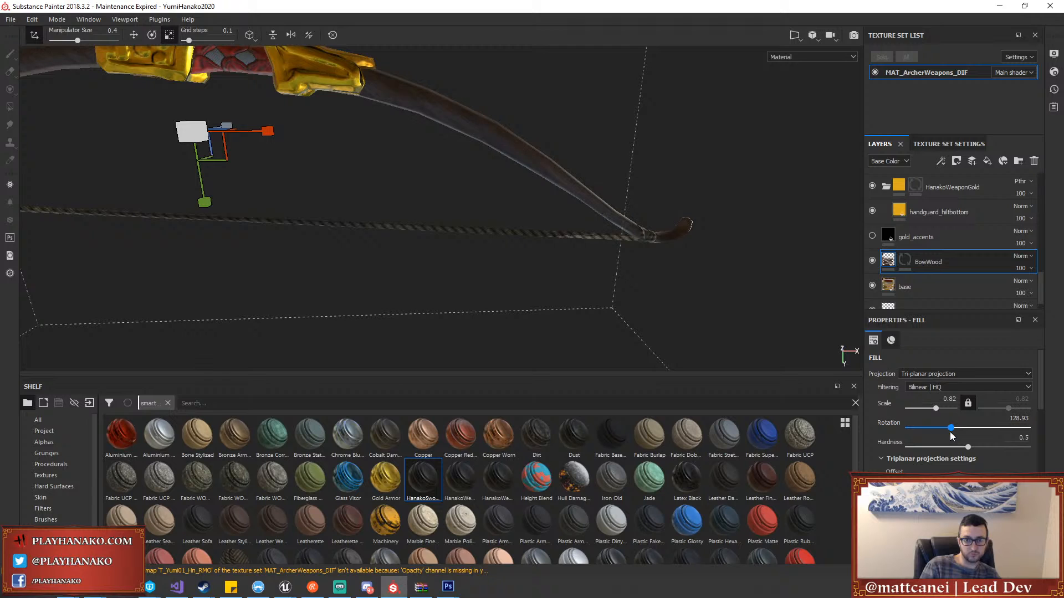
{"action": "left_click_drag", "start_coordinate": [952, 433], "coordinate": [955, 433]}
{"action": "left_click_drag", "start_coordinate": [543, 204], "coordinate": [487, 224], "text": "alt"}
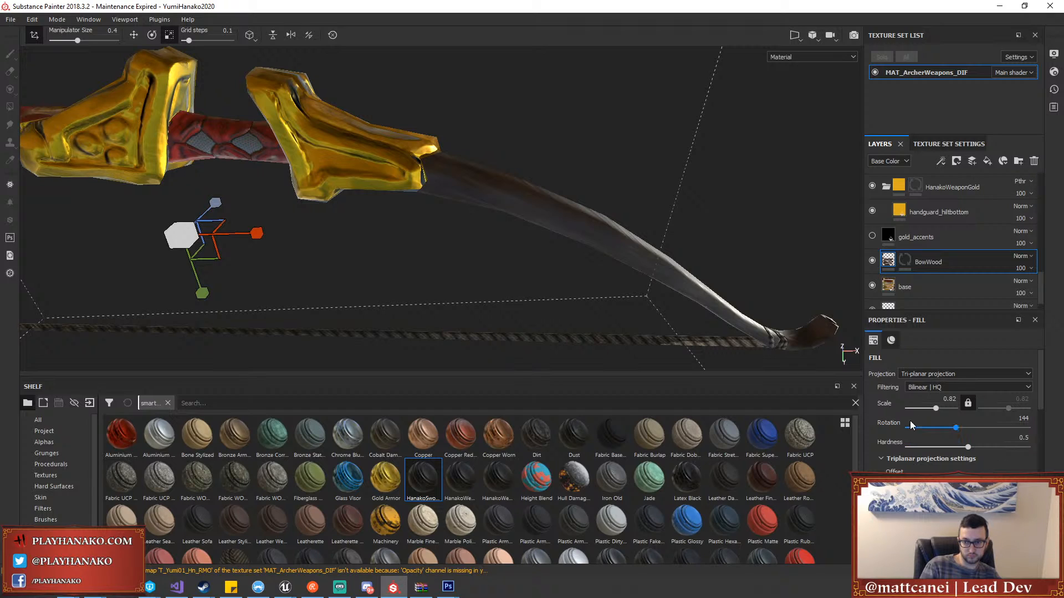
Set the BowWood fill's scale to 2.3 and check the wood grain along the bow limb
{"action": "scroll", "coordinate": [909, 421], "scroll_direction": "down", "scroll_amount": 4}
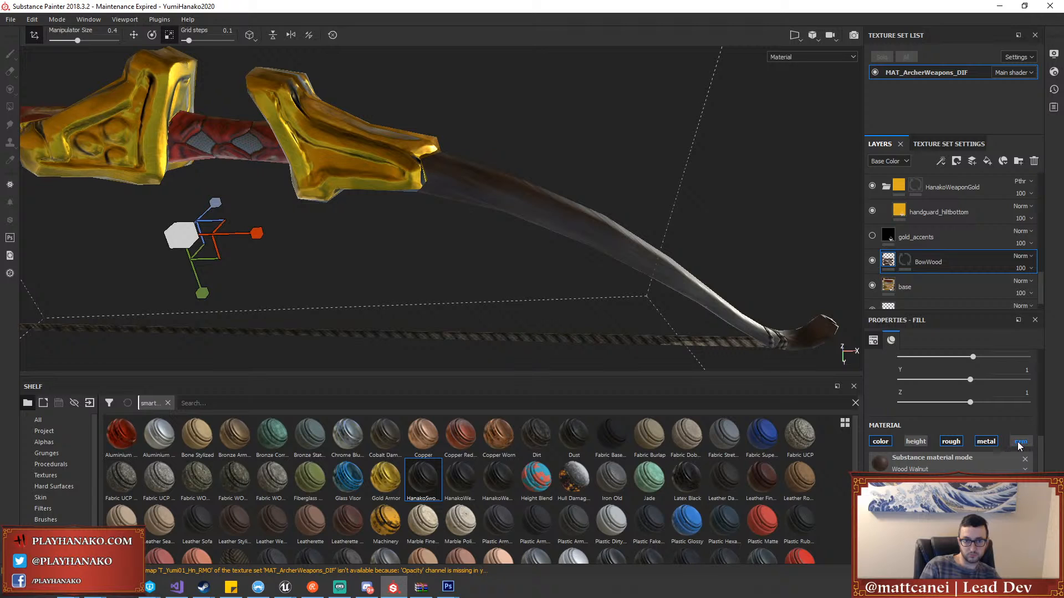
{"action": "mouse_move", "coordinate": [681, 255]}
{"action": "left_mouse_down", "text": "alt"}
{"action": "mouse_move", "coordinate": [660, 209]}
{"action": "mouse_move", "coordinate": [665, 140]}
{"action": "mouse_move", "coordinate": [690, 260]}
{"action": "left_mouse_up", "text": "alt"}
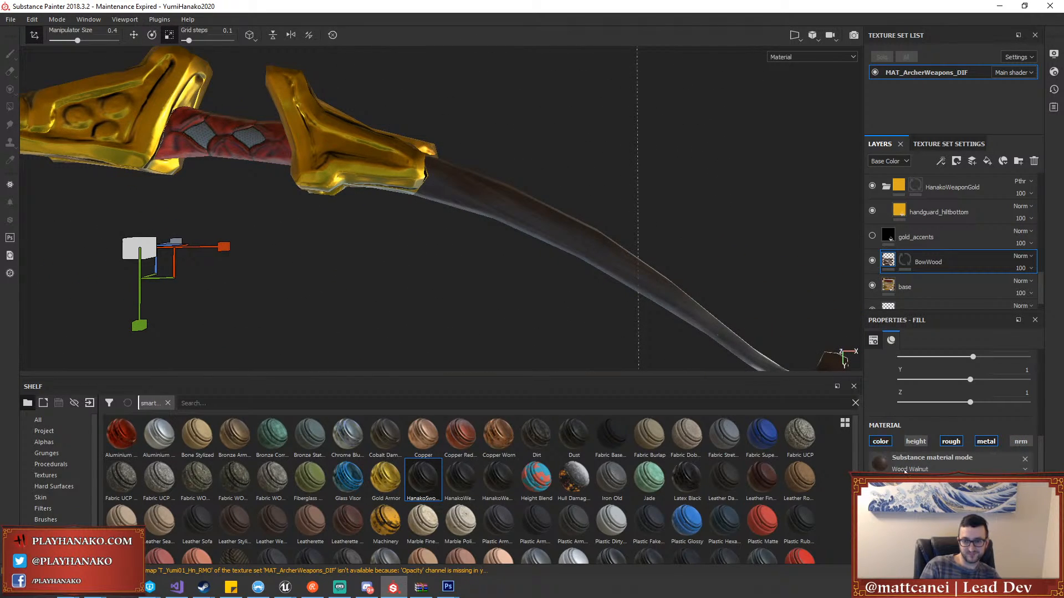
{"action": "scroll", "coordinate": [908, 470], "scroll_direction": "up", "scroll_amount": 4}
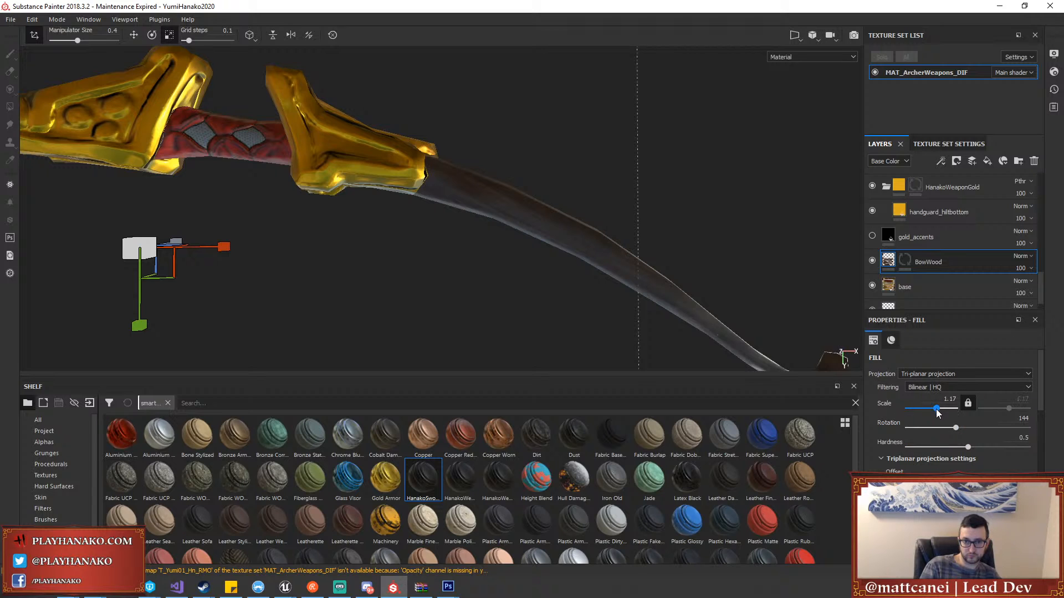
{"action": "left_click_drag", "start_coordinate": [936, 408], "coordinate": [941, 413]}
{"action": "left_click_drag", "start_coordinate": [787, 332], "coordinate": [584, 336], "text": "alt"}
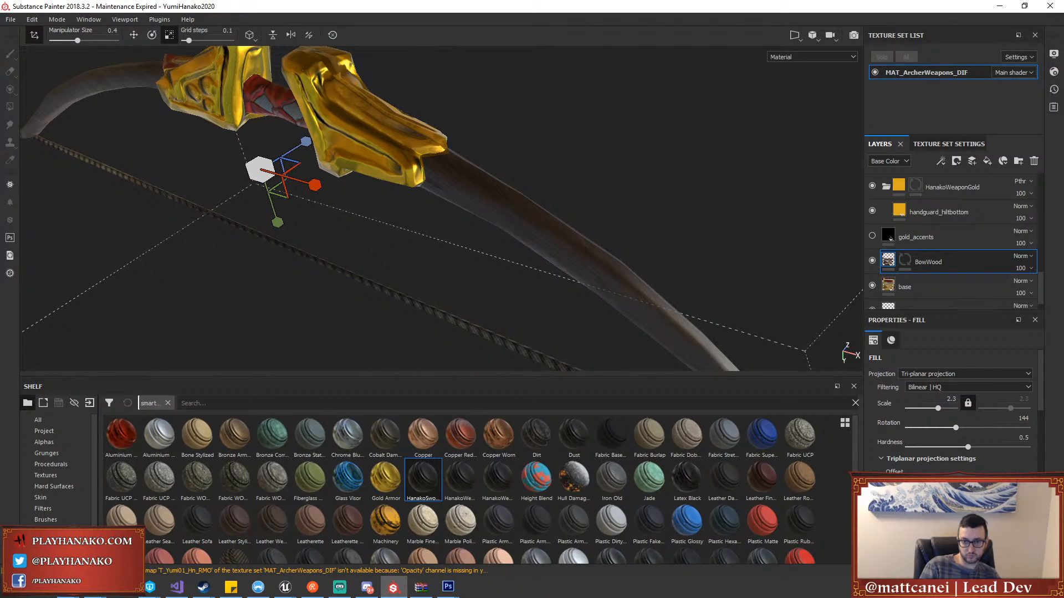
Set the BowWood fill's hardness to 1 and its rotation to 0, checking the grain on the limb
{"action": "left_click_drag", "start_coordinate": [967, 447], "coordinate": [1028, 447]}
{"action": "left_click", "coordinate": [955, 426]}
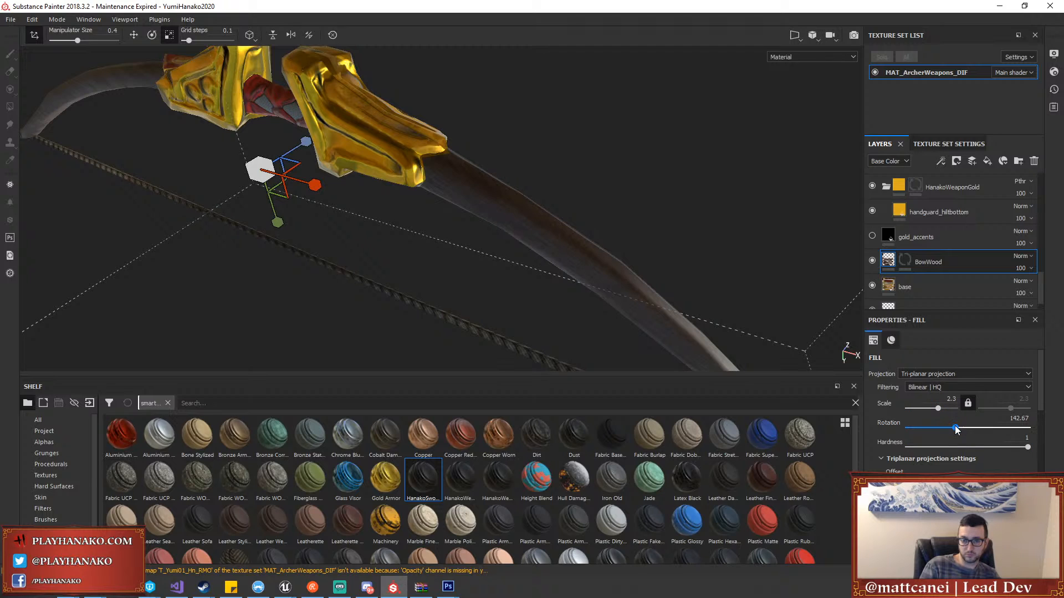
{"action": "left_click_drag", "start_coordinate": [955, 428], "coordinate": [934, 429]}
{"action": "left_click_drag", "start_coordinate": [598, 257], "coordinate": [698, 170], "text": "alt"}
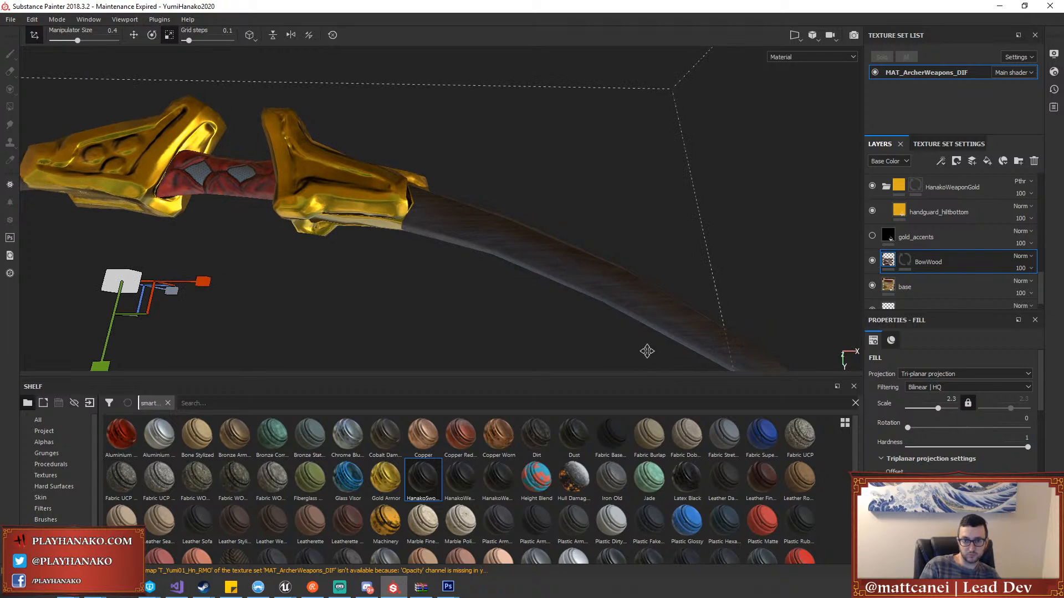
{"action": "middle_click_drag", "start_coordinate": [646, 352], "coordinate": [618, 195], "text": "alt"}
{"action": "mouse_move", "coordinate": [618, 199]}
{"action": "left_mouse_down", "text": "alt"}
{"action": "mouse_move", "coordinate": [584, 188]}
{"action": "mouse_move", "coordinate": [565, 283]}
{"action": "mouse_move", "coordinate": [350, 223]}
{"action": "mouse_move", "coordinate": [468, 148]}
{"action": "mouse_move", "coordinate": [454, 214]}
{"action": "mouse_move", "coordinate": [636, 155]}
{"action": "mouse_move", "coordinate": [829, 165]}
{"action": "mouse_move", "coordinate": [693, 199]}
{"action": "mouse_move", "coordinate": [558, 197]}
{"action": "mouse_move", "coordinate": [447, 214]}
{"action": "mouse_move", "coordinate": [601, 208]}
{"action": "left_mouse_up", "text": "alt"}
Recolour the BowWood layer's Wood Walnut material to a dark red and inspect both bow limbs
{"action": "scroll", "coordinate": [892, 435], "scroll_direction": "down", "scroll_amount": 5}
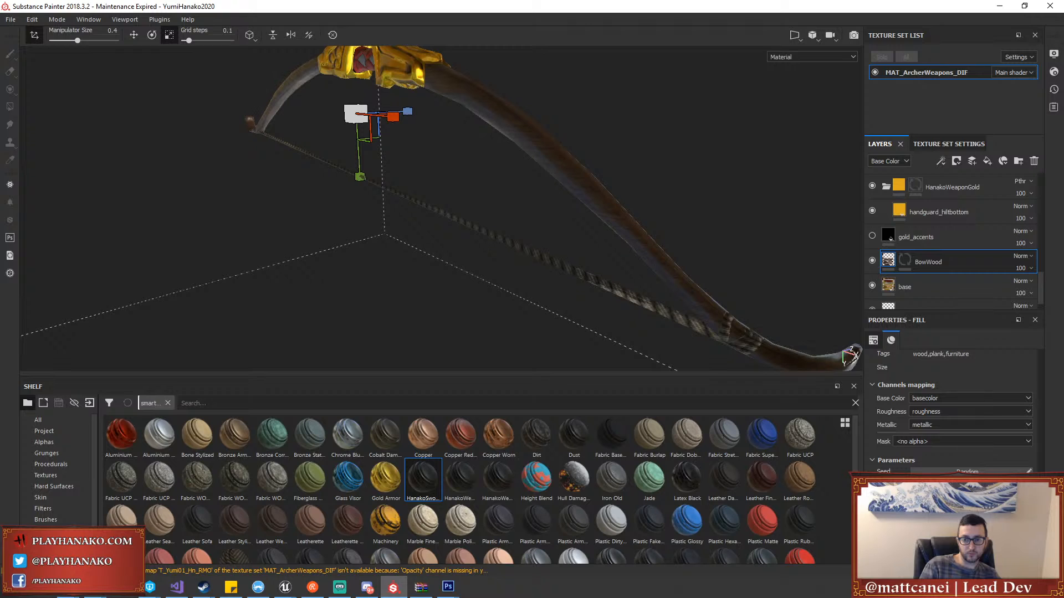
{"action": "left_click_drag", "start_coordinate": [596, 275], "coordinate": [503, 290], "text": "alt"}
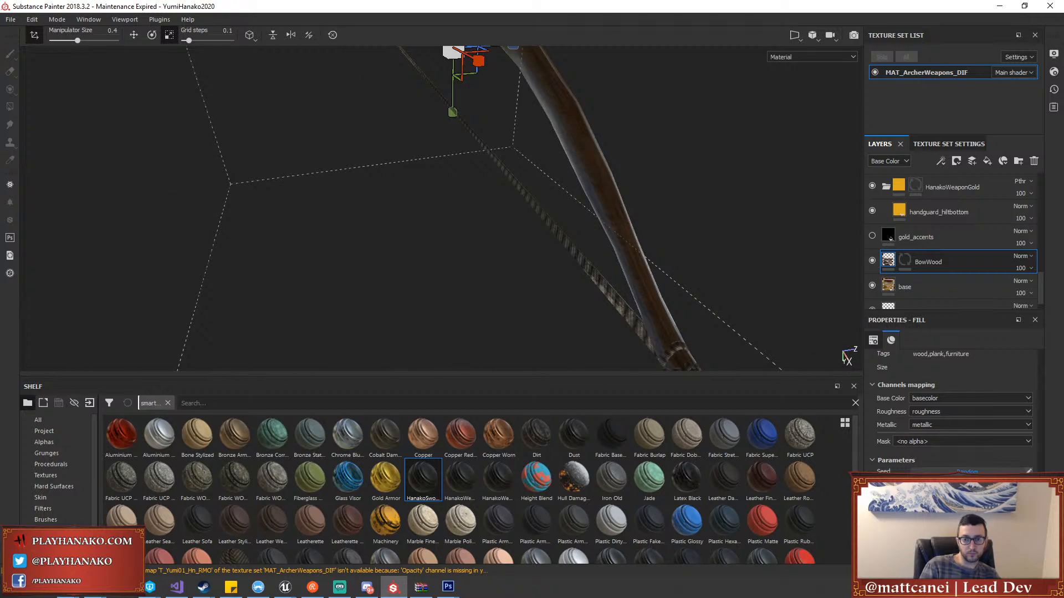
{"action": "left_click", "coordinate": [971, 488]}
{"action": "mouse_move", "coordinate": [967, 416]}
{"action": "left_mouse_down"}
{"action": "mouse_move", "coordinate": [998, 410]}
{"action": "mouse_move", "coordinate": [996, 378]}
{"action": "mouse_move", "coordinate": [999, 411]}
{"action": "mouse_move", "coordinate": [1008, 399]}
{"action": "mouse_move", "coordinate": [1004, 363]}
{"action": "mouse_move", "coordinate": [985, 444]}
{"action": "mouse_move", "coordinate": [988, 431]}
{"action": "mouse_move", "coordinate": [968, 431]}
{"action": "left_mouse_up"}
{"action": "mouse_move", "coordinate": [621, 227]}
{"action": "left_mouse_down", "text": "alt"}
{"action": "mouse_move", "coordinate": [580, 220]}
{"action": "mouse_move", "coordinate": [753, 190]}
{"action": "mouse_move", "coordinate": [548, 266]}
{"action": "mouse_move", "coordinate": [599, 331]}
{"action": "mouse_move", "coordinate": [556, 151]}
{"action": "mouse_move", "coordinate": [624, 245]}
{"action": "mouse_move", "coordinate": [607, 216]}
{"action": "mouse_move", "coordinate": [774, 170]}
{"action": "mouse_move", "coordinate": [661, 176]}
{"action": "mouse_move", "coordinate": [469, 242]}
{"action": "mouse_move", "coordinate": [534, 194]}
{"action": "mouse_move", "coordinate": [736, 102]}
{"action": "mouse_move", "coordinate": [526, 180]}
{"action": "mouse_move", "coordinate": [549, 180]}
{"action": "mouse_move", "coordinate": [544, 223]}
{"action": "mouse_move", "coordinate": [571, 267]}
{"action": "mouse_move", "coordinate": [627, 138]}
{"action": "mouse_move", "coordinate": [600, 218]}
{"action": "mouse_move", "coordinate": [605, 254]}
{"action": "mouse_move", "coordinate": [637, 199]}
{"action": "mouse_move", "coordinate": [623, 143]}
{"action": "mouse_move", "coordinate": [610, 157]}
{"action": "mouse_move", "coordinate": [622, 211]}
{"action": "left_mouse_up", "text": "alt"}
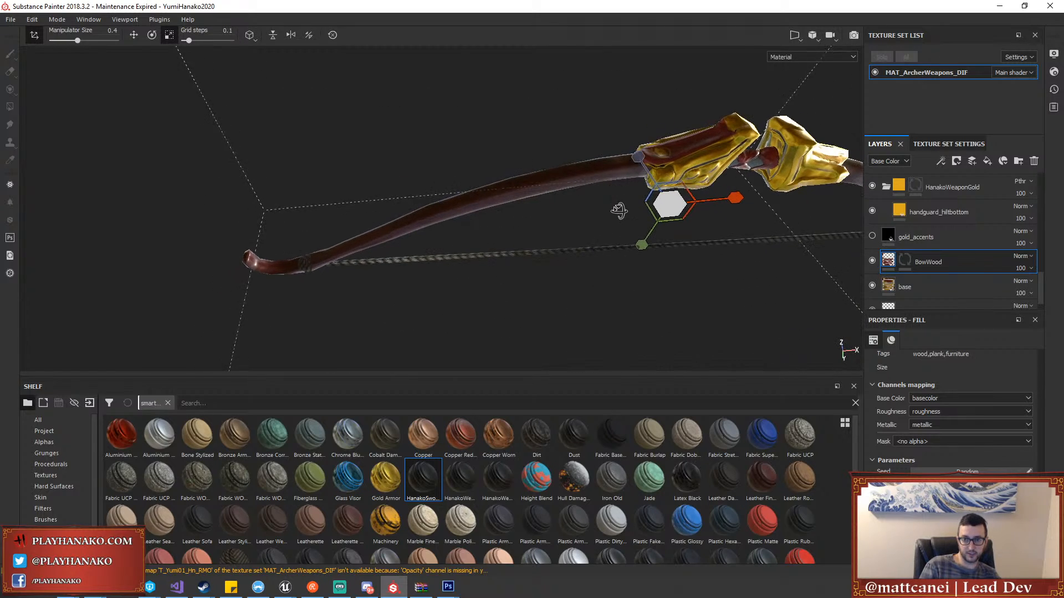
{"action": "middle_click_drag", "start_coordinate": [559, 224], "coordinate": [538, 229], "text": "alt"}
{"action": "left_click_drag", "start_coordinate": [537, 229], "coordinate": [443, 171], "text": "alt"}
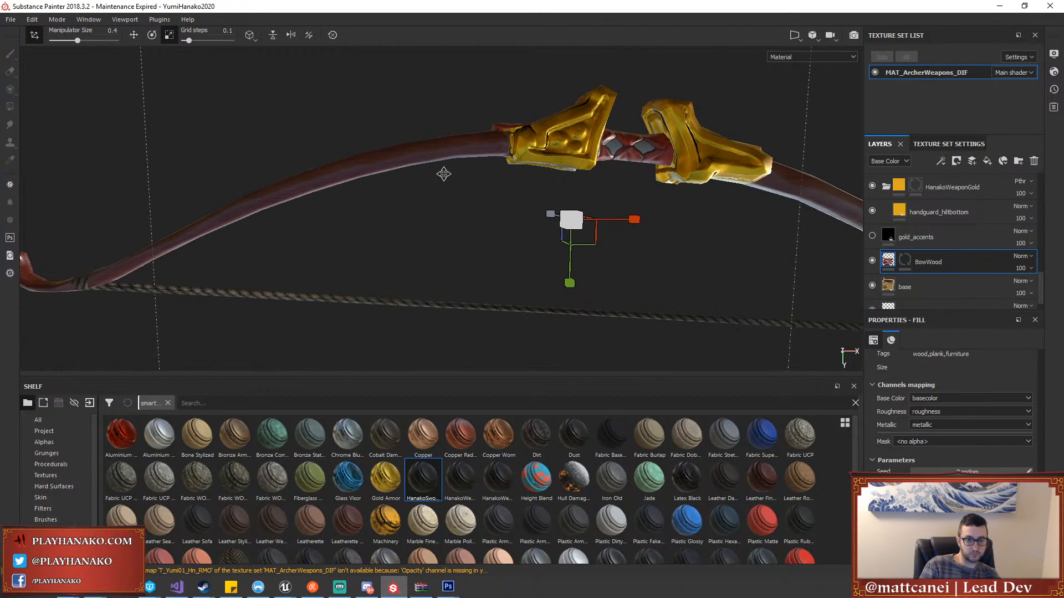
Add a fill layer above BowWood and give it a black mask with BowWood's copied mask pasted in
{"action": "left_click", "coordinate": [54, 454]}
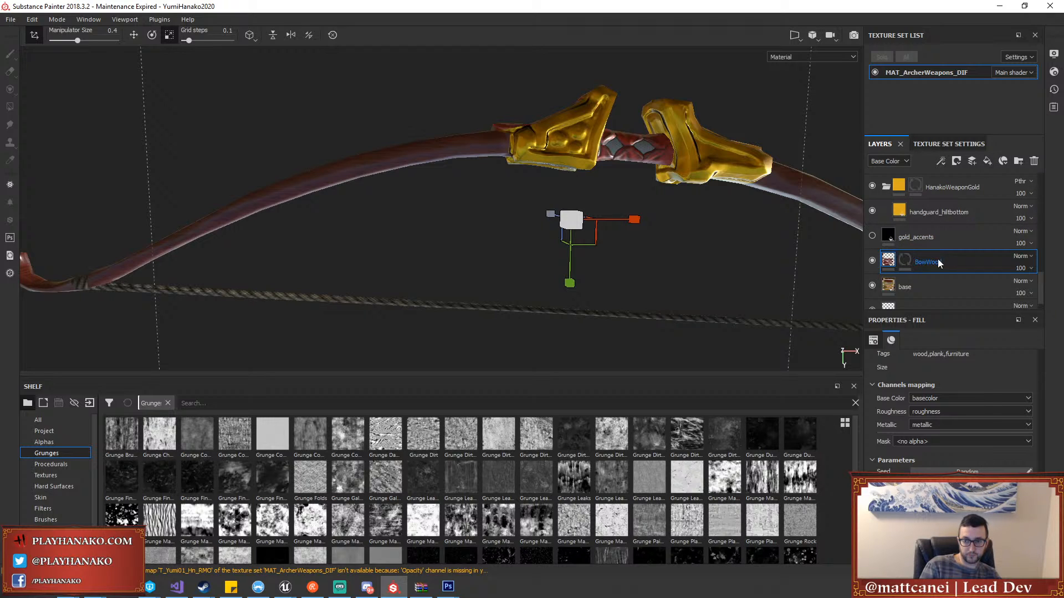
{"action": "left_click", "coordinate": [987, 161]}
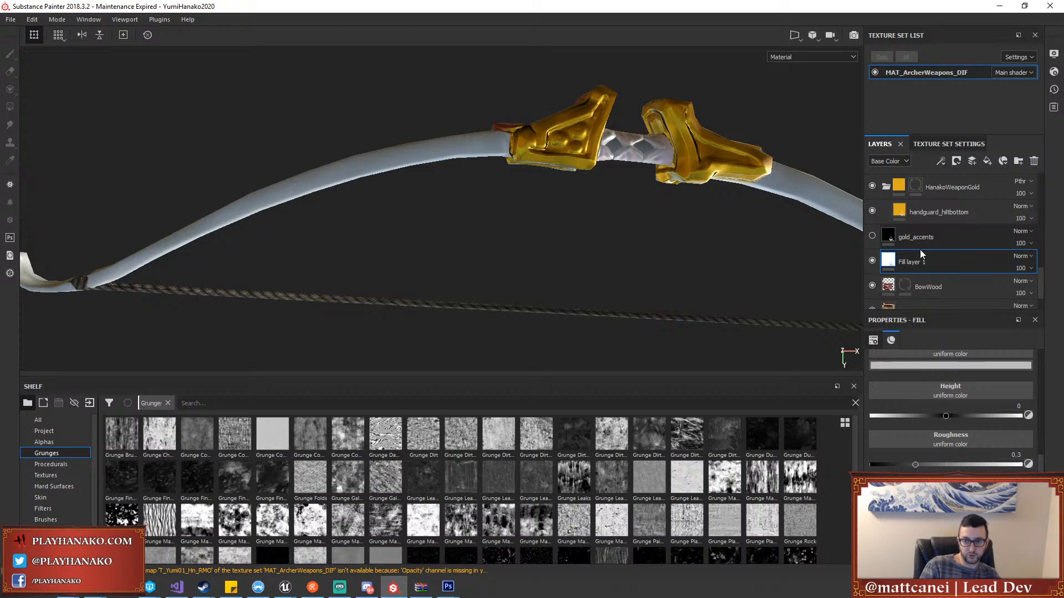
{"action": "right_click", "coordinate": [906, 284]}
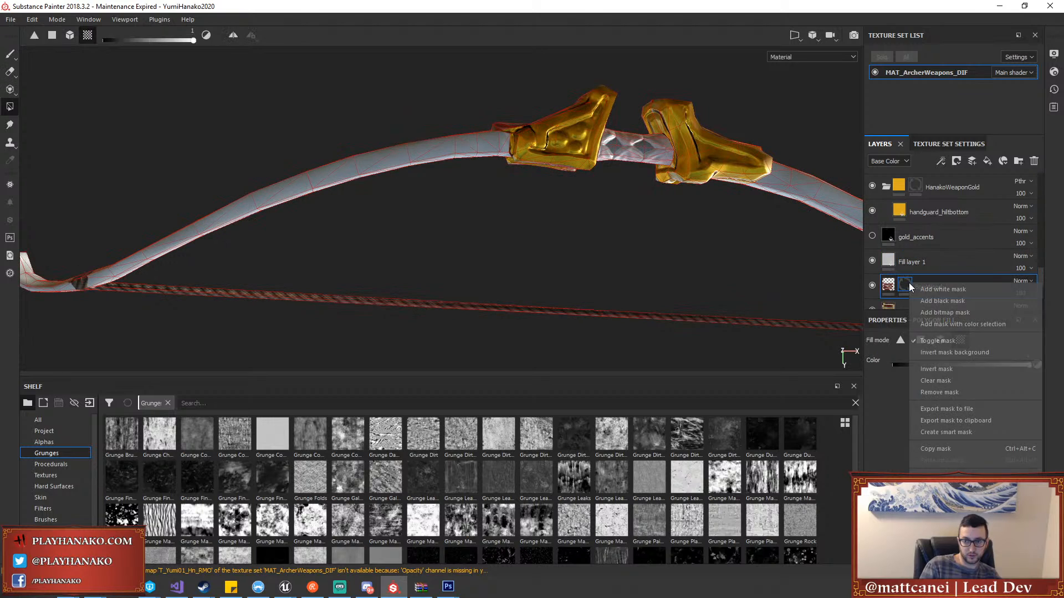
{"action": "left_click", "coordinate": [939, 450]}
{"action": "left_click", "coordinate": [936, 263]}
{"action": "right_click", "coordinate": [942, 264]}
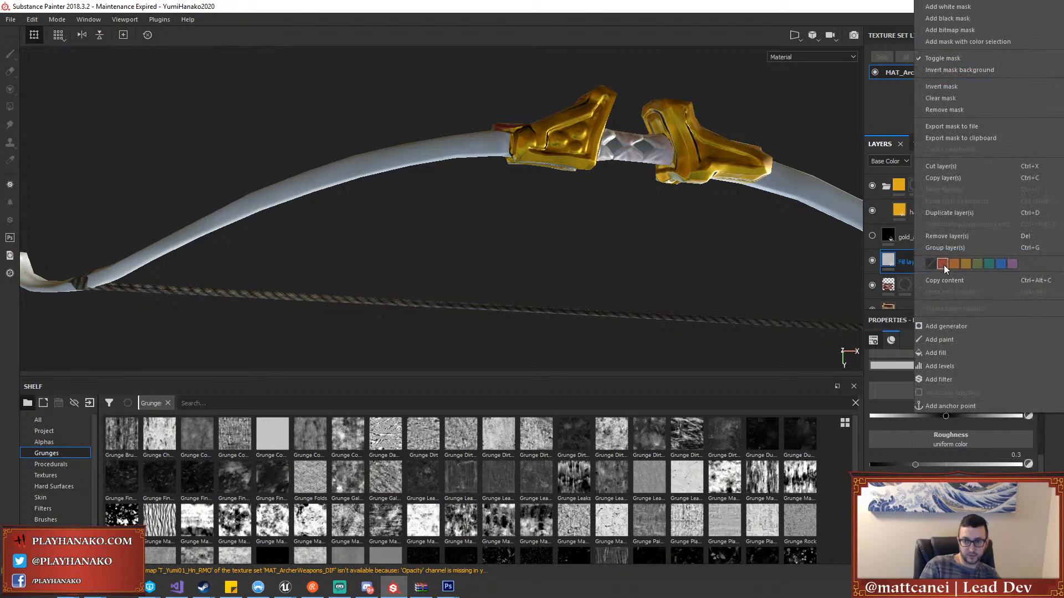
{"action": "left_click", "coordinate": [946, 19]}
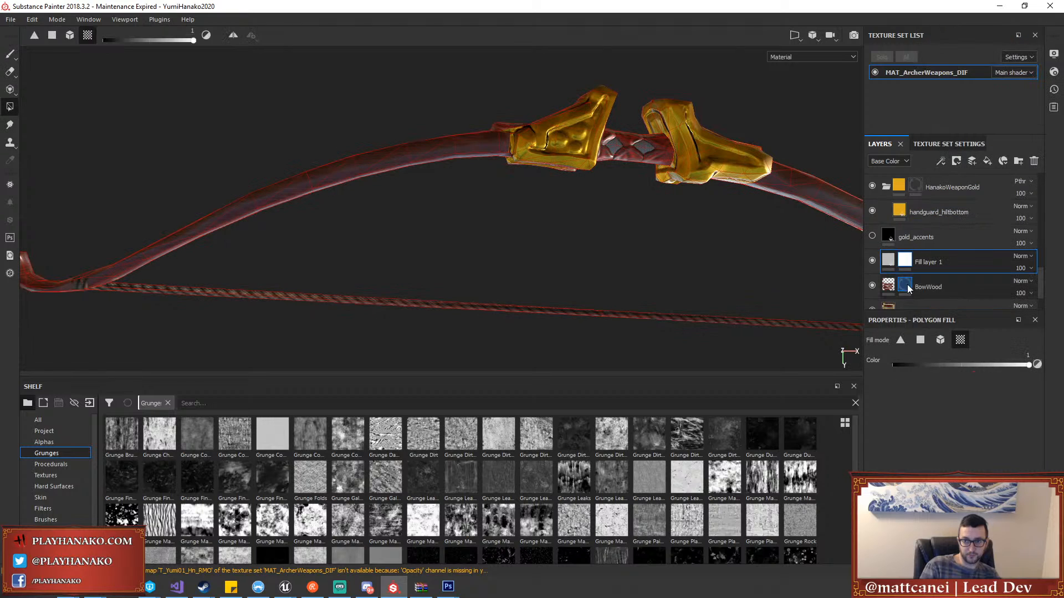
{"action": "right_click", "coordinate": [905, 265]}
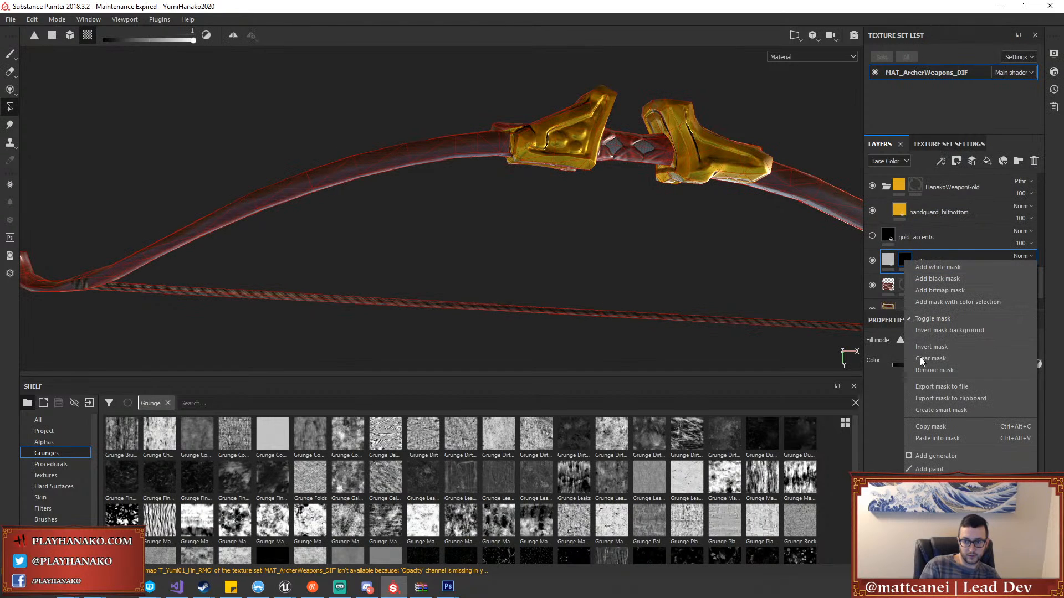
{"action": "left_click", "coordinate": [935, 435]}
Limit Fill layer 1 to the color channel by disabling height, roughness, metallic and normal
{"action": "left_click", "coordinate": [889, 263]}
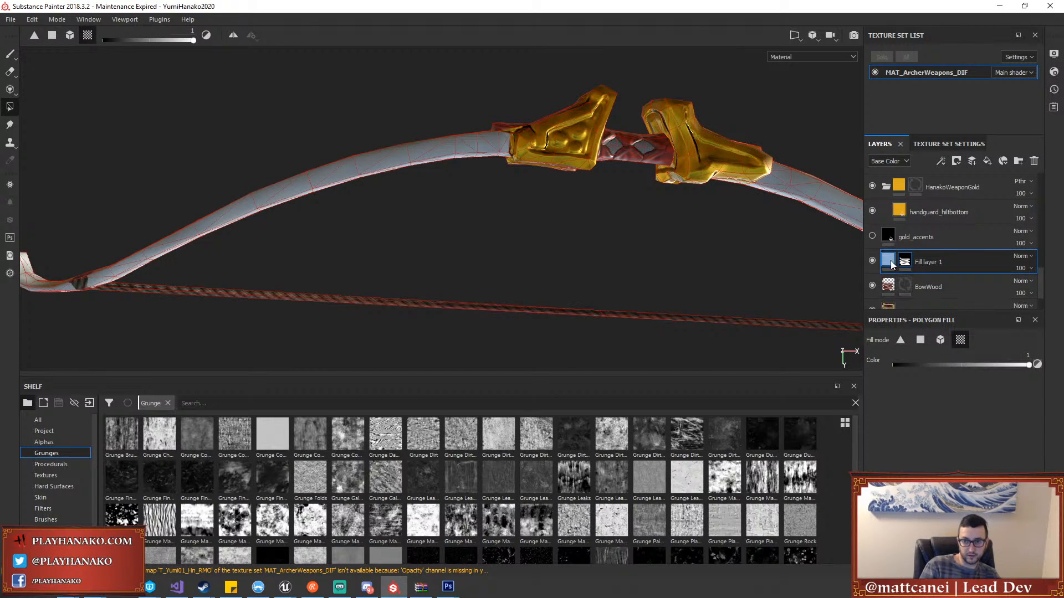
{"action": "left_click", "coordinate": [890, 259]}
{"action": "scroll", "coordinate": [948, 396], "scroll_direction": "up", "scroll_amount": 3}
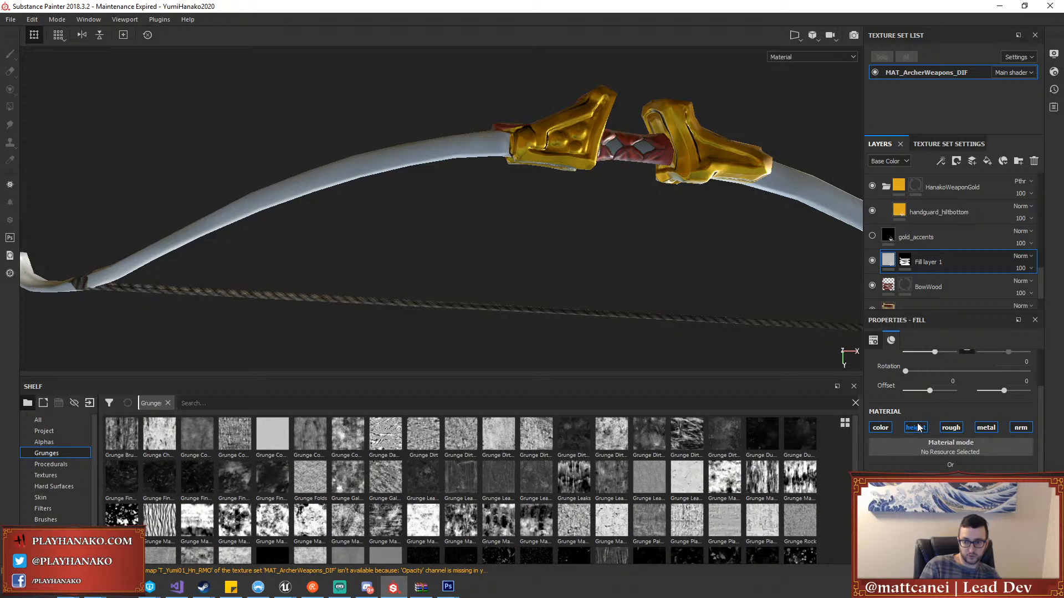
{"action": "left_click", "coordinate": [917, 429]}
{"action": "left_click", "coordinate": [954, 429]}
{"action": "left_click", "coordinate": [986, 427]}
{"action": "left_click", "coordinate": [1022, 431]}
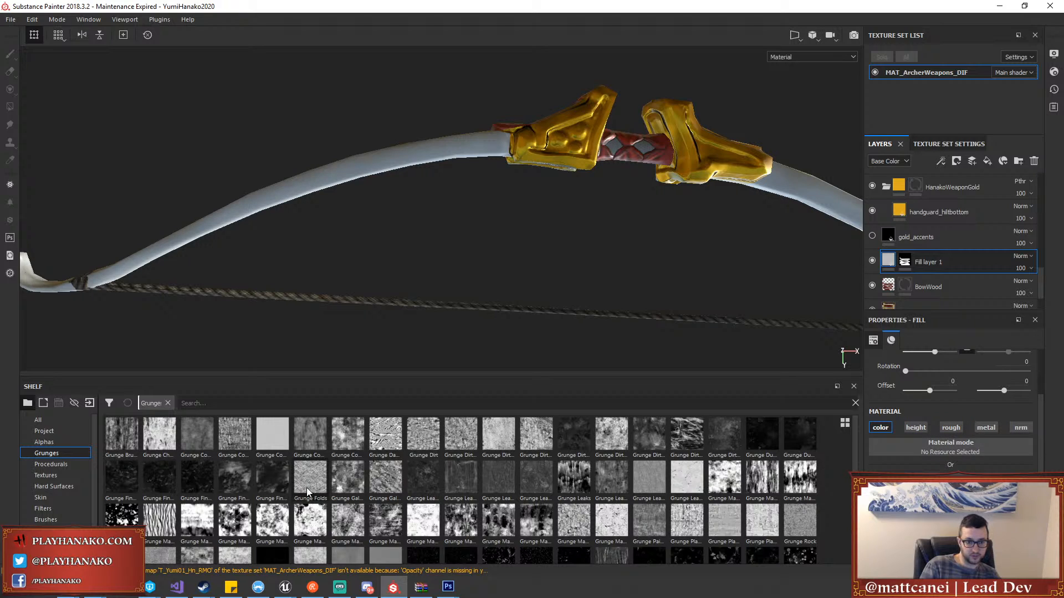
Apply a blotchy Grunge Map to Fill layer 1's base color and set the layer's blending mode to Overlay
{"action": "left_click", "coordinate": [725, 486]}
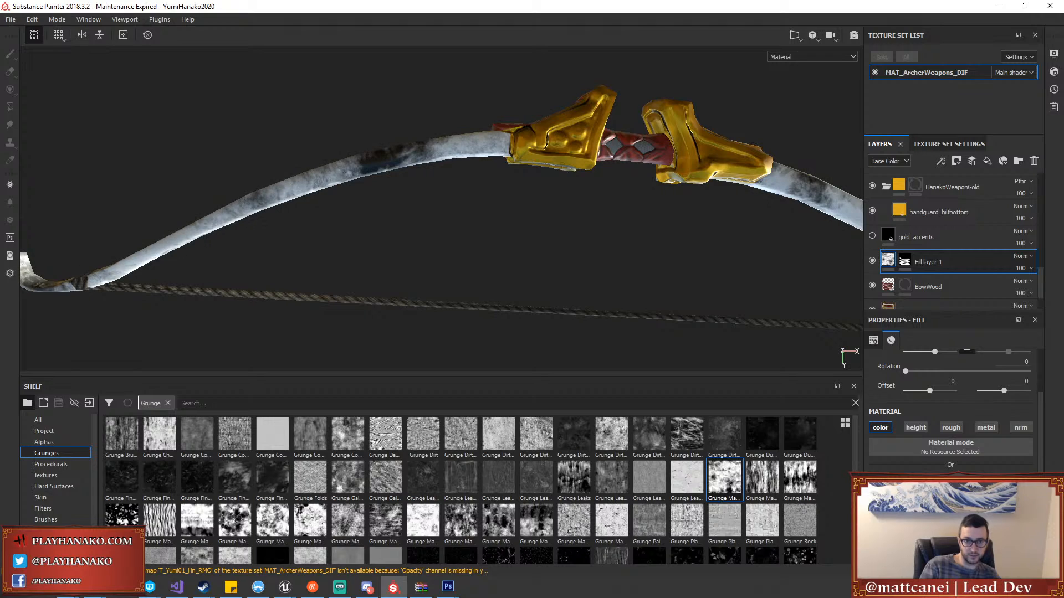
{"action": "left_click", "coordinate": [1022, 256]}
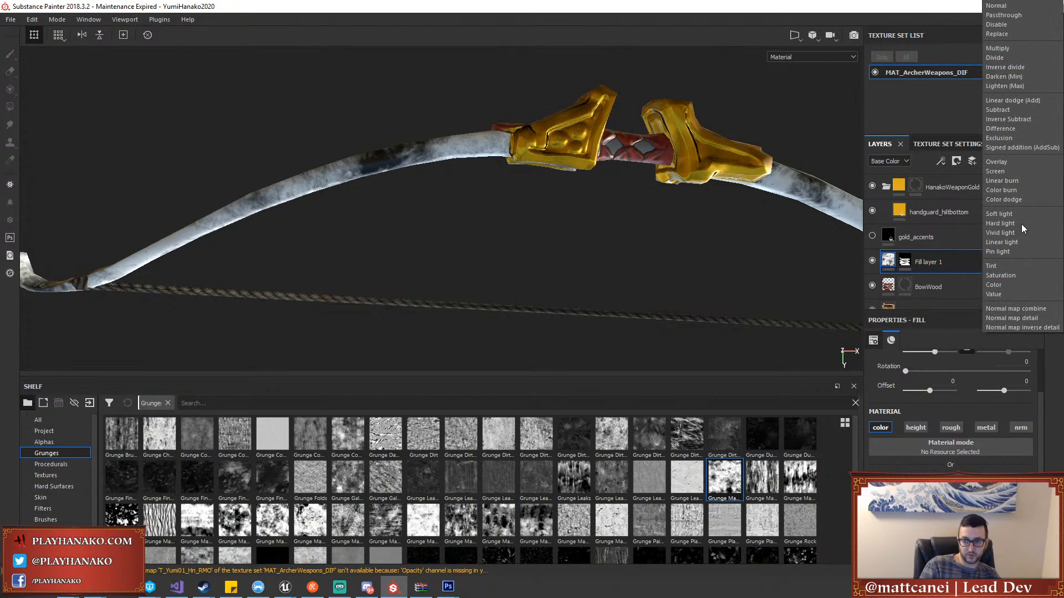
{"action": "left_click", "coordinate": [1000, 166]}
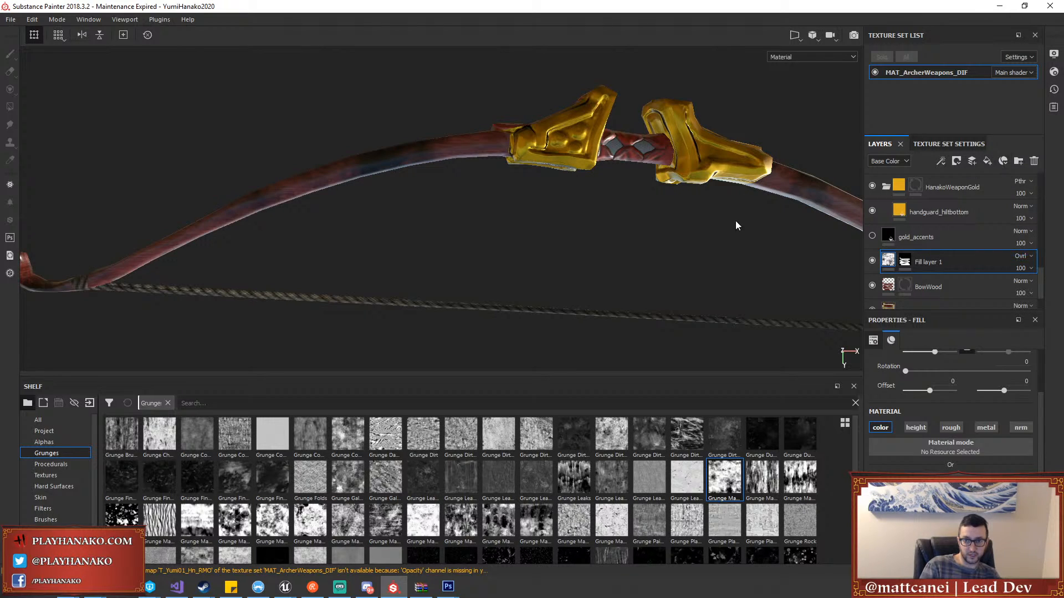
Switch Fill layer 1 to tri-planar projection and set its scale to -2.99
{"action": "scroll", "coordinate": [909, 421], "scroll_direction": "up", "scroll_amount": 3}
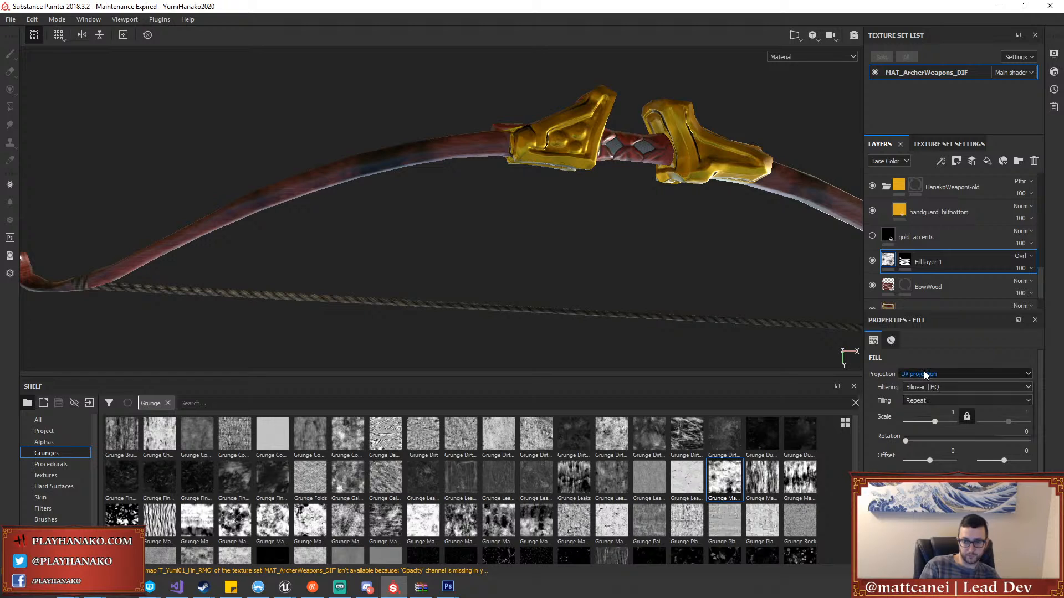
{"action": "left_click", "coordinate": [923, 372]}
{"action": "left_click", "coordinate": [922, 391]}
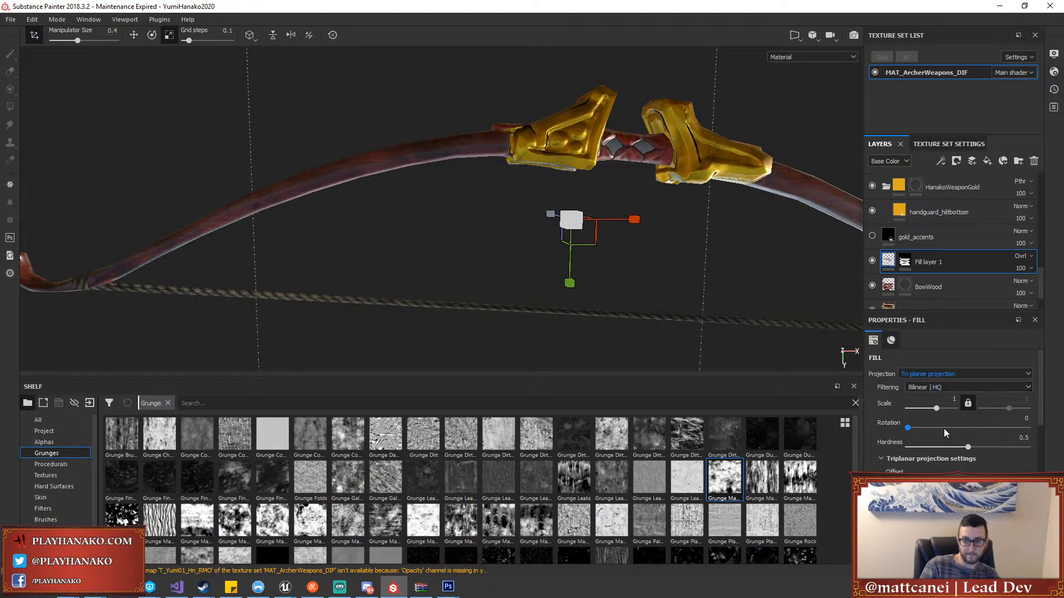
{"action": "mouse_move", "coordinate": [927, 407]}
{"action": "left_mouse_down"}
{"action": "mouse_move", "coordinate": [943, 405]}
{"action": "mouse_move", "coordinate": [924, 412]}
{"action": "left_mouse_up"}
{"action": "left_click_drag", "start_coordinate": [760, 312], "coordinate": [809, 251], "text": "alt"}
{"action": "scroll", "coordinate": [465, 199], "scroll_direction": "up", "scroll_amount": 2}
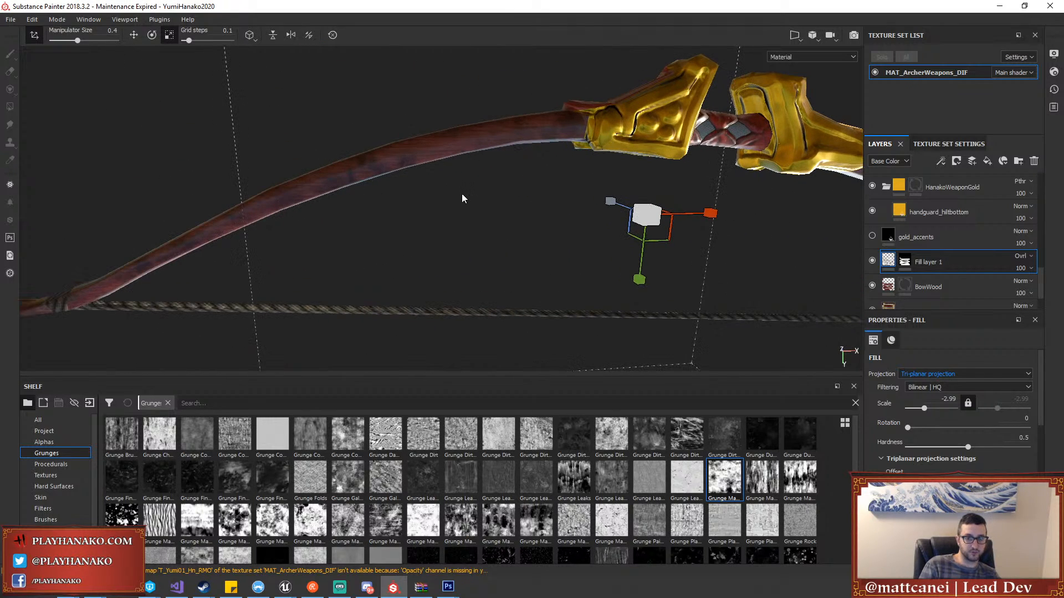
Try Fill layer 1 at 76 opacity and compare the grunge effect on the bow wood
{"action": "left_click", "coordinate": [1027, 268]}
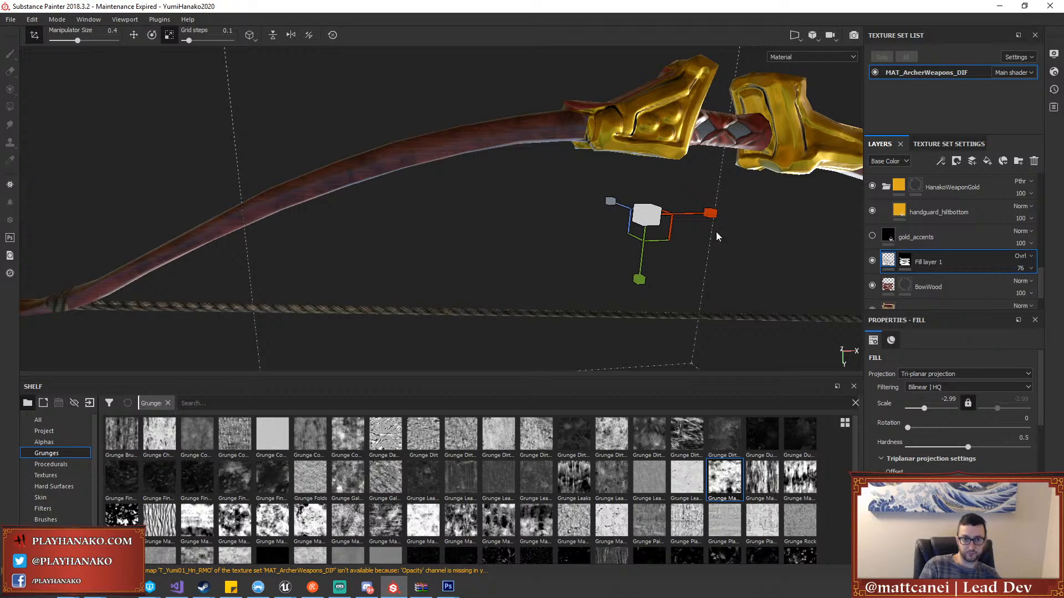
{"action": "left_click_drag", "start_coordinate": [716, 237], "coordinate": [720, 304], "text": "alt"}
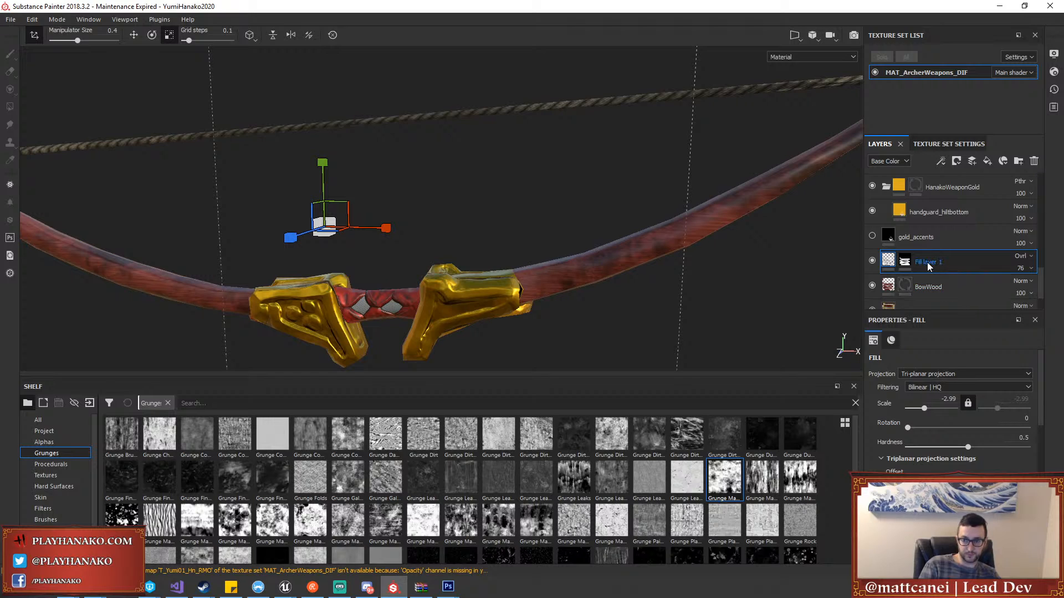
{"action": "scroll", "coordinate": [898, 231], "scroll_direction": "down", "scroll_amount": 2}
{"action": "left_click", "coordinate": [873, 218]}
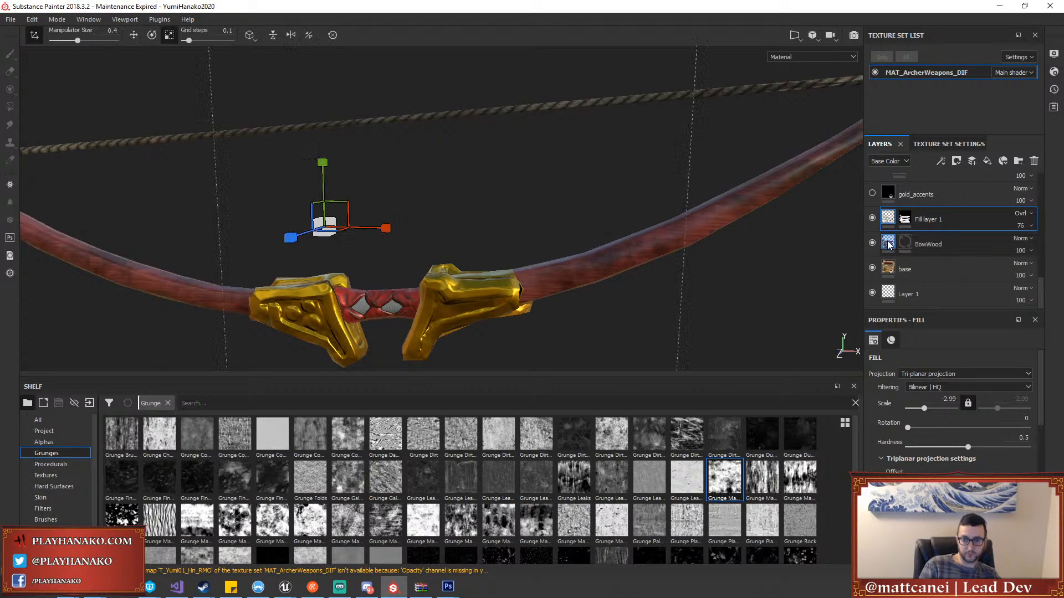
Darken the red wood colour of the BowWood layer's material and check it on the whole bow
{"action": "left_click", "coordinate": [896, 242]}
{"action": "scroll", "coordinate": [956, 428], "scroll_direction": "down", "scroll_amount": 10}
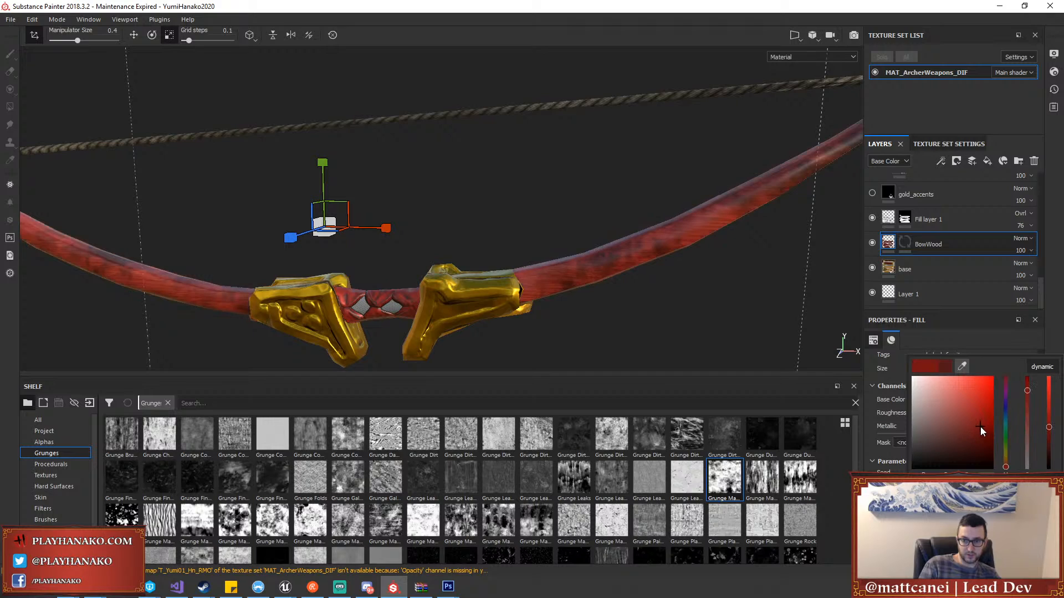
{"action": "mouse_move", "coordinate": [979, 426]}
{"action": "left_mouse_down"}
{"action": "mouse_move", "coordinate": [996, 447]}
{"action": "mouse_move", "coordinate": [996, 437]}
{"action": "mouse_move", "coordinate": [973, 441]}
{"action": "left_mouse_up"}
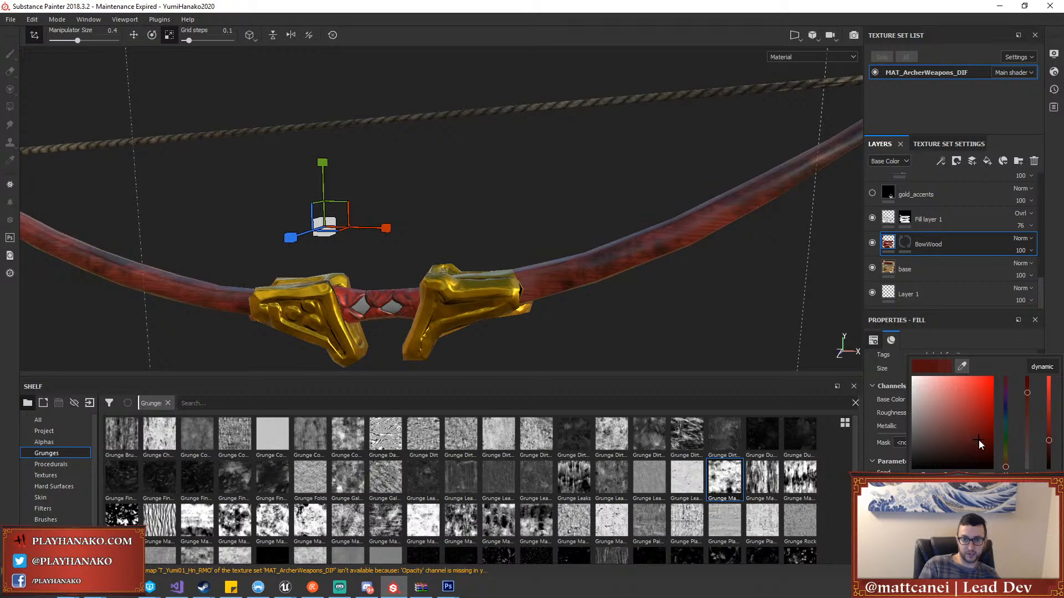
{"action": "left_click_drag", "start_coordinate": [646, 304], "coordinate": [615, 349], "text": "alt"}
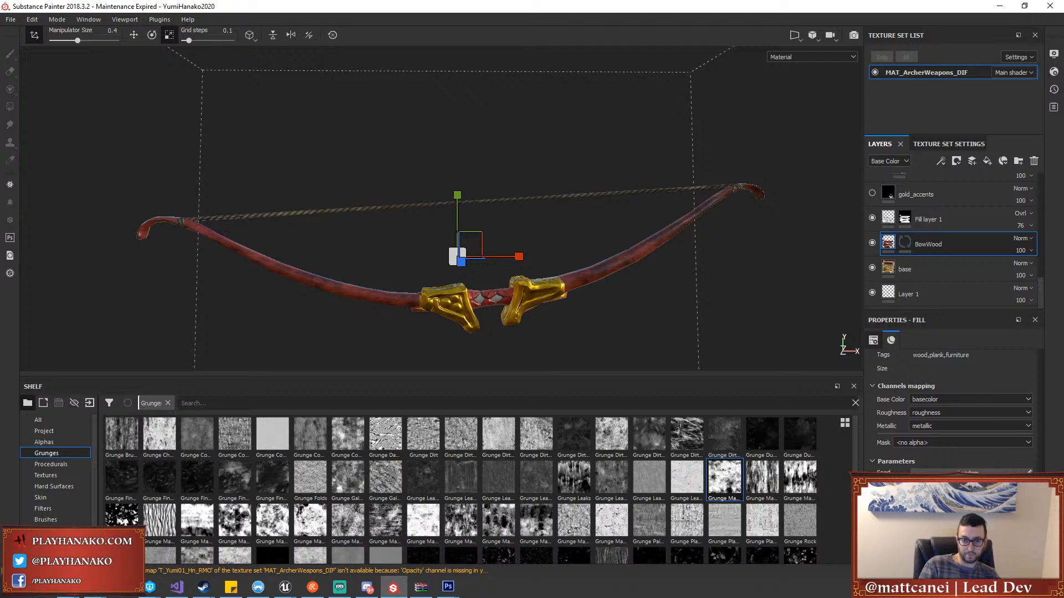
{"action": "mouse_move", "coordinate": [687, 318]}
{"action": "right_mouse_down", "text": "shift"}
{"action": "mouse_move", "coordinate": [669, 316]}
{"action": "mouse_move", "coordinate": [689, 320]}
{"action": "right_mouse_up", "text": "shift"}
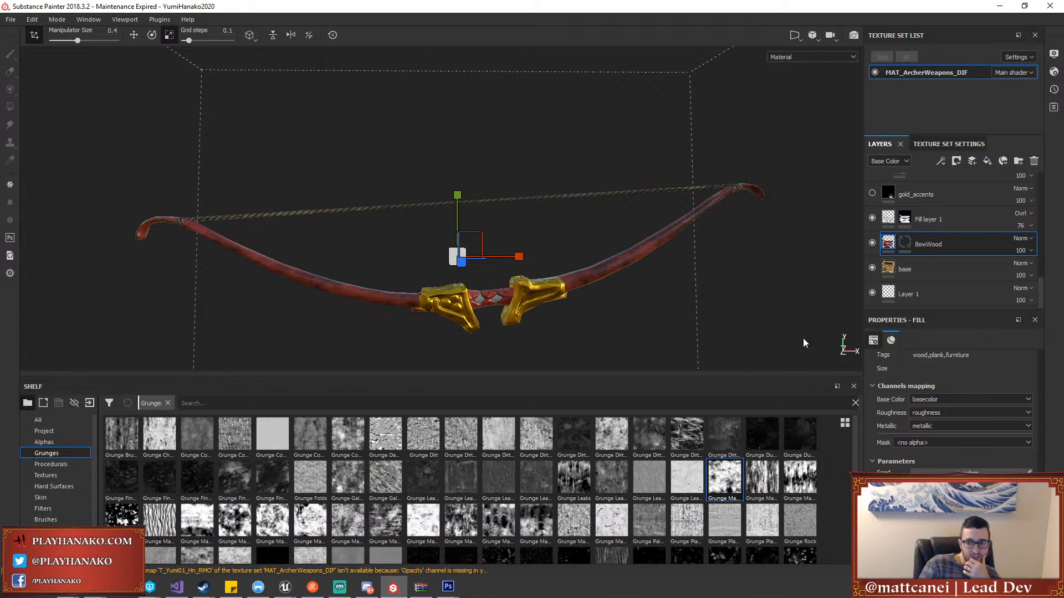
Set Fill layer 1's opacity to 39 and check the grunge effect from near and far
{"action": "left_click", "coordinate": [1022, 225]}
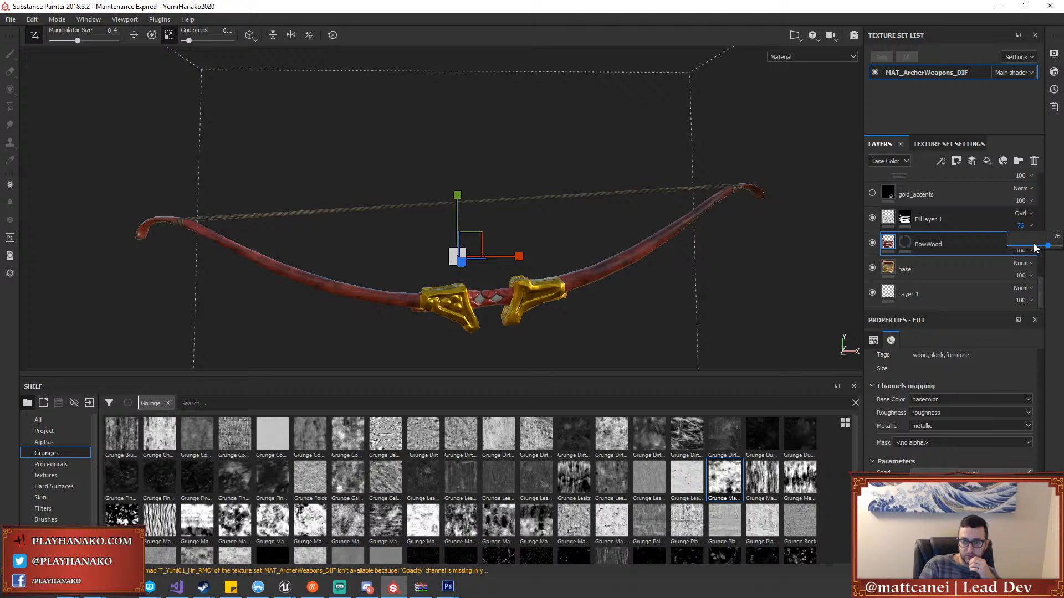
{"action": "left_click_drag", "start_coordinate": [682, 312], "coordinate": [600, 284], "text": "alt"}
{"action": "scroll", "coordinate": [668, 286], "scroll_direction": "up", "scroll_amount": 5}
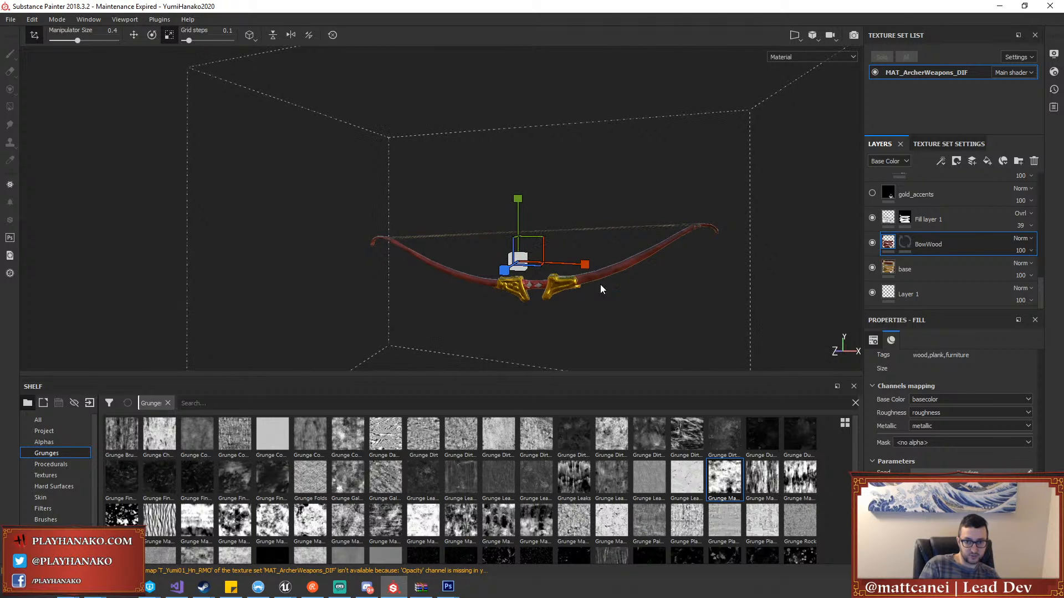
{"action": "left_click_drag", "start_coordinate": [679, 283], "coordinate": [684, 306], "text": "alt"}
{"action": "scroll", "coordinate": [684, 306], "scroll_direction": "up", "scroll_amount": 6}
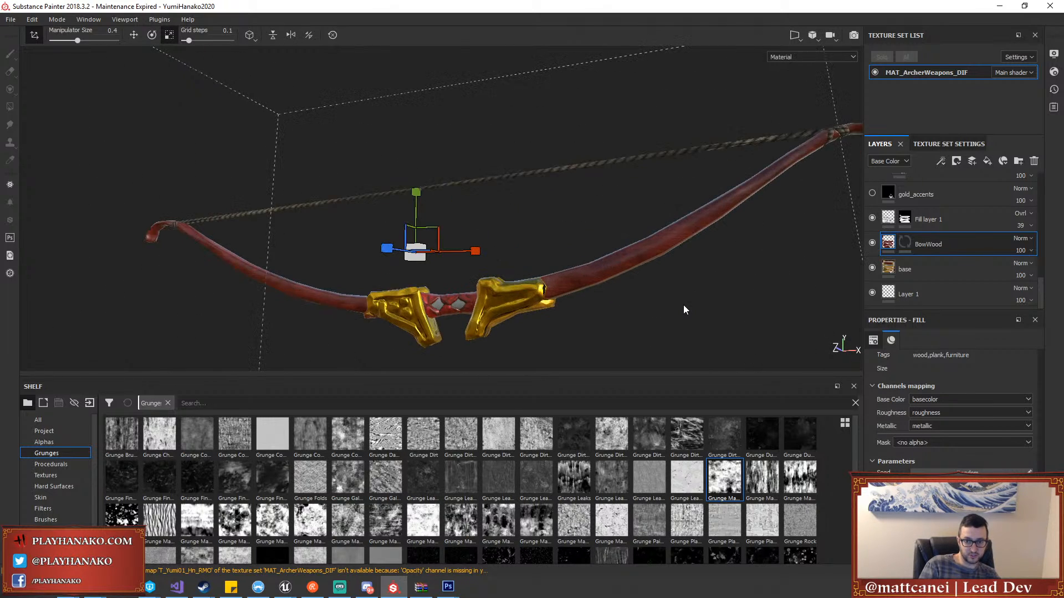
Export the MAT_ArcherWeapons_DIF texture set at 1024x1024 as 8-bit PNG files with the HNWeapons configuration
{"action": "scroll", "coordinate": [683, 305], "scroll_direction": "down", "scroll_amount": 8}
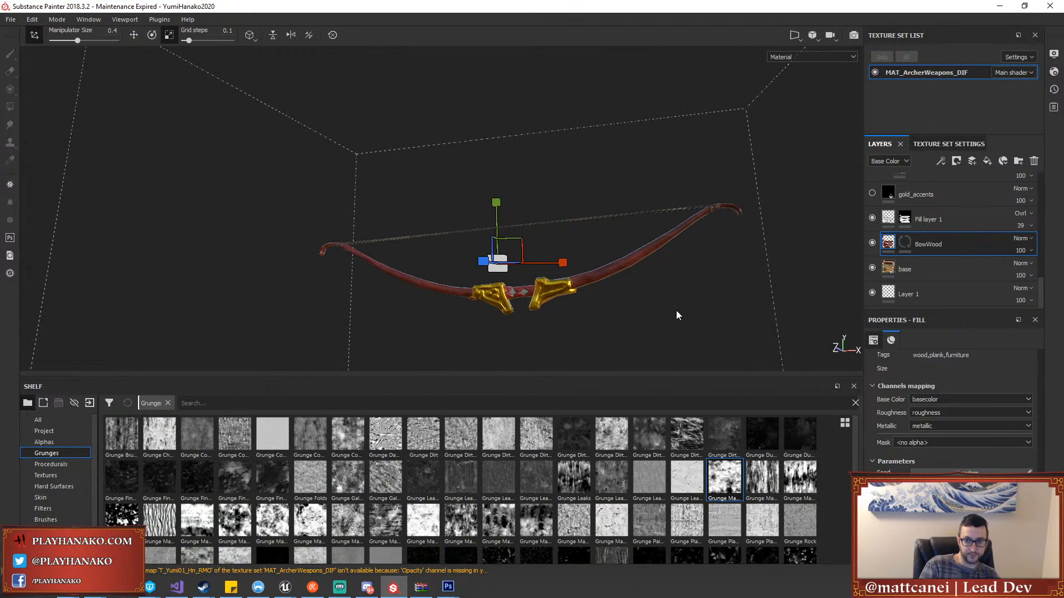
{"action": "left_click_drag", "start_coordinate": [676, 311], "coordinate": [774, 318], "text": "alt"}
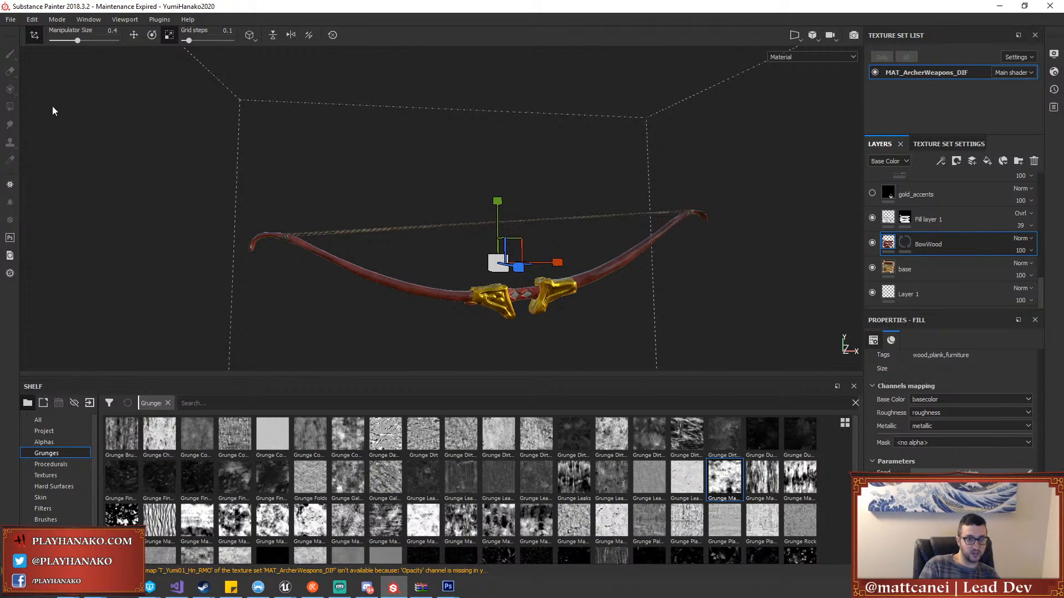
{"action": "left_click", "coordinate": [11, 19]}
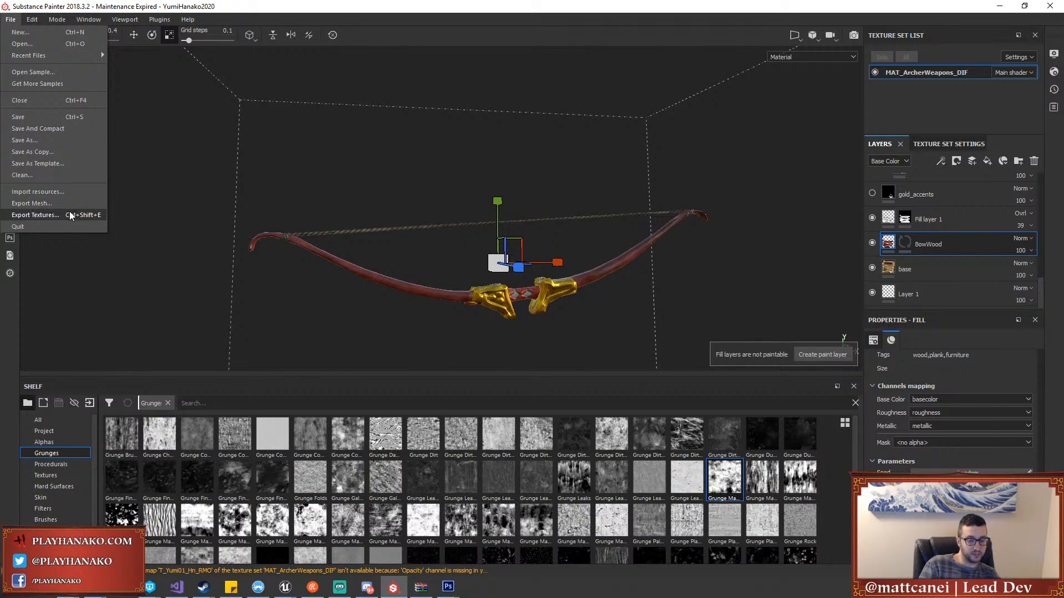
{"action": "left_click", "coordinate": [56, 215]}
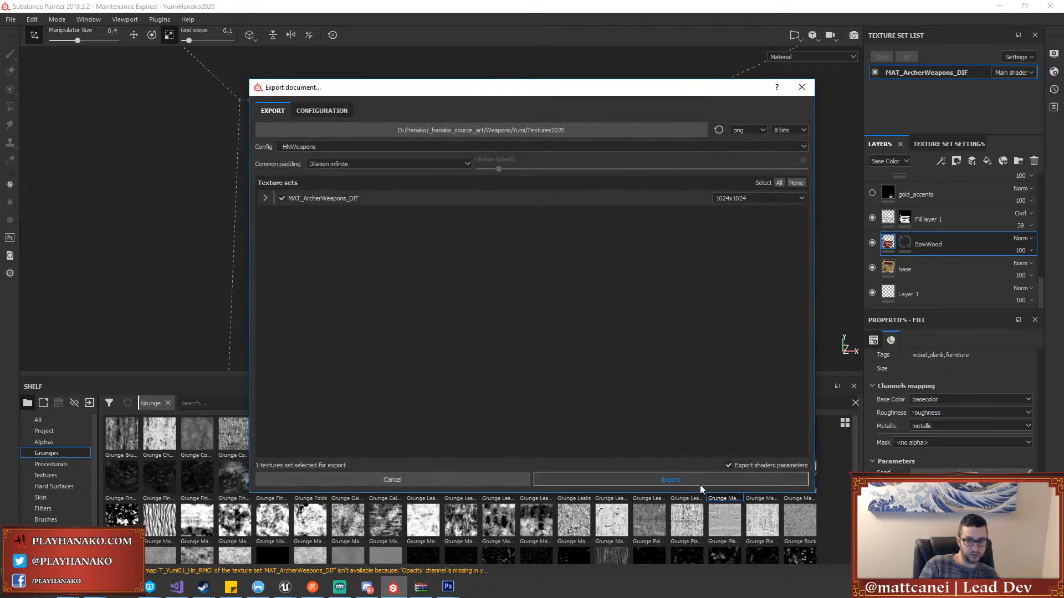
{"action": "left_click", "coordinate": [693, 480]}
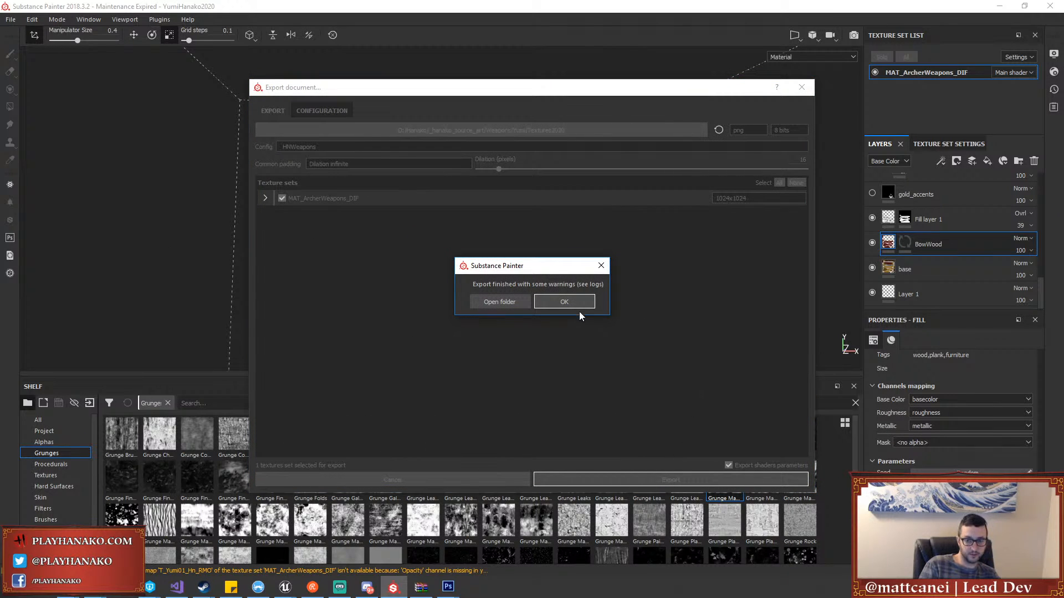
{"action": "left_click", "coordinate": [577, 304]}
Switch to Photoshop, update T_Yumi01_Hn_ALB.png from its changed disk copy and move its window beside the PSD document
{"action": "mouse_move", "coordinate": [448, 587]}
{"action": "left_click", "coordinate": [343, 545]}
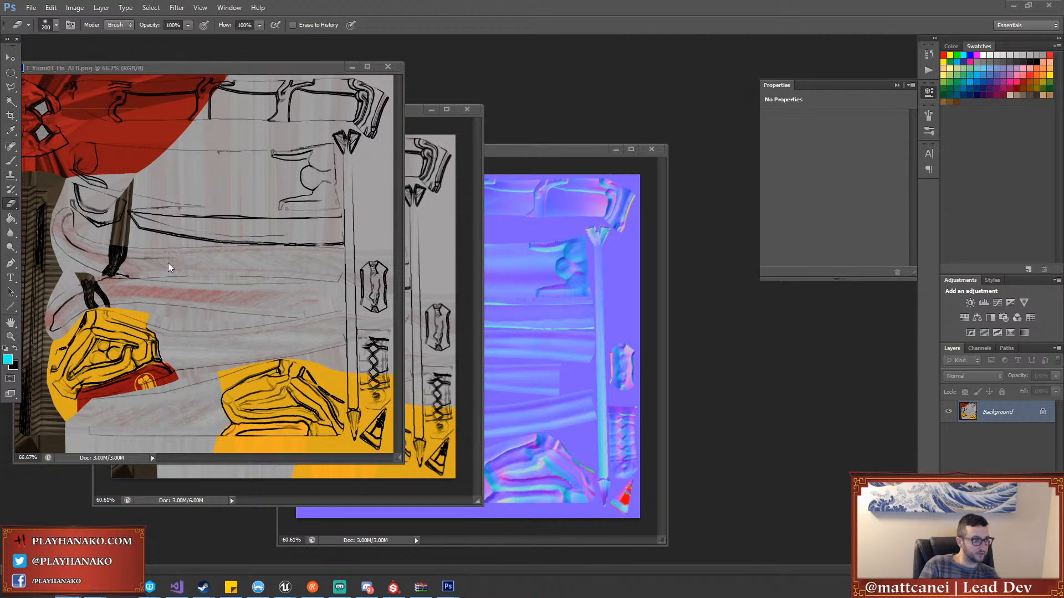
{"action": "left_click_drag", "start_coordinate": [169, 268], "coordinate": [769, 418]}
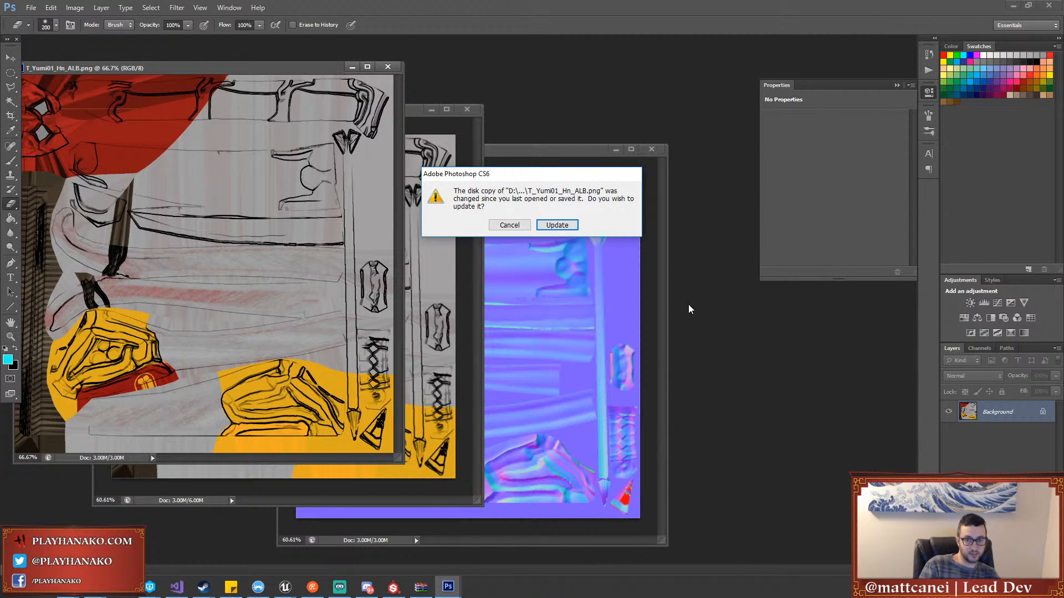
{"action": "key", "text": "Return"}
{"action": "left_click_drag", "start_coordinate": [266, 68], "coordinate": [781, 162]}
Paste the new albedo beneath the line layer in PSD_Yumi01_Hn_ALB.psd, copy the combined result into T_Yumi01_Hn_ALB.png, merge it down and save
{"action": "left_click", "coordinate": [370, 224]}
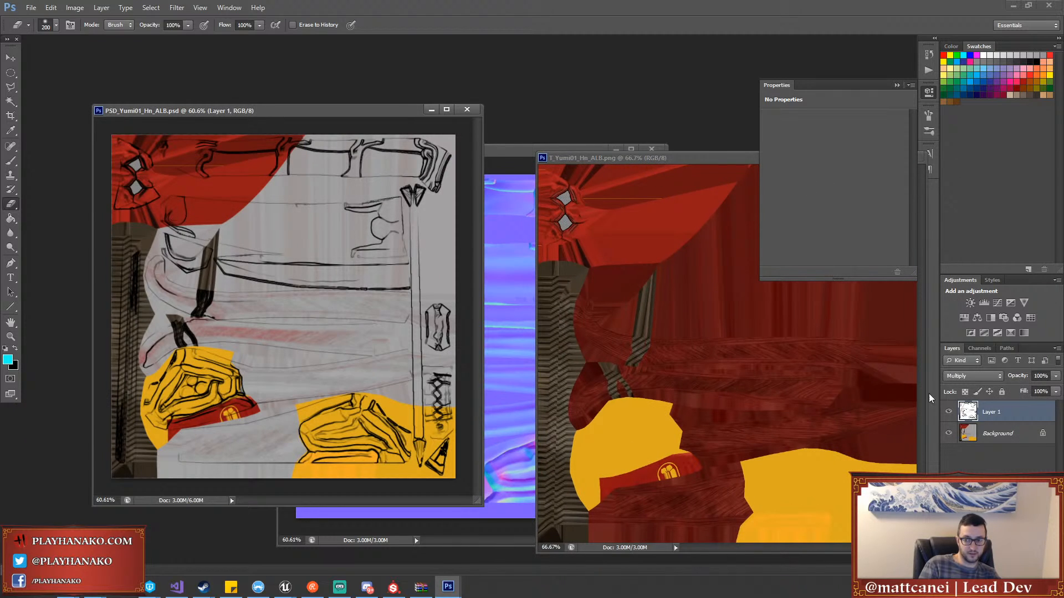
{"action": "left_click", "coordinate": [1015, 442]}
{"action": "key", "text": "ctrl+v"}
{"action": "left_click", "coordinate": [651, 322]}
{"action": "key", "text": "ctrl+v"}
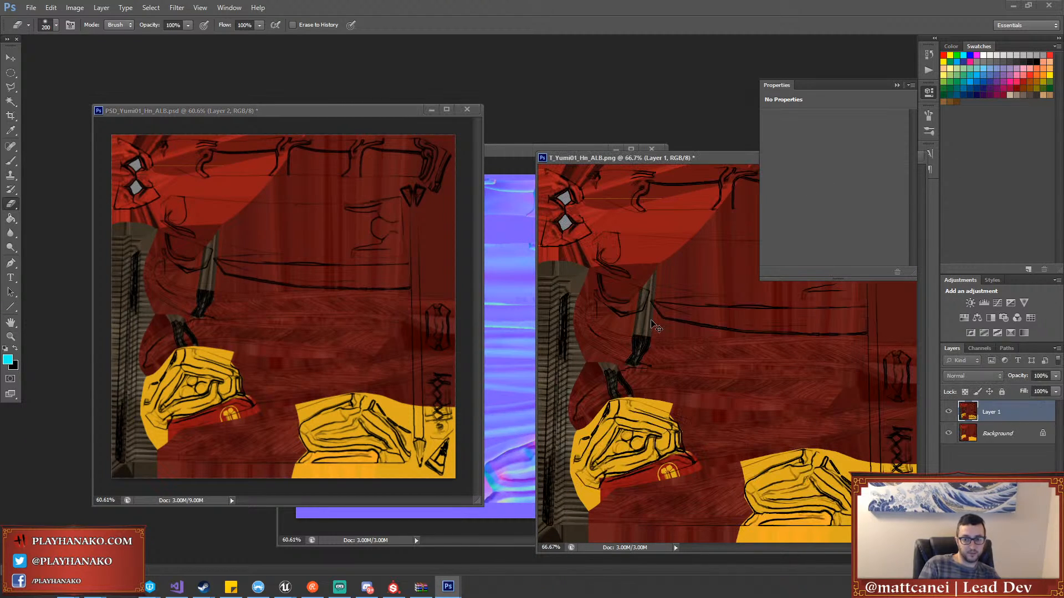
{"action": "key", "text": "ctrl+e"}
{"action": "key", "text": "ctrl+s"}
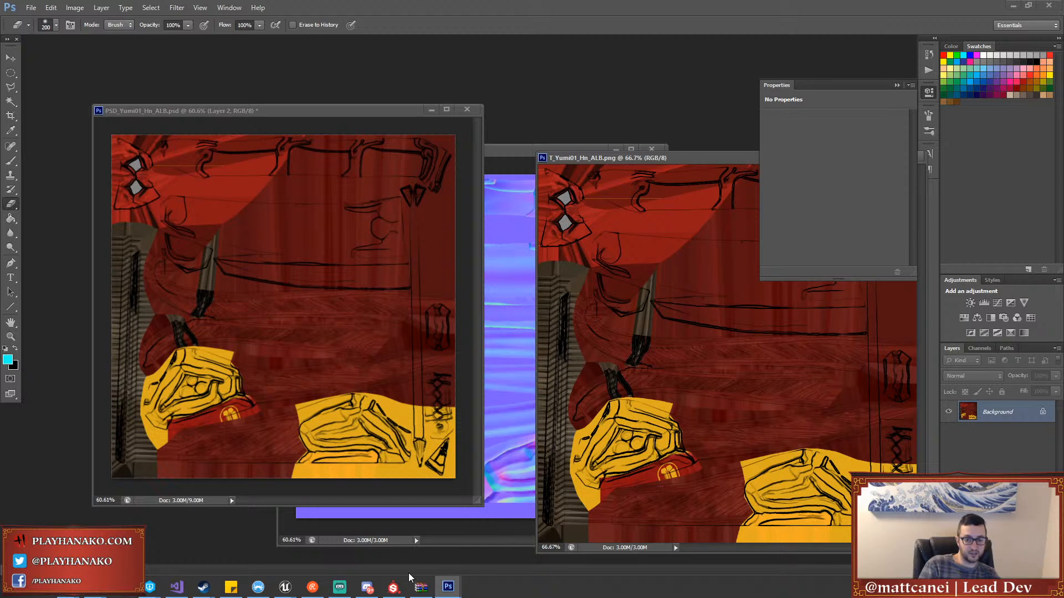
Switch to Unreal Editor, leave the full-screen viewport and open the Weapons/Yumi content folder
{"action": "left_click", "coordinate": [225, 548]}
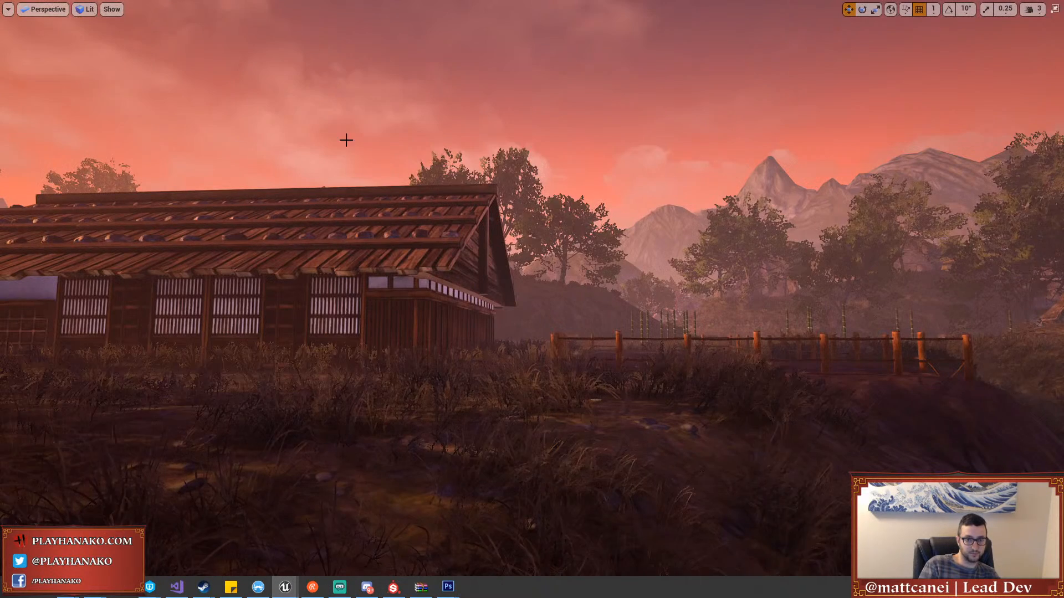
{"action": "key", "text": "F11"}
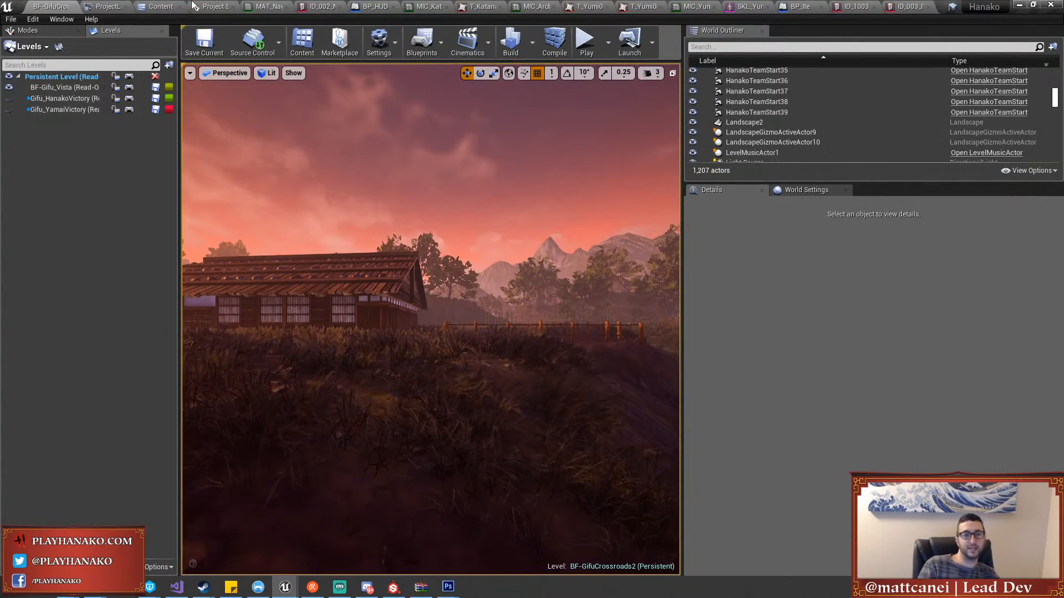
{"action": "left_click", "coordinate": [161, 6]}
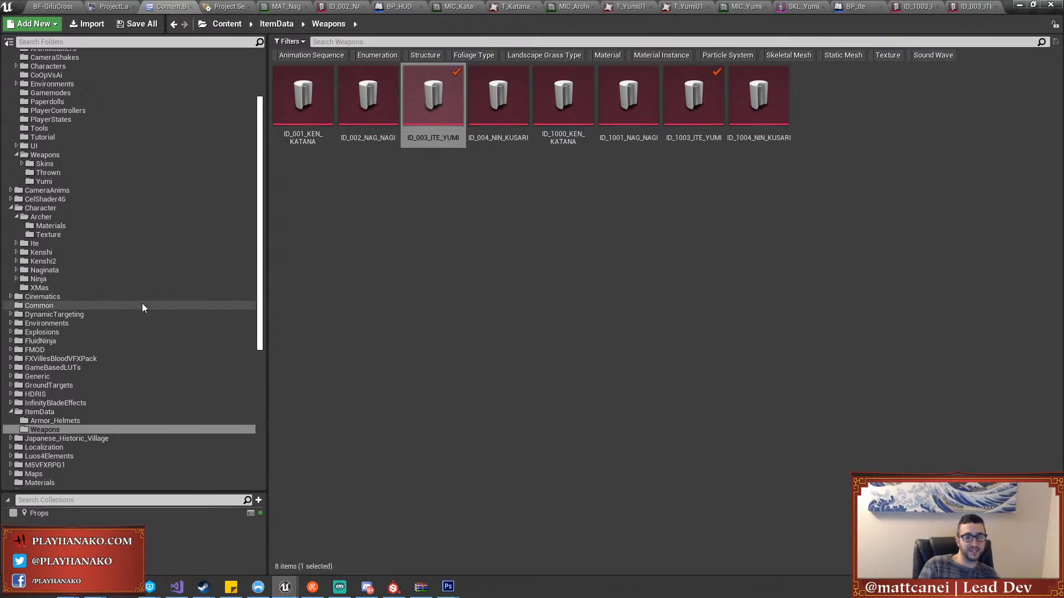
{"action": "scroll", "coordinate": [129, 281], "scroll_direction": "up", "scroll_amount": 1}
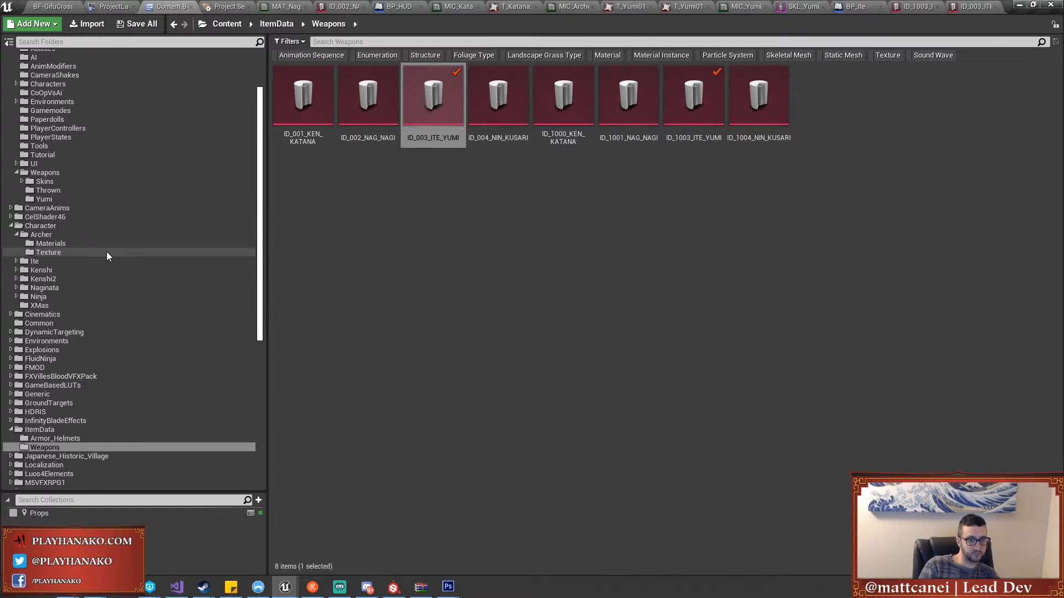
{"action": "scroll", "coordinate": [107, 251], "scroll_direction": "down", "scroll_amount": 10}
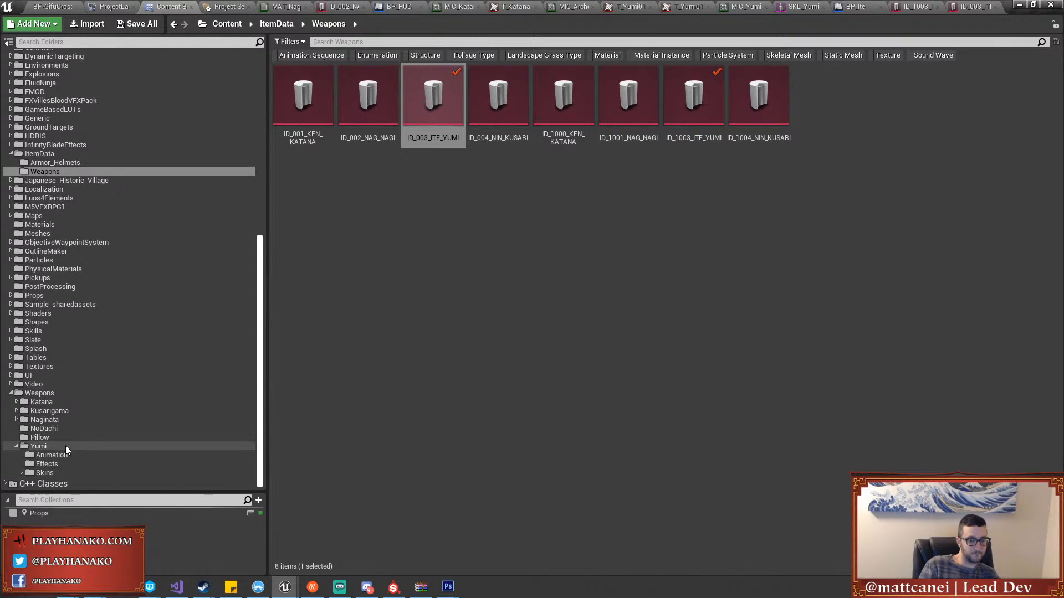
{"action": "left_click", "coordinate": [66, 446]}
Reimport the T_Yumi01_Hn_ALB and T_Yumi01_Hn_RMO textures and save both assets
{"action": "left_click", "coordinate": [561, 289]}
{"action": "left_click", "coordinate": [524, 286], "text": "ctrl"}
{"action": "right_click", "coordinate": [521, 285]}
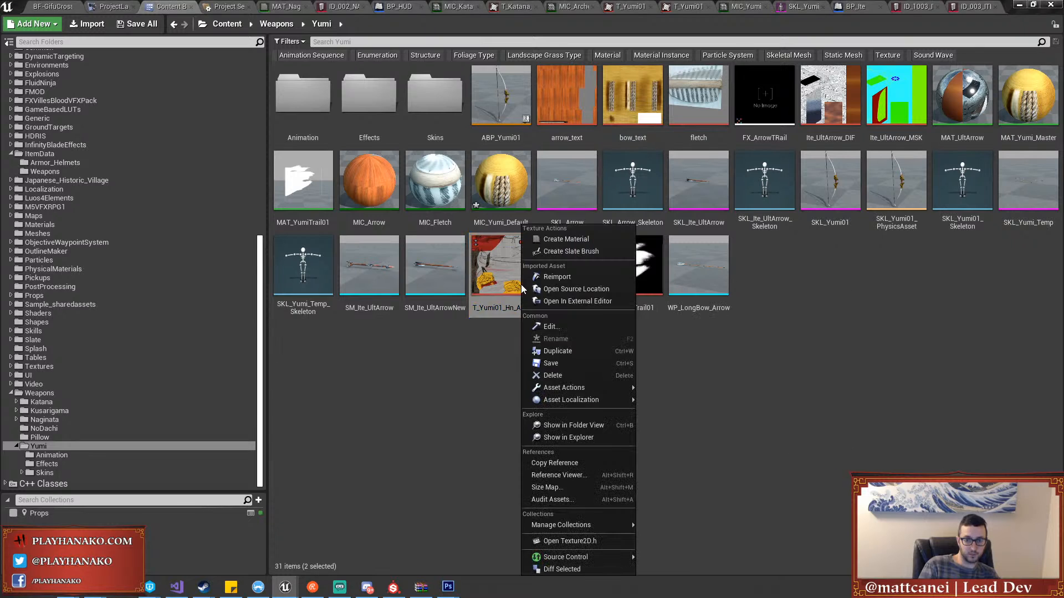
{"action": "left_click", "coordinate": [554, 277]}
{"action": "left_click", "coordinate": [559, 264]}
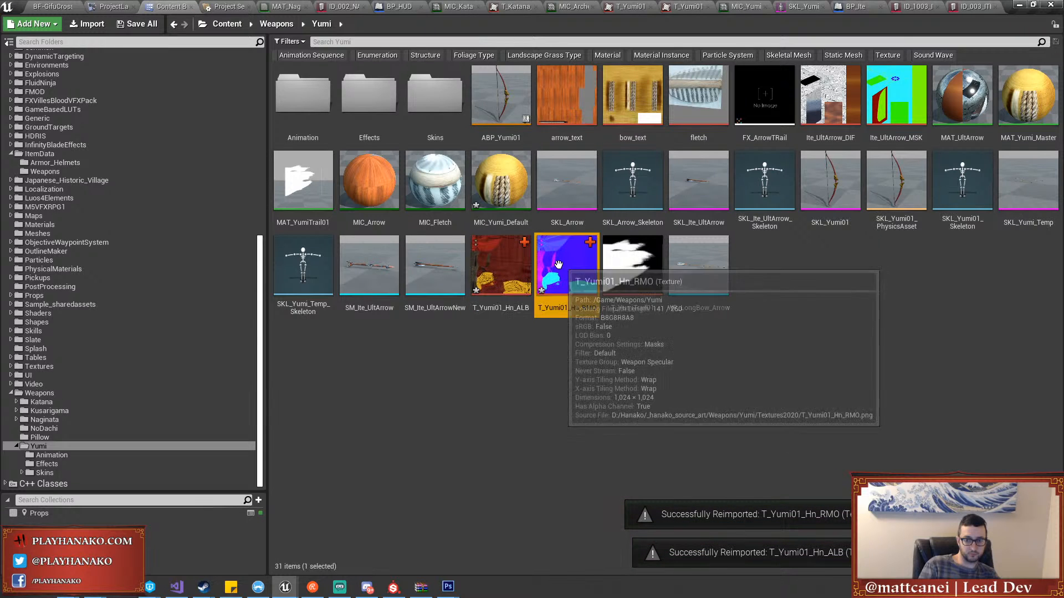
{"action": "left_click", "coordinate": [502, 271], "text": "ctrl"}
{"action": "key", "text": "ctrl+s"}
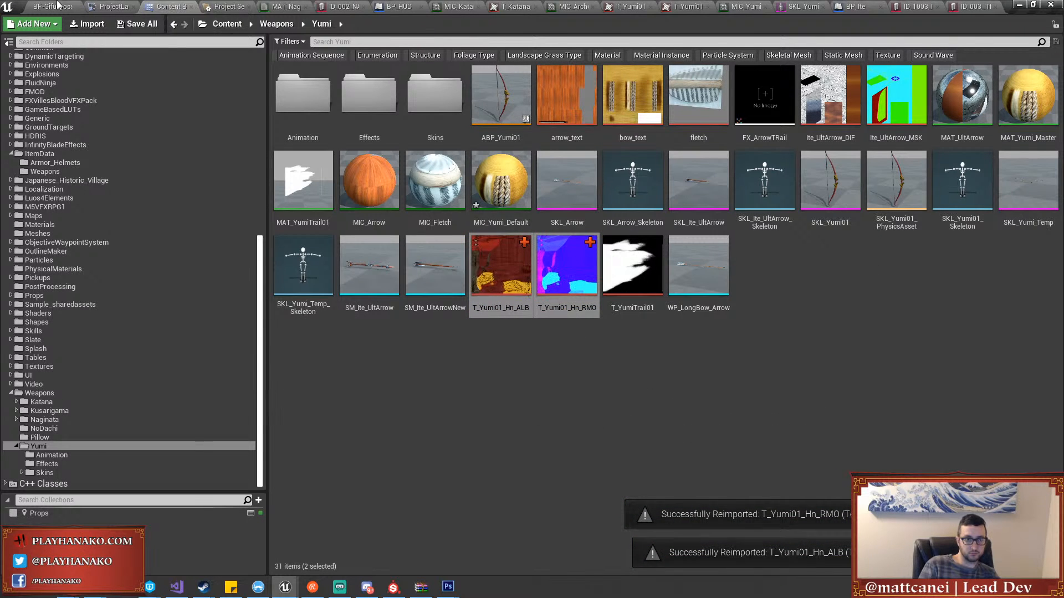
Start a play session in the BF-GifuCrossroads2 level from a spot on the dirt path
{"action": "left_click", "coordinate": [53, 6]}
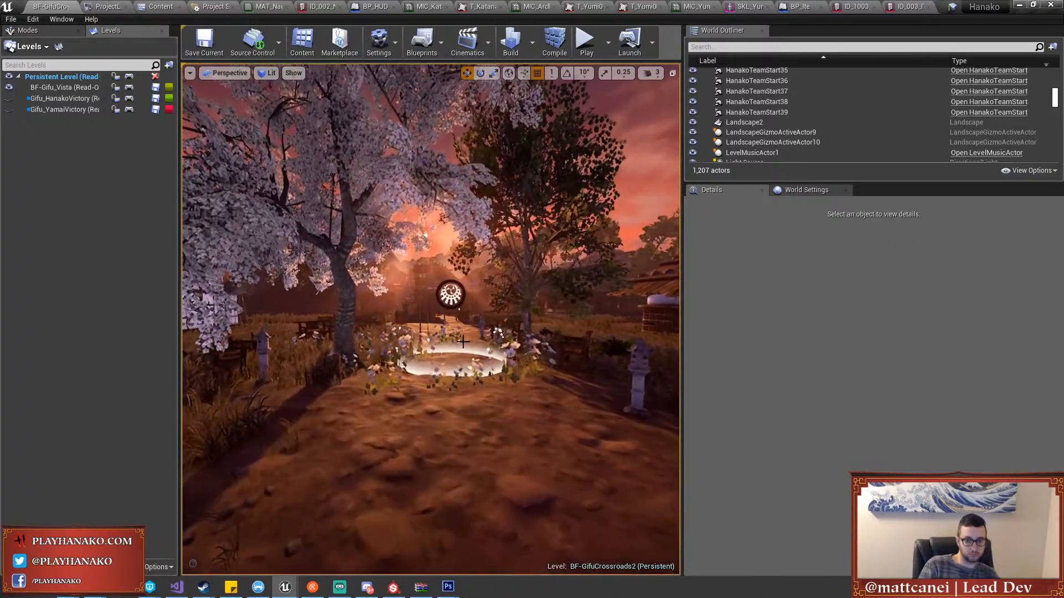
{"action": "key", "text": "w"}
{"action": "right_click_drag", "start_coordinate": [463, 342], "coordinate": [421, 408]}
{"action": "right_click", "coordinate": [422, 407]}
{"action": "left_click", "coordinate": [427, 394]}
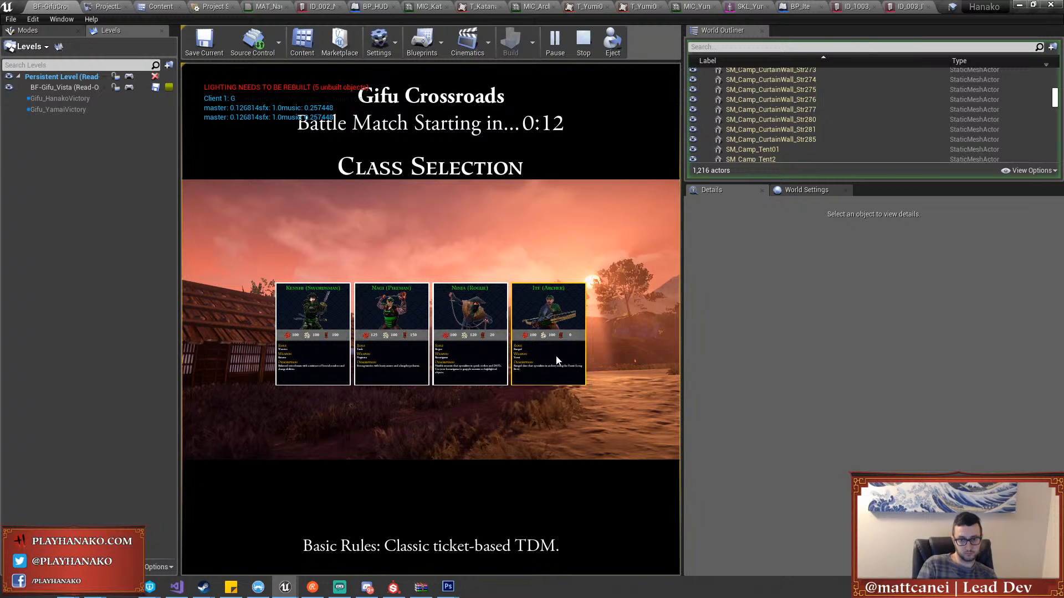
Select the Ite (Archer) class in the full-screen play session and wait for the match to start
{"action": "left_click", "coordinate": [556, 356]}
{"action": "key", "text": "F11"}
{"action": "left_click", "coordinate": [556, 357]}
{"action": "key", "text": "grave"}
{"action": "key", "text": "Up"}
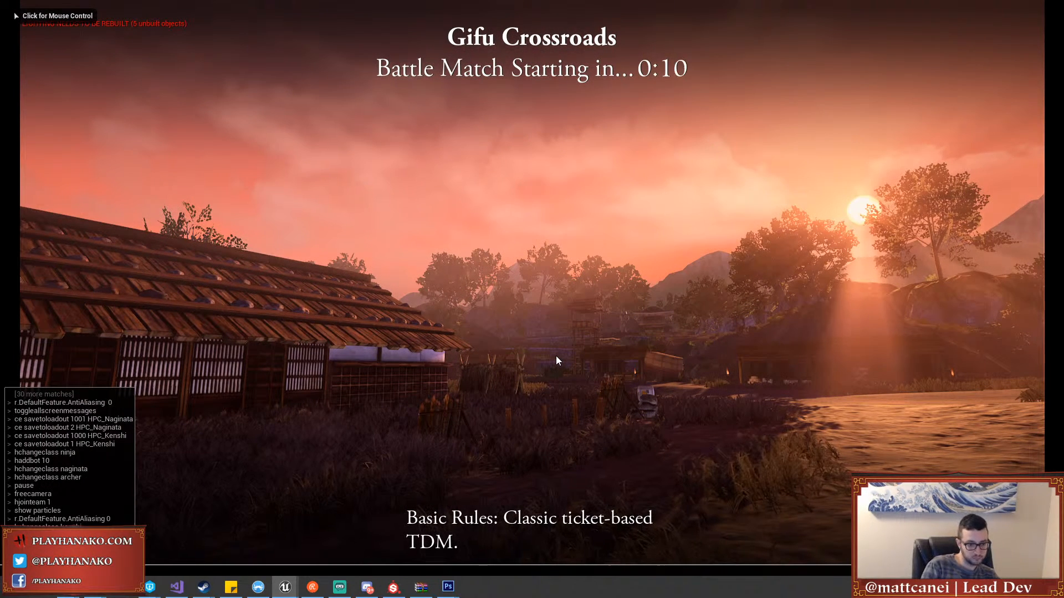
{"action": "left_click", "coordinate": [557, 360]}
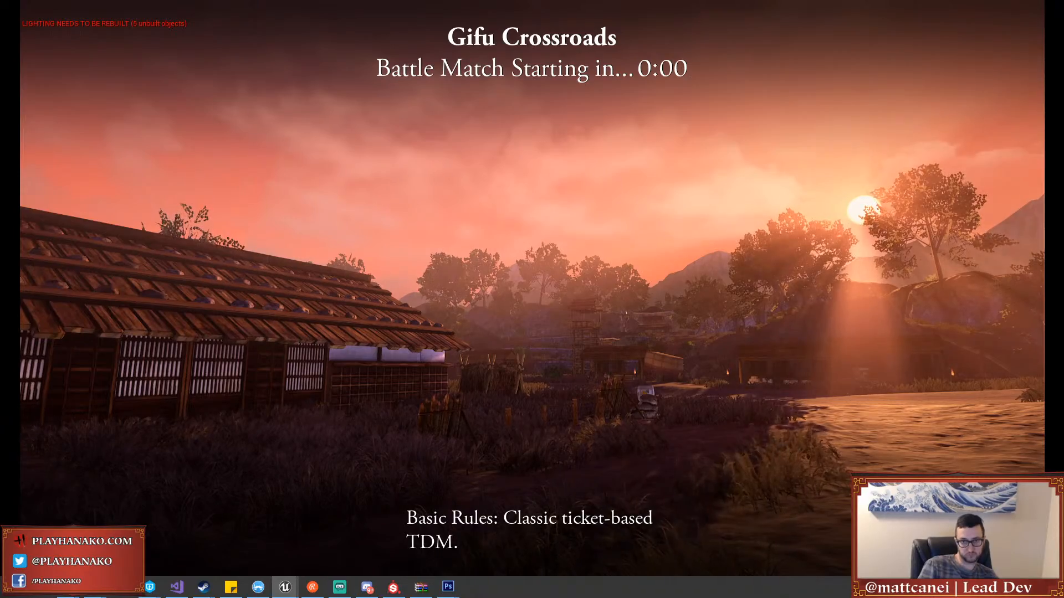
Run through the level with the archer, inspect the retextured bow up close and end the play session
{"action": "key", "text": "w"}
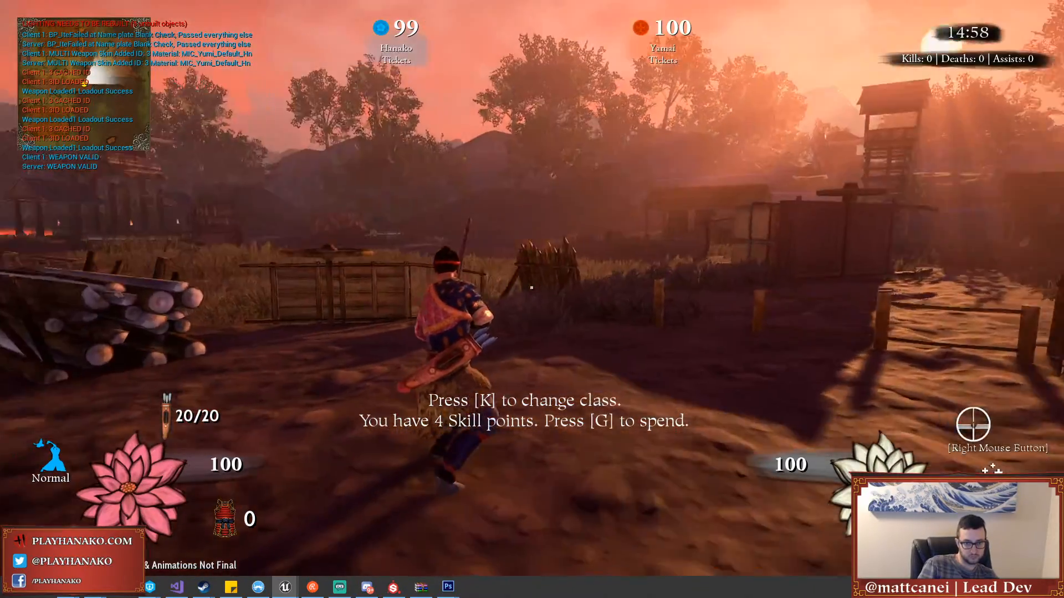
{"action": "right_click", "coordinate": [532, 288]}
{"action": "scroll", "coordinate": [532, 287], "scroll_direction": "up", "scroll_amount": 1}
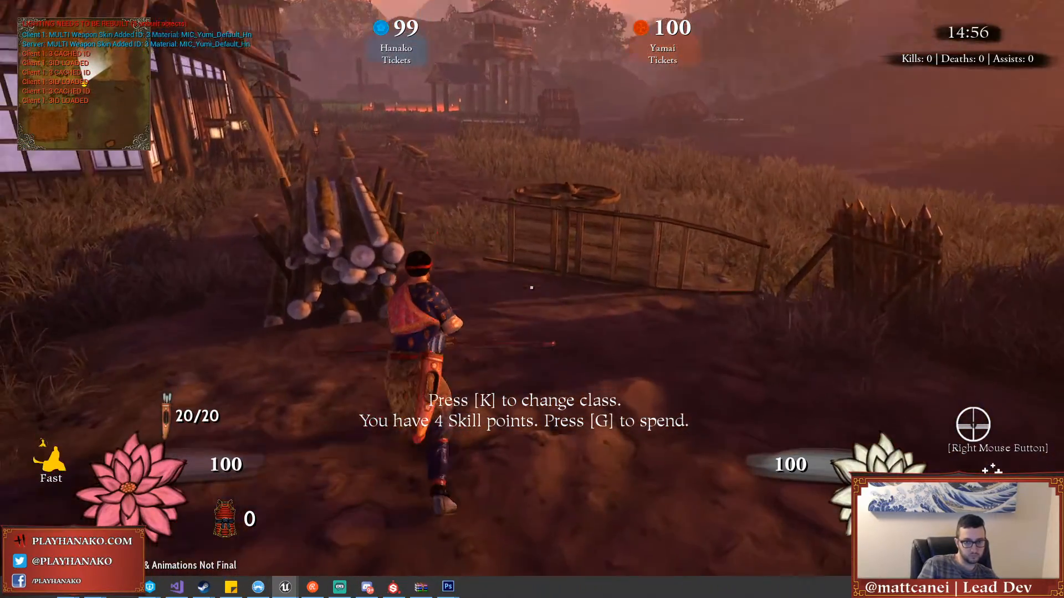
{"action": "key", "text": "grave"}
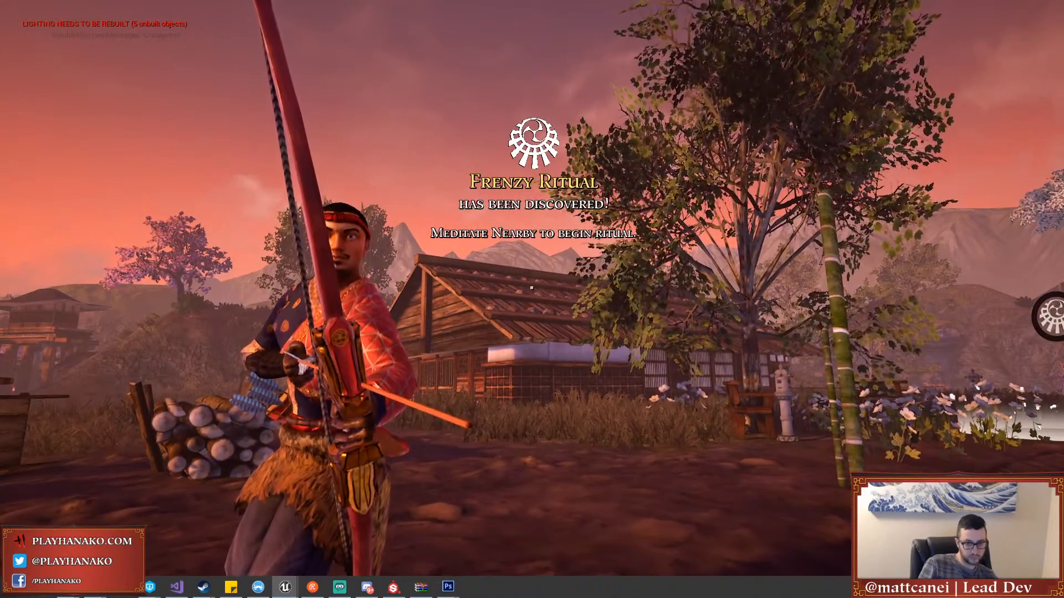
{"action": "key", "text": "Escape"}
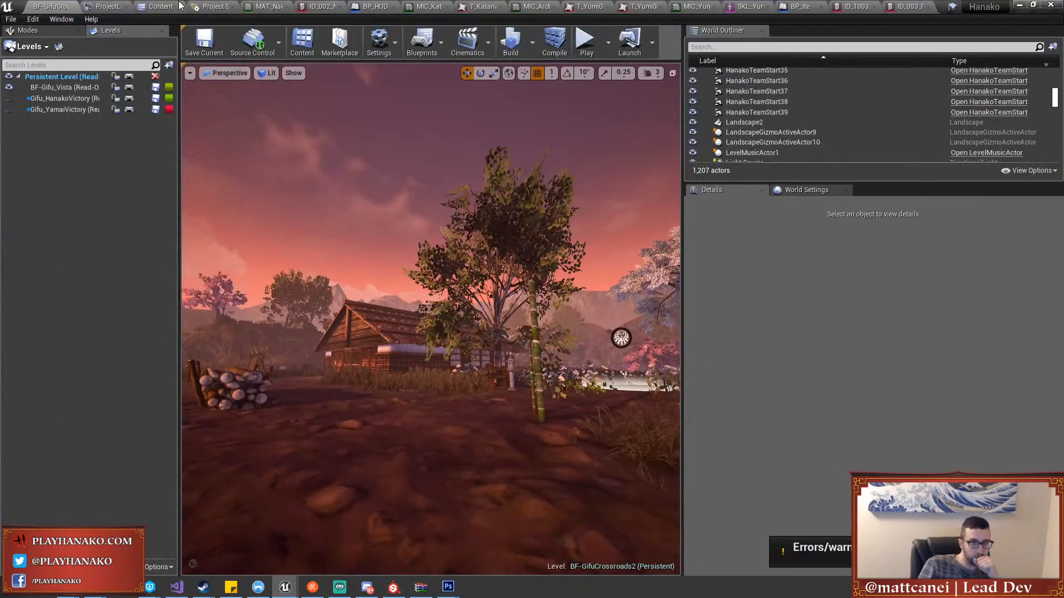
Open the BP_Ite_Bot blueprint from the Blueprints/AI content folder
{"action": "left_click", "coordinate": [169, 7]}
{"action": "scroll", "coordinate": [91, 225], "scroll_direction": "up", "scroll_amount": 12}
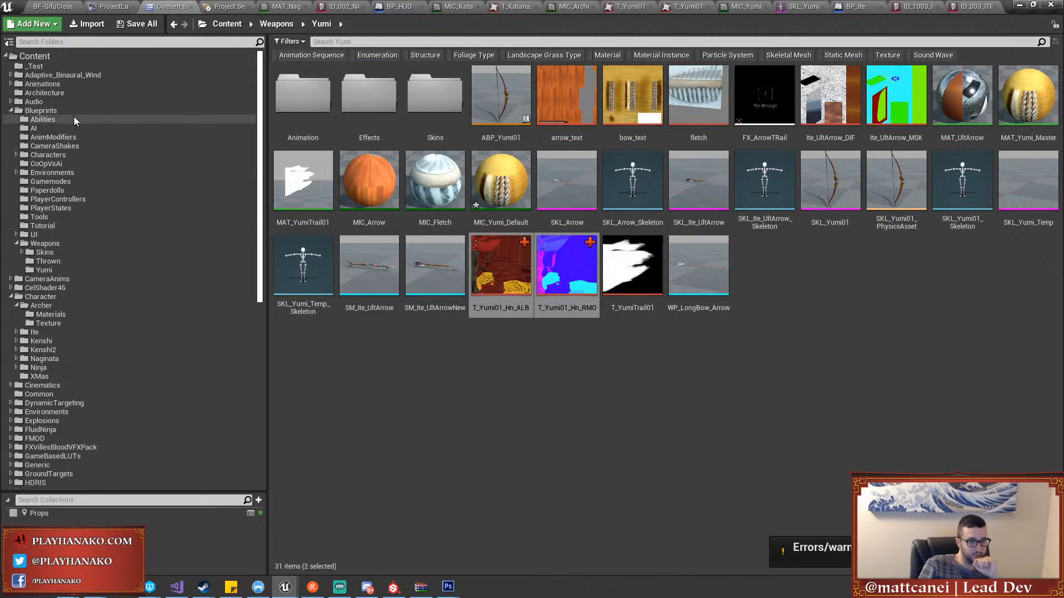
{"action": "left_click", "coordinate": [67, 127]}
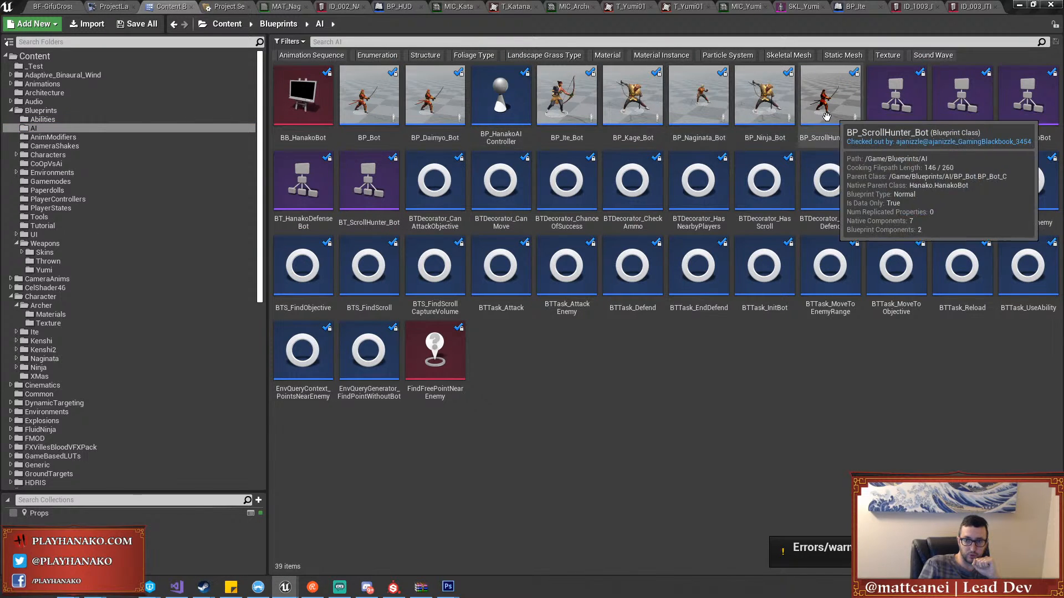
{"action": "double_click", "coordinate": [574, 107]}
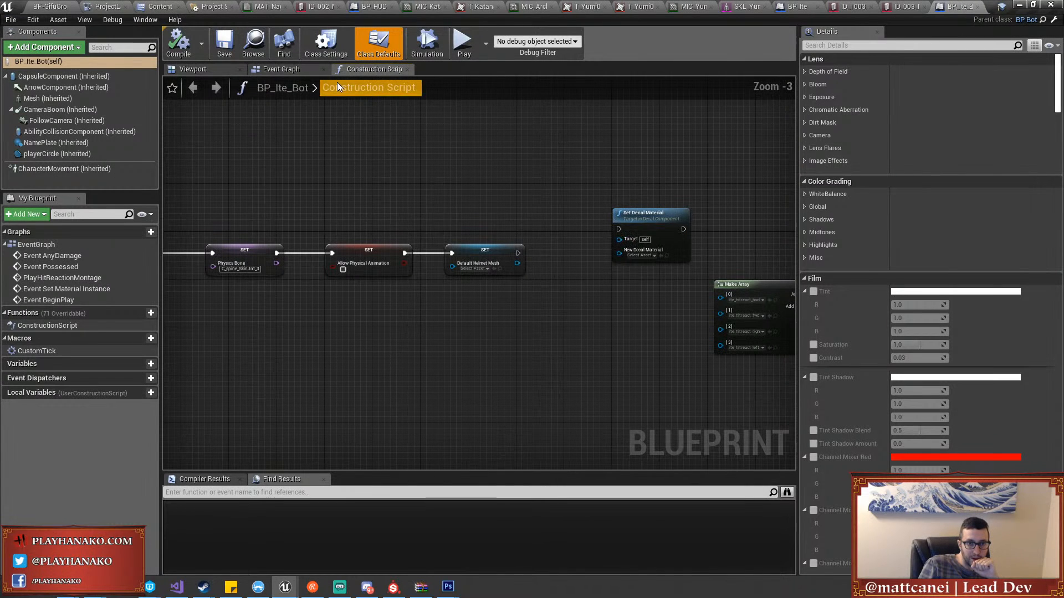
Examine the BP_Ite_Bot event graph, including the Catch Bot on Fire, material instance, Begin Play and Initialize Nameplate nodes
{"action": "left_click", "coordinate": [293, 69]}
{"action": "scroll", "coordinate": [636, 271], "scroll_direction": "down", "scroll_amount": 3}
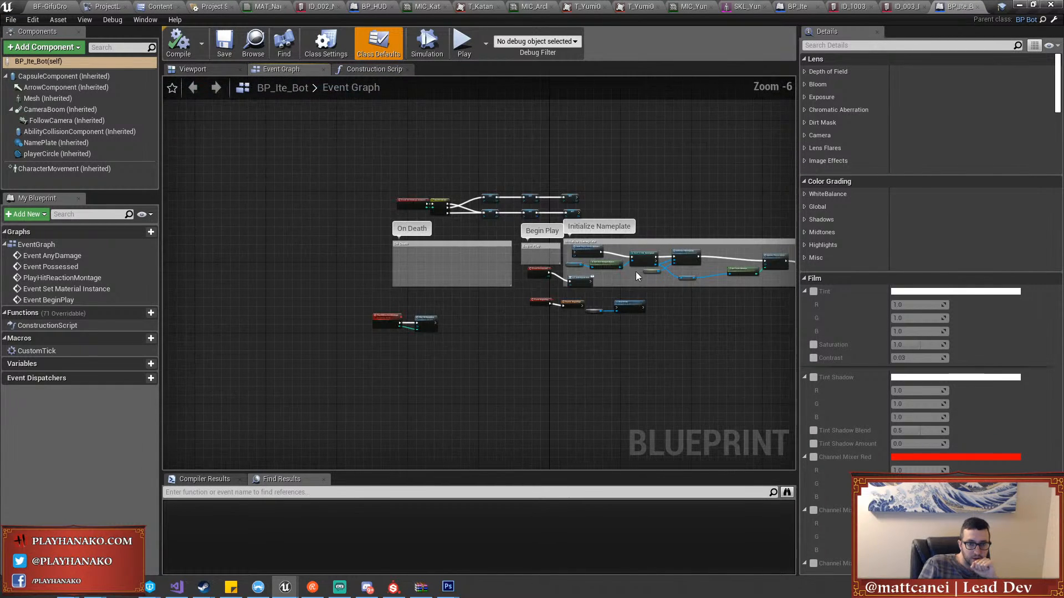
{"action": "scroll", "coordinate": [509, 225], "scroll_direction": "up", "scroll_amount": 5}
{"action": "right_click_drag", "start_coordinate": [510, 225], "coordinate": [576, 231]}
{"action": "scroll", "coordinate": [576, 232], "scroll_direction": "down", "scroll_amount": 9}
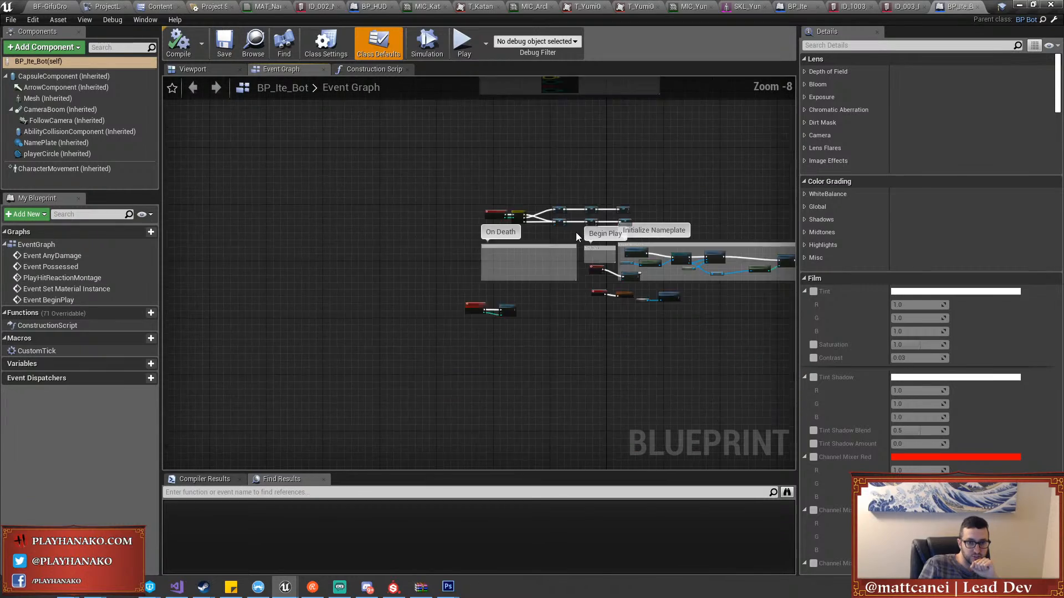
{"action": "scroll", "coordinate": [552, 107], "scroll_direction": "up", "scroll_amount": 4}
{"action": "right_click_drag", "start_coordinate": [552, 107], "coordinate": [547, 213]}
{"action": "scroll", "coordinate": [547, 212], "scroll_direction": "up", "scroll_amount": 4}
{"action": "scroll", "coordinate": [547, 213], "scroll_direction": "down", "scroll_amount": 5}
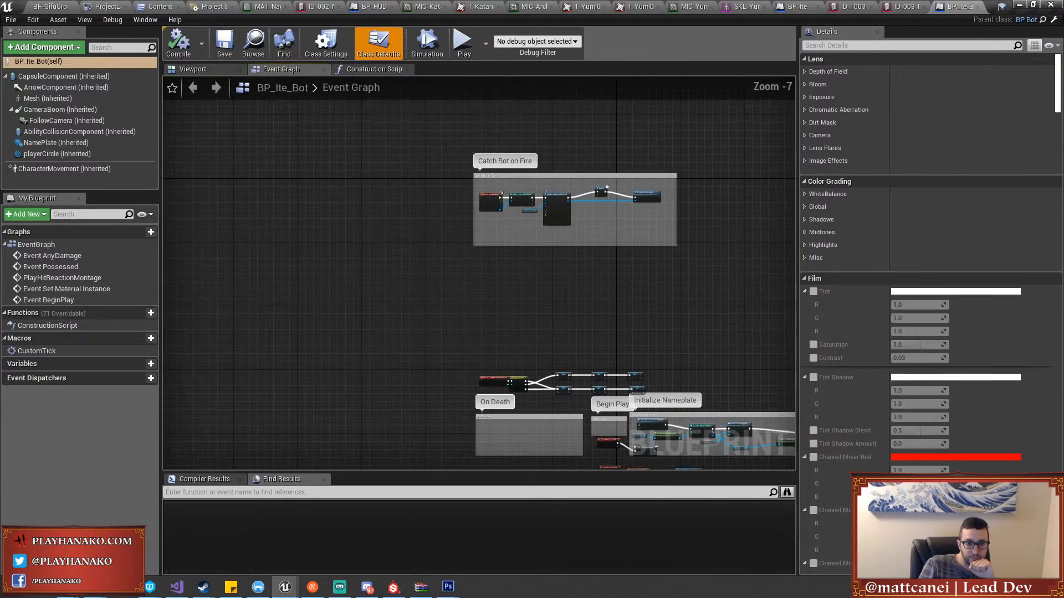
{"action": "right_click_drag", "start_coordinate": [557, 455], "coordinate": [522, 277]}
{"action": "scroll", "coordinate": [523, 304], "scroll_direction": "up", "scroll_amount": 5}
{"action": "scroll", "coordinate": [530, 315], "scroll_direction": "down", "scroll_amount": 3}
{"action": "right_click_drag", "start_coordinate": [715, 301], "coordinate": [556, 327]}
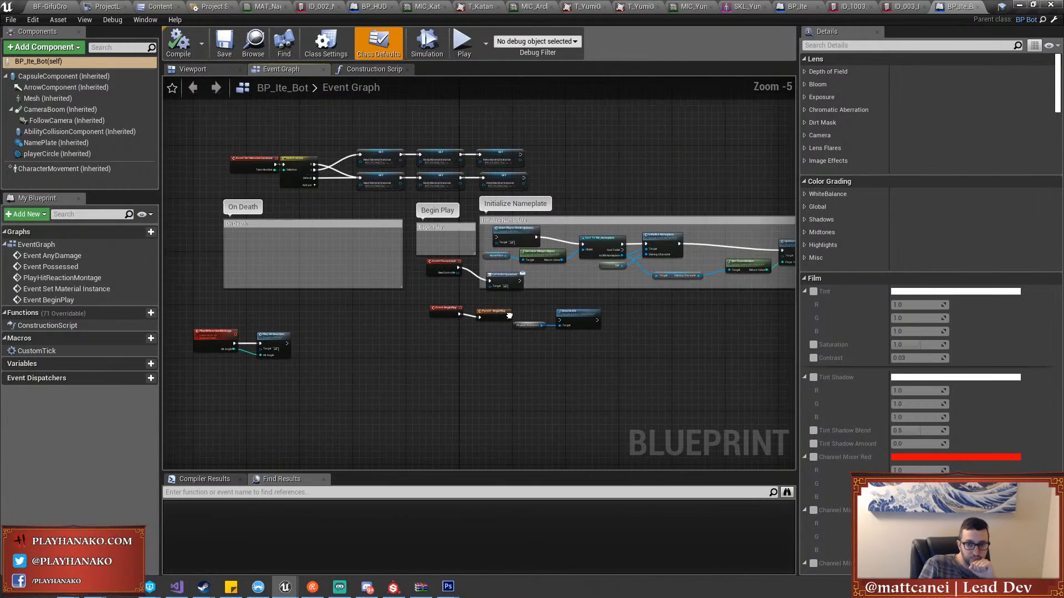
{"action": "scroll", "coordinate": [556, 326], "scroll_direction": "up", "scroll_amount": 4}
{"action": "scroll", "coordinate": [556, 327], "scroll_direction": "down", "scroll_amount": 2}
{"action": "right_click_drag", "start_coordinate": [703, 266], "coordinate": [537, 290]}
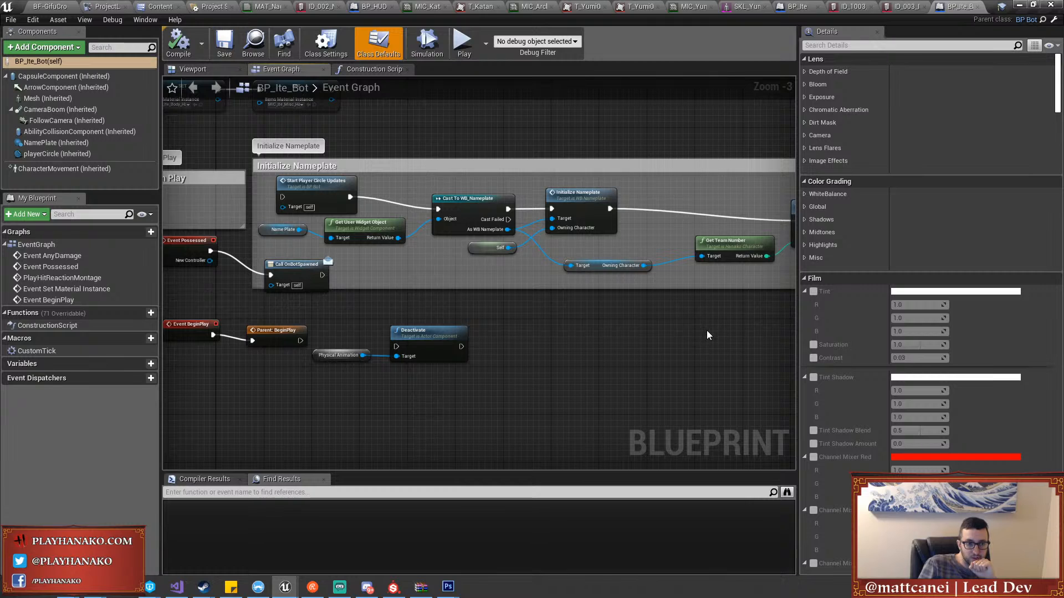
{"action": "right_click_drag", "start_coordinate": [696, 371], "coordinate": [421, 358]}
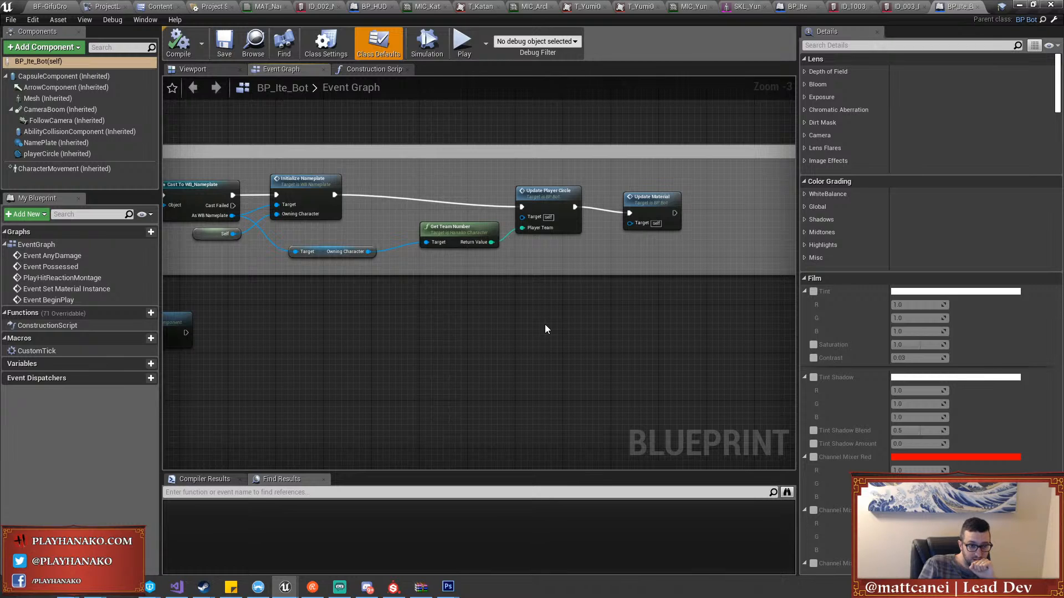
Open the Update Material event in the parent BP_Bot blueprint and examine the Team Material Change nodes and dynamic material instance chain
{"action": "right_click_drag", "start_coordinate": [546, 324], "coordinate": [543, 330]}
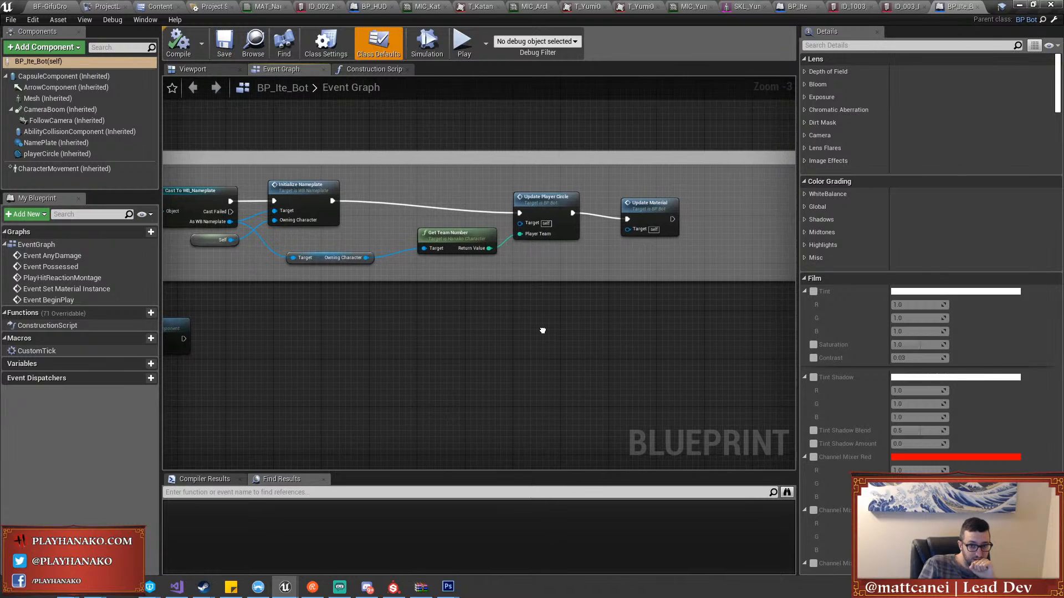
{"action": "double_click", "coordinate": [657, 213]}
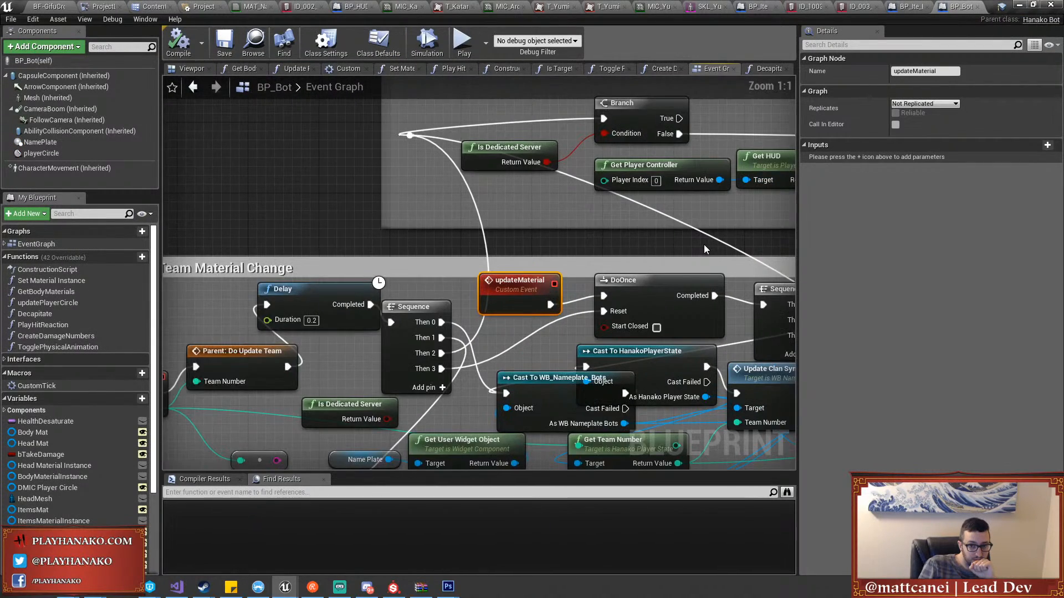
{"action": "right_click_drag", "start_coordinate": [705, 246], "coordinate": [498, 208]}
{"action": "scroll", "coordinate": [617, 237], "scroll_direction": "down", "scroll_amount": 5}
{"action": "right_click_drag", "start_coordinate": [665, 251], "coordinate": [464, 242]}
{"action": "scroll", "coordinate": [464, 242], "scroll_direction": "up", "scroll_amount": 2}
{"action": "scroll", "coordinate": [403, 307], "scroll_direction": "up", "scroll_amount": 1}
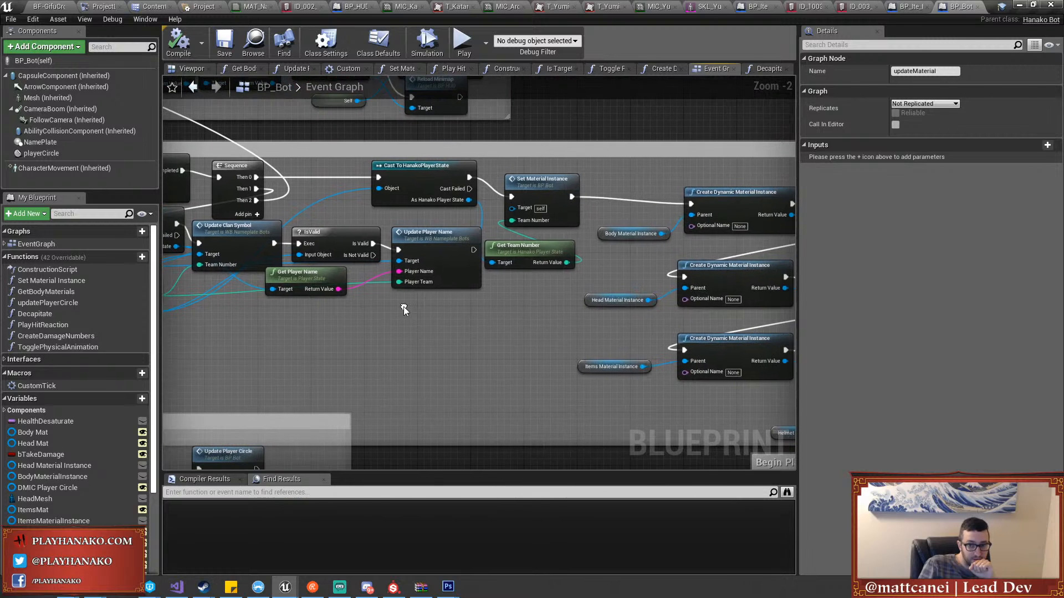
{"action": "right_click_drag", "start_coordinate": [589, 314], "coordinate": [406, 298]}
{"action": "scroll", "coordinate": [620, 321], "scroll_direction": "down", "scroll_amount": 1}
{"action": "right_click_drag", "start_coordinate": [620, 321], "coordinate": [472, 301]}
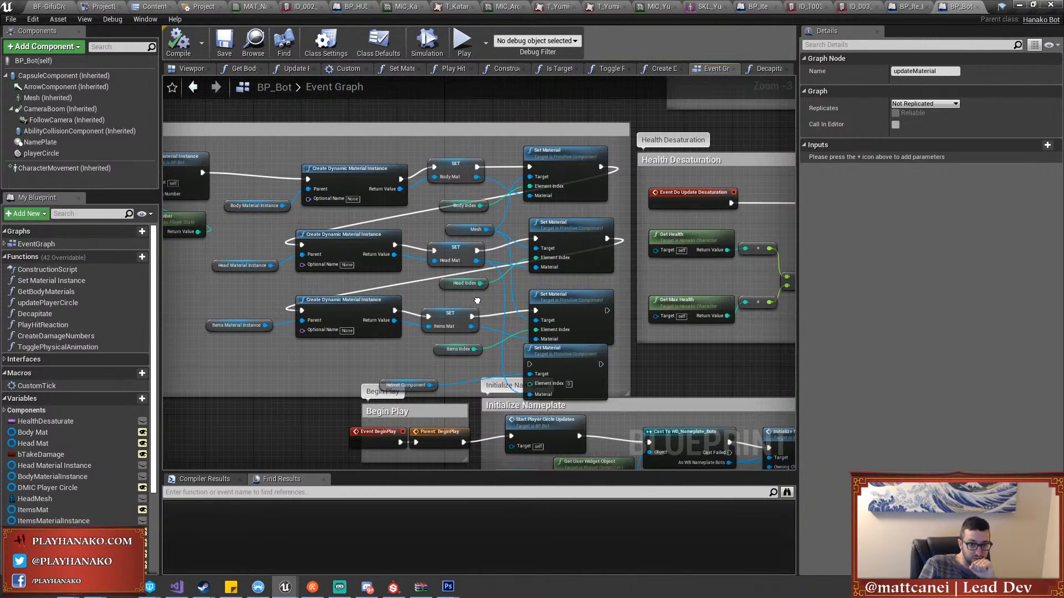
{"action": "right_click_drag", "start_coordinate": [472, 301], "coordinate": [739, 283]}
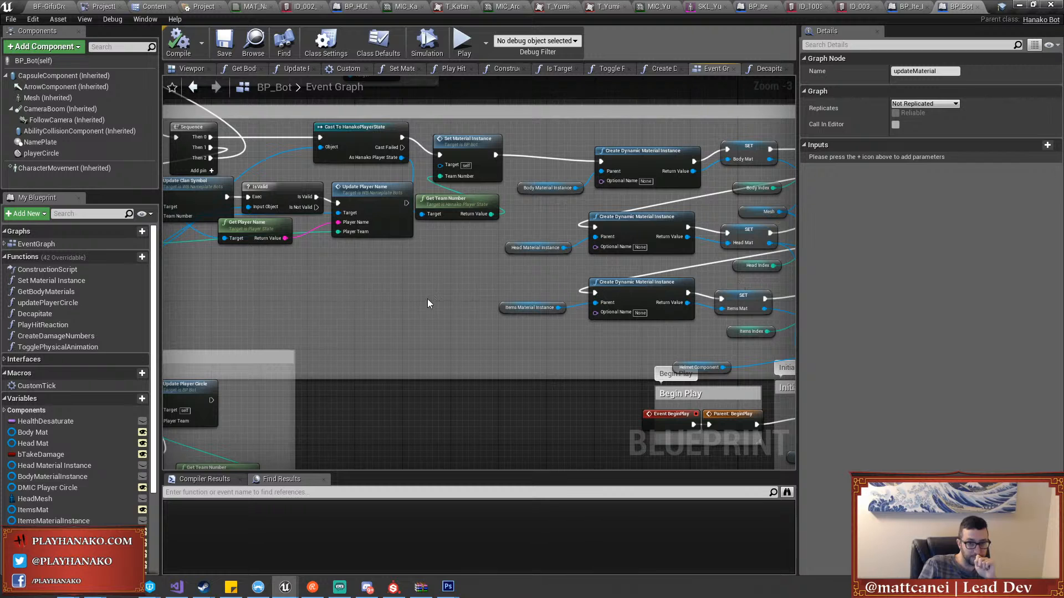
{"action": "right_click_drag", "start_coordinate": [363, 292], "coordinate": [559, 295]}
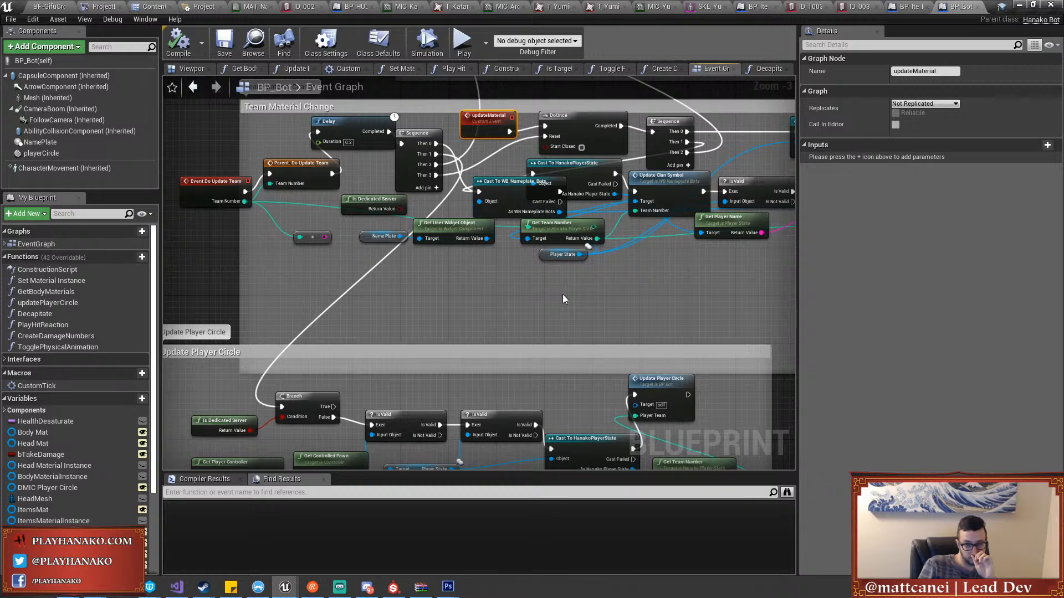
{"action": "right_click_drag", "start_coordinate": [580, 290], "coordinate": [529, 294]}
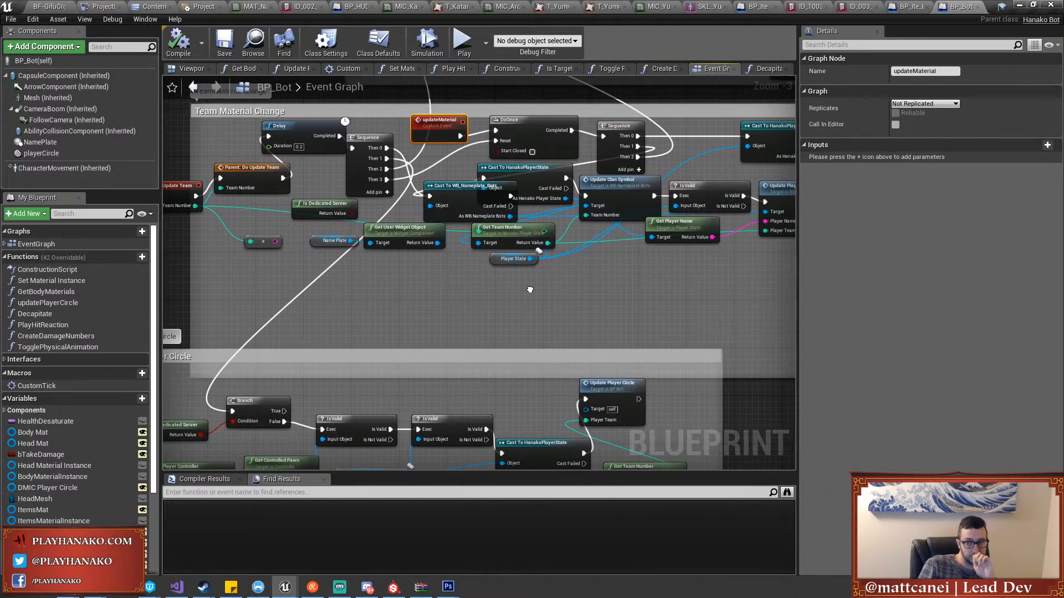
Close the BP_Bot and BP_Ite_Bot blueprints and switch to the BP_Ite event graph
{"action": "left_click", "coordinate": [977, 7]}
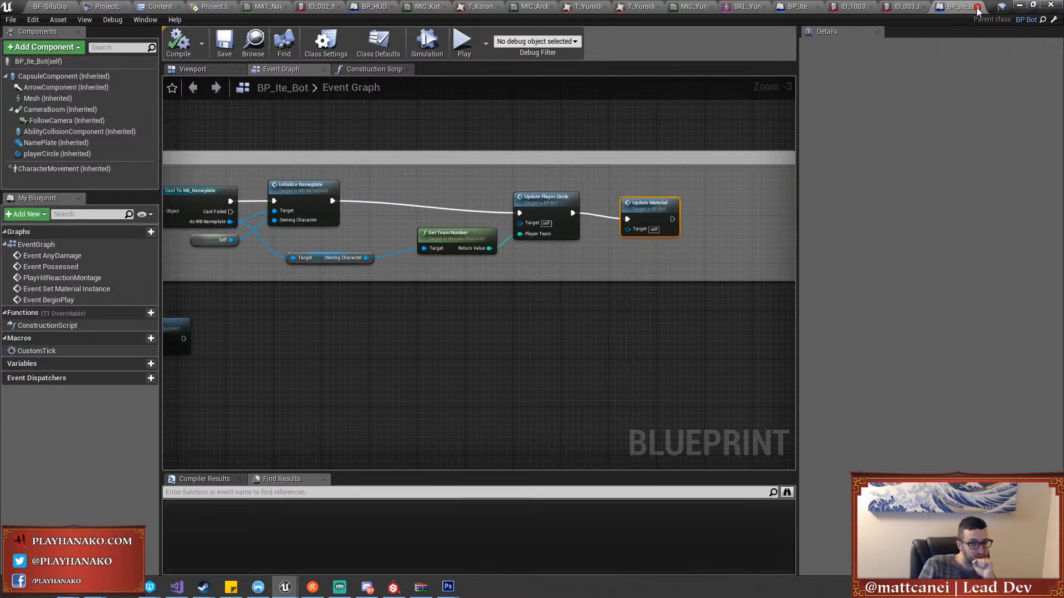
{"action": "left_click", "coordinate": [977, 9]}
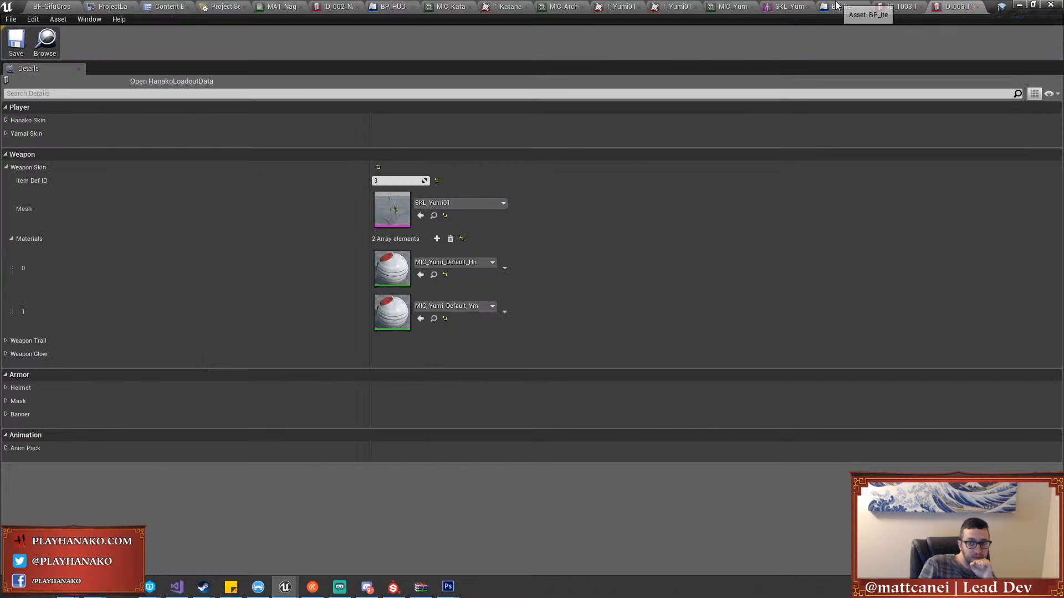
{"action": "left_click", "coordinate": [837, 6]}
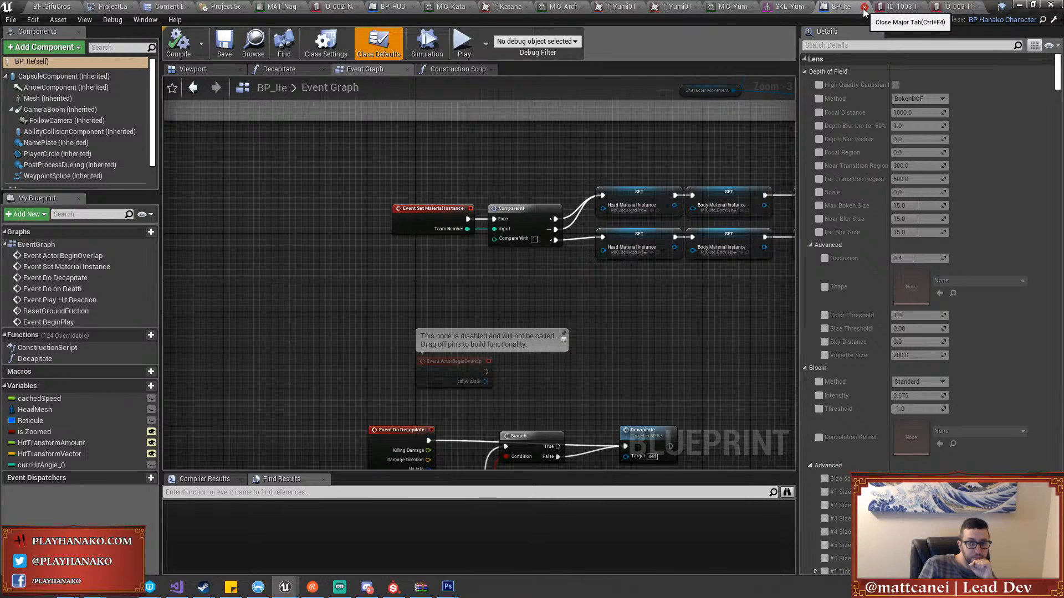
Search the available node actions in the BP_Ite event graph for "get class", then dismiss the list
{"action": "right_click", "coordinate": [329, 280]}
{"action": "type", "text": "get class"}
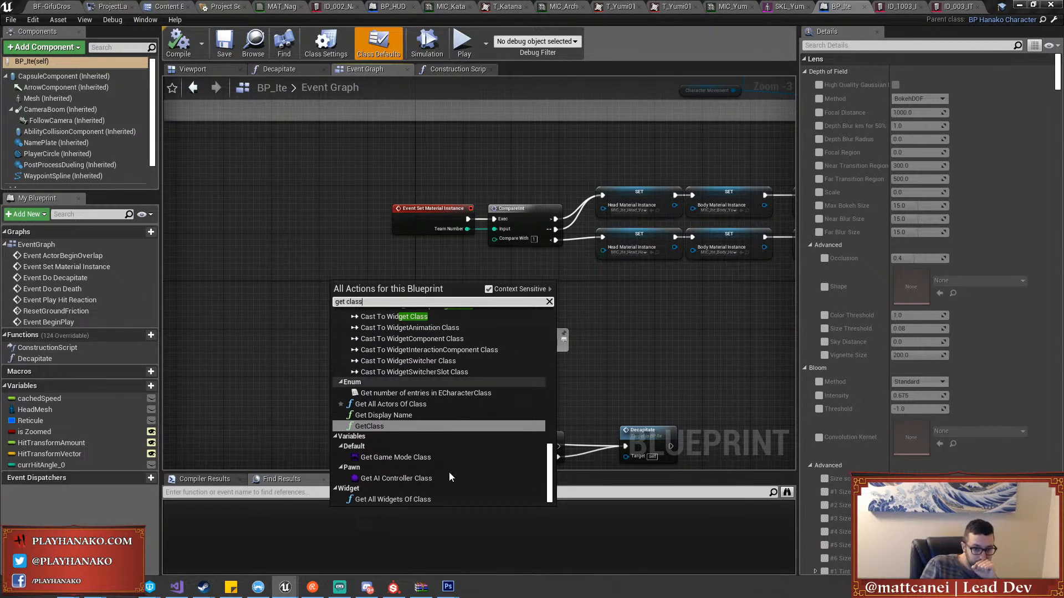
{"action": "scroll", "coordinate": [458, 470], "scroll_direction": "up", "scroll_amount": 3}
{"action": "scroll", "coordinate": [458, 471], "scroll_direction": "up", "scroll_amount": 10}
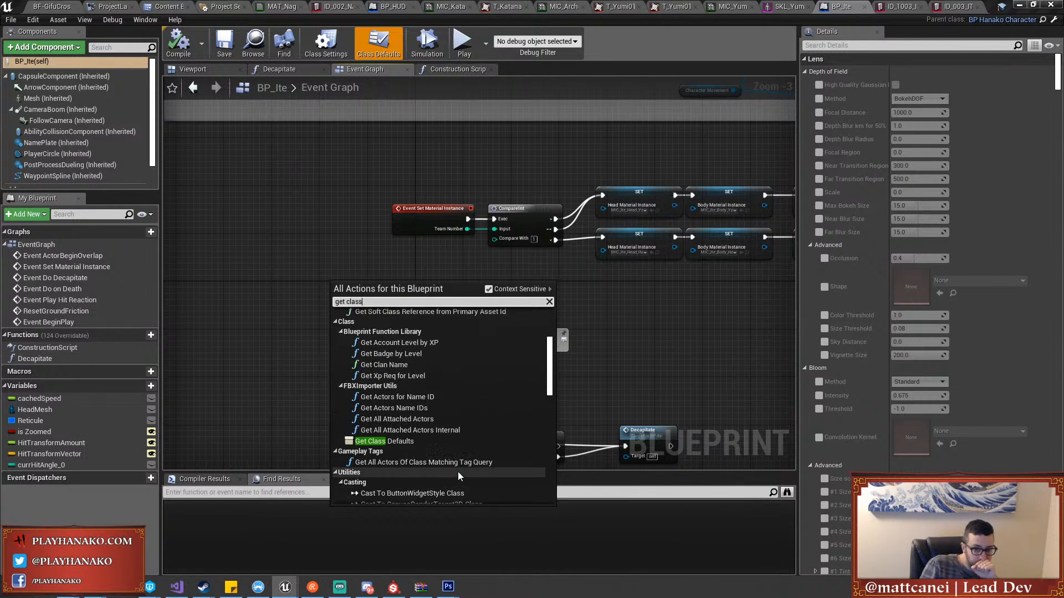
{"action": "scroll", "coordinate": [457, 471], "scroll_direction": "up", "scroll_amount": 4}
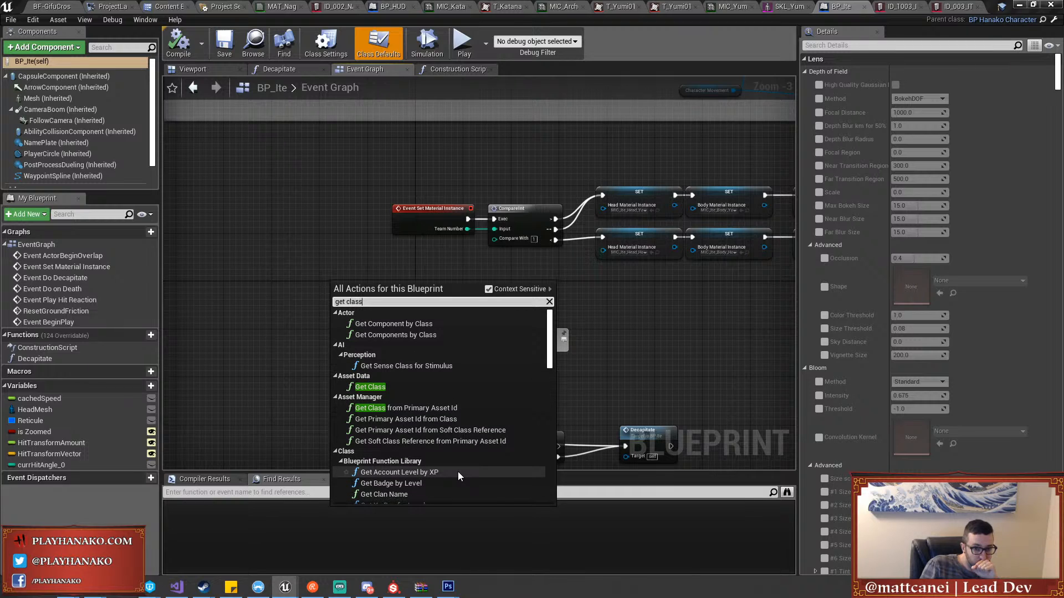
{"action": "right_click_drag", "start_coordinate": [305, 255], "coordinate": [253, 257]}
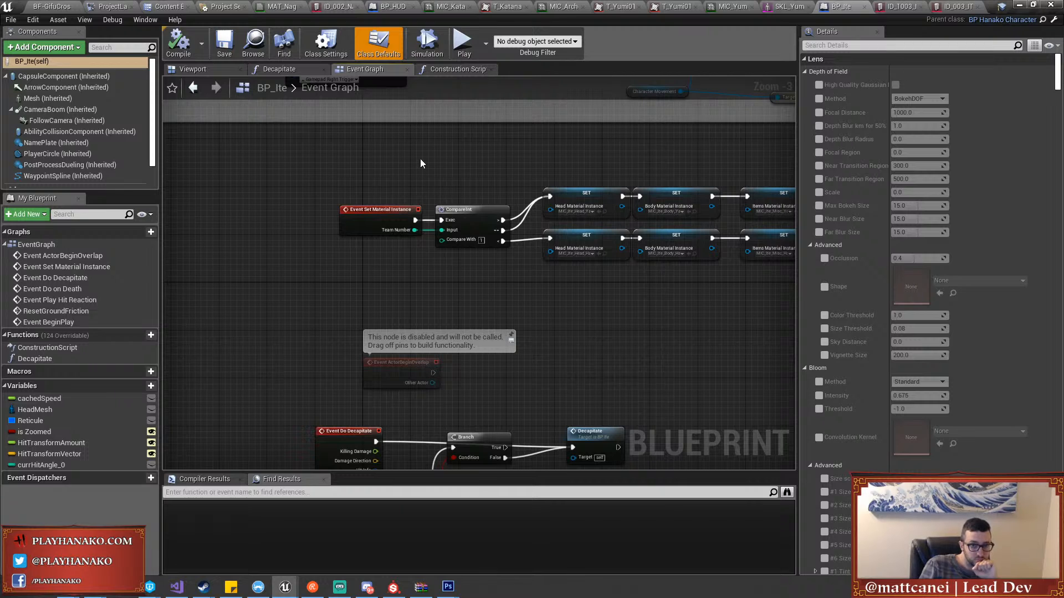
Open the BlueprintFunctionLibrary asset from the Blueprints content folder
{"action": "left_click", "coordinate": [188, 7]}
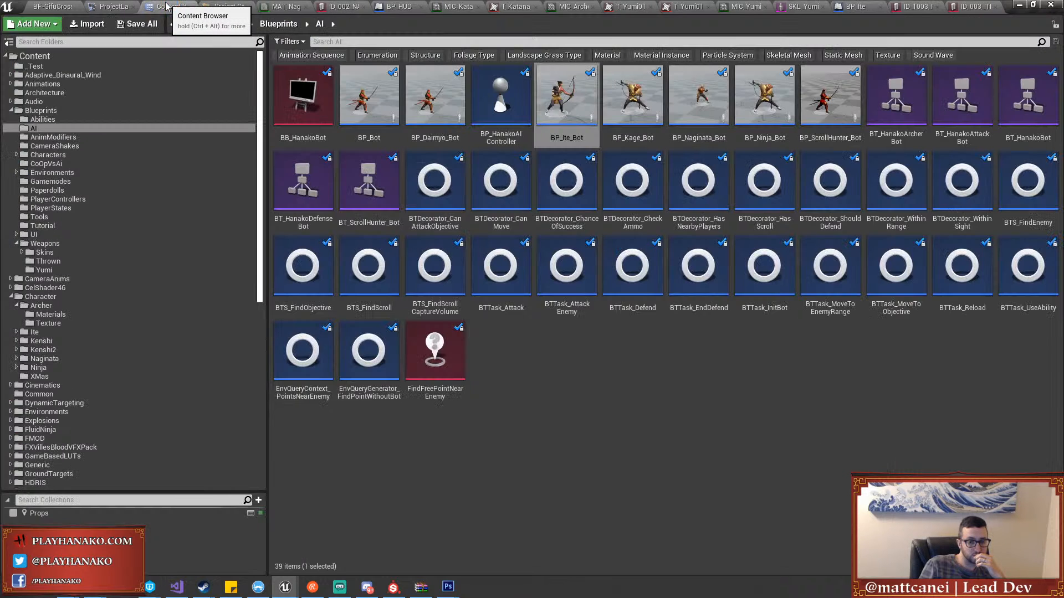
{"action": "scroll", "coordinate": [117, 394], "scroll_direction": "down", "scroll_amount": 8}
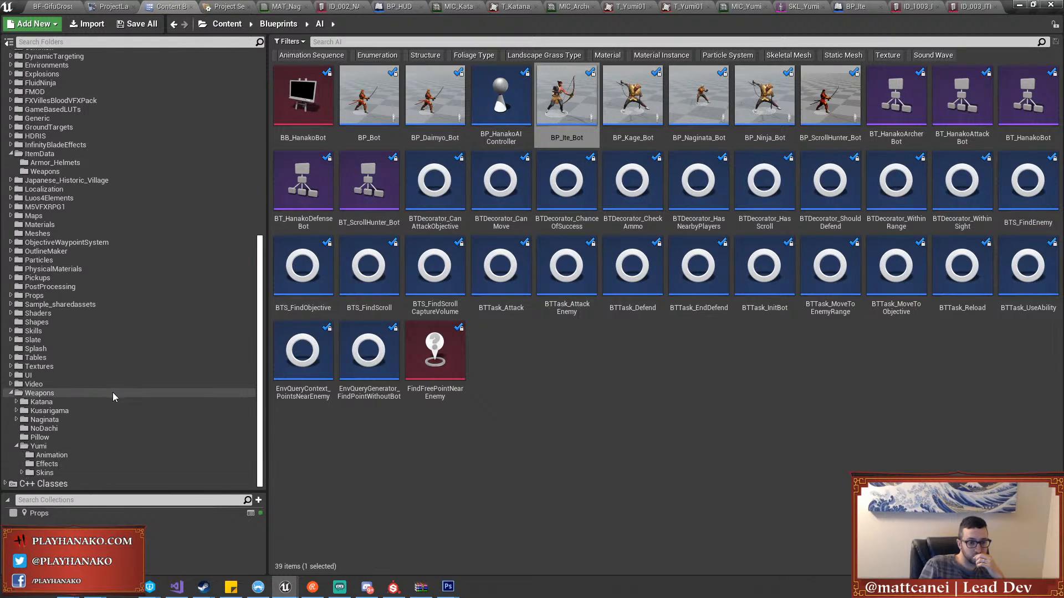
{"action": "scroll", "coordinate": [111, 394], "scroll_direction": "up", "scroll_amount": 12}
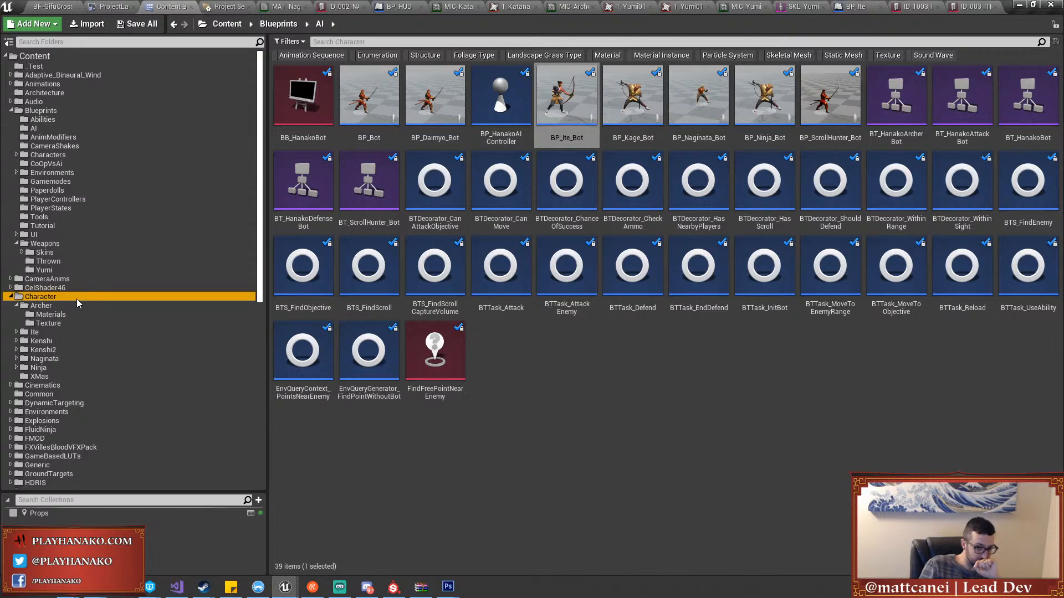
{"action": "left_click", "coordinate": [77, 298]}
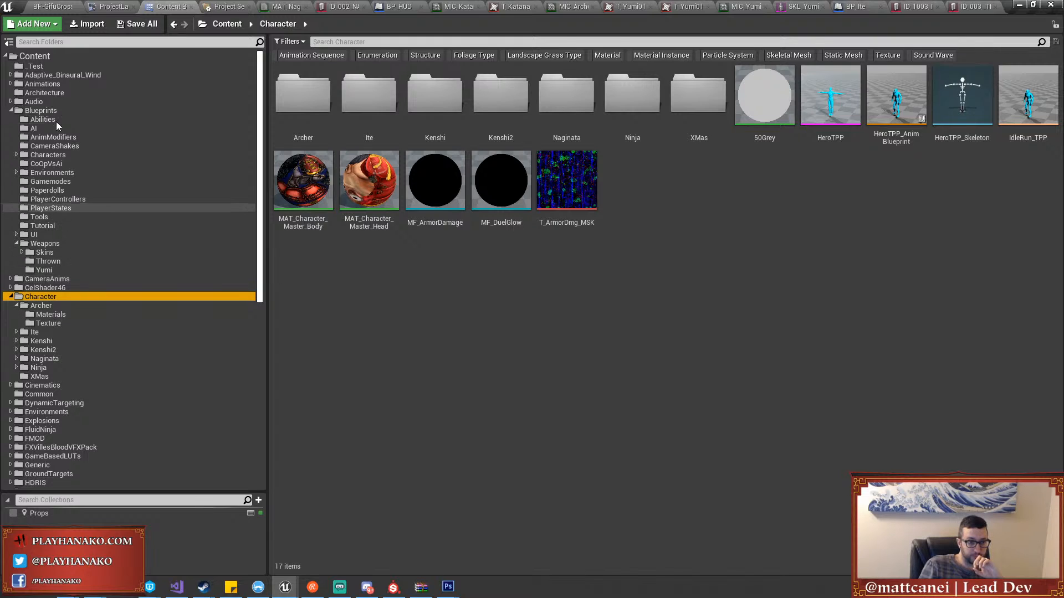
{"action": "left_click", "coordinate": [43, 110]}
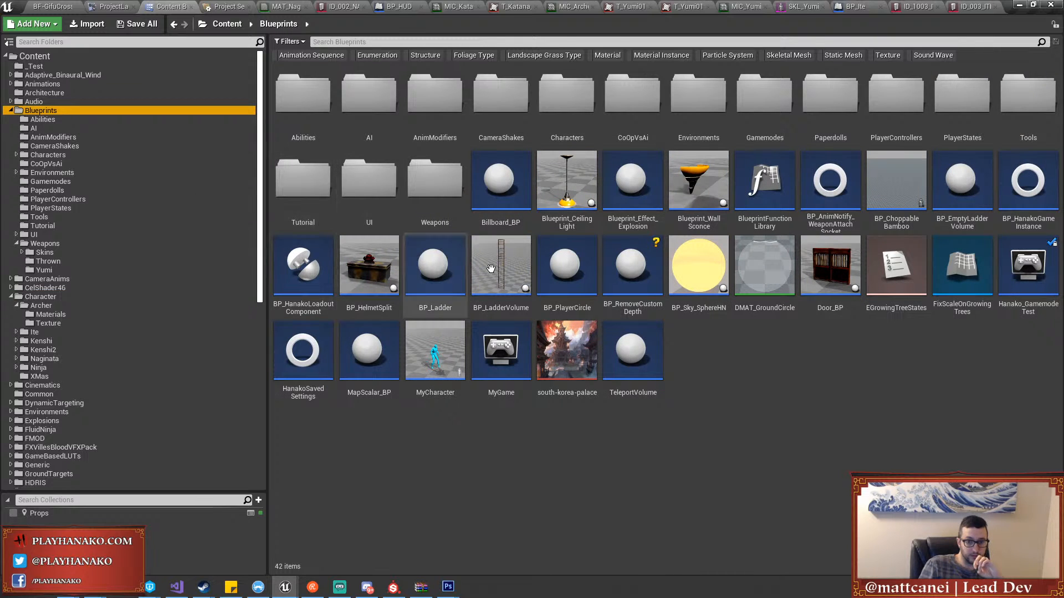
{"action": "double_click", "coordinate": [761, 207]}
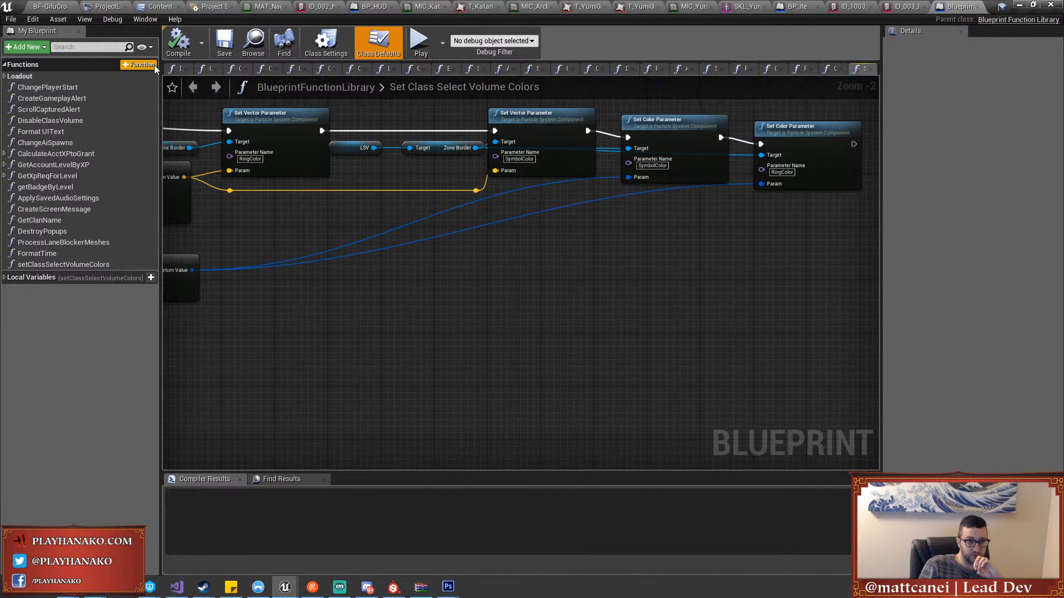
Add a function named getBotWeaponMIC to the BlueprintFunctionLibrary
{"action": "left_click", "coordinate": [153, 65]}
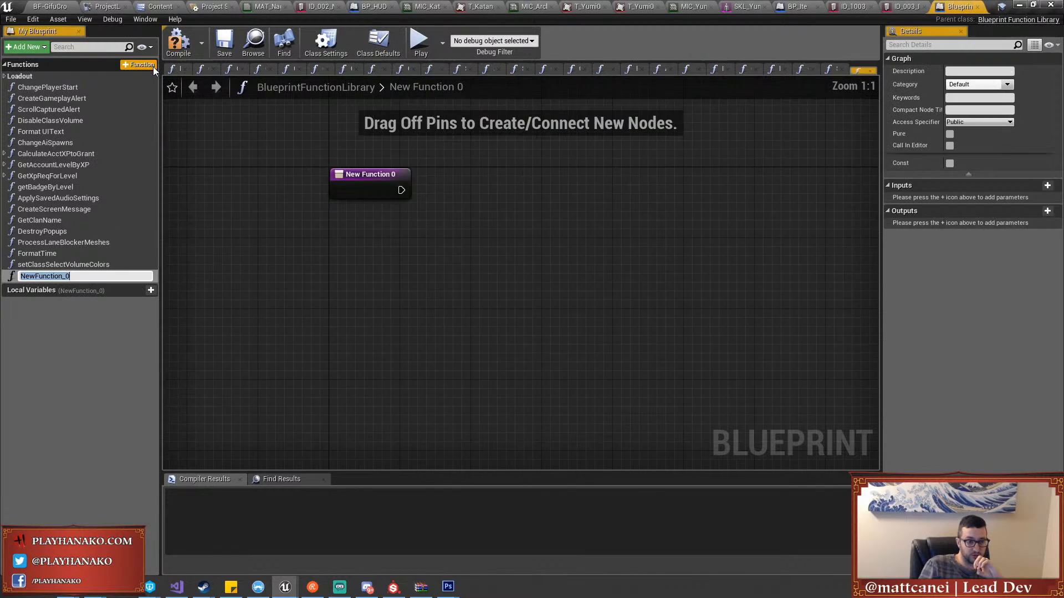
{"action": "type", "text": "getBotWe"}
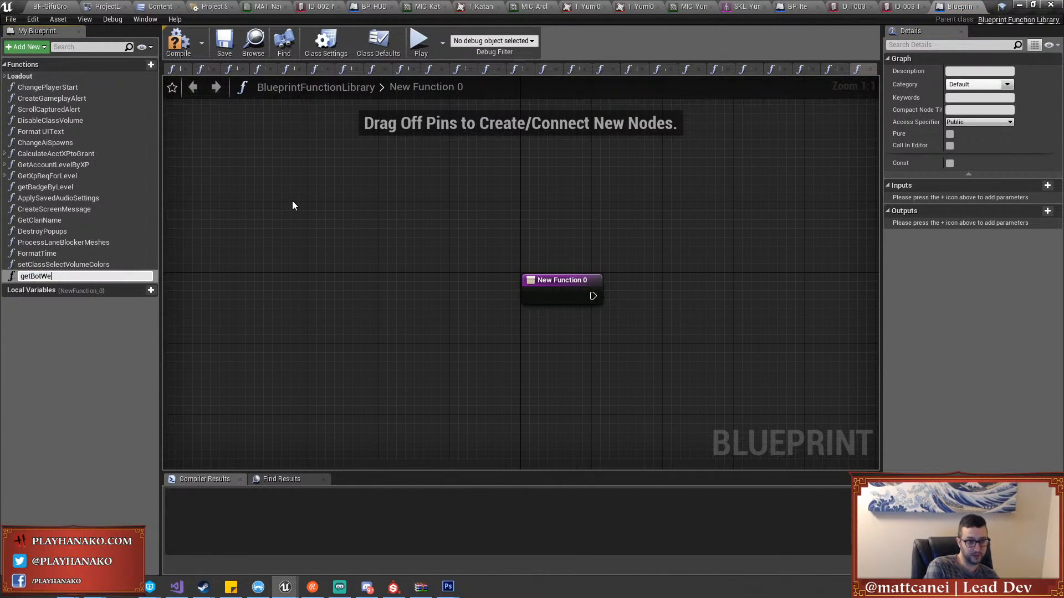
{"action": "type", "text": "apon"}
{"action": "type", "text": "Materia"}
{"action": "key", "text": "BackSpace"}
{"action": "key", "text": "BackSpace"}
{"action": "key", "text": "BackSpace"}
{"action": "type", "text": "IC"}
{"action": "key", "text": "Return"}
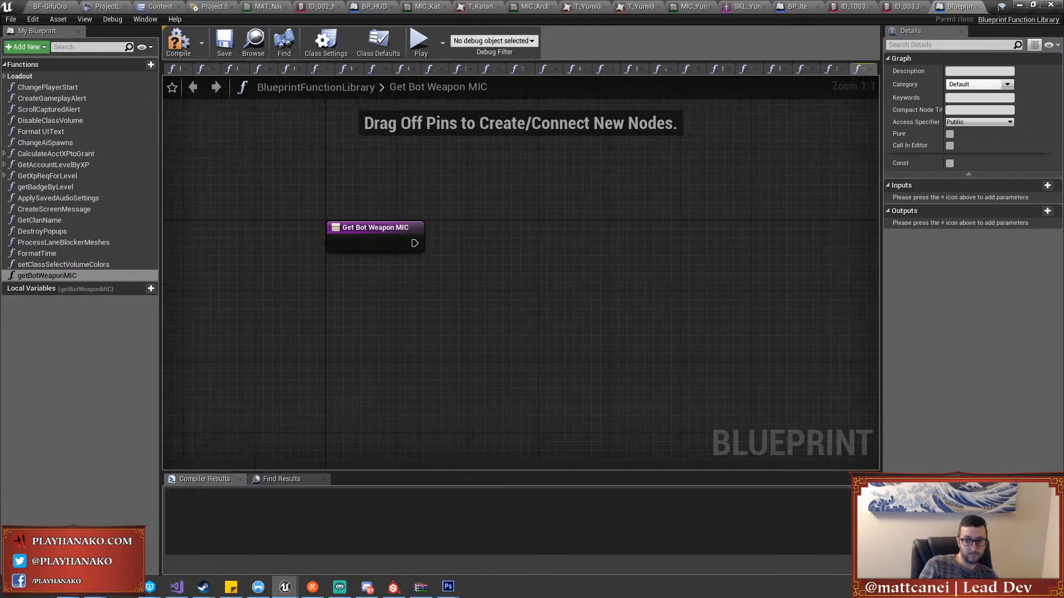
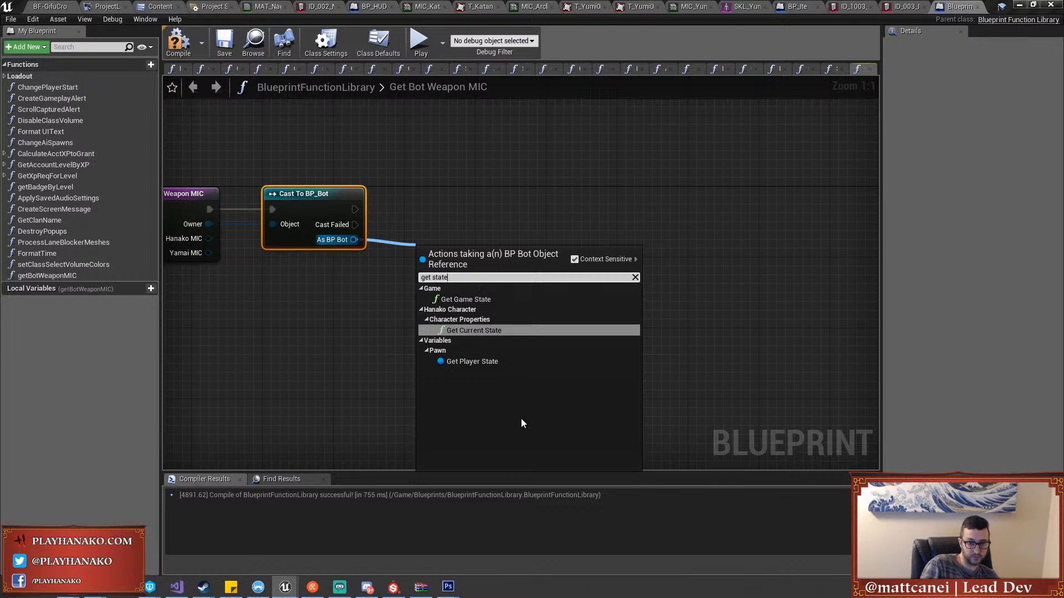
Add a Player State getter fed by the As BP Bot output and place it beside the BP_Bot cast
{"action": "key", "text": "Return"}
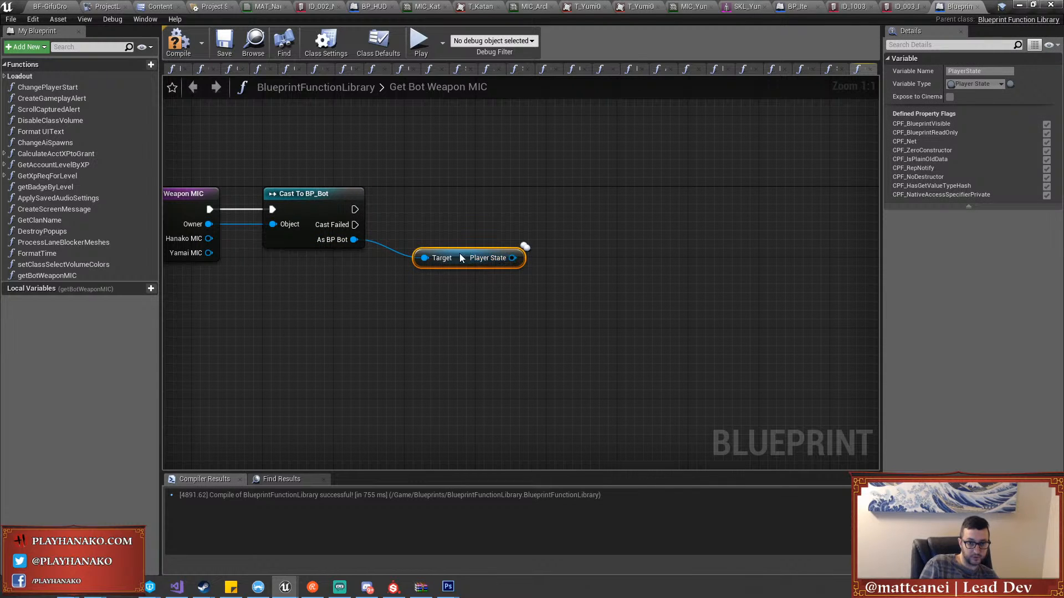
{"action": "left_click_drag", "start_coordinate": [460, 253], "coordinate": [355, 209]}
{"action": "type", "text": "cast to hanako"}
{"action": "key", "text": "Return"}
{"action": "key", "text": "q"}
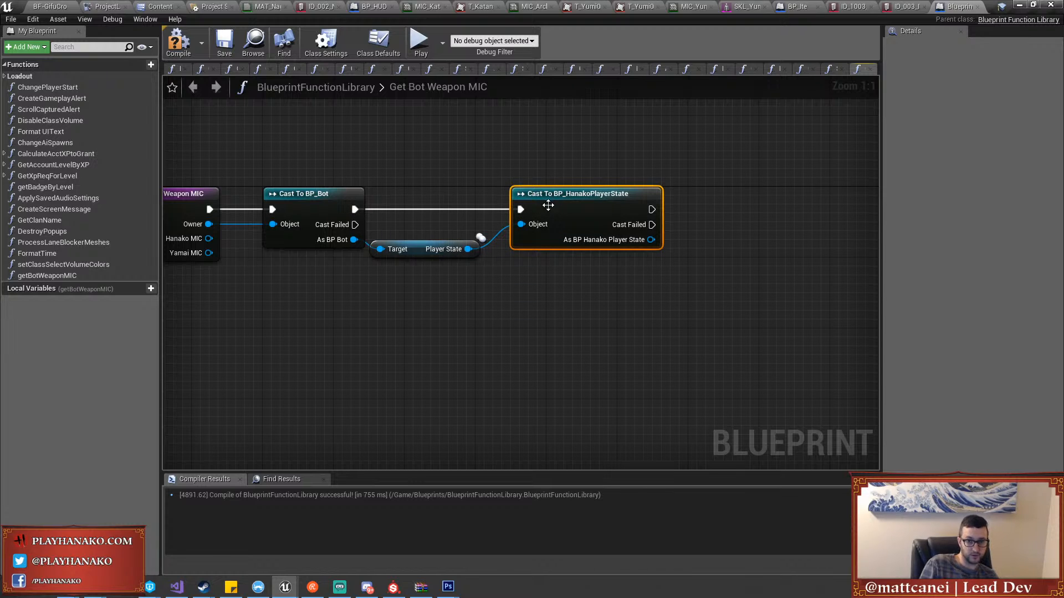
{"action": "key", "text": "Delete"}
Cast the Player State to HanakoPlayerState, wire it after the BP_Bot cast and align it with that node
{"action": "left_click_drag", "start_coordinate": [468, 249], "coordinate": [354, 209]}
{"action": "type", "text": "cast to haa"}
{"action": "key", "text": "Return"}
{"action": "left_click_drag", "start_coordinate": [553, 242], "coordinate": [553, 224]}
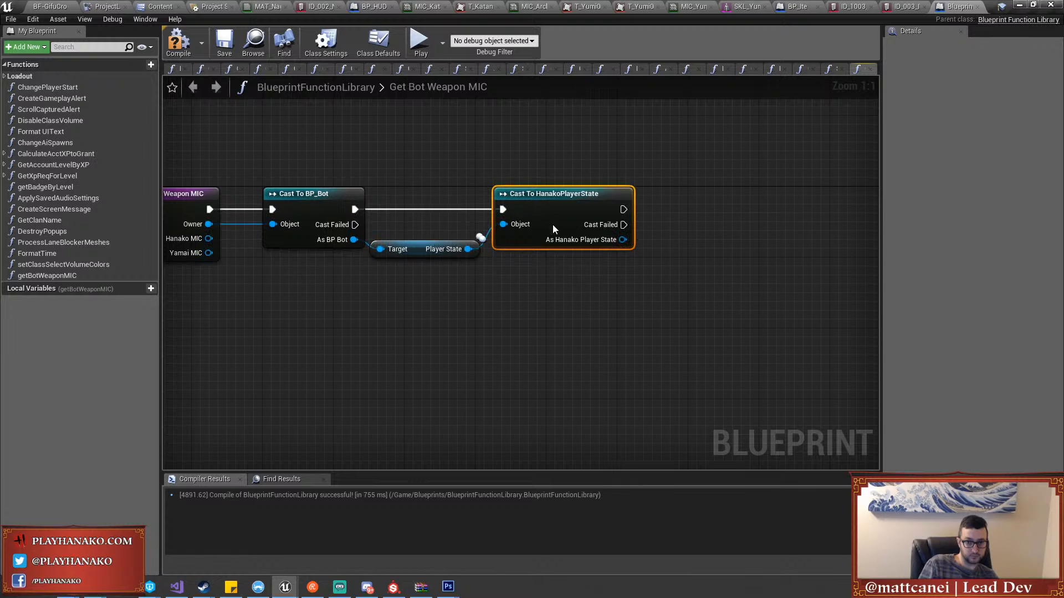
Search the actions for the As Hanako Player State output for "get class" and look through the available class getters
{"action": "left_click_drag", "start_coordinate": [623, 257], "coordinate": [651, 240]}
{"action": "type", "text": "get class"}
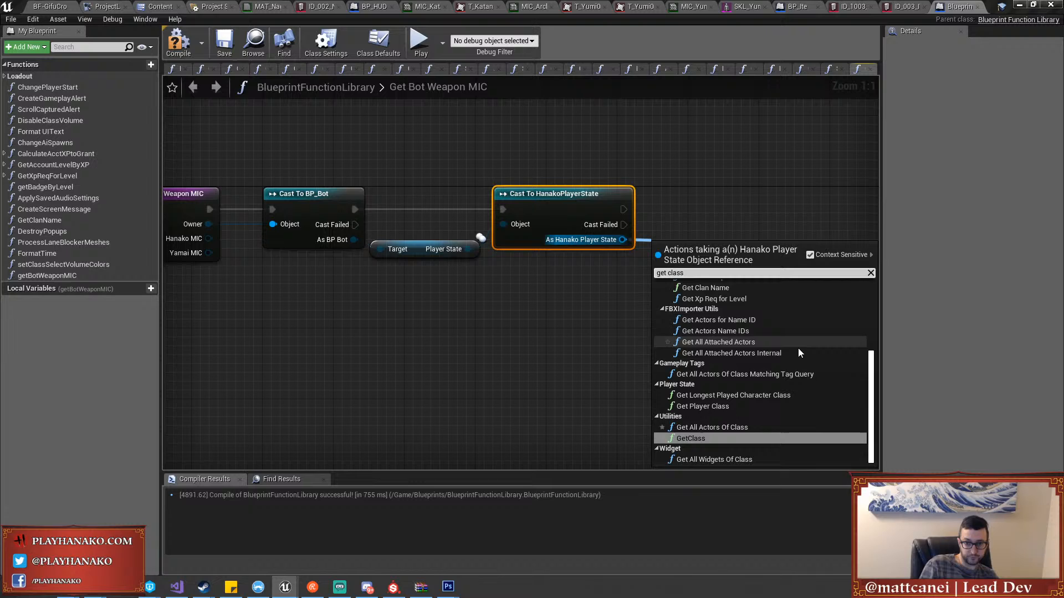
{"action": "scroll", "coordinate": [798, 347], "scroll_direction": "up", "scroll_amount": 5}
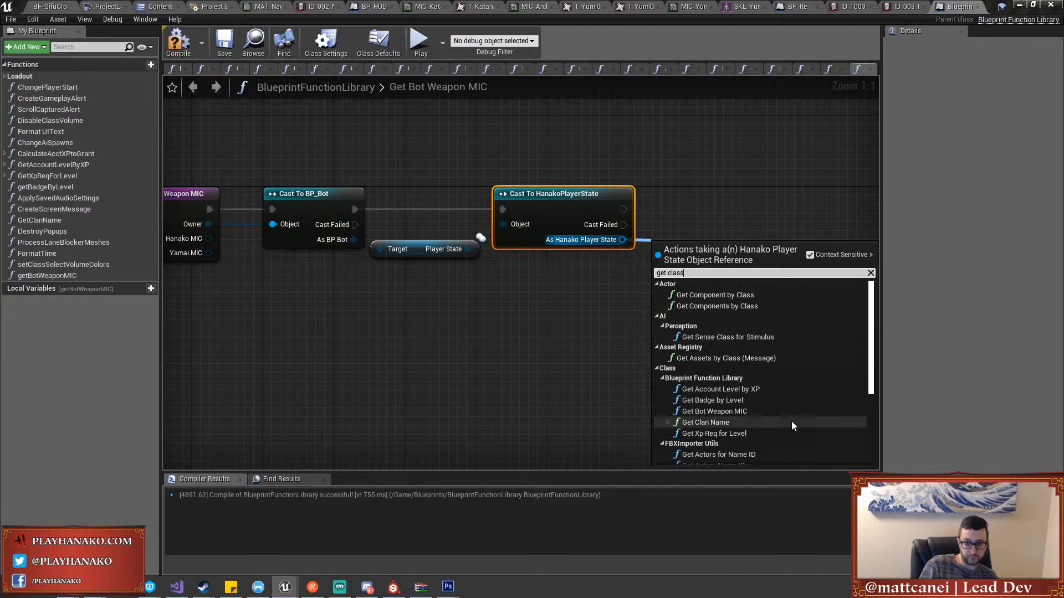
{"action": "scroll", "coordinate": [740, 344], "scroll_direction": "down", "scroll_amount": 2}
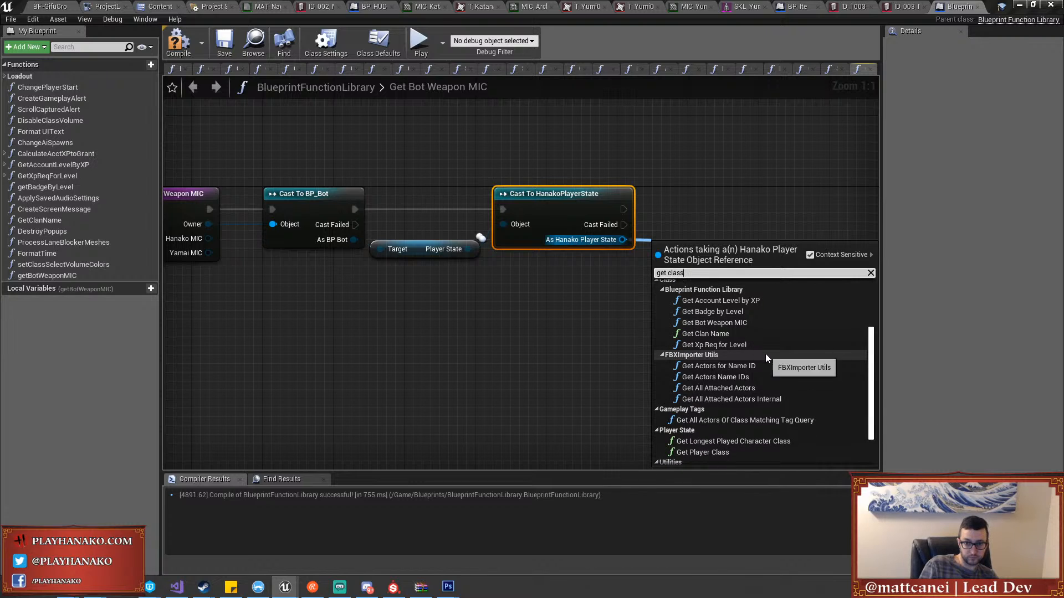
{"action": "scroll", "coordinate": [777, 358], "scroll_direction": "down", "scroll_amount": 2}
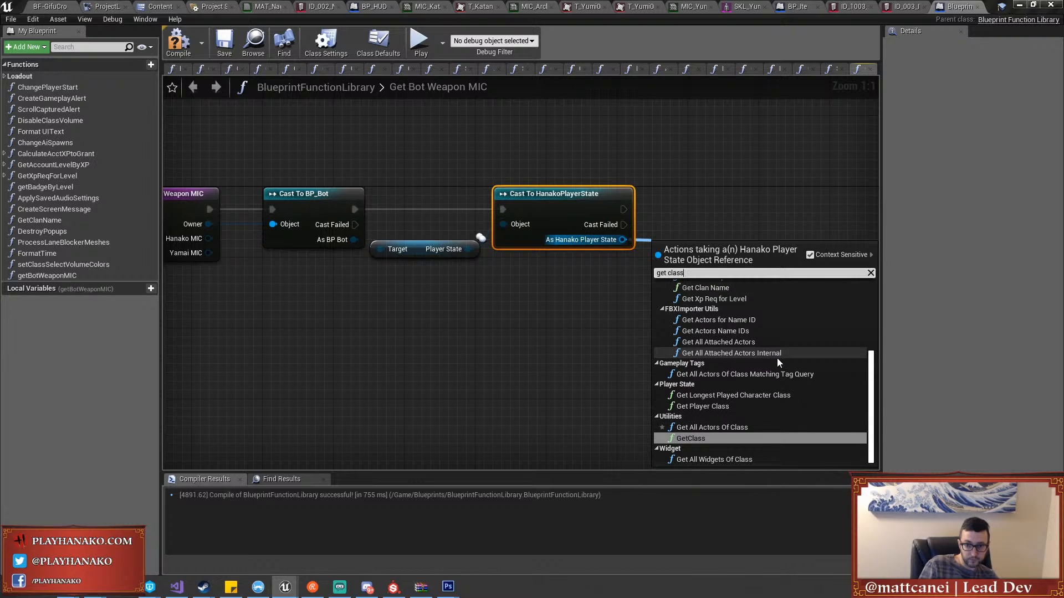
{"action": "scroll", "coordinate": [777, 358], "scroll_direction": "up", "scroll_amount": 6}
Search the As Hanako Player State actions for "character", turn off context sensitivity and look through all matching actions
{"action": "key", "text": "BackSpace"}
{"action": "key", "text": "BackSpace"}
{"action": "key", "text": "BackSpace"}
{"action": "key", "text": "BackSpace"}
{"action": "key", "text": "BackSpace"}
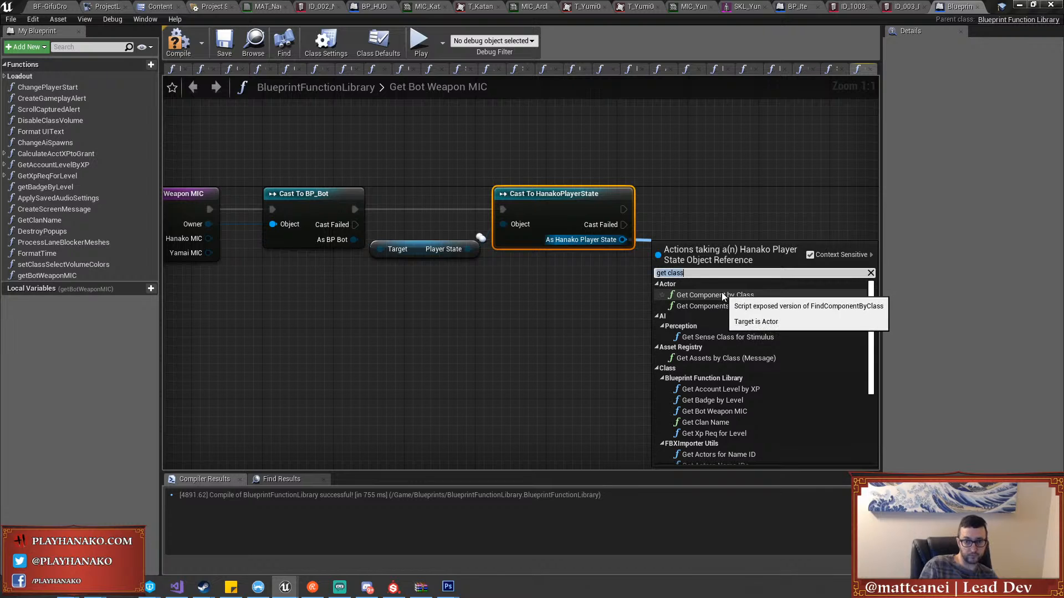
{"action": "type", "text": "echa"}
{"action": "key", "text": "ctrl+a"}
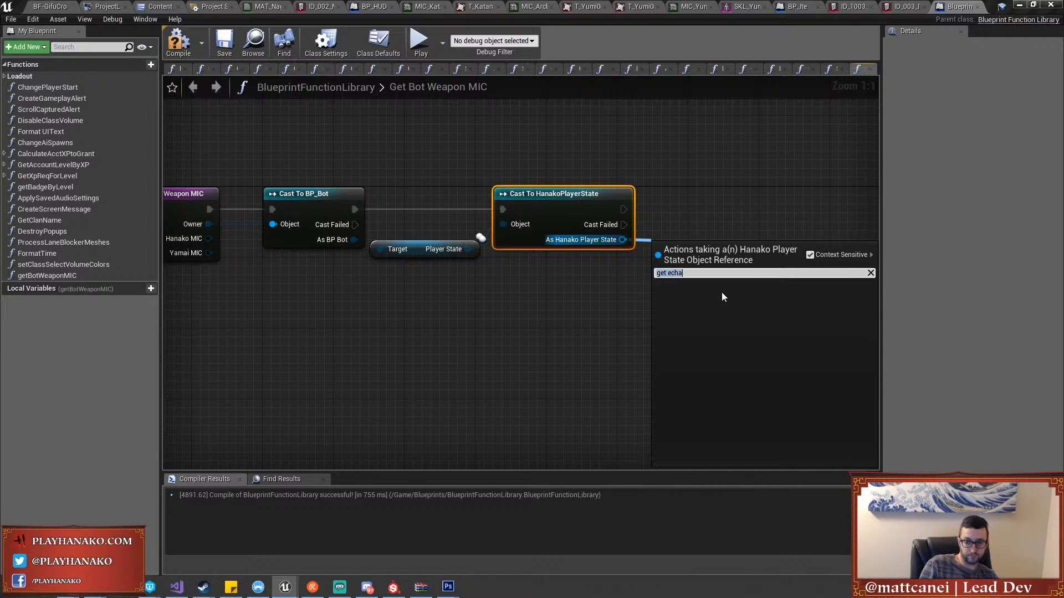
{"action": "type", "text": "character"}
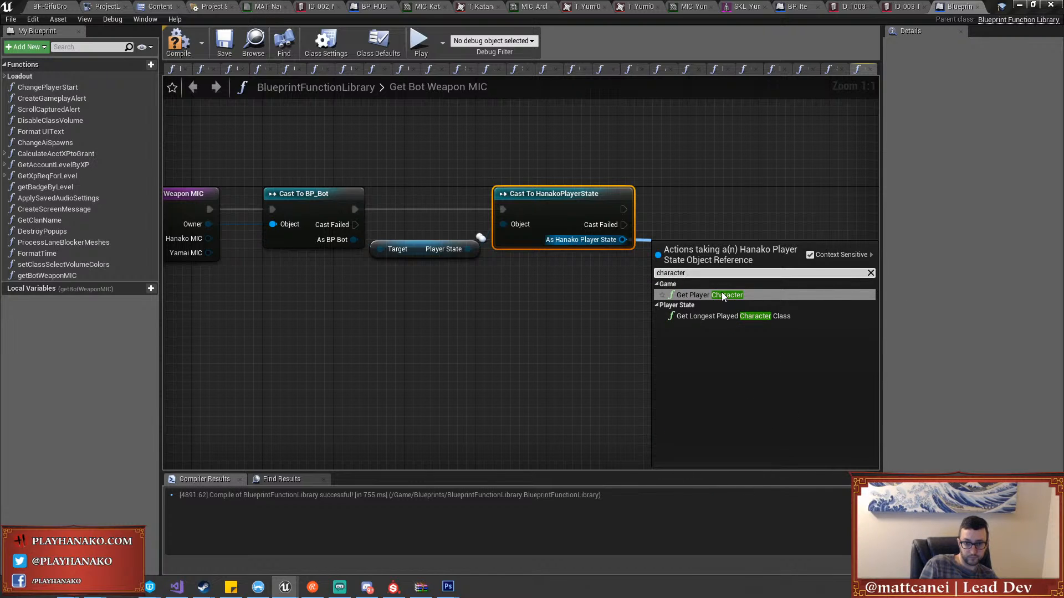
{"action": "left_click", "coordinate": [810, 255]}
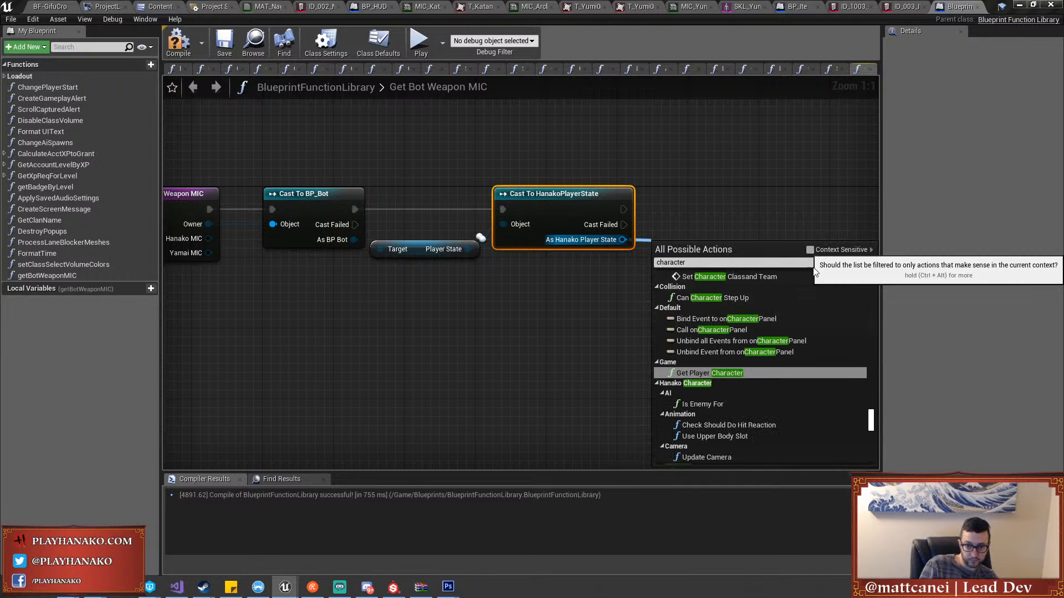
{"action": "scroll", "coordinate": [807, 379], "scroll_direction": "down", "scroll_amount": 10}
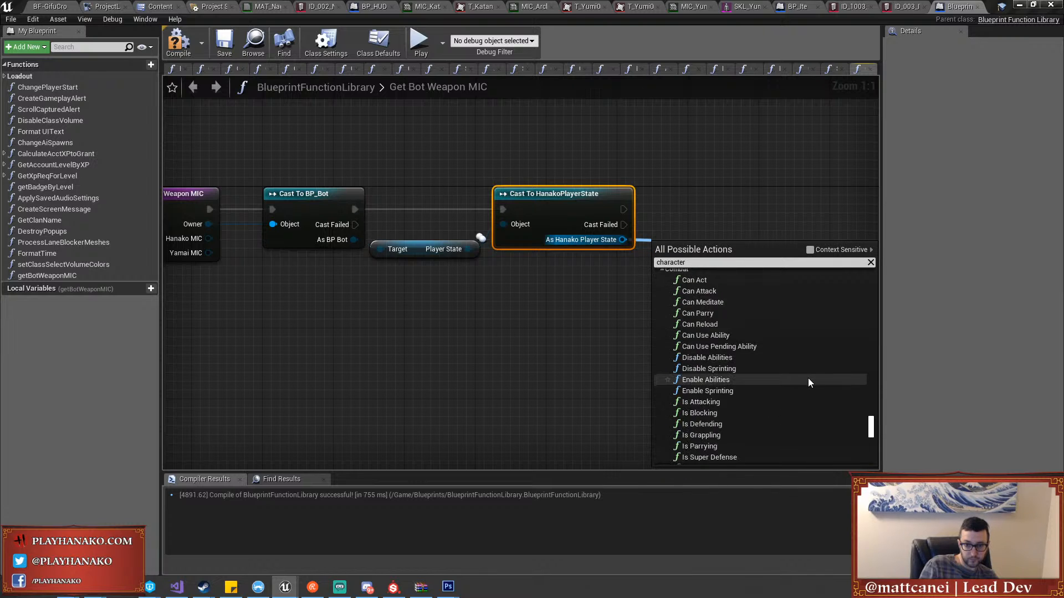
{"action": "scroll", "coordinate": [808, 379], "scroll_direction": "down", "scroll_amount": 8}
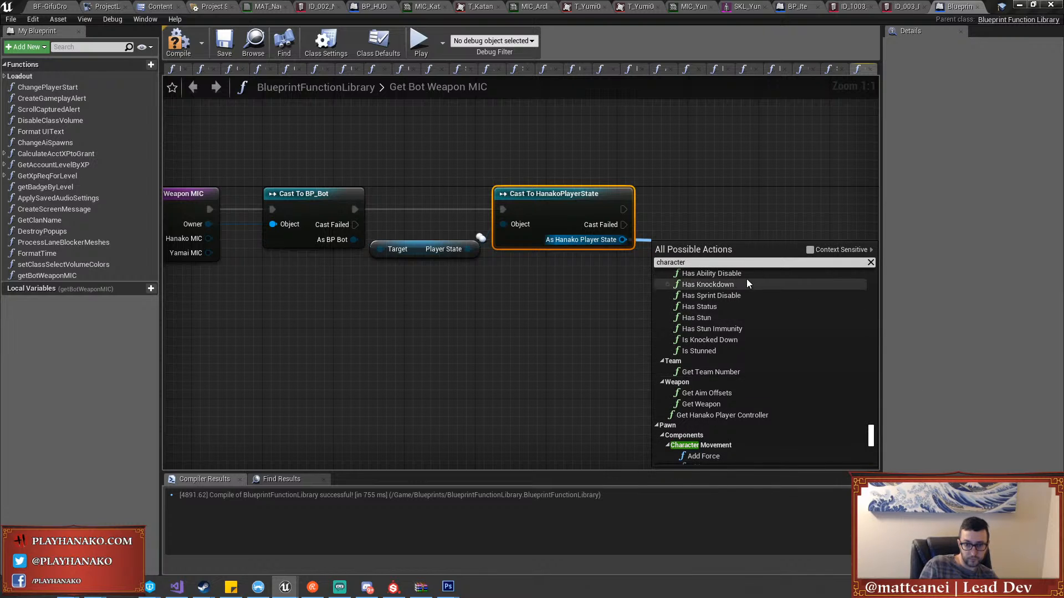
Narrow the action search to "character class" and examine the list for a suitable character class getter
{"action": "left_click", "coordinate": [715, 263]}
{"action": "key", "text": "End"}
{"action": "type", "text": "class"}
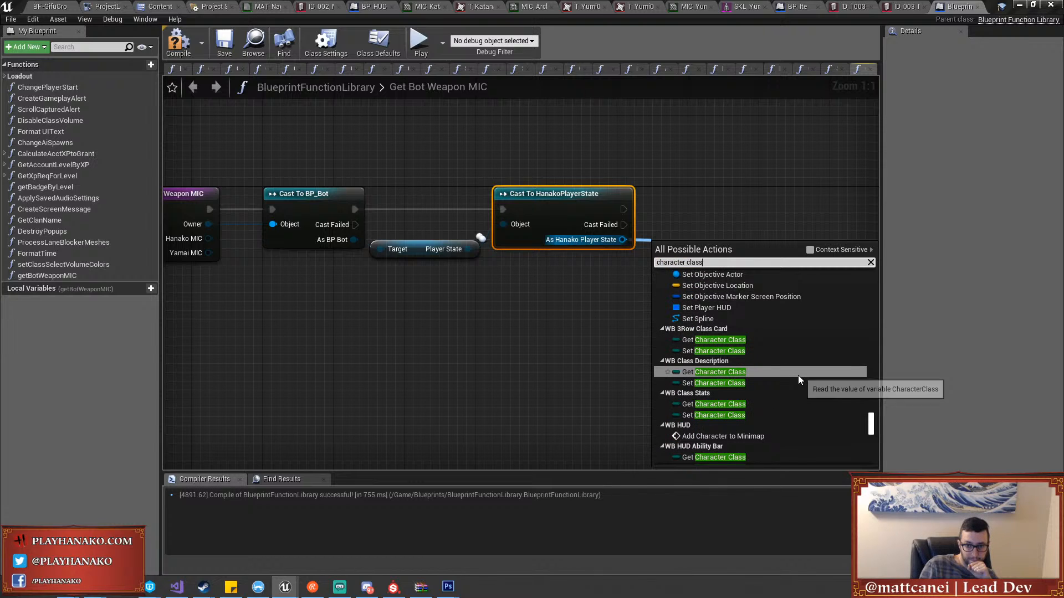
{"action": "scroll", "coordinate": [798, 377], "scroll_direction": "down", "scroll_amount": 6}
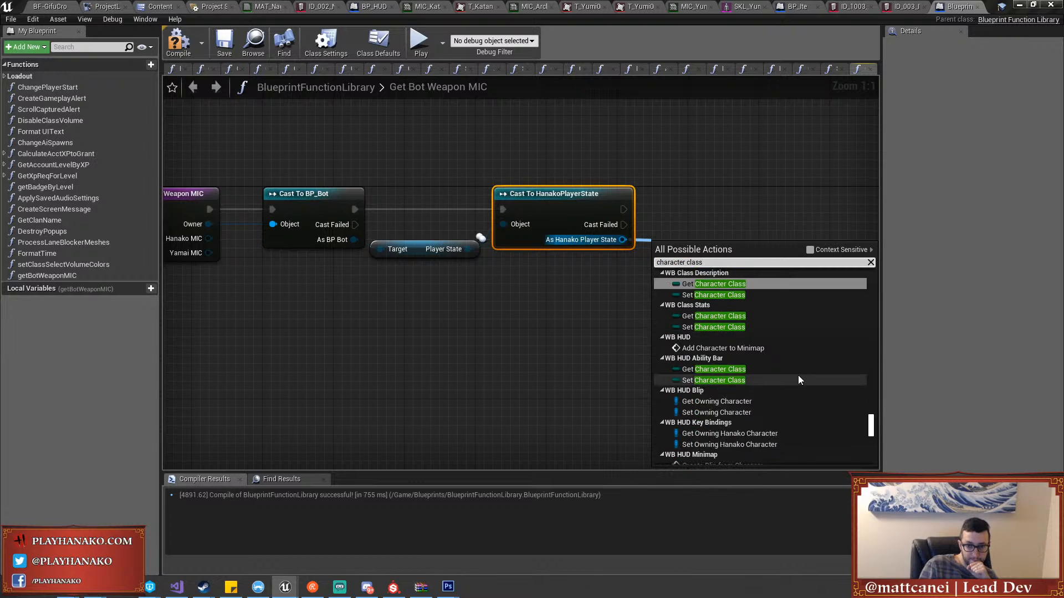
{"action": "scroll", "coordinate": [797, 375], "scroll_direction": "down", "scroll_amount": 10}
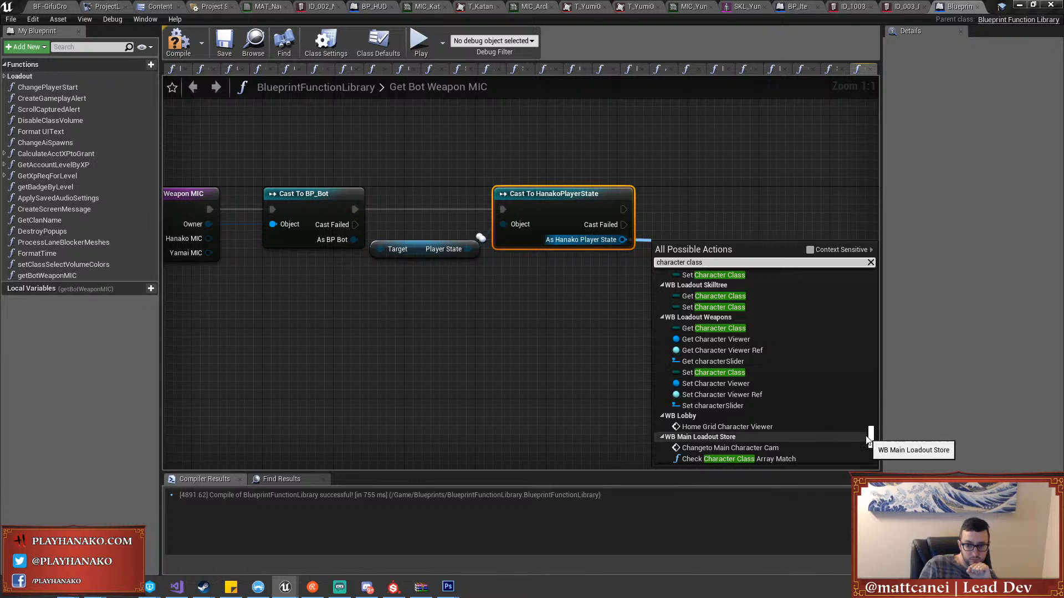
{"action": "left_click_drag", "start_coordinate": [869, 437], "coordinate": [869, 264]}
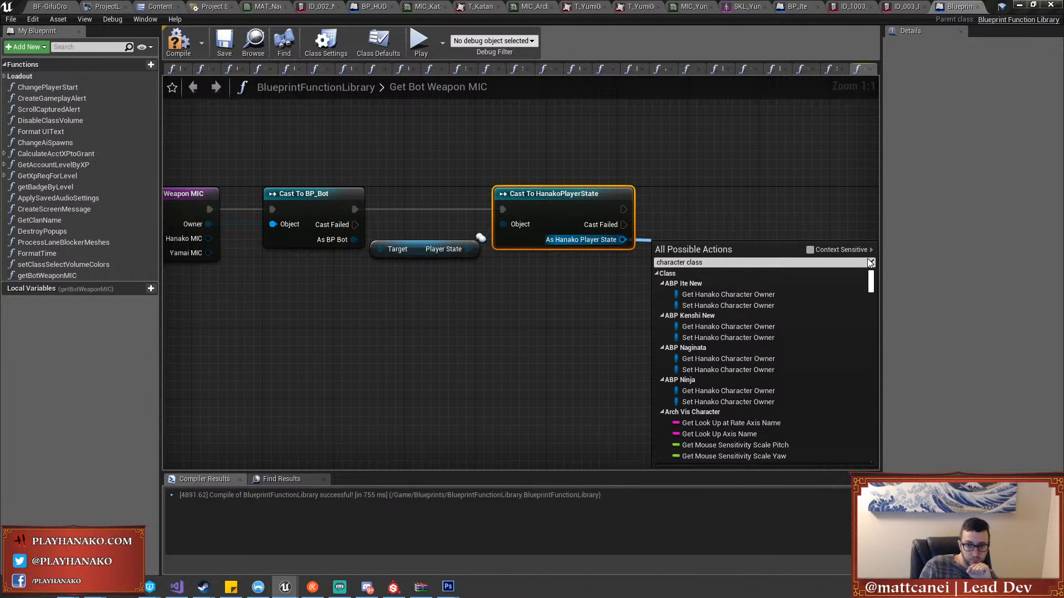
{"action": "scroll", "coordinate": [839, 338], "scroll_direction": "down", "scroll_amount": 10}
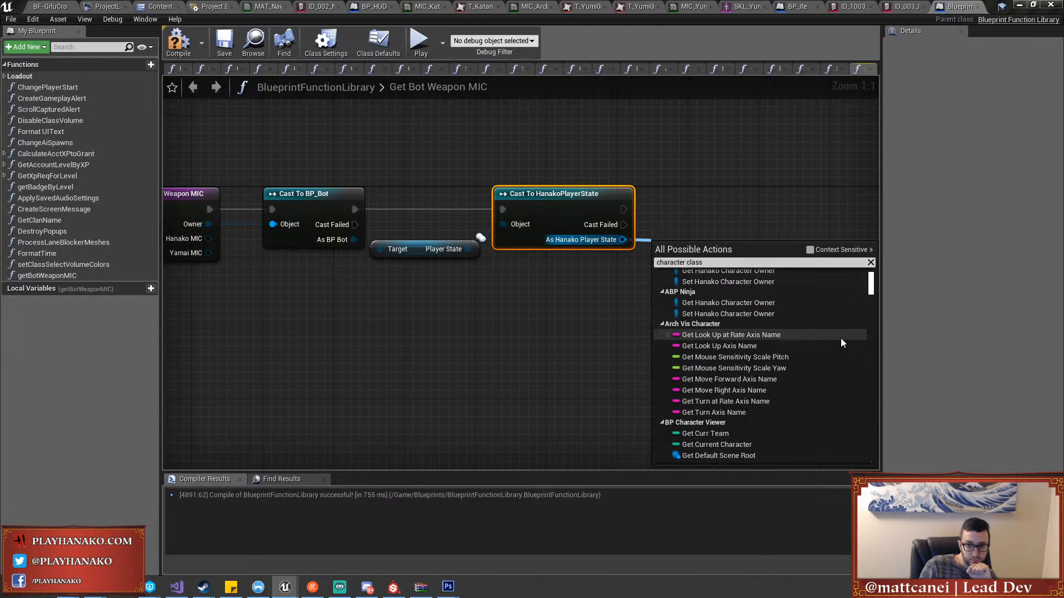
{"action": "left_click", "coordinate": [809, 250]}
{"action": "left_click", "coordinate": [784, 208]}
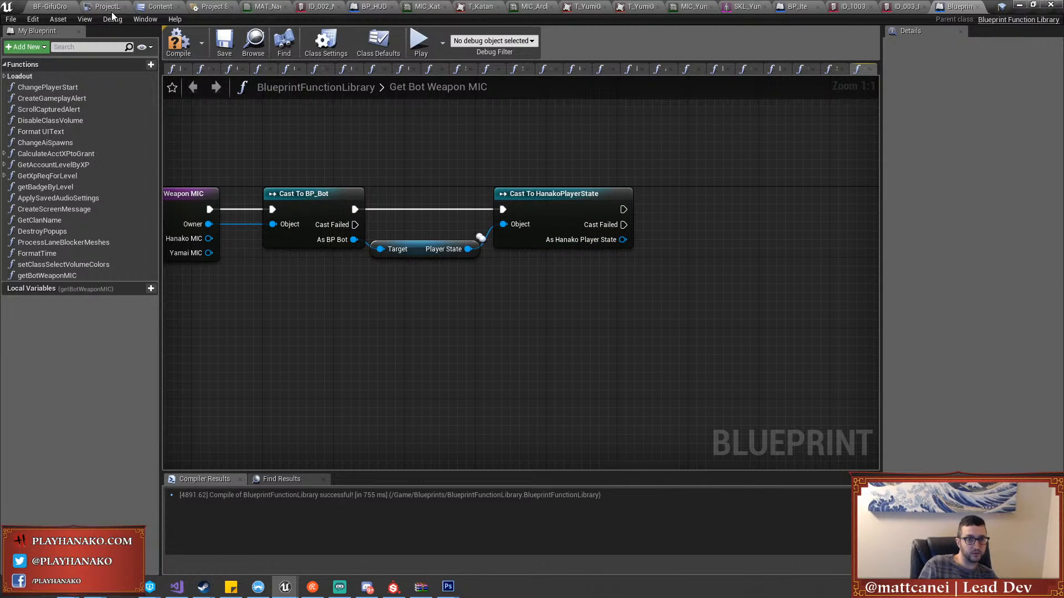
Open BP_HanakoLoadoutComponent from the Blueprints folder and examine how its event graph reads the player class
{"action": "left_click", "coordinate": [145, 7]}
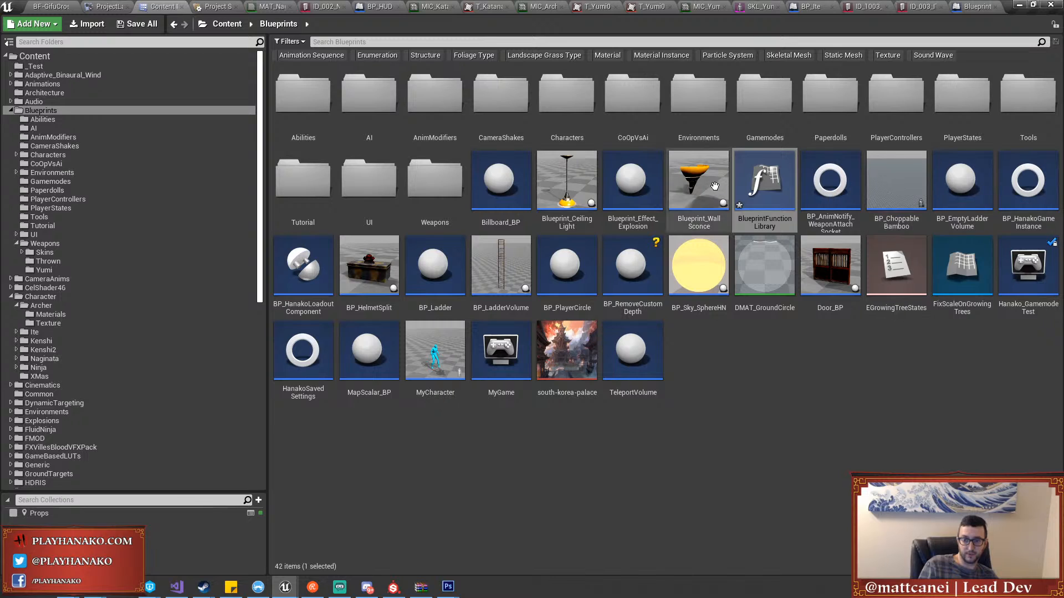
{"action": "double_click", "coordinate": [303, 264]}
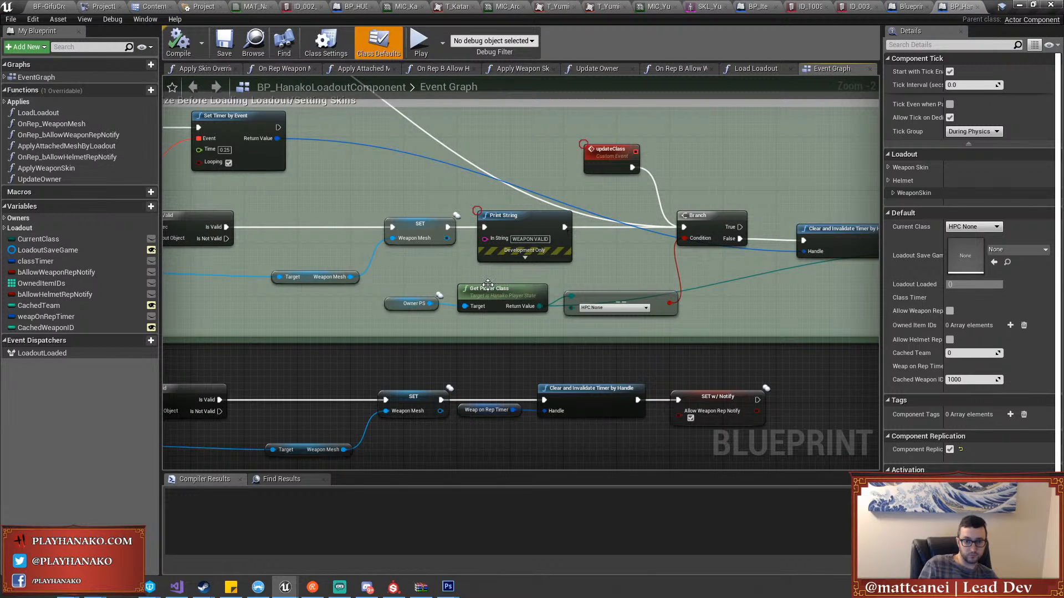
{"action": "scroll", "coordinate": [487, 284], "scroll_direction": "up", "scroll_amount": 1}
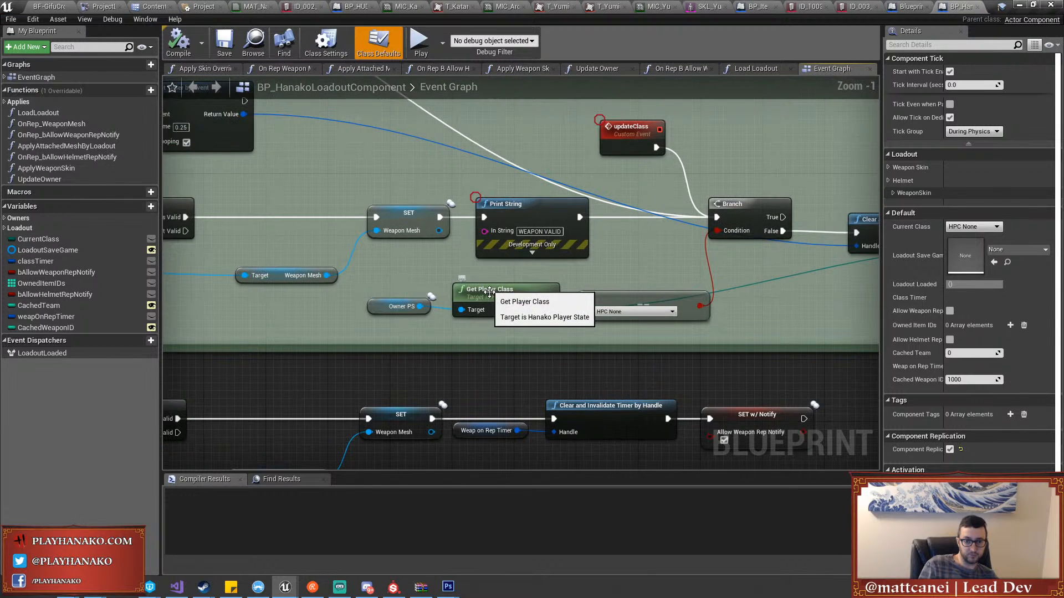
Back in the Get Bot Weapon MIC function, try a Get Player Class node on the Hanako player state
{"action": "left_click", "coordinate": [920, 8]}
{"action": "left_click_drag", "start_coordinate": [560, 238], "coordinate": [674, 261]}
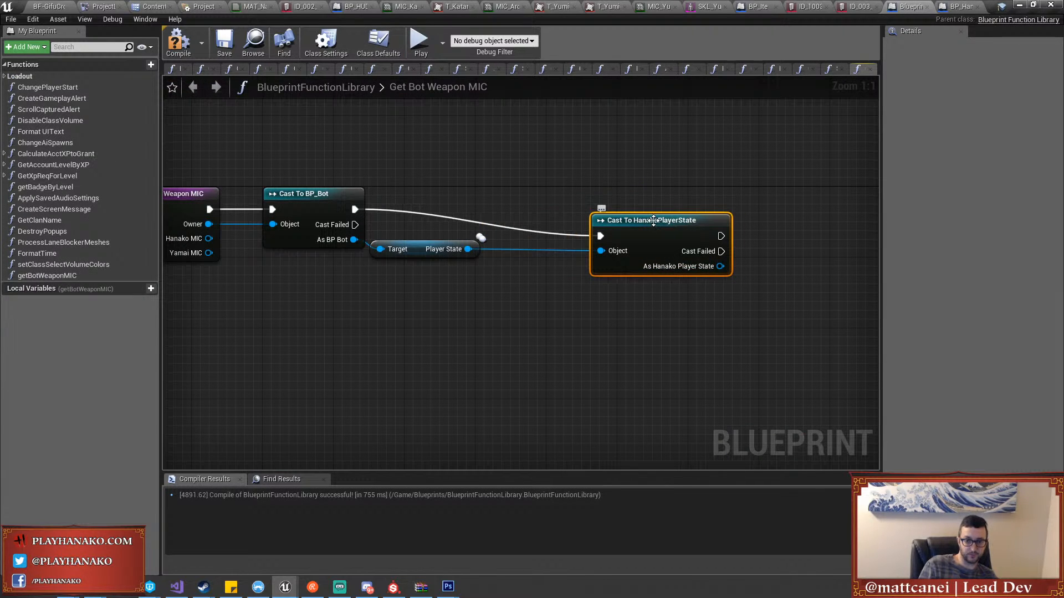
{"action": "left_click_drag", "start_coordinate": [648, 219], "coordinate": [560, 192]}
{"action": "left_click_drag", "start_coordinate": [640, 239], "coordinate": [675, 250]}
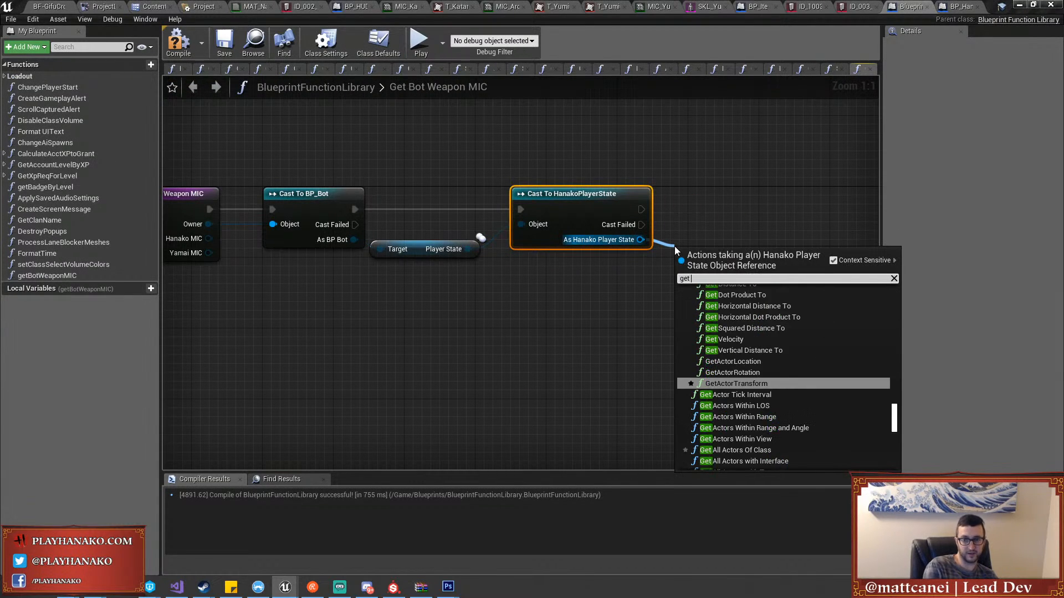
{"action": "type", "text": "get player class"}
{"action": "key", "text": "Return"}
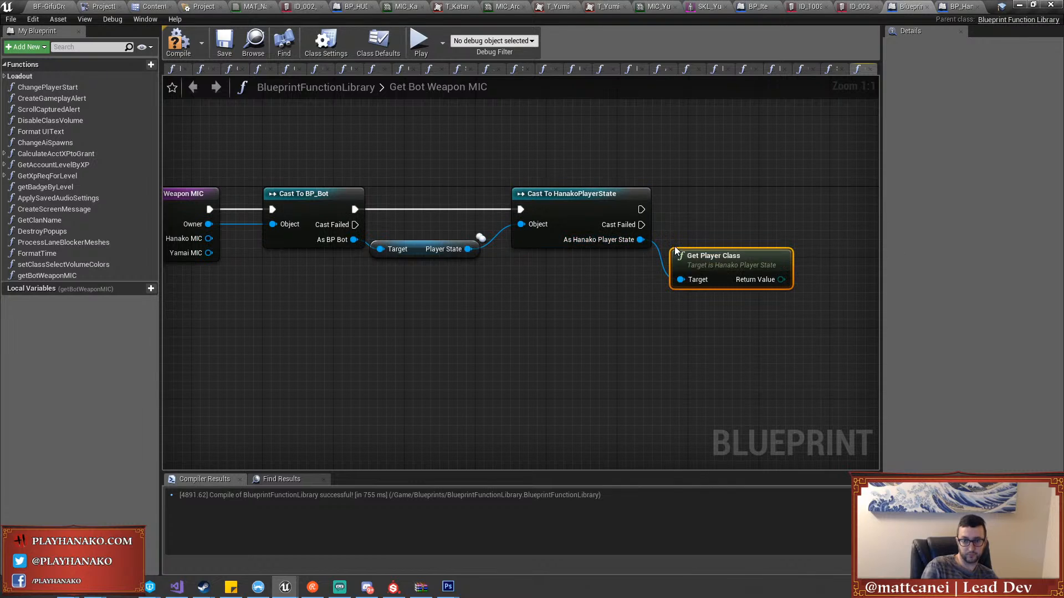
Delete the Get Player Class node from the function graph
{"action": "right_click_drag", "start_coordinate": [714, 260], "coordinate": [740, 277]}
{"action": "scroll", "coordinate": [731, 267], "scroll_direction": "down", "scroll_amount": 2}
{"action": "scroll", "coordinate": [731, 267], "scroll_direction": "up", "scroll_amount": 1}
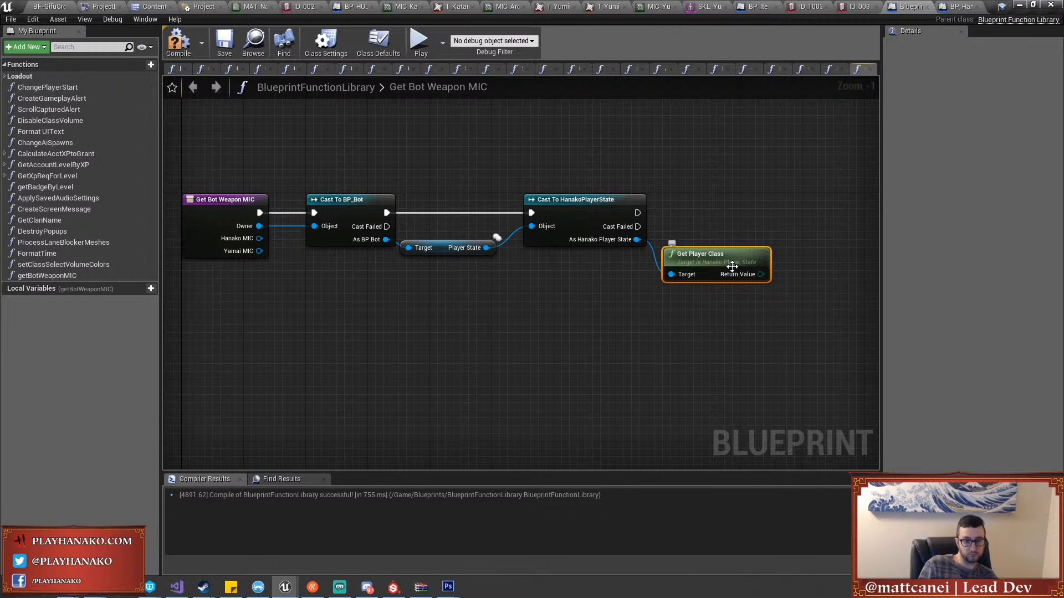
{"action": "left_click_drag", "start_coordinate": [722, 332], "coordinate": [724, 240]}
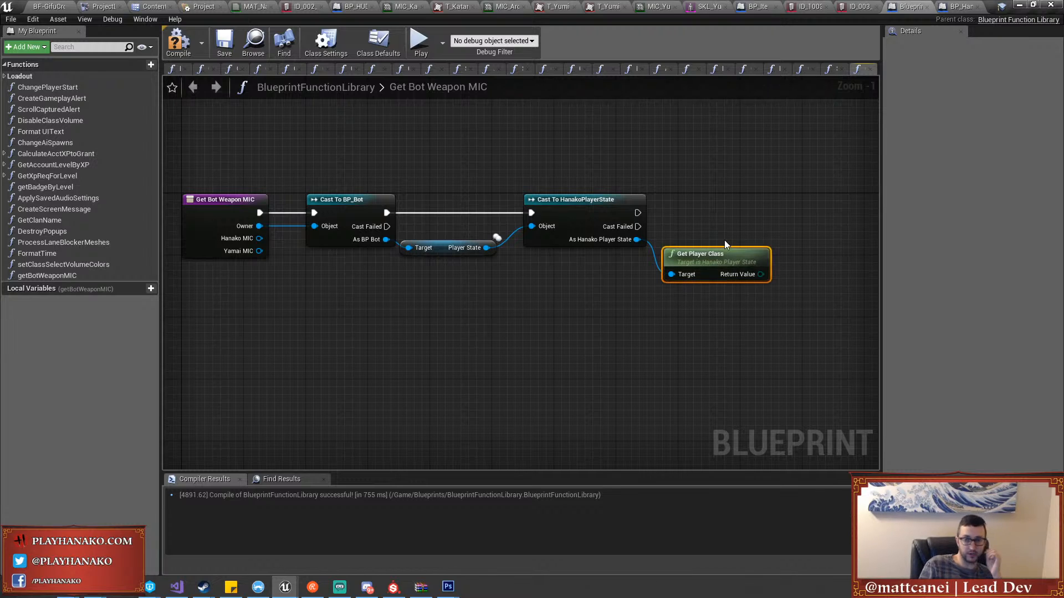
{"action": "key", "text": "Delete"}
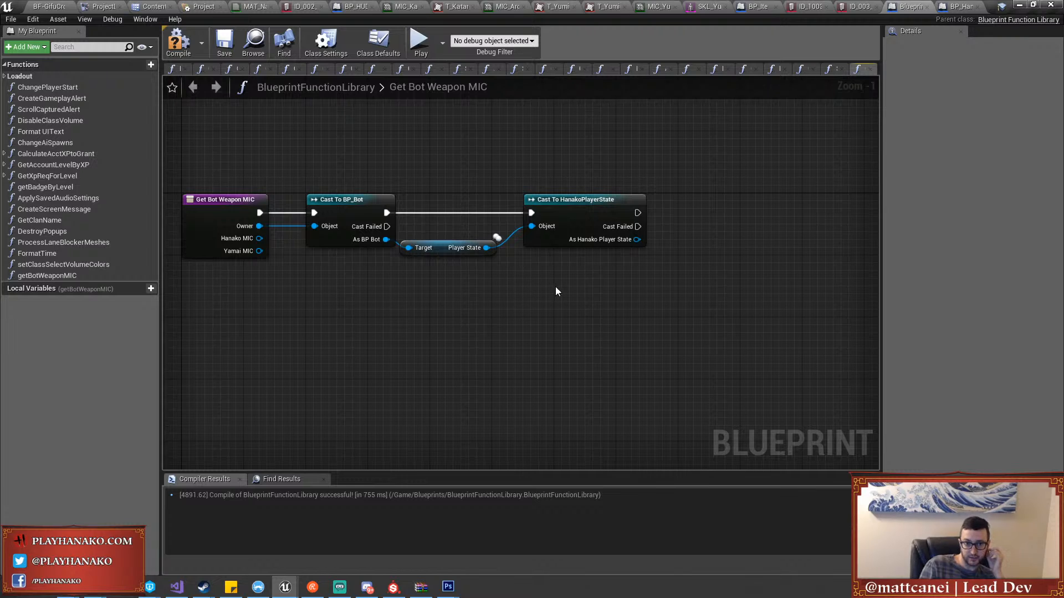
Try a Get Team Number node on the BP Bot reference and remove it
{"action": "left_click_drag", "start_coordinate": [557, 291], "coordinate": [483, 172]}
{"action": "left_click_drag", "start_coordinate": [386, 239], "coordinate": [383, 268]}
{"action": "type", "text": "get team"}
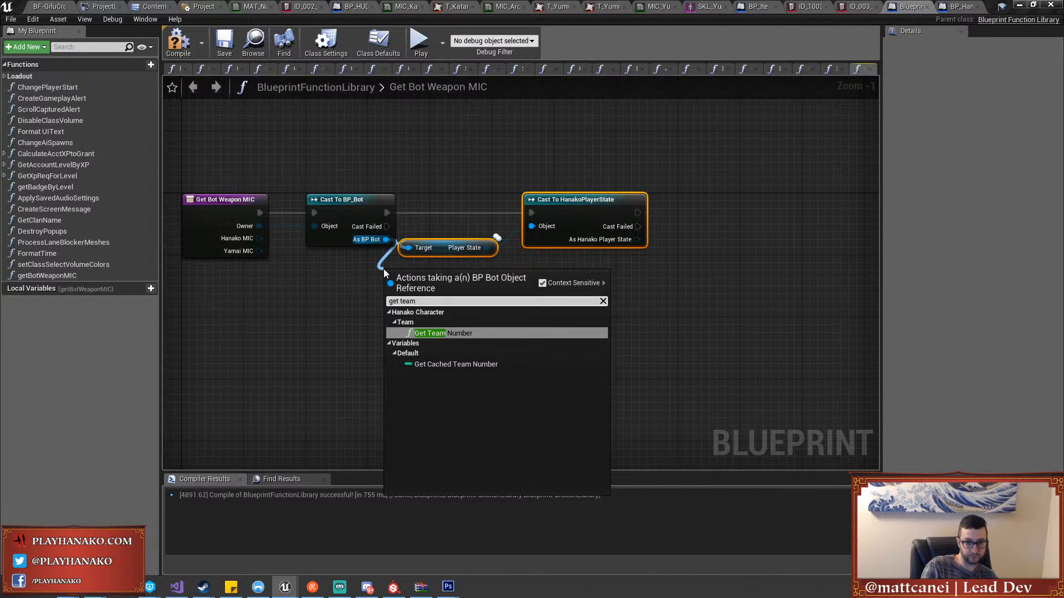
{"action": "key", "text": "Return"}
{"action": "left_click_drag", "start_coordinate": [428, 285], "coordinate": [655, 253]}
{"action": "key", "text": "Delete"}
Add a Get Team Number node on the Hanako player state and feed its return value into a new Select node's index
{"action": "type", "text": "get team"}
{"action": "key", "text": "Return"}
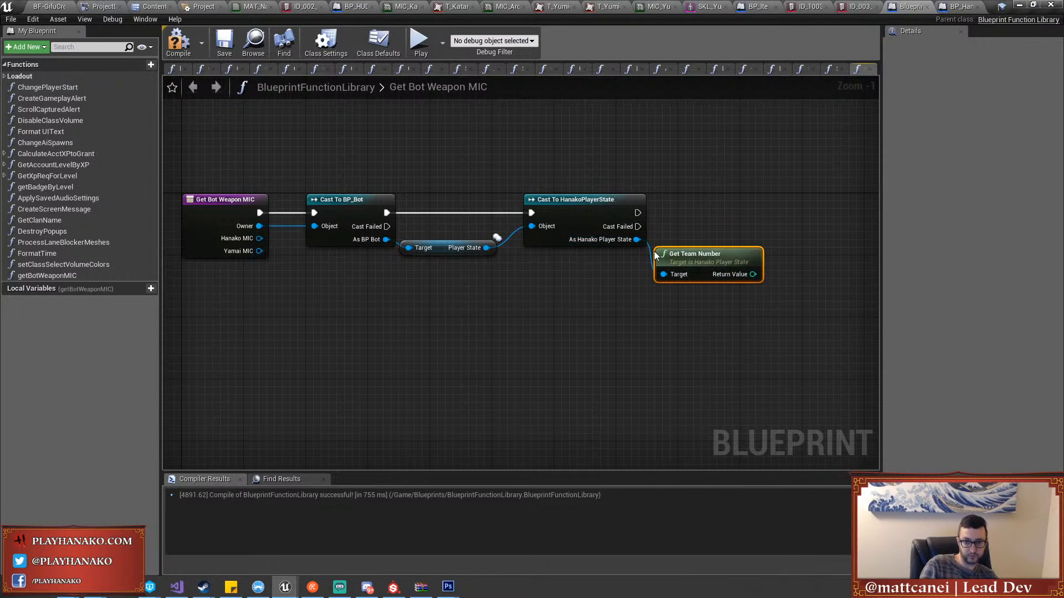
{"action": "right_click_drag", "start_coordinate": [699, 256], "coordinate": [412, 266]}
{"action": "scroll", "coordinate": [557, 270], "scroll_direction": "up", "scroll_amount": 1}
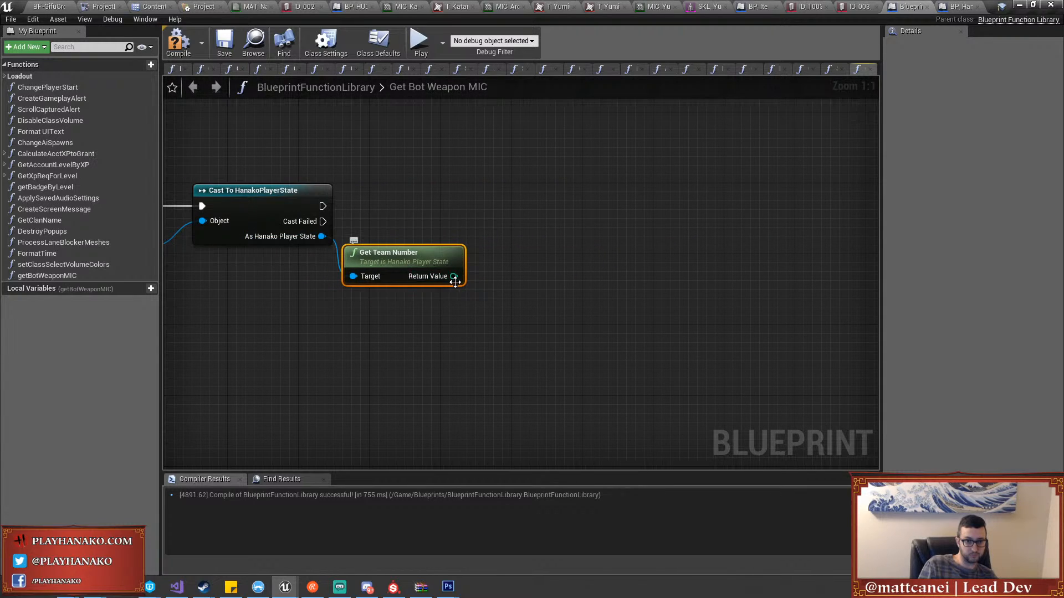
{"action": "left_click_drag", "start_coordinate": [454, 276], "coordinate": [516, 273]}
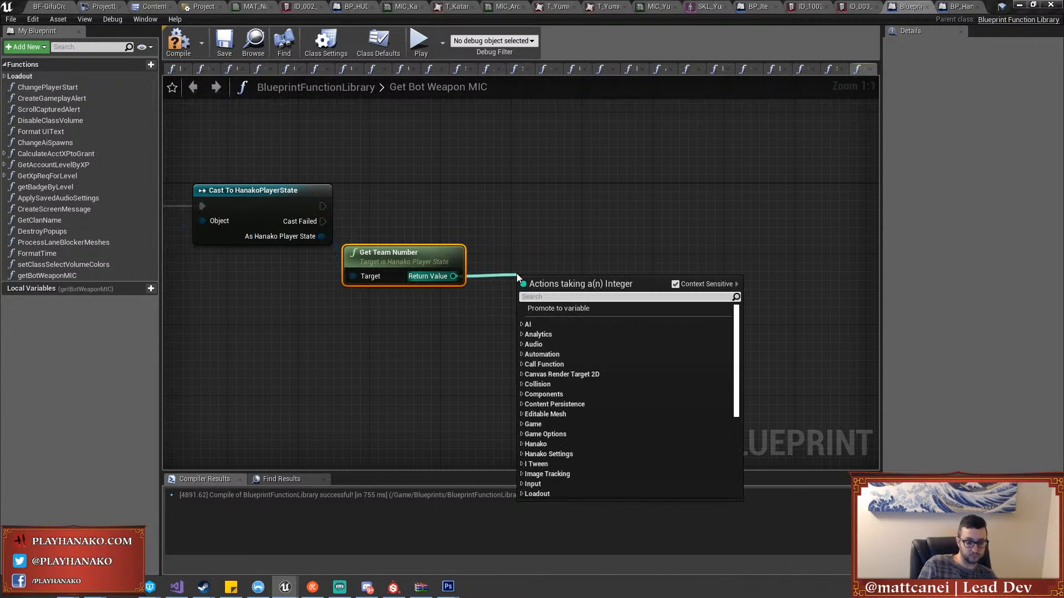
{"action": "type", "text": "sele"}
{"action": "key", "text": "Return"}
{"action": "right_click_drag", "start_coordinate": [435, 317], "coordinate": [539, 302]}
{"action": "scroll", "coordinate": [805, 268], "scroll_direction": "down", "scroll_amount": 3}
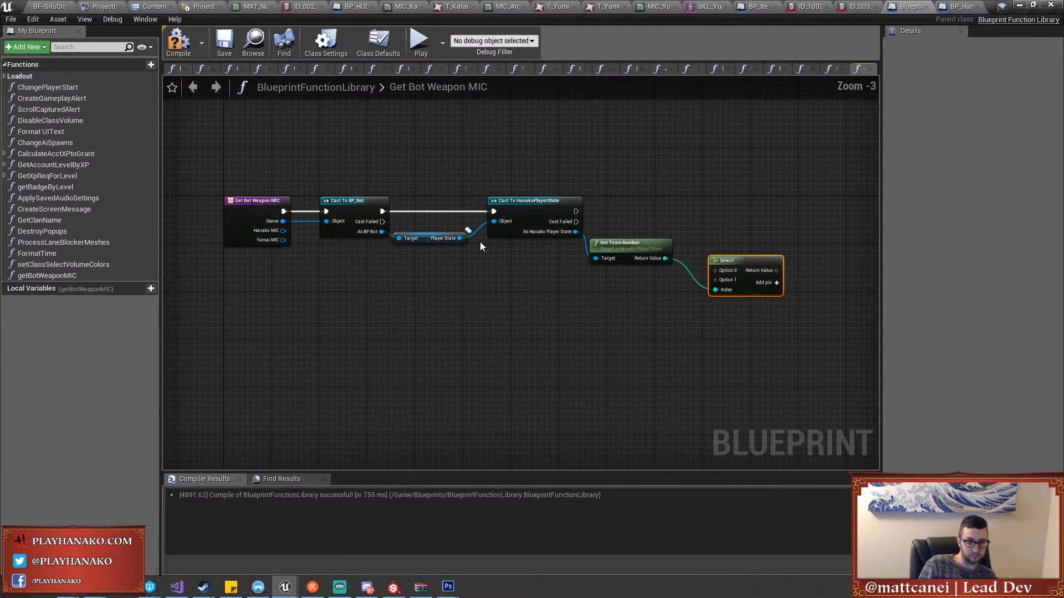
Connect the function's Hanako MIC input to Option 0 and Yamai MIC to Option 1 of the Select node
{"action": "scroll", "coordinate": [316, 238], "scroll_direction": "up", "scroll_amount": 1}
{"action": "left_click_drag", "start_coordinate": [281, 233], "coordinate": [767, 281]}
{"action": "left_click", "coordinate": [280, 242]}
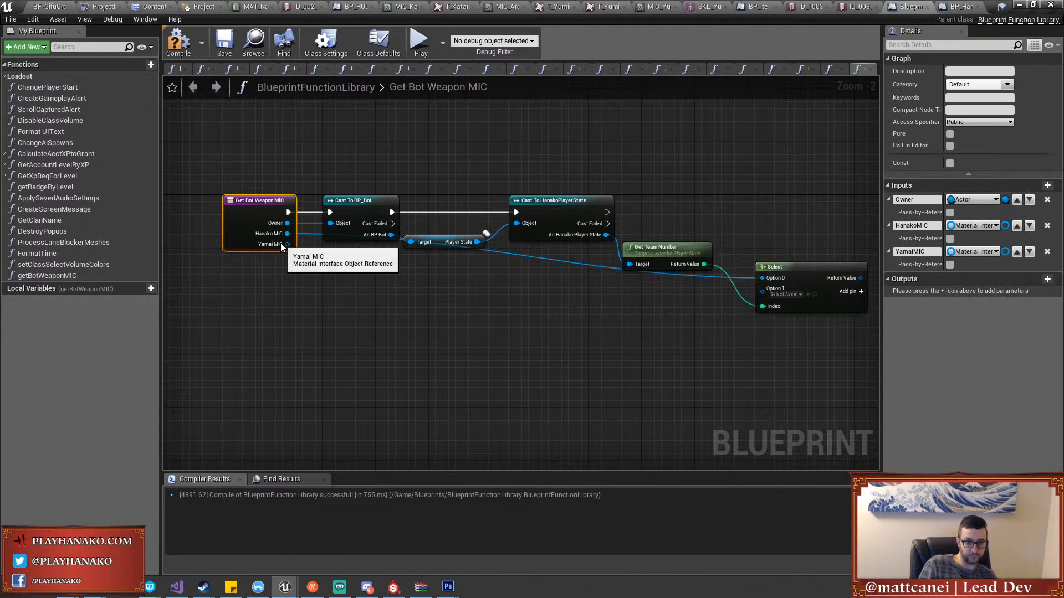
{"action": "left_click_drag", "start_coordinate": [280, 246], "coordinate": [763, 286]}
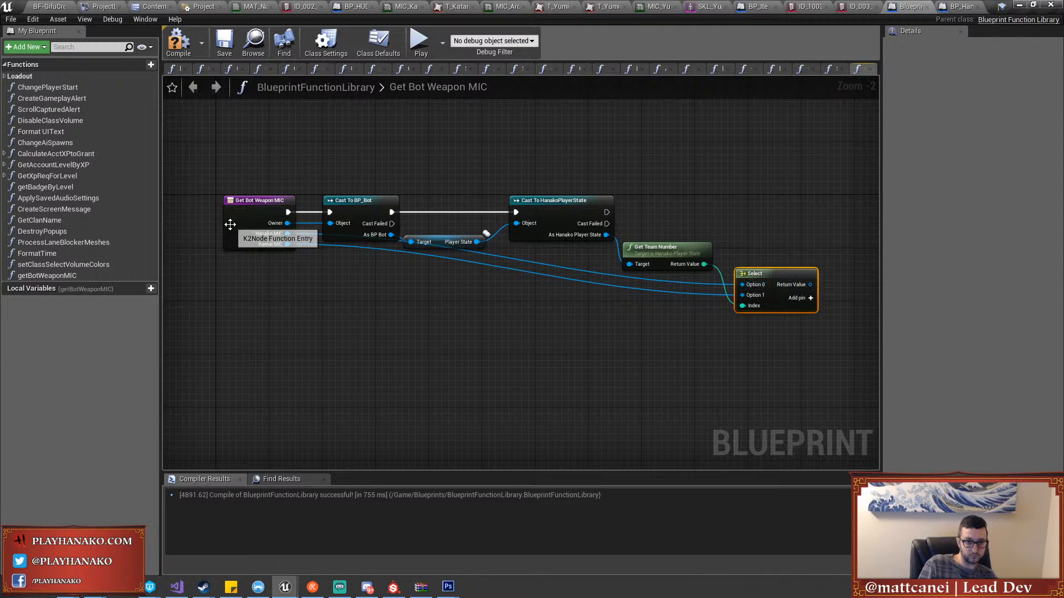
Add a new function input, move it directly below Owner and name it Weapon
{"action": "left_click", "coordinate": [261, 238]}
{"action": "left_click", "coordinate": [1048, 185]}
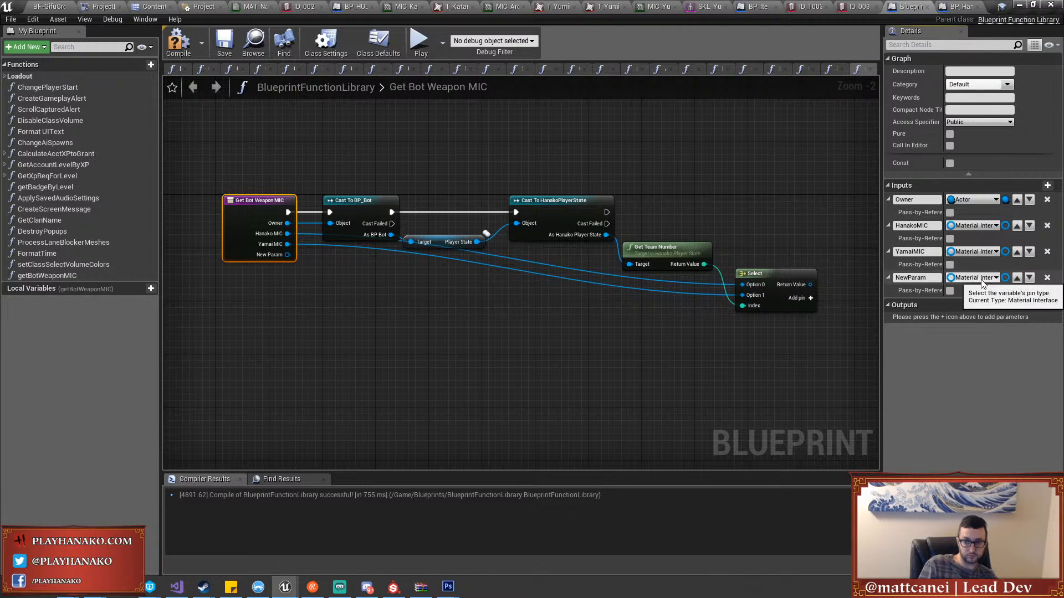
{"action": "left_click", "coordinate": [1018, 278]}
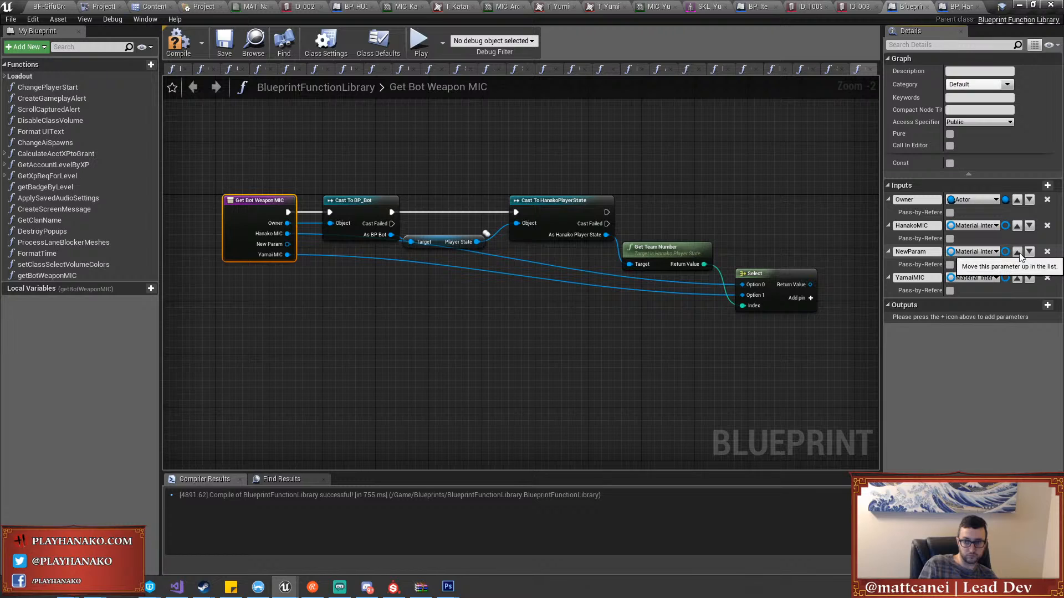
{"action": "left_click", "coordinate": [1017, 251]}
{"action": "left_click", "coordinate": [923, 225]}
{"action": "type", "text": "Weapon"}
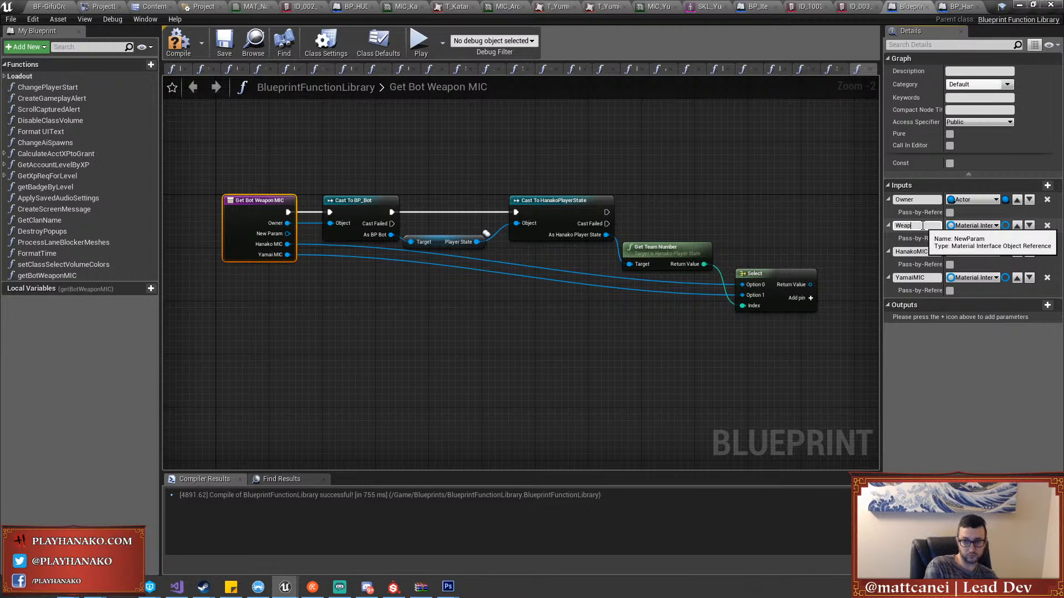
Set the Weapon input's type to a Hanako Weapon object reference
{"action": "left_click", "coordinate": [965, 226]}
{"action": "type", "text": "han"}
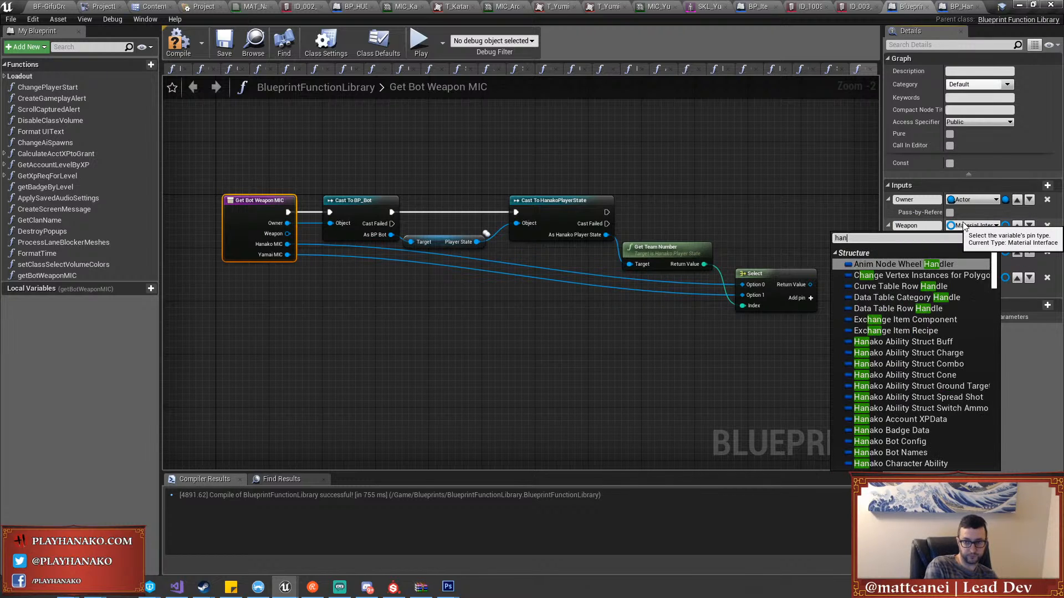
{"action": "type", "text": "akoweaoweapo"}
{"action": "mouse_move", "coordinate": [887, 264]}
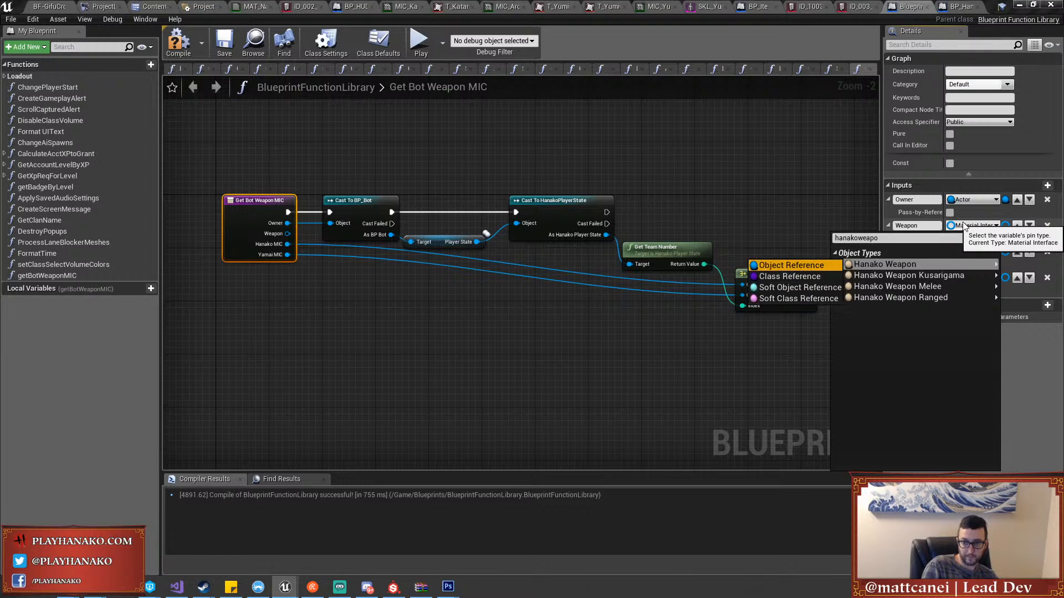
{"action": "left_click", "coordinate": [790, 264]}
Add a Get Weapon Mesh variable node from the function's Weapon input
{"action": "scroll", "coordinate": [429, 189], "scroll_direction": "up", "scroll_amount": 2}
{"action": "scroll", "coordinate": [430, 188], "scroll_direction": "down", "scroll_amount": 1}
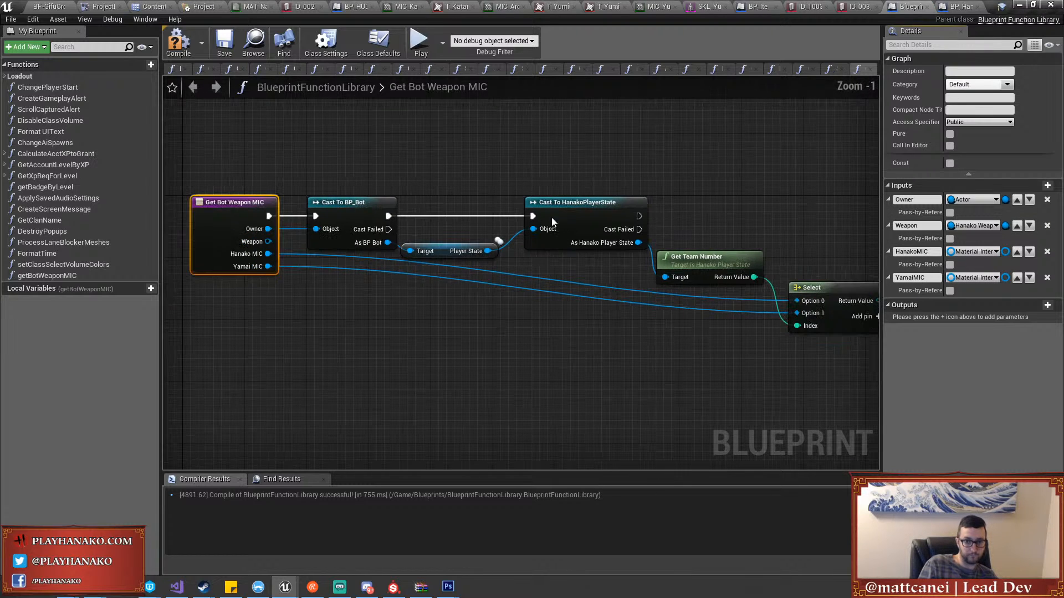
{"action": "right_click_drag", "start_coordinate": [550, 259], "coordinate": [462, 267]}
{"action": "scroll", "coordinate": [455, 267], "scroll_direction": "down", "scroll_amount": 1}
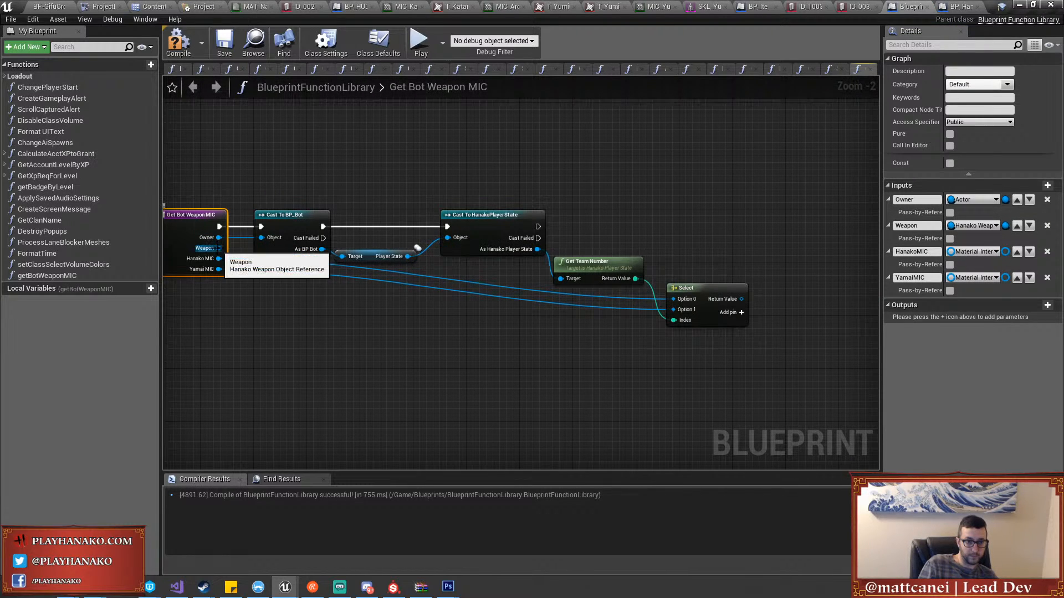
{"action": "left_click_drag", "start_coordinate": [217, 242], "coordinate": [625, 220]}
{"action": "type", "text": "get mesh"}
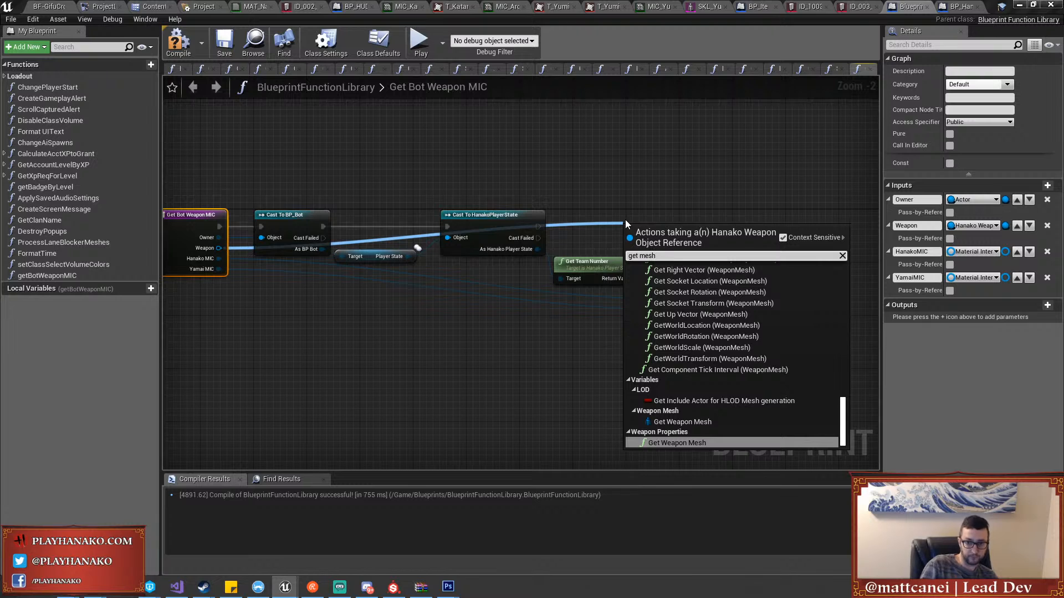
{"action": "scroll", "coordinate": [671, 384], "scroll_direction": "up", "scroll_amount": 2}
{"action": "scroll", "coordinate": [672, 384], "scroll_direction": "down", "scroll_amount": 2}
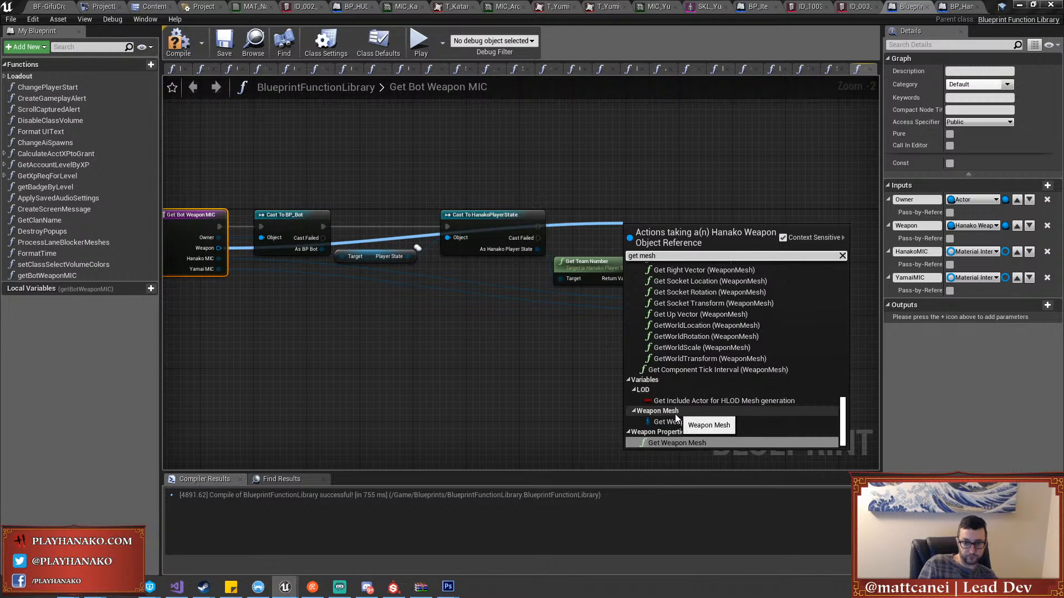
{"action": "left_click", "coordinate": [692, 427]}
Add a Set Material node targeting the weapon mesh and execute it after the Cast To HanakoPlayerState
{"action": "left_click_drag", "start_coordinate": [658, 231], "coordinate": [538, 227]}
{"action": "type", "text": "set material"}
{"action": "key", "text": "Return"}
{"action": "right_click_drag", "start_coordinate": [678, 231], "coordinate": [515, 236]}
{"action": "scroll", "coordinate": [515, 236], "scroll_direction": "up", "scroll_amount": 2}
Connect the Select node's return value to Set Material's Material input and align Set Material with the execution line
{"action": "left_click_drag", "start_coordinate": [584, 327], "coordinate": [616, 290]}
{"action": "scroll", "coordinate": [660, 290], "scroll_direction": "down", "scroll_amount": 1}
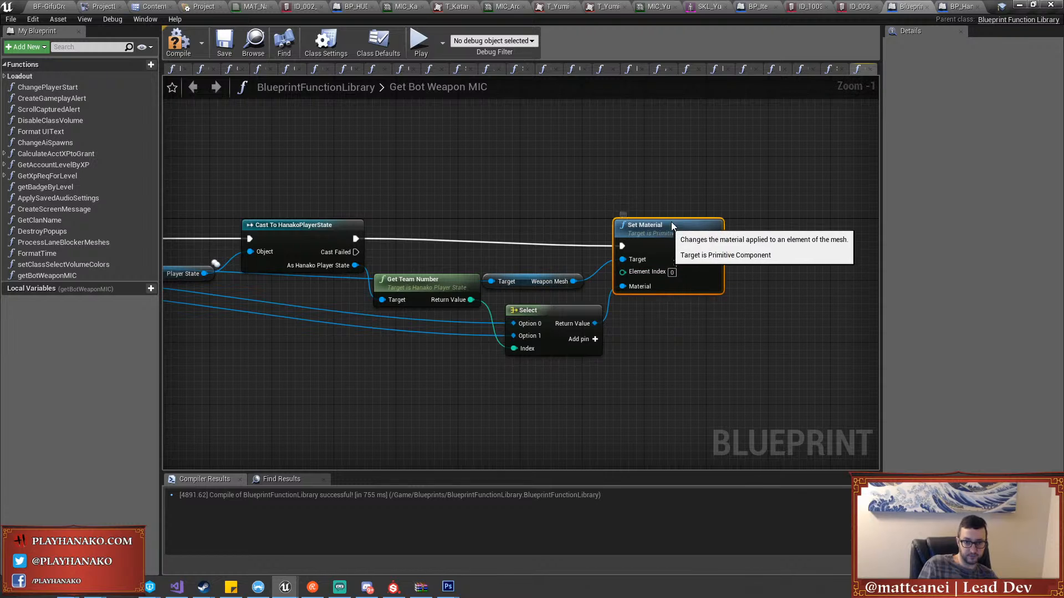
{"action": "left_click_drag", "start_coordinate": [671, 225], "coordinate": [680, 217]}
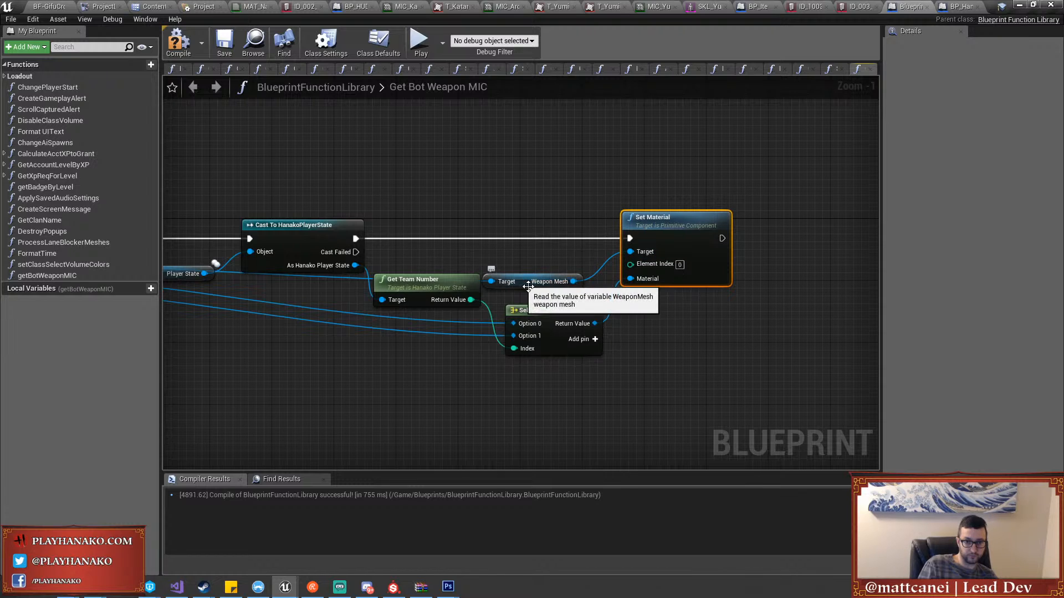
Compile and save BlueprintFunctionLibrary, checking the asset out of source control
{"action": "right_click_drag", "start_coordinate": [569, 283], "coordinate": [631, 220]}
{"action": "scroll", "coordinate": [637, 218], "scroll_direction": "down", "scroll_amount": 2}
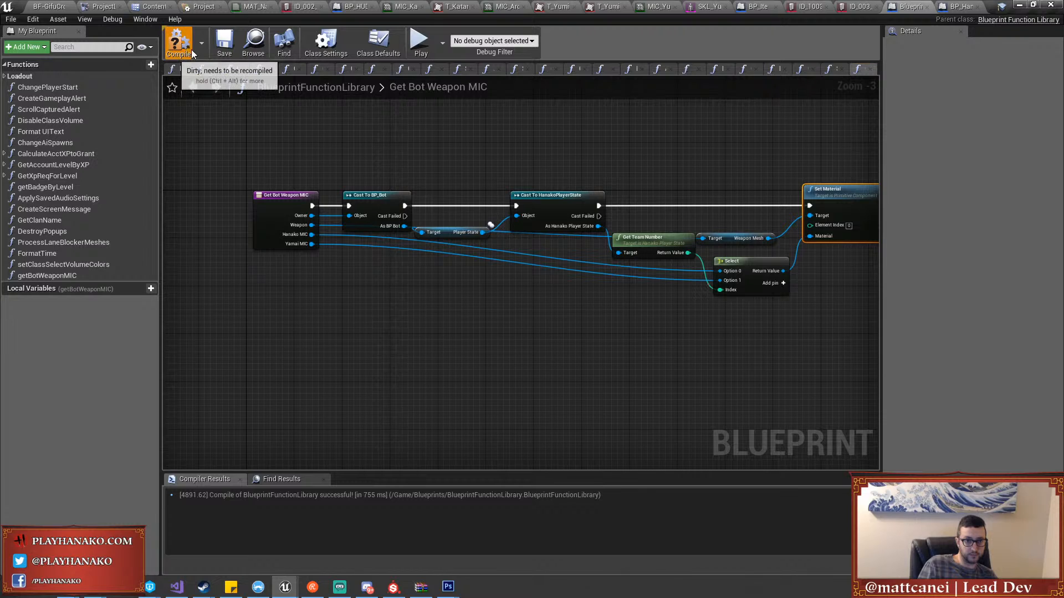
{"action": "left_click", "coordinate": [222, 47]}
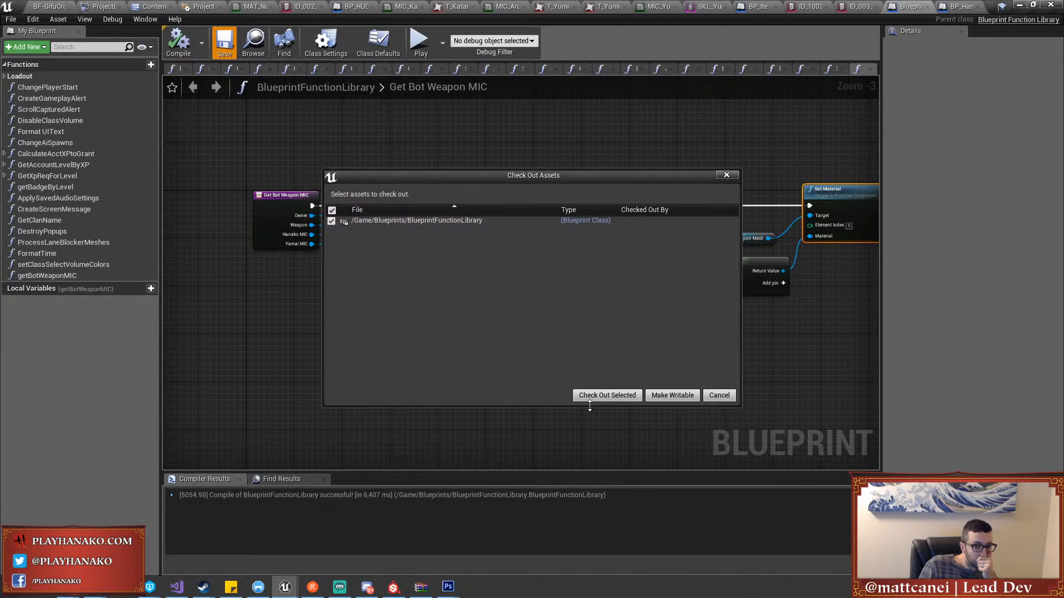
{"action": "left_click", "coordinate": [597, 397]}
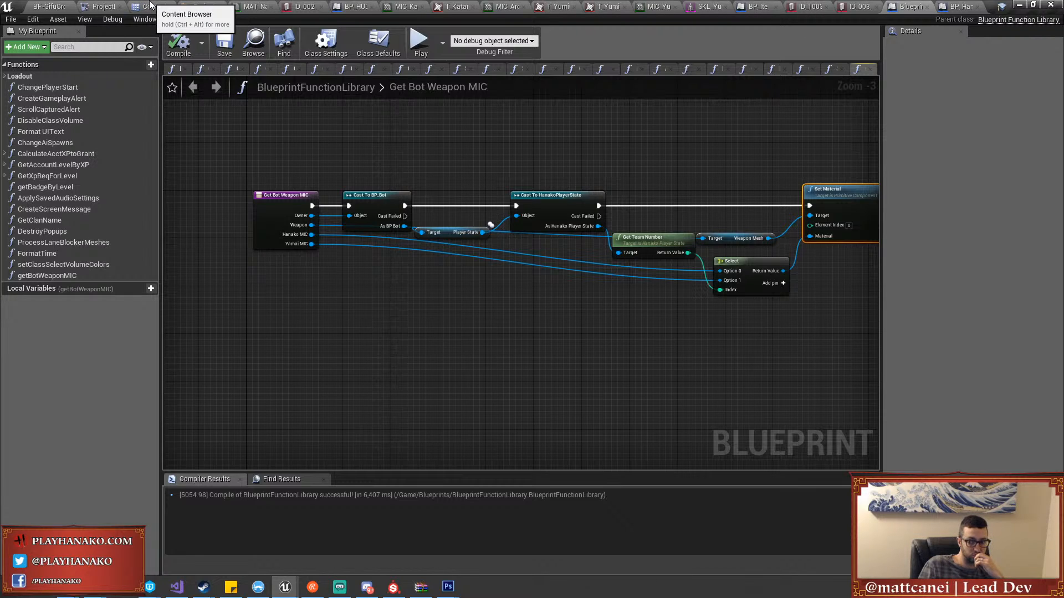
Open the BP_Katana_New blueprint from the Blueprints/Weapons folder
{"action": "left_click", "coordinate": [150, 6]}
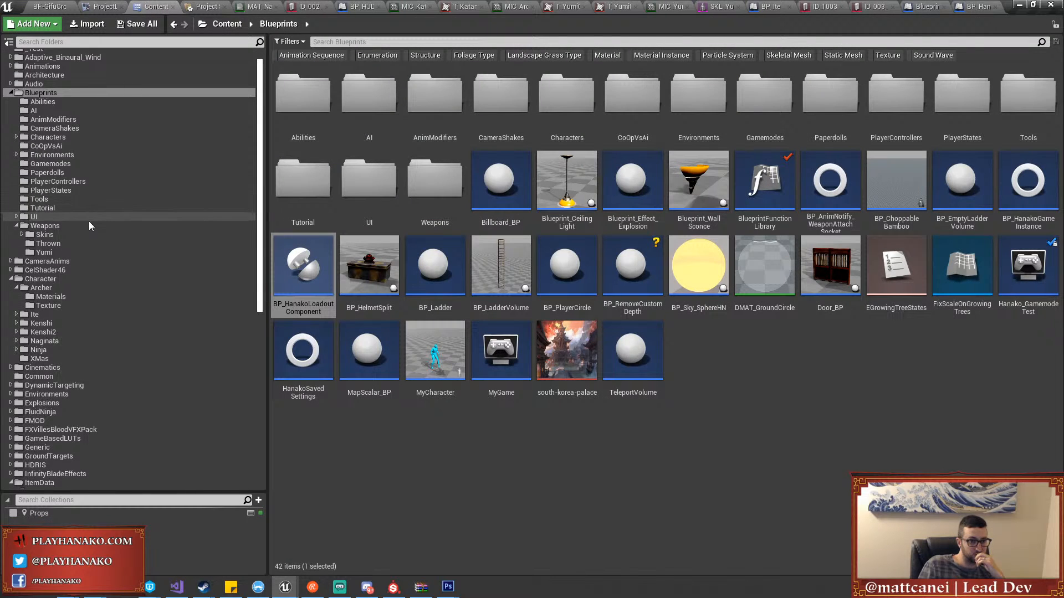
{"action": "left_click", "coordinate": [87, 225]}
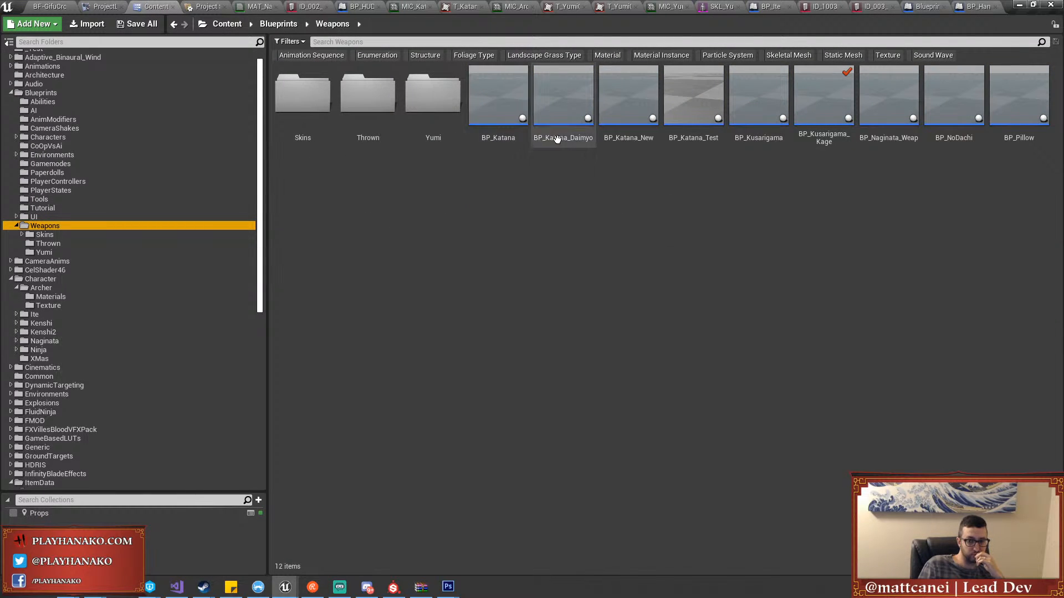
{"action": "double_click", "coordinate": [633, 138]}
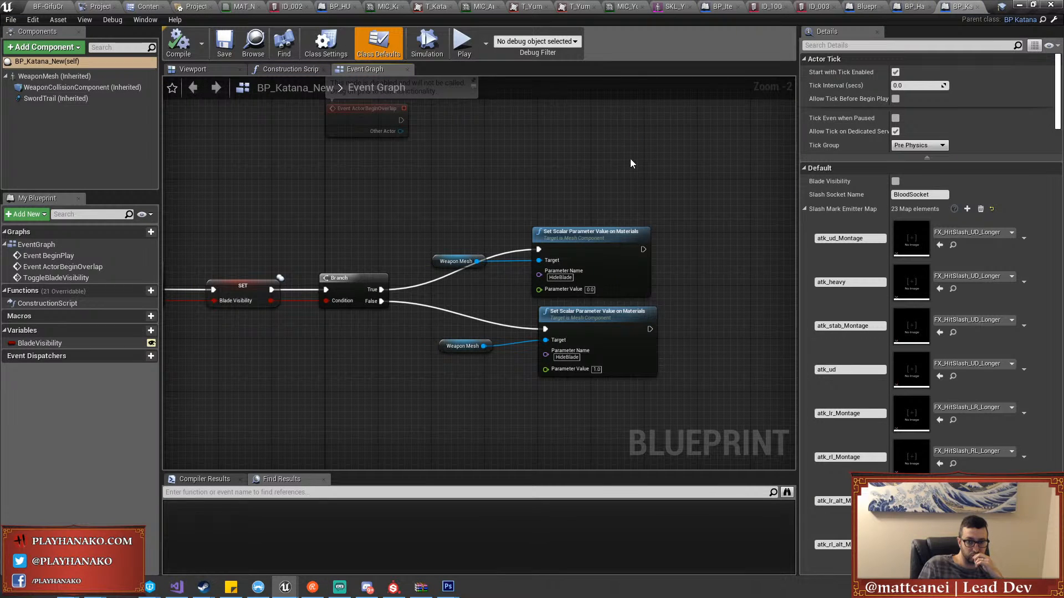
Add a Delay node with a 0.2 duration executed from Event BeginPlay in the BP_Katana_New event graph
{"action": "right_click_drag", "start_coordinate": [630, 159], "coordinate": [646, 322]}
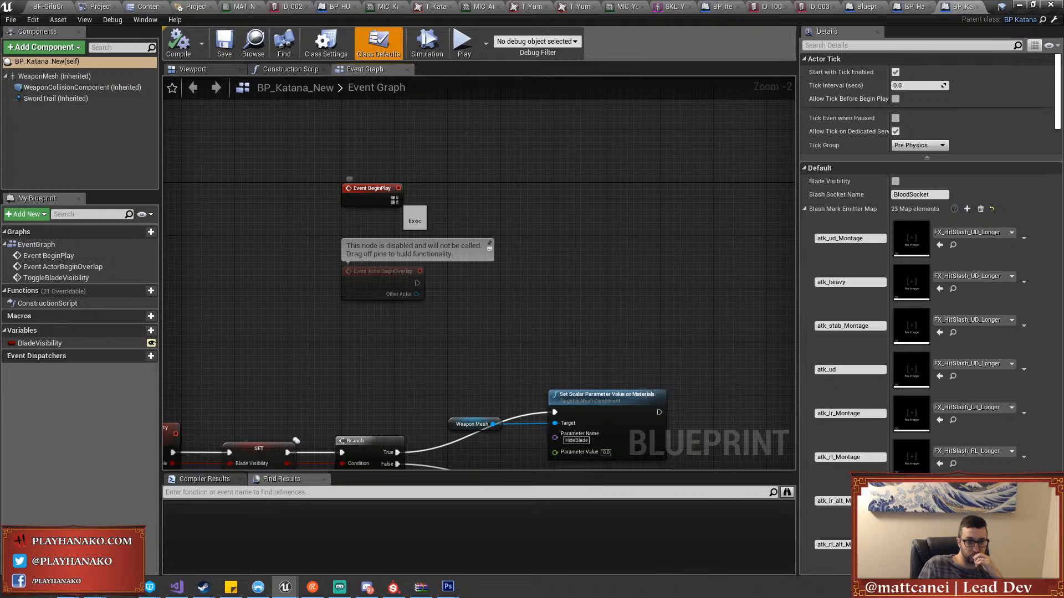
{"action": "left_click_drag", "start_coordinate": [422, 200], "coordinate": [478, 199]}
{"action": "type", "text": "delay"}
{"action": "key", "text": "Return"}
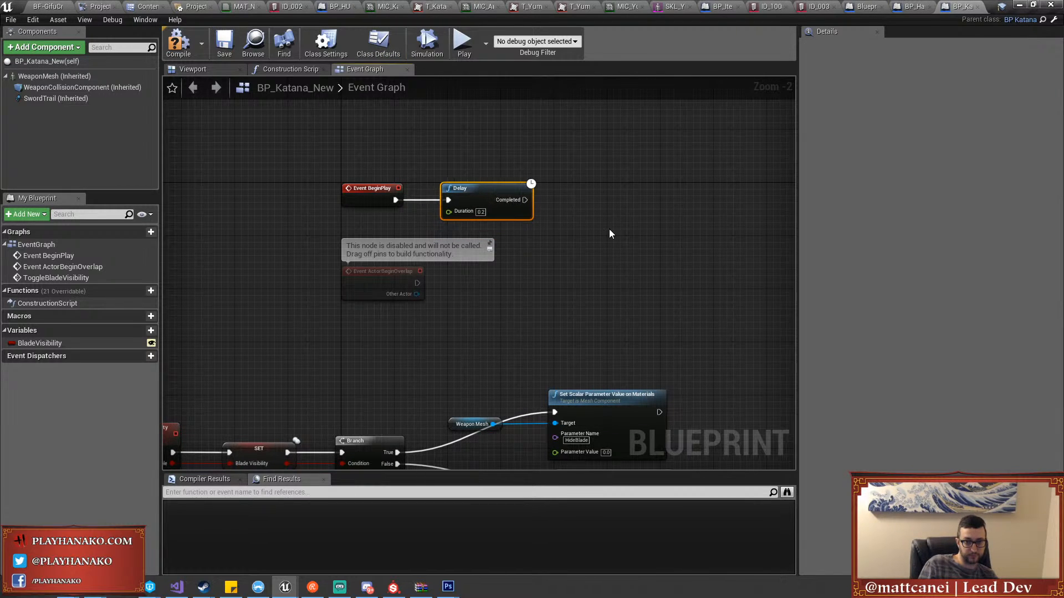
Add a call to the Get Bot Weapon MIC library function, executed when the Delay completes
{"action": "scroll", "coordinate": [610, 229], "scroll_direction": "up", "scroll_amount": 2}
{"action": "right_click", "coordinate": [429, 241]}
{"action": "type", "text": "getbotwea"}
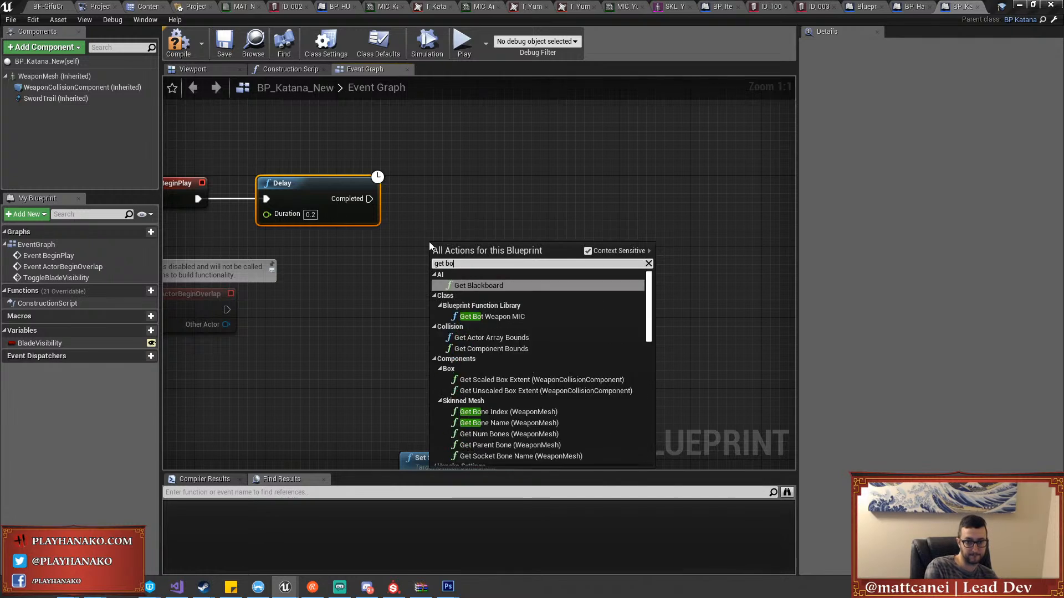
{"action": "key", "text": "Return"}
{"action": "left_click_drag", "start_coordinate": [450, 249], "coordinate": [606, 207]}
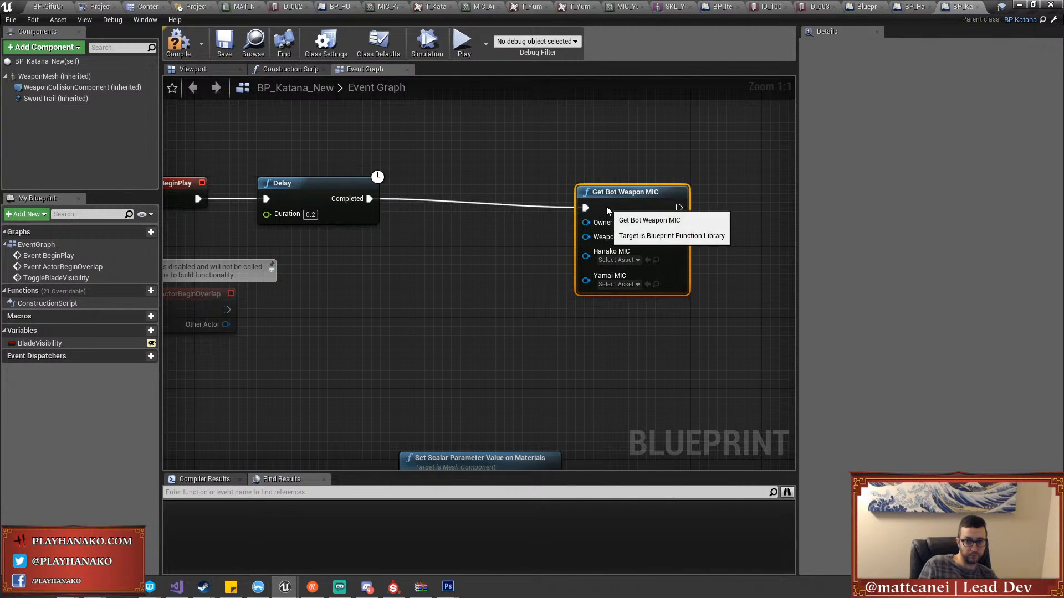
Add an actor Get Owner node and connect its return value to the Owner input of Get Bot Weapon MIC
{"action": "right_click", "coordinate": [383, 300]}
{"action": "type", "text": "get owni"}
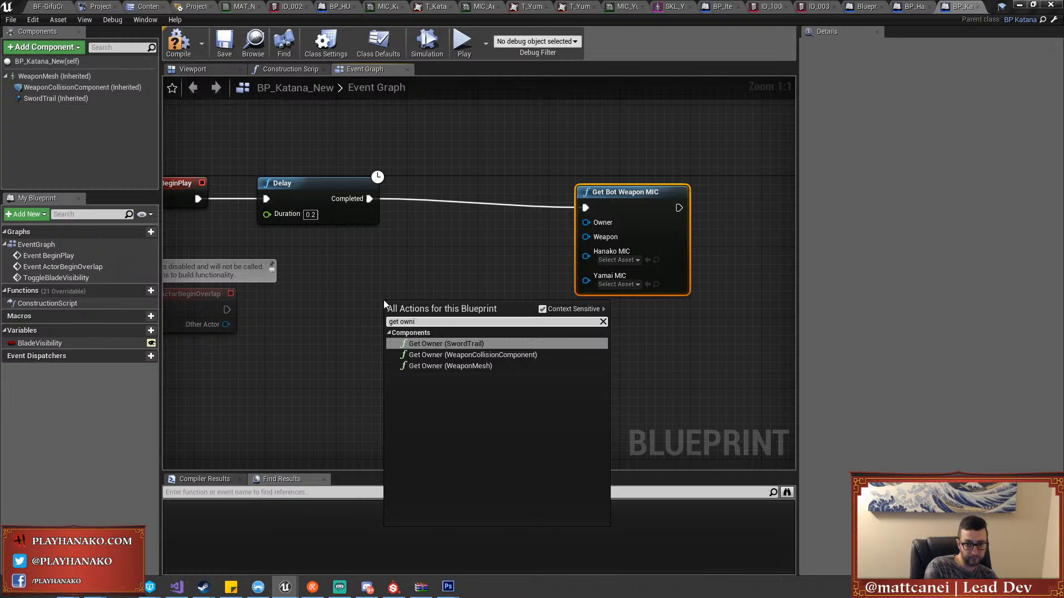
{"action": "key", "text": "BackSpace"}
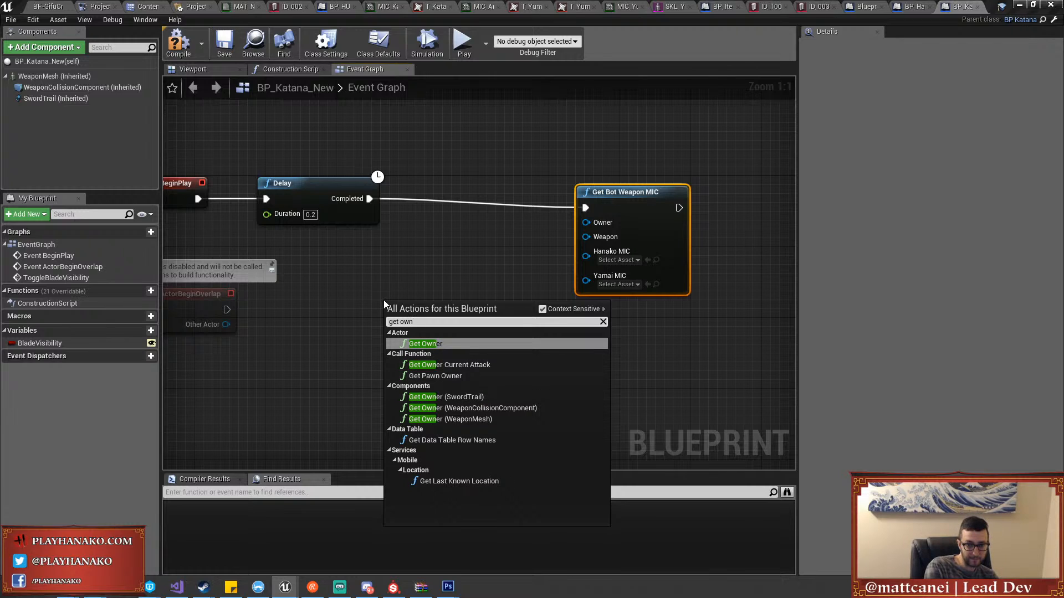
{"action": "key", "text": "BackSpace"}
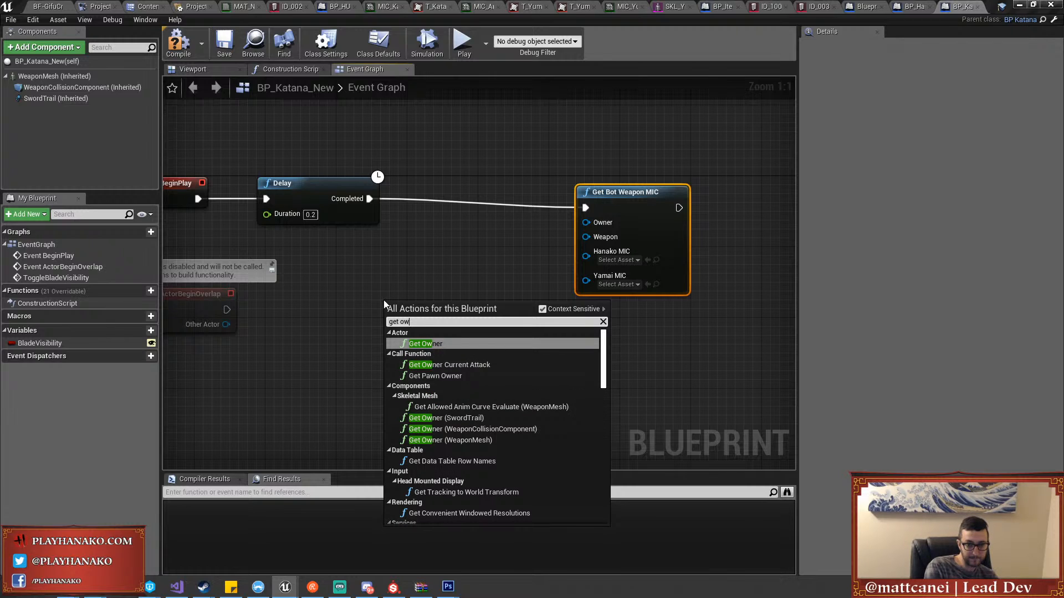
{"action": "type", "text": "n"}
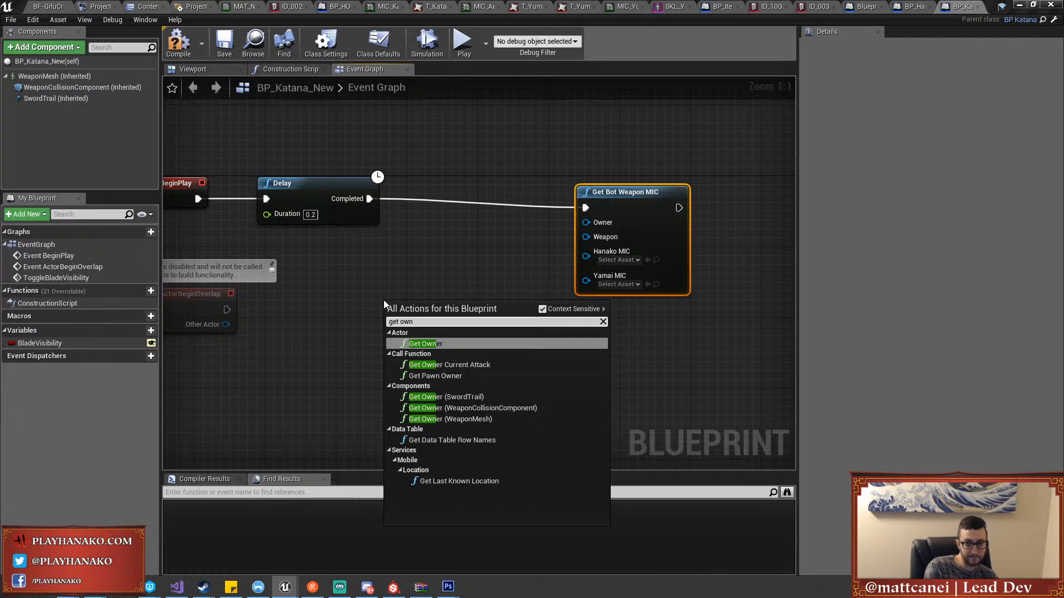
{"action": "key", "text": "Return"}
{"action": "left_click_drag", "start_coordinate": [418, 308], "coordinate": [355, 237]}
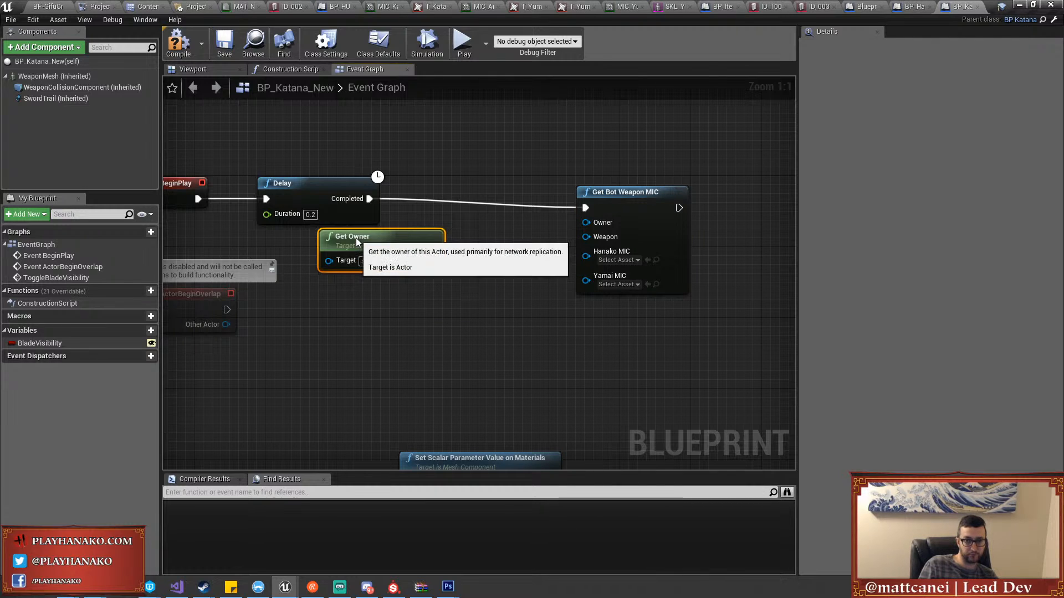
{"action": "left_click_drag", "start_coordinate": [432, 261], "coordinate": [434, 262]}
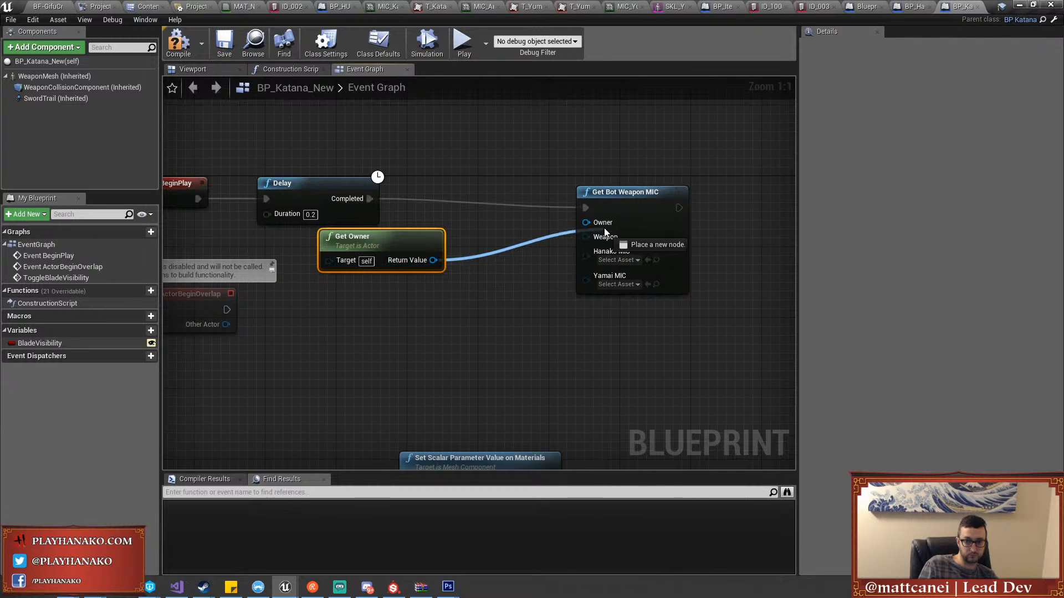
Add a Self reference below Get Owner and connect it to the Weapon input of Get Bot Weapon MIC
{"action": "right_click", "coordinate": [356, 309]}
{"action": "type", "text": "self"}
{"action": "key", "text": "Return"}
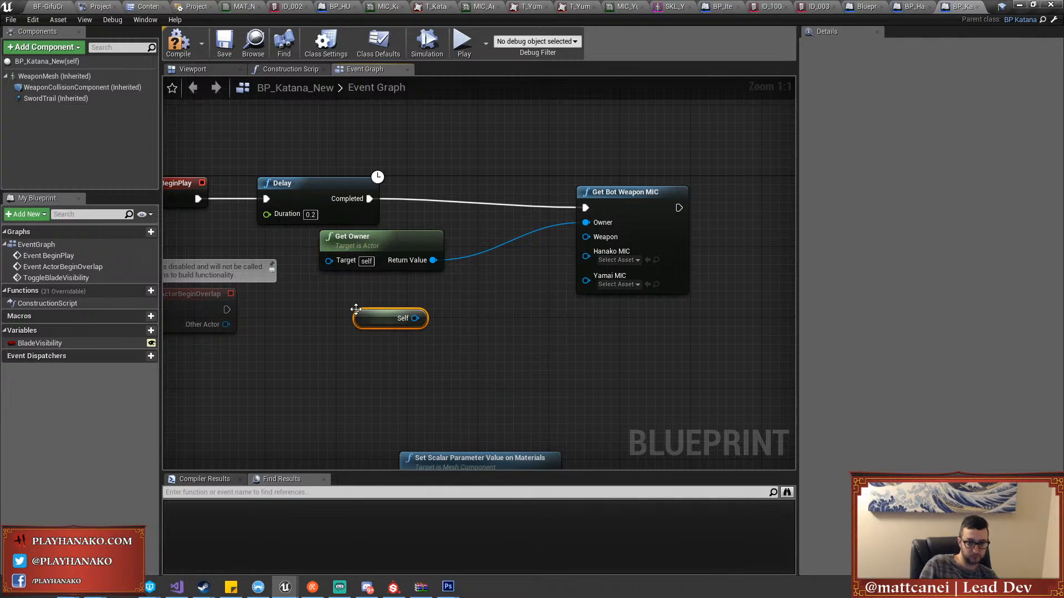
{"action": "left_click_drag", "start_coordinate": [601, 237], "coordinate": [601, 237]}
{"action": "left_click_drag", "start_coordinate": [383, 320], "coordinate": [383, 293]}
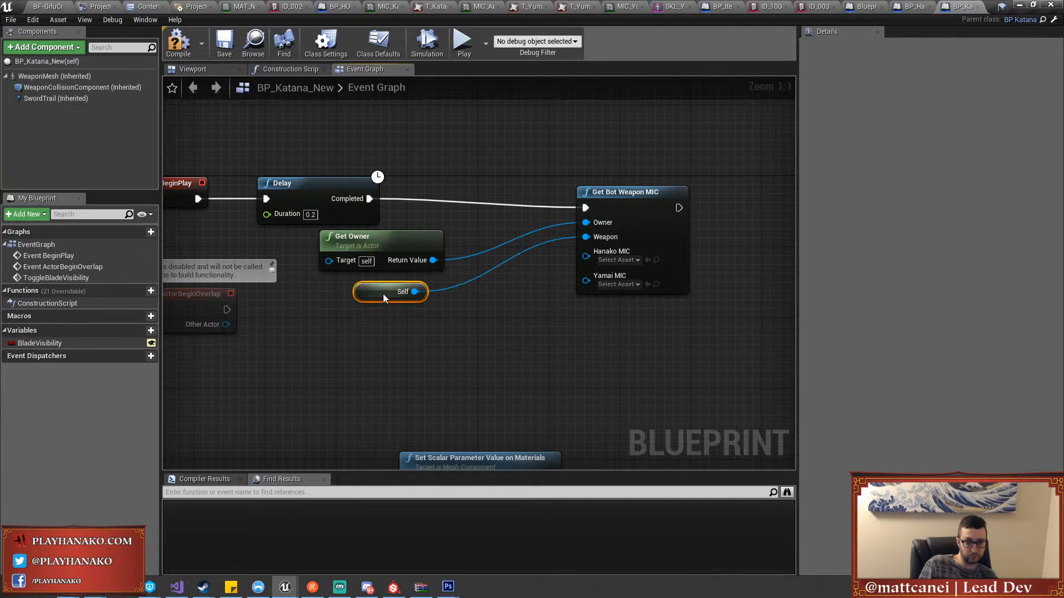
Assign the default katana material instance to the Hanako MIC input and MIC_Katana_Default_Ym to the Yamai MIC input
{"action": "left_click", "coordinate": [606, 261]}
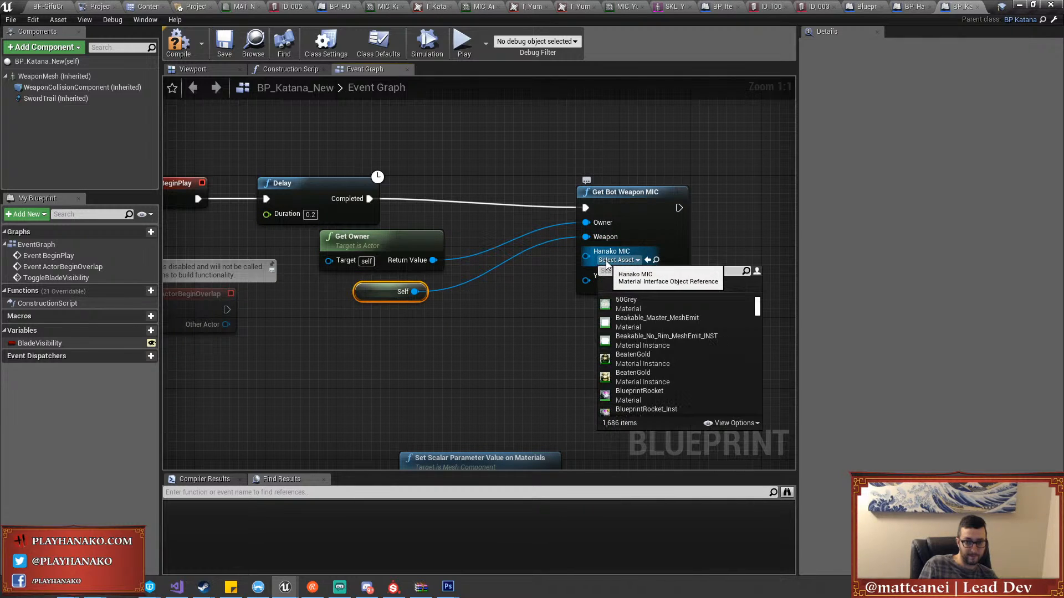
{"action": "type", "text": "ka"}
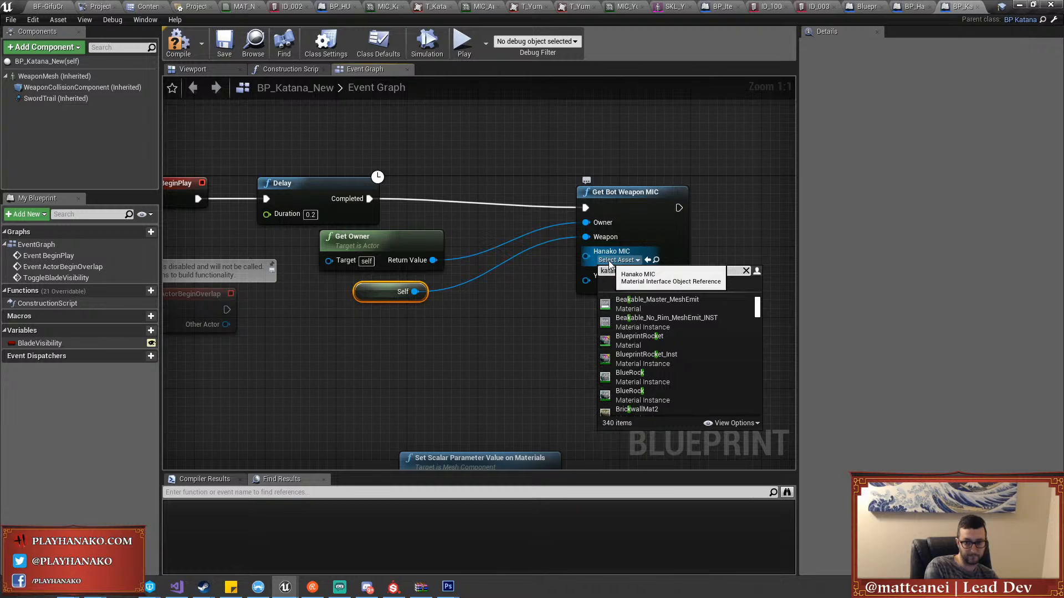
{"action": "type", "text": "tana"}
{"action": "left_click", "coordinate": [638, 302]}
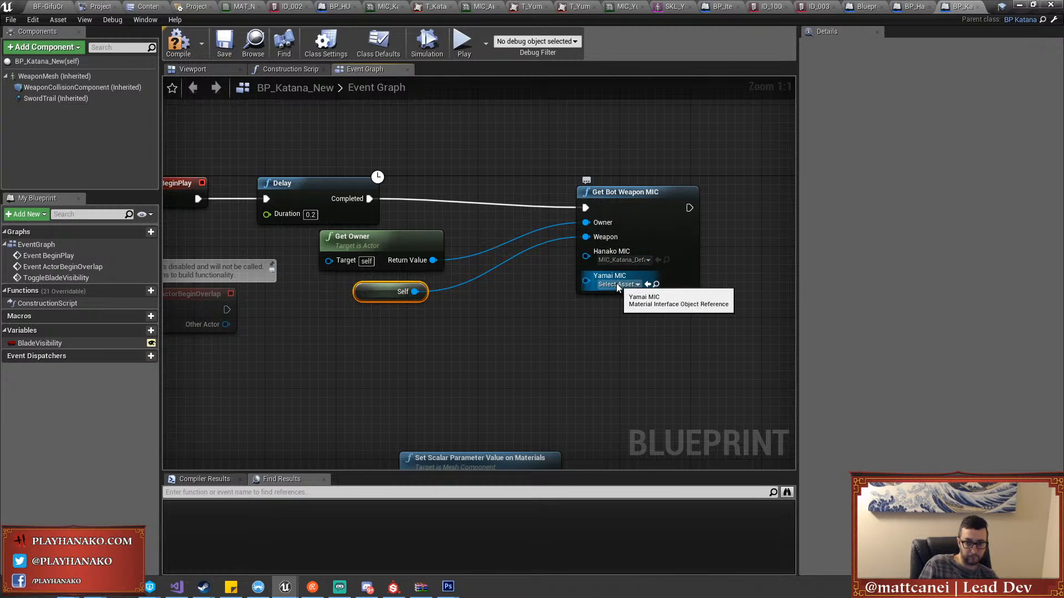
{"action": "left_click", "coordinate": [618, 286]}
{"action": "type", "text": "katna"}
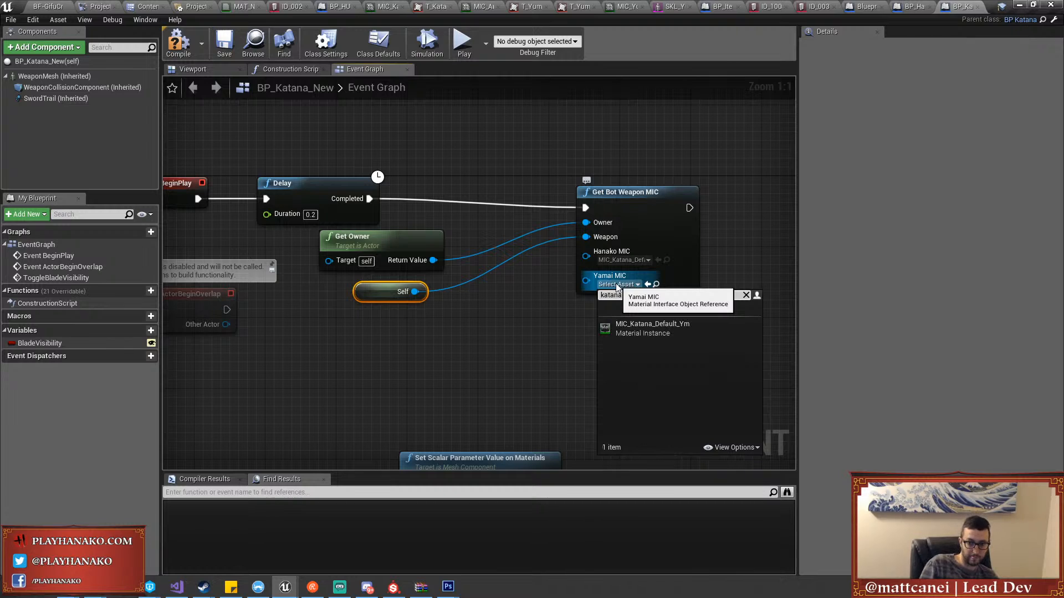
{"action": "left_click", "coordinate": [637, 328]}
Move Get Owner, Self and Get Bot Weapon MIC together so the function call lines up with the Delay's execution output
{"action": "scroll", "coordinate": [476, 341], "scroll_direction": "down", "scroll_amount": 1}
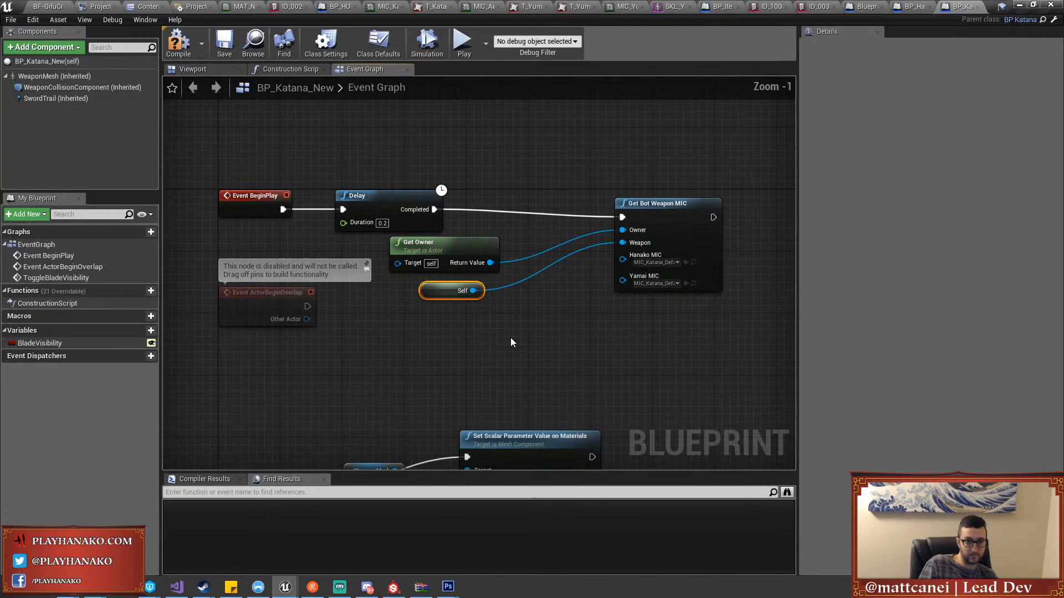
{"action": "left_click_drag", "start_coordinate": [459, 258], "coordinate": [459, 257]}
{"action": "left_click_drag", "start_coordinate": [664, 225], "coordinate": [702, 217]}
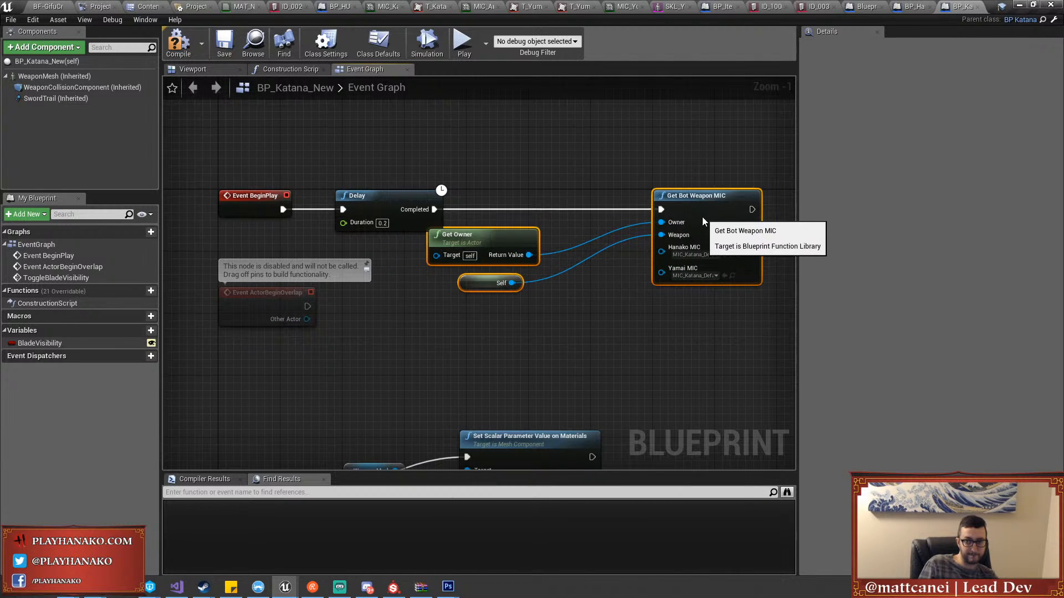
Save BP_Katana_New, checking the asset out of source control
{"action": "left_click", "coordinate": [224, 44]}
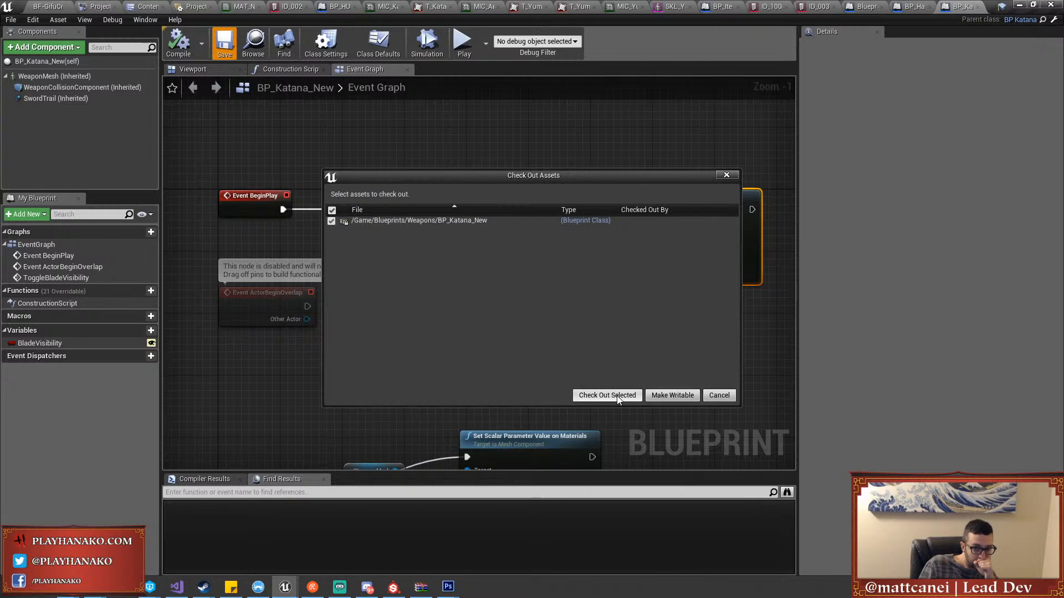
{"action": "left_click", "coordinate": [607, 395]}
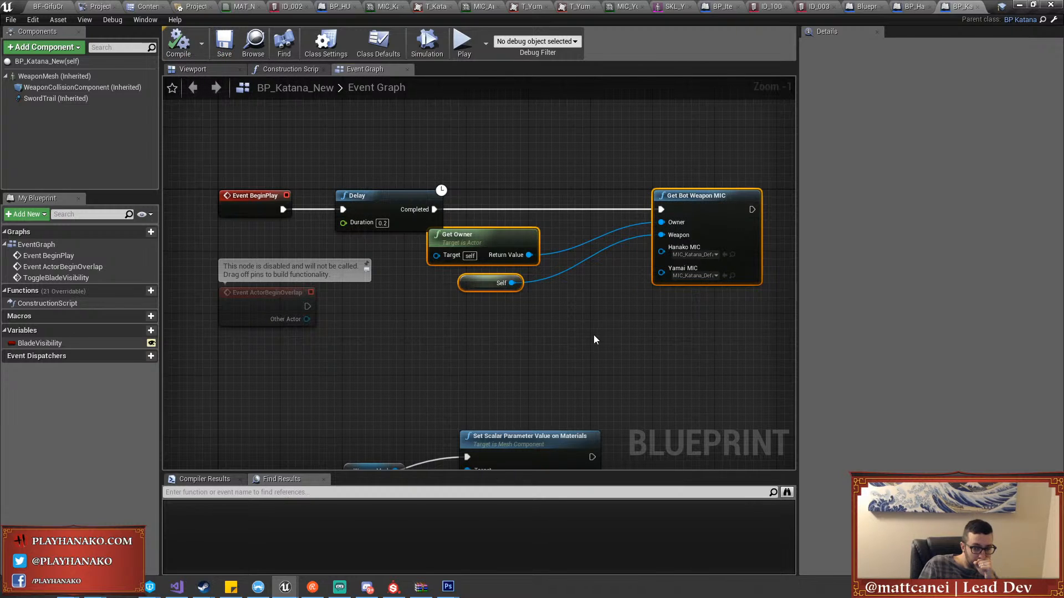
{"action": "scroll", "coordinate": [593, 334], "scroll_direction": "up", "scroll_amount": 1}
{"action": "left_click", "coordinate": [487, 315]}
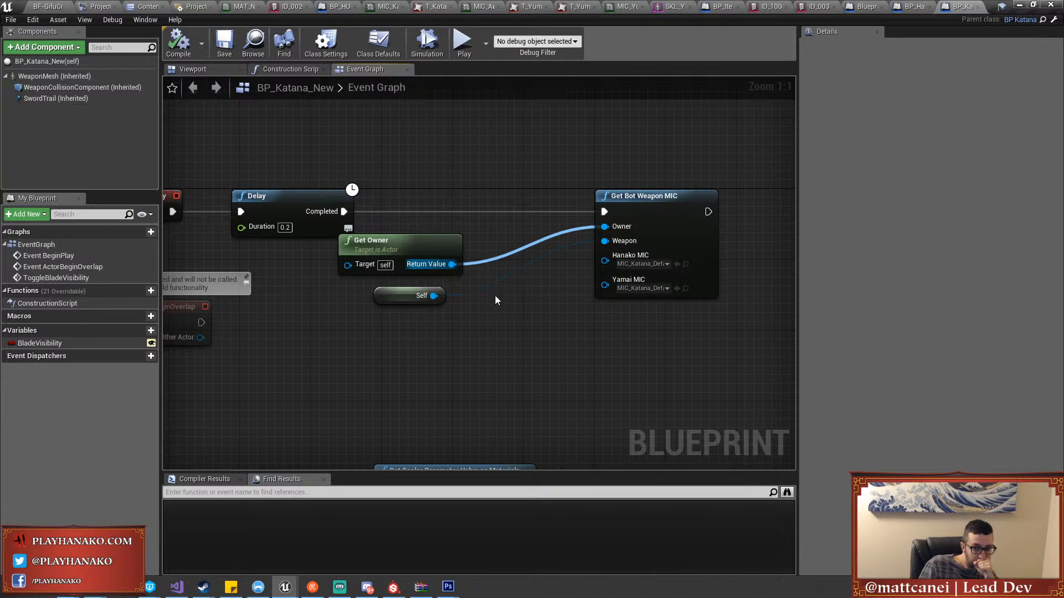
{"action": "scroll", "coordinate": [557, 330], "scroll_direction": "down", "scroll_amount": 1}
Open the recent level MattTestMap without saving the changes to BF-GifuCrossroads2
{"action": "left_click", "coordinate": [47, 7]}
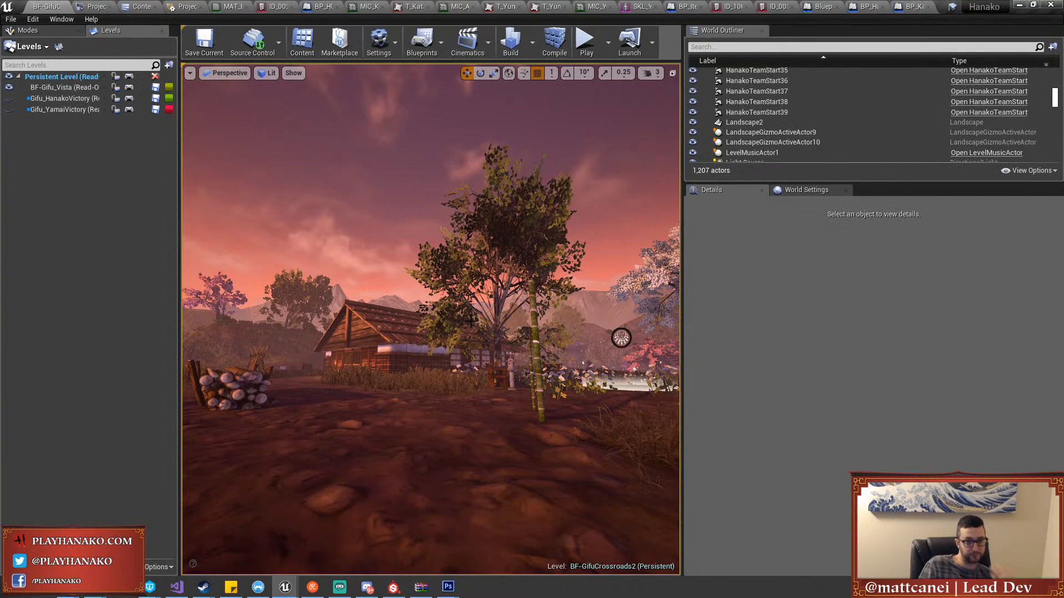
{"action": "right_click_drag", "start_coordinate": [399, 310], "coordinate": [528, 436]}
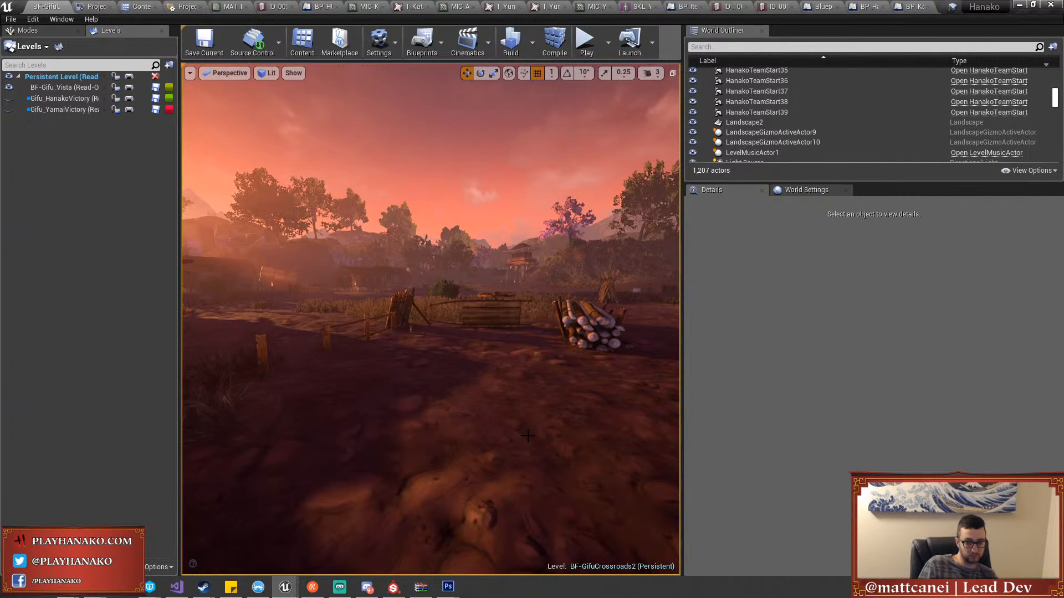
{"action": "left_click", "coordinate": [11, 18]}
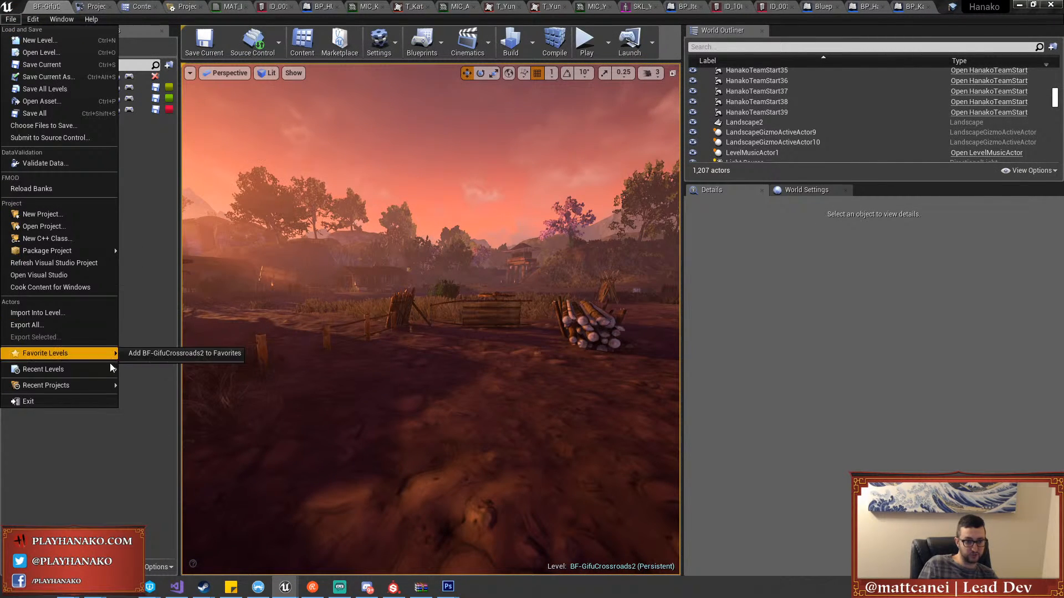
{"action": "mouse_move", "coordinate": [108, 371]}
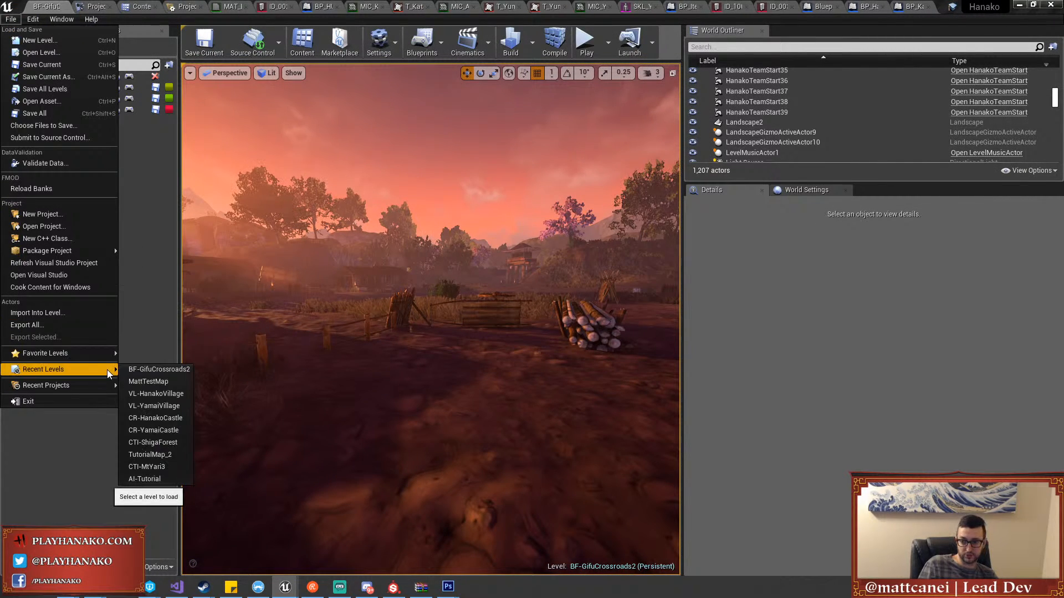
{"action": "left_click", "coordinate": [150, 381]}
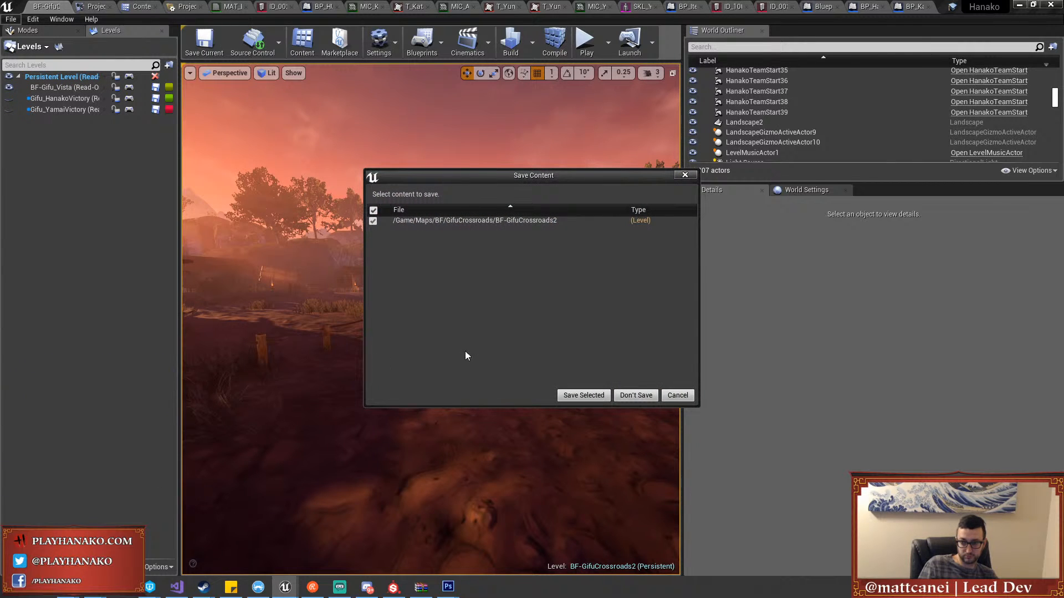
{"action": "left_click", "coordinate": [625, 394]}
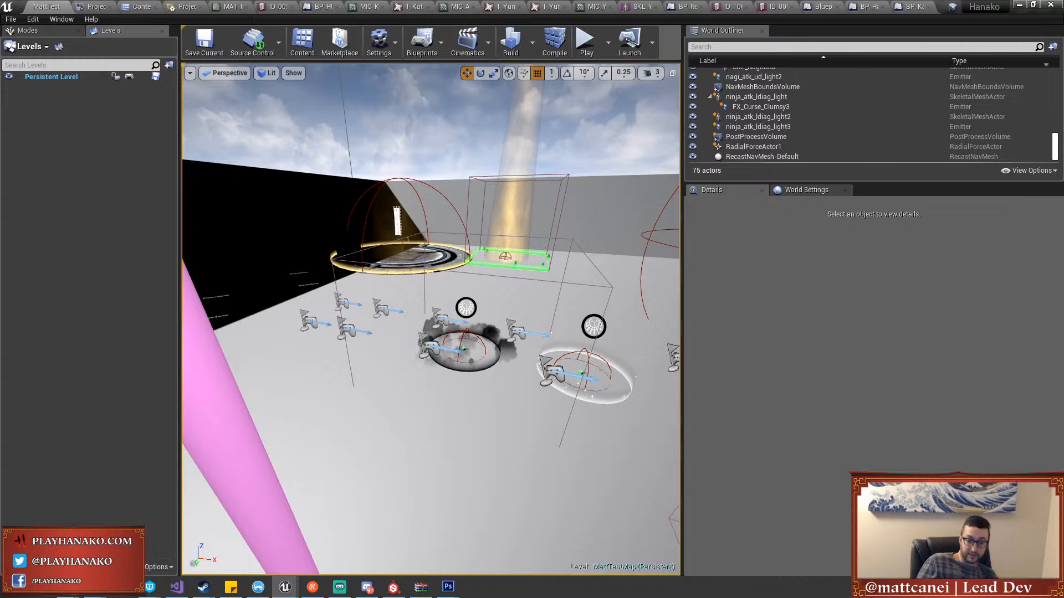
Start playing MattTestMap in the editor and spawn with the swordsman class
{"action": "key", "text": "s"}
{"action": "right_click_drag", "start_coordinate": [624, 393], "coordinate": [625, 363]}
{"action": "key", "text": "w"}
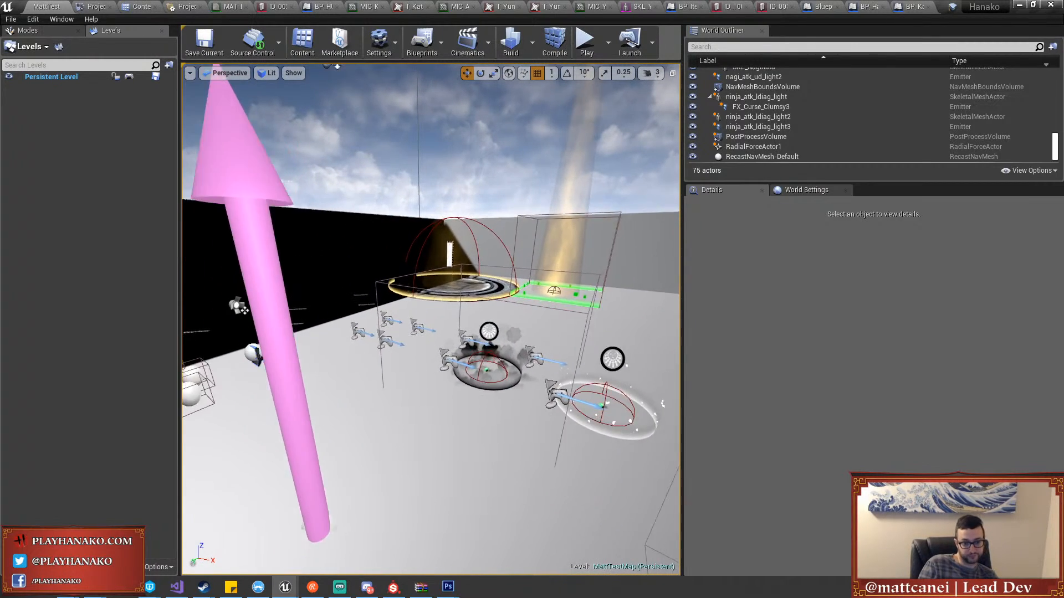
{"action": "key", "text": "s"}
{"action": "key", "text": "w"}
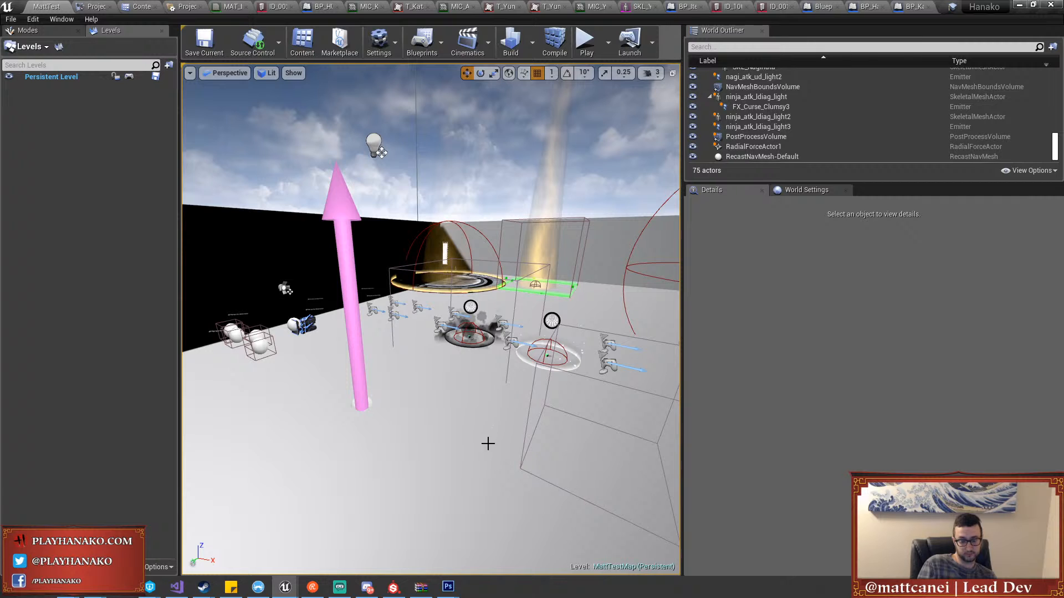
{"action": "key", "text": "alt+p"}
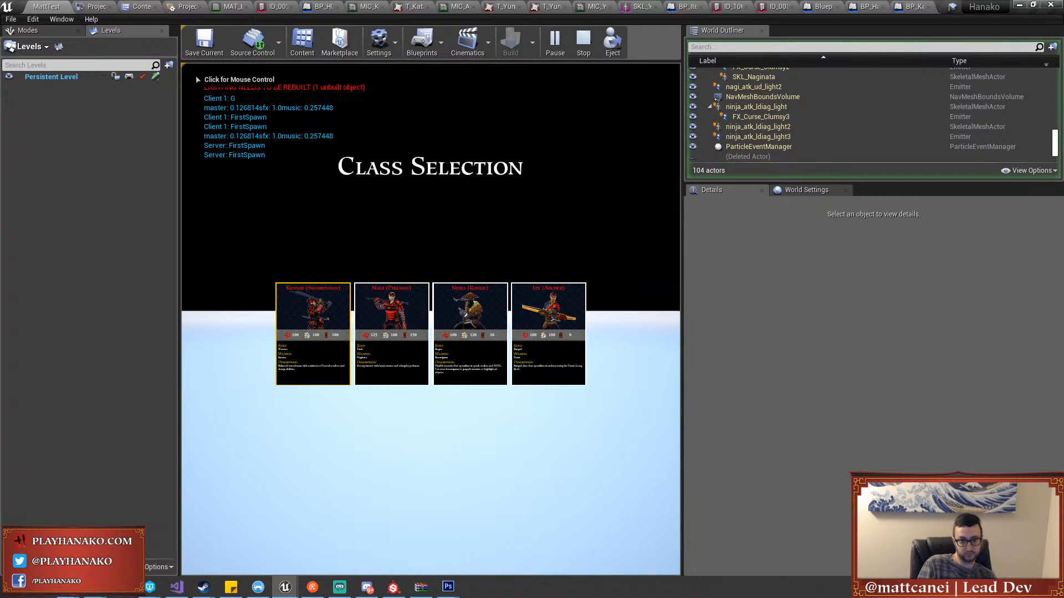
{"action": "left_click", "coordinate": [335, 307]}
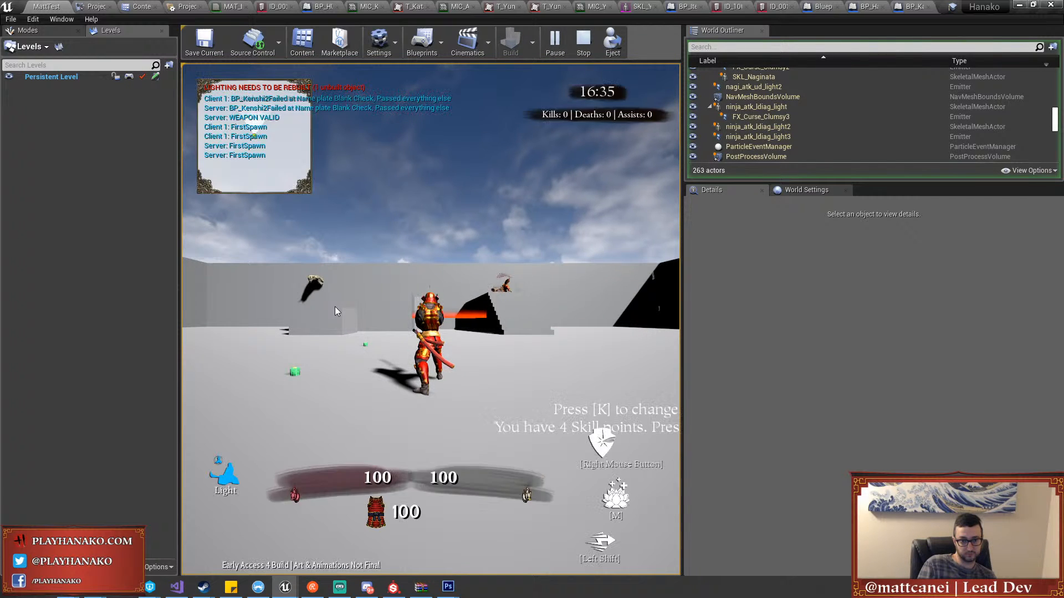
Switch the play session to full screen and try an attack and a block with the katana
{"action": "key", "text": "g"}
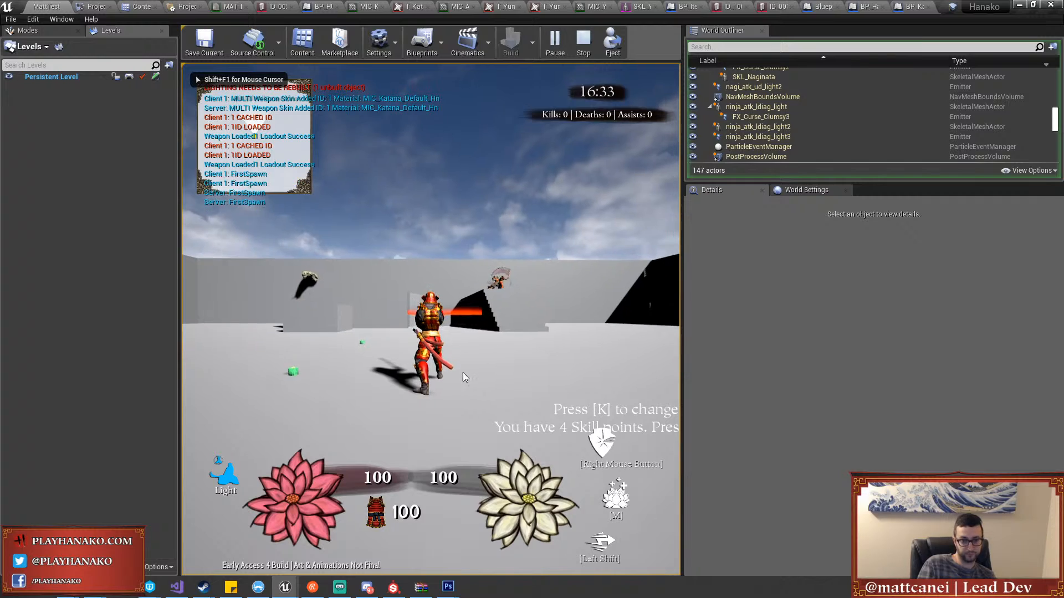
{"action": "key", "text": "F11"}
{"action": "left_click", "coordinate": [532, 299]}
{"action": "right_click", "coordinate": [532, 299]}
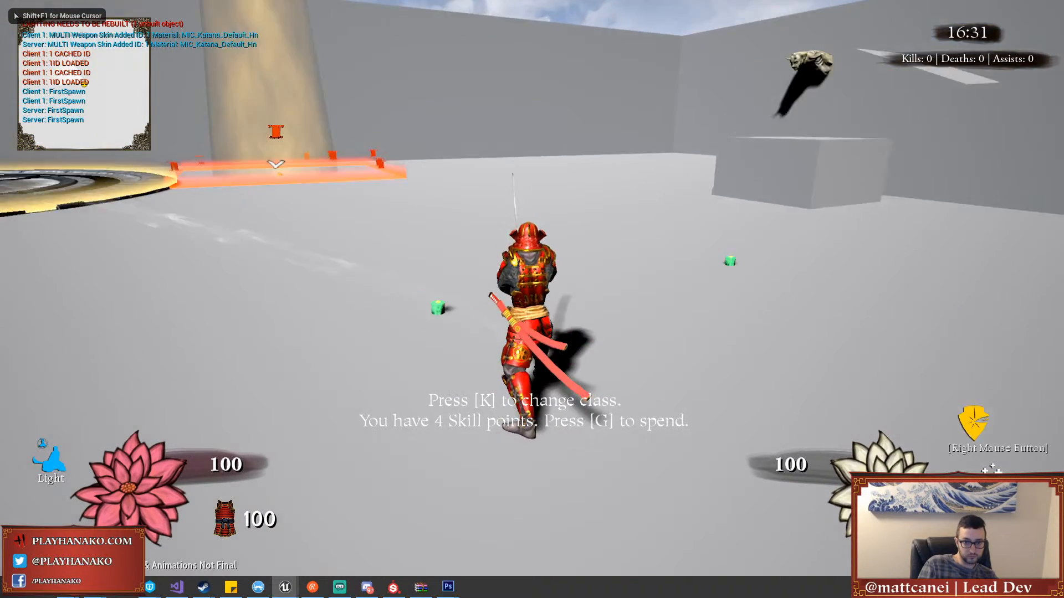
Bring several bots into the running match by entering a console command and rerunning it a few times
{"action": "key", "text": "grave"}
{"action": "type", "text": "ht"}
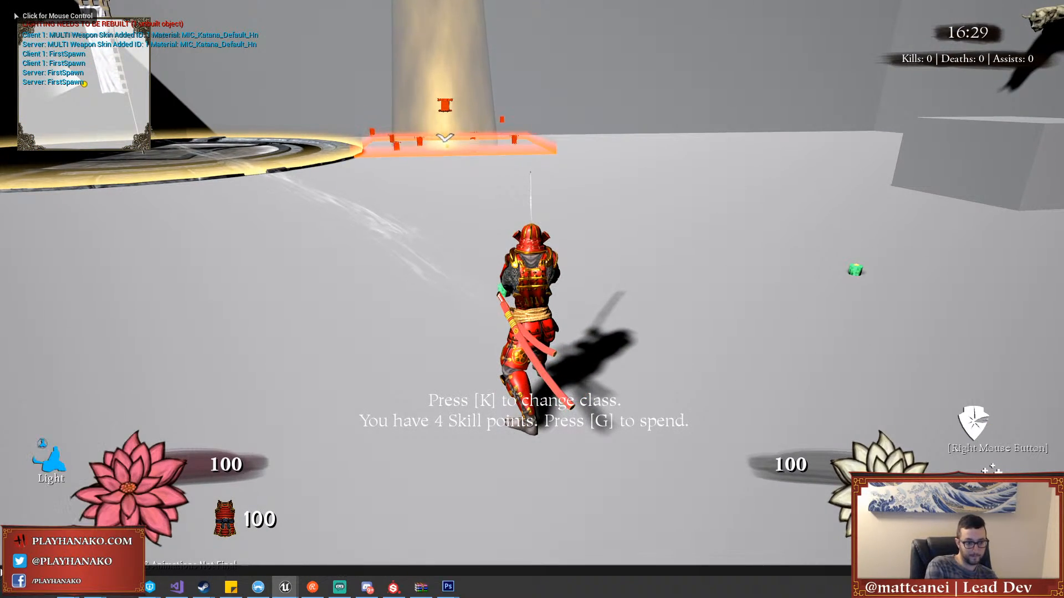
{"action": "type", "text": "oggle"}
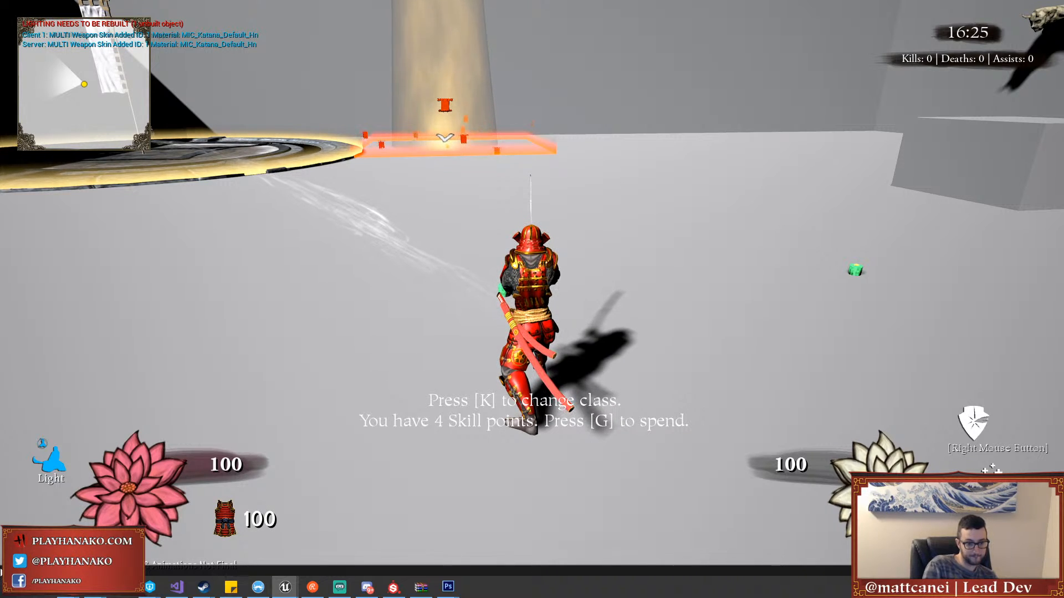
{"action": "key", "text": "Return"}
{"action": "key", "text": "grave"}
{"action": "key", "text": "Up"}
{"action": "key", "text": "Return"}
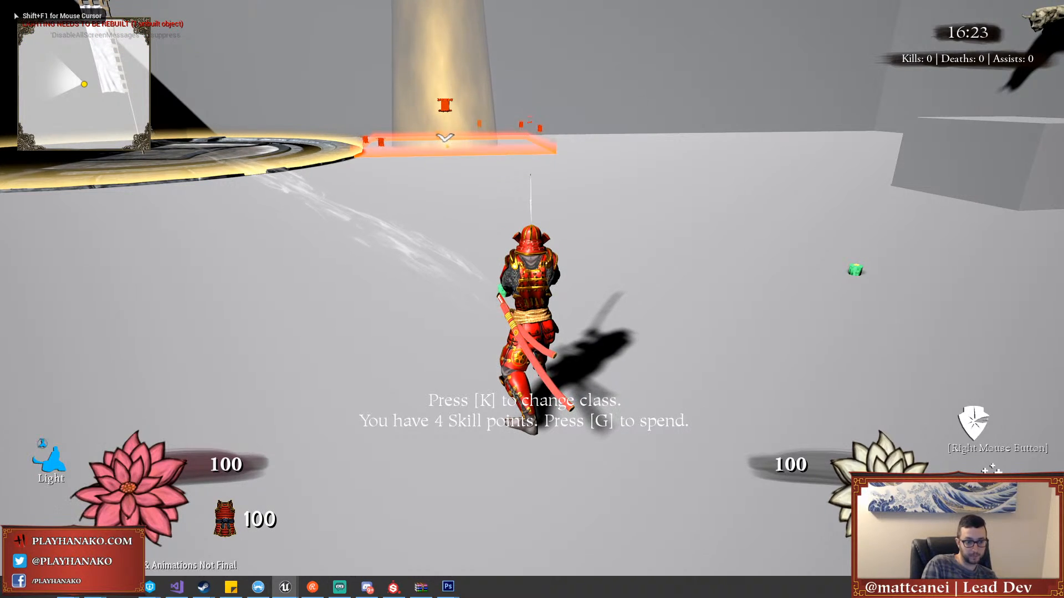
{"action": "key", "text": "grave"}
{"action": "key", "text": "Up"}
{"action": "key", "text": "Return"}
{"action": "key", "text": "grave"}
{"action": "key", "text": "Up"}
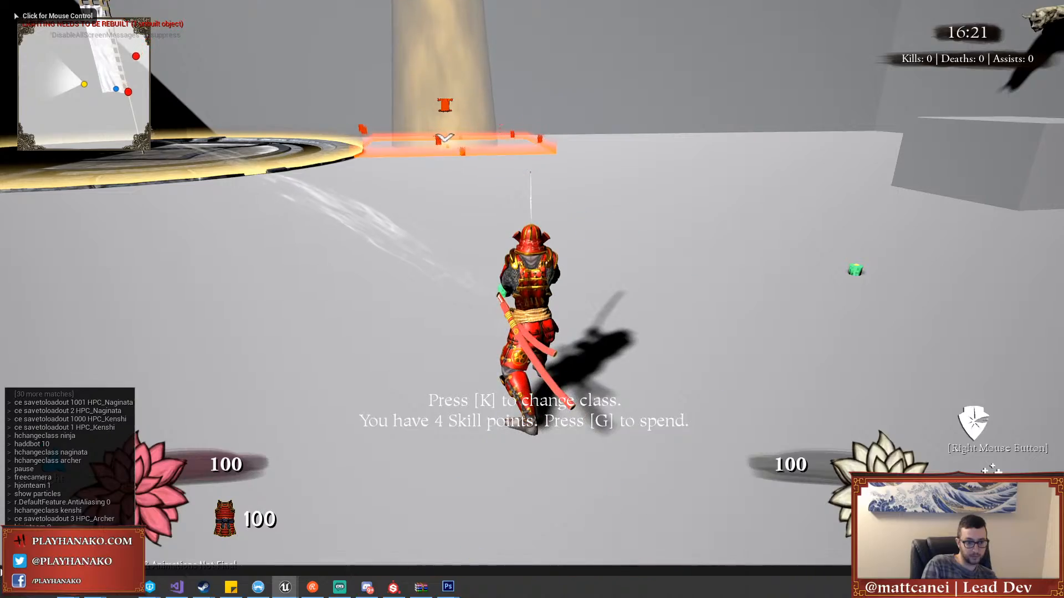
{"action": "key", "text": "Return"}
{"action": "key", "text": "grave"}
{"action": "key", "text": "Up"}
{"action": "key", "text": "Return"}
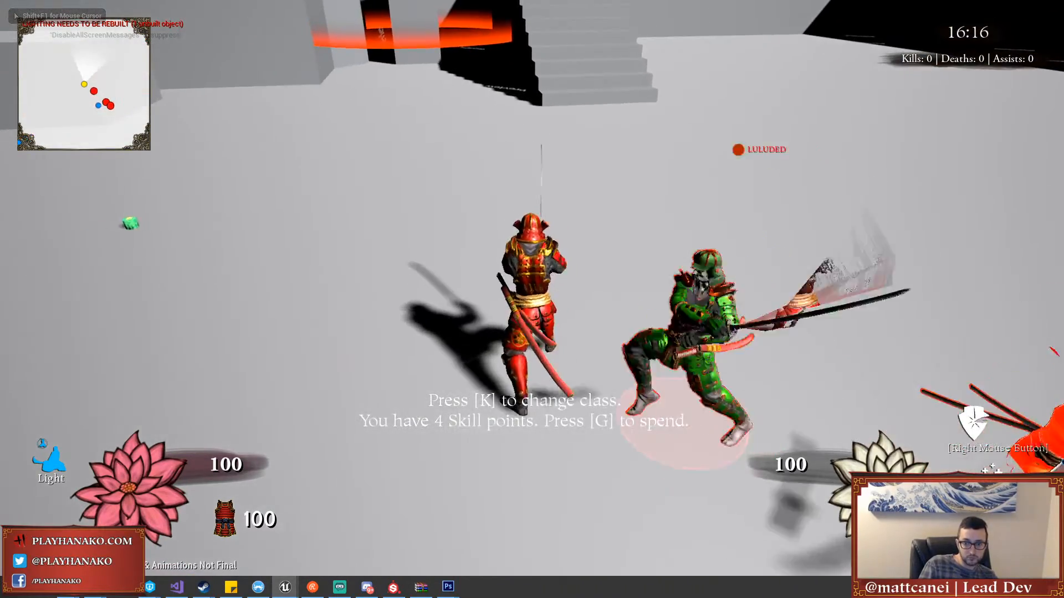
Fight the bots to inspect their katana materials up close, and stop the play session
{"action": "right_click", "coordinate": [532, 299]}
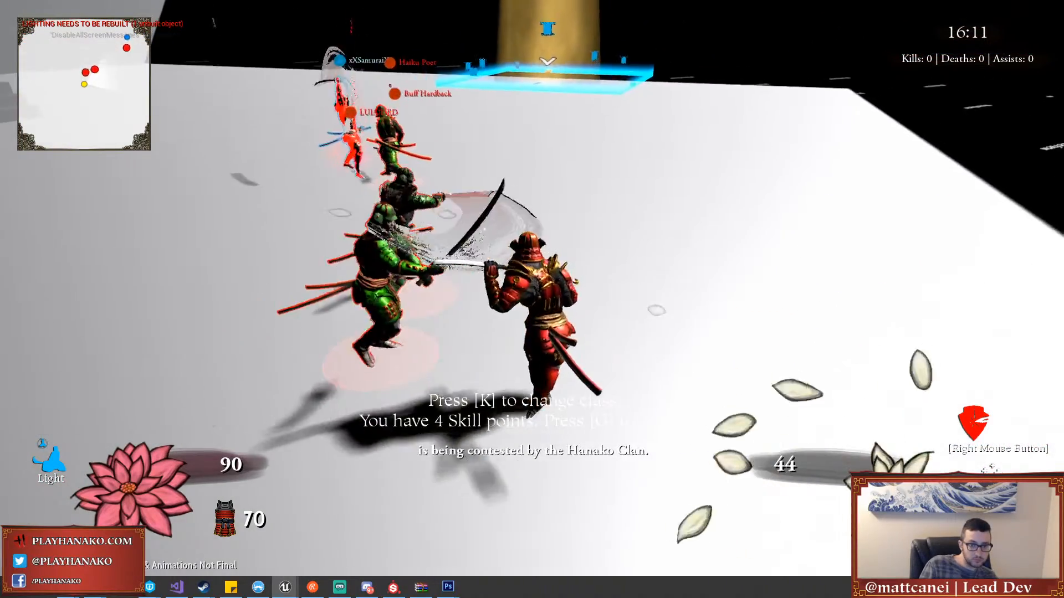
{"action": "key", "text": "s"}
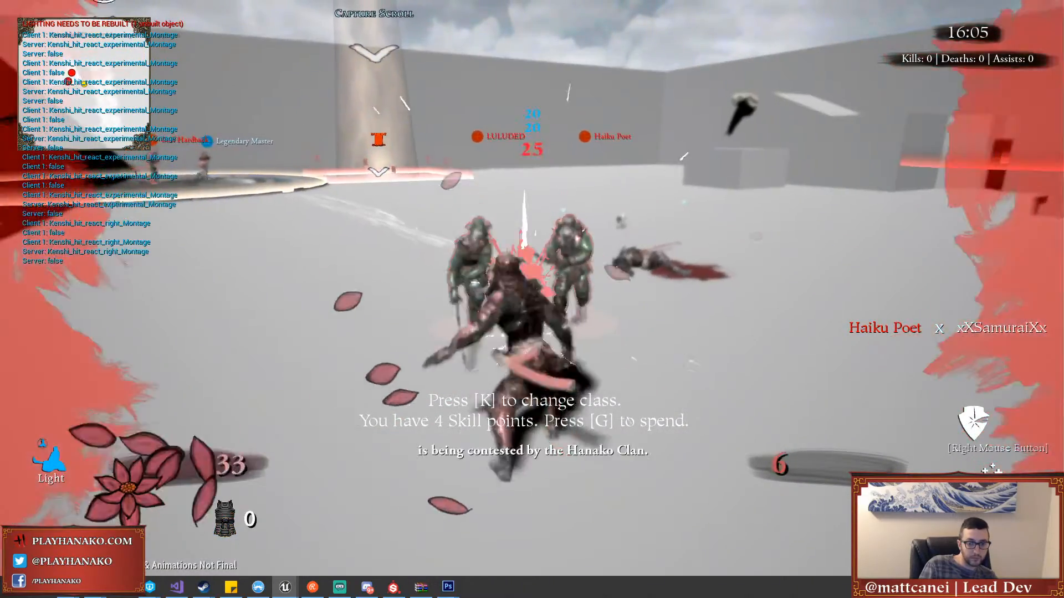
{"action": "right_click", "coordinate": [532, 299]}
{"action": "key", "text": "s"}
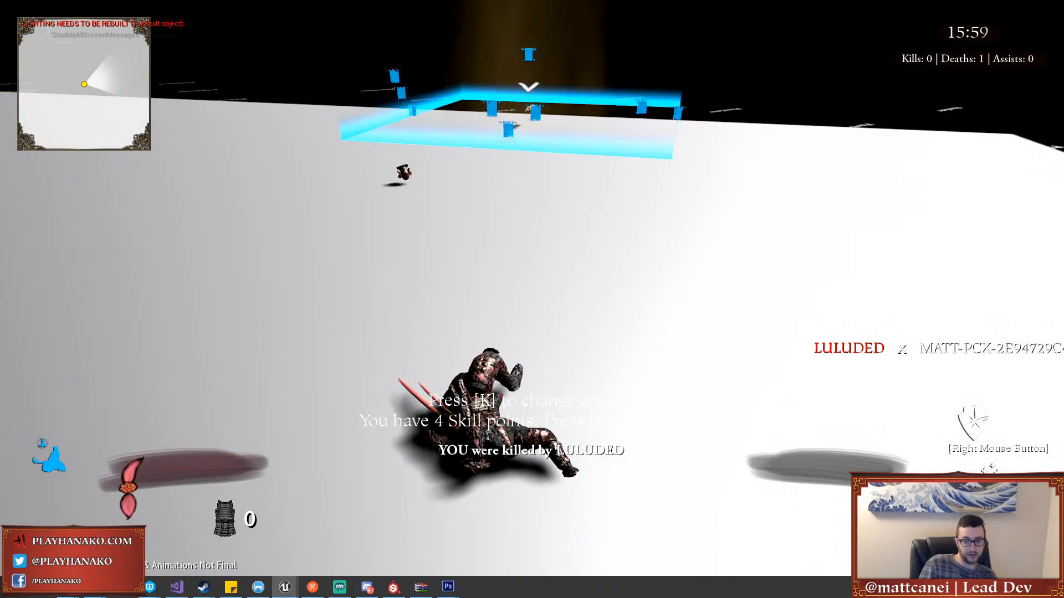
{"action": "key", "text": "w"}
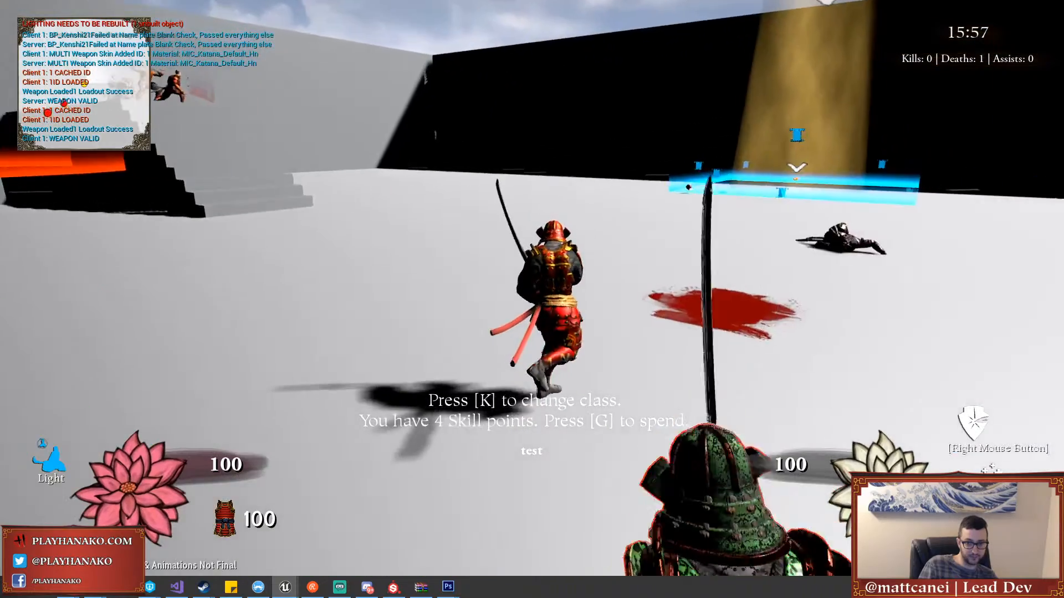
{"action": "key", "text": "w"}
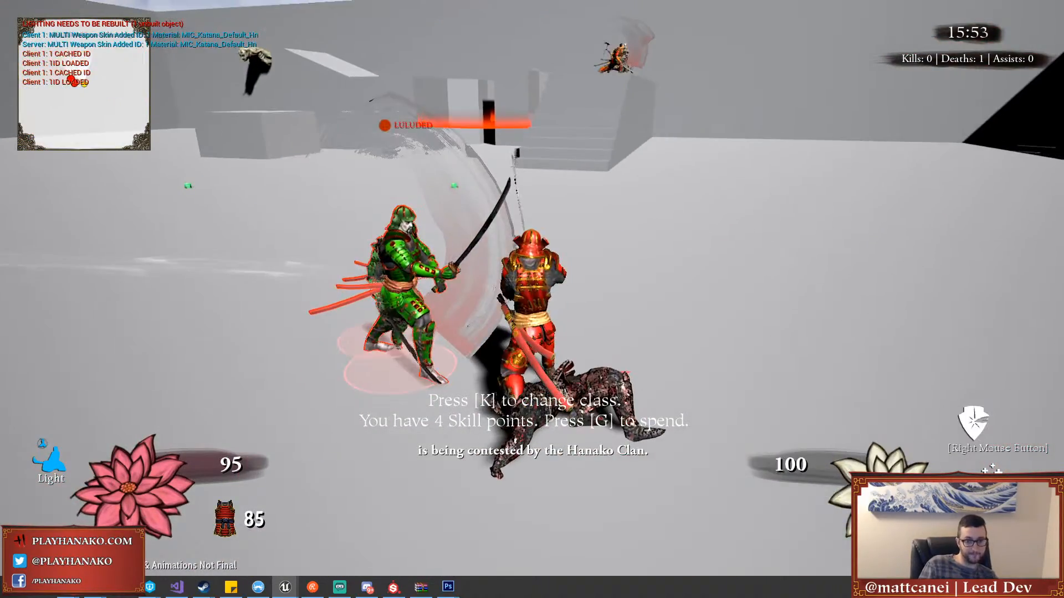
{"action": "key", "text": "Escape"}
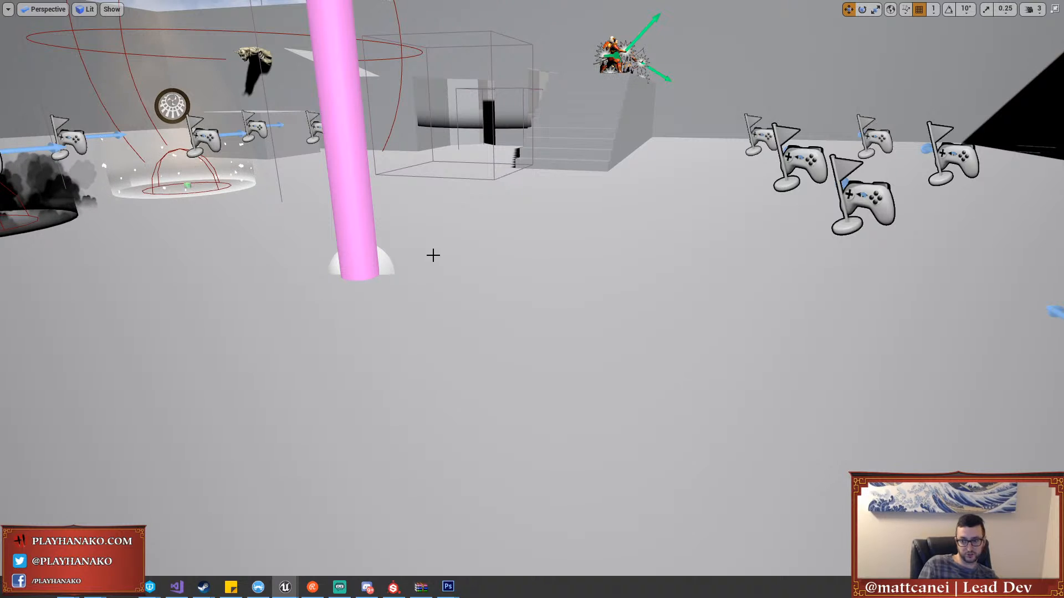
Restart the play session in MattTestMap and spawn with a class for another test
{"action": "key", "text": "alt+p"}
{"action": "left_click", "coordinate": [245, 273]}
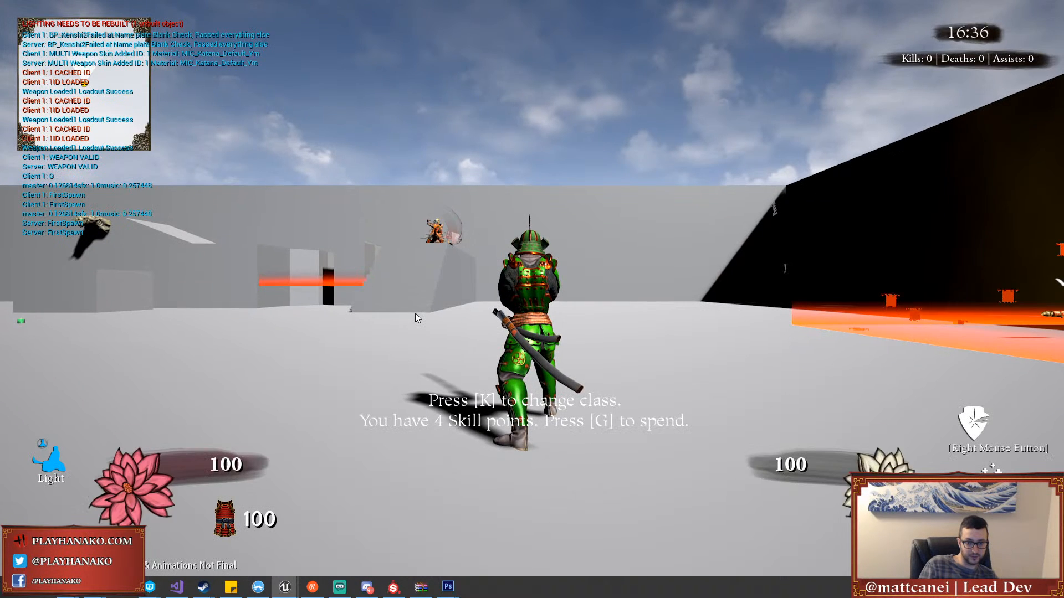
{"action": "key", "text": "g"}
{"action": "key", "text": "g"}
Rerun the last console command to add bots of both teams, compare their katanas, and stop the play session
{"action": "key", "text": "grave"}
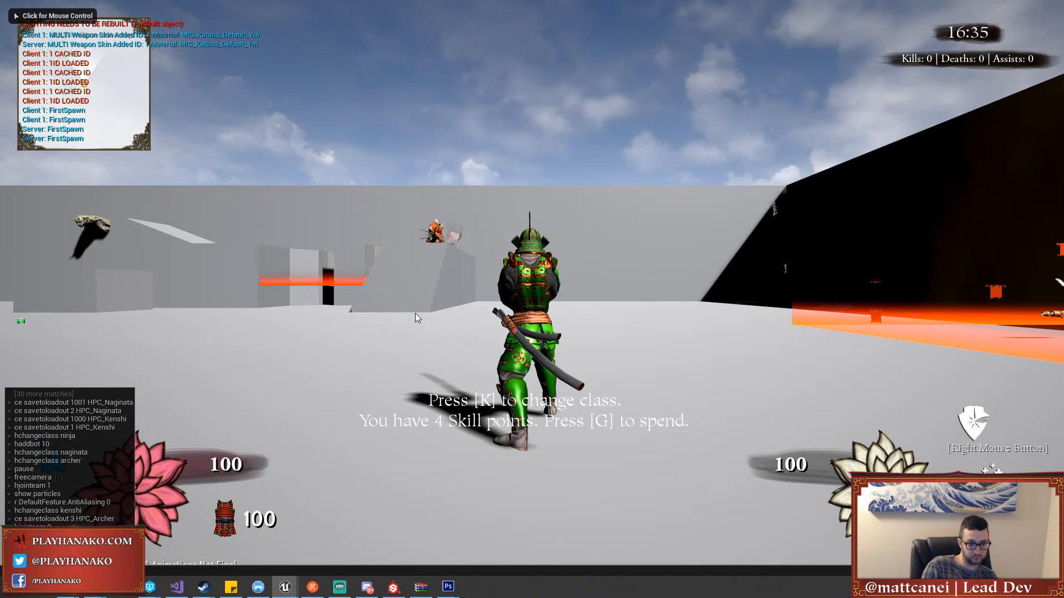
{"action": "key", "text": "Return"}
{"action": "key", "text": "grave"}
{"action": "key", "text": "Up"}
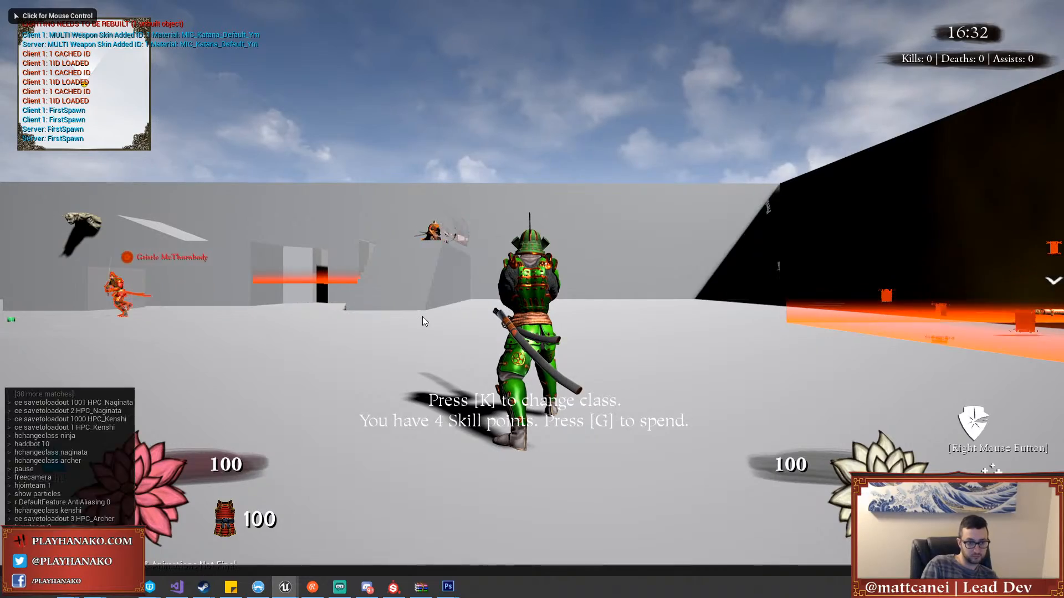
{"action": "key", "text": "Return"}
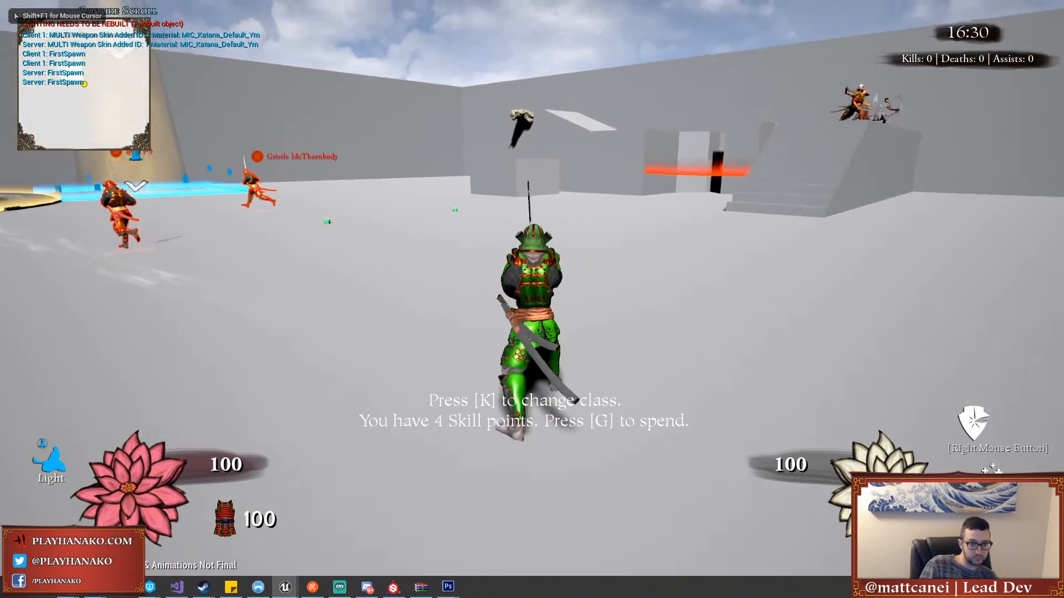
{"action": "key", "text": "grave"}
{"action": "key", "text": "Up"}
{"action": "key", "text": "Return"}
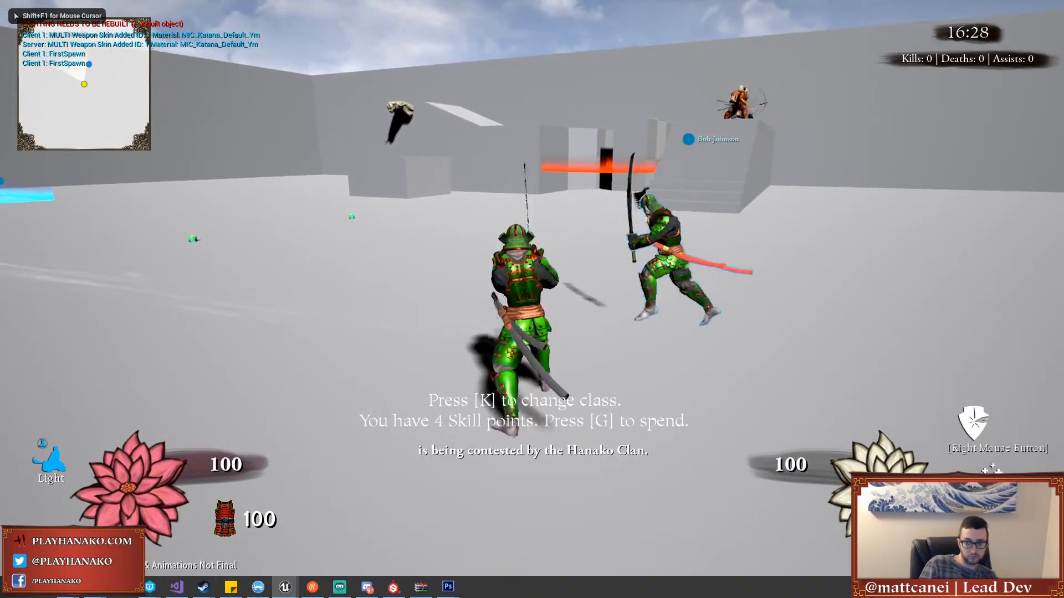
{"action": "key", "text": "Escape"}
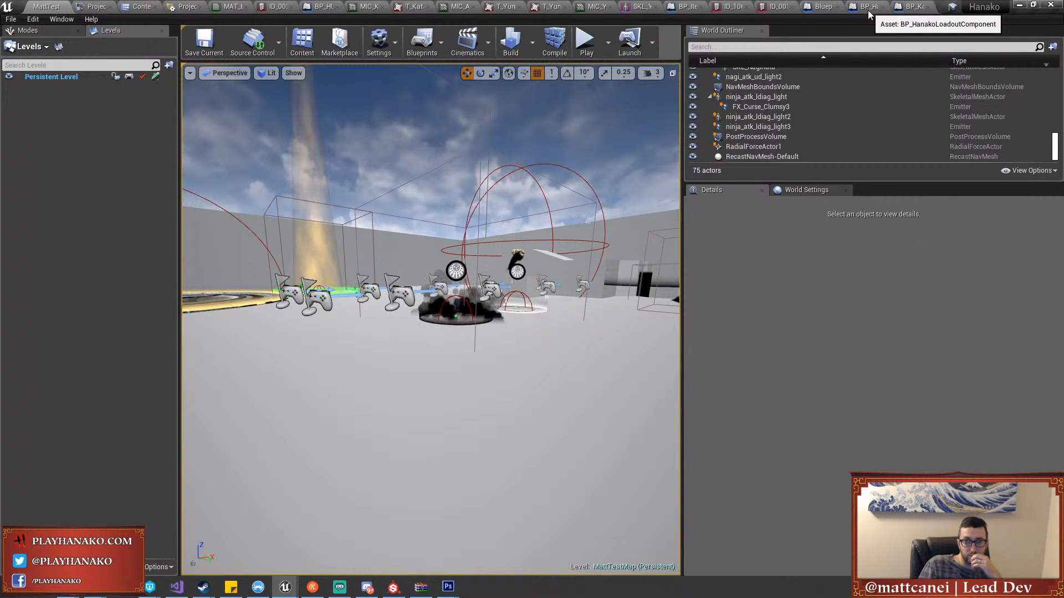
Open the BP_Bot blueprint from the Blueprints/AI folder
{"action": "left_click", "coordinate": [143, 6]}
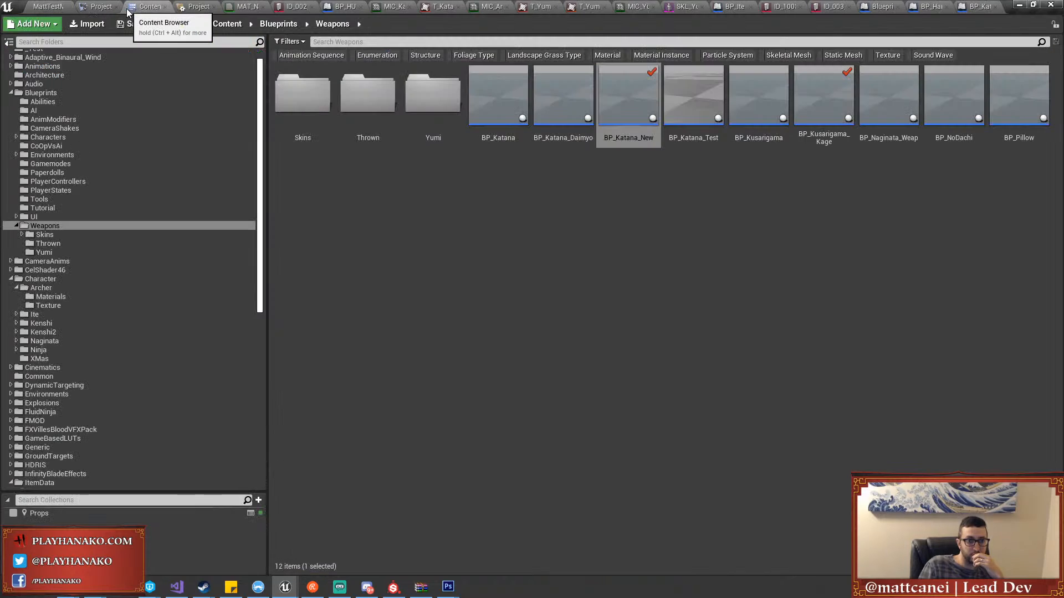
{"action": "scroll", "coordinate": [98, 125], "scroll_direction": "up", "scroll_amount": 1}
{"action": "left_click", "coordinate": [74, 128]}
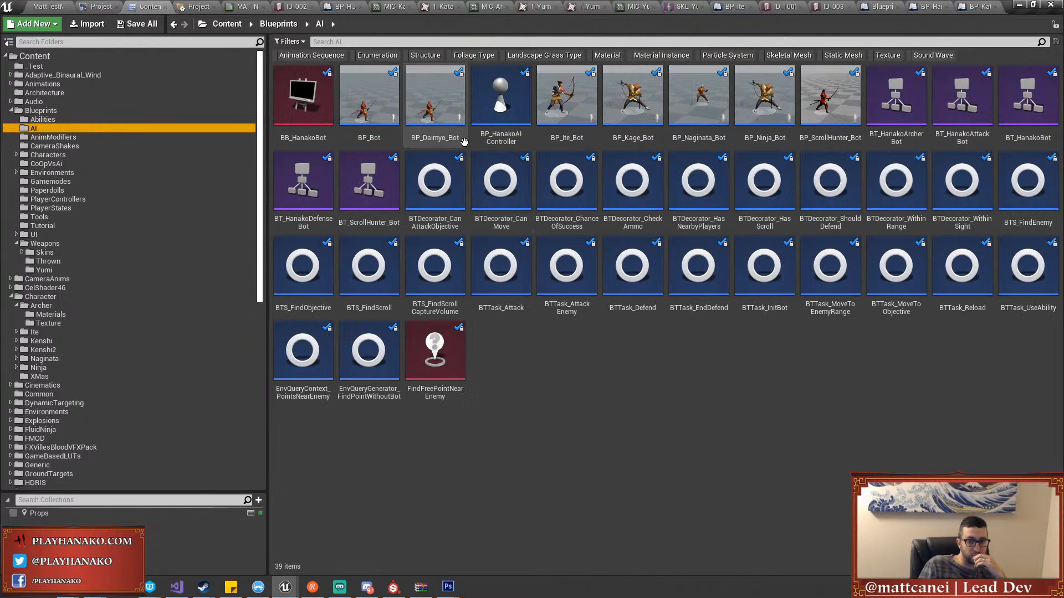
{"action": "double_click", "coordinate": [365, 120]}
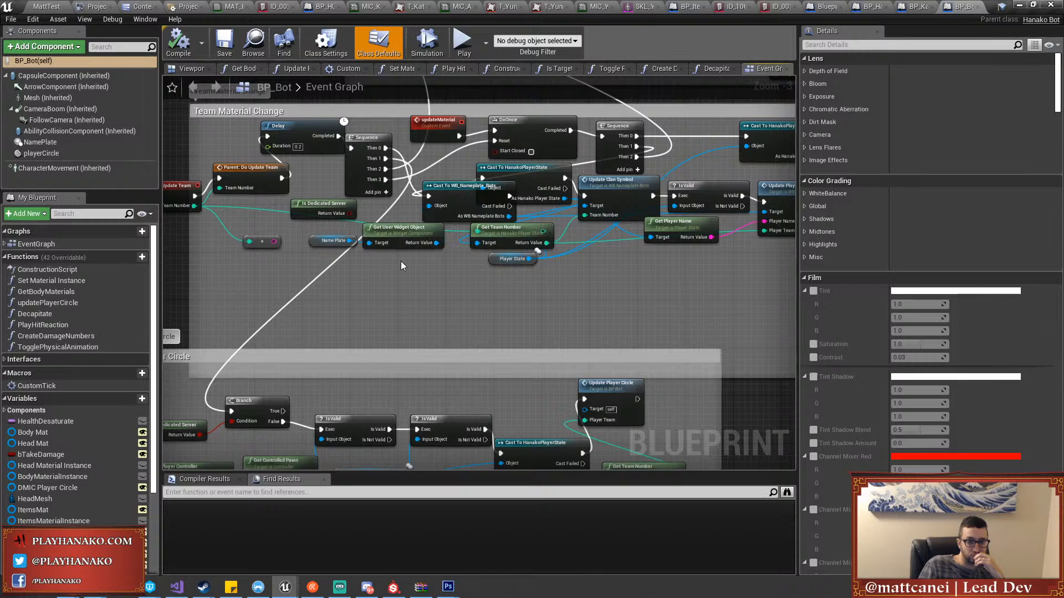
Follow the Team Material Change logic in BP_Bot's event graph and open the Set Material Instance function
{"action": "right_click_drag", "start_coordinate": [401, 261], "coordinate": [462, 337]}
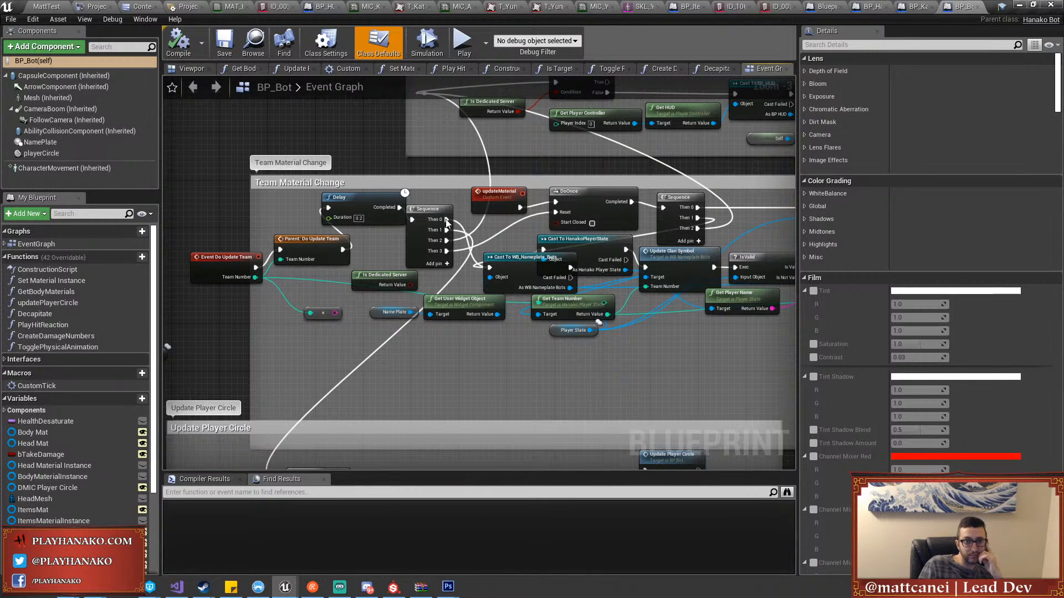
{"action": "right_click_drag", "start_coordinate": [407, 121], "coordinate": [96, 81]}
{"action": "right_click_drag", "start_coordinate": [603, 308], "coordinate": [265, 268]}
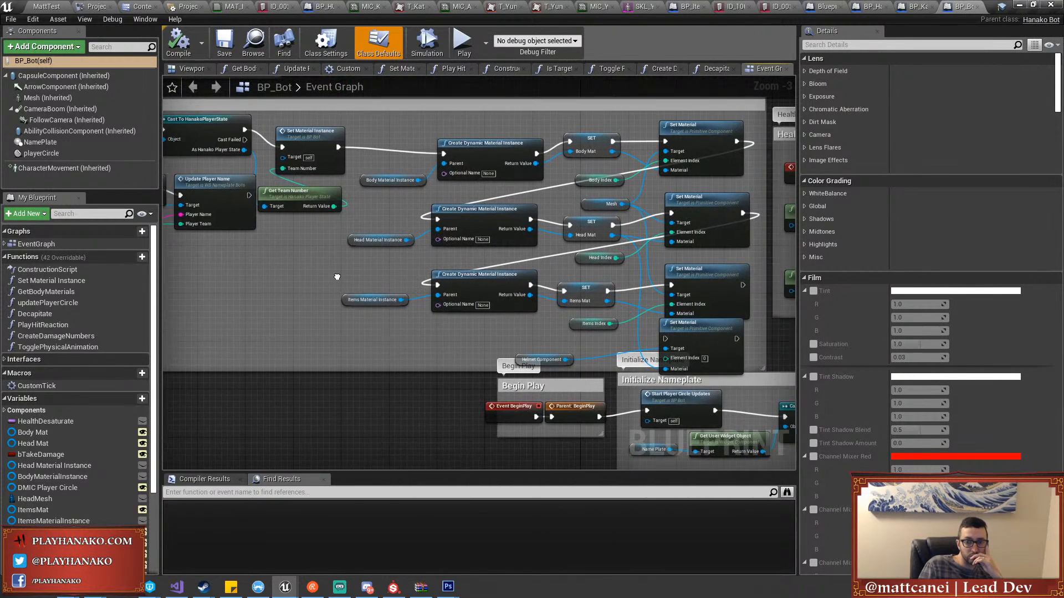
{"action": "right_click_drag", "start_coordinate": [643, 225], "coordinate": [603, 255]}
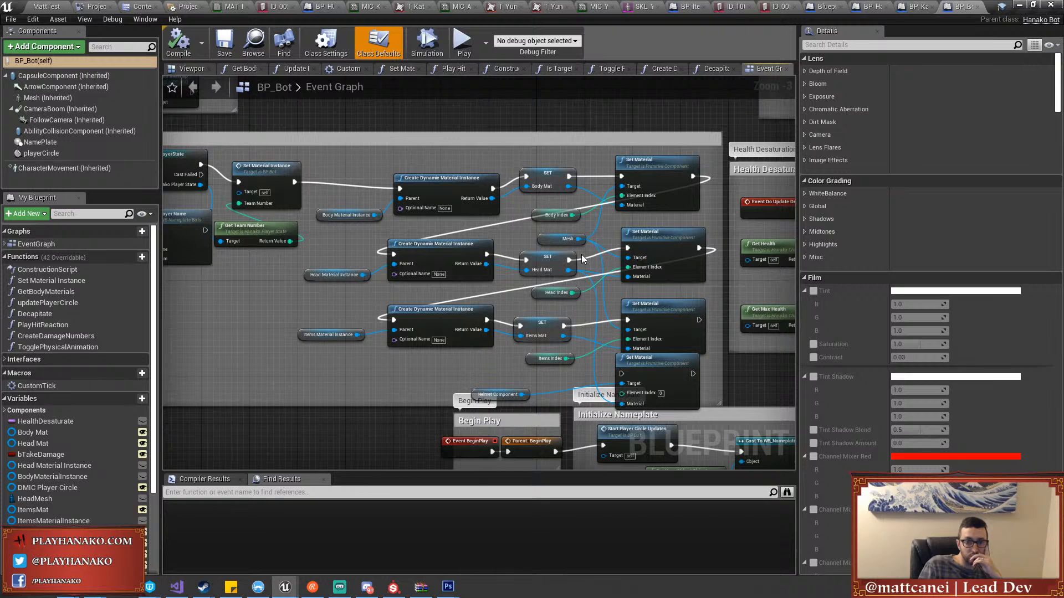
{"action": "double_click", "coordinate": [273, 187]}
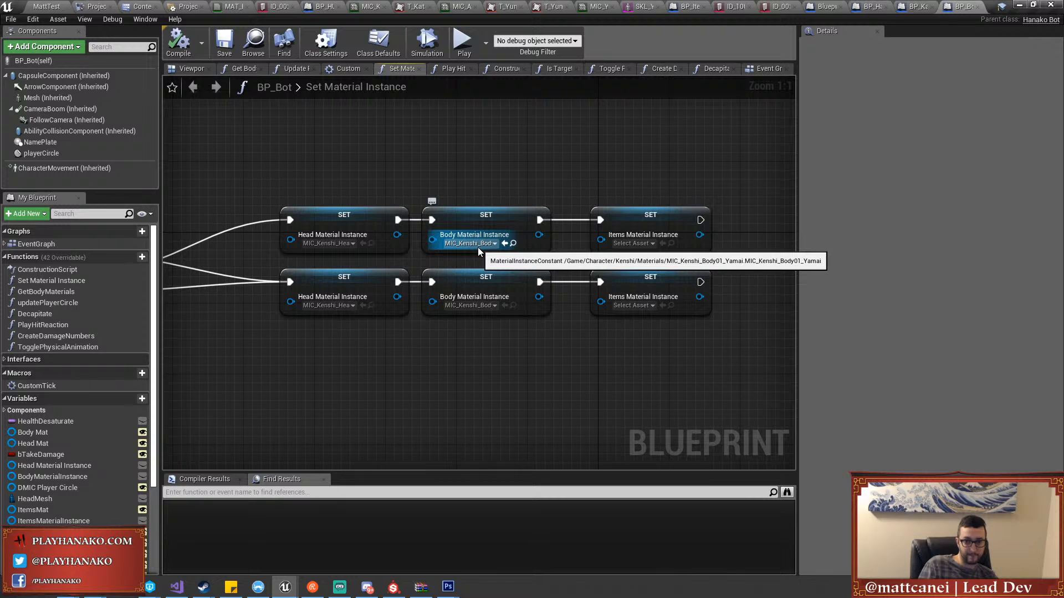
Assign a default katana material instance to Items Material Instance in the Yamai branch, making BP_Bot writable
{"action": "left_click", "coordinate": [632, 244]}
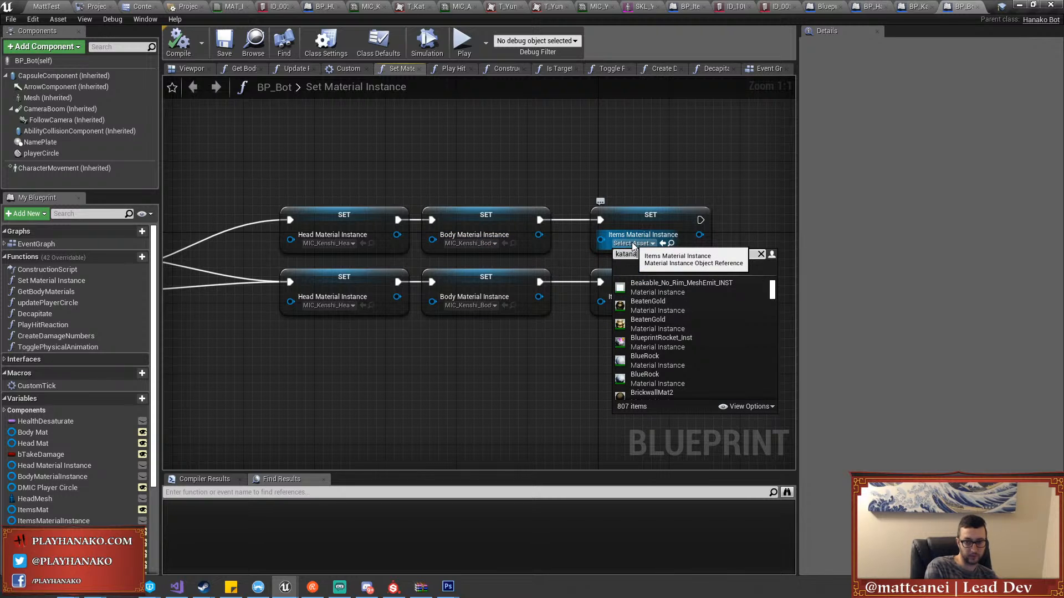
{"action": "left_click", "coordinate": [649, 285]}
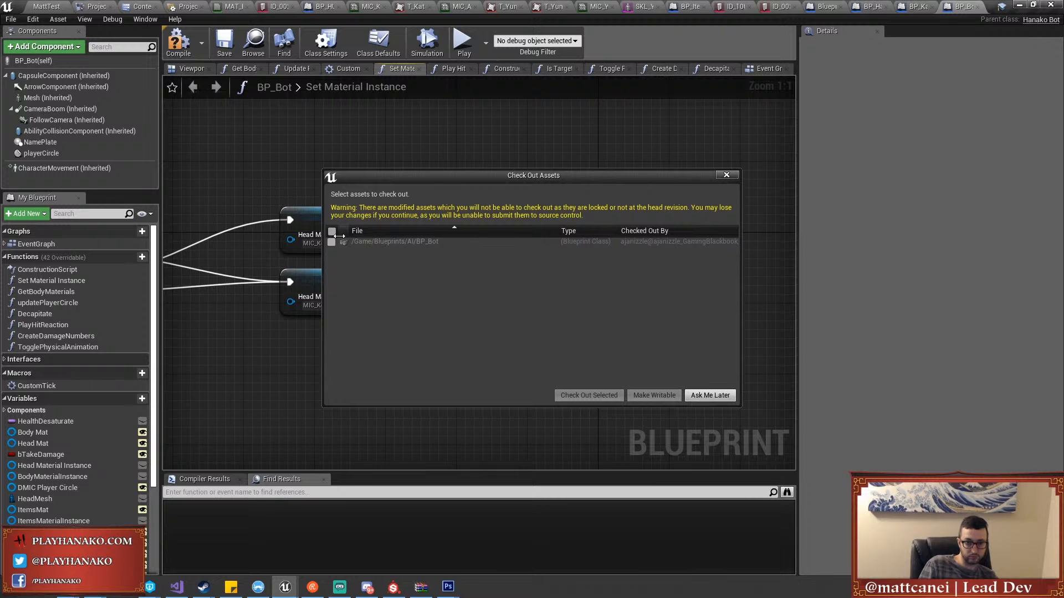
{"action": "left_click", "coordinate": [643, 395]}
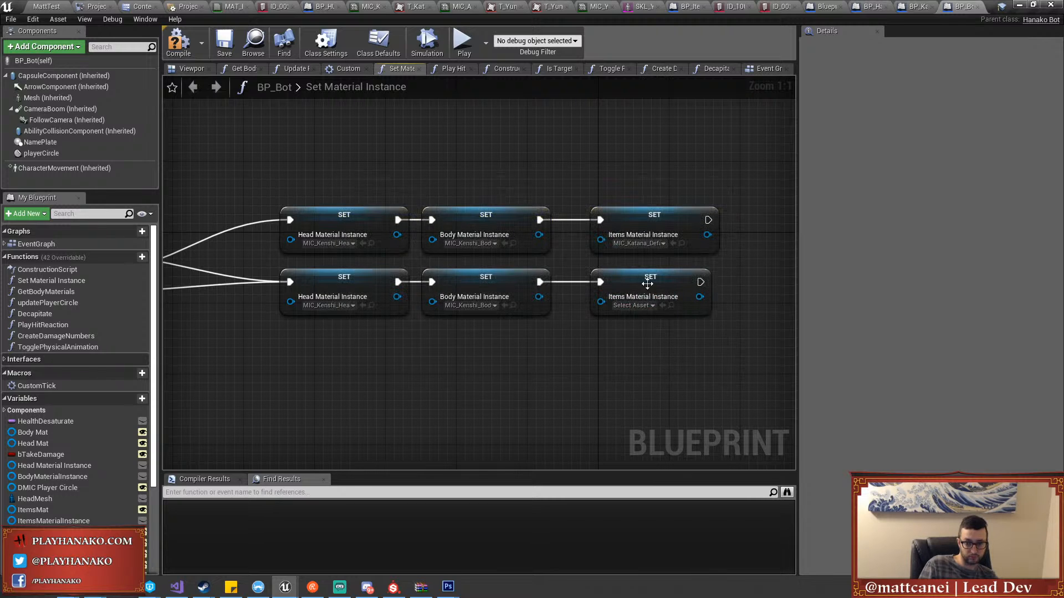
Set Items Material Instance in the other team's branch to MIC_Katana_Default_Hn, and compile and save BP_Bot
{"action": "left_click", "coordinate": [633, 306]}
{"action": "type", "text": "katan"}
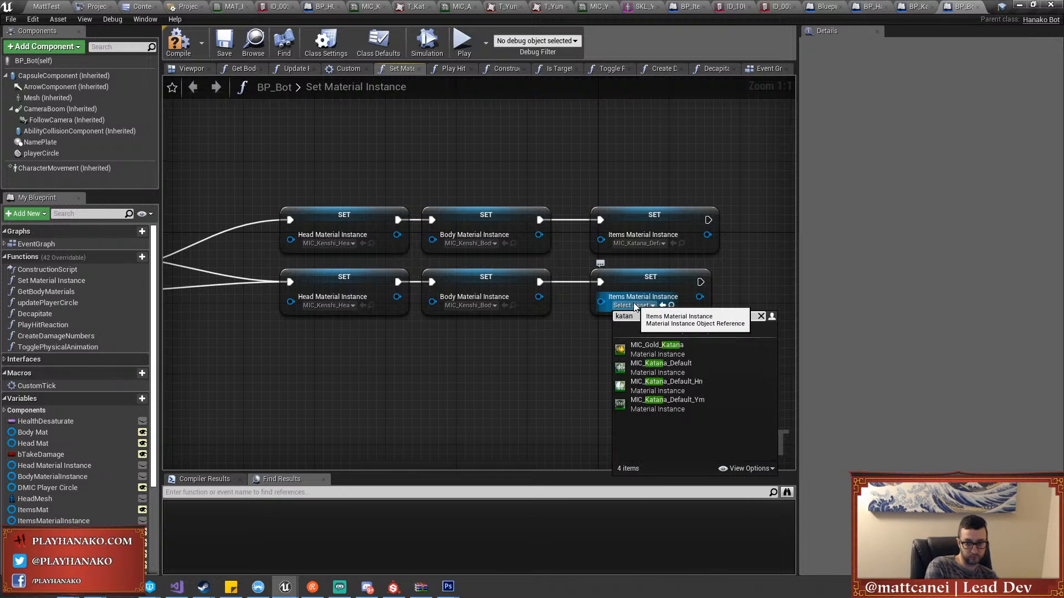
{"action": "type", "text": "a y"}
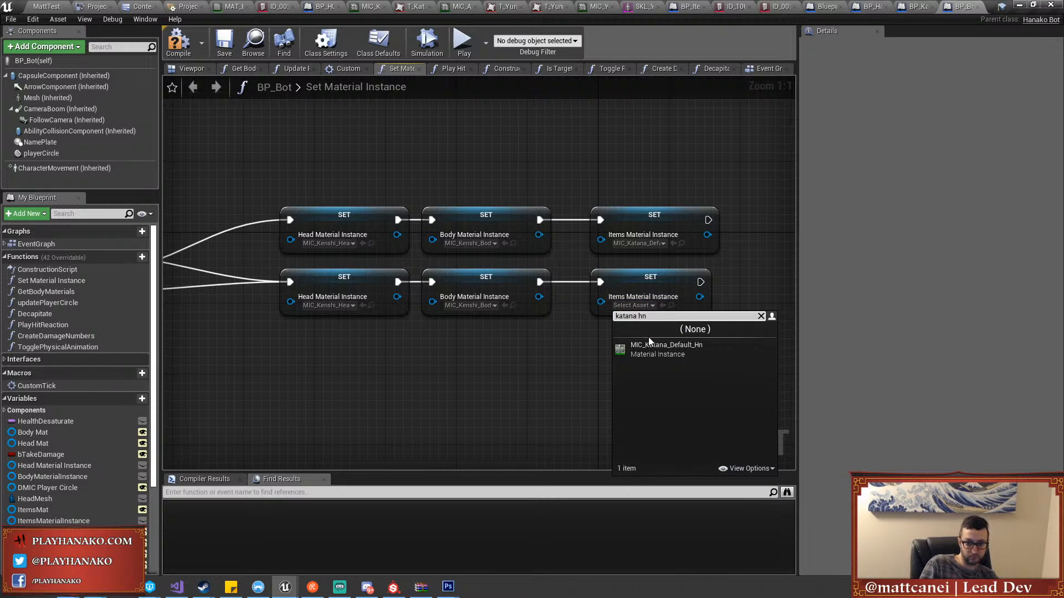
{"action": "left_click", "coordinate": [647, 345]}
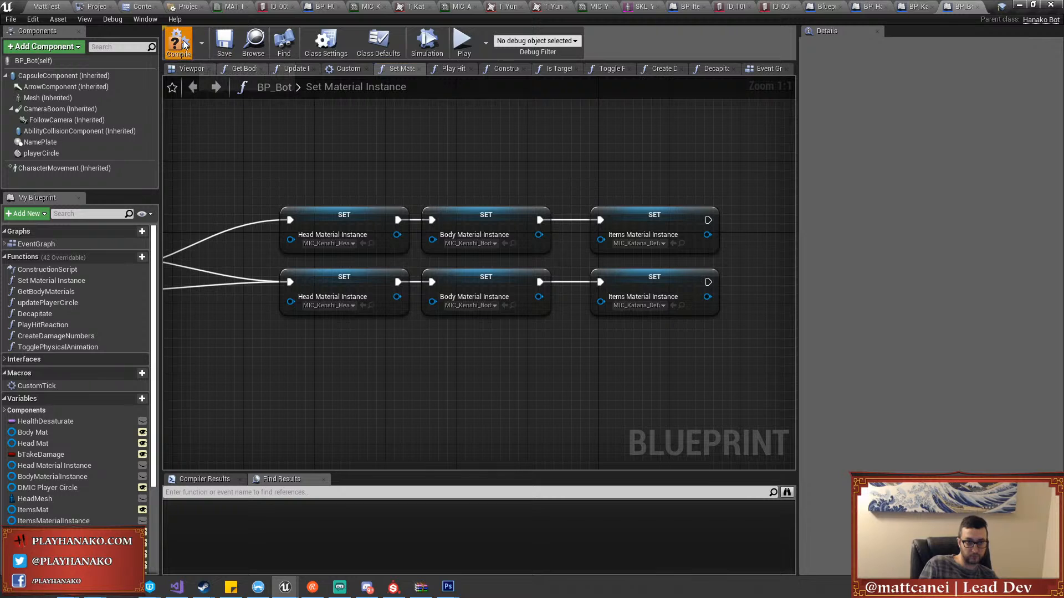
{"action": "left_click", "coordinate": [226, 44]}
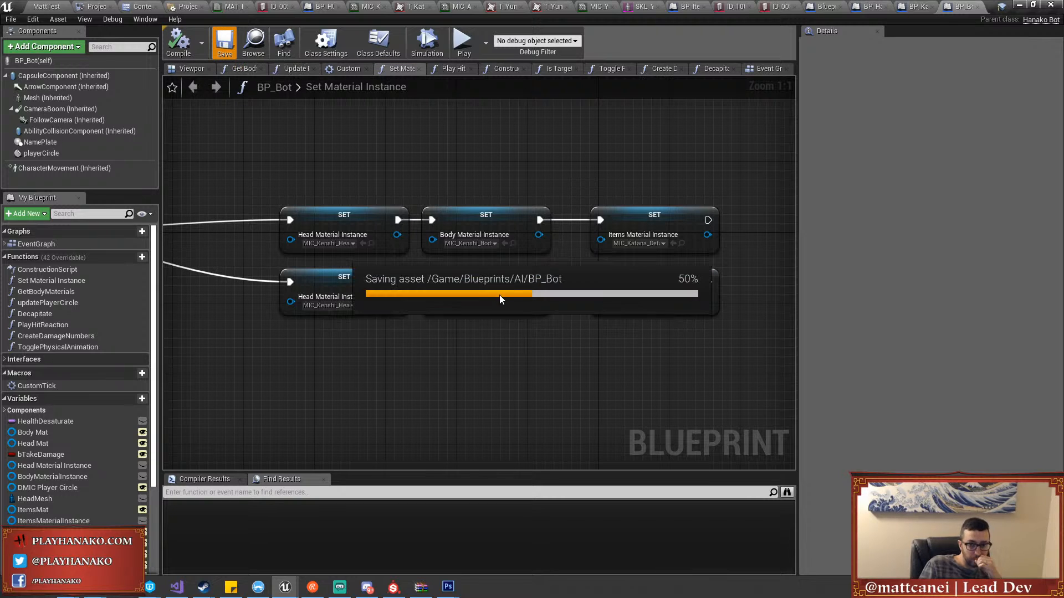
Start playing MattTestMap again and spawn with the Kenshi (Swordsman) class
{"action": "left_click", "coordinate": [61, 7]}
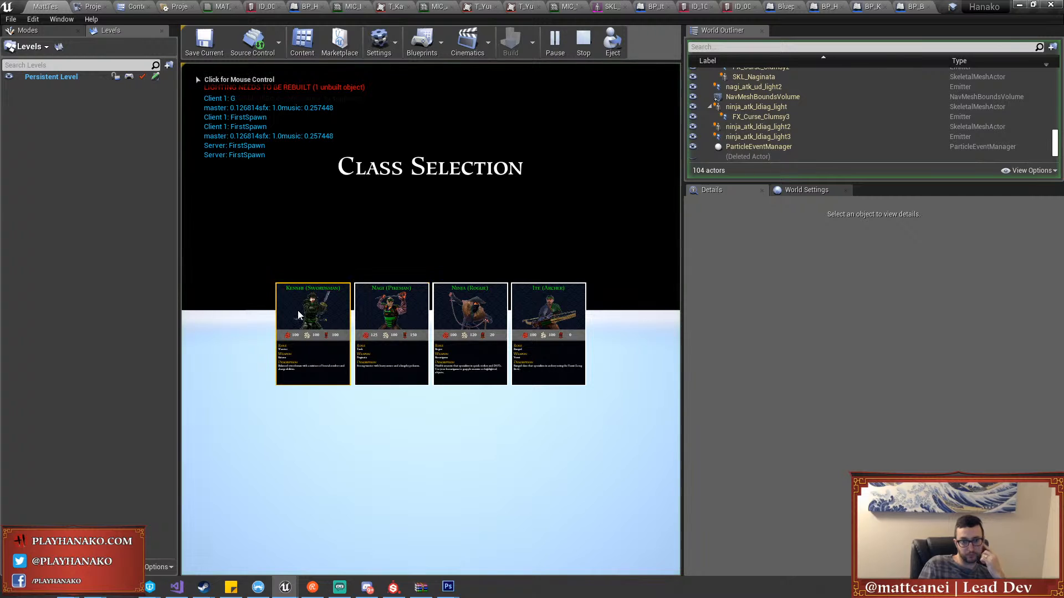
{"action": "left_click", "coordinate": [299, 312]}
{"action": "key", "text": "m"}
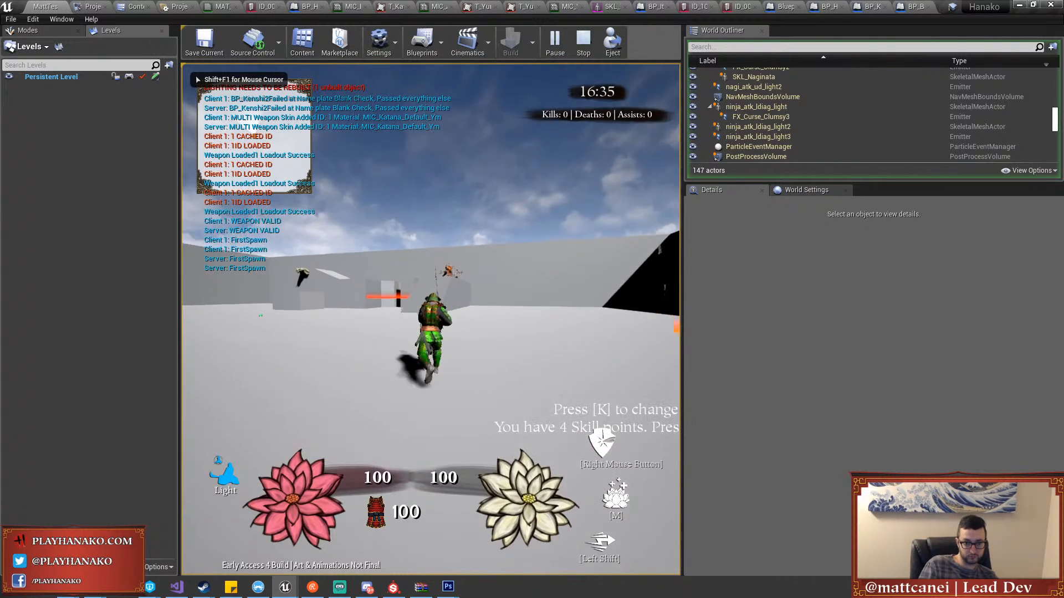
Switch the play session to full screen and add several bots by rerunning the last console command
{"action": "key", "text": "grave"}
{"action": "key", "text": "Up"}
{"action": "key", "text": "Return"}
{"action": "key", "text": "F11"}
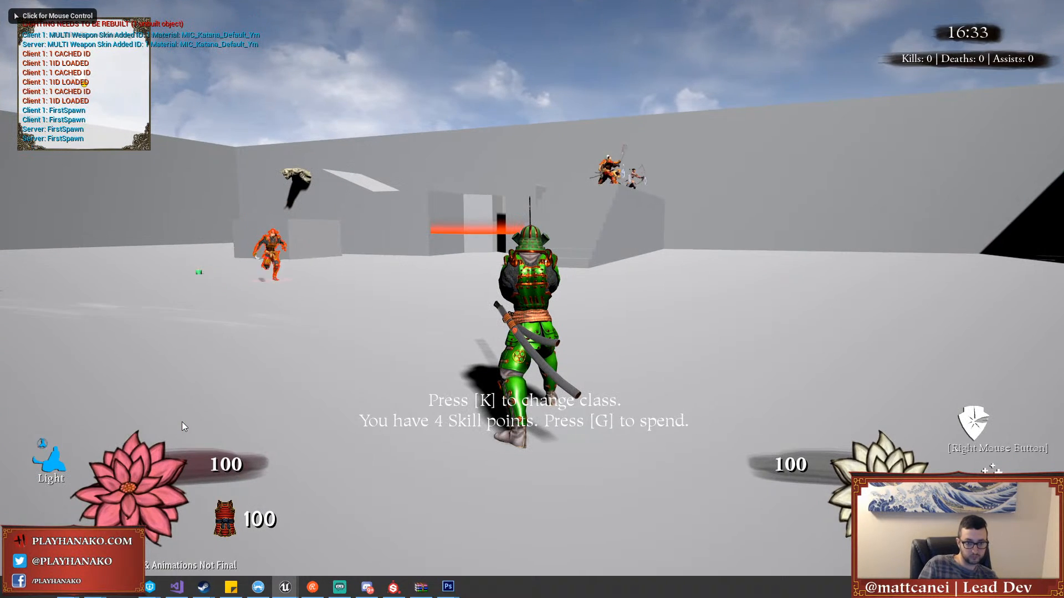
{"action": "key", "text": "grave"}
{"action": "key", "text": "Up"}
{"action": "key", "text": "Return"}
{"action": "left_click", "coordinate": [182, 422]}
{"action": "key", "text": "grave"}
{"action": "key", "text": "Up"}
{"action": "key", "text": "Return"}
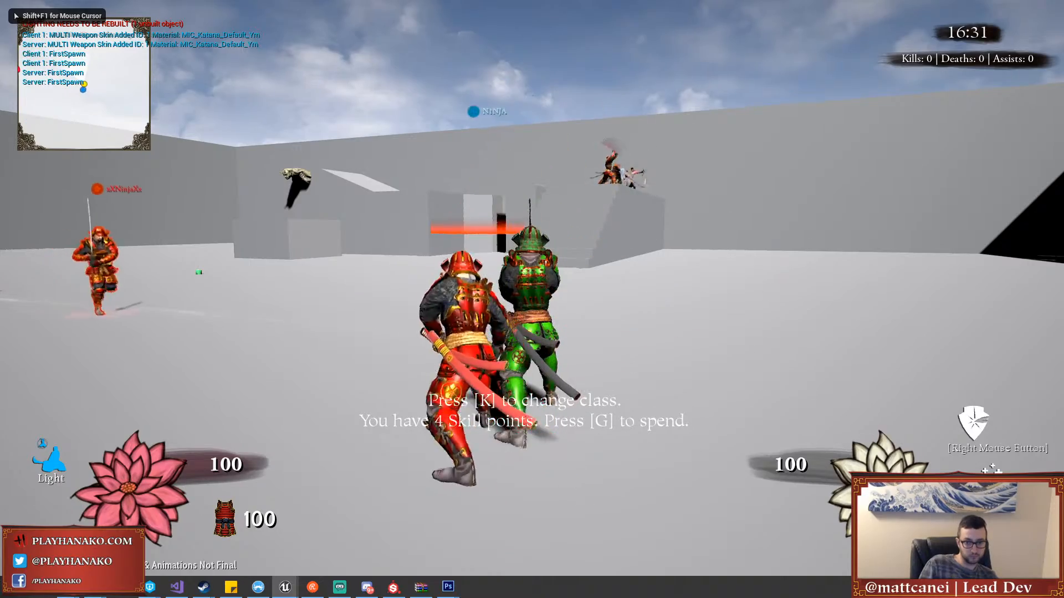
Fight an enemy bot at close range to check the katana materials on both teams, and end the play session
{"action": "key", "text": "w"}
{"action": "left_click", "coordinate": [531, 299]}
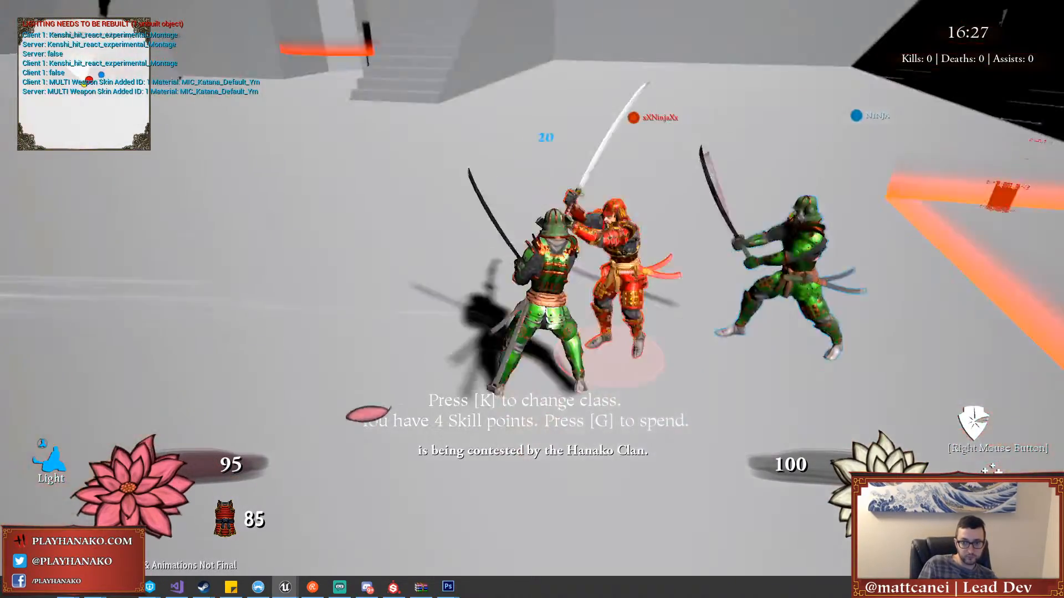
{"action": "left_click", "coordinate": [532, 300]}
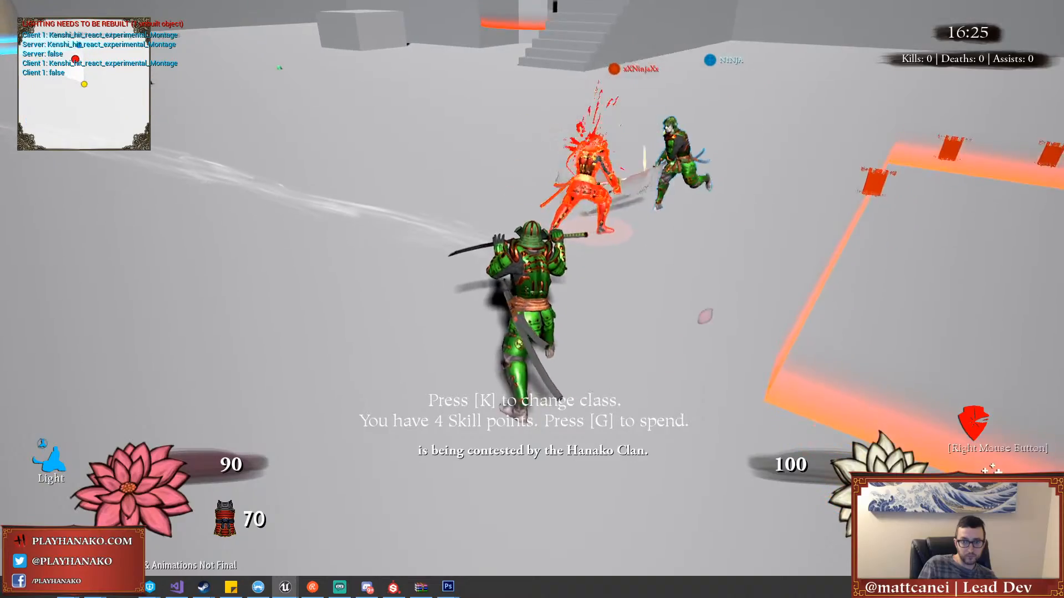
{"action": "key", "text": "d"}
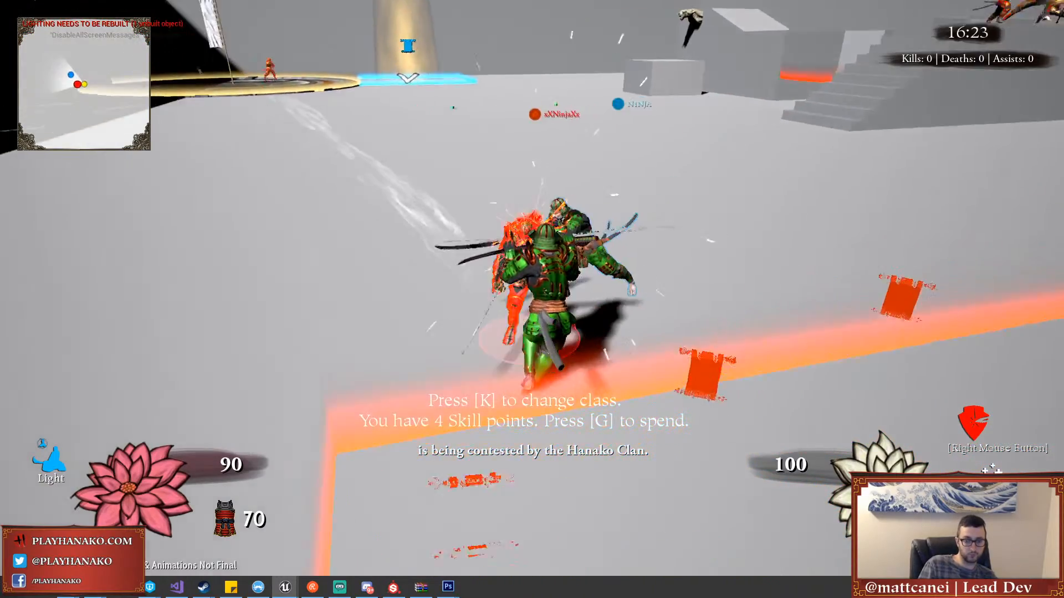
{"action": "key", "text": "Escape"}
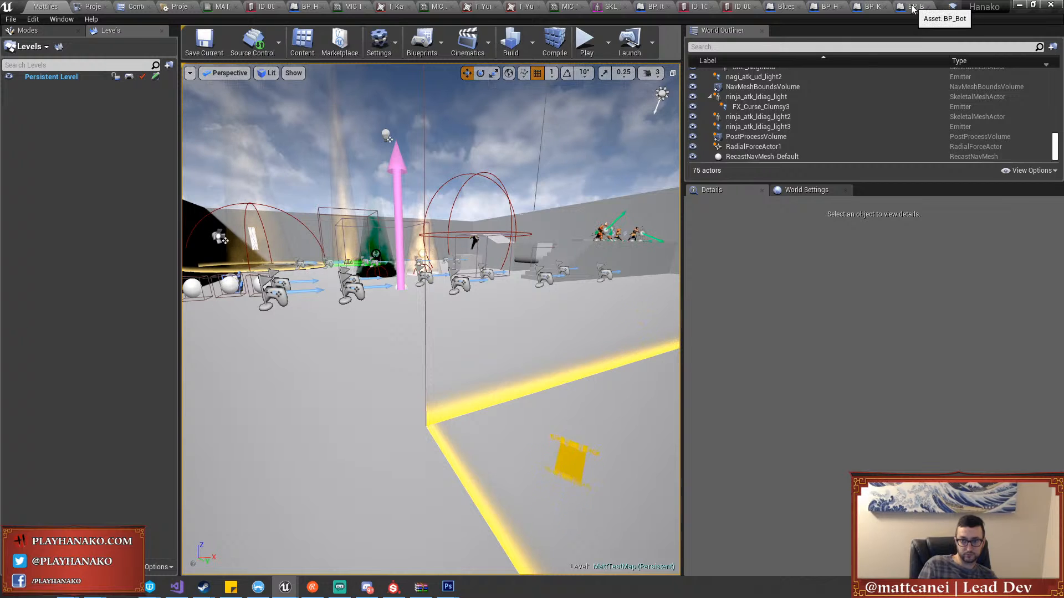
Copy the Get Owner, Self and Get Bot Weapon MIC nodes from BP_Katana_New's event graph, and close BP_Bot
{"action": "left_click", "coordinate": [870, 7]}
{"action": "left_click_drag", "start_coordinate": [664, 337], "coordinate": [451, 221]}
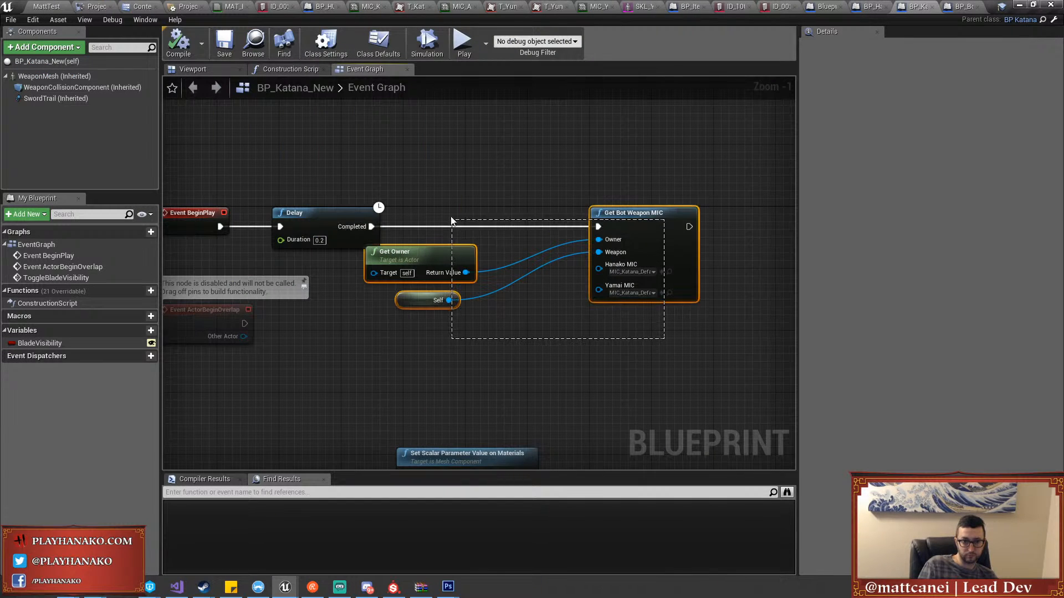
{"action": "left_click", "coordinate": [957, 8]}
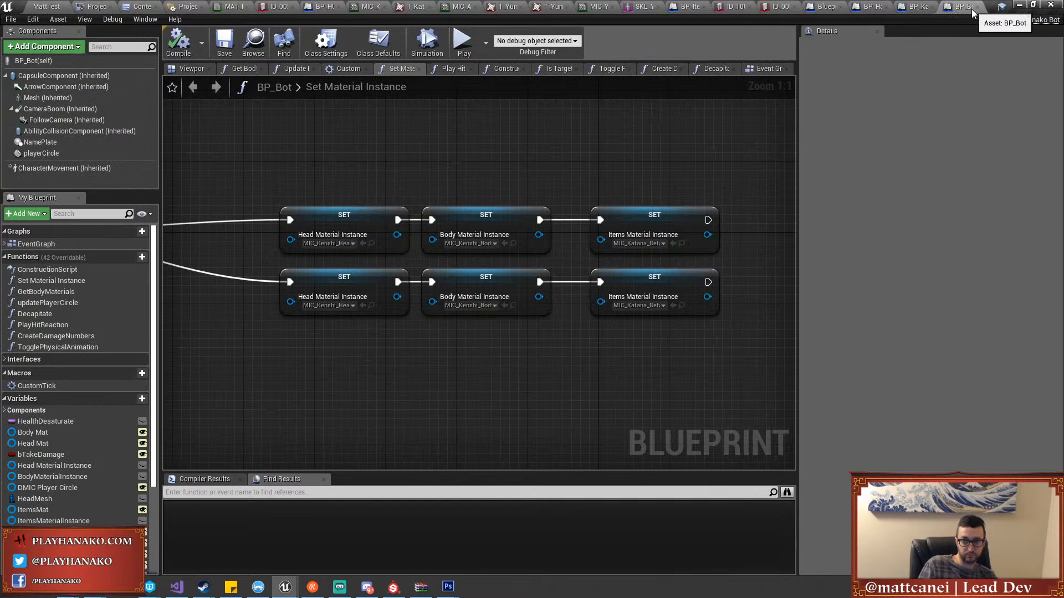
{"action": "left_click", "coordinate": [976, 7]}
Open the BP_Naginata_Weap blueprint from the Blueprints/Weapons folder
{"action": "left_click", "coordinate": [145, 7]}
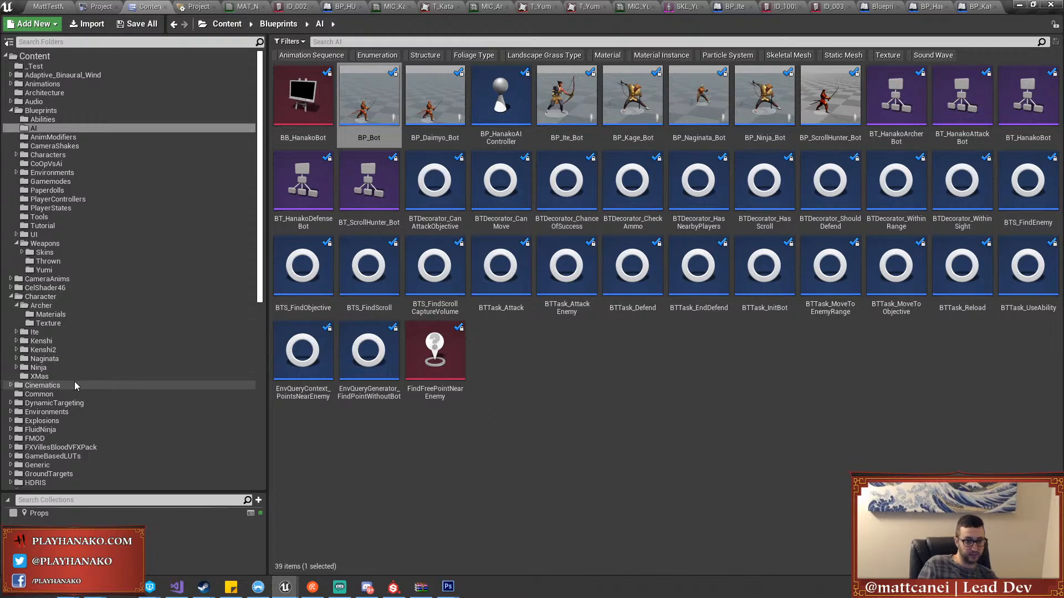
{"action": "left_click", "coordinate": [67, 350]}
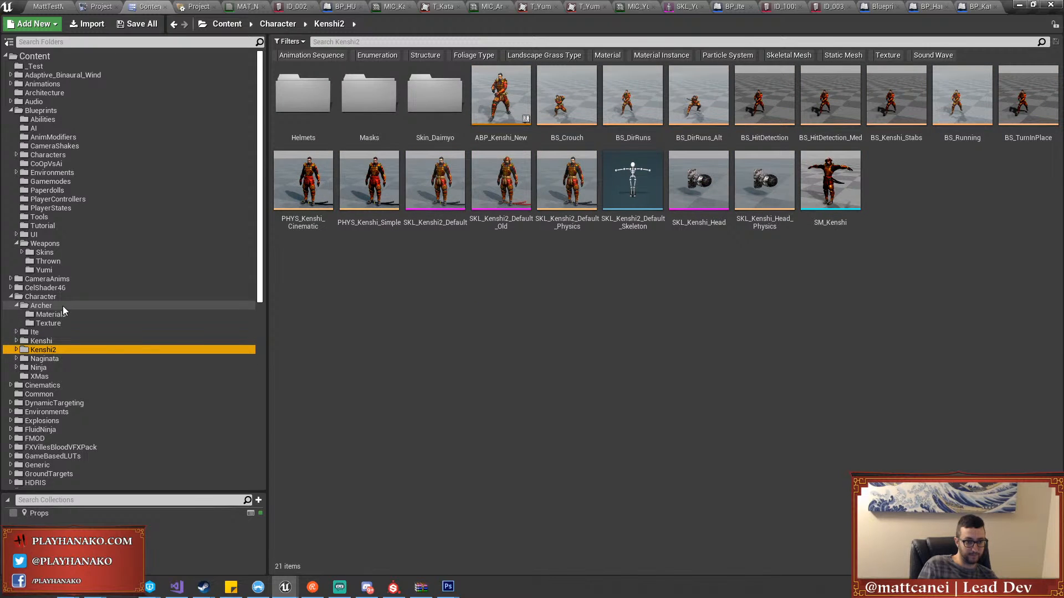
{"action": "left_click", "coordinate": [74, 246]}
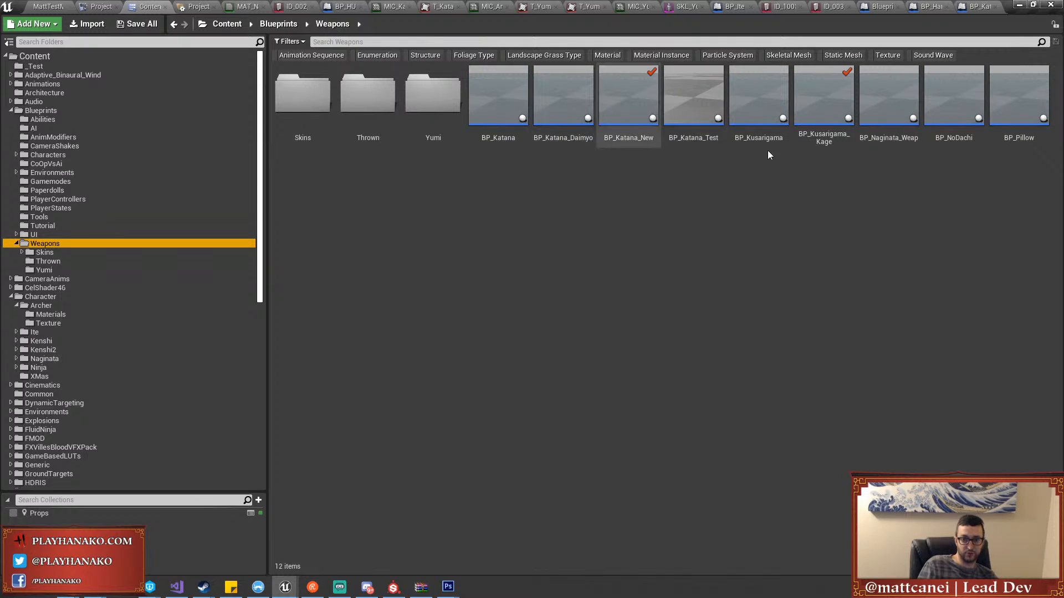
{"action": "double_click", "coordinate": [896, 141]}
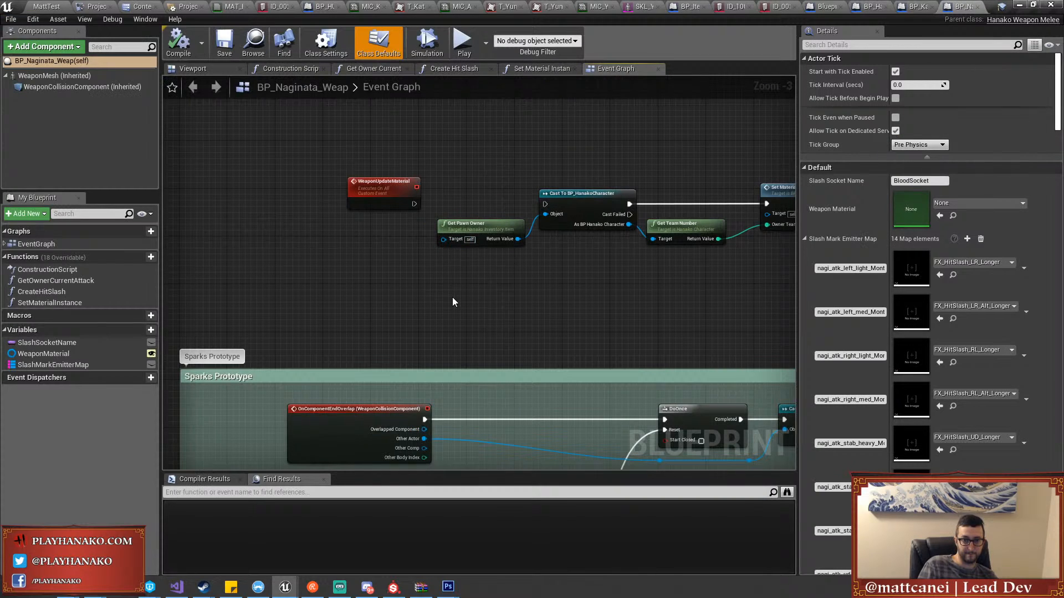
Paste the copied Get Bot Weapon MIC node group beside Event BeginPlay in BP_Naginata_Weap's event graph
{"action": "right_click_drag", "start_coordinate": [453, 301], "coordinate": [538, 349]}
{"action": "scroll", "coordinate": [461, 308], "scroll_direction": "down", "scroll_amount": 4}
{"action": "scroll", "coordinate": [429, 204], "scroll_direction": "up", "scroll_amount": 6}
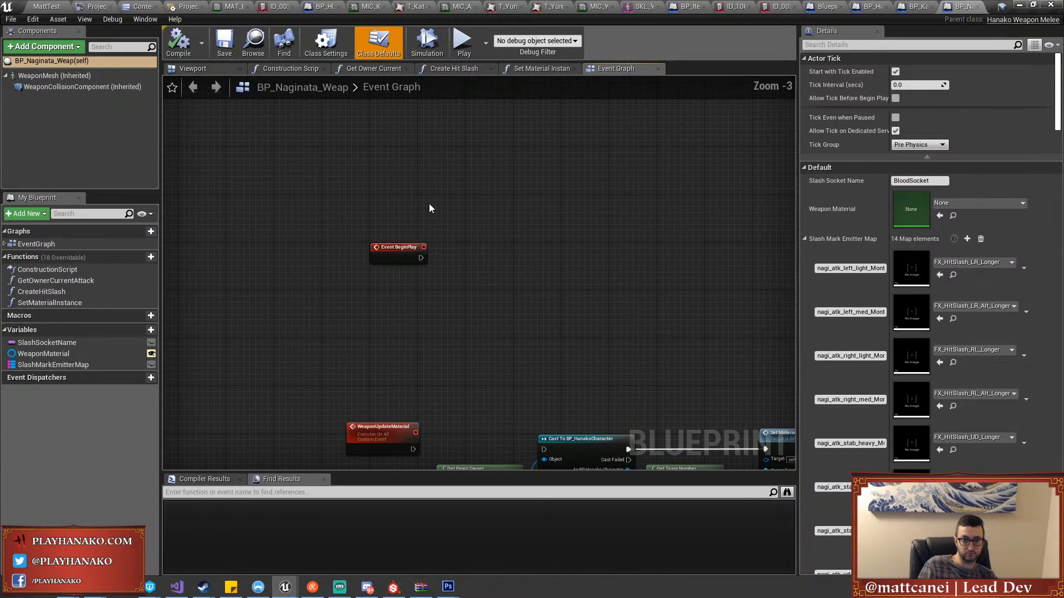
{"action": "key", "text": "ctrl+v"}
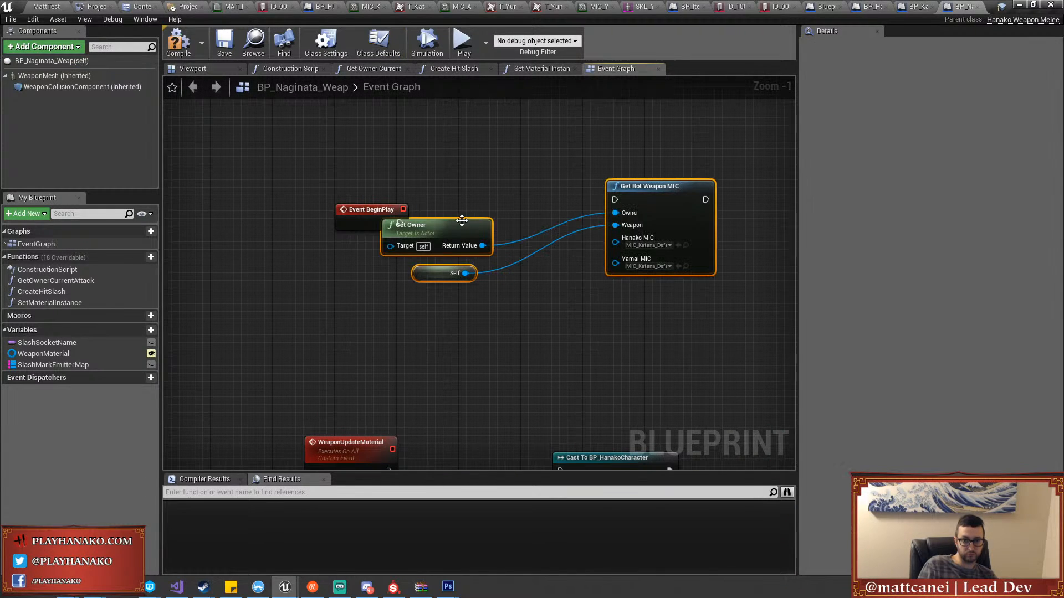
Arrange the pasted nodes and link Event BeginPlay to Get Bot Weapon MIC through a new Delay node
{"action": "left_click_drag", "start_coordinate": [452, 244], "coordinate": [466, 215]}
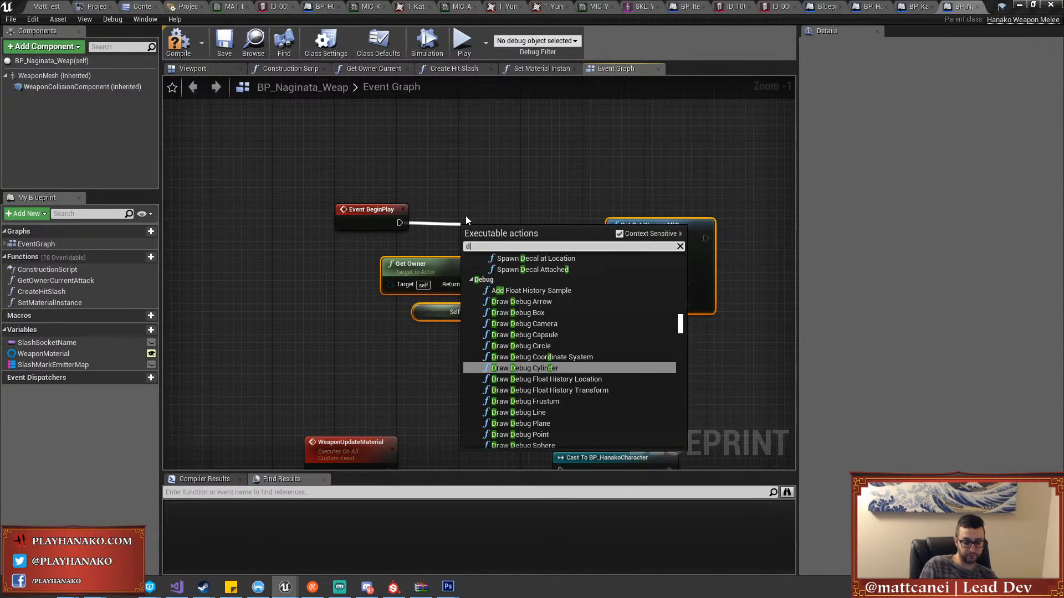
{"action": "type", "text": "delay"}
{"action": "key", "text": "Return"}
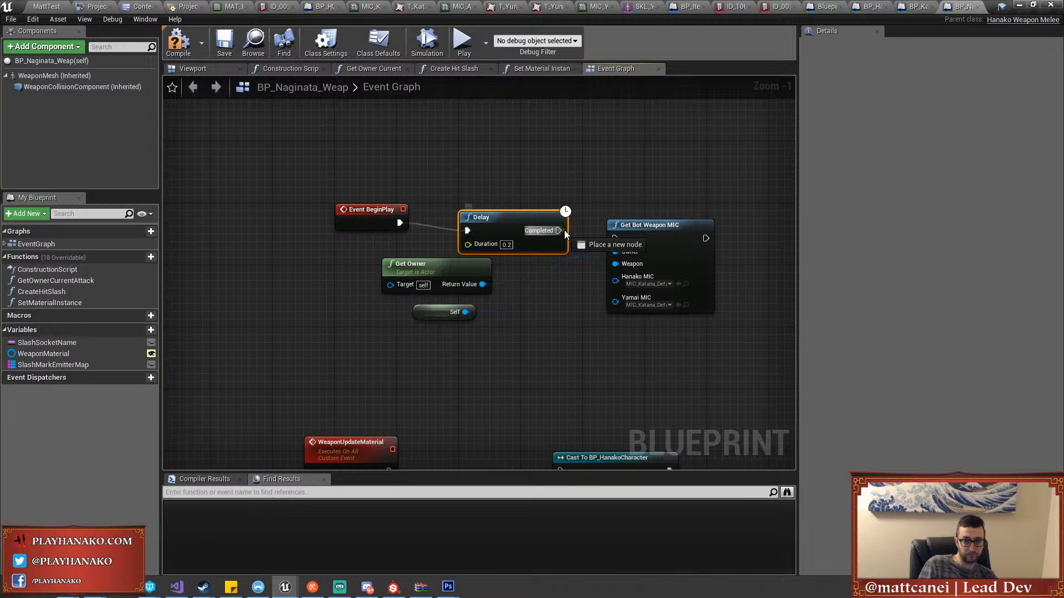
{"action": "left_click_drag", "start_coordinate": [631, 245], "coordinate": [616, 239]}
{"action": "scroll", "coordinate": [698, 393], "scroll_direction": "up", "scroll_amount": 1}
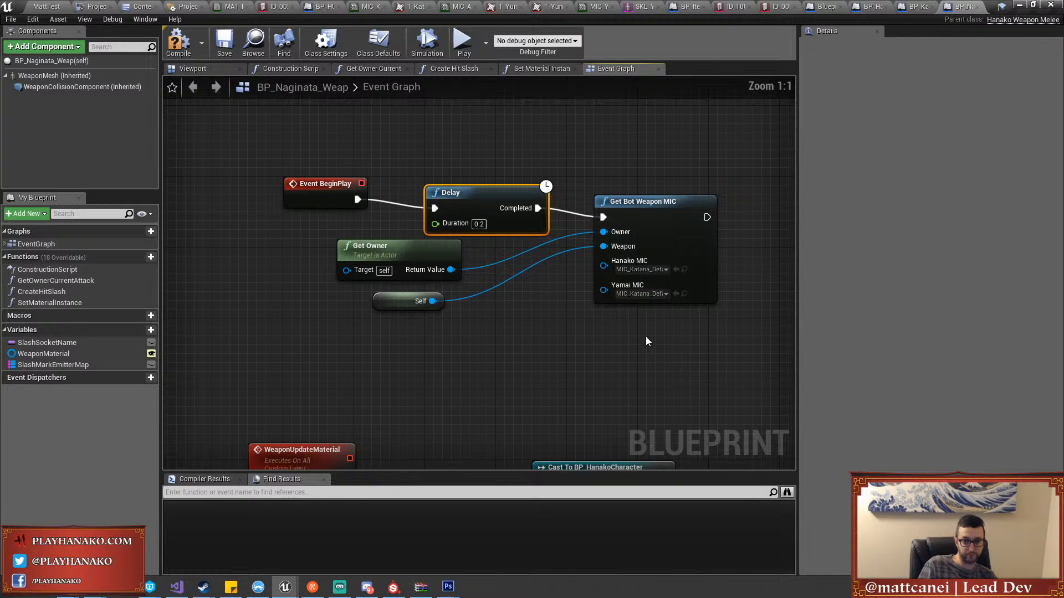
Set the Hanako MIC input of Get Bot Weapon MIC to MIC_Naginata_Hanako
{"action": "left_click", "coordinate": [645, 270]}
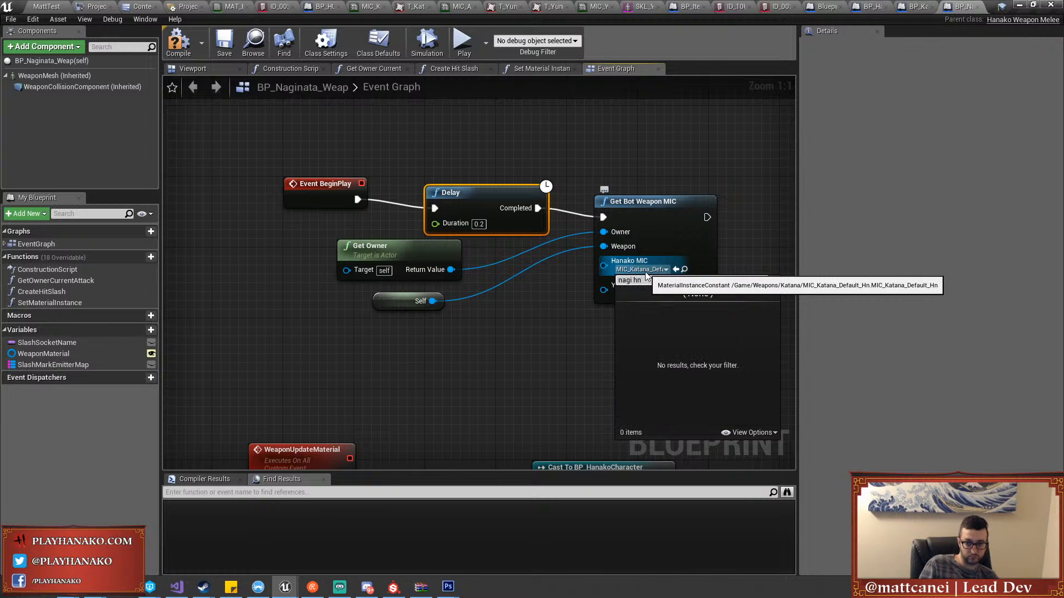
{"action": "type", "text": "n"}
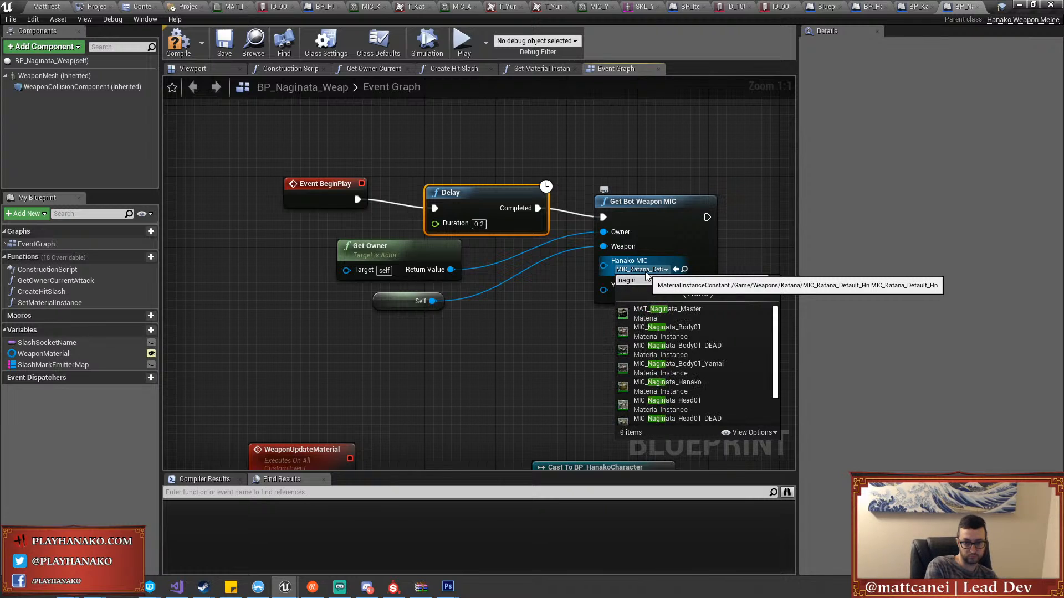
{"action": "key", "text": "BackSpace"}
{"action": "key", "text": "BackSpace"}
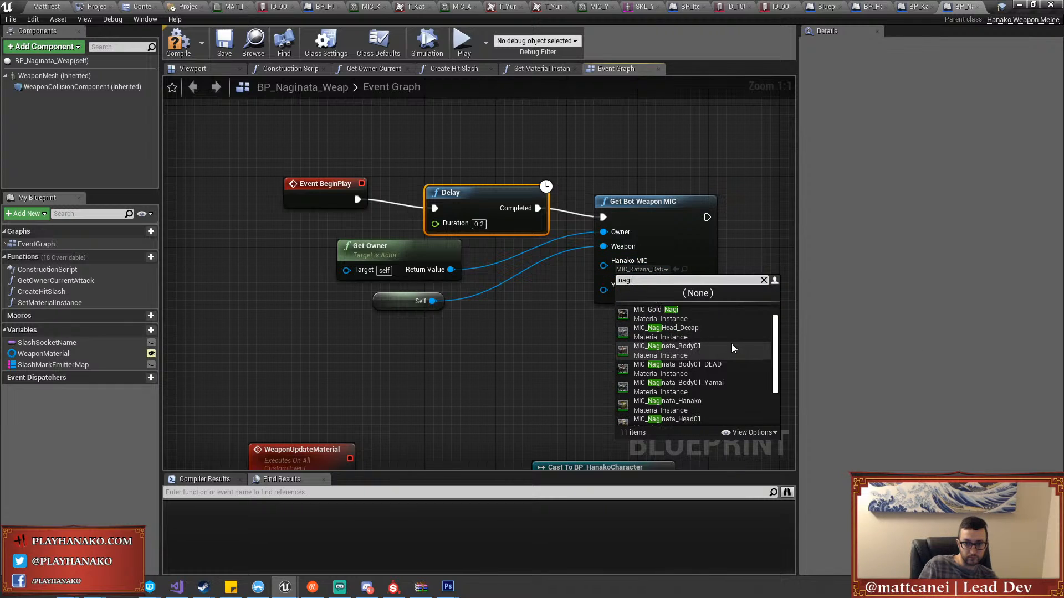
{"action": "scroll", "coordinate": [729, 350], "scroll_direction": "down", "scroll_amount": 1}
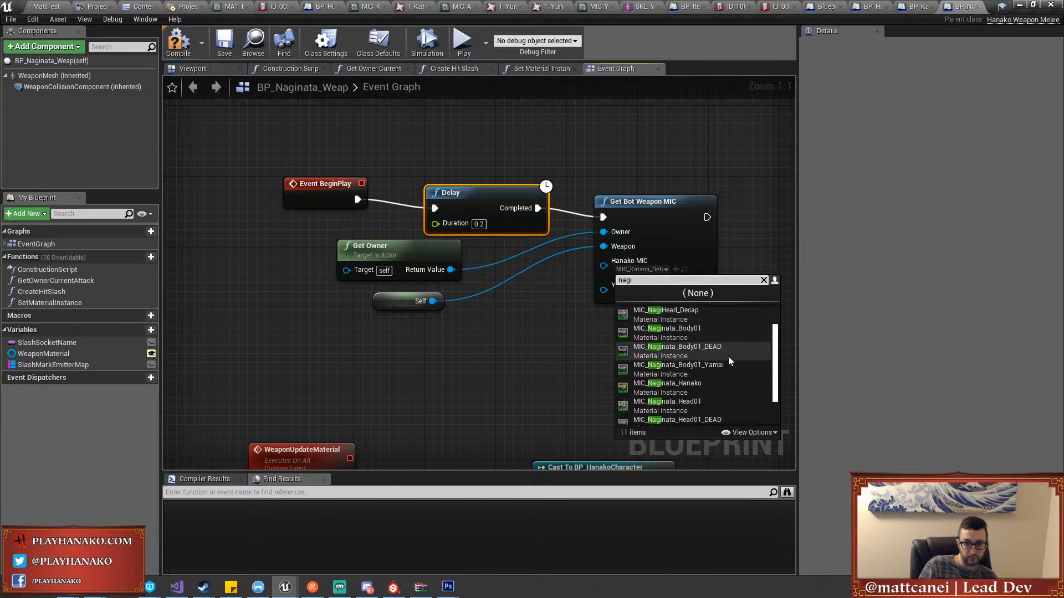
{"action": "left_click", "coordinate": [716, 386]}
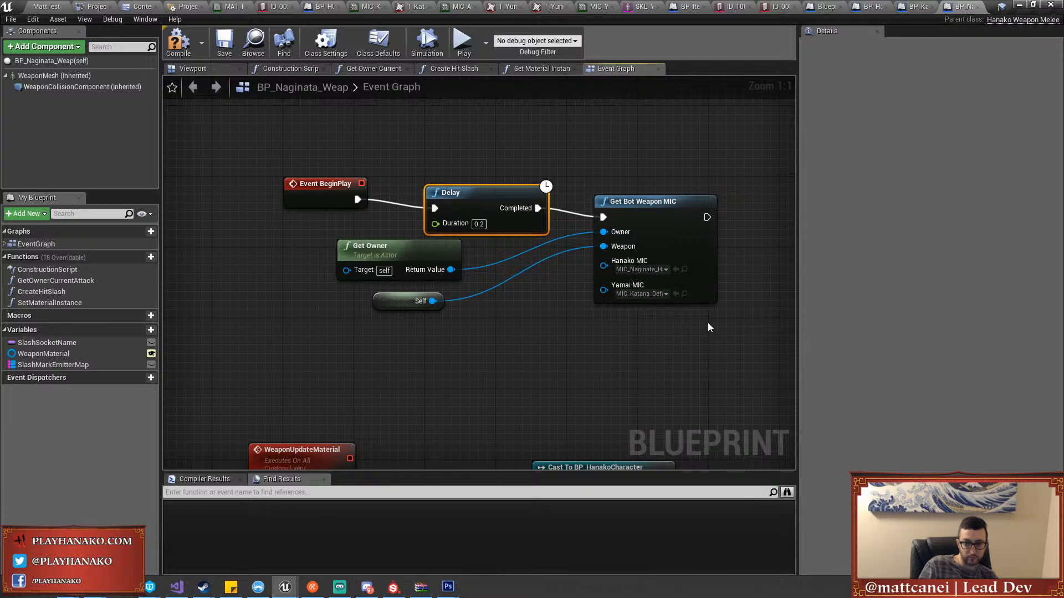
Set the Yamai MIC input of Get Bot Weapon MIC to MIC_Naginata_Yamai
{"action": "left_click", "coordinate": [647, 295]}
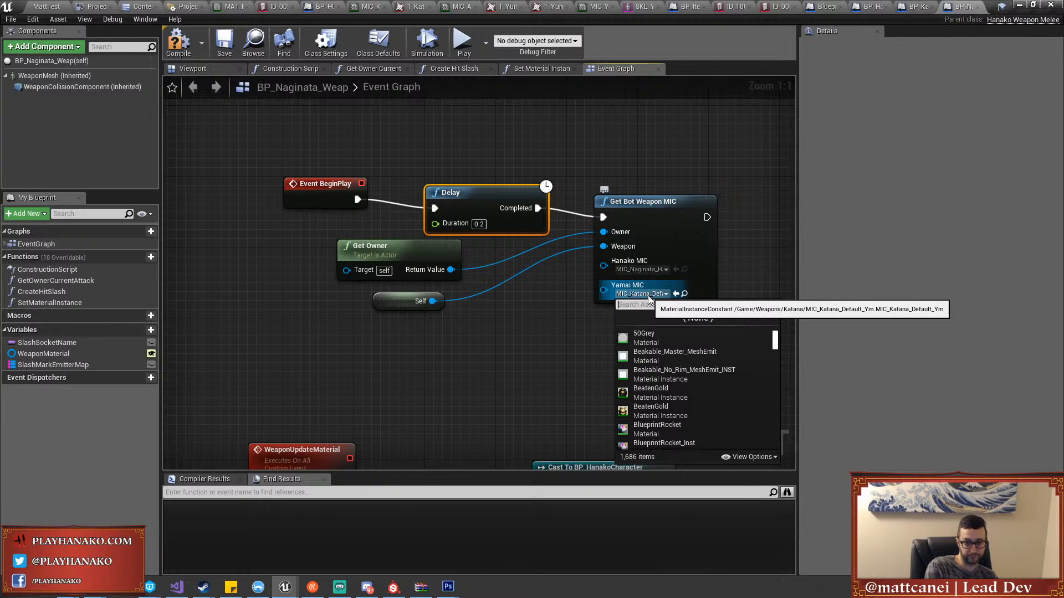
{"action": "type", "text": "naginata"}
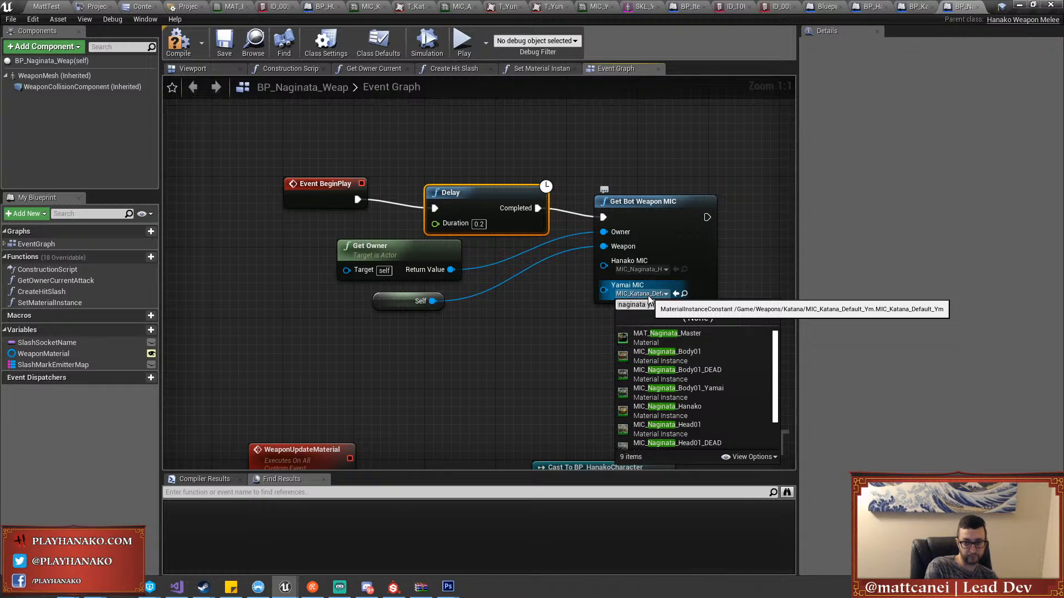
{"action": "type", "text": " y"}
{"action": "key", "text": "BackSpace"}
{"action": "key", "text": "BackSpace"}
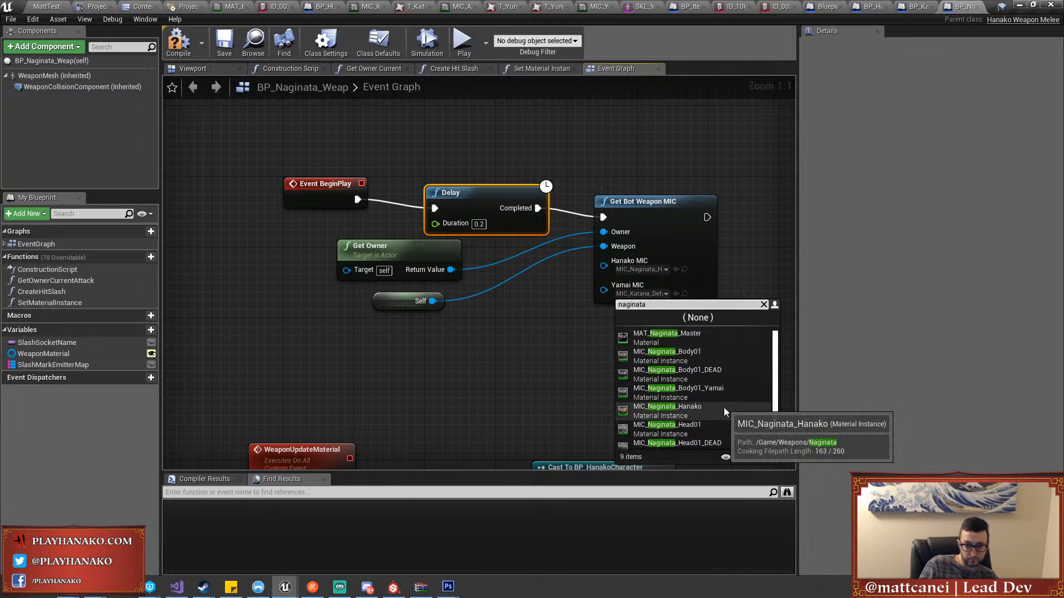
{"action": "scroll", "coordinate": [727, 408], "scroll_direction": "down", "scroll_amount": 2}
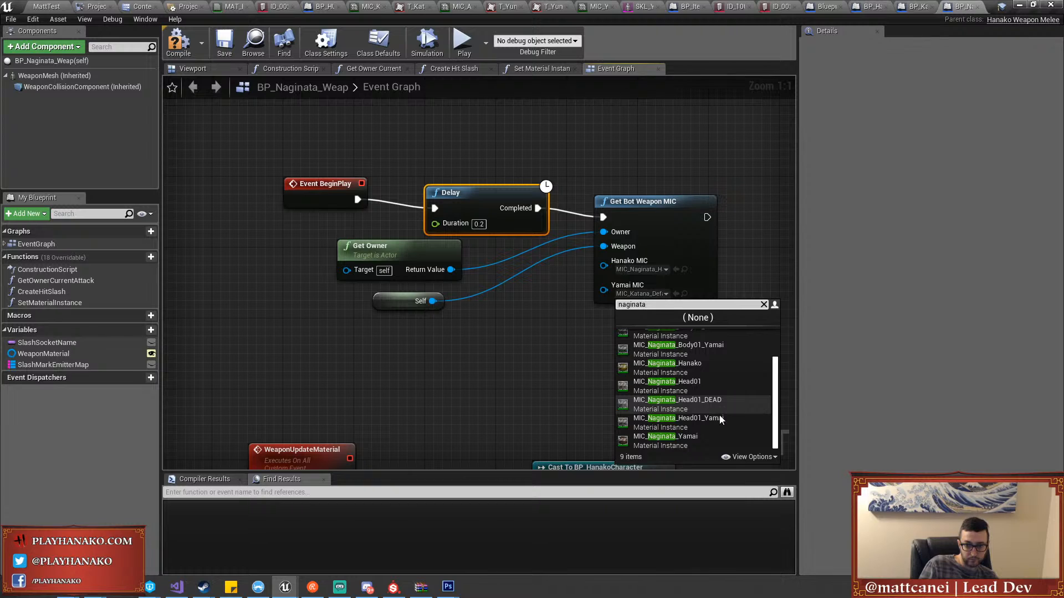
{"action": "left_click", "coordinate": [684, 438]}
Compile and save BP_Naginata_Weap, checking it out of source control
{"action": "left_click", "coordinate": [176, 45]}
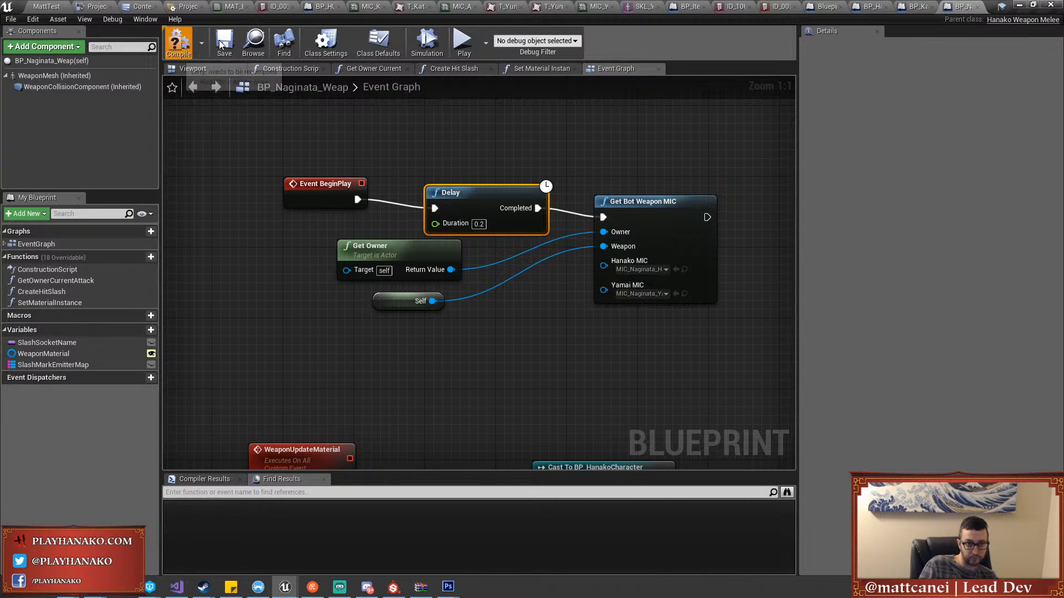
{"action": "left_click", "coordinate": [225, 44]}
{"action": "left_click", "coordinate": [649, 394]}
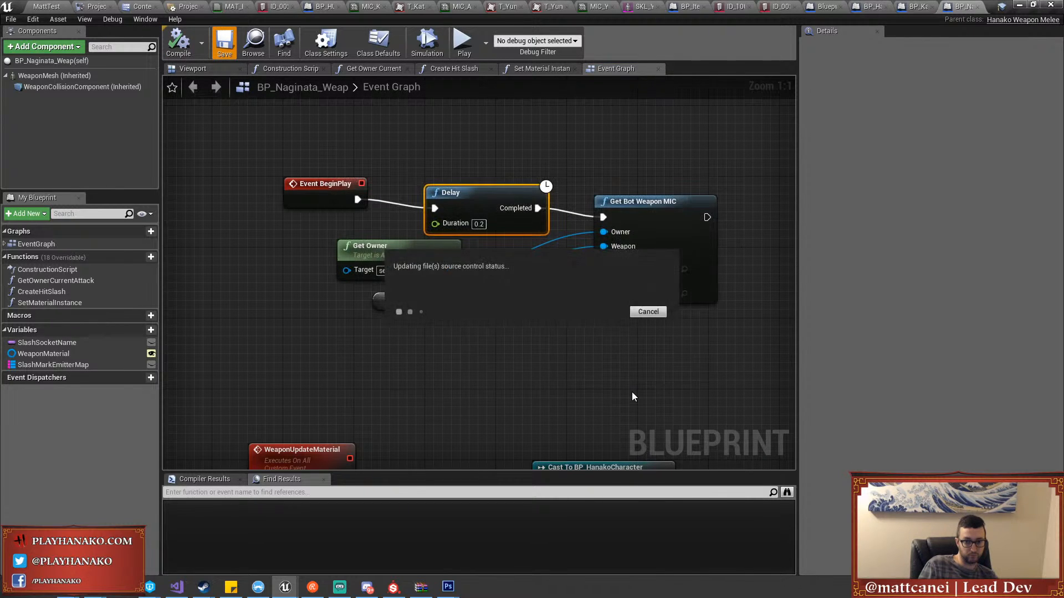
Copy the Delay, Get Owner, Self and Get Bot Weapon MIC nodes, close BP_Naginata_Weap, and open BP_Yumi1 from the Weapons/Yumi folder
{"action": "left_click_drag", "start_coordinate": [726, 387], "coordinate": [378, 127]}
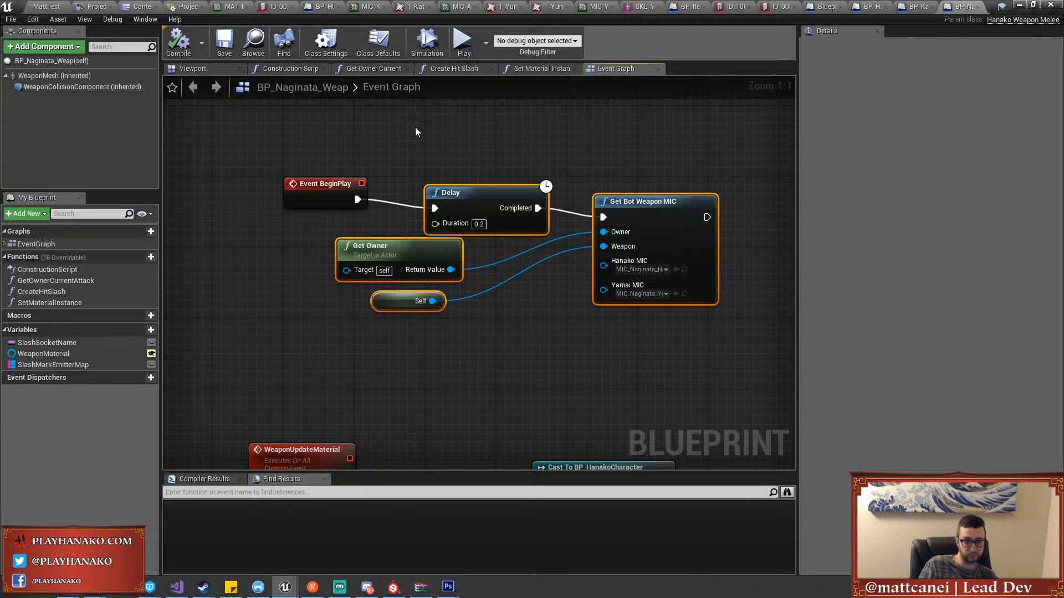
{"action": "left_click", "coordinate": [988, 6]}
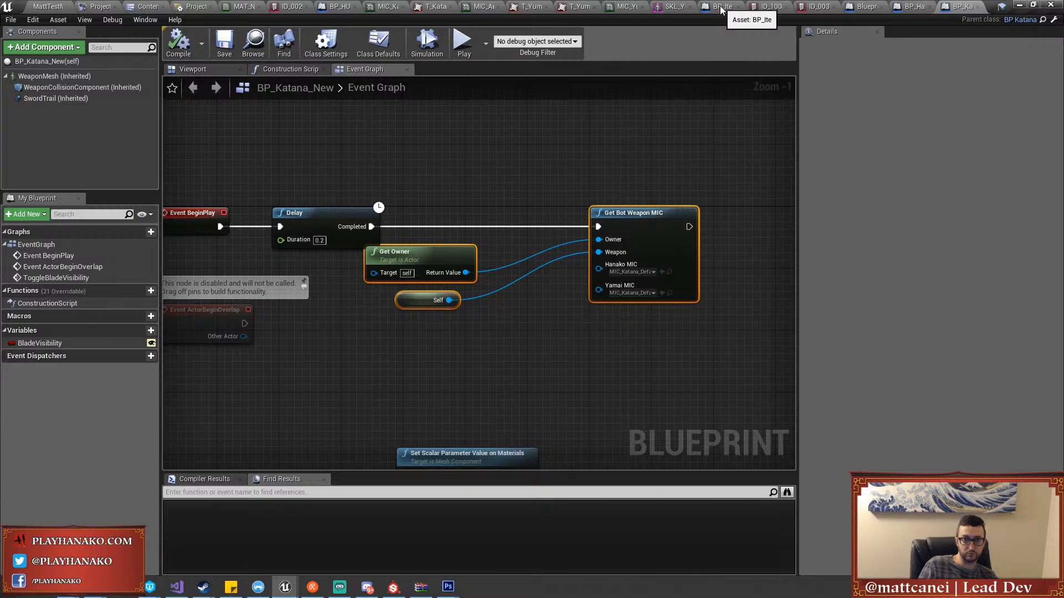
{"action": "left_click", "coordinate": [136, 6]}
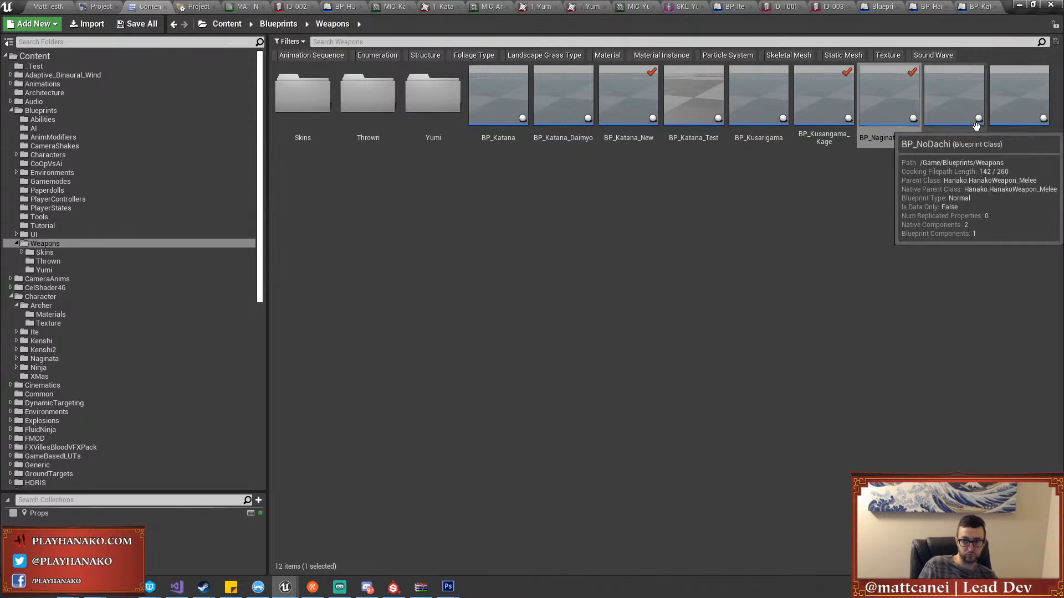
{"action": "double_click", "coordinate": [429, 95]}
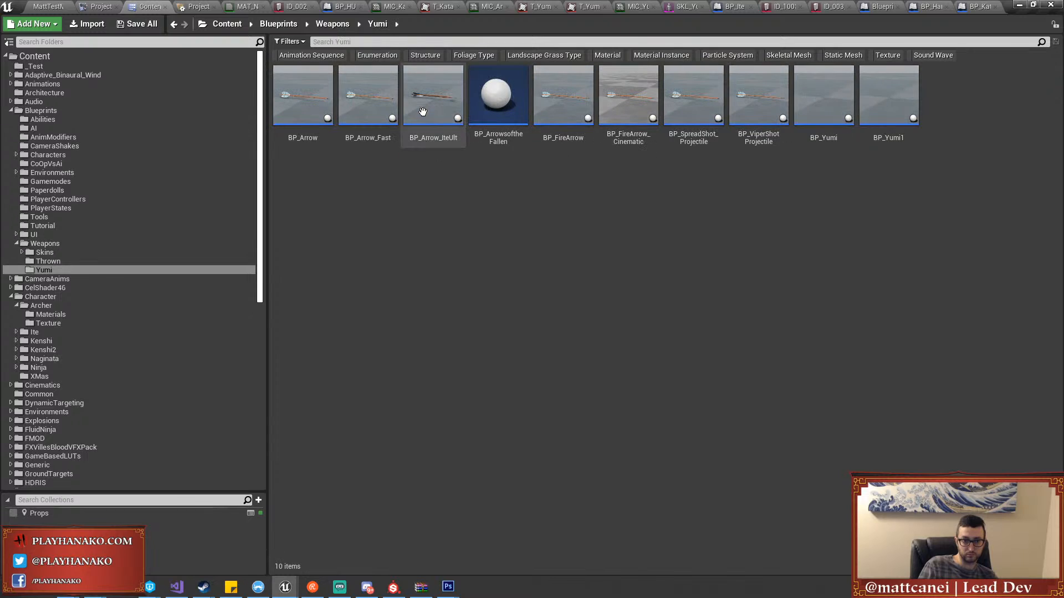
{"action": "double_click", "coordinate": [887, 128]}
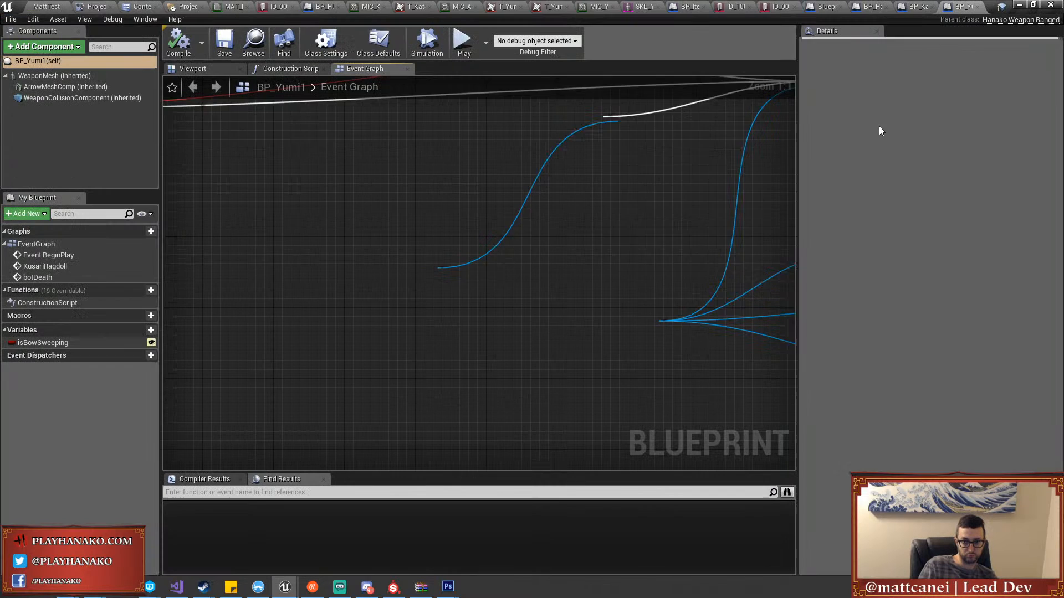
Align Event BeginPlay with its cast node in BP_Yumi1 and paste the copied Delay and Get Bot Weapon MIC nodes beyond the Bind Event nodes
{"action": "scroll", "coordinate": [428, 237], "scroll_direction": "up", "scroll_amount": 1}
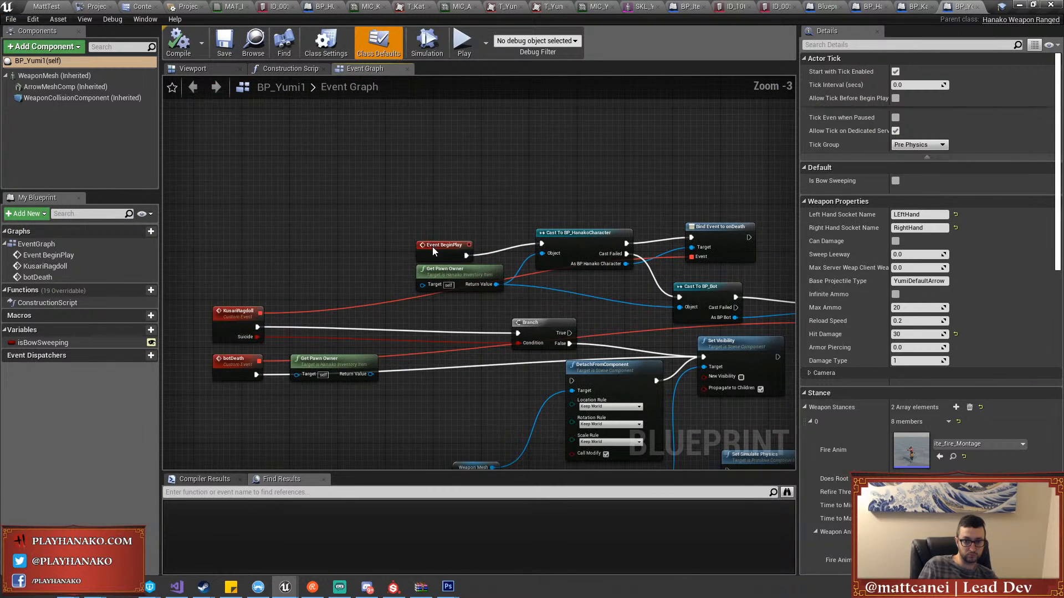
{"action": "left_click_drag", "start_coordinate": [434, 248], "coordinate": [409, 234]}
{"action": "right_click_drag", "start_coordinate": [720, 249], "coordinate": [550, 248]}
{"action": "right_click_drag", "start_coordinate": [681, 253], "coordinate": [621, 250]}
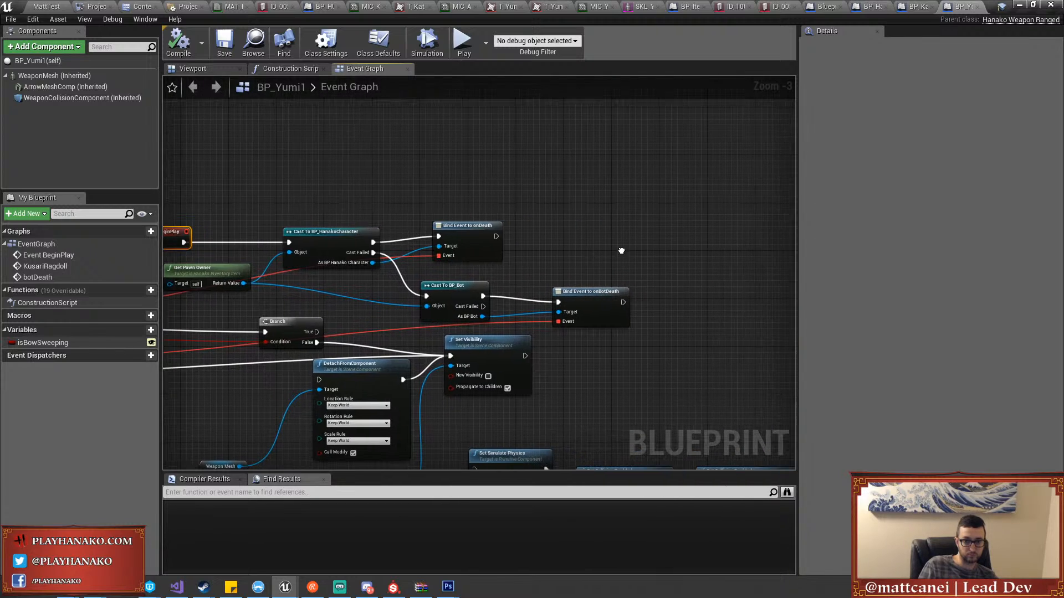
{"action": "key", "text": "ctrl+v"}
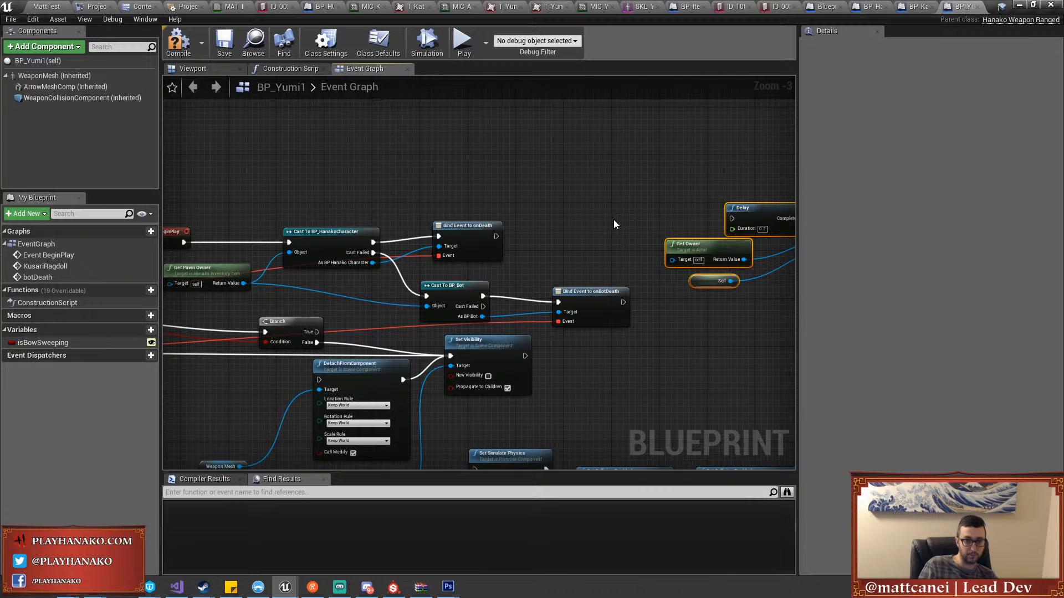
{"action": "right_click_drag", "start_coordinate": [613, 220], "coordinate": [534, 223]}
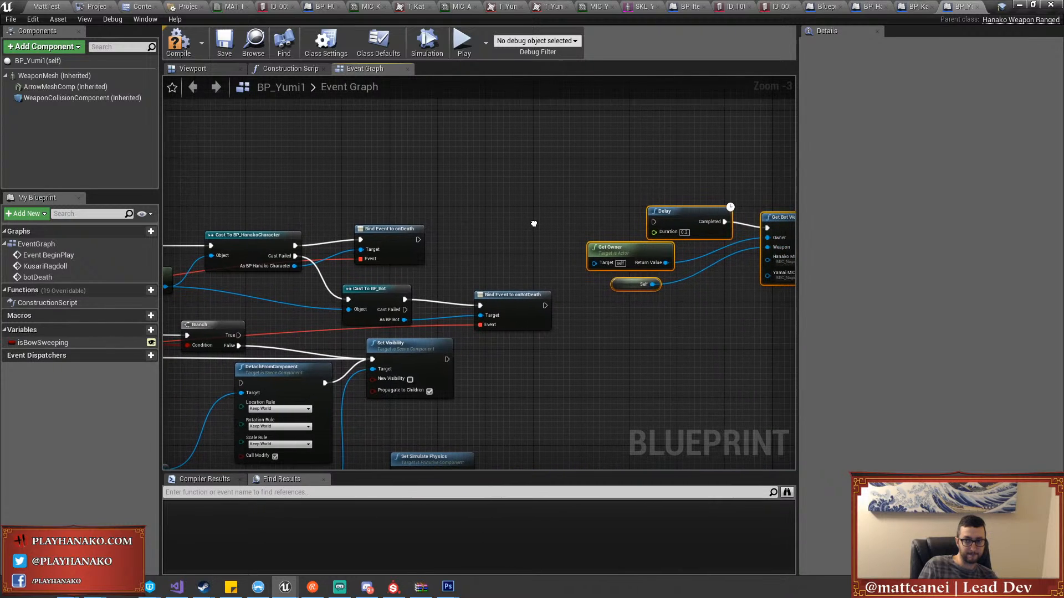
Connect the execution output of Bind Event to onBotDeath to the pasted Delay node
{"action": "right_click_drag", "start_coordinate": [467, 254], "coordinate": [412, 248]}
{"action": "left_click_drag", "start_coordinate": [488, 300], "coordinate": [598, 216]}
{"action": "right_click_drag", "start_coordinate": [598, 216], "coordinate": [500, 177]}
Compile and save BP_Yumi1, checking it out of source control
{"action": "left_click", "coordinate": [178, 53]}
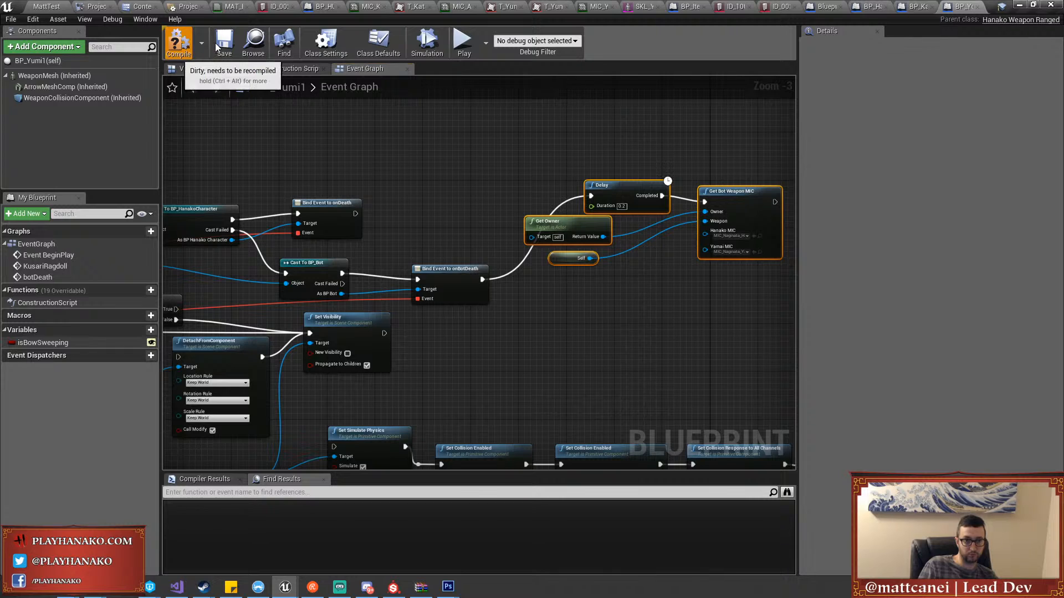
{"action": "left_click", "coordinate": [220, 47]}
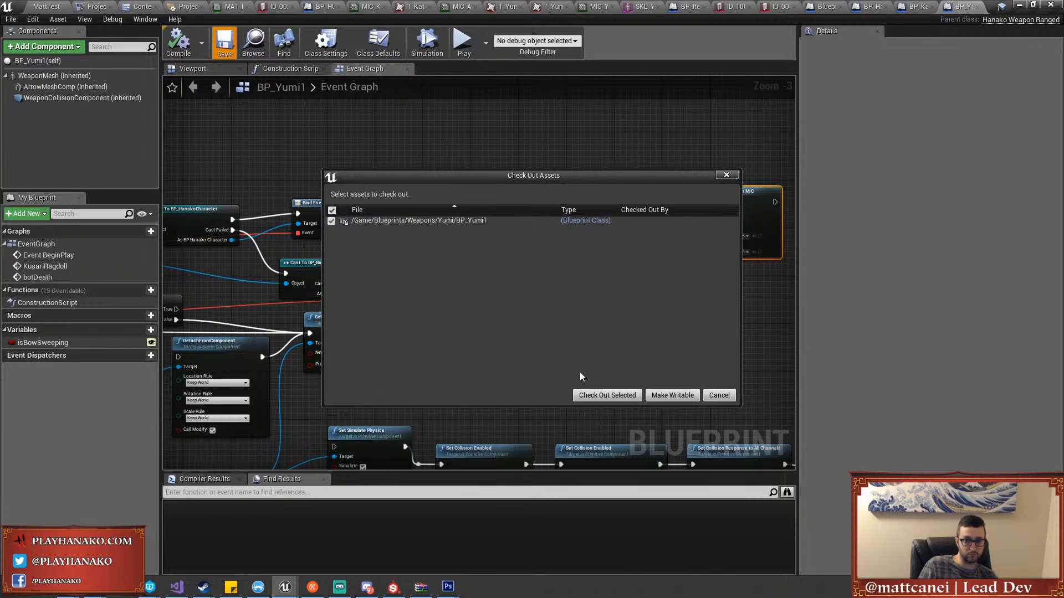
{"action": "left_click", "coordinate": [588, 391]}
Set Get Bot Weapon MIC's Hanako MIC input to MIC_Yumi_Default_Hn and its Yamai MIC input to MIC_Yumi_Default_Ym
{"action": "scroll", "coordinate": [757, 221], "scroll_direction": "up", "scroll_amount": 1}
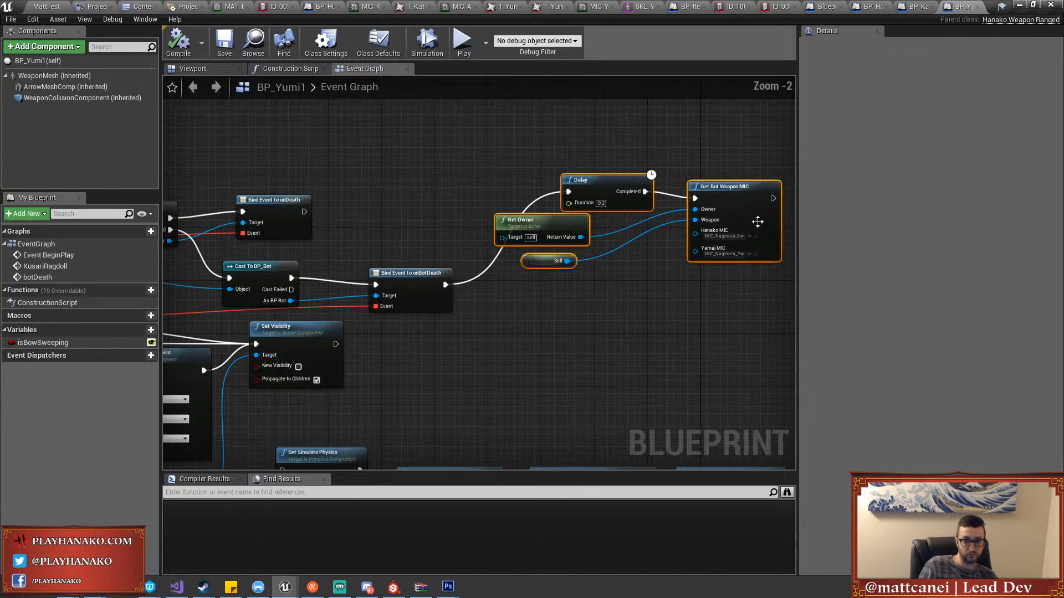
{"action": "scroll", "coordinate": [720, 239], "scroll_direction": "up", "scroll_amount": 2}
{"action": "right_click_drag", "start_coordinate": [725, 238], "coordinate": [593, 240]}
{"action": "left_click", "coordinate": [594, 241]}
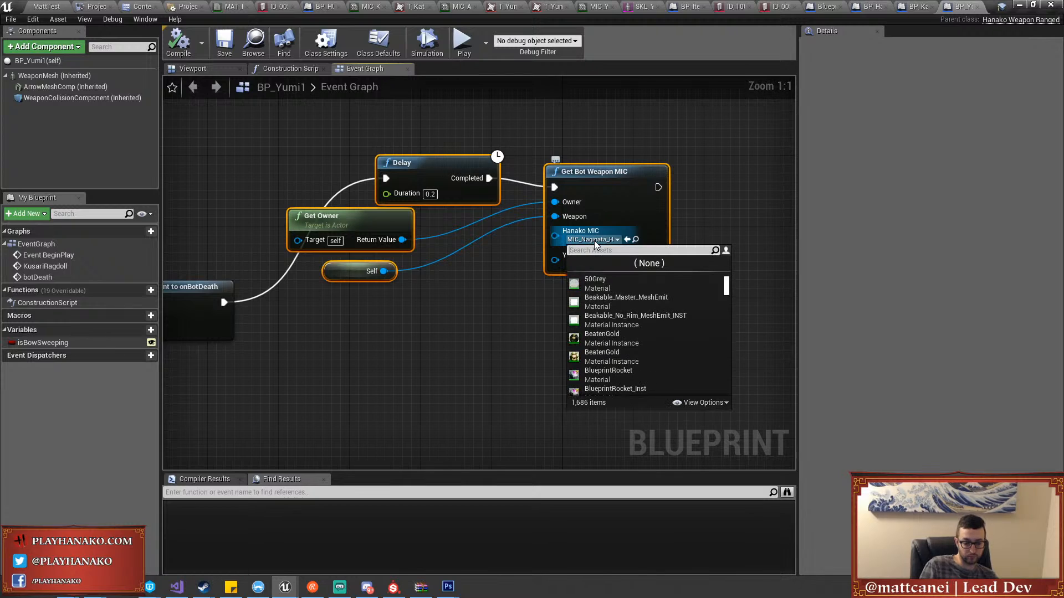
{"action": "type", "text": "yumi"}
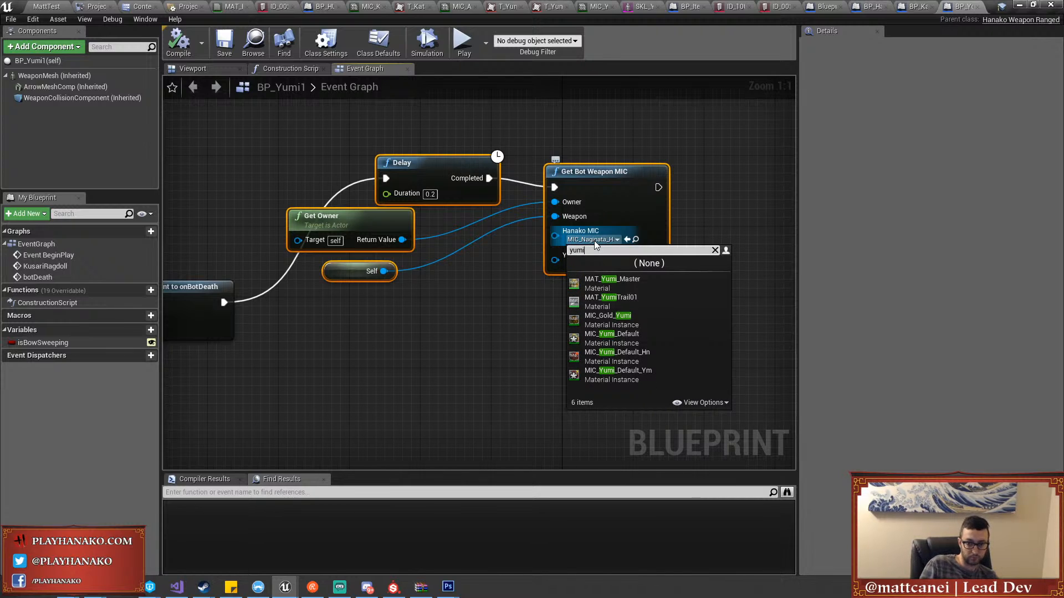
{"action": "left_click", "coordinate": [626, 360]}
{"action": "left_click", "coordinate": [592, 265]}
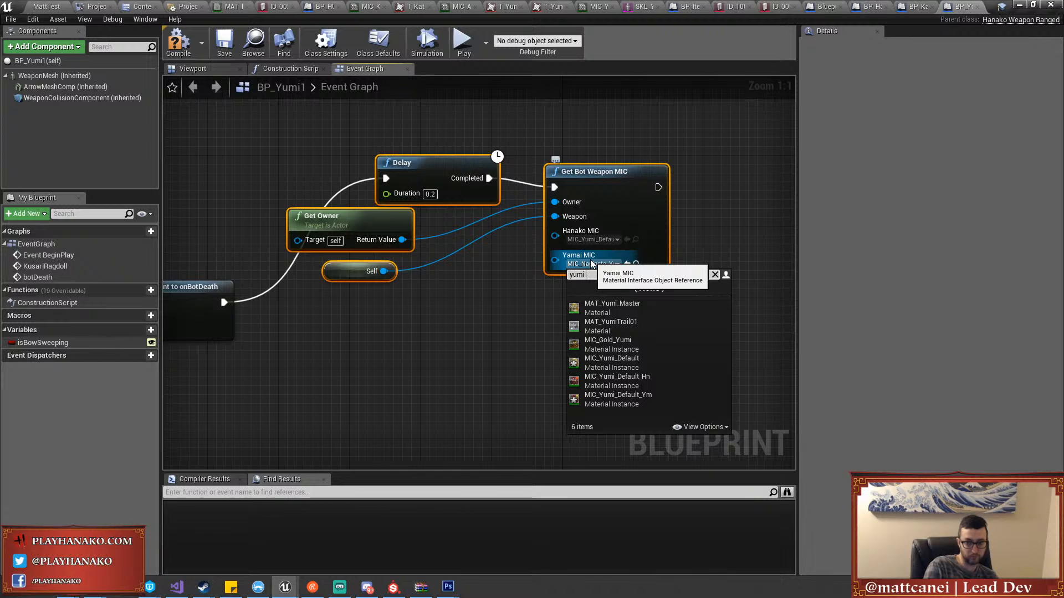
{"action": "left_click", "coordinate": [618, 398]}
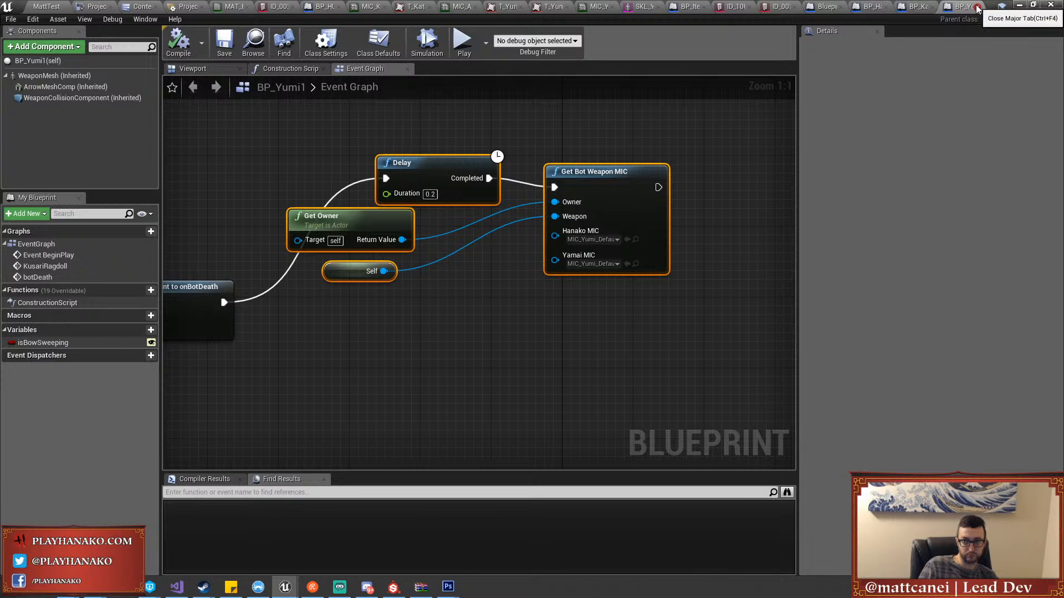
Open the MAT_Kusarigama material from the Weapons/Kusarigama/Materials folder
{"action": "left_click", "coordinate": [139, 6]}
{"action": "scroll", "coordinate": [137, 290], "scroll_direction": "down", "scroll_amount": 1}
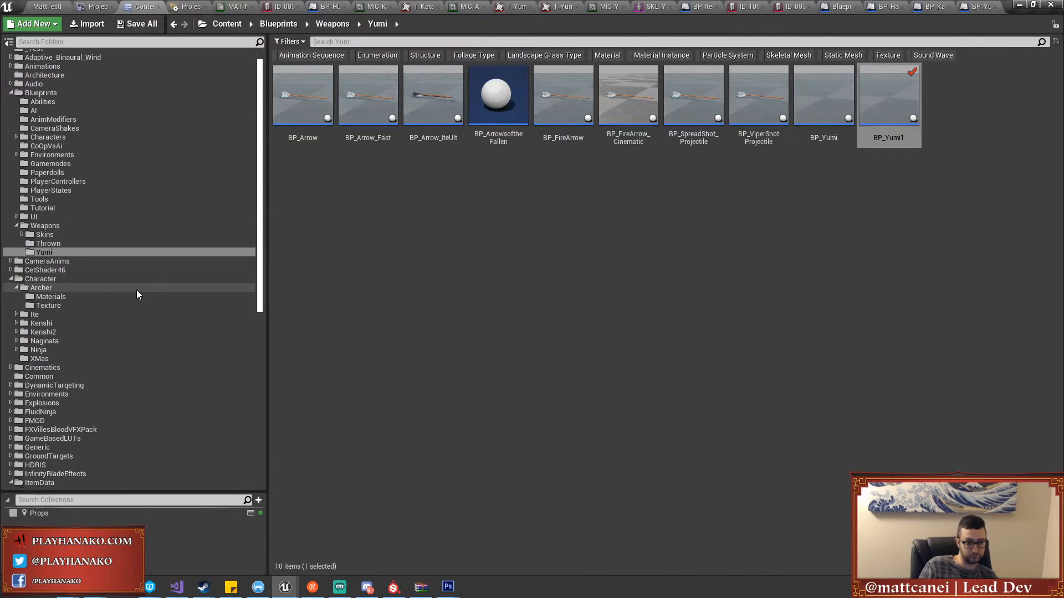
{"action": "scroll", "coordinate": [137, 294], "scroll_direction": "down", "scroll_amount": 18}
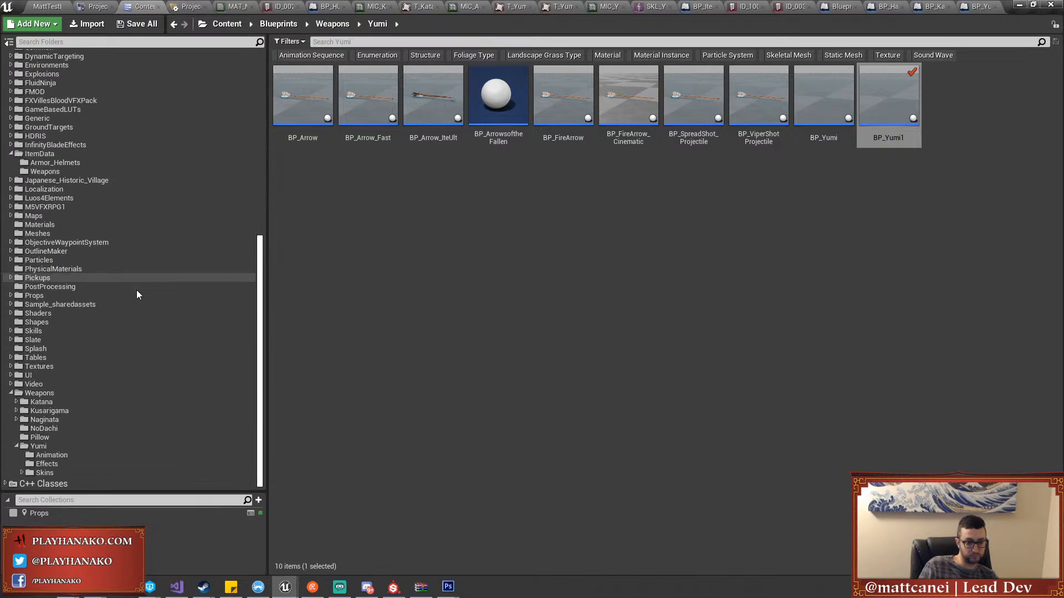
{"action": "left_click", "coordinate": [66, 411]}
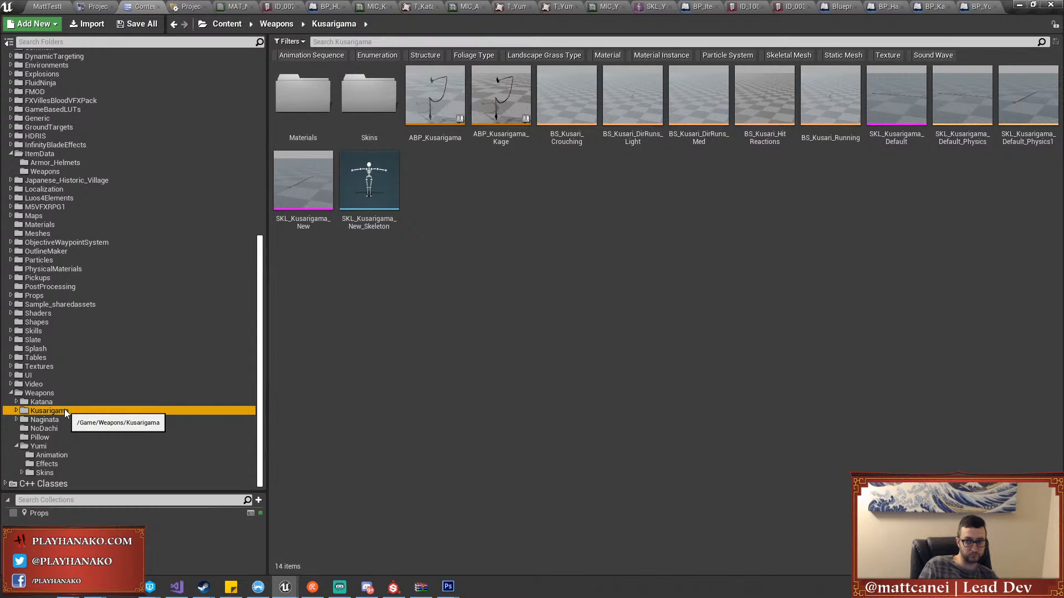
{"action": "double_click", "coordinate": [306, 114]}
{"action": "double_click", "coordinate": [307, 115]}
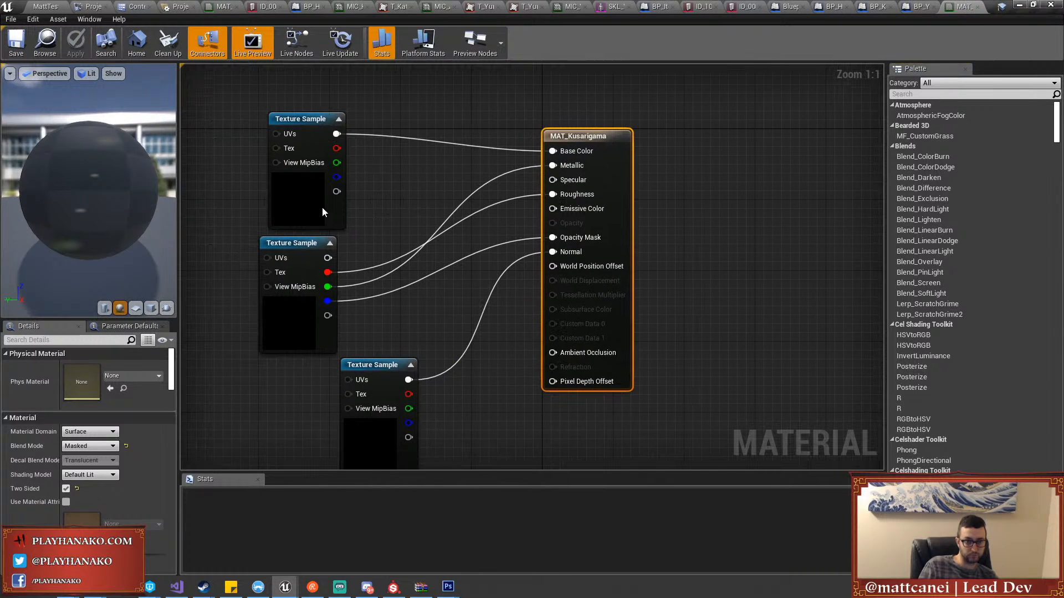
Check which textures the three Texture Sample nodes of MAT_Kusarigama use, and close the material
{"action": "left_click", "coordinate": [322, 209]}
{"action": "left_click", "coordinate": [294, 327]}
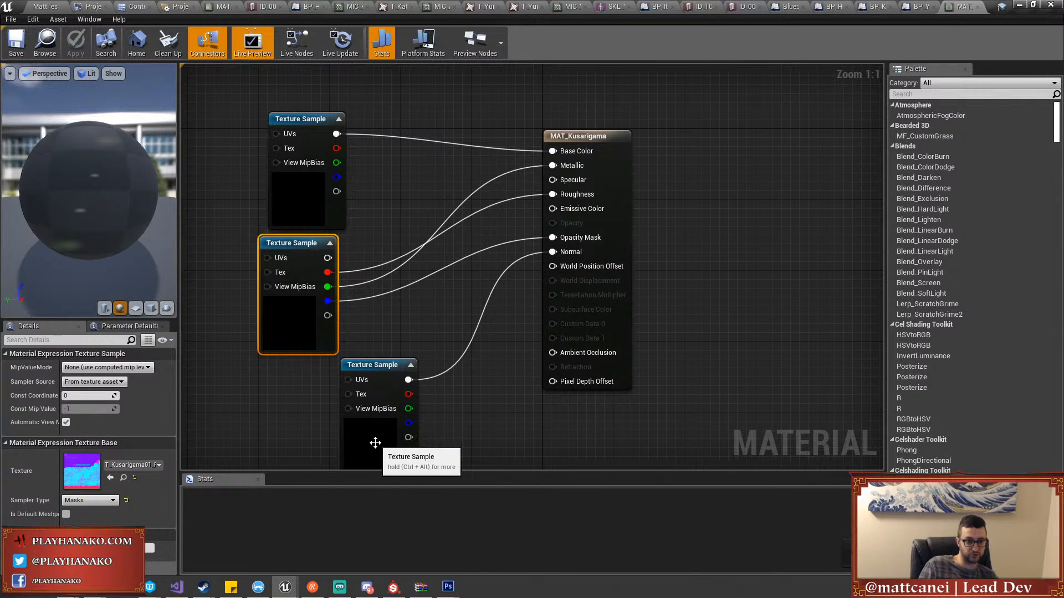
{"action": "left_click", "coordinate": [375, 443]}
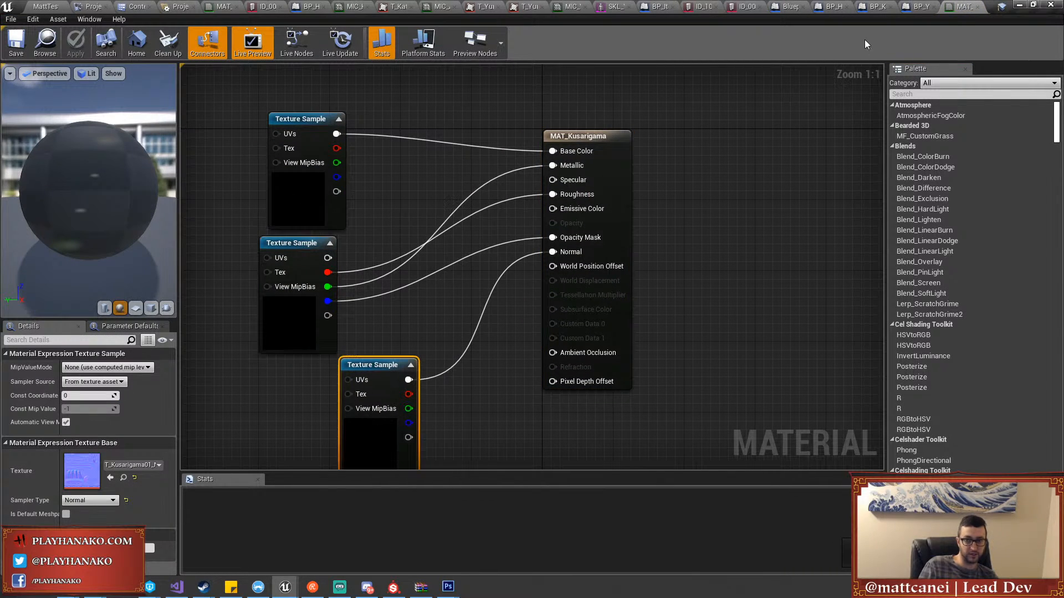
{"action": "left_click", "coordinate": [978, 7]}
Open the T_Kusarigama01_DIF texture, examine it zoomed out, and close it
{"action": "left_click", "coordinate": [143, 6]}
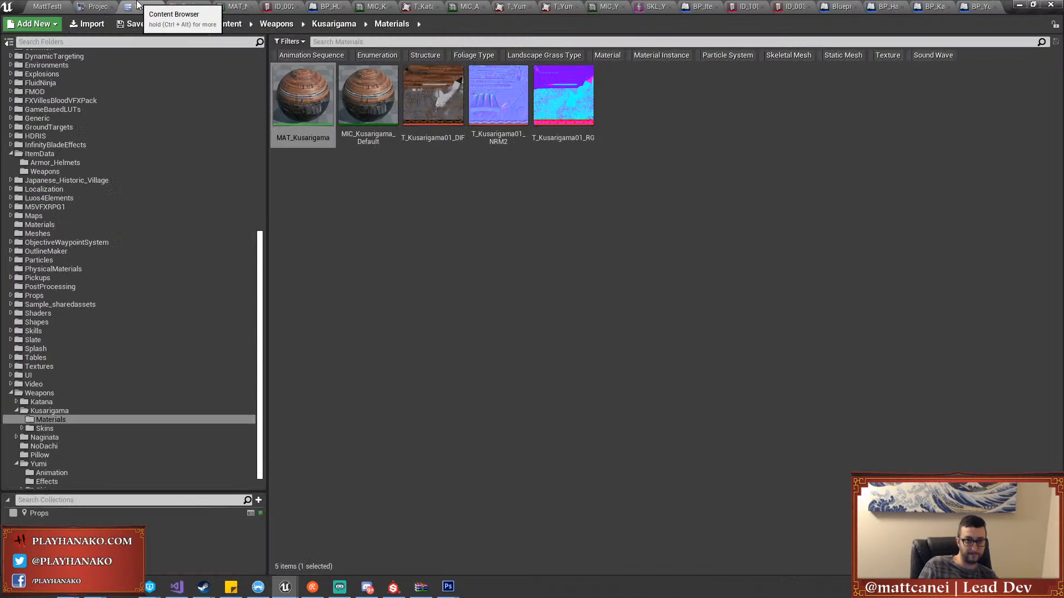
{"action": "double_click", "coordinate": [442, 104]}
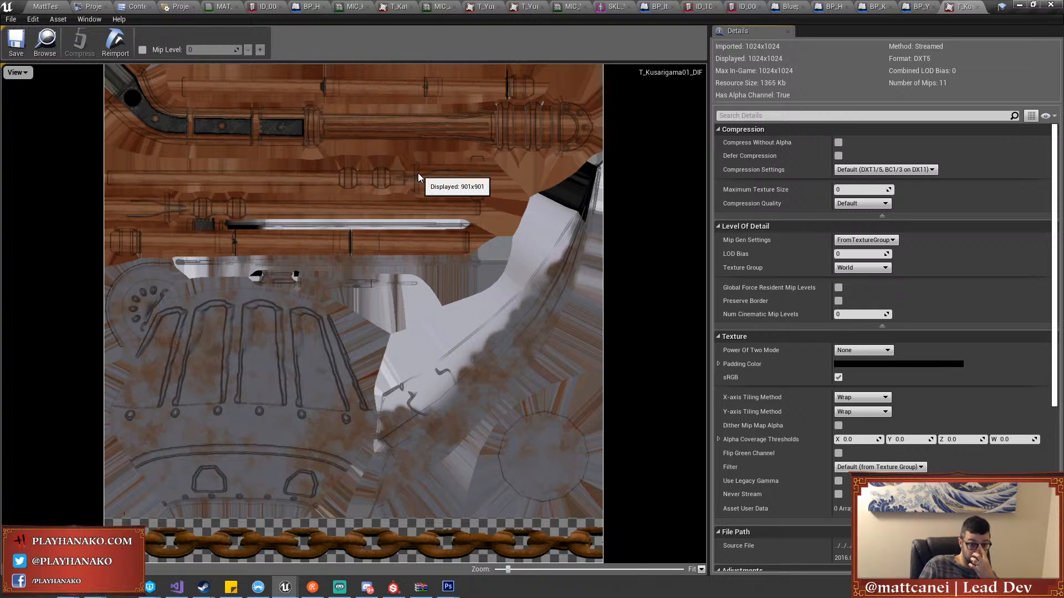
{"action": "scroll", "coordinate": [435, 255], "scroll_direction": "down", "scroll_amount": 3}
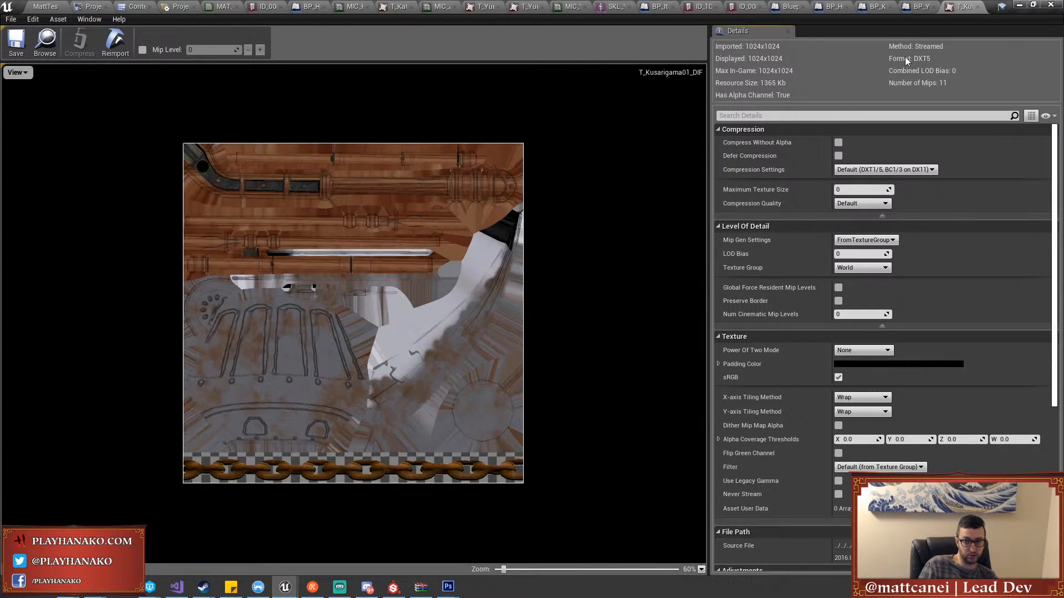
{"action": "left_click", "coordinate": [976, 9]}
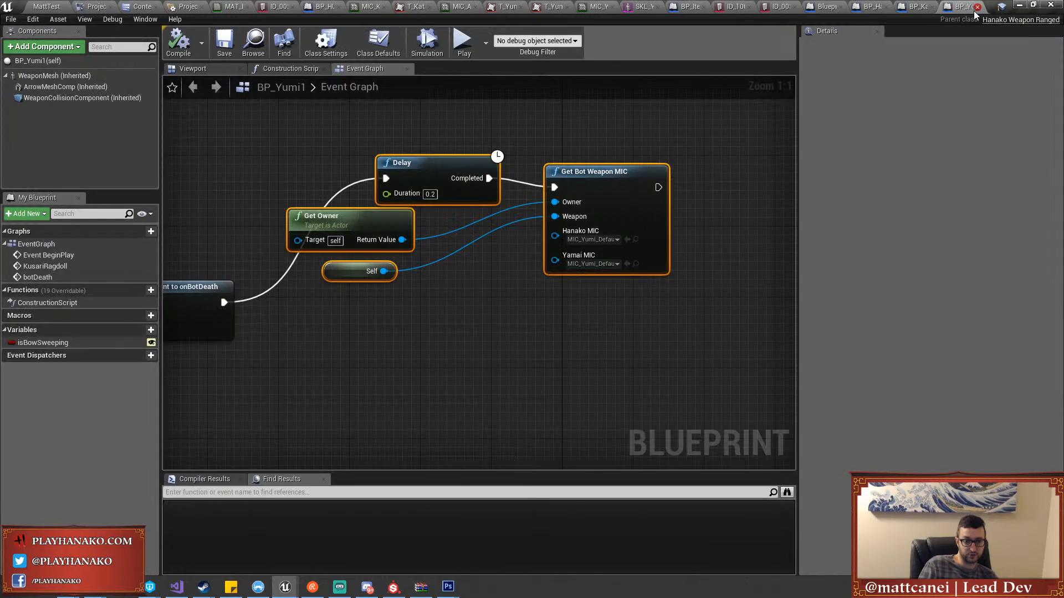
Open the T_Kusarigama01_NRM2 normal map to examine it, and close it
{"action": "left_click", "coordinate": [141, 6]}
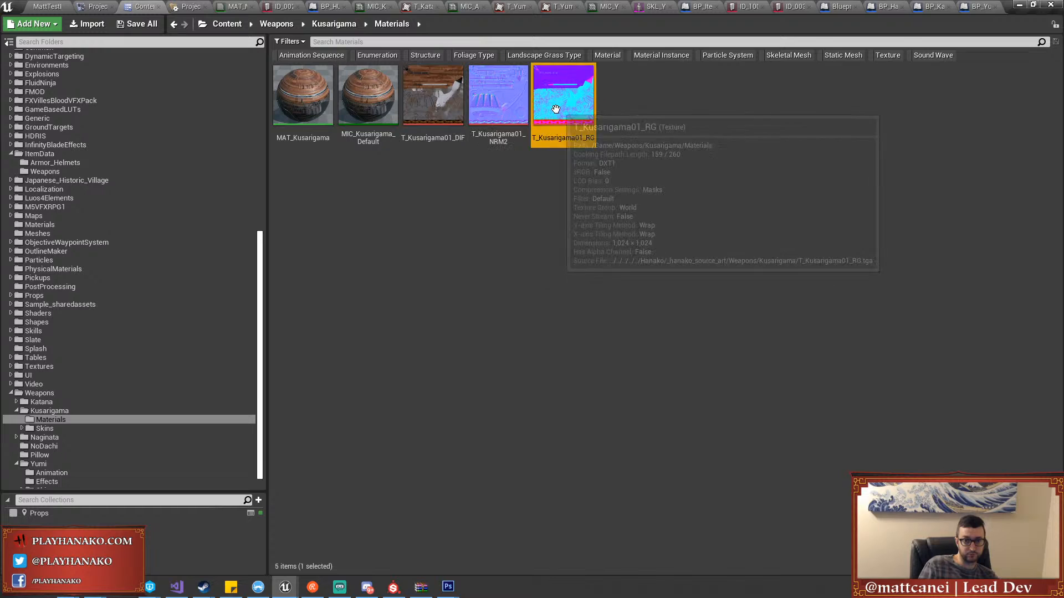
{"action": "left_click", "coordinate": [470, 108]}
{"action": "double_click", "coordinate": [469, 105]}
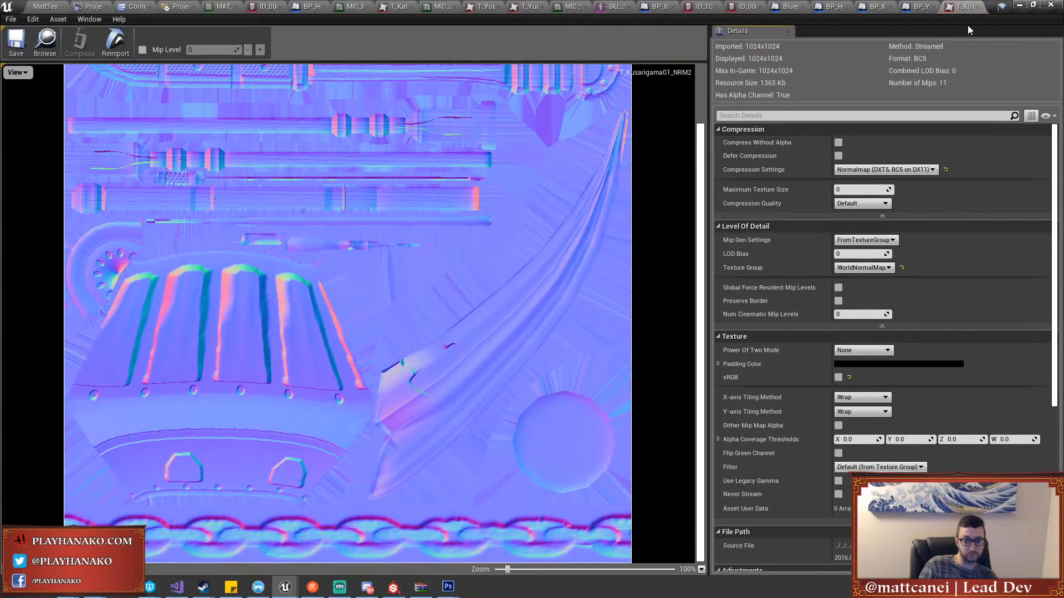
{"action": "left_click", "coordinate": [976, 7]}
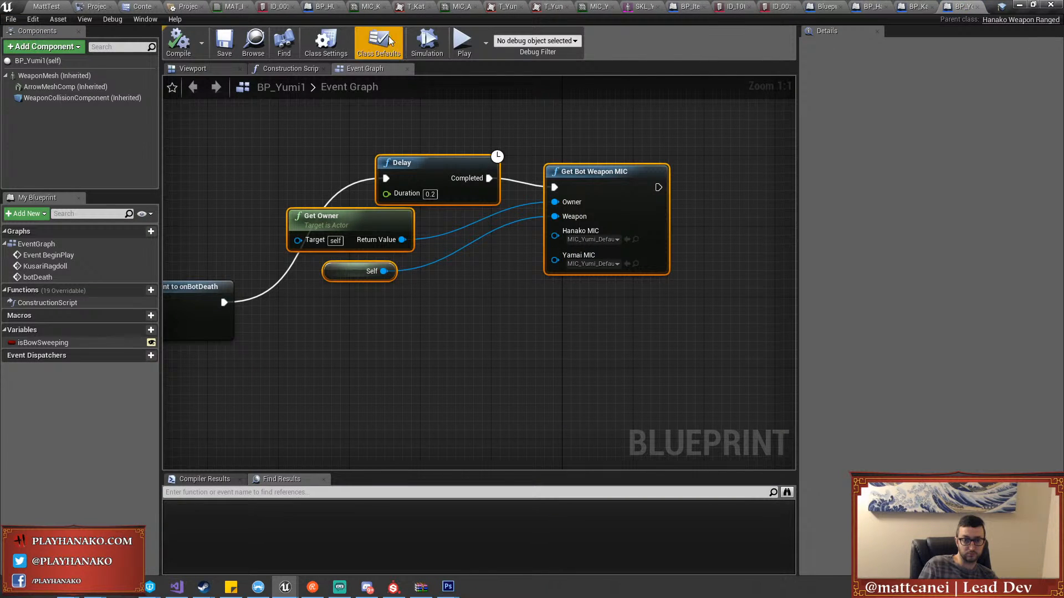
Open the T_Kusarigama01_RG texture and inspect its red and blue channels separately, closing it when done
{"action": "left_click", "coordinate": [139, 6]}
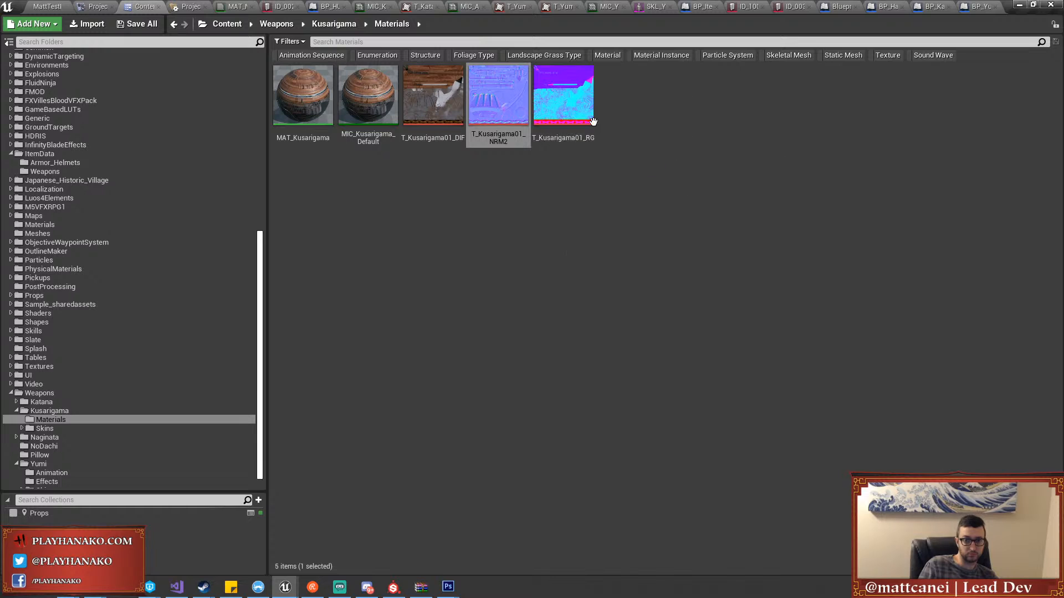
{"action": "double_click", "coordinate": [573, 120]}
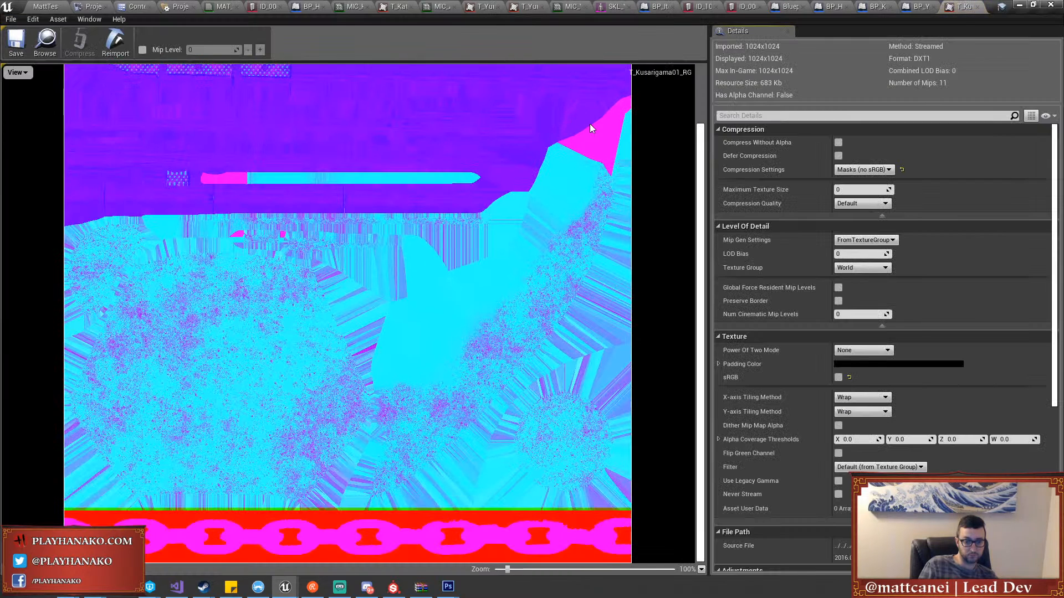
{"action": "left_click", "coordinate": [21, 73]}
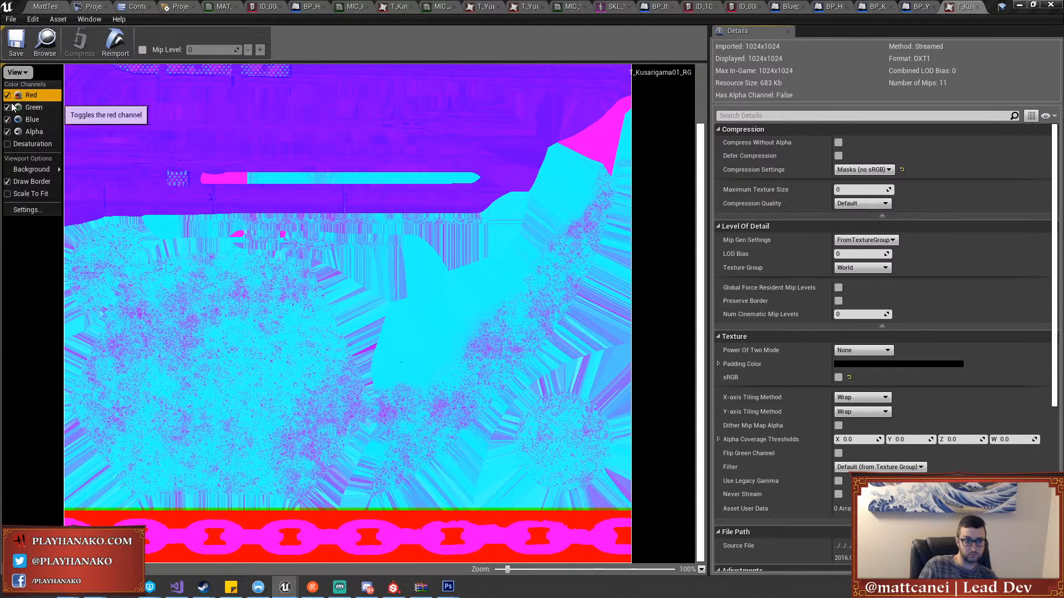
{"action": "left_click", "coordinate": [11, 109]}
{"action": "left_click", "coordinate": [10, 123]}
{"action": "left_click", "coordinate": [16, 75]}
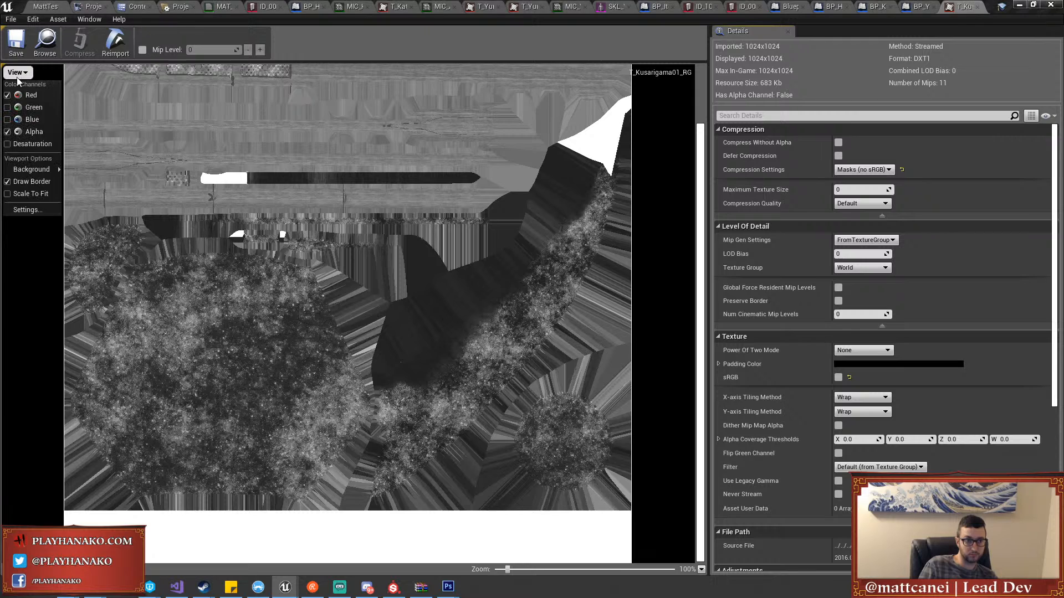
{"action": "left_click", "coordinate": [8, 96]}
{"action": "left_click", "coordinate": [8, 108]}
{"action": "left_click", "coordinate": [8, 107]}
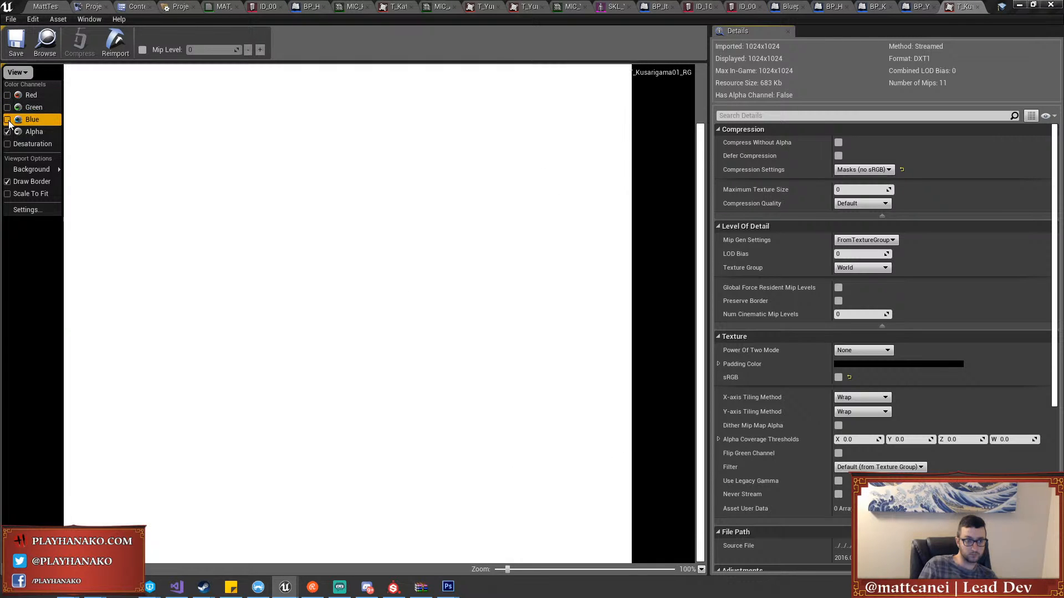
{"action": "left_click", "coordinate": [8, 120]}
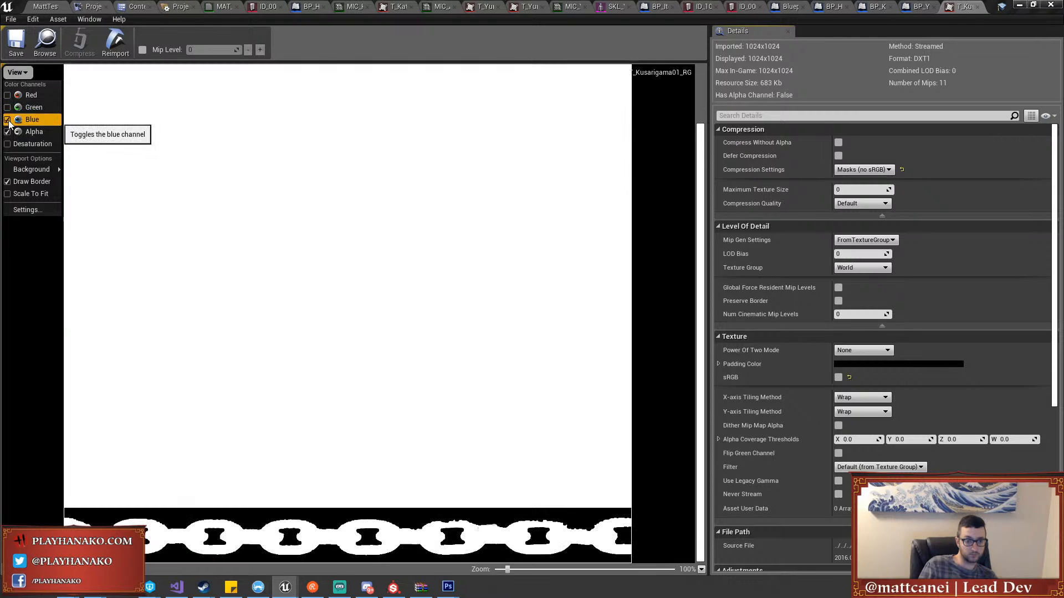
{"action": "left_click", "coordinate": [978, 8]}
Select the Delay, Get Owner, Self and Get Bot Weapon MIC nodes in BP_Yumi1 and close the blueprint
{"action": "right_click_drag", "start_coordinate": [474, 304], "coordinate": [537, 281]}
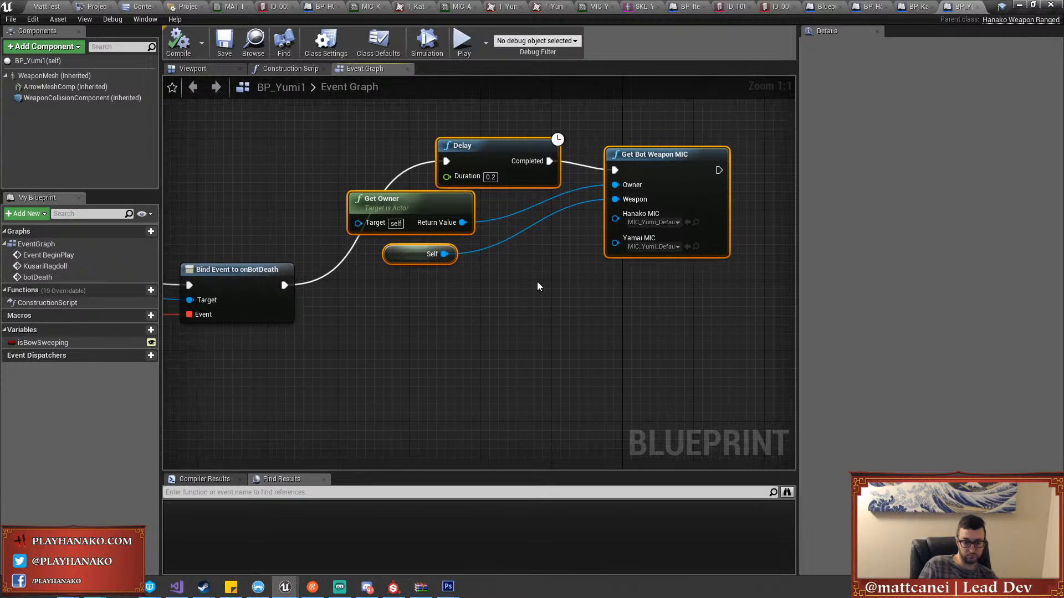
{"action": "scroll", "coordinate": [701, 311], "scroll_direction": "down", "scroll_amount": 1}
{"action": "left_click_drag", "start_coordinate": [702, 328], "coordinate": [398, 131]}
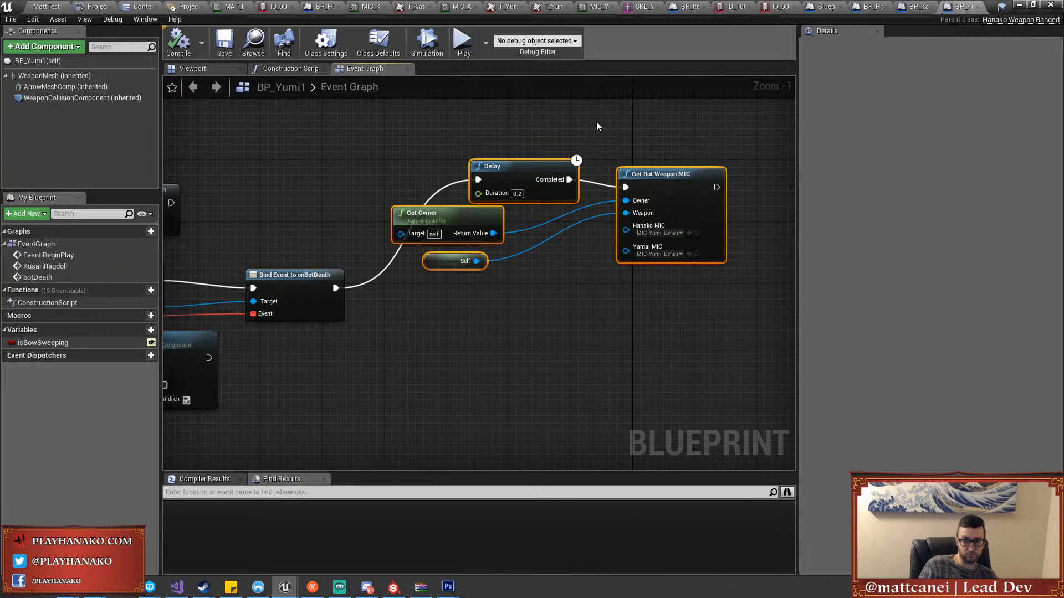
{"action": "left_click", "coordinate": [978, 8]}
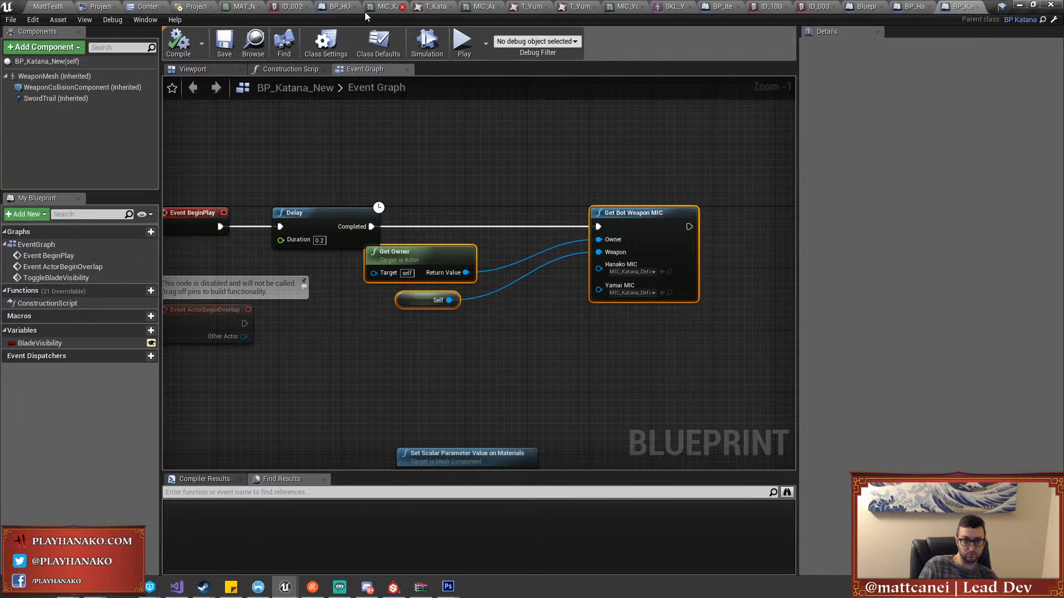
Save the MIC_Yumi_Default_Ym material instance in the Weapons folder
{"action": "left_click", "coordinate": [160, 7]}
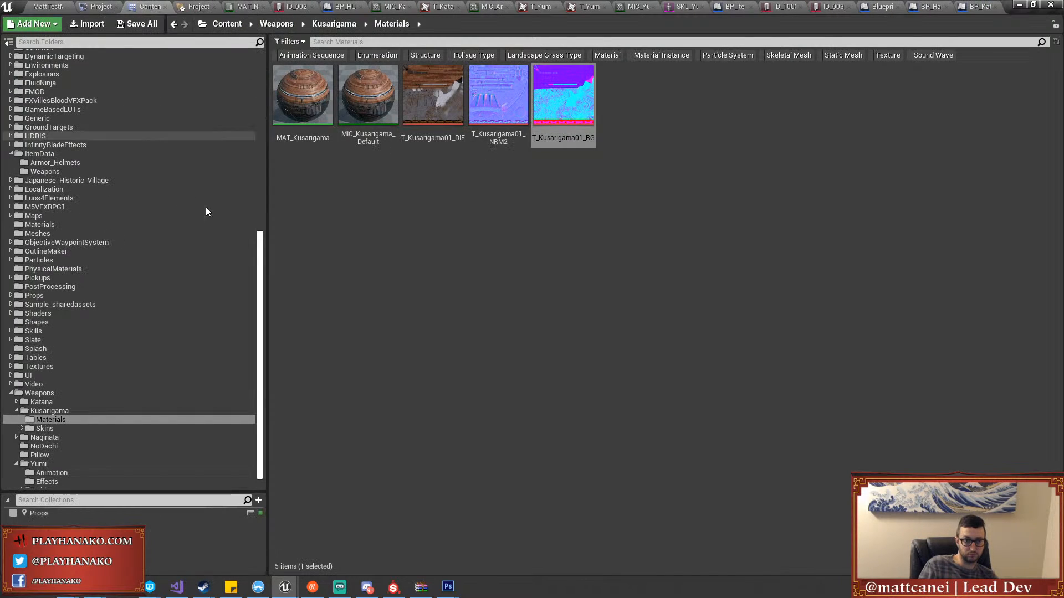
{"action": "left_click", "coordinate": [58, 394]}
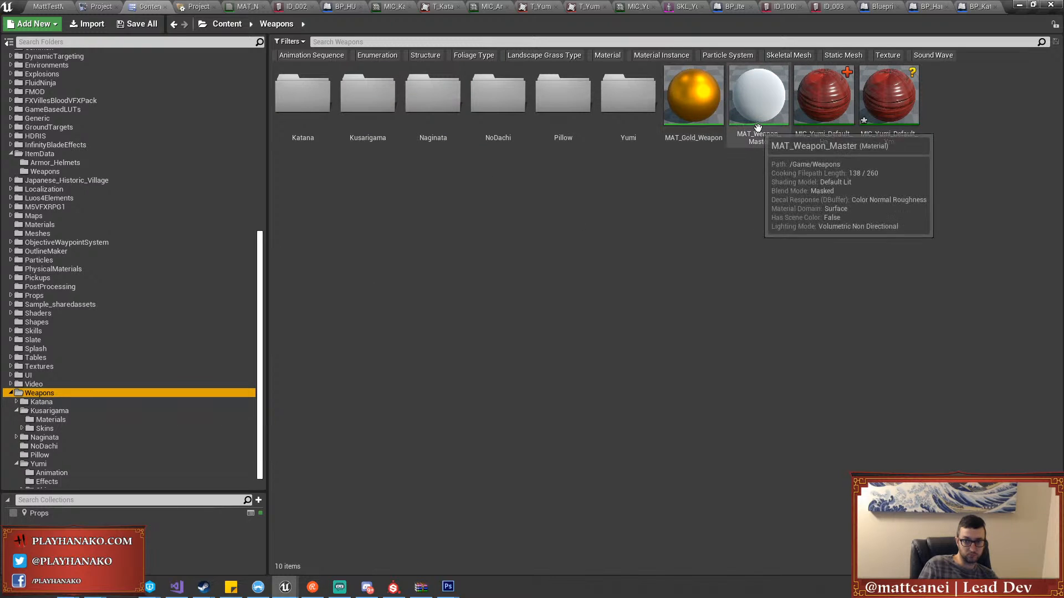
{"action": "left_click", "coordinate": [906, 145]}
{"action": "key", "text": "ctrl+s"}
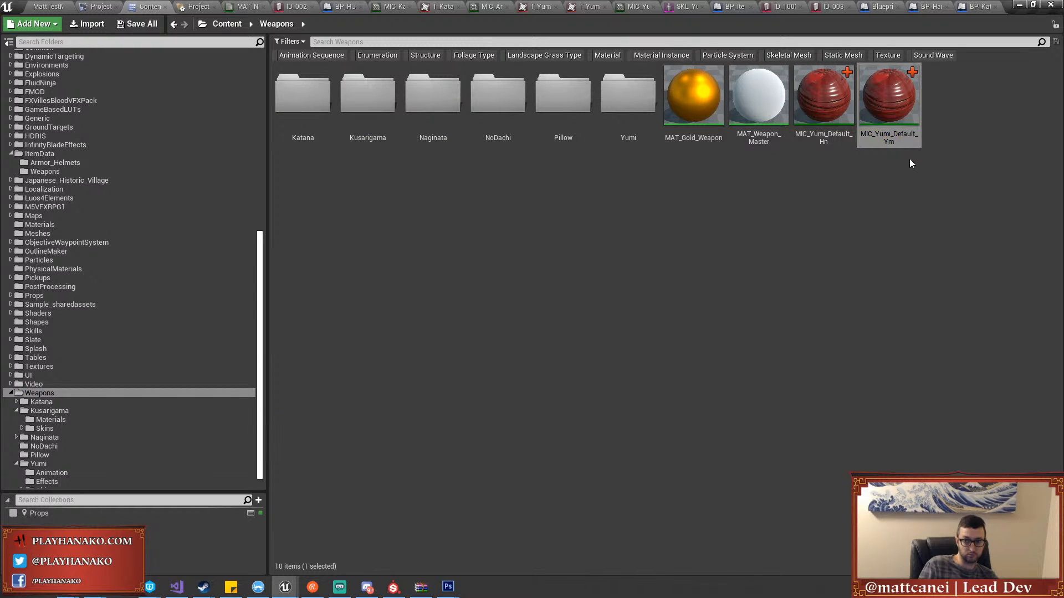
Move MIC_Yumi_Default_Hn and MIC_Yumi_Default_Ym into the Weapons/Yumi folder
{"action": "left_click", "coordinate": [825, 105], "text": "ctrl"}
{"action": "scroll", "coordinate": [220, 378], "scroll_direction": "down", "scroll_amount": 1}
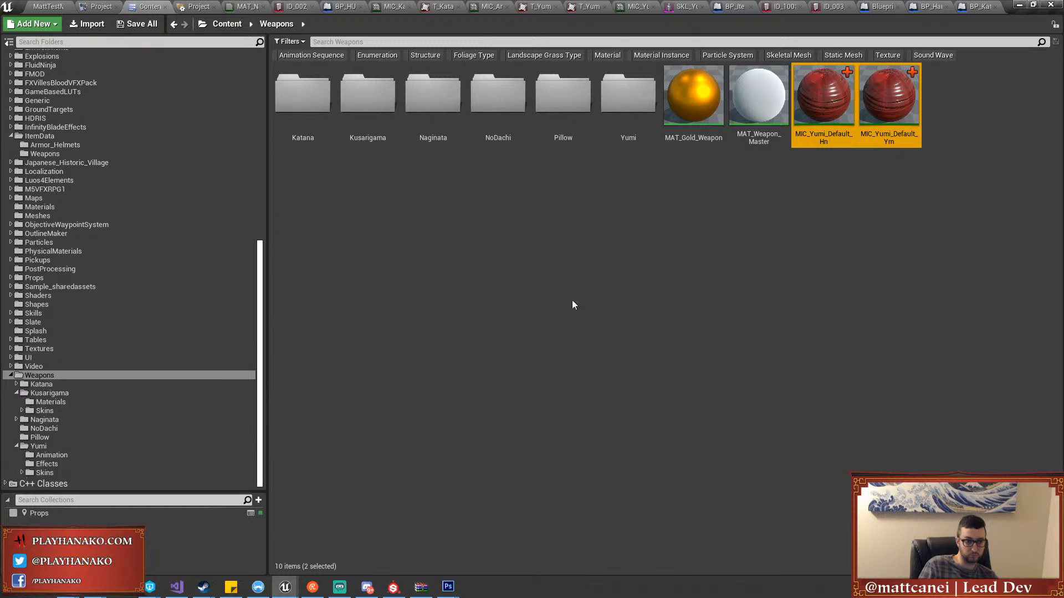
{"action": "left_click_drag", "start_coordinate": [888, 105], "coordinate": [55, 448]}
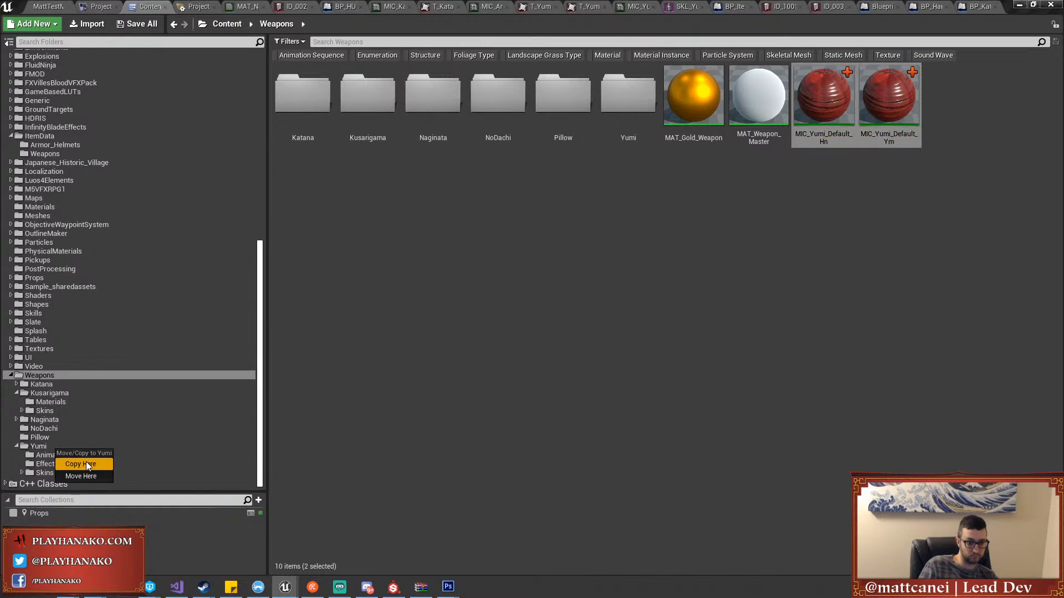
{"action": "left_click", "coordinate": [88, 475]}
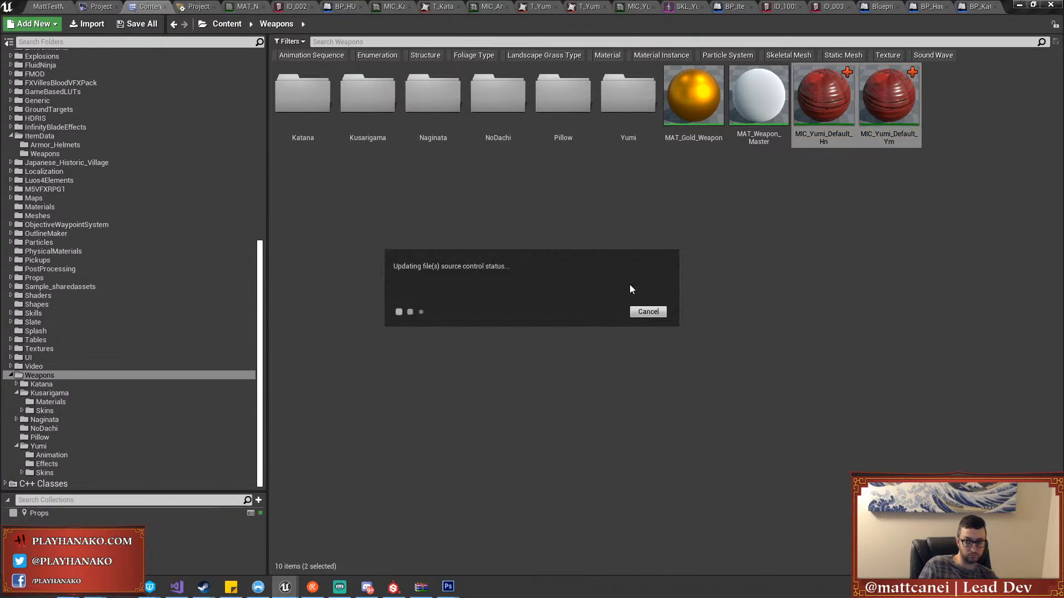
Create a material instance of MAT_Weapon_Master in the Weapons folder and name it MIC_Kusari_Default_Hn
{"action": "right_click", "coordinate": [757, 114]}
{"action": "left_click", "coordinate": [778, 128]}
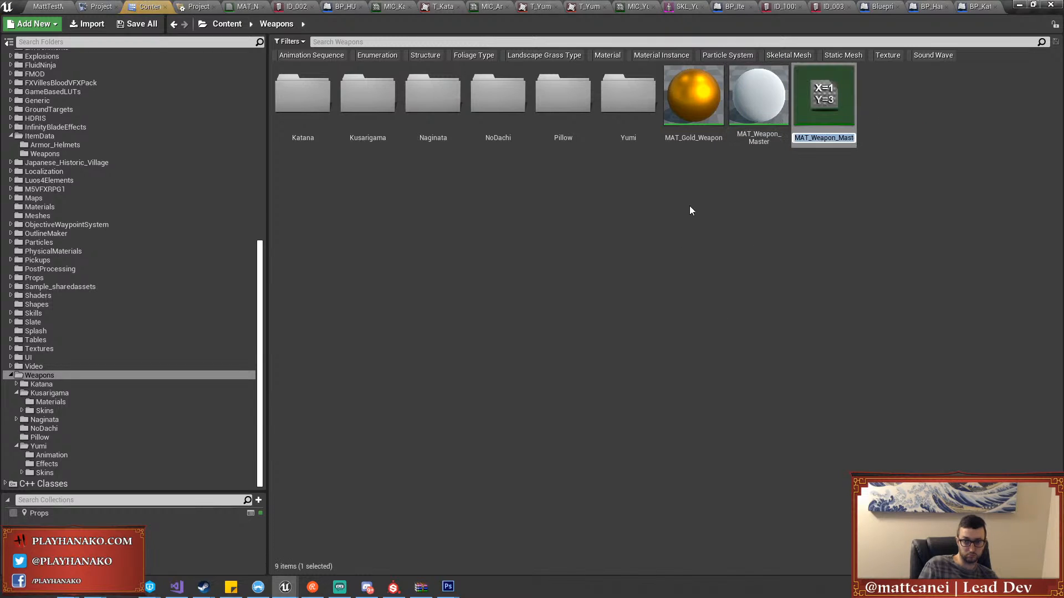
{"action": "type", "text": "MIC_Kusa"}
{"action": "type", "text": "ri_Default_H"}
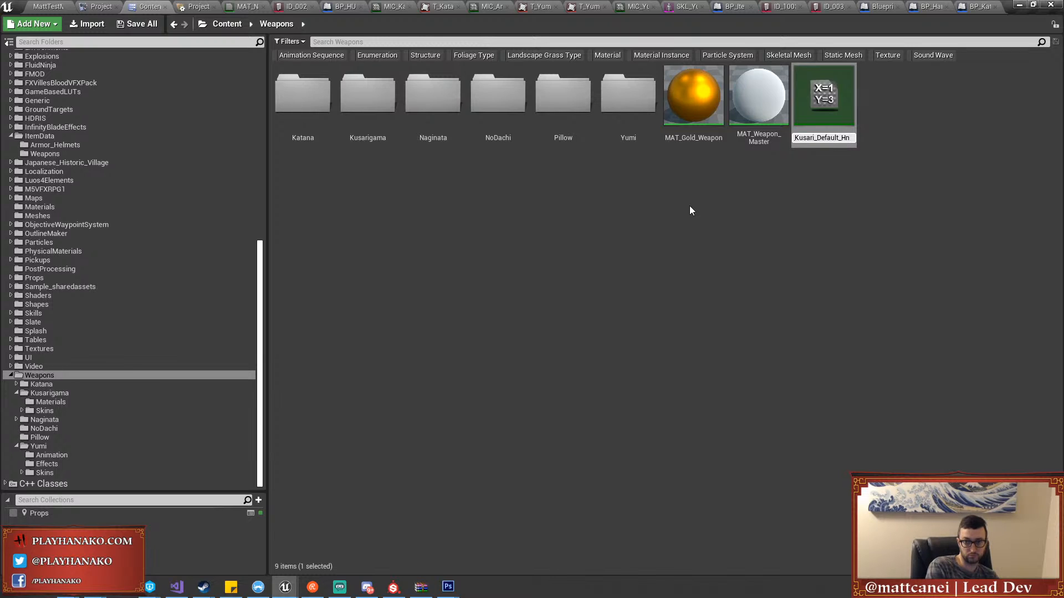
{"action": "type", "text": "n"}
{"action": "key", "text": "Return"}
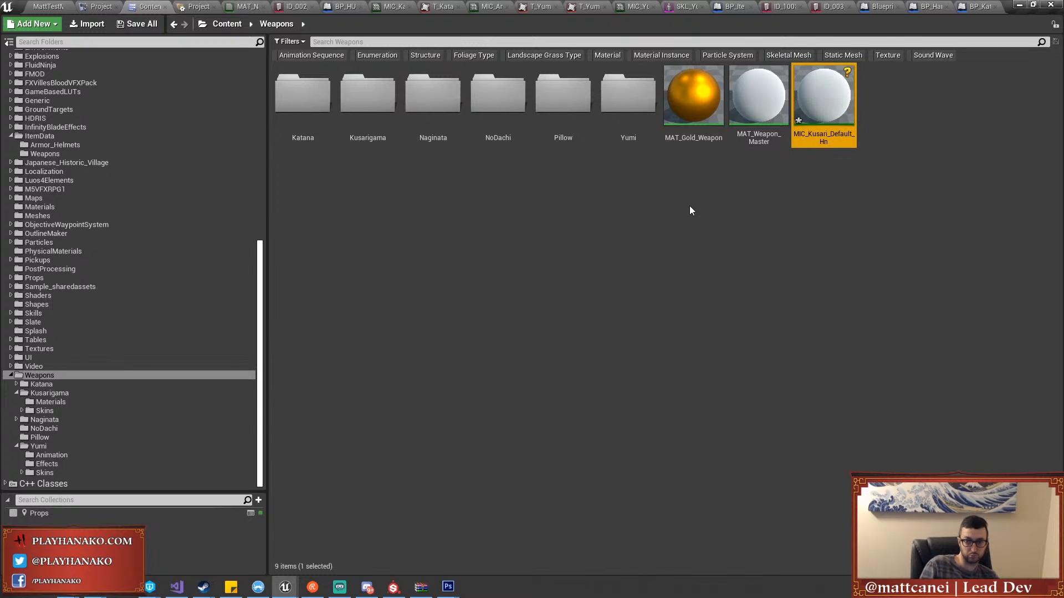
Create a child material instance of MIC_Kusari_Default_Hn and name it MIC_Kusari_Default_Ym
{"action": "right_click", "coordinate": [841, 118]}
{"action": "left_click", "coordinate": [897, 133]}
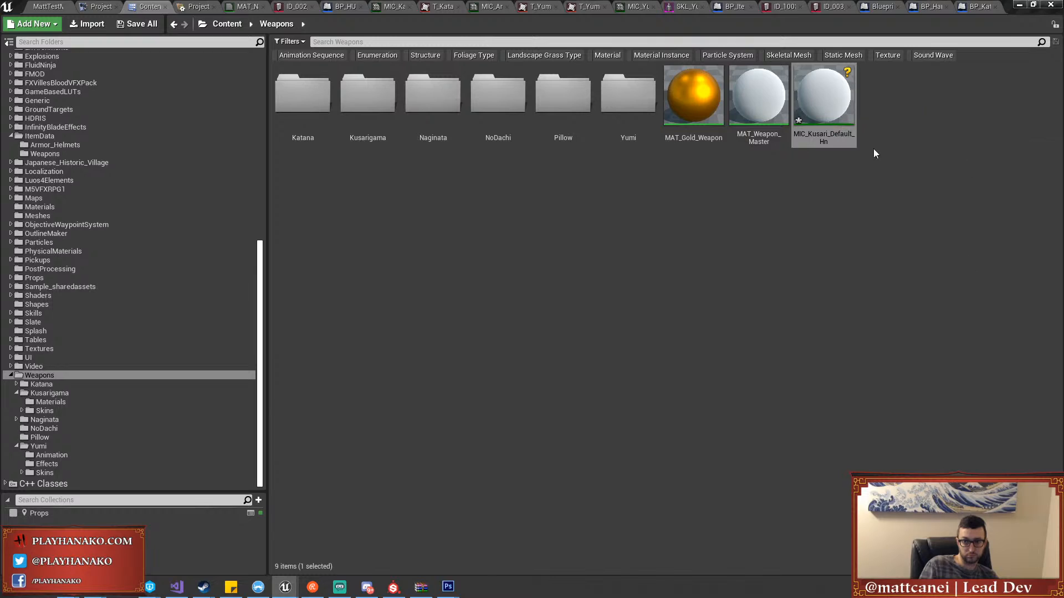
{"action": "key", "text": "End"}
{"action": "key", "text": "BackSpace"}
{"action": "key", "text": "BackSpace"}
{"action": "key", "text": "BackSpace"}
{"action": "key", "text": "BackSpace"}
{"action": "key", "text": "BackSpace"}
{"action": "key", "text": "BackSpace"}
{"action": "key", "text": "BackSpace"}
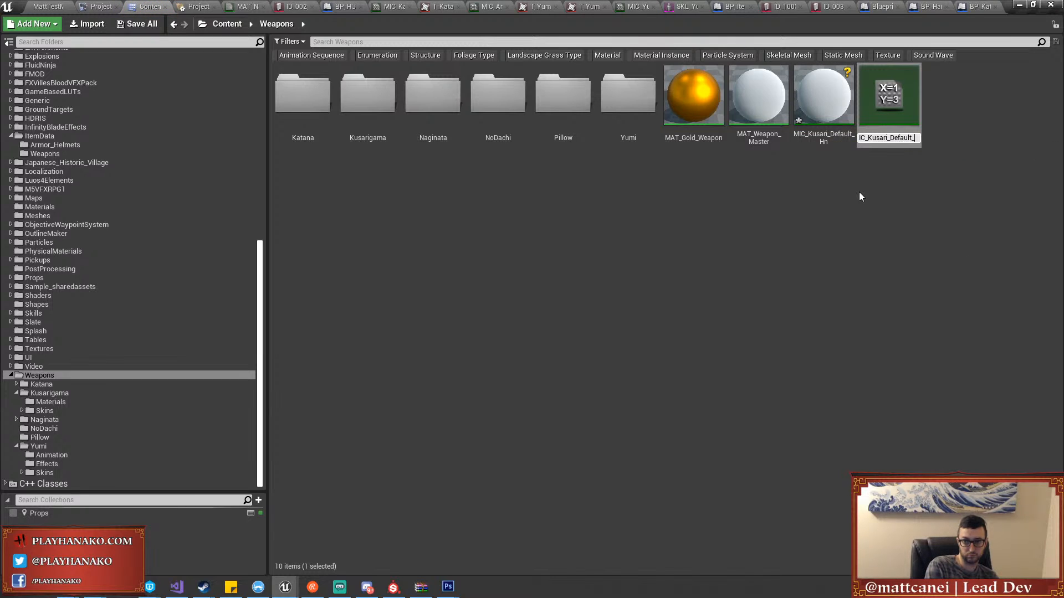
{"action": "type", "text": "Ym"}
{"action": "key", "text": "Return"}
Save both MIC_Kusari_Default instances and move them into the Weapons/Kusarigama/Materials folder
{"action": "left_click", "coordinate": [849, 94], "text": "ctrl"}
{"action": "key", "text": "ctrl+s"}
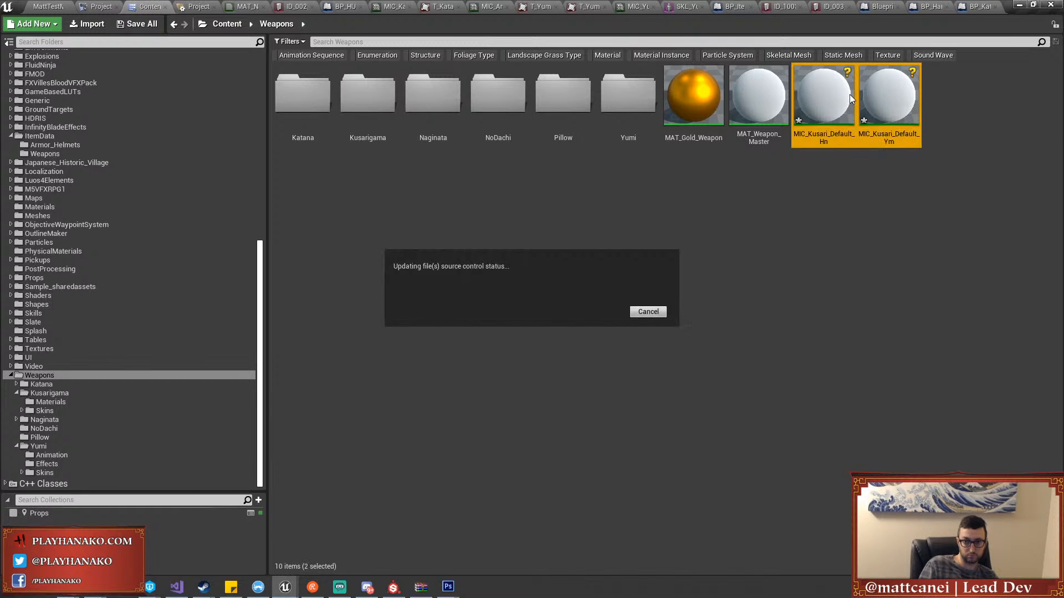
{"action": "left_click_drag", "start_coordinate": [835, 89], "coordinate": [107, 402]}
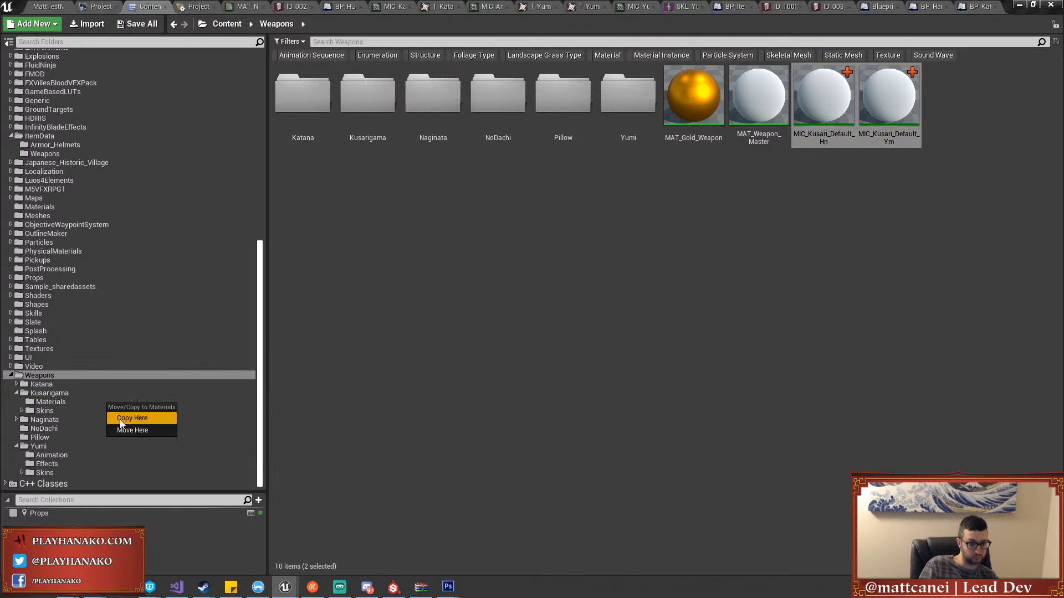
{"action": "left_click", "coordinate": [129, 434]}
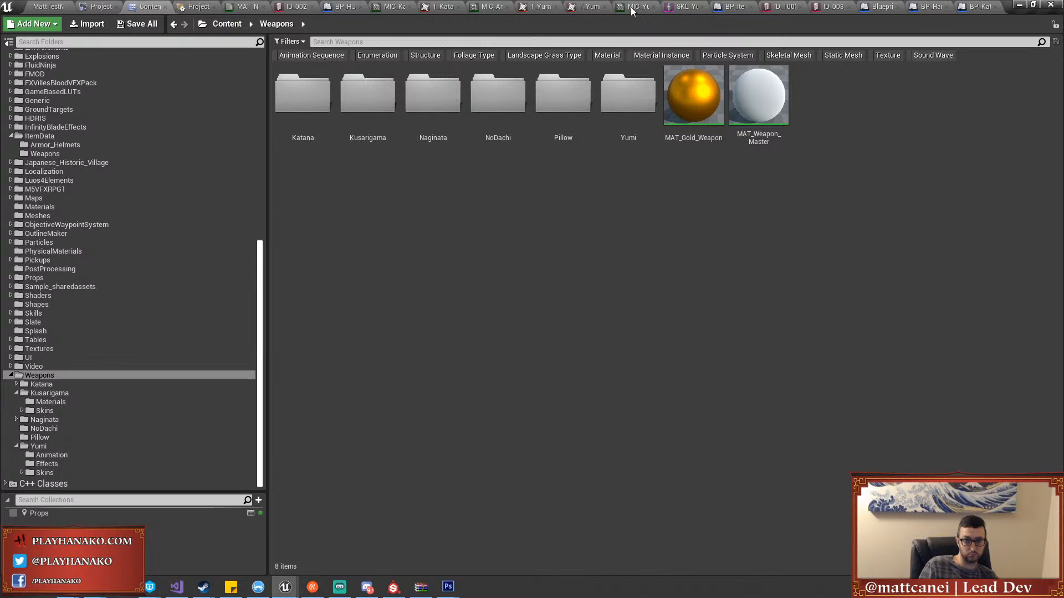
Open the BP_Kusarigama blueprint from the Blueprints/Weapons folder
{"action": "scroll", "coordinate": [136, 210], "scroll_direction": "up", "scroll_amount": 15}
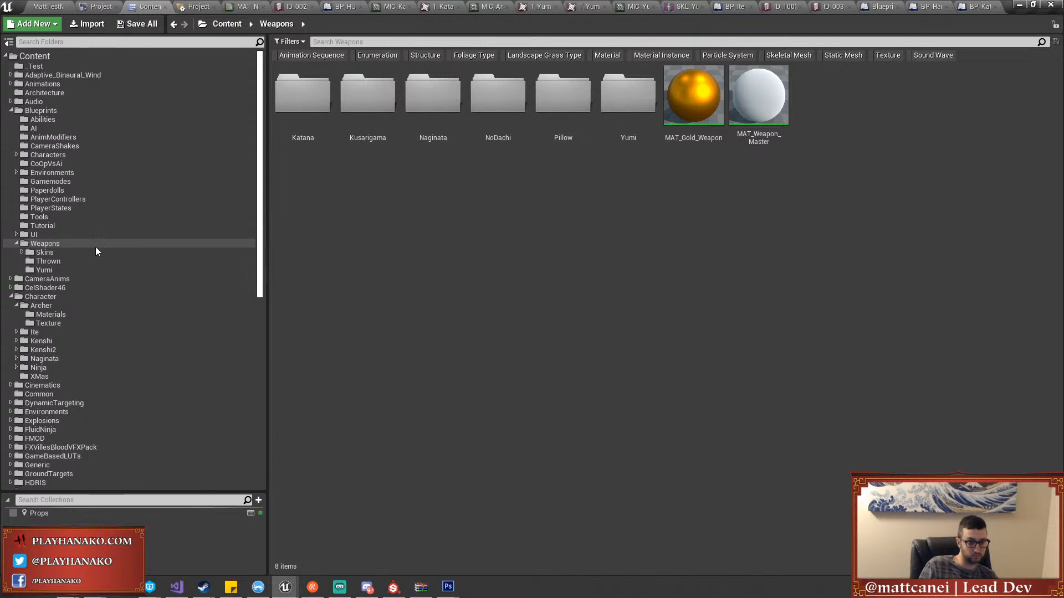
{"action": "left_click", "coordinate": [95, 246]}
{"action": "double_click", "coordinate": [752, 106]}
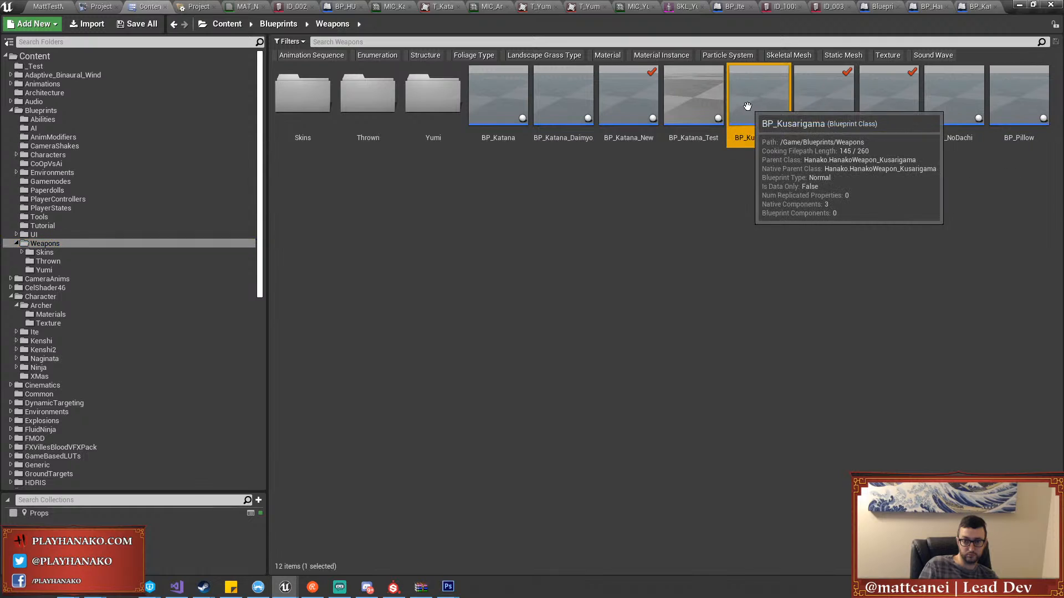
Paste the copied bot weapon material nodes into the event graph and connect Bind Event to onBotDeath to the Delay node
{"action": "scroll", "coordinate": [459, 194], "scroll_direction": "down", "scroll_amount": 7}
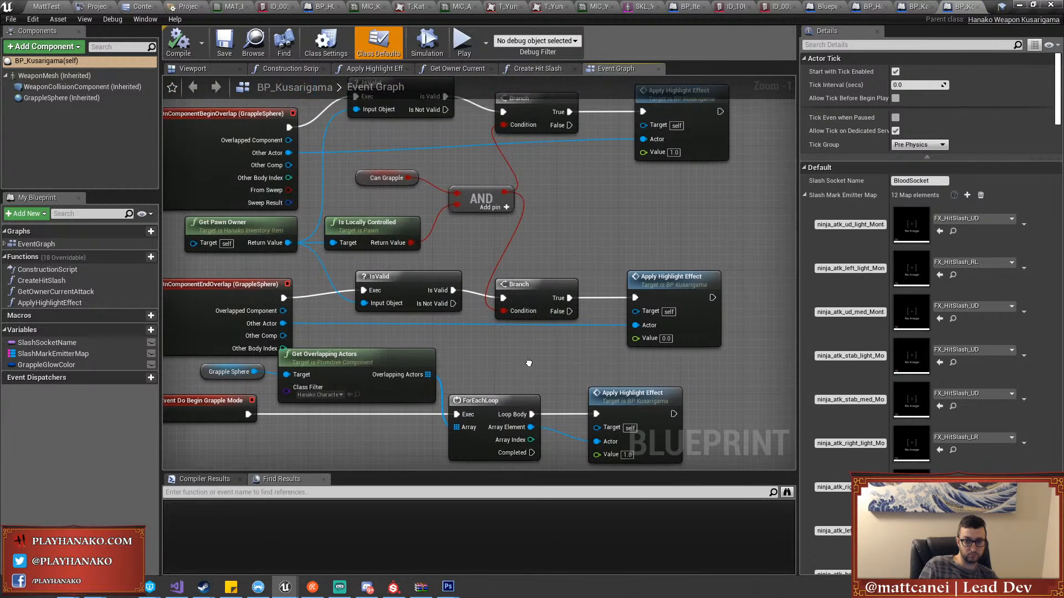
{"action": "right_click_drag", "start_coordinate": [436, 228], "coordinate": [447, 375]}
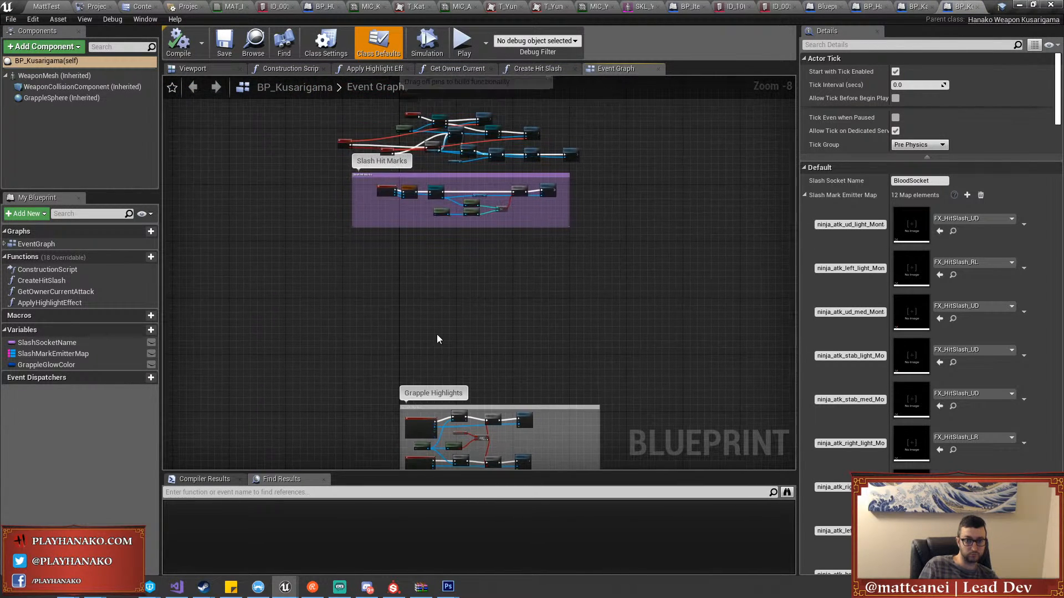
{"action": "right_click_drag", "start_coordinate": [437, 337], "coordinate": [447, 420]}
{"action": "scroll", "coordinate": [432, 210], "scroll_direction": "up", "scroll_amount": 5}
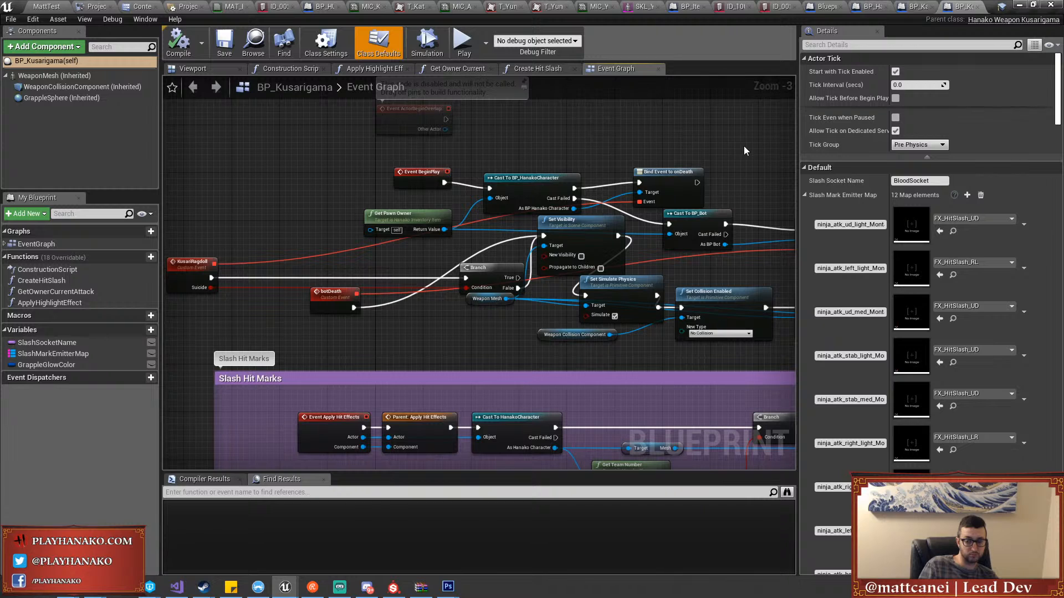
{"action": "right_click_drag", "start_coordinate": [744, 151], "coordinate": [519, 148]}
{"action": "right_click_drag", "start_coordinate": [746, 212], "coordinate": [677, 207]}
{"action": "key", "text": "ctrl+v"}
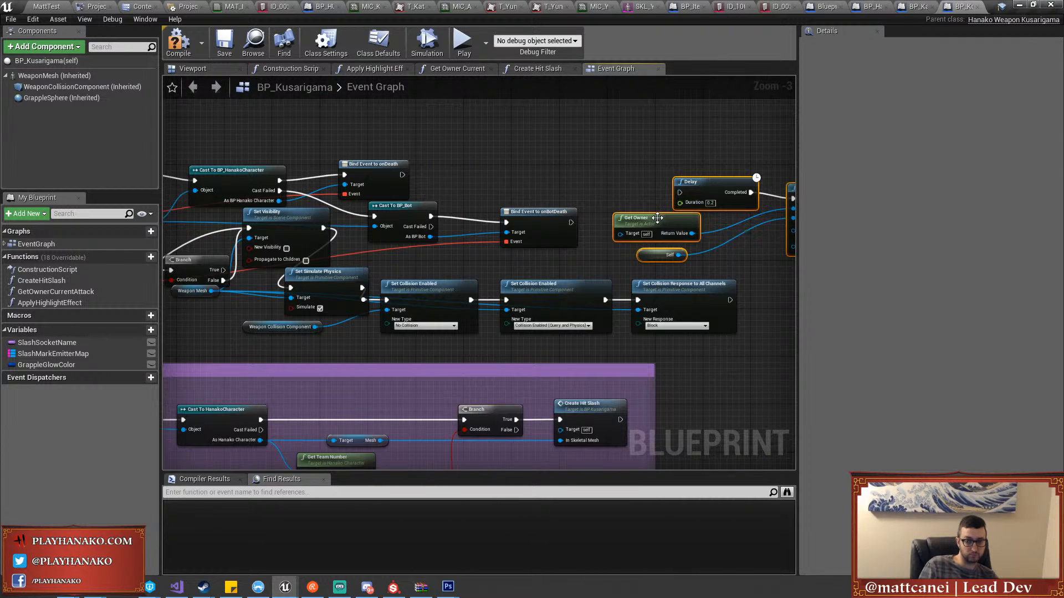
{"action": "right_click_drag", "start_coordinate": [577, 219], "coordinate": [488, 220]}
{"action": "left_click_drag", "start_coordinate": [481, 223], "coordinate": [590, 194]}
On Get Bot Weapon MIC, set Hanako MIC to MIC_Kusari_Default_Hn and Yamai MIC to MIC_Kusari_Default_Ym
{"action": "scroll", "coordinate": [755, 249], "scroll_direction": "up", "scroll_amount": 3}
{"action": "left_click", "coordinate": [709, 228]}
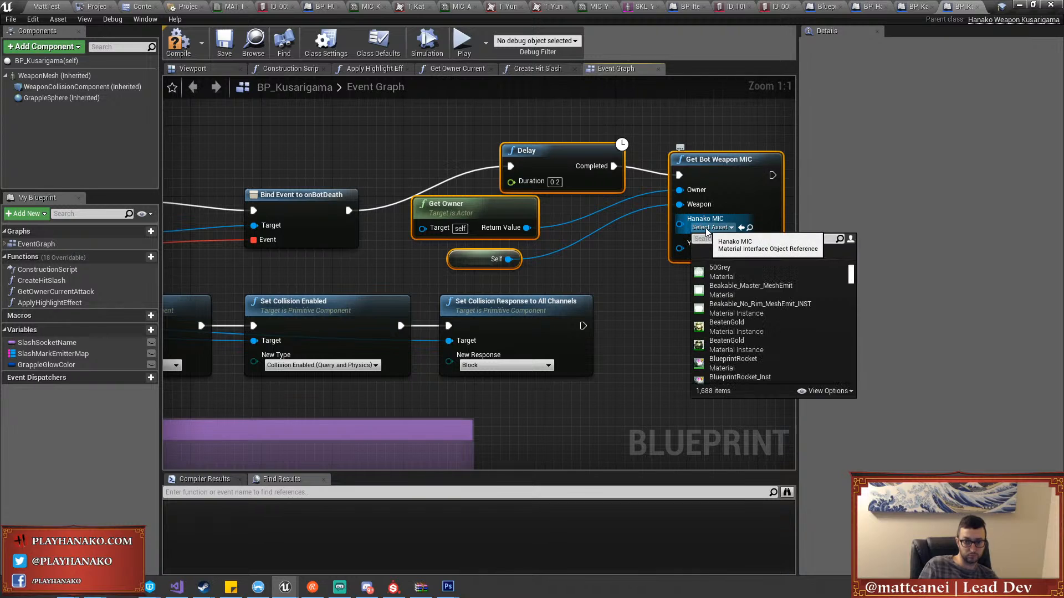
{"action": "type", "text": "kusari"}
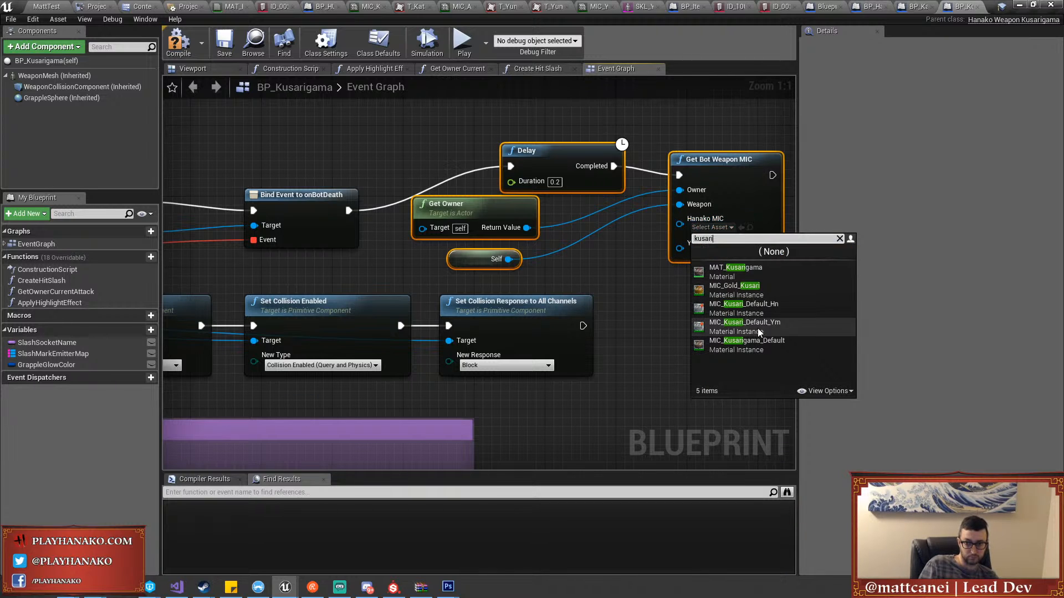
{"action": "left_click", "coordinate": [732, 299]}
{"action": "left_click", "coordinate": [711, 252]}
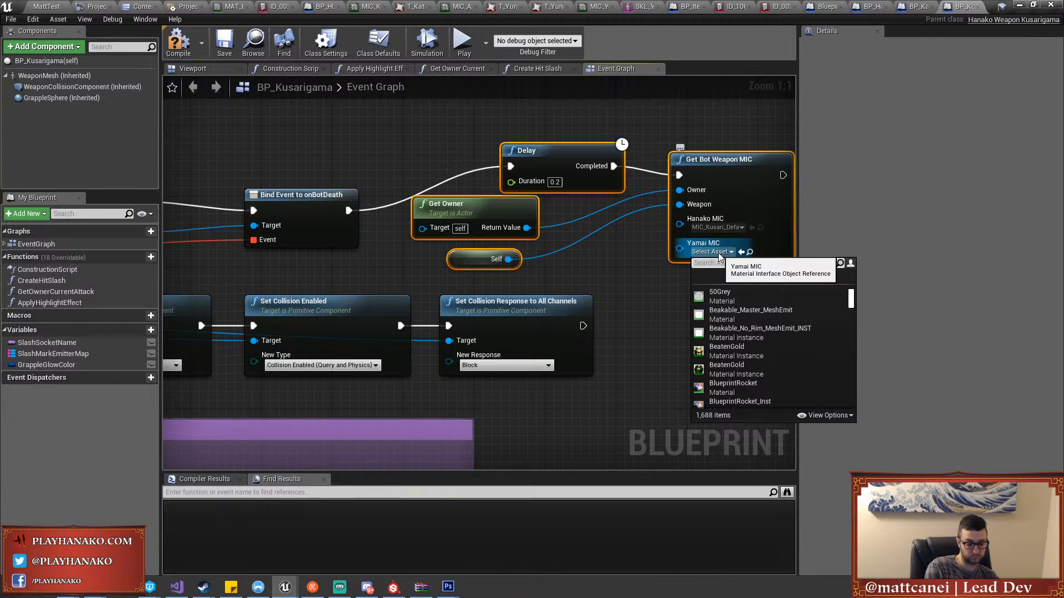
{"action": "left_click", "coordinate": [737, 310]}
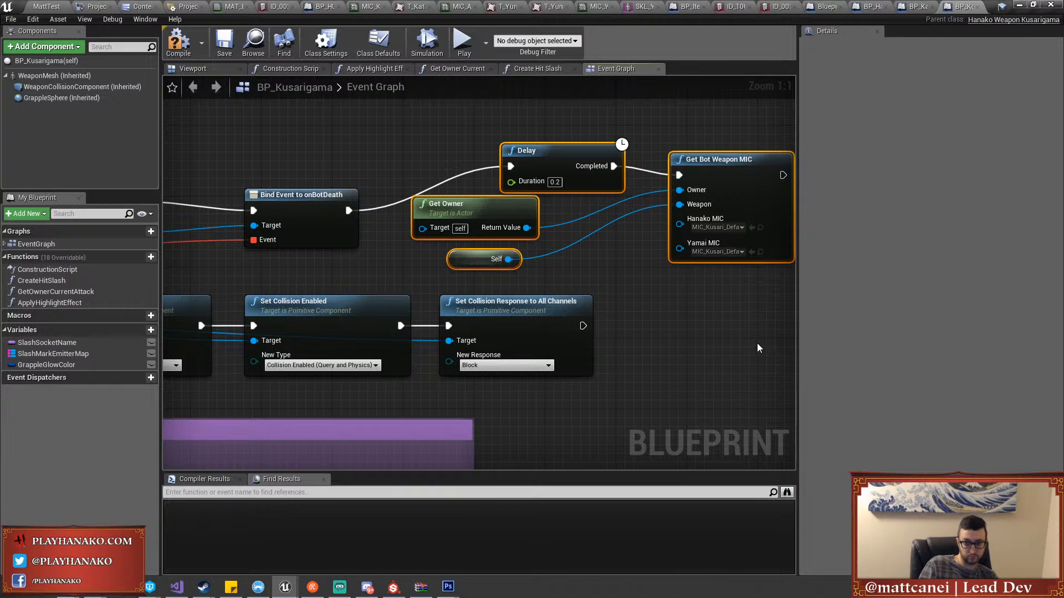
Compile and save BP_Kusarigama, checking the asset out of source control
{"action": "right_click_drag", "start_coordinate": [604, 312], "coordinate": [476, 307]}
{"action": "left_click", "coordinate": [477, 307]}
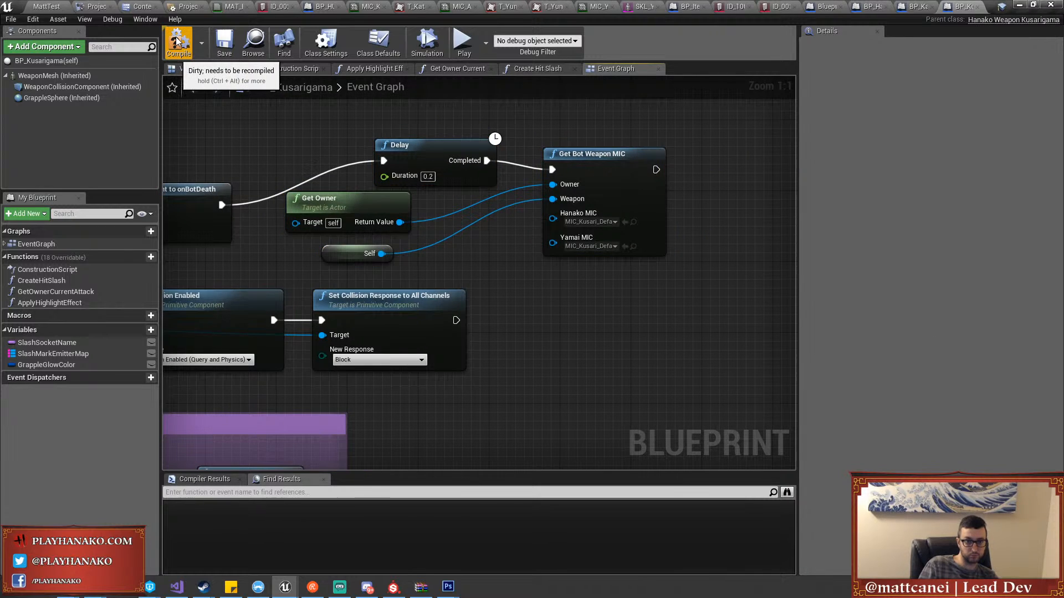
{"action": "left_click", "coordinate": [224, 41]}
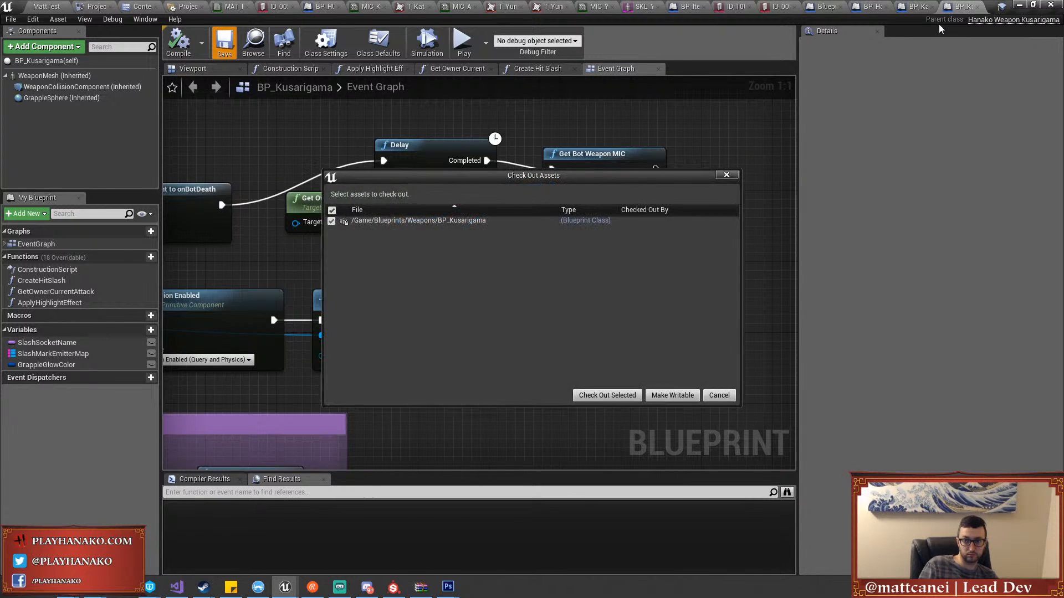
{"action": "left_click", "coordinate": [607, 395]}
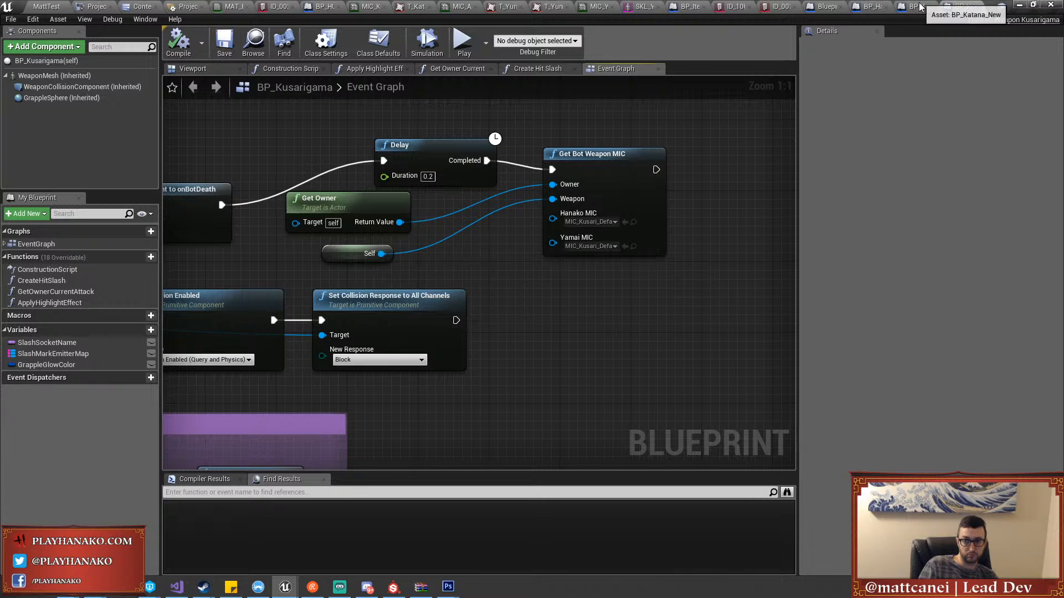
Rename the getBotWeaponMIC function in BlueprintFunctionLibrary to setBotWeaponMICByTeam, then compile and save the library
{"action": "left_click", "coordinate": [824, 6]}
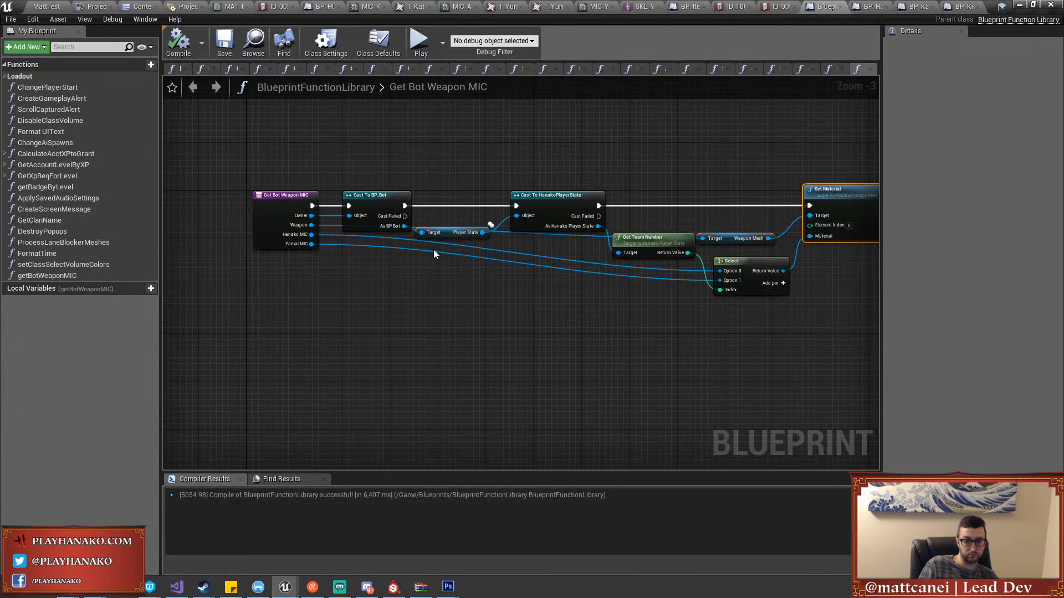
{"action": "left_click", "coordinate": [286, 198]}
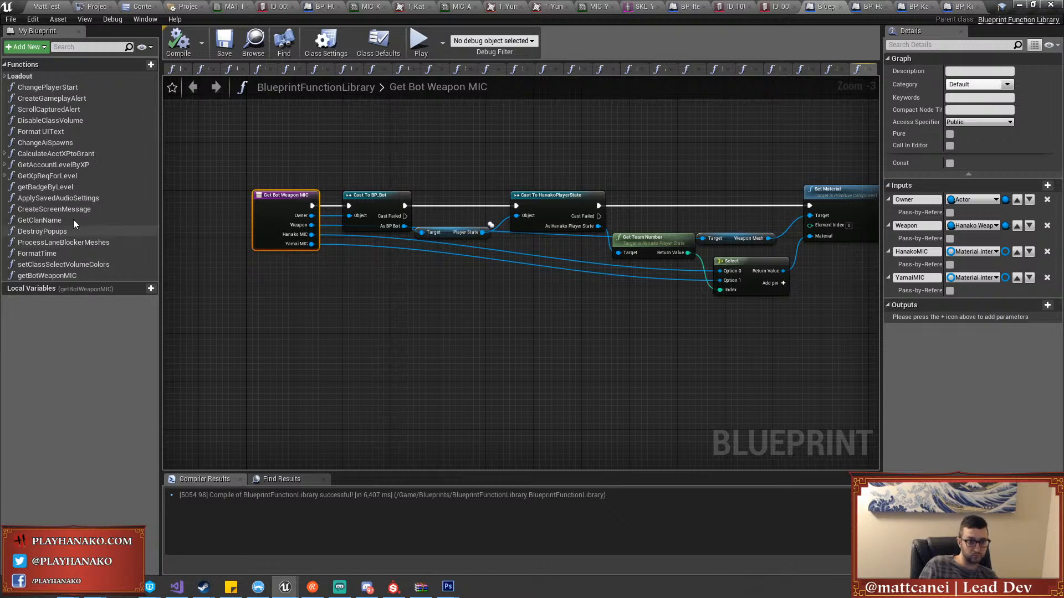
{"action": "left_click", "coordinate": [58, 276]}
{"action": "key", "text": "F2"}
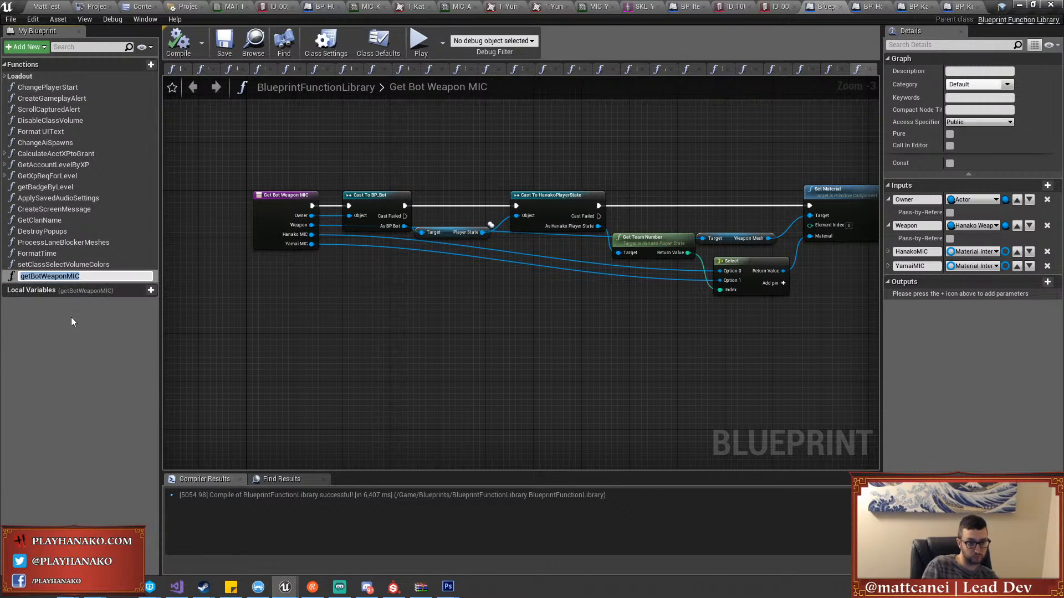
{"action": "key", "text": "Home"}
{"action": "key", "text": "Delete"}
{"action": "key", "text": "Delete"}
{"action": "type", "text": "se"}
{"action": "key", "text": "Right"}
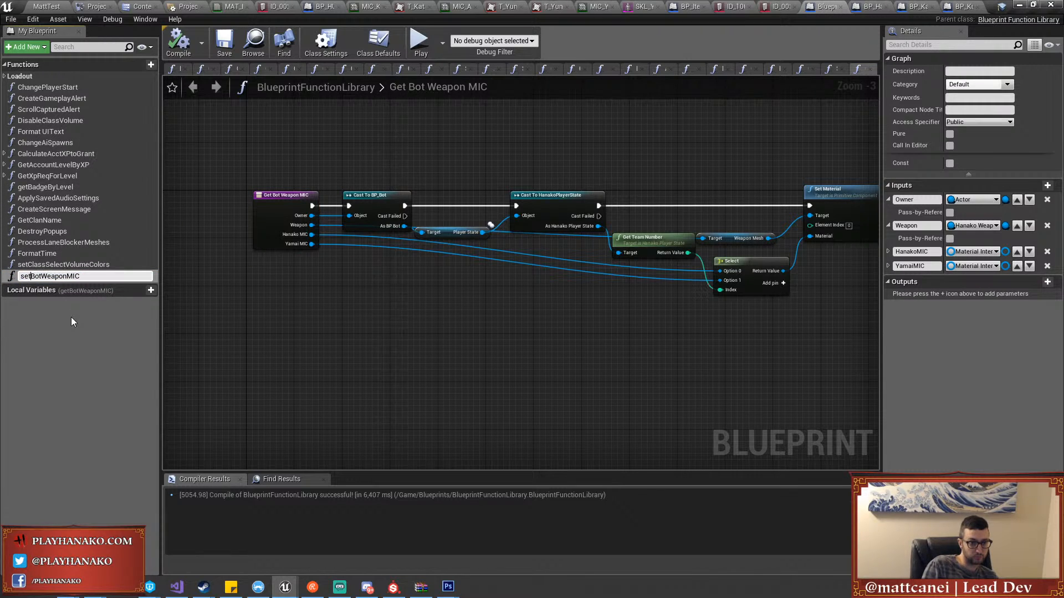
{"action": "key", "text": "End"}
{"action": "type", "text": "ByTeam"}
{"action": "key", "text": "Return"}
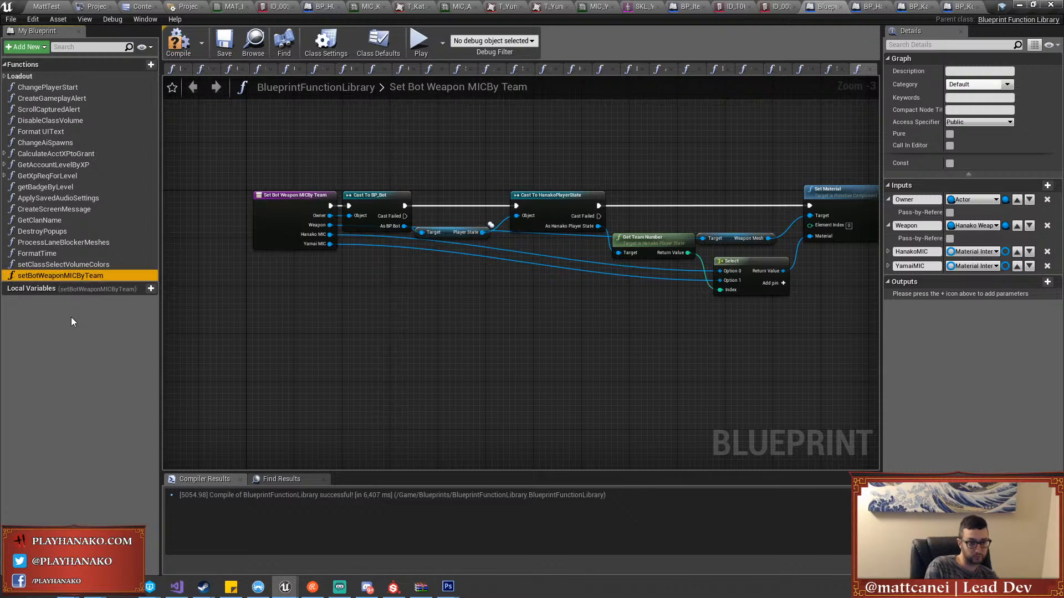
{"action": "left_click", "coordinate": [186, 46]}
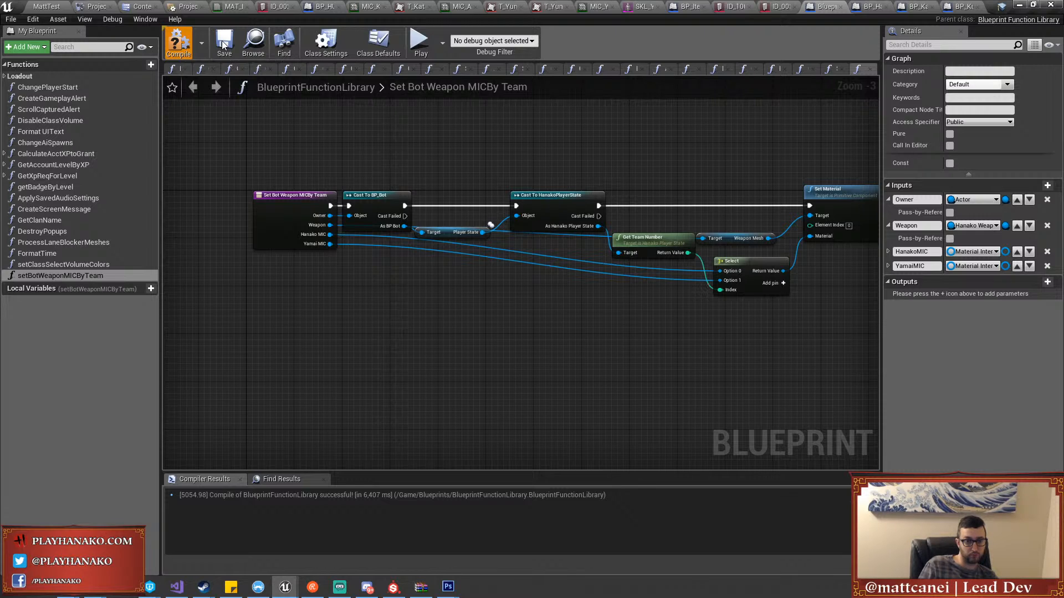
{"action": "left_click", "coordinate": [224, 44]}
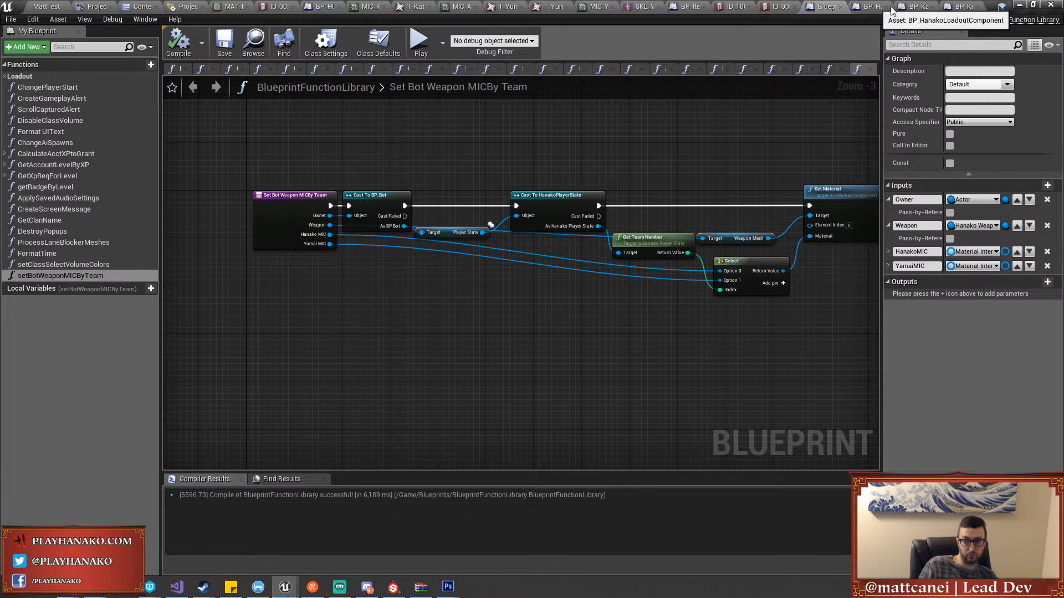
Check the renamed bot weapon material function node in the BP_Katana_New event graph
{"action": "left_click", "coordinate": [912, 6]}
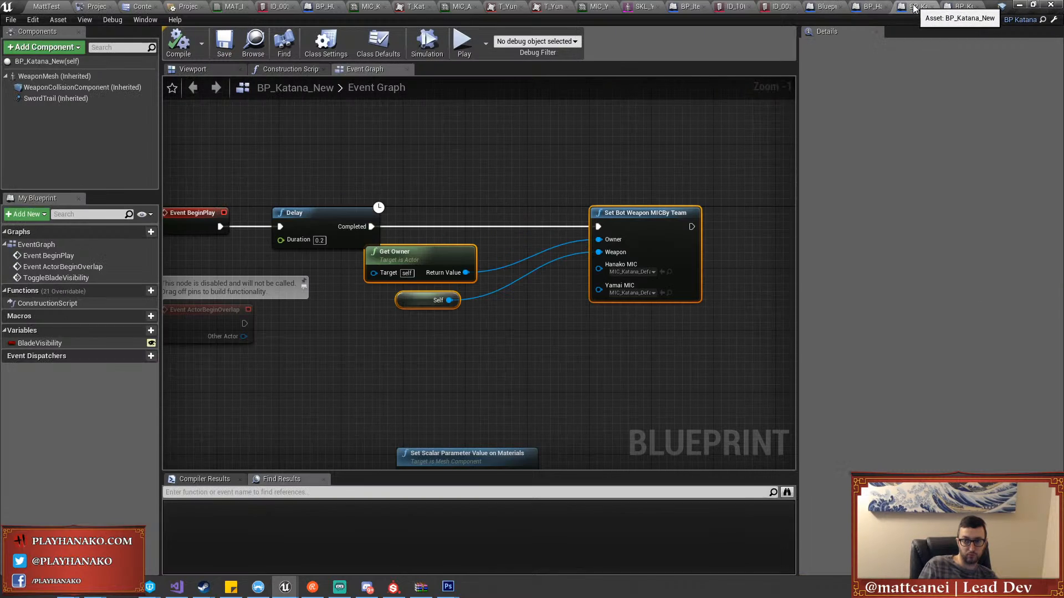
{"action": "left_click", "coordinate": [708, 153]}
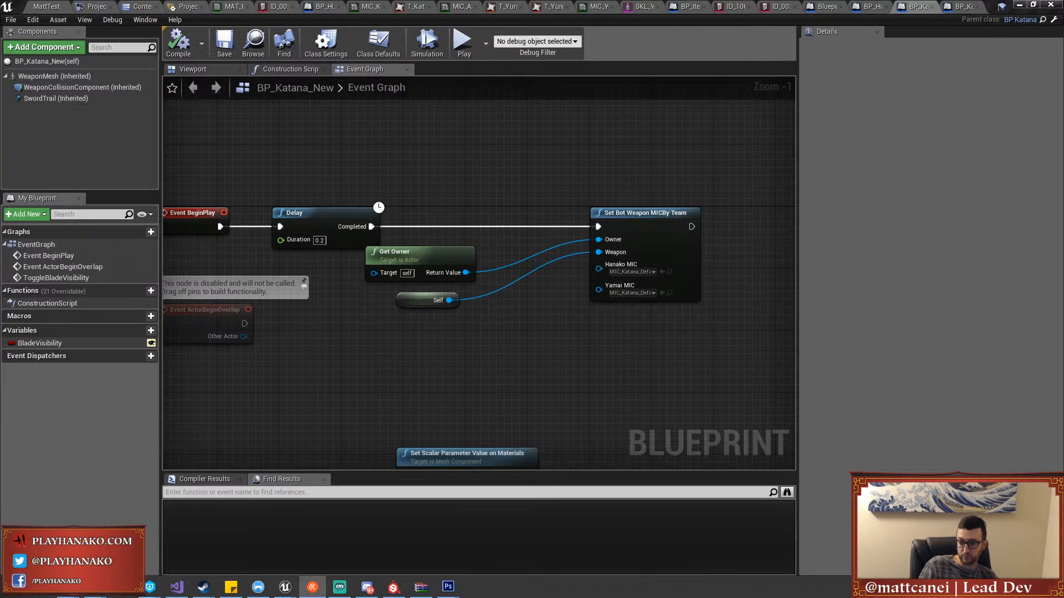
{"action": "key", "text": "alt+Tab"}
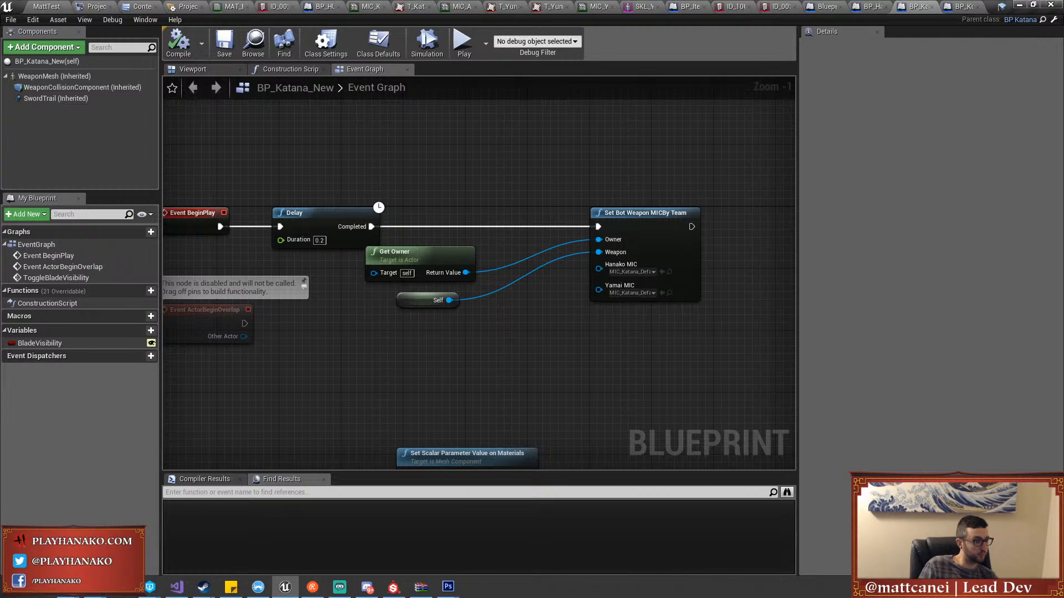
{"action": "right_click_drag", "start_coordinate": [476, 347], "coordinate": [491, 297]}
Return to the MattTestMap level, make its viewport full screen and start a play session
{"action": "left_click", "coordinate": [49, 6]}
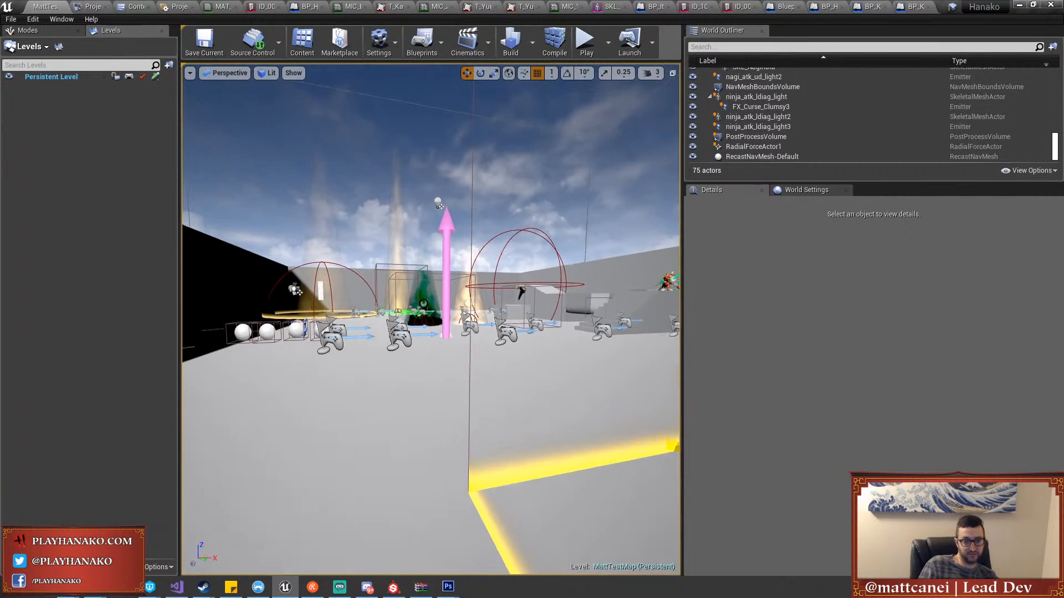
{"action": "key", "text": "w"}
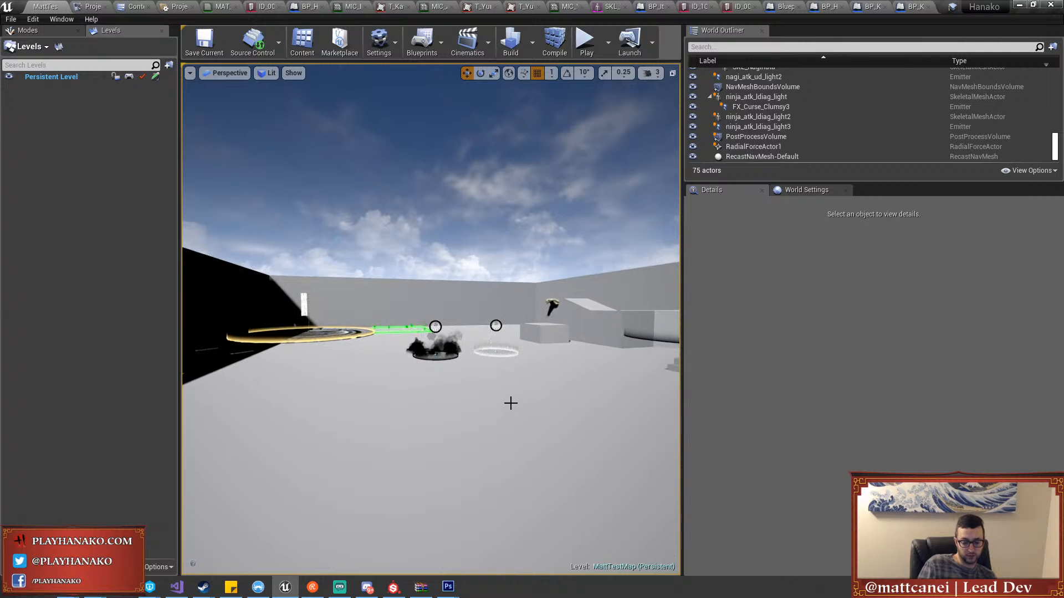
{"action": "key", "text": "F11"}
{"action": "right_click_drag", "start_coordinate": [510, 403], "coordinate": [510, 403]}
{"action": "key", "text": "w"}
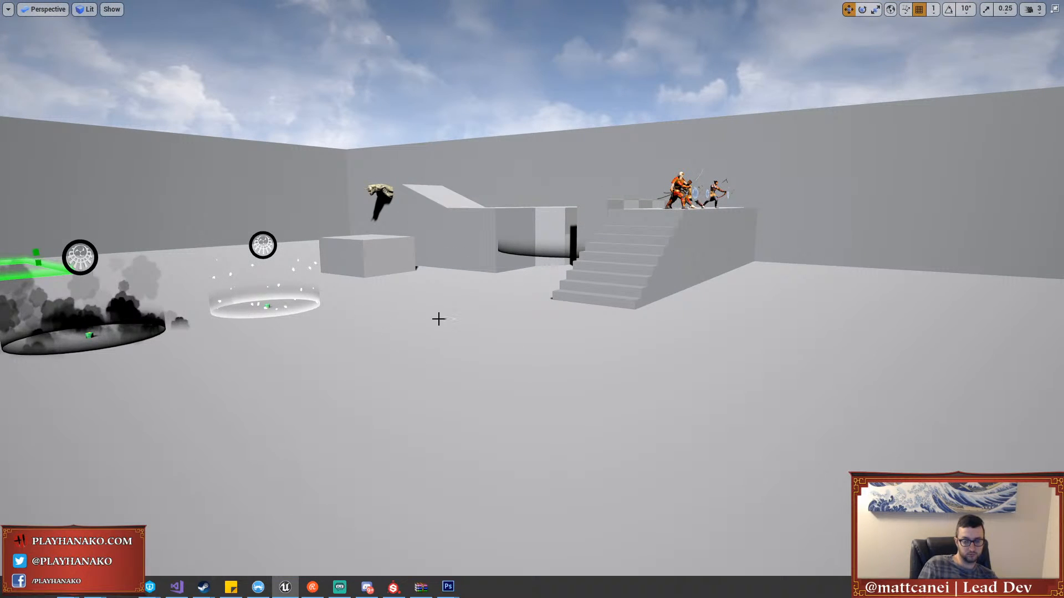
{"action": "key", "text": "alt+p"}
{"action": "left_click", "coordinate": [420, 305]}
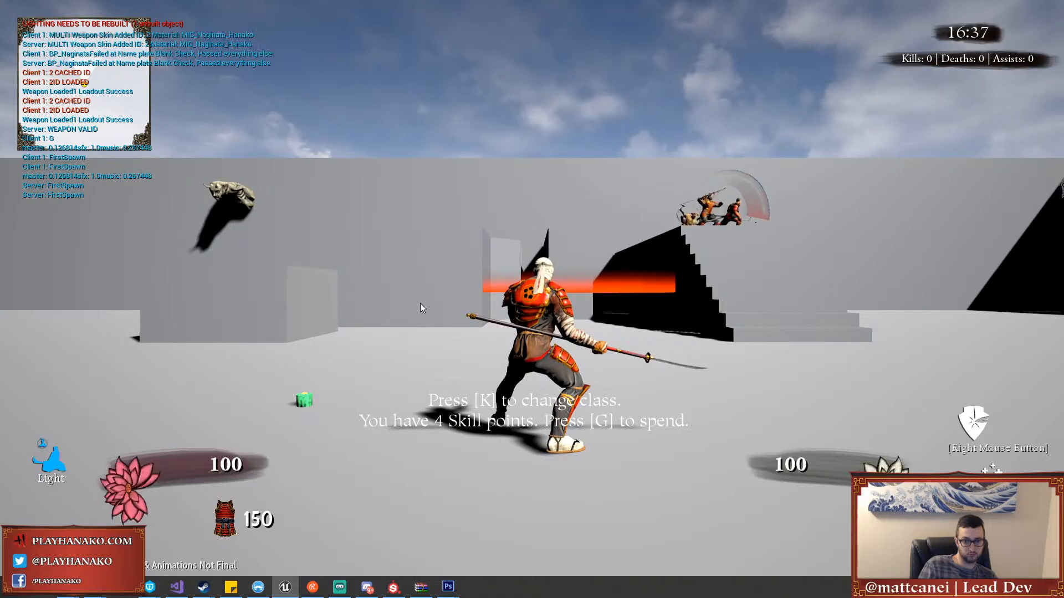
Run the naginata character around the test map and swing the weapon to check its material in play
{"action": "key", "text": "g"}
{"action": "key", "text": "g"}
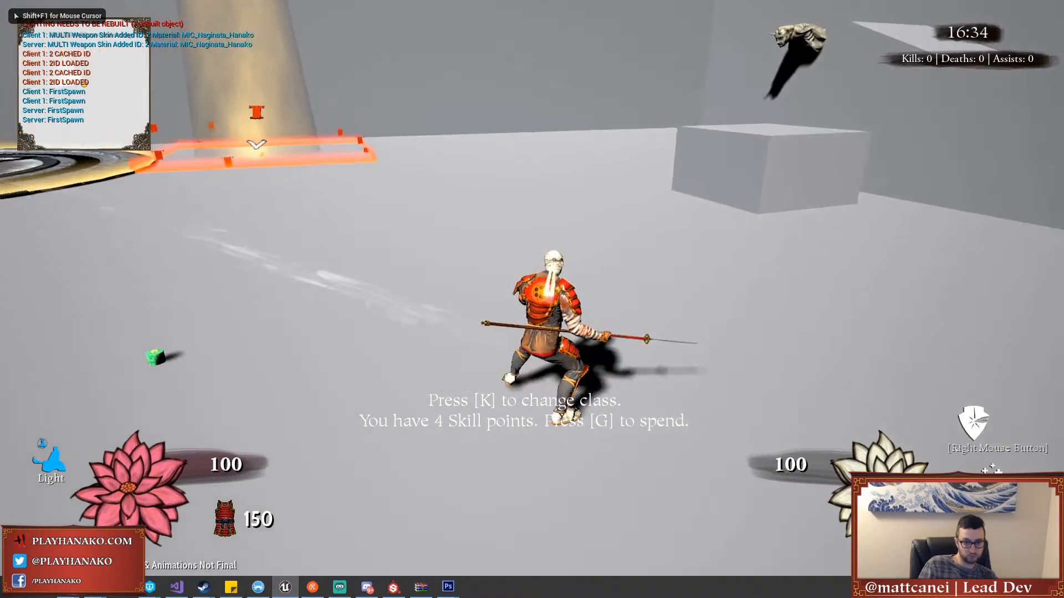
{"action": "key", "text": "w"}
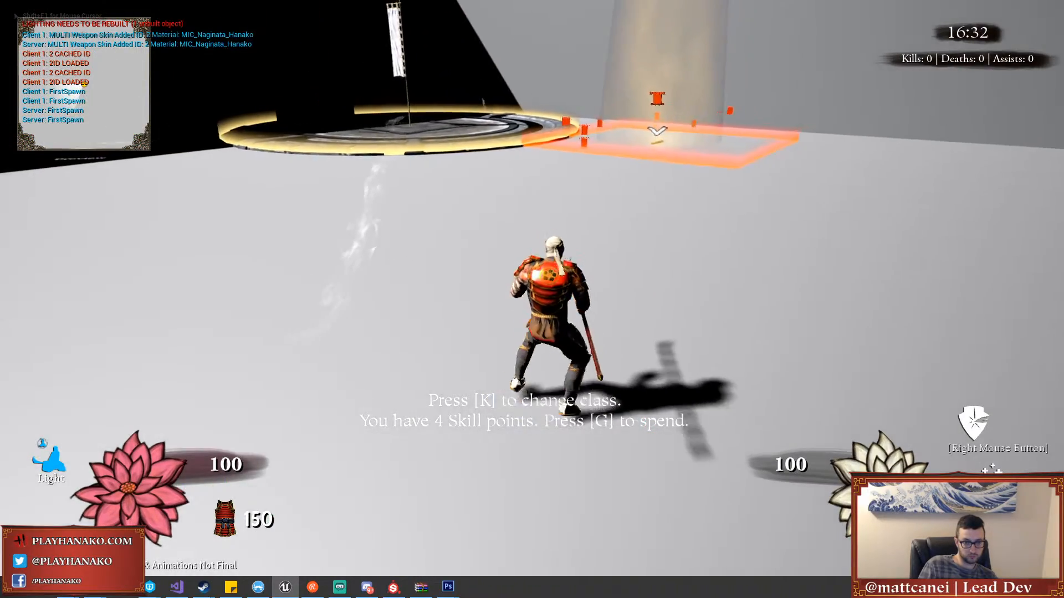
{"action": "key", "text": "w"}
{"action": "left_click", "coordinate": [532, 299]}
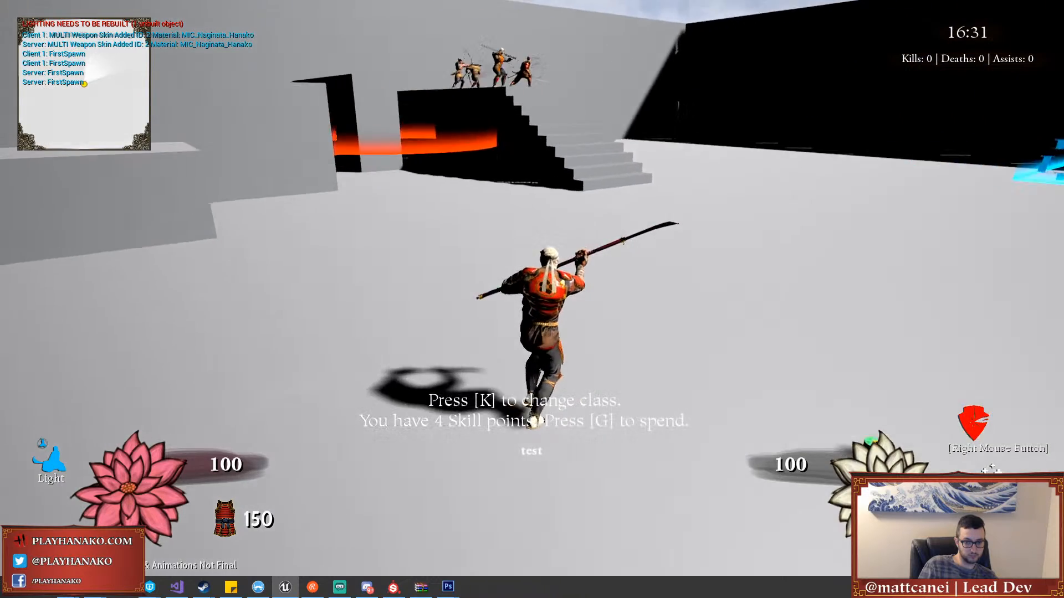
{"action": "key", "text": "w"}
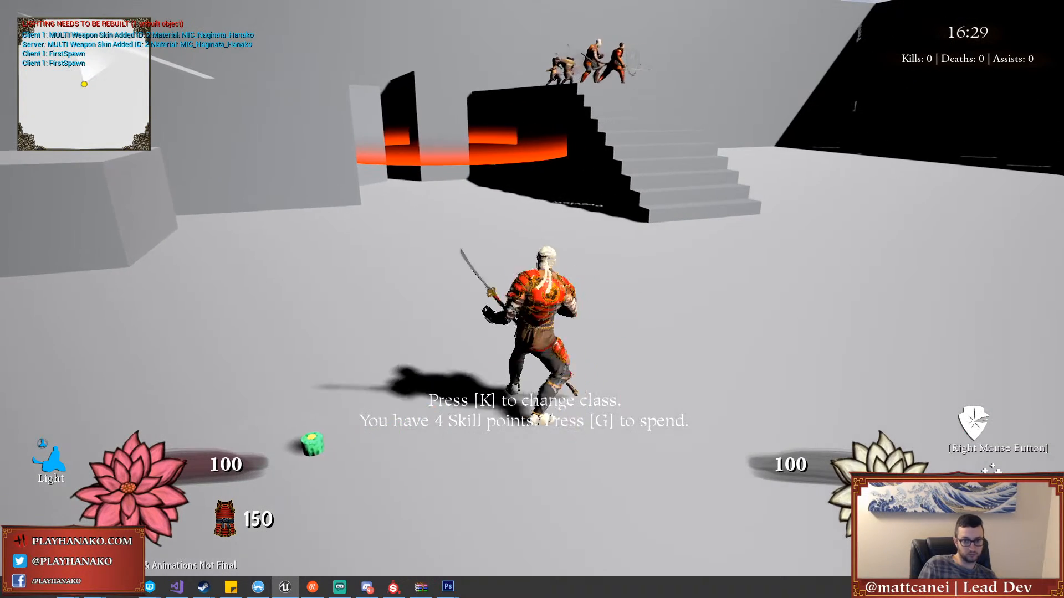
Spawn bots into the running match by rerunning a console command from the history
{"action": "key", "text": "grave"}
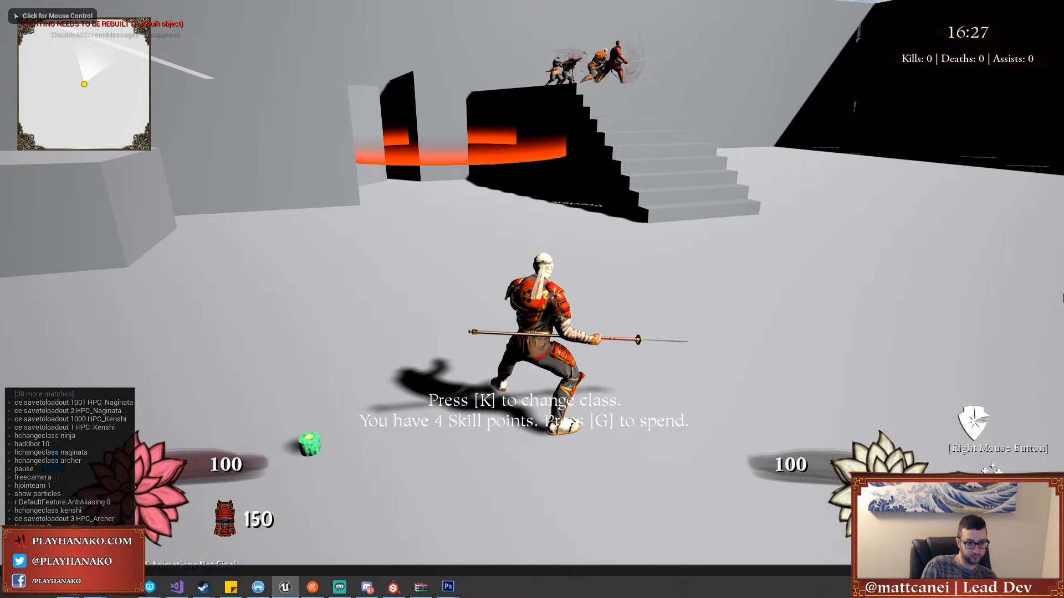
{"action": "key", "text": "grave"}
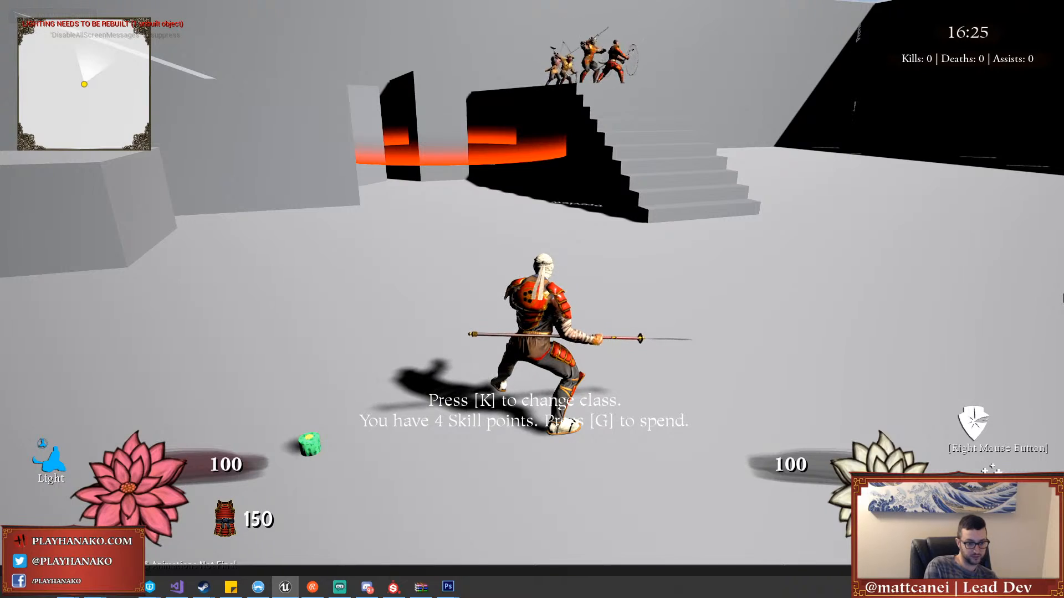
{"action": "key", "text": "Return"}
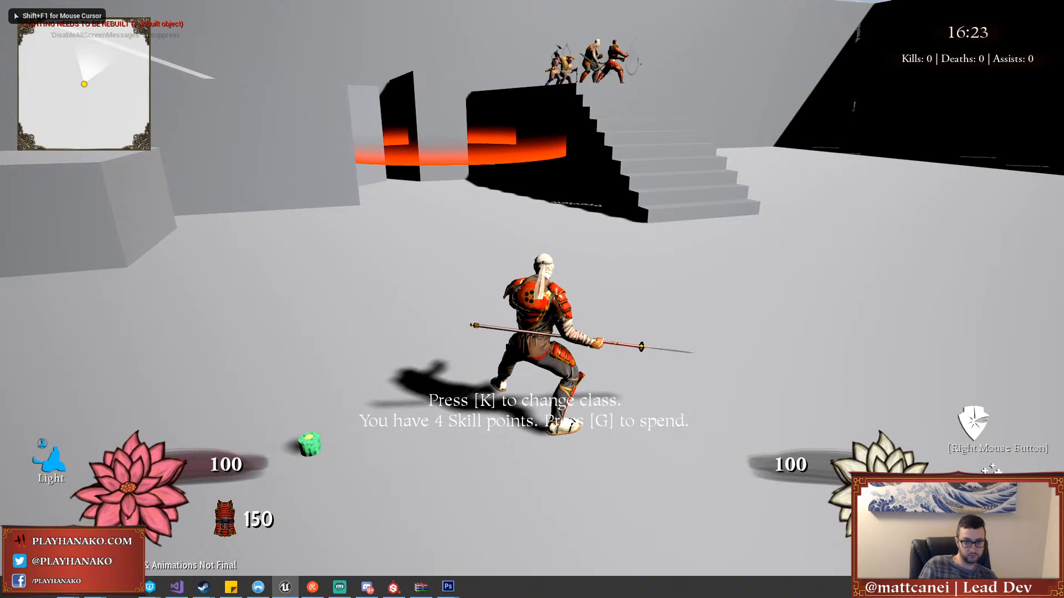
{"action": "key", "text": "d"}
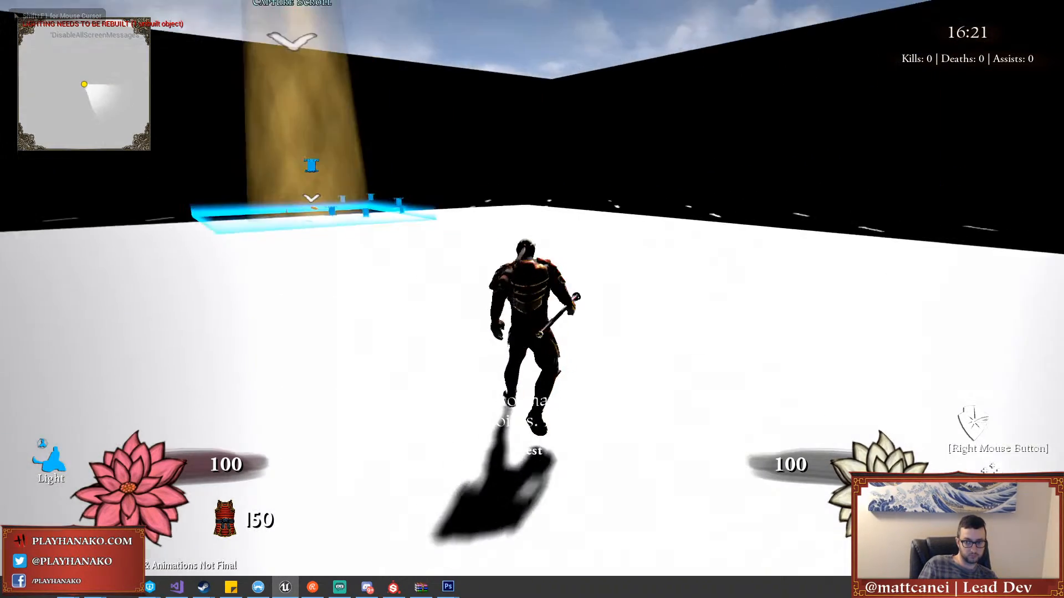
{"action": "key", "text": "grave"}
{"action": "key", "text": "Up"}
{"action": "key", "text": "BackSpace"}
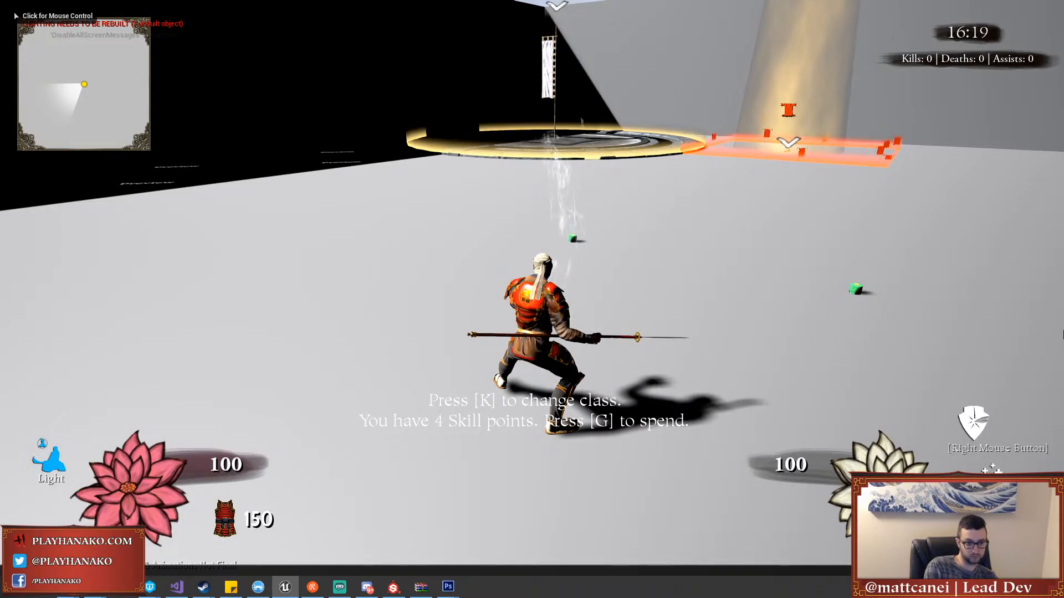
{"action": "key", "text": "Return"}
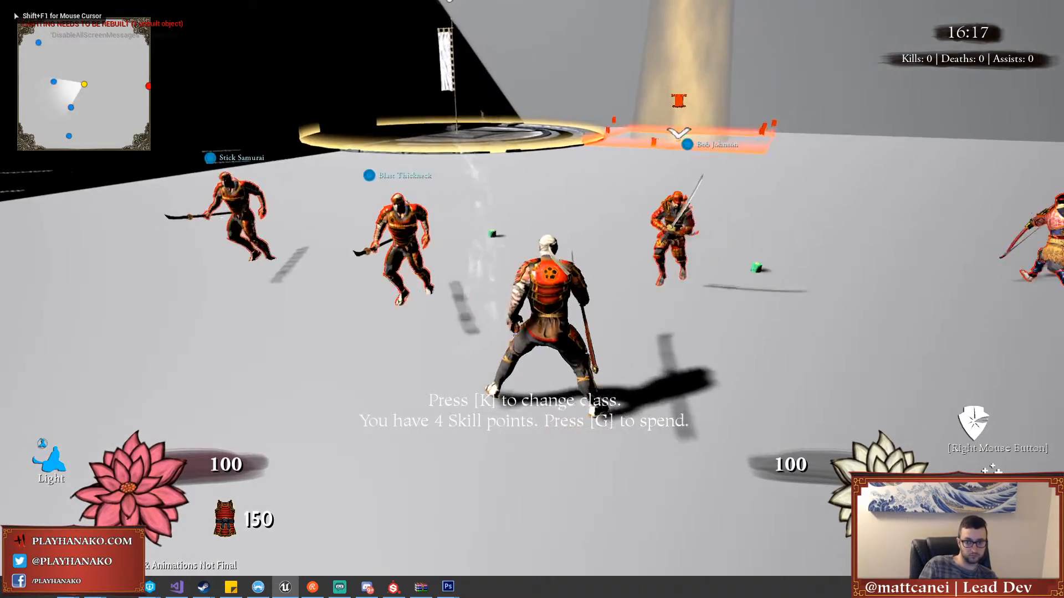
Move among the fighting bots to examine their weapon materials by team, and end the play session
{"action": "key", "text": "w"}
{"action": "key", "text": "shift"}
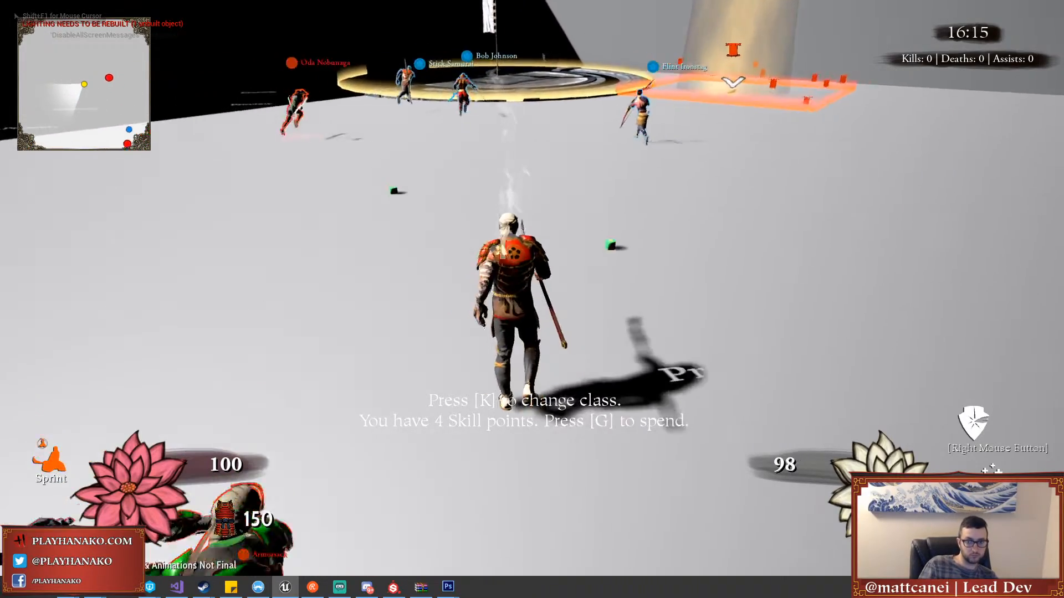
{"action": "key", "text": "w"}
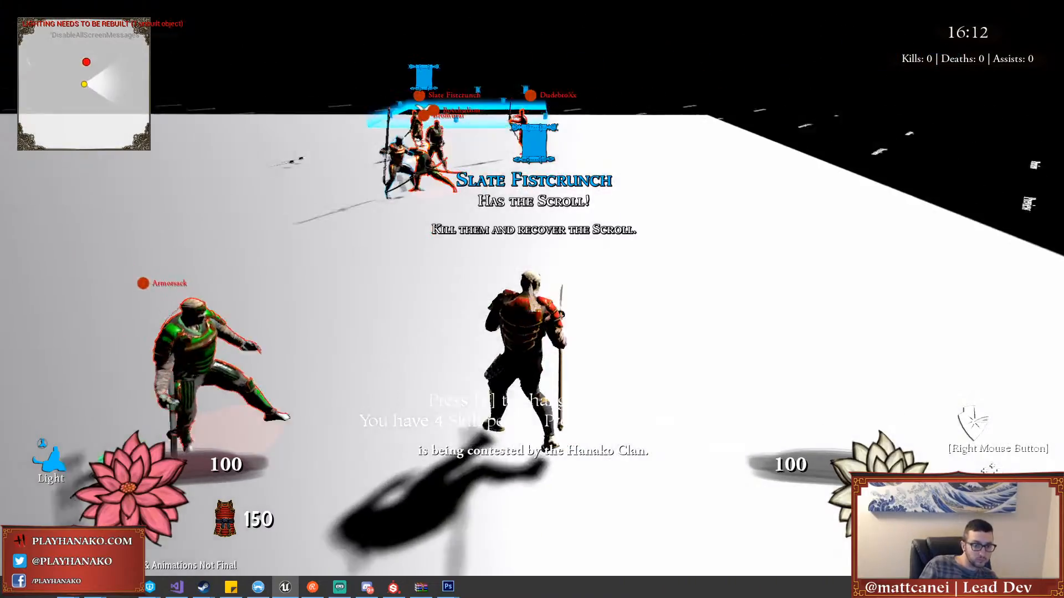
{"action": "right_click", "coordinate": [532, 299]}
{"action": "right_click", "coordinate": [532, 299]}
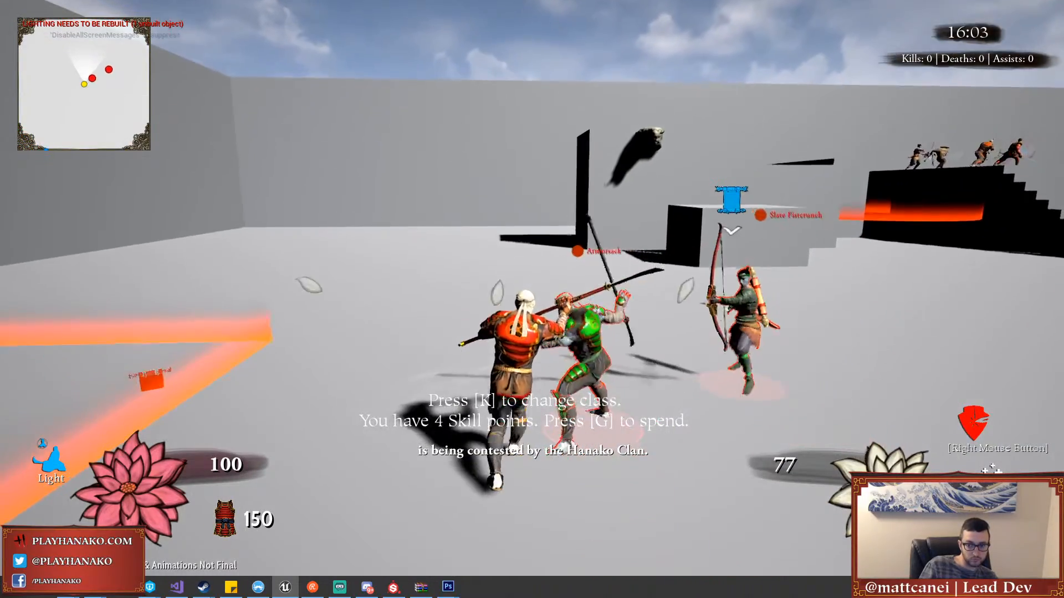
{"action": "key", "text": "w"}
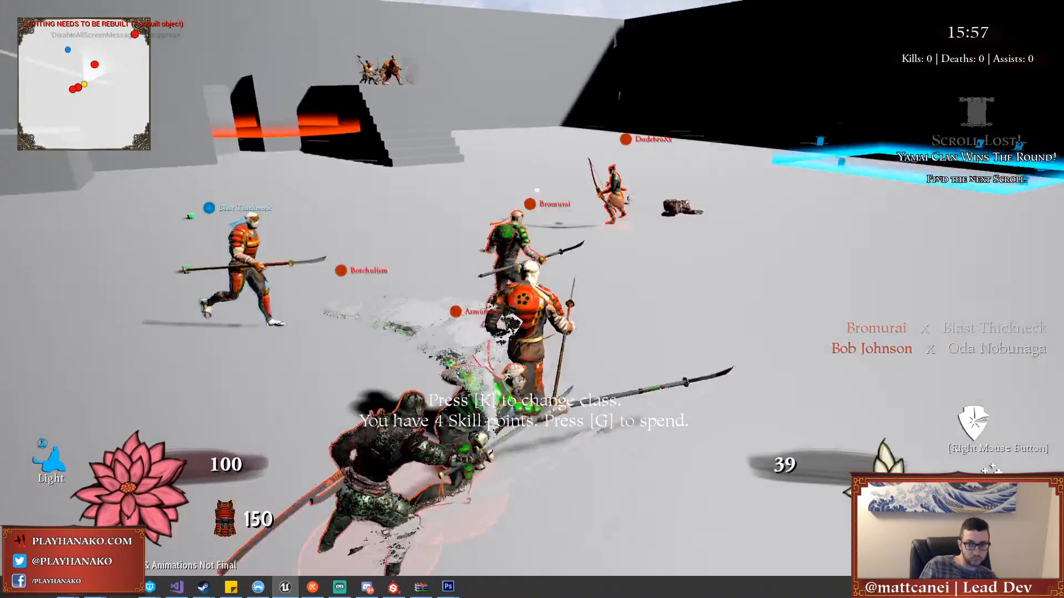
{"action": "key", "text": "w"}
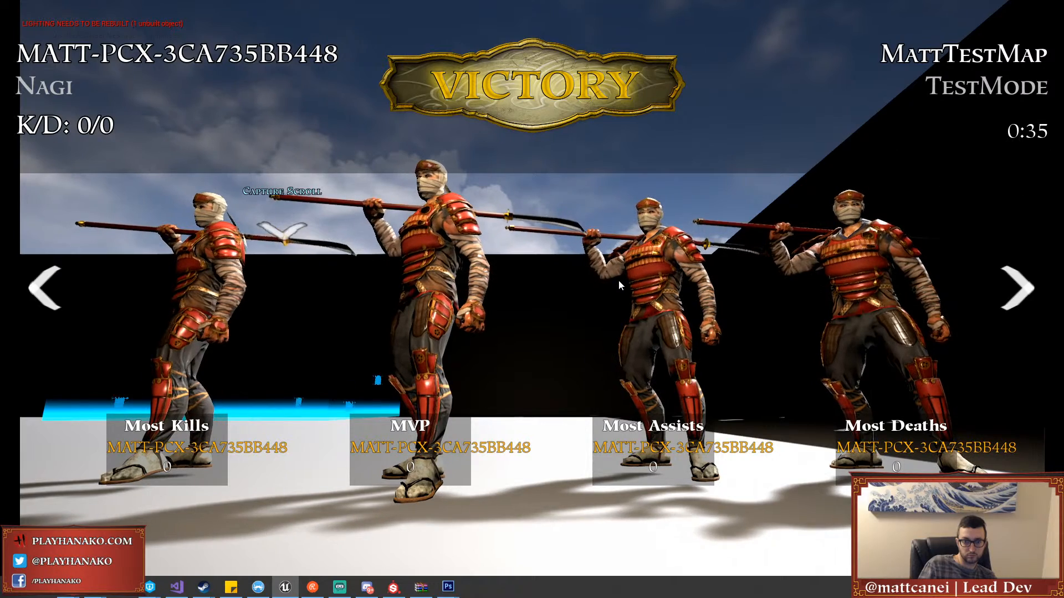
{"action": "key", "text": "Escape"}
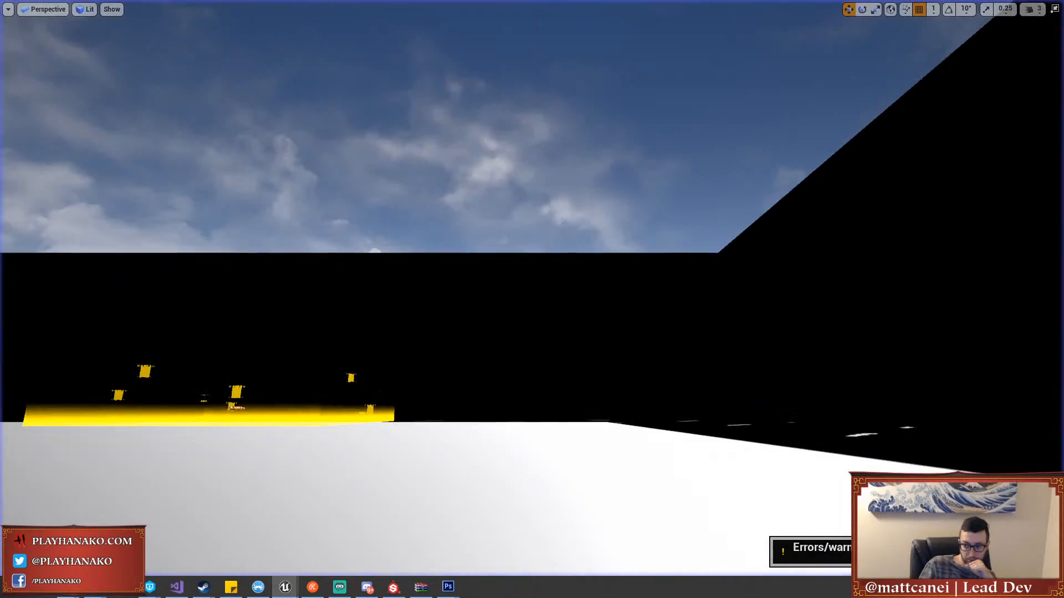
{"action": "right_click_drag", "start_coordinate": [628, 289], "coordinate": [628, 289]}
{"action": "key", "text": "e"}
{"action": "key", "text": "w"}
{"action": "scroll", "coordinate": [628, 289], "scroll_direction": "down", "scroll_amount": 3}
Switch to Substance Painter and look over the bow in the YumiHanako2020 project
{"action": "mouse_move", "coordinate": [150, 587]}
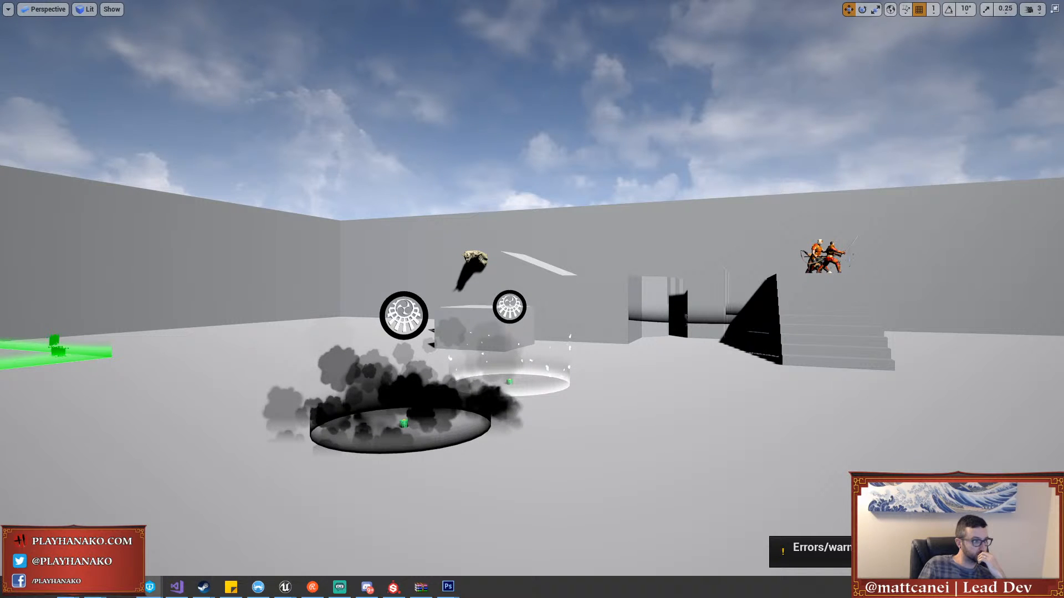
{"action": "left_click", "coordinate": [394, 589]}
{"action": "mouse_move", "coordinate": [500, 262]}
{"action": "left_mouse_down", "text": "alt"}
{"action": "mouse_move", "coordinate": [524, 255]}
{"action": "mouse_move", "coordinate": [499, 260]}
{"action": "left_mouse_up", "text": "alt"}
{"action": "middle_click_drag", "start_coordinate": [708, 299], "coordinate": [562, 211], "text": "alt"}
{"action": "scroll", "coordinate": [562, 211], "scroll_direction": "down", "scroll_amount": 5}
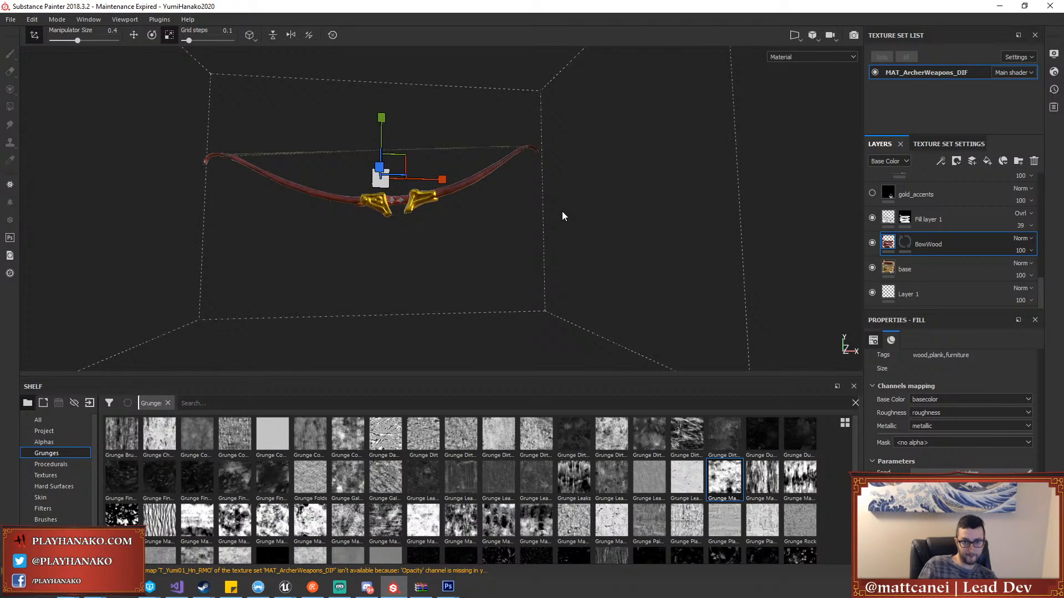
{"action": "left_click", "coordinate": [659, 205]}
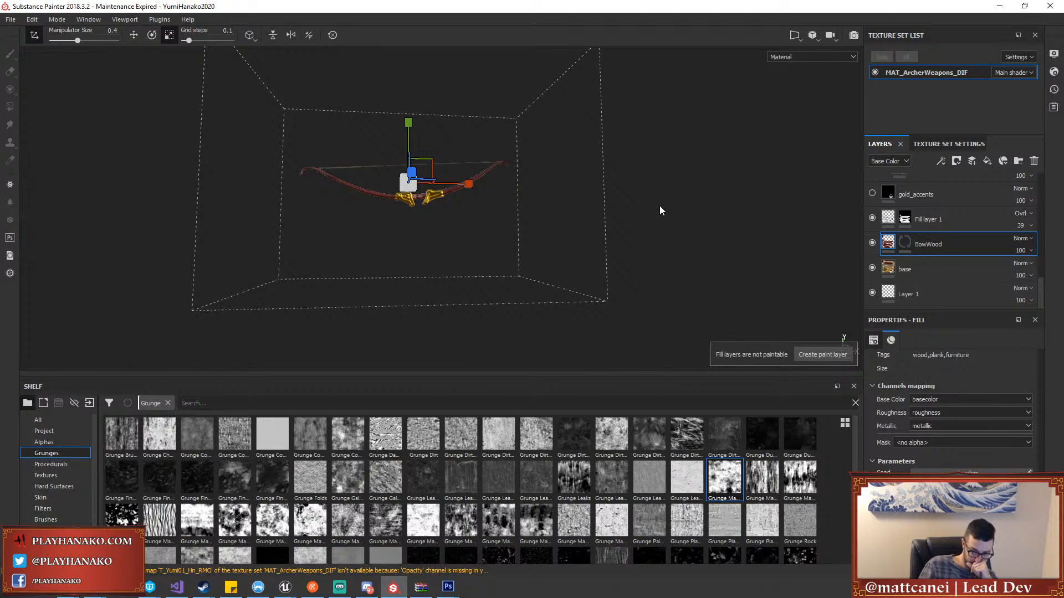
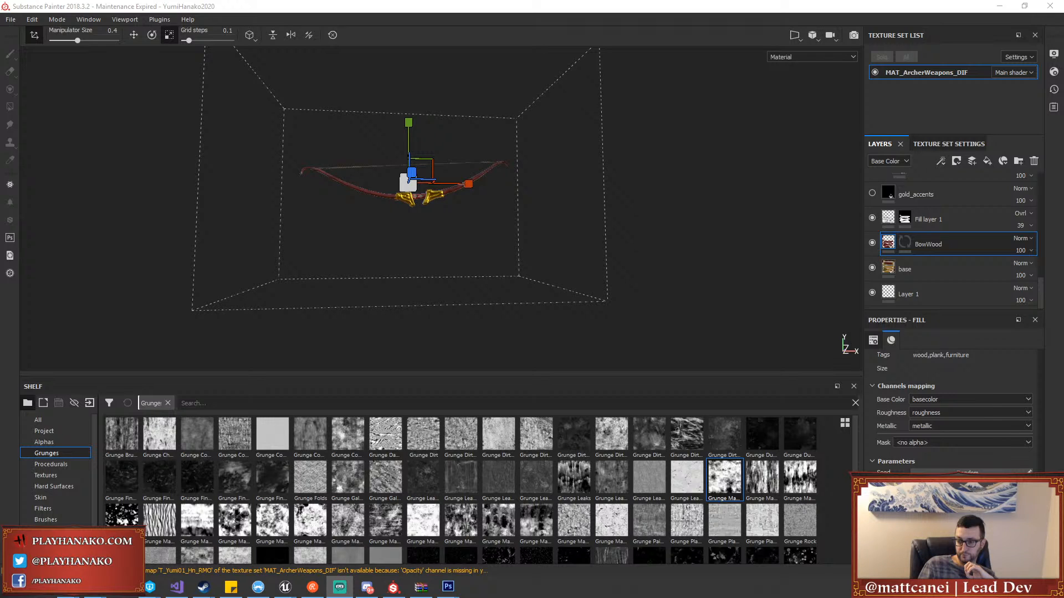
{"action": "left_click", "coordinate": [521, 266]}
{"action": "left_click_drag", "start_coordinate": [744, 201], "coordinate": [722, 206], "text": "alt"}
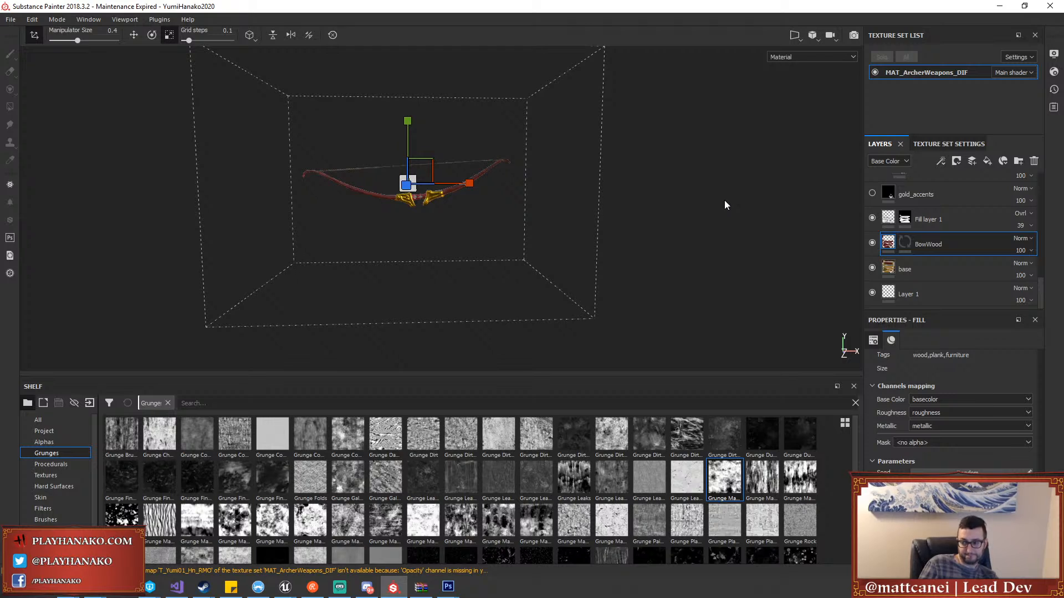
Save the bow project as a new file named YumiYamai2020 in the Yumi folder
{"action": "left_click", "coordinate": [11, 20]}
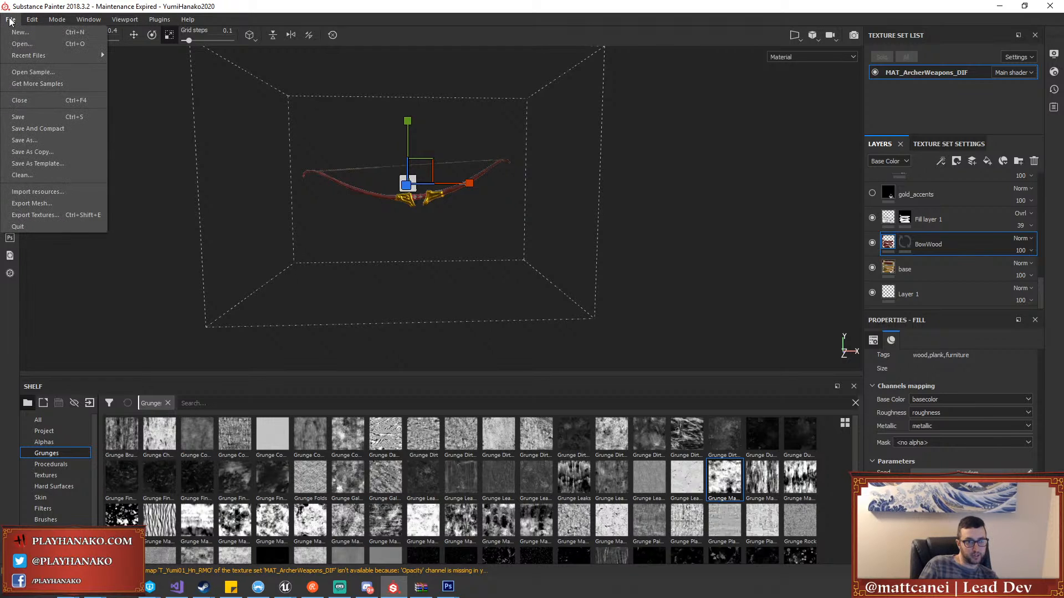
{"action": "left_click", "coordinate": [53, 140]}
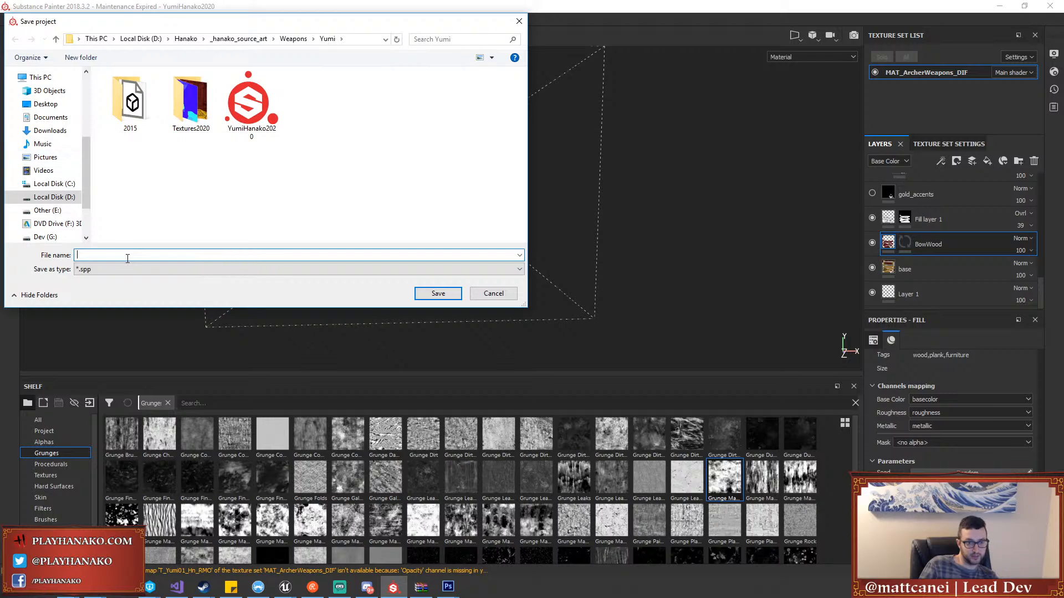
{"action": "type", "text": "Yu"}
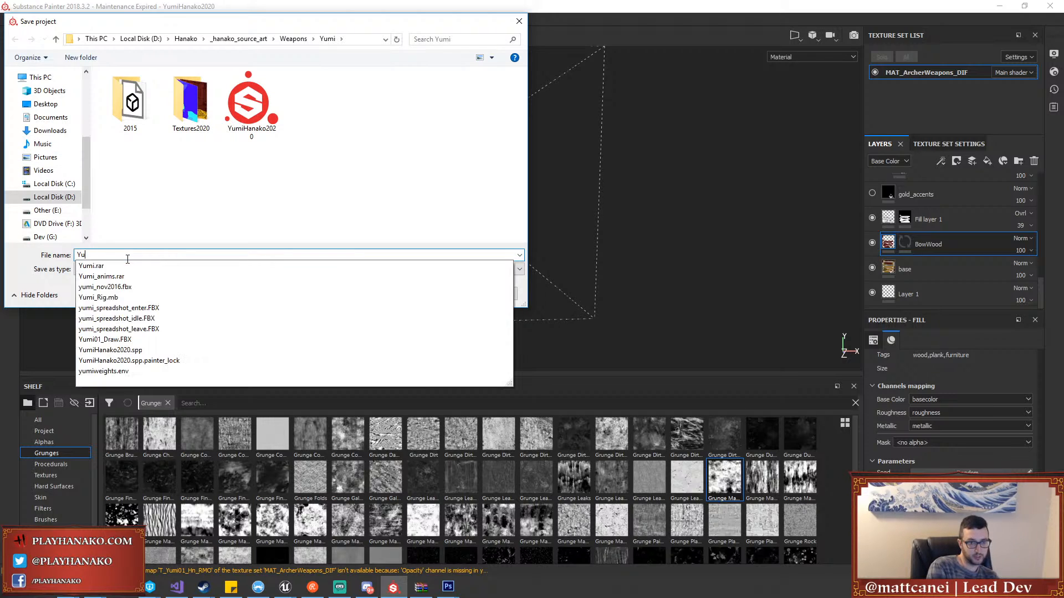
{"action": "type", "text": "miYamai2020"}
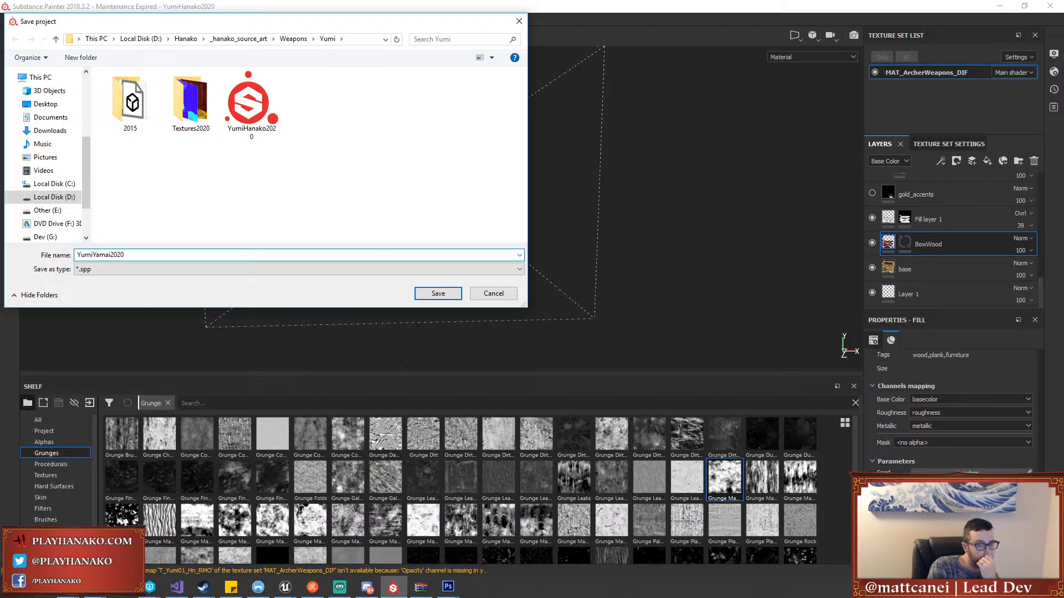
{"action": "key", "text": "Return"}
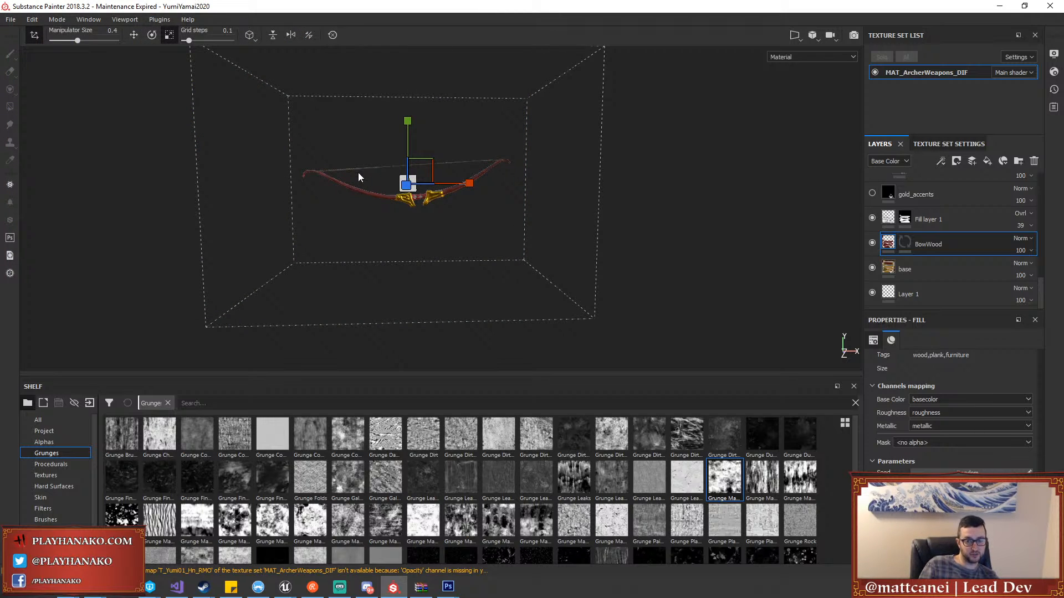
Delete the HanakoWeaponGold group from the bow's layer stack
{"action": "key", "text": "f"}
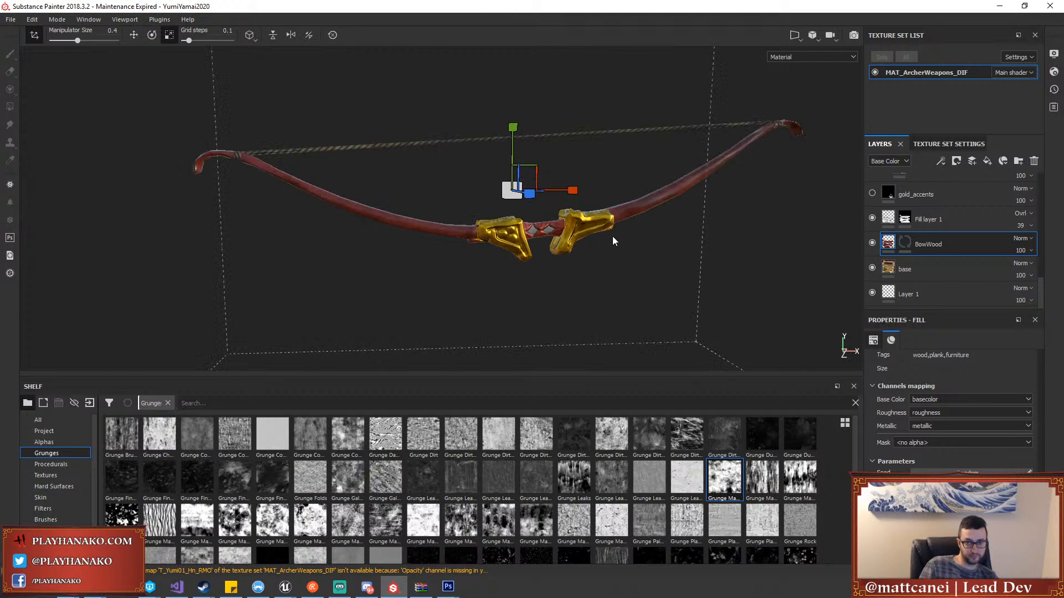
{"action": "left_click_drag", "start_coordinate": [613, 236], "coordinate": [656, 261], "text": "alt"}
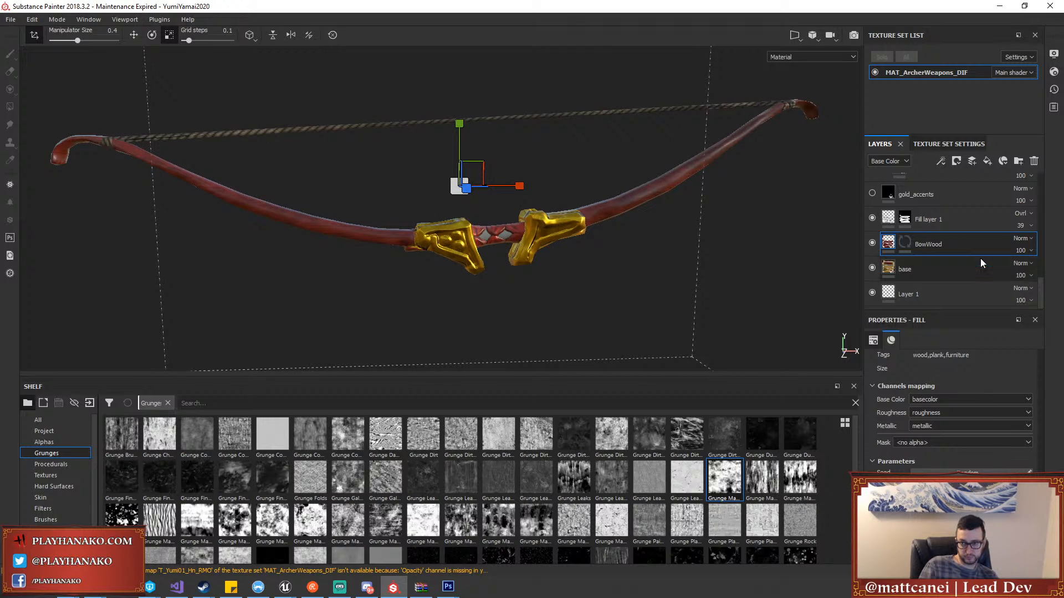
{"action": "scroll", "coordinate": [980, 264], "scroll_direction": "up", "scroll_amount": 8}
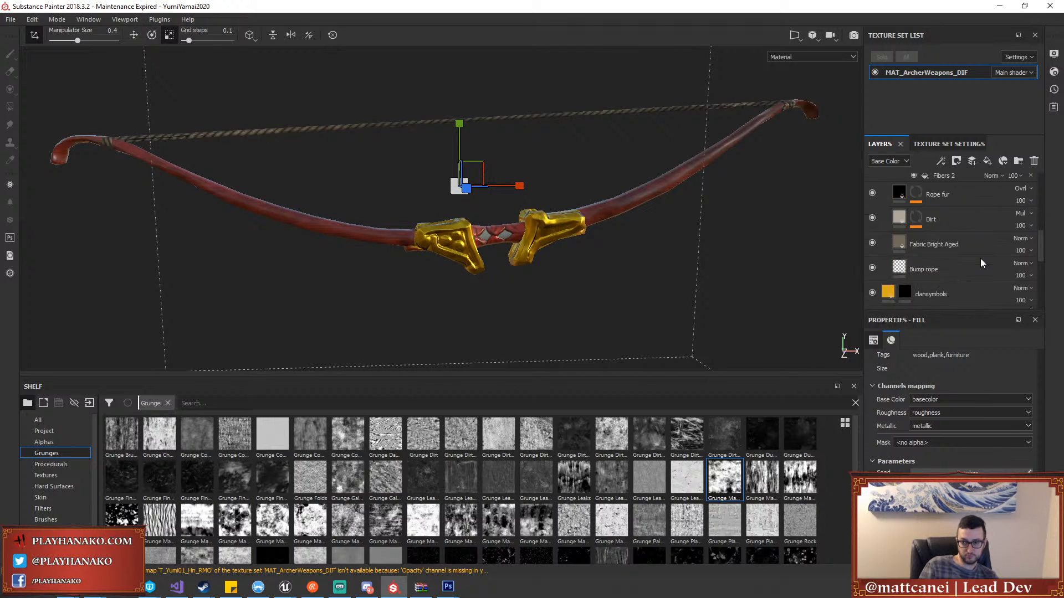
{"action": "scroll", "coordinate": [980, 258], "scroll_direction": "down", "scroll_amount": 5}
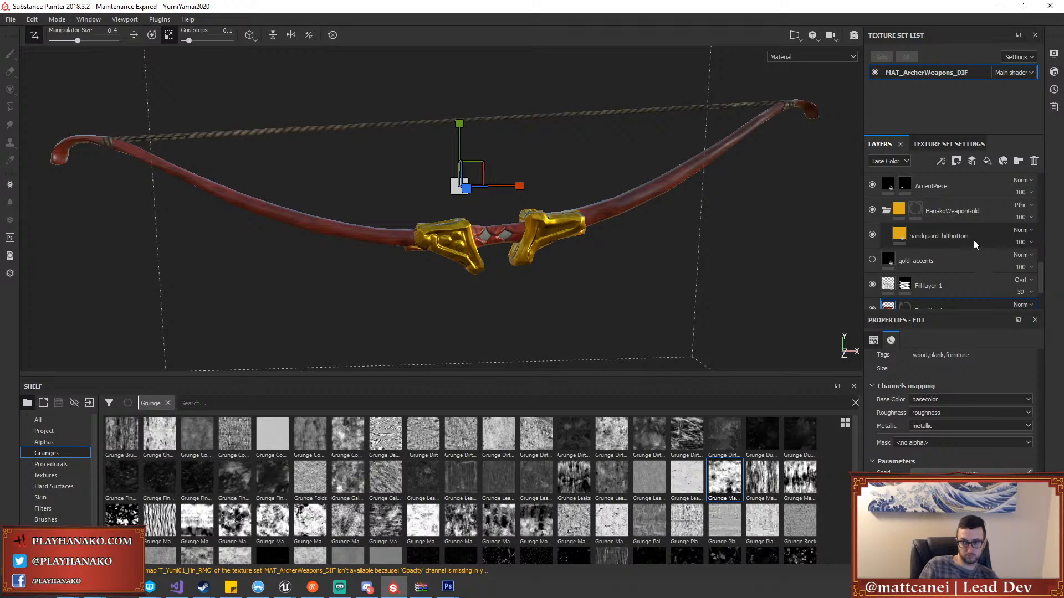
{"action": "left_click", "coordinate": [964, 216]}
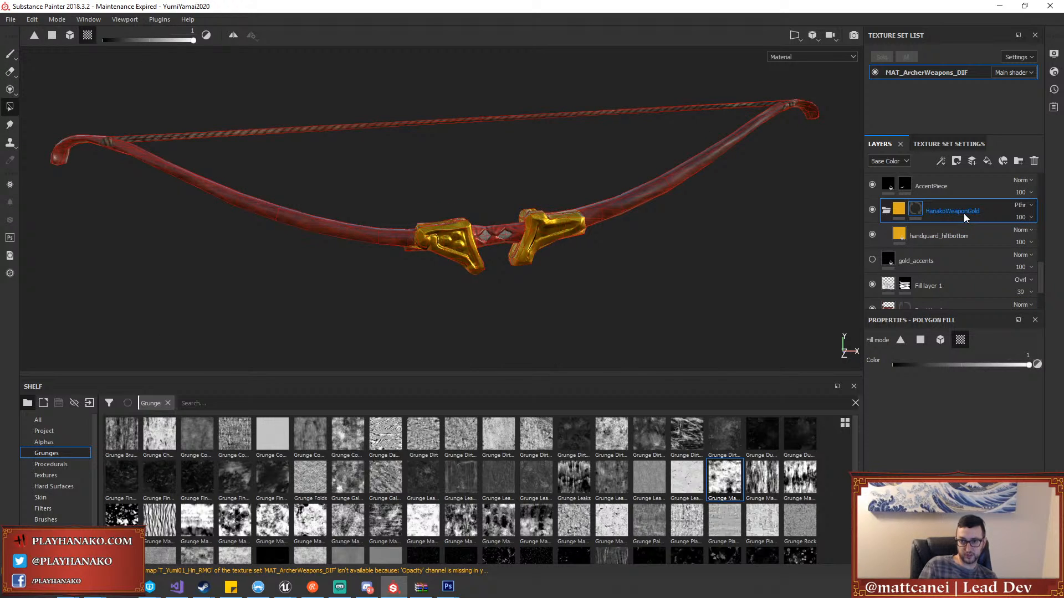
{"action": "key", "text": "Delete"}
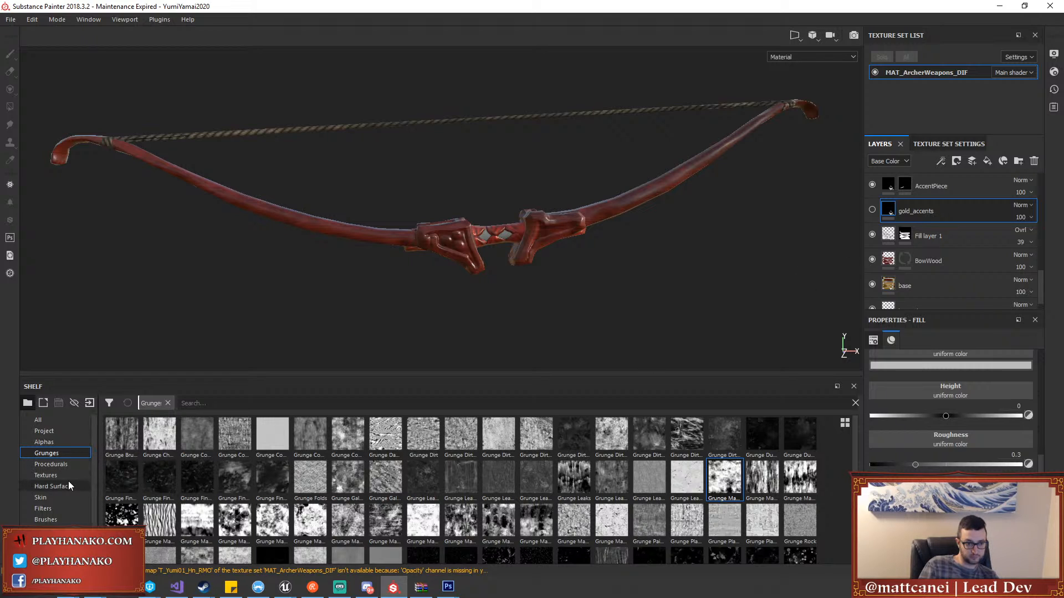
Add the YamaiWeaponBronze smart material to the layer stack between AccentPiece and gold_accents
{"action": "left_click", "coordinate": [47, 531]}
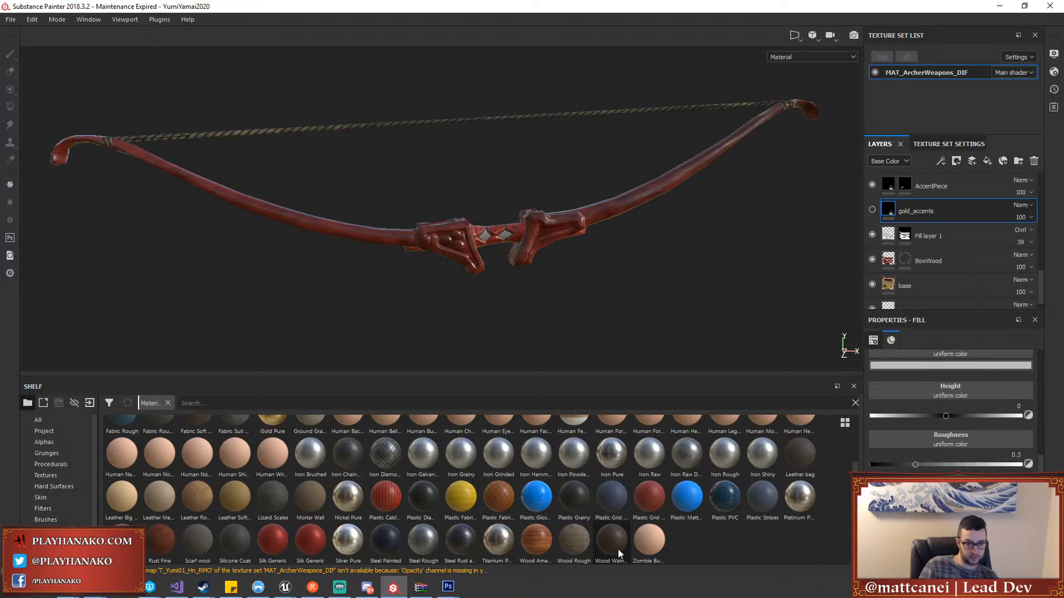
{"action": "scroll", "coordinate": [89, 521], "scroll_direction": "down", "scroll_amount": 2}
{"action": "left_click", "coordinate": [83, 520]}
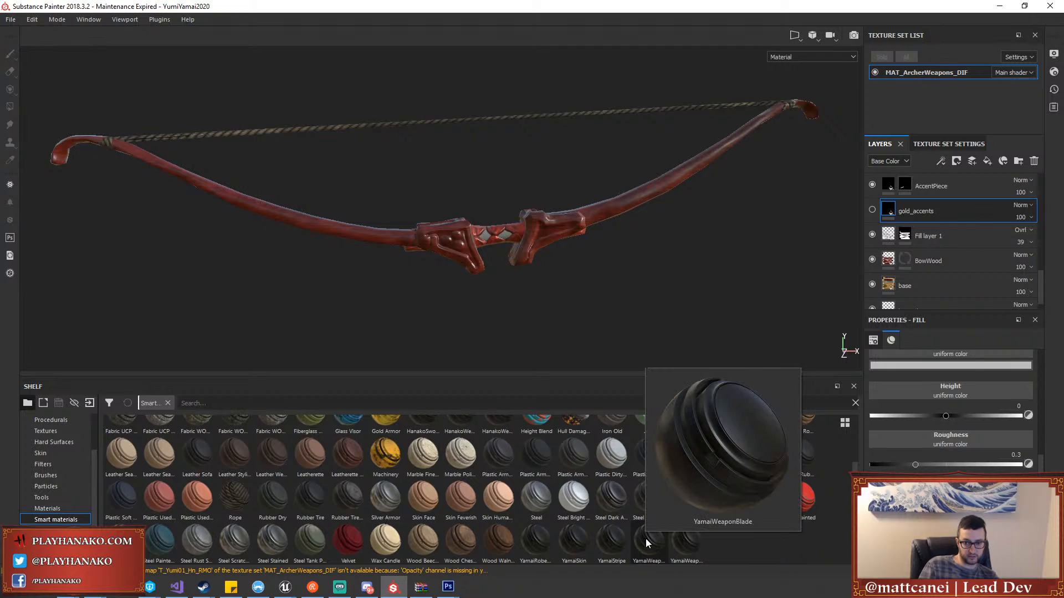
{"action": "left_click_drag", "start_coordinate": [675, 540], "coordinate": [936, 229]}
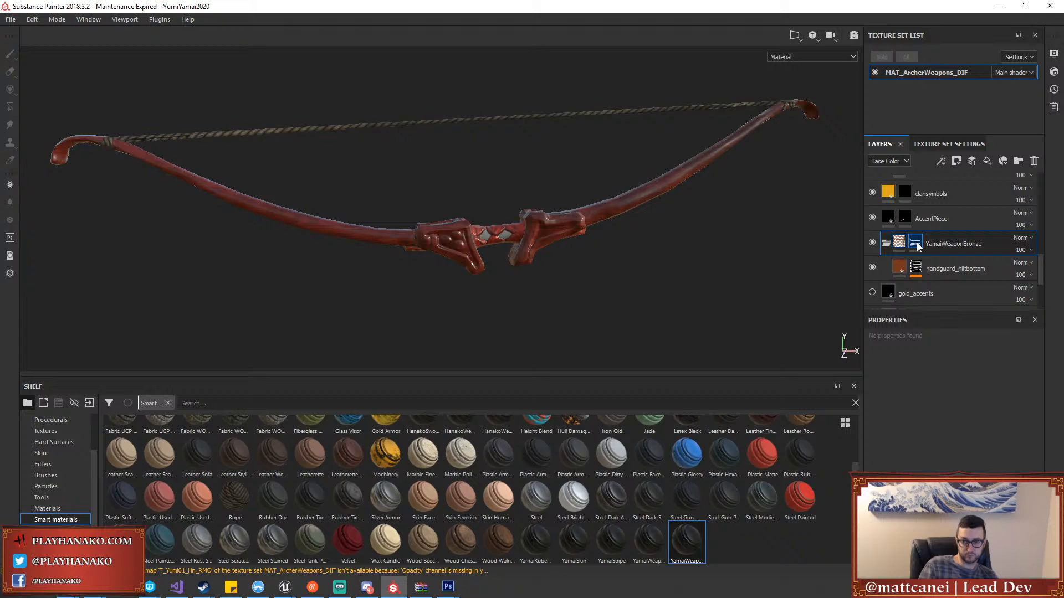
Replace the YamaiWeaponBronze group's mask with a black mask
{"action": "left_click", "coordinate": [915, 244]}
{"action": "scroll", "coordinate": [634, 268], "scroll_direction": "up", "scroll_amount": 3}
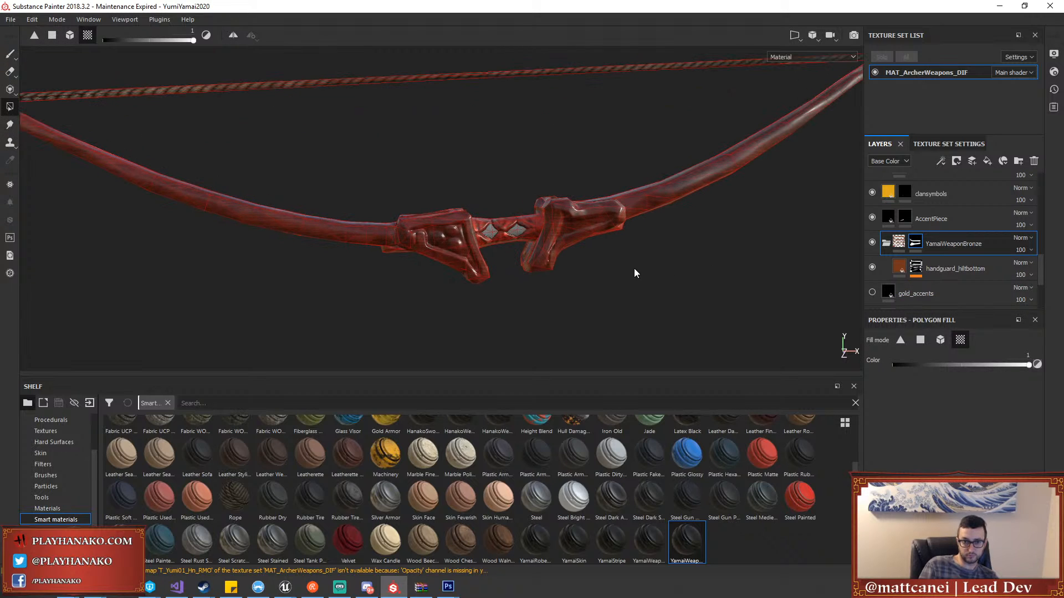
{"action": "left_click_drag", "start_coordinate": [638, 287], "coordinate": [642, 259], "text": "alt"}
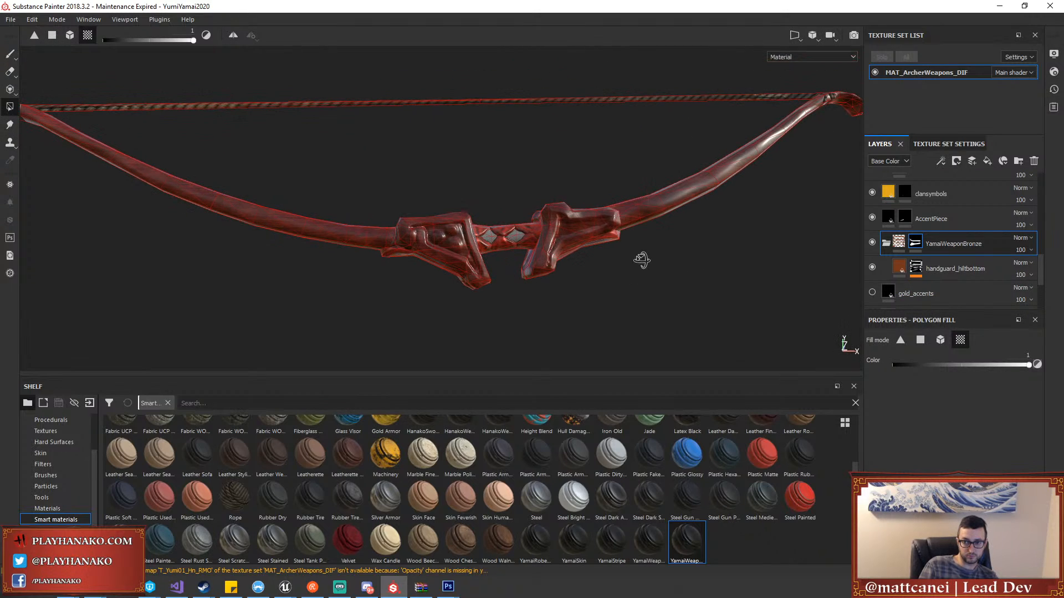
{"action": "right_click", "coordinate": [915, 248]}
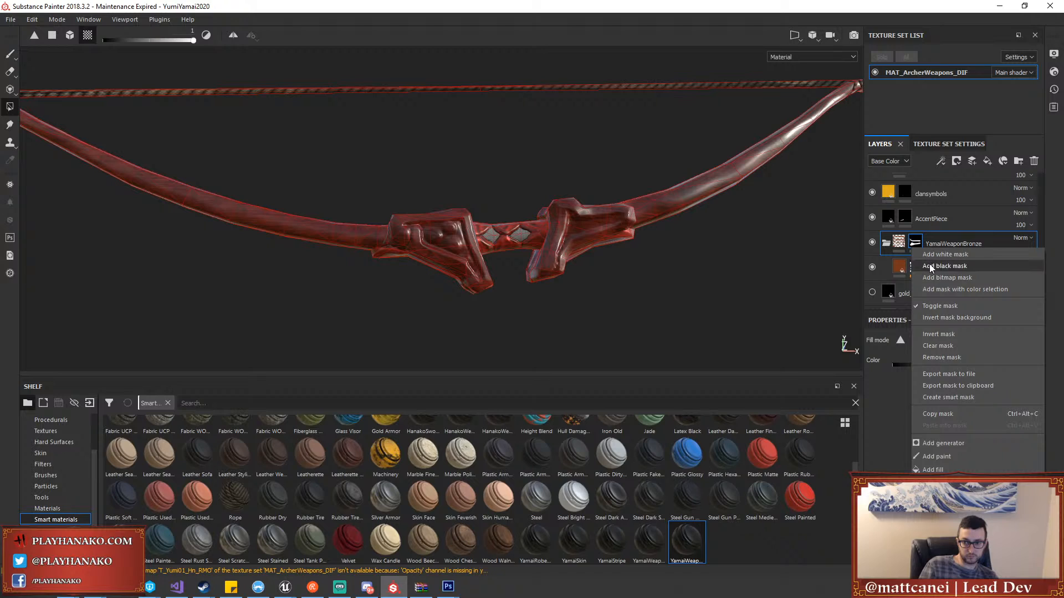
{"action": "left_click", "coordinate": [942, 289]}
In handguard_hiltbottom's color selection, remove the magenta color and set the ID mask to T_Archer_MSK
{"action": "left_click", "coordinate": [963, 289]}
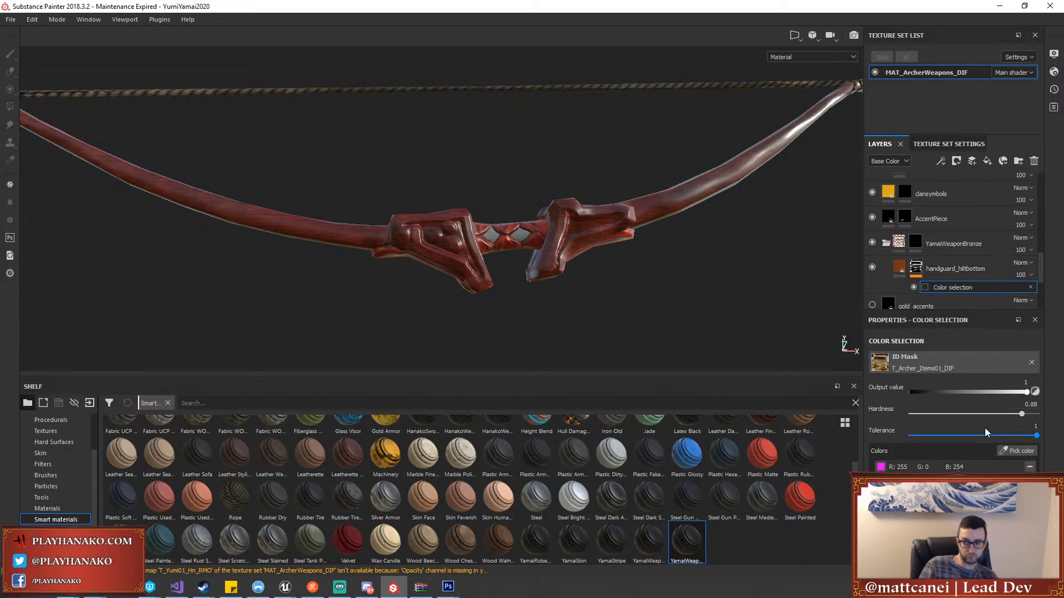
{"action": "left_click", "coordinate": [1004, 451]}
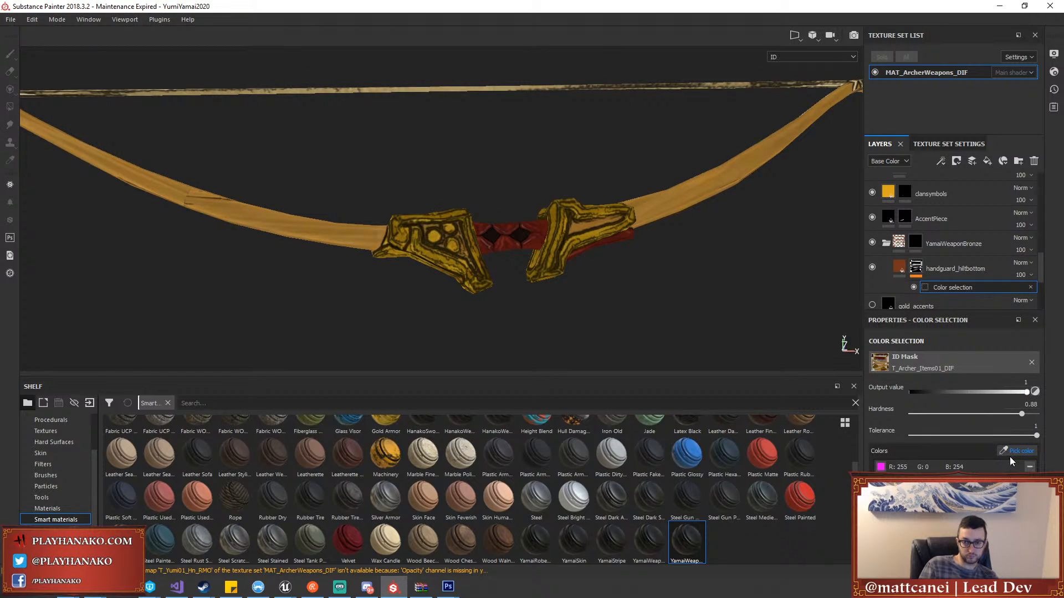
{"action": "left_click", "coordinate": [1029, 467]}
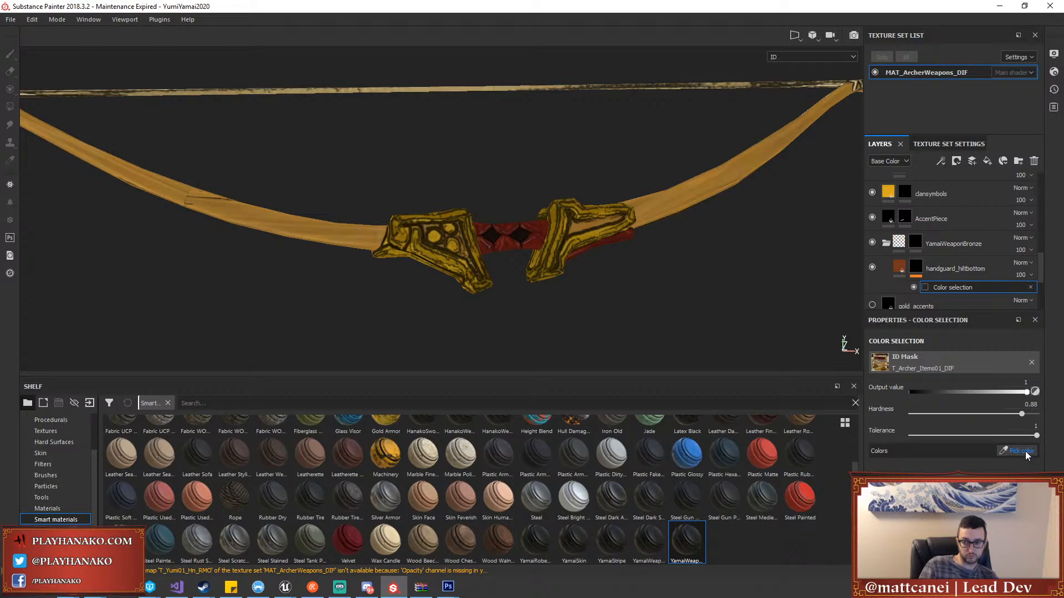
{"action": "left_click", "coordinate": [952, 367]}
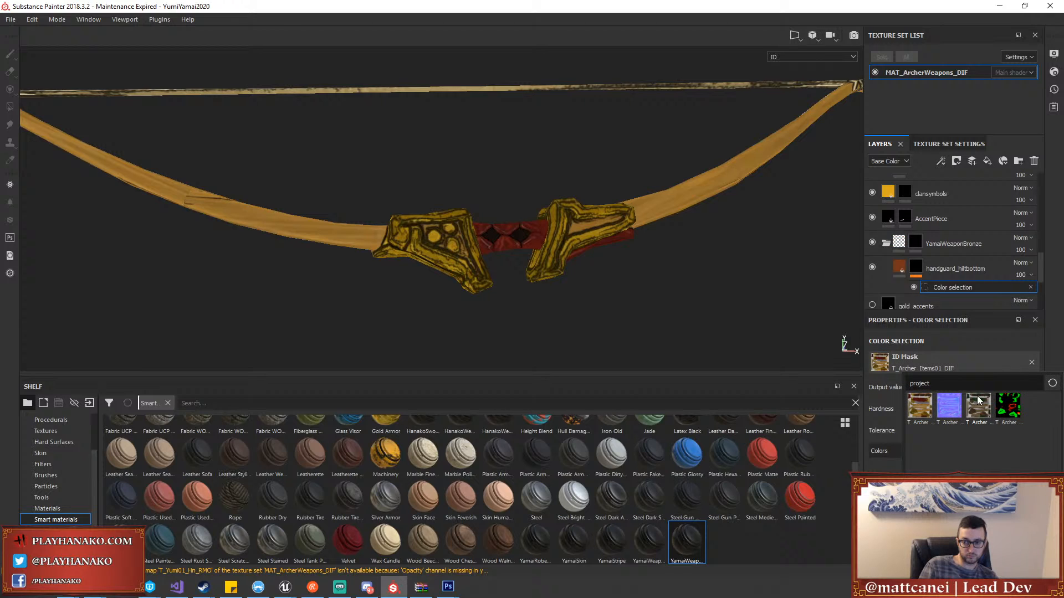
{"action": "left_click", "coordinate": [1008, 406]}
Pick the green of the hand guards and the black beside it for handguard_hiltbottom's color selection
{"action": "left_click", "coordinate": [1011, 450]}
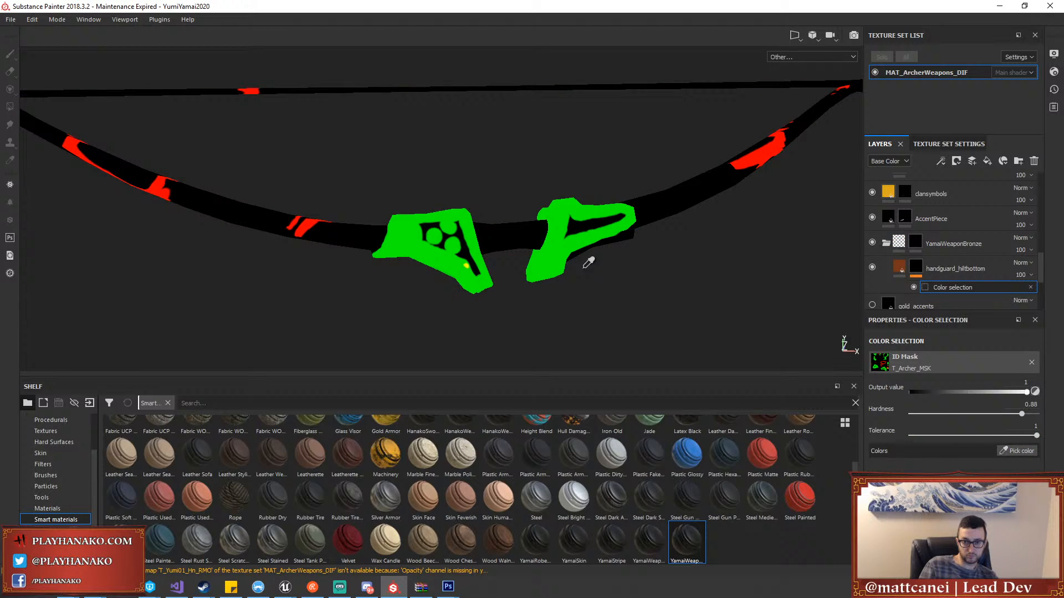
{"action": "left_click", "coordinate": [560, 240]}
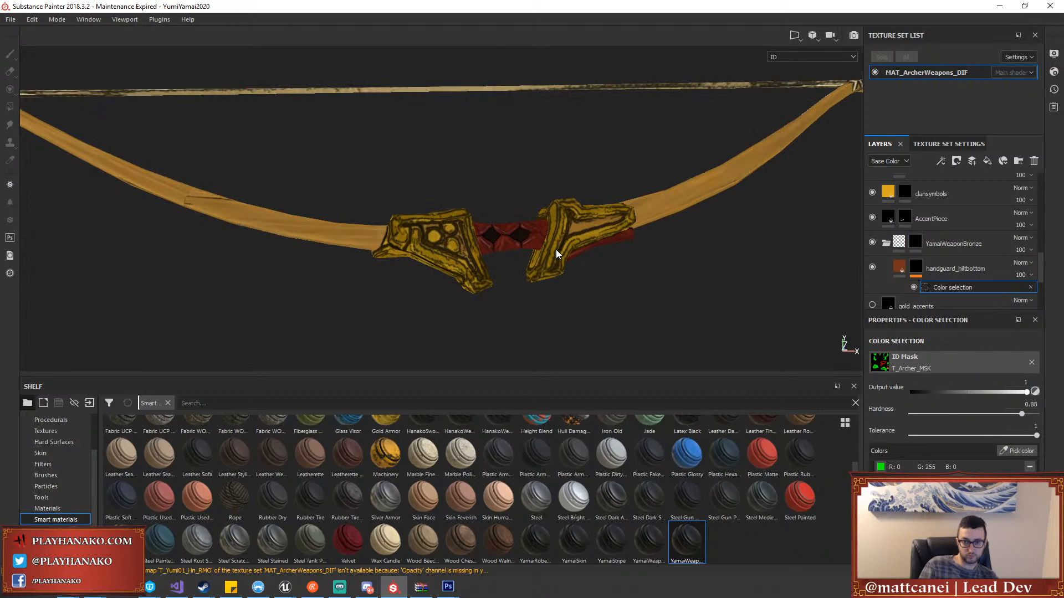
{"action": "left_click", "coordinate": [1030, 454]}
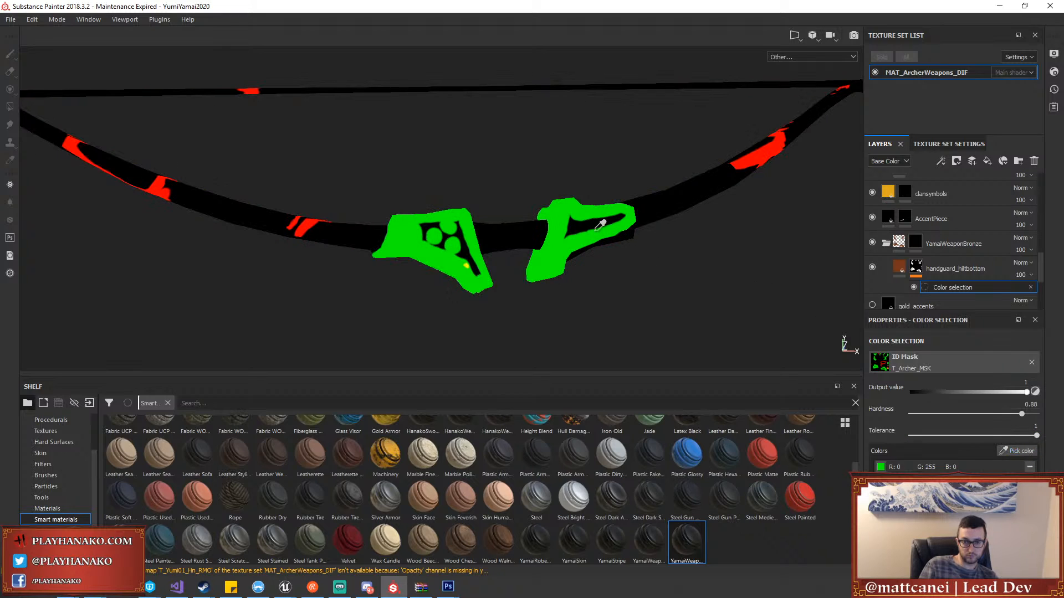
{"action": "left_click", "coordinate": [574, 231]}
{"action": "scroll", "coordinate": [644, 279], "scroll_direction": "up", "scroll_amount": 1}
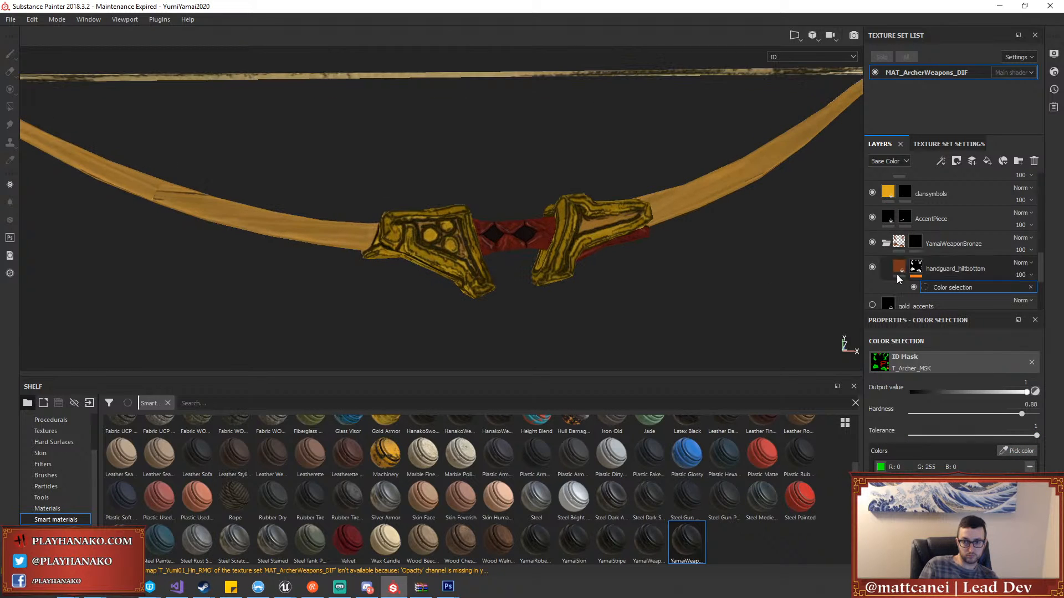
Try to polygon-fill the hand guards in the YamaiWeaponBronze mask while the ID map is displayed
{"action": "left_click", "coordinate": [915, 242]}
{"action": "key", "text": "4"}
{"action": "scroll", "coordinate": [473, 246], "scroll_direction": "up", "scroll_amount": 1}
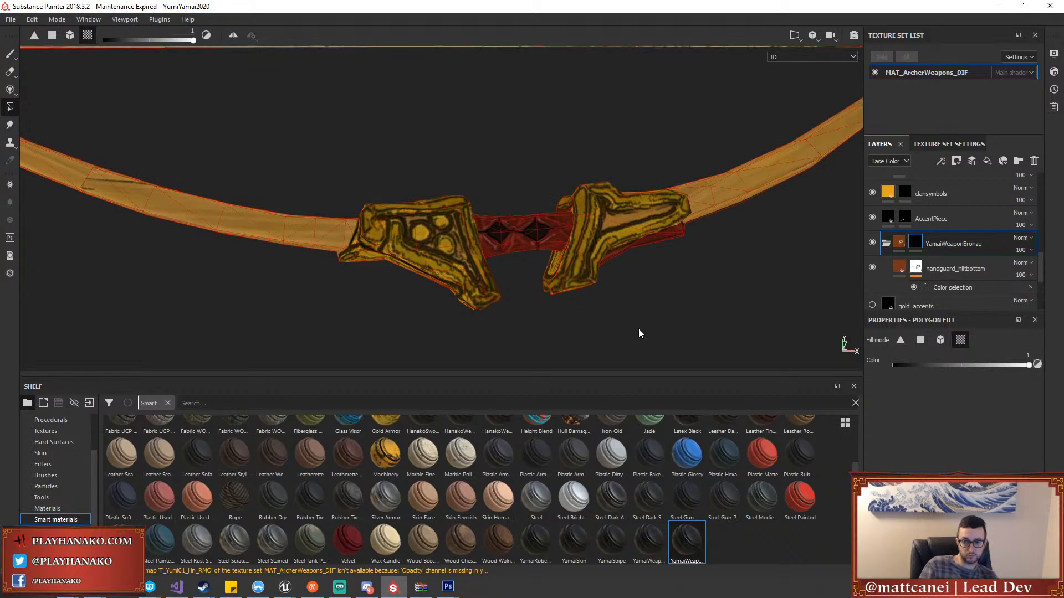
{"action": "left_click", "coordinate": [607, 227]}
{"action": "left_click_drag", "start_coordinate": [612, 227], "coordinate": [637, 270], "text": "alt"}
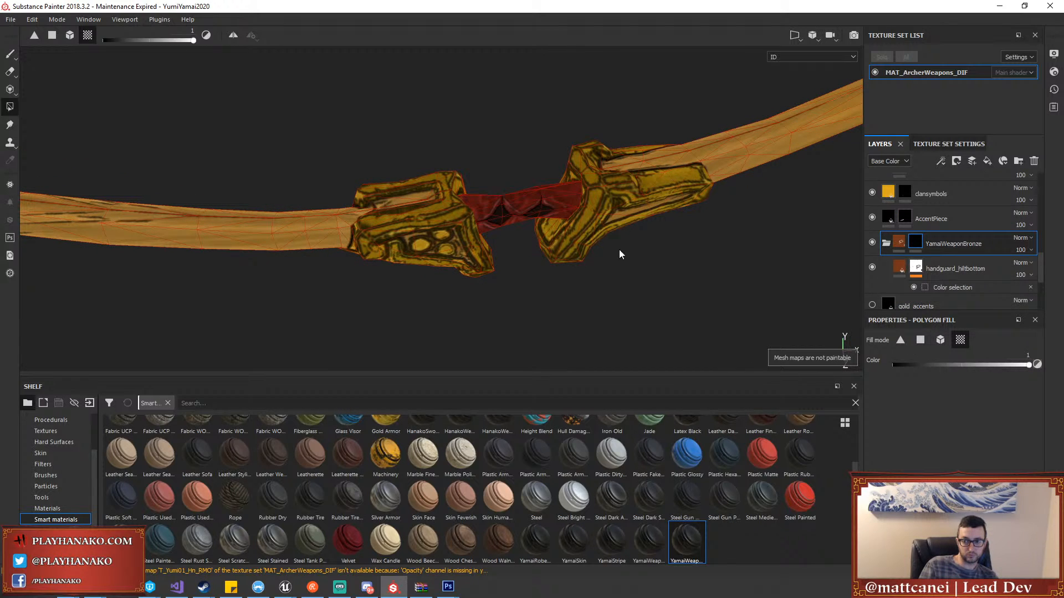
{"action": "left_click_drag", "start_coordinate": [590, 151], "coordinate": [620, 161], "text": "alt"}
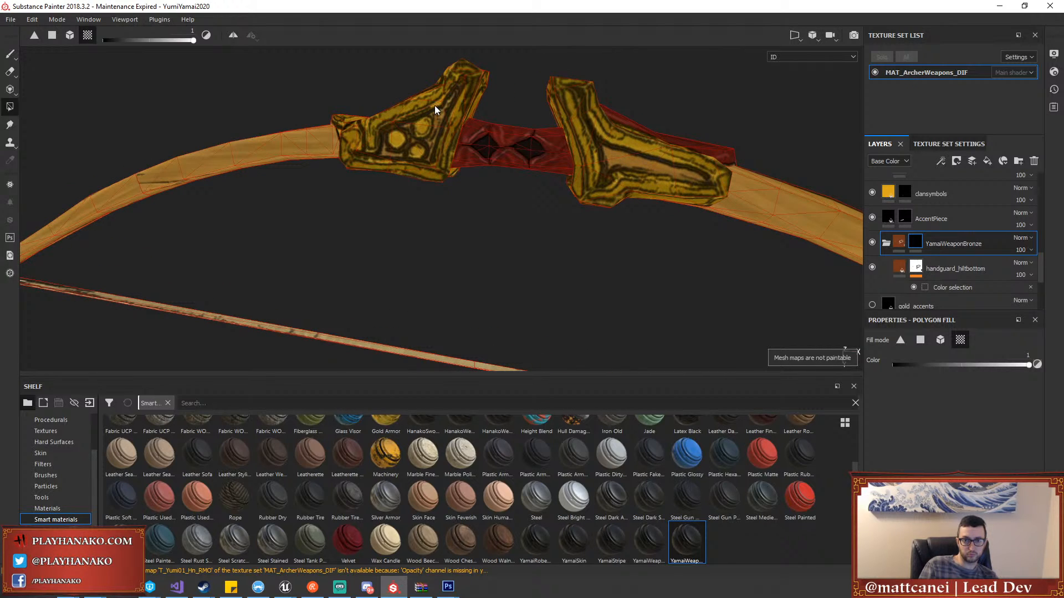
Check the bronze group and its neighbouring layers, and set the viewport display back from ID to Material
{"action": "left_click", "coordinate": [872, 243]}
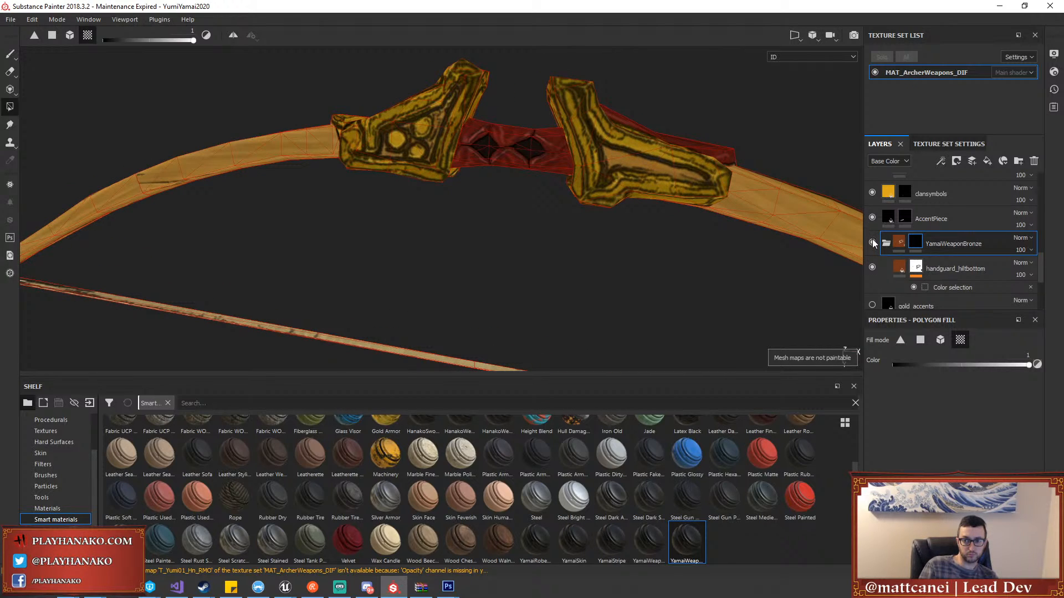
{"action": "left_click", "coordinate": [944, 287]}
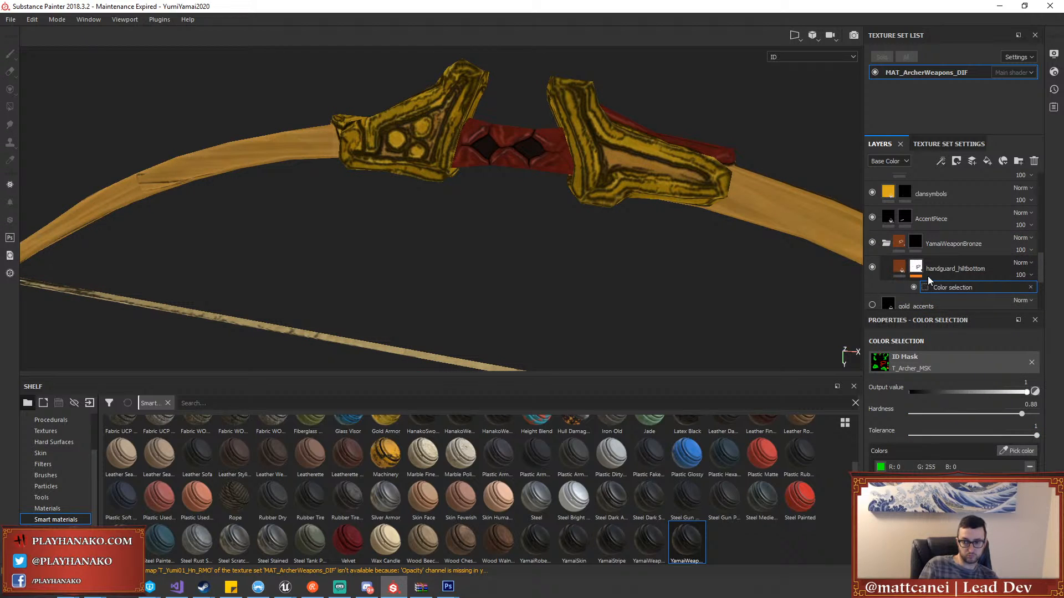
{"action": "left_click", "coordinate": [909, 245]}
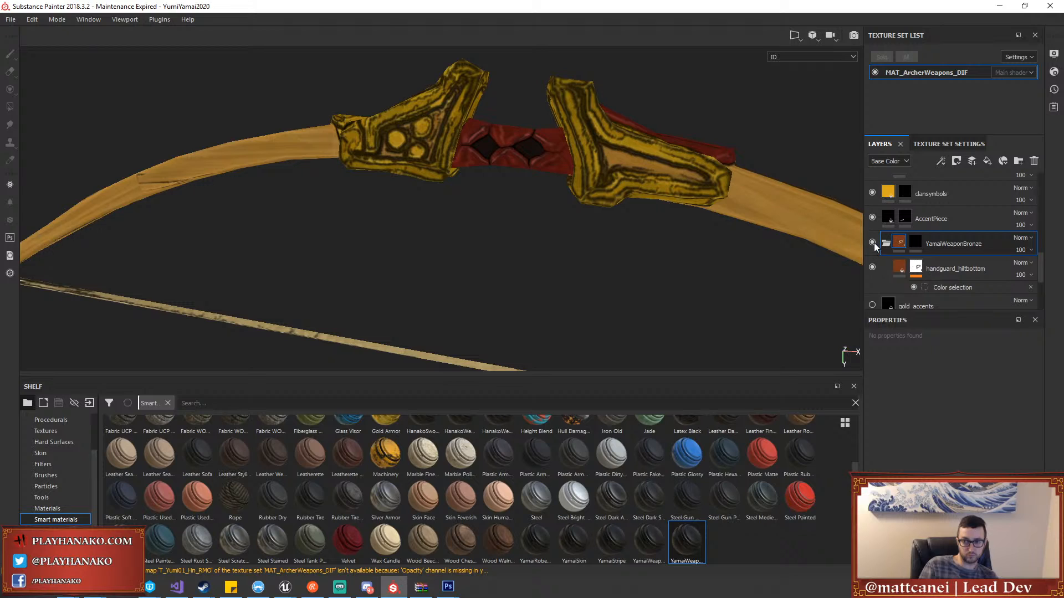
{"action": "scroll", "coordinate": [873, 243], "scroll_direction": "down", "scroll_amount": 3}
{"action": "scroll", "coordinate": [873, 243], "scroll_direction": "up", "scroll_amount": 5}
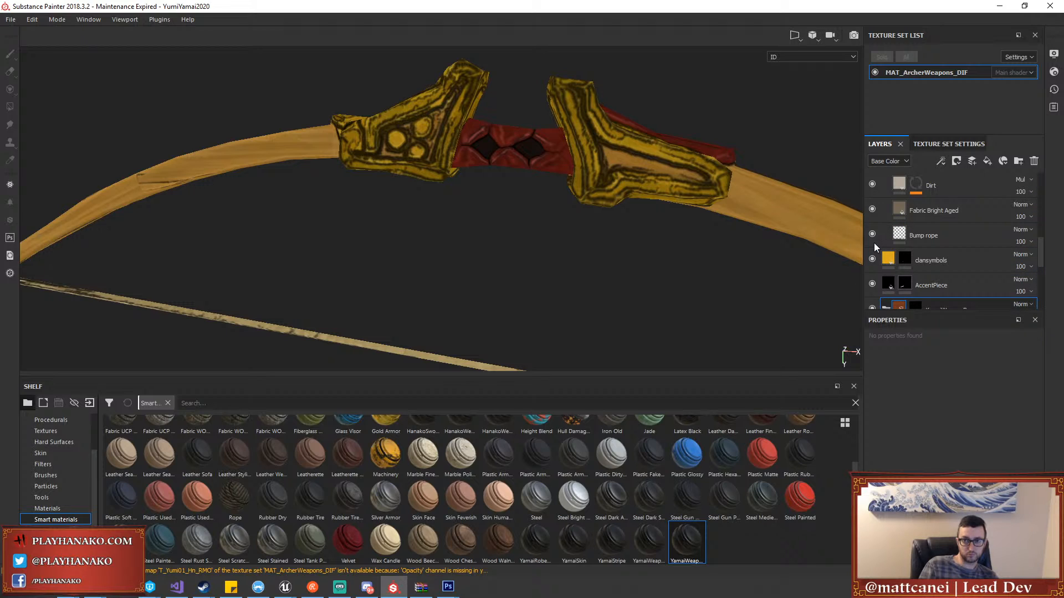
{"action": "scroll", "coordinate": [873, 243], "scroll_direction": "up", "scroll_amount": 3}
{"action": "left_click", "coordinate": [792, 56]}
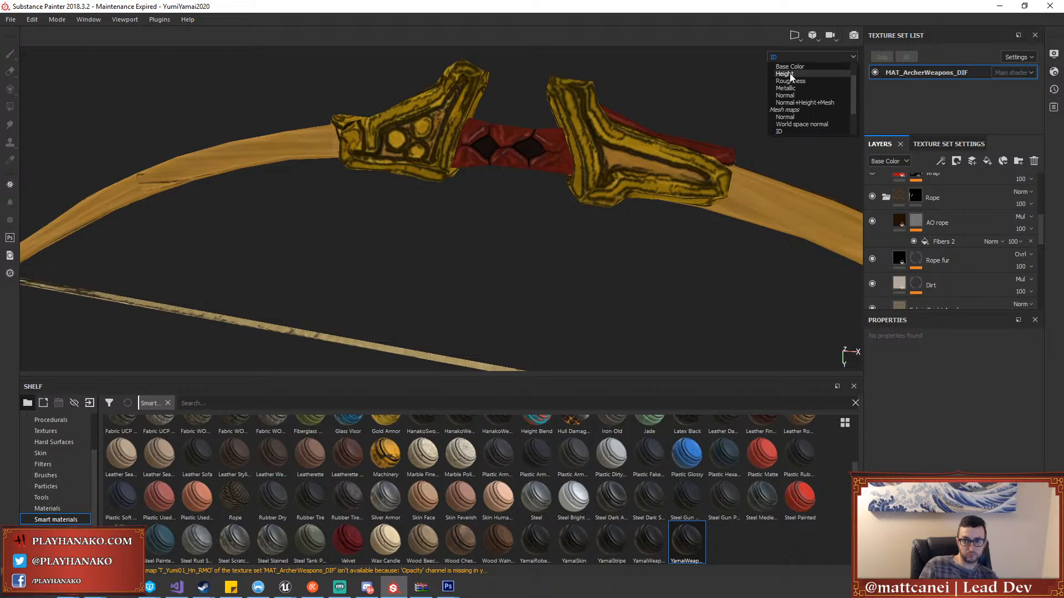
{"action": "left_click", "coordinate": [790, 73]}
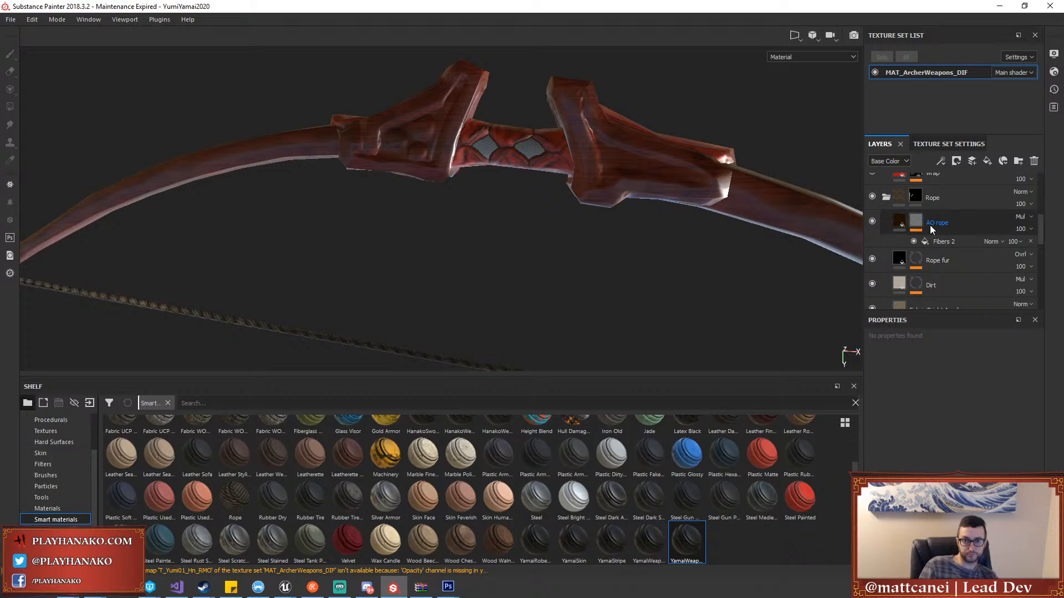
Reveal the bronze on both hand guards by filling their UV chunks in the YamaiWeaponBronze mask
{"action": "scroll", "coordinate": [930, 224], "scroll_direction": "down", "scroll_amount": 3}
{"action": "scroll", "coordinate": [931, 225], "scroll_direction": "down", "scroll_amount": 3}
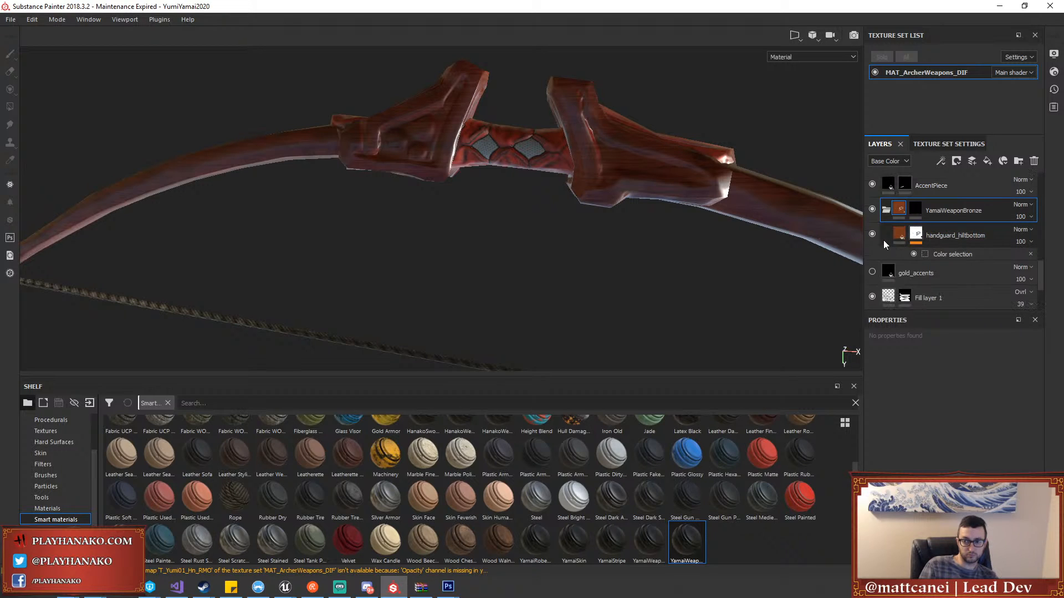
{"action": "left_click", "coordinate": [915, 210]}
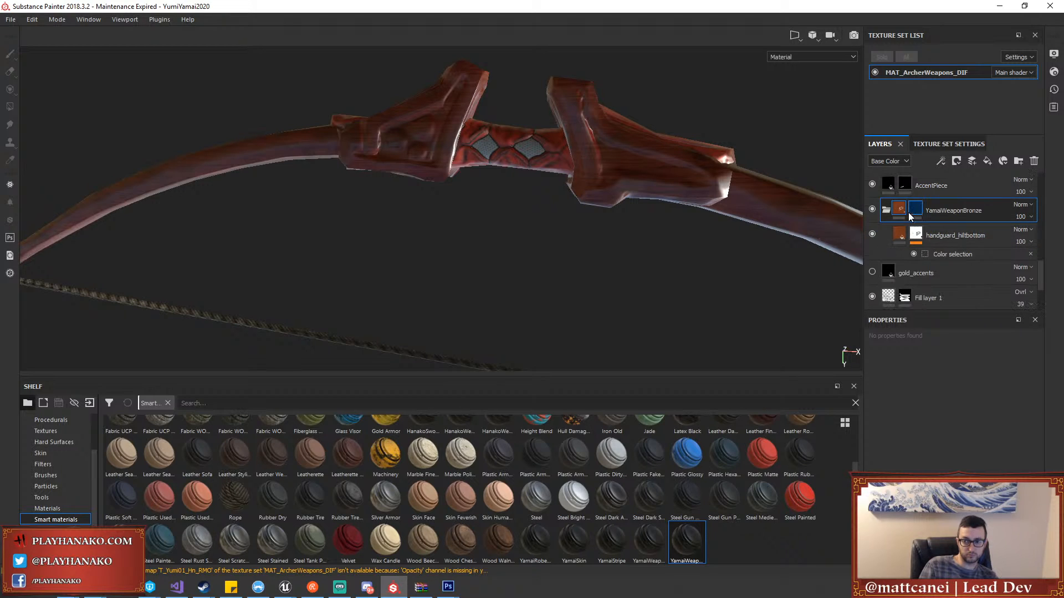
{"action": "left_click", "coordinate": [610, 161]}
{"action": "left_click", "coordinate": [432, 149]}
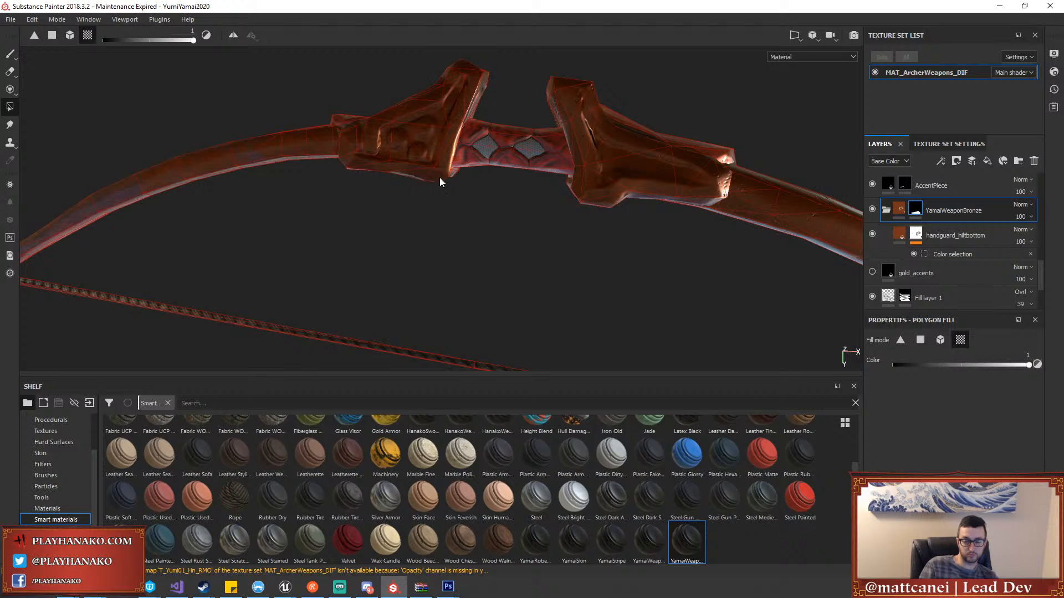
Switch the polygon fill to quads with color 0 and mask the bronze off the limb beside one guard
{"action": "mouse_move", "coordinate": [446, 224]}
{"action": "left_mouse_down", "text": "alt"}
{"action": "mouse_move", "coordinate": [463, 231]}
{"action": "mouse_move", "coordinate": [449, 207]}
{"action": "left_mouse_up", "text": "alt"}
{"action": "middle_click_drag", "start_coordinate": [449, 207], "coordinate": [310, 166], "text": "alt"}
{"action": "left_click_drag", "start_coordinate": [577, 196], "coordinate": [709, 172], "text": "alt"}
{"action": "left_click", "coordinate": [920, 340]}
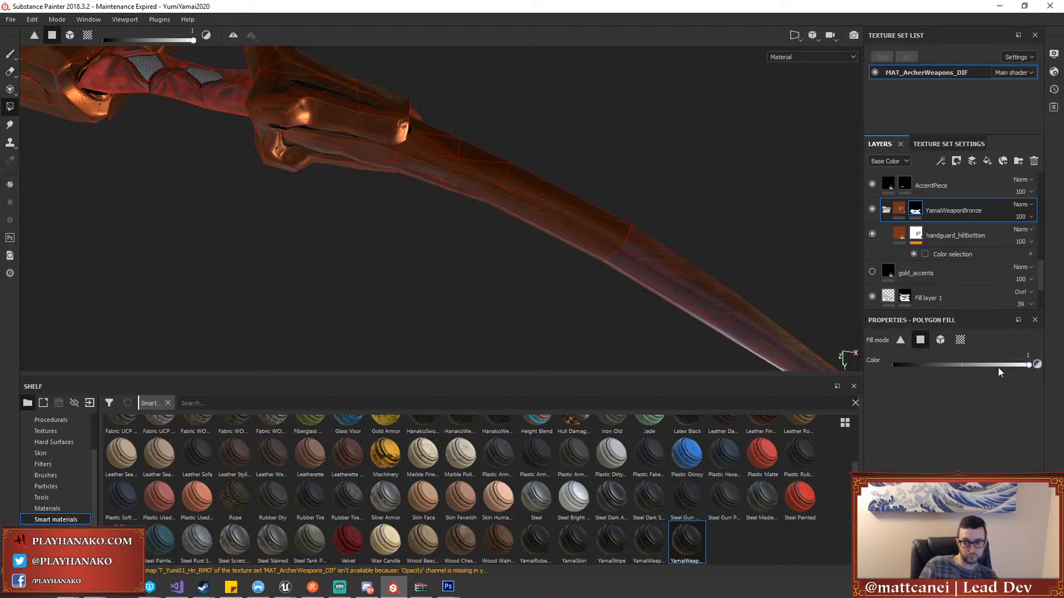
{"action": "left_click_drag", "start_coordinate": [1000, 364], "coordinate": [816, 360]}
{"action": "left_click_drag", "start_coordinate": [536, 200], "coordinate": [604, 274]}
Mask out the stray bronze around the guard and along the opposite limb up to its hand guard
{"action": "left_click_drag", "start_coordinate": [570, 181], "coordinate": [563, 58], "text": "alt"}
{"action": "left_click_drag", "start_coordinate": [414, 154], "coordinate": [463, 78], "text": "alt"}
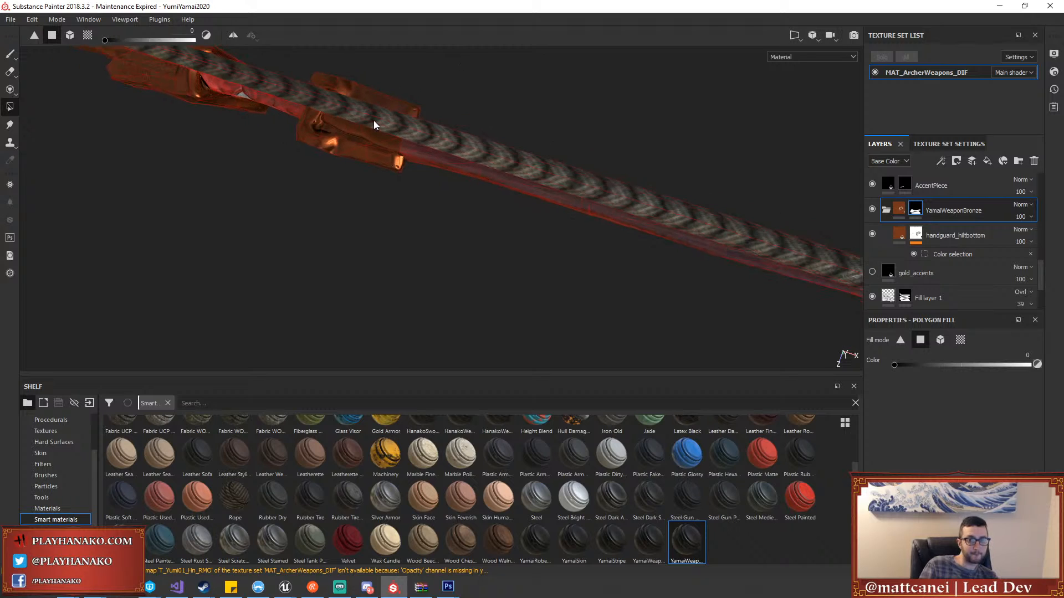
{"action": "left_click_drag", "start_coordinate": [382, 94], "coordinate": [372, 61], "text": "alt"}
{"action": "middle_click_drag", "start_coordinate": [382, 122], "coordinate": [406, 261], "text": "alt"}
{"action": "scroll", "coordinate": [404, 133], "scroll_direction": "up", "scroll_amount": 2}
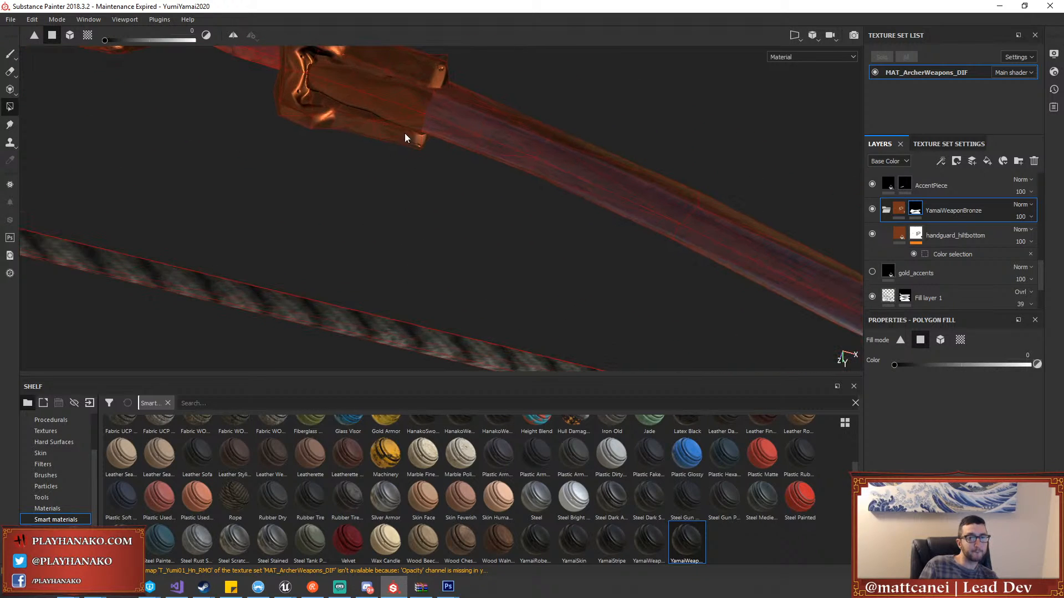
{"action": "left_click_drag", "start_coordinate": [360, 84], "coordinate": [352, 83]}
{"action": "middle_click_drag", "start_coordinate": [362, 96], "coordinate": [731, 319], "text": "alt"}
{"action": "left_click_drag", "start_coordinate": [355, 257], "coordinate": [50, 100]}
{"action": "middle_click_drag", "start_coordinate": [190, 147], "coordinate": [128, 158], "text": "alt"}
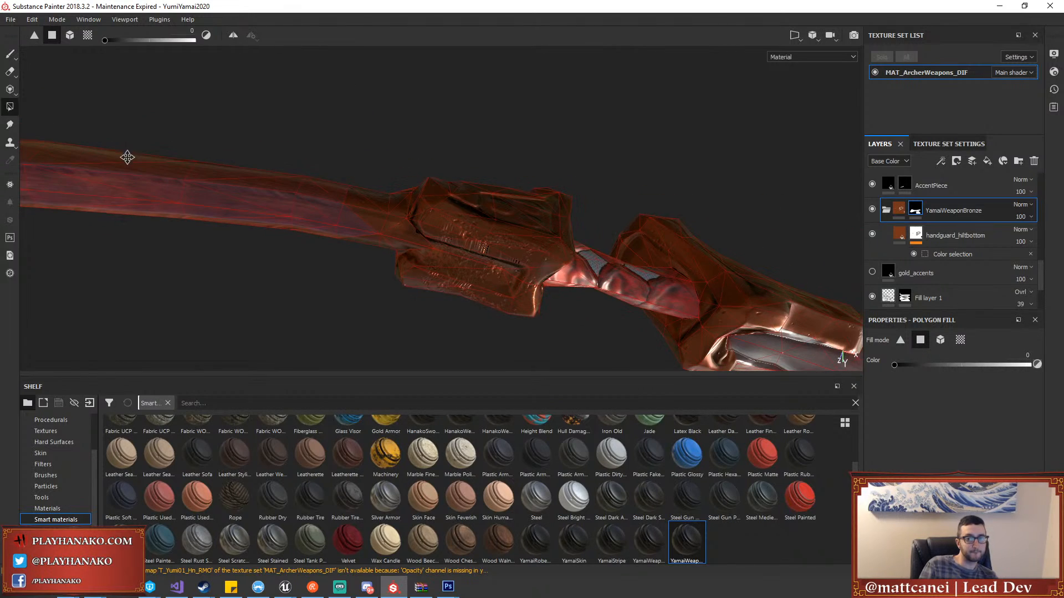
{"action": "scroll", "coordinate": [346, 211], "scroll_direction": "down", "scroll_amount": 2}
{"action": "scroll", "coordinate": [322, 190], "scroll_direction": "up", "scroll_amount": 3}
{"action": "left_click_drag", "start_coordinate": [285, 144], "coordinate": [403, 258]}
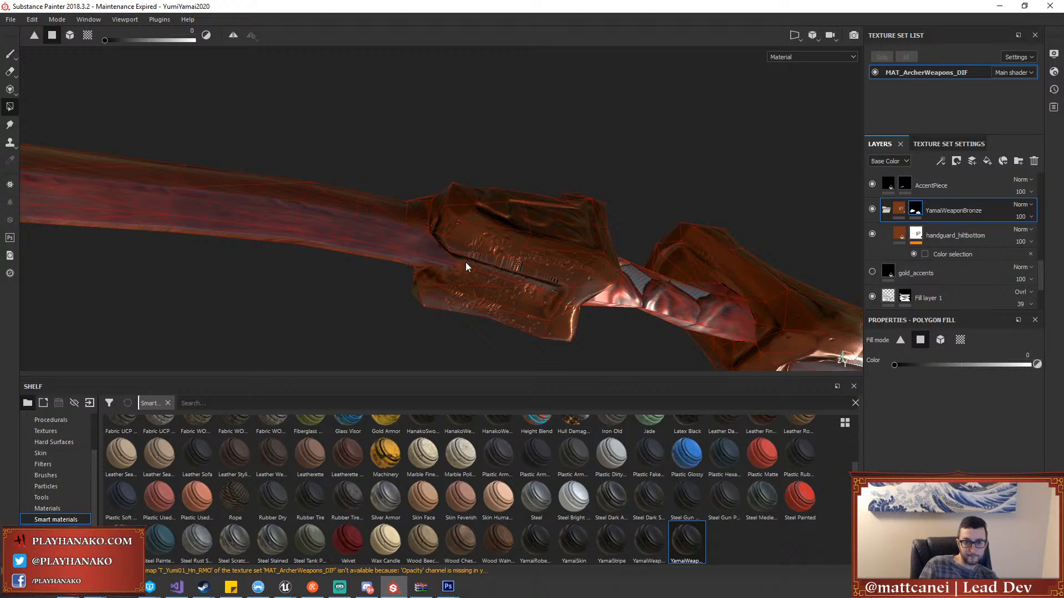
Inspect the joints between the hand guards and limbs from several angles for leftover bronze
{"action": "mouse_move", "coordinate": [505, 277]}
{"action": "left_mouse_down", "text": "alt"}
{"action": "mouse_move", "coordinate": [499, 177]}
{"action": "mouse_move", "coordinate": [521, 290]}
{"action": "left_mouse_up", "text": "alt"}
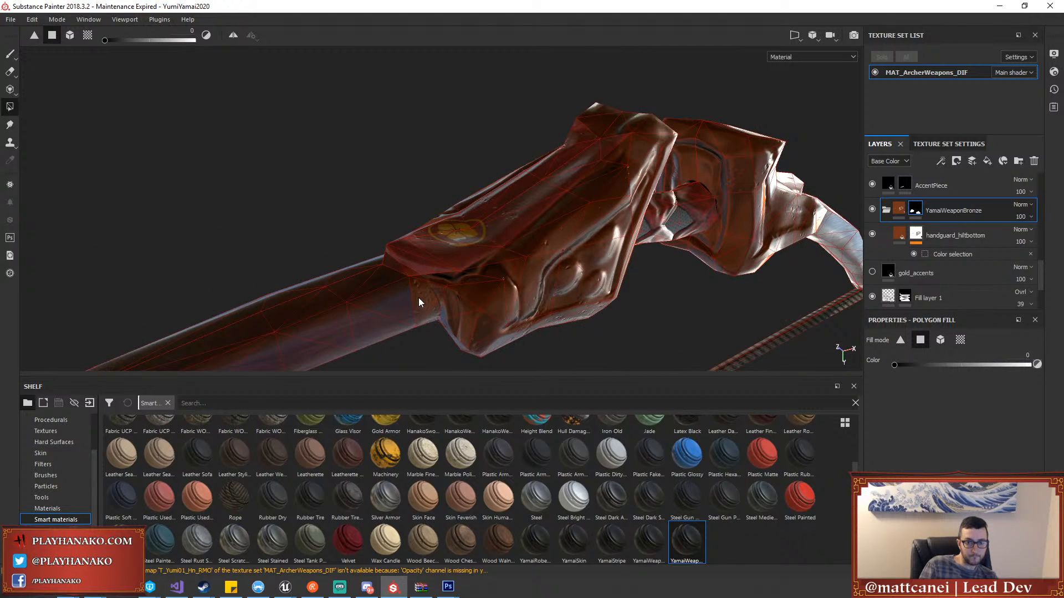
{"action": "left_click_drag", "start_coordinate": [420, 302], "coordinate": [499, 244], "text": "alt"}
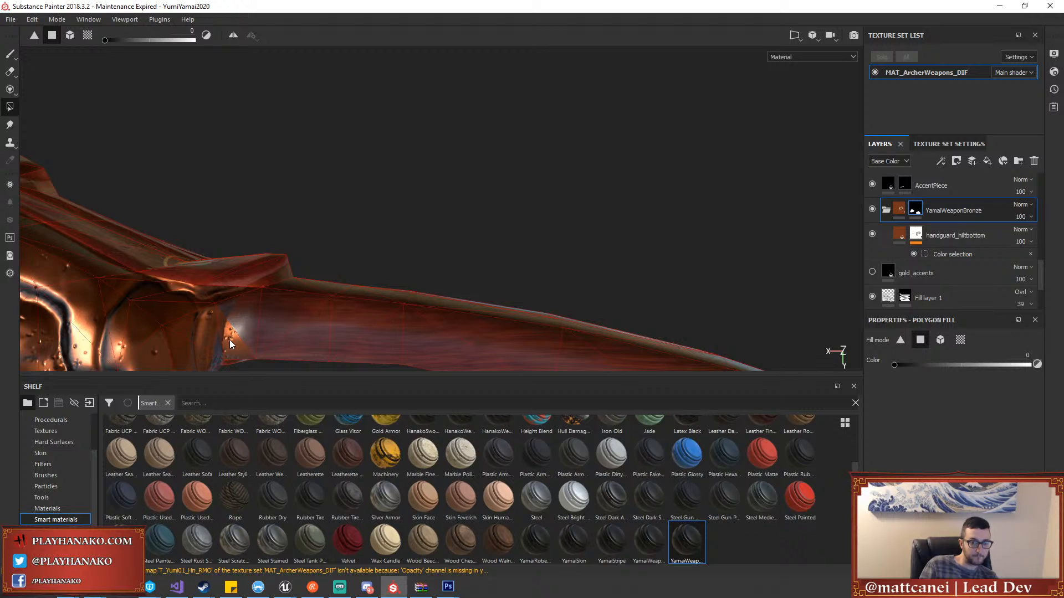
{"action": "left_click_drag", "start_coordinate": [291, 313], "coordinate": [498, 222], "text": "alt"}
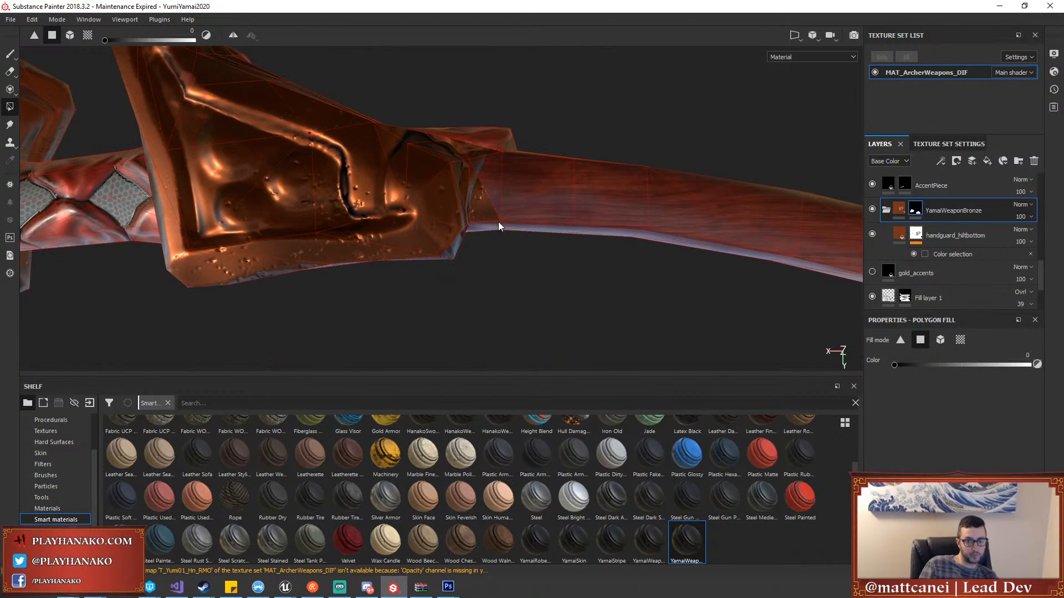
{"action": "left_click_drag", "start_coordinate": [531, 188], "coordinate": [481, 290], "text": "alt"}
{"action": "scroll", "coordinate": [420, 200], "scroll_direction": "down", "scroll_amount": 5}
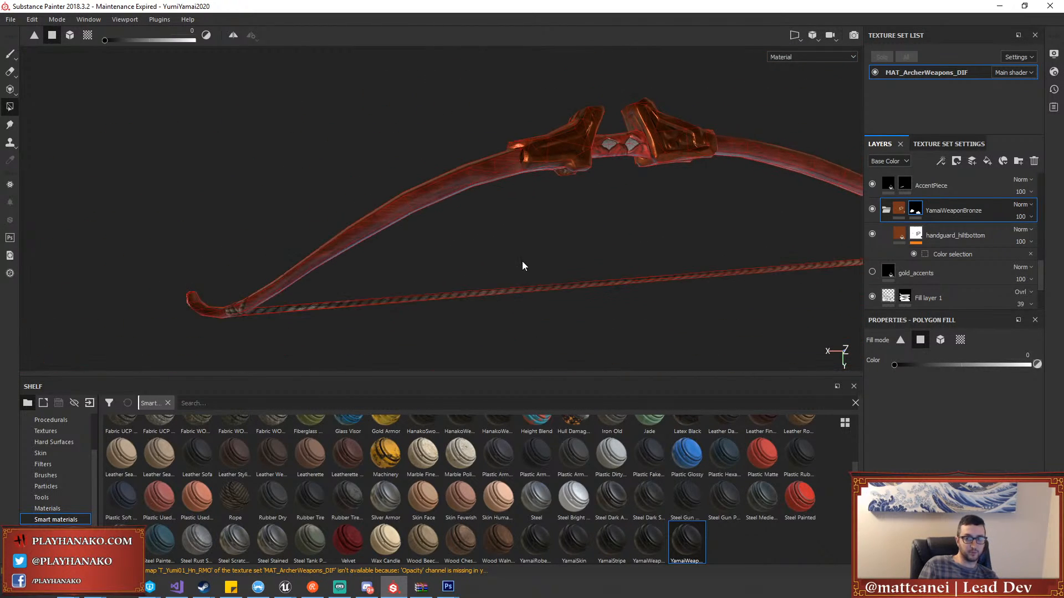
{"action": "middle_click_drag", "start_coordinate": [522, 261], "coordinate": [486, 230], "text": "alt"}
{"action": "scroll", "coordinate": [485, 229], "scroll_direction": "up", "scroll_amount": 1}
Replace the BowWood fill layer's material with Wood Rough
{"action": "scroll", "coordinate": [897, 244], "scroll_direction": "down", "scroll_amount": 3}
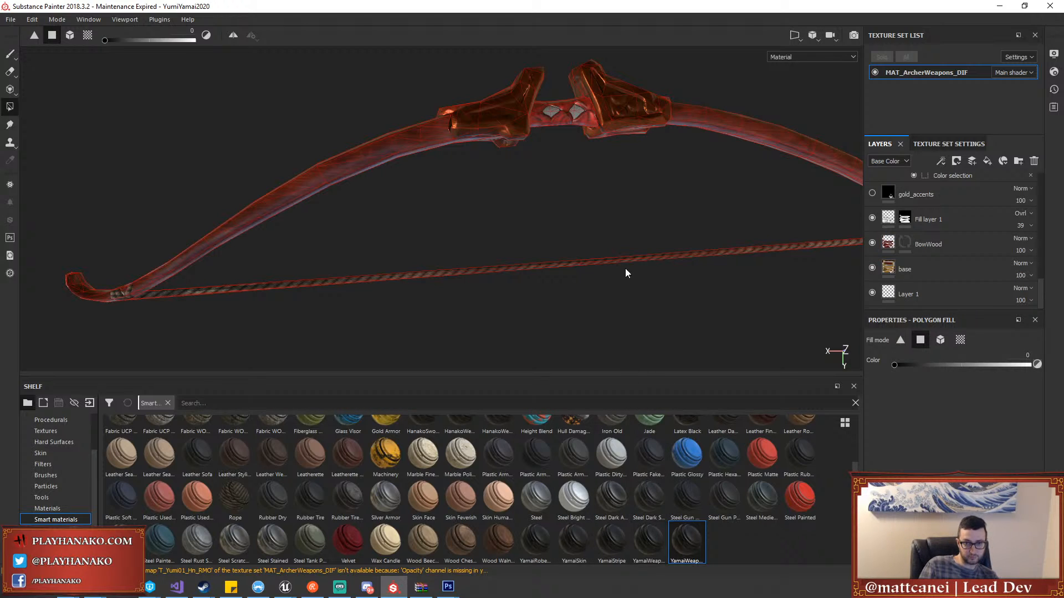
{"action": "left_click", "coordinate": [889, 245]}
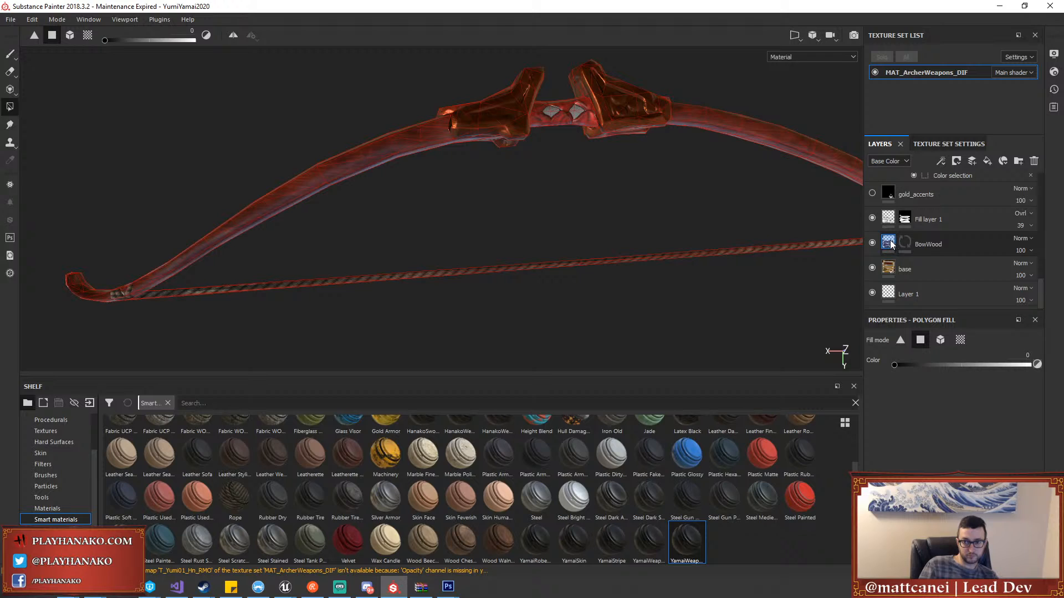
{"action": "left_click", "coordinate": [891, 244]}
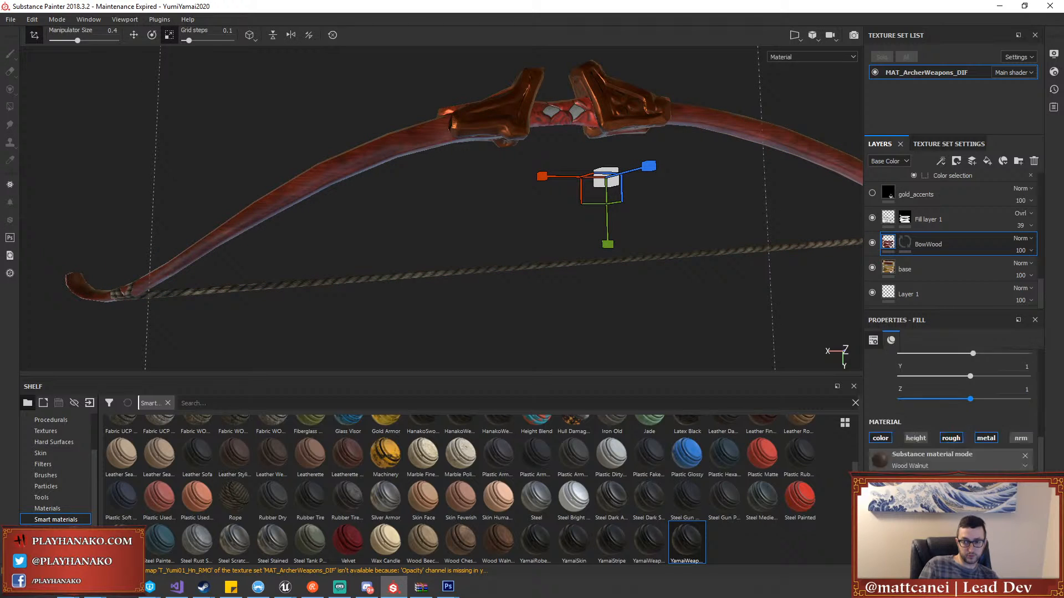
{"action": "scroll", "coordinate": [896, 405], "scroll_direction": "up", "scroll_amount": 3}
{"action": "left_click", "coordinate": [887, 392]}
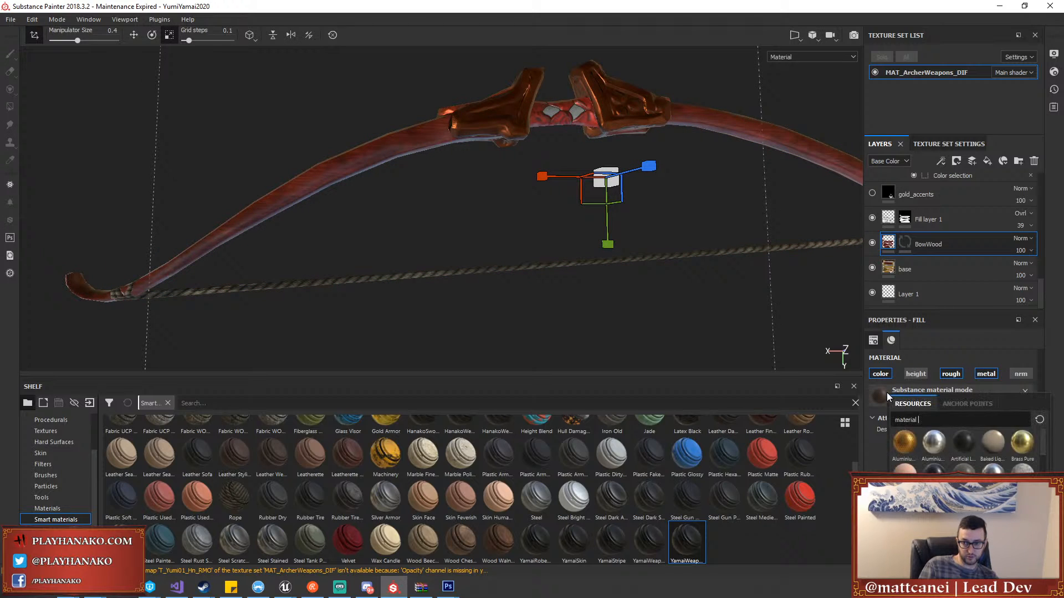
{"action": "left_click", "coordinate": [966, 466]}
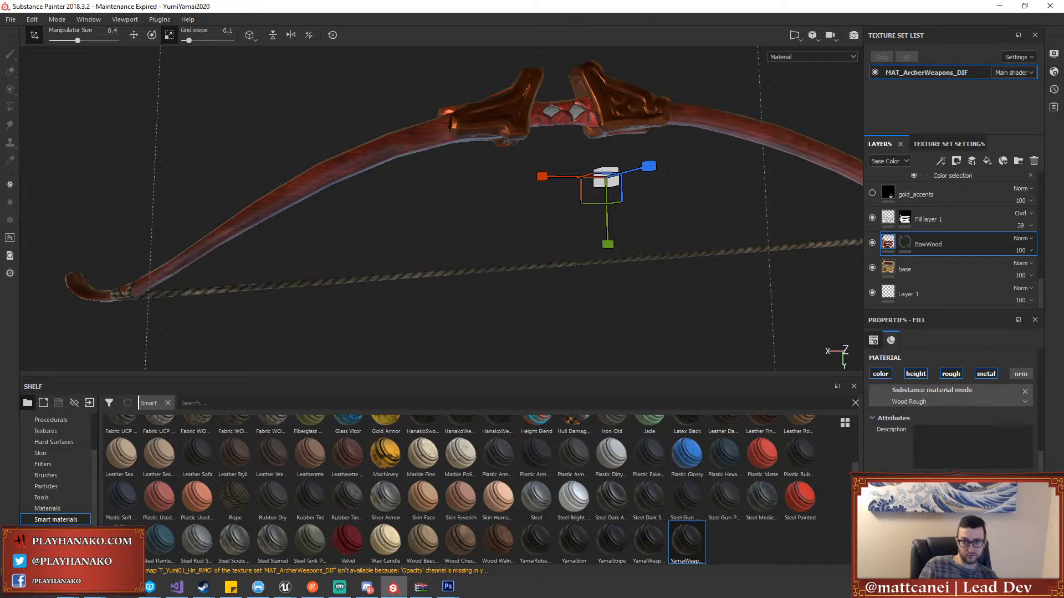
{"action": "left_click_drag", "start_coordinate": [439, 139], "coordinate": [524, 255], "text": "alt"}
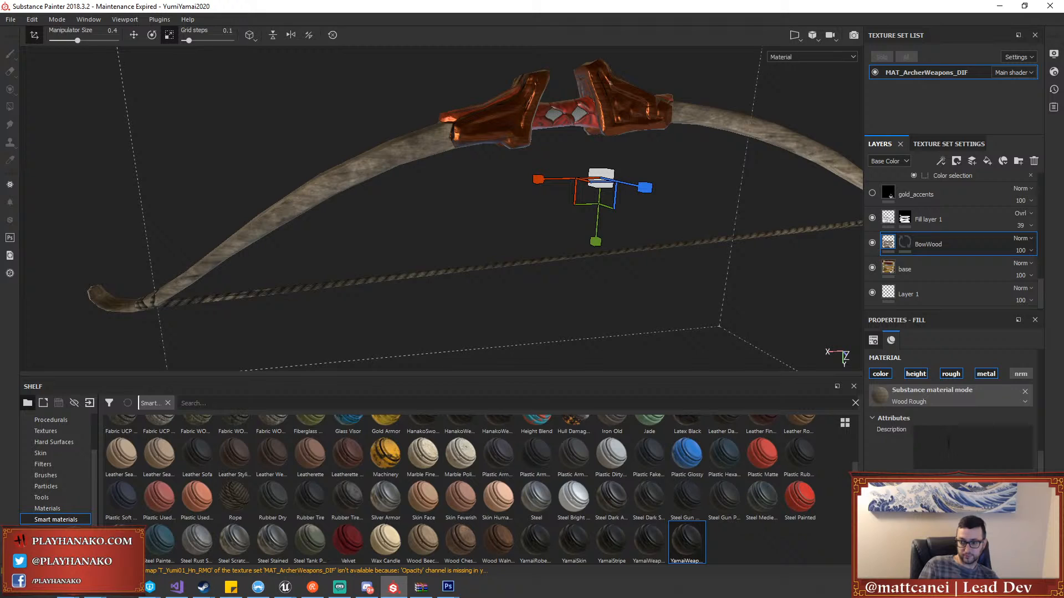
Darken the BowWood color to RGB 0.210, 0.181, 0.146 and set Fill layer 1's opacity to 100
{"action": "scroll", "coordinate": [951, 453], "scroll_direction": "down", "scroll_amount": 5}
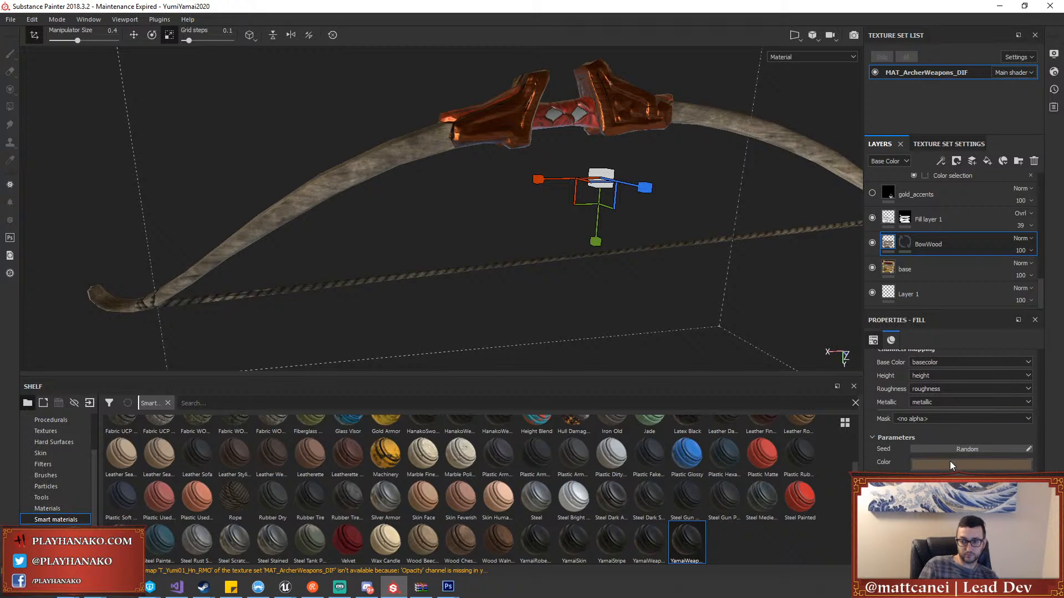
{"action": "left_click", "coordinate": [949, 465]}
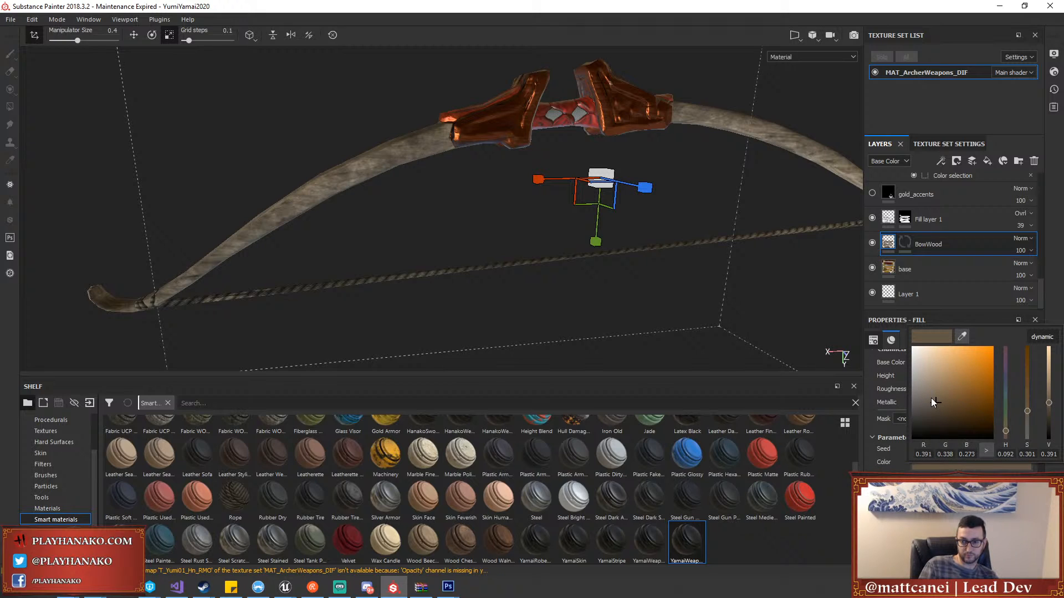
{"action": "mouse_move", "coordinate": [1048, 403]}
{"action": "left_mouse_down"}
{"action": "mouse_move", "coordinate": [1051, 439]}
{"action": "mouse_move", "coordinate": [1054, 424]}
{"action": "left_mouse_up"}
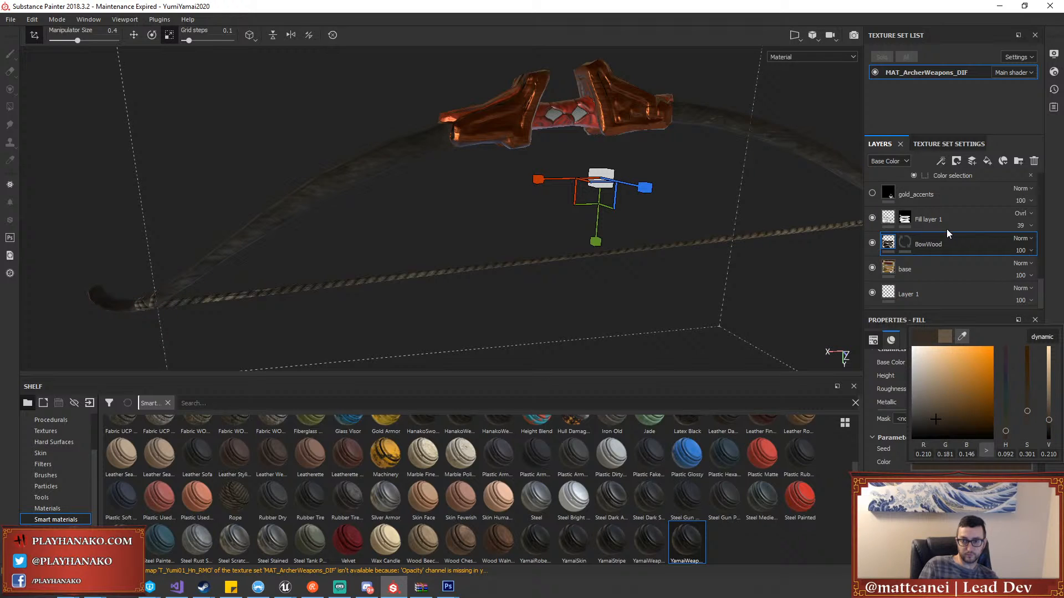
{"action": "left_click", "coordinate": [1022, 227]}
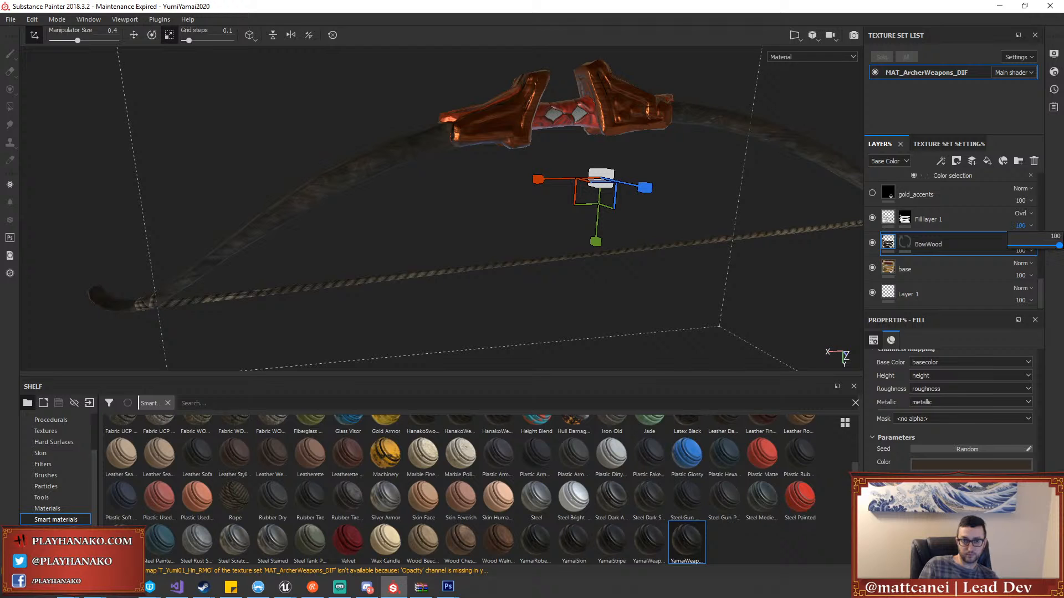
Change the AccentPiece layer's wood color to dark green, RGB 0.075, 0.401, 0.041
{"action": "left_click_drag", "start_coordinate": [404, 175], "coordinate": [658, 176], "text": "alt"}
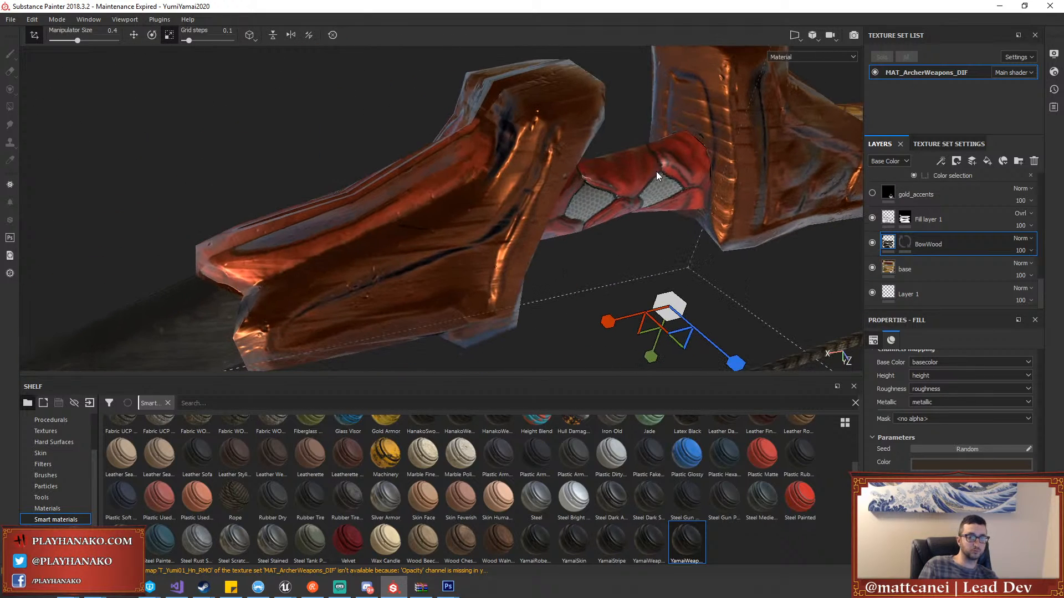
{"action": "scroll", "coordinate": [886, 241], "scroll_direction": "up", "scroll_amount": 3}
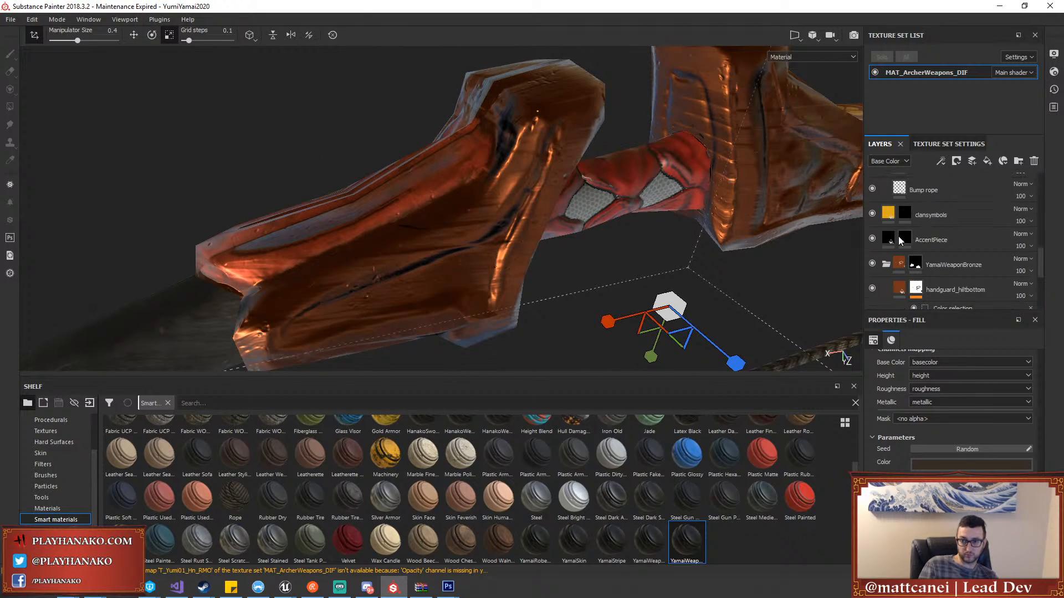
{"action": "left_click_drag", "start_coordinate": [720, 244], "coordinate": [585, 254], "text": "alt"}
{"action": "left_click", "coordinate": [873, 238]}
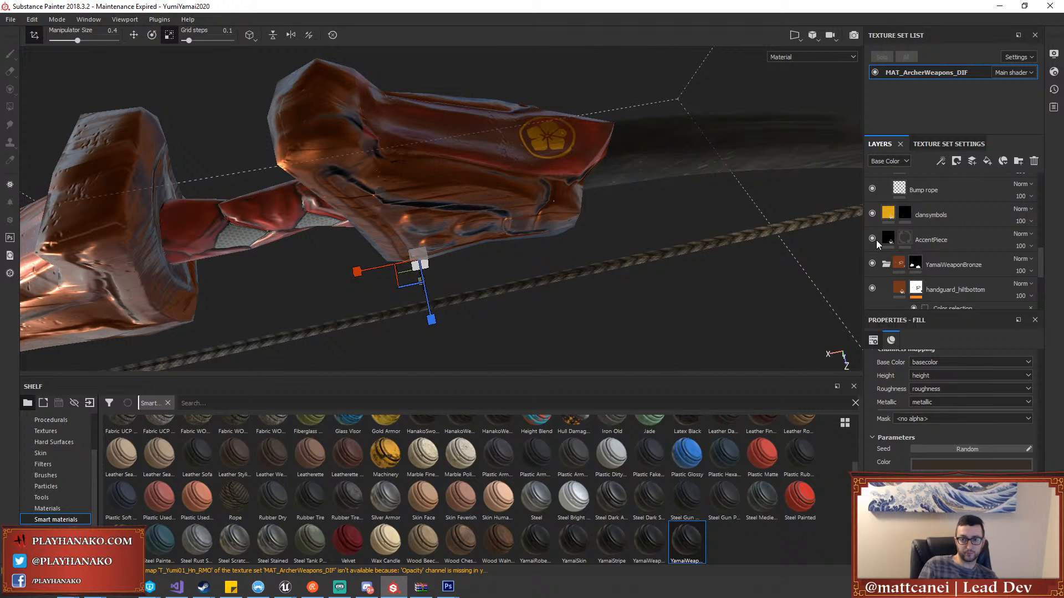
{"action": "left_click", "coordinate": [887, 238]}
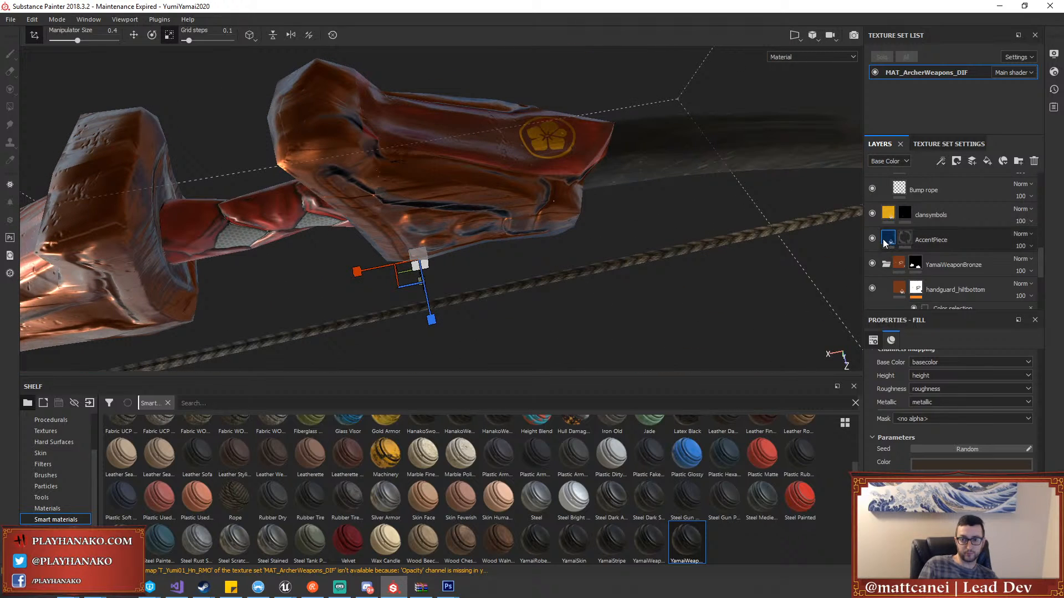
{"action": "left_click", "coordinate": [948, 464]}
{"action": "left_click_drag", "start_coordinate": [1006, 417], "coordinate": [1050, 409]}
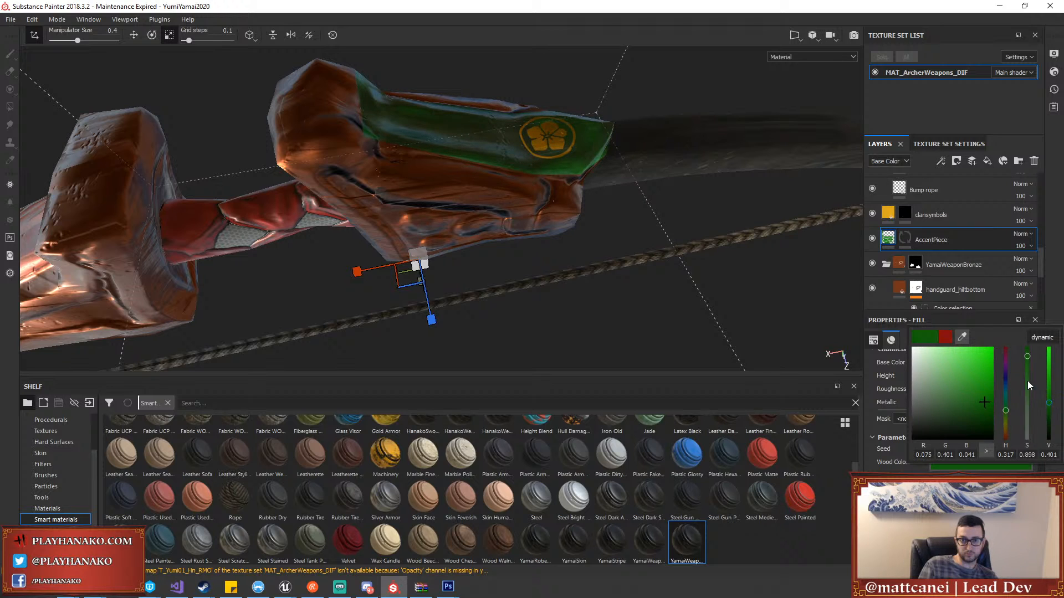
{"action": "left_click_drag", "start_coordinate": [624, 161], "coordinate": [629, 227], "text": "alt"}
Paint the gold flower emblem out of the clansymbols mask with a brush of size 3.89, and set the brush grayscale to white
{"action": "left_click", "coordinate": [903, 216]}
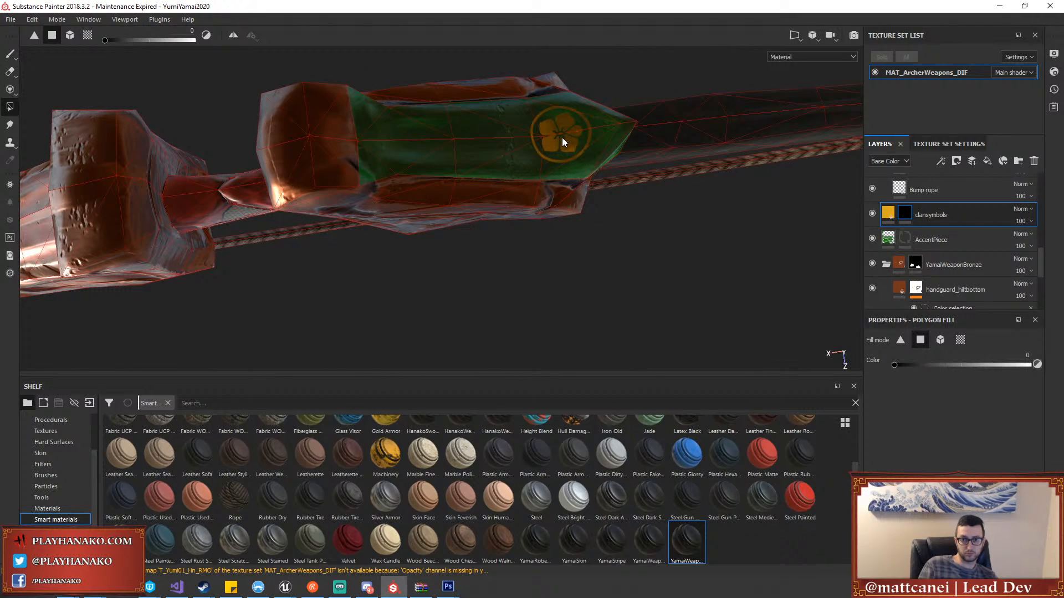
{"action": "left_click", "coordinate": [13, 53]}
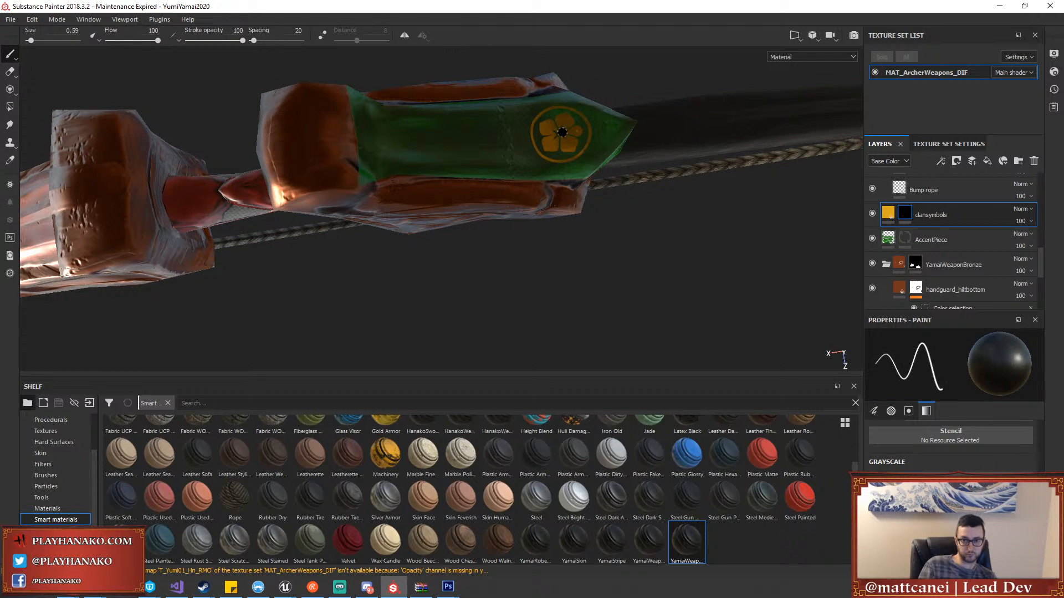
{"action": "right_click_drag", "start_coordinate": [562, 132], "coordinate": [523, 134], "text": "ctrl"}
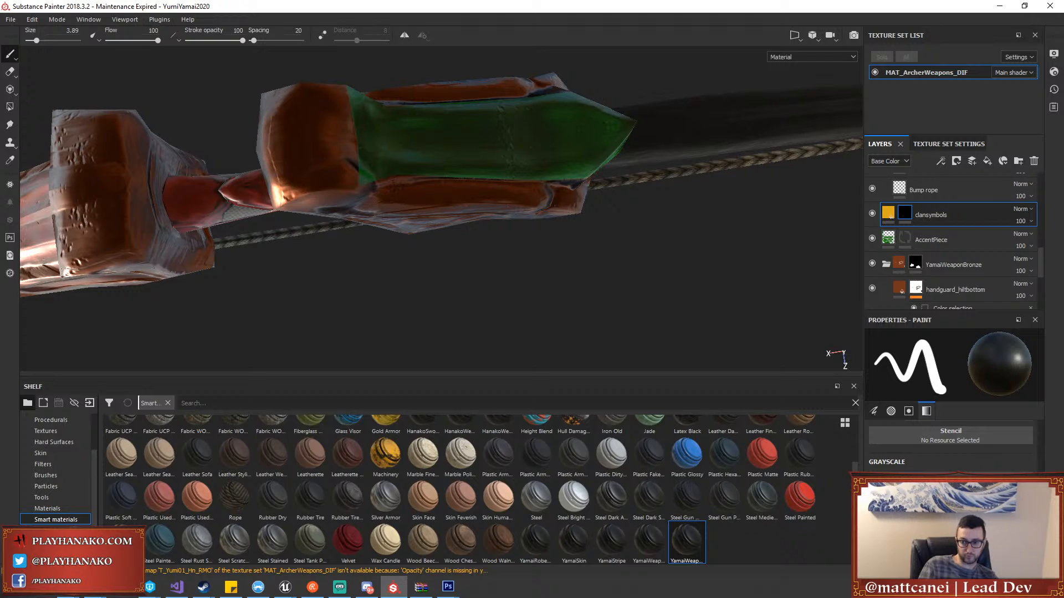
{"action": "left_click_drag", "start_coordinate": [872, 491], "coordinate": [1030, 492]}
{"action": "scroll", "coordinate": [950, 488], "scroll_direction": "up", "scroll_amount": 5}
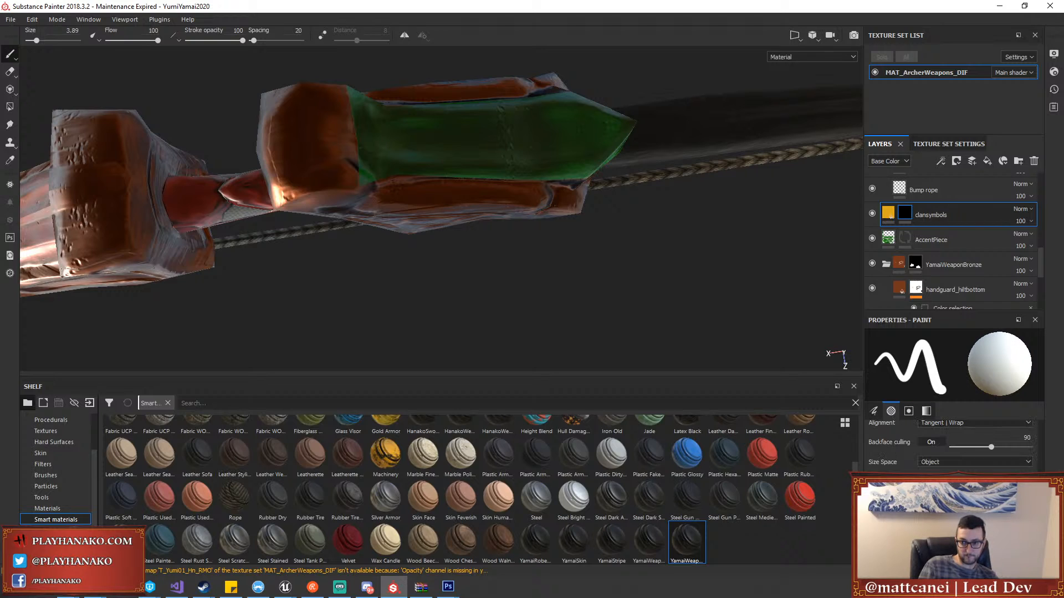
Set the clansymbols base color to the bronze sampled from the handguard_hiltbottom layer thumbnail
{"action": "left_click", "coordinate": [886, 210]}
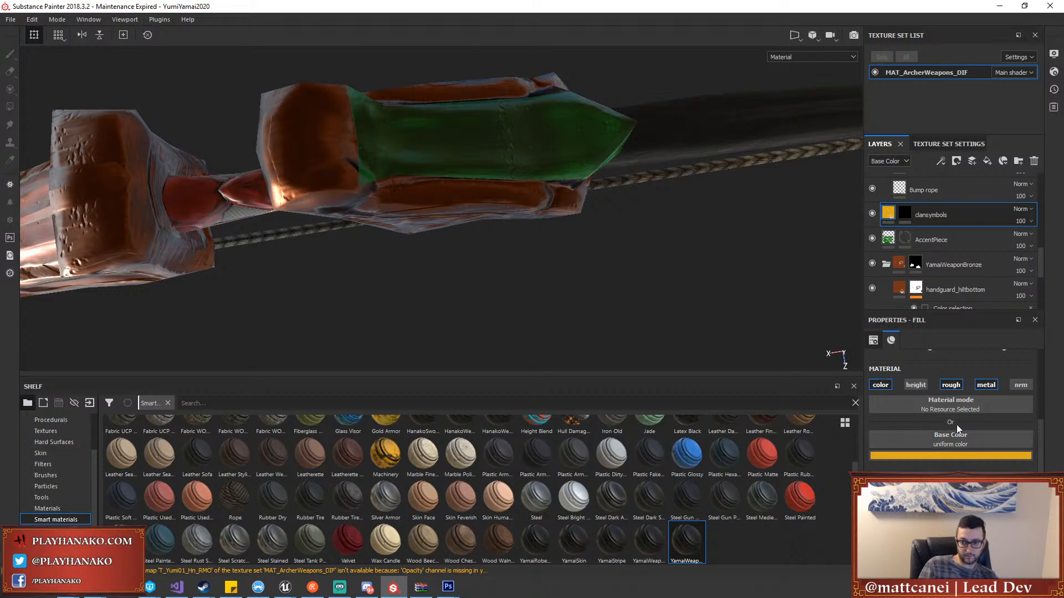
{"action": "left_click", "coordinate": [945, 458]}
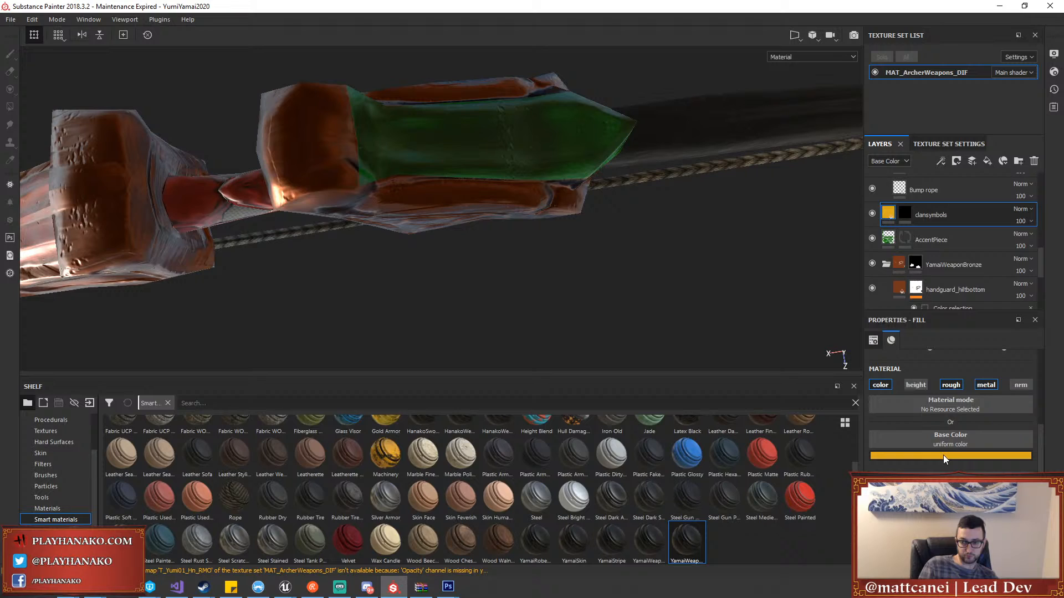
{"action": "left_click_drag", "start_coordinate": [963, 464], "coordinate": [897, 285]}
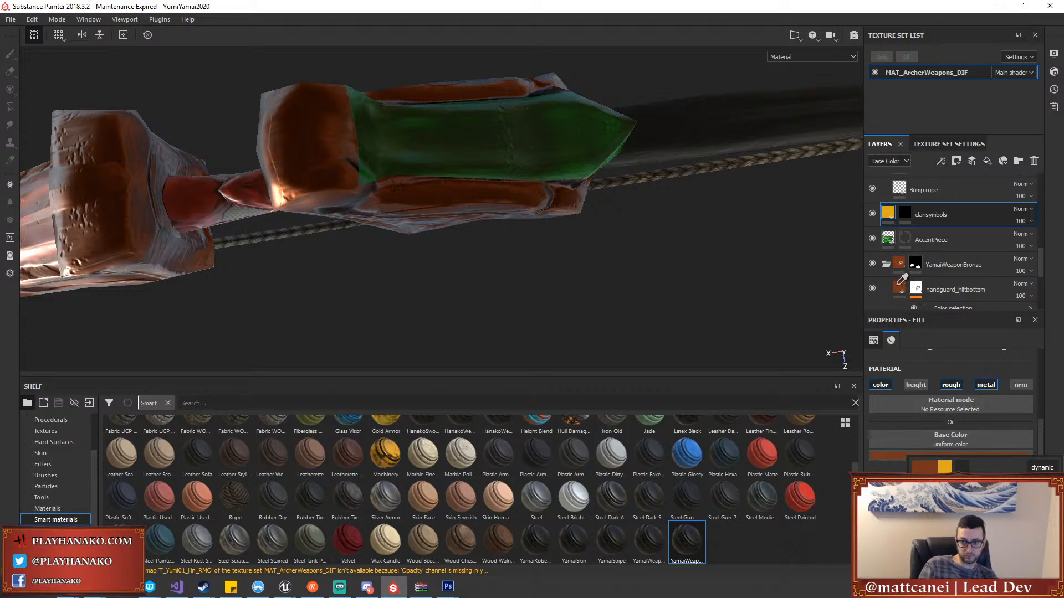
{"action": "left_click", "coordinate": [1048, 354]}
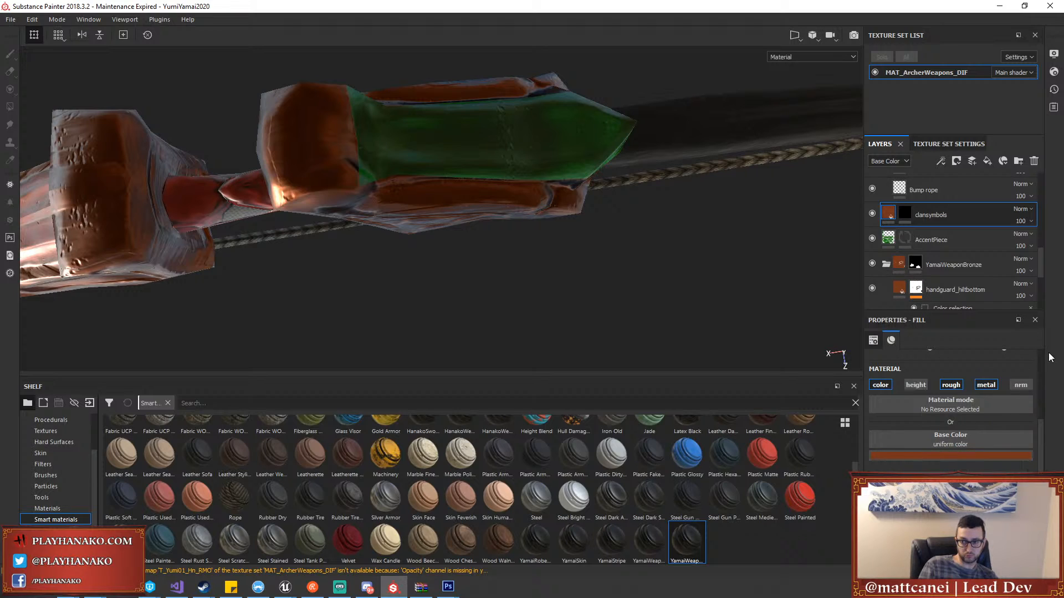
Set the brush alpha to yamaismybol_halfsize for painting on the clansymbols mask
{"action": "left_click", "coordinate": [905, 212]}
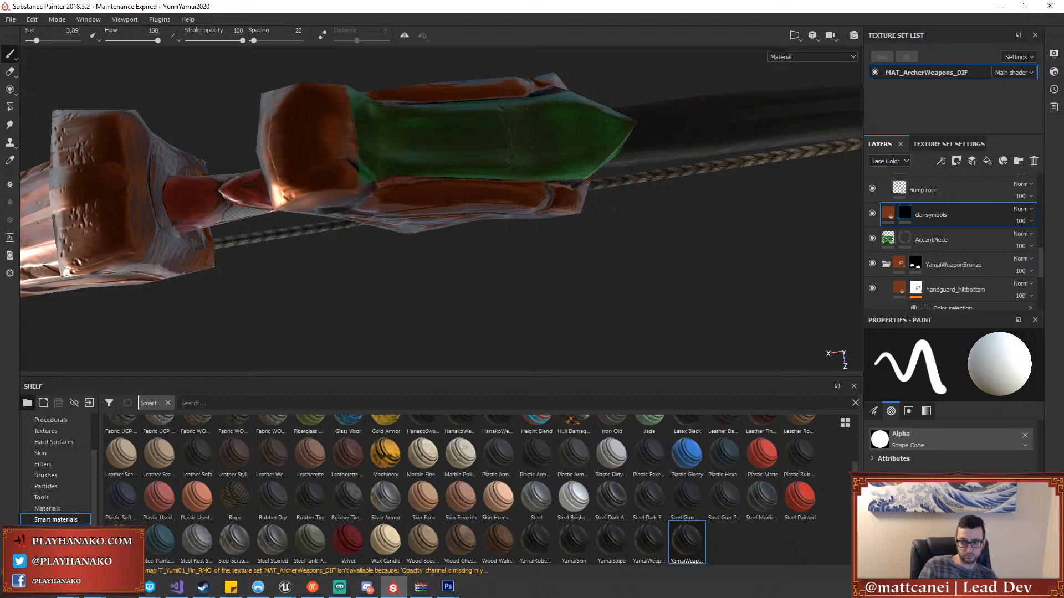
{"action": "left_click", "coordinate": [945, 439]}
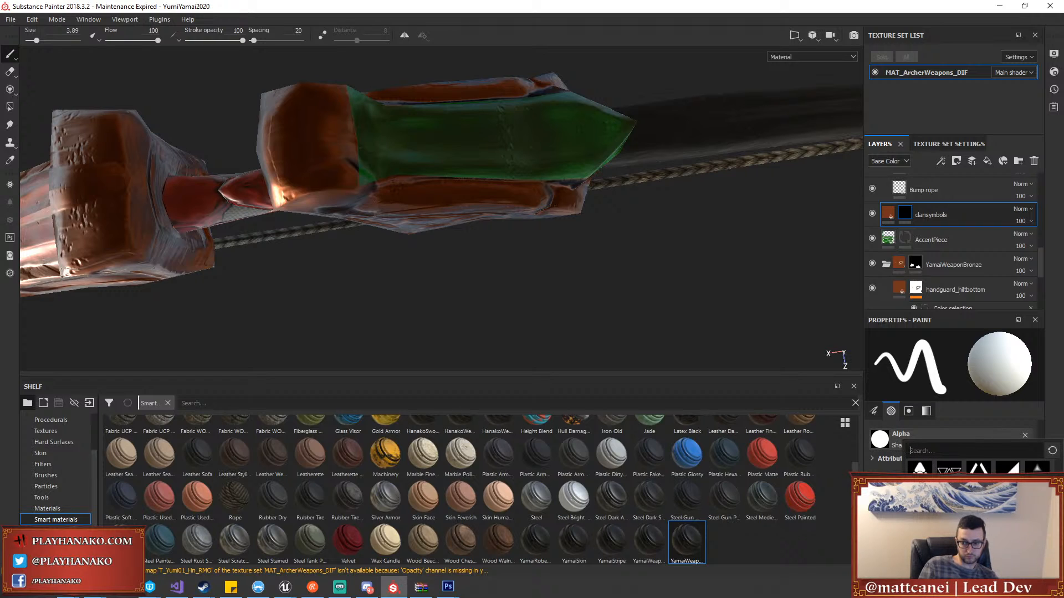
{"action": "left_click", "coordinate": [971, 493]}
{"action": "left_click", "coordinate": [555, 132]}
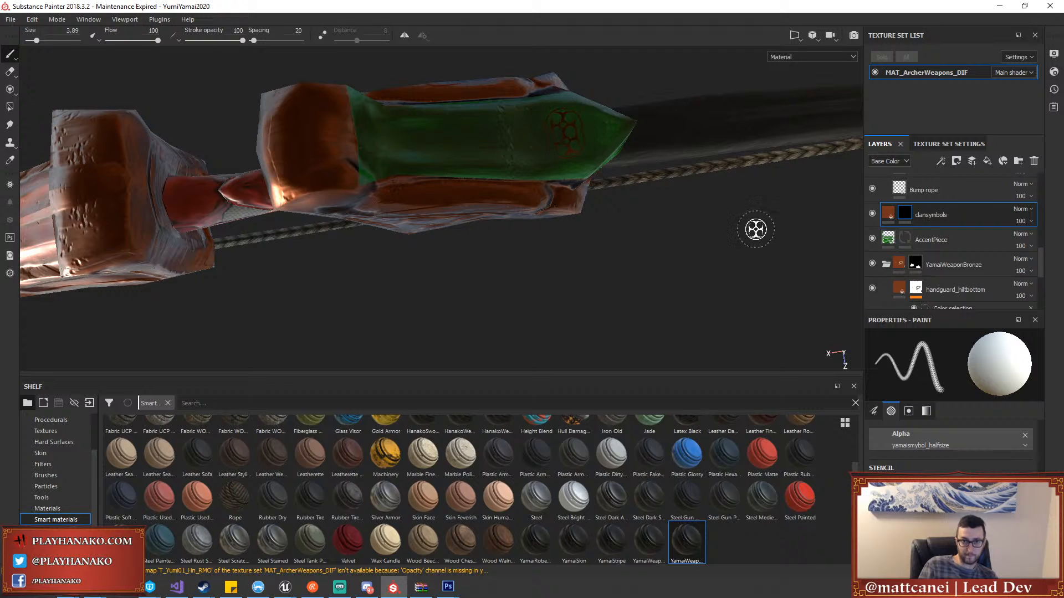
{"action": "mouse_move", "coordinate": [755, 230]}
{"action": "left_mouse_down", "text": "alt"}
{"action": "mouse_move", "coordinate": [700, 277]}
{"action": "mouse_move", "coordinate": [699, 339]}
{"action": "left_mouse_up", "text": "alt"}
{"action": "key", "text": "ctrl+z"}
Enlarge the brush to 5.63 and stamp the Yamai symbol near the pointed end of the green accent piece
{"action": "left_click_drag", "start_coordinate": [631, 172], "coordinate": [621, 174], "text": "alt"}
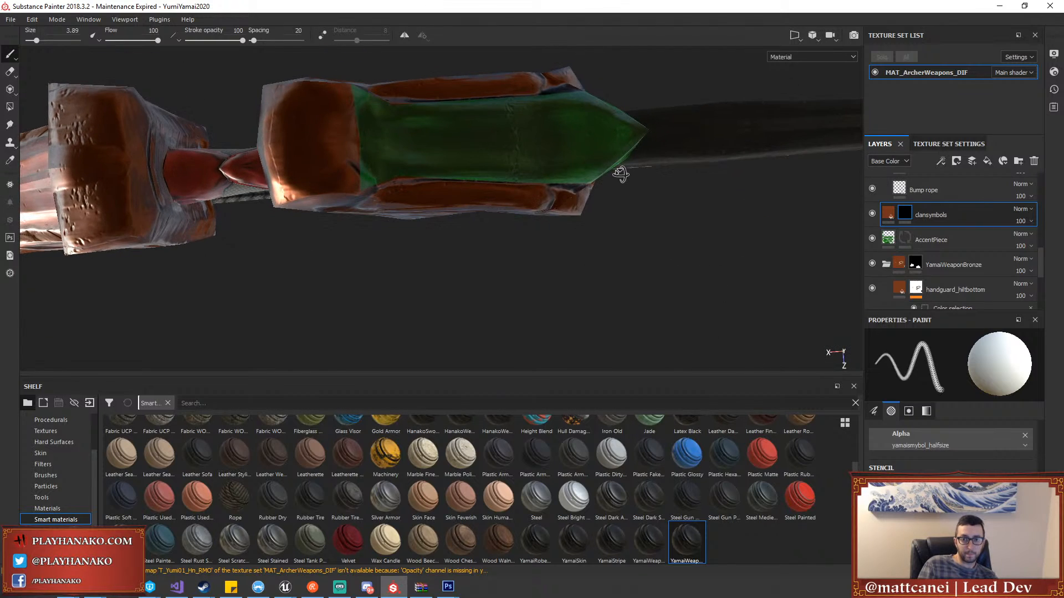
{"action": "right_click_drag", "start_coordinate": [571, 128], "coordinate": [576, 128], "text": "ctrl"}
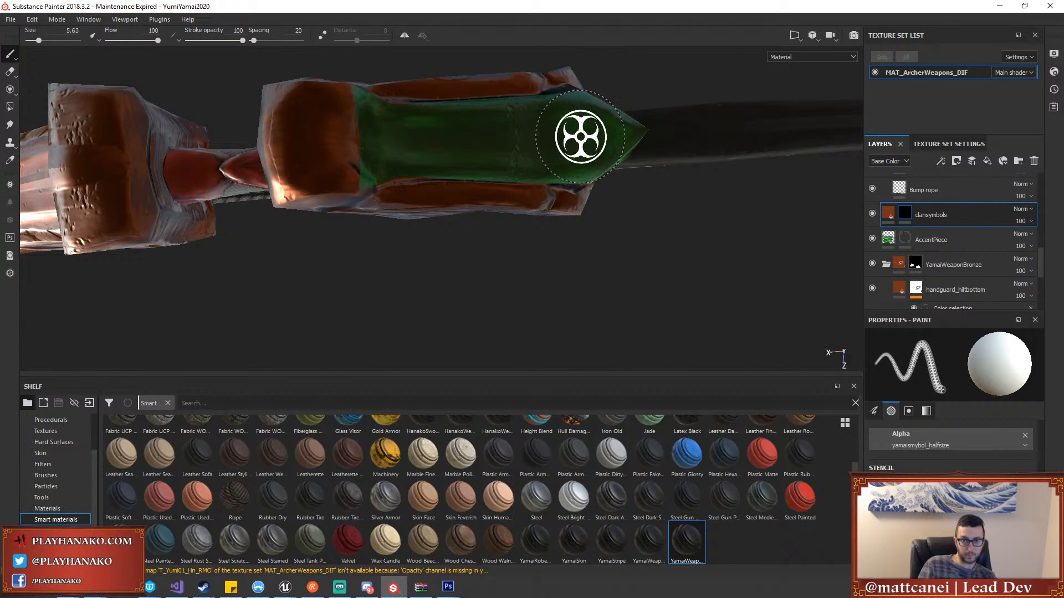
{"action": "left_click", "coordinate": [575, 136]}
Inspect the stamped emblem, the hand guards and the whole bow from several angles
{"action": "left_click_drag", "start_coordinate": [724, 289], "coordinate": [436, 213], "text": "alt"}
{"action": "left_click_drag", "start_coordinate": [637, 218], "coordinate": [610, 183], "text": "alt"}
{"action": "left_click_drag", "start_coordinate": [694, 240], "coordinate": [325, 233], "text": "alt"}
{"action": "scroll", "coordinate": [326, 232], "scroll_direction": "down", "scroll_amount": 4}
{"action": "middle_click_drag", "start_coordinate": [411, 270], "coordinate": [446, 222], "text": "alt"}
{"action": "scroll", "coordinate": [418, 227], "scroll_direction": "up", "scroll_amount": 1}
{"action": "left_click_drag", "start_coordinate": [469, 218], "coordinate": [532, 214], "text": "alt"}
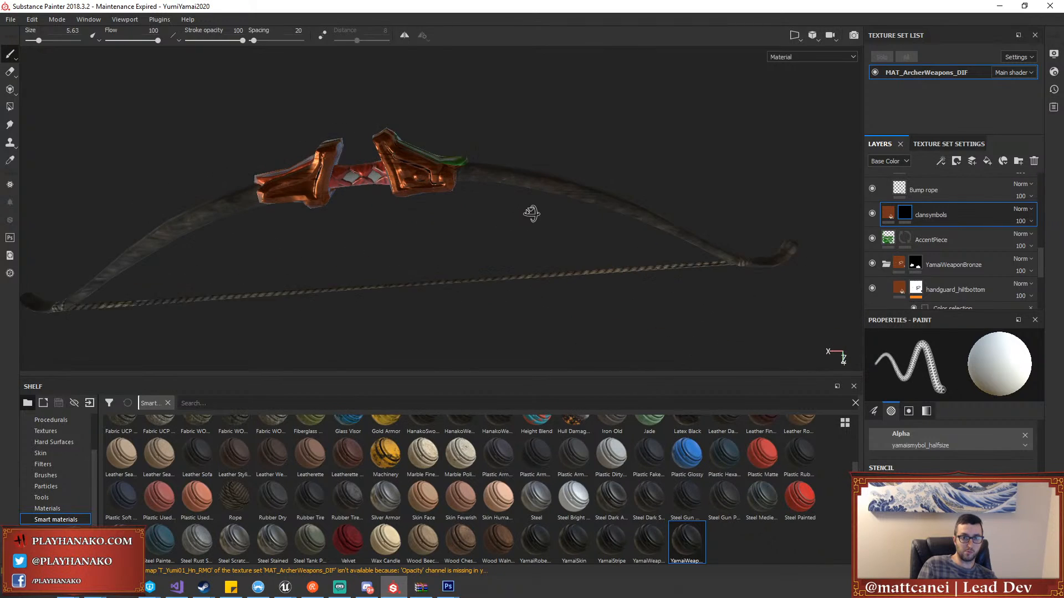
{"action": "scroll", "coordinate": [340, 197], "scroll_direction": "down", "scroll_amount": 2}
{"action": "scroll", "coordinate": [337, 196], "scroll_direction": "up", "scroll_amount": 4}
{"action": "scroll", "coordinate": [337, 197], "scroll_direction": "up", "scroll_amount": 2}
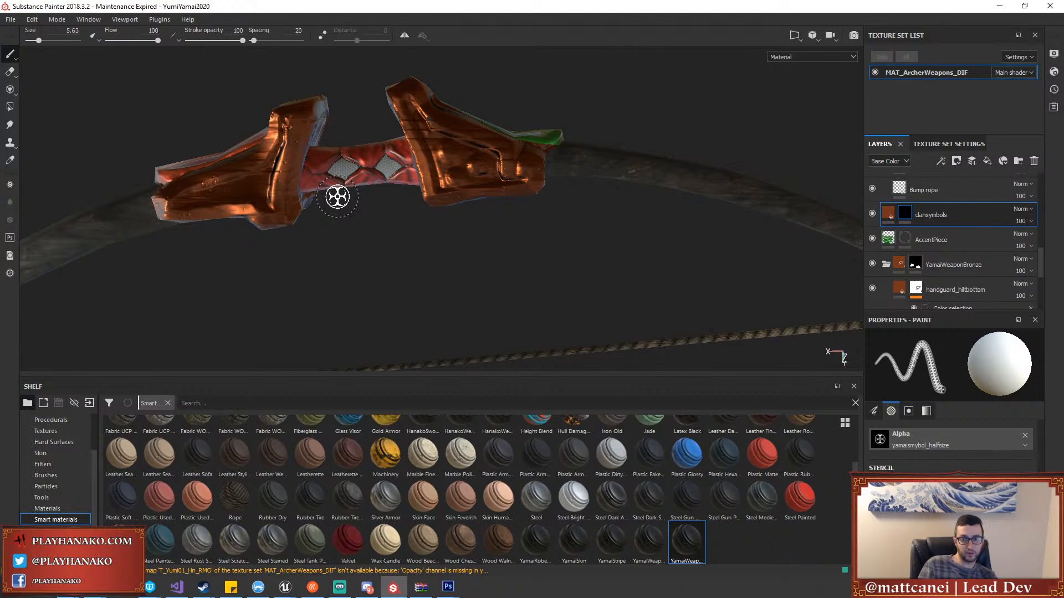
Darken the color of the Fabric Bright Aged layer in the Rope folder
{"action": "scroll", "coordinate": [970, 230], "scroll_direction": "up", "scroll_amount": 10}
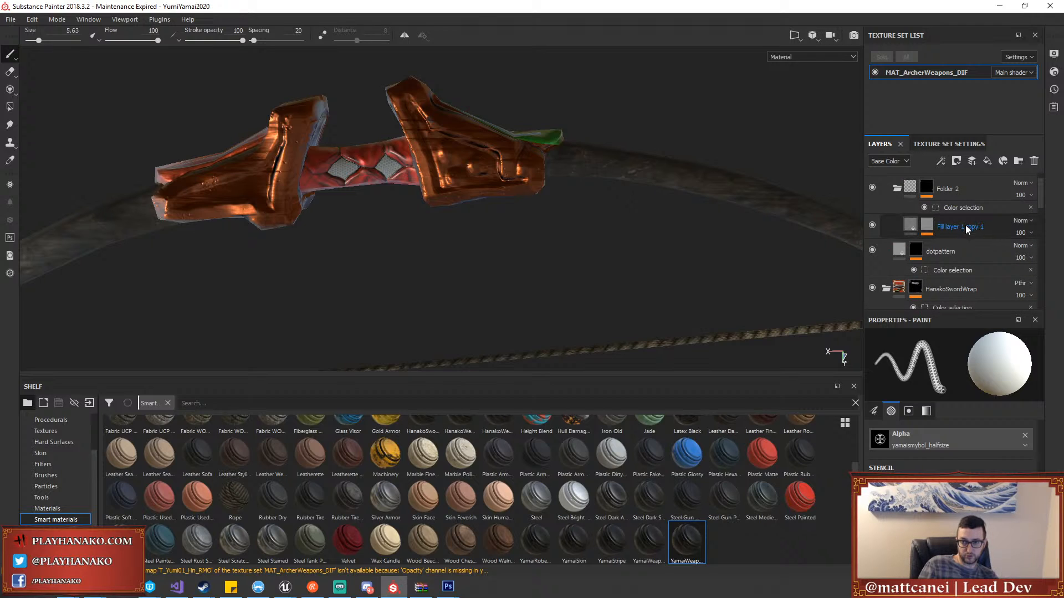
{"action": "scroll", "coordinate": [968, 227], "scroll_direction": "down", "scroll_amount": 2}
{"action": "scroll", "coordinate": [966, 225], "scroll_direction": "down", "scroll_amount": 5}
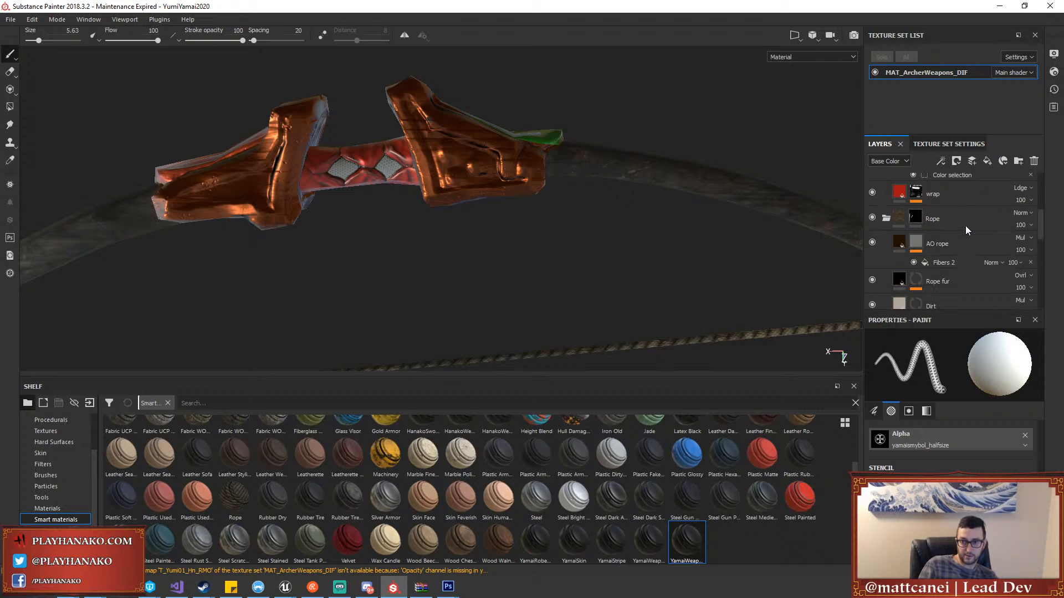
{"action": "left_click", "coordinate": [898, 197]}
{"action": "scroll", "coordinate": [958, 427], "scroll_direction": "down", "scroll_amount": 6}
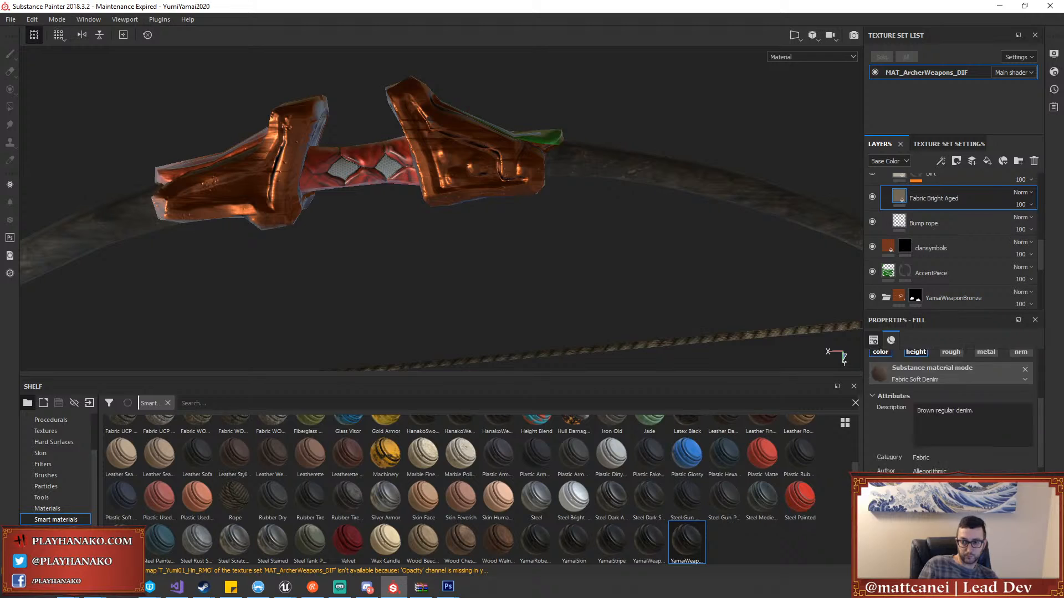
{"action": "left_click", "coordinate": [964, 492]}
{"action": "left_click_drag", "start_coordinate": [1050, 428], "coordinate": [1049, 451]}
Recolor the Fabric Bright Aged layer dark green so the bowstring matches the Yamai palette
{"action": "left_click_drag", "start_coordinate": [740, 333], "coordinate": [727, 272], "text": "alt"}
{"action": "middle_click_drag", "start_coordinate": [727, 271], "coordinate": [722, 216], "text": "alt"}
{"action": "scroll", "coordinate": [687, 219], "scroll_direction": "down", "scroll_amount": 4}
{"action": "middle_click_drag", "start_coordinate": [582, 255], "coordinate": [623, 274], "text": "alt"}
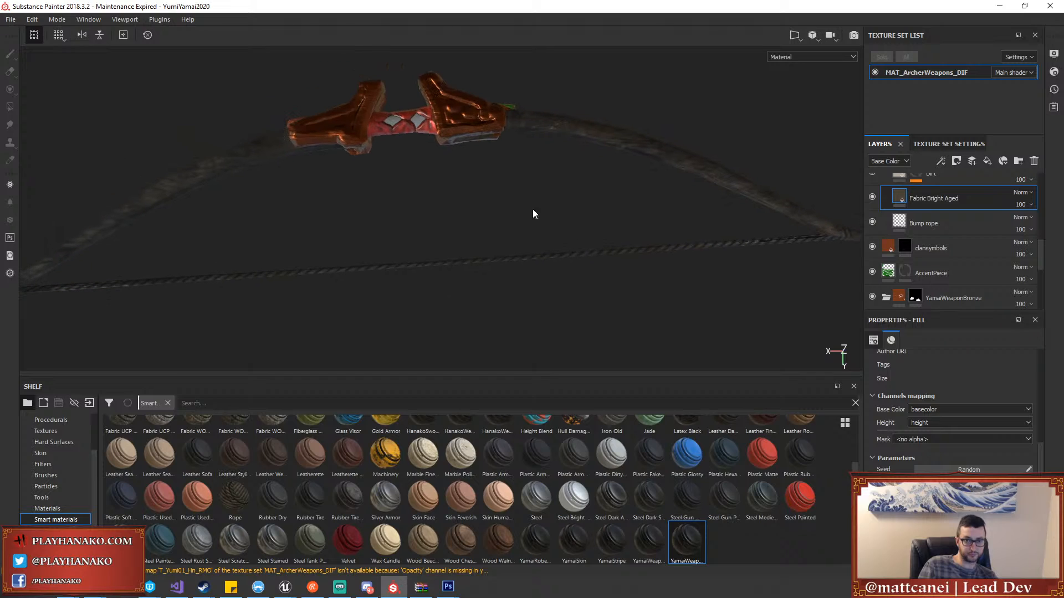
{"action": "left_click", "coordinate": [964, 488]}
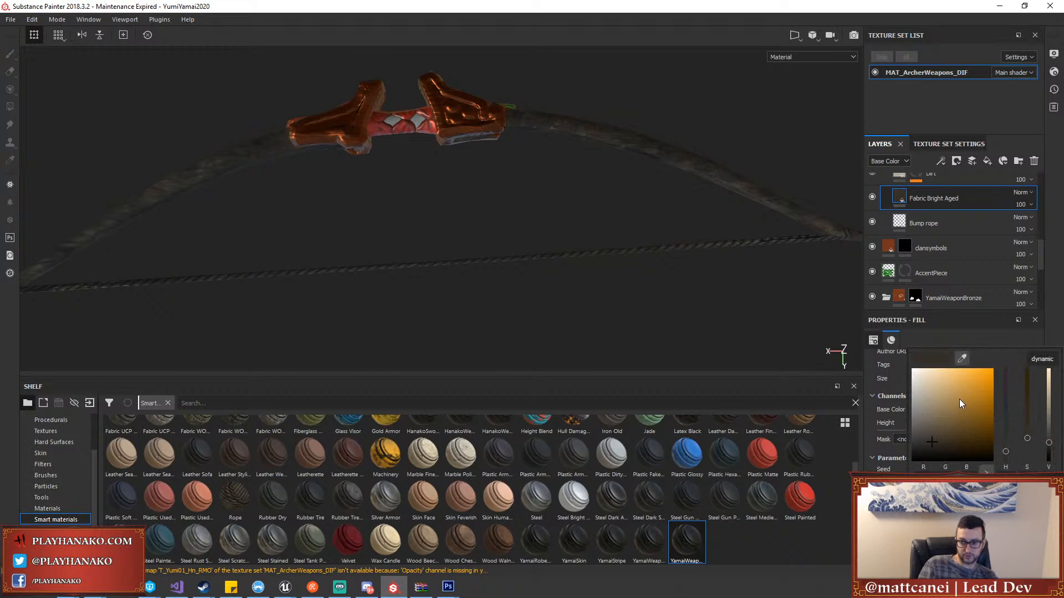
{"action": "left_click_drag", "start_coordinate": [971, 405], "coordinate": [993, 440]}
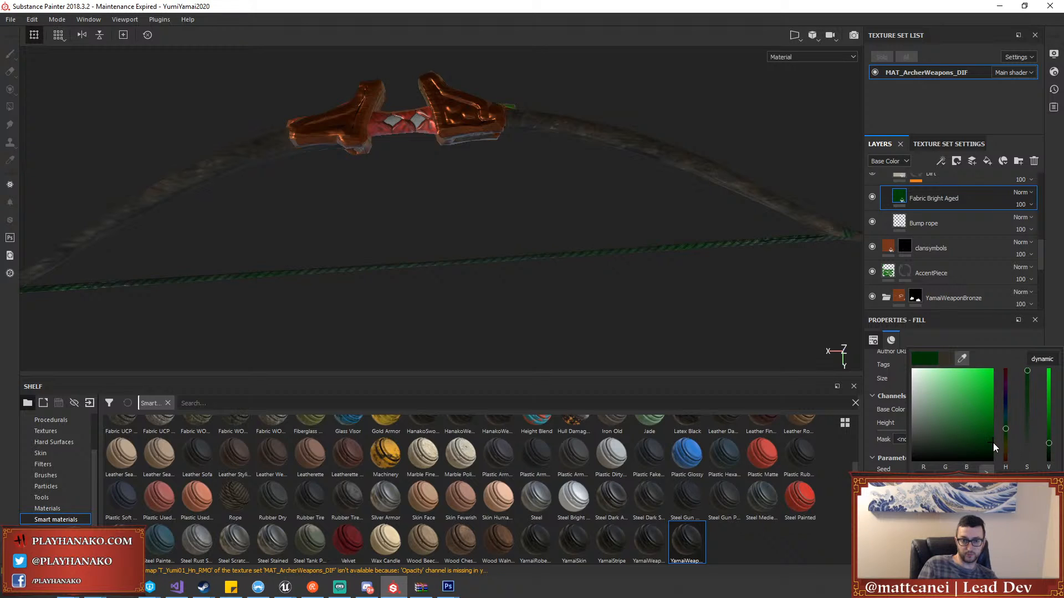
{"action": "left_click_drag", "start_coordinate": [567, 189], "coordinate": [565, 201], "text": "alt"}
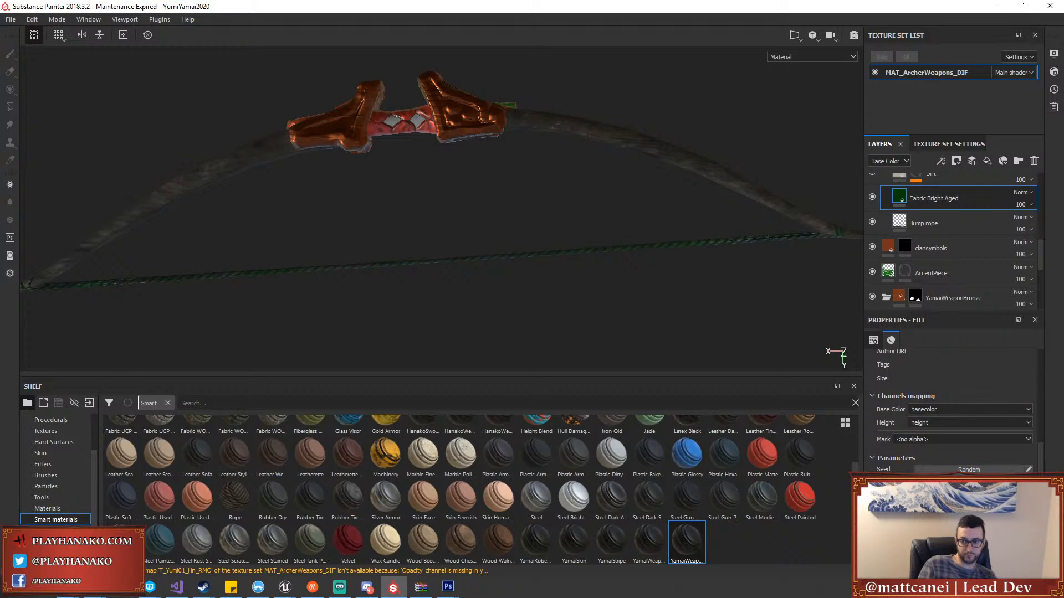
{"action": "left_click", "coordinate": [975, 484]}
{"action": "left_click_drag", "start_coordinate": [1008, 428], "coordinate": [1009, 435]}
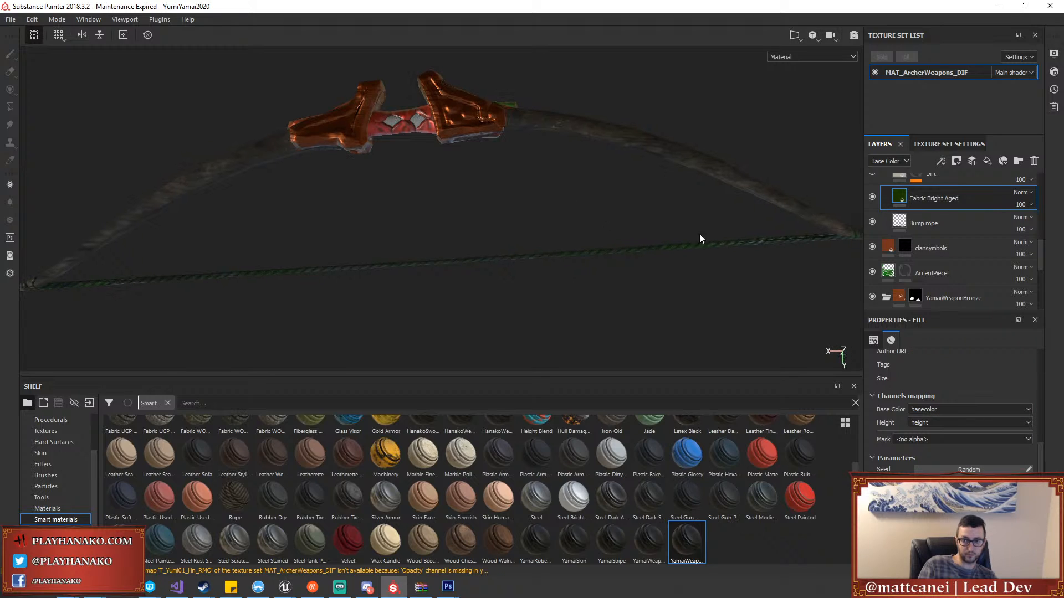
Set the wrap layer's silk color to black and check the grip up close
{"action": "scroll", "coordinate": [889, 254], "scroll_direction": "up", "scroll_amount": 4}
{"action": "scroll", "coordinate": [890, 255], "scroll_direction": "up", "scroll_amount": 4}
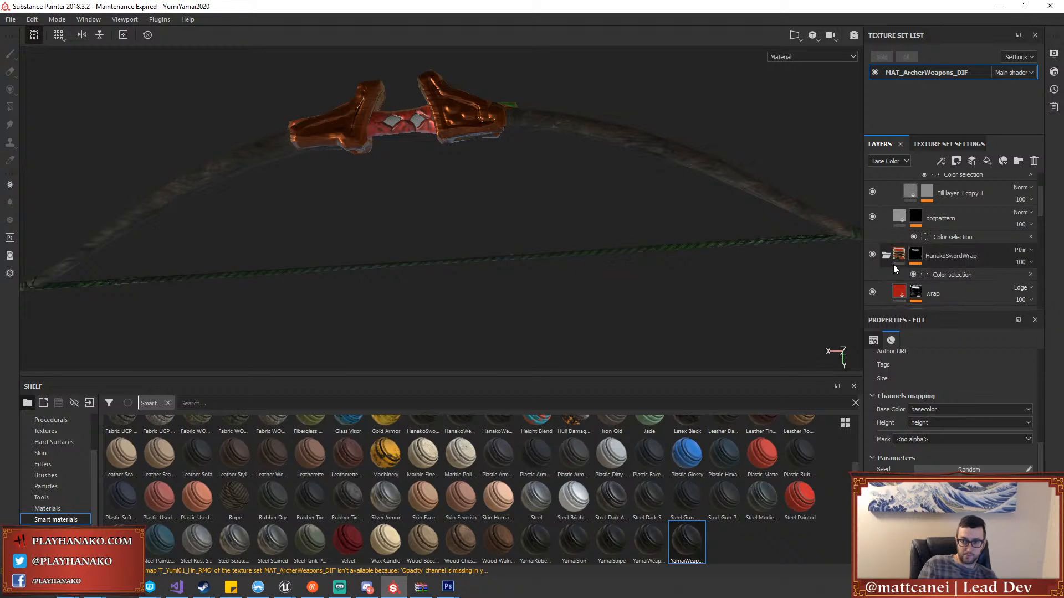
{"action": "left_click", "coordinate": [899, 292]}
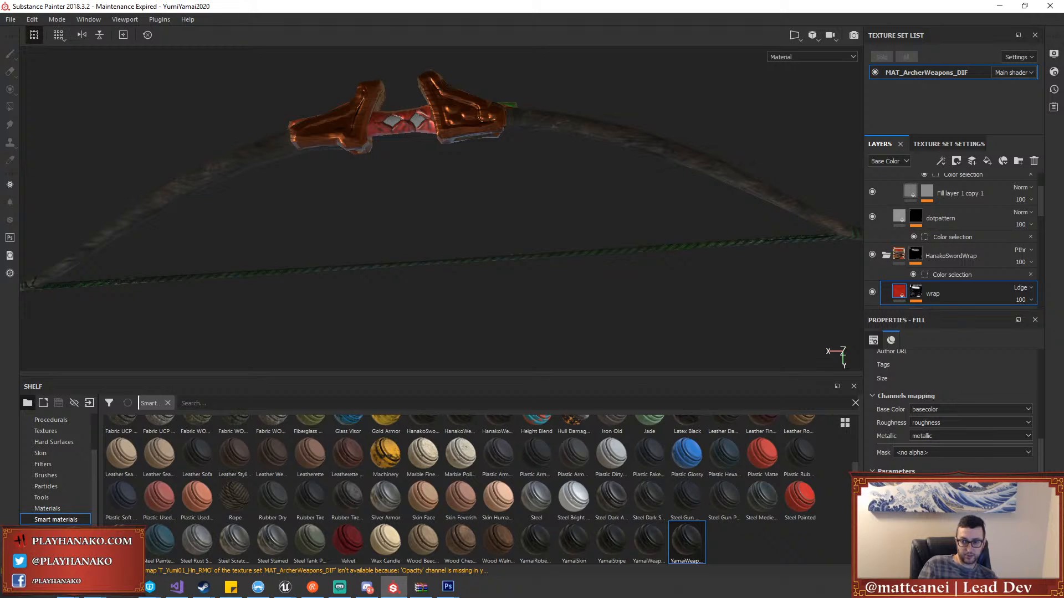
{"action": "left_click", "coordinate": [954, 507]}
{"action": "left_click_drag", "start_coordinate": [947, 426], "coordinate": [886, 493]}
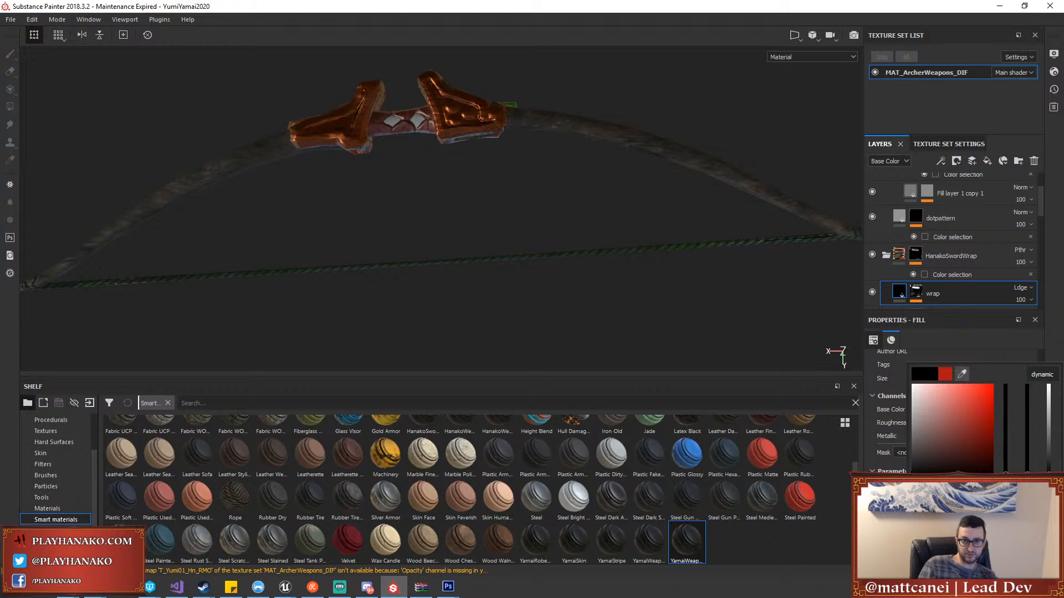
{"action": "scroll", "coordinate": [504, 218], "scroll_direction": "up", "scroll_amount": 5}
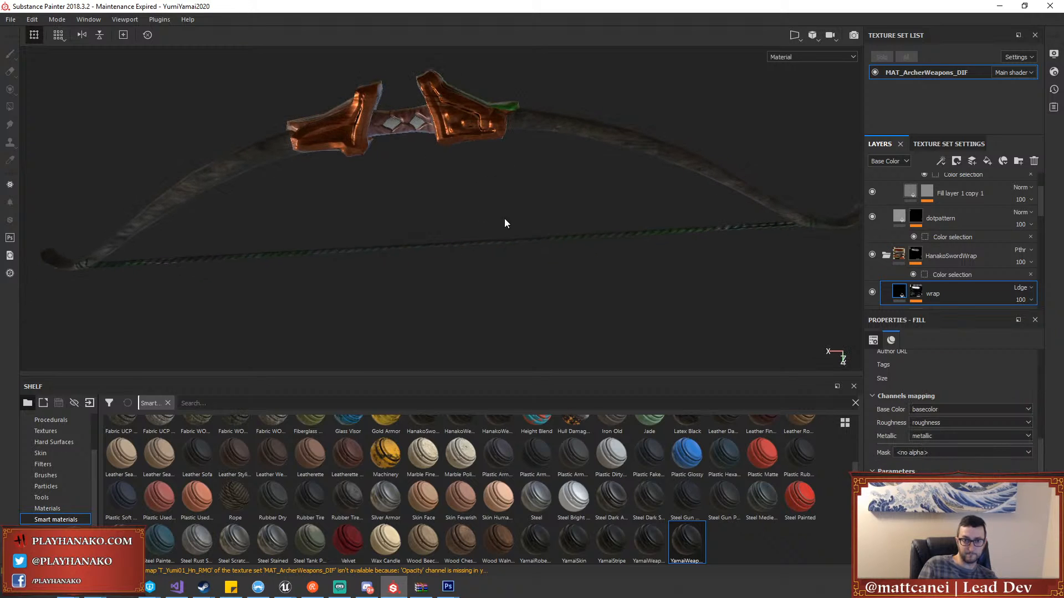
{"action": "left_click_drag", "start_coordinate": [564, 287], "coordinate": [549, 243], "text": "alt"}
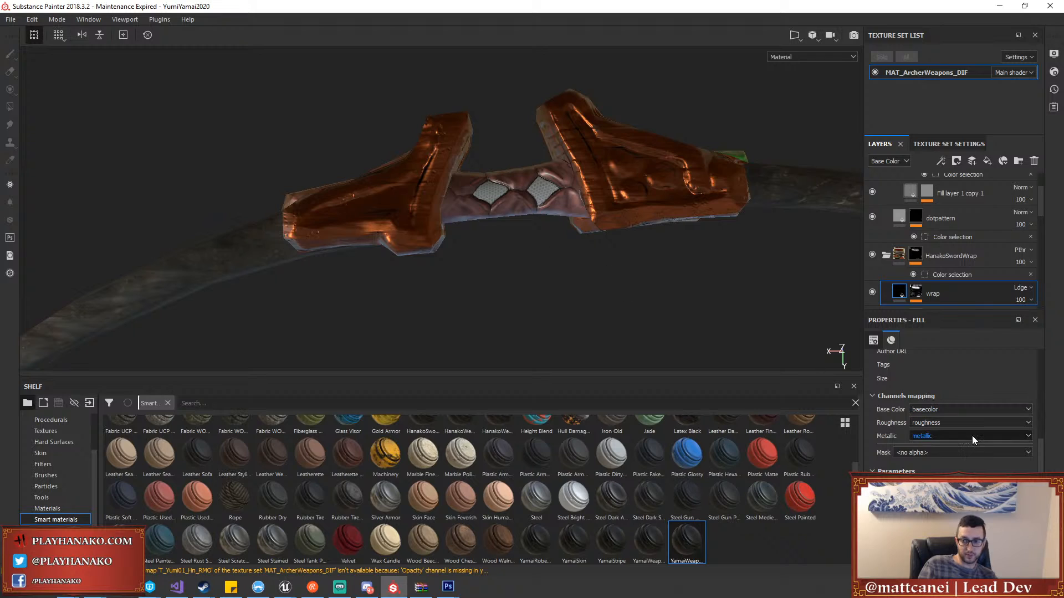
Try a bright yellow-green silk color on the wrap layer
{"action": "scroll", "coordinate": [972, 435], "scroll_direction": "down", "scroll_amount": 3}
{"action": "left_click", "coordinate": [965, 400]}
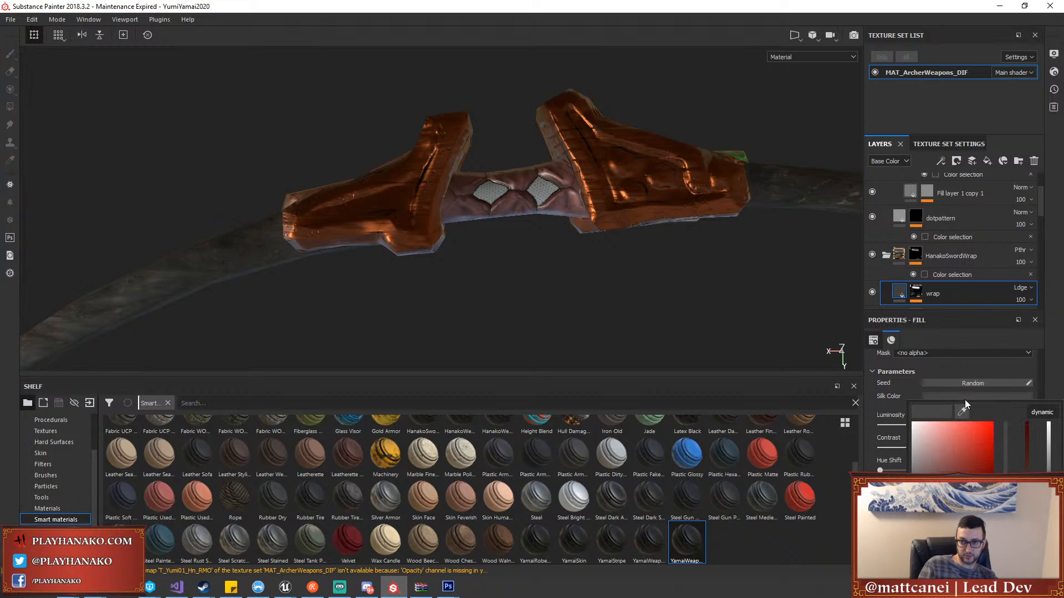
{"action": "left_click", "coordinate": [988, 471]}
{"action": "mouse_move", "coordinate": [989, 471]}
{"action": "left_mouse_down"}
{"action": "mouse_move", "coordinate": [991, 438]}
{"action": "mouse_move", "coordinate": [1005, 491]}
{"action": "left_mouse_up"}
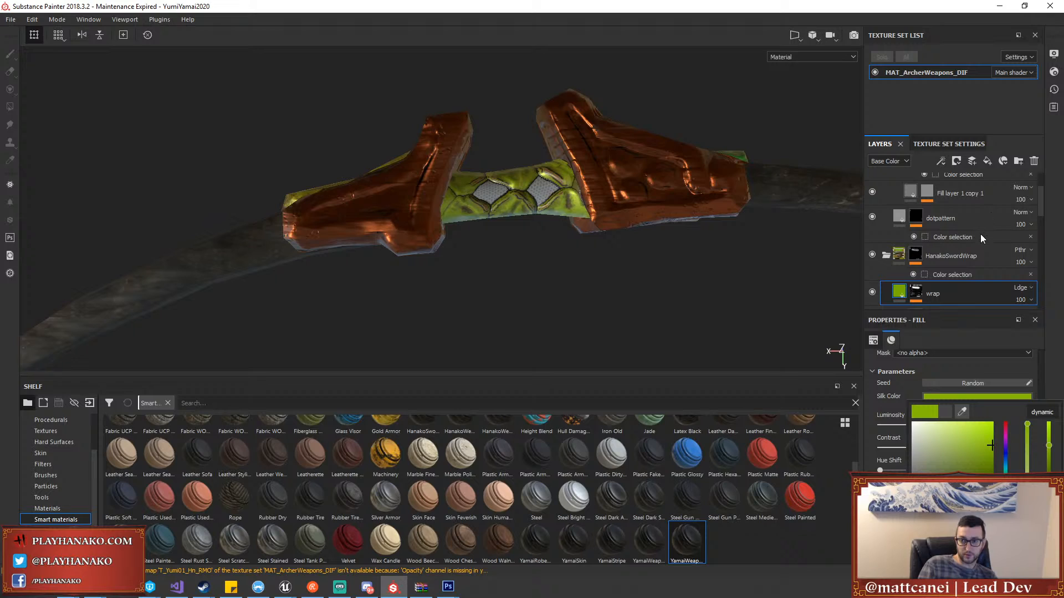
Search the texture resources for "arch" and assign the green archer texture as the base layer's color
{"action": "scroll", "coordinate": [942, 255], "scroll_direction": "down", "scroll_amount": 5}
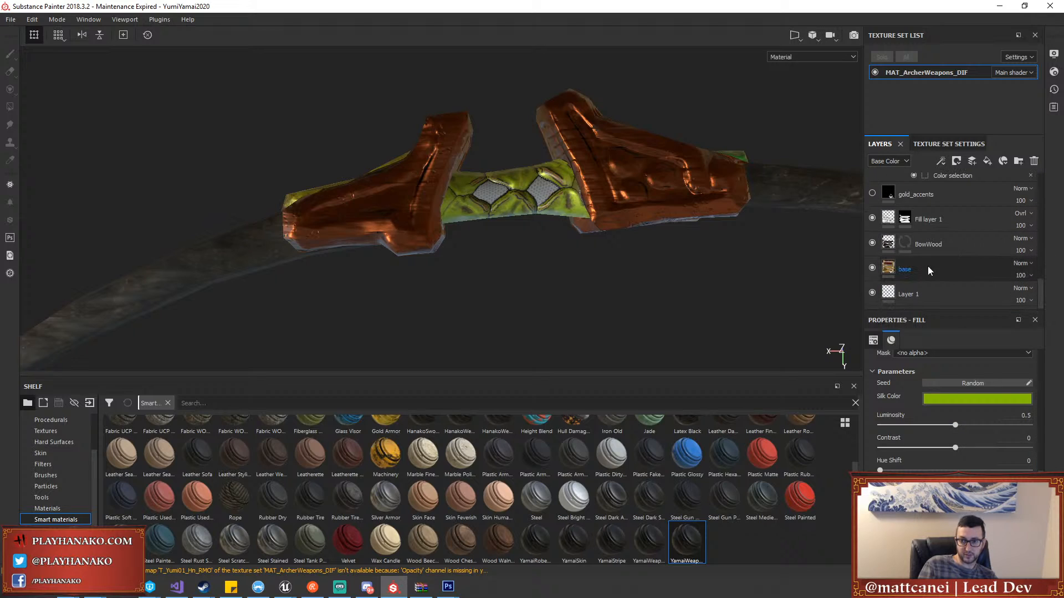
{"action": "left_click", "coordinate": [892, 269]}
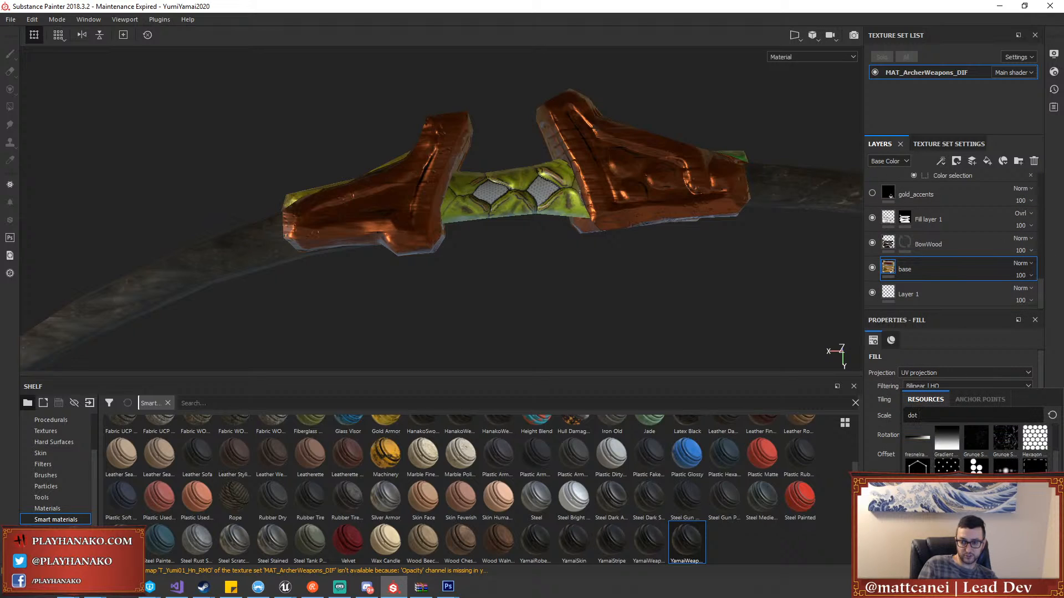
{"action": "key", "text": "BackSpace"}
{"action": "key", "text": "BackSpace"}
{"action": "key", "text": "BackSpace"}
{"action": "type", "text": "arch"}
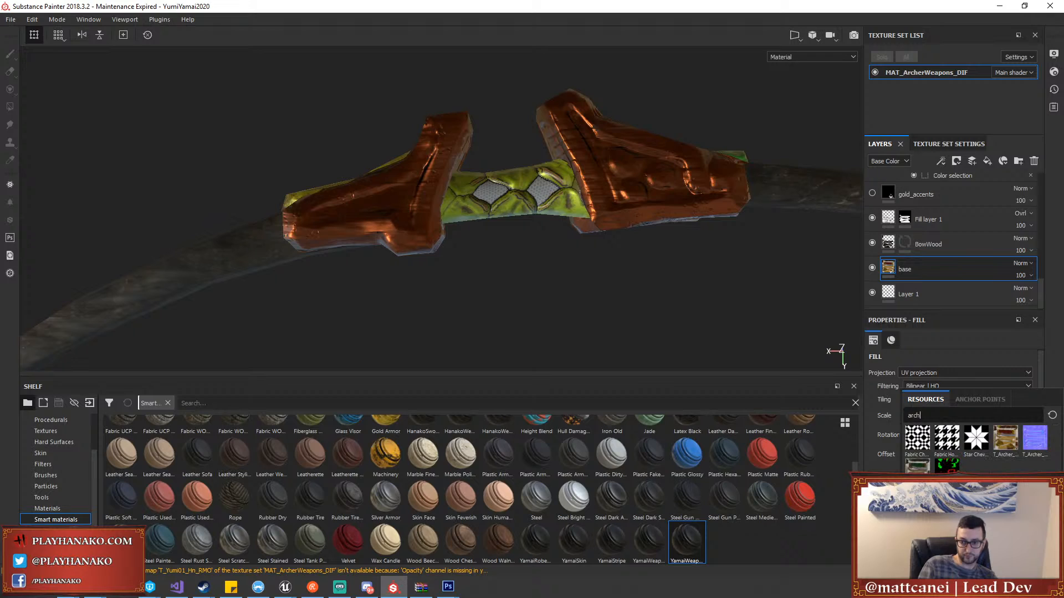
{"action": "left_click", "coordinate": [921, 473]}
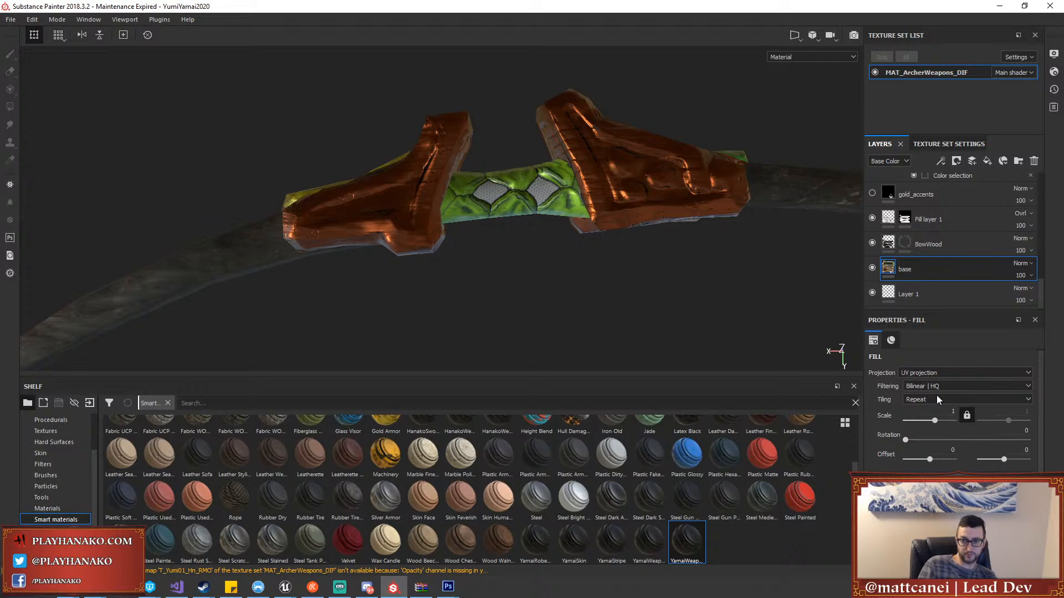
Darken the wrap layer's silk color from yellow-green to black and check the grip
{"action": "scroll", "coordinate": [893, 231], "scroll_direction": "up", "scroll_amount": 5}
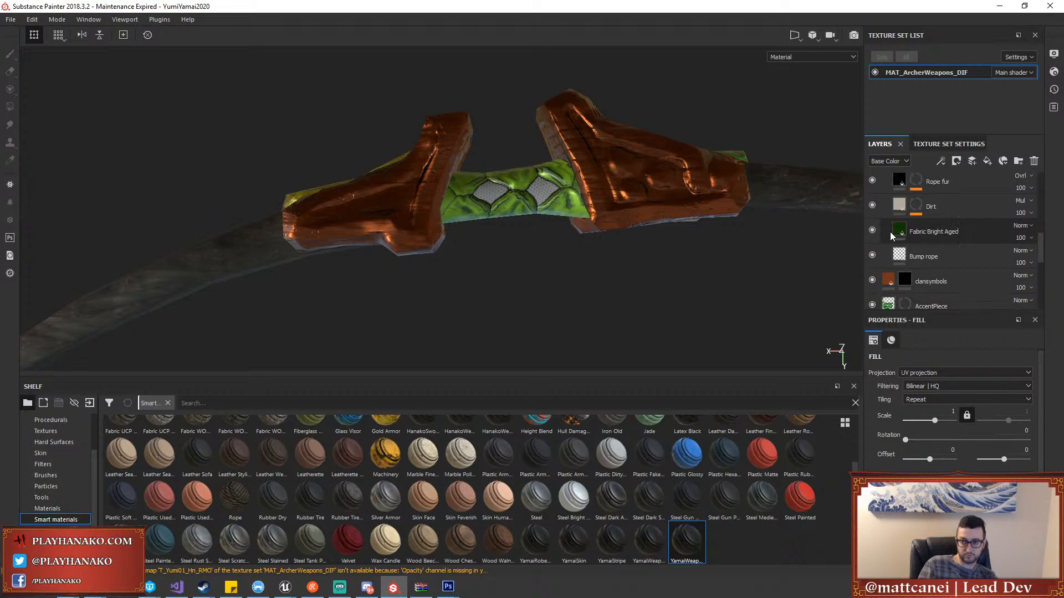
{"action": "left_click", "coordinate": [893, 228]}
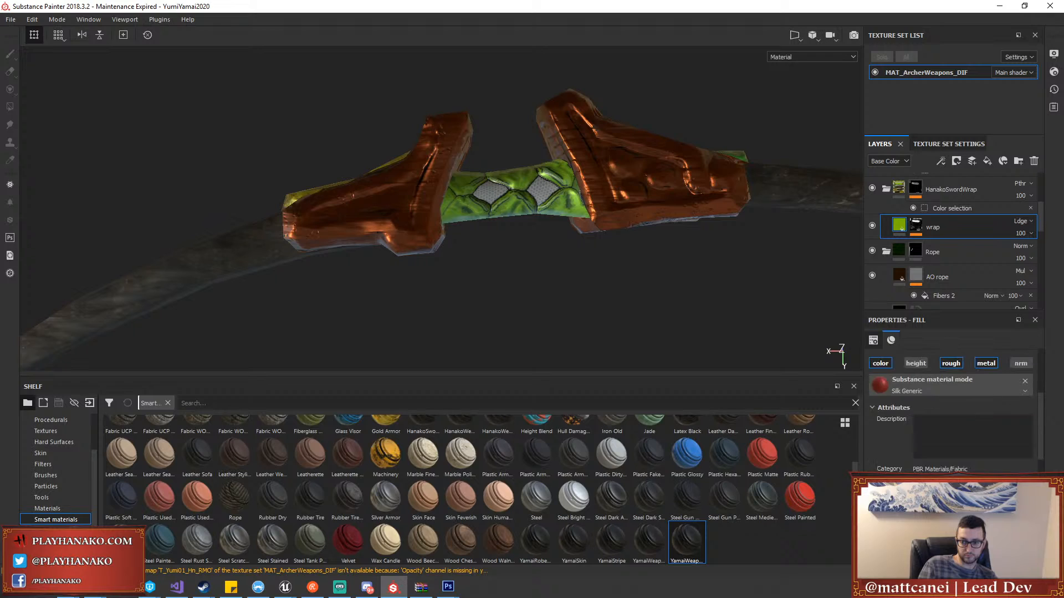
{"action": "left_click", "coordinate": [962, 503]}
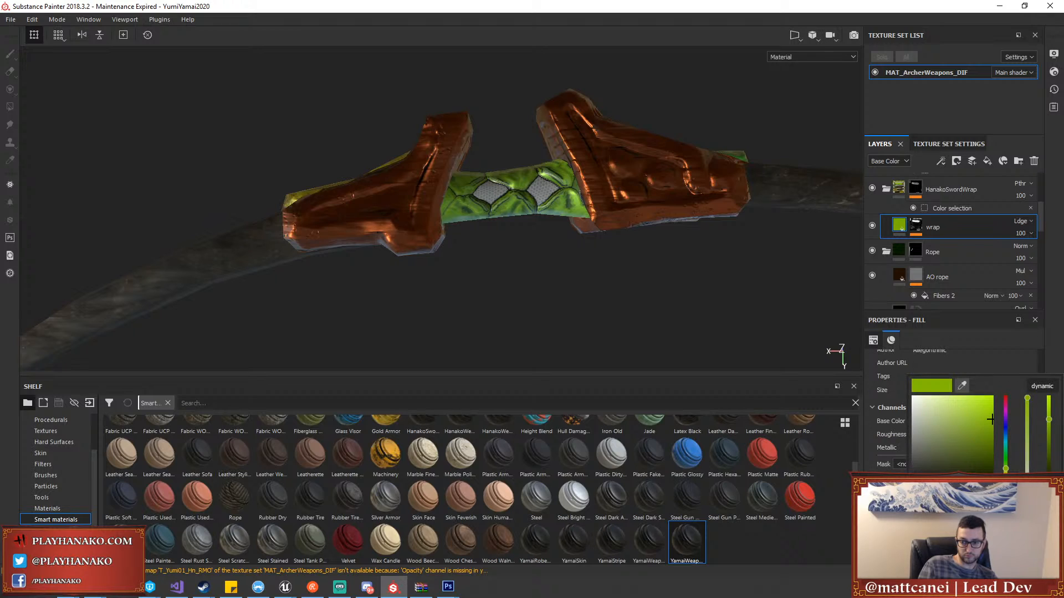
{"action": "left_click", "coordinate": [1005, 460]}
{"action": "left_click_drag", "start_coordinate": [976, 431], "coordinate": [899, 468]}
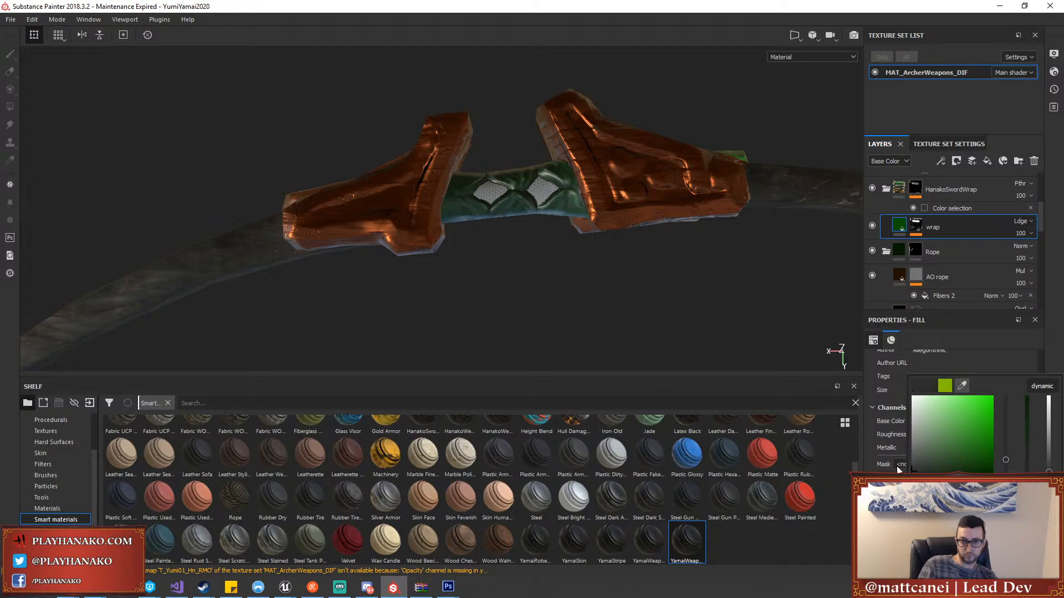
{"action": "mouse_move", "coordinate": [616, 253]}
{"action": "left_mouse_down", "text": "alt"}
{"action": "mouse_move", "coordinate": [739, 342]}
{"action": "mouse_move", "coordinate": [715, 278]}
{"action": "mouse_move", "coordinate": [609, 247]}
{"action": "left_mouse_up", "text": "alt"}
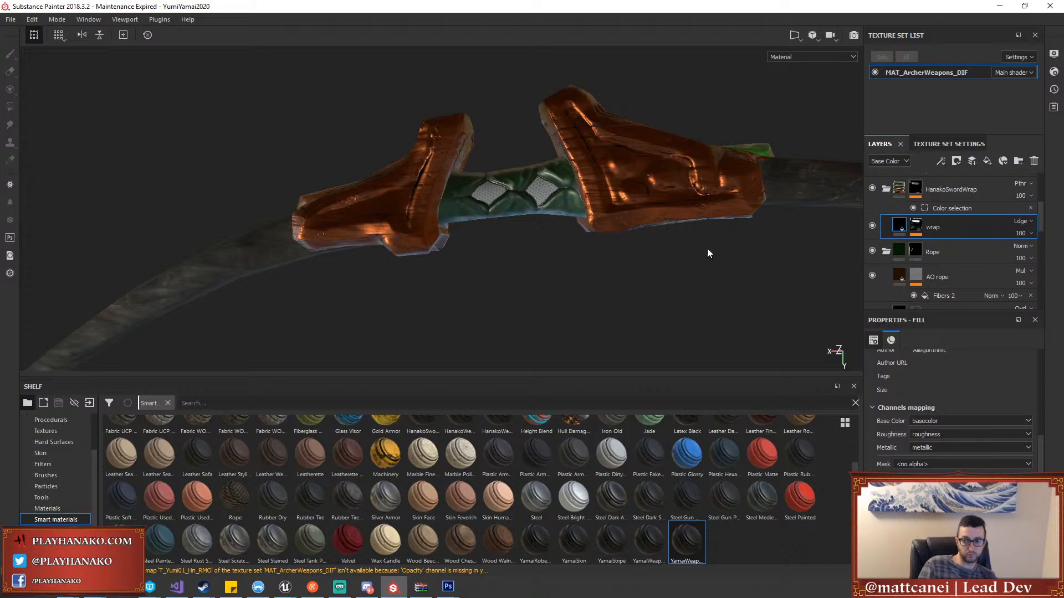
{"action": "left_click_drag", "start_coordinate": [707, 253], "coordinate": [668, 257], "text": "alt"}
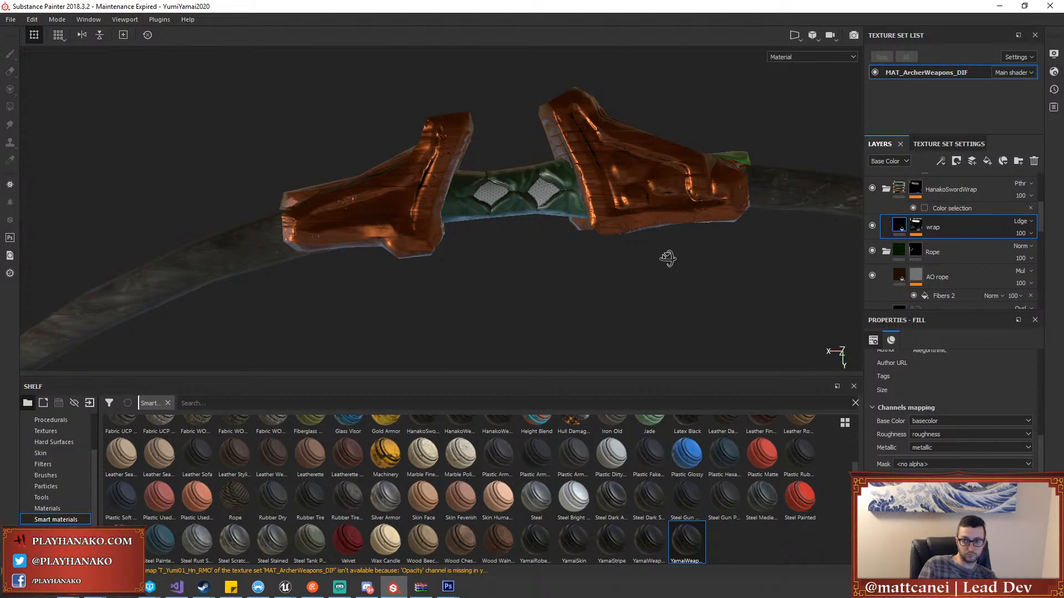
Set the base color of the dotpattern layer to black
{"action": "scroll", "coordinate": [940, 265], "scroll_direction": "up", "scroll_amount": 2}
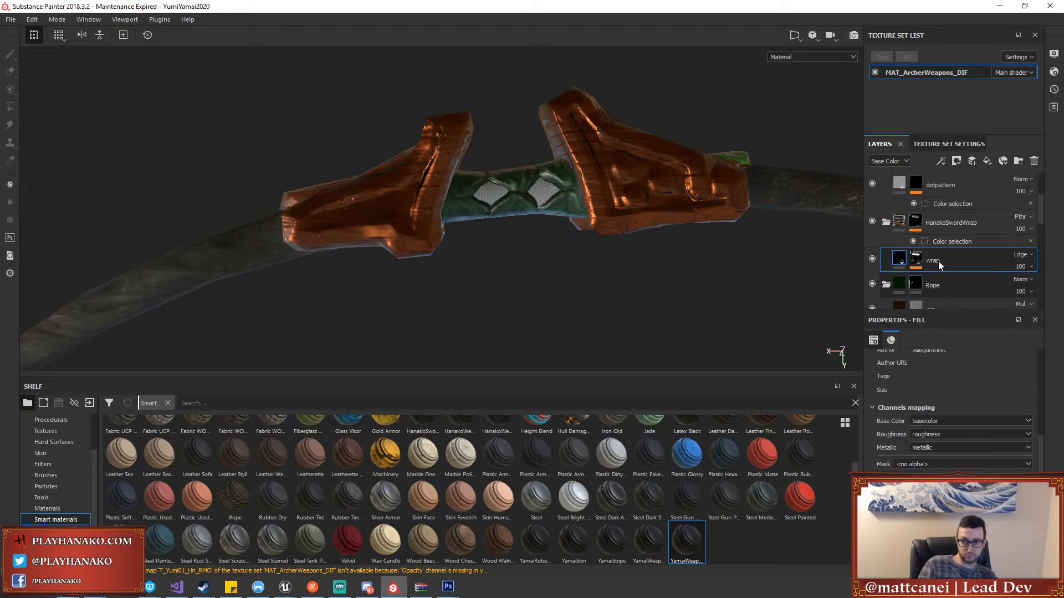
{"action": "scroll", "coordinate": [938, 261], "scroll_direction": "up", "scroll_amount": 4}
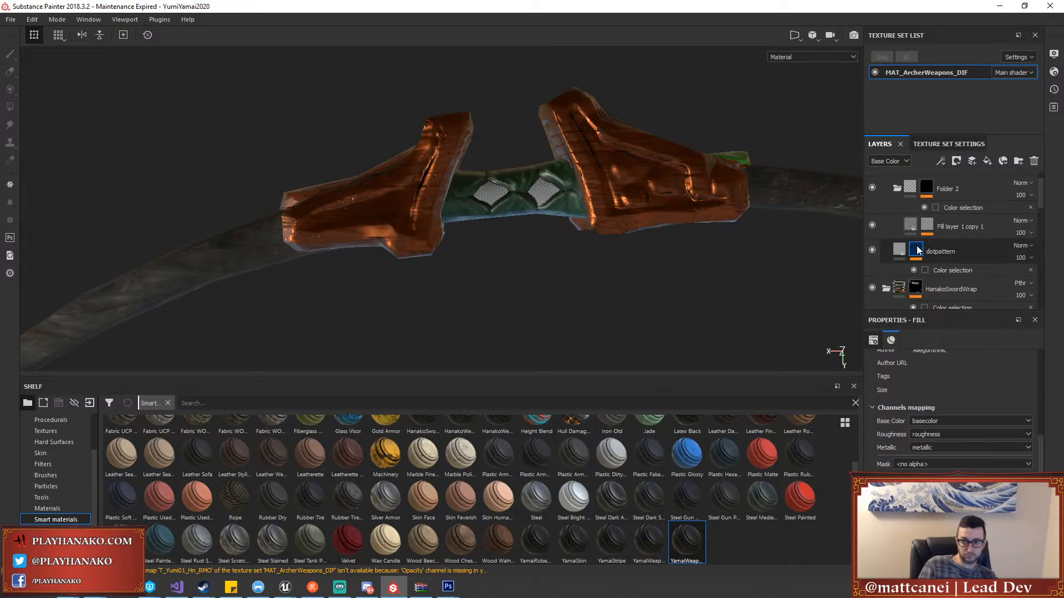
{"action": "left_click", "coordinate": [900, 250]}
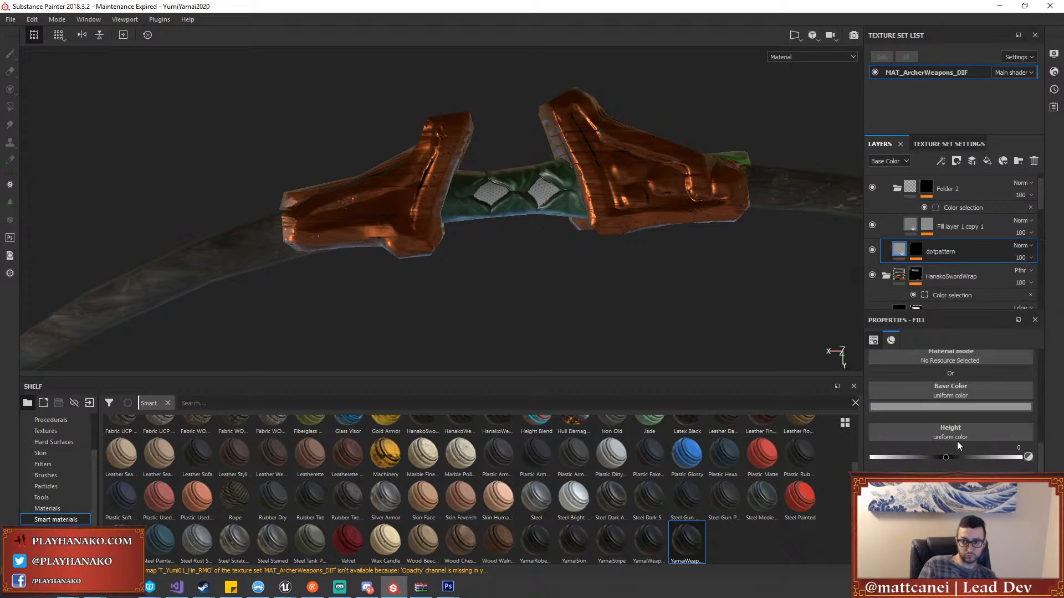
{"action": "left_click", "coordinate": [940, 408]}
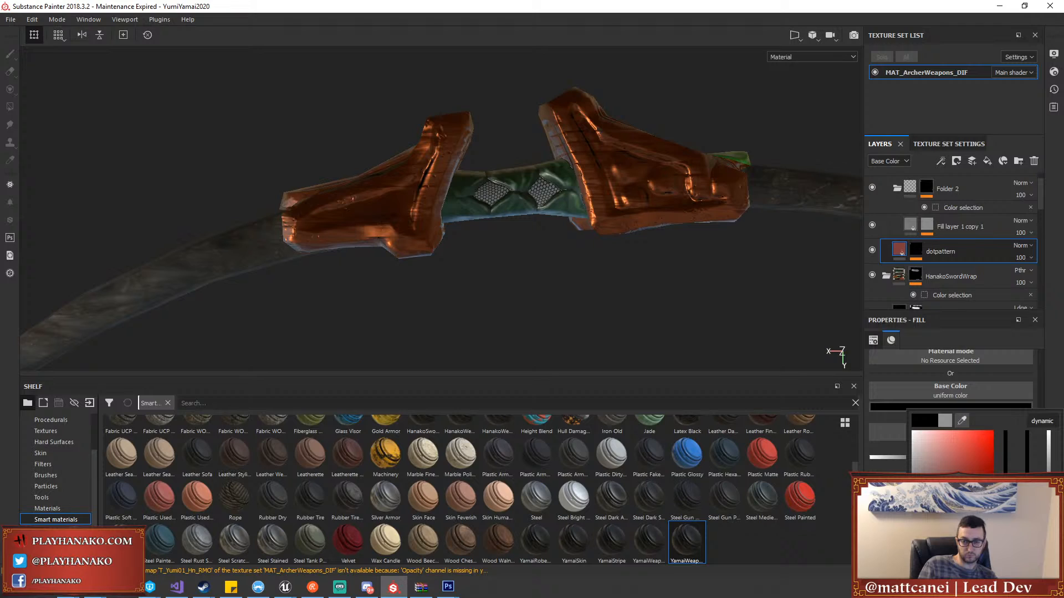
{"action": "mouse_move", "coordinate": [936, 511]}
{"action": "left_mouse_down"}
{"action": "mouse_move", "coordinate": [936, 486]}
{"action": "mouse_move", "coordinate": [936, 511]}
{"action": "left_mouse_up"}
Set the base color of Fill layer 1 copy 1 to dark green for the grip's dots
{"action": "left_click", "coordinate": [909, 225]}
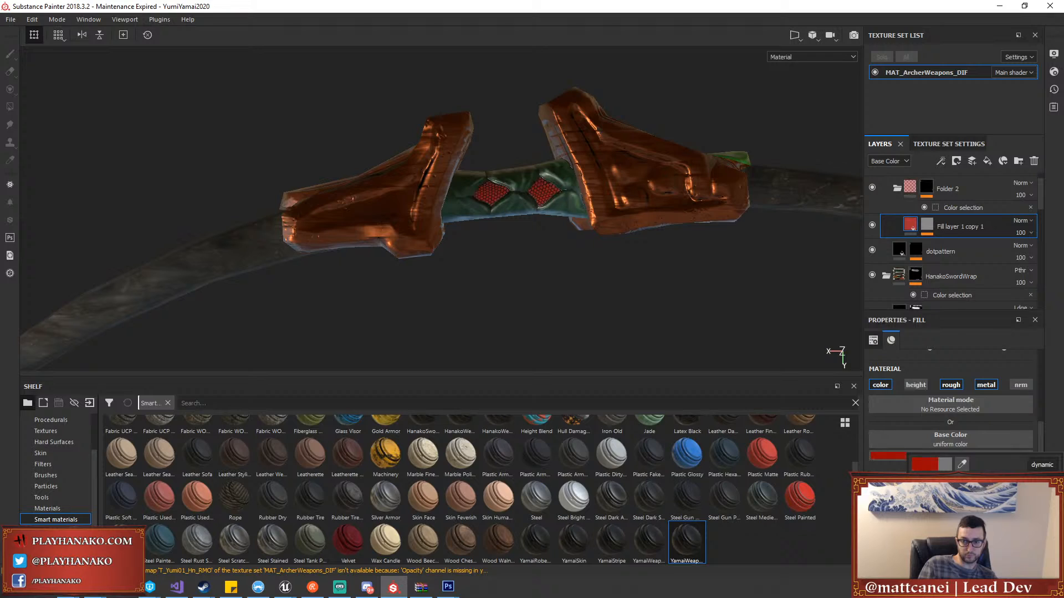
{"action": "left_click", "coordinate": [1048, 516]}
{"action": "left_click", "coordinate": [1049, 504]}
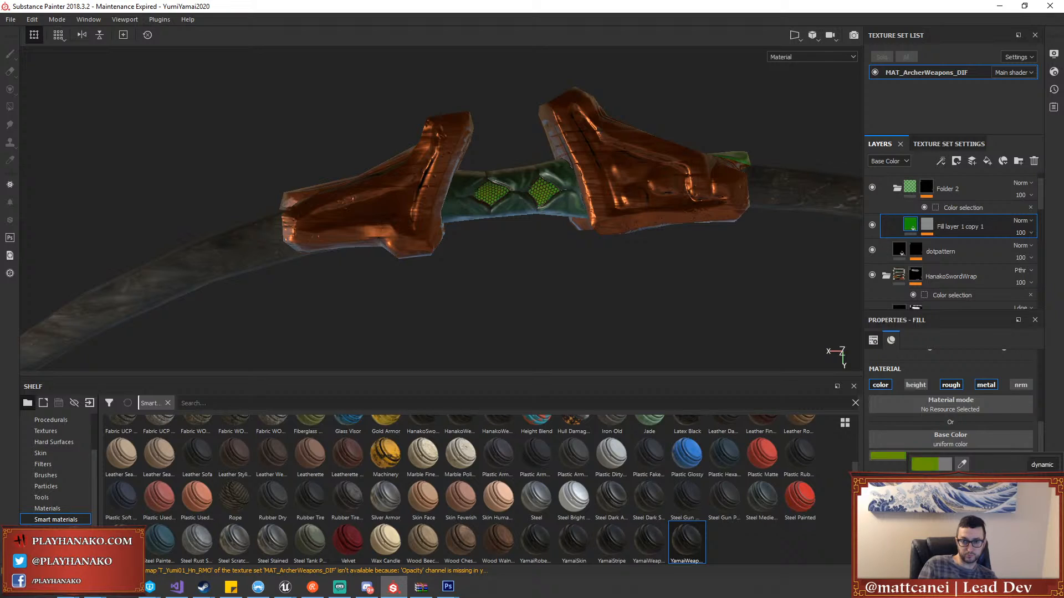
{"action": "left_click", "coordinate": [1035, 543]}
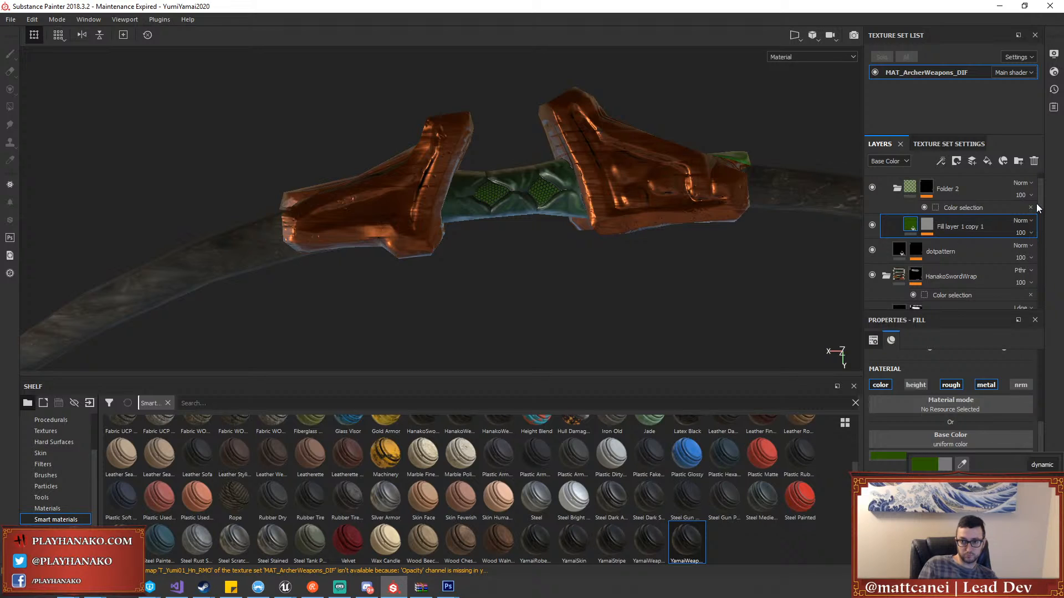
Switch the base layer off and on to check what it contributes to the bow
{"action": "left_click_drag", "start_coordinate": [1040, 205], "coordinate": [1048, 295]}
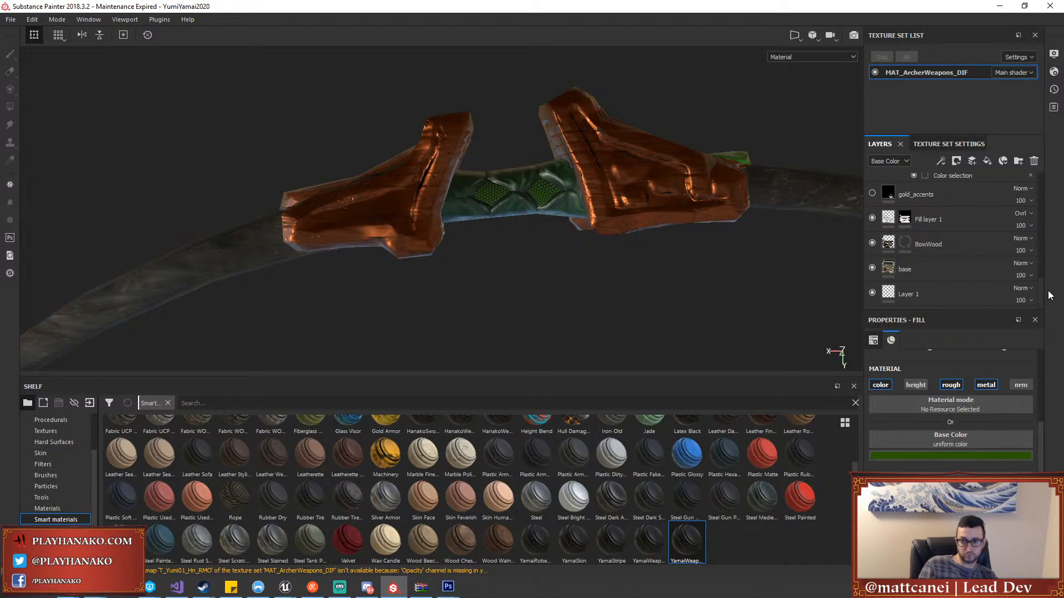
{"action": "left_click", "coordinate": [872, 268]}
{"action": "left_click", "coordinate": [872, 268]}
{"action": "left_click", "coordinate": [872, 269]}
{"action": "left_click", "coordinate": [872, 269]}
Add an HSL Perceptive filter to the base layer, lower its saturation to 0, and check the bow from other angles
{"action": "left_click", "coordinate": [893, 269]}
{"action": "right_click", "coordinate": [936, 266]}
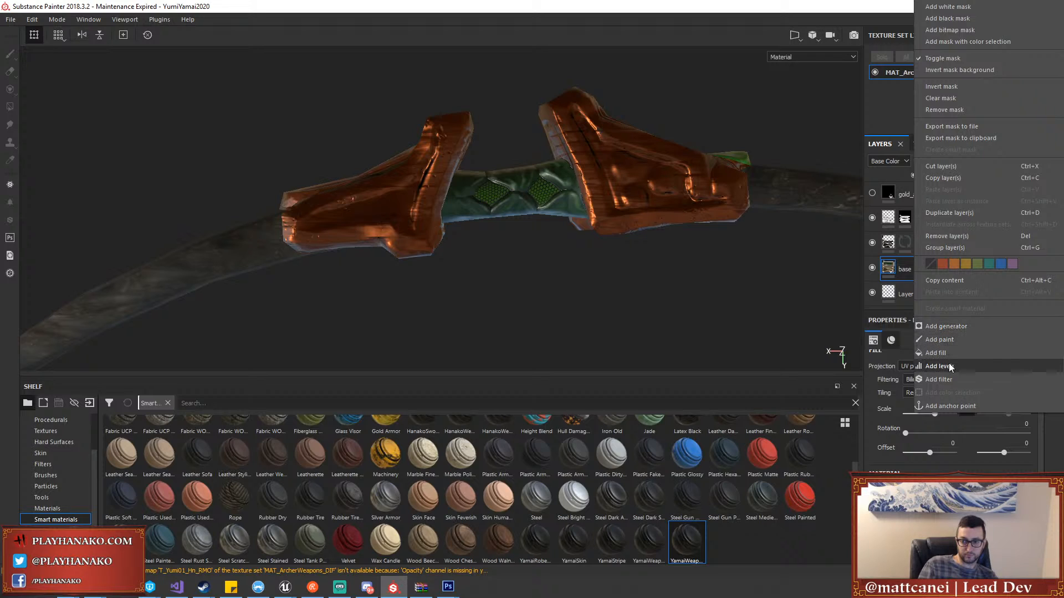
{"action": "left_click", "coordinate": [939, 379]}
{"action": "left_click", "coordinate": [941, 372]}
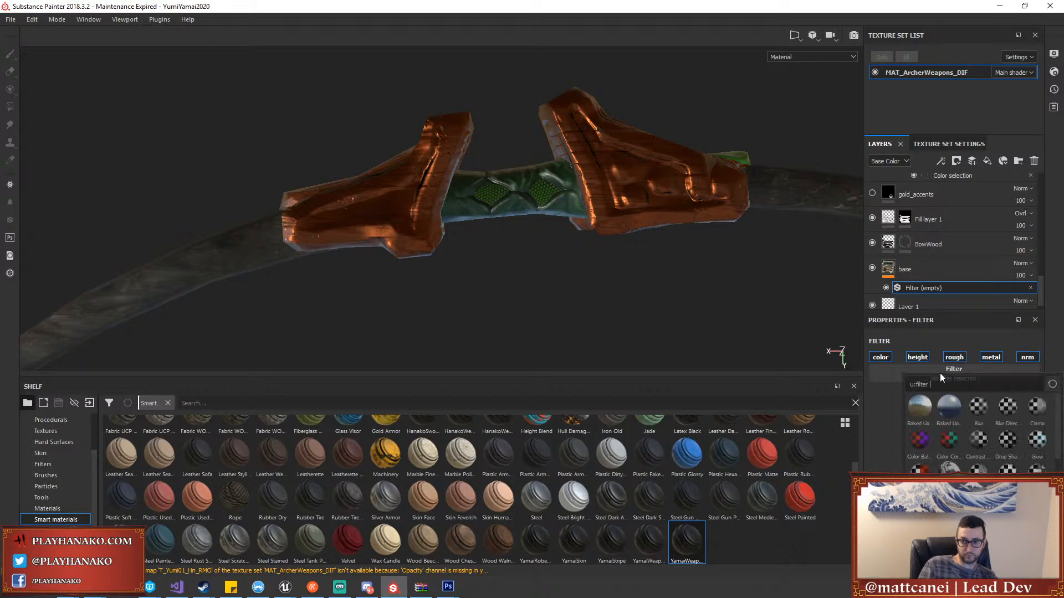
{"action": "left_click", "coordinate": [926, 497]}
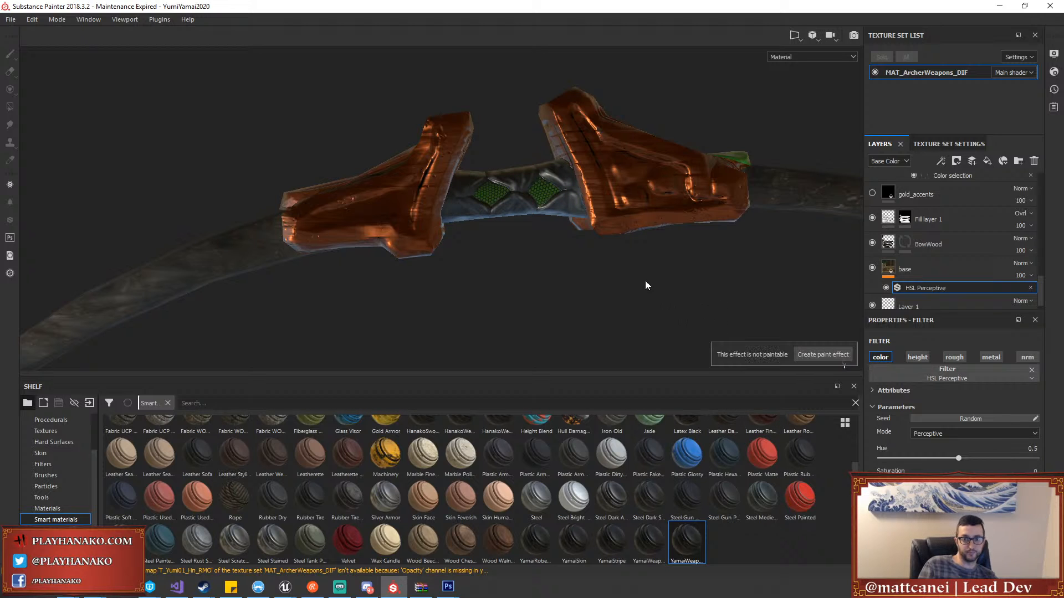
{"action": "mouse_move", "coordinate": [645, 283]}
{"action": "left_mouse_down", "text": "alt"}
{"action": "mouse_move", "coordinate": [564, 299]}
{"action": "mouse_move", "coordinate": [550, 264]}
{"action": "mouse_move", "coordinate": [544, 330]}
{"action": "mouse_move", "coordinate": [568, 278]}
{"action": "mouse_move", "coordinate": [617, 247]}
{"action": "mouse_move", "coordinate": [508, 171]}
{"action": "mouse_move", "coordinate": [442, 145]}
{"action": "mouse_move", "coordinate": [424, 215]}
{"action": "mouse_move", "coordinate": [608, 281]}
{"action": "mouse_move", "coordinate": [584, 149]}
{"action": "left_mouse_up", "text": "alt"}
{"action": "scroll", "coordinate": [564, 300], "scroll_direction": "down", "scroll_amount": 3}
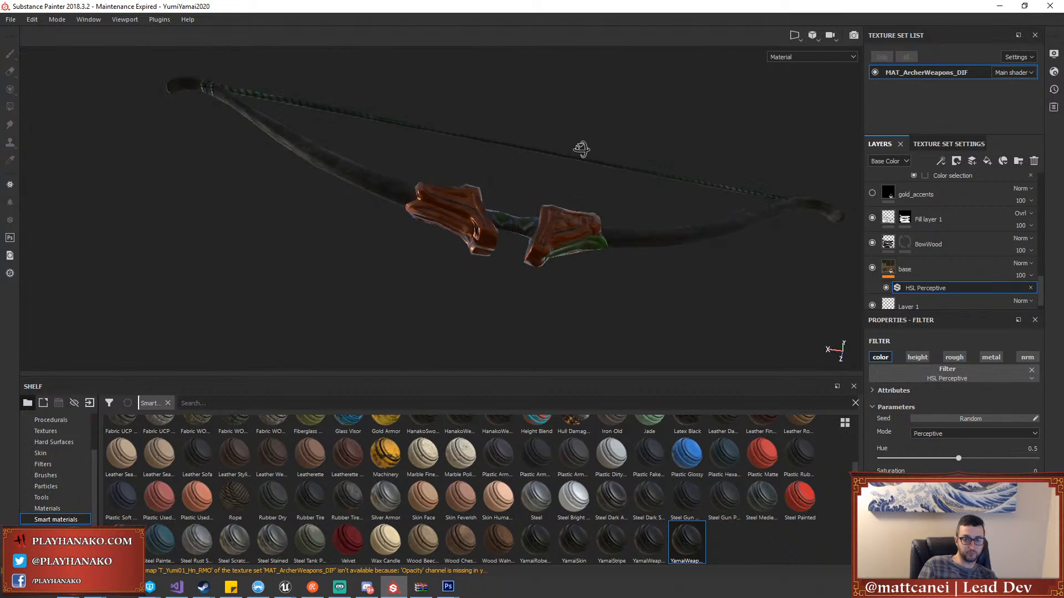
{"action": "scroll", "coordinate": [543, 212], "scroll_direction": "up", "scroll_amount": 3}
{"action": "left_click_drag", "start_coordinate": [544, 212], "coordinate": [576, 221], "text": "alt"}
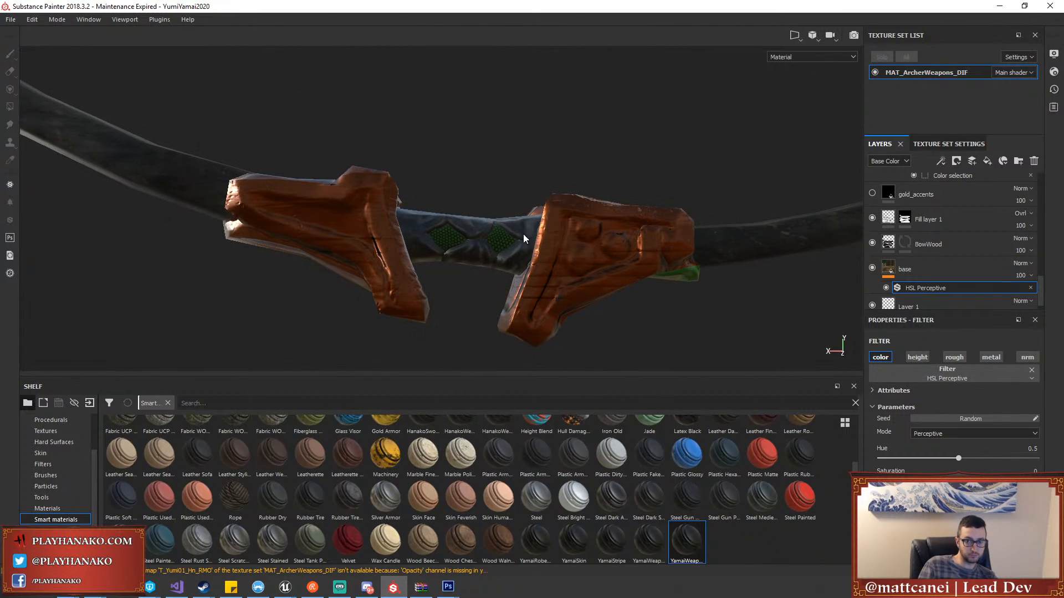
{"action": "scroll", "coordinate": [903, 247], "scroll_direction": "up", "scroll_amount": 2}
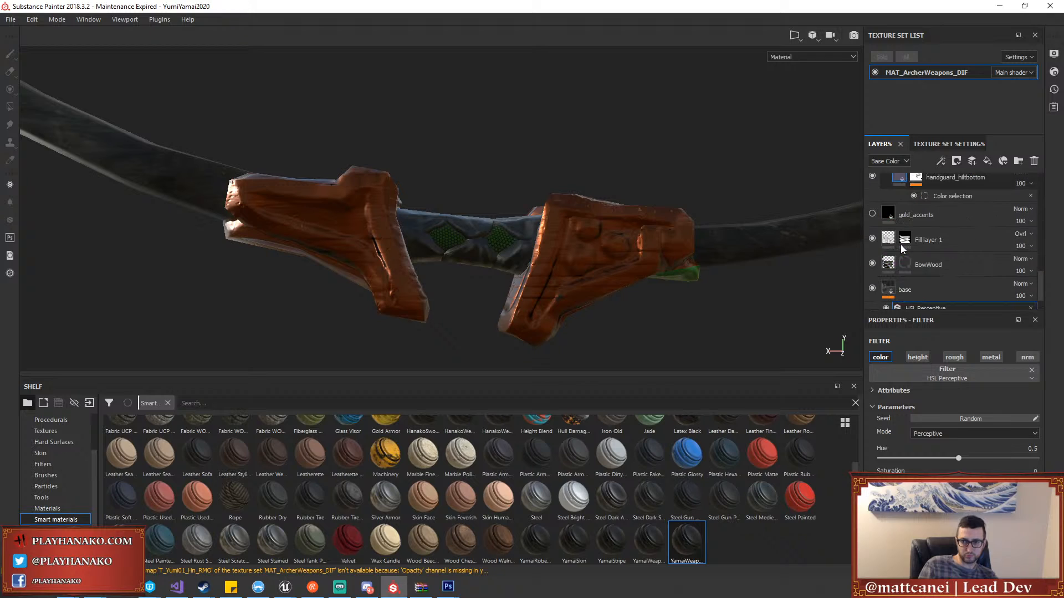
Turn off the height channel in the BowWood layer's fill material
{"action": "left_click", "coordinate": [885, 263]}
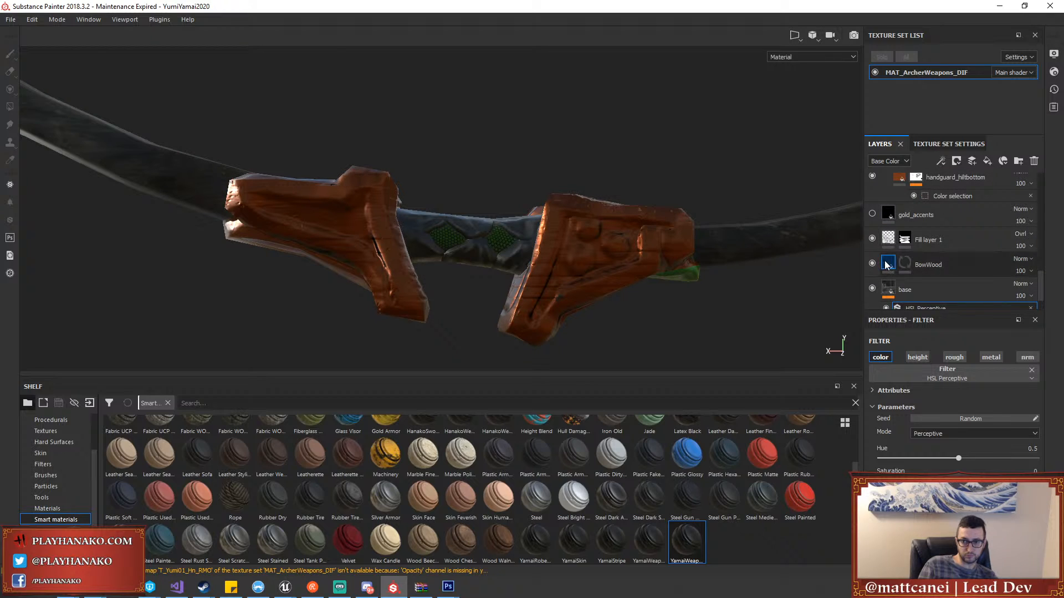
{"action": "scroll", "coordinate": [955, 383], "scroll_direction": "down", "scroll_amount": 5}
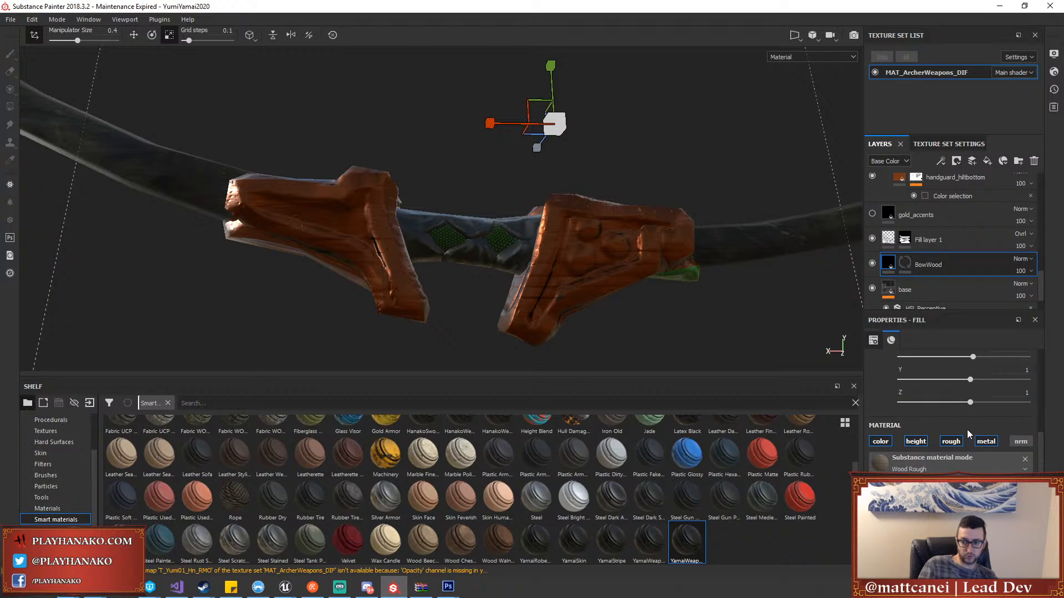
{"action": "left_click", "coordinate": [919, 444]}
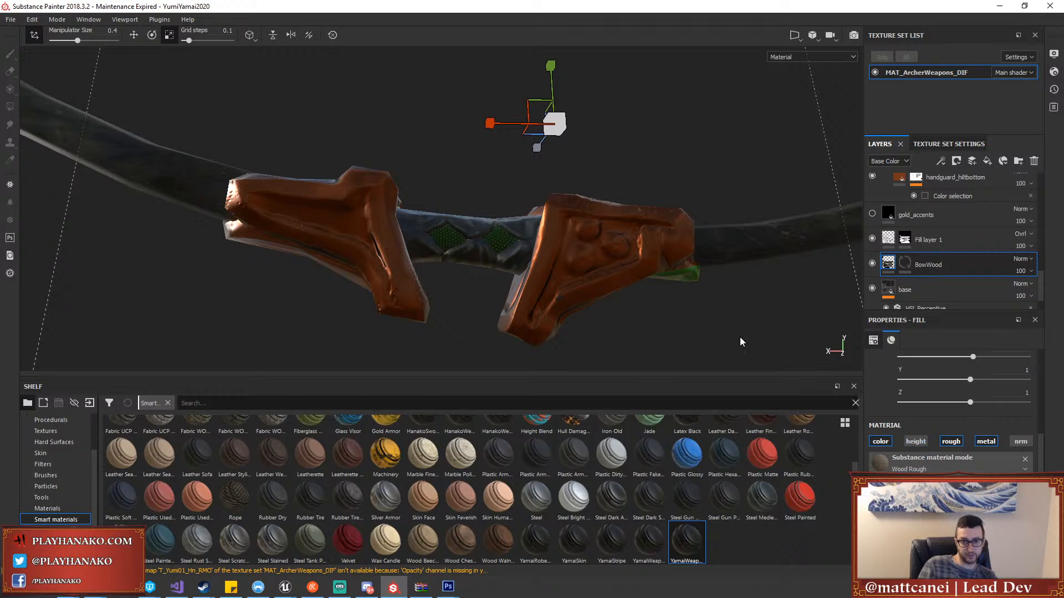
{"action": "left_click_drag", "start_coordinate": [740, 337], "coordinate": [690, 184], "text": "alt"}
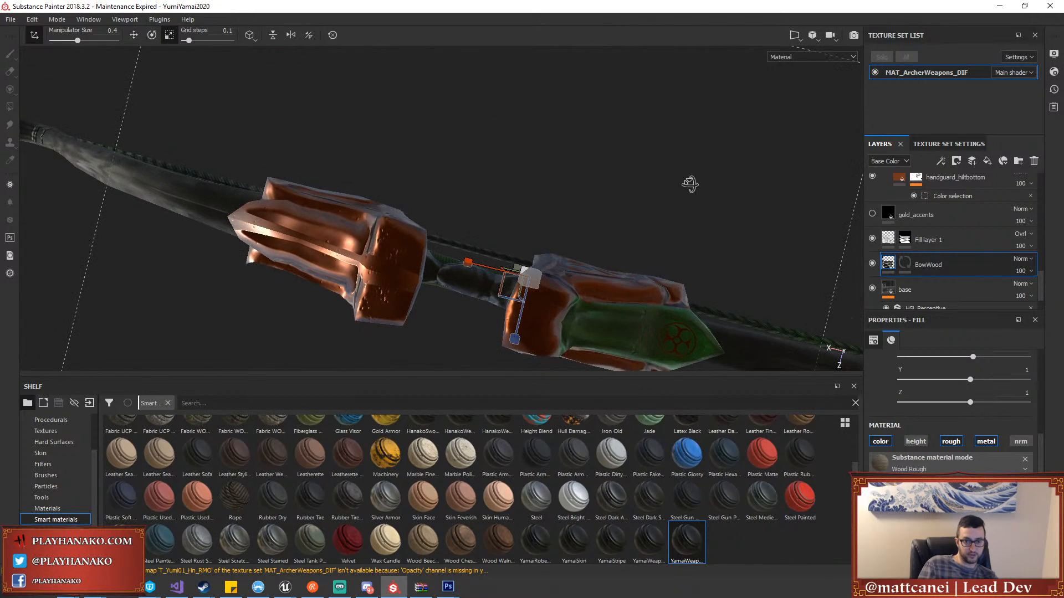
Set the handguard_hiltbottom fill's color noisiness to 0.55, surface imperfections to 0.61 and dirt intensity to 0.68
{"action": "scroll", "coordinate": [892, 227], "scroll_direction": "up", "scroll_amount": 3}
{"action": "left_click", "coordinate": [894, 238]}
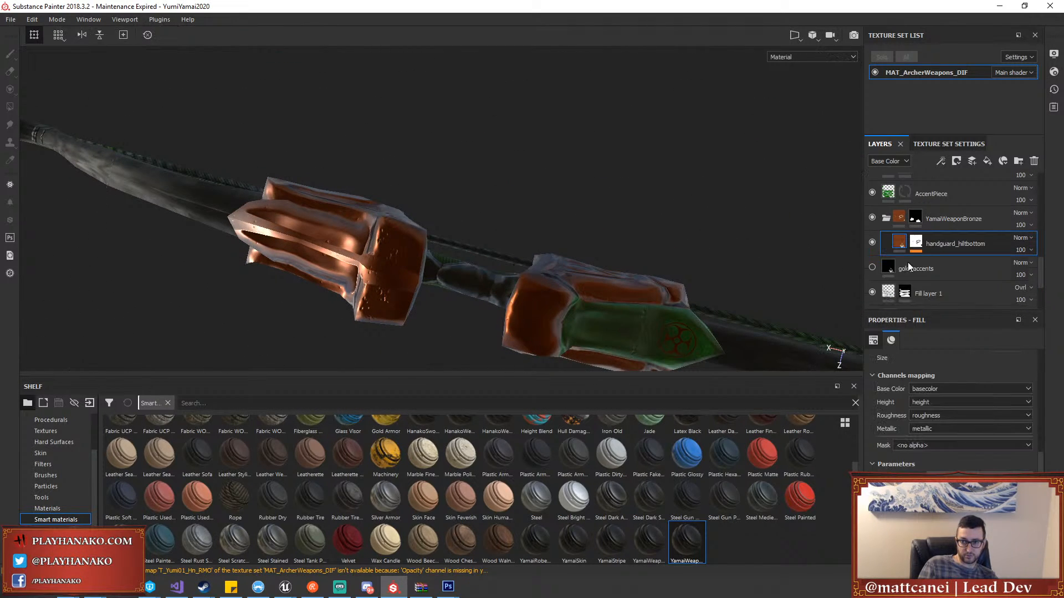
{"action": "scroll", "coordinate": [930, 404], "scroll_direction": "down", "scroll_amount": 1}
{"action": "left_click_drag", "start_coordinate": [929, 417], "coordinate": [1021, 419]}
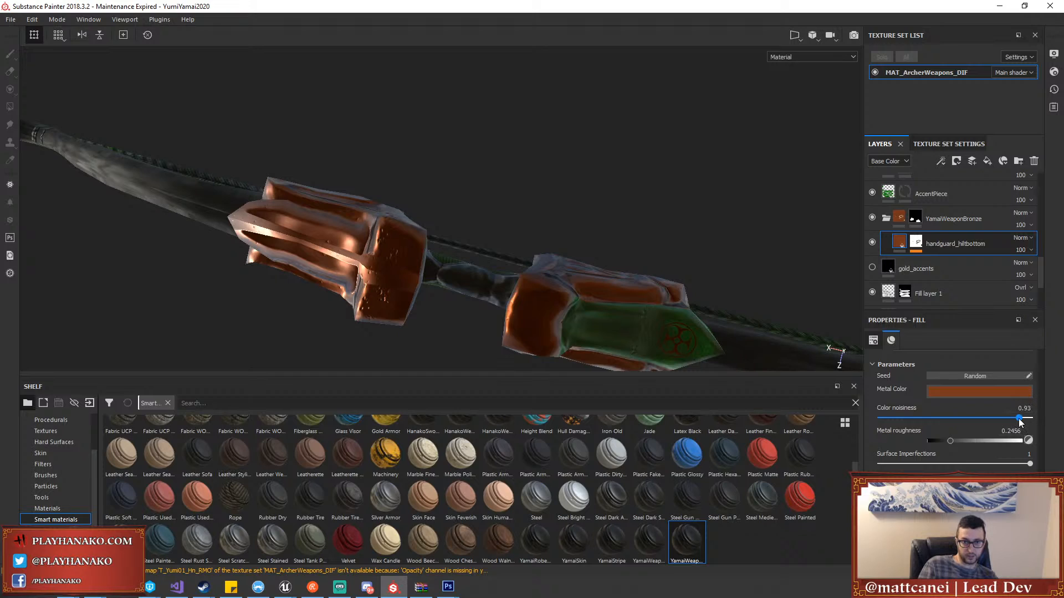
{"action": "left_click_drag", "start_coordinate": [1019, 464], "coordinate": [971, 469]}
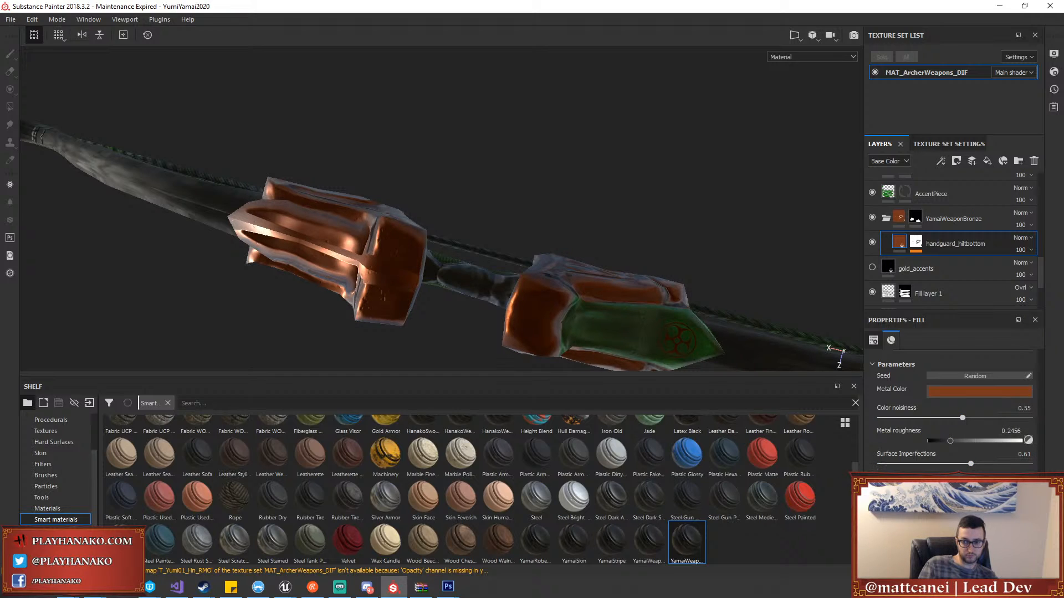
{"action": "scroll", "coordinate": [953, 415], "scroll_direction": "down", "scroll_amount": 1}
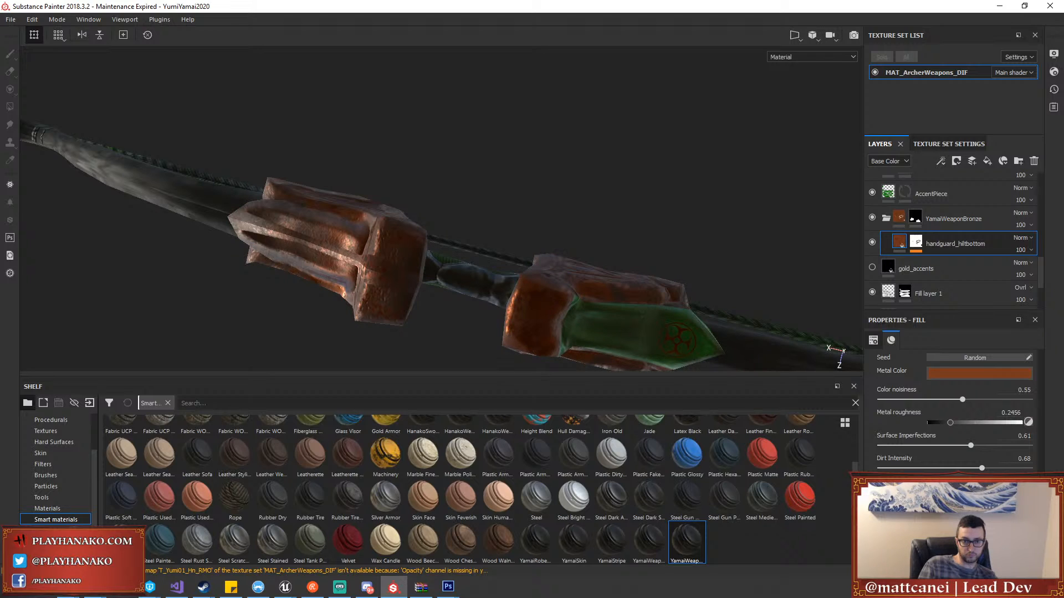
Examine the whole bow from several angles, checking the bronze handguards, the wood limbs, the string and the green accent piece
{"action": "left_click_drag", "start_coordinate": [621, 183], "coordinate": [604, 227], "text": "alt"}
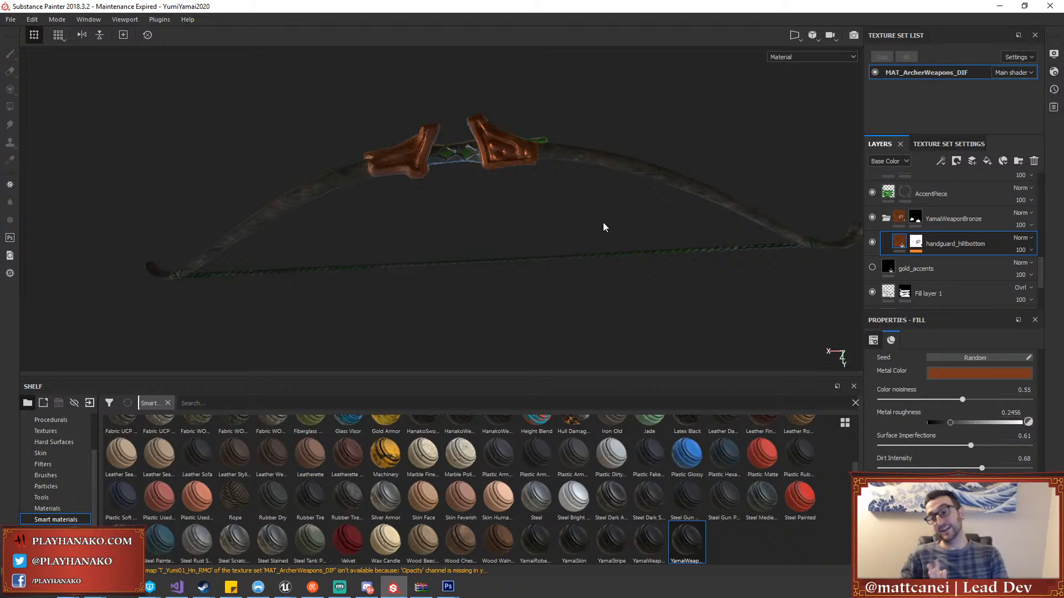
{"action": "scroll", "coordinate": [603, 223], "scroll_direction": "up", "scroll_amount": 2}
{"action": "scroll", "coordinate": [602, 223], "scroll_direction": "down", "scroll_amount": 1}
{"action": "middle_click_drag", "start_coordinate": [572, 207], "coordinate": [581, 214], "text": "alt"}
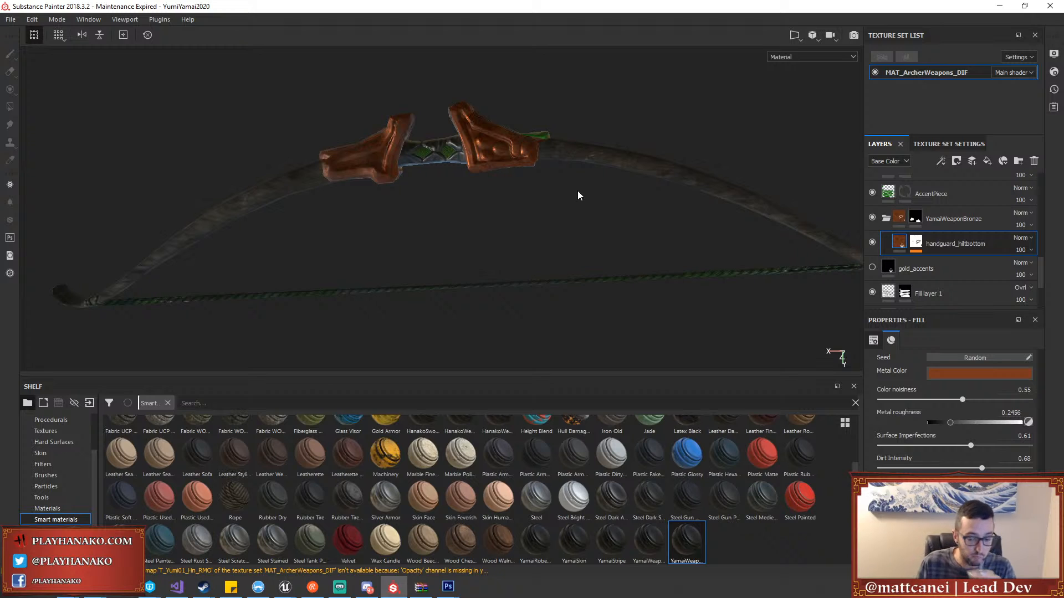
{"action": "scroll", "coordinate": [593, 218], "scroll_direction": "up", "scroll_amount": 3}
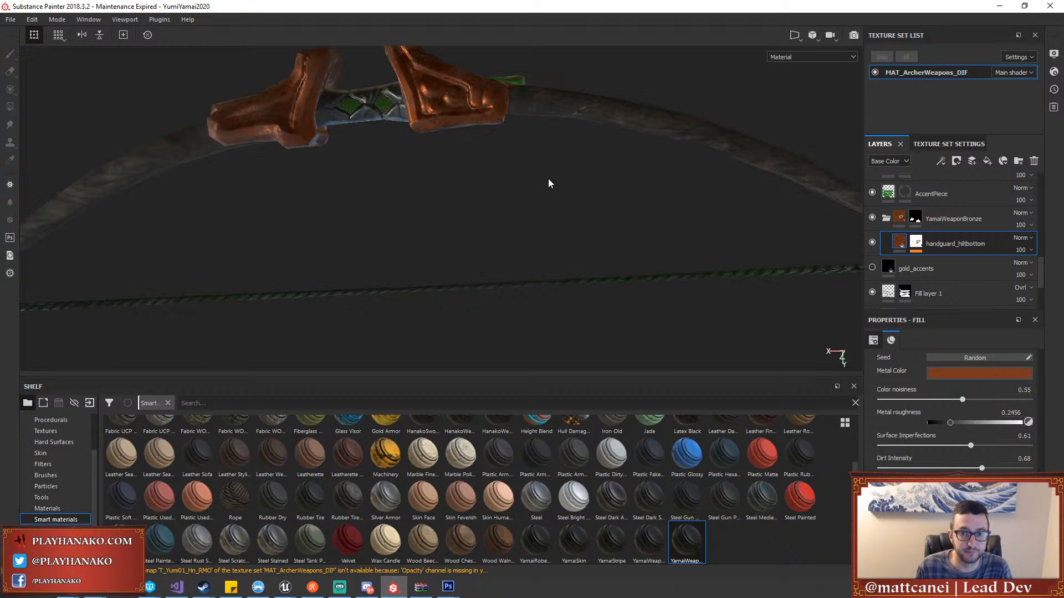
{"action": "left_click_drag", "start_coordinate": [547, 178], "coordinate": [558, 266], "text": "alt"}
{"action": "scroll", "coordinate": [558, 214], "scroll_direction": "down", "scroll_amount": 5}
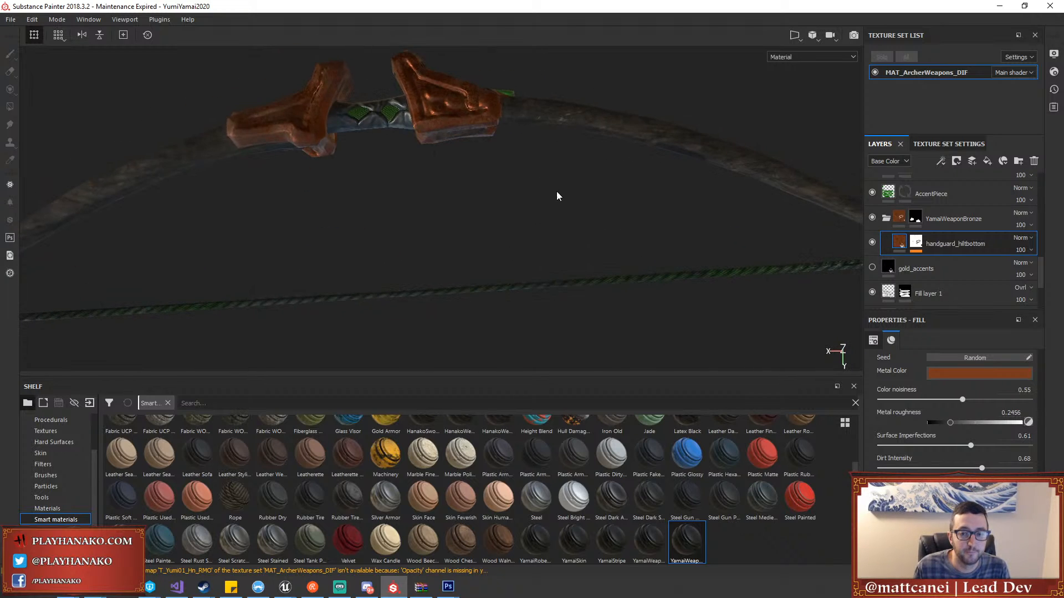
{"action": "left_click_drag", "start_coordinate": [554, 197], "coordinate": [593, 213], "text": "alt"}
{"action": "scroll", "coordinate": [585, 215], "scroll_direction": "up", "scroll_amount": 3}
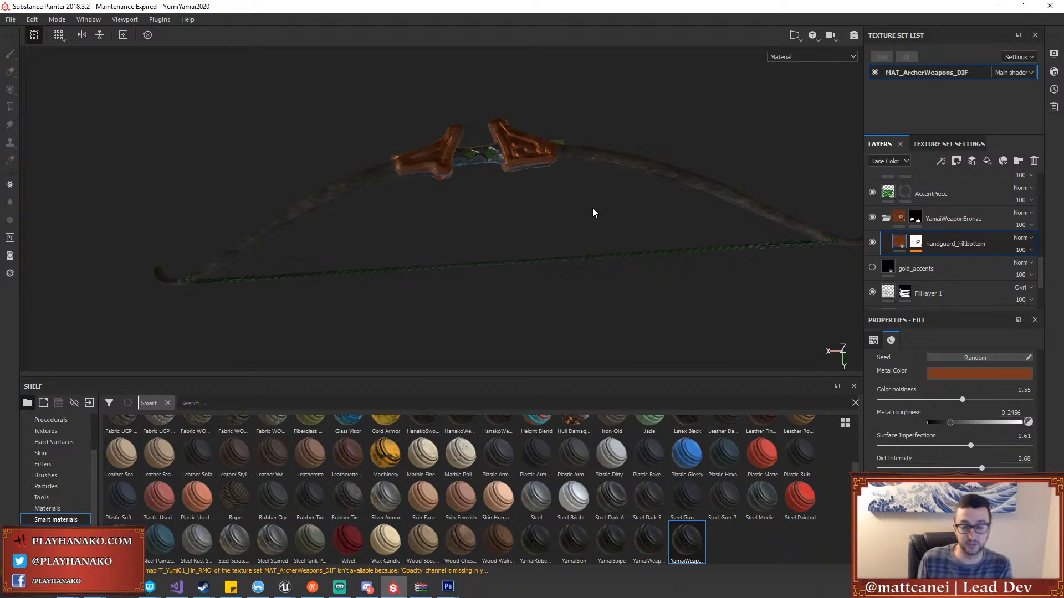
{"action": "left_click_drag", "start_coordinate": [593, 213], "coordinate": [606, 301], "text": "alt"}
{"action": "scroll", "coordinate": [610, 188], "scroll_direction": "up", "scroll_amount": 5}
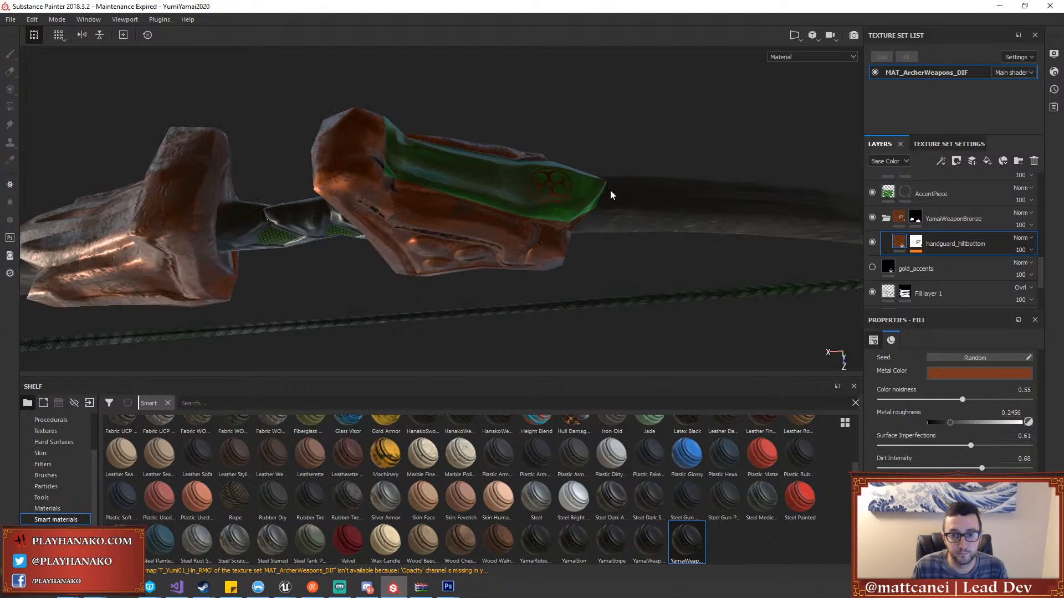
{"action": "left_click_drag", "start_coordinate": [611, 192], "coordinate": [606, 223], "text": "alt"}
Rename the overlay layer Fill layer 1 as grunge
{"action": "scroll", "coordinate": [964, 219], "scroll_direction": "up", "scroll_amount": 2}
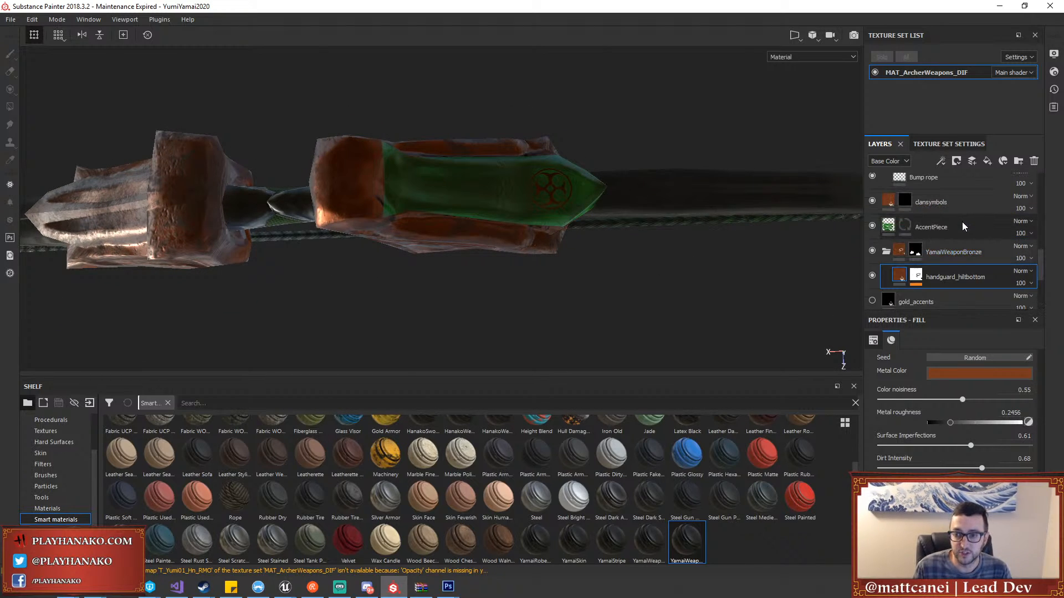
{"action": "left_click", "coordinate": [961, 222]}
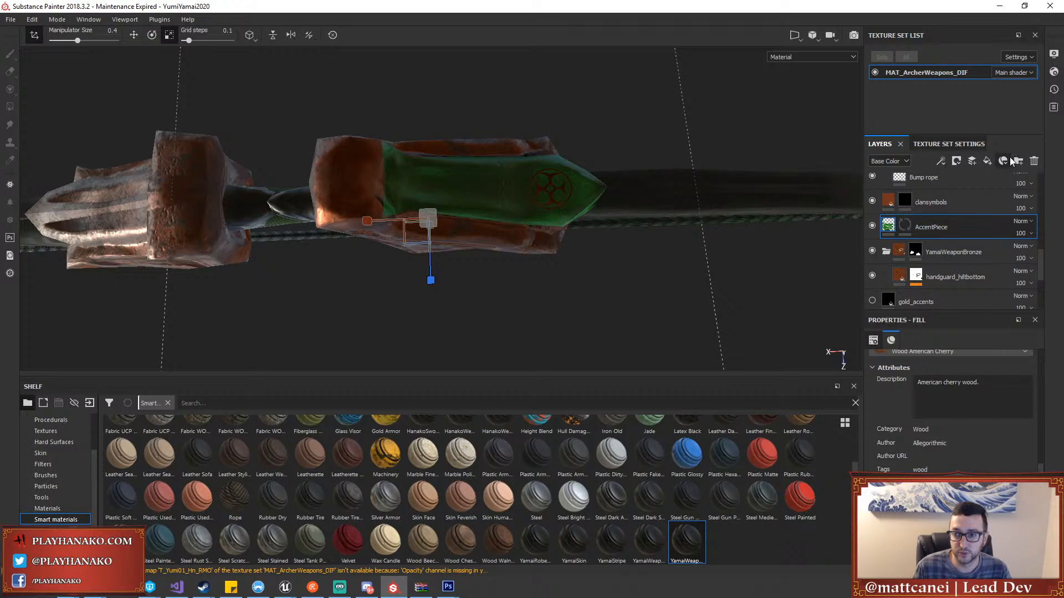
{"action": "scroll", "coordinate": [992, 222], "scroll_direction": "down", "scroll_amount": 3}
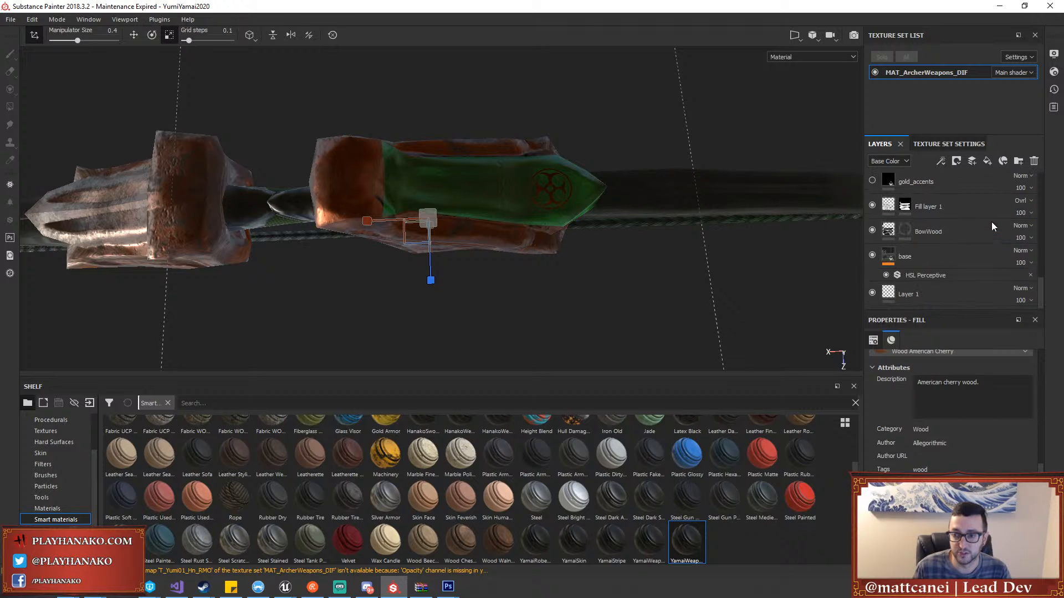
{"action": "left_click", "coordinate": [929, 211]}
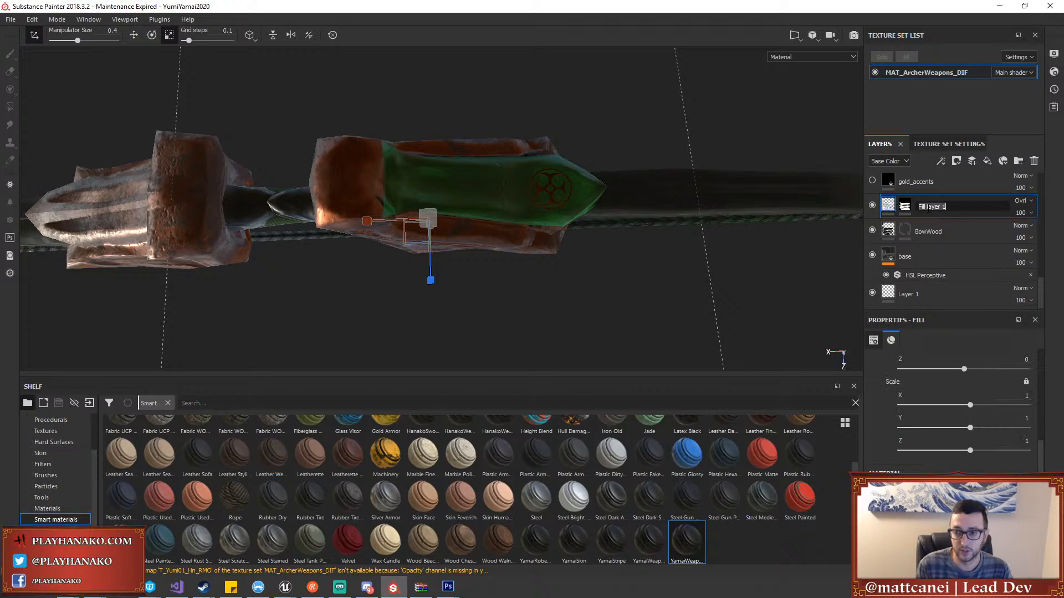
Duplicate the grunge layer and move the copy directly above the AccentPiece layer
{"action": "right_click", "coordinate": [927, 208]}
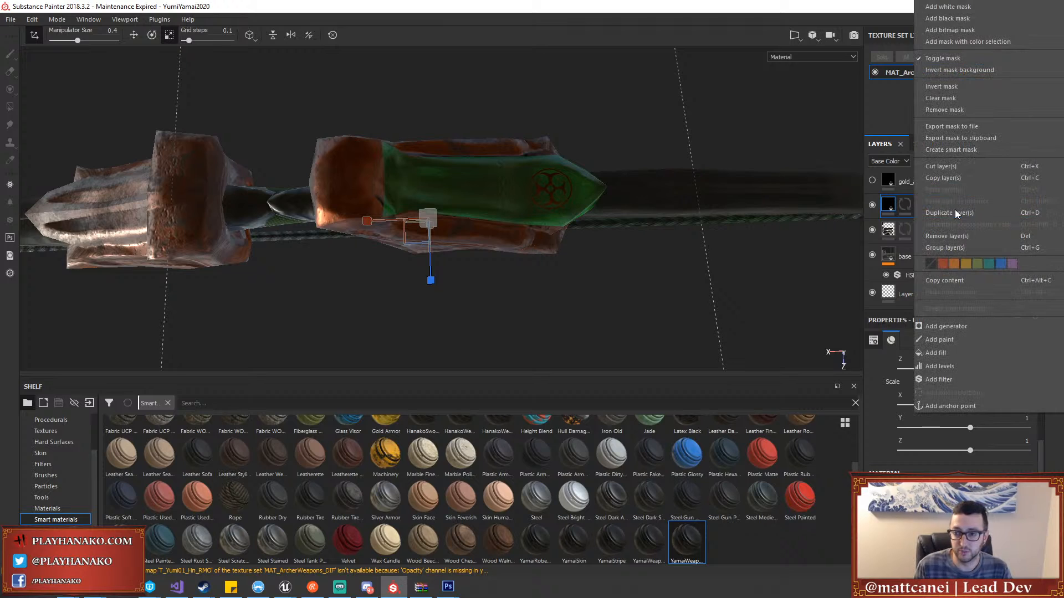
{"action": "left_click", "coordinate": [951, 213]}
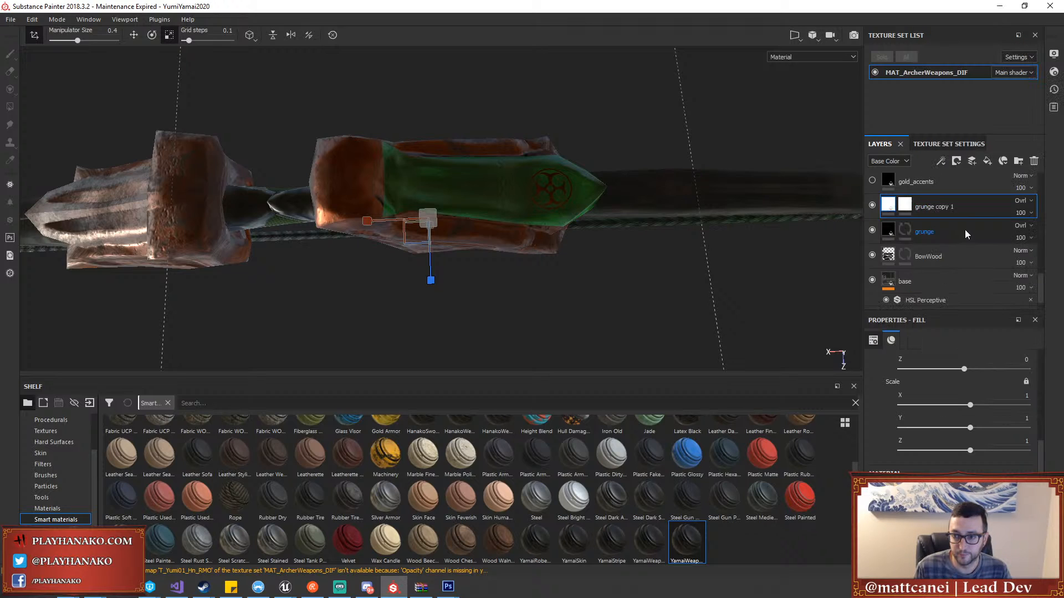
{"action": "scroll", "coordinate": [975, 206], "scroll_direction": "up", "scroll_amount": 4}
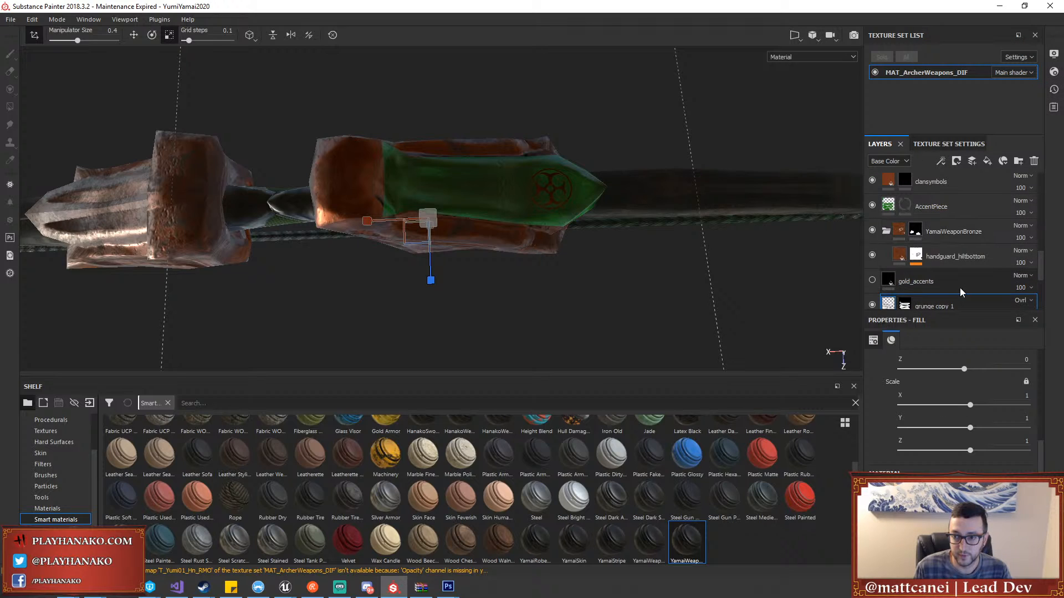
{"action": "left_click_drag", "start_coordinate": [958, 301], "coordinate": [956, 196]}
Copy the AccentPiece layer's mask and paste it into the mask of grunge copy 1
{"action": "left_click", "coordinate": [904, 228]}
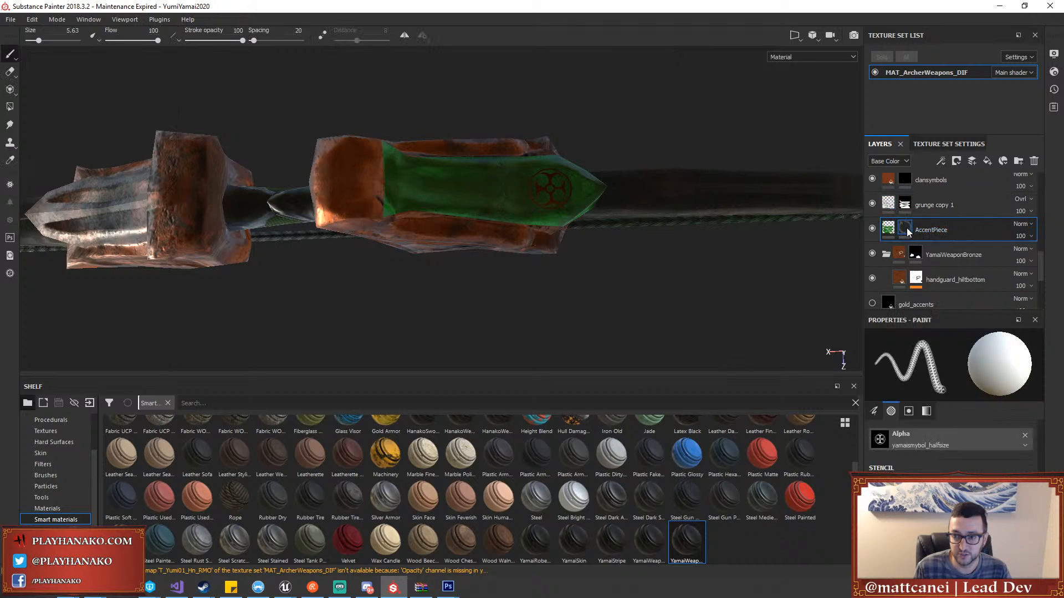
{"action": "right_click", "coordinate": [907, 228]}
{"action": "left_click", "coordinate": [936, 392]}
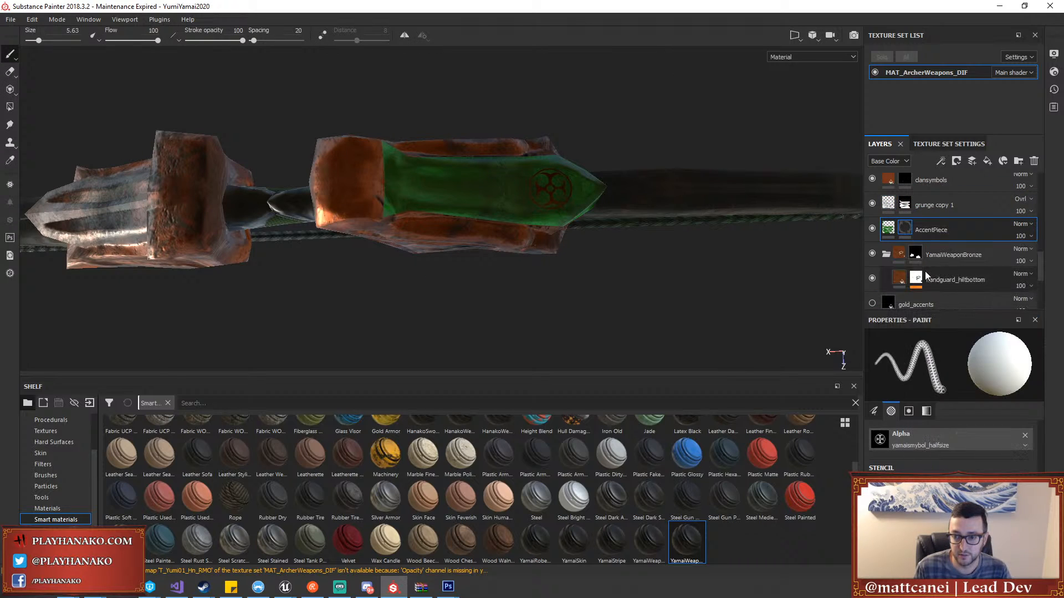
{"action": "right_click", "coordinate": [903, 201]}
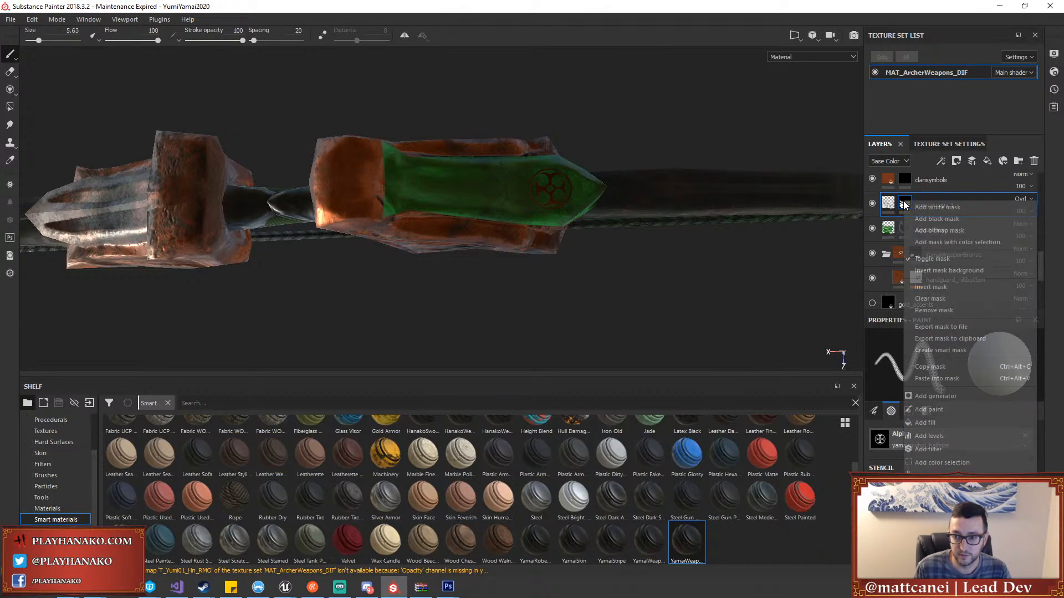
{"action": "left_click", "coordinate": [926, 377]}
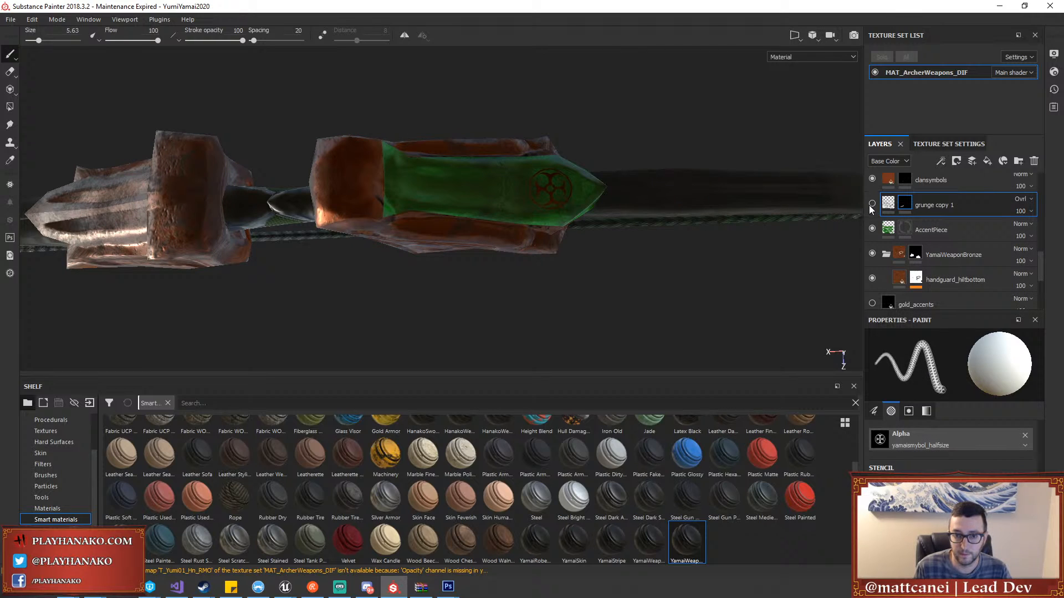
Clear the mask of grunge copy 1, paste the copied mask into it again and toggle the layer's visibility to compare
{"action": "right_click", "coordinate": [903, 207]}
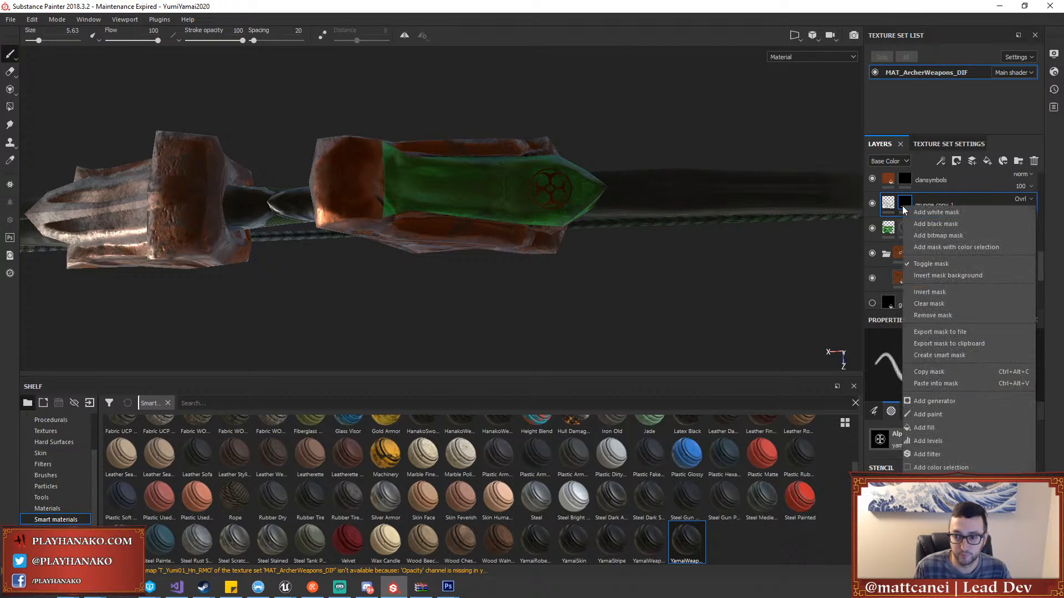
{"action": "left_click", "coordinate": [922, 304]}
{"action": "right_click", "coordinate": [908, 204]}
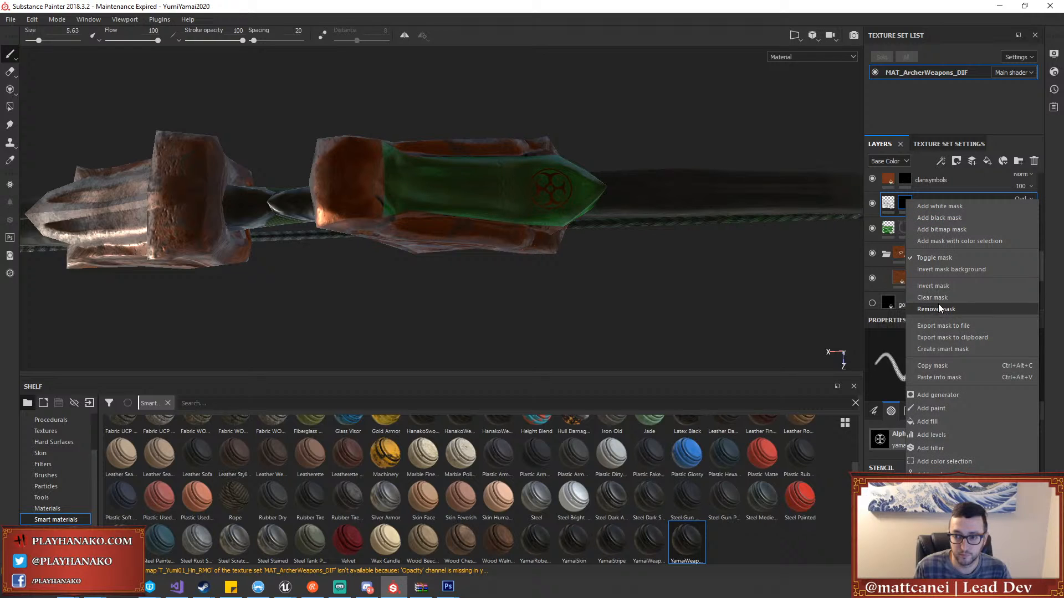
{"action": "left_click", "coordinate": [938, 377]}
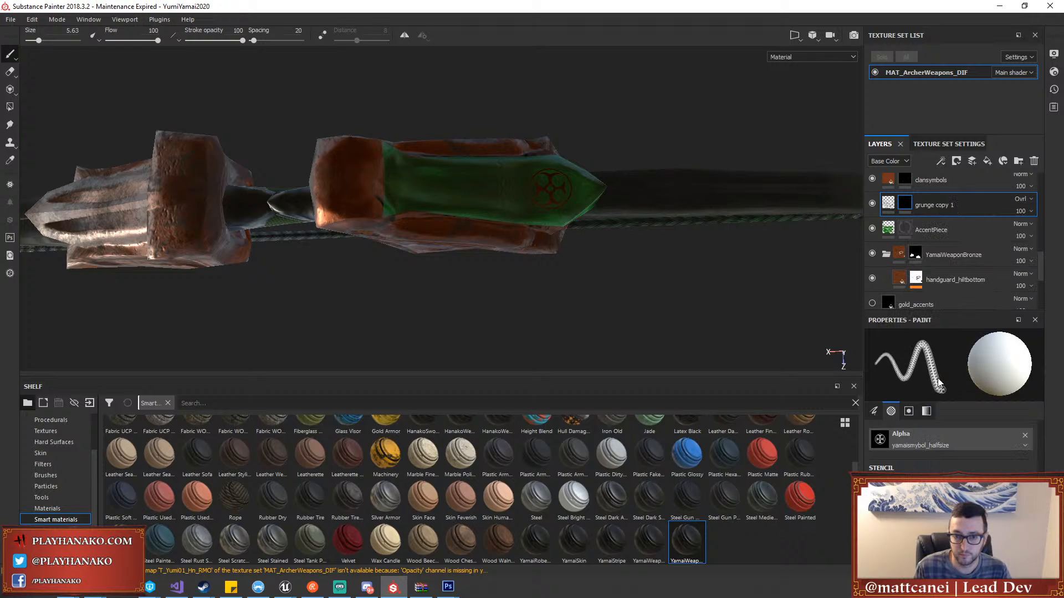
{"action": "left_click", "coordinate": [872, 204]}
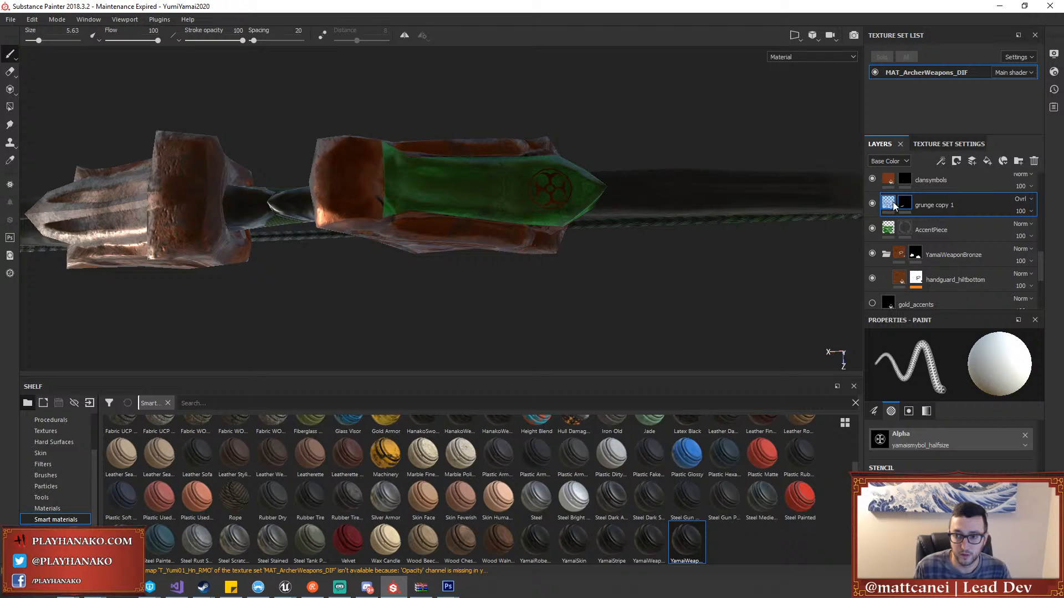
Set the grunge copy 1 fill to UV projection with a scale of 0.55 and check the grunge on the accent piece
{"action": "left_click", "coordinate": [889, 205]}
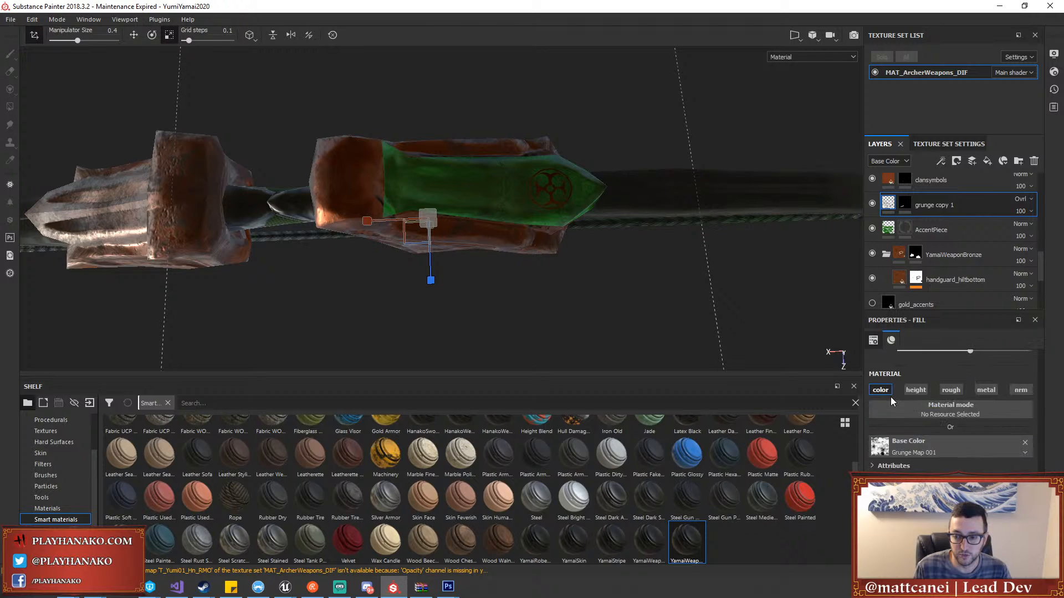
{"action": "scroll", "coordinate": [903, 421], "scroll_direction": "down", "scroll_amount": 6}
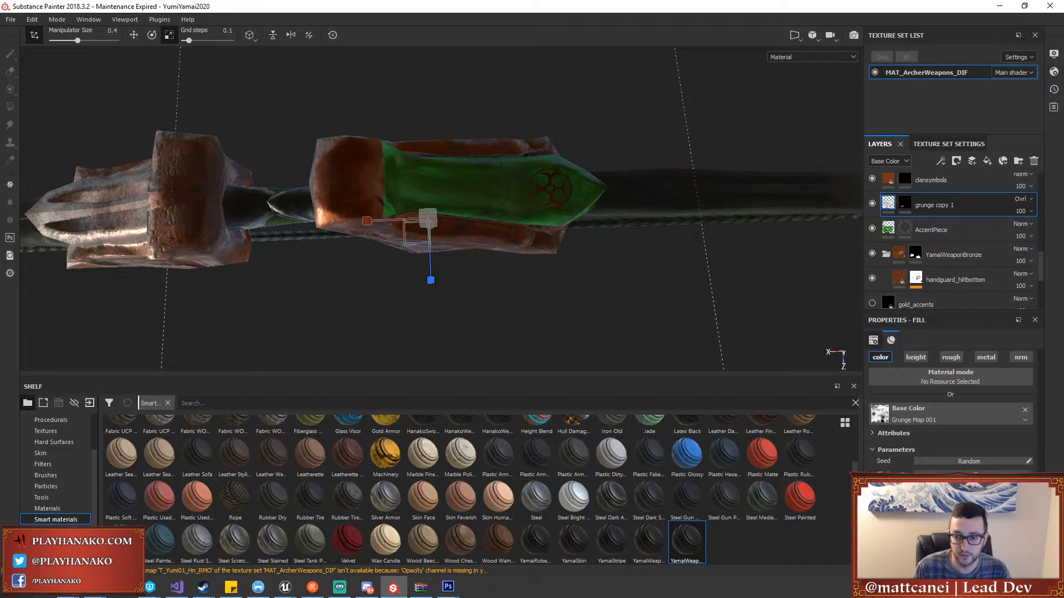
{"action": "scroll", "coordinate": [888, 432], "scroll_direction": "up", "scroll_amount": 6}
{"action": "mouse_move", "coordinate": [924, 408]}
{"action": "left_mouse_down"}
{"action": "mouse_move", "coordinate": [943, 408]}
{"action": "mouse_move", "coordinate": [940, 417]}
{"action": "left_mouse_up"}
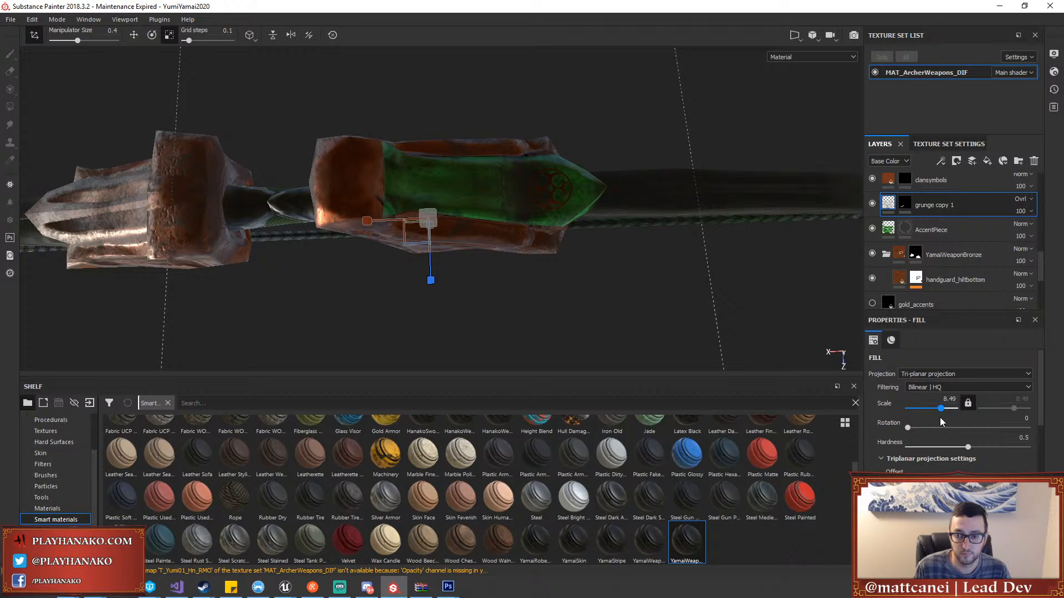
{"action": "left_click", "coordinate": [932, 377]}
{"action": "left_click", "coordinate": [927, 386]}
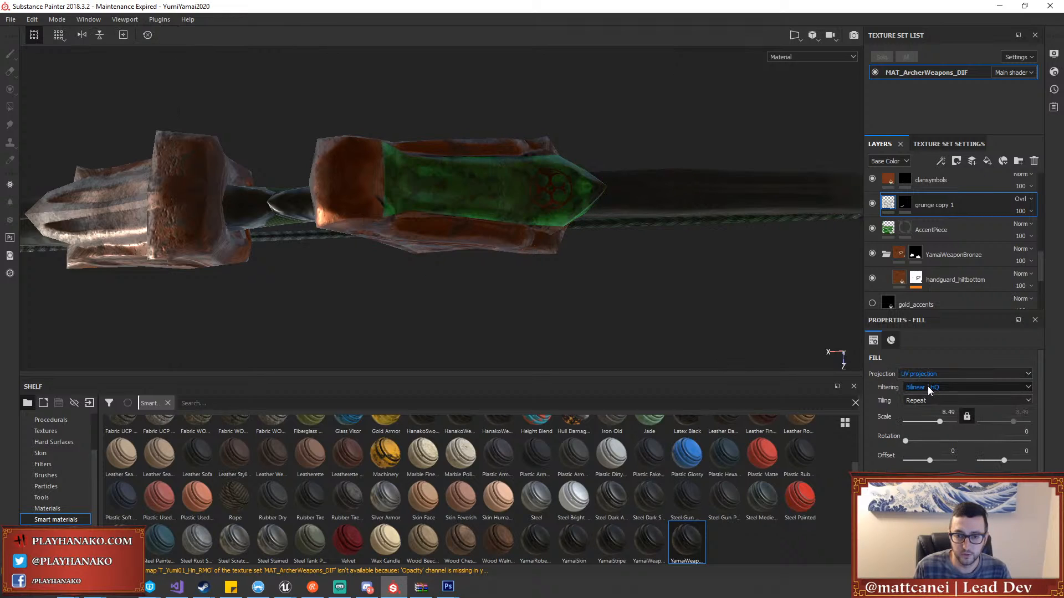
{"action": "left_click_drag", "start_coordinate": [927, 421], "coordinate": [935, 422]}
{"action": "left_click_drag", "start_coordinate": [571, 271], "coordinate": [568, 298], "text": "alt"}
{"action": "left_click", "coordinate": [1022, 212]}
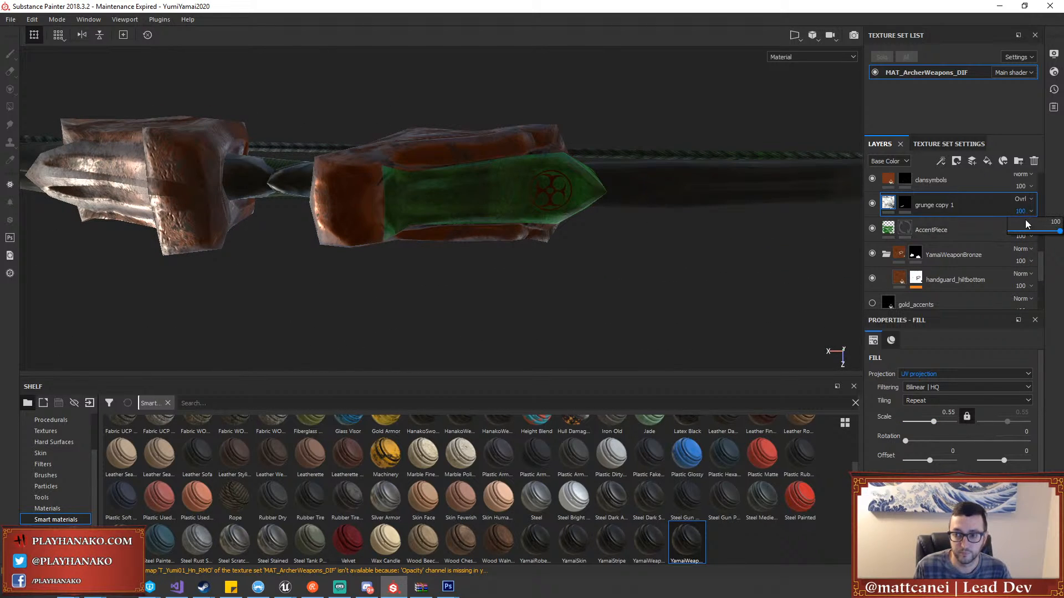
{"action": "left_click_drag", "start_coordinate": [524, 245], "coordinate": [633, 286], "text": "alt"}
Select the clansymbols layer to view its material properties and examine the whole bow from several angles
{"action": "left_click", "coordinate": [888, 180]}
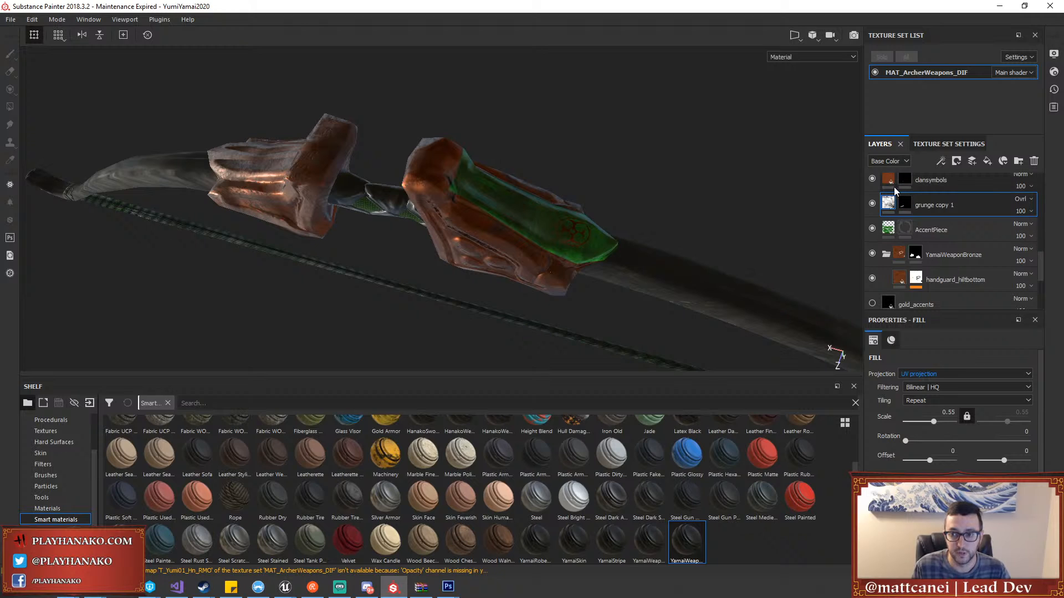
{"action": "scroll", "coordinate": [943, 409], "scroll_direction": "down", "scroll_amount": 3}
{"action": "scroll", "coordinate": [942, 409], "scroll_direction": "down", "scroll_amount": 1}
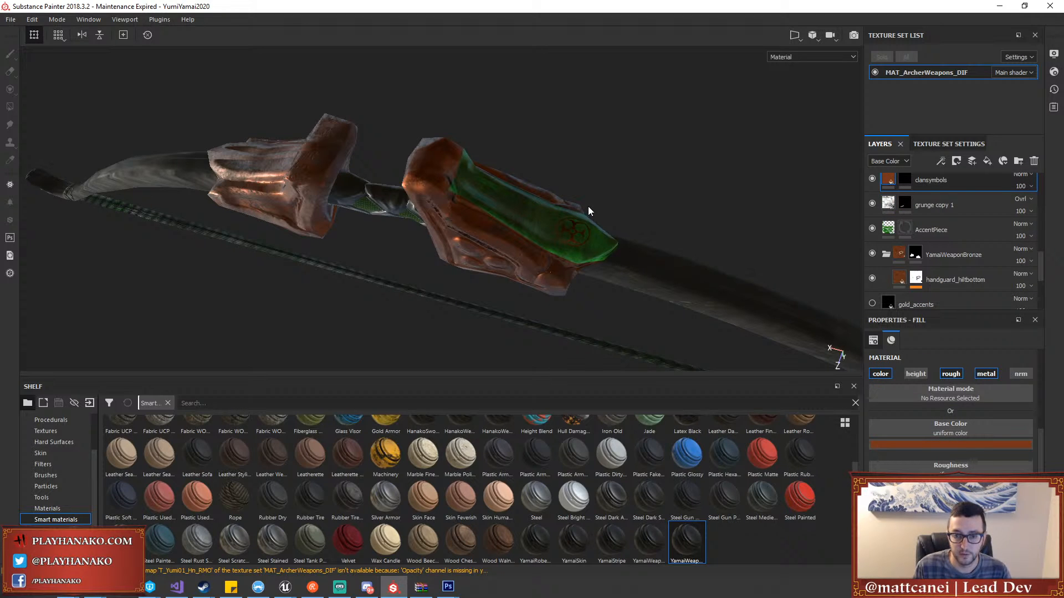
{"action": "left_click_drag", "start_coordinate": [589, 211], "coordinate": [791, 64], "text": "alt"}
{"action": "scroll", "coordinate": [683, 218], "scroll_direction": "down", "scroll_amount": 5}
{"action": "left_click_drag", "start_coordinate": [682, 218], "coordinate": [695, 285], "text": "alt"}
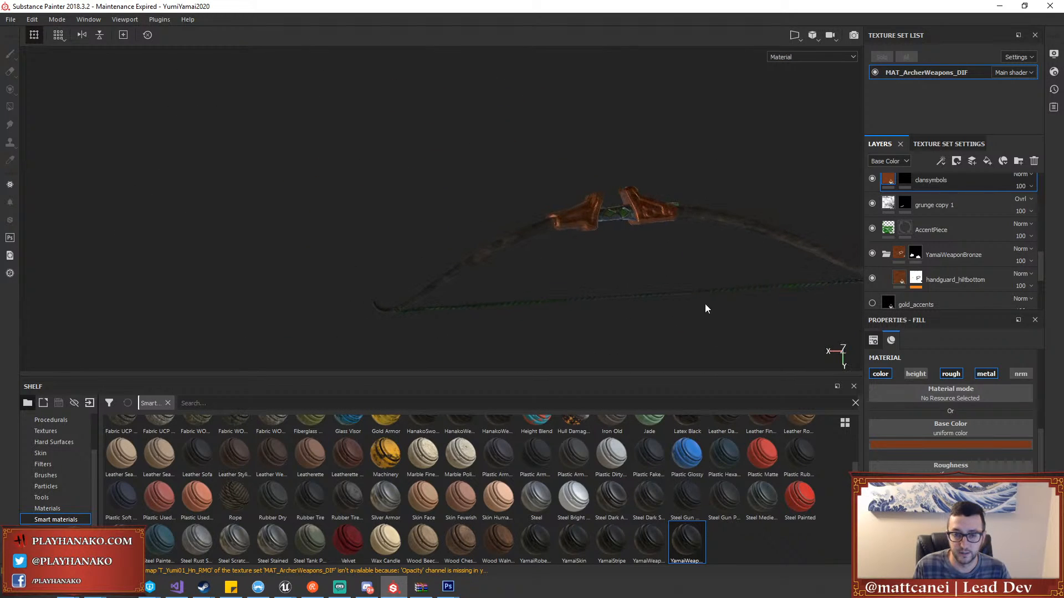
{"action": "middle_click_drag", "start_coordinate": [676, 263], "coordinate": [593, 225], "text": "alt"}
{"action": "scroll", "coordinate": [594, 211], "scroll_direction": "up", "scroll_amount": 4}
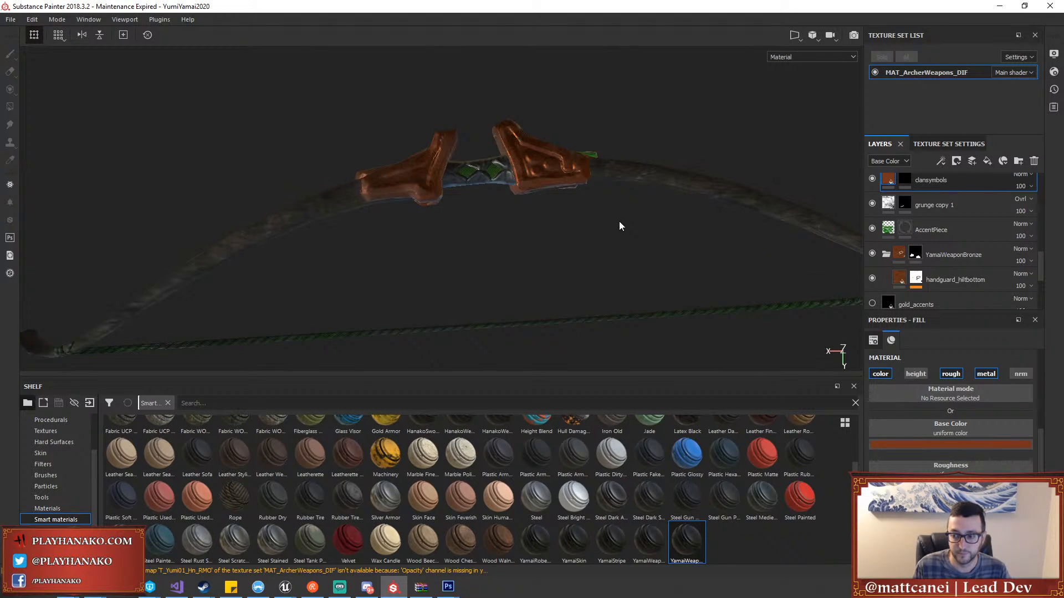
{"action": "left_click_drag", "start_coordinate": [620, 222], "coordinate": [603, 242], "text": "alt"}
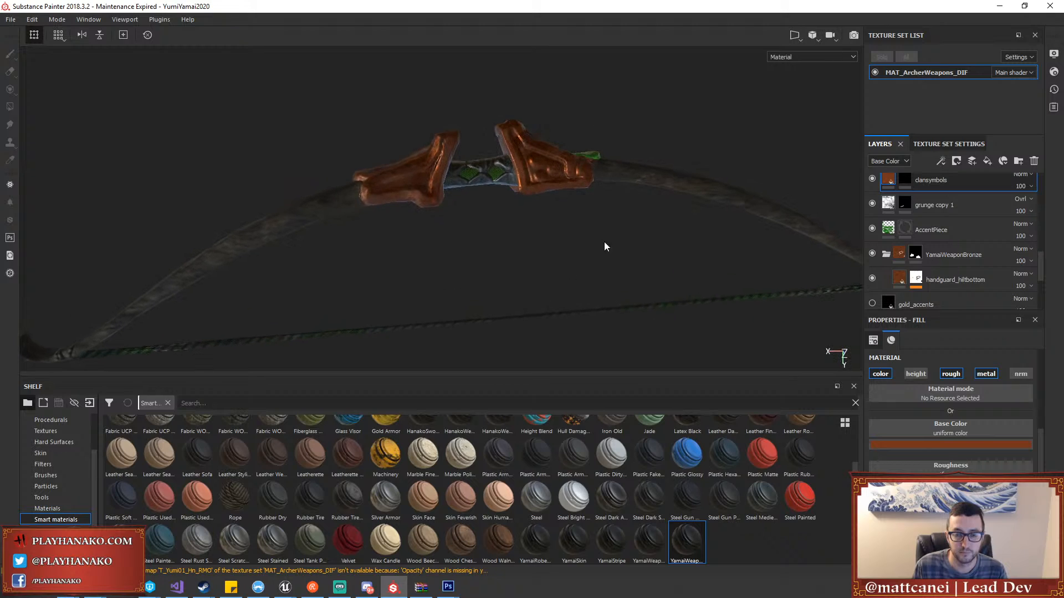
{"action": "middle_click_drag", "start_coordinate": [601, 263], "coordinate": [574, 212], "text": "alt"}
{"action": "scroll", "coordinate": [574, 213], "scroll_direction": "down", "scroll_amount": 3}
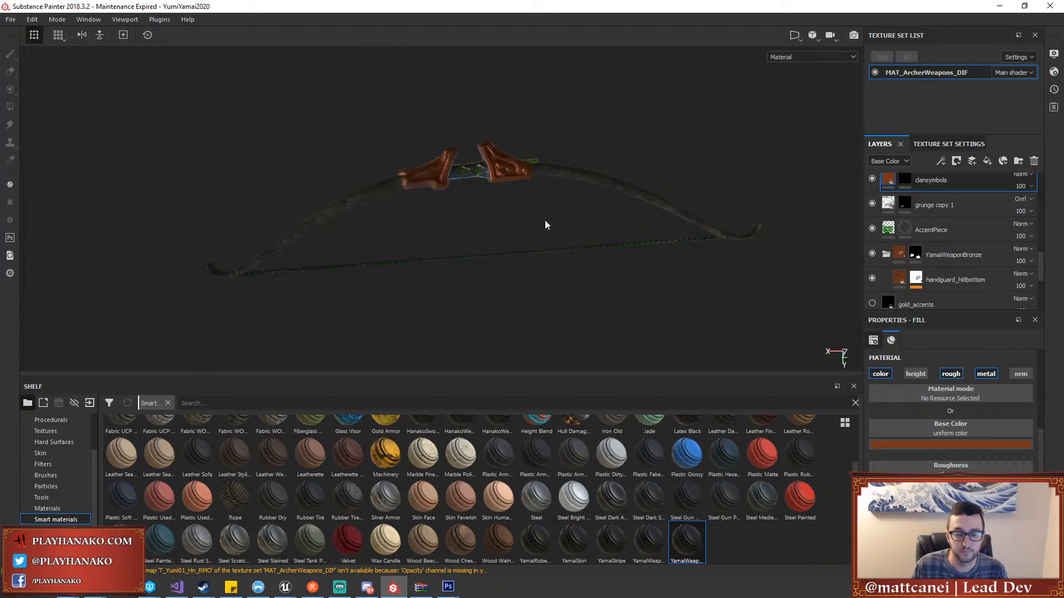
In the texture export configuration, rename the HNWeapons preset's output maps to T_Yumi01_Ym_ALB and T_Yumi01_Ym_RMO
{"action": "left_click", "coordinate": [12, 20]}
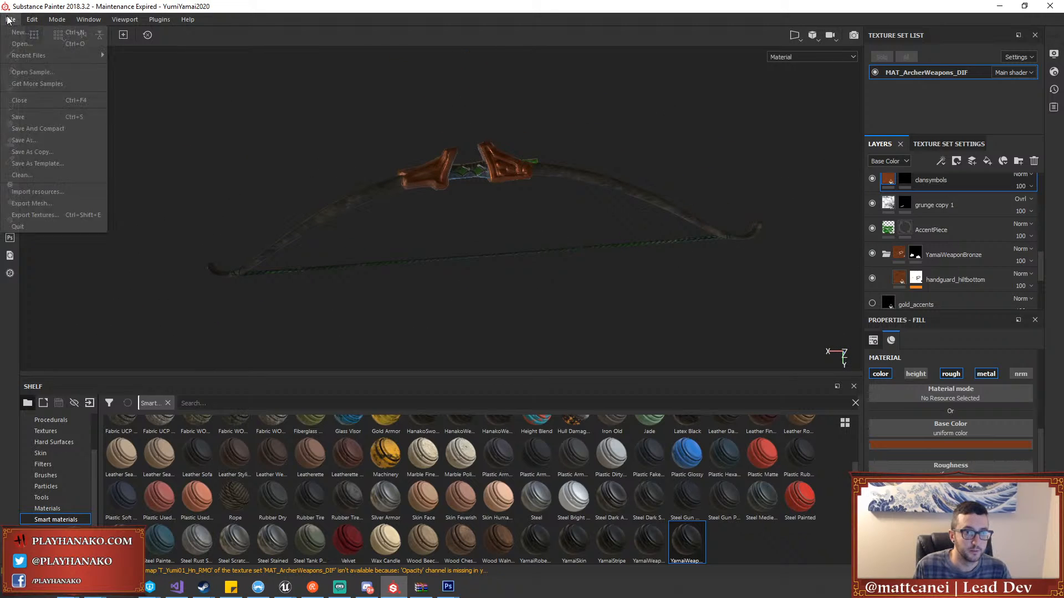
{"action": "left_click", "coordinate": [41, 215]}
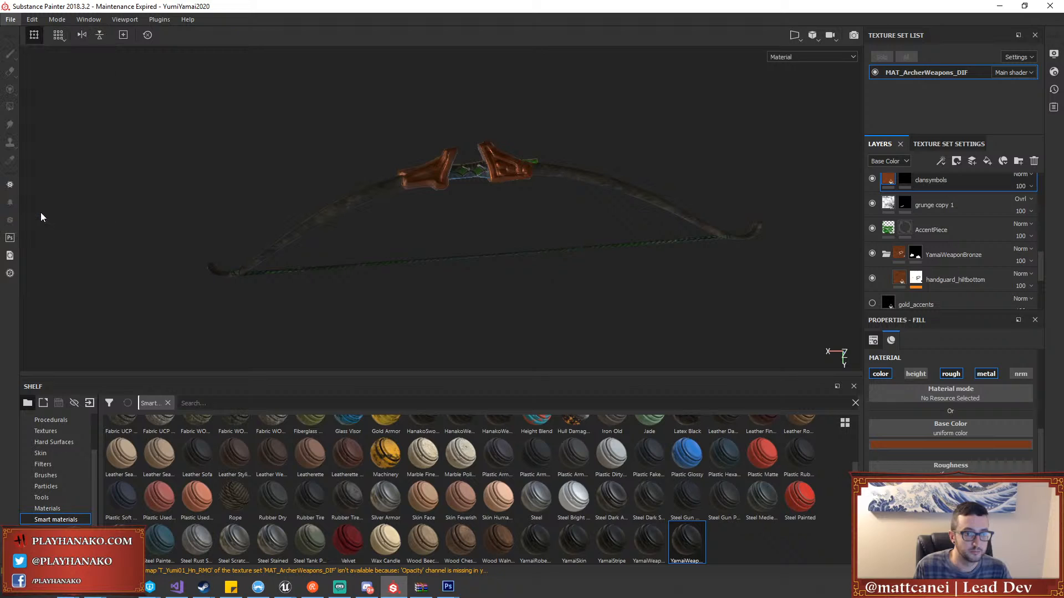
{"action": "left_click", "coordinate": [317, 112]}
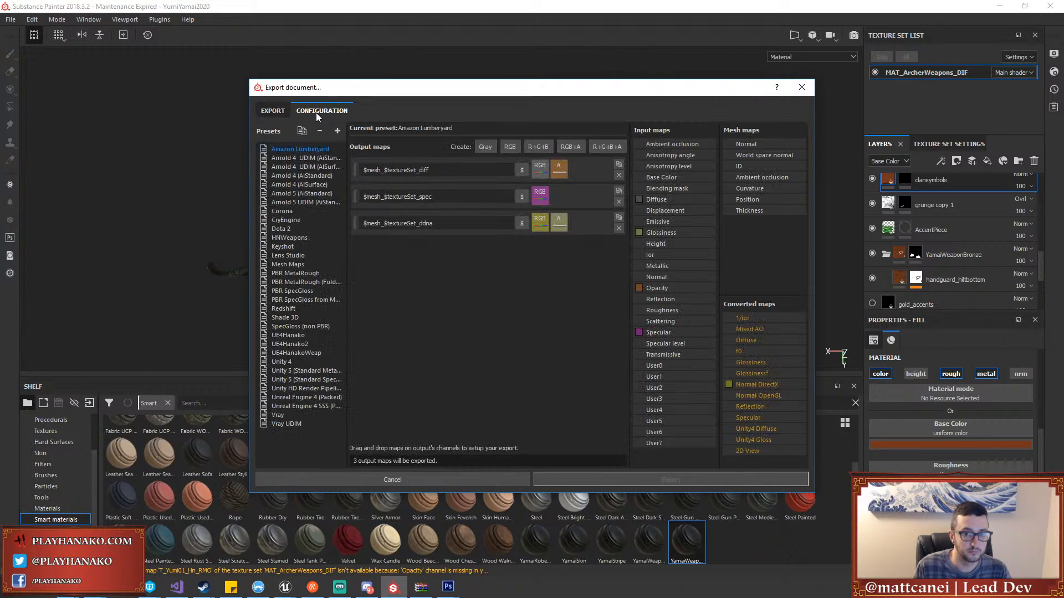
{"action": "left_click", "coordinate": [280, 236]}
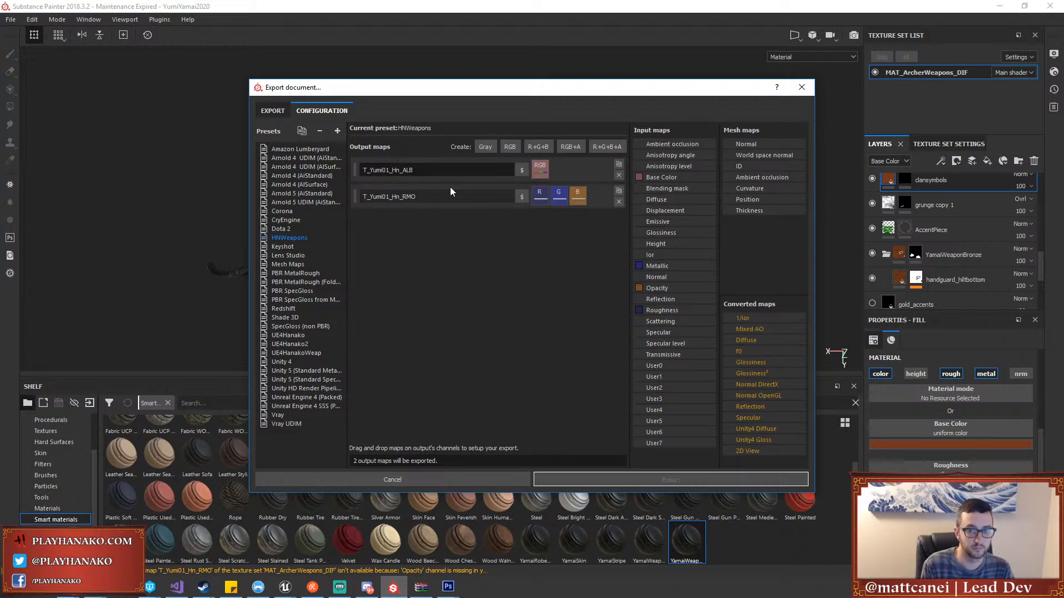
{"action": "key", "text": "BackSpace"}
{"action": "key", "text": "BackSpace"}
{"action": "type", "text": "Ym"}
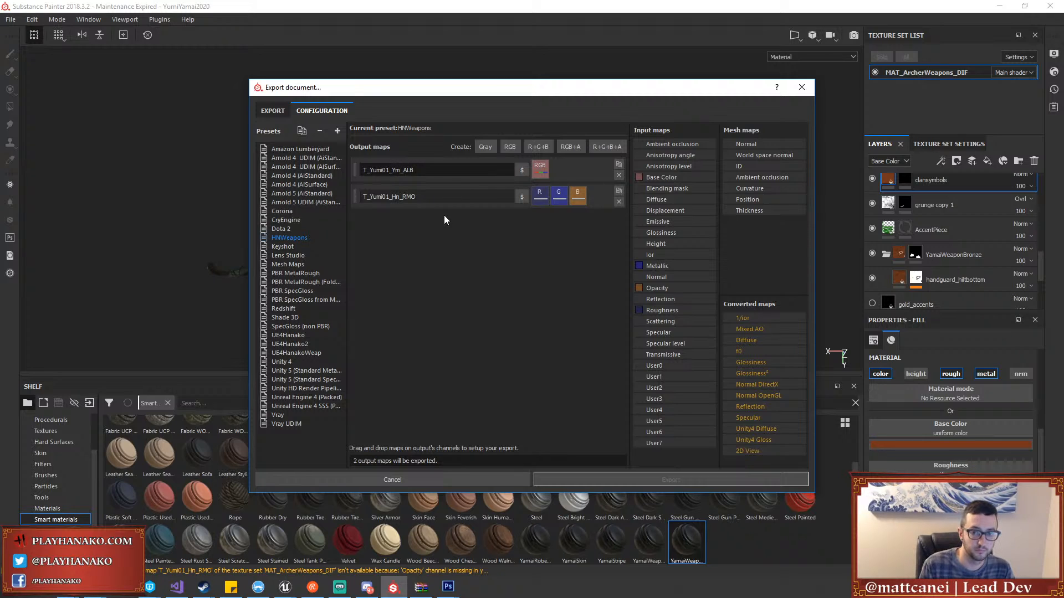
{"action": "left_click", "coordinate": [435, 201]}
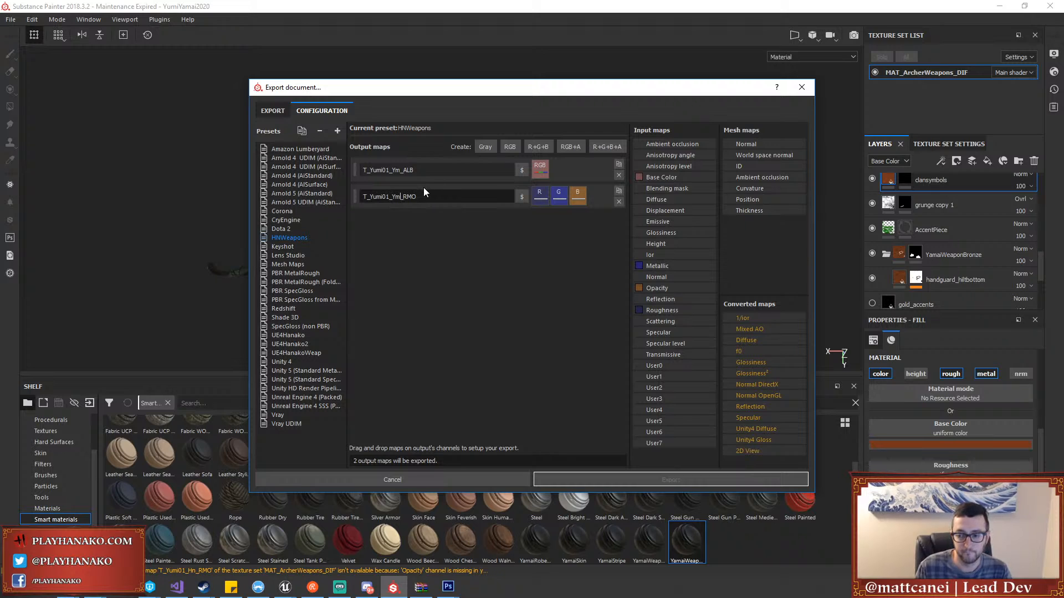
Export the MAT_ArcherWeapons_DIF texture set with the HNWeapons configuration and close the export notice
{"action": "left_click", "coordinate": [273, 116]}
{"action": "left_click", "coordinate": [662, 478]}
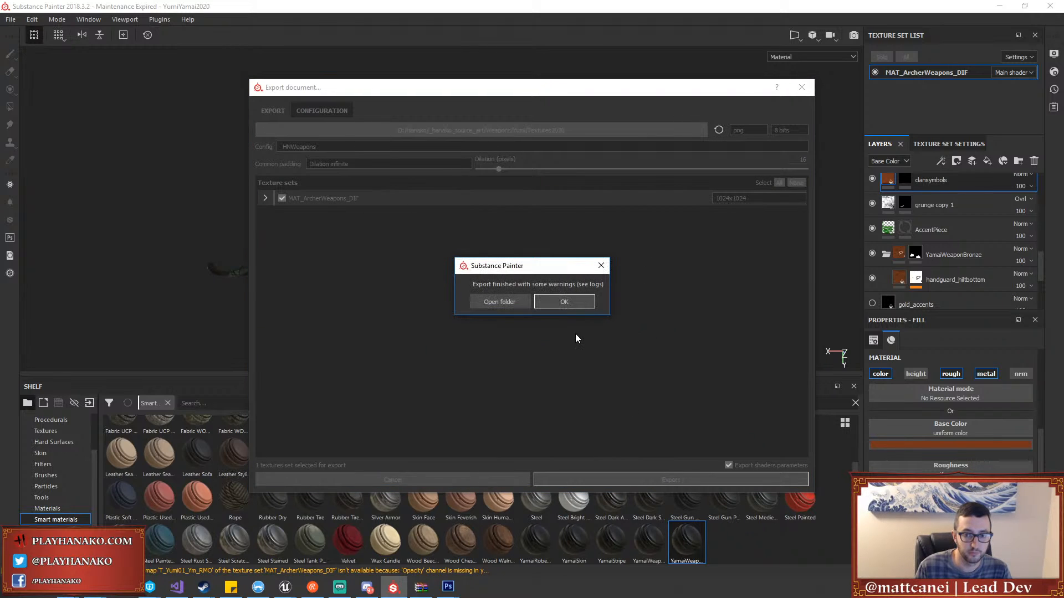
{"action": "left_click", "coordinate": [559, 299]}
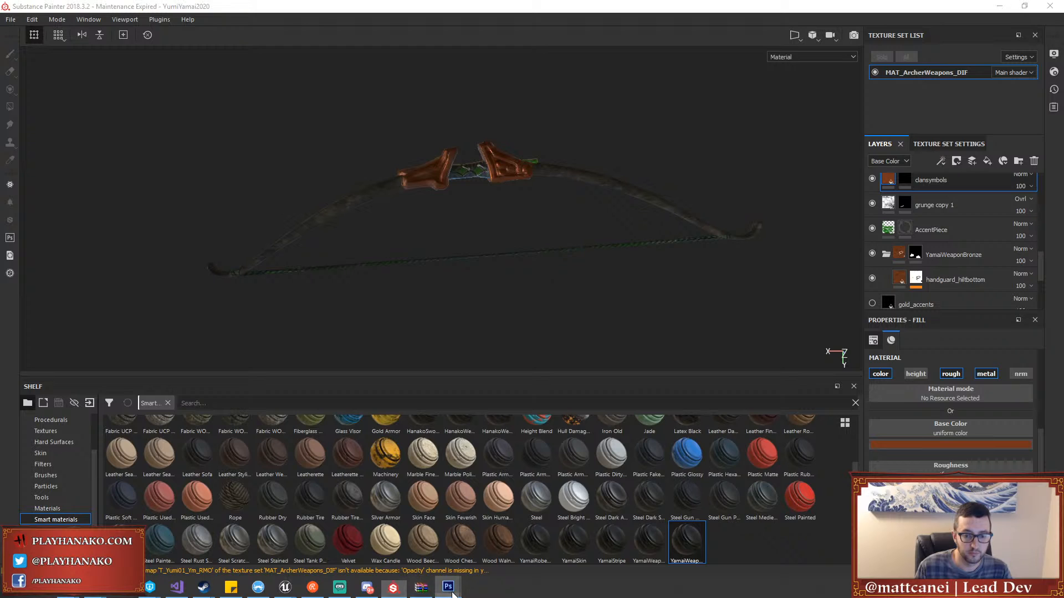
Switch to Photoshop, bring PSD_Yumi01_Hn_ALB.psd to the front and open T_Yumi01_Ym_ALB.png from the Textures2020 folder
{"action": "mouse_move", "coordinate": [450, 588]}
{"action": "left_click", "coordinate": [368, 545]}
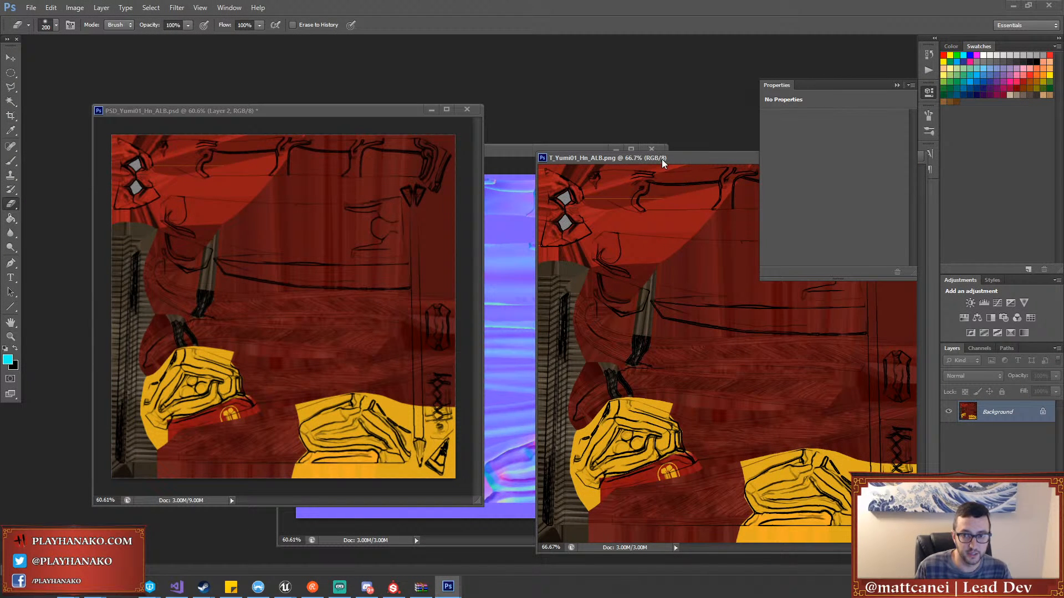
{"action": "left_click_drag", "start_coordinate": [664, 163], "coordinate": [512, 219]}
{"action": "left_click", "coordinate": [466, 232]}
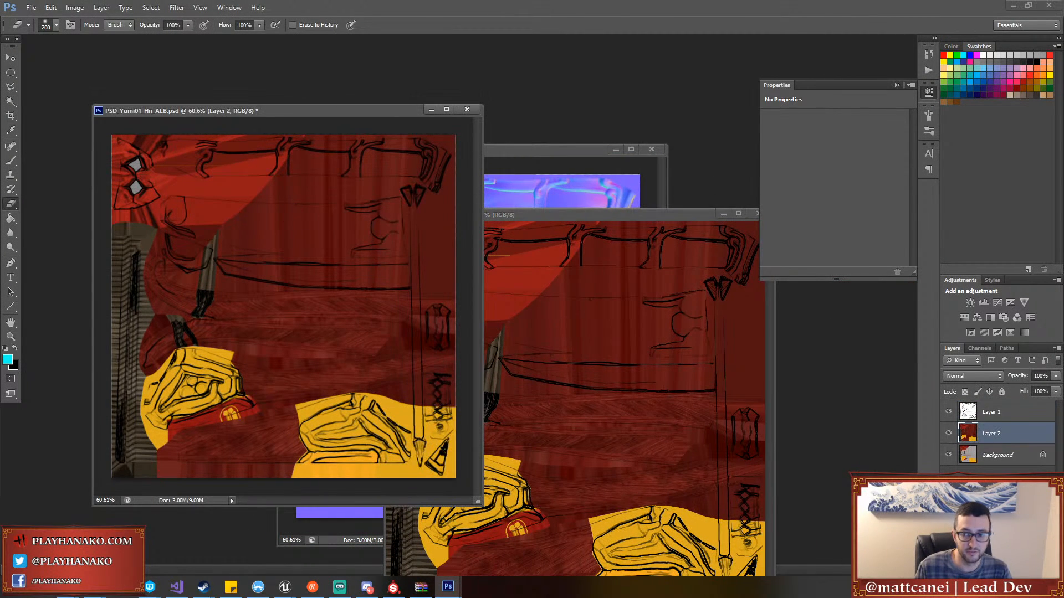
{"action": "key", "text": "ctrl+o"}
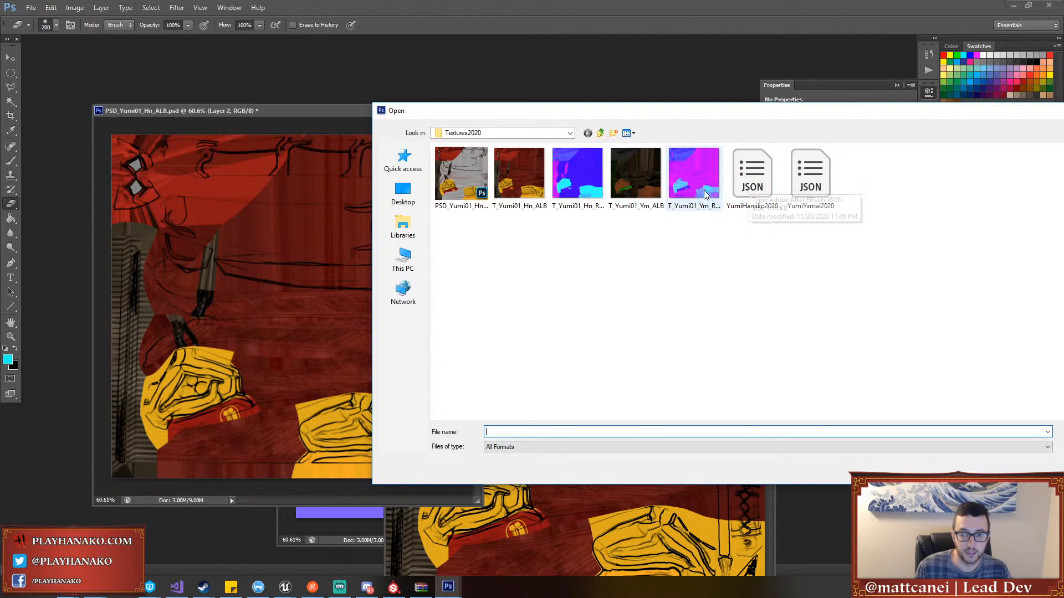
{"action": "double_click", "coordinate": [641, 185]}
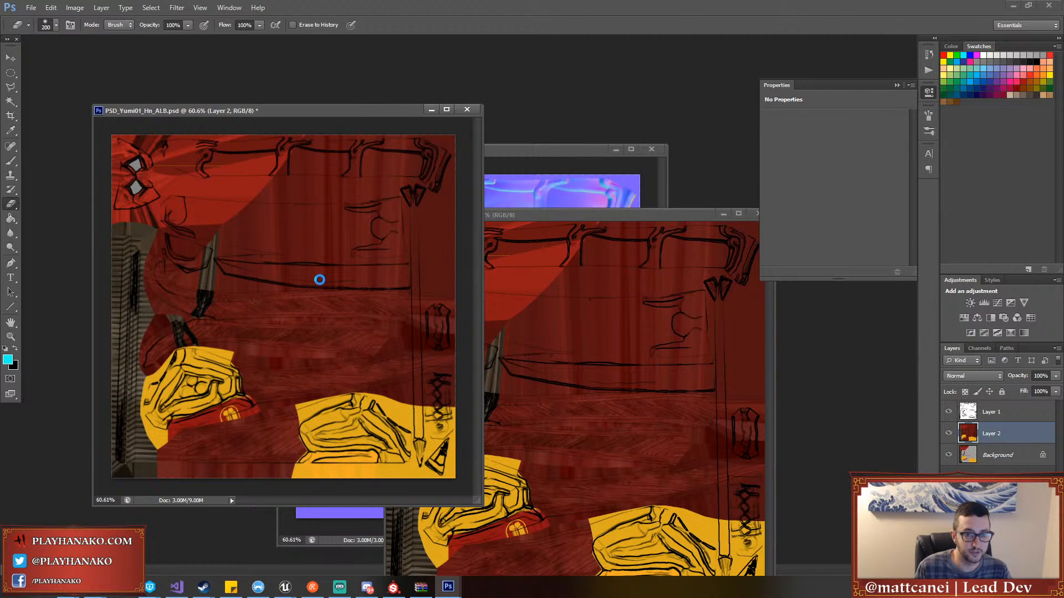
Copy the entire T_Yumi01_Ym_ALB.png image and paste it into PSD_Yumi01_Hn_ALB.psd as a layer between Layer 1 and Layer 2
{"action": "key", "text": "ctrl+a"}
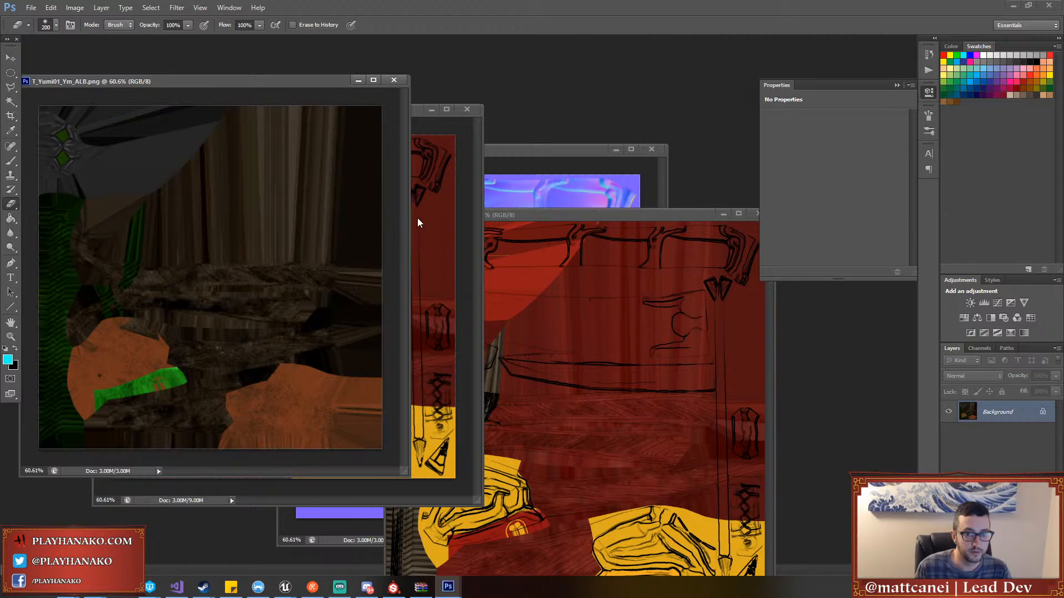
{"action": "left_click", "coordinate": [417, 222]}
{"action": "key", "text": "ctrl+v"}
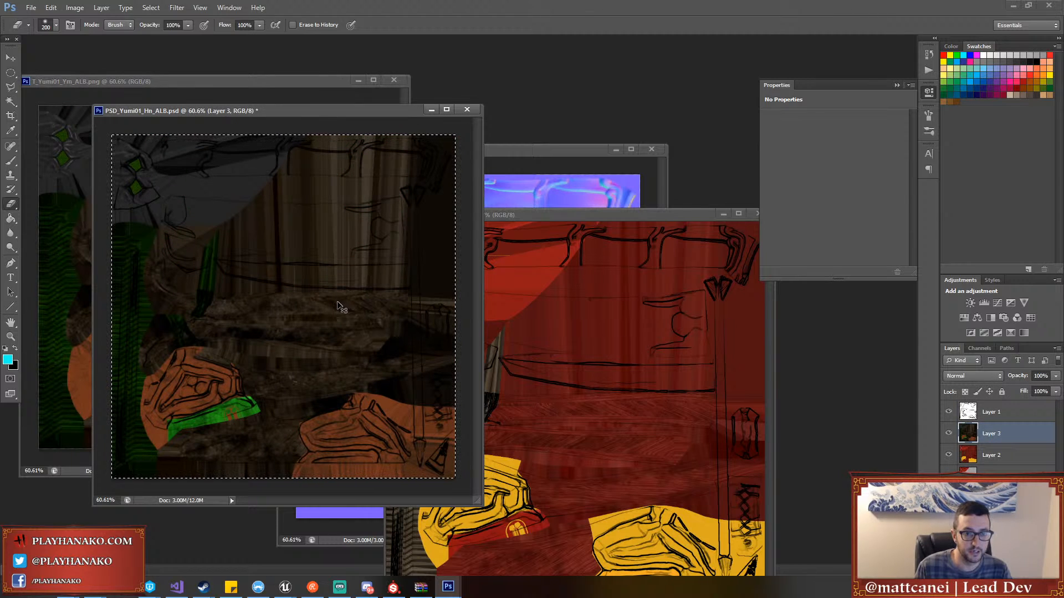
Paste the PSD's merged image with the line art into T_Yumi01_Ym_ALB.png, merge it down and save the file
{"action": "left_click_drag", "start_coordinate": [235, 112], "coordinate": [281, 154]}
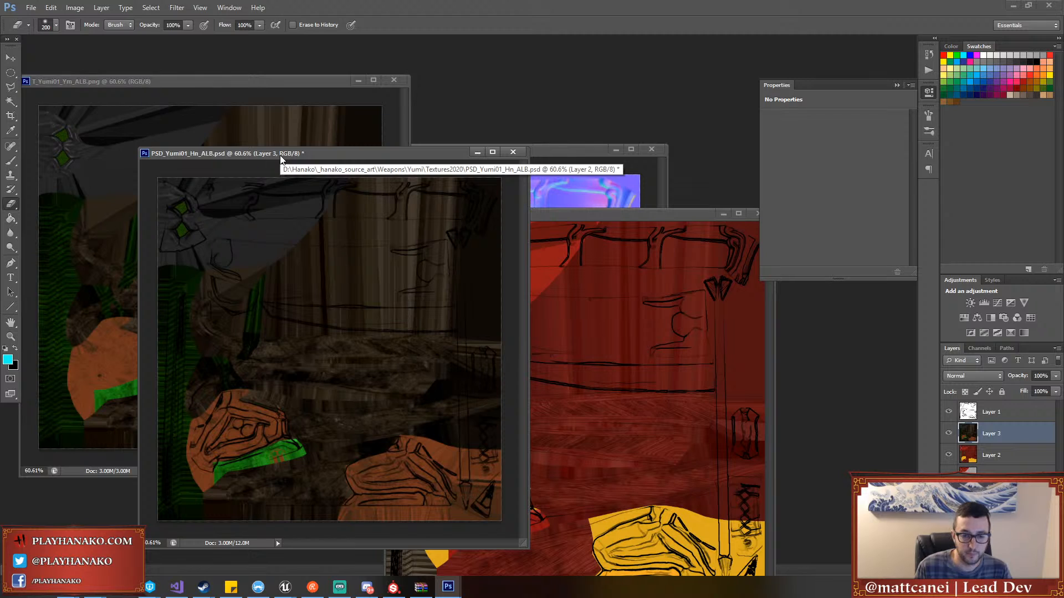
{"action": "left_click", "coordinate": [228, 81]}
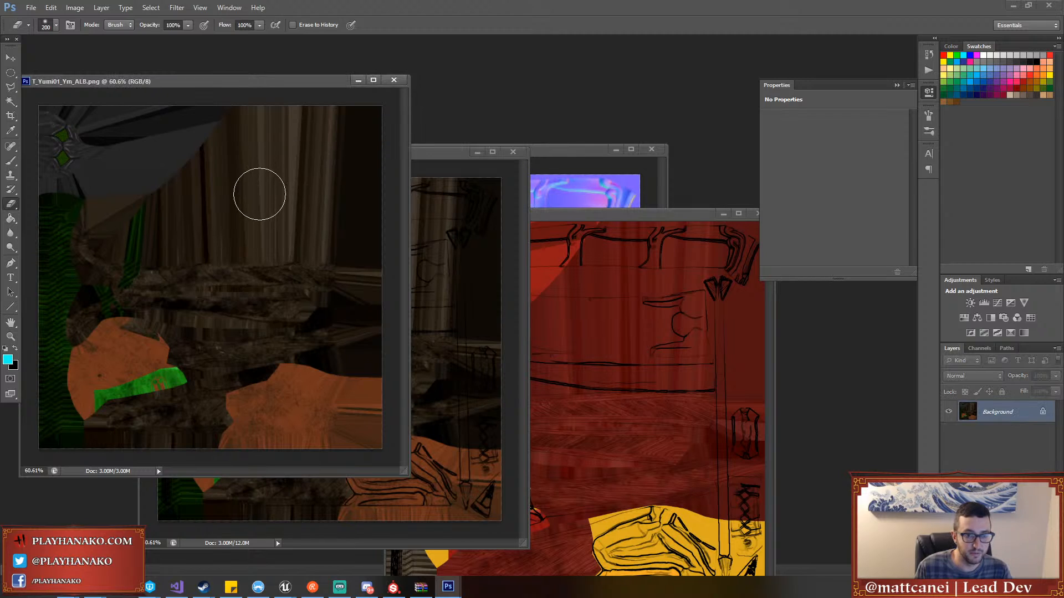
{"action": "key", "text": "ctrl+v"}
{"action": "key", "text": "ctrl+e"}
{"action": "key", "text": "ctrl+s"}
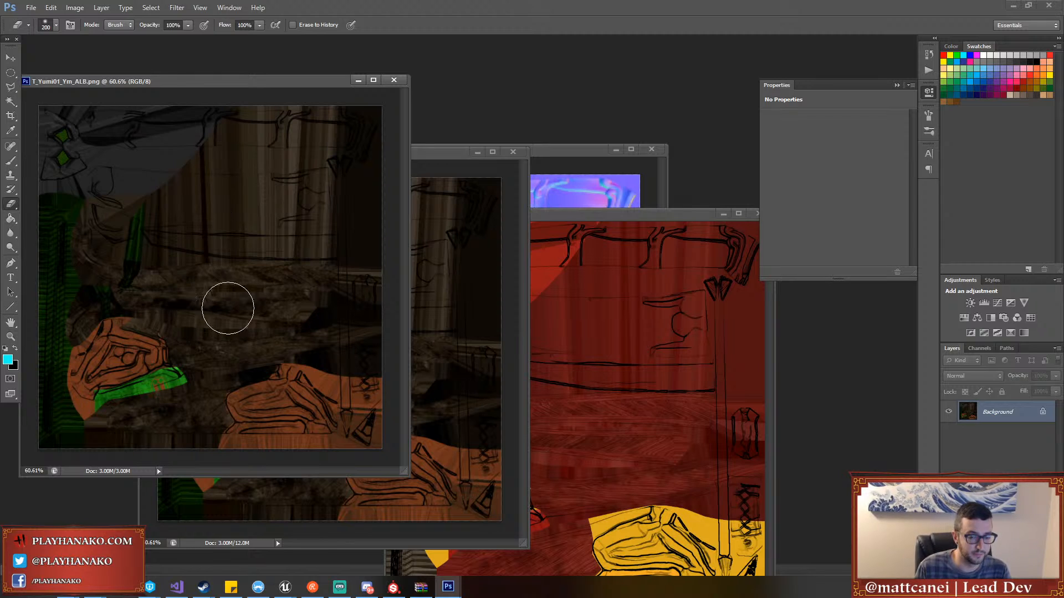
{"action": "scroll", "coordinate": [274, 297], "scroll_direction": "down", "scroll_amount": 1, "text": "alt"}
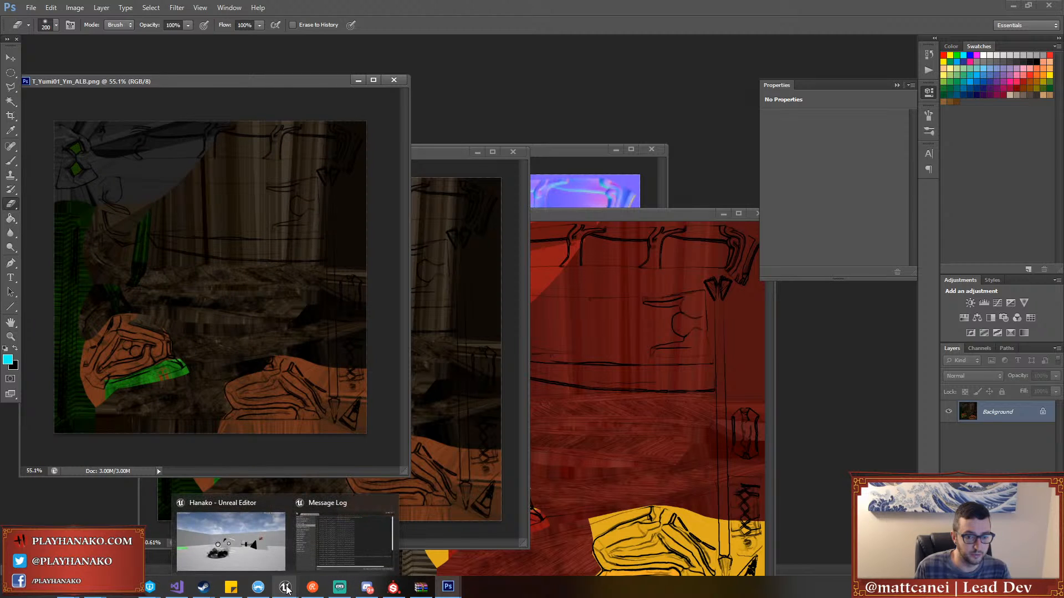
Switch to the Unreal Editor and open the Weapons > Yumi folder in the Content Browser
{"action": "key", "text": "alt+Tab"}
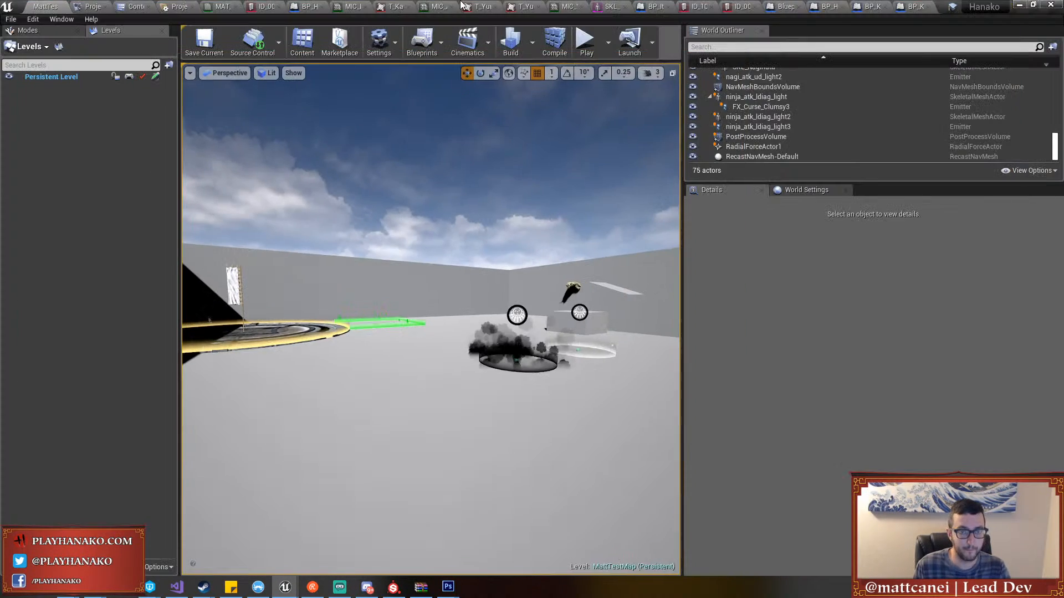
{"action": "left_click", "coordinate": [136, 6]}
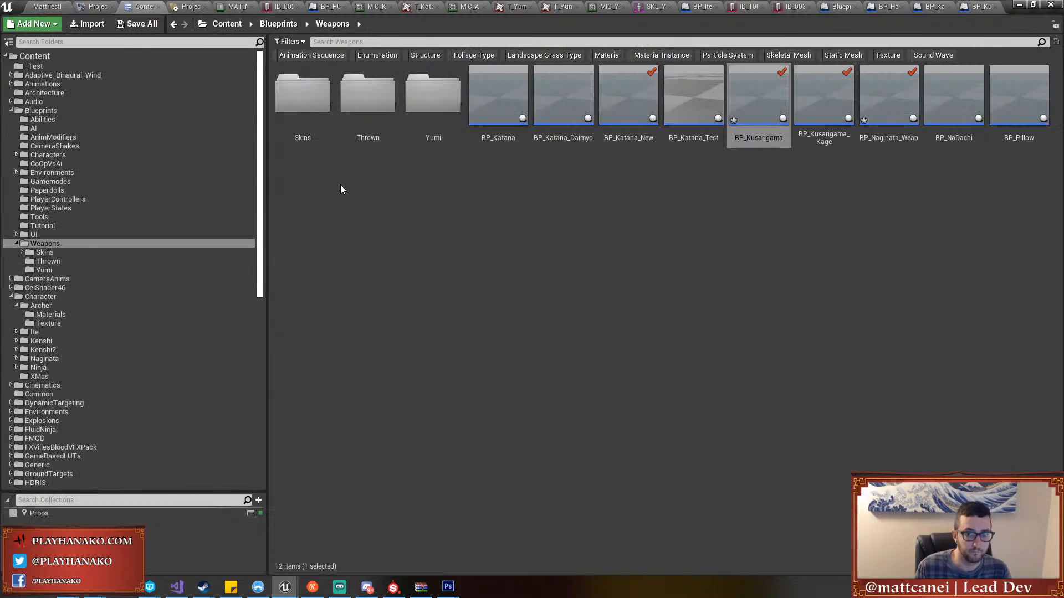
{"action": "scroll", "coordinate": [150, 345], "scroll_direction": "down", "scroll_amount": 14}
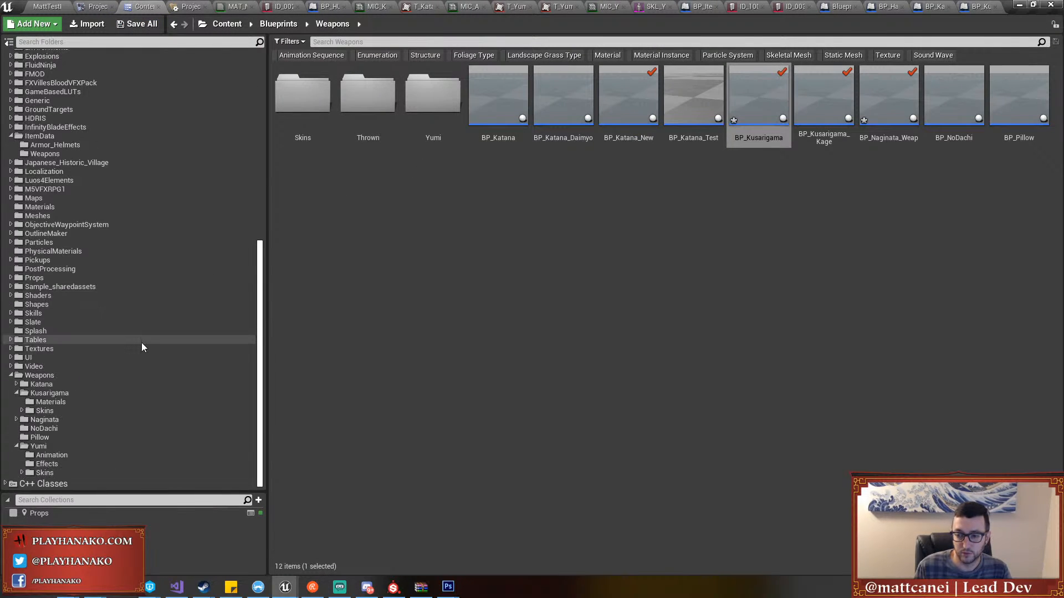
{"action": "left_click", "coordinate": [55, 447]}
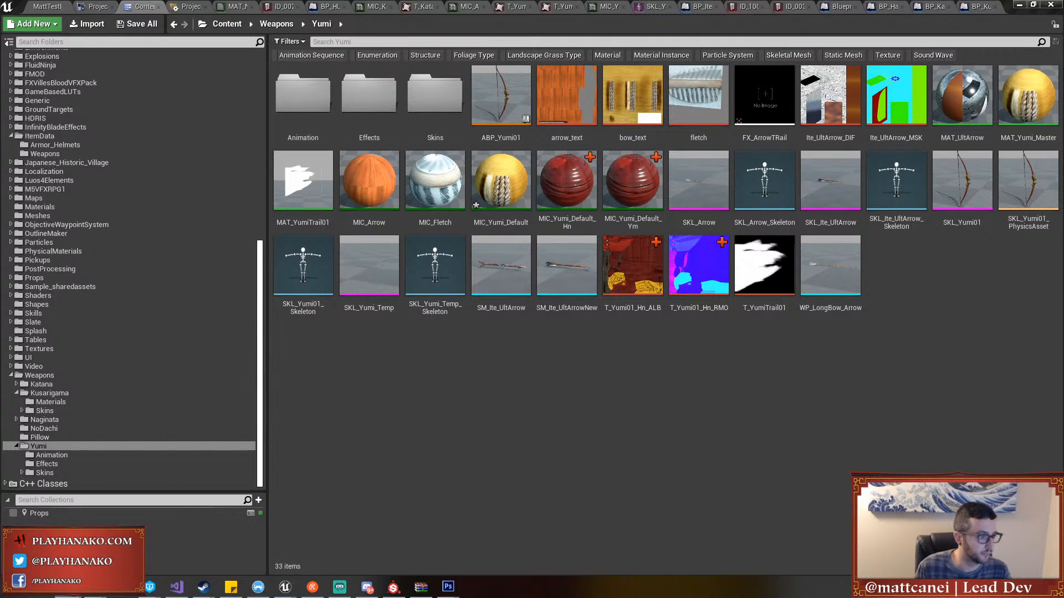
Import the T_Yumi01_Ym_ALB and T_Yumi01_Ym_RMO textures into the Yumi folder and save both assets
{"action": "left_click_drag", "start_coordinate": [0, 362], "coordinate": [623, 363]}
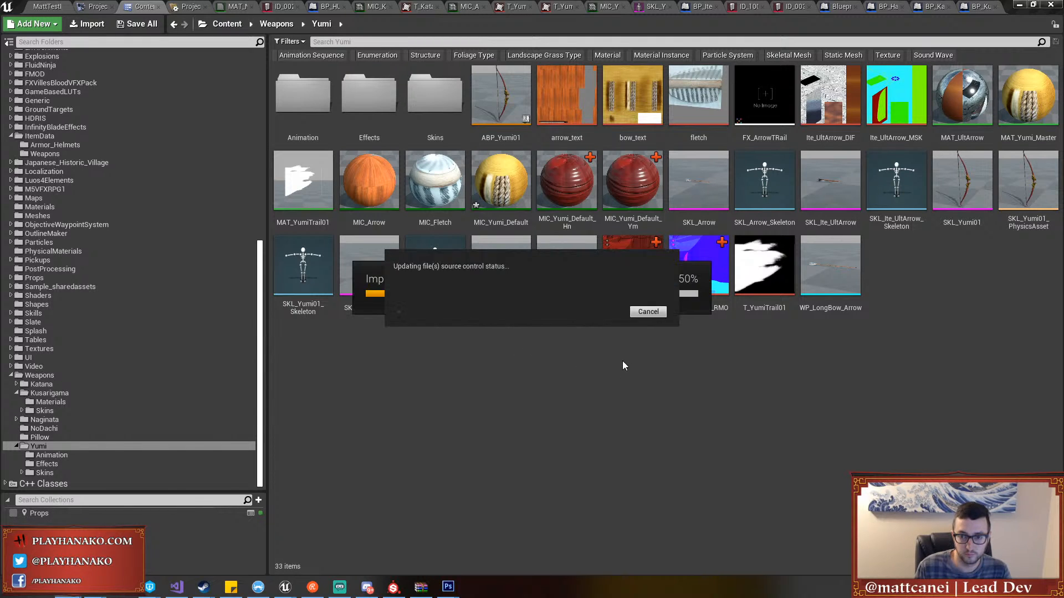
{"action": "left_click", "coordinate": [668, 385]}
{"action": "left_click", "coordinate": [757, 277]}
{"action": "left_click", "coordinate": [838, 303], "text": "ctrl"}
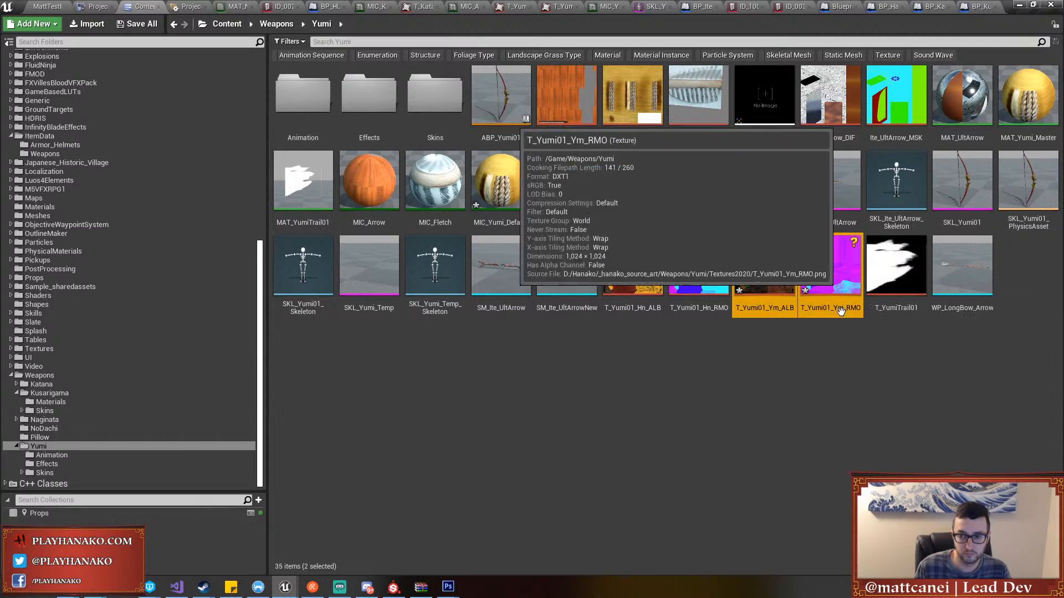
{"action": "key", "text": "ctrl+s"}
{"action": "left_click", "coordinate": [785, 347]}
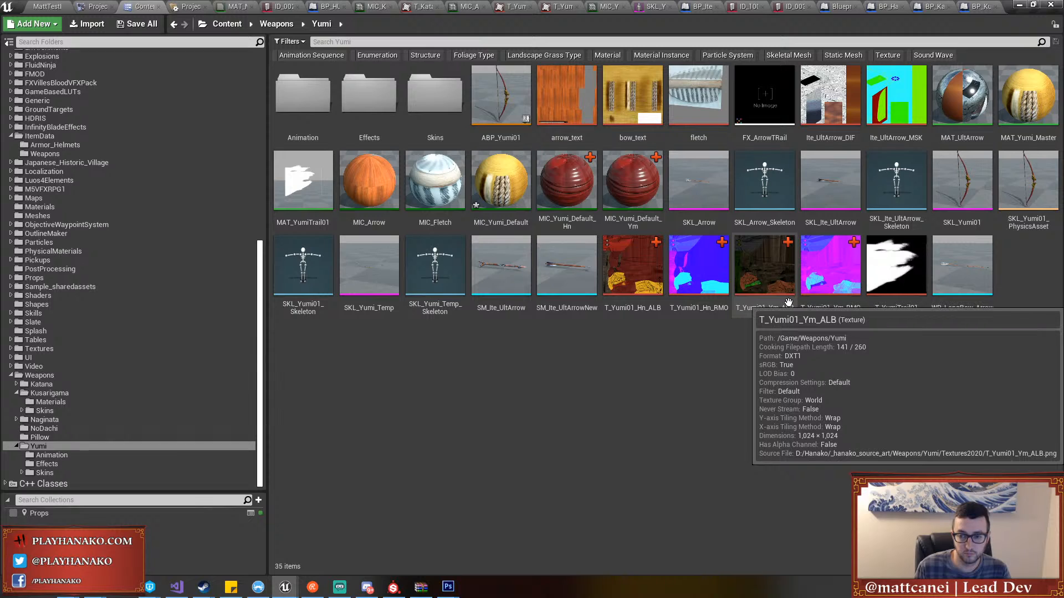
Open the Hn and Ym ALB and RMO bow textures together for bulk editing in the property matrix
{"action": "left_click", "coordinate": [837, 294]}
{"action": "left_click", "coordinate": [632, 272], "text": "shift"}
{"action": "right_click", "coordinate": [632, 272]}
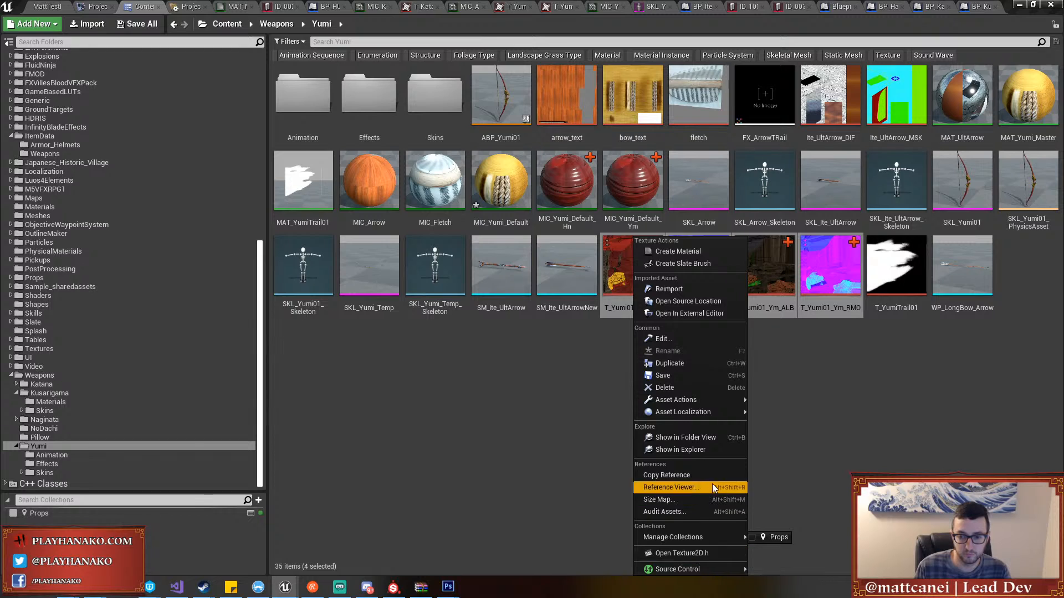
{"action": "mouse_move", "coordinate": [713, 399]}
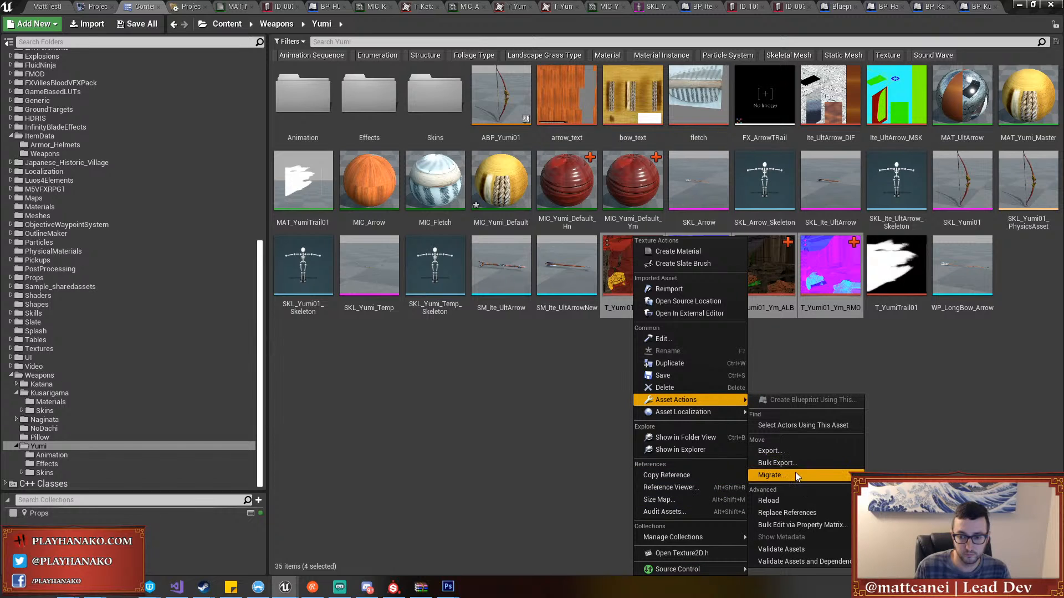
{"action": "left_click", "coordinate": [796, 525]}
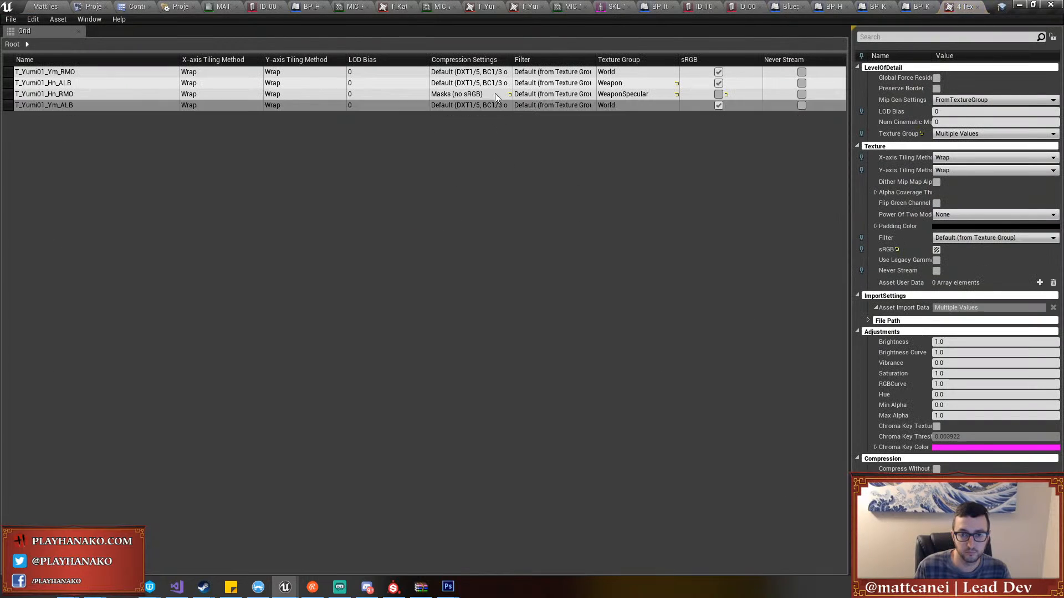
Set the maximum texture size of all four bow textures to 512, save them and return to the Yumi folder
{"action": "left_click", "coordinate": [481, 75]}
{"action": "key", "text": "ctrl+a"}
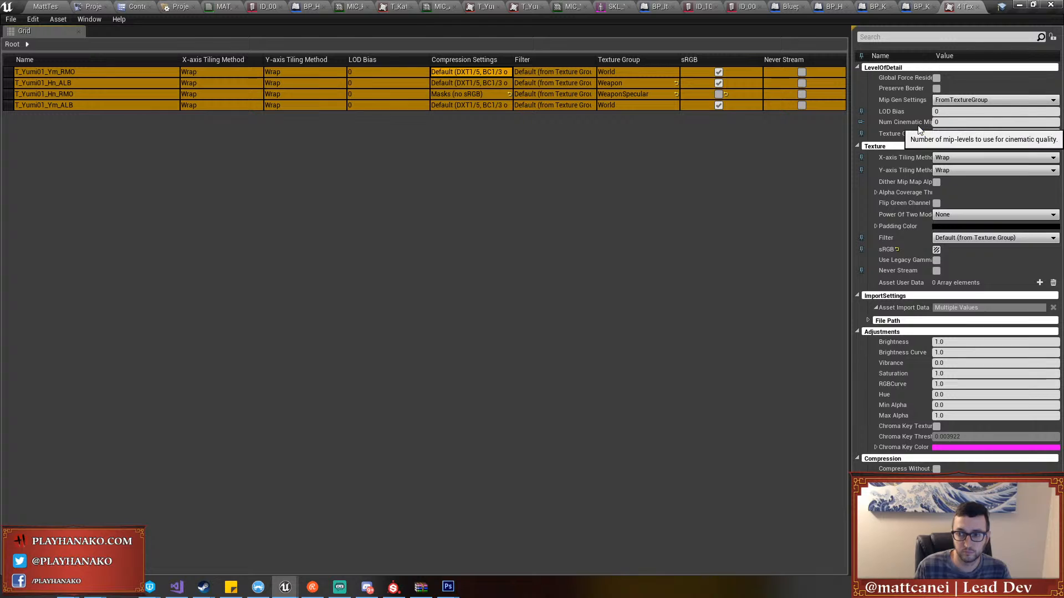
{"action": "left_click", "coordinate": [909, 37]}
{"action": "type", "text": "max"}
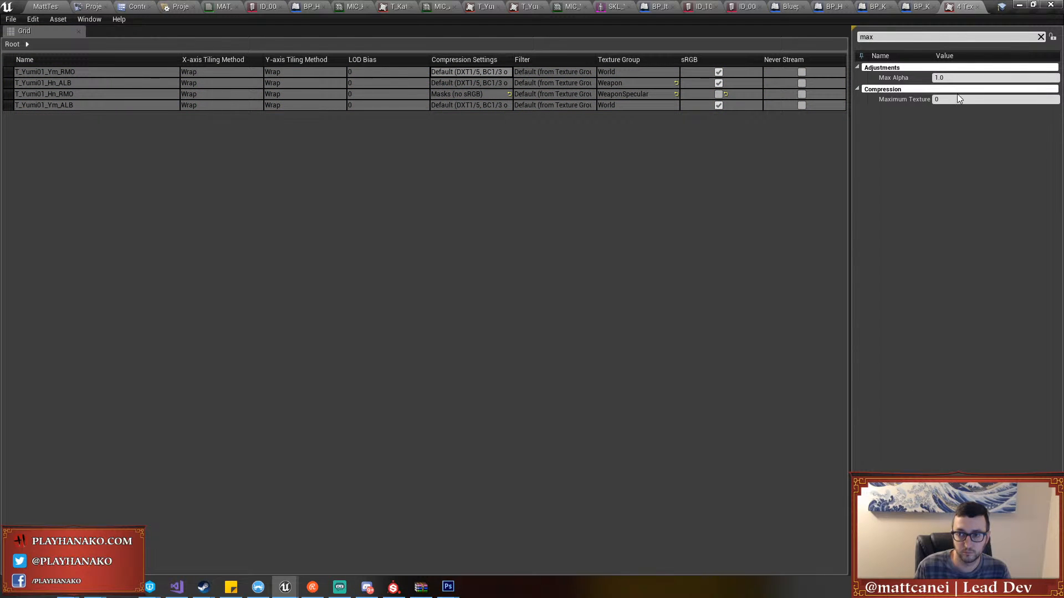
{"action": "left_click", "coordinate": [958, 98]}
{"action": "type", "text": "512"}
{"action": "key", "text": "Return"}
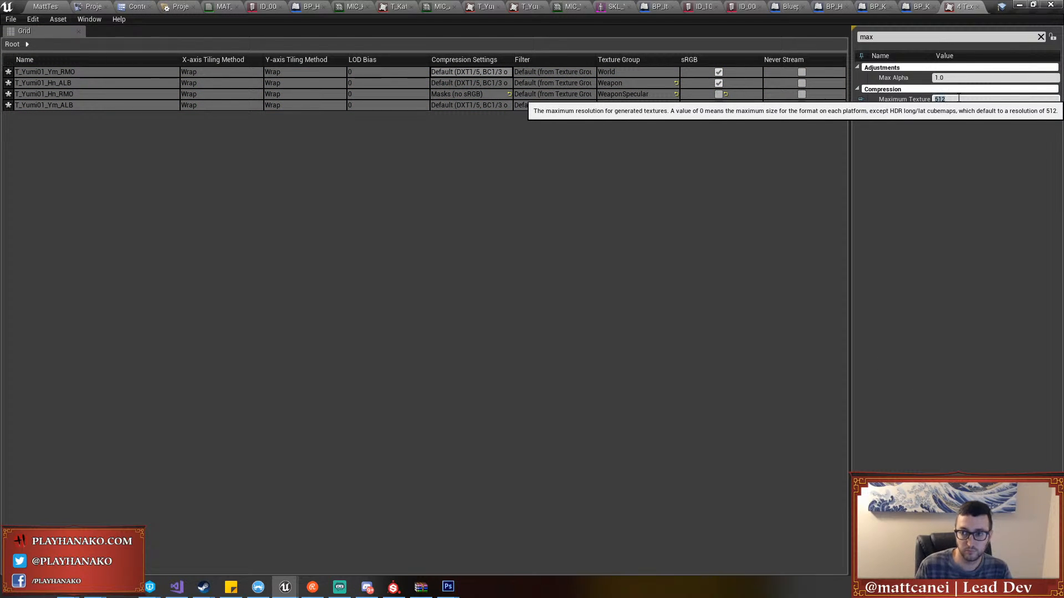
{"action": "left_click", "coordinate": [205, 105]}
{"action": "key", "text": "ctrl+s"}
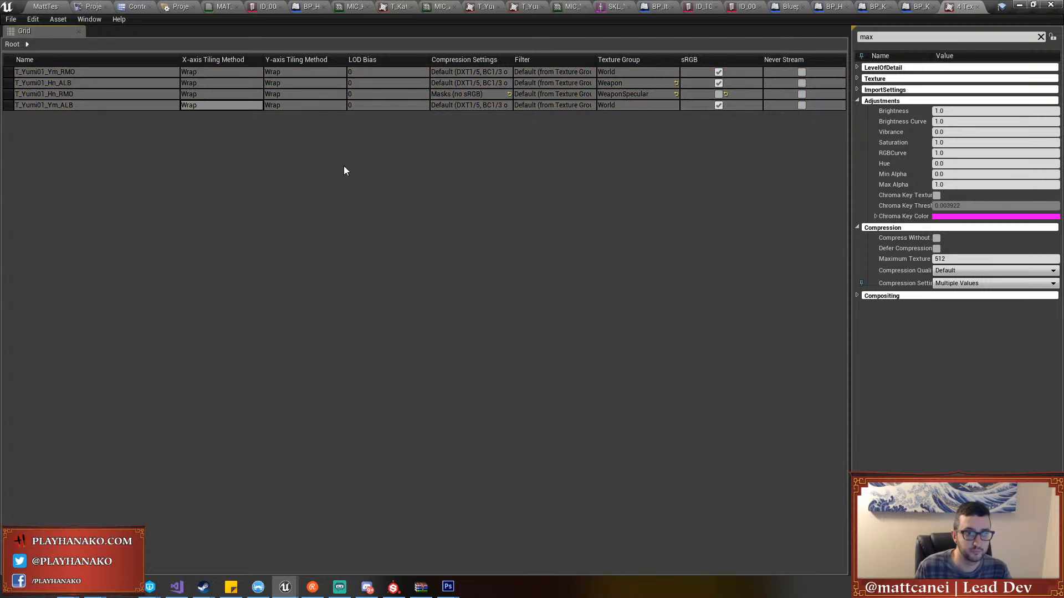
{"action": "left_click", "coordinate": [977, 7]}
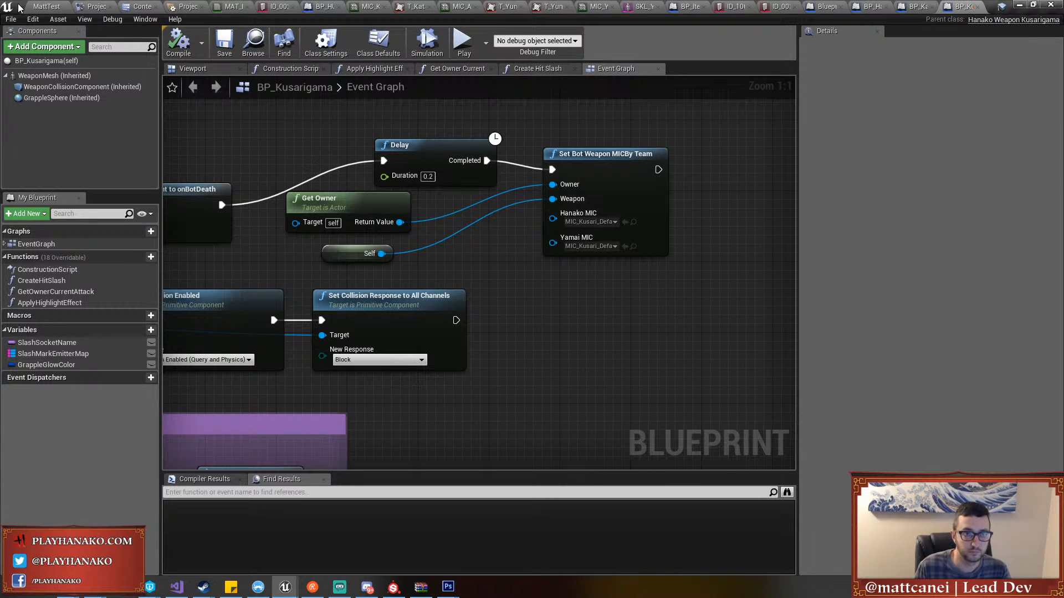
{"action": "left_click", "coordinate": [138, 7]}
Open T_Yumi01_Ym_RMO, set its compression to Masks (no sRGB) and save the texture
{"action": "left_click", "coordinate": [803, 439]}
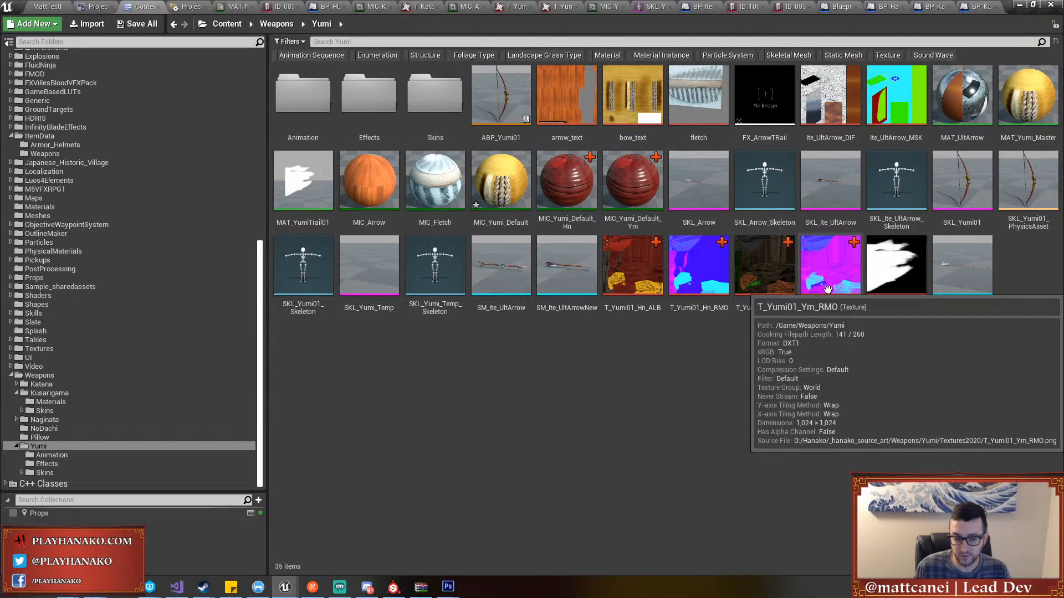
{"action": "double_click", "coordinate": [829, 287]}
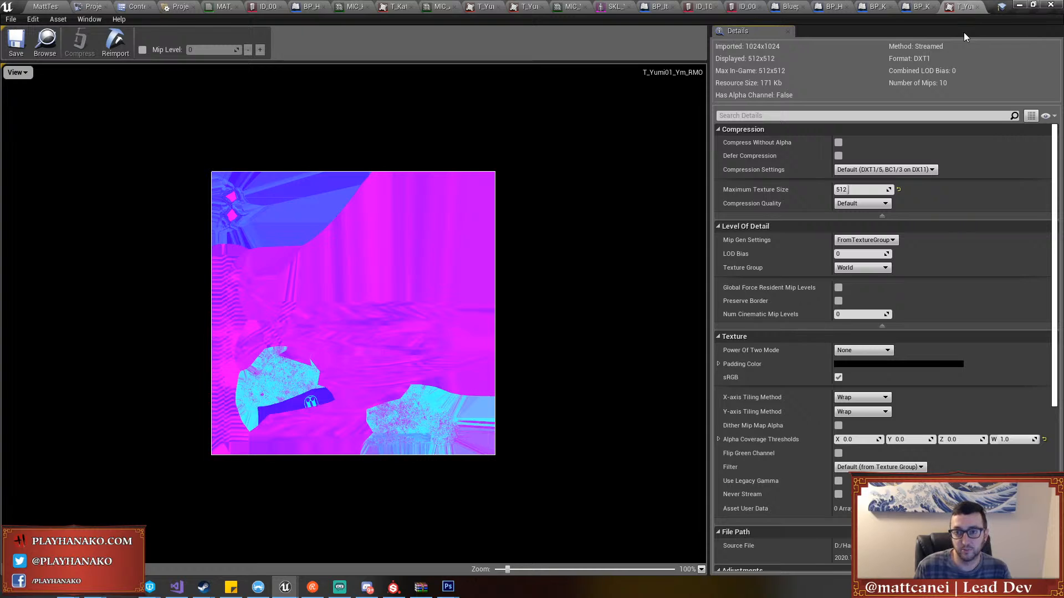
{"action": "left_click", "coordinate": [892, 170]}
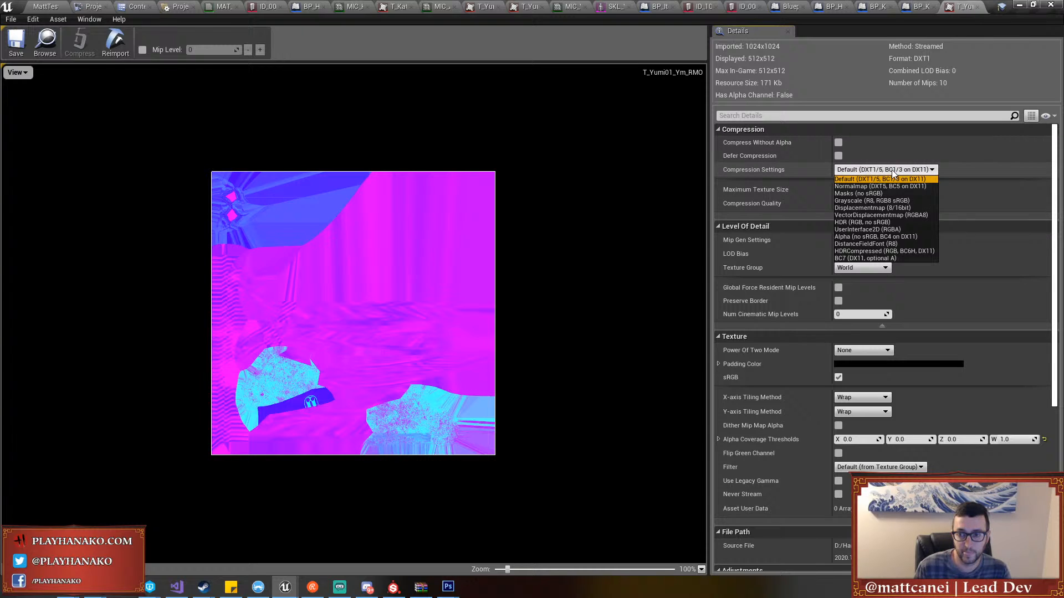
{"action": "left_click", "coordinate": [854, 194]}
{"action": "left_click", "coordinate": [16, 48]}
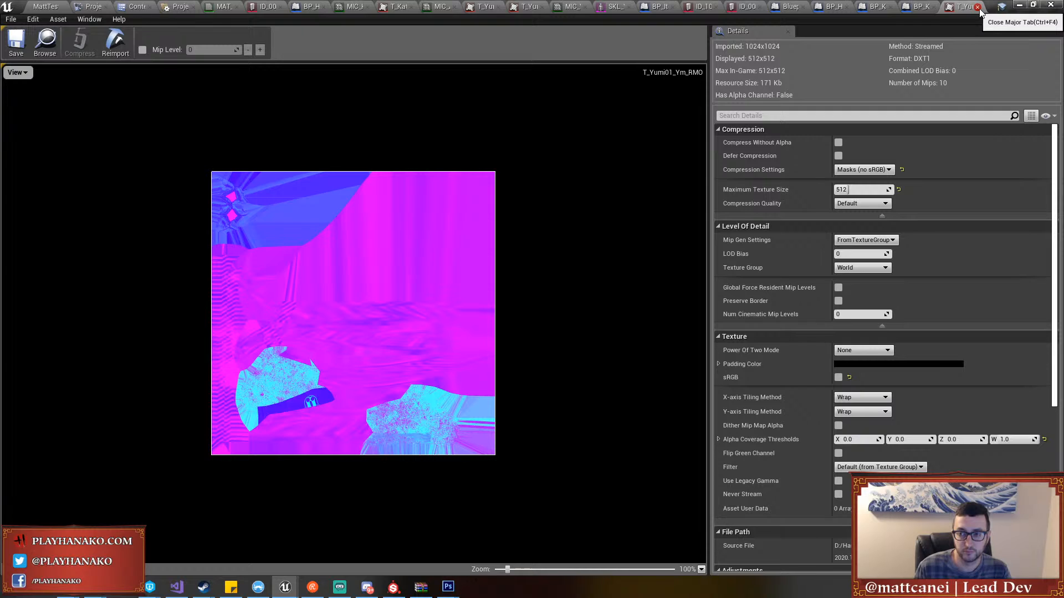
Place the SKL_Yumi01 skeletal mesh from the Yumi folder on the floor of the test level
{"action": "left_click", "coordinate": [137, 7]}
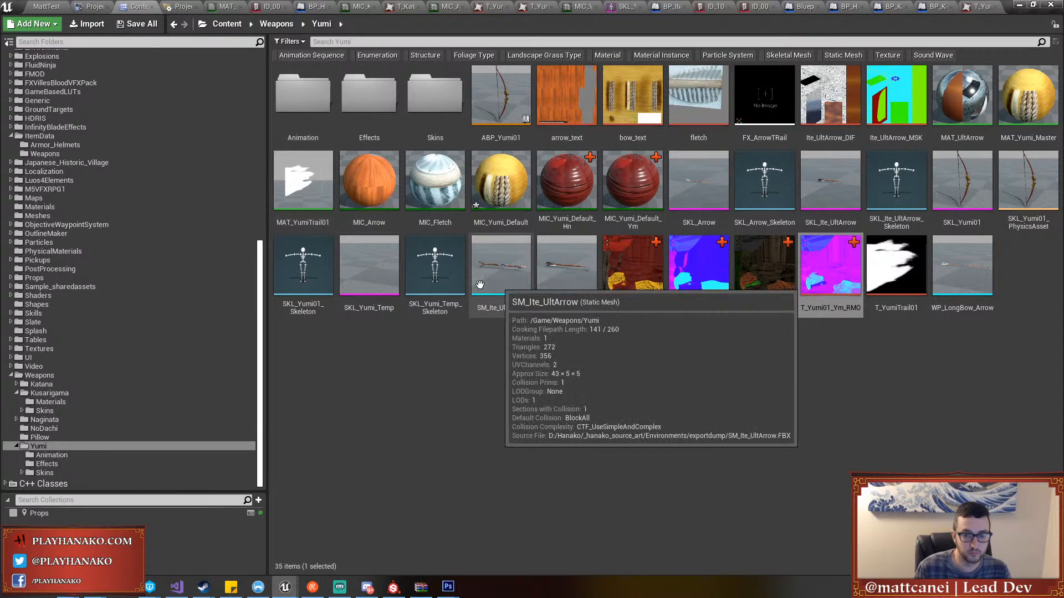
{"action": "left_click", "coordinate": [902, 393]}
{"action": "left_click", "coordinate": [962, 178]}
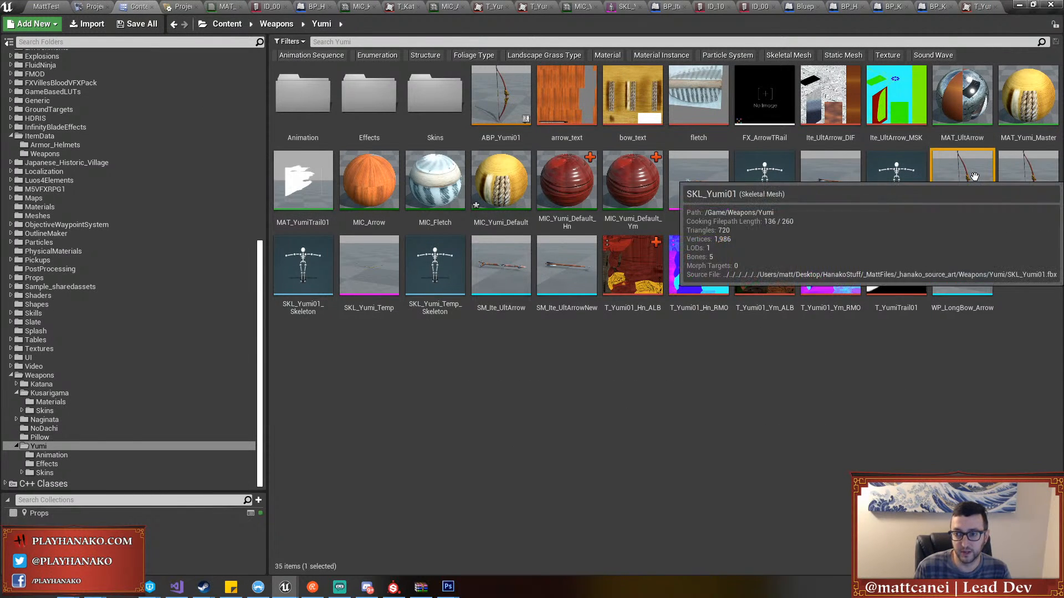
{"action": "left_click", "coordinate": [39, 6]}
{"action": "right_click", "coordinate": [425, 400]}
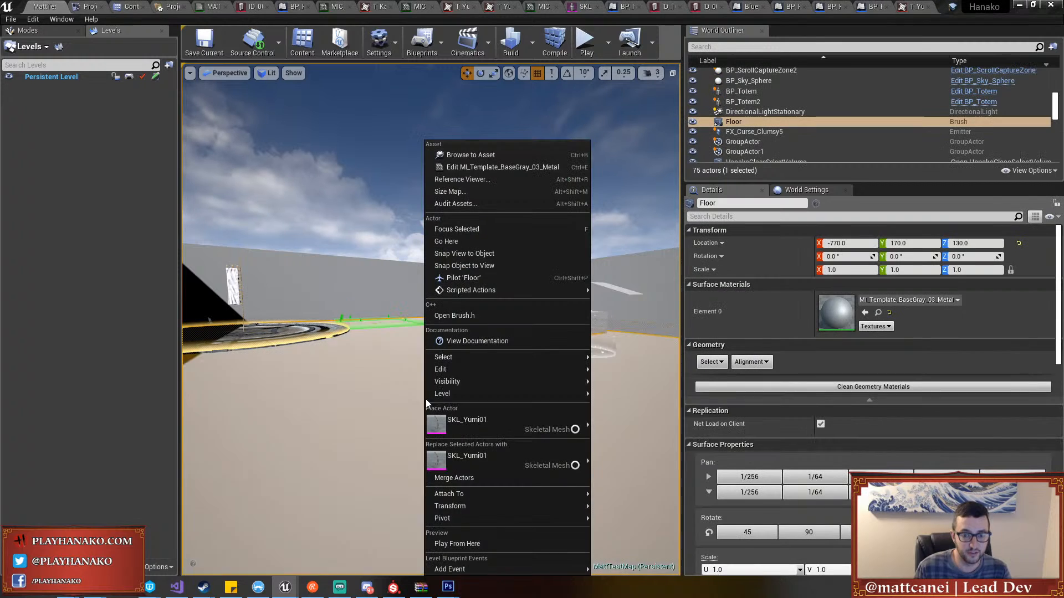
{"action": "left_click", "coordinate": [469, 423]}
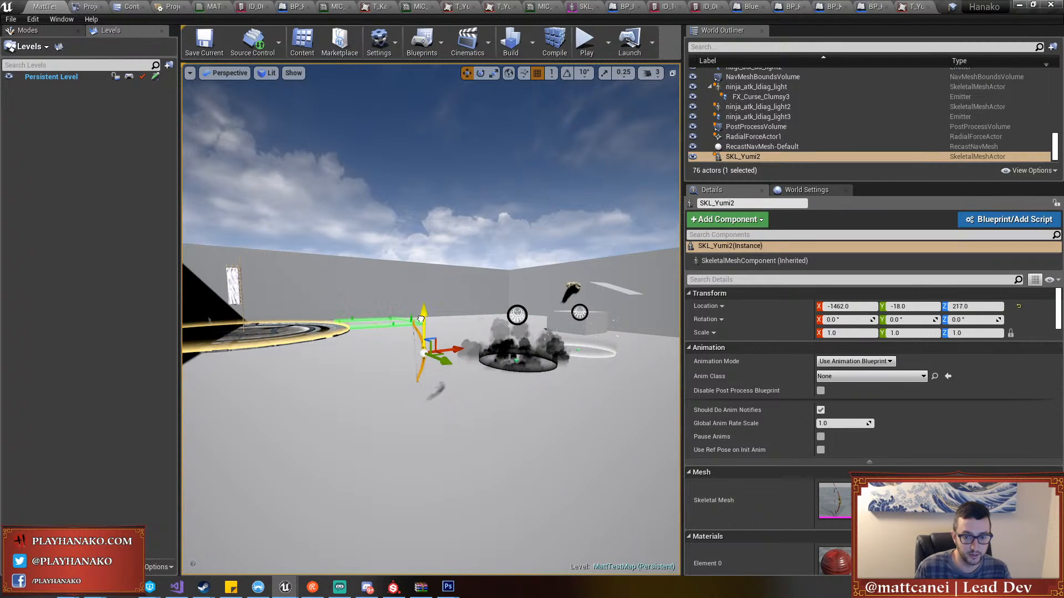
Inspect the placed bow's textures and line art up close in the full-screen viewport, in both lit and unlit shading
{"action": "key", "text": "Escape"}
{"action": "key", "text": "w"}
{"action": "right_click_drag", "start_coordinate": [431, 320], "coordinate": [373, 318]}
{"action": "key", "text": "F11"}
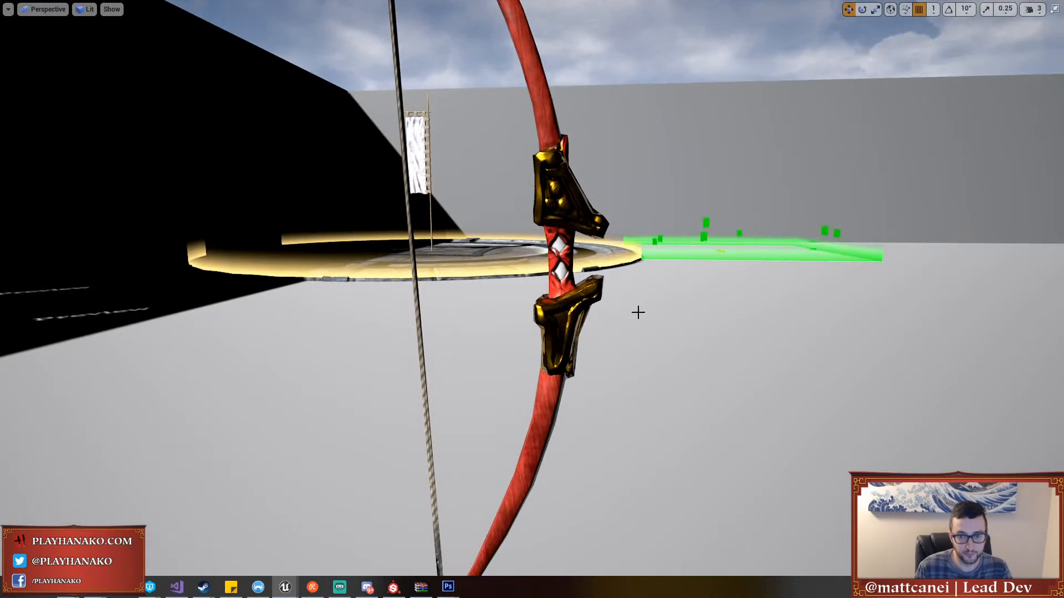
{"action": "left_click_drag", "start_coordinate": [636, 311], "coordinate": [277, 310], "text": "alt"}
{"action": "key", "text": "w"}
{"action": "right_click_drag", "start_coordinate": [531, 310], "coordinate": [427, 311]}
{"action": "key", "text": "s"}
{"action": "key", "text": "w"}
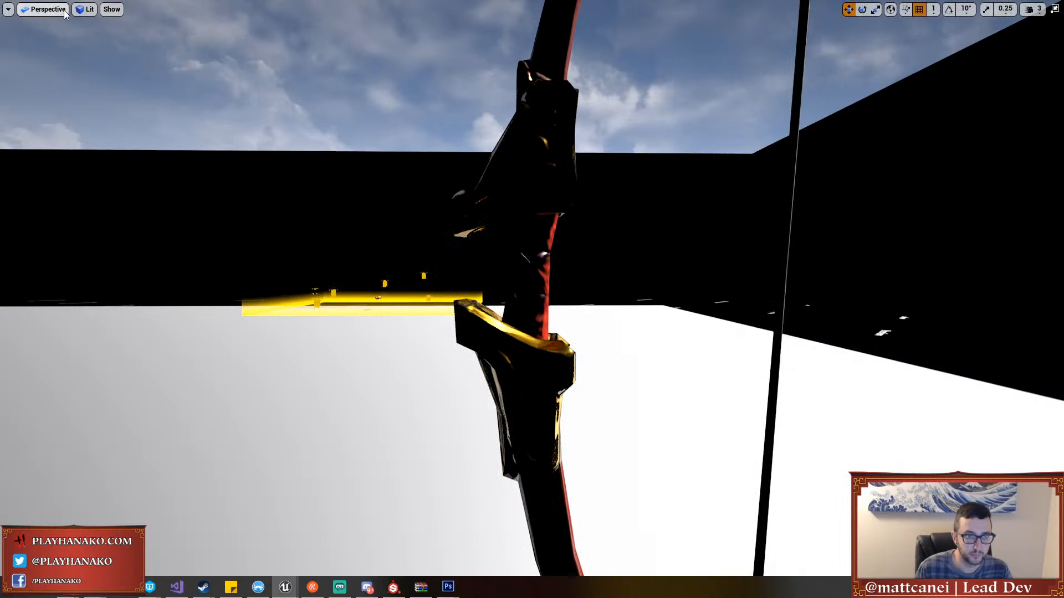
{"action": "left_click", "coordinate": [84, 9]}
{"action": "left_click", "coordinate": [86, 43]}
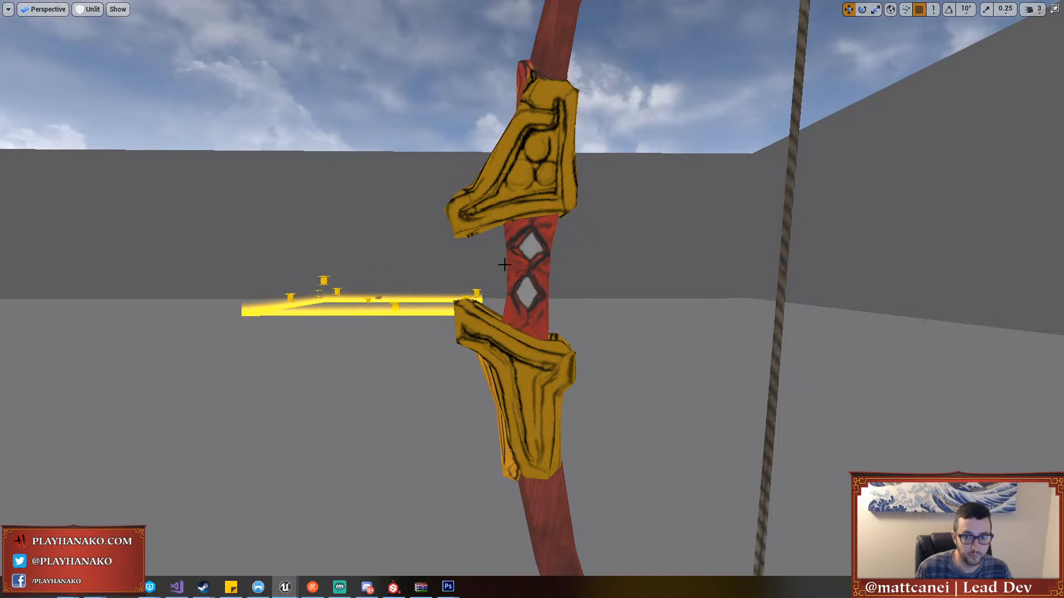
{"action": "key", "text": "F11"}
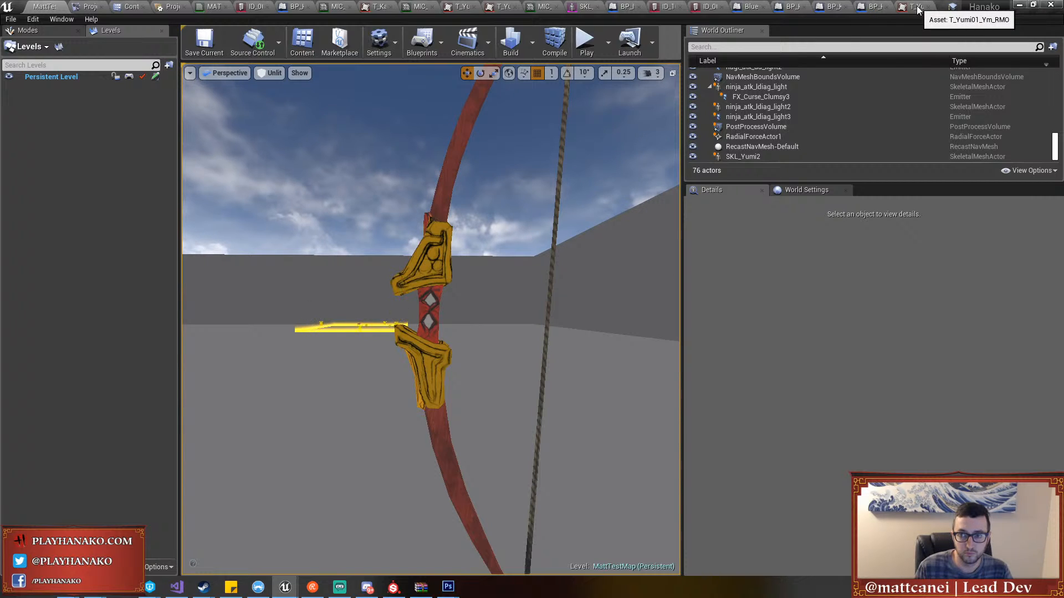
Move the Content Browser and the four textures' property matrix out of the main editor window
{"action": "left_click_drag", "start_coordinate": [115, 7], "coordinate": [0, 22]}
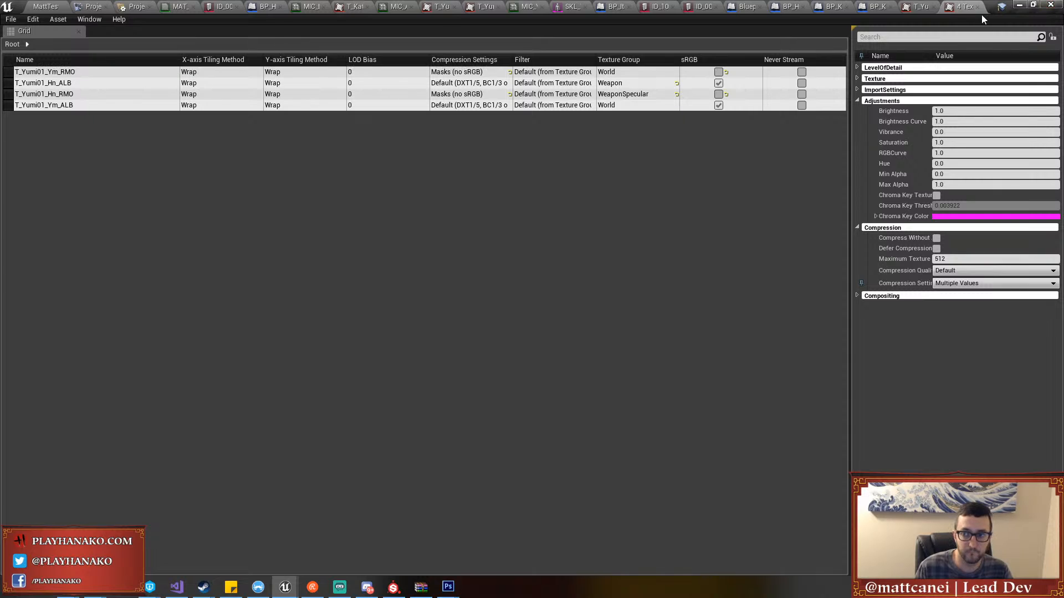
{"action": "left_click_drag", "start_coordinate": [942, 8], "coordinate": [0, 205]}
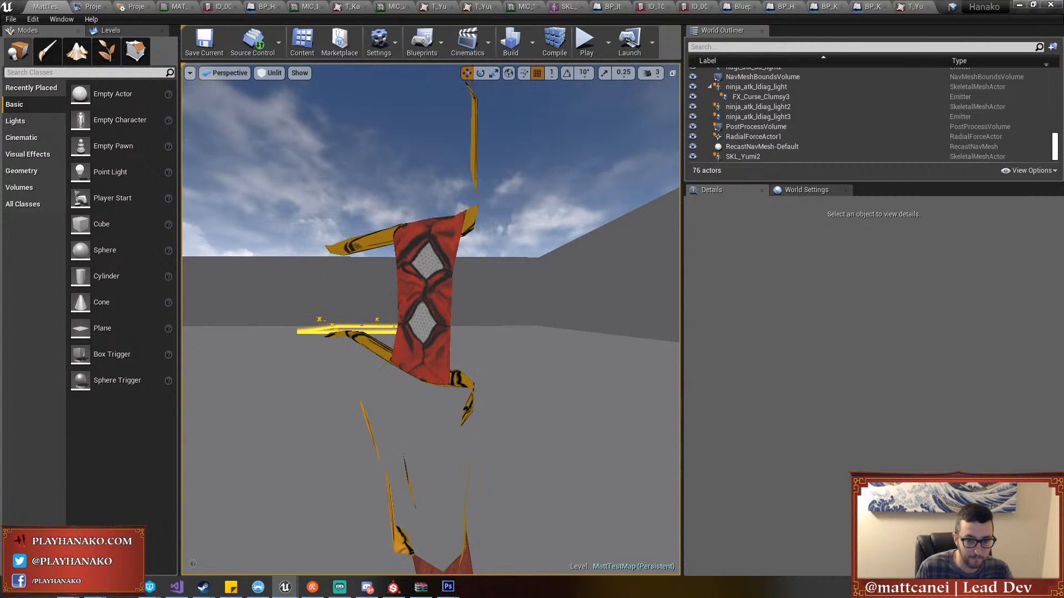
Switch the viewport back to lit shading and delete the placed bow from the level
{"action": "left_click", "coordinate": [271, 73]}
{"action": "left_click", "coordinate": [280, 95]}
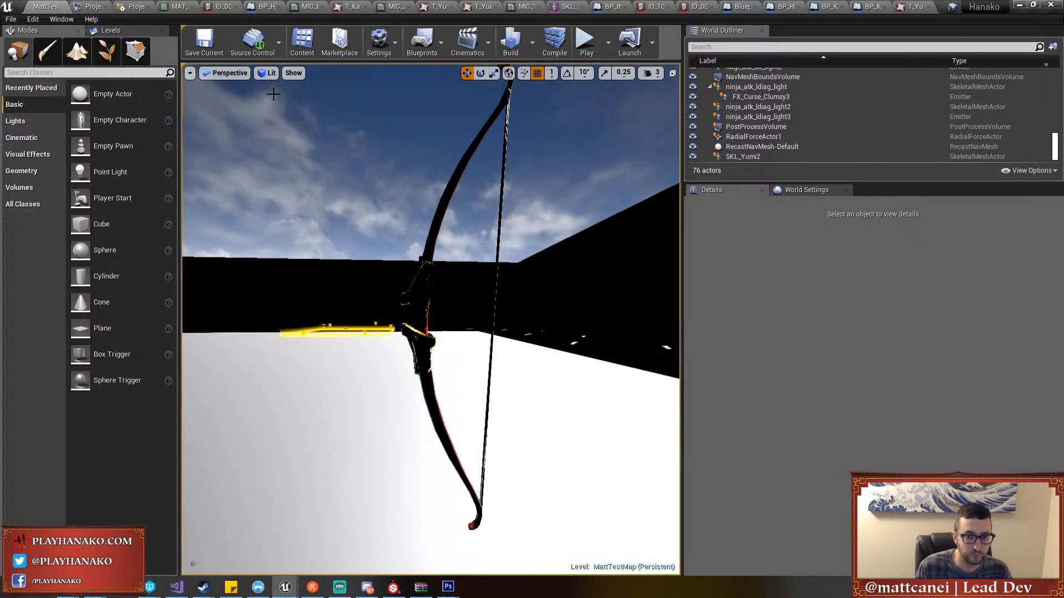
{"action": "right_click_drag", "start_coordinate": [467, 349], "coordinate": [442, 321]}
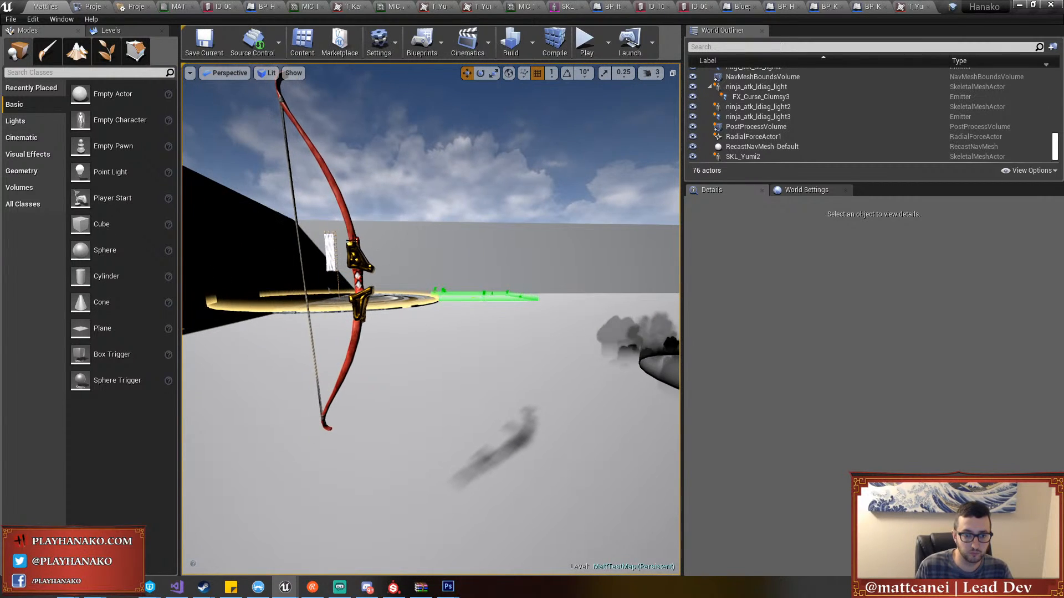
{"action": "left_click", "coordinate": [331, 252]}
{"action": "left_click", "coordinate": [350, 250]}
{"action": "key", "text": "Delete"}
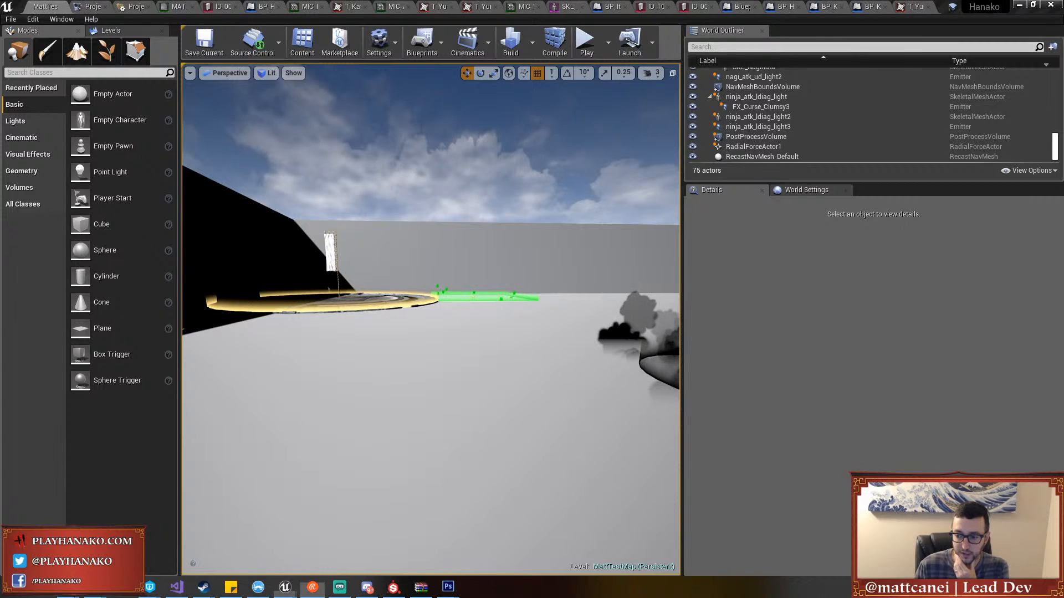
Dock the Content Browser with the Yumi folder back into the main editor window
{"action": "mouse_move", "coordinate": [160, 593]}
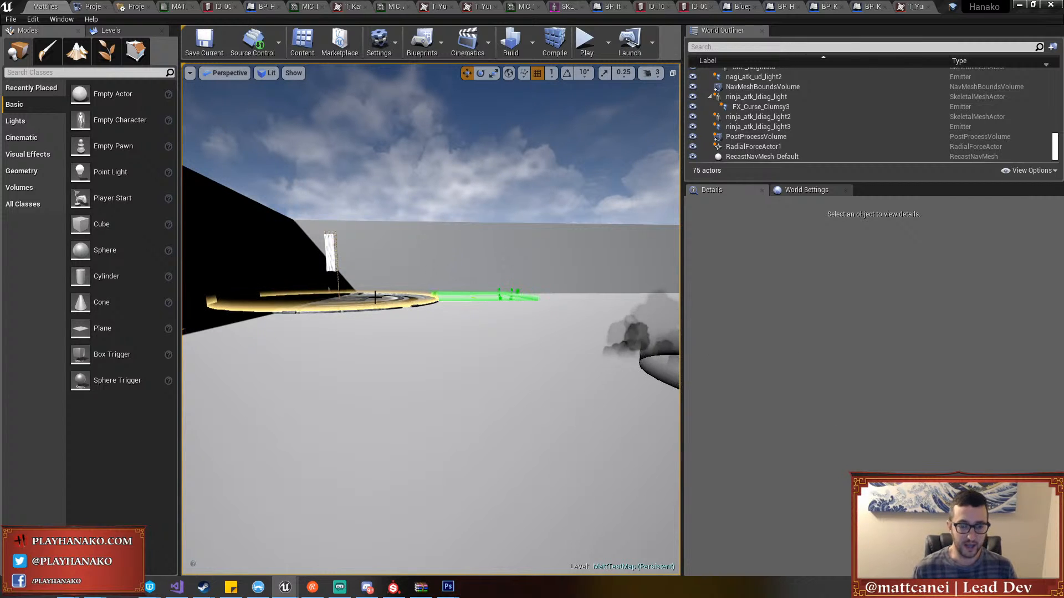
{"action": "left_click", "coordinate": [264, 47]}
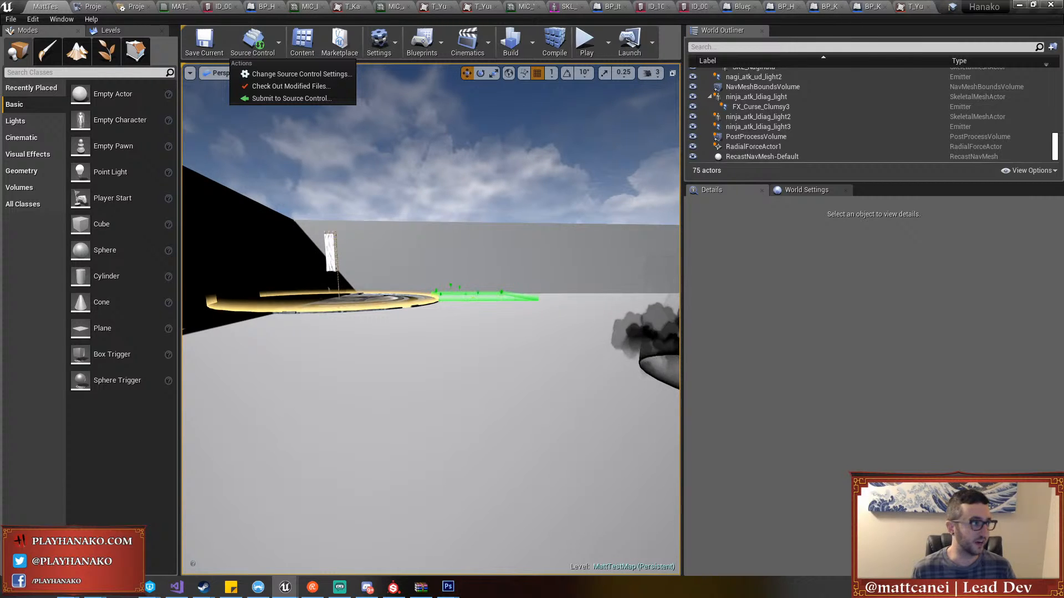
{"action": "left_click_drag", "start_coordinate": [0, 160], "coordinate": [103, 5]}
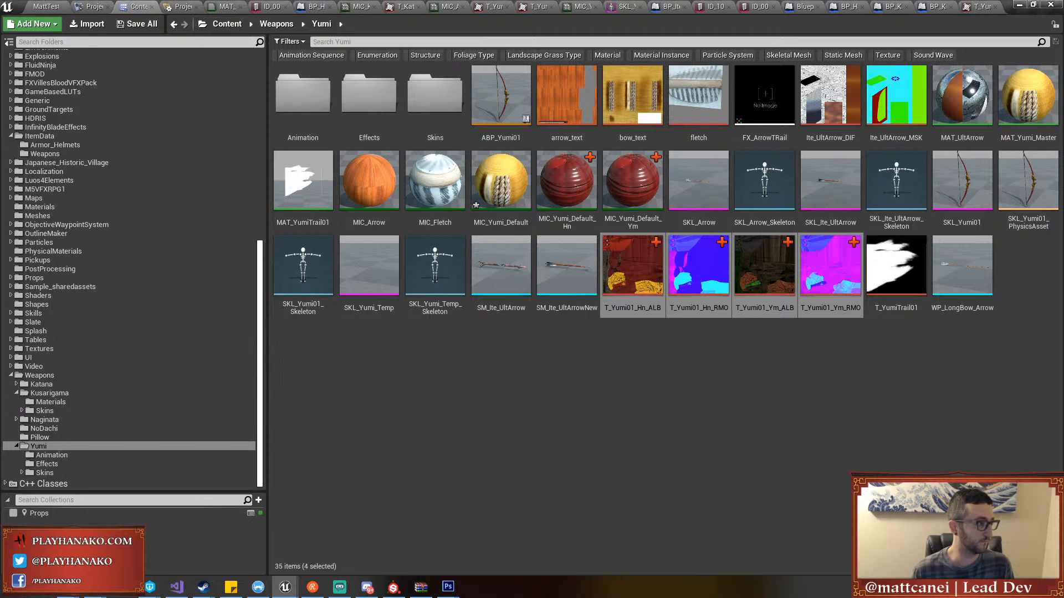
Prepare a source control check-in of T_Yumi01_Hn_ALB with the changelist description "new yumi texture", and cancel the submission
{"action": "left_click", "coordinate": [481, 328]}
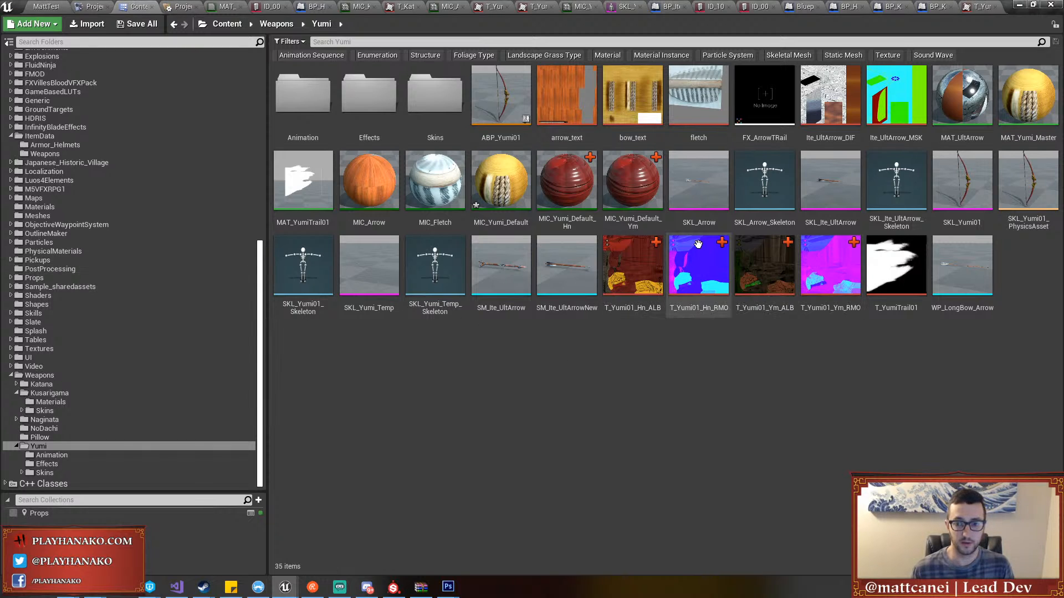
{"action": "right_click", "coordinate": [648, 247]}
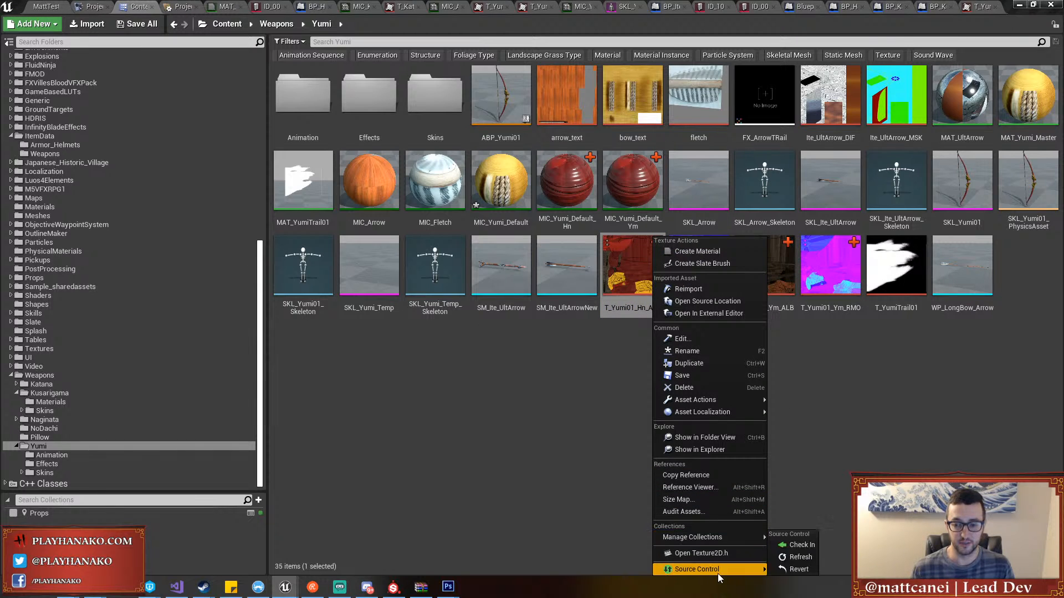
{"action": "left_click", "coordinate": [632, 442]}
{"action": "left_click", "coordinate": [640, 257]}
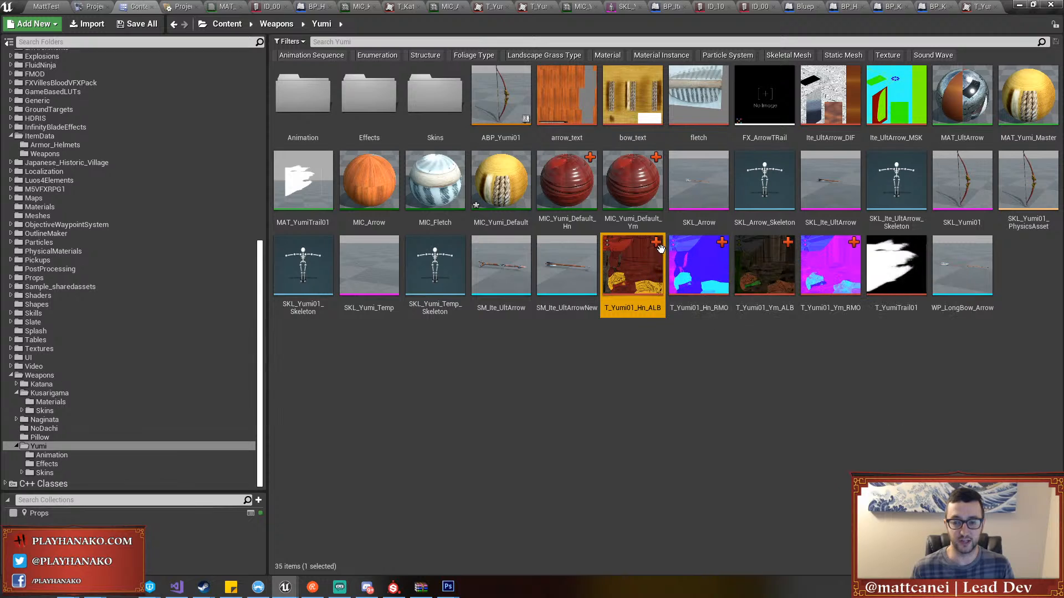
{"action": "right_click", "coordinate": [640, 269]}
{"action": "mouse_move", "coordinate": [712, 569]}
{"action": "left_click", "coordinate": [782, 545]}
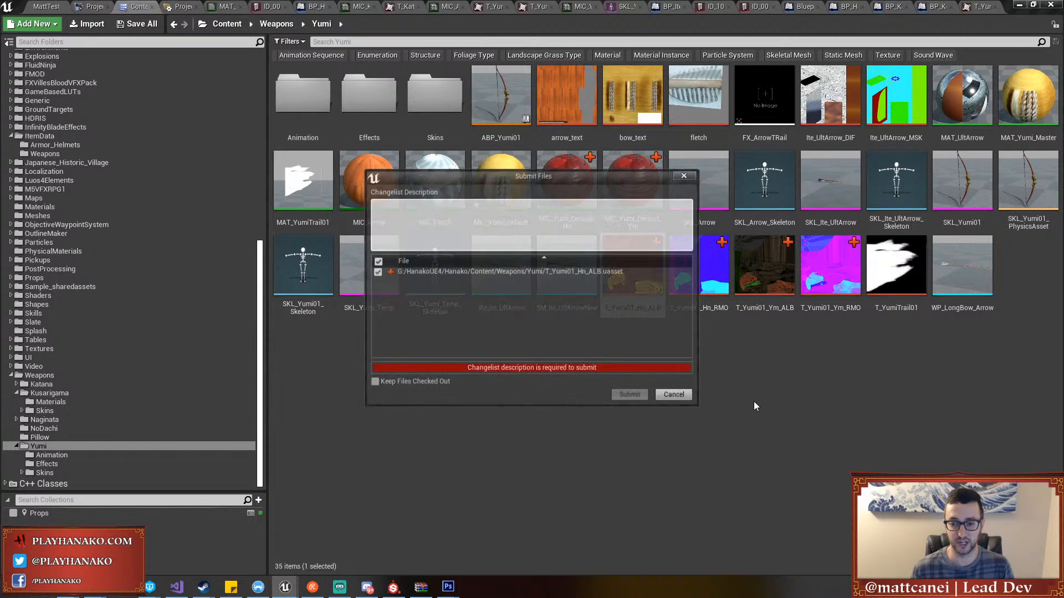
{"action": "type", "text": "new yumi texture"}
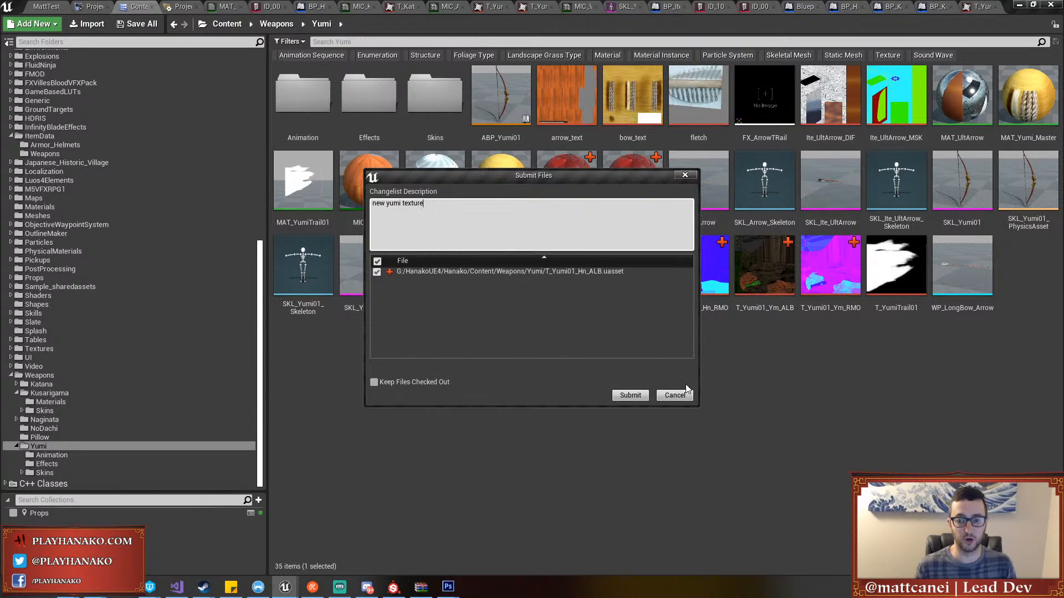
{"action": "left_click", "coordinate": [674, 395]}
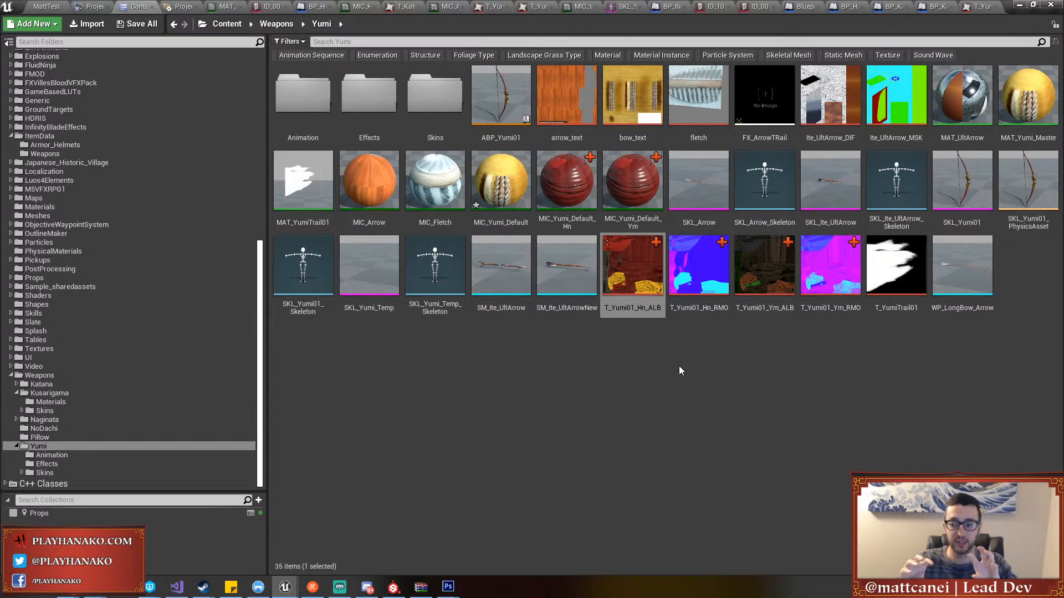
{"action": "left_click", "coordinate": [713, 311]}
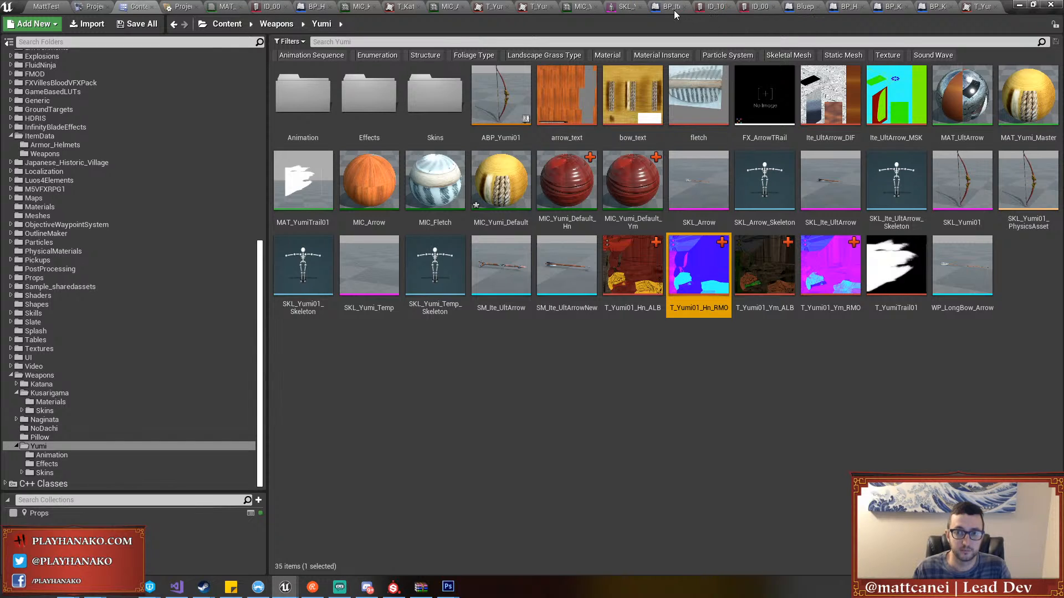
In MIC_Yumi_Default_Ym, override Albedo with T_Yumi01_Ym_ALB and WeaponMask with T_Yumi01_Ym_RMO, and save the material instance
{"action": "left_click", "coordinate": [639, 199]}
{"action": "double_click", "coordinate": [639, 199]}
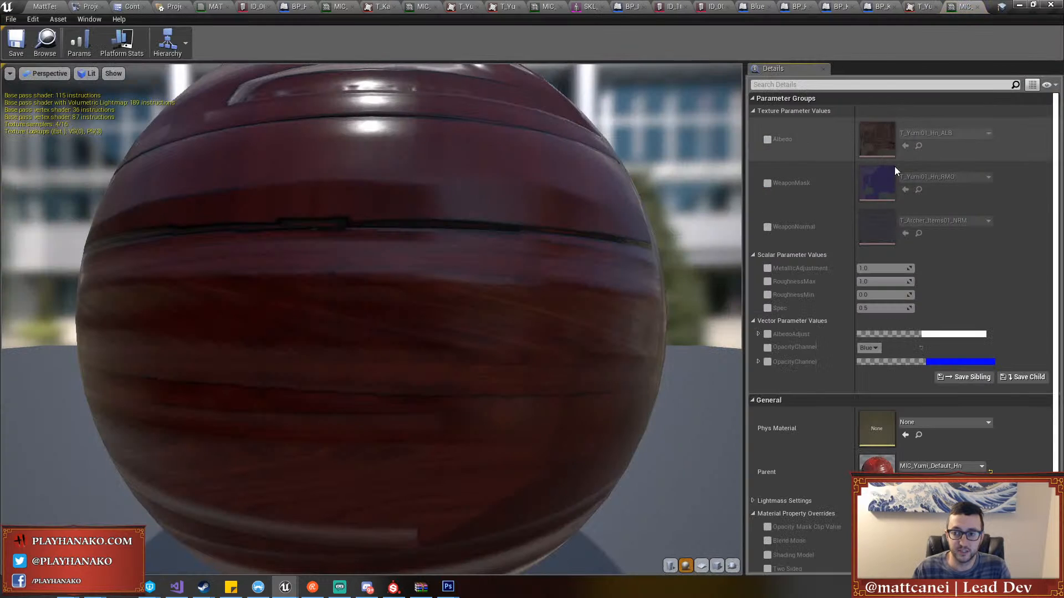
{"action": "left_click", "coordinate": [767, 139]}
{"action": "left_click", "coordinate": [767, 183]}
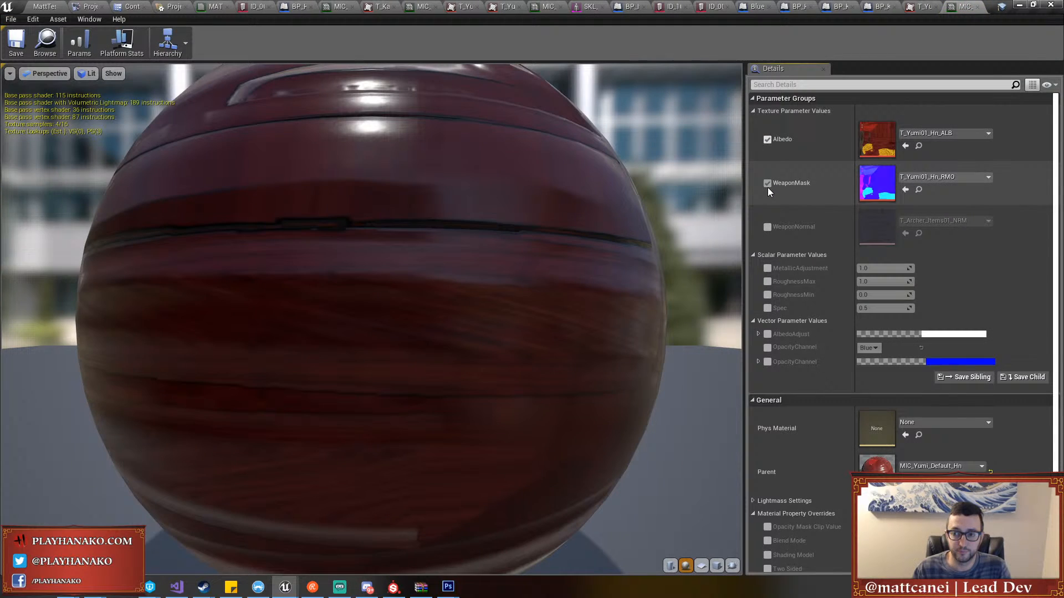
{"action": "left_click", "coordinate": [953, 135]}
{"action": "scroll", "coordinate": [987, 401], "scroll_direction": "down", "scroll_amount": 1}
{"action": "left_click", "coordinate": [987, 407]}
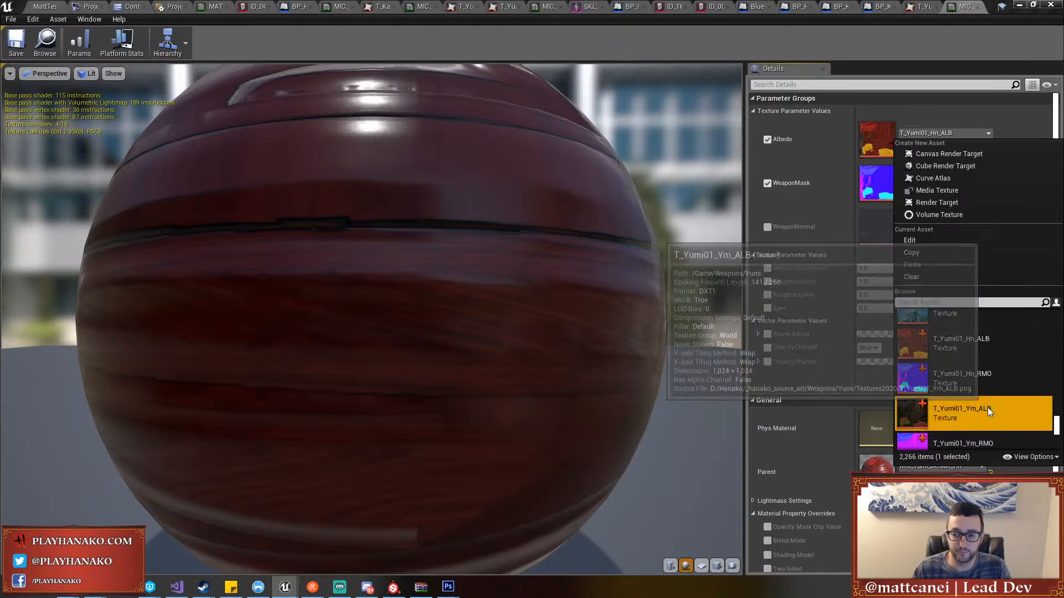
{"action": "left_click", "coordinate": [953, 177]}
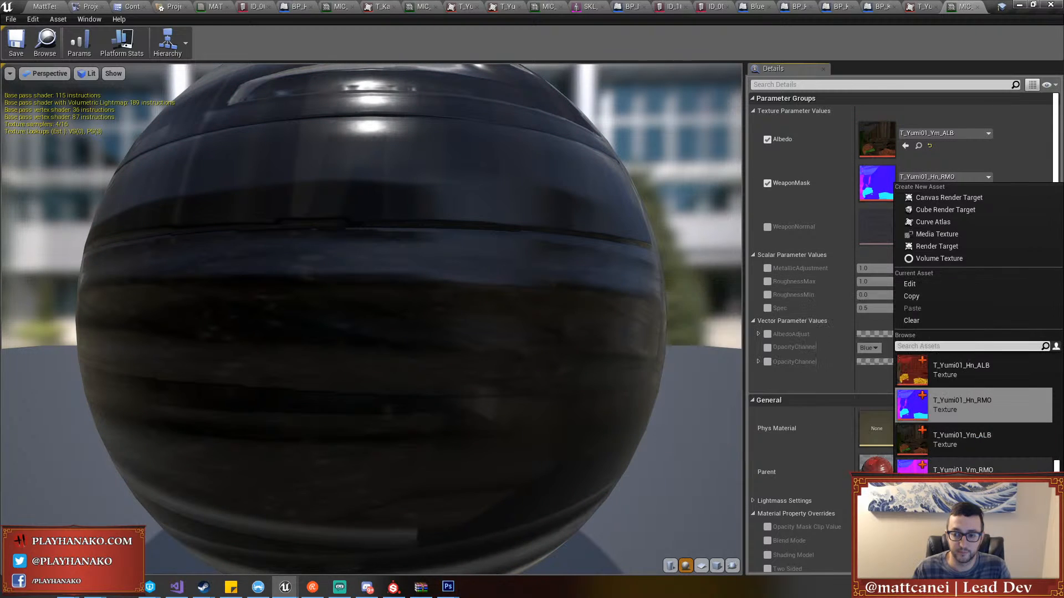
{"action": "left_click", "coordinate": [987, 416]}
{"action": "left_click", "coordinate": [17, 50]}
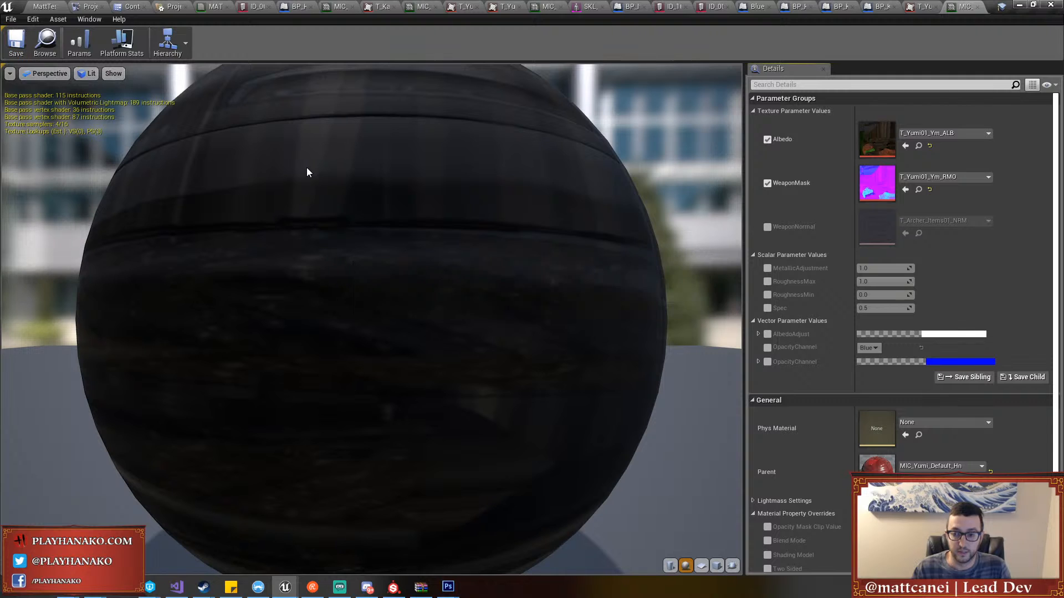
{"action": "scroll", "coordinate": [411, 188], "scroll_direction": "down", "scroll_amount": 5}
Open the recent level BF-GifuCrossroads2, discarding the unsaved changes to MattTestMap
{"action": "left_click", "coordinate": [45, 6]}
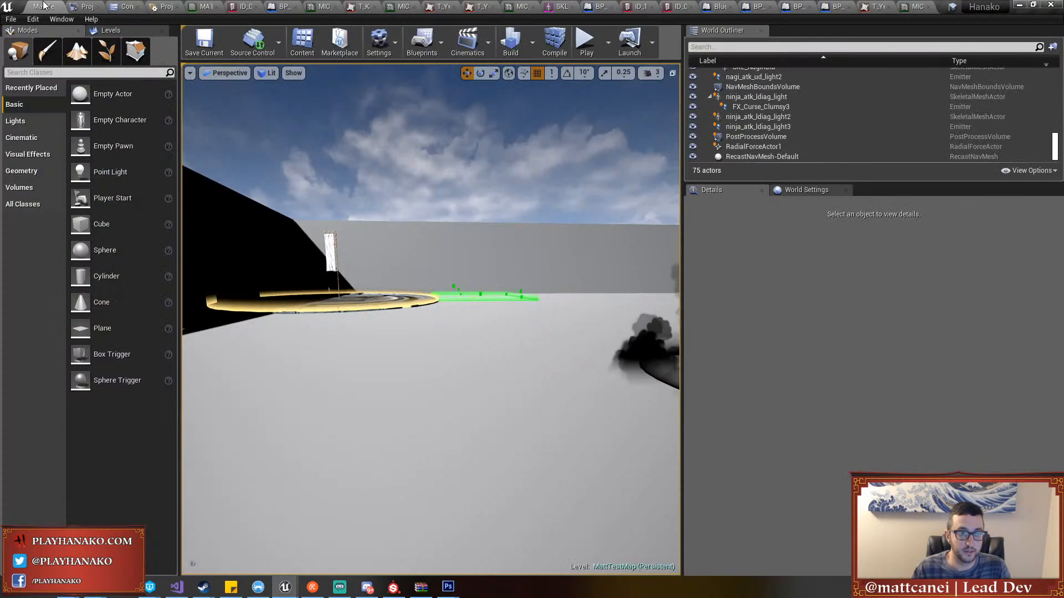
{"action": "right_click_drag", "start_coordinate": [490, 342], "coordinate": [507, 341]}
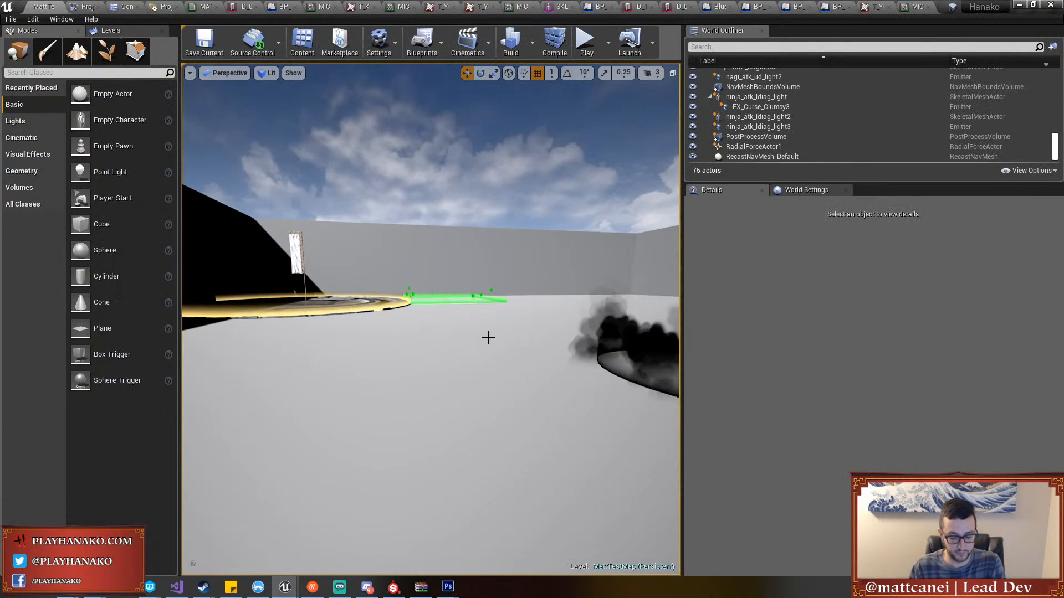
{"action": "left_click", "coordinate": [10, 19]}
{"action": "mouse_move", "coordinate": [83, 369]}
{"action": "left_click", "coordinate": [166, 370]}
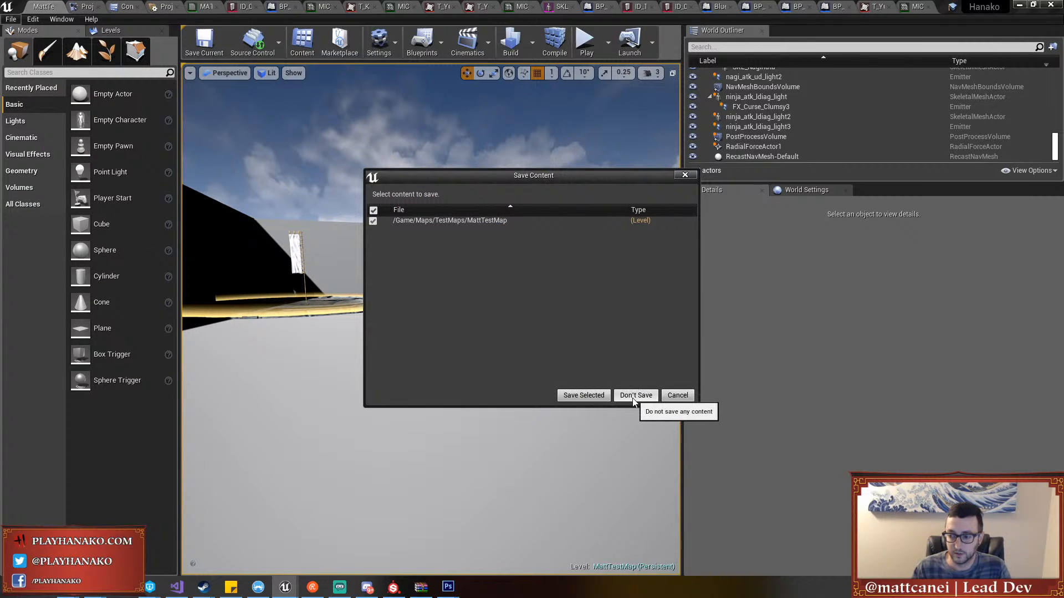
{"action": "left_click", "coordinate": [634, 395]}
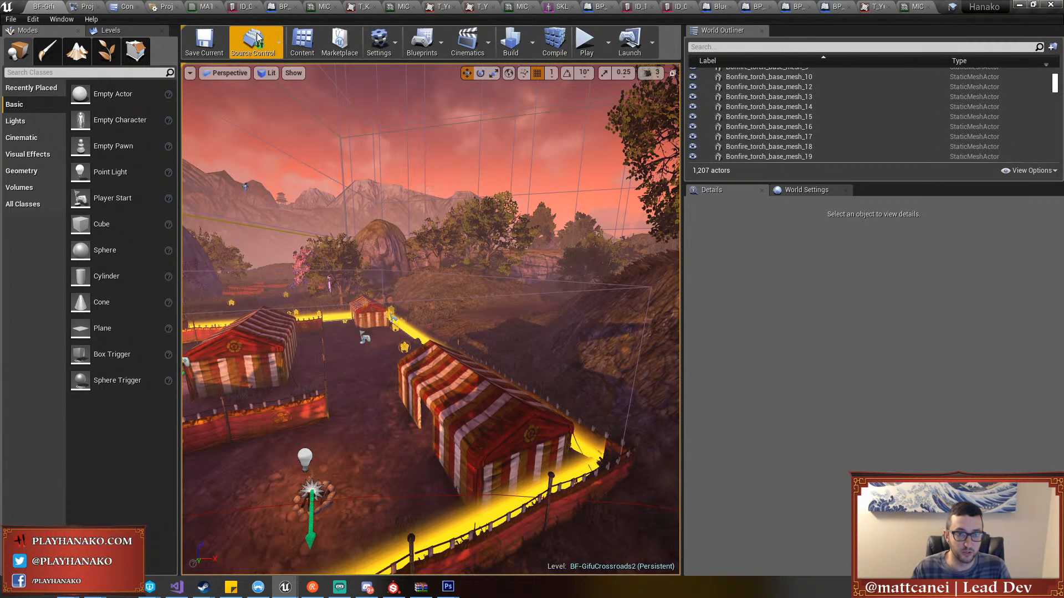
Change the source control provider to Git (beta version) and accept the login settings
{"action": "left_click", "coordinate": [257, 37]}
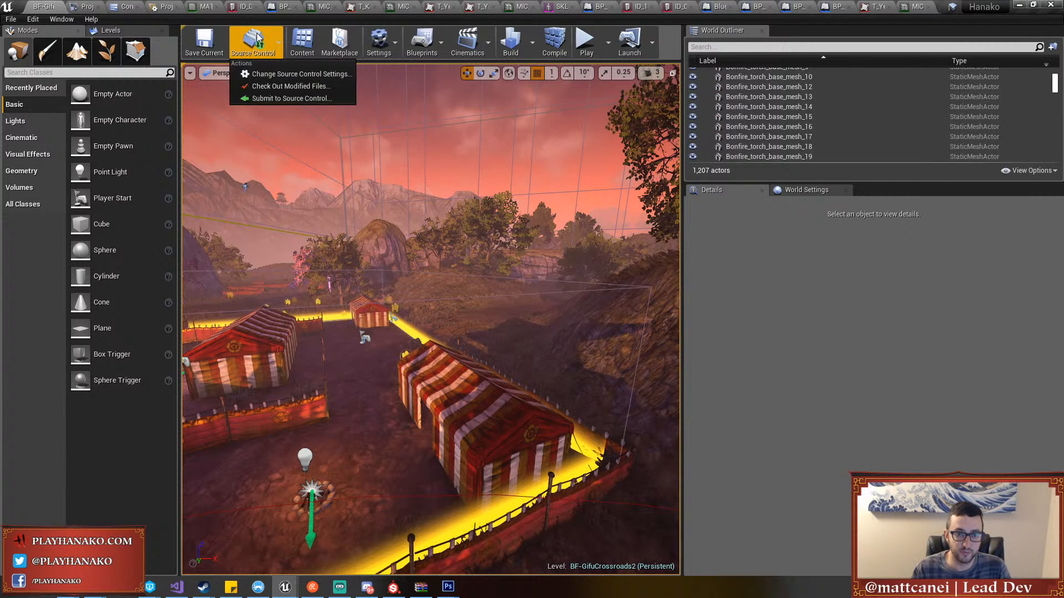
{"action": "left_click", "coordinate": [277, 75]}
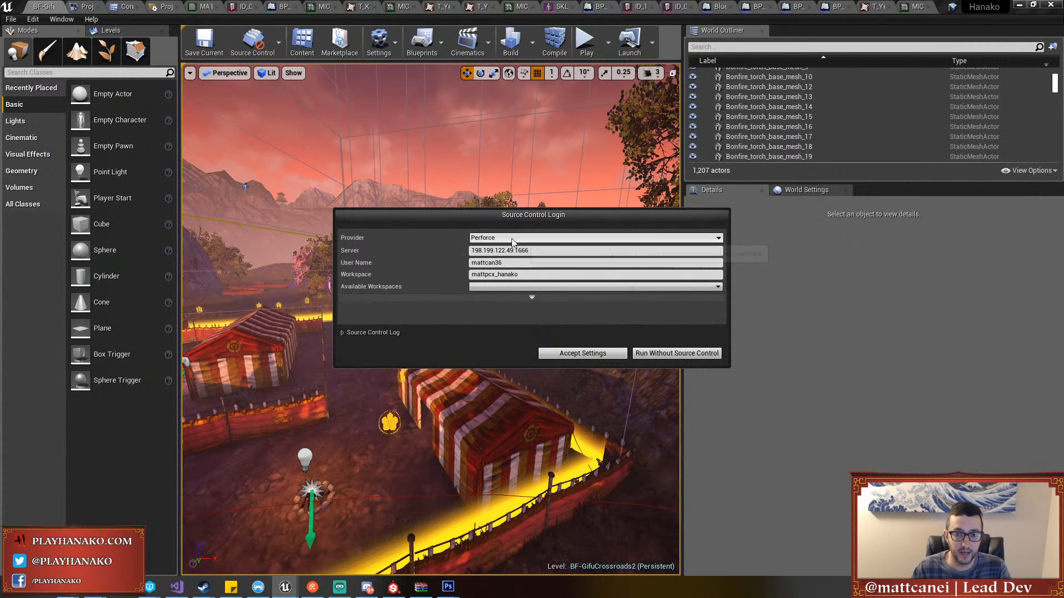
{"action": "left_click", "coordinate": [513, 238]}
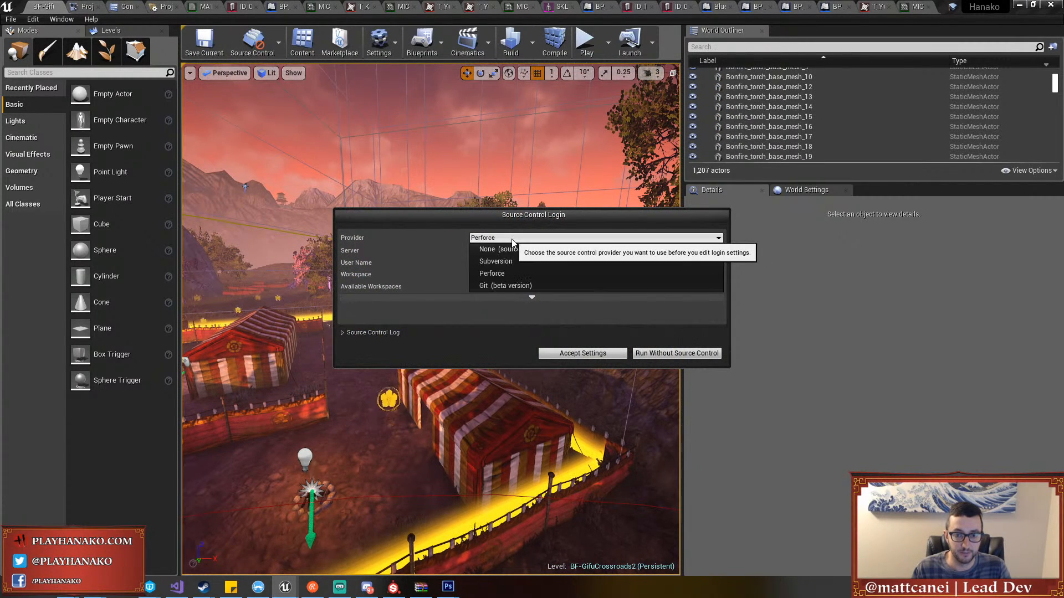
{"action": "left_click", "coordinate": [513, 285]}
{"action": "left_click", "coordinate": [561, 352]}
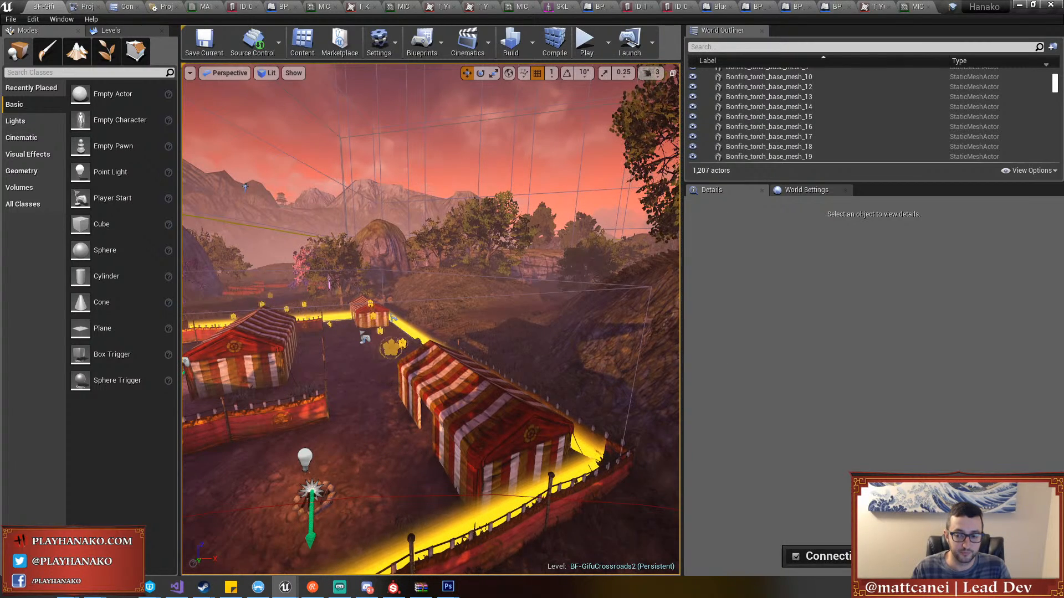
Play-test Gifu Crossroads from a spot on the ground as Ite (Archer), run around full screen to view the bow, and end the session
{"action": "key", "text": "s"}
{"action": "right_click_drag", "start_coordinate": [448, 244], "coordinate": [452, 417]}
{"action": "right_click", "coordinate": [452, 417]}
{"action": "left_click", "coordinate": [480, 383]}
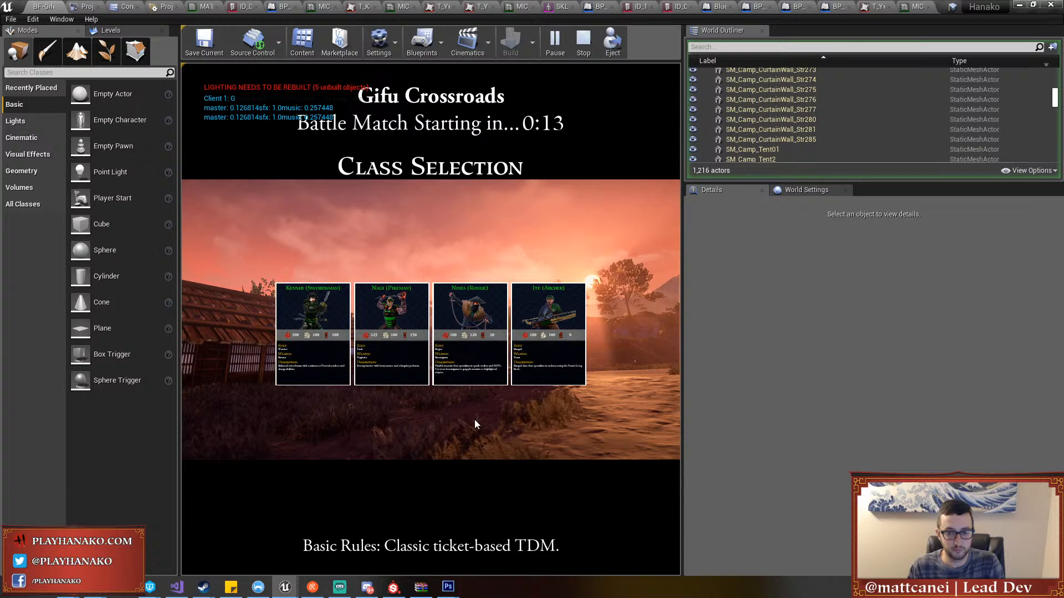
{"action": "left_click", "coordinate": [544, 354]}
{"action": "key", "text": "F11"}
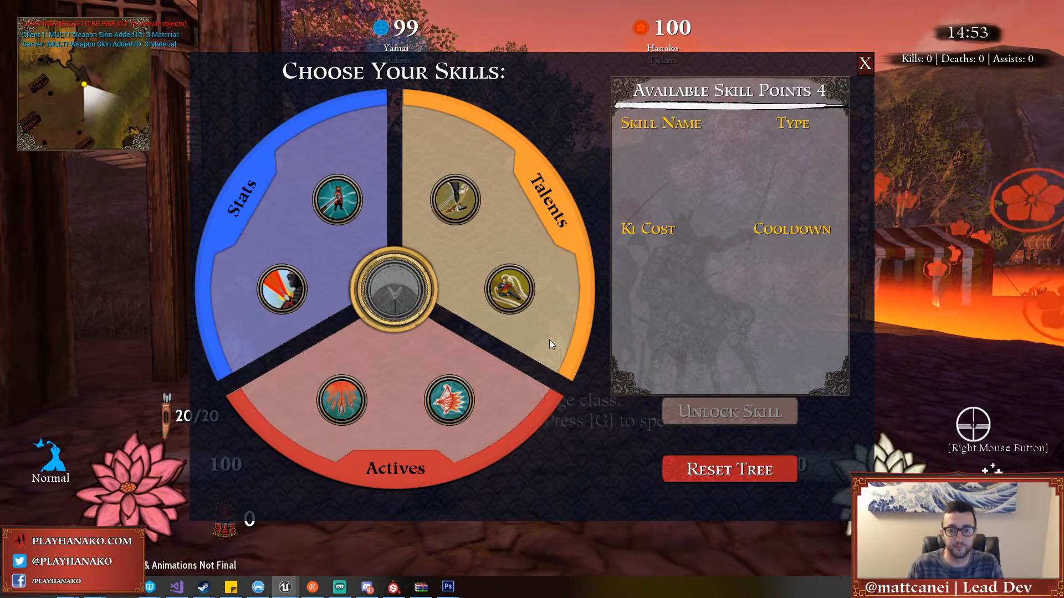
{"action": "key", "text": "g"}
{"action": "key", "text": "w"}
{"action": "key", "text": "shift"}
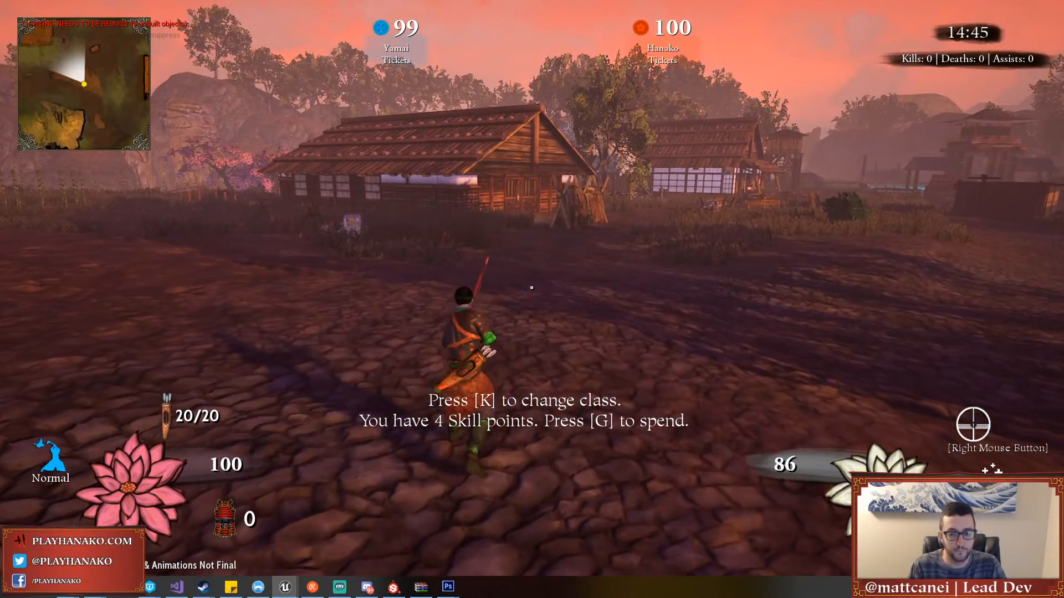
{"action": "key", "text": "Escape"}
{"action": "right_click_drag", "start_coordinate": [616, 60], "coordinate": [625, 55]}
{"action": "key", "text": "F11"}
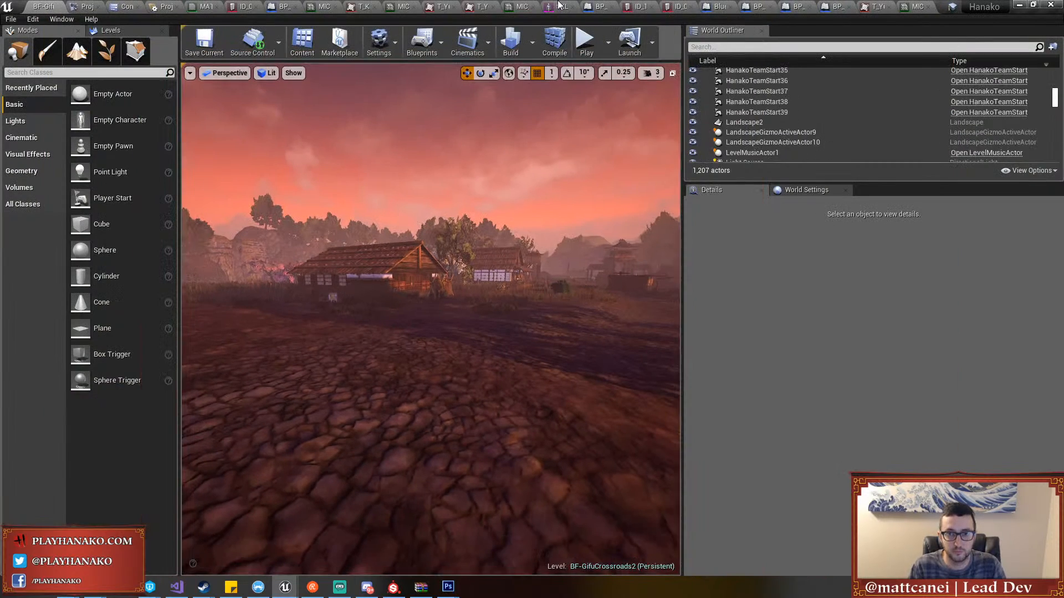
Check the weapon skin materials in the gold Yumi and default Yumi loadout data assets, and return to the level
{"action": "left_click", "coordinate": [637, 5]}
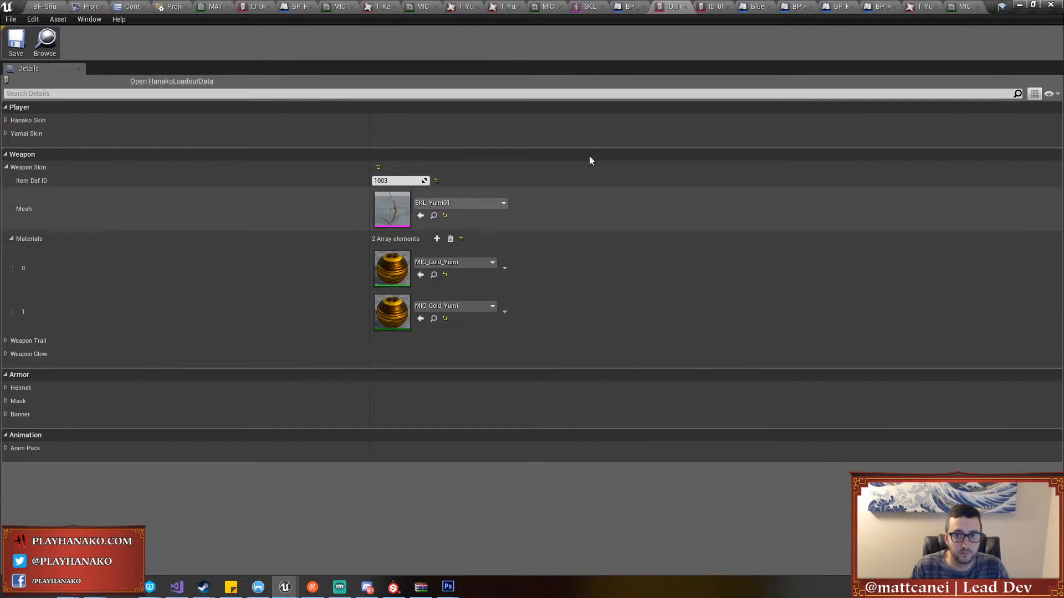
{"action": "left_click", "coordinate": [702, 5]}
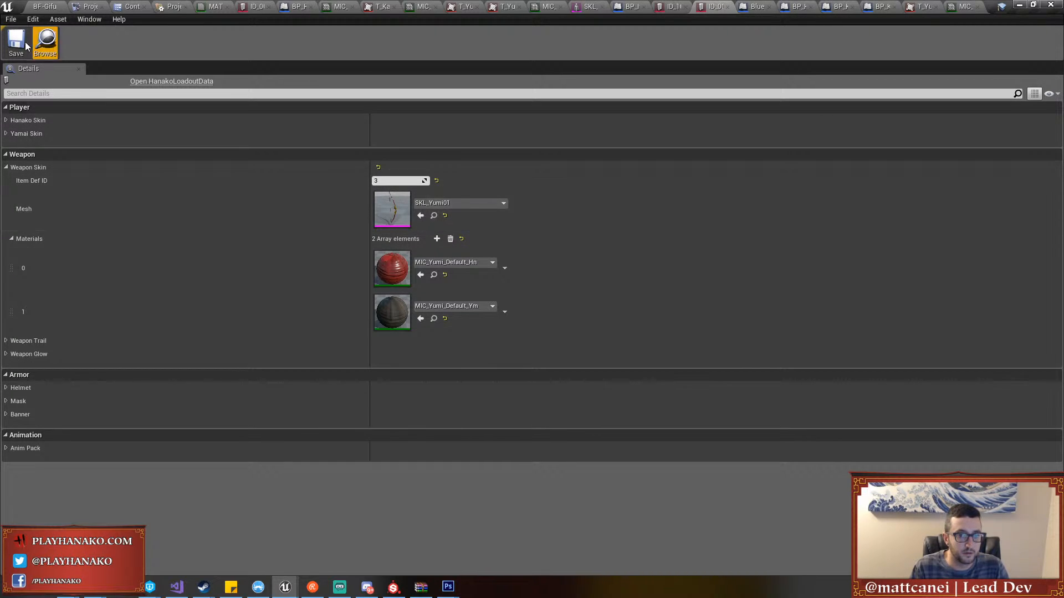
{"action": "left_click", "coordinate": [36, 8]}
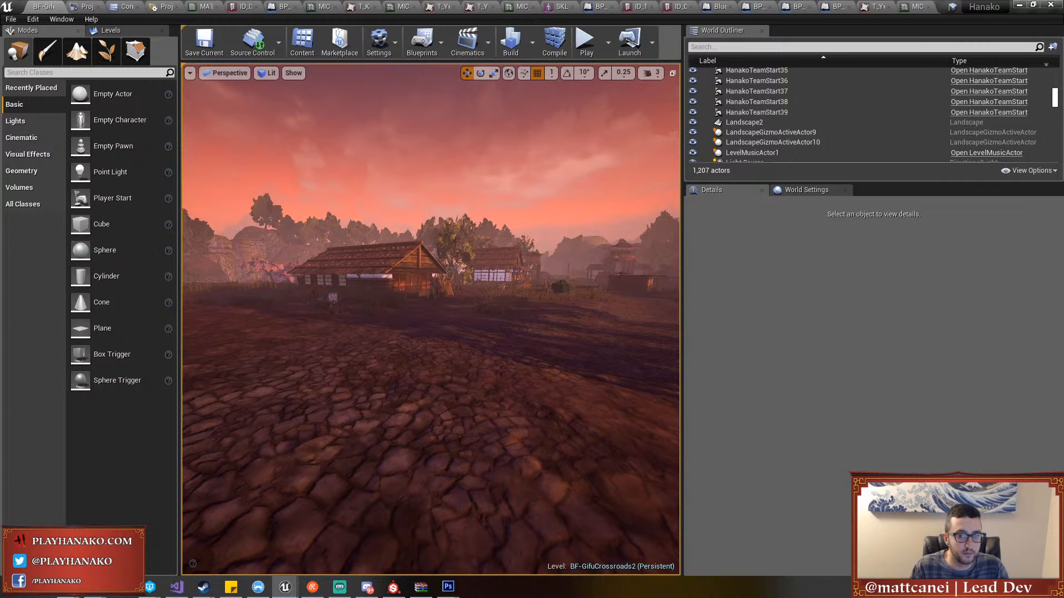
{"action": "right_click", "coordinate": [387, 383]}
{"action": "left_click", "coordinate": [403, 384]}
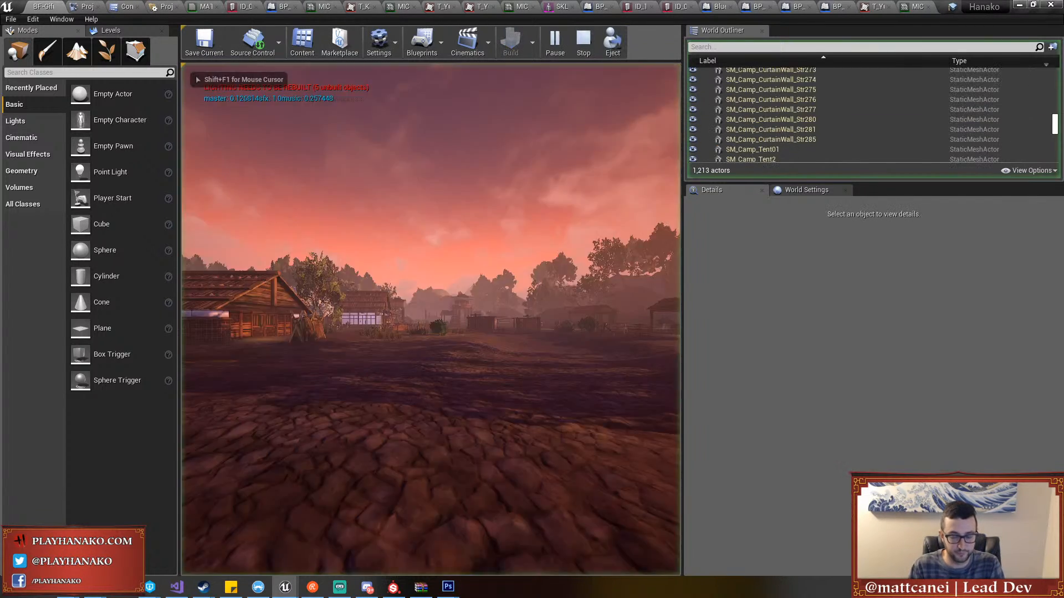
{"action": "left_click", "coordinate": [529, 369]}
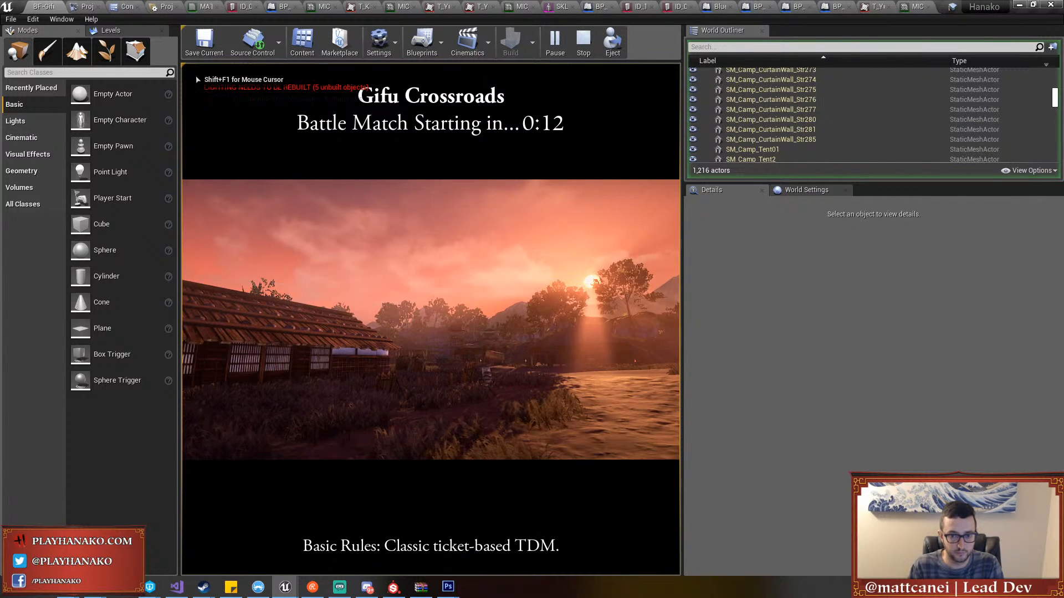
{"action": "key", "text": "F11"}
{"action": "key", "text": "Escape"}
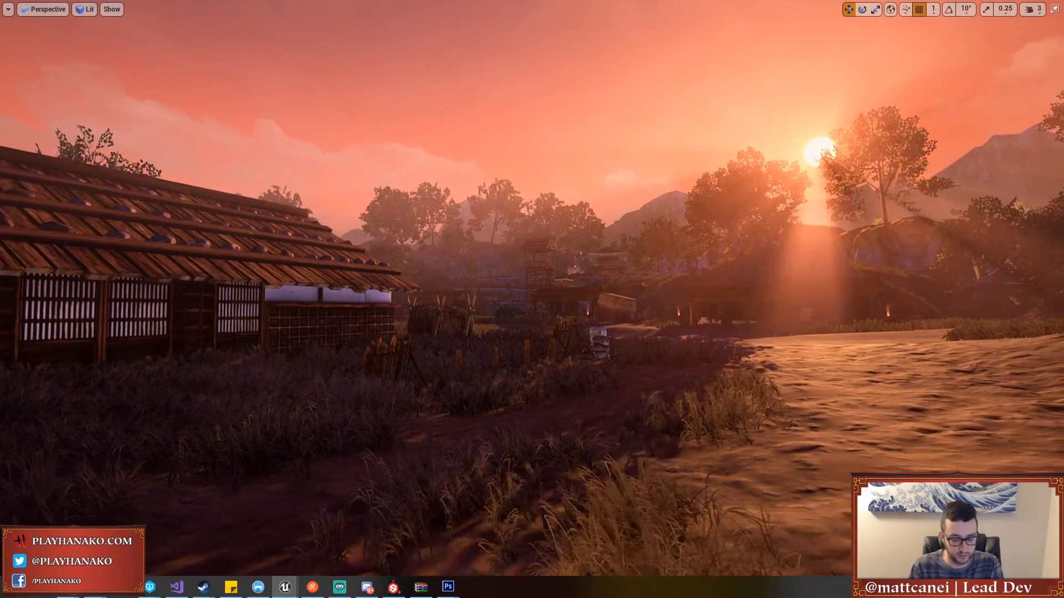
{"action": "key", "text": "F11"}
Reopen the recent level MattTestMap
{"action": "left_click", "coordinate": [7, 7]}
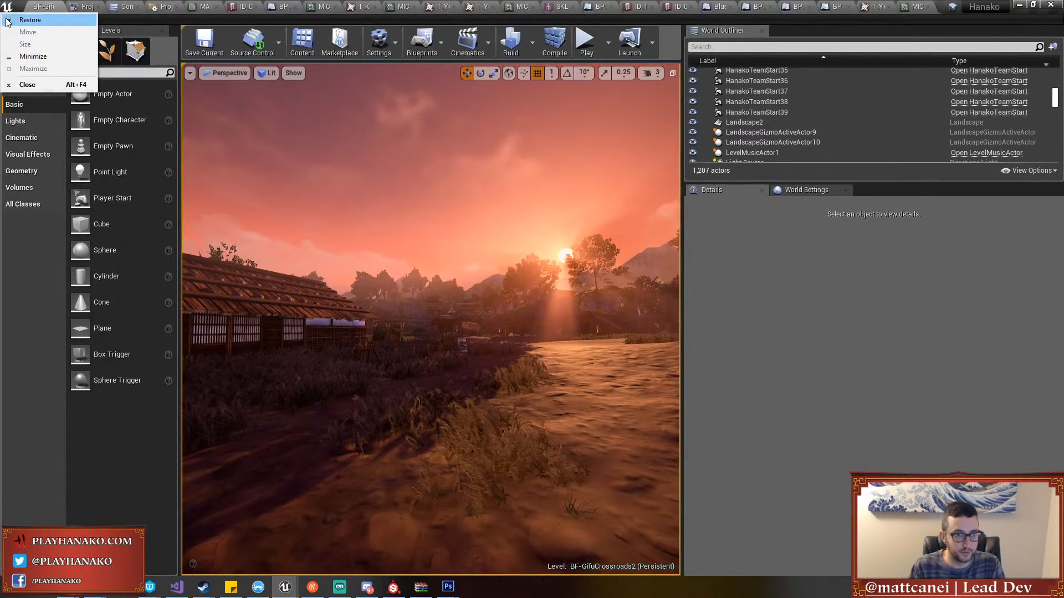
{"action": "left_click", "coordinate": [10, 19]}
{"action": "mouse_move", "coordinate": [61, 369]}
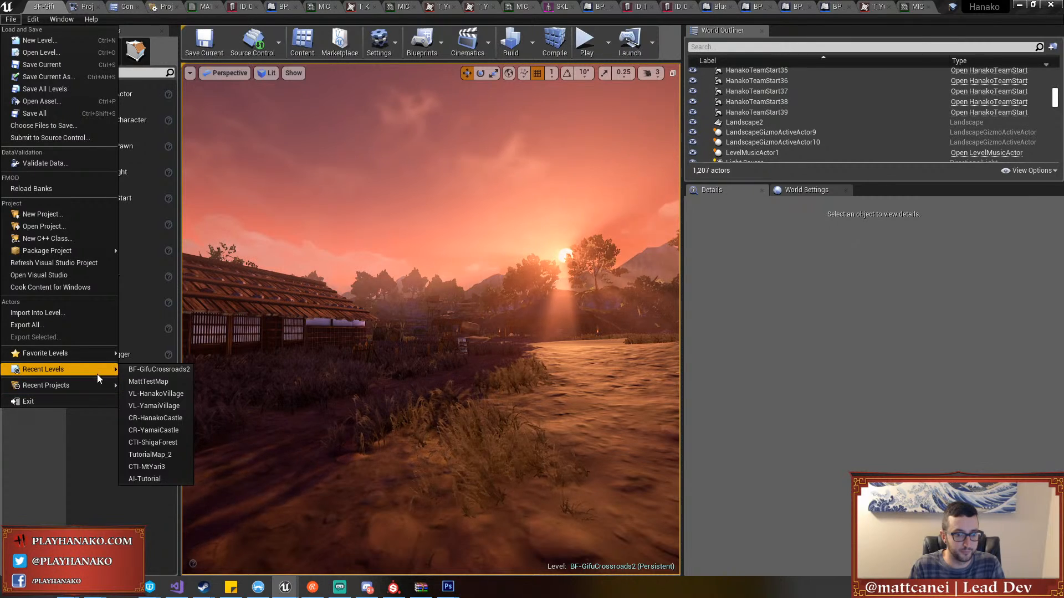
{"action": "left_click", "coordinate": [145, 381]}
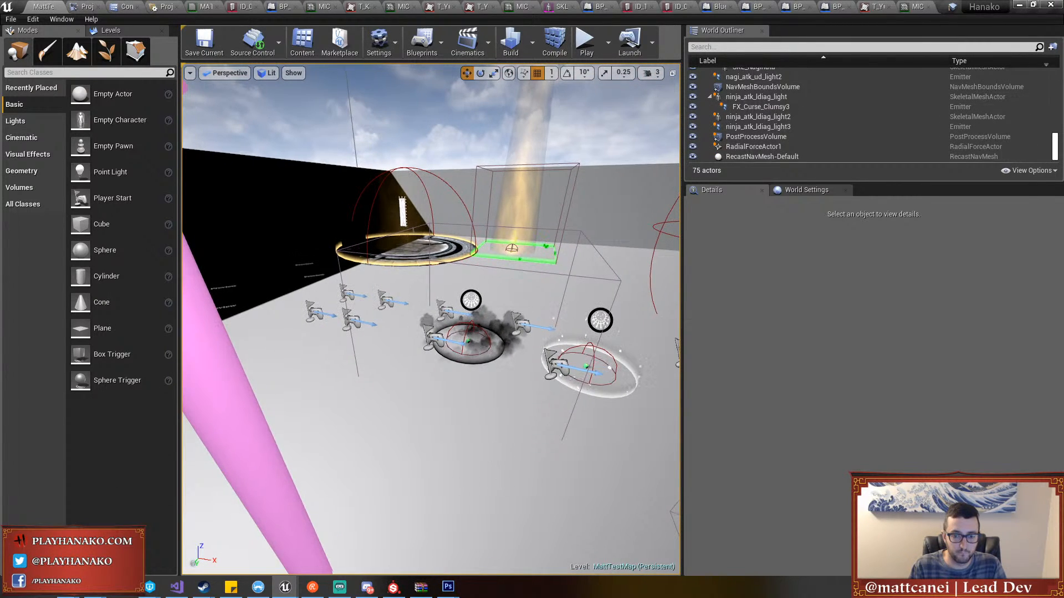
Play MattTestMap from the floor as Ite (Archer), run the console command ce savetoloadout 3 HPC_Archer, check the bow, and stop playing
{"action": "right_click", "coordinate": [506, 477]}
{"action": "left_click", "coordinate": [531, 453]}
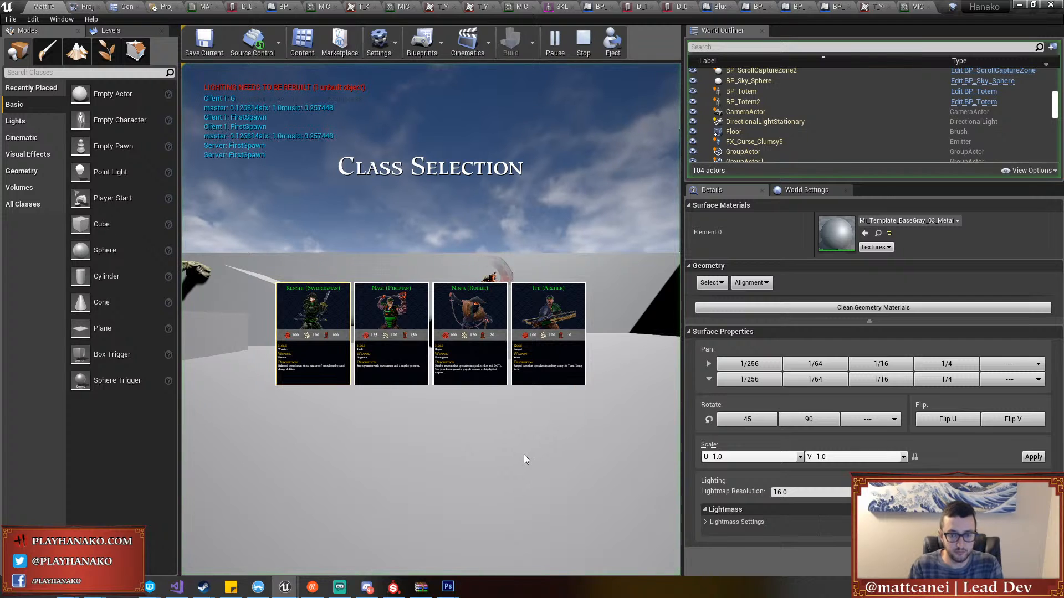
{"action": "left_click", "coordinate": [547, 341]}
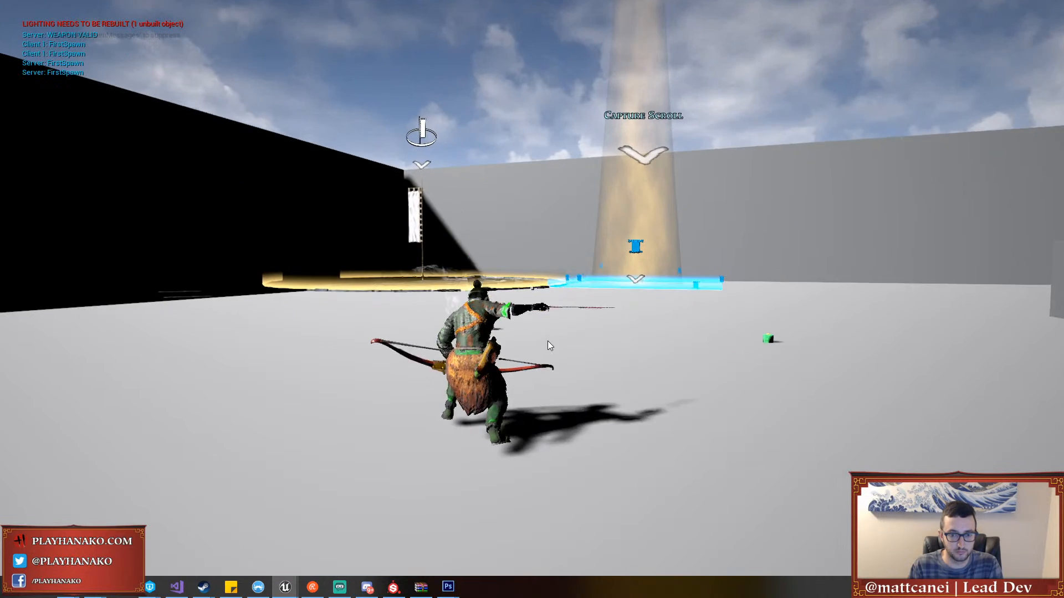
{"action": "key", "text": "grave"}
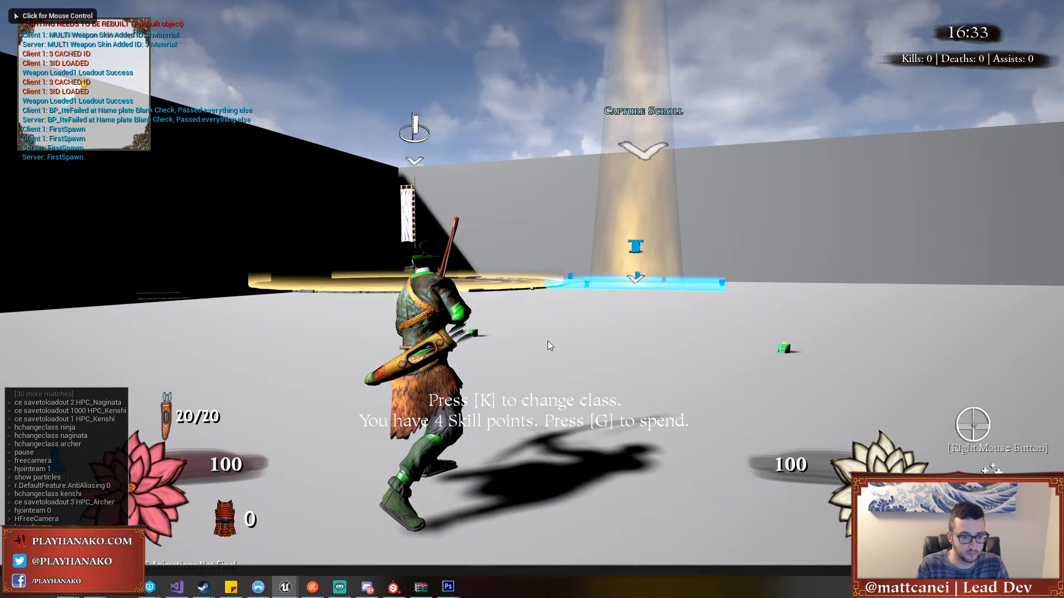
{"action": "left_click", "coordinate": [548, 342]}
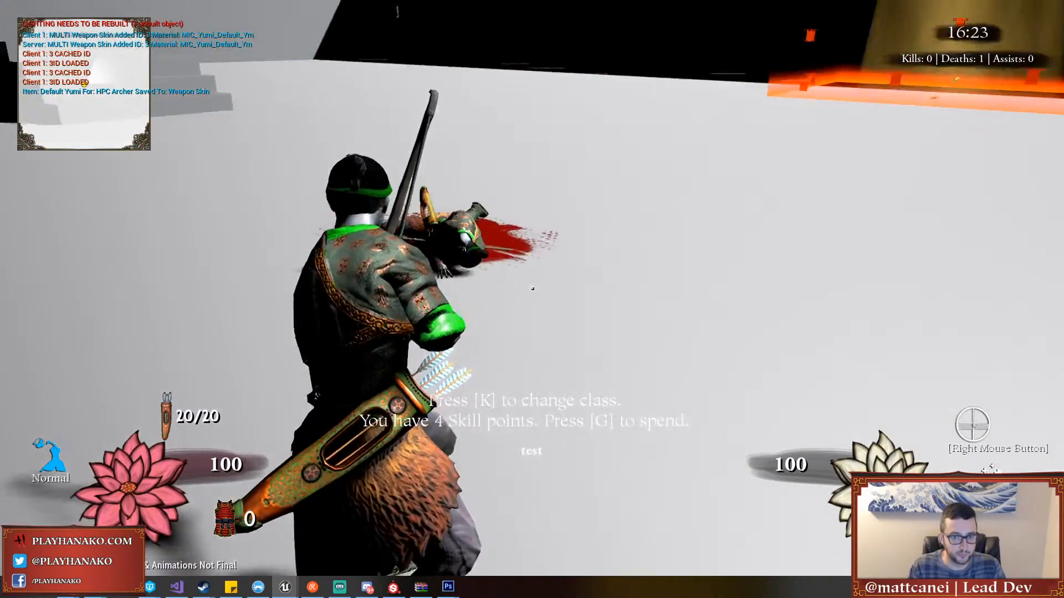
{"action": "key", "text": "Escape"}
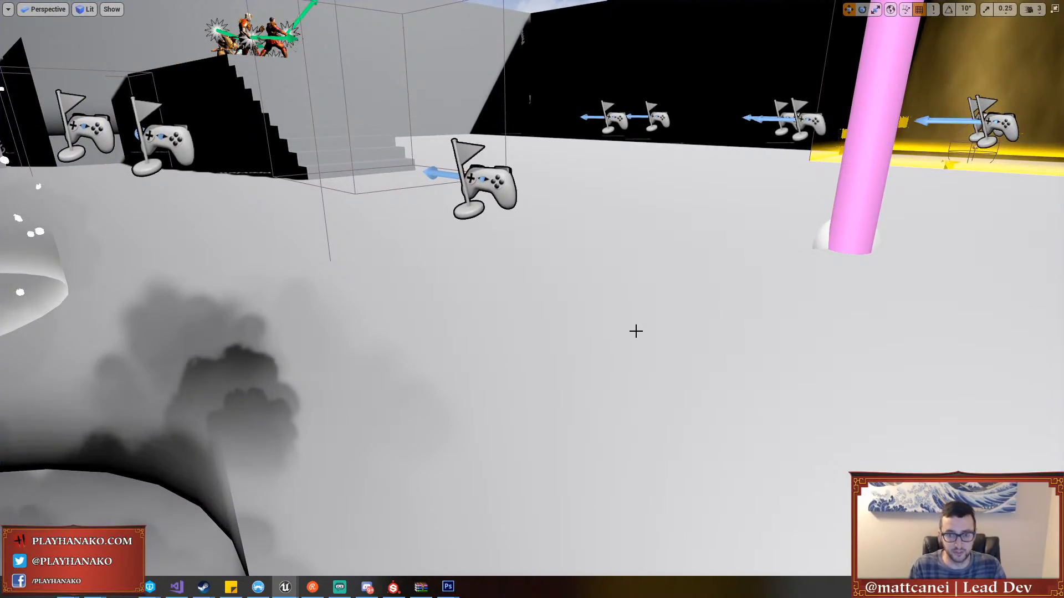
Start a new play session, run hjointeam 1 in the console, and spawn as Ite (Archer)
{"action": "key", "text": "alt+p"}
{"action": "key", "text": "grave"}
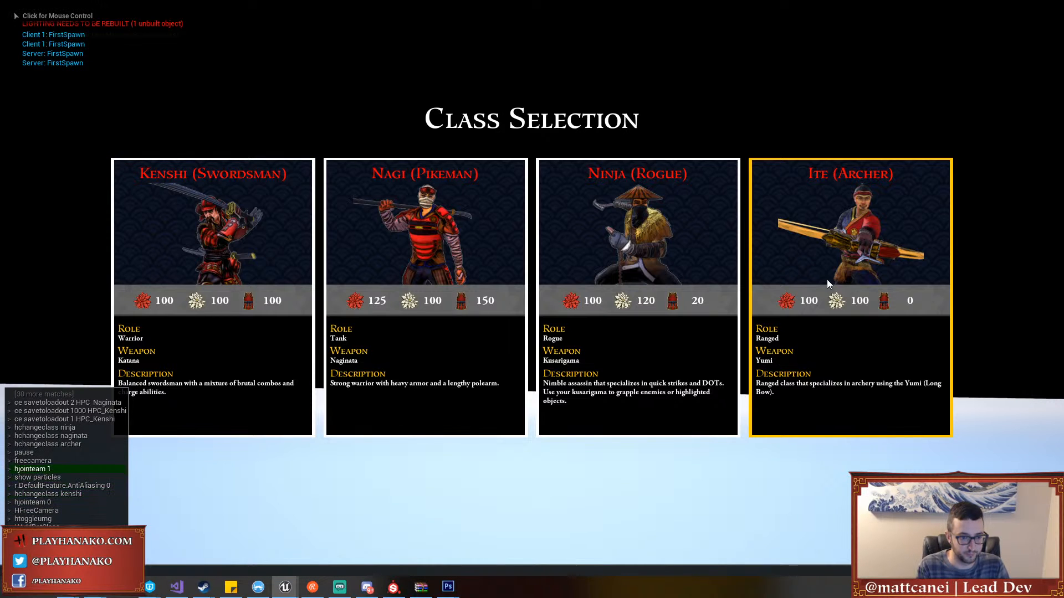
{"action": "key", "text": "grave"}
{"action": "left_click", "coordinate": [827, 281]}
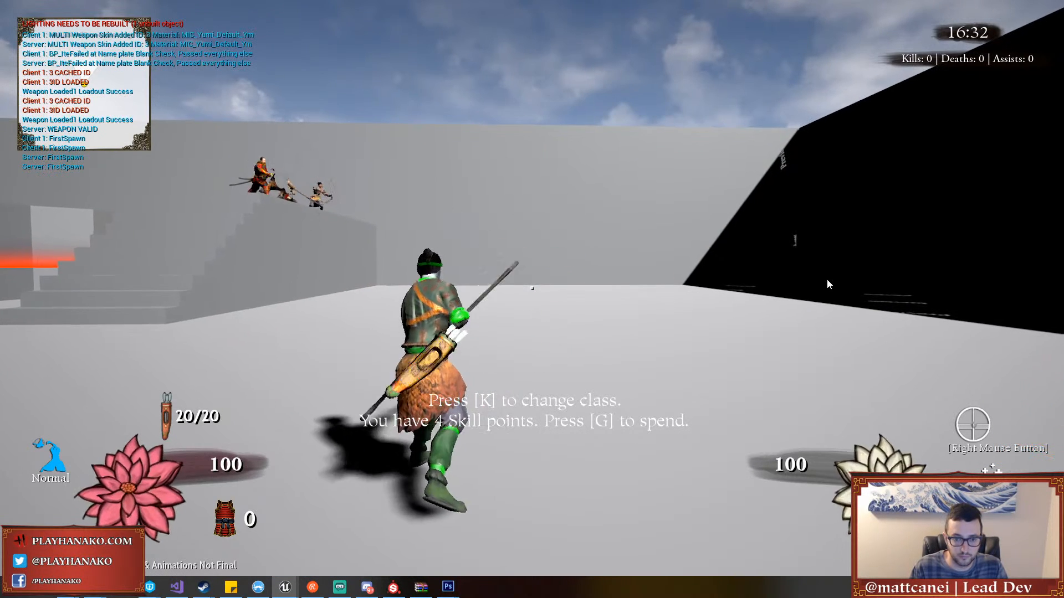
Inspect the Yamai bow on the archer in MattTestMap with the skill selection closed, and stop the play session
{"action": "key", "text": "g"}
{"action": "key", "text": "g"}
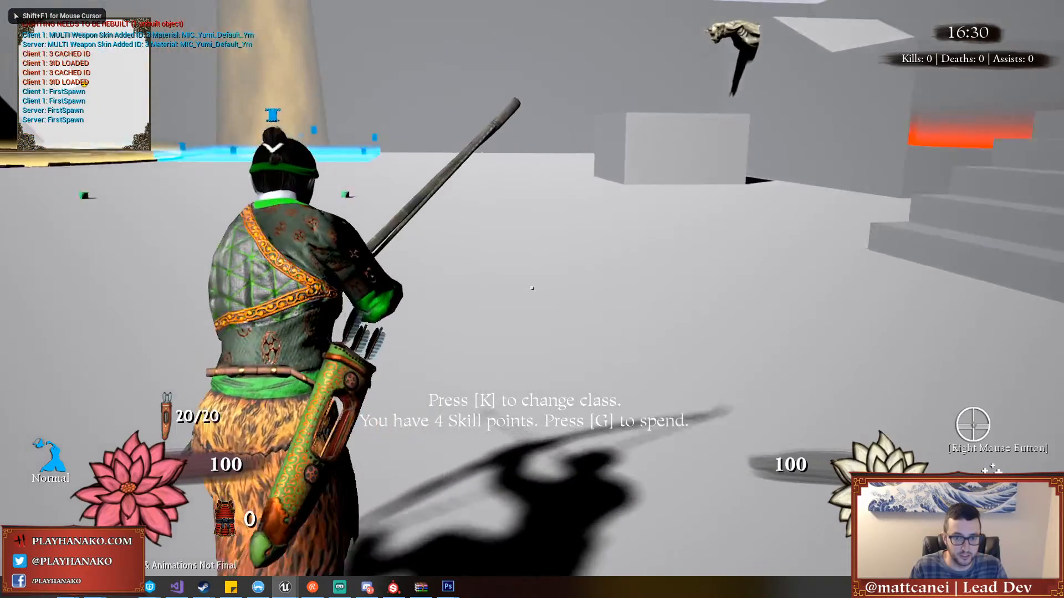
{"action": "key", "text": "grave"}
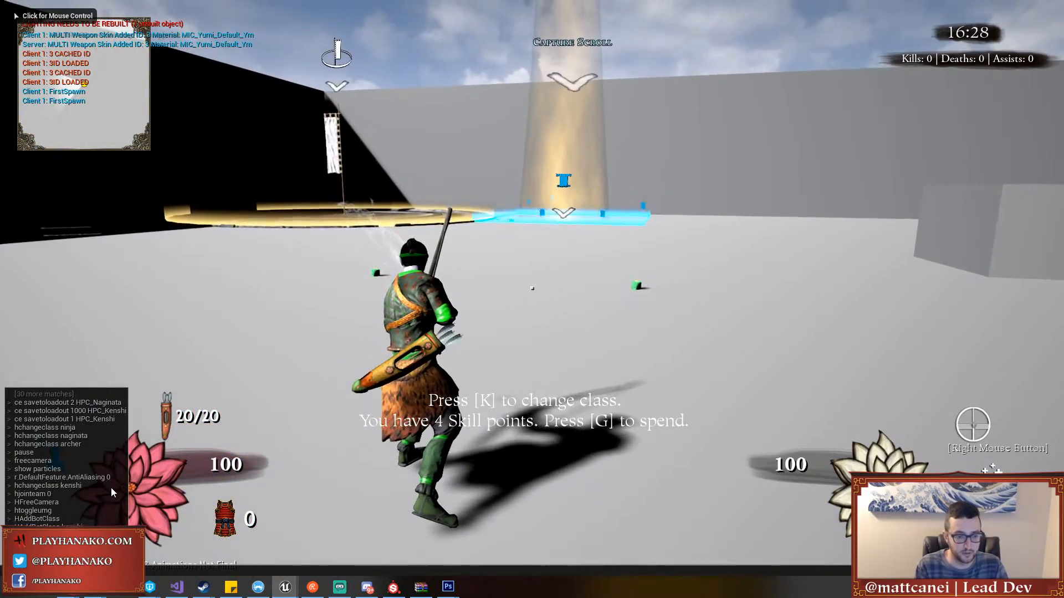
{"action": "key", "text": "grave"}
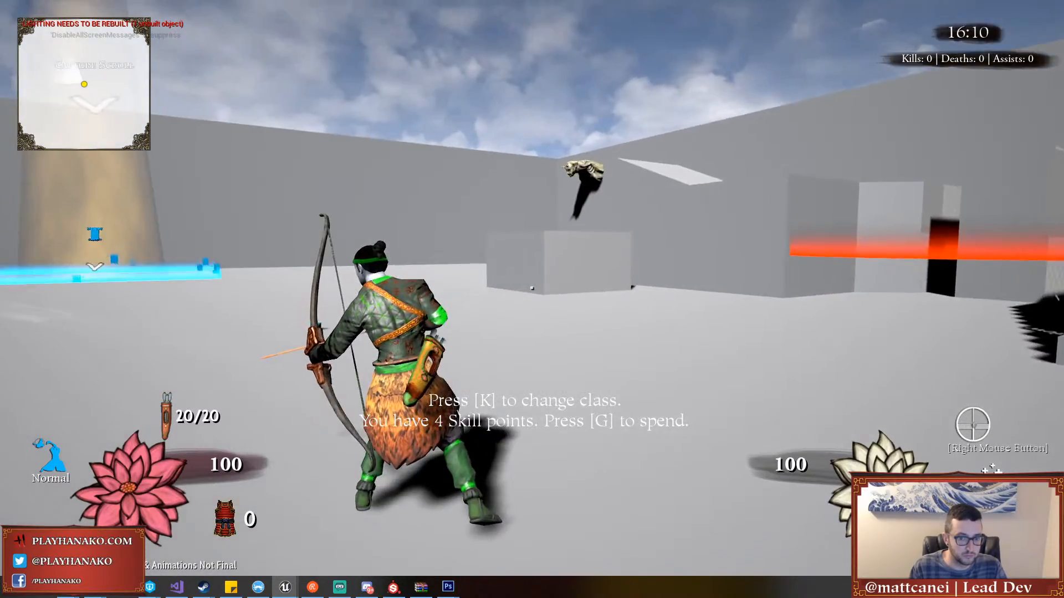
{"action": "key", "text": "Escape"}
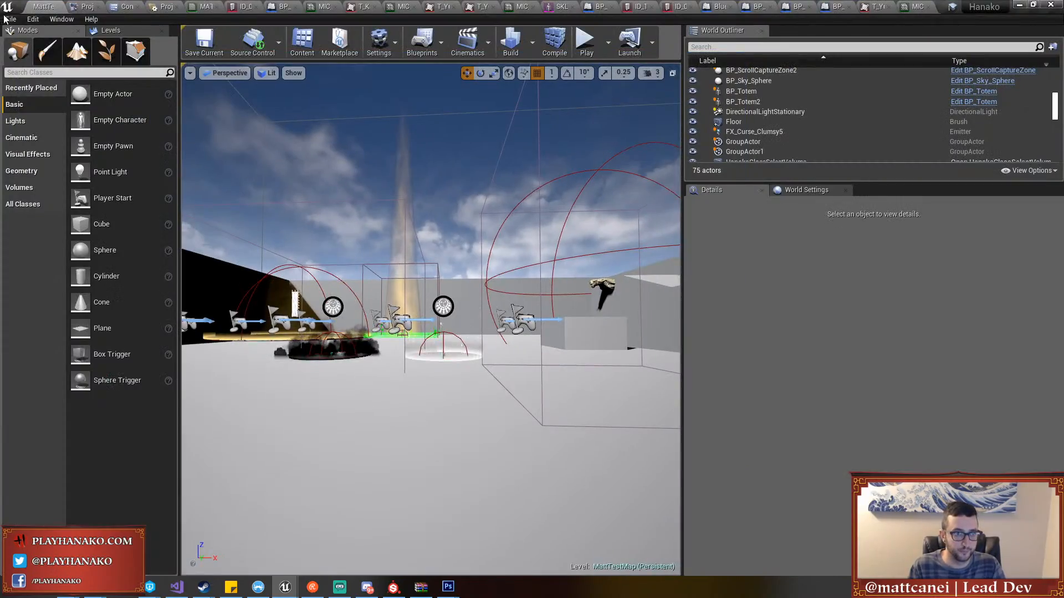
Open the recent level BF-GifuCrossroads2
{"action": "left_click", "coordinate": [10, 19]}
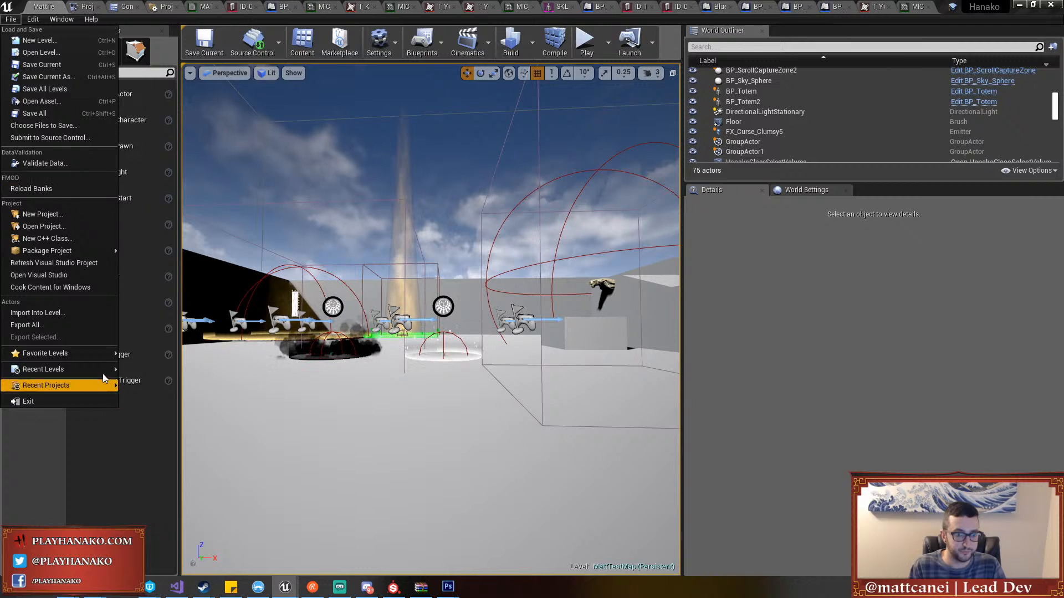
{"action": "mouse_move", "coordinate": [104, 368]}
{"action": "left_click", "coordinate": [159, 382]}
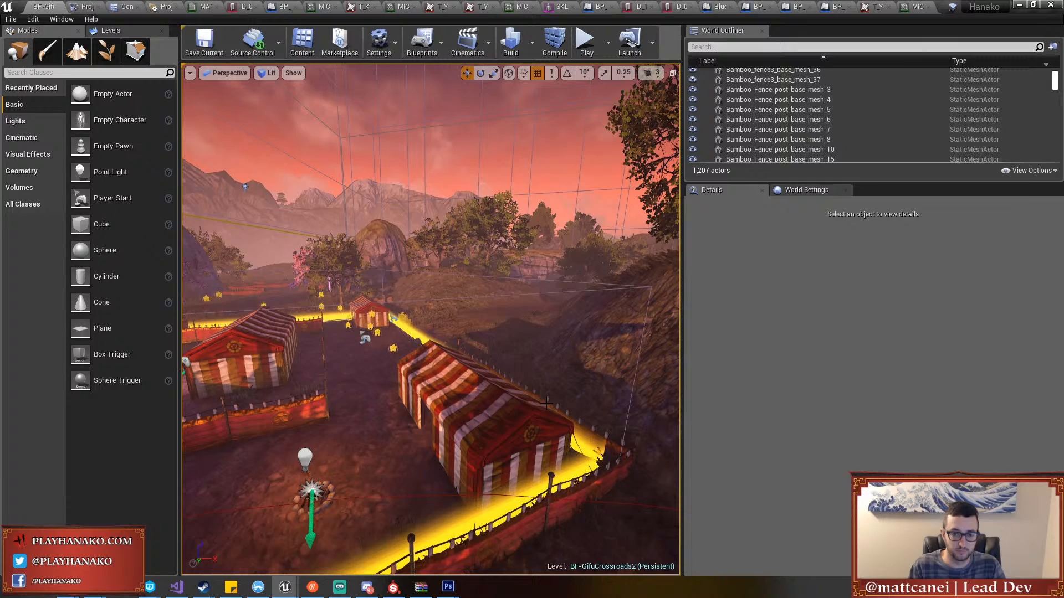
Play the level full screen from a spot on the landscape and join the Yamai team through the console as Ite (Archer)
{"action": "right_click_drag", "start_coordinate": [546, 403], "coordinate": [521, 405]}
{"action": "right_click", "coordinate": [404, 443]}
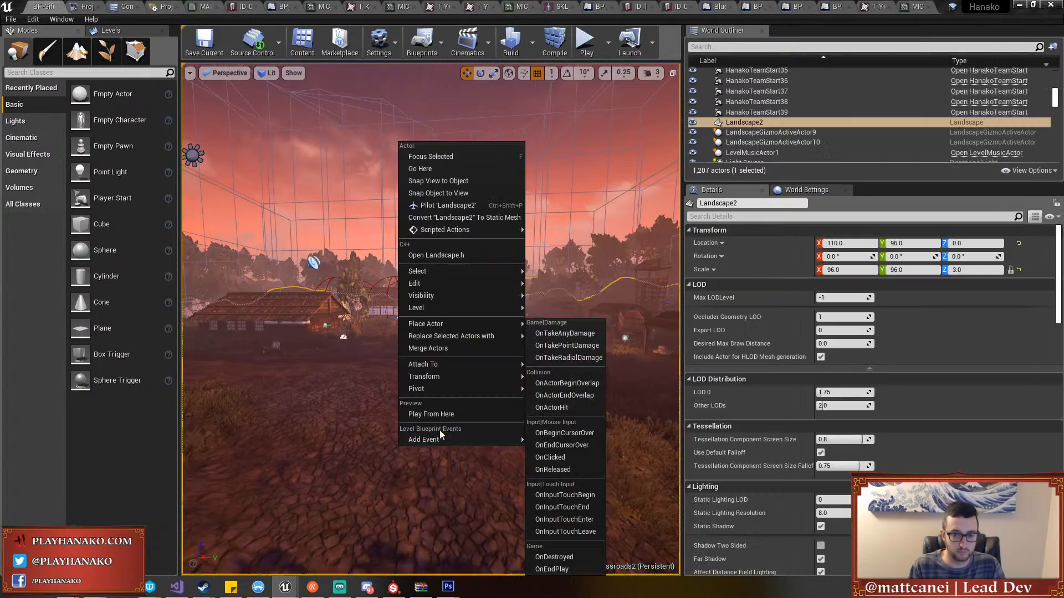
{"action": "key", "text": "Escape"}
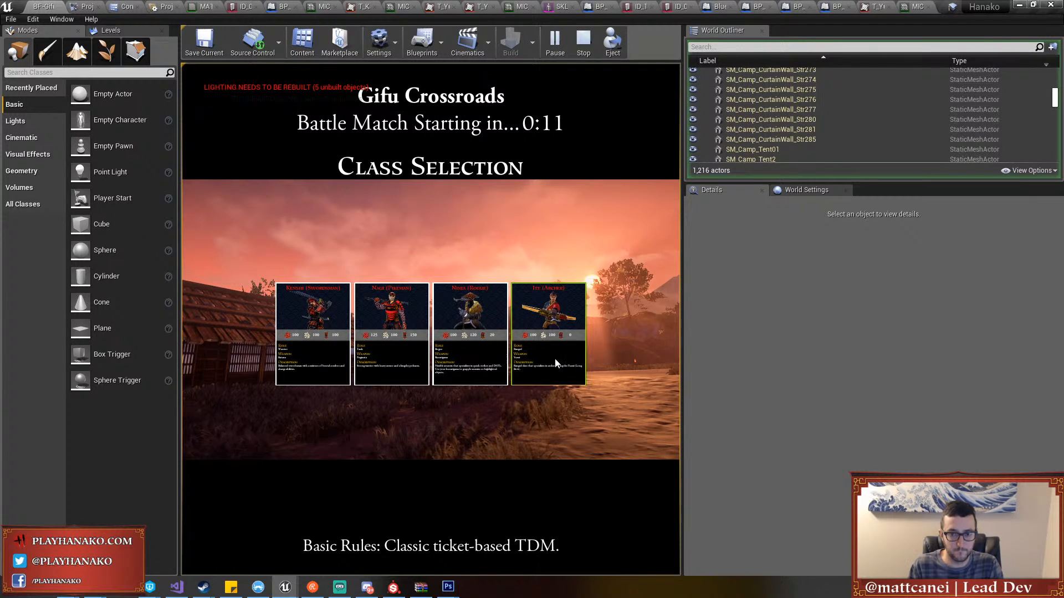
{"action": "key", "text": "F11"}
{"action": "key", "text": "grave"}
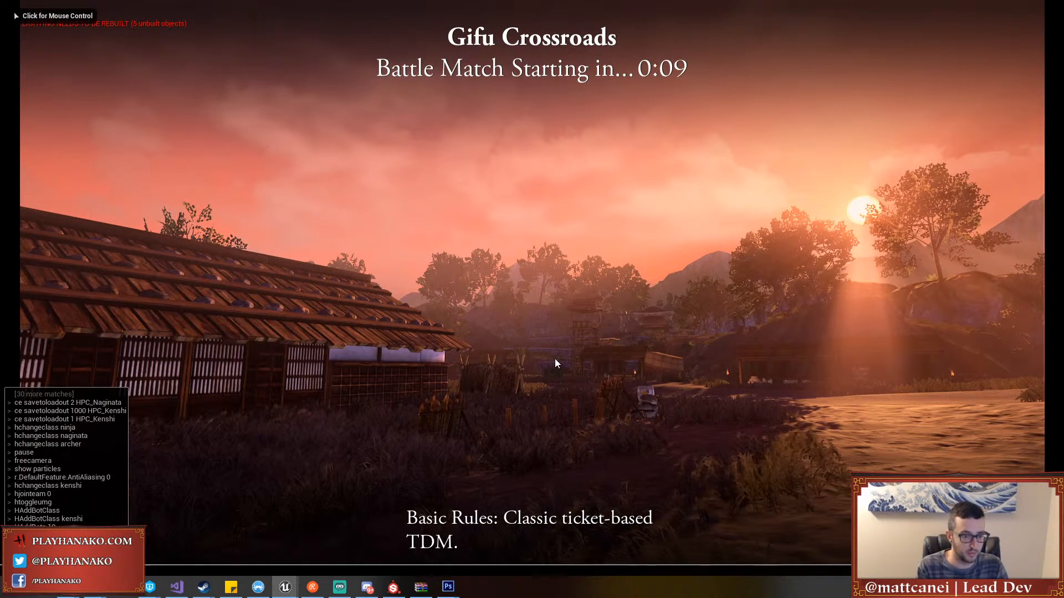
{"action": "left_click", "coordinate": [556, 362]}
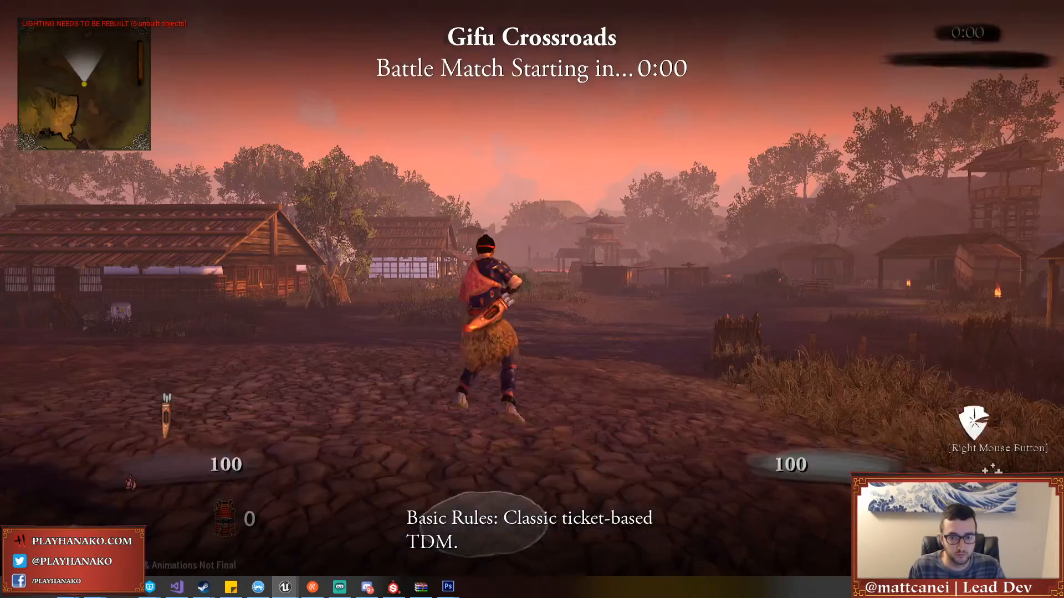
Run forward as the Yamai archer and fire arrows to check the bow in the Gifu Crossroads lighting
{"action": "key", "text": "w"}
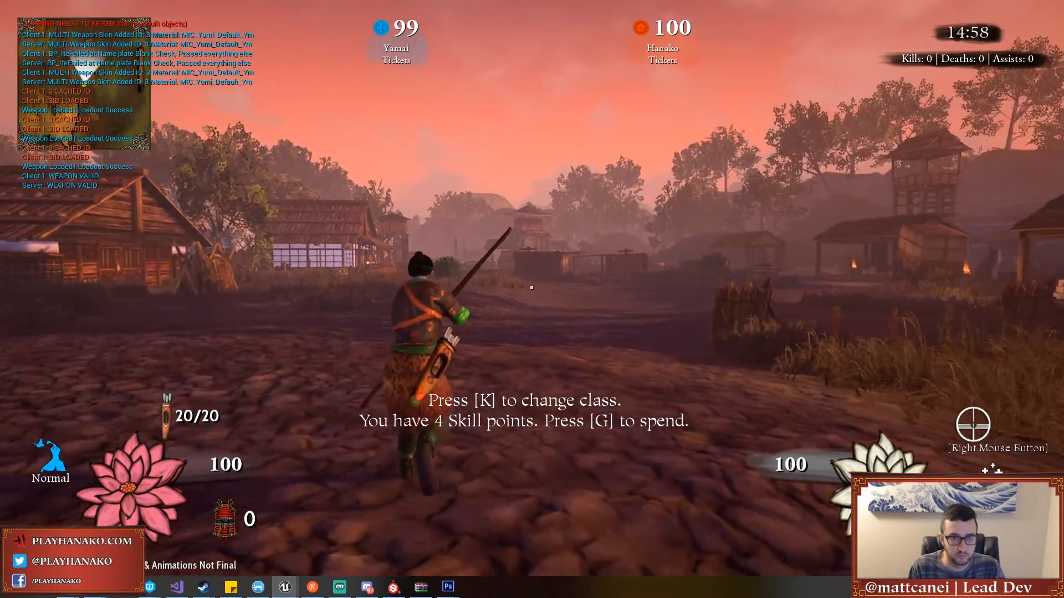
{"action": "key", "text": "w"}
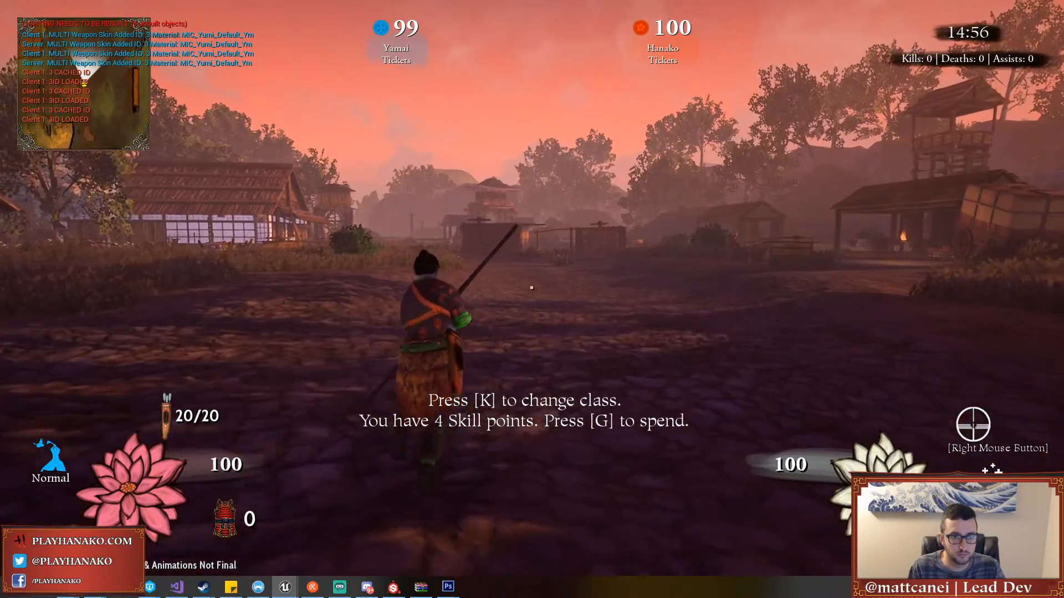
{"action": "key", "text": "w"}
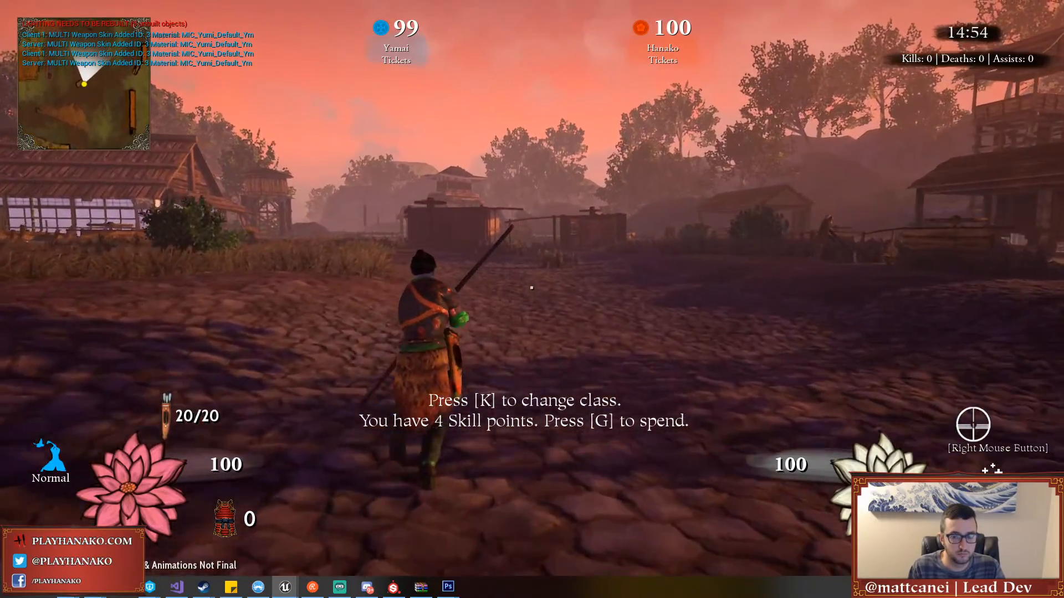
{"action": "left_click", "coordinate": [532, 288]}
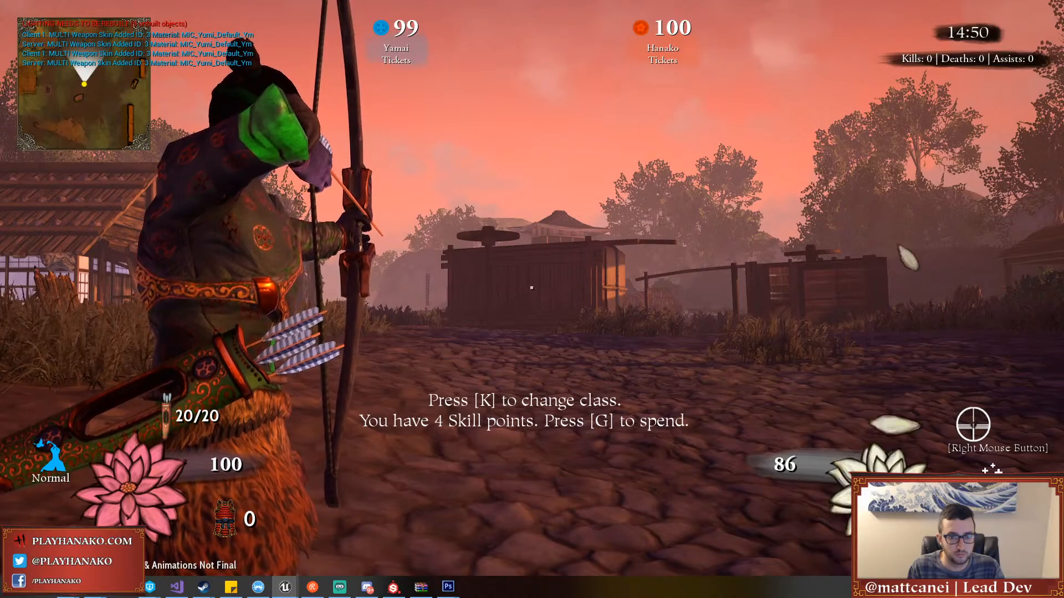
{"action": "left_click", "coordinate": [531, 288]}
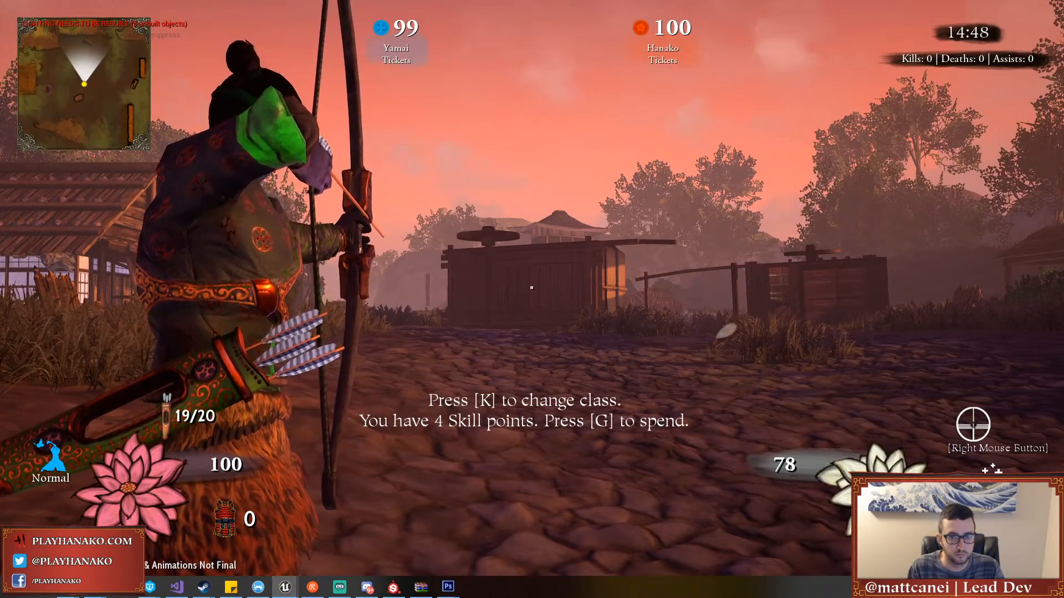
Hide the HUD with the console command htoggleumg and examine the Yamai bow from several angles while crouching and aiming
{"action": "key", "text": "grave"}
{"action": "key", "text": "Up"}
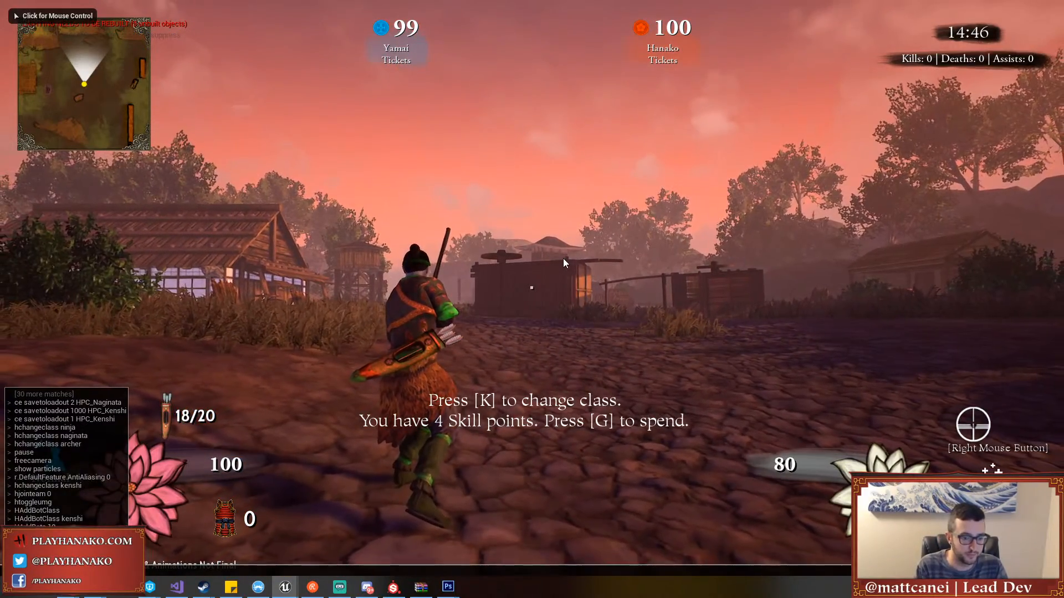
{"action": "key", "text": "Return"}
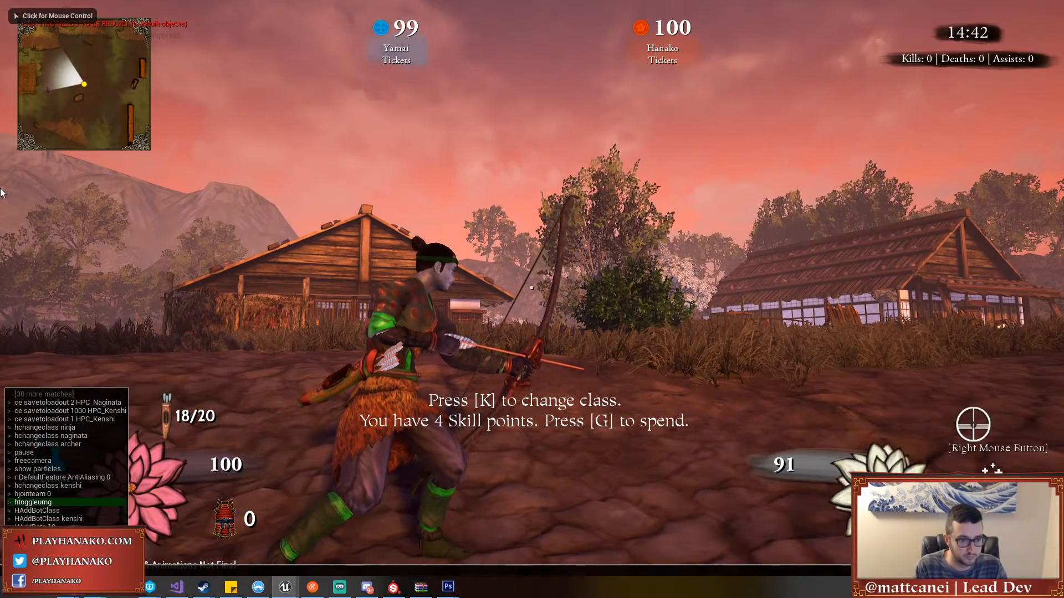
{"action": "key", "text": "c"}
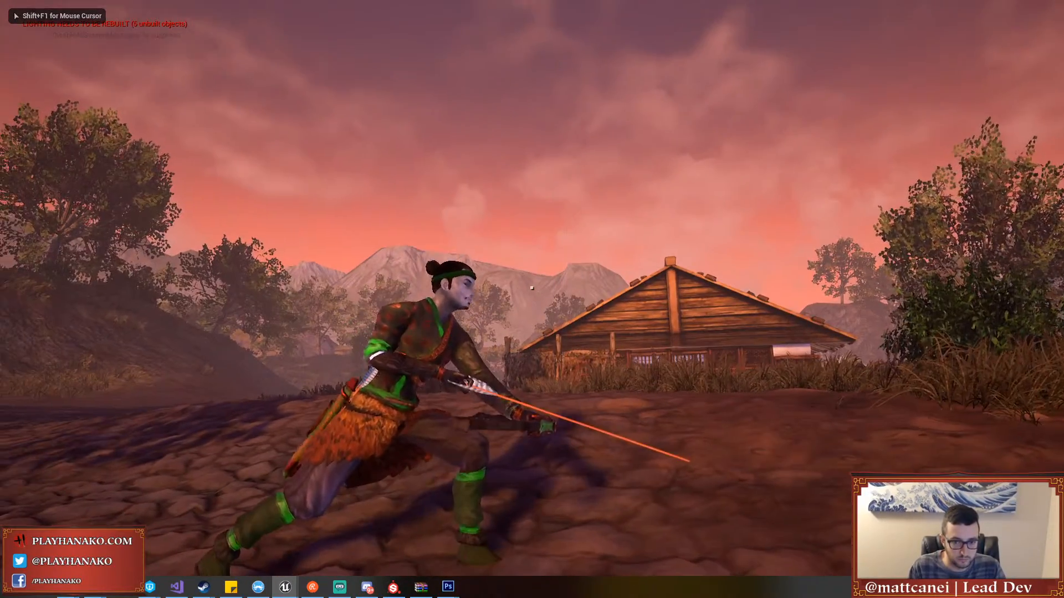
{"action": "key", "text": "c"}
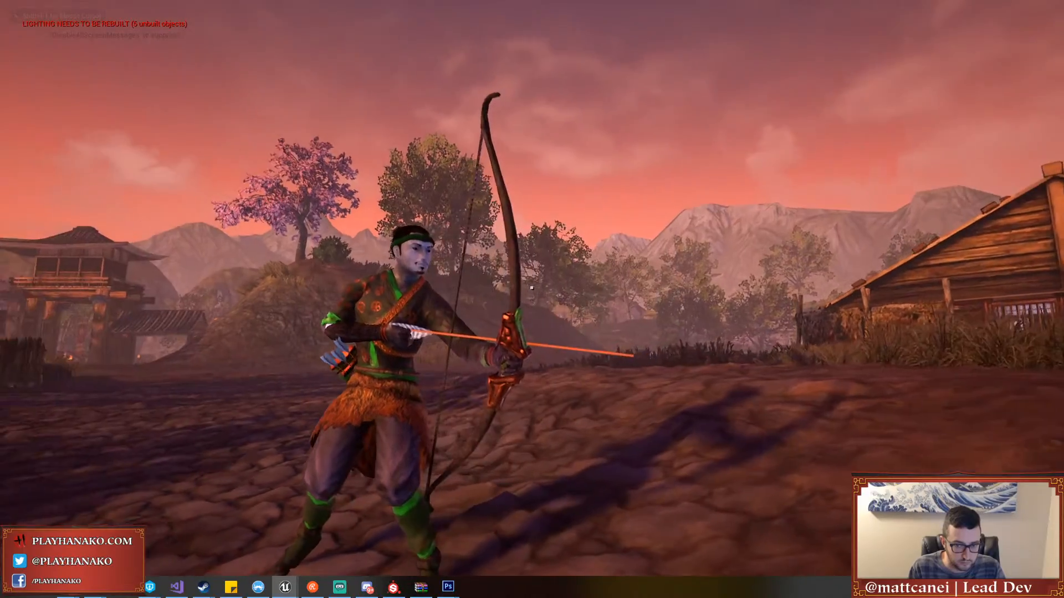
{"action": "scroll", "coordinate": [531, 288], "scroll_direction": "up", "scroll_amount": 3}
{"action": "left_click", "coordinate": [531, 287]}
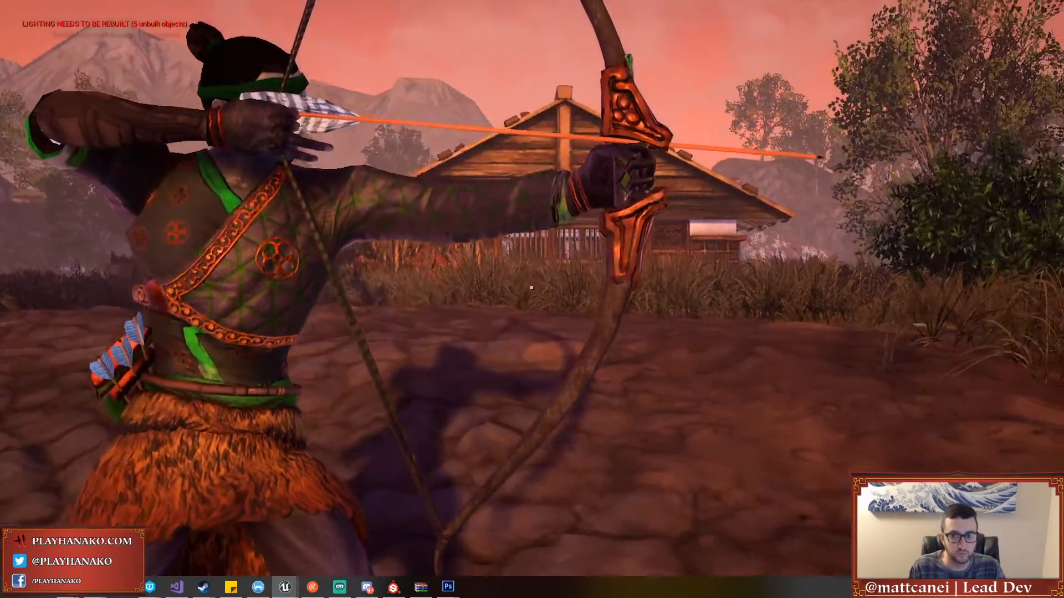
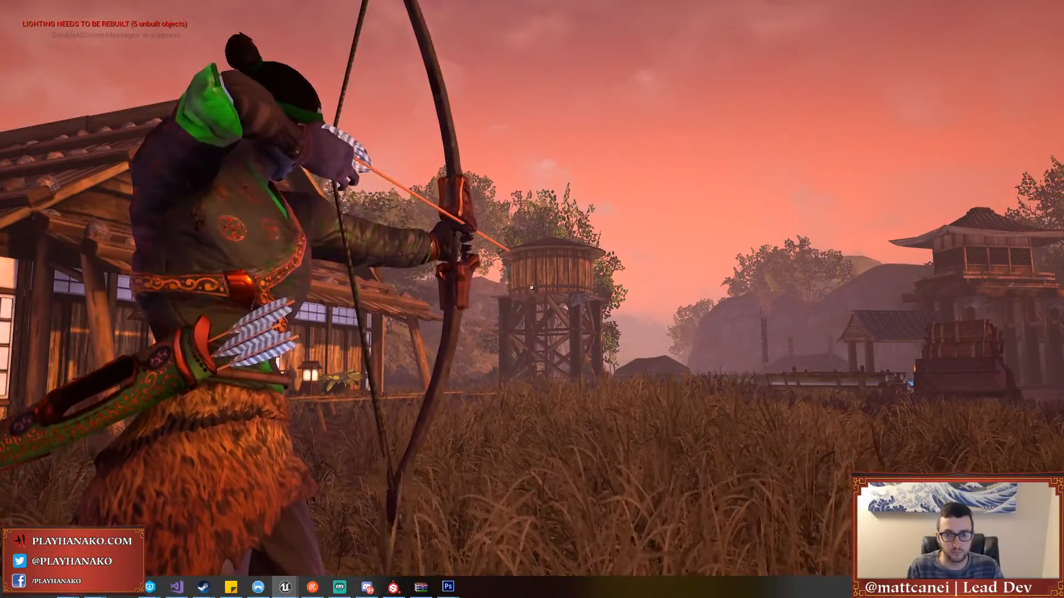
Switch to the Hanako team through the console and close the skill selection after respawning as the archer
{"action": "key", "text": "grave"}
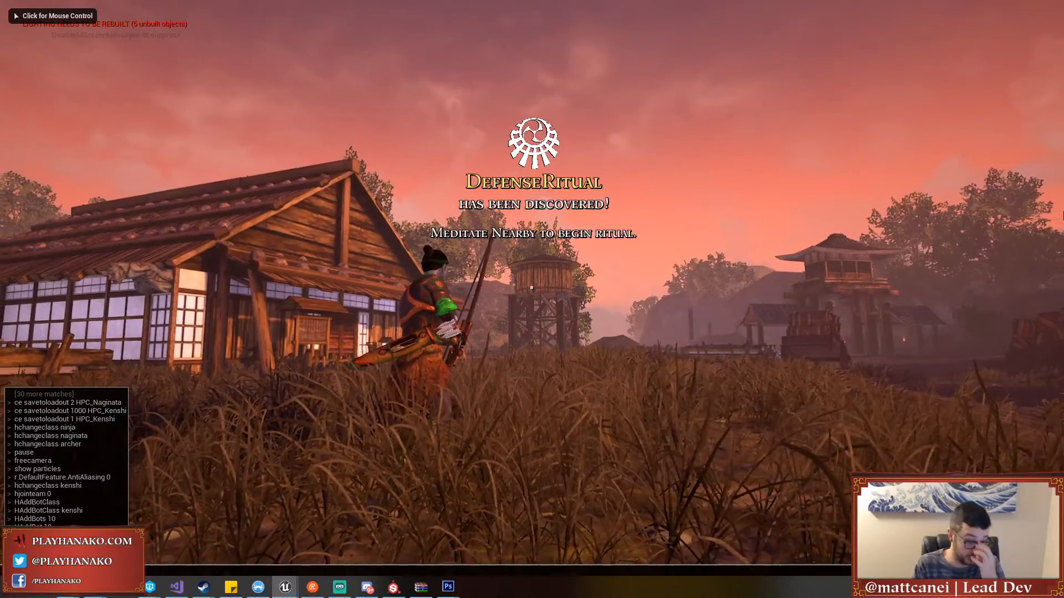
{"action": "key", "text": "Return"}
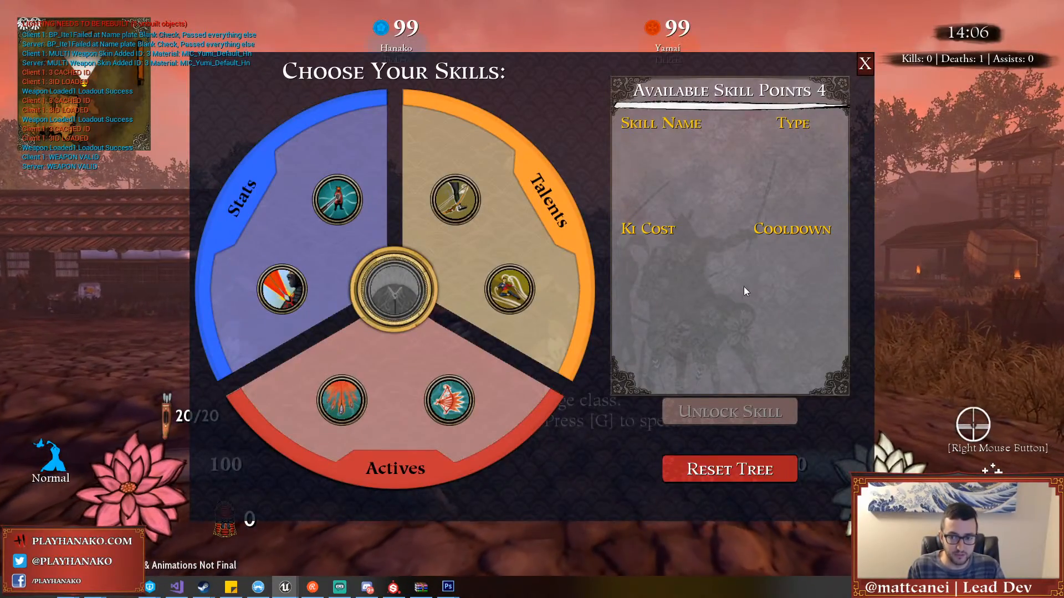
{"action": "key", "text": "g"}
Aim and fire the Hanako archer's bow while walking forward to compare it with the Yamai version
{"action": "right_click", "coordinate": [532, 288]}
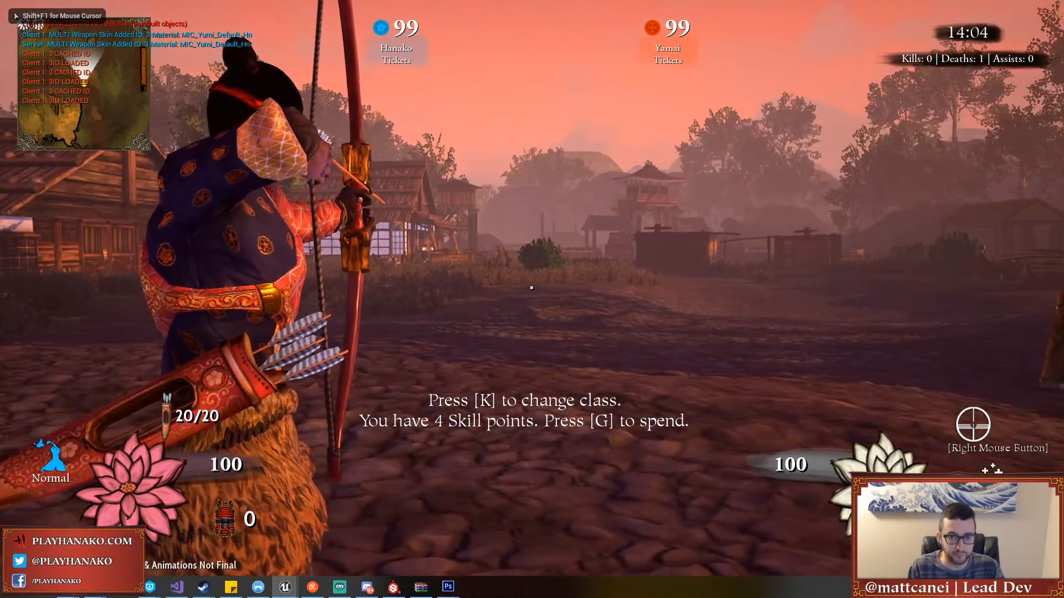
{"action": "key", "text": "w"}
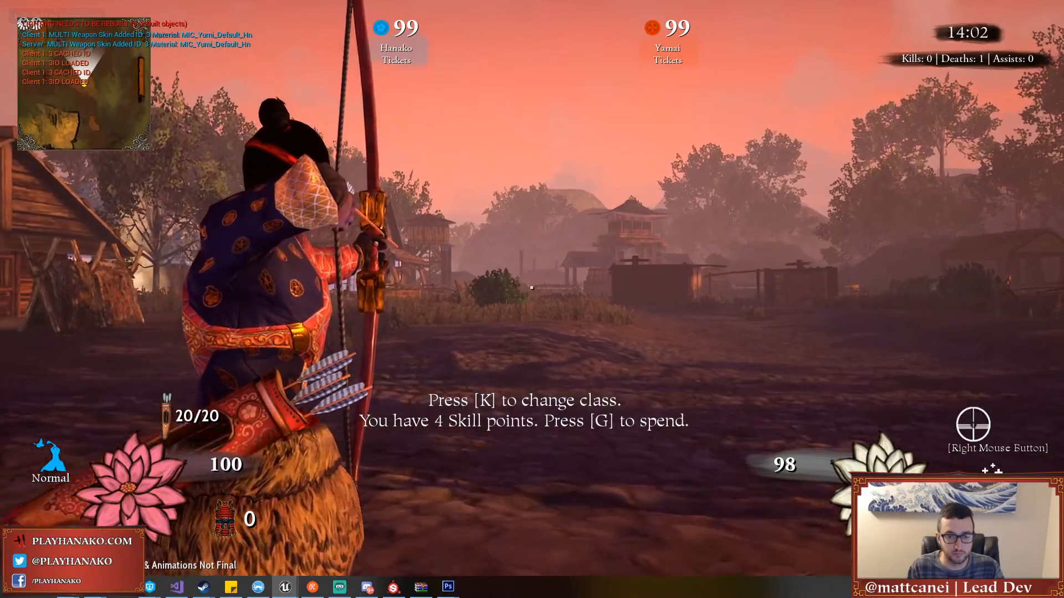
{"action": "left_click", "coordinate": [532, 288]}
Hide the HUD again through the console and examine the Hanako bow from the side and from behind
{"action": "key", "text": "grave"}
{"action": "key", "text": "Up"}
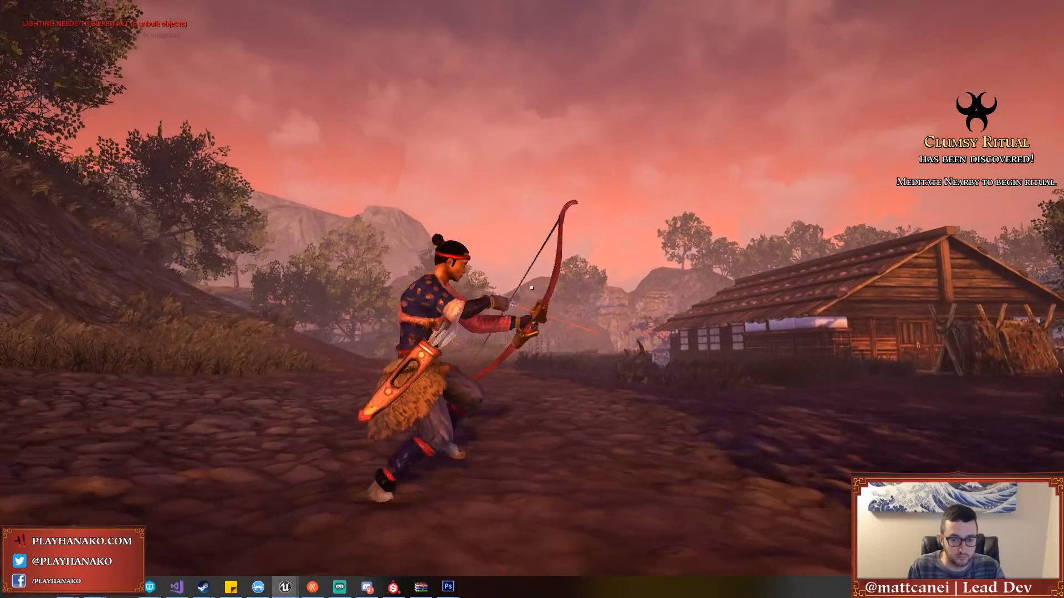
{"action": "key", "text": "d"}
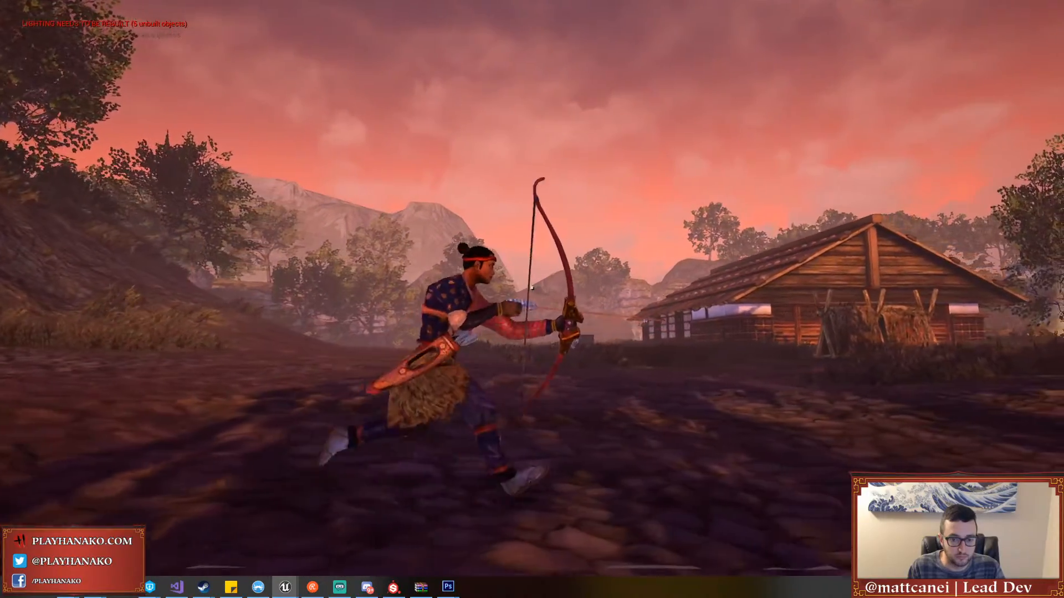
{"action": "scroll", "coordinate": [532, 288], "scroll_direction": "up", "scroll_amount": 3}
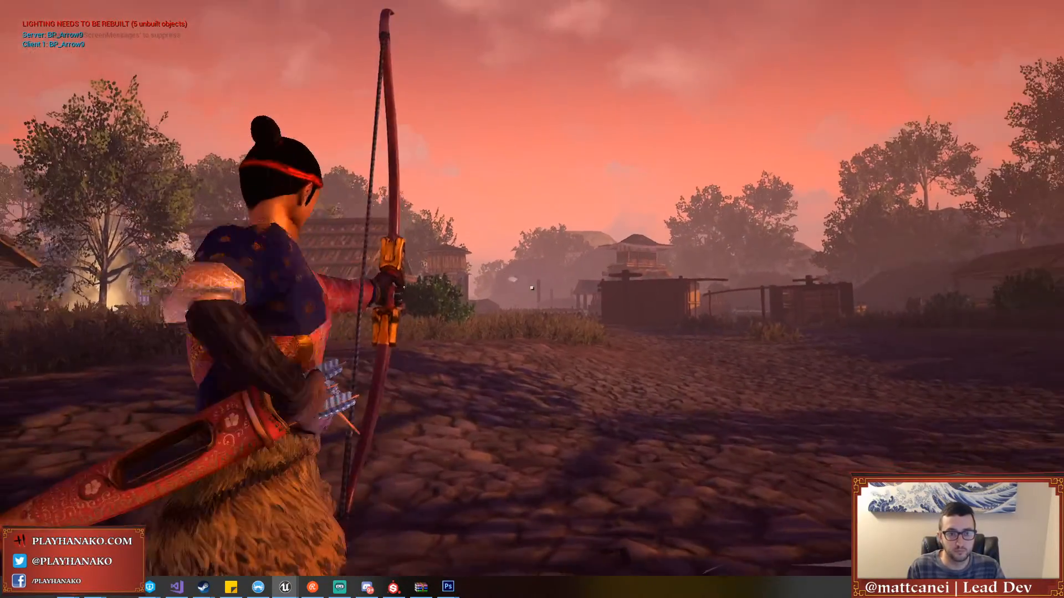
{"action": "key", "text": "grave"}
{"action": "left_click", "coordinate": [975, 114]}
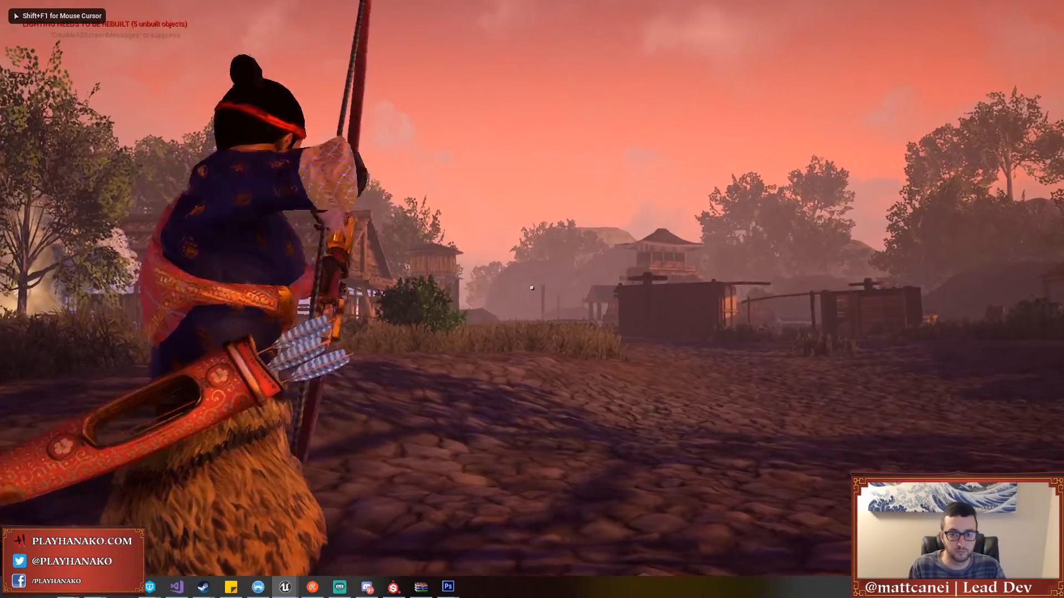
Run through the village as the Hanako archer, drawing and firing the bow to examine its look under different lighting
{"action": "key", "text": "w"}
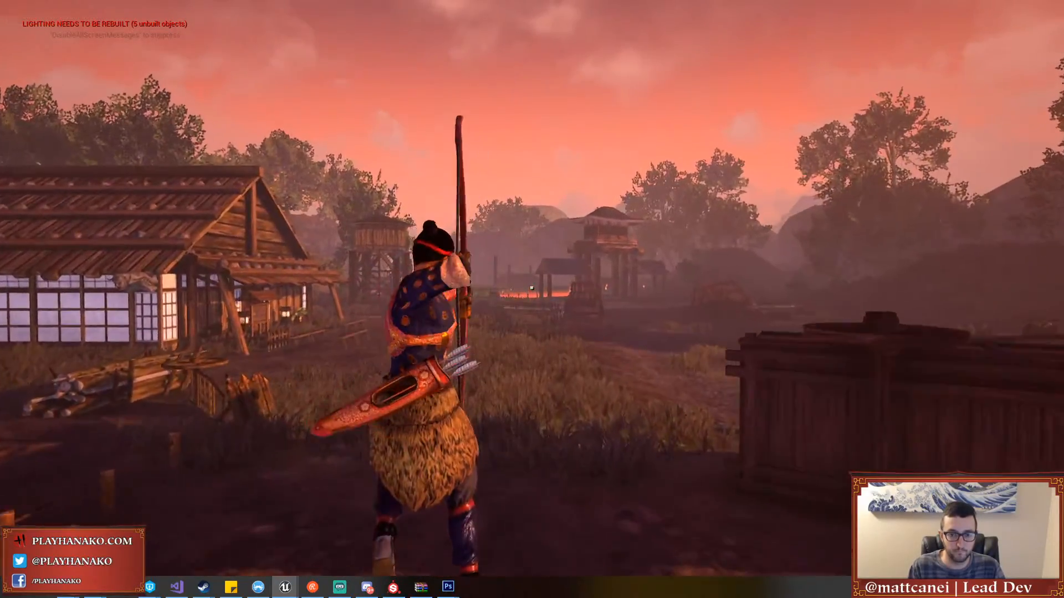
{"action": "key", "text": "w"}
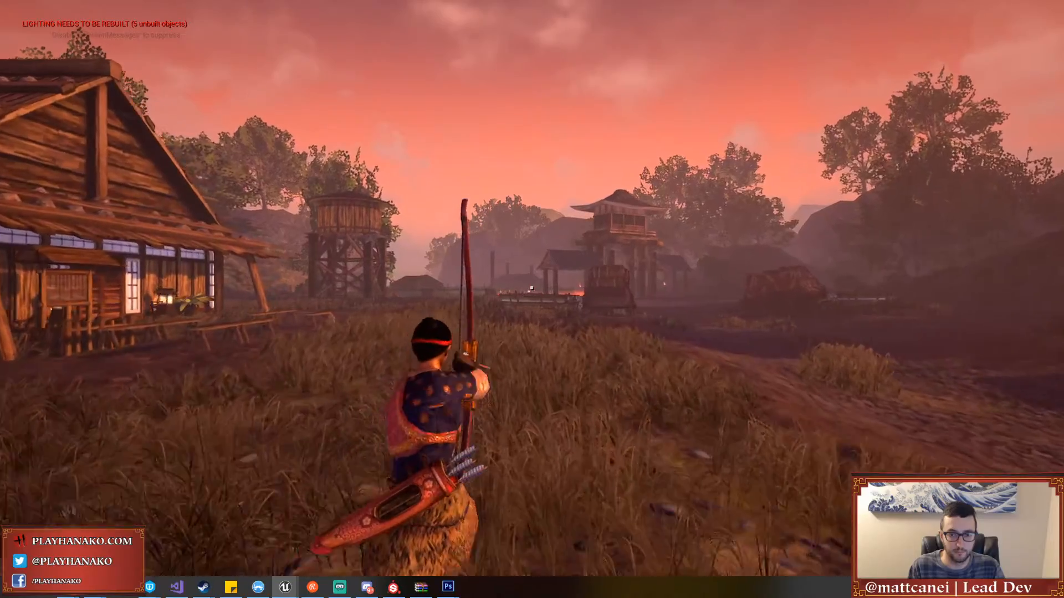
{"action": "left_click", "coordinate": [532, 288]}
{"action": "key", "text": "w"}
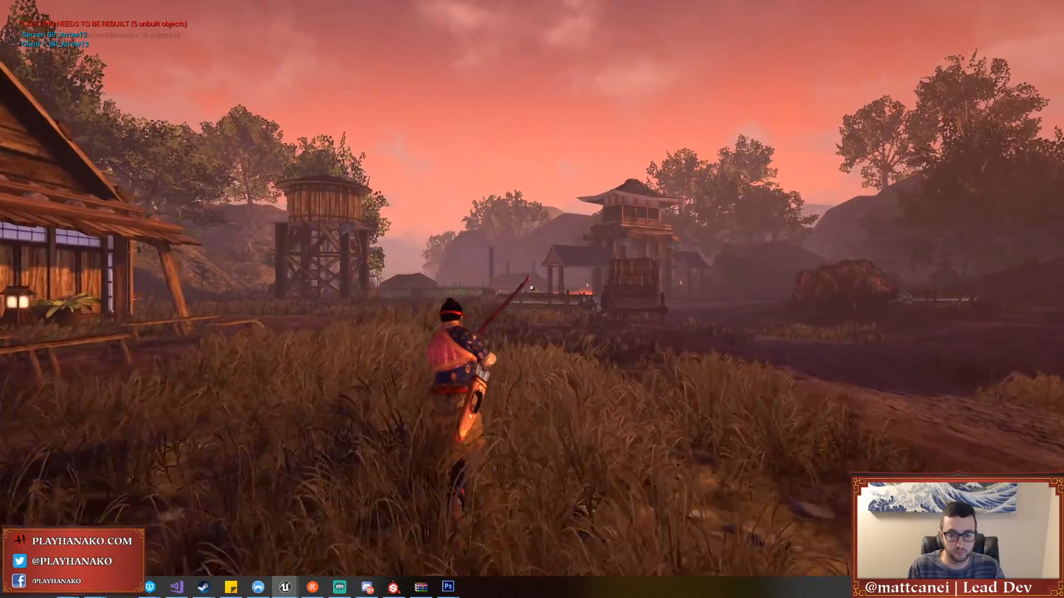
{"action": "right_click", "coordinate": [532, 289]}
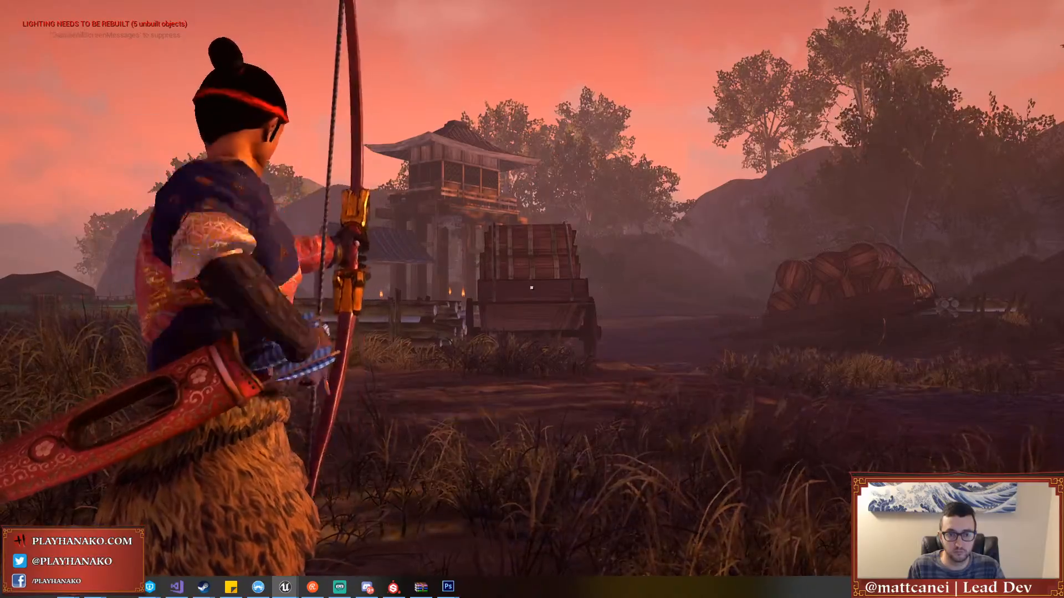
{"action": "left_click", "coordinate": [531, 288]}
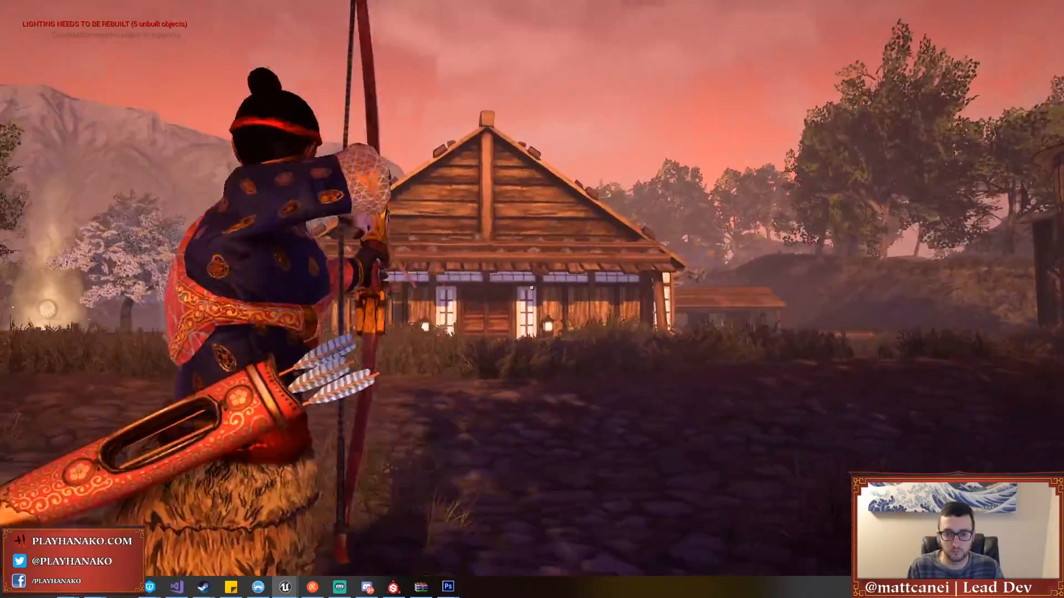
{"action": "key", "text": "w"}
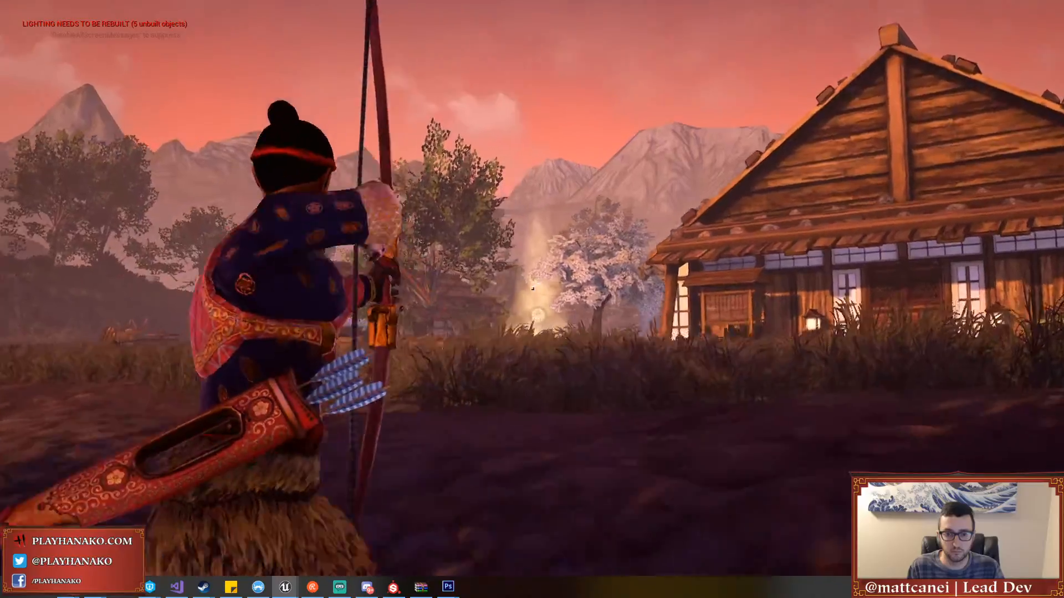
Run on with the Hanako archer to view the bow, then stop the play test and leave the full-screen viewport
{"action": "key", "text": "w"}
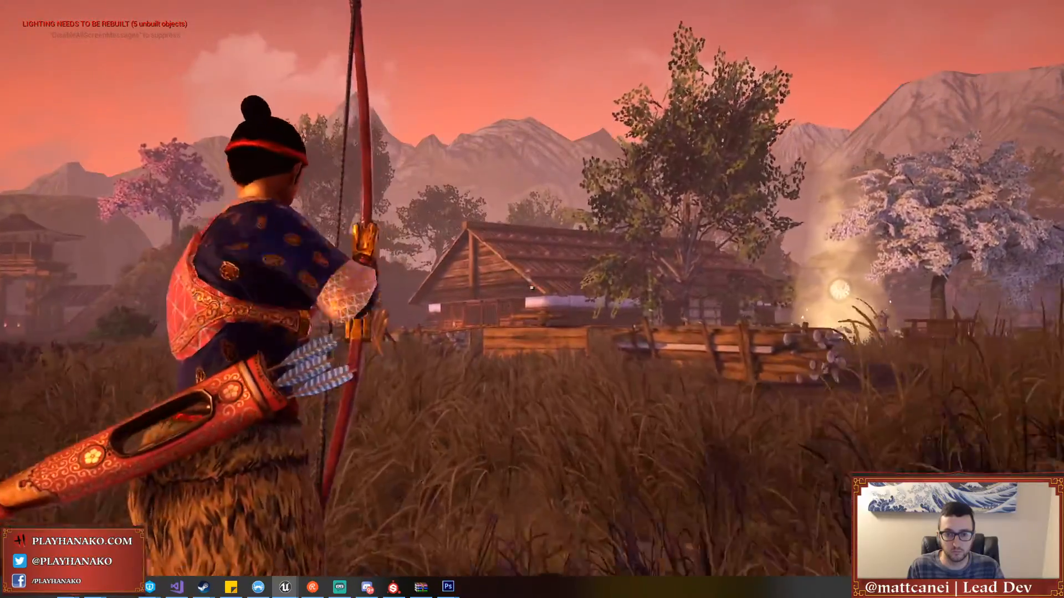
{"action": "key", "text": "w"}
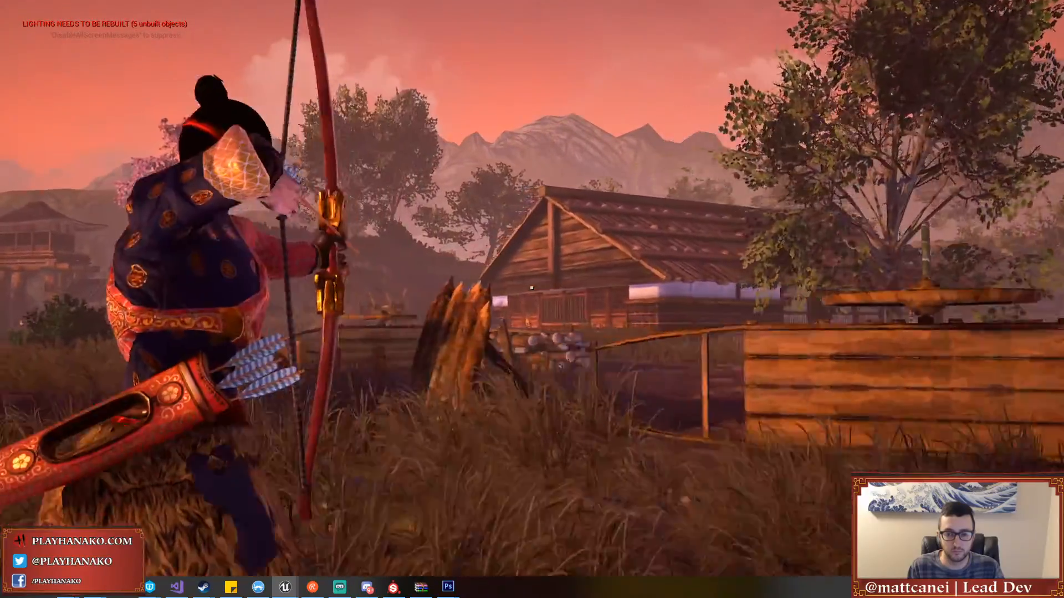
{"action": "key", "text": "Escape"}
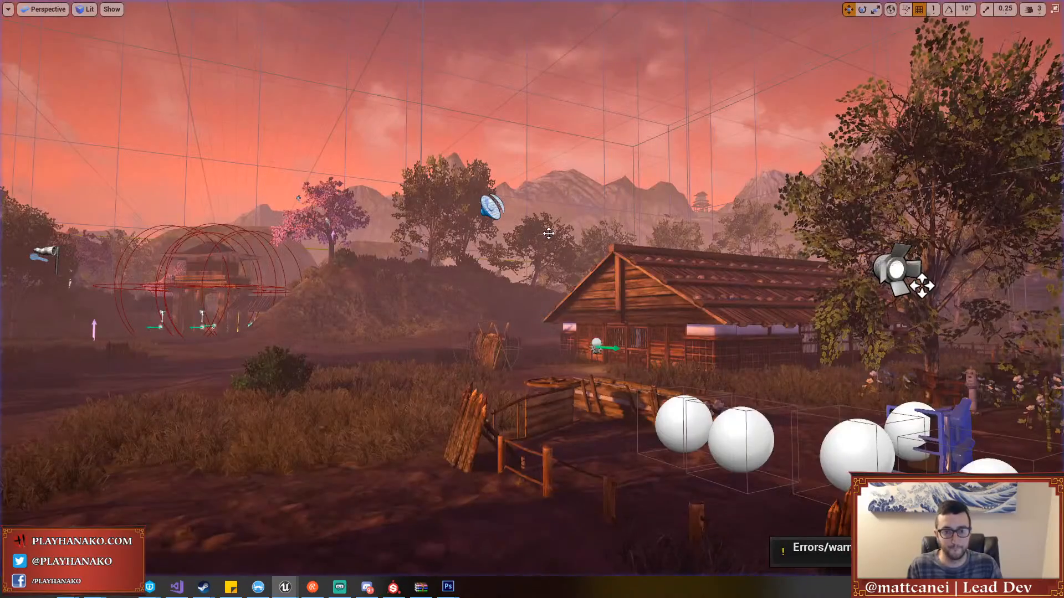
{"action": "key", "text": "F11"}
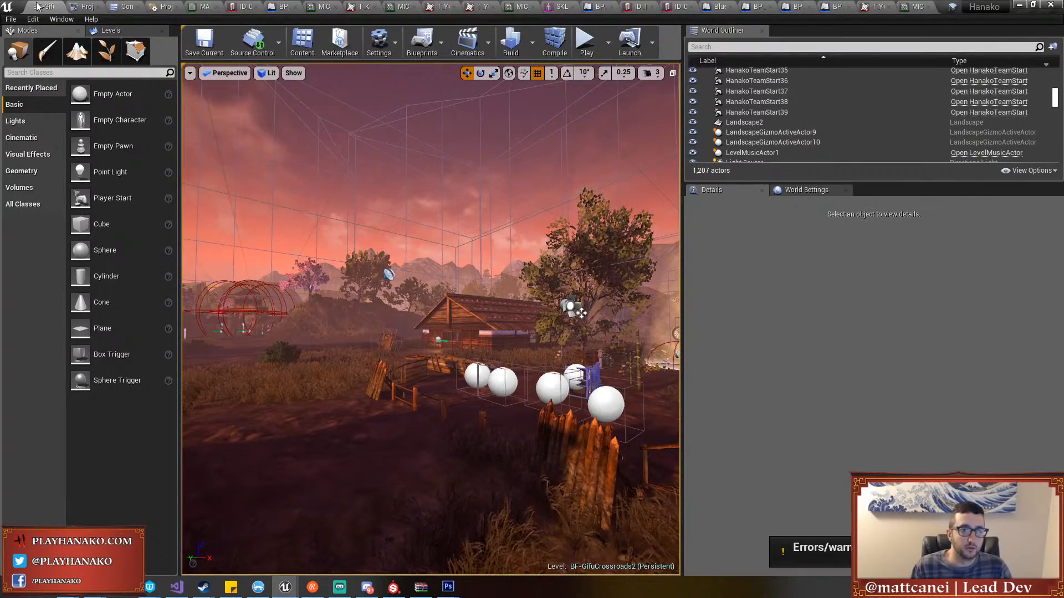
Close the surplus asset editors and open the ID_004_NIN_KUSARI weapon data from the ItemData/Weapons folder
{"action": "right_click", "coordinate": [206, 8]}
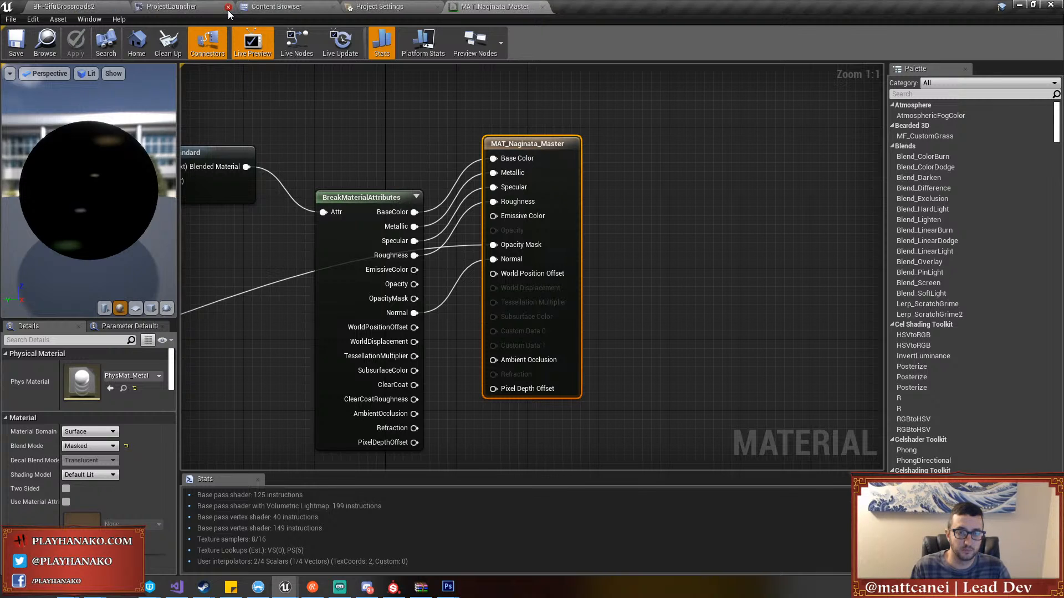
{"action": "left_click", "coordinate": [276, 7]}
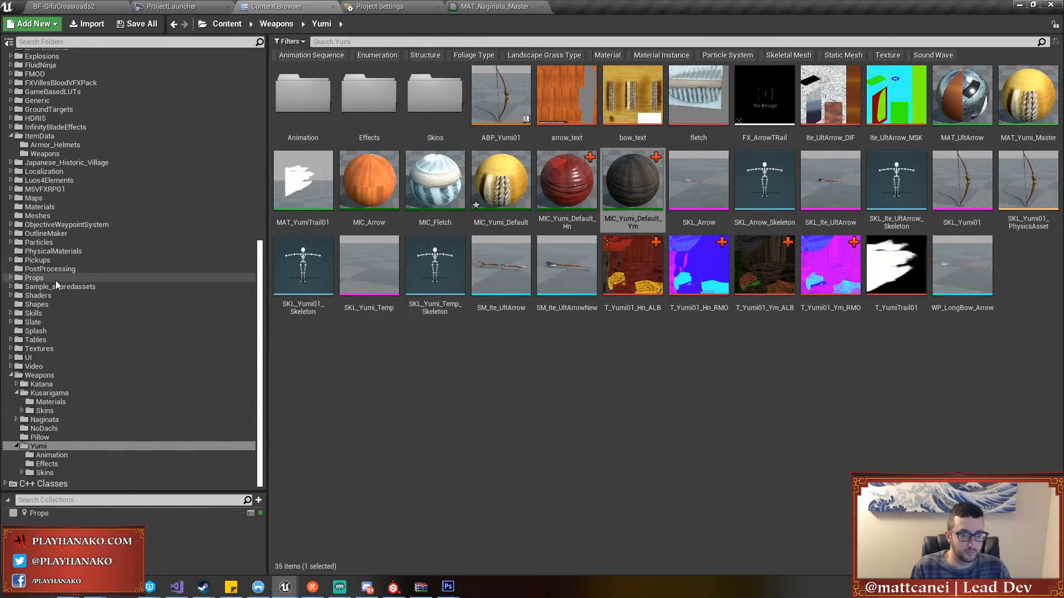
{"action": "left_click", "coordinate": [45, 154]}
{"action": "double_click", "coordinate": [503, 132]}
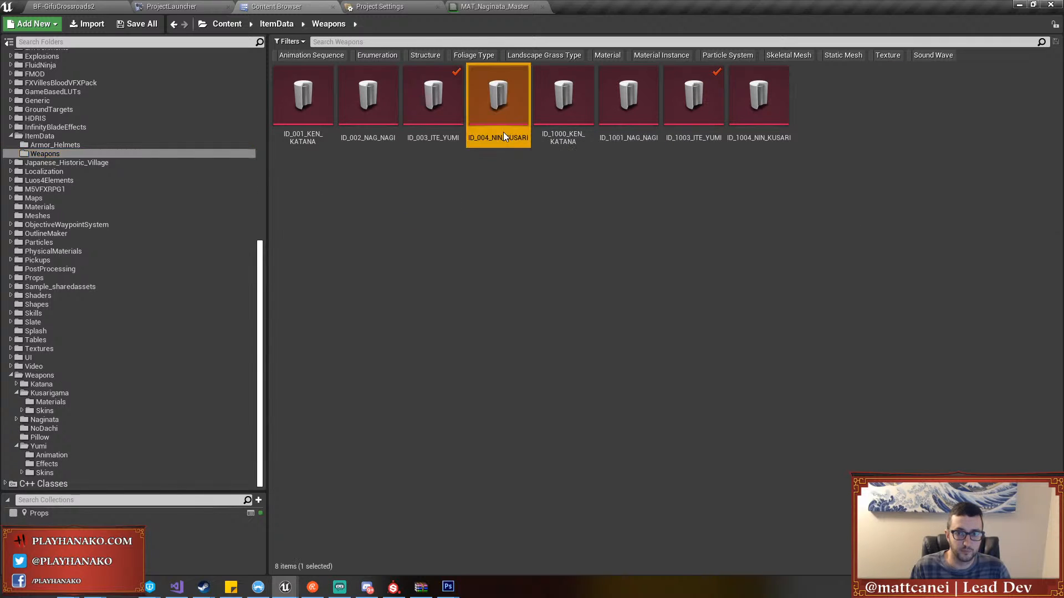
Add a second material element to the kusarigama skin and assign MIC_Kusari_Default_Hn to element 0 and MIC_Kusari_Default_Ym to element 1
{"action": "left_click", "coordinate": [436, 239]}
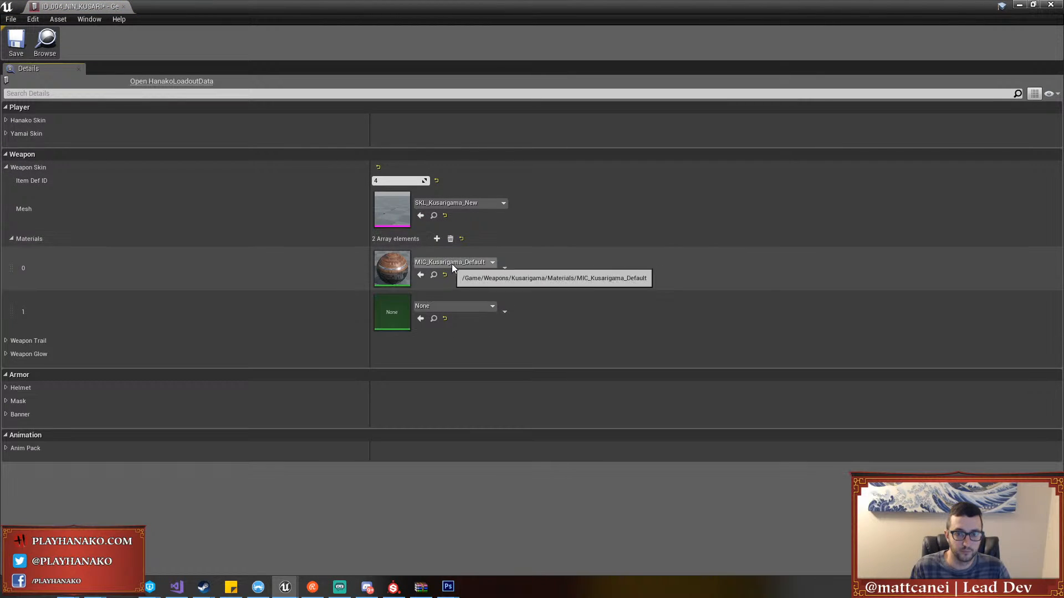
{"action": "left_click", "coordinate": [474, 262]}
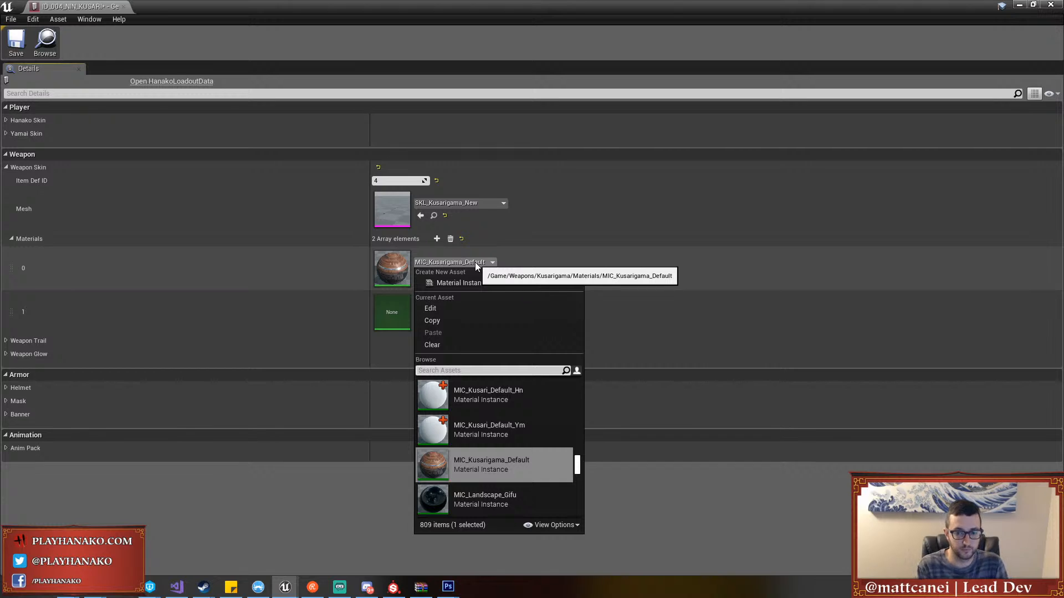
{"action": "left_click", "coordinate": [483, 395]}
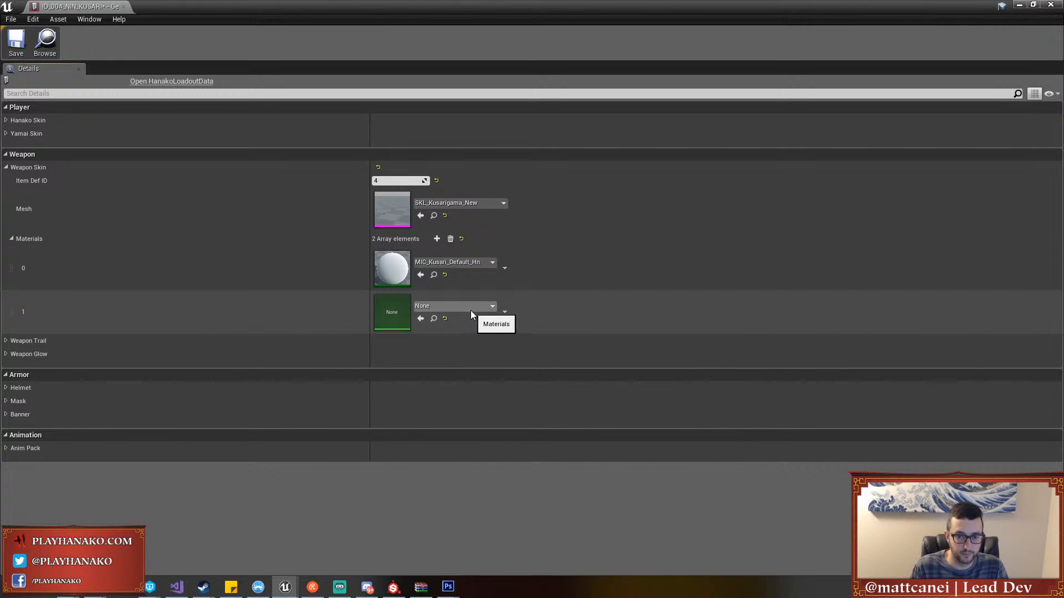
{"action": "left_click", "coordinate": [470, 311]}
{"action": "type", "text": "kusari"}
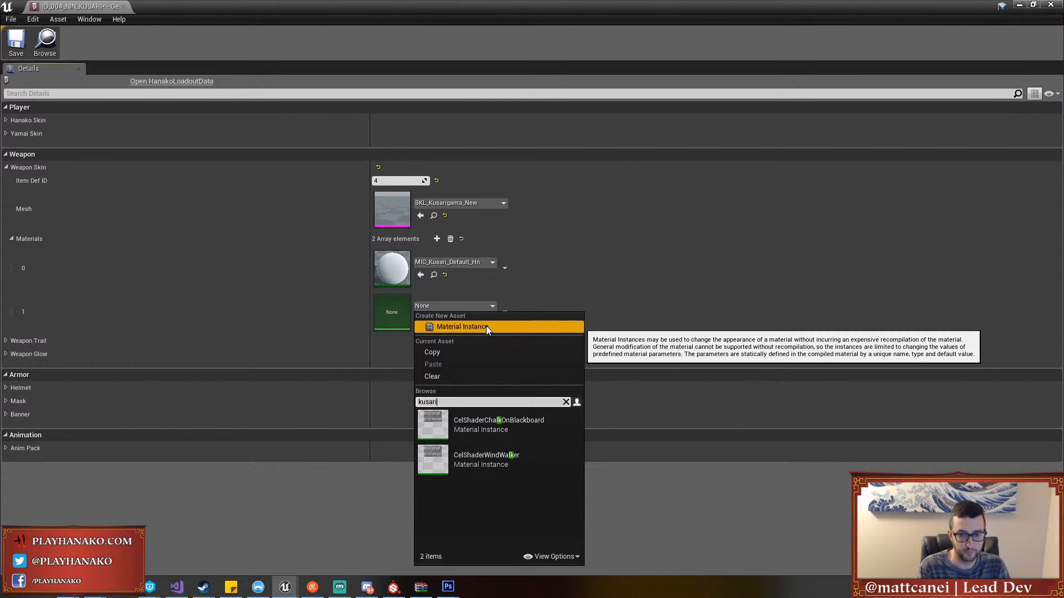
{"action": "left_click", "coordinate": [493, 493]}
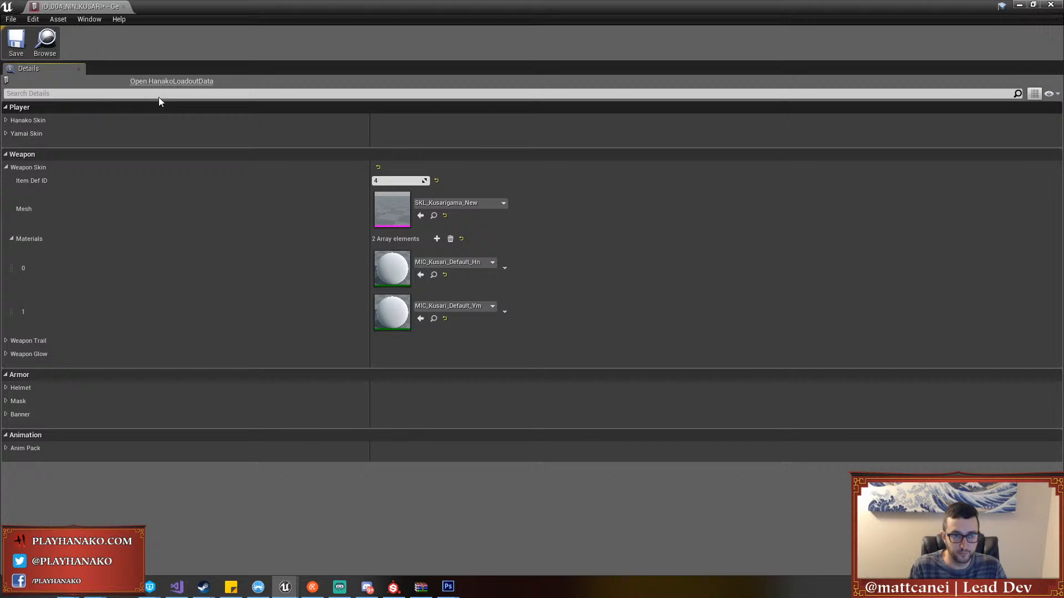
Save ID_004_NIN_KUSARI, checking it out from source control, and close its editor
{"action": "left_click", "coordinate": [11, 55]}
{"action": "left_click", "coordinate": [606, 395]}
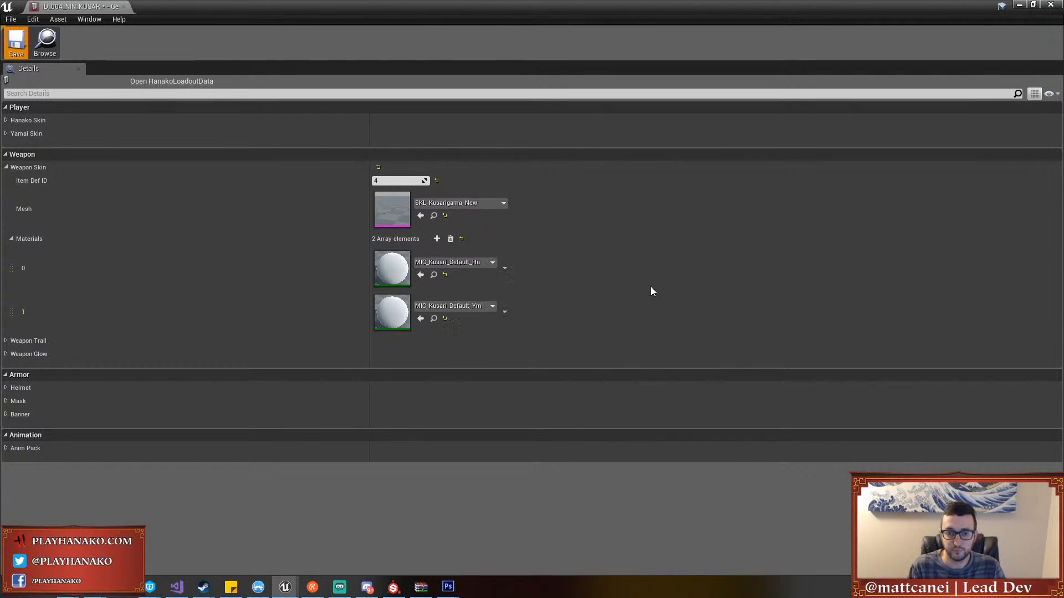
{"action": "left_click", "coordinate": [124, 7]}
Open ID_1004_NIN_KUSARI and add a second material element that uses MIC_Gold_Kusari
{"action": "double_click", "coordinate": [741, 138]}
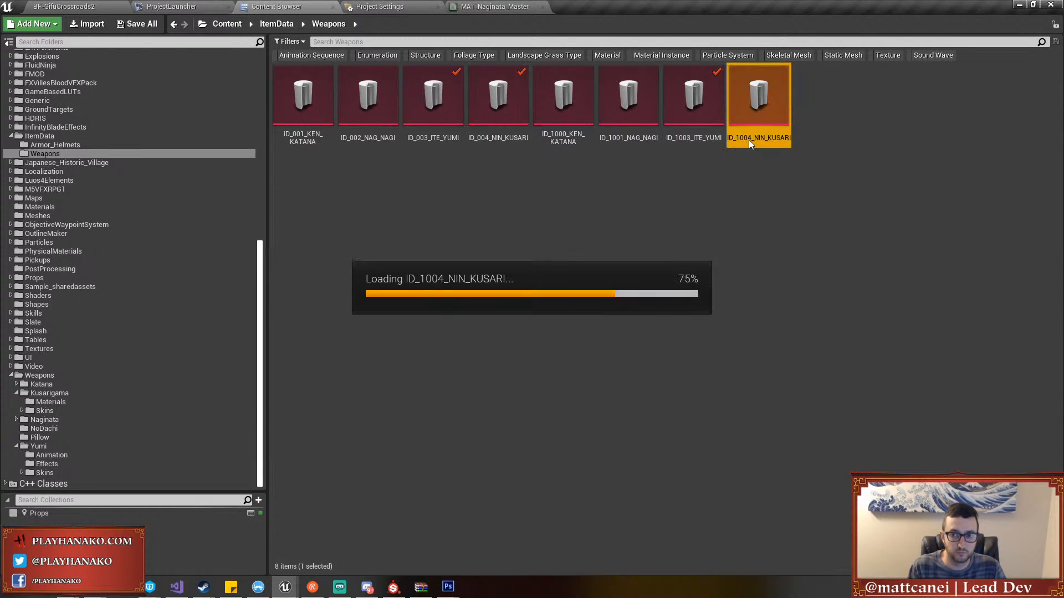
{"action": "left_click", "coordinate": [436, 239]}
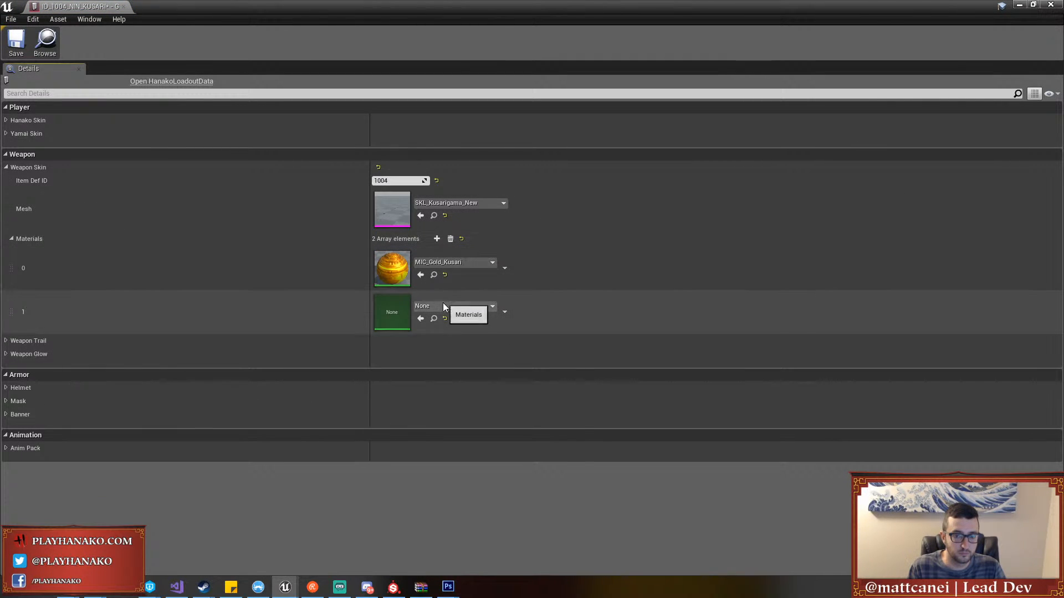
{"action": "left_click", "coordinate": [443, 306]}
{"action": "type", "text": "mic_gold_k"}
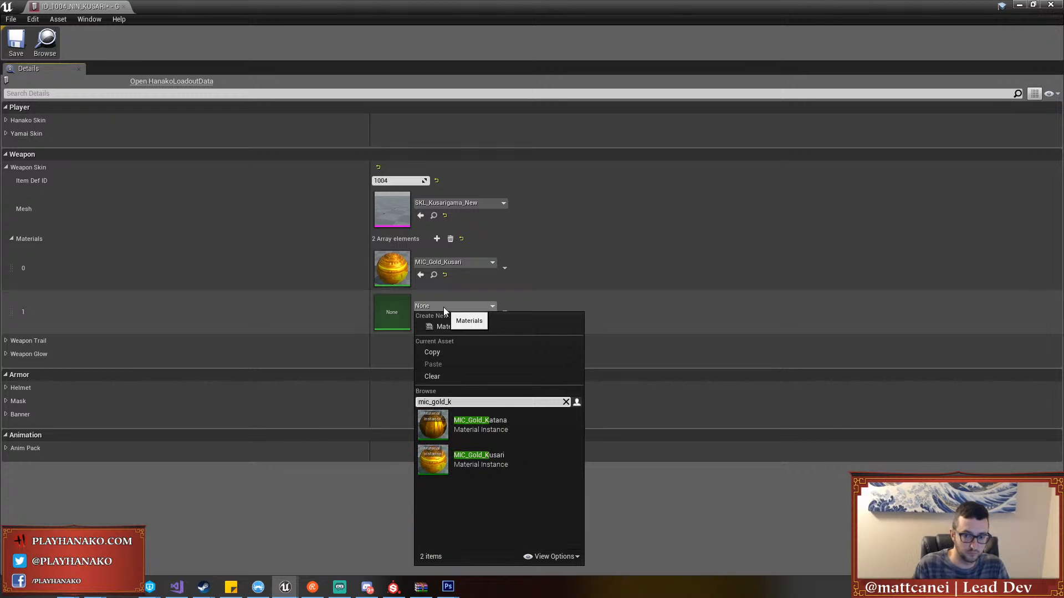
{"action": "left_click", "coordinate": [496, 463]}
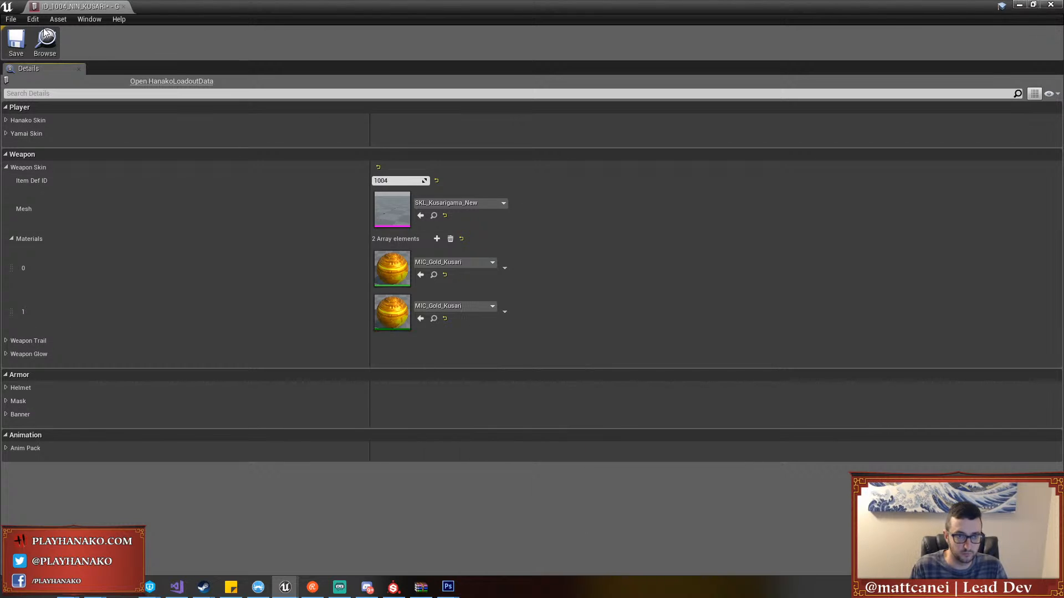
Save ID_1004_NIN_KUSARI, checking it out from source control, and close its editor
{"action": "left_click", "coordinate": [16, 43]}
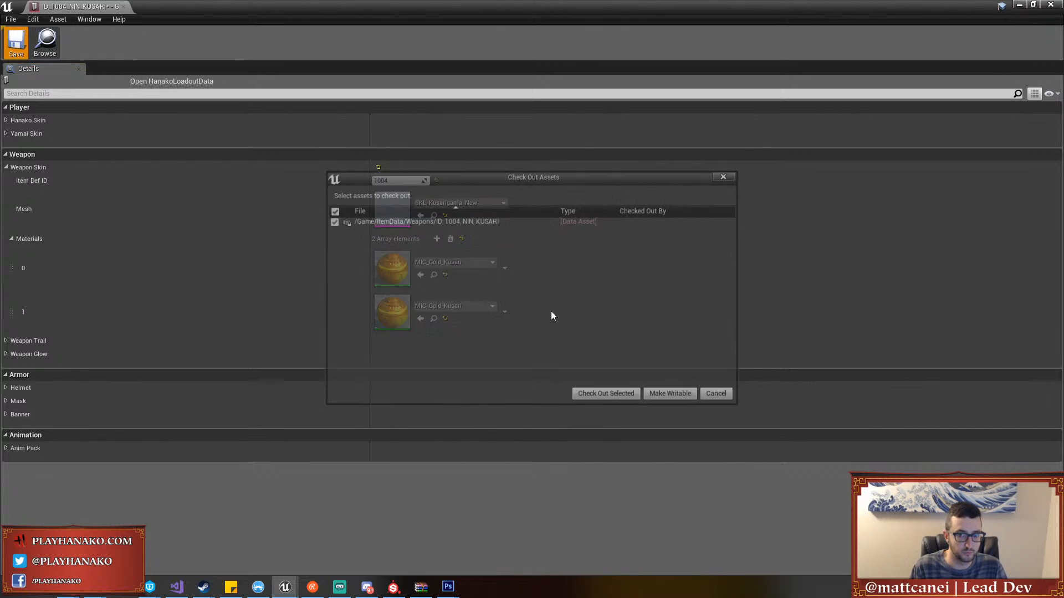
{"action": "left_click", "coordinate": [617, 400]}
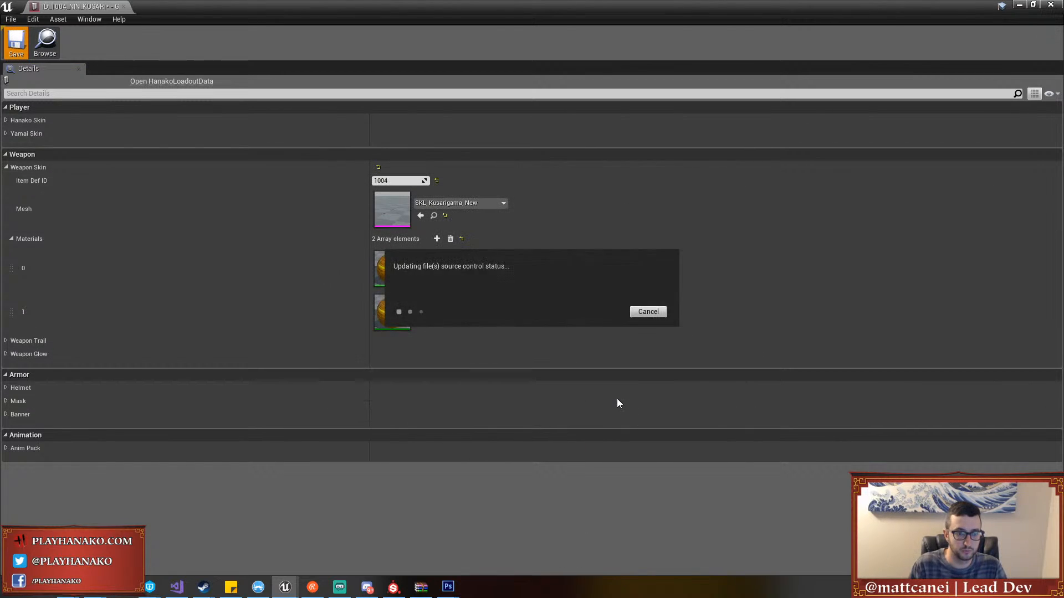
{"action": "left_click", "coordinate": [124, 7]}
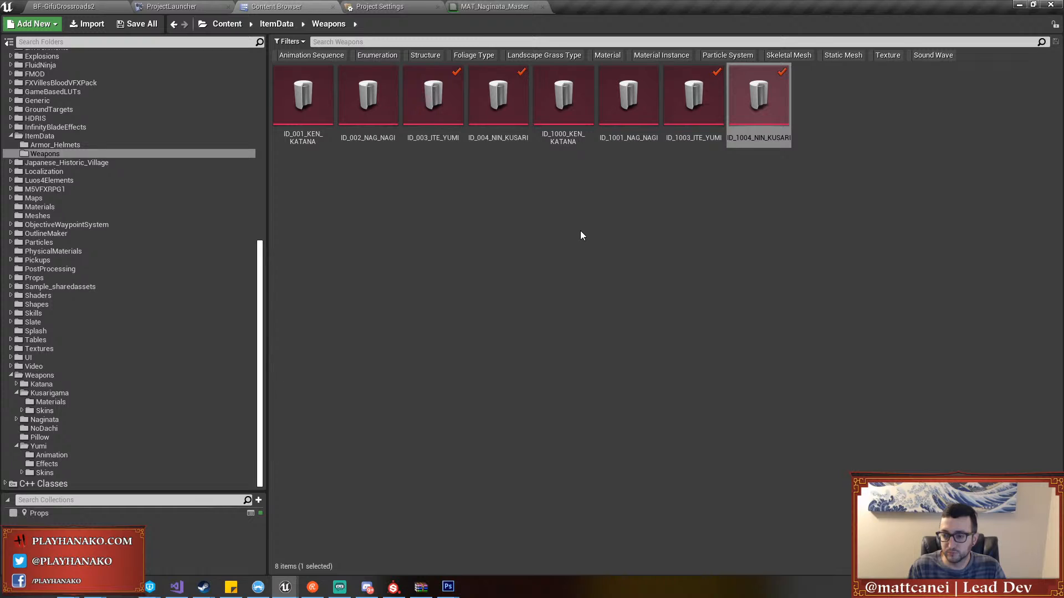
Return to the BF-GifuCrossroads2 level and fly along its stone road to look it over, hiding the editor icons
{"action": "left_click", "coordinate": [56, 9]}
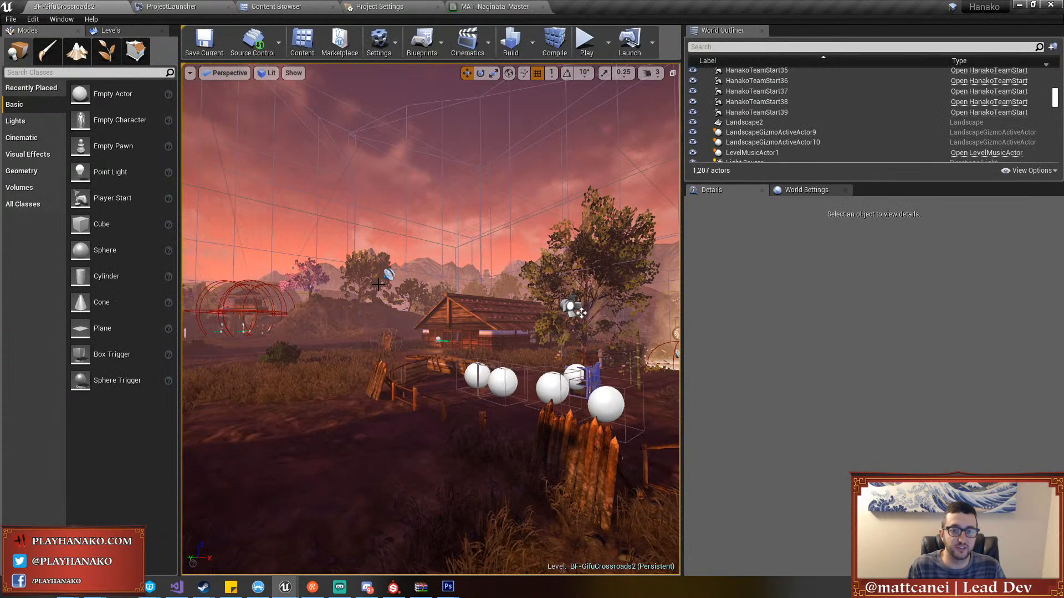
{"action": "key", "text": "w"}
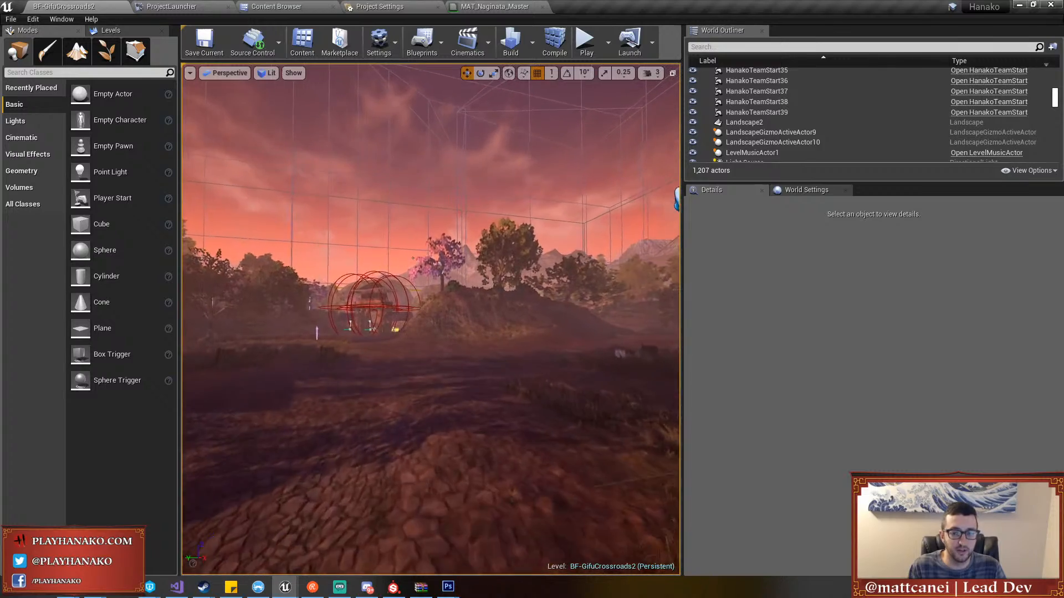
{"action": "key", "text": "w"}
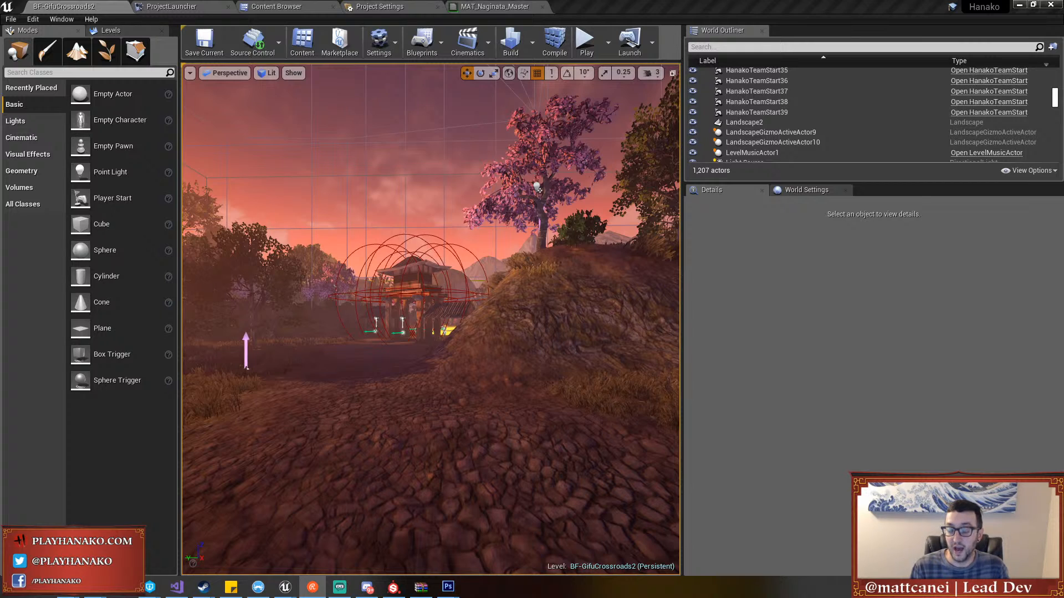
{"action": "right_click_drag", "start_coordinate": [559, 203], "coordinate": [531, 209]}
{"action": "key", "text": "w"}
{"action": "key", "text": "w"}
{"action": "key", "text": "w"}
{"action": "key", "text": "w"}
{"action": "key", "text": "w"}
{"action": "key", "text": "w"}
{"action": "key", "text": "w"}
{"action": "key", "text": "w"}
{"action": "key", "text": "g"}
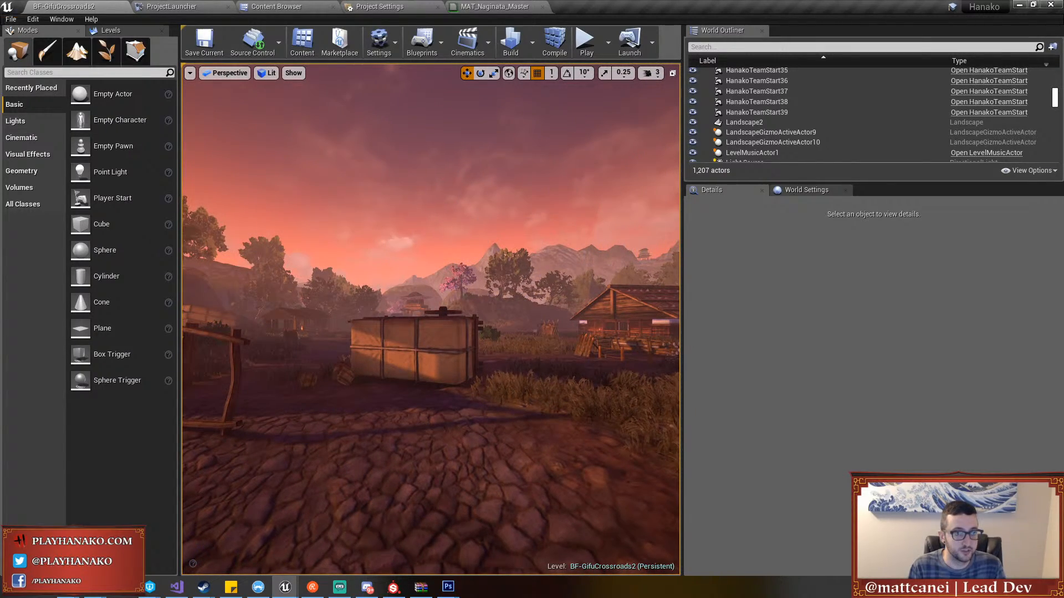
Open the recent level VL-YamaiVillage
{"action": "left_click", "coordinate": [19, 20]}
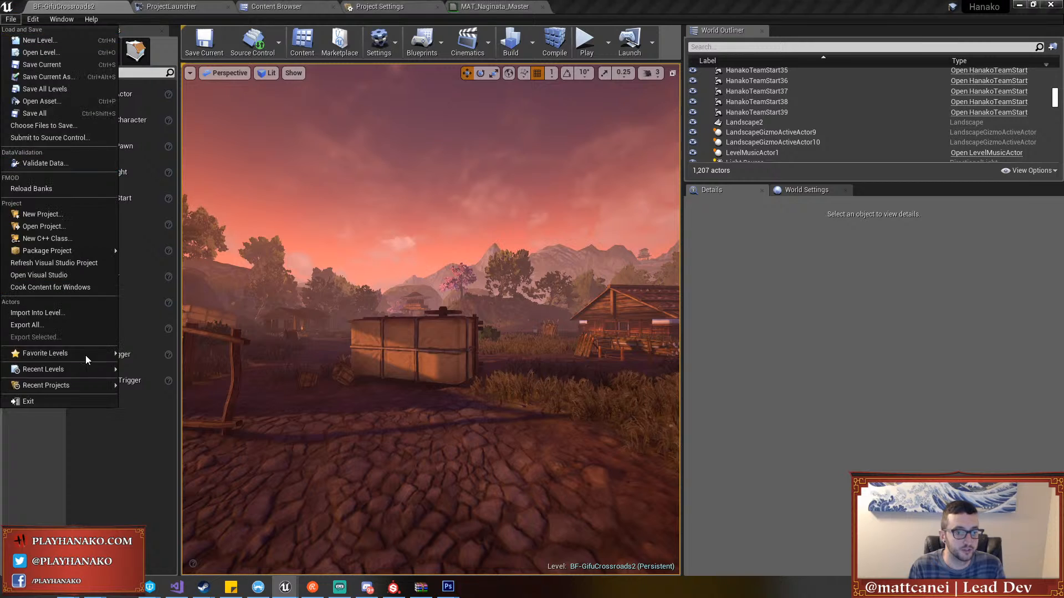
{"action": "mouse_move", "coordinate": [88, 370]}
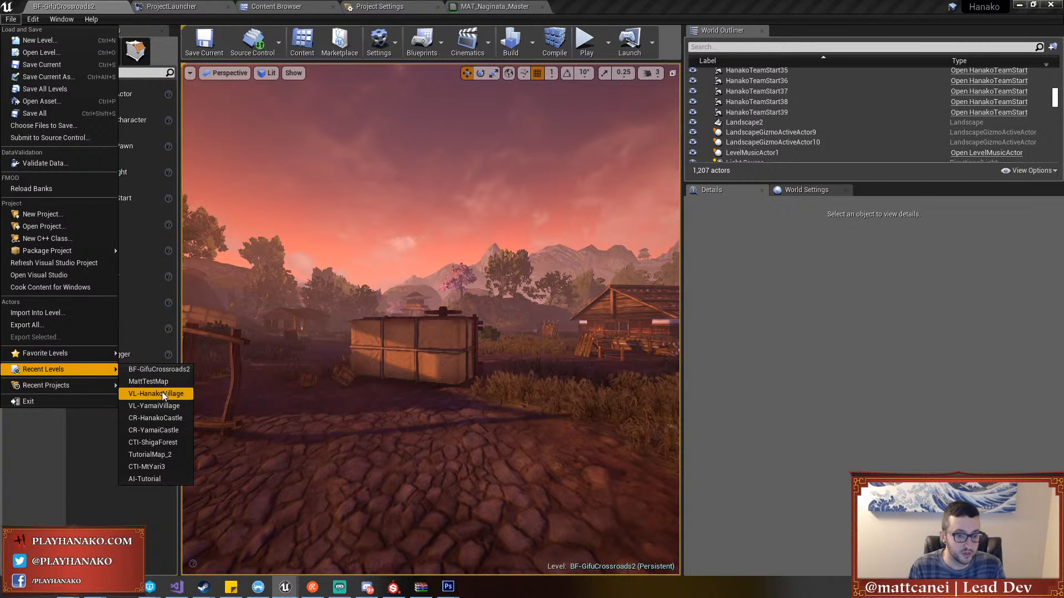
{"action": "left_click", "coordinate": [166, 406]}
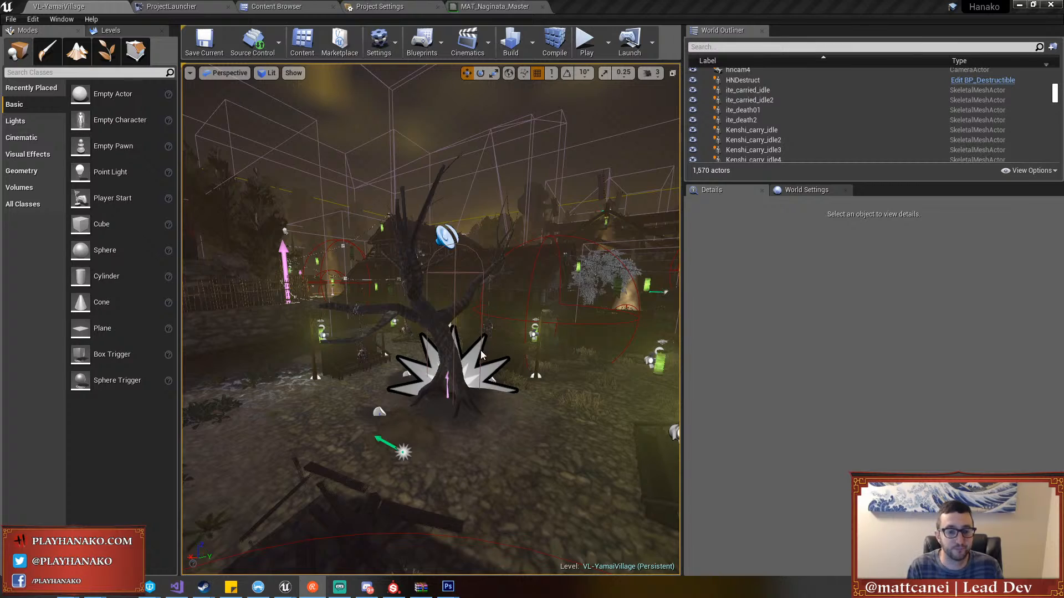
Show the level viewport full screen and start a play test from the ground near the bare tree
{"action": "right_click_drag", "start_coordinate": [481, 351], "coordinate": [461, 370]}
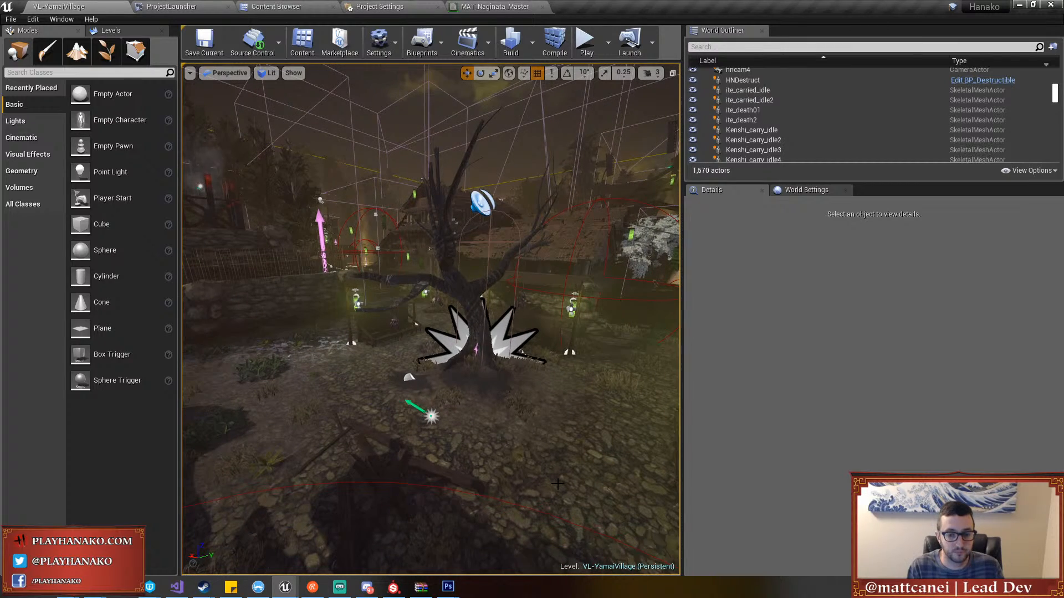
{"action": "key", "text": "F11"}
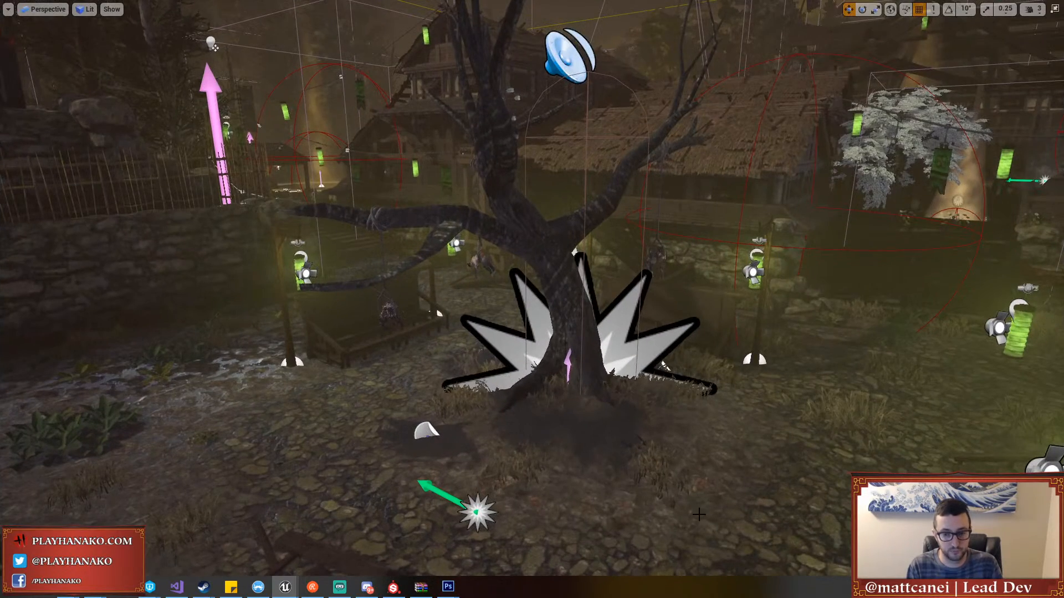
{"action": "right_click_drag", "start_coordinate": [623, 483], "coordinate": [642, 500]}
{"action": "right_click", "coordinate": [623, 484]}
{"action": "left_click", "coordinate": [637, 456]}
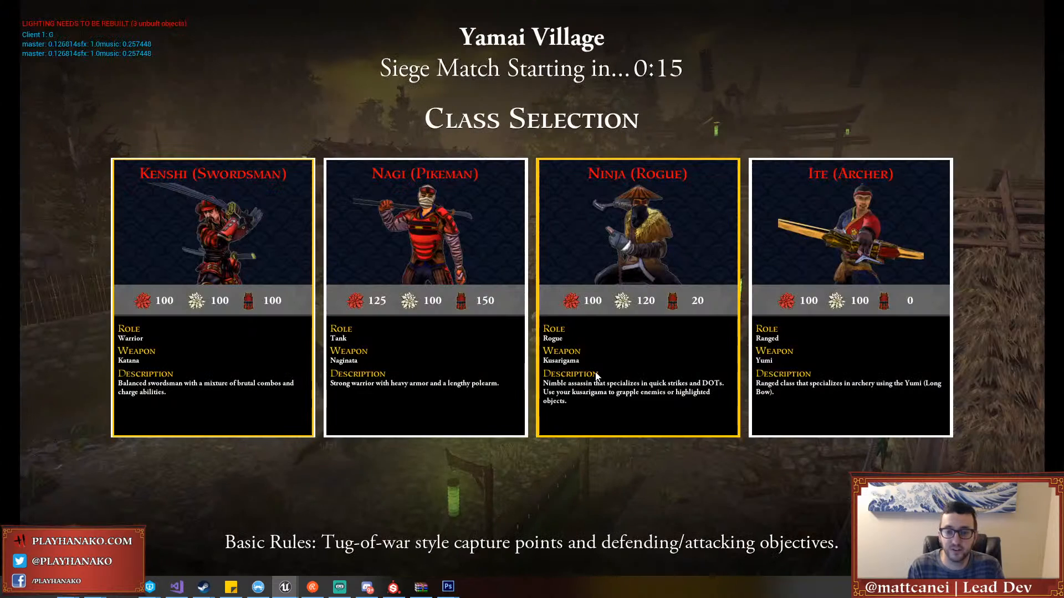
Choose the Ite (Archer) class for the Yamai Village match and close the skill selection after spawning
{"action": "left_click", "coordinate": [814, 292]}
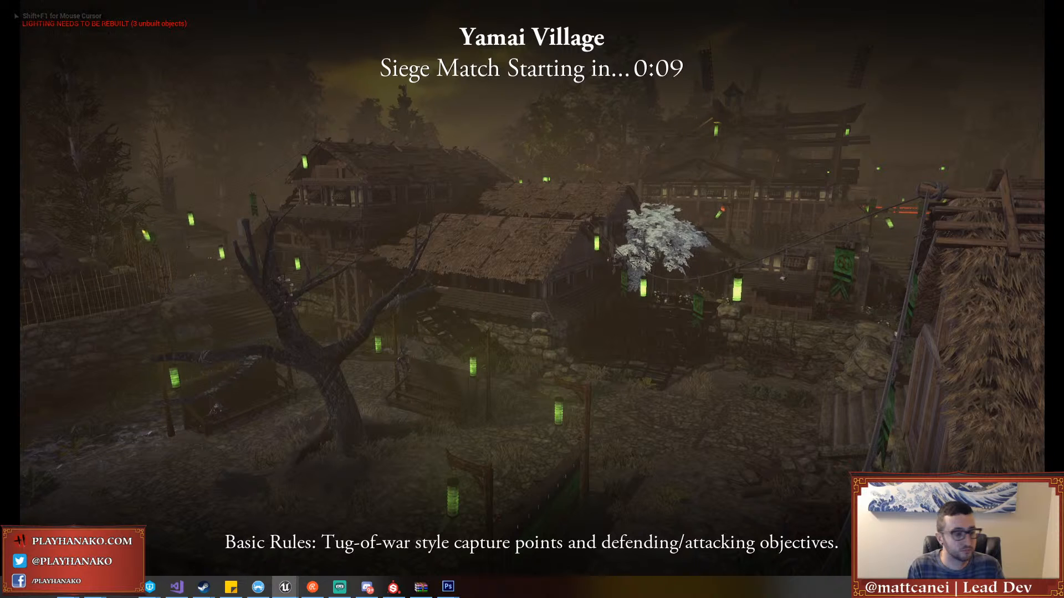
{"action": "key", "text": "super"}
{"action": "key", "text": "Escape"}
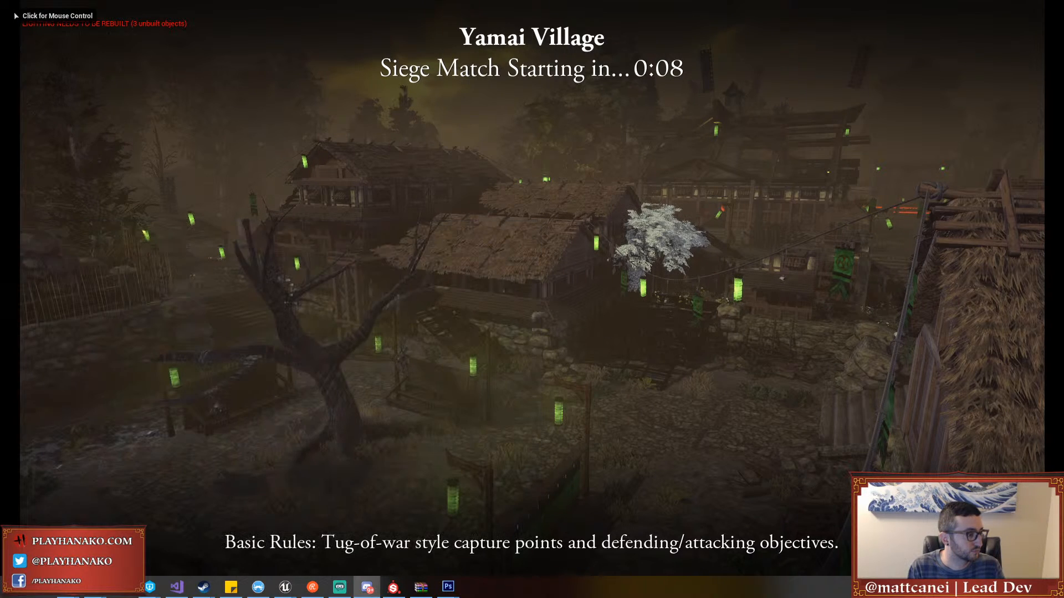
{"action": "left_click", "coordinate": [890, 277]}
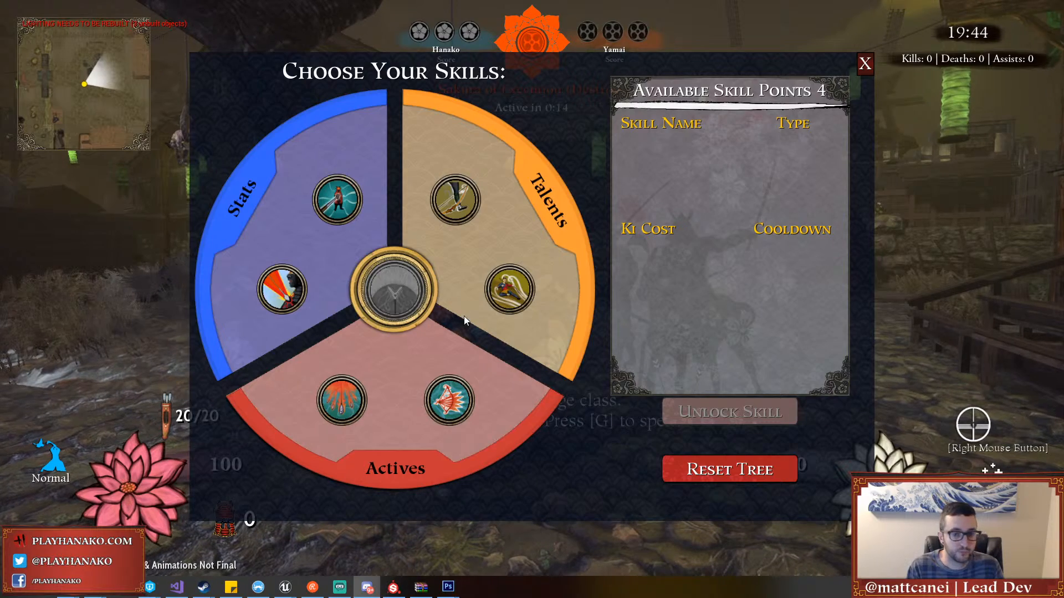
{"action": "key", "text": "Escape"}
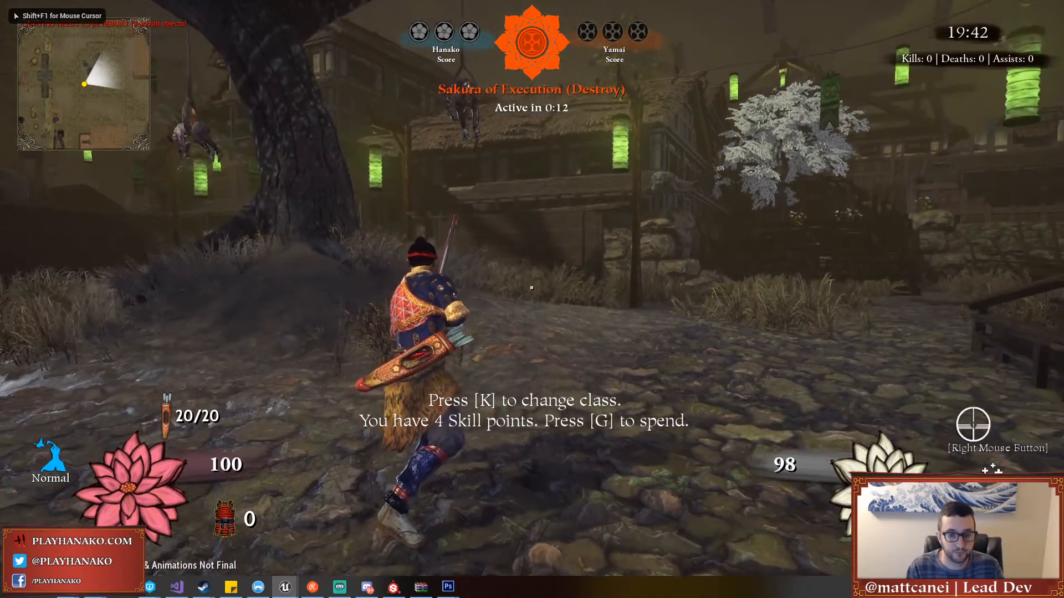
Hide the HUD through the console and reopen the console for another command
{"action": "key", "text": "grave"}
{"action": "key", "text": "Return"}
{"action": "key", "text": "grave"}
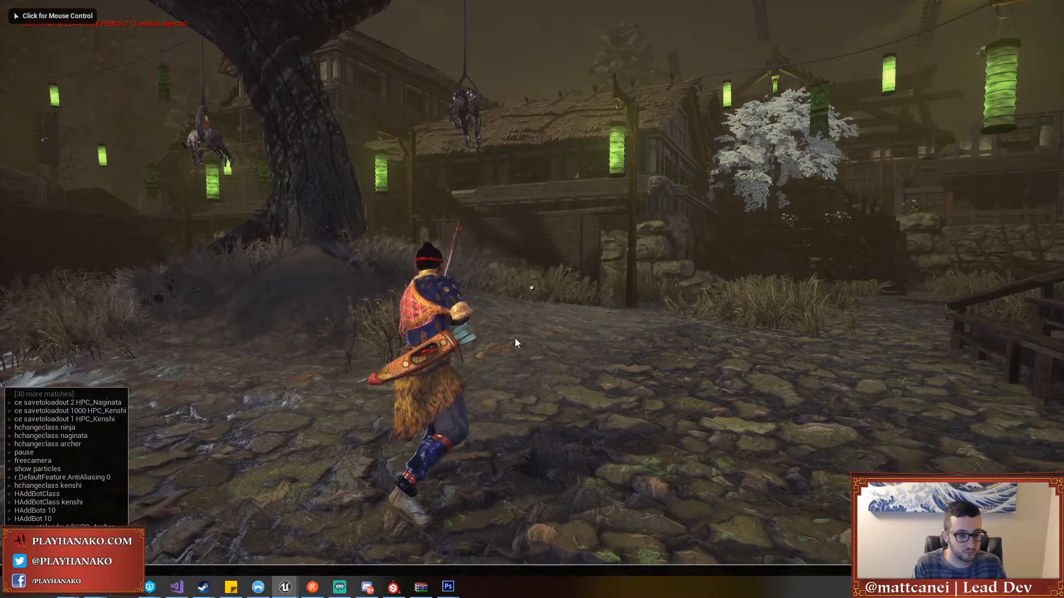
Return to the Yamai Village match and draw the Hanako archer's bow to examine its material without the HUD
{"action": "left_click", "coordinate": [515, 339]}
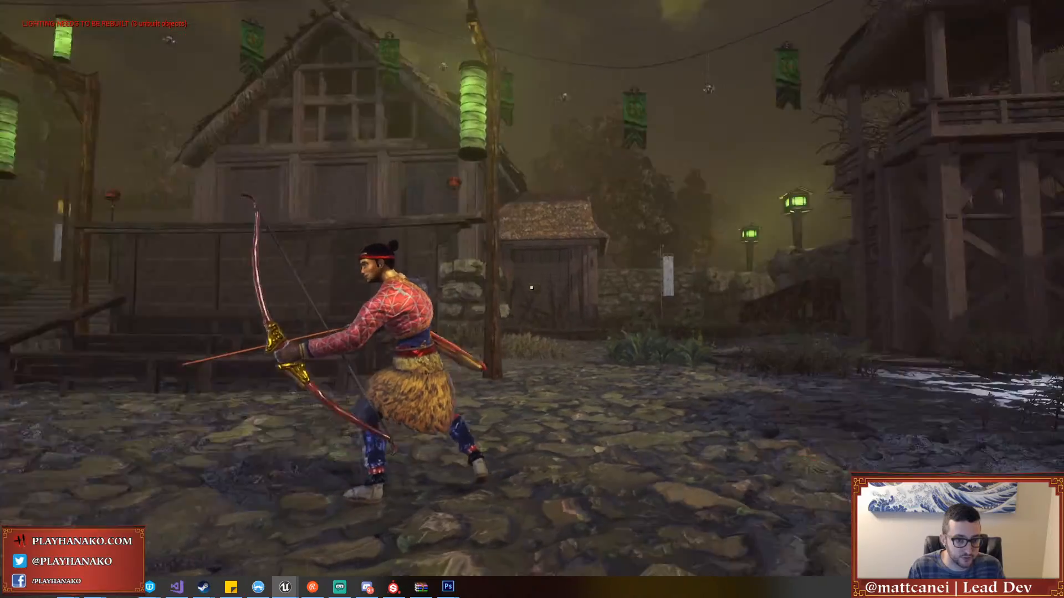
{"action": "key", "text": "grave"}
{"action": "key", "text": "Up"}
{"action": "key", "text": "Return"}
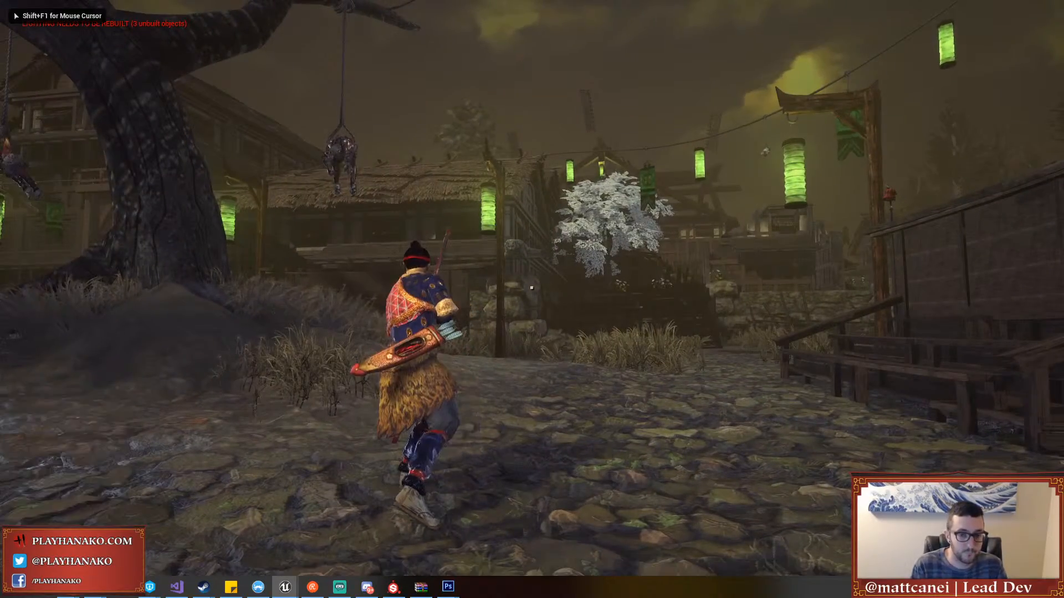
{"action": "right_click", "coordinate": [532, 287]}
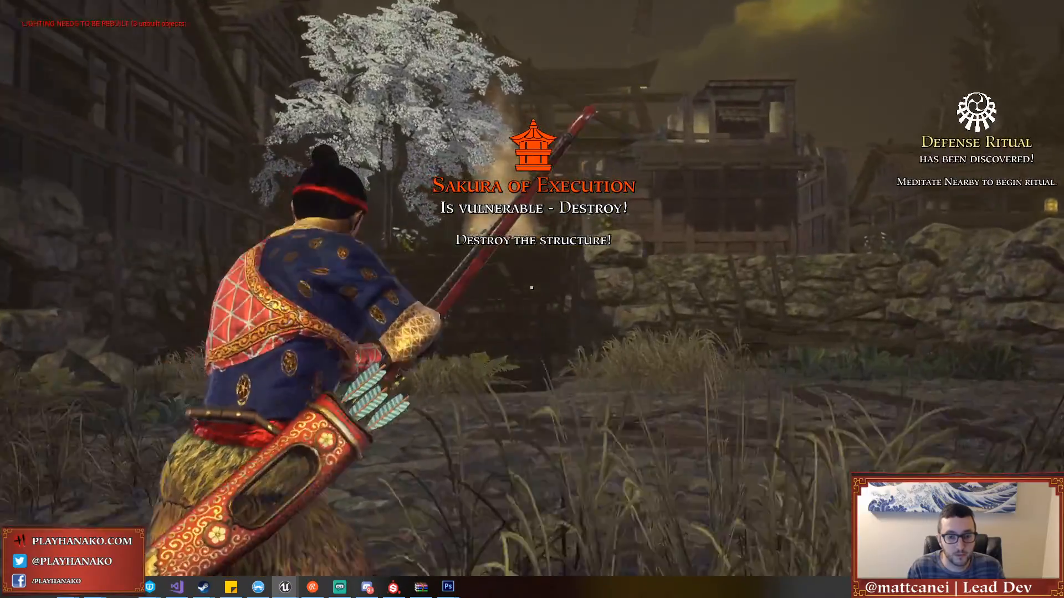
{"action": "right_click", "coordinate": [531, 288]}
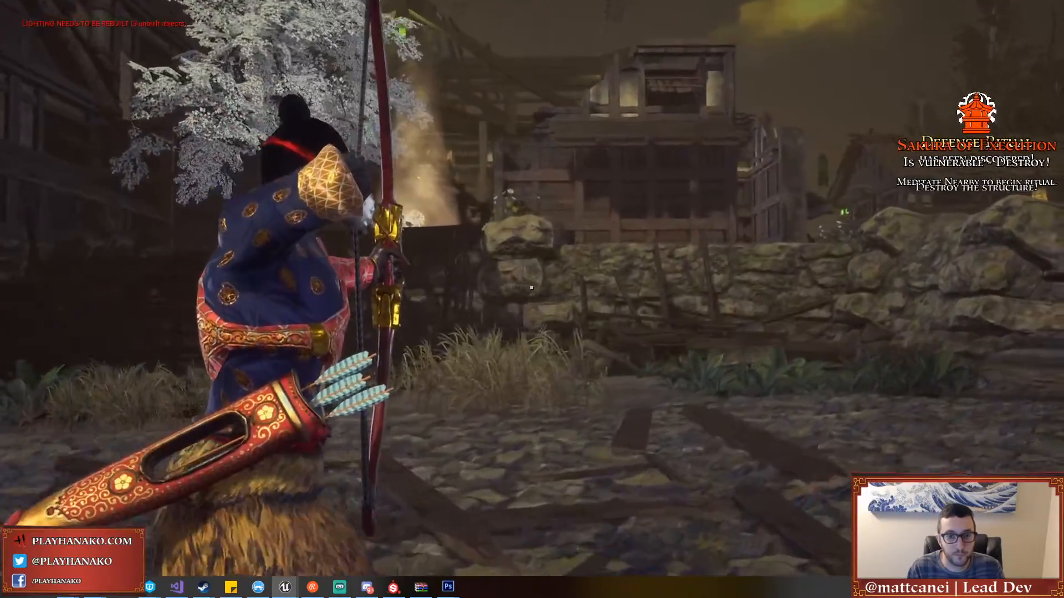
Run the Hanako archer through the village to the Sakura of Execution tree and end the play test
{"action": "key", "text": "w"}
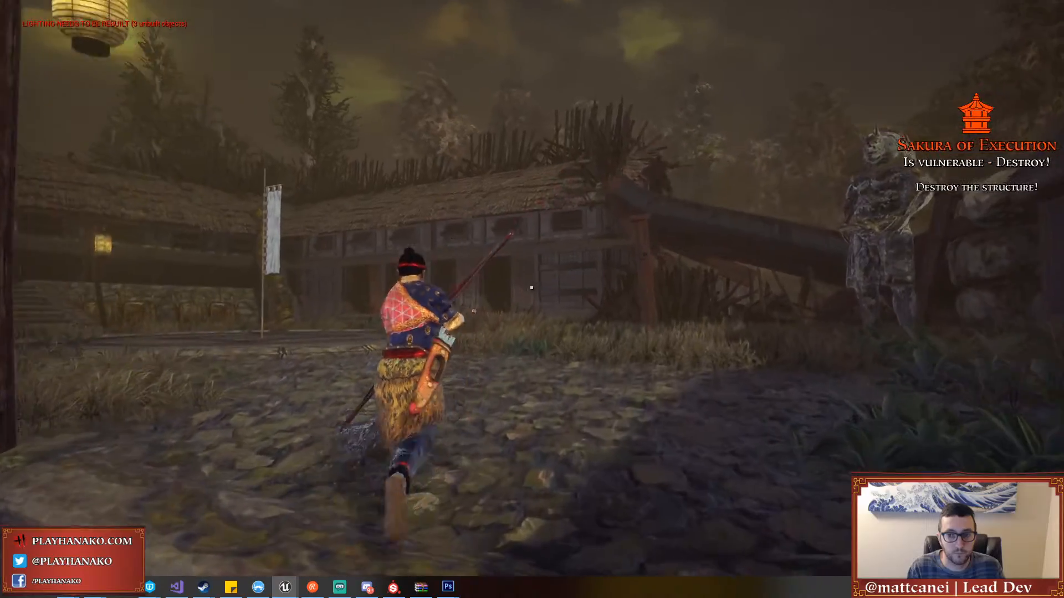
{"action": "key", "text": "w"}
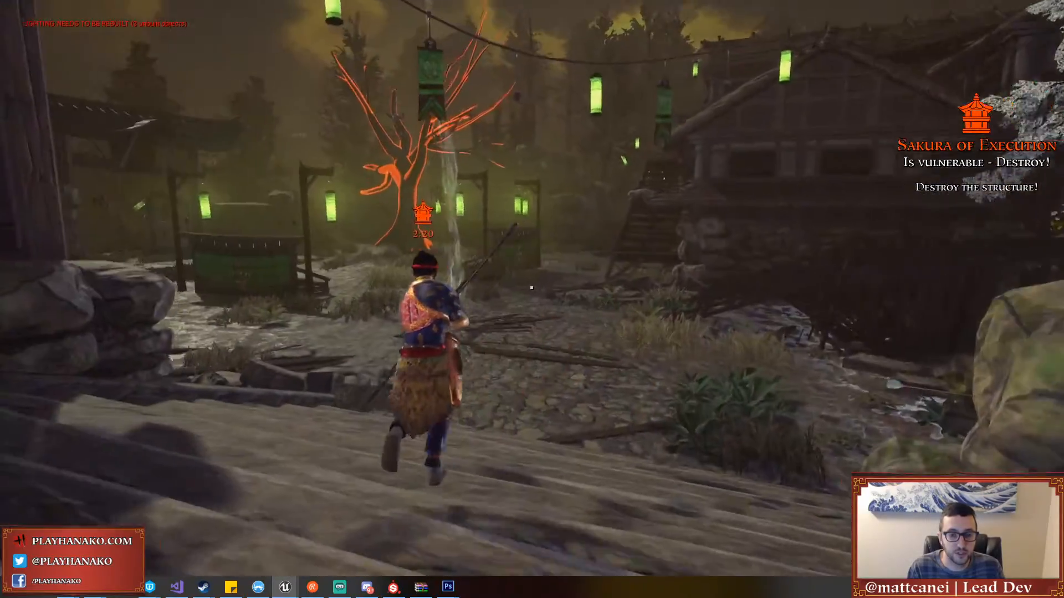
{"action": "key", "text": "w"}
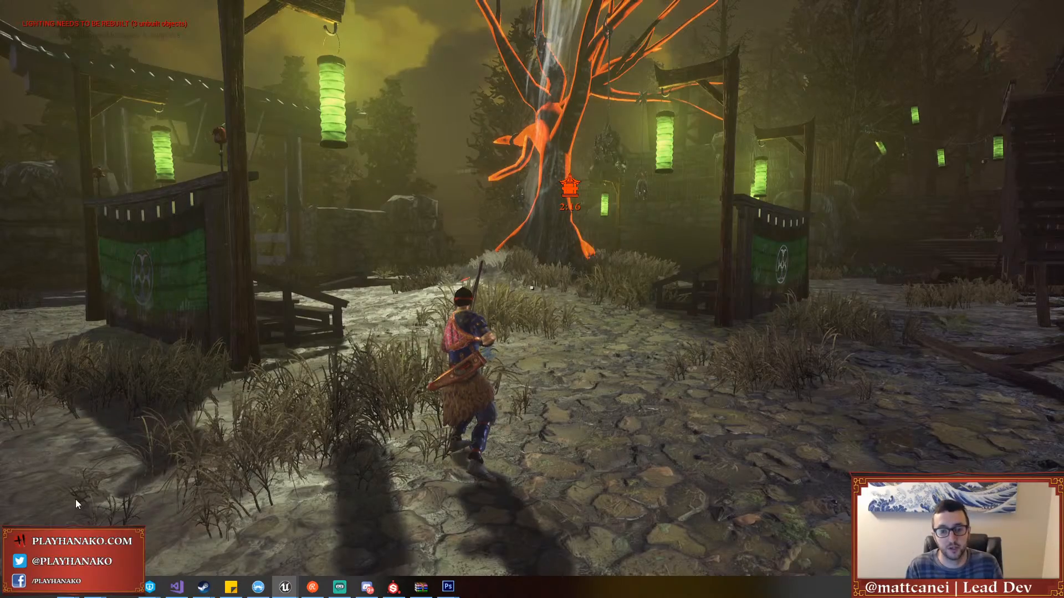
{"action": "key", "text": "Escape"}
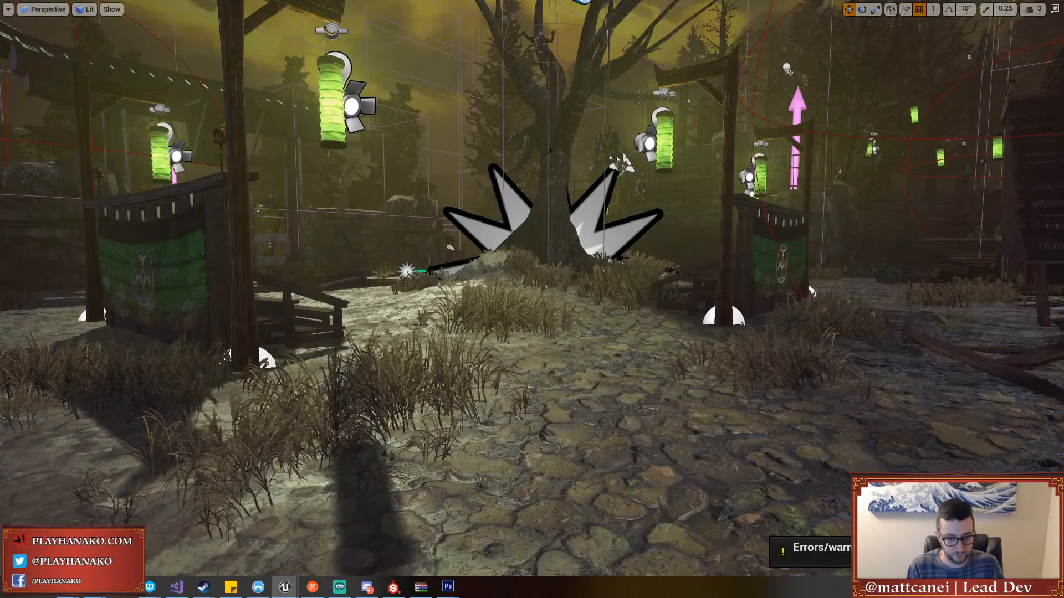
Start another play test from the ground near the bare tree and choose the Ite (Archer) class
{"action": "right_click", "coordinate": [541, 455]}
{"action": "left_click", "coordinate": [563, 421]}
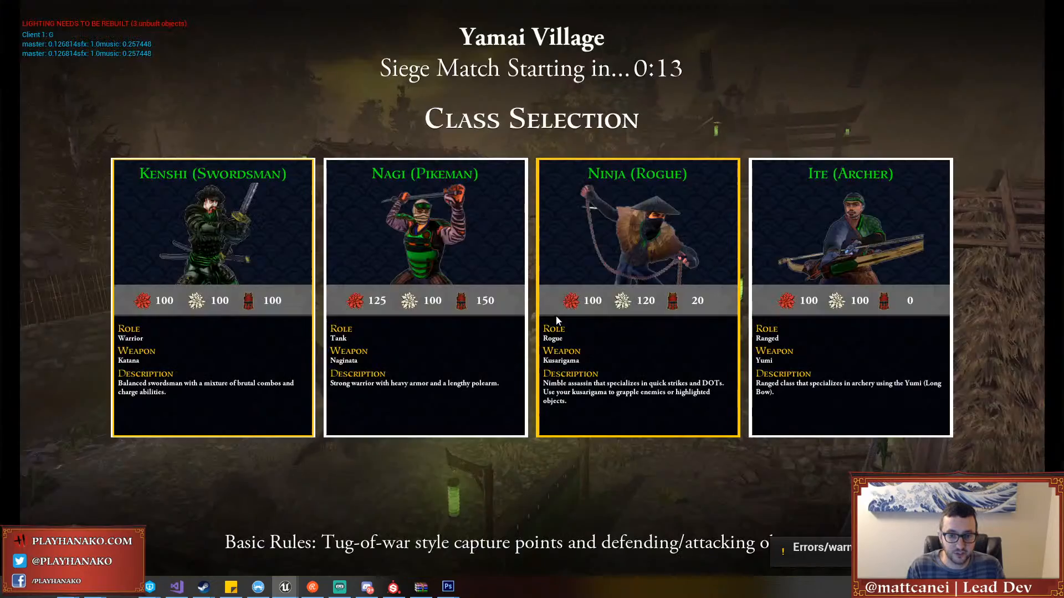
{"action": "left_click", "coordinate": [792, 272]}
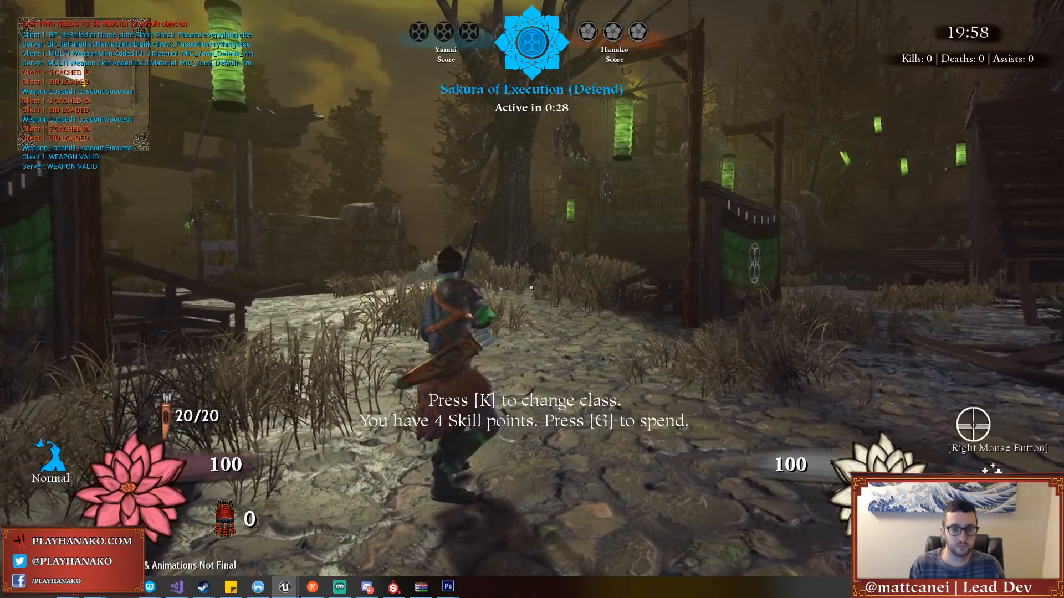
Run the Yamai archer across the village, draw the bow to examine it, and hide the HUD through the console
{"action": "key", "text": "w"}
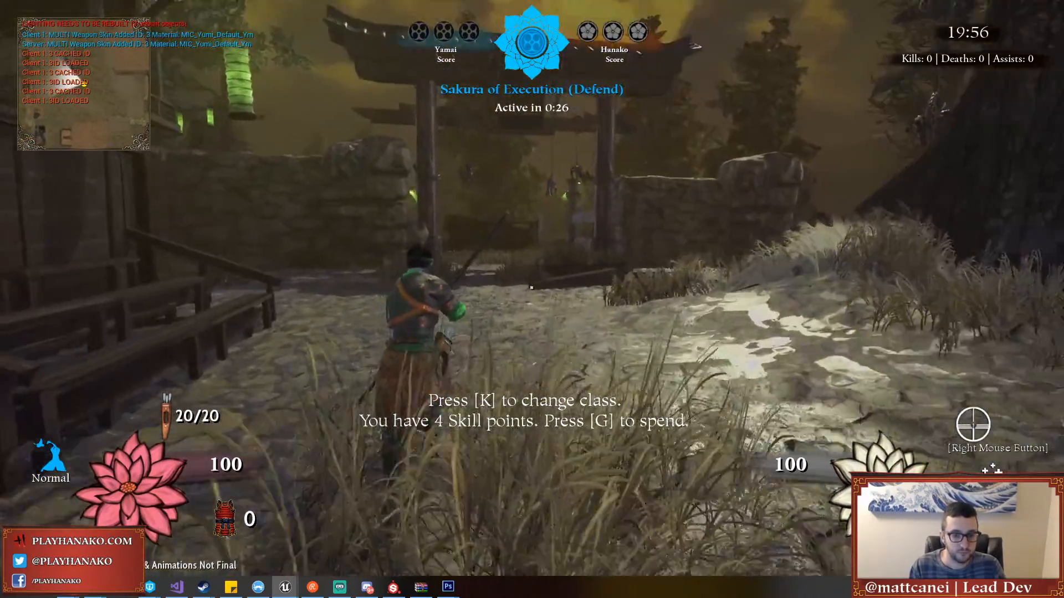
{"action": "key", "text": "w"}
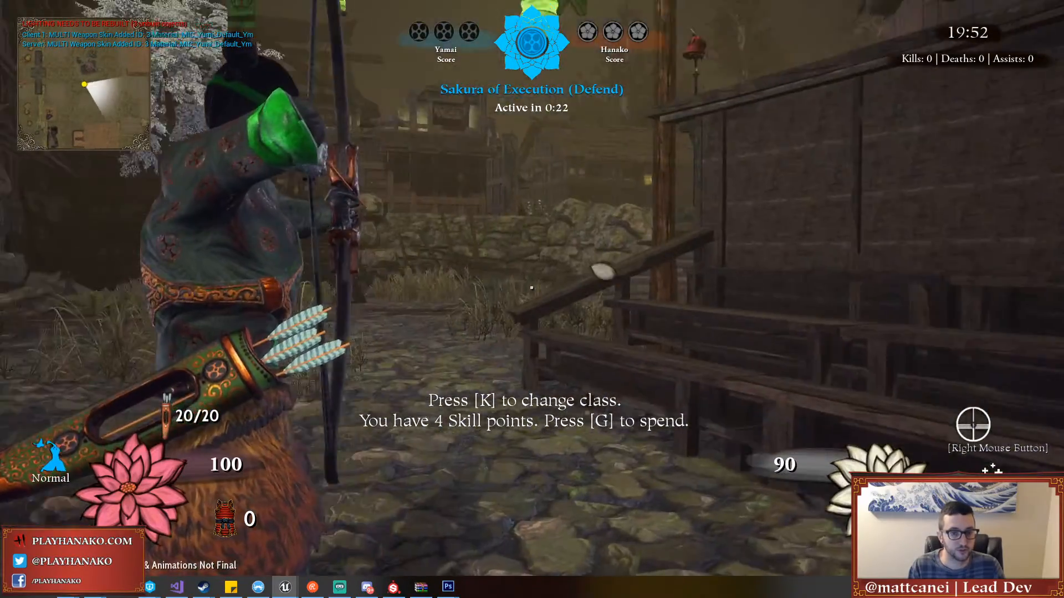
{"action": "key", "text": "w"}
{"action": "key", "text": "grave"}
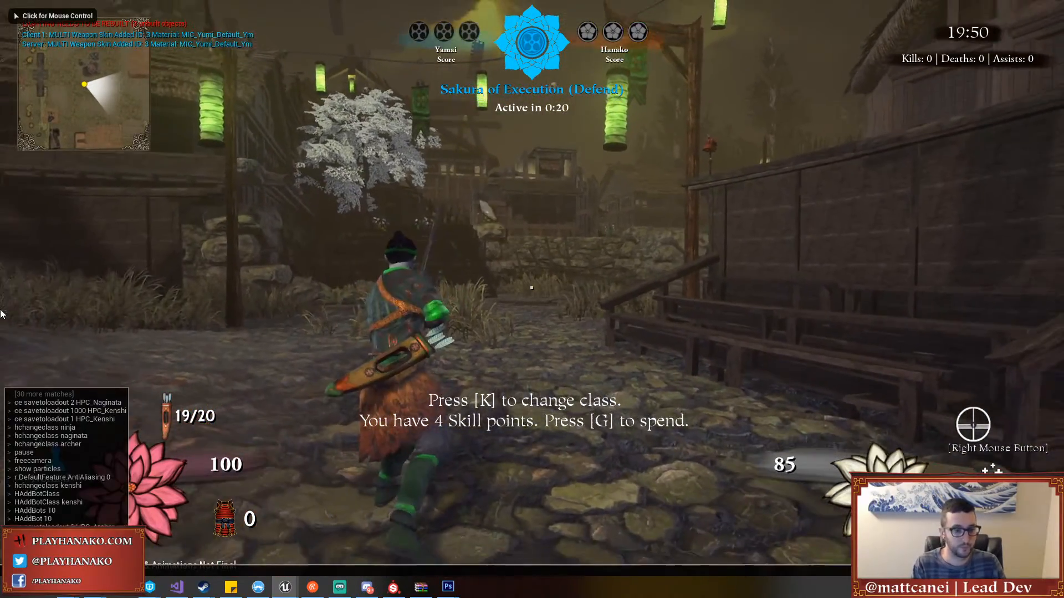
{"action": "key", "text": "Return"}
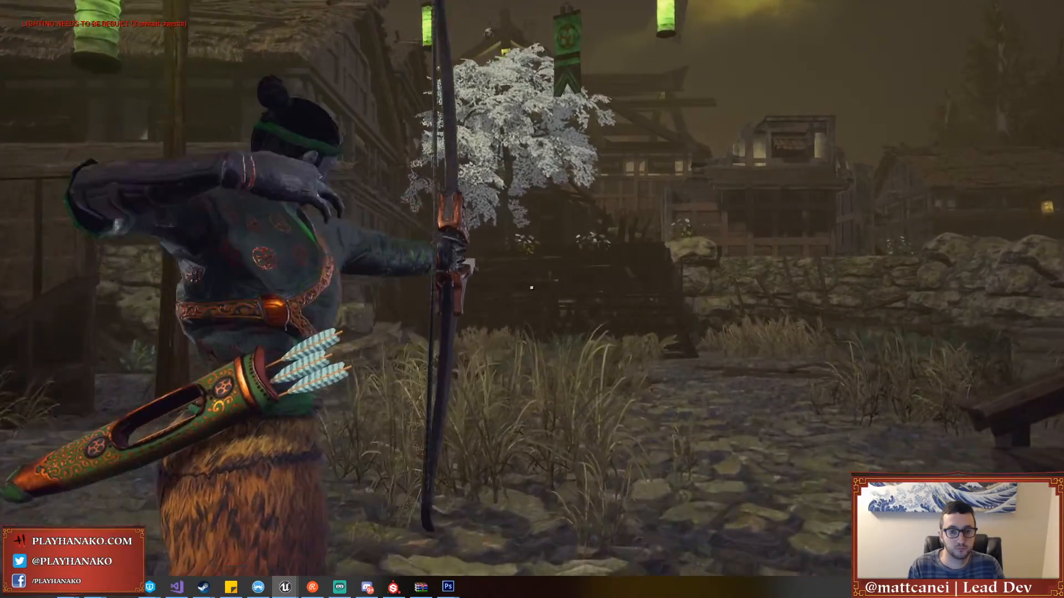
Bring the HUD back by rerunning the last console command
{"action": "key", "text": "grave"}
{"action": "key", "text": "Up"}
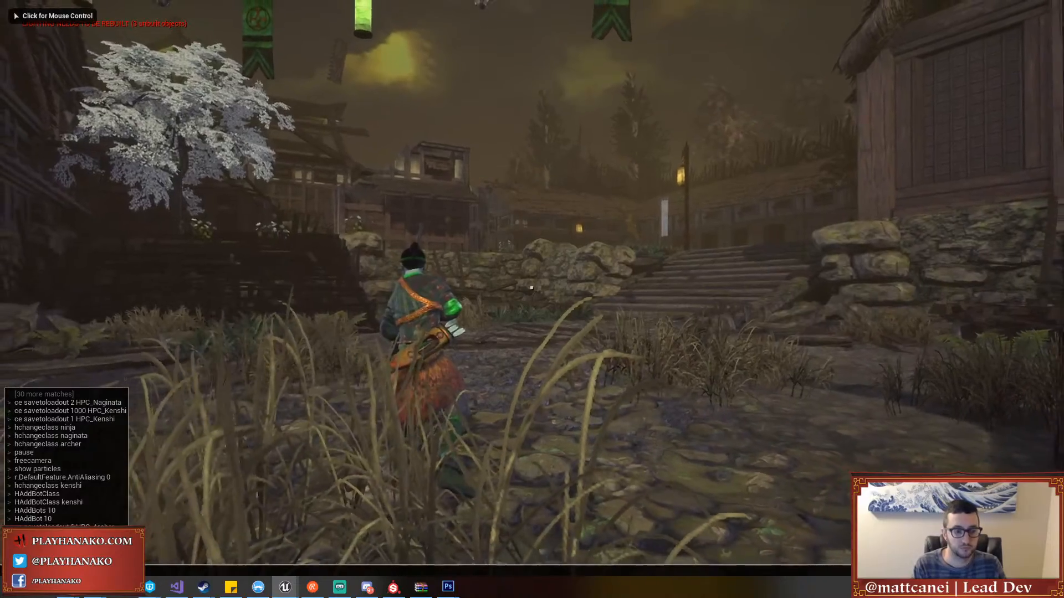
{"action": "key", "text": "Return"}
{"action": "key", "text": "grave"}
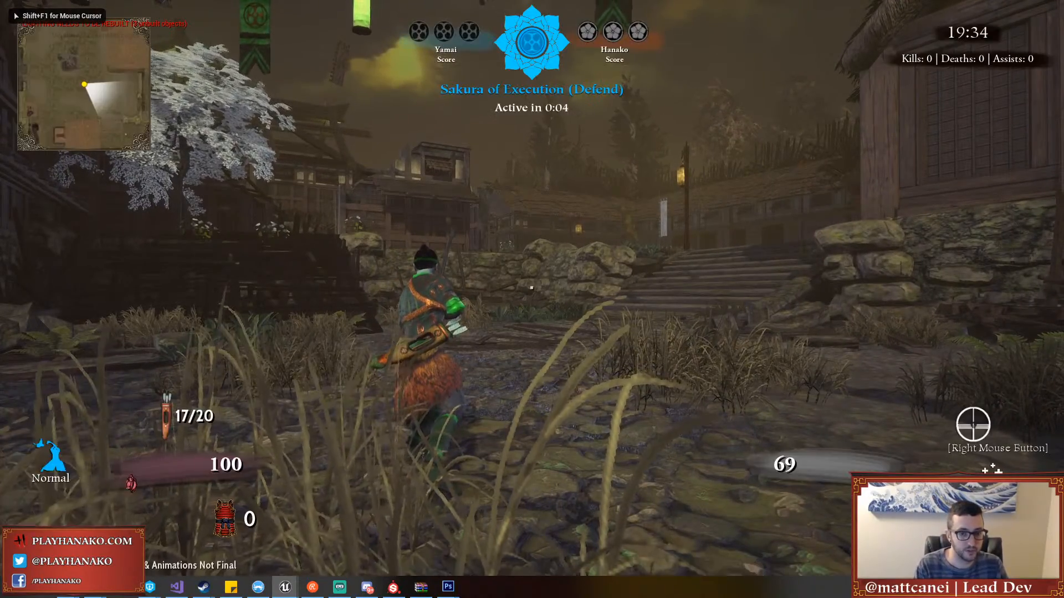
Run the Yamai archer past the Sakura of Execution tree and through the gate, and end the play test
{"action": "key", "text": "w"}
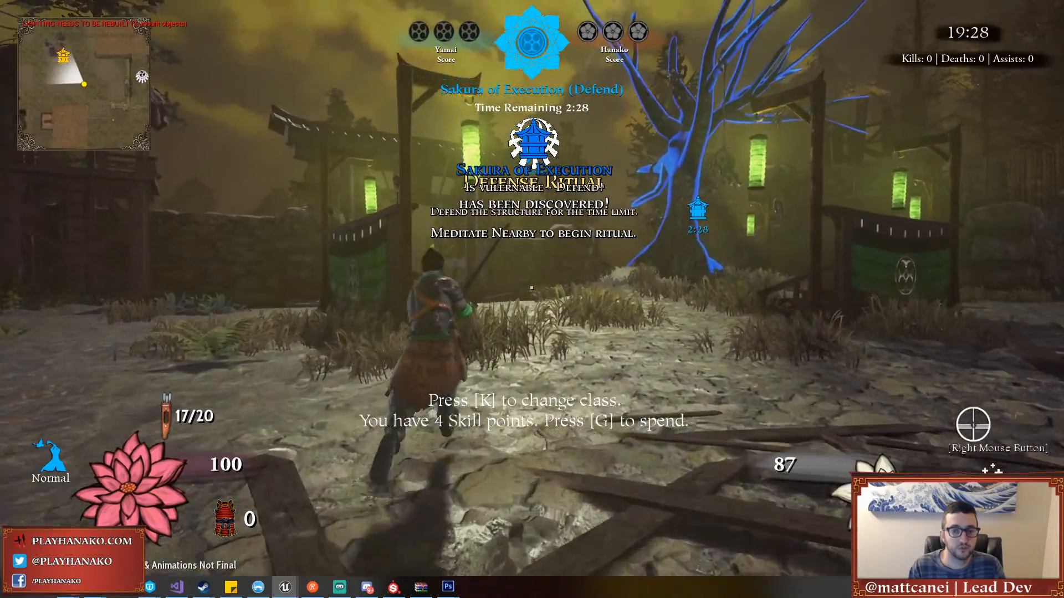
{"action": "key", "text": "w"}
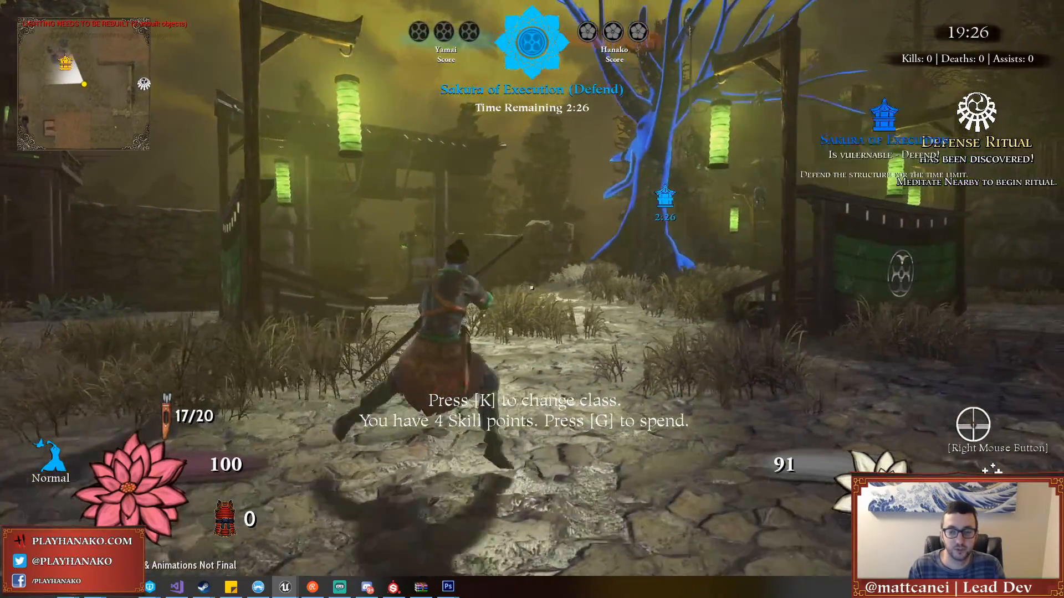
{"action": "key", "text": "w"}
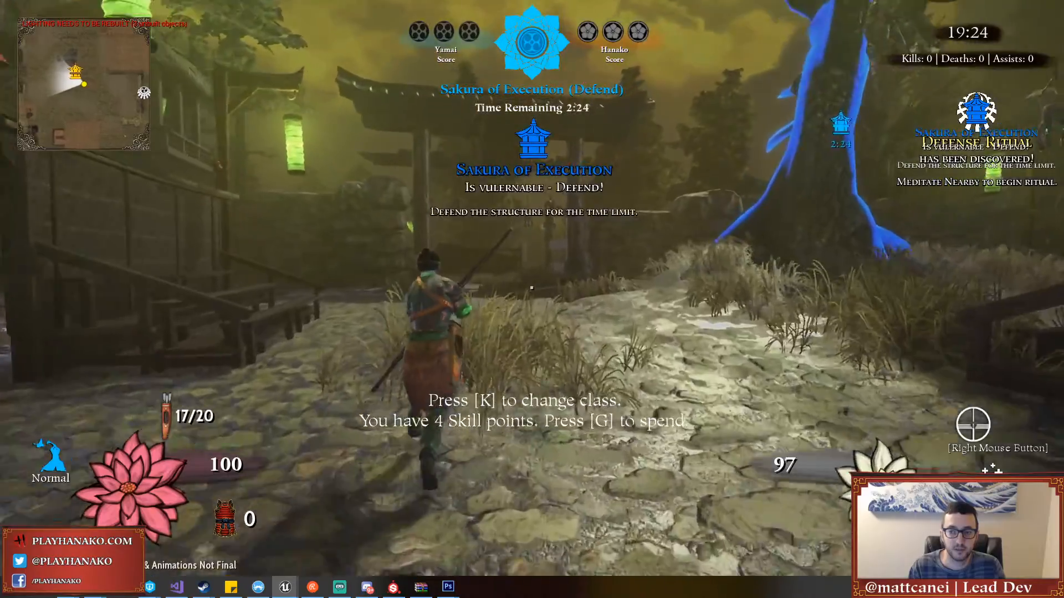
{"action": "key", "text": "w"}
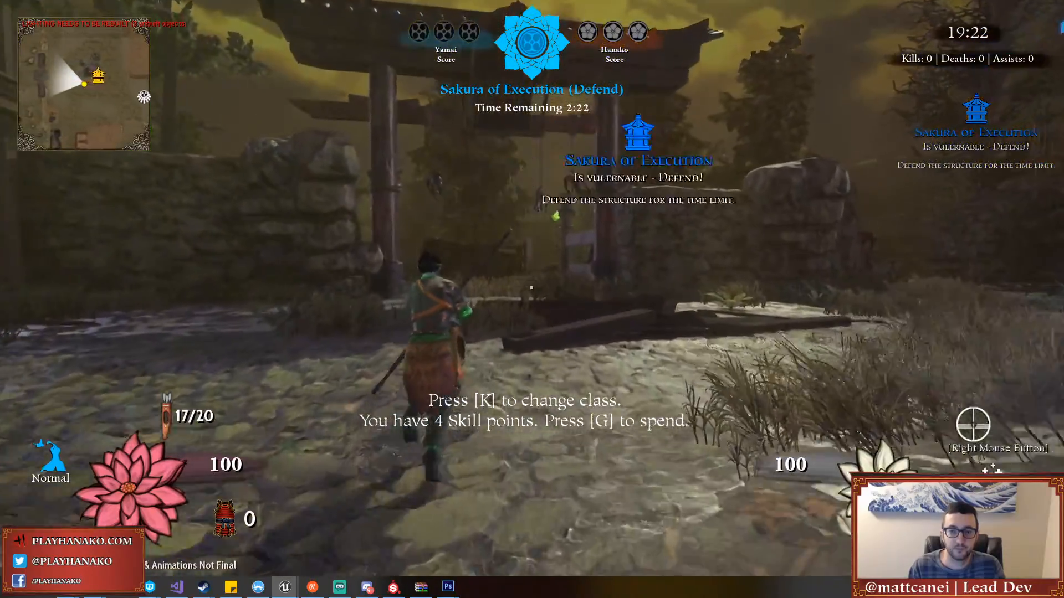
{"action": "key", "text": "w"}
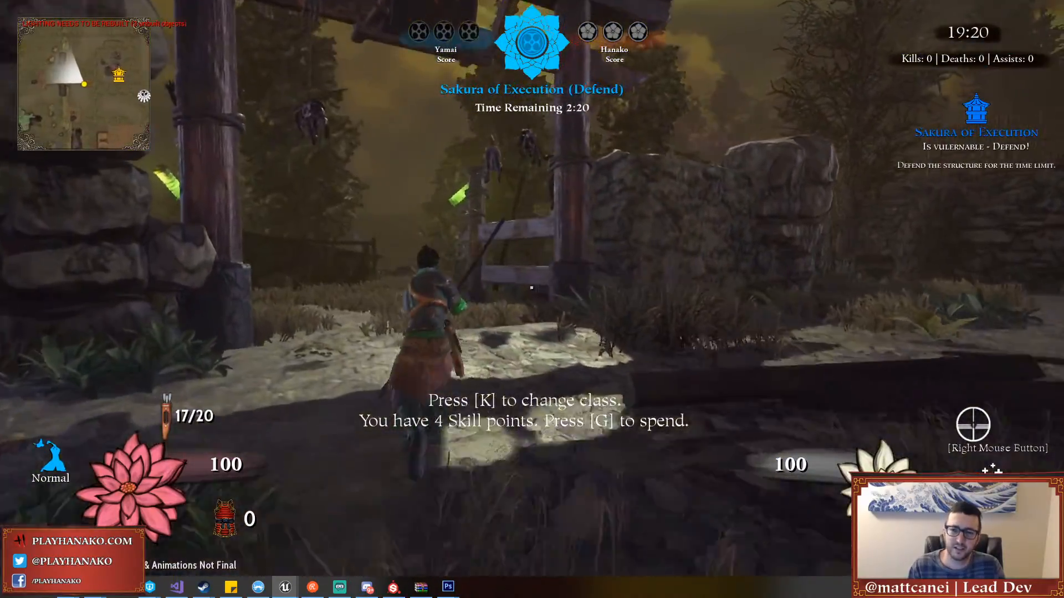
{"action": "key", "text": "w"}
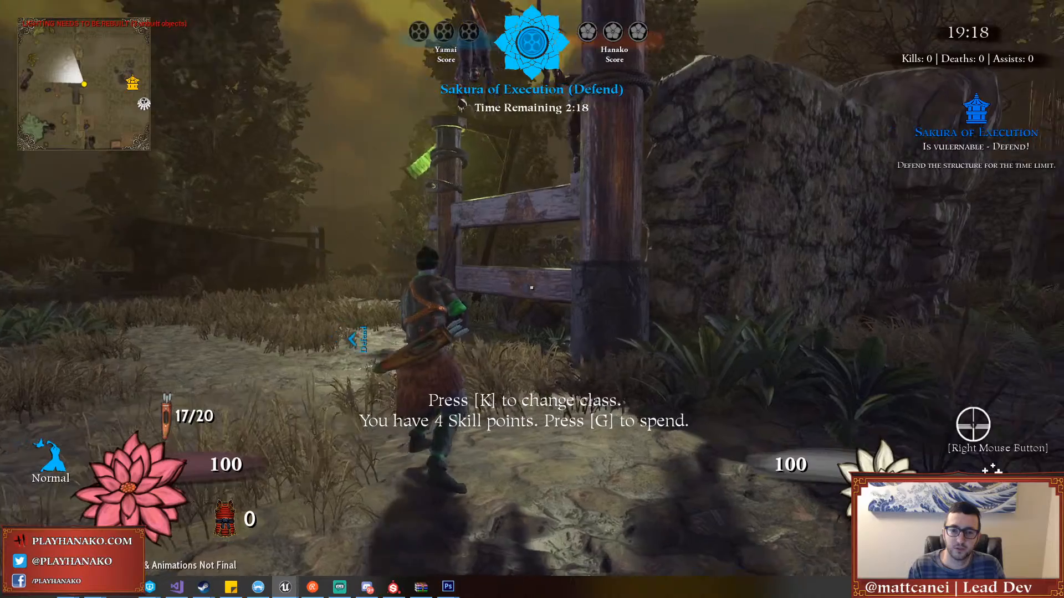
{"action": "key", "text": "Escape"}
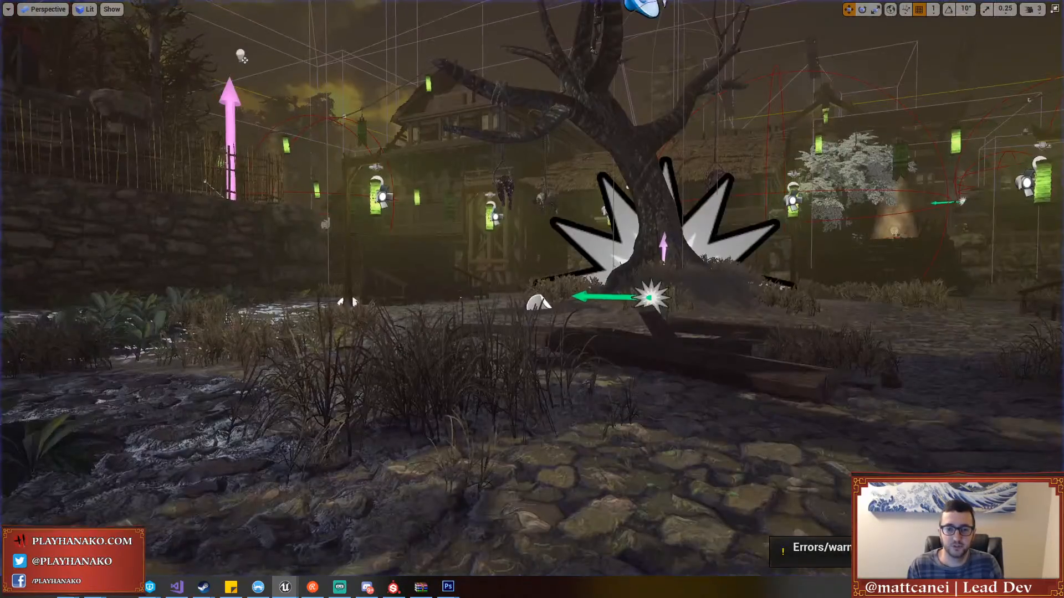
Leave the full-screen viewport and open the BP_Destructible blueprint from the Blueprints > Environments folder
{"action": "key", "text": "F11"}
{"action": "left_click", "coordinate": [607, 43]}
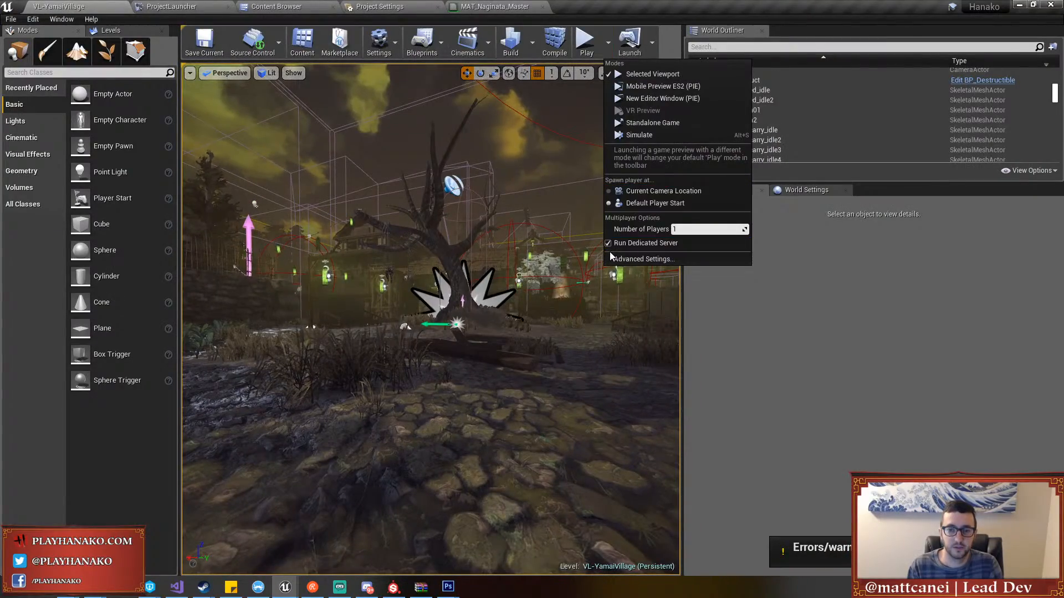
{"action": "right_click_drag", "start_coordinate": [430, 282], "coordinate": [443, 277]}
{"action": "left_click", "coordinate": [277, 6]}
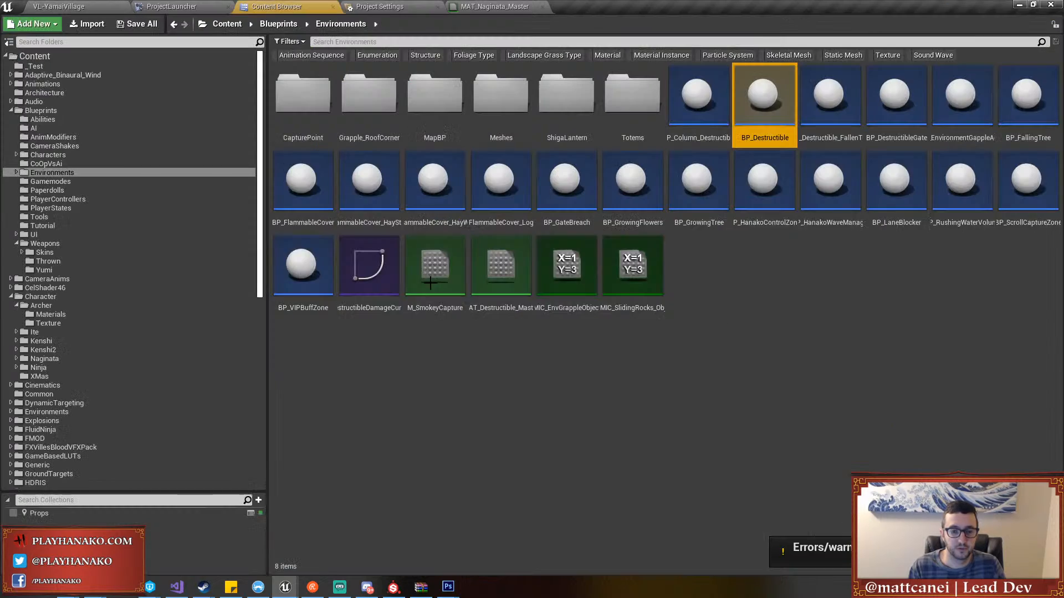
{"action": "double_click", "coordinate": [792, 102]}
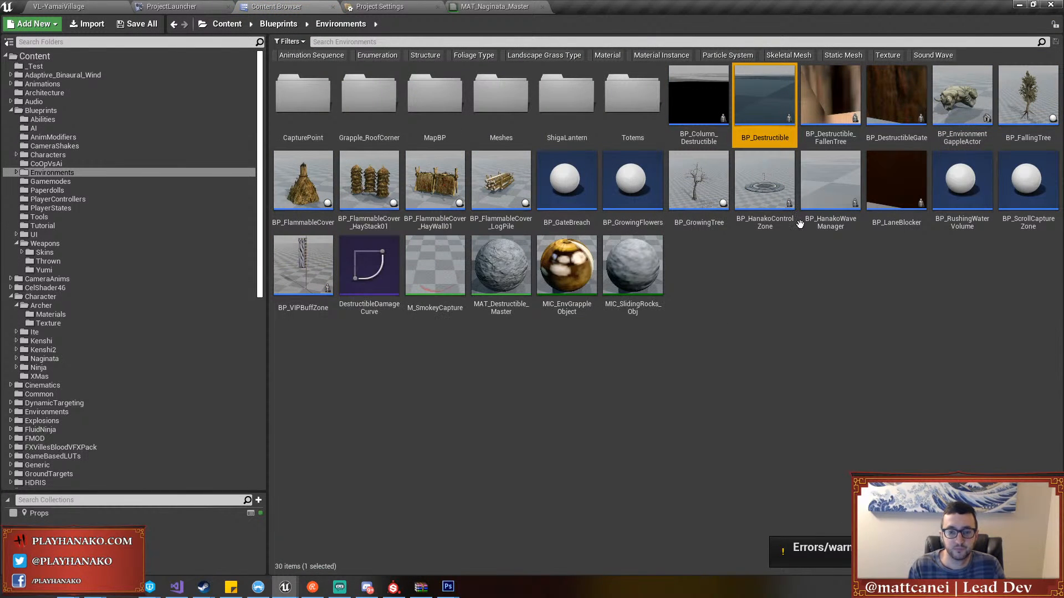
Search BP_Destructible for "gameplay alert" and go to the first Create Gameplay Alert call in the event graph
{"action": "key", "text": "ctrl+f"}
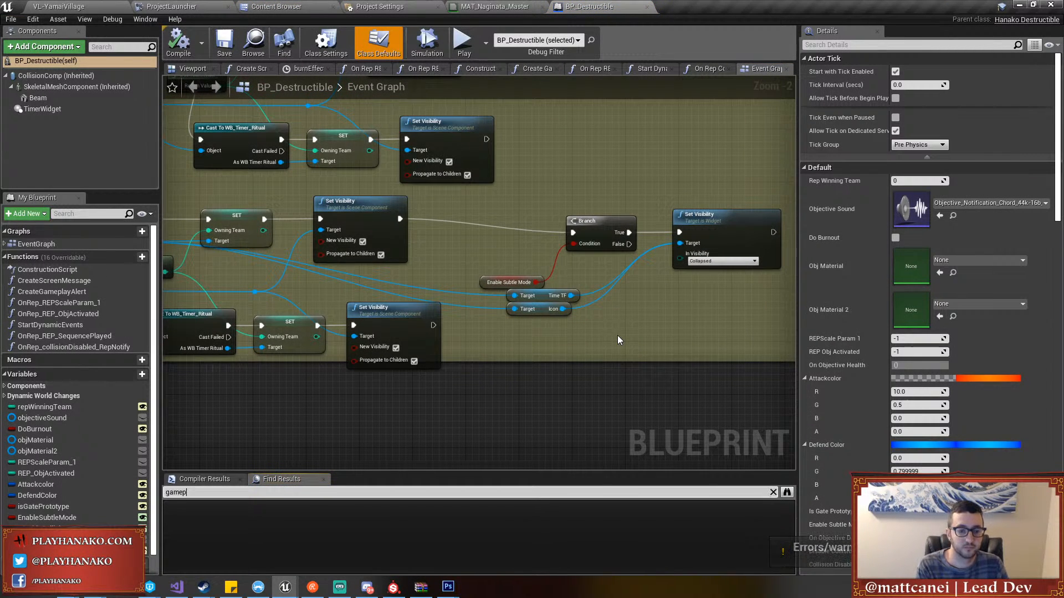
{"action": "type", "text": "gameplay alert"}
{"action": "key", "text": "Return"}
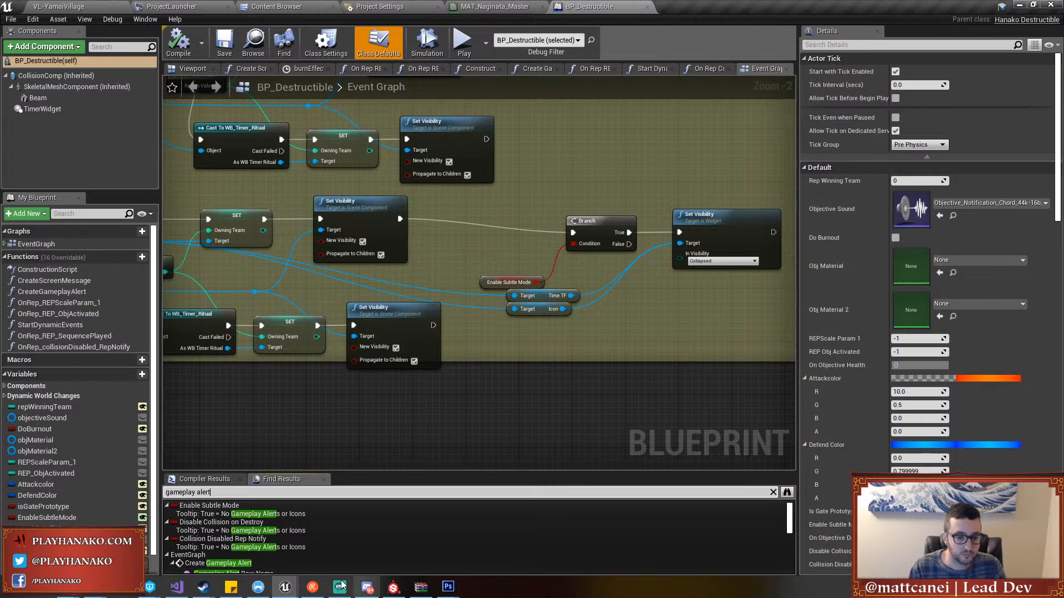
{"action": "scroll", "coordinate": [311, 545], "scroll_direction": "down", "scroll_amount": 2}
{"action": "double_click", "coordinate": [247, 529]}
{"action": "right_click_drag", "start_coordinate": [505, 327], "coordinate": [645, 383]}
{"action": "scroll", "coordinate": [645, 384], "scroll_direction": "up", "scroll_amount": 2}
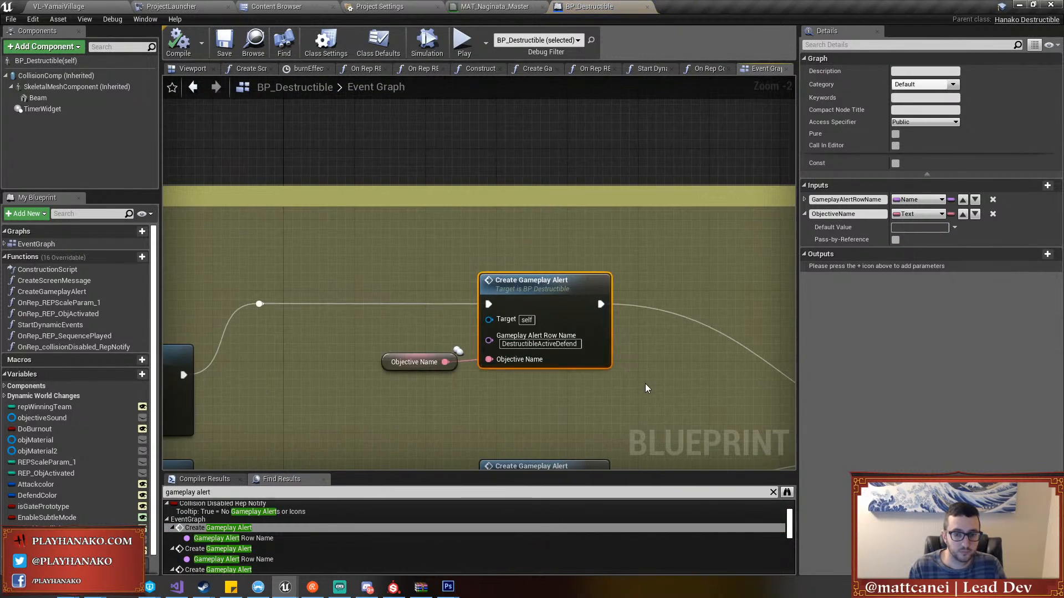
Open the Create Gameplay Alert function and examine its match-state check, widget creation and HUD nodes
{"action": "scroll", "coordinate": [648, 334], "scroll_direction": "down", "scroll_amount": 3}
{"action": "double_click", "coordinate": [578, 311]}
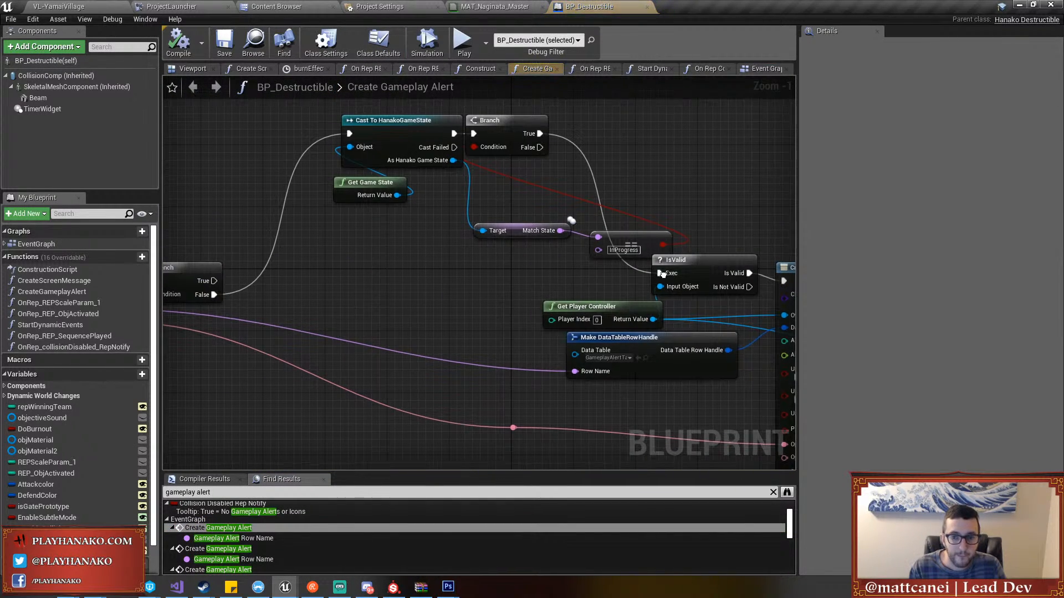
{"action": "right_click_drag", "start_coordinate": [662, 274], "coordinate": [168, 208]}
{"action": "scroll", "coordinate": [423, 223], "scroll_direction": "down", "scroll_amount": 1}
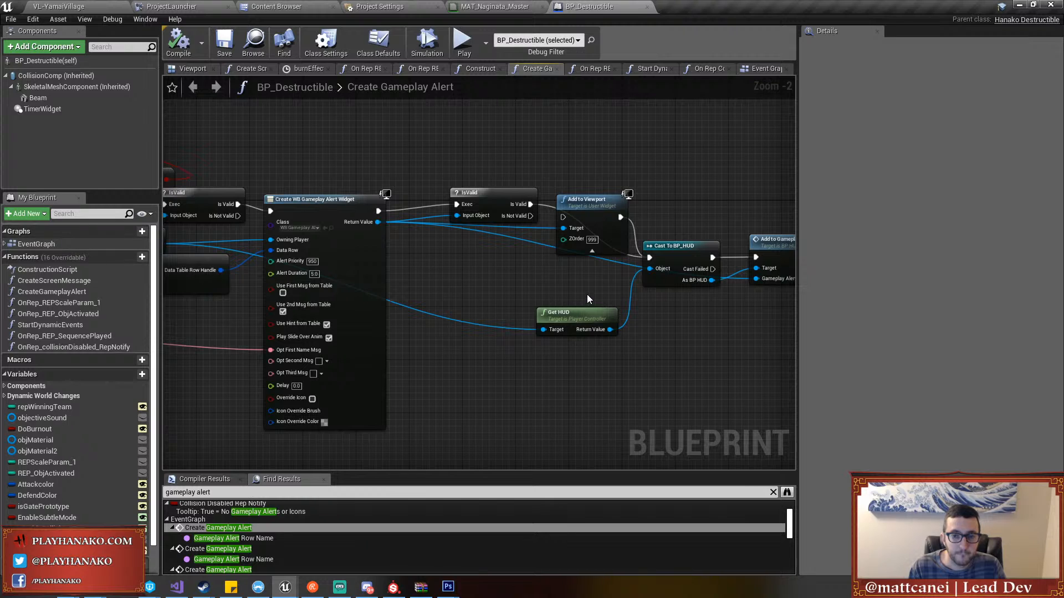
{"action": "right_click_drag", "start_coordinate": [586, 294], "coordinate": [736, 258]}
{"action": "scroll", "coordinate": [736, 258], "scroll_direction": "down", "scroll_amount": 1}
{"action": "scroll", "coordinate": [736, 258], "scroll_direction": "down", "scroll_amount": 2}
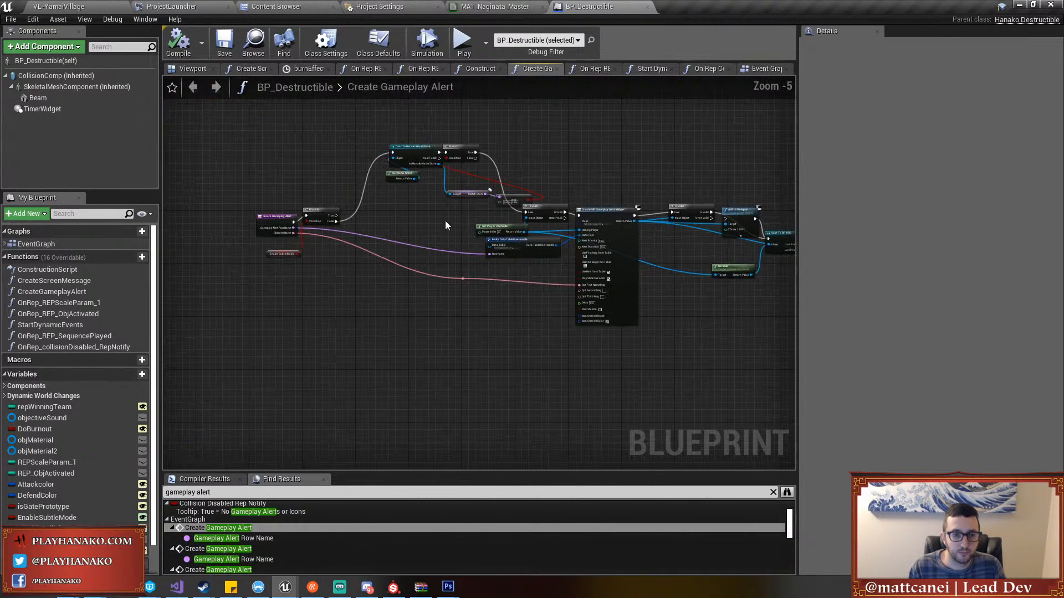
{"action": "scroll", "coordinate": [381, 218], "scroll_direction": "up", "scroll_amount": 2}
{"action": "scroll", "coordinate": [443, 209], "scroll_direction": "down", "scroll_amount": 1}
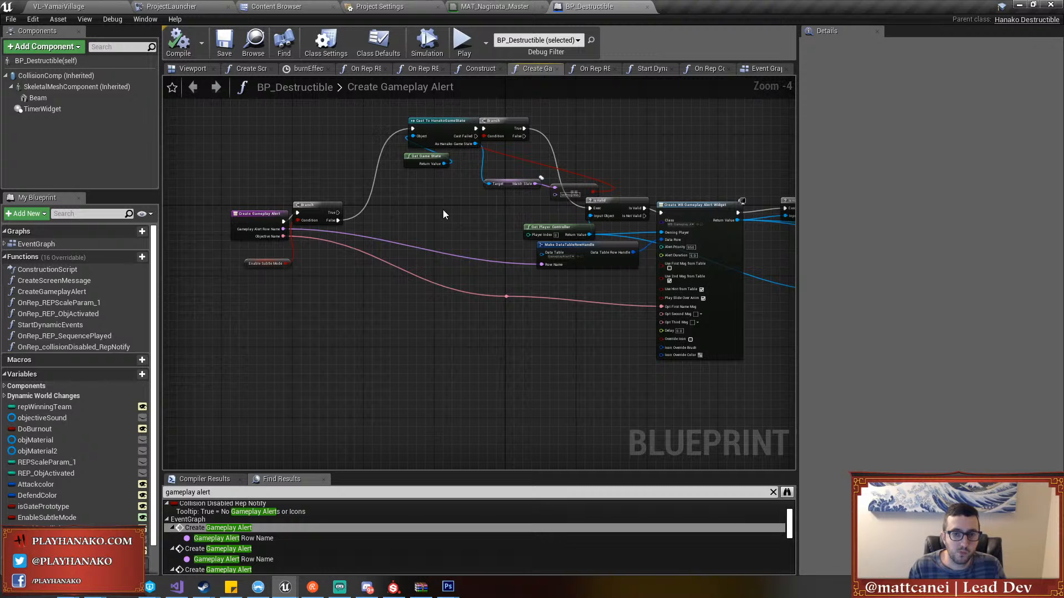
{"action": "scroll", "coordinate": [444, 210], "scroll_direction": "up", "scroll_amount": 1}
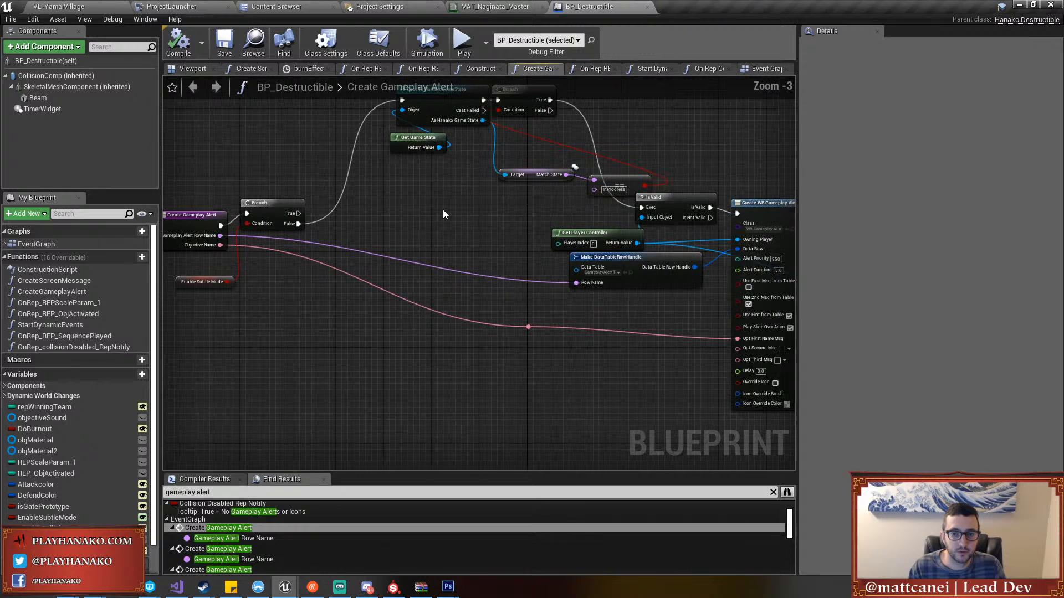
Return to the event graph and examine the timer widget casts and Set Visibility nodes that follow the two Create Gameplay Alert calls
{"action": "left_click", "coordinate": [761, 69]}
{"action": "right_click_drag", "start_coordinate": [650, 214], "coordinate": [551, 155]}
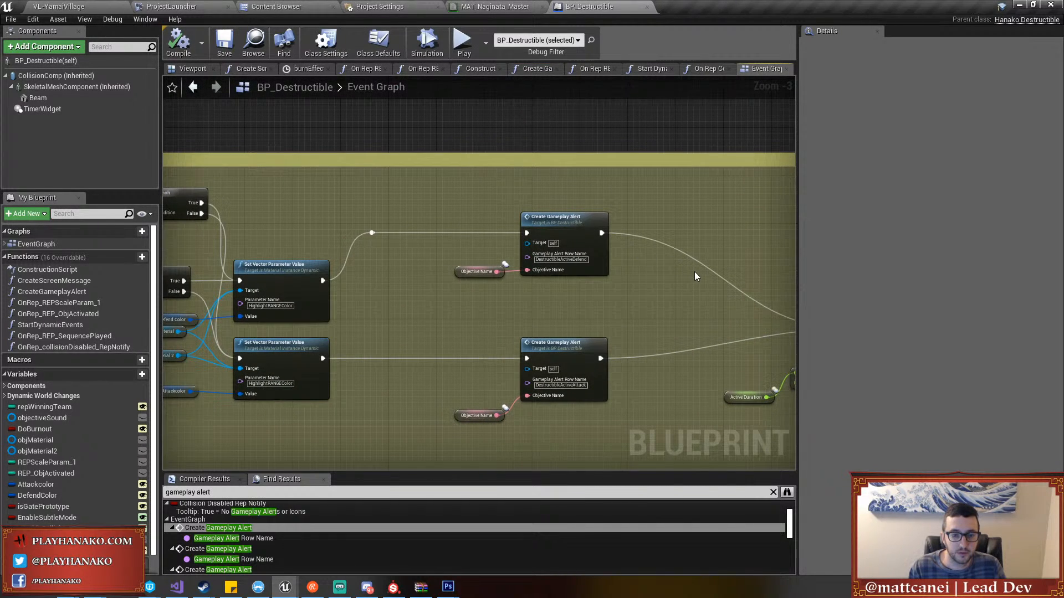
{"action": "scroll", "coordinate": [694, 272], "scroll_direction": "down", "scroll_amount": 1}
{"action": "right_click_drag", "start_coordinate": [694, 271], "coordinate": [530, 291]}
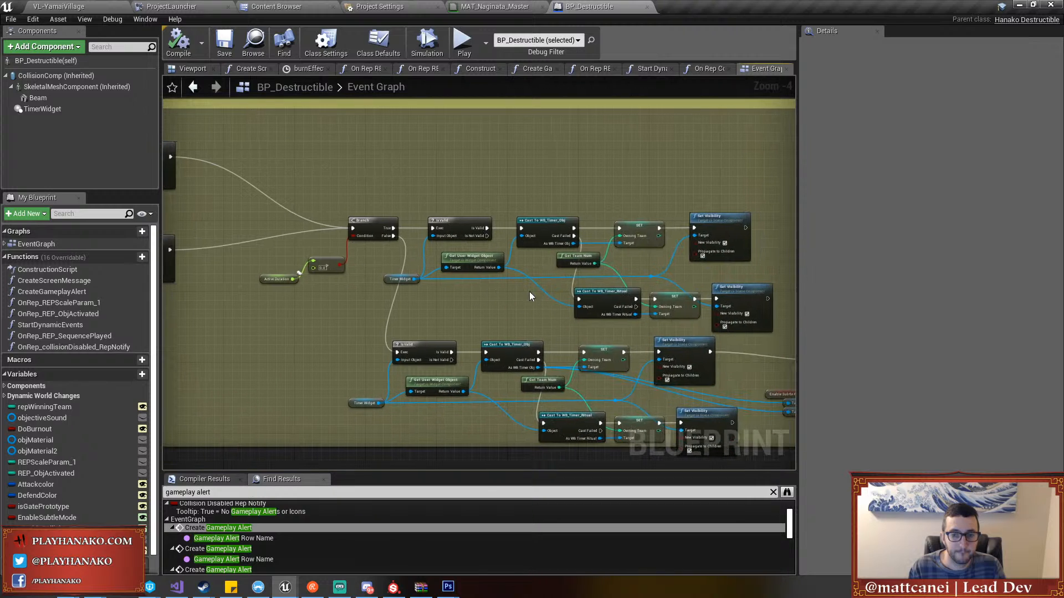
{"action": "right_click_drag", "start_coordinate": [690, 298], "coordinate": [457, 200]}
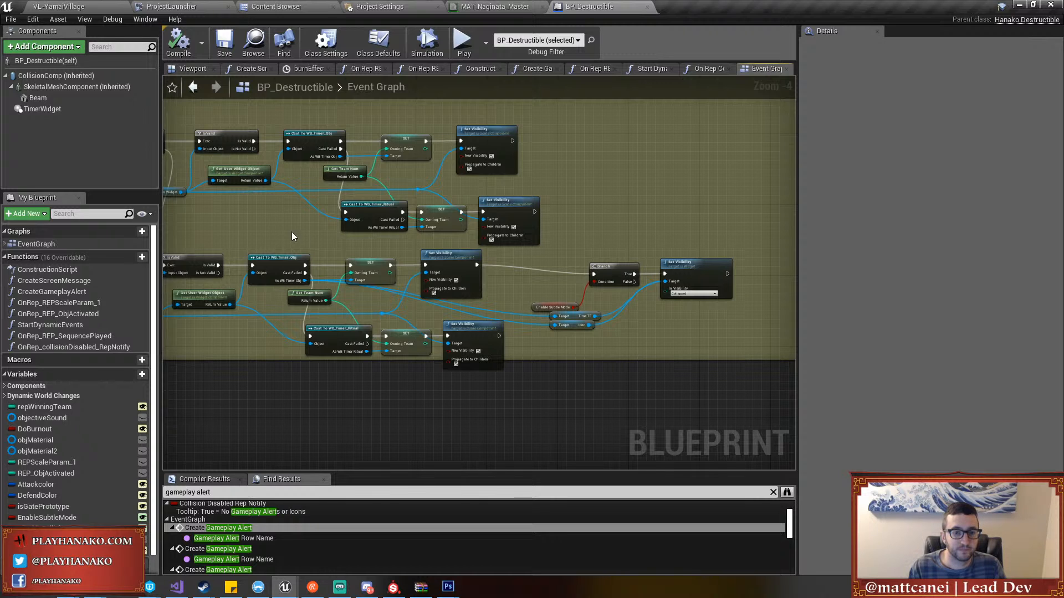
{"action": "right_click_drag", "start_coordinate": [292, 237], "coordinate": [719, 246]}
{"action": "right_click_drag", "start_coordinate": [463, 249], "coordinate": [519, 270]}
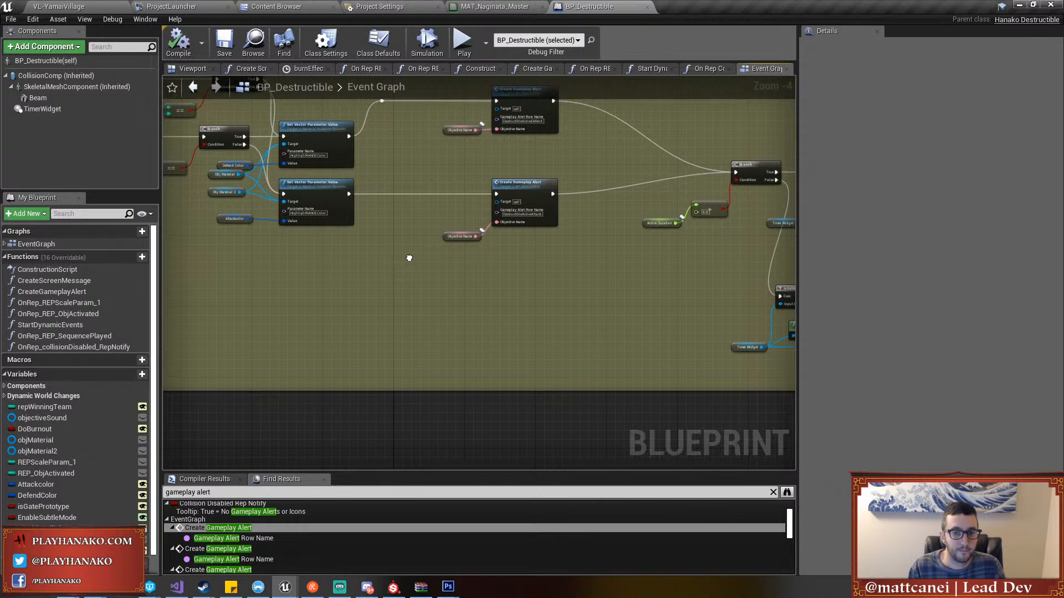
{"action": "right_click_drag", "start_coordinate": [410, 253], "coordinate": [459, 314]}
{"action": "scroll", "coordinate": [461, 317], "scroll_direction": "up", "scroll_amount": 1}
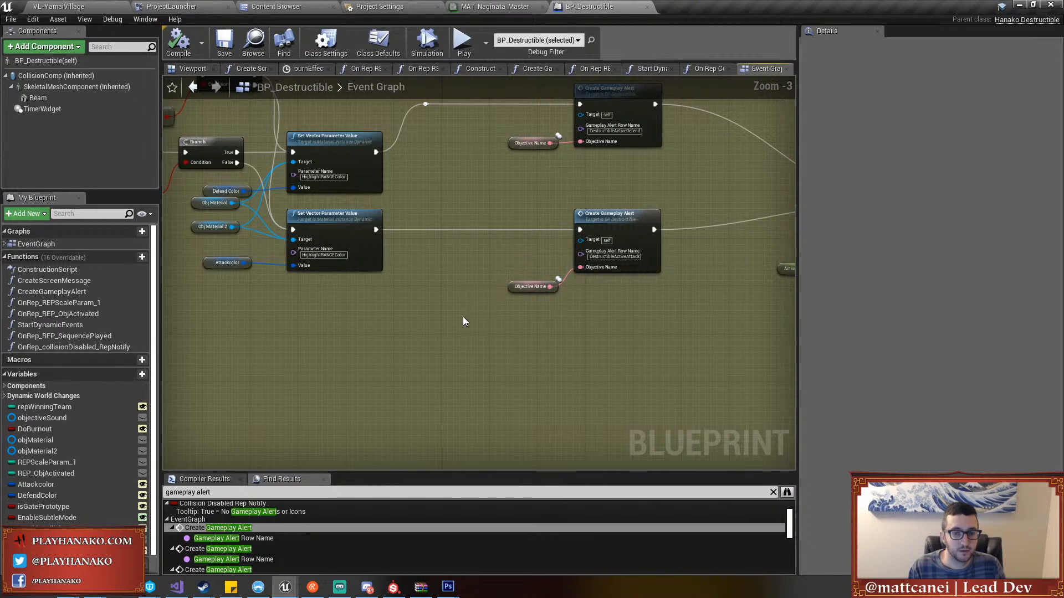
Trace the Objective Activated section from its events through the team number checks to the attack and defend alert calls
{"action": "scroll", "coordinate": [463, 321], "scroll_direction": "down", "scroll_amount": 1}
{"action": "right_click_drag", "start_coordinate": [290, 324], "coordinate": [761, 323]}
{"action": "right_click_drag", "start_coordinate": [475, 289], "coordinate": [593, 296]}
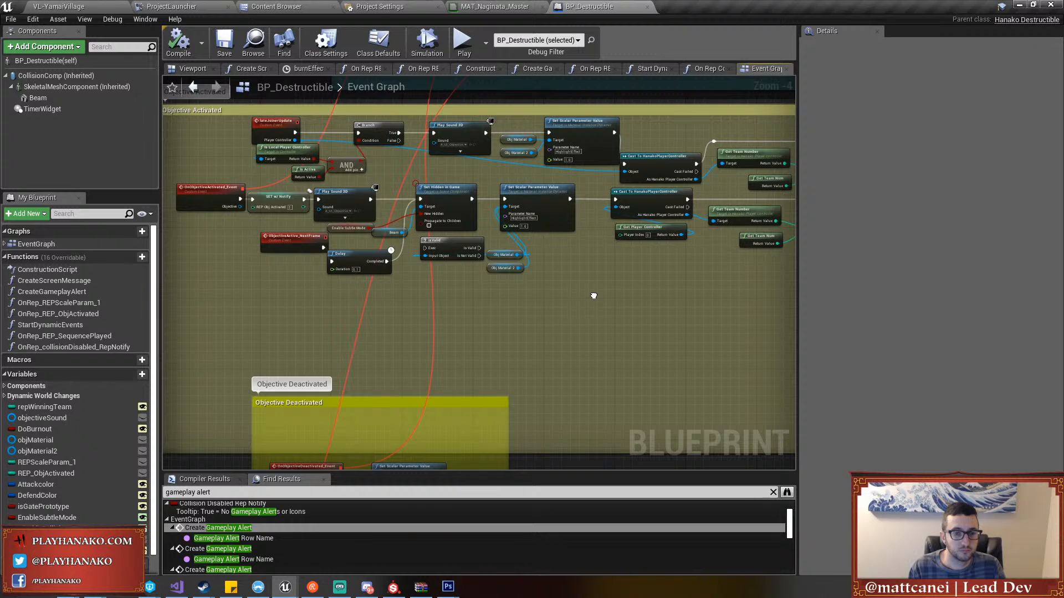
{"action": "right_click_drag", "start_coordinate": [593, 296], "coordinate": [195, 295]}
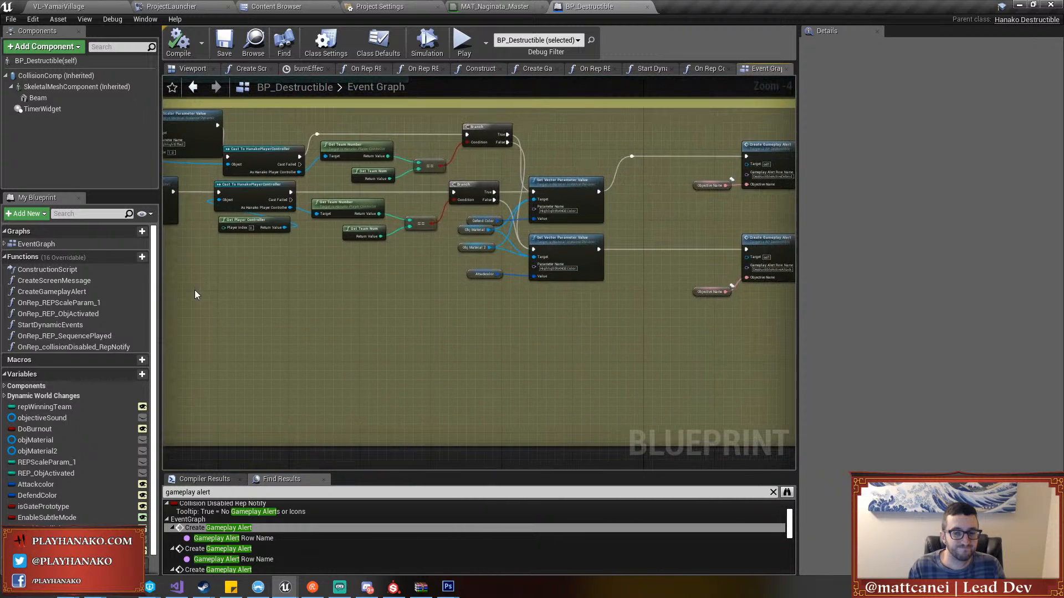
{"action": "right_click_drag", "start_coordinate": [595, 310], "coordinate": [484, 301]}
{"action": "right_click_drag", "start_coordinate": [666, 315], "coordinate": [497, 292]}
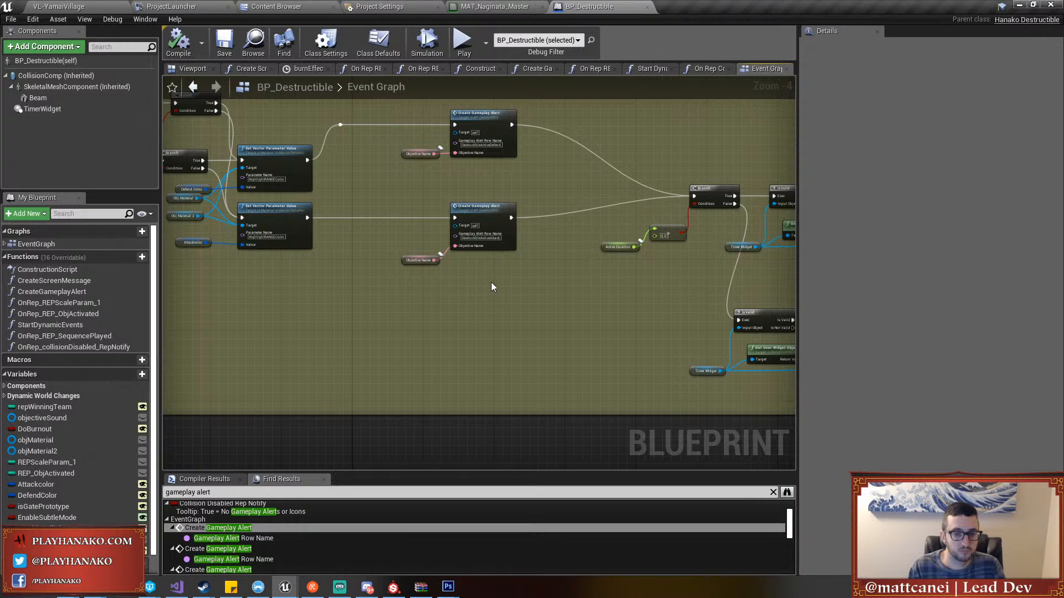
{"action": "scroll", "coordinate": [492, 283], "scroll_direction": "up", "scroll_amount": 1}
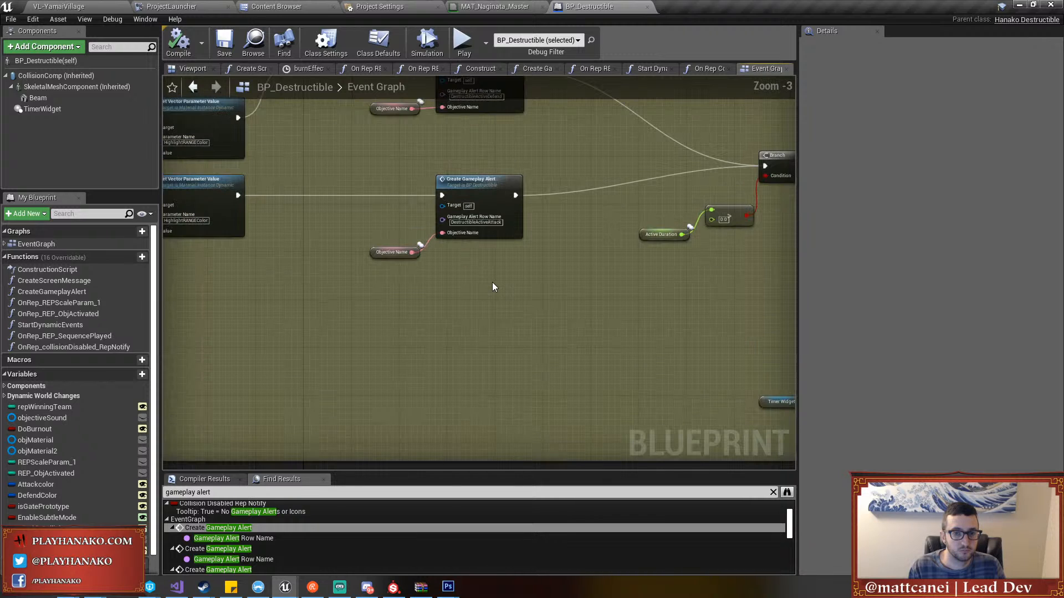
{"action": "right_click_drag", "start_coordinate": [493, 283], "coordinate": [490, 327]}
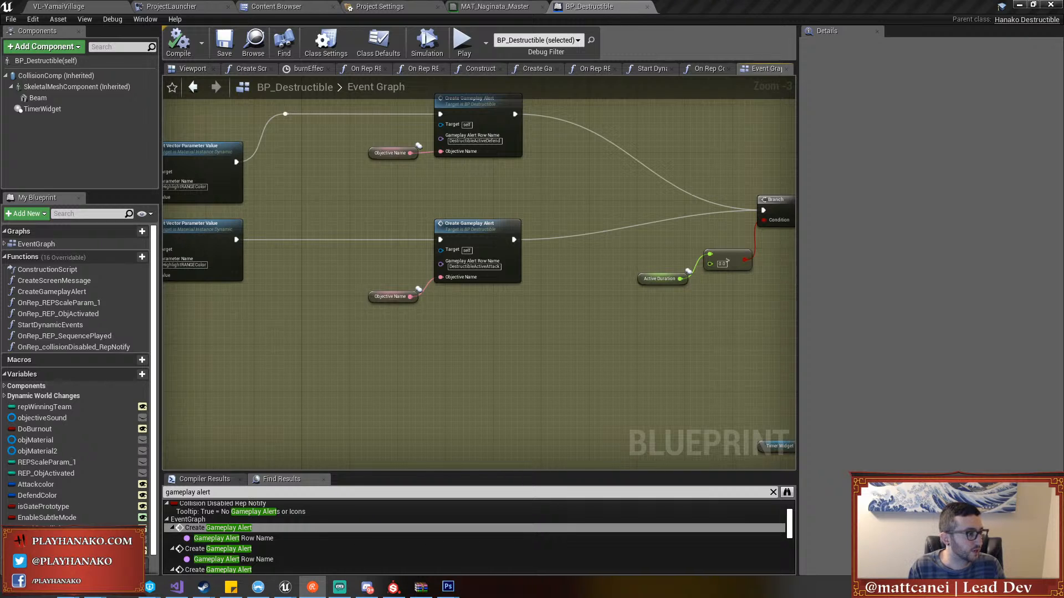
{"action": "key", "text": "alt+Tab"}
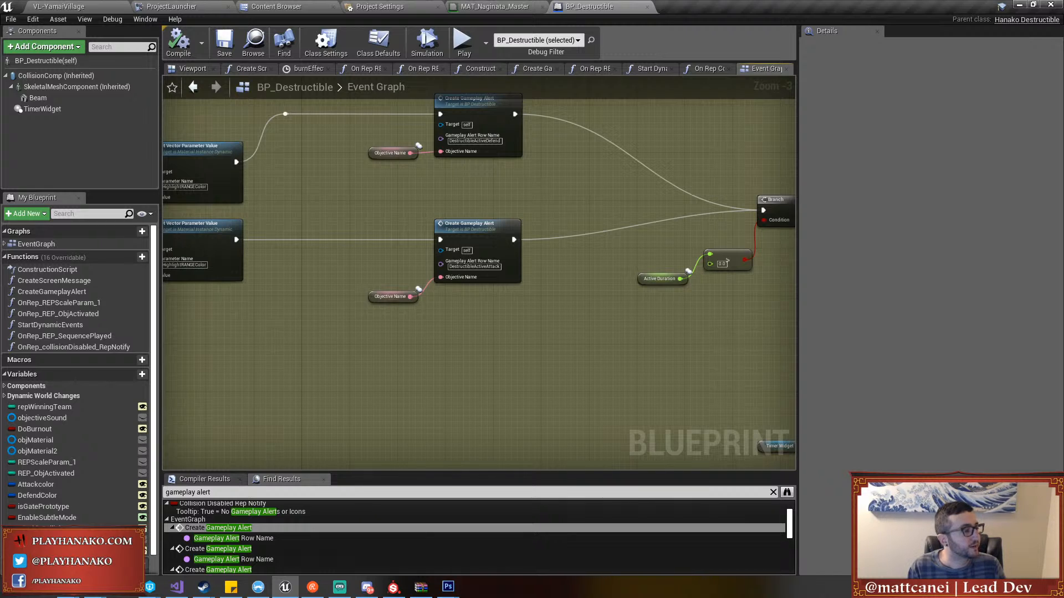
{"action": "key", "text": "alt+Tab"}
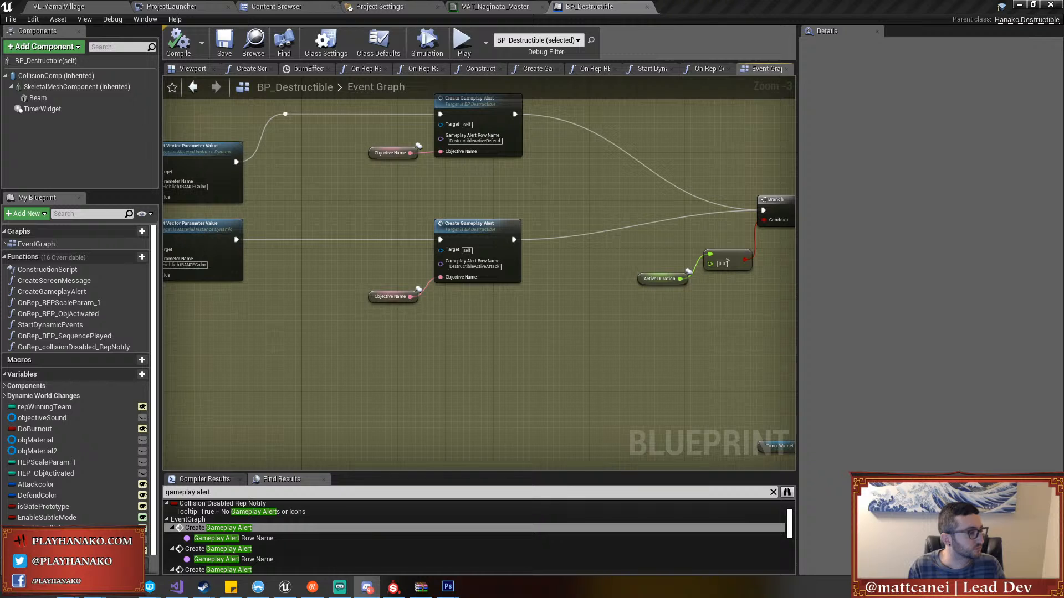
Examine the Active Duration branch and the Enable Subtle Mode visibility check at the end of the Objective Activated section
{"action": "right_click_drag", "start_coordinate": [637, 345], "coordinate": [537, 340]}
{"action": "scroll", "coordinate": [565, 334], "scroll_direction": "down", "scroll_amount": 3}
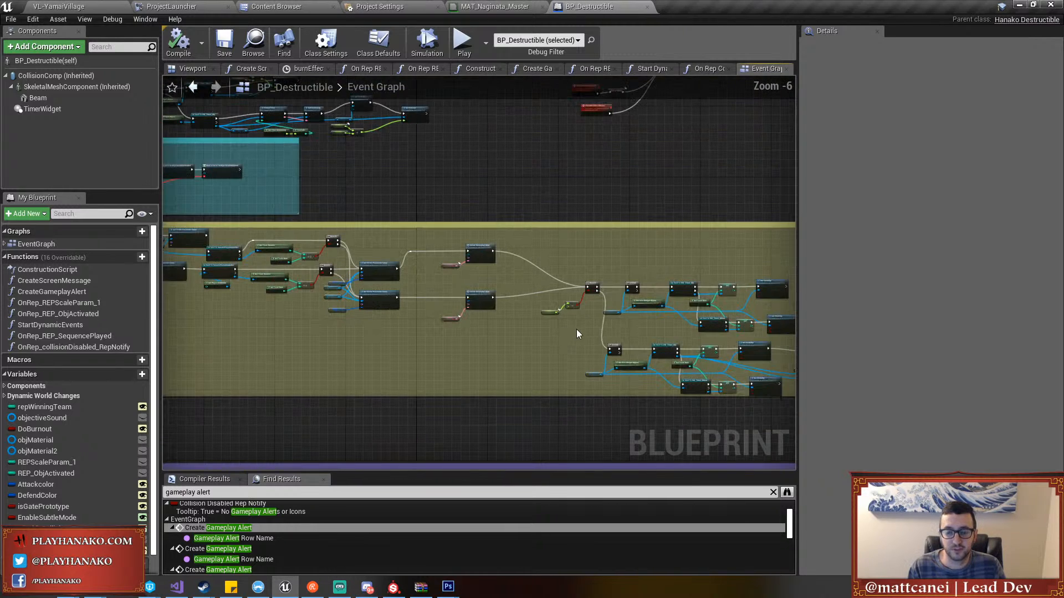
{"action": "scroll", "coordinate": [575, 331], "scroll_direction": "up", "scroll_amount": 2}
{"action": "right_click_drag", "start_coordinate": [549, 252], "coordinate": [373, 237]}
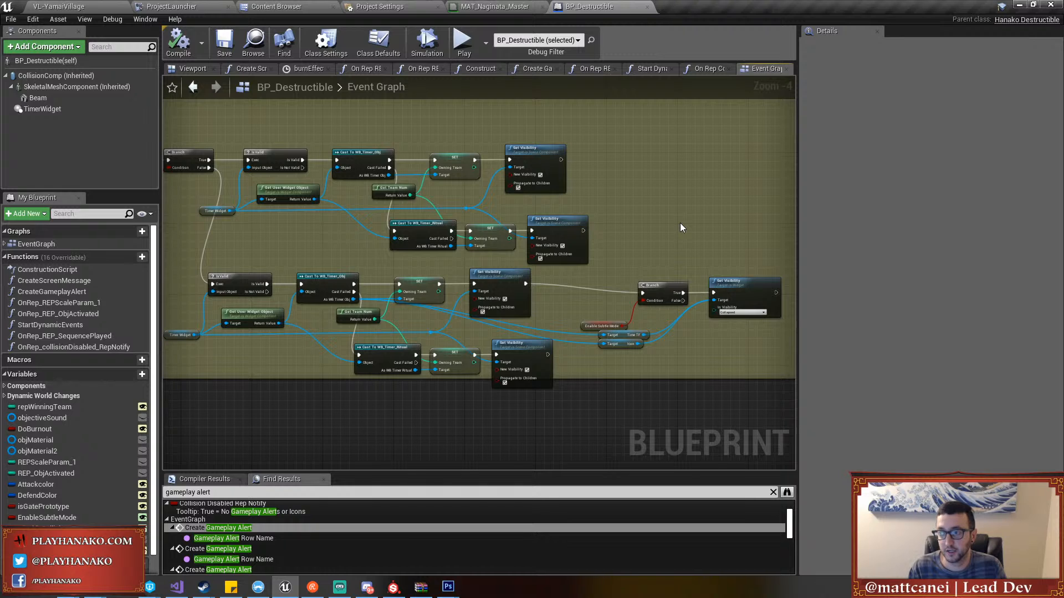
{"action": "scroll", "coordinate": [704, 223], "scroll_direction": "down", "scroll_amount": 1}
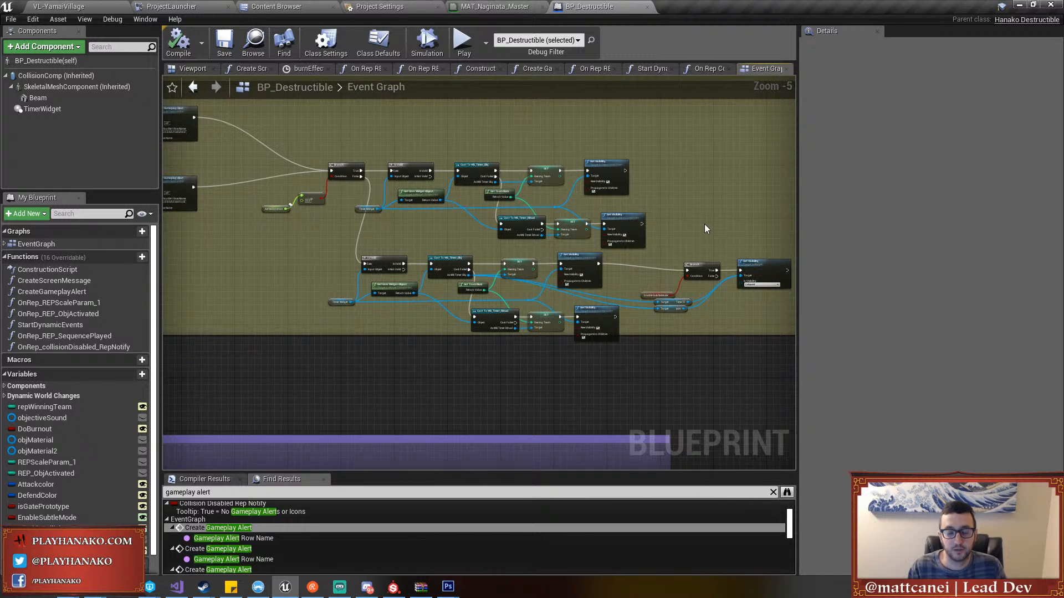
{"action": "scroll", "coordinate": [705, 227], "scroll_direction": "down", "scroll_amount": 2}
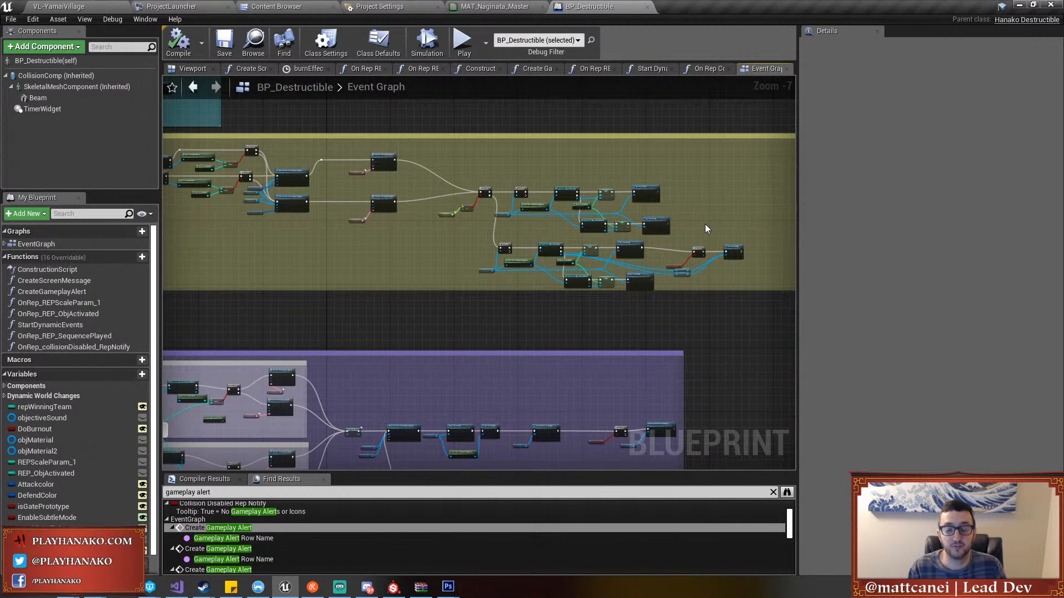
{"action": "scroll", "coordinate": [705, 224], "scroll_direction": "up", "scroll_amount": 6}
{"action": "scroll", "coordinate": [705, 224], "scroll_direction": "down", "scroll_amount": 3}
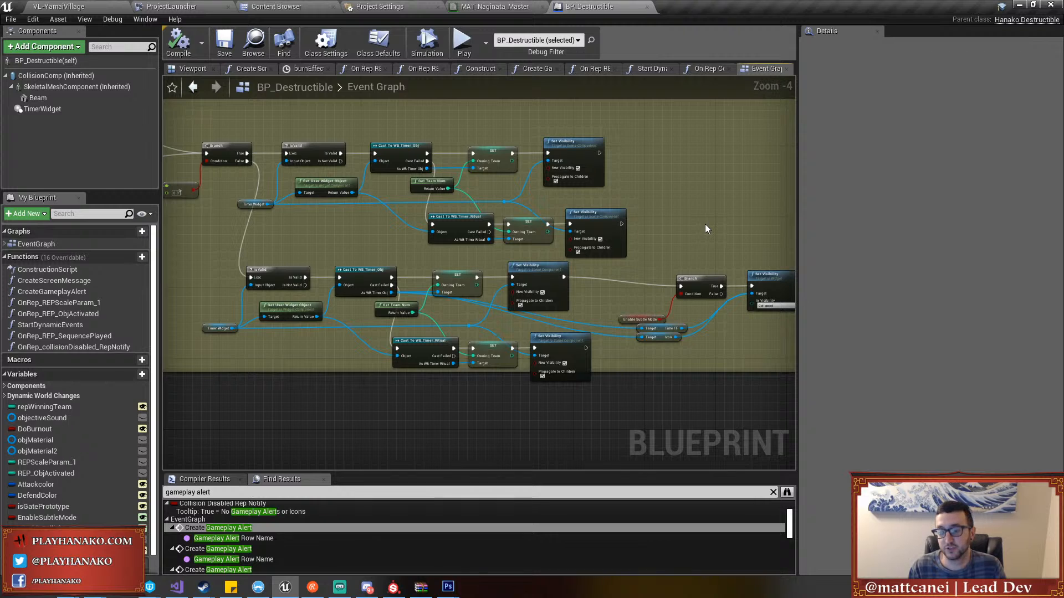
{"action": "scroll", "coordinate": [705, 224], "scroll_direction": "down", "scroll_amount": 3}
{"action": "scroll", "coordinate": [705, 224], "scroll_direction": "up", "scroll_amount": 3}
Follow the Objective Activated chain back past the vector parameter nodes to its starting events
{"action": "right_click_drag", "start_coordinate": [351, 222], "coordinate": [462, 210]}
{"action": "right_click_drag", "start_coordinate": [379, 242], "coordinate": [487, 239]}
{"action": "right_click_drag", "start_coordinate": [340, 244], "coordinate": [526, 269]}
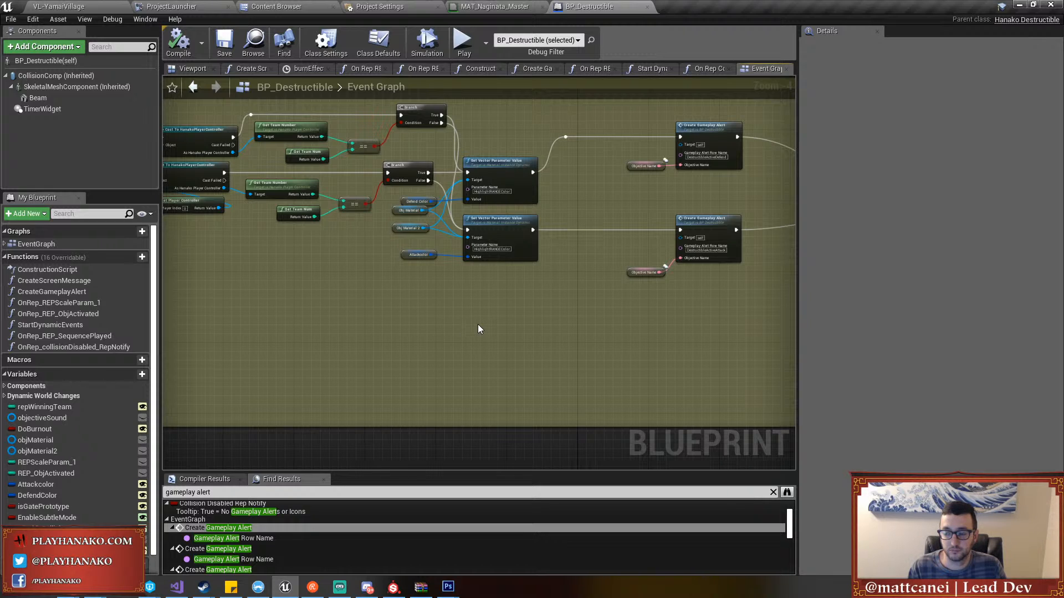
{"action": "scroll", "coordinate": [554, 311], "scroll_direction": "down", "scroll_amount": 5}
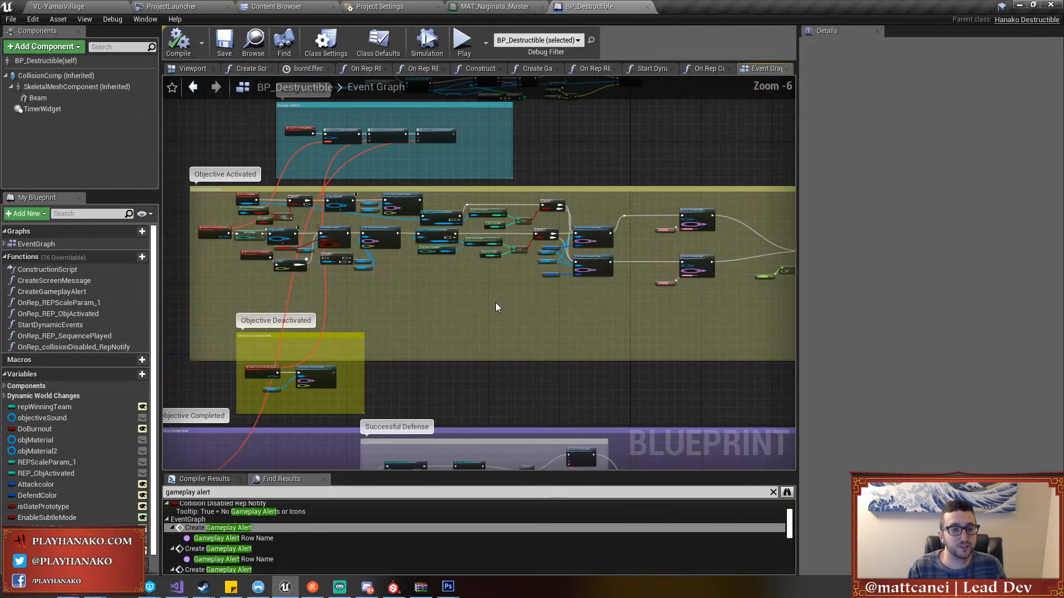
{"action": "scroll", "coordinate": [411, 301], "scroll_direction": "up", "scroll_amount": 5}
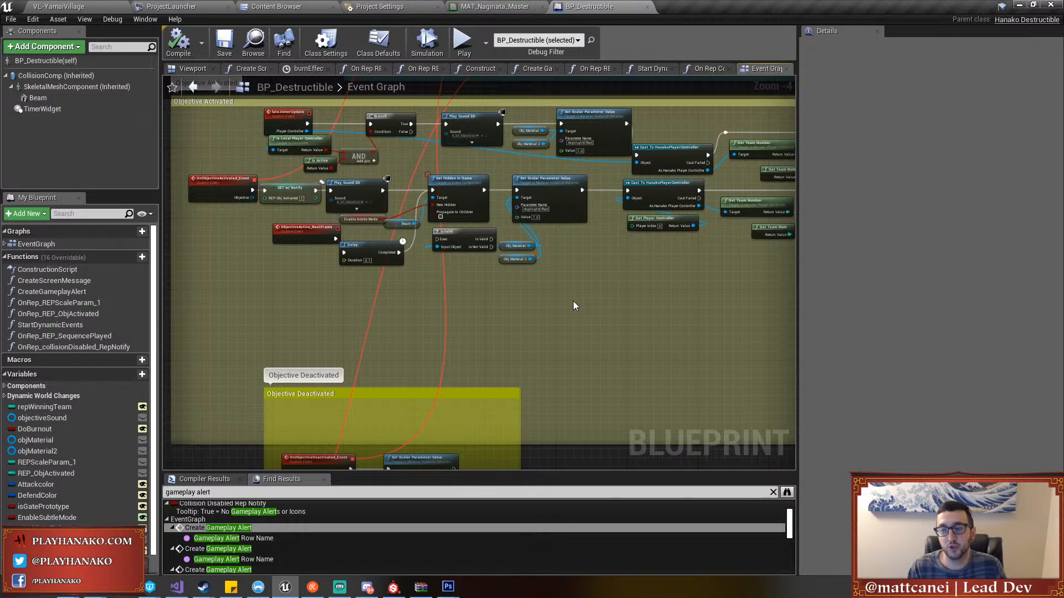
Close the BP_Destructible blueprint and go back to the VL-YamaiVillage level viewport
{"action": "left_click", "coordinate": [646, 7]}
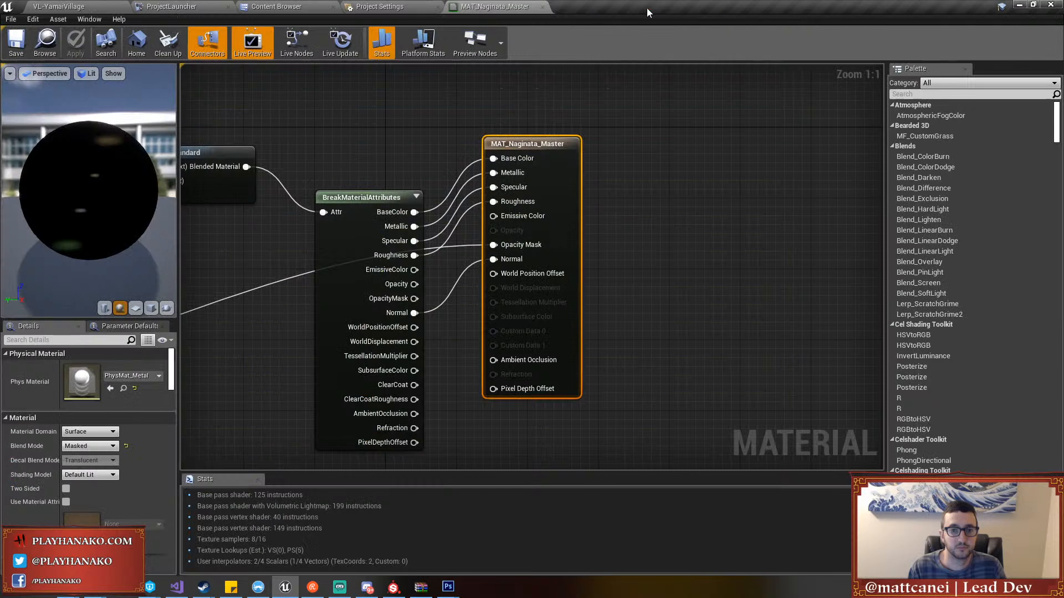
{"action": "scroll", "coordinate": [722, 209], "scroll_direction": "down", "scroll_amount": 1}
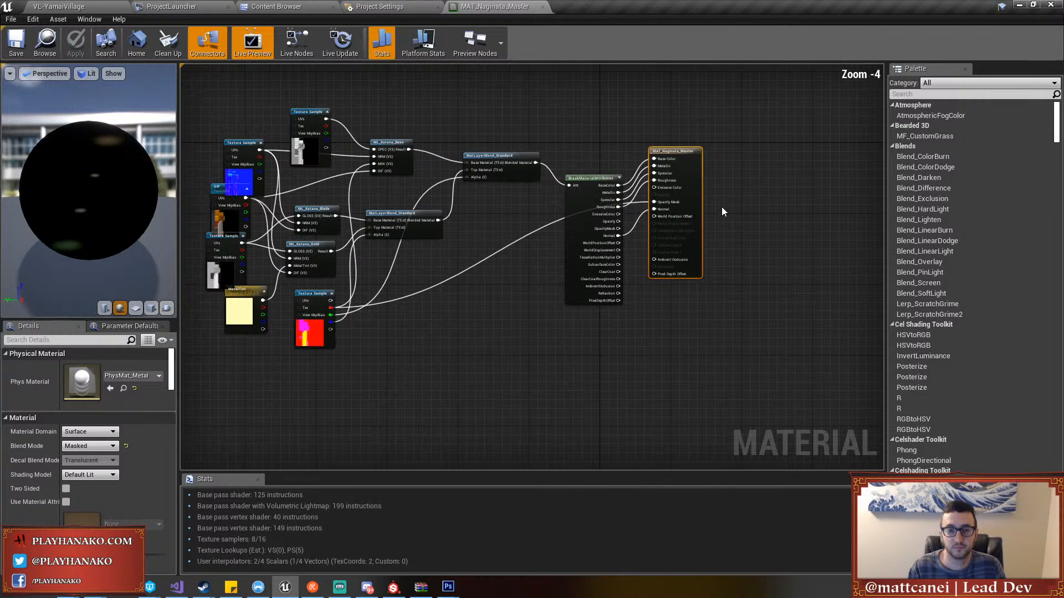
{"action": "left_click", "coordinate": [252, 8]}
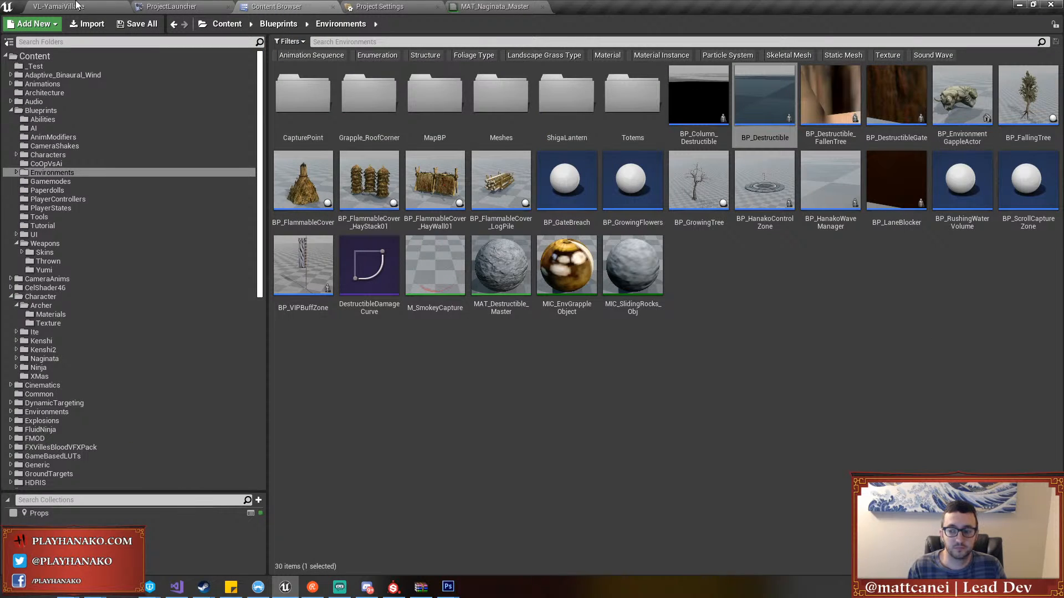
{"action": "left_click", "coordinate": [77, 6]}
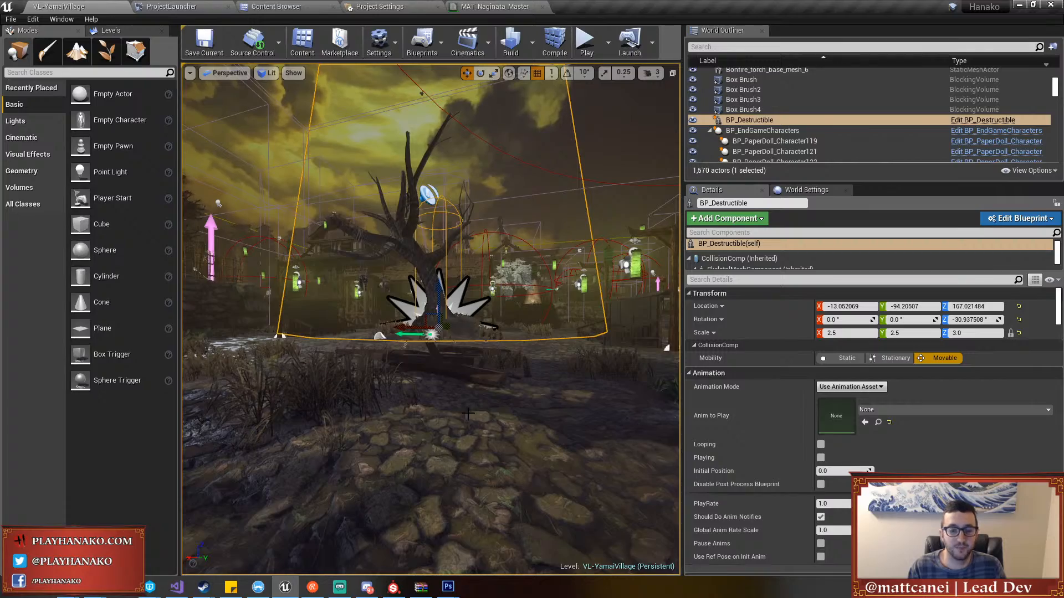
Deselect the destructible, turn on game view and inspect the village around the lantern-lit capture zone and the torii gate
{"action": "left_click_drag", "start_coordinate": [468, 413], "coordinate": [471, 407]}
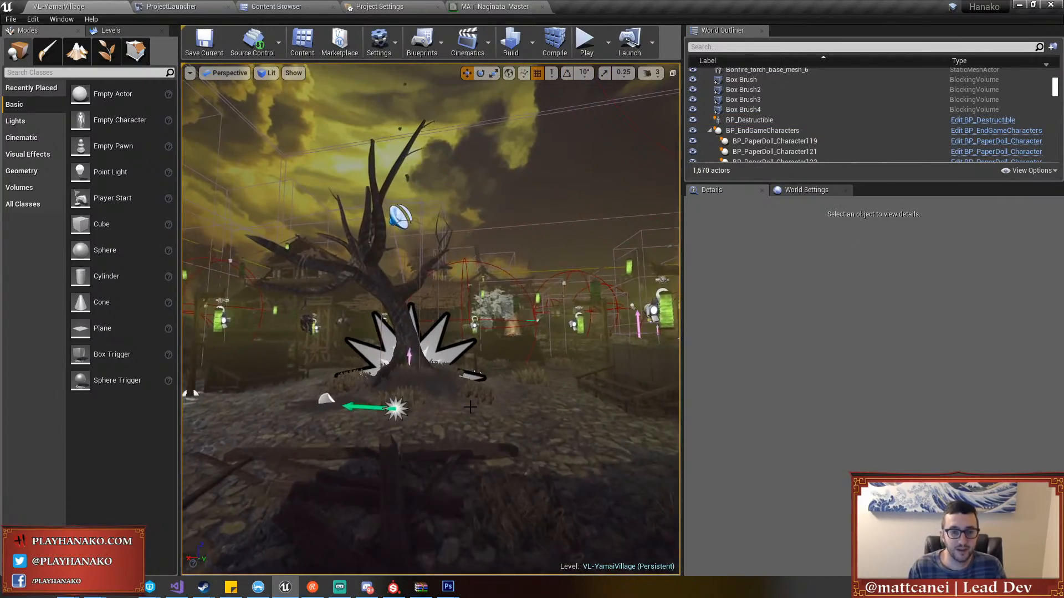
{"action": "key", "text": "g"}
{"action": "key", "text": "w"}
{"action": "right_click_drag", "start_coordinate": [470, 407], "coordinate": [470, 407]}
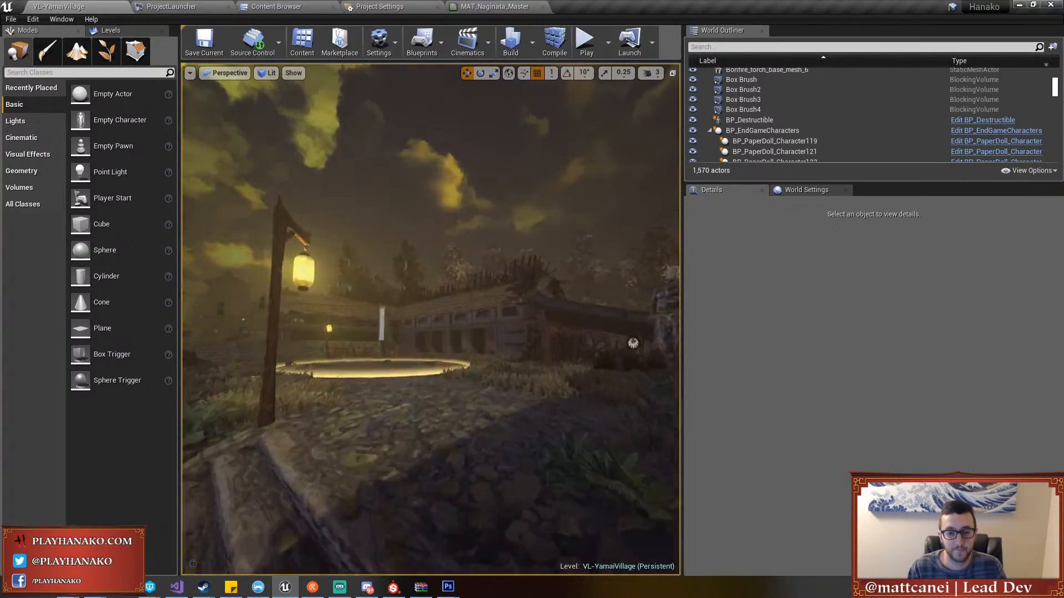
{"action": "key", "text": "w"}
{"action": "right_click_drag", "start_coordinate": [430, 320], "coordinate": [581, 313]}
{"action": "right_click_drag", "start_coordinate": [468, 367], "coordinate": [424, 366]}
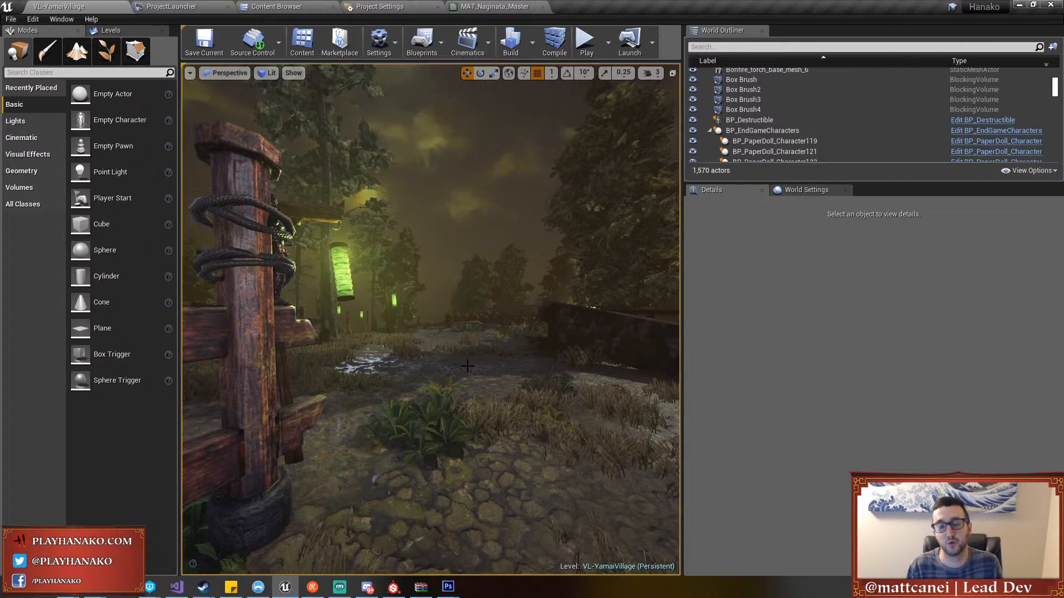
{"action": "key", "text": "w"}
{"action": "mouse_move", "coordinate": [467, 366]}
{"action": "right_mouse_down"}
{"action": "mouse_move", "coordinate": [468, 349]}
{"action": "mouse_move", "coordinate": [434, 358]}
{"action": "mouse_move", "coordinate": [474, 365]}
{"action": "right_mouse_up"}
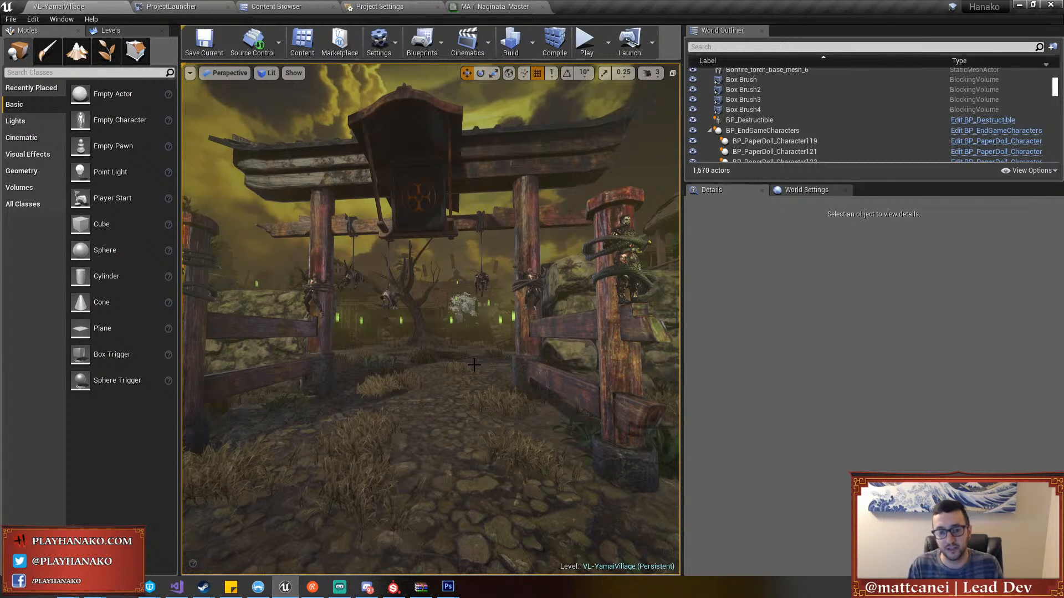
Fly along the stone path outside the village and inspect the round and rectangular glowing capture zones
{"action": "mouse_move", "coordinate": [474, 365]}
{"action": "right_mouse_down"}
{"action": "mouse_move", "coordinate": [461, 363]}
{"action": "mouse_move", "coordinate": [474, 363]}
{"action": "right_mouse_up"}
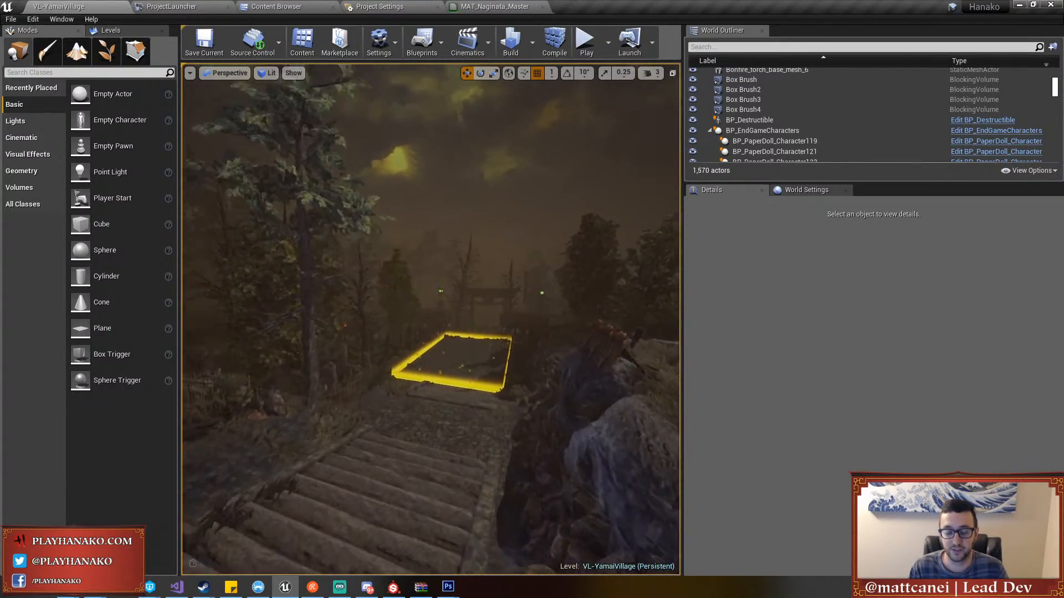
{"action": "key", "text": "w"}
{"action": "right_click_drag", "start_coordinate": [431, 319], "coordinate": [277, 282]}
{"action": "key", "text": "w"}
{"action": "key", "text": "w"}
{"action": "key", "text": "w"}
{"action": "key", "text": "w"}
{"action": "key", "text": "w"}
{"action": "key", "text": "w"}
{"action": "key", "text": "w"}
{"action": "key", "text": "w"}
{"action": "key", "text": "w"}
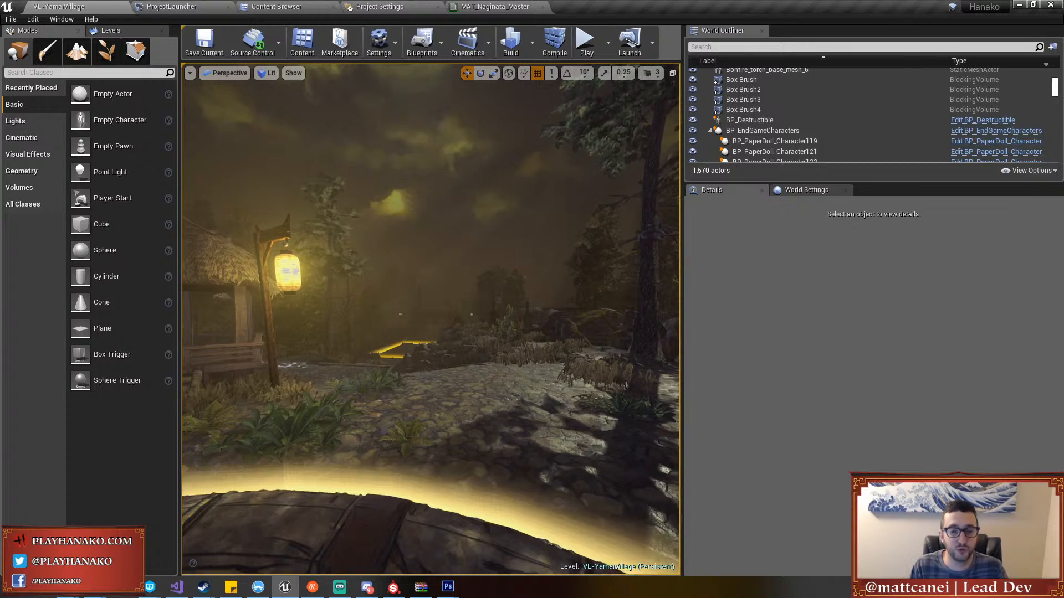
{"action": "key", "text": "w"}
{"action": "right_click_drag", "start_coordinate": [528, 368], "coordinate": [564, 362]}
{"action": "key", "text": "w"}
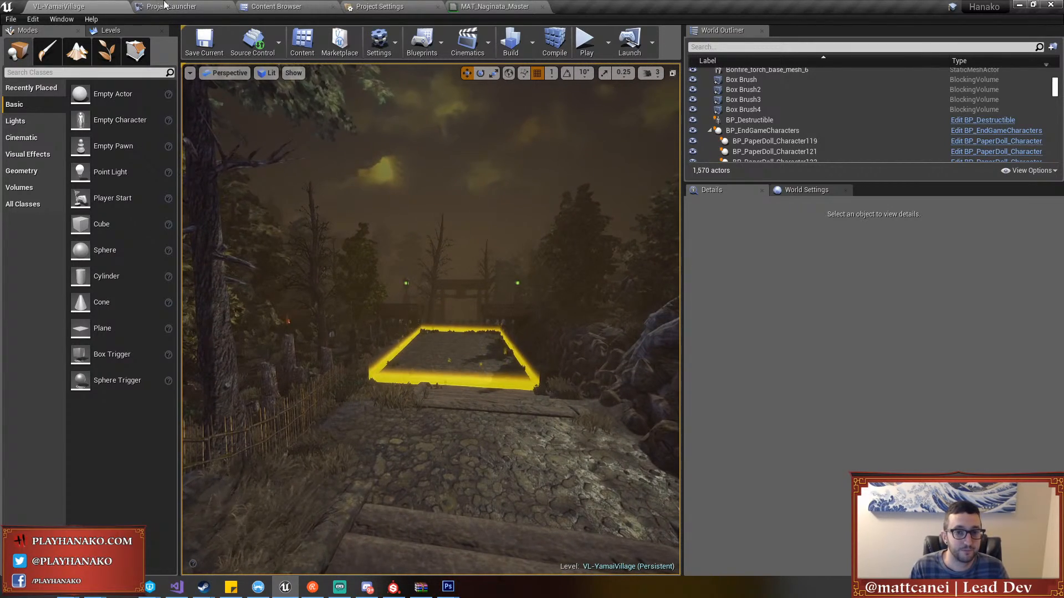
Open the CR-HanakoCastle level from the recent levels
{"action": "left_click", "coordinate": [11, 20]}
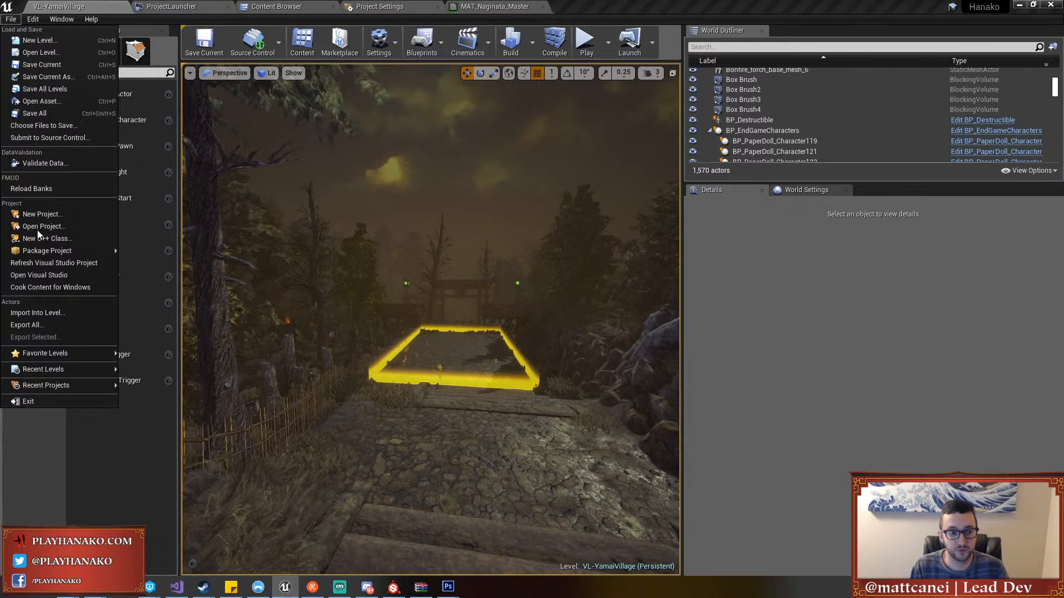
{"action": "mouse_move", "coordinate": [50, 369]}
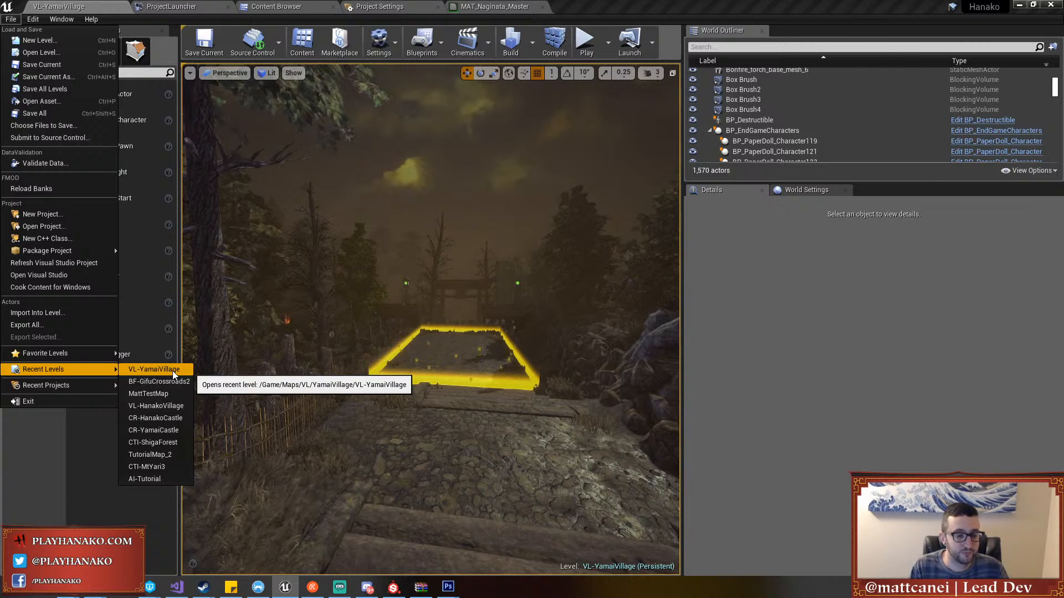
{"action": "left_click", "coordinate": [167, 421]}
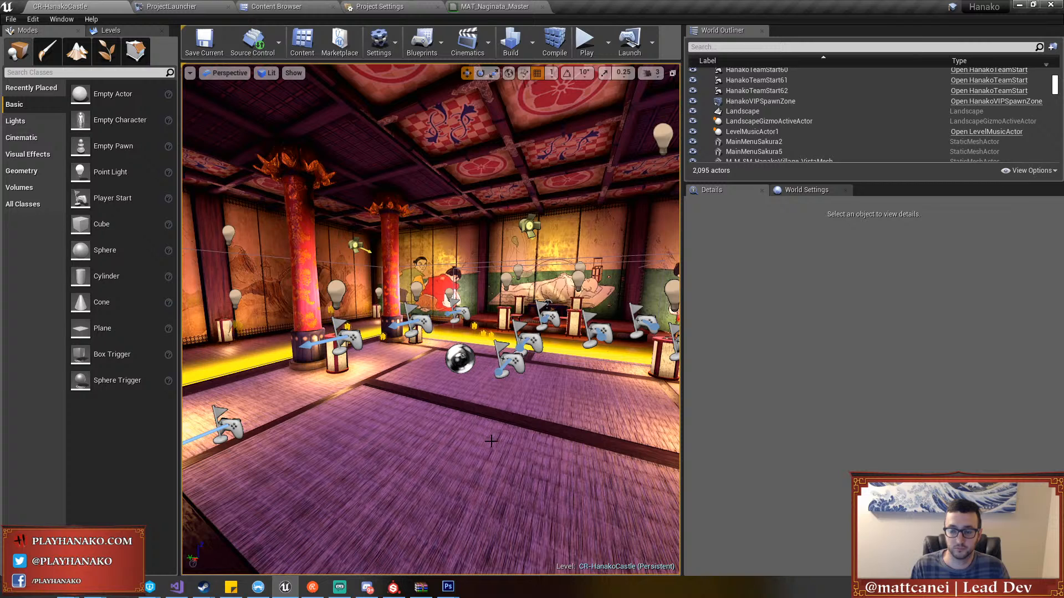
Hide the editor icons, start a play test from the castle hall's tatami floor, choose the archer class and switch to full screen
{"action": "right_click_drag", "start_coordinate": [491, 442], "coordinate": [511, 439]}
{"action": "key", "text": "g"}
{"action": "right_click", "coordinate": [429, 439]}
{"action": "mouse_move", "coordinate": [450, 426]}
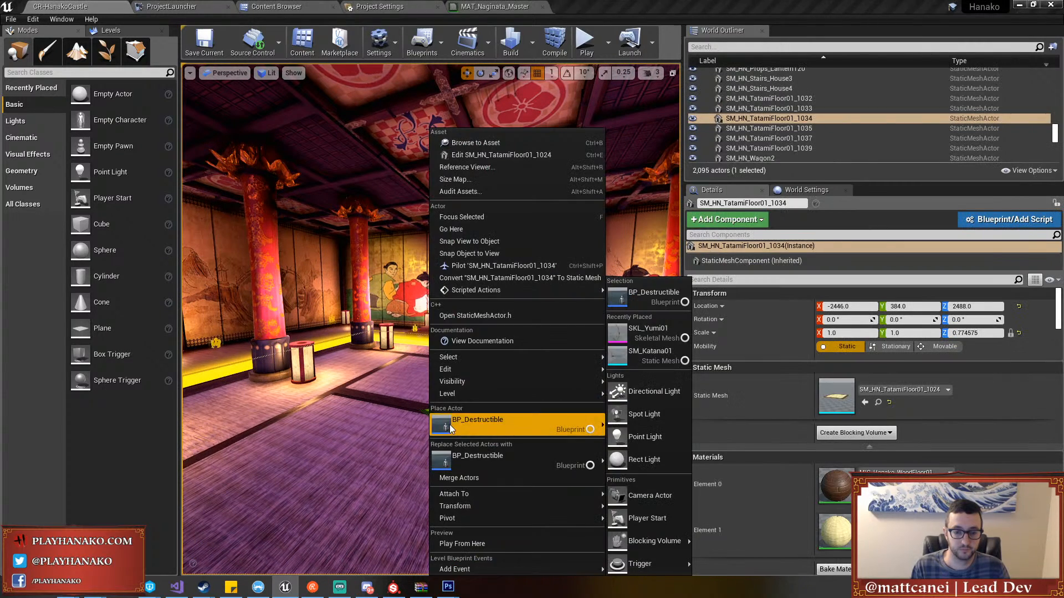
{"action": "left_click", "coordinate": [460, 543]}
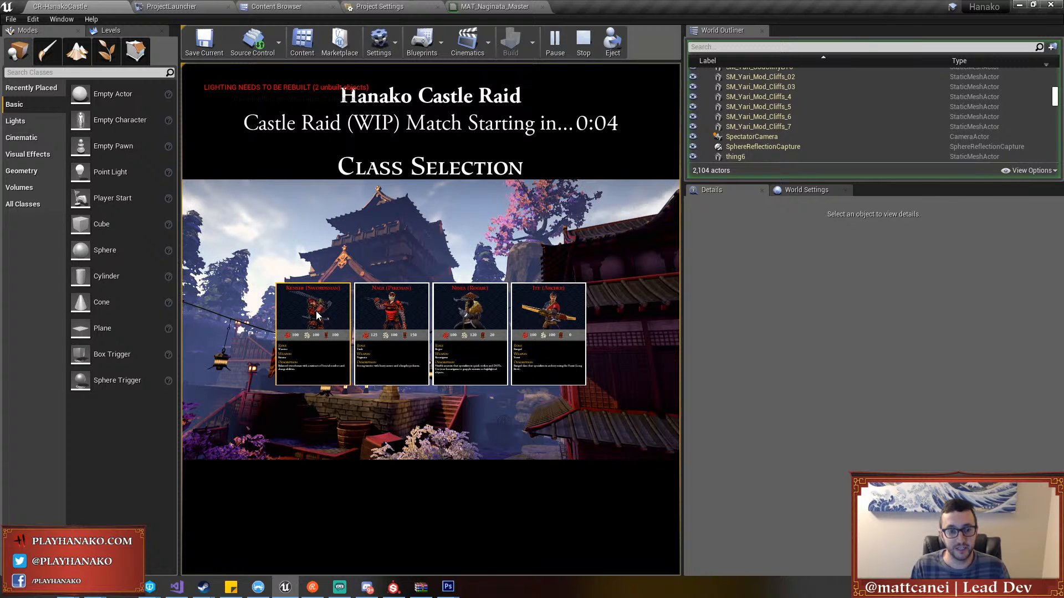
{"action": "left_click", "coordinate": [546, 331]}
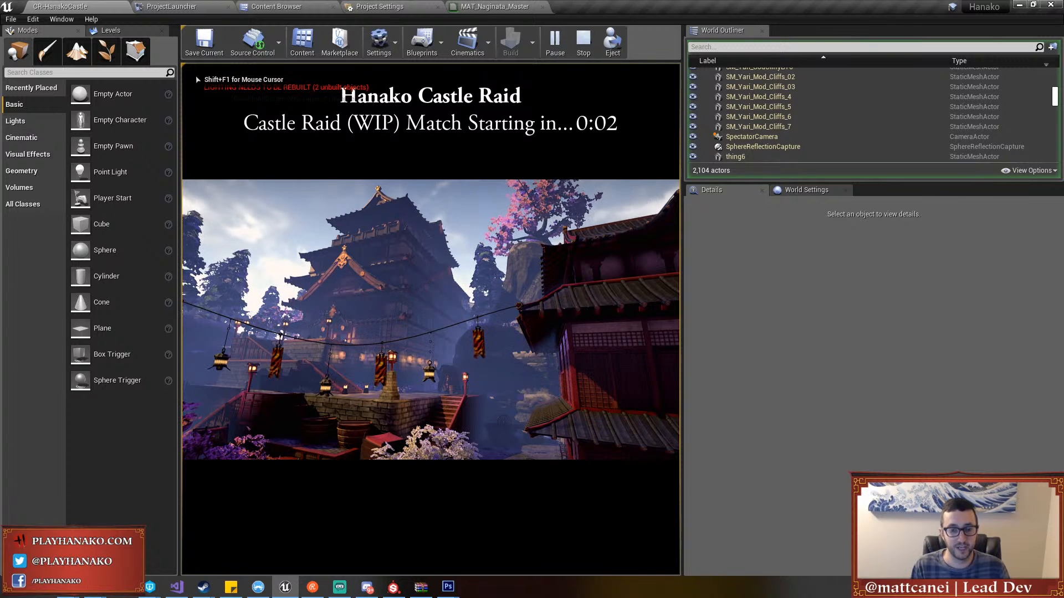
{"action": "key", "text": "F11"}
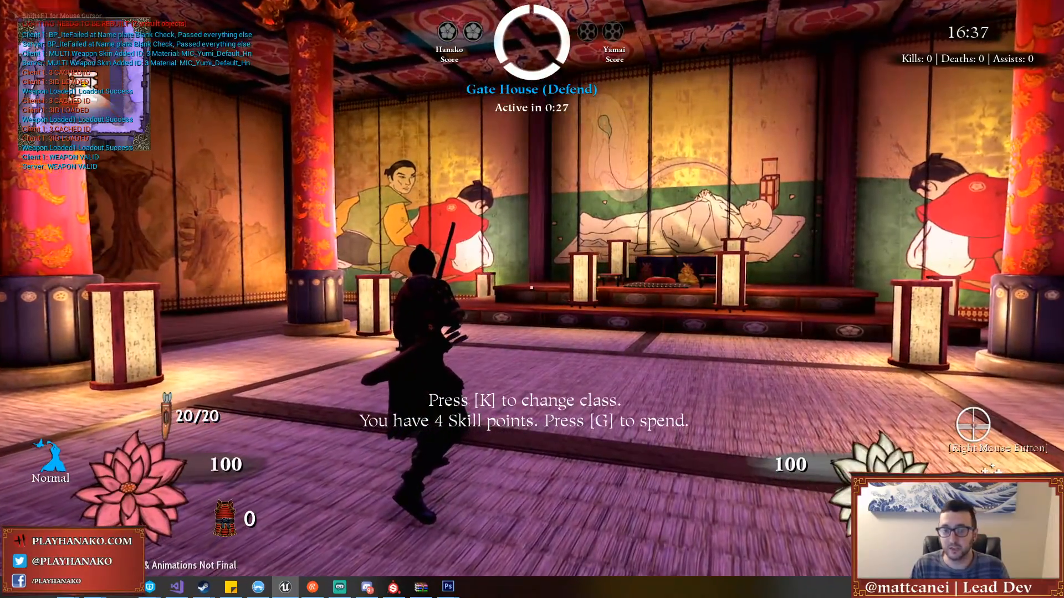
Run through the castle hall as the Hanako archer and fire an arrow to inspect the bow
{"action": "key", "text": "w"}
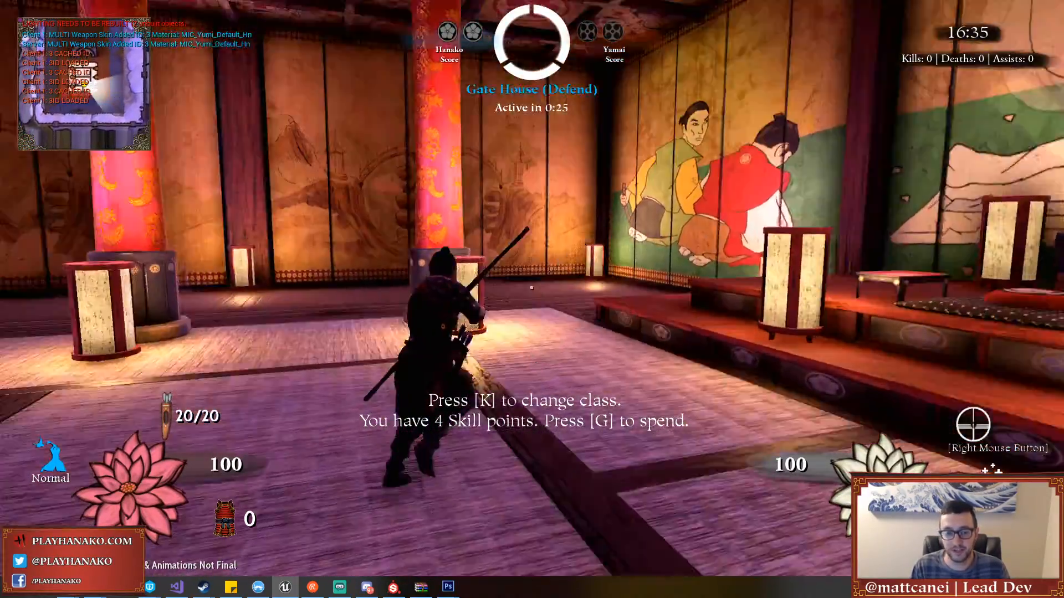
{"action": "key", "text": "w"}
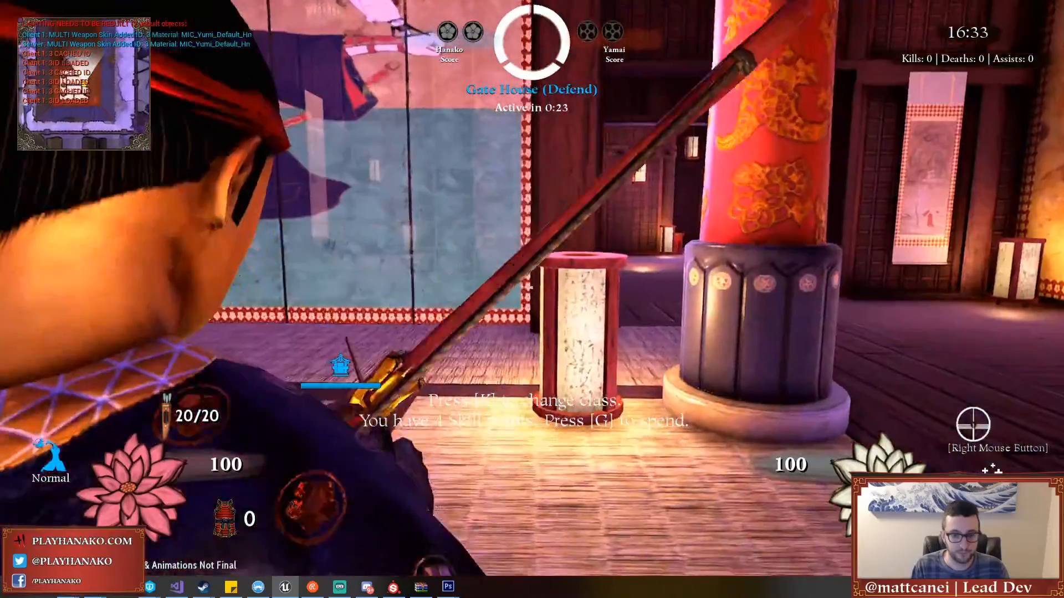
{"action": "key", "text": "w"}
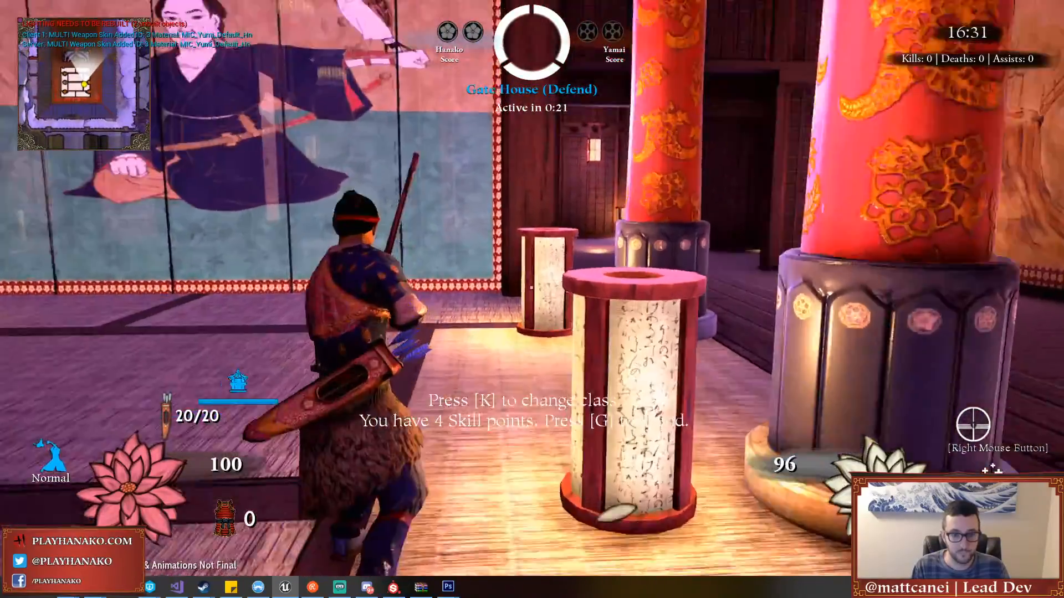
{"action": "left_click", "coordinate": [532, 288]}
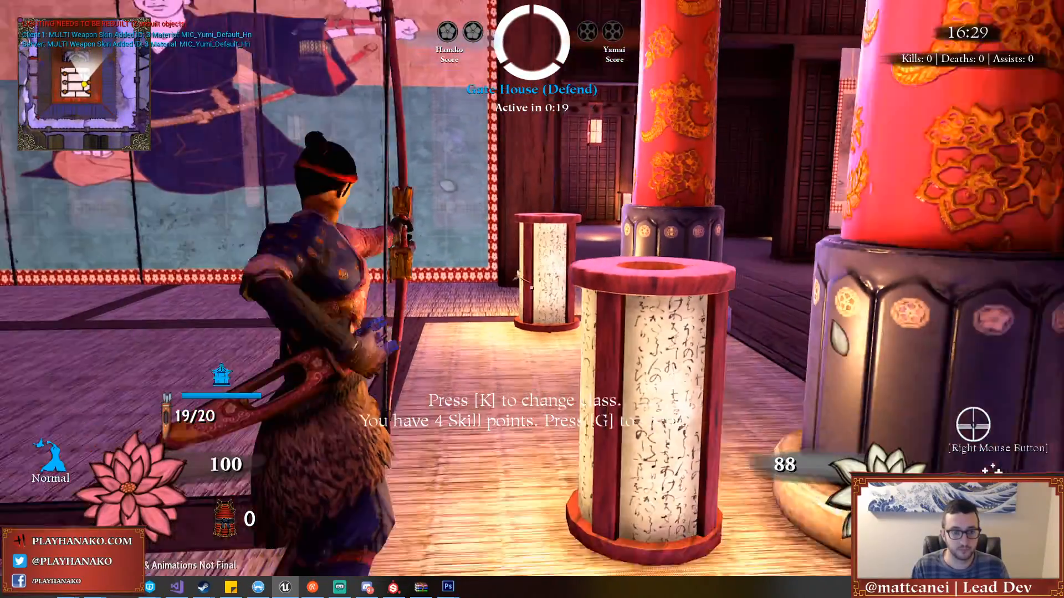
Switch to the Yamai team, test the archer's bow among the hall's lanterns and stop the play test
{"action": "key", "text": "shift+F1"}
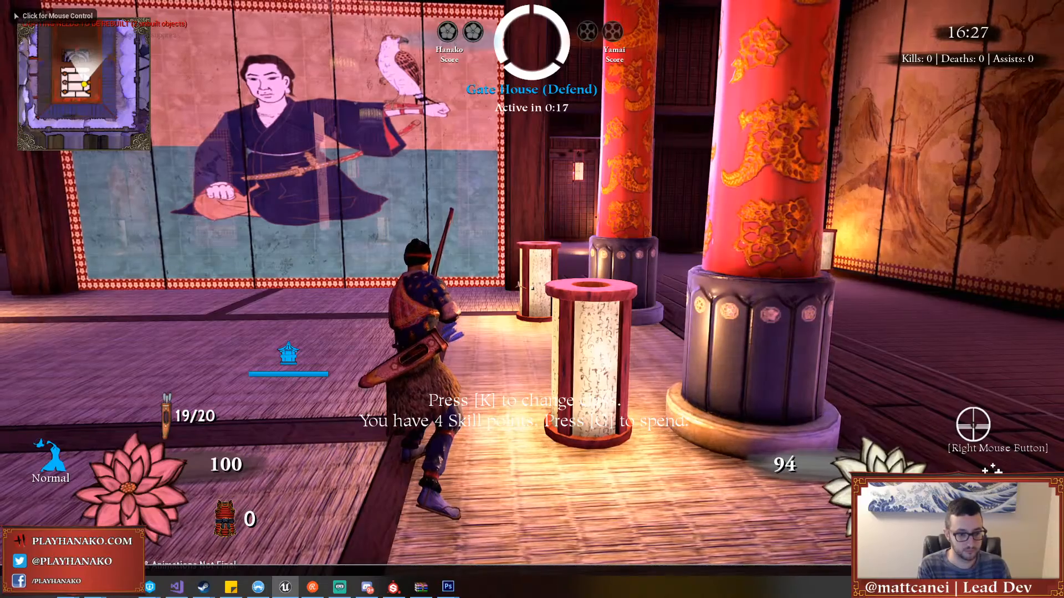
{"action": "key", "text": "Return"}
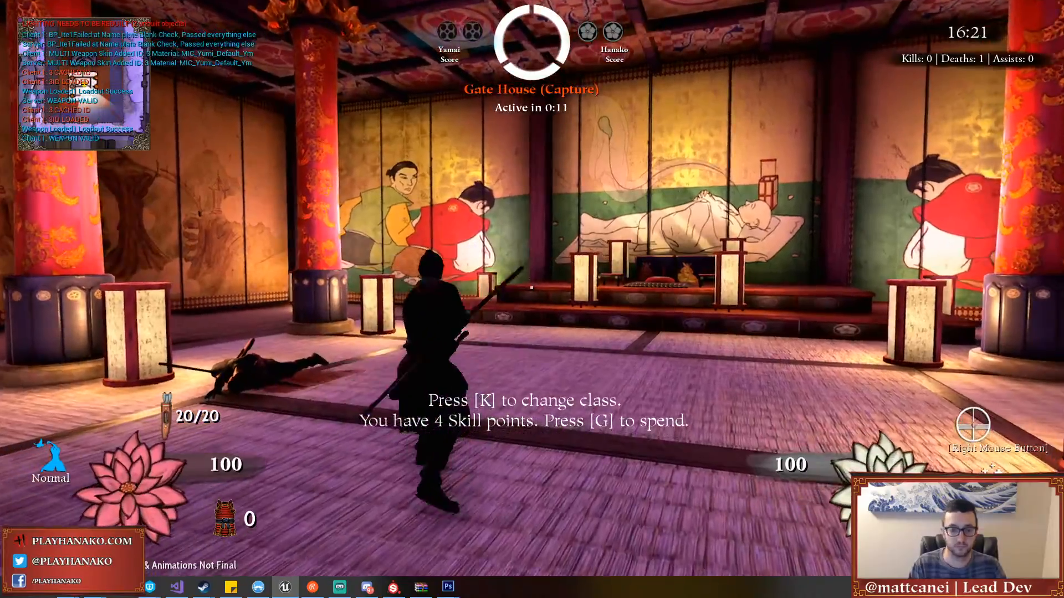
{"action": "key", "text": "w"}
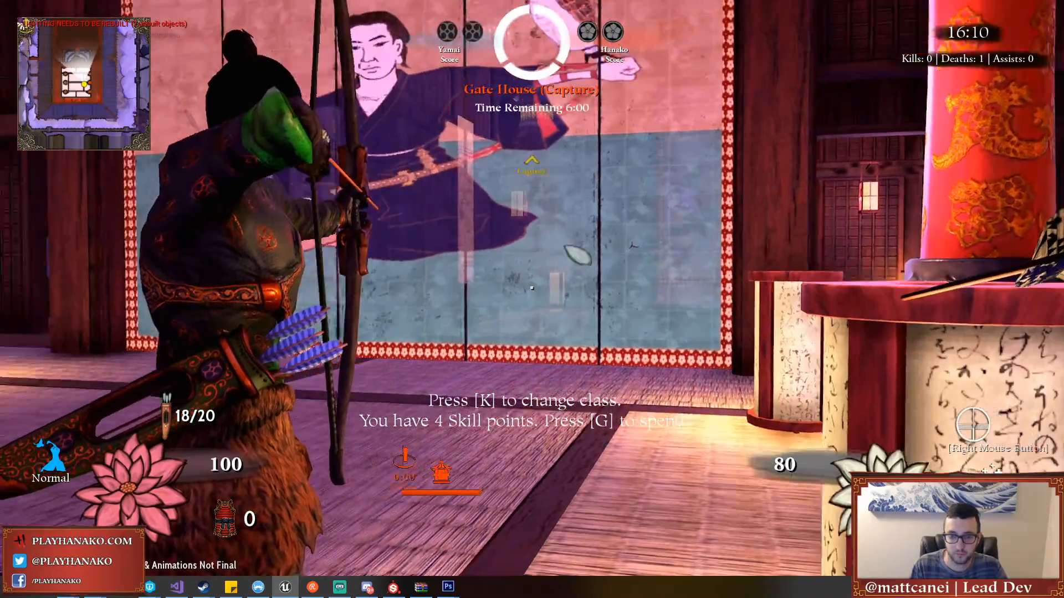
{"action": "left_click", "coordinate": [529, 277]}
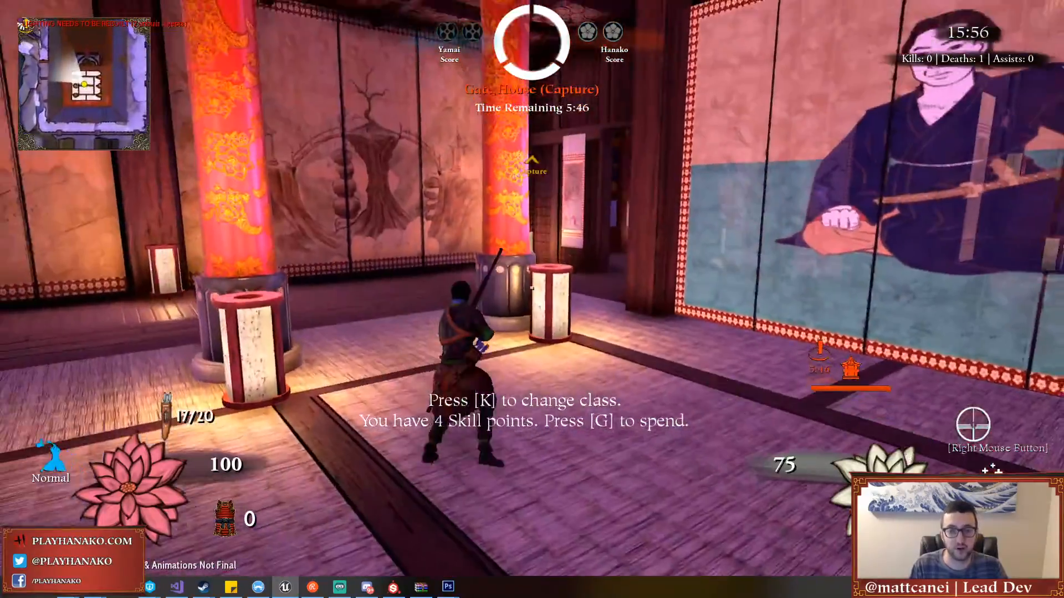
{"action": "key", "text": "Escape"}
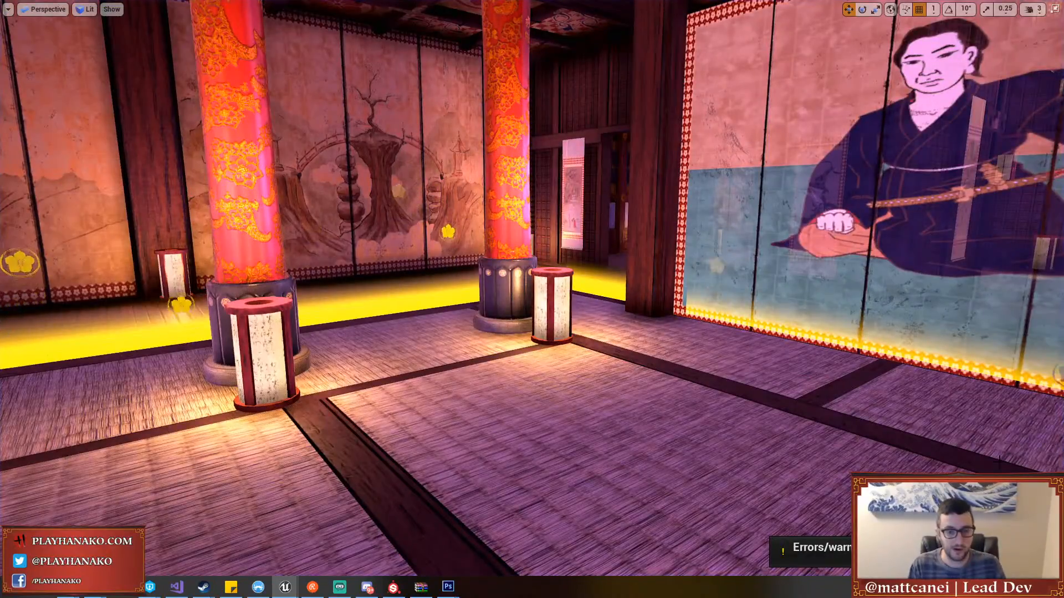
Fly through the castle interior and inspect the lantern-lit hall with the blue patterned floor and the rooms beyond it
{"action": "mouse_move", "coordinate": [999, 461]}
{"action": "right_mouse_down"}
{"action": "mouse_move", "coordinate": [1059, 462]}
{"action": "mouse_move", "coordinate": [1008, 444]}
{"action": "mouse_move", "coordinate": [803, 443]}
{"action": "right_mouse_up"}
{"action": "key", "text": "w"}
{"action": "key", "text": "s"}
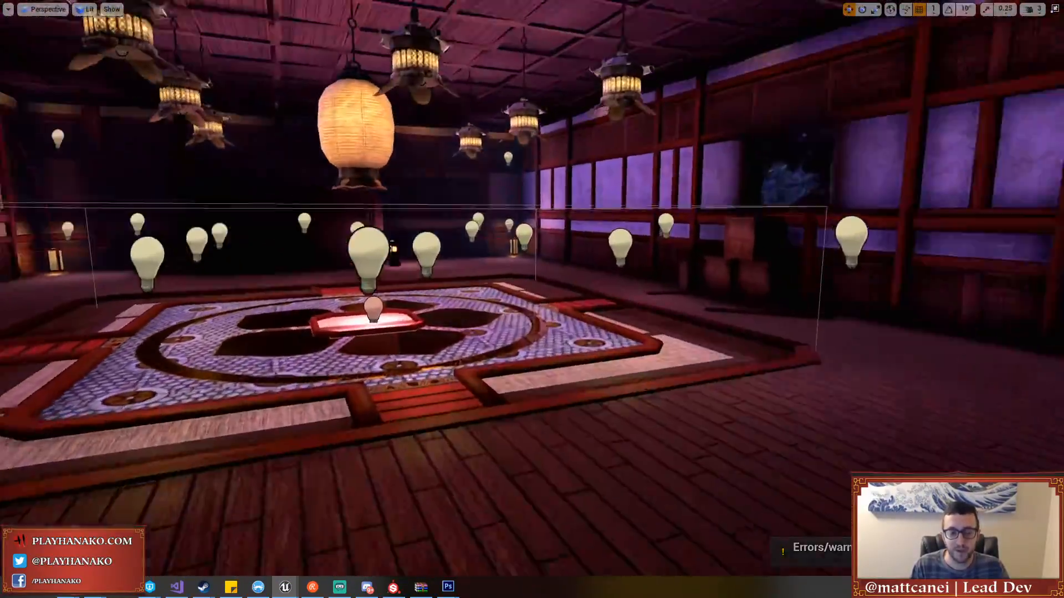
{"action": "right_click_drag", "start_coordinate": [532, 299], "coordinate": [476, 305]}
{"action": "key", "text": "w"}
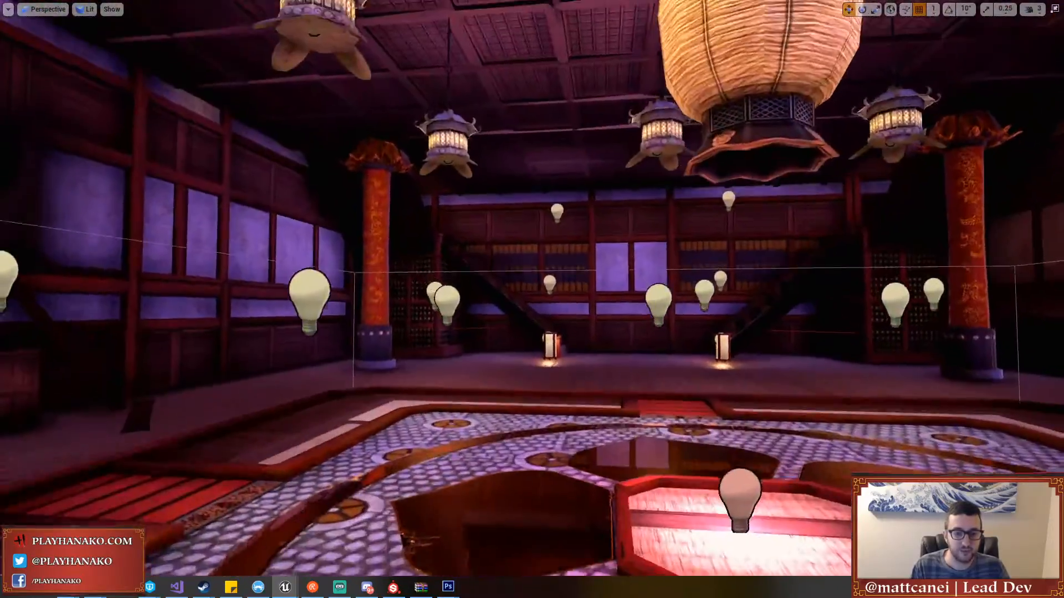
{"action": "right_click_drag", "start_coordinate": [532, 299], "coordinate": [493, 329]}
{"action": "key", "text": "w"}
{"action": "right_click_drag", "start_coordinate": [532, 300], "coordinate": [665, 332]}
{"action": "key", "text": "s"}
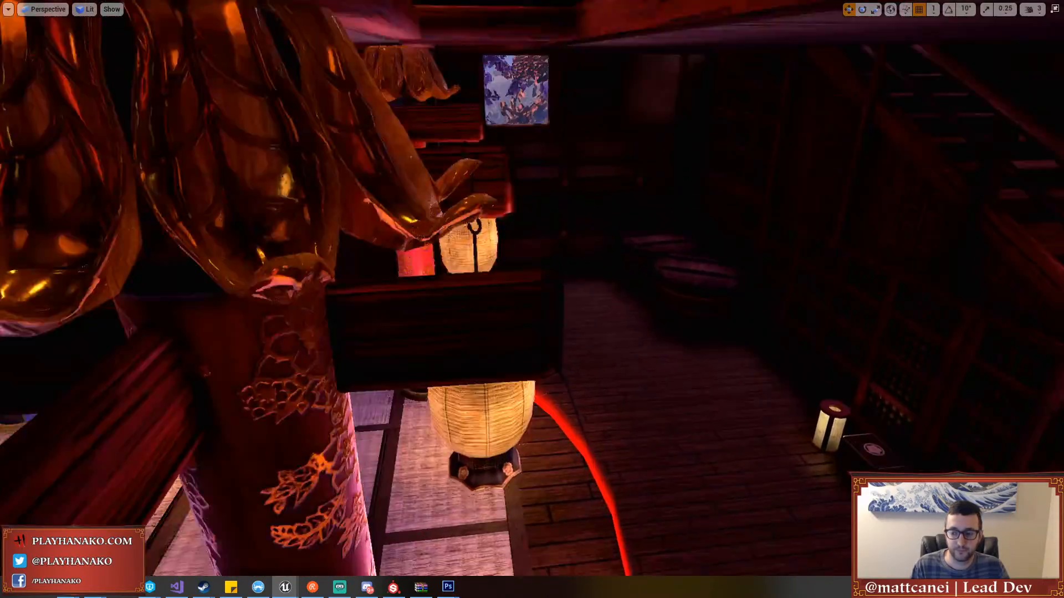
Inspect the tatami capture zone with its hanging banner, lanterns and red glowing border
{"action": "key", "text": "w"}
{"action": "right_click_drag", "start_coordinate": [532, 299], "coordinate": [410, 277]}
{"action": "key", "text": "s"}
{"action": "right_click_drag", "start_coordinate": [466, 375], "coordinate": [455, 374]}
{"action": "key", "text": "w"}
{"action": "key", "text": "a"}
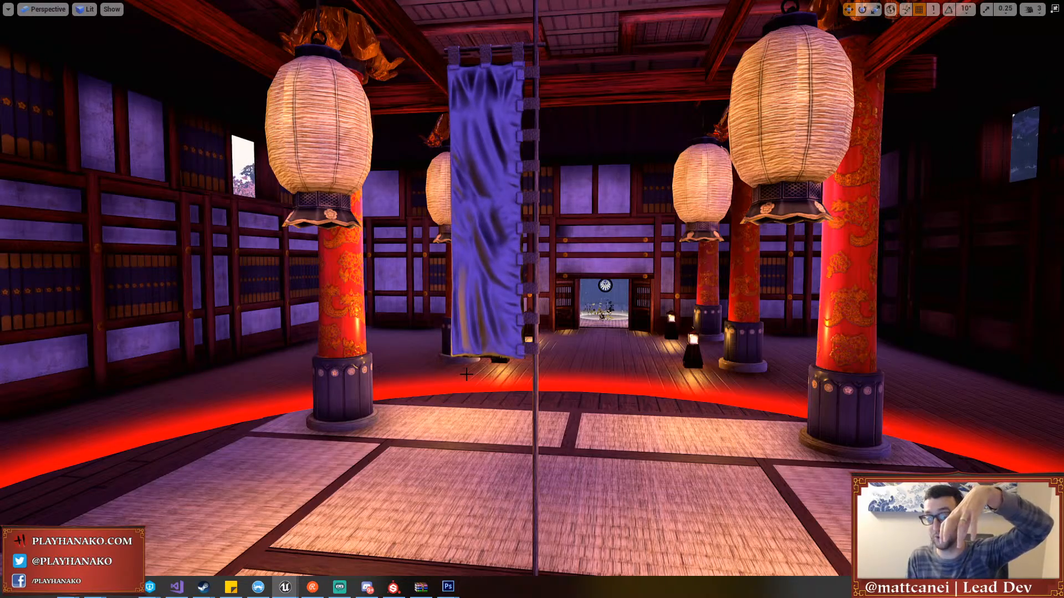
{"action": "right_click_drag", "start_coordinate": [466, 375], "coordinate": [491, 375]}
Fly out to the gatehouse and inspect the courtyard, its lantern strings and the path leading to the camp outside
{"action": "key", "text": "w"}
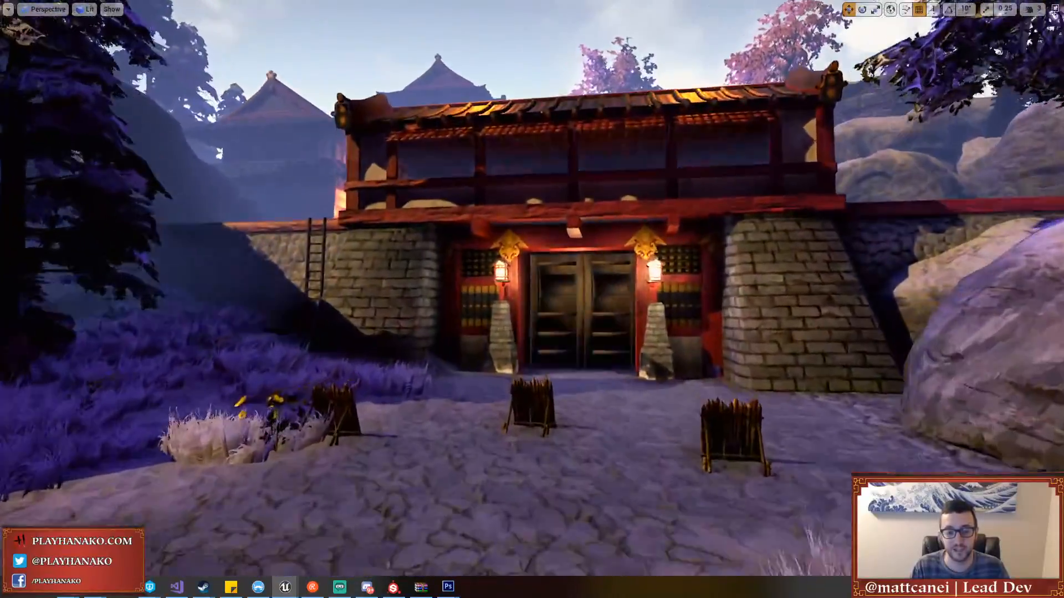
{"action": "key", "text": "w"}
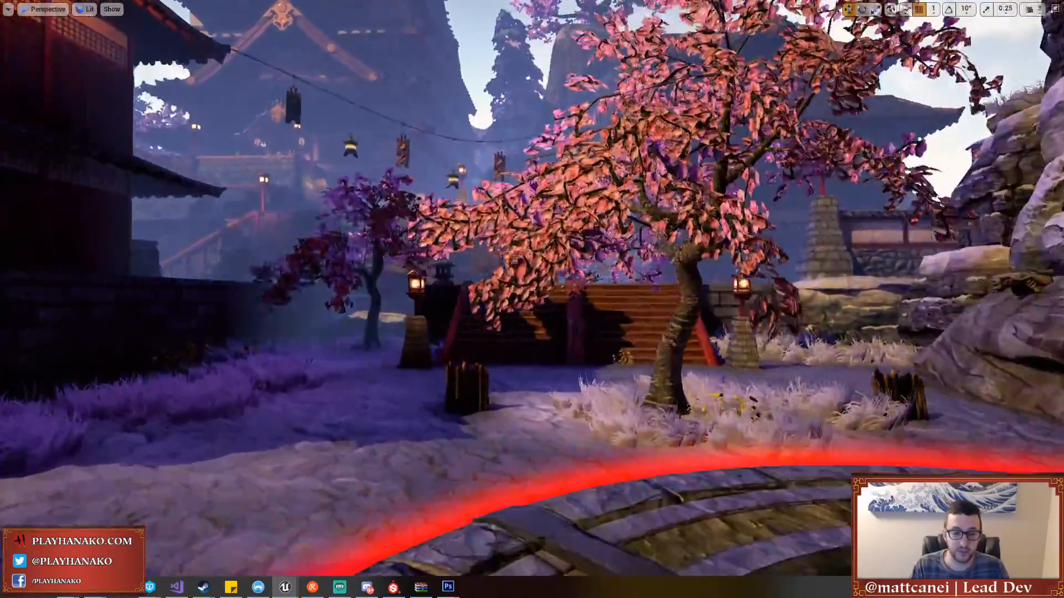
{"action": "key", "text": "w"}
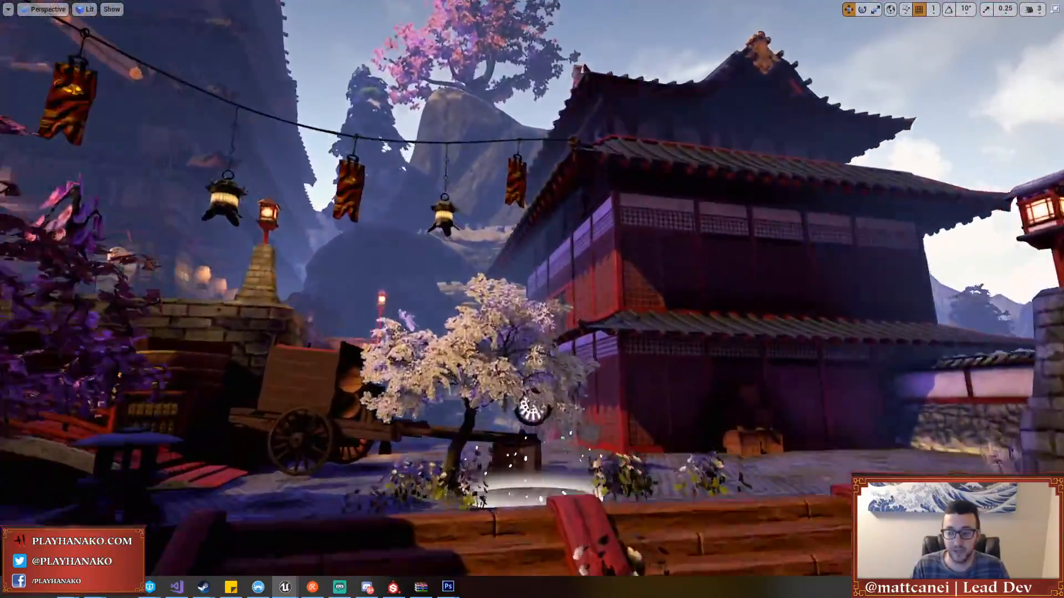
{"action": "key", "text": "w"}
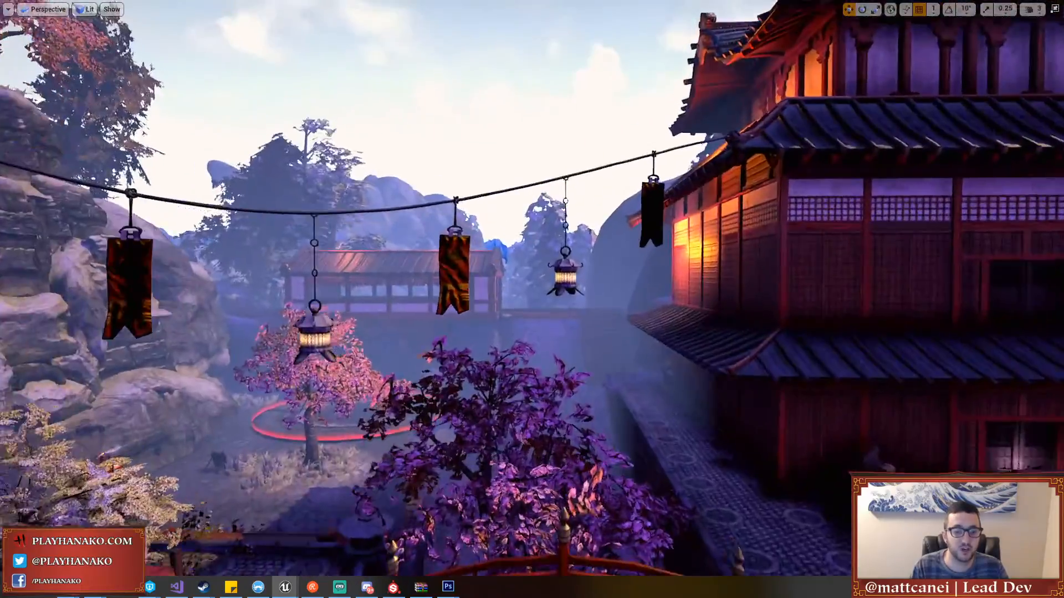
{"action": "key", "text": "w"}
{"action": "key", "text": "w"}
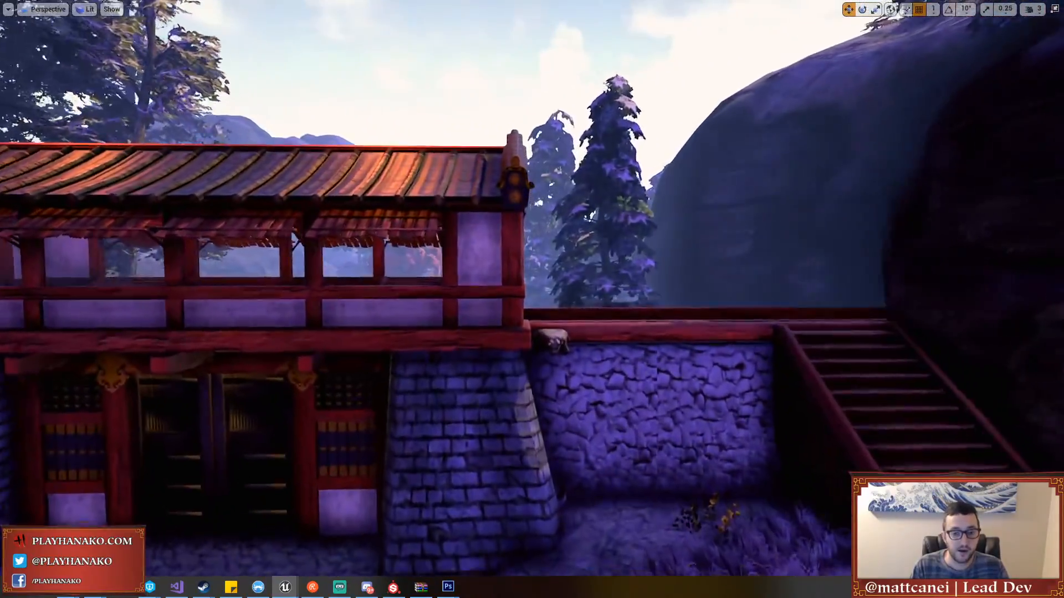
{"action": "key", "text": "w"}
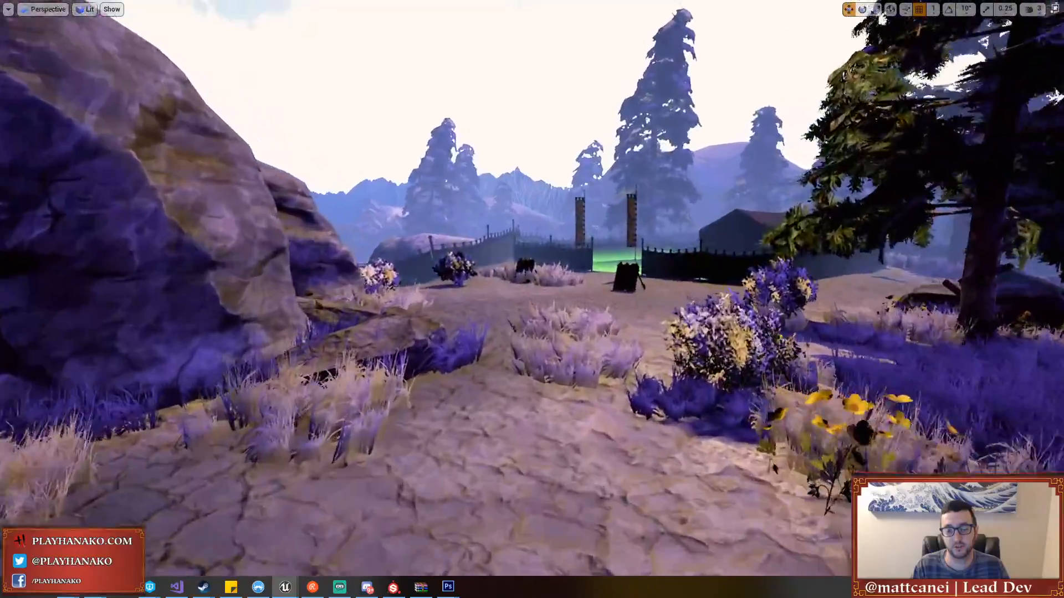
Follow the outer path back through the gatehouse to inspect the red capture circle and the side of the castle building
{"action": "key", "text": "w"}
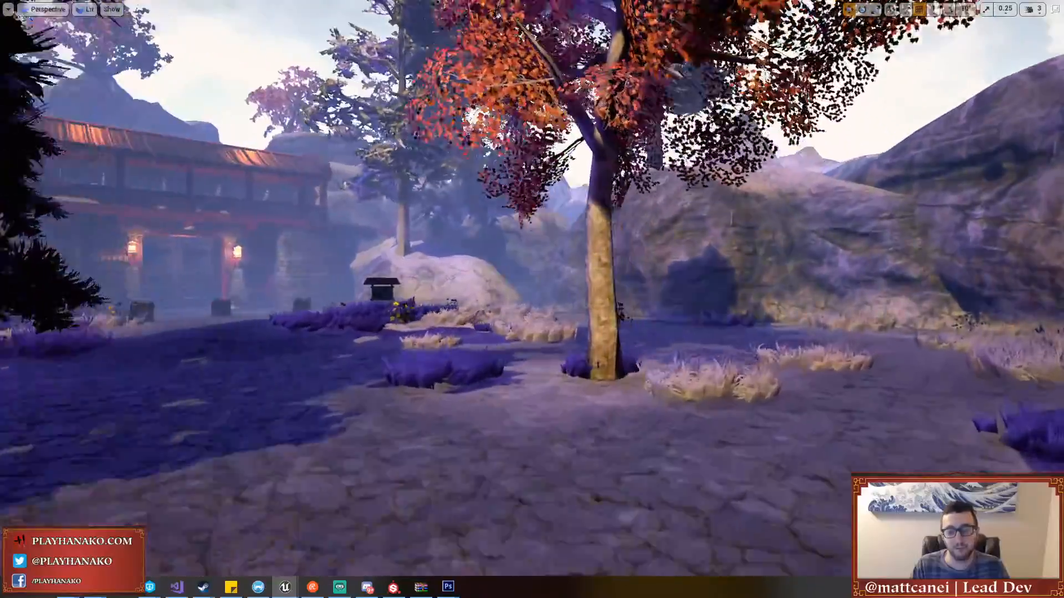
{"action": "key", "text": "w"}
{"action": "key", "text": "d"}
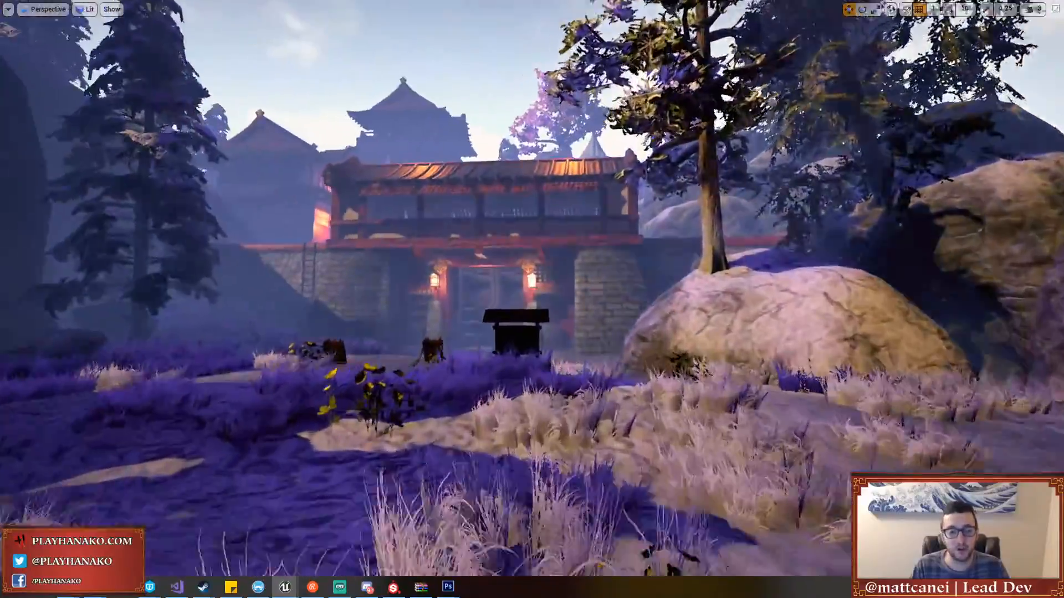
{"action": "key", "text": "w"}
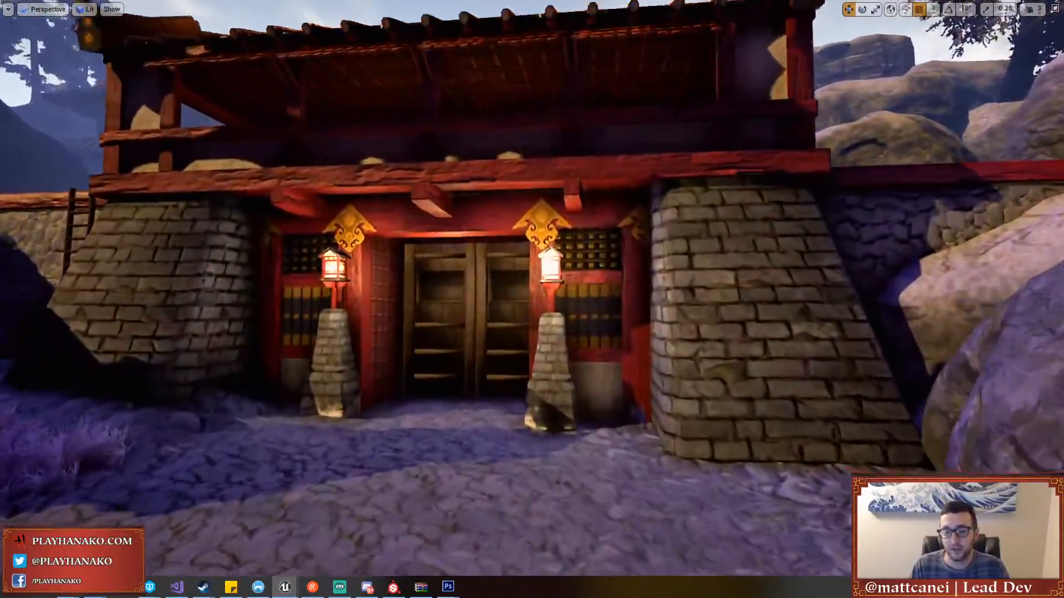
{"action": "key", "text": "w"}
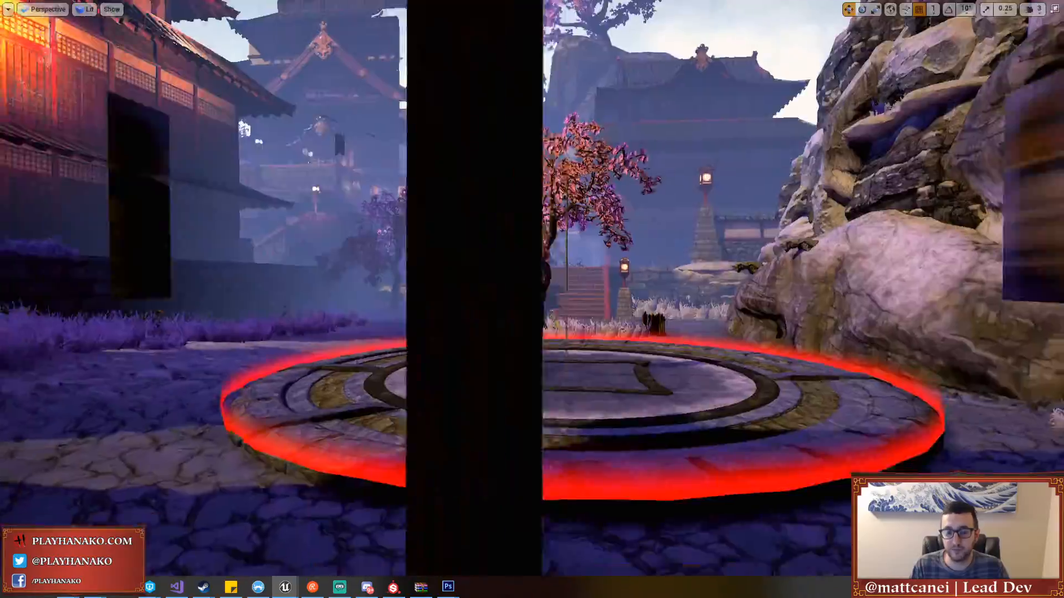
{"action": "key", "text": "w"}
{"action": "key", "text": "a"}
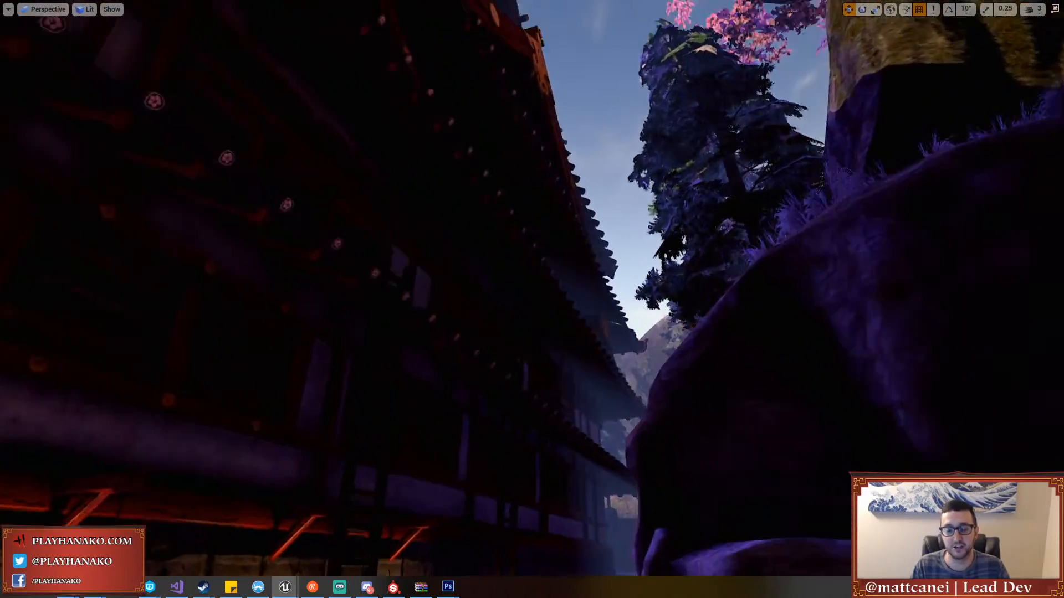
Inspect the dark lantern-lit hall and its staircase, return to a view over the courtyard and leave full screen
{"action": "right_click_drag", "start_coordinate": [532, 300], "coordinate": [377, 293]}
{"action": "key", "text": "w"}
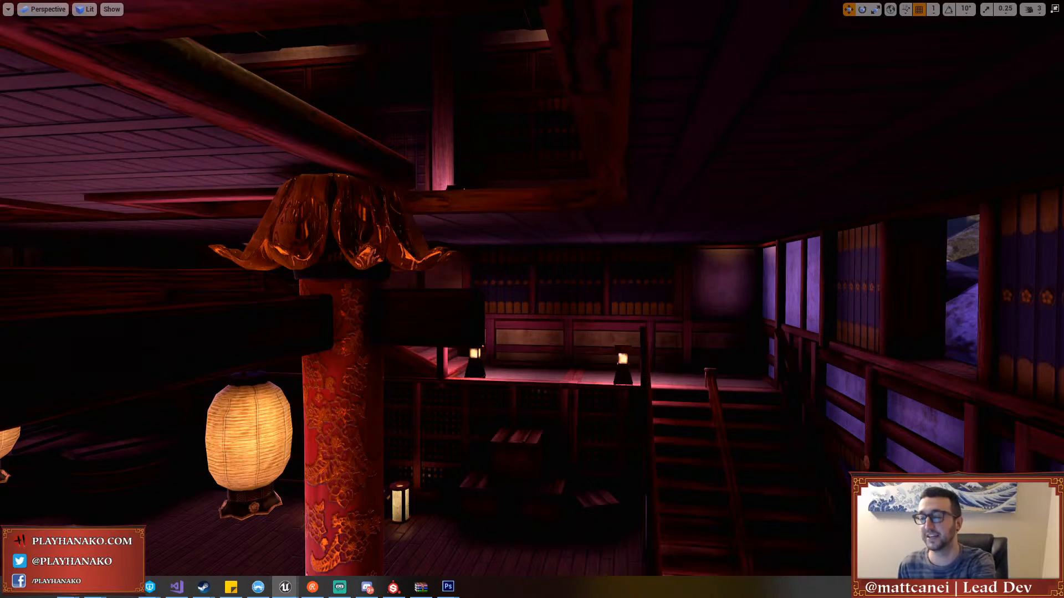
{"action": "key", "text": "w"}
{"action": "right_click_drag", "start_coordinate": [532, 299], "coordinate": [33, 310]}
{"action": "right_click_drag", "start_coordinate": [471, 350], "coordinate": [330, 374]}
{"action": "key", "text": "F11"}
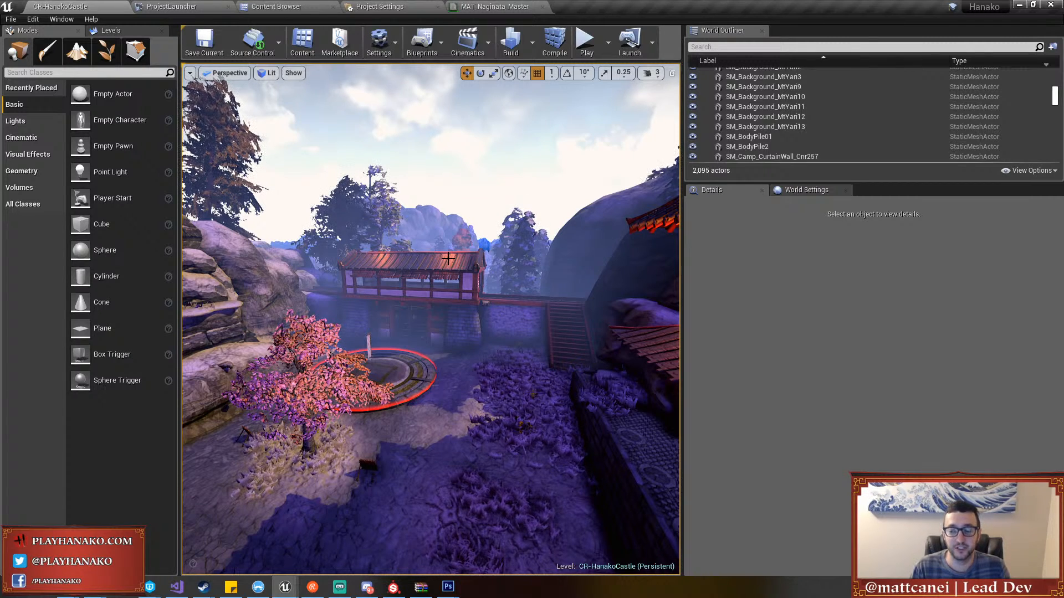
Open the MattTestMap level from the recent levels, look over its test area and bring up the Content Browser
{"action": "left_click", "coordinate": [10, 20]}
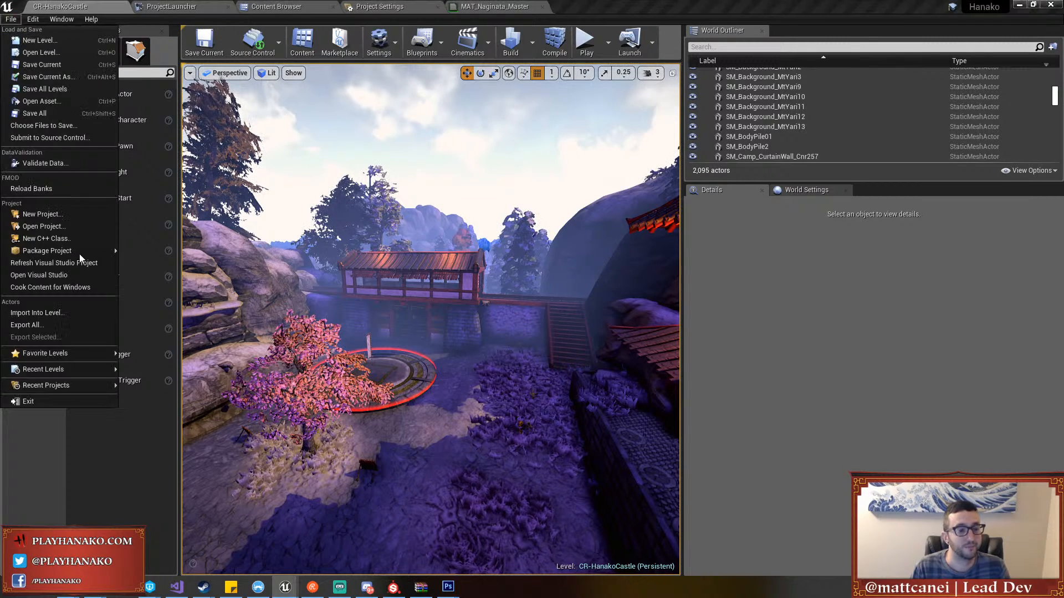
{"action": "mouse_move", "coordinate": [104, 372]}
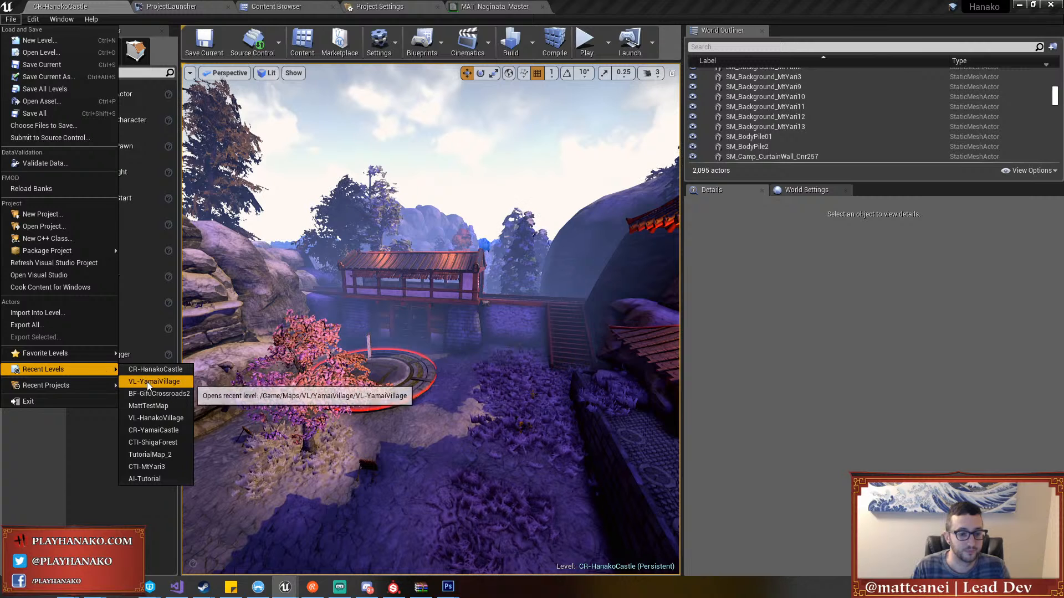
{"action": "left_click", "coordinate": [148, 405]}
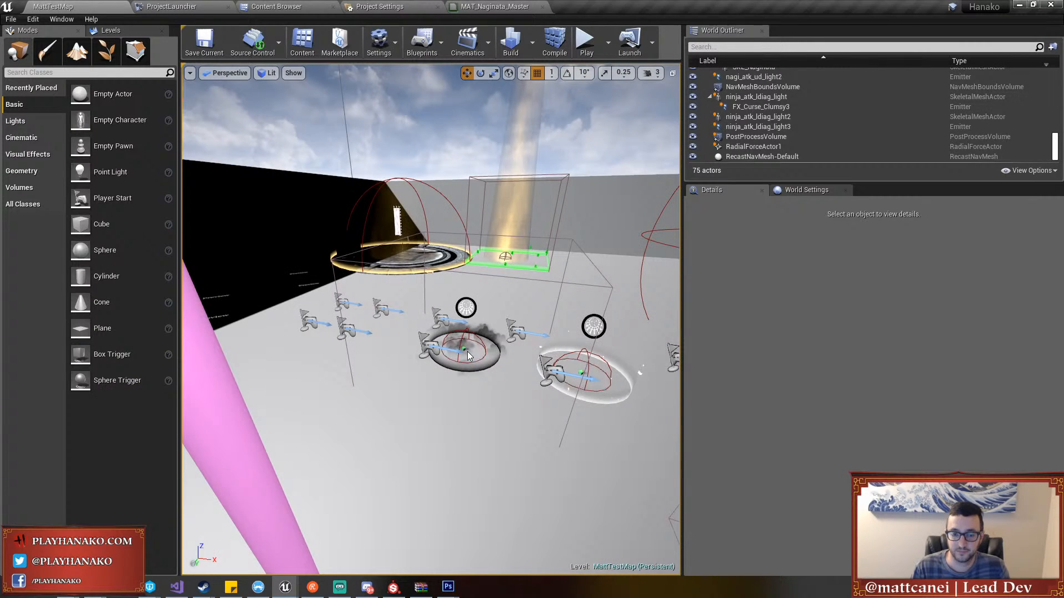
{"action": "right_click_drag", "start_coordinate": [495, 424], "coordinate": [495, 424]}
{"action": "key", "text": "w"}
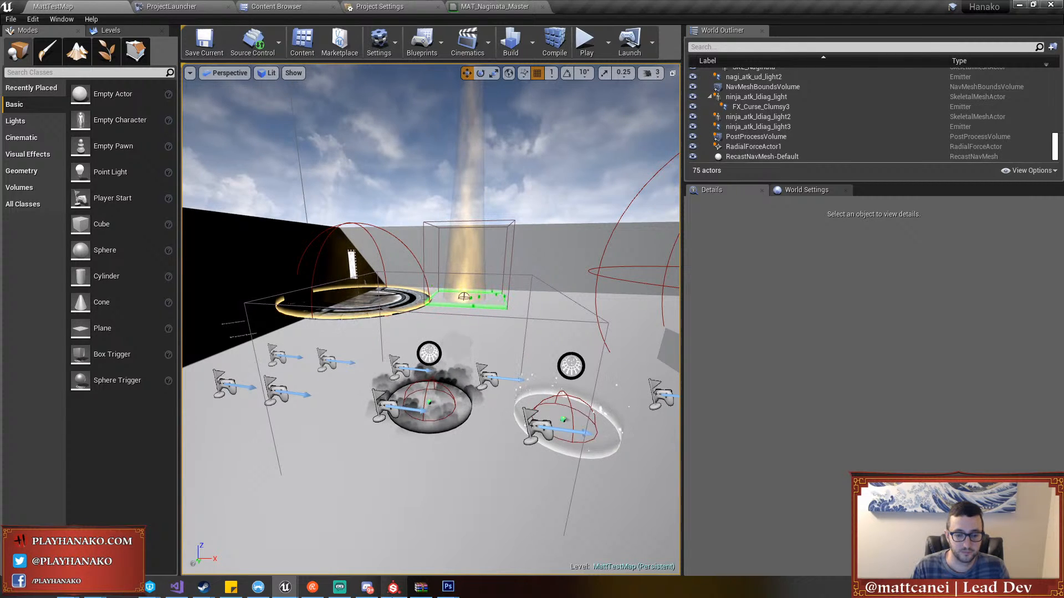
{"action": "left_click", "coordinate": [316, 5]}
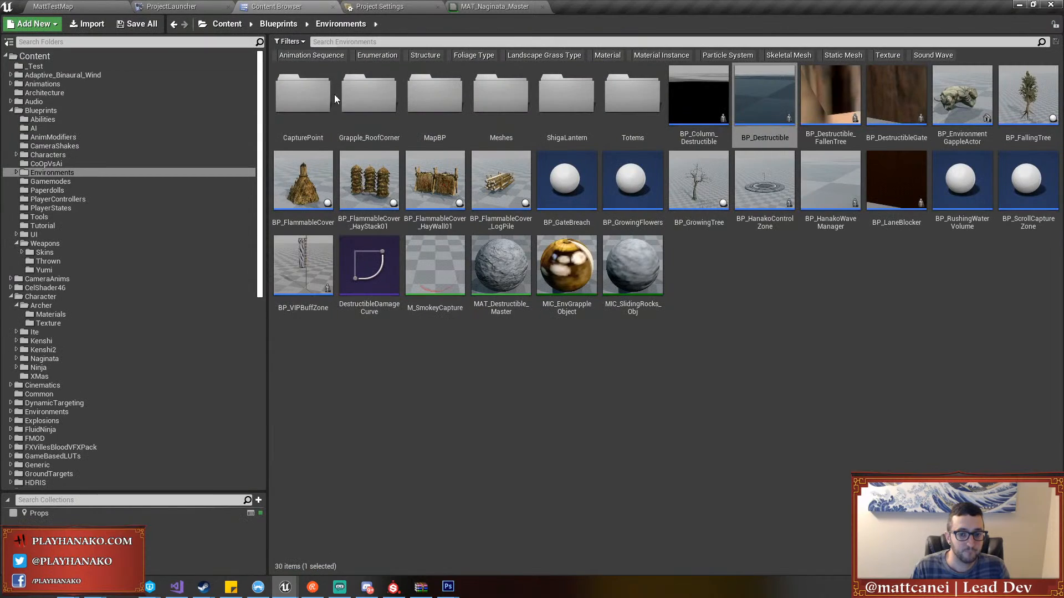
Open the BP_Kusarigama blueprint from the Blueprints/Weapons folder
{"action": "scroll", "coordinate": [88, 466], "scroll_direction": "down", "scroll_amount": 3}
{"action": "scroll", "coordinate": [83, 372], "scroll_direction": "up", "scroll_amount": 3}
{"action": "left_click", "coordinate": [45, 244]}
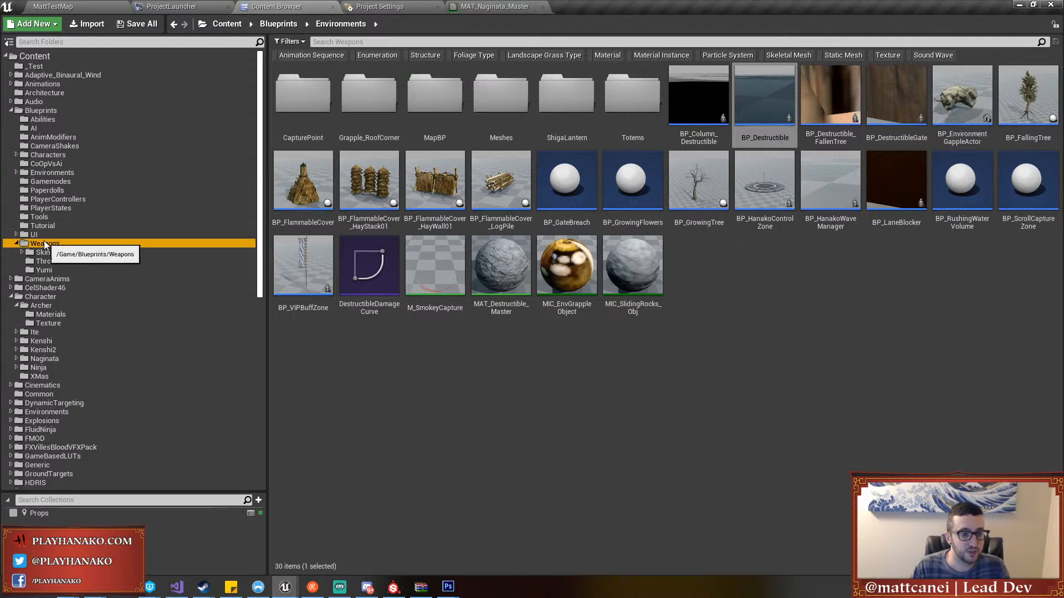
{"action": "left_click", "coordinate": [749, 119]}
{"action": "double_click", "coordinate": [749, 119]}
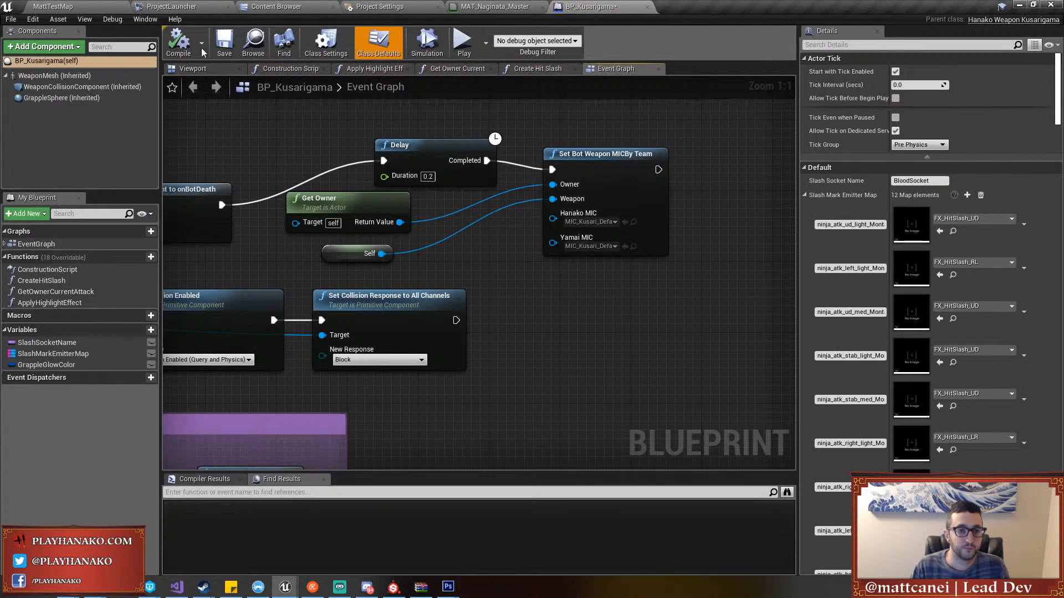
Save the Kusarigama blueprint and locate its WeaponMesh skeletal mesh asset in the Content Browser
{"action": "left_click", "coordinate": [224, 42]}
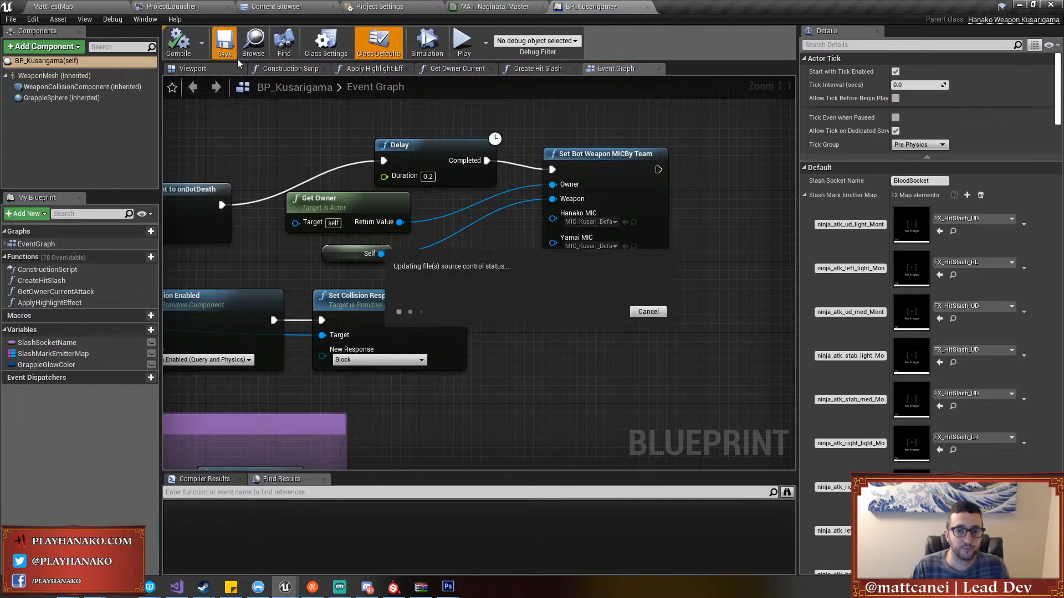
{"action": "left_click", "coordinate": [80, 78]}
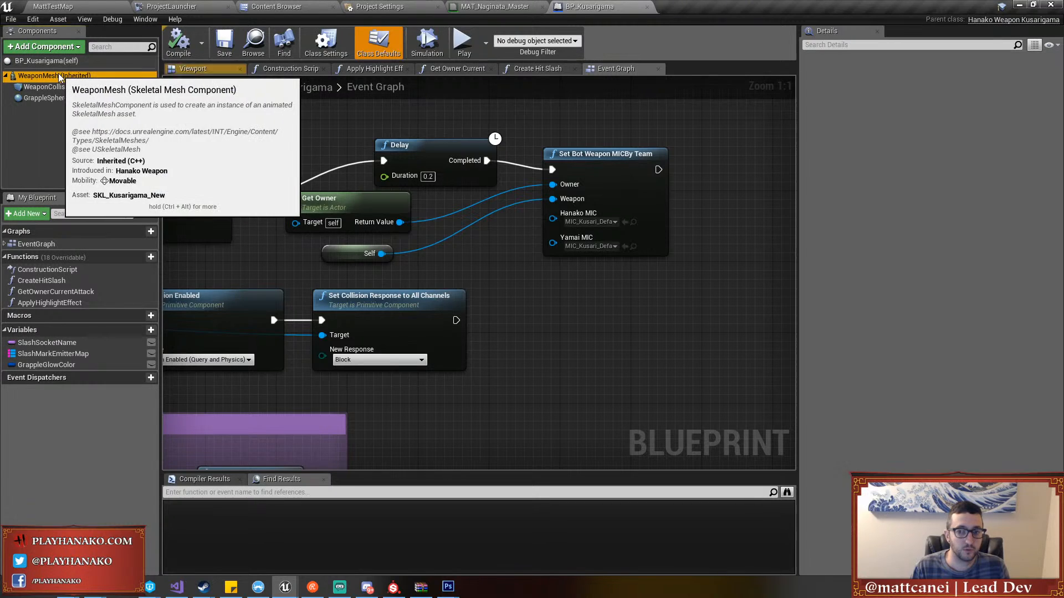
{"action": "left_click", "coordinate": [952, 341]}
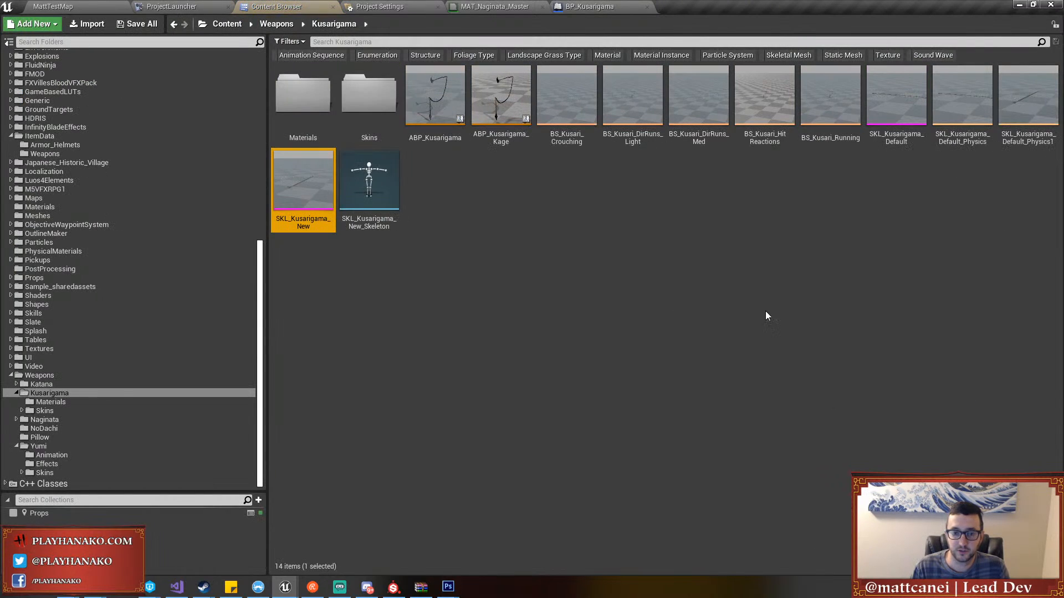
Switch to Substance Painter and start a new project with the Unreal Engine 4 template and a document resolution of 1024
{"action": "left_click", "coordinate": [393, 587]}
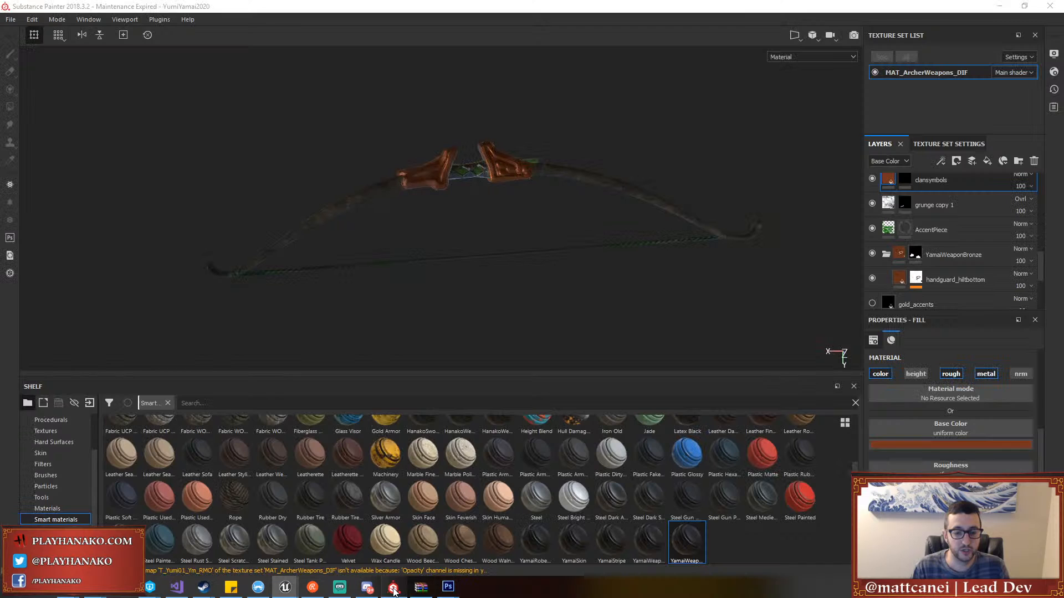
{"action": "left_click", "coordinate": [174, 145]}
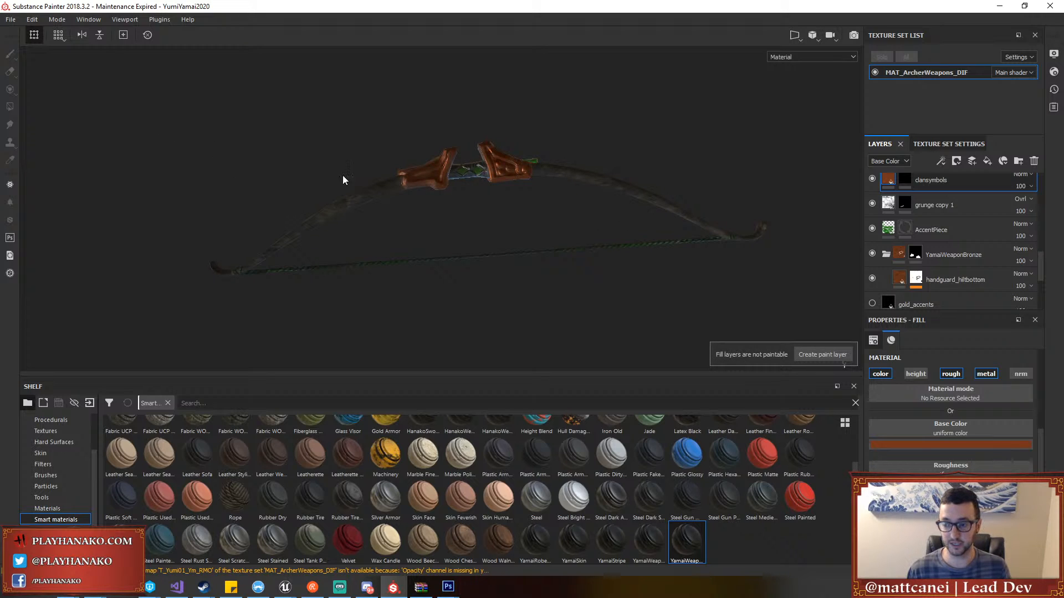
{"action": "scroll", "coordinate": [957, 200], "scroll_direction": "up", "scroll_amount": 5}
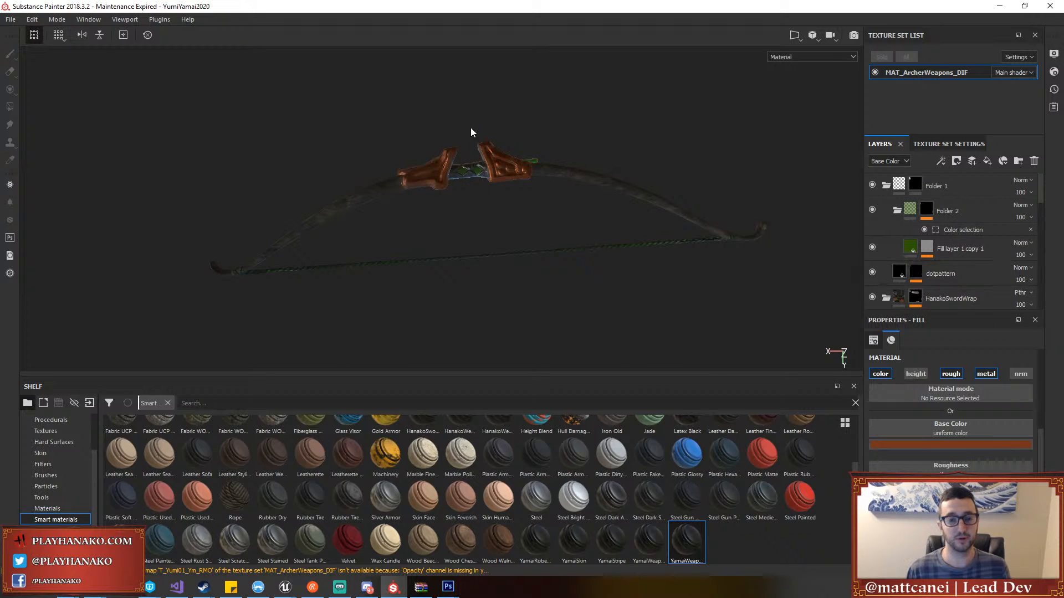
{"action": "left_click", "coordinate": [11, 20]}
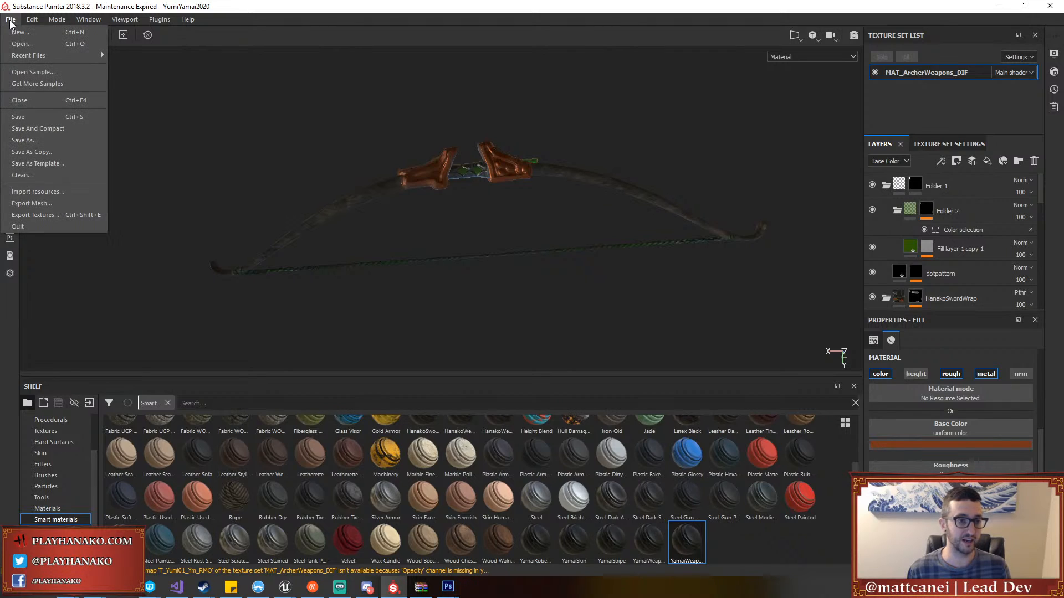
{"action": "mouse_move", "coordinate": [57, 54]}
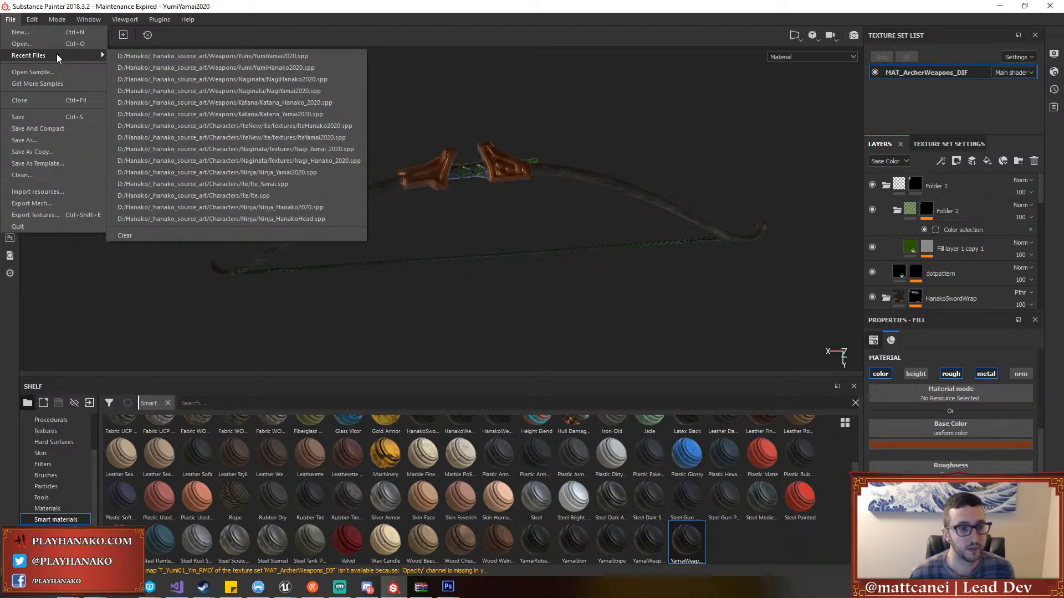
{"action": "left_click", "coordinate": [56, 33]}
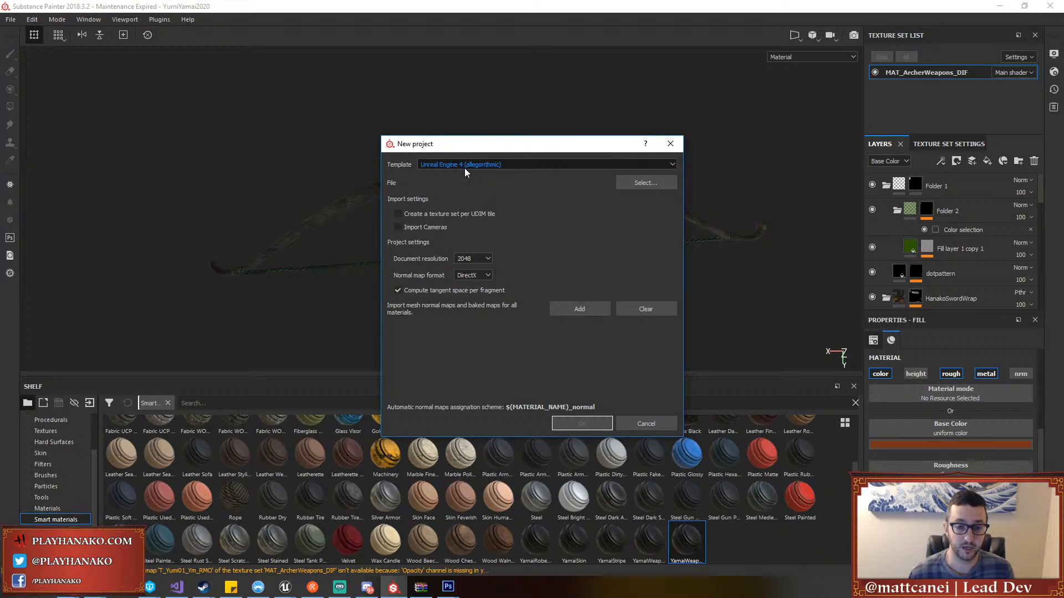
{"action": "left_click", "coordinate": [469, 256]}
{"action": "left_click", "coordinate": [468, 289]}
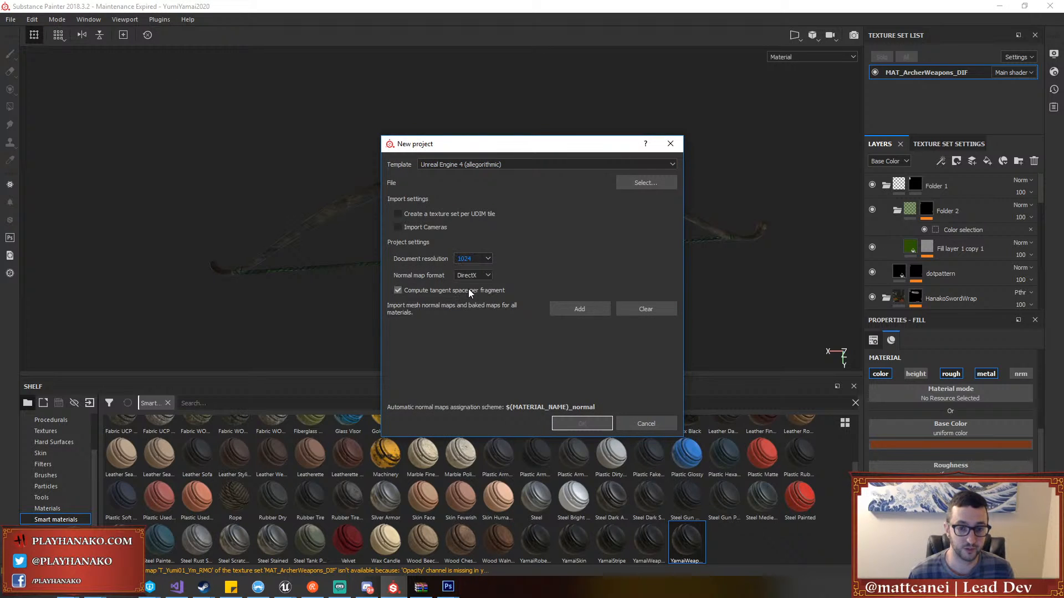
Look for the project mesh in the source art's Weapons/Kusarigama folder and its MAX subfolder
{"action": "left_click", "coordinate": [644, 184]}
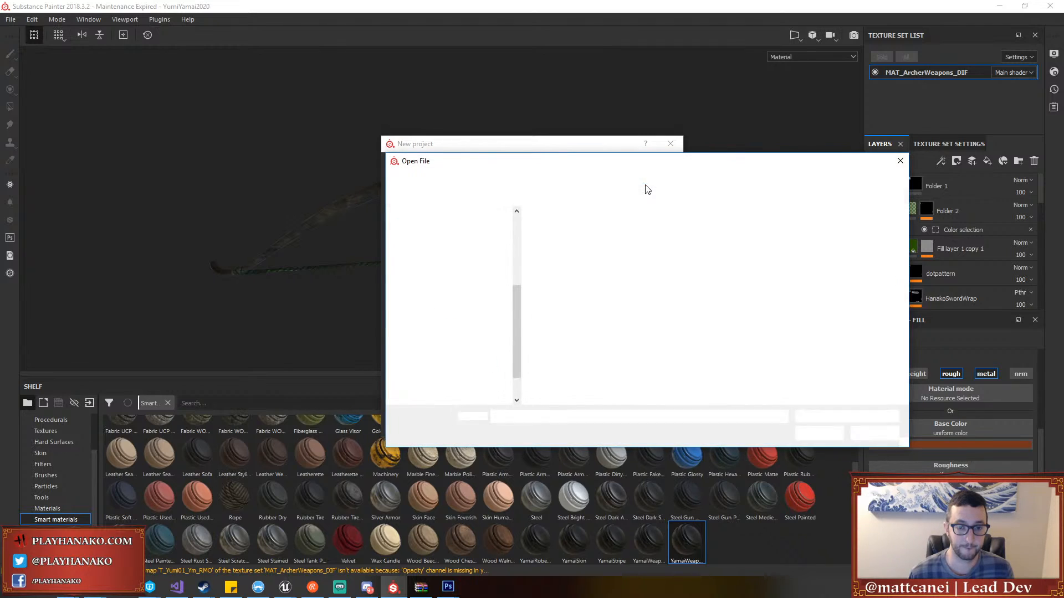
{"action": "left_click", "coordinate": [671, 179]}
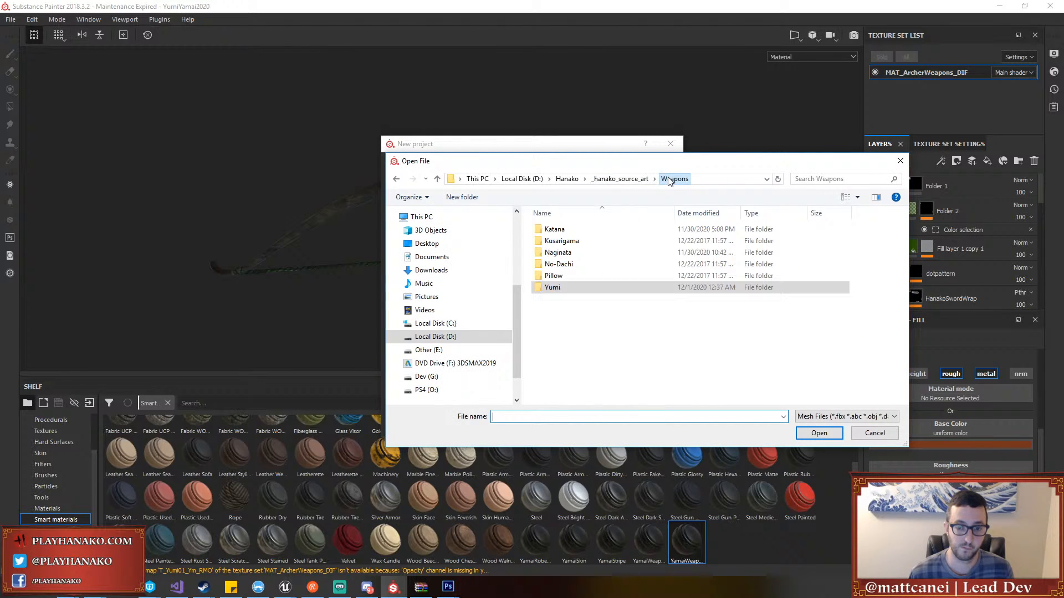
{"action": "double_click", "coordinate": [573, 242]}
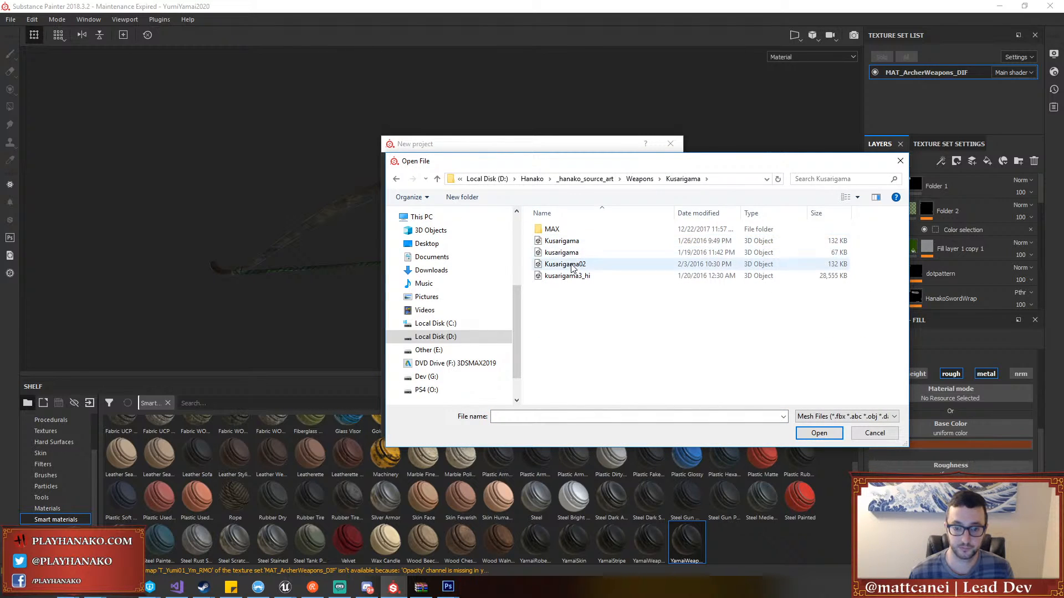
{"action": "double_click", "coordinate": [567, 231]}
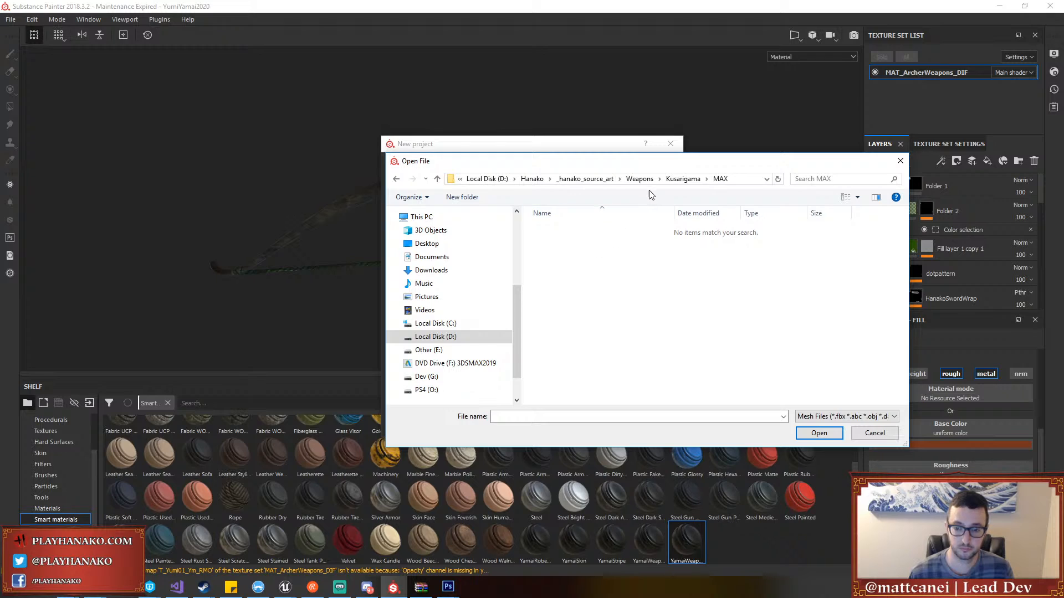
{"action": "left_click", "coordinate": [683, 179]}
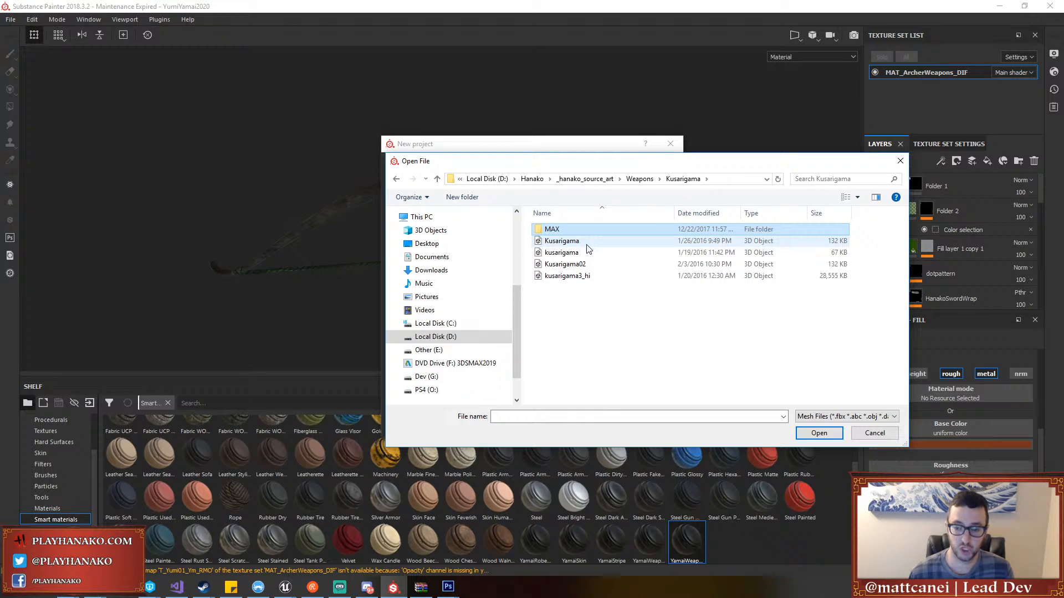
{"action": "left_click", "coordinate": [639, 179]}
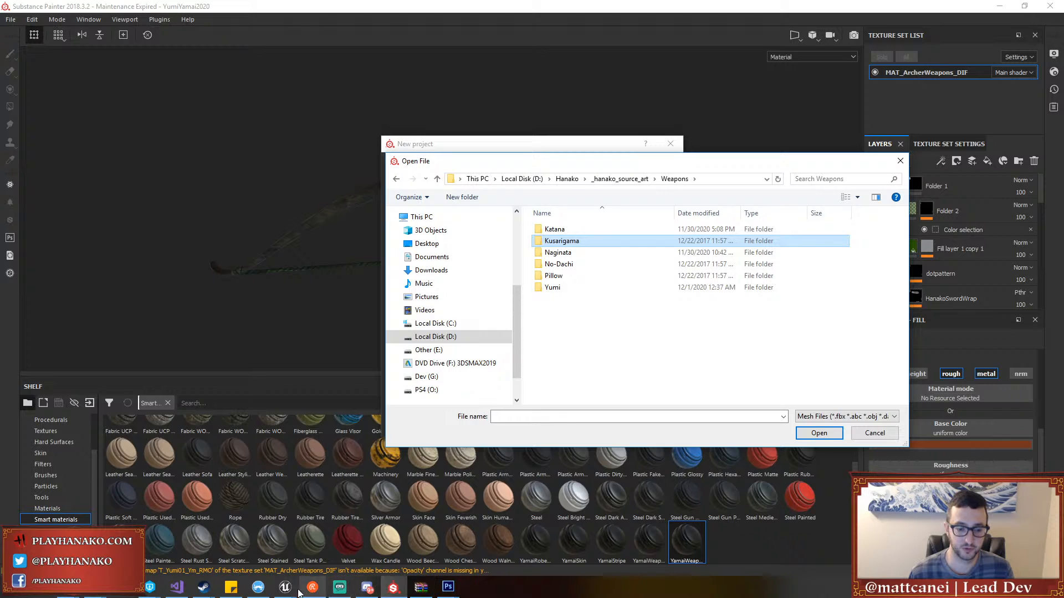
Check the source file path of SKL_Kusarigama_New in the Unreal Editor and recheck the Kusarigama MAX folder for the mesh
{"action": "left_click", "coordinate": [286, 589]}
{"action": "left_click", "coordinate": [277, 542]}
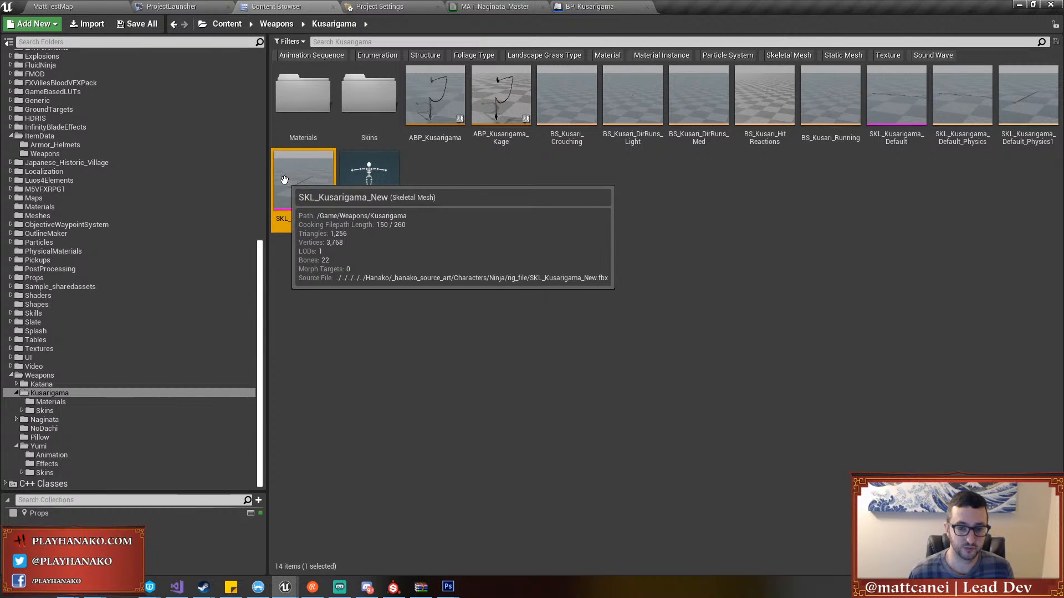
{"action": "left_click", "coordinate": [393, 586]}
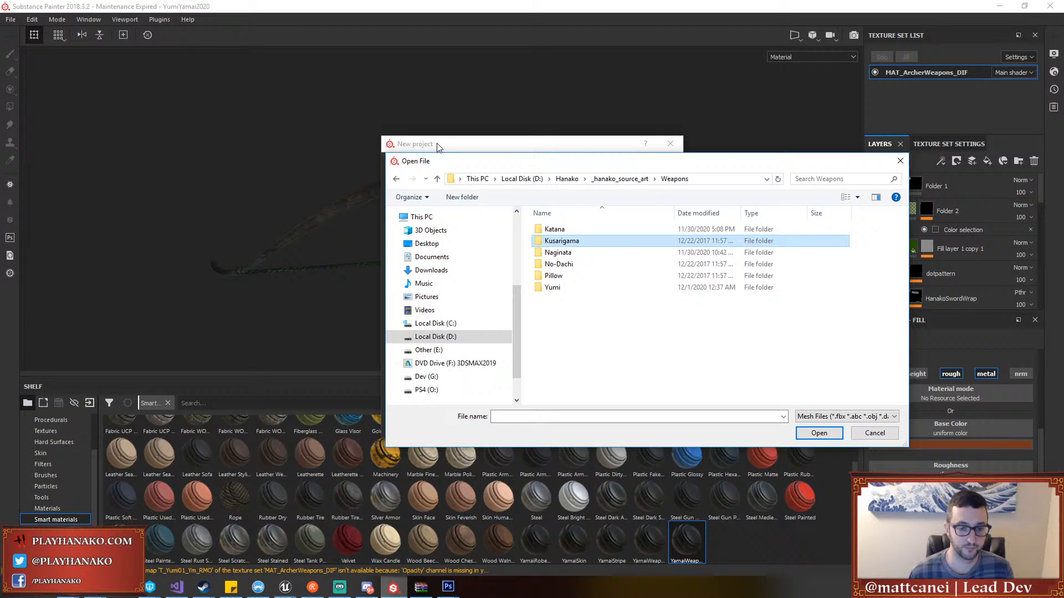
{"action": "double_click", "coordinate": [566, 242]}
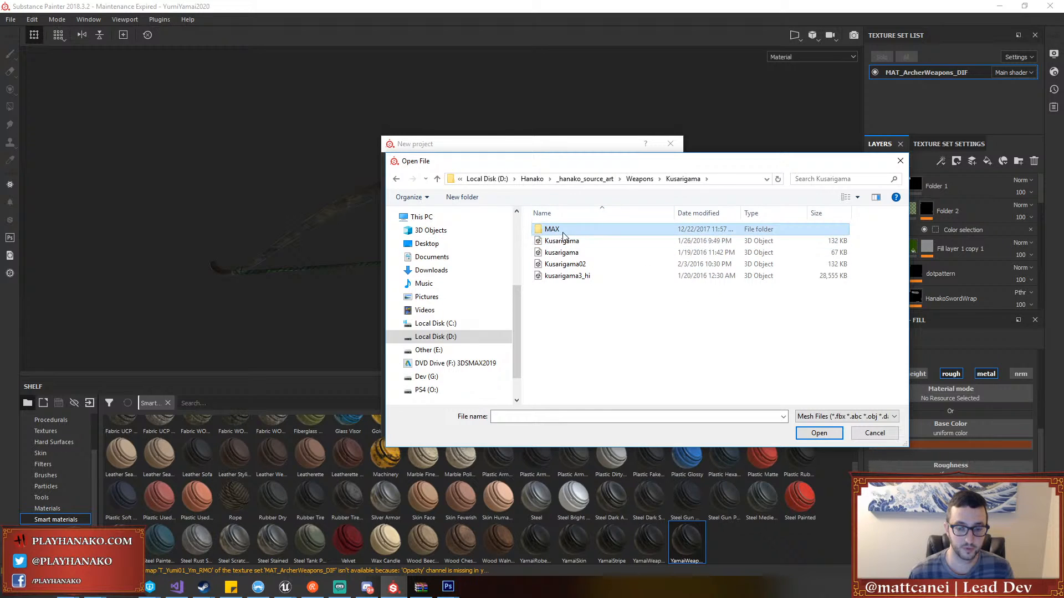
{"action": "double_click", "coordinate": [557, 230]}
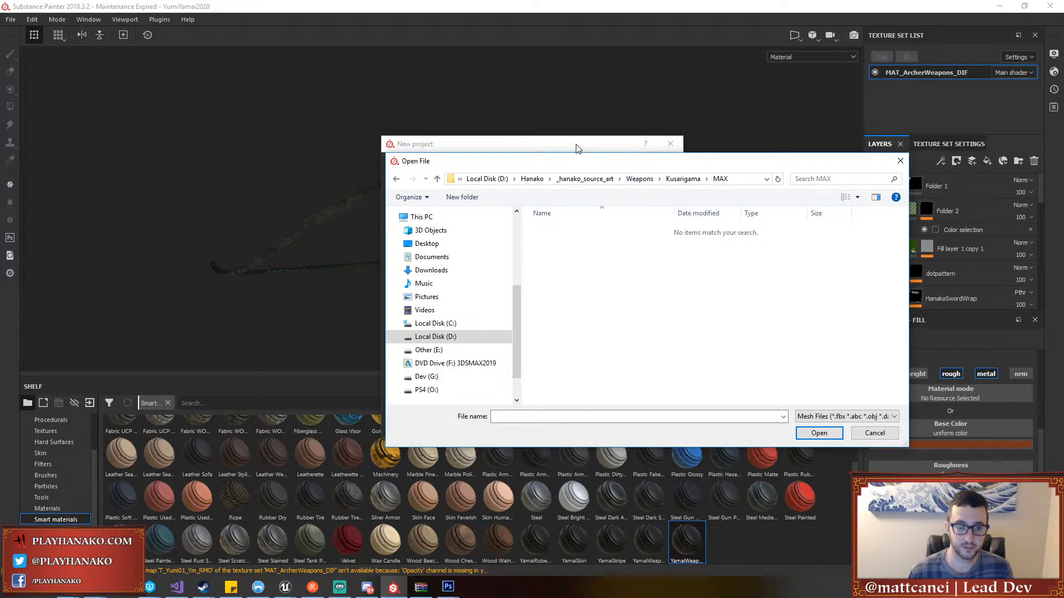
{"action": "left_click", "coordinate": [285, 586]}
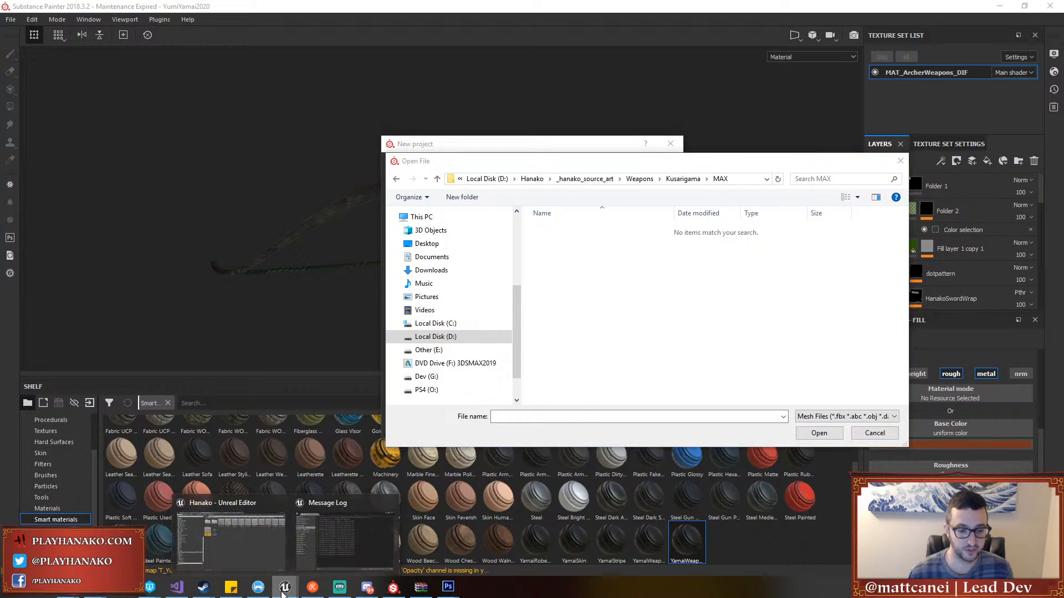
{"action": "left_click", "coordinate": [236, 530]}
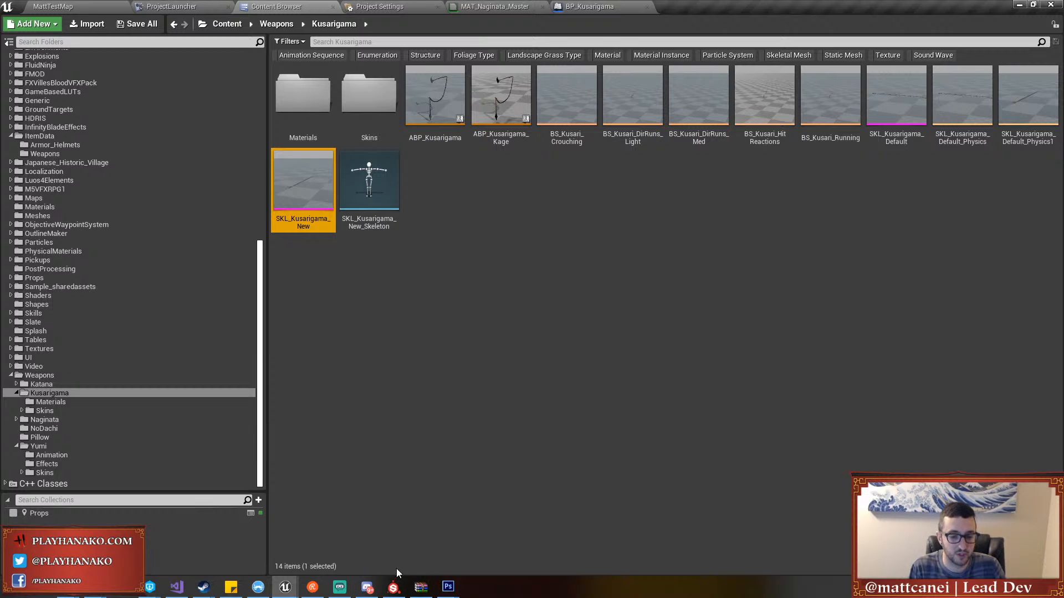
Choose SKL_Kusarigama_New.fbx from the source art's Characters/Ninja/rig_file folder as the new project's mesh
{"action": "left_click", "coordinate": [393, 587]}
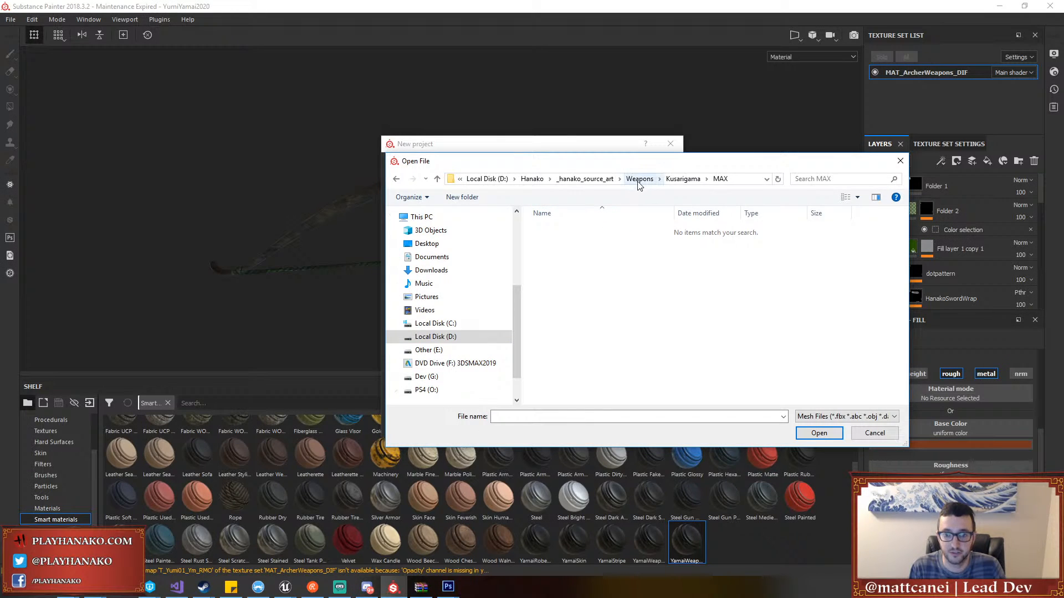
{"action": "left_click", "coordinate": [600, 182]}
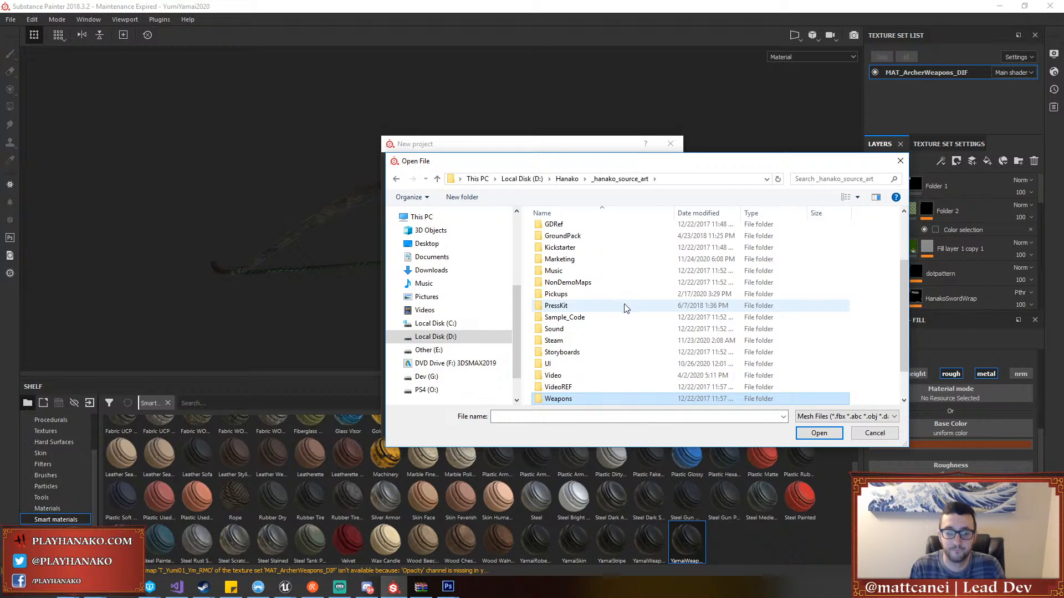
{"action": "scroll", "coordinate": [625, 308], "scroll_direction": "up", "scroll_amount": 4}
{"action": "double_click", "coordinate": [575, 240]}
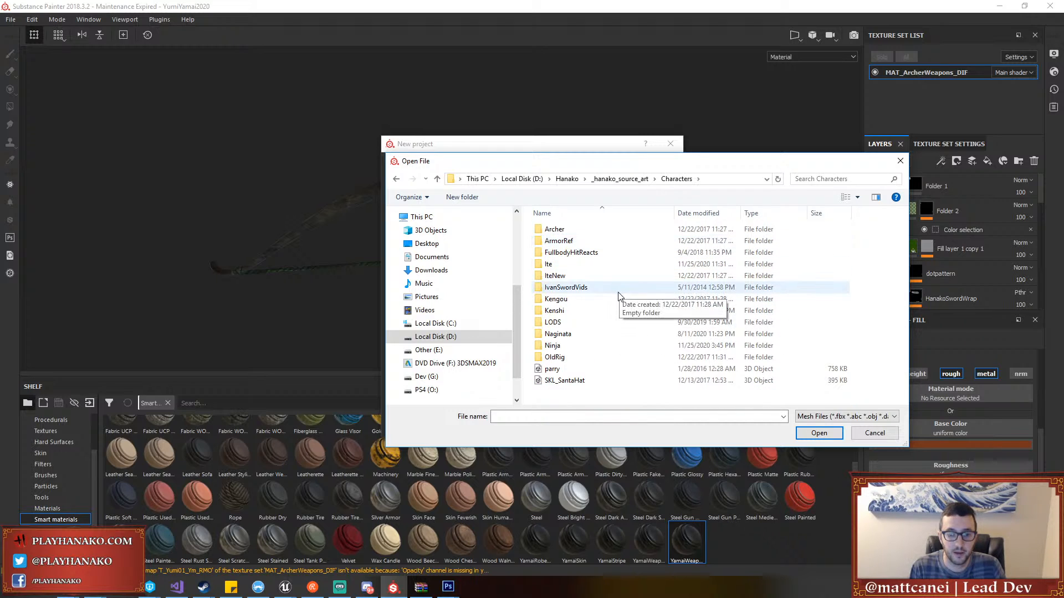
{"action": "double_click", "coordinate": [617, 347]}
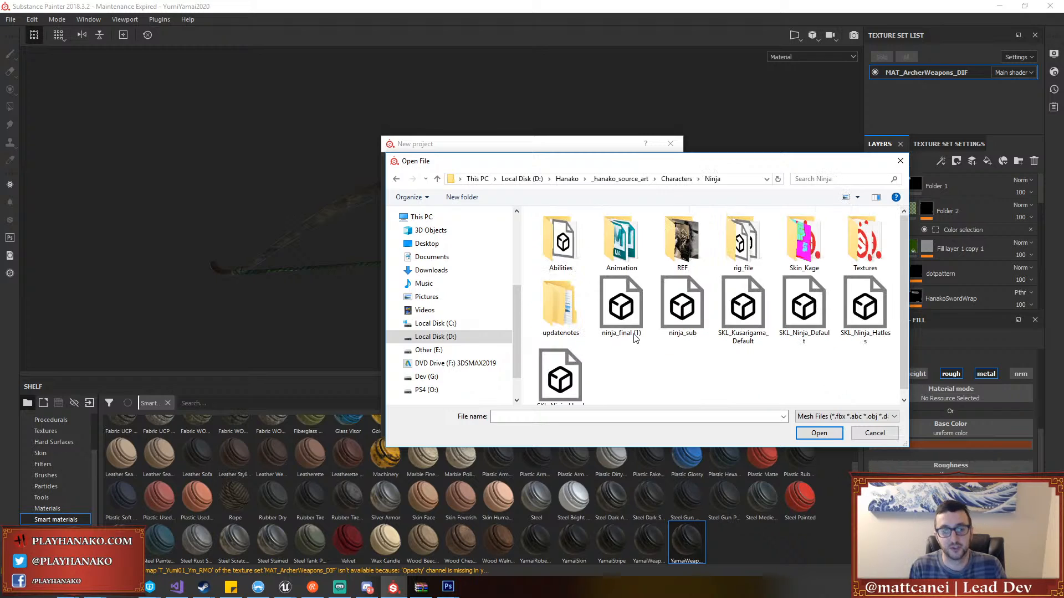
{"action": "scroll", "coordinate": [637, 340], "scroll_direction": "down", "scroll_amount": 1}
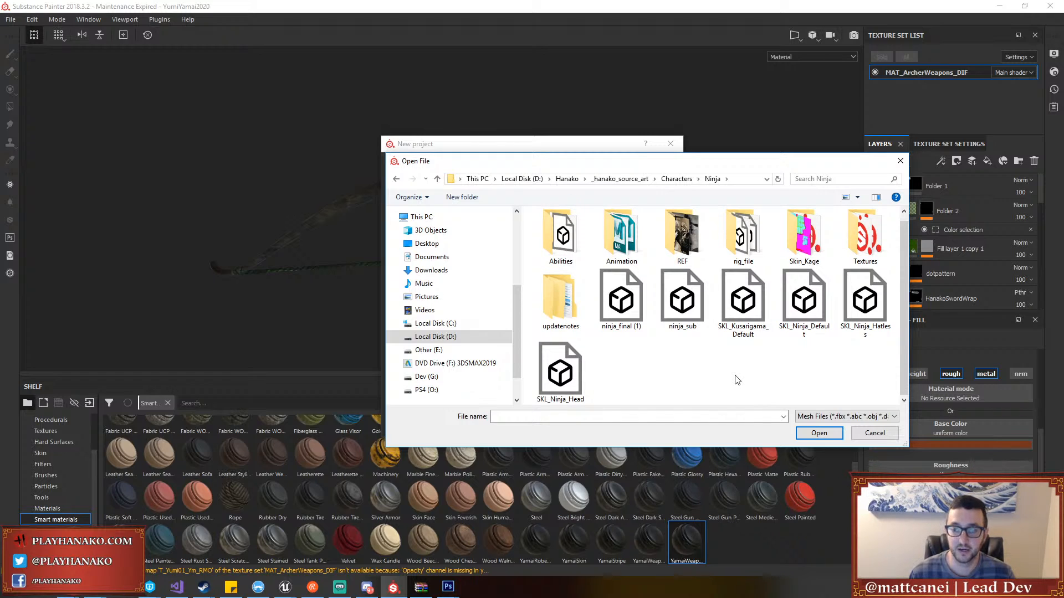
{"action": "double_click", "coordinate": [726, 231]}
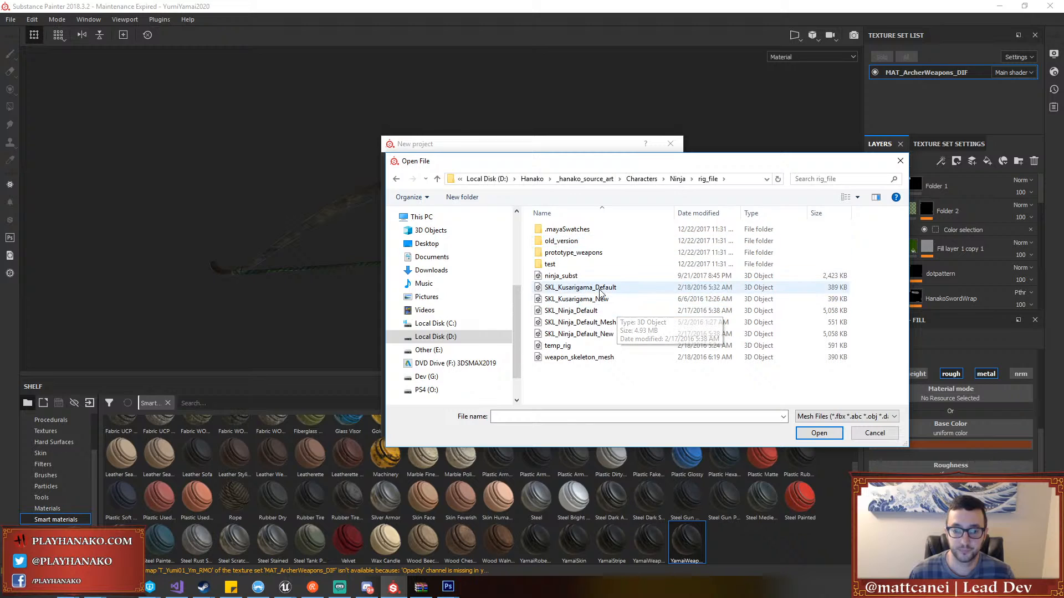
{"action": "double_click", "coordinate": [599, 299]}
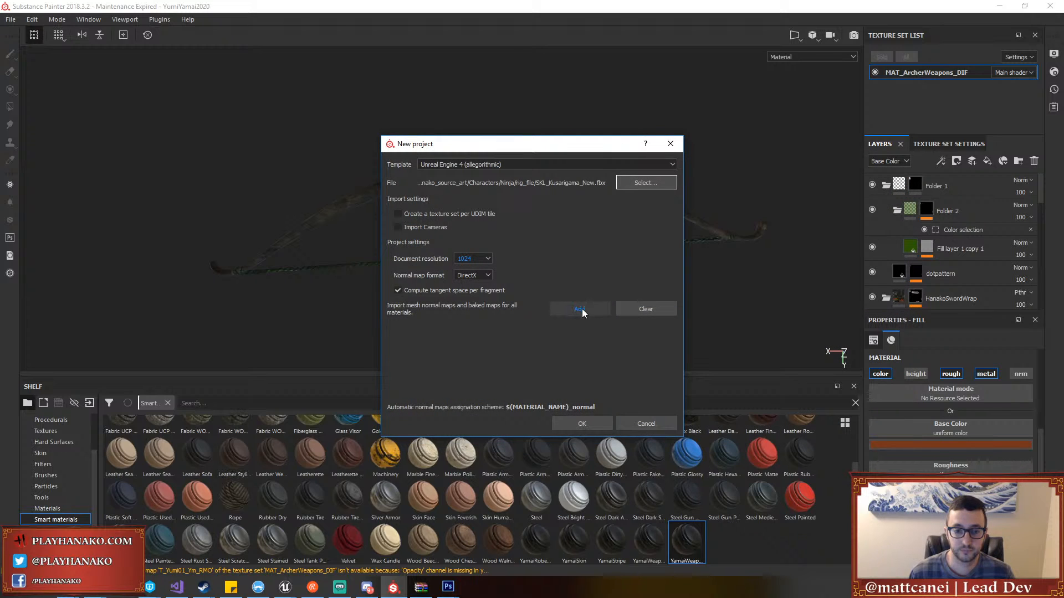
Start adding mesh maps to the new project and check the texture names in the Kusarigama Materials folder in the Unreal Editor
{"action": "left_click", "coordinate": [582, 308]}
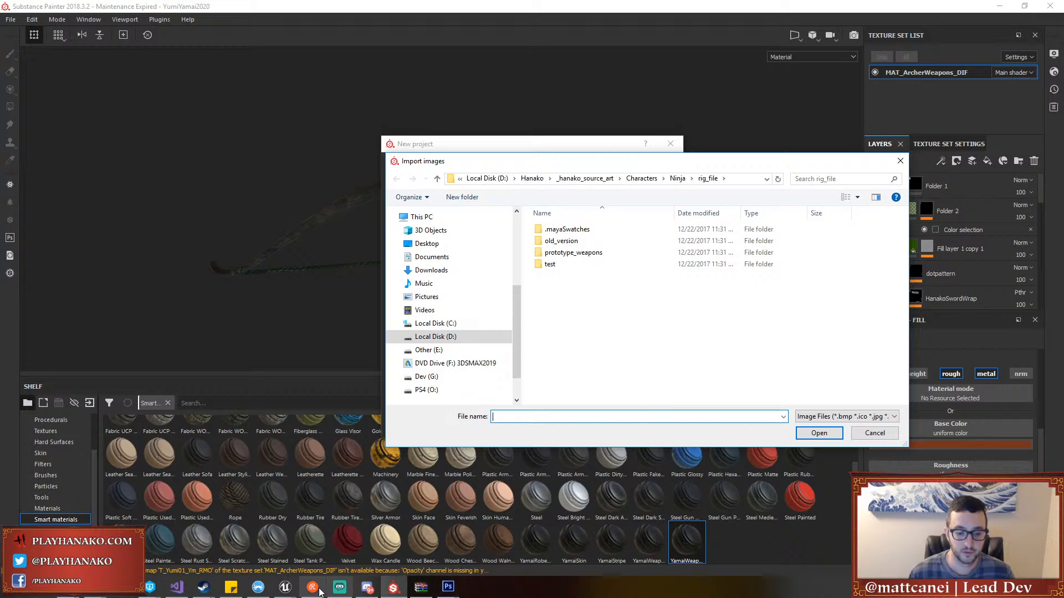
{"action": "left_click", "coordinate": [288, 589]}
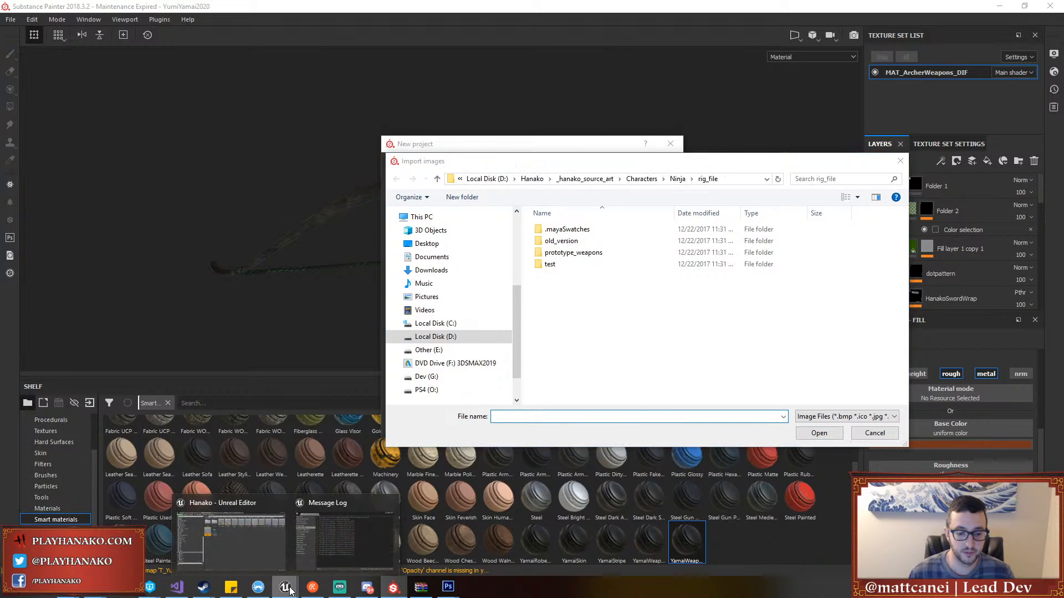
{"action": "left_click", "coordinate": [284, 540]}
{"action": "double_click", "coordinate": [304, 95]}
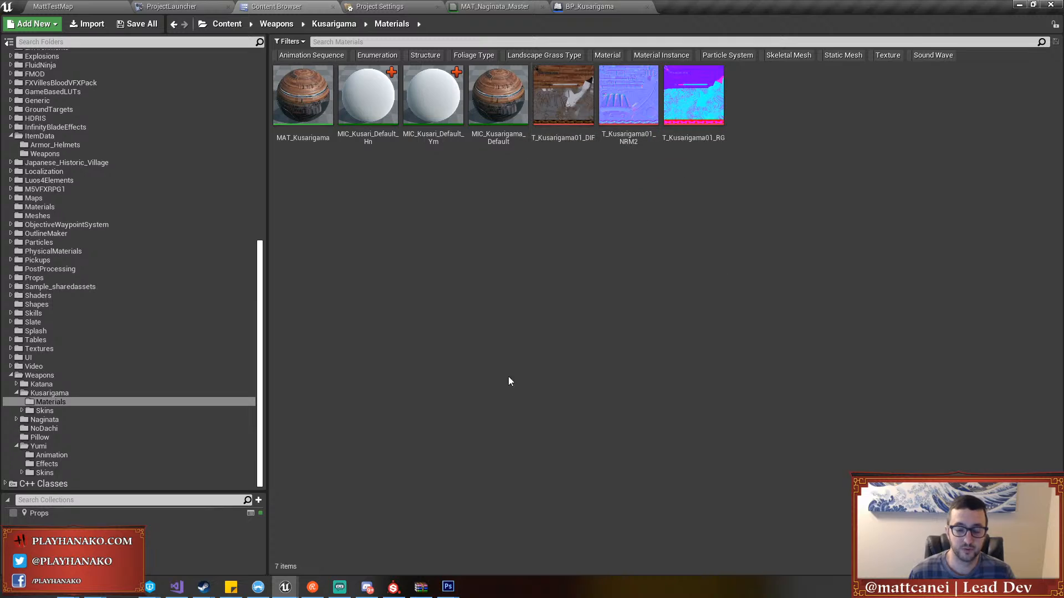
{"action": "mouse_move", "coordinate": [697, 82]}
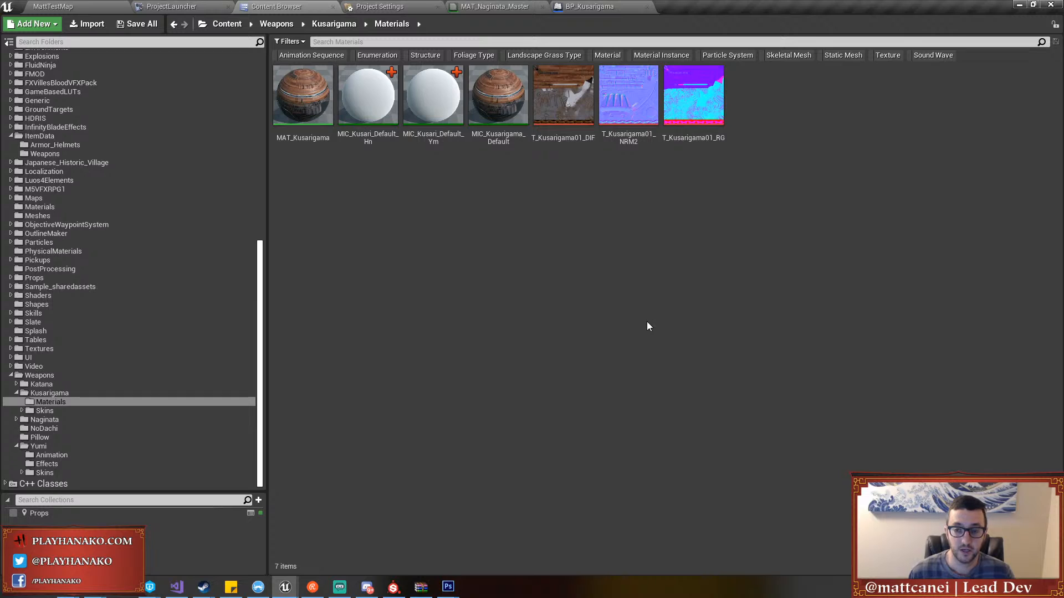
Return to Substance Painter and browse the map import to the Weapons folder under _hanako_source_art
{"action": "left_click", "coordinate": [393, 587]}
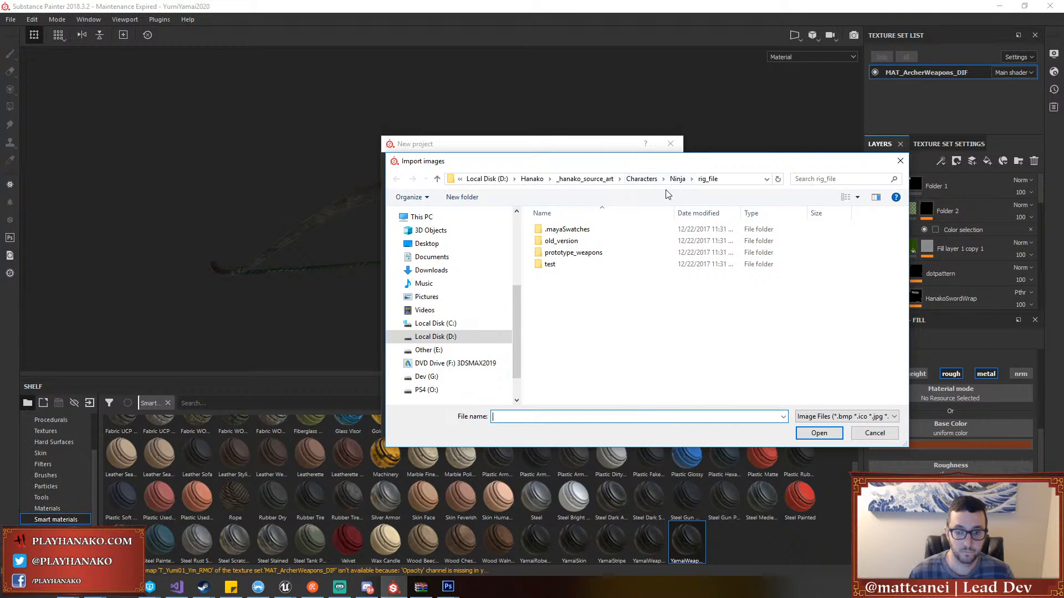
{"action": "left_click", "coordinate": [641, 179]}
{"action": "left_click", "coordinate": [619, 178]}
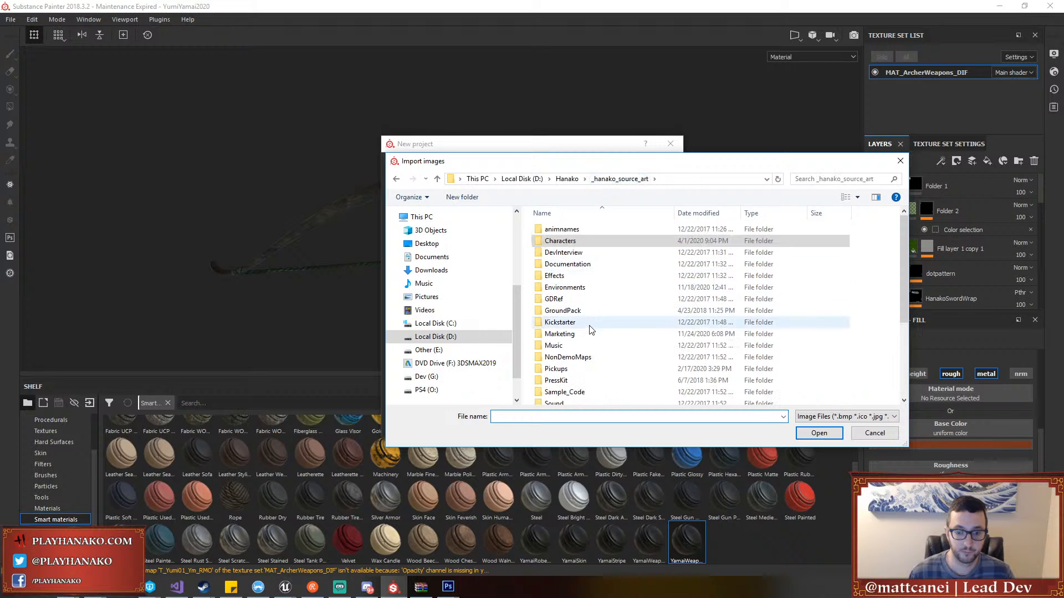
{"action": "scroll", "coordinate": [591, 330], "scroll_direction": "down", "scroll_amount": 3}
{"action": "double_click", "coordinate": [582, 372]}
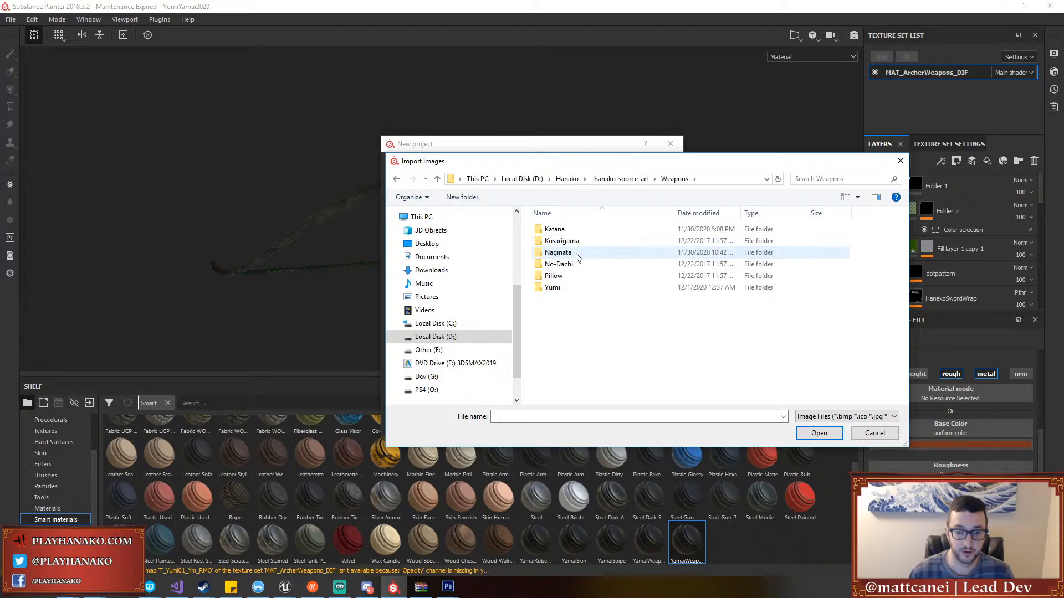
Import the Kusarigama AO, CLR, DIF, NRM2 and RG textures from the Kusarigama folder and create the new project
{"action": "double_click", "coordinate": [576, 245]}
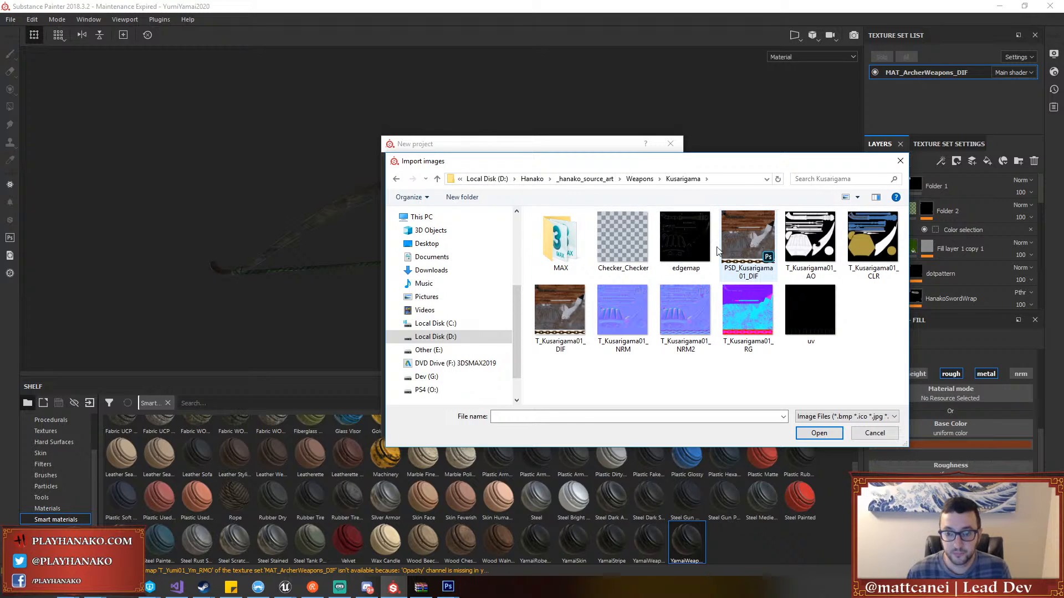
{"action": "left_click", "coordinate": [731, 312]}
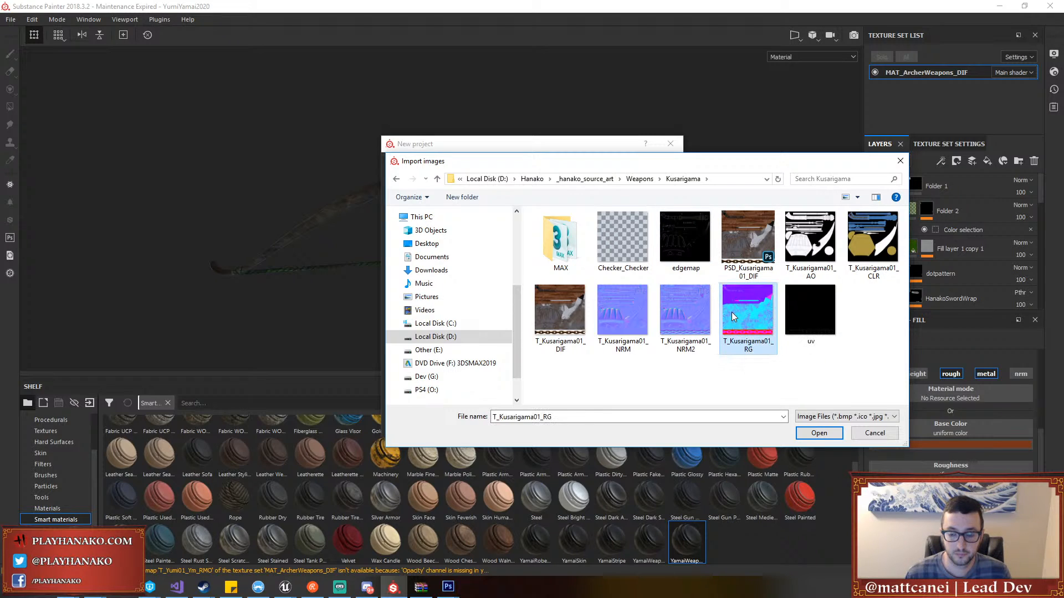
{"action": "left_click", "coordinate": [693, 314], "text": "ctrl"}
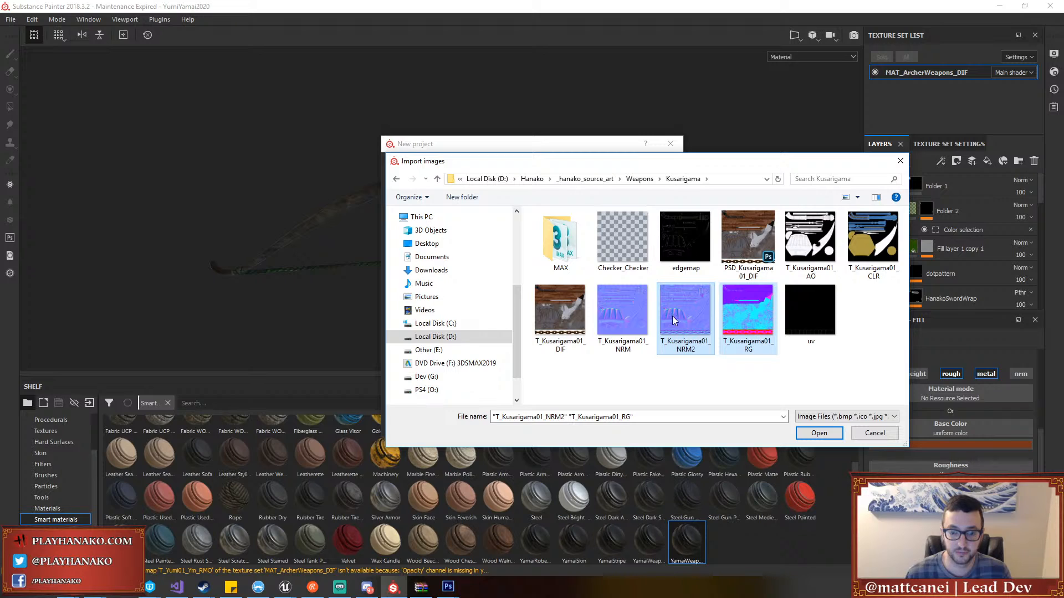
{"action": "left_click", "coordinate": [559, 311], "text": "ctrl"}
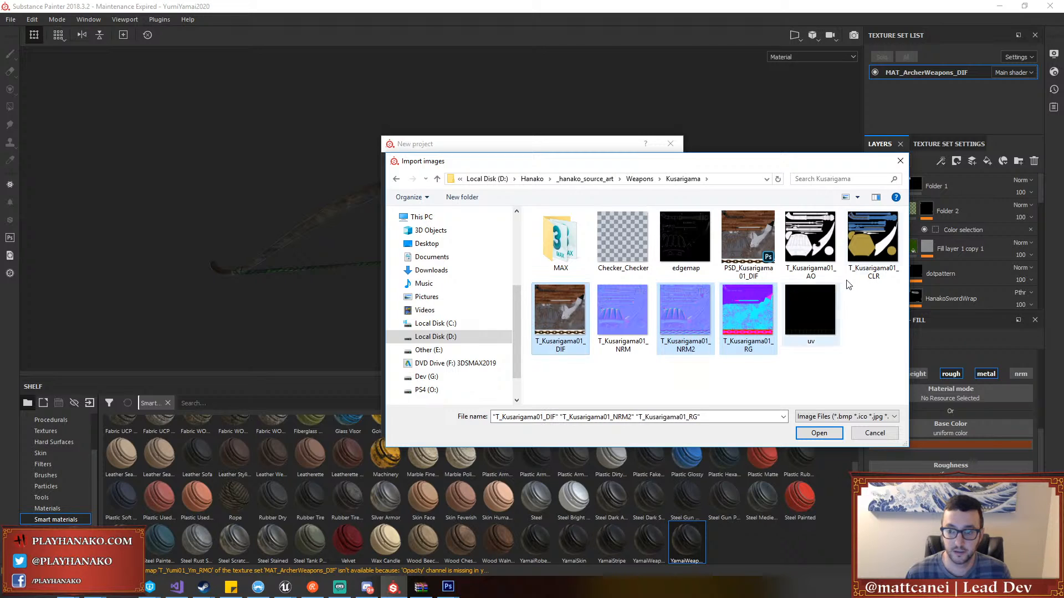
{"action": "left_click", "coordinate": [881, 249], "text": "ctrl"}
{"action": "left_click", "coordinate": [808, 238], "text": "ctrl"}
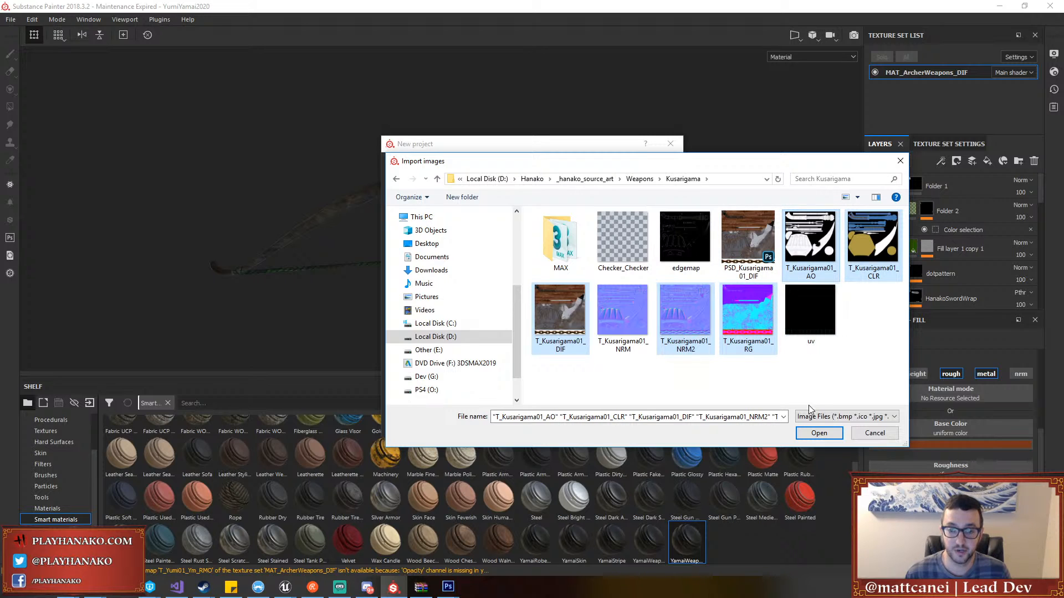
{"action": "left_click", "coordinate": [812, 434]}
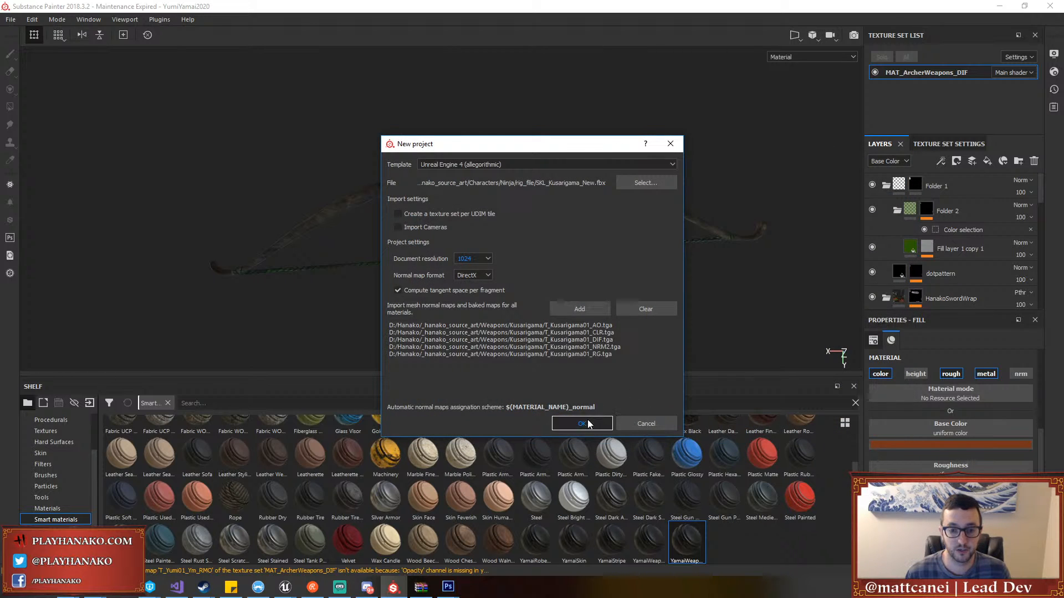
{"action": "left_click", "coordinate": [573, 424]}
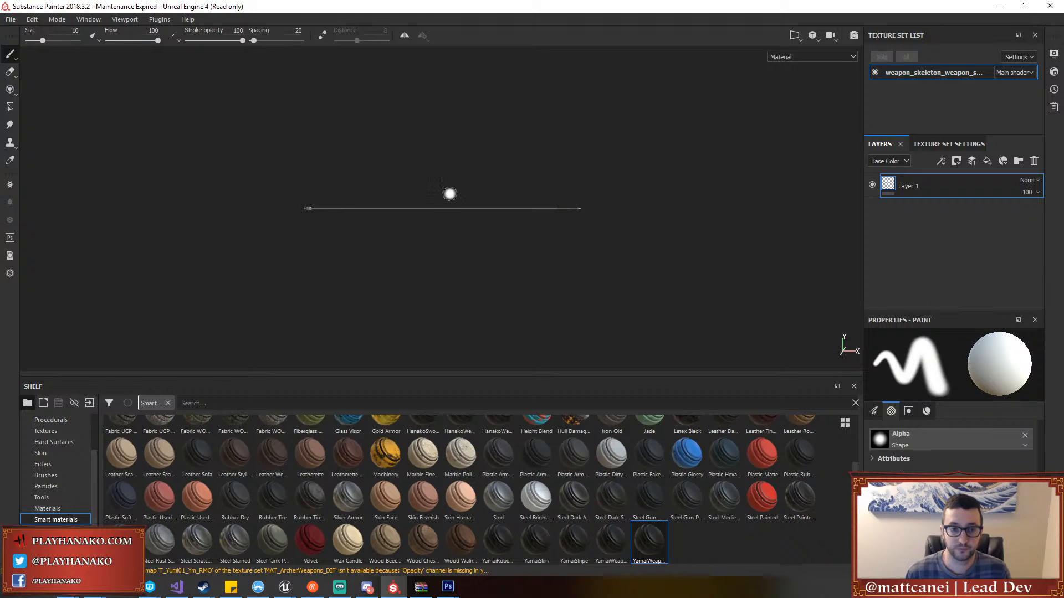
Assign T_Kusarigama01_NRM2 as the texture set's normal mesh map
{"action": "scroll", "coordinate": [449, 194], "scroll_direction": "up", "scroll_amount": 5}
{"action": "left_click_drag", "start_coordinate": [467, 197], "coordinate": [525, 272], "text": "alt"}
{"action": "scroll", "coordinate": [525, 272], "scroll_direction": "up", "scroll_amount": 2}
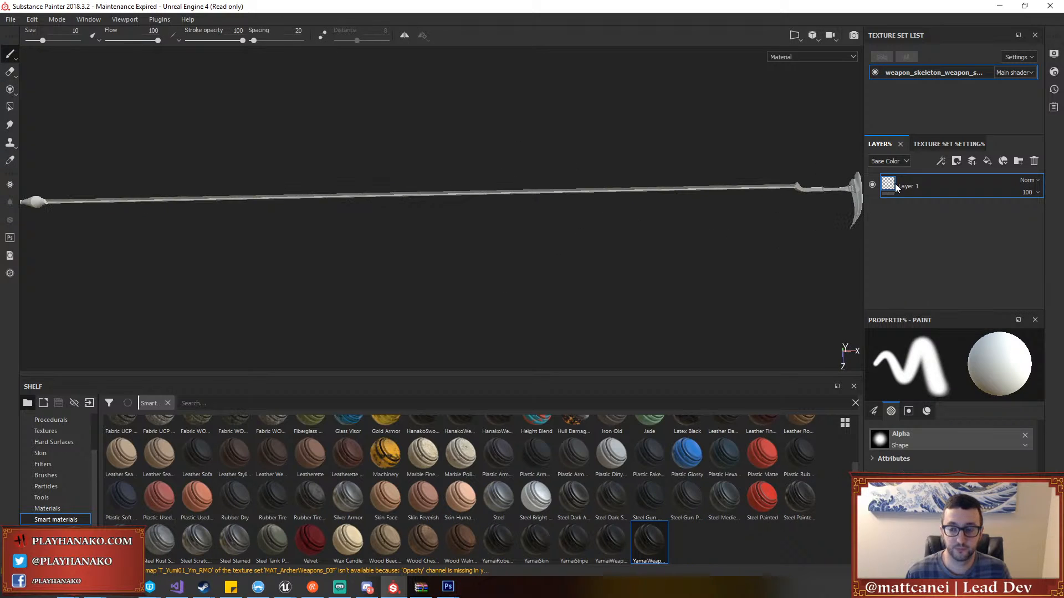
{"action": "left_click", "coordinate": [949, 144]}
{"action": "scroll", "coordinate": [957, 211], "scroll_direction": "down", "scroll_amount": 3}
{"action": "left_click", "coordinate": [952, 234]}
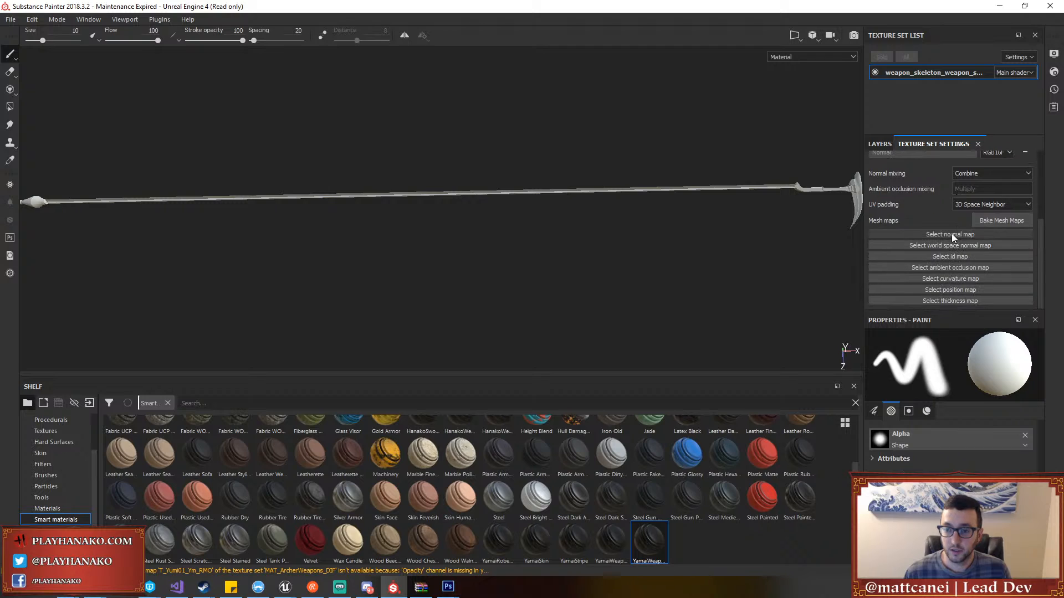
{"action": "left_click", "coordinate": [1008, 269]}
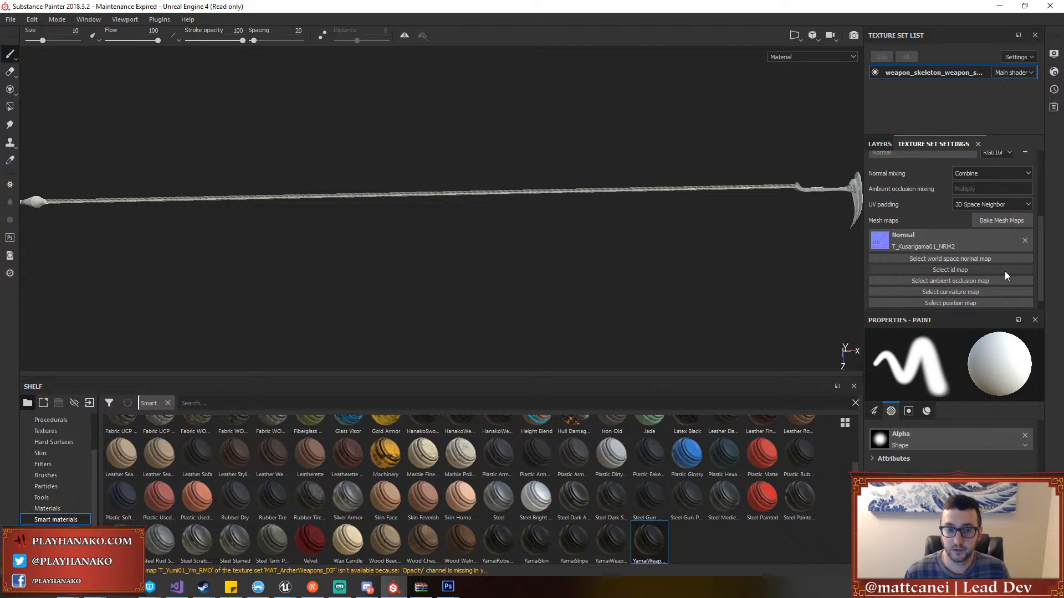
Assign T_Kusarigama01_CLR as the ID map and T_Kusarigama01_AO as the ambient occlusion map
{"action": "left_click", "coordinate": [959, 270]}
{"action": "left_click", "coordinate": [946, 301]}
{"action": "scroll", "coordinate": [960, 291], "scroll_direction": "down", "scroll_amount": 1}
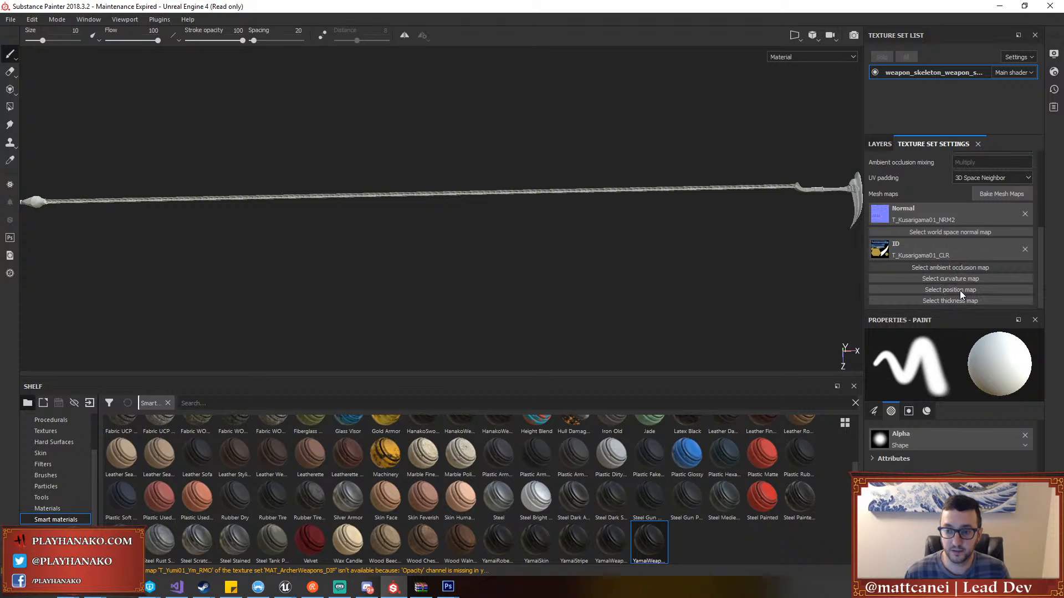
{"action": "left_click", "coordinate": [955, 265]}
{"action": "left_click", "coordinate": [919, 299]}
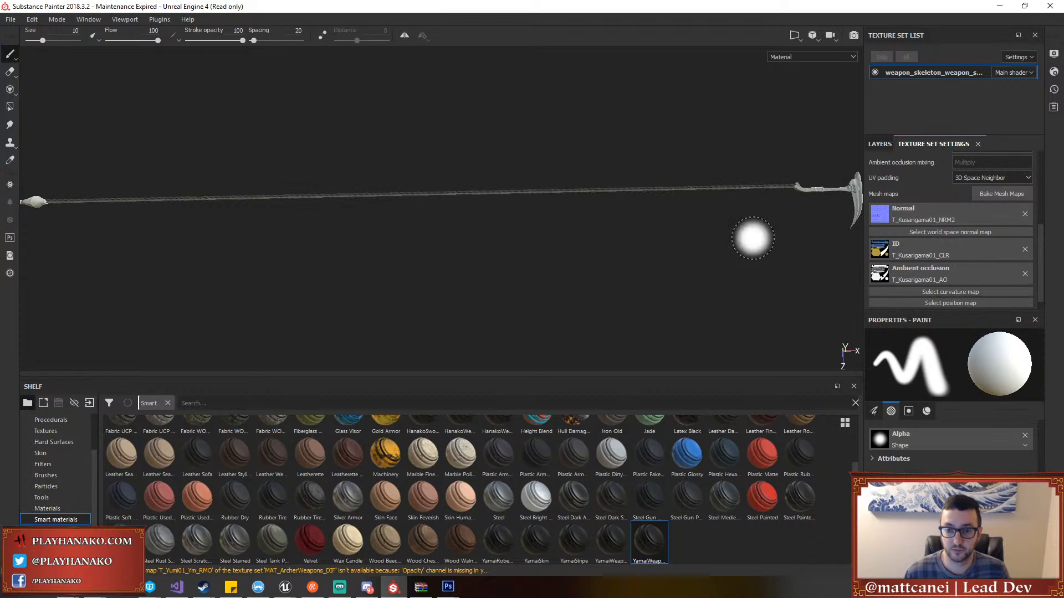
Examine the chain and the sickle end of the weapon up close with the mesh maps applied
{"action": "scroll", "coordinate": [692, 233], "scroll_direction": "up", "scroll_amount": 3}
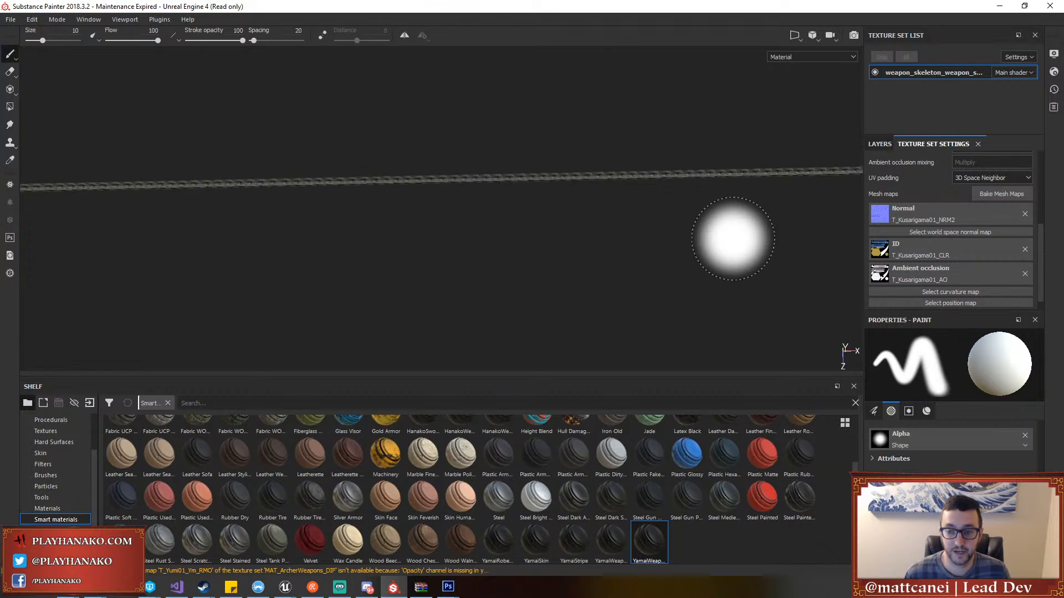
{"action": "scroll", "coordinate": [728, 238], "scroll_direction": "down", "scroll_amount": 4}
{"action": "middle_click_drag", "start_coordinate": [457, 213], "coordinate": [552, 218], "text": "alt"}
{"action": "scroll", "coordinate": [553, 195], "scroll_direction": "up", "scroll_amount": 4}
{"action": "middle_click_drag", "start_coordinate": [682, 240], "coordinate": [522, 278], "text": "alt"}
{"action": "middle_click_drag", "start_coordinate": [366, 275], "coordinate": [499, 278], "text": "alt"}
{"action": "scroll", "coordinate": [504, 278], "scroll_direction": "up", "scroll_amount": 5}
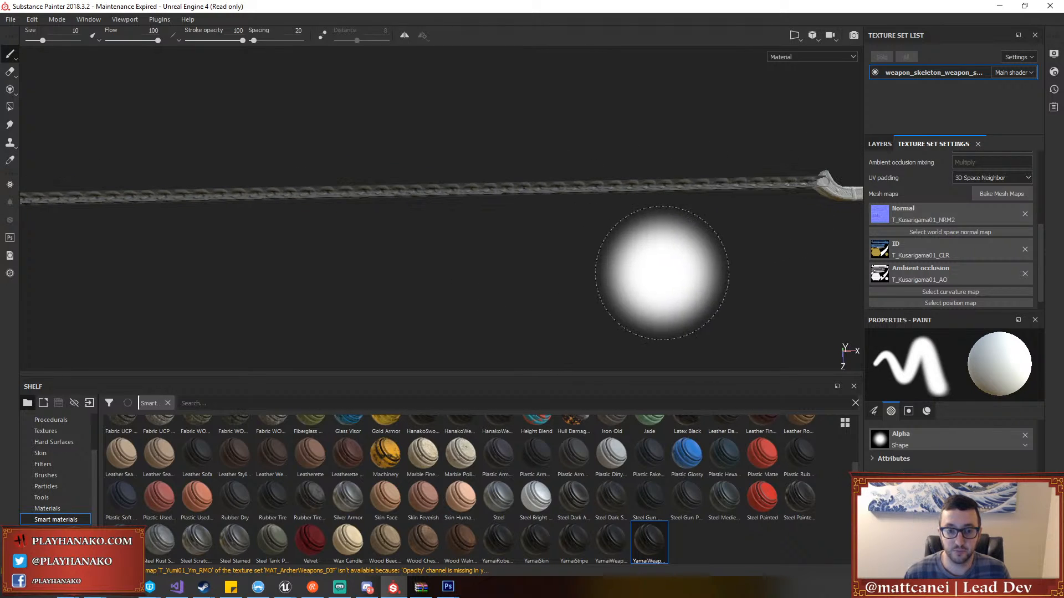
{"action": "scroll", "coordinate": [665, 272], "scroll_direction": "down", "scroll_amount": 4}
{"action": "middle_click_drag", "start_coordinate": [717, 280], "coordinate": [615, 284], "text": "alt"}
{"action": "scroll", "coordinate": [607, 286], "scroll_direction": "up", "scroll_amount": 1}
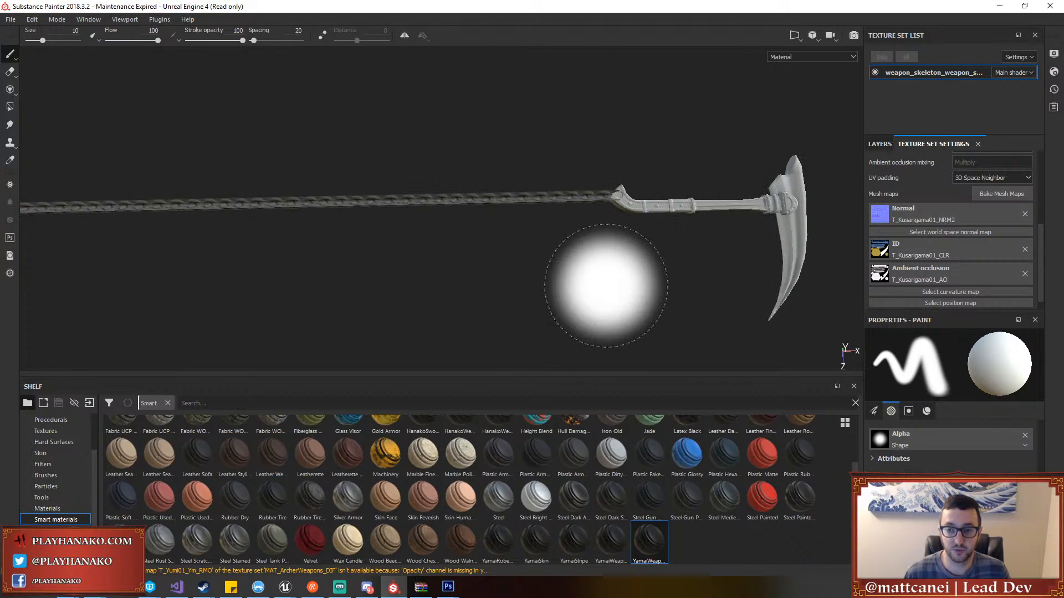
Add an Opacity channel to the texture set
{"action": "left_click", "coordinate": [884, 146]}
{"action": "left_click", "coordinate": [916, 141]}
{"action": "scroll", "coordinate": [953, 200], "scroll_direction": "down", "scroll_amount": 1}
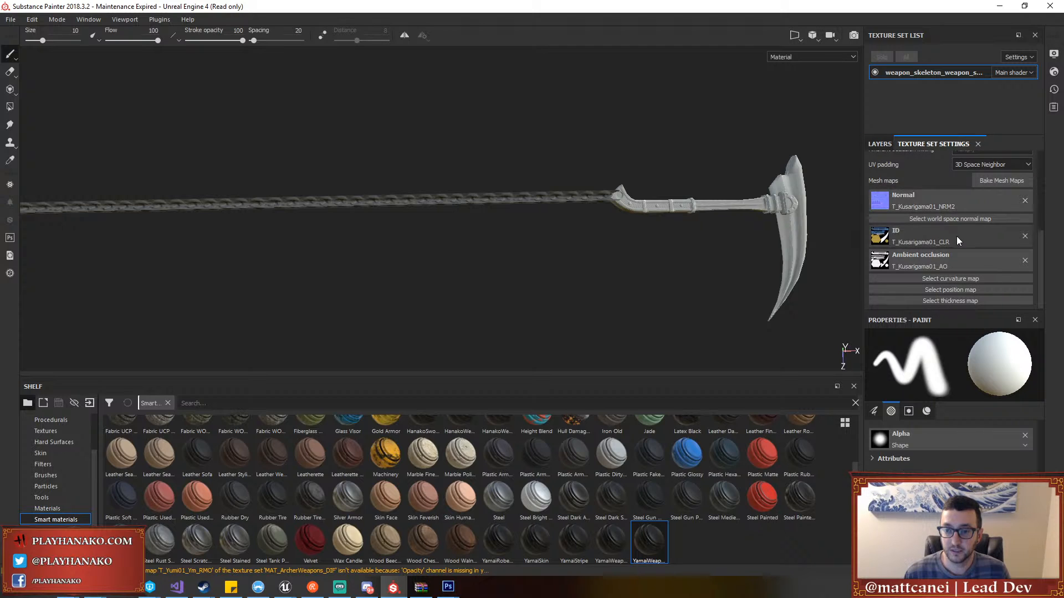
{"action": "scroll", "coordinate": [957, 238], "scroll_direction": "up", "scroll_amount": 5}
{"action": "left_click", "coordinate": [1027, 179]}
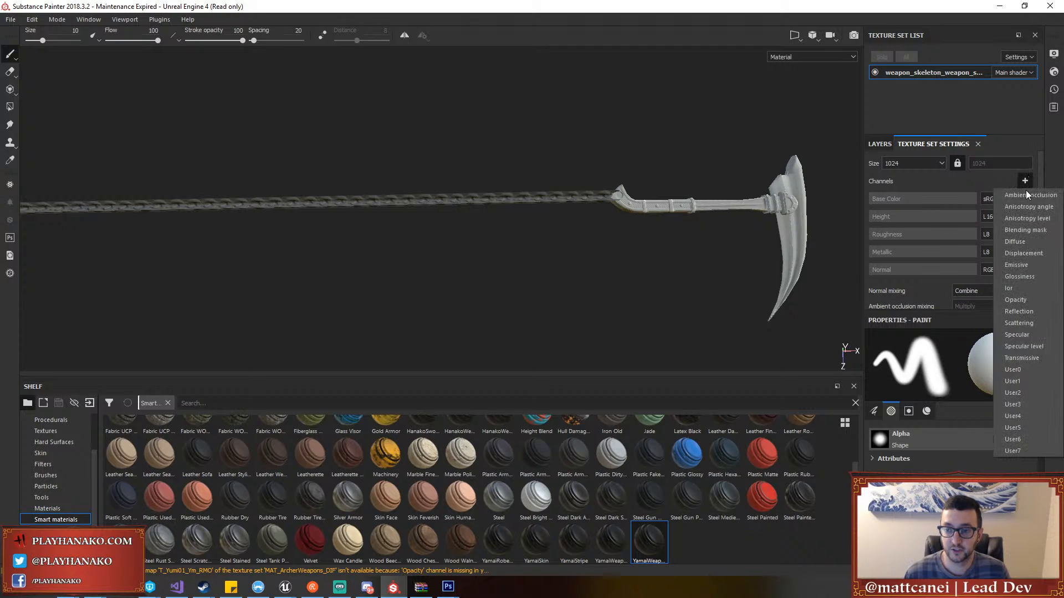
{"action": "left_click", "coordinate": [1019, 303]}
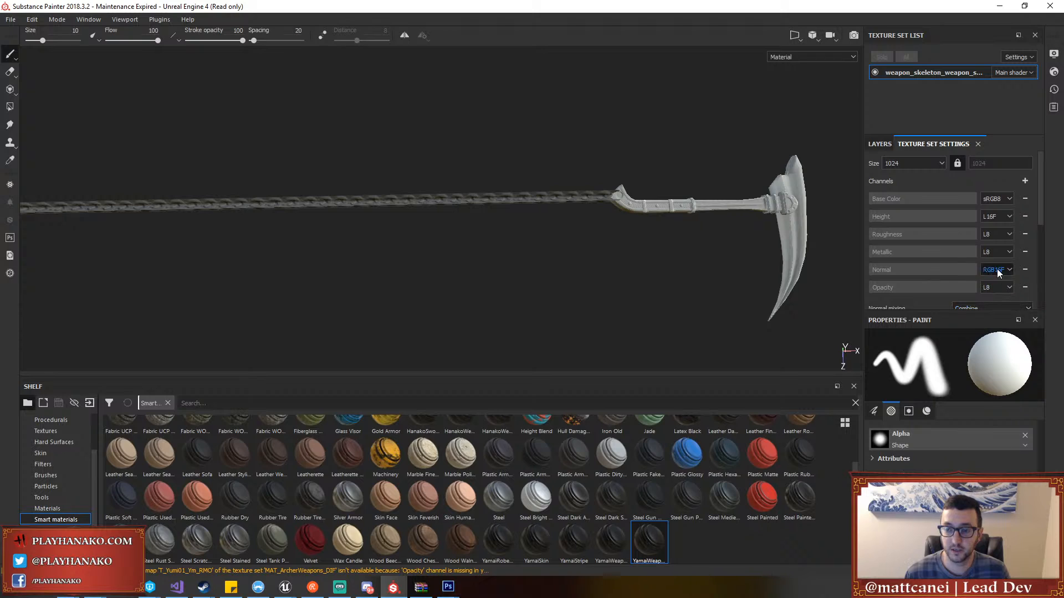
{"action": "left_click", "coordinate": [880, 144]}
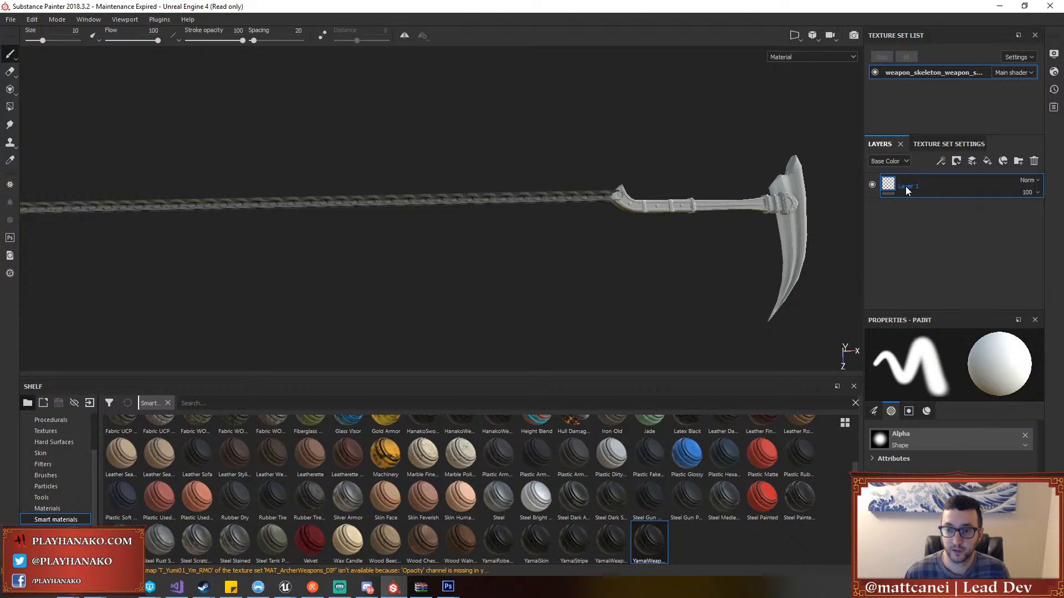
{"action": "double_click", "coordinate": [906, 187]}
{"action": "type", "text": "opaic"}
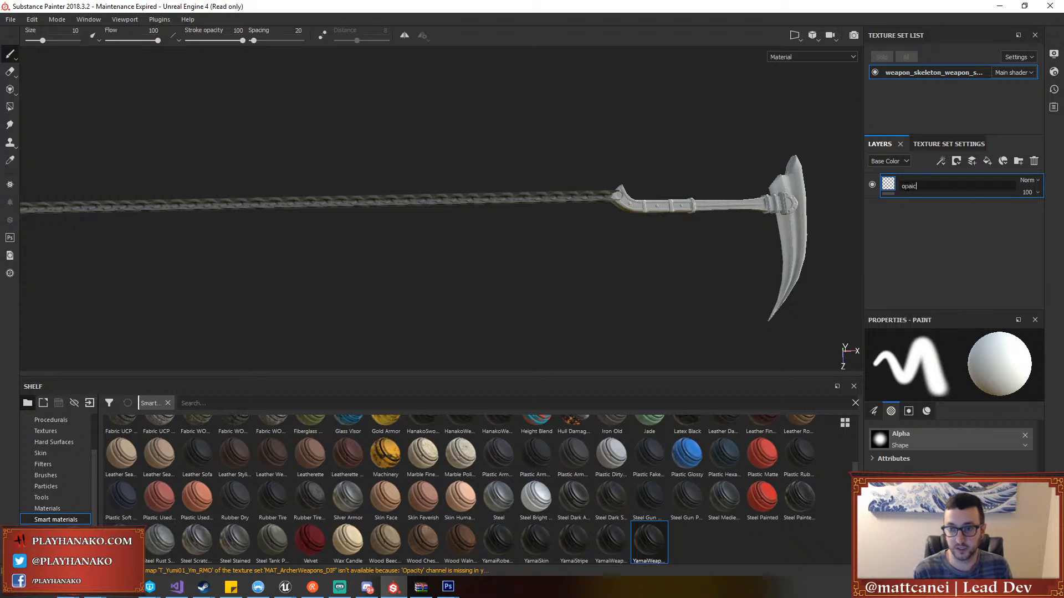
{"action": "key", "text": "BackSpace"}
{"action": "key", "text": "BackSpace"}
{"action": "key", "text": "BackSpace"}
{"action": "key", "text": "BackSpace"}
{"action": "key", "text": "BackSpace"}
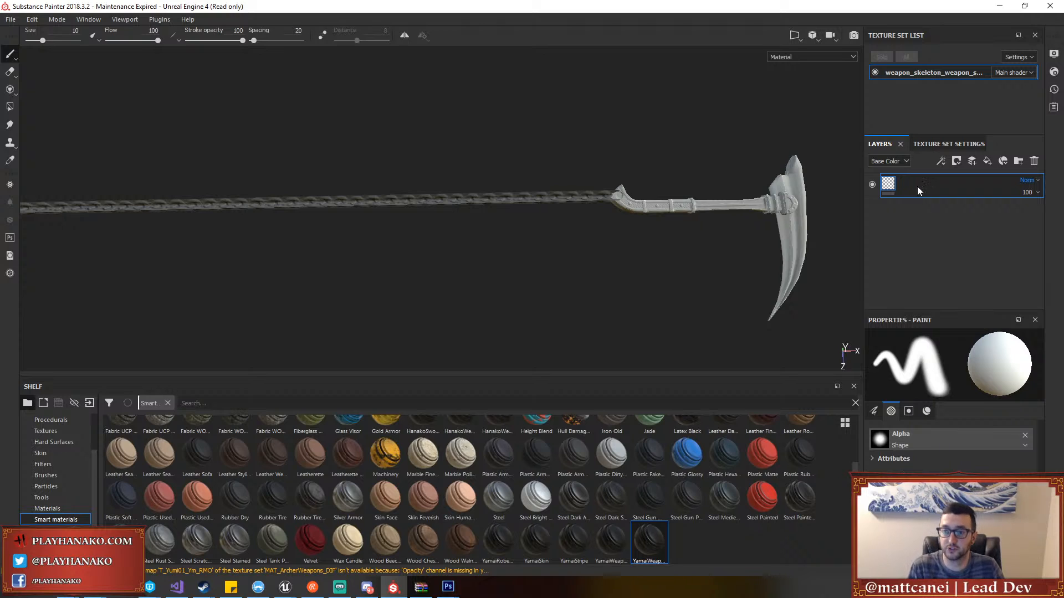
Add a fill layer above the paint layer and name it "opacity"
{"action": "left_click", "coordinate": [986, 161]}
{"action": "double_click", "coordinate": [912, 188]}
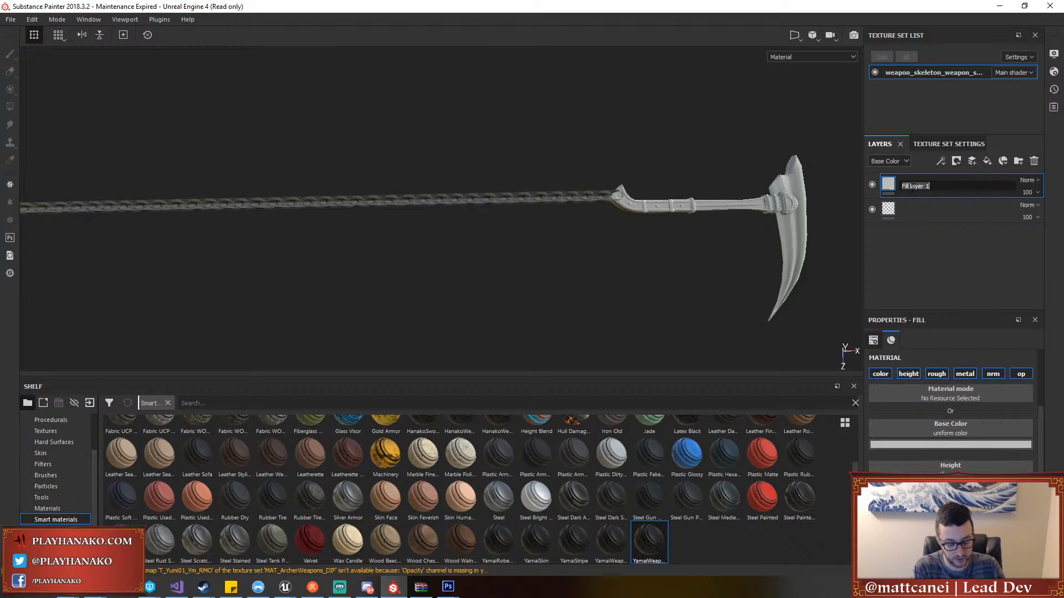
{"action": "type", "text": "opacity"}
{"action": "key", "text": "Return"}
Add a Grayscale conversion generator to the opacity layer
{"action": "right_click", "coordinate": [912, 187]}
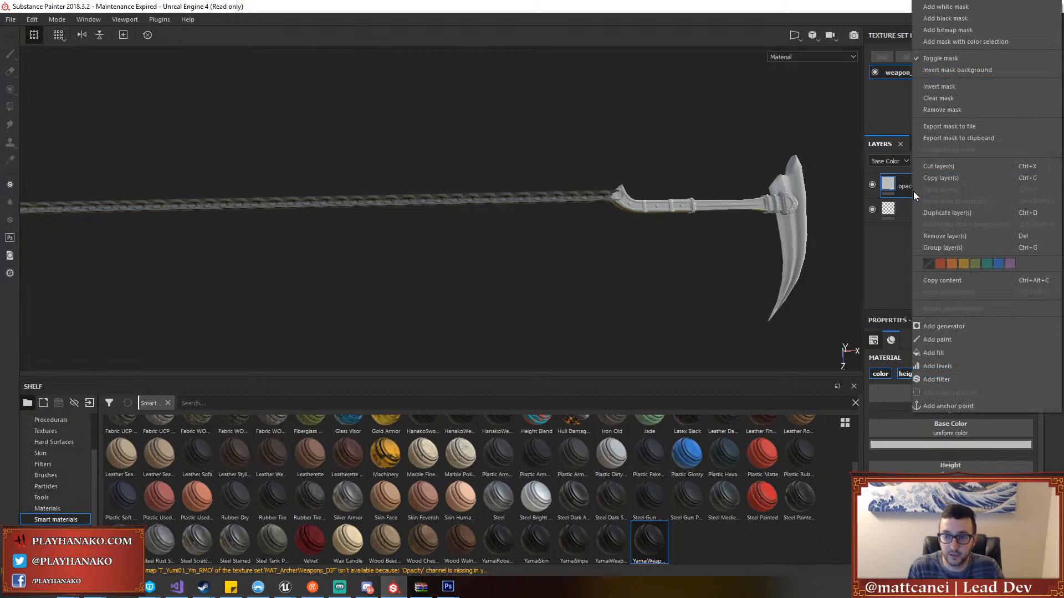
{"action": "left_click", "coordinate": [943, 326]}
{"action": "left_click", "coordinate": [952, 377]}
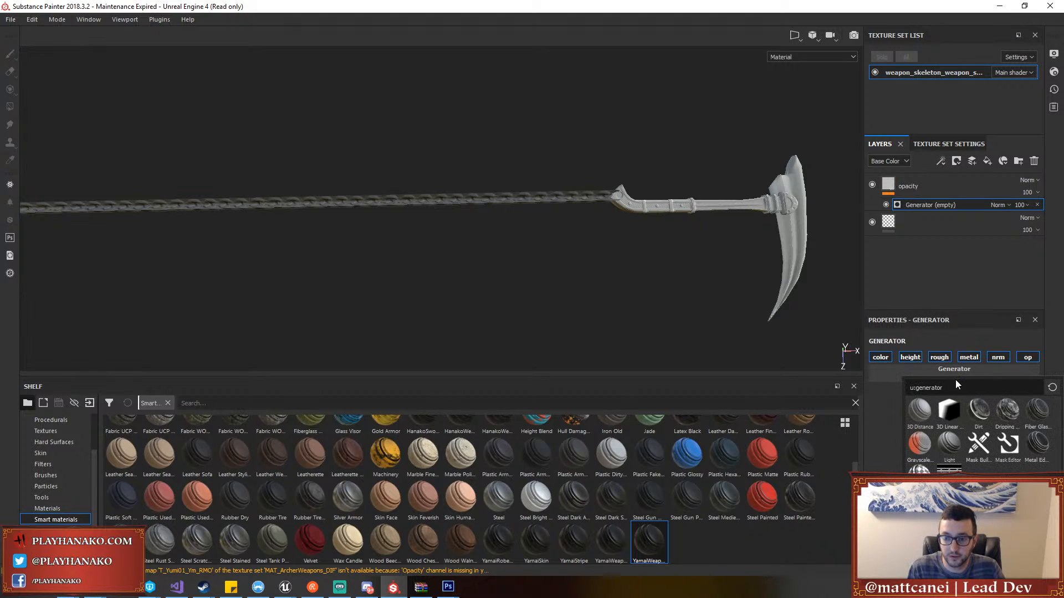
{"action": "left_click", "coordinate": [933, 444]}
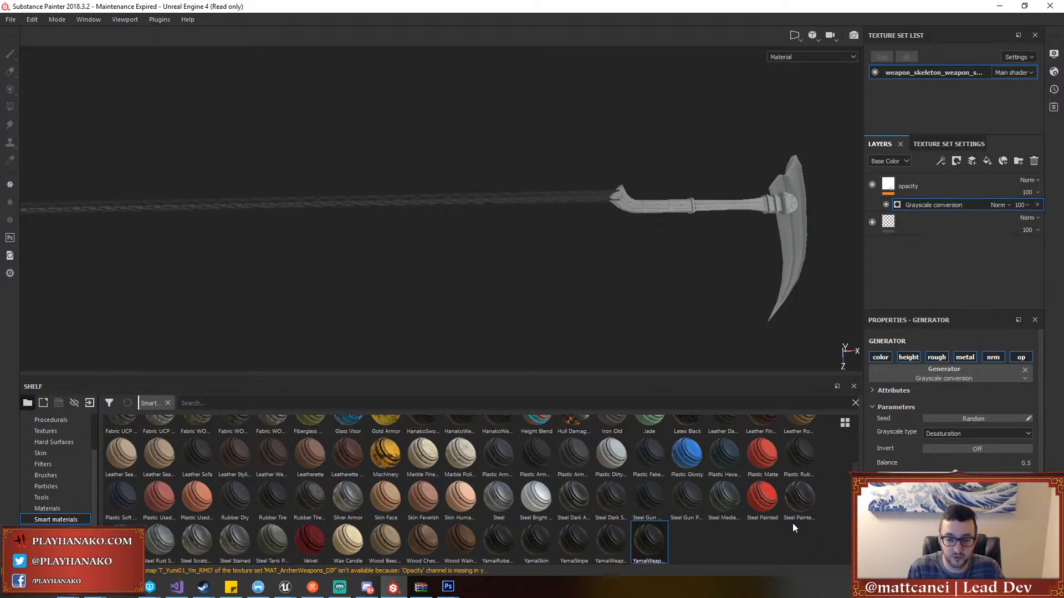
Use the T_Kusarigama01_RG texture as the generator's input and set its grayscale type to Blue channel
{"action": "scroll", "coordinate": [55, 503], "scroll_direction": "up", "scroll_amount": 2}
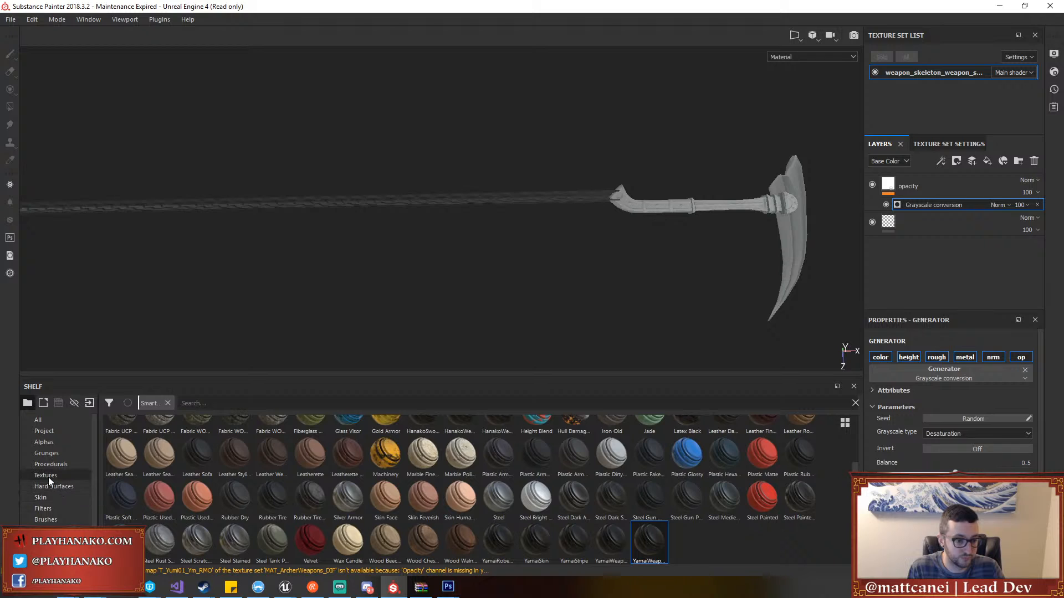
{"action": "left_click", "coordinate": [48, 477]}
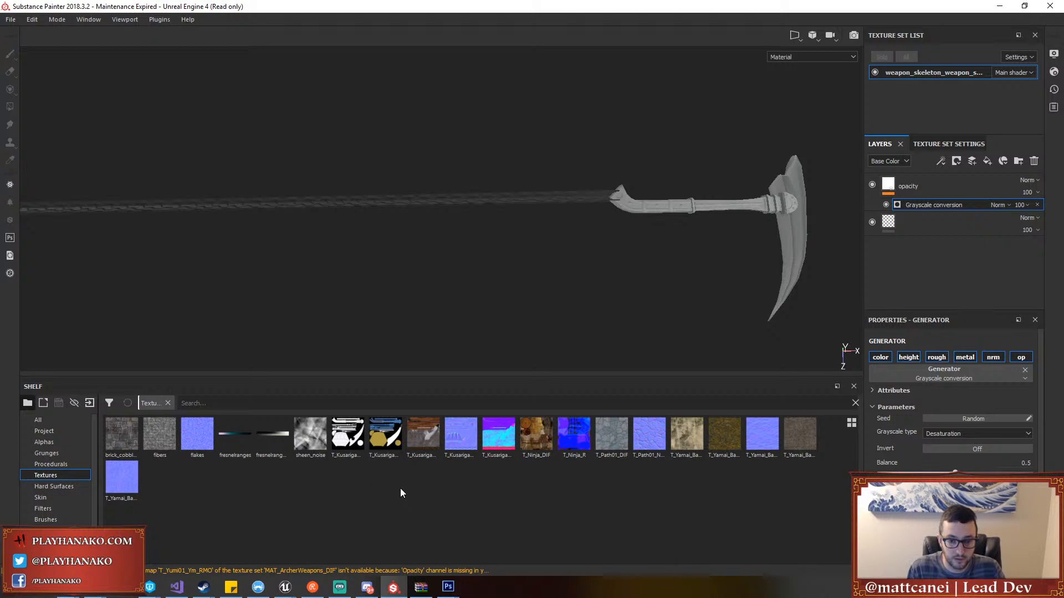
{"action": "left_click_drag", "start_coordinate": [497, 435], "coordinate": [1017, 468]}
{"action": "scroll", "coordinate": [996, 461], "scroll_direction": "down", "scroll_amount": 3}
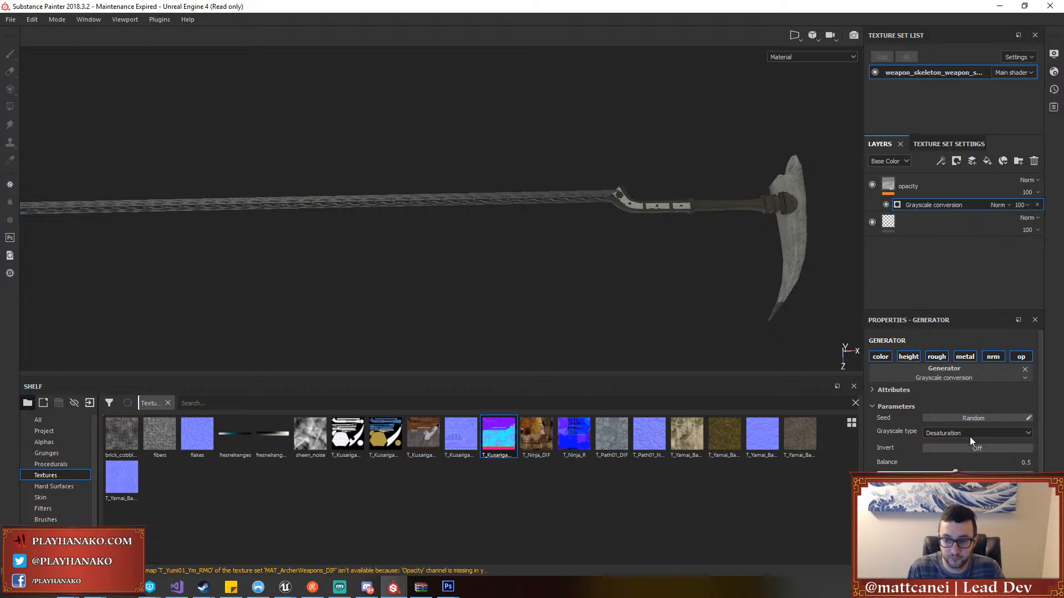
{"action": "left_click", "coordinate": [969, 434]}
{"action": "left_click", "coordinate": [944, 493]}
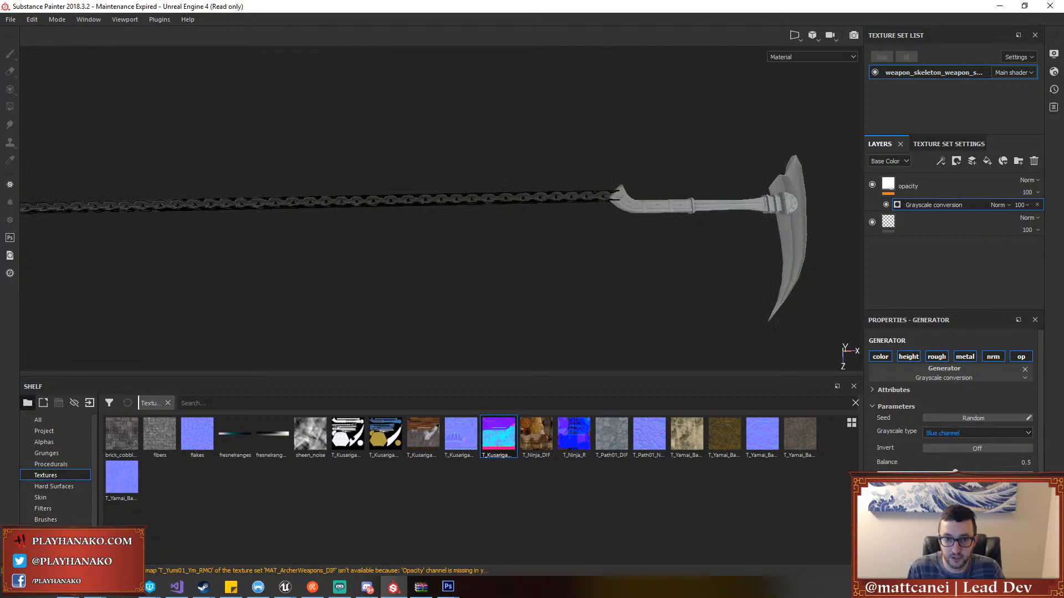
Restrict the opacity fill layer to the opacity channel and assign the T_Kusarigama01_RG texture to that channel
{"action": "left_click", "coordinate": [926, 191]}
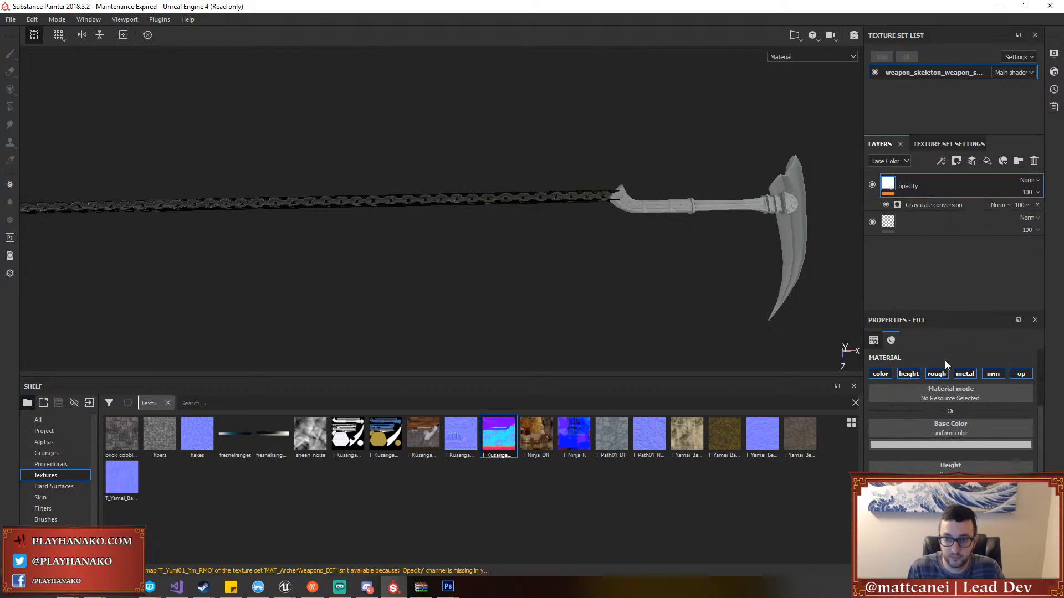
{"action": "left_click", "coordinate": [880, 374]}
{"action": "left_click", "coordinate": [909, 374]}
{"action": "left_click", "coordinate": [936, 374]}
{"action": "left_click", "coordinate": [964, 374]}
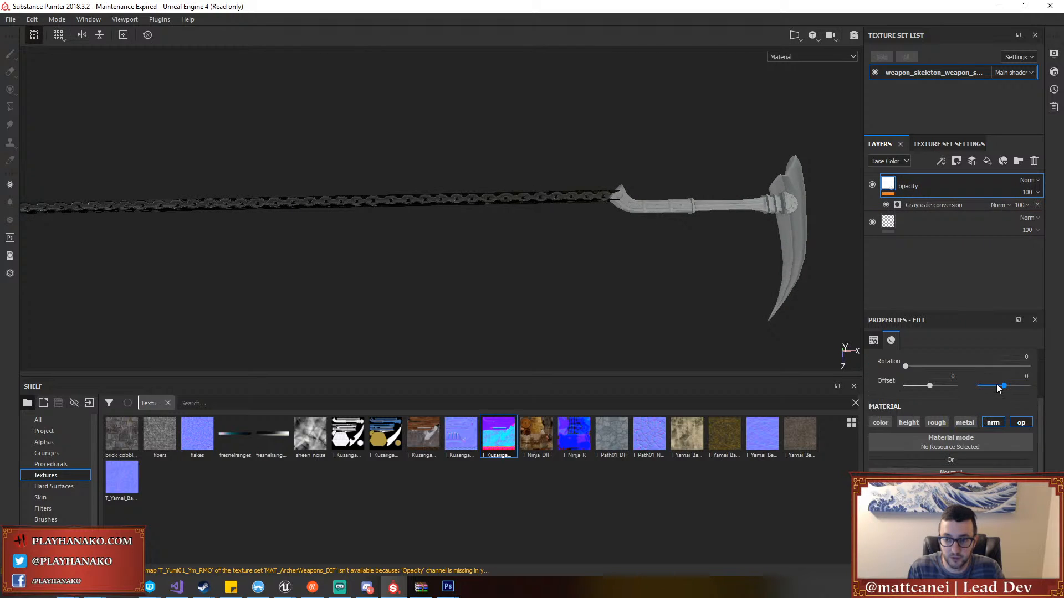
{"action": "left_click", "coordinate": [992, 423]}
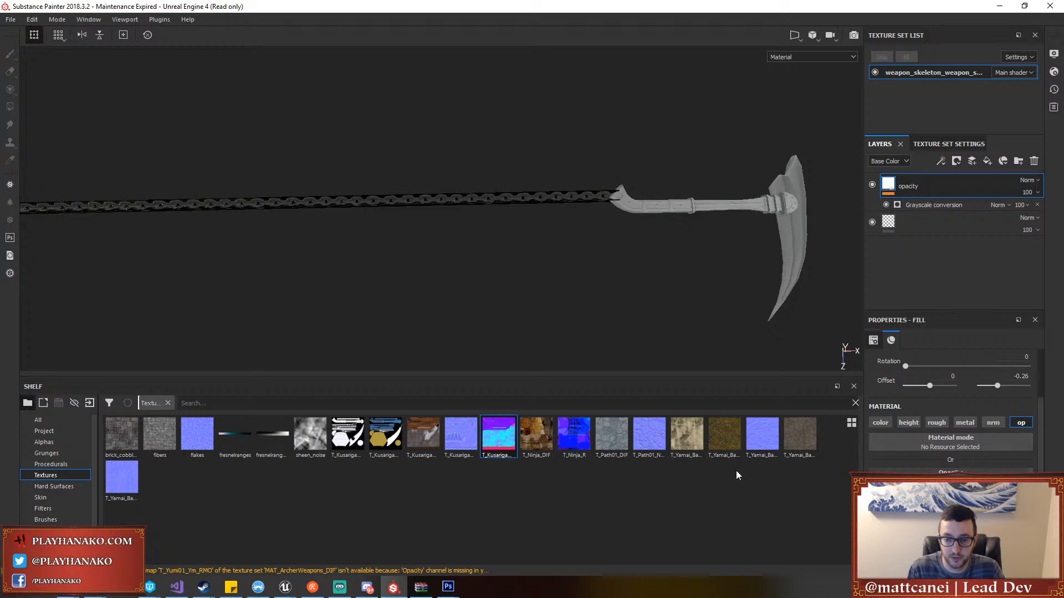
{"action": "left_click_drag", "start_coordinate": [496, 440], "coordinate": [931, 471]}
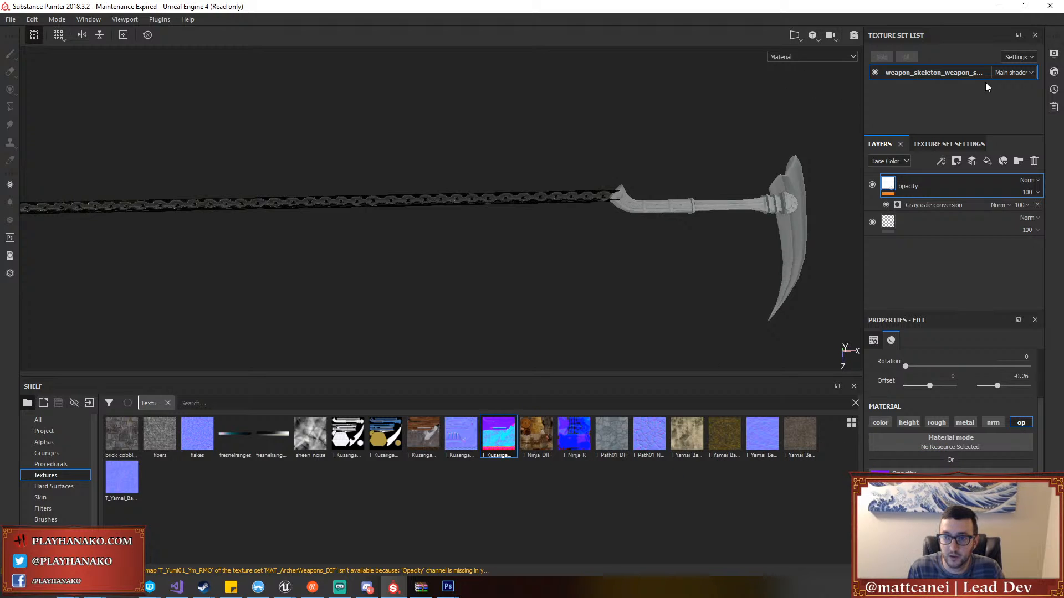
Change the main shader to pbr-metal-rough-with-alpha-test
{"action": "left_click", "coordinate": [1054, 71]}
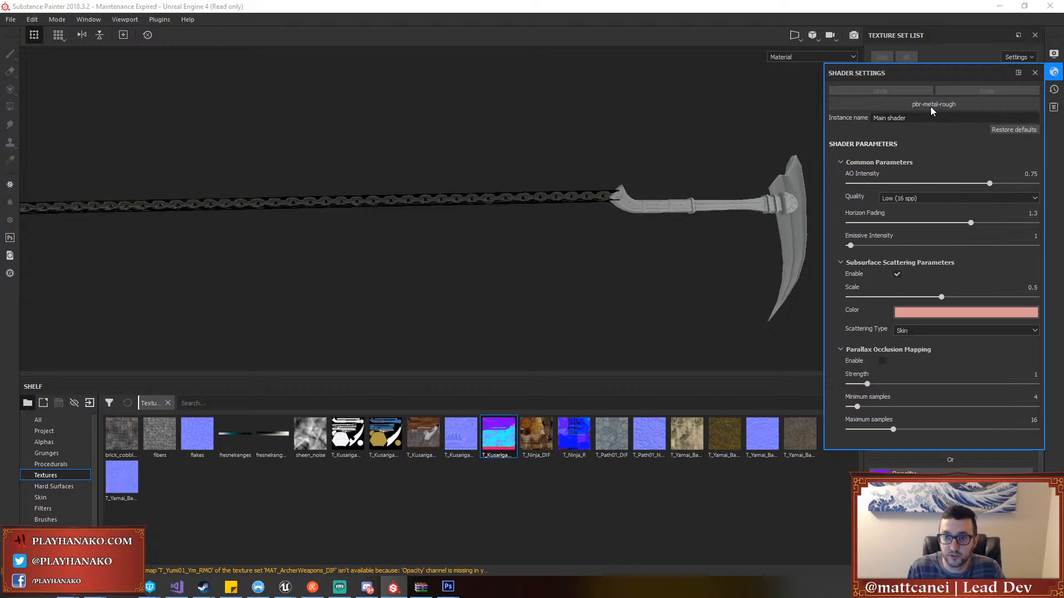
{"action": "left_click", "coordinate": [932, 105]}
{"action": "left_click", "coordinate": [978, 210]}
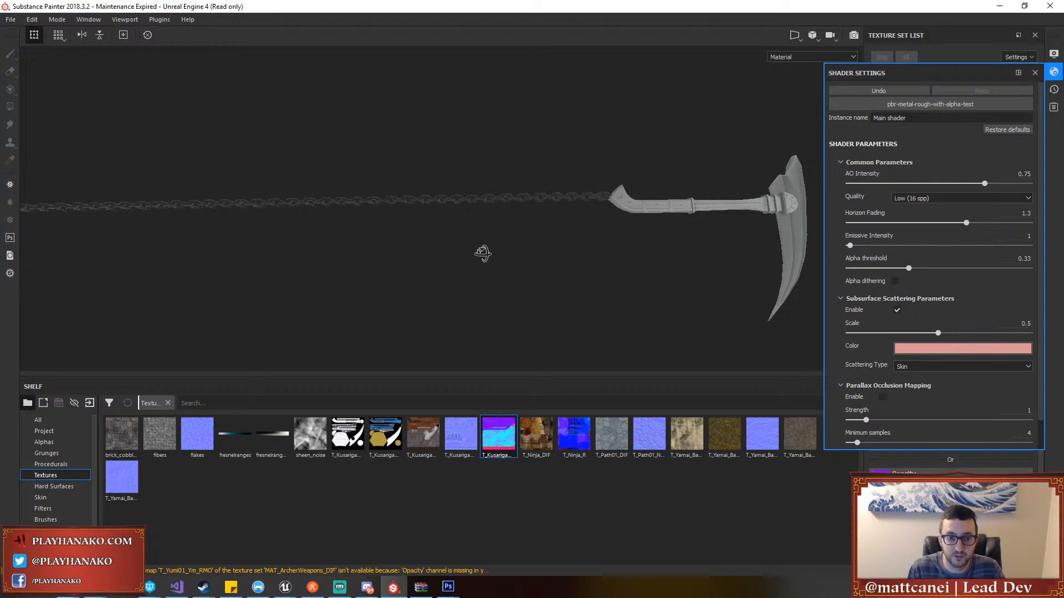
Close the shader settings and inspect the chain's opacity cutout up close and from several angles and distances
{"action": "left_click_drag", "start_coordinate": [482, 251], "coordinate": [453, 119], "text": "alt"}
{"action": "scroll", "coordinate": [458, 143], "scroll_direction": "down", "scroll_amount": 8}
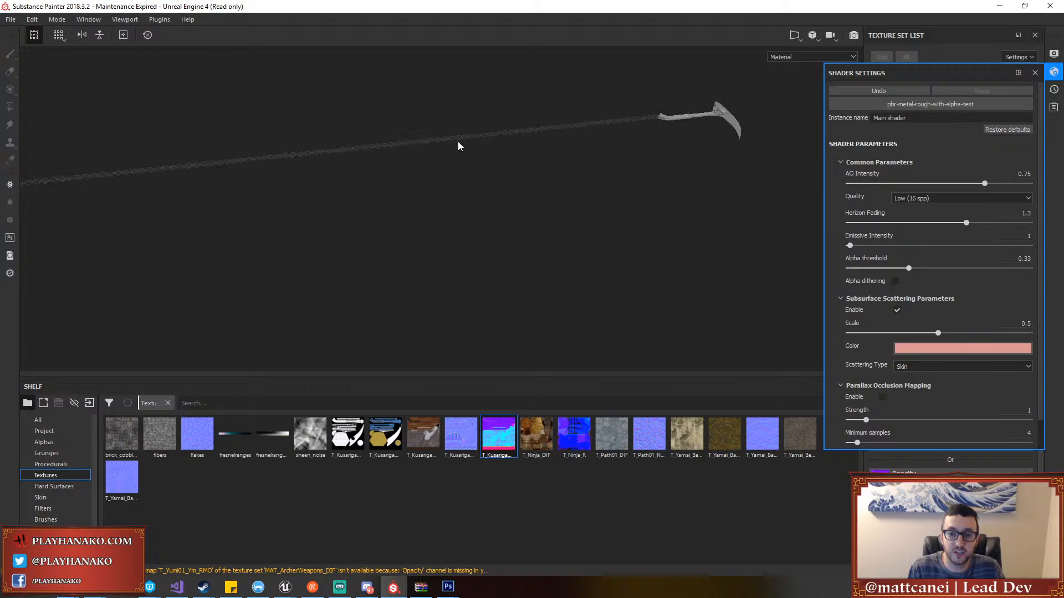
{"action": "left_click_drag", "start_coordinate": [529, 202], "coordinate": [759, 95], "text": "alt"}
{"action": "left_click", "coordinate": [1035, 73]}
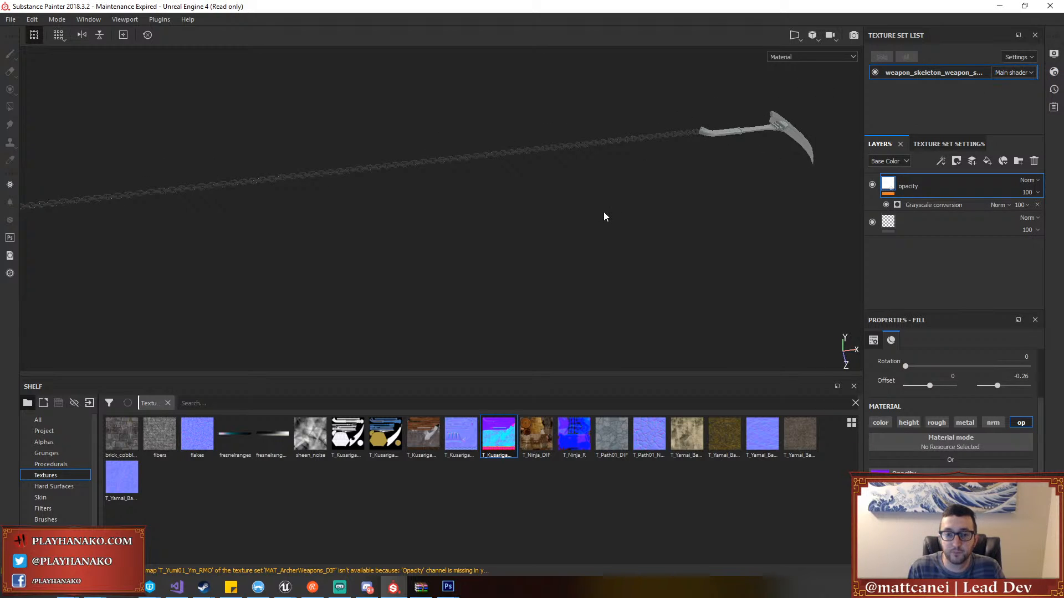
{"action": "scroll", "coordinate": [603, 212], "scroll_direction": "down", "scroll_amount": 6}
{"action": "scroll", "coordinate": [168, 191], "scroll_direction": "up", "scroll_amount": 3}
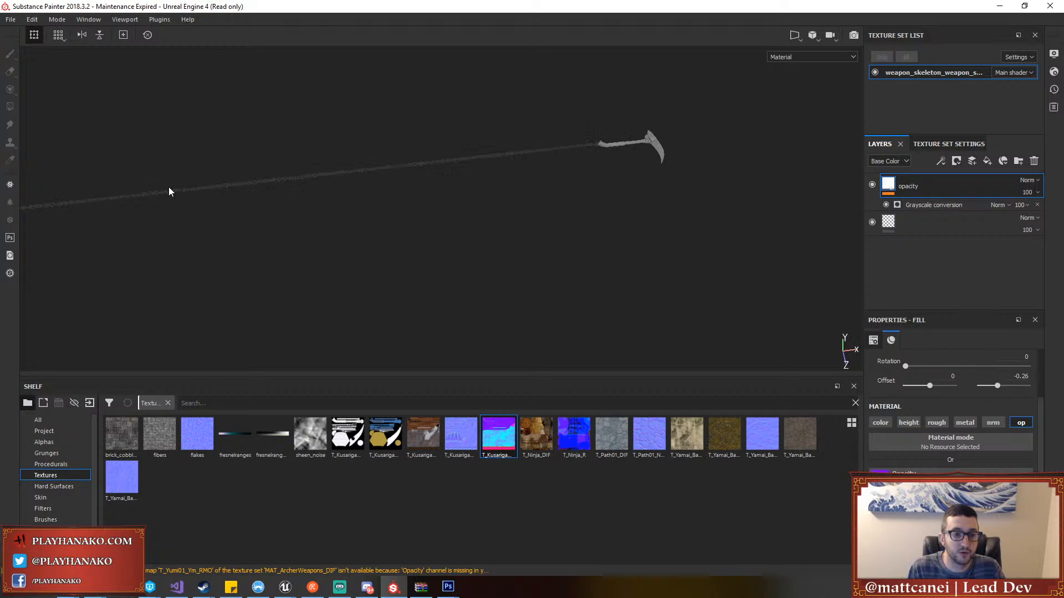
{"action": "scroll", "coordinate": [231, 173], "scroll_direction": "up", "scroll_amount": 6}
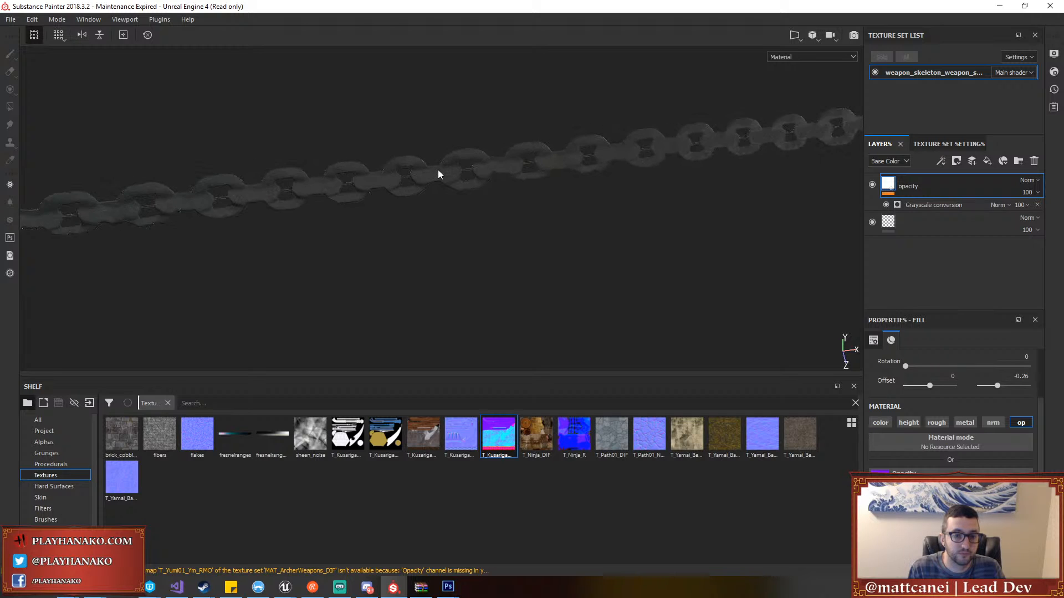
{"action": "scroll", "coordinate": [439, 169], "scroll_direction": "up", "scroll_amount": 3}
{"action": "scroll", "coordinate": [440, 169], "scroll_direction": "down", "scroll_amount": 5}
{"action": "left_click_drag", "start_coordinate": [442, 171], "coordinate": [490, 276], "text": "alt"}
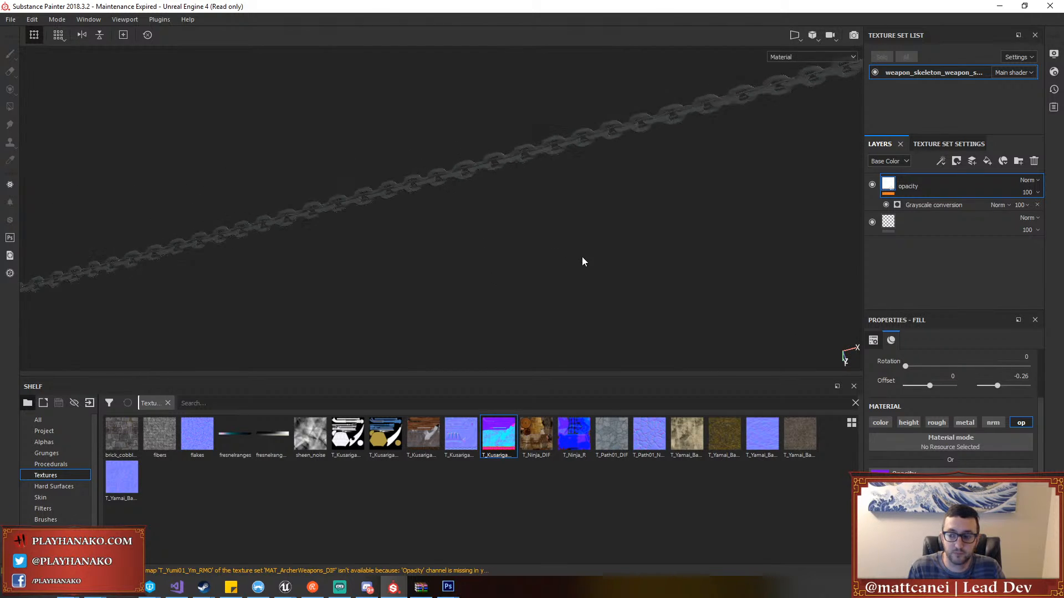
{"action": "scroll", "coordinate": [674, 283], "scroll_direction": "down", "scroll_amount": 5}
{"action": "left_click_drag", "start_coordinate": [676, 247], "coordinate": [620, 234], "text": "alt"}
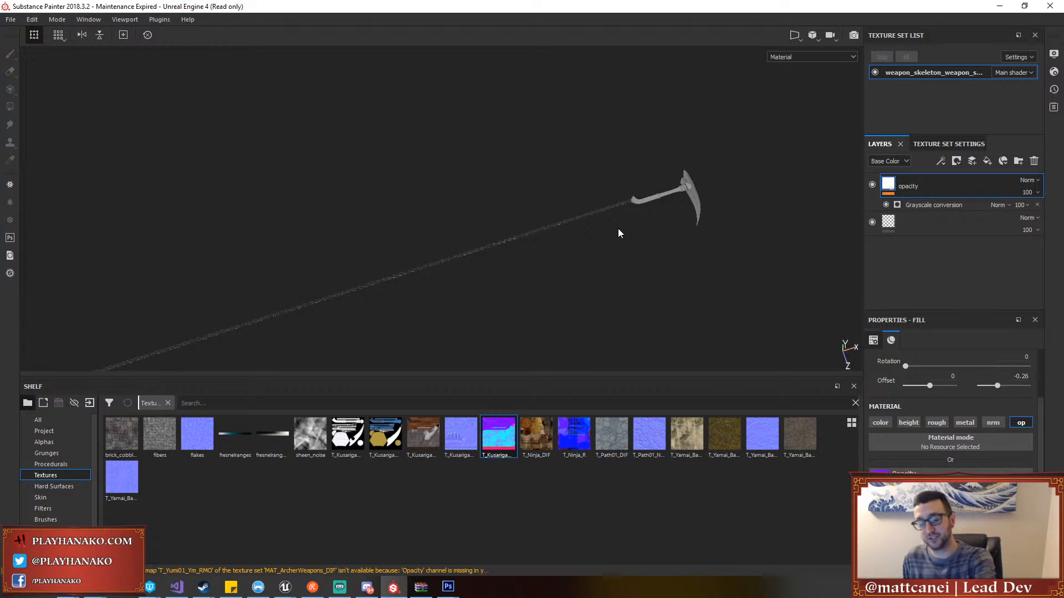
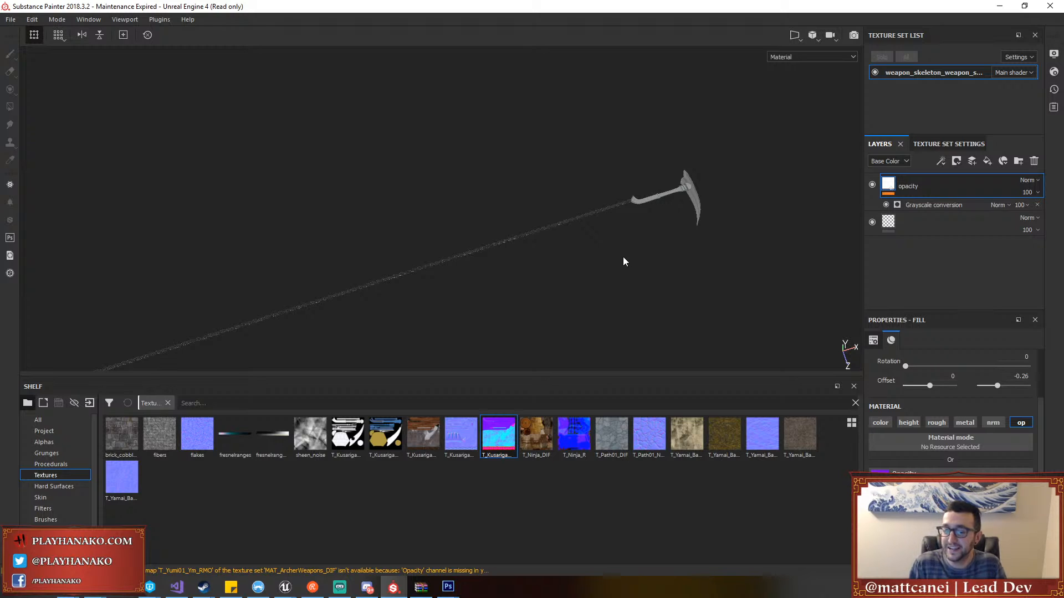
{"action": "scroll", "coordinate": [622, 257], "scroll_direction": "up", "scroll_amount": 10}
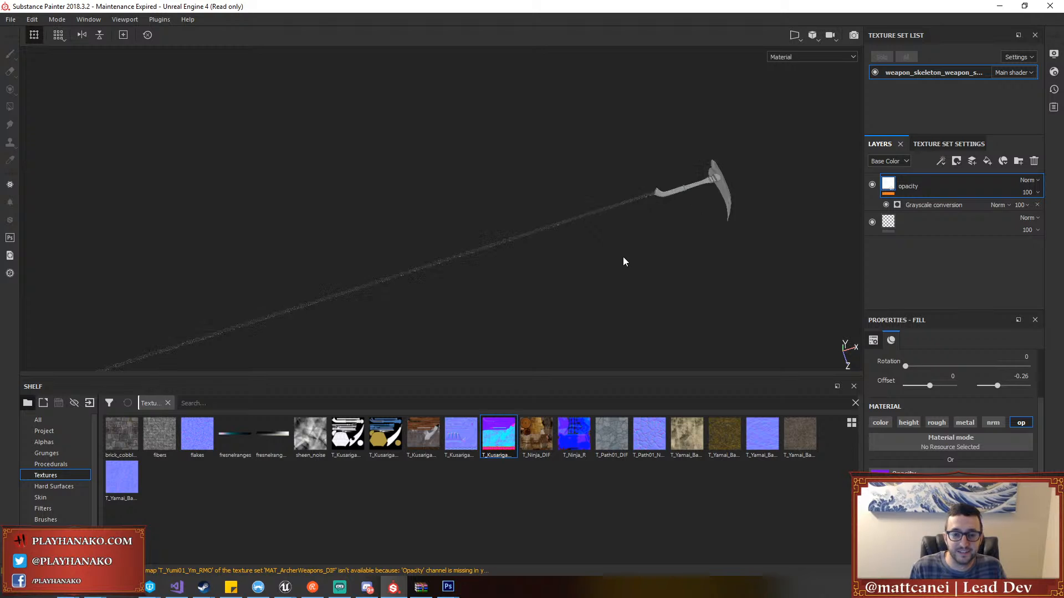
{"action": "scroll", "coordinate": [634, 265], "scroll_direction": "down", "scroll_amount": 8}
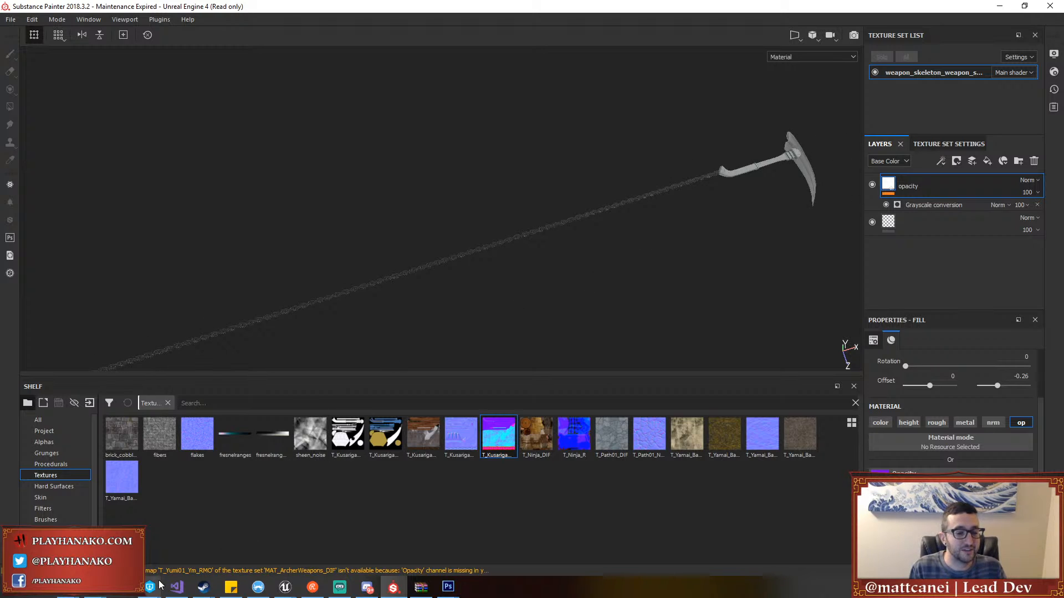
{"action": "left_click", "coordinate": [367, 587]}
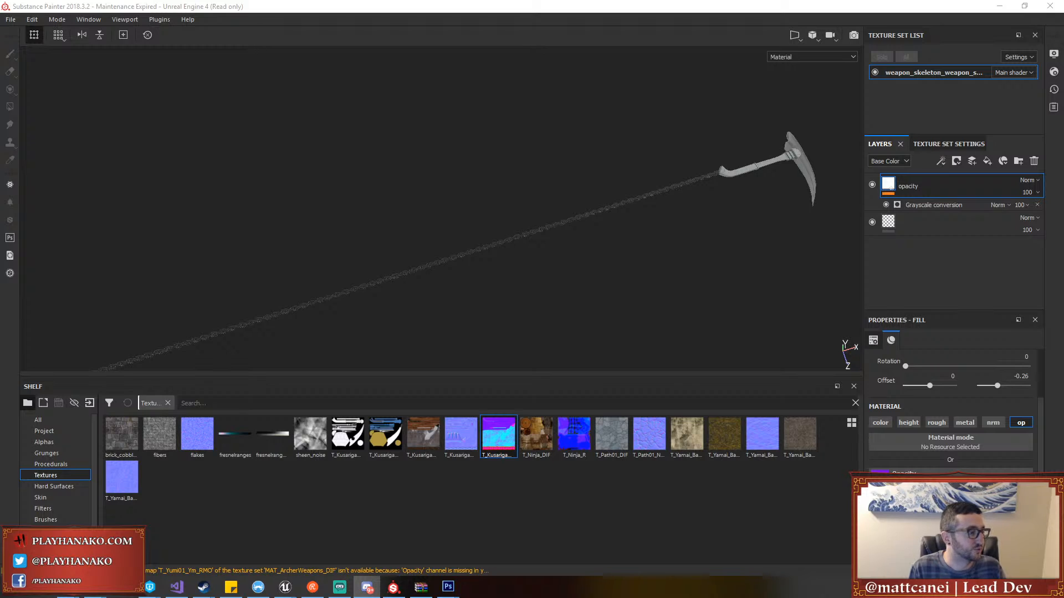
{"action": "left_click", "coordinate": [599, 268]}
{"action": "scroll", "coordinate": [570, 269], "scroll_direction": "up", "scroll_amount": 10}
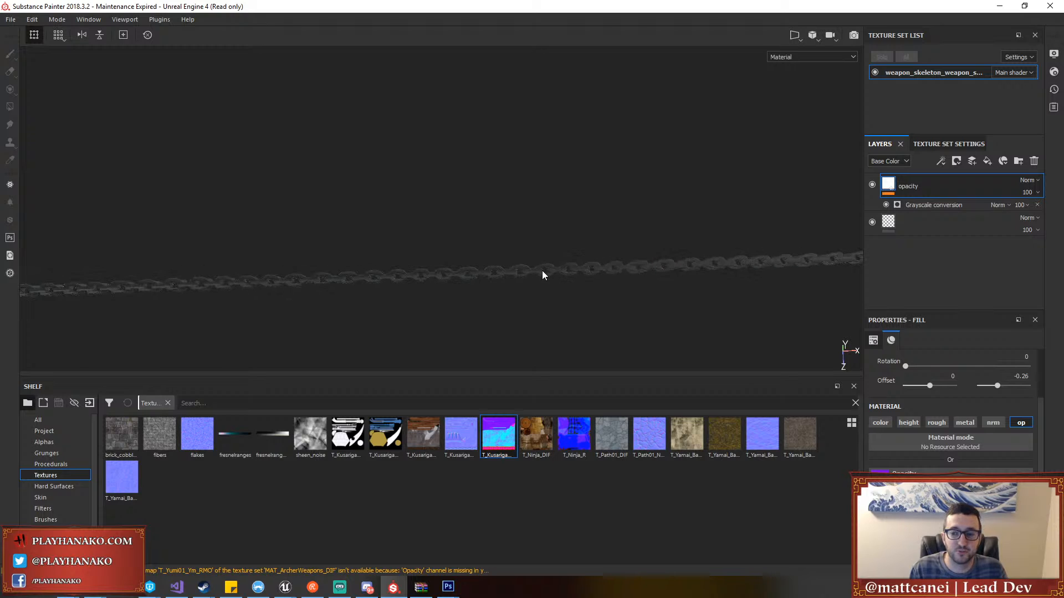
{"action": "scroll", "coordinate": [477, 278], "scroll_direction": "down", "scroll_amount": 3}
Add a fill layer above the opacity layer, exclude the opacity channel from it, and name it base
{"action": "left_click", "coordinate": [986, 162]}
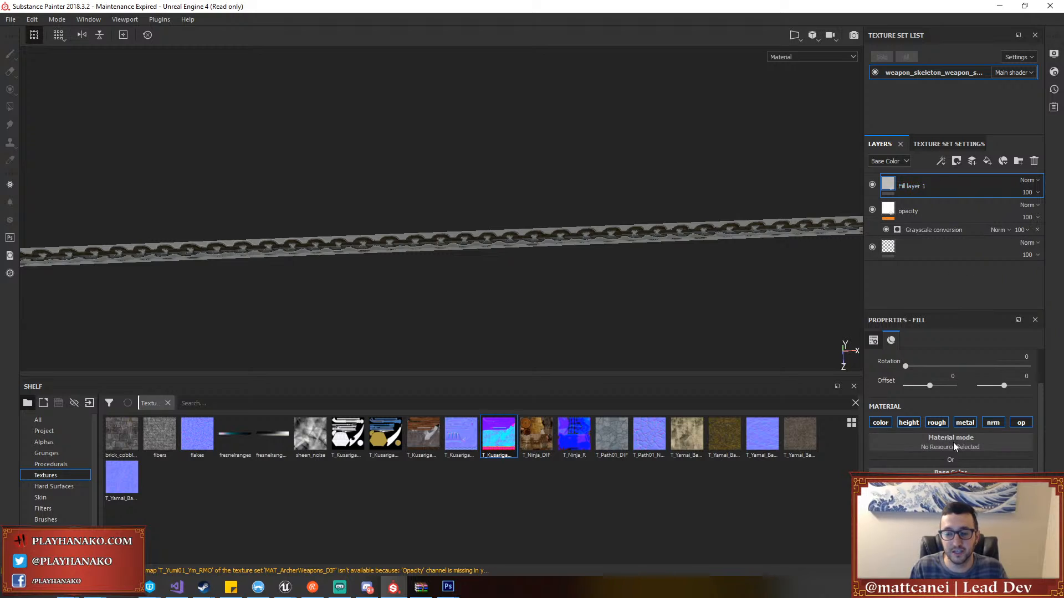
{"action": "scroll", "coordinate": [950, 460], "scroll_direction": "up", "scroll_amount": 5}
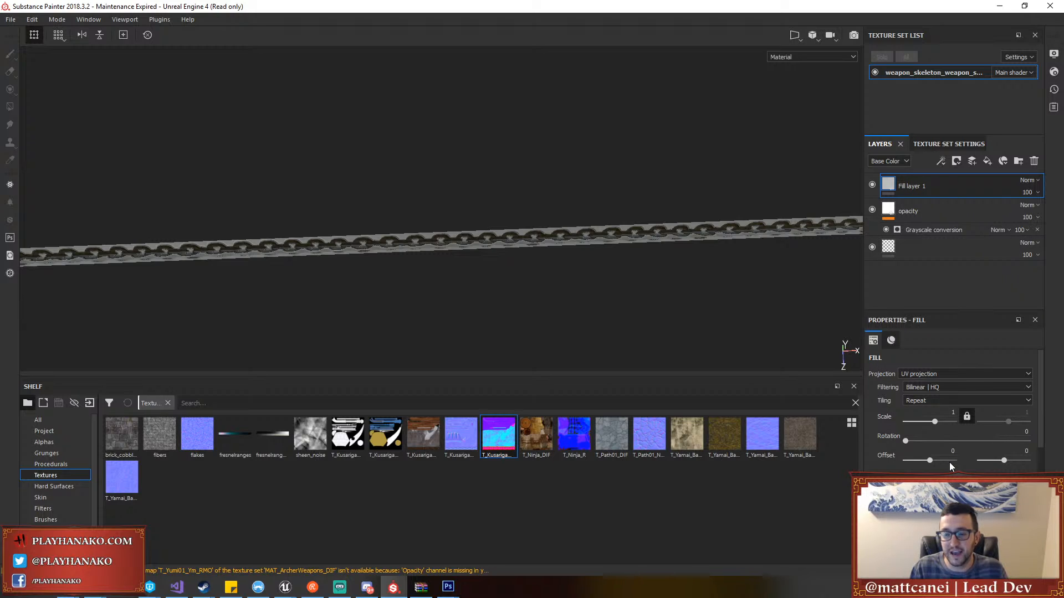
{"action": "scroll", "coordinate": [949, 462], "scroll_direction": "down", "scroll_amount": 5}
{"action": "scroll", "coordinate": [949, 463], "scroll_direction": "up", "scroll_amount": 5}
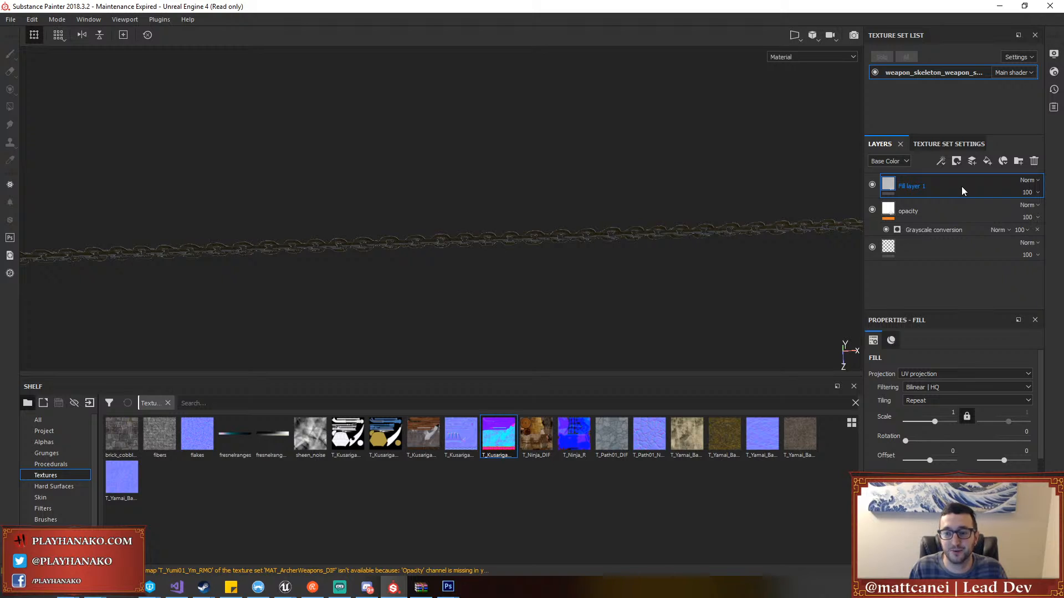
{"action": "double_click", "coordinate": [933, 187]}
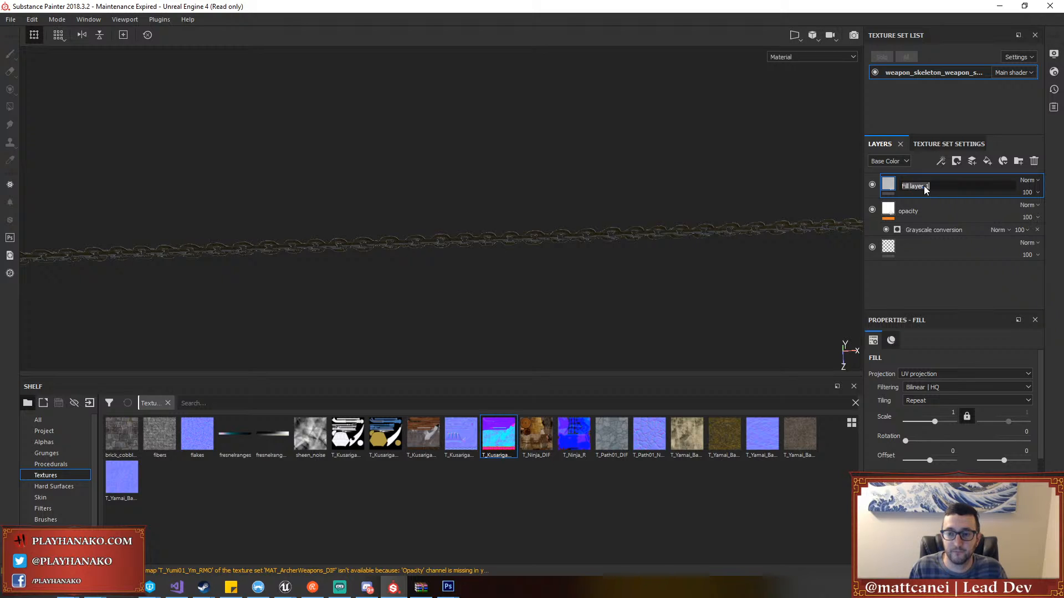
{"action": "type", "text": "bas"}
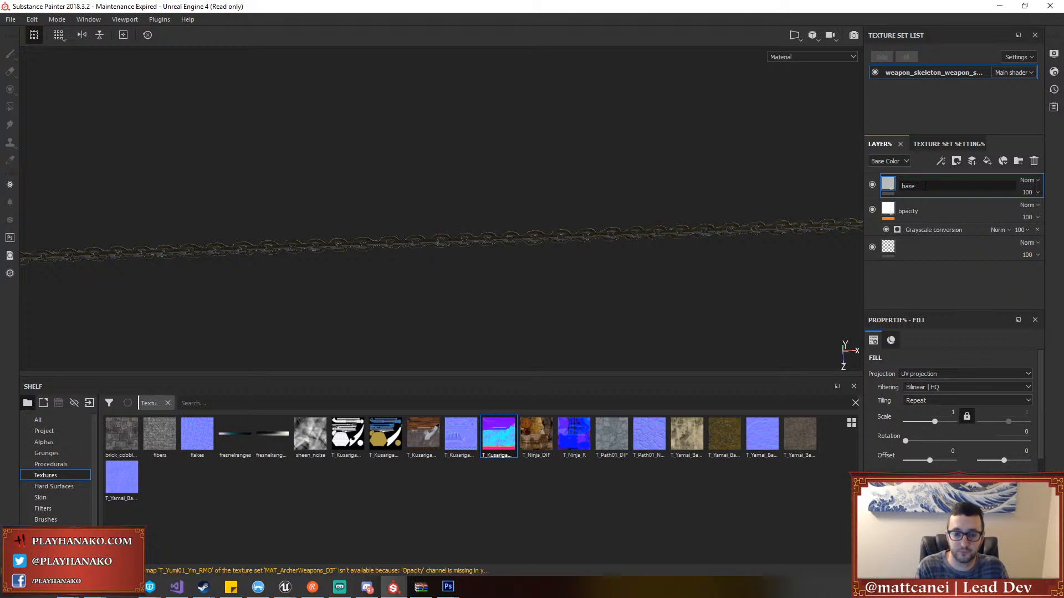
{"action": "type", "text": "e"}
{"action": "key", "text": "Return"}
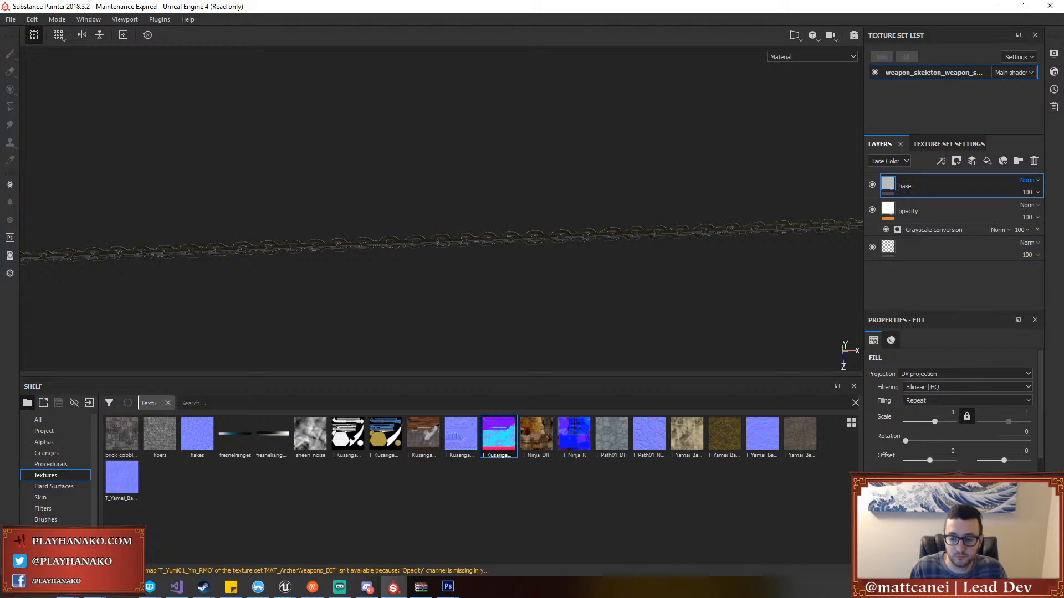
Assign the T_Kusarigama01_DIF texture to the base layer's base color and view the weapon with it
{"action": "scroll", "coordinate": [950, 402], "scroll_direction": "down", "scroll_amount": 3}
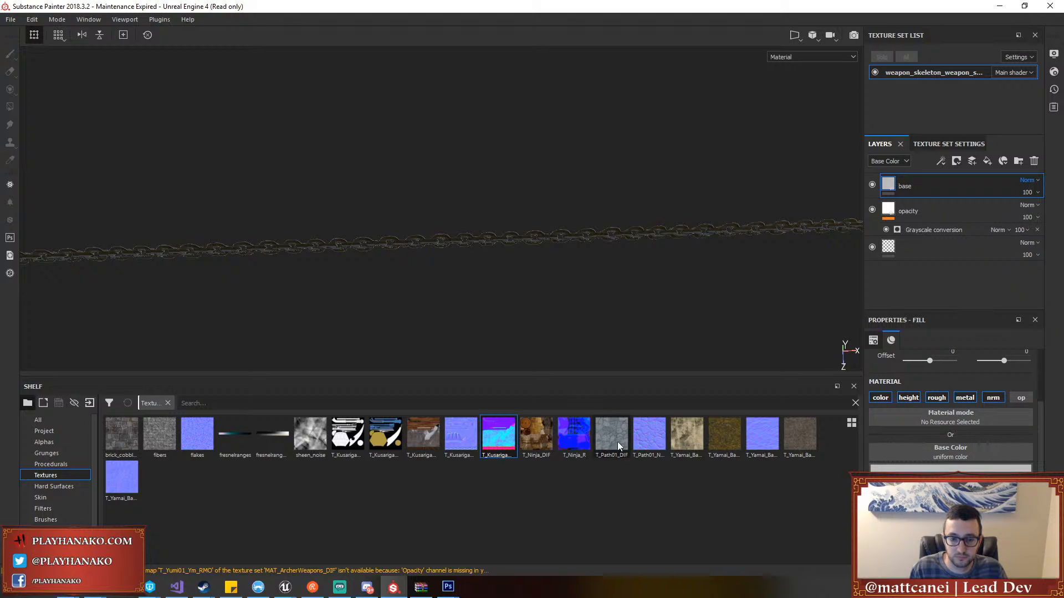
{"action": "left_click", "coordinate": [435, 435]}
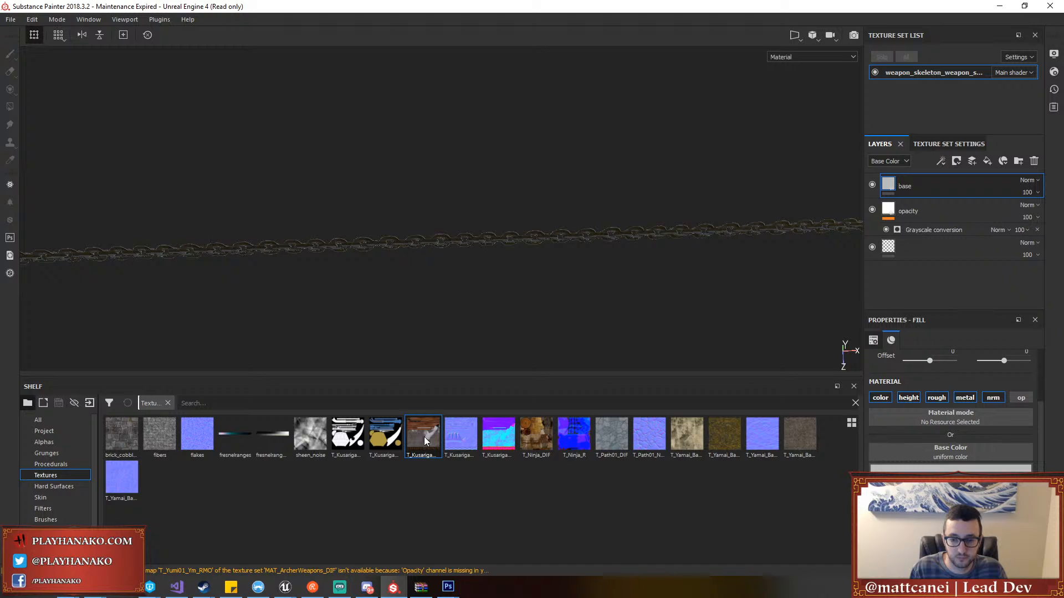
{"action": "left_click_drag", "start_coordinate": [424, 437], "coordinate": [965, 451]}
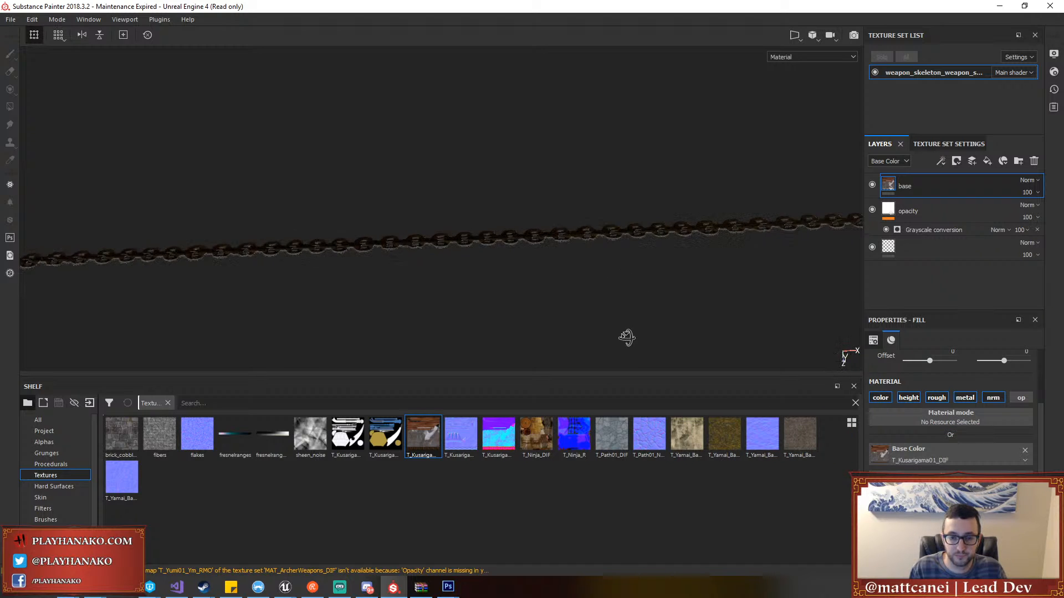
{"action": "left_click_drag", "start_coordinate": [627, 337], "coordinate": [553, 308], "text": "alt"}
{"action": "middle_click_drag", "start_coordinate": [494, 207], "coordinate": [513, 268], "text": "alt"}
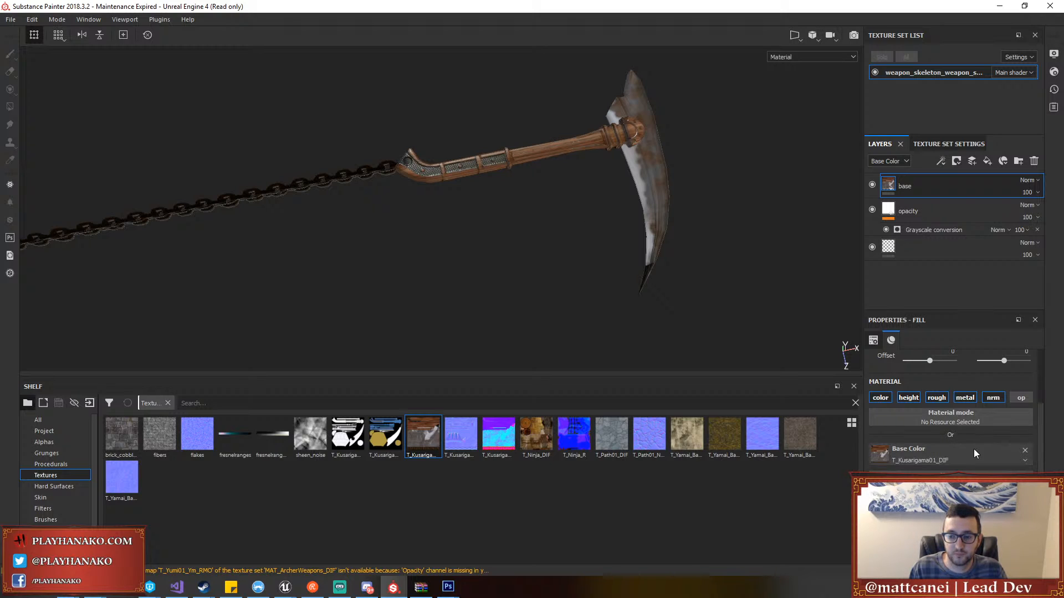
{"action": "scroll", "coordinate": [973, 449], "scroll_direction": "down", "scroll_amount": 2}
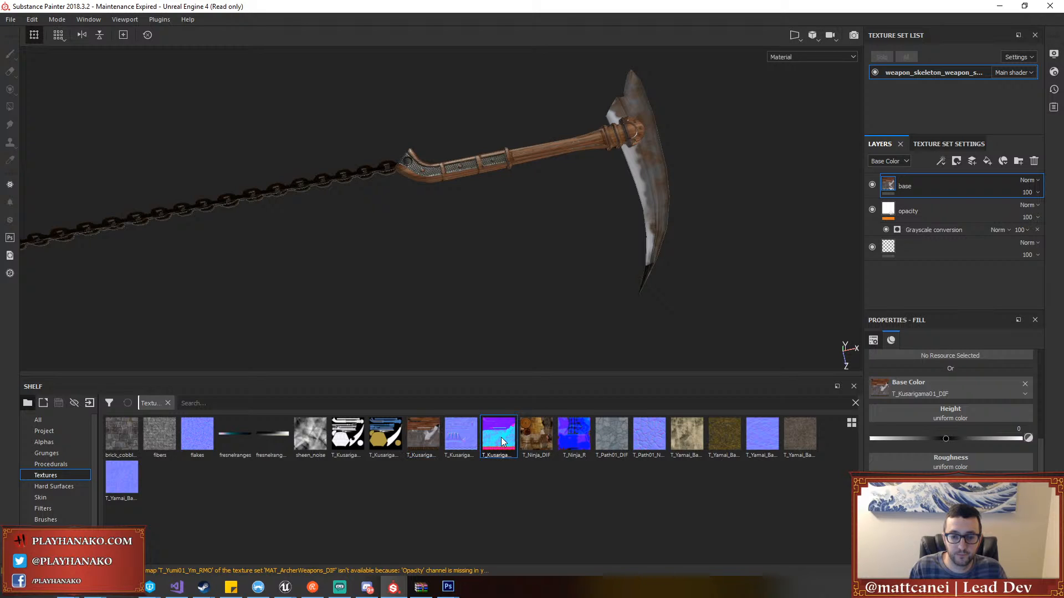
{"action": "left_click_drag", "start_coordinate": [501, 437], "coordinate": [940, 464]}
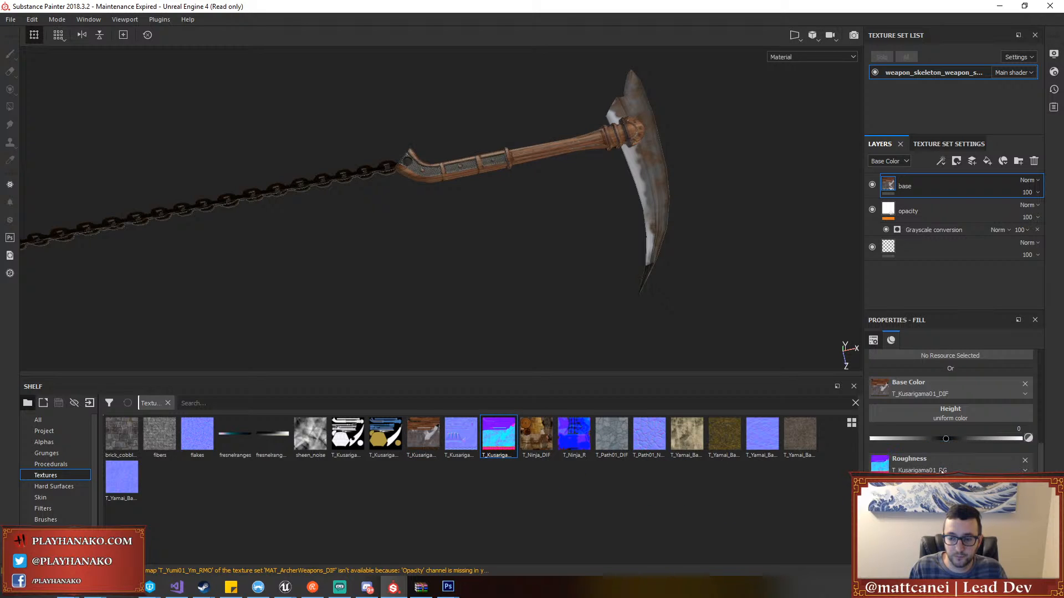
{"action": "left_click", "coordinate": [939, 464]}
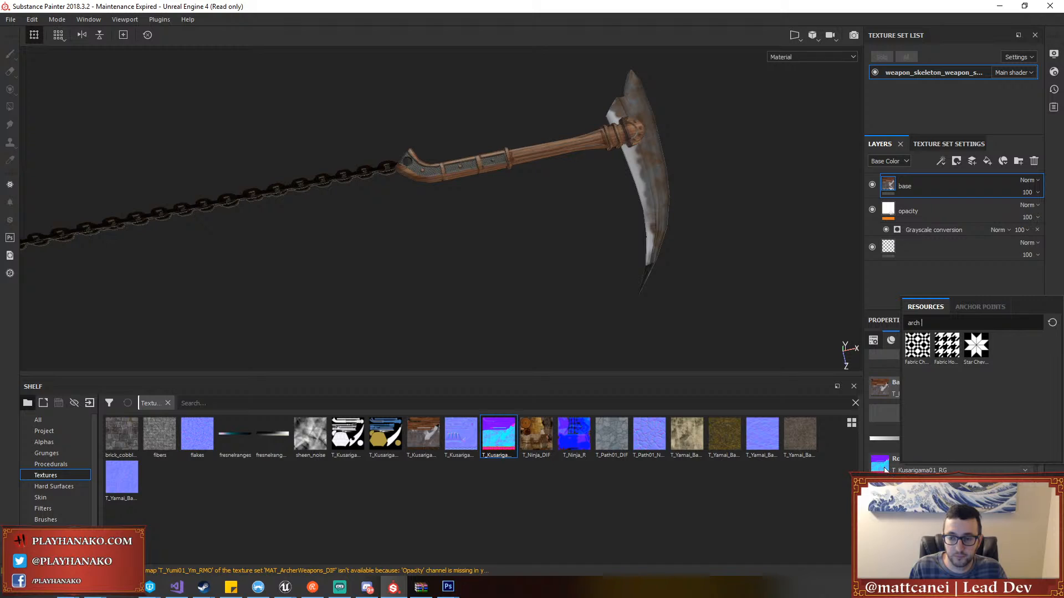
{"action": "left_click", "coordinate": [884, 469]}
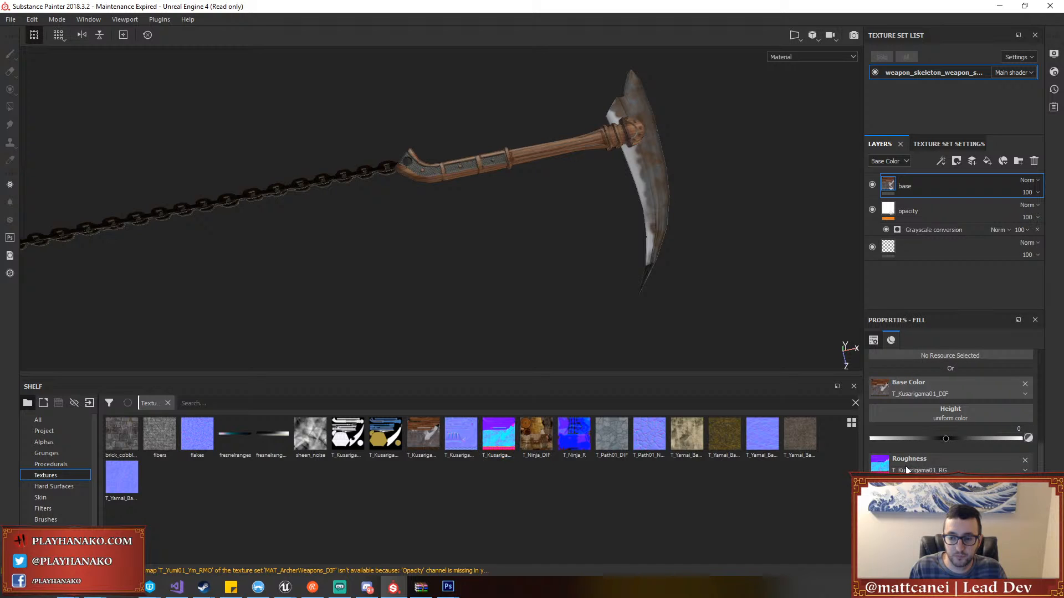
{"action": "left_click", "coordinate": [1026, 461]}
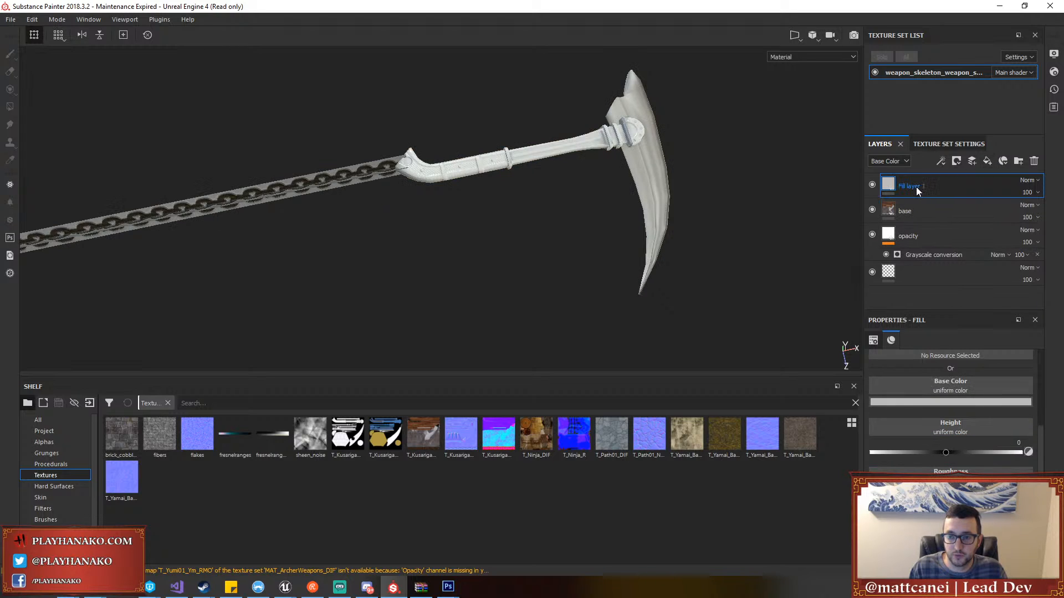
Name the new fill layer above base roughness and restrict it to the roughness channel
{"action": "double_click", "coordinate": [915, 187]}
{"action": "type", "text": "roughness"}
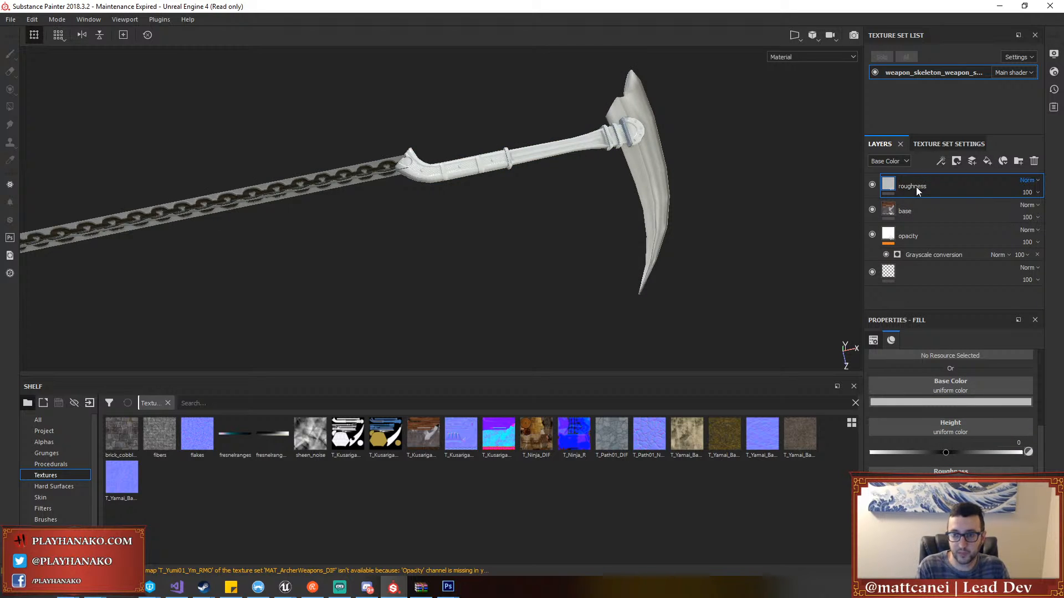
{"action": "key", "text": "Return"}
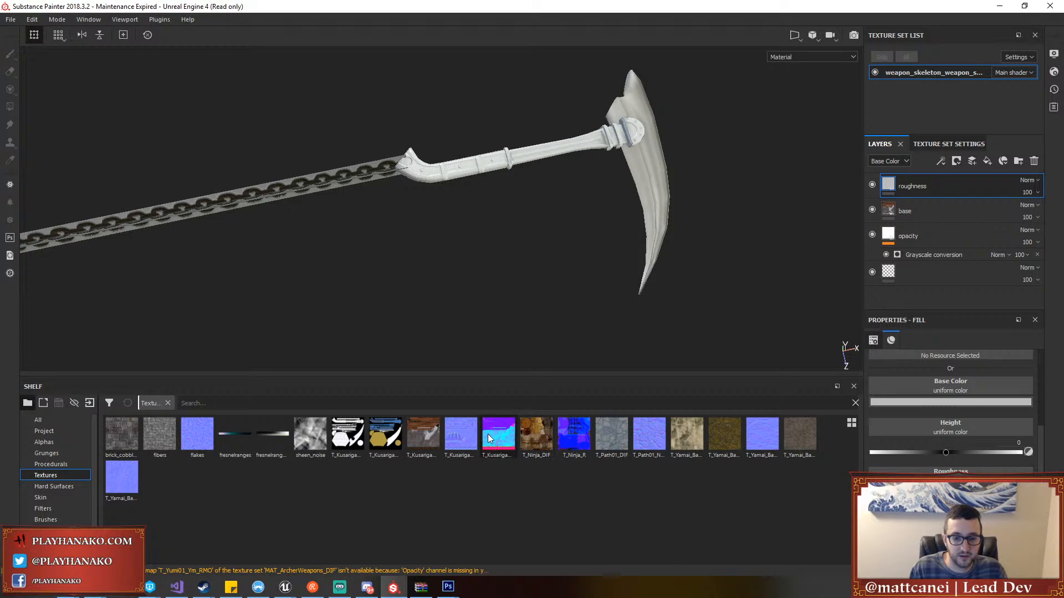
{"action": "mouse_move", "coordinate": [488, 434]}
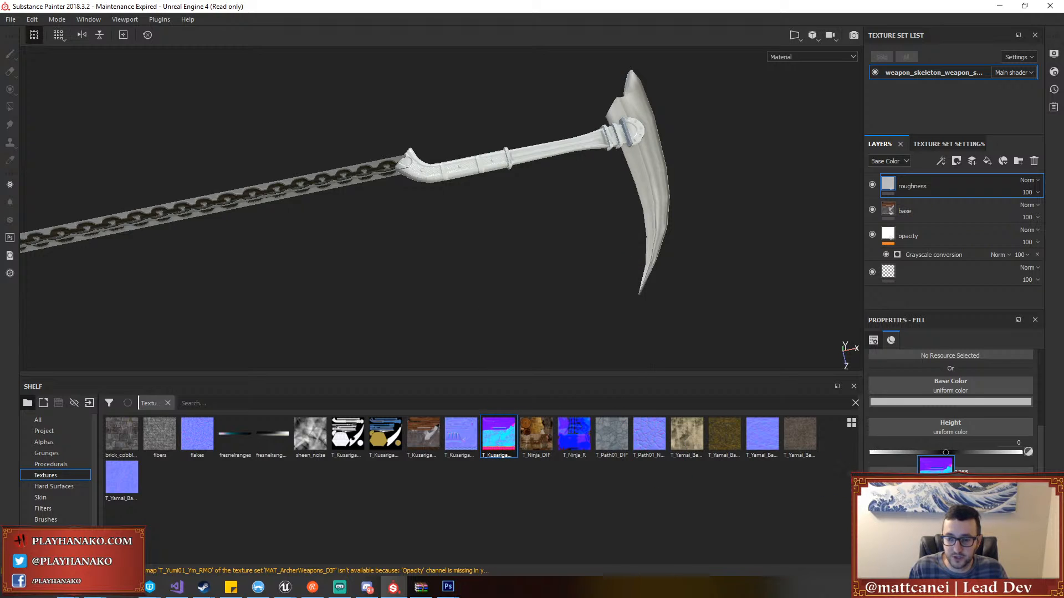
{"action": "scroll", "coordinate": [950, 421], "scroll_direction": "up", "scroll_amount": 5}
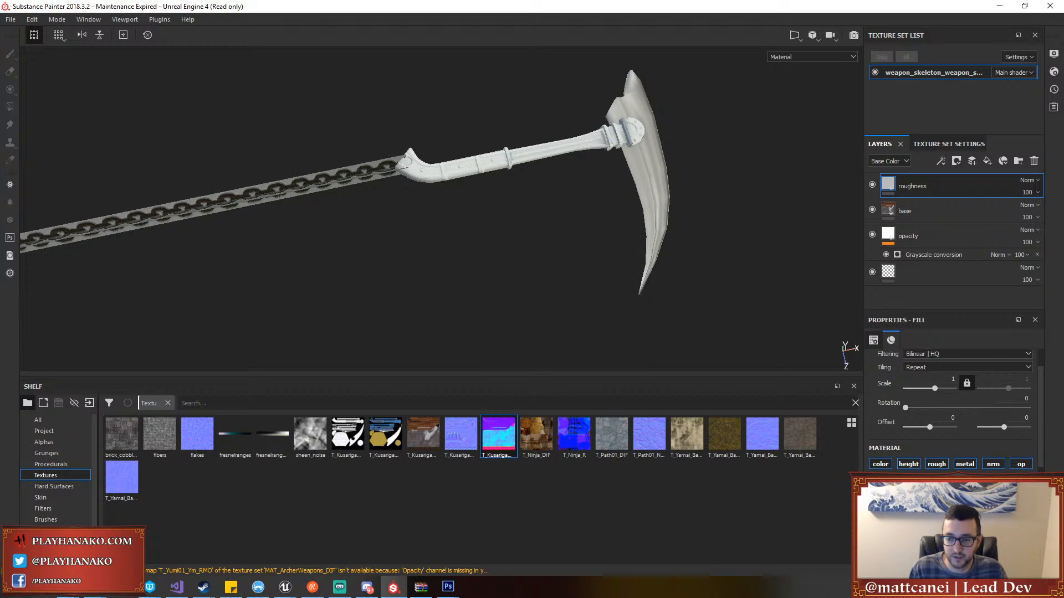
{"action": "left_click", "coordinate": [886, 466]}
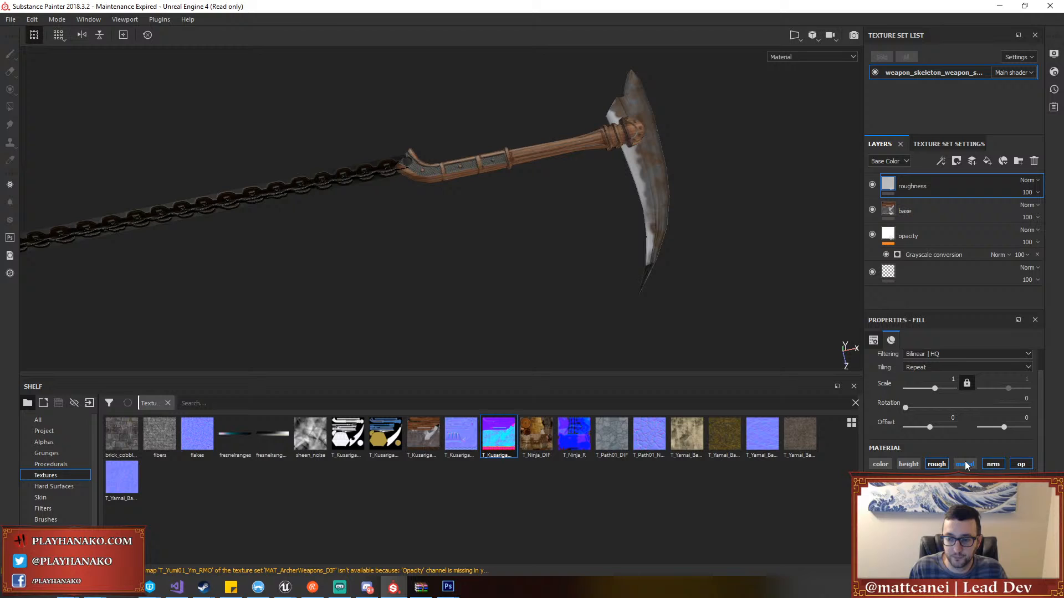
{"action": "left_click", "coordinate": [1021, 465]}
Add a generator to the roughness layer and restrict it to the roughness channel
{"action": "right_click", "coordinate": [964, 191]}
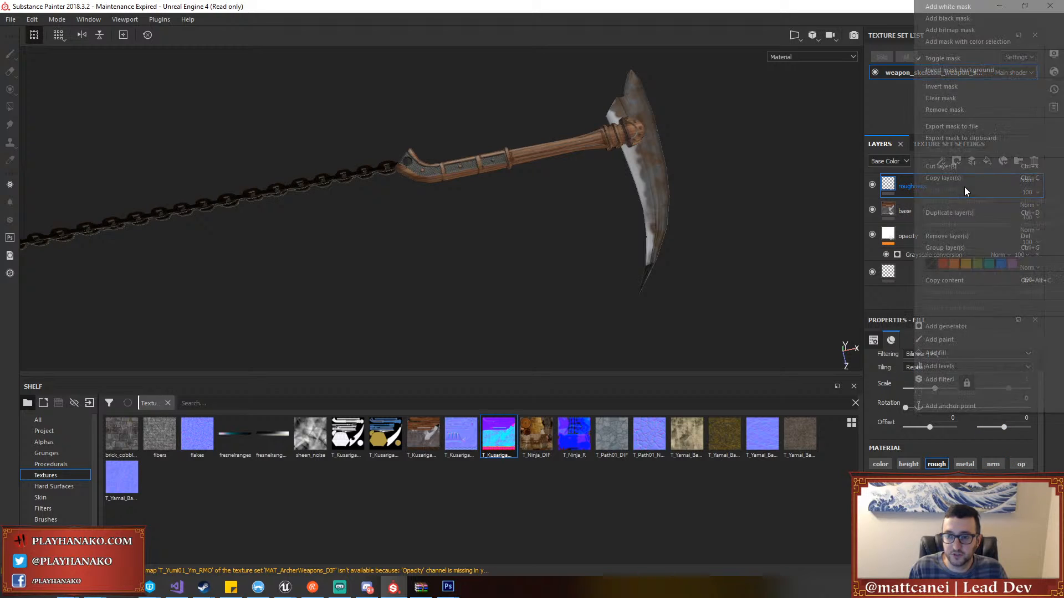
{"action": "left_click", "coordinate": [943, 325]}
{"action": "left_click", "coordinate": [959, 377]}
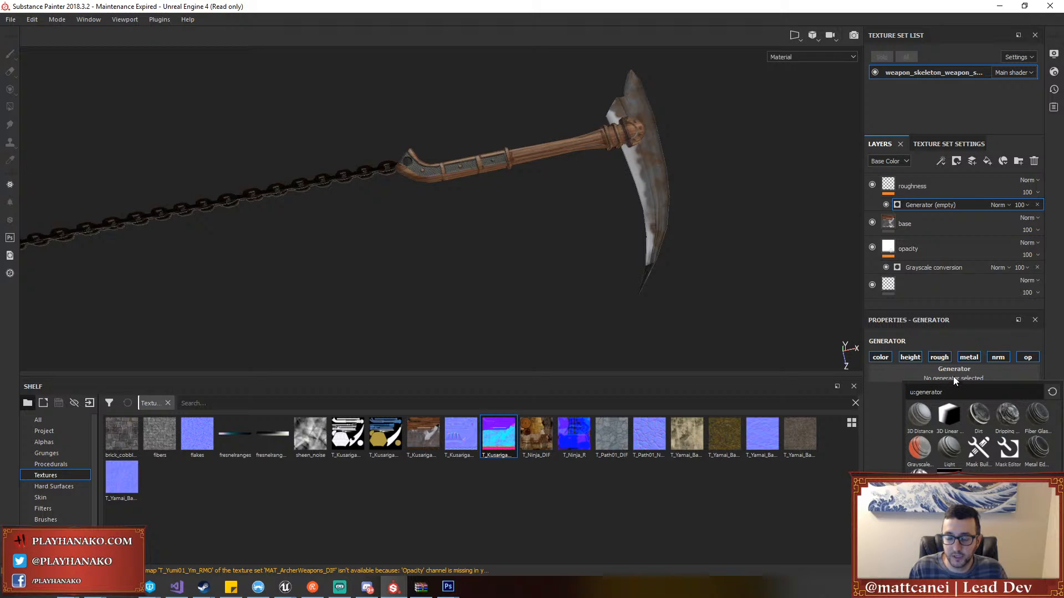
{"action": "left_click", "coordinate": [880, 357]}
{"action": "left_click", "coordinate": [915, 359]}
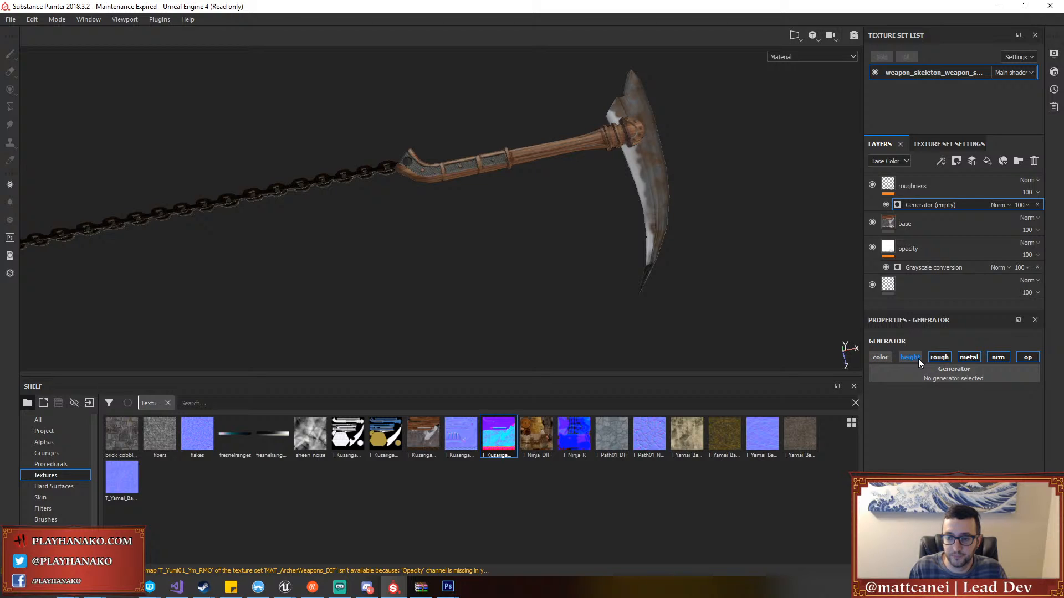
{"action": "left_click", "coordinate": [970, 357]}
Assign the Grayscale conversion generator to the roughness layer's effect and set its grayscale type to Red channel
{"action": "left_click", "coordinate": [1005, 372]}
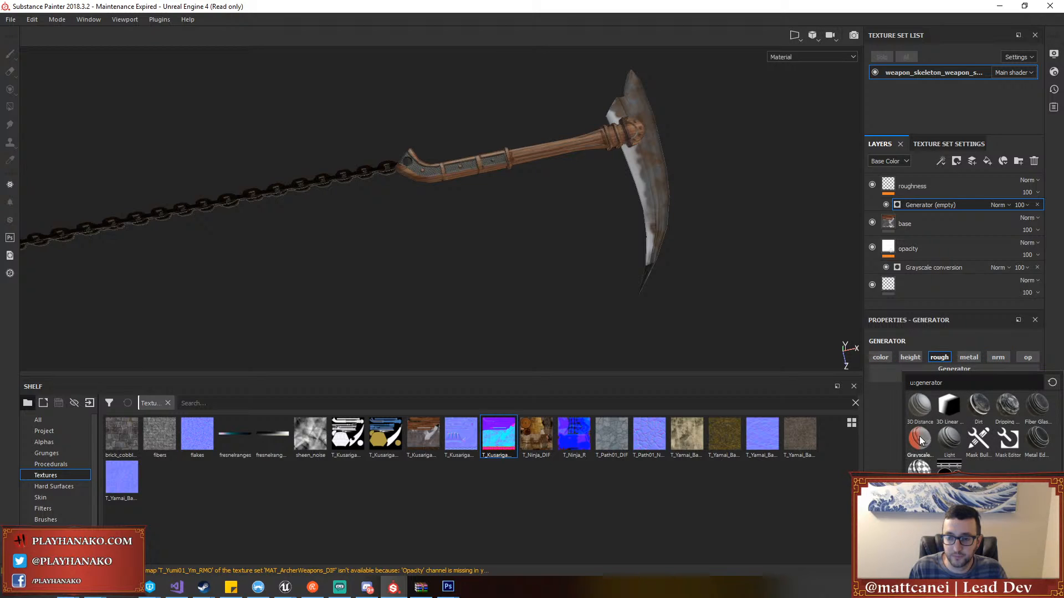
{"action": "left_click", "coordinate": [946, 426]}
{"action": "left_click", "coordinate": [953, 435]}
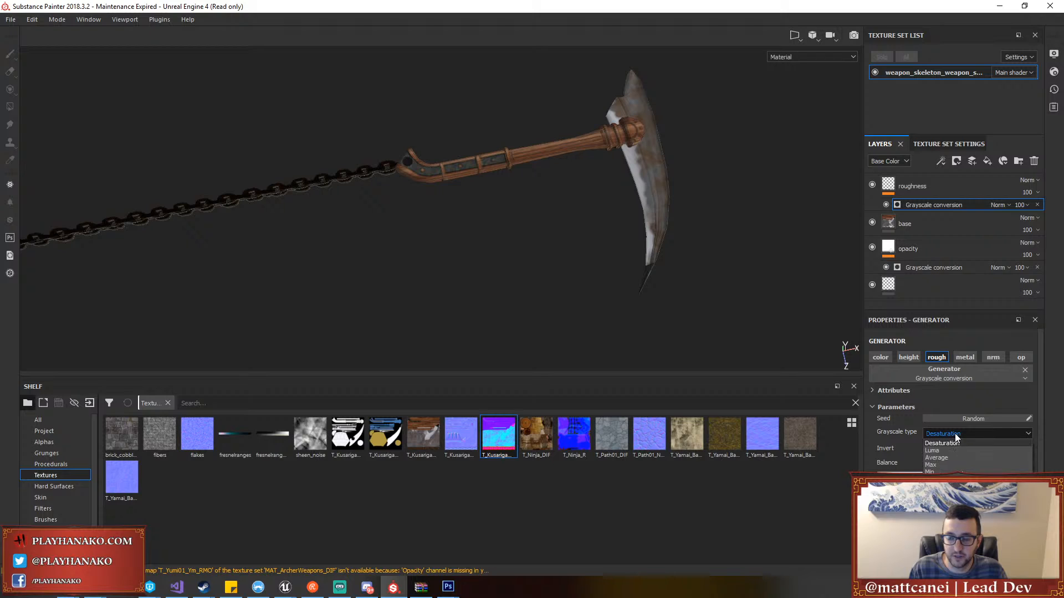
{"action": "left_click", "coordinate": [943, 479]}
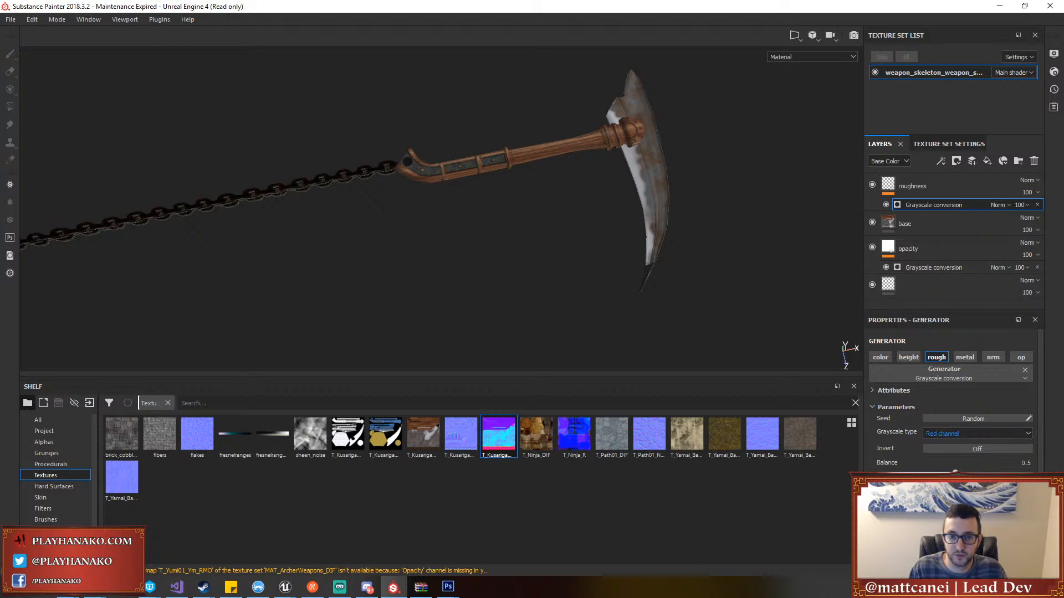
{"action": "scroll", "coordinate": [924, 405], "scroll_direction": "down", "scroll_amount": 3}
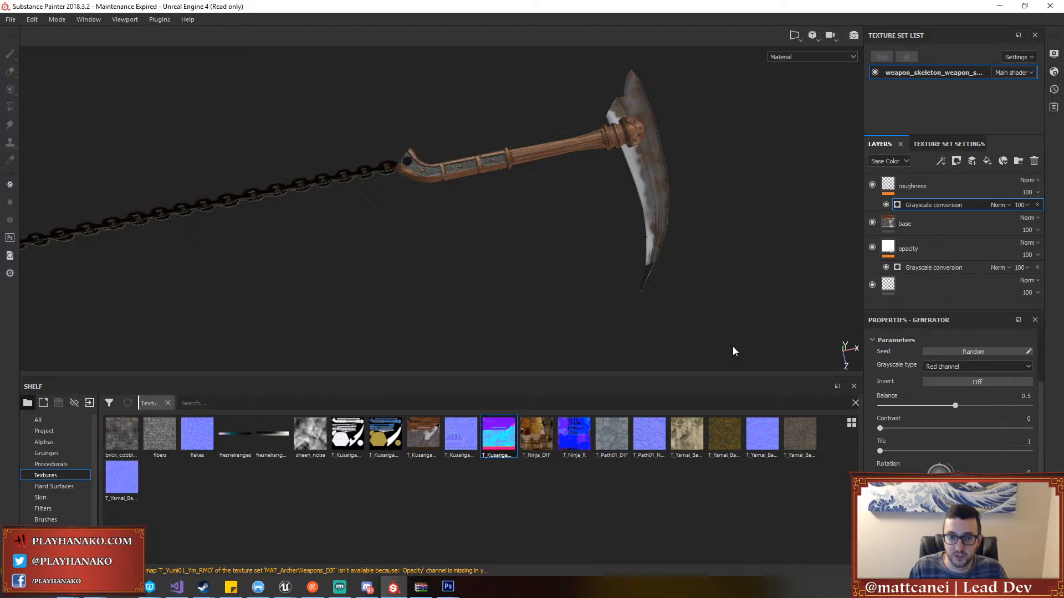
Examine the weapon's blade, handle, chain and pointed end weight from several angles and distances with the roughness layer applied
{"action": "left_click_drag", "start_coordinate": [734, 352], "coordinate": [703, 209], "text": "alt"}
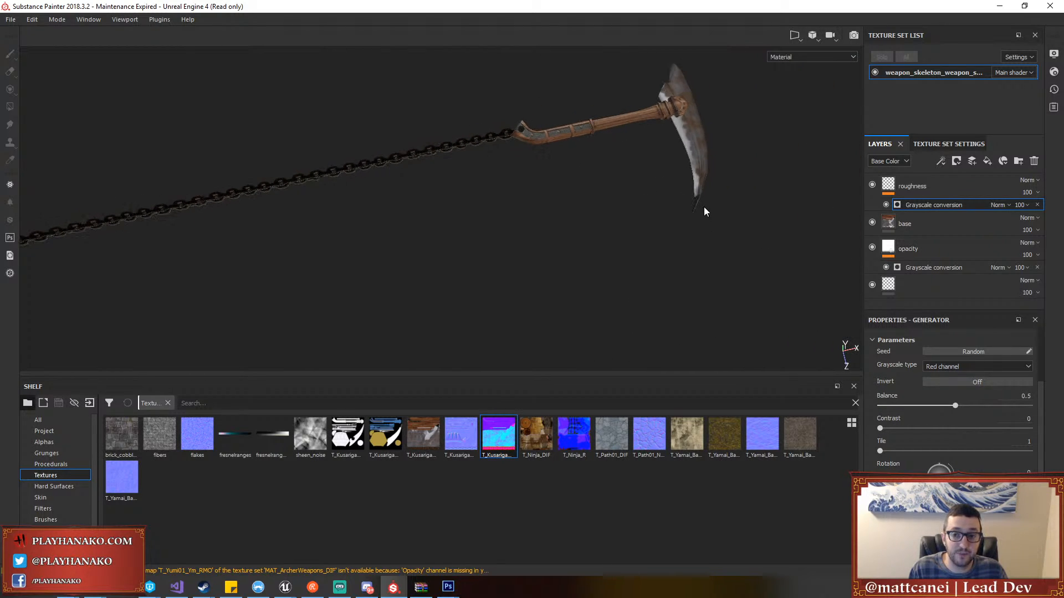
{"action": "left_click_drag", "start_coordinate": [626, 174], "coordinate": [603, 123], "text": "alt"}
{"action": "scroll", "coordinate": [603, 123], "scroll_direction": "up", "scroll_amount": 3}
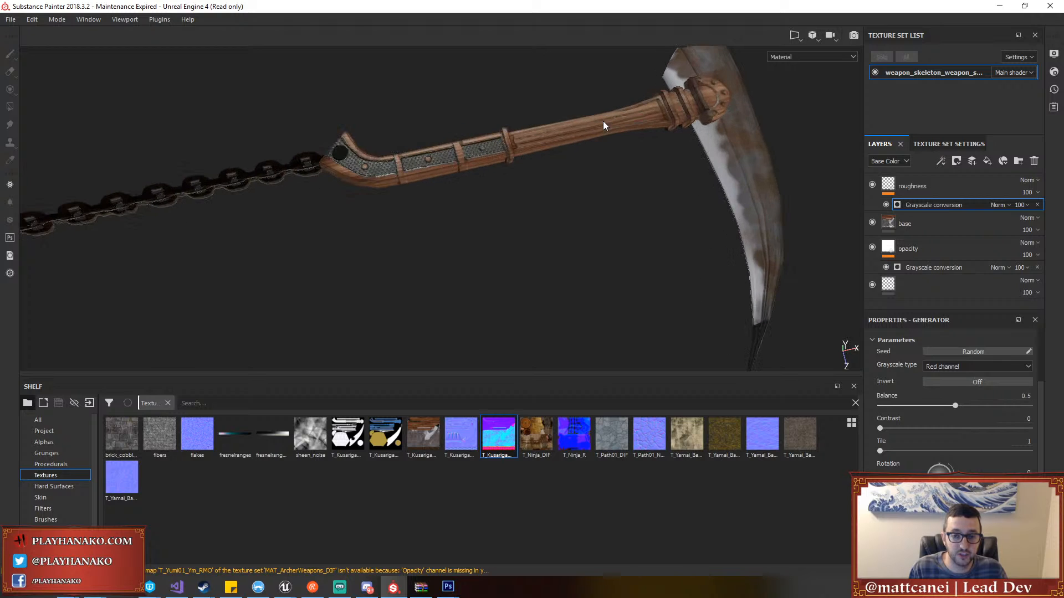
{"action": "scroll", "coordinate": [589, 133], "scroll_direction": "down", "scroll_amount": 5}
{"action": "middle_click_drag", "start_coordinate": [335, 233], "coordinate": [604, 169], "text": "alt"}
{"action": "right_click_drag", "start_coordinate": [604, 169], "coordinate": [326, 152], "text": "alt"}
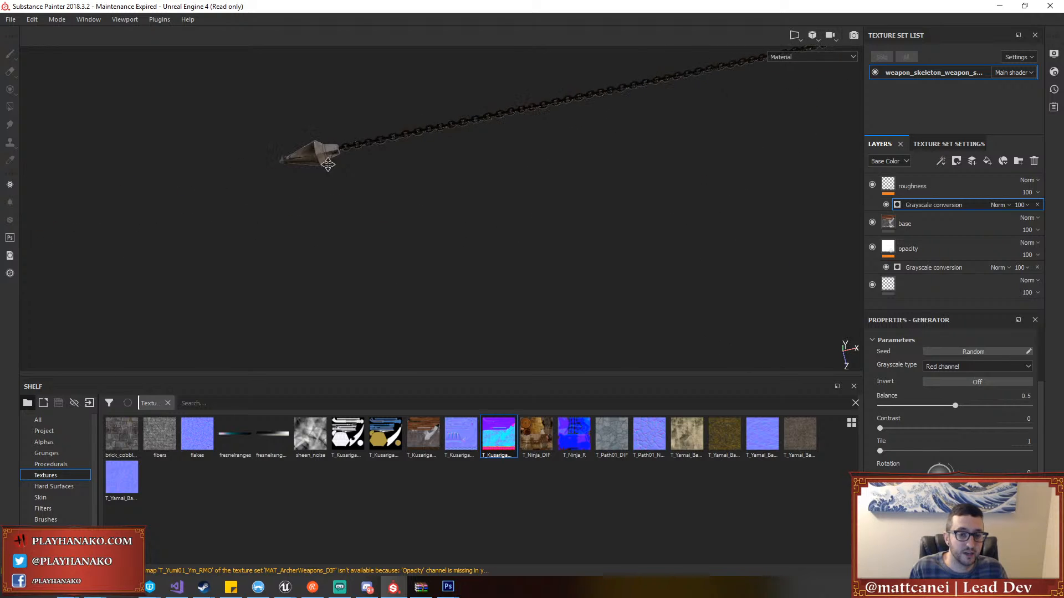
{"action": "middle_click_drag", "start_coordinate": [325, 152], "coordinate": [427, 151], "text": "alt"}
{"action": "right_click_drag", "start_coordinate": [427, 150], "coordinate": [498, 119], "text": "alt"}
{"action": "middle_click_drag", "start_coordinate": [498, 119], "coordinate": [397, 172], "text": "alt"}
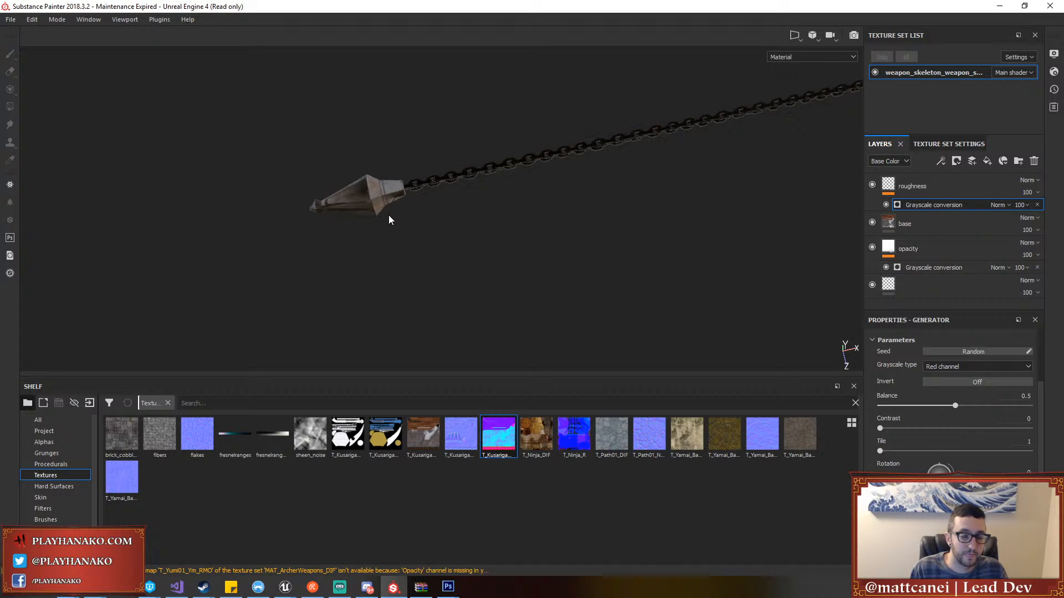
{"action": "left_click_drag", "start_coordinate": [388, 215], "coordinate": [465, 318], "text": "alt"}
{"action": "right_click_drag", "start_coordinate": [466, 317], "coordinate": [565, 225], "text": "alt"}
{"action": "middle_click_drag", "start_coordinate": [700, 51], "coordinate": [494, 247], "text": "alt"}
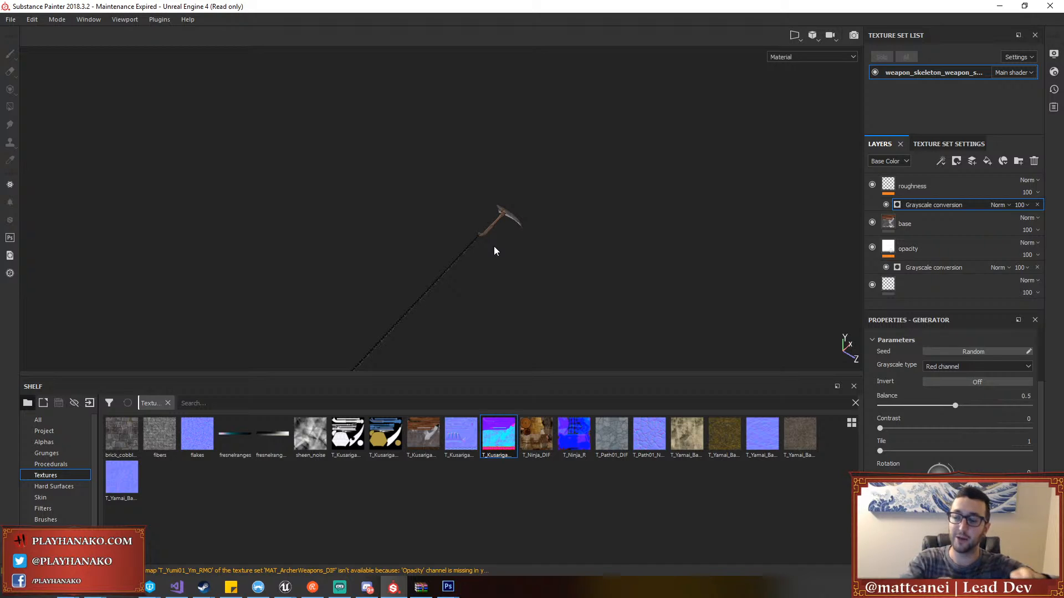
{"action": "middle_click_drag", "start_coordinate": [493, 246], "coordinate": [524, 182]}
{"action": "middle_click_drag", "start_coordinate": [462, 271], "coordinate": [406, 343]}
{"action": "right_click", "coordinate": [480, 250]}
{"action": "key", "text": "f"}
{"action": "scroll", "coordinate": [514, 153], "scroll_direction": "down", "scroll_amount": 1}
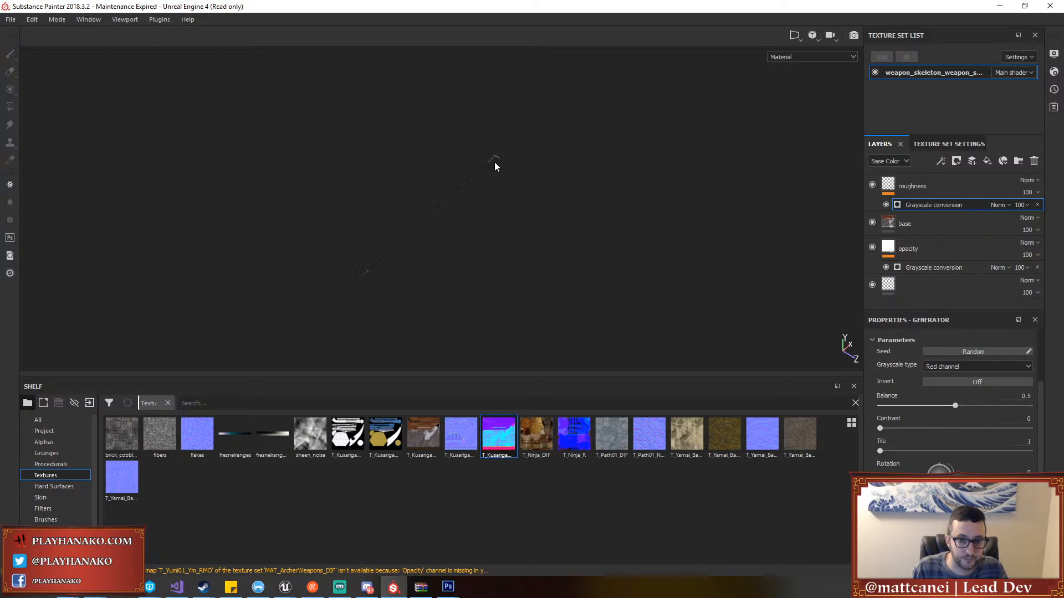
{"action": "scroll", "coordinate": [534, 127], "scroll_direction": "up", "scroll_amount": 5}
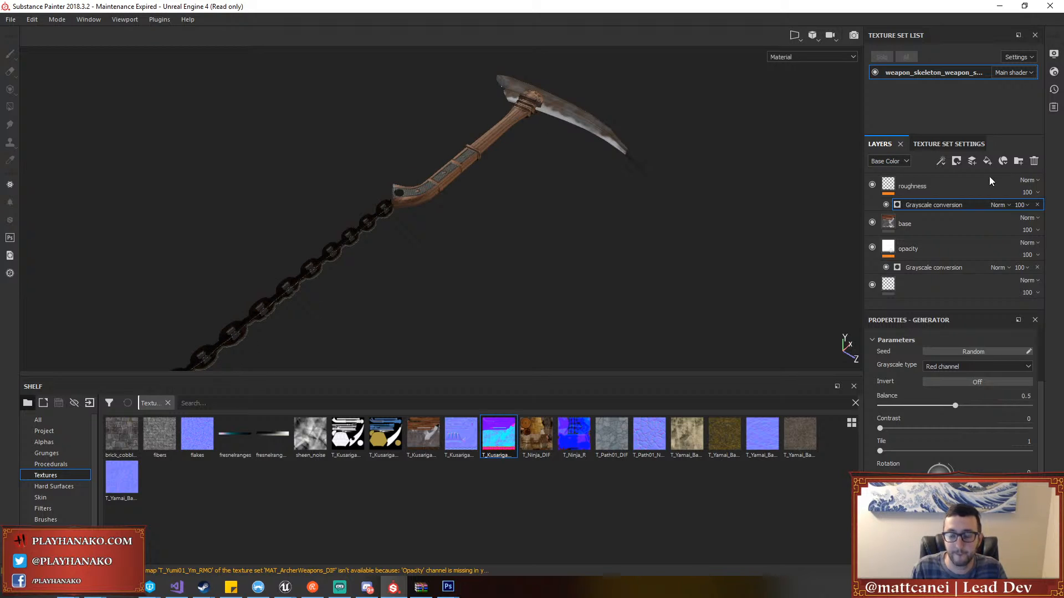
Hide the roughness layer and delete it from the layer stack
{"action": "left_click", "coordinate": [950, 191]}
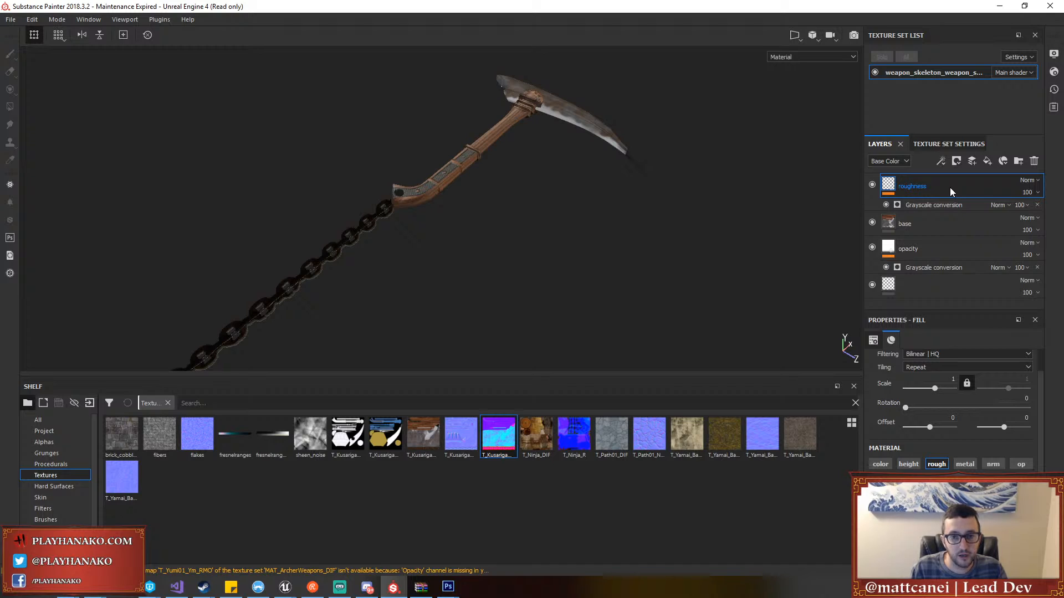
{"action": "left_click", "coordinate": [872, 185]}
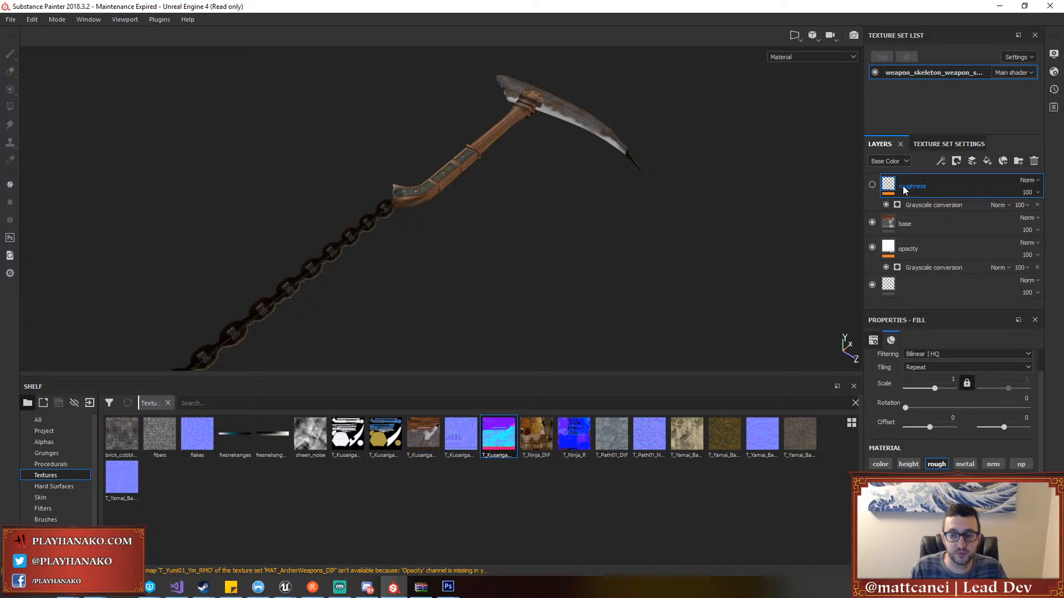
{"action": "key", "text": "Delete"}
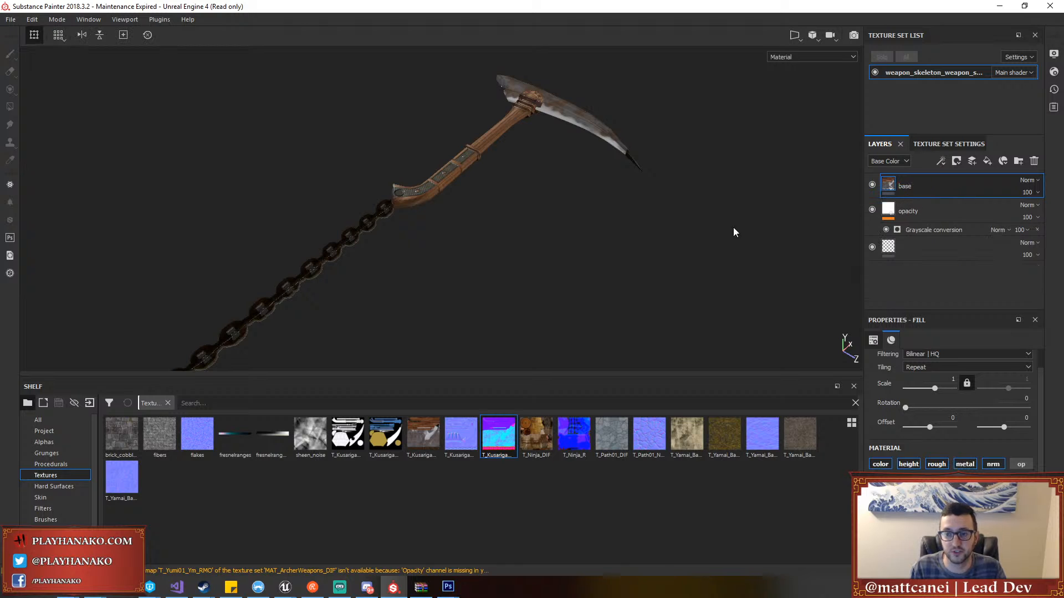
Hide the empty layer below the opacity layer and toggle the base layer off and on to compare
{"action": "left_click_drag", "start_coordinate": [733, 228], "coordinate": [251, 189], "text": "alt"}
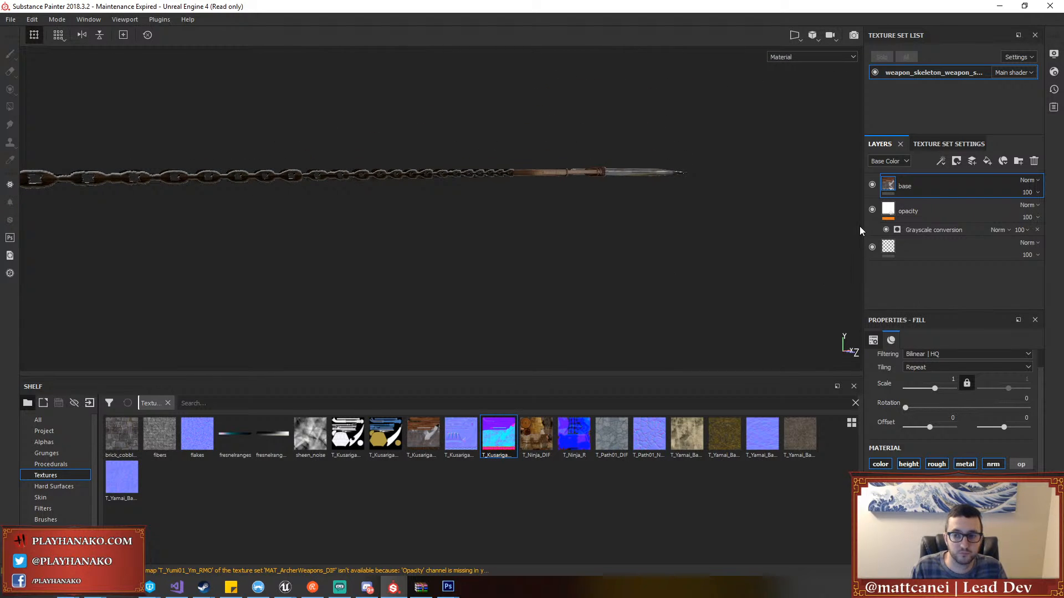
{"action": "left_click", "coordinate": [872, 210]}
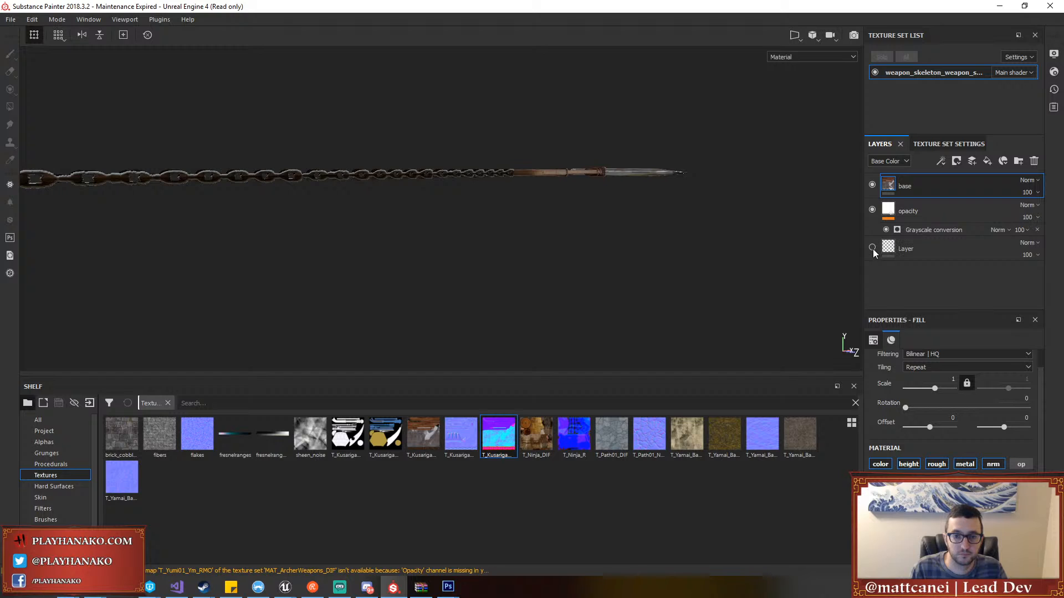
{"action": "left_click", "coordinate": [873, 184]}
{"action": "left_click", "coordinate": [873, 184]}
{"action": "left_click", "coordinate": [873, 184]}
{"action": "left_click", "coordinate": [873, 184]}
Examine the textured chain, handle and blade from near and far
{"action": "left_click_drag", "start_coordinate": [674, 177], "coordinate": [673, 265], "text": "alt"}
{"action": "scroll", "coordinate": [673, 261], "scroll_direction": "down", "scroll_amount": 4}
{"action": "middle_click_drag", "start_coordinate": [655, 269], "coordinate": [656, 24], "text": "alt"}
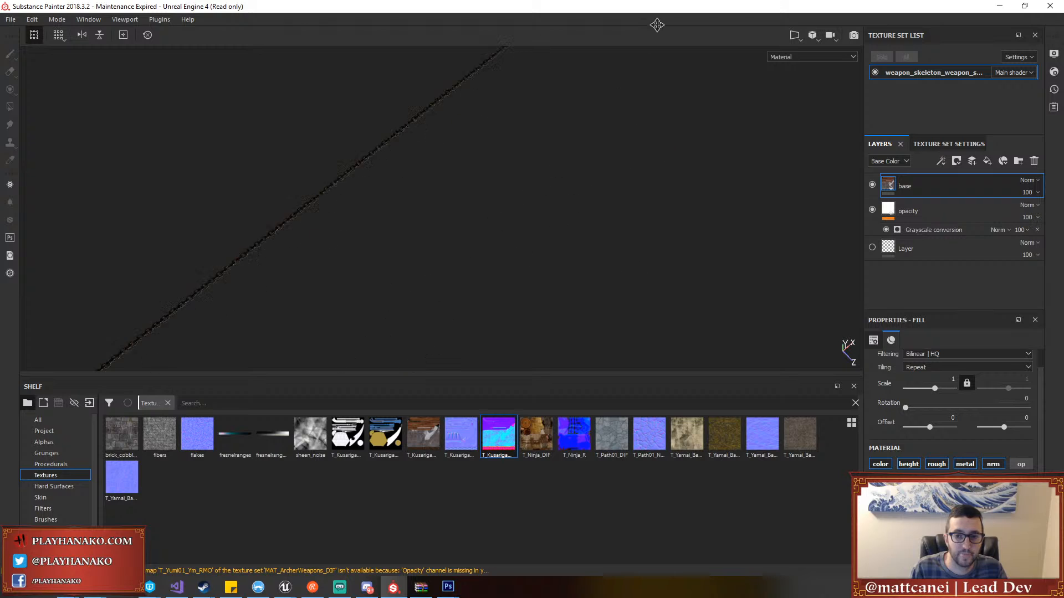
{"action": "scroll", "coordinate": [538, 193], "scroll_direction": "down", "scroll_amount": 5}
{"action": "middle_click_drag", "start_coordinate": [451, 235], "coordinate": [337, 320], "text": "alt"}
{"action": "scroll", "coordinate": [582, 129], "scroll_direction": "up", "scroll_amount": 3}
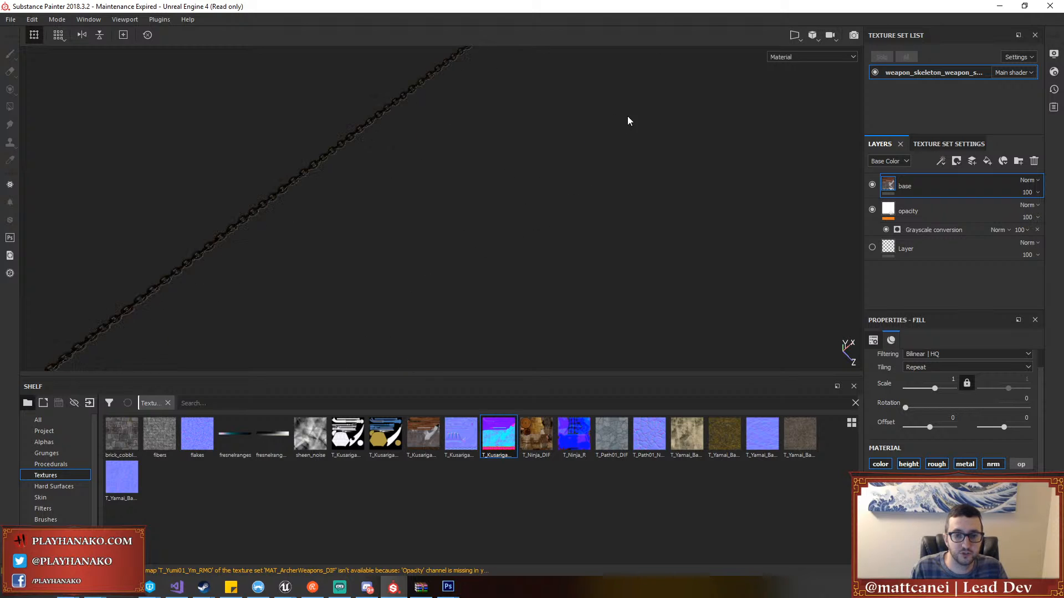
{"action": "middle_click_drag", "start_coordinate": [627, 116], "coordinate": [599, 208], "text": "alt"}
{"action": "scroll", "coordinate": [600, 208], "scroll_direction": "up", "scroll_amount": 6}
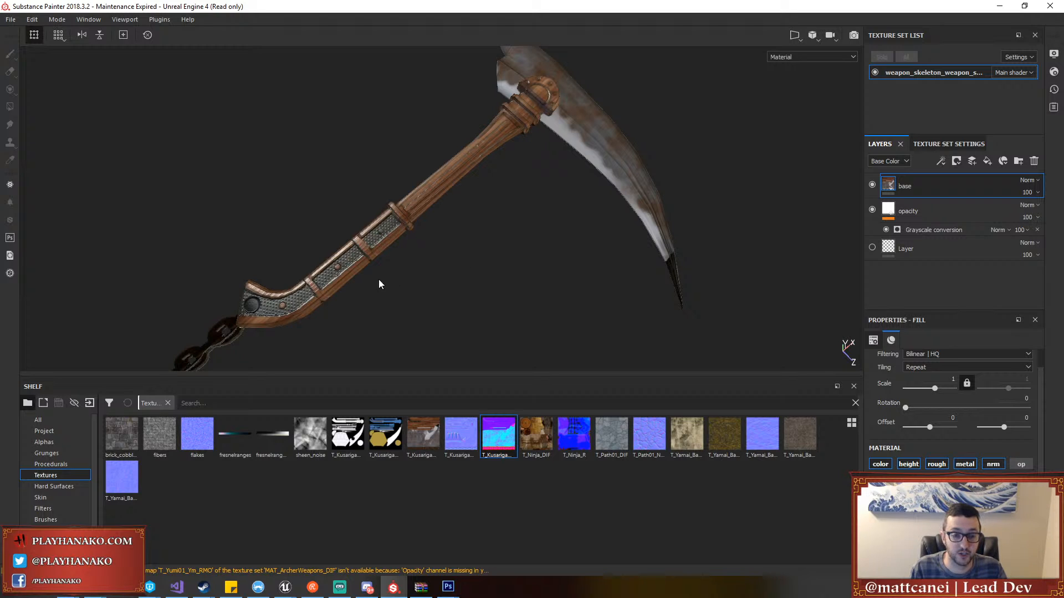
{"action": "left_click_drag", "start_coordinate": [380, 283], "coordinate": [563, 263], "text": "alt"}
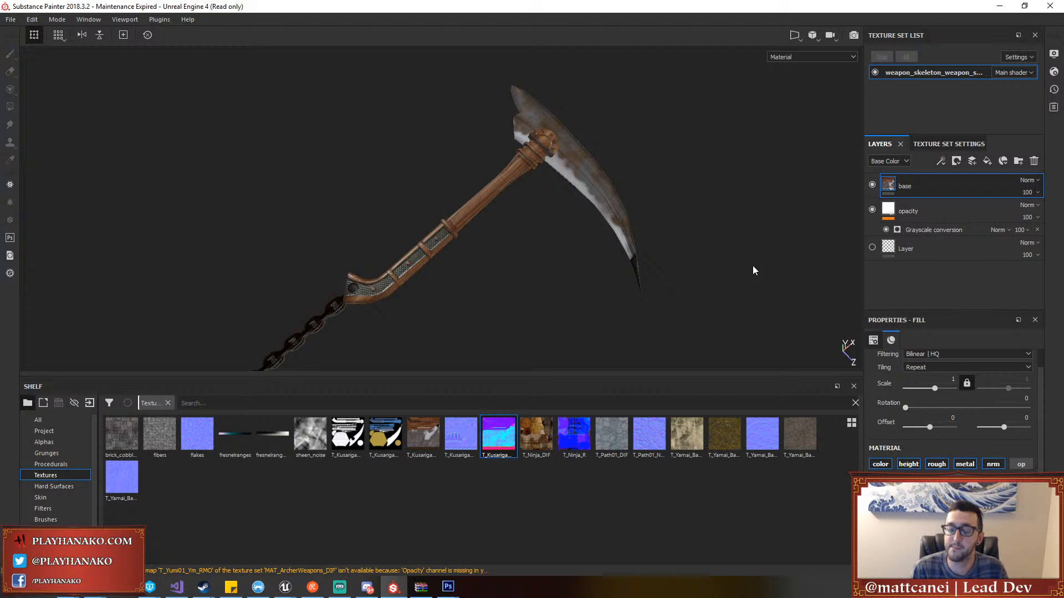
Toggle the base and opacity layers off and on to compare the blade and its tip up close
{"action": "left_click_drag", "start_coordinate": [727, 285], "coordinate": [700, 257], "text": "alt"}
{"action": "scroll", "coordinate": [696, 261], "scroll_direction": "up", "scroll_amount": 5}
{"action": "left_click", "coordinate": [872, 186]}
{"action": "left_click", "coordinate": [872, 186]}
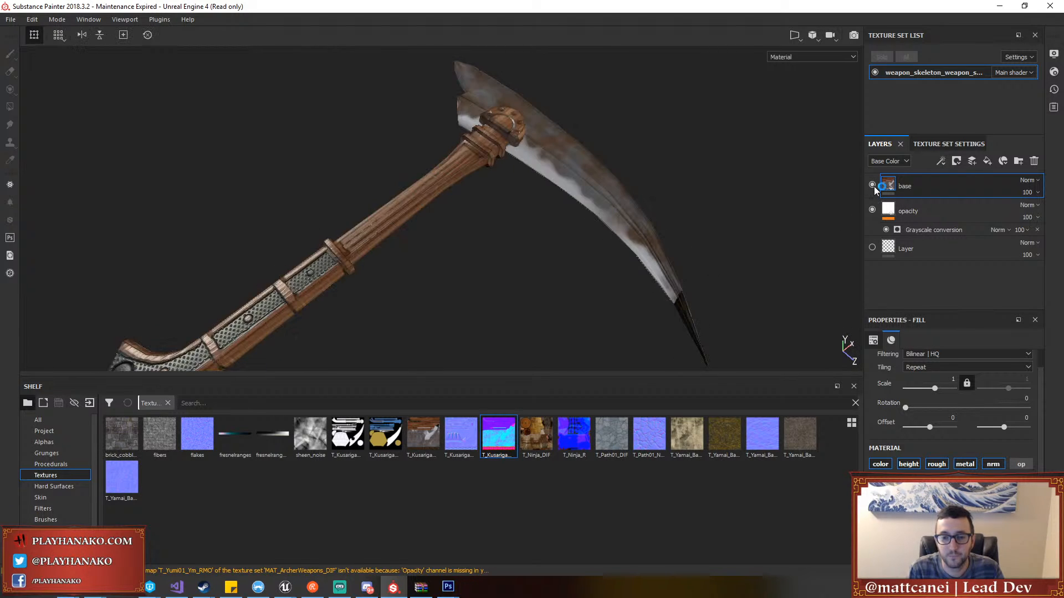
{"action": "middle_click_drag", "start_coordinate": [736, 333], "coordinate": [657, 247], "text": "alt"}
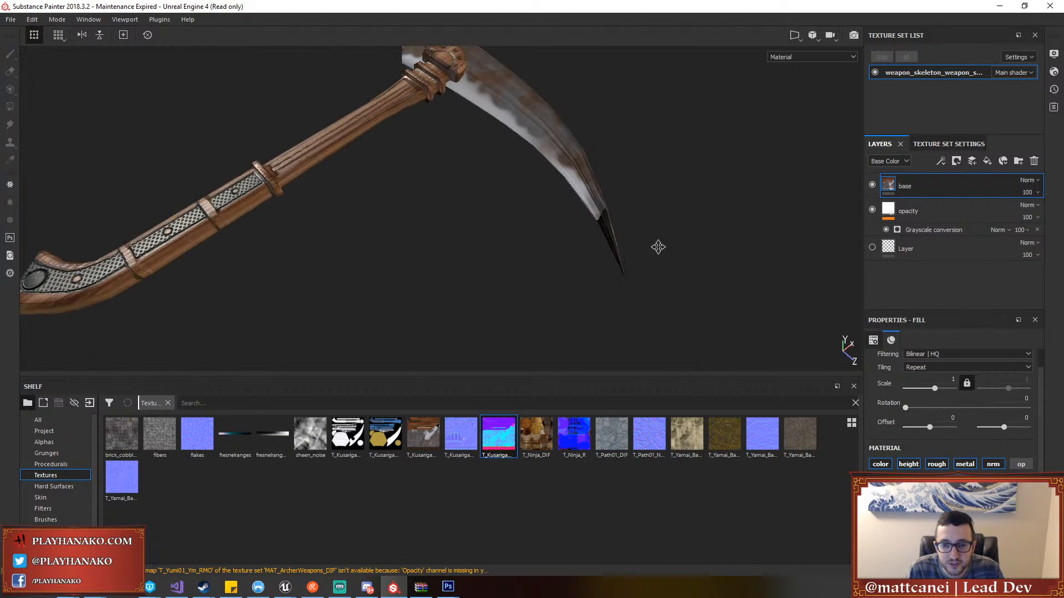
{"action": "left_click_drag", "start_coordinate": [658, 247], "coordinate": [680, 285], "text": "alt"}
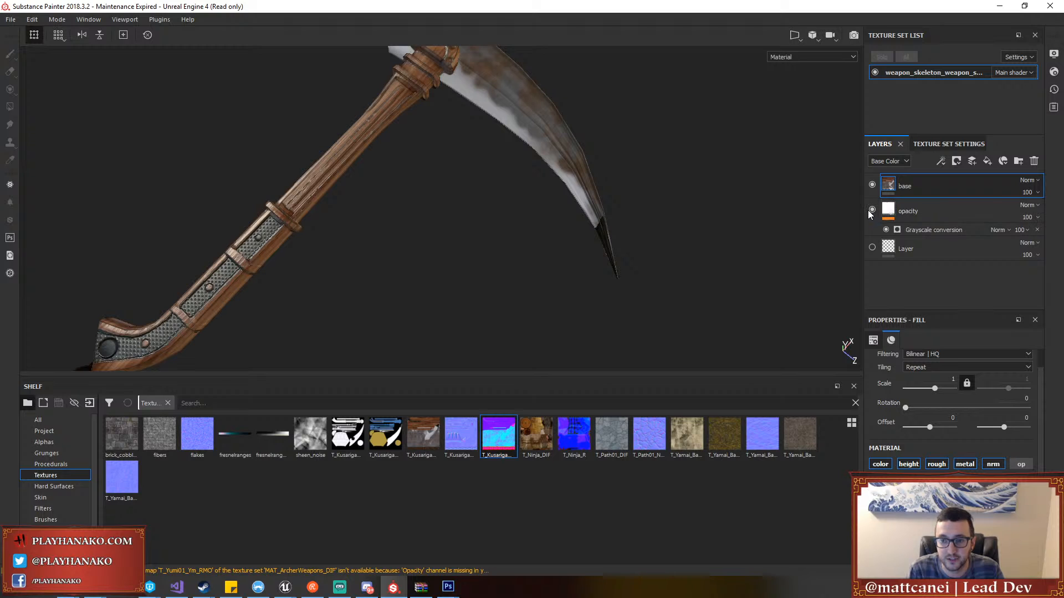
{"action": "left_click", "coordinate": [872, 209]}
{"action": "left_click", "coordinate": [872, 210]}
{"action": "left_click", "coordinate": [872, 185]}
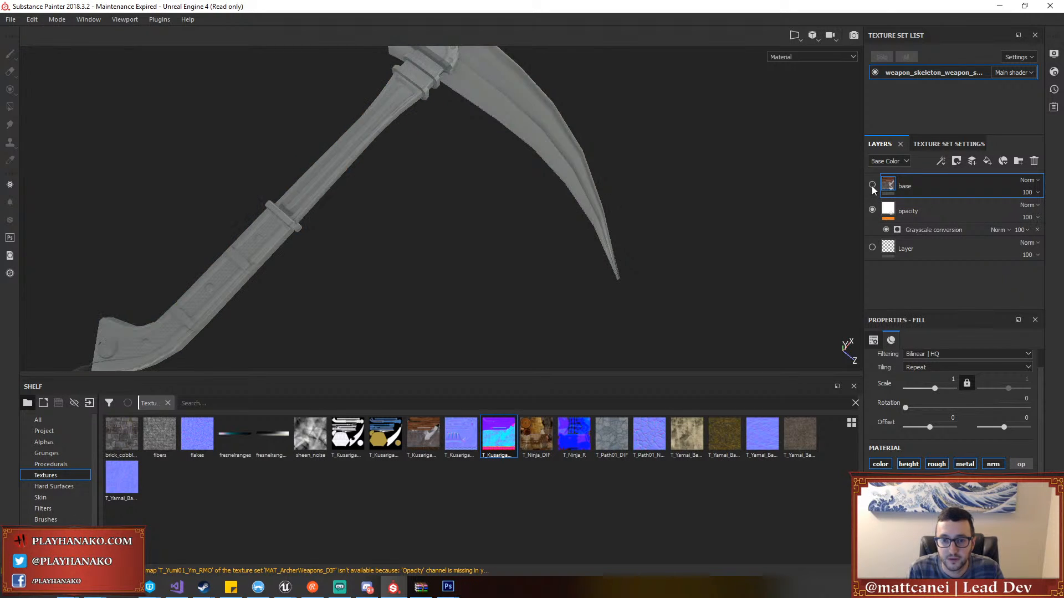
{"action": "left_click", "coordinate": [872, 185]}
{"action": "left_click", "coordinate": [872, 185]}
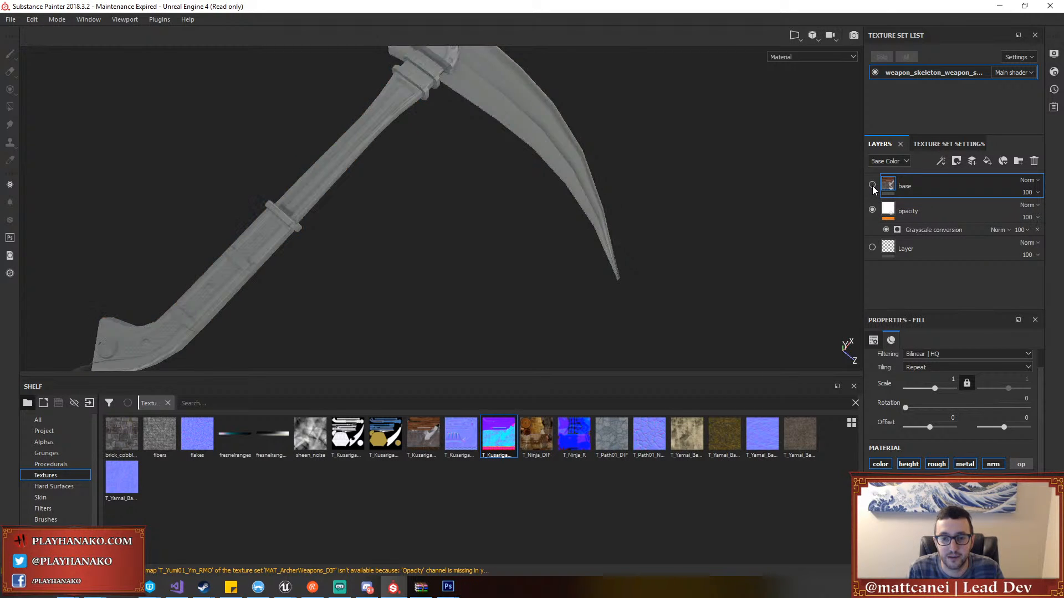
{"action": "left_click", "coordinate": [872, 185]}
{"action": "scroll", "coordinate": [673, 215], "scroll_direction": "down", "scroll_amount": 2}
{"action": "scroll", "coordinate": [680, 237], "scroll_direction": "up", "scroll_amount": 5}
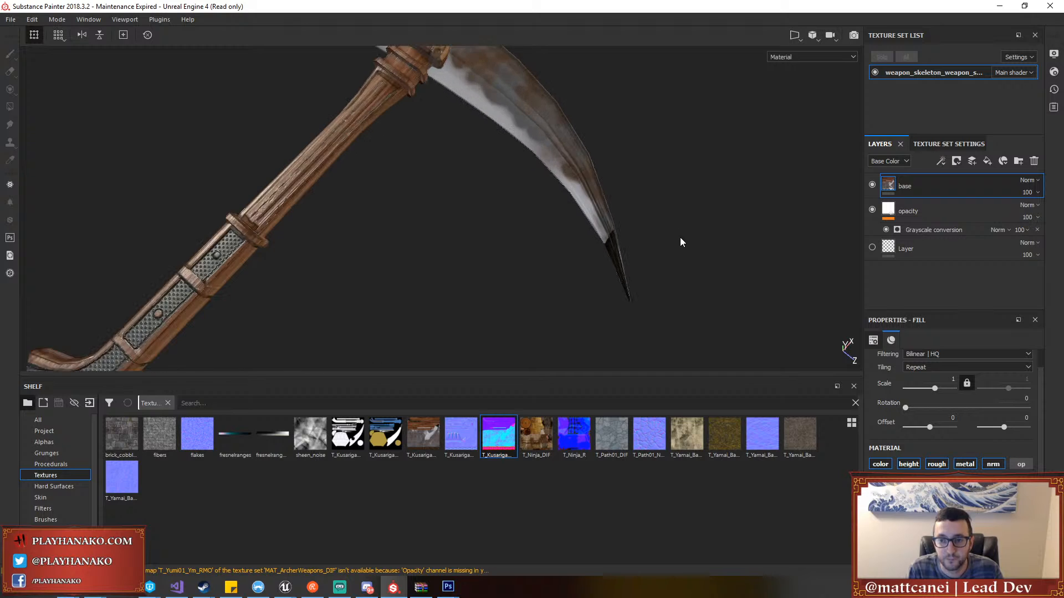
{"action": "middle_click_drag", "start_coordinate": [684, 250], "coordinate": [641, 224], "text": "alt"}
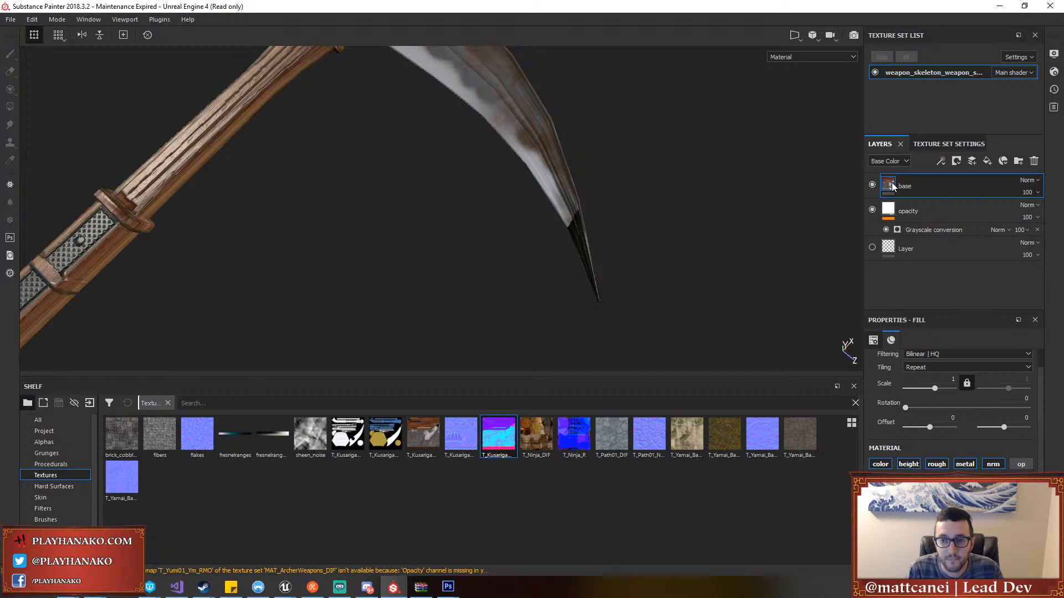
{"action": "right_click", "coordinate": [892, 186]}
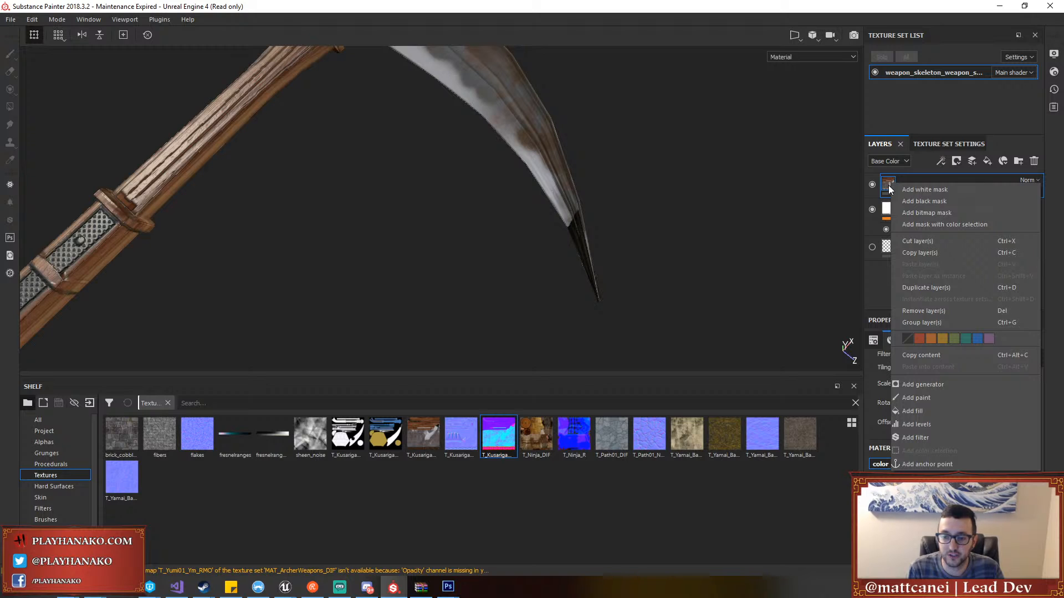
{"action": "left_click", "coordinate": [637, 172]}
{"action": "mouse_move", "coordinate": [651, 265]}
{"action": "left_mouse_down", "text": "alt"}
{"action": "mouse_move", "coordinate": [655, 221]}
{"action": "mouse_move", "coordinate": [653, 256]}
{"action": "left_mouse_up", "text": "alt"}
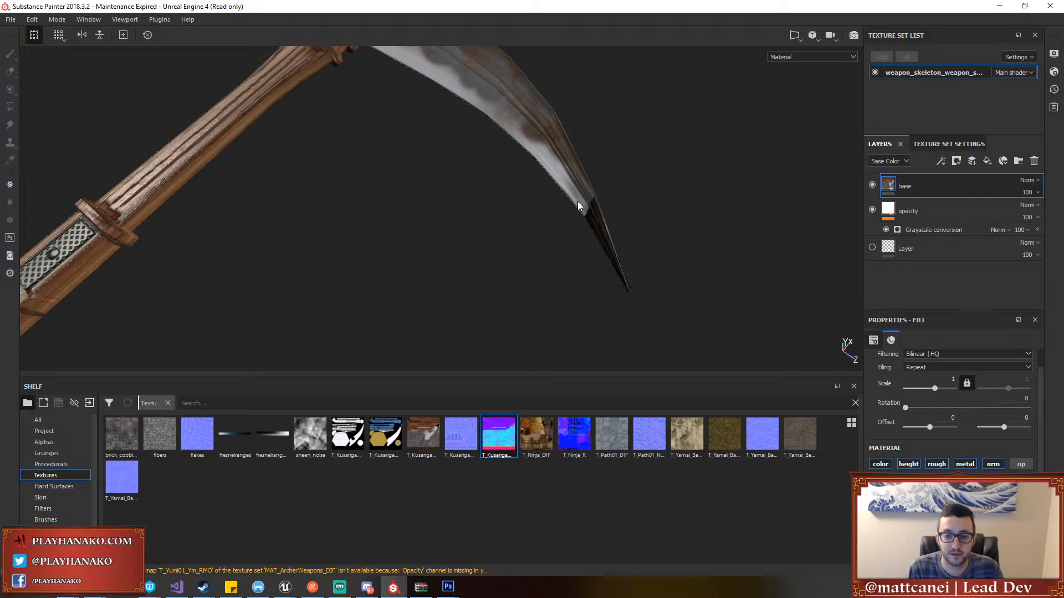
Switch to Photoshop and open the T_Kusarigama01_DIF texture from the Kusarigama weapon folder
{"action": "left_click", "coordinate": [416, 428]}
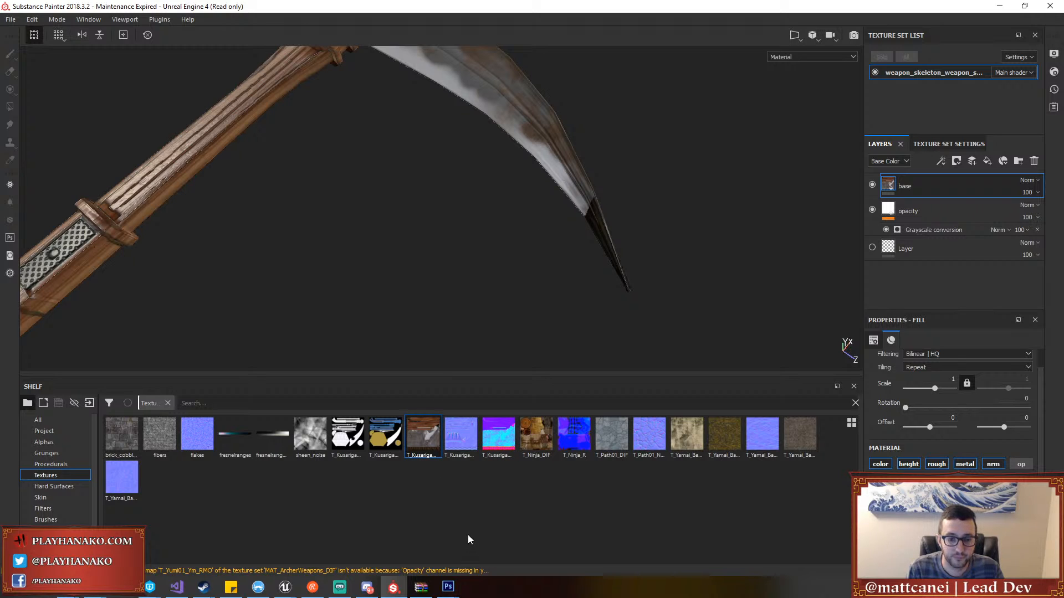
{"action": "mouse_move", "coordinate": [447, 587]}
{"action": "left_click", "coordinate": [359, 521]}
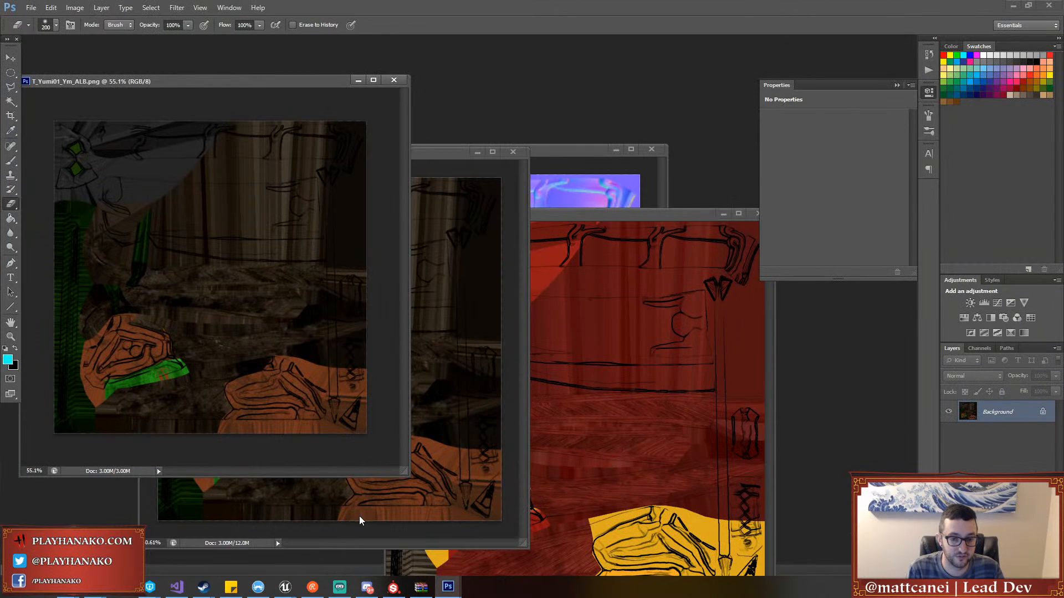
{"action": "double_click", "coordinate": [687, 131]}
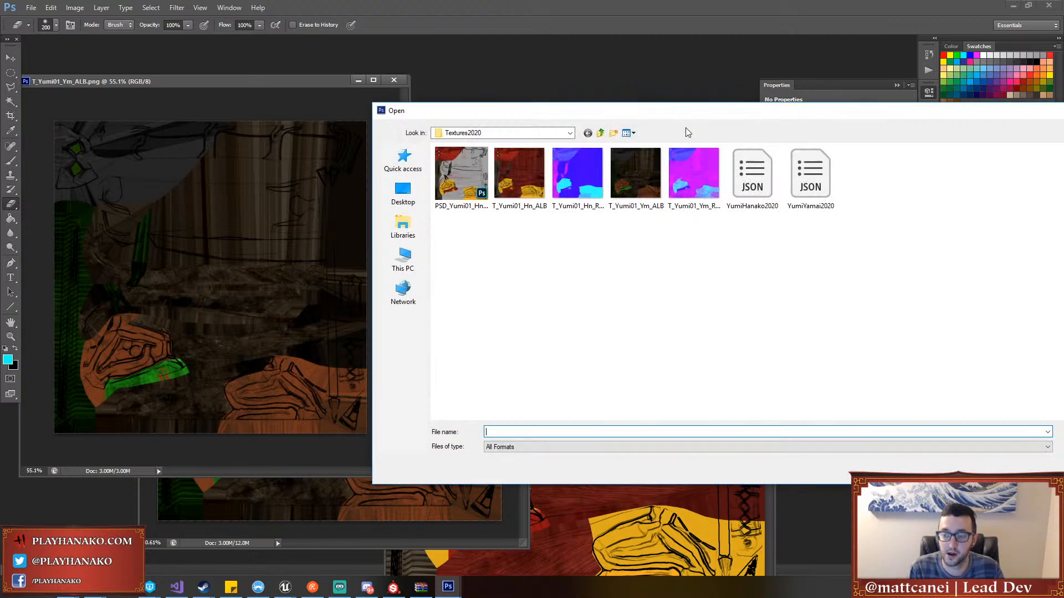
{"action": "left_click_drag", "start_coordinate": [659, 111], "coordinate": [514, 115]}
{"action": "left_click", "coordinate": [456, 138]}
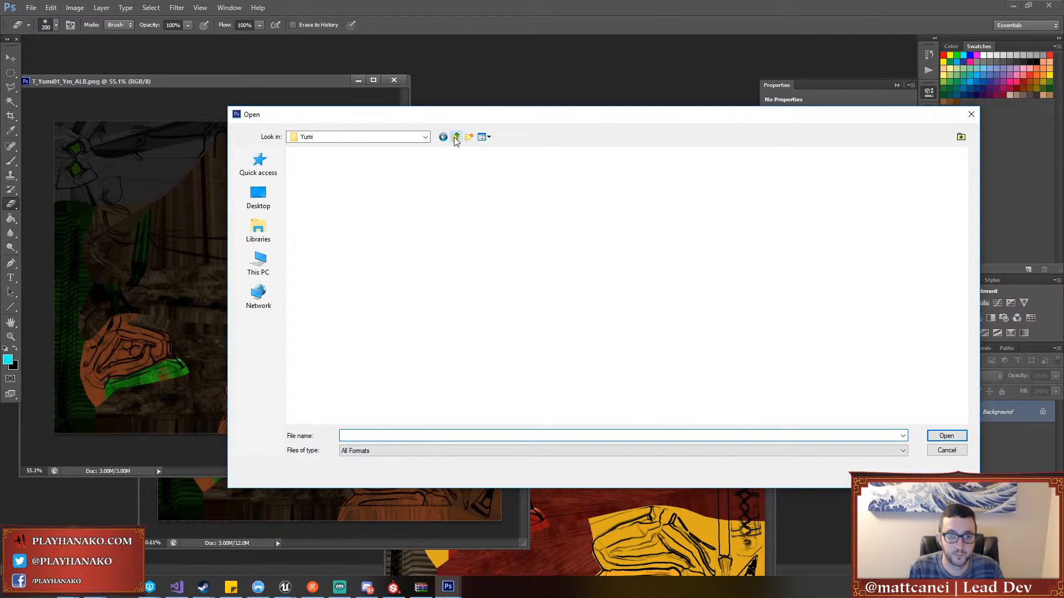
{"action": "left_click", "coordinate": [456, 138]}
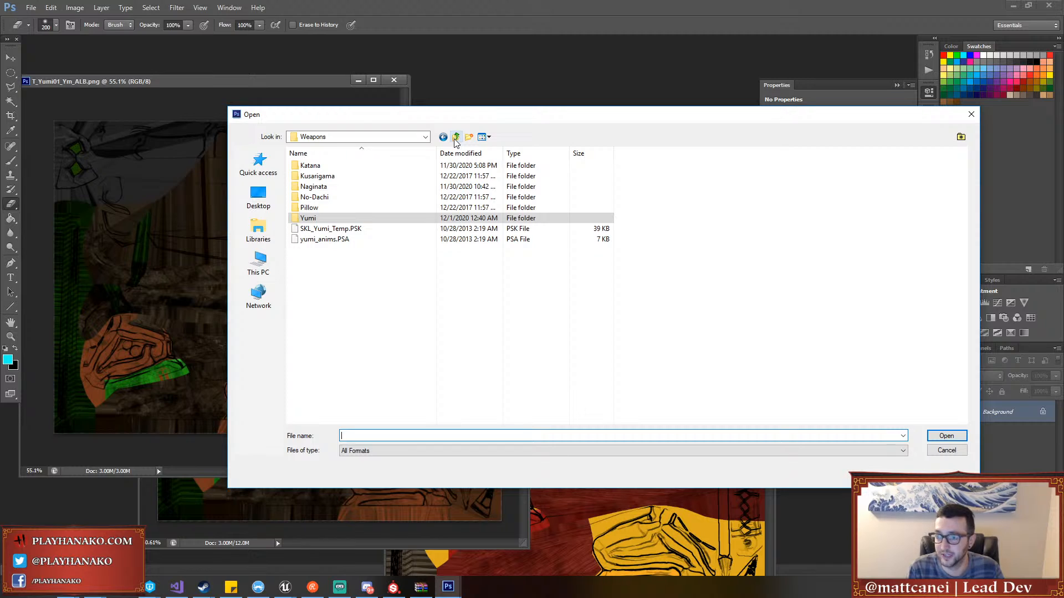
{"action": "double_click", "coordinate": [329, 177]}
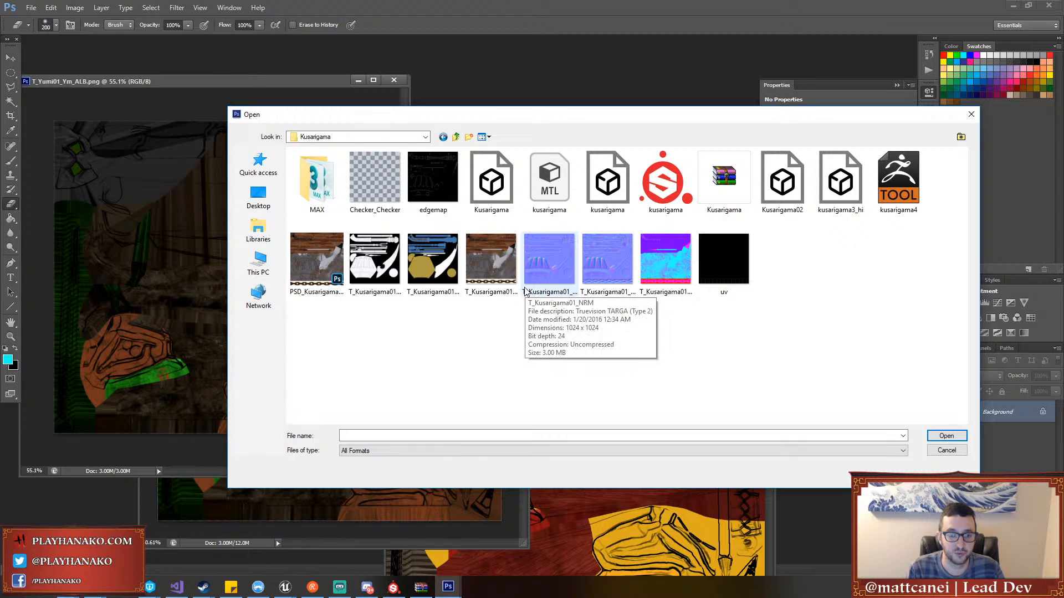
{"action": "double_click", "coordinate": [491, 260]}
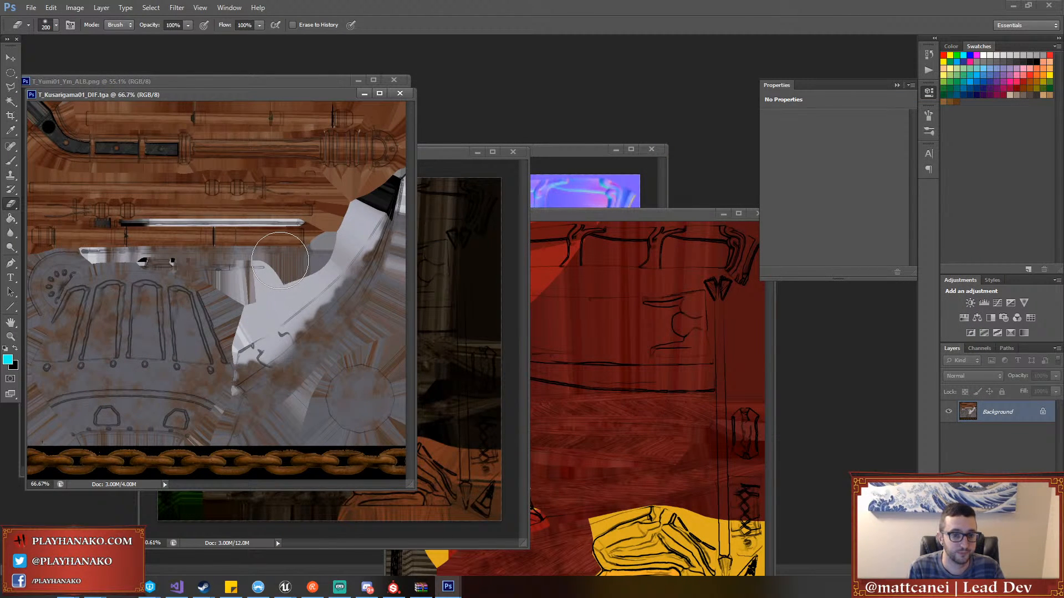
Clone-stamp blade metal over the dark streak running down the blade from the black tip area
{"action": "scroll", "coordinate": [392, 222], "scroll_direction": "up", "scroll_amount": 5, "text": "alt"}
{"action": "scroll", "coordinate": [396, 210], "scroll_direction": "up", "scroll_amount": 2, "text": "alt"}
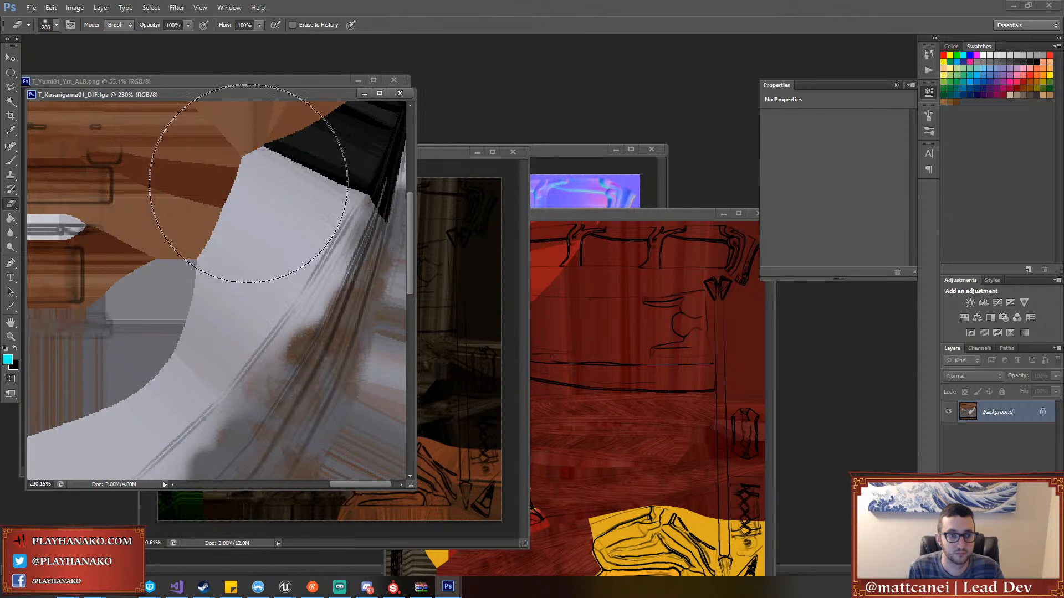
{"action": "left_click", "coordinate": [11, 175]}
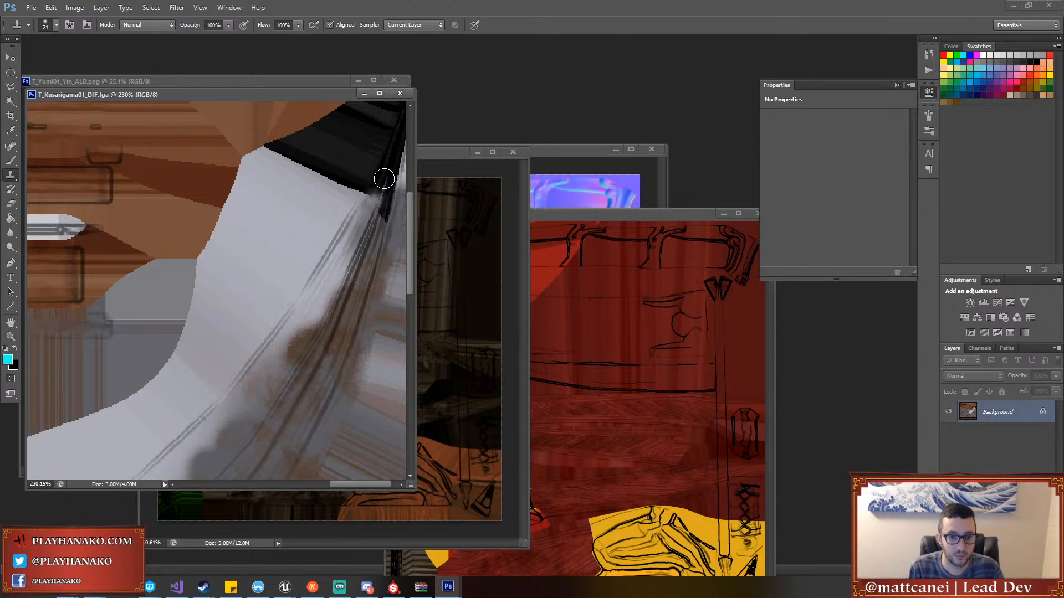
{"action": "left_click", "coordinate": [374, 189]}
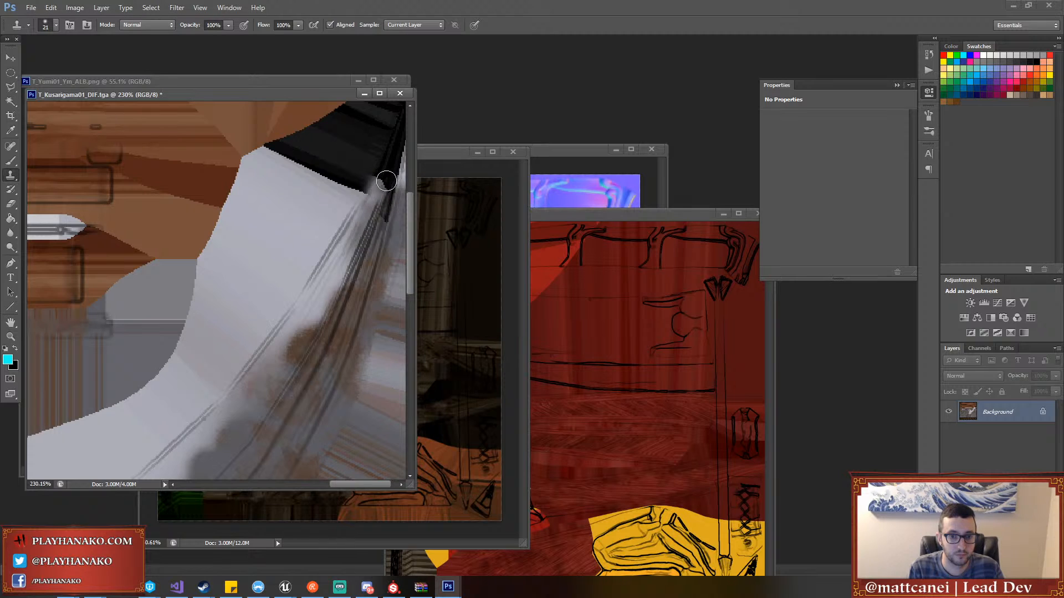
{"action": "left_click", "coordinate": [381, 183]}
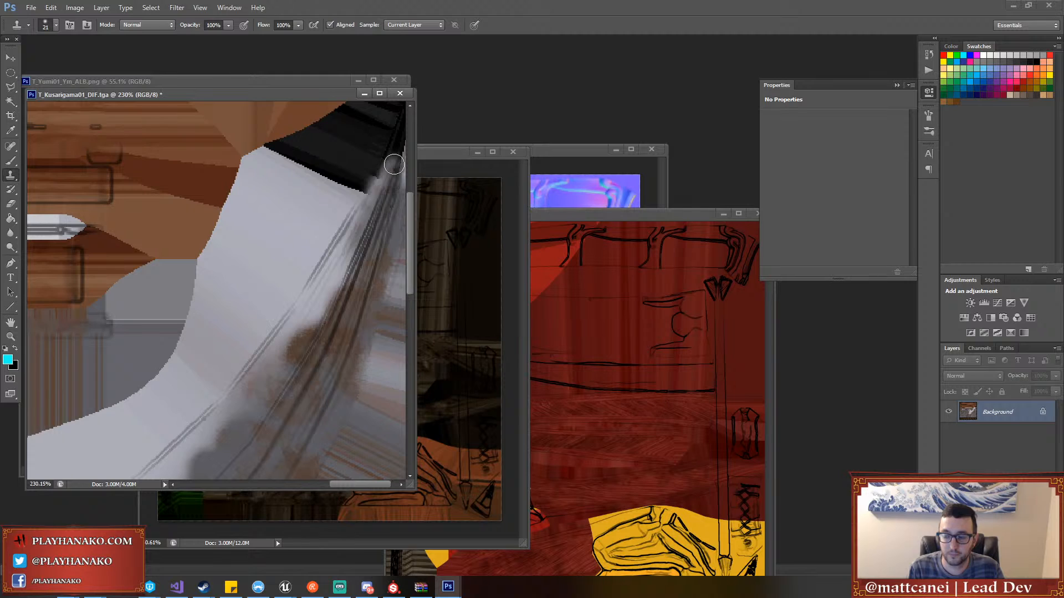
{"action": "left_click_drag", "start_coordinate": [393, 165], "coordinate": [355, 242]}
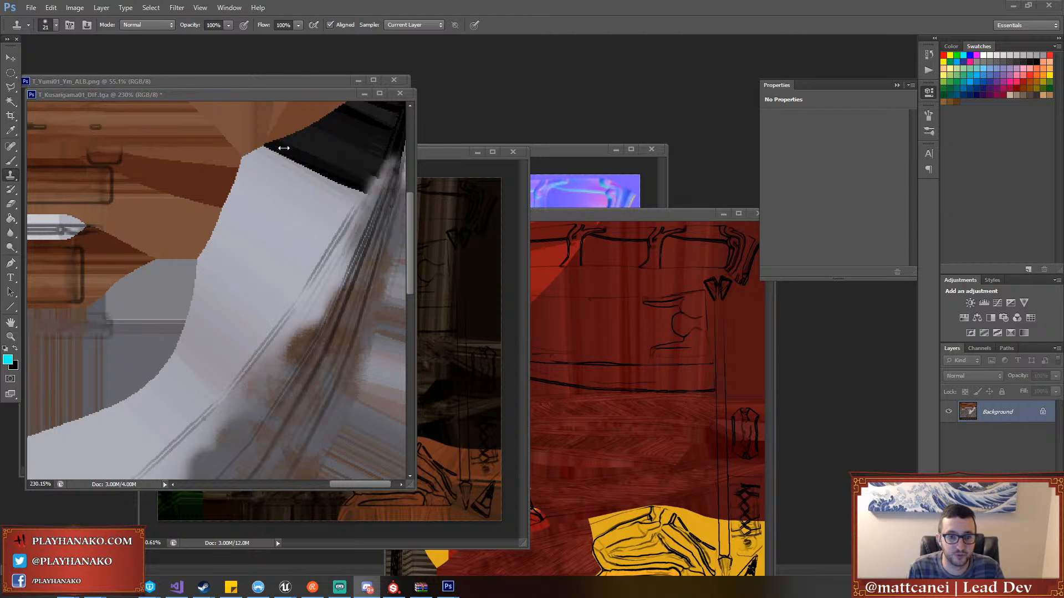
Save the retouched texture, switch to Substance Painter and reload T_Kusarigama01_DIF in the shelf
{"action": "scroll", "coordinate": [284, 148], "scroll_direction": "down", "scroll_amount": 5, "text": "alt"}
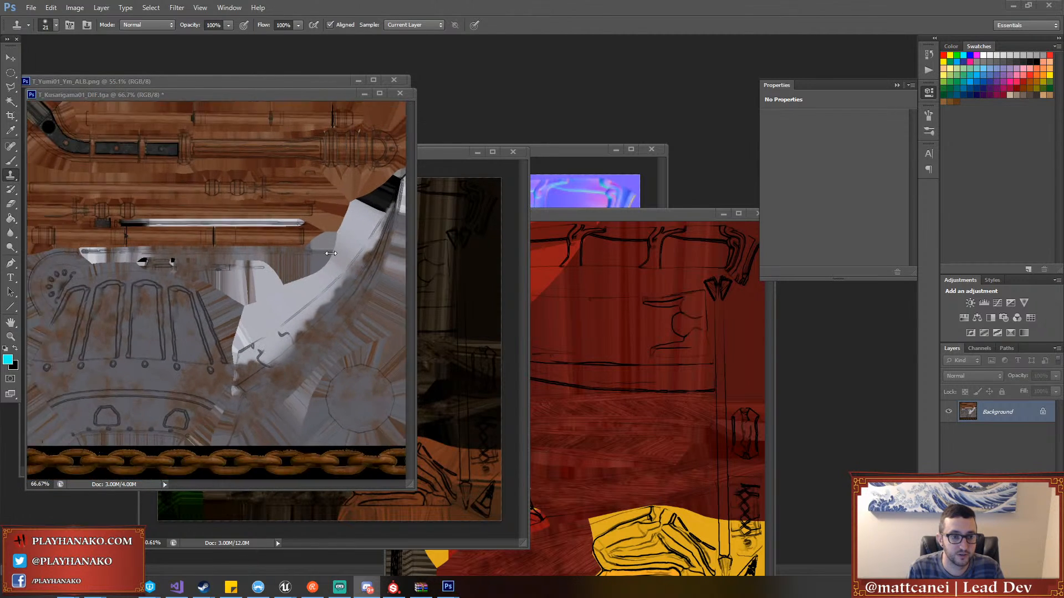
{"action": "scroll", "coordinate": [330, 253], "scroll_direction": "down", "scroll_amount": 1, "text": "alt"}
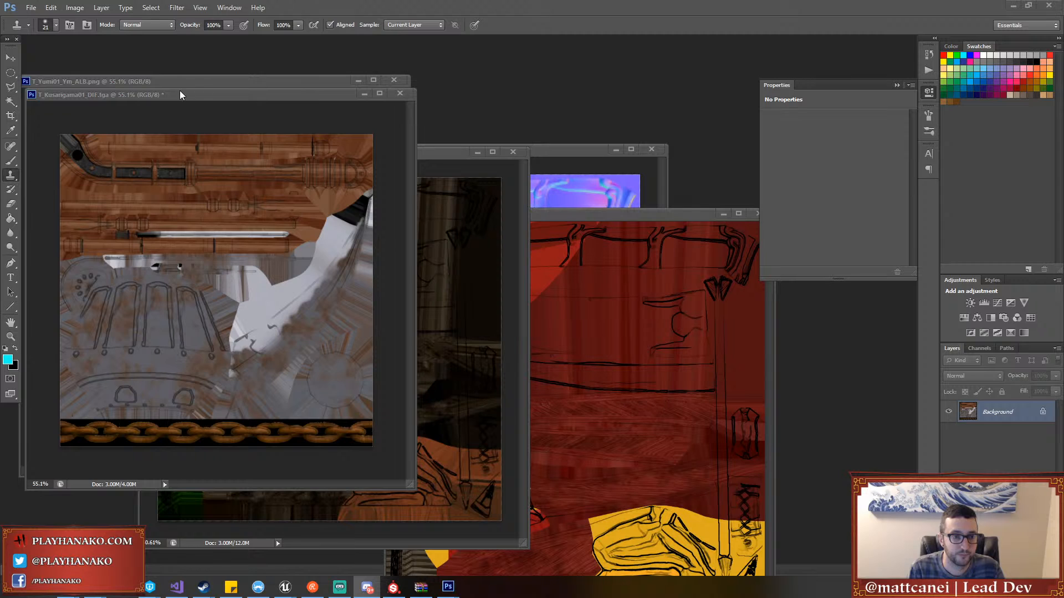
{"action": "key", "text": "ctrl+s"}
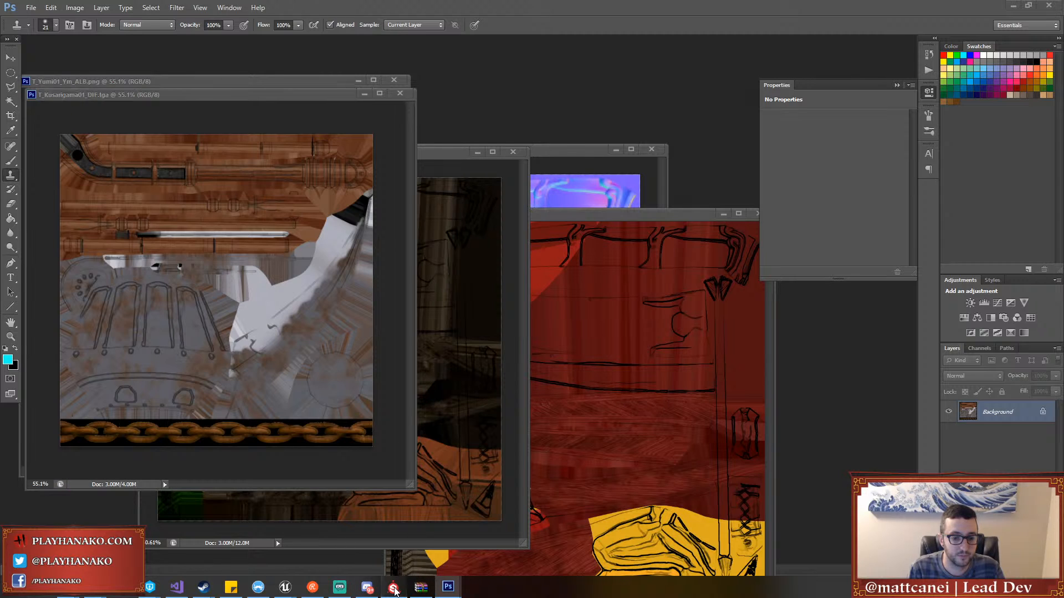
{"action": "left_click", "coordinate": [394, 588]}
{"action": "right_click", "coordinate": [424, 438]}
{"action": "left_click", "coordinate": [449, 453]}
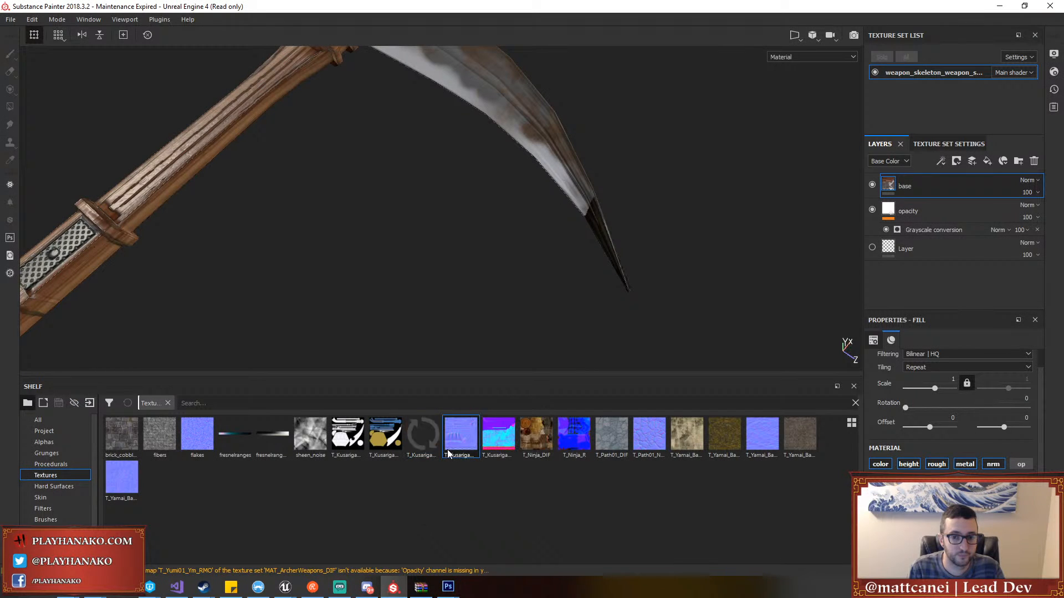
Reload T_Kusarigama01_DIF again, reassign it as the base layer's color texture and check the blade tip up close
{"action": "left_click_drag", "start_coordinate": [599, 234], "coordinate": [538, 316], "text": "alt"}
{"action": "right_click", "coordinate": [427, 438]}
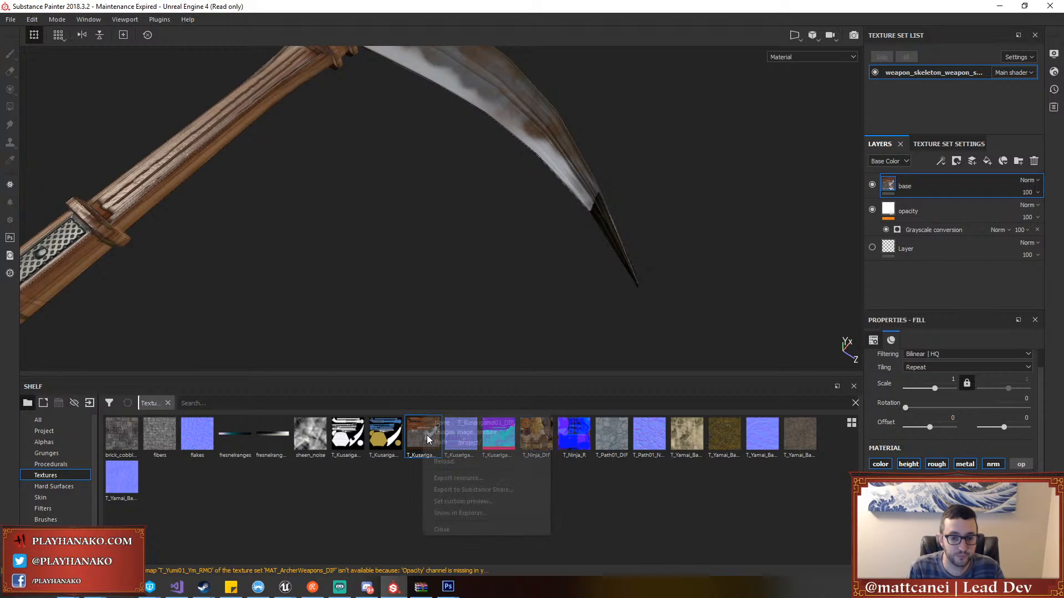
{"action": "left_click", "coordinate": [443, 462]}
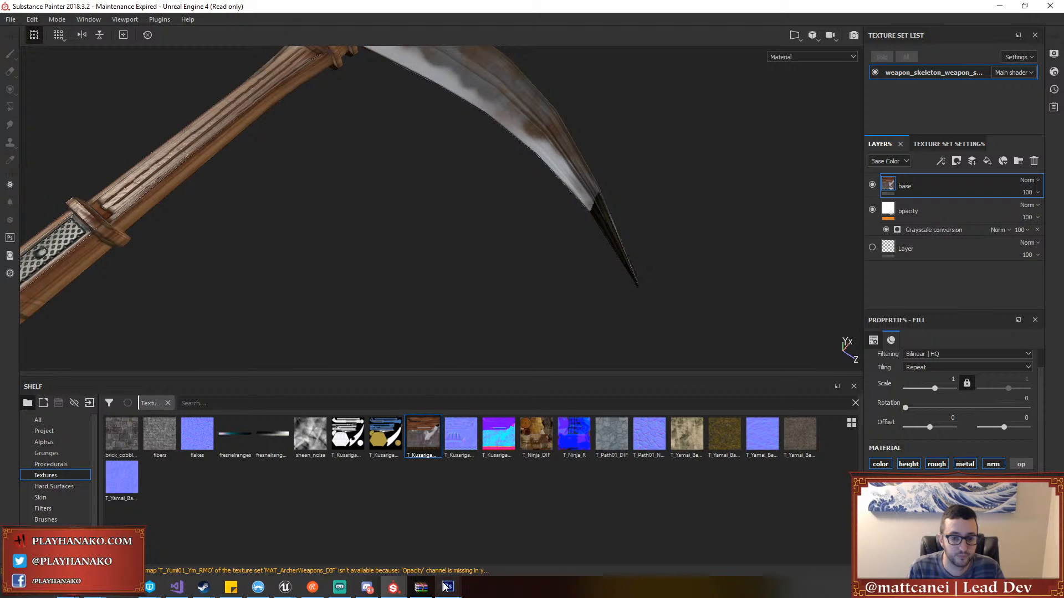
{"action": "mouse_move", "coordinate": [446, 588]}
{"action": "mouse_move", "coordinate": [646, 539]}
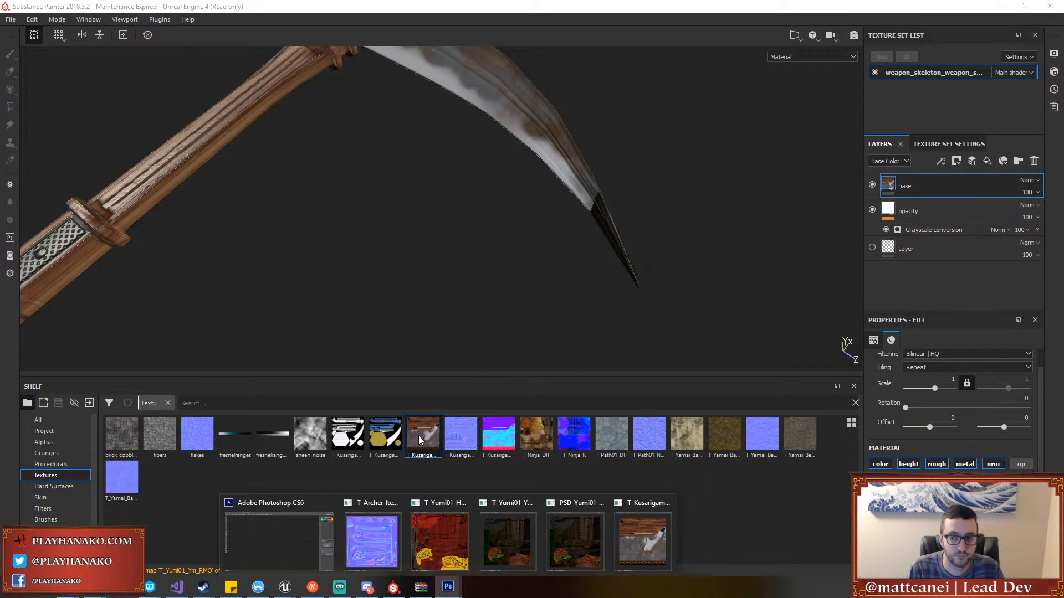
{"action": "right_click", "coordinate": [419, 436]}
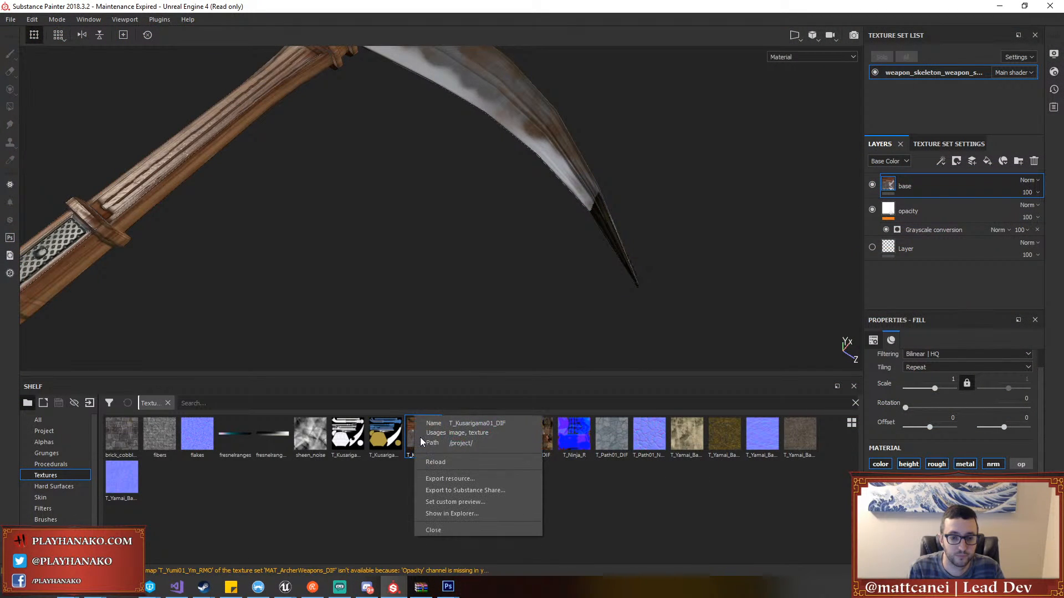
{"action": "left_click", "coordinate": [434, 462]}
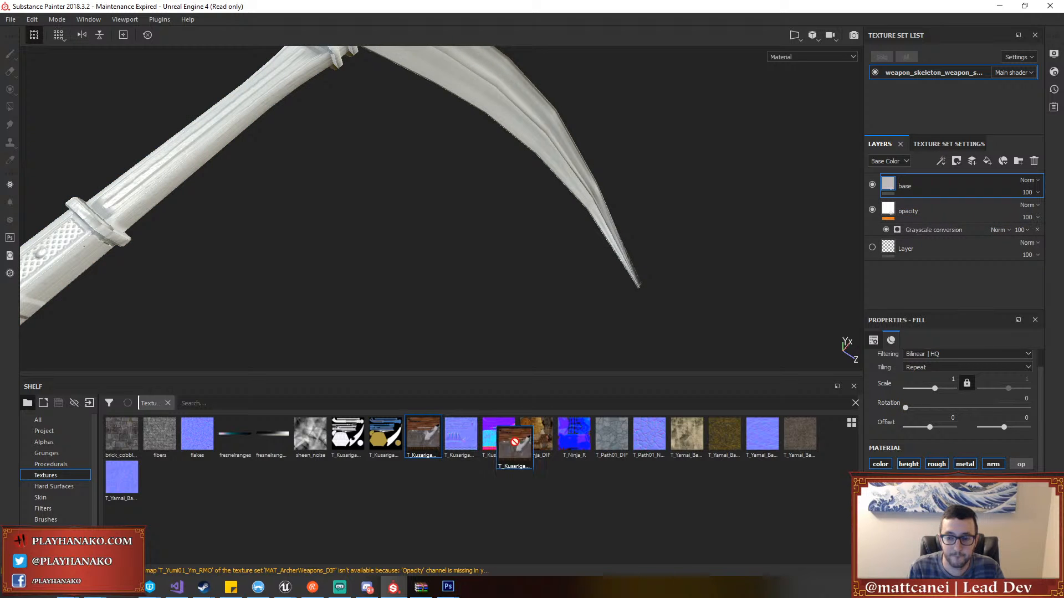
{"action": "left_click_drag", "start_coordinate": [653, 204], "coordinate": [605, 175], "text": "alt"}
{"action": "scroll", "coordinate": [605, 175], "scroll_direction": "up", "scroll_amount": 4}
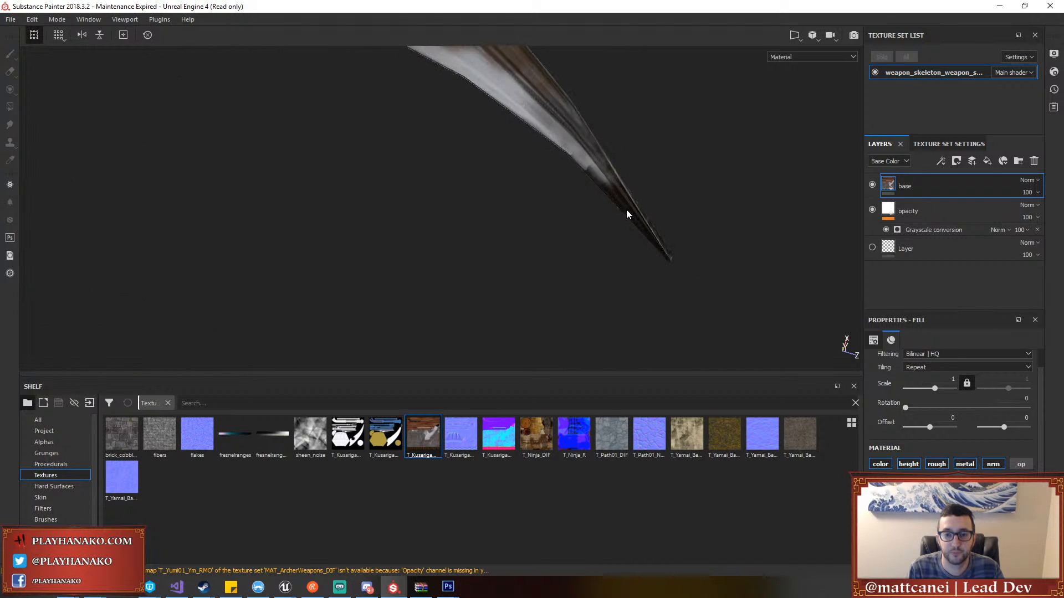
Switch to Photoshop and clone-stamp nearby blade texture along the edge where the black tip meets the streaked metal
{"action": "left_click", "coordinate": [451, 593]}
{"action": "left_click", "coordinate": [302, 537]}
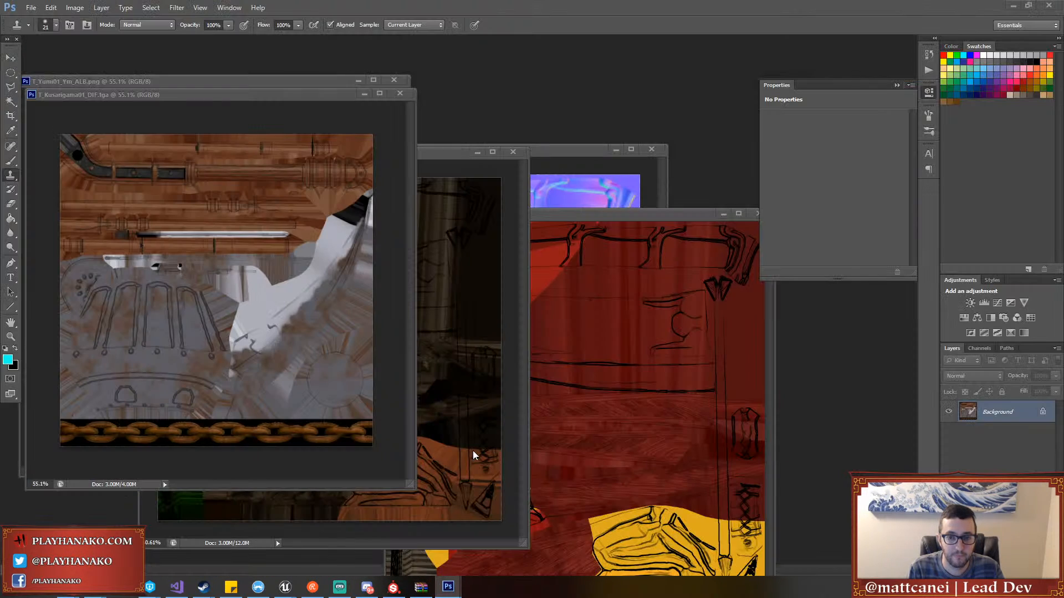
{"action": "scroll", "coordinate": [296, 232], "scroll_direction": "up", "scroll_amount": 4, "text": "alt"}
{"action": "scroll", "coordinate": [356, 235], "scroll_direction": "up", "scroll_amount": 4, "text": "alt"}
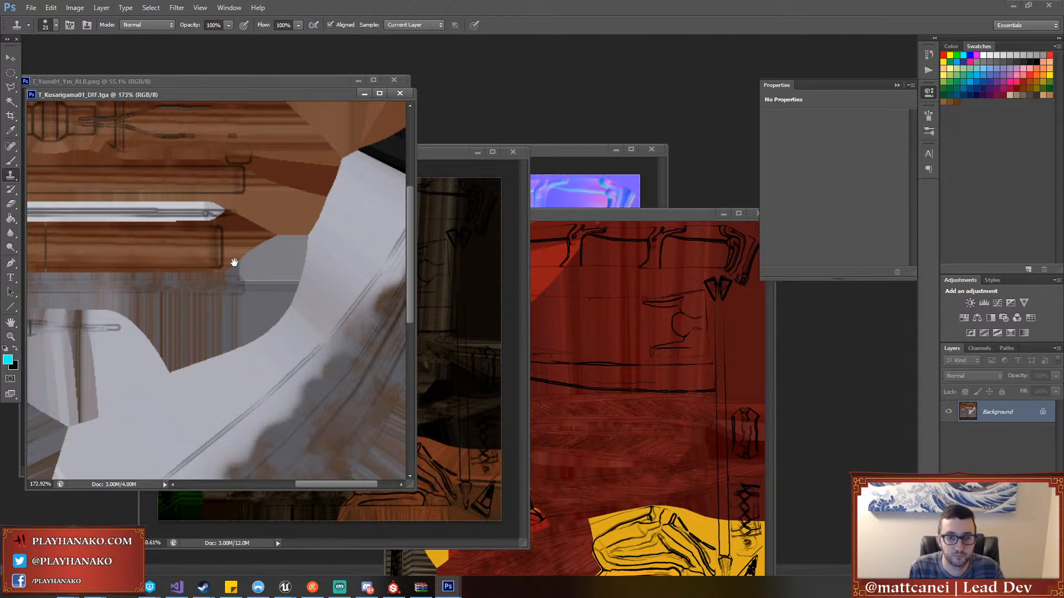
{"action": "left_click_drag", "start_coordinate": [312, 486], "coordinate": [373, 484]}
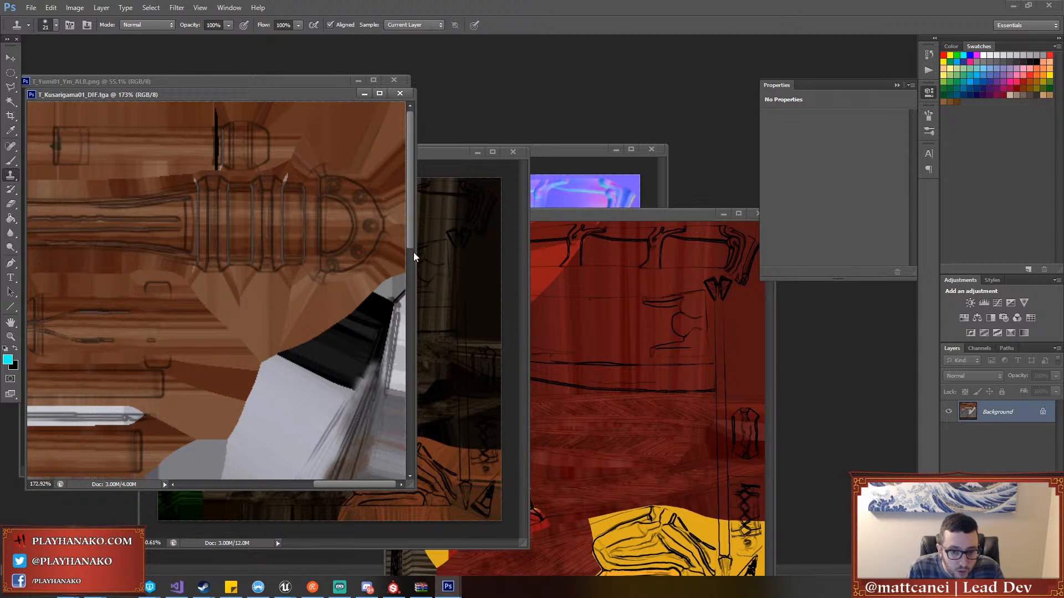
{"action": "scroll", "coordinate": [358, 321], "scroll_direction": "down", "scroll_amount": 3}
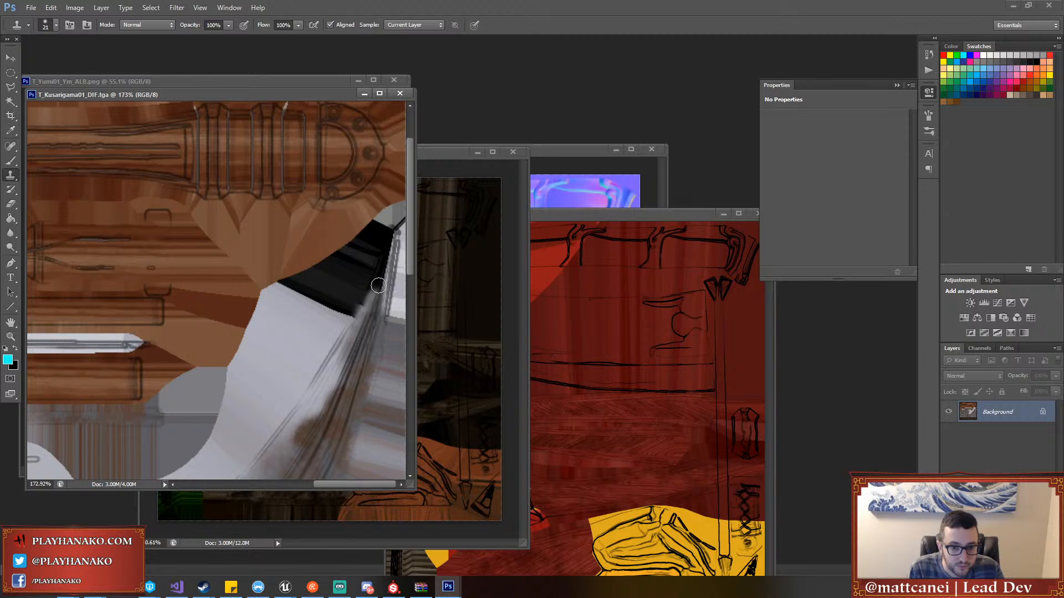
{"action": "mouse_move", "coordinate": [378, 285]}
{"action": "left_mouse_down"}
{"action": "mouse_move", "coordinate": [370, 300]}
{"action": "mouse_move", "coordinate": [378, 279]}
{"action": "left_mouse_up"}
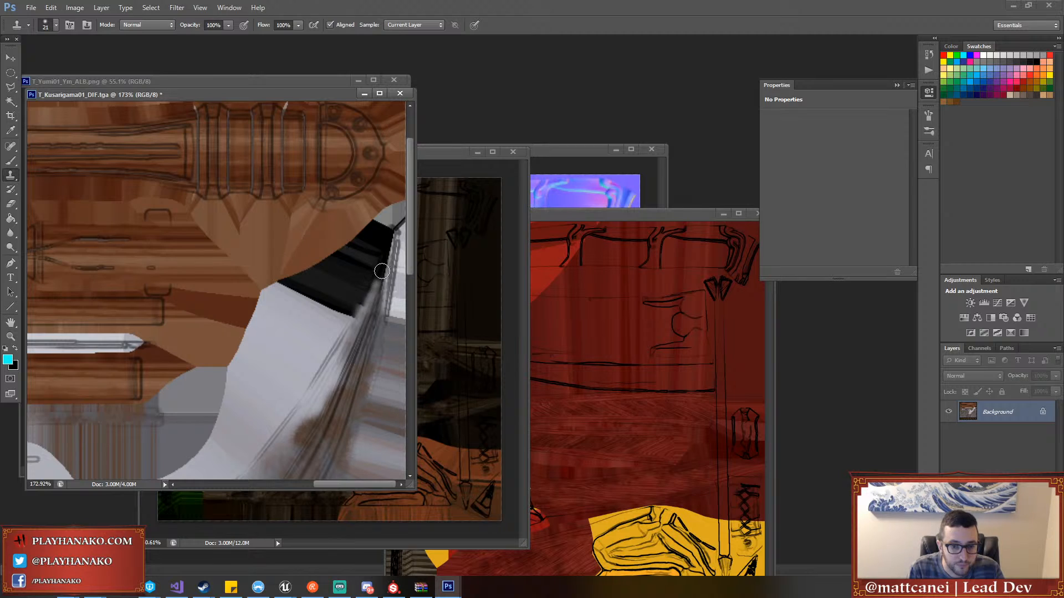
{"action": "mouse_move", "coordinate": [380, 277]}
{"action": "left_mouse_down"}
{"action": "mouse_move", "coordinate": [394, 251]}
{"action": "mouse_move", "coordinate": [383, 284]}
{"action": "left_mouse_up"}
{"action": "left_click", "coordinate": [373, 304], "text": "alt"}
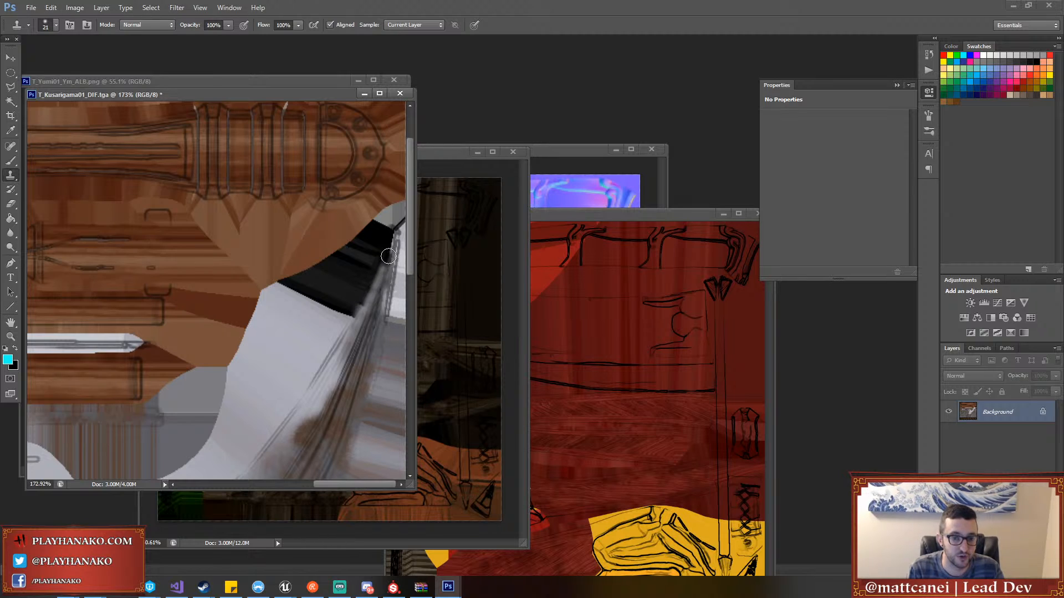
{"action": "left_click_drag", "start_coordinate": [387, 266], "coordinate": [386, 263]}
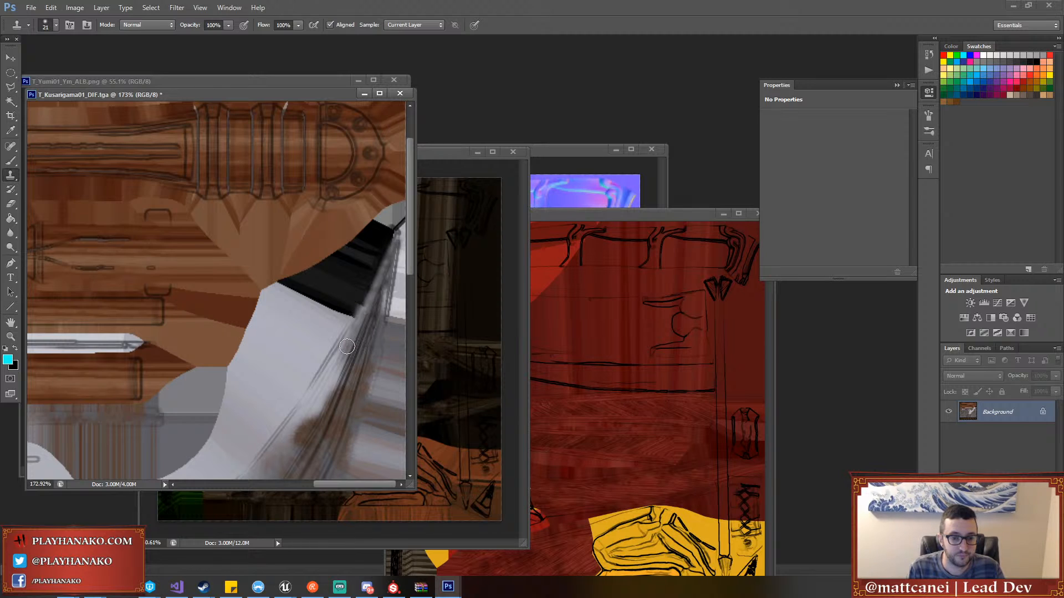
{"action": "scroll", "coordinate": [344, 340], "scroll_direction": "down", "scroll_amount": 3, "text": "alt"}
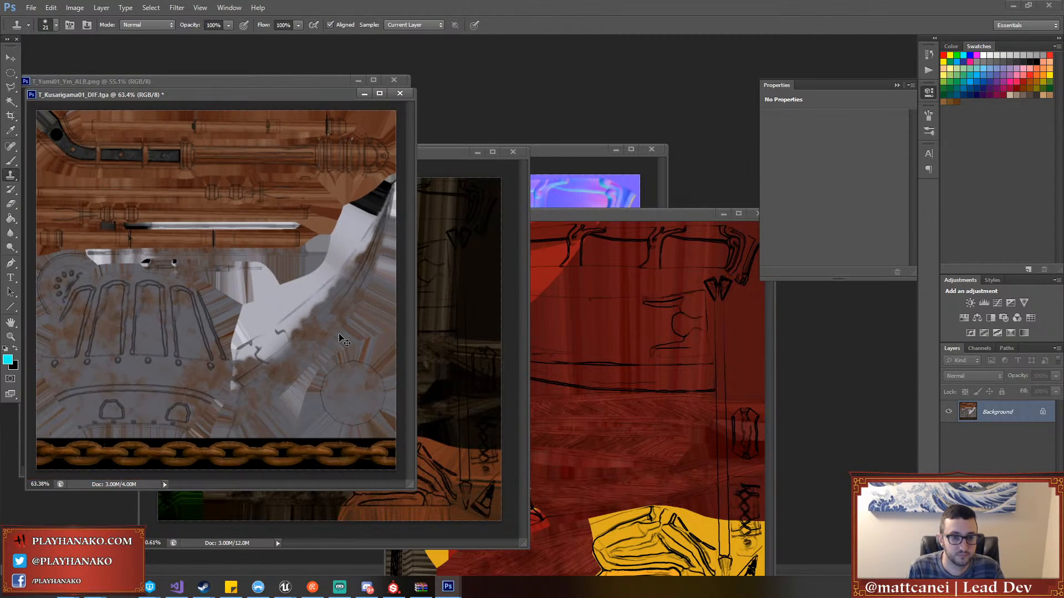
Switch to Substance Painter, reload T_Kusarigama01_DIF and reassign it as the base layer's color texture
{"action": "left_click", "coordinate": [393, 587]}
{"action": "right_click", "coordinate": [422, 442]}
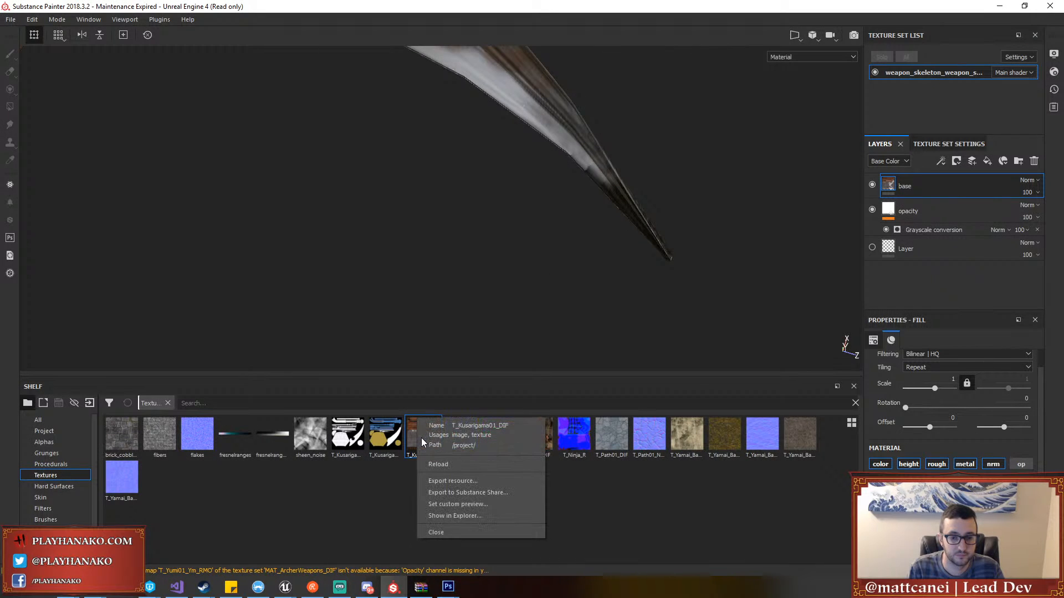
{"action": "left_click", "coordinate": [437, 464]}
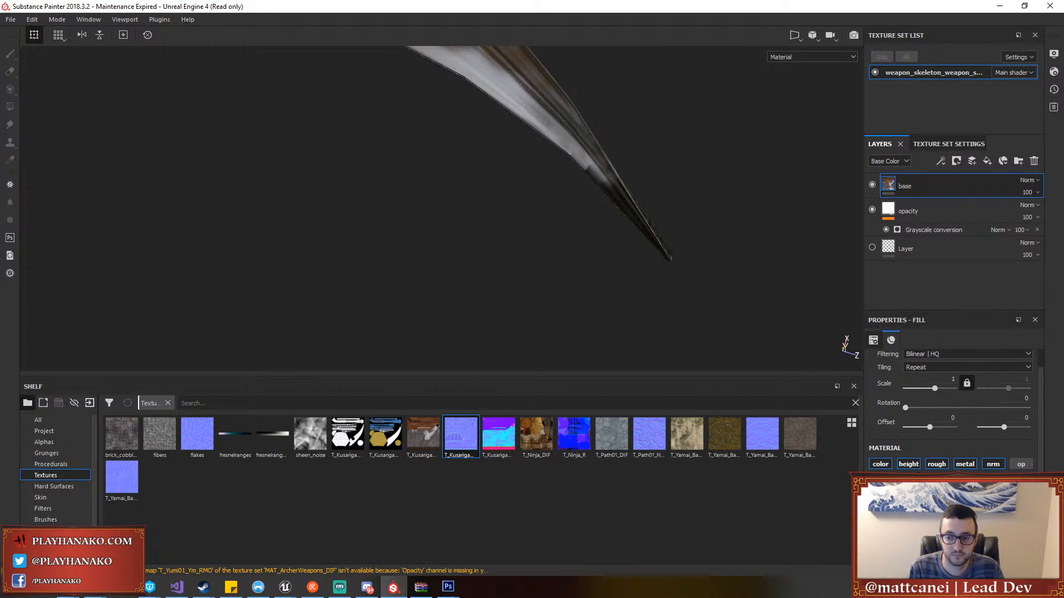
{"action": "left_click", "coordinate": [1025, 529]}
{"action": "left_click_drag", "start_coordinate": [427, 439], "coordinate": [942, 526]}
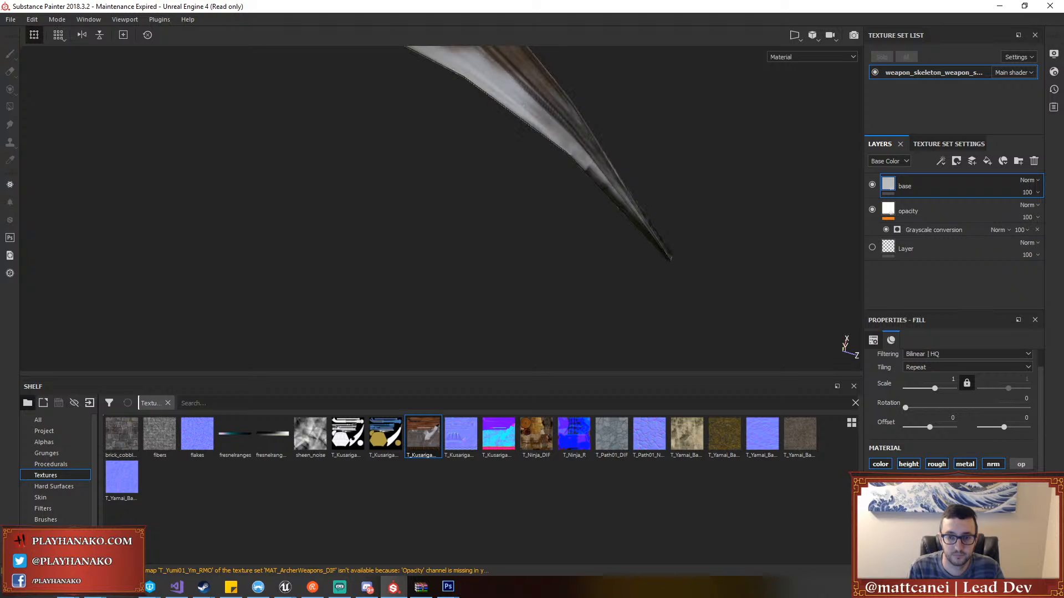
Check the whole retouched weapon and add a new fill layer above the base layer
{"action": "scroll", "coordinate": [587, 185], "scroll_direction": "down", "scroll_amount": 5}
{"action": "scroll", "coordinate": [594, 231], "scroll_direction": "down", "scroll_amount": 2}
{"action": "left_click_drag", "start_coordinate": [594, 231], "coordinate": [510, 276], "text": "alt"}
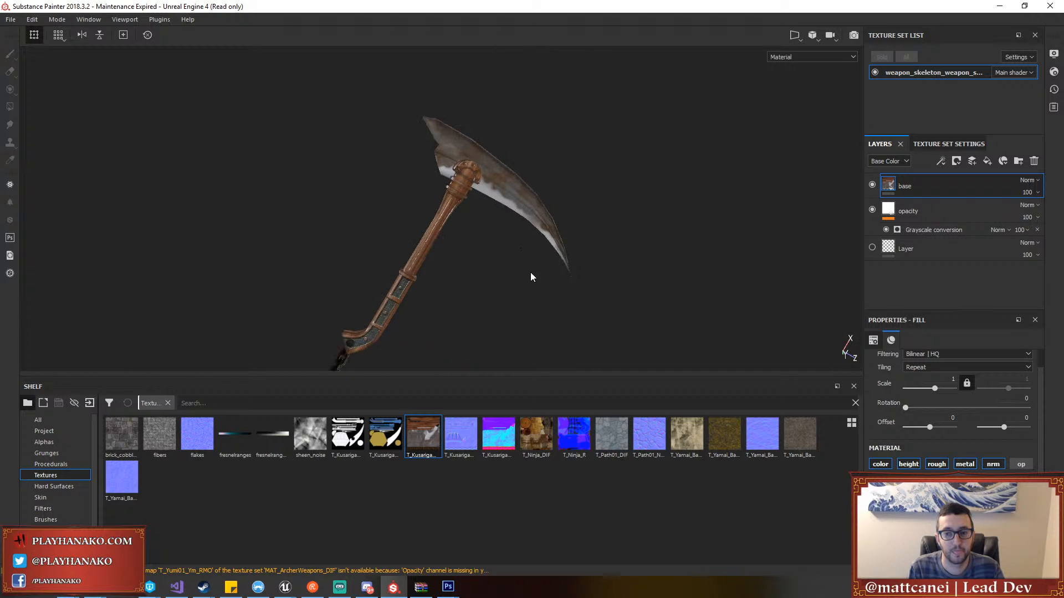
{"action": "left_click", "coordinate": [987, 161]}
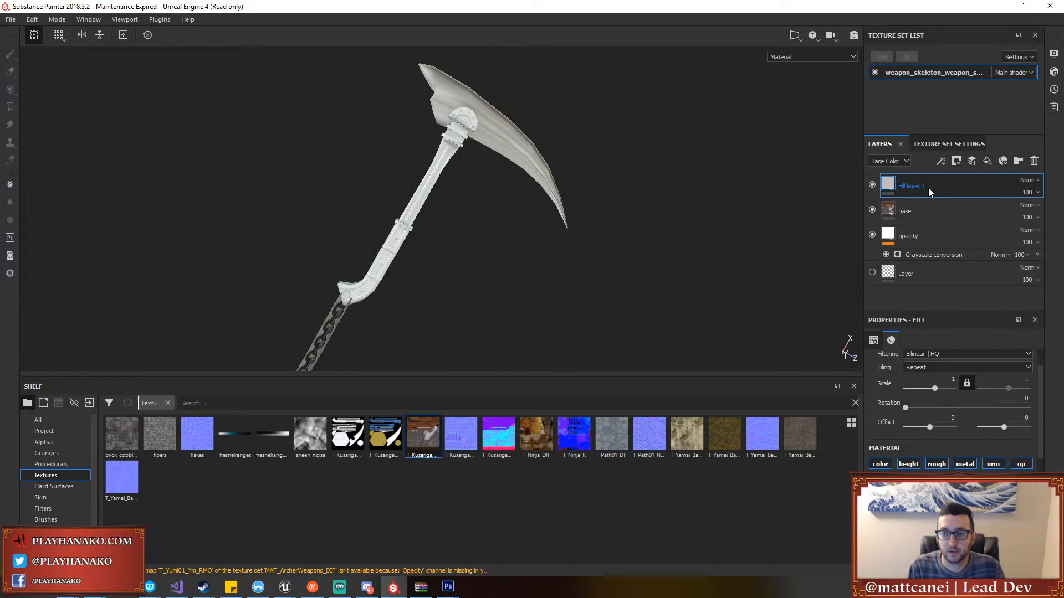
Delete the new fill layer and save the project as KusariYamai2020 in the Weapons\Kusarigama folder
{"action": "key", "text": "Delete"}
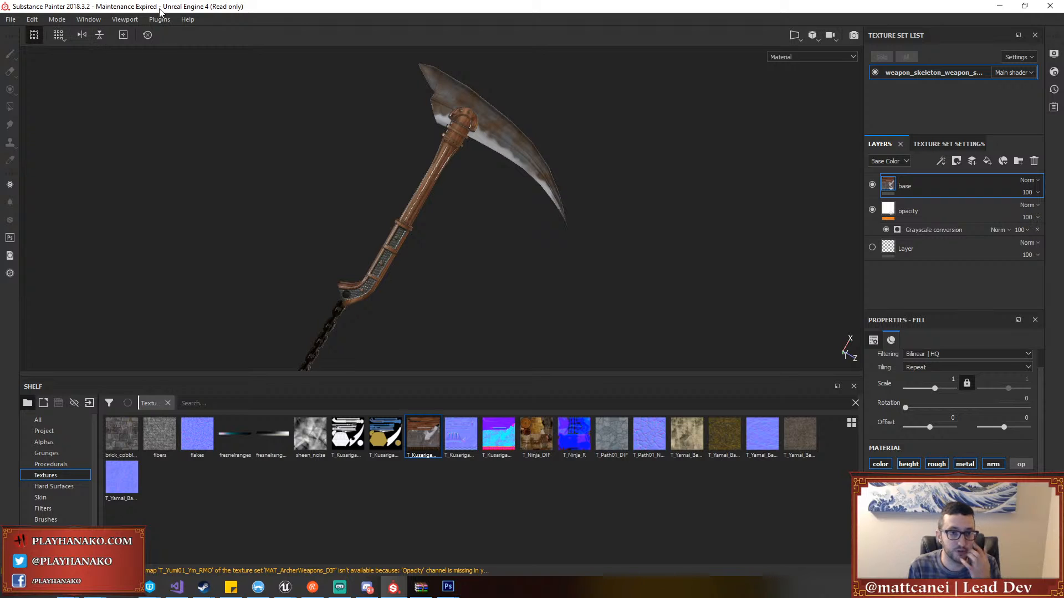
{"action": "key", "text": "ctrl+s"}
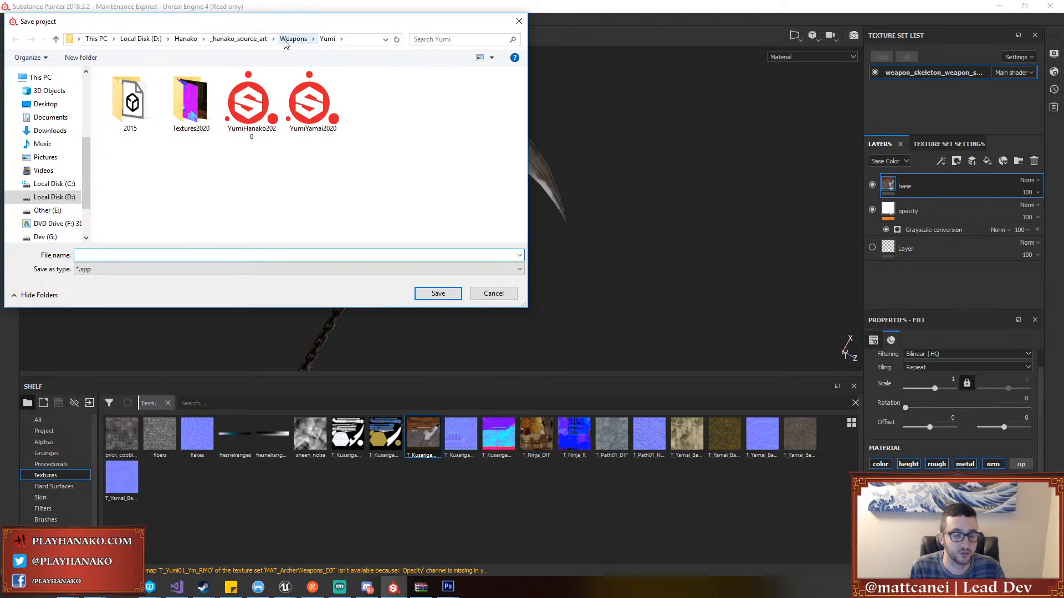
{"action": "left_click", "coordinate": [293, 39]}
{"action": "left_click", "coordinate": [136, 103]}
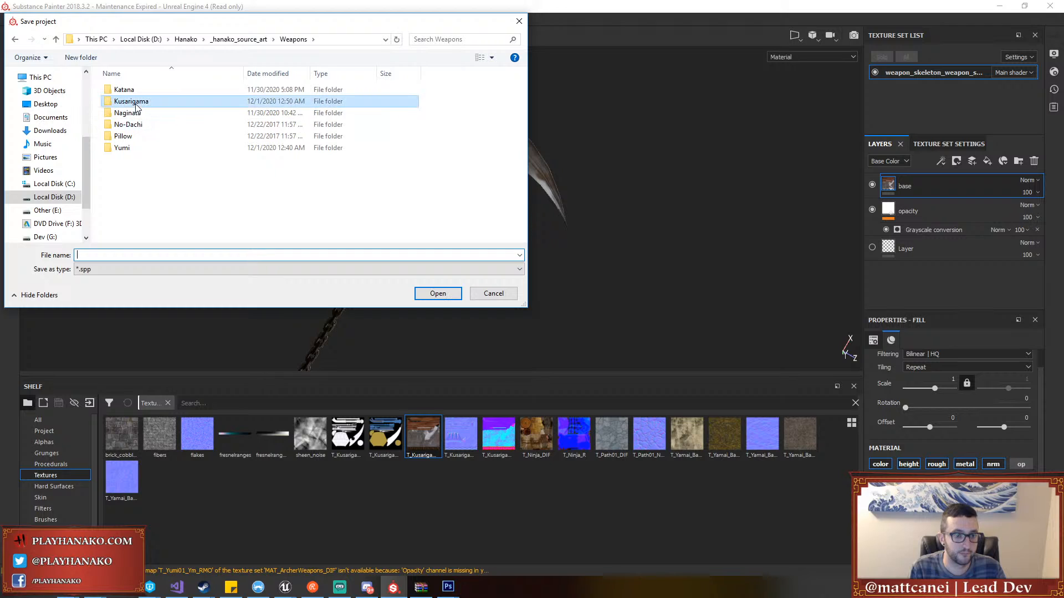
{"action": "key", "text": "Return"}
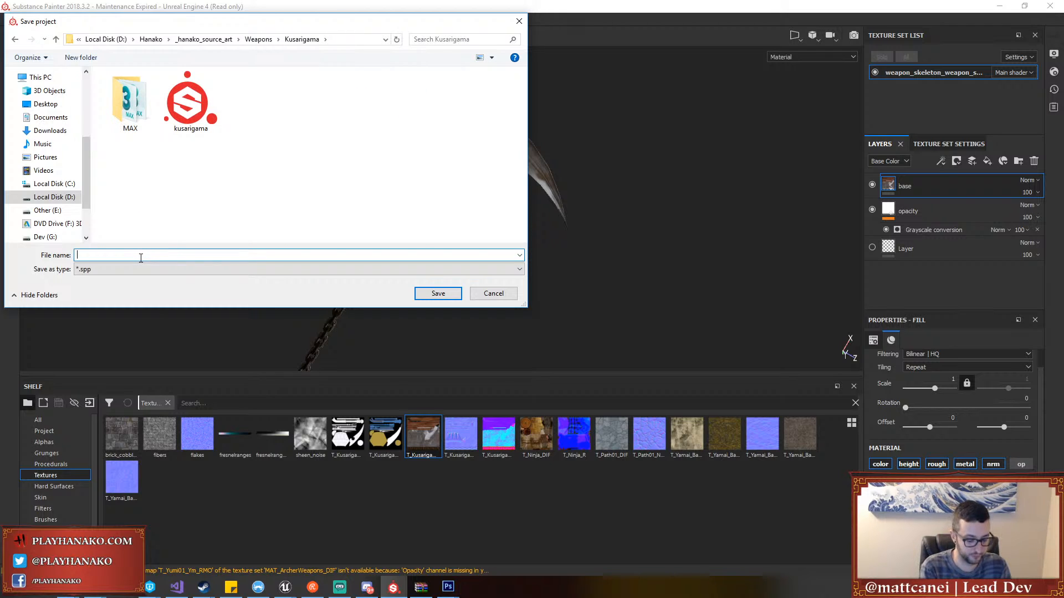
{"action": "type", "text": "Kusari"}
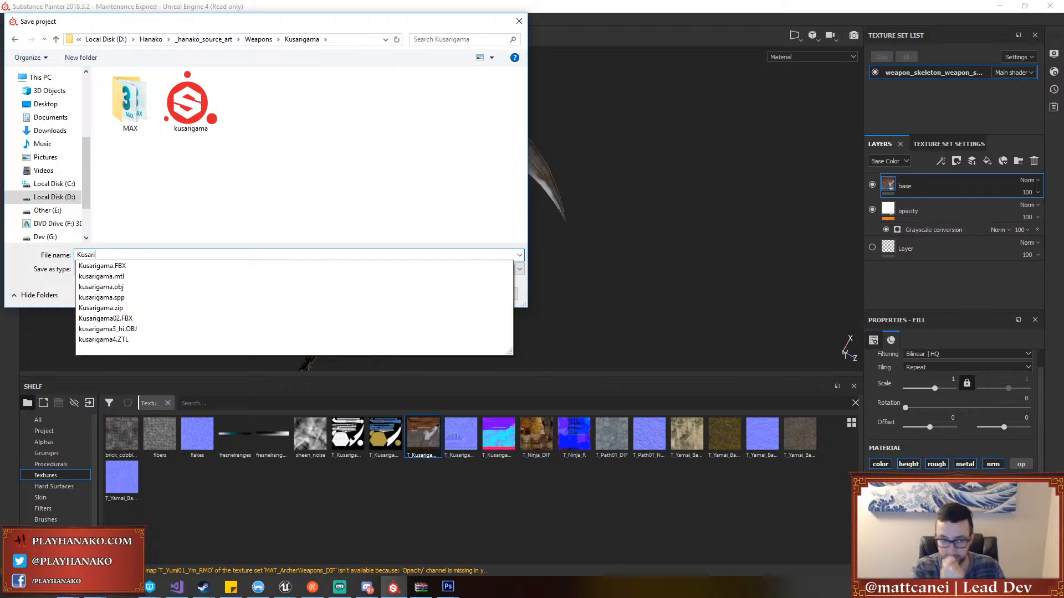
{"action": "type", "text": "Yamai001"}
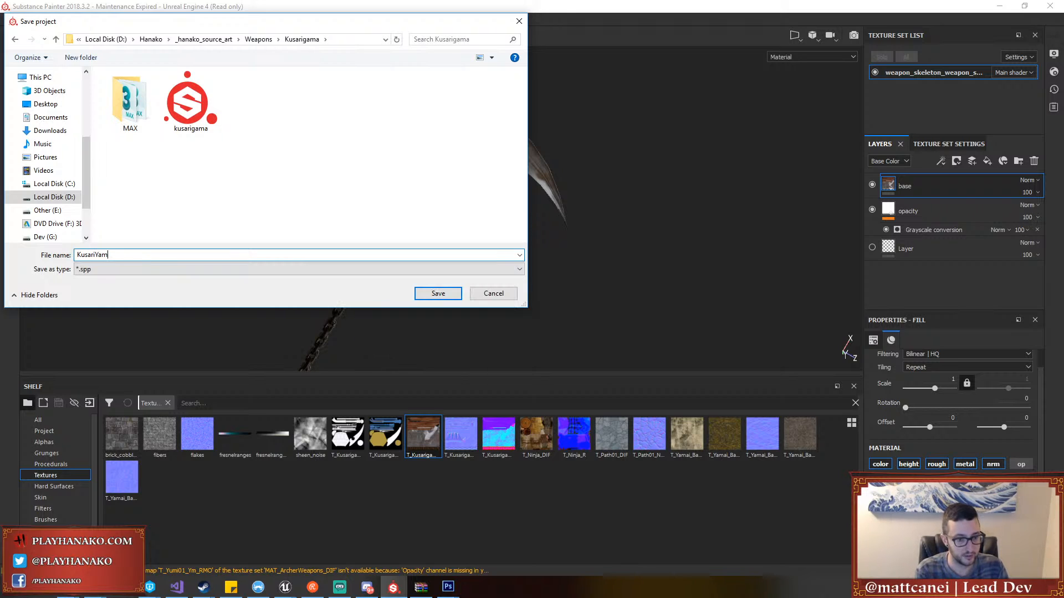
{"action": "key", "text": "Return"}
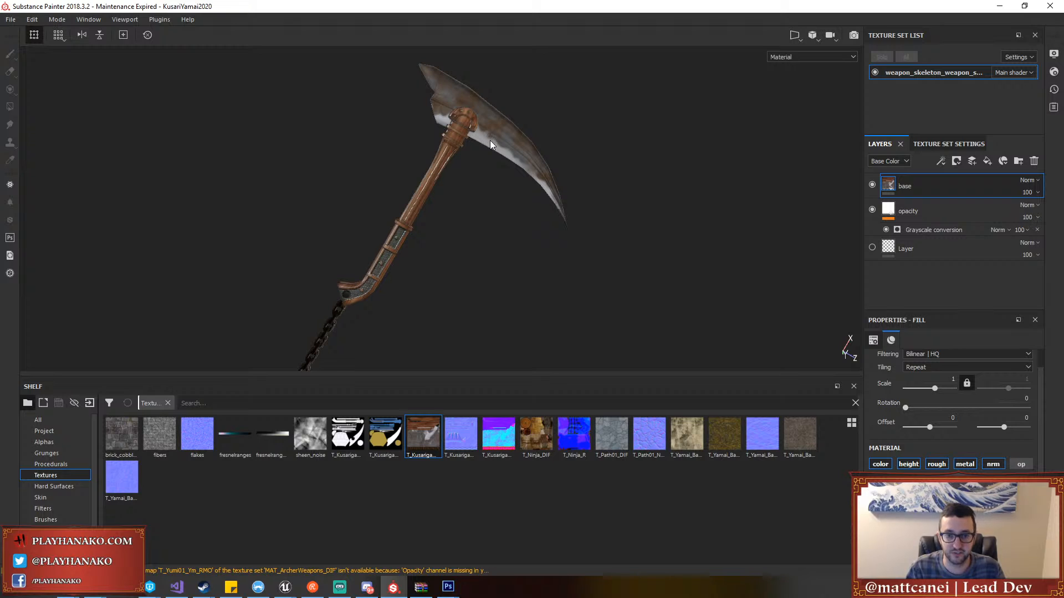
Add the YamaiWeaponBlade smart material to the layer stack above the base layer
{"action": "scroll", "coordinate": [473, 168], "scroll_direction": "up", "scroll_amount": 2}
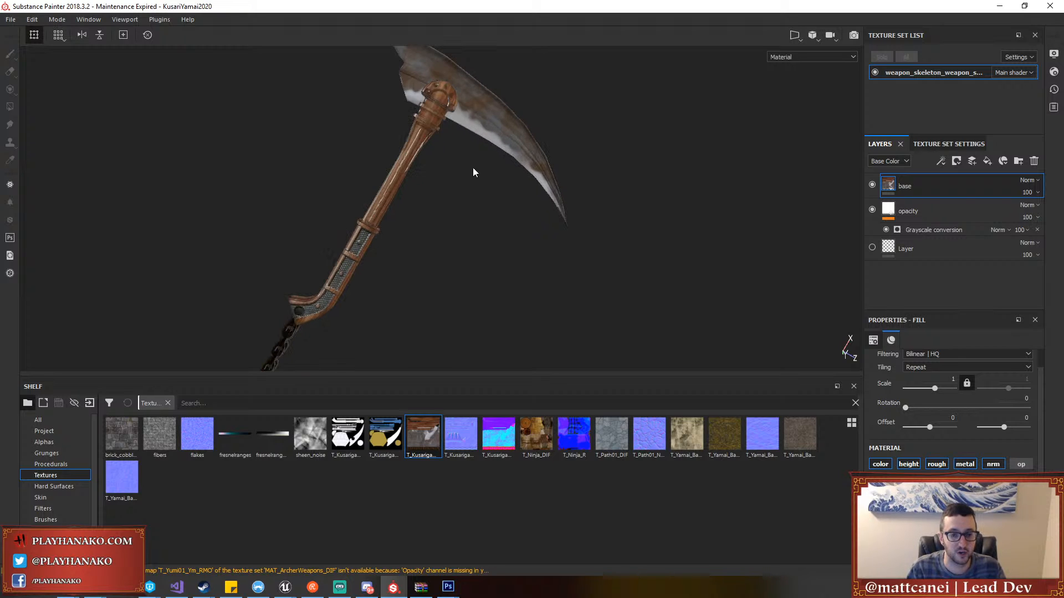
{"action": "scroll", "coordinate": [474, 168], "scroll_direction": "down", "scroll_amount": 1}
{"action": "scroll", "coordinate": [468, 172], "scroll_direction": "up", "scroll_amount": 1}
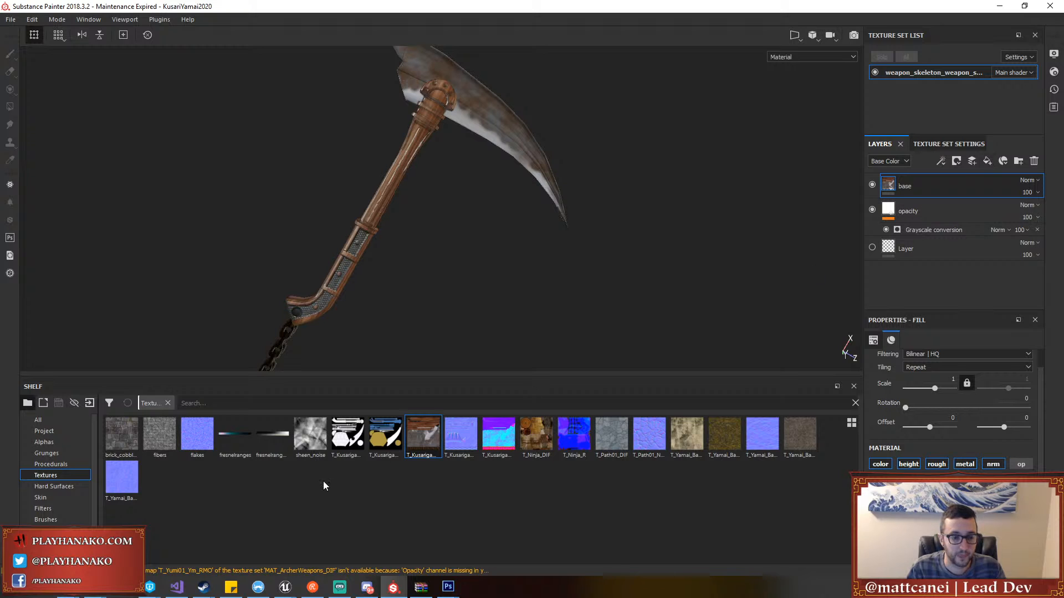
{"action": "scroll", "coordinate": [61, 504], "scroll_direction": "down", "scroll_amount": 2}
{"action": "left_click", "coordinate": [54, 521]}
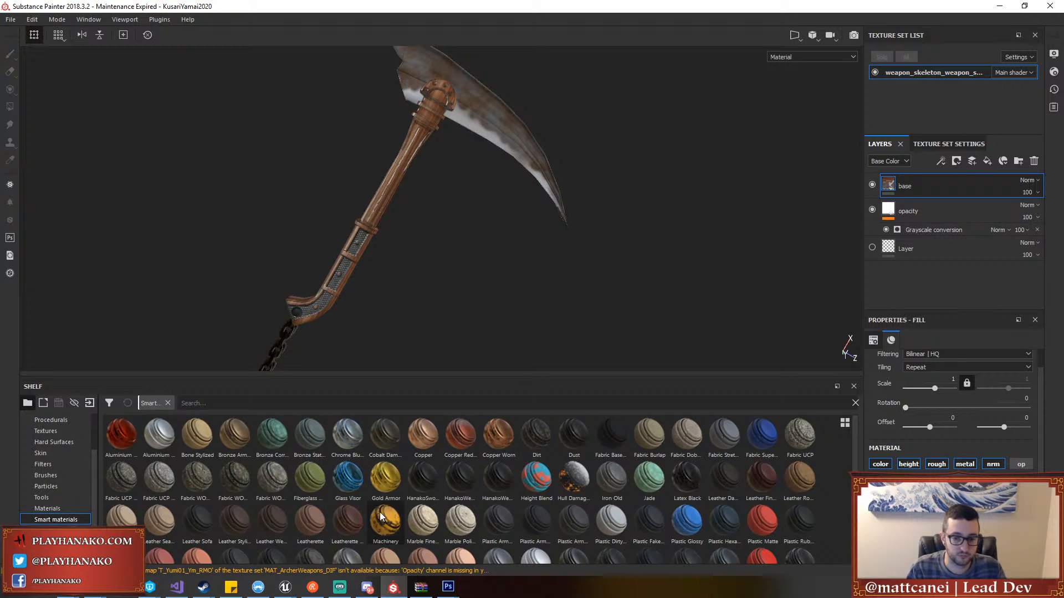
{"action": "scroll", "coordinate": [380, 512], "scroll_direction": "down", "scroll_amount": 2}
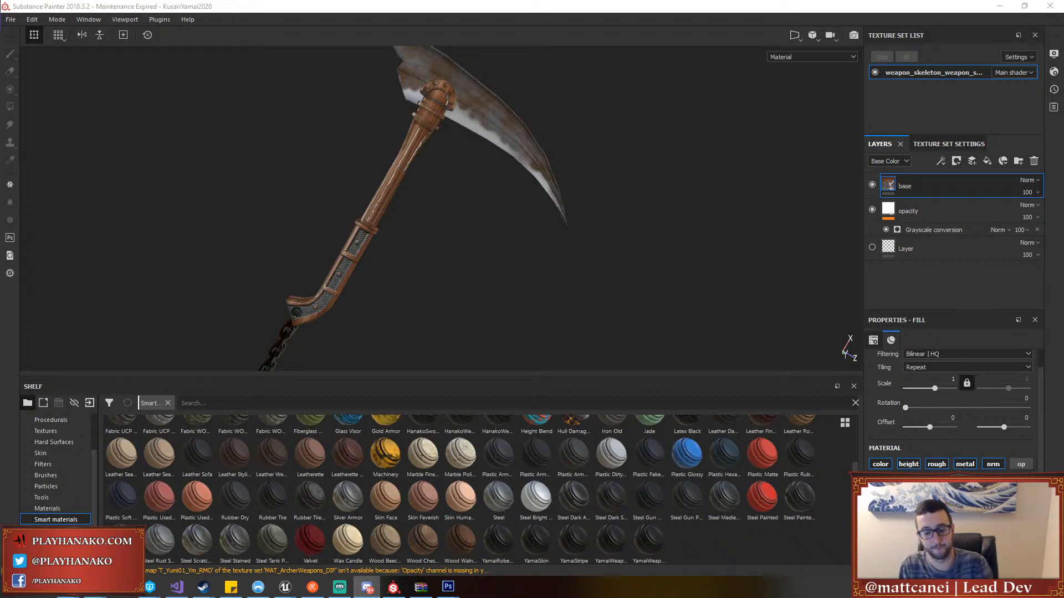
{"action": "left_click_drag", "start_coordinate": [499, 216], "coordinate": [552, 249], "text": "alt"}
{"action": "left_click_drag", "start_coordinate": [597, 180], "coordinate": [490, 210], "text": "alt"}
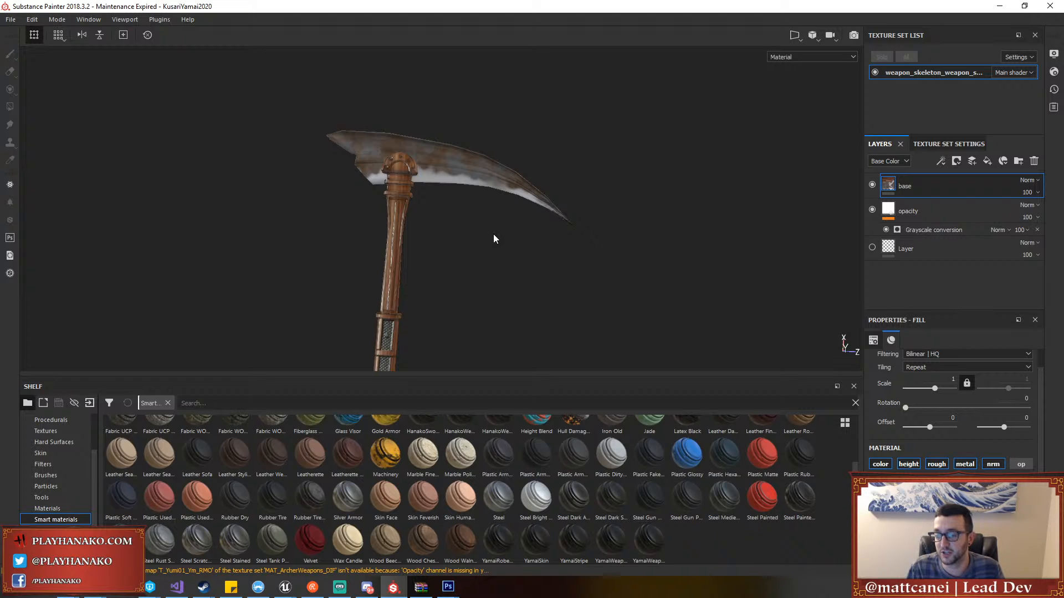
{"action": "scroll", "coordinate": [474, 169], "scroll_direction": "up", "scroll_amount": 4}
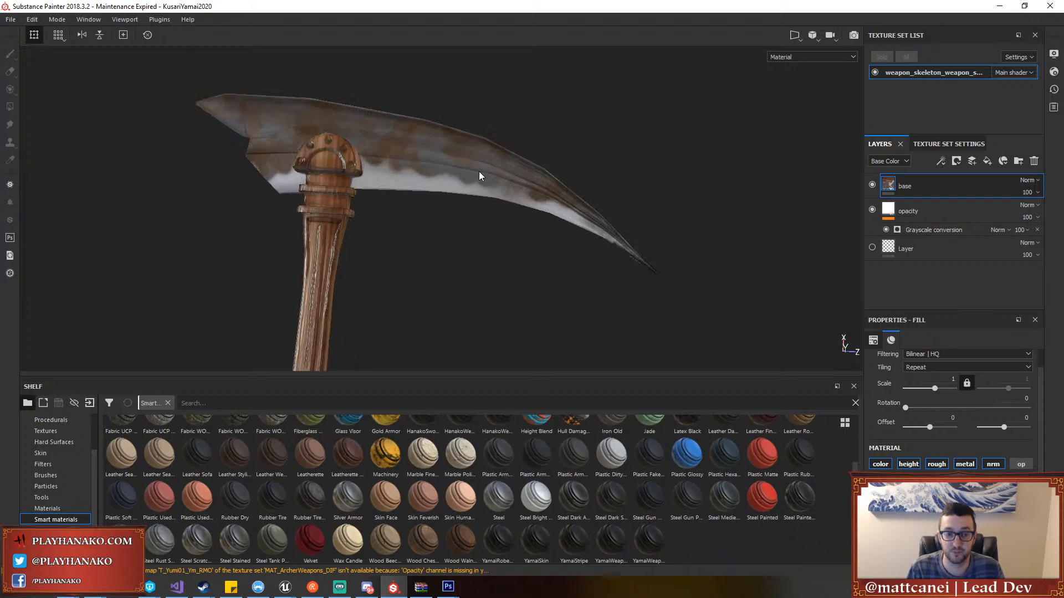
{"action": "scroll", "coordinate": [478, 171], "scroll_direction": "down", "scroll_amount": 1}
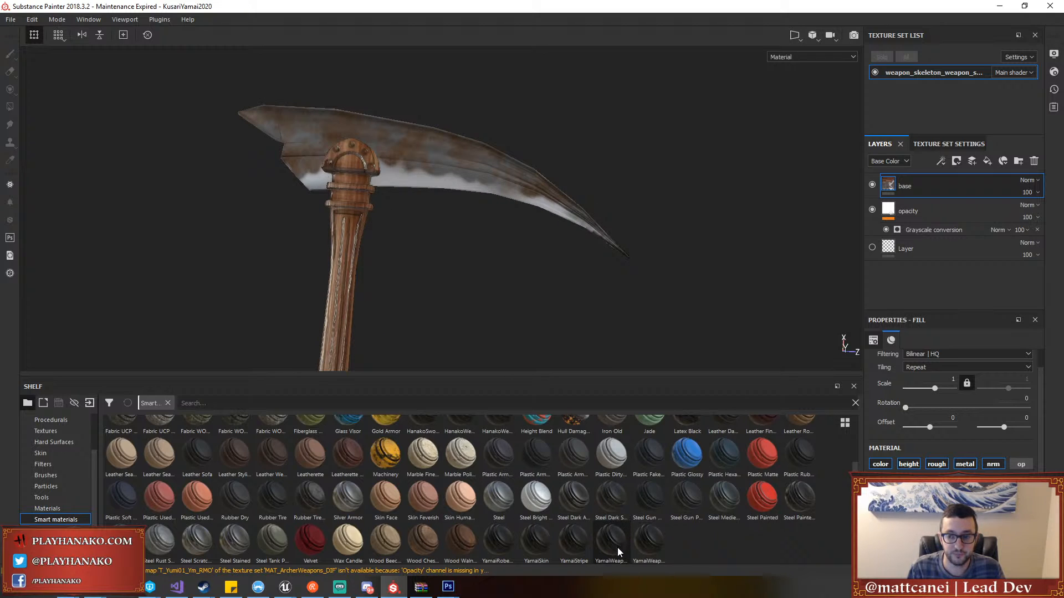
{"action": "mouse_move", "coordinate": [613, 551]}
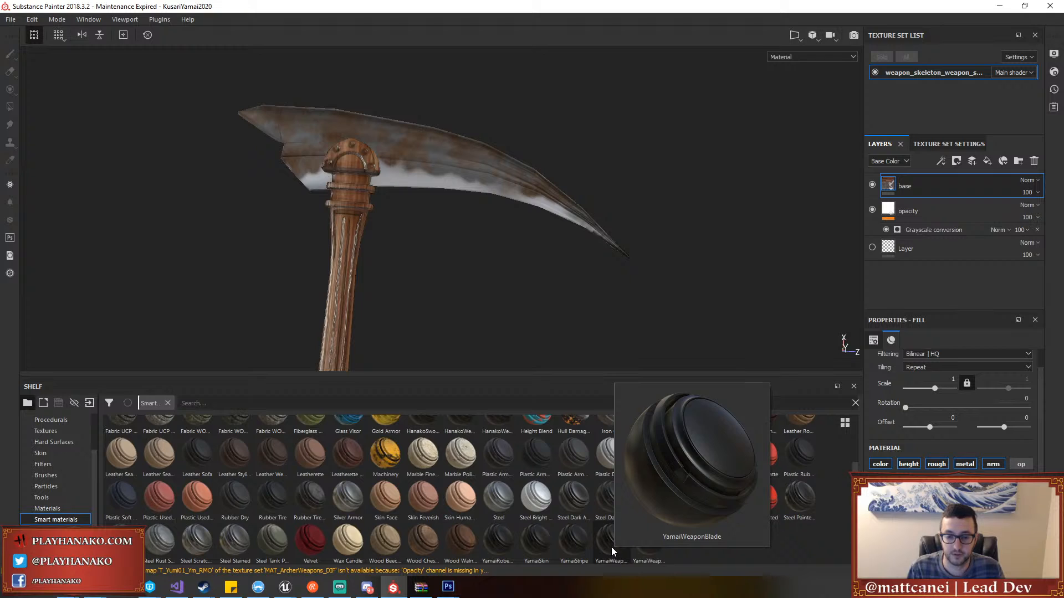
{"action": "left_click_drag", "start_coordinate": [611, 547], "coordinate": [930, 179]}
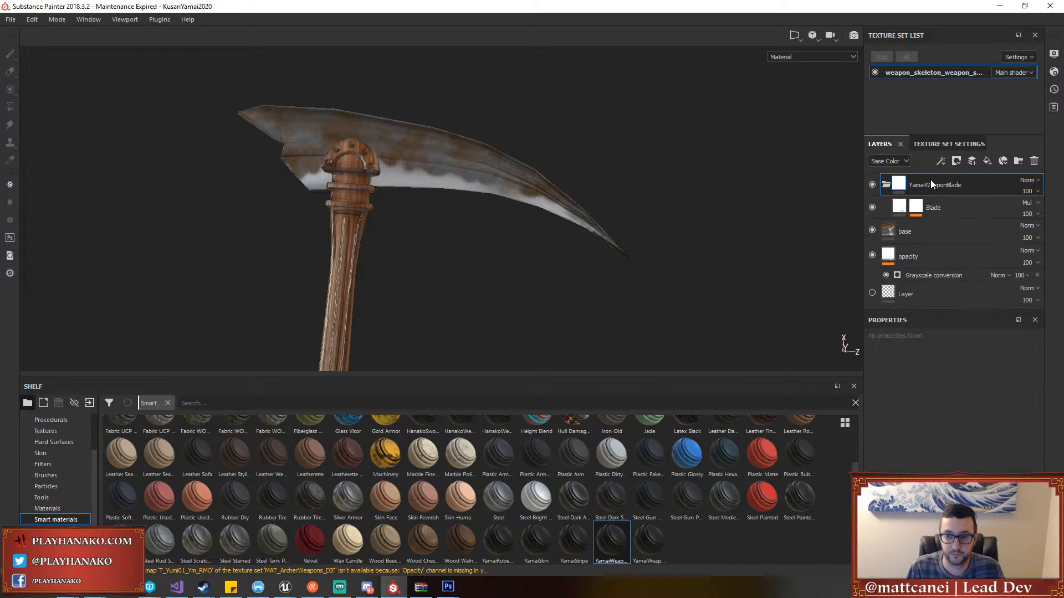
In the Blade layer's mask color selection, replace the yellow ID color with the blade's white ID color
{"action": "left_click", "coordinate": [919, 211]}
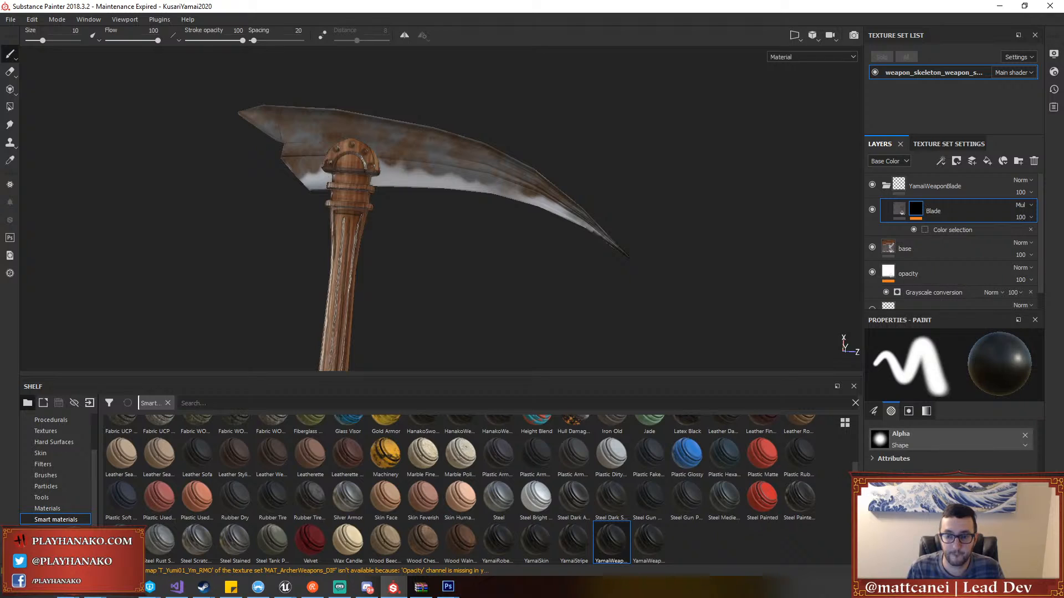
{"action": "scroll", "coordinate": [955, 451], "scroll_direction": "down", "scroll_amount": 5}
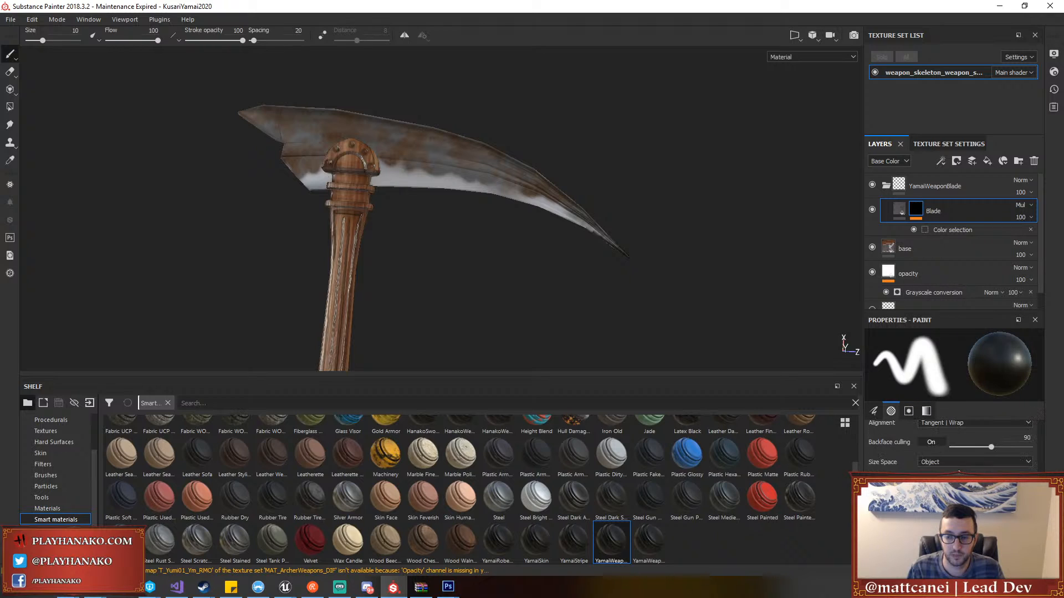
{"action": "left_click", "coordinate": [952, 231]}
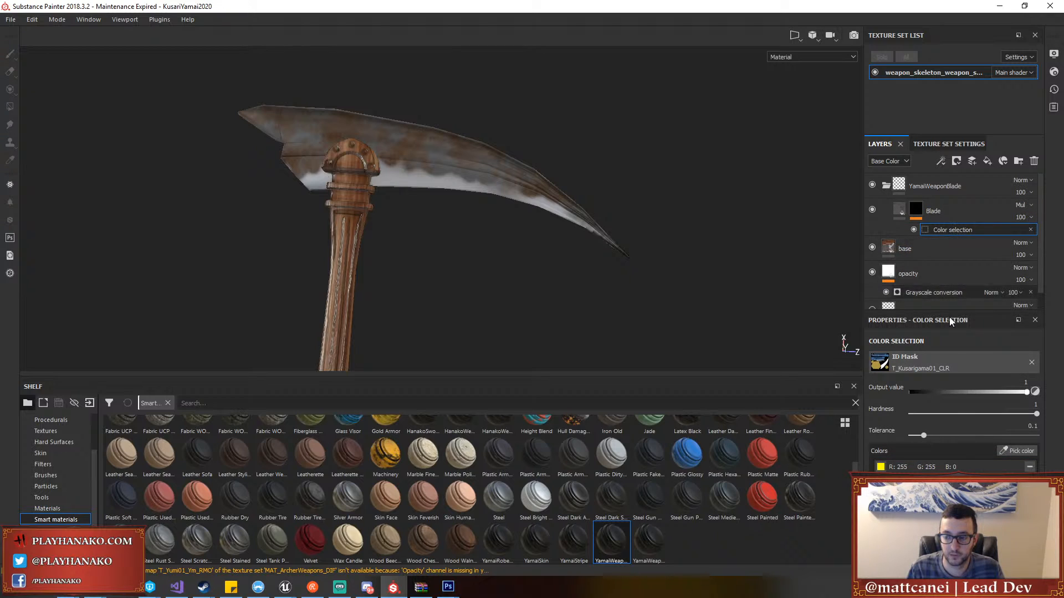
{"action": "left_click", "coordinate": [1029, 466]}
{"action": "left_click", "coordinate": [1019, 451]}
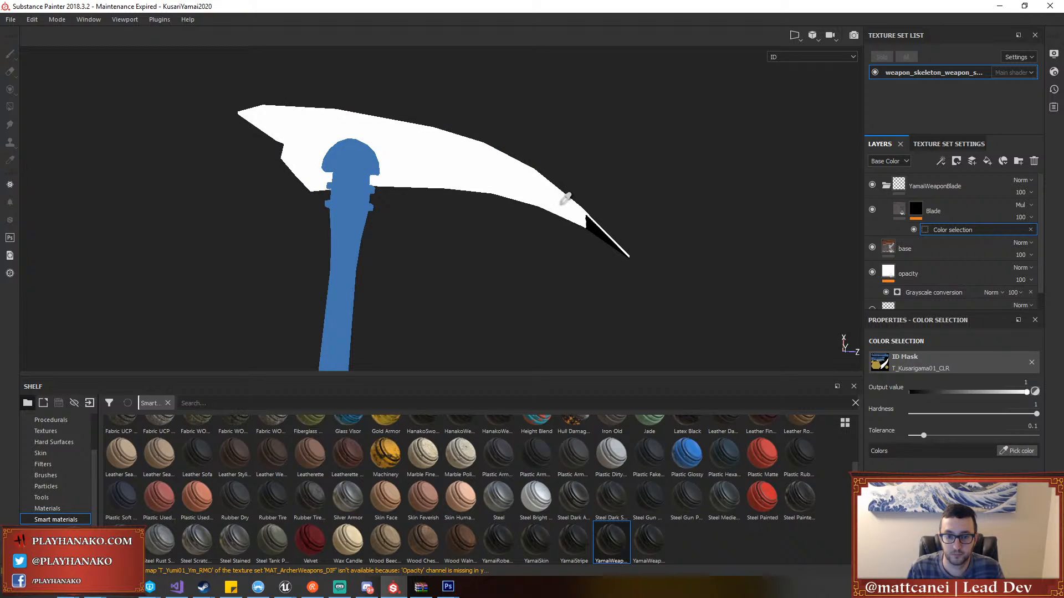
{"action": "scroll", "coordinate": [566, 198], "scroll_direction": "up", "scroll_amount": 2}
{"action": "scroll", "coordinate": [560, 200], "scroll_direction": "down", "scroll_amount": 6}
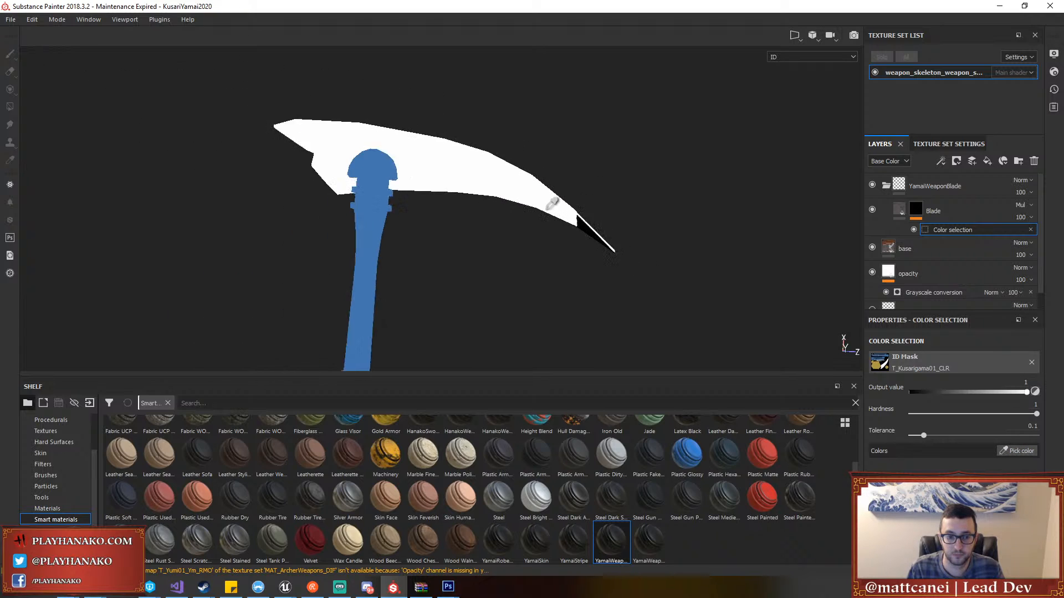
{"action": "left_click", "coordinate": [550, 206]}
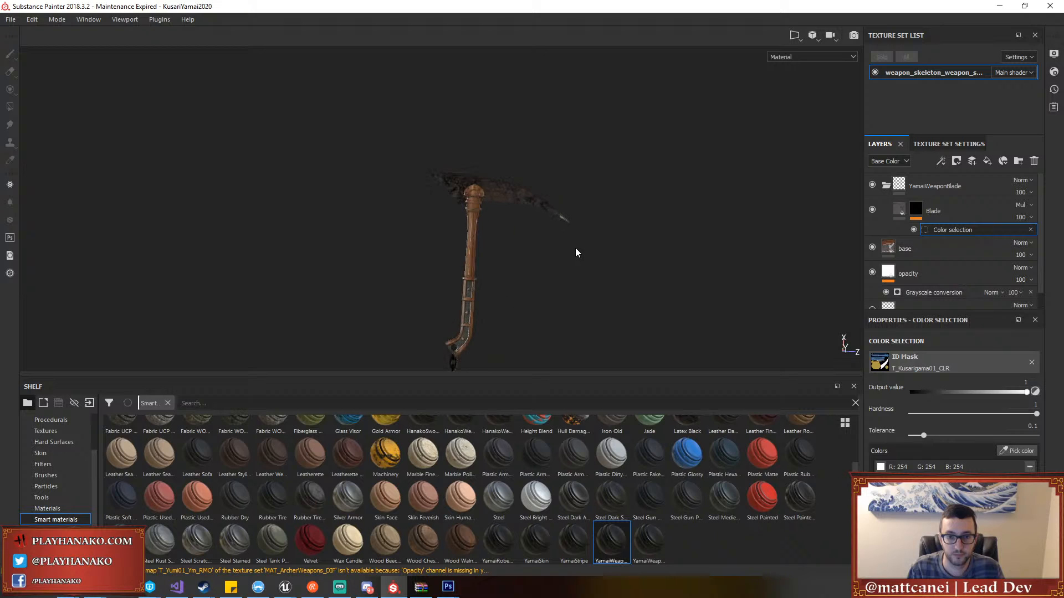
Add the blade tip's black ID color to the Blade layer's mask color selection
{"action": "scroll", "coordinate": [579, 225], "scroll_direction": "up", "scroll_amount": 6}
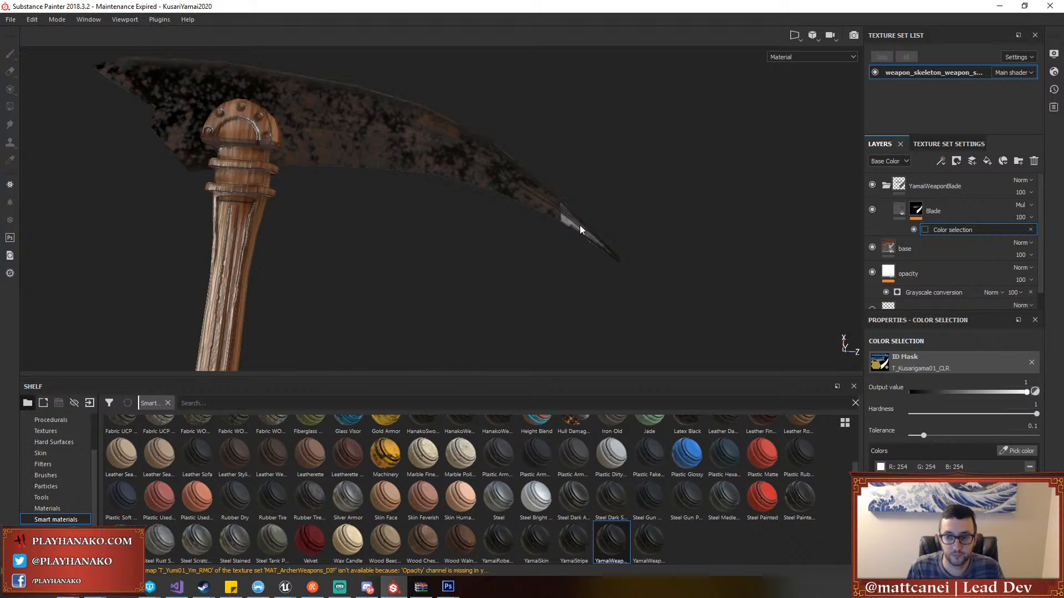
{"action": "scroll", "coordinate": [580, 225], "scroll_direction": "up", "scroll_amount": 1}
{"action": "left_click", "coordinate": [1014, 451]}
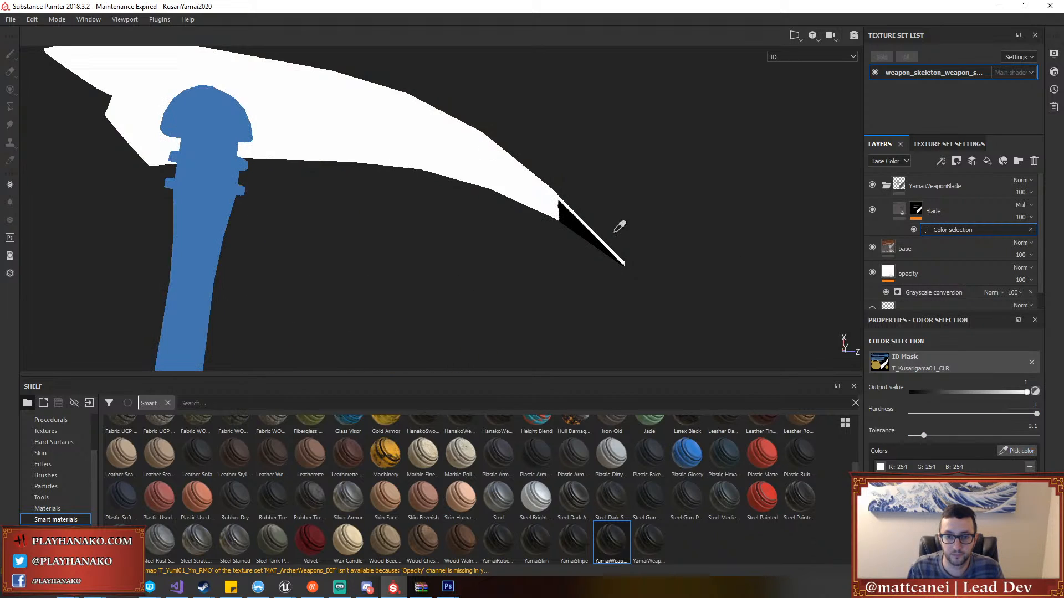
{"action": "left_click", "coordinate": [574, 228]}
{"action": "scroll", "coordinate": [640, 238], "scroll_direction": "up", "scroll_amount": 1}
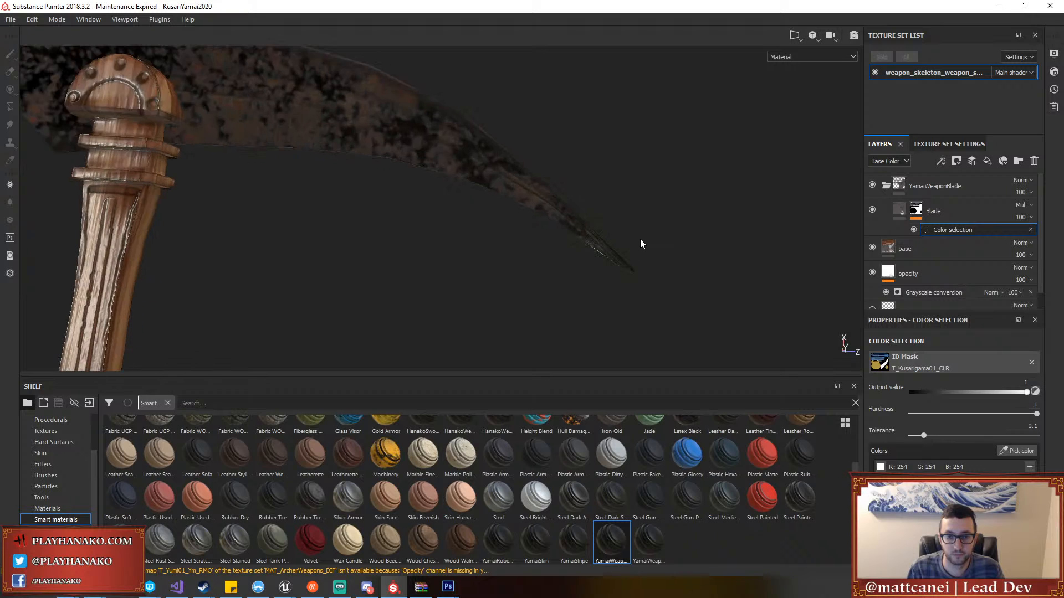
Check the material on the whole weapon and add a black mask to the YamaiWeaponBlade group
{"action": "scroll", "coordinate": [640, 239], "scroll_direction": "down", "scroll_amount": 7}
{"action": "middle_click_drag", "start_coordinate": [641, 252], "coordinate": [622, 52], "text": "alt"}
{"action": "mouse_move", "coordinate": [520, 271]}
{"action": "left_mouse_down", "text": "alt"}
{"action": "mouse_move", "coordinate": [411, 142]}
{"action": "mouse_move", "coordinate": [482, 226]}
{"action": "mouse_move", "coordinate": [484, 121]}
{"action": "mouse_move", "coordinate": [458, 171]}
{"action": "mouse_move", "coordinate": [372, 107]}
{"action": "mouse_move", "coordinate": [320, 118]}
{"action": "mouse_move", "coordinate": [349, 185]}
{"action": "mouse_move", "coordinate": [653, 147]}
{"action": "mouse_move", "coordinate": [542, 202]}
{"action": "mouse_move", "coordinate": [514, 272]}
{"action": "left_mouse_up", "text": "alt"}
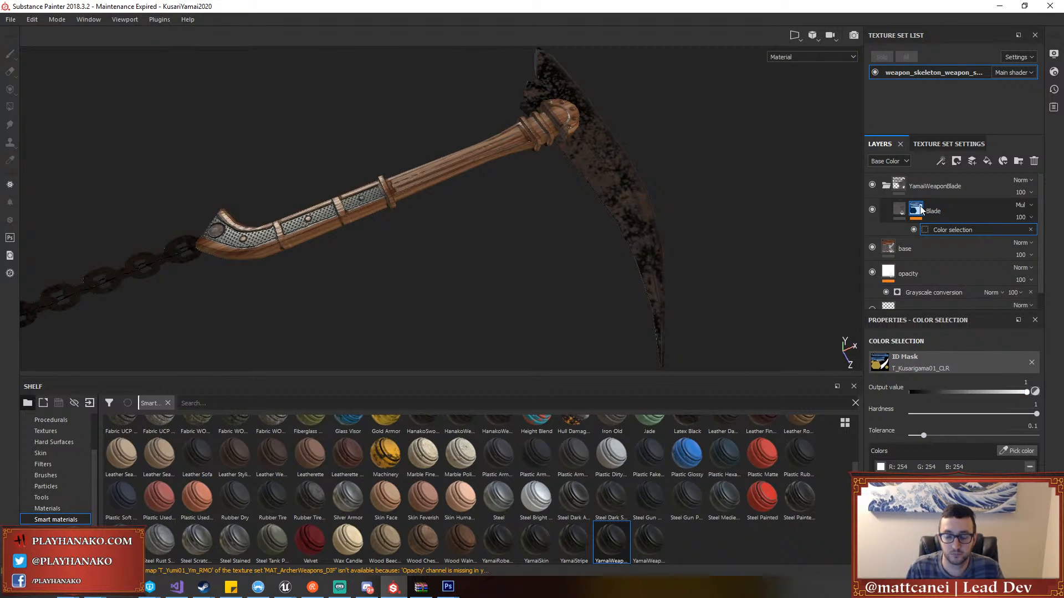
{"action": "left_click", "coordinate": [942, 182]}
{"action": "right_click", "coordinate": [942, 182]}
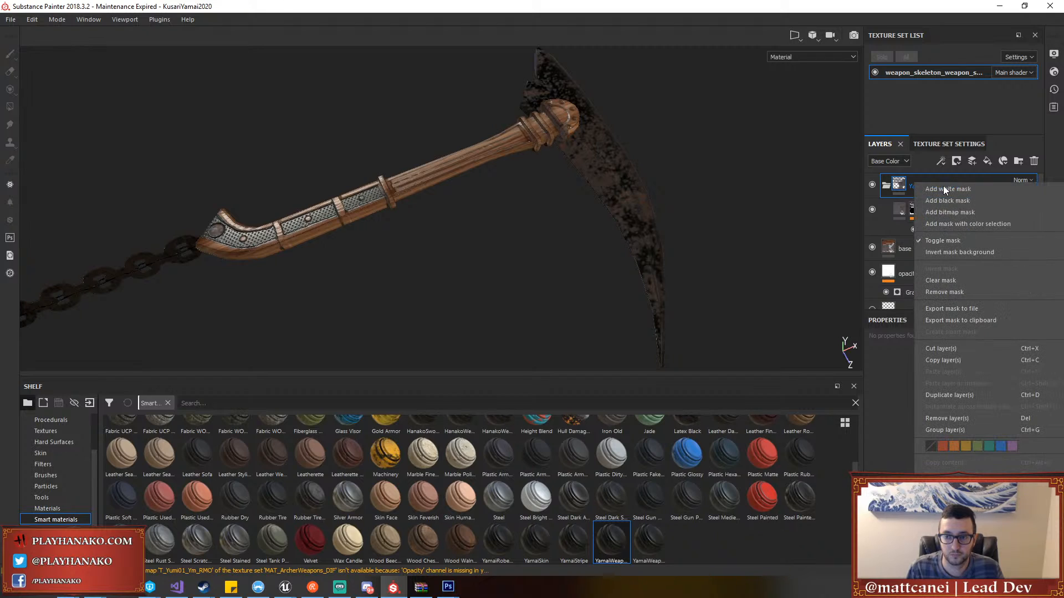
{"action": "left_click", "coordinate": [944, 201]}
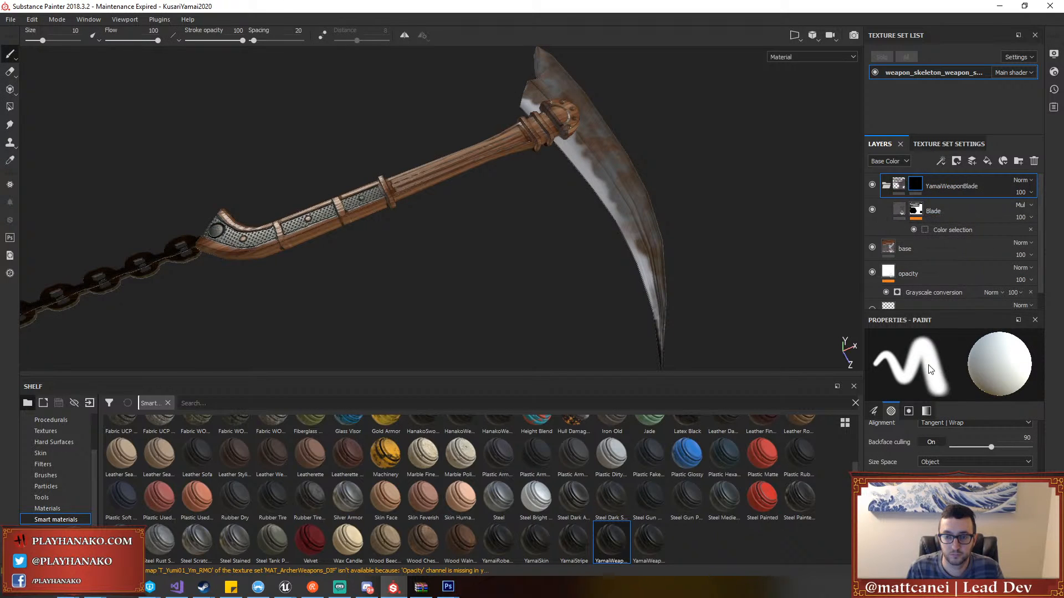
Polygon-fill the blade's UV chunks white in the YamaiWeaponBlade group's mask and set the group's blending mode to Passthrough
{"action": "left_click", "coordinate": [10, 107]}
{"action": "left_click", "coordinate": [87, 35]}
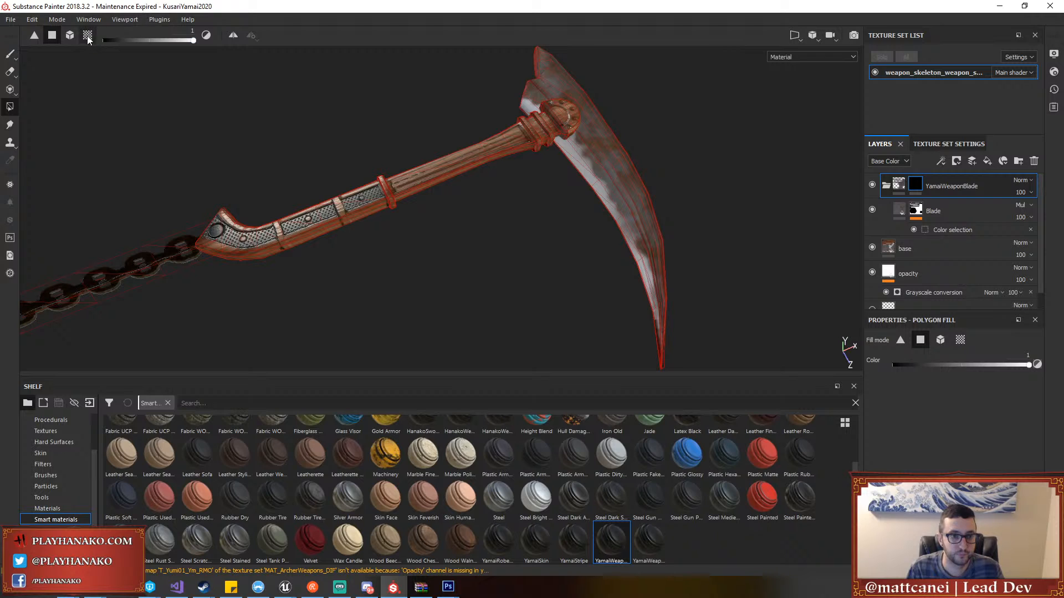
{"action": "left_click_drag", "start_coordinate": [745, 332], "coordinate": [702, 363], "text": "alt"}
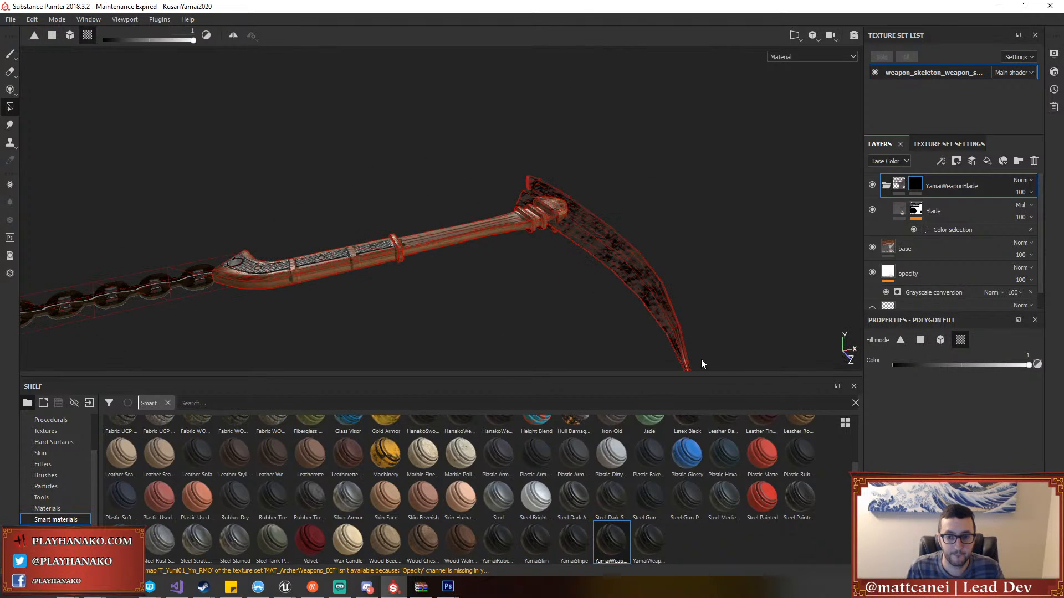
{"action": "middle_click_drag", "start_coordinate": [680, 360], "coordinate": [659, 288], "text": "alt"}
{"action": "left_click_drag", "start_coordinate": [652, 284], "coordinate": [635, 262], "text": "alt"}
{"action": "middle_click_drag", "start_coordinate": [626, 283], "coordinate": [629, 154], "text": "alt"}
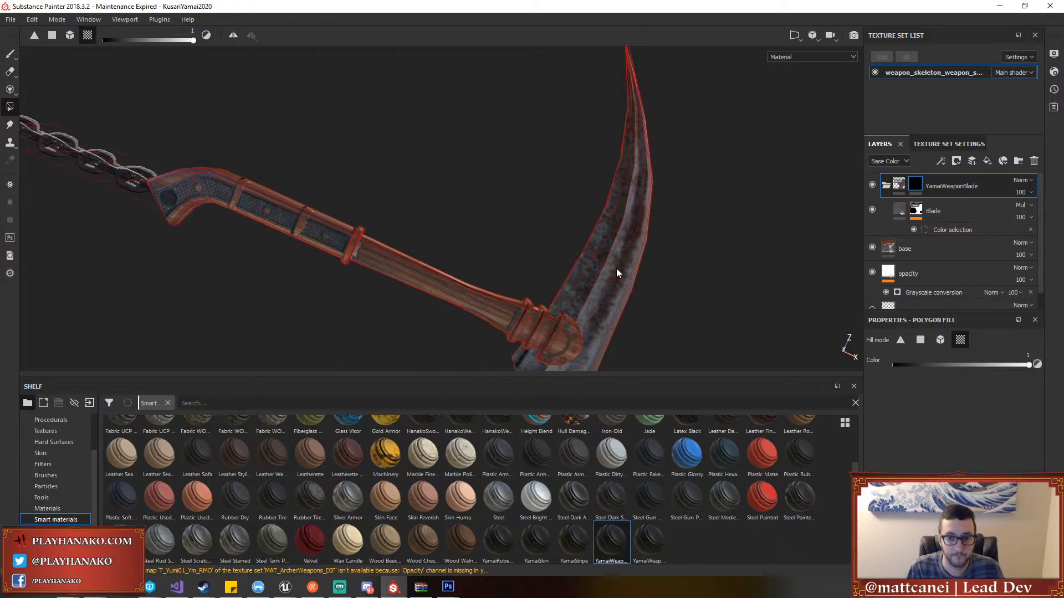
{"action": "middle_click_drag", "start_coordinate": [601, 274], "coordinate": [610, 188], "text": "alt"}
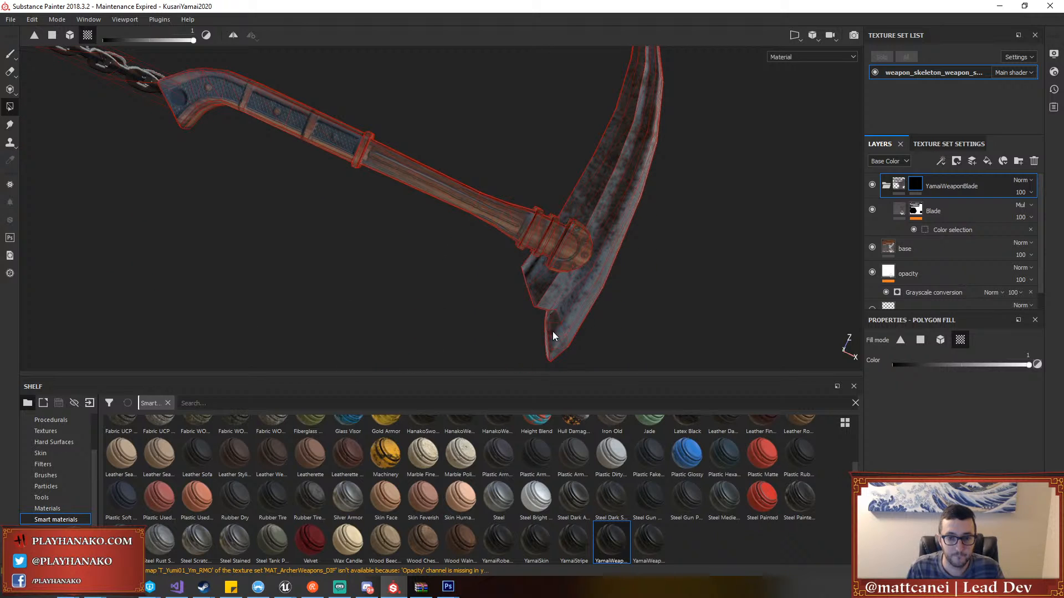
{"action": "left_click_drag", "start_coordinate": [571, 299], "coordinate": [666, 320], "text": "alt"}
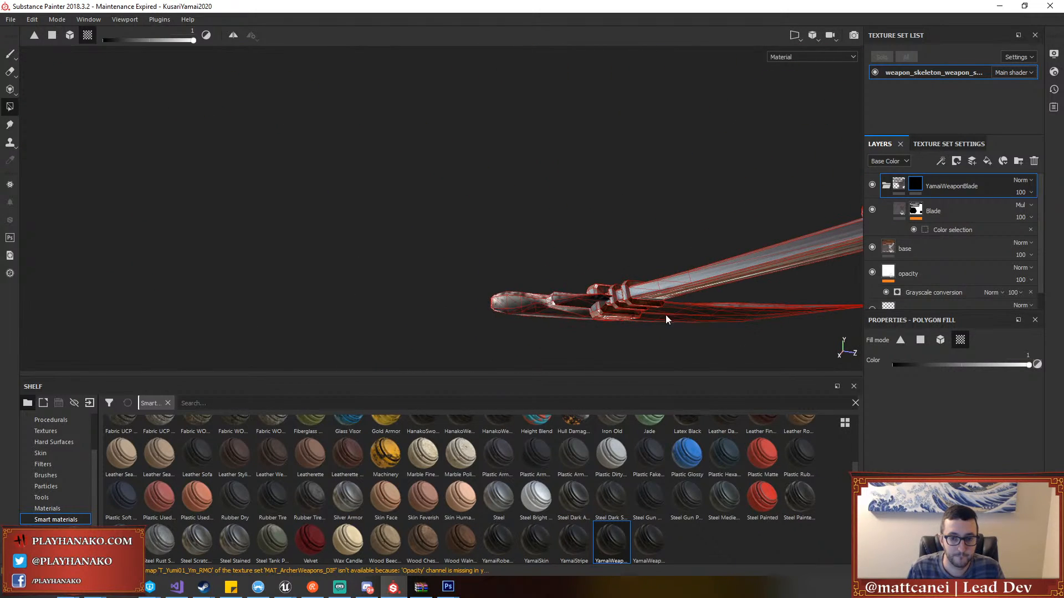
{"action": "left_click_drag", "start_coordinate": [559, 296], "coordinate": [551, 245], "text": "alt"}
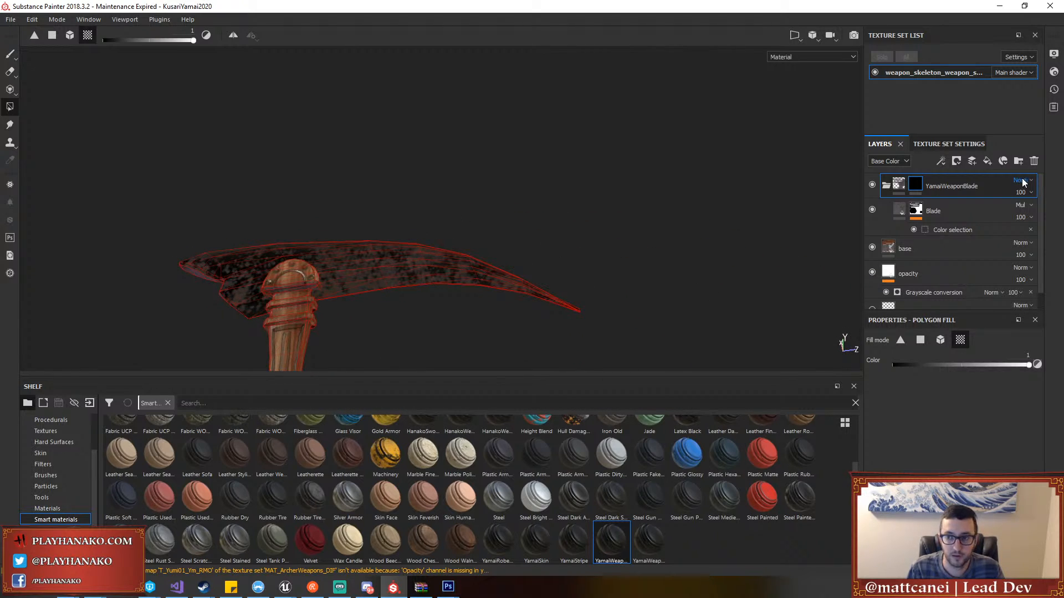
{"action": "left_click", "coordinate": [1026, 182]}
{"action": "left_click", "coordinate": [1009, 198]}
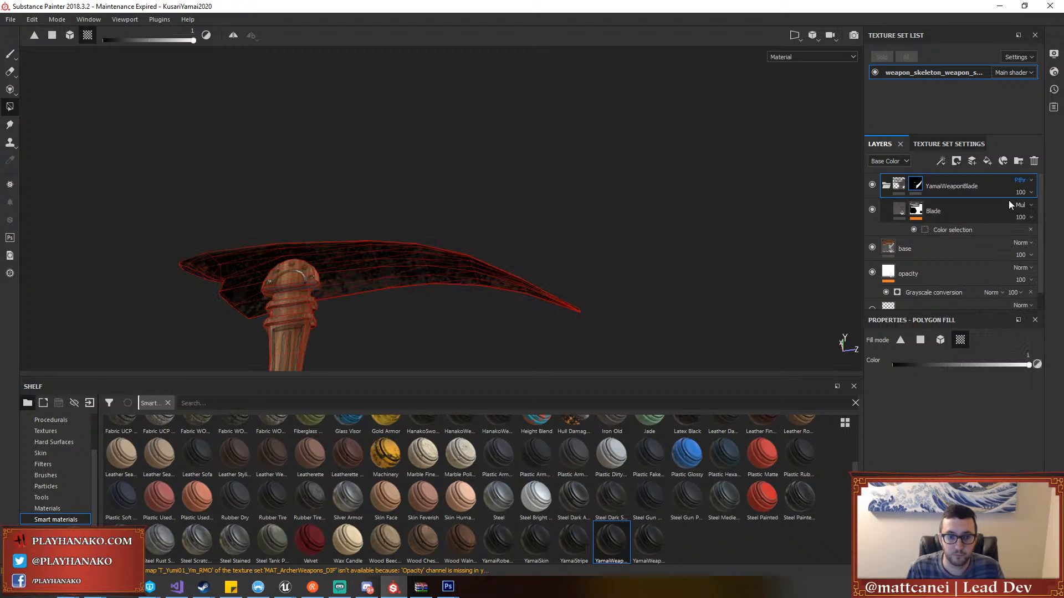
Try the Overlay blending mode on the Blade layer's base color
{"action": "left_click_drag", "start_coordinate": [632, 181], "coordinate": [636, 277], "text": "alt"}
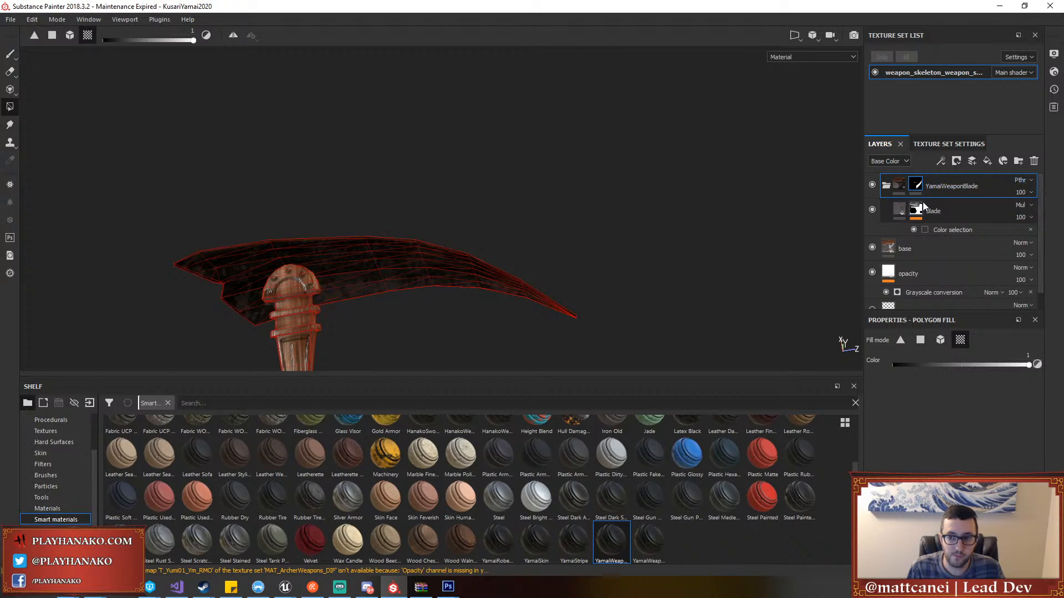
{"action": "left_click", "coordinate": [889, 209]}
{"action": "left_click_drag", "start_coordinate": [632, 185], "coordinate": [661, 299], "text": "alt"}
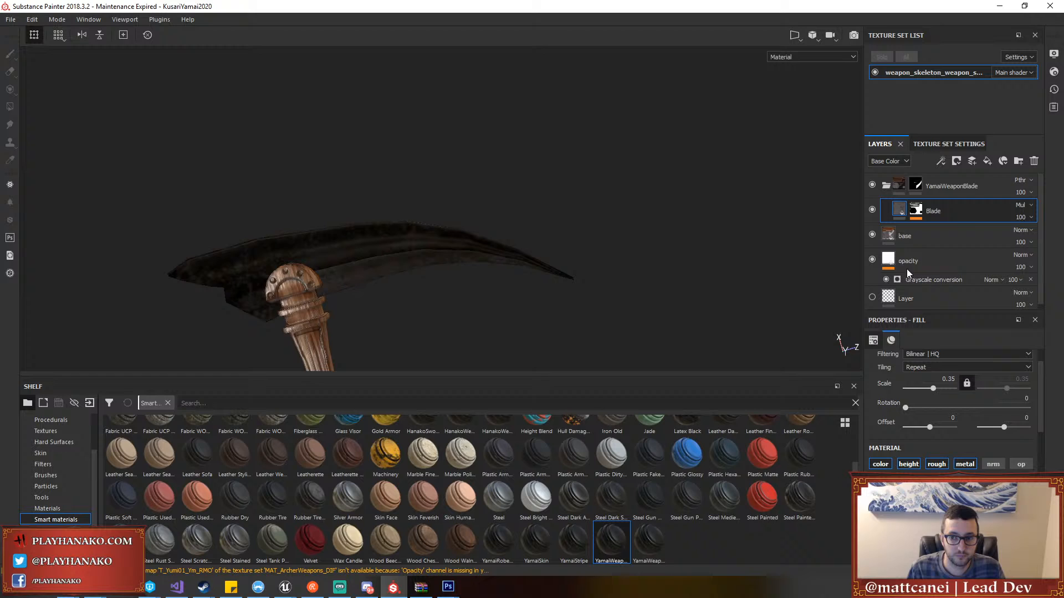
{"action": "left_click", "coordinate": [1011, 206]}
{"action": "left_click", "coordinate": [998, 374]}
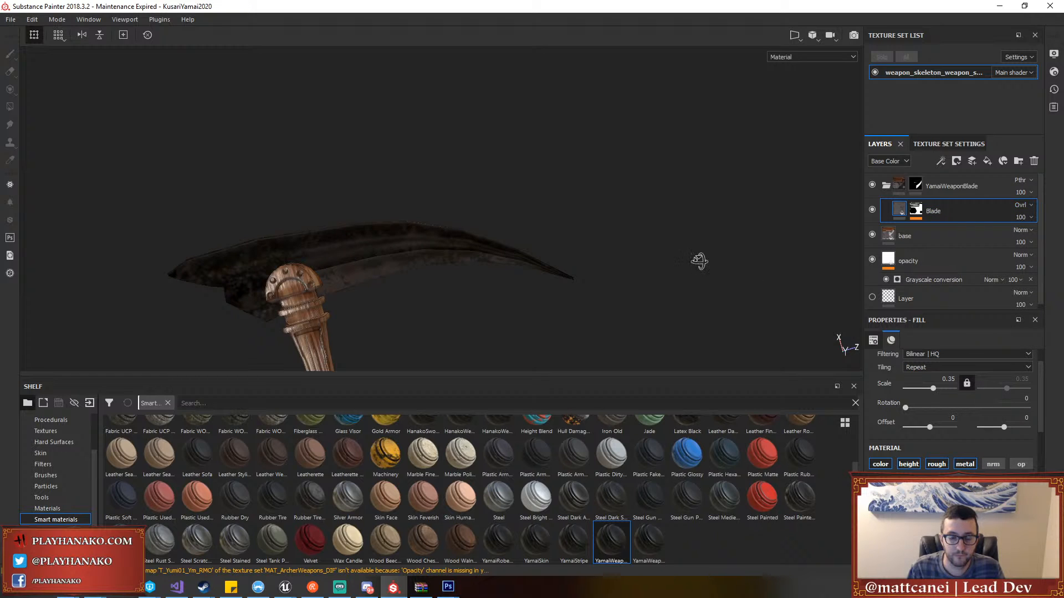
Polygon-fill the blade's remaining narrow edge strip white in the YamaiWeaponBlade group's mask
{"action": "left_click_drag", "start_coordinate": [699, 261], "coordinate": [684, 230], "text": "alt"}
{"action": "left_click", "coordinate": [916, 210]}
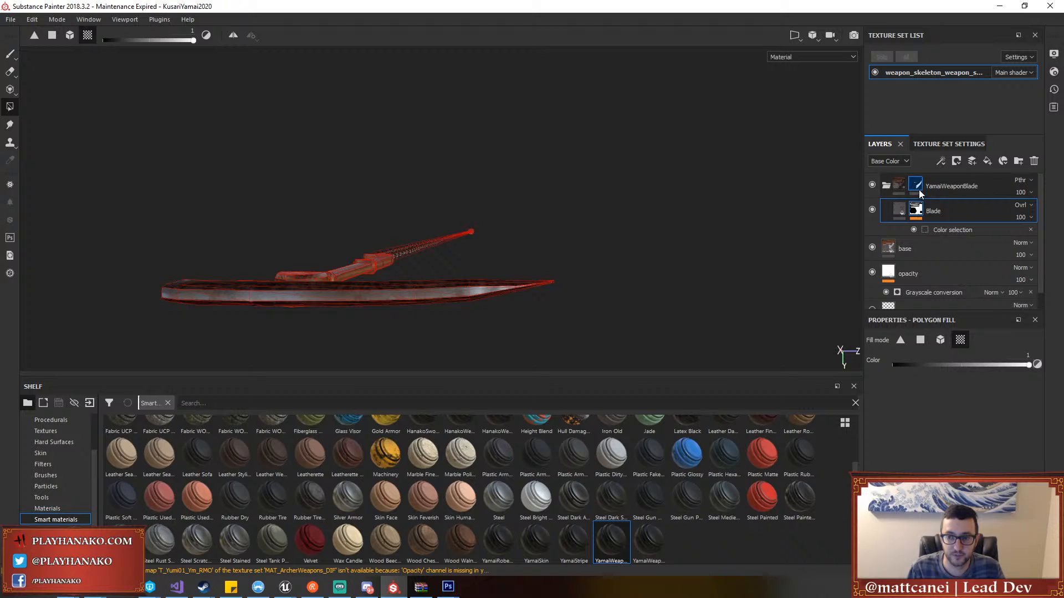
{"action": "left_click", "coordinate": [919, 189]}
{"action": "left_click", "coordinate": [399, 300]}
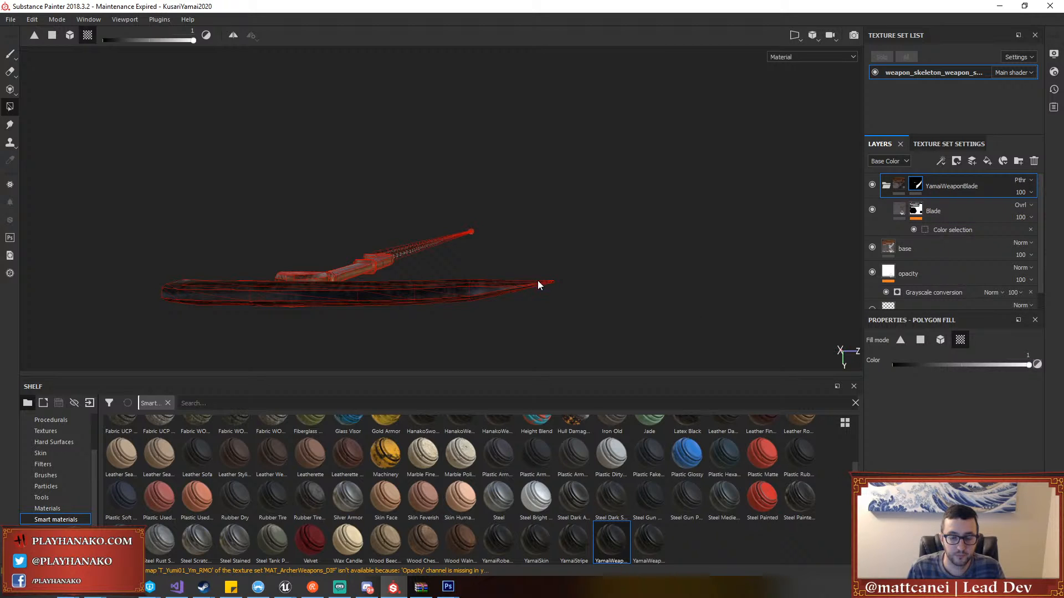
{"action": "left_click_drag", "start_coordinate": [539, 284], "coordinate": [615, 277], "text": "alt"}
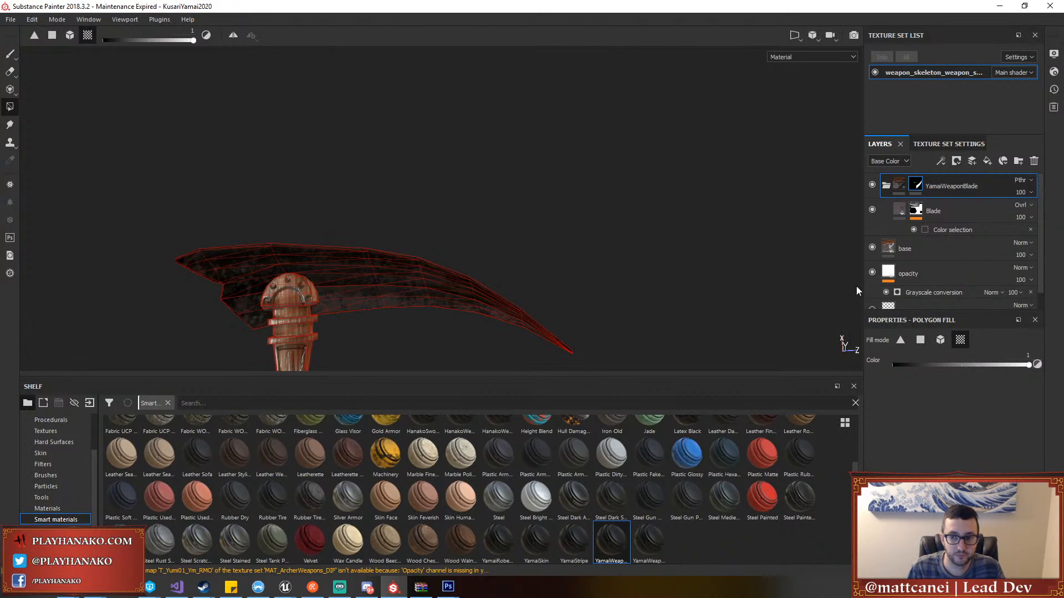
Try different opacities for the Blade layer and the YamaiWeaponBlade group, leaving both at 100
{"action": "left_click", "coordinate": [916, 210]}
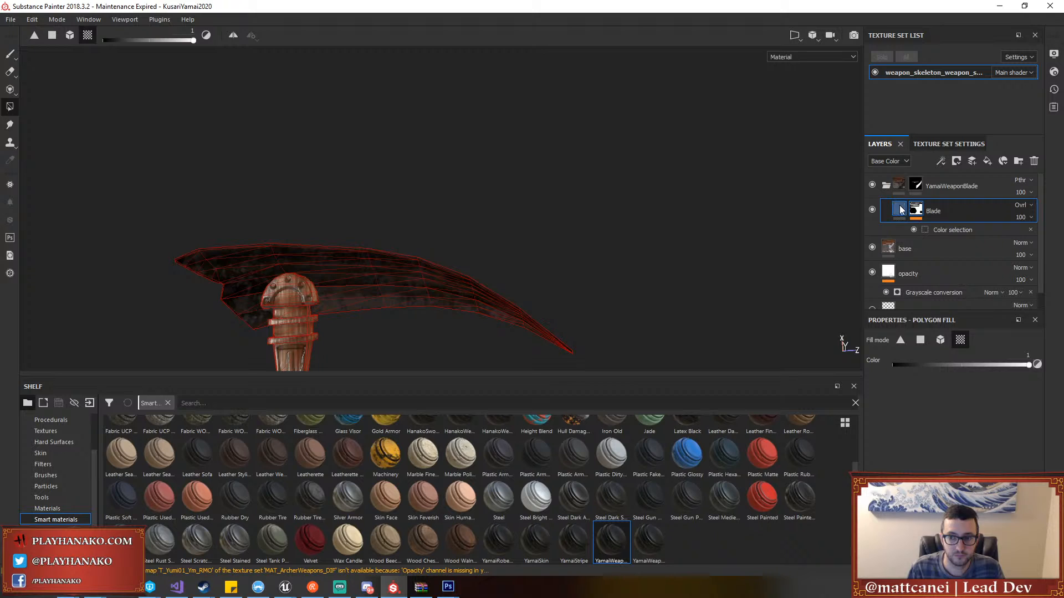
{"action": "left_click", "coordinate": [899, 211]}
{"action": "left_click_drag", "start_coordinate": [570, 230], "coordinate": [603, 200], "text": "alt"}
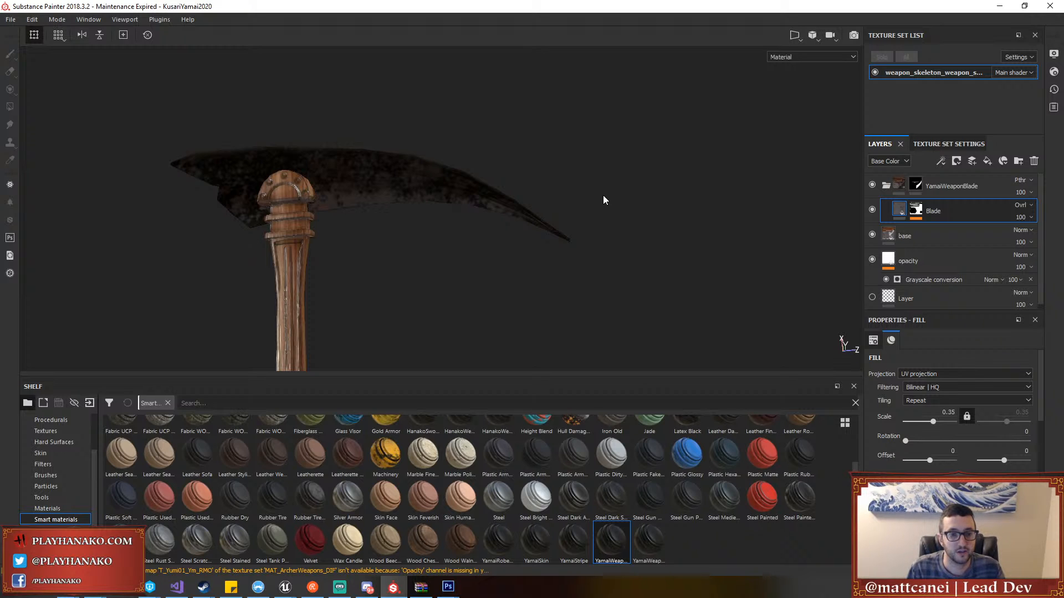
{"action": "left_click_drag", "start_coordinate": [603, 196], "coordinate": [631, 238], "text": "alt"}
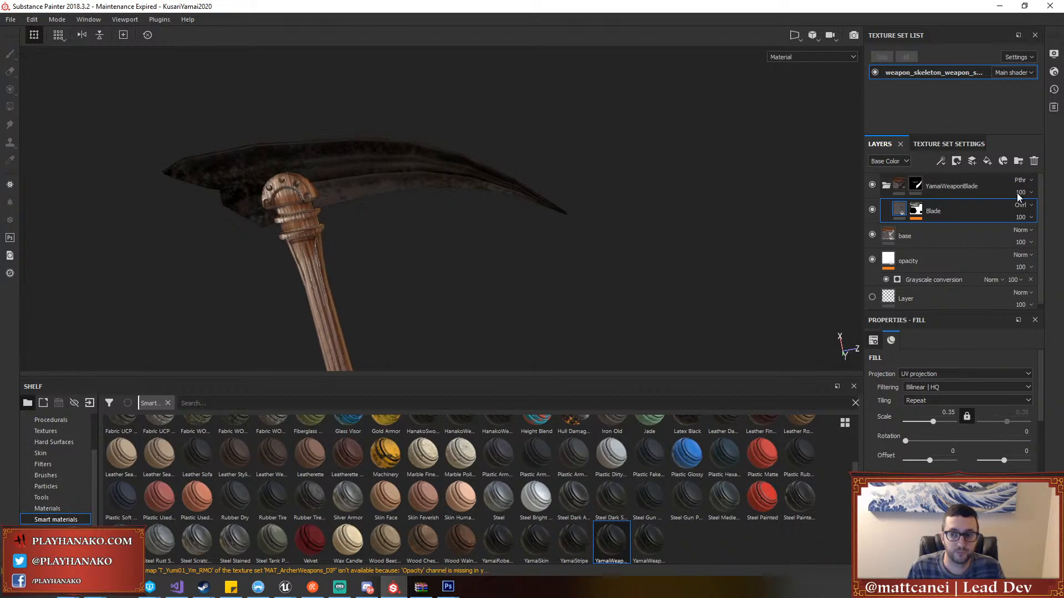
{"action": "left_click_drag", "start_coordinate": [1026, 218], "coordinate": [1059, 237]}
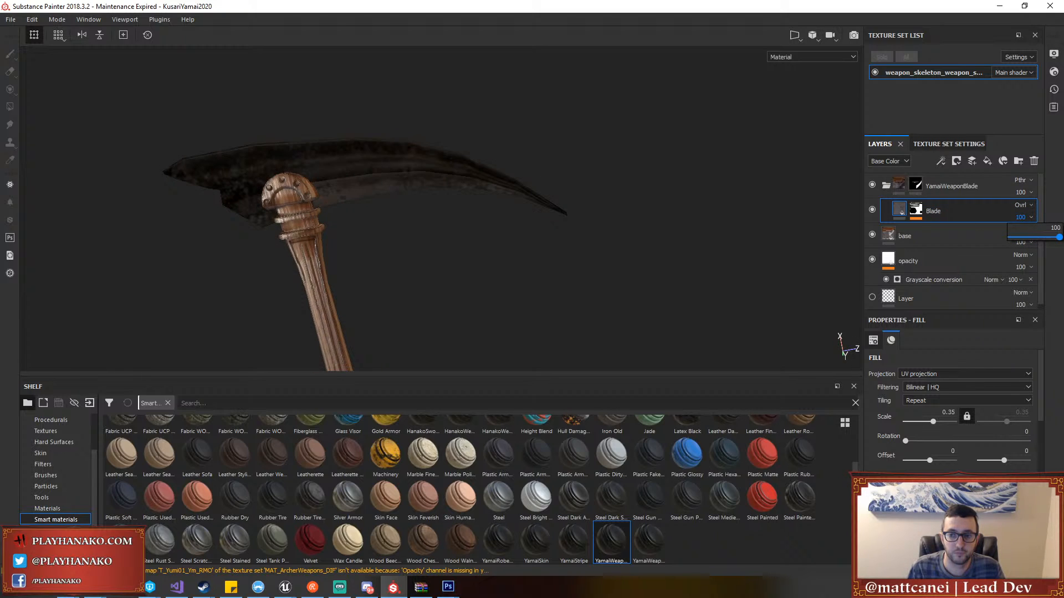
{"action": "left_click_drag", "start_coordinate": [1026, 193], "coordinate": [1059, 212]}
Toggle the visibility of the YamaiWeaponBlade group and its Blade layer to compare the blade with and without the material
{"action": "left_click", "coordinate": [871, 185]}
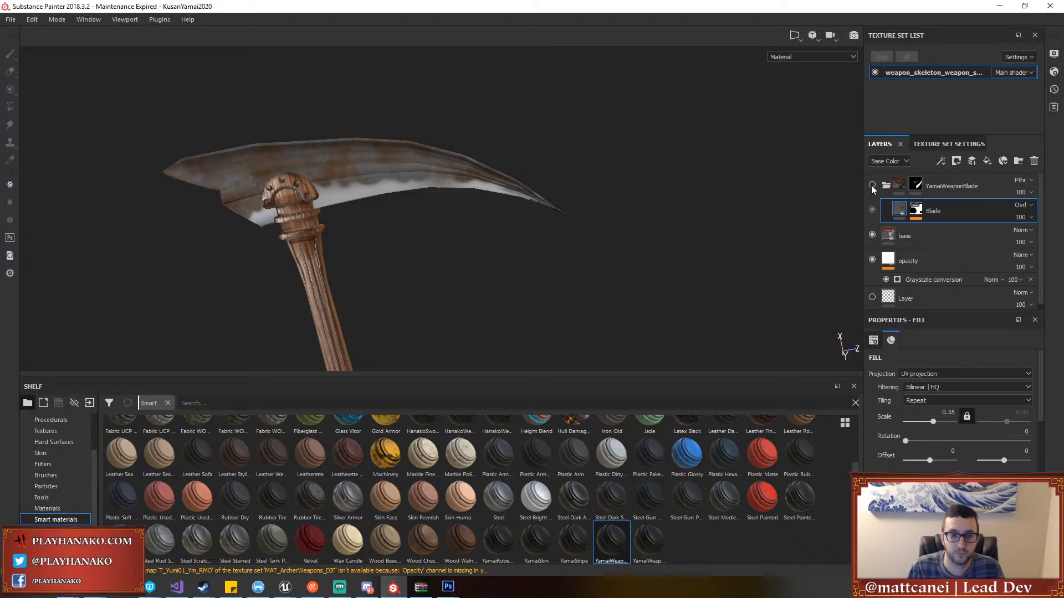
{"action": "left_click", "coordinate": [871, 185]}
{"action": "left_click", "coordinate": [872, 186]}
{"action": "left_click", "coordinate": [872, 185]}
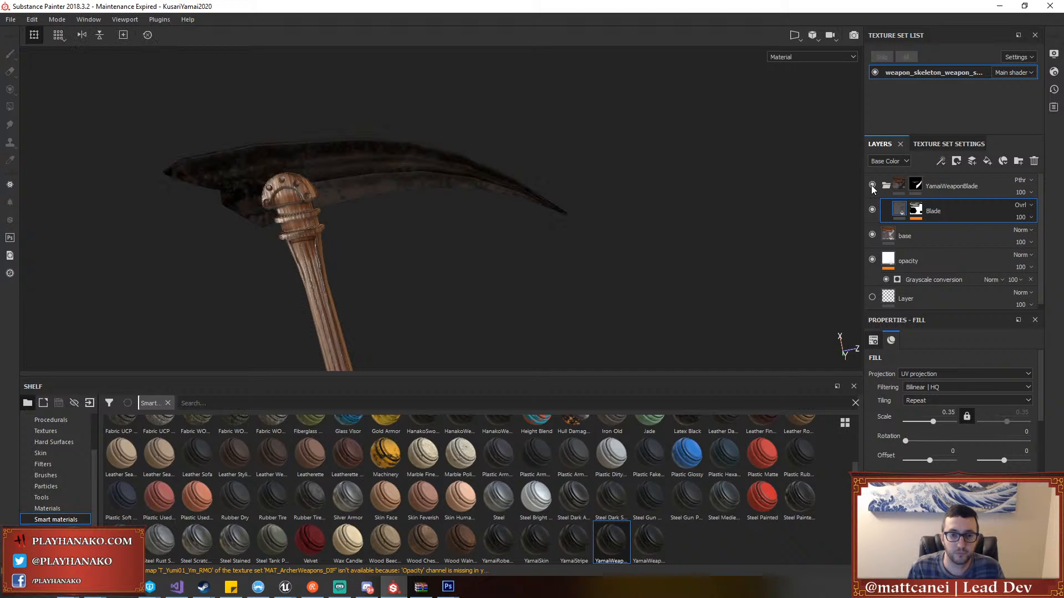
{"action": "left_click", "coordinate": [872, 210]}
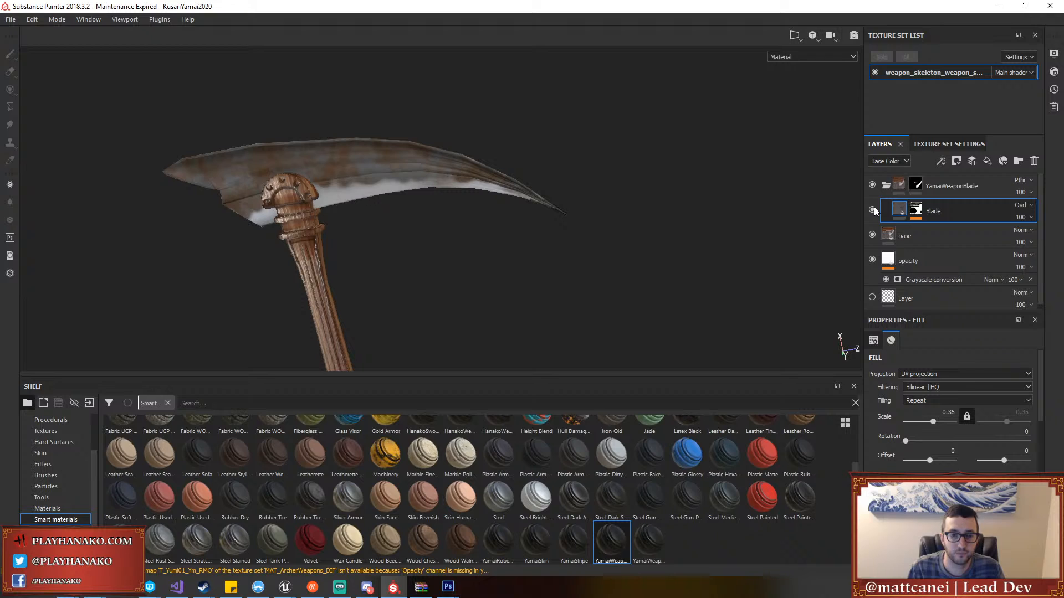
{"action": "left_click", "coordinate": [873, 211]}
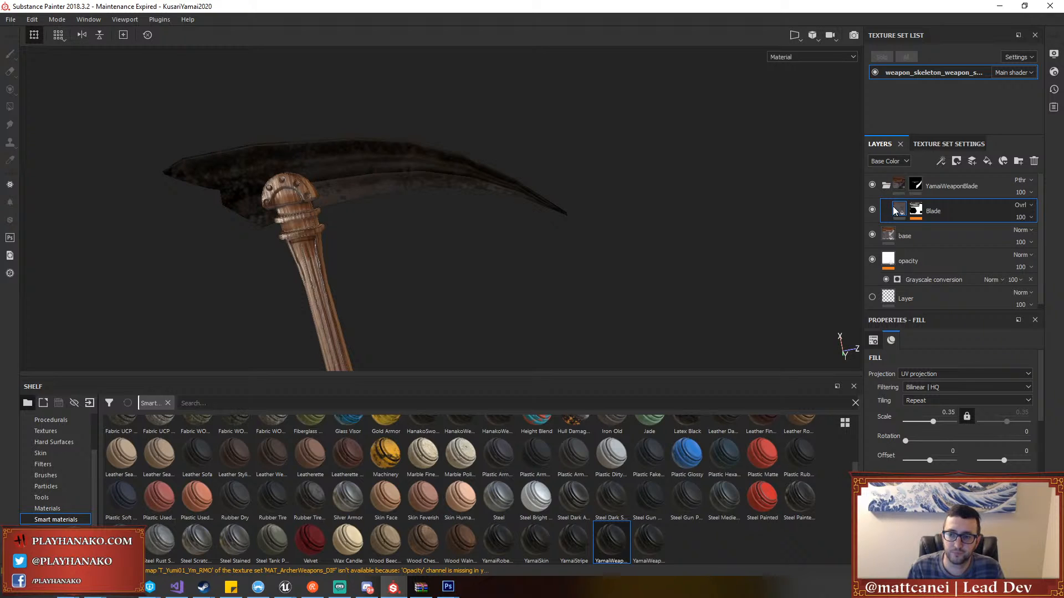
Keep the Blade layer's opacity at 100, compare the blending modes on the blade and set the layer to Soft light
{"action": "left_click", "coordinate": [1020, 217]}
{"action": "left_click_drag", "start_coordinate": [1026, 230], "coordinate": [1060, 237]}
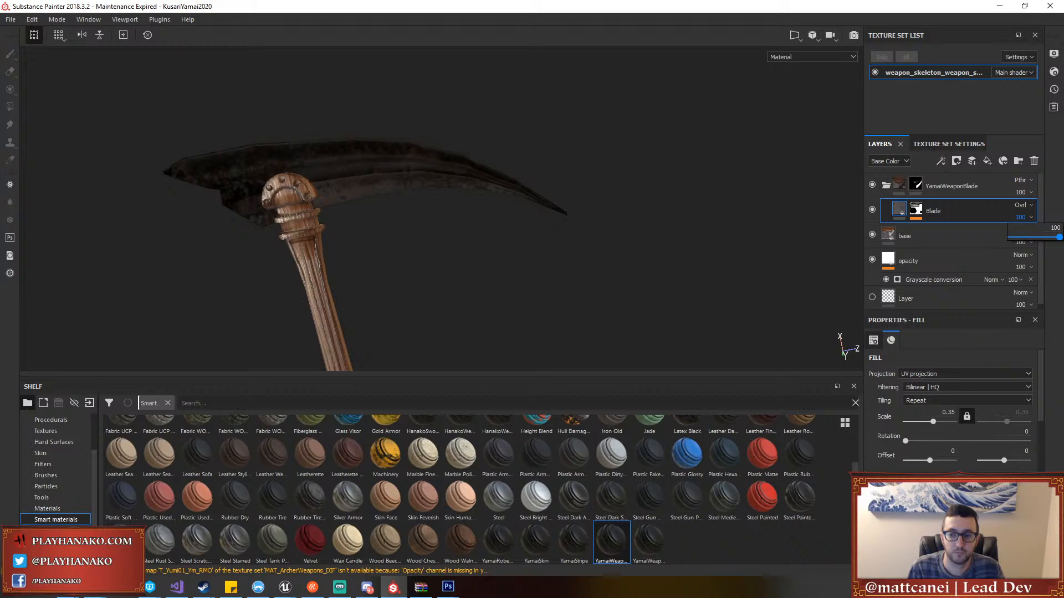
{"action": "left_click", "coordinate": [1020, 205]}
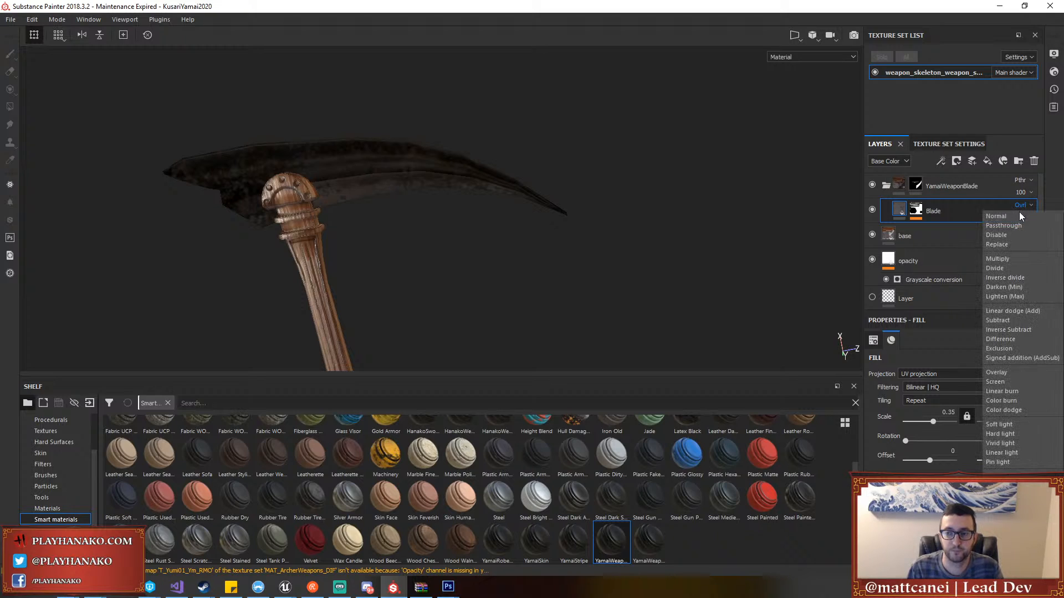
{"action": "left_click", "coordinate": [1017, 219]}
{"action": "left_click", "coordinate": [1020, 206]}
{"action": "left_click", "coordinate": [993, 250]}
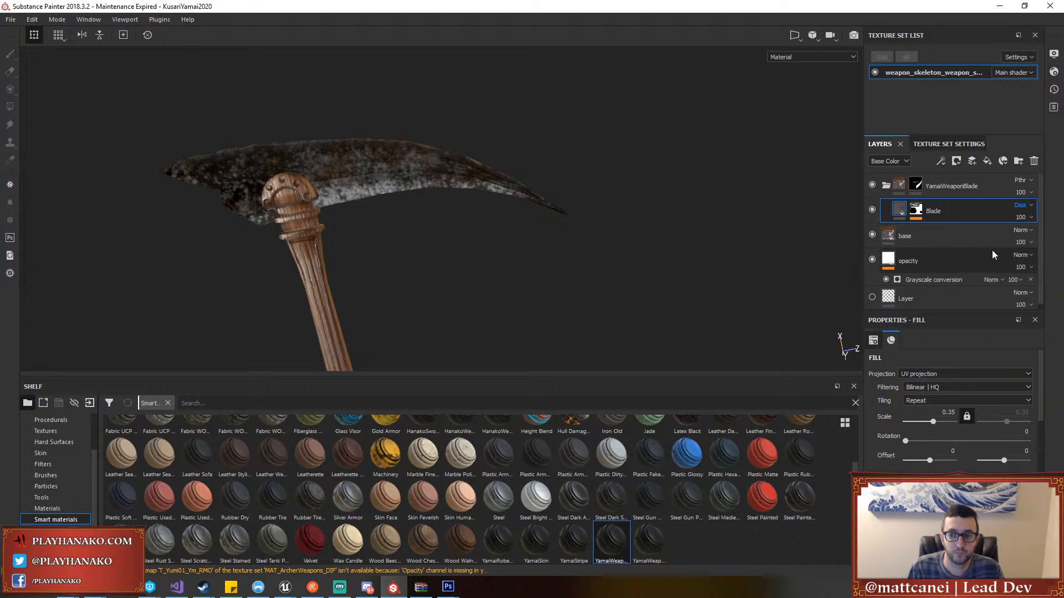
{"action": "key", "text": "Down"}
{"action": "key", "text": "Down"}
{"action": "key", "text": "Down"}
{"action": "key", "text": "Down"}
{"action": "key", "text": "Down"}
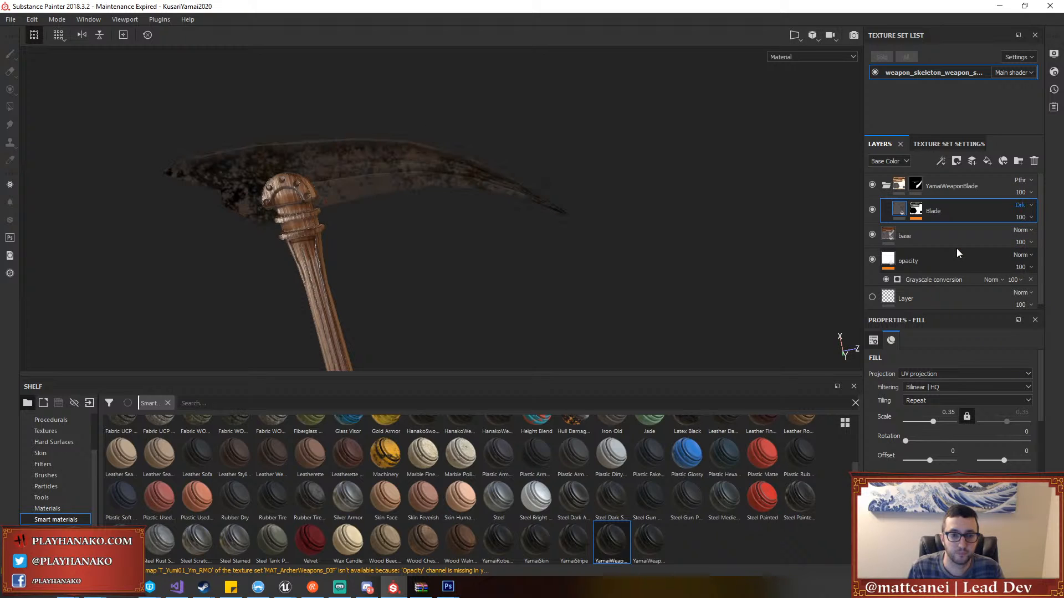
{"action": "key", "text": "Down"}
{"action": "key", "text": "Down"}
{"action": "key", "text": "Down"}
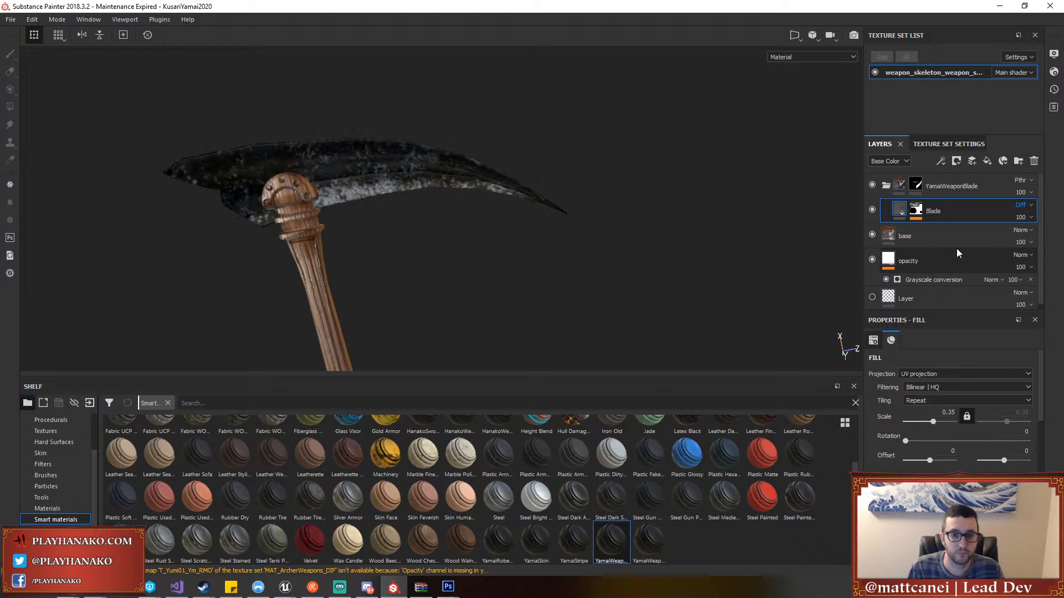
{"action": "key", "text": "Down"}
{"action": "key", "text": "Down"}
{"action": "key", "text": "Down"}
{"action": "key", "text": "Down"}
{"action": "key", "text": "Down"}
{"action": "key", "text": "Down"}
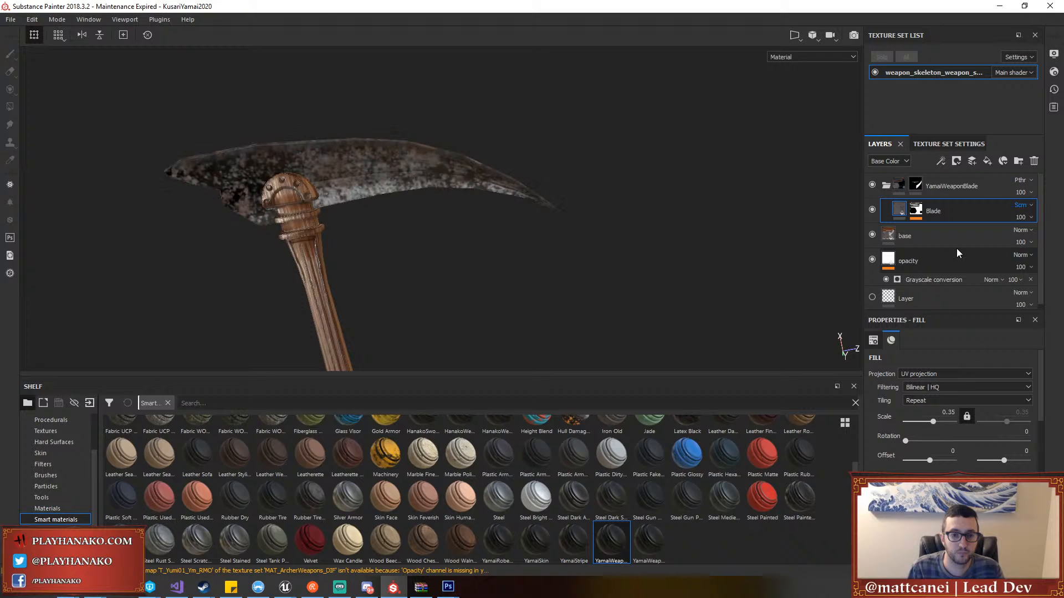
{"action": "key", "text": "Down"}
{"action": "key", "text": "Down"}
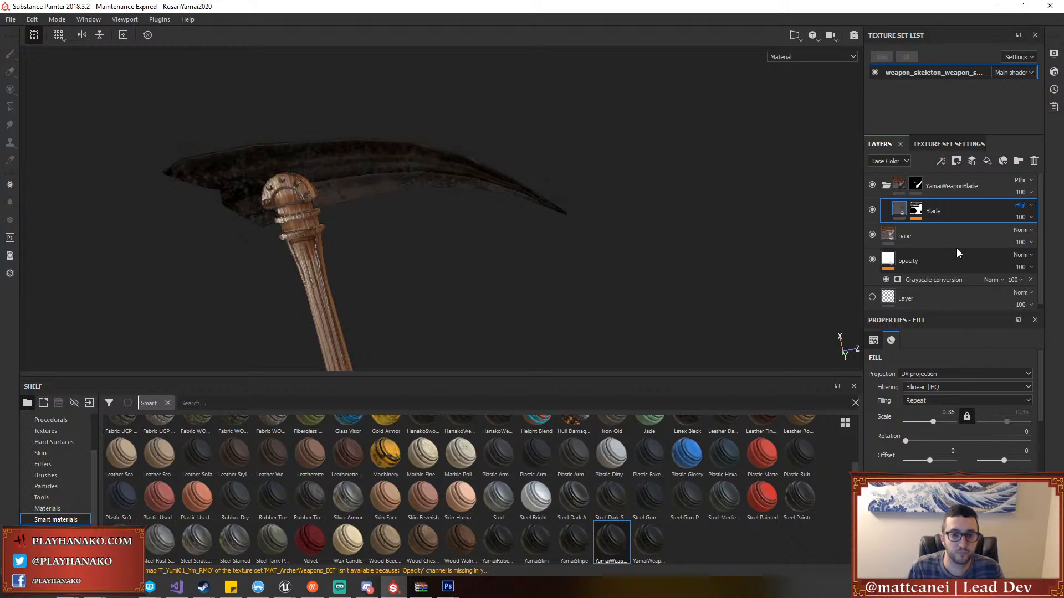
{"action": "key", "text": "Down"}
{"action": "key", "text": "Down"}
{"action": "key", "text": "Down"}
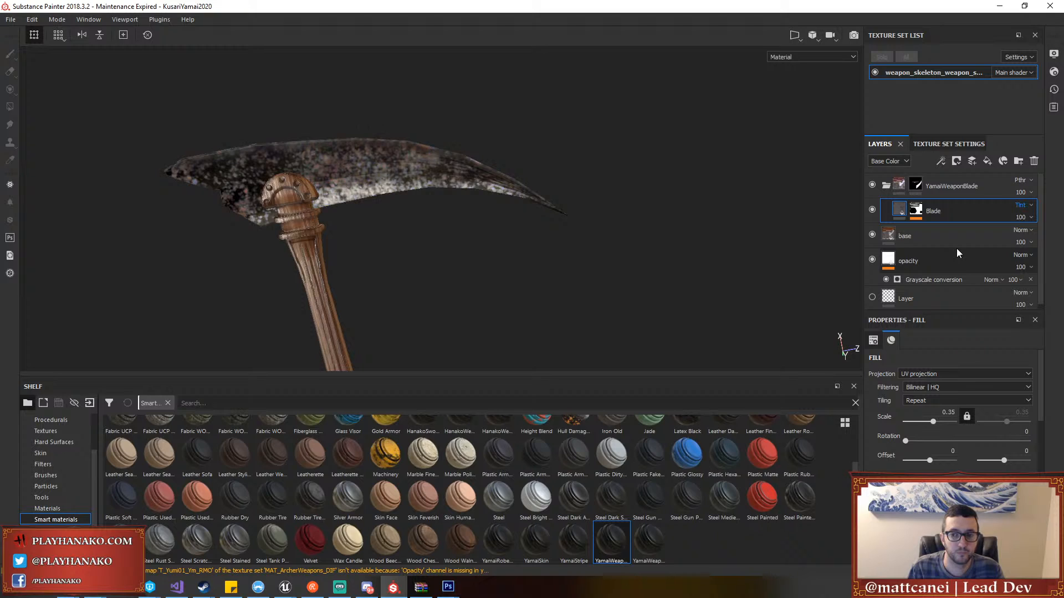
{"action": "key", "text": "Up"}
{"action": "key", "text": "Up"}
{"action": "key", "text": "Up"}
{"action": "key", "text": "Up"}
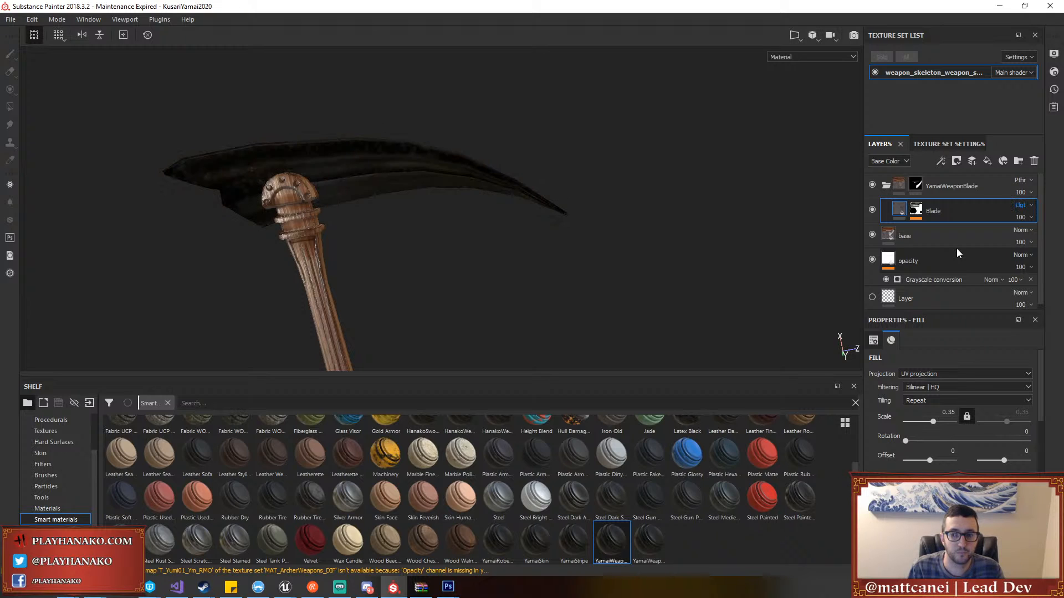
{"action": "key", "text": "Up"}
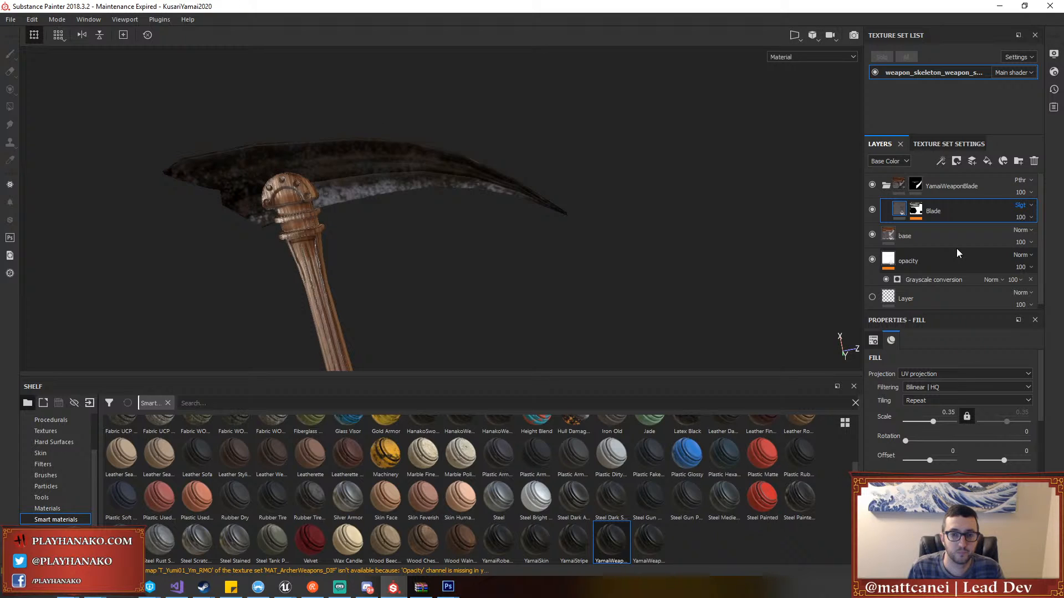
Adjust the Blade fill's material parameters to soften the speckled grime on the blade
{"action": "left_click_drag", "start_coordinate": [639, 246], "coordinate": [653, 131], "text": "alt"}
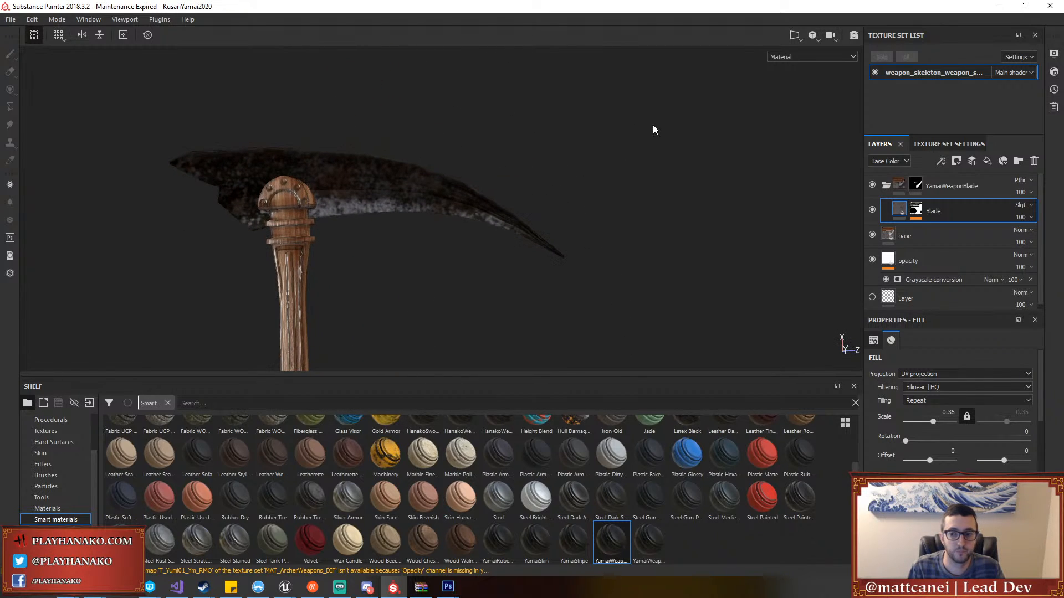
{"action": "scroll", "coordinate": [950, 379], "scroll_direction": "down", "scroll_amount": 5}
{"action": "scroll", "coordinate": [950, 378], "scroll_direction": "down", "scroll_amount": 5}
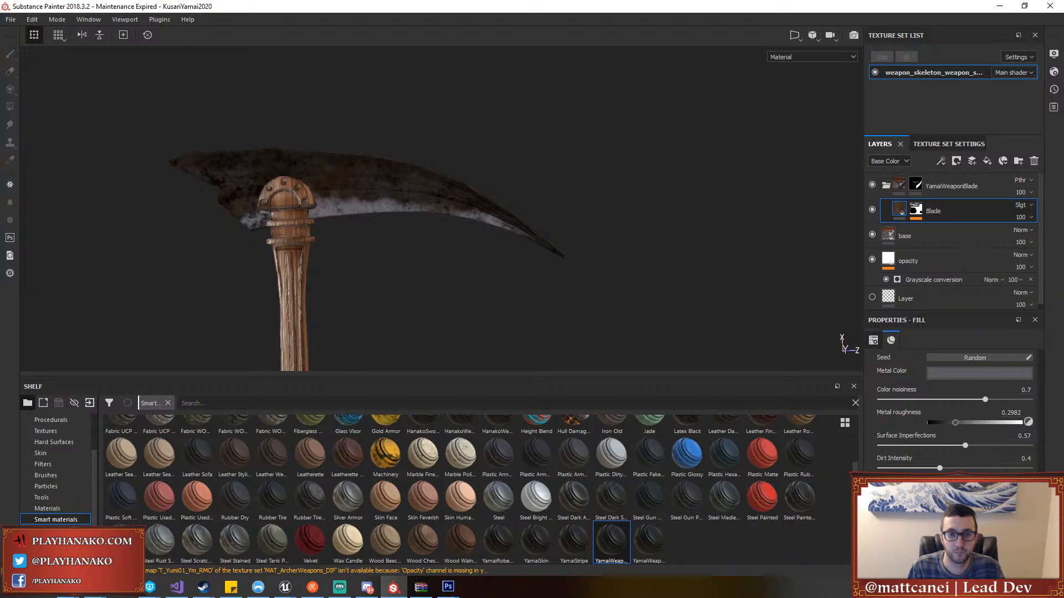
{"action": "left_click_drag", "start_coordinate": [482, 166], "coordinate": [493, 202], "text": "alt"}
{"action": "scroll", "coordinate": [885, 422], "scroll_direction": "up", "scroll_amount": 3}
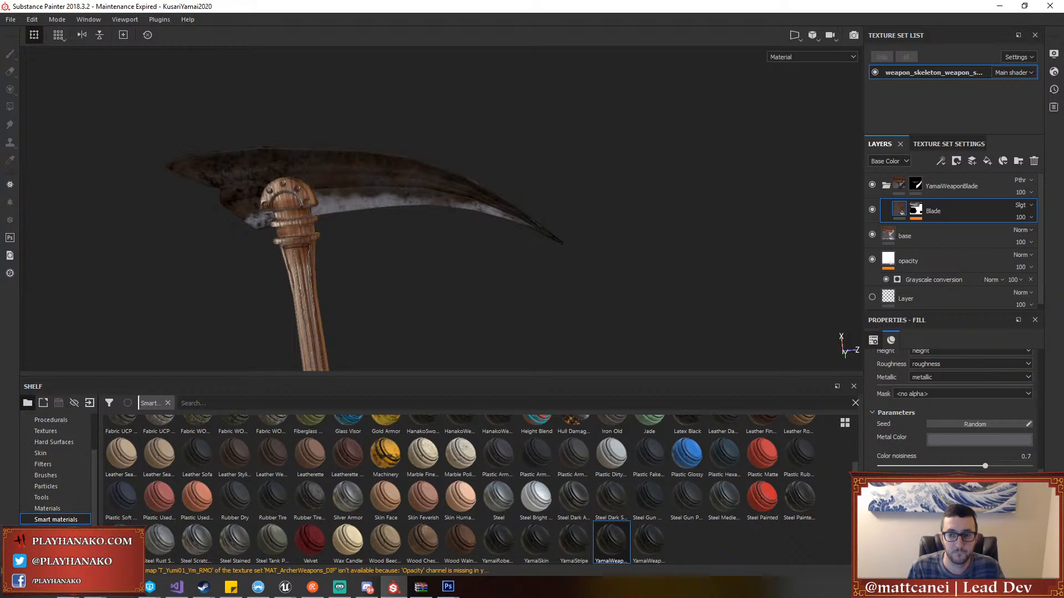
{"action": "left_click_drag", "start_coordinate": [508, 252], "coordinate": [518, 229], "text": "alt"}
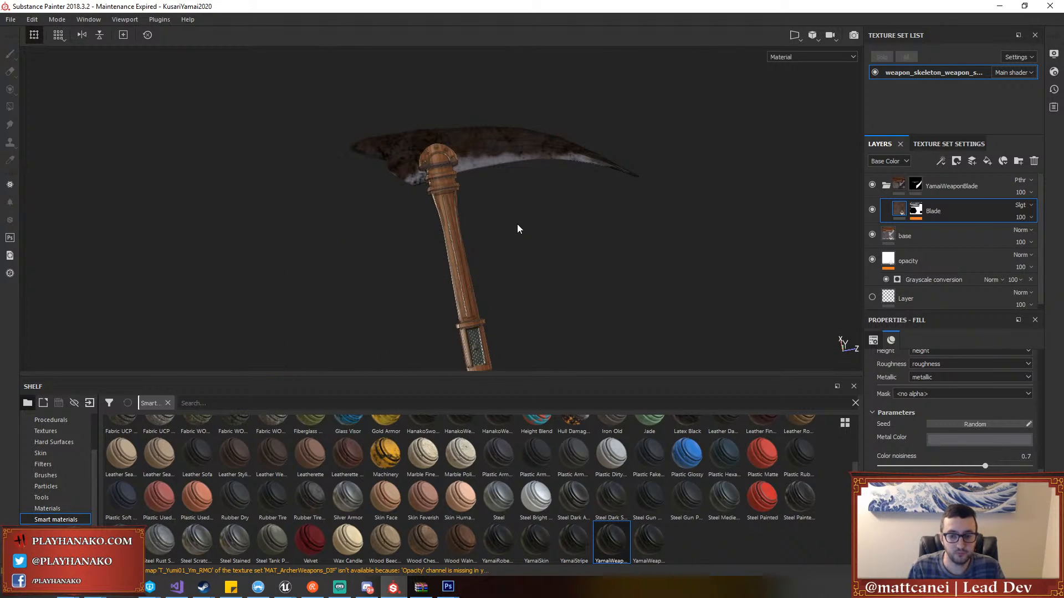
Examine the blended blade material against the handle and the rest of the weapon, from a distance and close up
{"action": "left_click_drag", "start_coordinate": [557, 269], "coordinate": [560, 169], "text": "alt"}
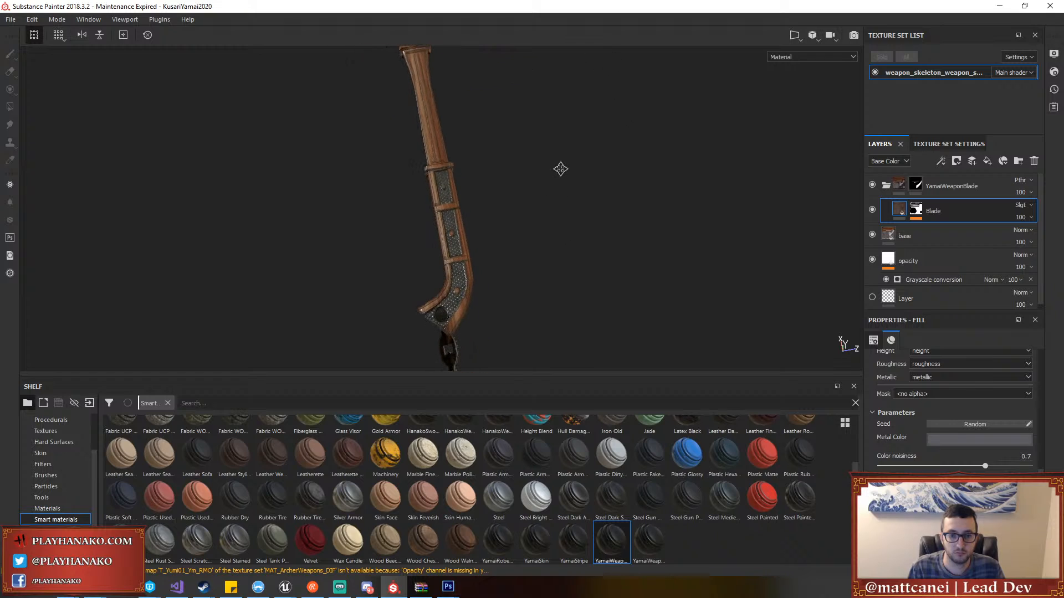
{"action": "left_click_drag", "start_coordinate": [576, 209], "coordinate": [581, 244], "text": "alt"}
{"action": "scroll", "coordinate": [553, 179], "scroll_direction": "down", "scroll_amount": 4}
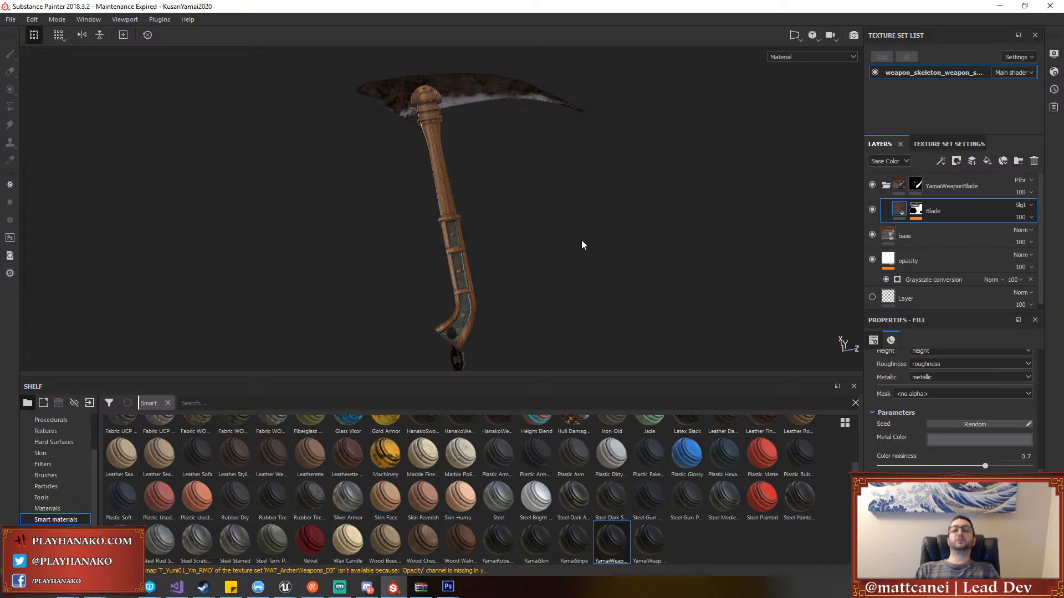
{"action": "scroll", "coordinate": [580, 239], "scroll_direction": "up", "scroll_amount": 2}
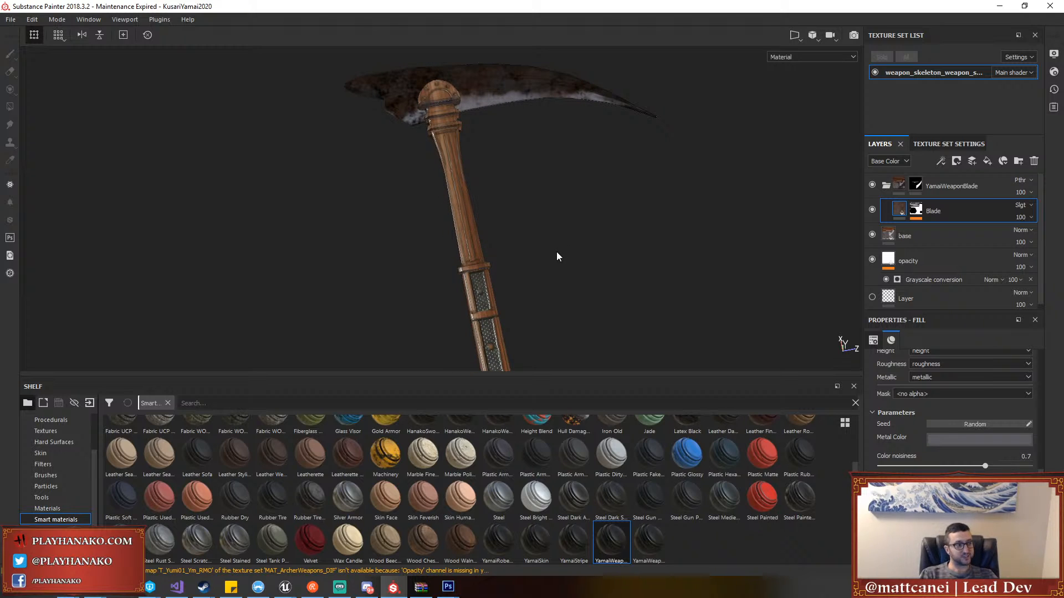
{"action": "scroll", "coordinate": [556, 256], "scroll_direction": "up", "scroll_amount": 3}
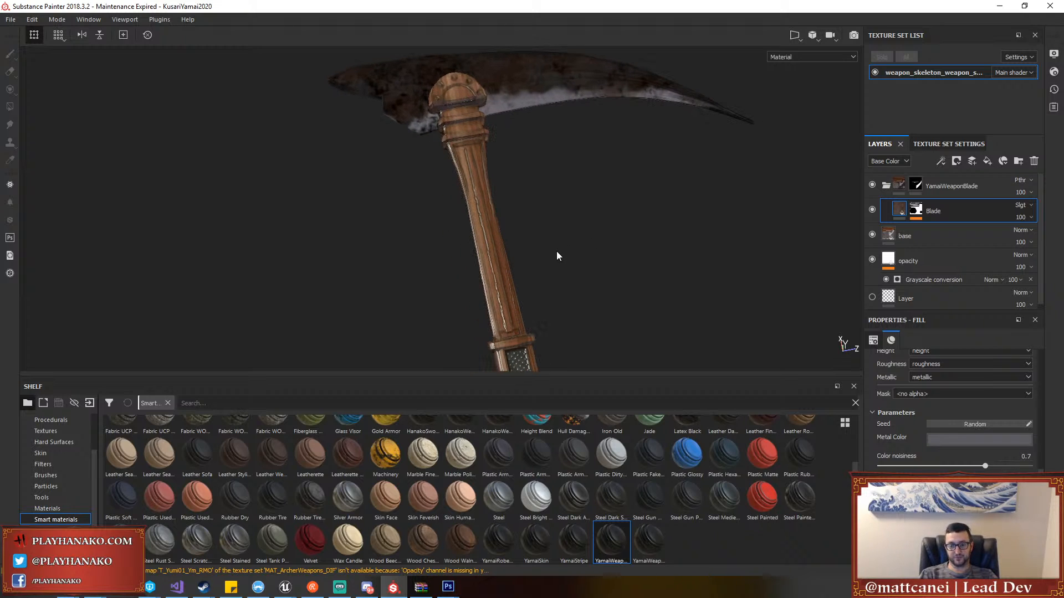
{"action": "scroll", "coordinate": [572, 282], "scroll_direction": "up", "scroll_amount": 3}
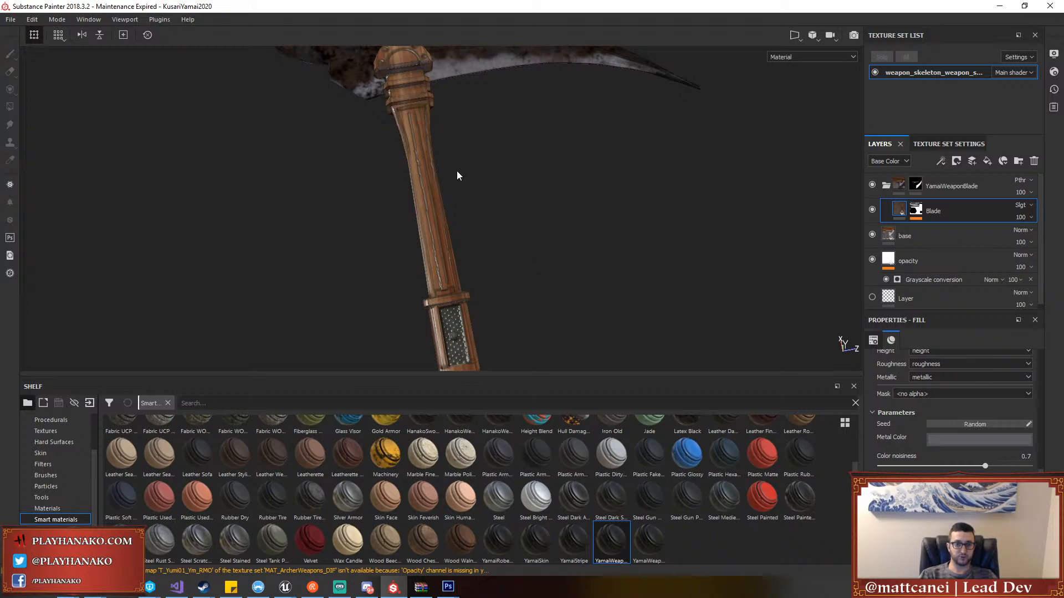
{"action": "scroll", "coordinate": [452, 188], "scroll_direction": "up", "scroll_amount": 2}
{"action": "left_click_drag", "start_coordinate": [449, 192], "coordinate": [519, 254], "text": "alt"}
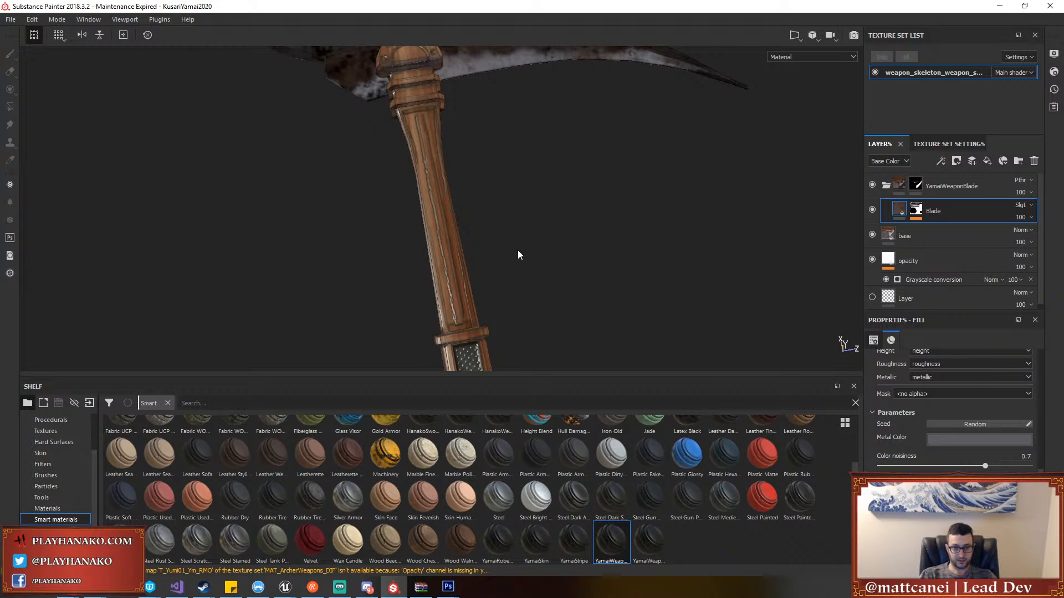
{"action": "left_click_drag", "start_coordinate": [603, 240], "coordinate": [565, 229], "text": "alt"}
{"action": "middle_click_drag", "start_coordinate": [565, 230], "coordinate": [563, 197], "text": "alt"}
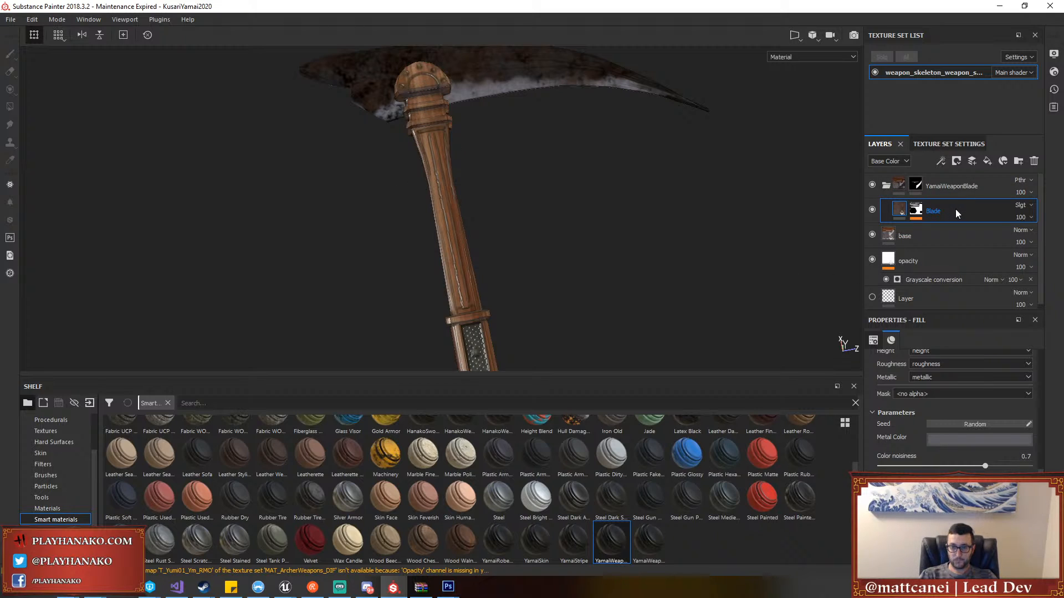
Add a fill layer above the YamaiWeaponBlade group and mask it with a color selection to the handle's blue ID color
{"action": "left_click", "coordinate": [956, 186]}
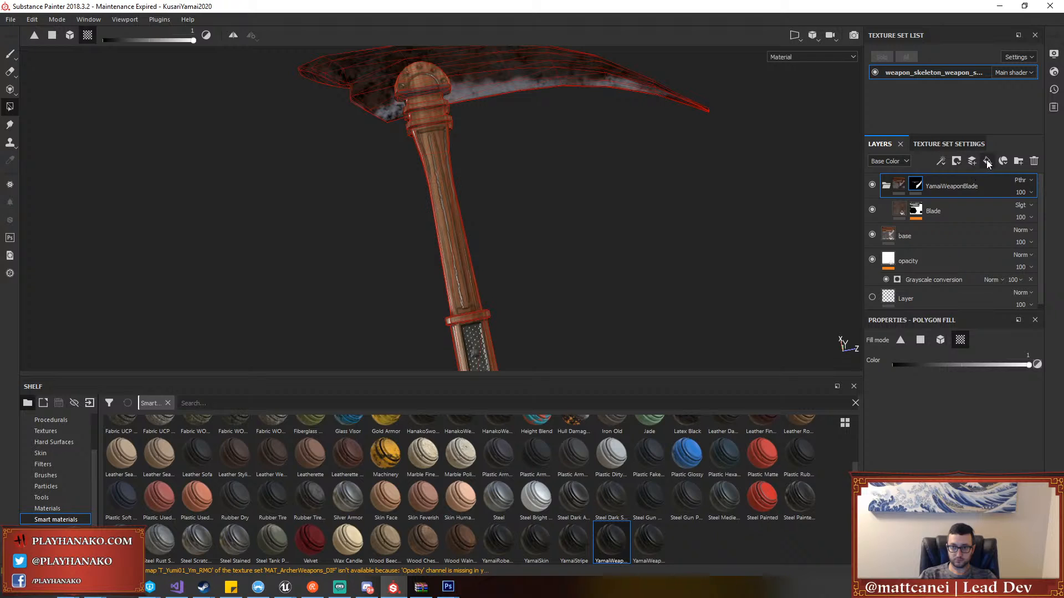
{"action": "left_click", "coordinate": [987, 161]}
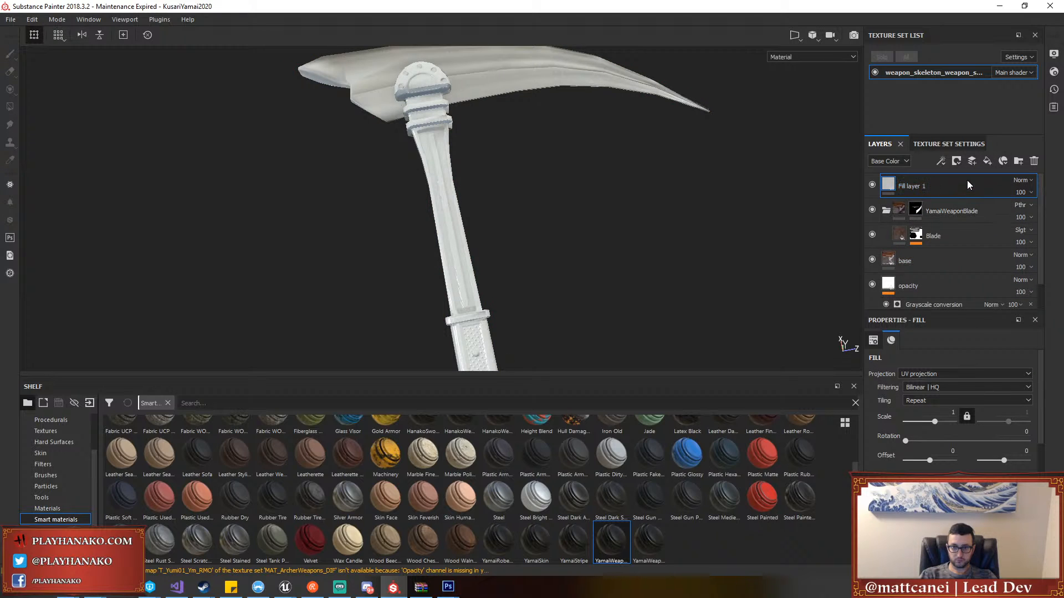
{"action": "right_click", "coordinate": [987, 183]}
{"action": "left_click", "coordinate": [967, 224]}
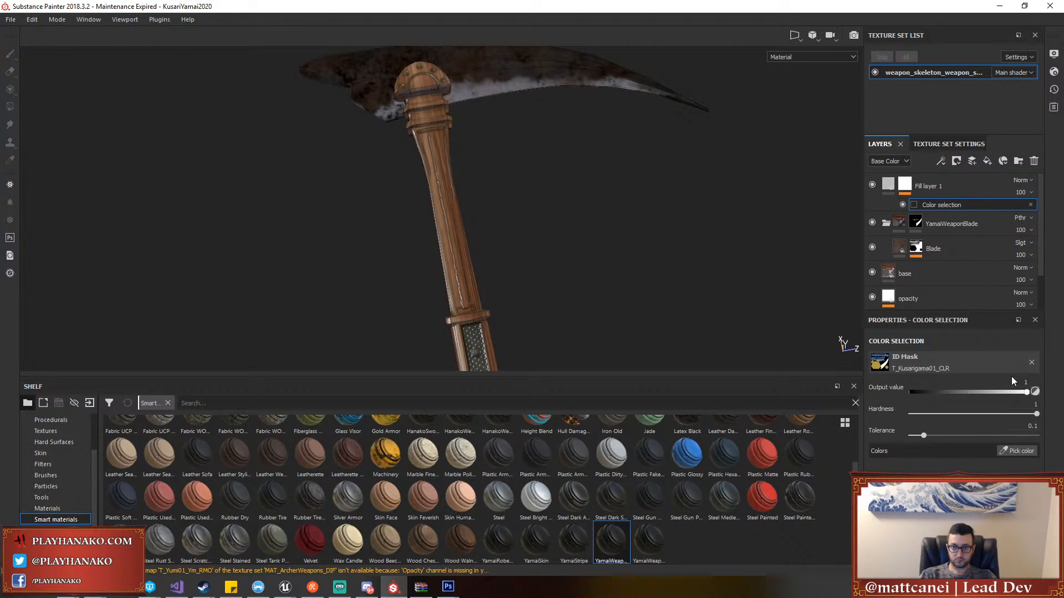
{"action": "left_click", "coordinate": [1016, 452]}
{"action": "left_click", "coordinate": [466, 233]}
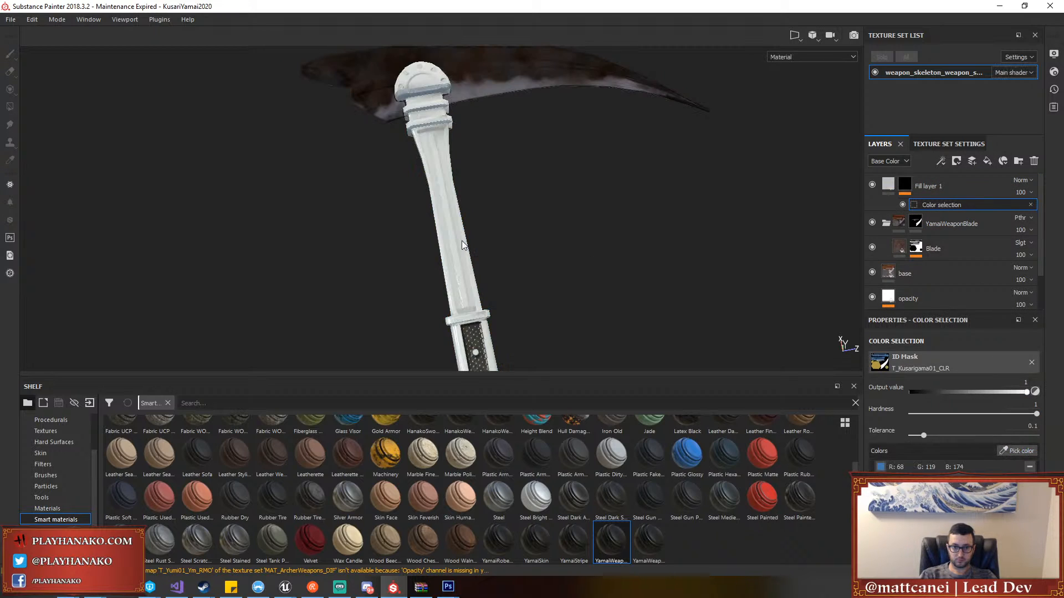
Turn off the fill layer's opacity and normal channels and apply the Wood Rough material to the handle
{"action": "left_click", "coordinate": [887, 185]}
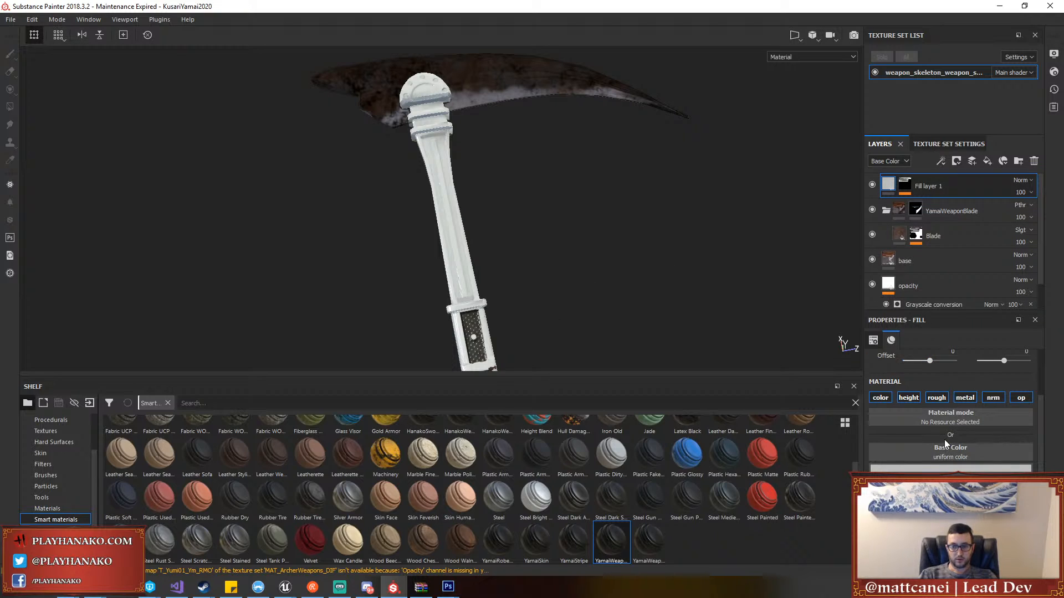
{"action": "left_click", "coordinate": [1016, 399]}
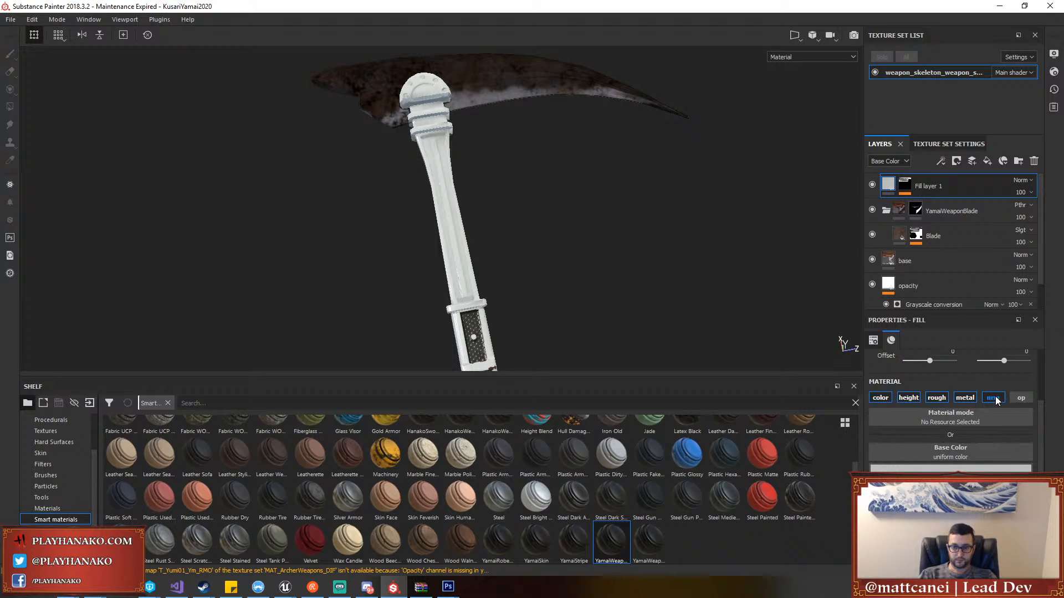
{"action": "left_click", "coordinate": [913, 397]}
{"action": "left_click", "coordinate": [936, 421]}
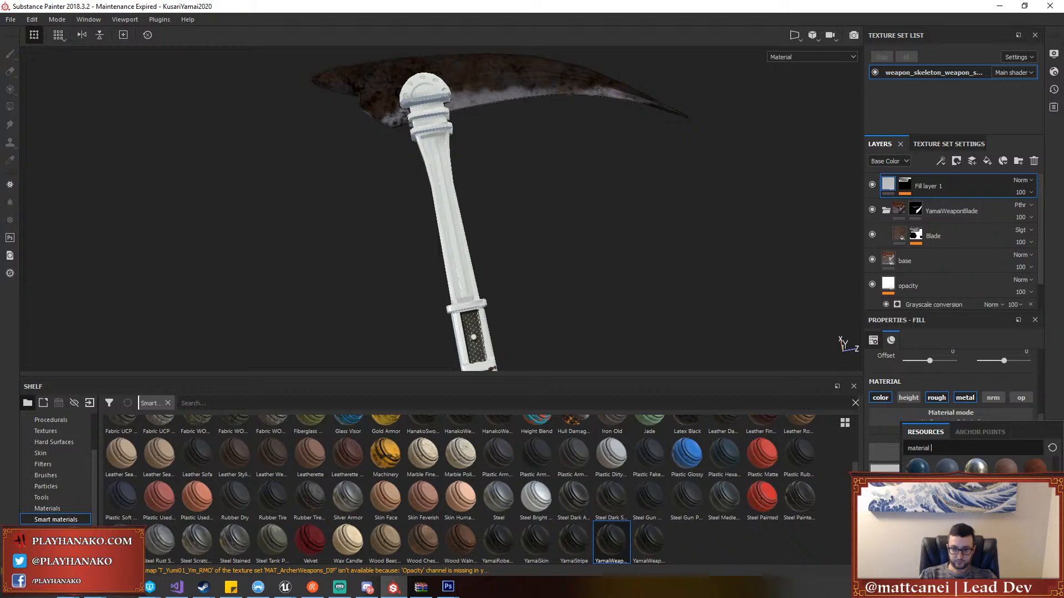
{"action": "left_click", "coordinate": [950, 545]}
Examine the rough wood material on the handle close up and against the whole weapon
{"action": "scroll", "coordinate": [445, 244], "scroll_direction": "down", "scroll_amount": 2}
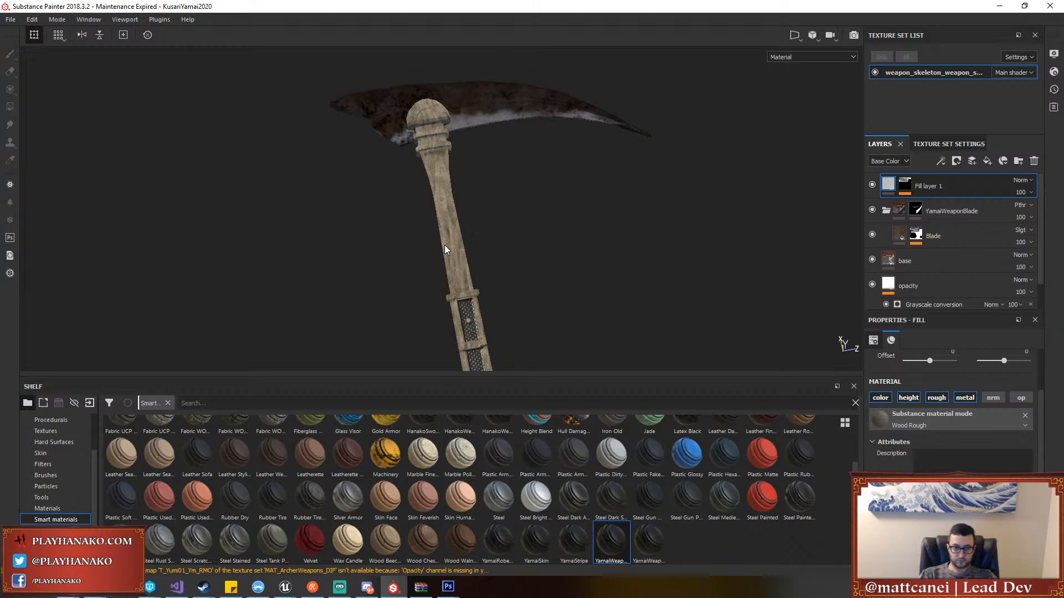
{"action": "scroll", "coordinate": [444, 245], "scroll_direction": "up", "scroll_amount": 3}
{"action": "scroll", "coordinate": [447, 245], "scroll_direction": "up", "scroll_amount": 3}
{"action": "scroll", "coordinate": [469, 239], "scroll_direction": "down", "scroll_amount": 4}
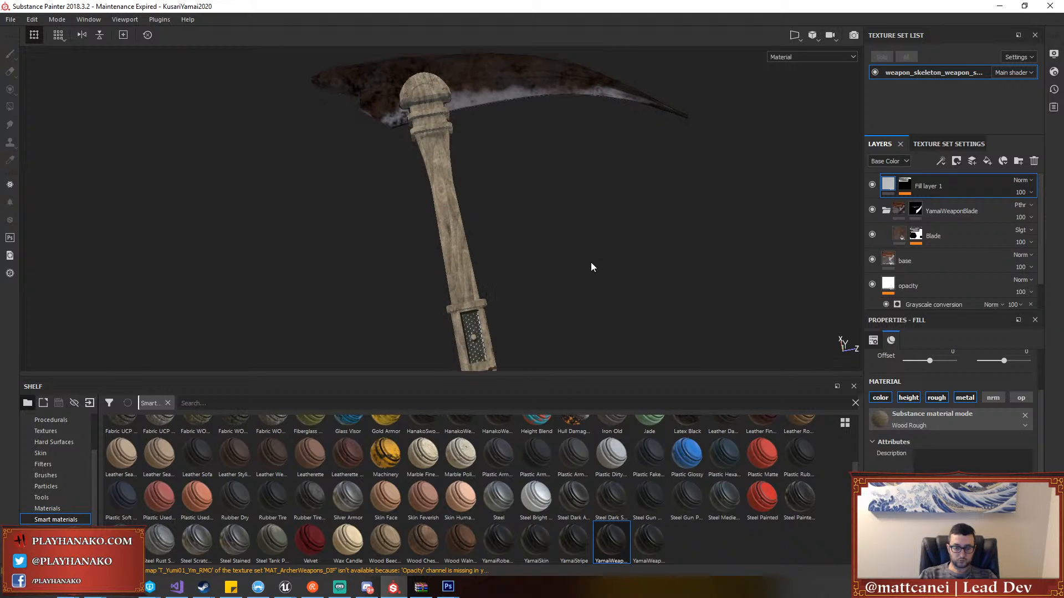
{"action": "middle_click_drag", "start_coordinate": [590, 262], "coordinate": [575, 159], "text": "alt"}
{"action": "scroll", "coordinate": [533, 157], "scroll_direction": "down", "scroll_amount": 4}
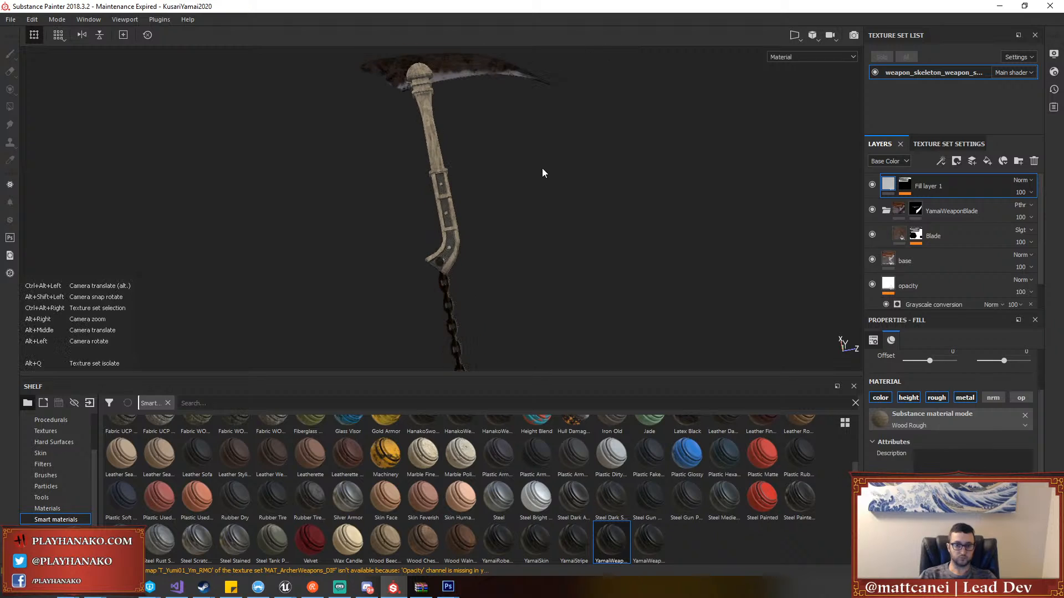
{"action": "left_click_drag", "start_coordinate": [542, 169], "coordinate": [489, 154], "text": "alt"}
{"action": "scroll", "coordinate": [541, 181], "scroll_direction": "up", "scroll_amount": 3}
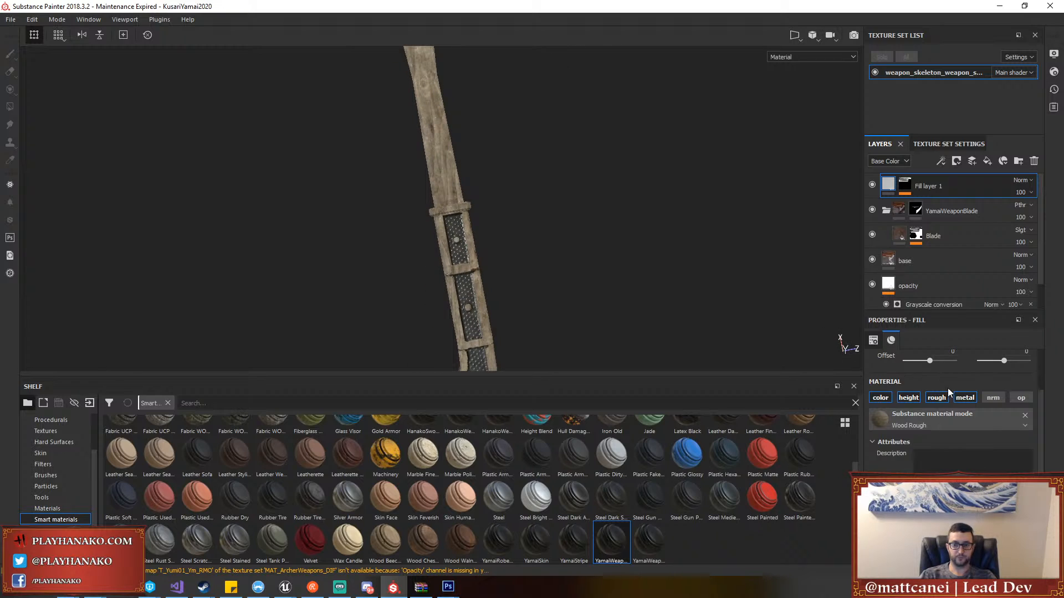
Set the Wood Rough material's color to a dark neutral gray of 0.186 in all three RGB channels
{"action": "scroll", "coordinate": [955, 402], "scroll_direction": "down", "scroll_amount": 3}
{"action": "scroll", "coordinate": [956, 402], "scroll_direction": "down", "scroll_amount": 3}
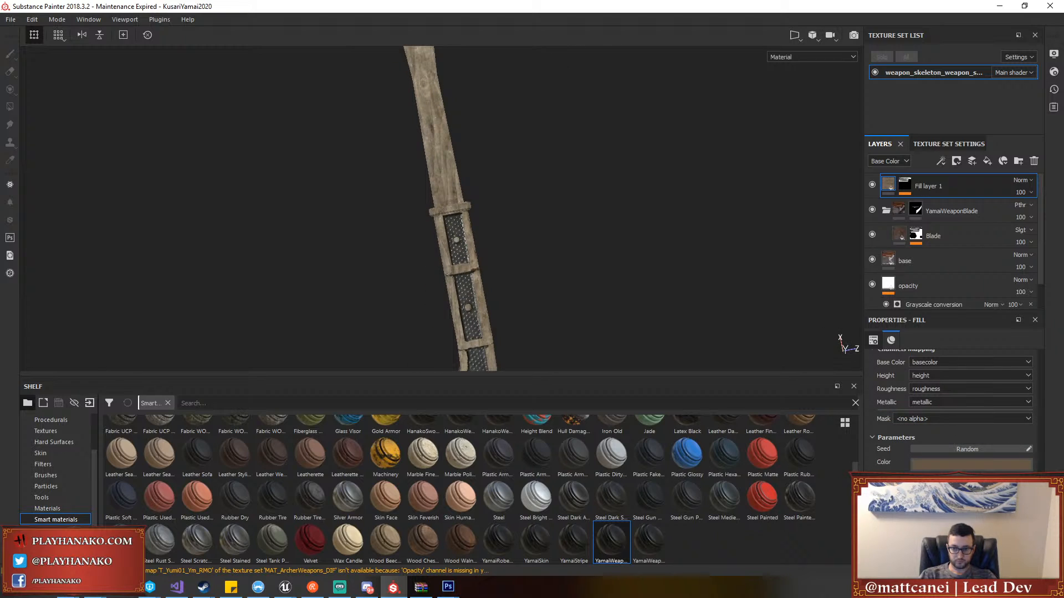
{"action": "left_click", "coordinate": [958, 463]}
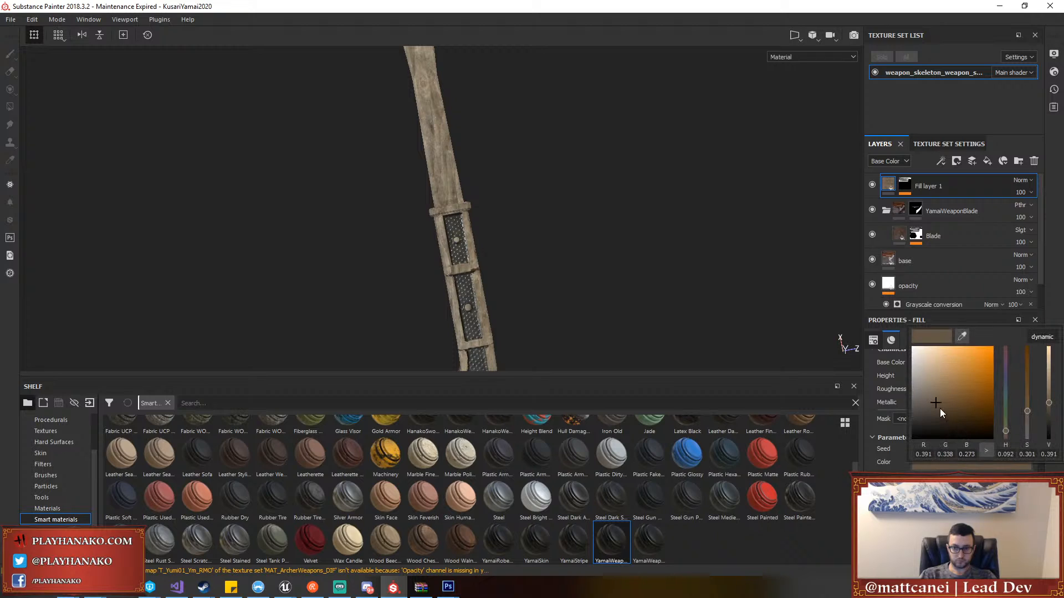
{"action": "left_click_drag", "start_coordinate": [939, 407], "coordinate": [898, 421]}
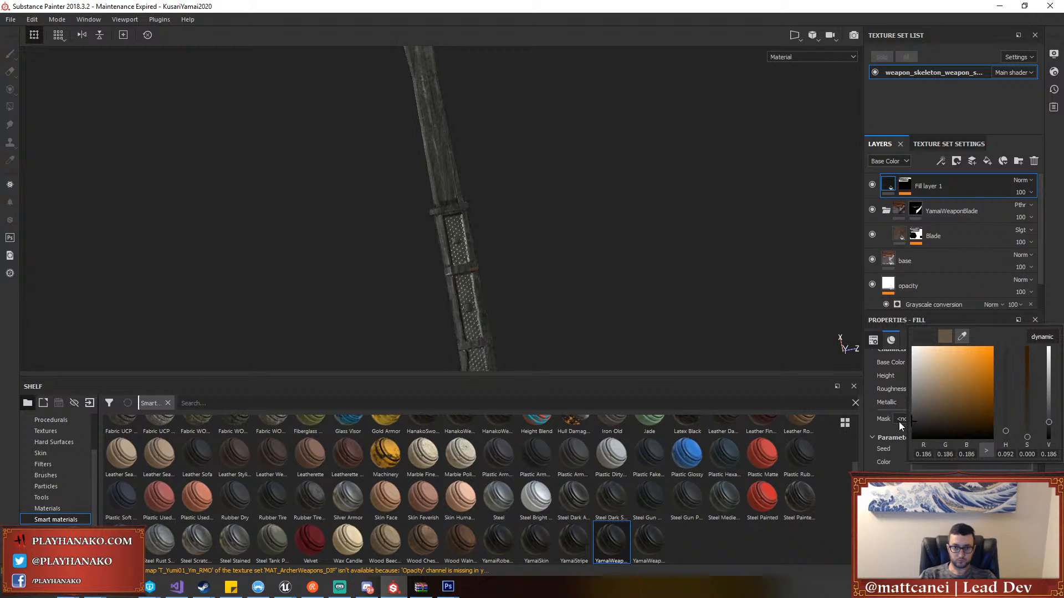
Examine the darkened wood handle next to the blade, the dotted grip panels and the chain from several angles and distances
{"action": "left_click_drag", "start_coordinate": [630, 224], "coordinate": [597, 233], "text": "alt"}
{"action": "left_click_drag", "start_coordinate": [479, 238], "coordinate": [589, 259], "text": "alt"}
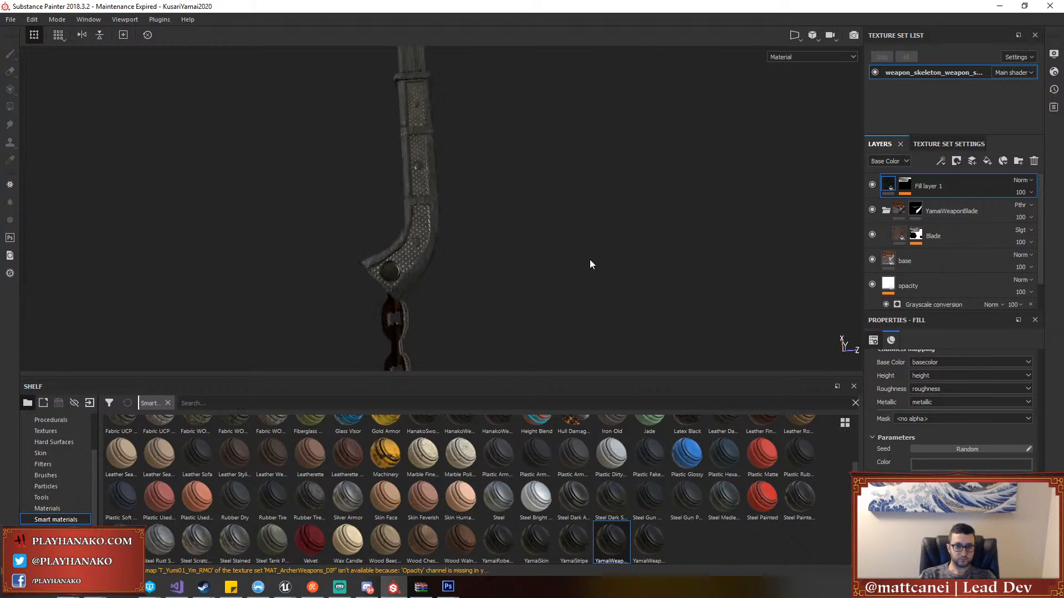
{"action": "scroll", "coordinate": [589, 259], "scroll_direction": "down", "scroll_amount": 3}
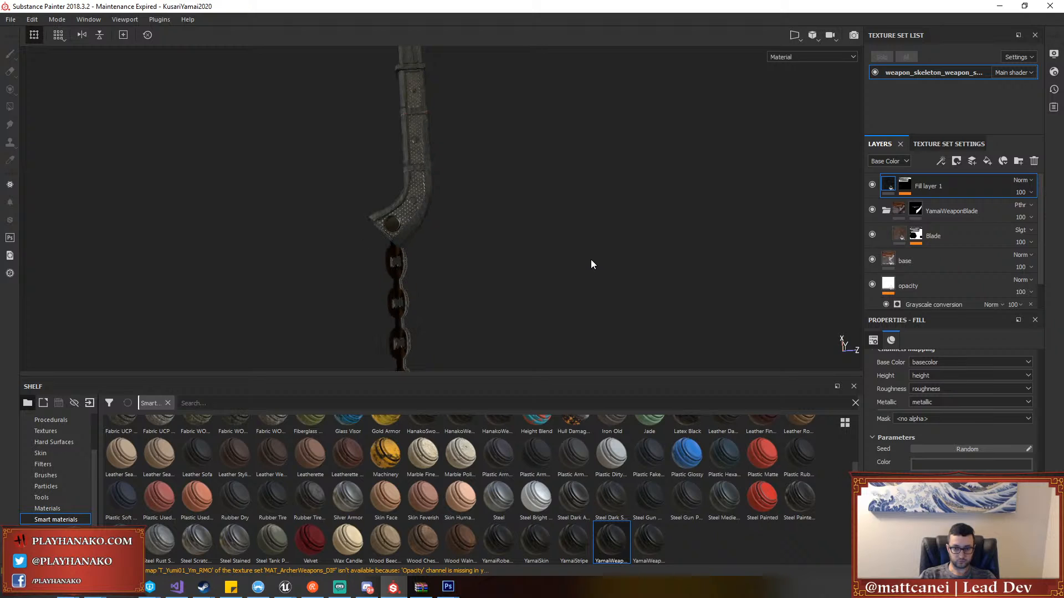
{"action": "scroll", "coordinate": [593, 261], "scroll_direction": "up", "scroll_amount": 6}
{"action": "scroll", "coordinate": [594, 262], "scroll_direction": "down", "scroll_amount": 5}
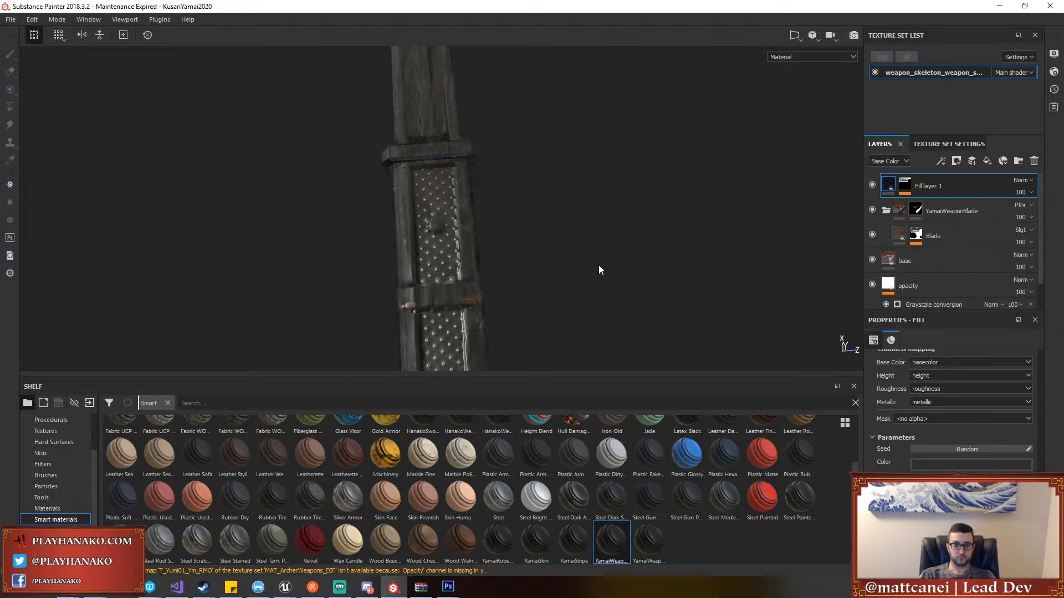
{"action": "scroll", "coordinate": [599, 264], "scroll_direction": "down", "scroll_amount": 2}
{"action": "middle_click_drag", "start_coordinate": [599, 265], "coordinate": [569, 155], "text": "alt"}
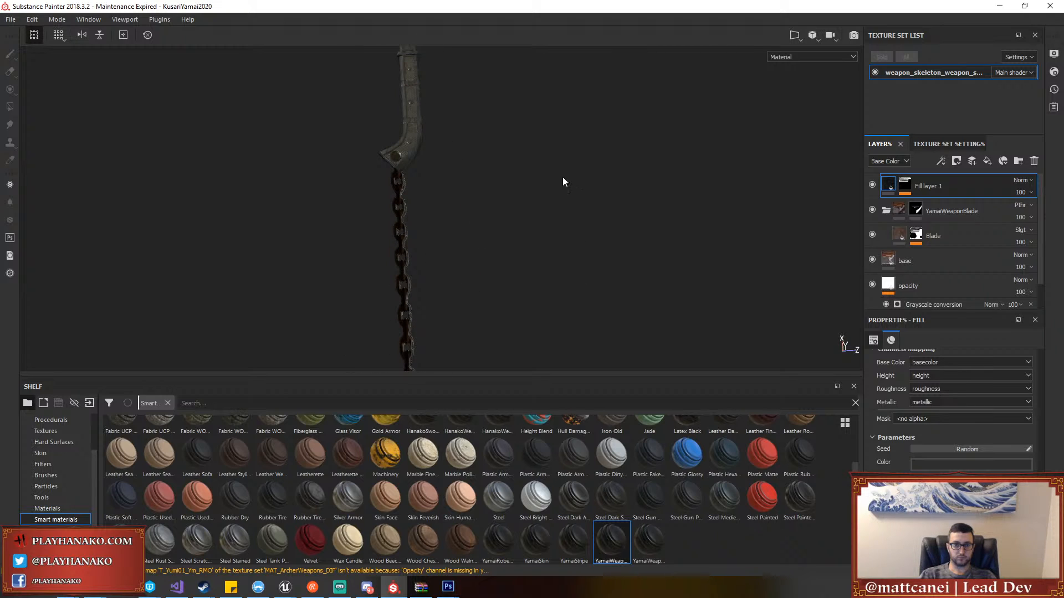
{"action": "left_click_drag", "start_coordinate": [563, 182], "coordinate": [532, 238], "text": "alt"}
{"action": "scroll", "coordinate": [532, 238], "scroll_direction": "up", "scroll_amount": 3}
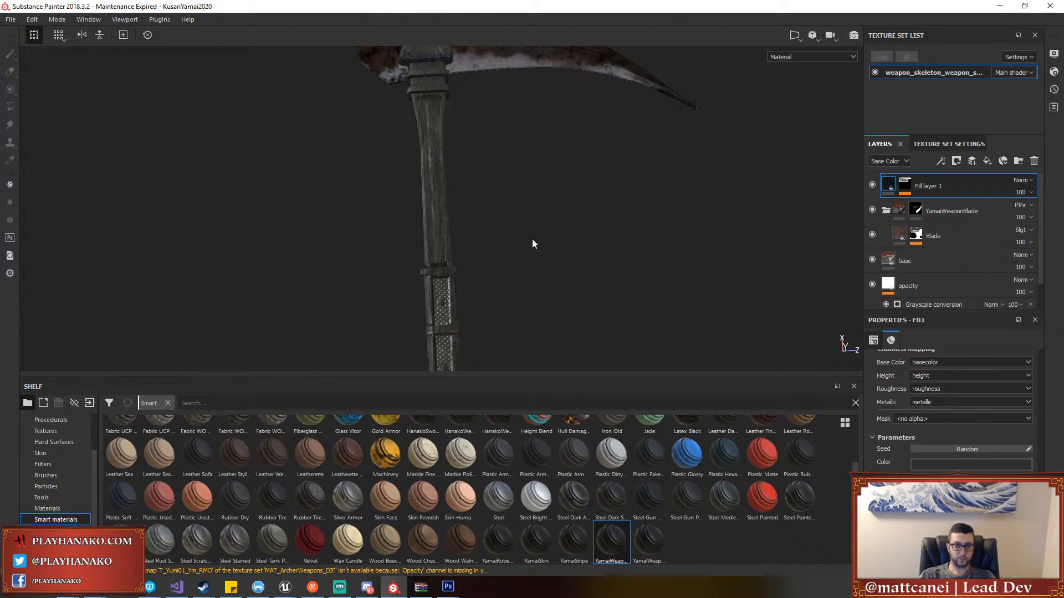
{"action": "middle_click_drag", "start_coordinate": [537, 317], "coordinate": [554, 165], "text": "alt"}
{"action": "scroll", "coordinate": [537, 179], "scroll_direction": "up", "scroll_amount": 2}
{"action": "scroll", "coordinate": [539, 188], "scroll_direction": "down", "scroll_amount": 4}
{"action": "scroll", "coordinate": [538, 188], "scroll_direction": "down", "scroll_amount": 2}
{"action": "scroll", "coordinate": [498, 266], "scroll_direction": "up", "scroll_amount": 3}
Add a fill layer named dots and mask it with a color selection to the ID color of the dotted grip panels
{"action": "left_click", "coordinate": [988, 161]}
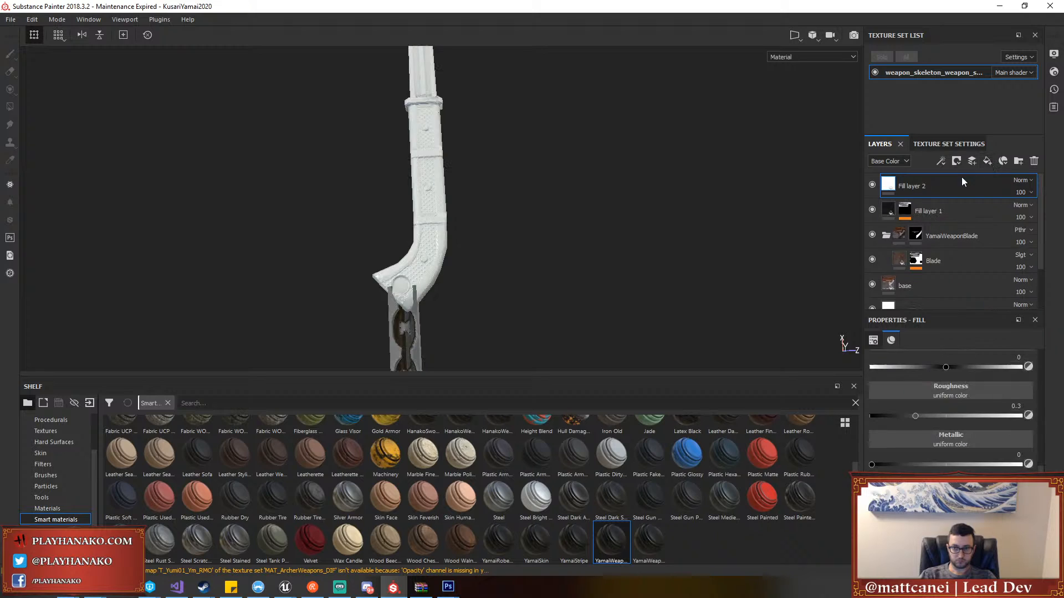
{"action": "type", "text": "dots"}
{"action": "key", "text": "Return"}
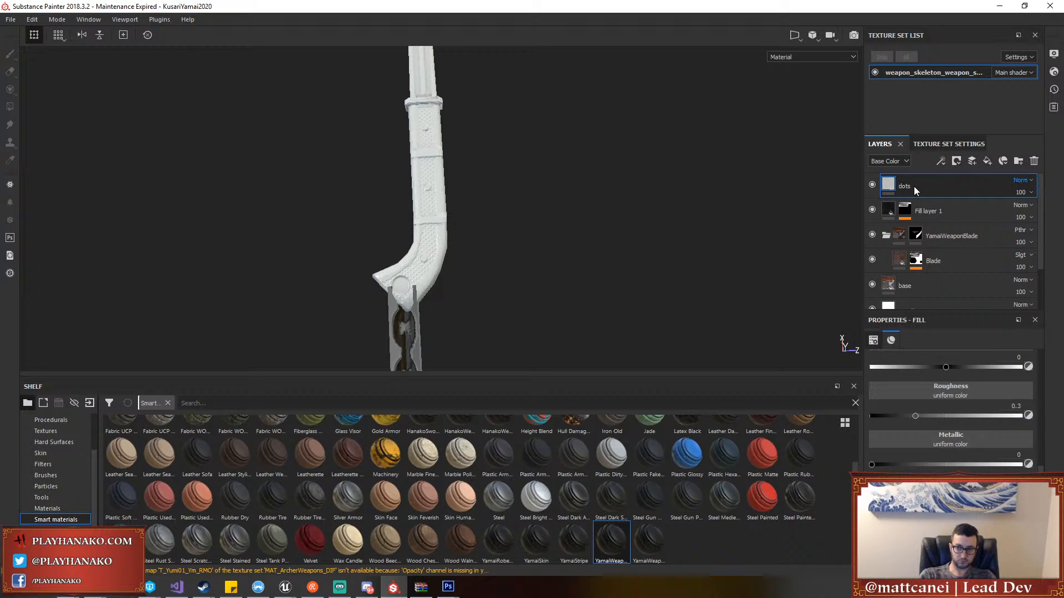
{"action": "right_click", "coordinate": [913, 187]}
{"action": "left_click", "coordinate": [969, 43]}
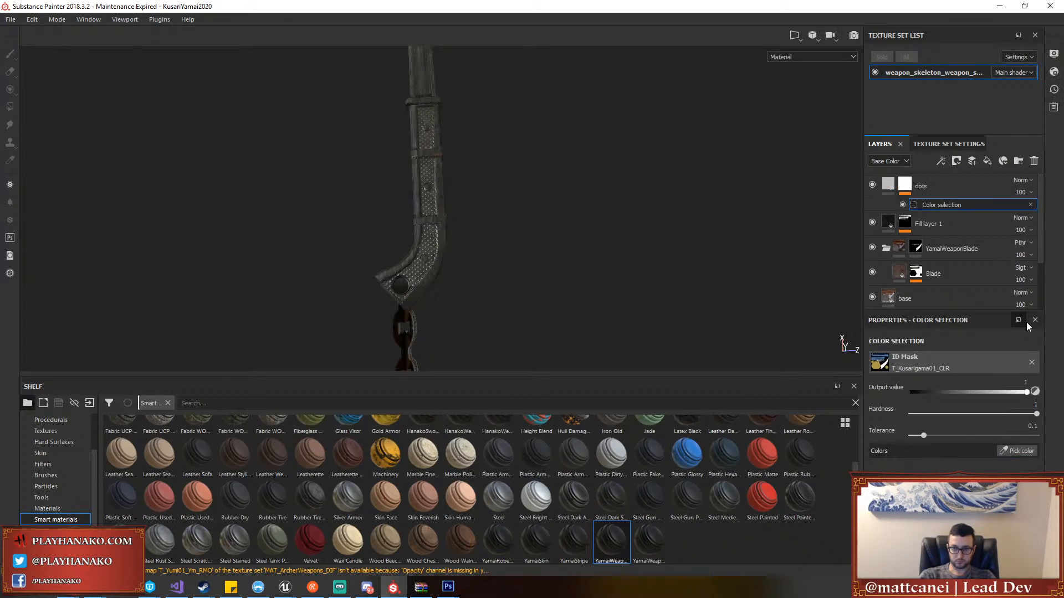
{"action": "left_click", "coordinate": [1017, 450]}
{"action": "left_click", "coordinate": [430, 173]}
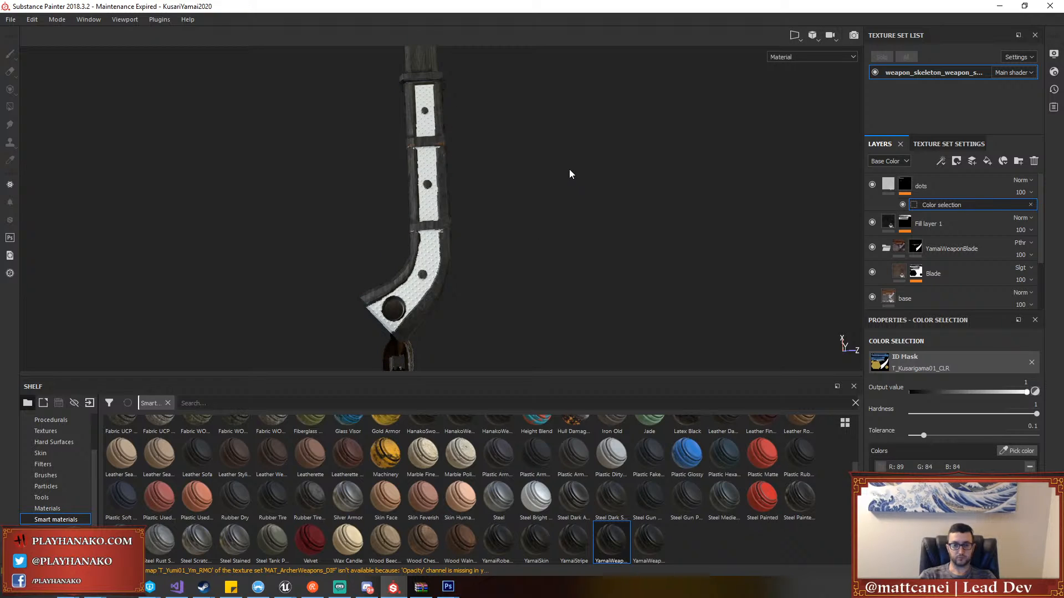
Turn off the height, normal and opacity channels of the dots fill layer
{"action": "left_click", "coordinate": [881, 188]}
{"action": "left_click", "coordinate": [890, 184]}
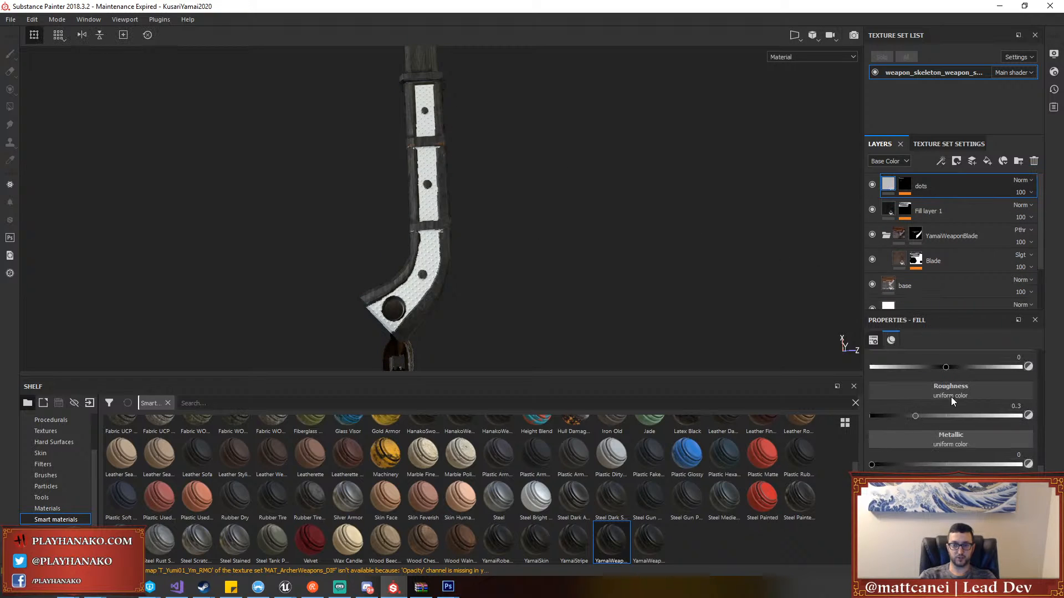
{"action": "scroll", "coordinate": [947, 399], "scroll_direction": "up", "scroll_amount": 5}
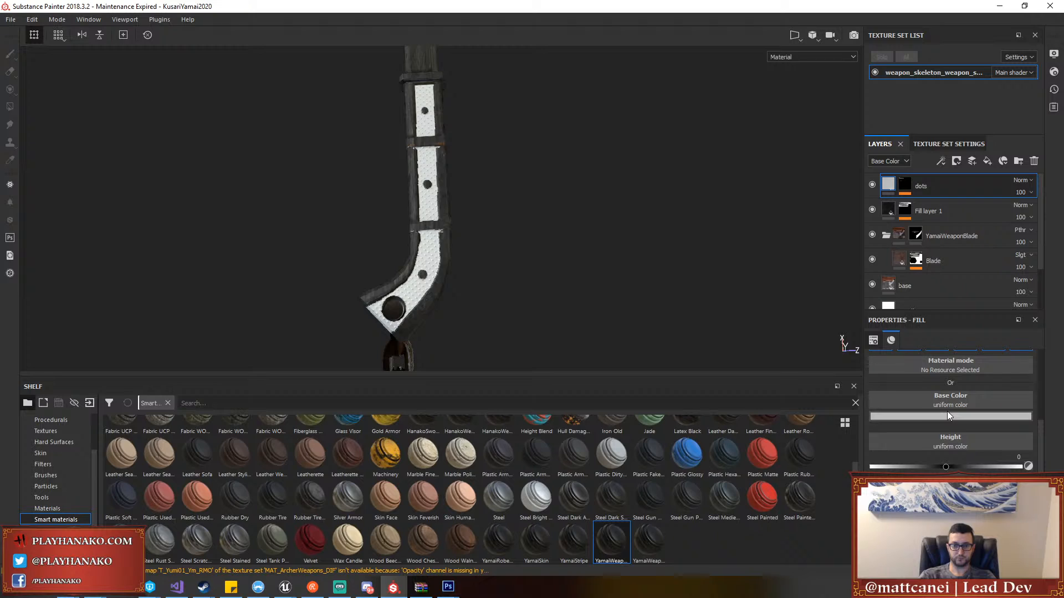
{"action": "left_click", "coordinate": [911, 380]}
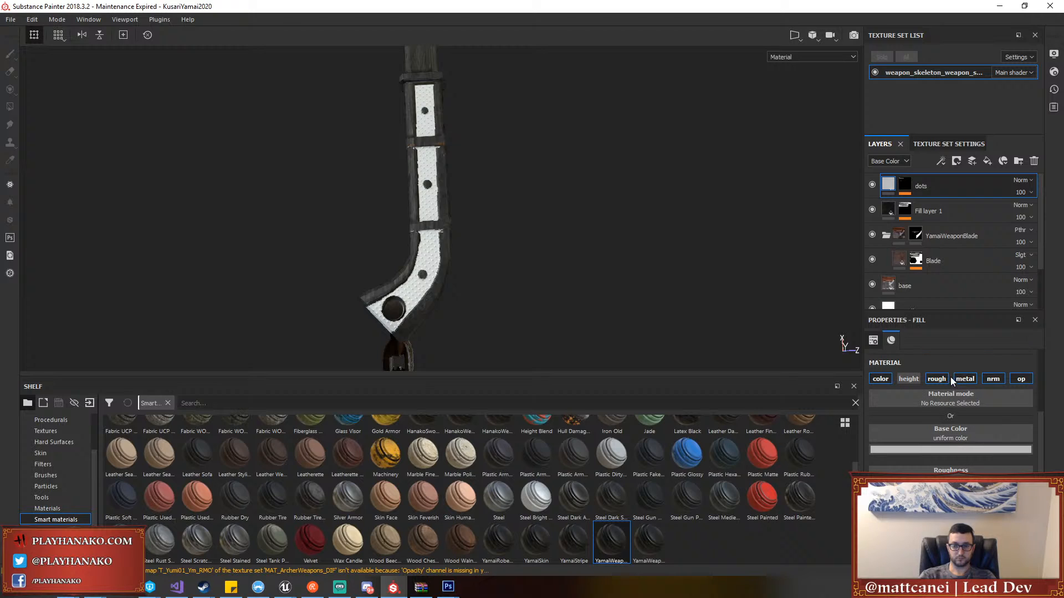
{"action": "left_click", "coordinate": [992, 379]}
{"action": "left_click", "coordinate": [1018, 380]}
Try a dark red base color on the dots fill and settle on dark green for the grip panels
{"action": "left_click", "coordinate": [950, 456]}
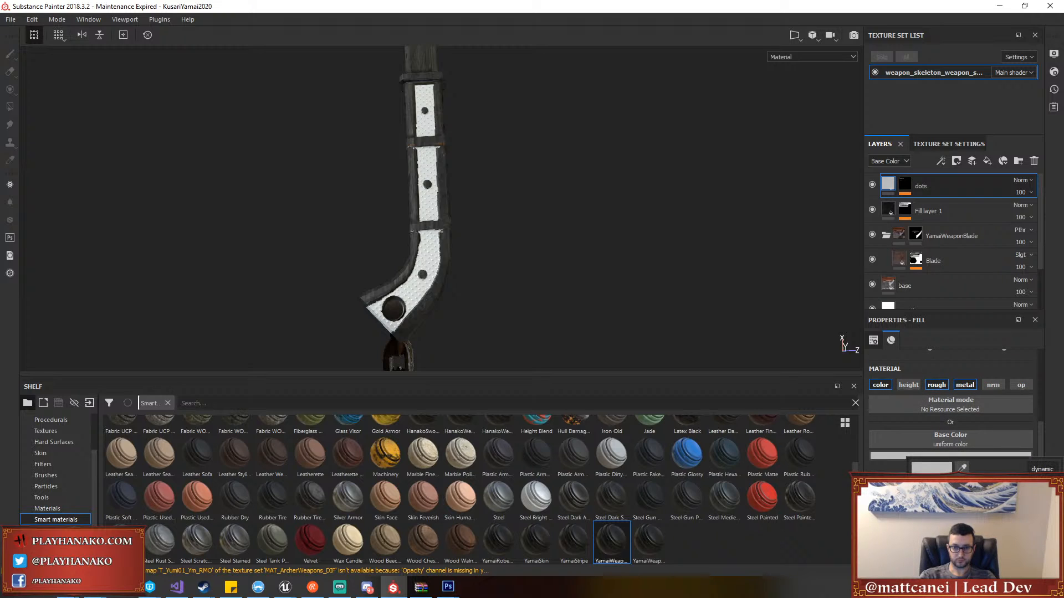
{"action": "left_click_drag", "start_coordinate": [914, 537], "coordinate": [1017, 529]}
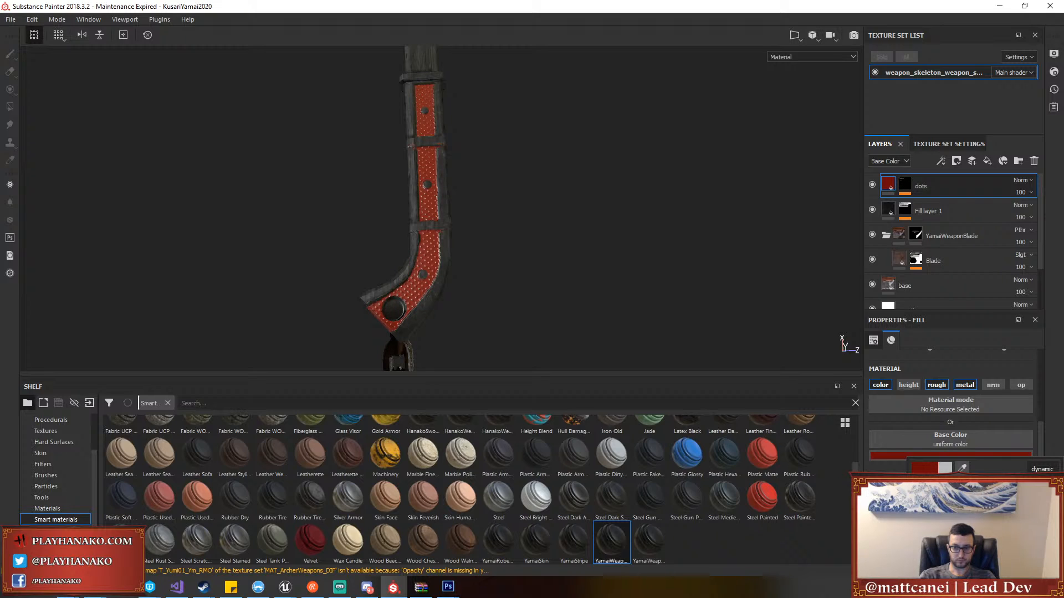
{"action": "left_click_drag", "start_coordinate": [1048, 485], "coordinate": [1018, 552]}
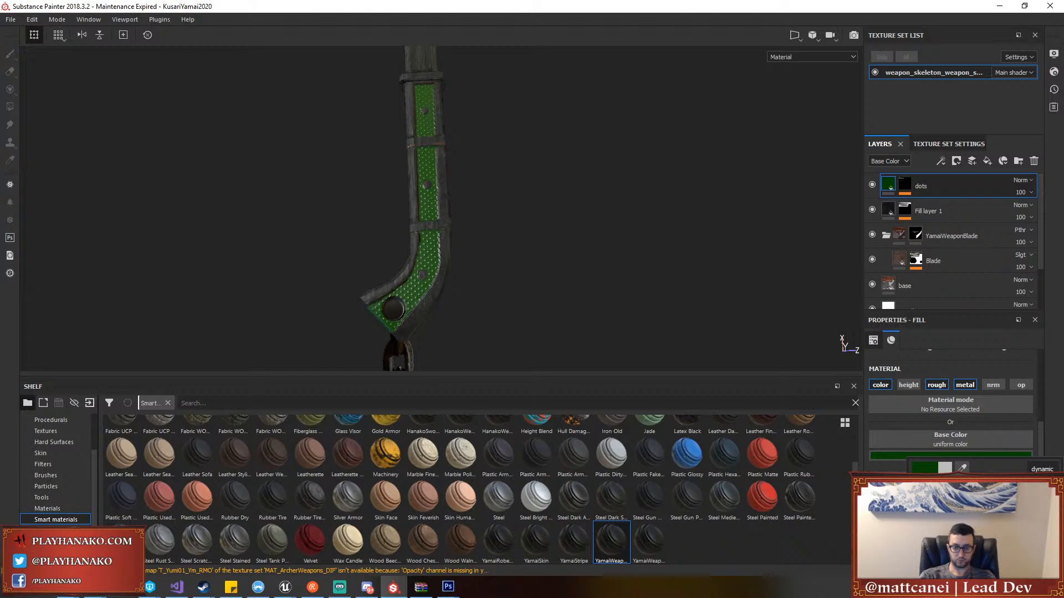
Examine the green grip panels close up and within the whole weapon, and follow the chain down to the weight at its end
{"action": "left_click_drag", "start_coordinate": [564, 208], "coordinate": [574, 251], "text": "alt"}
{"action": "scroll", "coordinate": [453, 194], "scroll_direction": "up", "scroll_amount": 7}
{"action": "scroll", "coordinate": [929, 463], "scroll_direction": "down", "scroll_amount": 1}
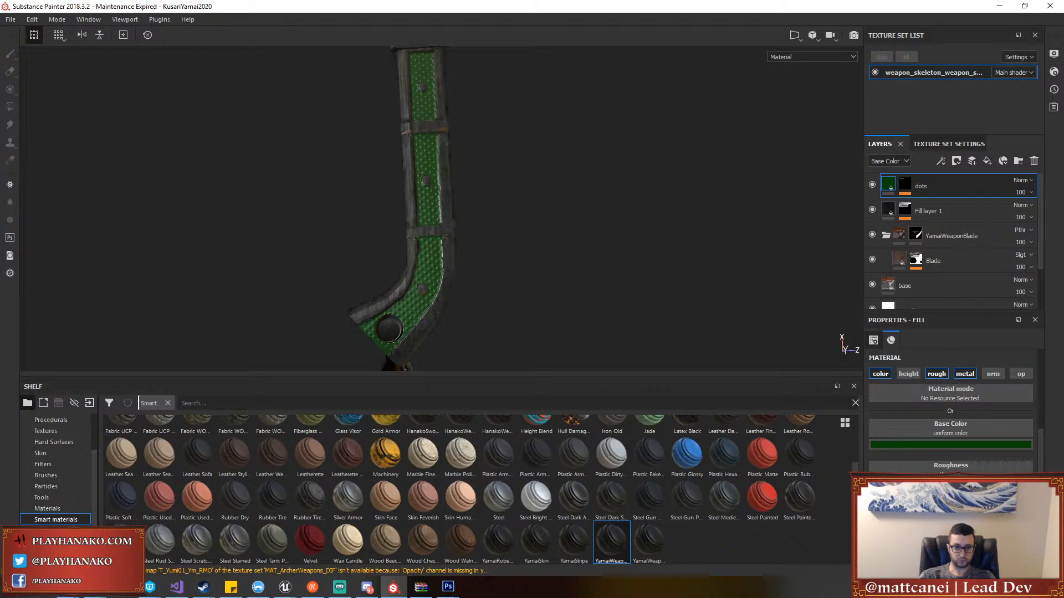
{"action": "left_click_drag", "start_coordinate": [618, 285], "coordinate": [537, 276], "text": "alt"}
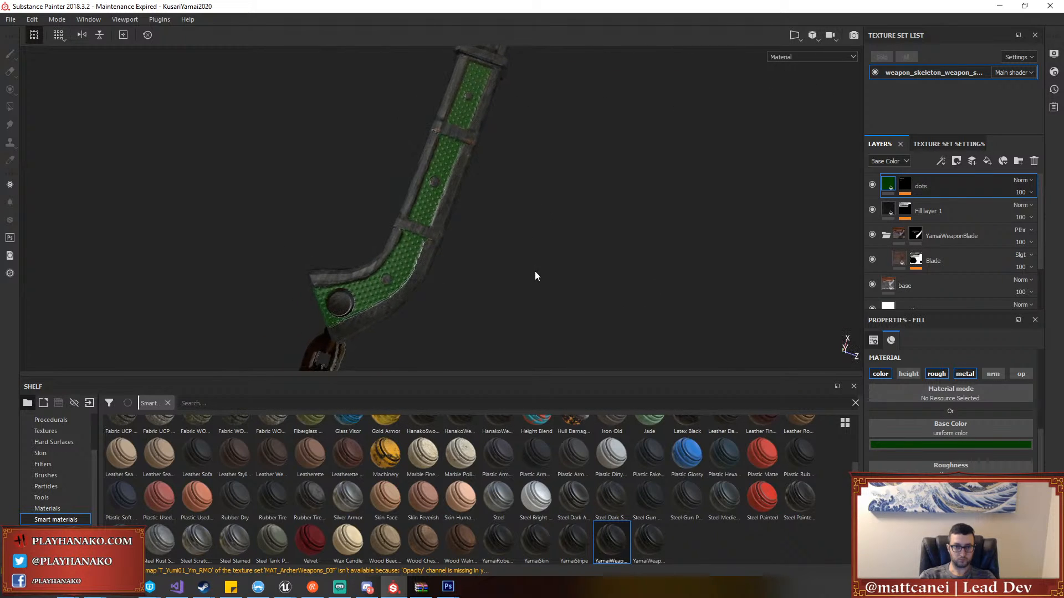
{"action": "scroll", "coordinate": [546, 258], "scroll_direction": "down", "scroll_amount": 7}
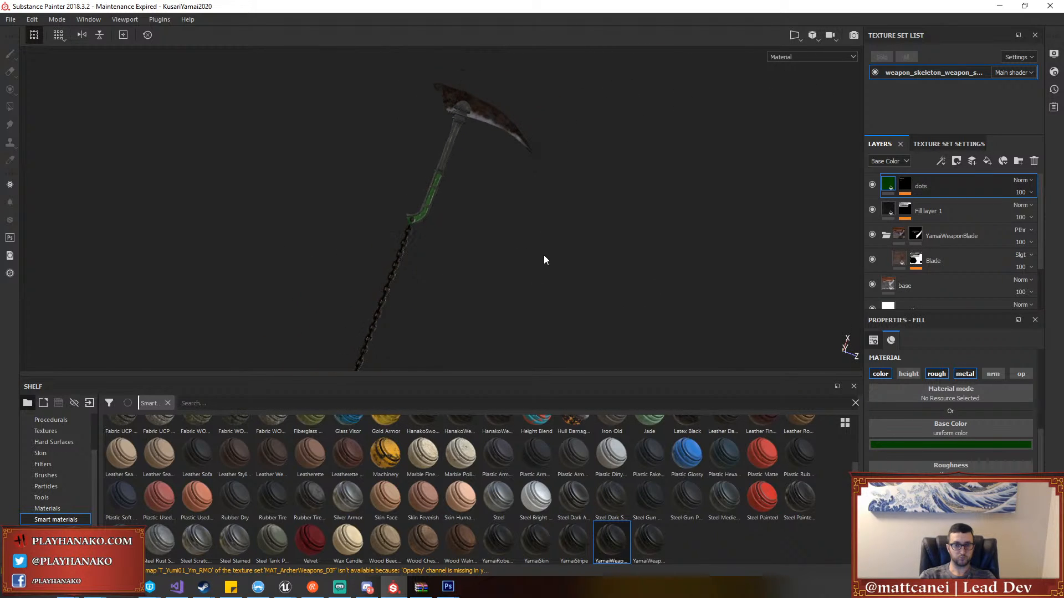
{"action": "middle_click_drag", "start_coordinate": [475, 249], "coordinate": [500, 119], "text": "alt"}
{"action": "scroll", "coordinate": [496, 201], "scroll_direction": "down", "scroll_amount": 4}
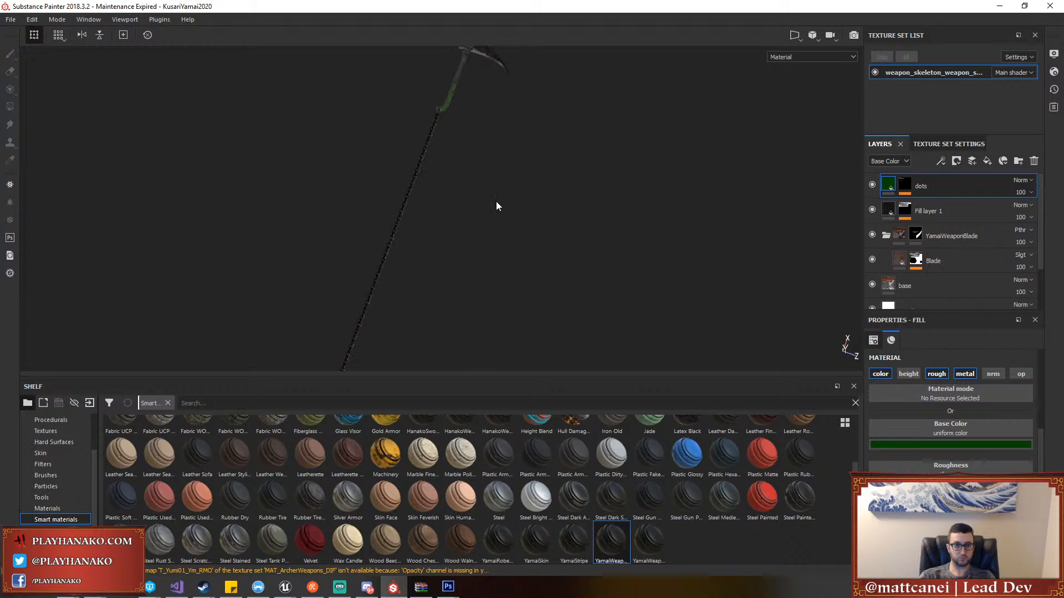
{"action": "middle_click_drag", "start_coordinate": [463, 291], "coordinate": [485, 186], "text": "alt"}
{"action": "middle_click_drag", "start_coordinate": [446, 297], "coordinate": [466, 214], "text": "alt"}
{"action": "mouse_move", "coordinate": [491, 250]}
{"action": "middle_mouse_down", "text": "alt"}
{"action": "mouse_move", "coordinate": [513, 140]}
{"action": "mouse_move", "coordinate": [503, 132]}
{"action": "middle_mouse_up", "text": "alt"}
{"action": "scroll", "coordinate": [493, 166], "scroll_direction": "up", "scroll_amount": 3}
{"action": "scroll", "coordinate": [420, 215], "scroll_direction": "up", "scroll_amount": 6}
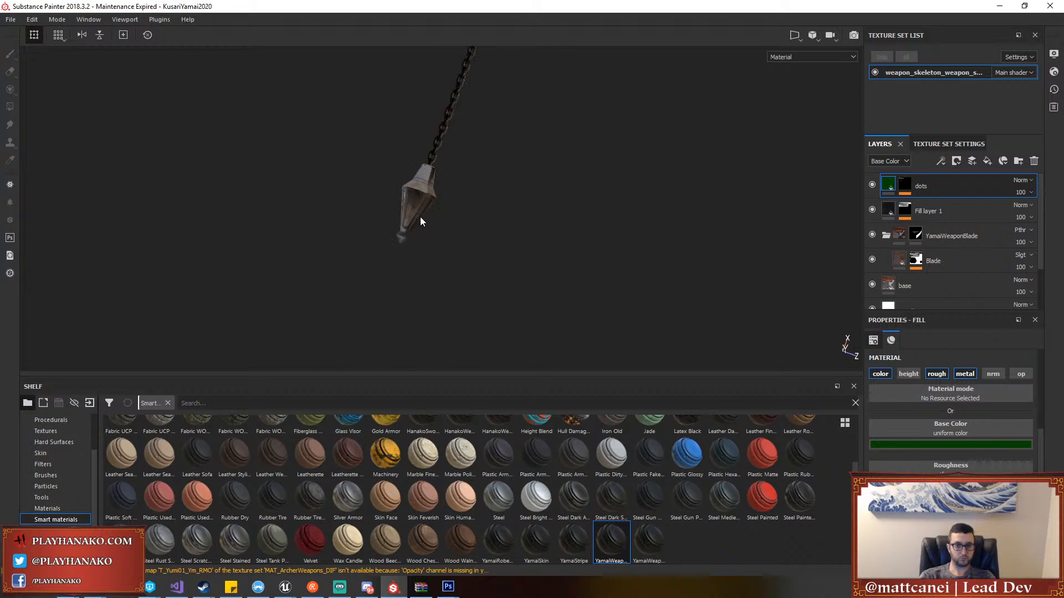
{"action": "left_click_drag", "start_coordinate": [510, 214], "coordinate": [555, 248], "text": "alt"}
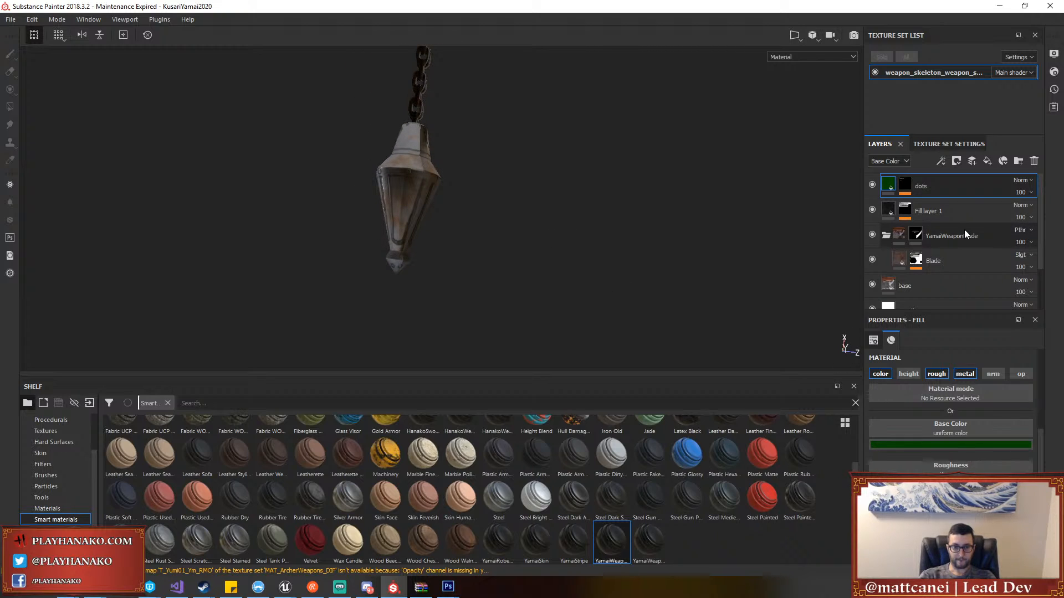
Add the chain weight's yellow ID color to the color selection mask of the Blade layer inside the YamaiWeaponBlade folder
{"action": "left_click", "coordinate": [916, 236]}
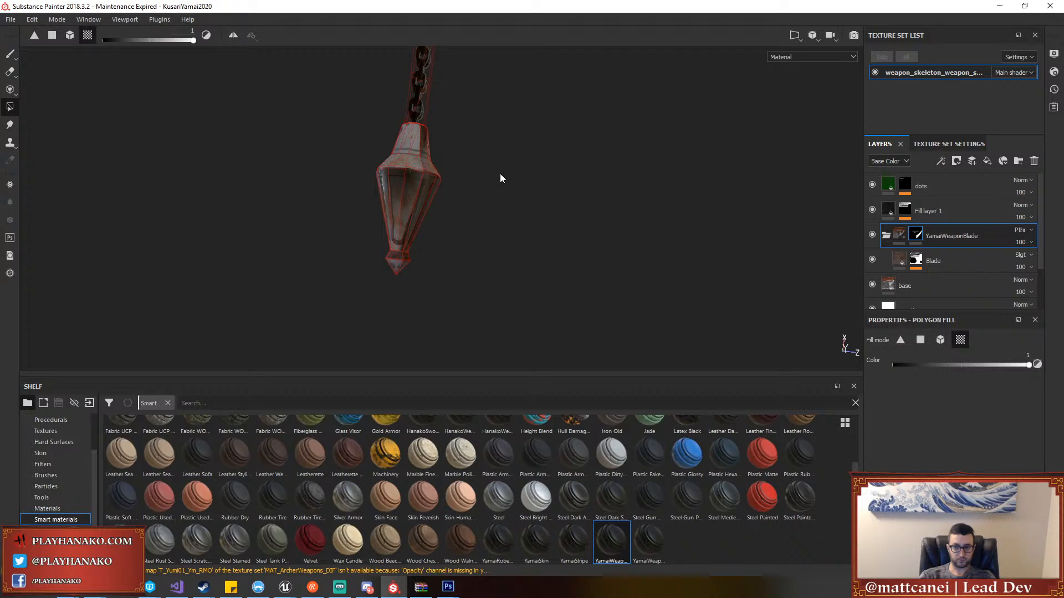
{"action": "left_click_drag", "start_coordinate": [385, 178], "coordinate": [447, 293], "text": "alt"}
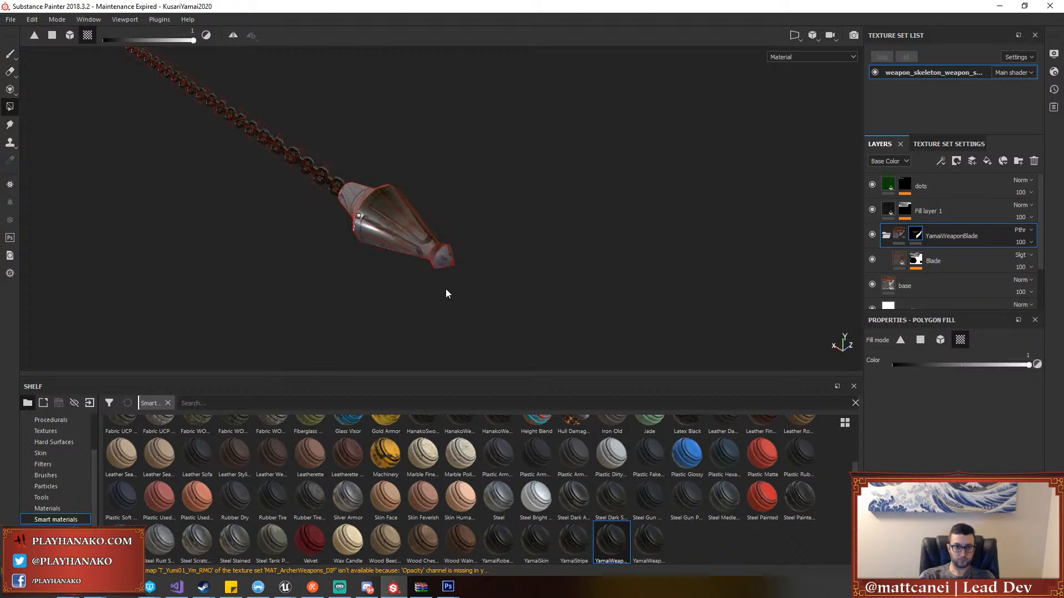
{"action": "left_click", "coordinate": [917, 260]}
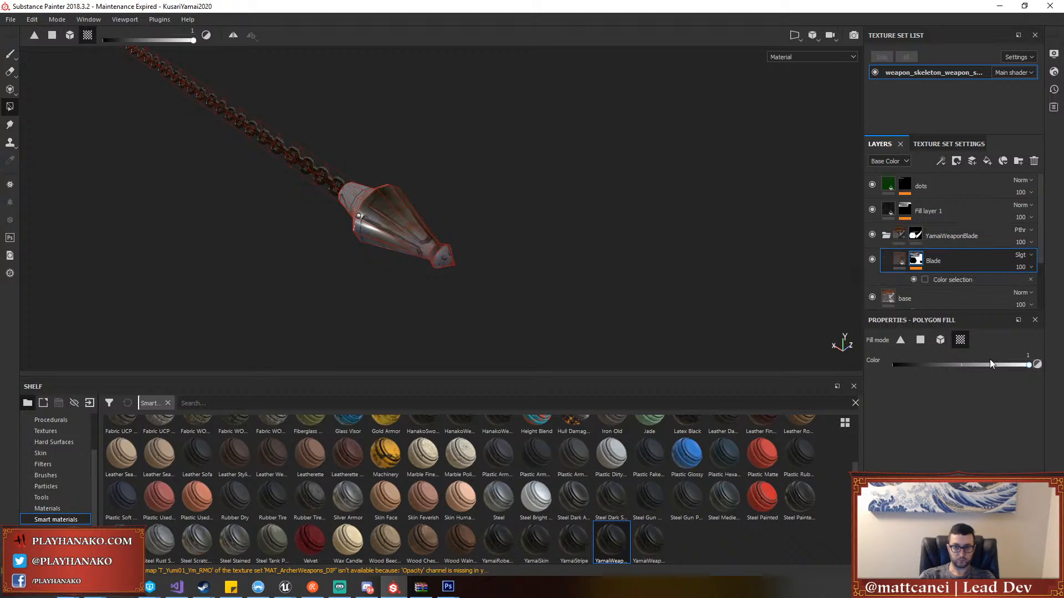
{"action": "left_click", "coordinate": [946, 279]}
{"action": "left_click", "coordinate": [1011, 450]}
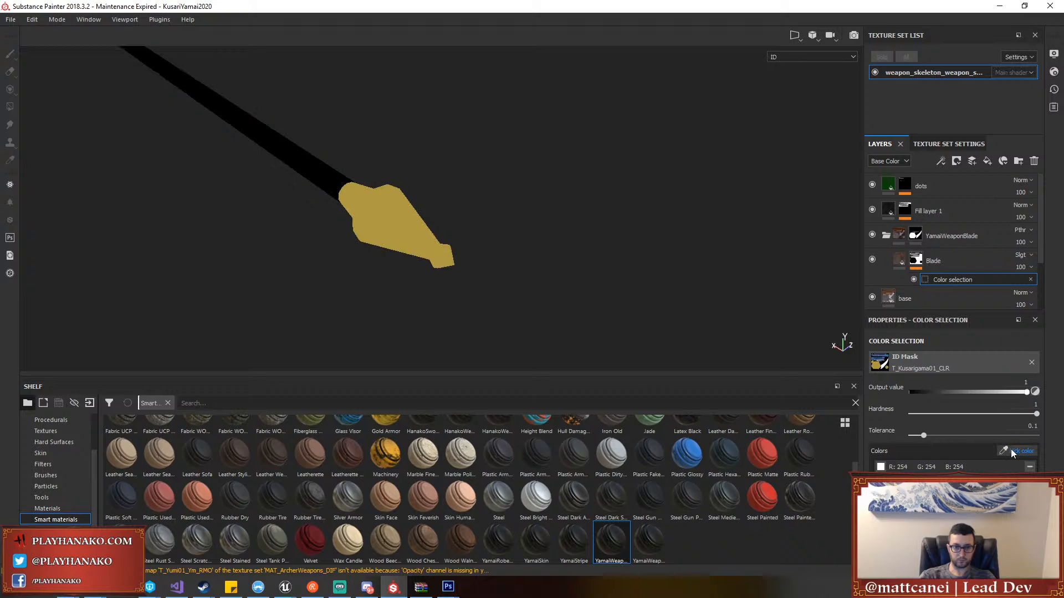
{"action": "left_click", "coordinate": [410, 223]}
Polygon-fill the remaining faces of the chain weight into the YamaiWeaponBlade folder's mask
{"action": "left_click_drag", "start_coordinate": [490, 219], "coordinate": [729, 231], "text": "alt"}
{"action": "left_click", "coordinate": [915, 237]}
{"action": "key", "text": "4"}
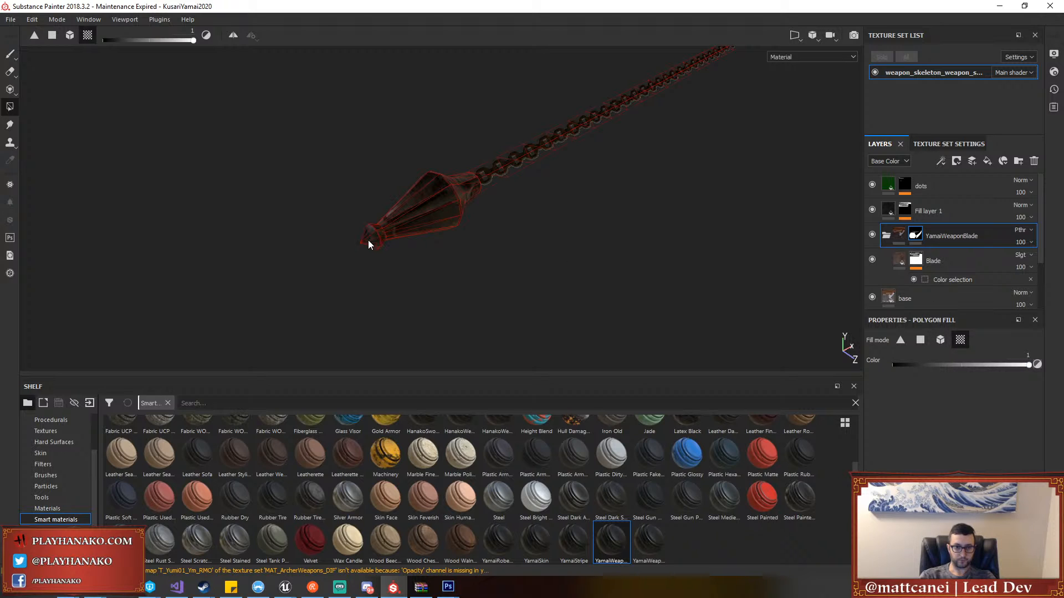
{"action": "left_click_drag", "start_coordinate": [456, 209], "coordinate": [747, 160], "text": "alt"}
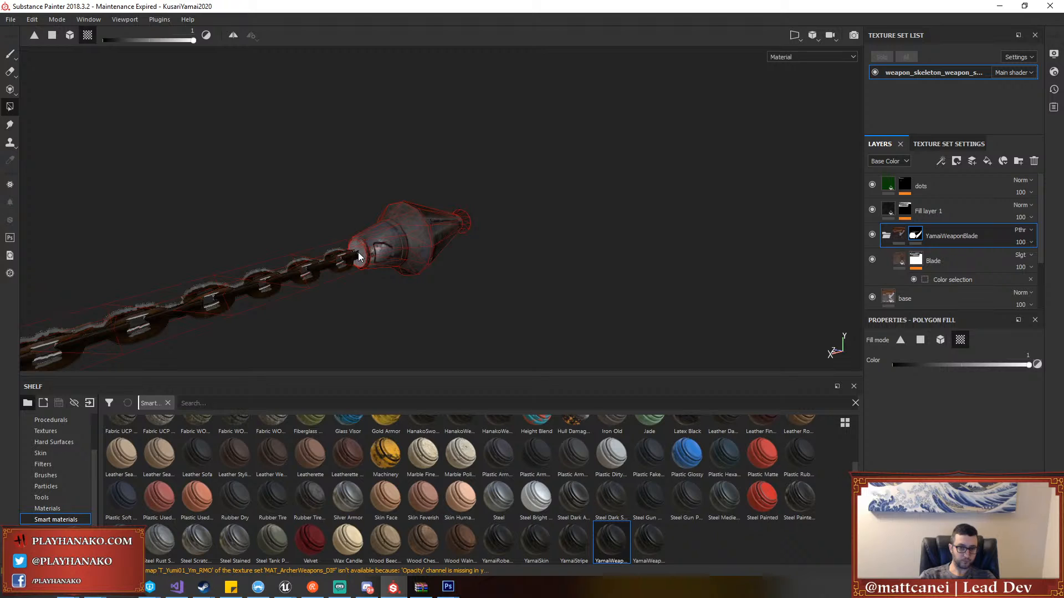
{"action": "left_click_drag", "start_coordinate": [363, 254], "coordinate": [408, 298], "text": "alt"}
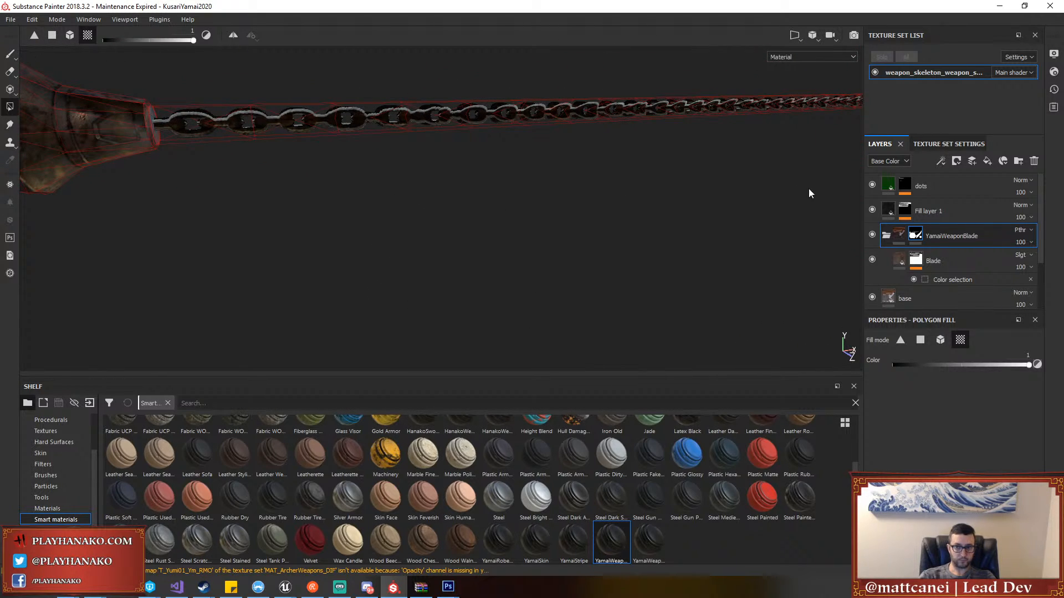
Examine the textured chain weight, then the handle, green grip panels and blade from several distances and angles
{"action": "left_click", "coordinate": [879, 187]}
{"action": "scroll", "coordinate": [636, 164], "scroll_direction": "down", "scroll_amount": 5}
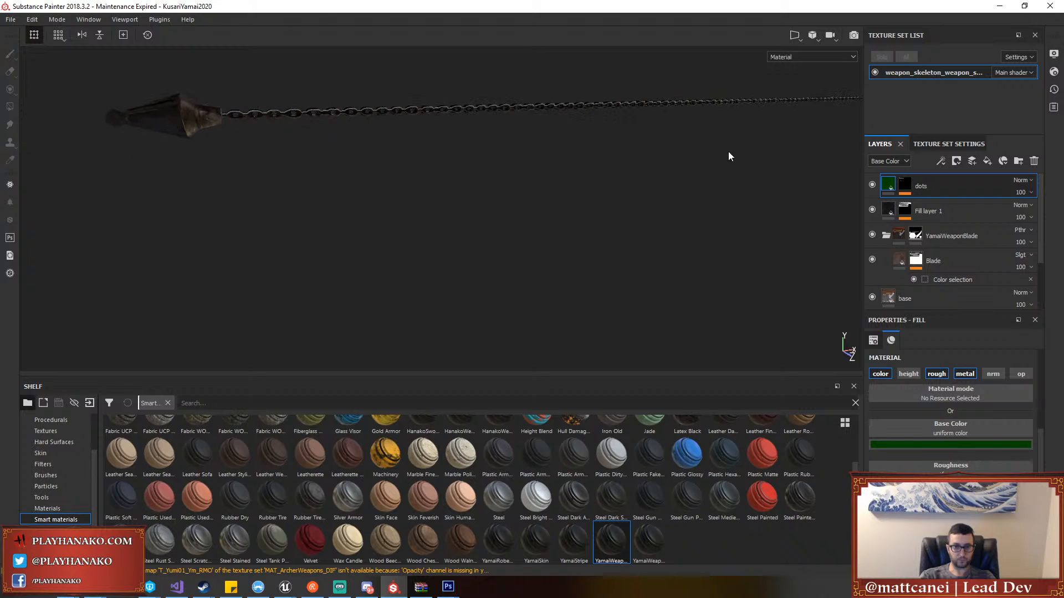
{"action": "left_click_drag", "start_coordinate": [716, 156], "coordinate": [690, 329], "text": "alt"}
{"action": "scroll", "coordinate": [463, 240], "scroll_direction": "up", "scroll_amount": 5}
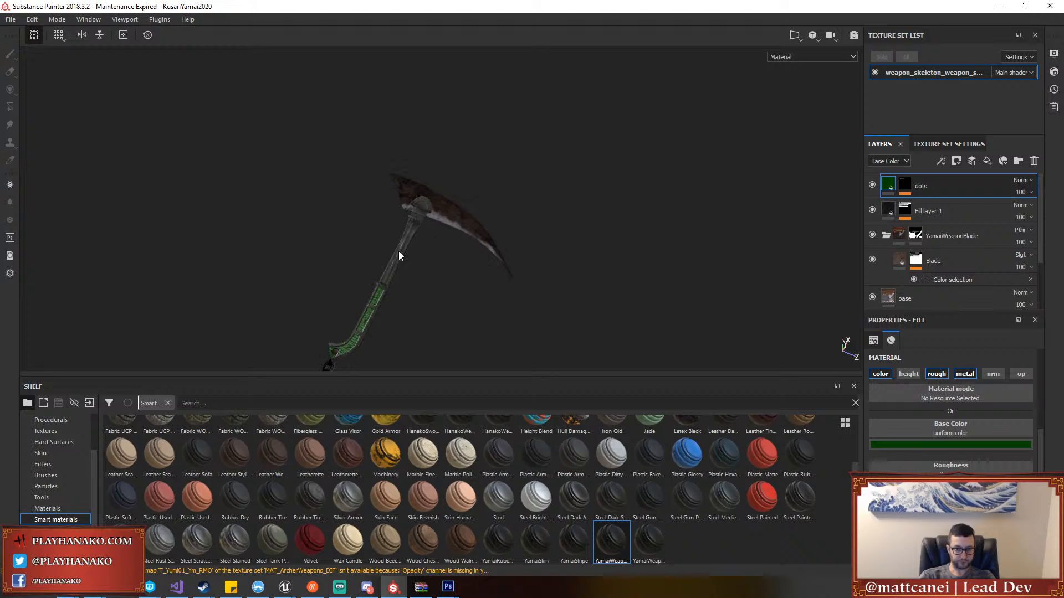
{"action": "middle_click_drag", "start_coordinate": [461, 190], "coordinate": [482, 199], "text": "alt"}
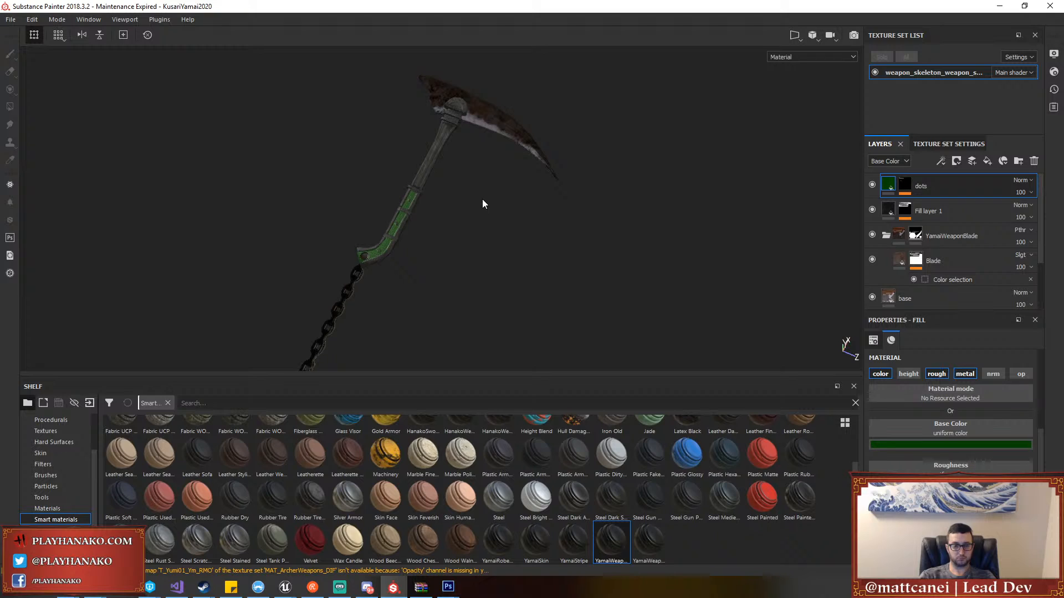
{"action": "scroll", "coordinate": [482, 200], "scroll_direction": "up", "scroll_amount": 4}
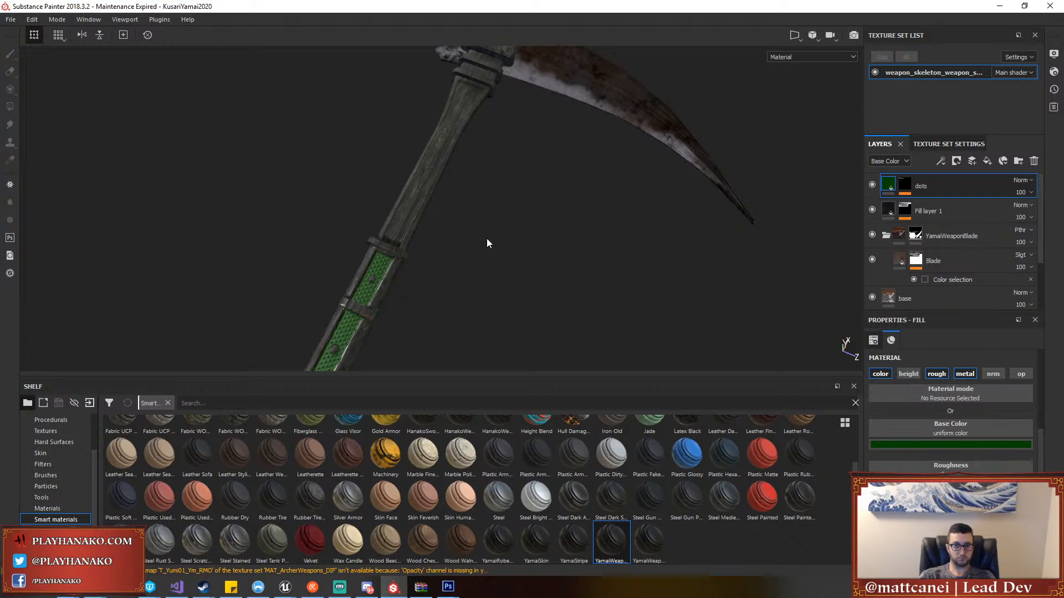
{"action": "scroll", "coordinate": [476, 245], "scroll_direction": "down", "scroll_amount": 5}
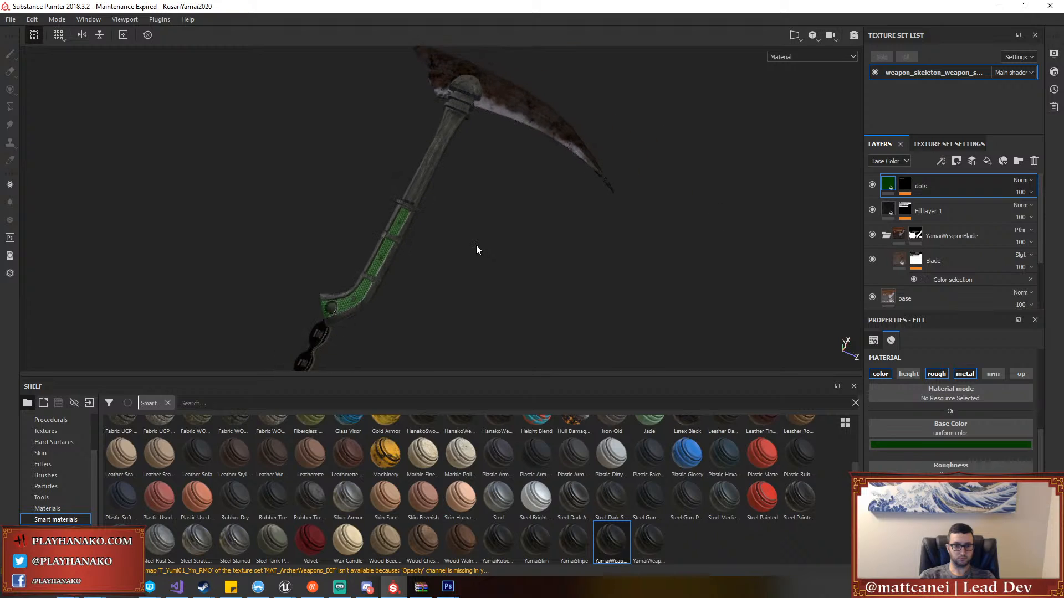
{"action": "left_click_drag", "start_coordinate": [476, 245], "coordinate": [438, 254], "text": "alt"}
{"action": "left_click_drag", "start_coordinate": [367, 248], "coordinate": [539, 246], "text": "alt"}
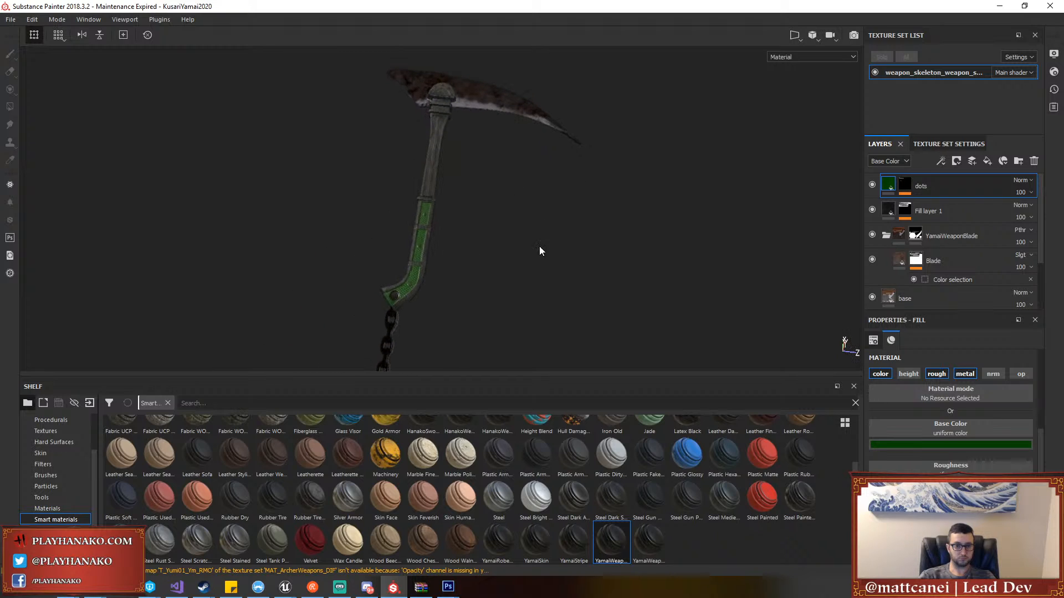
Add a fill layer above dots and mask it with a color selection to the black ID color of the grip end's round rivet
{"action": "scroll", "coordinate": [530, 267], "scroll_direction": "up", "scroll_amount": 5}
{"action": "middle_click_drag", "start_coordinate": [550, 208], "coordinate": [598, 190], "text": "alt"}
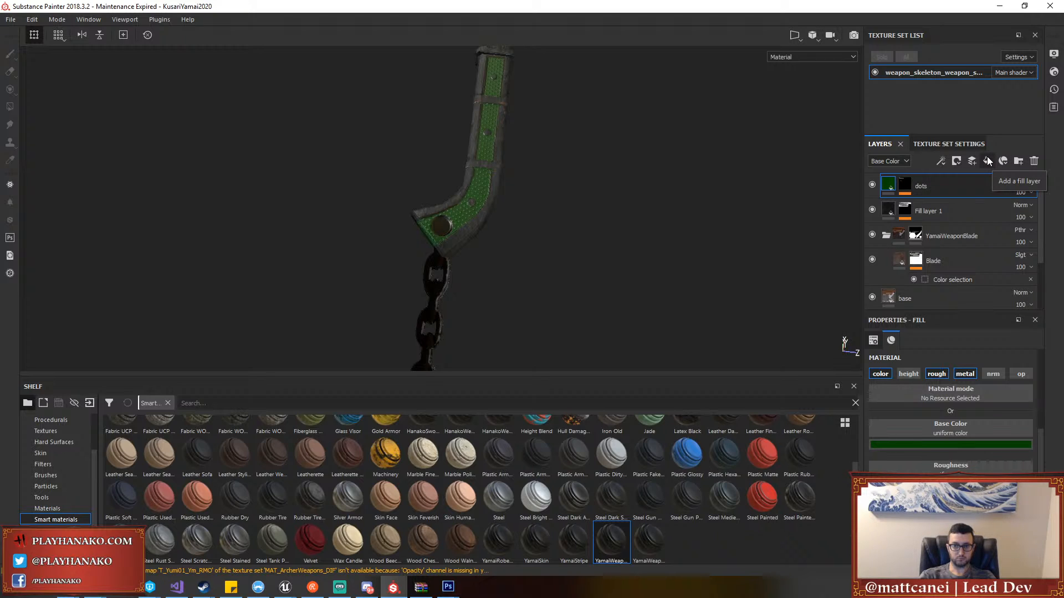
{"action": "left_click", "coordinate": [987, 161]}
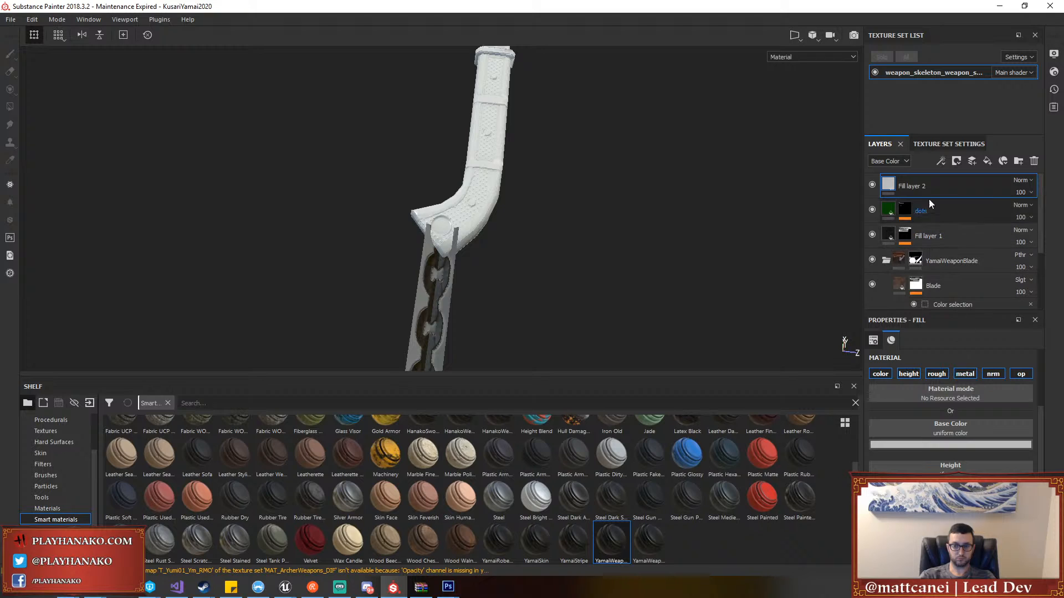
{"action": "right_click", "coordinate": [928, 180]}
{"action": "left_click", "coordinate": [972, 236]}
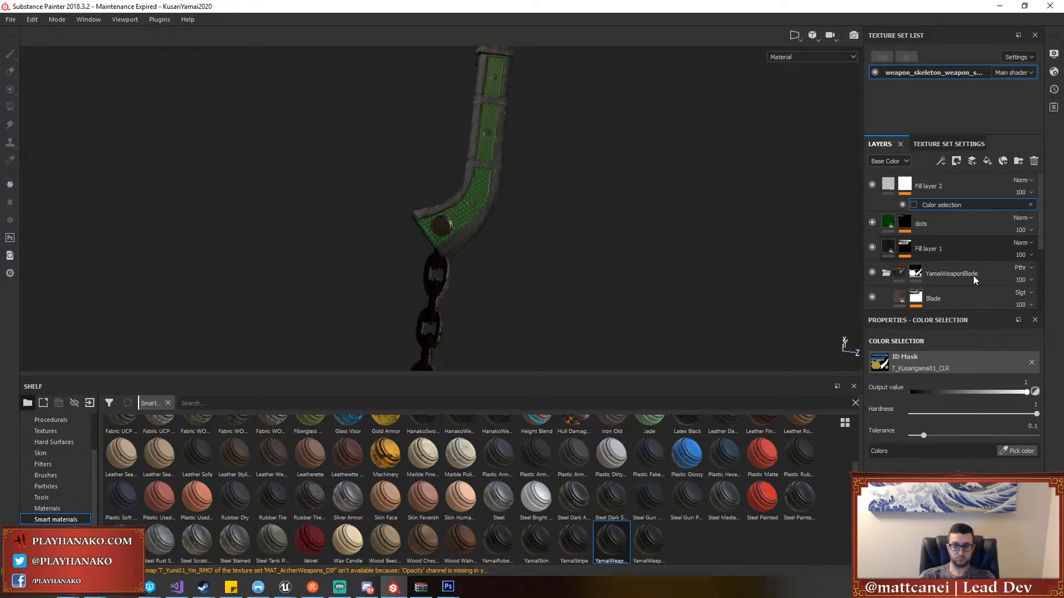
{"action": "left_click", "coordinate": [1009, 452]}
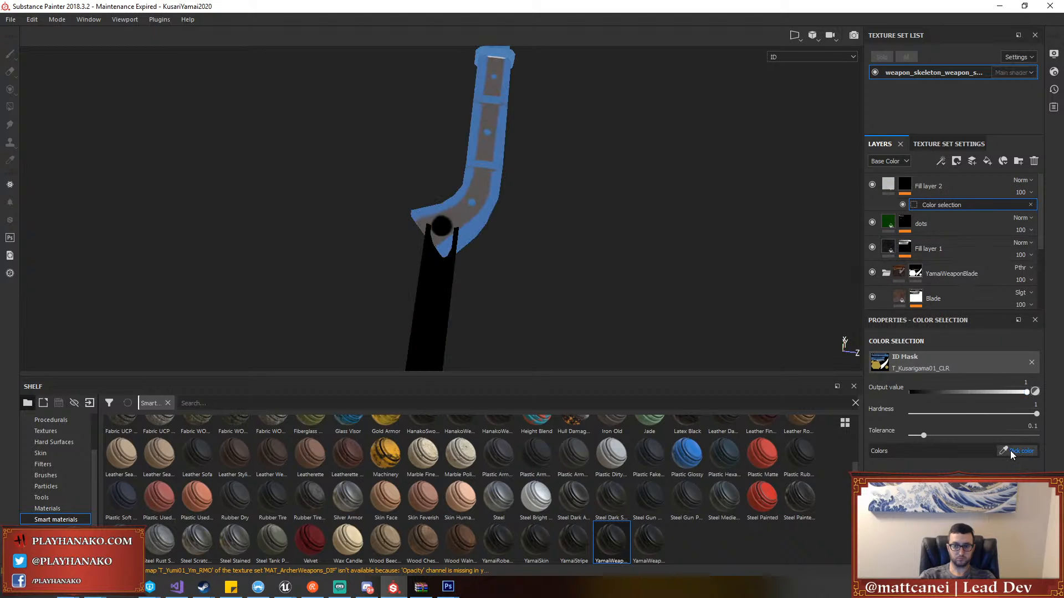
{"action": "left_click", "coordinate": [448, 223]}
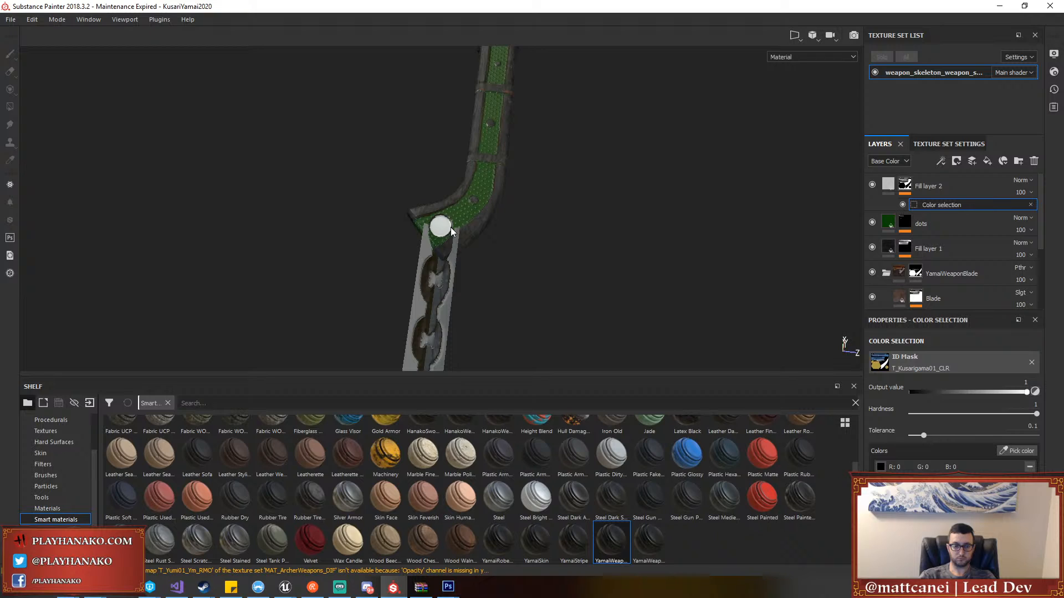
Create a folder, place Fill layer 2 inside it and give the folder a black mask
{"action": "left_click", "coordinate": [963, 183]}
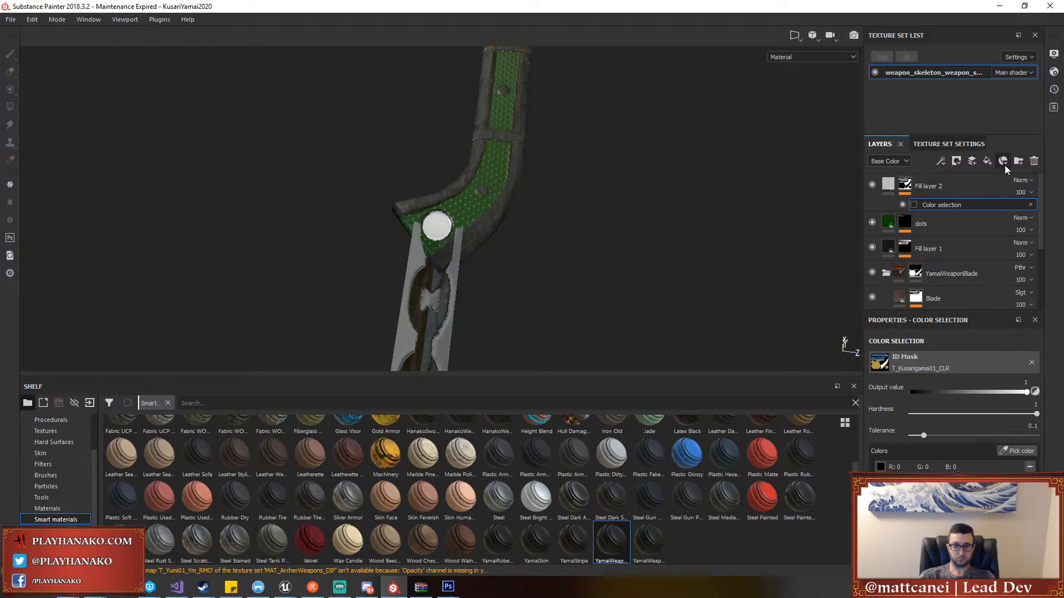
{"action": "left_click", "coordinate": [1019, 160]}
{"action": "mouse_move", "coordinate": [968, 211]}
{"action": "left_mouse_down"}
{"action": "mouse_move", "coordinate": [979, 215]}
{"action": "mouse_move", "coordinate": [969, 189]}
{"action": "left_mouse_up"}
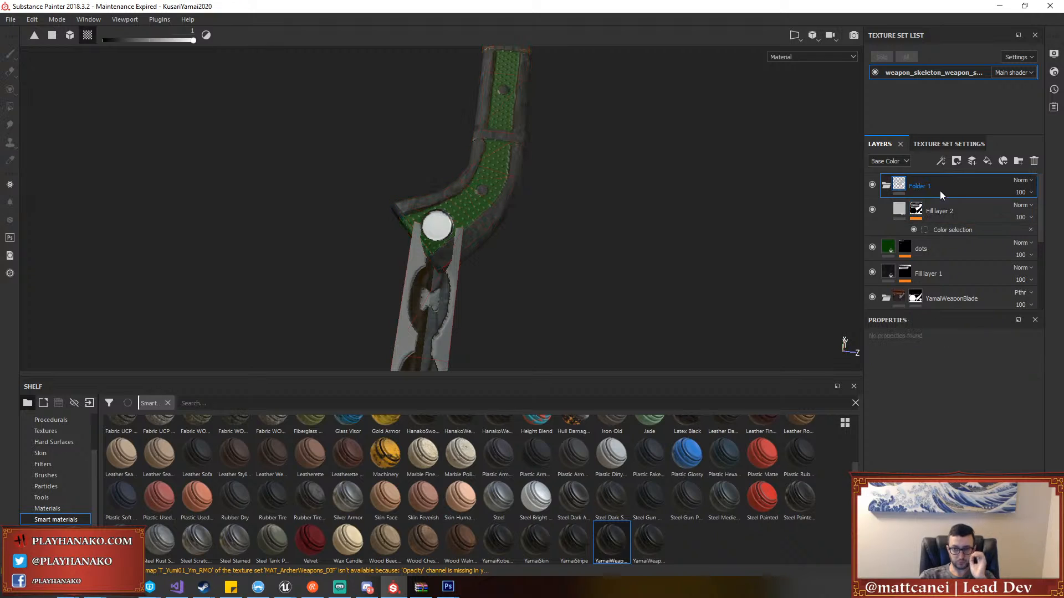
{"action": "right_click", "coordinate": [956, 191]}
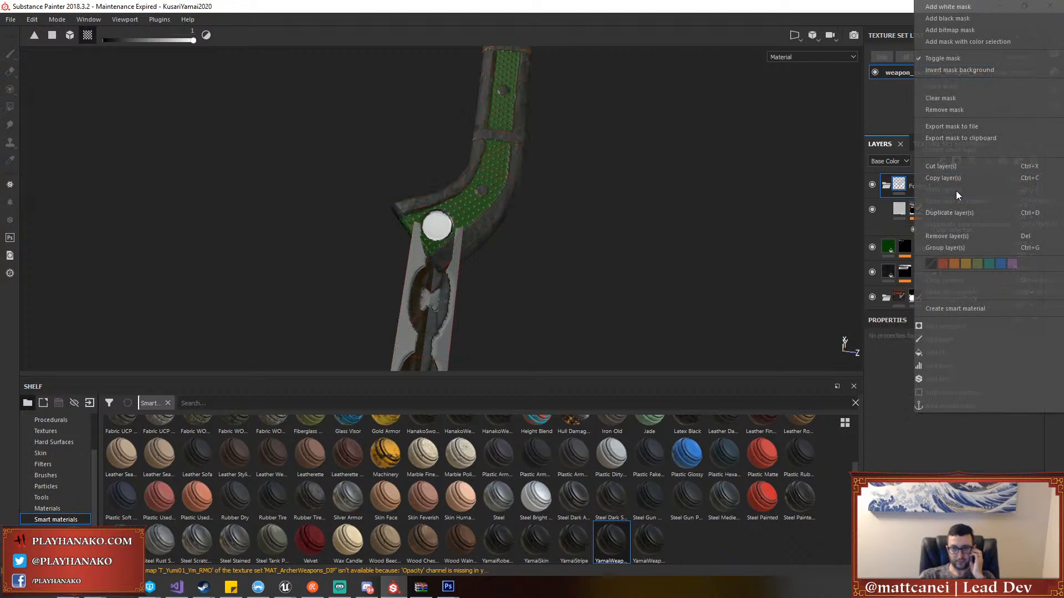
{"action": "left_click", "coordinate": [948, 28]}
Paint the large round rivet at the grip's end into the folder's mask with a brush of size 0.57
{"action": "key", "text": "4"}
{"action": "scroll", "coordinate": [438, 221], "scroll_direction": "up", "scroll_amount": 4}
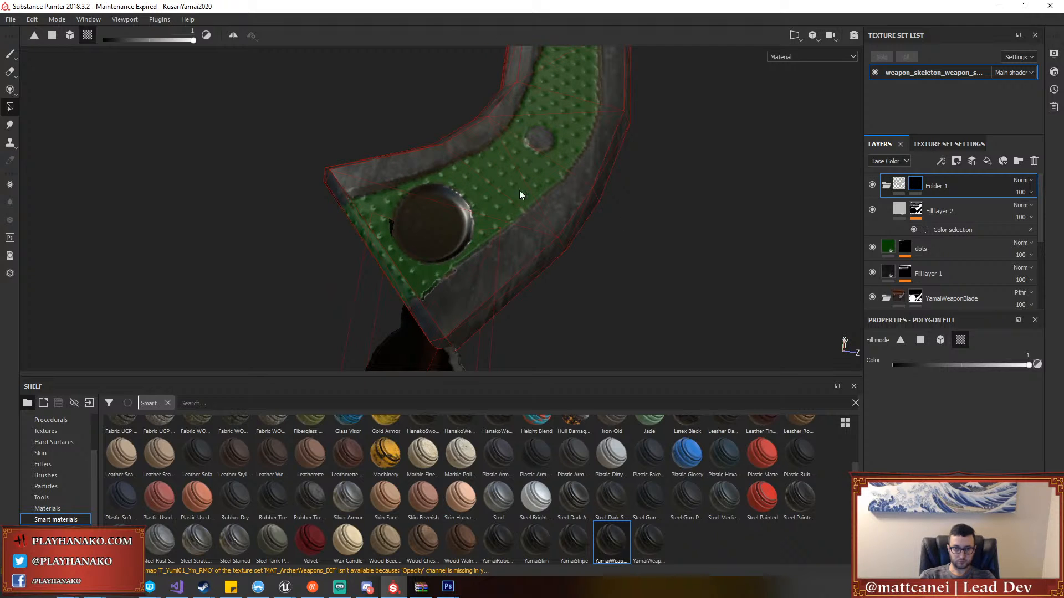
{"action": "scroll", "coordinate": [436, 210], "scroll_direction": "up", "scroll_amount": 2}
{"action": "left_click", "coordinate": [10, 54]}
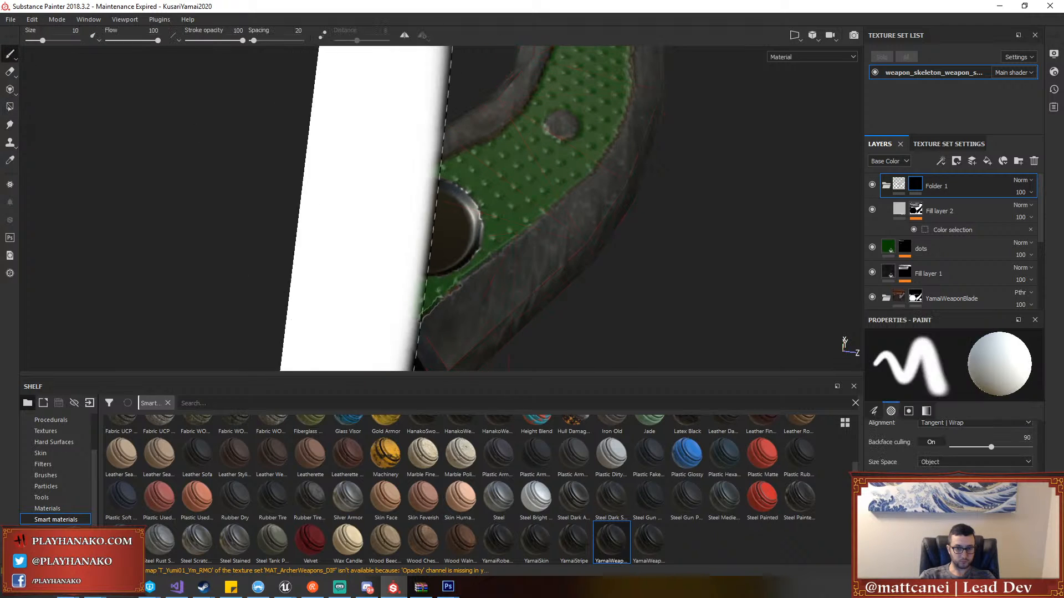
{"action": "mouse_move", "coordinate": [403, 242]}
{"action": "left_mouse_down", "text": "alt"}
{"action": "mouse_move", "coordinate": [422, 244]}
{"action": "mouse_move", "coordinate": [388, 238]}
{"action": "mouse_move", "coordinate": [427, 237]}
{"action": "mouse_move", "coordinate": [415, 234]}
{"action": "left_mouse_up", "text": "alt"}
{"action": "mouse_move", "coordinate": [487, 212]}
{"action": "right_mouse_down", "text": "ctrl"}
{"action": "mouse_move", "coordinate": [447, 219]}
{"action": "mouse_move", "coordinate": [458, 210]}
{"action": "right_mouse_up", "text": "ctrl"}
{"action": "scroll", "coordinate": [876, 424], "scroll_direction": "up", "scroll_amount": 3}
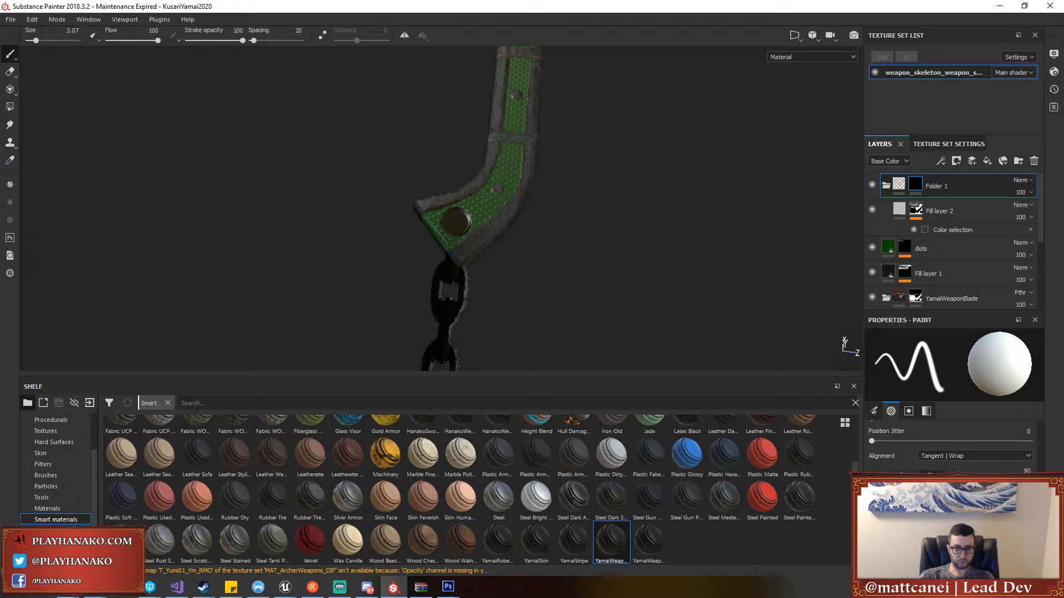
{"action": "scroll", "coordinate": [894, 469], "scroll_direction": "up", "scroll_amount": 5}
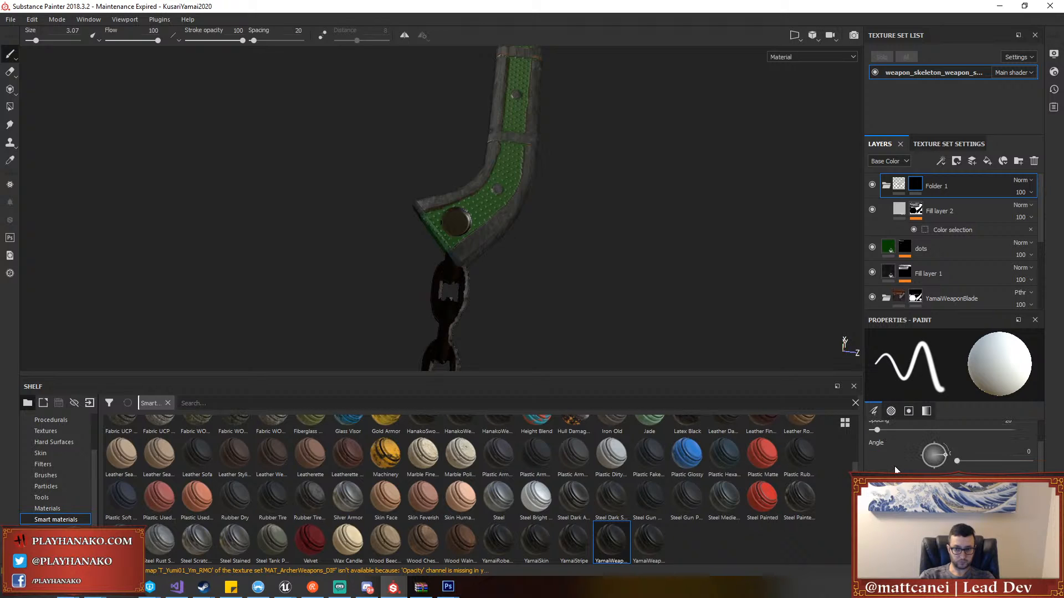
{"action": "scroll", "coordinate": [894, 468], "scroll_direction": "down", "scroll_amount": 3}
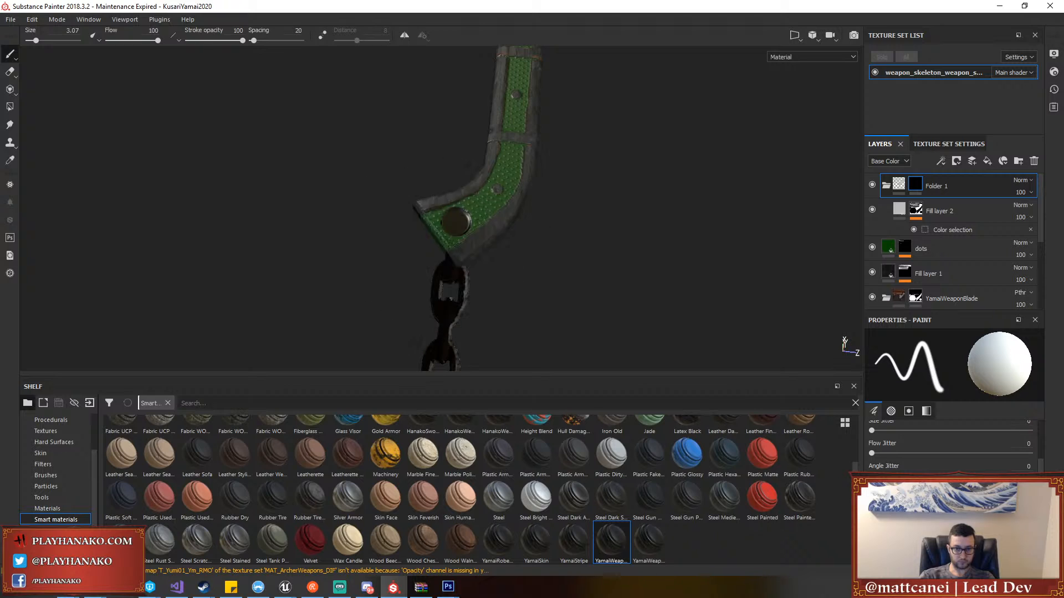
{"action": "mouse_move", "coordinate": [449, 221]}
{"action": "right_mouse_down", "text": "ctrl"}
{"action": "mouse_move", "coordinate": [412, 222]}
{"action": "mouse_move", "coordinate": [482, 223]}
{"action": "right_mouse_up", "text": "ctrl"}
{"action": "scroll", "coordinate": [456, 221], "scroll_direction": "up", "scroll_amount": 2}
{"action": "scroll", "coordinate": [456, 221], "scroll_direction": "up", "scroll_amount": 5}
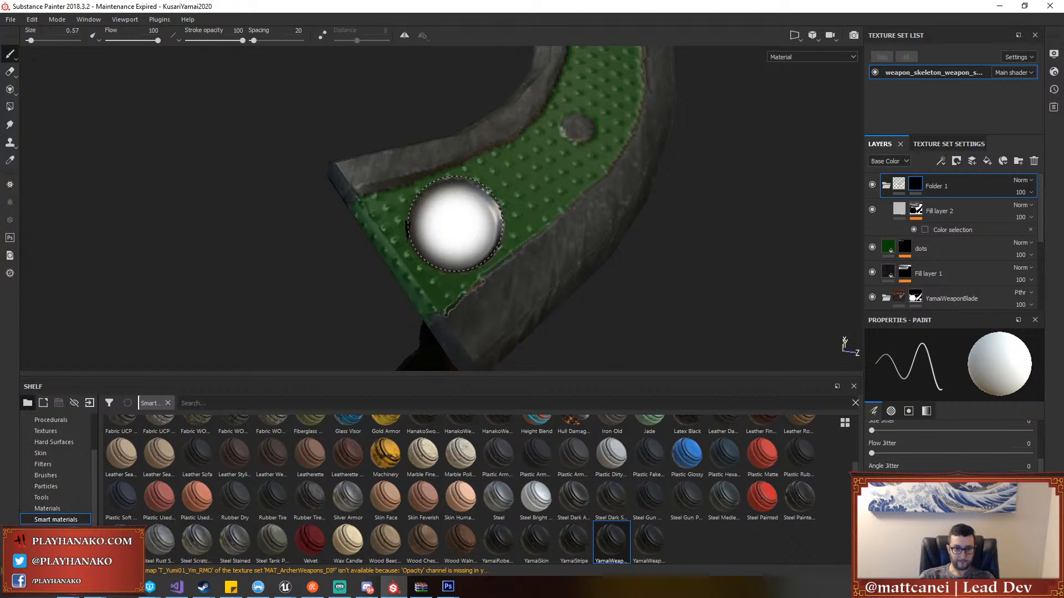
{"action": "mouse_move", "coordinate": [457, 226]}
{"action": "left_mouse_down"}
{"action": "mouse_move", "coordinate": [483, 227]}
{"action": "mouse_move", "coordinate": [430, 218]}
{"action": "left_mouse_up"}
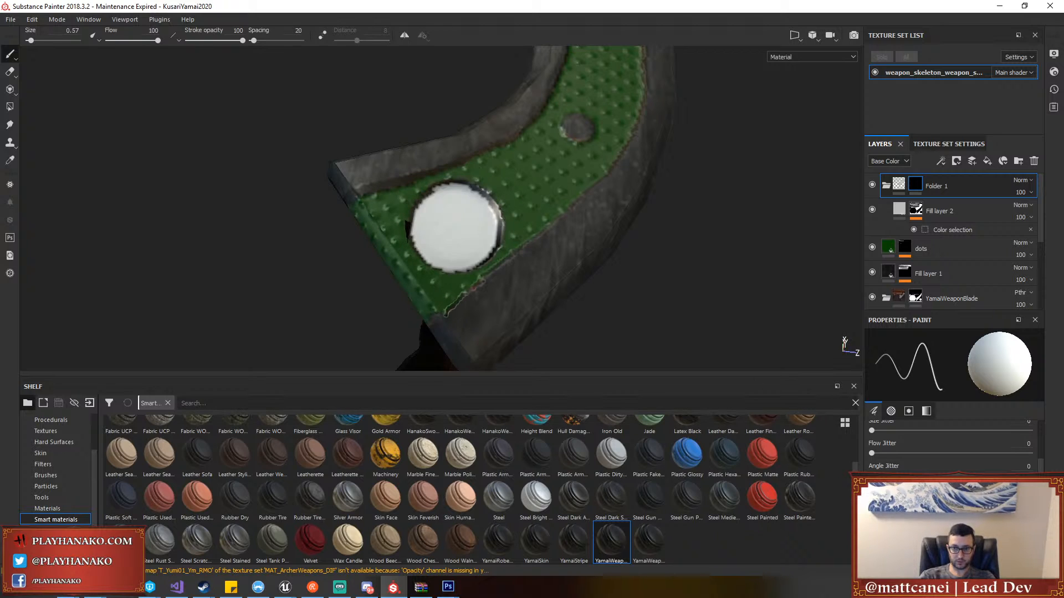
Set the color selection of Fill layer 2 to tolerance 0.5 and hardness 0
{"action": "left_click", "coordinate": [942, 231]}
{"action": "left_click_drag", "start_coordinate": [942, 435], "coordinate": [973, 431]}
{"action": "left_click_drag", "start_coordinate": [1035, 414], "coordinate": [857, 412]}
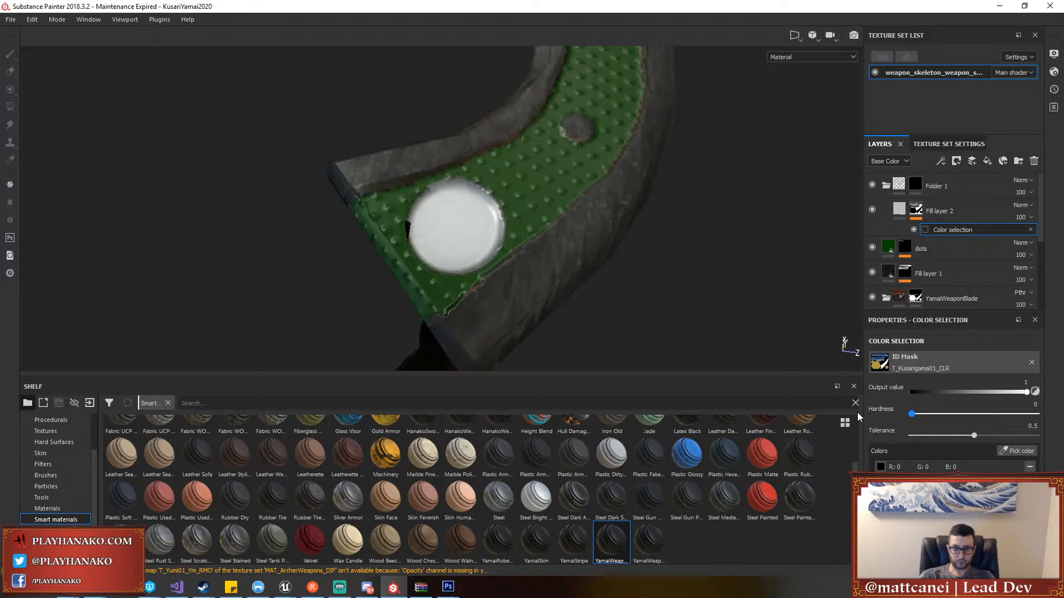
Apply a copper-toned material resource to Fill layer 2 for the round rivet
{"action": "scroll", "coordinate": [620, 264], "scroll_direction": "down", "scroll_amount": 10}
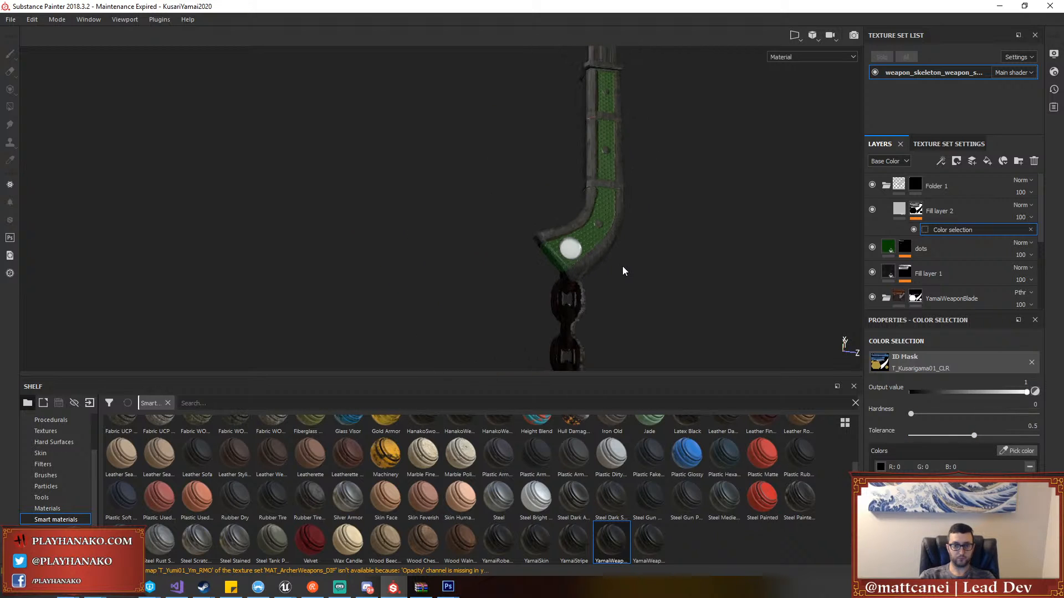
{"action": "left_click_drag", "start_coordinate": [676, 274], "coordinate": [593, 277], "text": "alt"}
{"action": "left_click", "coordinate": [899, 211]}
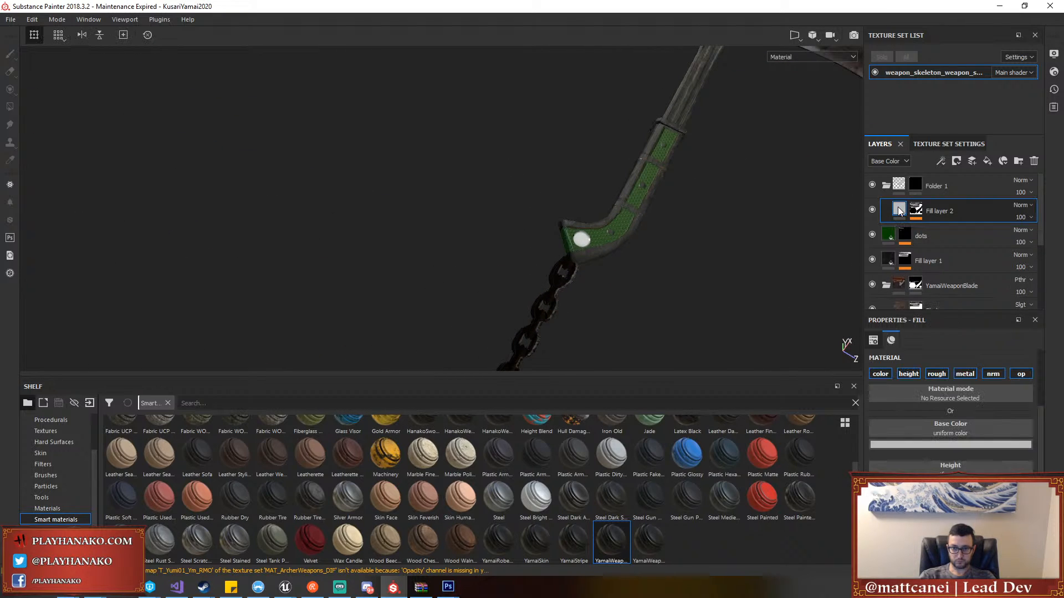
{"action": "scroll", "coordinate": [933, 435], "scroll_direction": "up", "scroll_amount": 3}
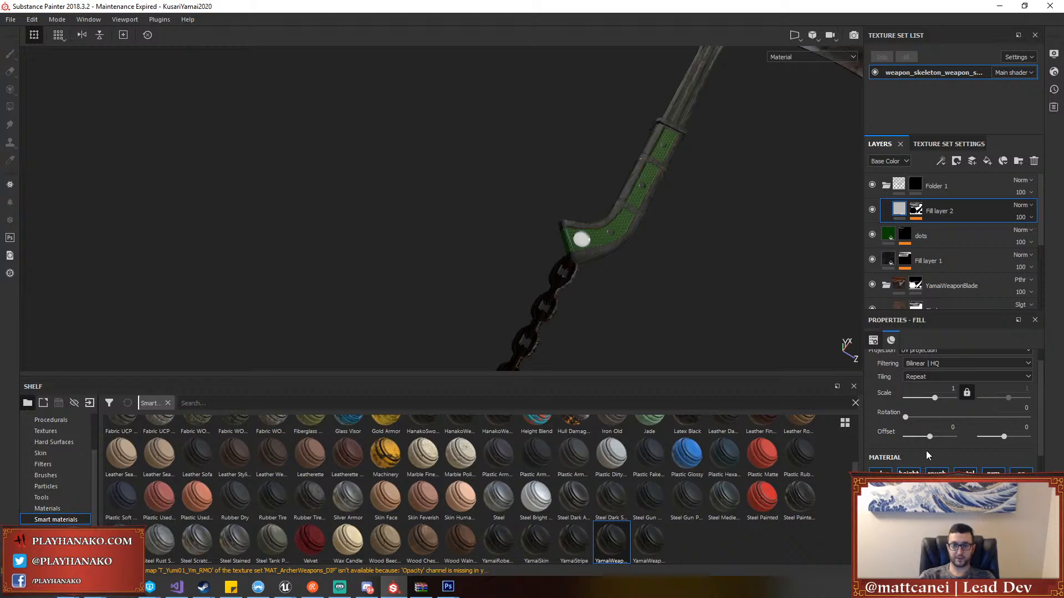
{"action": "scroll", "coordinate": [926, 451], "scroll_direction": "down", "scroll_amount": 3}
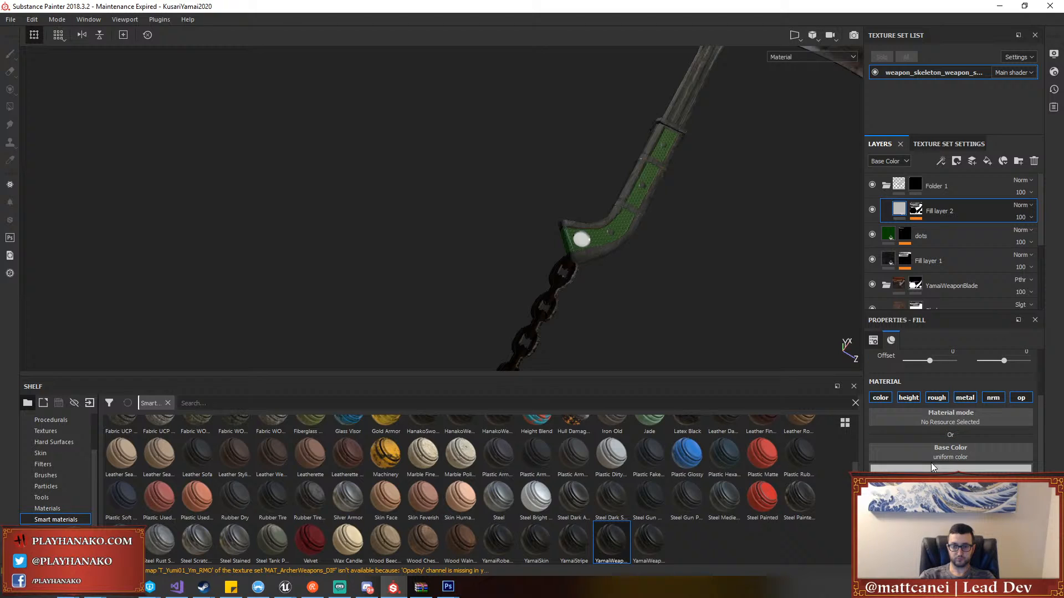
{"action": "left_click", "coordinate": [932, 420]}
{"action": "mouse_move", "coordinate": [986, 520]}
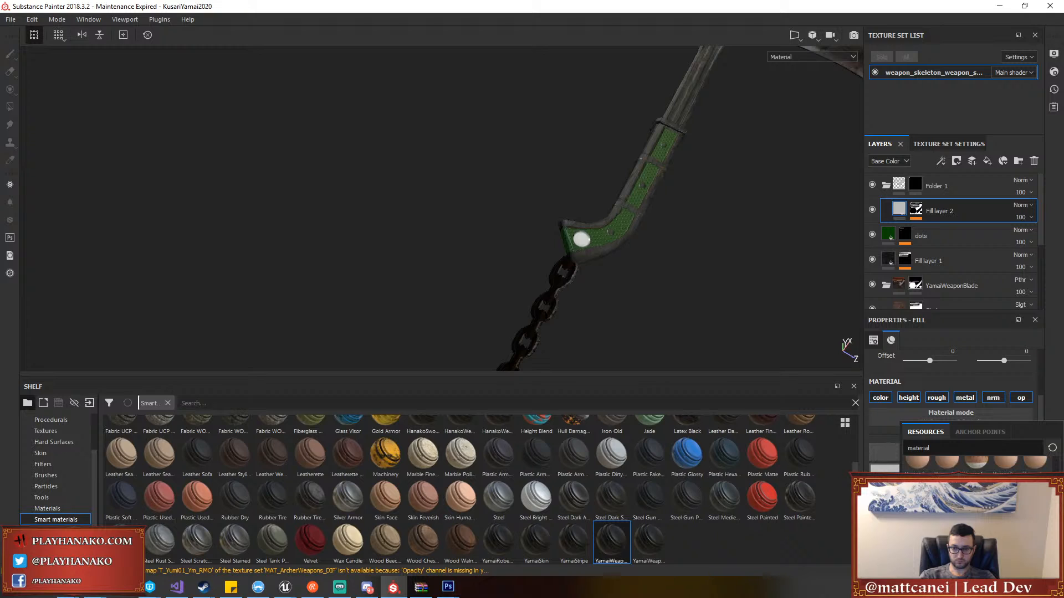
{"action": "left_click", "coordinate": [977, 521]}
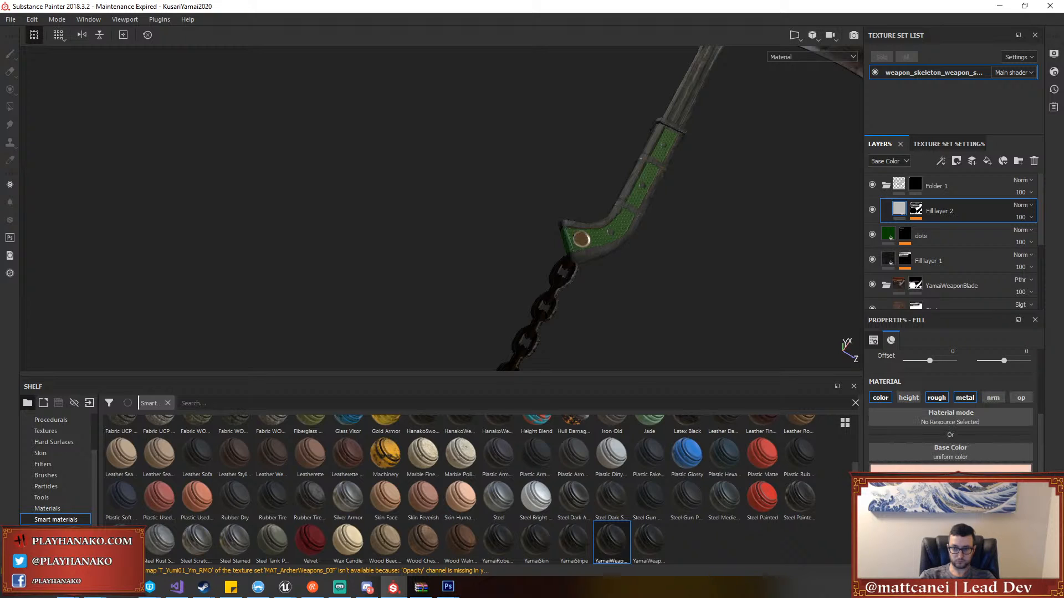
Replace the material resource of Fill layer 2 with Steel Rough
{"action": "scroll", "coordinate": [951, 443], "scroll_direction": "down", "scroll_amount": 1}
{"action": "scroll", "coordinate": [950, 443], "scroll_direction": "up", "scroll_amount": 4}
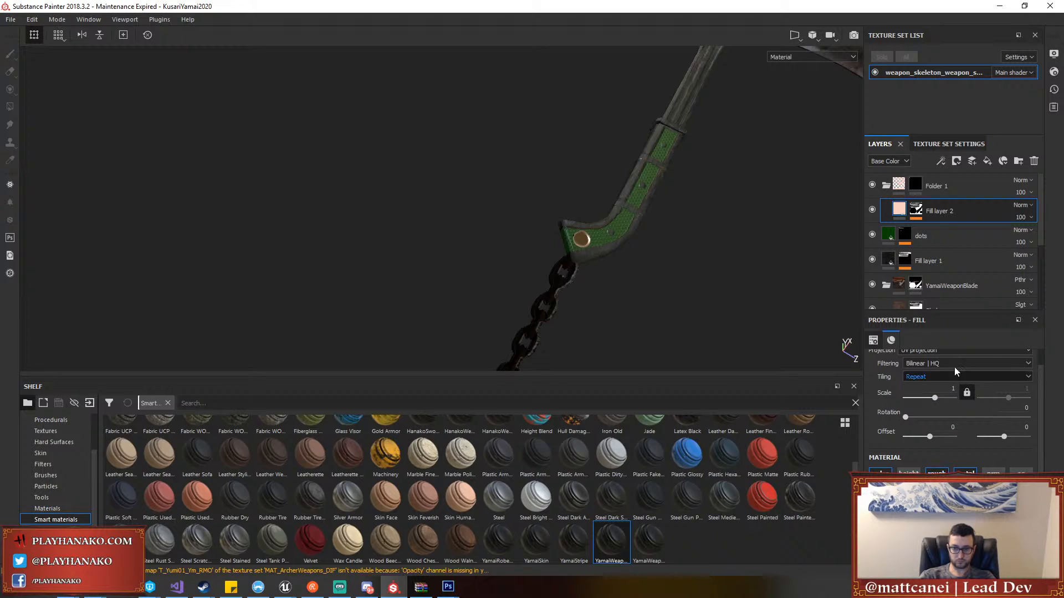
{"action": "left_click", "coordinate": [950, 495]}
{"action": "scroll", "coordinate": [958, 438], "scroll_direction": "down", "scroll_amount": 10}
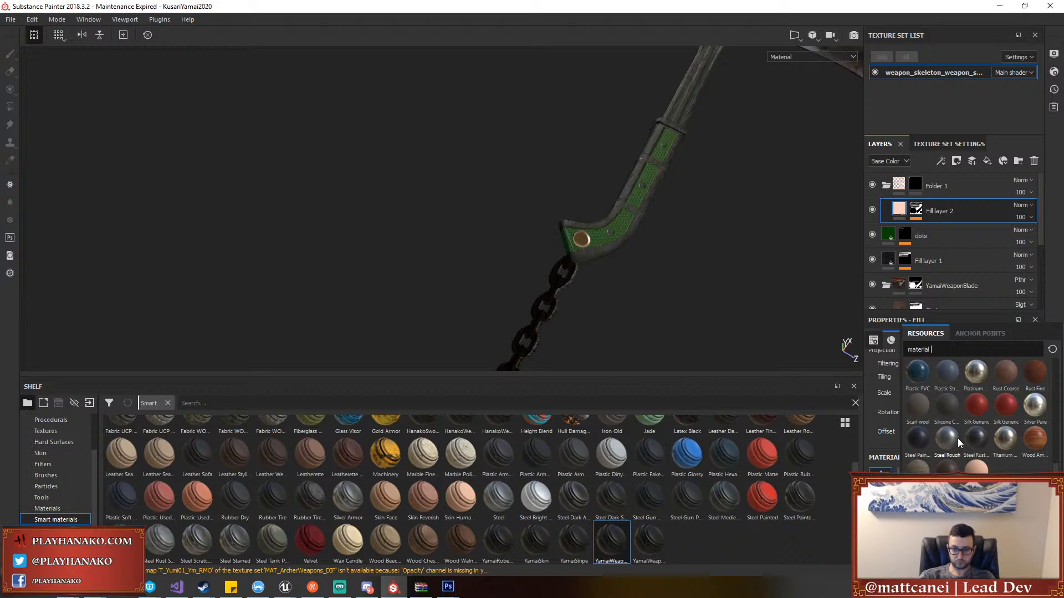
{"action": "left_click", "coordinate": [940, 440]}
{"action": "scroll", "coordinate": [649, 250], "scroll_direction": "up", "scroll_amount": 5}
{"action": "left_click", "coordinate": [676, 266]}
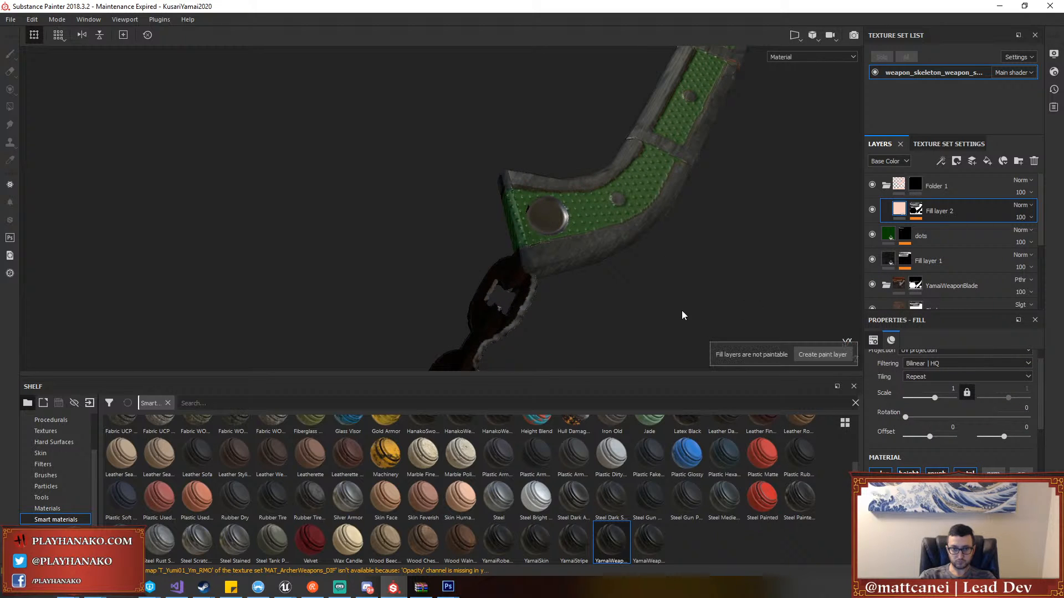
{"action": "left_click_drag", "start_coordinate": [682, 310], "coordinate": [682, 290], "text": "alt"}
Set the metal roughness of Fill layer 2 to 0.1988 and its metal color to a dark orange
{"action": "scroll", "coordinate": [956, 454], "scroll_direction": "down", "scroll_amount": 6}
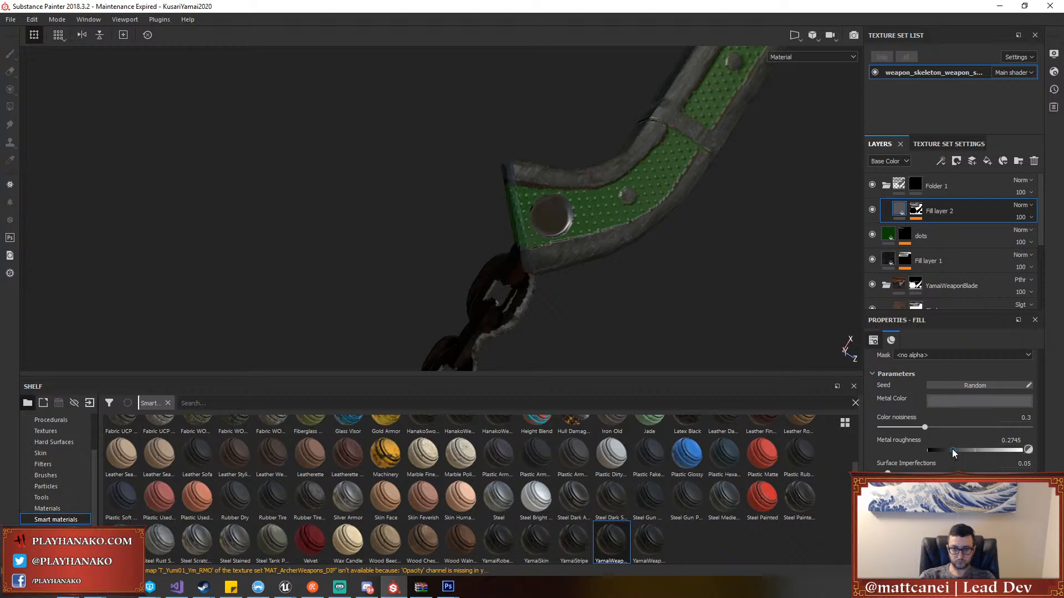
{"action": "mouse_move", "coordinate": [952, 449]}
{"action": "left_mouse_down"}
{"action": "mouse_move", "coordinate": [935, 449]}
{"action": "mouse_move", "coordinate": [991, 470]}
{"action": "left_mouse_up"}
{"action": "left_click", "coordinate": [946, 401]}
{"action": "left_click_drag", "start_coordinate": [1006, 465], "coordinate": [1005, 502]}
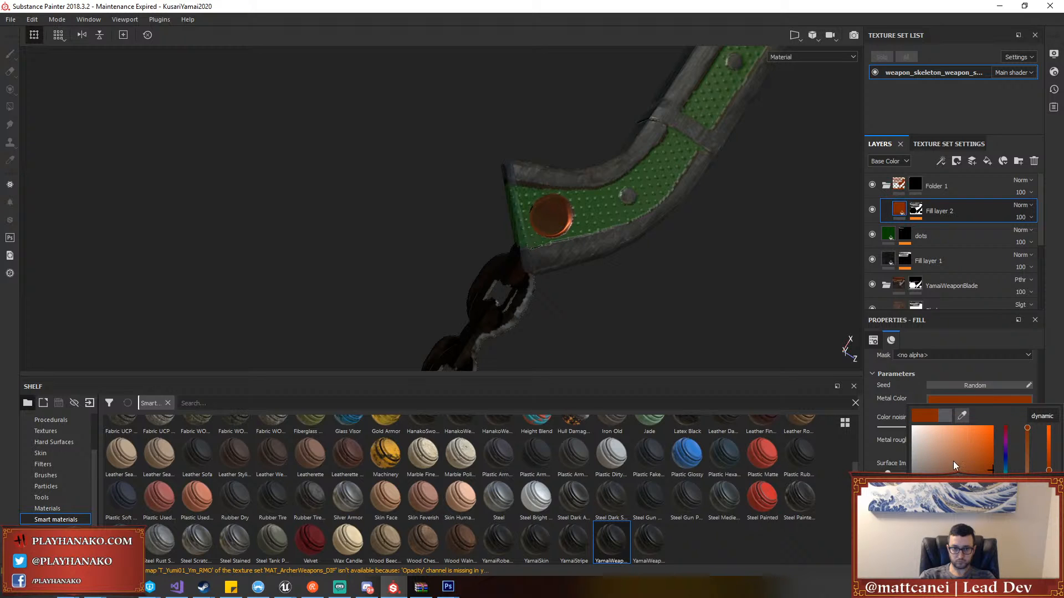
{"action": "mouse_move", "coordinate": [741, 302]}
{"action": "left_mouse_down", "text": "alt"}
{"action": "mouse_move", "coordinate": [722, 247]}
{"action": "mouse_move", "coordinate": [740, 312]}
{"action": "left_mouse_up", "text": "alt"}
{"action": "scroll", "coordinate": [740, 312], "scroll_direction": "down", "scroll_amount": 6}
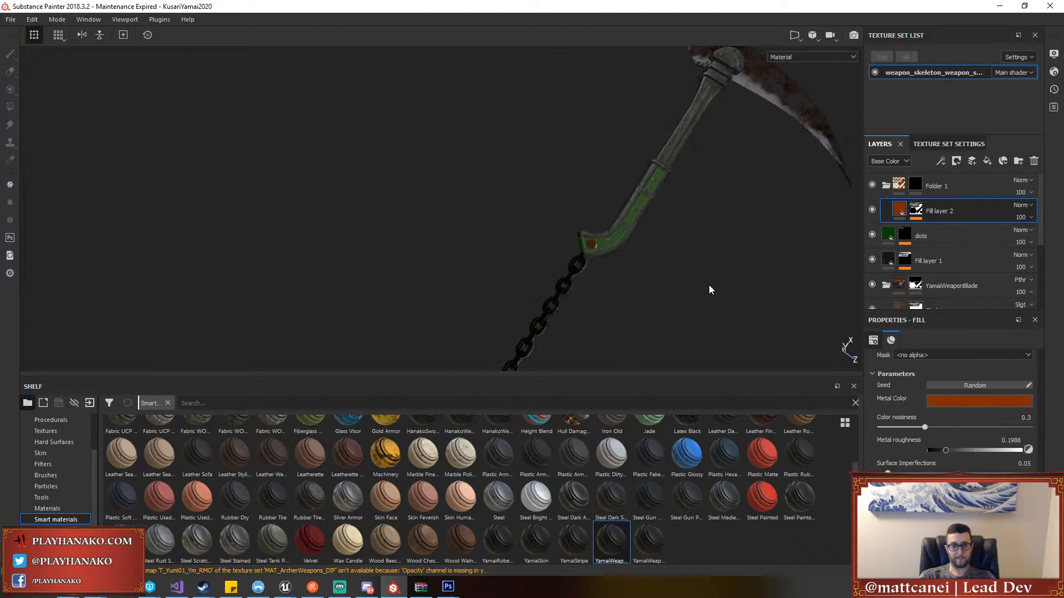
{"action": "middle_click_drag", "start_coordinate": [710, 290], "coordinate": [627, 305], "text": "alt"}
{"action": "left_click_drag", "start_coordinate": [644, 228], "coordinate": [779, 193], "text": "alt"}
{"action": "middle_click_drag", "start_coordinate": [615, 174], "coordinate": [633, 298], "text": "alt"}
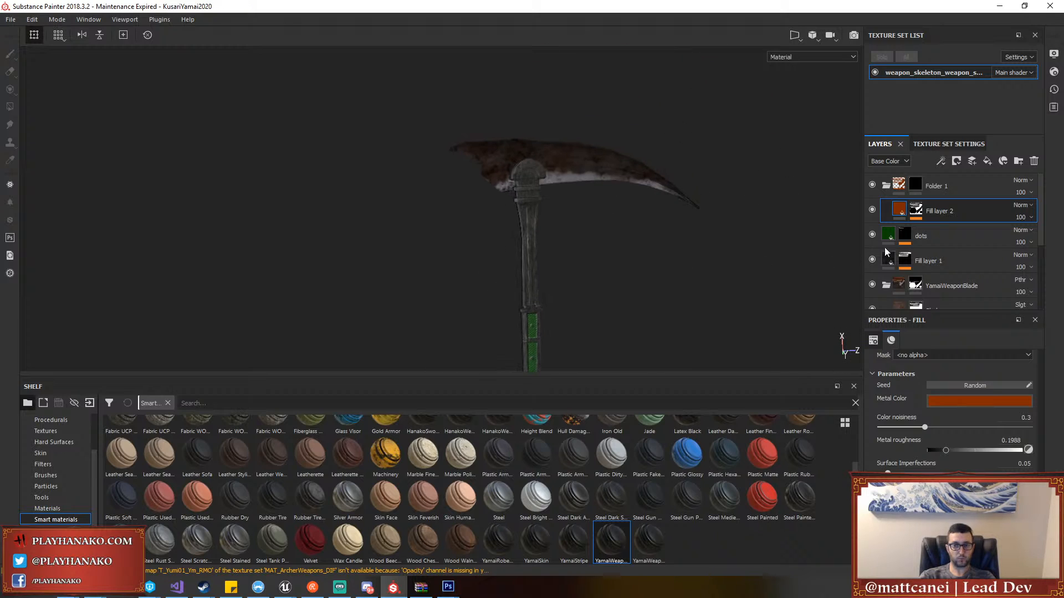
{"action": "left_click", "coordinate": [915, 210]}
{"action": "left_click", "coordinate": [955, 230]}
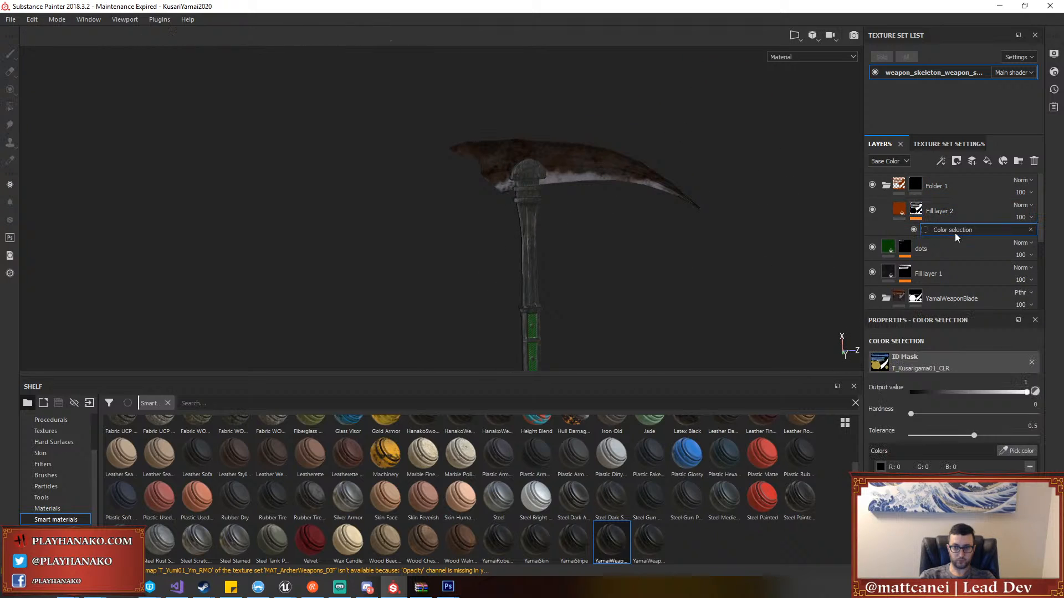
{"action": "left_click", "coordinate": [1014, 451]}
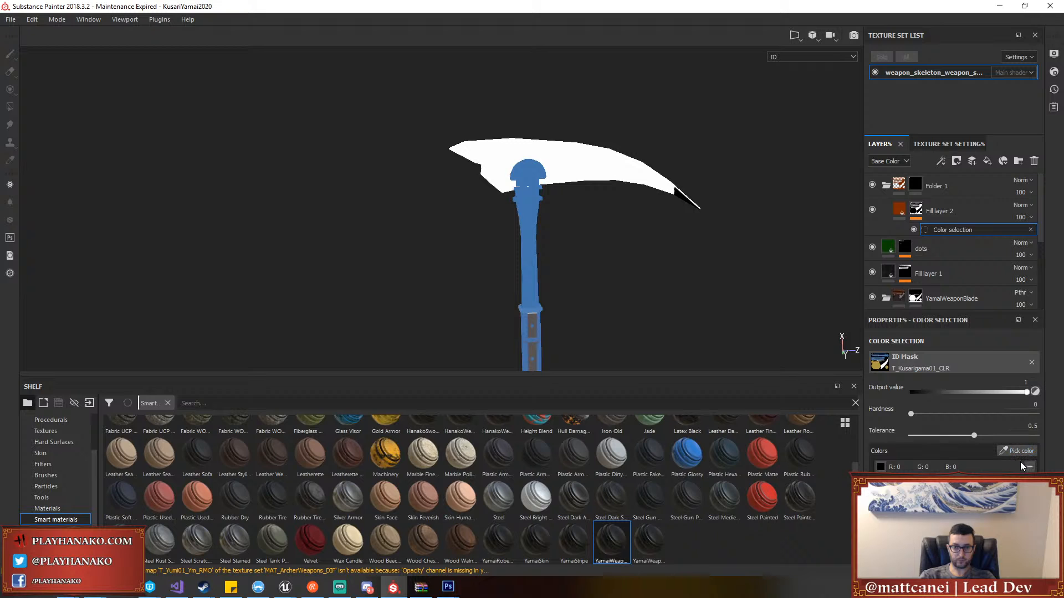
{"action": "left_click", "coordinate": [898, 209]}
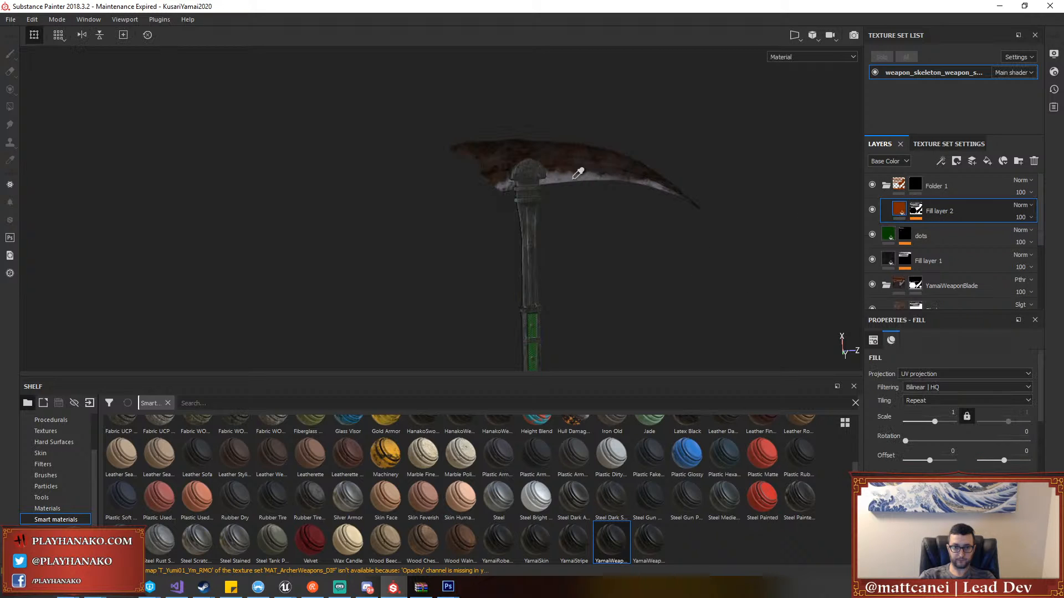
Pick the blue ID color of the rounded handle head at the blade for the color selection of Fill layer 2
{"action": "scroll", "coordinate": [577, 176], "scroll_direction": "down", "scroll_amount": 4}
{"action": "scroll", "coordinate": [575, 178], "scroll_direction": "up", "scroll_amount": 6}
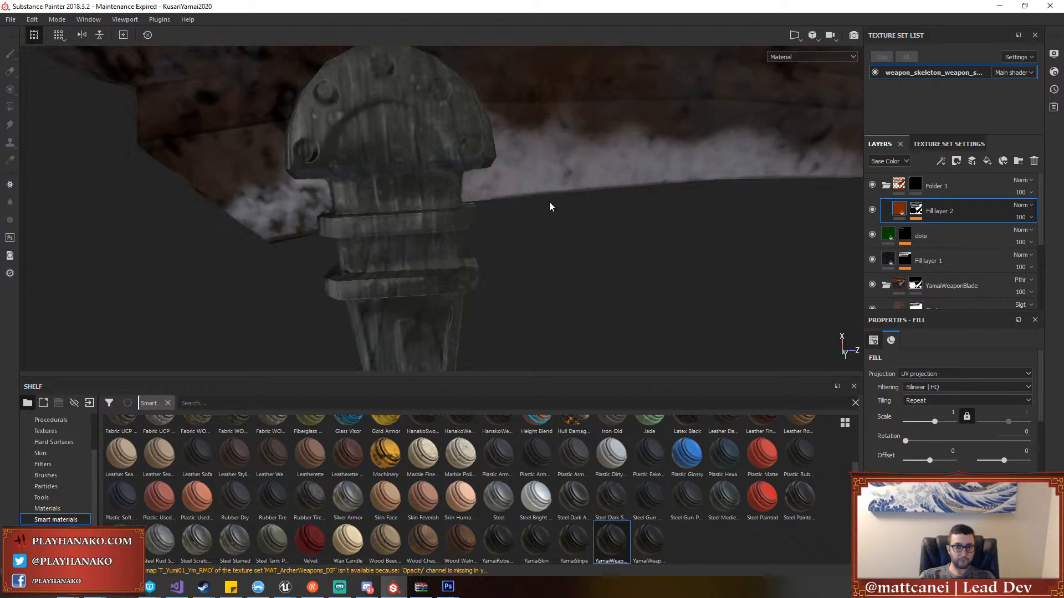
{"action": "left_click_drag", "start_coordinate": [510, 164], "coordinate": [574, 206], "text": "alt"}
{"action": "left_click", "coordinate": [913, 211]}
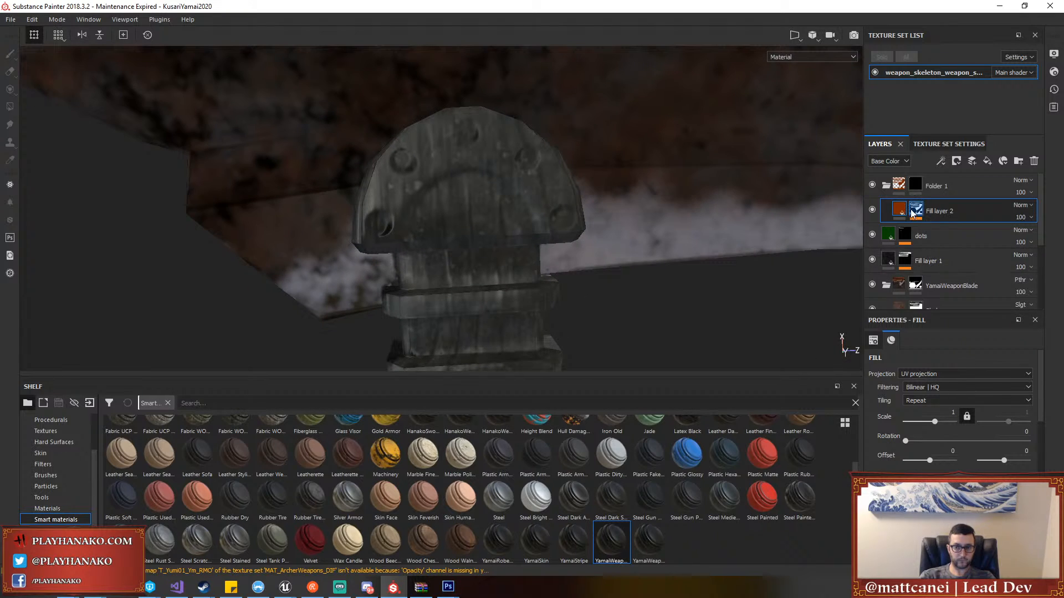
{"action": "left_click", "coordinate": [913, 183]}
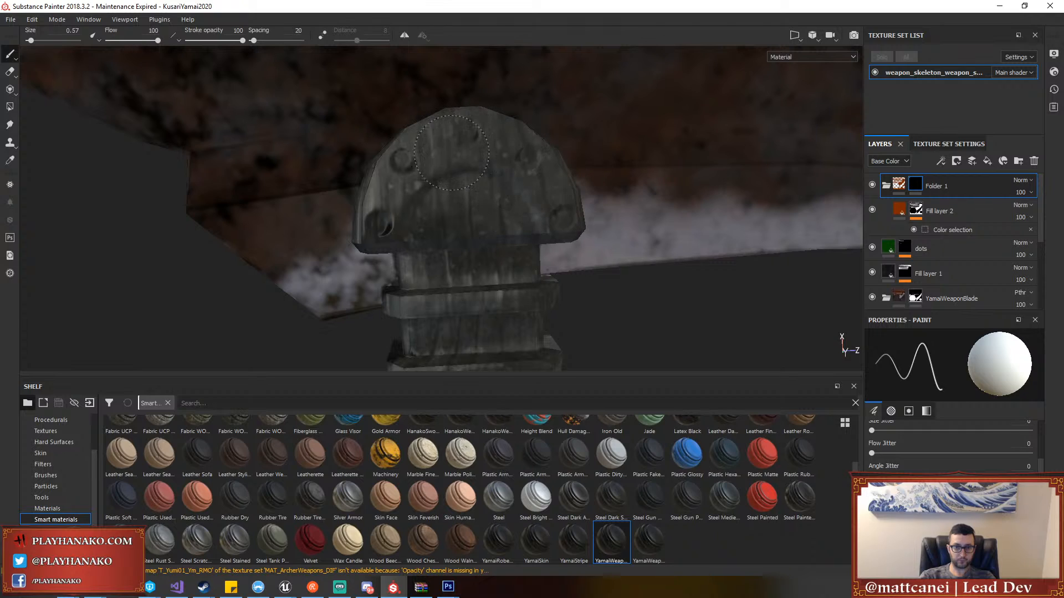
{"action": "left_click", "coordinate": [915, 211]}
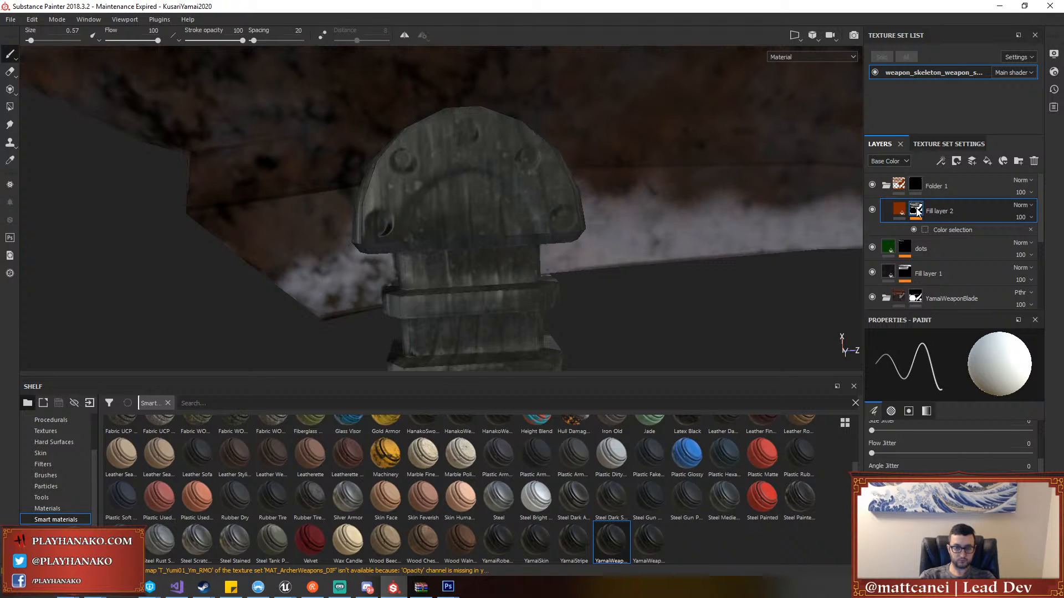
{"action": "left_click", "coordinate": [944, 230]}
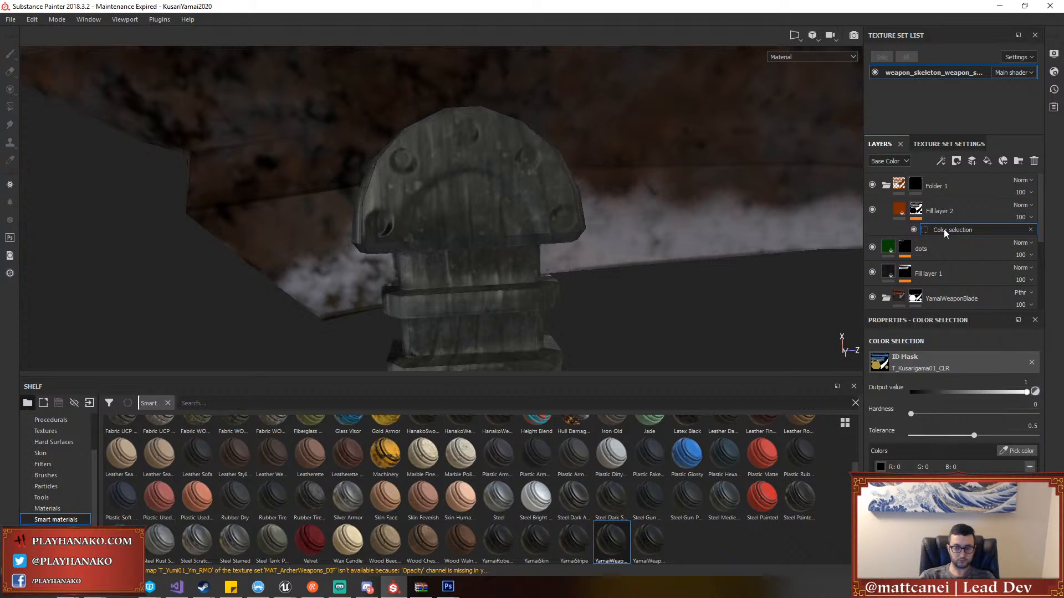
{"action": "left_click", "coordinate": [1012, 448]}
{"action": "left_click", "coordinate": [479, 187]}
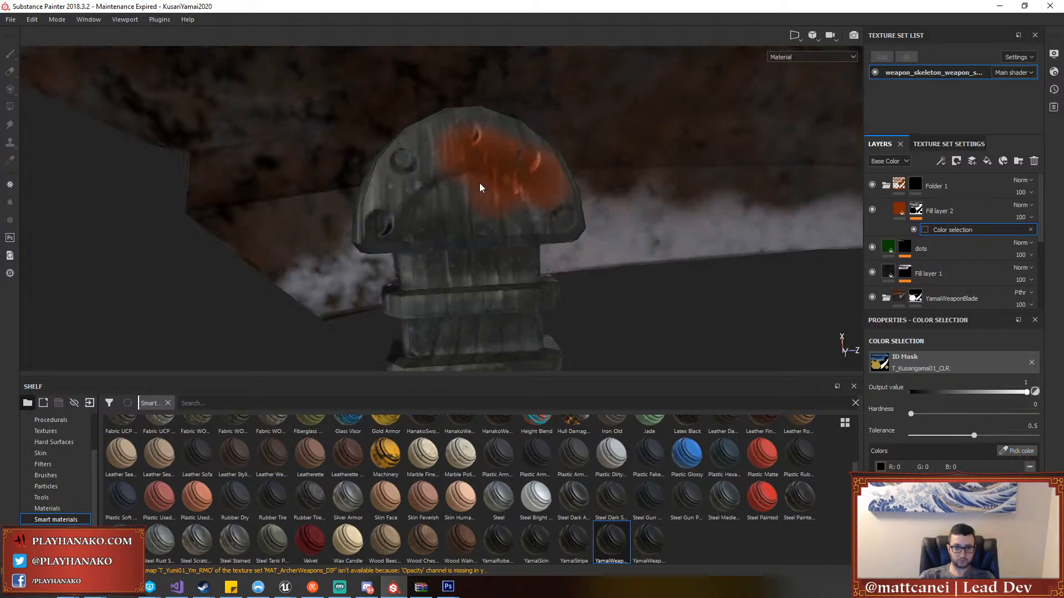
Set the brush grayscale to 0 and paint the orange patch off the handle head in the mask of Folder 1
{"action": "left_click", "coordinate": [907, 184]}
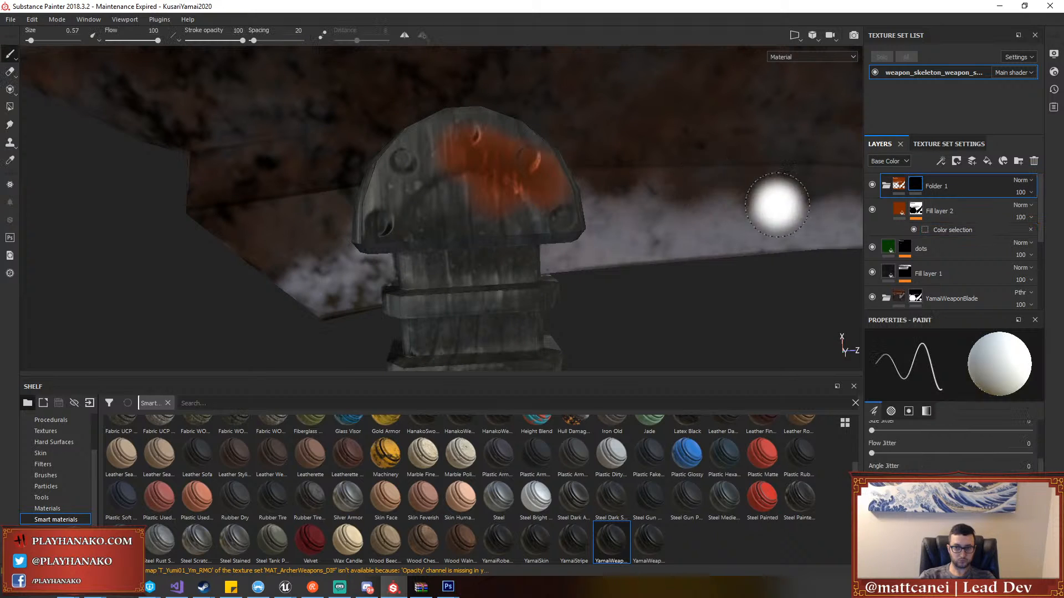
{"action": "left_click", "coordinate": [926, 410]}
{"action": "left_click_drag", "start_coordinate": [1019, 471], "coordinate": [872, 471]}
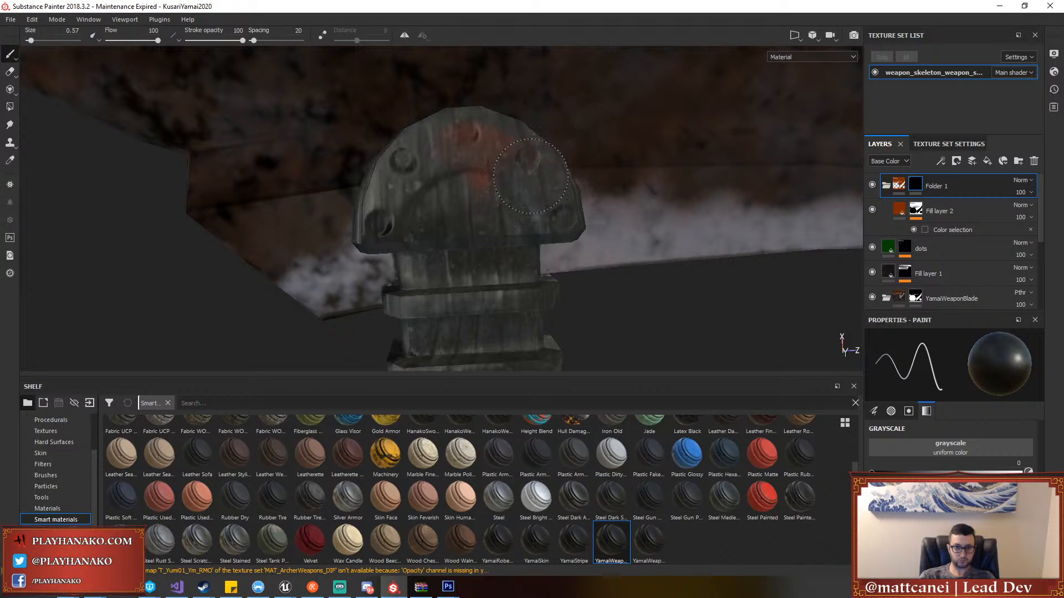
{"action": "scroll", "coordinate": [463, 190], "scroll_direction": "up", "scroll_amount": 2}
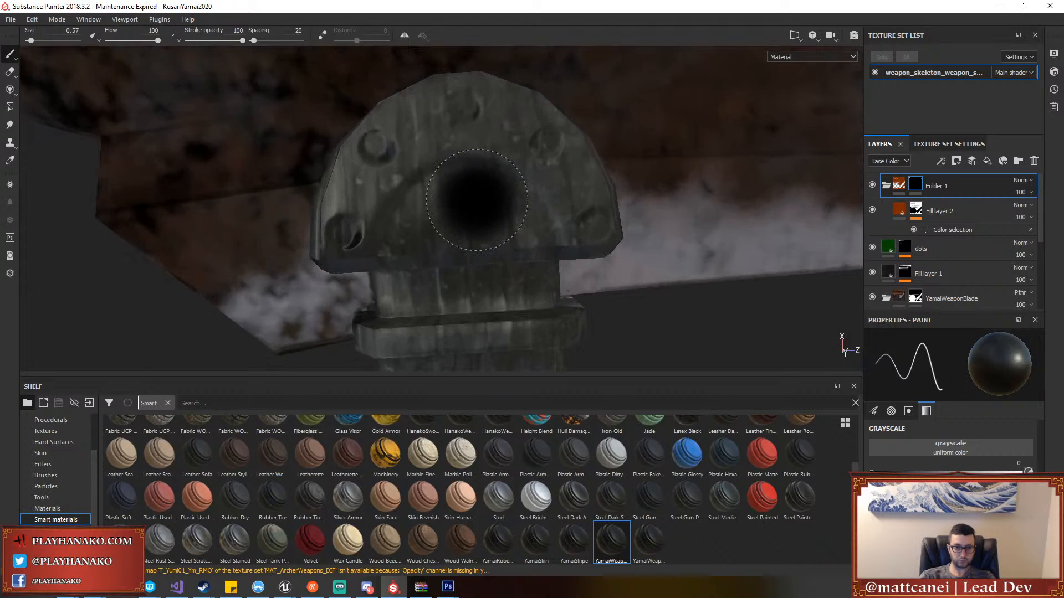
{"action": "scroll", "coordinate": [472, 197], "scroll_direction": "up", "scroll_amount": 2}
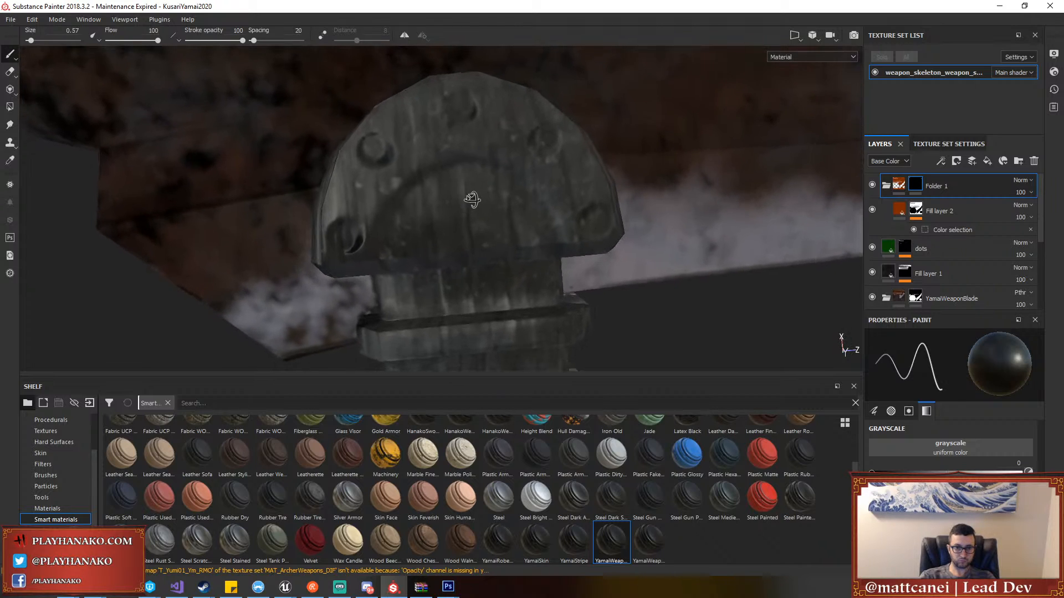
{"action": "mouse_move", "coordinate": [472, 200]}
{"action": "left_mouse_down", "text": "alt"}
{"action": "mouse_move", "coordinate": [499, 194]}
{"action": "mouse_move", "coordinate": [487, 197]}
{"action": "left_mouse_up", "text": "alt"}
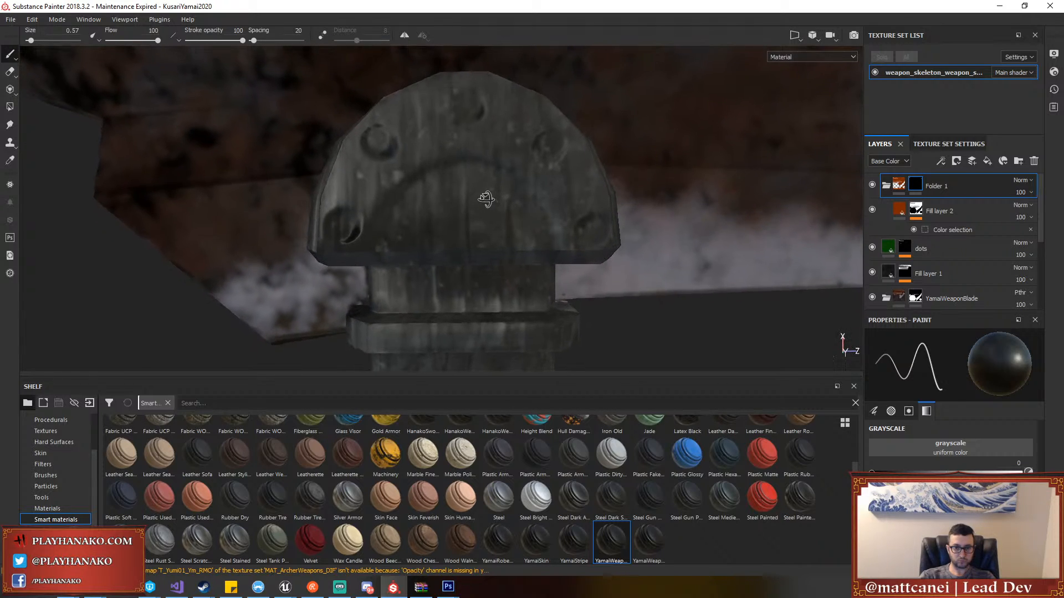
Restore the brush grayscale to 1, shrink the brush and paint the handle head's lower-right rivet into the folder mask
{"action": "left_click", "coordinate": [578, 228]}
{"action": "key", "text": "ctrl+z"}
{"action": "left_click", "coordinate": [891, 410]}
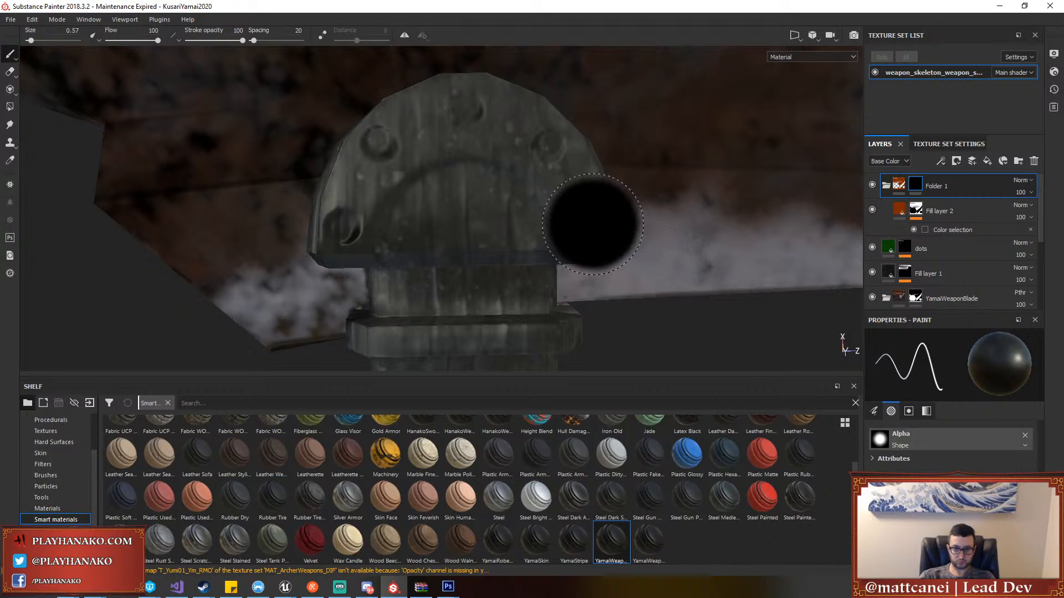
{"action": "left_click", "coordinate": [925, 411]}
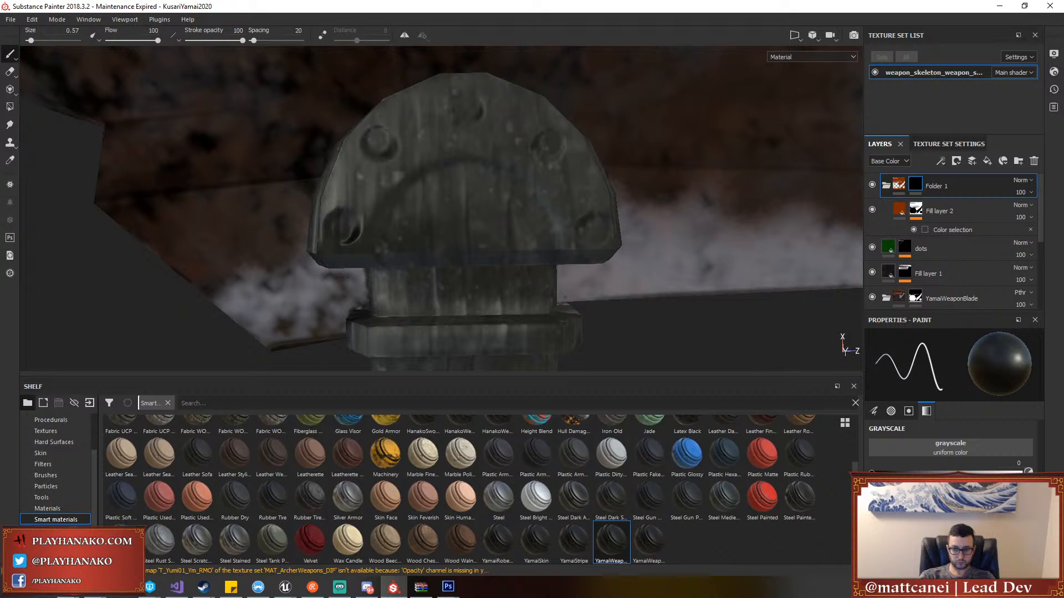
{"action": "left_click_drag", "start_coordinate": [872, 473], "coordinate": [1021, 472]}
{"action": "key", "text": "["}
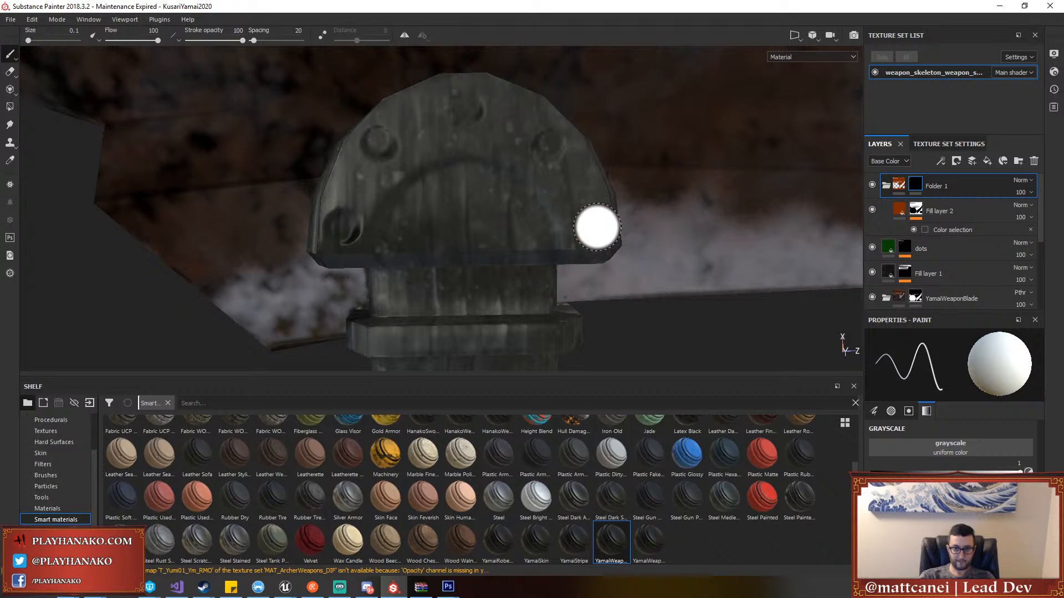
{"action": "key", "text": "]"}
{"action": "left_click", "coordinate": [596, 230]}
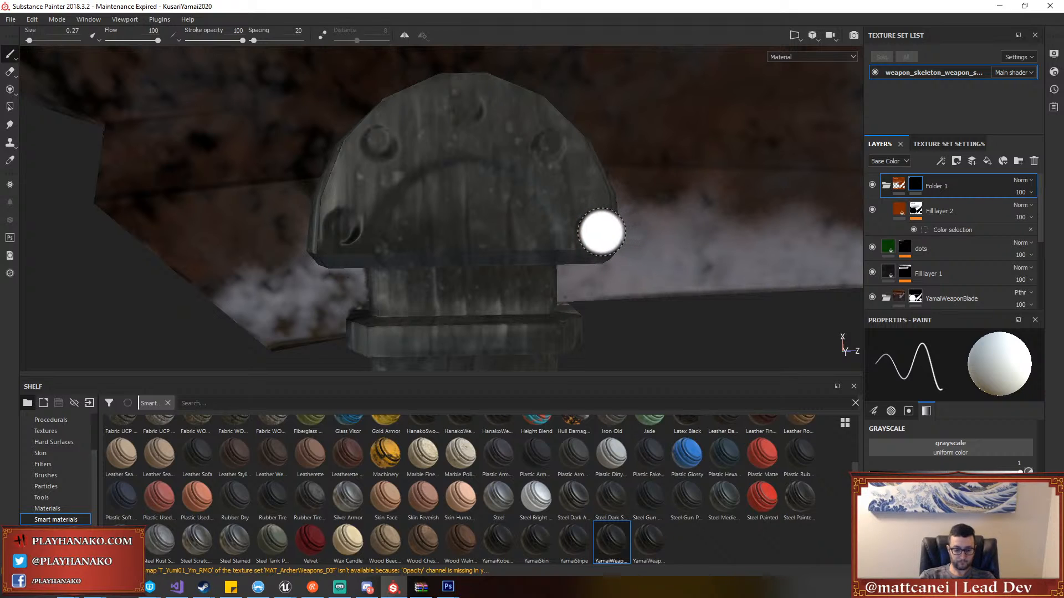
{"action": "scroll", "coordinate": [585, 223], "scroll_direction": "down", "scroll_amount": 2}
{"action": "scroll", "coordinate": [585, 217], "scroll_direction": "up", "scroll_amount": 3}
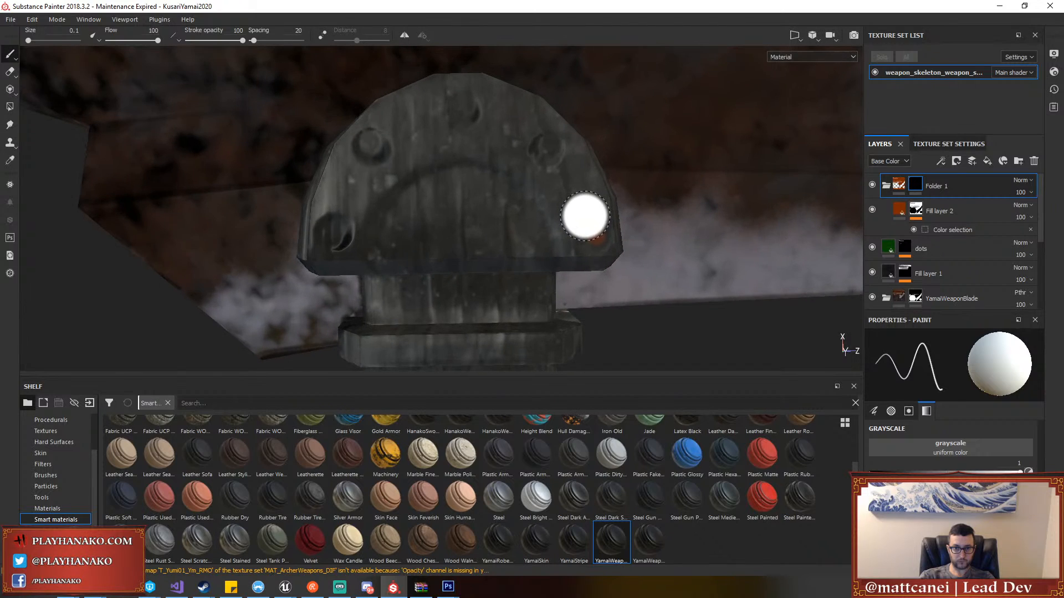
{"action": "right_click_drag", "start_coordinate": [570, 193], "coordinate": [572, 193], "text": "ctrl"}
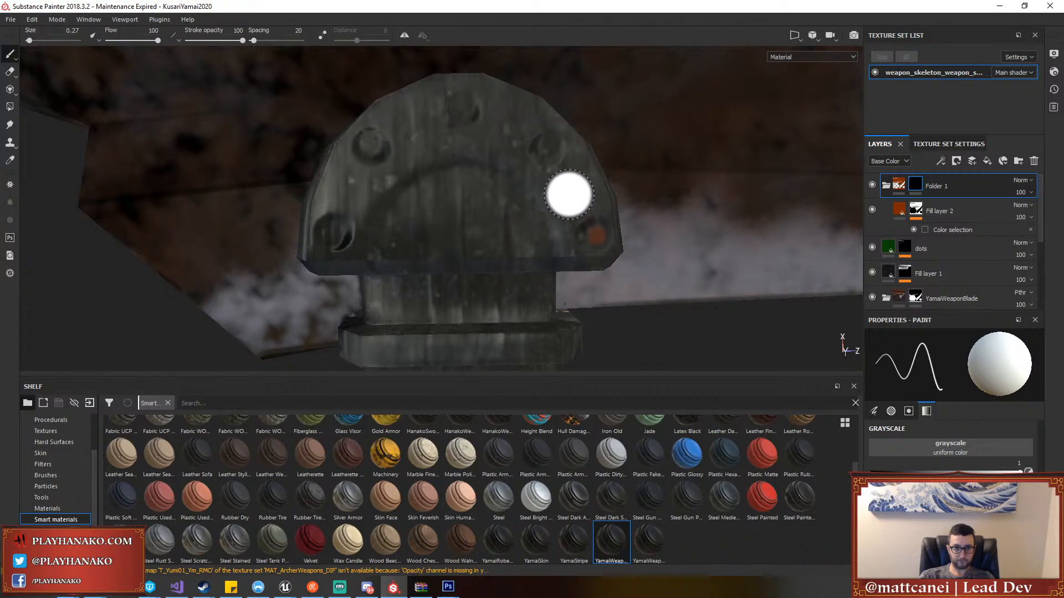
Try the UV and Tangent | Wrap brush alignments, and return the alignment to Camera
{"action": "scroll", "coordinate": [950, 454], "scroll_direction": "up", "scroll_amount": 4}
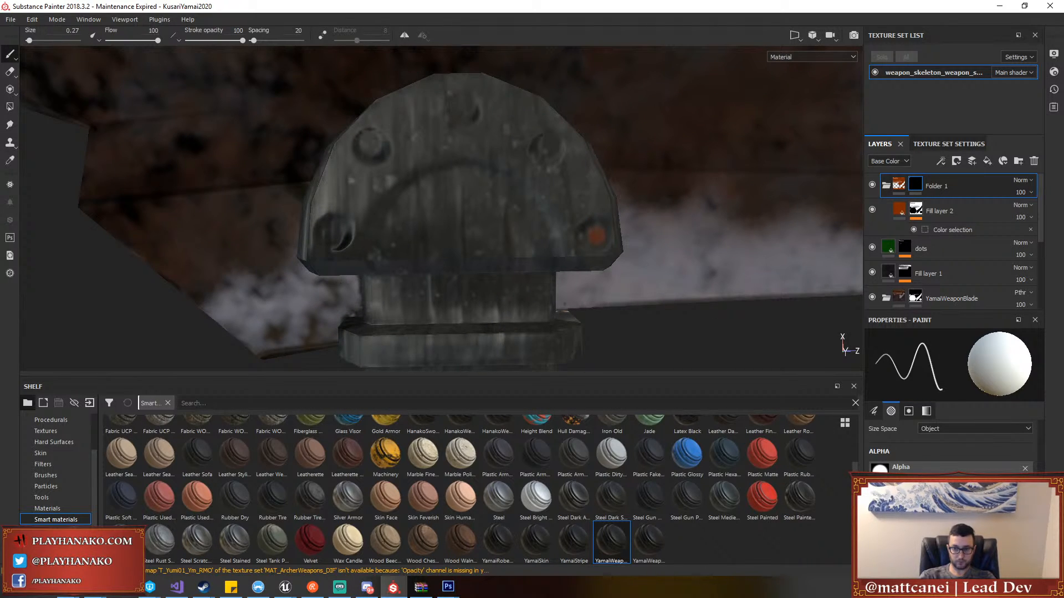
{"action": "scroll", "coordinate": [951, 454], "scroll_direction": "up", "scroll_amount": 3}
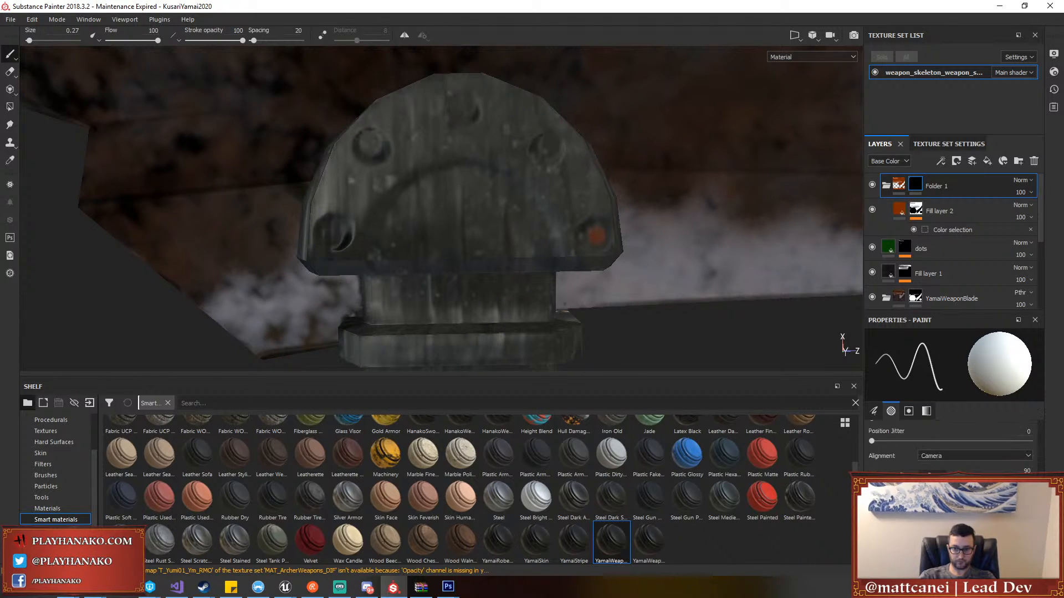
{"action": "left_click", "coordinate": [932, 455]}
{"action": "left_click", "coordinate": [942, 479]}
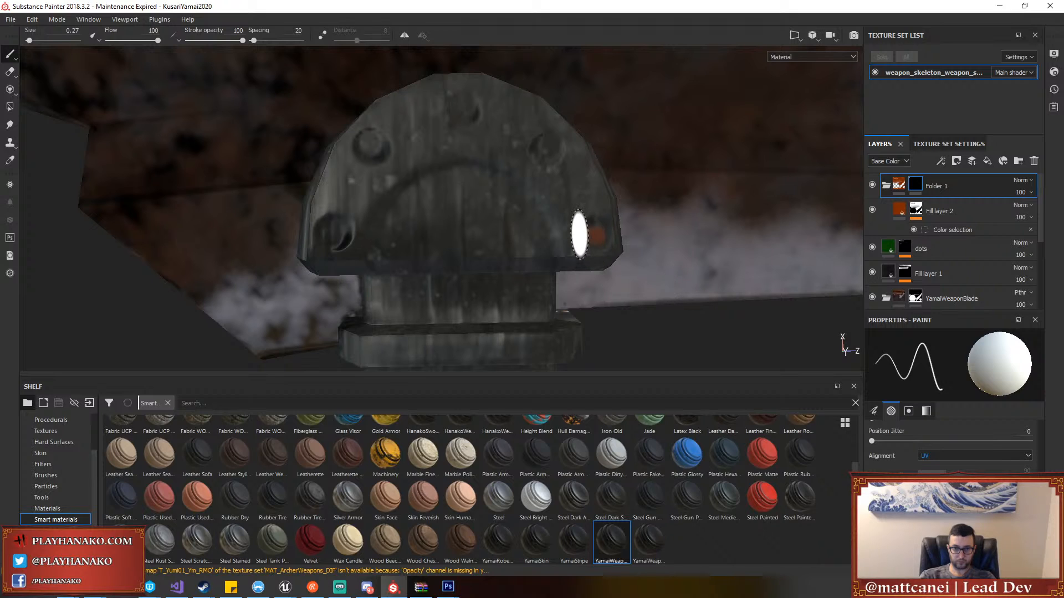
{"action": "left_click", "coordinate": [933, 455]}
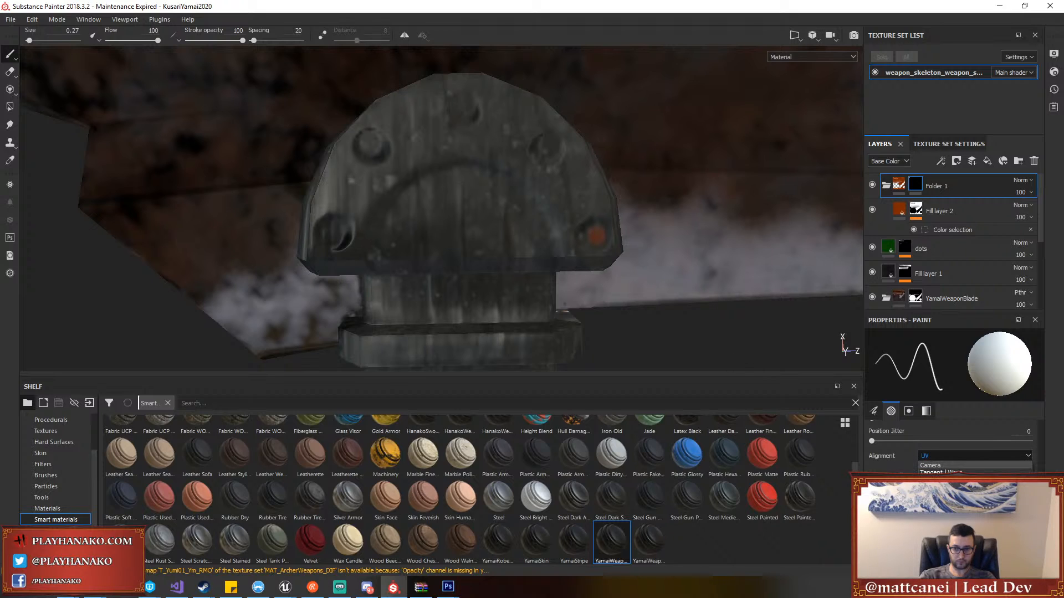
{"action": "left_click", "coordinate": [941, 471]}
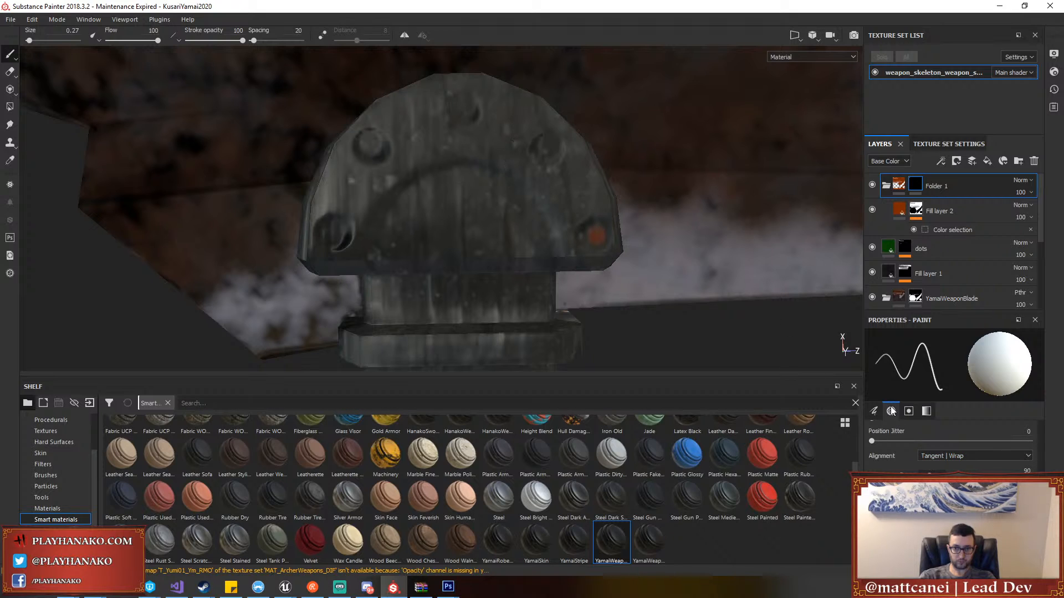
{"action": "left_click", "coordinate": [942, 454]}
{"action": "left_click", "coordinate": [942, 461]}
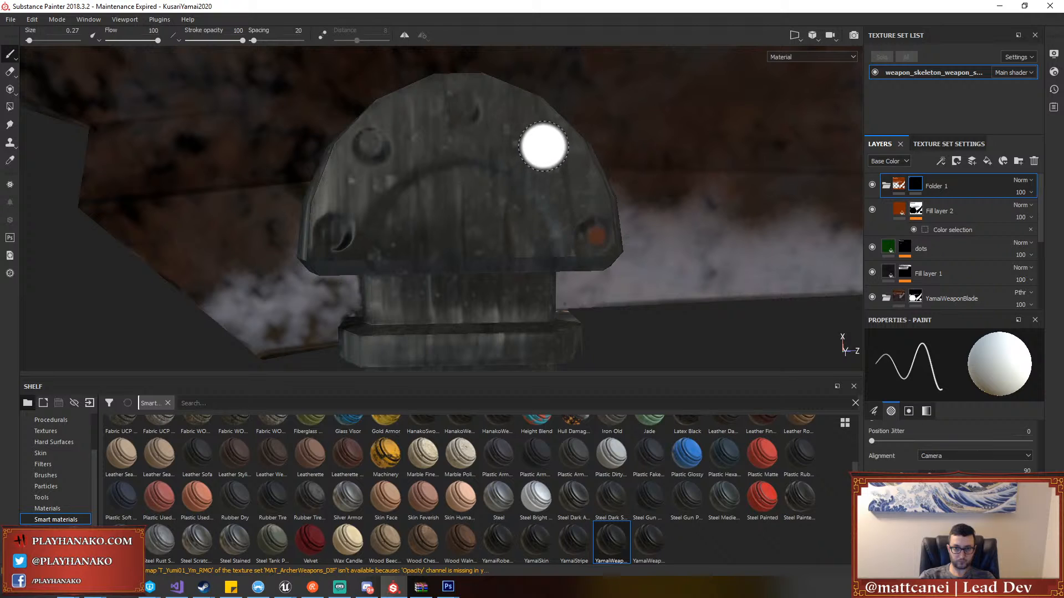
Paint the upper-right rivet of the handle head into the mask of Folder 1, undoing a misplaced dab
{"action": "left_click", "coordinate": [546, 147]}
{"action": "key", "text": "ctrl+z"}
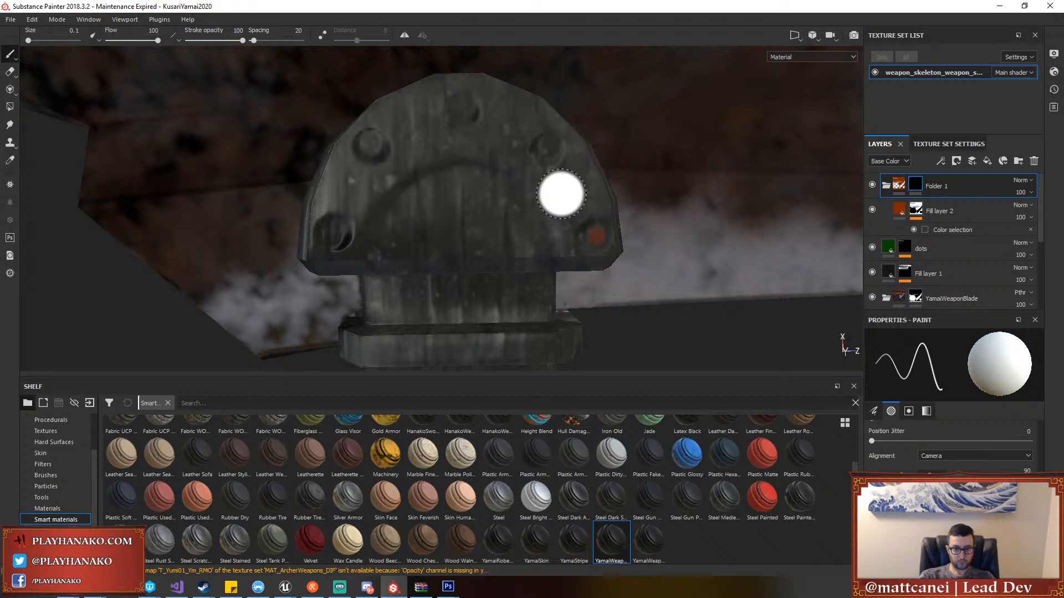
{"action": "mouse_move", "coordinate": [548, 150]}
{"action": "left_mouse_down", "text": "alt"}
{"action": "mouse_move", "coordinate": [522, 213]}
{"action": "mouse_move", "coordinate": [518, 195]}
{"action": "mouse_move", "coordinate": [535, 180]}
{"action": "left_mouse_up", "text": "alt"}
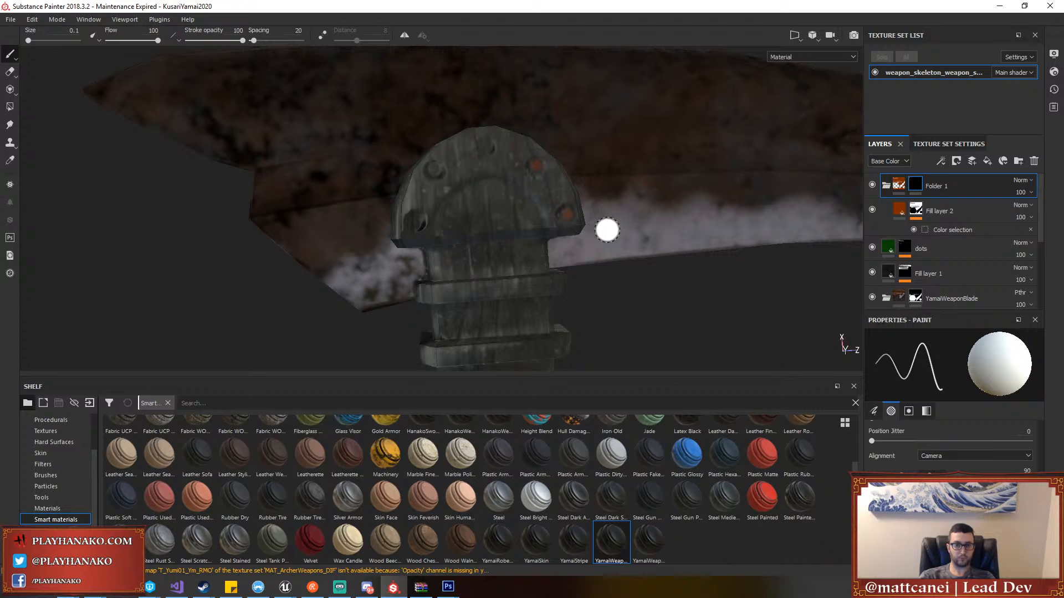
Paint the remaining rivets of the handle head into the mask of Folder 1 and touch up the ones already painted
{"action": "left_click", "coordinate": [488, 145]}
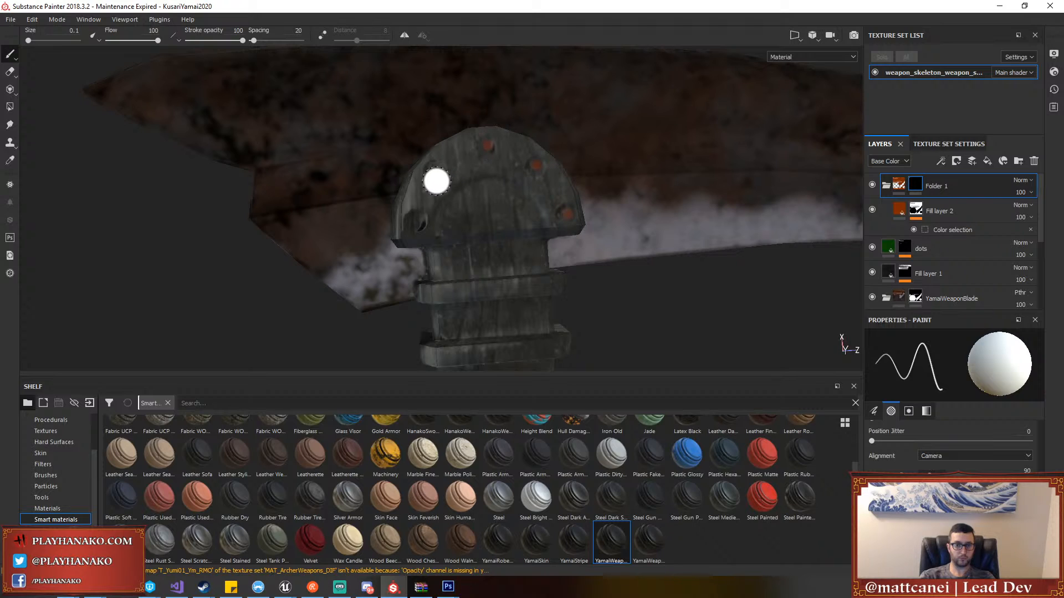
{"action": "left_click", "coordinate": [433, 167]}
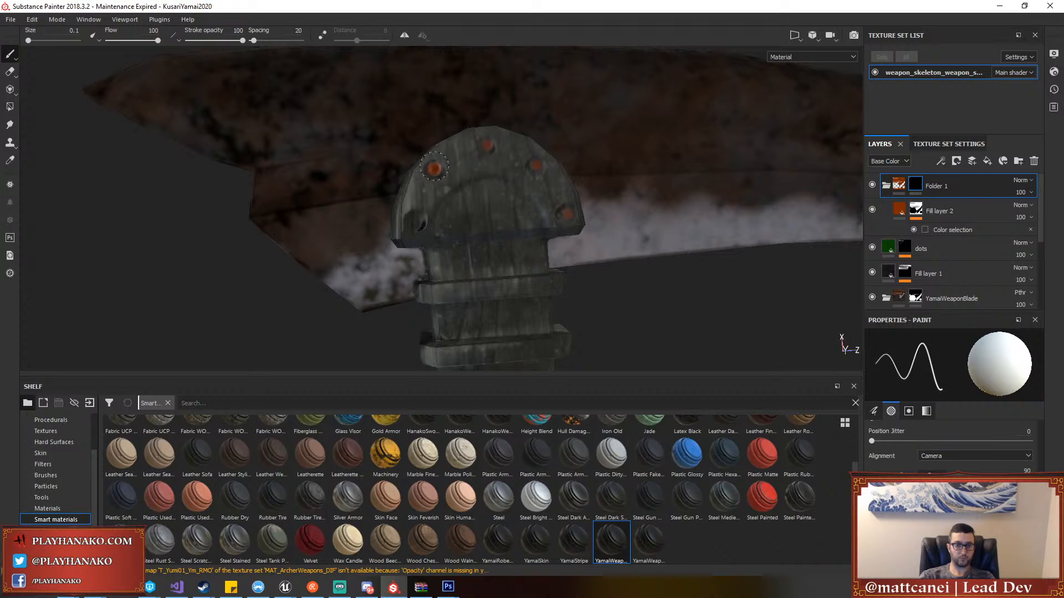
{"action": "left_click", "coordinate": [424, 222]}
{"action": "left_click", "coordinate": [487, 148]}
{"action": "left_click", "coordinate": [436, 169]}
{"action": "left_click", "coordinate": [532, 164]}
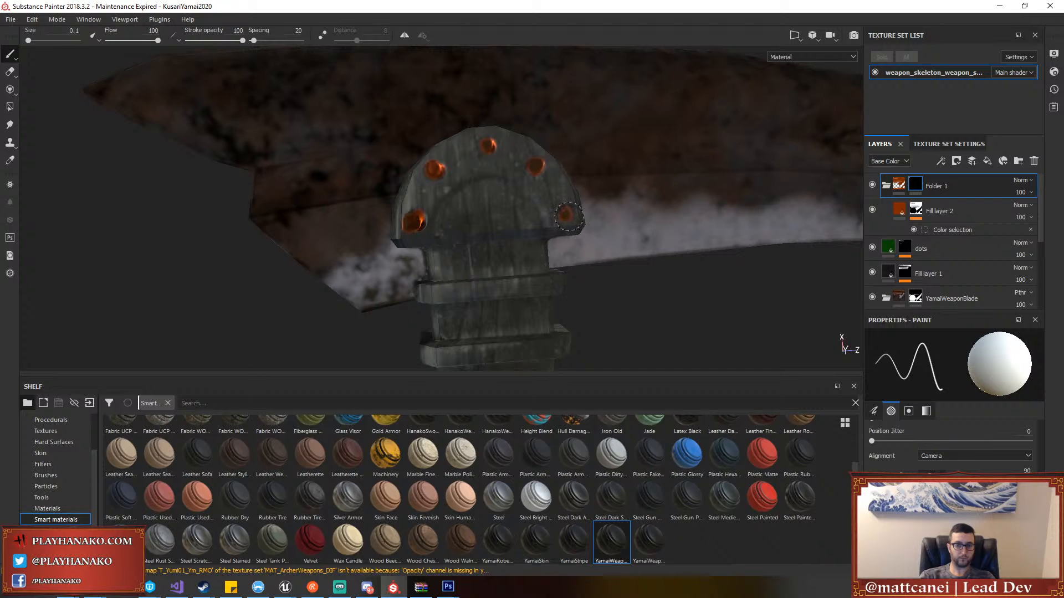
{"action": "left_click_drag", "start_coordinate": [561, 215], "coordinate": [559, 215]}
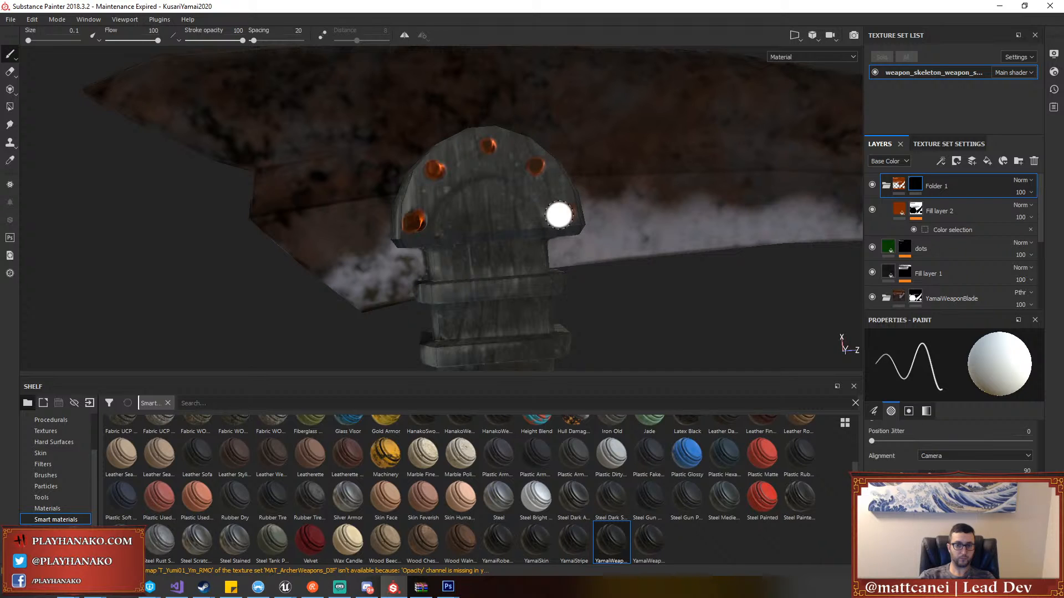
Paint the half-round center panel of the handle head into the mask of Folder 1, covering it completely
{"action": "scroll", "coordinate": [569, 223], "scroll_direction": "down", "scroll_amount": 6}
{"action": "left_click_drag", "start_coordinate": [657, 300], "coordinate": [615, 280], "text": "alt"}
{"action": "scroll", "coordinate": [615, 281], "scroll_direction": "up", "scroll_amount": 6}
{"action": "mouse_move", "coordinate": [450, 209]}
{"action": "left_mouse_down"}
{"action": "mouse_move", "coordinate": [471, 188]}
{"action": "mouse_move", "coordinate": [502, 188]}
{"action": "mouse_move", "coordinate": [546, 220]}
{"action": "mouse_move", "coordinate": [468, 214]}
{"action": "mouse_move", "coordinate": [541, 201]}
{"action": "mouse_move", "coordinate": [514, 181]}
{"action": "mouse_move", "coordinate": [460, 182]}
{"action": "left_mouse_up"}
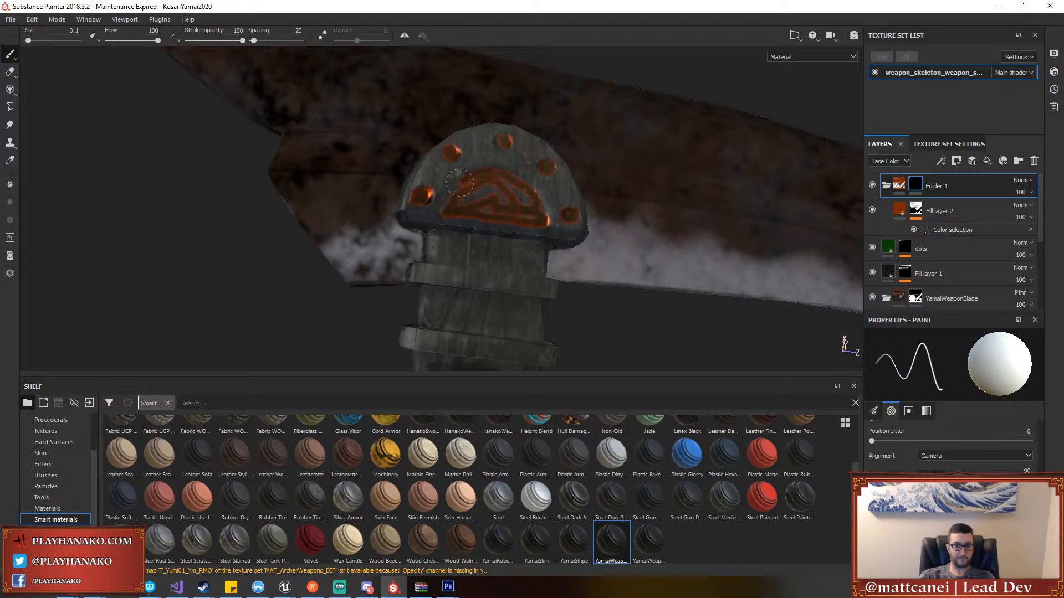
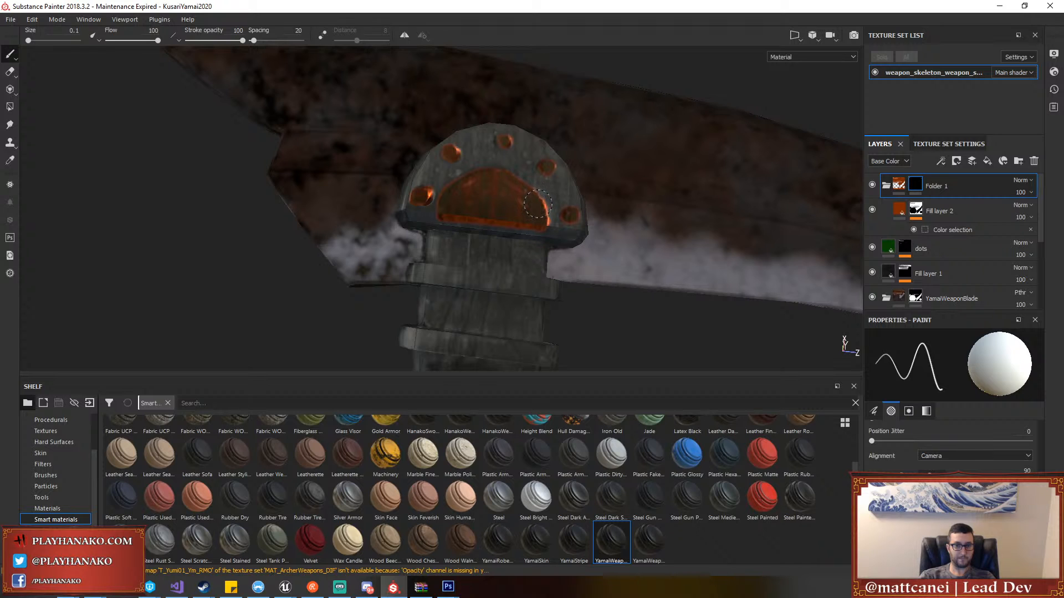
{"action": "left_click_drag", "start_coordinate": [486, 183], "coordinate": [493, 215], "text": "alt"}
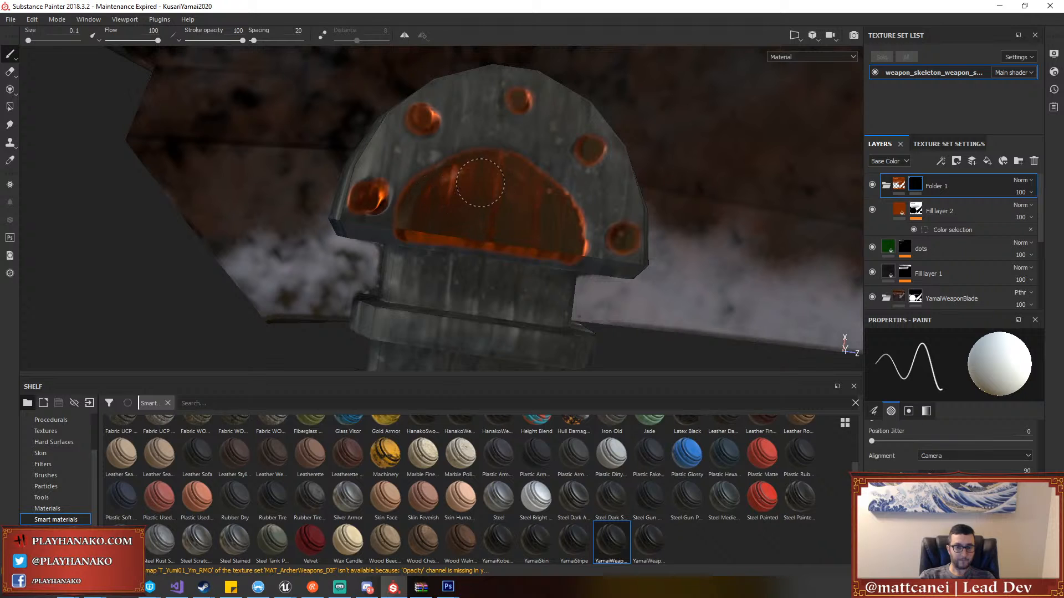
Increase the surface imperfections of the orange metal material in Fill layer 2
{"action": "scroll", "coordinate": [538, 222], "scroll_direction": "down", "scroll_amount": 5}
{"action": "mouse_move", "coordinate": [468, 204]}
{"action": "left_mouse_down", "text": "alt"}
{"action": "mouse_move", "coordinate": [637, 238]}
{"action": "mouse_move", "coordinate": [625, 237]}
{"action": "mouse_move", "coordinate": [641, 306]}
{"action": "mouse_move", "coordinate": [460, 197]}
{"action": "mouse_move", "coordinate": [487, 249]}
{"action": "mouse_move", "coordinate": [629, 300]}
{"action": "mouse_move", "coordinate": [703, 290]}
{"action": "left_mouse_up", "text": "alt"}
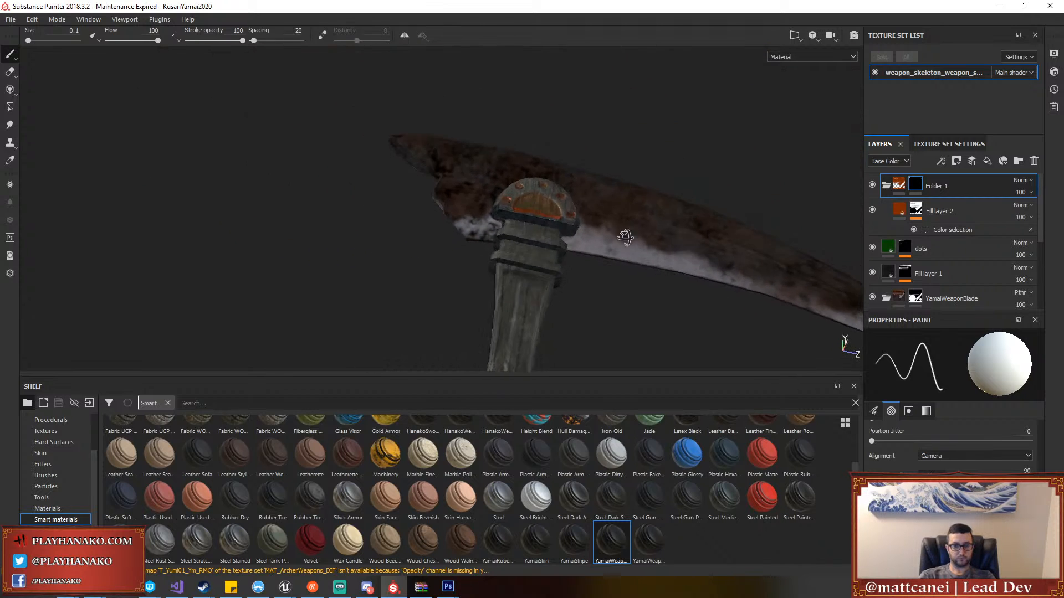
{"action": "scroll", "coordinate": [461, 197], "scroll_direction": "down", "scroll_amount": 4}
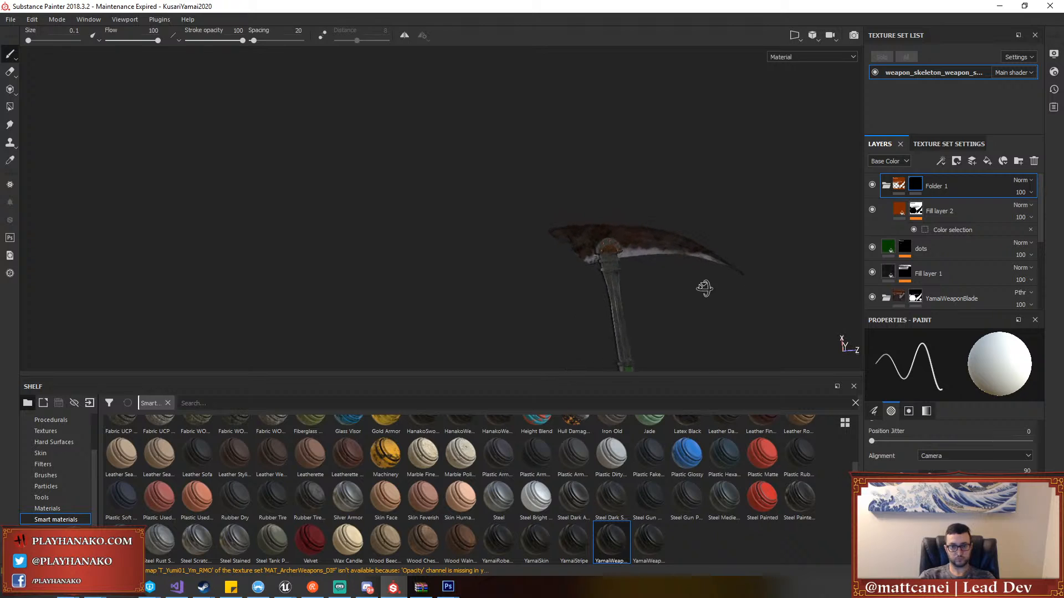
{"action": "scroll", "coordinate": [720, 272], "scroll_direction": "up", "scroll_amount": 6}
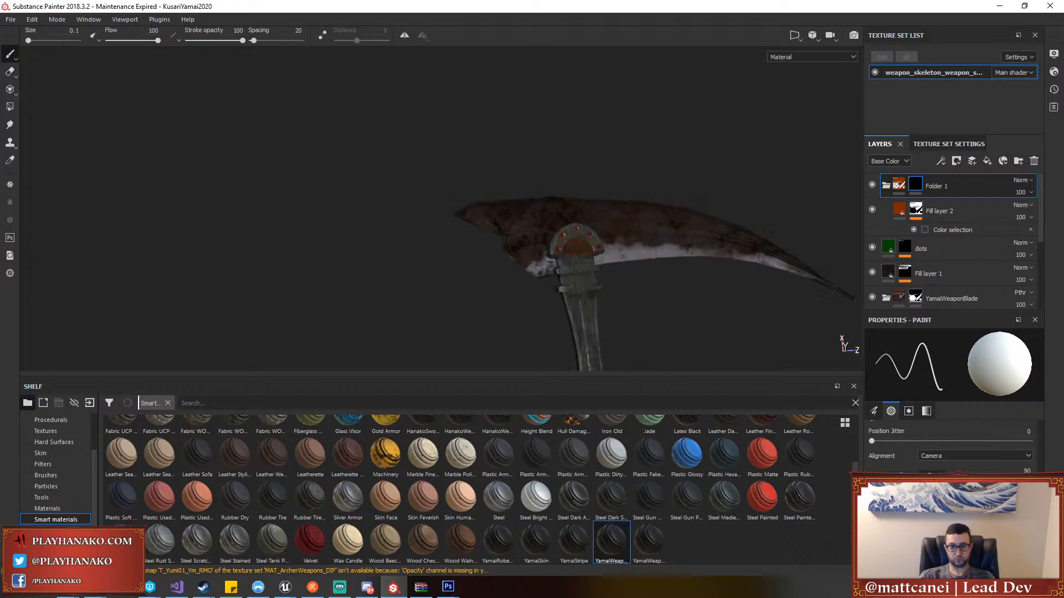
{"action": "left_click", "coordinate": [900, 210]}
{"action": "scroll", "coordinate": [937, 435], "scroll_direction": "down", "scroll_amount": 8}
{"action": "scroll", "coordinate": [935, 433], "scroll_direction": "down", "scroll_amount": 5}
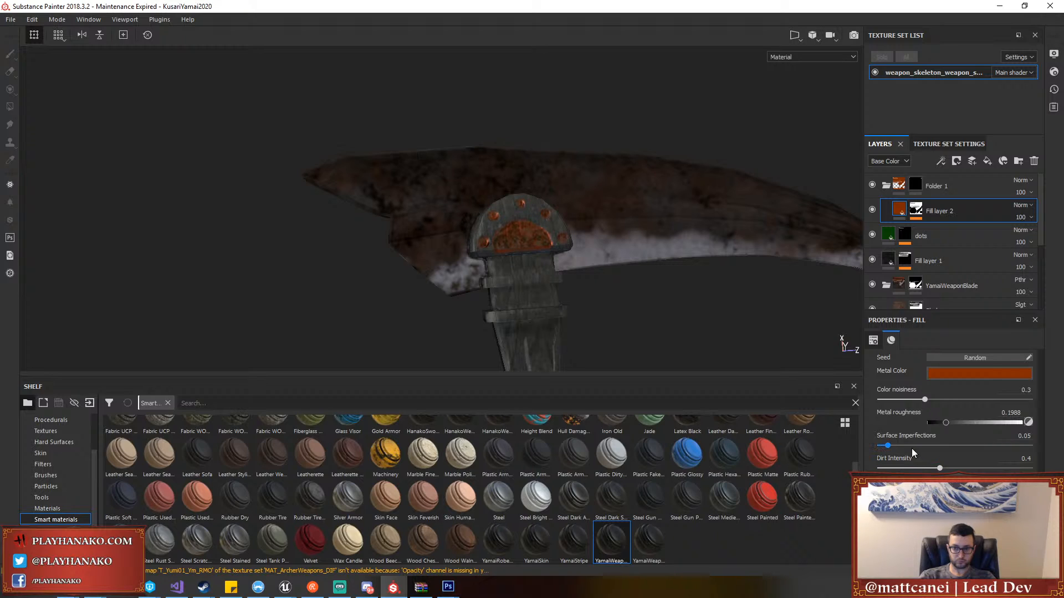
{"action": "left_click_drag", "start_coordinate": [912, 447], "coordinate": [954, 468]}
{"action": "scroll", "coordinate": [923, 450], "scroll_direction": "down", "scroll_amount": 6}
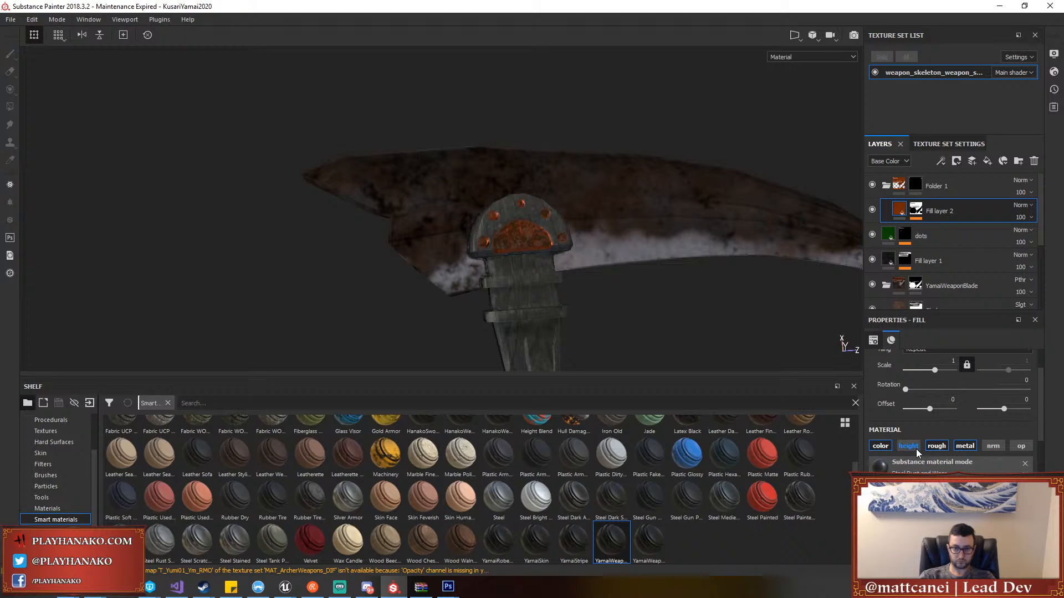
Toggle the visibility of Fill layer 2 and Folder 1 to compare the weapon with and without the orange accents
{"action": "left_click_drag", "start_coordinate": [743, 315], "coordinate": [687, 303], "text": "alt"}
{"action": "scroll", "coordinate": [687, 304], "scroll_direction": "down", "scroll_amount": 3}
{"action": "middle_click_drag", "start_coordinate": [628, 233], "coordinate": [536, 161], "text": "alt"}
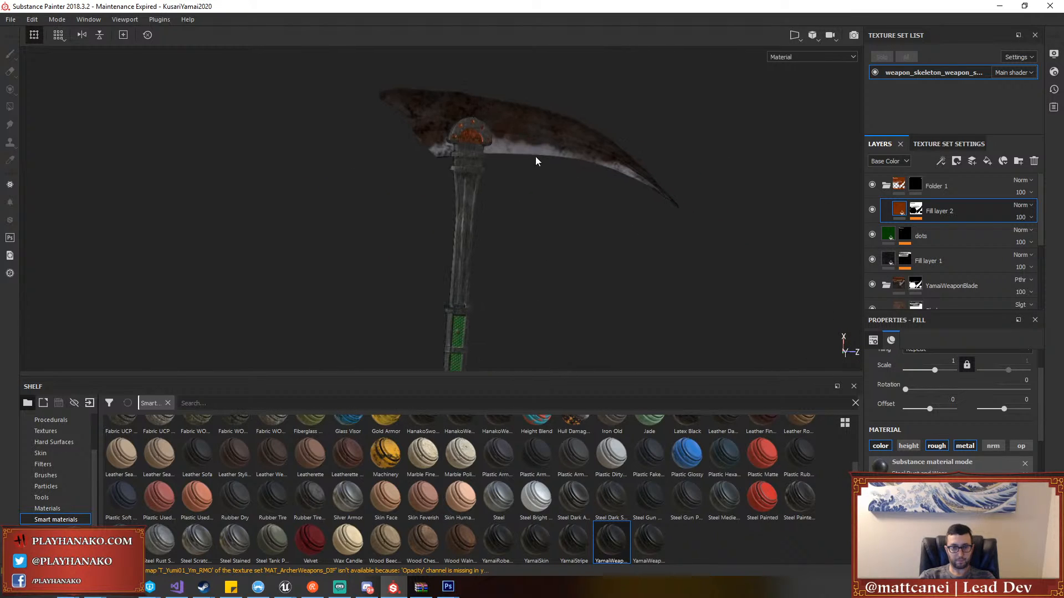
{"action": "left_click_drag", "start_coordinate": [536, 161], "coordinate": [556, 216], "text": "alt"}
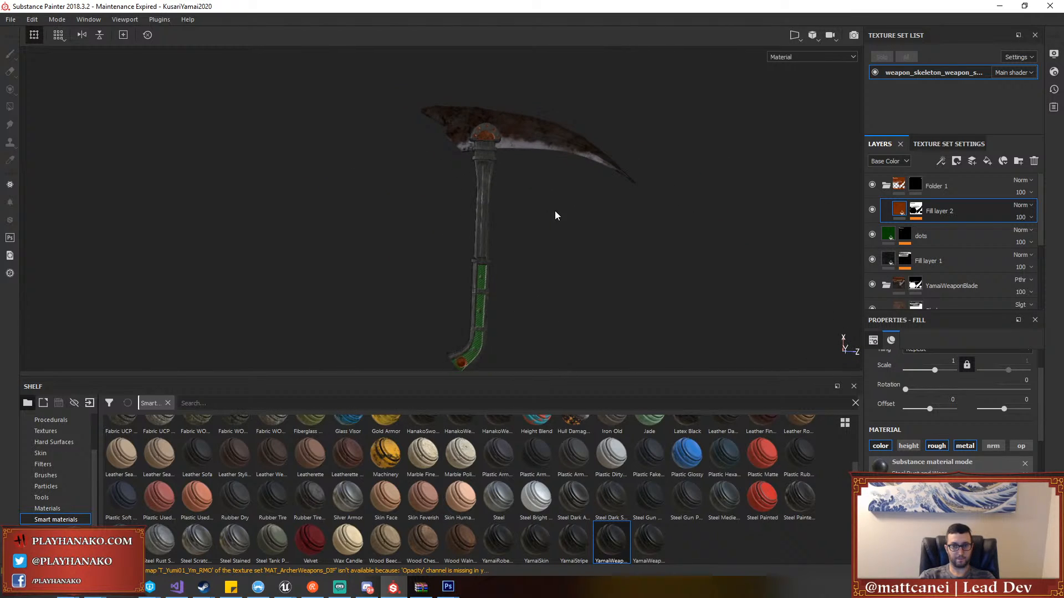
{"action": "left_click", "coordinate": [873, 209]}
{"action": "left_click", "coordinate": [871, 185]}
{"action": "left_click_drag", "start_coordinate": [605, 214], "coordinate": [586, 228], "text": "alt"}
{"action": "middle_click_drag", "start_coordinate": [631, 287], "coordinate": [621, 246], "text": "alt"}
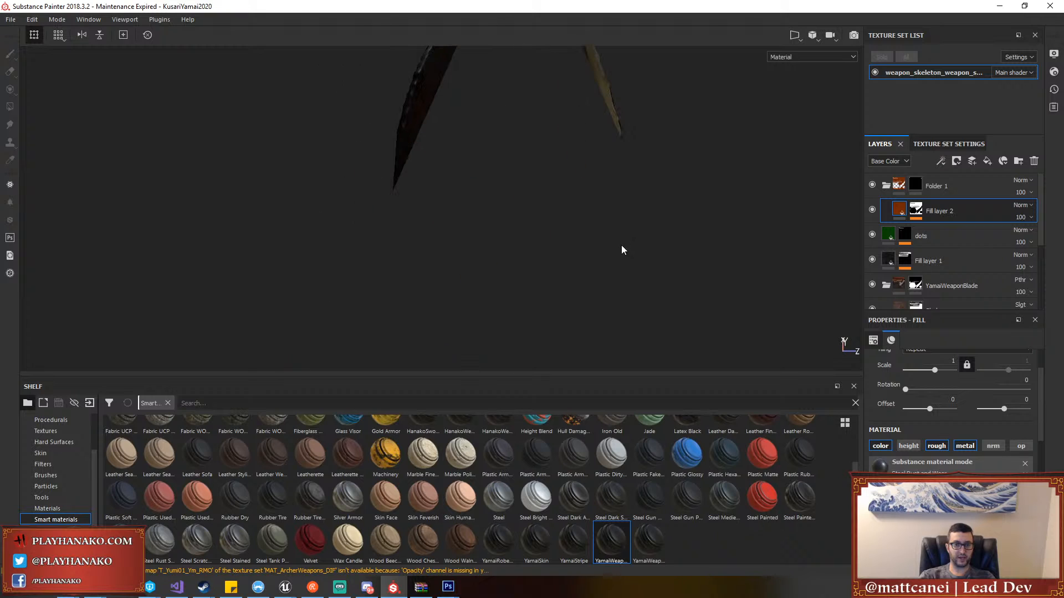
Examine the blade surface up close, and inspect the shading of the chain along its length
{"action": "scroll", "coordinate": [621, 245], "scroll_direction": "up", "scroll_amount": 2}
{"action": "scroll", "coordinate": [622, 244], "scroll_direction": "down", "scroll_amount": 8}
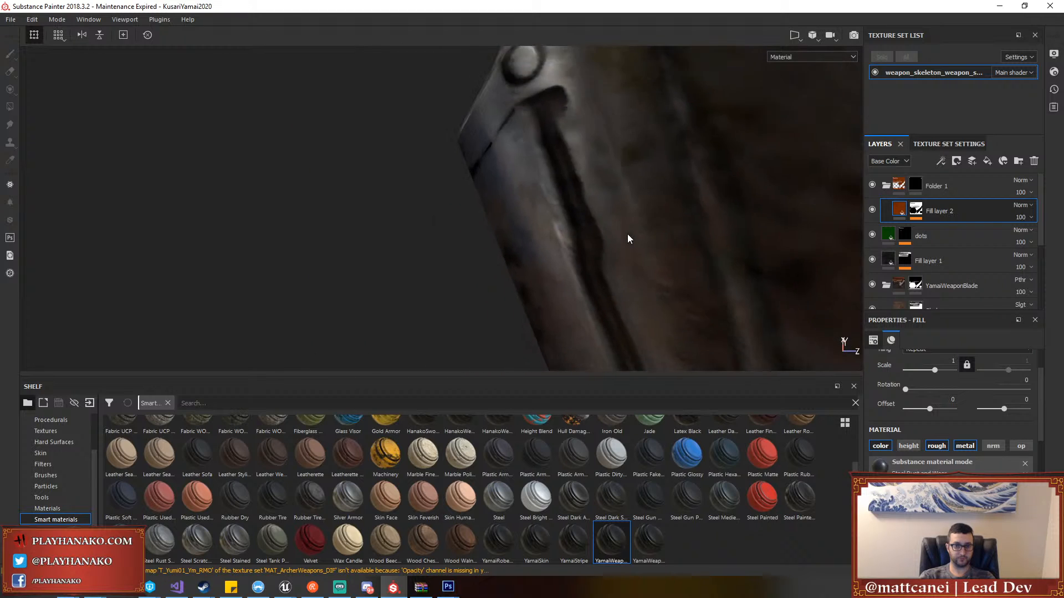
{"action": "scroll", "coordinate": [627, 239], "scroll_direction": "down", "scroll_amount": 5}
{"action": "left_click_drag", "start_coordinate": [627, 235], "coordinate": [712, 163], "text": "alt"}
{"action": "middle_click_drag", "start_coordinate": [294, 268], "coordinate": [817, 277], "text": "alt"}
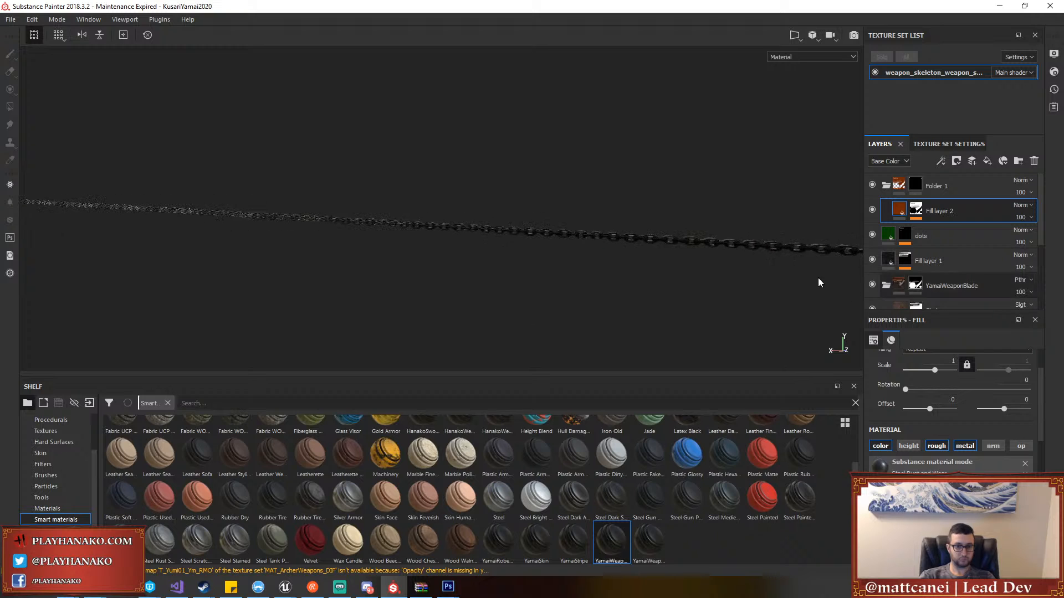
{"action": "scroll", "coordinate": [529, 232], "scroll_direction": "up", "scroll_amount": 6}
{"action": "left_click_drag", "start_coordinate": [540, 235], "coordinate": [572, 255], "text": "alt"}
{"action": "scroll", "coordinate": [572, 255], "scroll_direction": "down", "scroll_amount": 6}
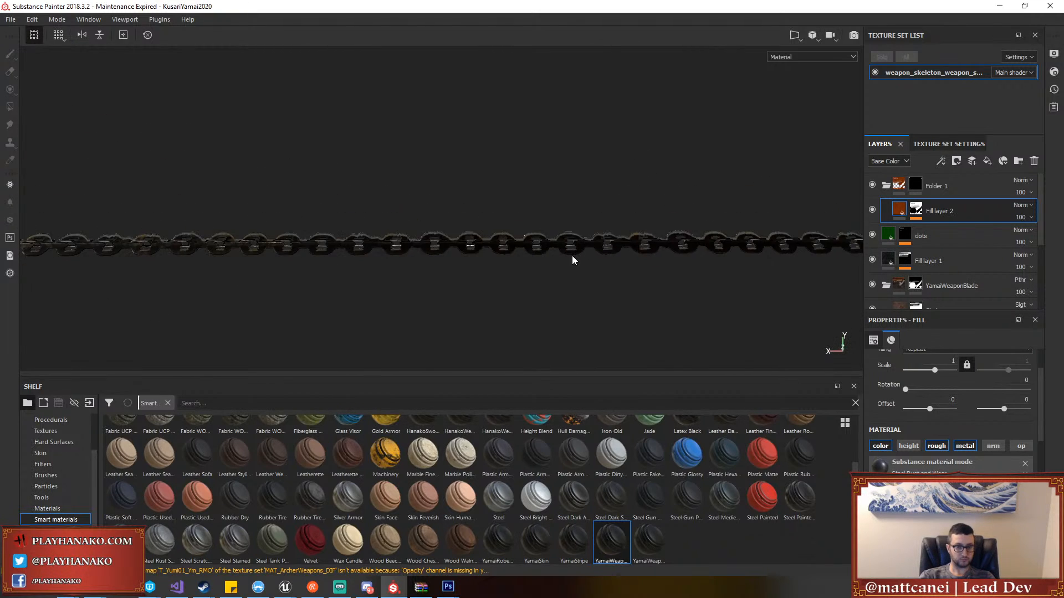
{"action": "middle_click_drag", "start_coordinate": [322, 243], "coordinate": [801, 253], "text": "alt"}
{"action": "middle_click_drag", "start_coordinate": [387, 220], "coordinate": [828, 210], "text": "alt"}
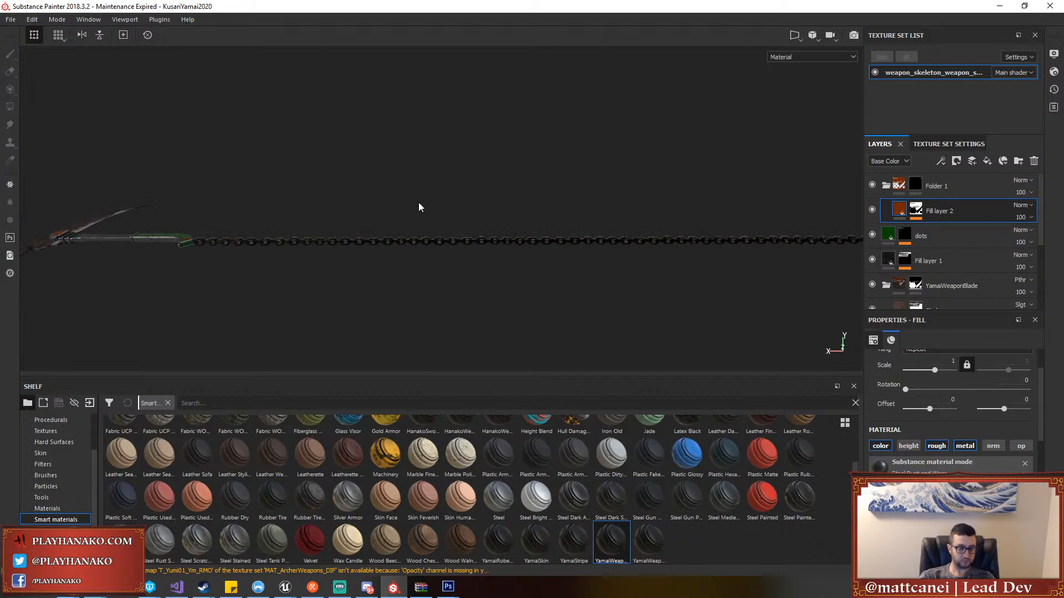
{"action": "middle_click_drag", "start_coordinate": [363, 196], "coordinate": [518, 202], "text": "alt"}
{"action": "key", "text": "f"}
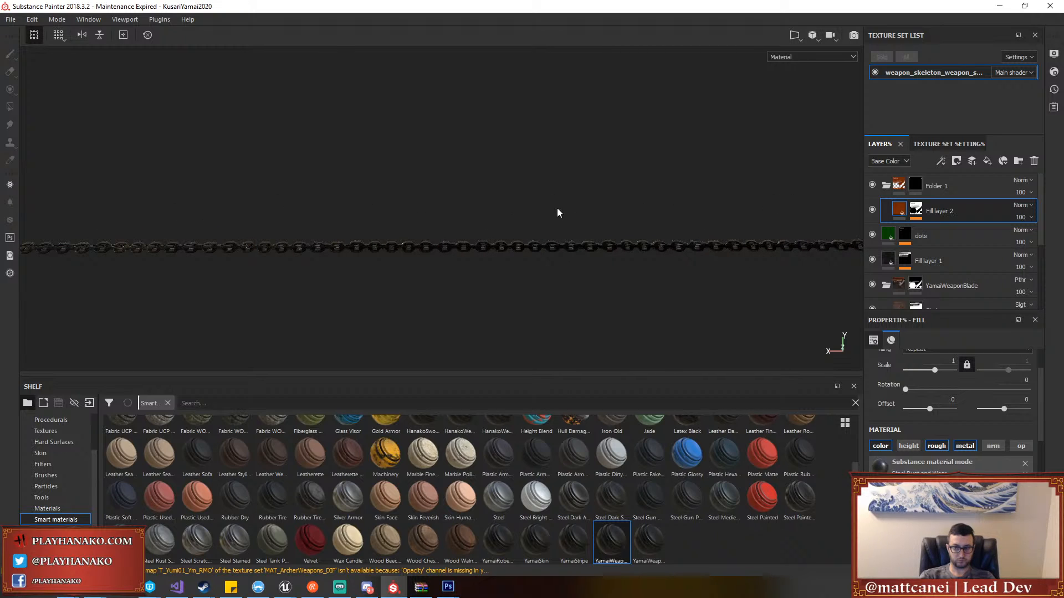
Add a fill layer above Folder 1, name it chainroughness and limit it to the roughness channel
{"action": "left_click", "coordinate": [975, 189]}
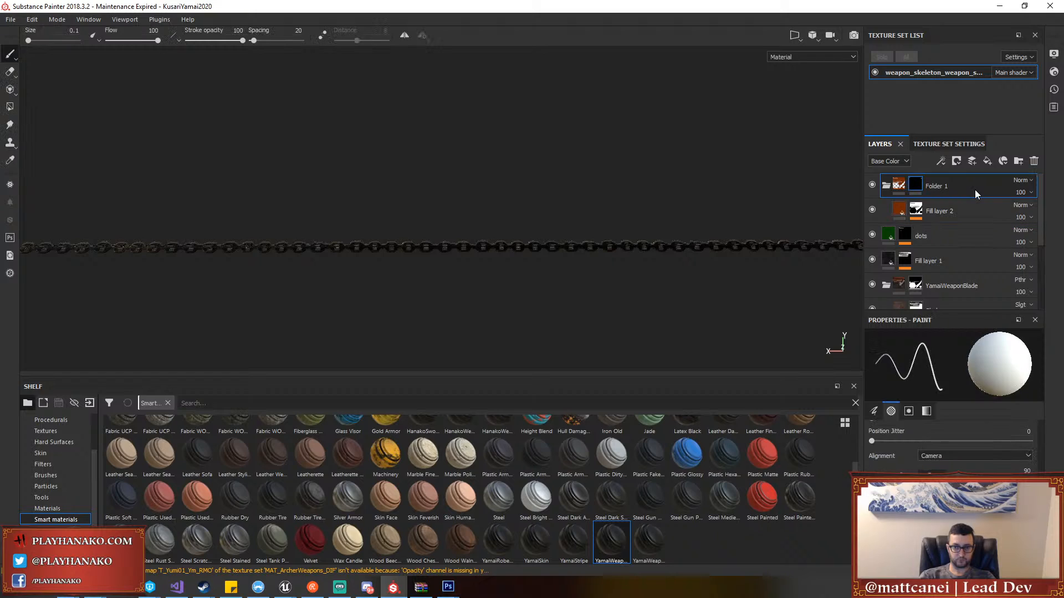
{"action": "left_click", "coordinate": [987, 161]}
{"action": "double_click", "coordinate": [920, 185]}
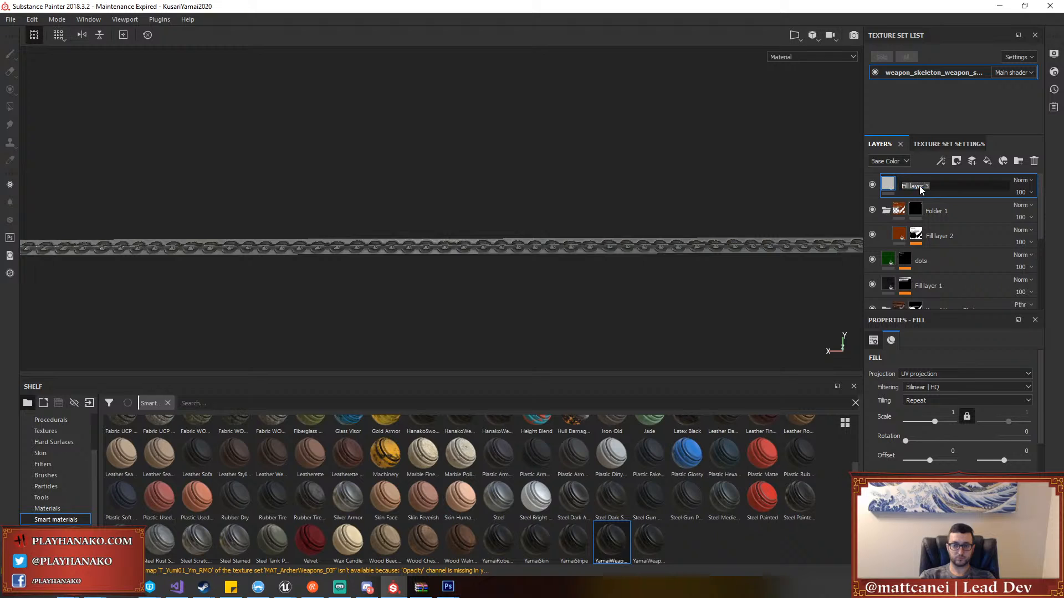
{"action": "type", "text": "chainroughness"}
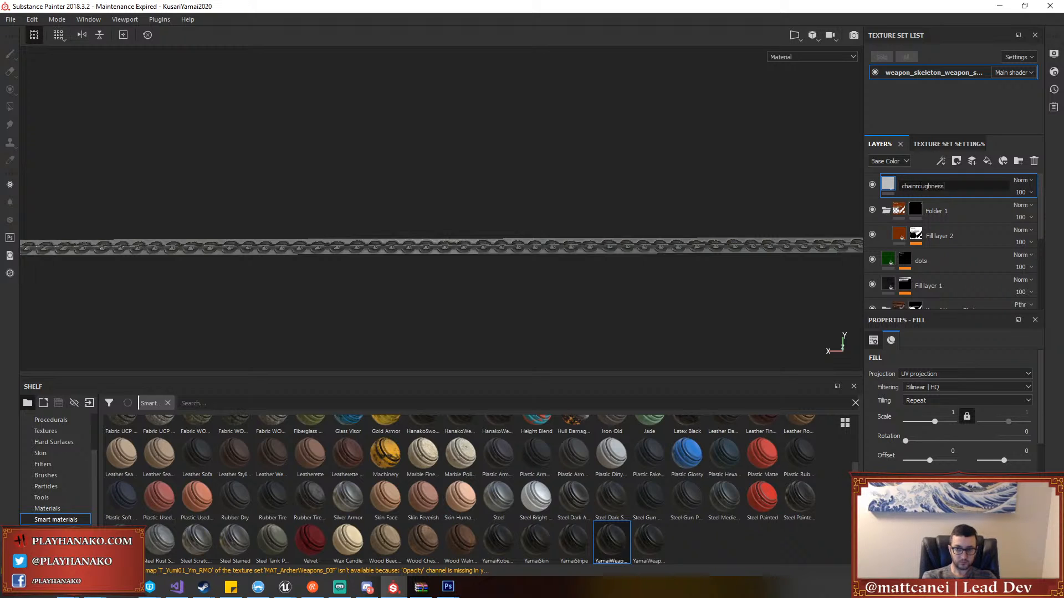
{"action": "key", "text": "Return"}
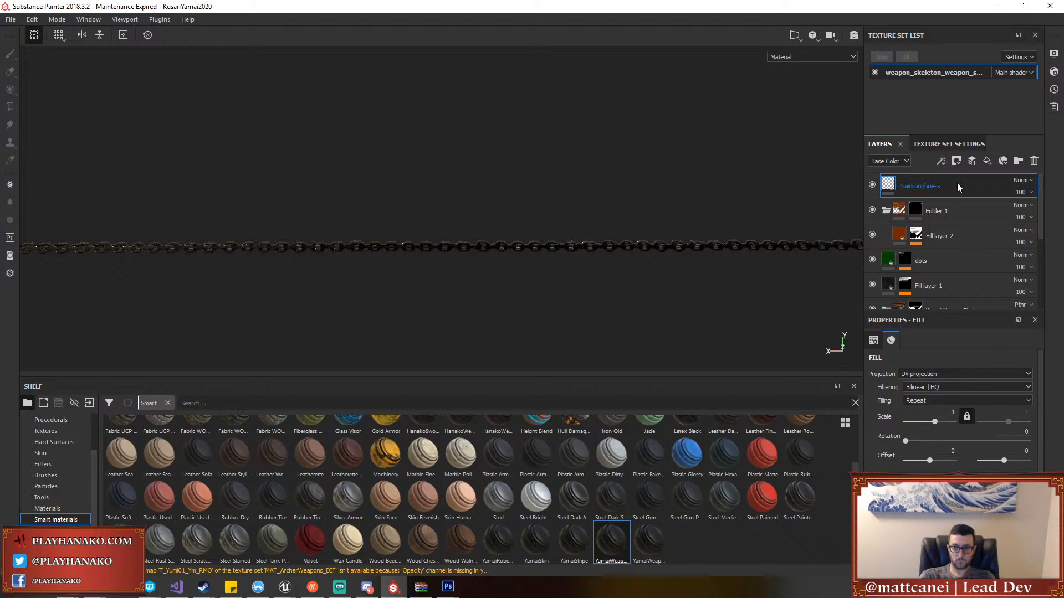
{"action": "scroll", "coordinate": [950, 410], "scroll_direction": "down", "scroll_amount": 3}
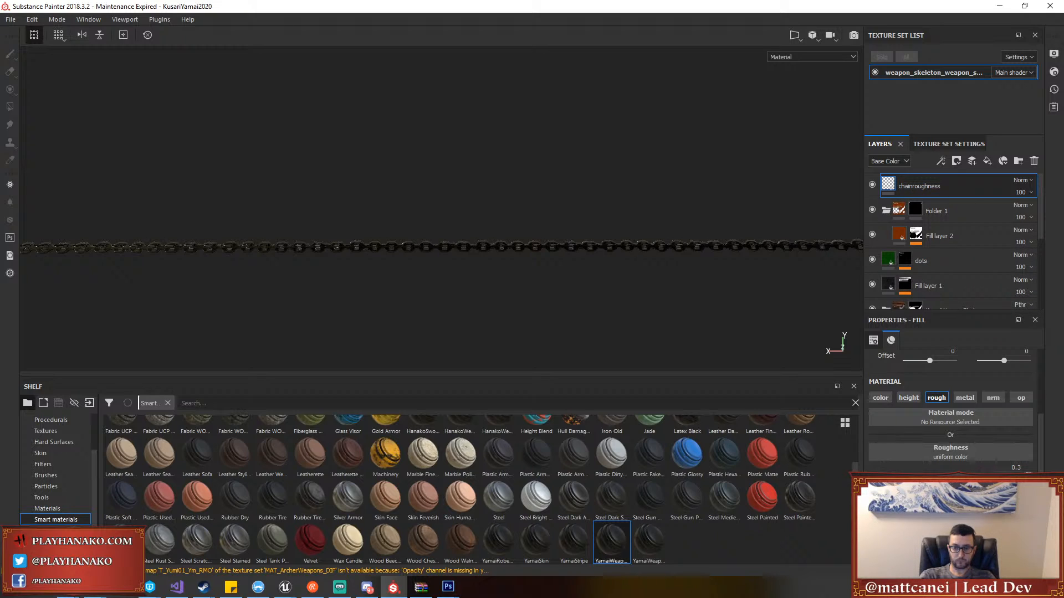
{"action": "scroll", "coordinate": [950, 410], "scroll_direction": "up", "scroll_amount": 1}
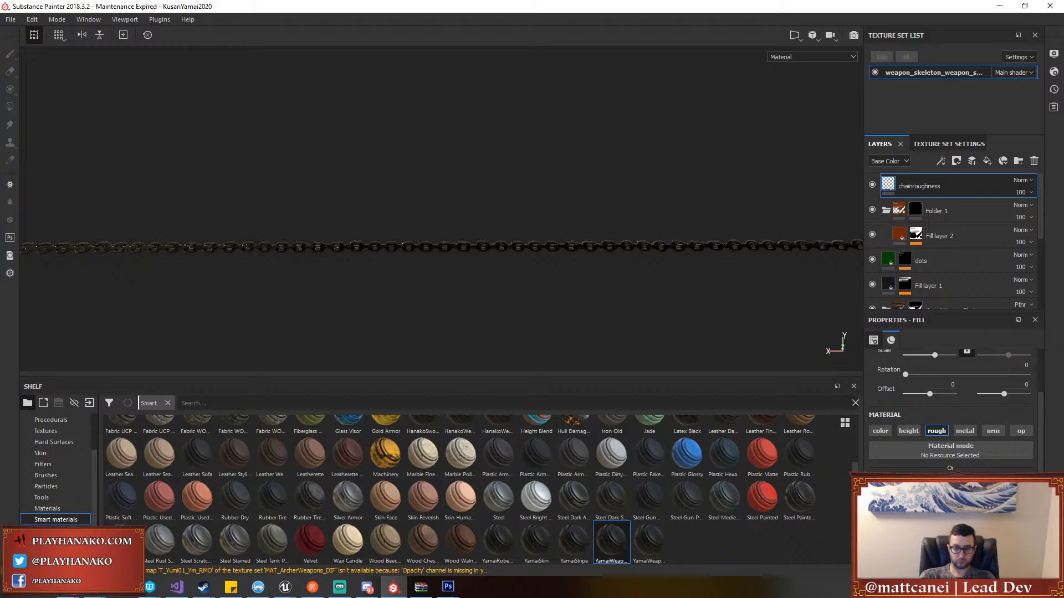
Add a black mask to the chainroughness layer and fill the chain into it with Polygon Fill in UV chunk mode
{"action": "right_click", "coordinate": [963, 186]}
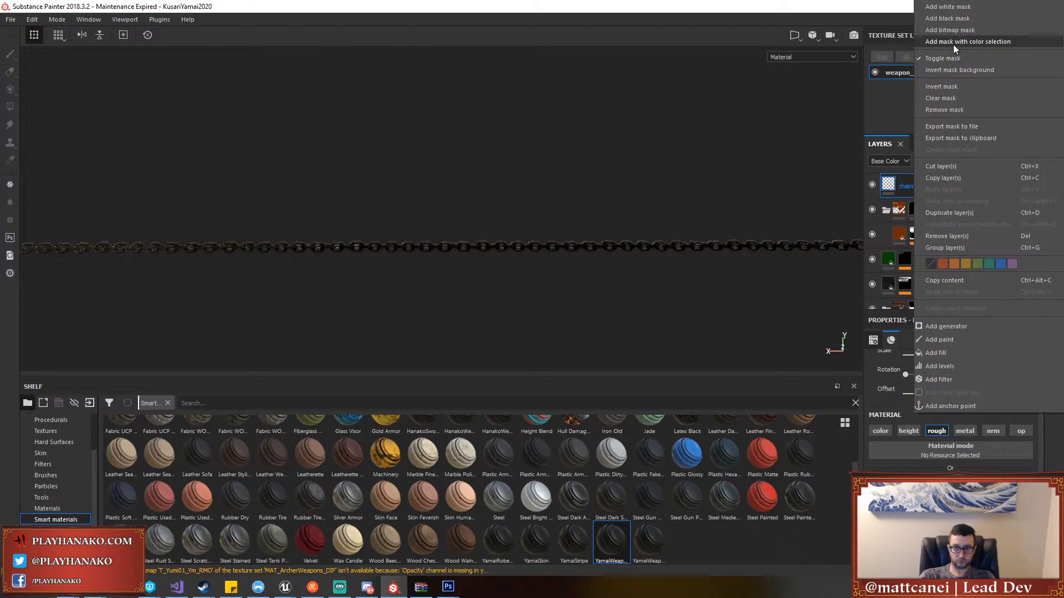
{"action": "left_click", "coordinate": [948, 19]}
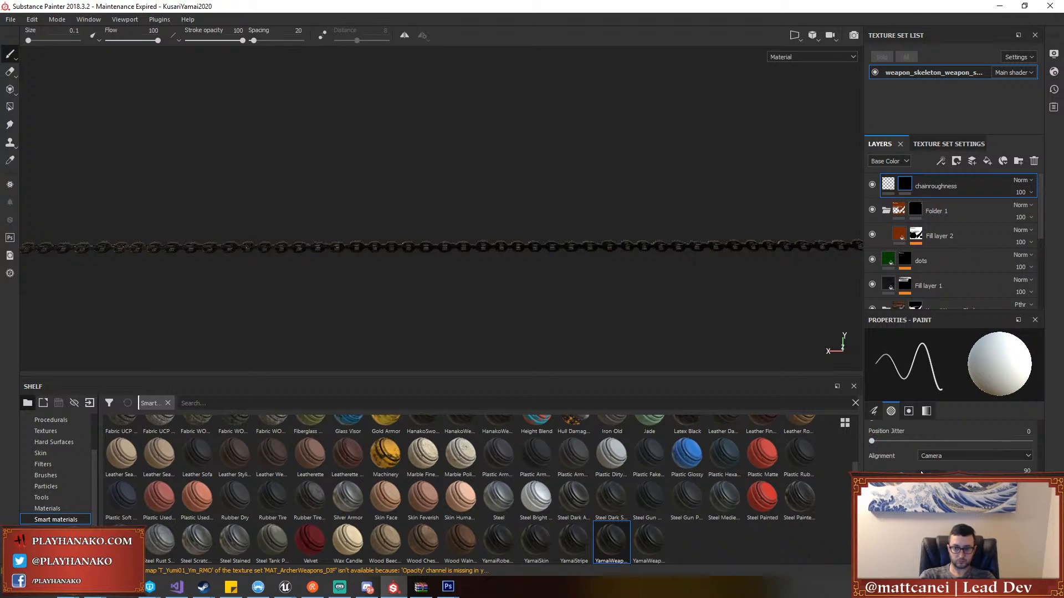
{"action": "left_click", "coordinate": [10, 107]}
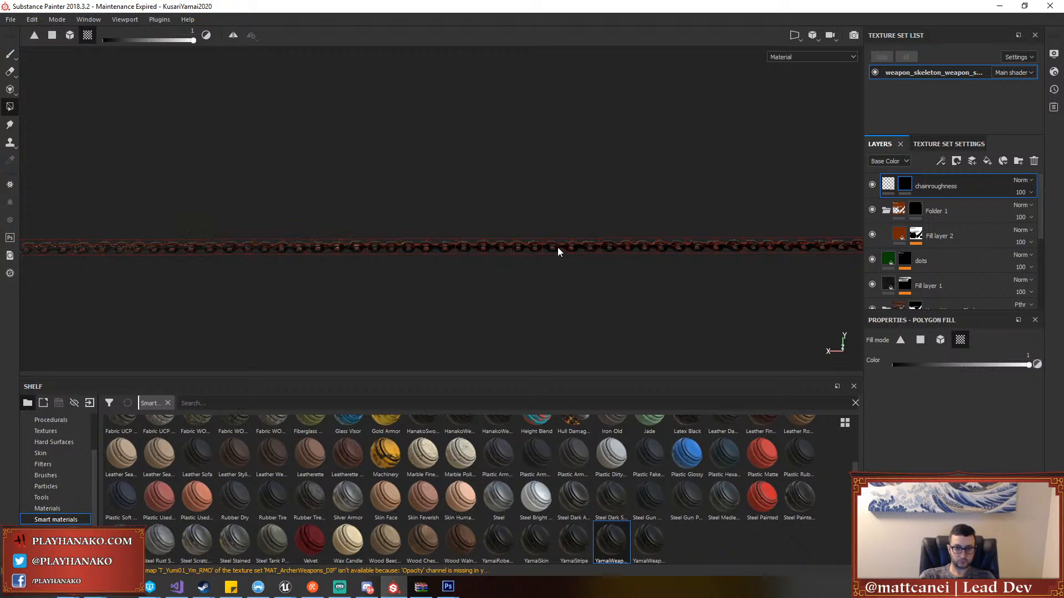
{"action": "left_click_drag", "start_coordinate": [531, 234], "coordinate": [511, 264], "text": "alt"}
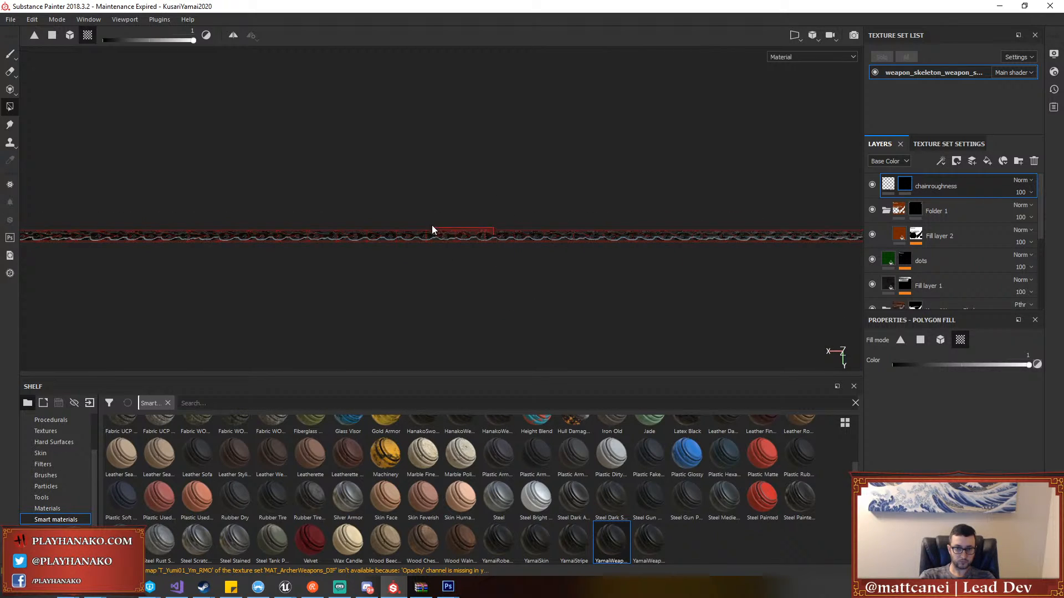
{"action": "left_click_drag", "start_coordinate": [503, 210], "coordinate": [505, 216], "text": "alt"}
Enable the metallic channel on the chainroughness fill and check the chain's shading from several angles
{"action": "left_click", "coordinate": [887, 185]}
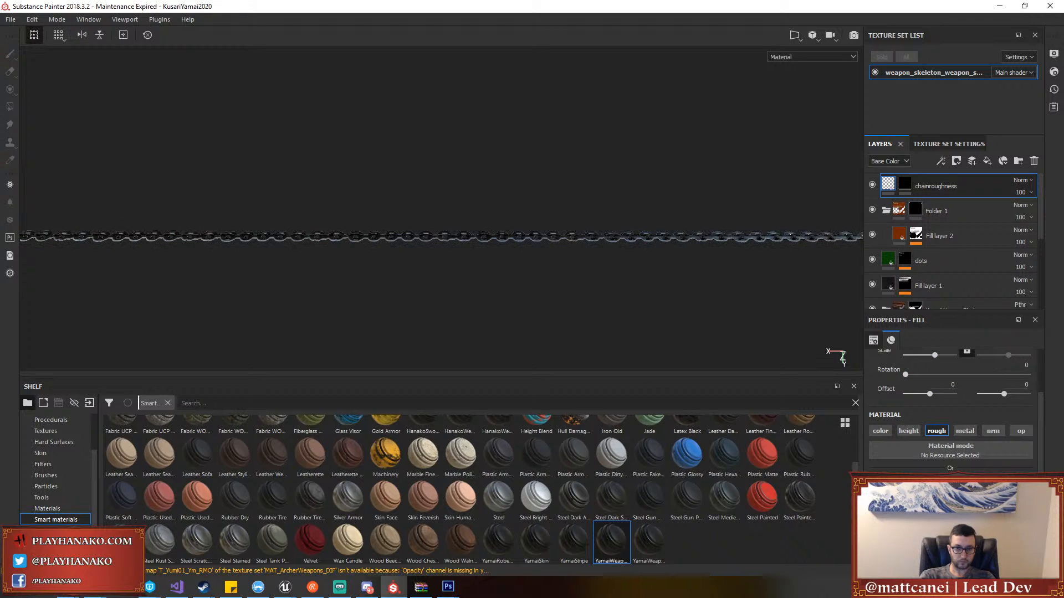
{"action": "left_click_drag", "start_coordinate": [546, 271], "coordinate": [535, 344], "text": "alt"}
{"action": "scroll", "coordinate": [535, 344], "scroll_direction": "down", "scroll_amount": 5}
{"action": "scroll", "coordinate": [535, 345], "scroll_direction": "up", "scroll_amount": 8}
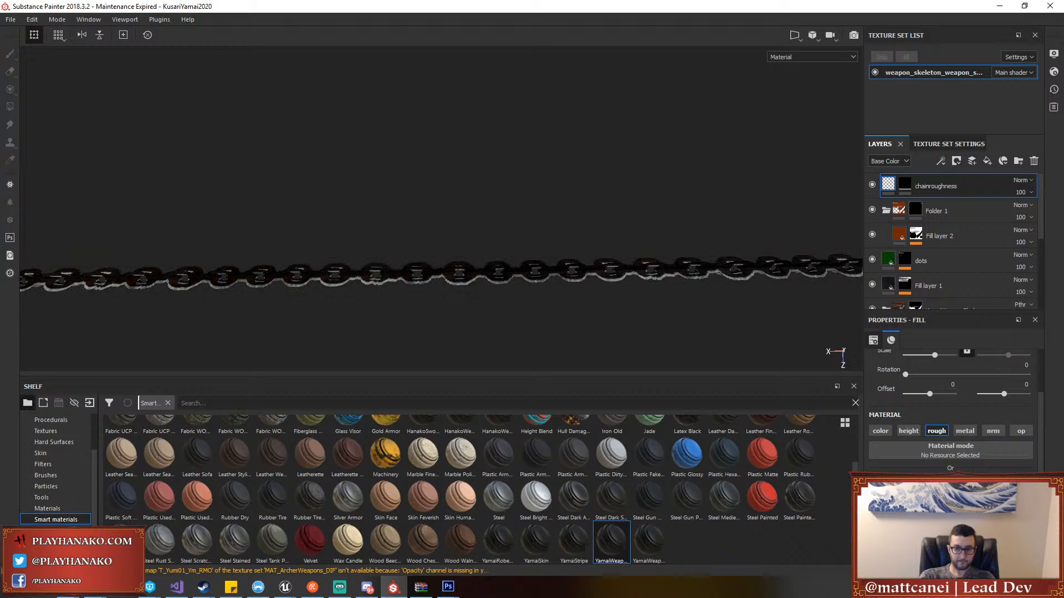
{"action": "left_click_drag", "start_coordinate": [745, 368], "coordinate": [670, 145], "text": "alt"}
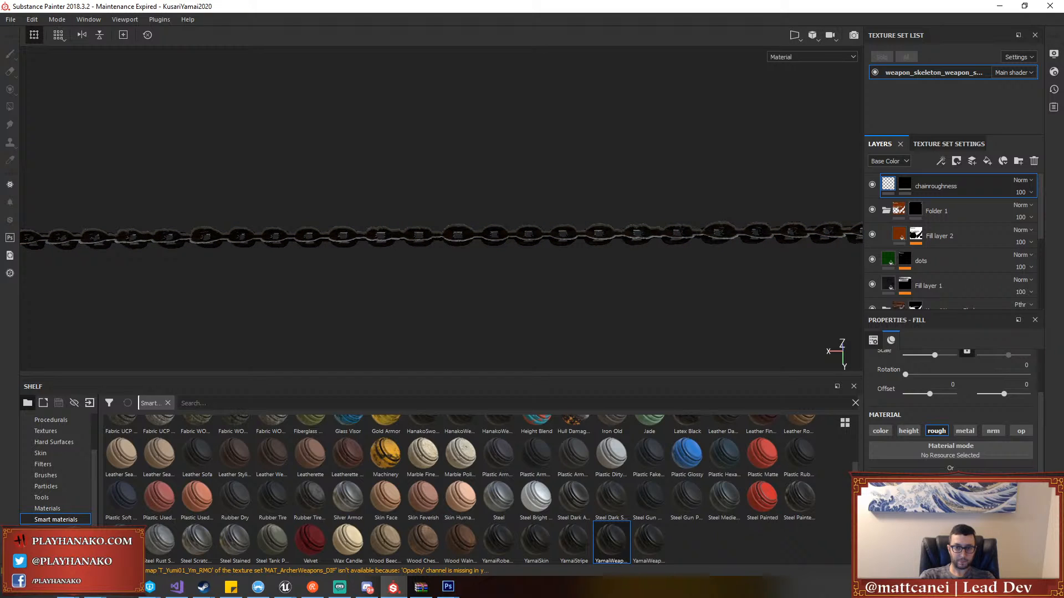
{"action": "left_click", "coordinate": [968, 434]}
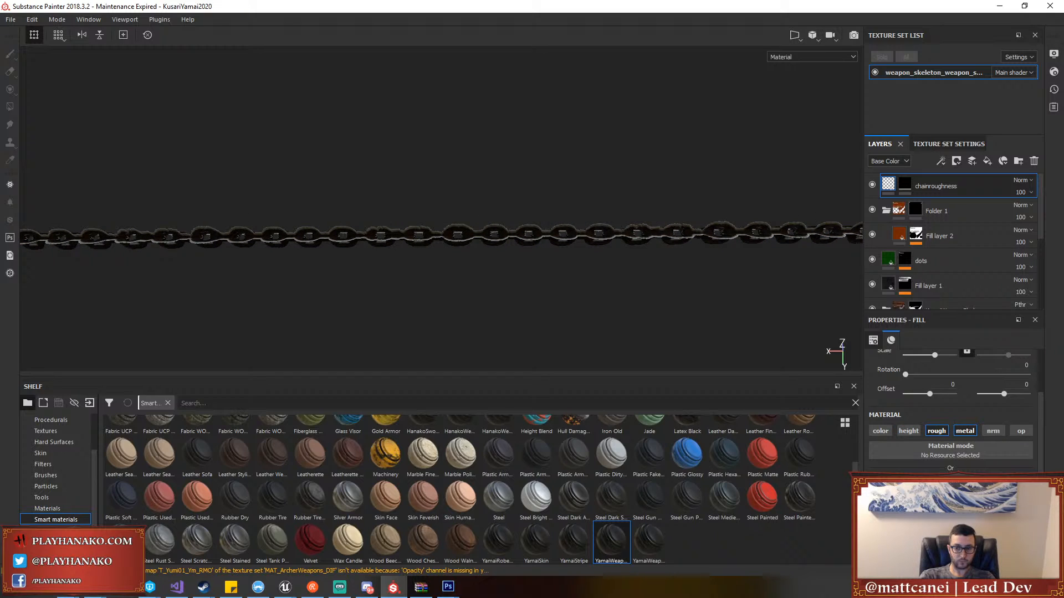
{"action": "left_click_drag", "start_coordinate": [686, 266], "coordinate": [693, 195], "text": "alt"}
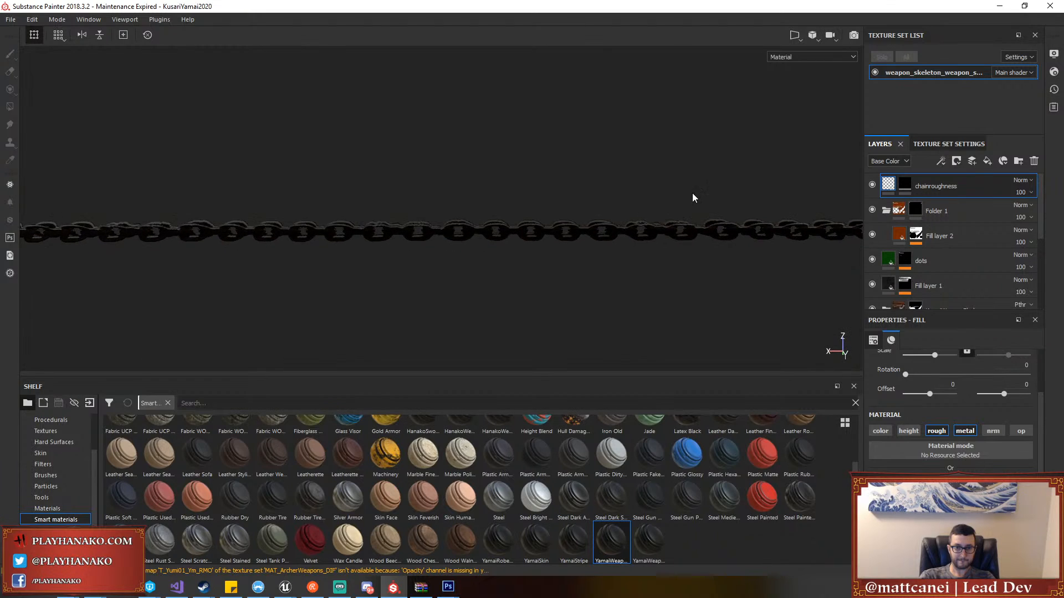
{"action": "scroll", "coordinate": [690, 195], "scroll_direction": "up", "scroll_amount": 5}
{"action": "left_click_drag", "start_coordinate": [620, 244], "coordinate": [692, 344], "text": "alt"}
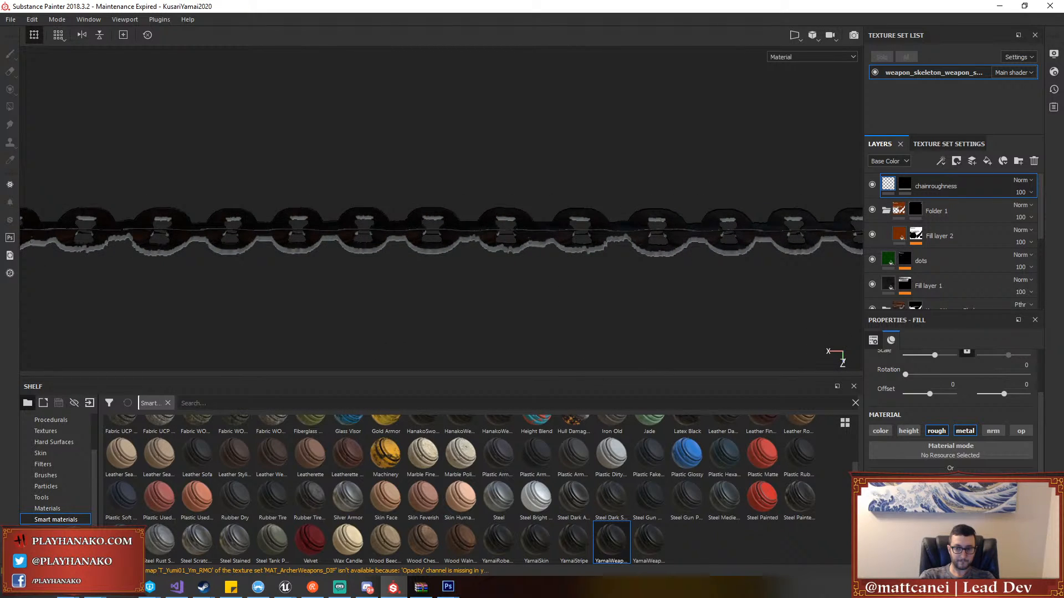